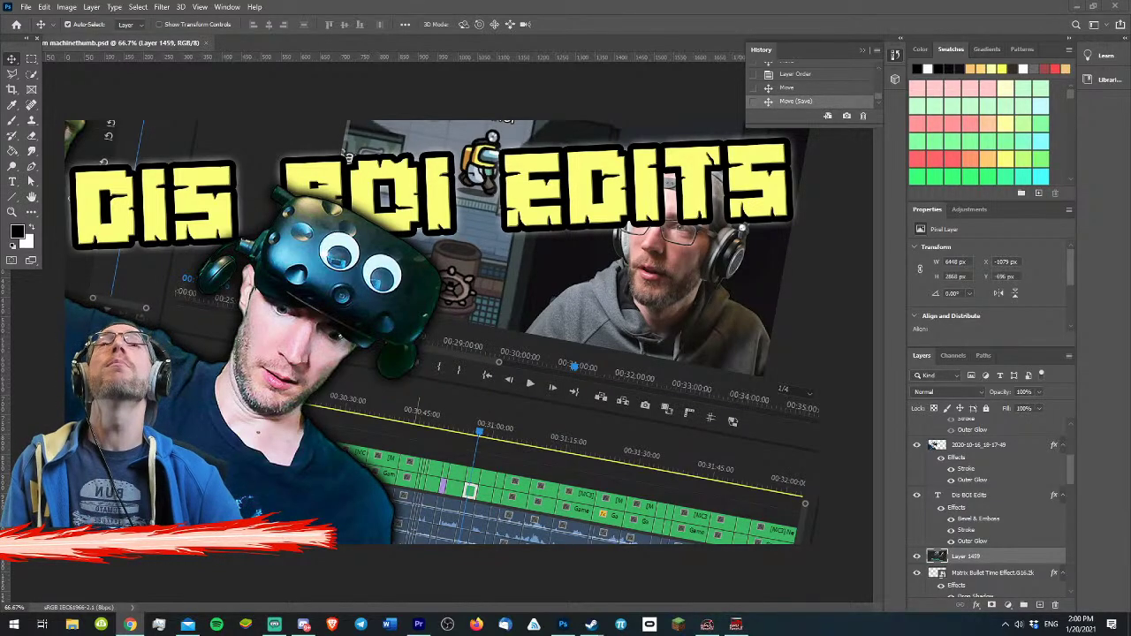
- Switch from the Photoshop thumbnail to Premiere Pro with the Among Us project
left_click(1076, 9)
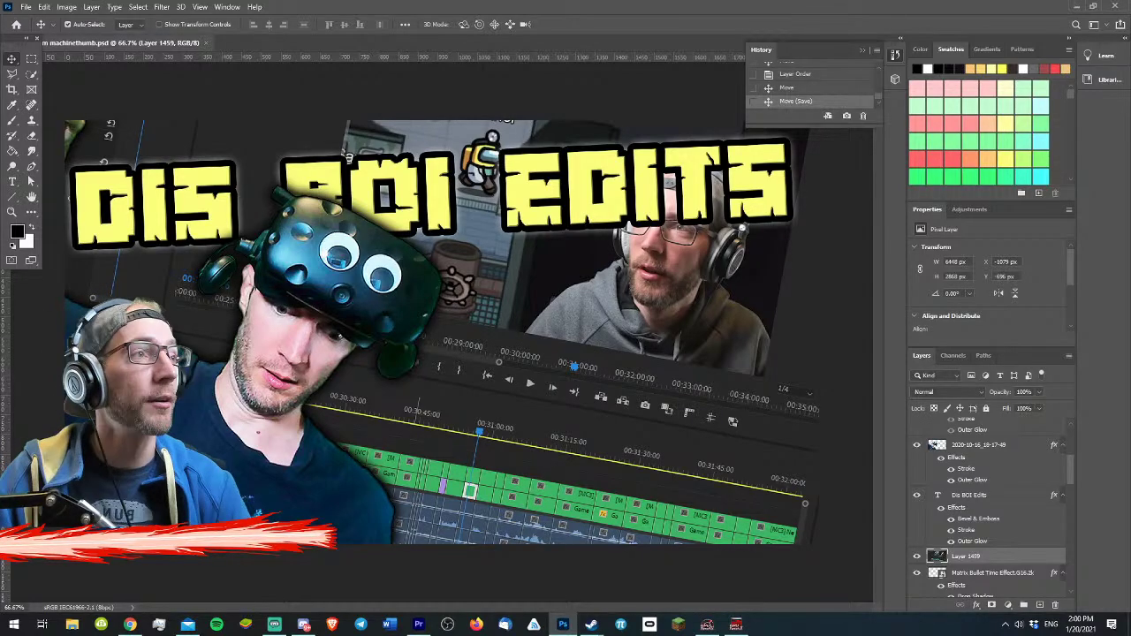
key("alt+Tab")
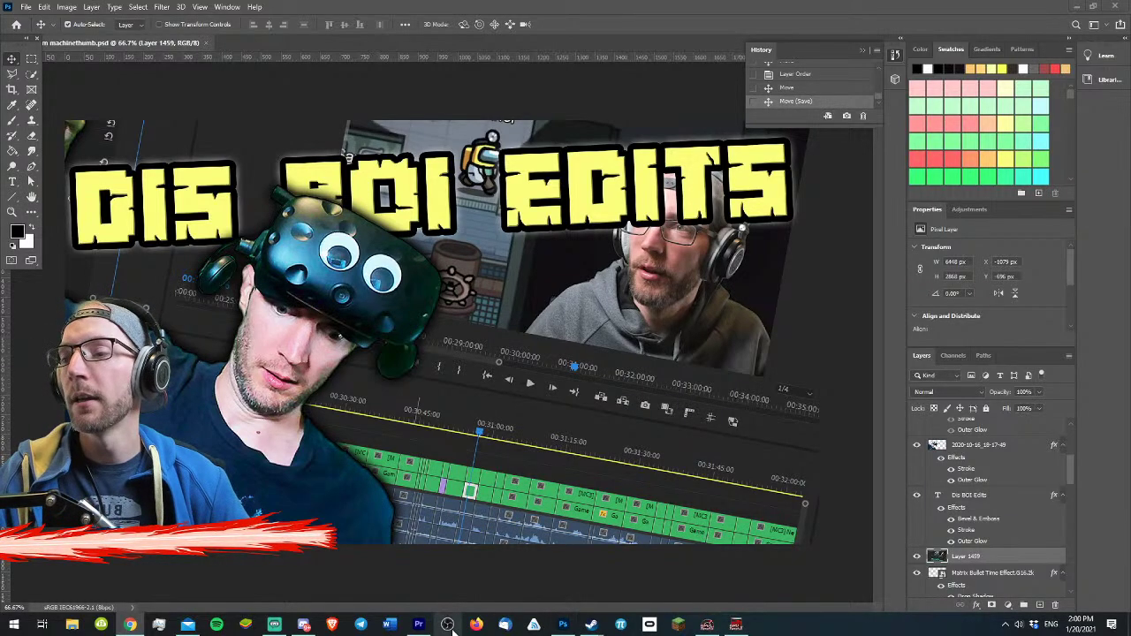
mouse_move(418, 624)
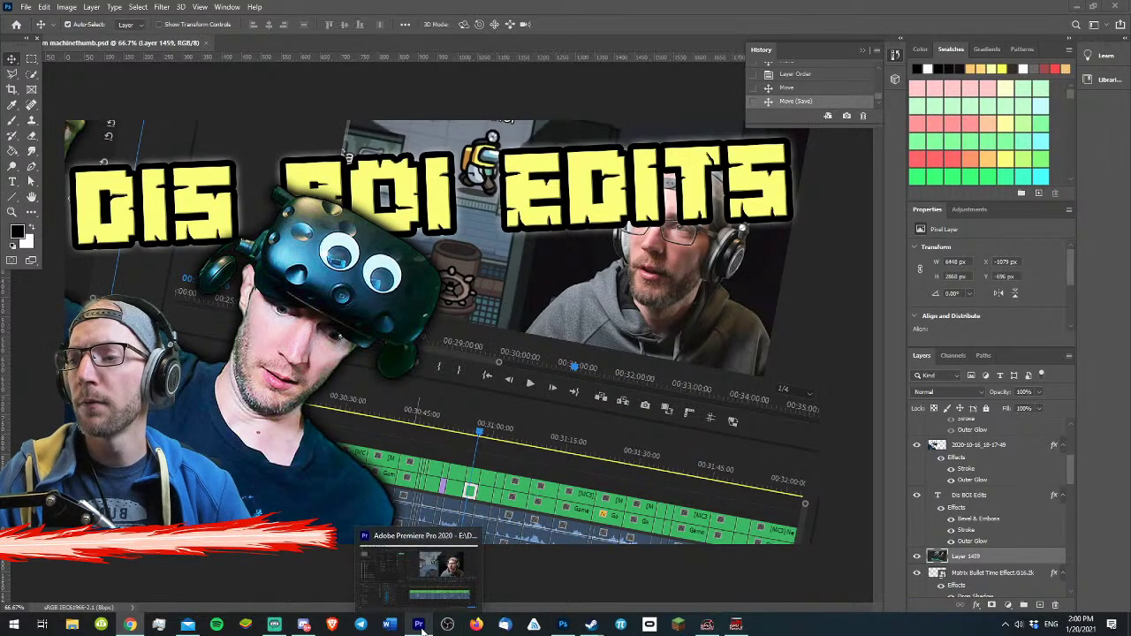
left_click(429, 564)
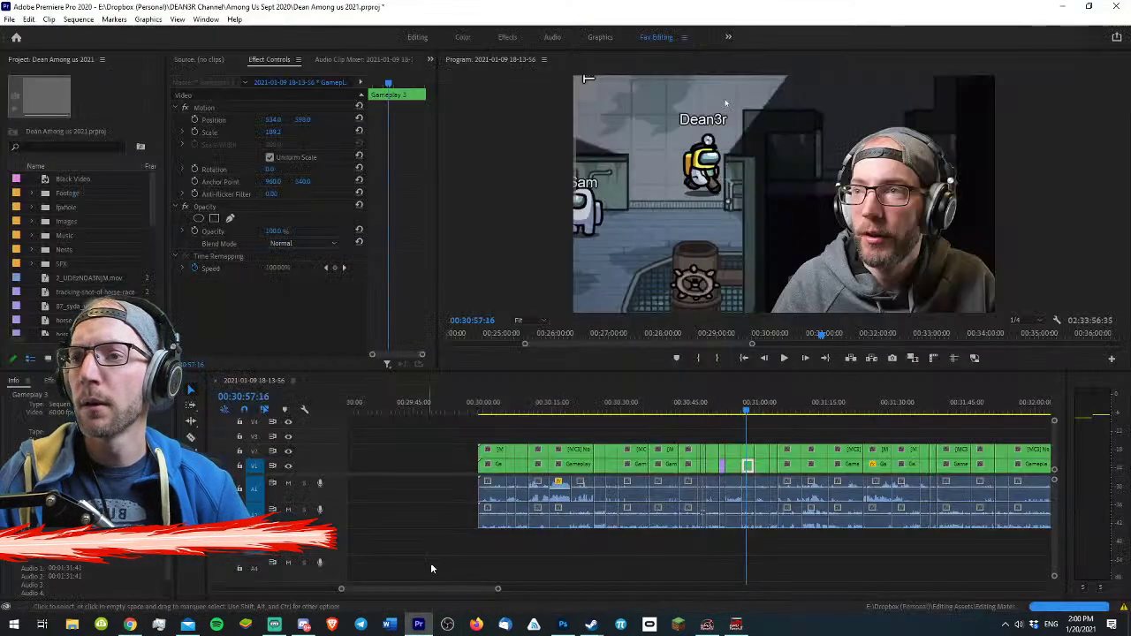
- Move the playhead to about 00:40:08 to view the gameplay near the end of the densely cut section
left_click(440, 513)
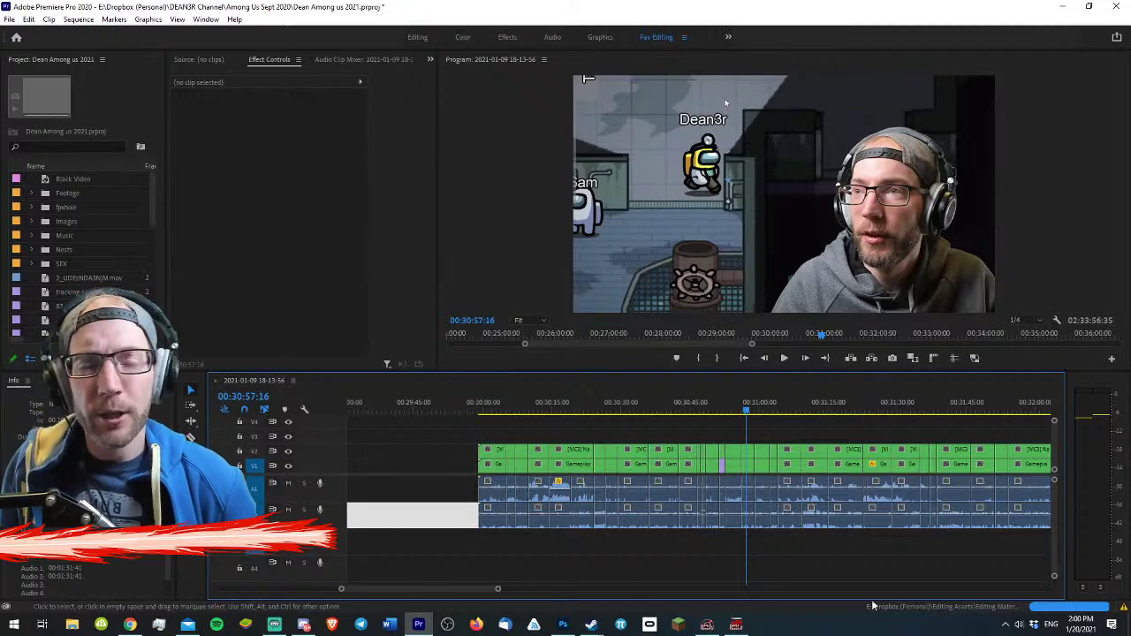
left_click(802, 422)
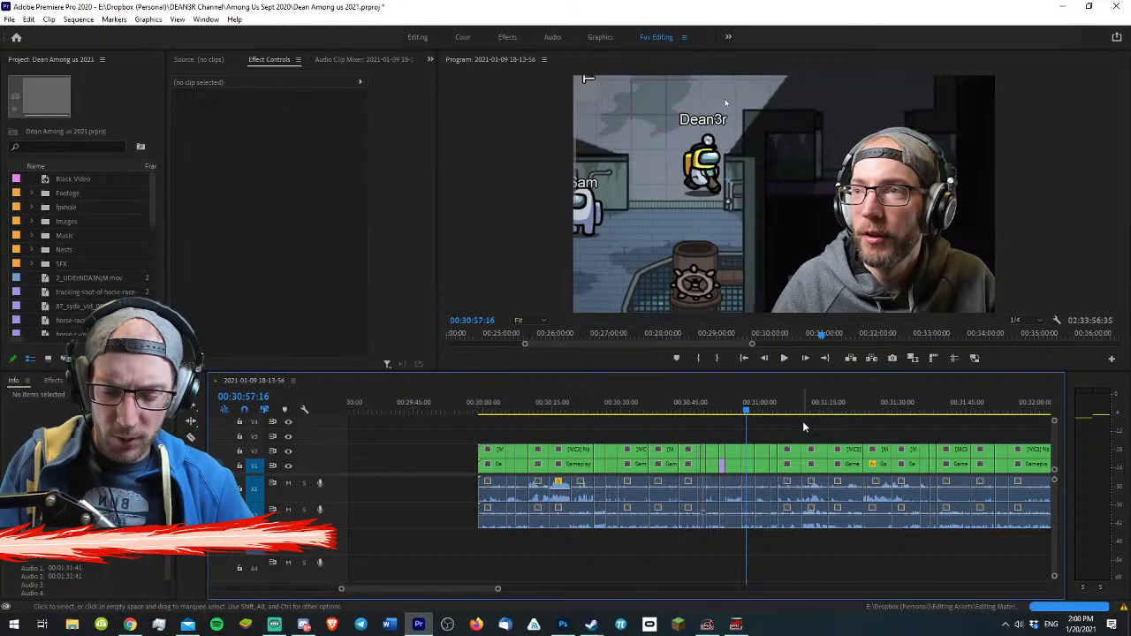
scroll(827, 428, "down", 6)
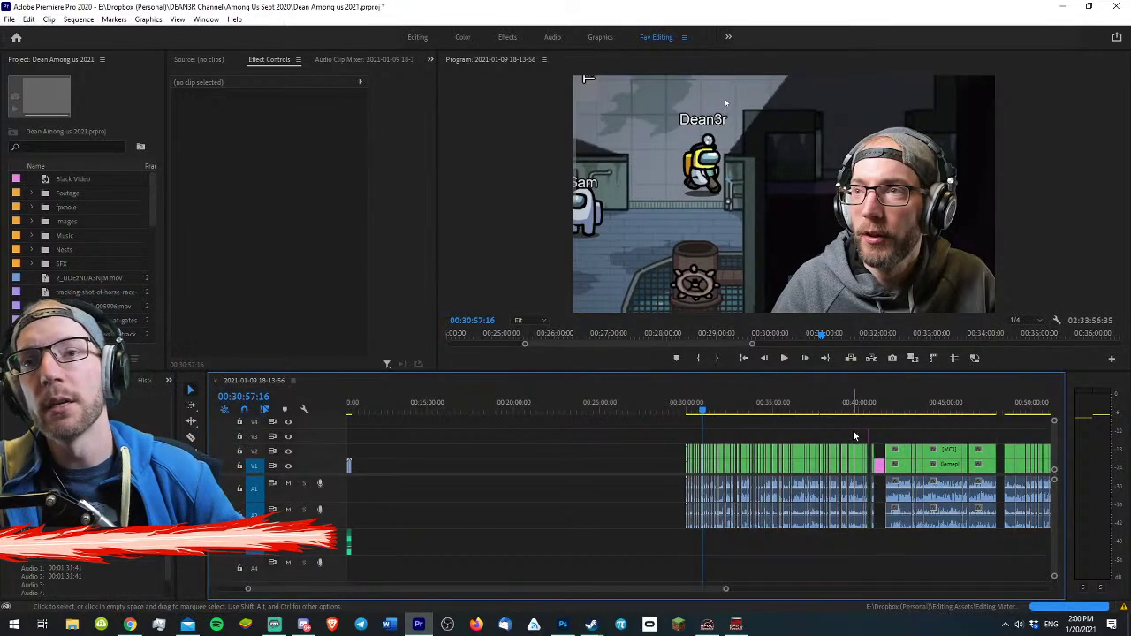
key("equal")
key("equal")
key("equal")
key("minus")
key("minus")
key("minus")
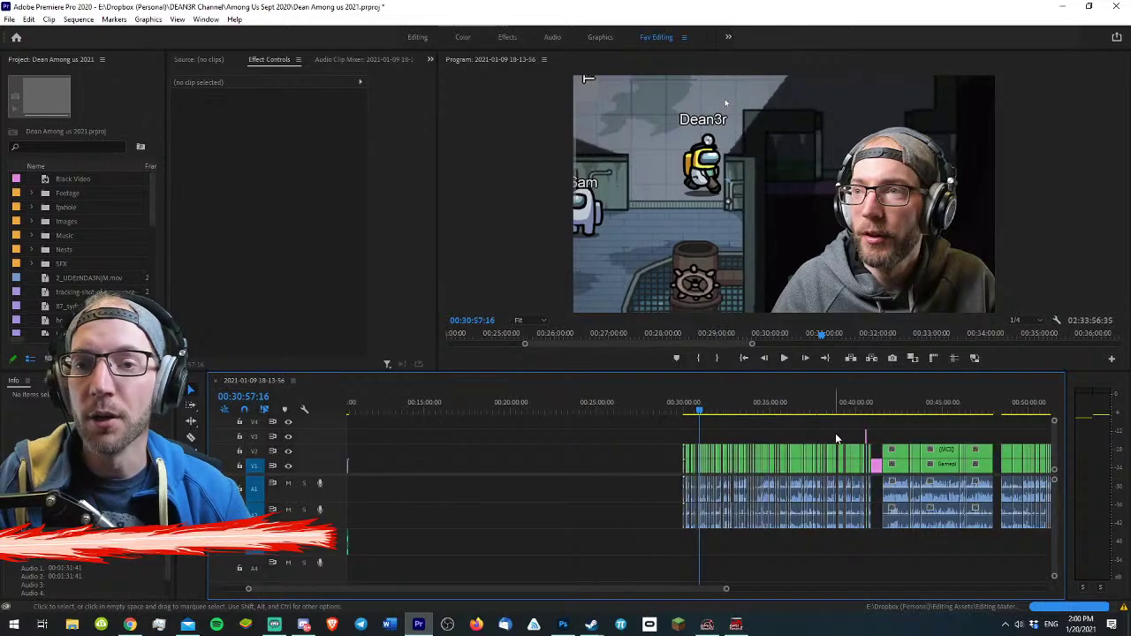
left_click_drag(823, 405, 860, 406)
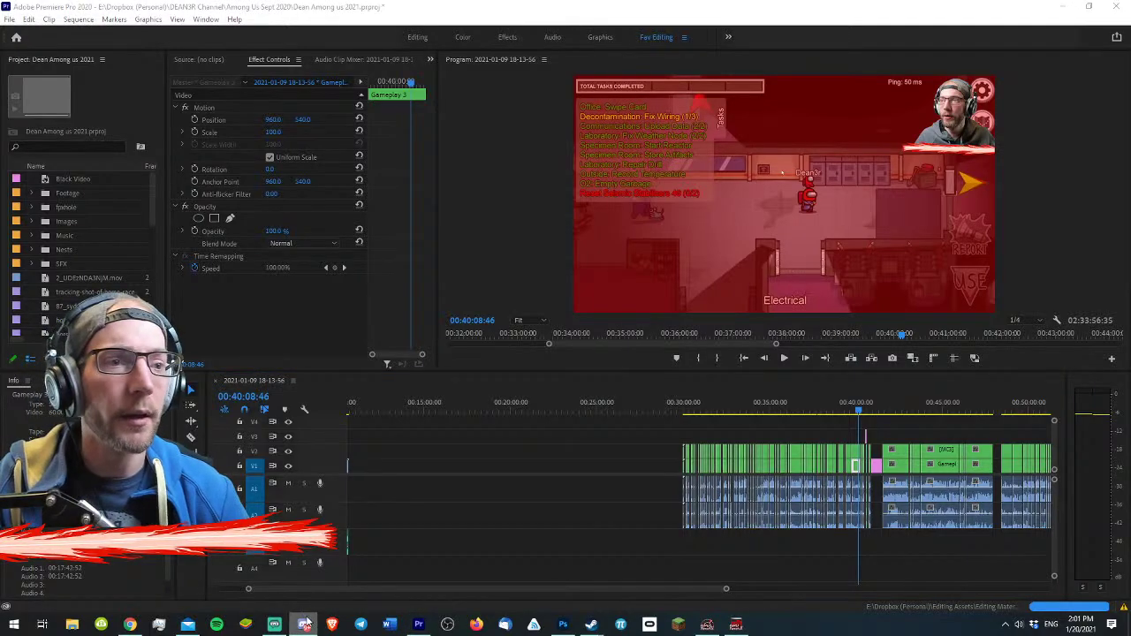
- Place the playhead at 00:30:13:16 and examine the cuts near the start of the 30-minute gameplay block
left_click(688, 406)
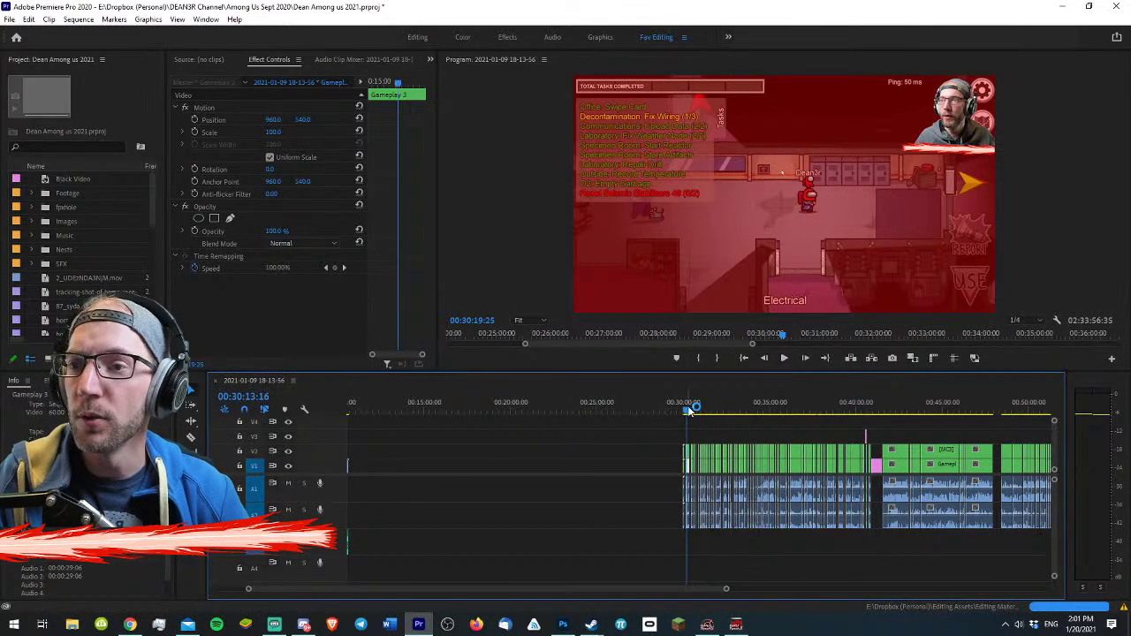
key("=")
key("=")
key("=")
key("=")
key("=")
key("-")
key("-")
key("-")
key("-")
key("-")
key("-")
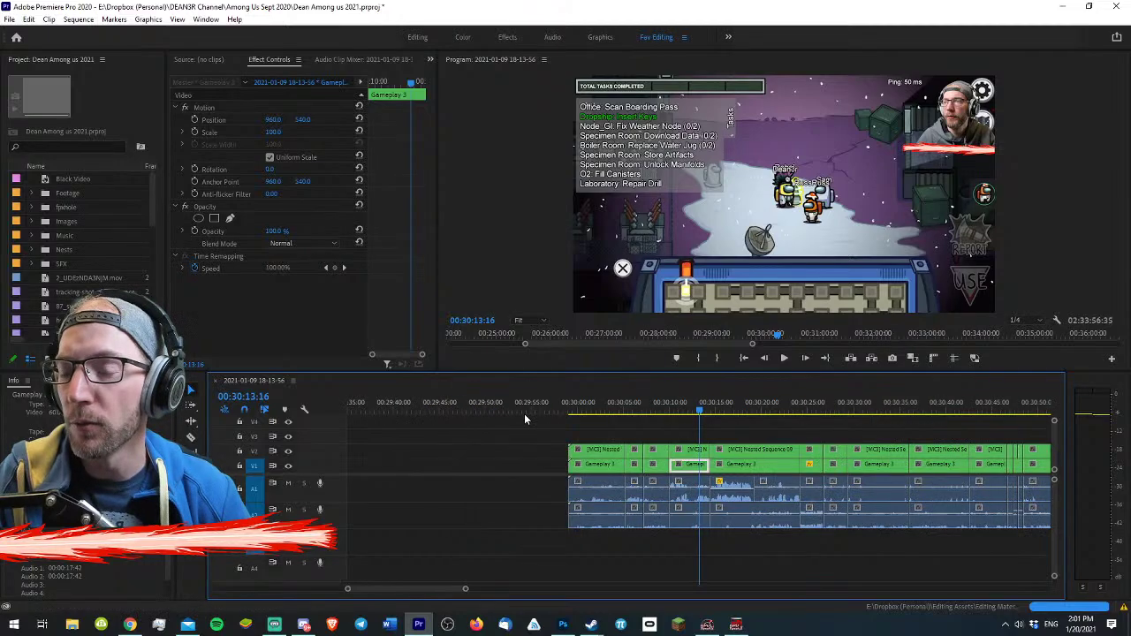
key("-")
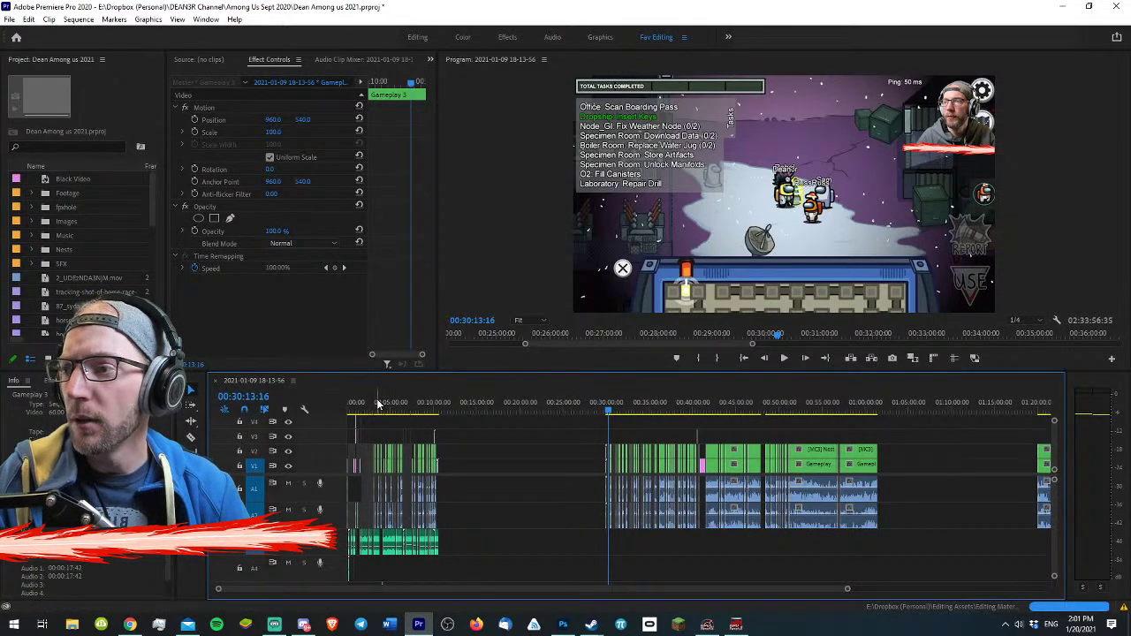
- Inspect the layered clips of the webcam intro, placing the playhead at 00:00:20:28 and 00:00:35:37
left_click_drag(376, 404, 405, 407)
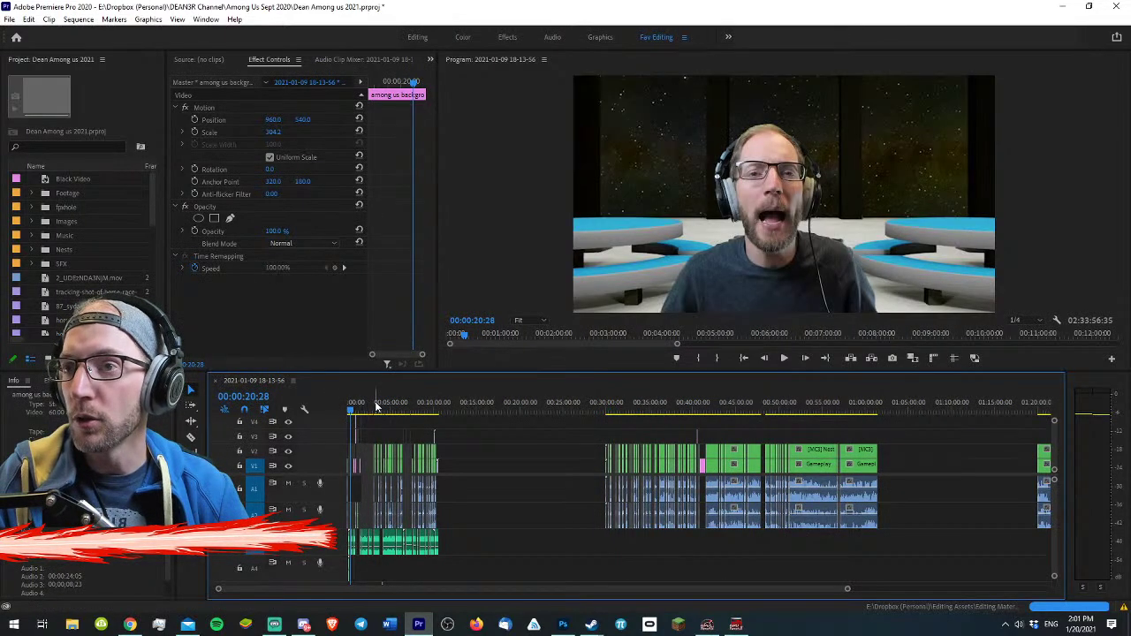
key("=")
key("=")
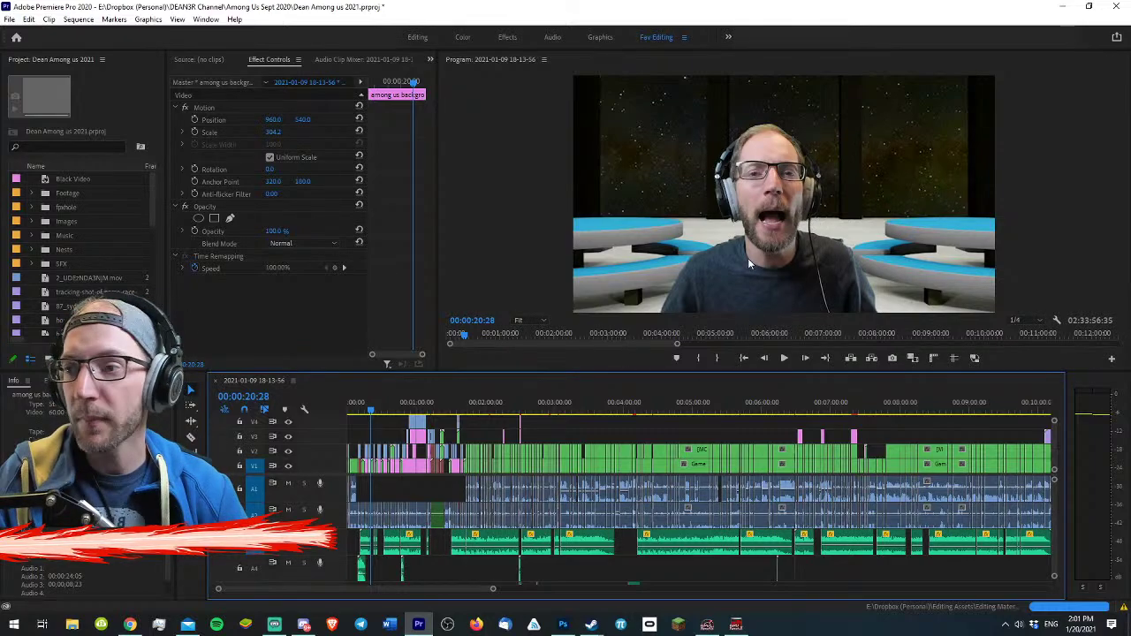
key("=")
key("=")
key("=")
key("=")
key("=")
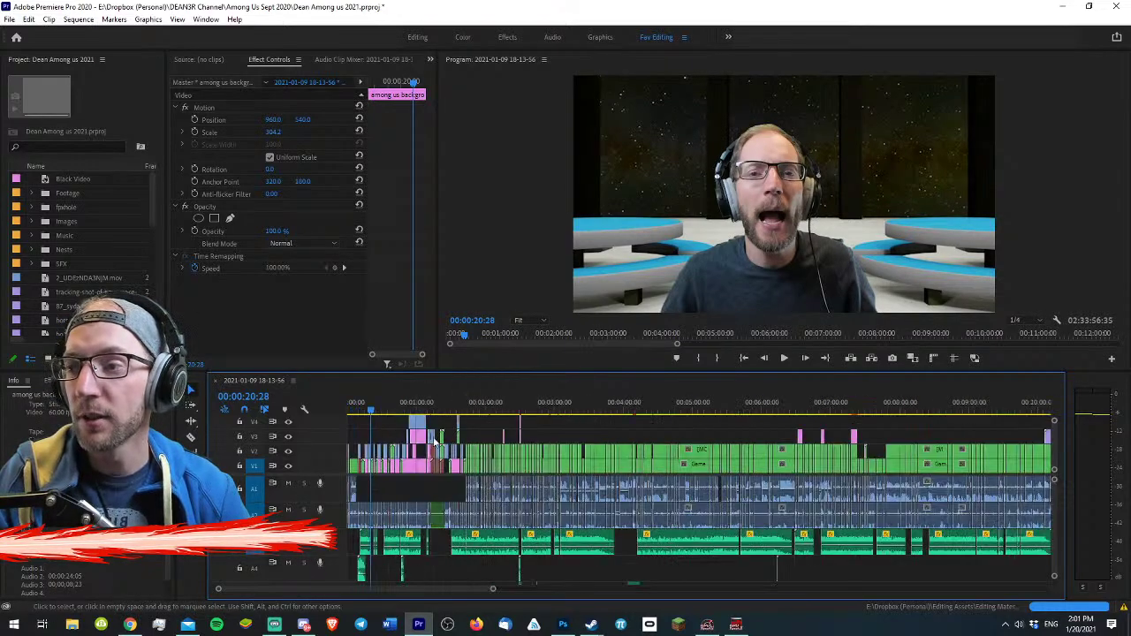
left_click_drag(445, 401, 677, 398)
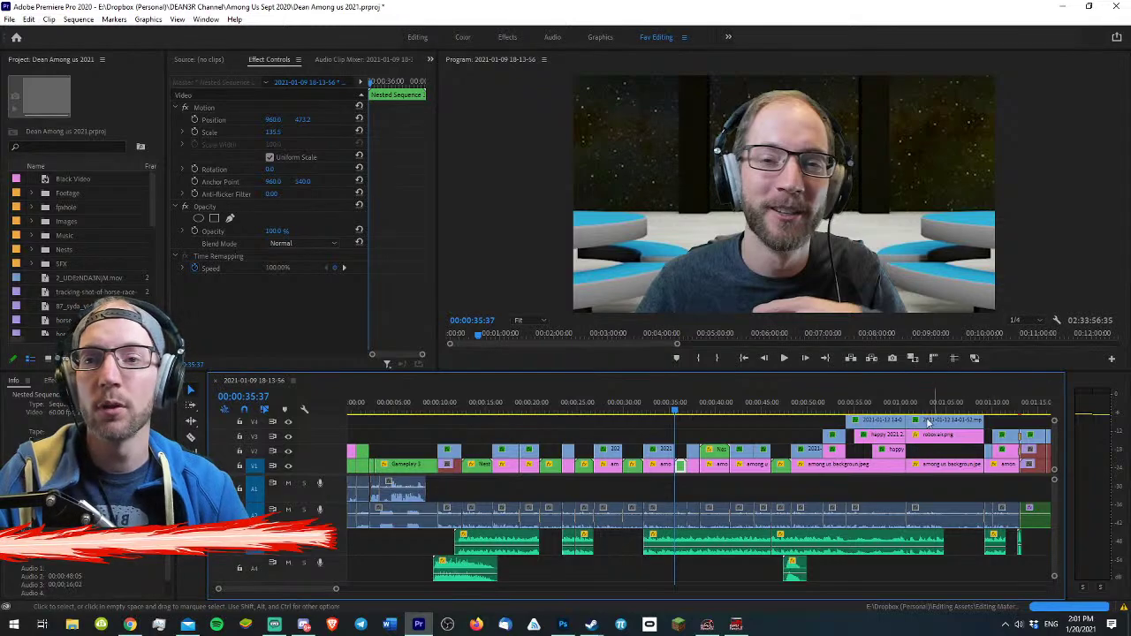
- Return the playhead to the second gameplay block, viewing the frames at 00:30:19:14 and 00:30:29:27
left_click(795, 425)
key("minus")
key("minus")
key("minus")
key("minus")
key("minus")
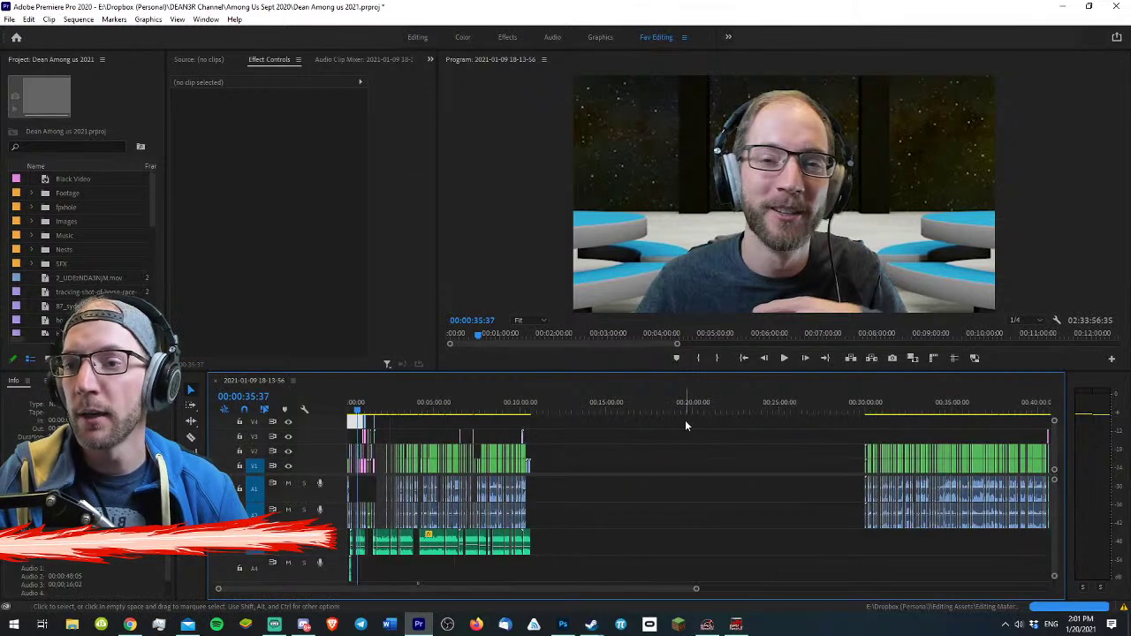
left_click(871, 409)
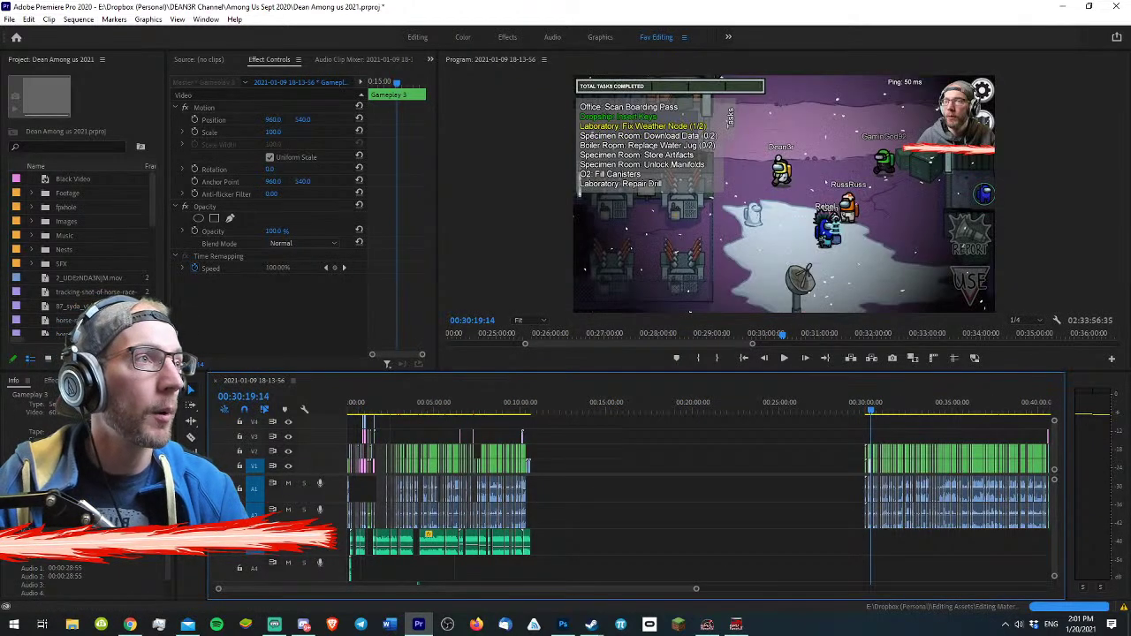
left_click(917, 427)
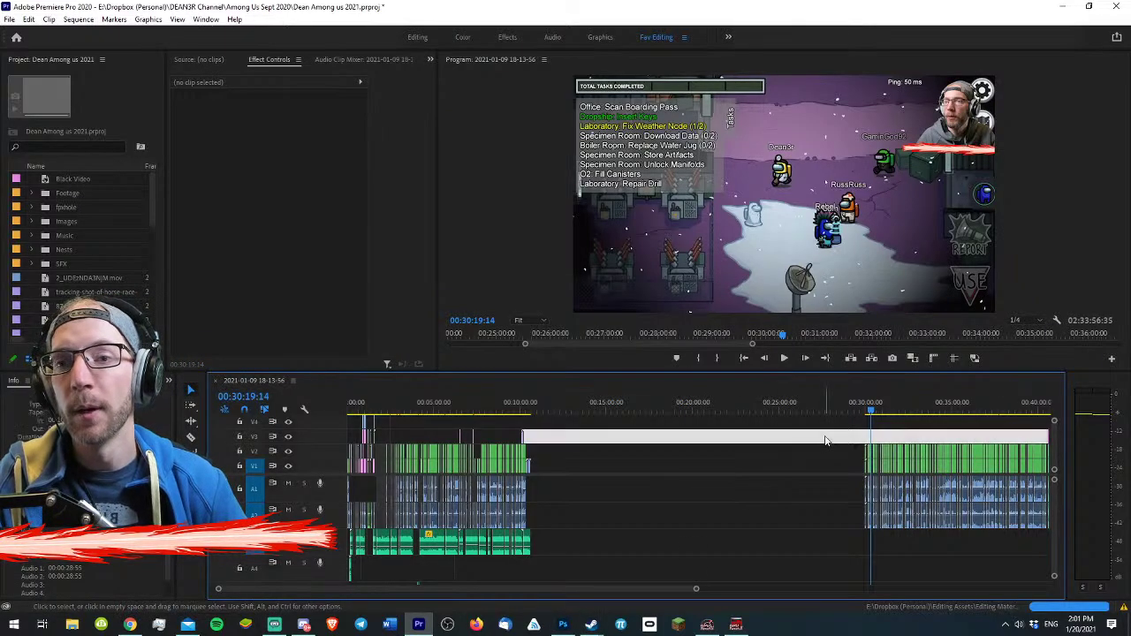
left_click(873, 413)
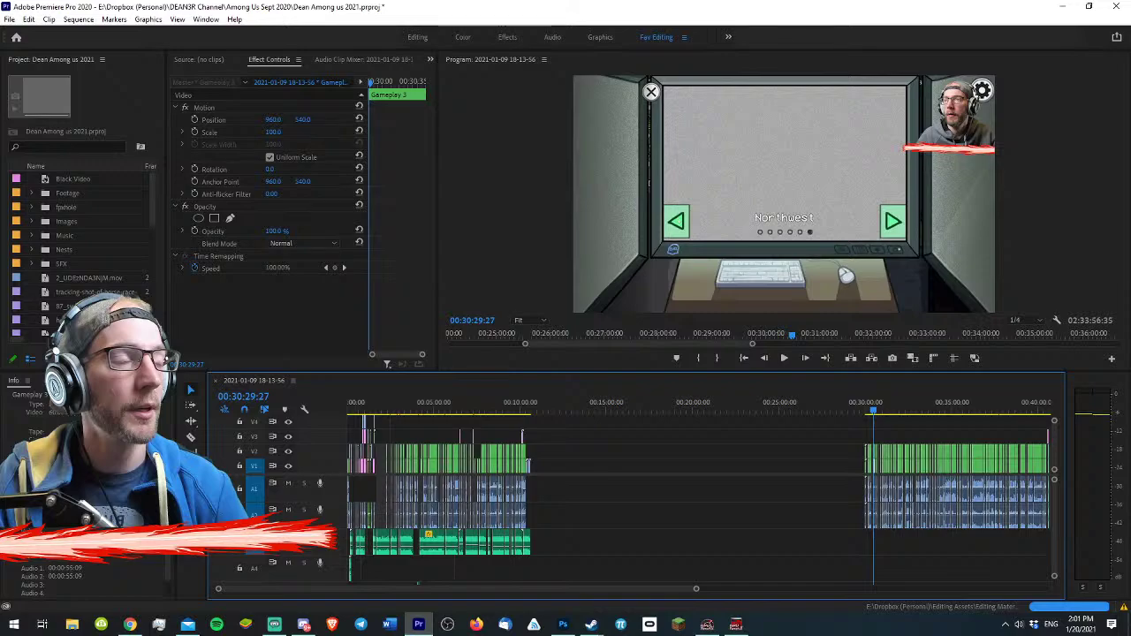
- Place the playhead on the first clip of the second gameplay block, at 00:29:59:33
key("alt+Tab")
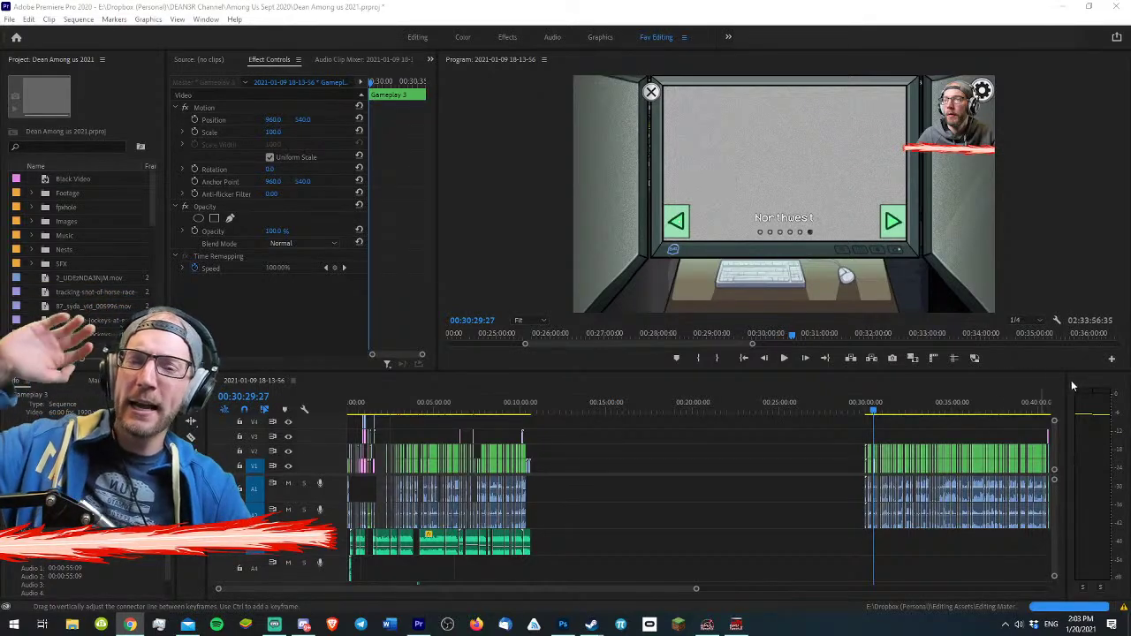
left_click(795, 451)
left_click(795, 451)
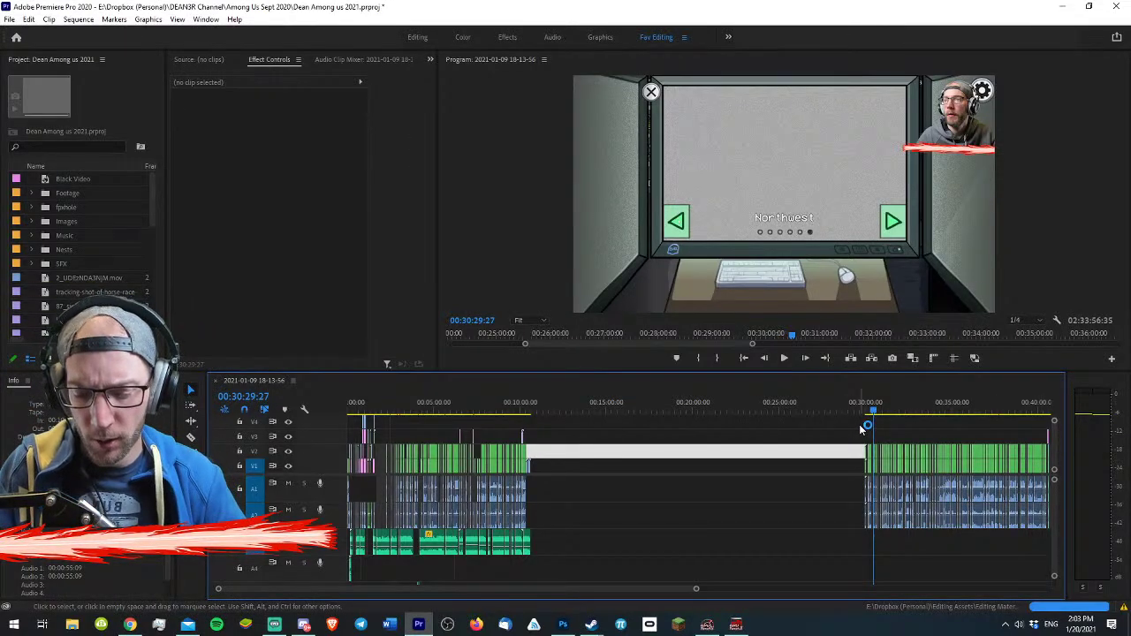
left_click(888, 422)
left_click(863, 408)
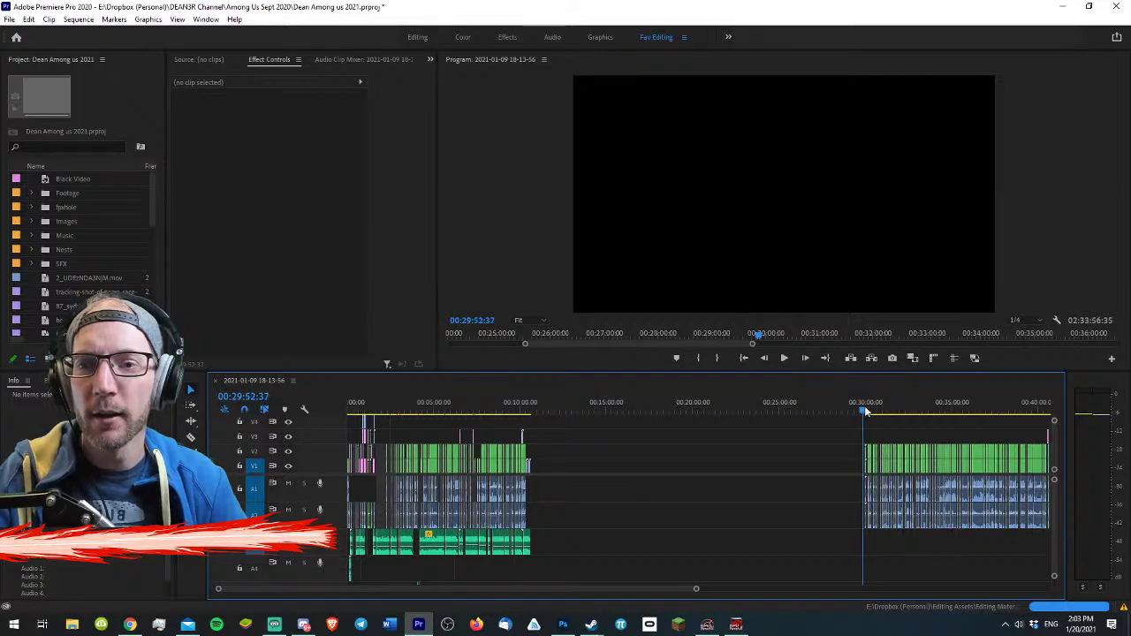
key("equal")
key("equal")
key("equal")
key("equal")
key("equal")
left_click(762, 398)
key("minus")
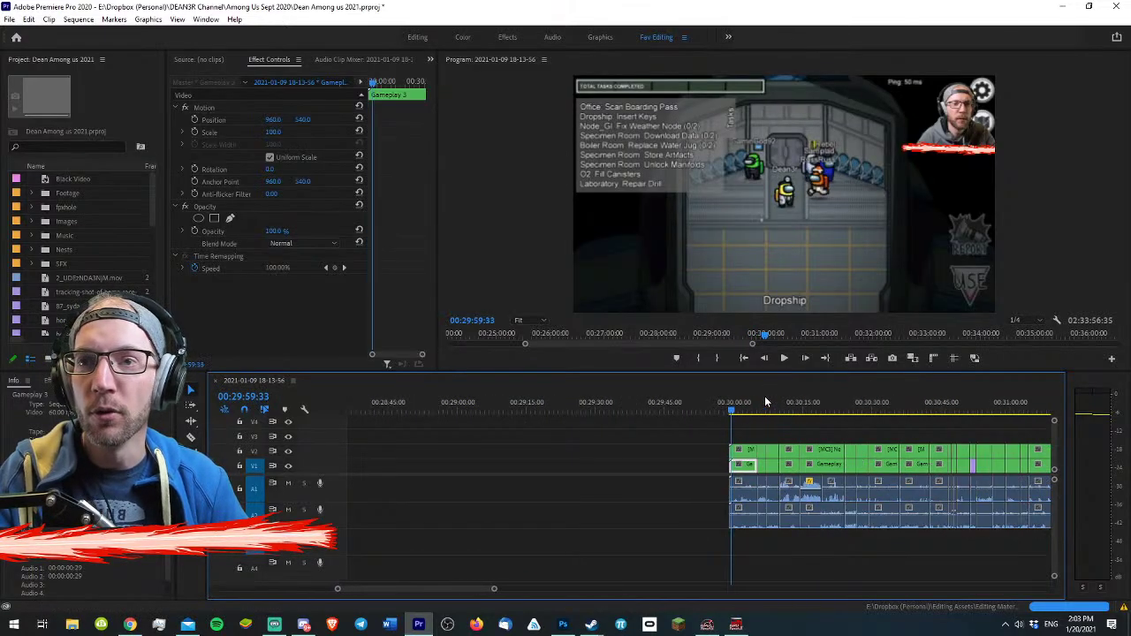
- Play the opening clips of the second gameplay block, checking the cuts, and stop at 00:30:11:11
key("space")
key("equal")
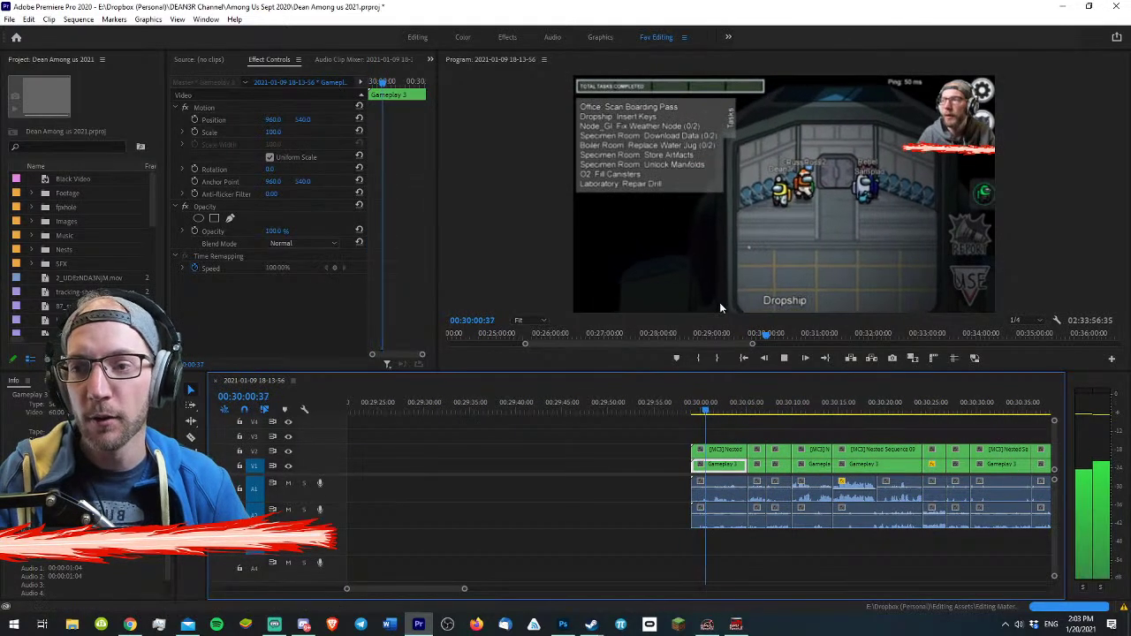
key("equal")
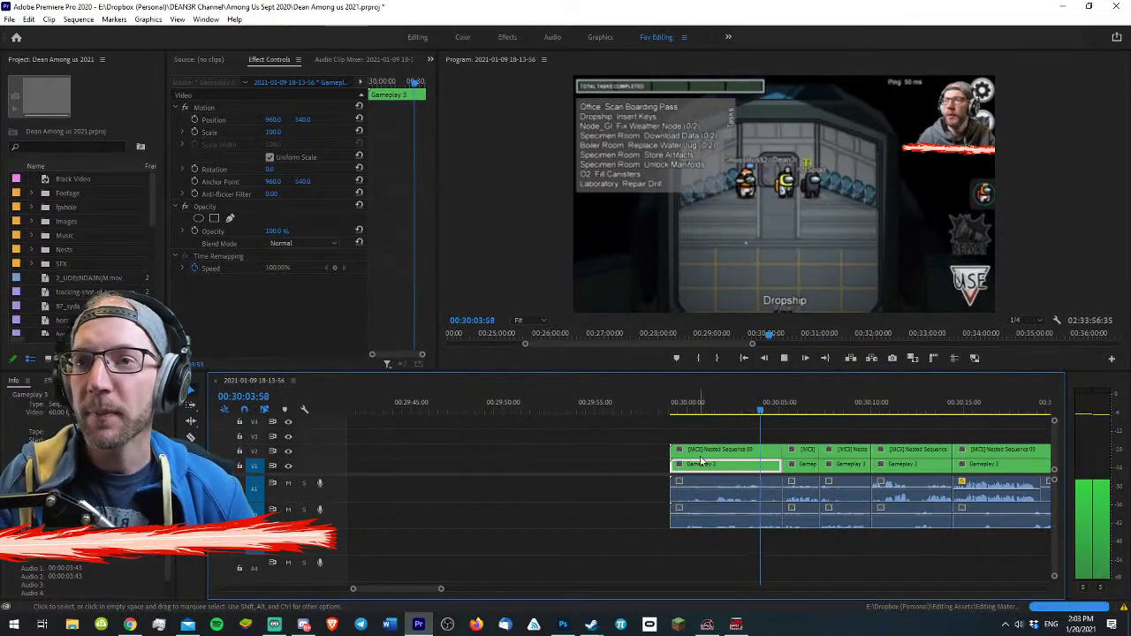
key("equal")
key("equal")
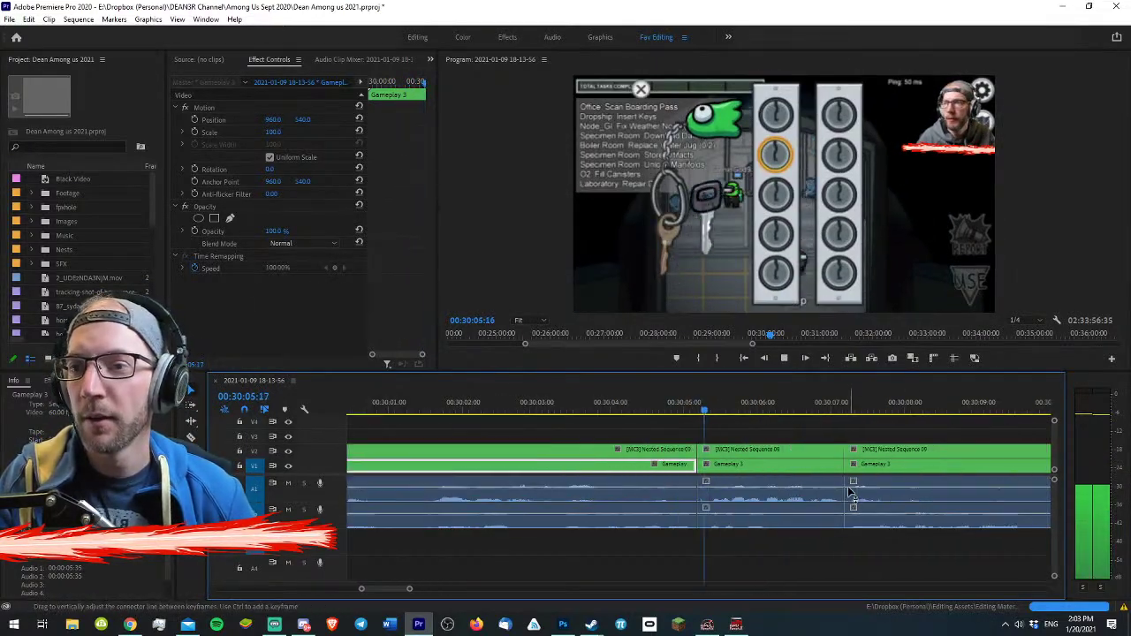
left_click(765, 463)
key("minus")
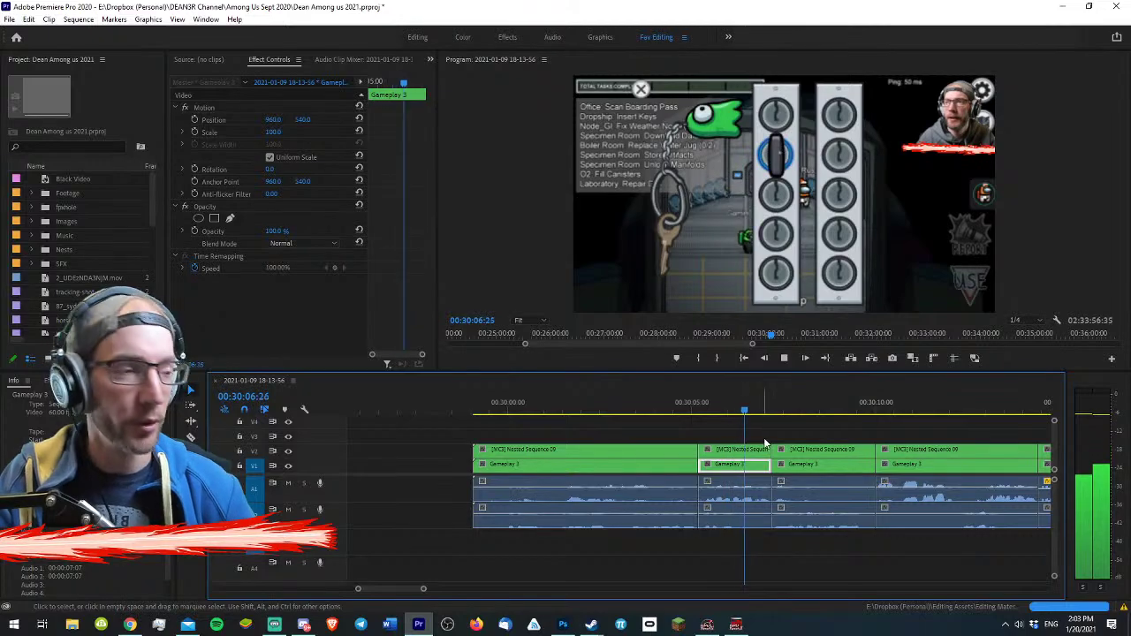
key("minus")
key("minus")
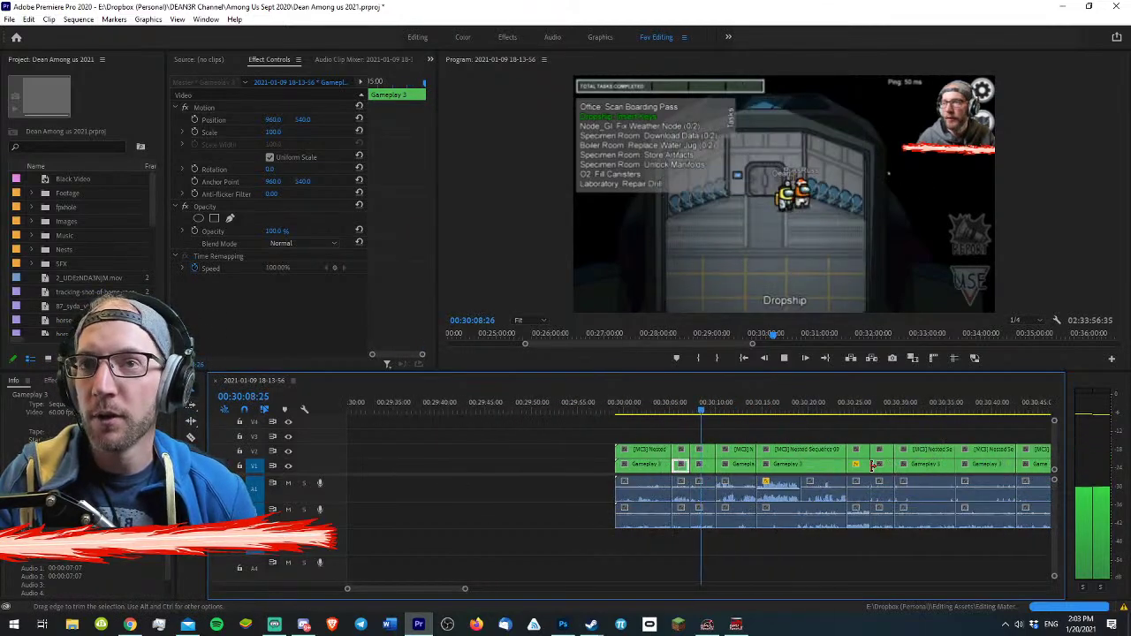
key("equal")
key("equal")
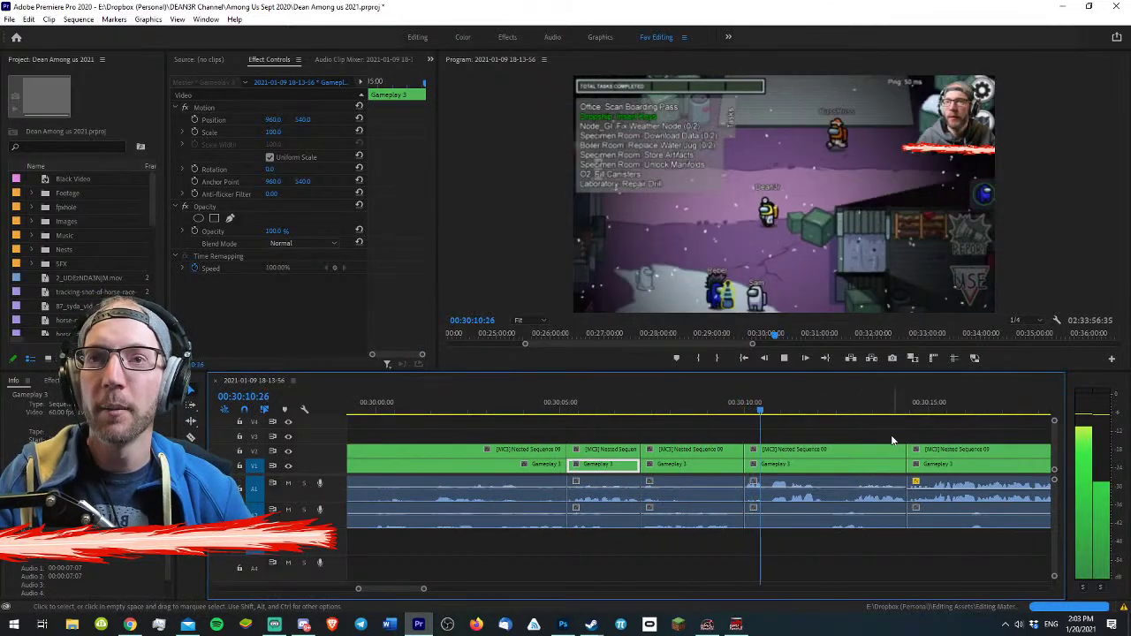
key("space")
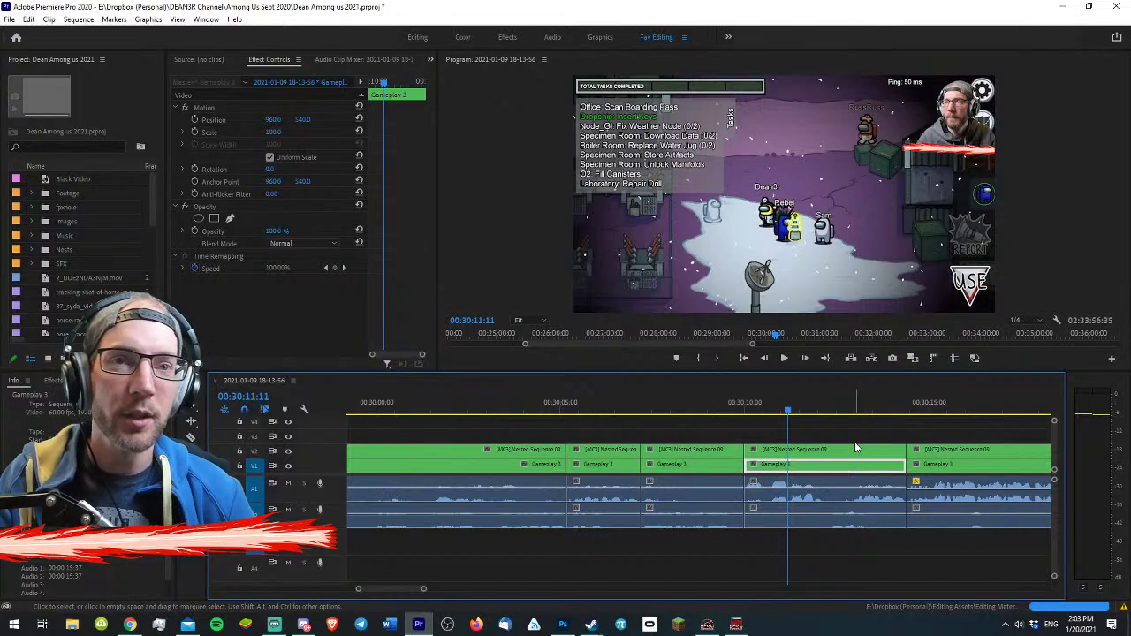
- Move the playhead to 00:30:14:03, near the end of the fourth clip in the gameplay block
left_click(841, 422)
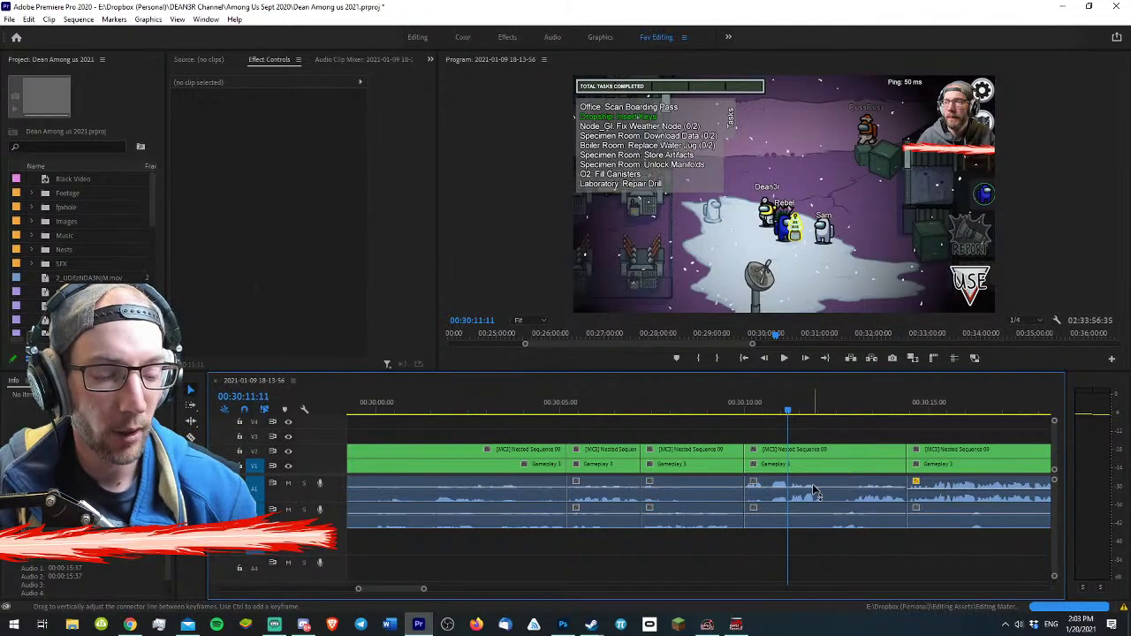
left_click(864, 439)
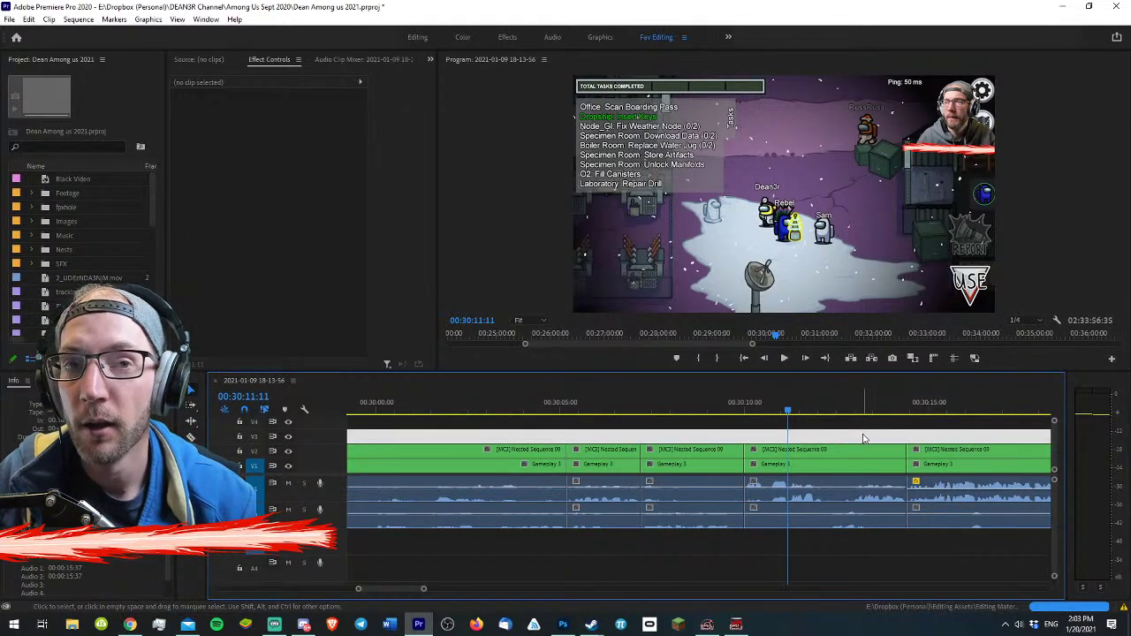
key("Delete")
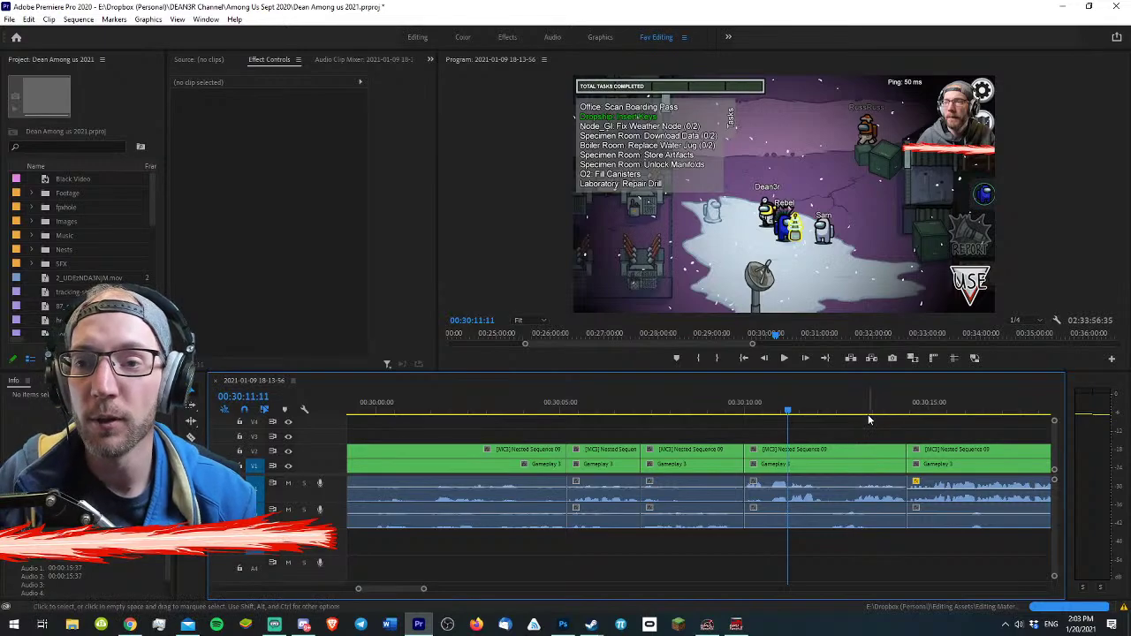
left_click(857, 406)
left_click(906, 428)
left_click(894, 405)
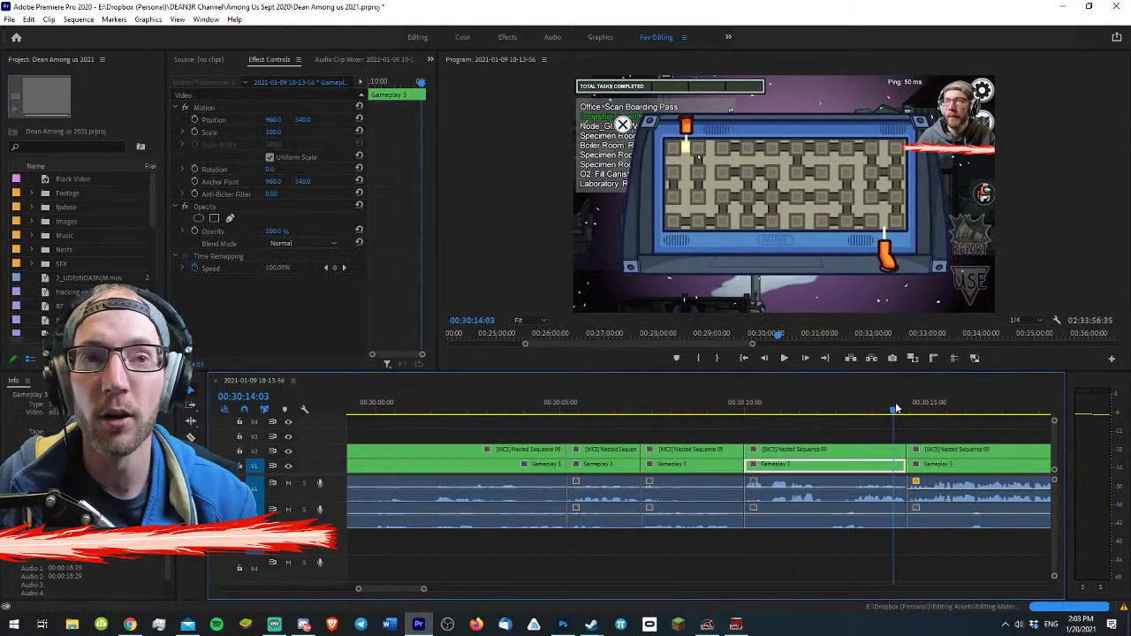
- Play from 00:30:14:16 across the cut into the fifth clip of the gameplay block, stopping at 00:30:15:46
left_click(901, 403)
left_click(928, 423)
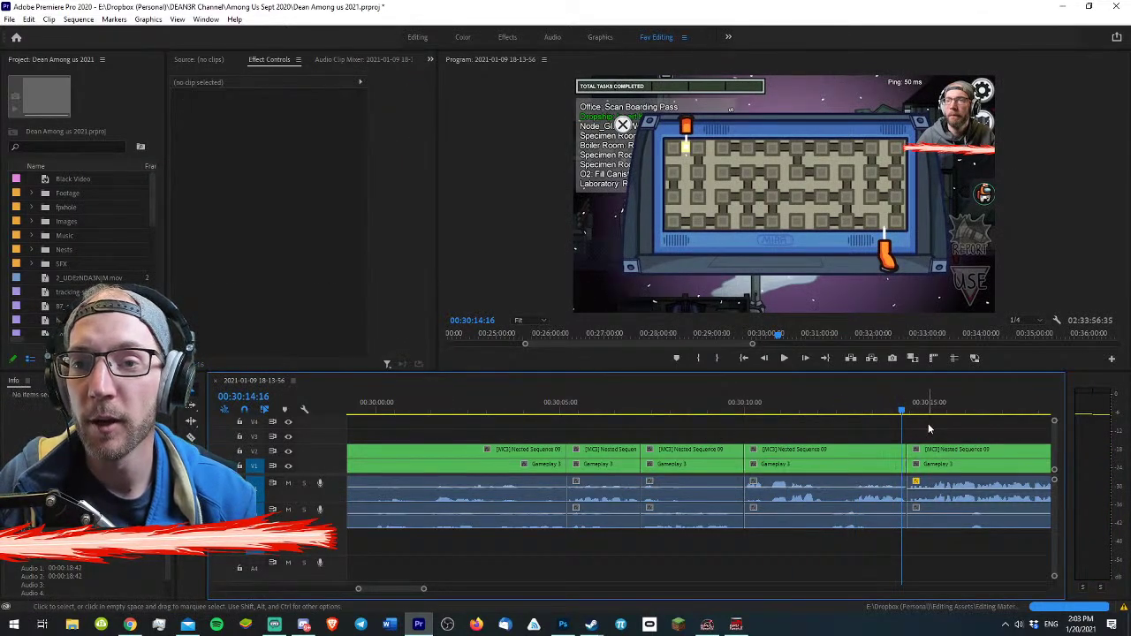
left_click(906, 408)
key("minus")
key("equal")
key("space")
key("minus")
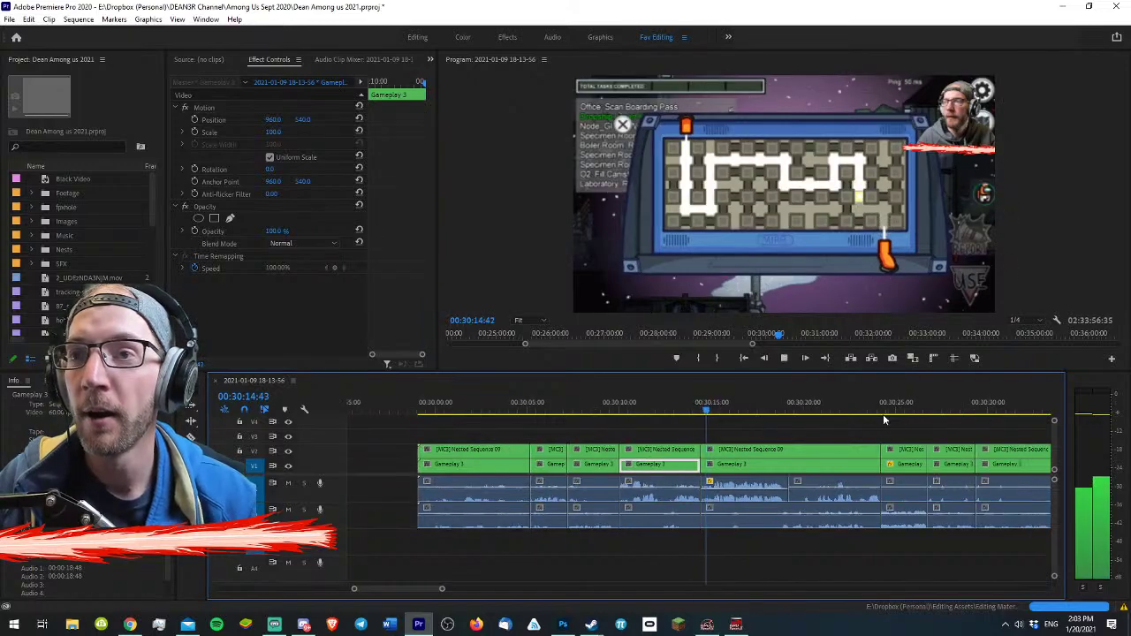
key("space")
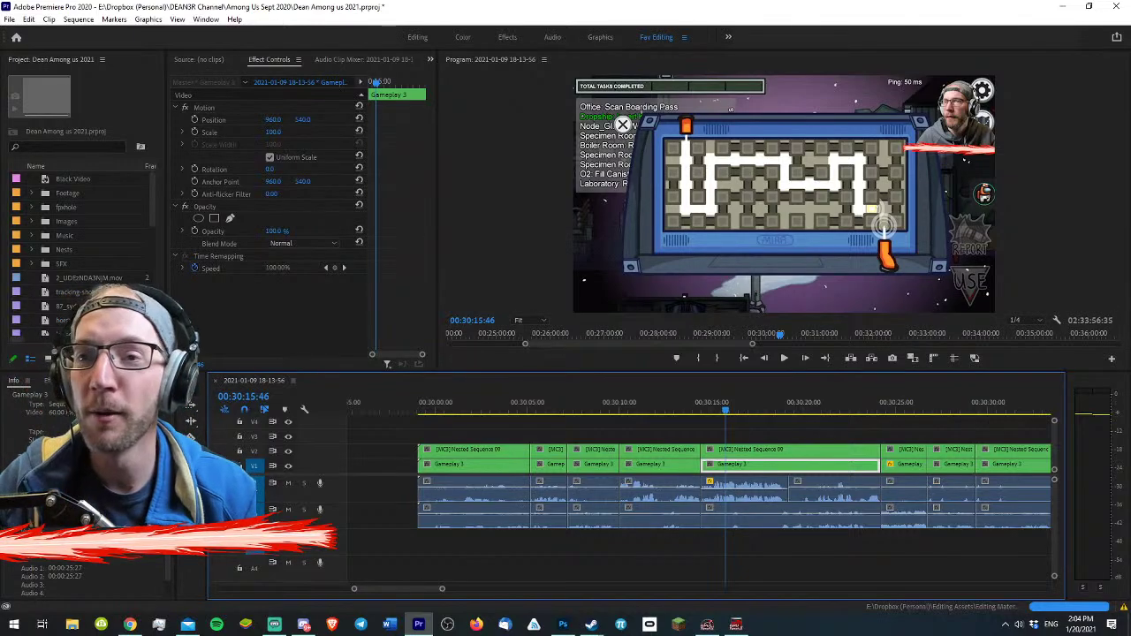
- Continue playing the fifth gameplay clip through the end of the weather node task and stop at 00:30:17:48
key("space")
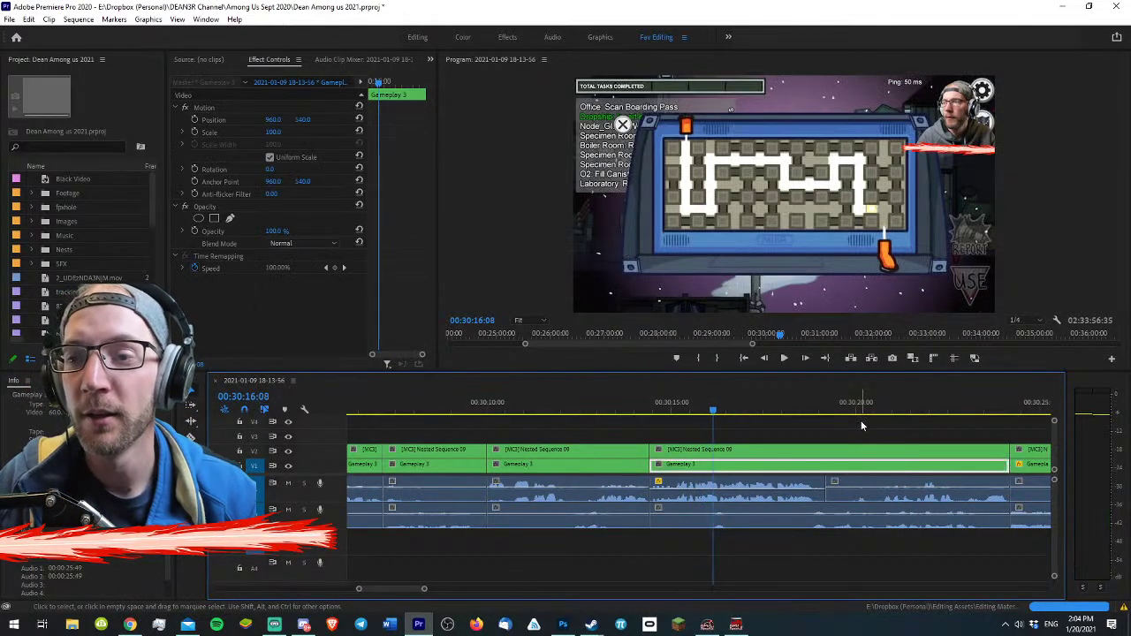
key("=")
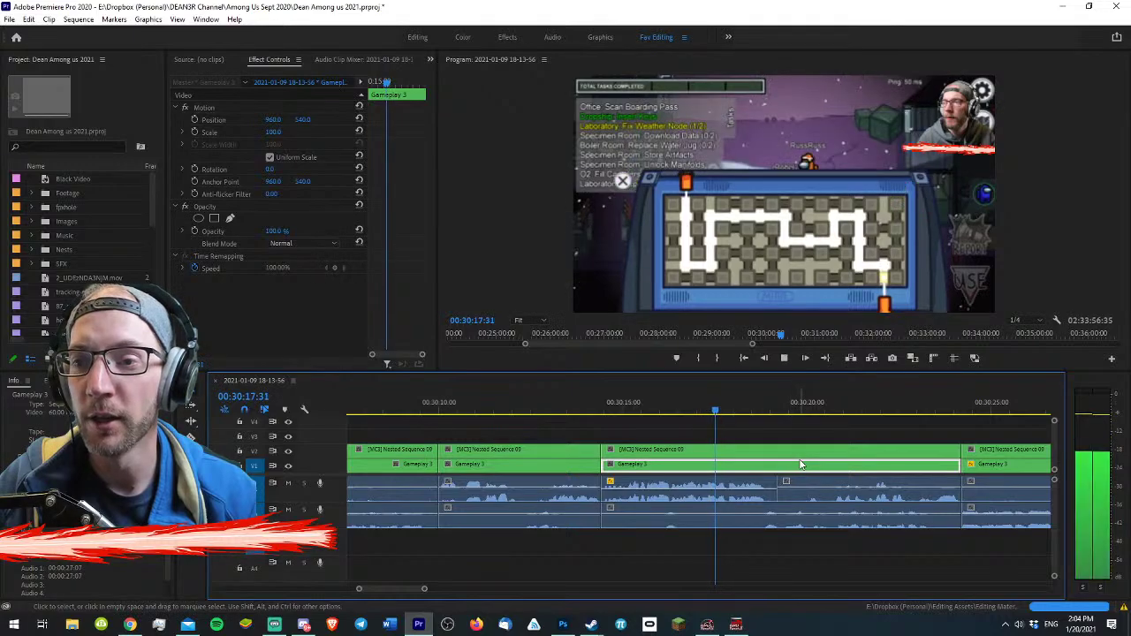
key("space")
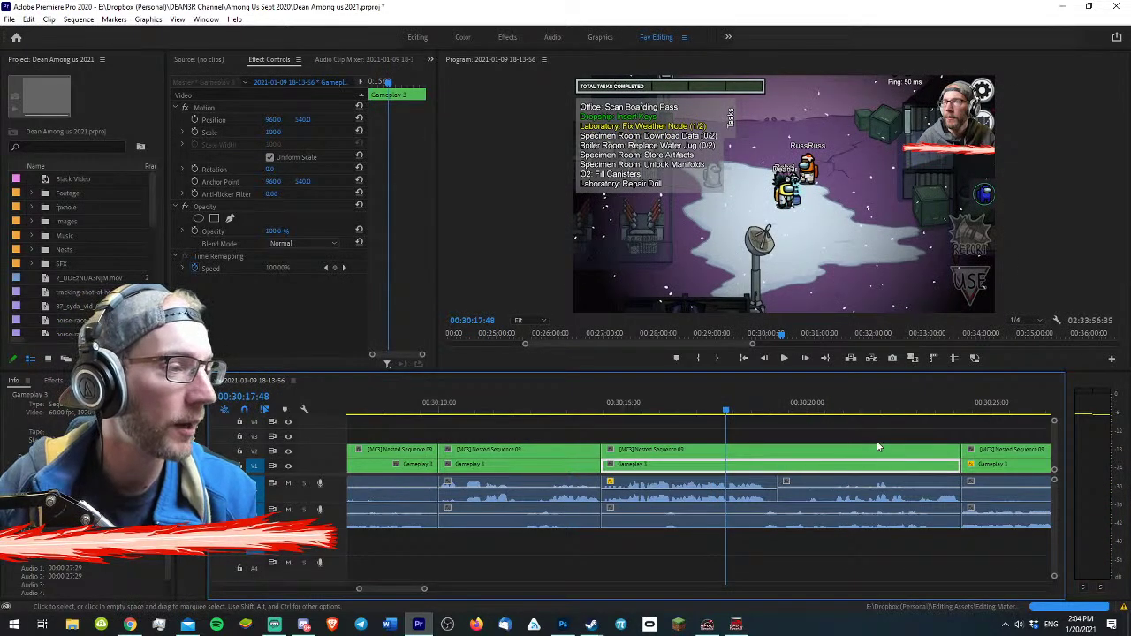
left_click(828, 434)
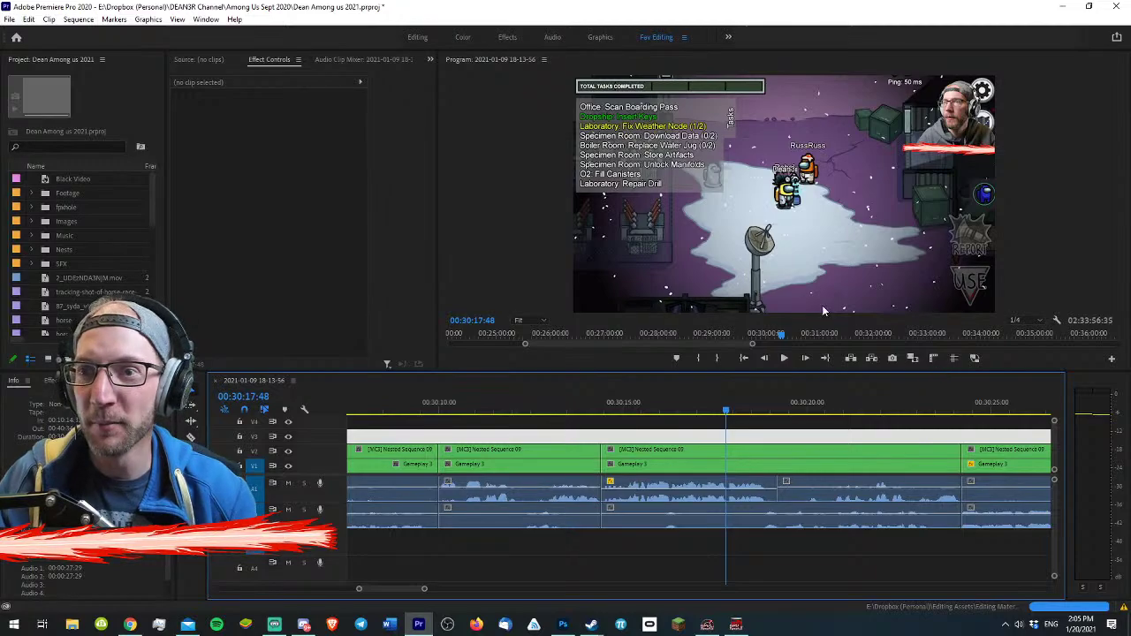
- Play the rest of the fifth gameplay clip in short stretches, pausing at 00:30:21:18 and 00:30:22:19
key("minus")
left_click(819, 458)
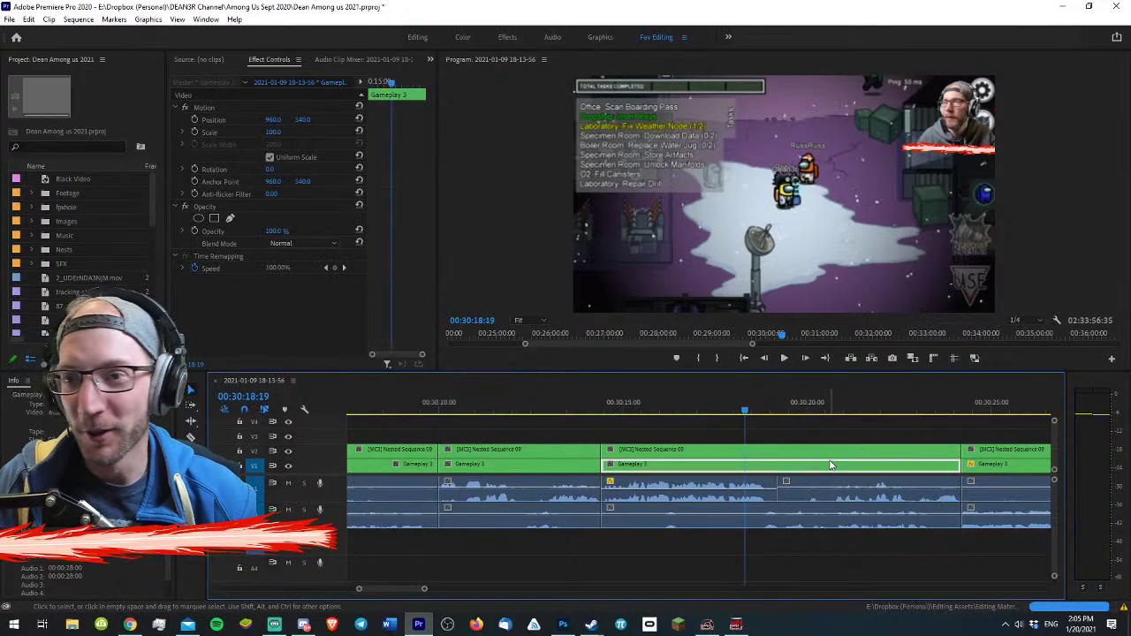
key("=")
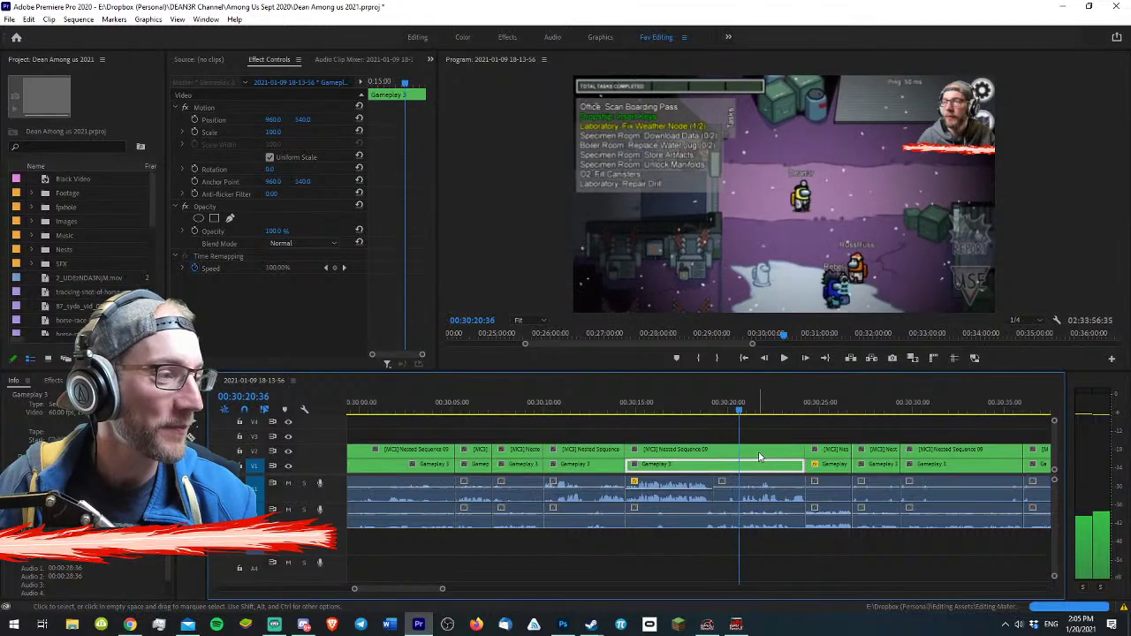
scroll(761, 456, "down", 2)
key("space")
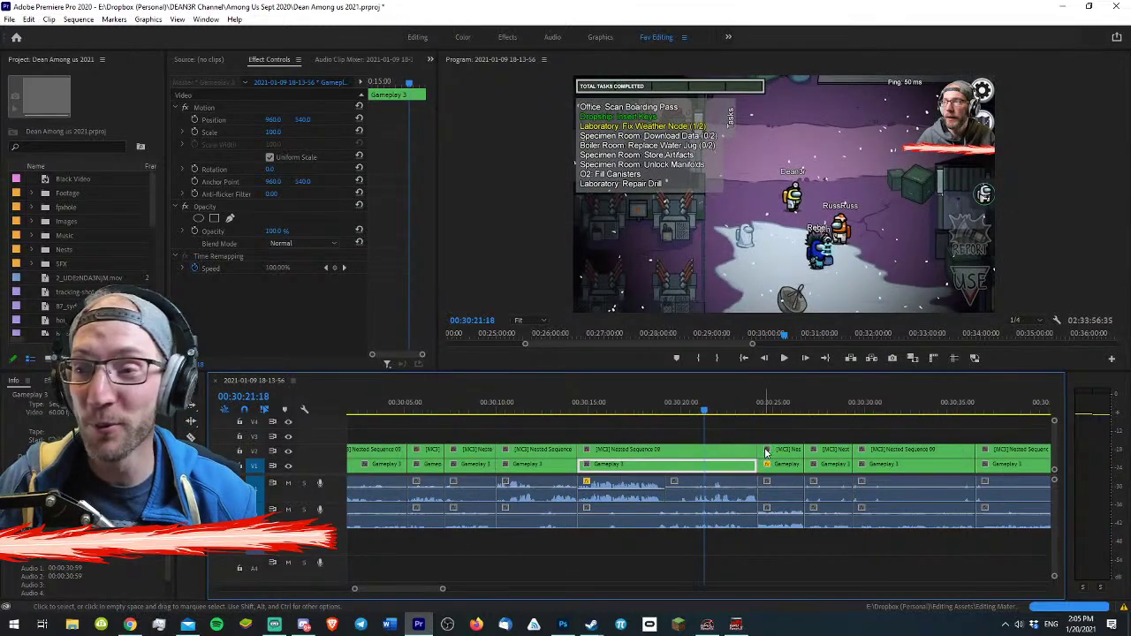
key("space")
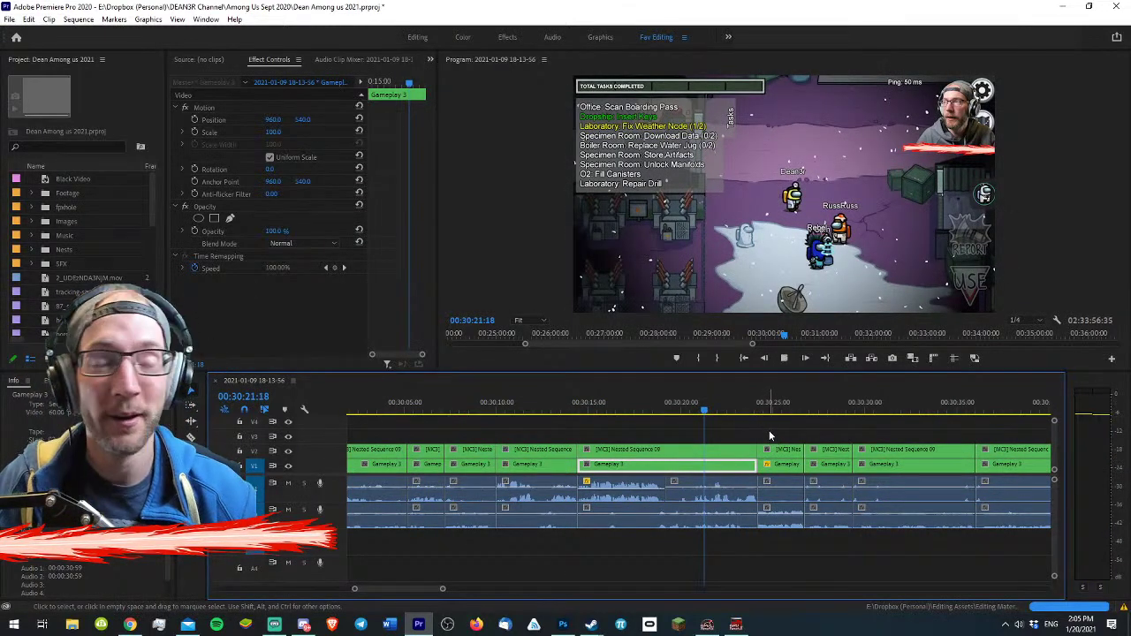
key("space")
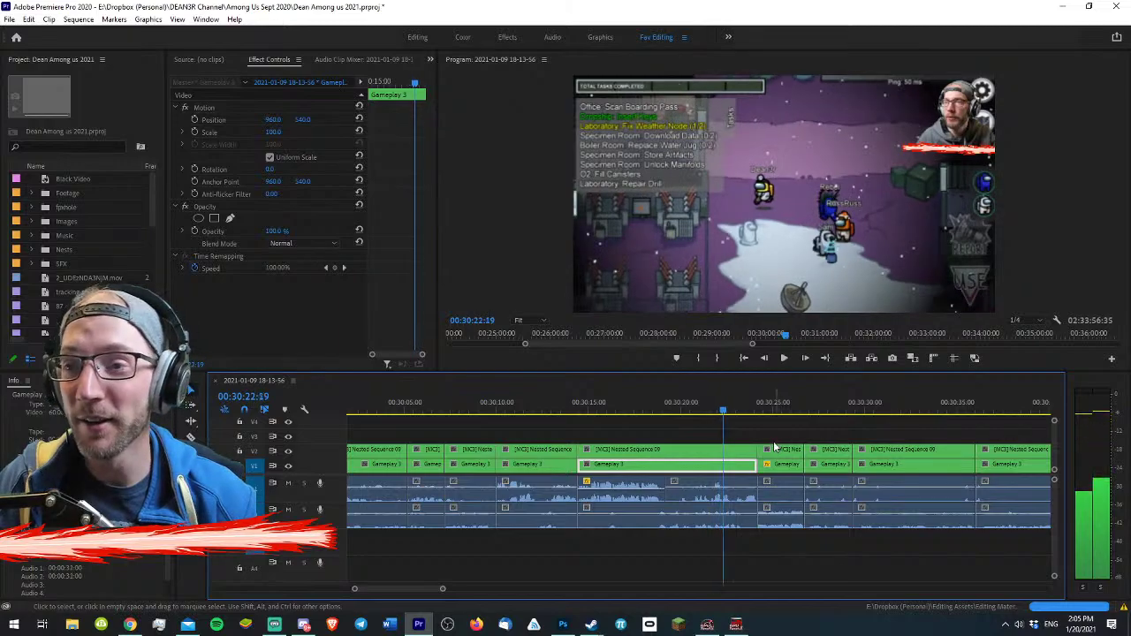
left_click(769, 433)
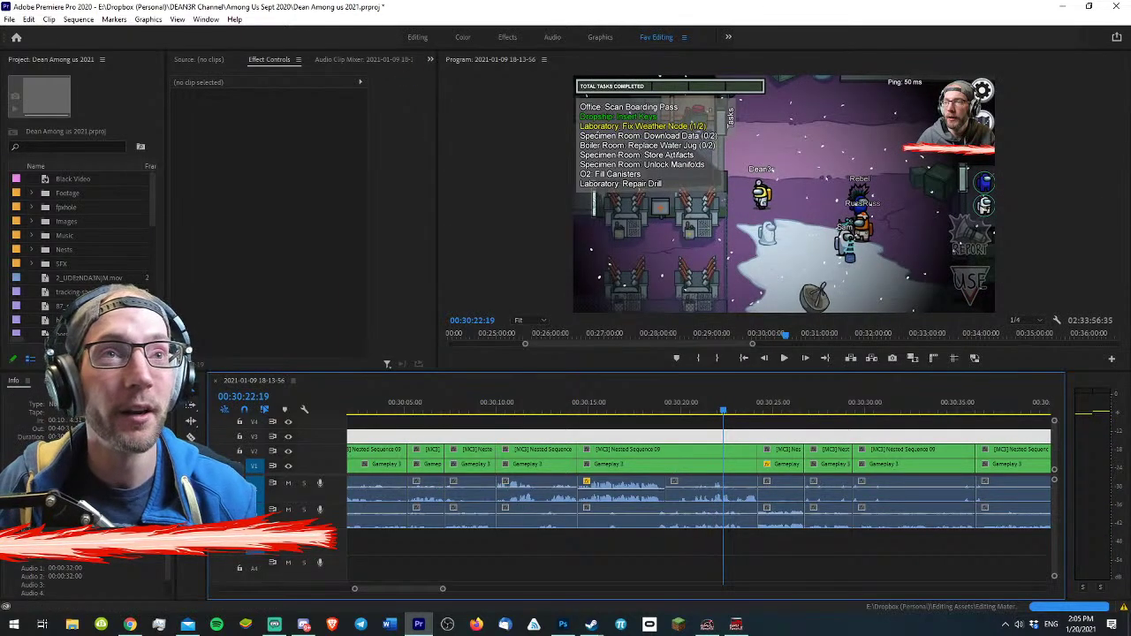
- Play from 00:30:22:19 across the next cuts into the security camera footage, checking how densely the whole block is cut
key("space")
scroll(766, 495, "down", 1)
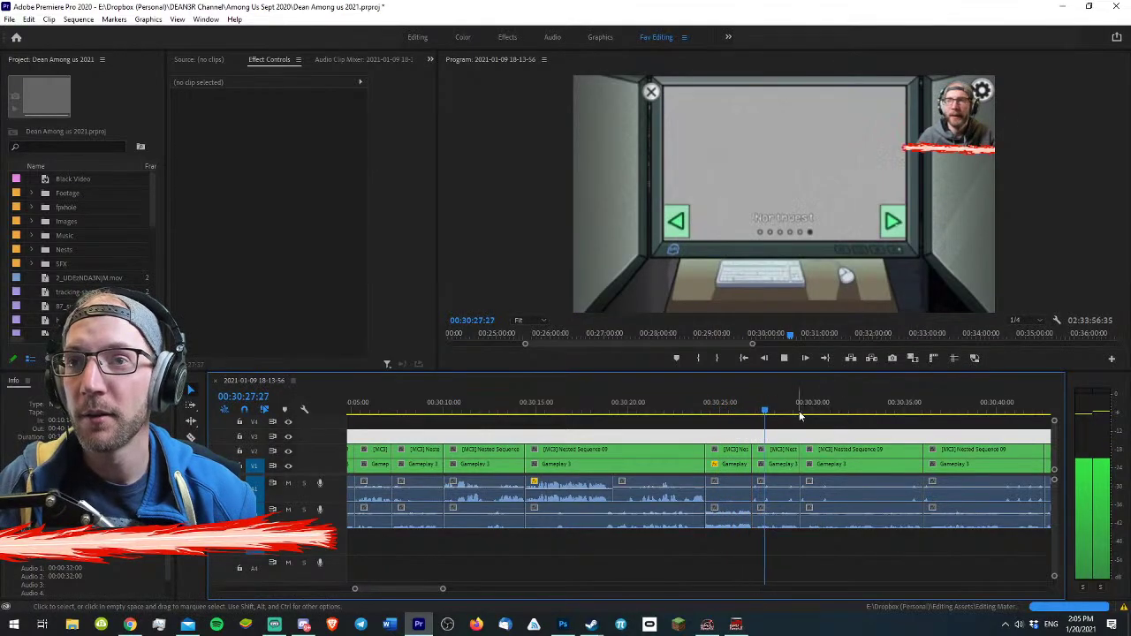
key("minus")
key("minus")
key("minus")
key("minus")
key("minus")
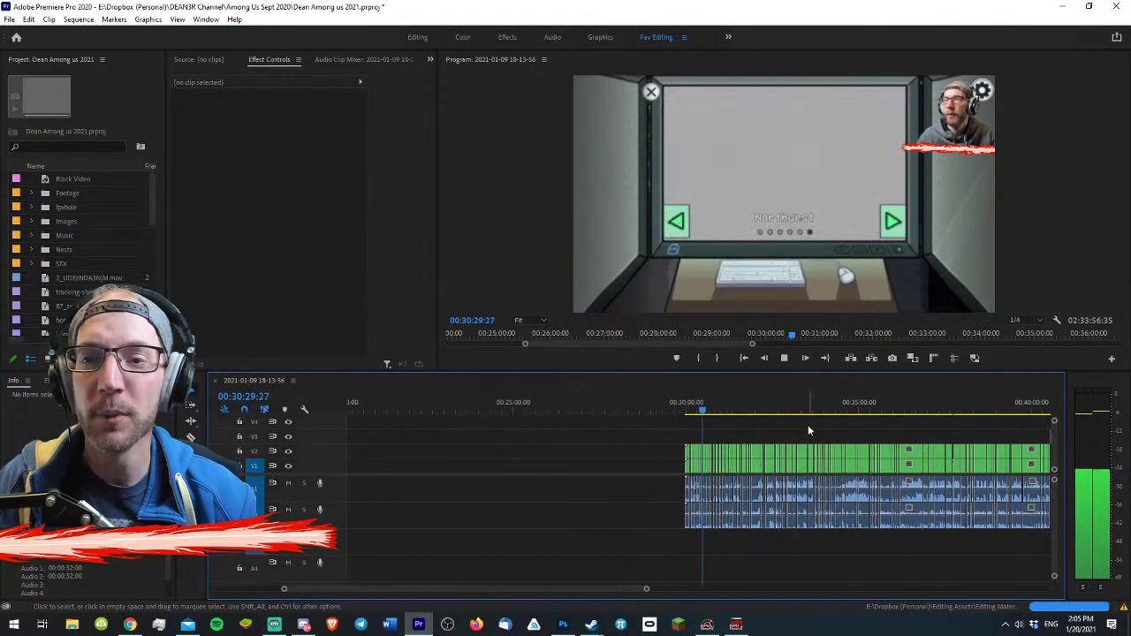
key("equal")
key("equal")
key("equal")
key("equal")
key("equal")
key("equal")
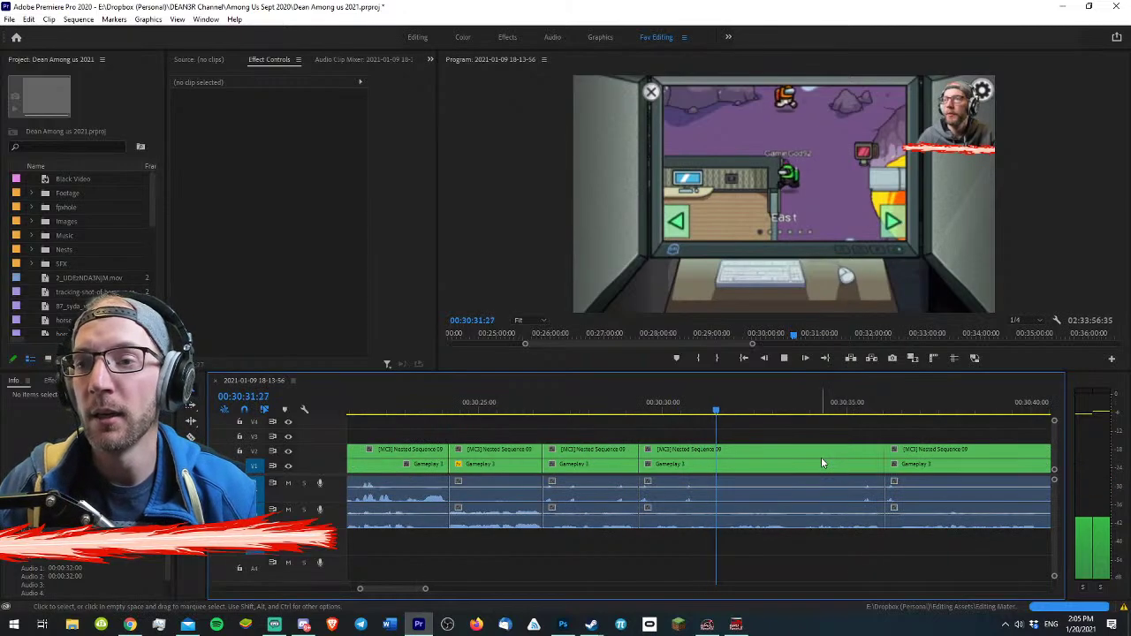
- Select the Gameplay 3 clip showing the East security camera and play it, stopping at 00:30:35:00
left_click(821, 461)
key("space")
key("space")
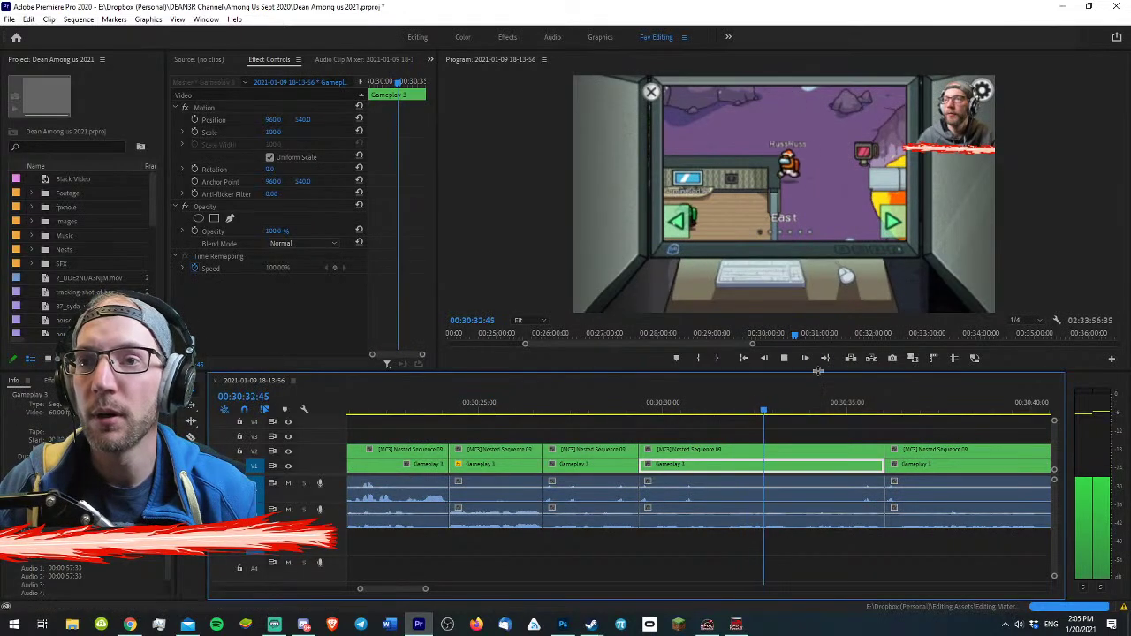
key("minus")
key("minus")
key("minus")
key("equal")
key("equal")
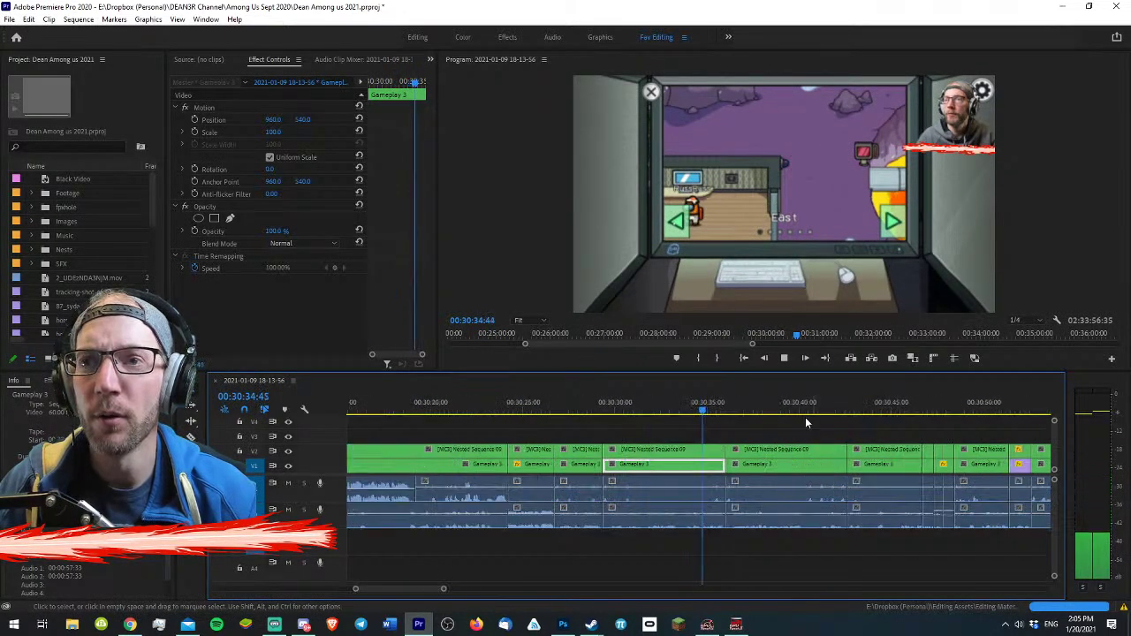
key("space")
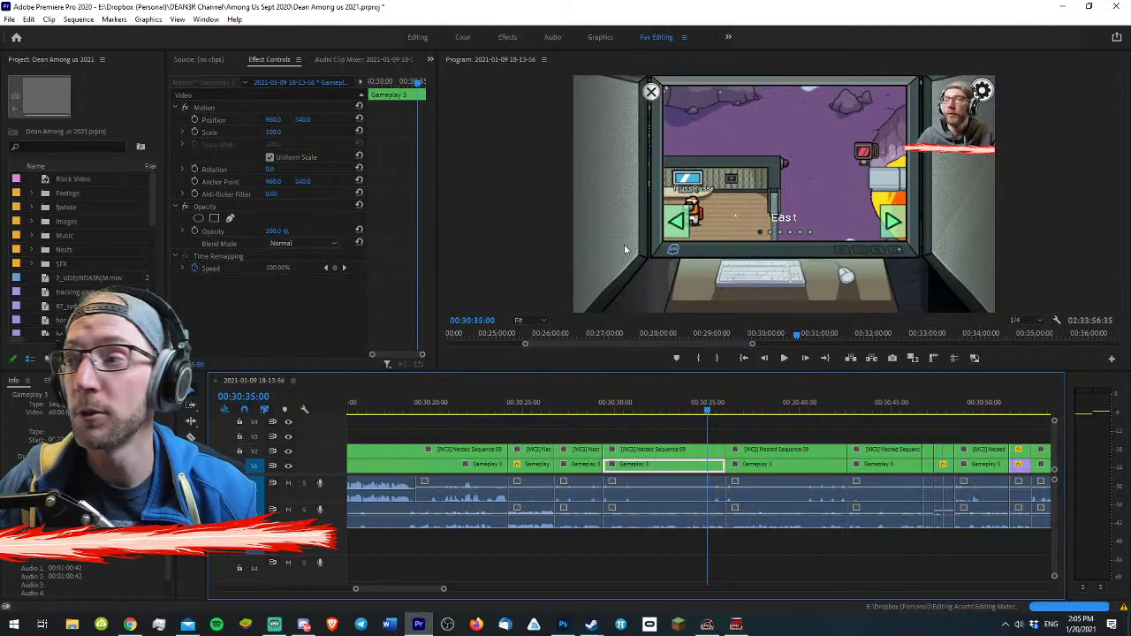
scroll(65, 247, "down", 5)
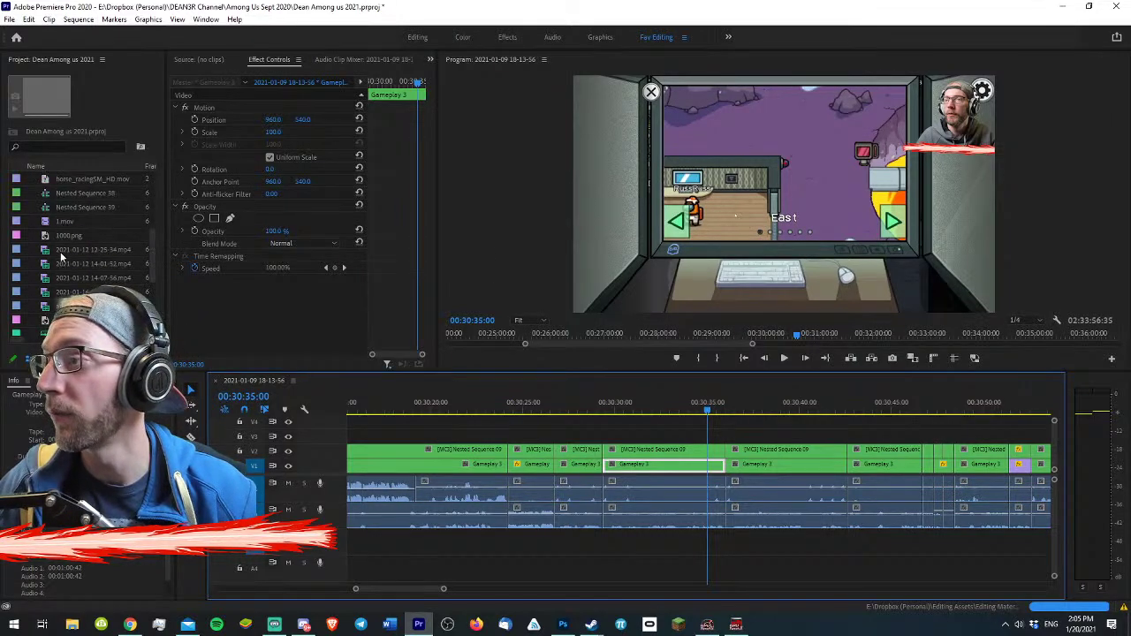
double_click(44, 265)
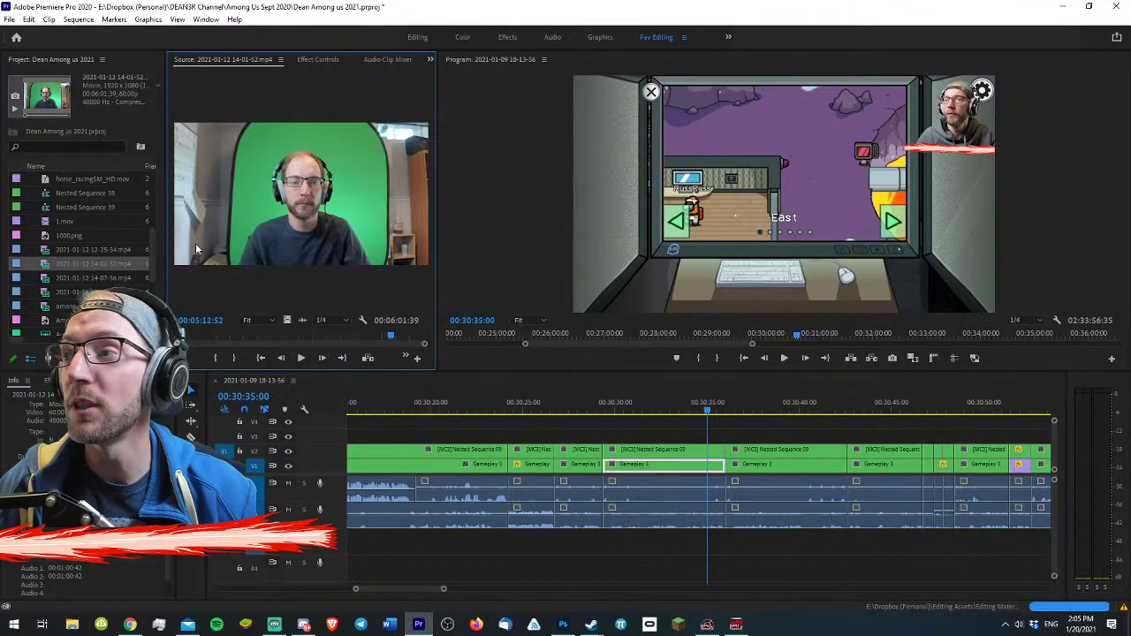
double_click(43, 250)
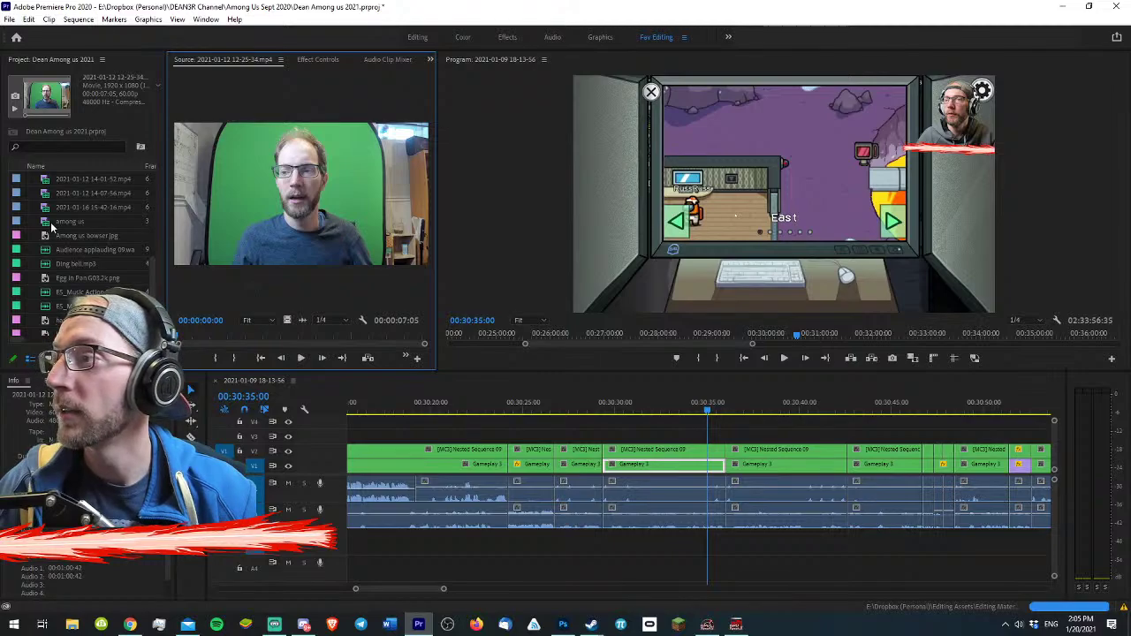
scroll(53, 230, "down", 2)
left_click(49, 208)
double_click(49, 207)
scroll(62, 265, "up", 2)
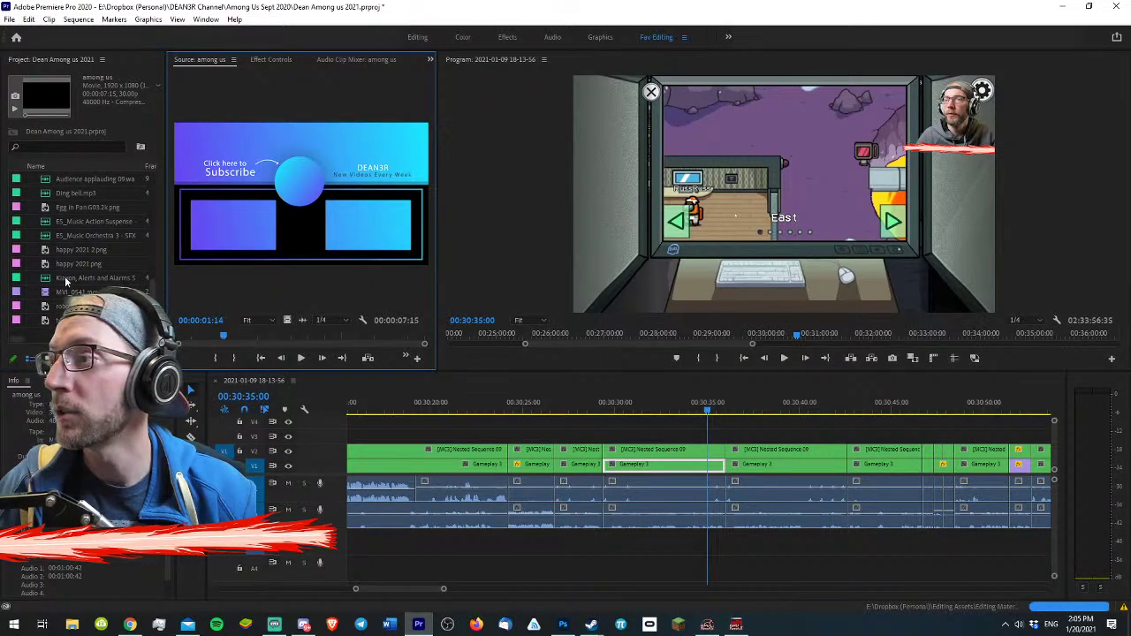
scroll(65, 280, "up", 5)
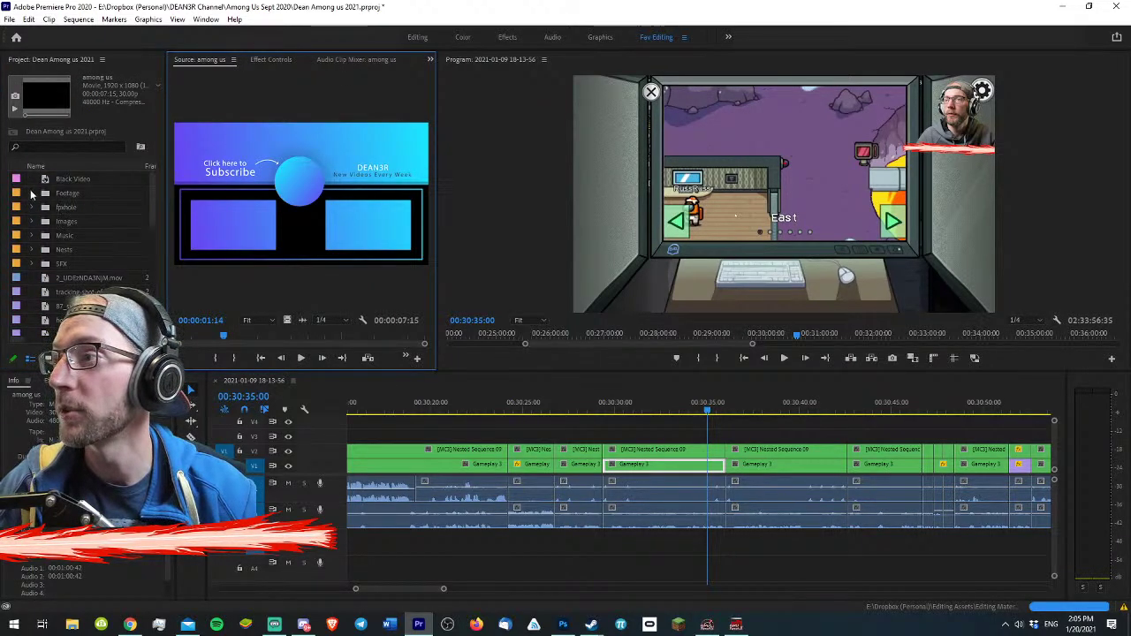
left_click(56, 224)
double_click(58, 254)
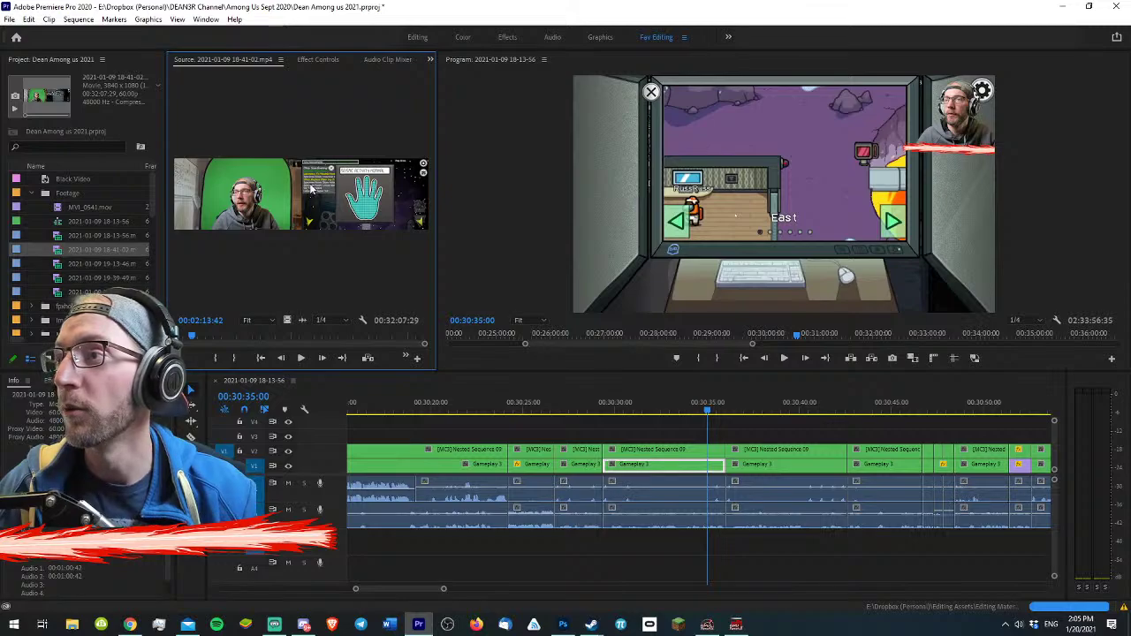
key("grave")
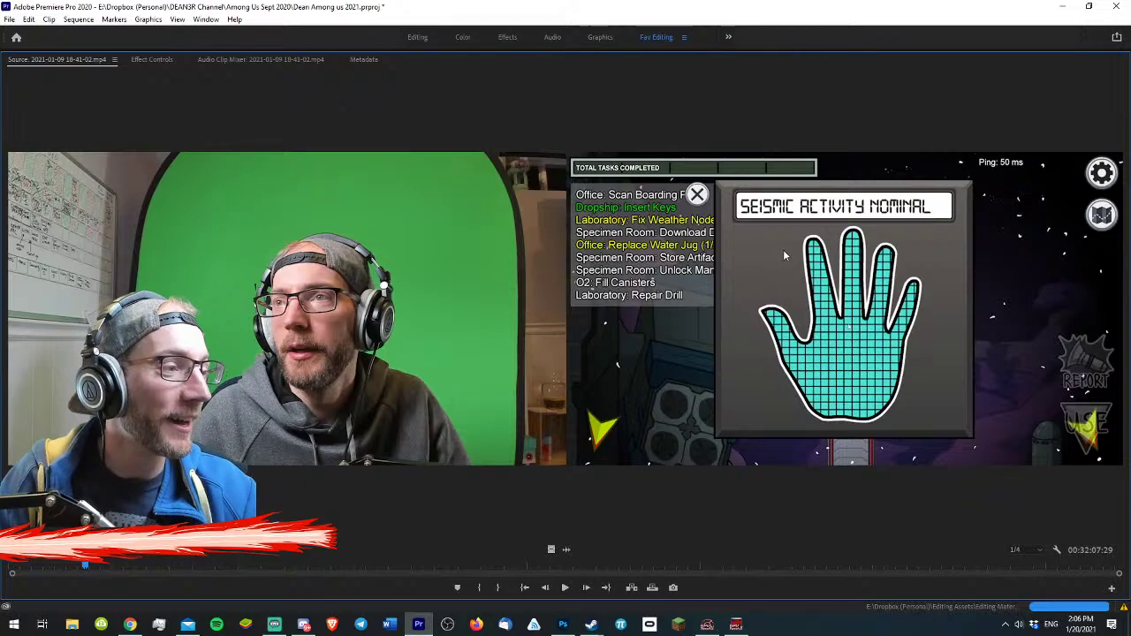
key("grave")
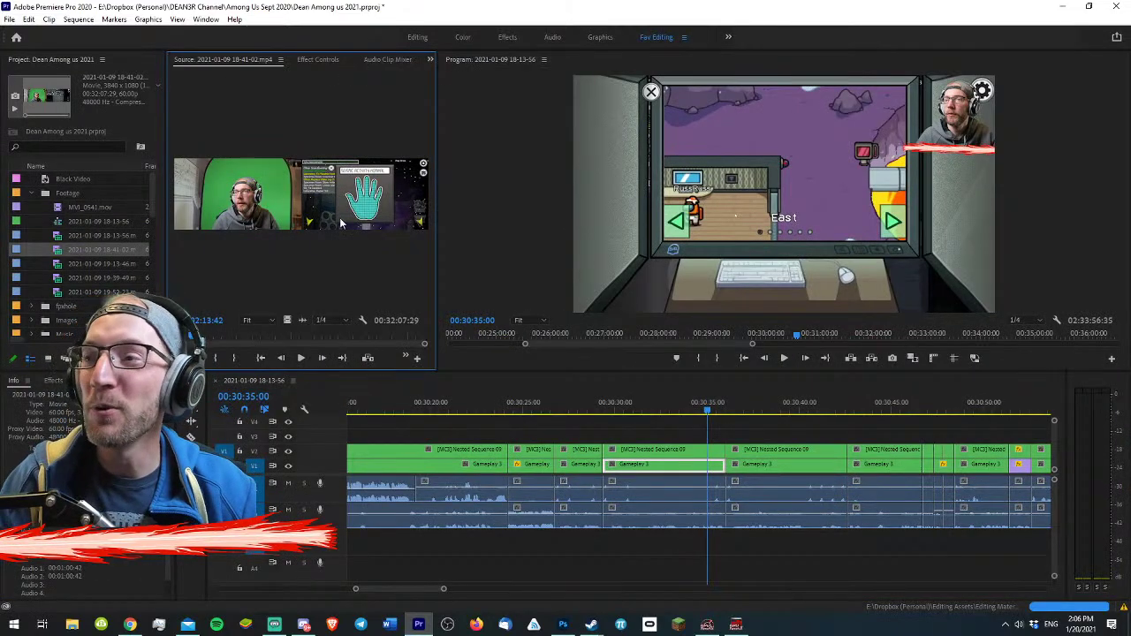
key("grave")
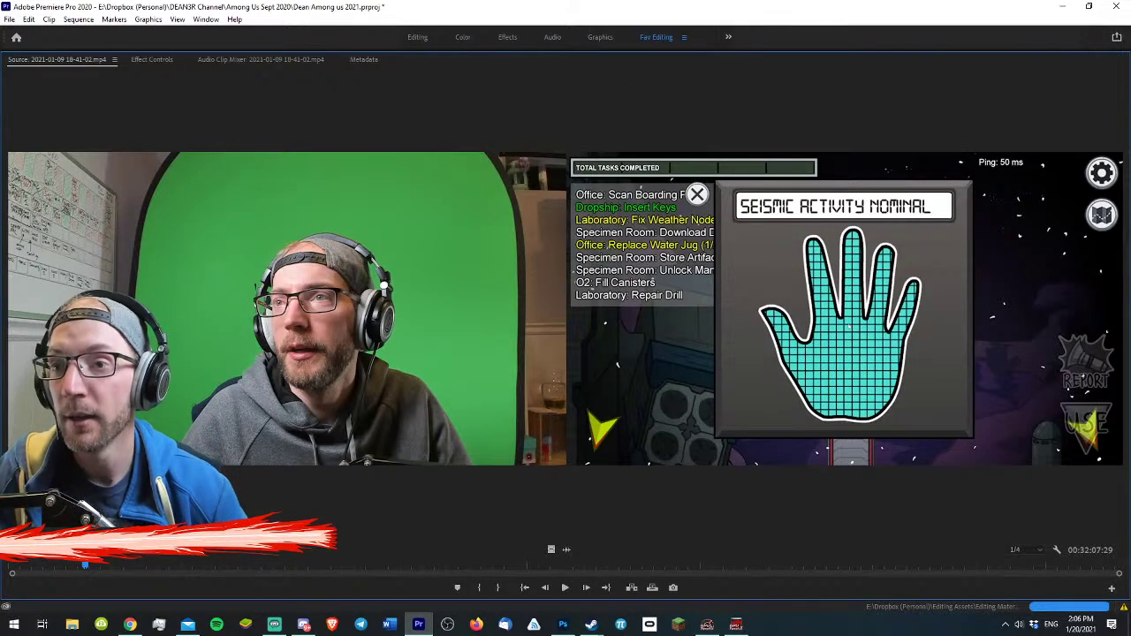
key("grave")
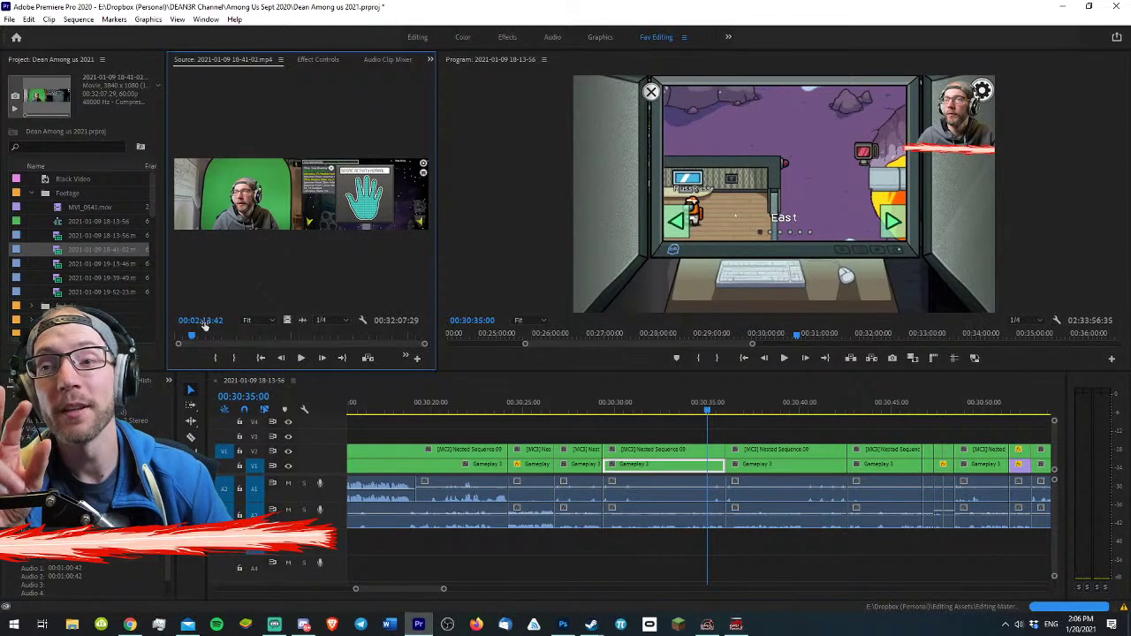
- Place the playhead at 00:30:32:00 and show the effect settings of the V2 nested sequence clip there
left_click(658, 432)
left_click(652, 408)
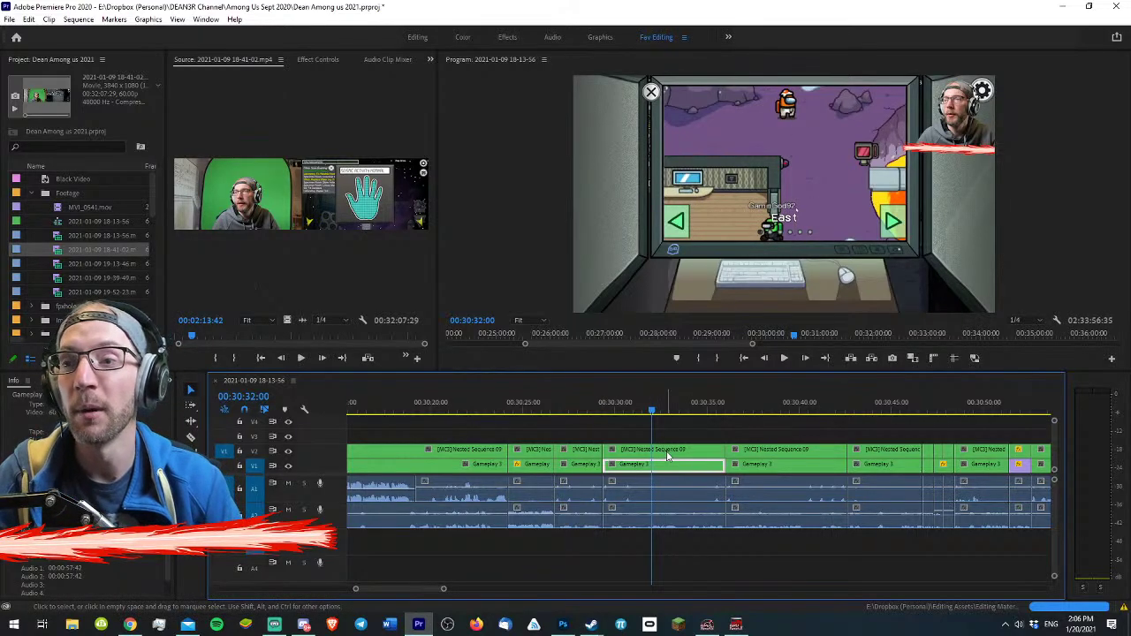
left_click(667, 451)
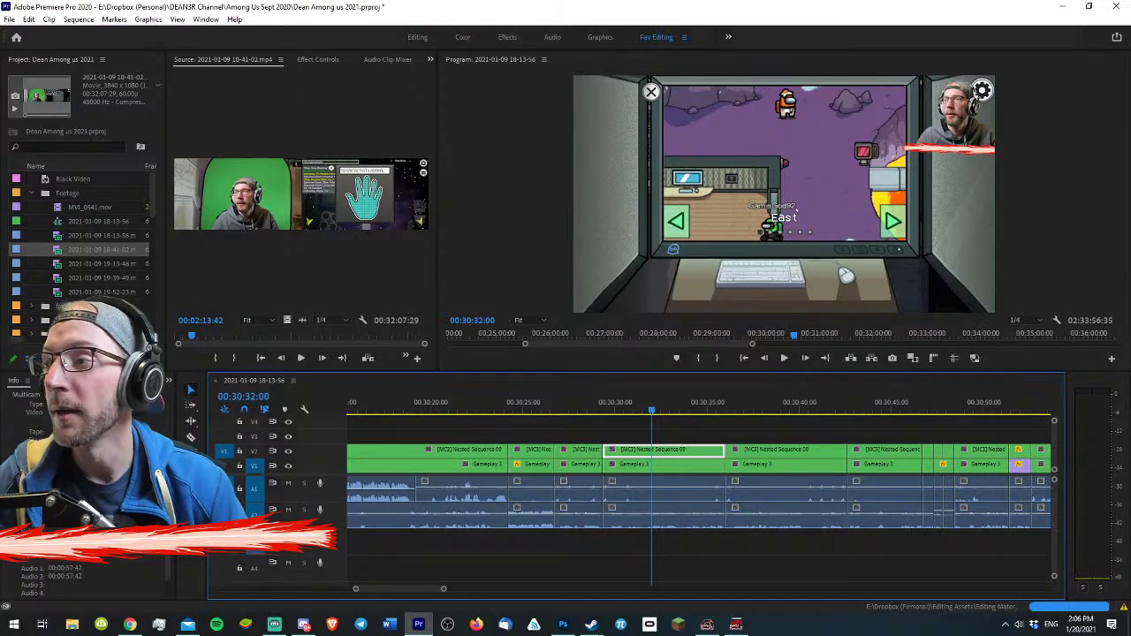
left_click(318, 60)
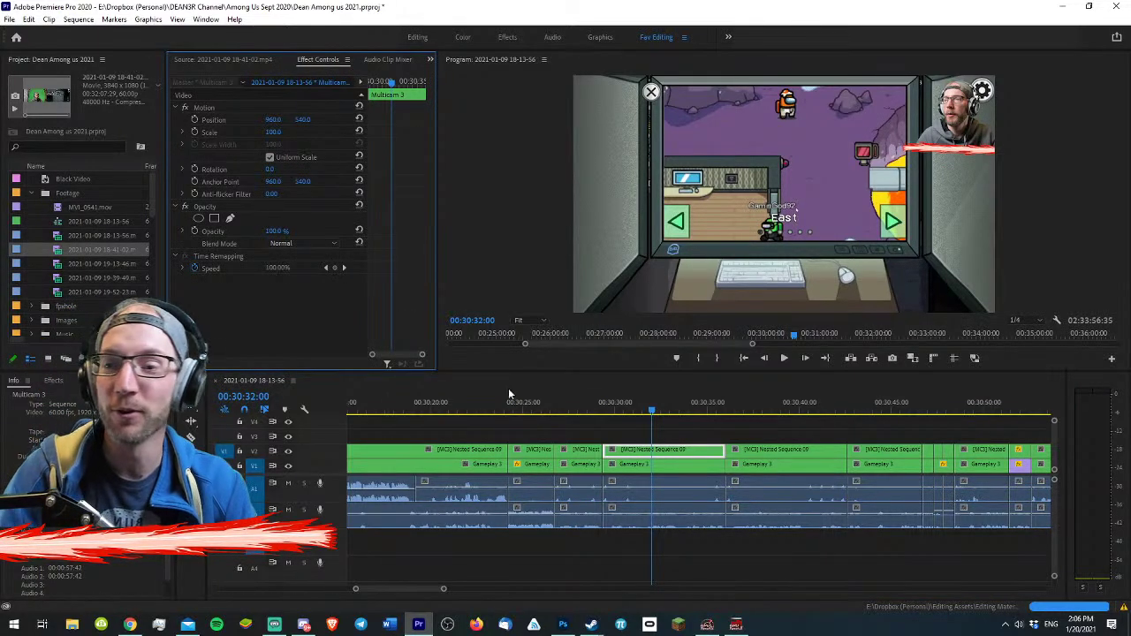
- Step the sequence playhead back one frame to 00:30:31:59
left_click(273, 625)
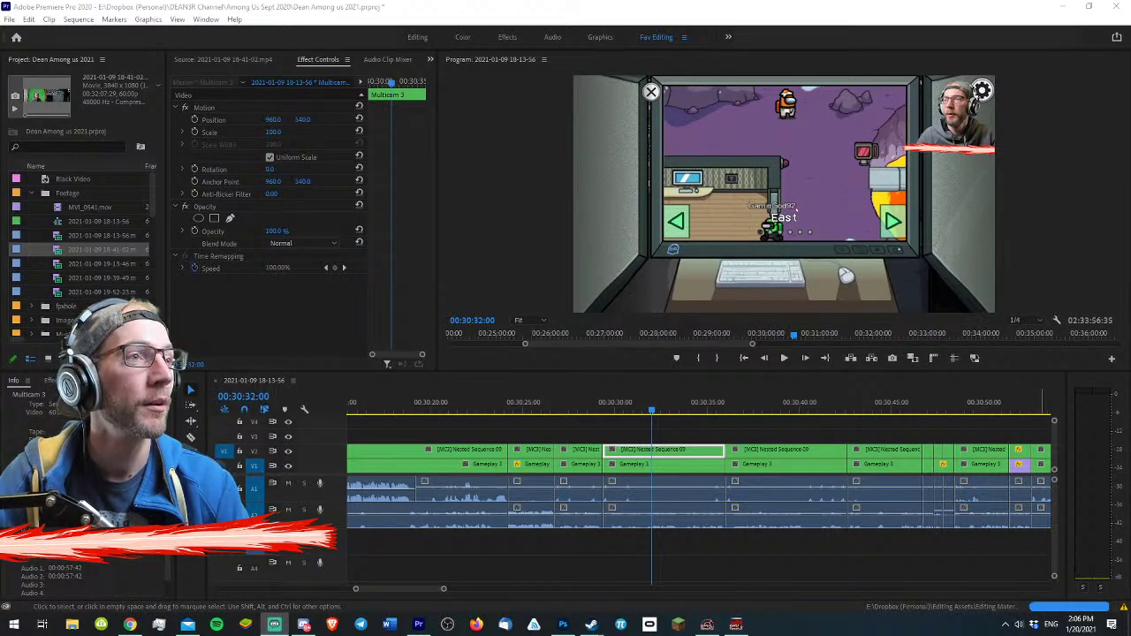
key("alt+Tab")
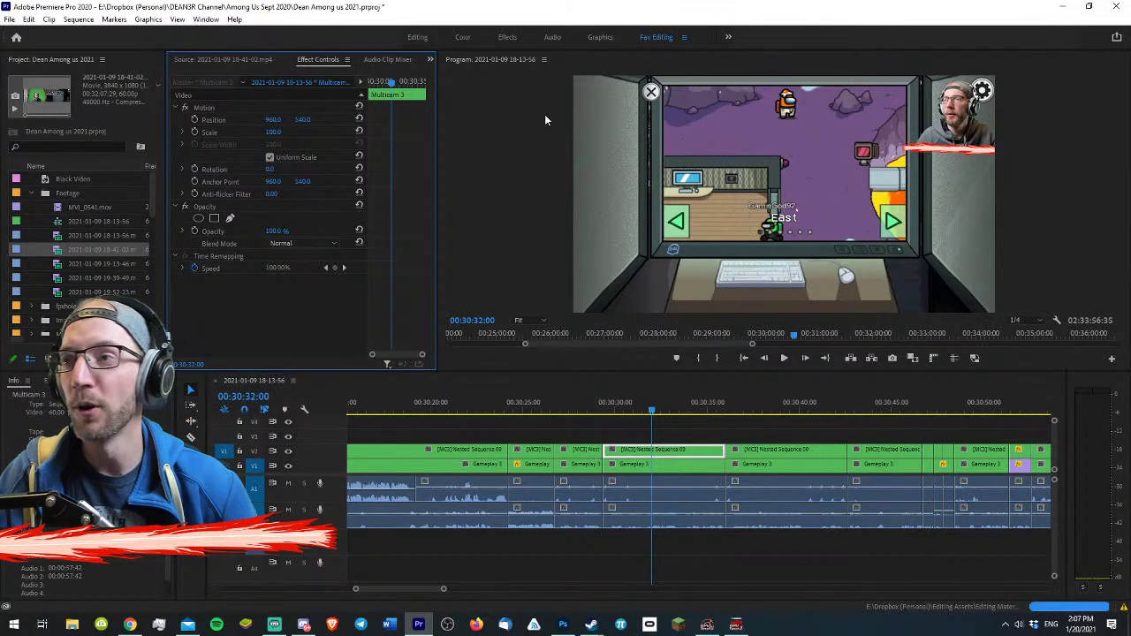
left_click(639, 130)
key("Left")
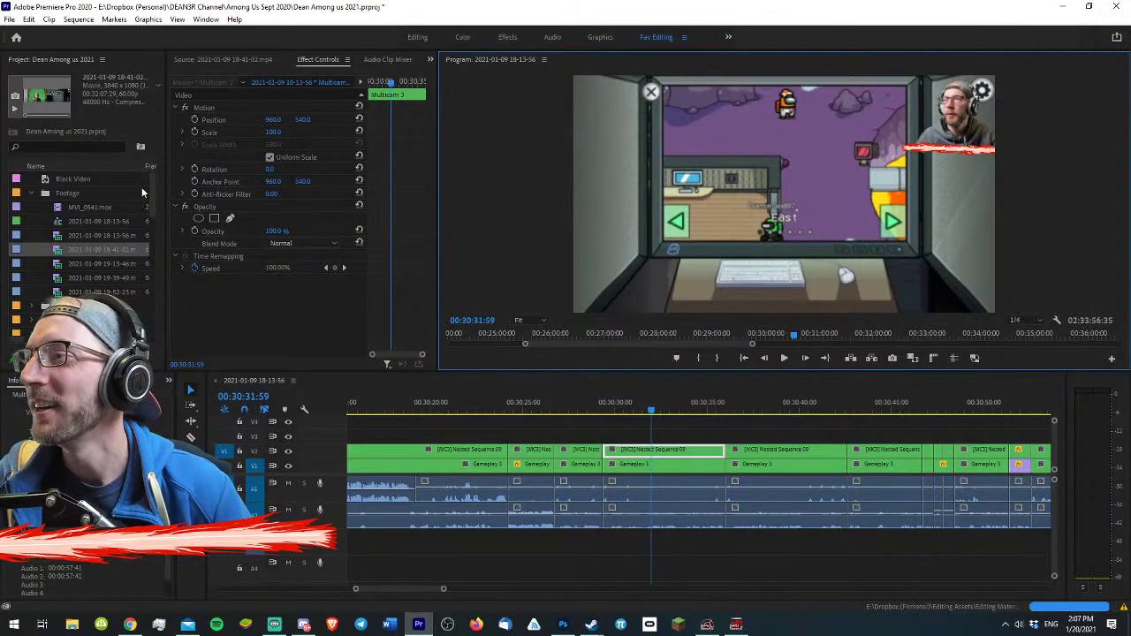
- Reveal the V2 nested sequence clip's source in the project and open the Multicam 3 sequence
left_click(642, 417)
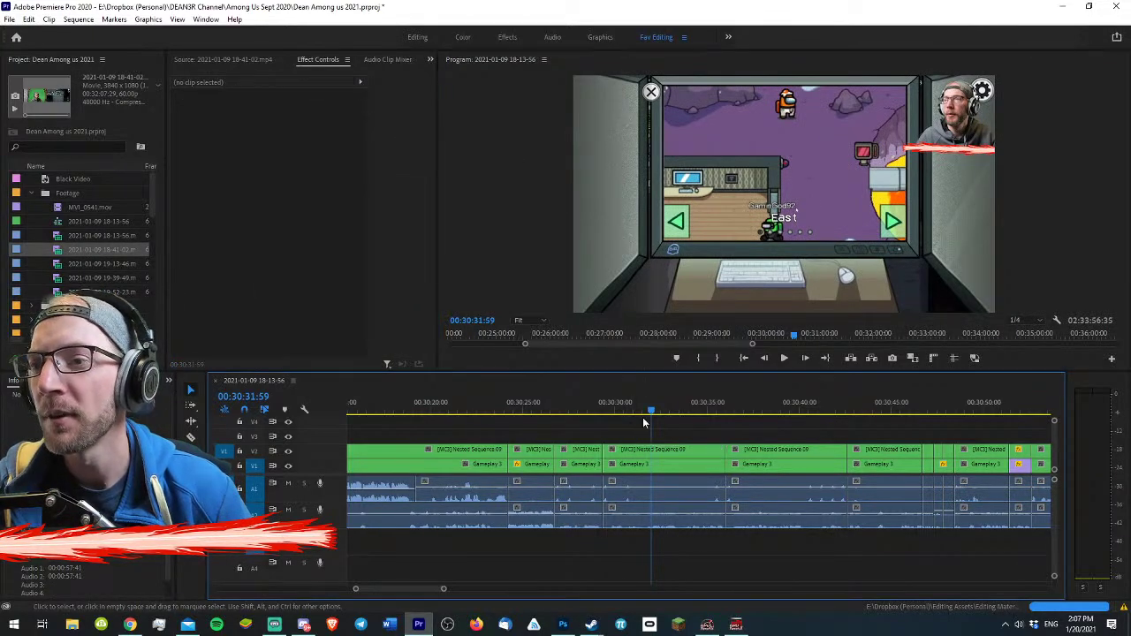
left_click(681, 447)
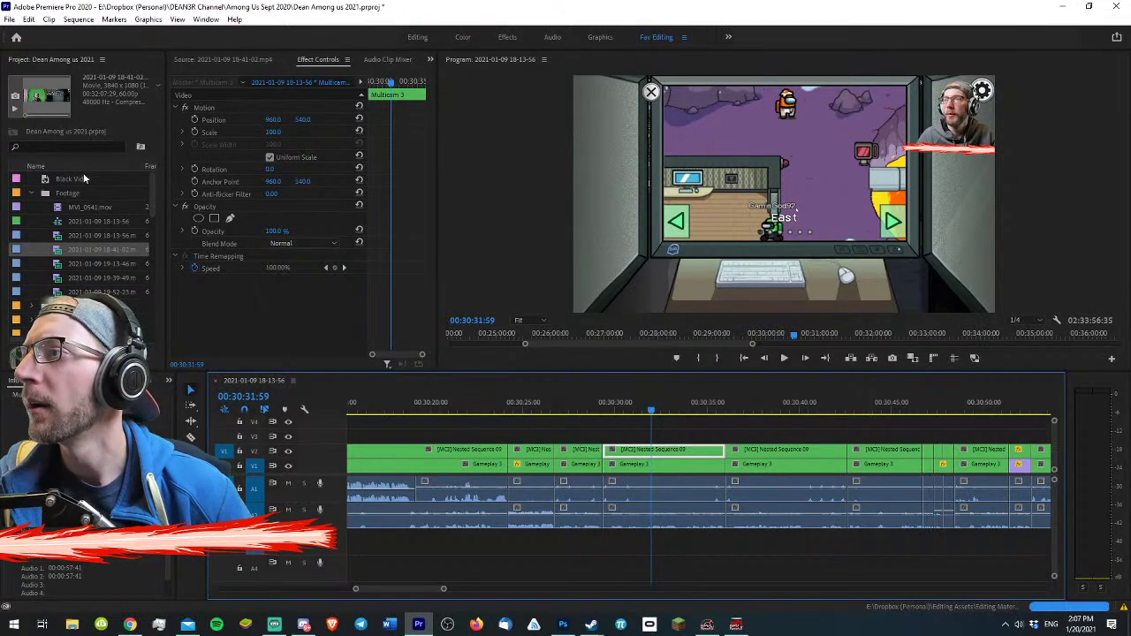
right_click(650, 456)
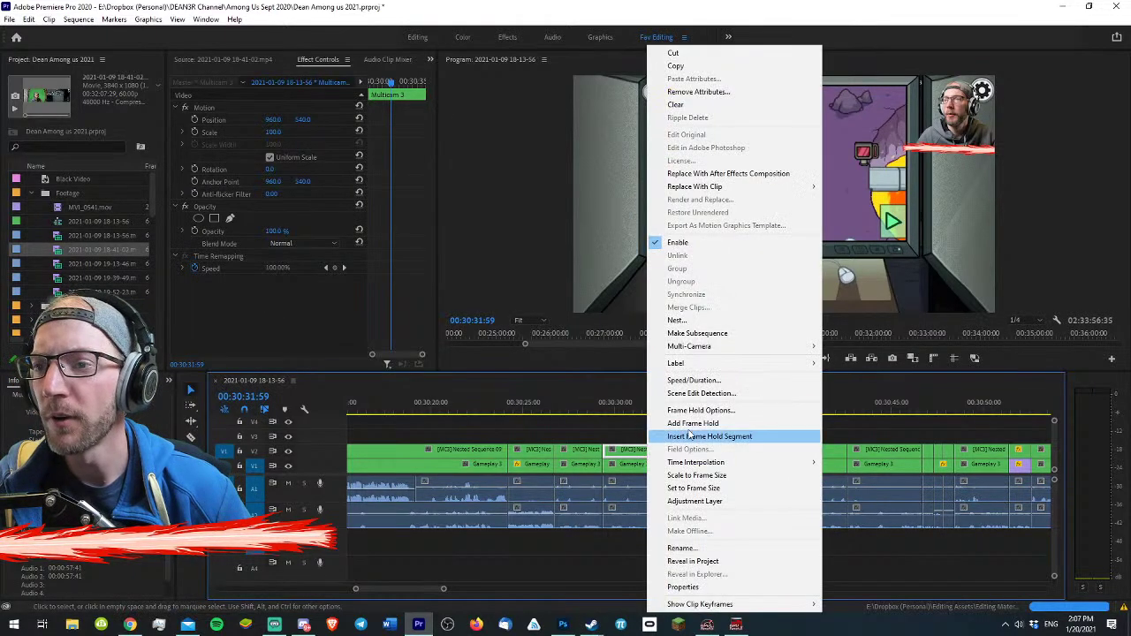
left_click(722, 563)
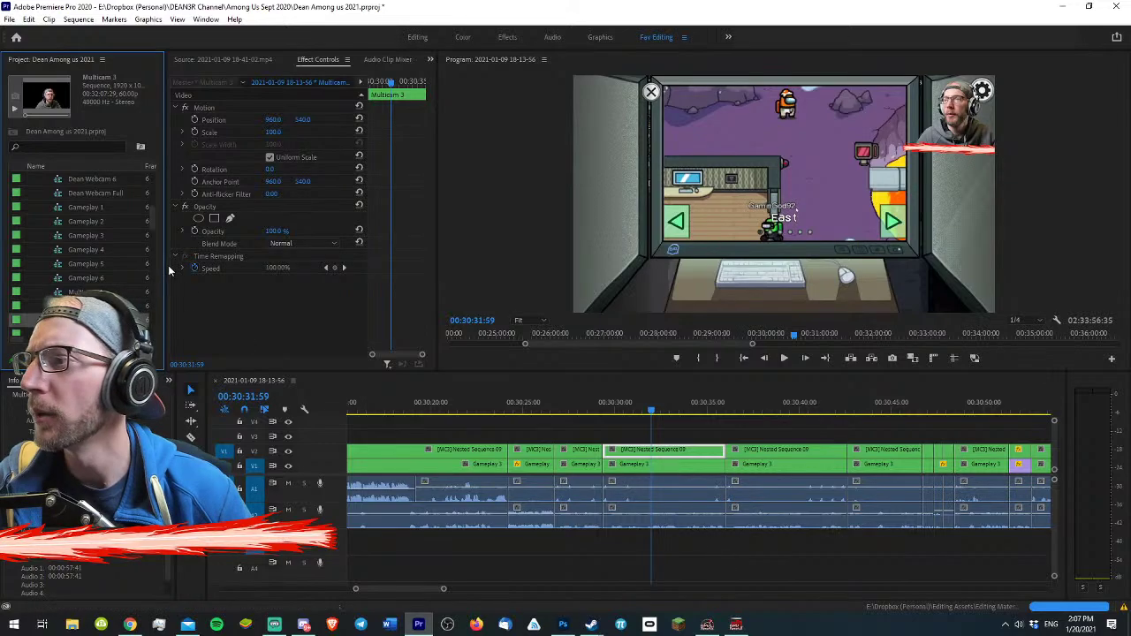
double_click(57, 319)
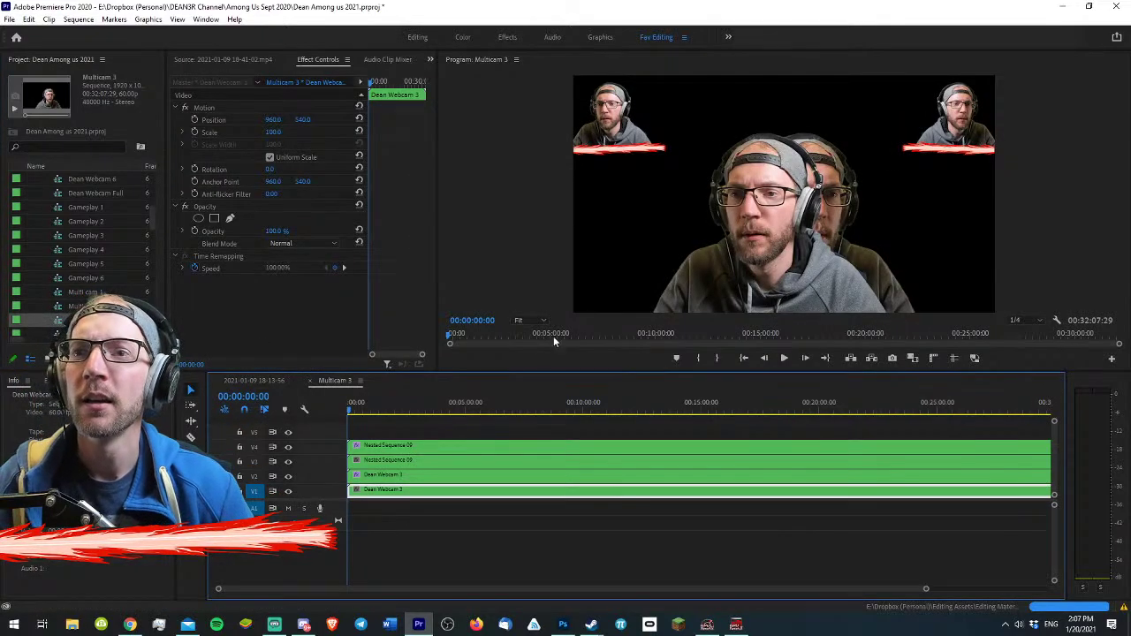
- Fit the whole Multicam 3 sequence in view and scrub through its stacked webcam layers to 00:08:07:46
left_click(459, 510)
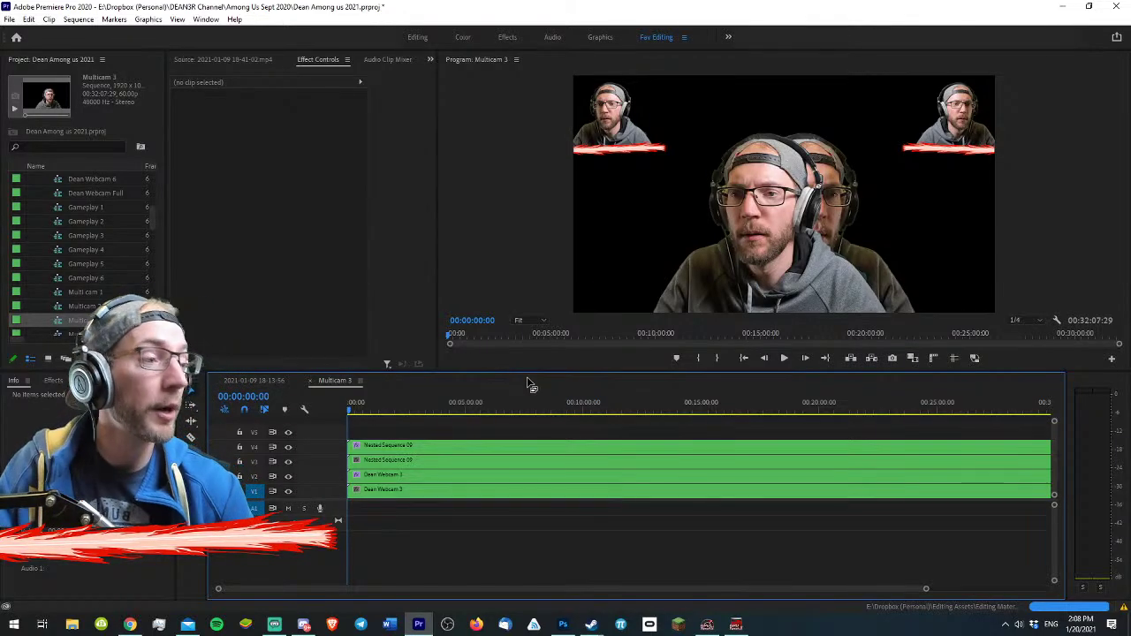
key("minus")
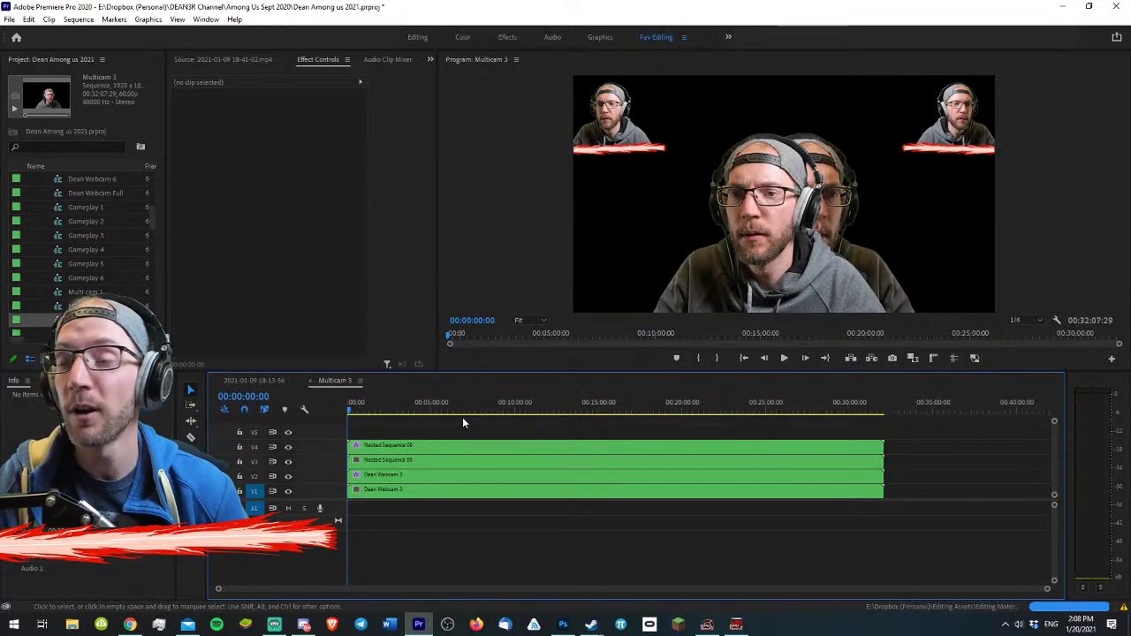
left_click_drag(413, 410, 494, 410)
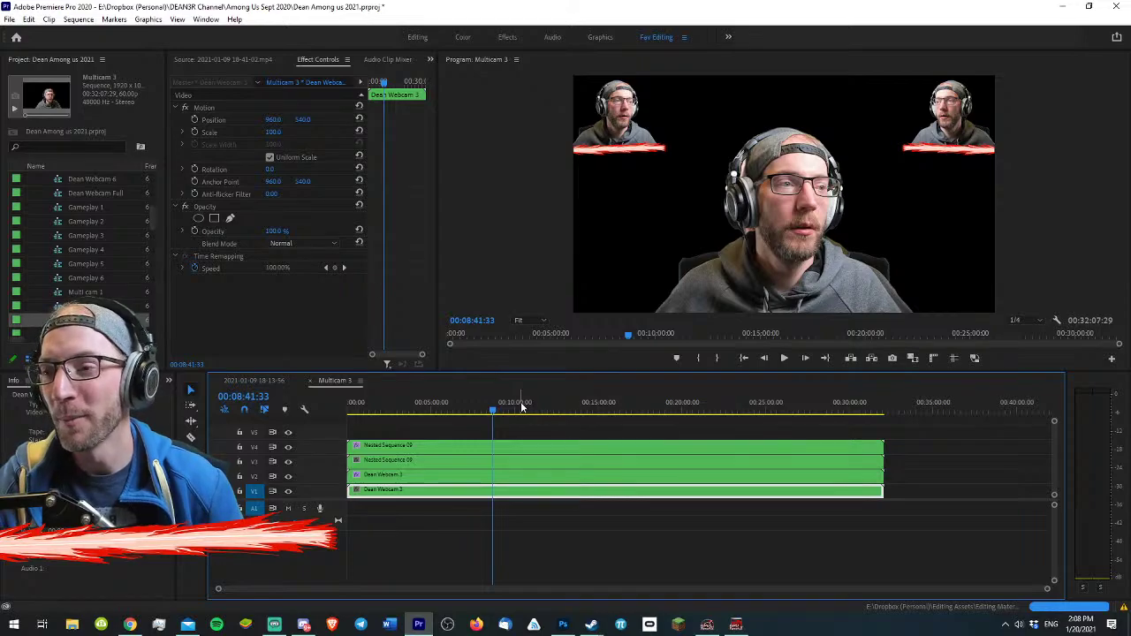
left_click_drag(534, 407, 484, 407)
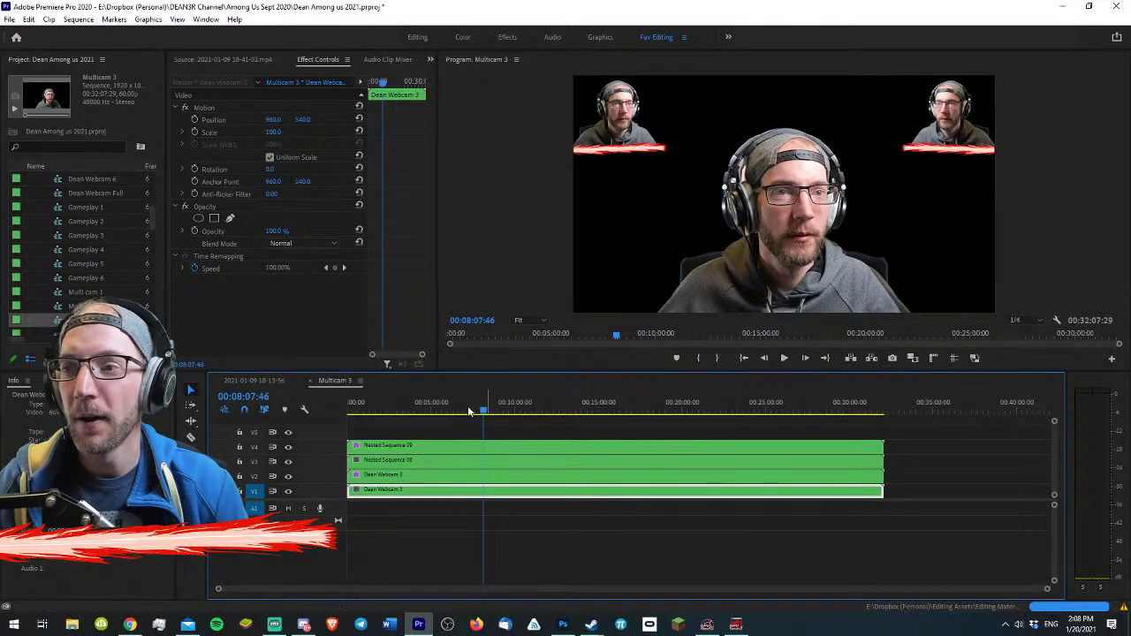
left_click(532, 423)
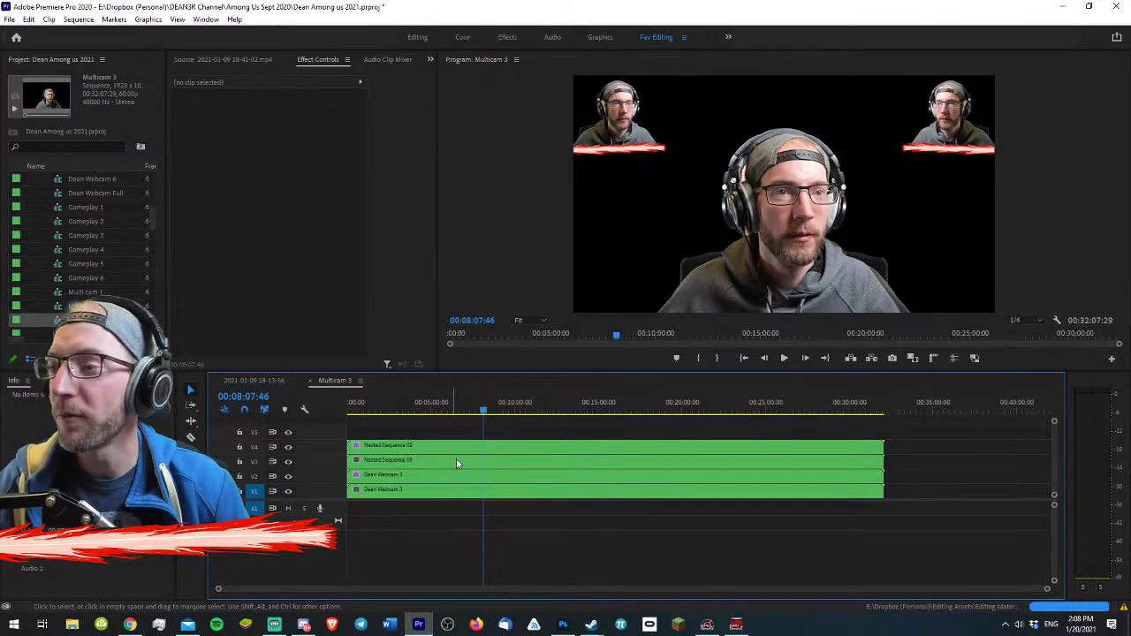
- Cut all four webcam layers of Multicam 3 one by one at 00:08:22:32
left_click_drag(476, 407, 487, 410)
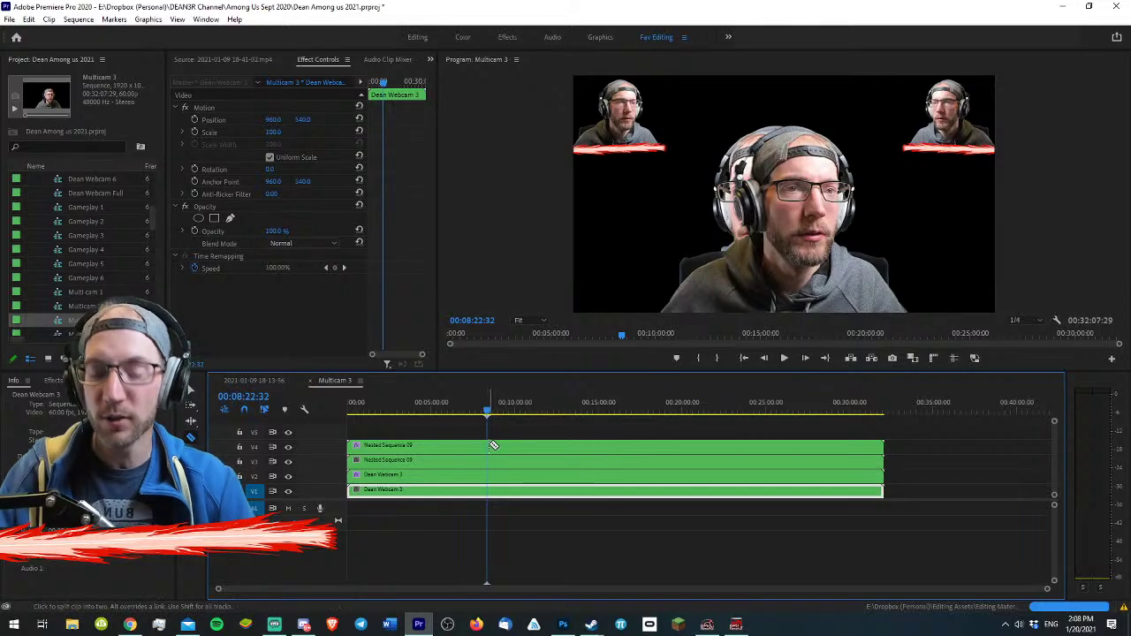
key("=")
key("=")
key("=")
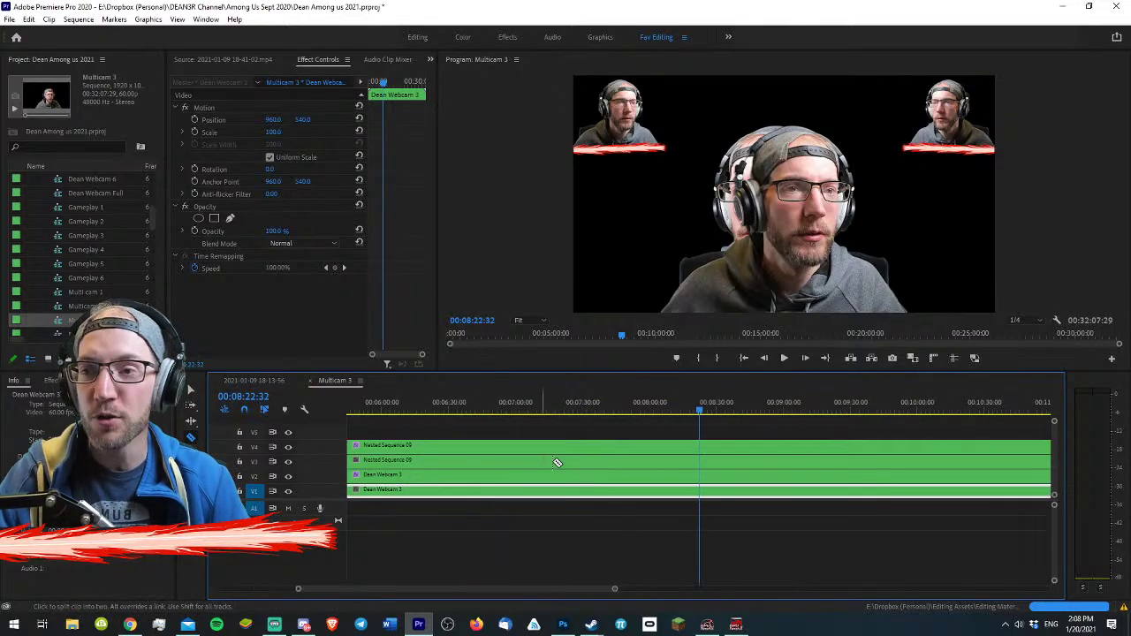
left_click(700, 466)
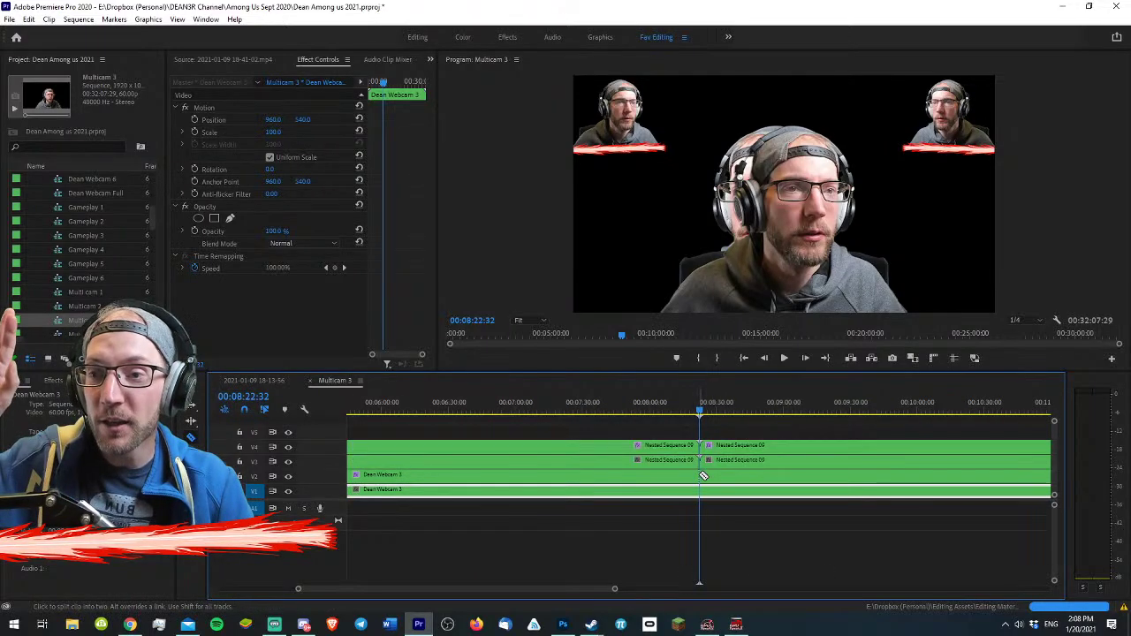
left_click(701, 491)
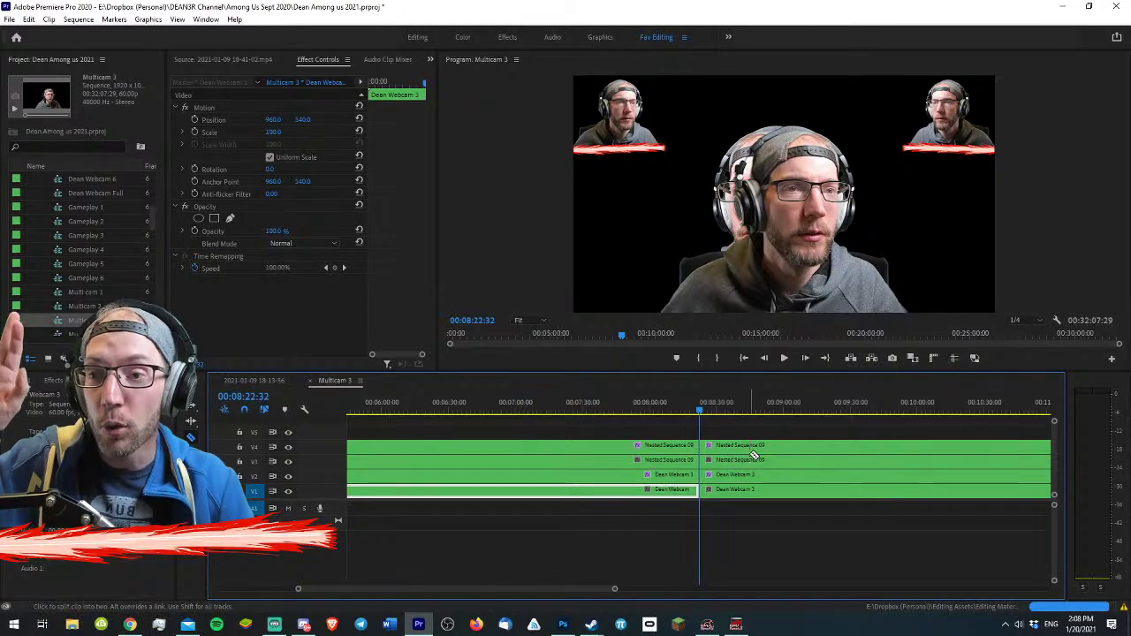
- Place the playhead at 00:08:46:41 and cut the four layers at staggered points after it
left_click(725, 413)
left_click_drag(731, 413, 752, 412)
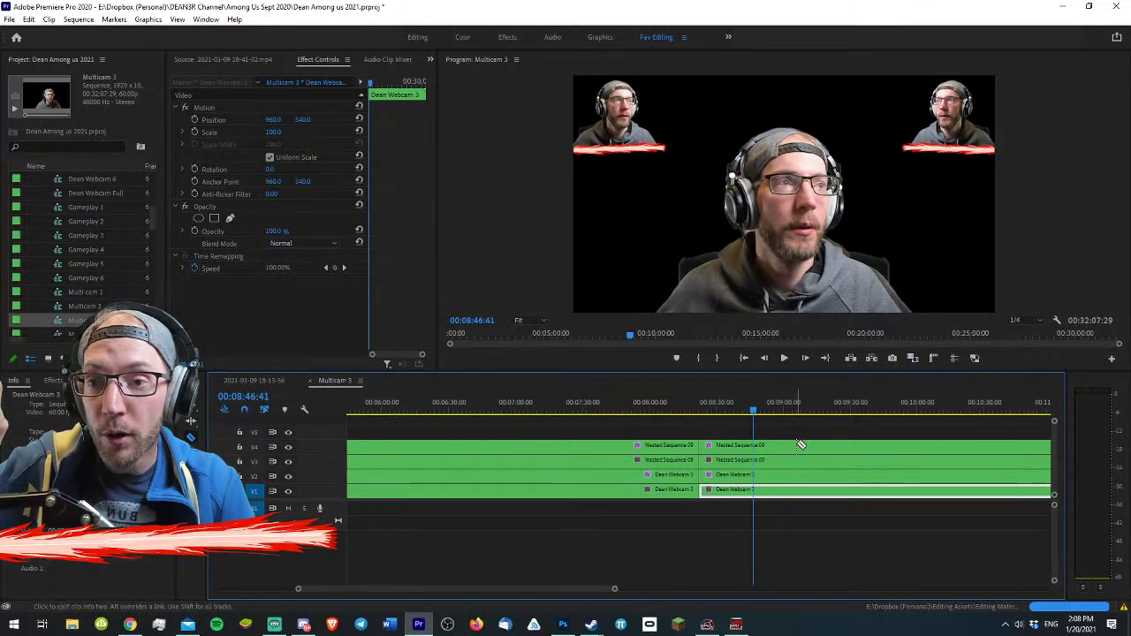
left_click(868, 491)
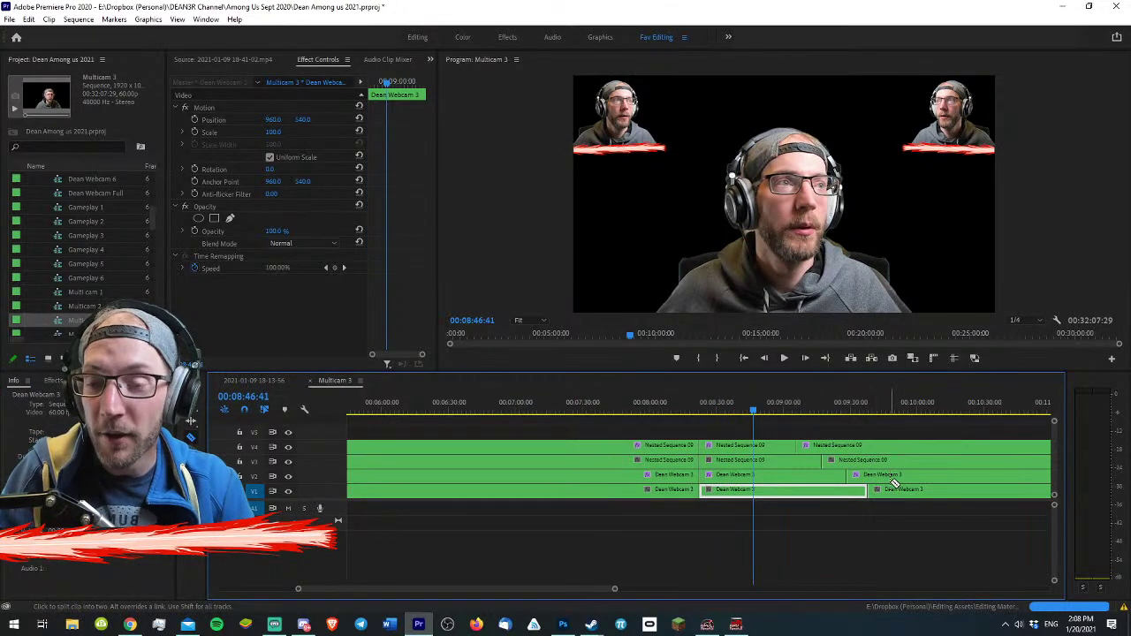
- Undo all the individual razor cuts in the Multicam 3 sequence
key("ctrl+z")
key("ctrl+z")
key("ctrl+z")
key("ctrl+z")
key("ctrl+z")
key("ctrl+z")
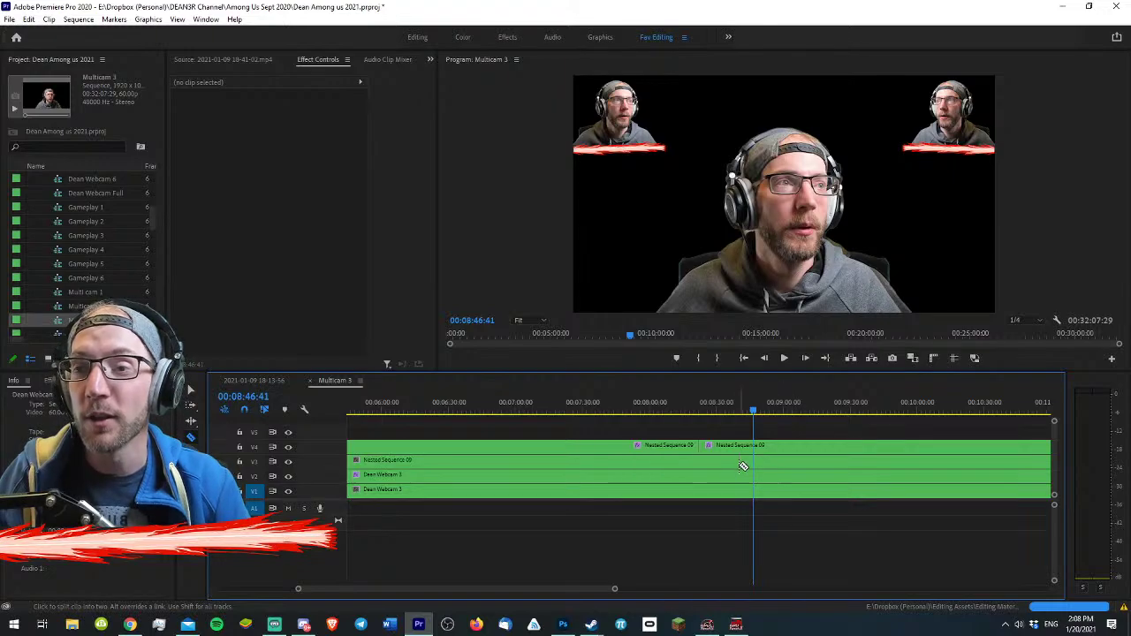
key("ctrl+z")
- Cut all tracks of Multicam 3 at once near 00:08:11:51 and undo that cut
left_click(677, 404)
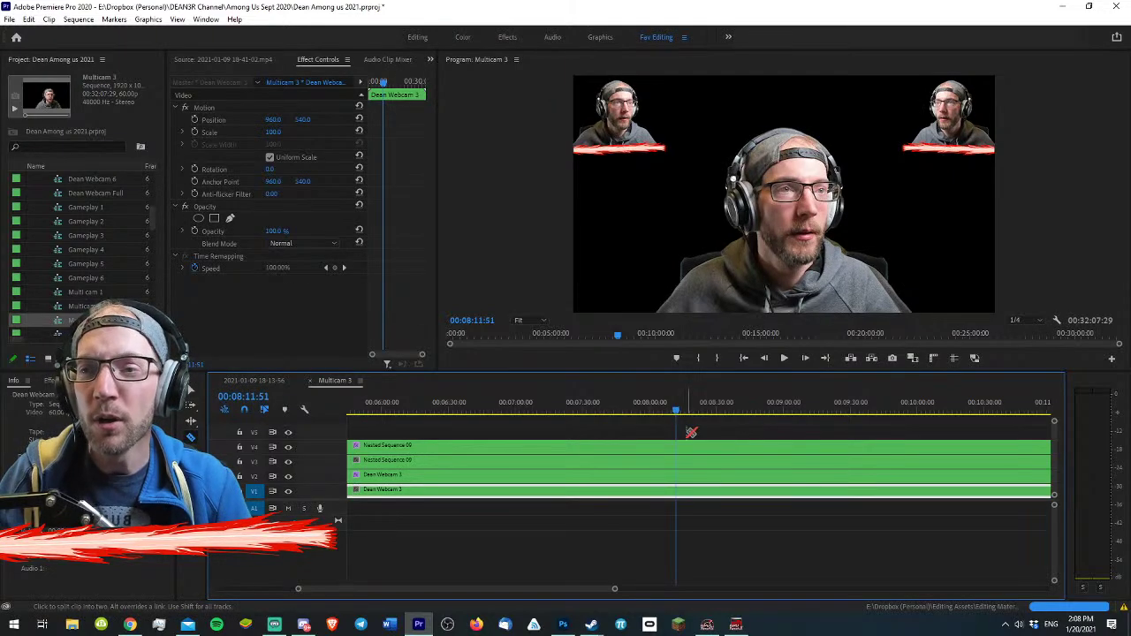
left_click(685, 442, "shift")
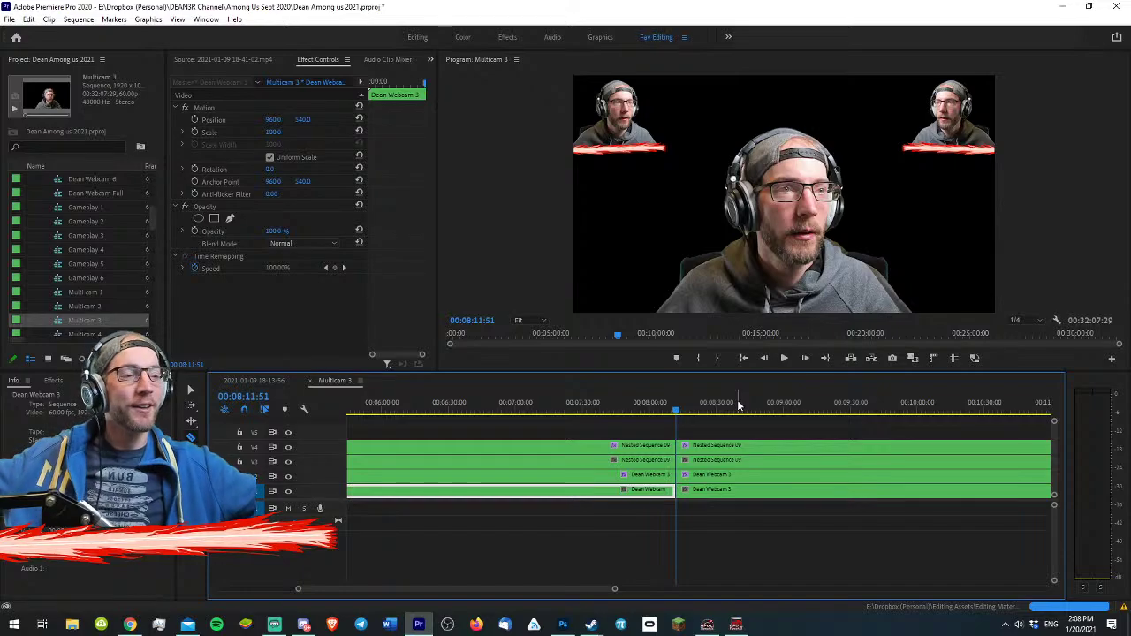
key("ctrl+z")
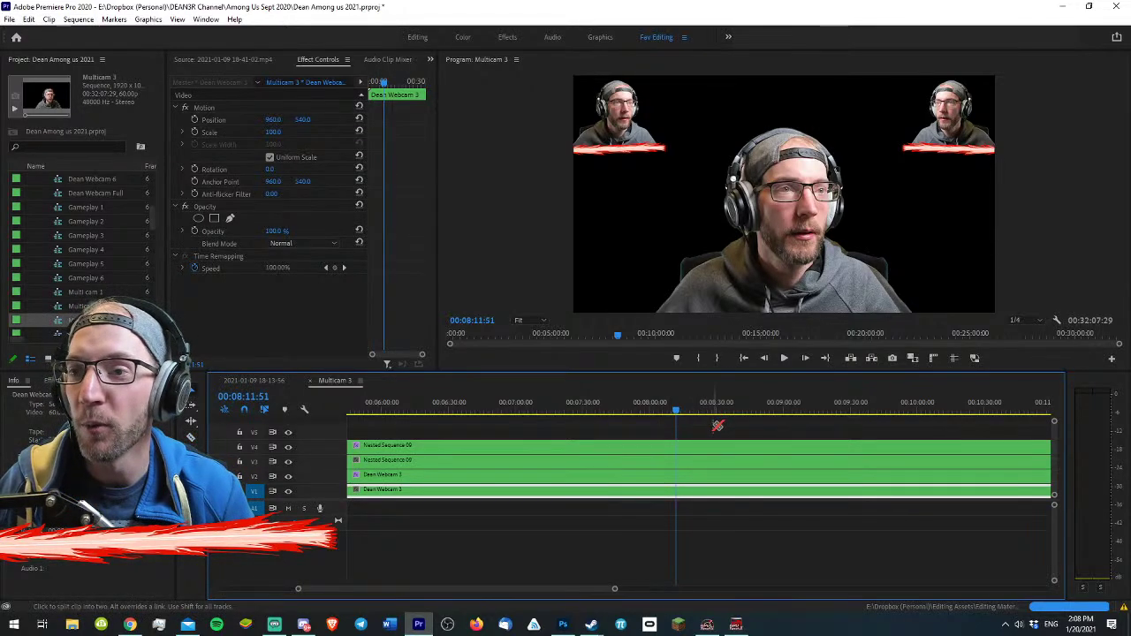
- Open the nested Dean Webcam 3 sequence from V1 and examine the mask, color, keying and shadow effects on its clip
key("v")
left_click(630, 438)
left_click(564, 493)
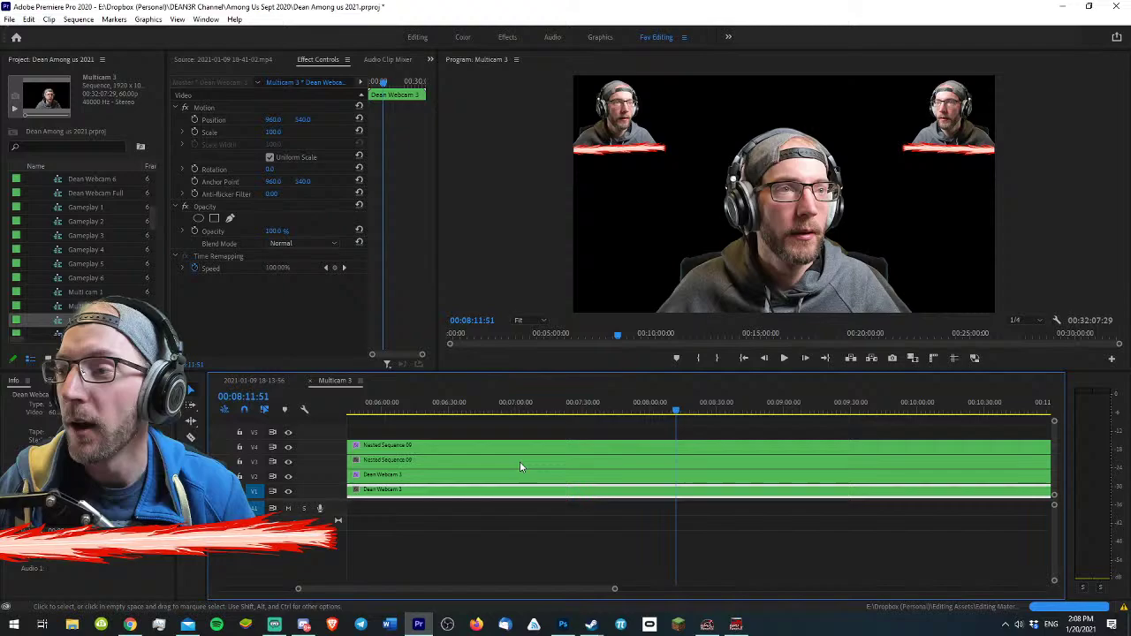
double_click(409, 493)
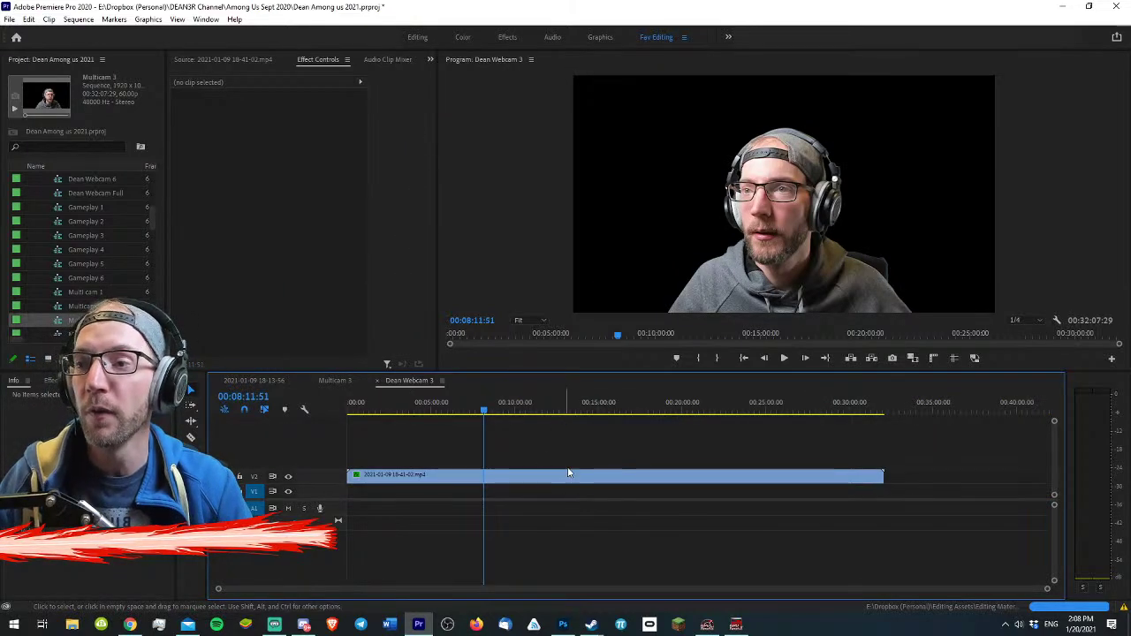
left_click(475, 478)
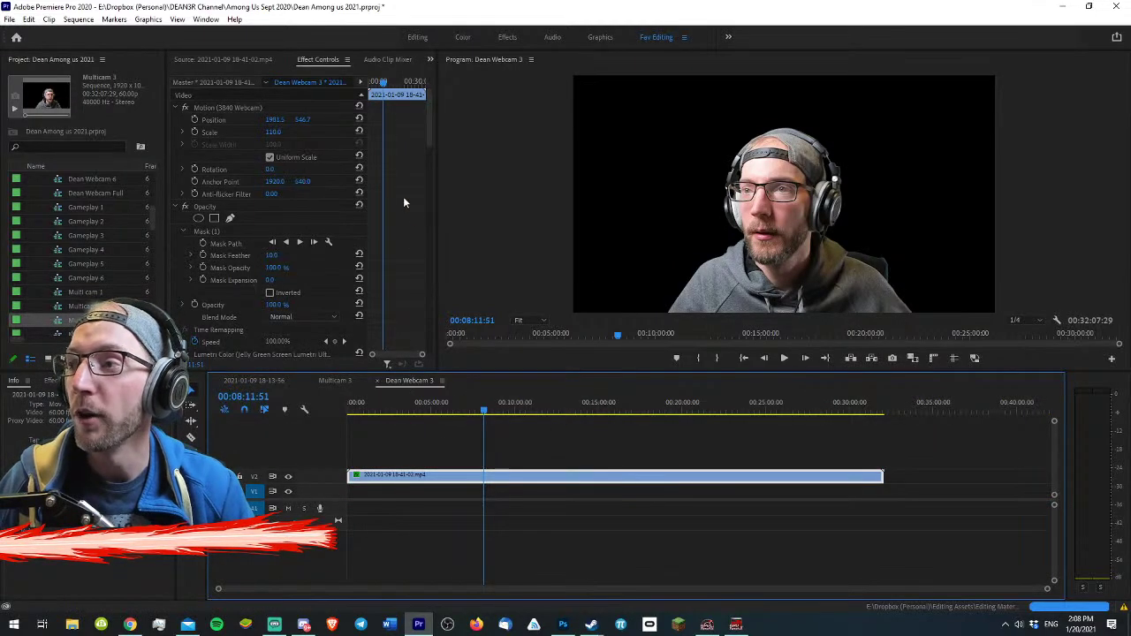
scroll(432, 229, "down", 10)
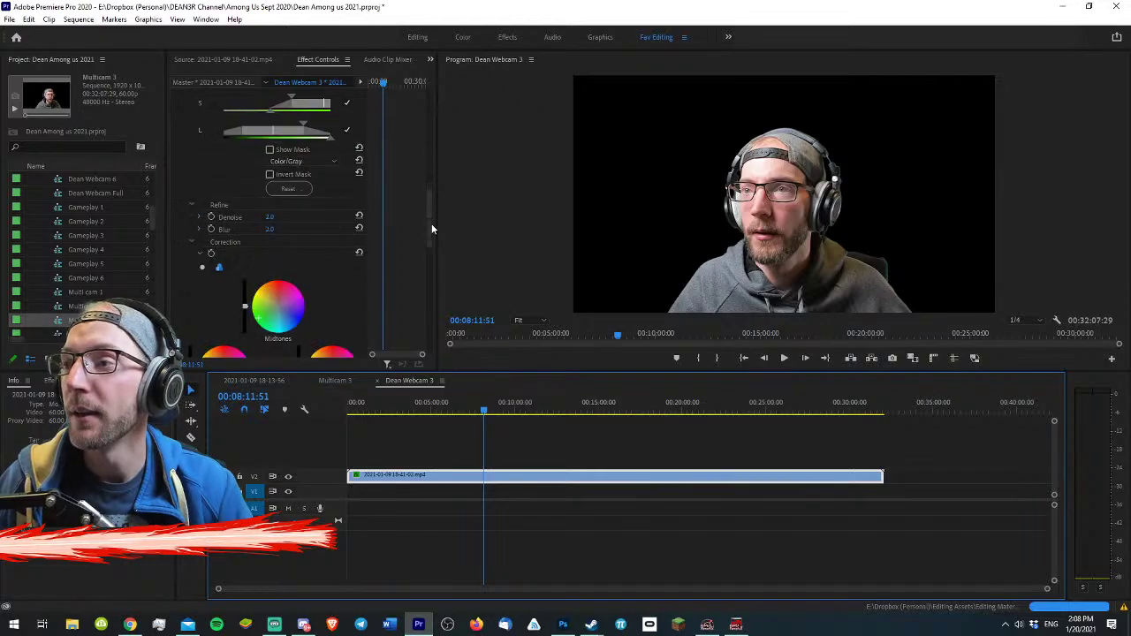
scroll(431, 224, "down", 10)
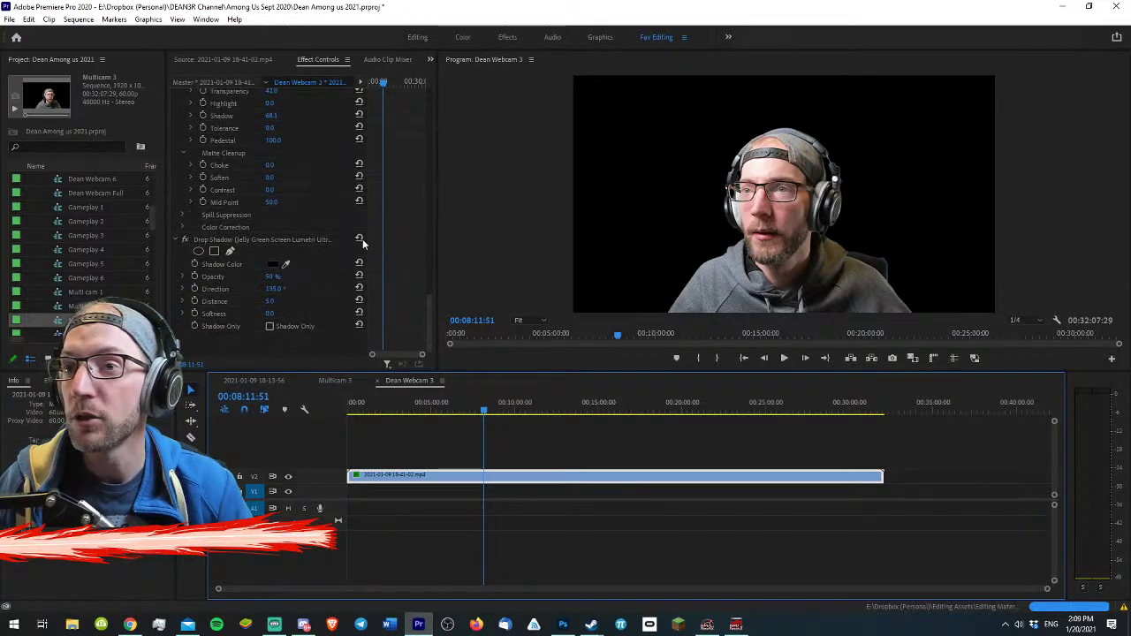
- Return to the Multicam 3 sequence, select its V1 clip and hide tracks V2, V3 and V4
left_click(333, 380)
left_click(470, 493)
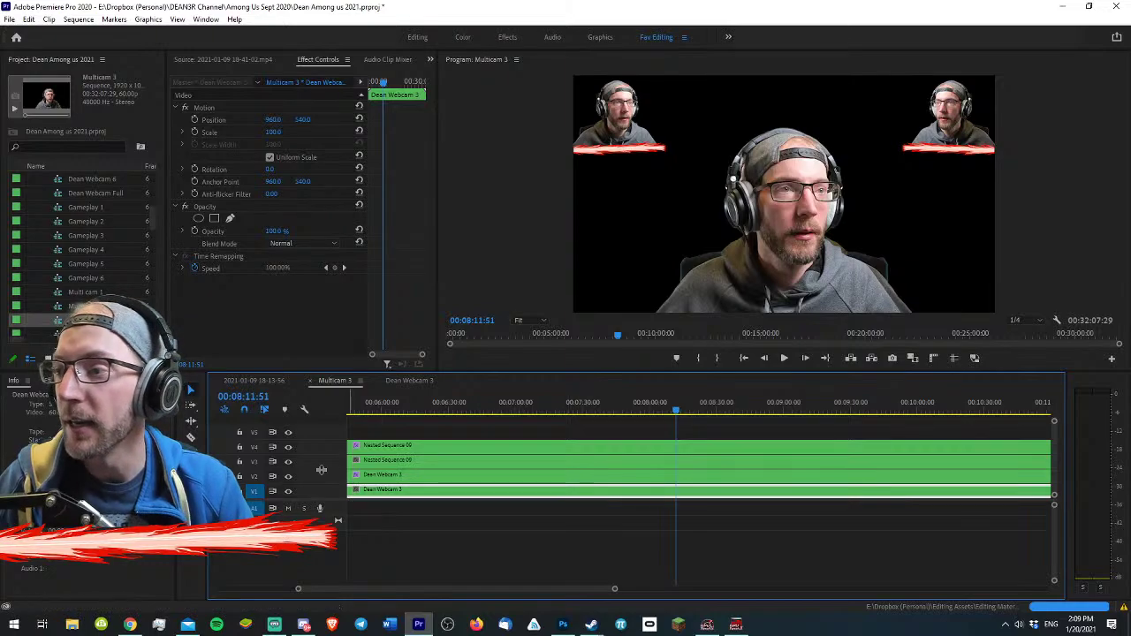
left_click(288, 477)
left_click(288, 461)
left_click(288, 447)
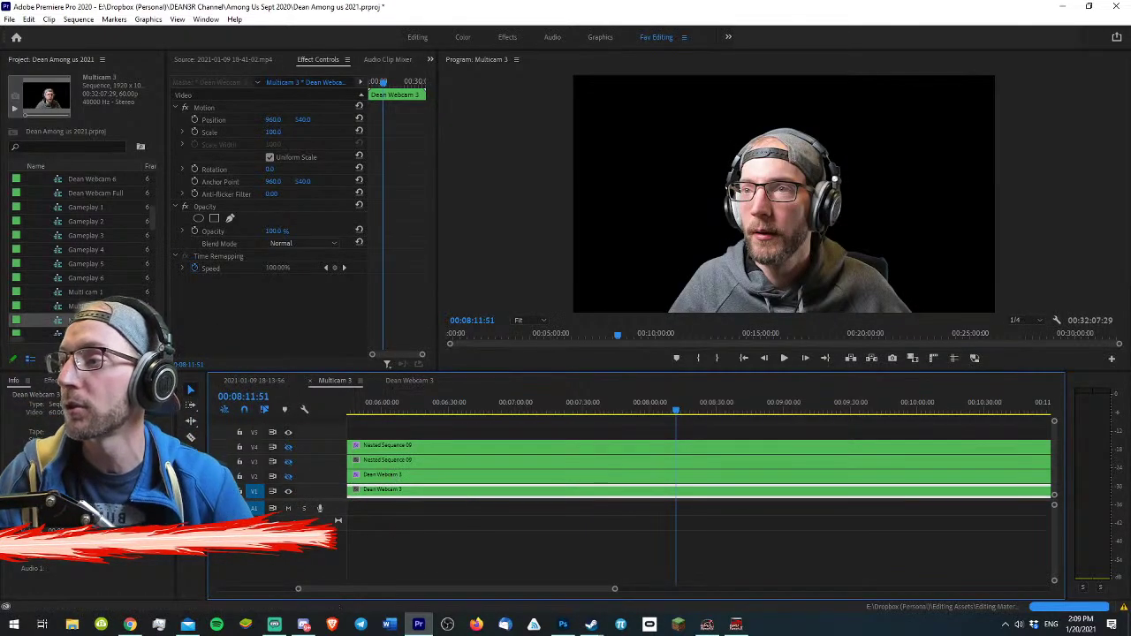
- Find the Spherize effect and apply it to the Dean Webcam 3 clip on V1
key("shift+7")
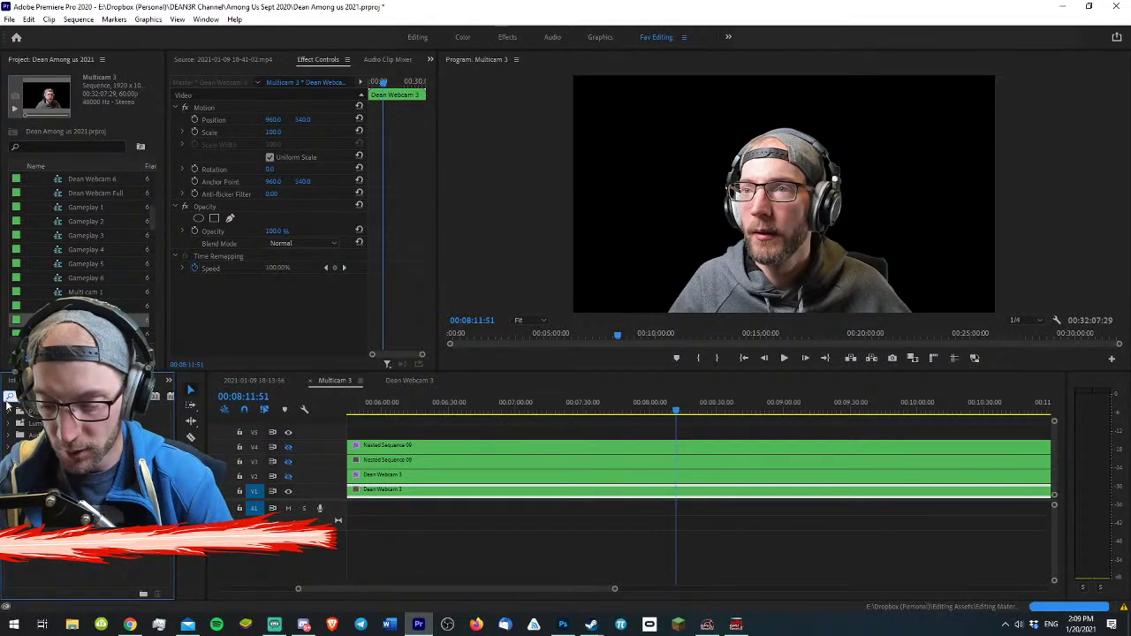
type("spher")
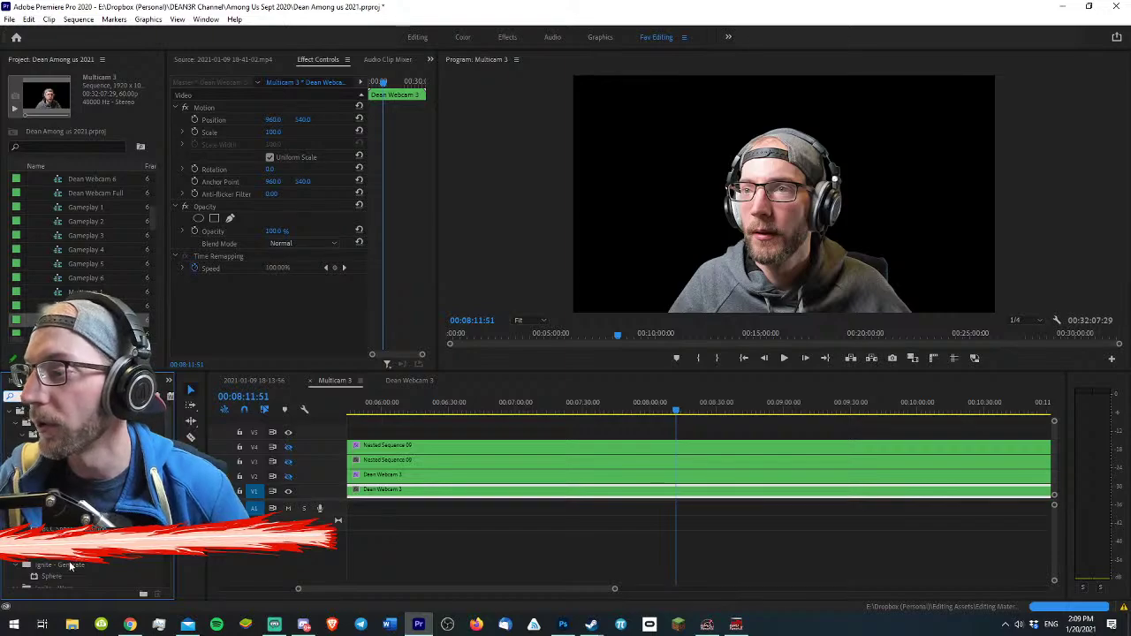
left_click_drag(70, 570, 579, 486)
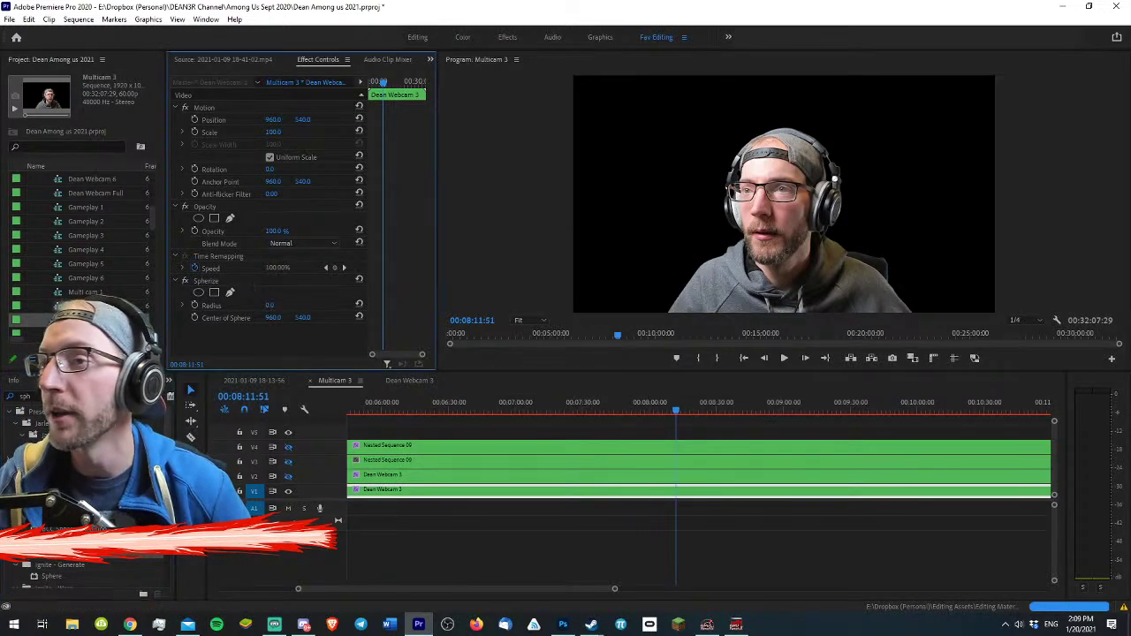
- Set the Spherize center to about 874, 627 over the face and try radii from about 362 down to 9.6
left_click_drag(273, 305, 486, 305)
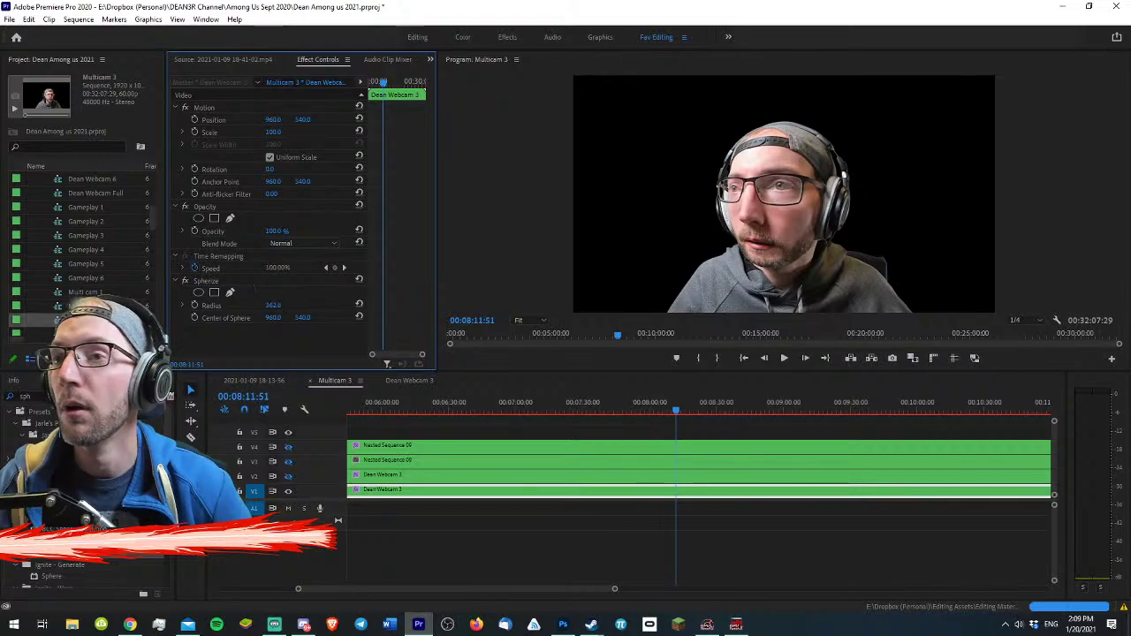
left_click_drag(273, 318, 226, 292)
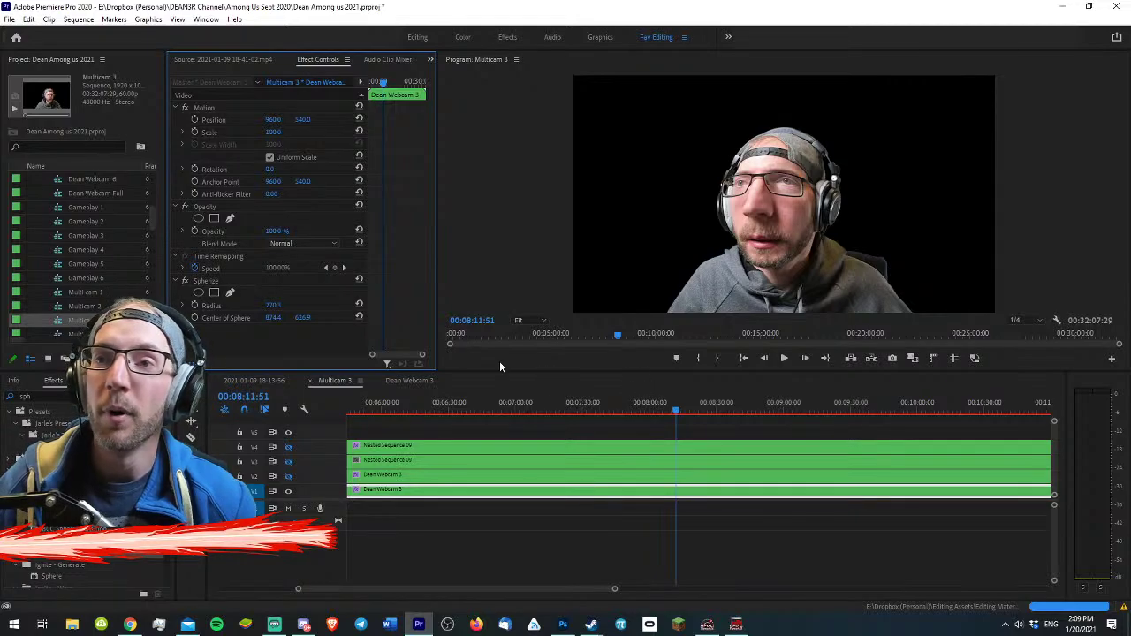
left_click_drag(273, 305, 155, 305)
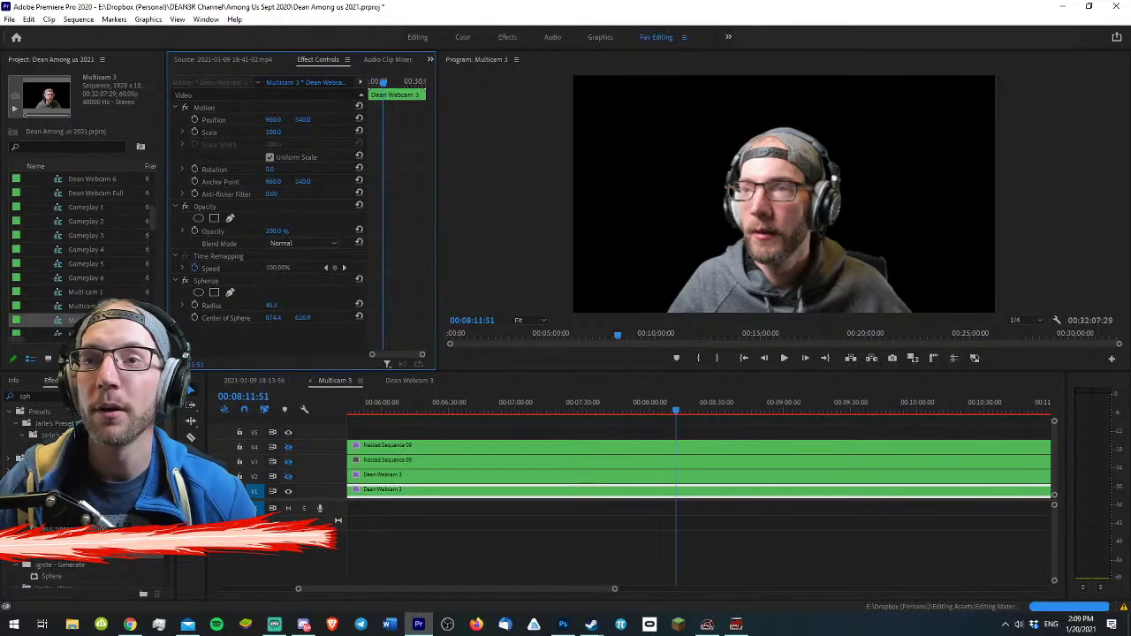
left_click_drag(271, 305, 239, 305)
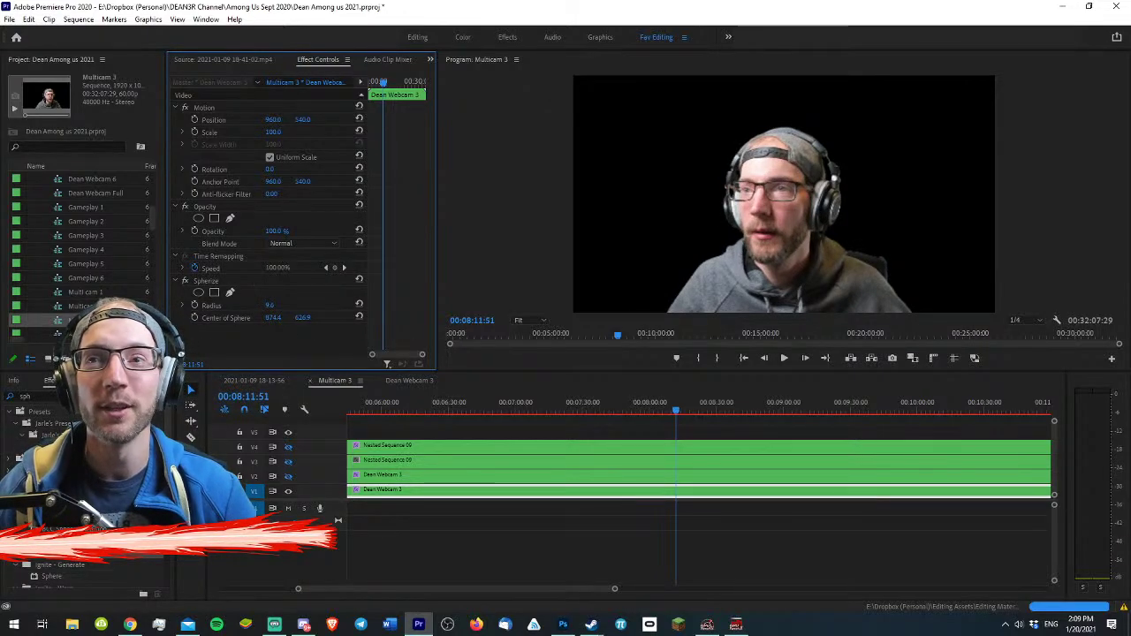
left_click_drag(269, 305, 331, 305)
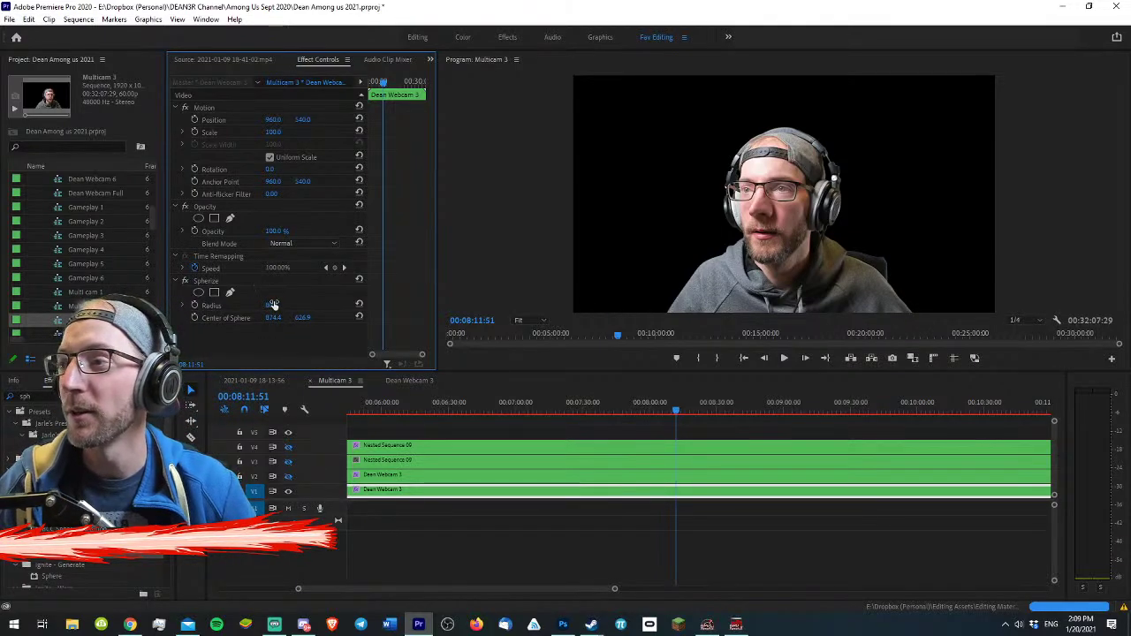
- Set the Spherize radius to about 123 and preview the distorted face at full-window size
left_click_drag(272, 305, 256, 286)
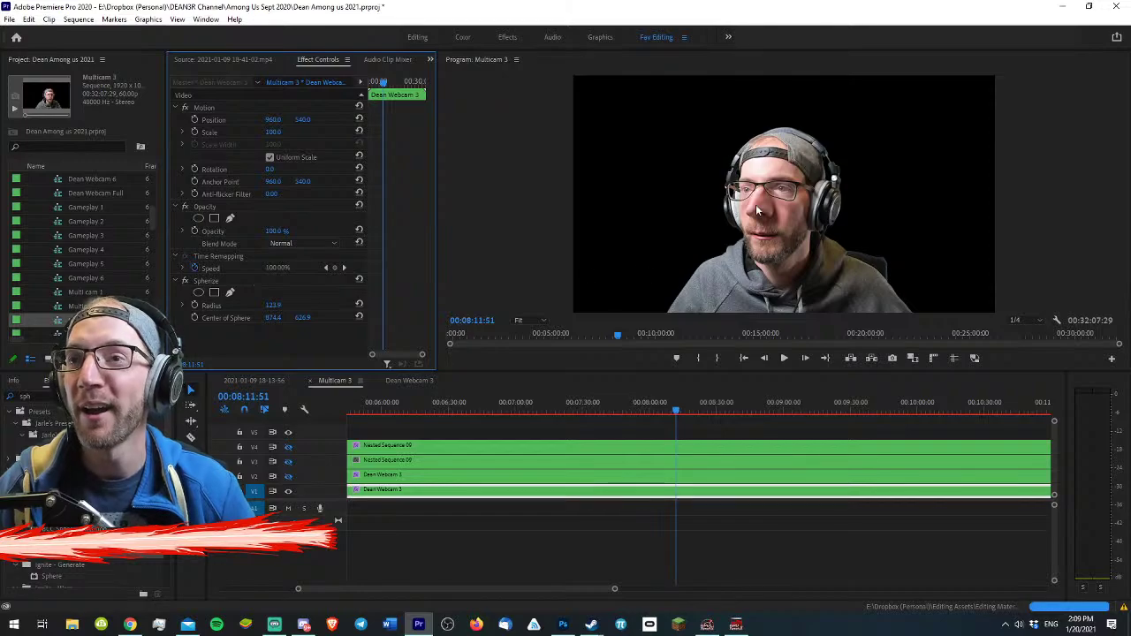
key("grave")
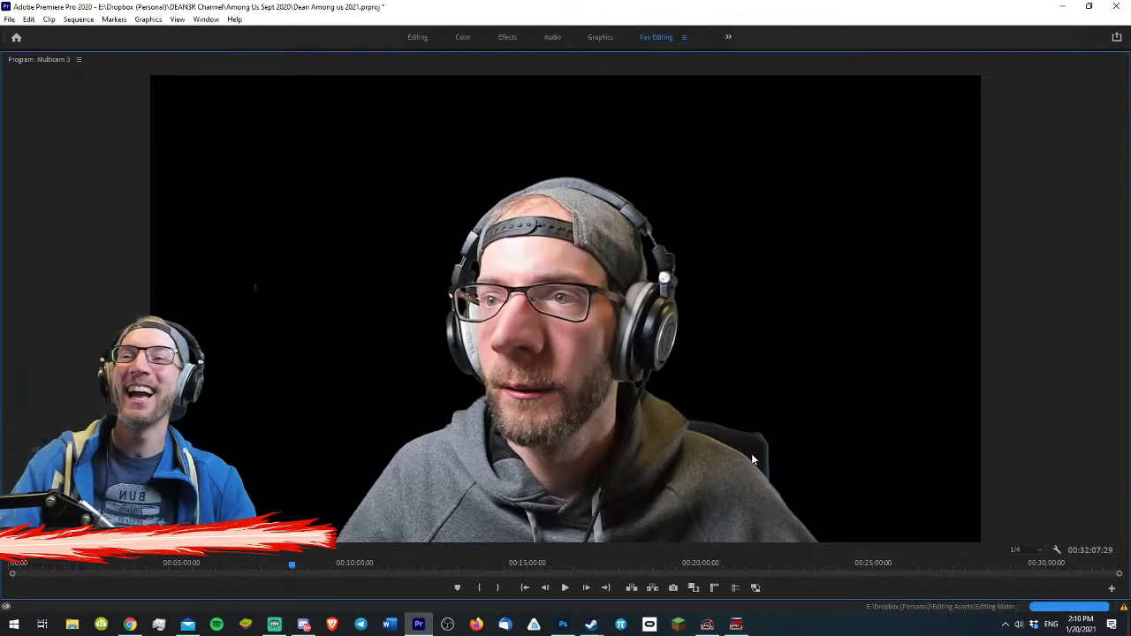
key("grave")
key("grave")
key("grave")
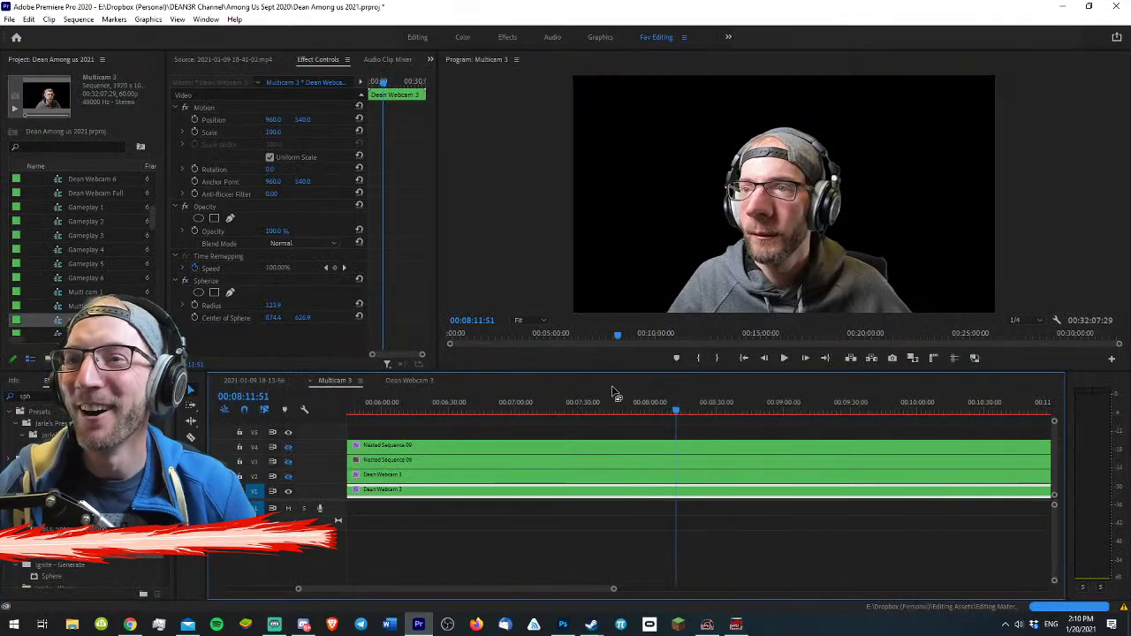
- Delete the Spherize effect from the V1 clip and turn the output of tracks V2, V3 and V4 back on
left_click(249, 290)
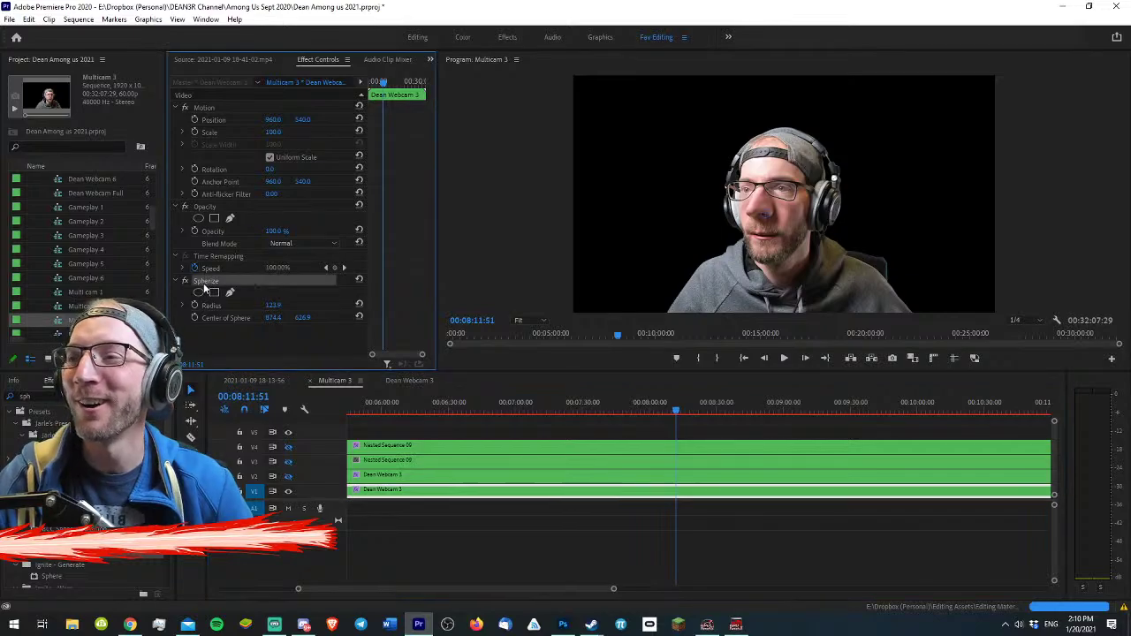
key("Delete")
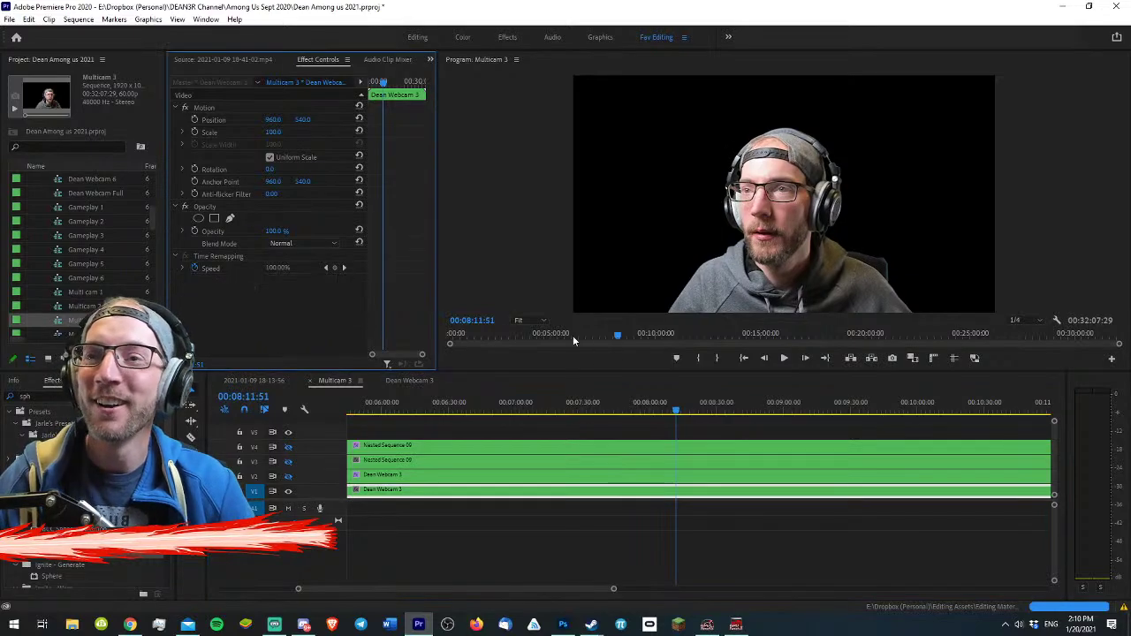
left_click(443, 449)
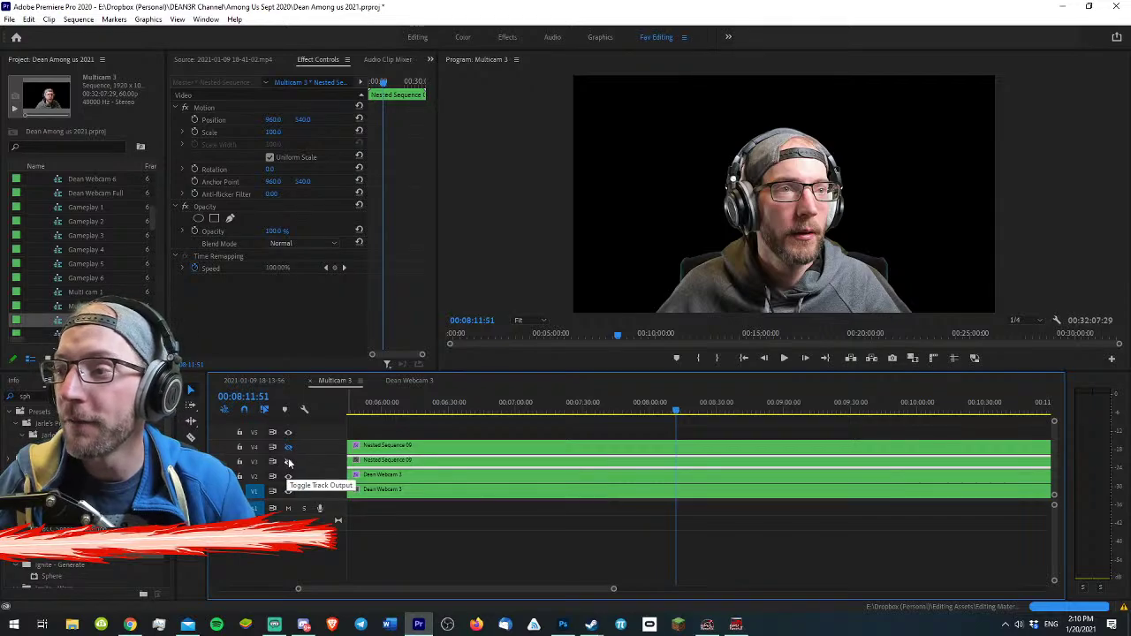
left_click(288, 461)
left_click(288, 447)
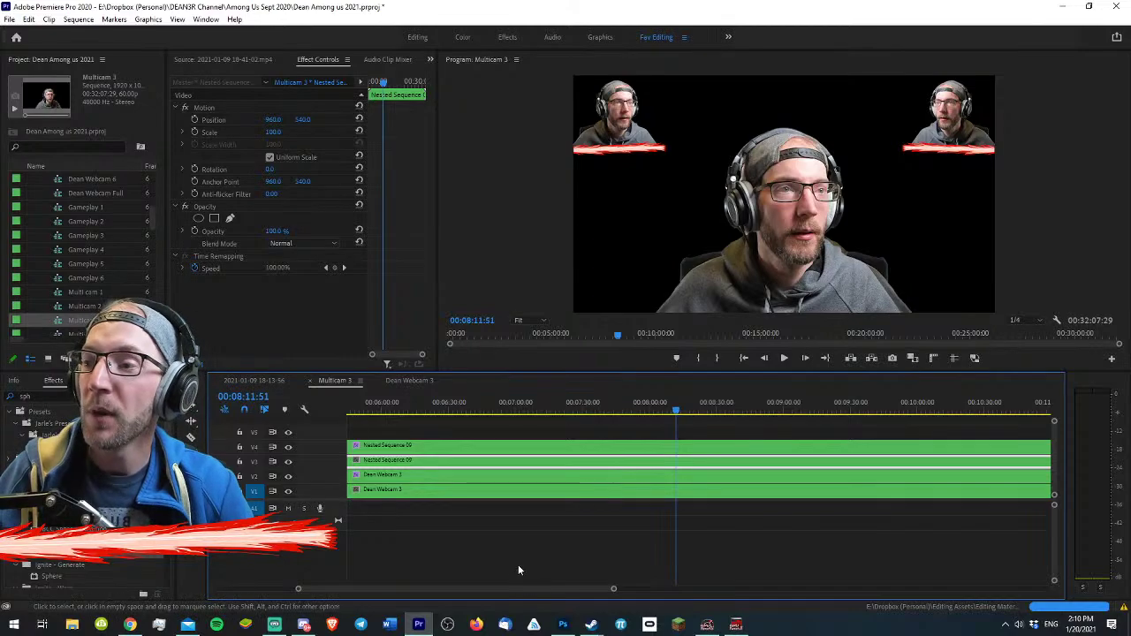
left_click(255, 380)
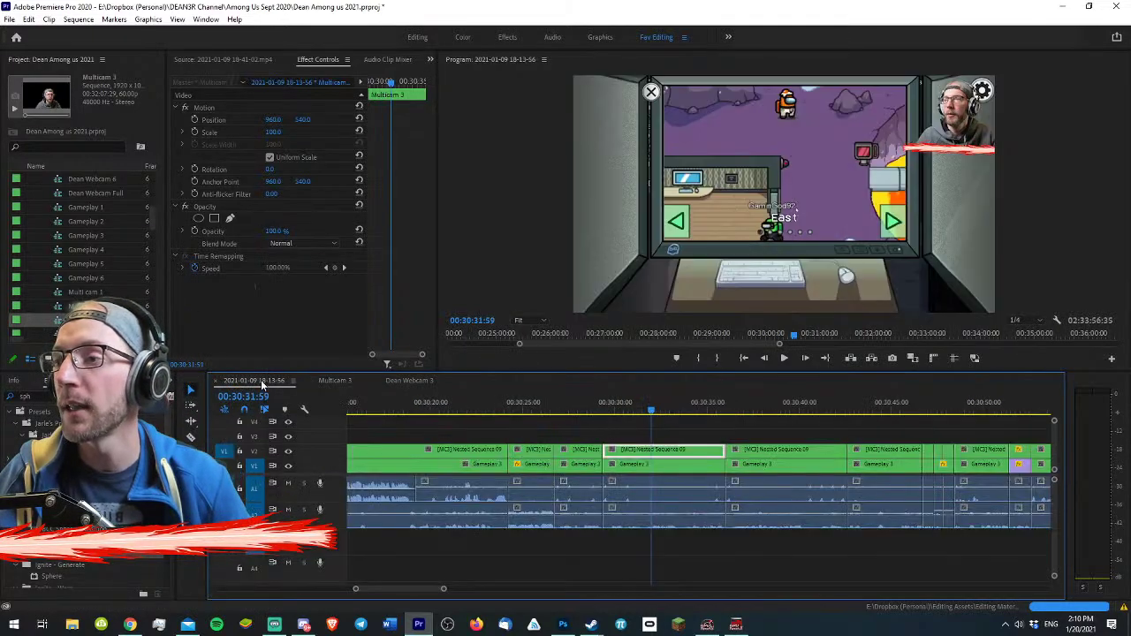
left_click(672, 449)
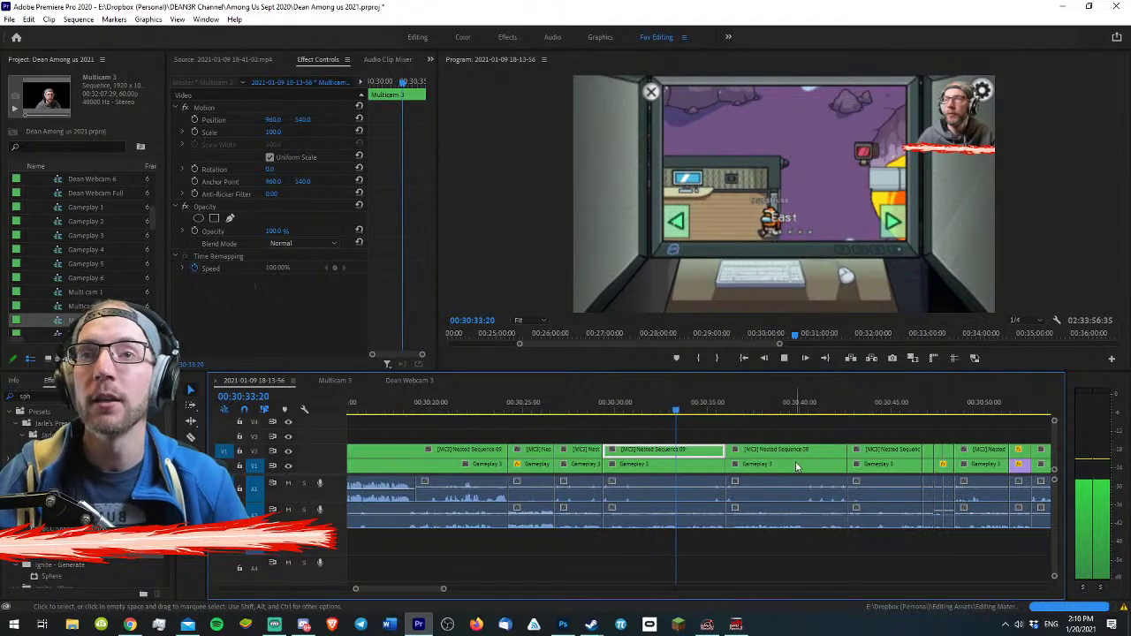
key("space")
key("2")
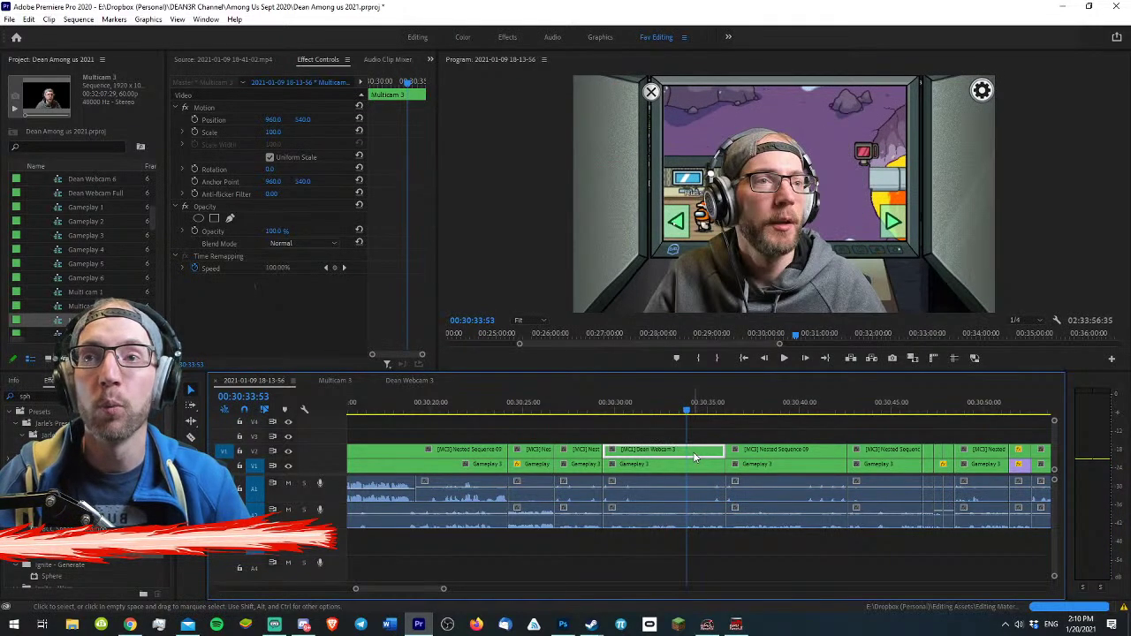
key("3")
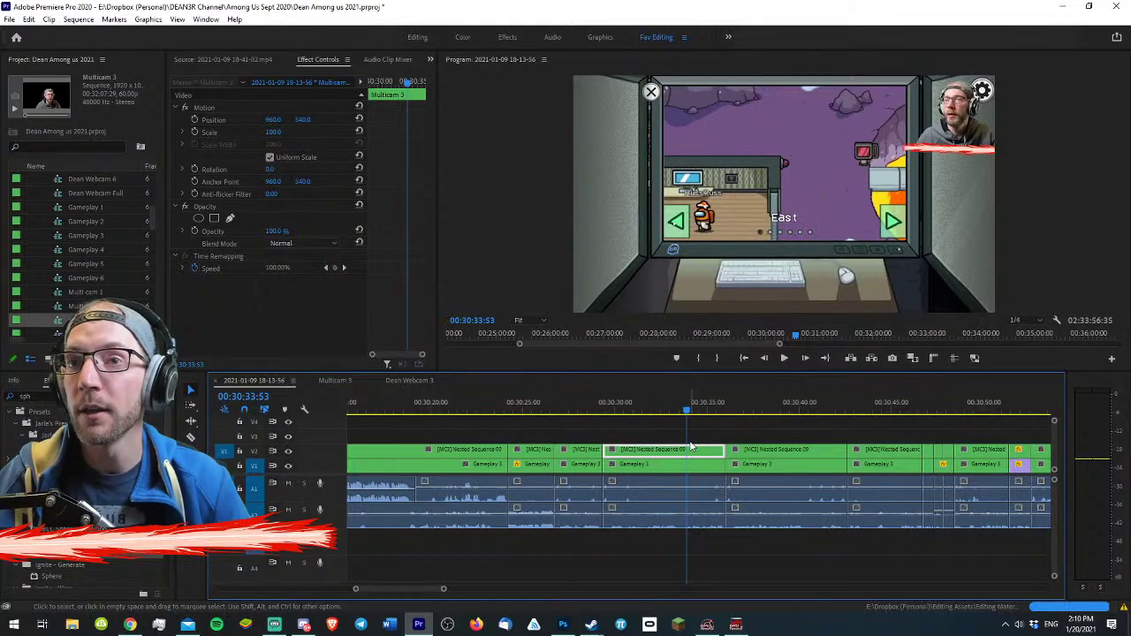
- Try moving the V2 clip's anchor point to about 1896, 27 and enlarging the corner webcam to a scale of 338
left_click(648, 434)
left_click(656, 451)
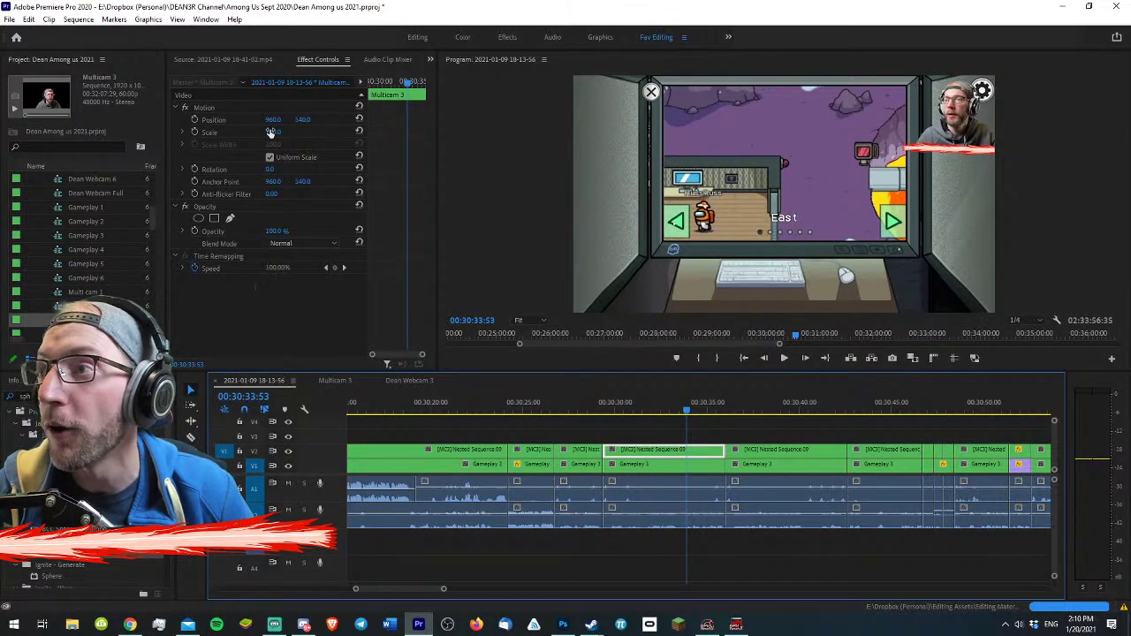
left_click(202, 108)
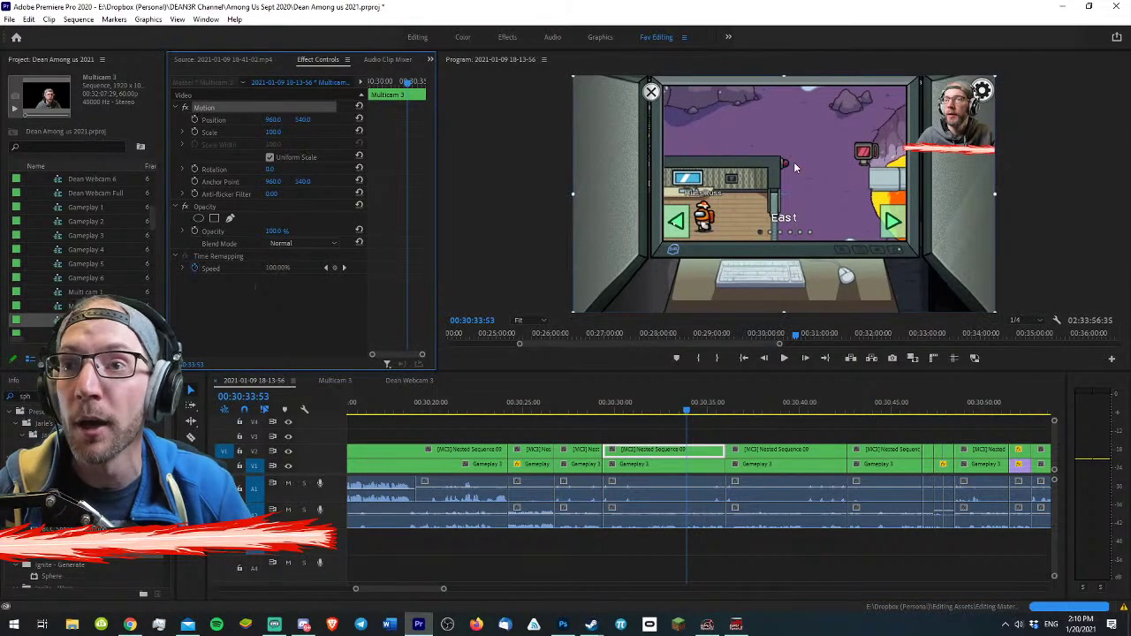
left_click(784, 206)
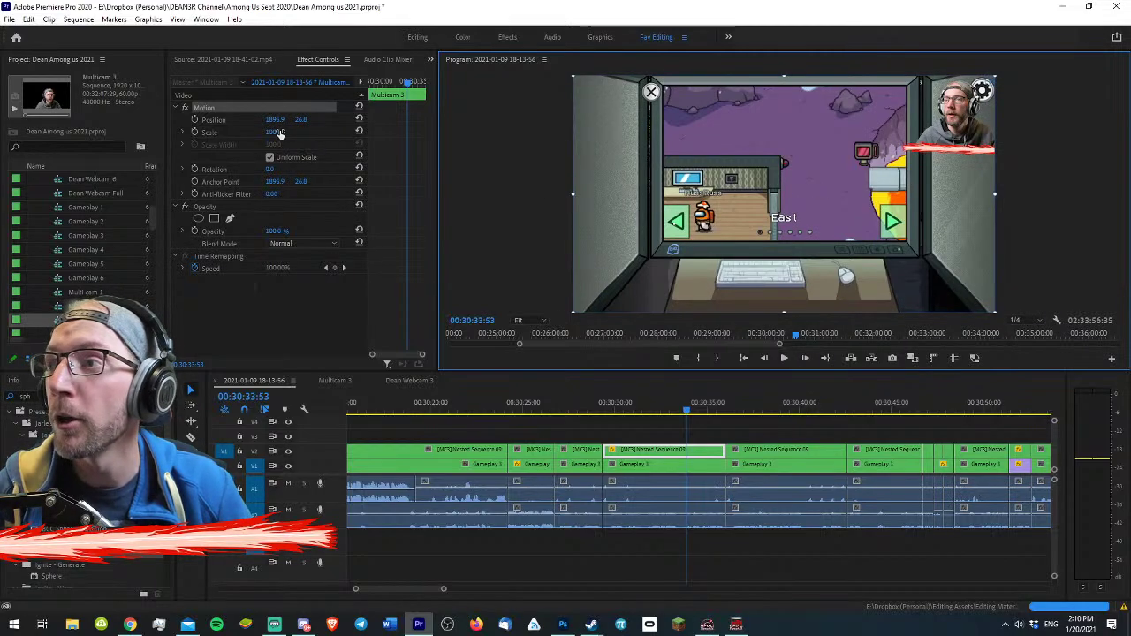
left_click_drag(280, 133, 421, 133)
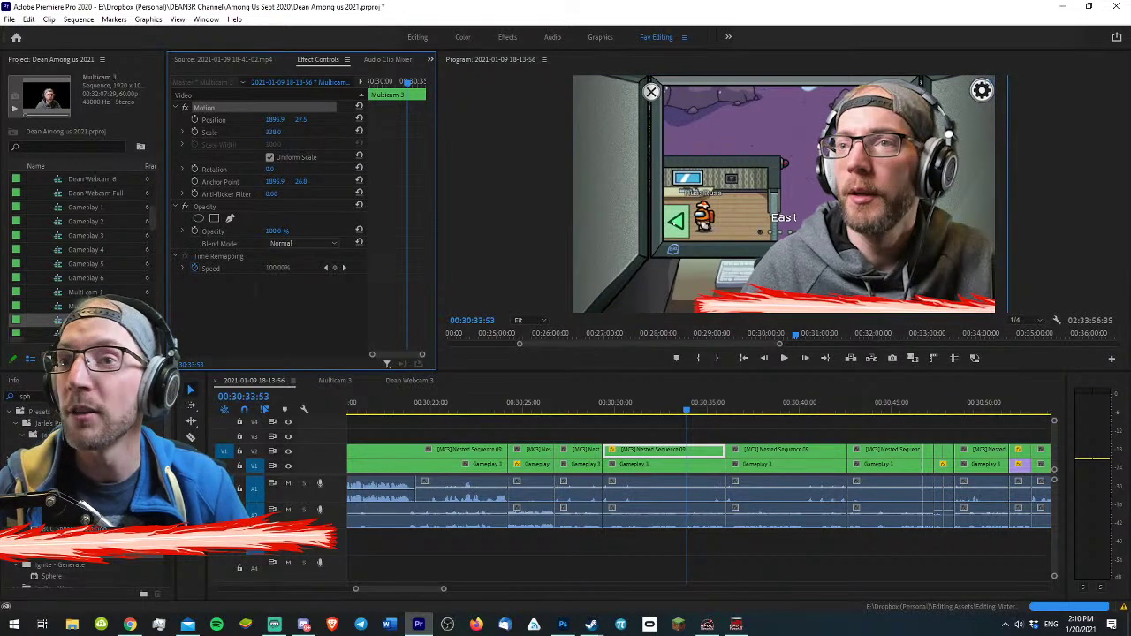
left_click_drag(301, 119, 374, 119)
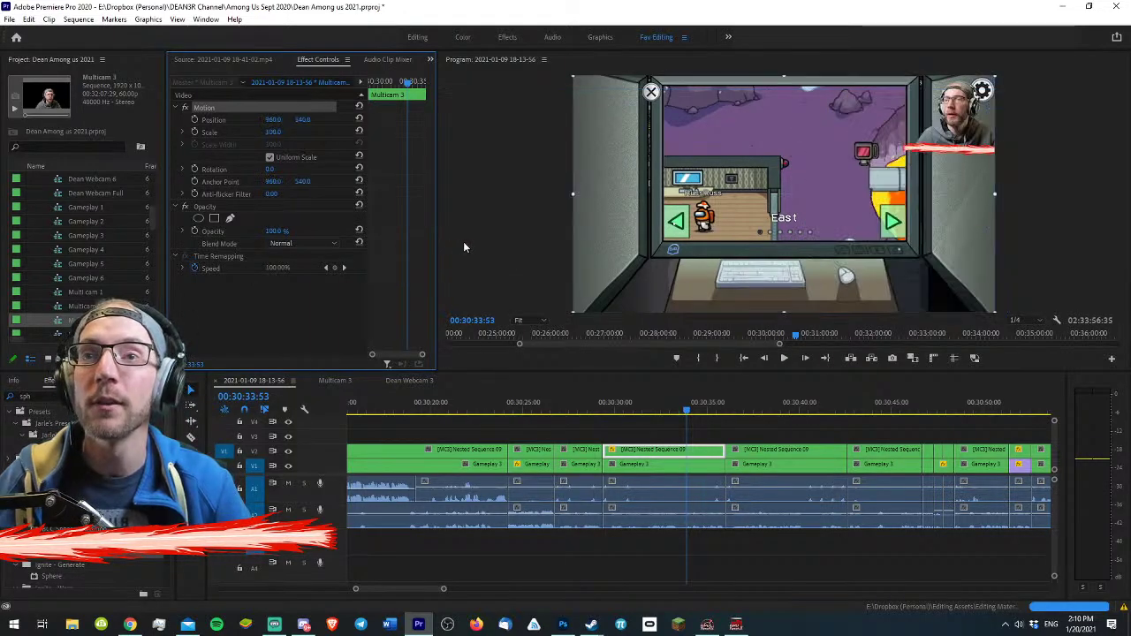
- Examine the cuts in the edited part of the timeline from 00:30:00:00, scrubbing to about 00:31:11:47
left_click(657, 442)
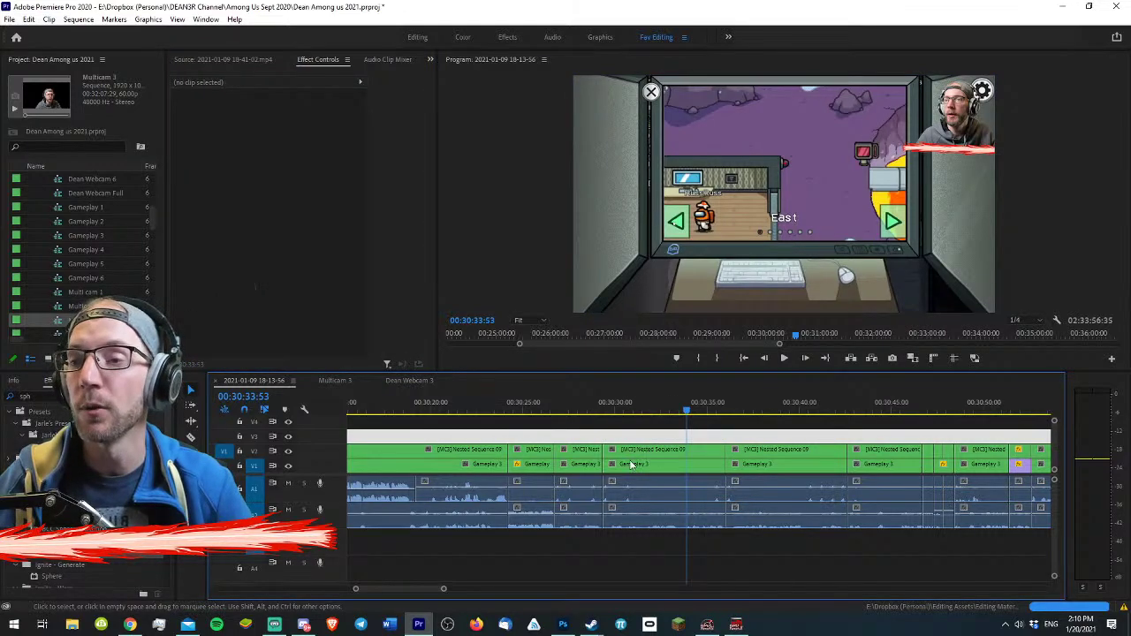
scroll(630, 465, "down", 10)
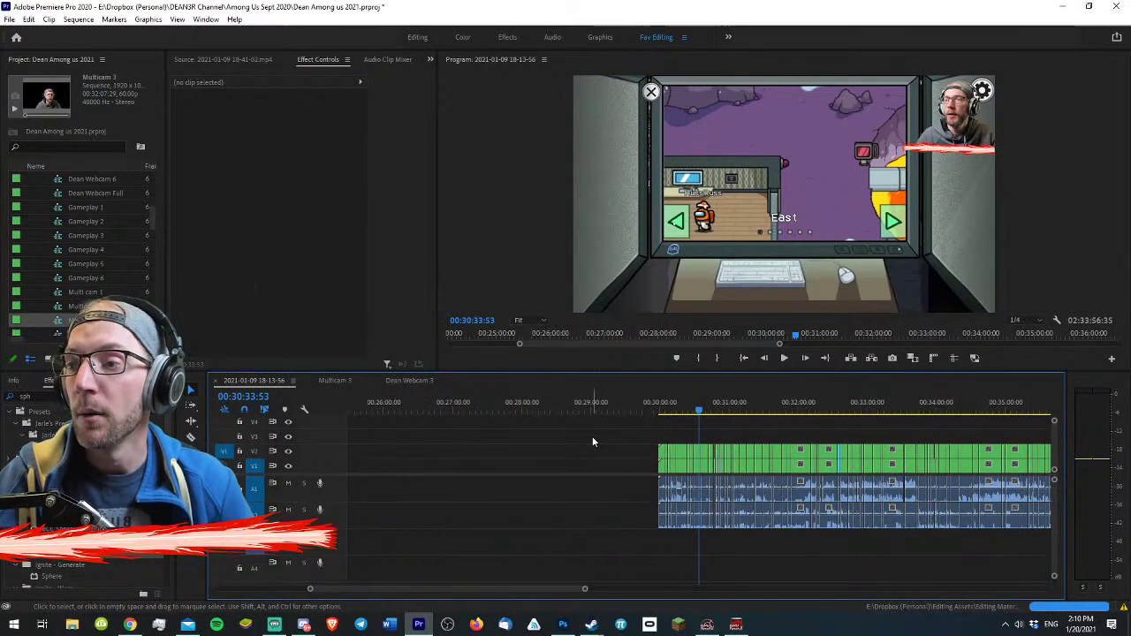
scroll(624, 429, "up", 8)
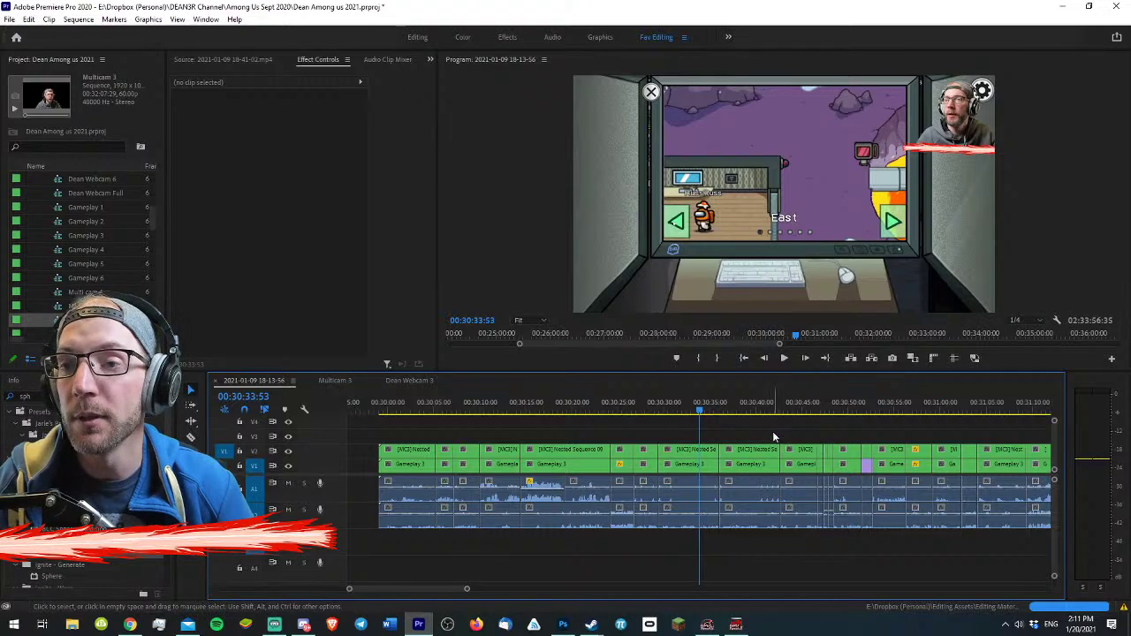
left_click(802, 409)
key("minus")
key("minus")
key("minus")
key("minus")
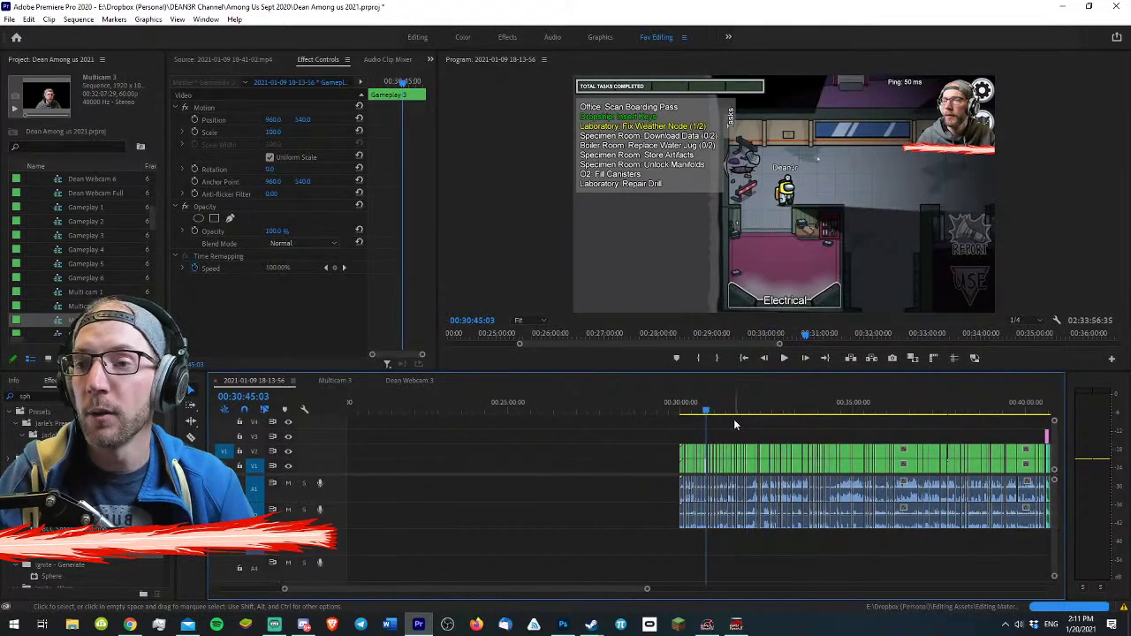
key("equal")
key("equal")
left_click(637, 410)
left_click_drag(637, 408, 761, 394)
key("minus")
key("minus")
key("minus")
key("minus")
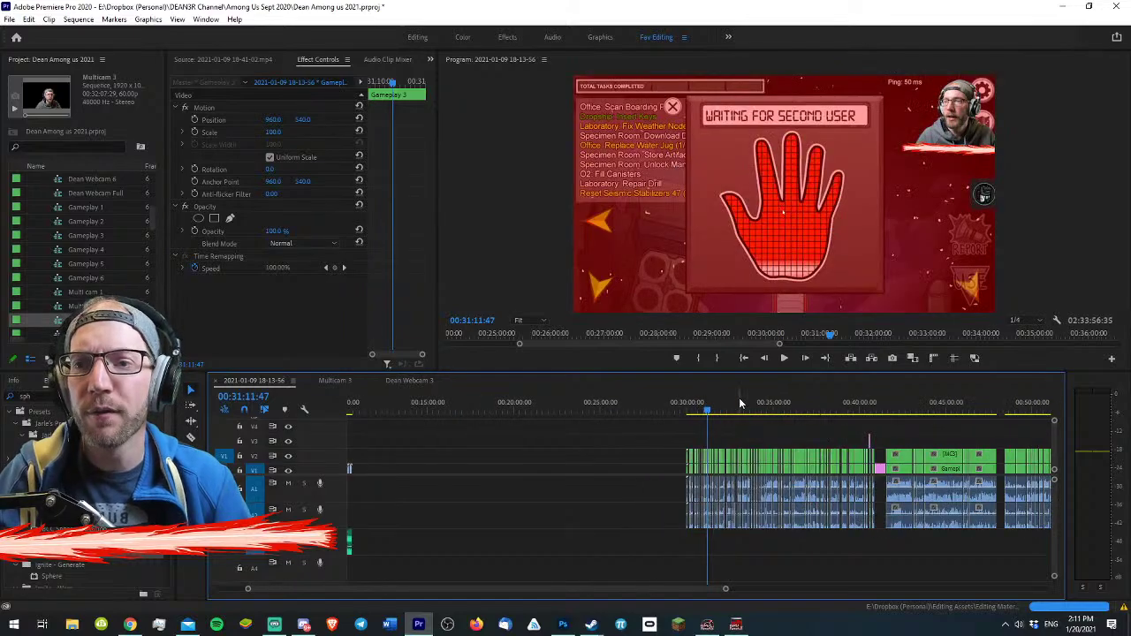
- Locate the "cut music- panic music" note on V3 and examine the clips beneath it at about 00:40:36:02
left_click_drag(663, 401, 821, 392)
key("equal")
key("equal")
key("equal")
key("equal")
key("equal")
key("equal")
key("equal")
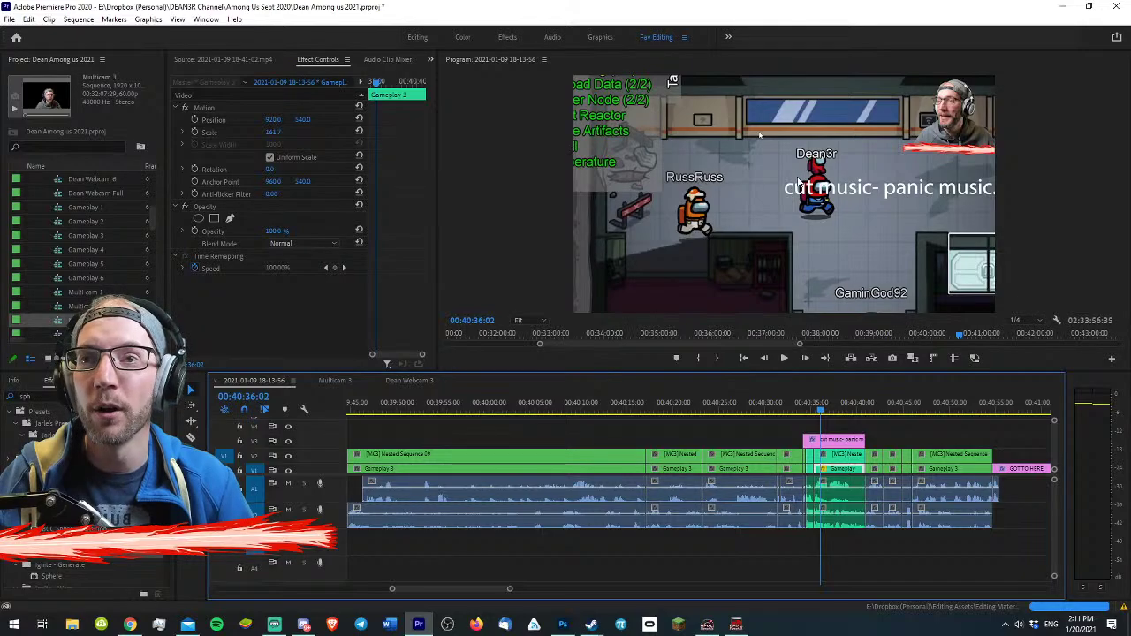
left_click(1018, 444)
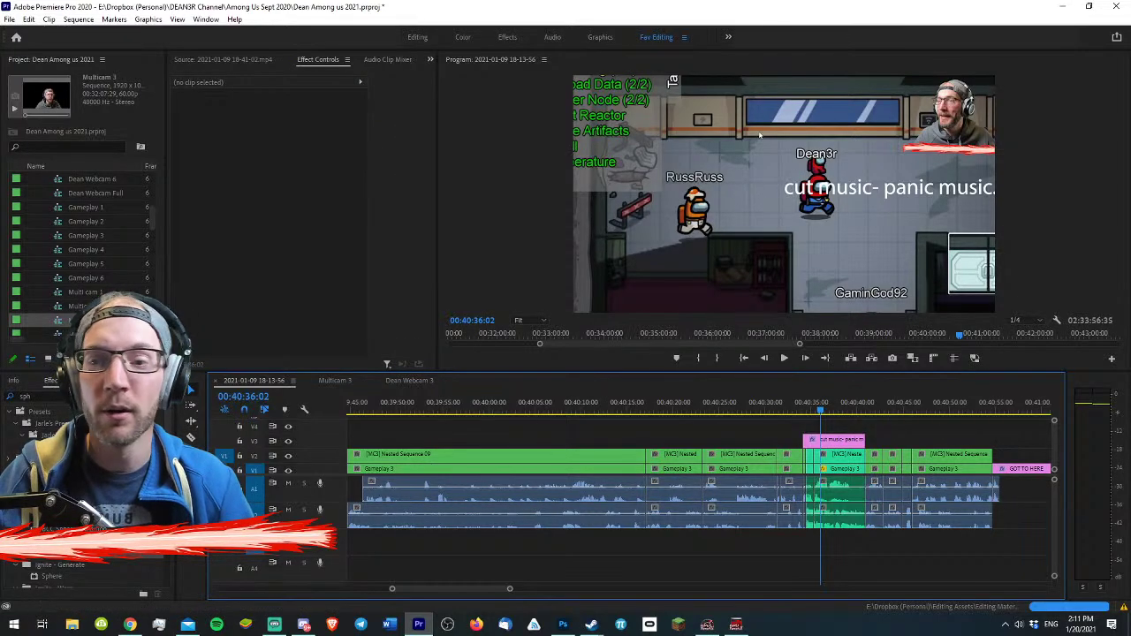
- Play the panic music section from the start of its note at about 00:40:34 through to 00:40:41:44
left_click_drag(814, 404, 809, 399)
key("equal")
key("equal")
key("equal")
key("equal")
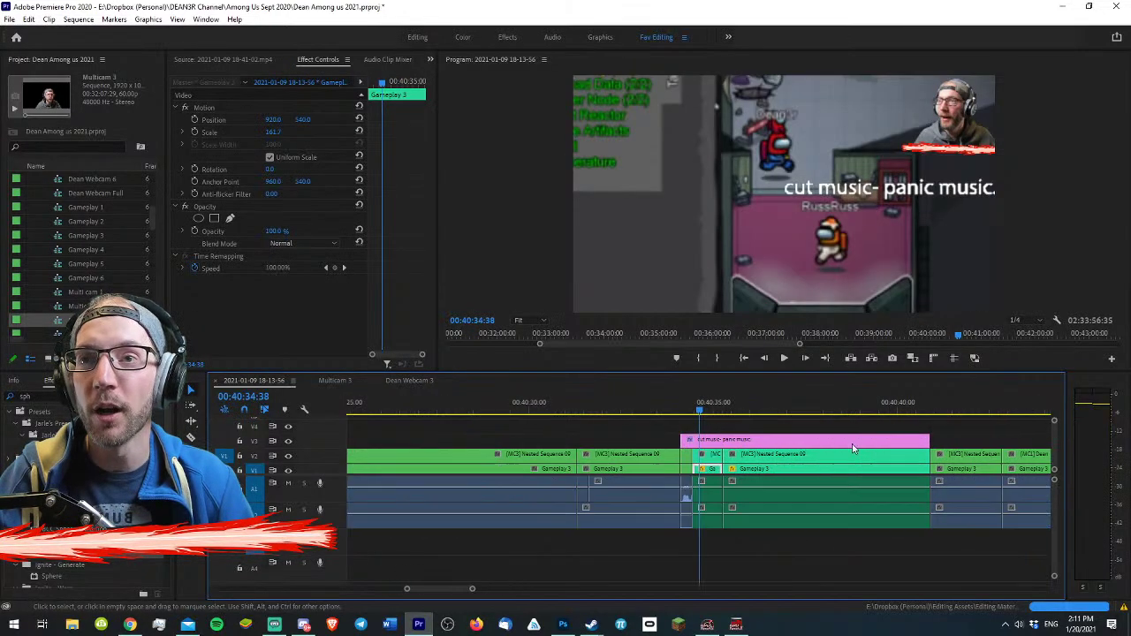
key("equal")
left_click_drag(699, 409, 558, 404)
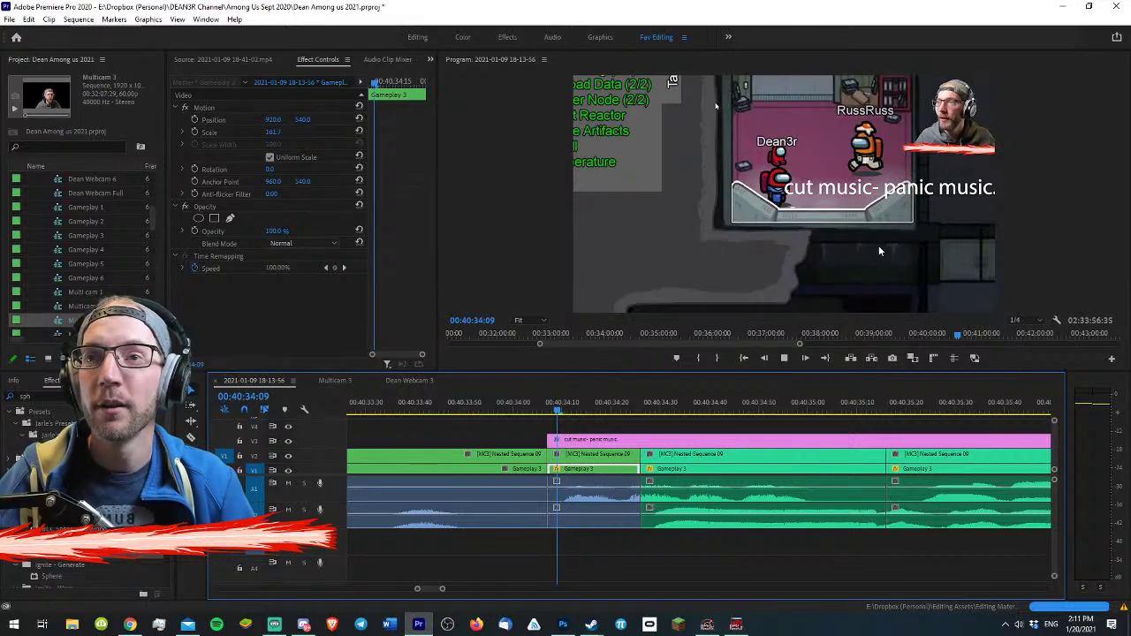
key("space")
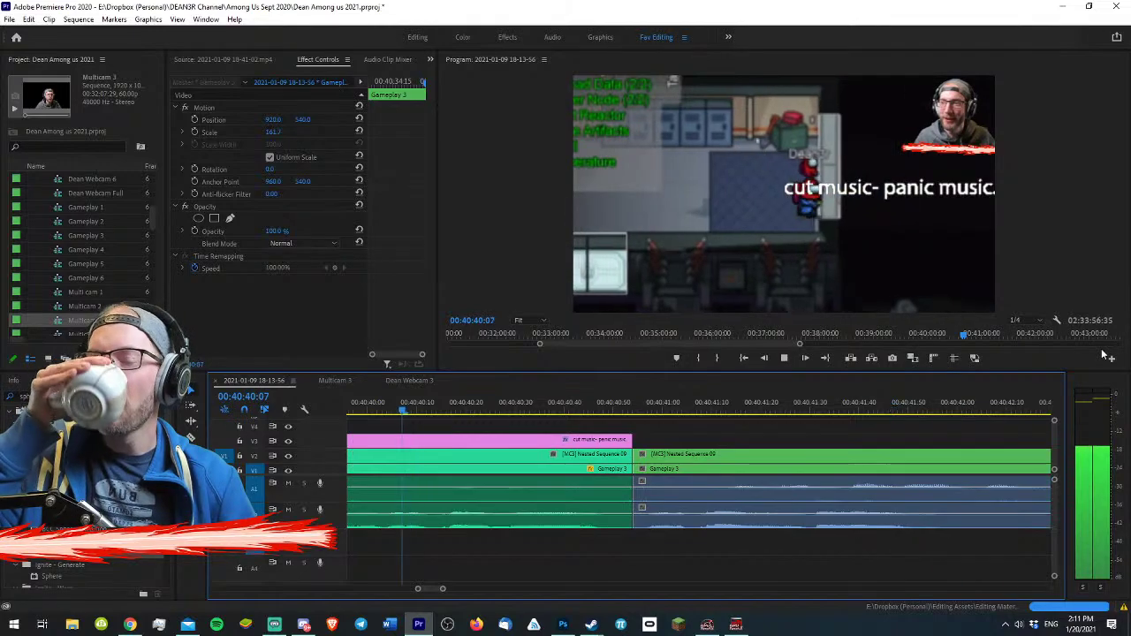
key("space")
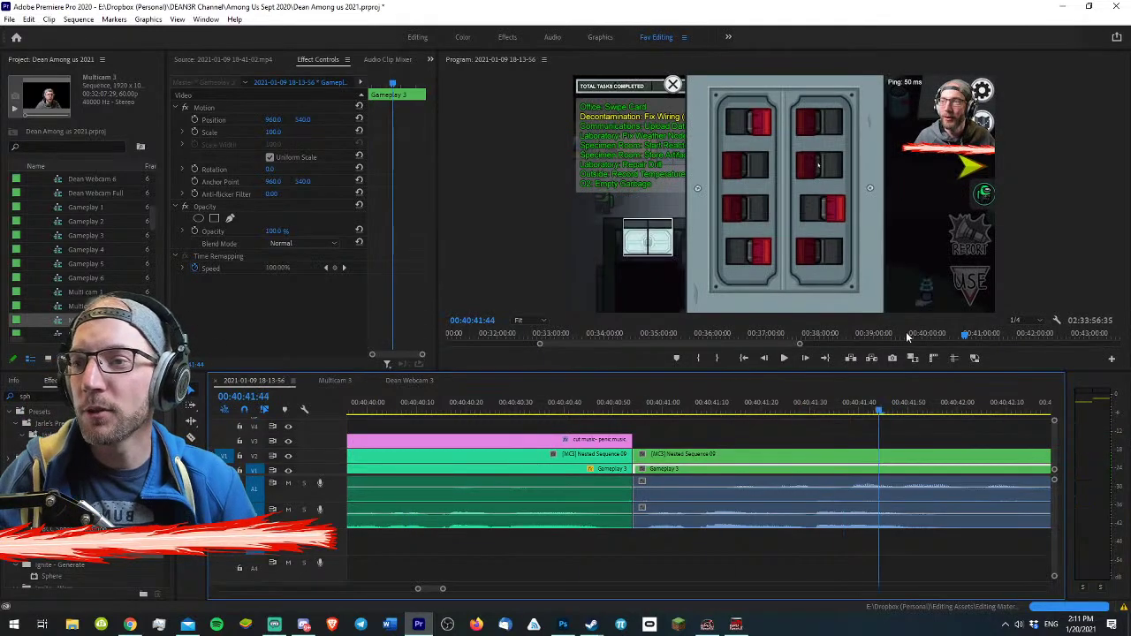
- View the zoomed-in gameplay frame at 00:40:36:38 at full-window size, then restore the layout
key("minus")
key("minus")
key("minus")
key("minus")
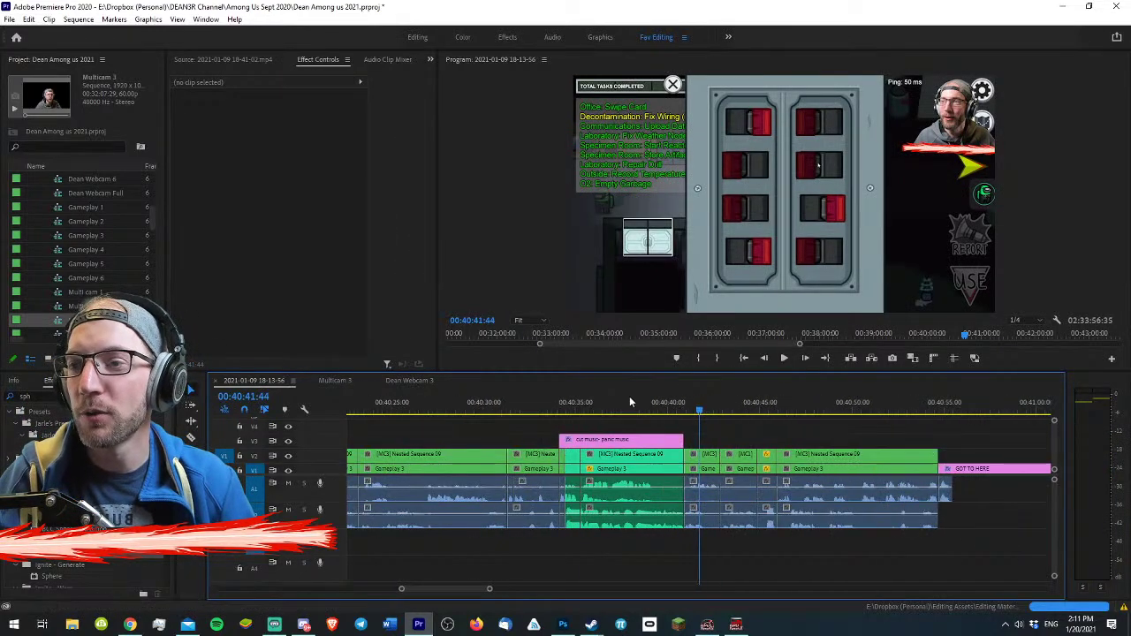
left_click(605, 403)
key("grave")
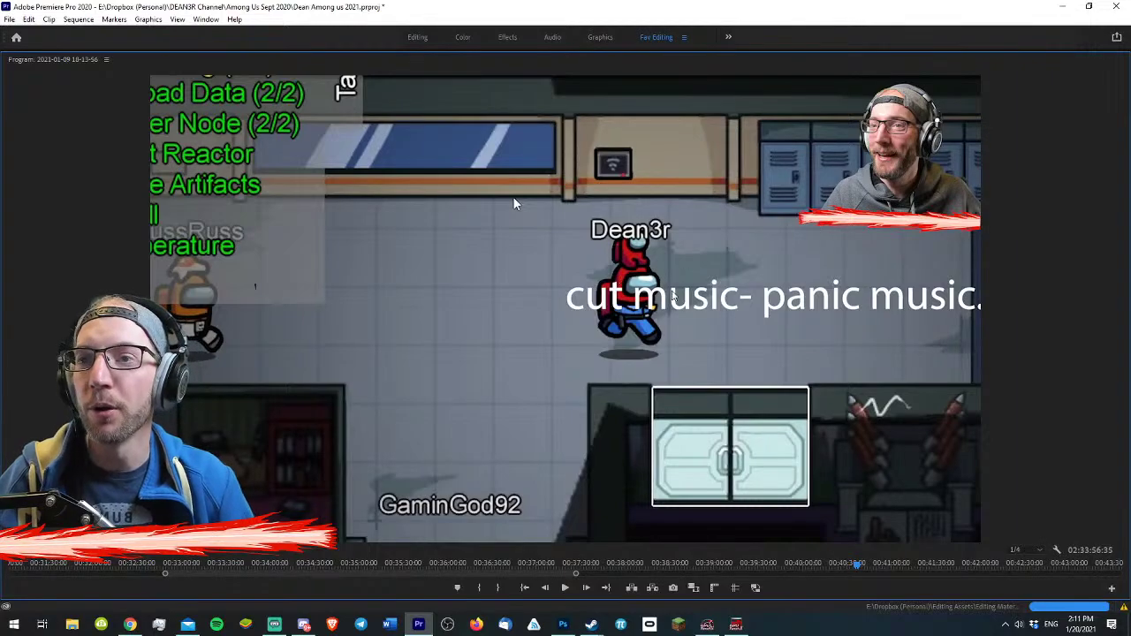
key("grave")
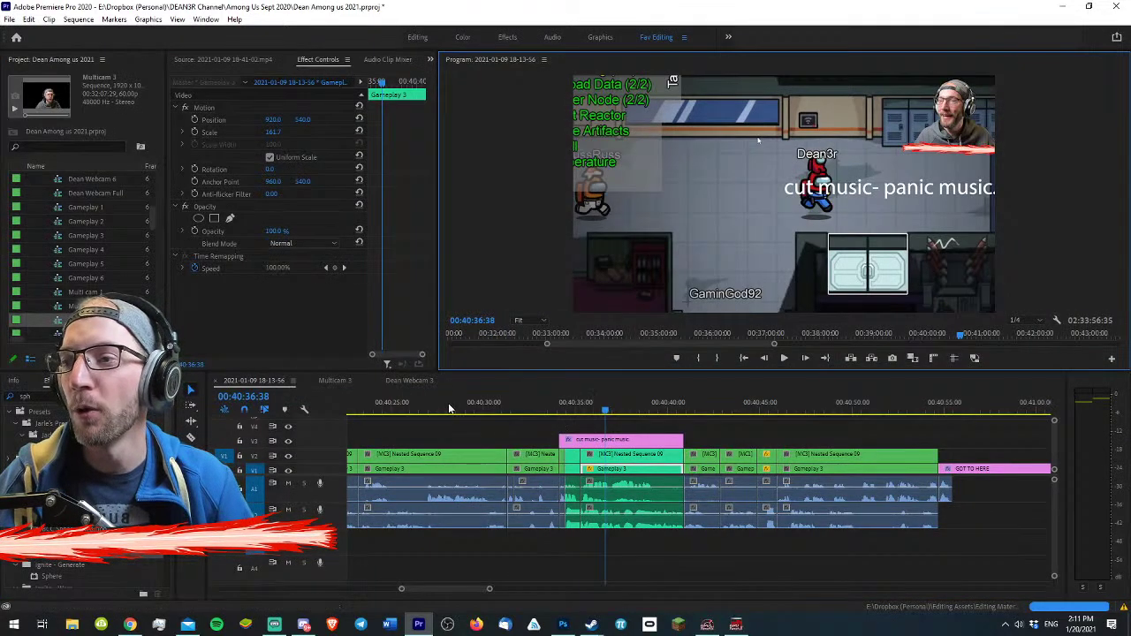
- Scrub through the panic music section to the large webcam shot at 00:40:44:40 and survey the surrounding edited timeline
left_click_drag(448, 409, 585, 399)
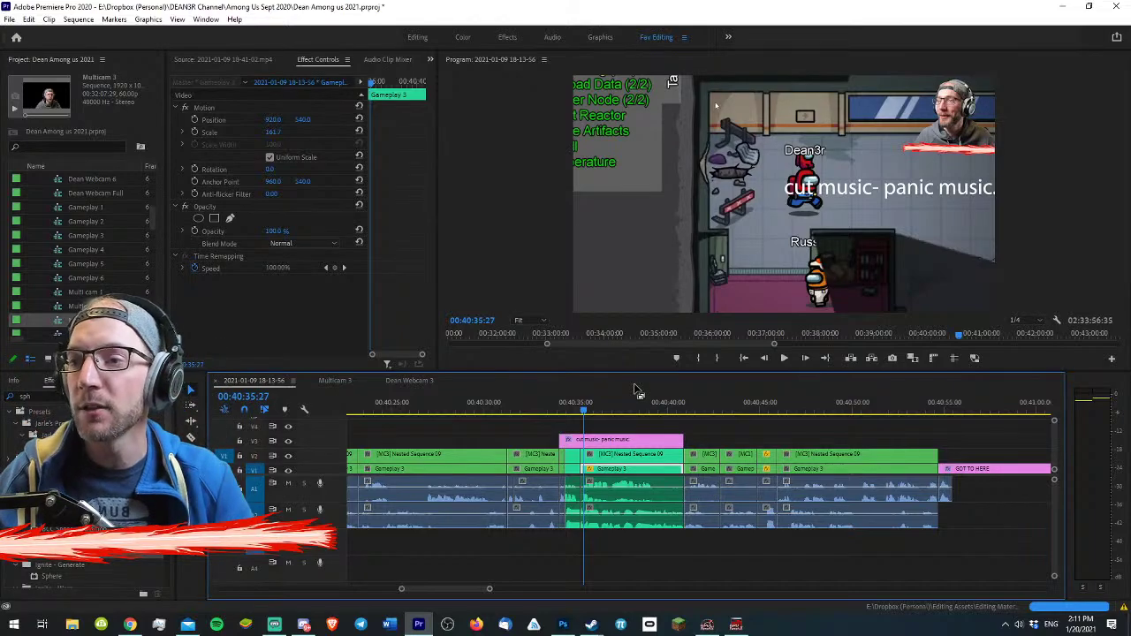
left_click(652, 408)
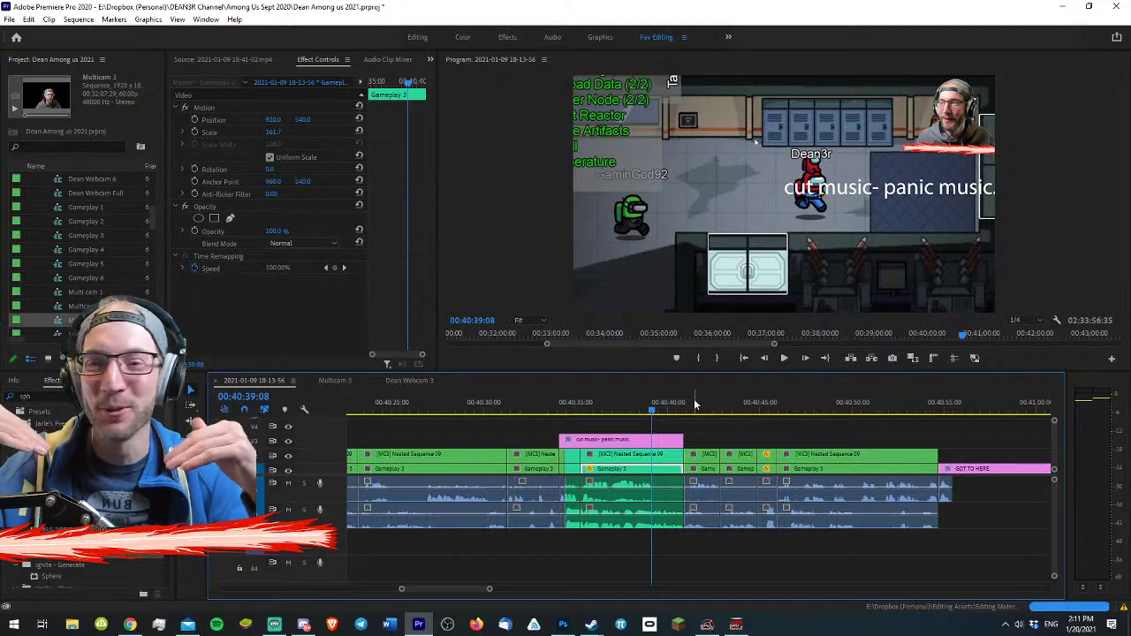
left_click_drag(686, 404, 754, 408)
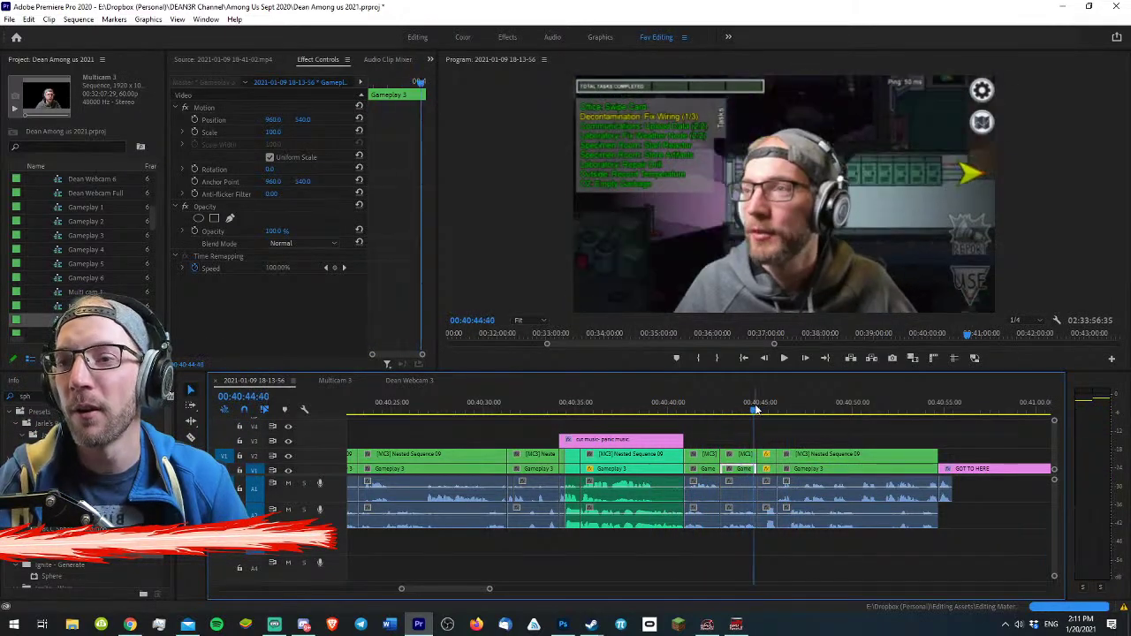
key("minus")
key("minus")
key("minus")
key("minus")
key("minus")
key("equal")
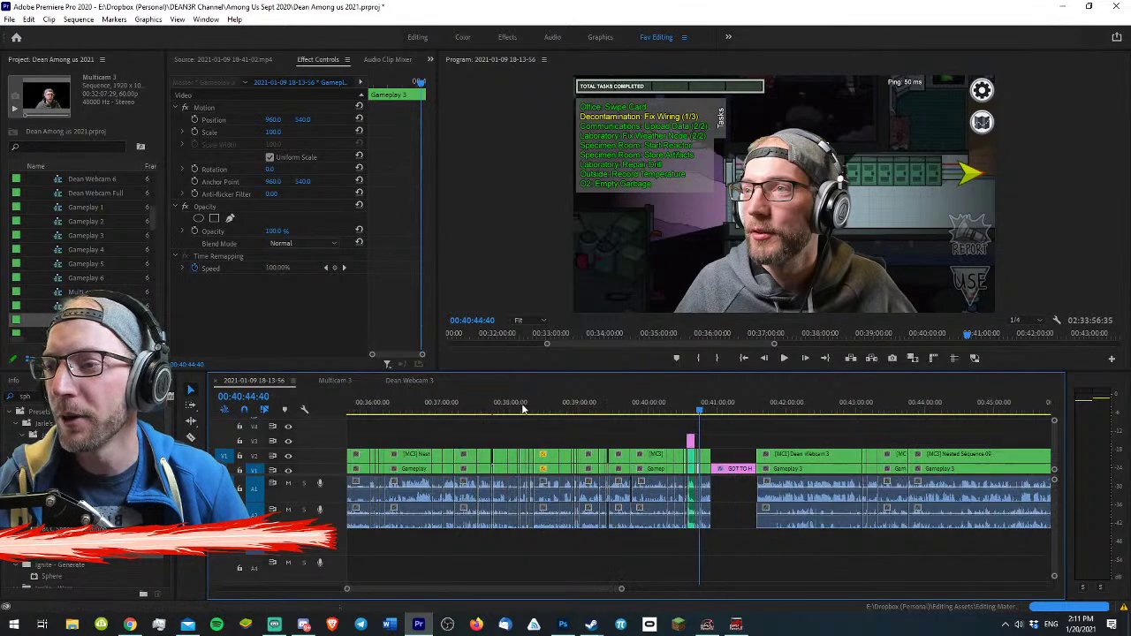
key("equal")
key("minus")
key("minus")
key("minus")
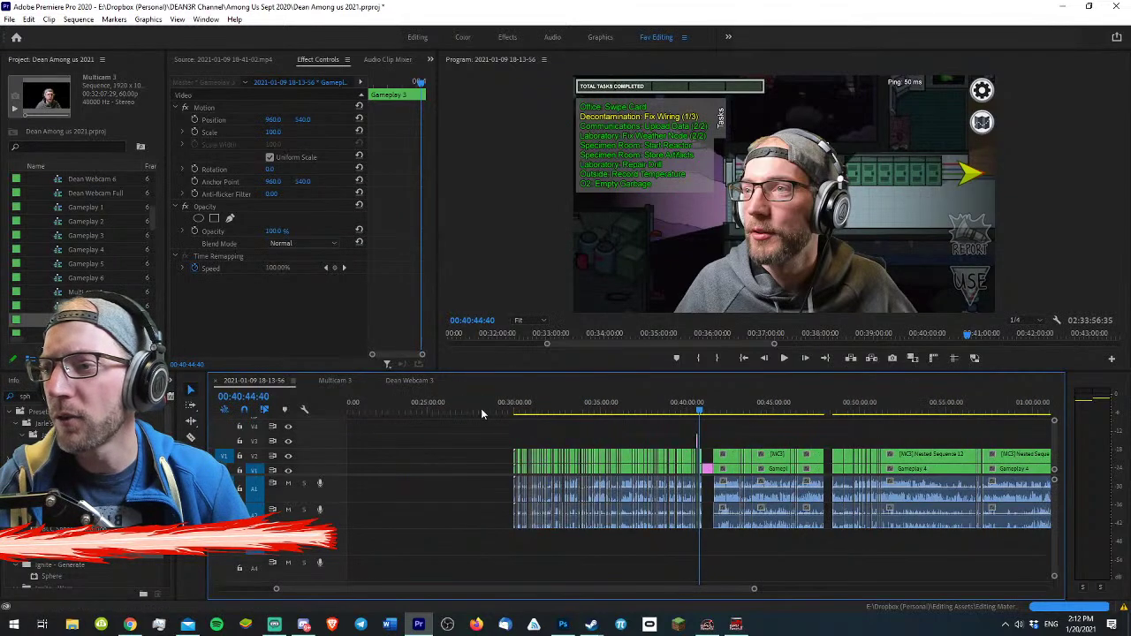
- Position the playhead in the edited gameplay section at about 00:31:37:16 and clear the clip selection
left_click(541, 409)
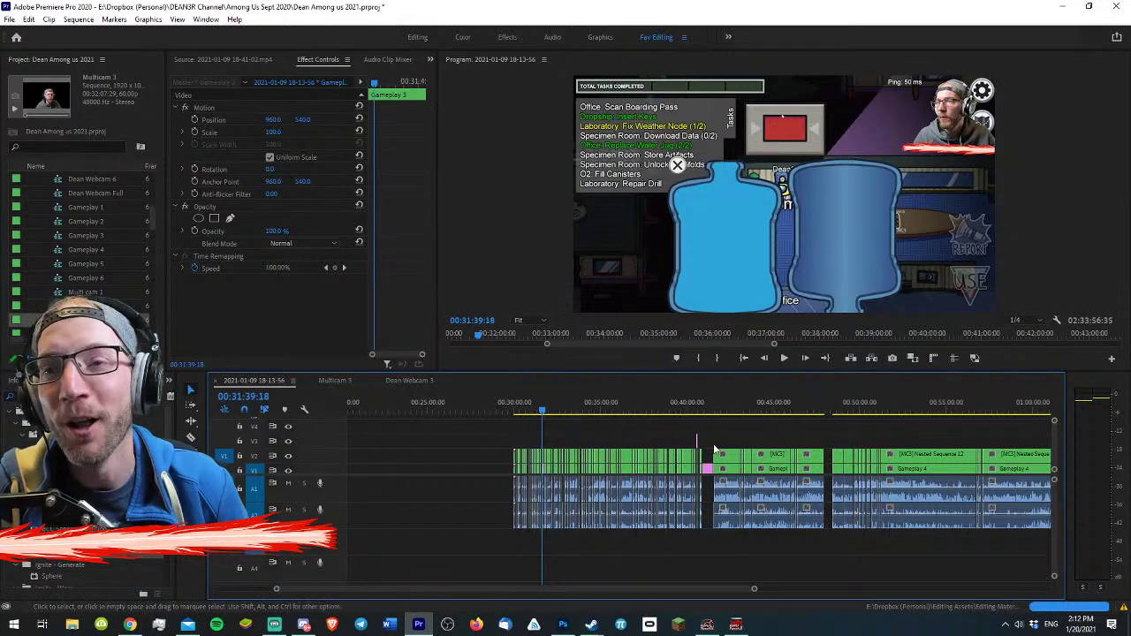
left_click_drag(544, 407, 541, 407)
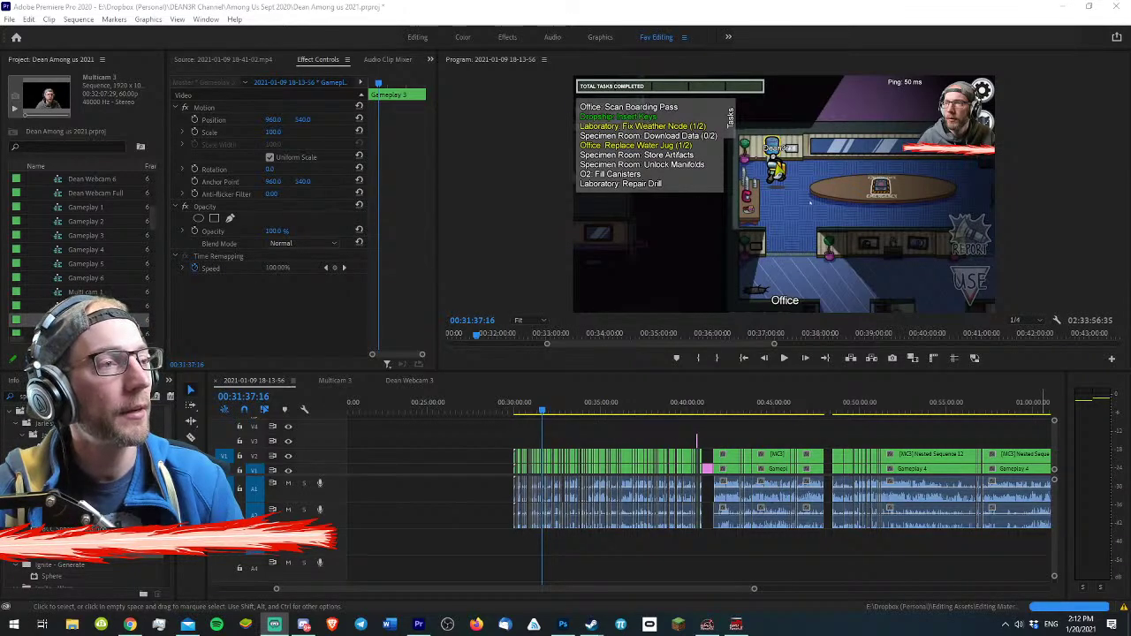
left_click(858, 567)
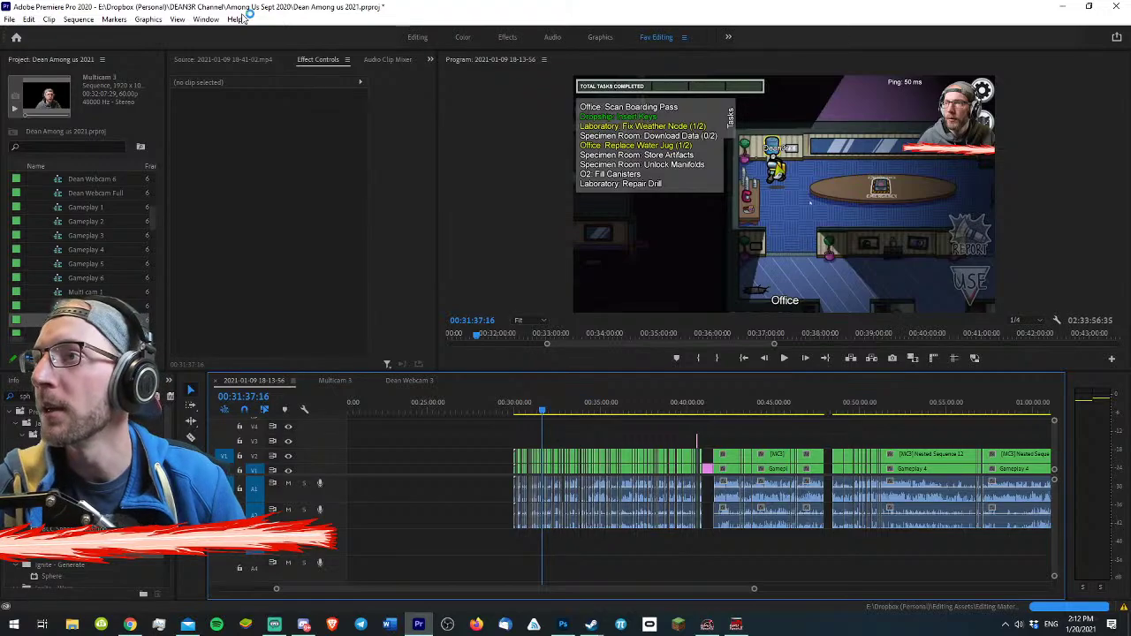
- Change the audio hardware device class to MME in the preferences and accept the device change
left_click(11, 19)
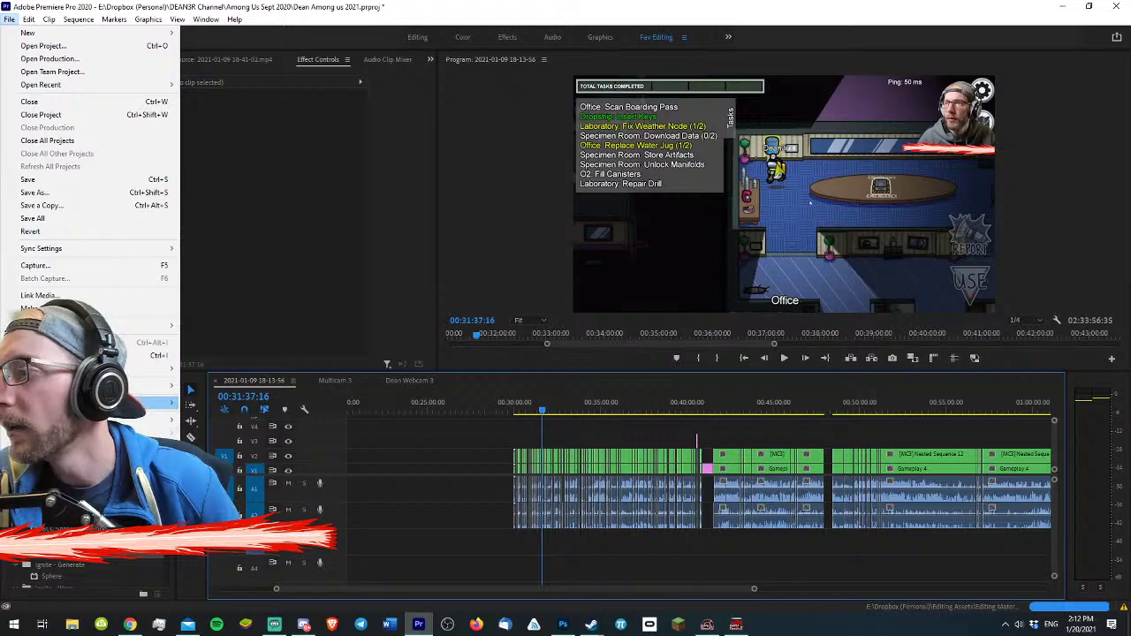
mouse_move(29, 19)
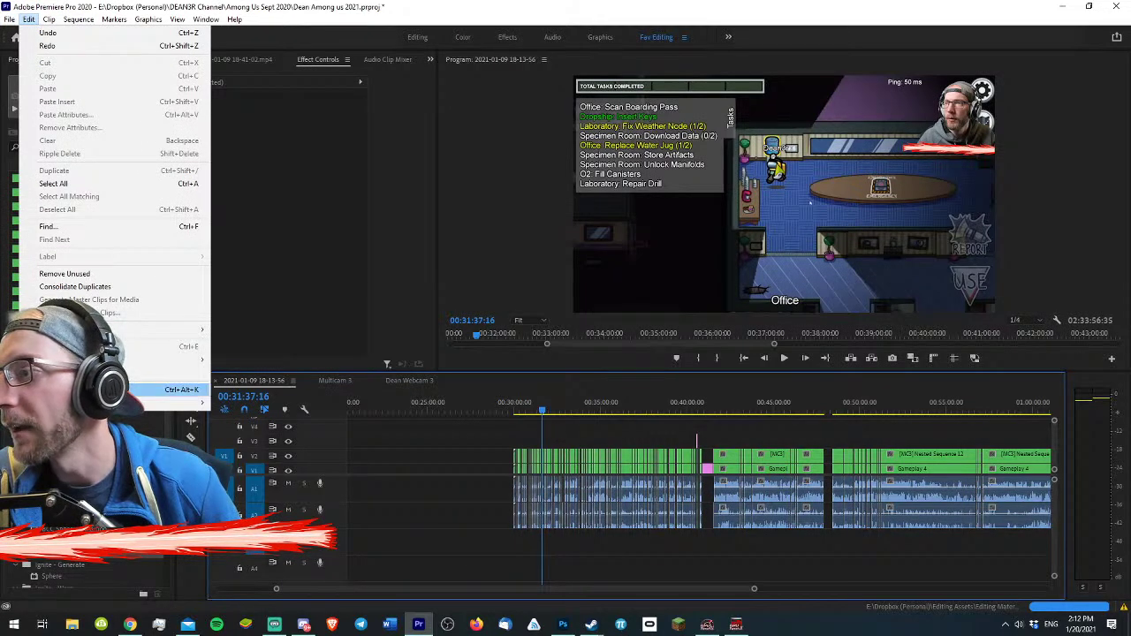
mouse_move(177, 403)
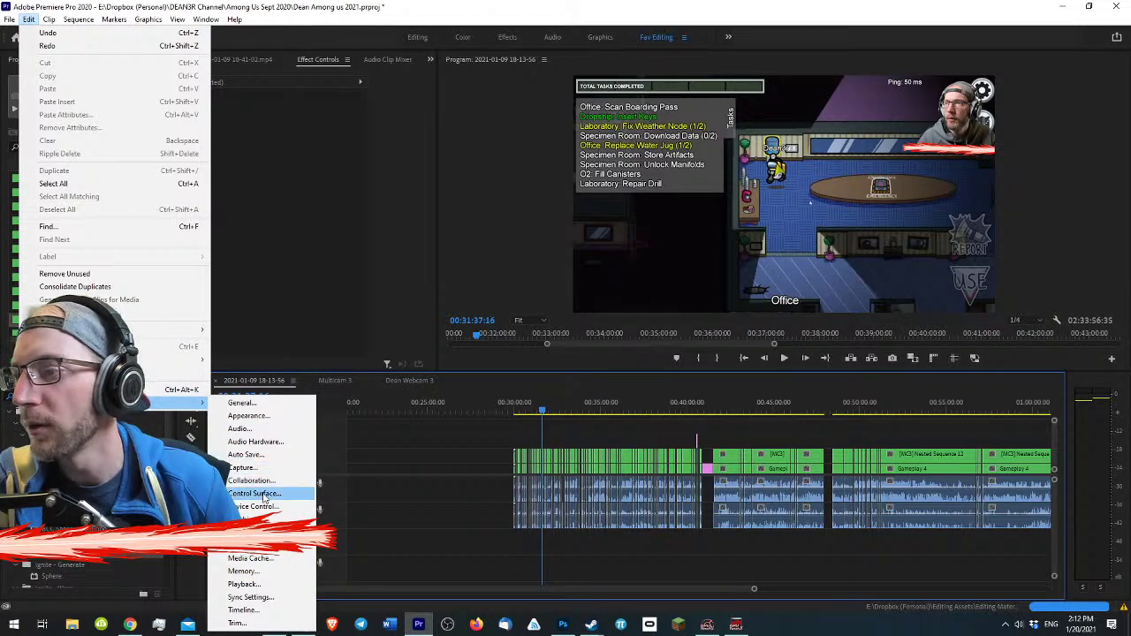
left_click(247, 430)
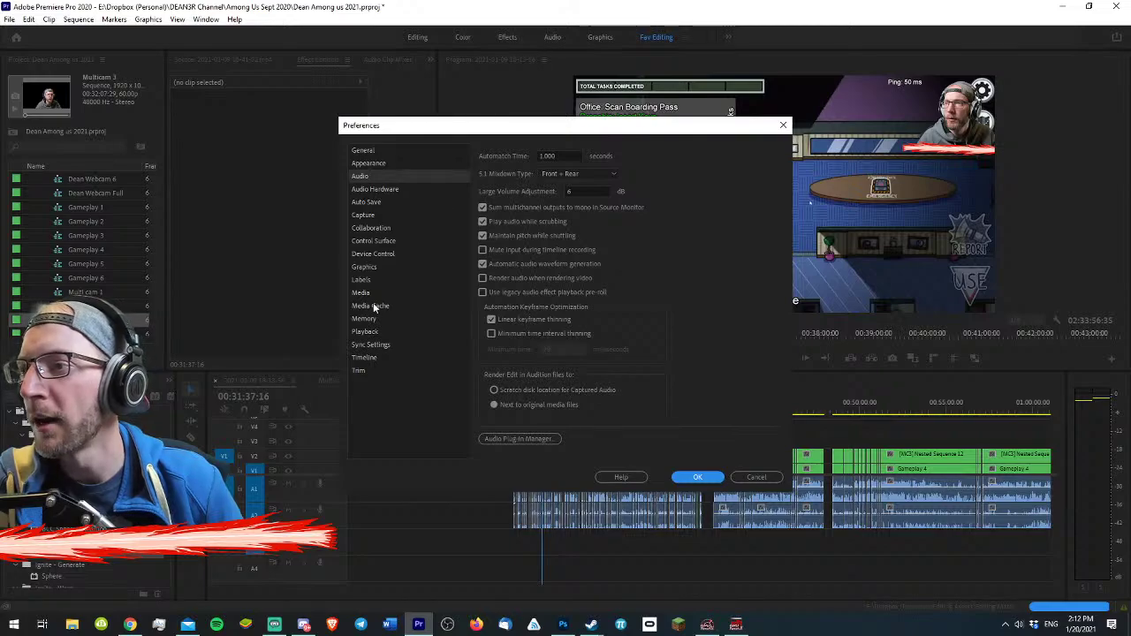
left_click(371, 306)
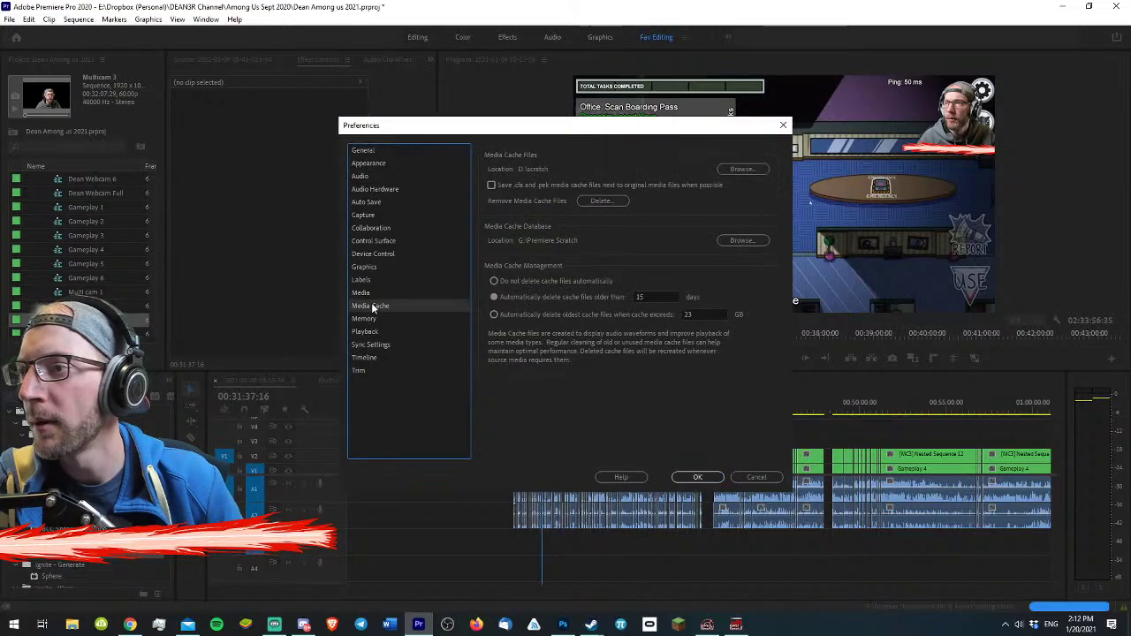
left_click(388, 189)
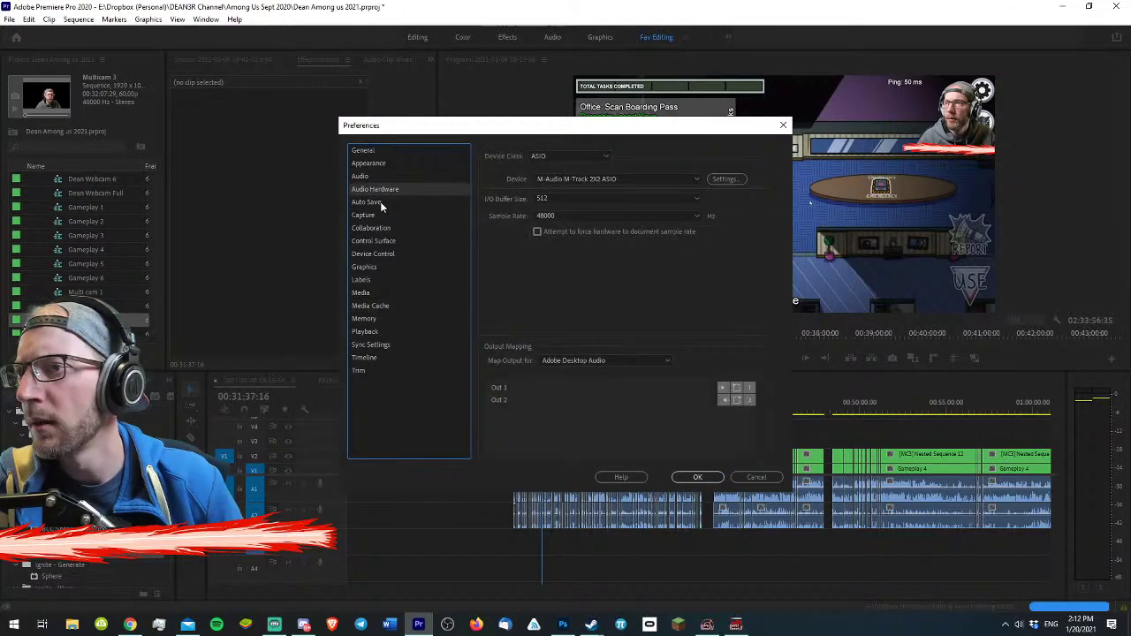
left_click(585, 156)
left_click(561, 185)
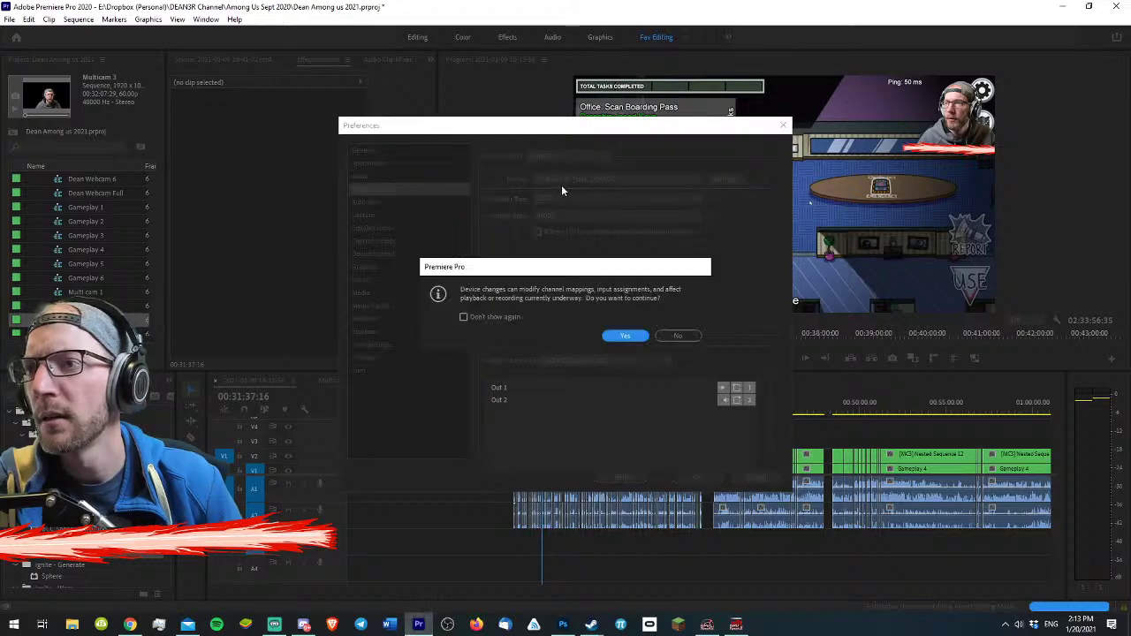
left_click(626, 337)
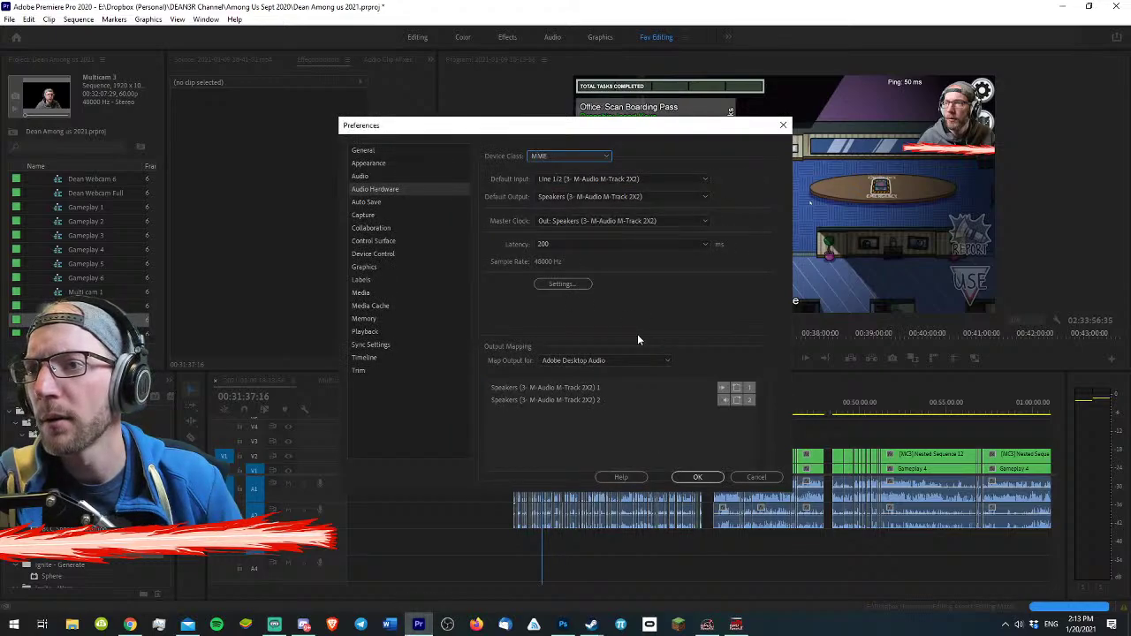
left_click(697, 477)
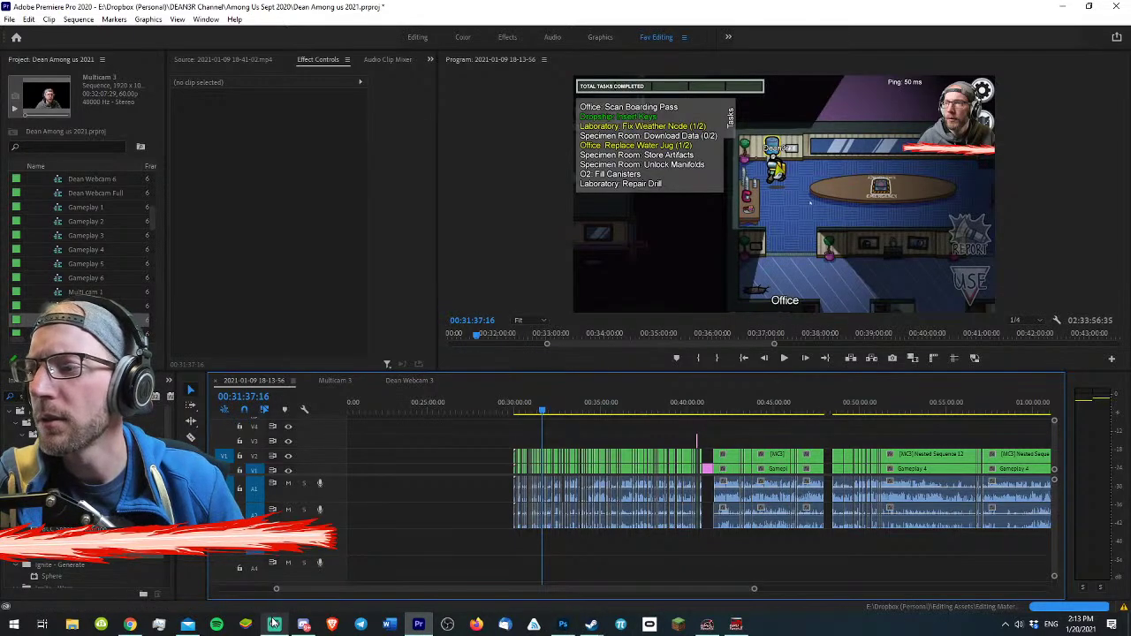
- Play the gameplay section from about 00:31:37:16 to 00:31:39:27 to check the audio output
mouse_move(303, 626)
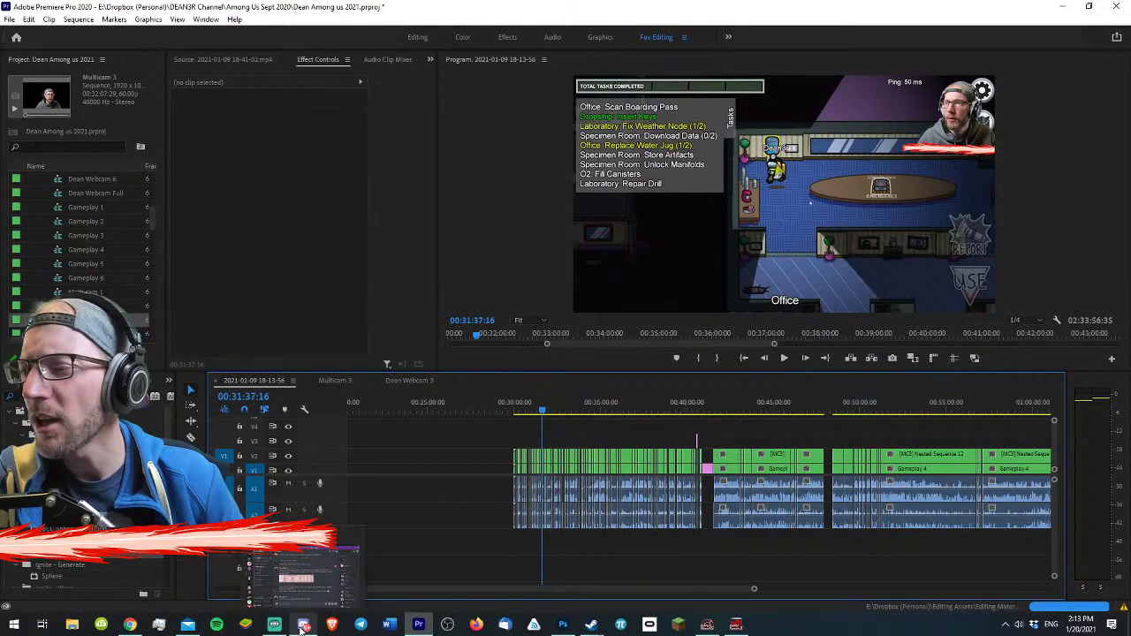
left_click(288, 580)
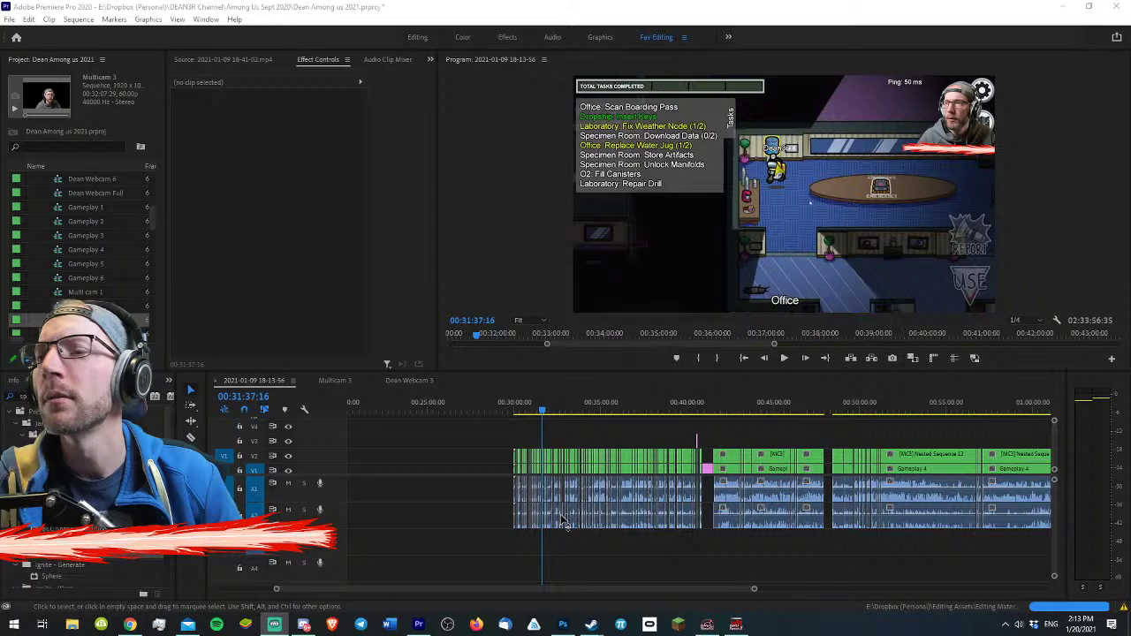
left_click(642, 422)
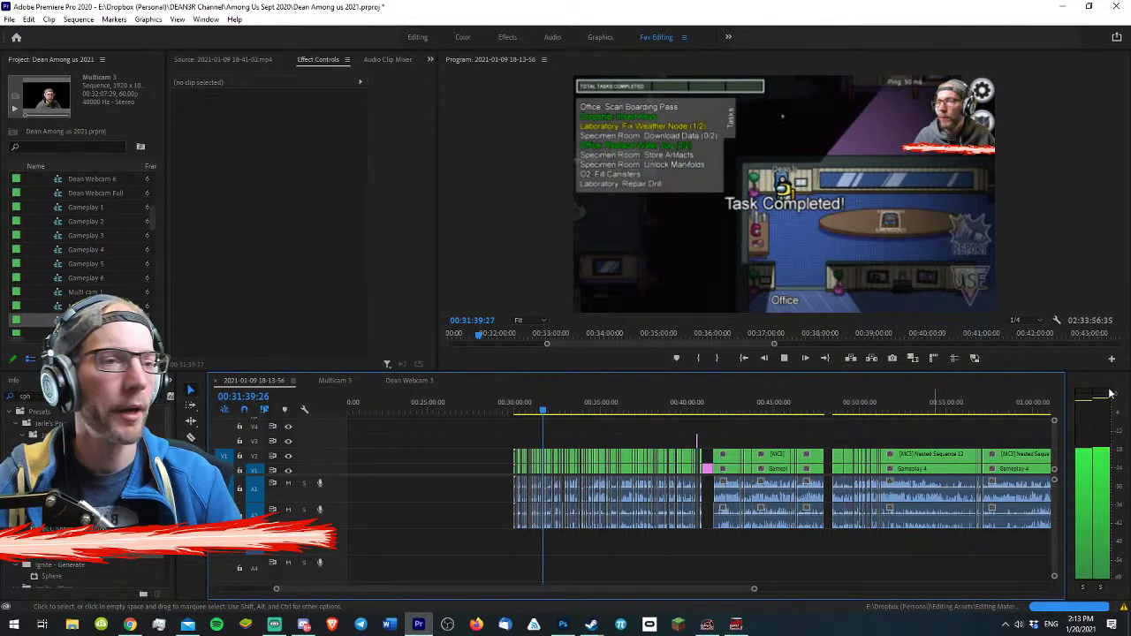
key("space")
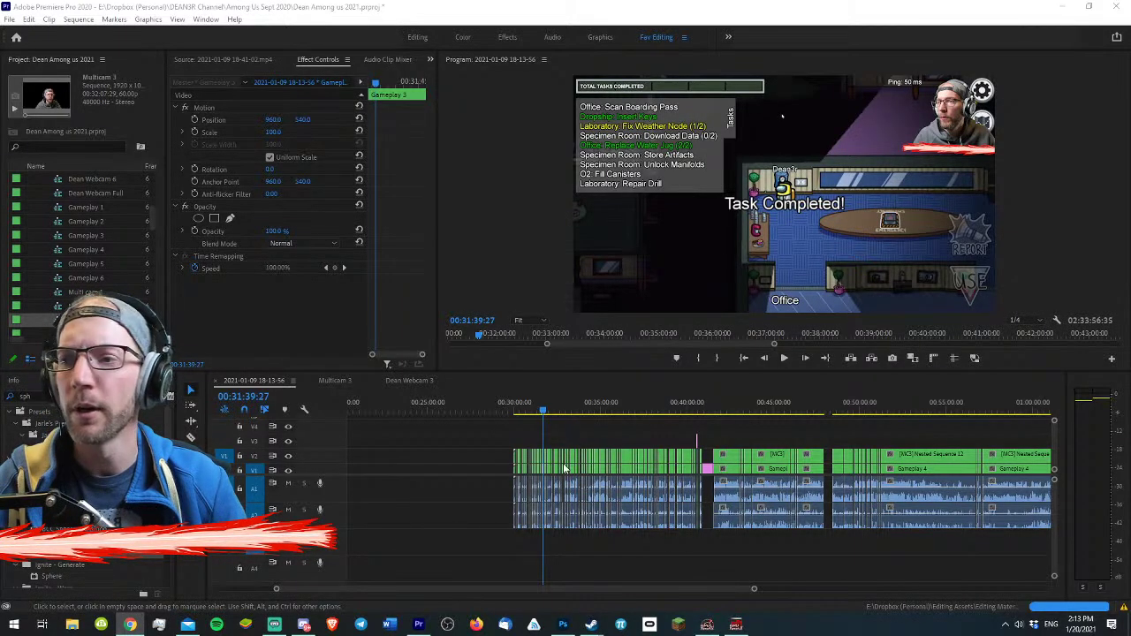
- Play the webcam and gameplay edit from 00:31:39:27 to 00:31:44:25
left_click(597, 428)
key("=")
key("=")
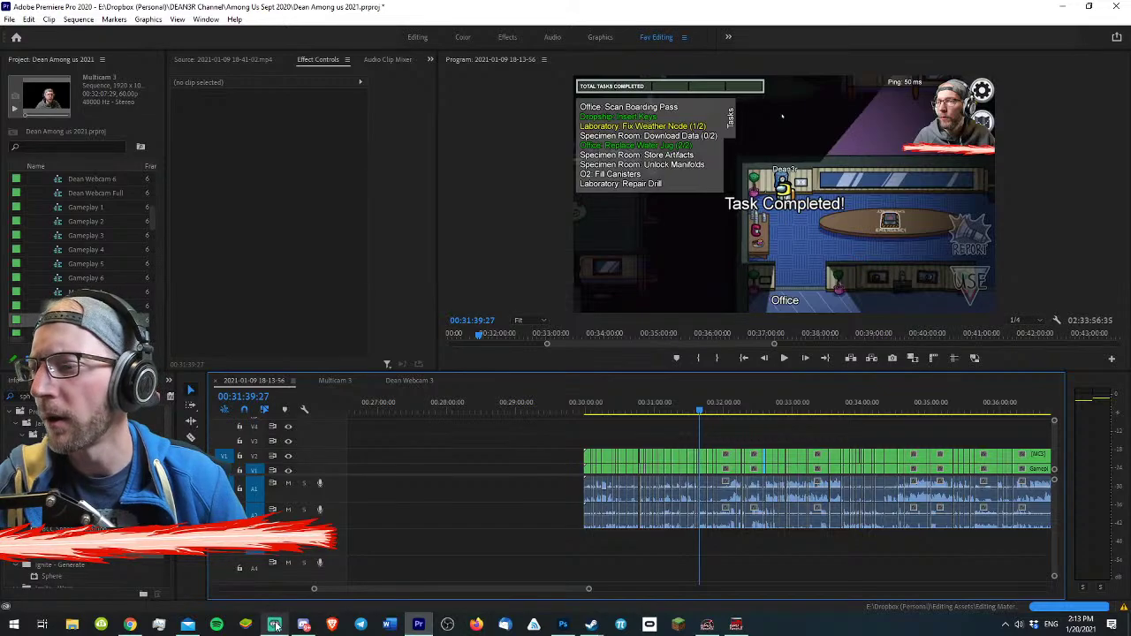
key("space")
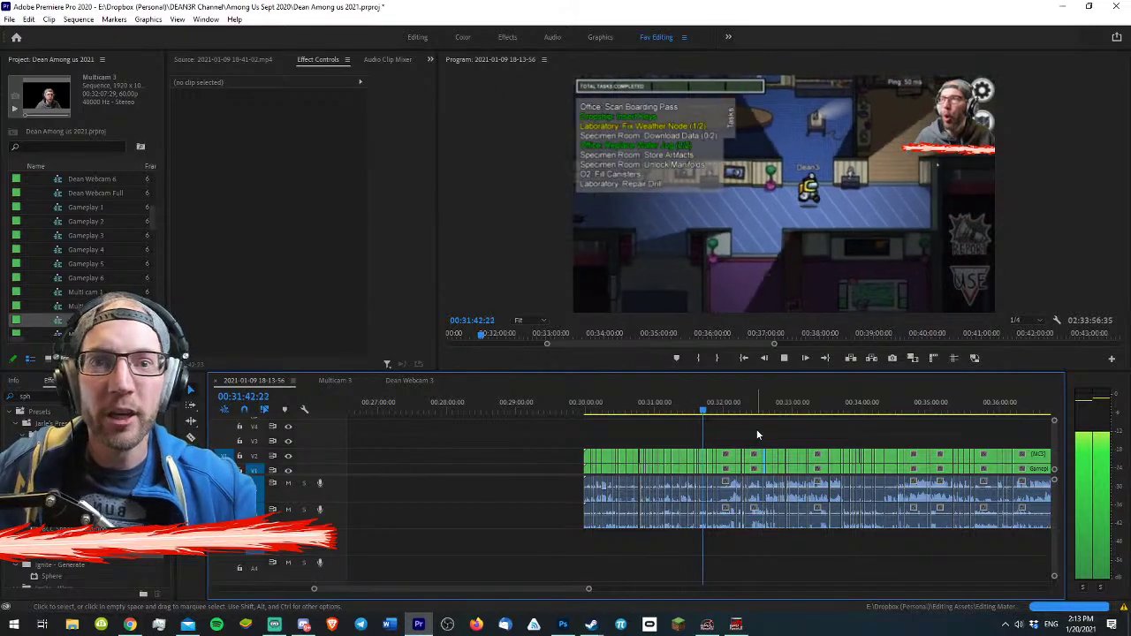
key("space")
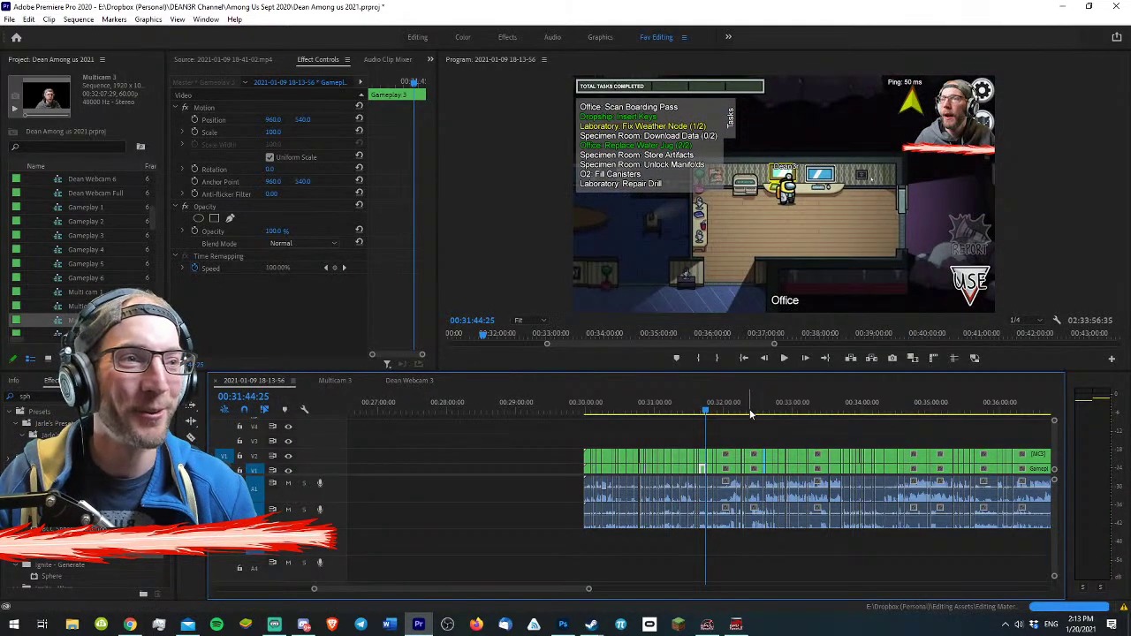
- Examine the individual Nested Sequence 09 and Gameplay 3 cuts around 00:31:44:25 in close-up
left_click(760, 437)
key("=")
key("=")
key("=")
key("=")
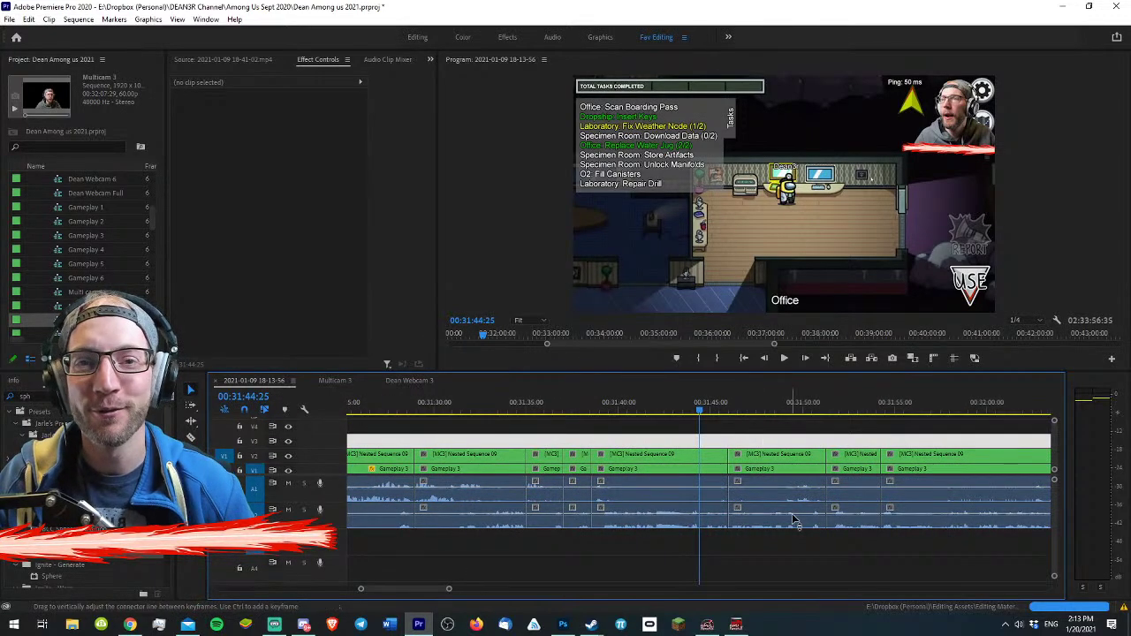
left_click(742, 424)
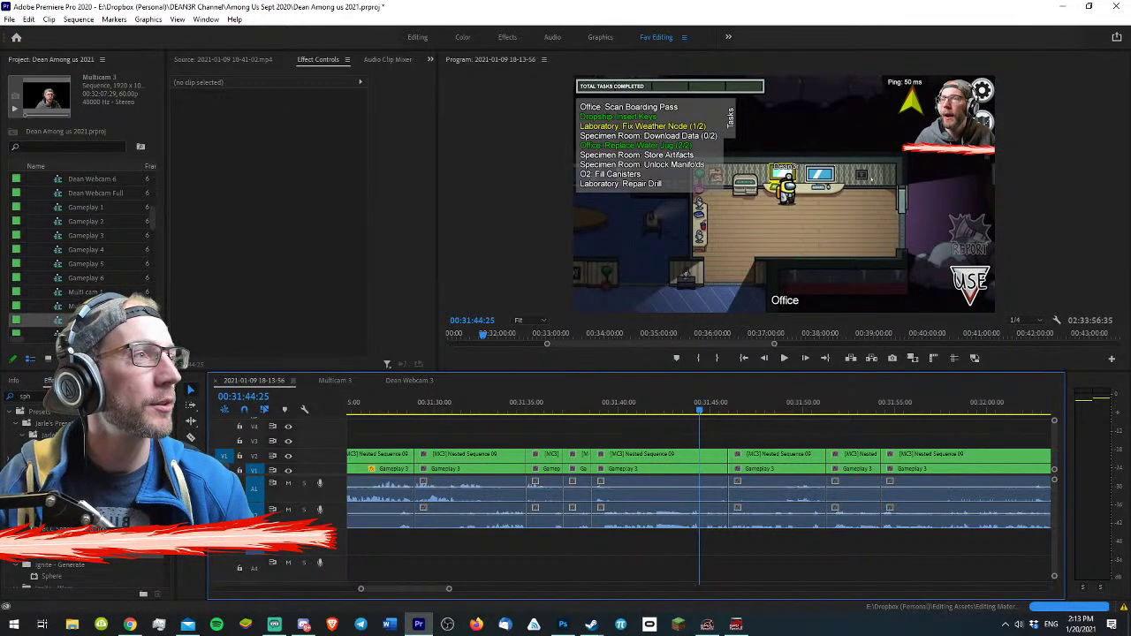
left_click(274, 625)
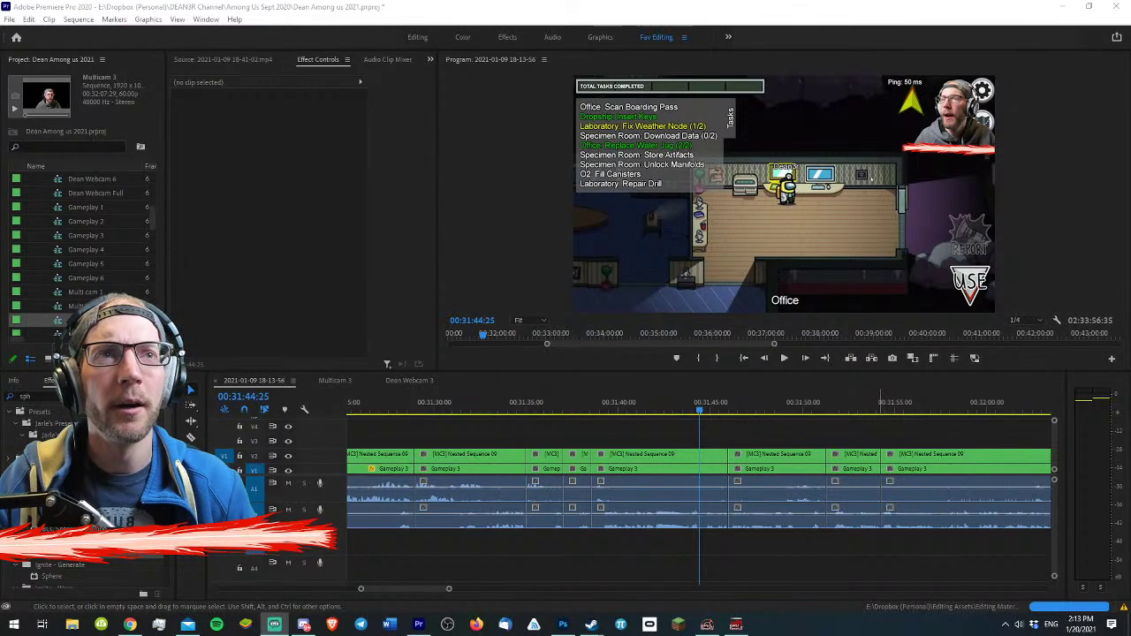
- Survey the densely cut section between about 00:30:00 and 00:41:00 and its neighbouring clips at several timeline scales
left_click(844, 431)
key("minus")
key("minus")
key("minus")
key("minus")
key("minus")
key("minus")
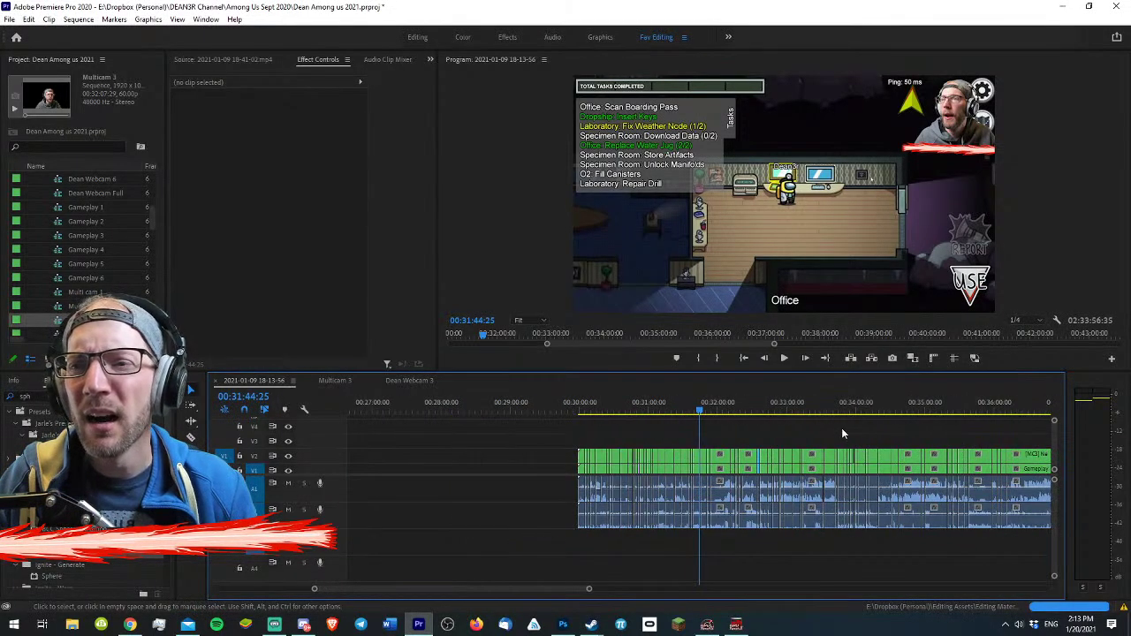
key("minus")
key("minus")
key("equal")
key("equal")
key("equal")
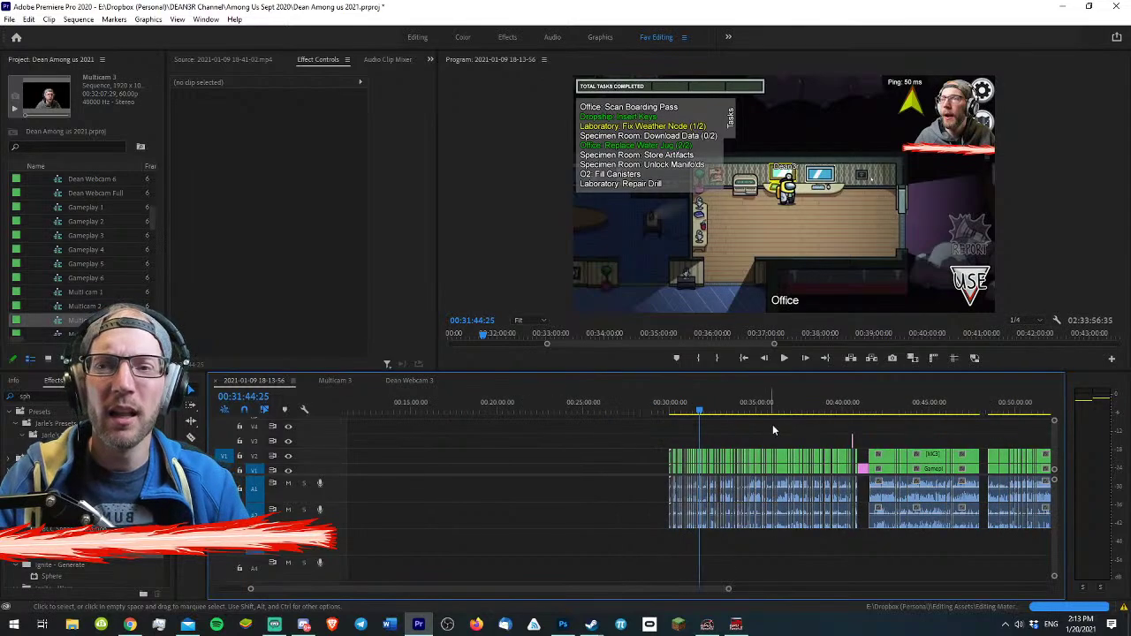
key("minus")
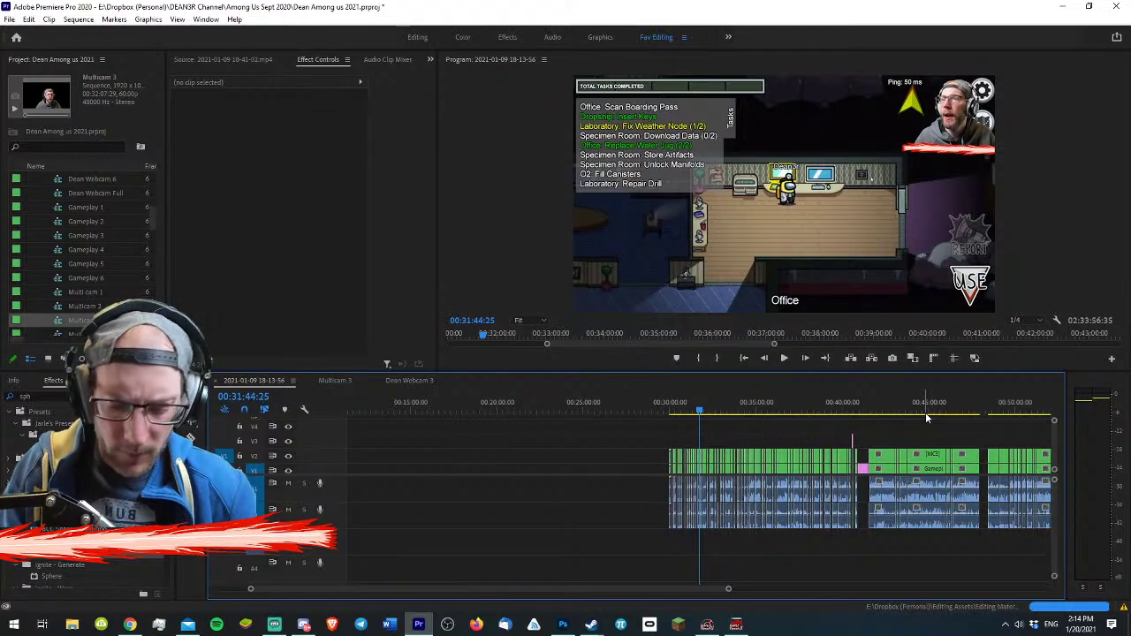
key("minus")
key("minus")
key("equal")
key("equal")
key("equal")
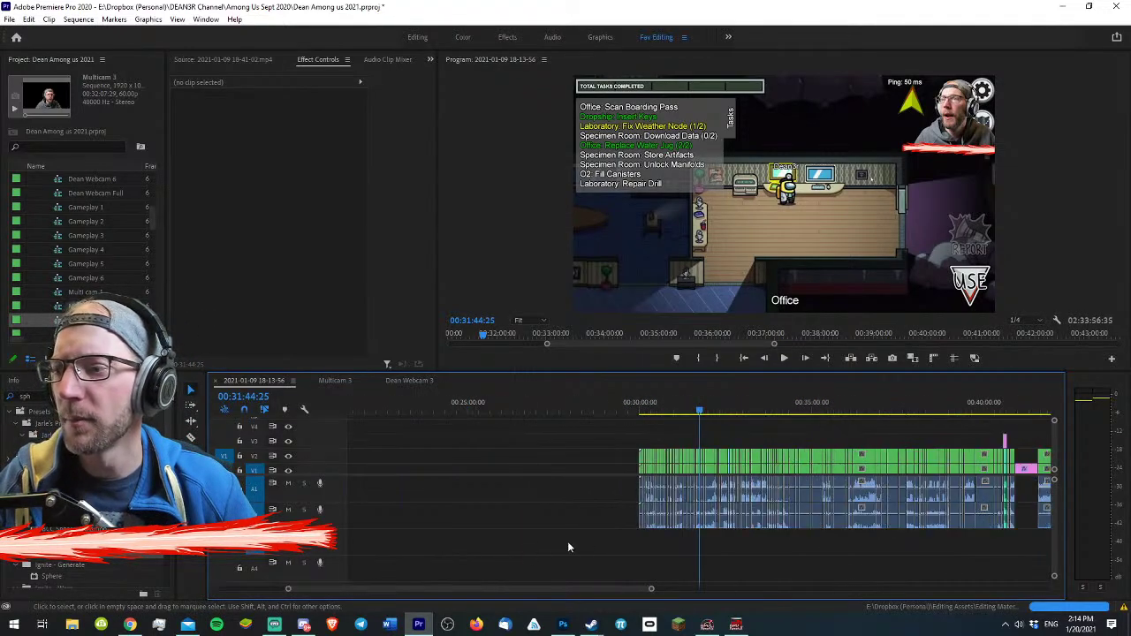
- Remove the A3 audio clips between about 00:30:00 and 00:40:00, keeping those at the sequence start
key("minus")
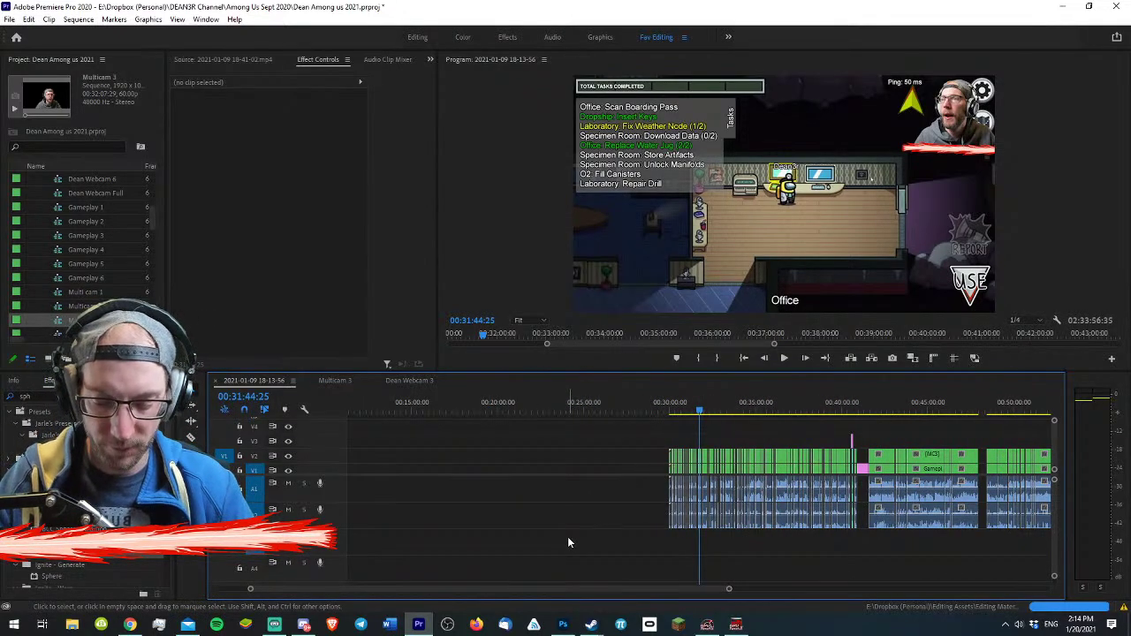
key("minus")
key("minus")
left_click_drag(434, 548, 348, 537)
left_click(448, 517)
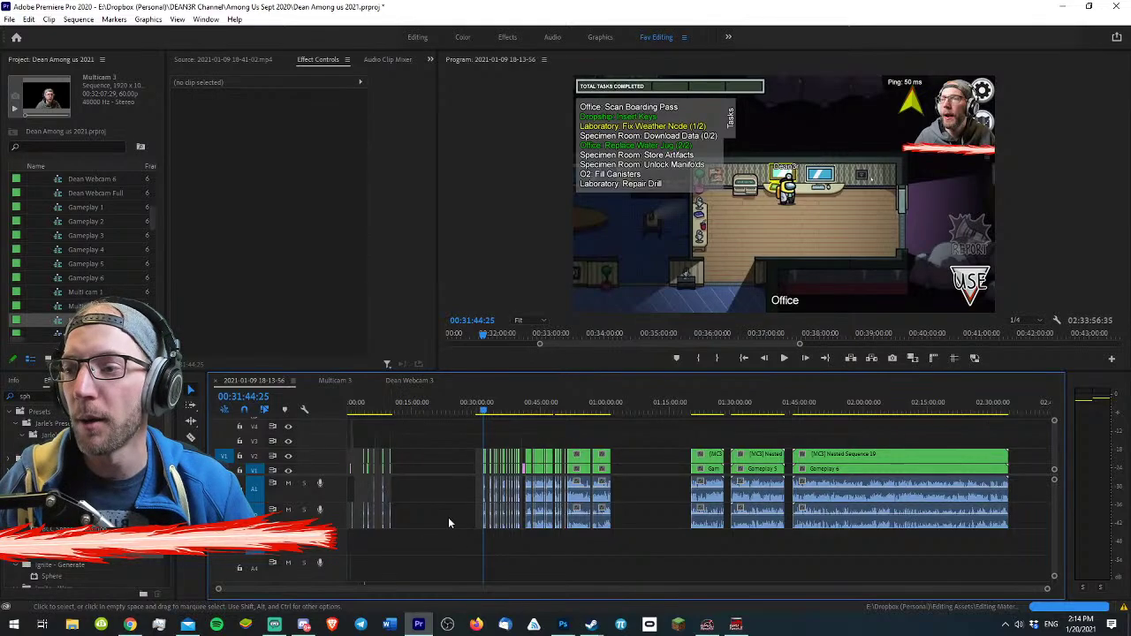
left_click_drag(446, 547, 483, 540)
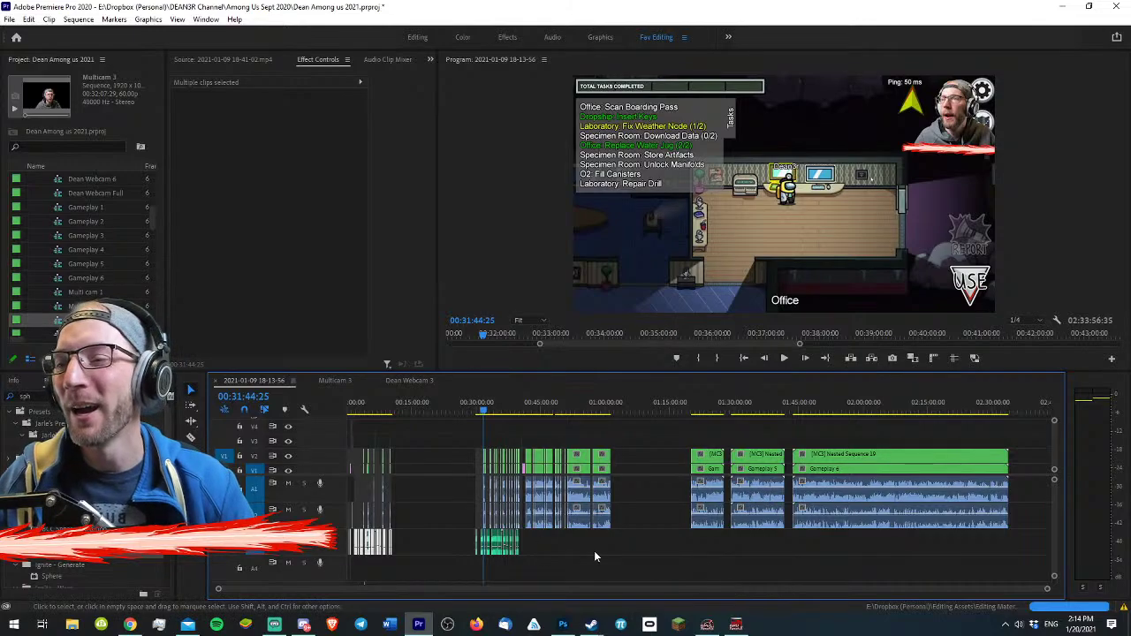
key("Delete")
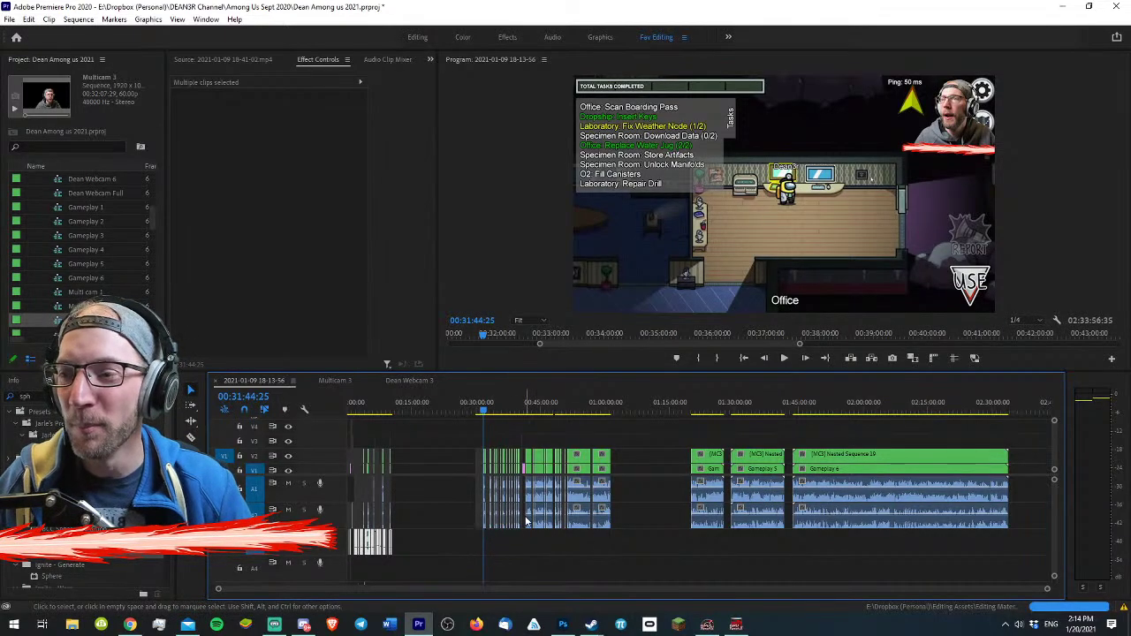
- Locate the "GOT TO HERE" title clip on V1 and park the playhead on it at about 00:41:32:24
left_click(542, 429)
left_click(528, 409)
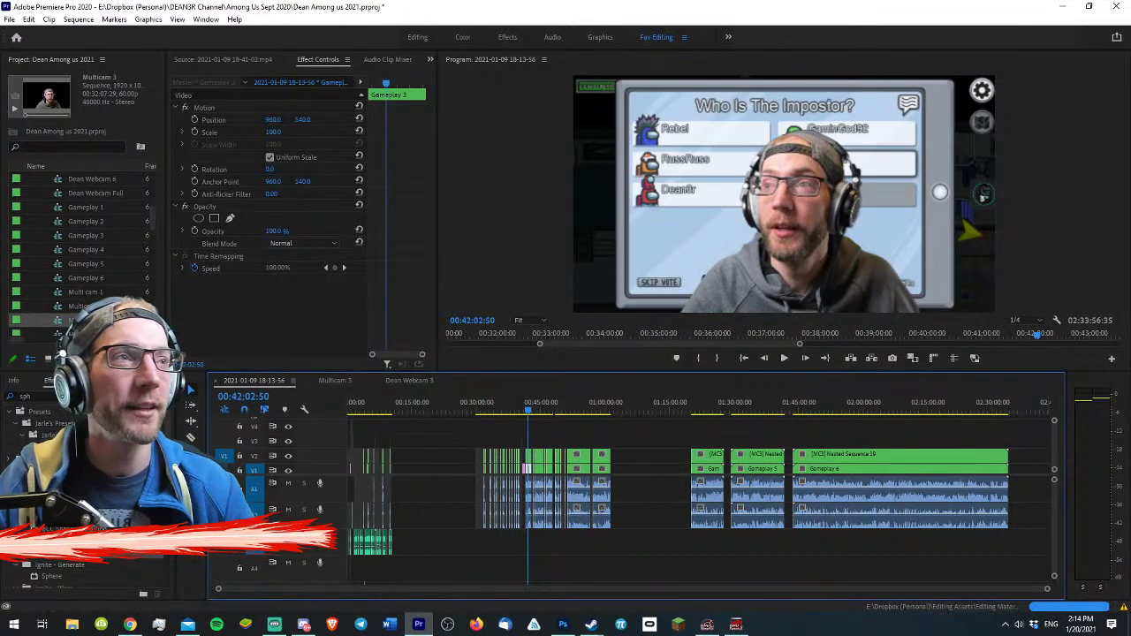
left_click(549, 418)
key("=")
key("=")
key("=")
key("=")
key("=")
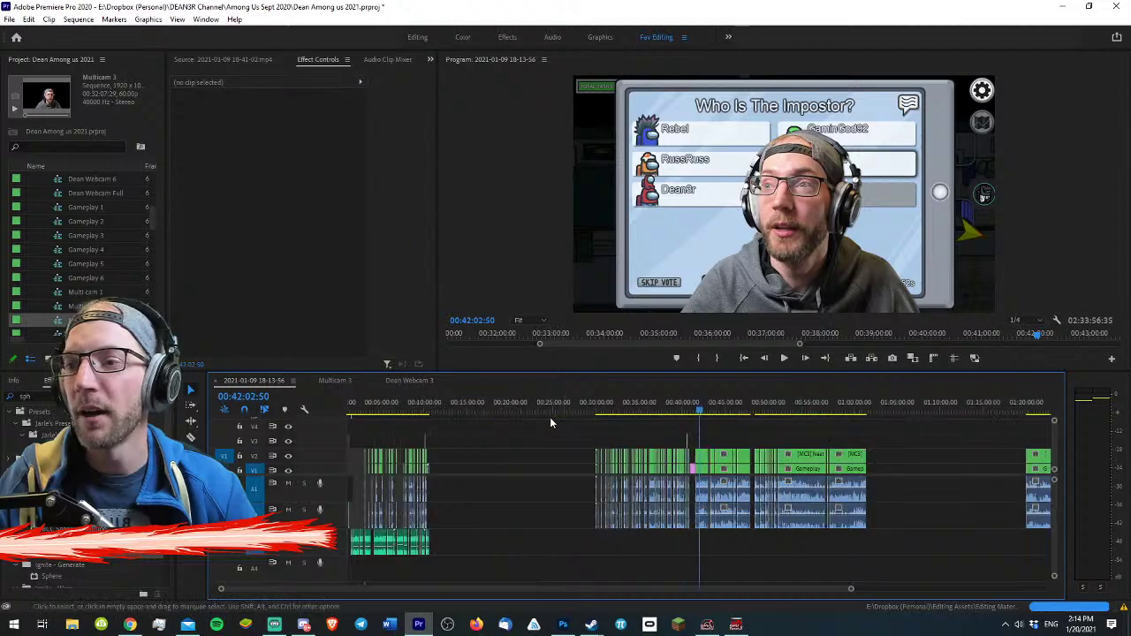
left_click_drag(662, 397, 628, 400)
key("=")
key("=")
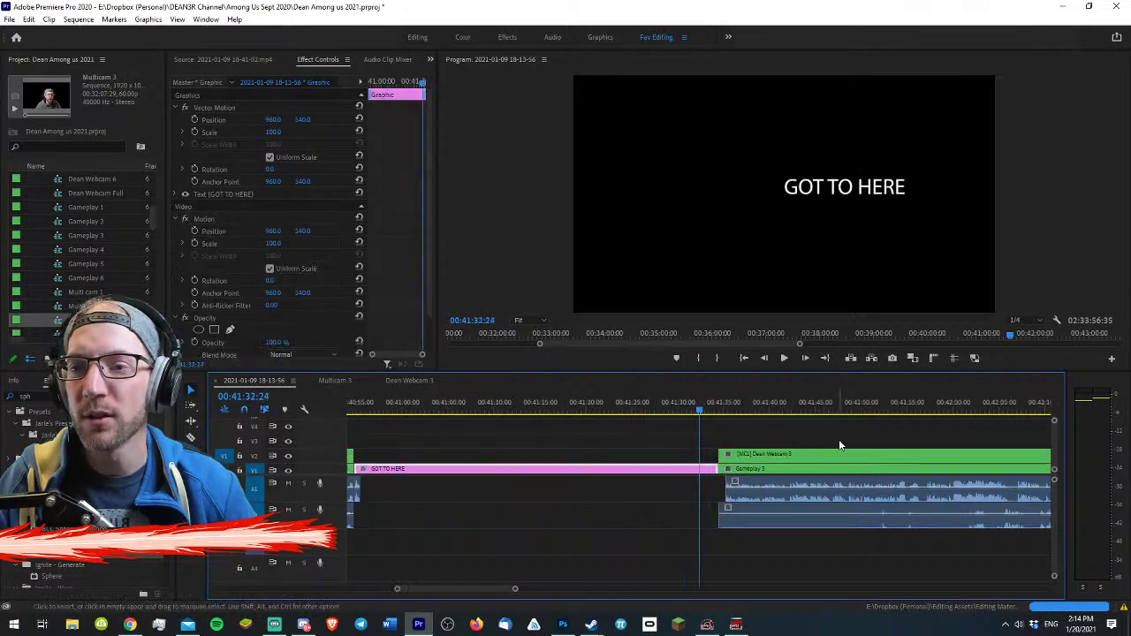
- Play the "GOT TO HERE" title briefly to 00:41:33:08 and examine the clips on either side of it
key("=")
key("space")
key("-")
left_click(653, 468)
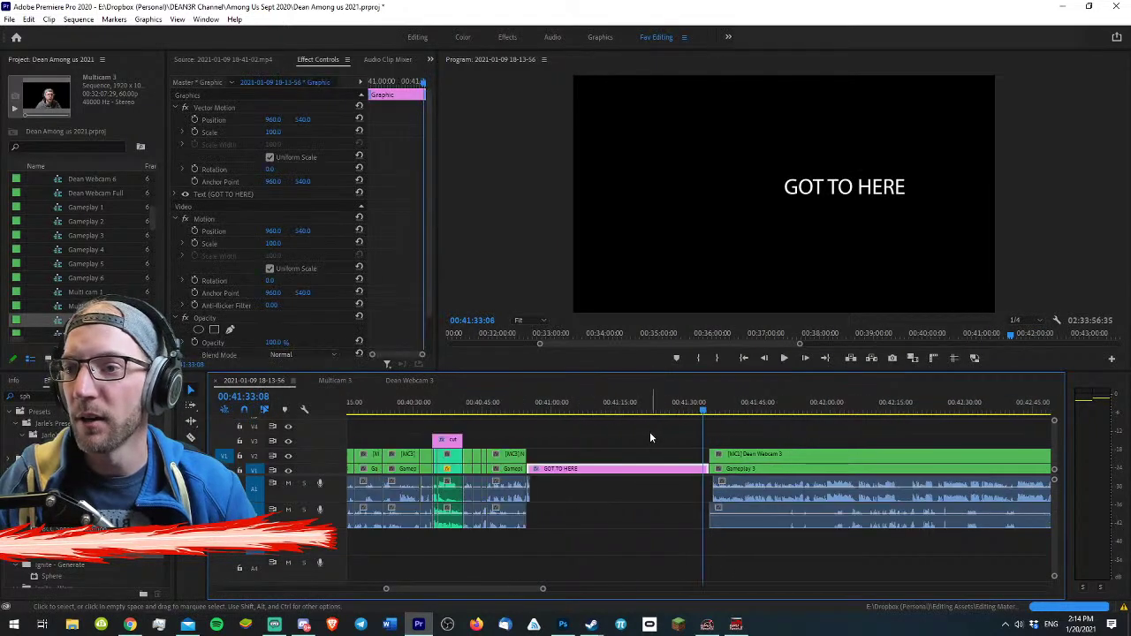
key("minus")
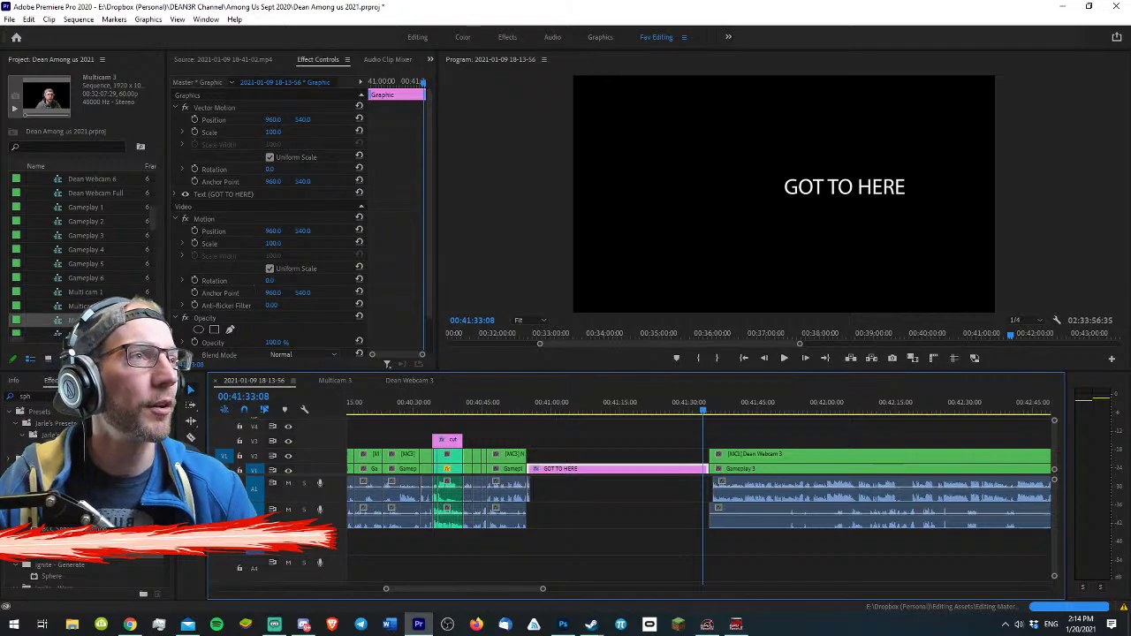
- Park the playhead at 00:41:34:43, where the Gameplay 3 and Dean Webcam 3 clips start after the "GOT TO HERE" title
left_click(130, 625)
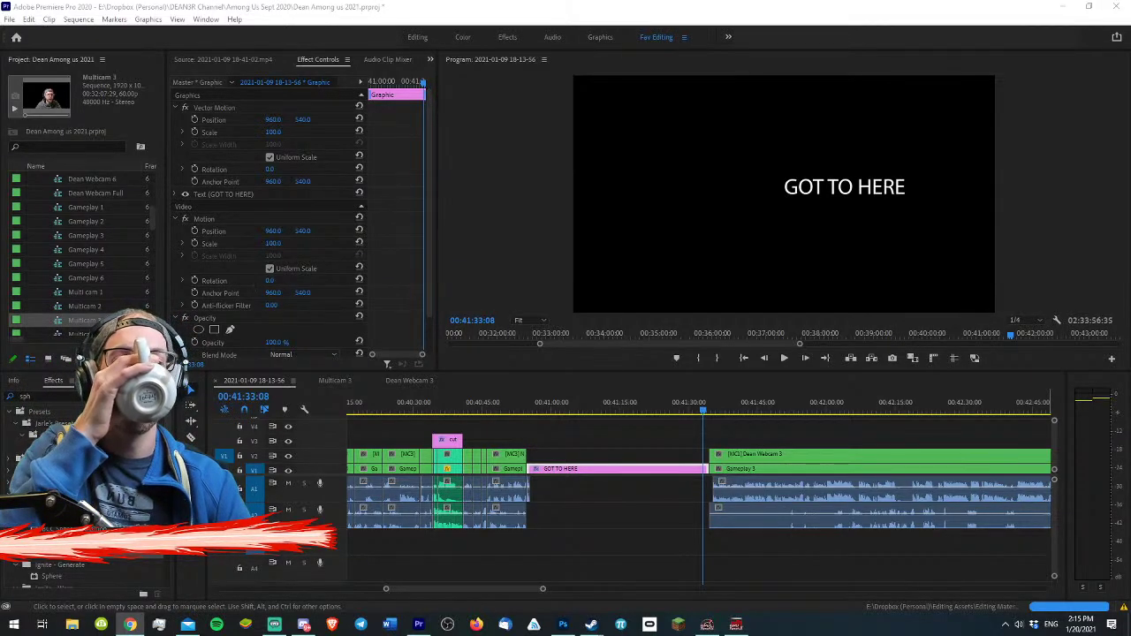
left_click(739, 428)
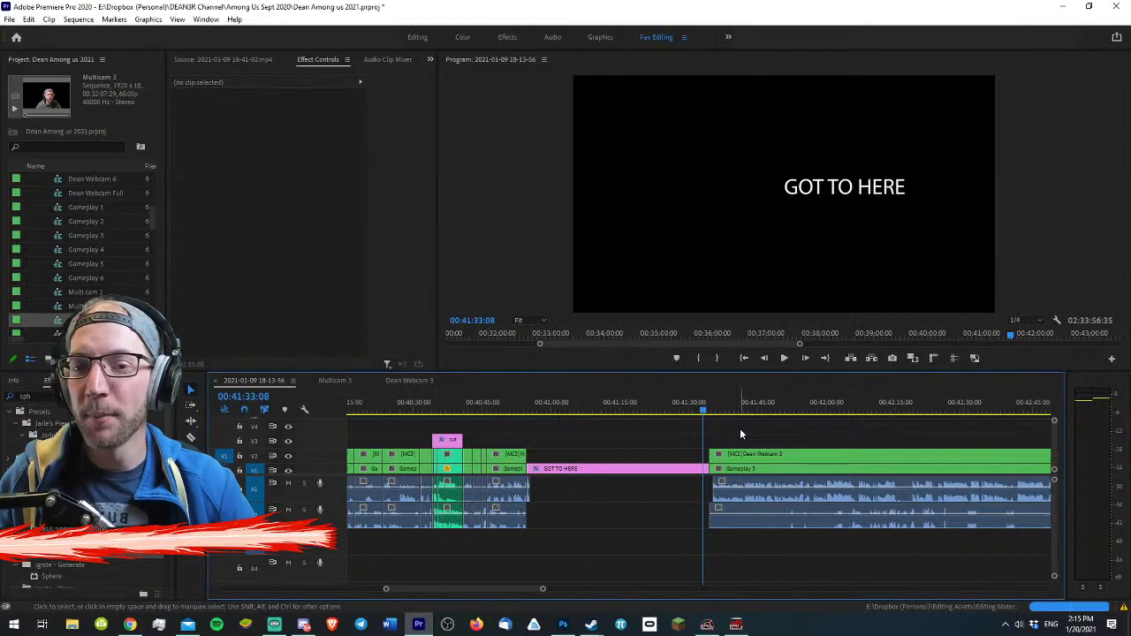
key("=")
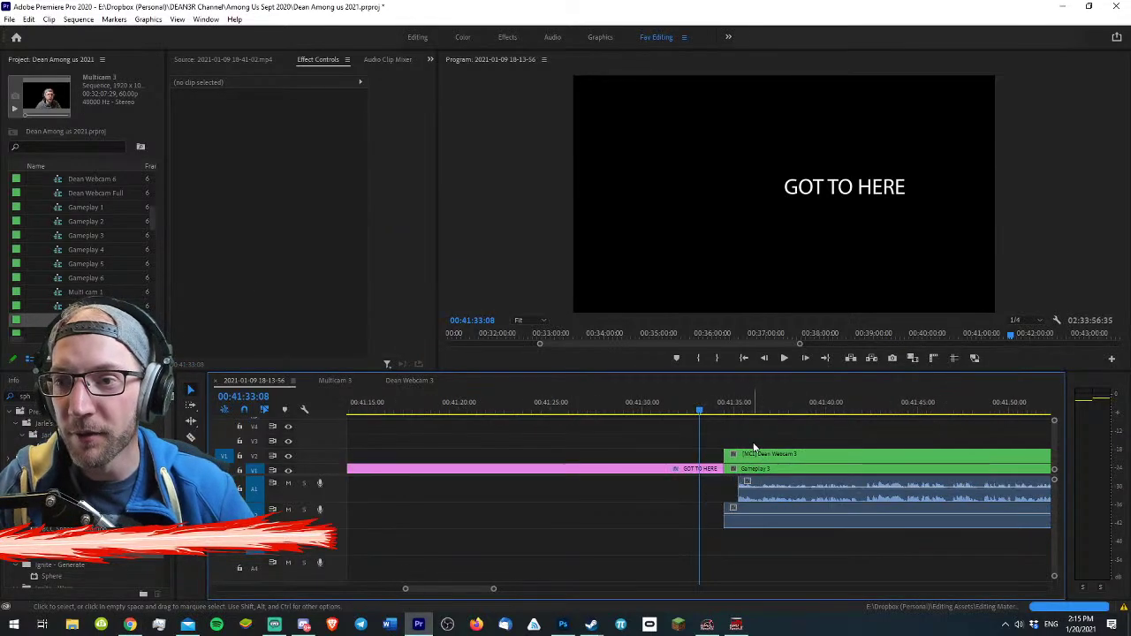
left_click(735, 408)
key("minus")
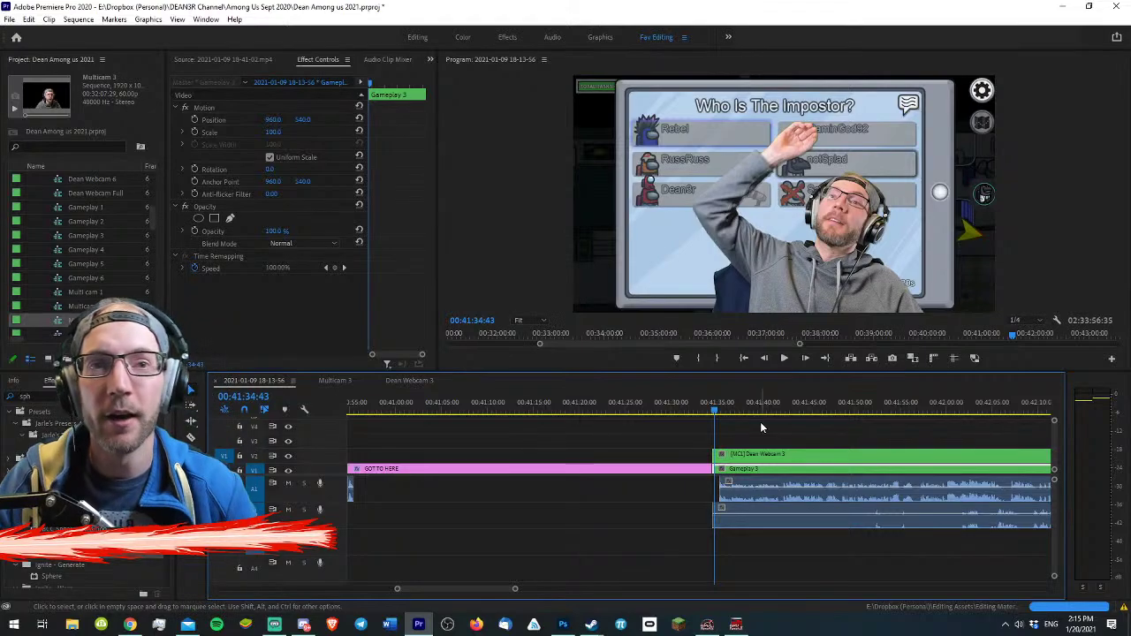
- Play the opening of the Gameplay 3 clip briefly, stopping at 00:41:35:12
left_click(797, 444)
key("space")
key("equal")
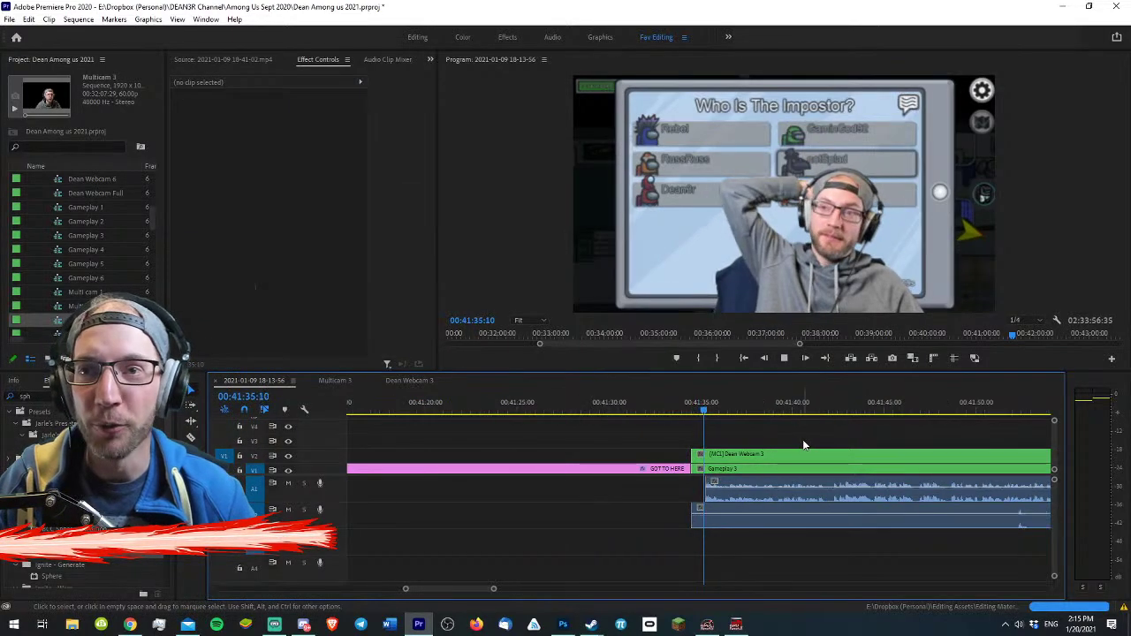
key("space")
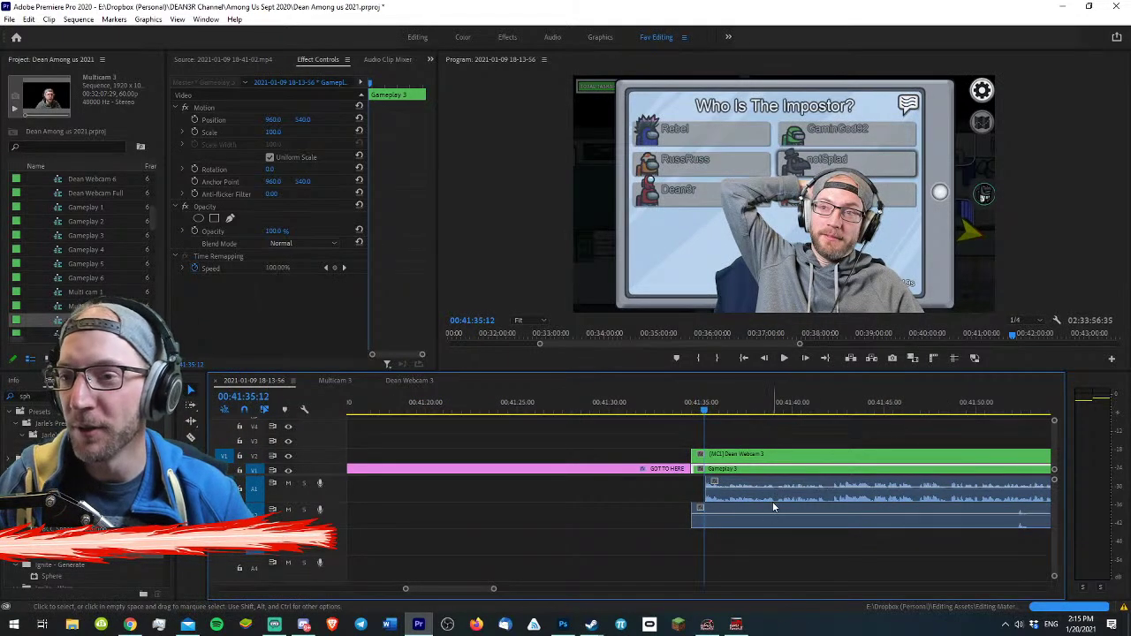
- Play the Gameplay 3 section on to 00:41:42:57, watching the stacked webcam and gameplay clips and their audio
key("space")
key("equal")
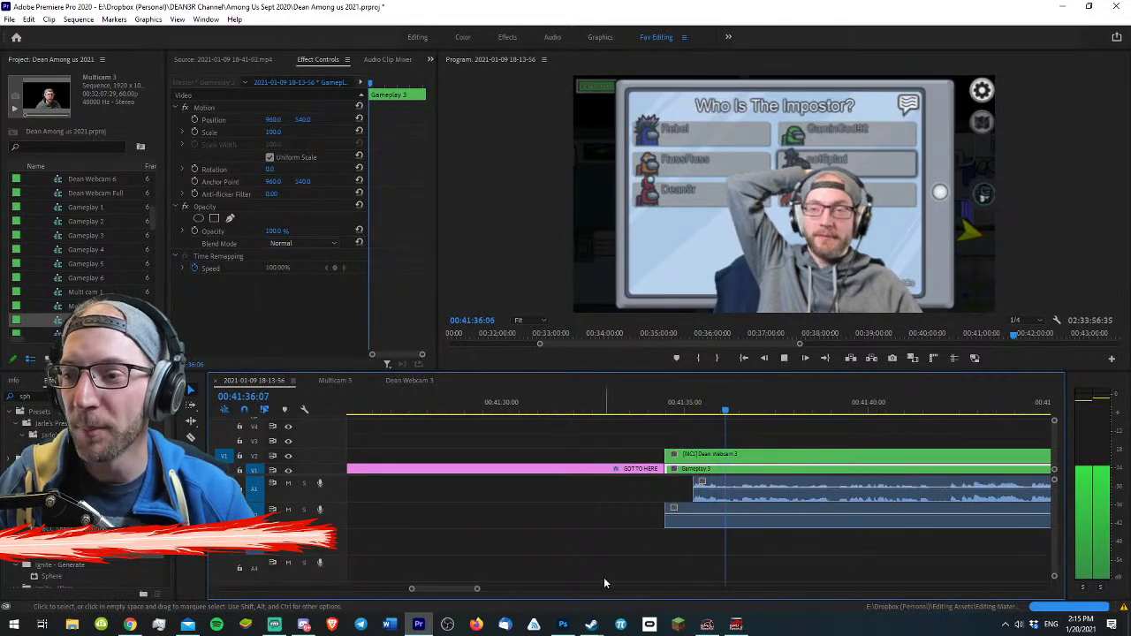
left_click(873, 419)
key("minus")
key("minus")
key("equal")
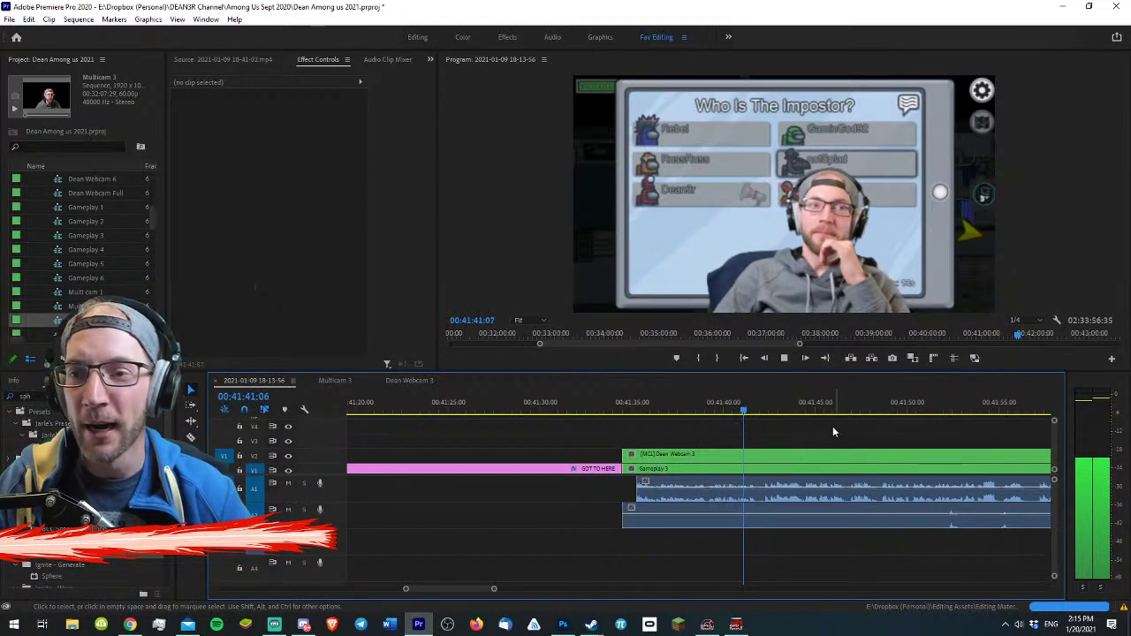
key("space")
key("minus")
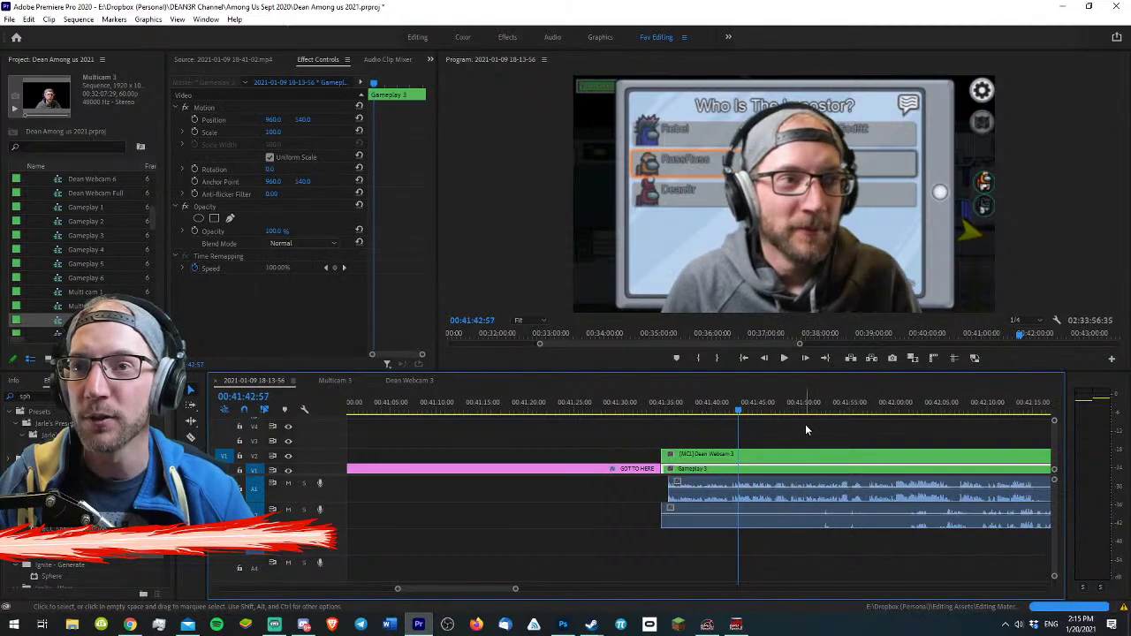
- Return the playhead to 00:41:35:31 and play the uncut footage briefly to 00:41:36:17
left_click(671, 395)
left_click(705, 430)
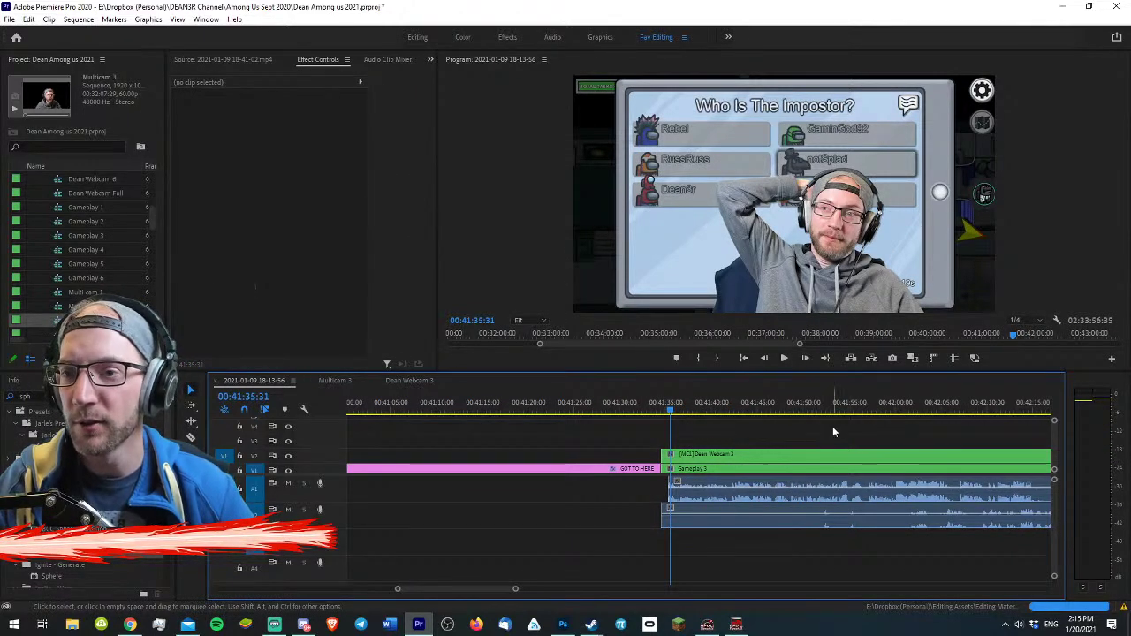
key("space")
key("equal")
left_click(706, 467)
key("space")
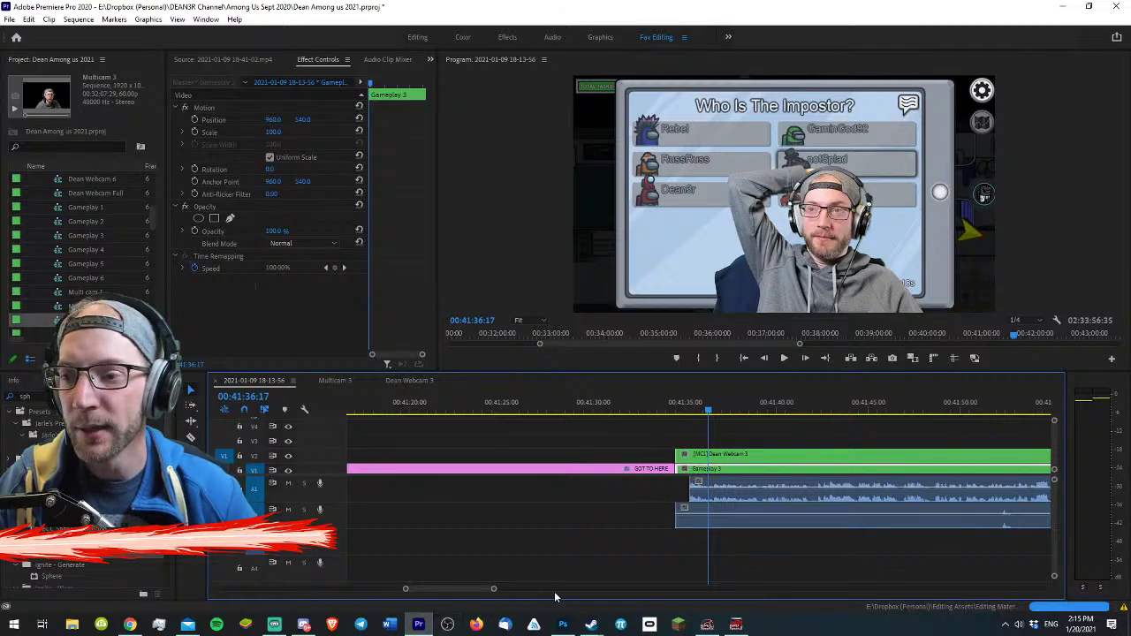
- Continue playing the footage to 00:41:41:31 and select the Gameplay 3 clip on V1
left_click(838, 439)
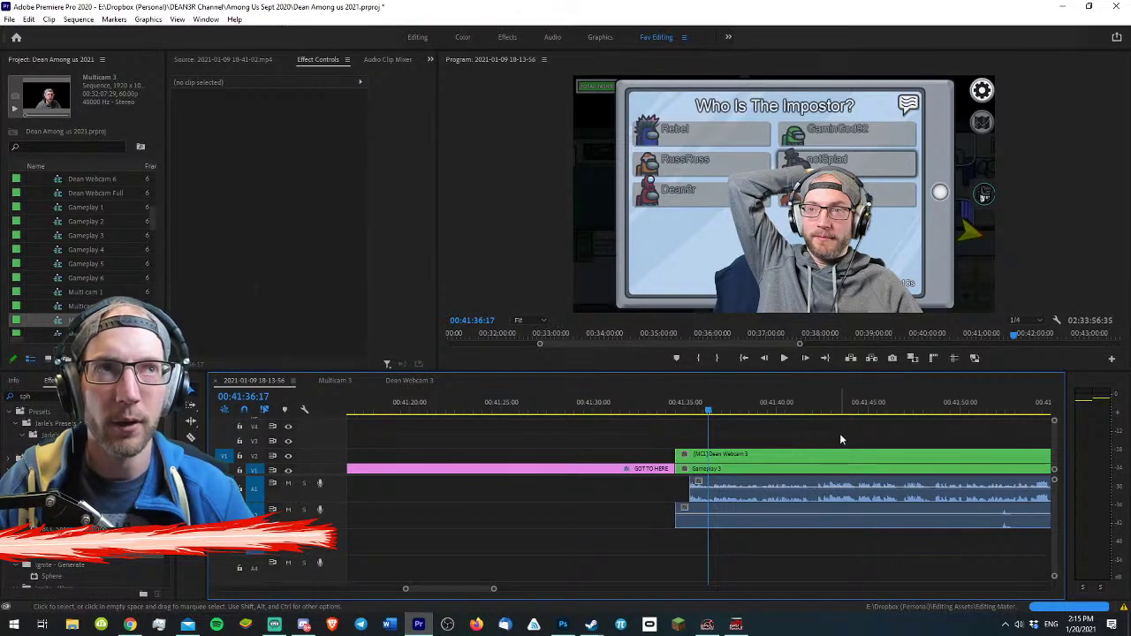
key("space")
key("equal")
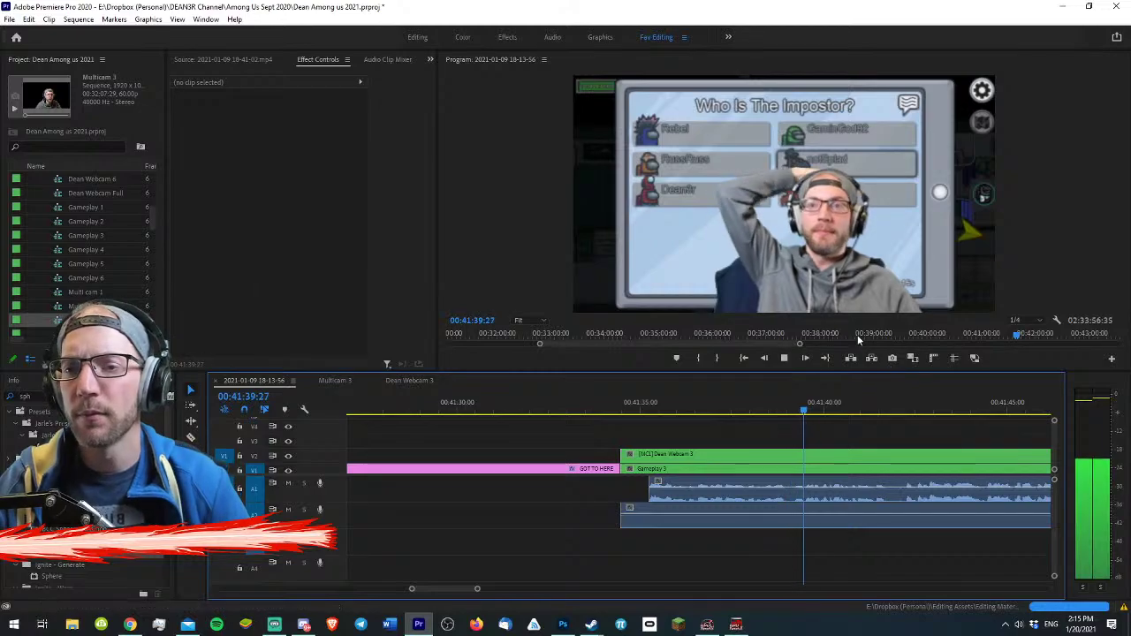
left_click(898, 466)
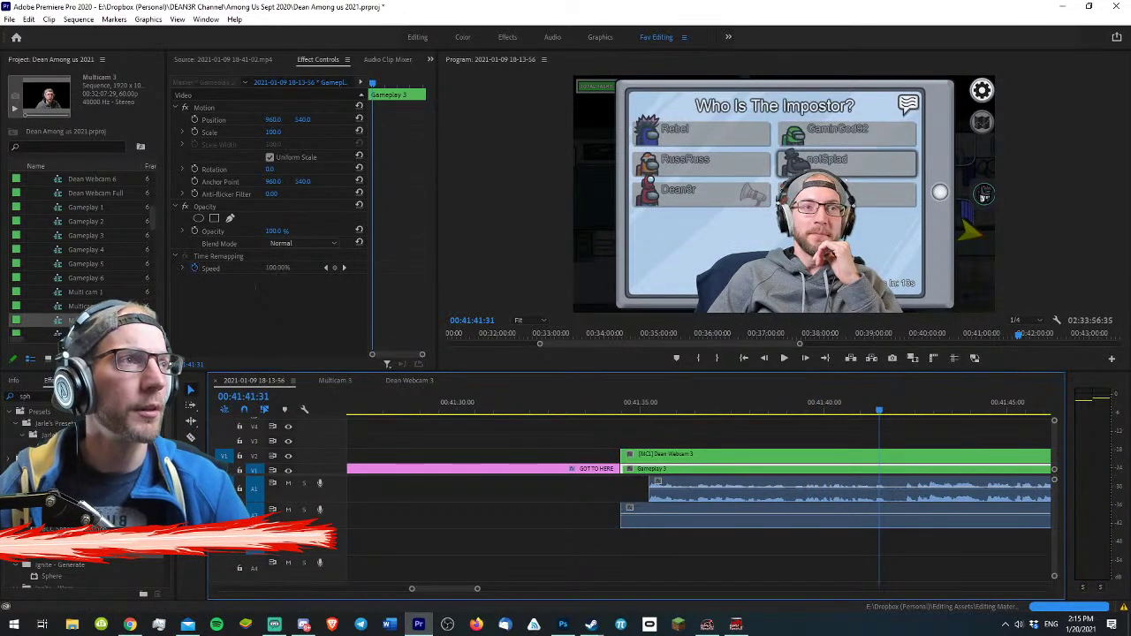
- Raise Premiere Pro's volume in the Windows volume mixer to about 81 and lower Google Chrome's to about 15
left_click(130, 625)
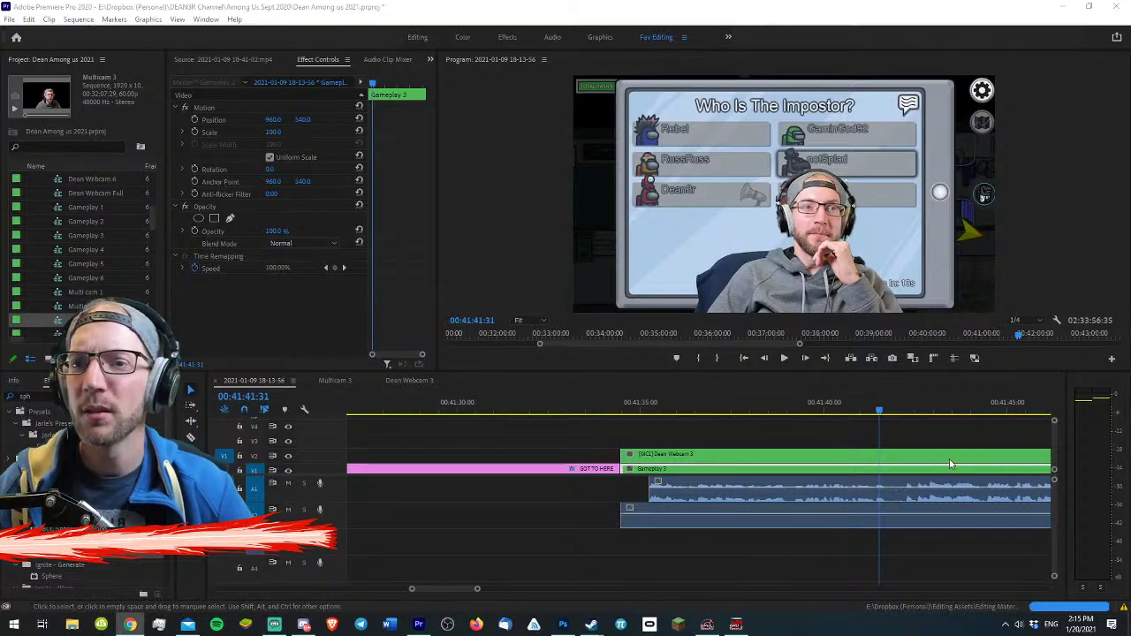
left_click(903, 531)
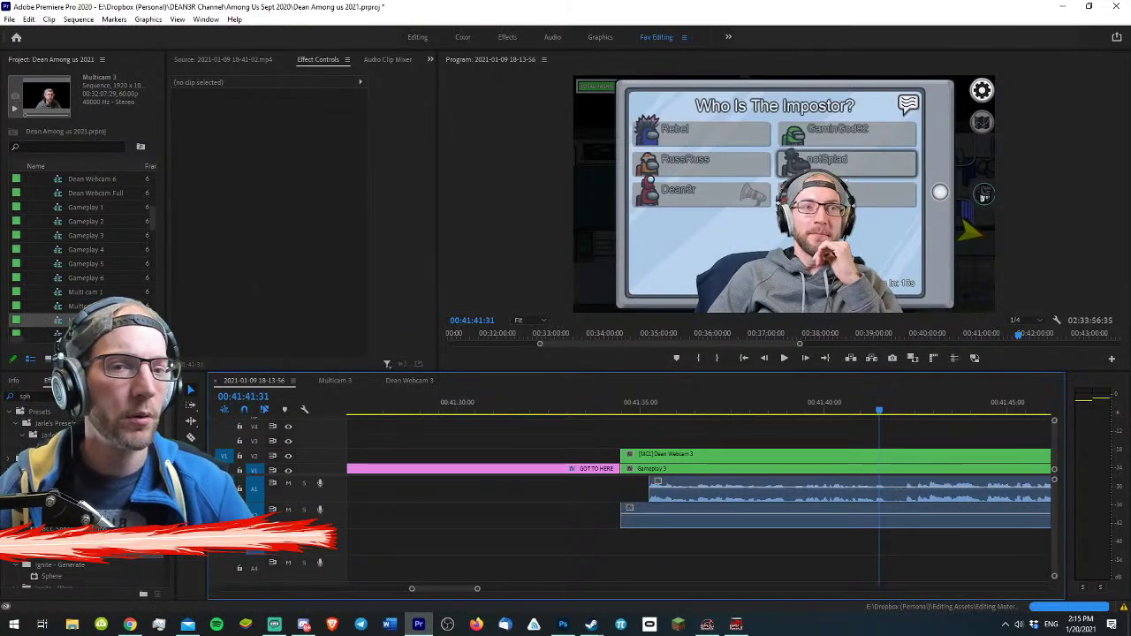
right_click(1021, 623)
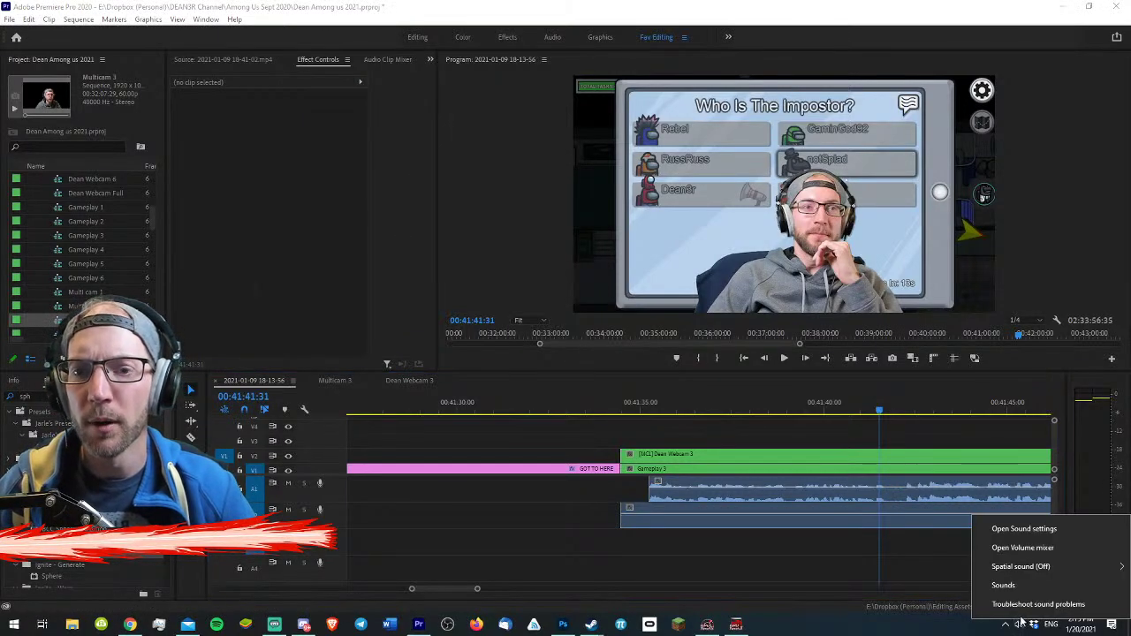
left_click(1040, 549)
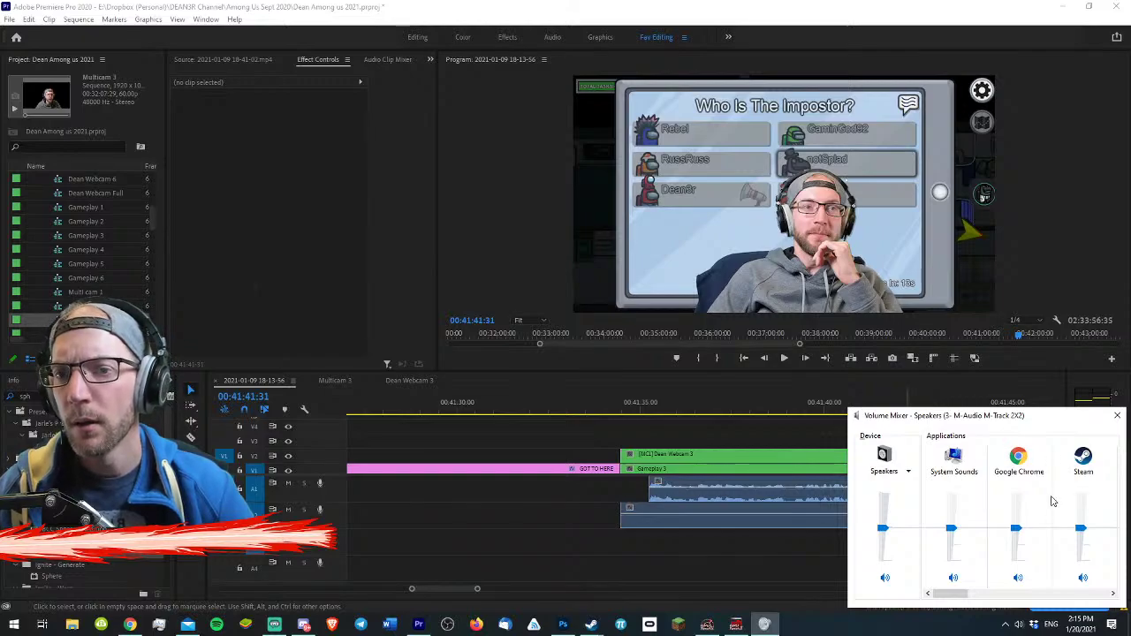
left_click_drag(960, 601, 1064, 599)
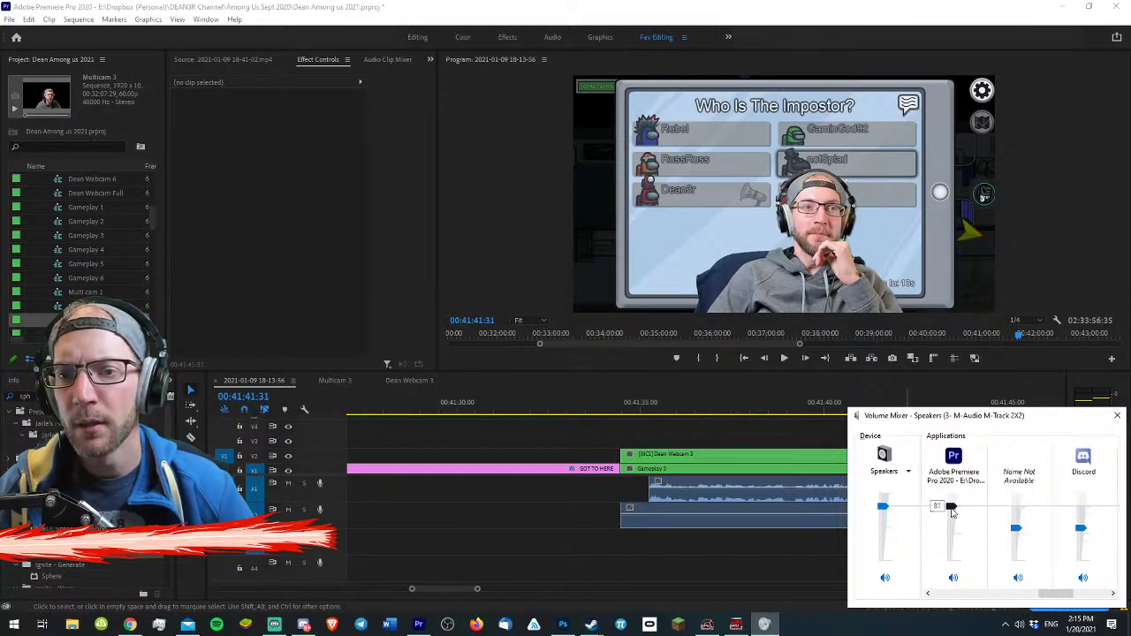
left_click_drag(1059, 598, 929, 597)
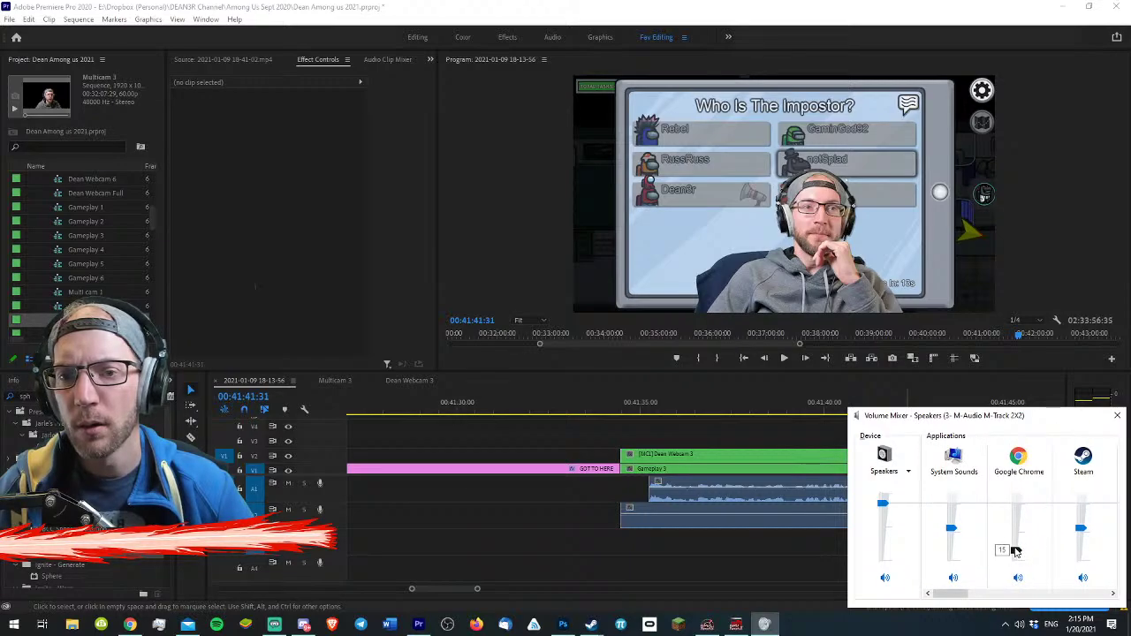
left_click(770, 423)
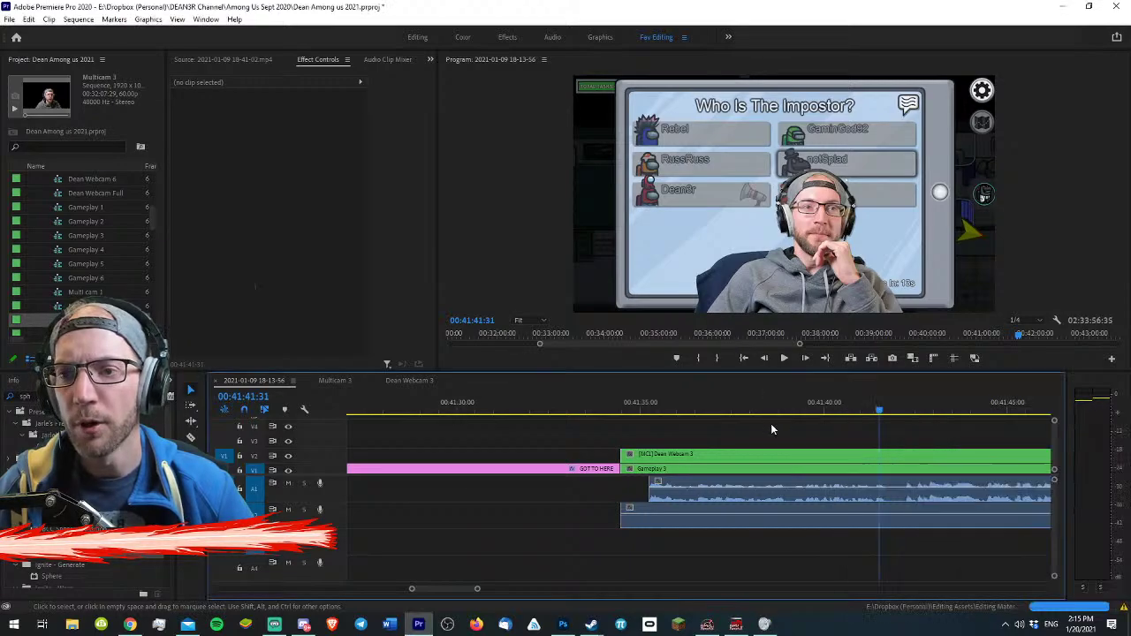
- Test the new playback volume by playing the start of the Gameplay 3 clip to 00:41:35:51
left_click(642, 409)
key("space")
key("minus")
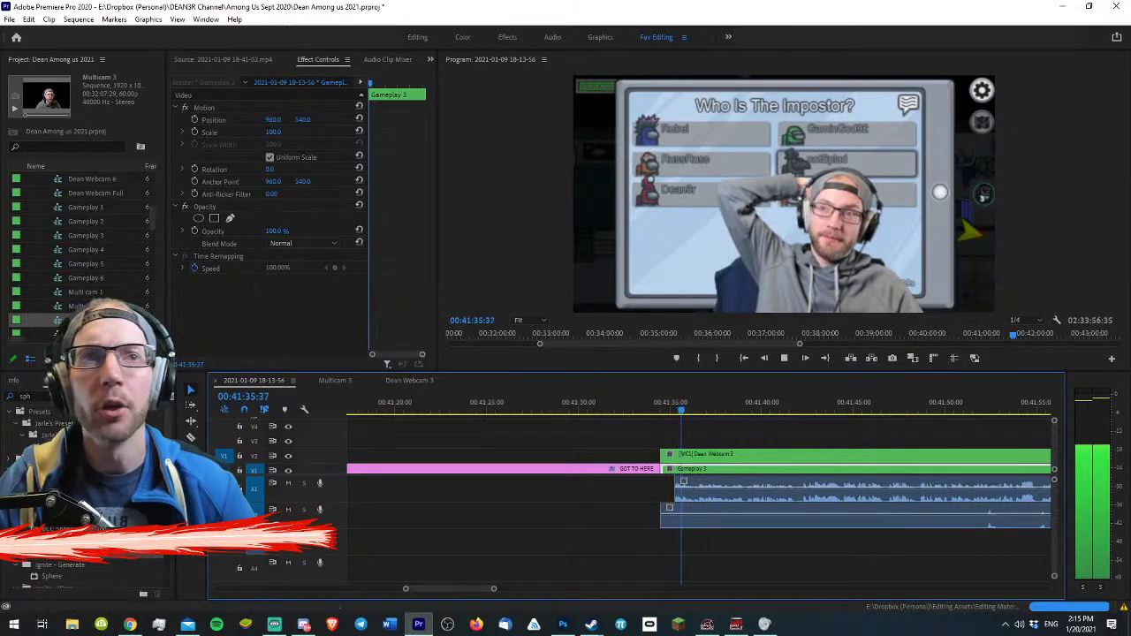
key("space")
key("alt+Tab")
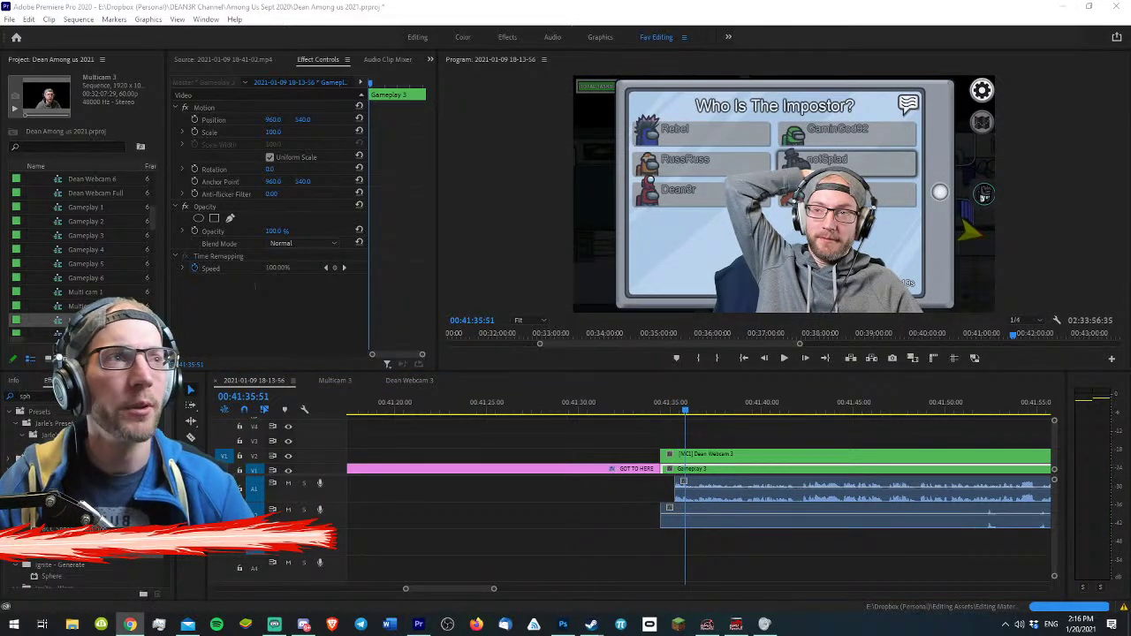
- Play on from 00:41:35:51 to 00:41:38:09 to check the audio, with Gameplay 3 selected
left_click(789, 435)
key("equal")
key("minus")
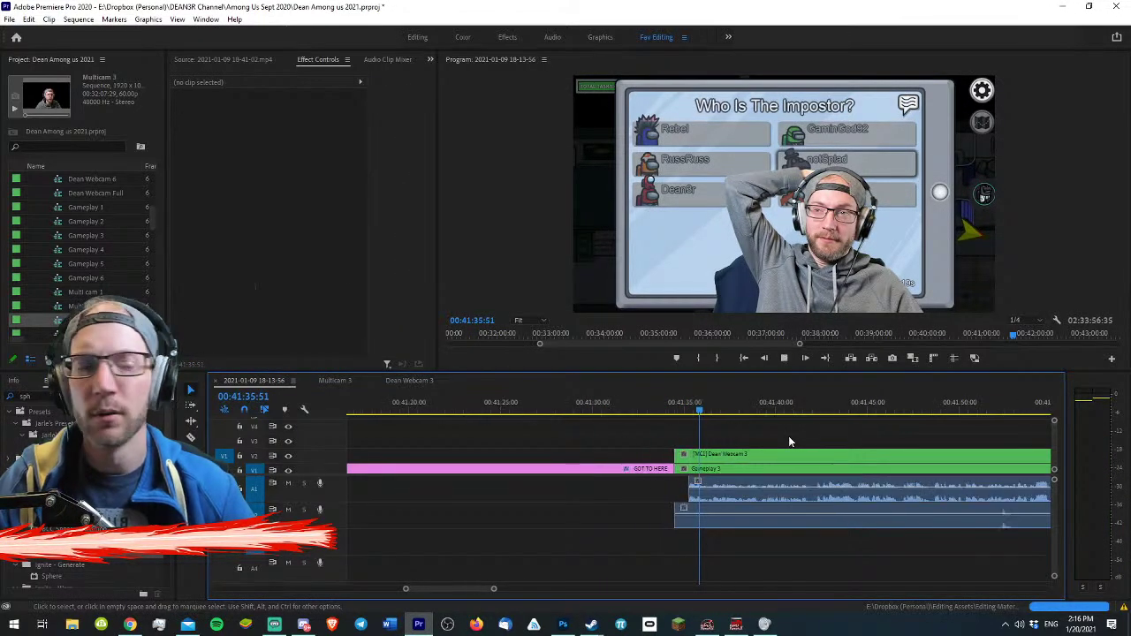
key("equal")
key("space")
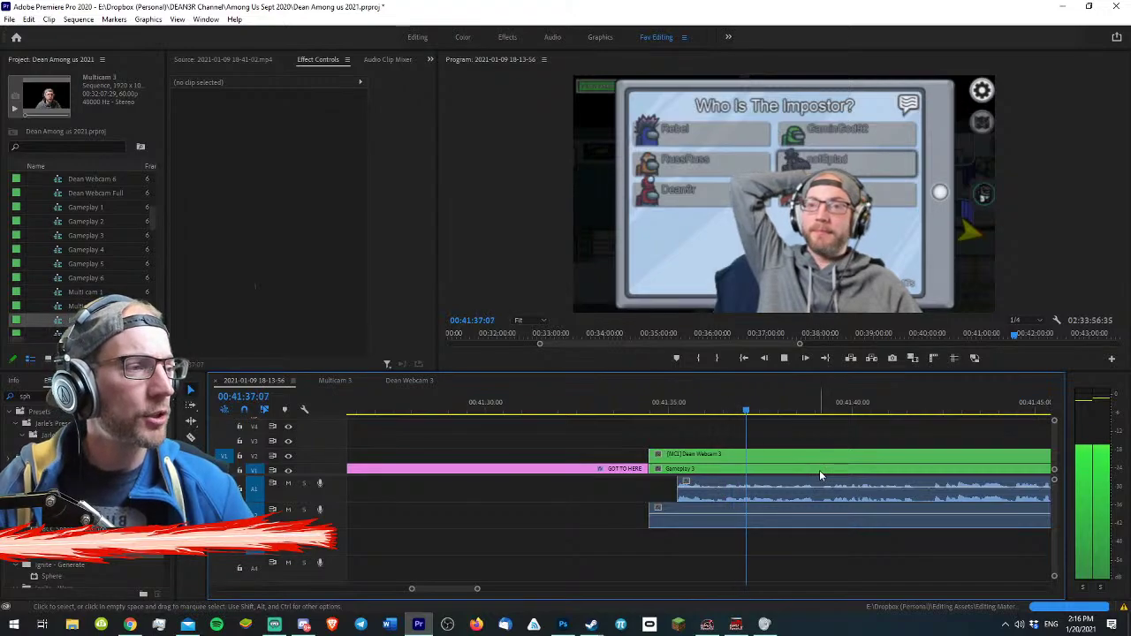
key("space")
left_click(827, 469)
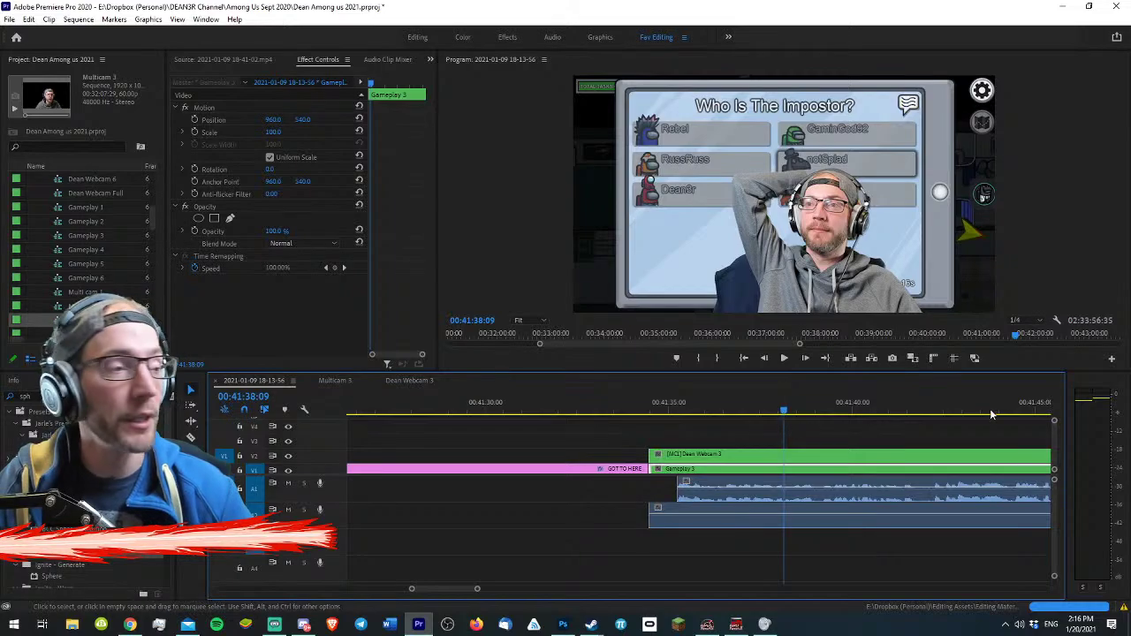
- Replay the webcam and gameplay section from 00:41:34:37 and examine the audio waveforms close up
left_click(658, 411)
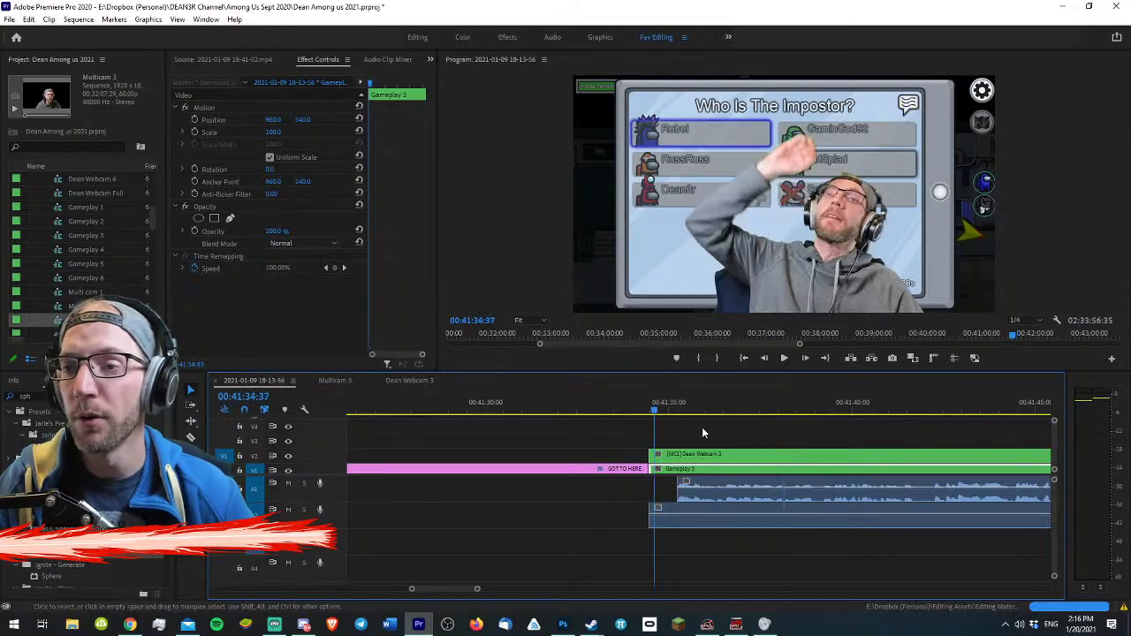
scroll(702, 427, "up", 1)
key("space")
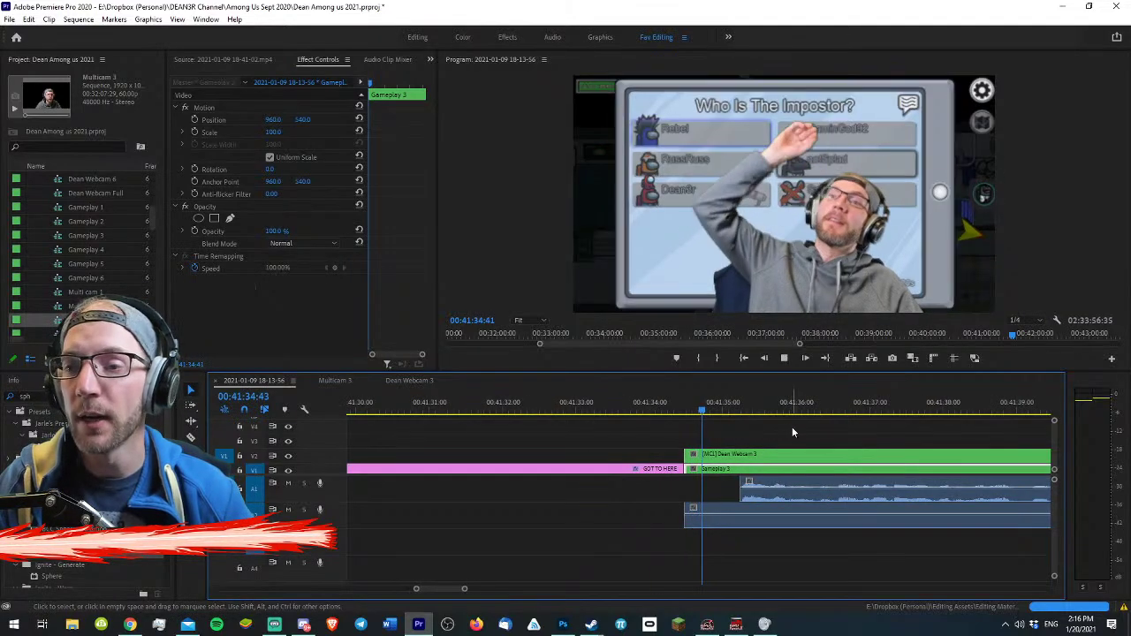
key("equal")
key("equal")
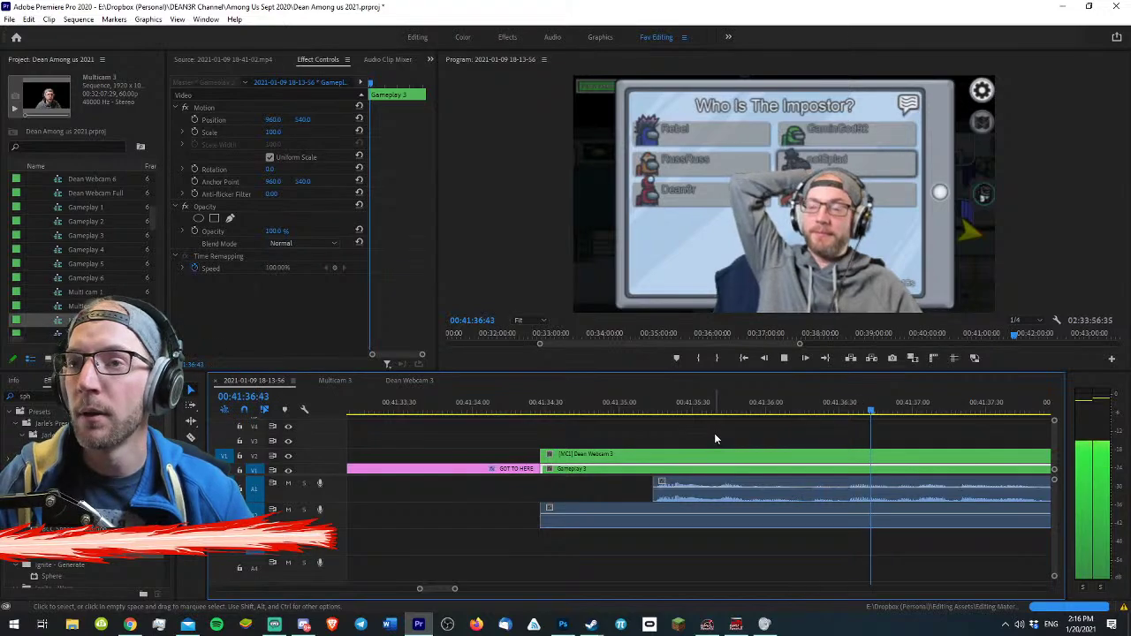
key("minus")
key("minus")
key("minus")
key("minus")
key("space")
- Locate the "cut music- panic music" title near 00:40:37:54 and play the green-labelled section beneath it
left_click(568, 404)
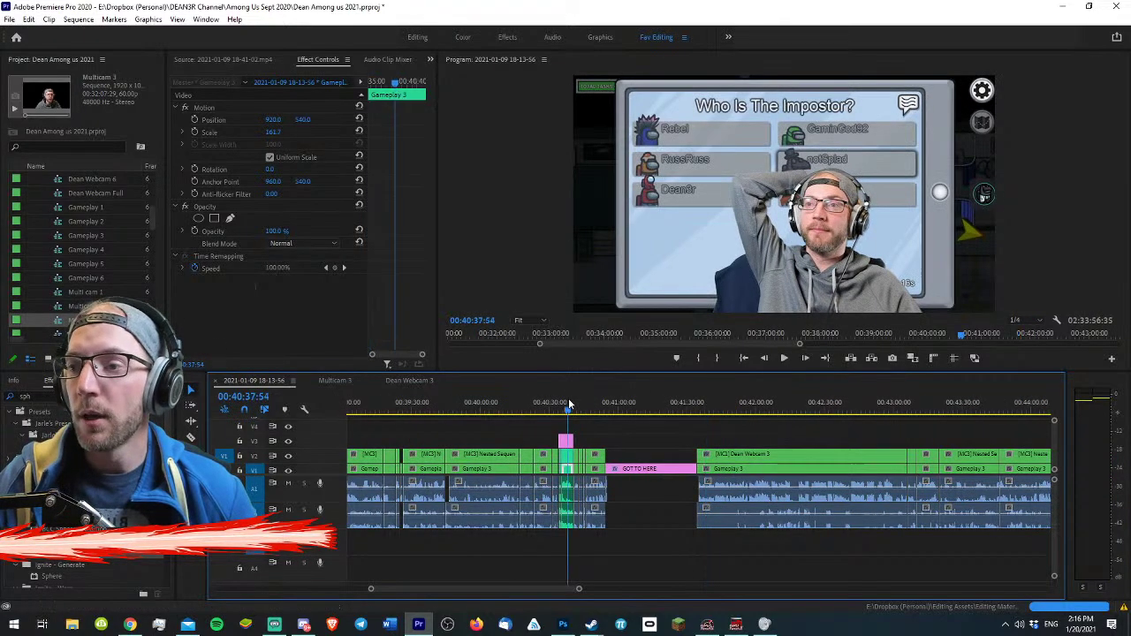
key("equal")
key("equal")
key("equal")
left_click(691, 415)
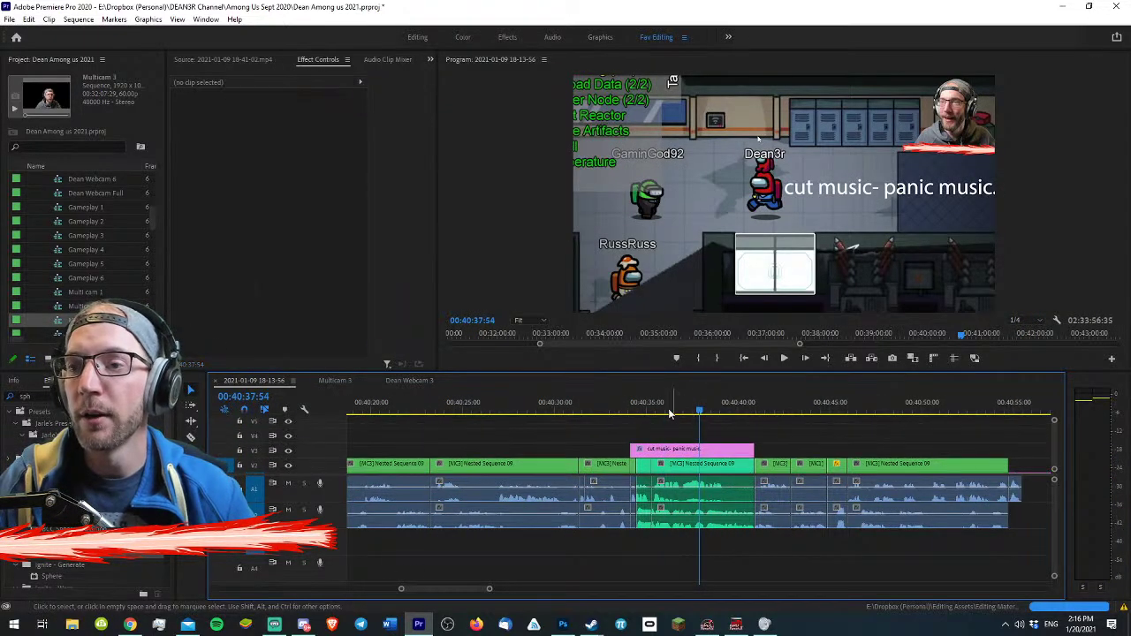
left_click(705, 409)
left_click_drag(706, 409, 686, 409)
key("space")
key("equal")
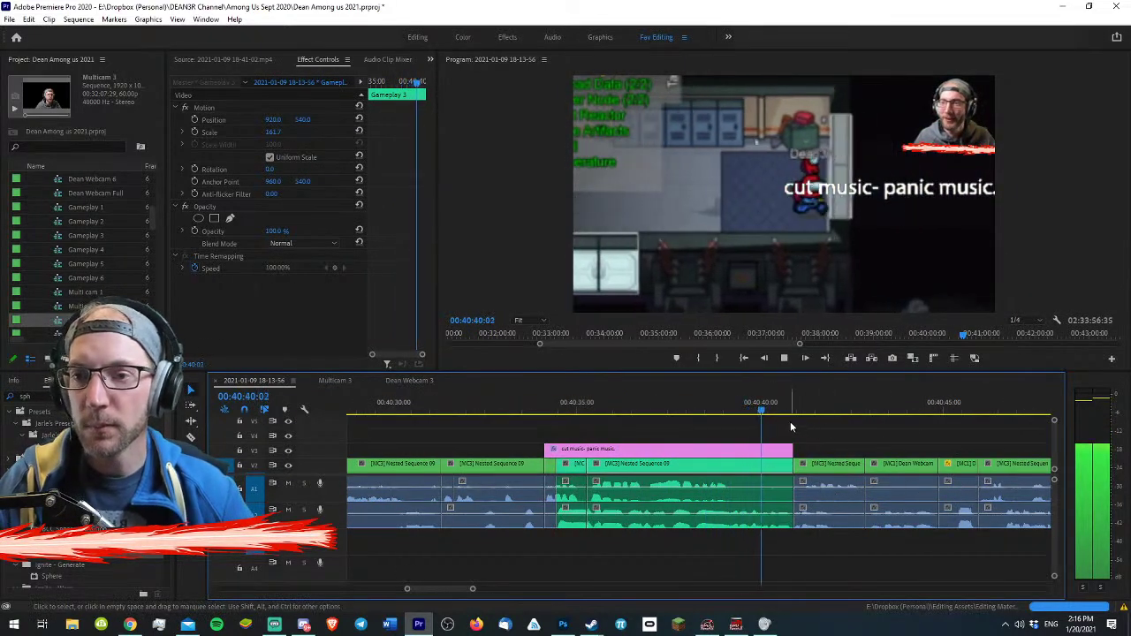
- Change the label colour of the "cut music- panic music" title clip to yellow, leaving it deselected
left_click(737, 453)
right_click(737, 460)
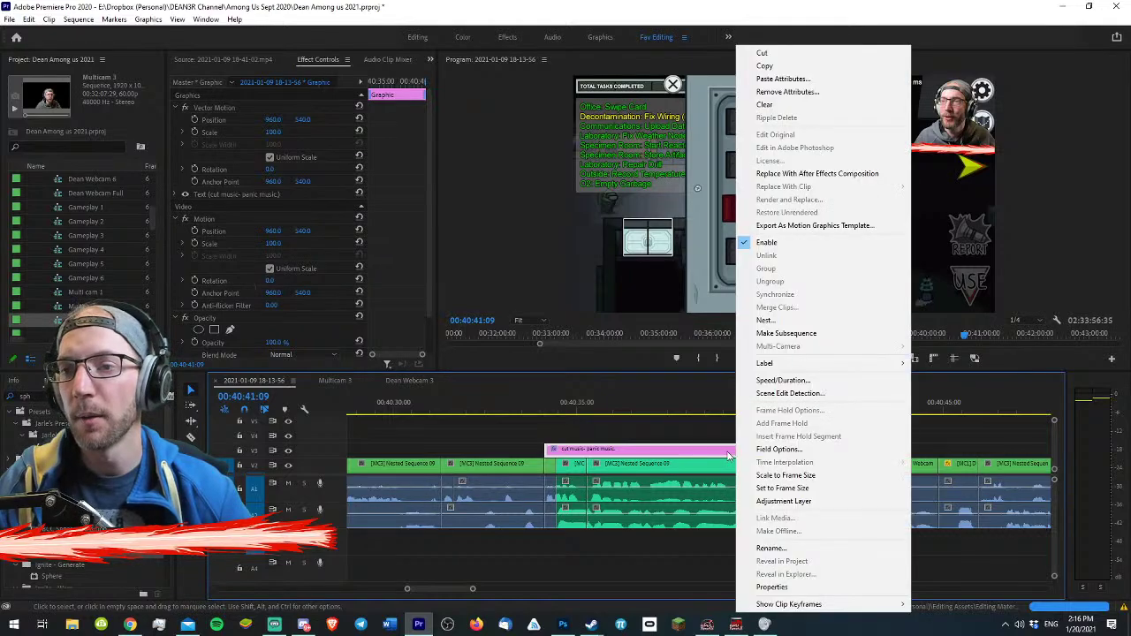
mouse_move(796, 359)
left_click(956, 575)
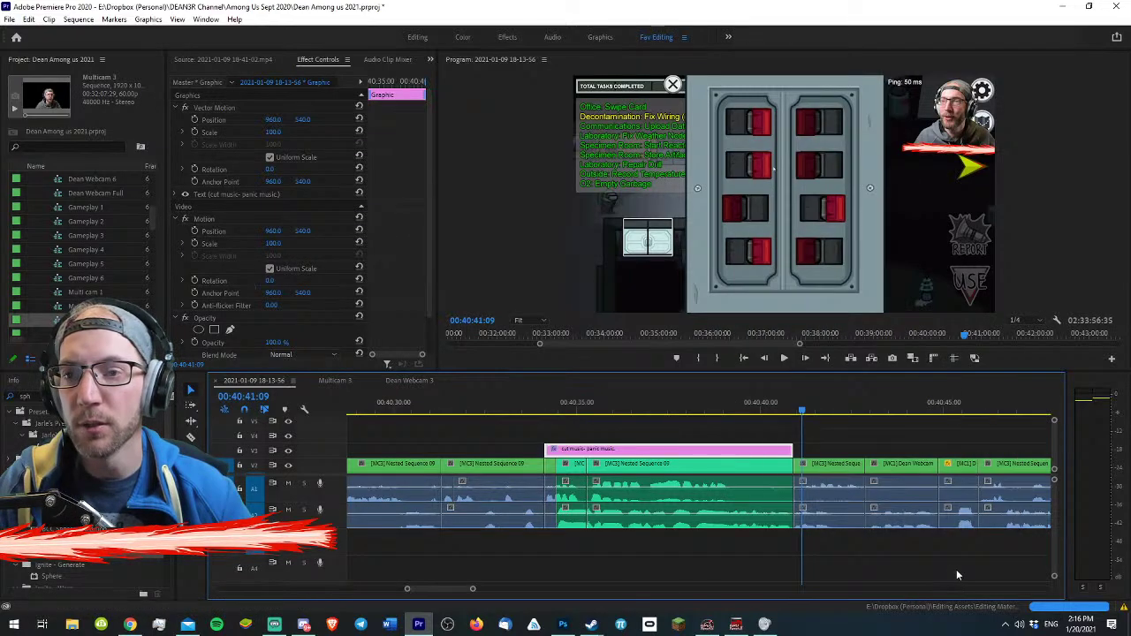
left_click(873, 436)
- Play on from 00:40:41:09, past the yellow note title, and inspect the webcam and gameplay clips around 00:40:45
key("space")
key("minus")
key("minus")
key("minus")
key("minus")
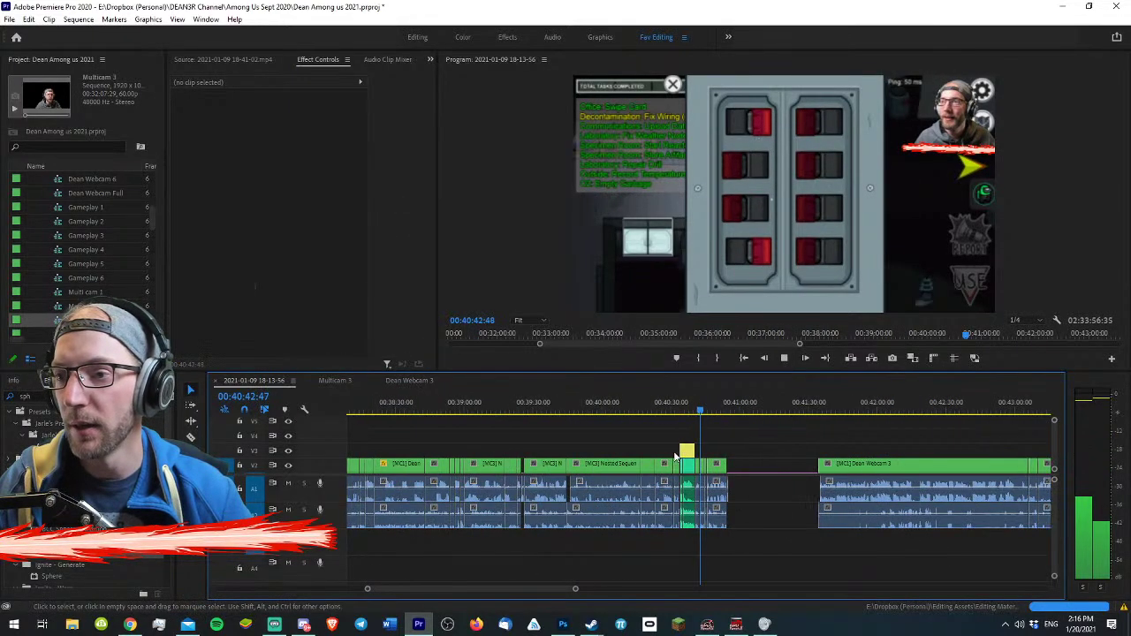
key("equal")
key("equal")
key("equal")
scroll(1052, 446, "down", 1)
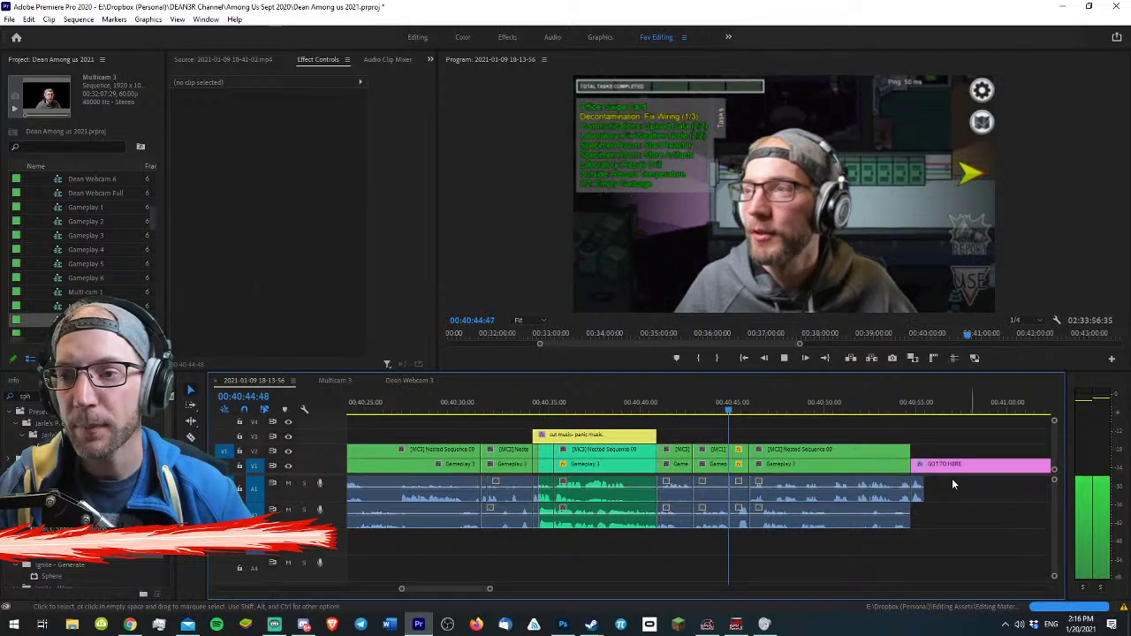
key("equal")
key("space")
- Split all tracks at 00:40:45:22 and again at about 00:40:45:47 to isolate the loud webcam reaction
left_click(787, 464)
key("equal")
left_click_drag(696, 406, 655, 403)
left_click(702, 427)
key("c")
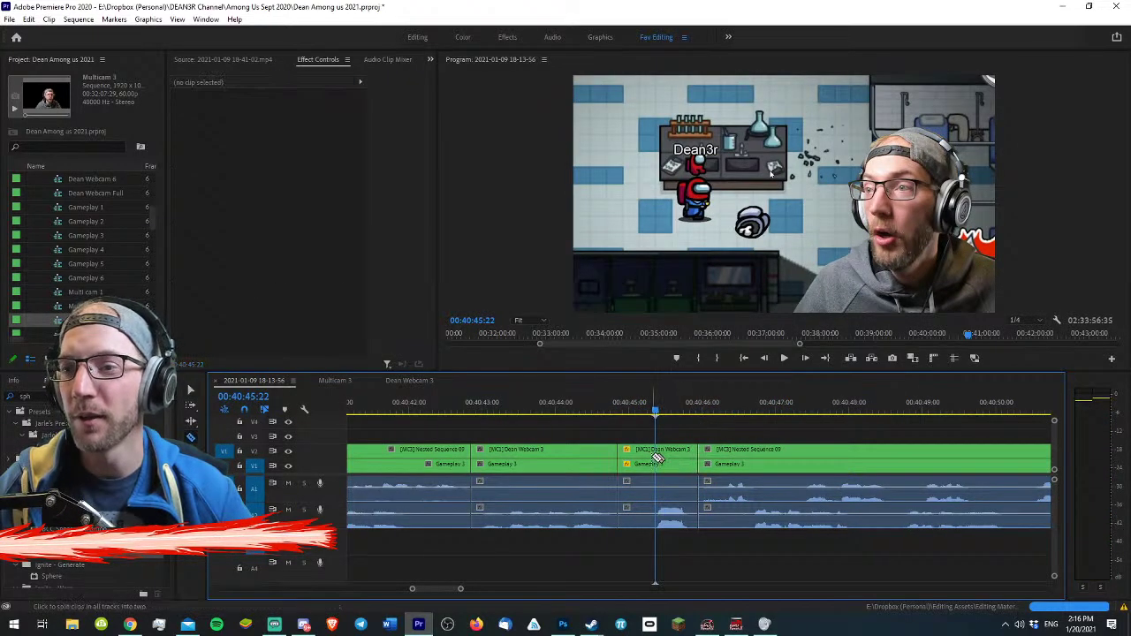
key("c")
left_click(686, 468, "shift")
key("v")
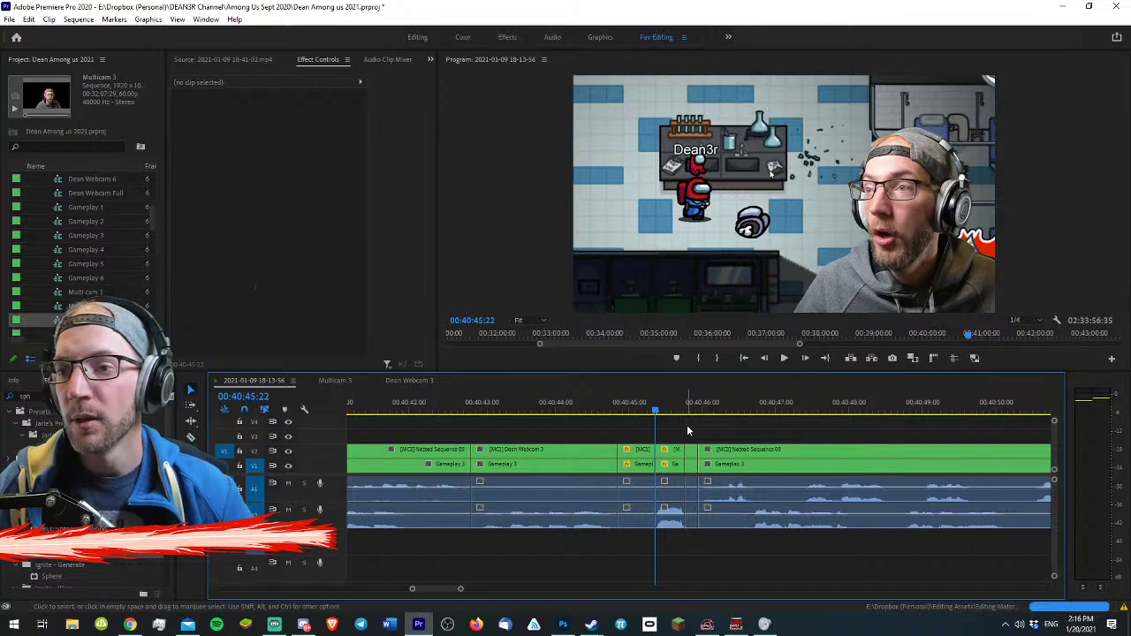
- Select the isolated webcam clip and search the effects for "shak", browsing the matching presets
left_click(671, 449)
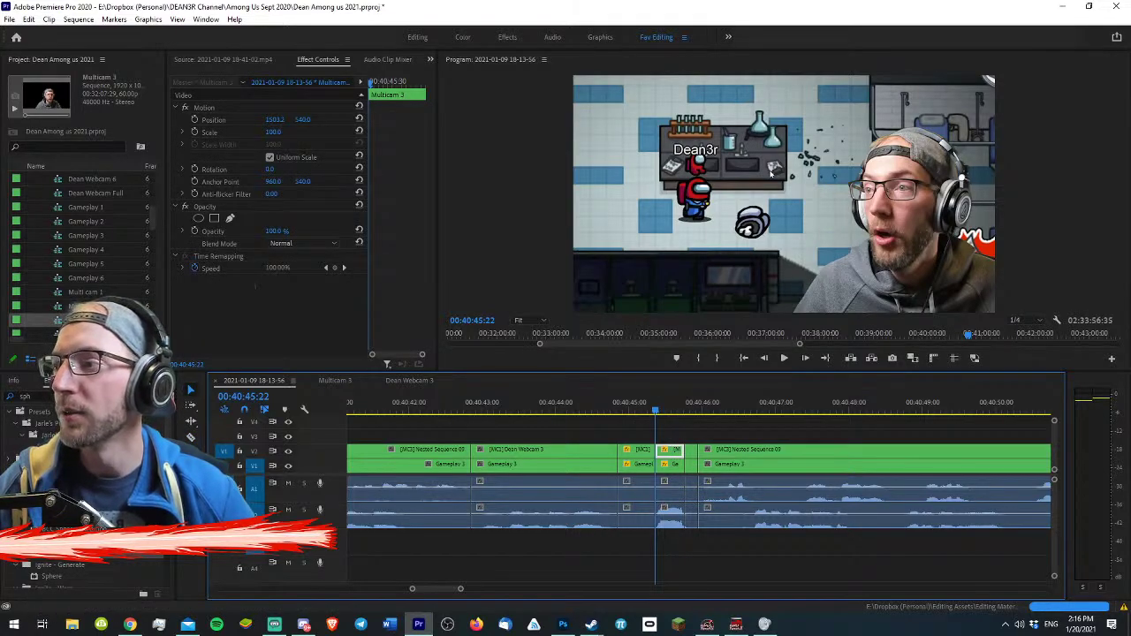
left_click(31, 396)
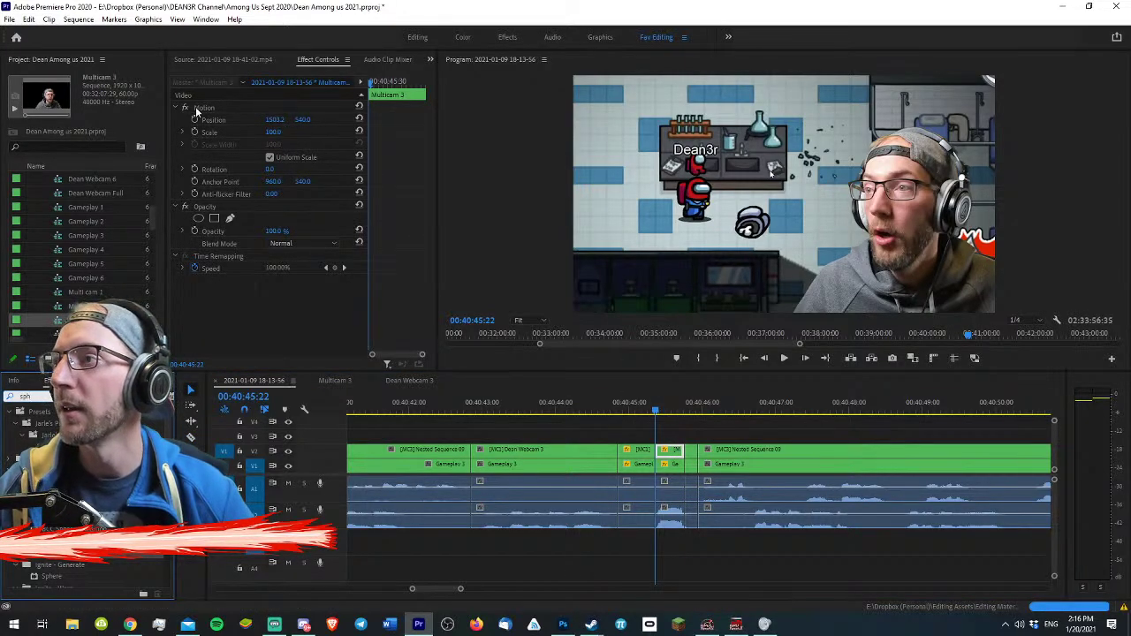
type("shak")
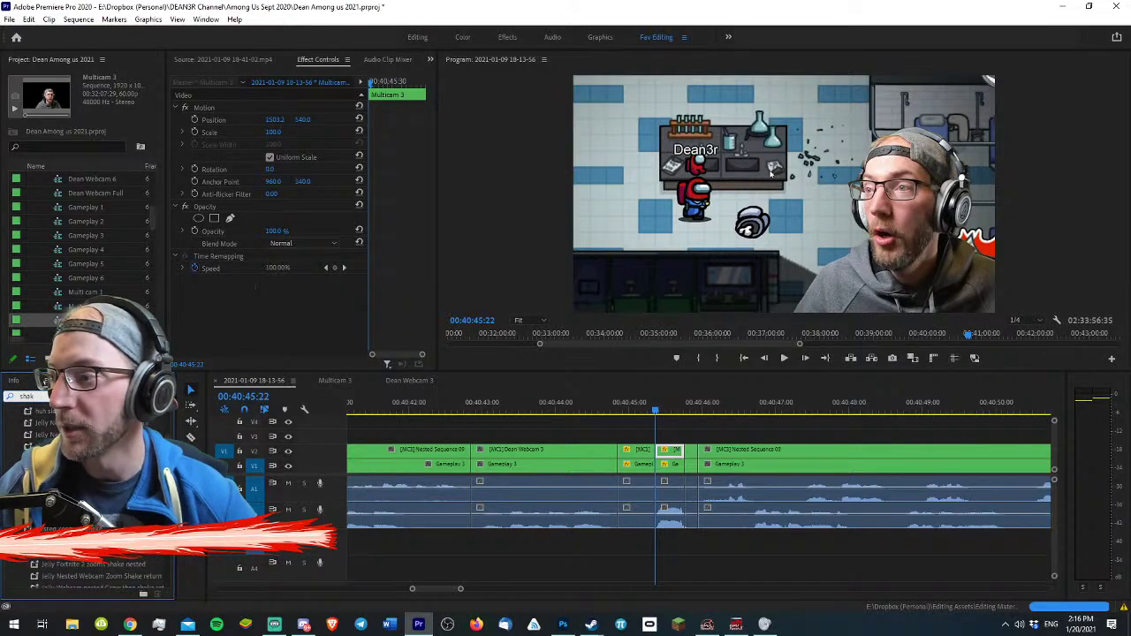
scroll(89, 495, "down", 5)
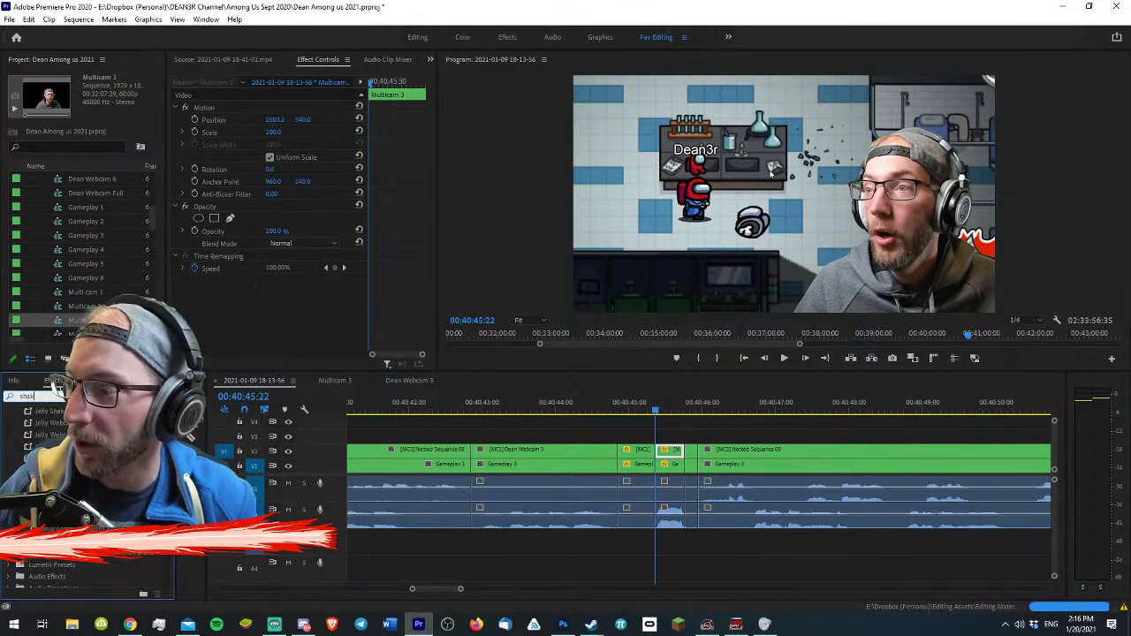
scroll(88, 494, "up", 5)
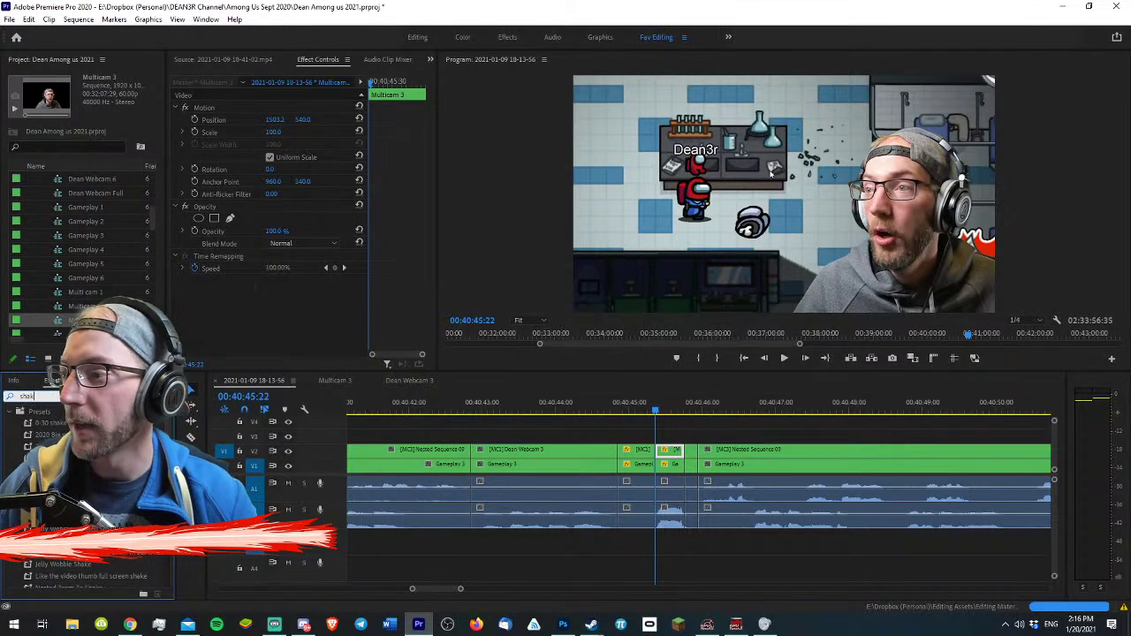
- Split all tracks at about 00:40:46:35 to isolate the start of the "Dead Body Reported" section
left_click(634, 404)
left_click(752, 404)
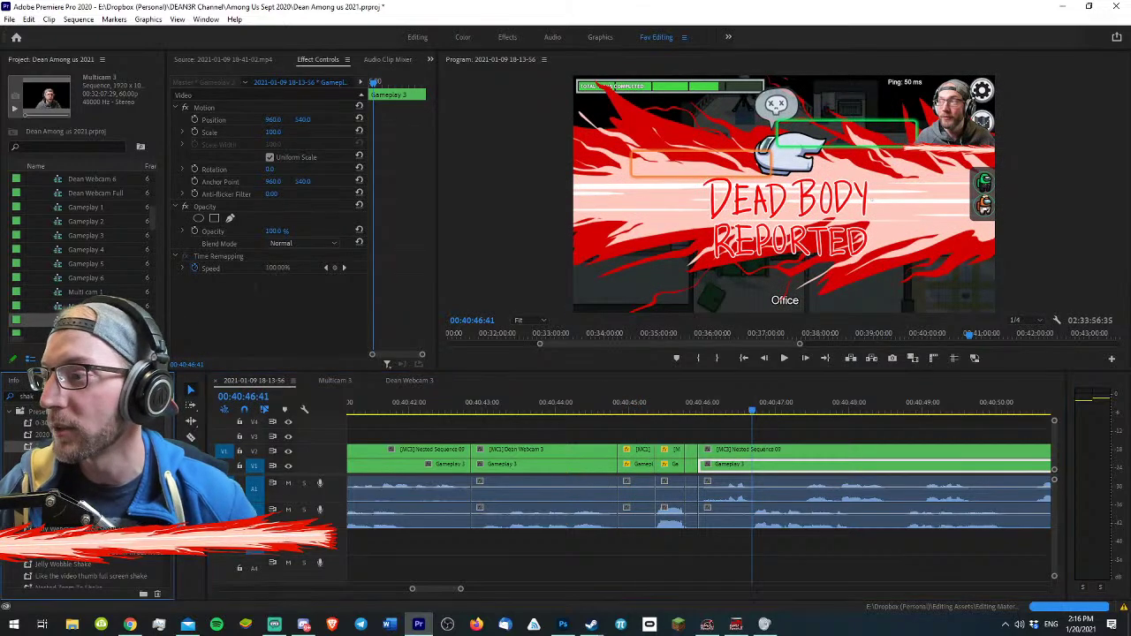
left_click(734, 450)
key("c")
left_click(749, 447, "shift")
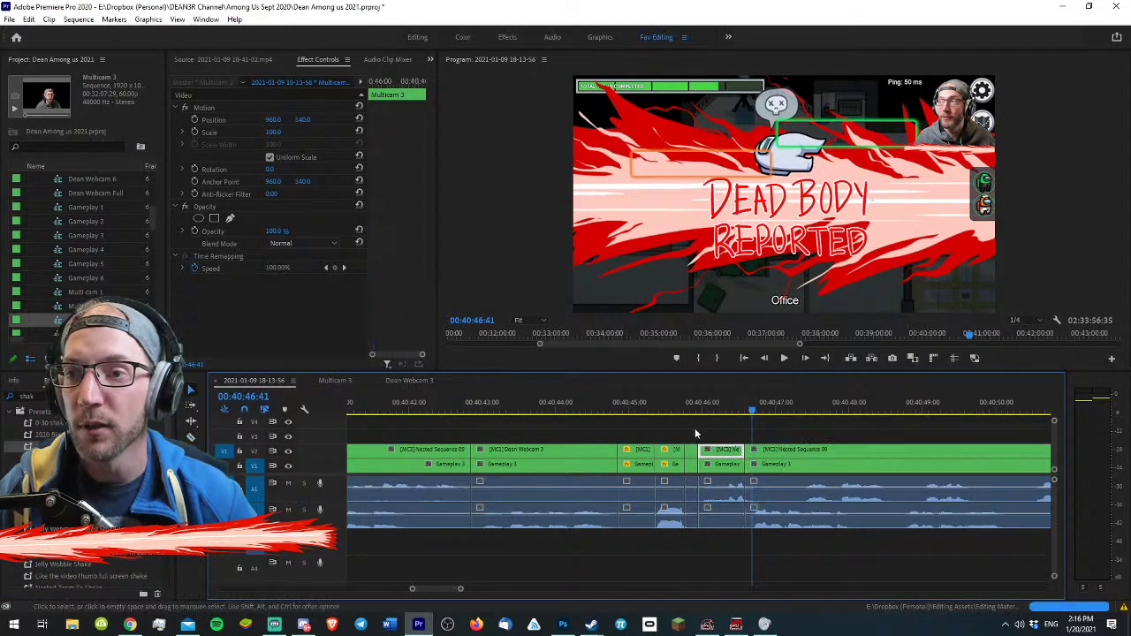
- Apply the Jelly Webcam nested Shake All Over Screen preset to the short webcam clip at 00:40:46:12
left_click(721, 404)
left_click_drag(723, 409, 717, 408)
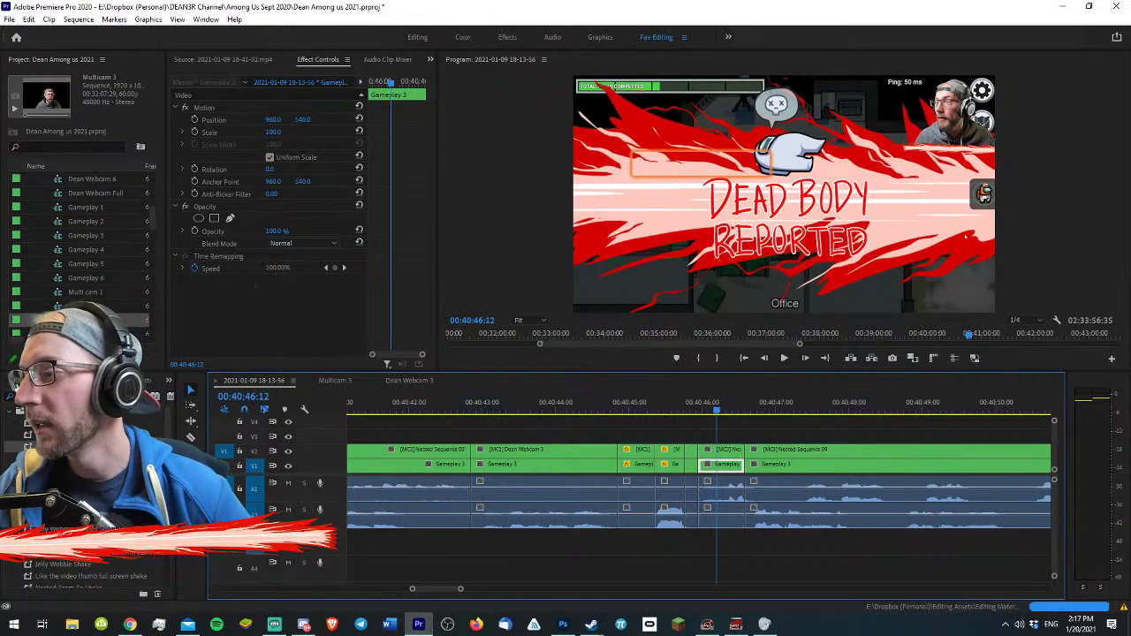
key("shift+7")
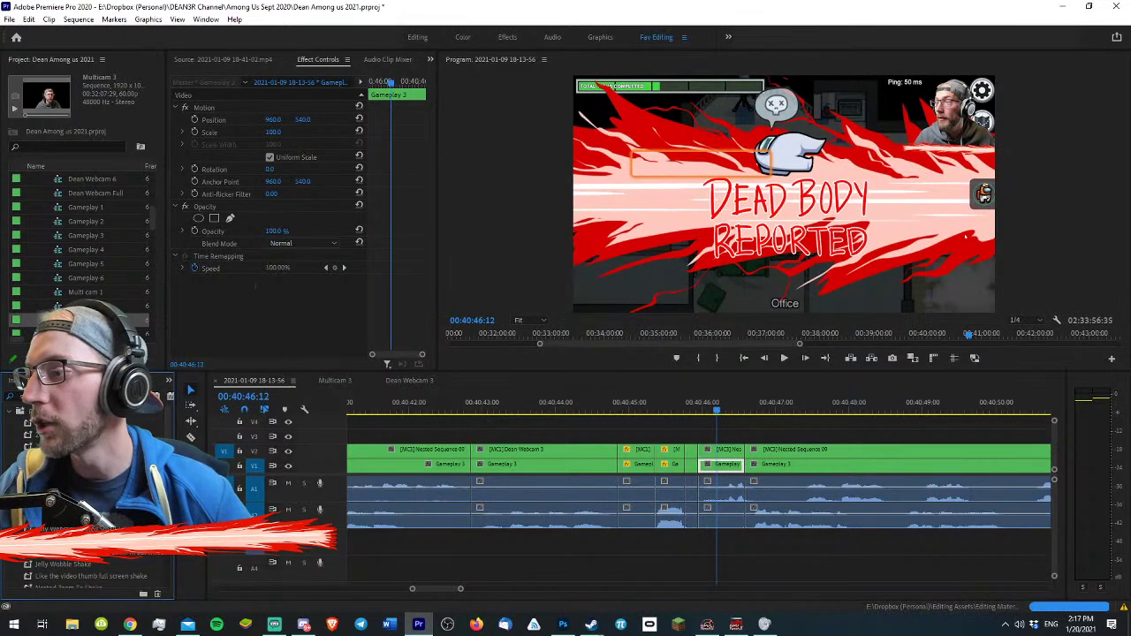
left_click_drag(707, 444, 721, 451)
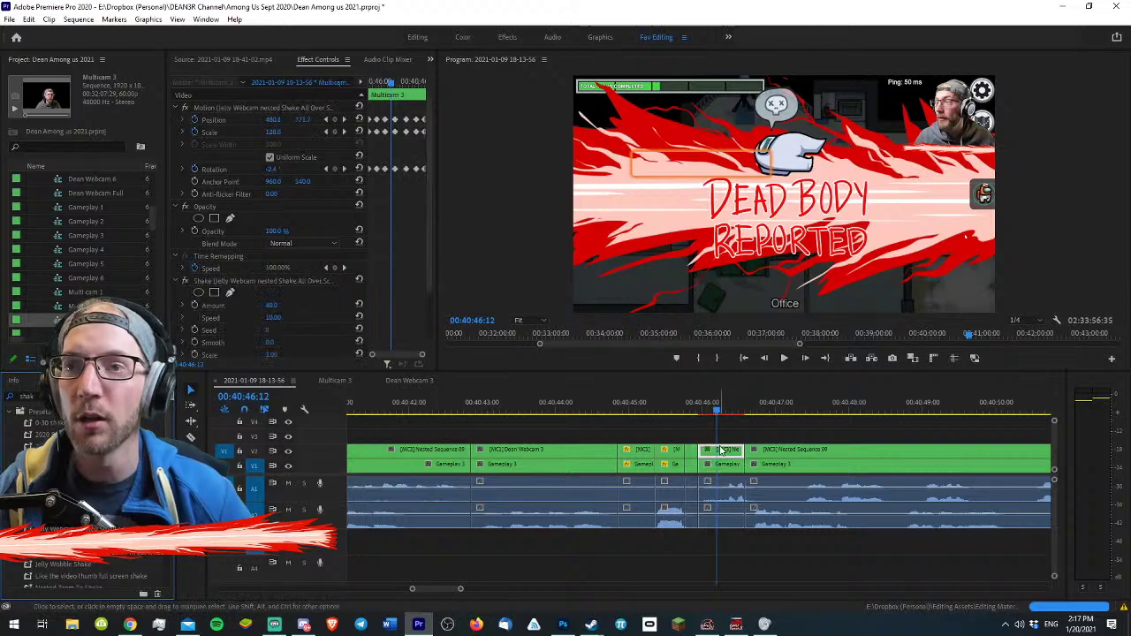
- Preview the webcam shake over the "Dead Body Reported" clip and examine its motion keyframes in an enlarged Effect Controls view
left_click(698, 403)
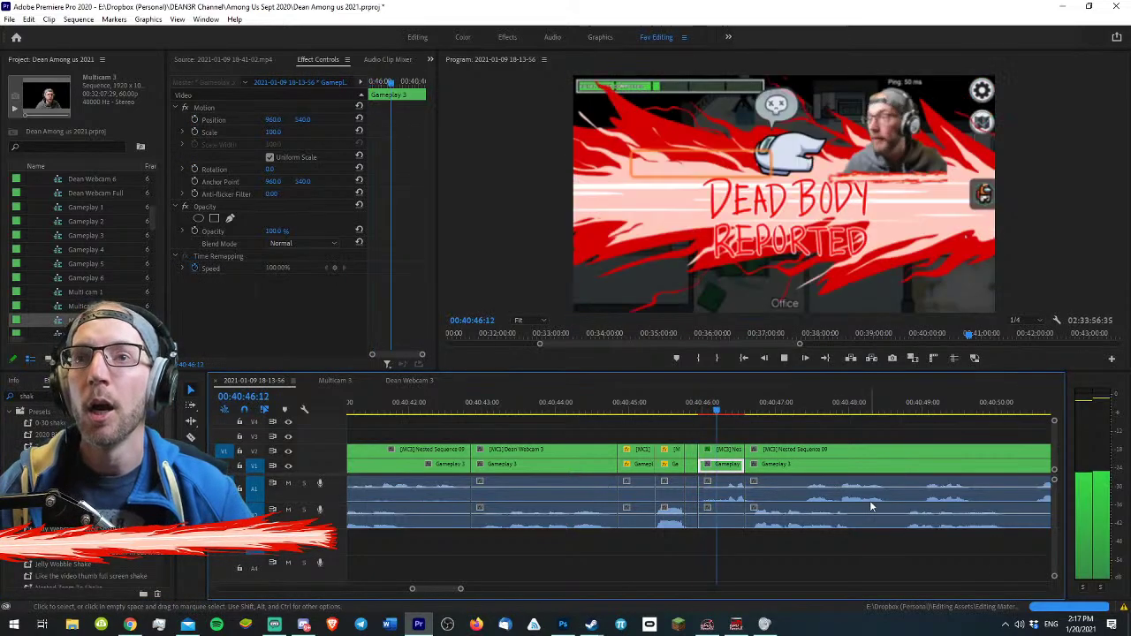
left_click(707, 405)
left_click_drag(708, 405, 725, 410)
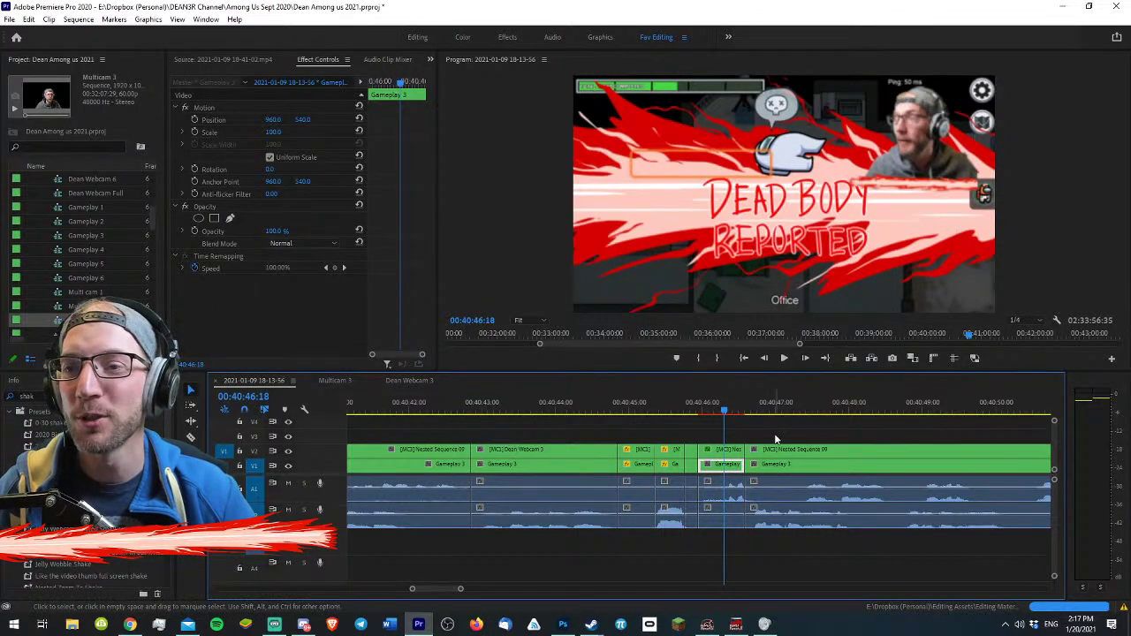
left_click(722, 449)
key("grave")
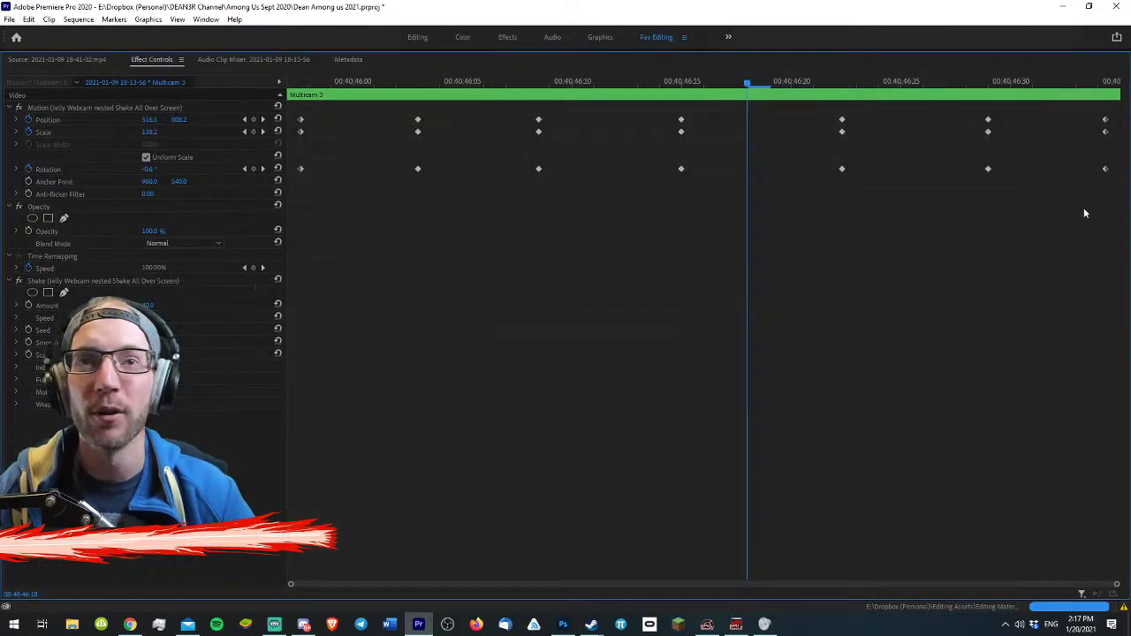
key("grave")
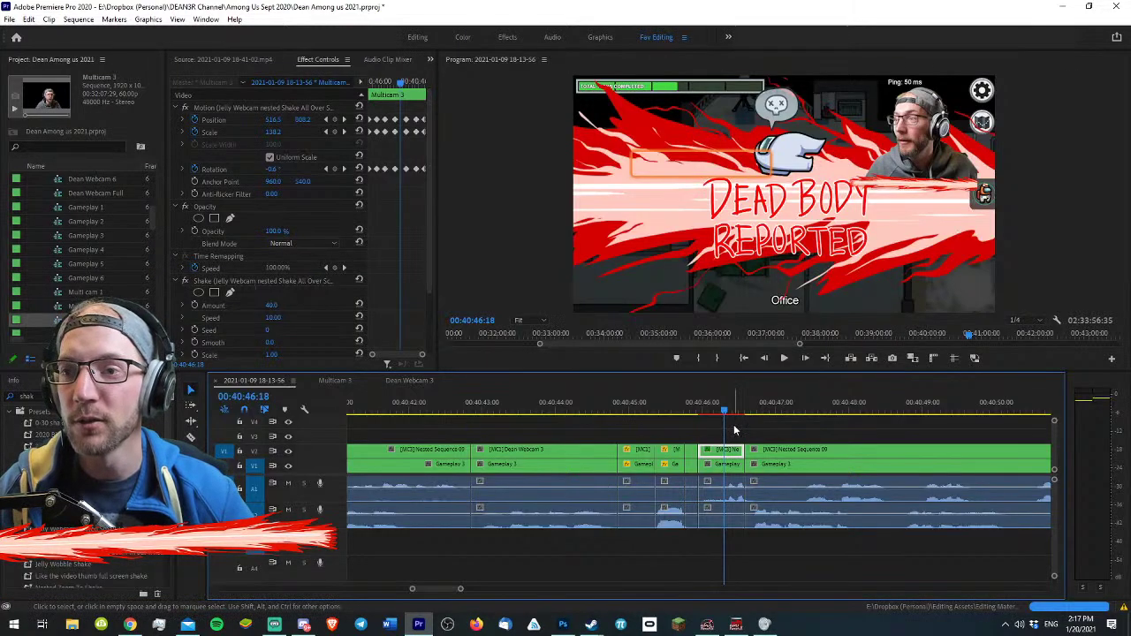
- Play from 00:40:45:37 through the "Dead Body Reported" section to check the shake in context
left_click(737, 431)
left_click(674, 402)
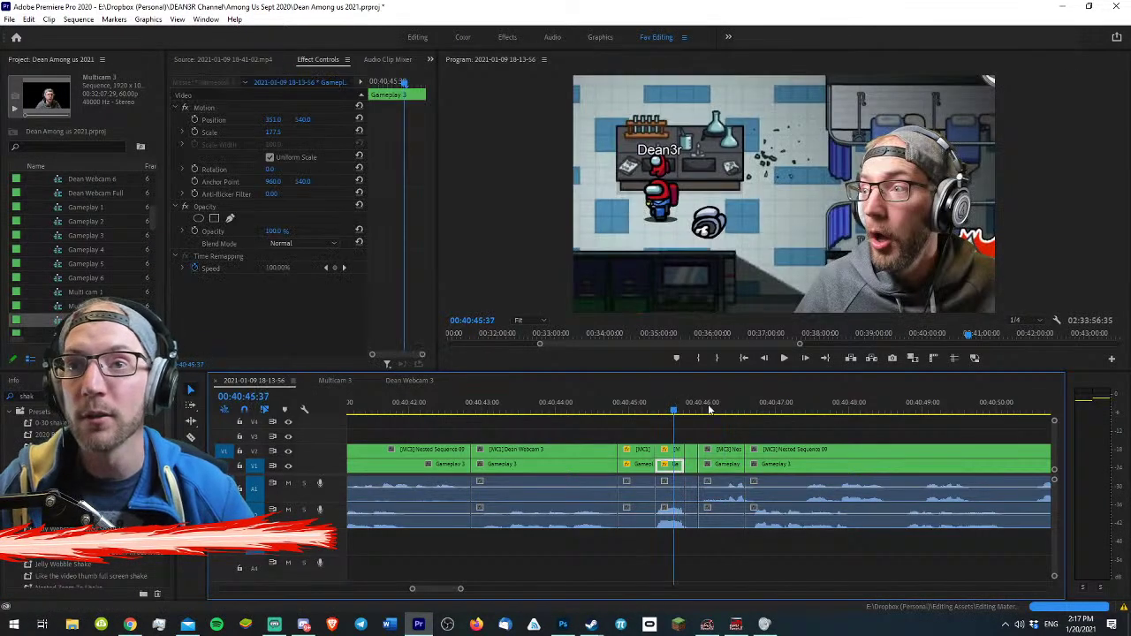
key("space")
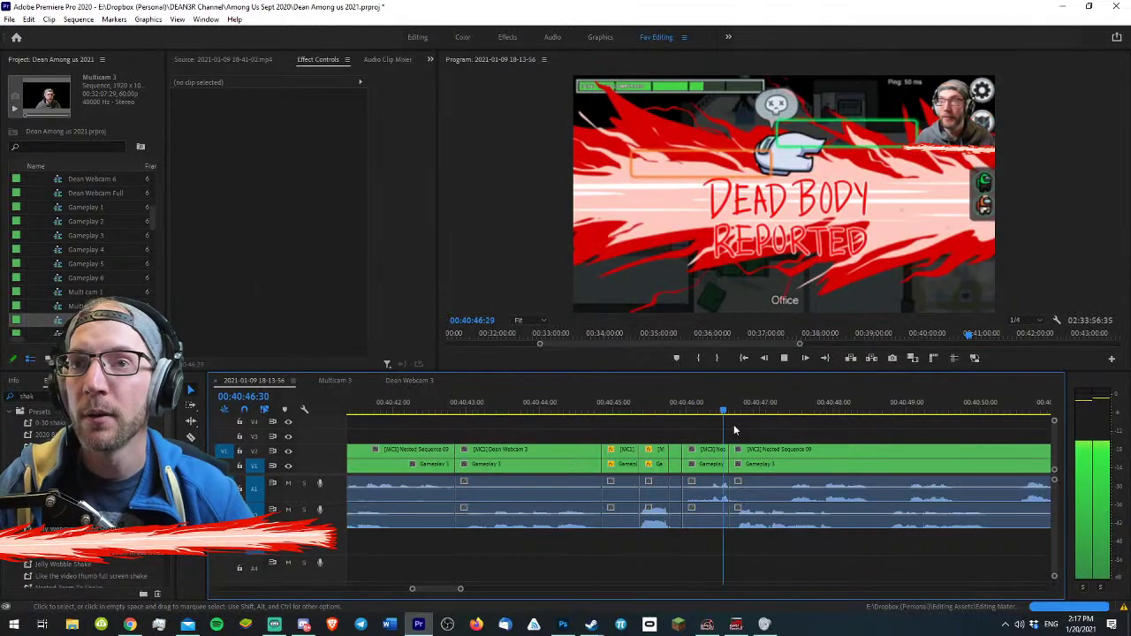
- Apply the 0-30 shake preset to the short webcam reaction clip at 00:40:45:29 and scrub through it
left_click(648, 400)
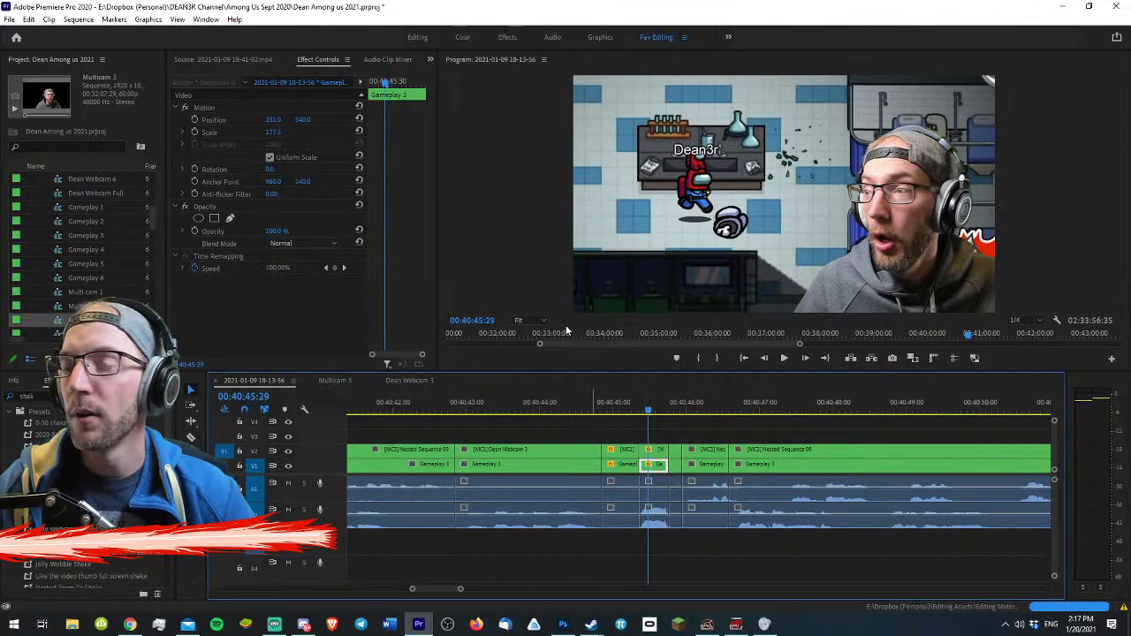
left_click(26, 396)
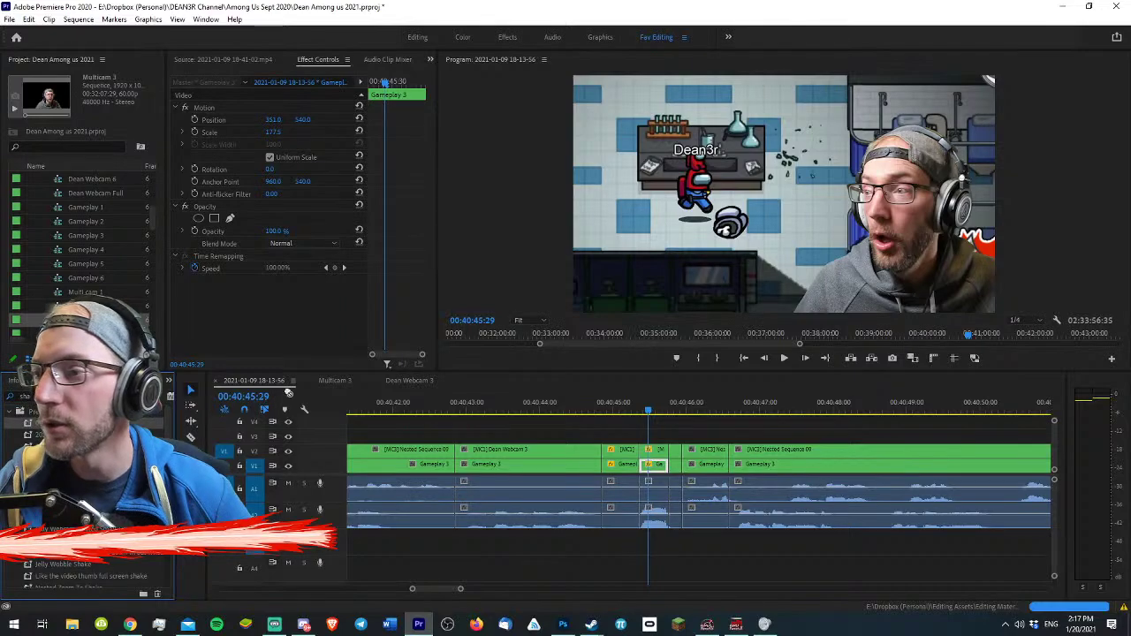
left_click_drag(661, 451, 659, 450)
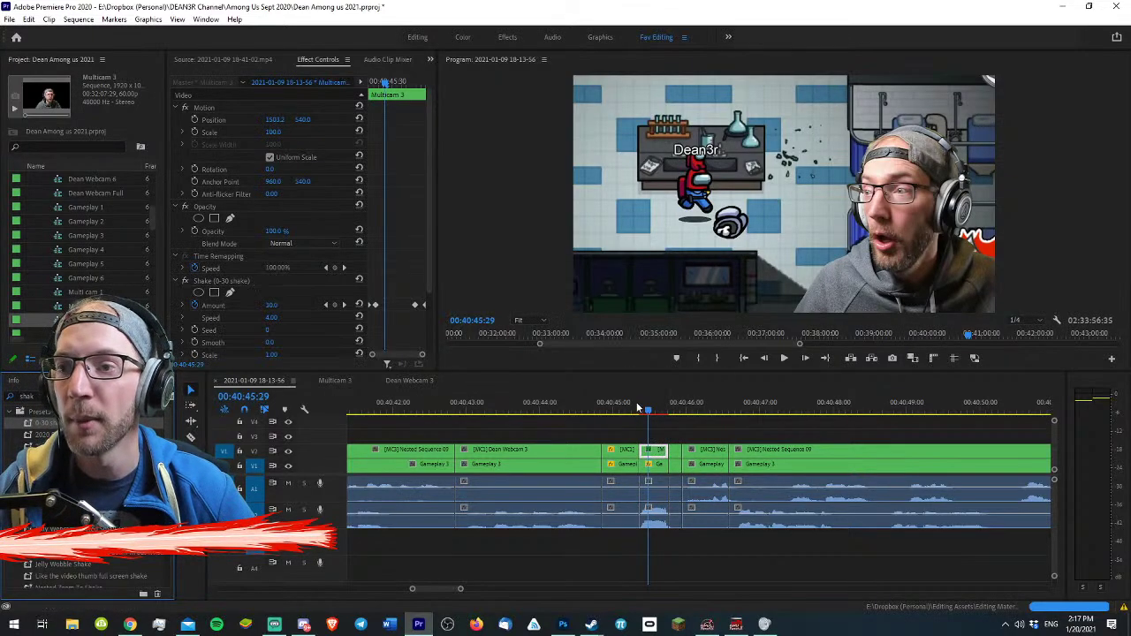
left_click(634, 407)
left_click_drag(631, 405, 645, 408)
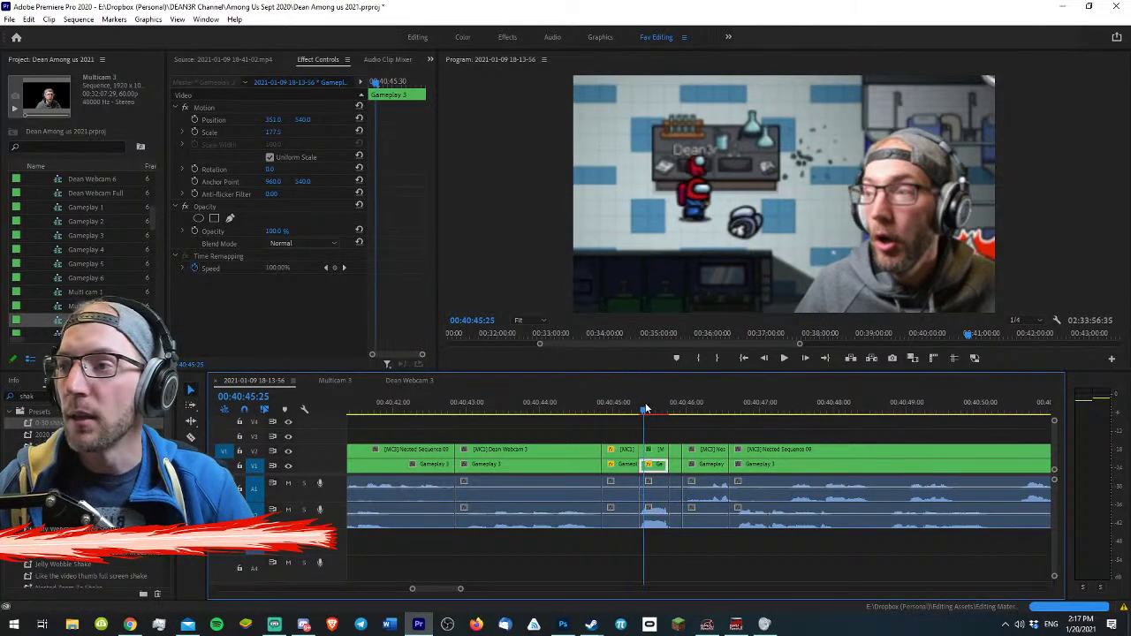
- Ease the first two Shake Amount keyframes on the reaction clip, apply Bezier interpolation to the last two, and preview up to 00:40:45:35
left_click(656, 450)
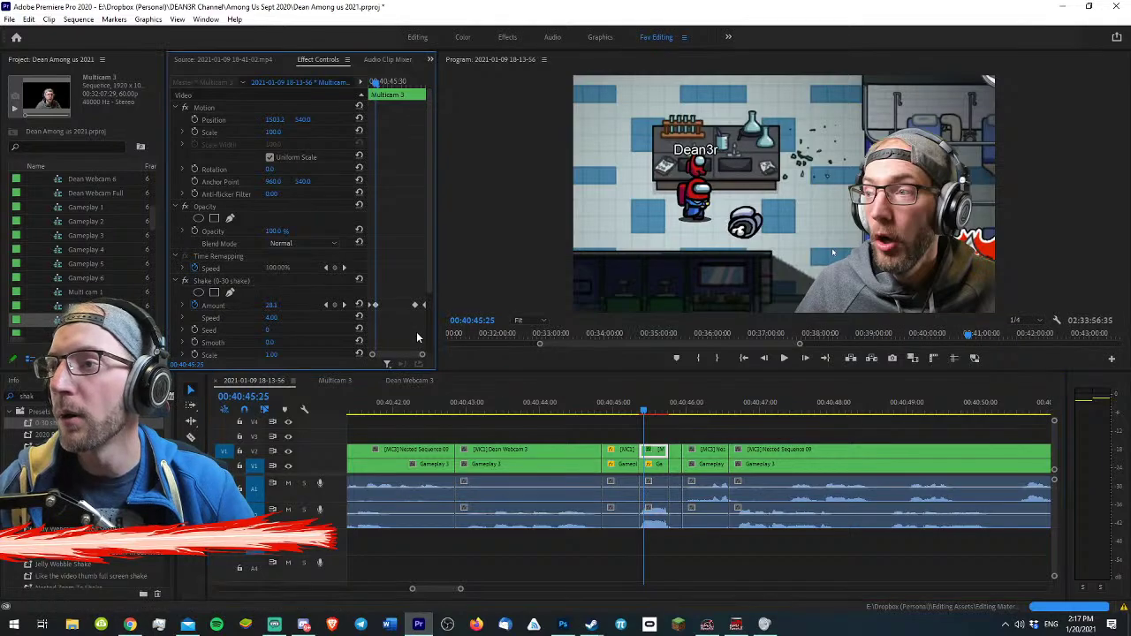
key("grave")
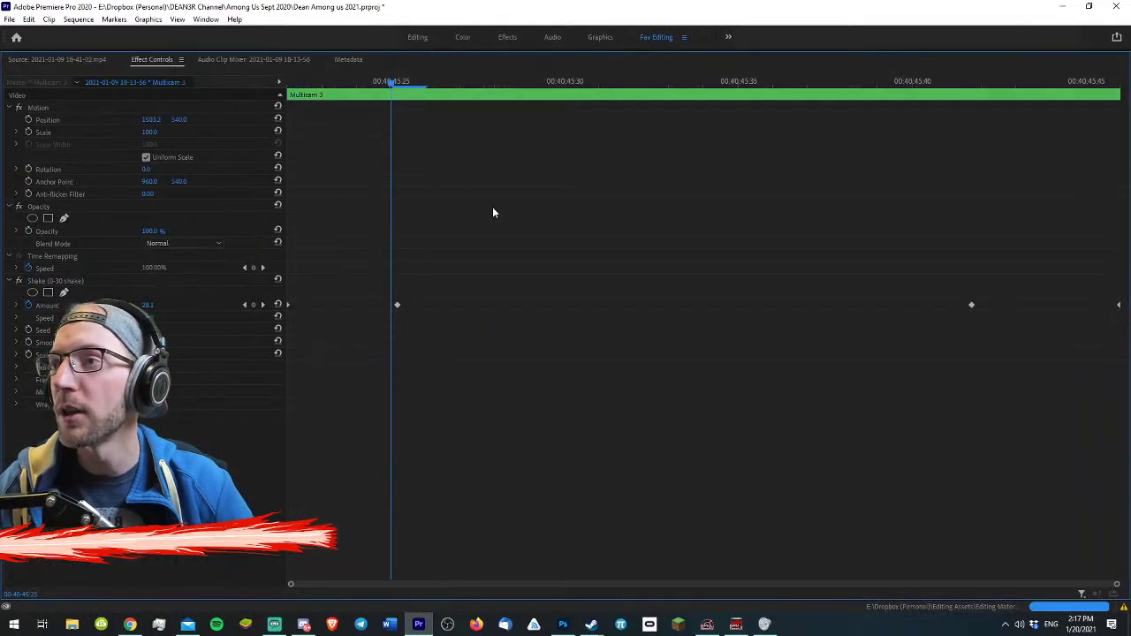
right_click(290, 306)
left_click(356, 477)
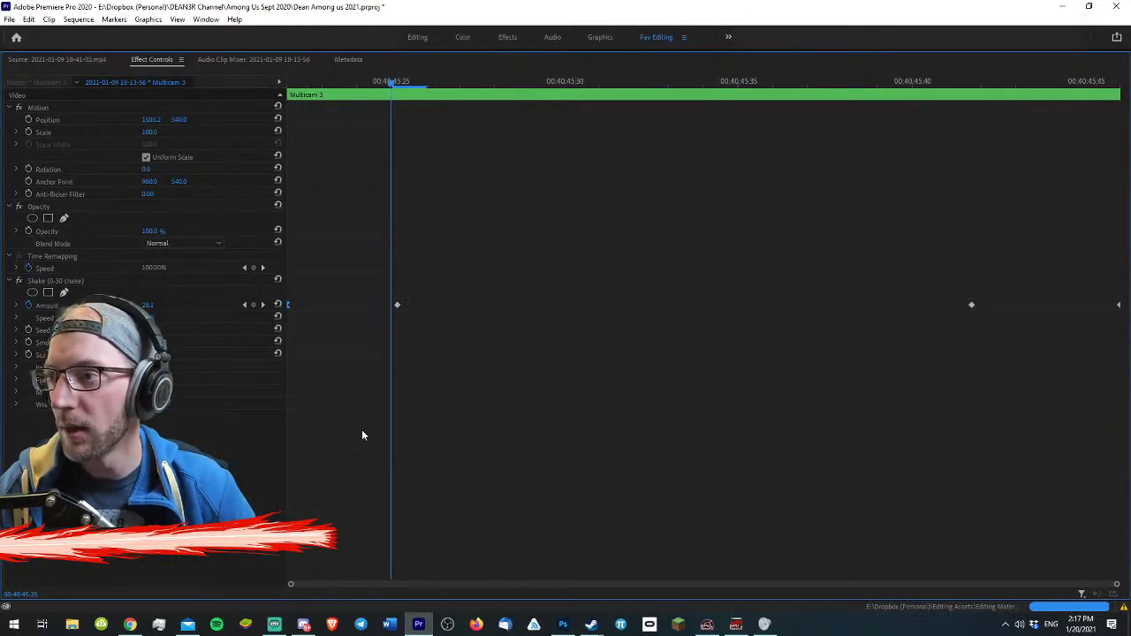
right_click(403, 311)
left_click(444, 485)
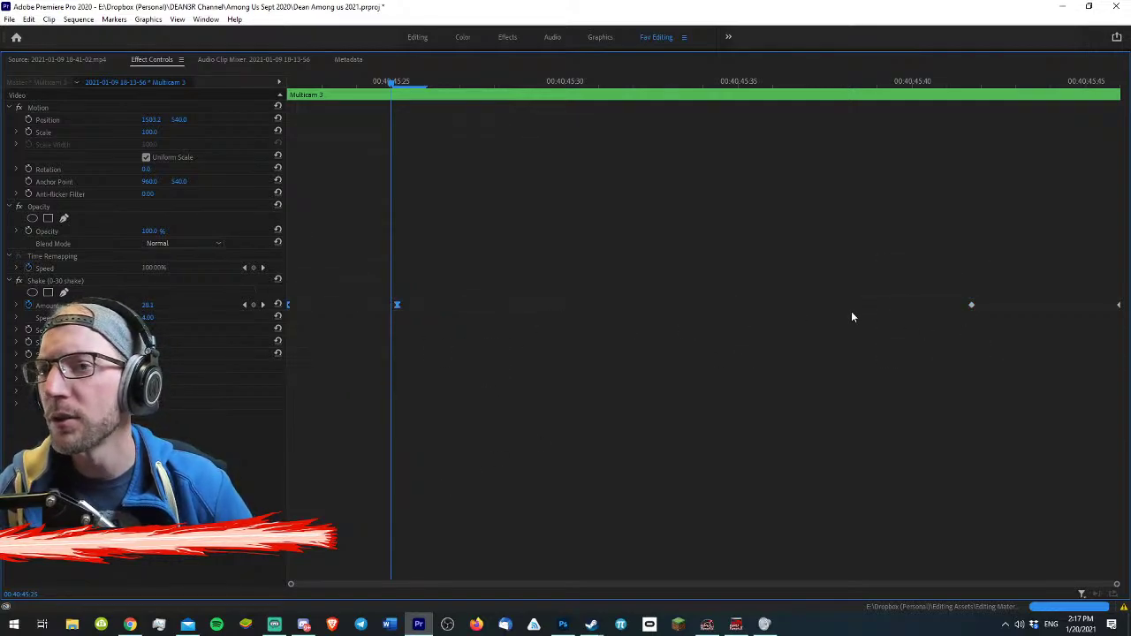
right_click(972, 308)
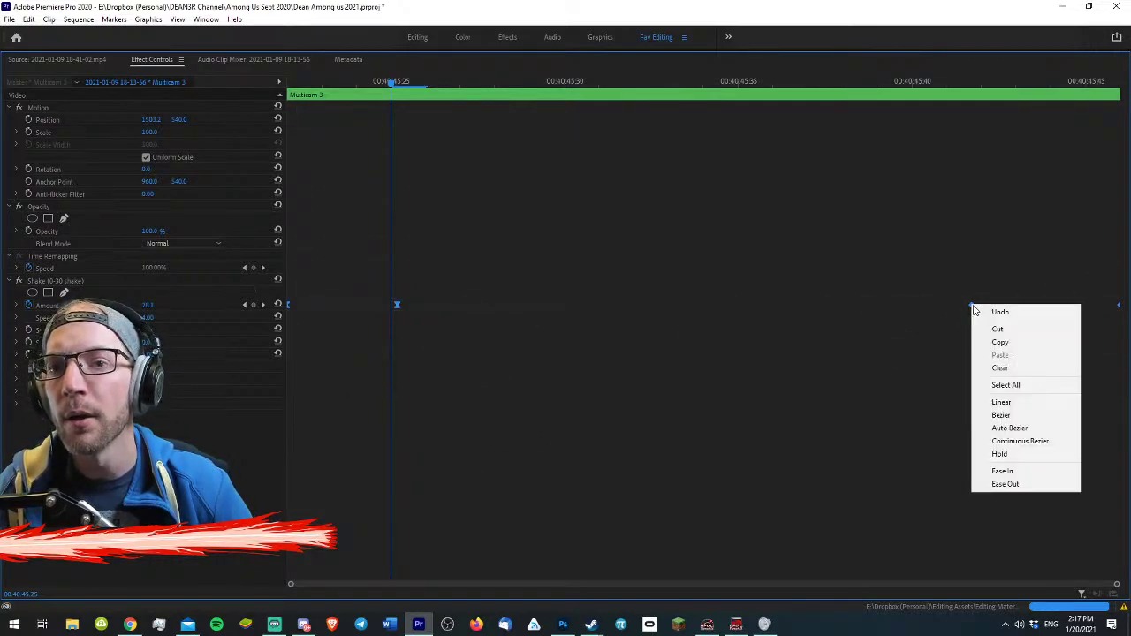
left_click(1015, 415)
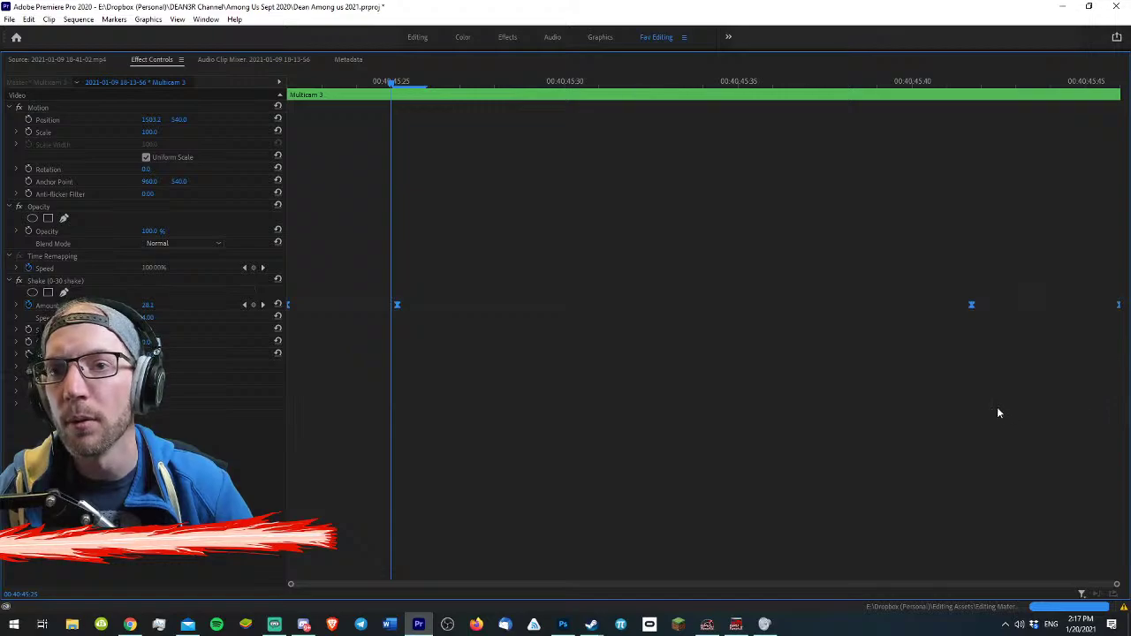
key("grave")
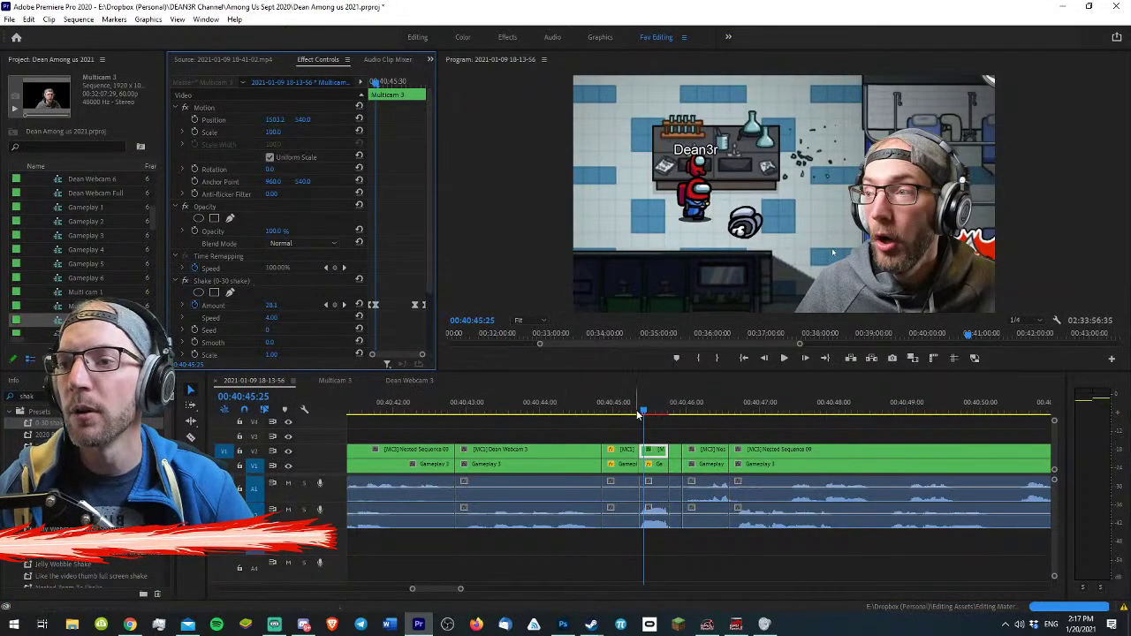
mouse_move(637, 414)
left_mouse_down()
mouse_move(669, 407)
mouse_move(654, 409)
left_mouse_up()
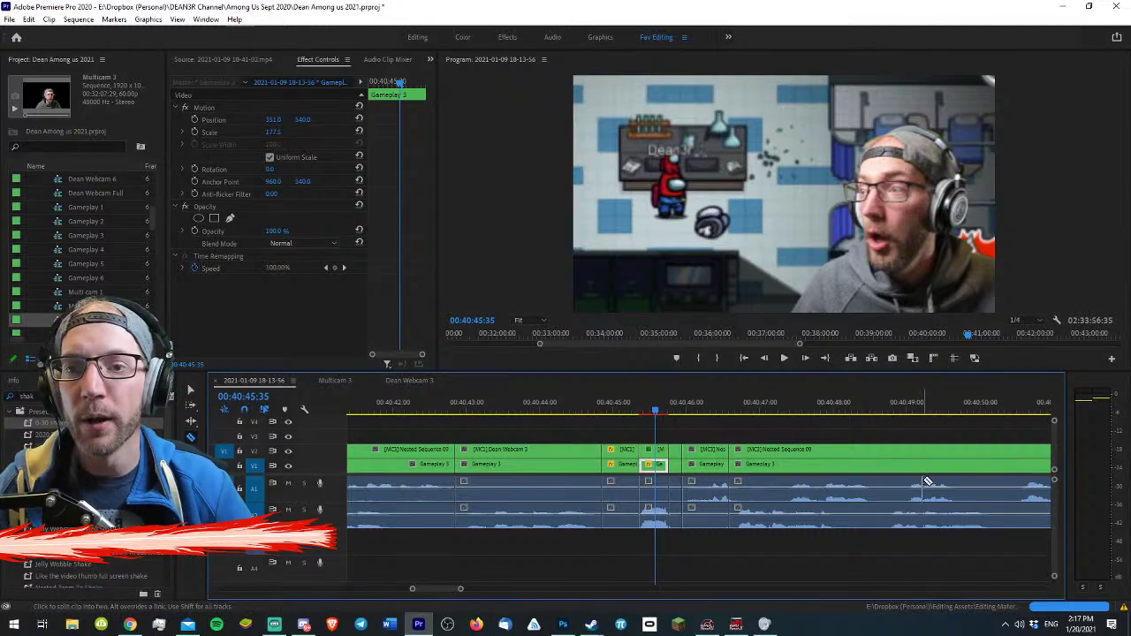
- Split all tracks at about 00:40:49:00 in the webcam and gameplay section, leaving nothing selected
left_click(915, 481)
key("v")
left_click(848, 432)
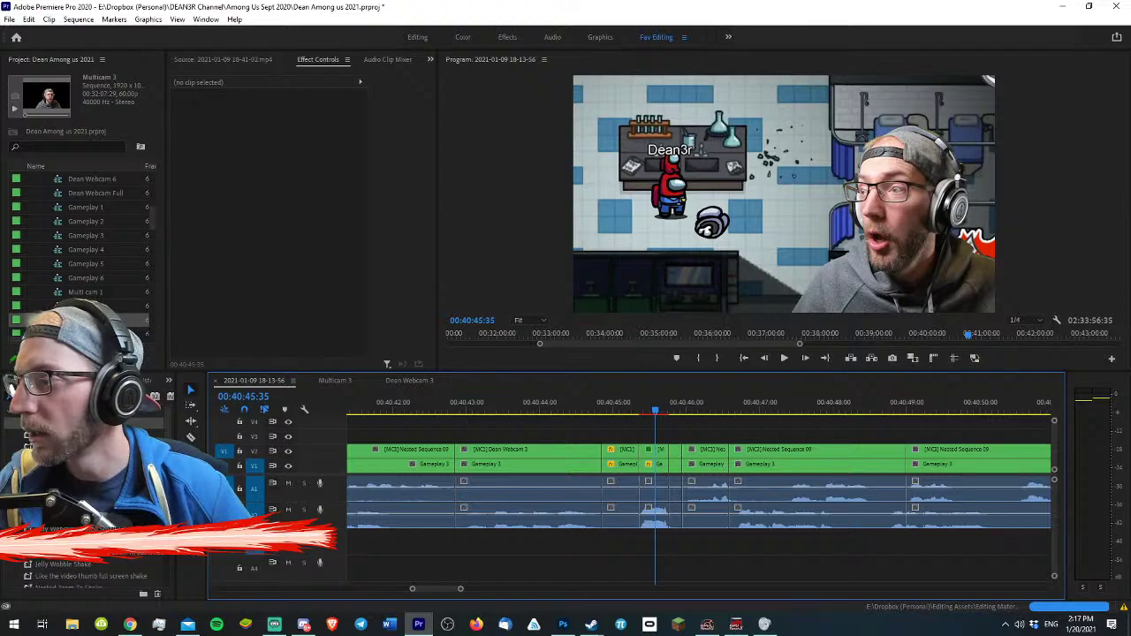
- Apply the Jelly Webcam nested Shake All Over Screen preset to the webcam clip ending at 00:40:49:00 and scrub to 00:40:47:47
left_click_drag(88, 528, 278, 501)
left_click_drag(745, 459, 745, 461)
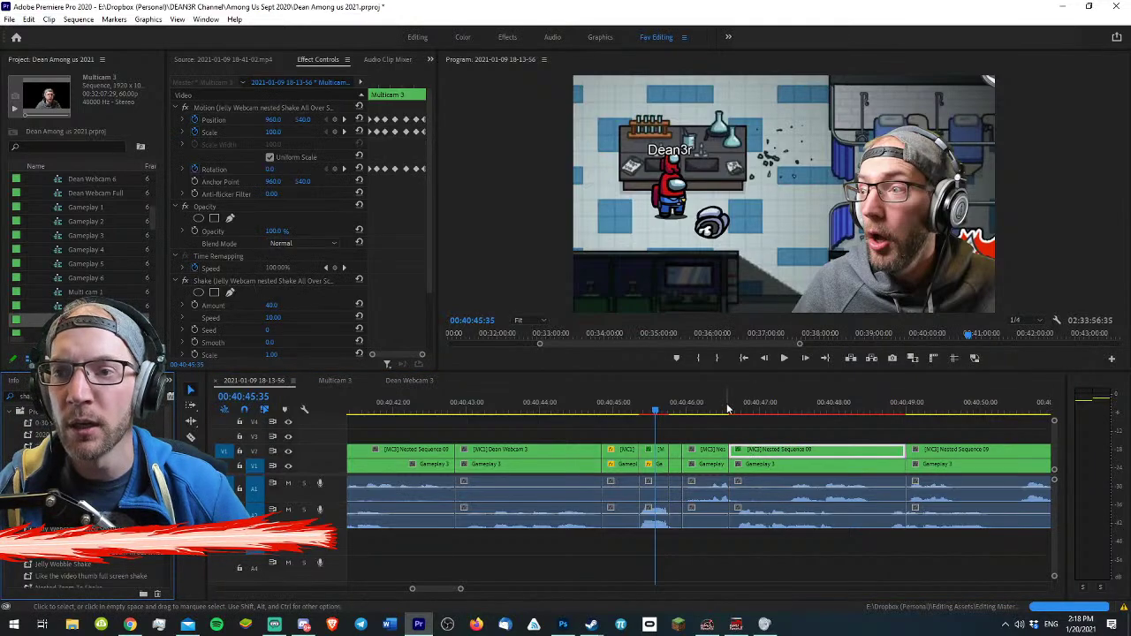
left_click_drag(730, 403, 817, 417)
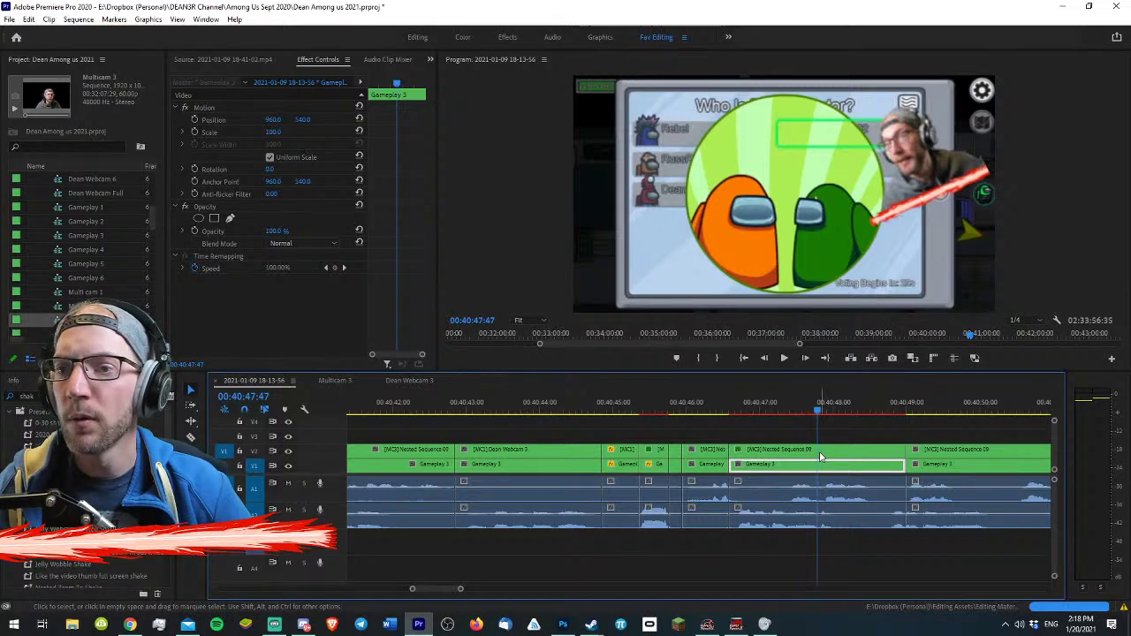
- Preview the shaking webcam clip from 00:40:46:32 to about 00:40:48:10
left_click(810, 448)
left_click(726, 410)
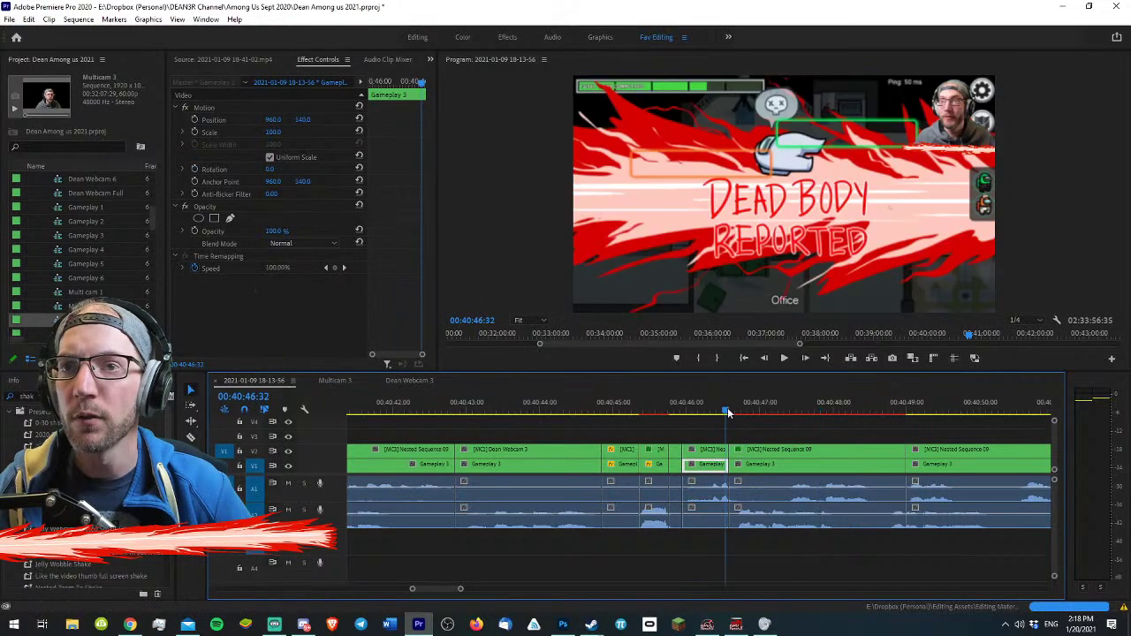
key("space")
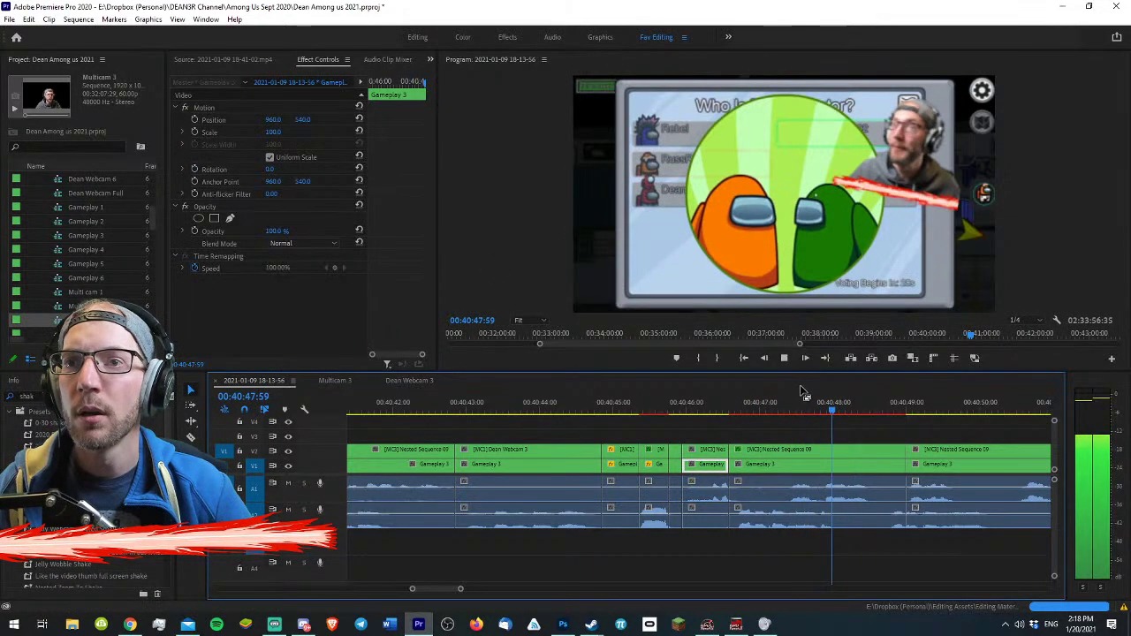
key("space")
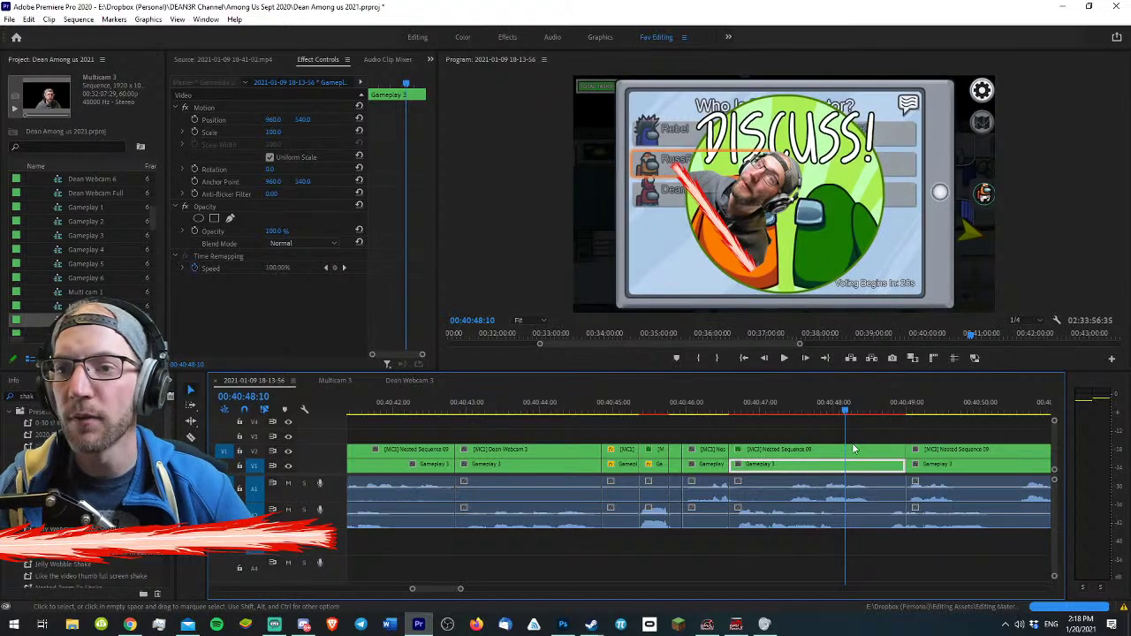
- Delete the Shake effect from the webcam clip ending at 00:40:49:00, keeping its Motion keyframes
left_click(852, 449)
left_click(236, 280)
key("Delete")
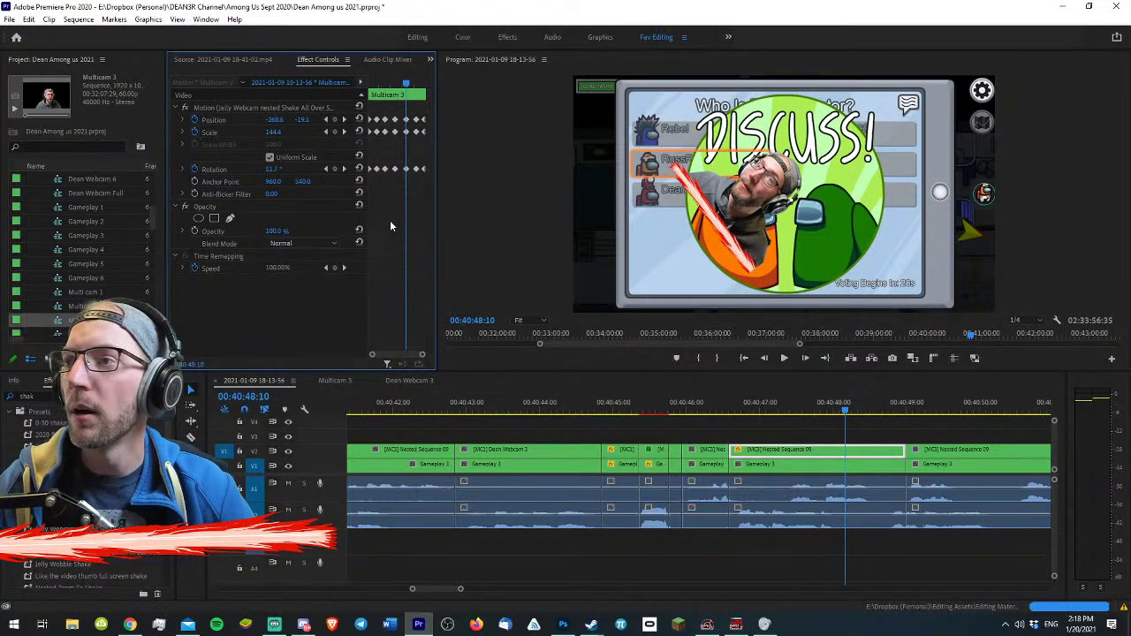
- Play the webcam movement in a maximized program preview up to 00:40:48:40 and restore the normal layout
left_click(730, 394)
key("grave")
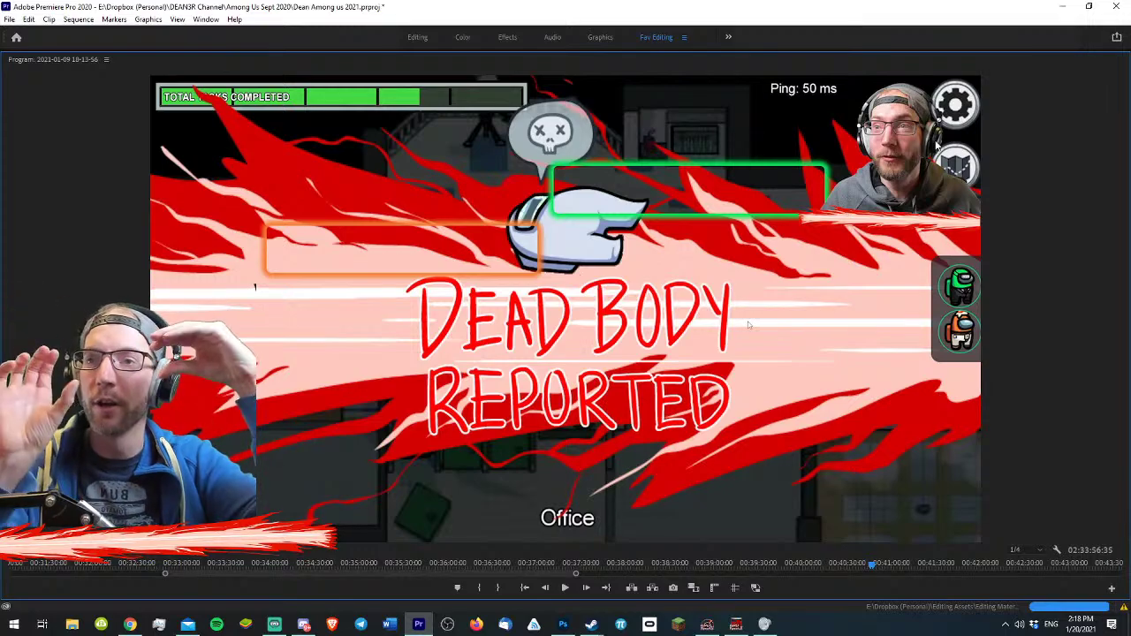
key("space")
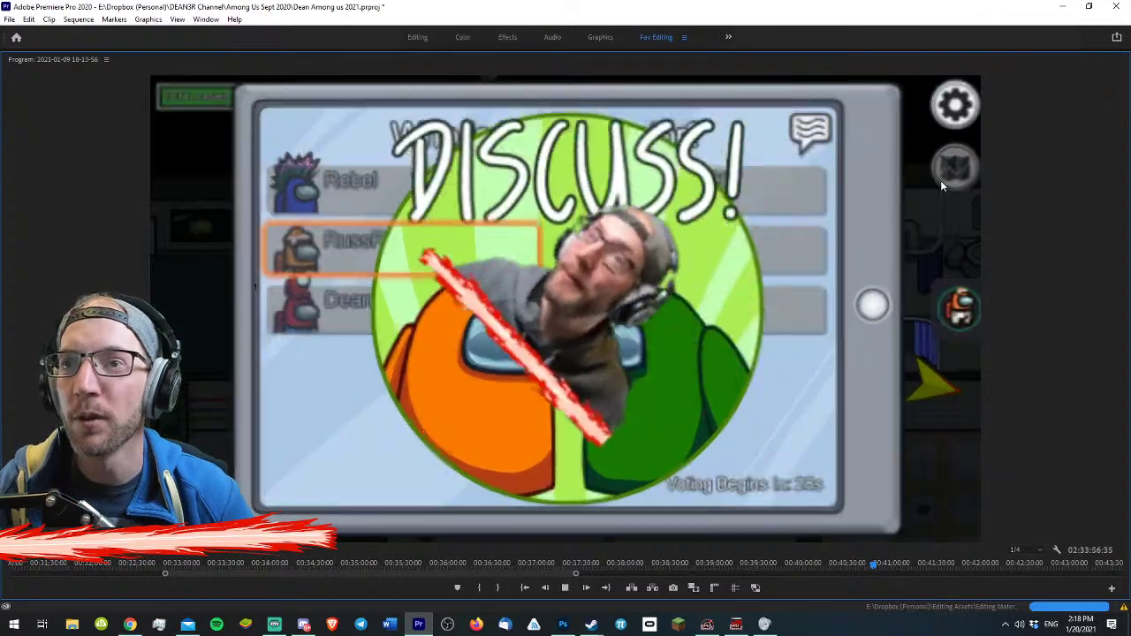
key("grave")
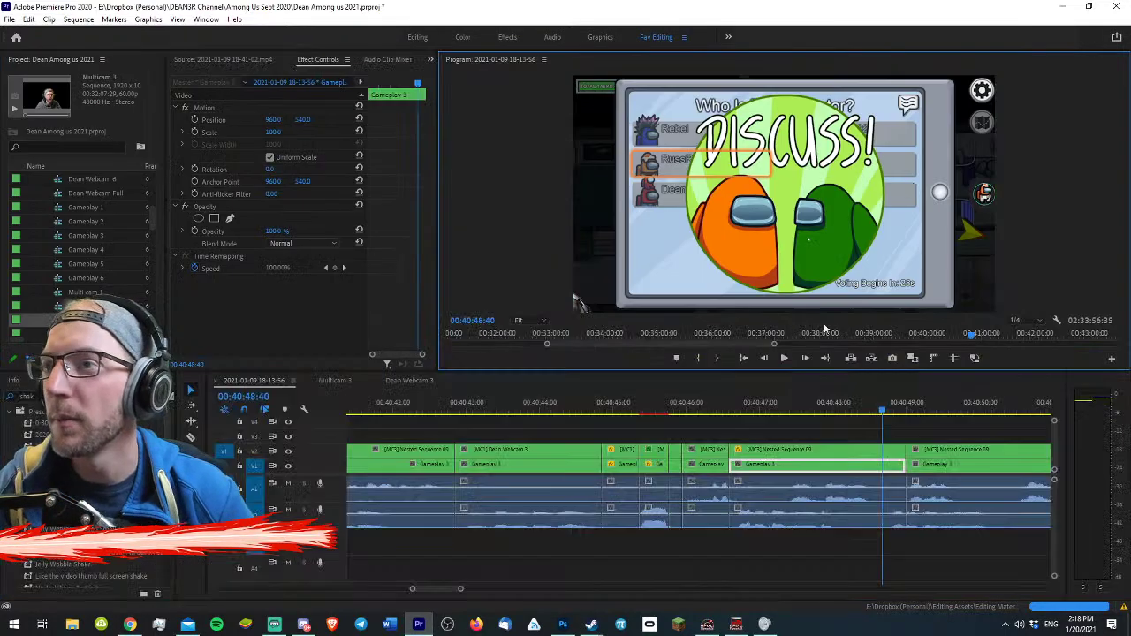
- Apply Bezier interpolation to all Rotation keyframes of the webcam clip ending at 00:40:49:00 in enlarged effect settings
left_click(817, 452)
left_click(784, 406)
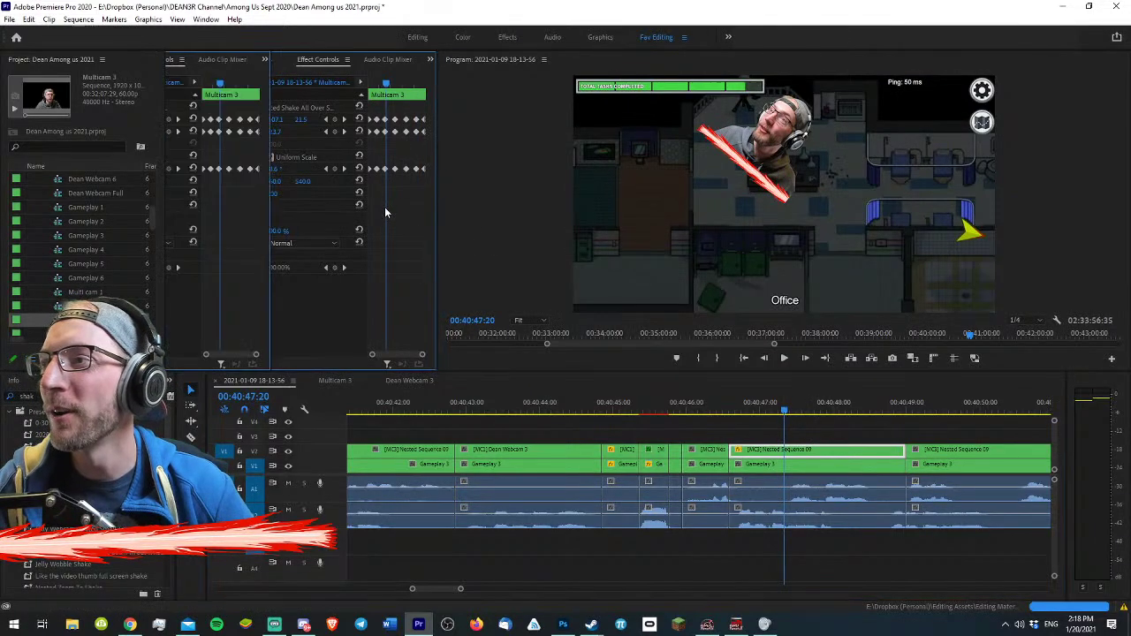
key("grave")
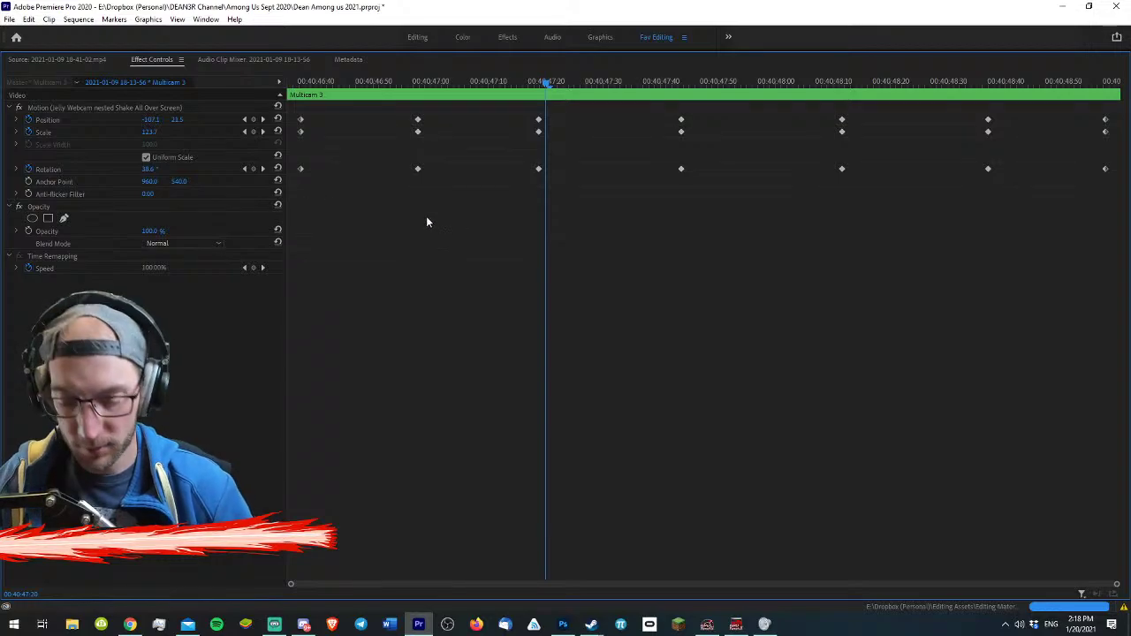
left_click_drag(299, 199, 980, 172)
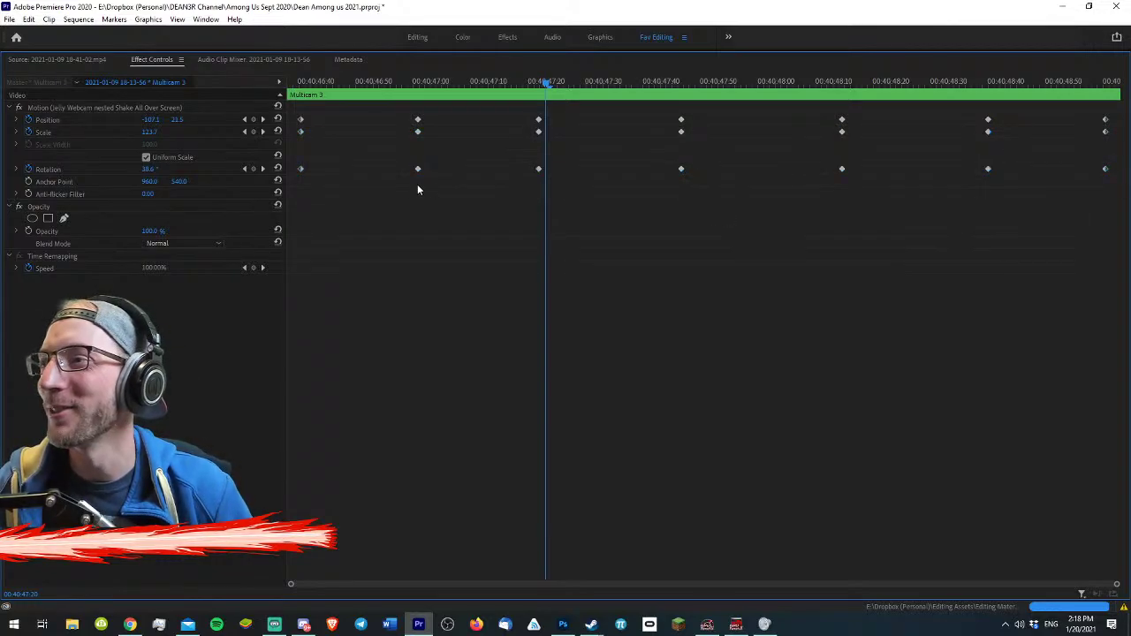
left_click_drag(298, 191, 1110, 157)
right_click(989, 169)
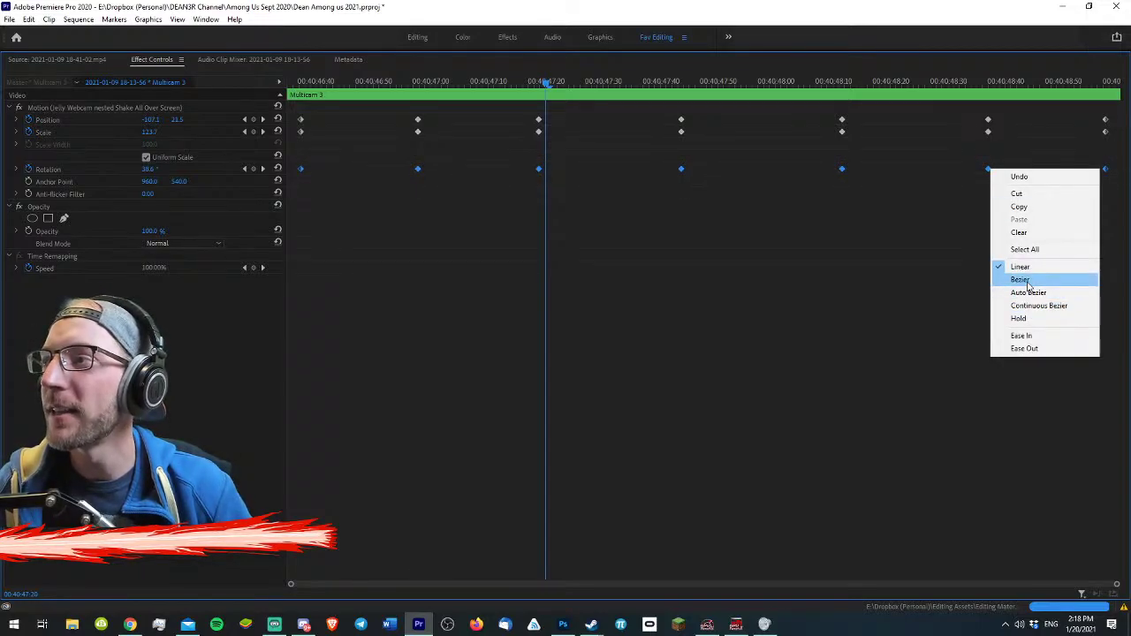
left_click(1021, 279)
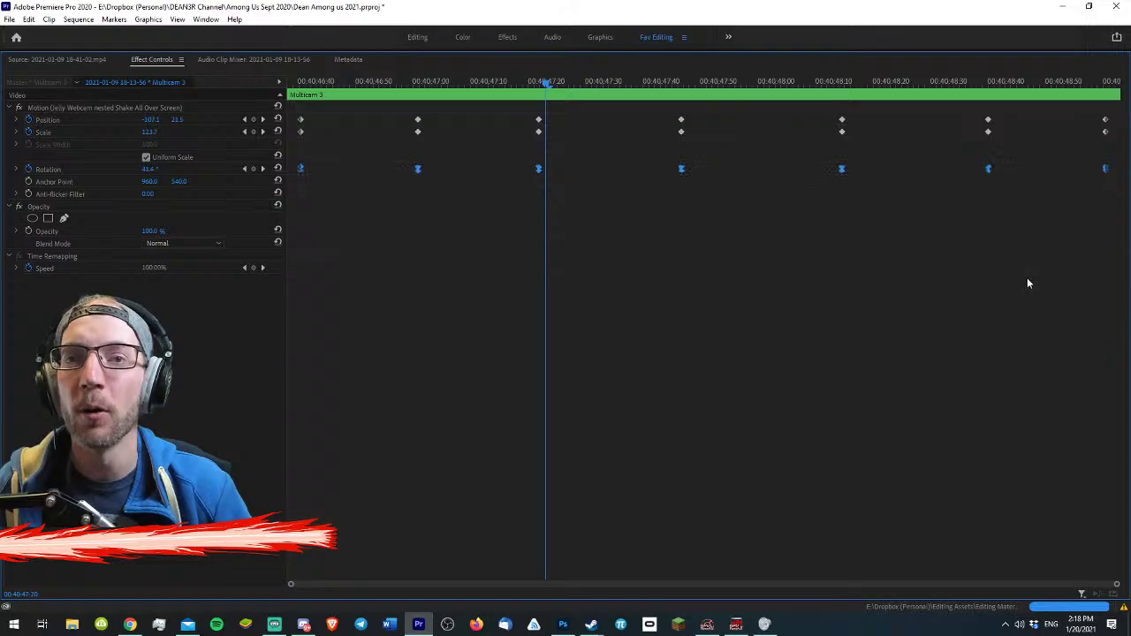
- Apply Bezier temporal interpolation to all Position and Scale keyframes of the webcam clip and restore the normal layout
left_click(460, 147)
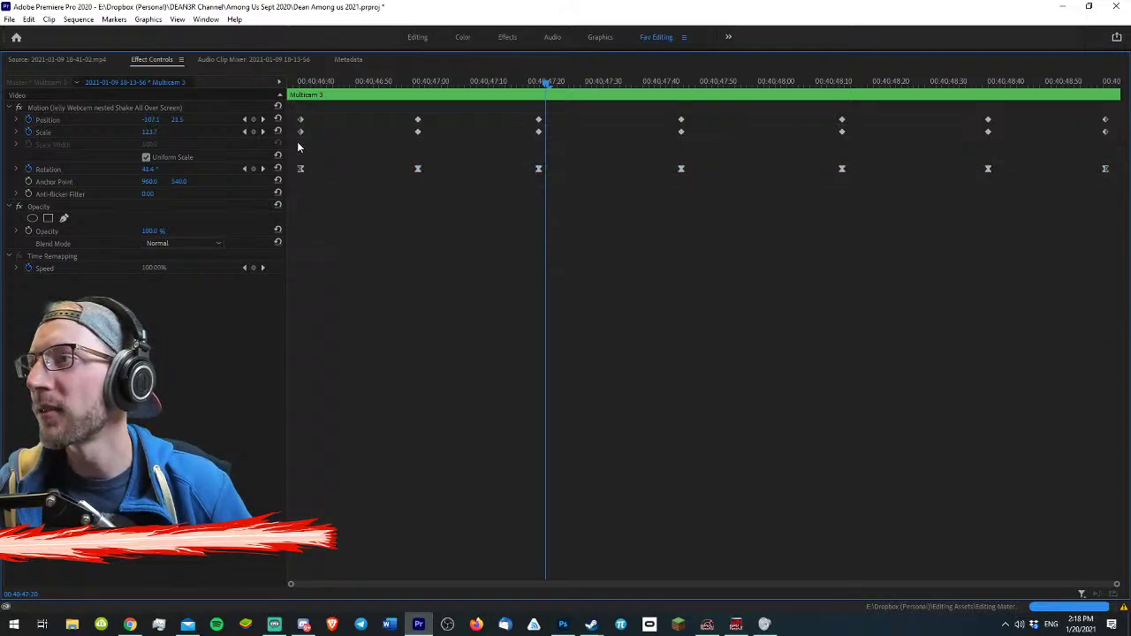
left_click_drag(297, 141, 1105, 125)
right_click(1105, 126)
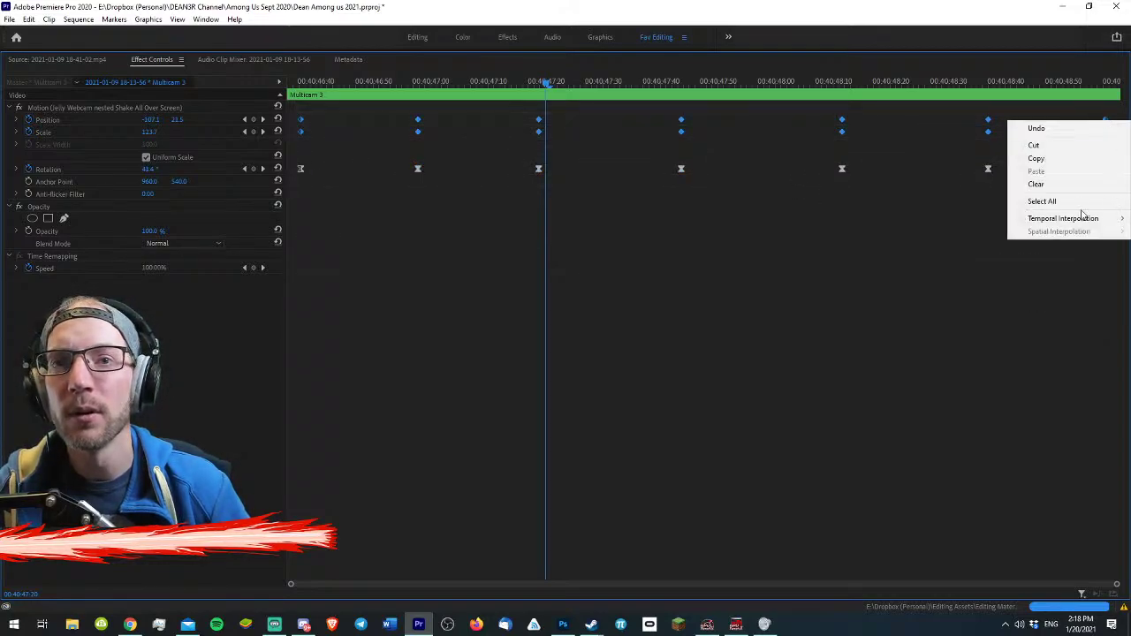
mouse_move(1078, 216)
left_click(939, 240)
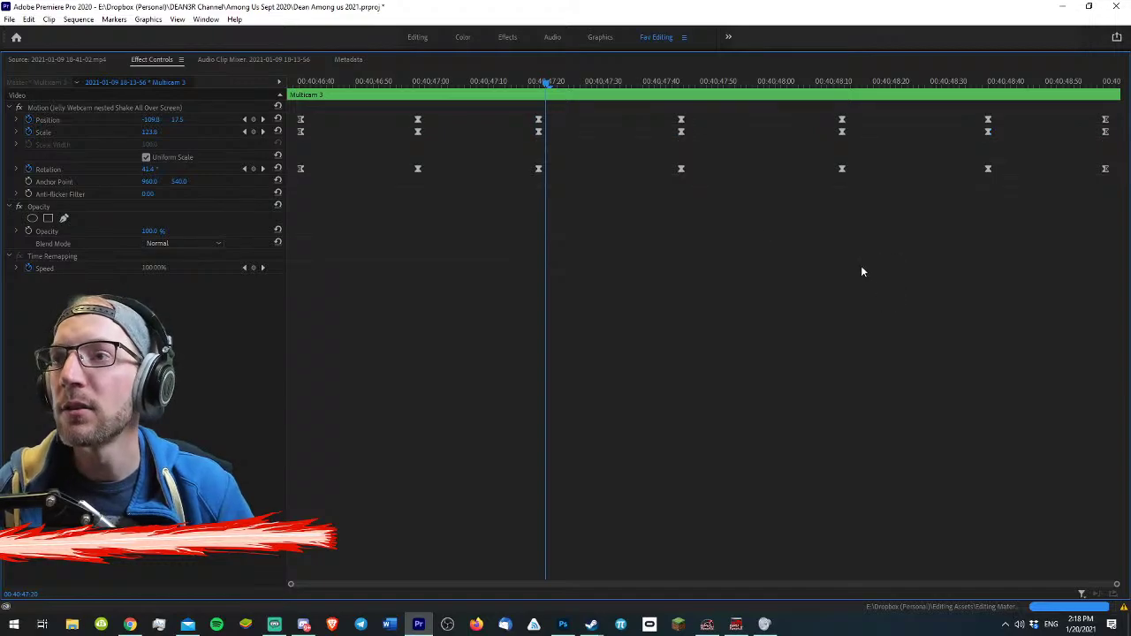
key("grave")
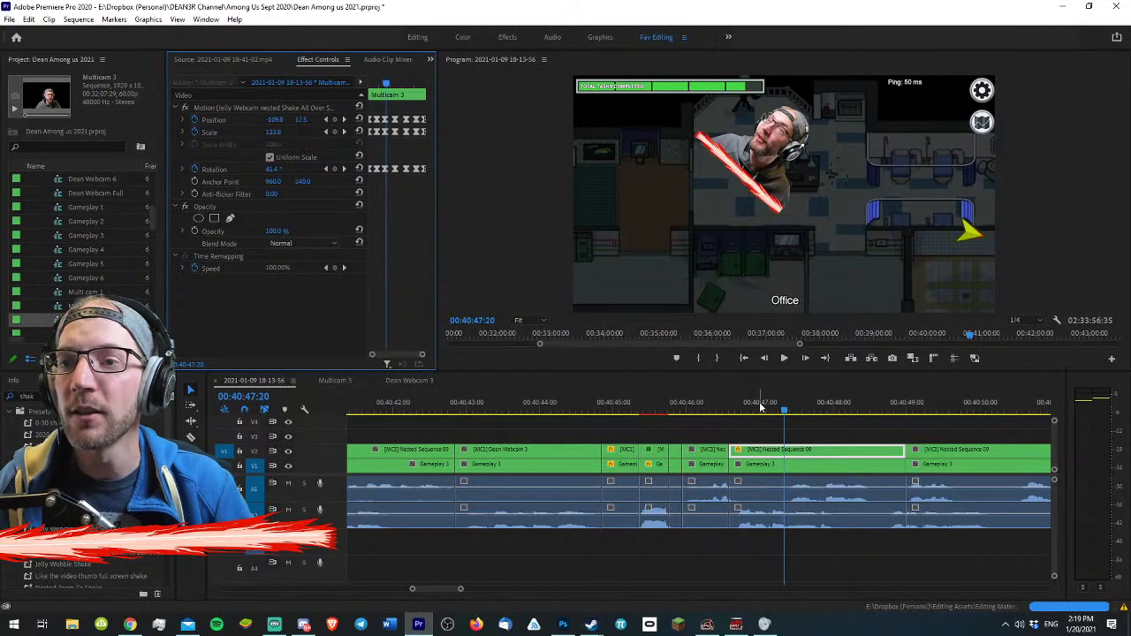
- Scrub the webcam clip to 00:40:48:00, play it to 00:40:48:36 and move back to 00:40:47:58
left_click_drag(758, 403, 828, 424)
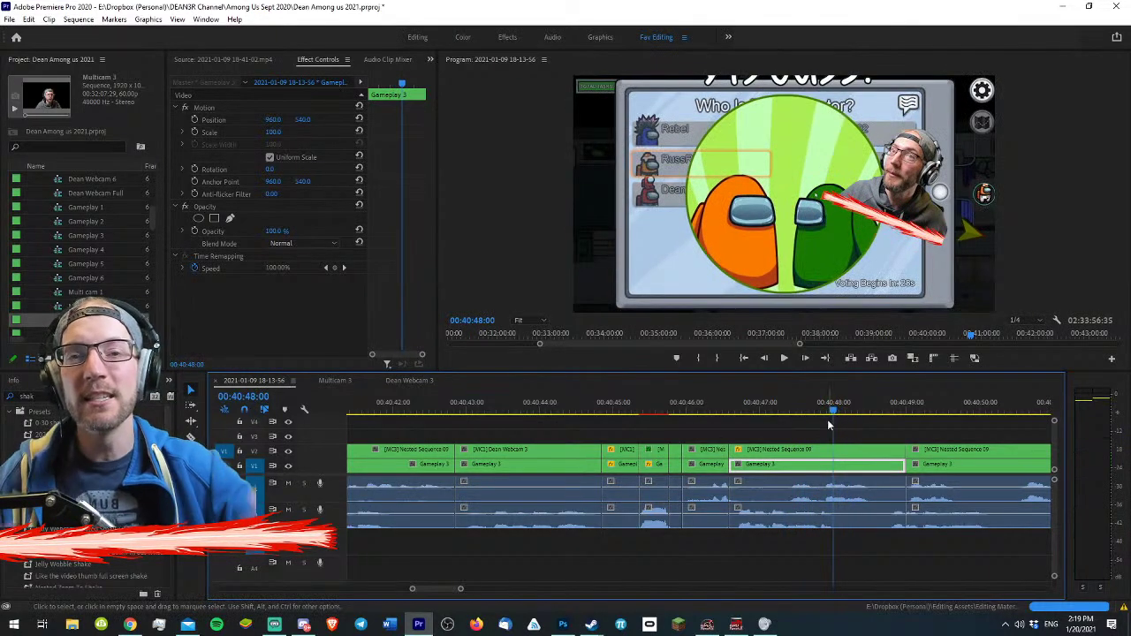
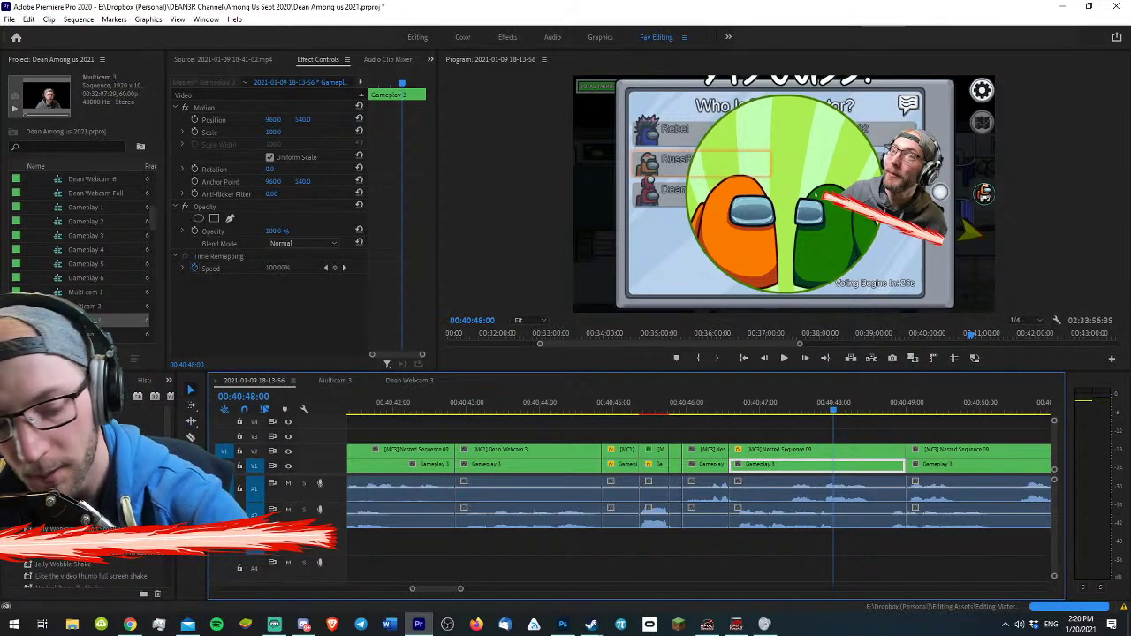
left_click(820, 429)
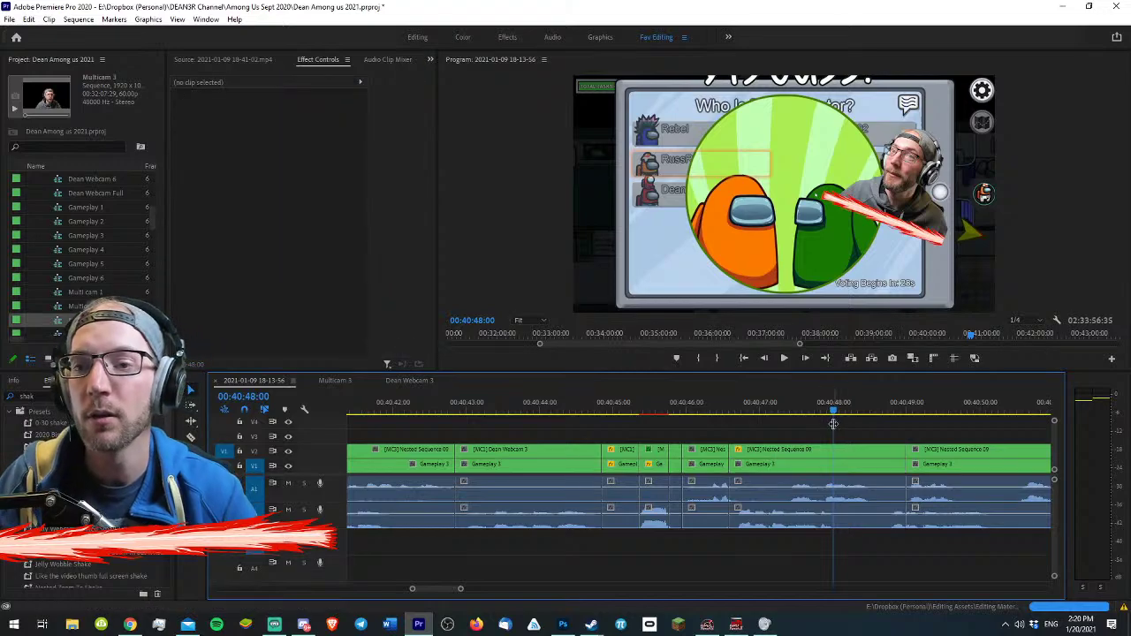
key("space")
key("minus")
key("space")
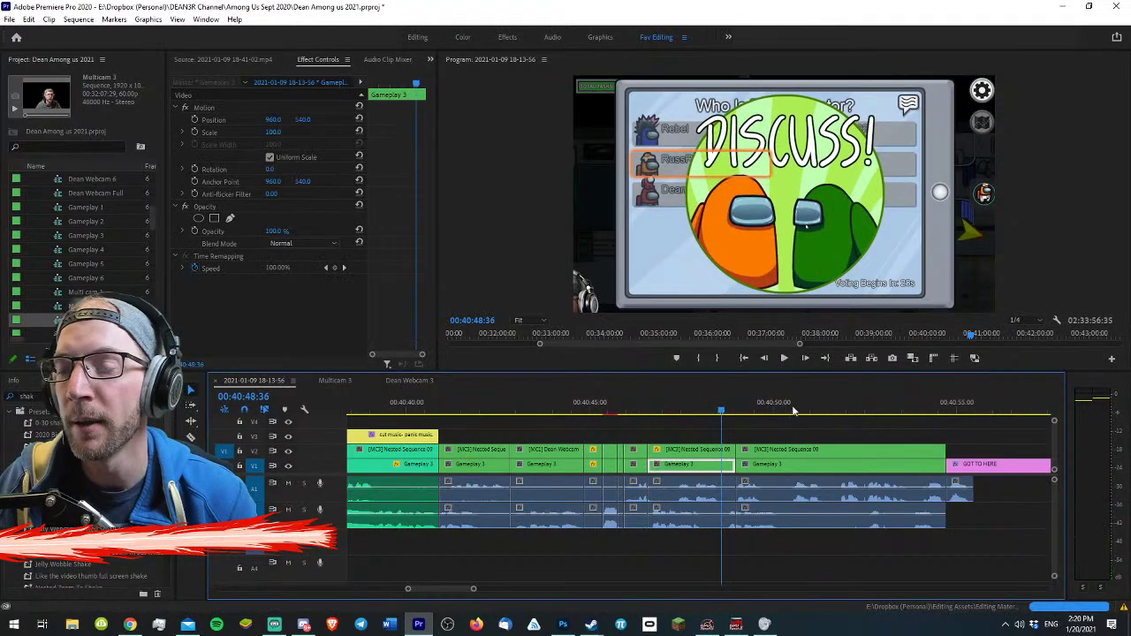
left_click_drag(724, 409, 702, 412)
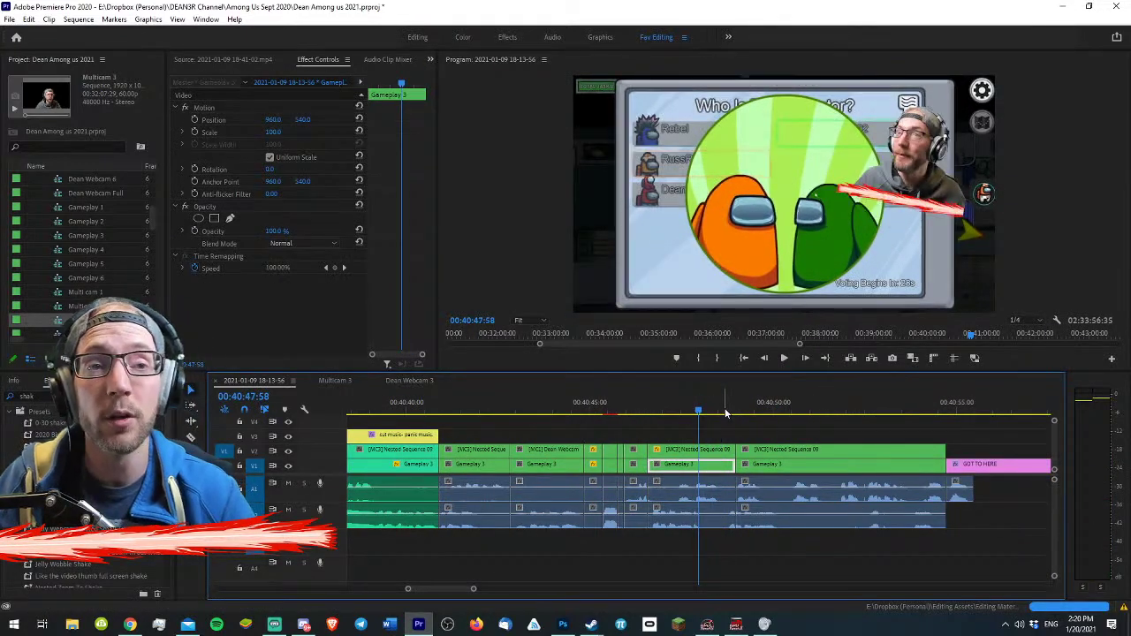
- Replay the webcam motion, return to 00:40:46:41 and open the webcam clip's list of clip commands
left_click(718, 425)
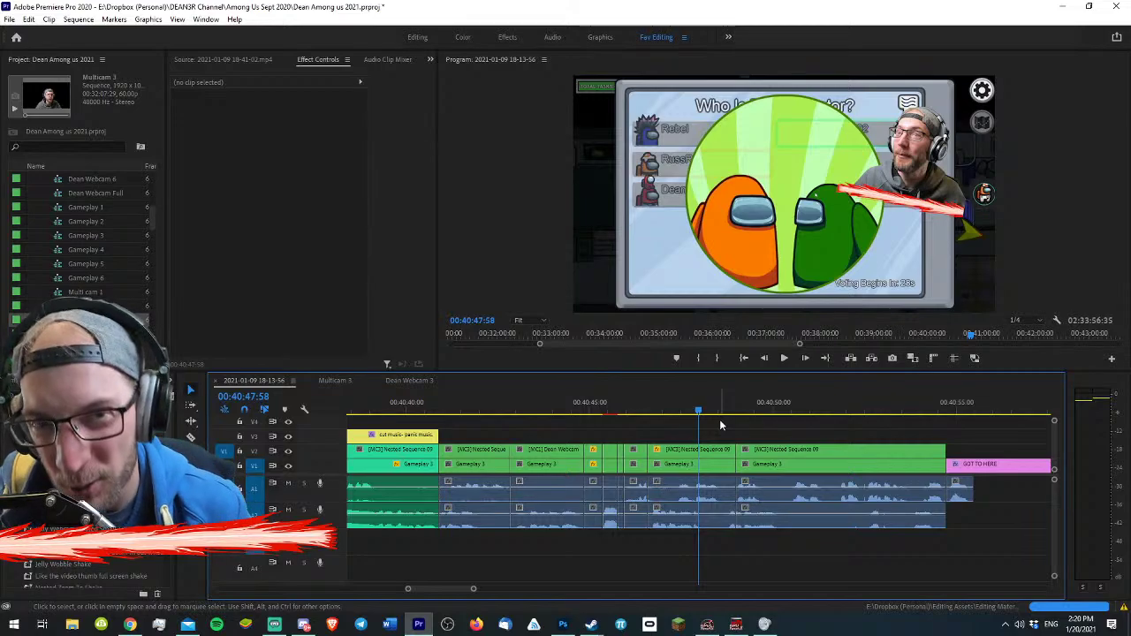
key("space")
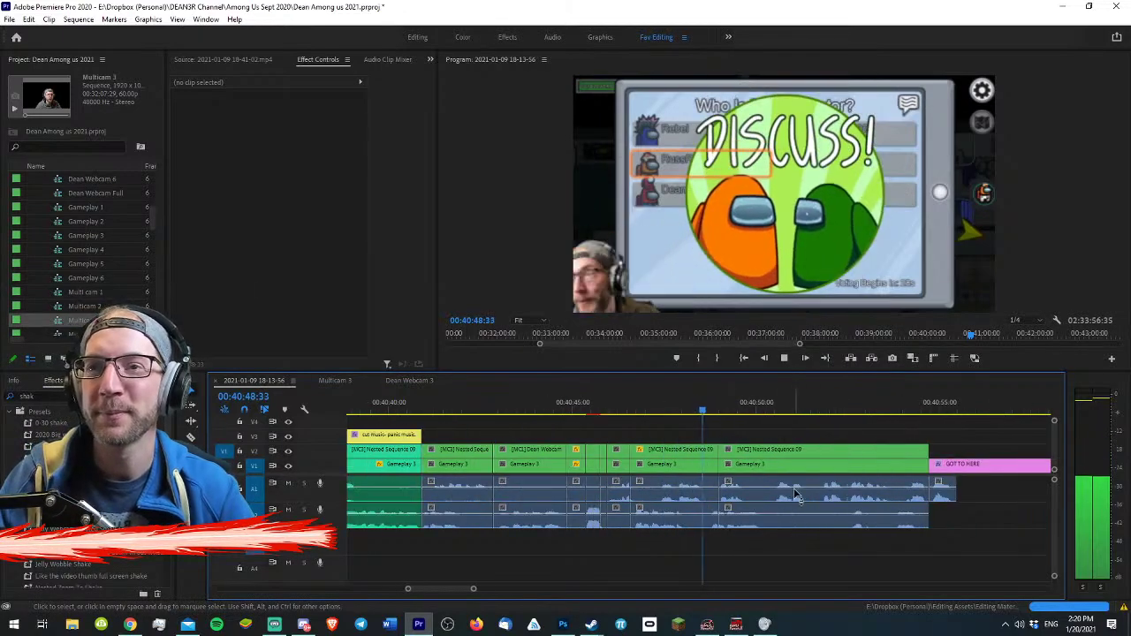
key("minus")
left_click(681, 464)
left_click(667, 408)
key("equal")
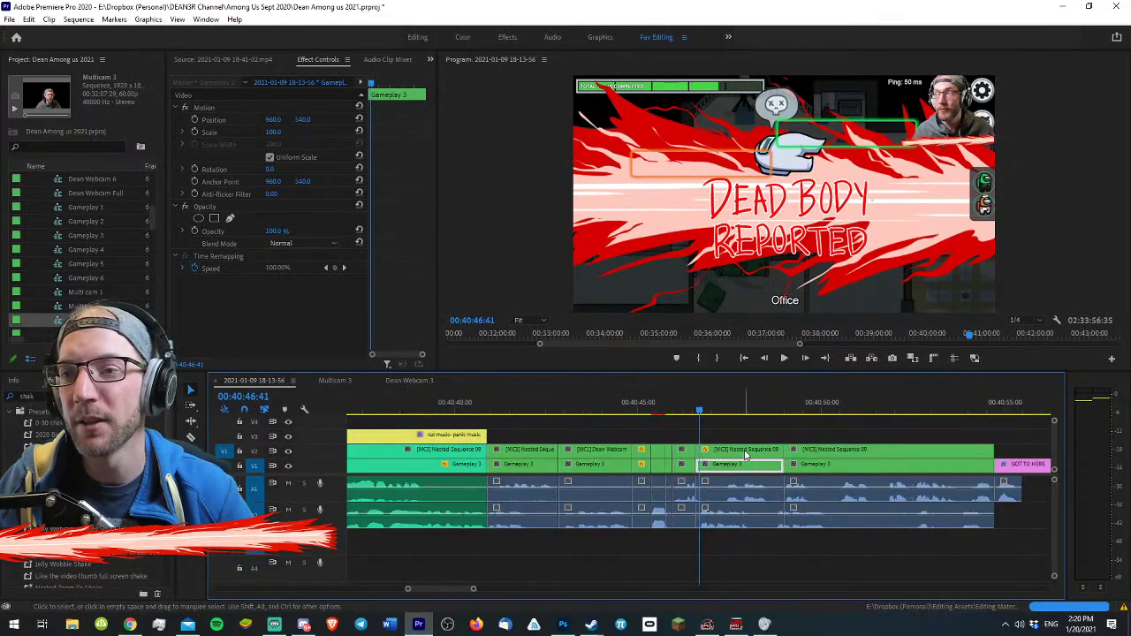
left_click(740, 451)
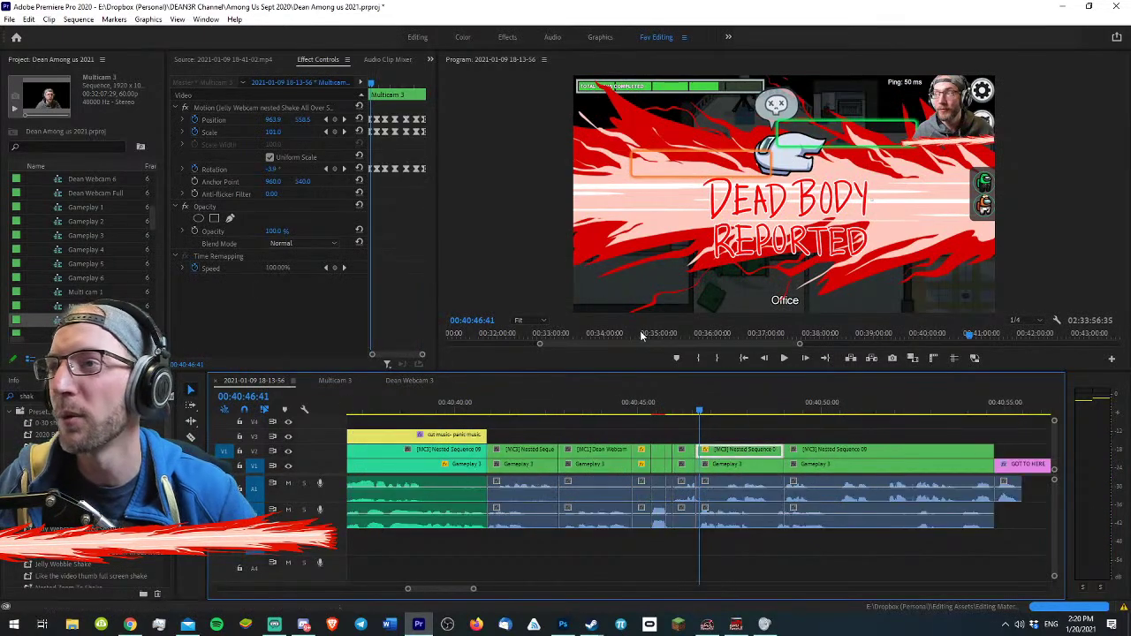
right_click(729, 453)
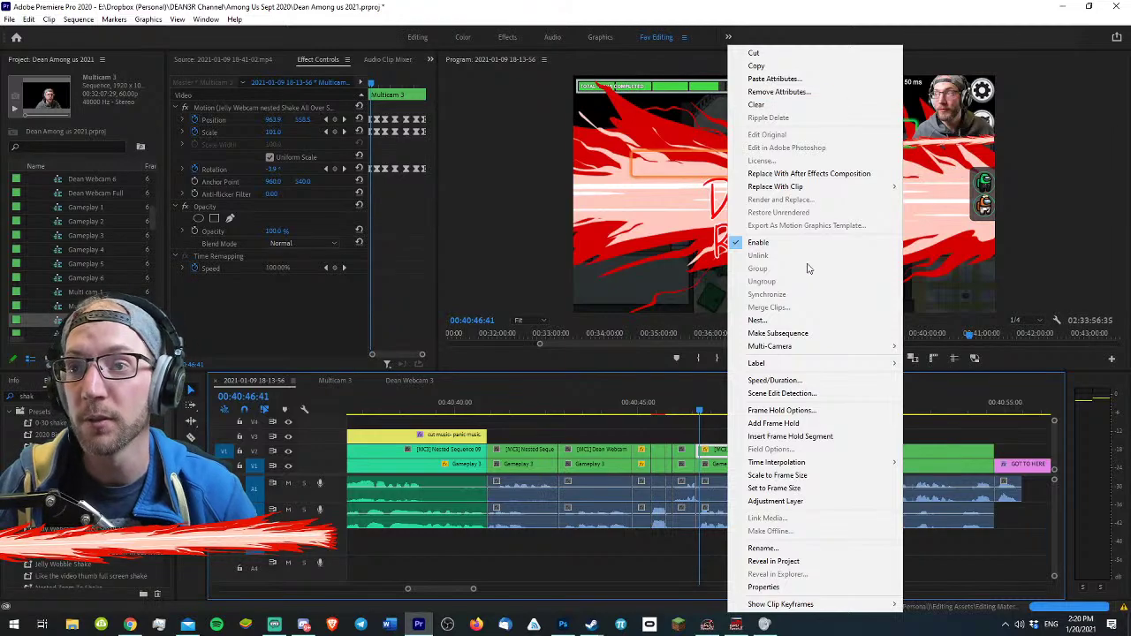
- Play through the webcam clip from just before its start and stop at 00:40:49:25
left_click_drag(705, 405, 681, 406)
key("space")
key("equal")
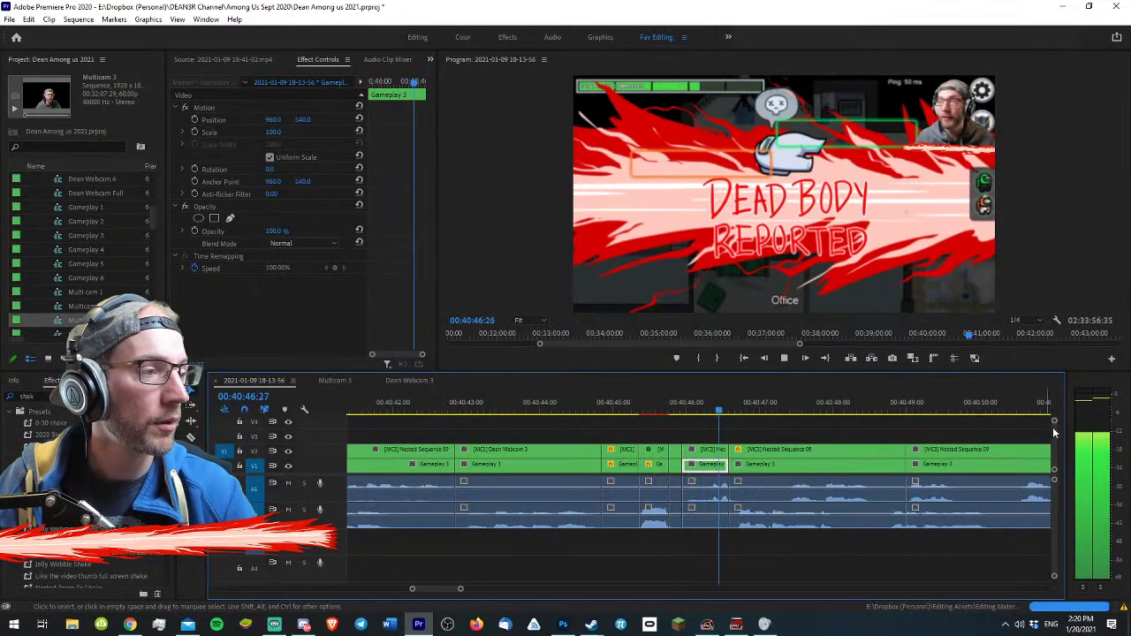
key("space")
key("equal")
key("equal")
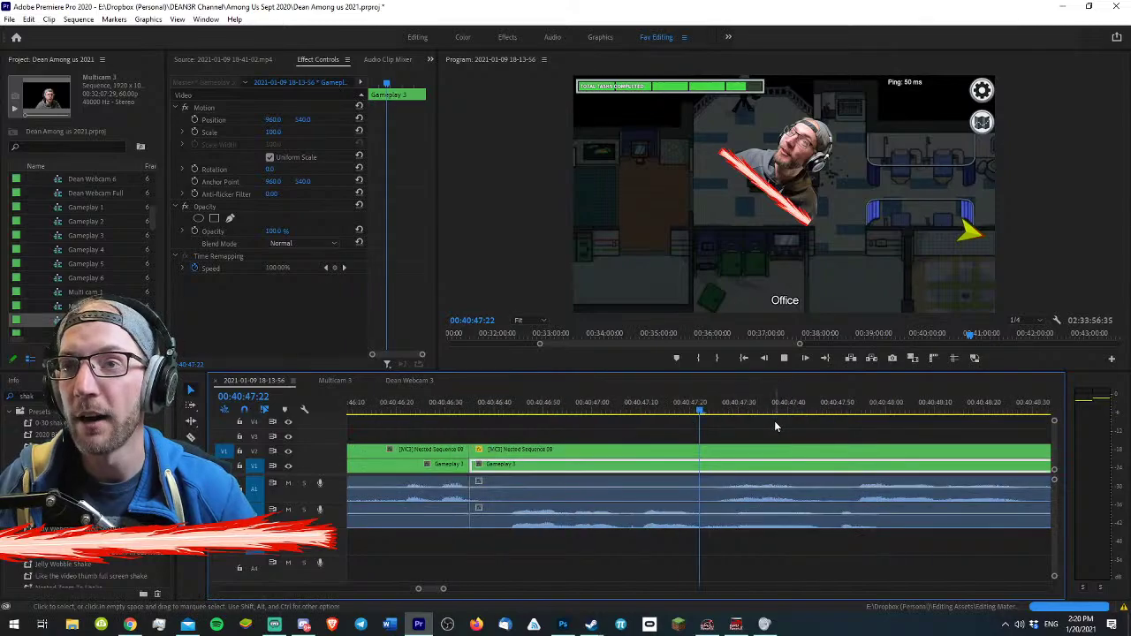
key("space")
key("space")
key("minus")
key("space")
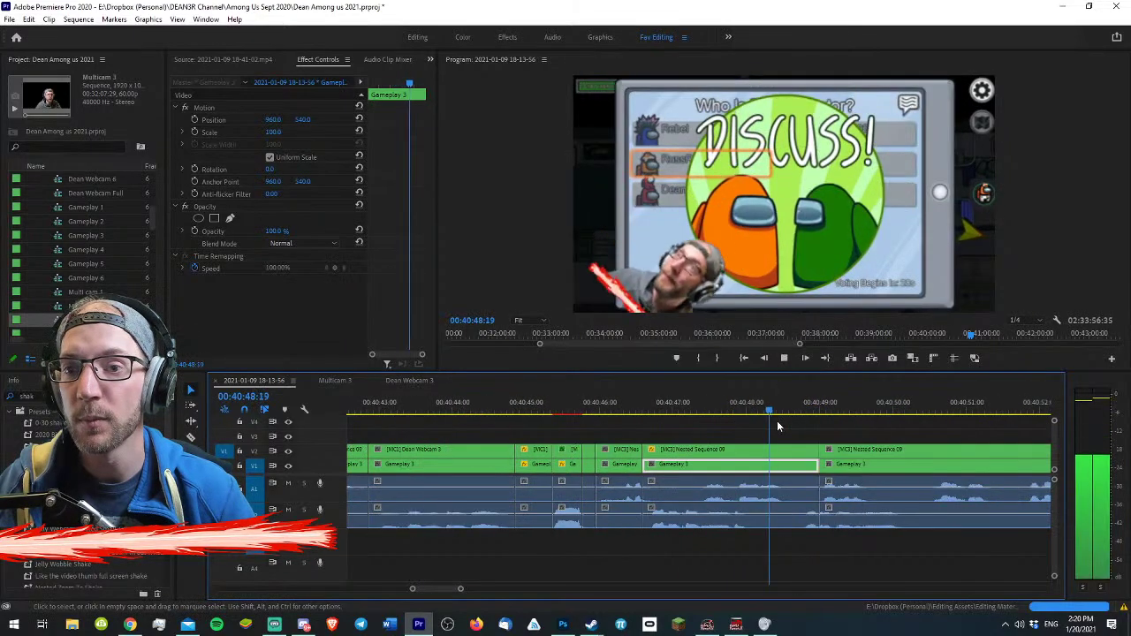
key("minus")
key("space")
- Undo the Bezier interpolation and the Shake effect deletion on the webcam clip, with the playhead at 00:40:47:32
left_click(686, 449)
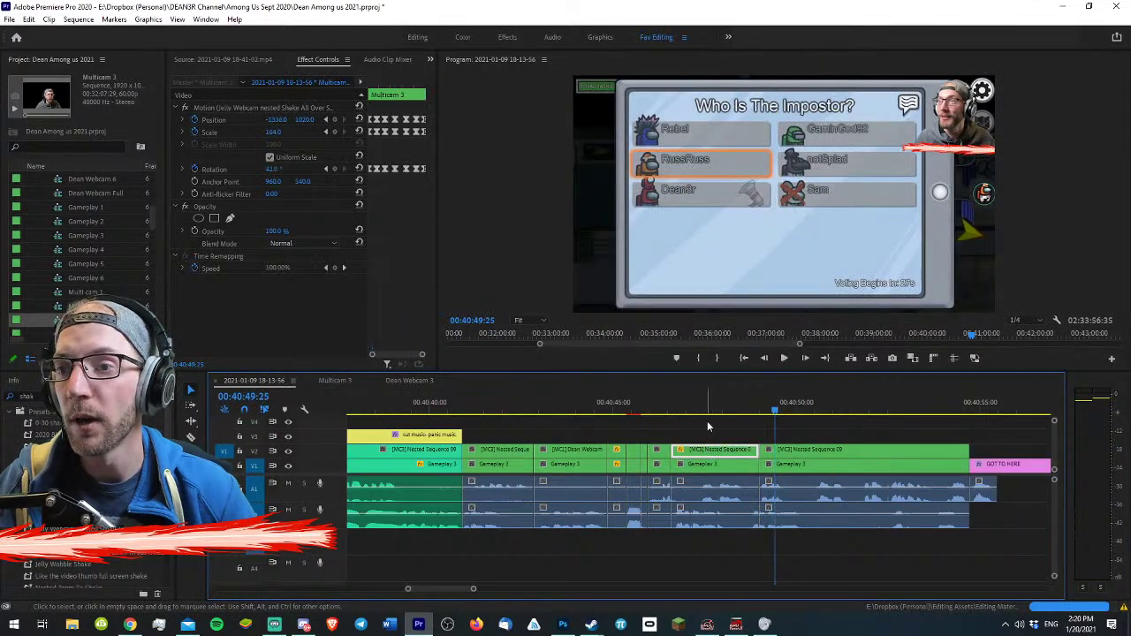
left_click(706, 408)
key("ctrl+z")
key("ctrl+z")
key("ctrl+z")
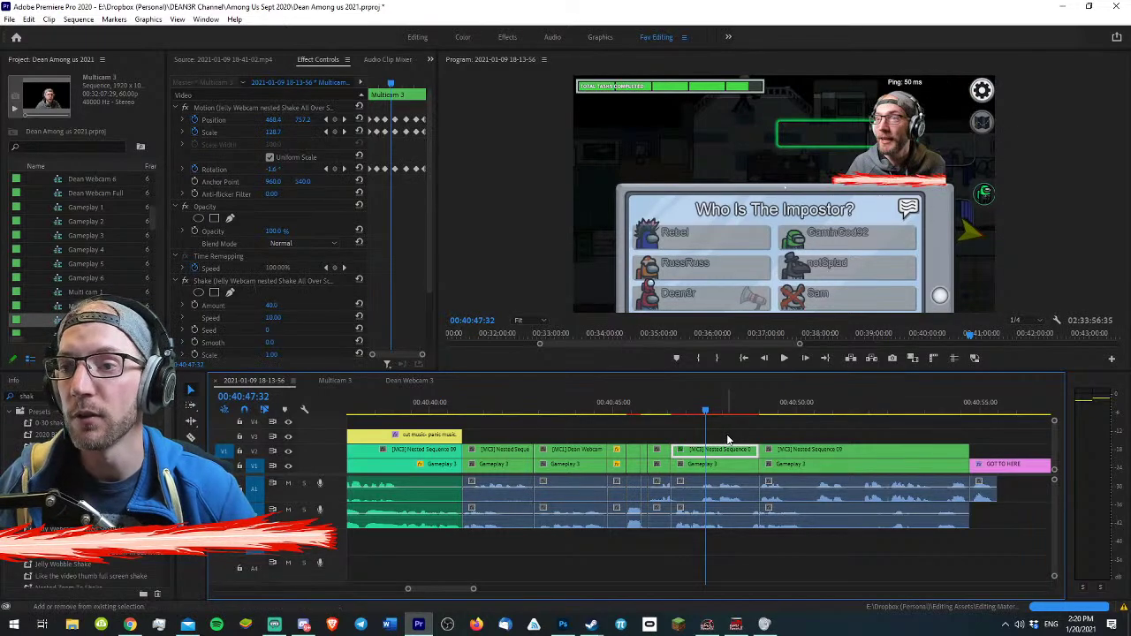
- Play the sequence from 00:40:45:57 with no clip selected
left_click(646, 397)
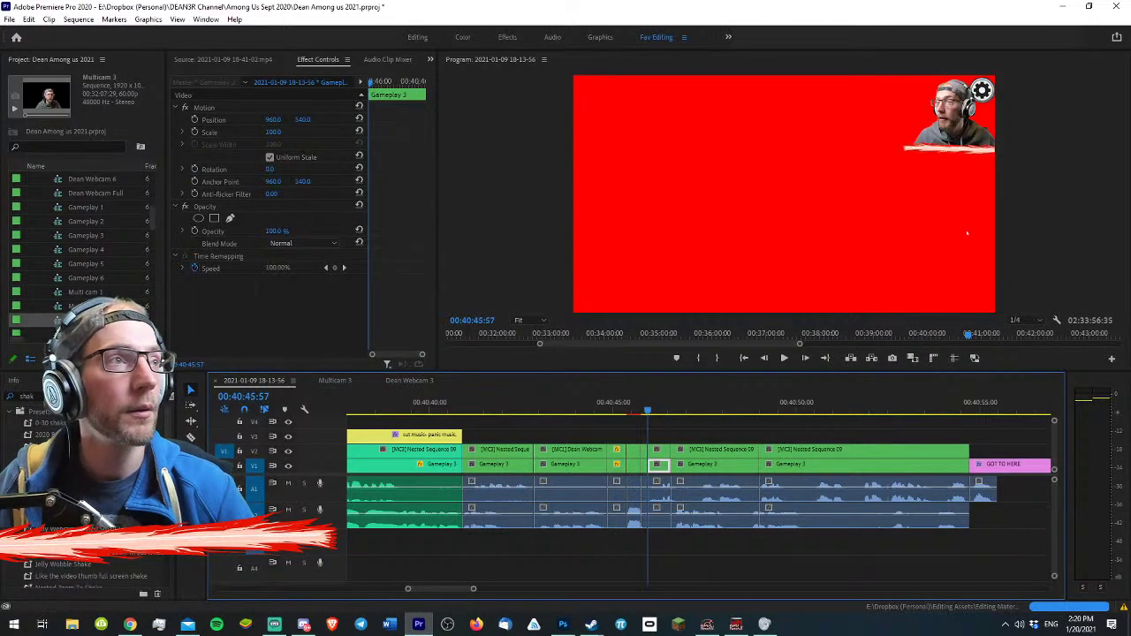
key("alt+Tab")
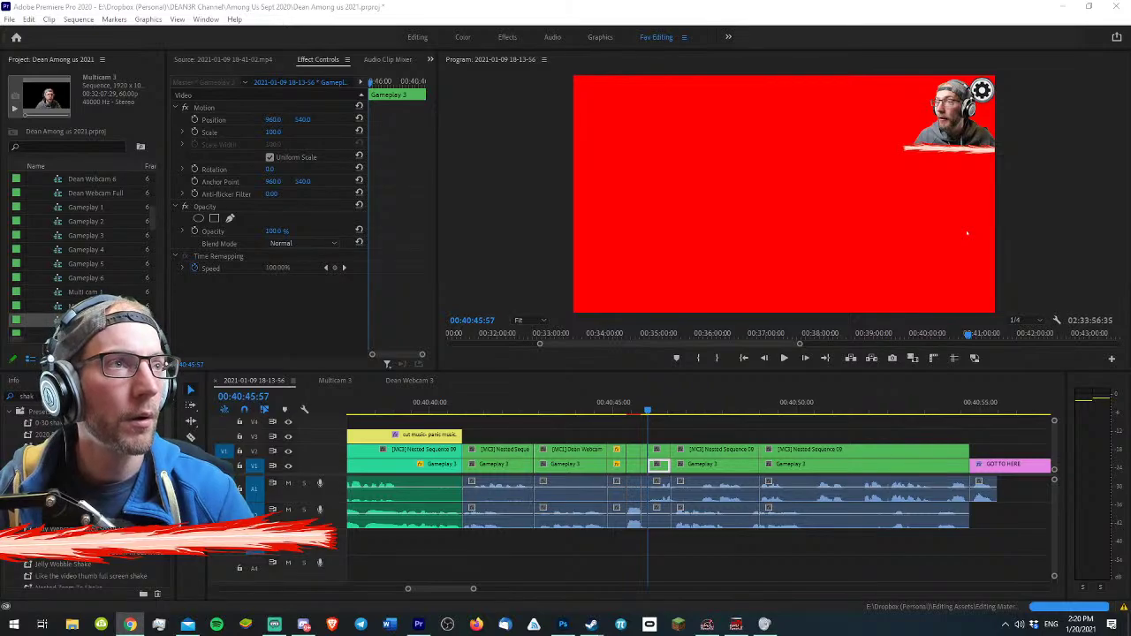
left_click(671, 431)
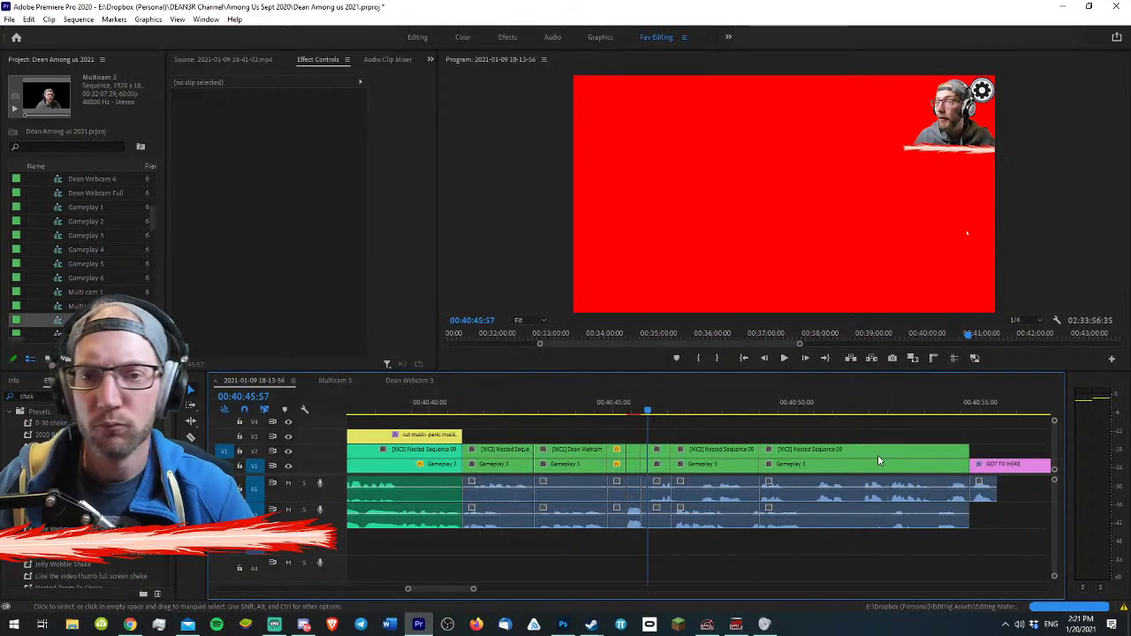
key("space")
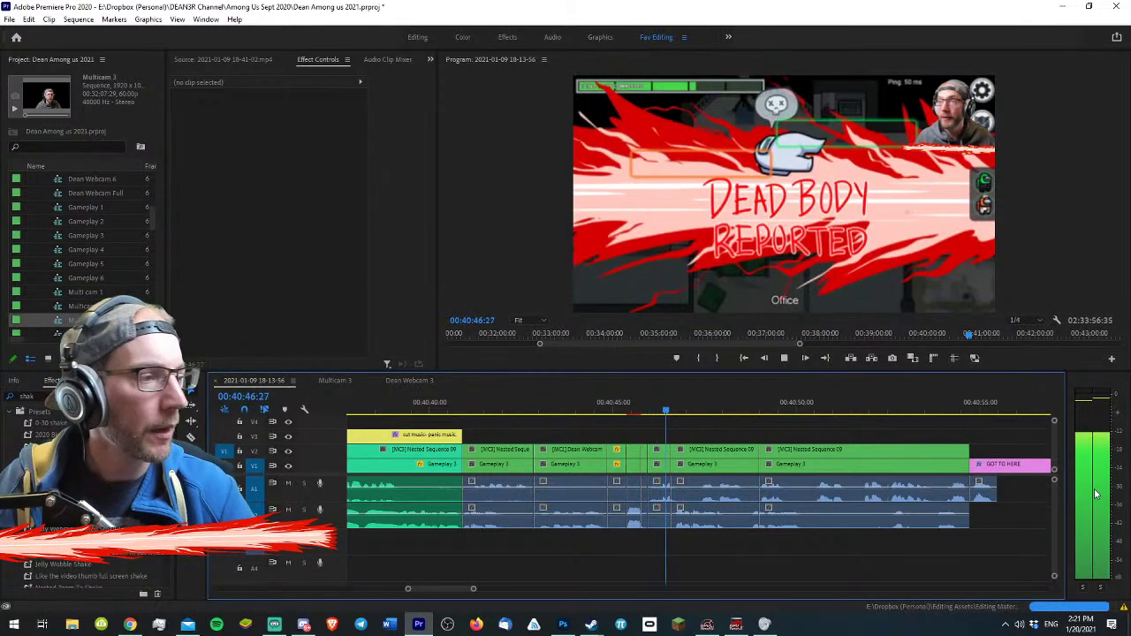
- Play the sequence from 00:40:47:58 through the meeting screen and stop at 00:40:55:26
key("space")
left_click(715, 464)
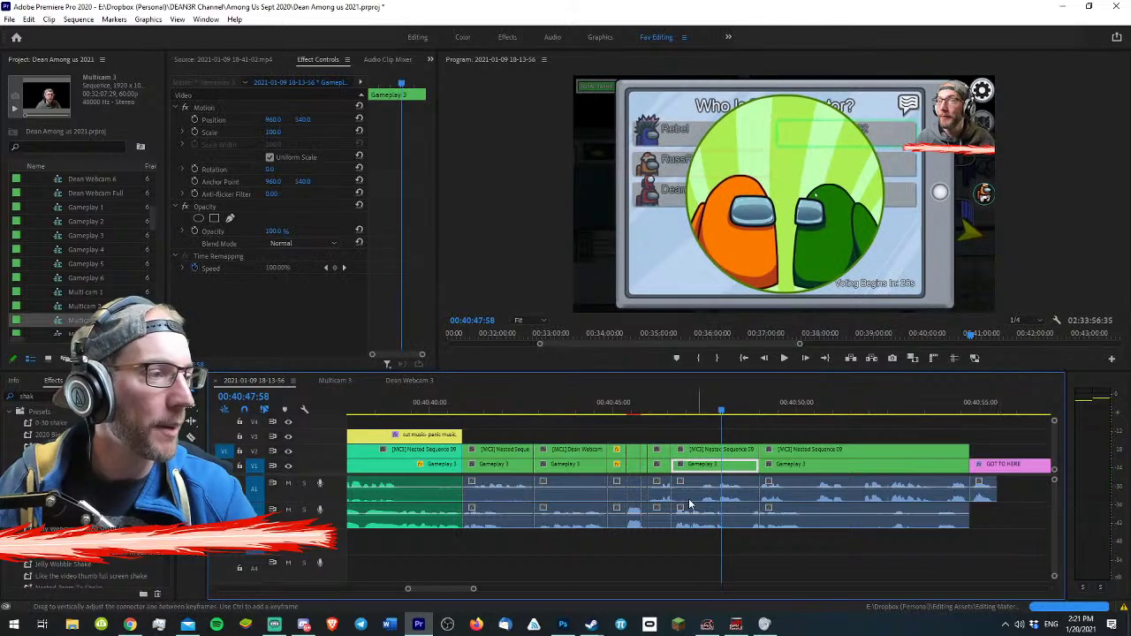
key("space")
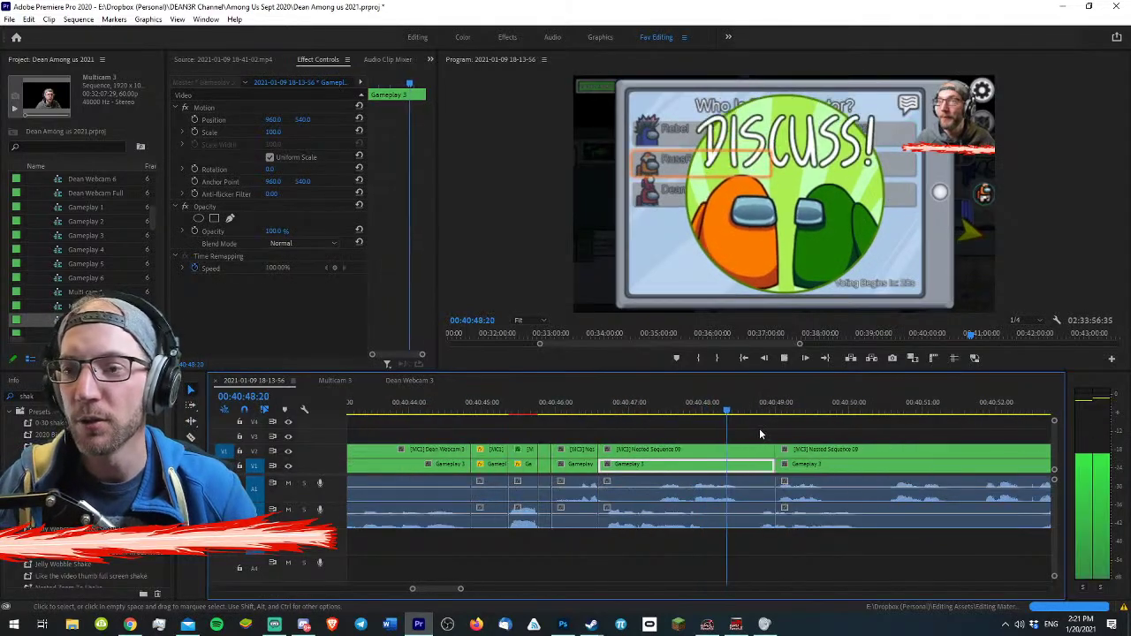
scroll(759, 424, "down", 4)
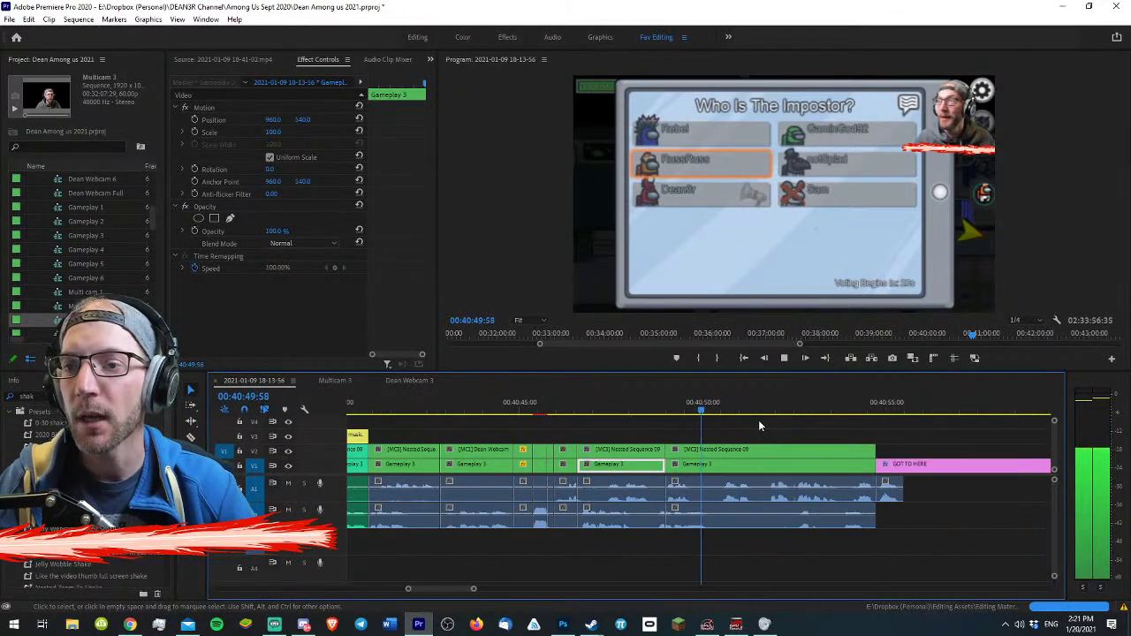
key("minus")
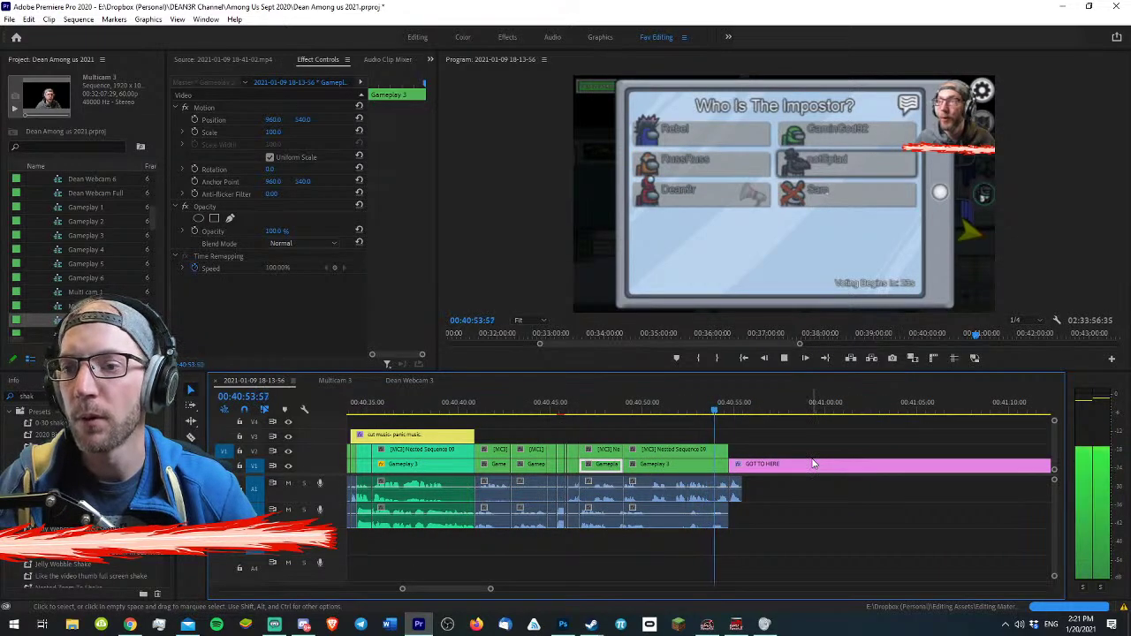
key("space")
- Delete the GOT TO HERE graphic after the last gameplay clip and the leftover piece of audio beneath it
left_click(813, 464)
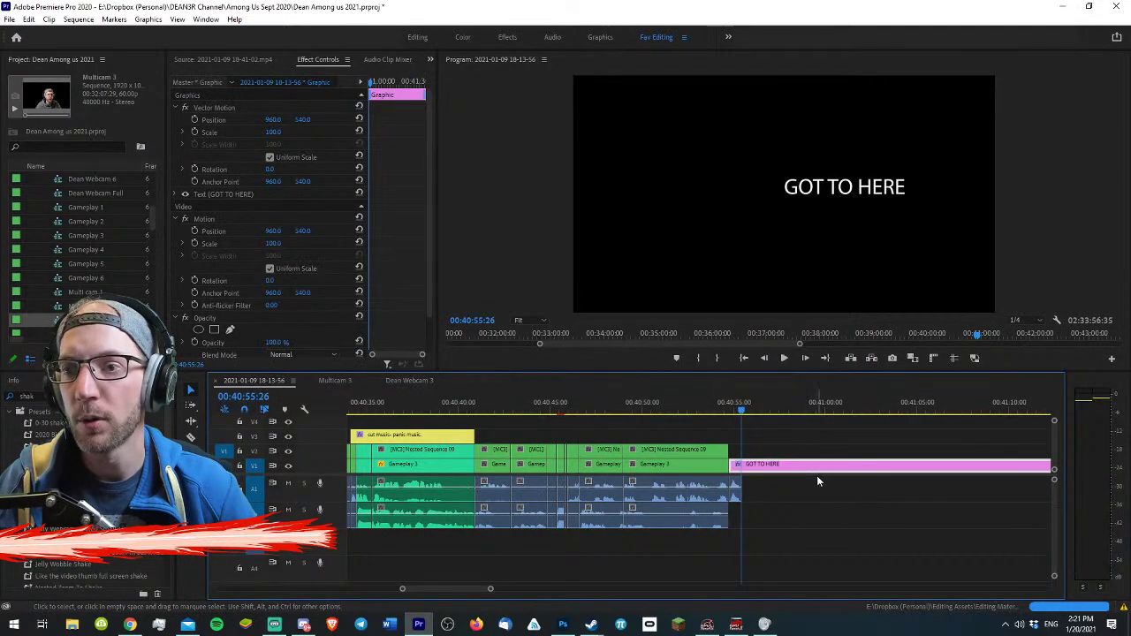
key("Delete")
left_click(734, 483)
key("Delete")
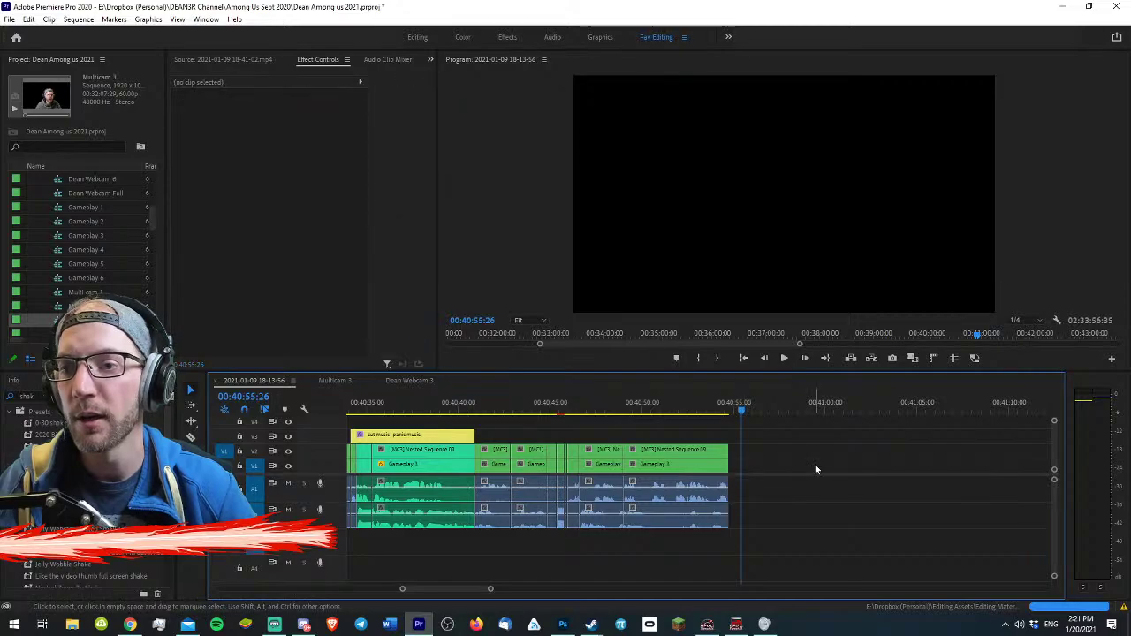
- Scrub back over the edited reaction cuts to 00:40:45:21 and go on to 00:40:45:50
key("minus")
key("minus")
key("minus")
key("equal")
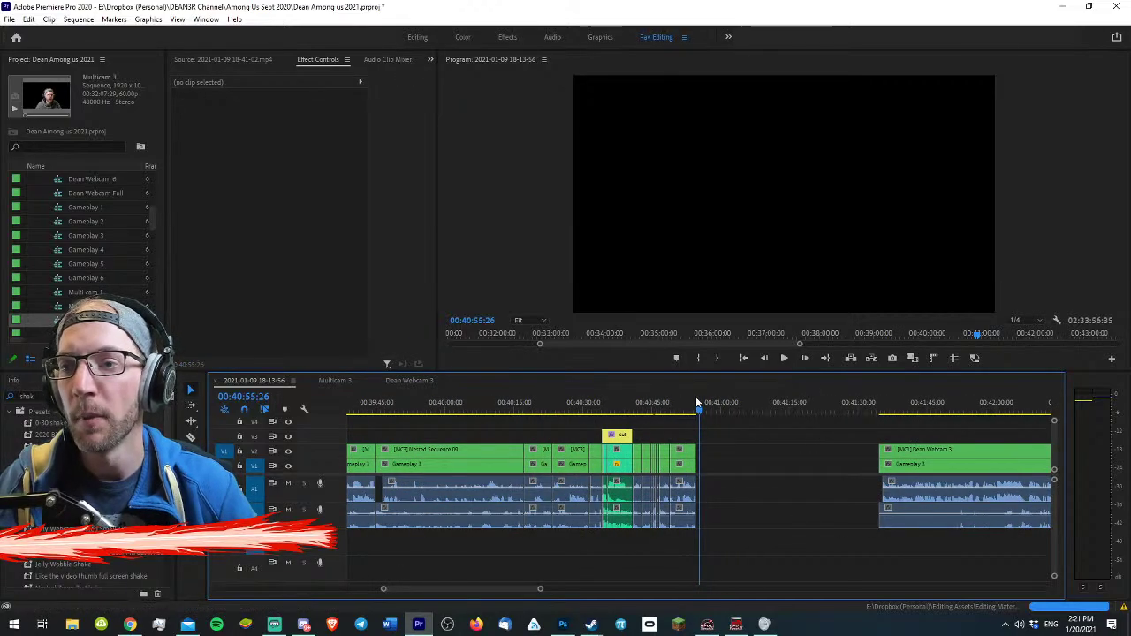
left_click_drag(696, 400, 654, 403)
key("equal")
key("equal")
key("equal")
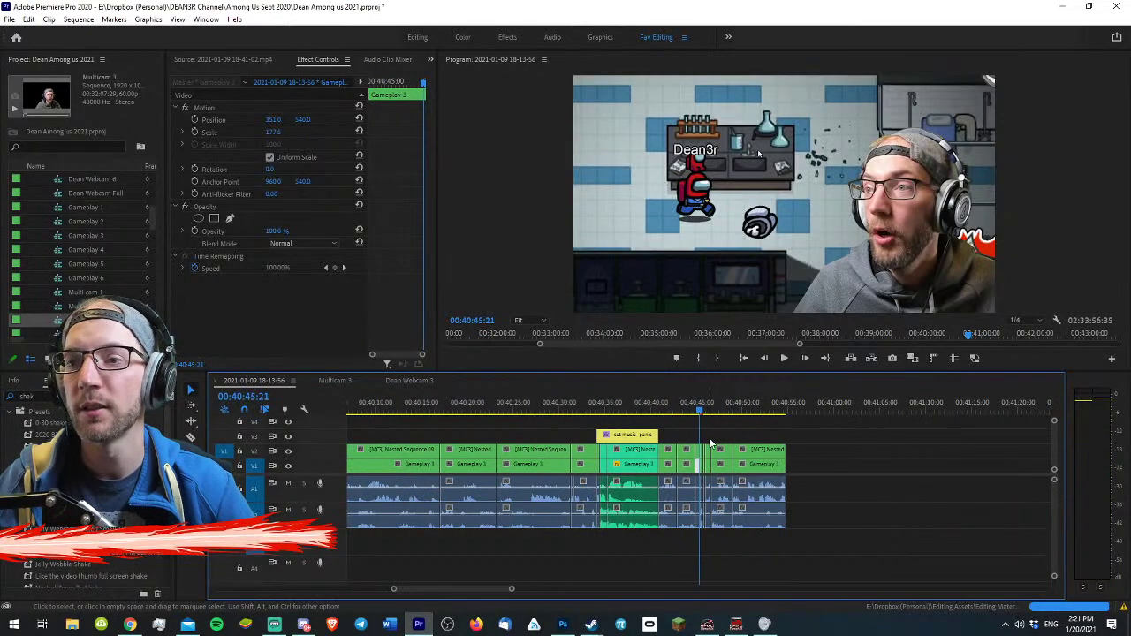
key("Down")
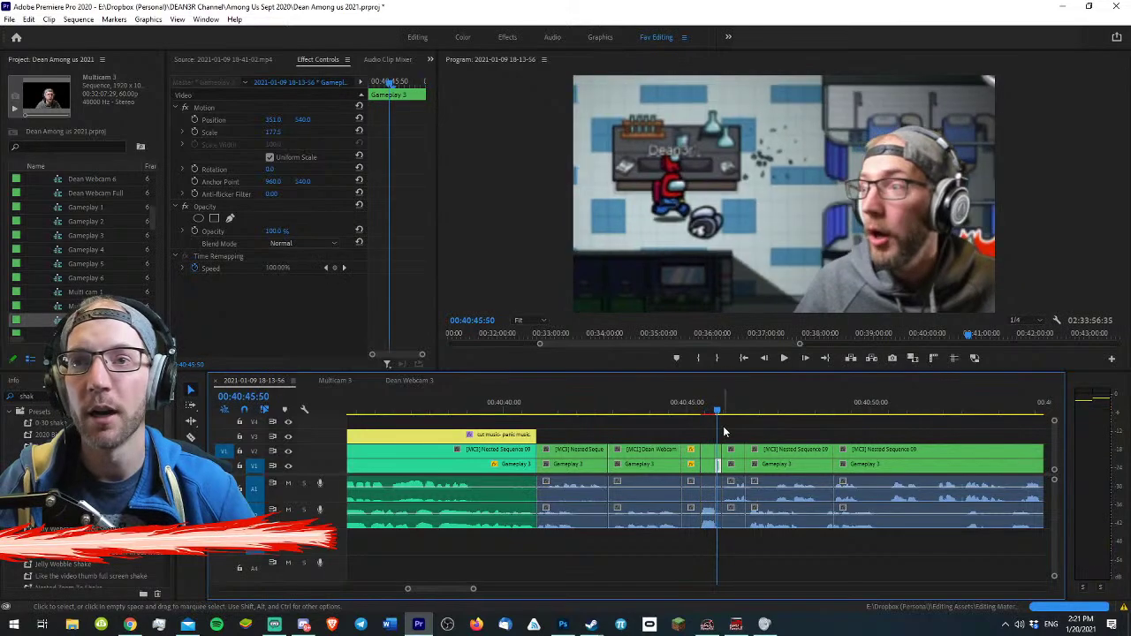
key("minus")
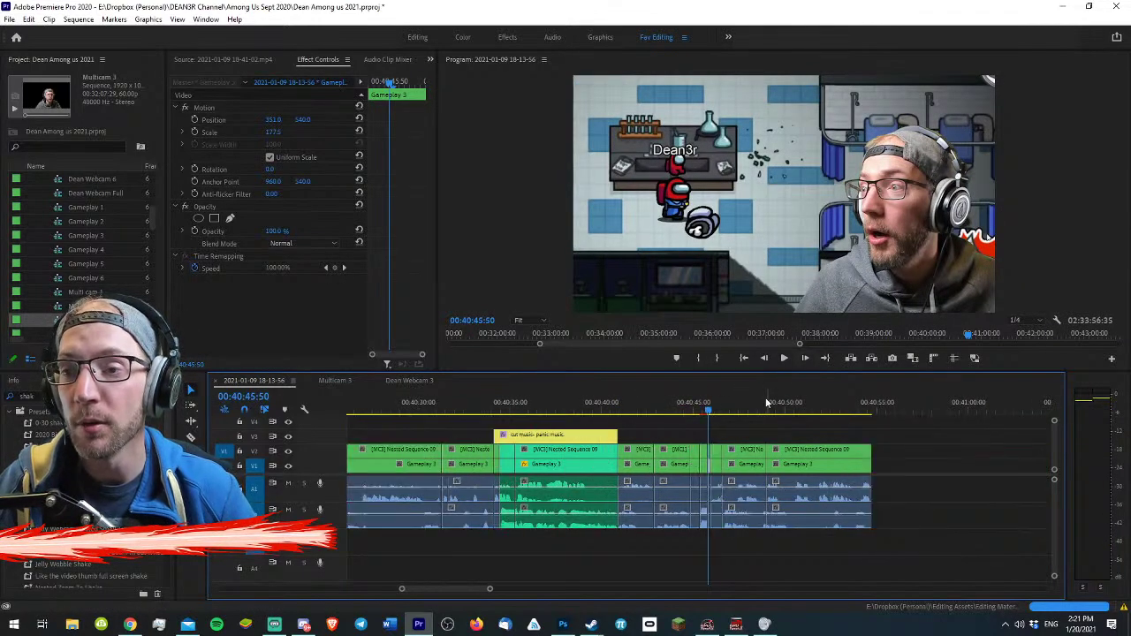
- Ripple delete the empty gap between the edited clips and the next webcam and gameplay section
left_click(719, 407)
left_click_drag(718, 406, 763, 409)
key("minus")
key("minus")
key("minus")
key("minus")
key("minus")
key("equal")
key("equal")
key("equal")
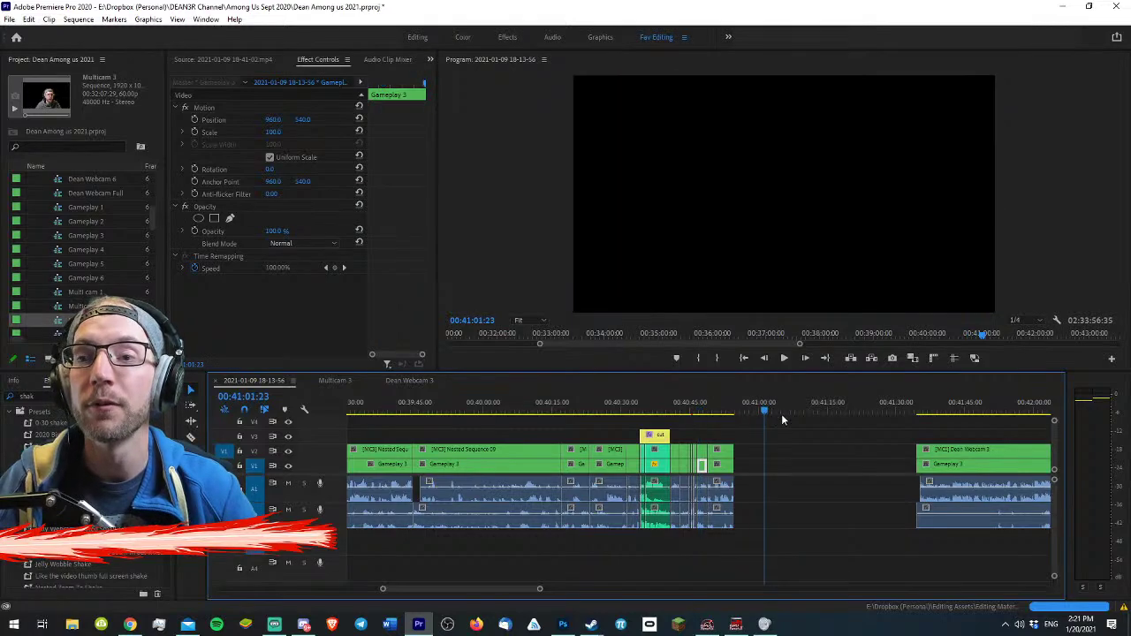
key("equal")
key("minus")
left_click(649, 409)
left_click(744, 458)
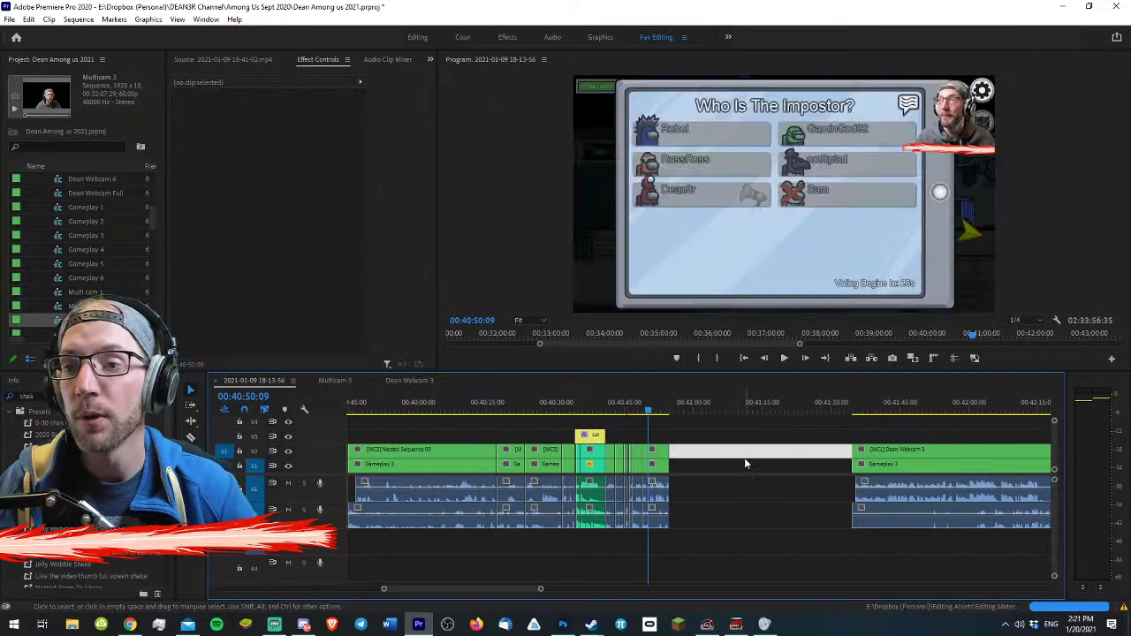
key("Delete")
- Play across the closed gap into the webcam clip and stop at 00:41:01:45
left_click(643, 401)
key("space")
key("equal")
key("equal")
key("equal")
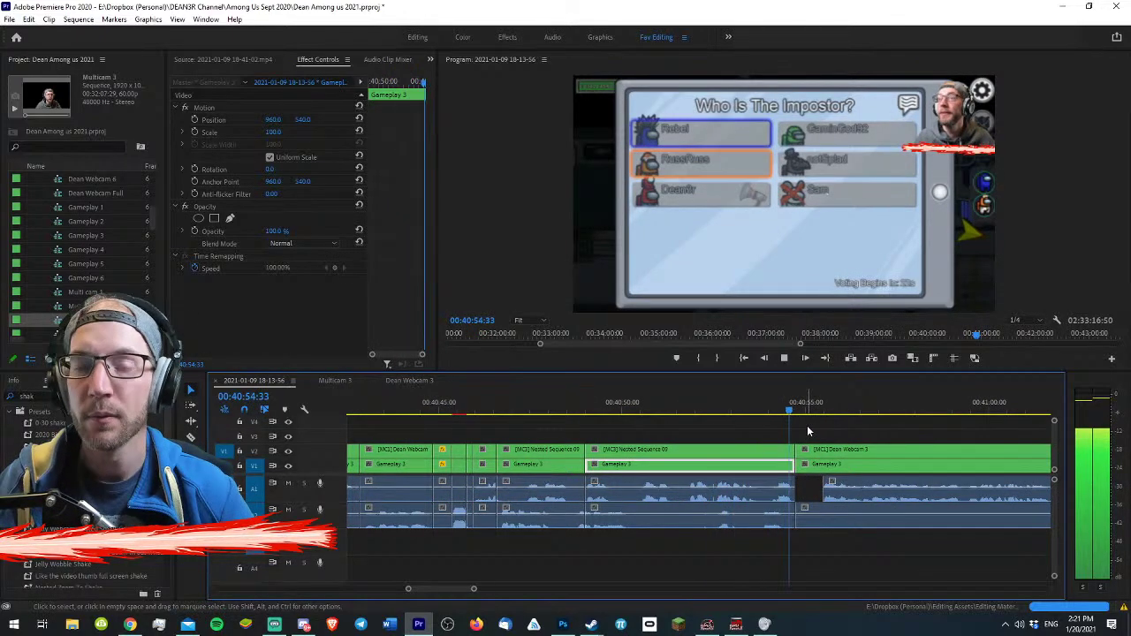
key("minus")
key("minus")
key("equal")
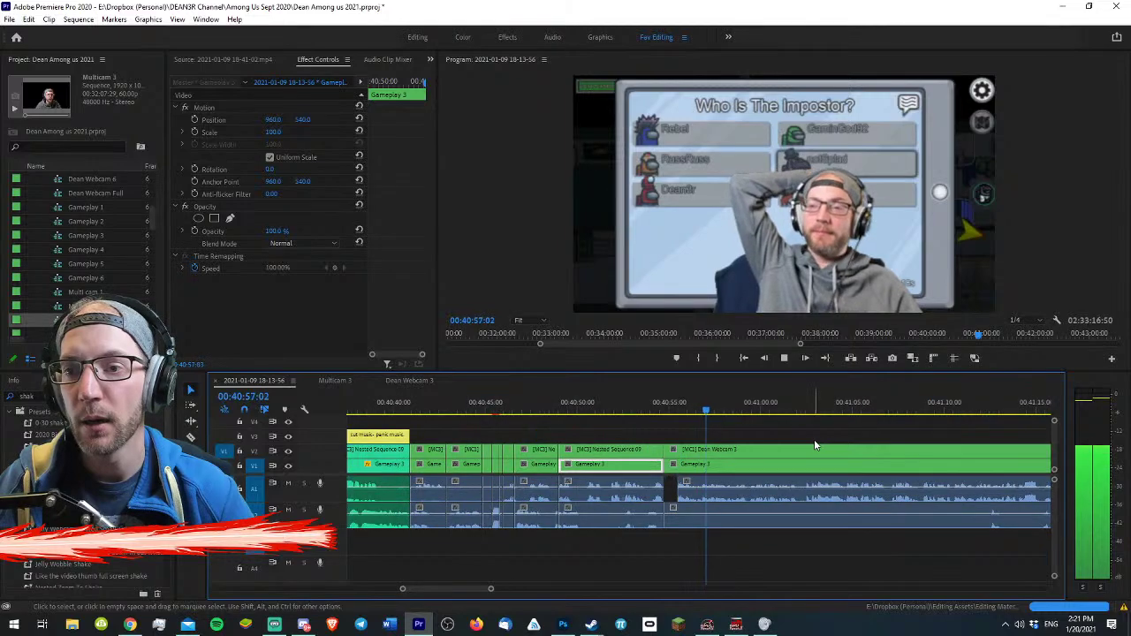
key("minus")
key("minus")
key("minus")
key("equal")
key("equal")
key("equal")
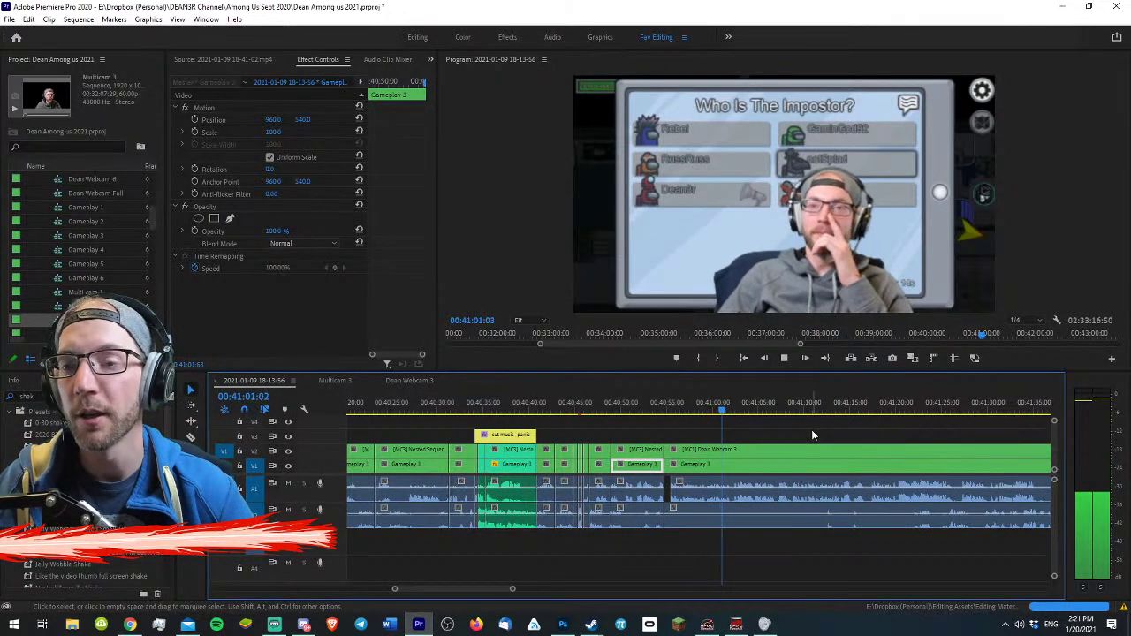
key("minus")
key("minus")
key("minus")
key("space")
- Switch to the browser, jump to about 8:54 in the Among Us YouTube video, and return to Premiere Pro
key("alt+Tab")
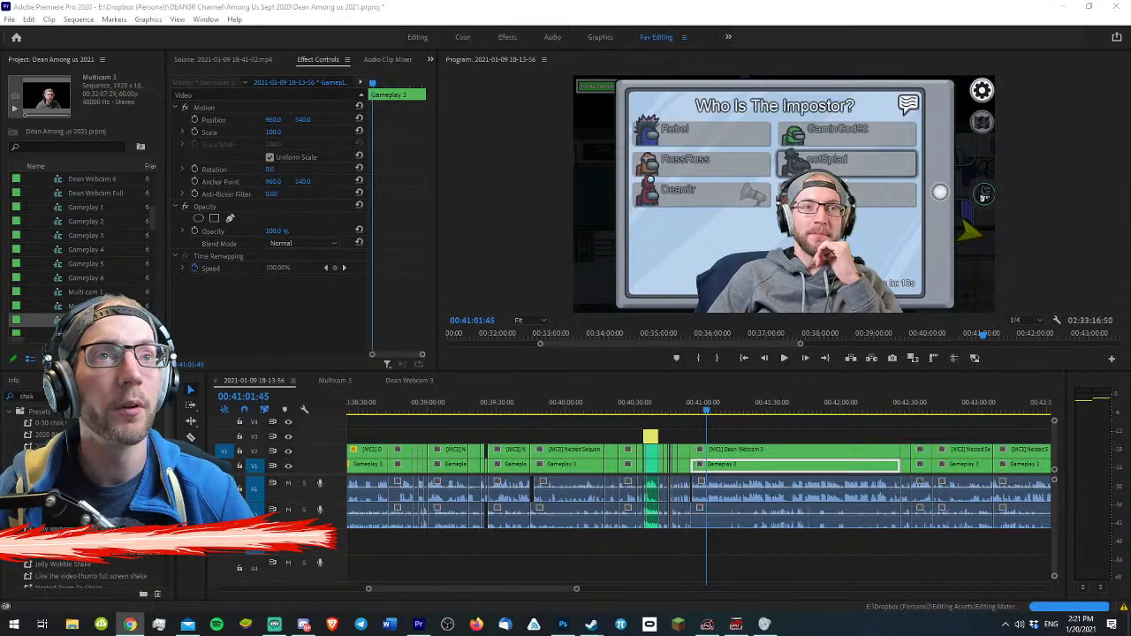
left_click_drag(1130, 176, 424, 0)
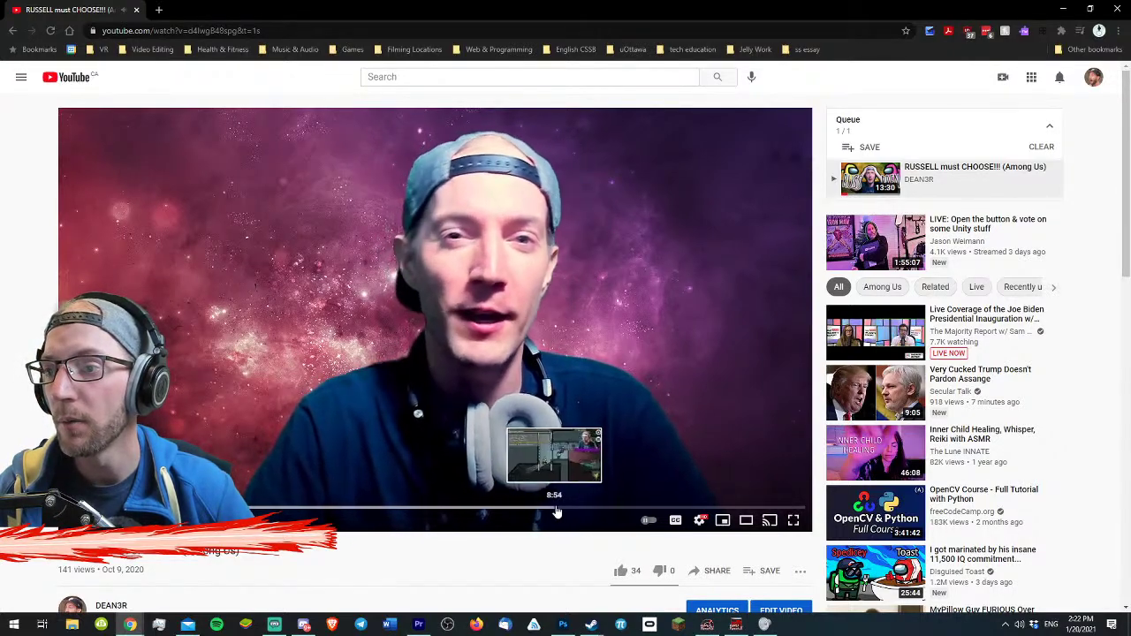
left_click(552, 510)
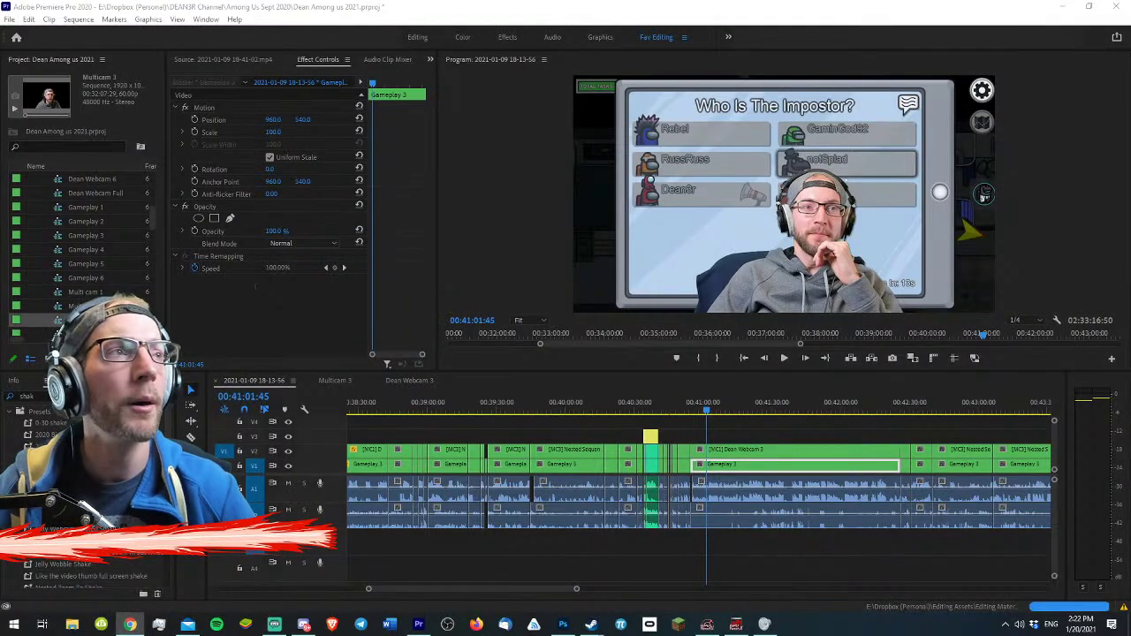
left_click(722, 434)
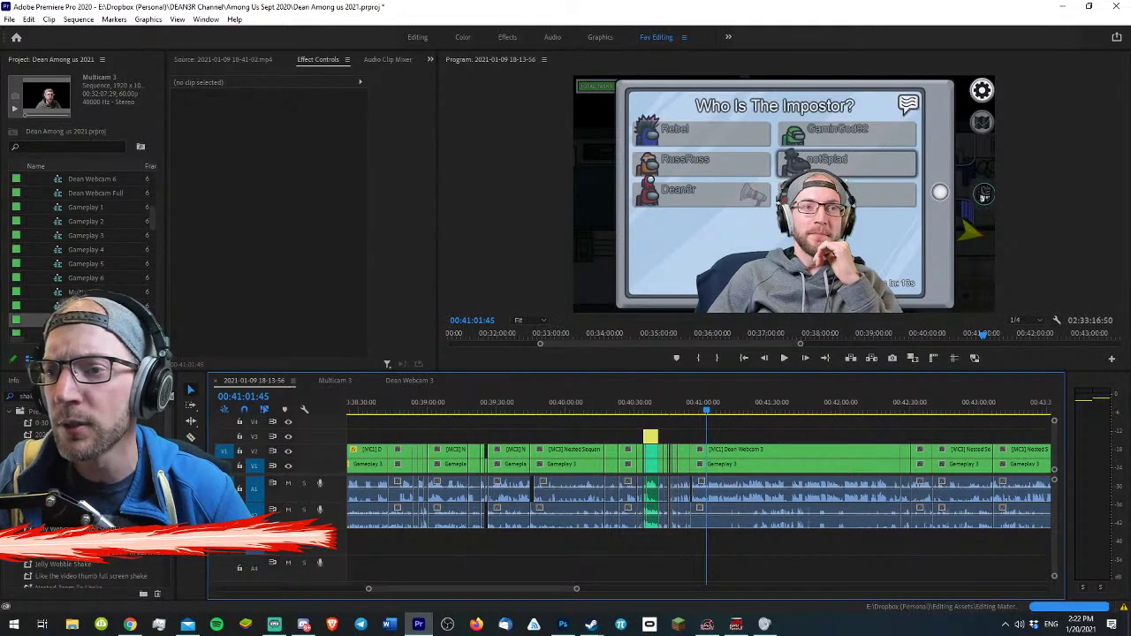
- Play the webcam clip on from 00:41:01:45
key("equal")
key("equal")
key("equal")
key("equal")
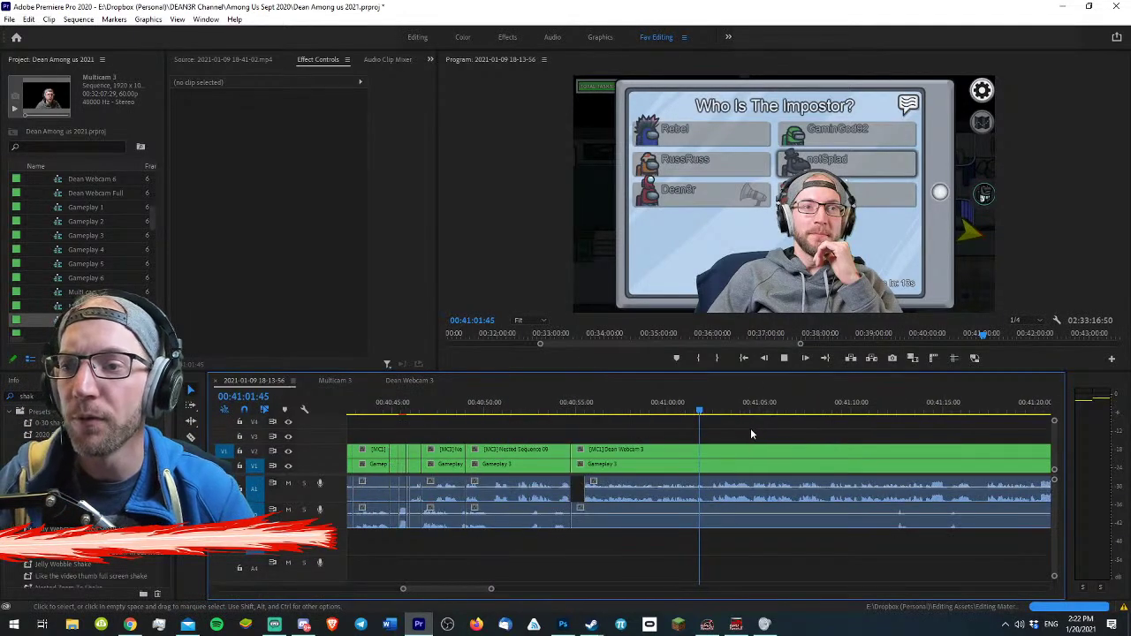
key("space")
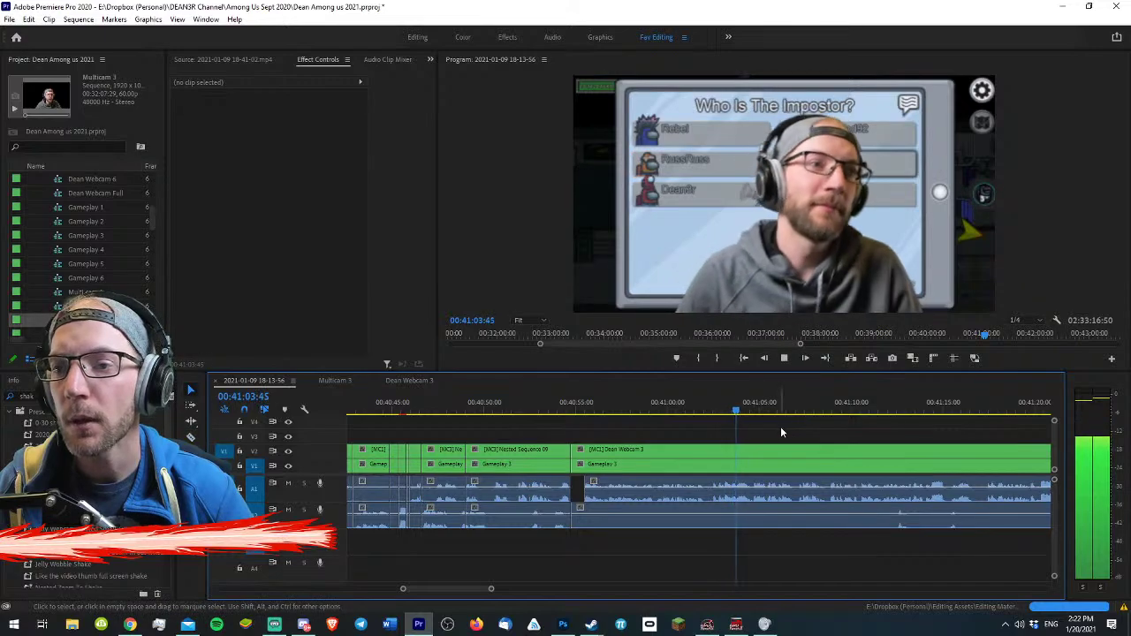
key("minus")
- Replay the sequence from 00:40:49:31 across the transition into the large webcam clip
mouse_move(606, 400)
left_mouse_down()
mouse_move(575, 395)
mouse_move(588, 396)
left_mouse_up()
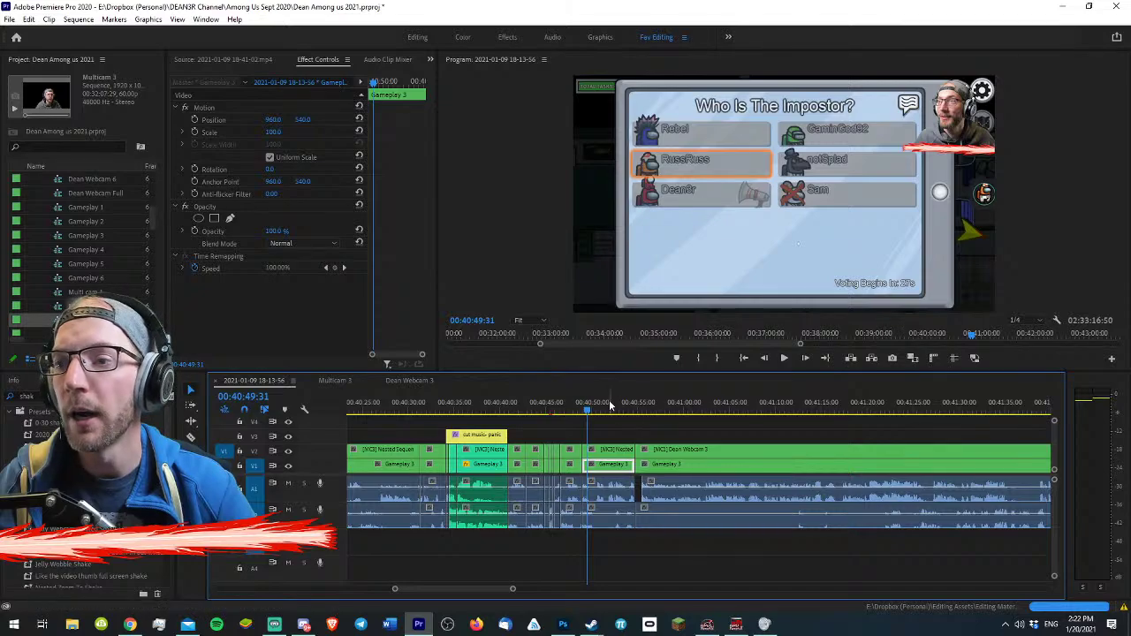
key("space")
key("equal")
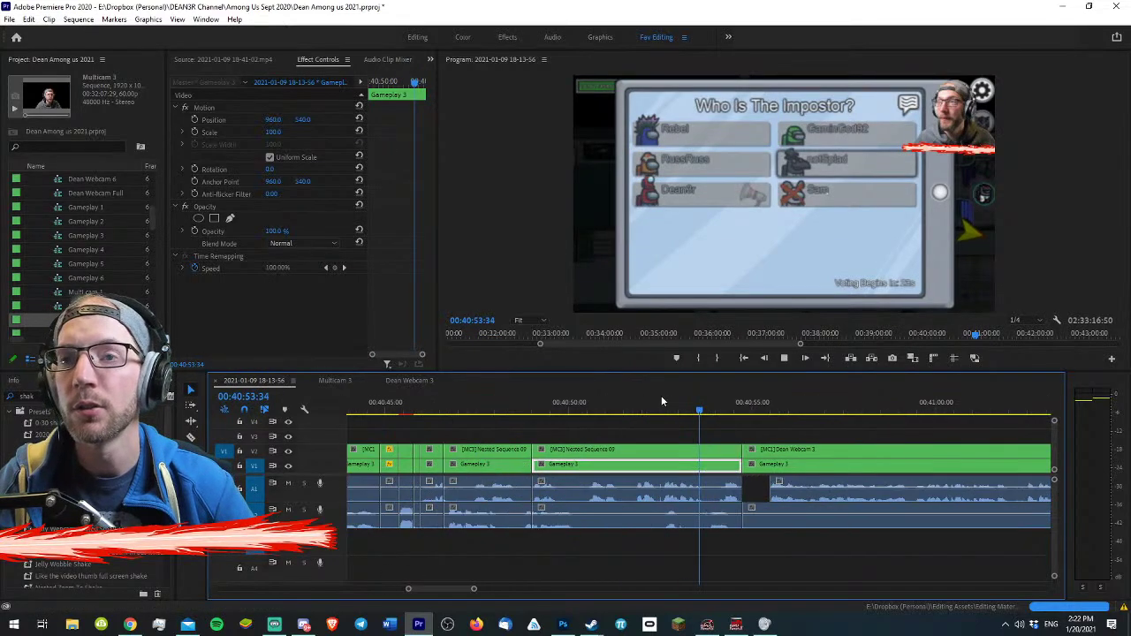
key("minus")
key("minus")
key("equal")
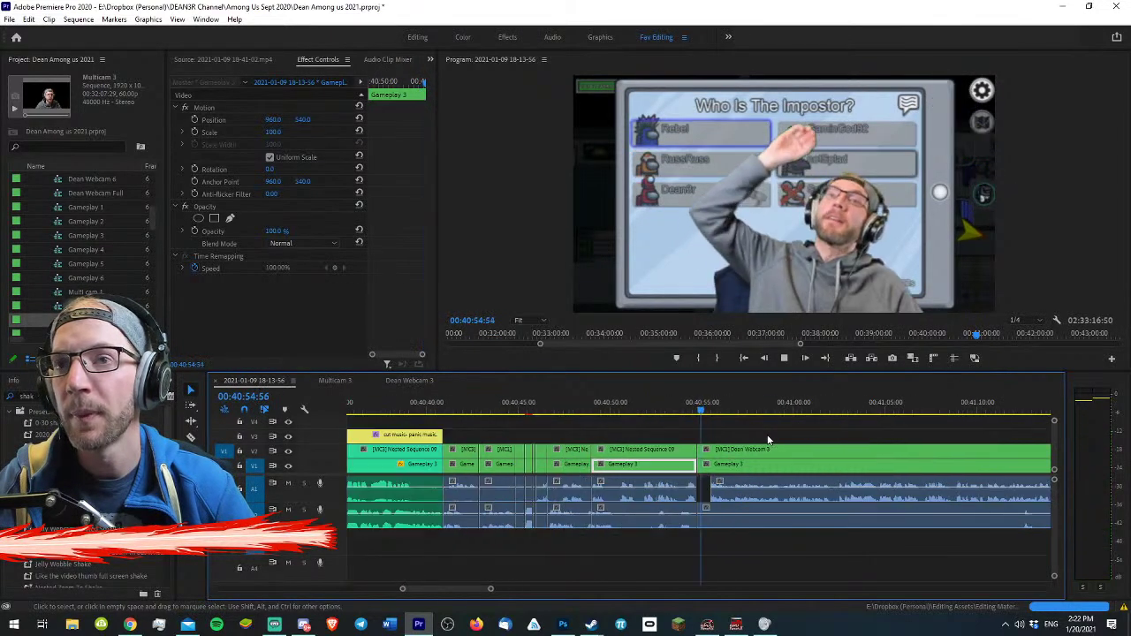
key("minus")
key("minus")
key("minus")
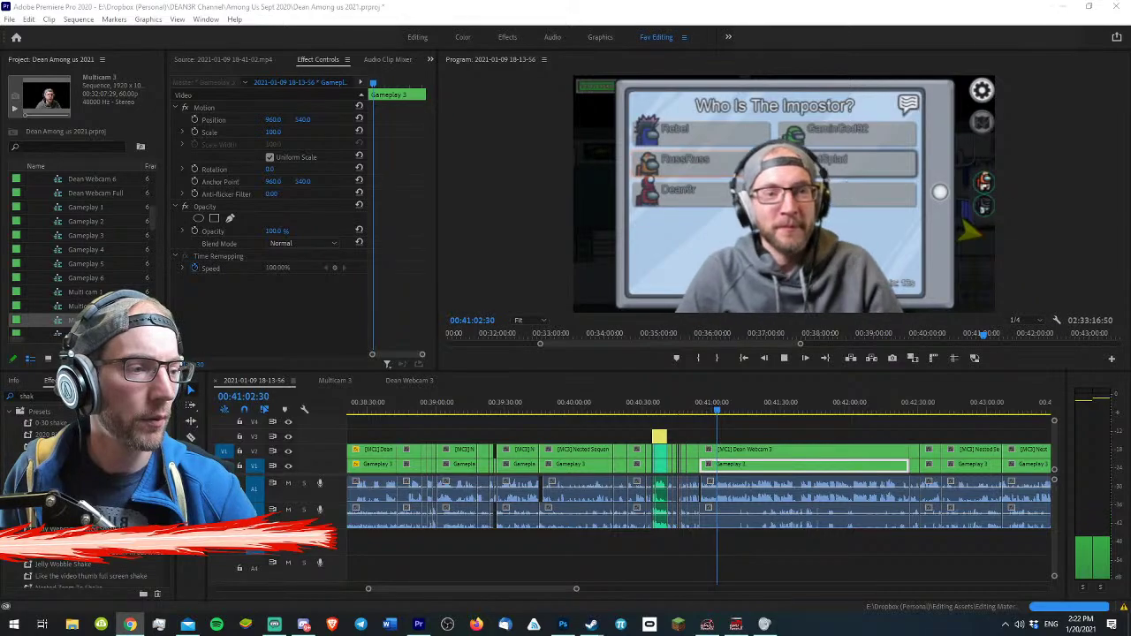
- Keep playing through the voting scene in the webcam clip and stop at 00:41:15:35
left_click(885, 458)
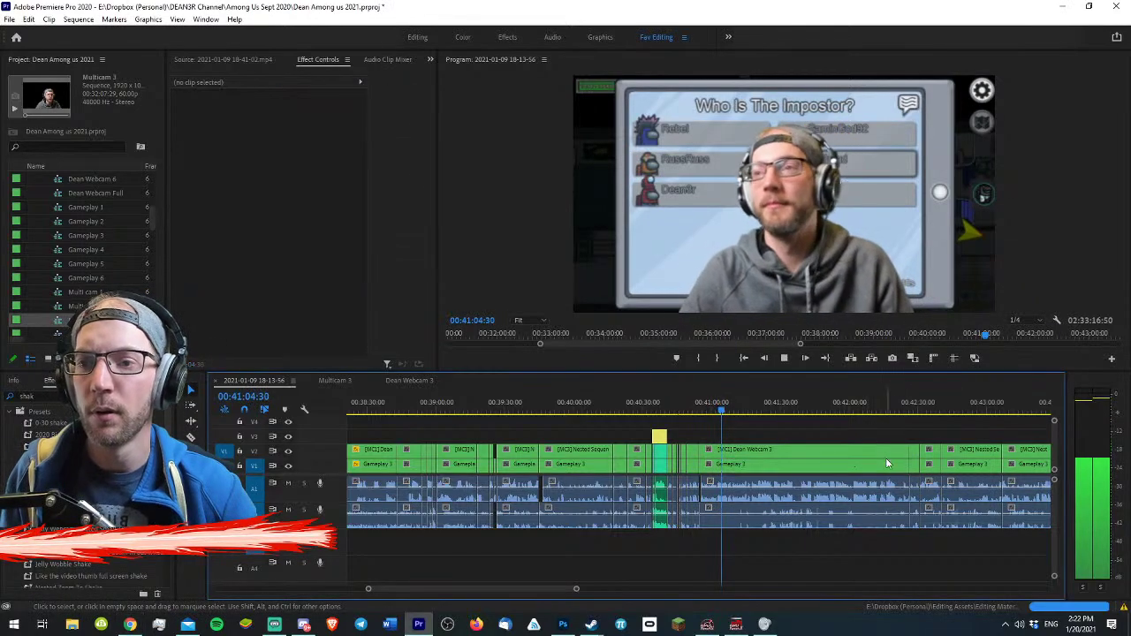
key("equal")
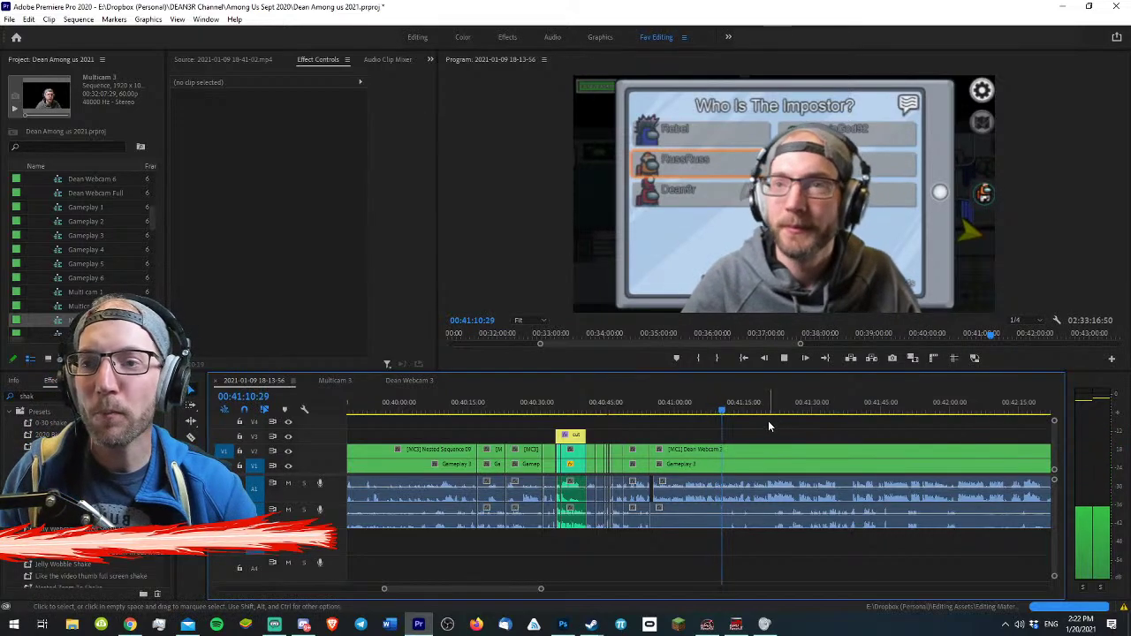
key("alt+Tab")
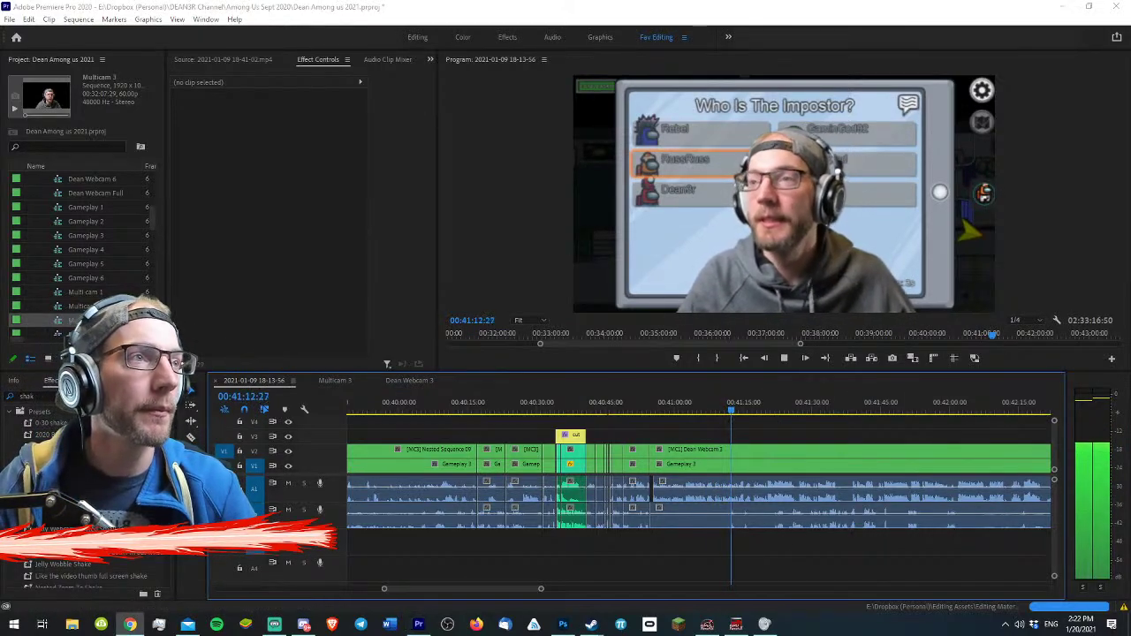
left_click(775, 428)
key("=")
key("=")
key("=")
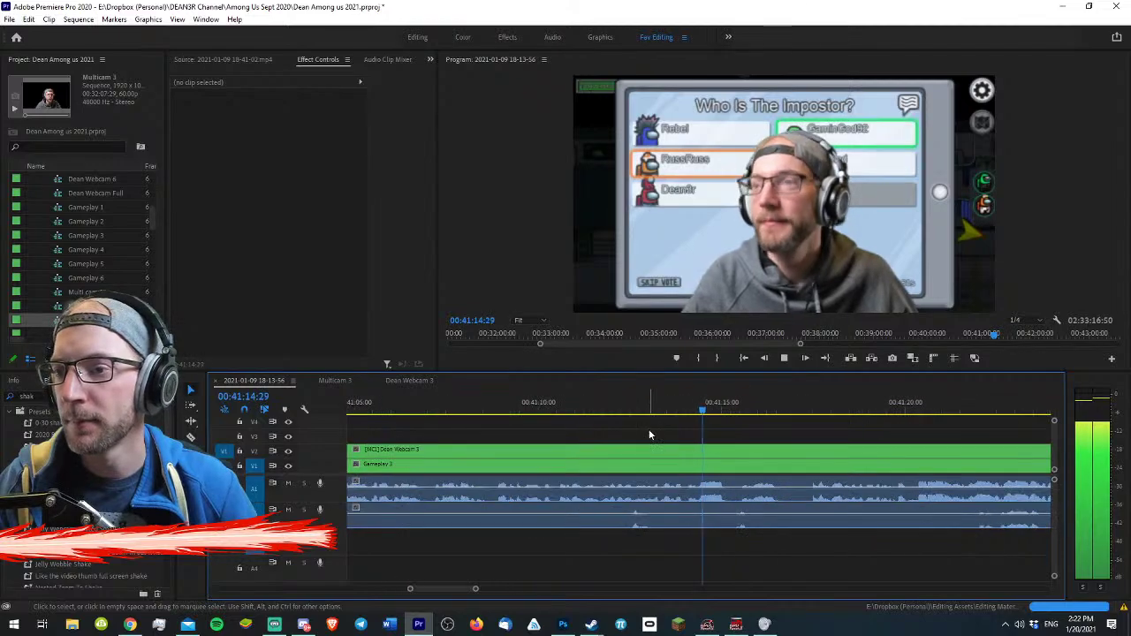
key("-")
key("-")
key("space")
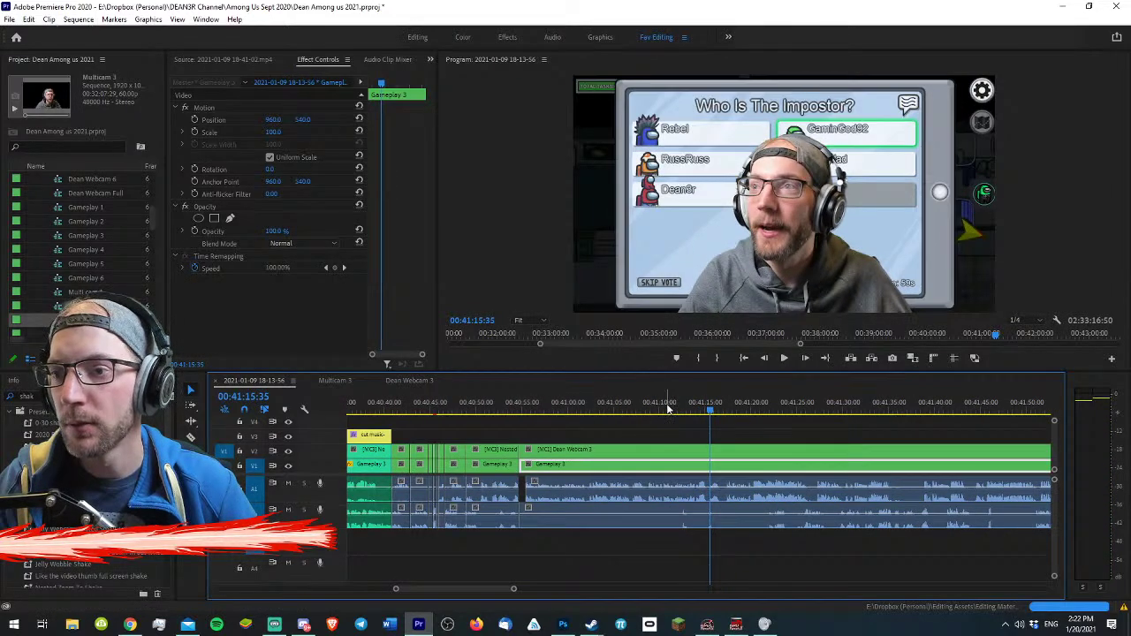
- Cut the webcam, gameplay and audio clips on all tracks at 00:41:08:46, playing around the spot to find it
scroll(665, 408, "up", 3)
key("c")
key("space")
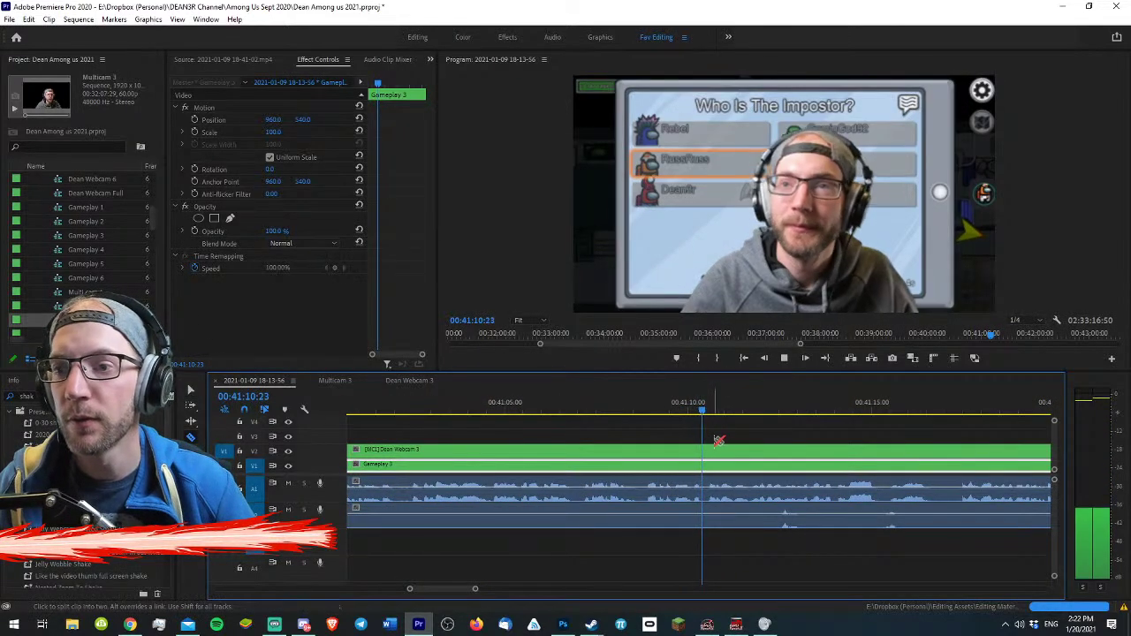
key("space")
left_click(642, 401)
key("space")
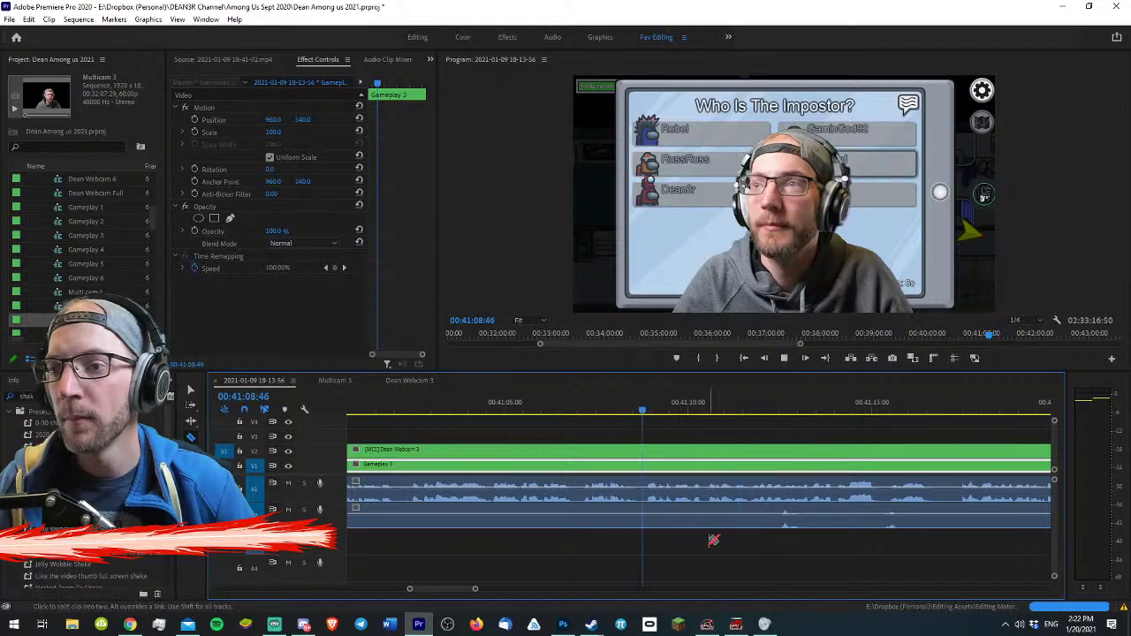
left_click(645, 512, "shift")
key("v")
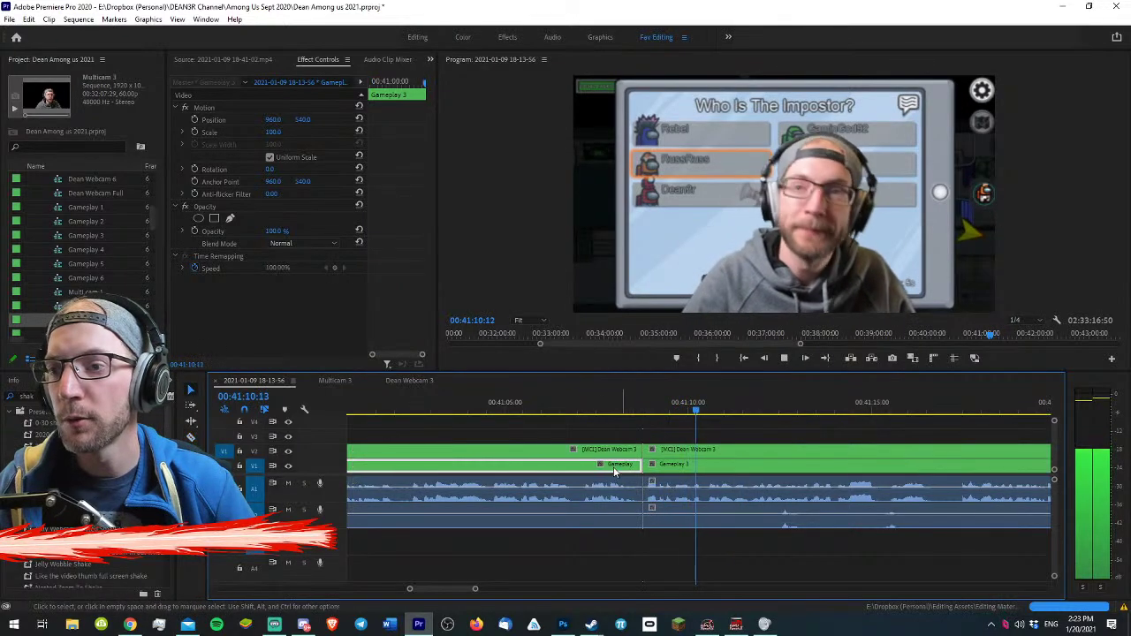
key("space")
left_click(574, 424)
- Scrub back to 00:40:54:33, just before the webcam clip ahead of the new cut
key("minus")
key("minus")
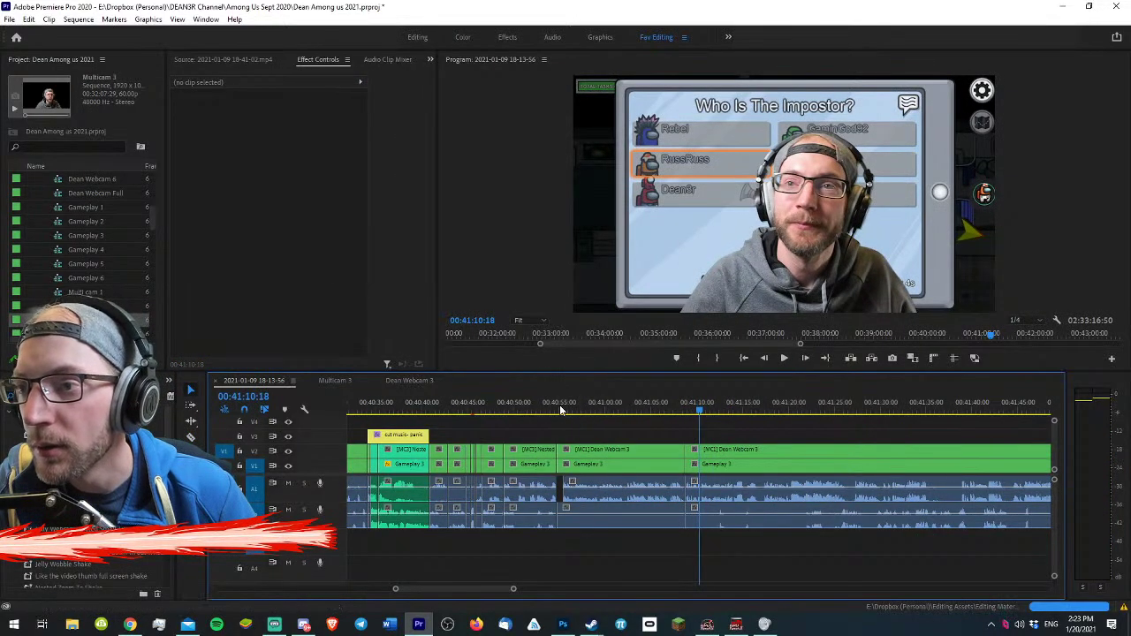
left_click(574, 410)
mouse_move(568, 407)
left_mouse_down()
mouse_move(584, 410)
mouse_move(556, 417)
left_mouse_up()
left_click(602, 427)
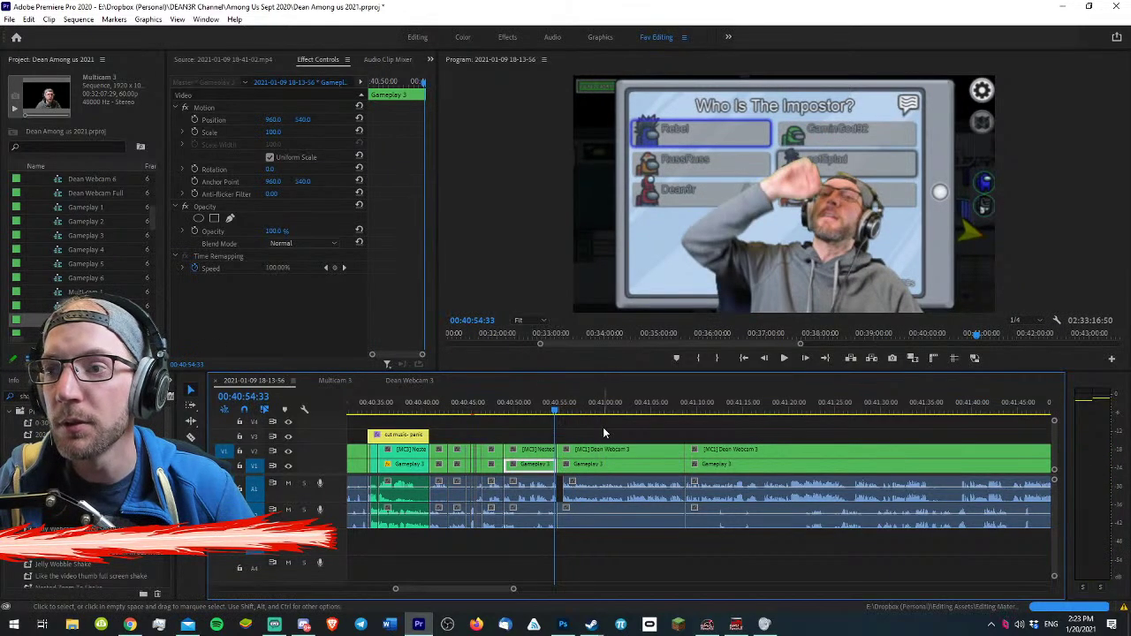
- Play the webcam clip from 00:40:54:33 toward the cut at 00:41:08:46 to judge whether the section is worth keeping
key("space")
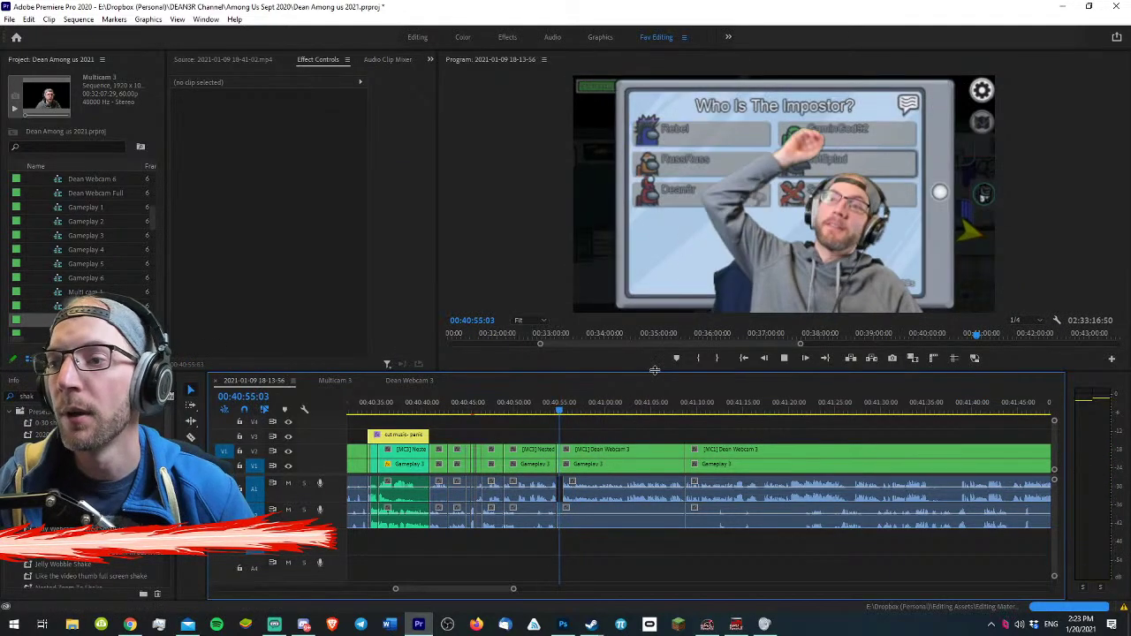
key("equal")
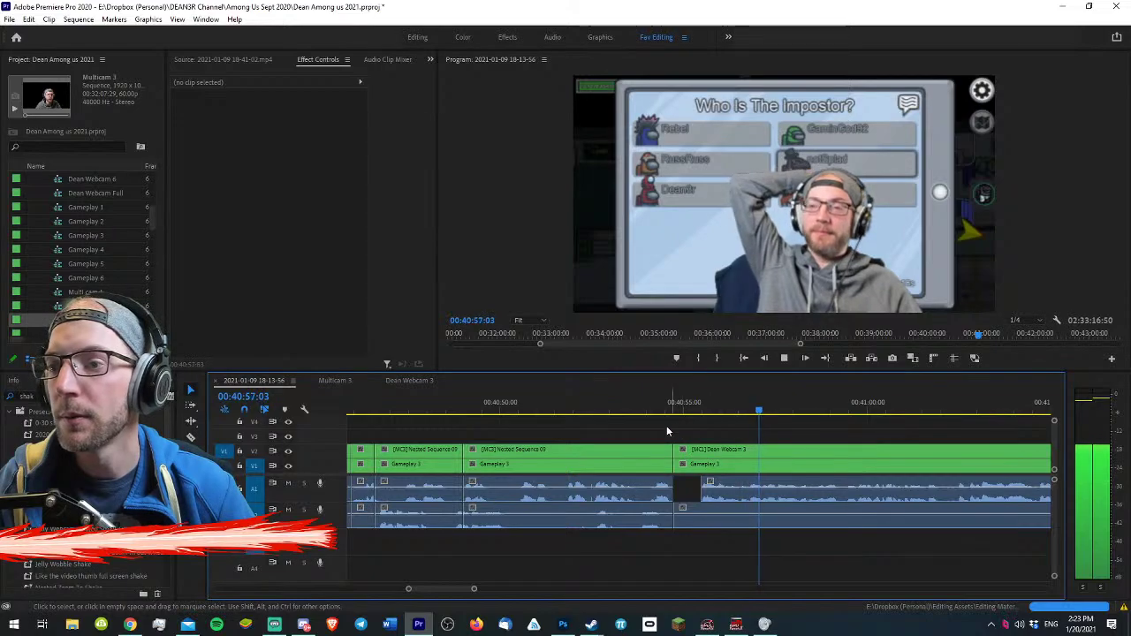
key("equal")
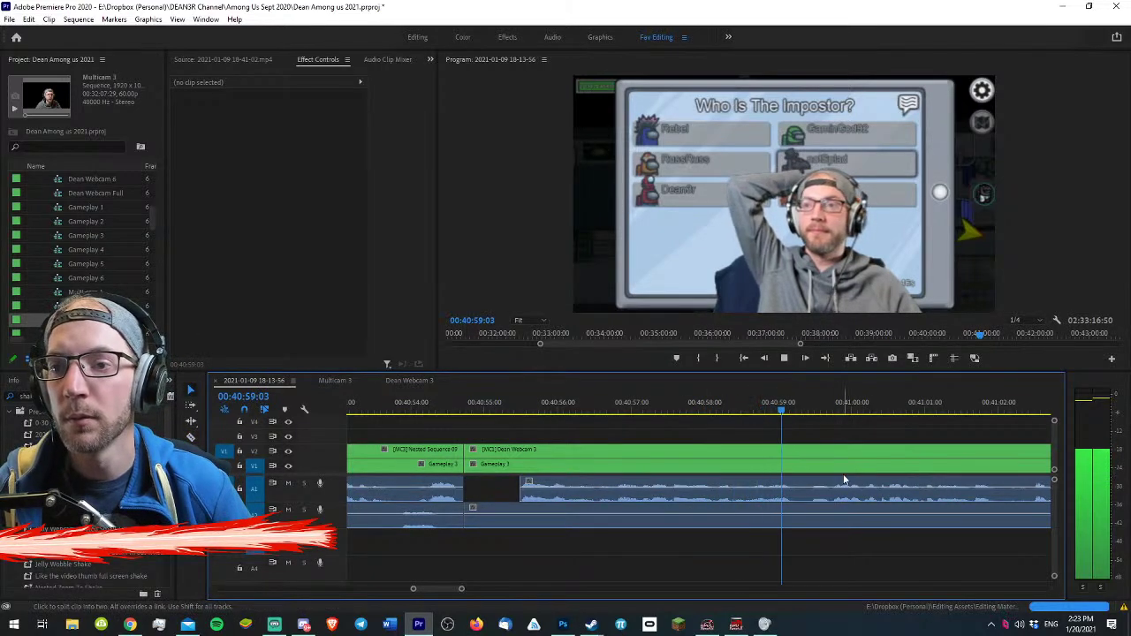
key("minus")
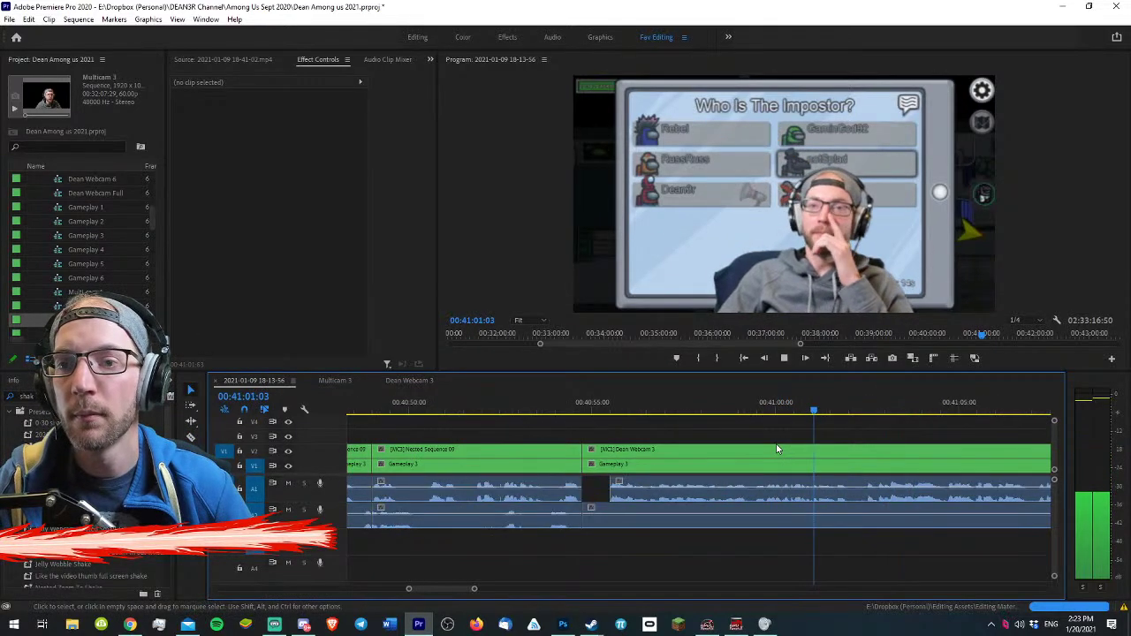
key("equal")
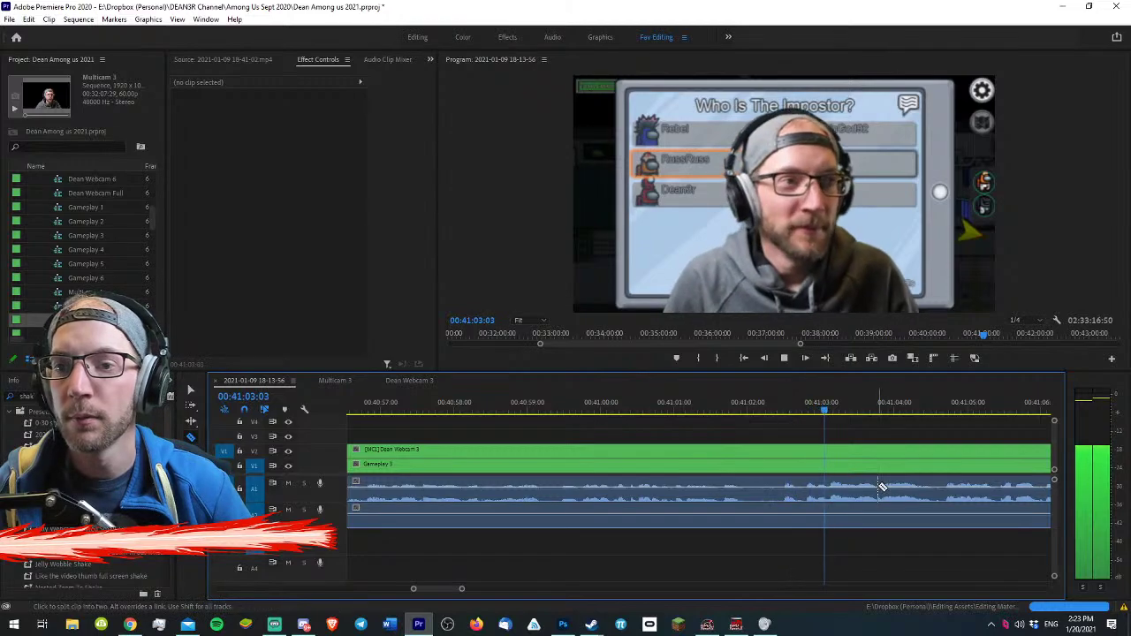
key("minus")
key("c")
key("minus")
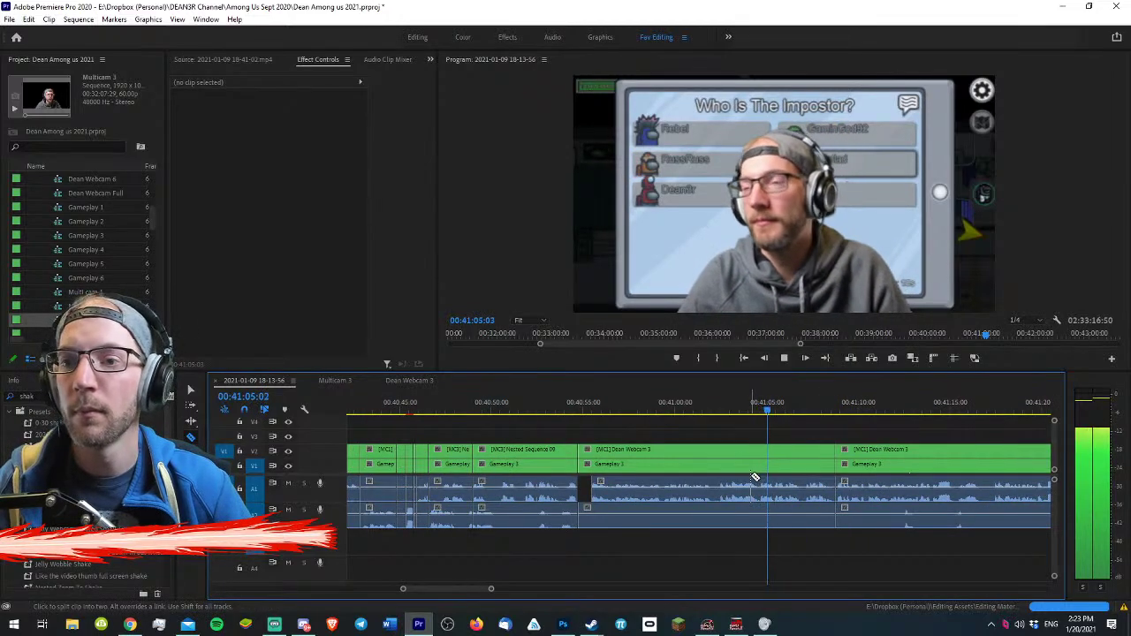
- Delete the webcam, gameplay and audio clips between 00:40:54:49 and the cut at 00:41:08:46, and close the gap
left_click(680, 450)
key("Delete")
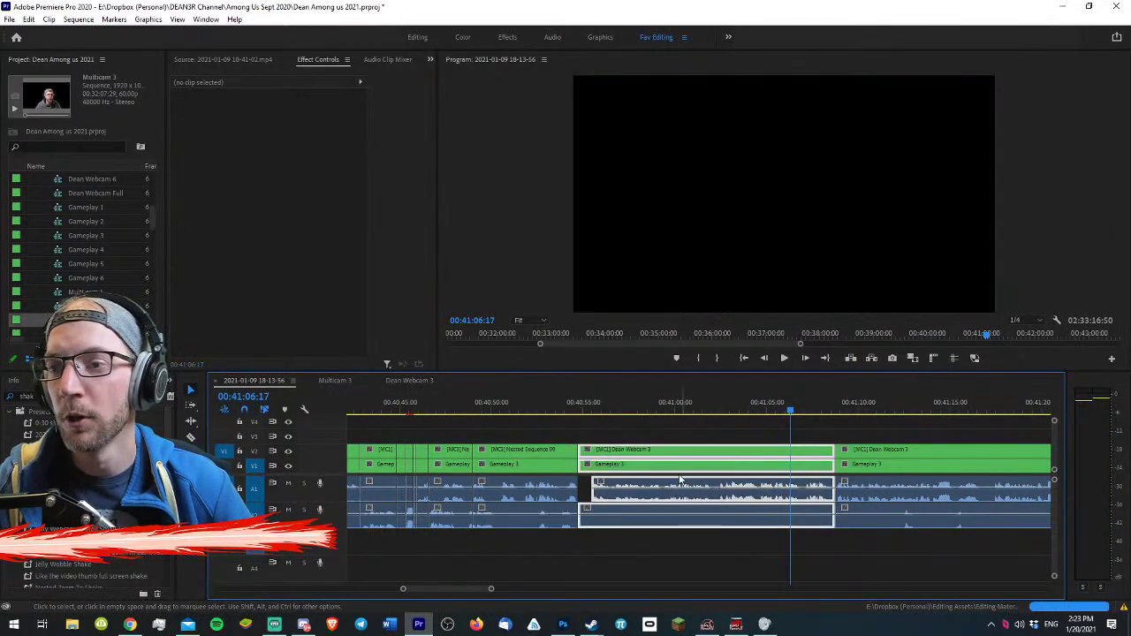
left_click(618, 454)
key("Delete")
- Replay the new join at 00:40:54:49, starting inside the preceding nested clip and running into the webcam clip
left_click(579, 403)
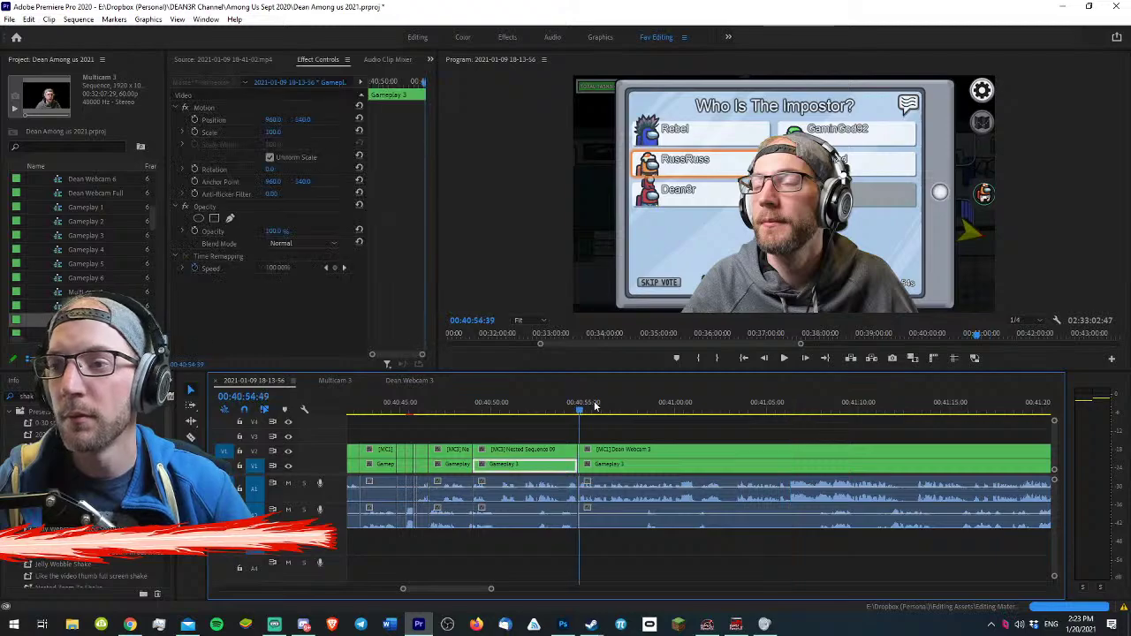
key("space")
key("minus")
key("equal")
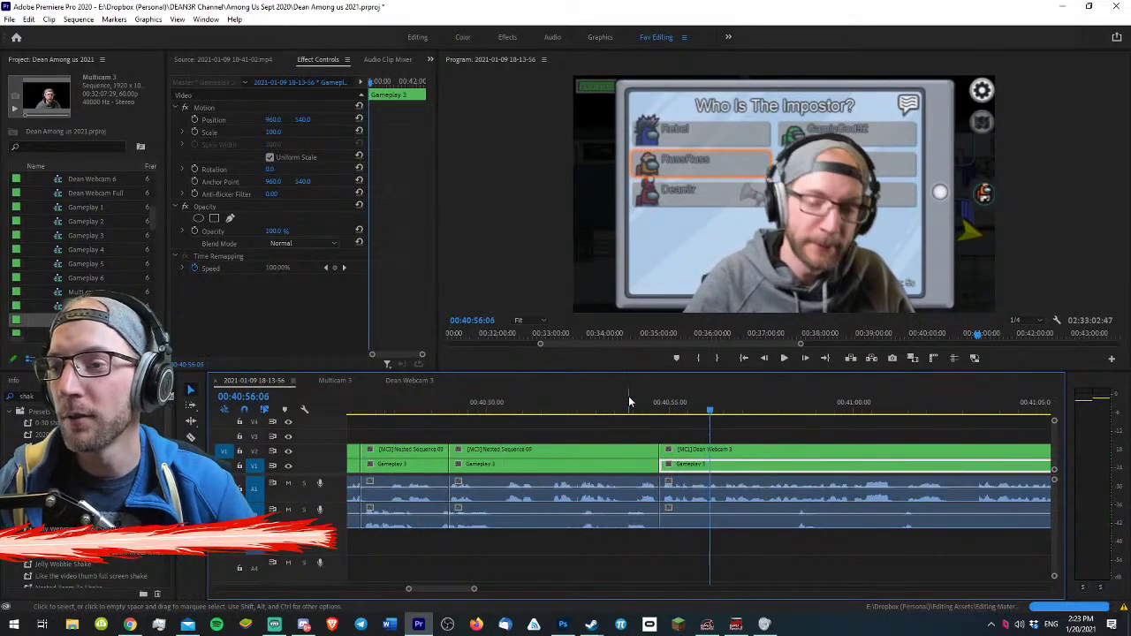
left_click(584, 407)
key("space")
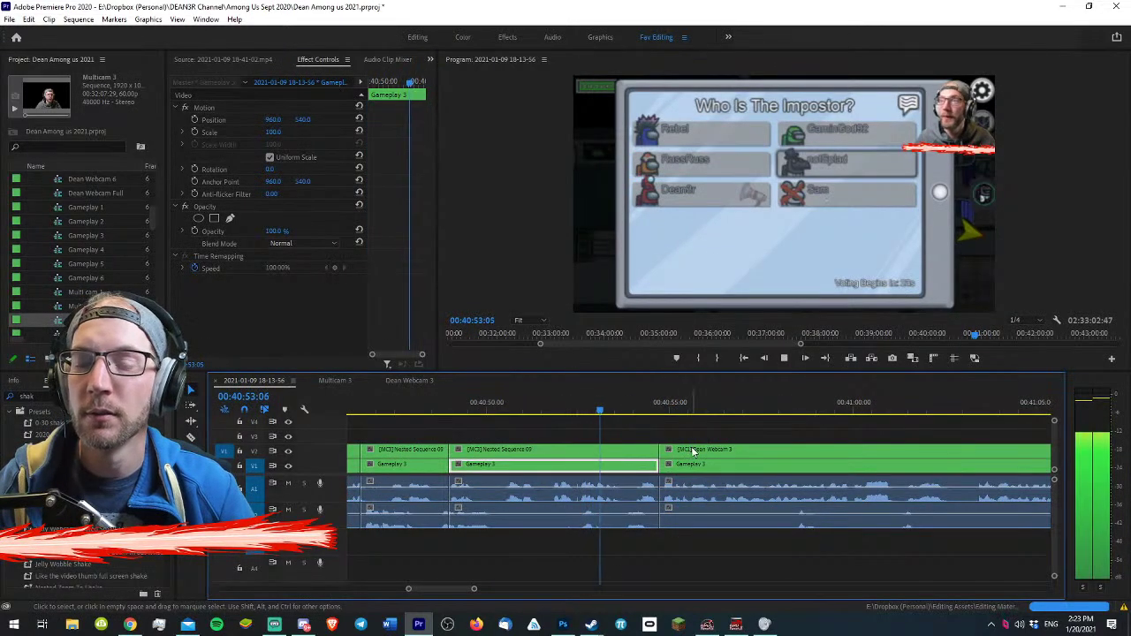
key("equal")
key("equal")
key("space")
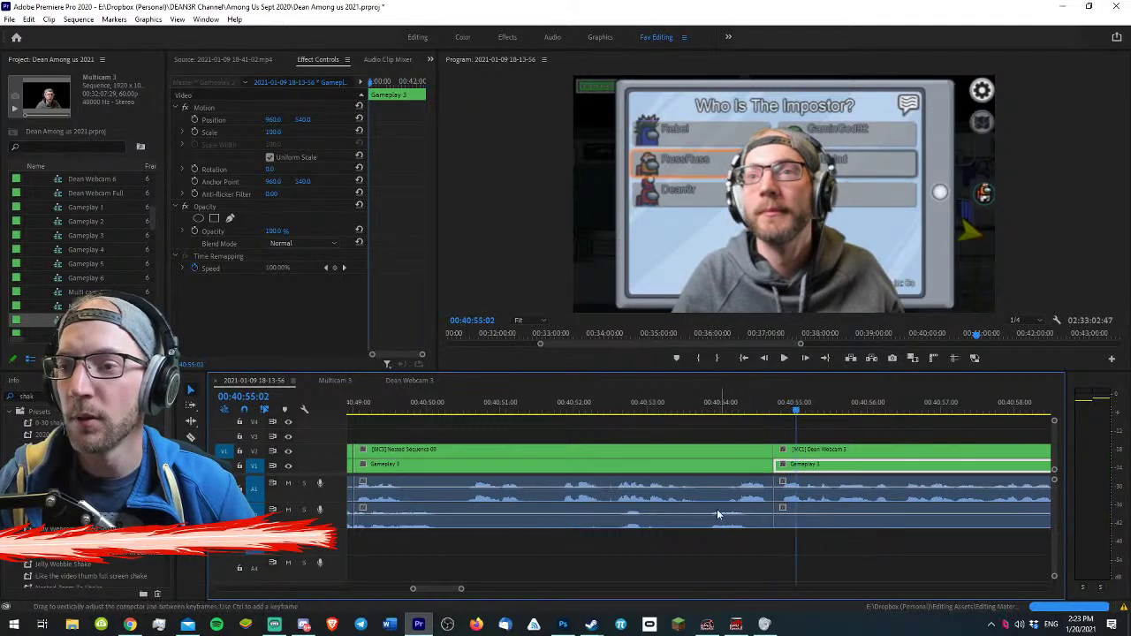
- Replay the nested clip before the webcam clip and cut all tracks at 00:40:51:37
left_click_drag(584, 402, 425, 407)
key("minus")
key("space")
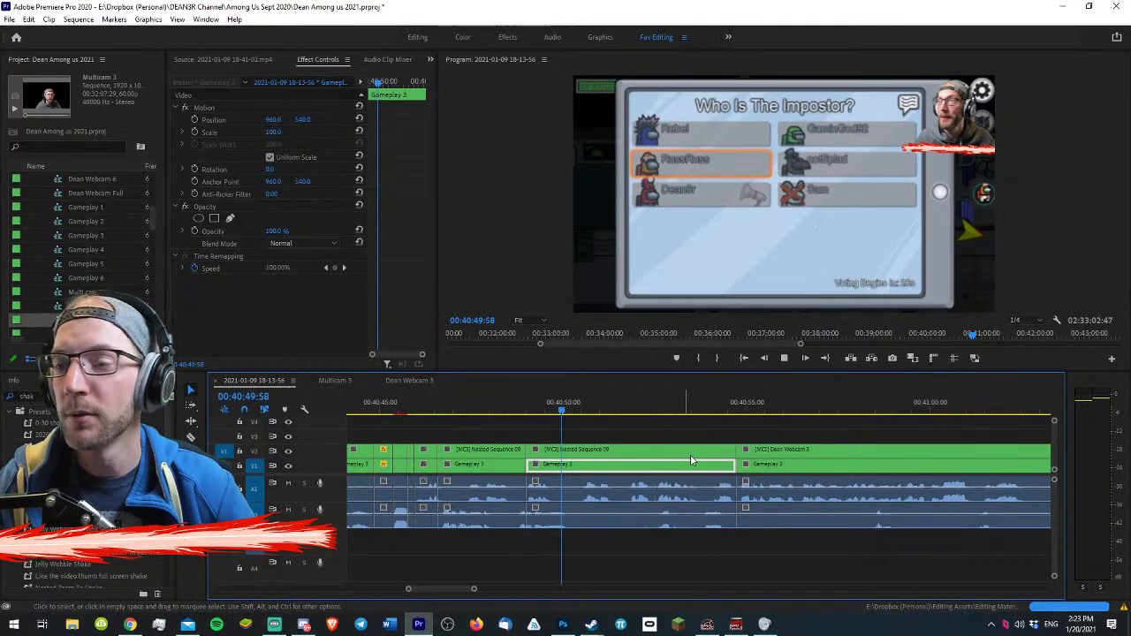
key("space")
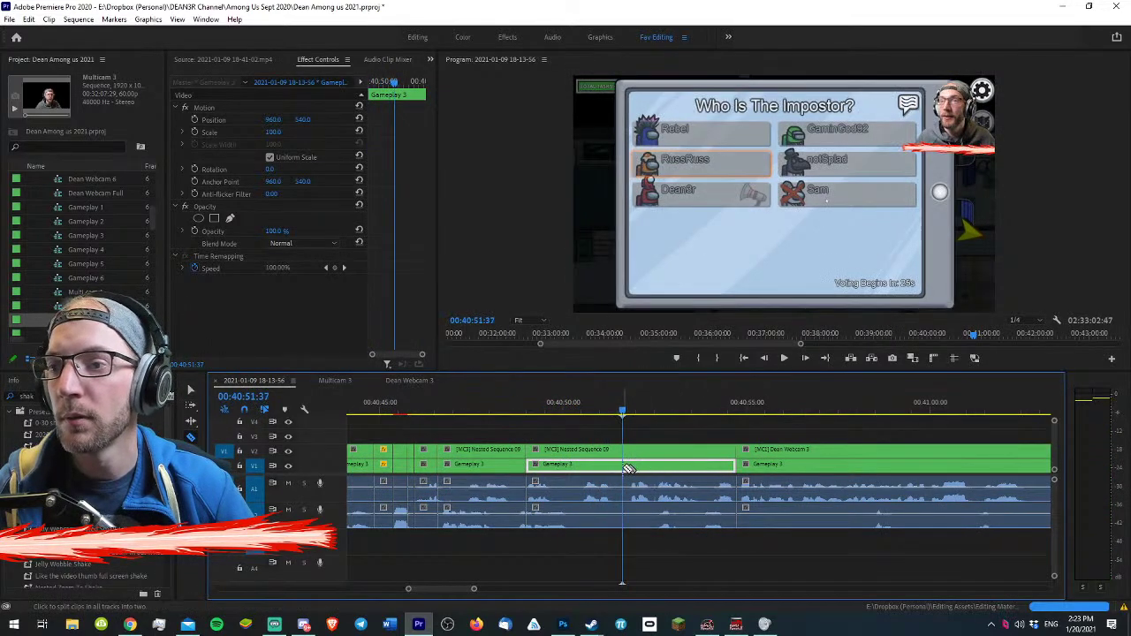
key("ctrl+shift+k")
- Delete the pieces between the 00:40:51:37 cut and the webcam clip on all tracks, and close the gap
key("space")
left_click_drag(686, 429, 678, 499)
key("Delete")
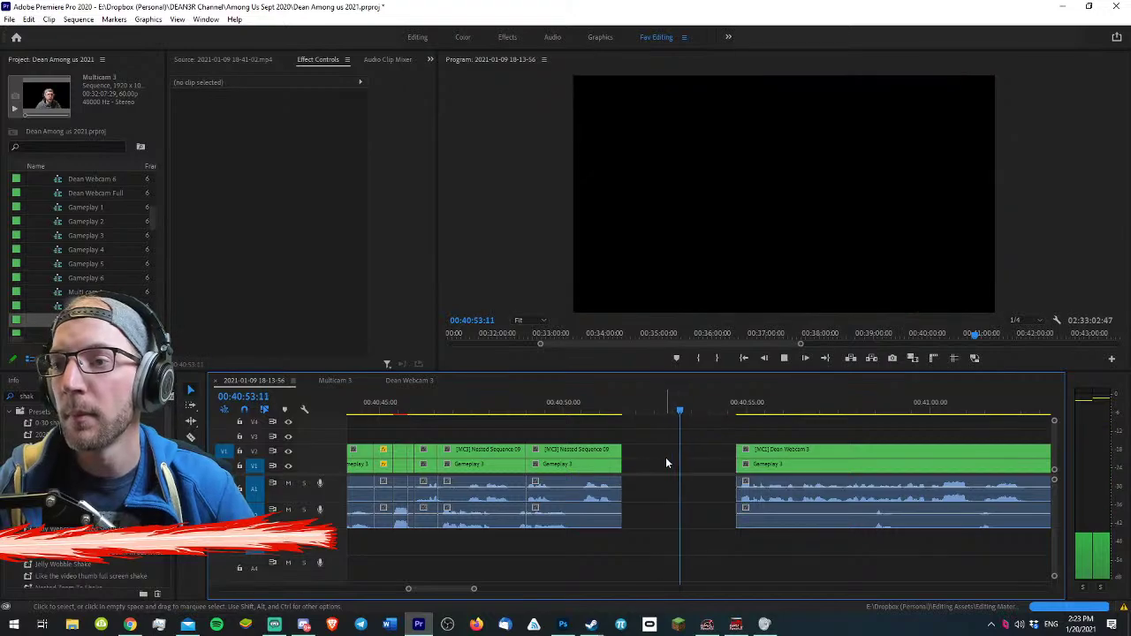
left_click(666, 457)
key("Delete")
- Ripple-trim the last few frames of the clips ahead of the webcam clip and play across the join to 00:40:52:55
left_click(603, 403)
key("equal")
key("equal")
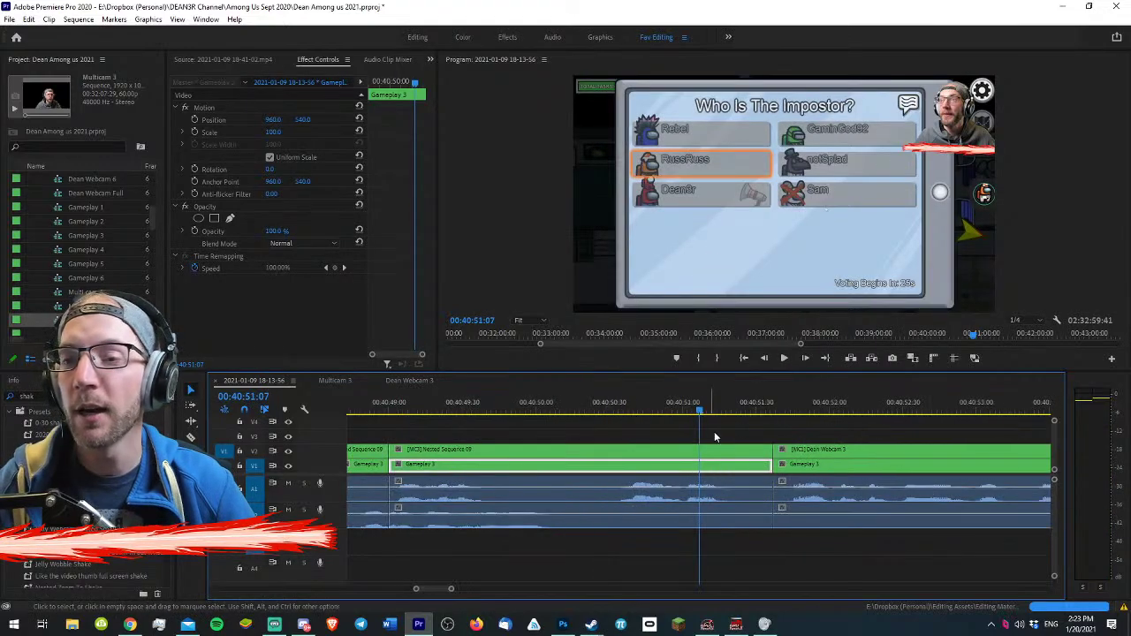
left_click_drag(704, 402, 747, 412)
key("space")
key("minus")
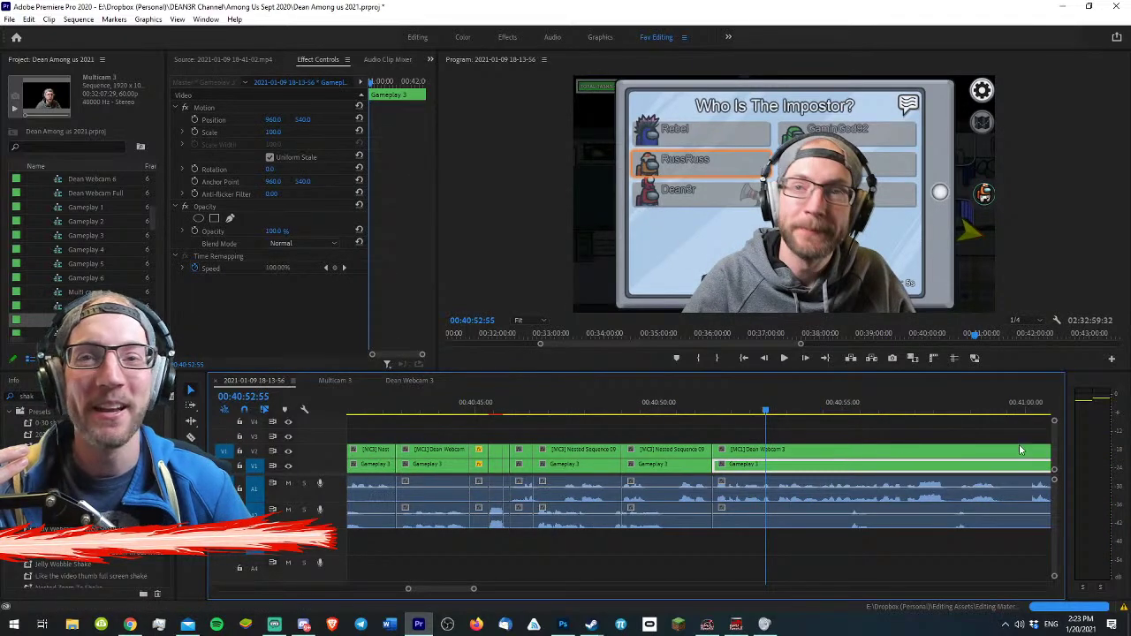
- Play on through the webcam clip from 00:40:52:55 and cut all tracks at about 00:41:00:04
left_click(840, 437)
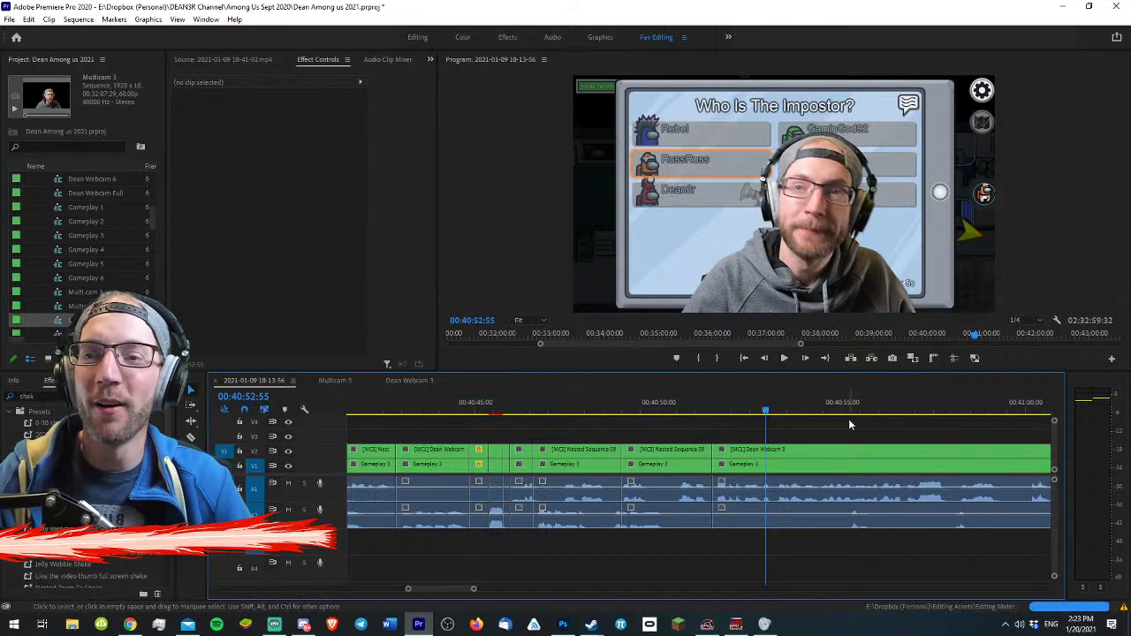
key("space")
key("minus")
key("minus")
key("minus")
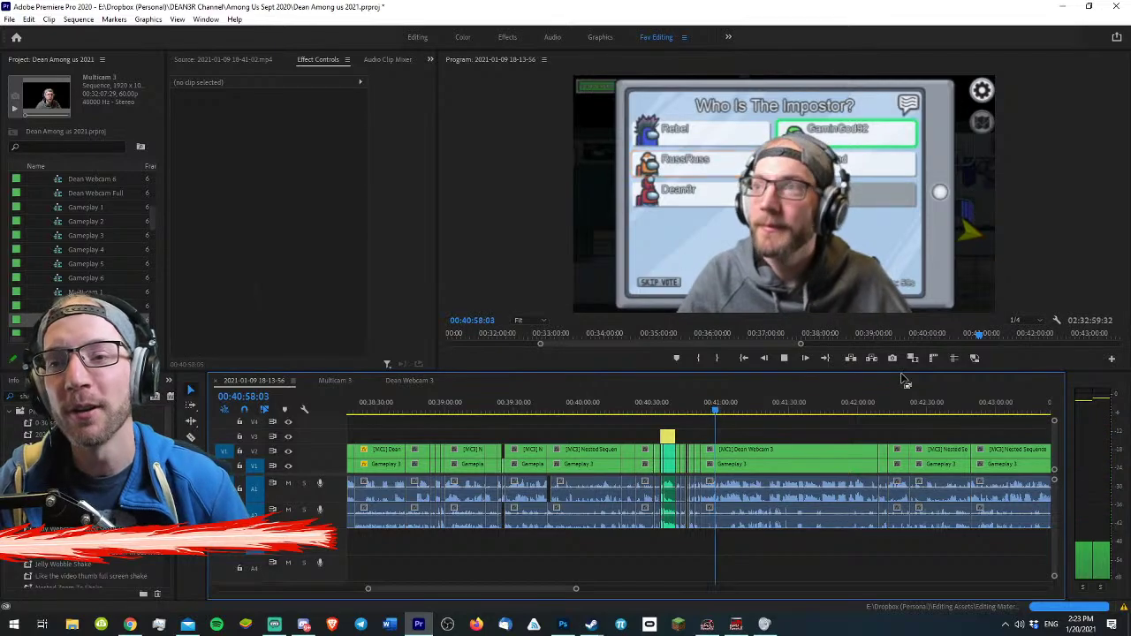
key("equal")
key("equal")
key("equal")
key("equal")
key("c")
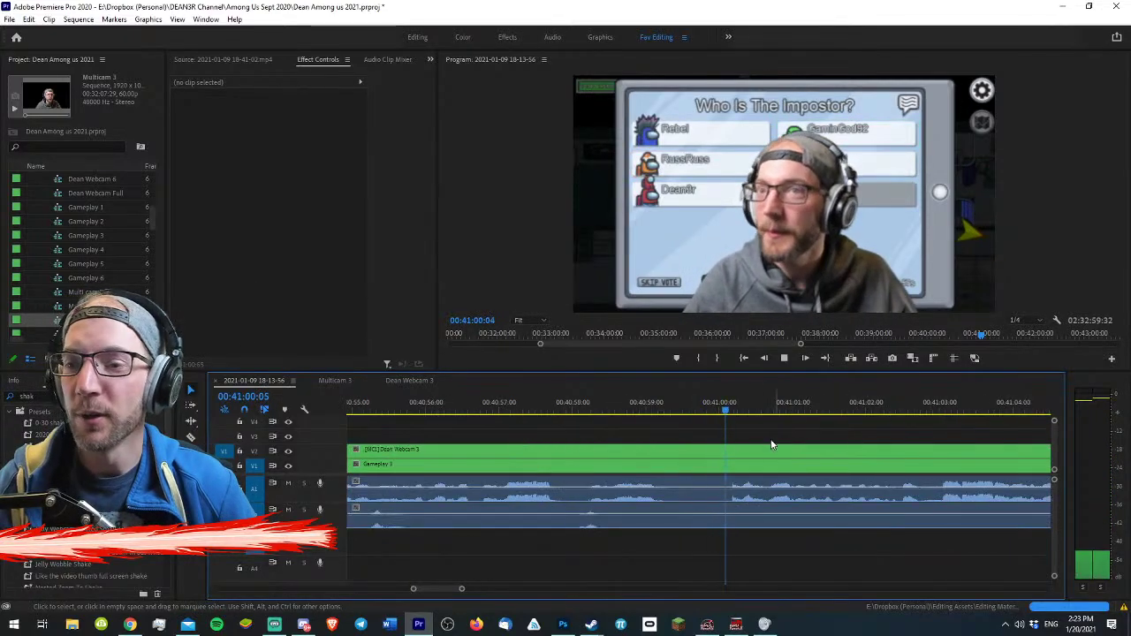
left_click(724, 518, "shift")
- Ripple-trim the end of the clips before the new cut back to 00:40:59:28 on all tracks
key("v")
left_click_drag(642, 408, 680, 400)
key("space")
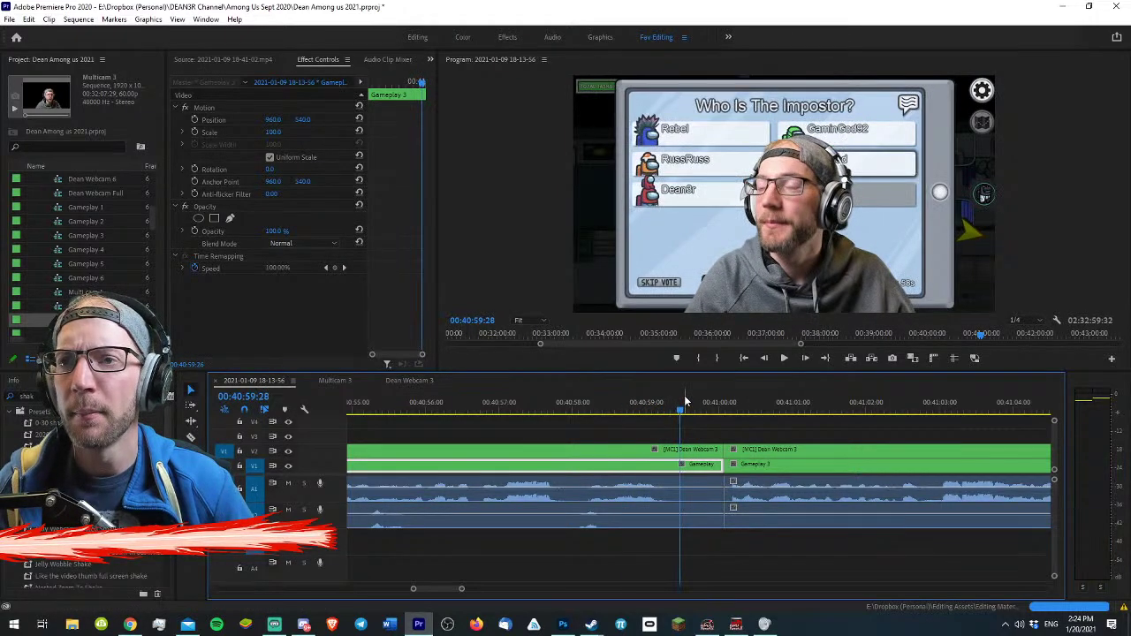
key("w")
- Play across the trimmed join with the program preview maximized, and restore the normal layout
key("space")
key("grave")
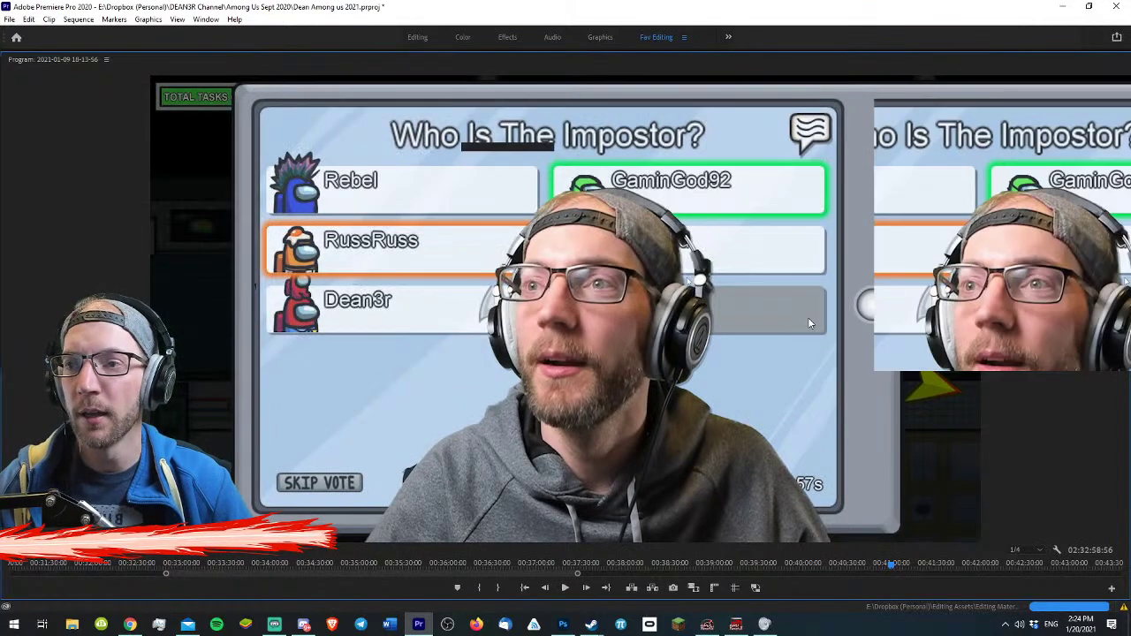
key("space")
key("grave")
- Switch the webcam multicam clips on both sides of the 00:40:59:28 cut to camera 3, Nested Sequence 09
left_click(637, 408)
left_click(664, 450)
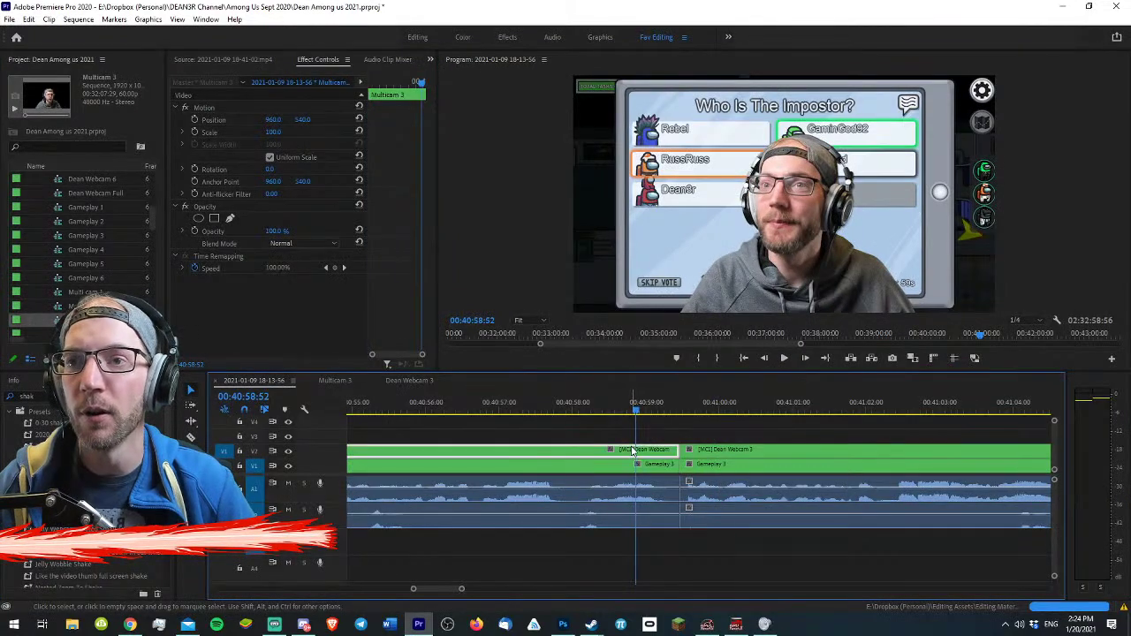
key("3")
left_click(736, 451)
left_click(734, 406)
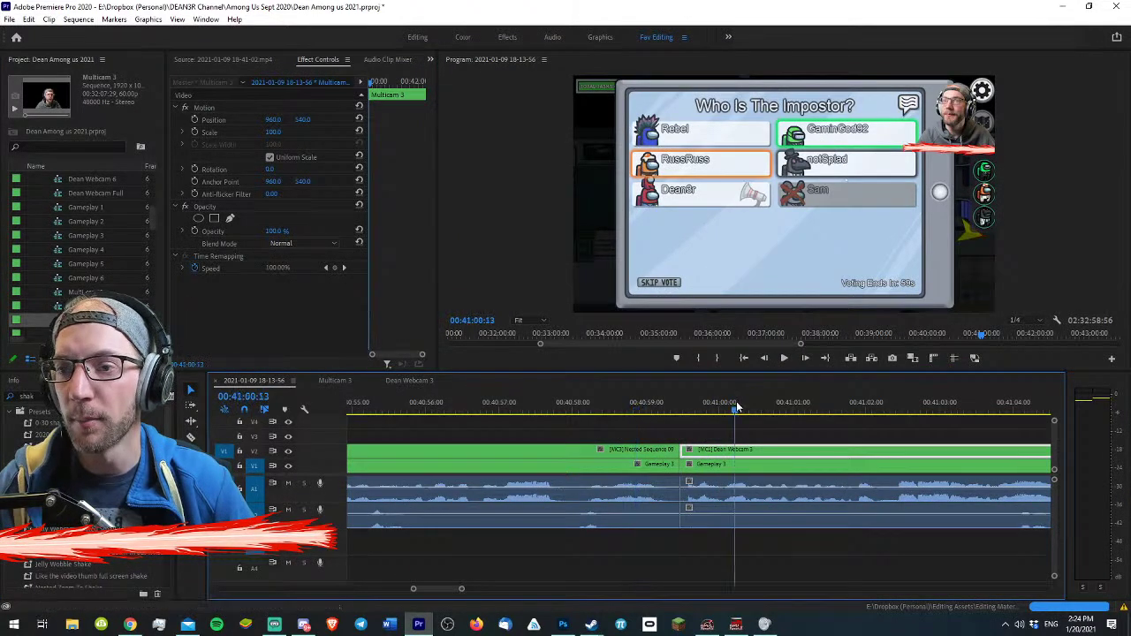
key("3")
- Replay the switched clip from 00:40:56:06 and scrub around the cut at 00:40:59:28 to check the small webcam view
left_click(658, 464)
left_click(633, 408)
scroll(696, 417, "down", 2)
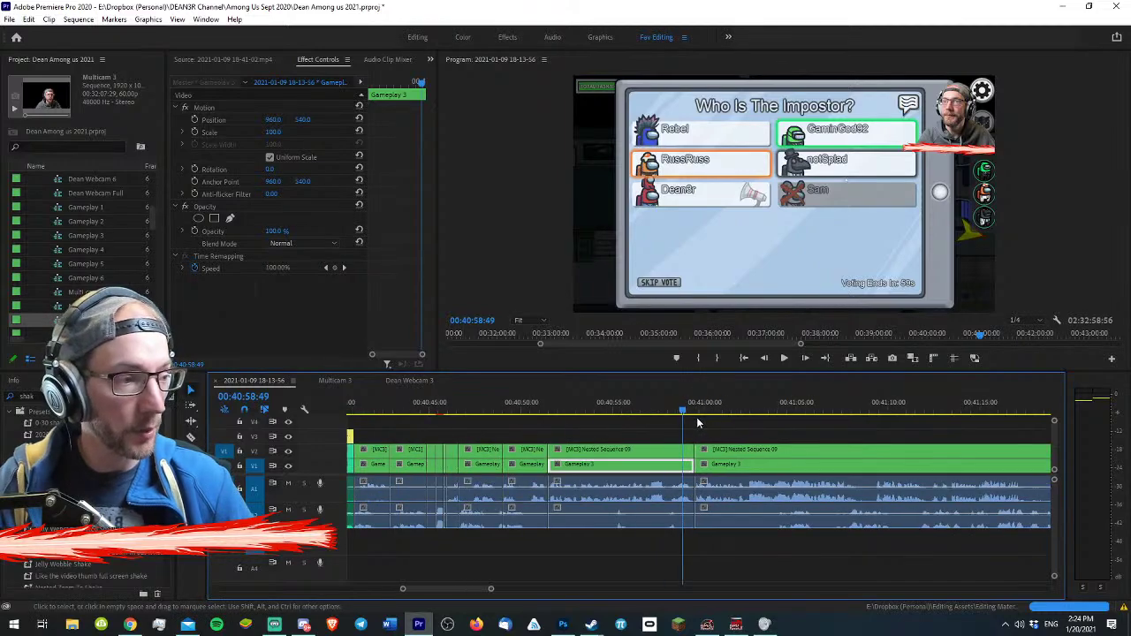
scroll(700, 422, "up", 1)
left_click(656, 409)
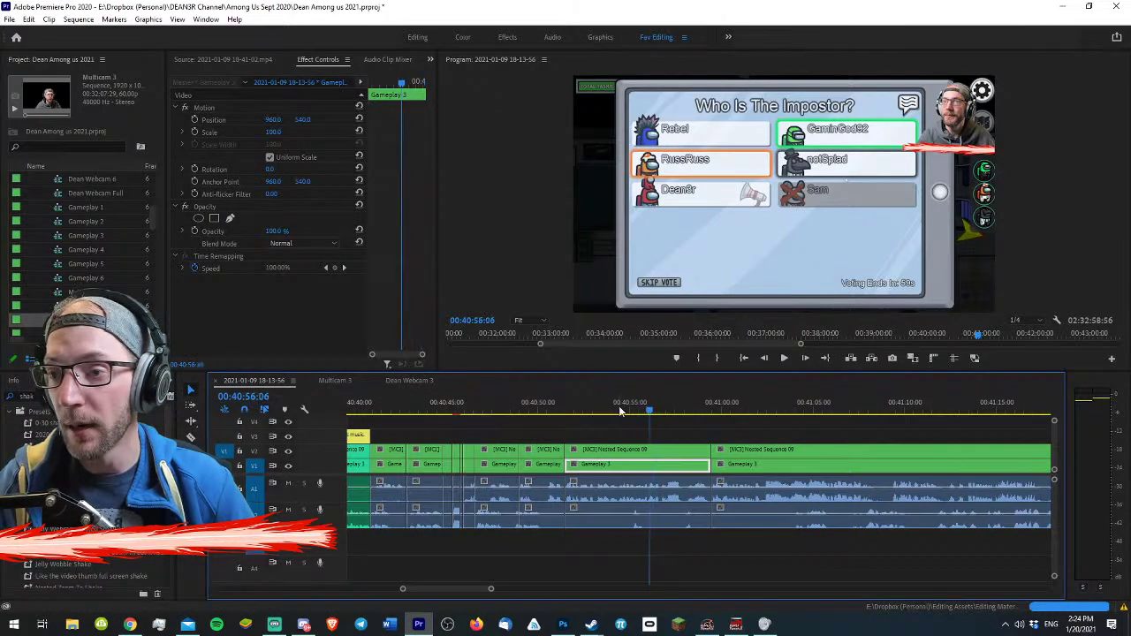
key("space")
left_click(721, 423)
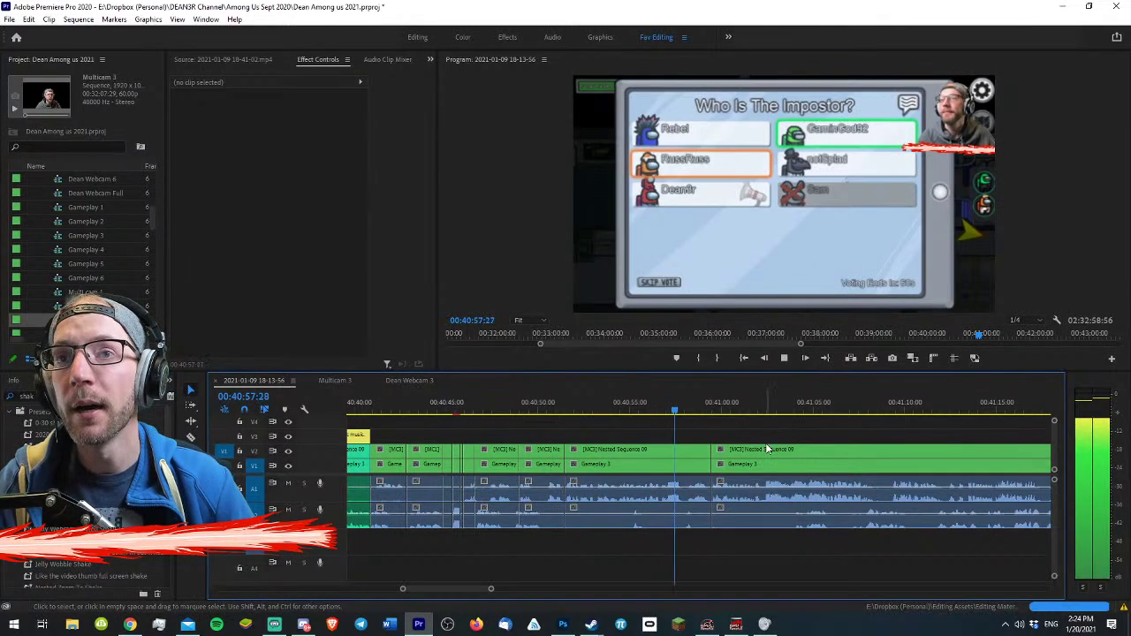
left_click(699, 463)
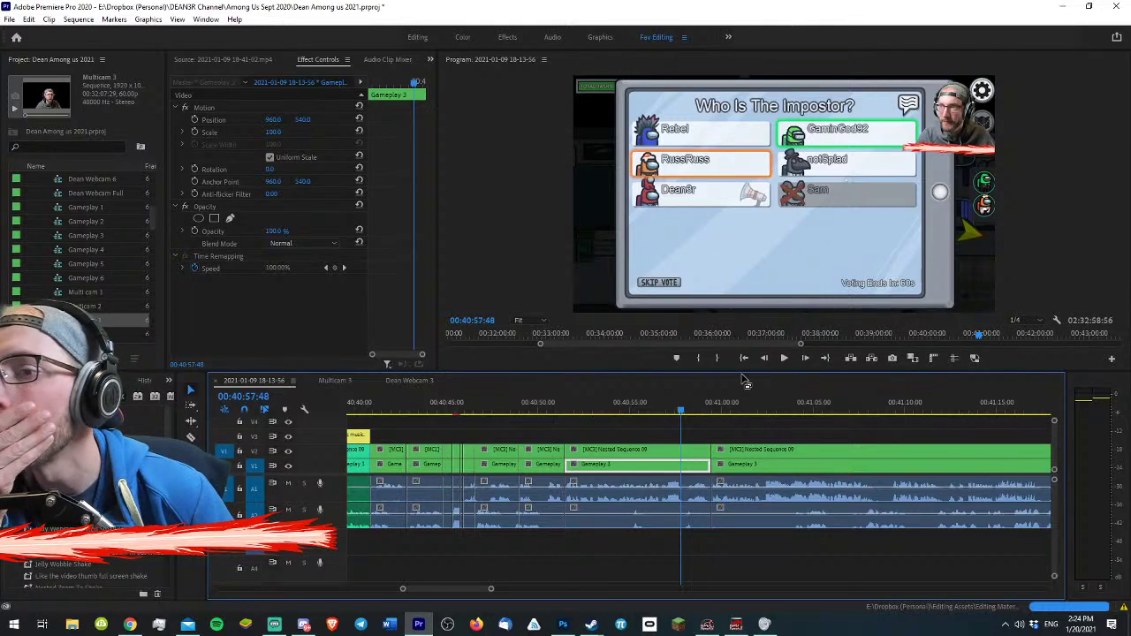
left_click(711, 409)
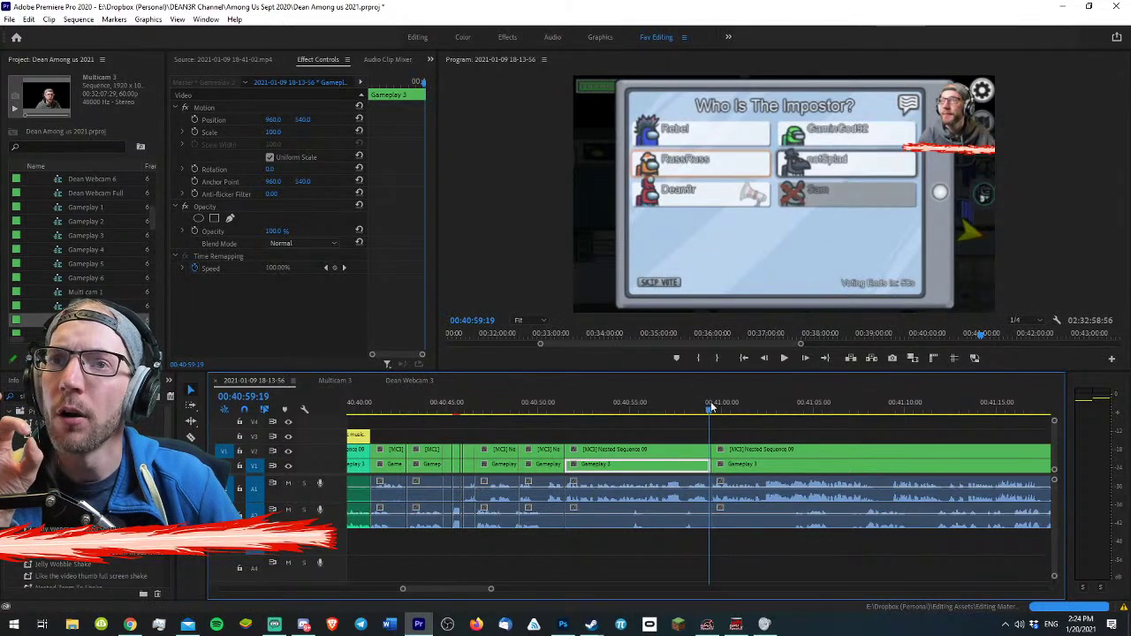
left_click_drag(711, 404, 704, 406)
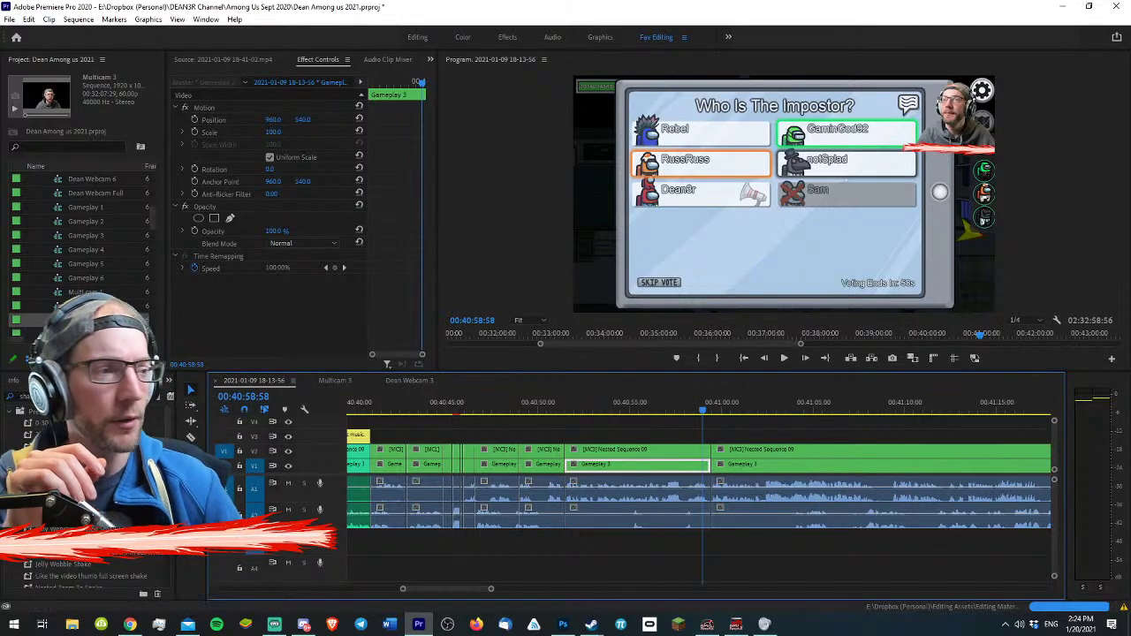
- Play across the cut between the two nested clips from 00:40:58:58 to 00:41:00:06
left_click(727, 429)
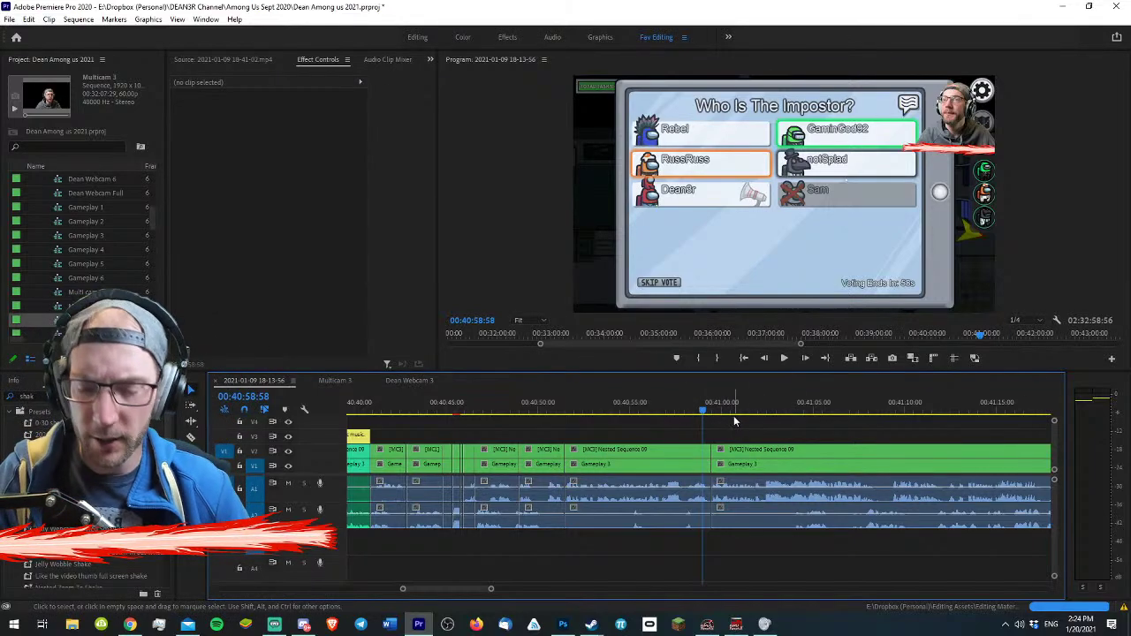
key("space")
key("=")
key("=")
key("space")
key("minus")
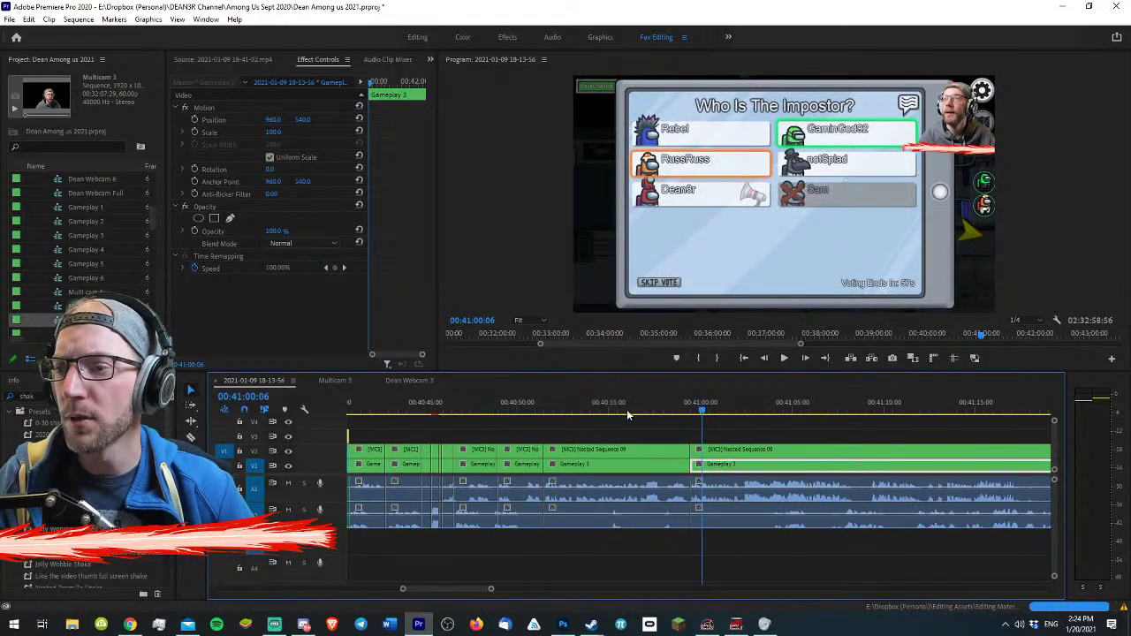
- Replay the clip around 00:40:56–00:40:57 and split its A1 audio on both sides of the loud reaction before the 00:40:59:28 cut
left_click(616, 409)
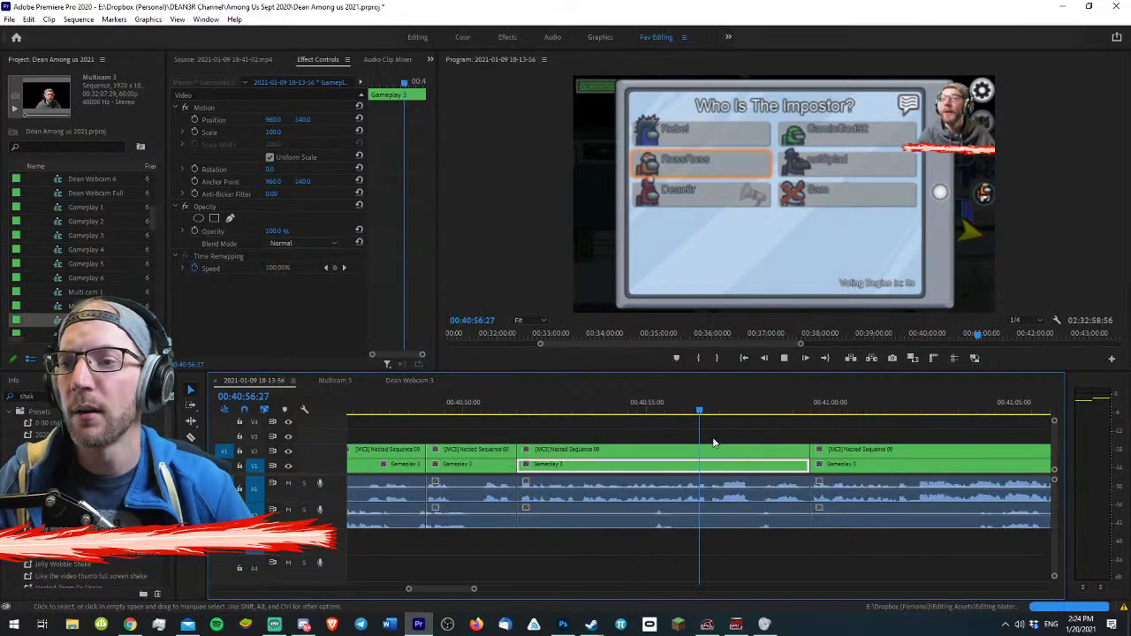
key("space")
key("space")
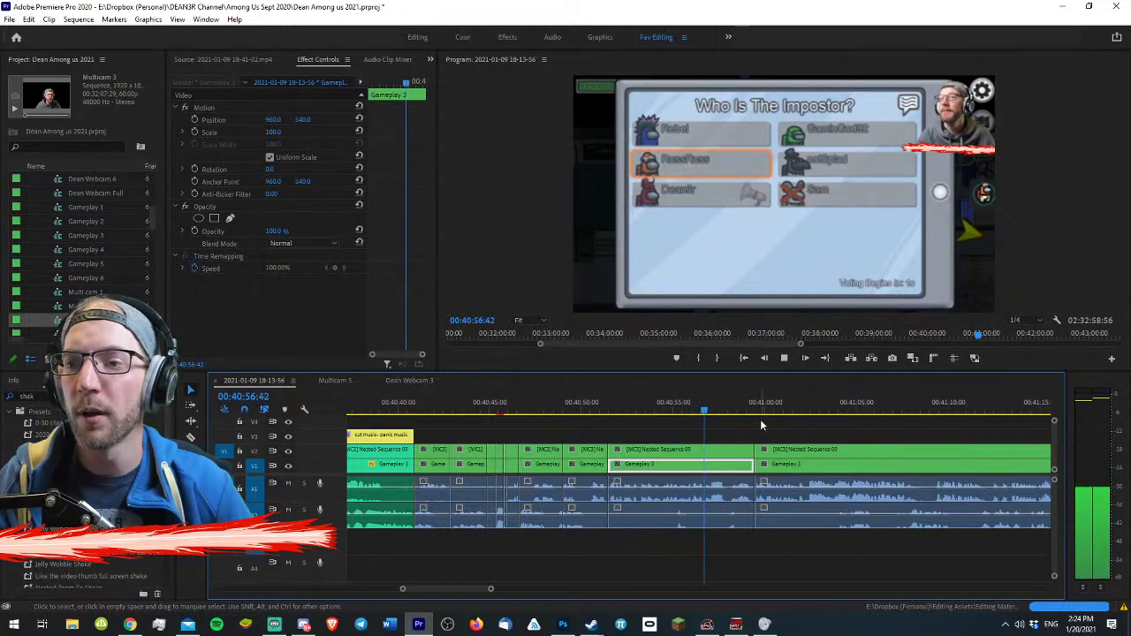
key("equal")
key("equal")
key("space")
left_click(800, 432)
key("c")
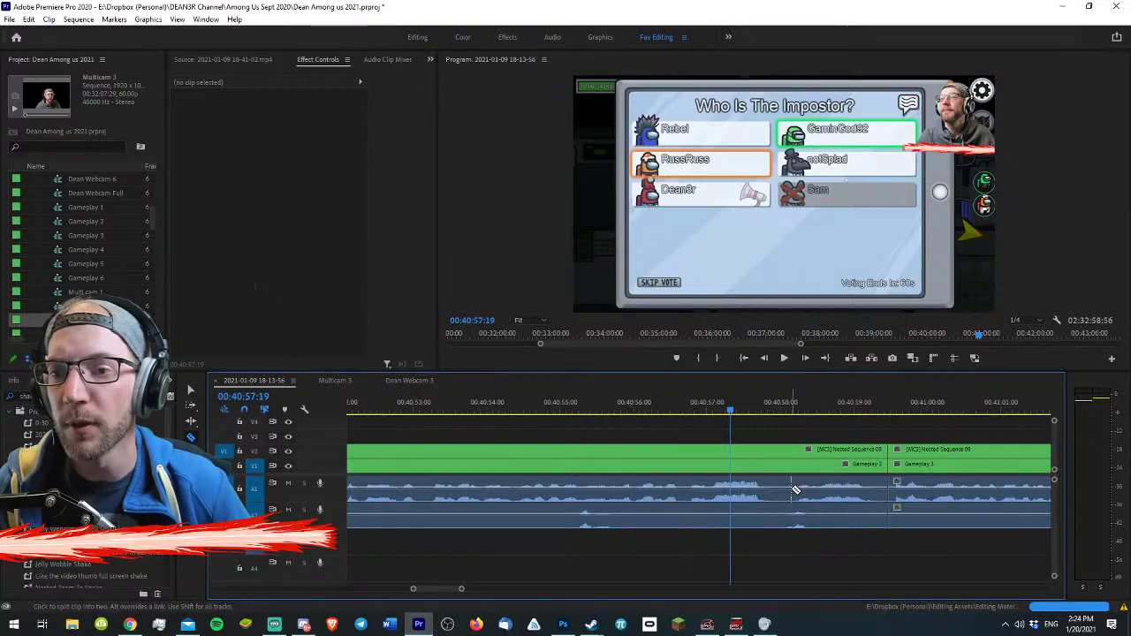
key("equal")
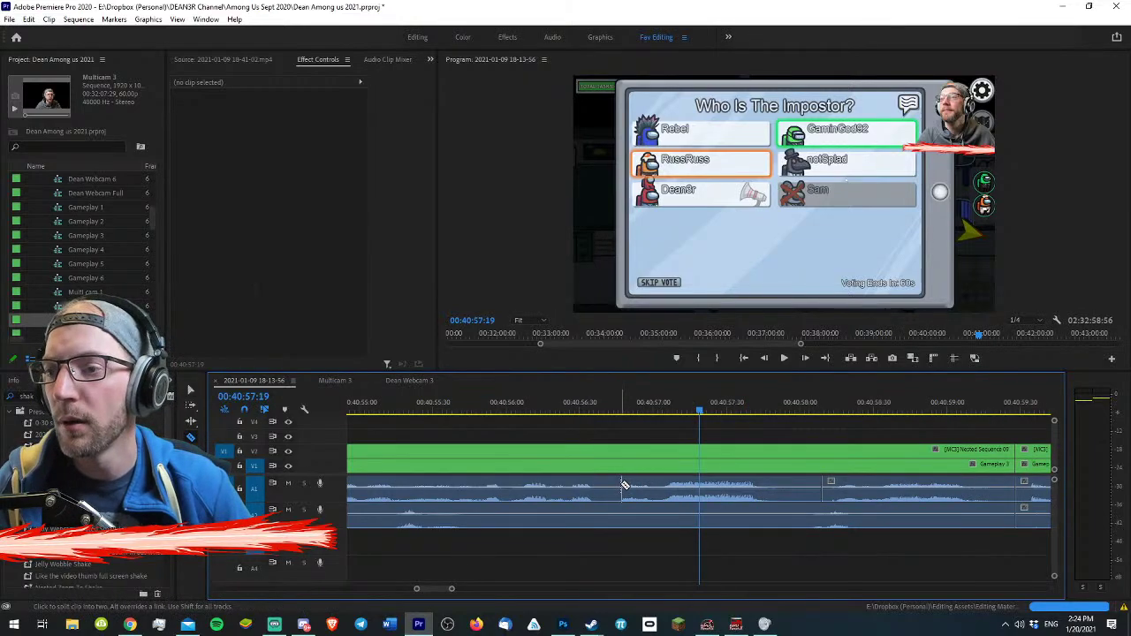
left_click(602, 467)
- Slide the isolated A1 reaction audio slightly earlier over the preceding piece, and pull the following audio piece back over its quiet tail
left_click_drag(557, 410, 565, 409)
mouse_move(668, 487)
left_mouse_down()
mouse_move(648, 482)
mouse_move(661, 488)
left_mouse_up()
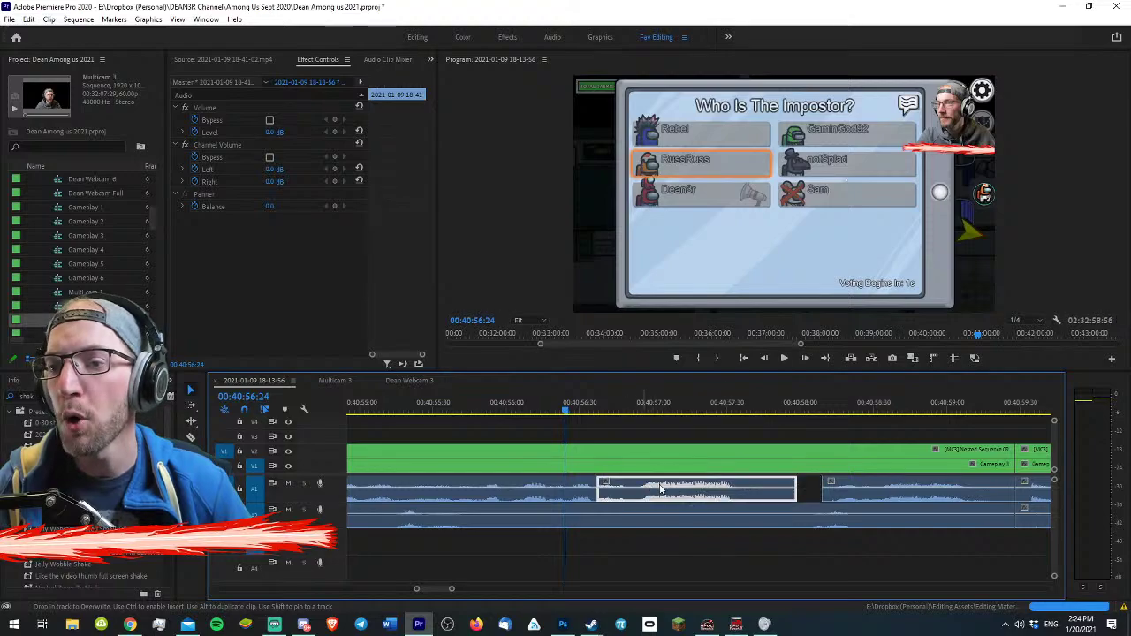
left_click_drag(851, 489, 806, 499)
left_click(598, 424)
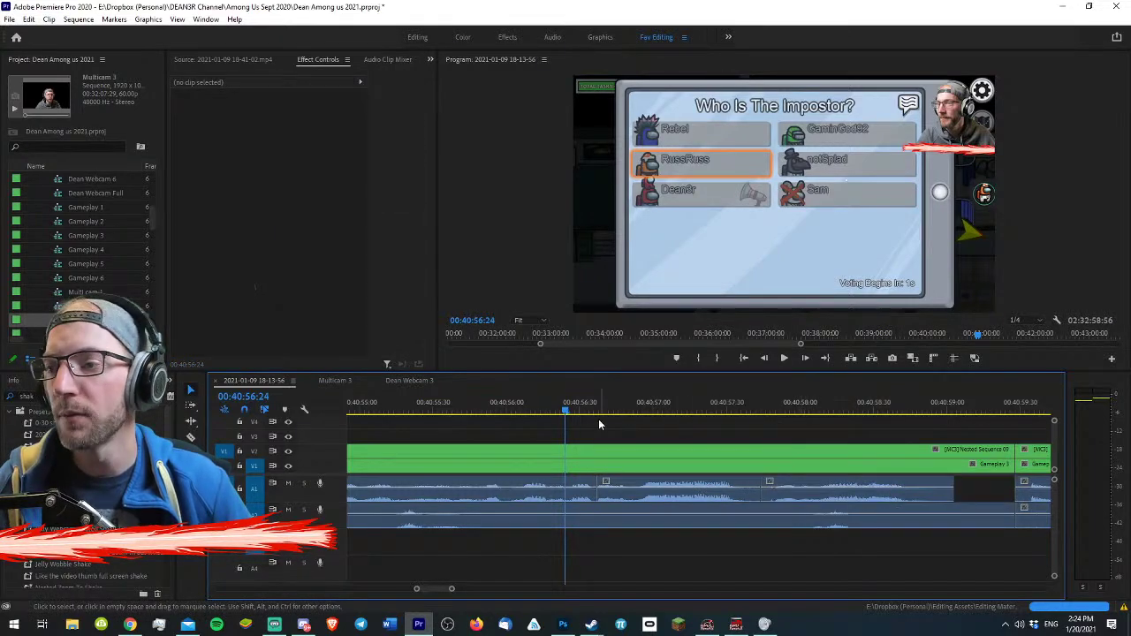
- Split the A1 audio just after 00:40:53 and slide the piece leading up to the reaction slightly earlier
left_click(521, 409)
key("minus")
left_click_drag(572, 398, 535, 394)
key("equal")
key("equal")
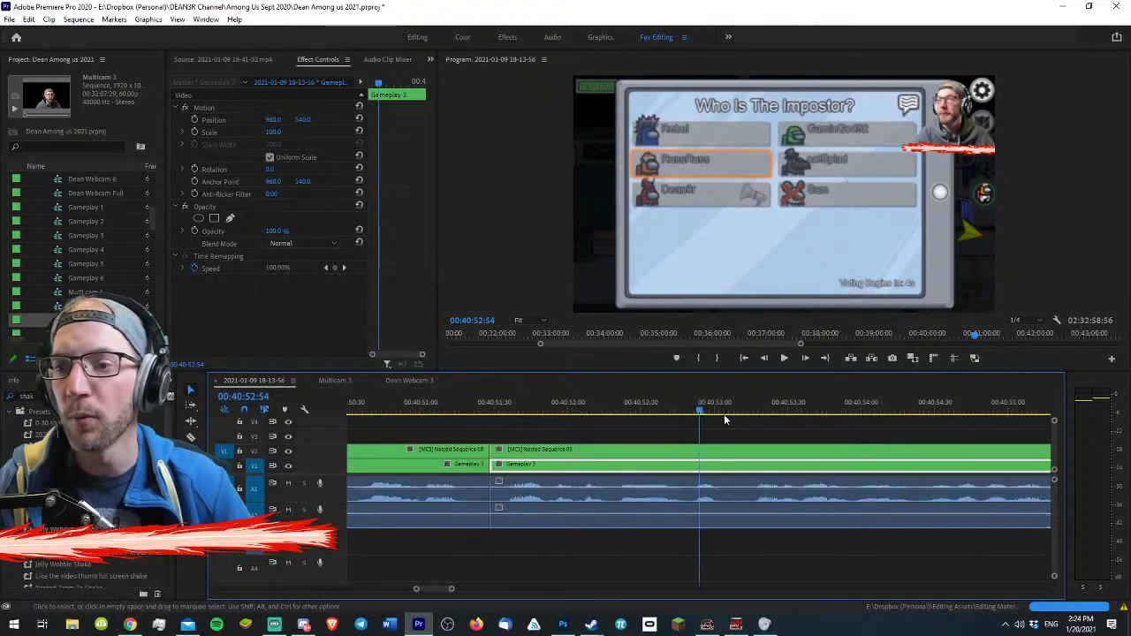
left_click(726, 424)
left_click_drag(777, 498, 754, 483)
left_click(777, 419)
key("minus")
key("minus")
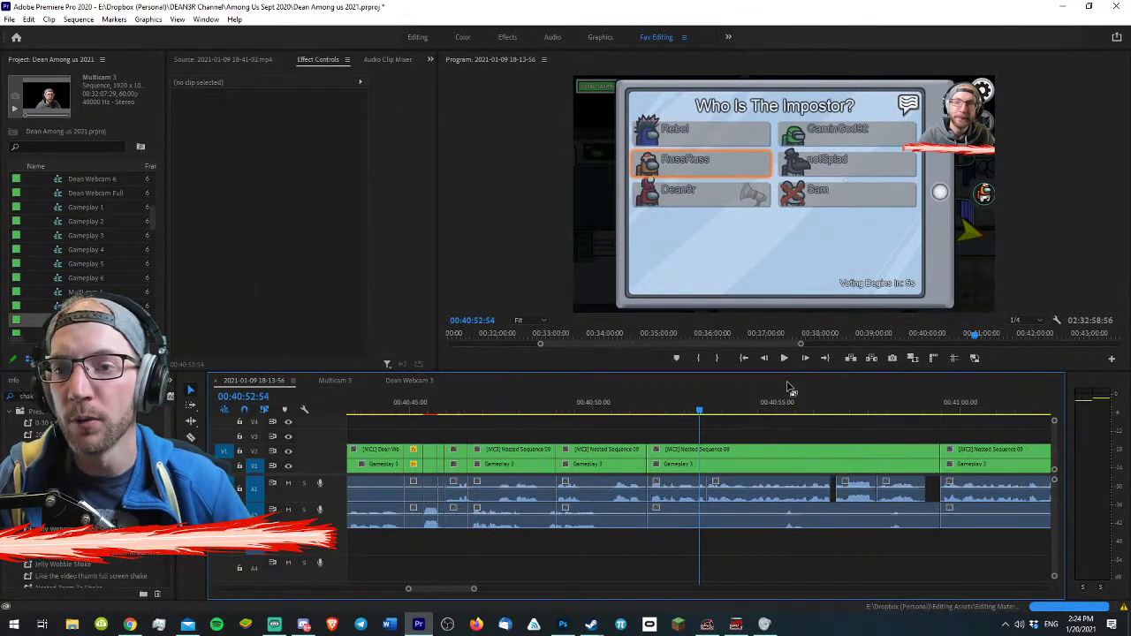
- Move the reaction audio and the A1 piece after it earlier together to close the gap before the reaction
key("equal")
key("minus")
left_click(795, 409)
key("equal")
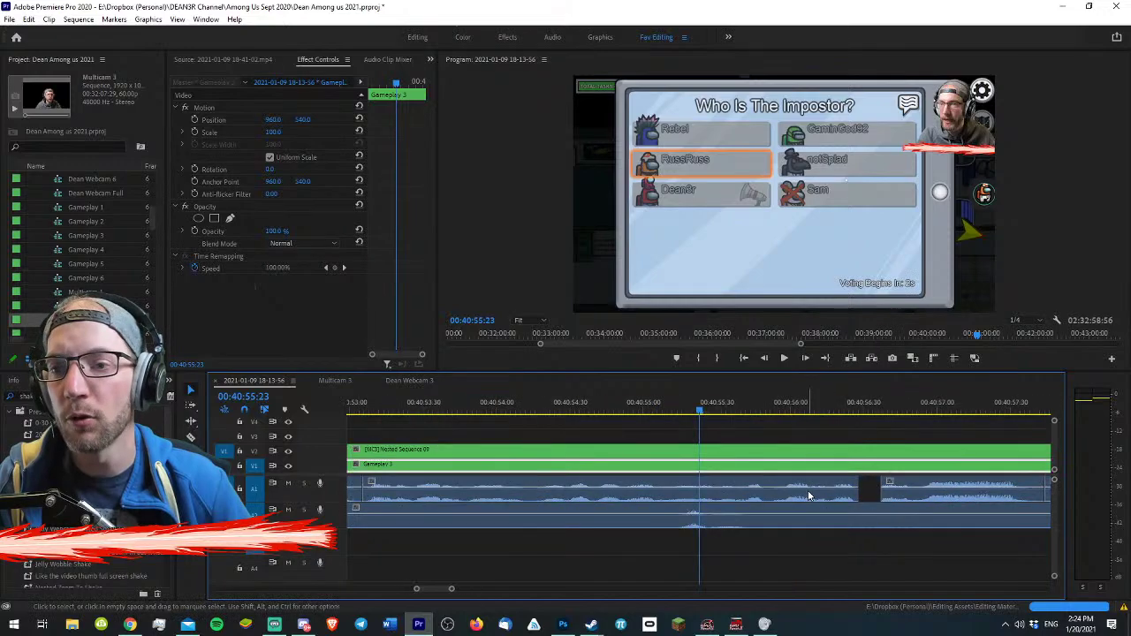
left_click(865, 484)
key("minus")
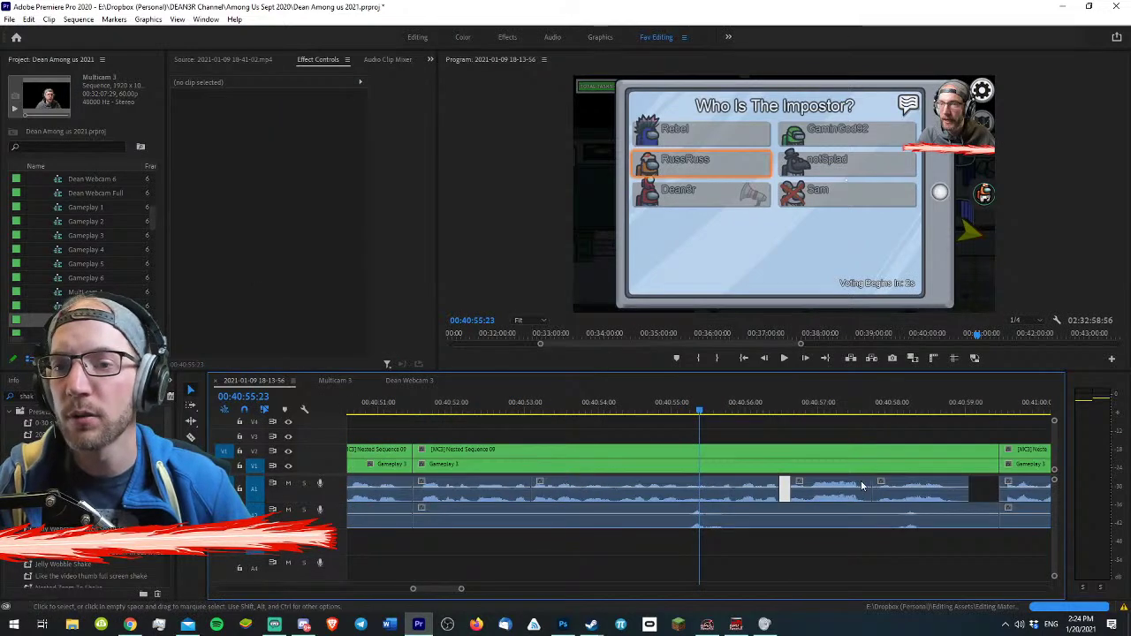
left_click(810, 483, "shift")
key("v")
left_click_drag(983, 484, 814, 485)
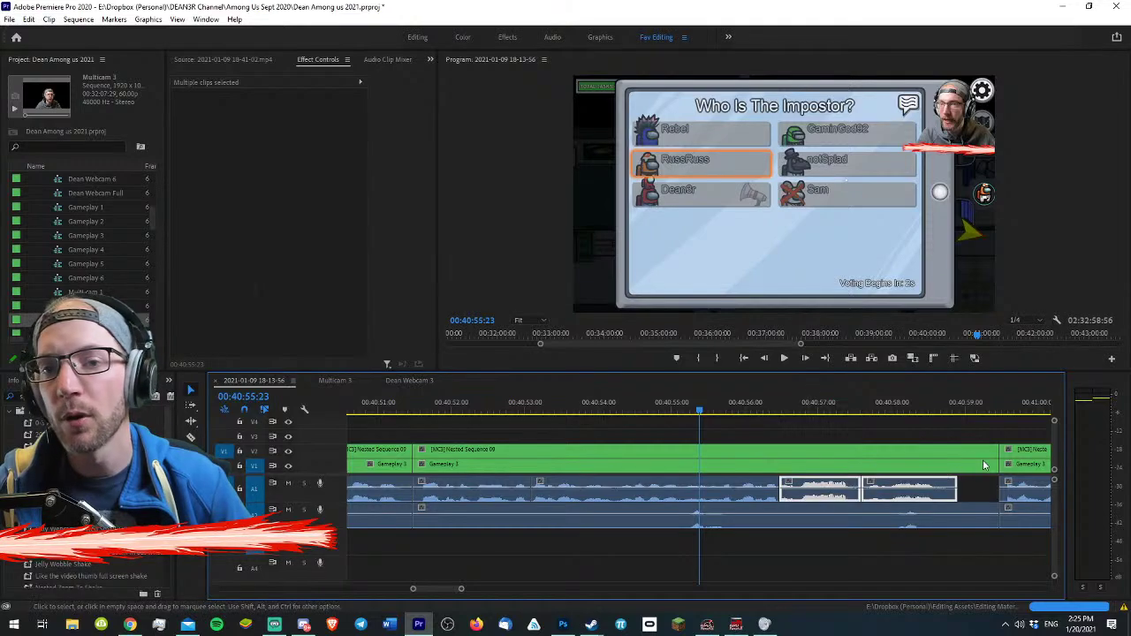
- Shift all clips after the 00:40:59:28 cut earlier, up against the end of the tightened A1 audio, and scrub toward the new join
left_click(1011, 463)
left_click(998, 403)
left_click(933, 402)
key("a")
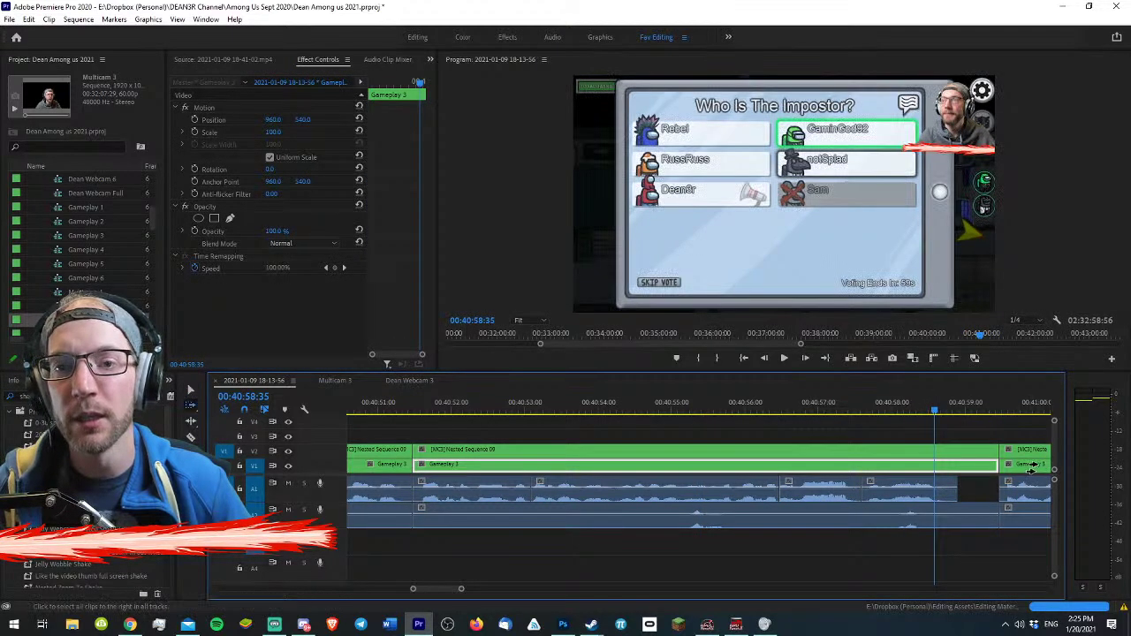
left_click_drag(1030, 466, 988, 468)
key("v")
left_click_drag(934, 411, 948, 409)
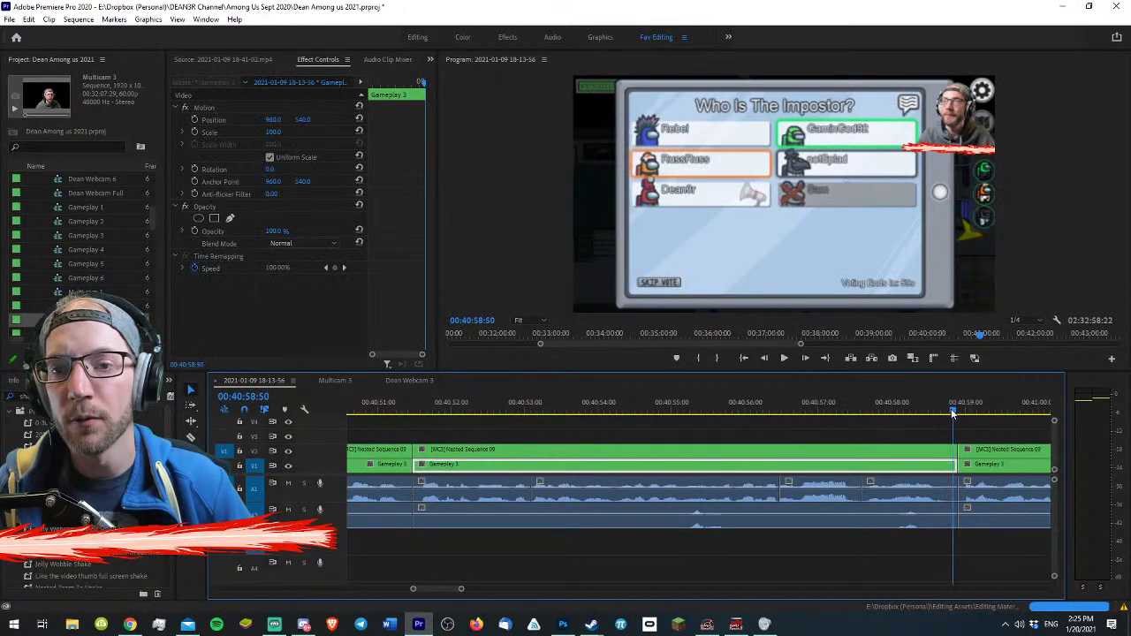
- Play the voting discussion from about 00:40:58 to 00:41:08 and check its waveforms for a webcam close-up moment
key("space")
key("minus")
key("minus")
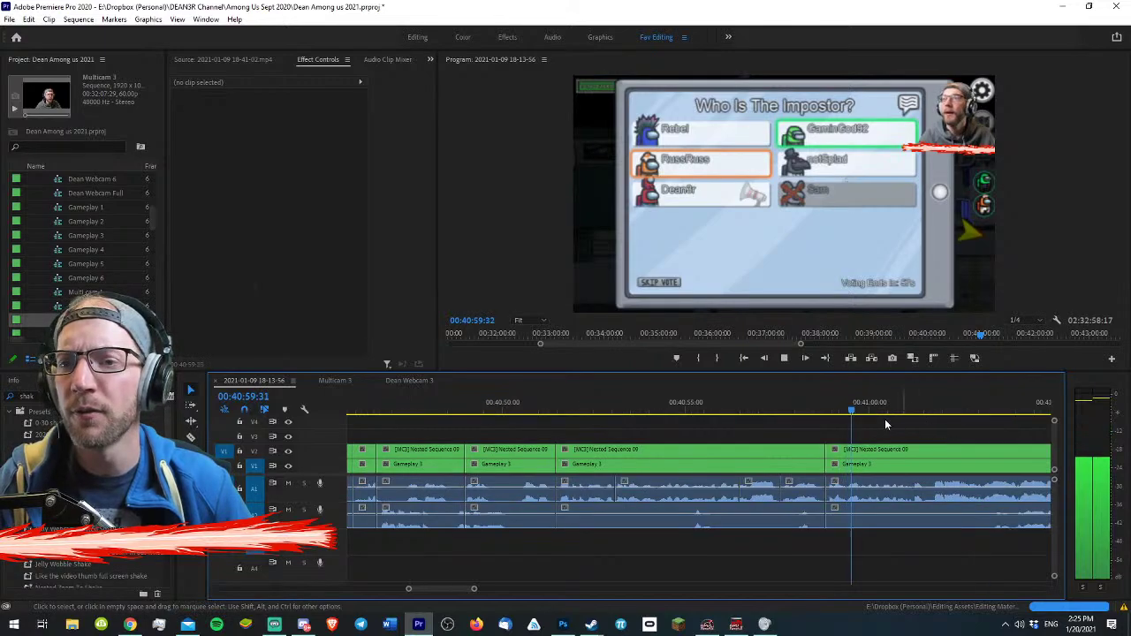
key("d")
key("minus")
key("space")
key("space")
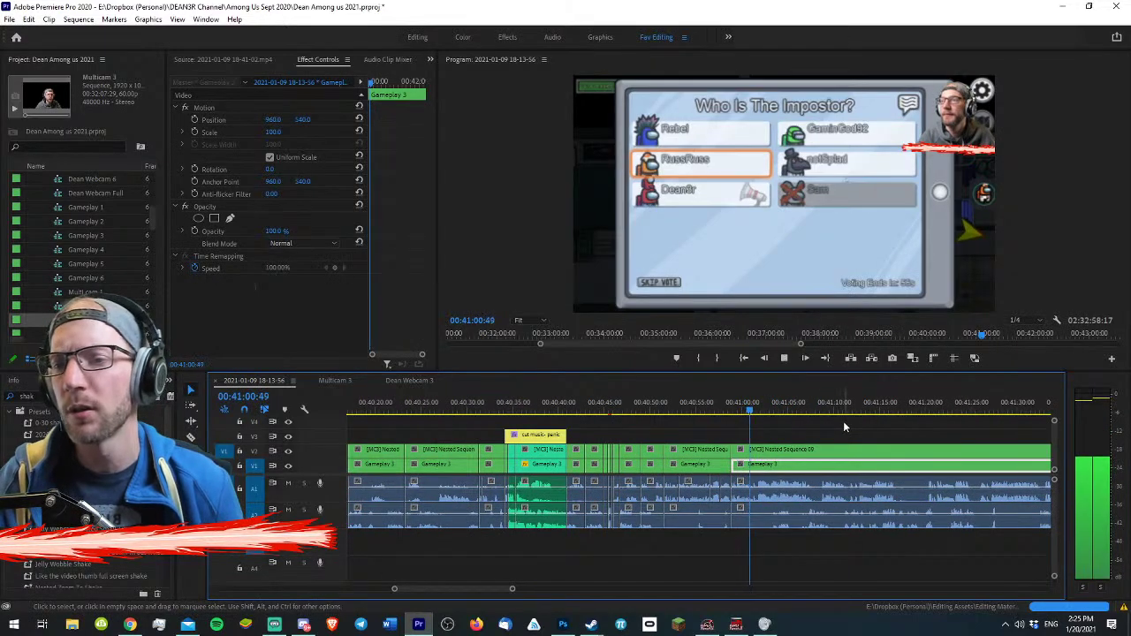
key("space")
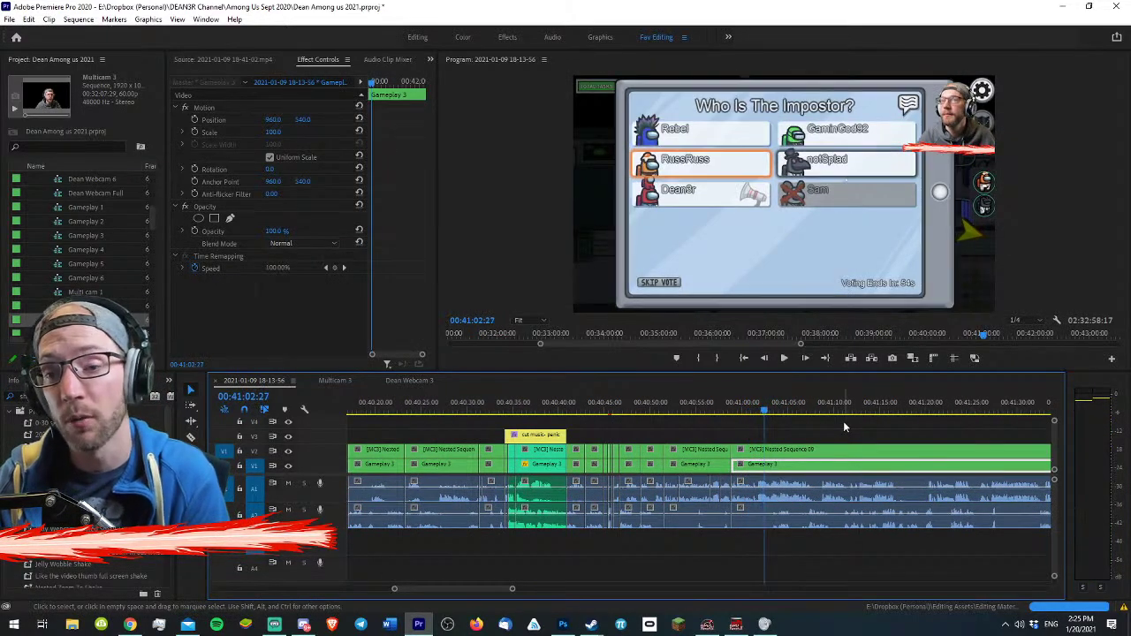
key("space")
key("space")
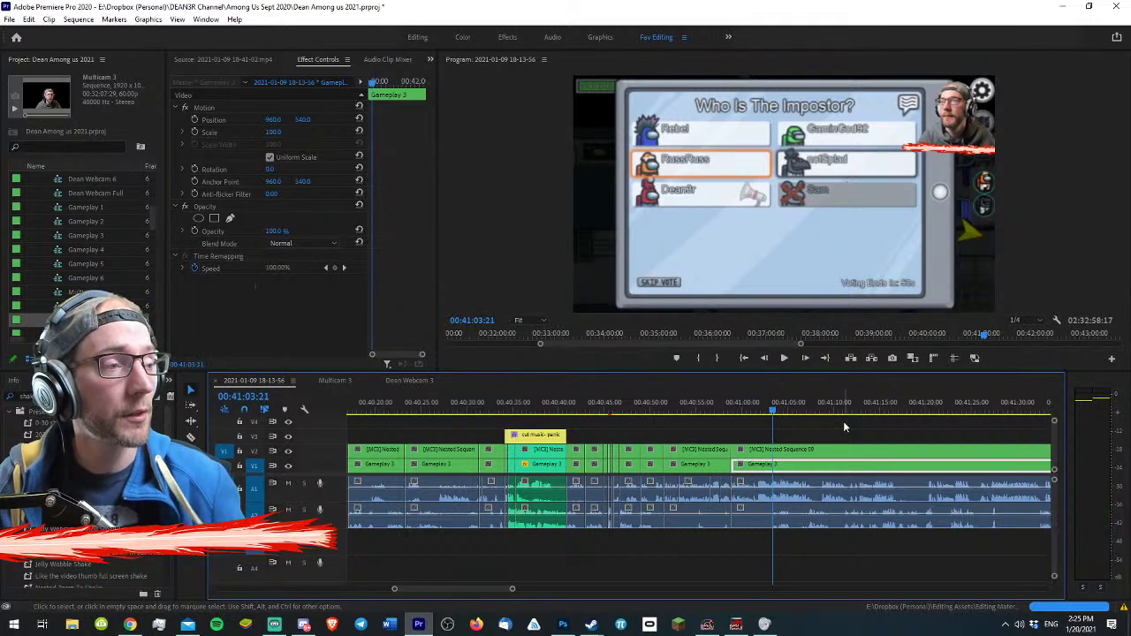
key("space")
key("equal")
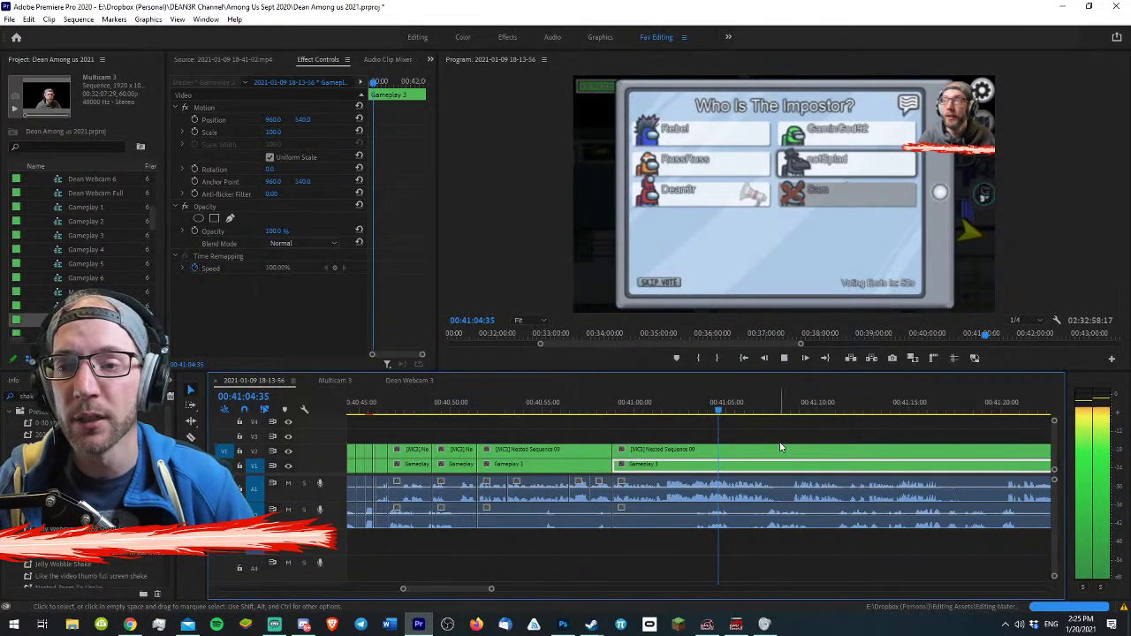
scroll(572, 551, "down", 1)
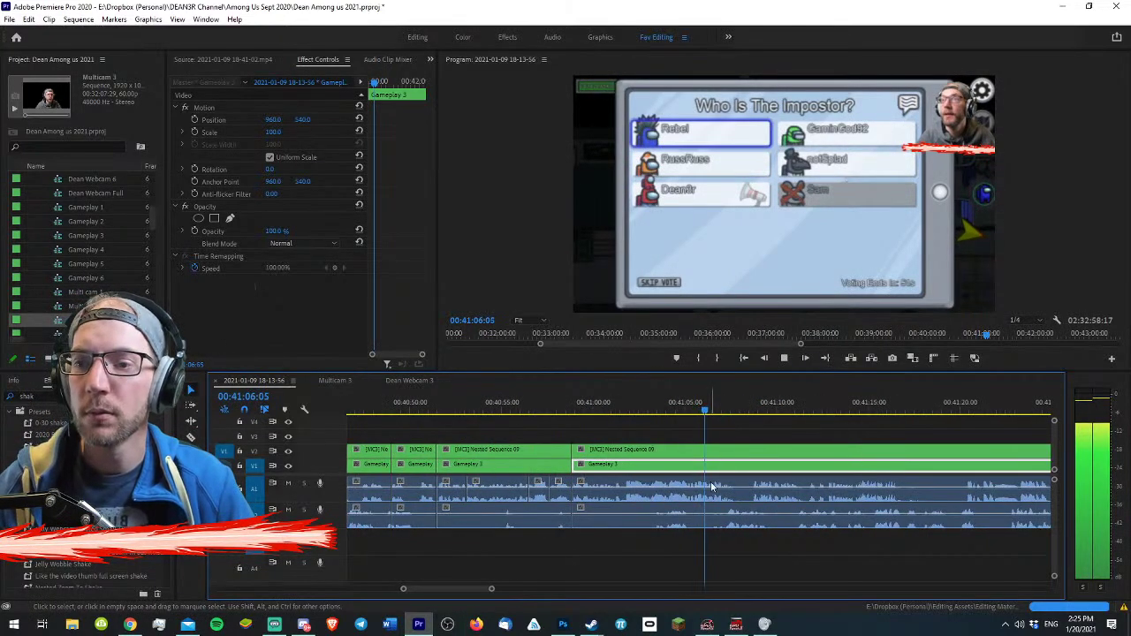
left_click(798, 429)
key("equal")
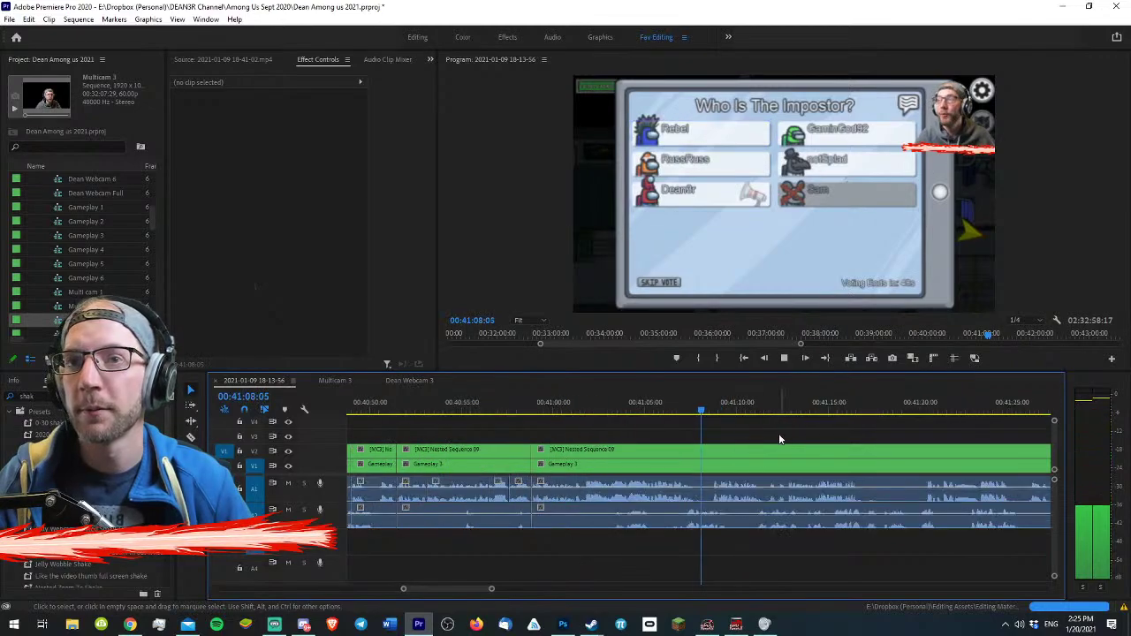
- Cut all tracks at 00:41:09:31 and at about 00:41:06:20 to isolate the section between them
key("c")
key("space")
left_click(750, 511, "shift")
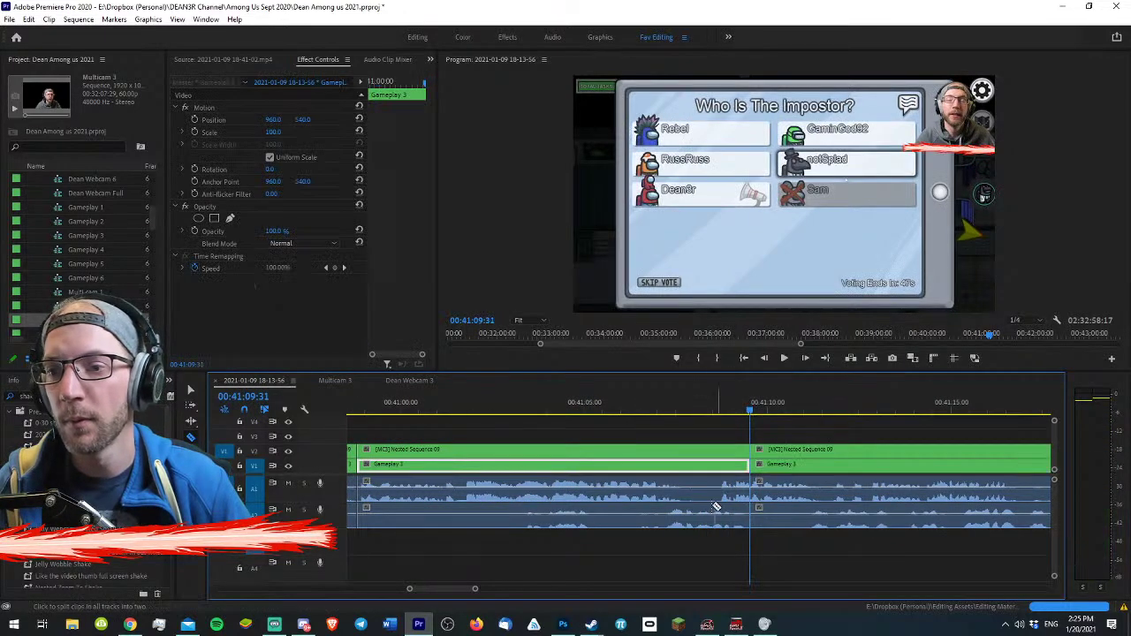
left_click(634, 516, "shift")
- Switch the isolated multicam section on V2 to the full webcam angle, camera 1, and shift it toward the frame's right side
key("v")
left_click(680, 399)
left_click(703, 450)
key("1")
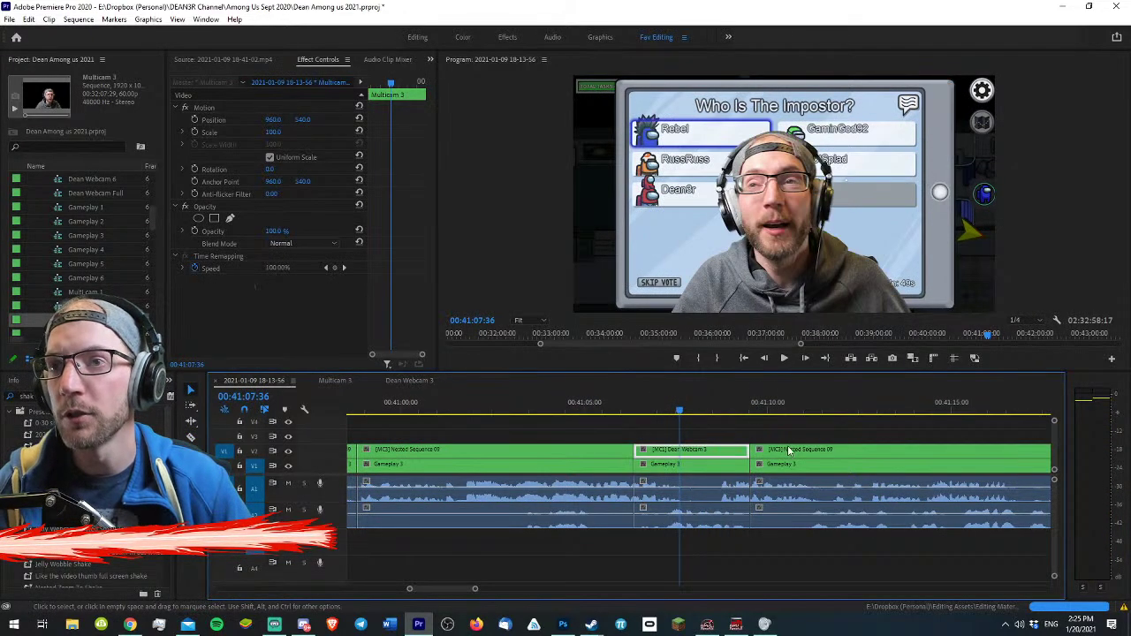
left_click_drag(283, 121, 474, 121)
- Move the anchor point of the gameplay clip beneath to the highlighted player, then set scale to about 213 and position to about 501, 321
left_click(684, 466)
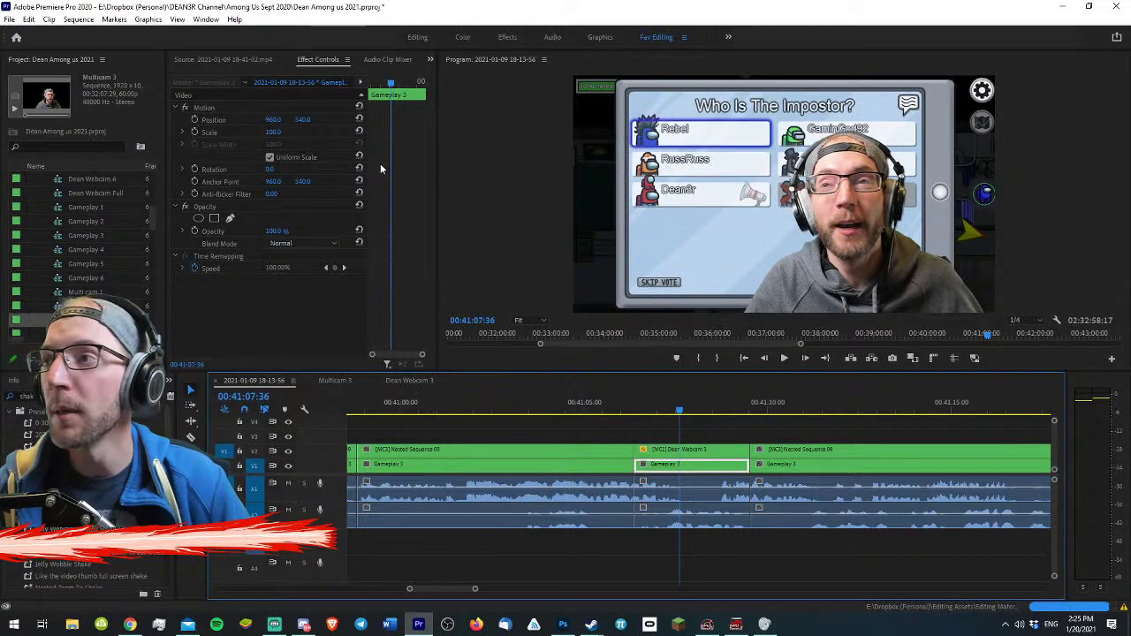
left_click(209, 109)
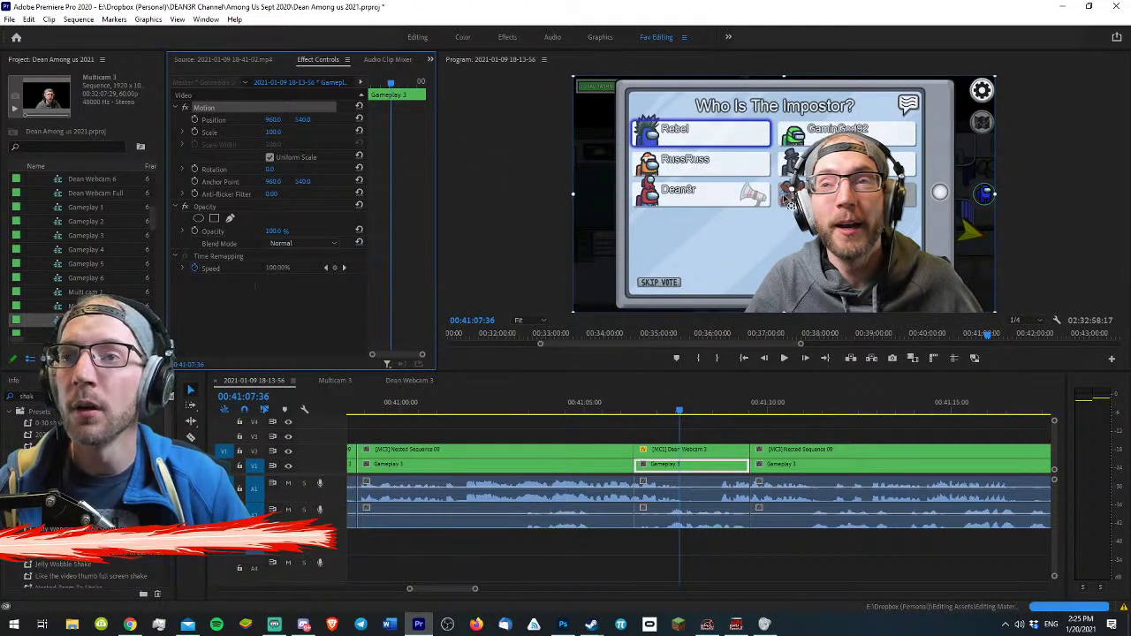
left_click_drag(786, 196, 753, 192)
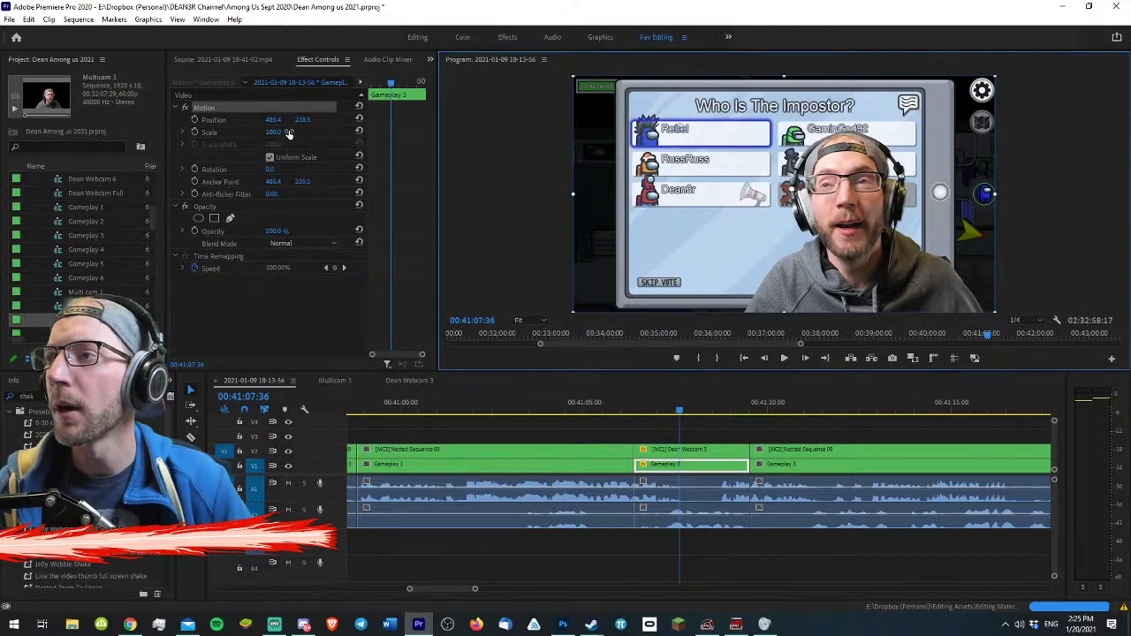
left_click_drag(288, 131, 388, 132)
left_click_drag(309, 121, 279, 122)
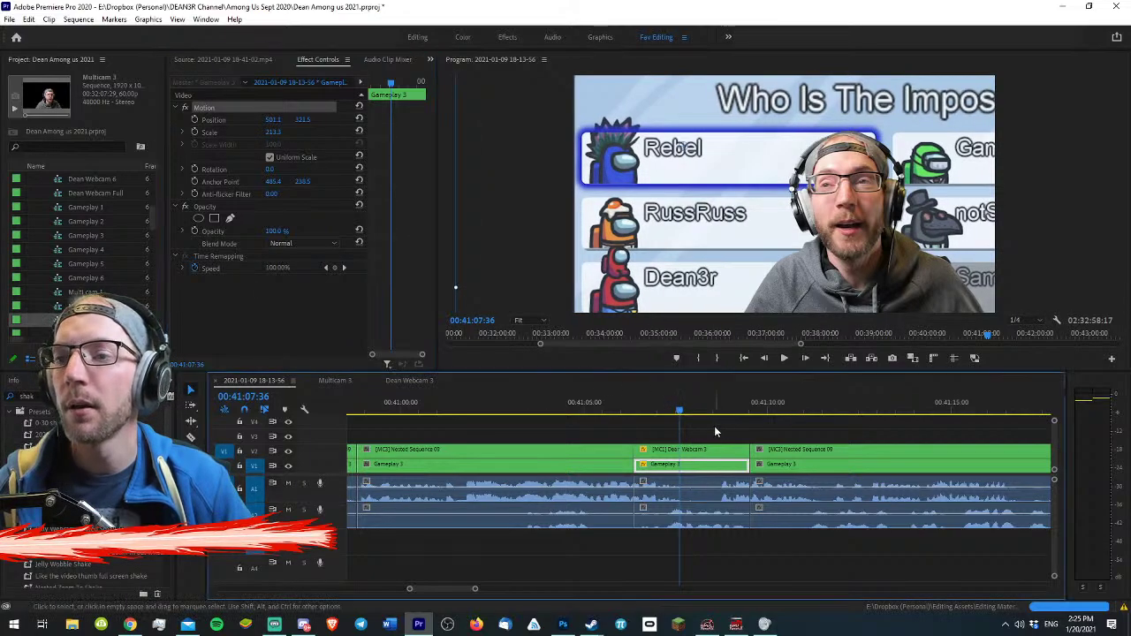
- Play back the zoomed webcam section and the discussion following it up to about 00:41:18
left_click(654, 425)
left_click(632, 412)
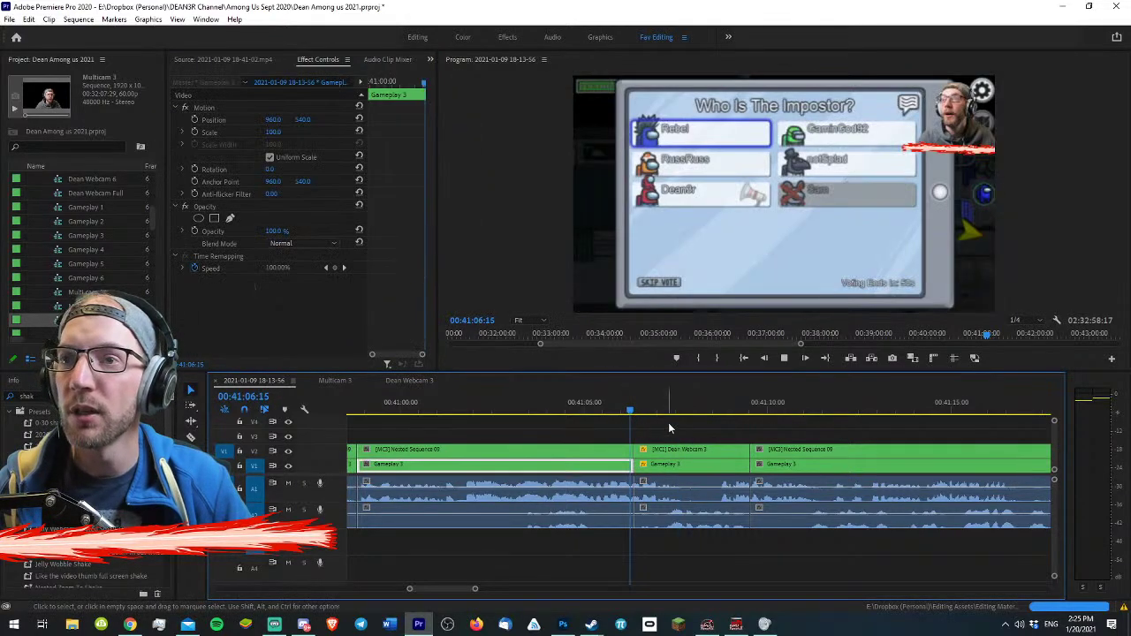
key("space")
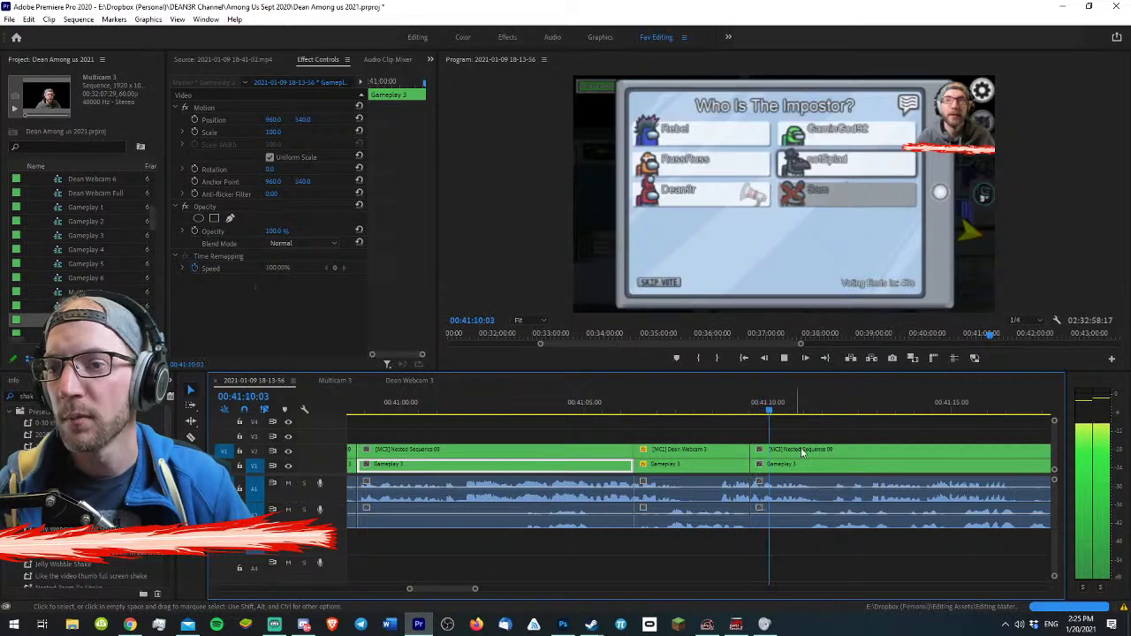
left_click(834, 429)
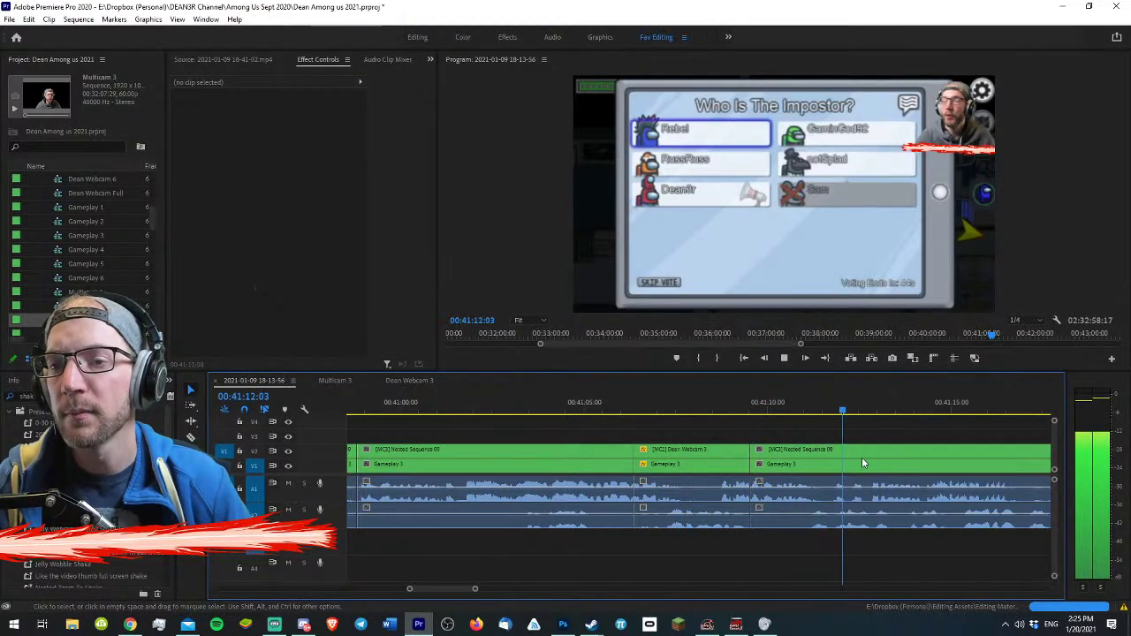
key("minus")
key("equal")
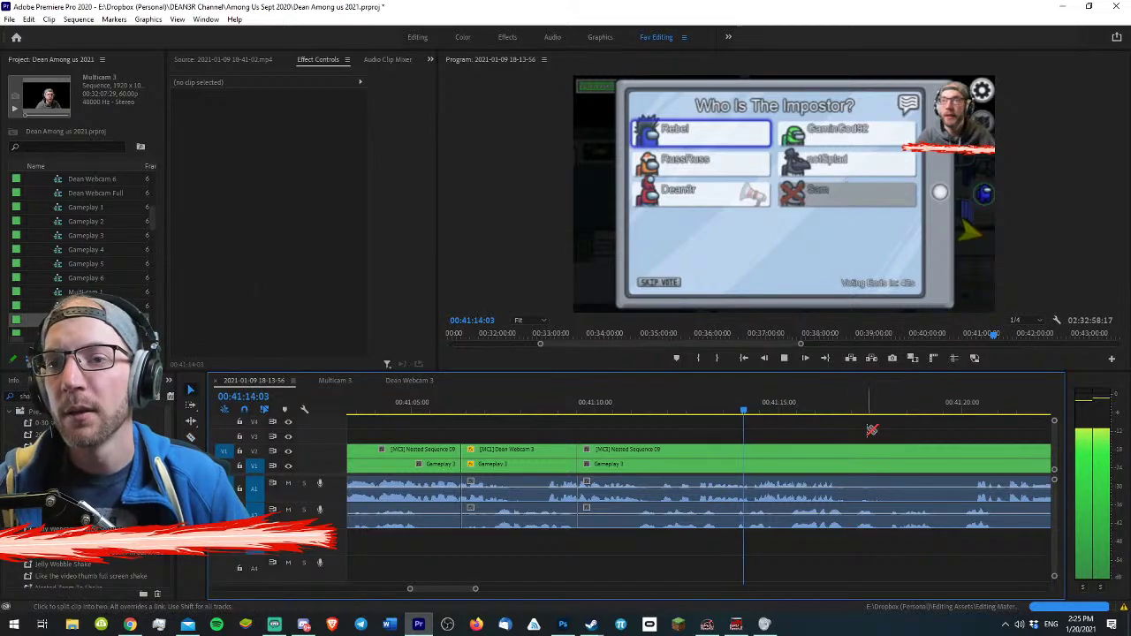
key("minus")
key("equal")
key("space")
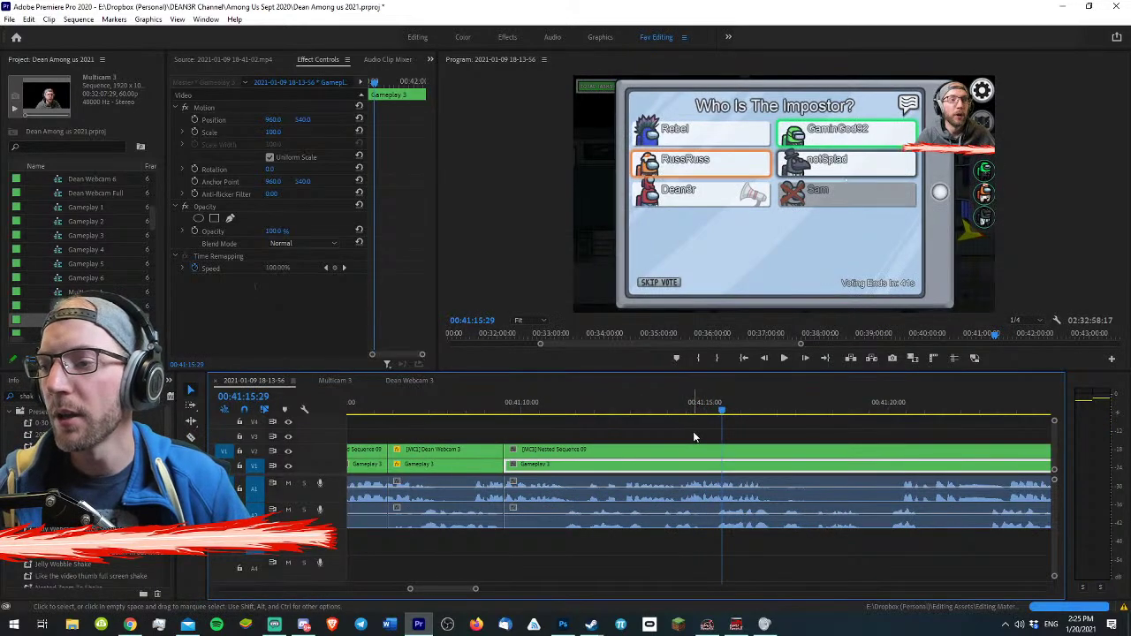
key("space")
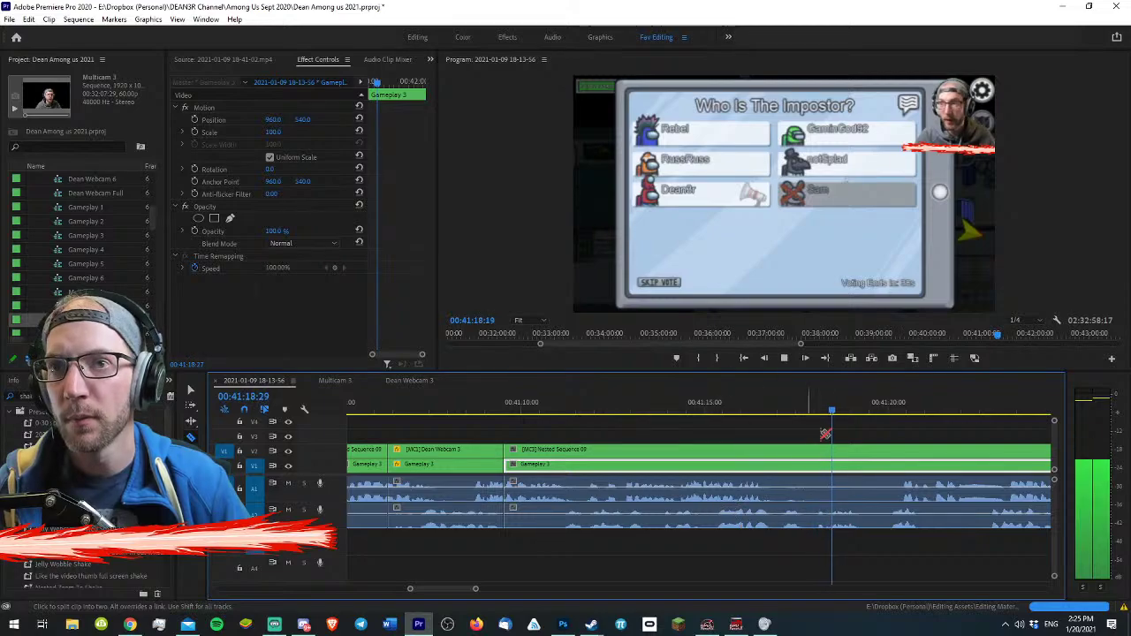
- Cut all tracks just before 00:41:20 and ripple-trim about half a second off the end of the preceding clips
key("c")
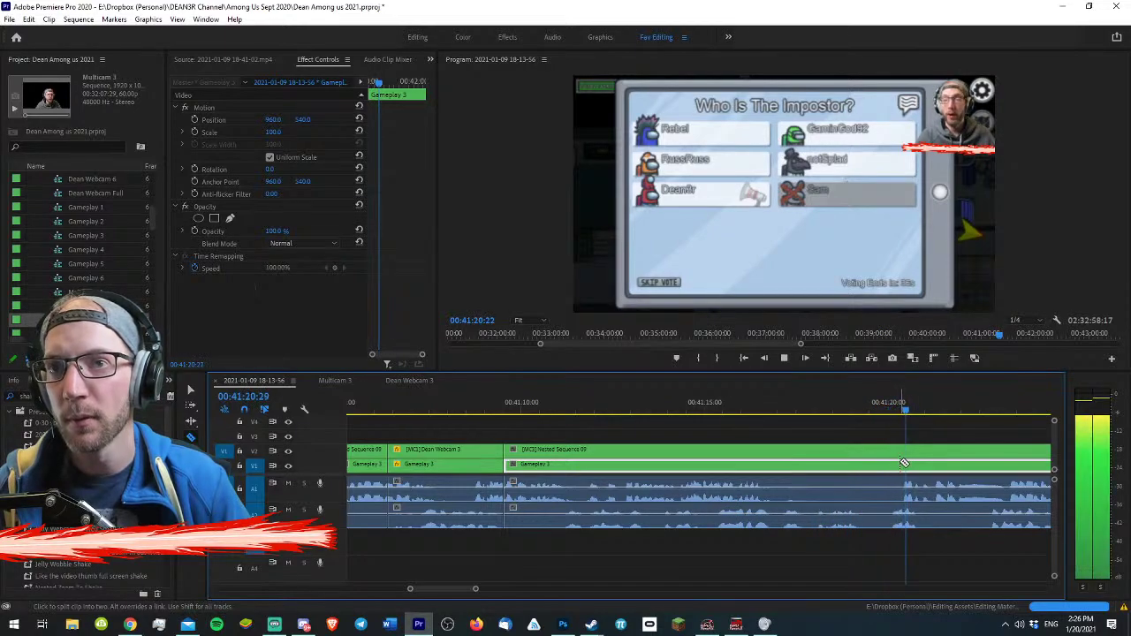
key("space")
left_click(886, 409)
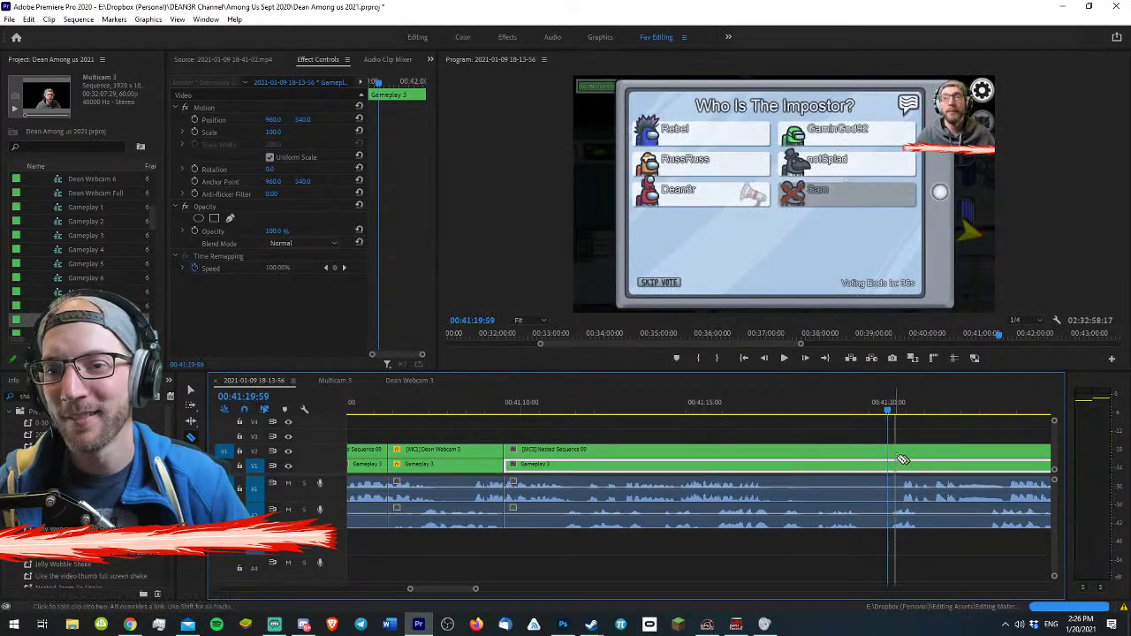
left_click(887, 449)
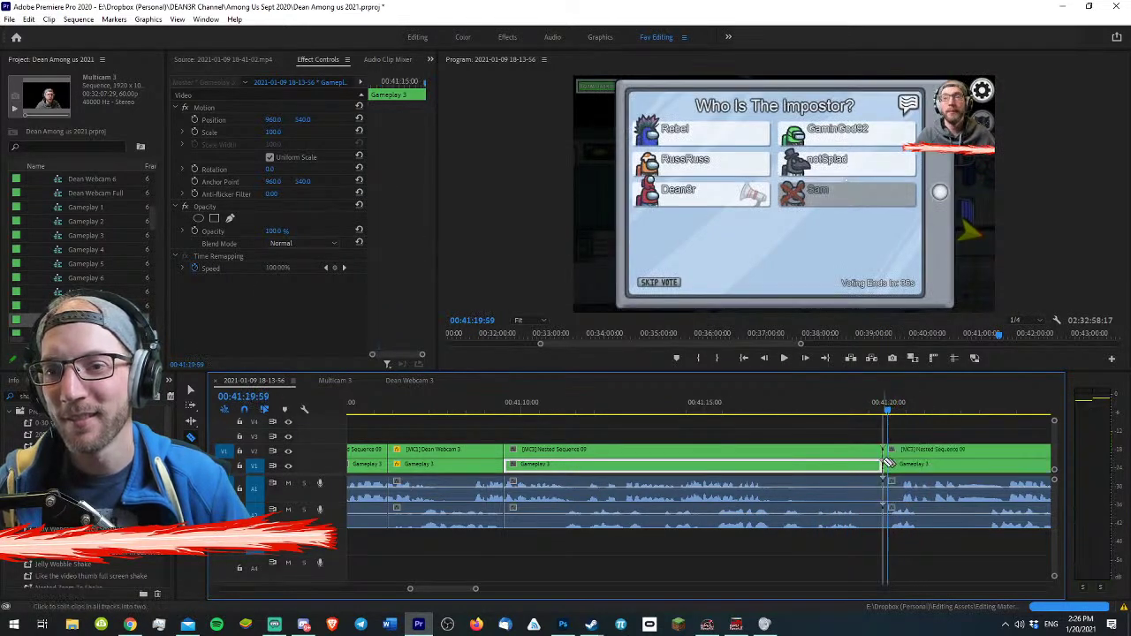
left_click(853, 409)
left_click_drag(856, 408, 391, 420)
key("w")
- Replay the lead-in and the webcam close-up section to check the pacing and audio
key("space")
key("minus")
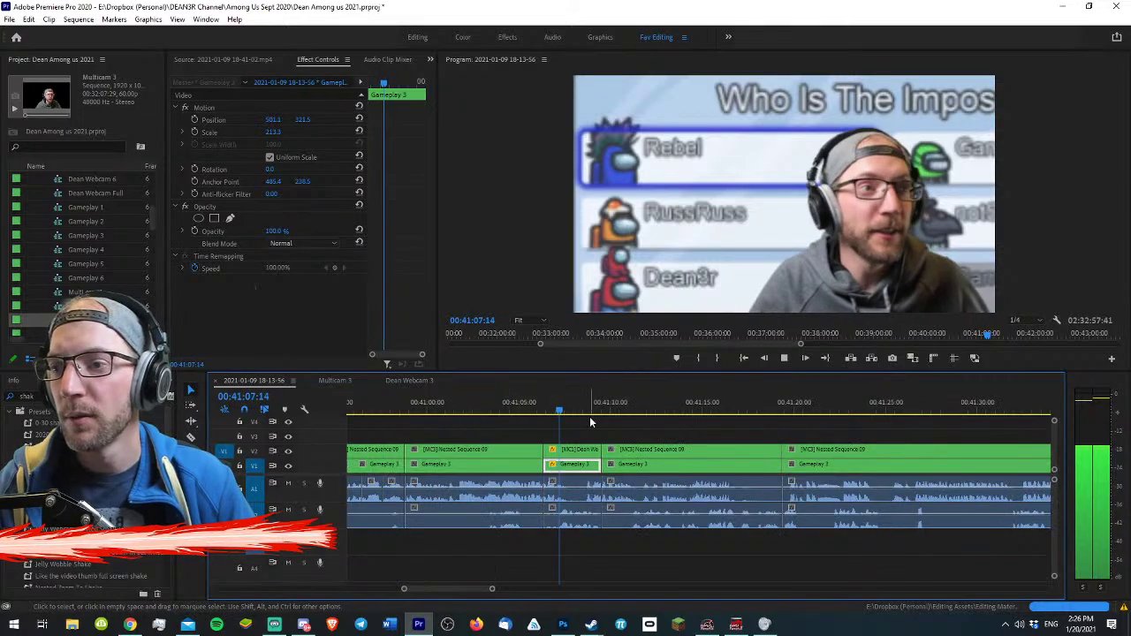
key("space")
left_click(506, 407)
key("equal")
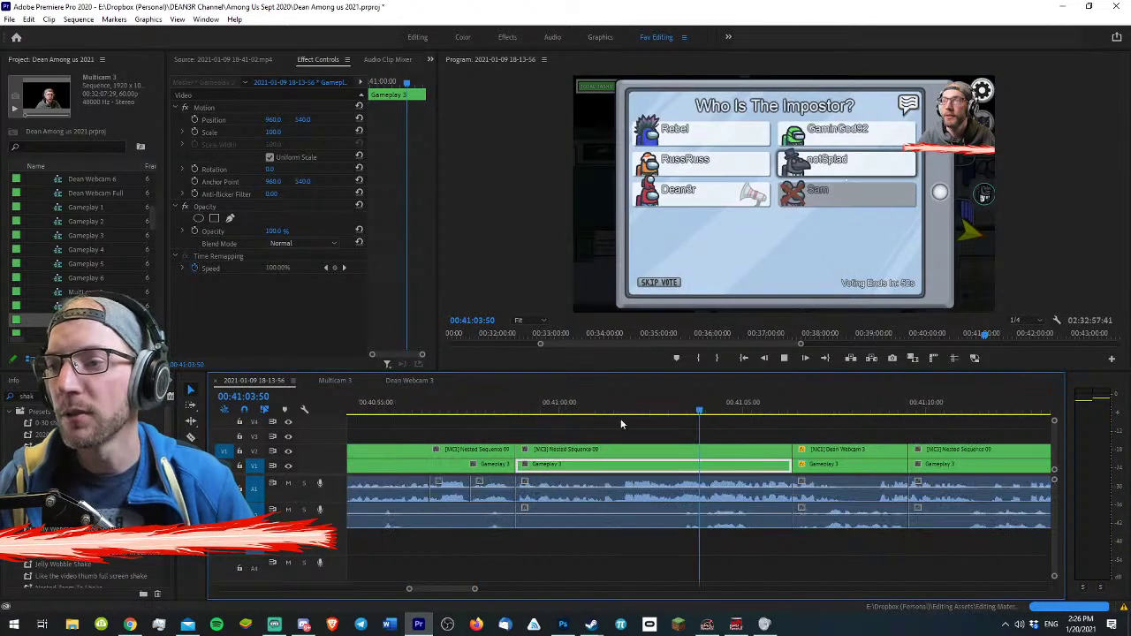
key("space")
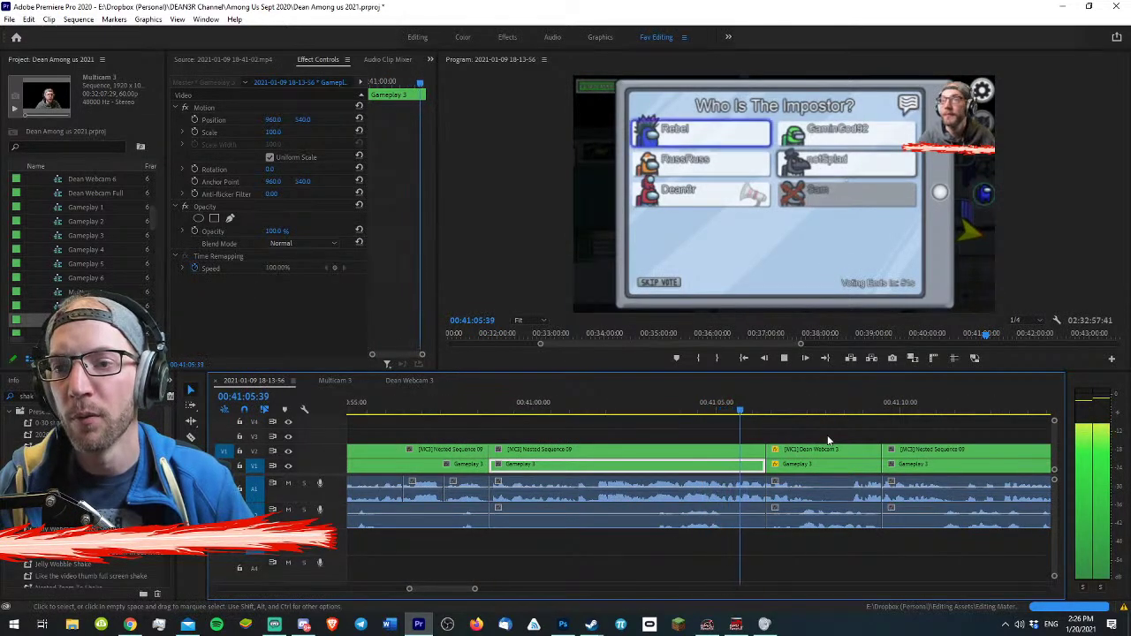
key("minus")
key("equal")
- Split the A1 audio at about 00:41:08:10 within the webcam section and delete its remaining part up to the section's end
key("c")
left_click(770, 495)
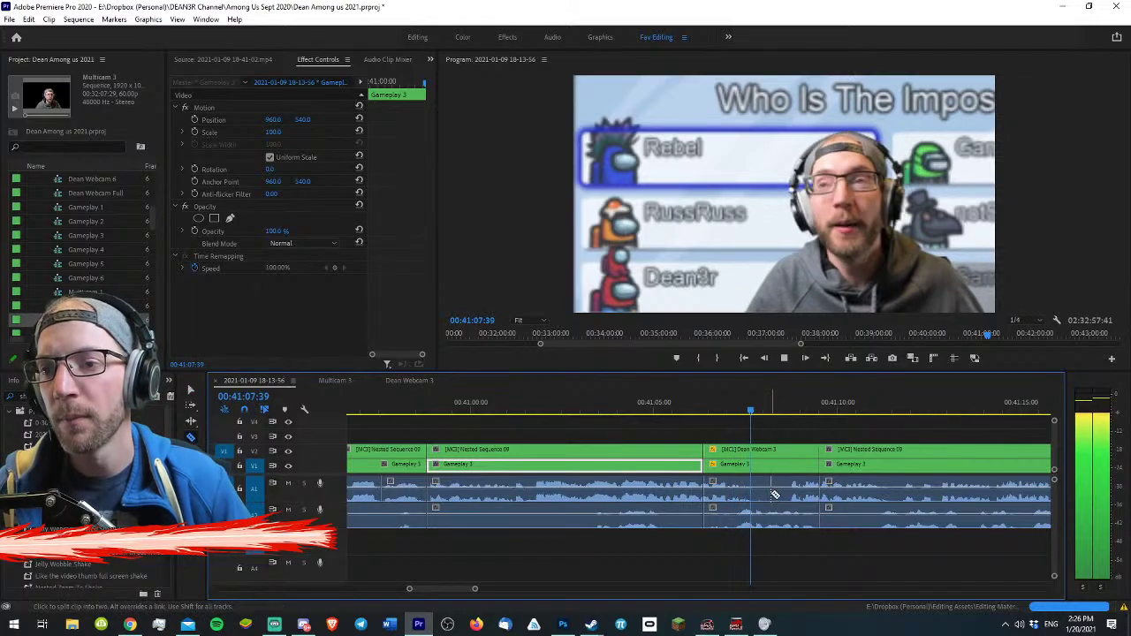
key("v")
left_click(795, 493)
key("Delete")
left_click(830, 466)
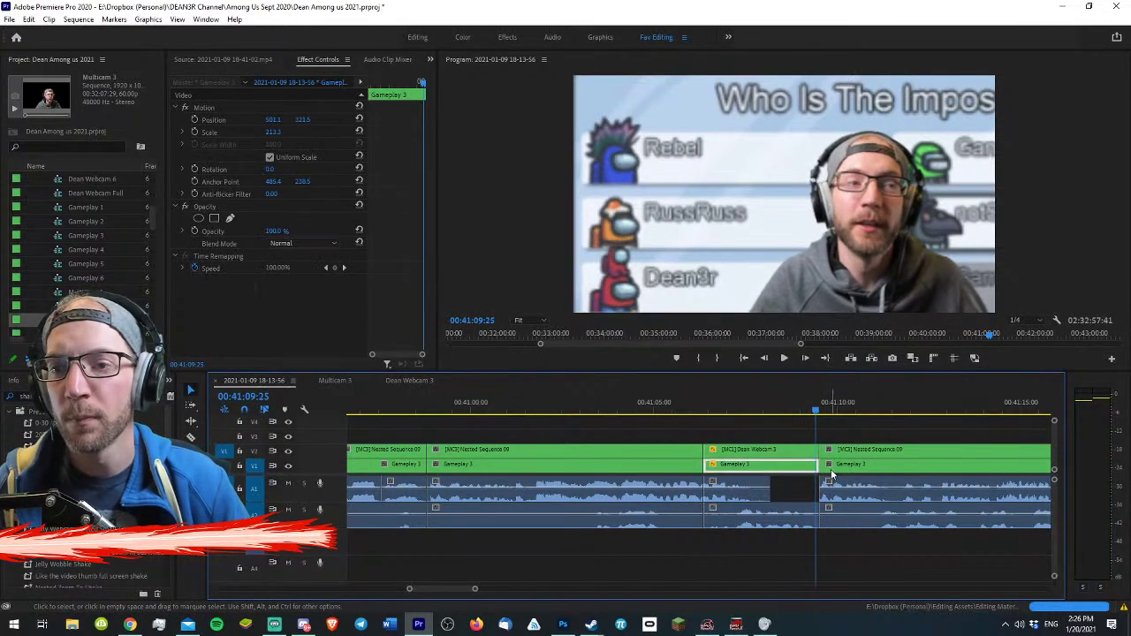
- Ripple-trim the start of the clips following the webcam section, removing everything from the section's end up to 00:41:17:04
key("space")
left_click_drag(752, 404, 871, 404)
key("minus")
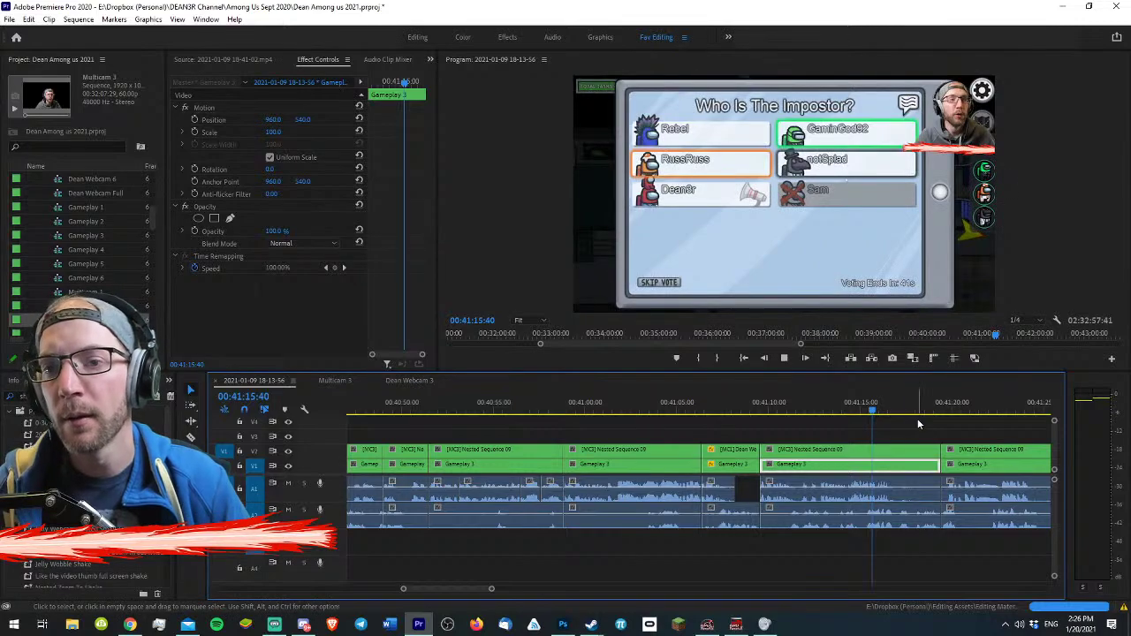
left_click(917, 418)
key("space")
scroll(917, 424, "down", 3)
key("space")
left_click(740, 466)
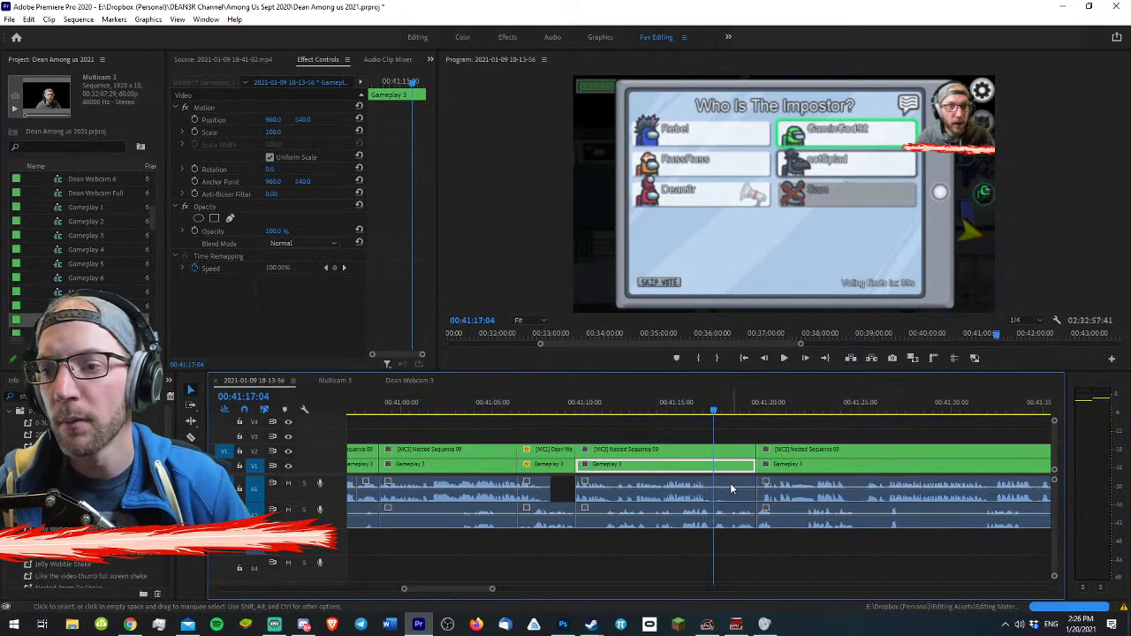
key("q")
- Ripple-trim the end of the short clip following the webcam section back to about 00:41:10:38, and preview the join
key("space")
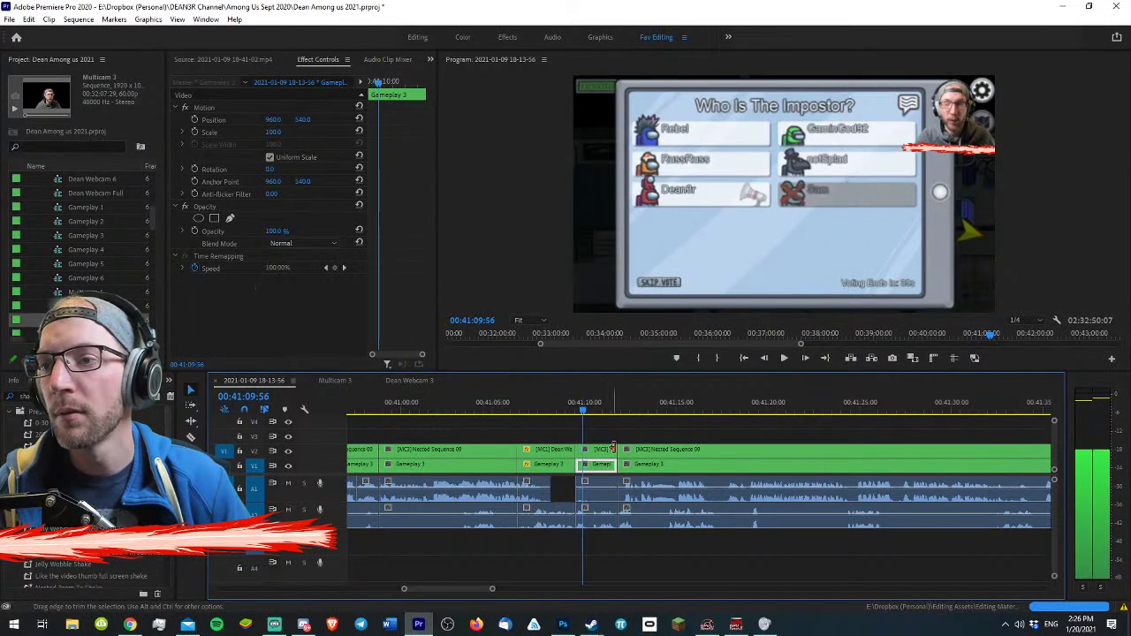
key("equal")
key("space")
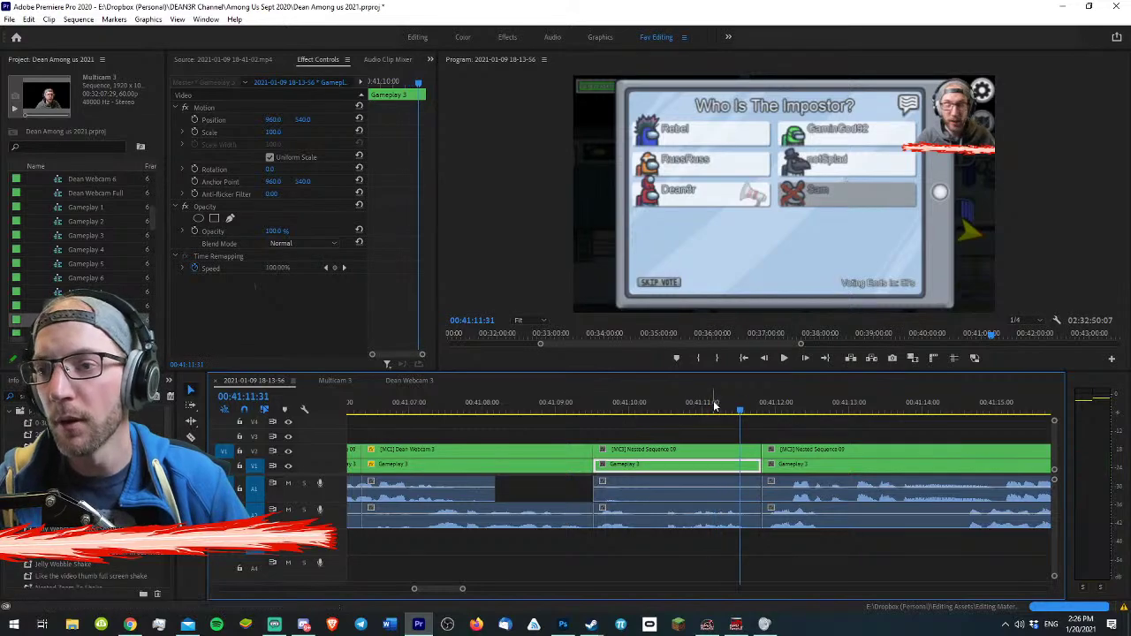
left_click_drag(712, 405, 675, 408)
key("w")
key("Up")
key("space")
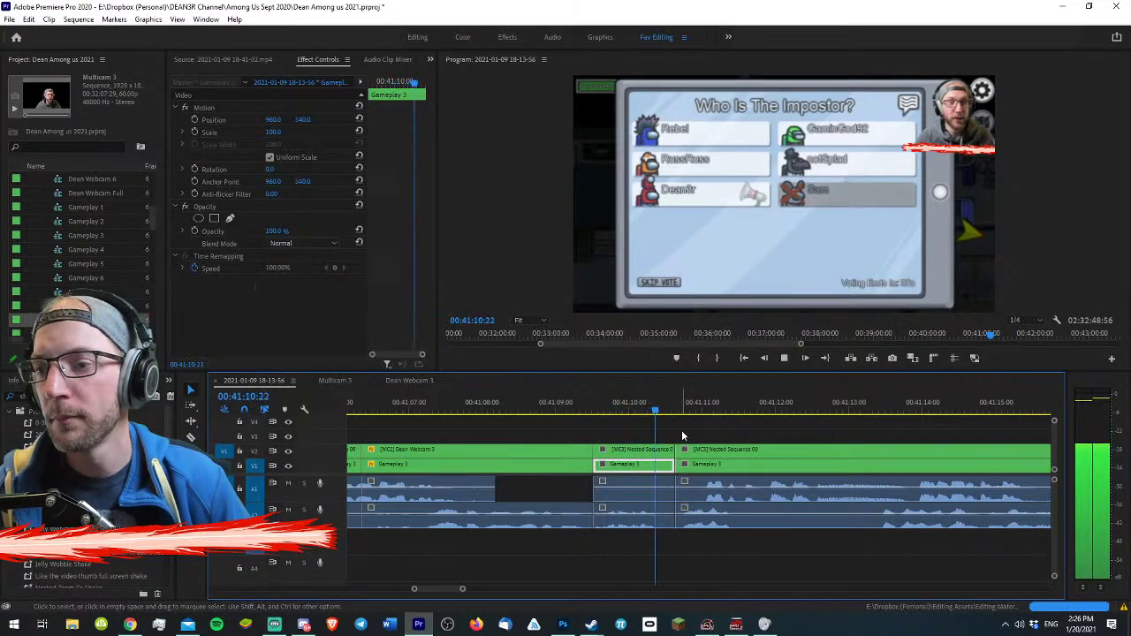
key("space")
left_click(599, 408)
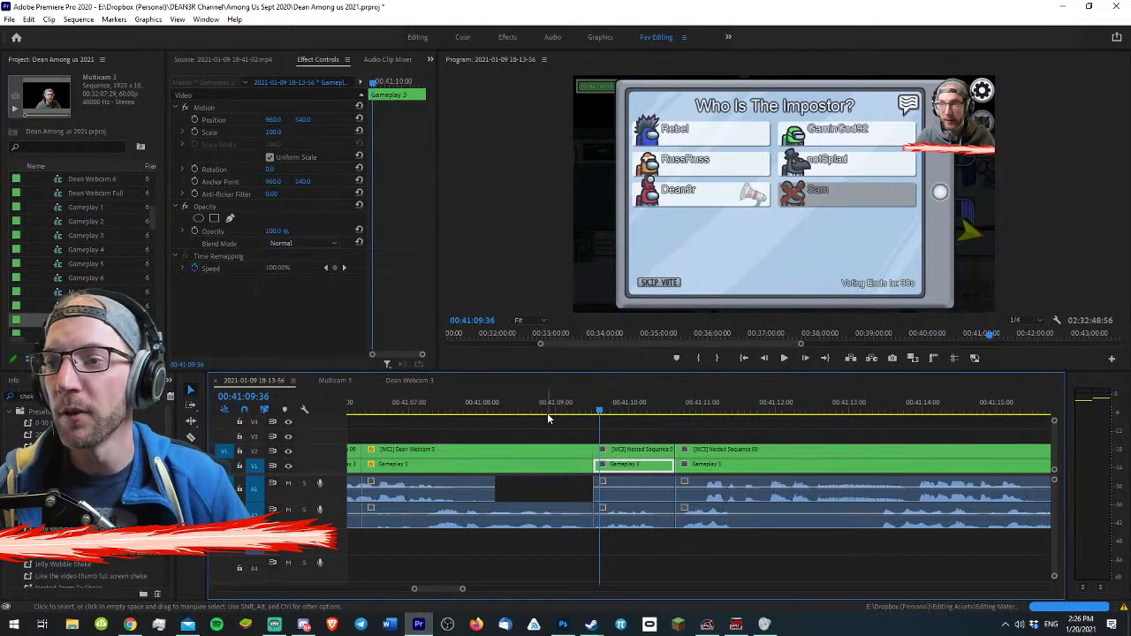
left_click(547, 413)
left_click(642, 452)
left_click(631, 394)
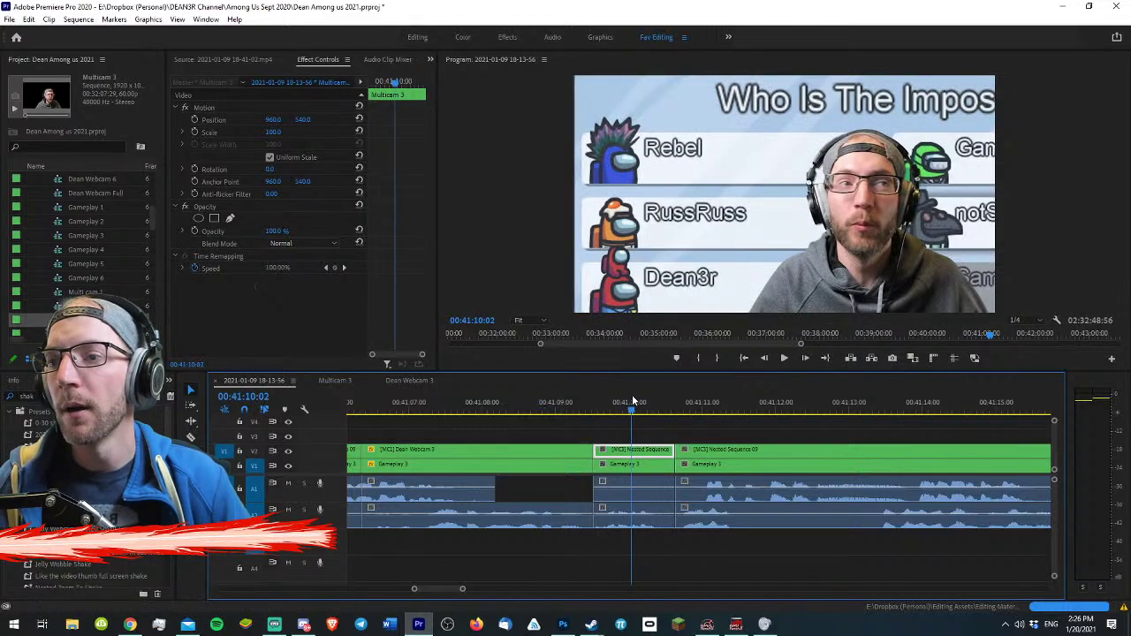
key("1")
key("3")
left_click(532, 402)
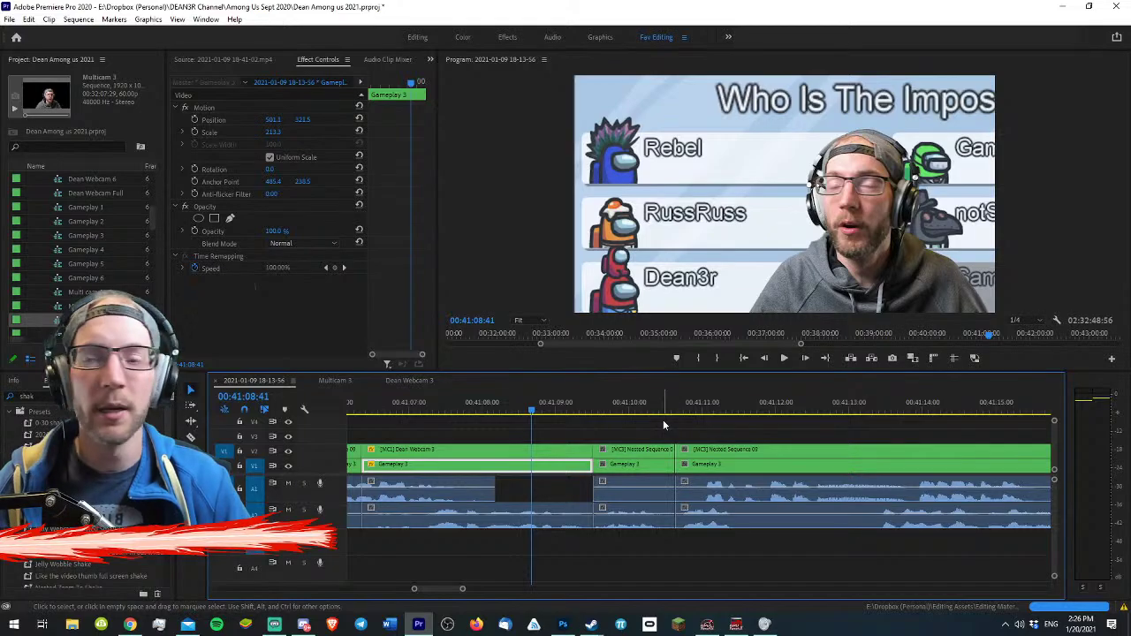
- Deselect the clip and place the playhead at 00:41:09:01 within the webcam section
left_click(629, 431)
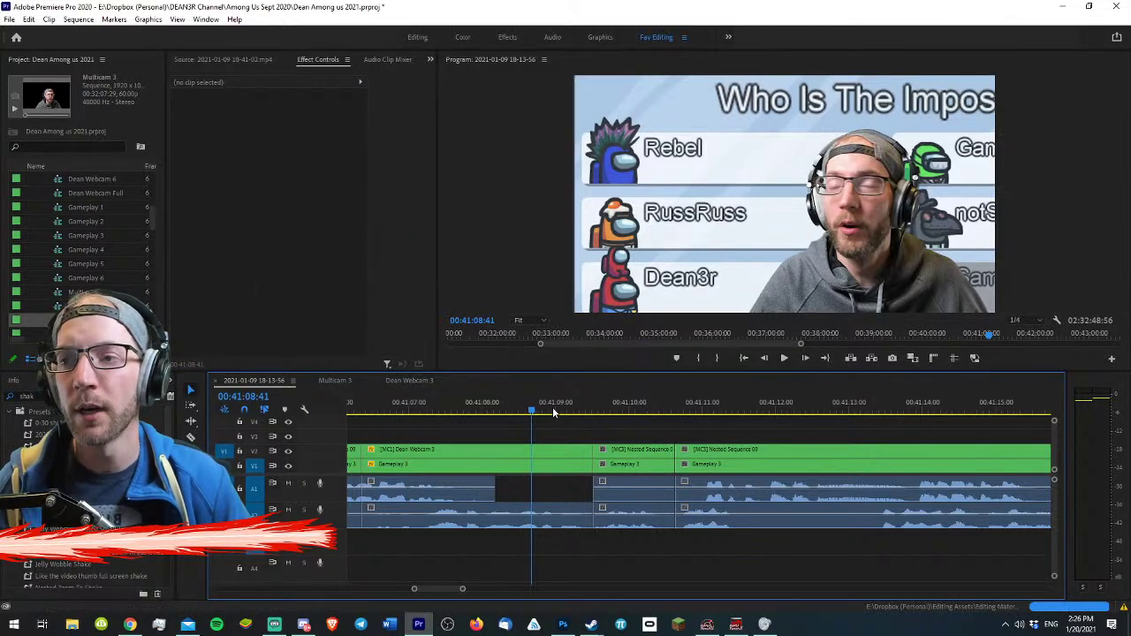
left_click_drag(552, 408, 557, 408)
left_click(596, 434)
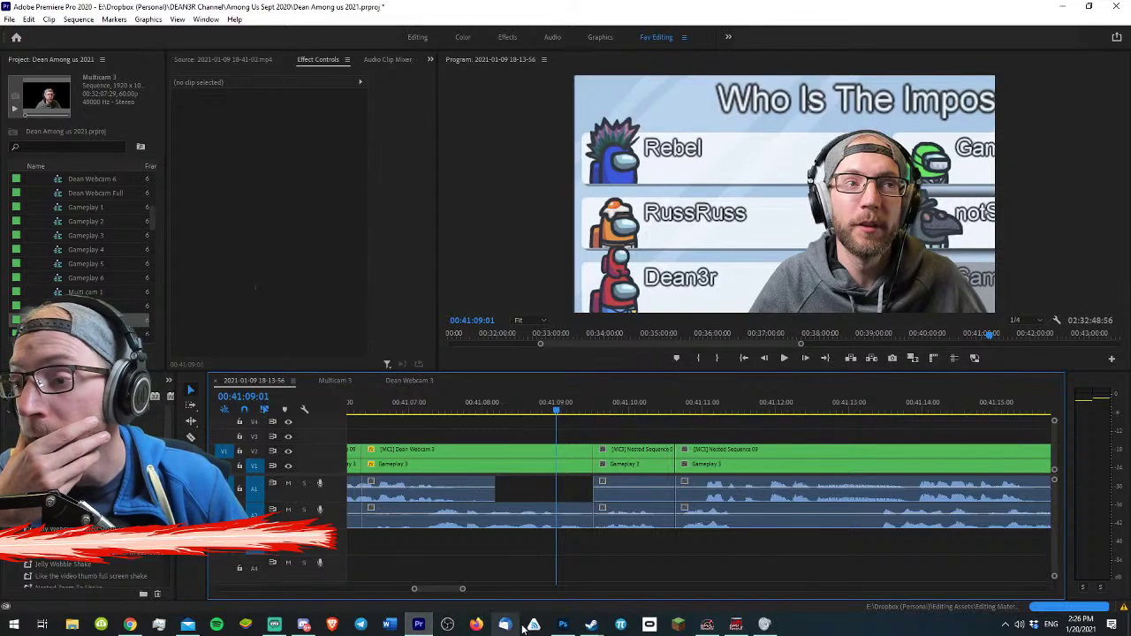
- Switch to Photoshop and look through the layer stack of the open thumbnail document
left_click(561, 625)
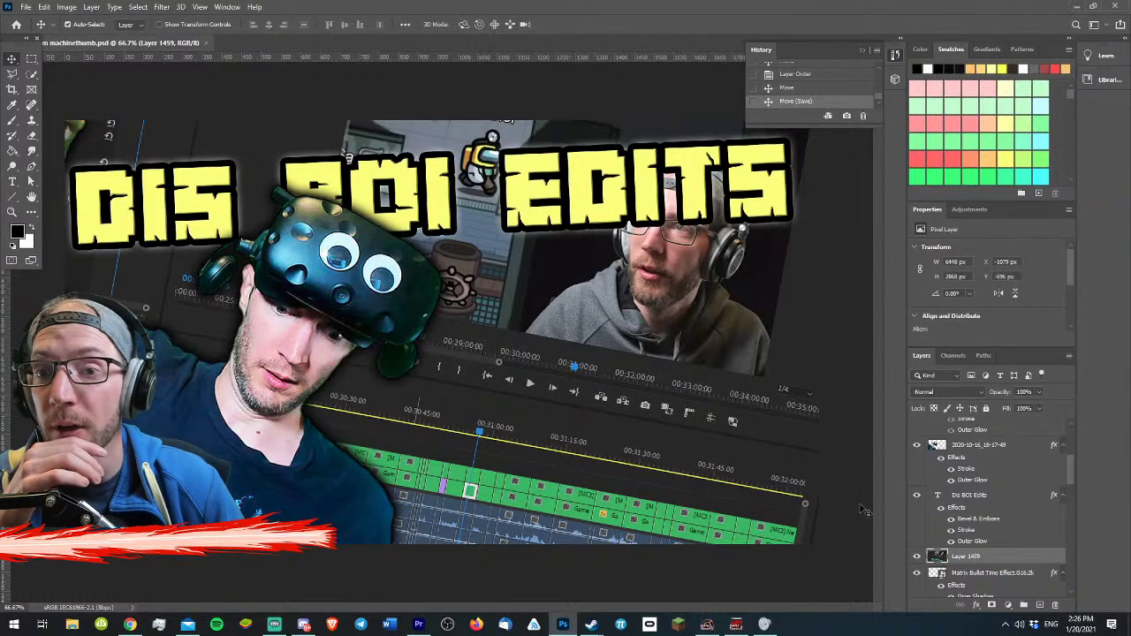
scroll(983, 496, "up", 2)
scroll(981, 482, "up", 8)
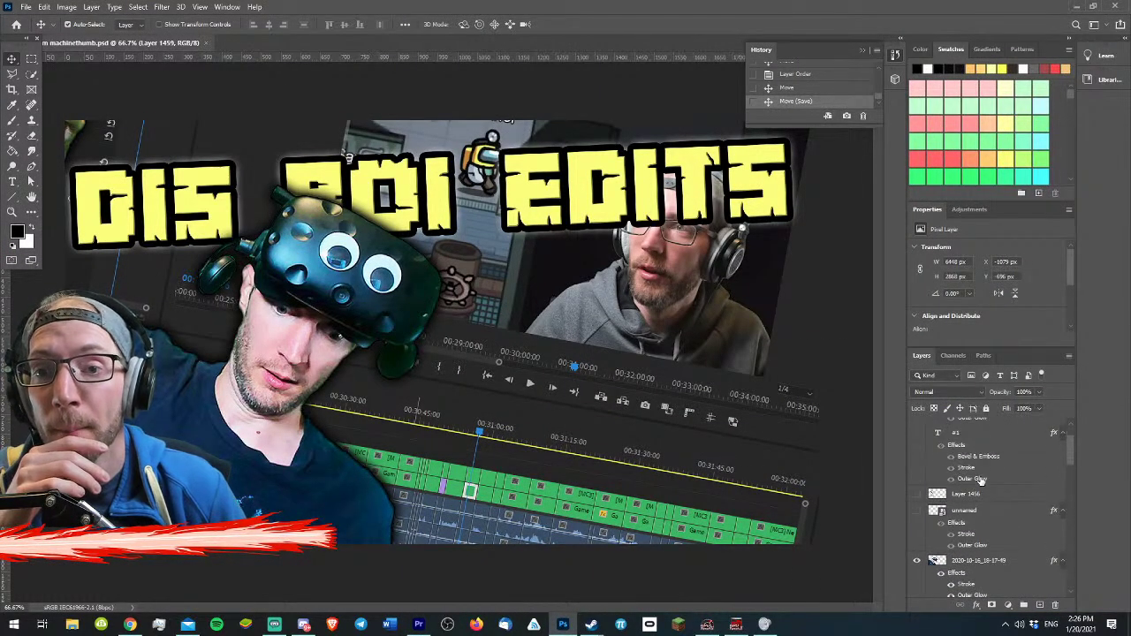
scroll(981, 481, "up", 2)
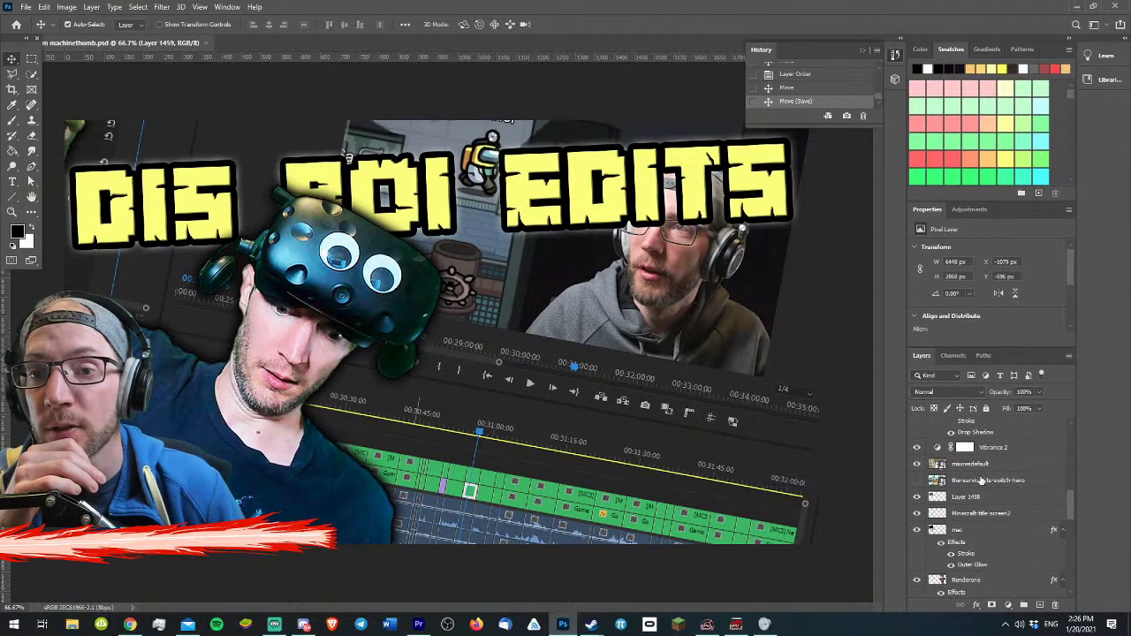
scroll(979, 475, "down", 10)
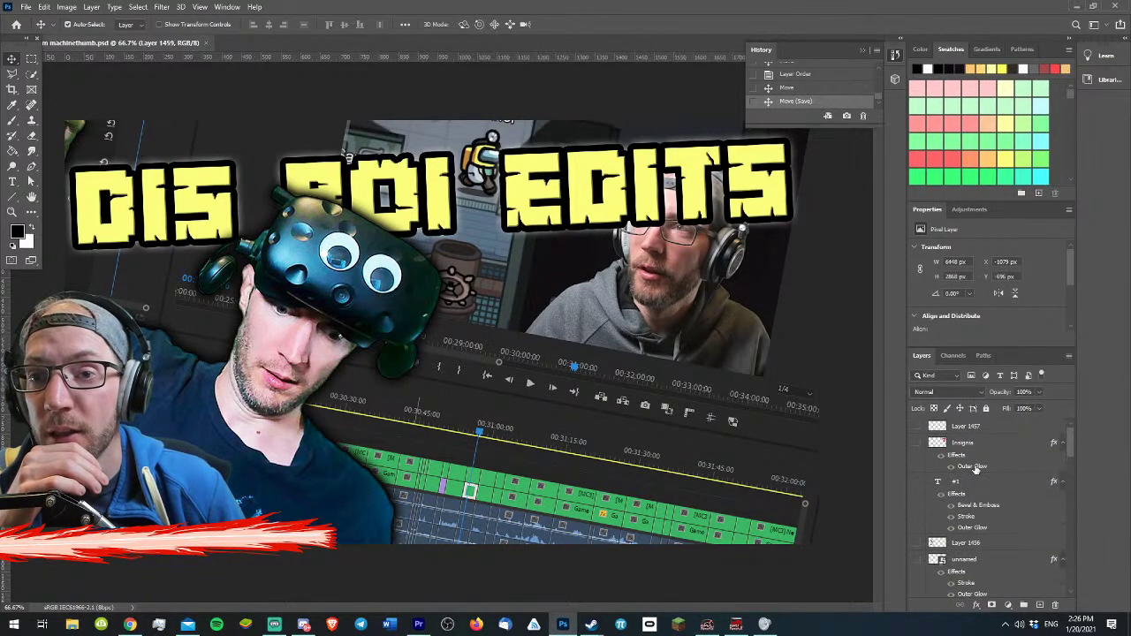
scroll(976, 463, "down", 3)
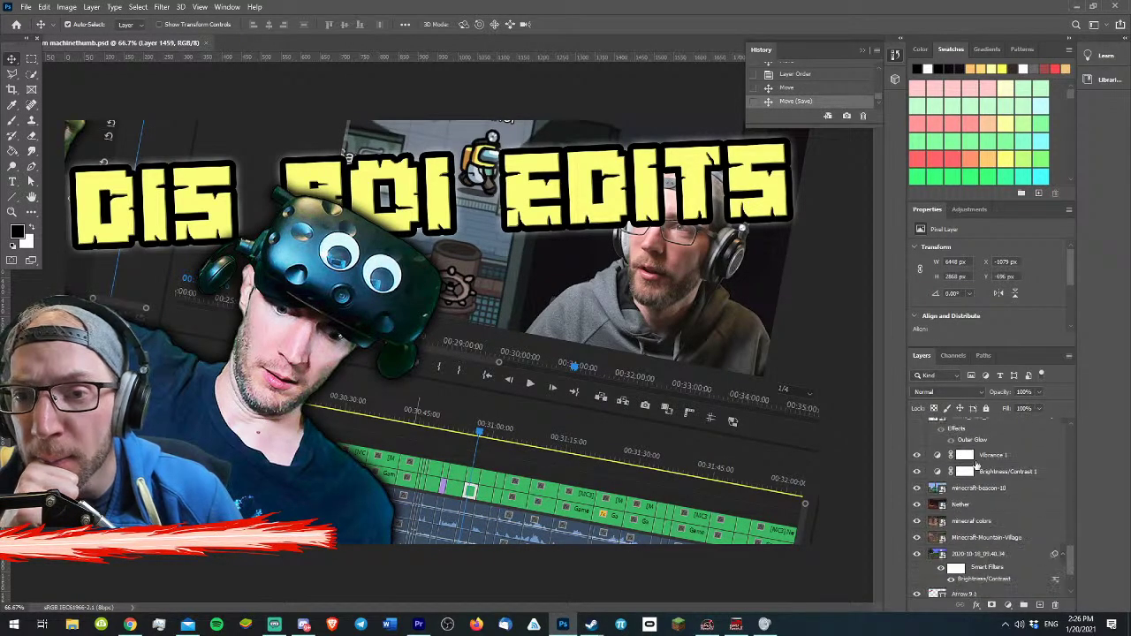
left_click(1001, 504)
scroll(993, 501, "down", 3)
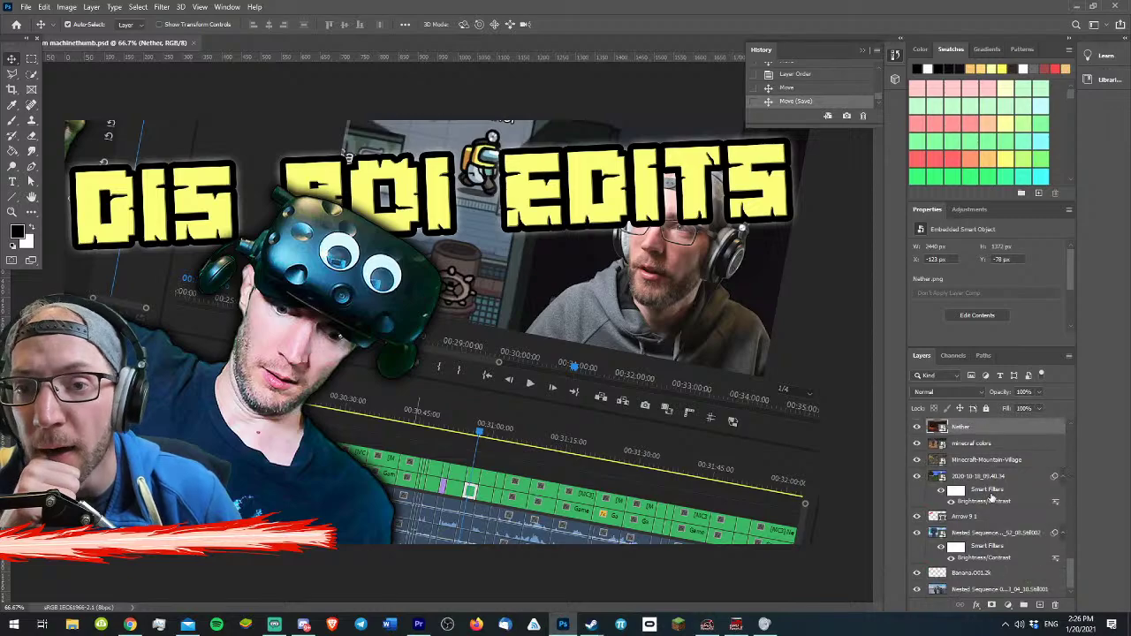
scroll(991, 499, "up", 3)
scroll(985, 495, "up", 5)
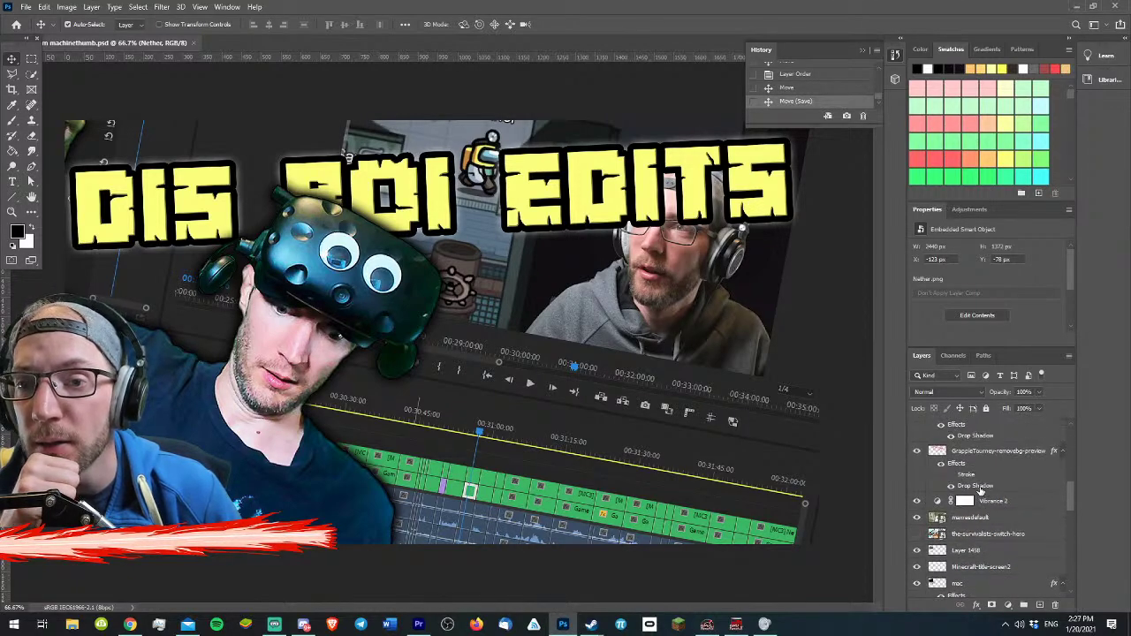
scroll(980, 491, "down", 3)
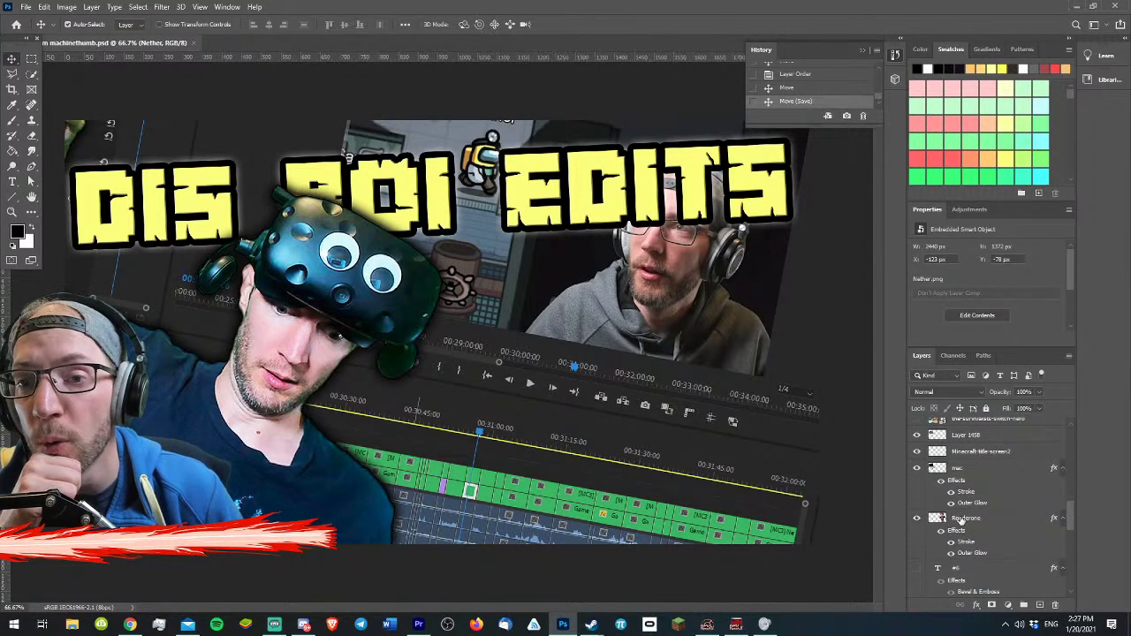
- Try the Renderone layer above Layer 1459 with its figure moved lower under the title, and undo both changes
scroll(956, 519, "up", 5)
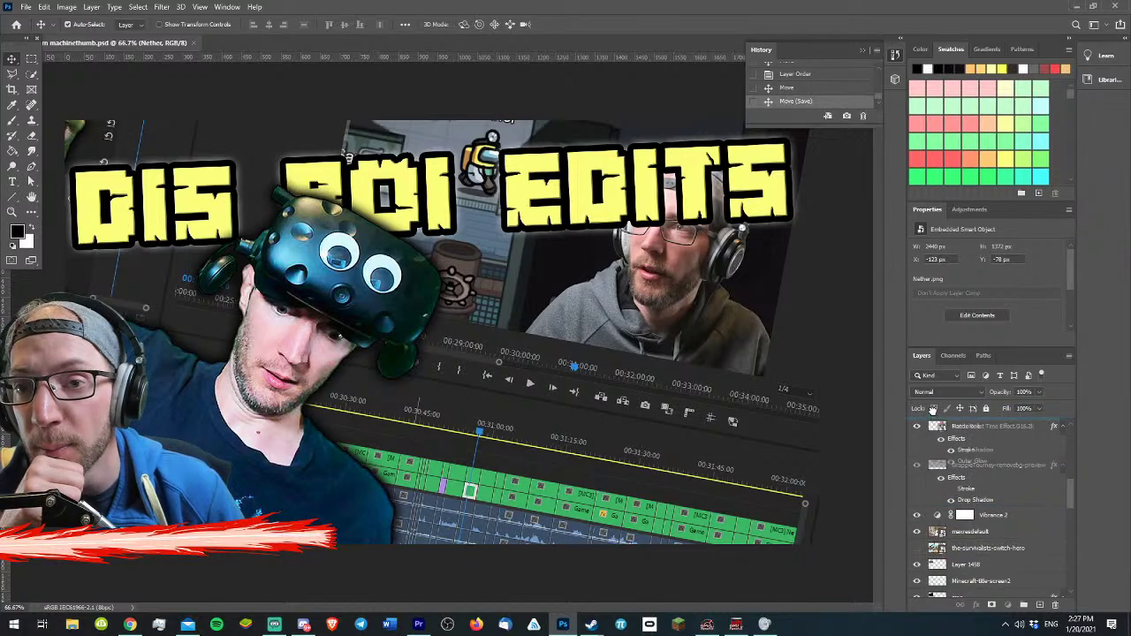
left_click_drag(932, 411, 978, 488)
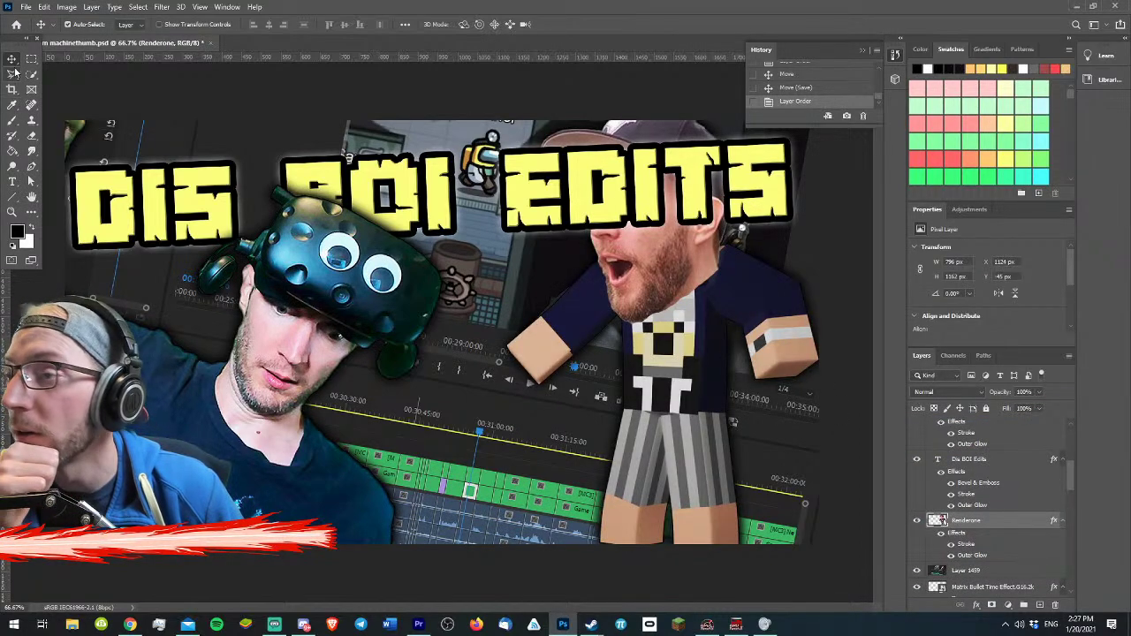
left_click_drag(655, 257, 645, 332)
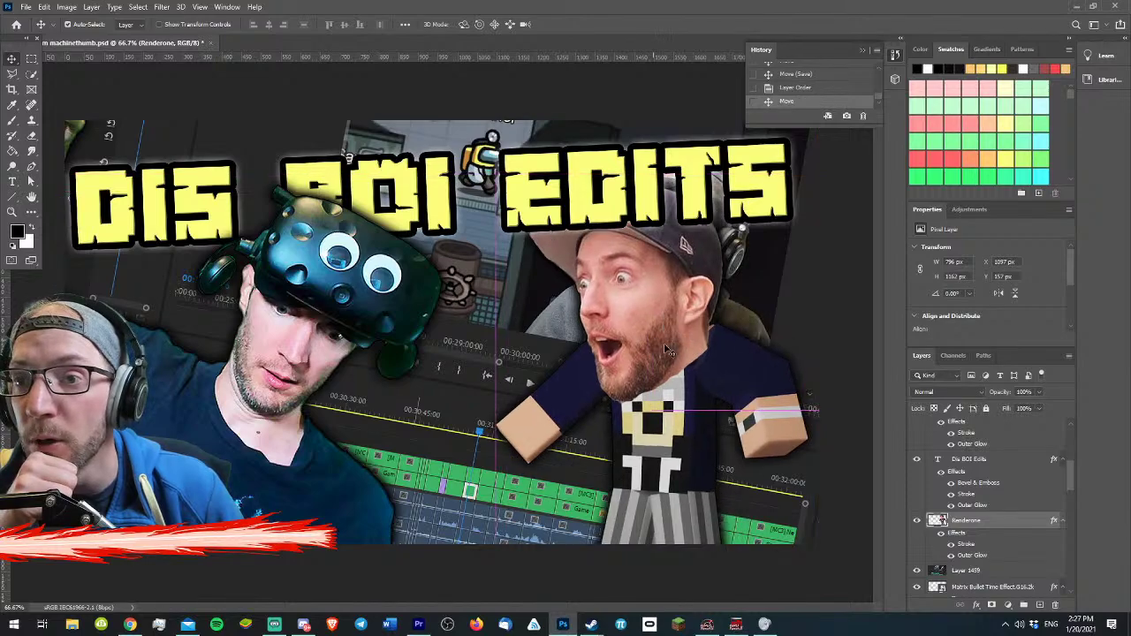
scroll(956, 488, "up", 2)
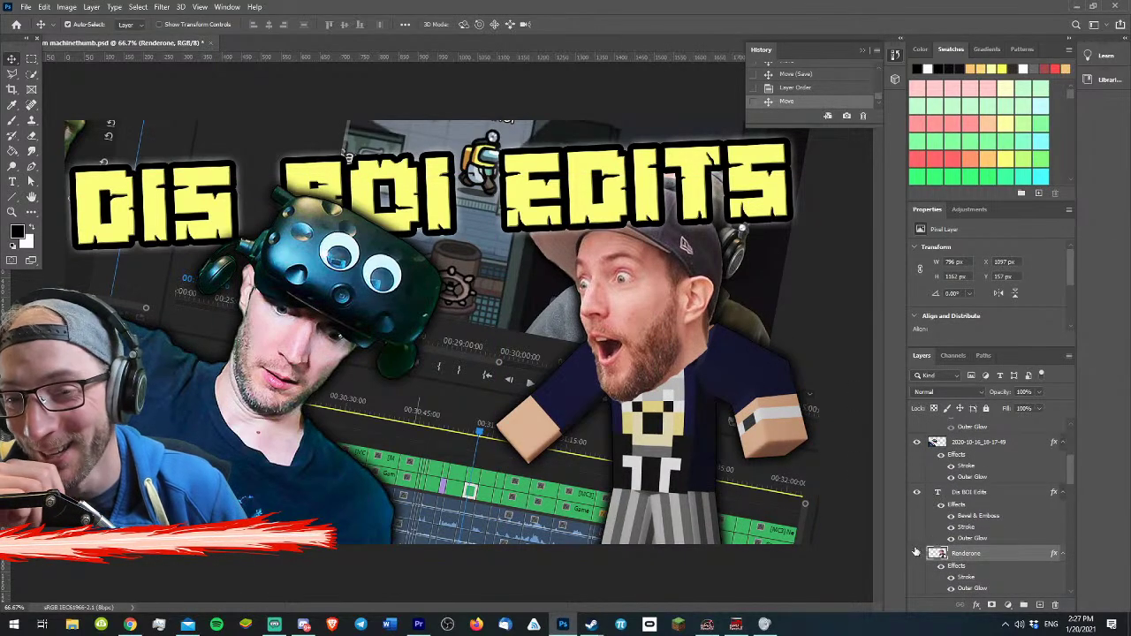
key("ctrl+z")
key("ctrl+z")
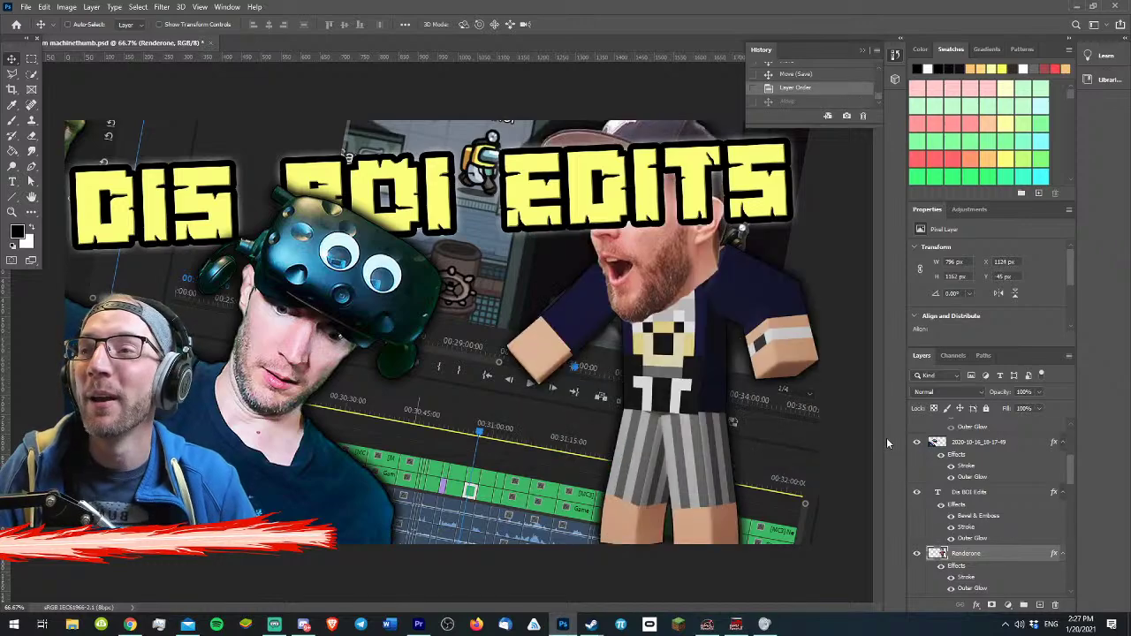
- Toggle the Renderone layer's visibility off and back on
scroll(945, 491, "up", 1)
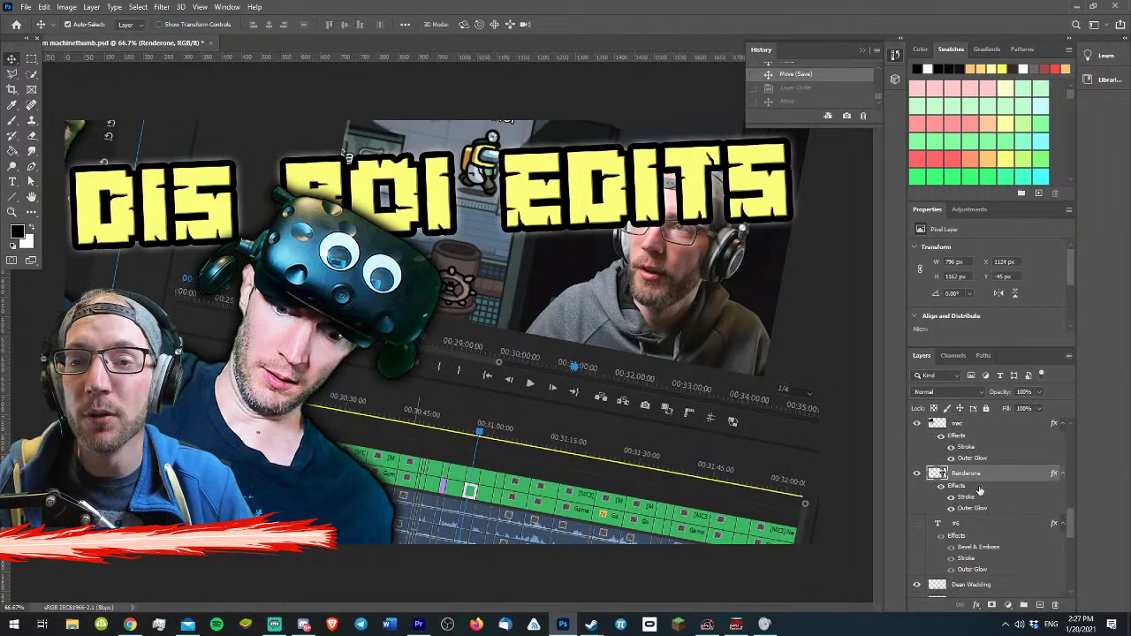
left_click(917, 474)
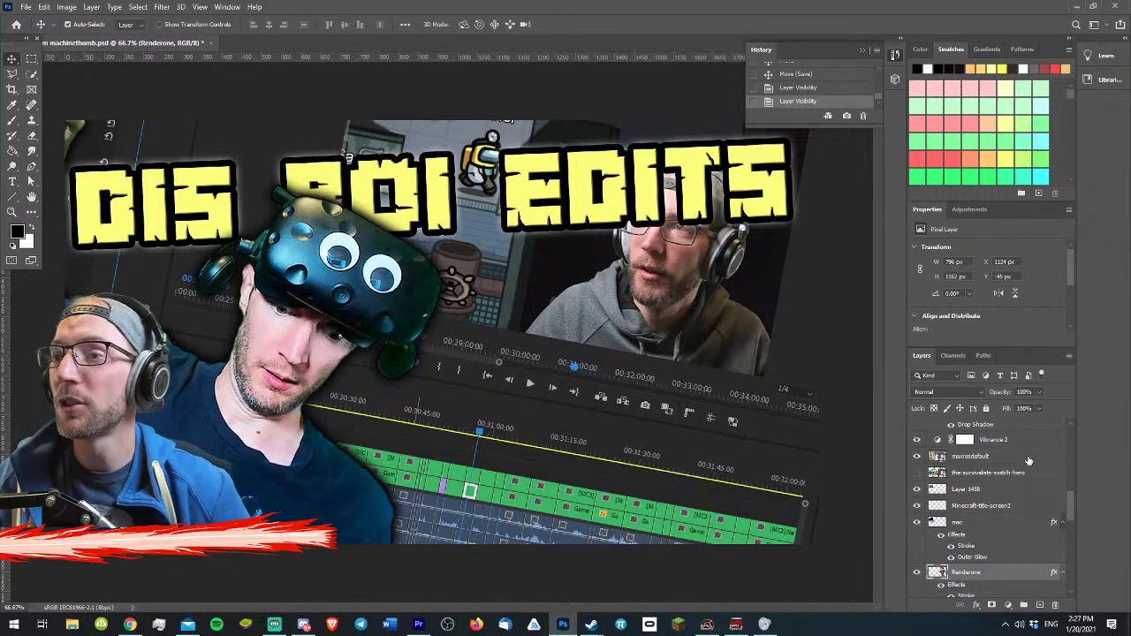
- Add a Hue/Saturation adjustment layer directly above Layer 1459
left_click(710, 412)
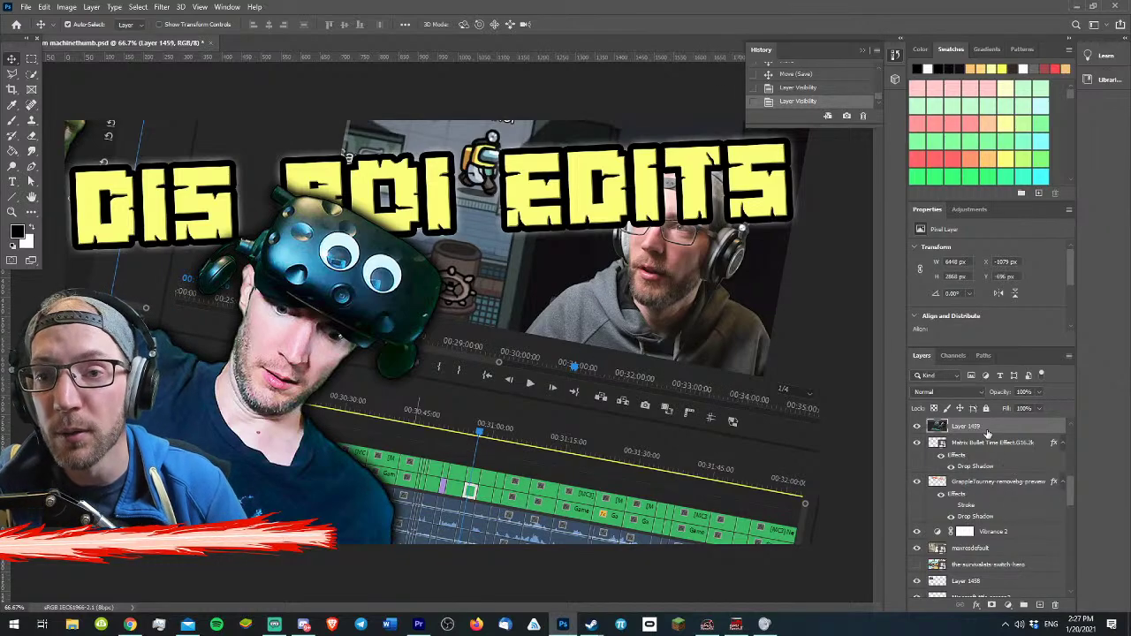
right_click(978, 427)
left_click(1031, 433)
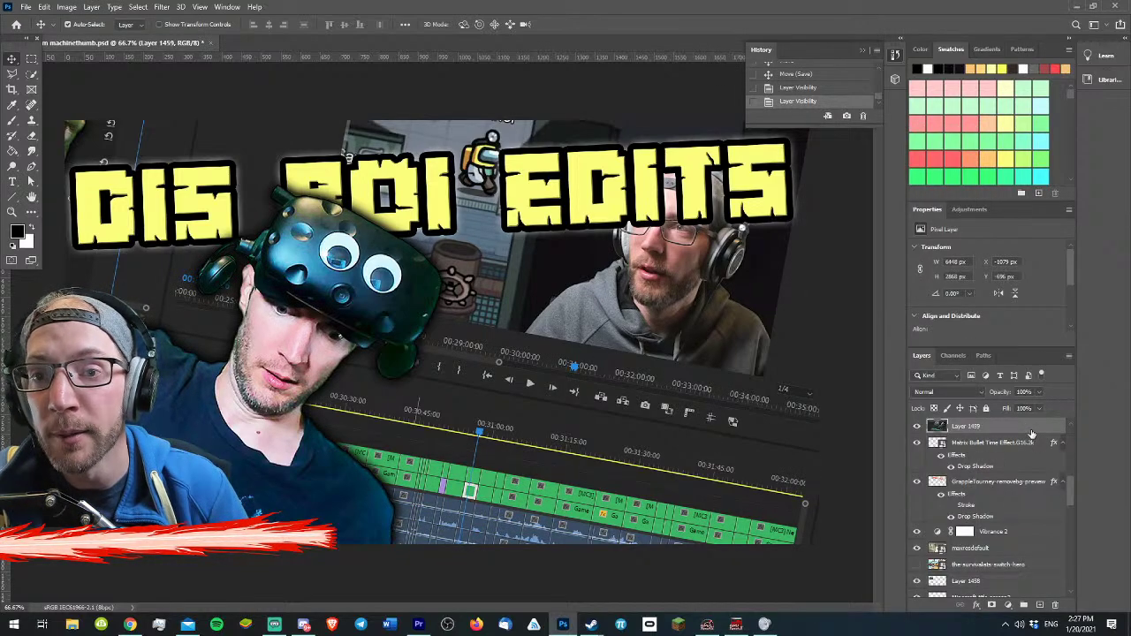
right_click(954, 430)
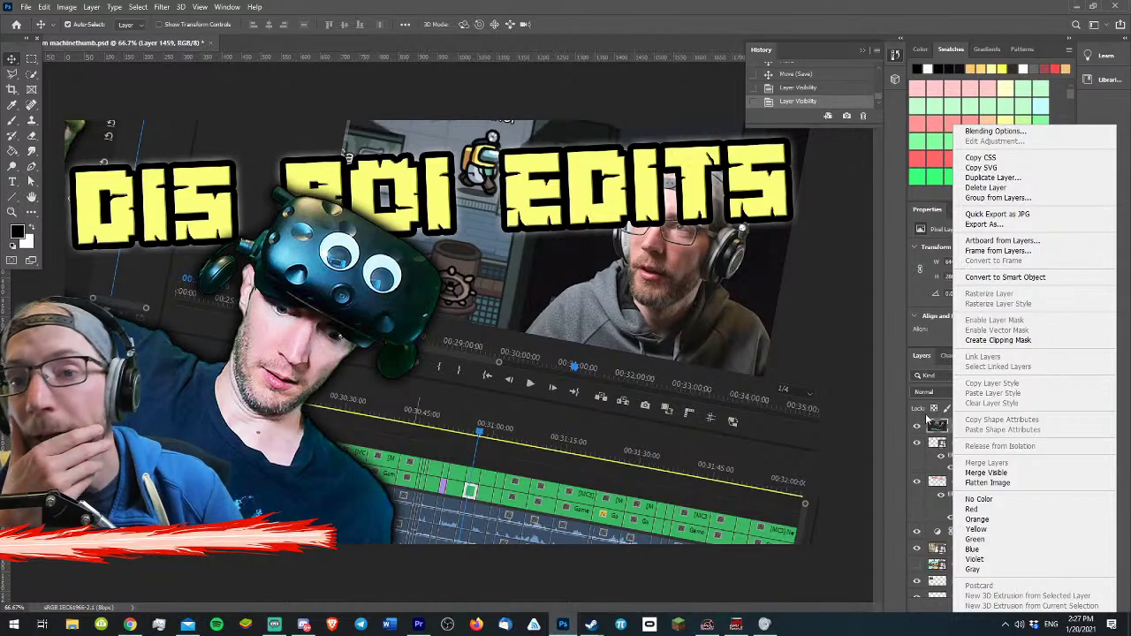
left_click(943, 429)
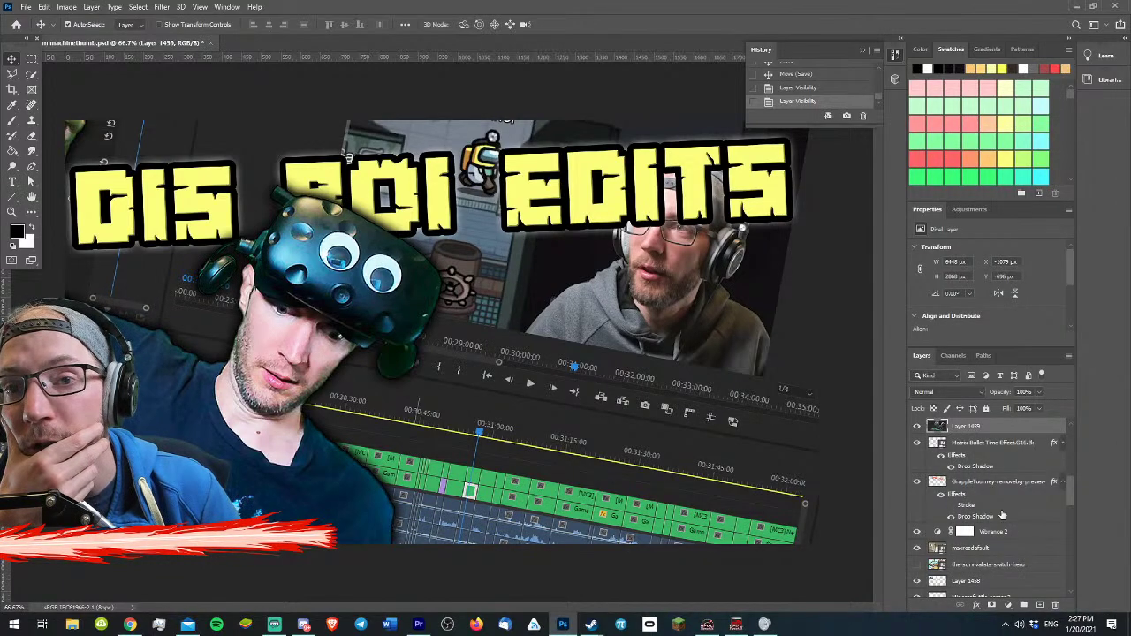
left_click(1007, 606)
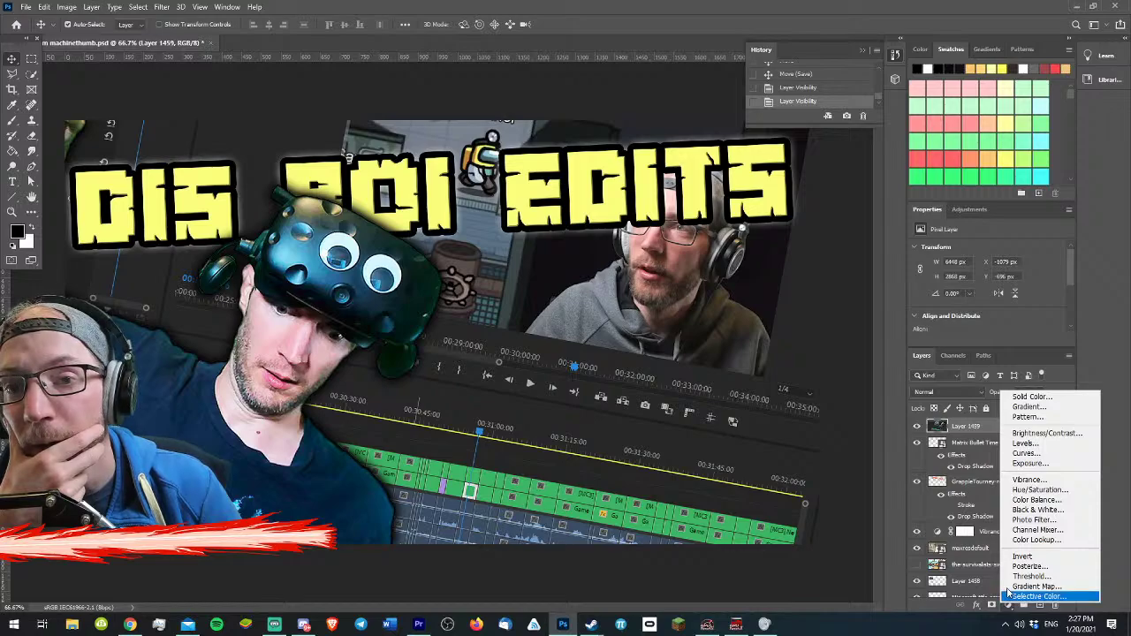
left_click(1042, 491)
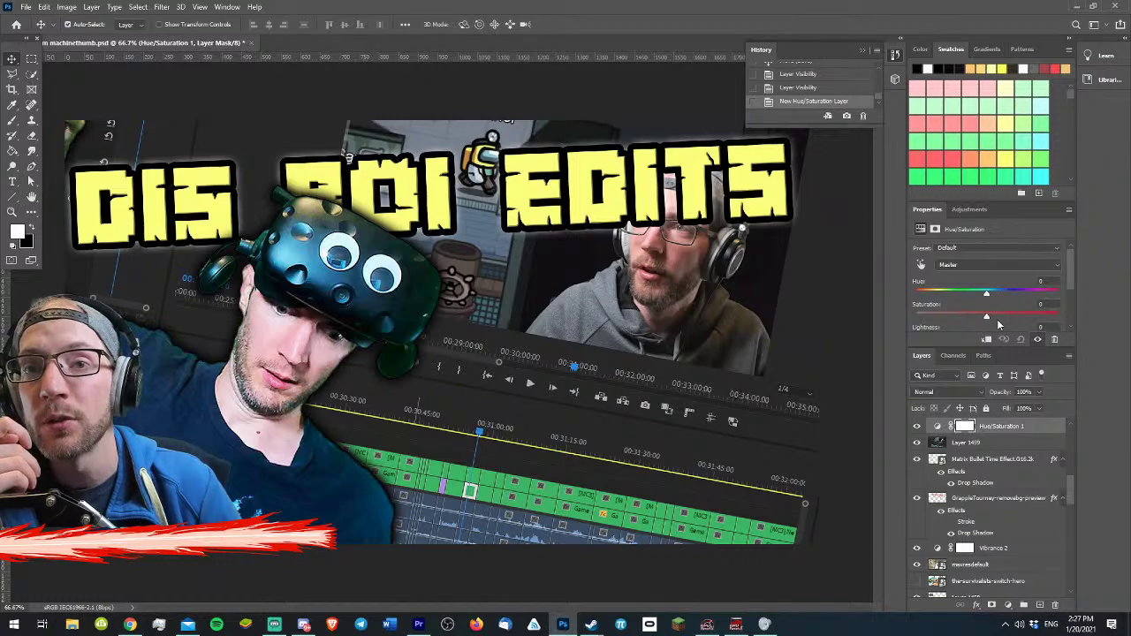
- Try a slight positive hue shift and a saturation of +75 on the adjustment layer, undoing each change
left_click_drag(988, 298, 994, 298)
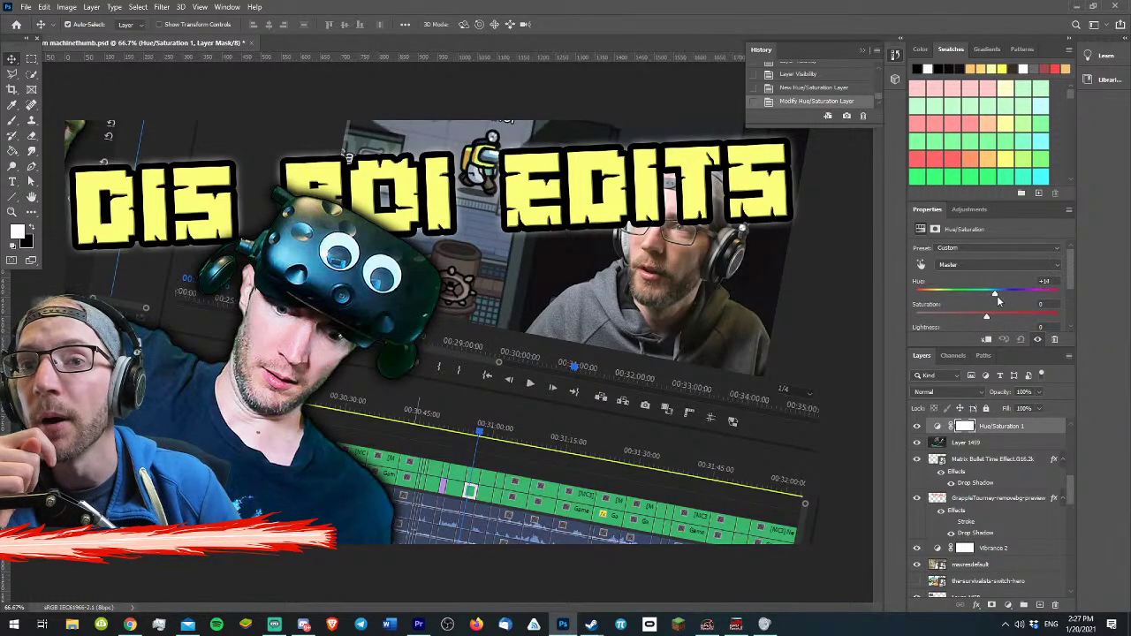
key("ctrl+z")
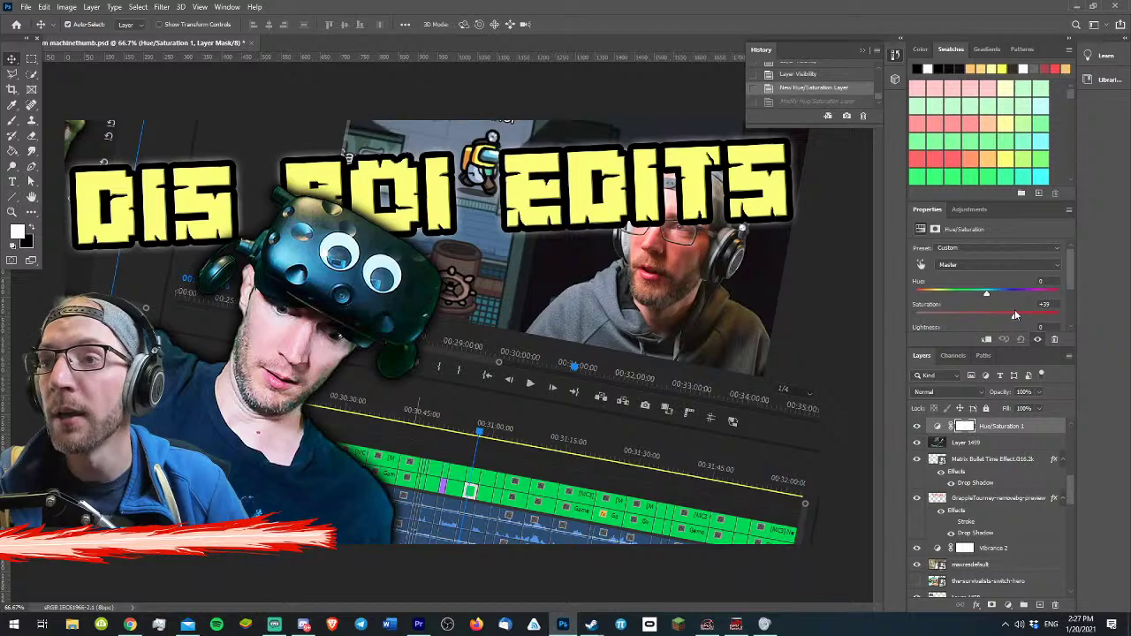
left_click_drag(1015, 315, 1040, 318)
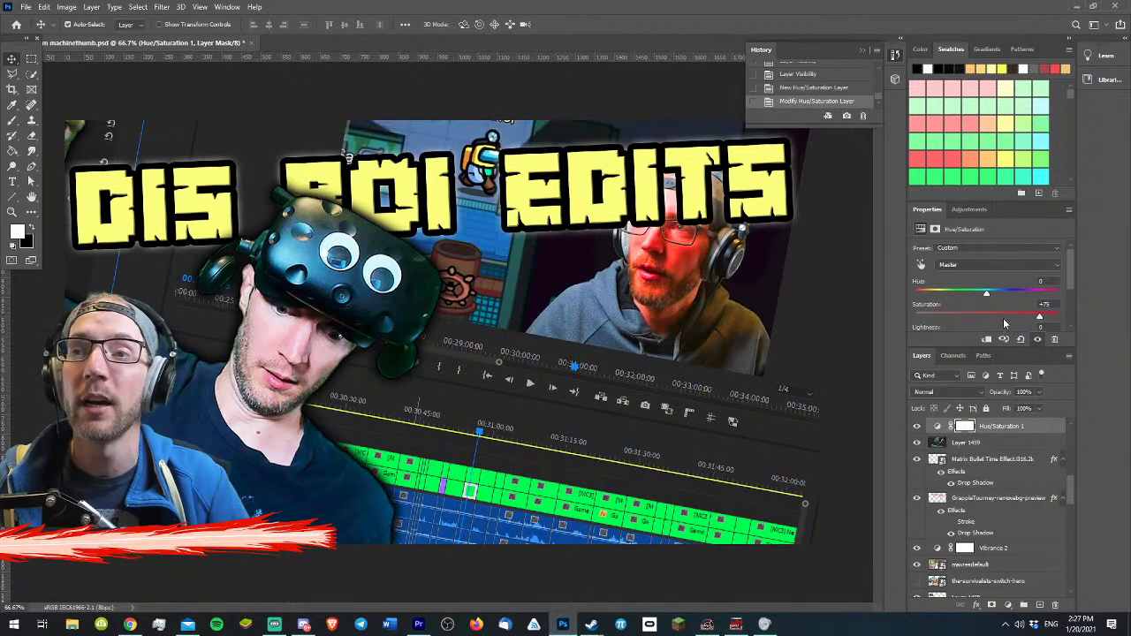
key("ctrl+z")
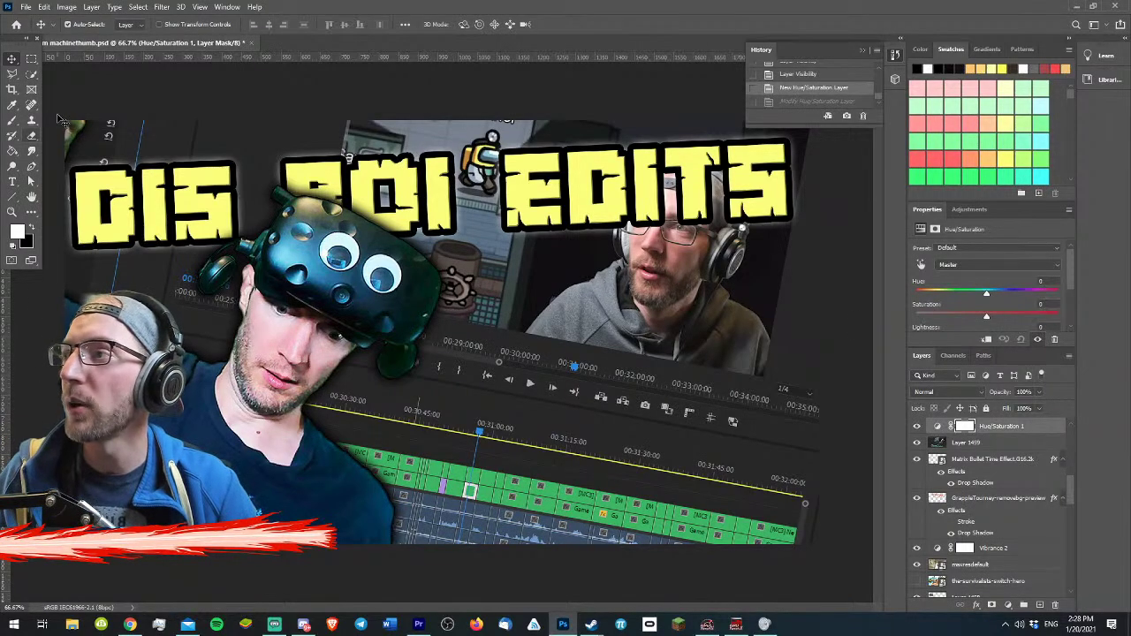
- Move the VR-headset figure around the thumbnail and place it at about X -210 px, Y -122 px
left_click_drag(274, 362, 614, 540)
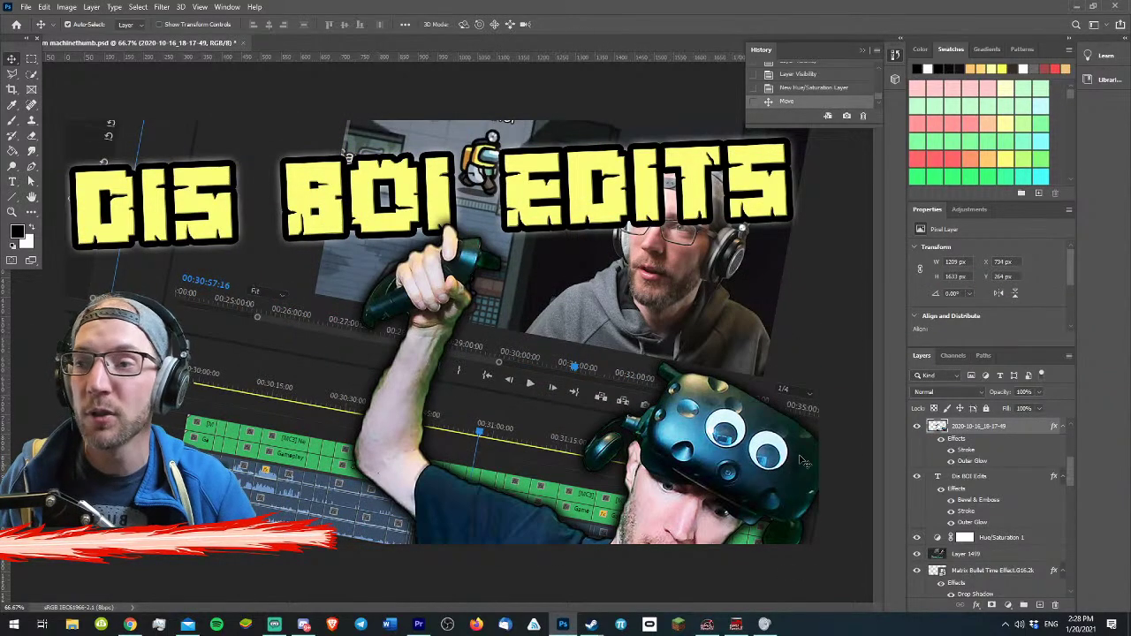
left_click_drag(722, 528, 363, 358)
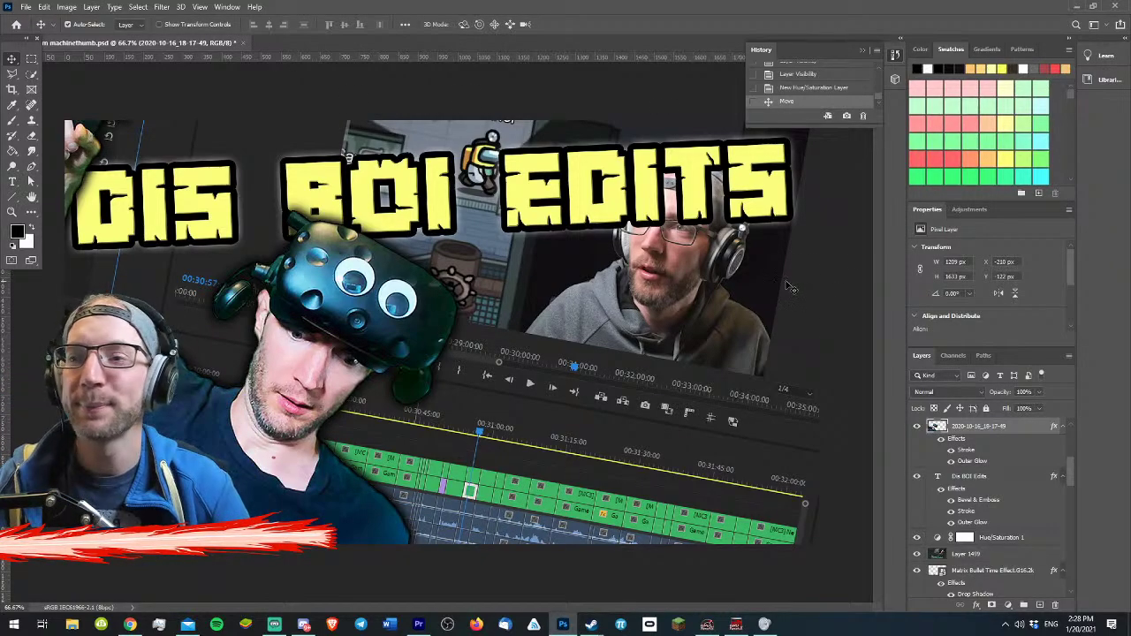
- Draw a custom arrow shape about 963 px wide and 468 px high across the middle of the thumbnail
left_click(14, 195)
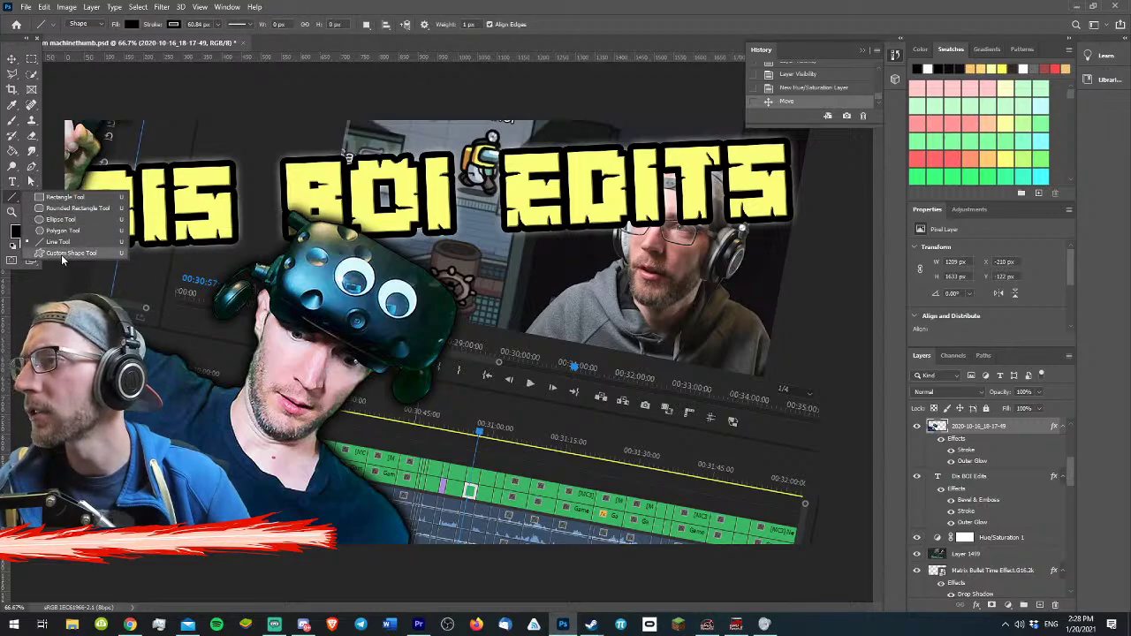
left_click(62, 254)
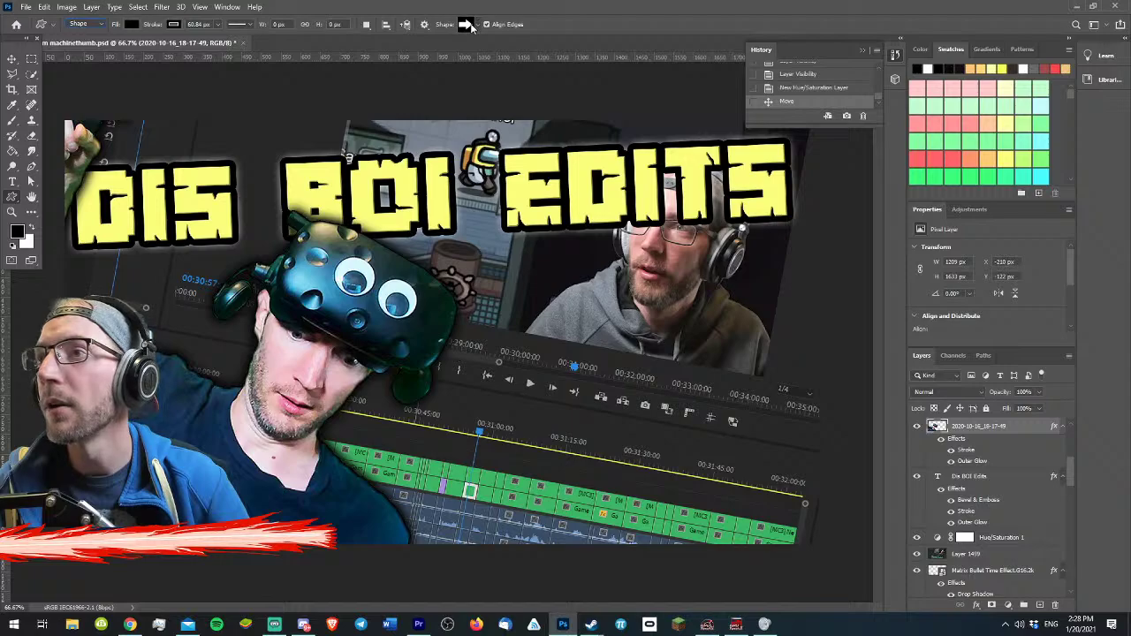
left_click_drag(577, 246, 199, 428)
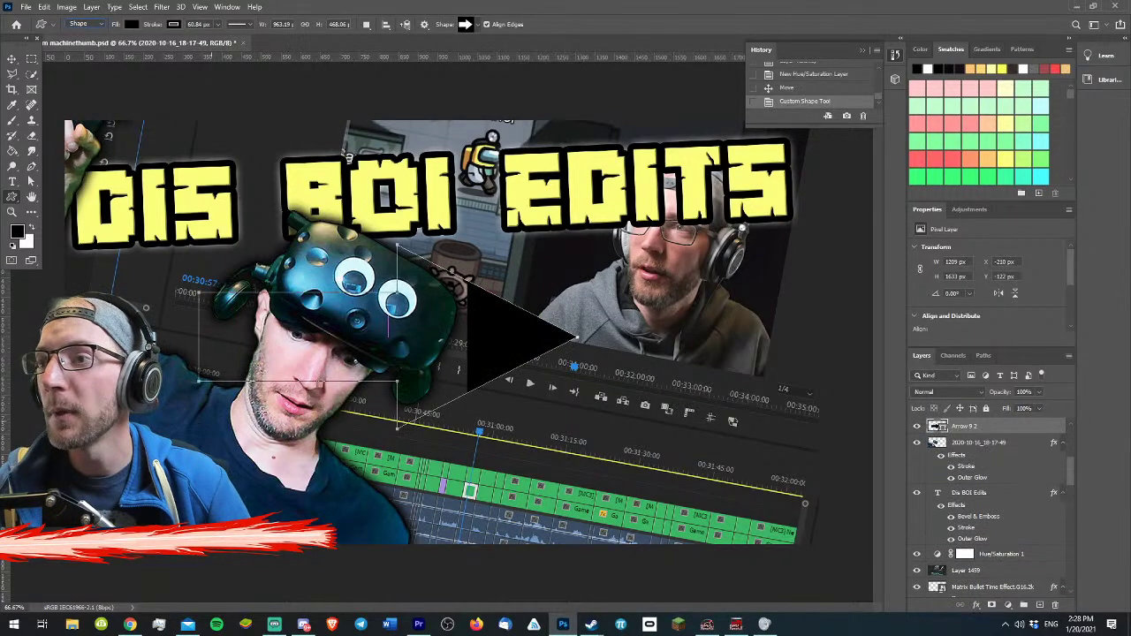
- Fill the arrow shape with a light red swatch and replace it with a stronger, recently used red
left_click(918, 158)
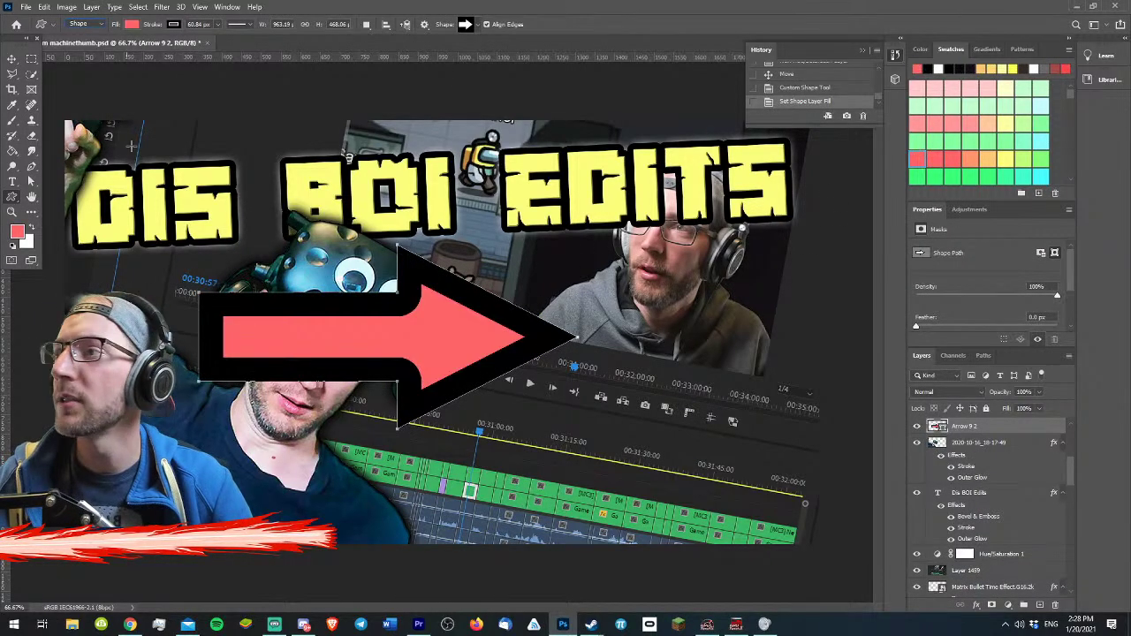
scroll(982, 434, "up", 3)
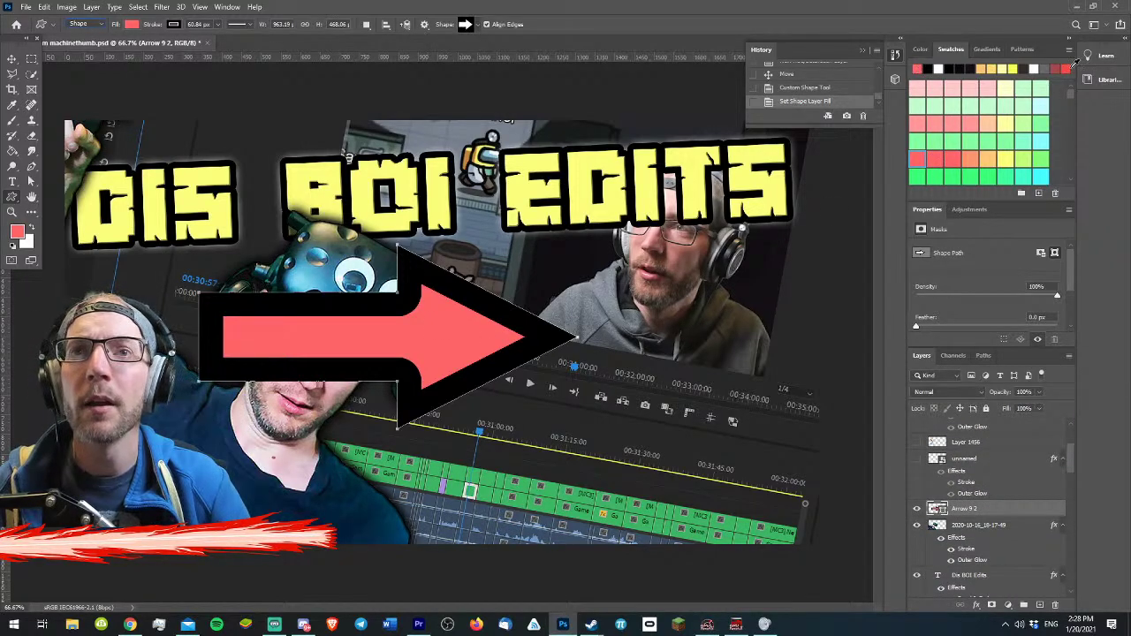
left_click(1066, 68)
- Rotate the red arrow to about -144.4°, scale it to about 59% and place it near X 1494 px, Y 694 px
key("ctrl+t")
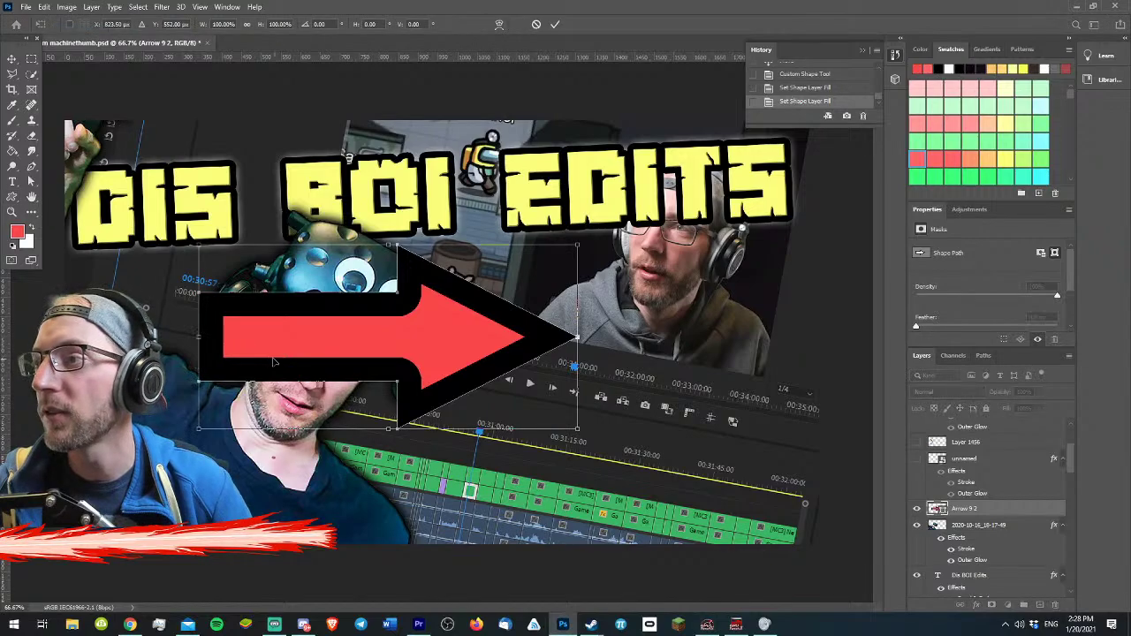
left_click_drag(180, 423, 249, 515)
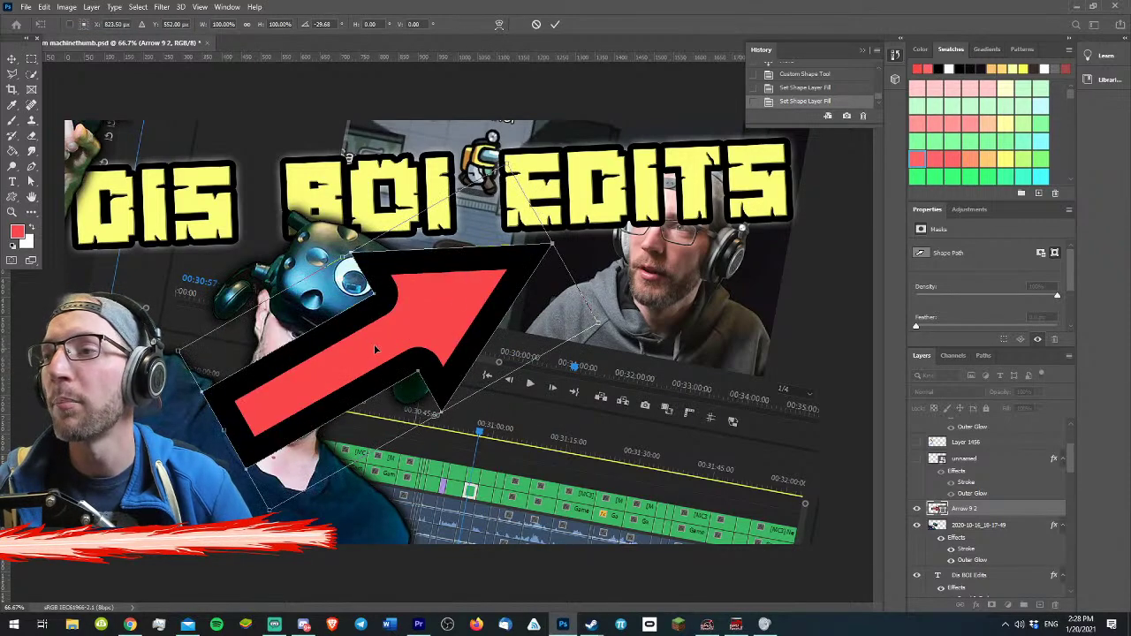
left_click_drag(375, 347, 484, 387)
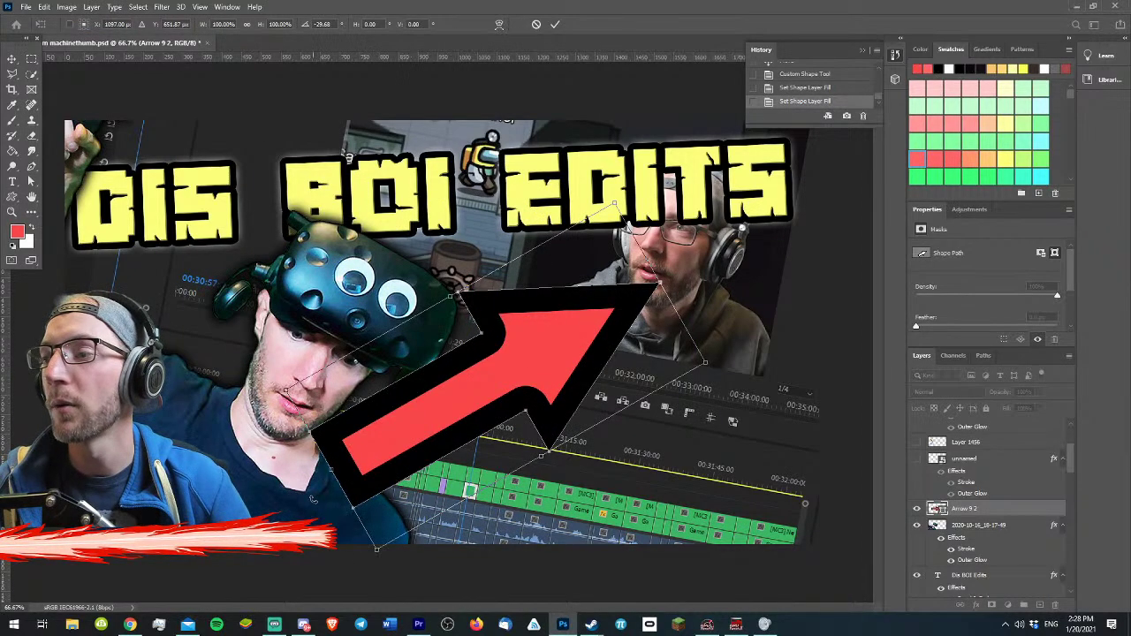
left_click_drag(324, 506, 606, 474)
left_click_drag(474, 376, 614, 376)
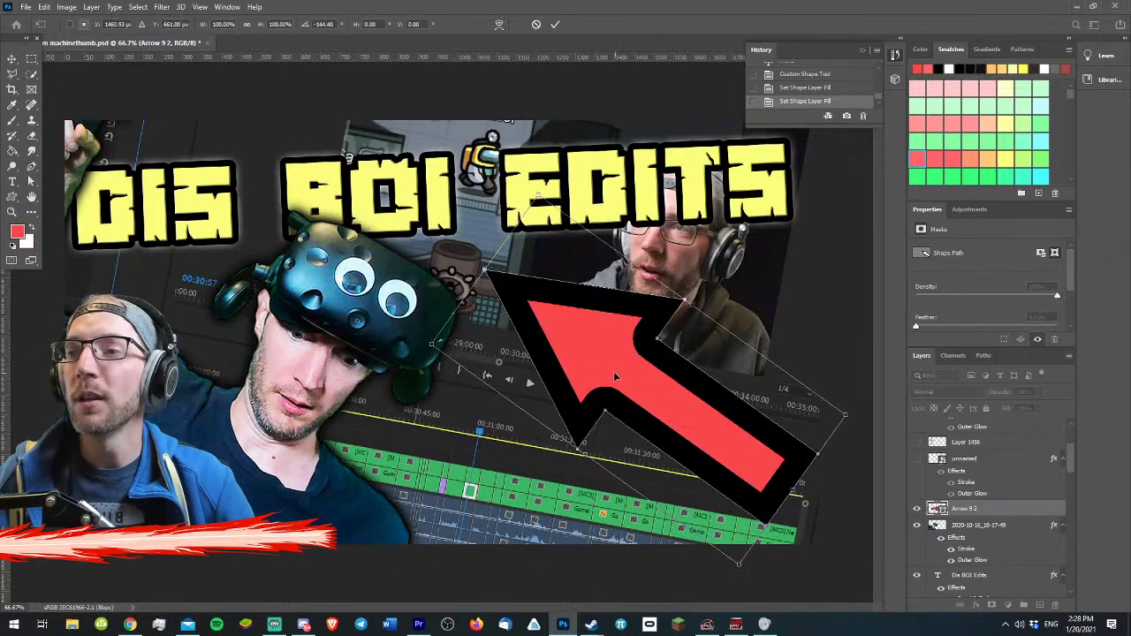
left_click_drag(437, 344, 604, 373)
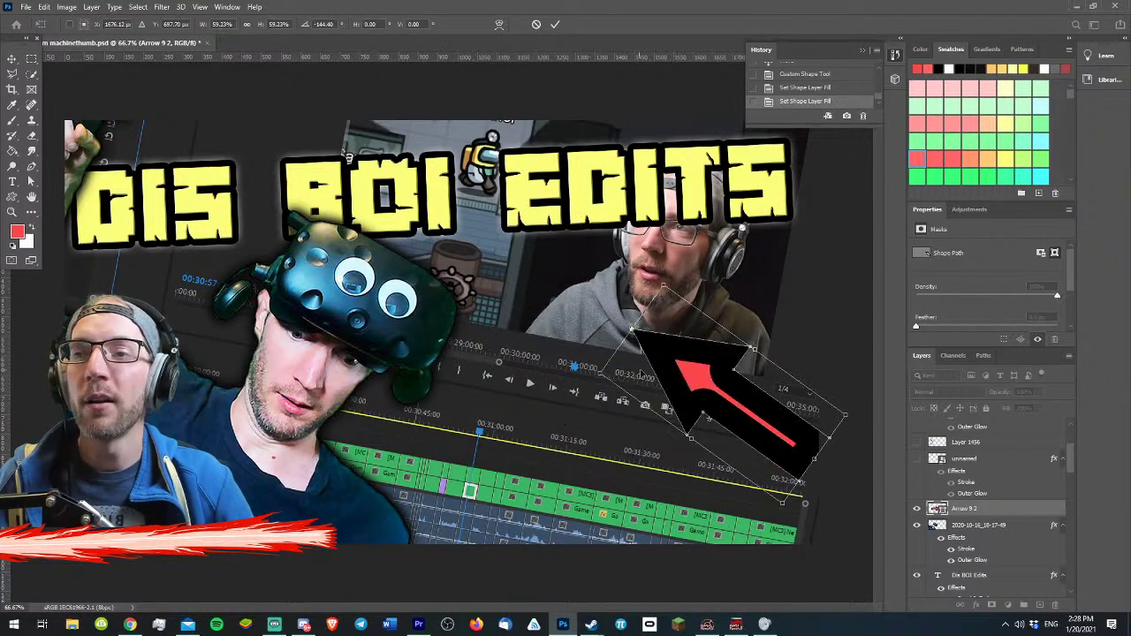
left_click_drag(707, 374, 640, 372)
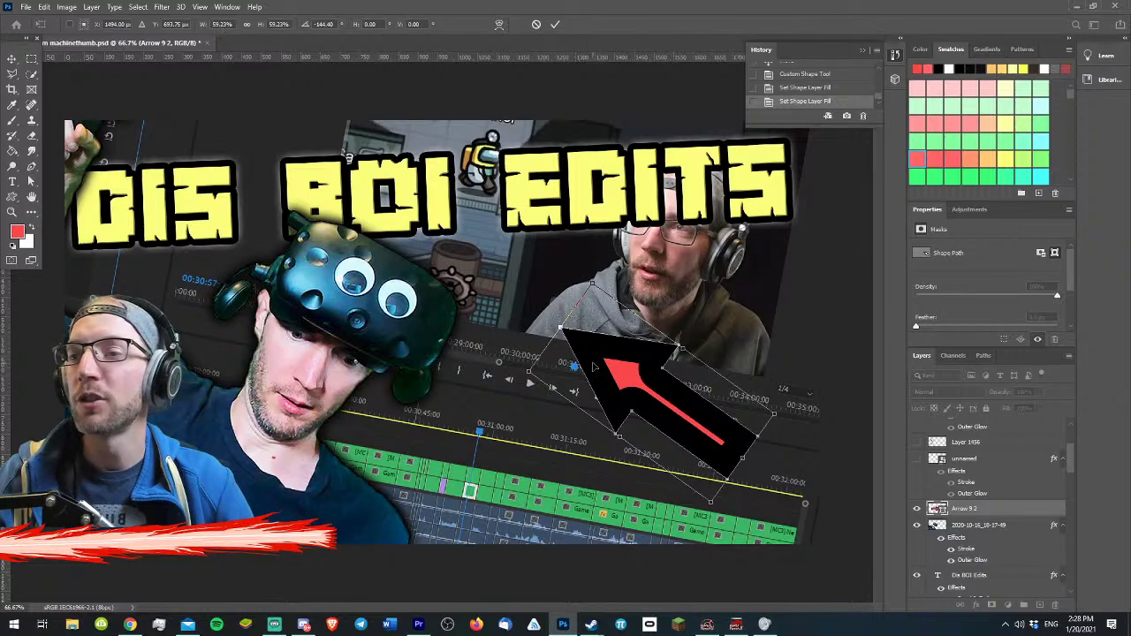
- Delete the arrow shape layer from the thumbnail and return to the Move tool
left_click(31, 59)
key("Delete")
left_click(12, 62)
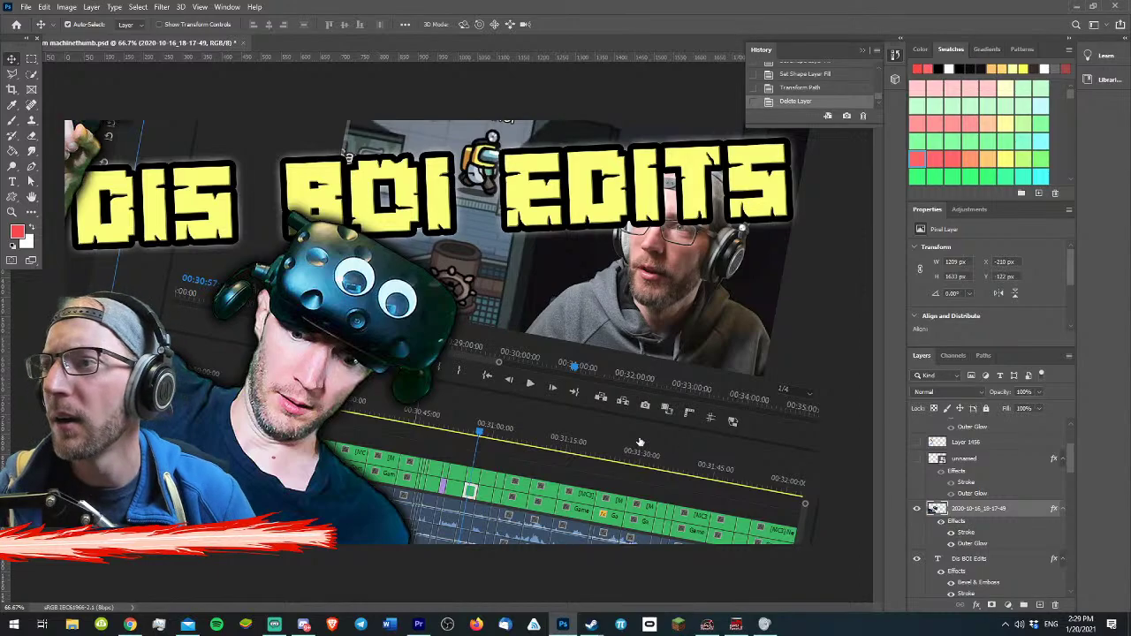
- Try a white (#ffffff) outside stroke of about 6 px around the VR-headset figure, cancelling the layer style changes
left_click(835, 383)
left_click_drag(531, 226, 456, 133)
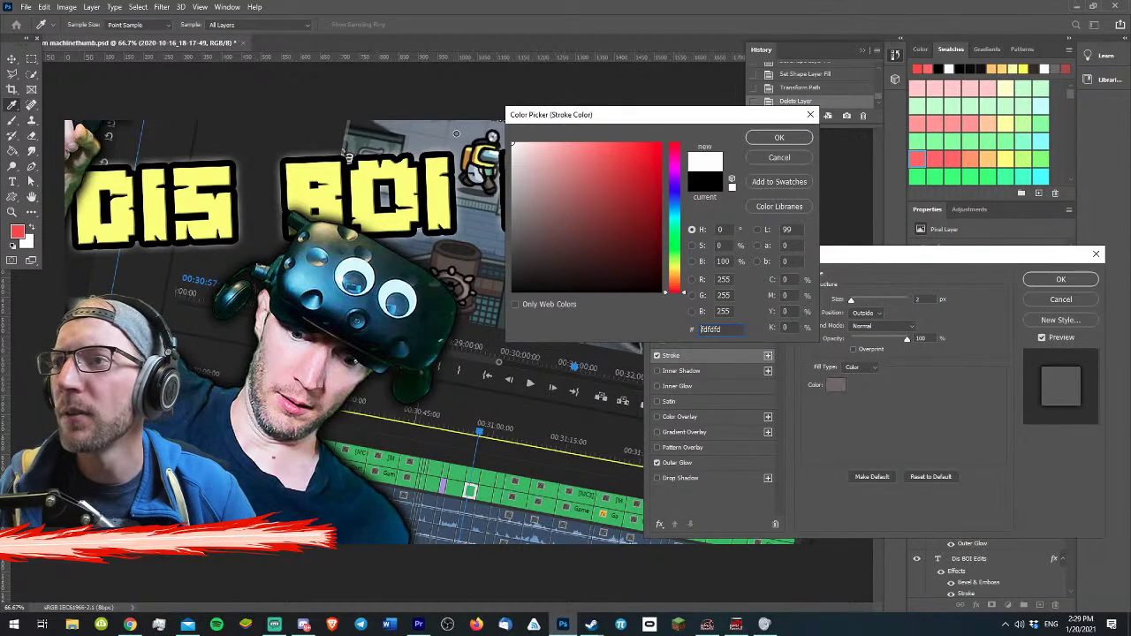
key("Tab")
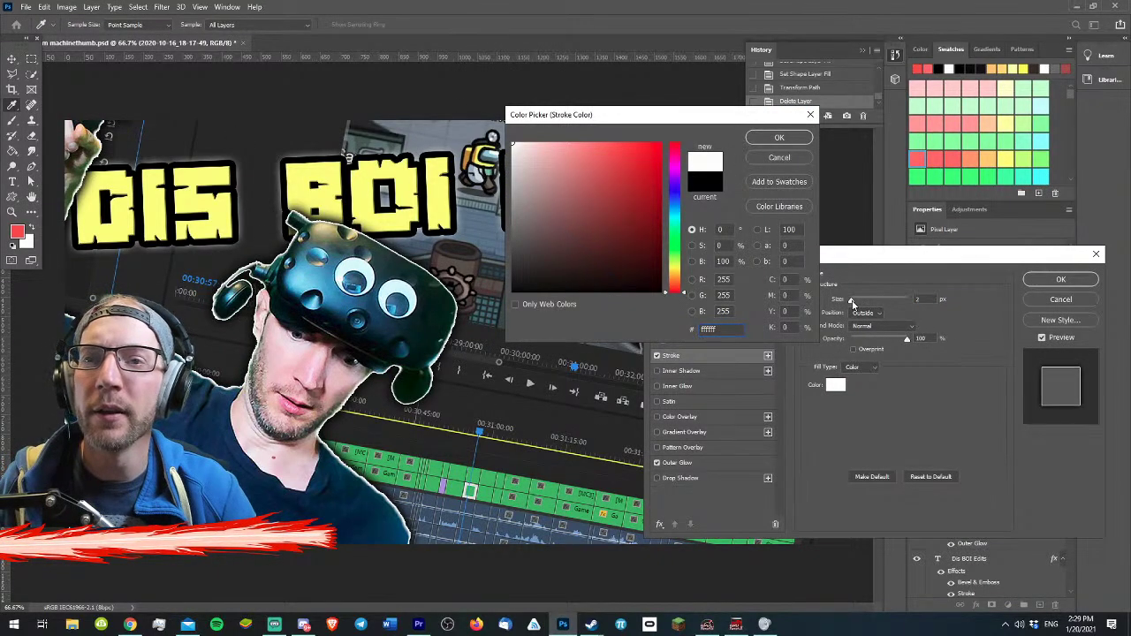
left_click(779, 137)
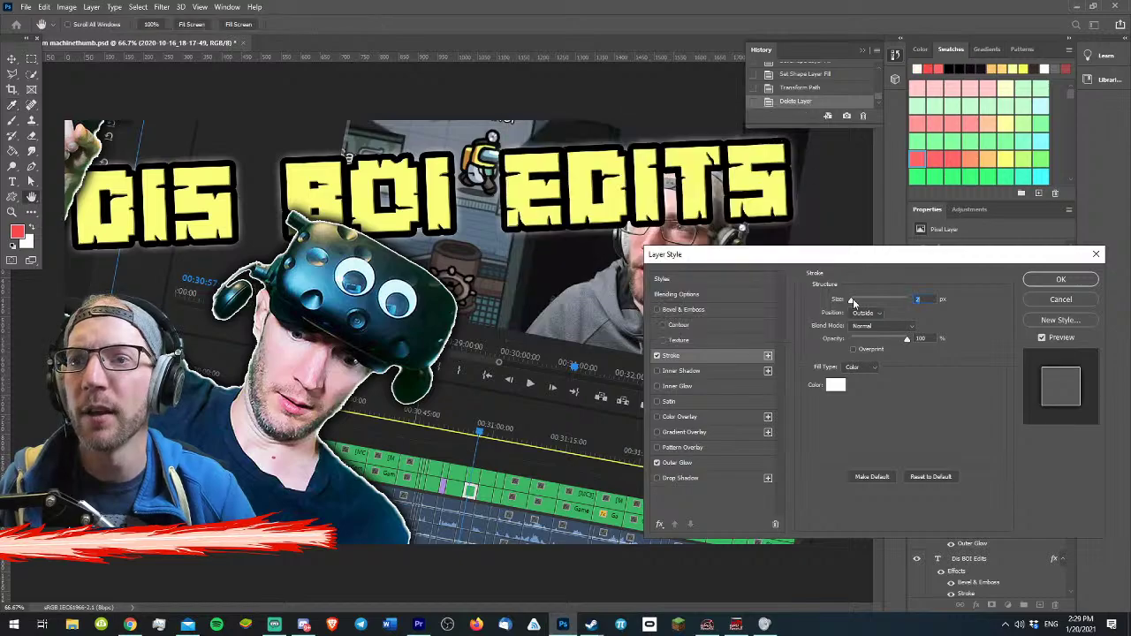
left_click_drag(853, 303, 857, 303)
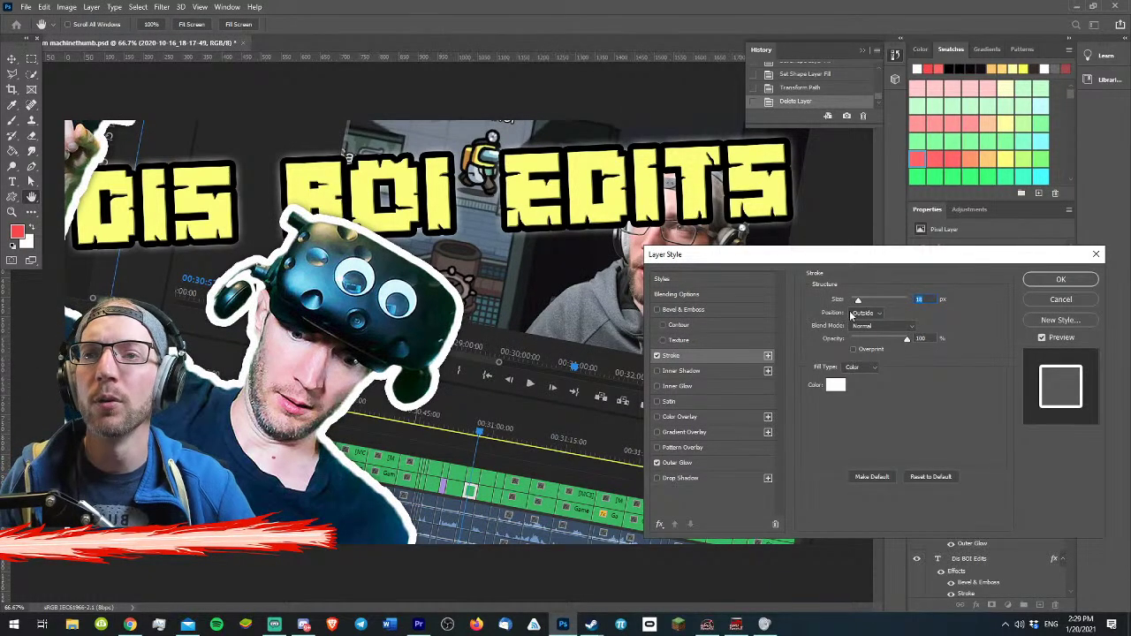
left_click_drag(858, 303, 855, 306)
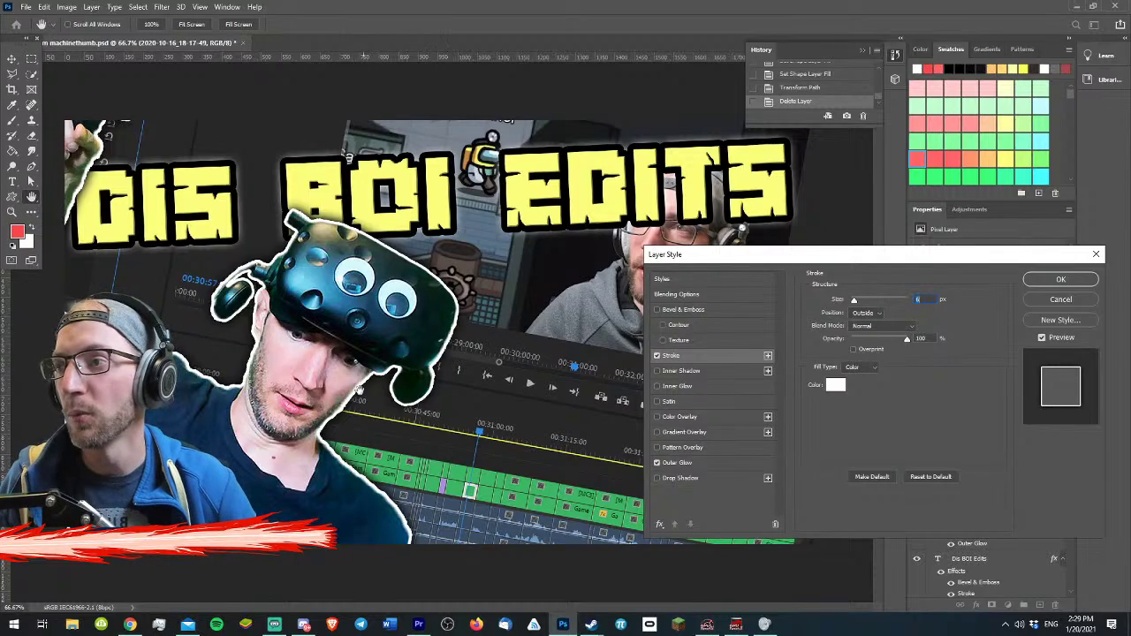
left_click(1059, 301)
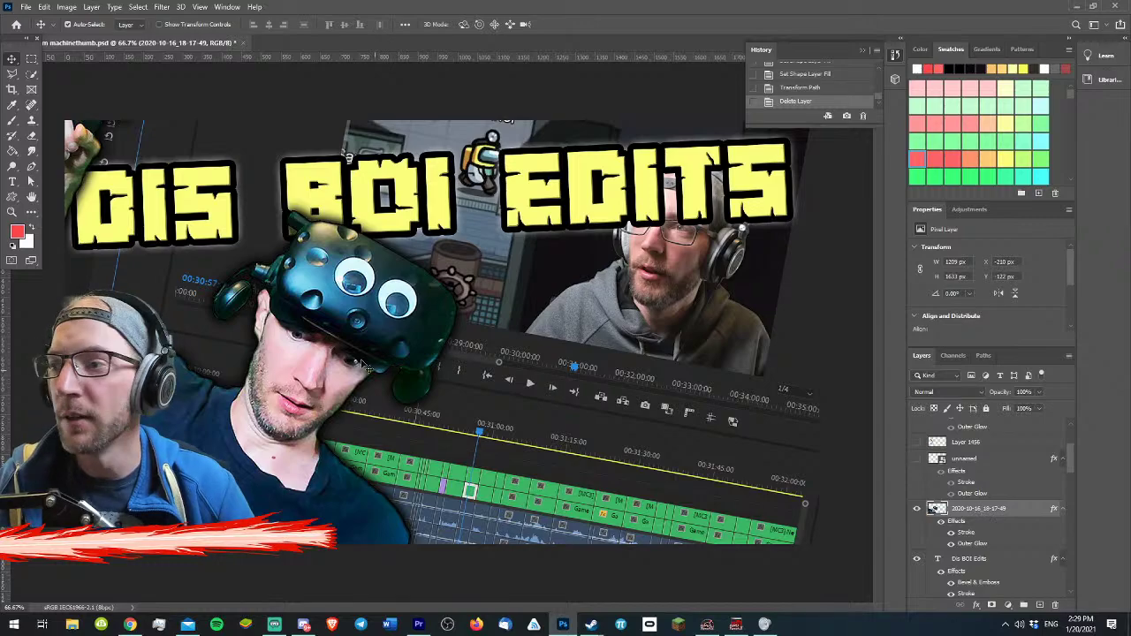
- Switch to Premiere Pro and play the sequence across the cut from the webcam close-up to gameplay around 00:41:09
left_click(1074, 5)
left_click(586, 428)
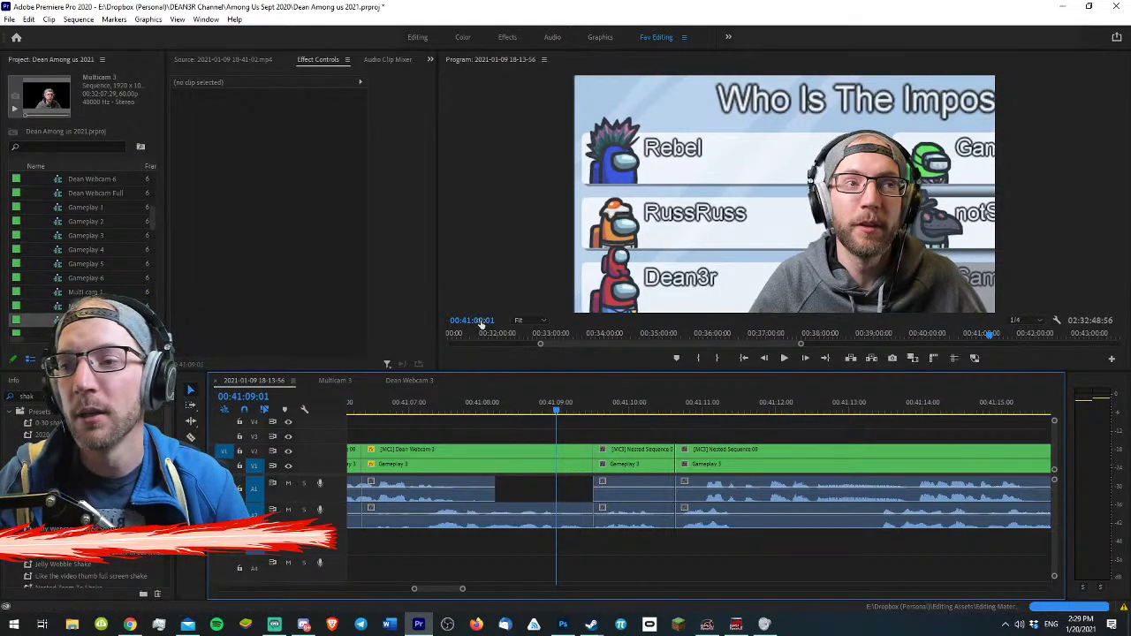
scroll(650, 423, "down", 3)
key("=")
key("space")
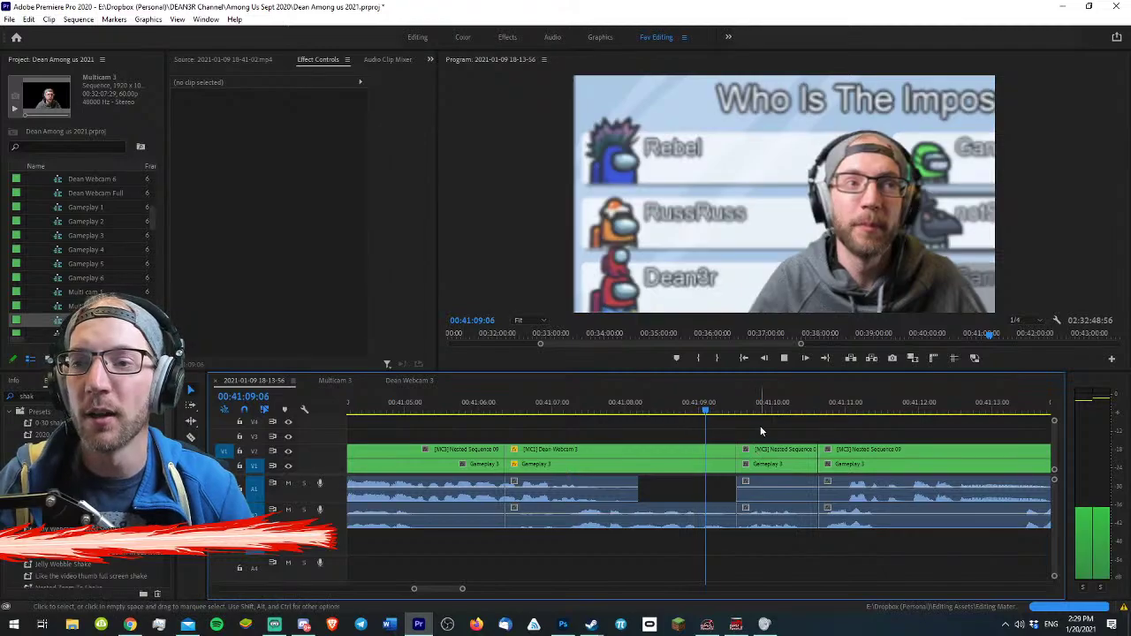
key("space")
key("space")
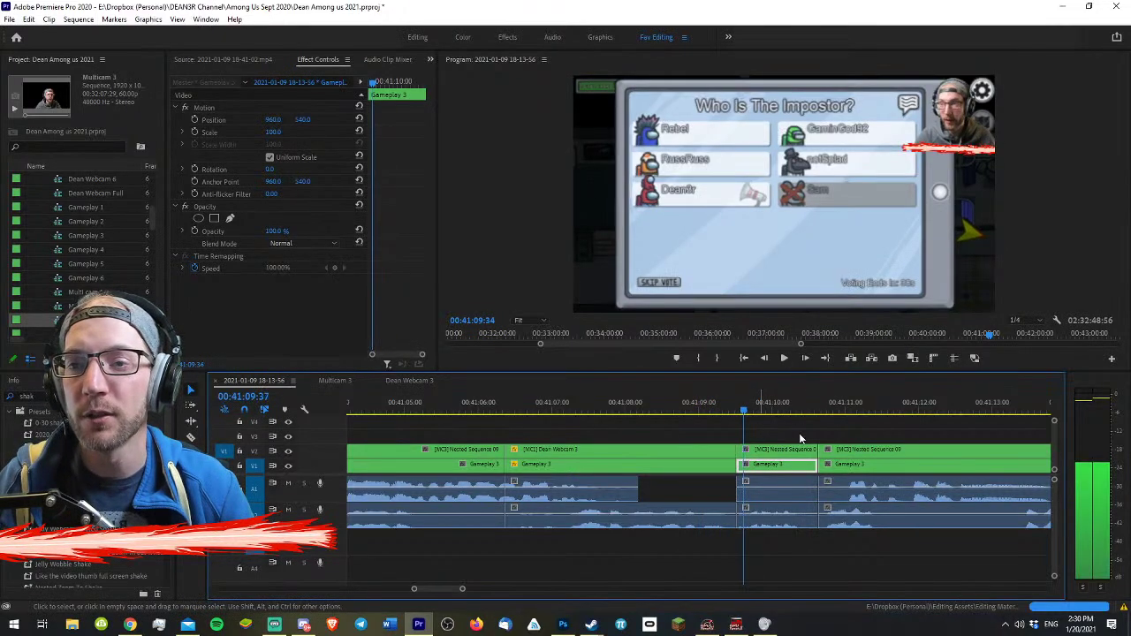
key("minus")
key("space")
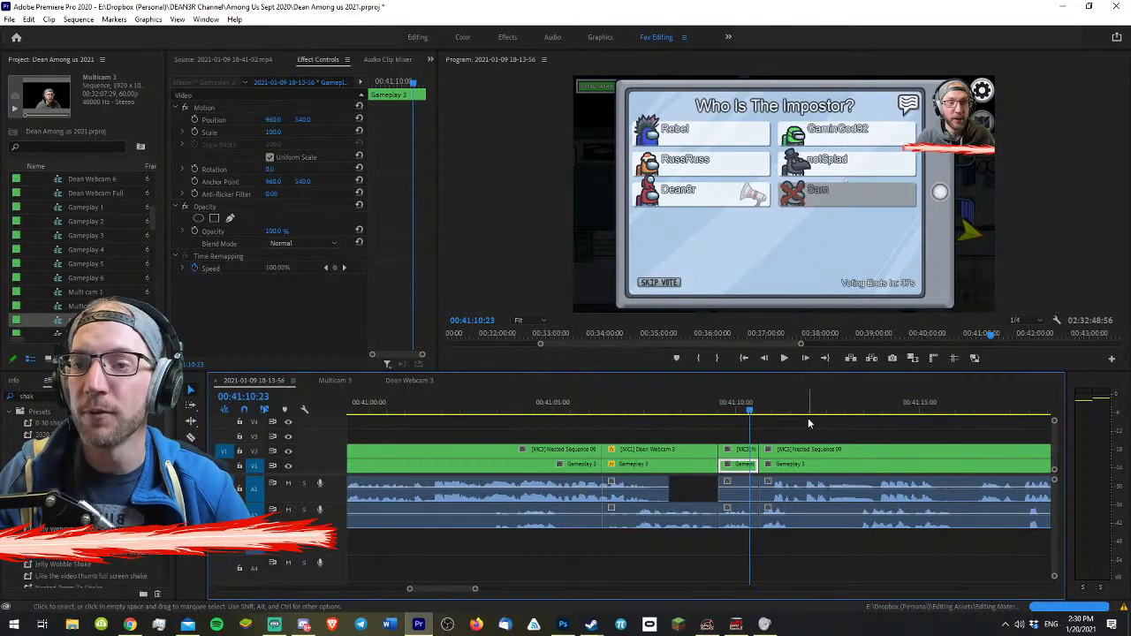
- Examine the clips on audio tracks A1 and A2 around the webcam close-up
scroll(296, 468, "up", 3)
scroll(286, 469, "down", 2)
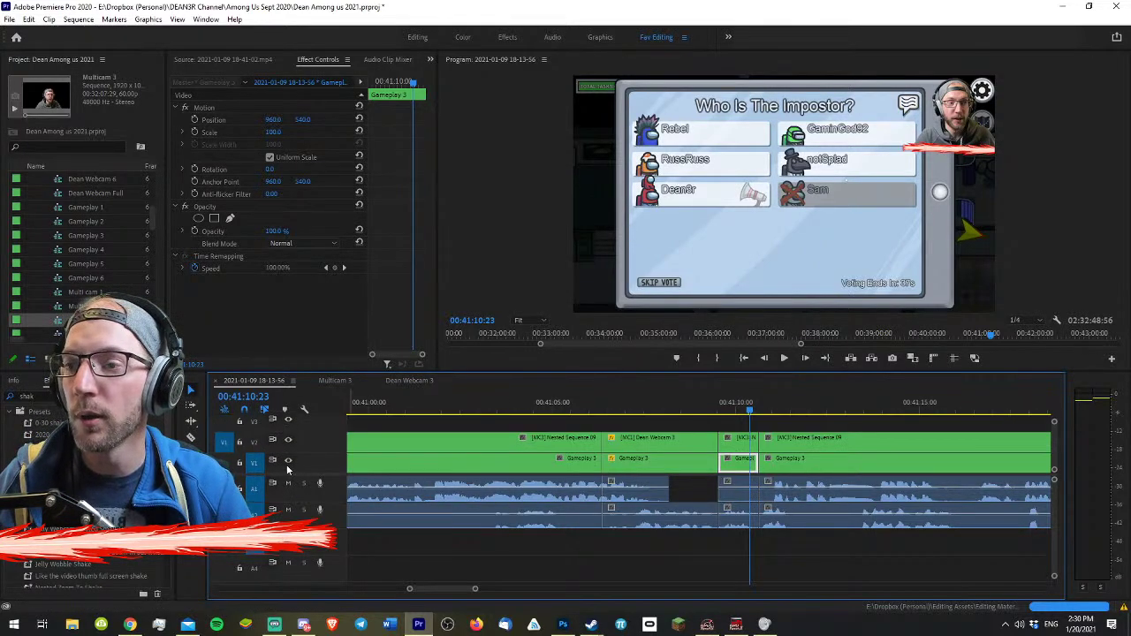
left_click(662, 491)
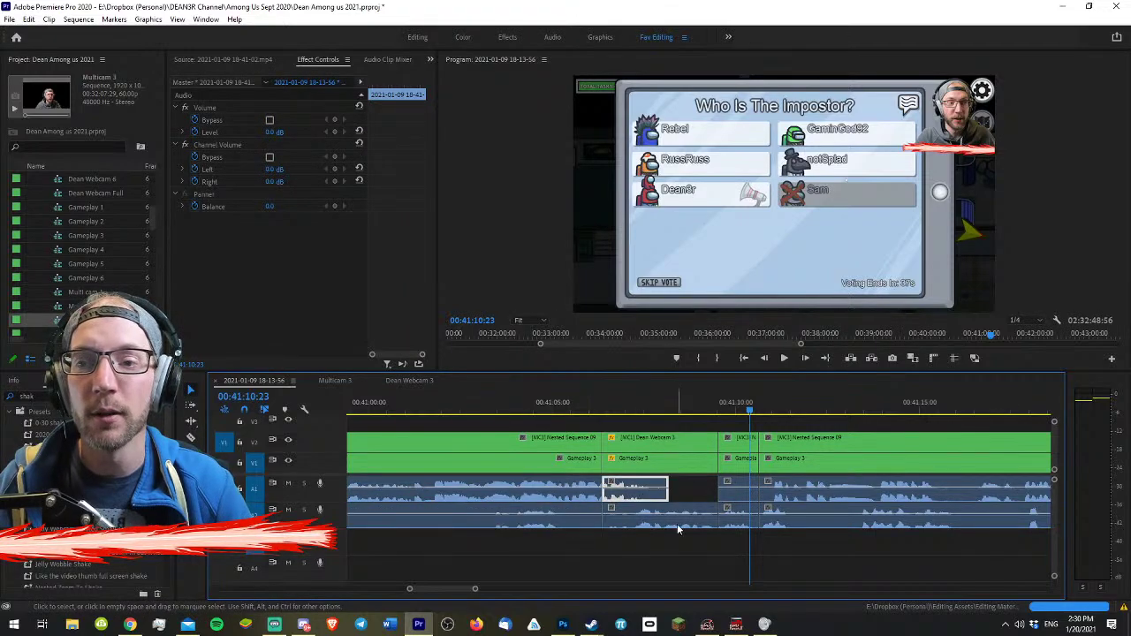
left_click(821, 519)
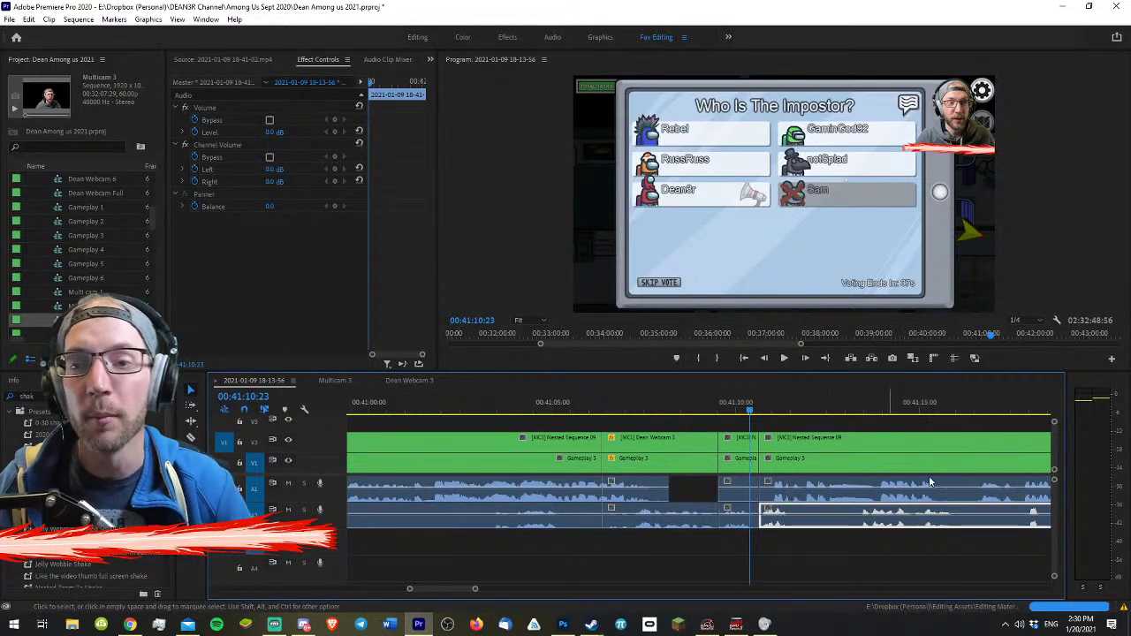
- Replay the end of the webcam close-up from about 00:41:08:40 into the following gameplay clips
left_click(687, 398)
key("space")
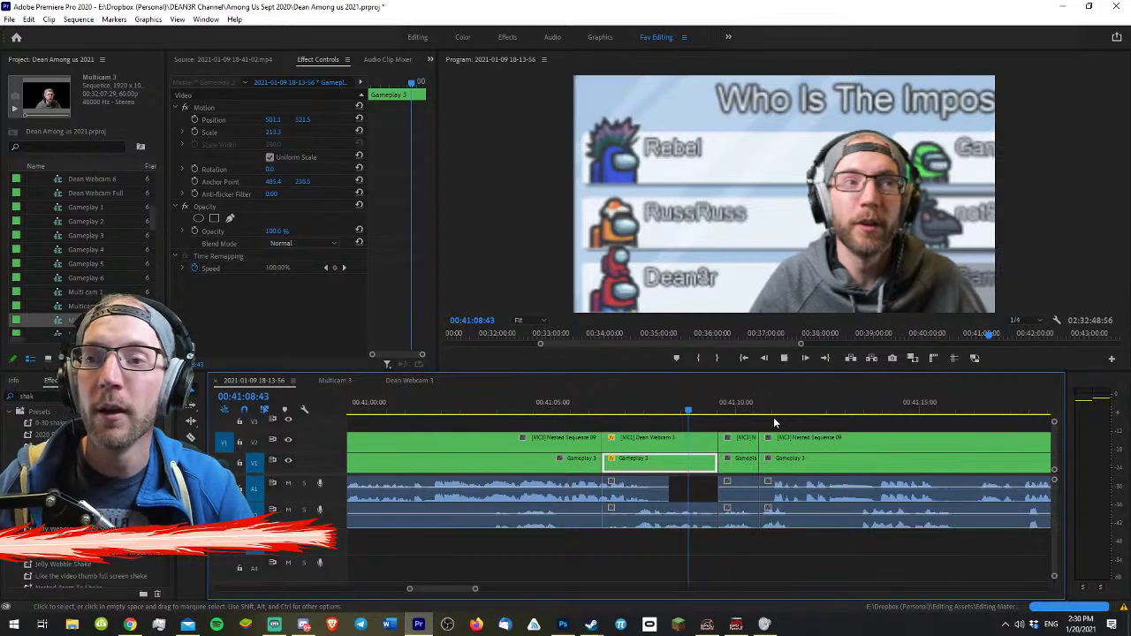
left_click(773, 419)
key("minus")
key("equal")
key("equal")
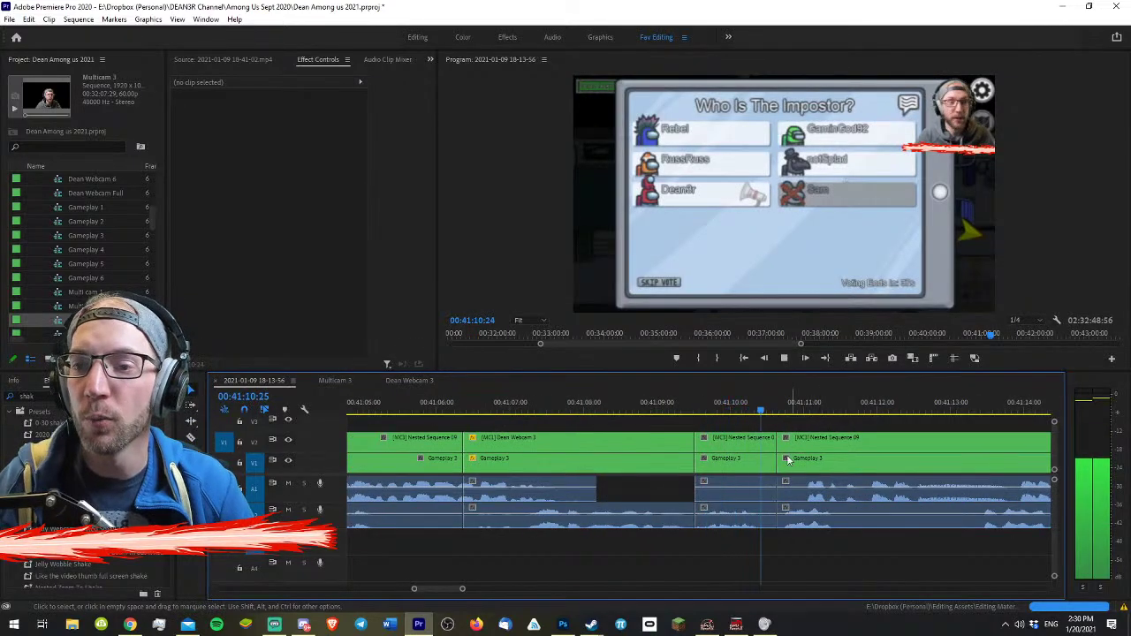
key("c")
key("space")
- Move the playhead back to 00:41:03:19, ahead of the webcam close-up, and return to the Selection tool
left_click(654, 402)
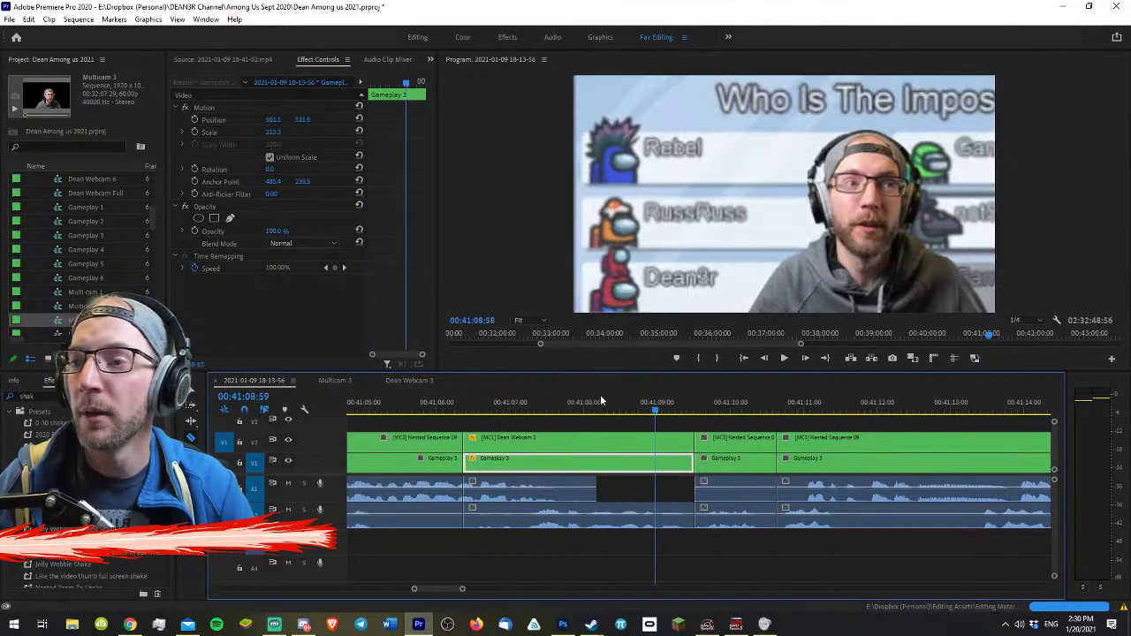
left_click_drag(600, 394, 439, 391)
key("minus")
key("c")
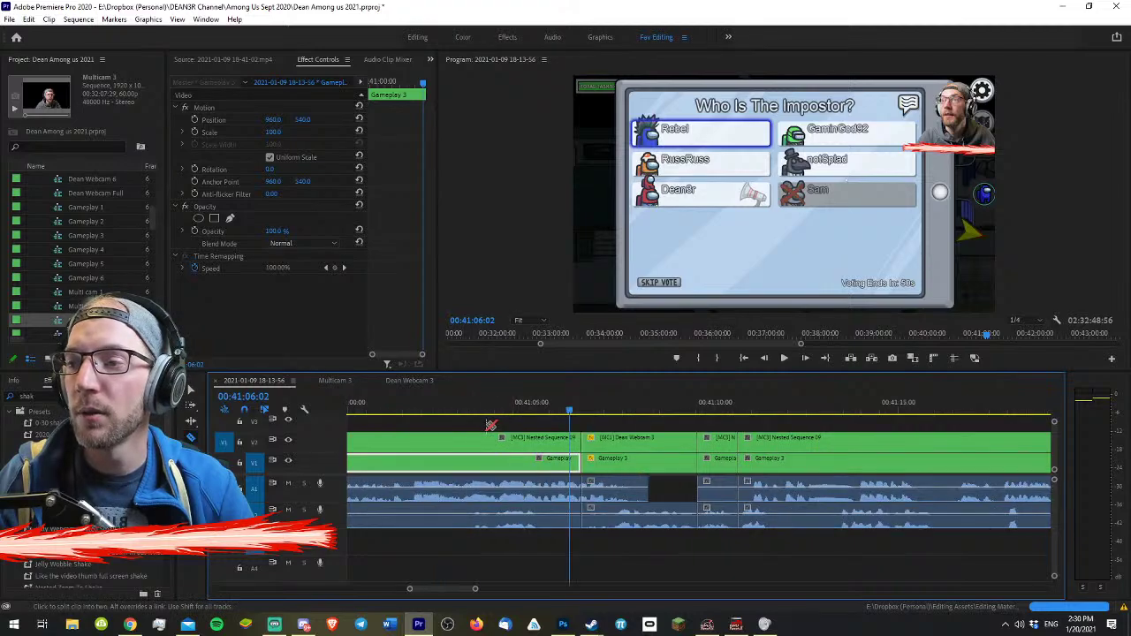
scroll(279, 459, "down", 1, "shift")
scroll(267, 517, "down", 1, "shift")
left_click_drag(483, 402, 459, 405)
key("space")
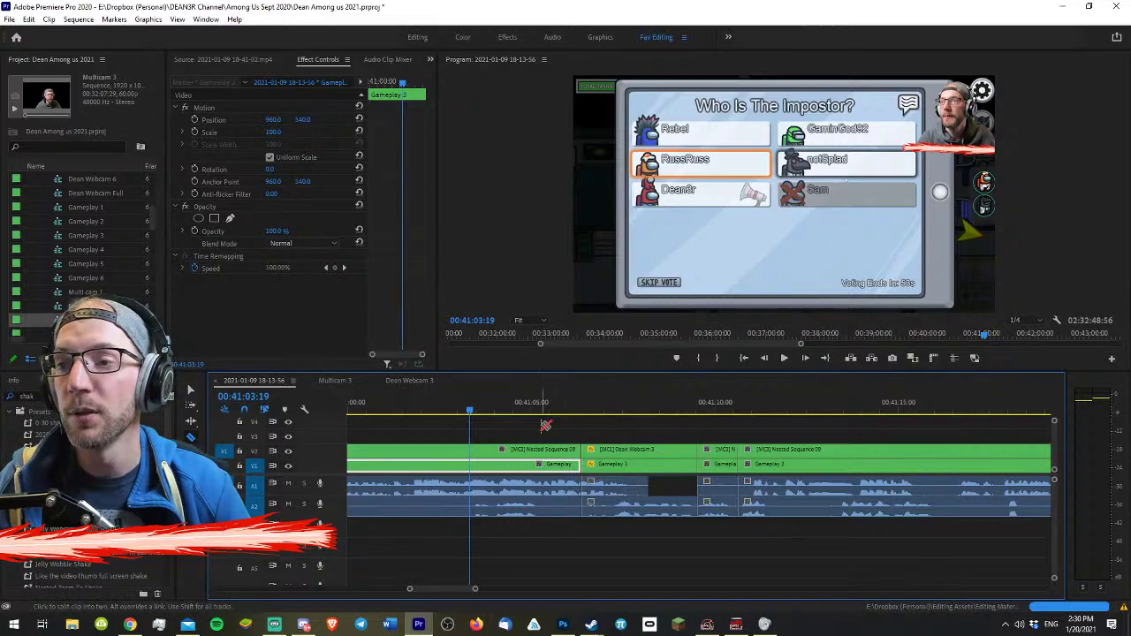
key("v")
left_click(545, 429)
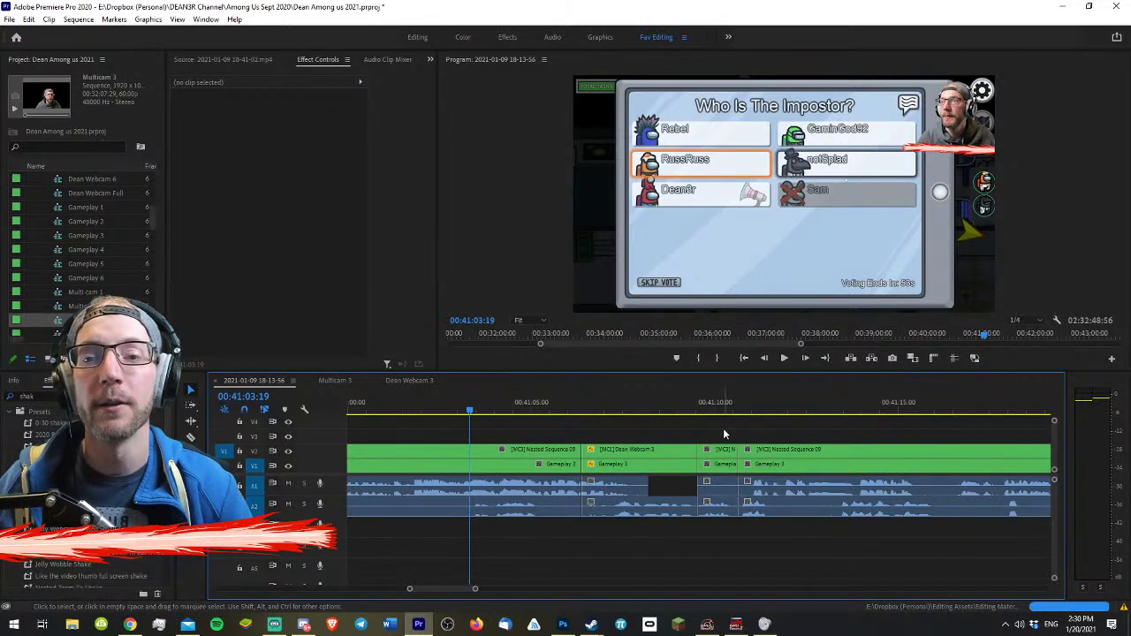
- Play the lead-in and the whole webcam close-up, stopping just after the cut back to gameplay
key("space")
left_click(574, 464)
key("space")
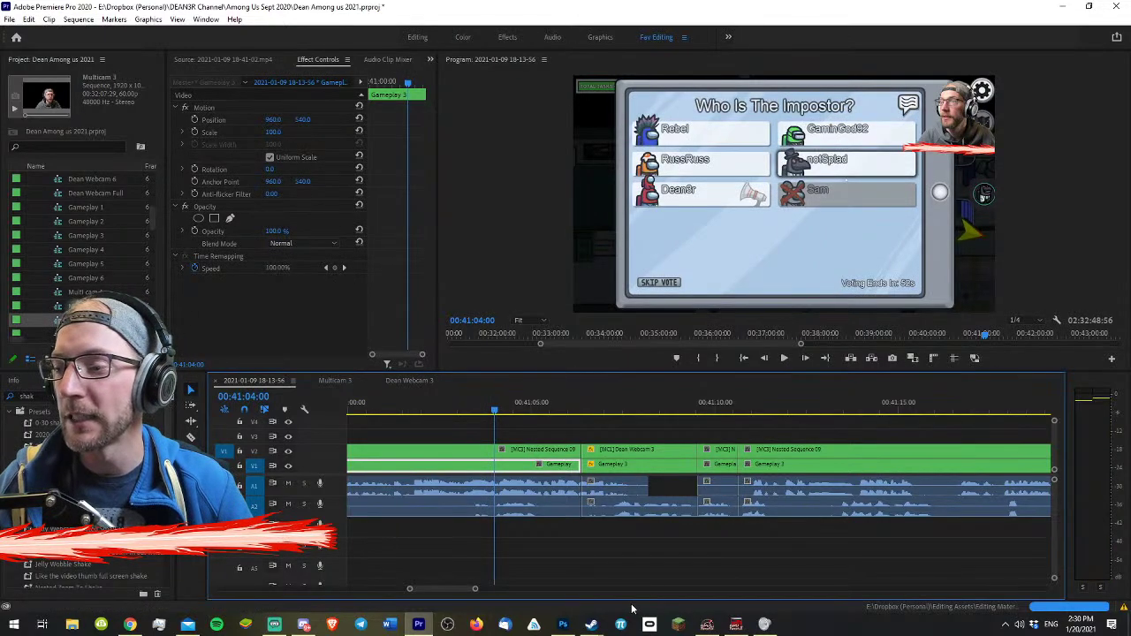
left_click(623, 431)
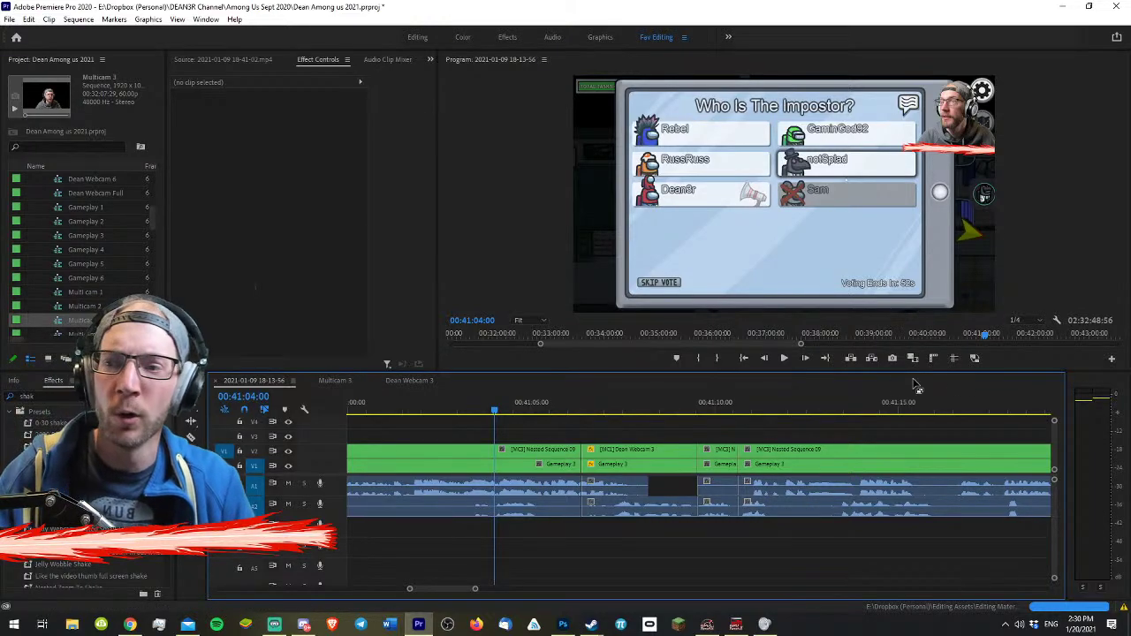
key("space")
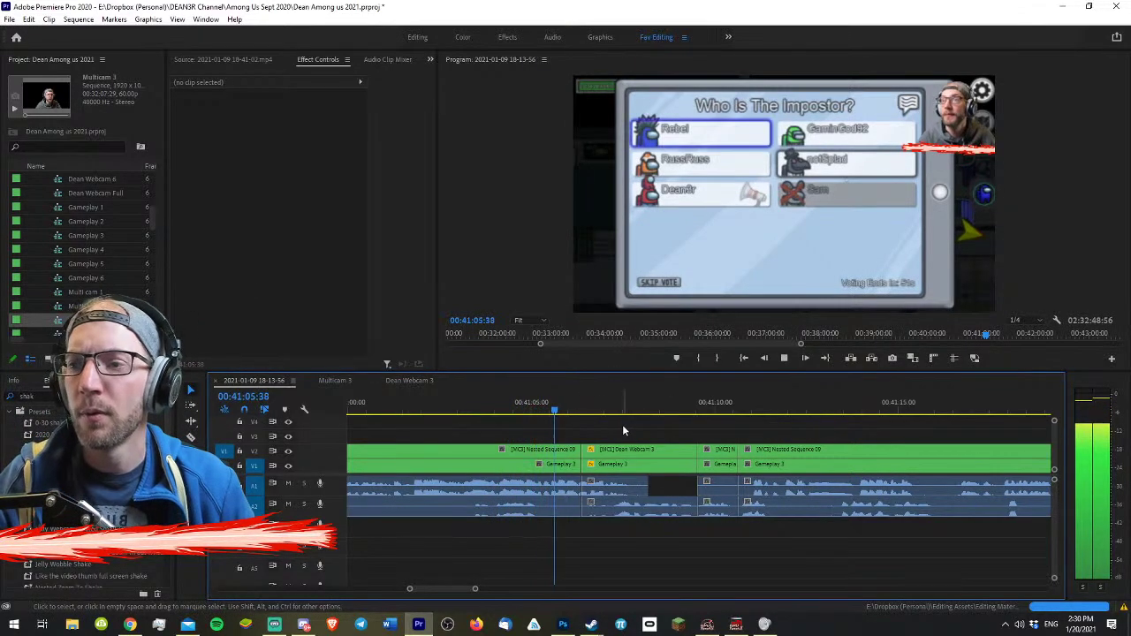
key("minus")
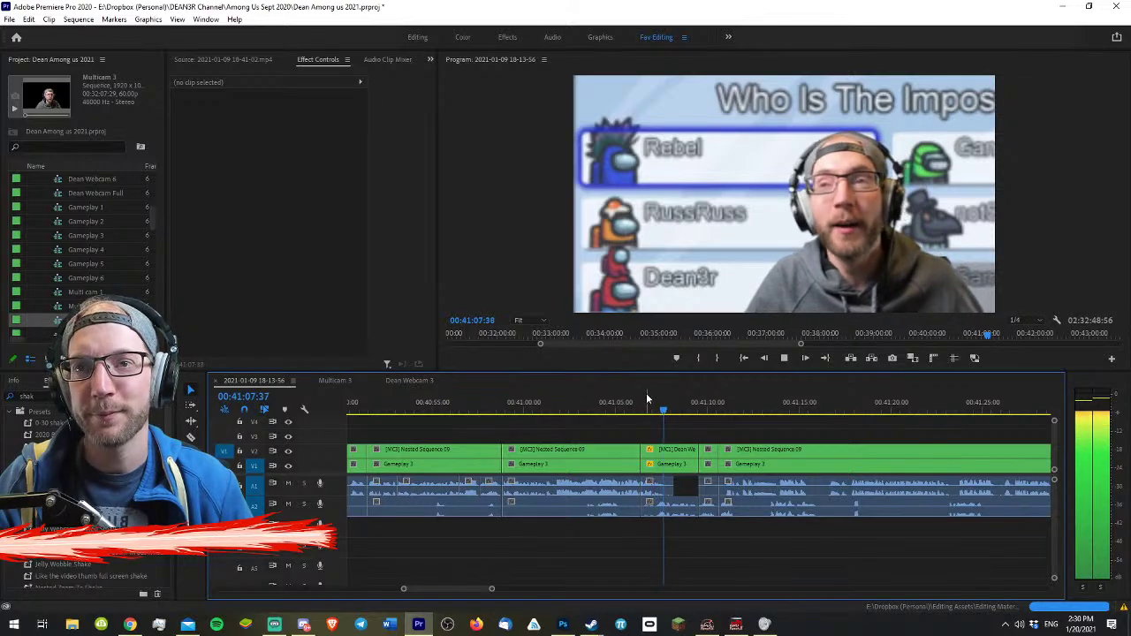
key("equal")
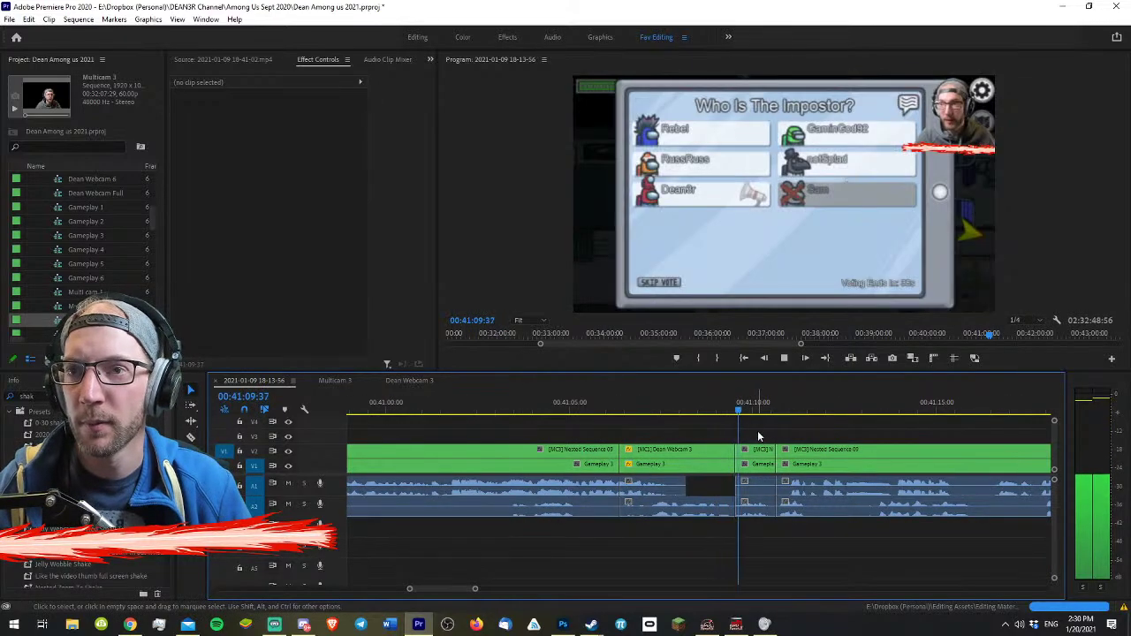
key("equal")
key("equal")
key("space")
- Check the webcam-to-gameplay cut near 00:41:09:32, select the clips on both sides of it and apply audio crossfades on A1 and A2
left_click(545, 410)
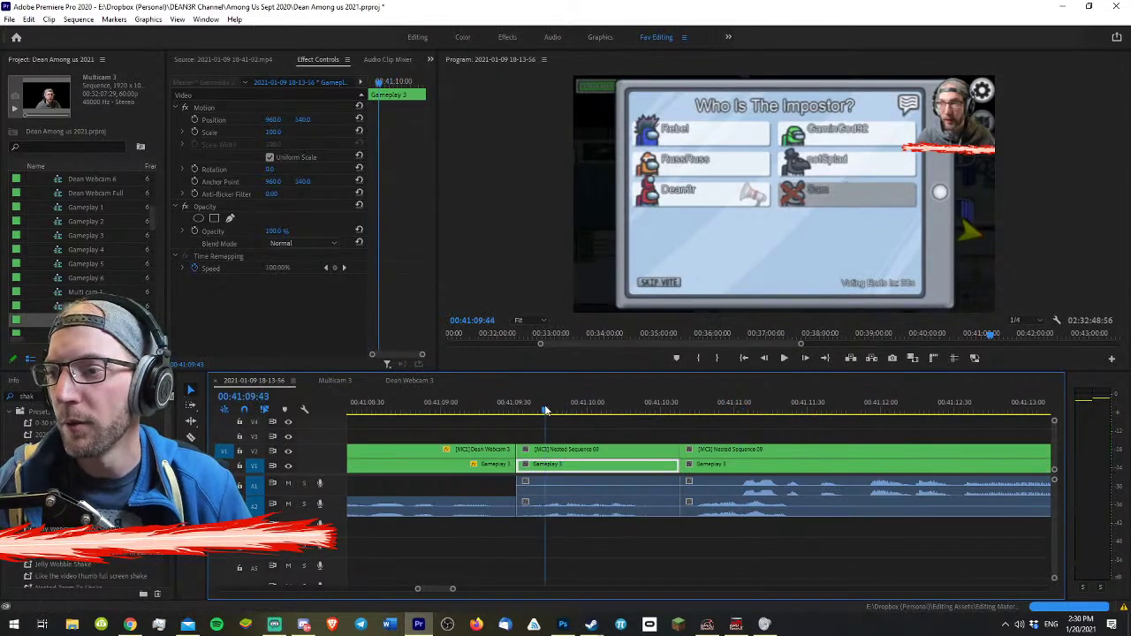
left_click_drag(546, 407, 529, 408)
key("equal")
key("equal")
key("equal")
left_click_drag(699, 411, 429, 410)
key("space")
key("minus")
key("space")
key("minus")
key("minus")
key("space")
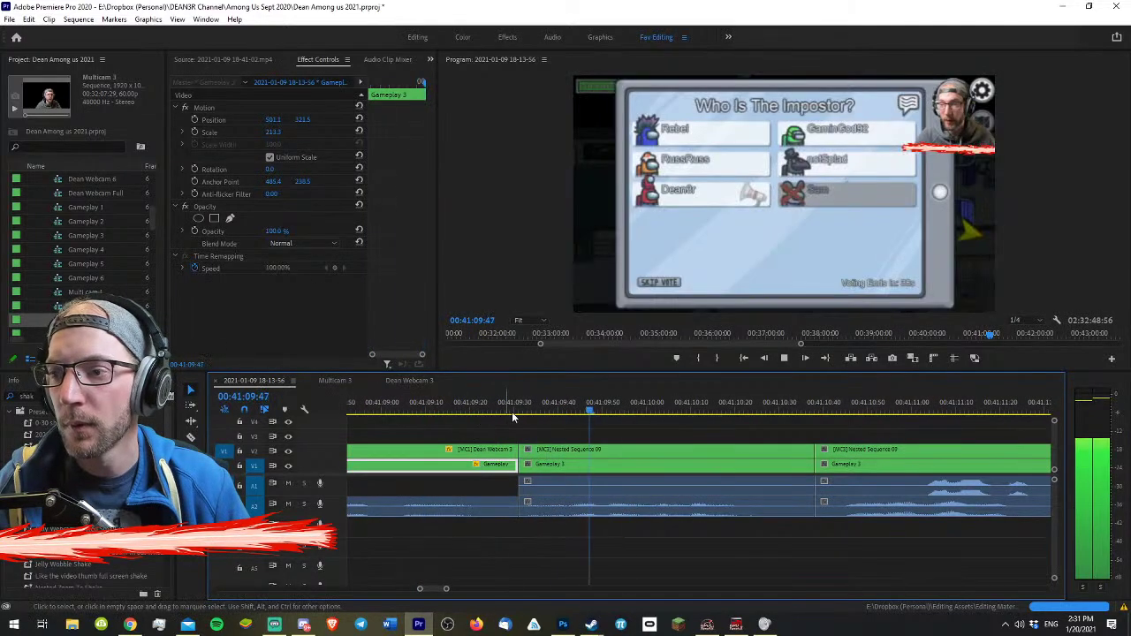
left_click_drag(512, 412, 564, 525)
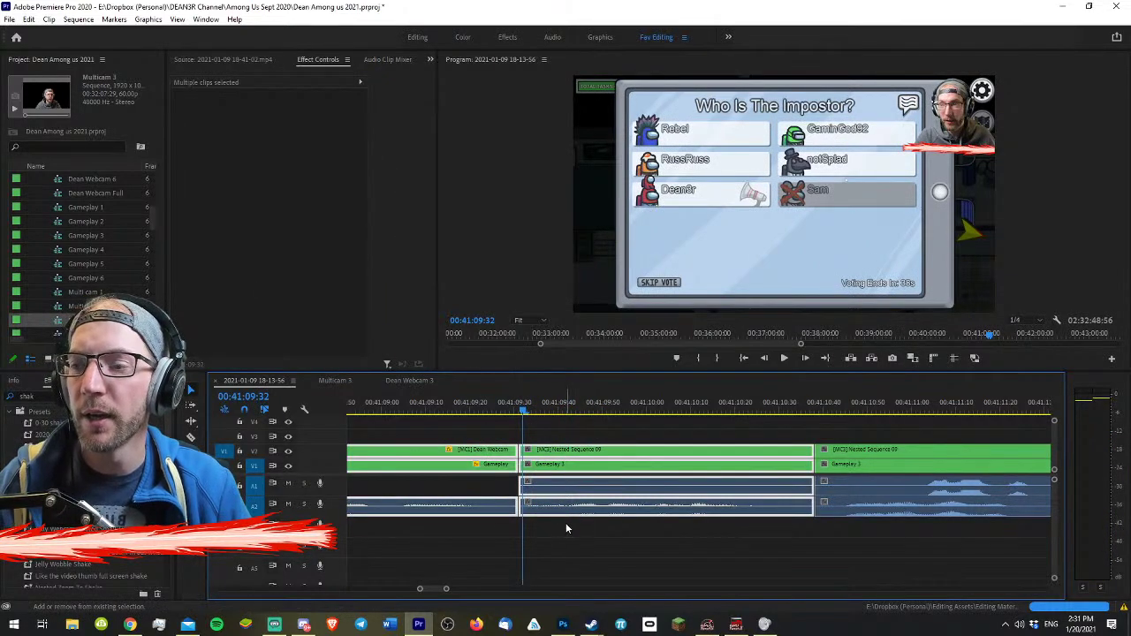
key("ctrl+shift+d")
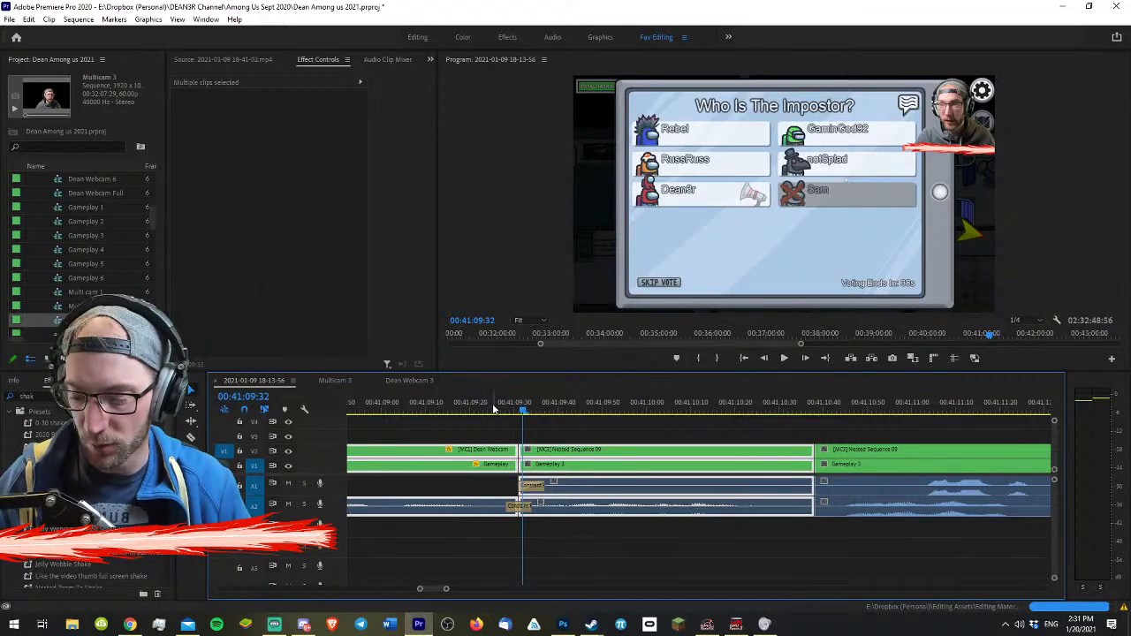
- Play across the webcam-to-gameplay cut near 00:41:09:32, undo the audio crossfades on A1 and A2 and deselect the clips
left_click_drag(492, 409, 457, 406)
key("space")
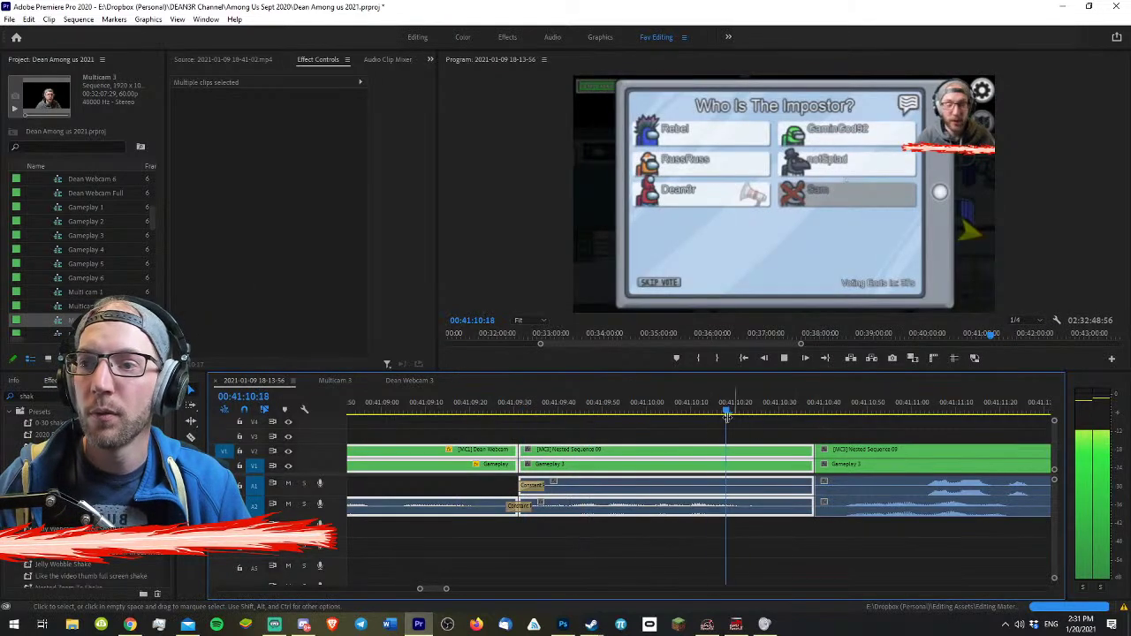
key("space")
key("ctrl+z")
left_click(694, 421)
- Play on into the following gameplay clip and return the playhead to its start at 00:41:10:40
key("space")
key("minus")
key("minus")
key("minus")
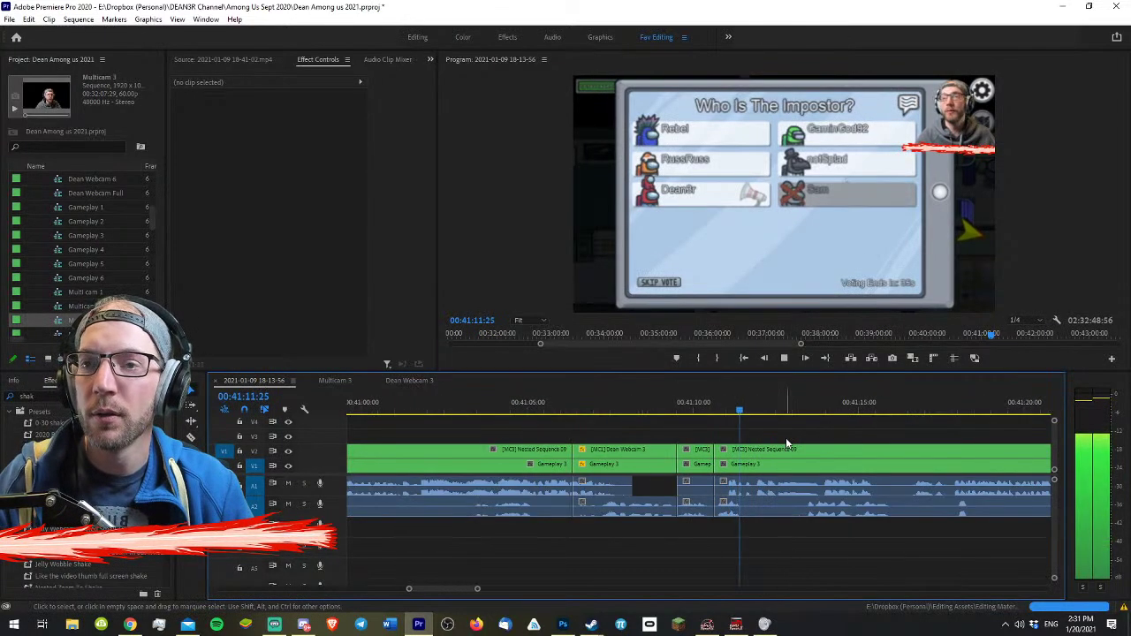
key("equal")
key("equal")
key("space")
left_click_drag(510, 403, 566, 411)
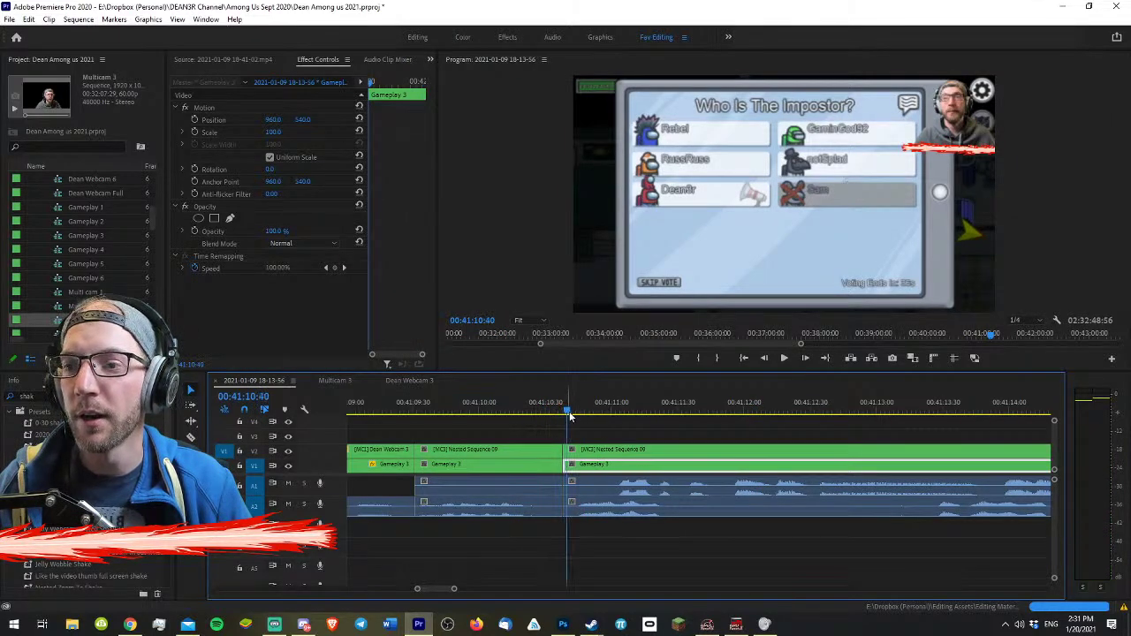
- Split the webcam overlay clip on V2 at about 00:41:11:37 and delete the part before the cut together with its A2 audio
key("space")
key("c")
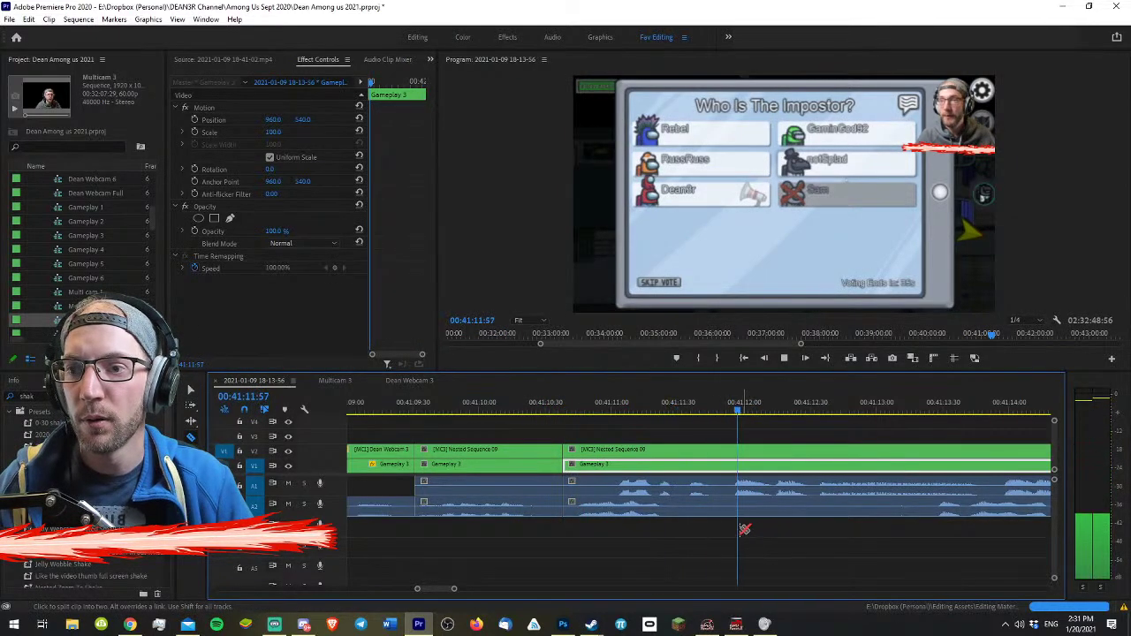
key("space")
left_click(696, 451)
key("v")
left_click(667, 451, "alt")
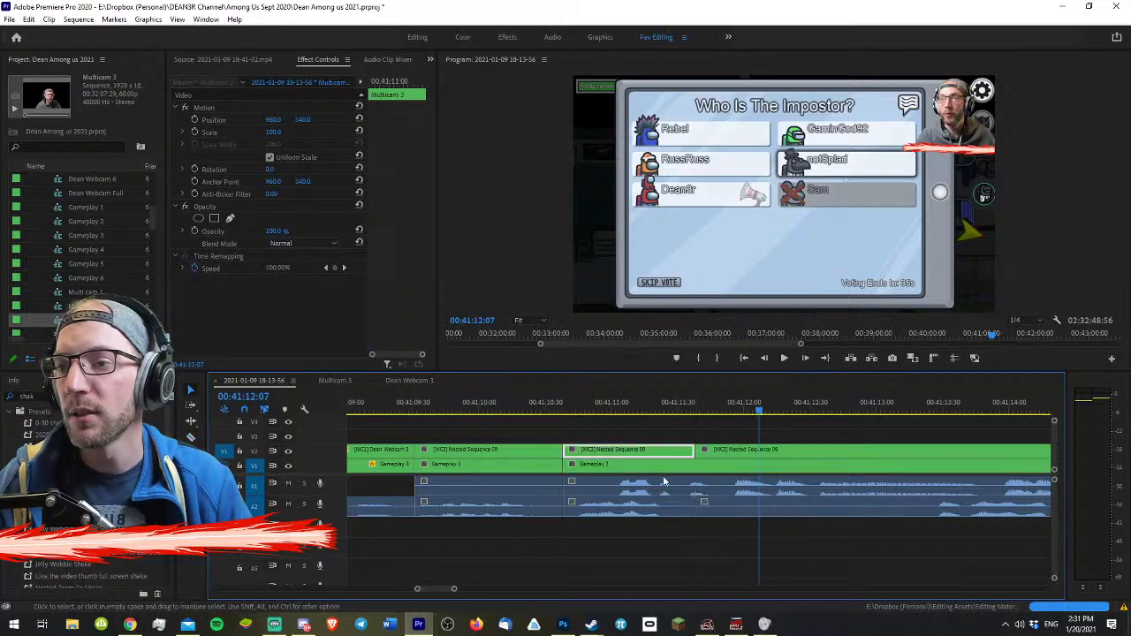
key("Delete")
left_click(646, 508)
key("Delete")
- Try to ripple-trim the start of the gameplay clip to about 00:41:11:00 and replay the cut
left_click_drag(605, 402, 611, 401)
key("Up")
key("space")
key("space")
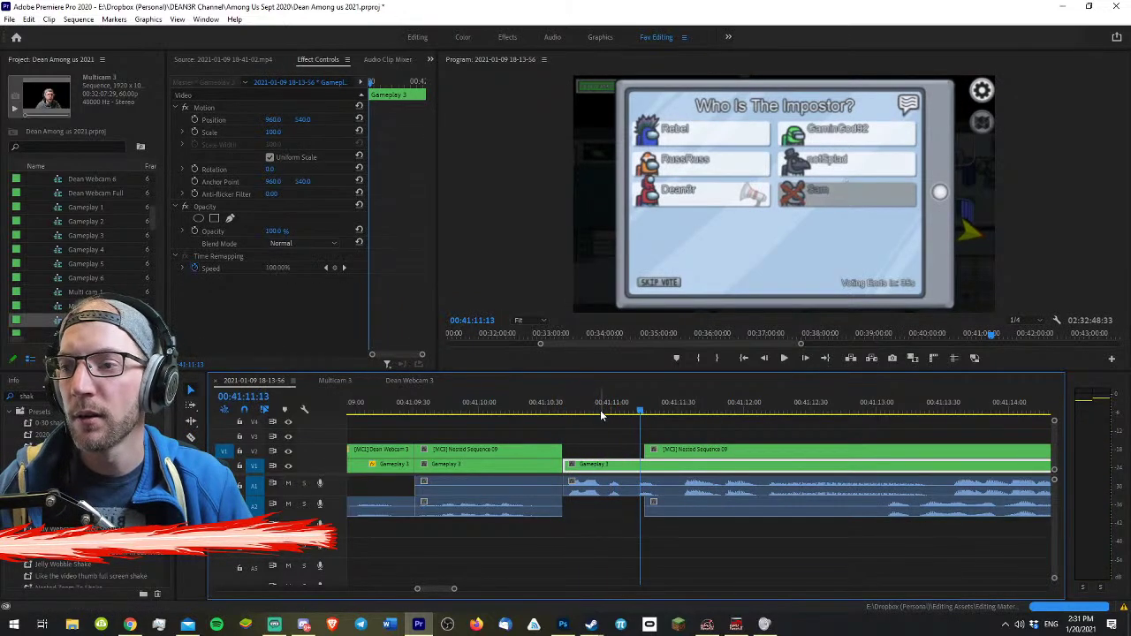
left_click(575, 404)
key("space")
key("space")
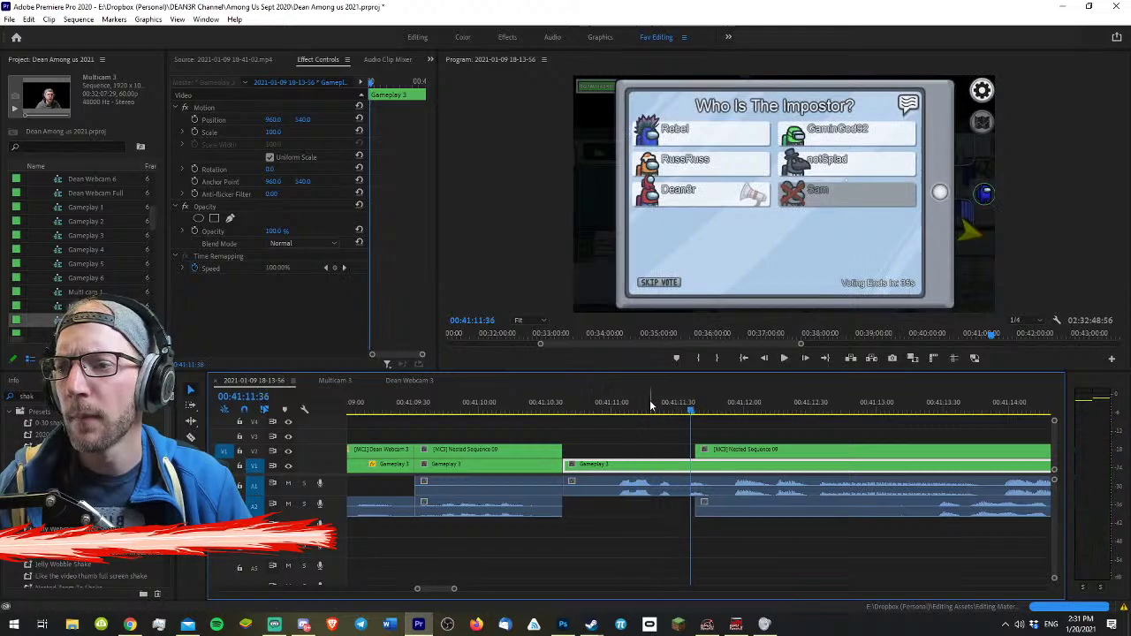
- Ripple-trim the start of the gameplay clip without overlay to about 00:41:11:00 and play the shortened section
left_click(609, 410)
key("q")
key("space")
key("space")
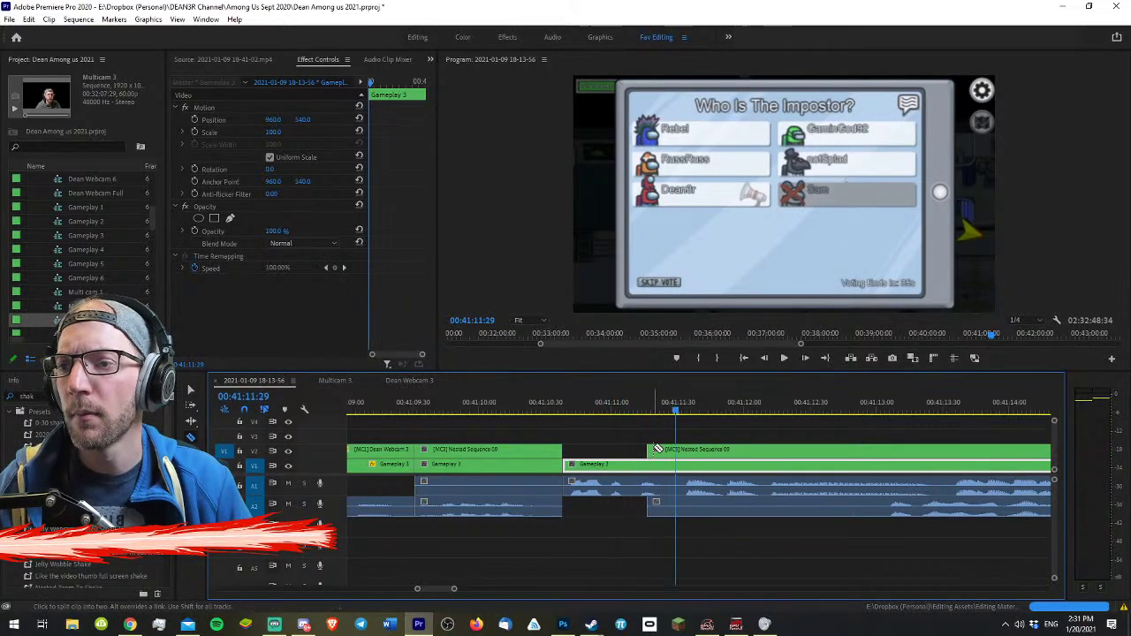
- Split all tracks at about 00:41:11:25 and delete the short overlay and A2 slice just before that cut
key("c")
key("space")
key("space")
left_click(668, 480, "shift")
key("v")
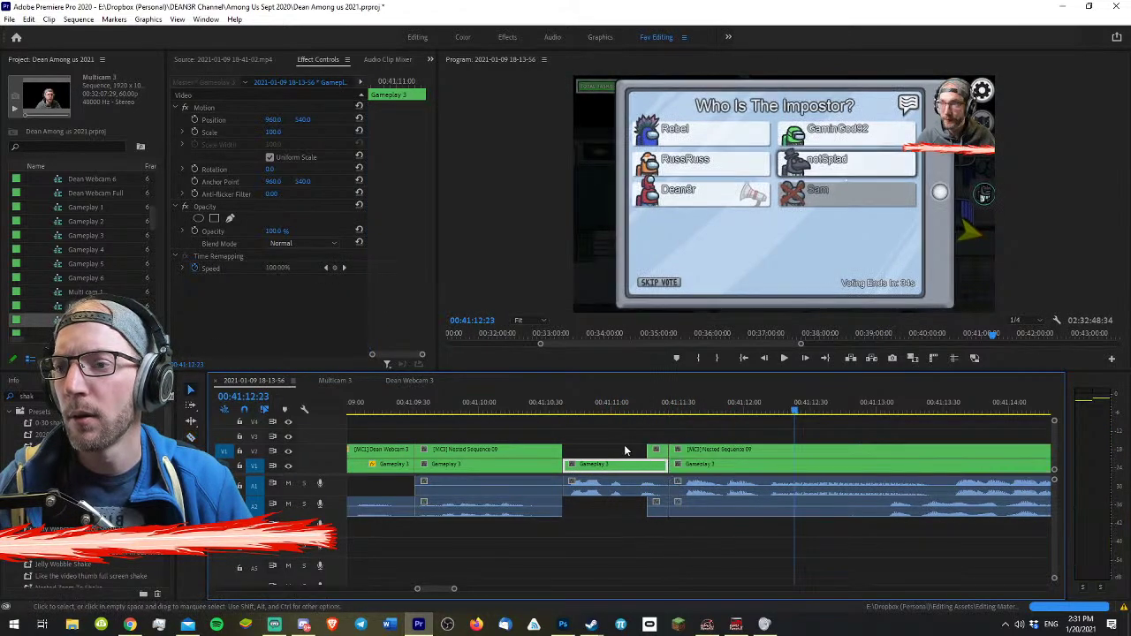
left_click(582, 406)
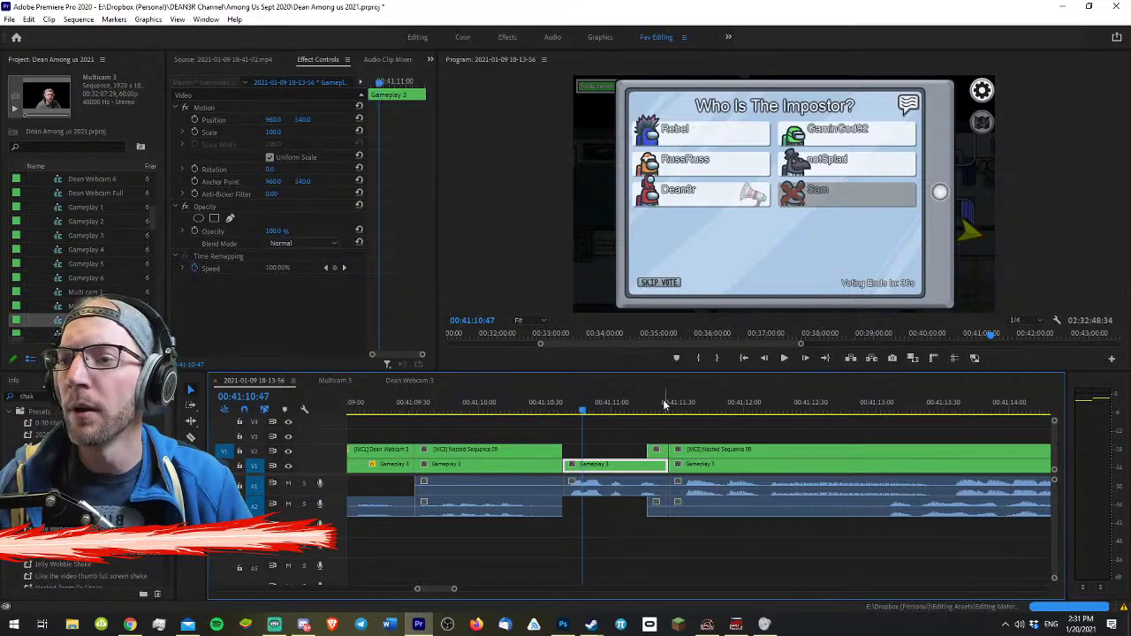
left_click(656, 454)
key("Delete")
- Zoom the short Gameplay 3 clip in on the Rebel entry, with anchor point 383.5, 262.6 and scale 238.7
left_click(621, 466)
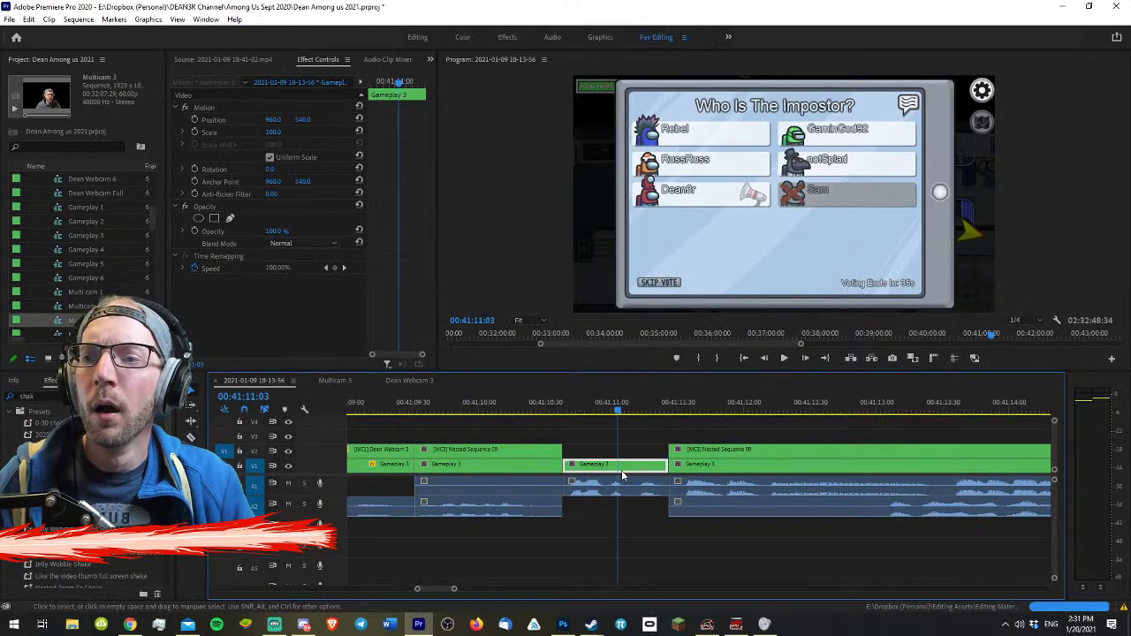
left_click(208, 107)
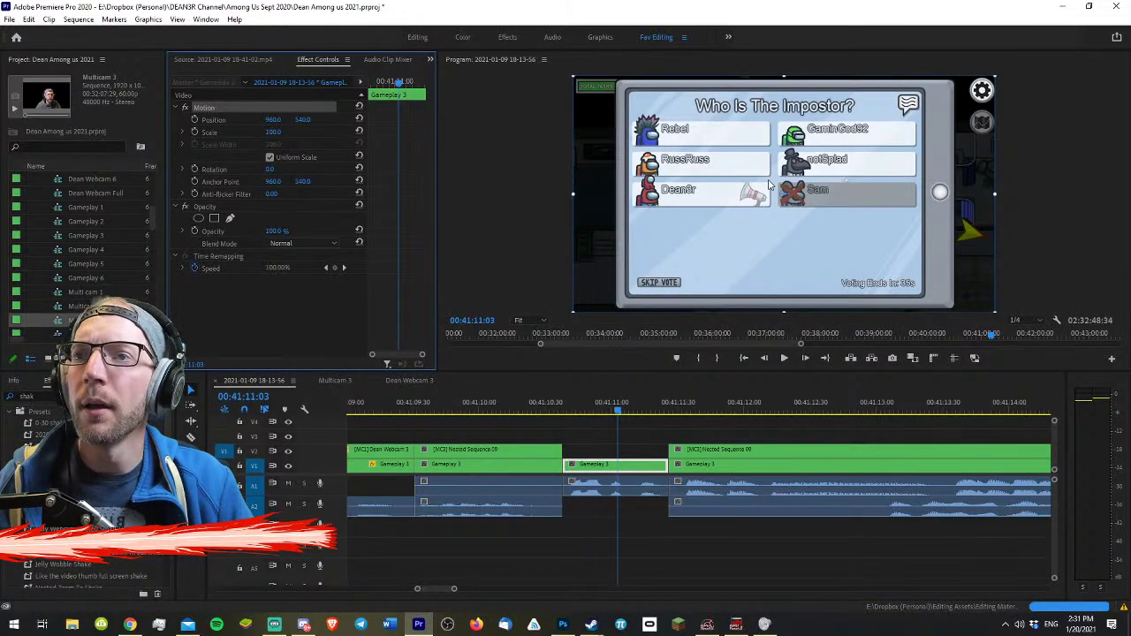
left_click_drag(786, 196, 660, 138)
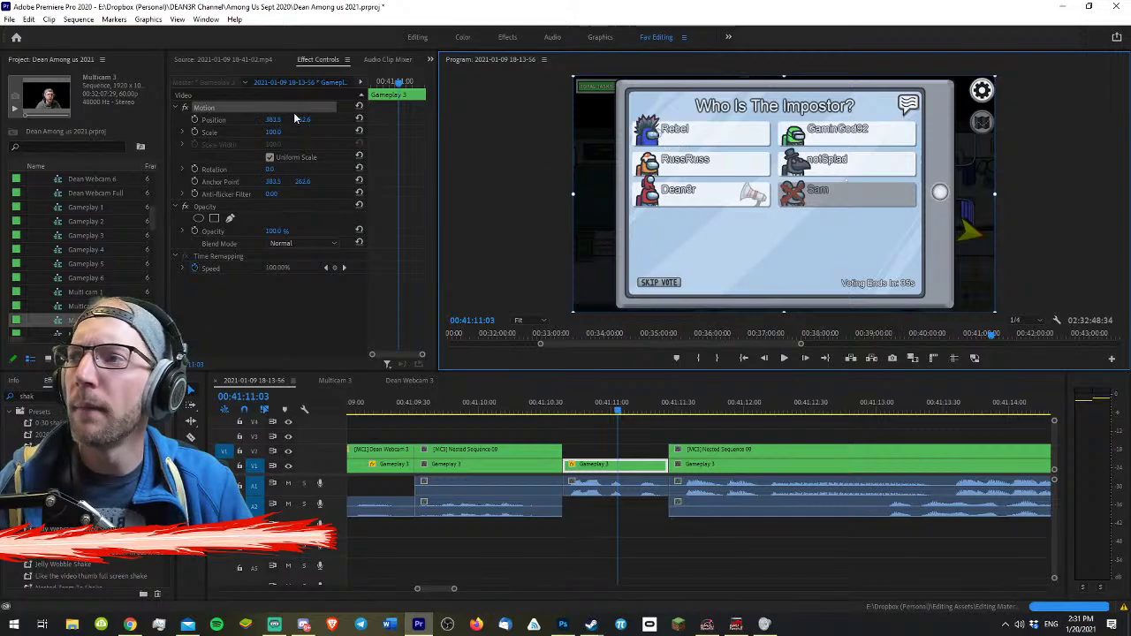
left_click_drag(276, 131, 310, 119)
- Apply the 0-30 shake preset to the zoomed gameplay clip and play through it
left_click_drag(46, 423, 621, 467)
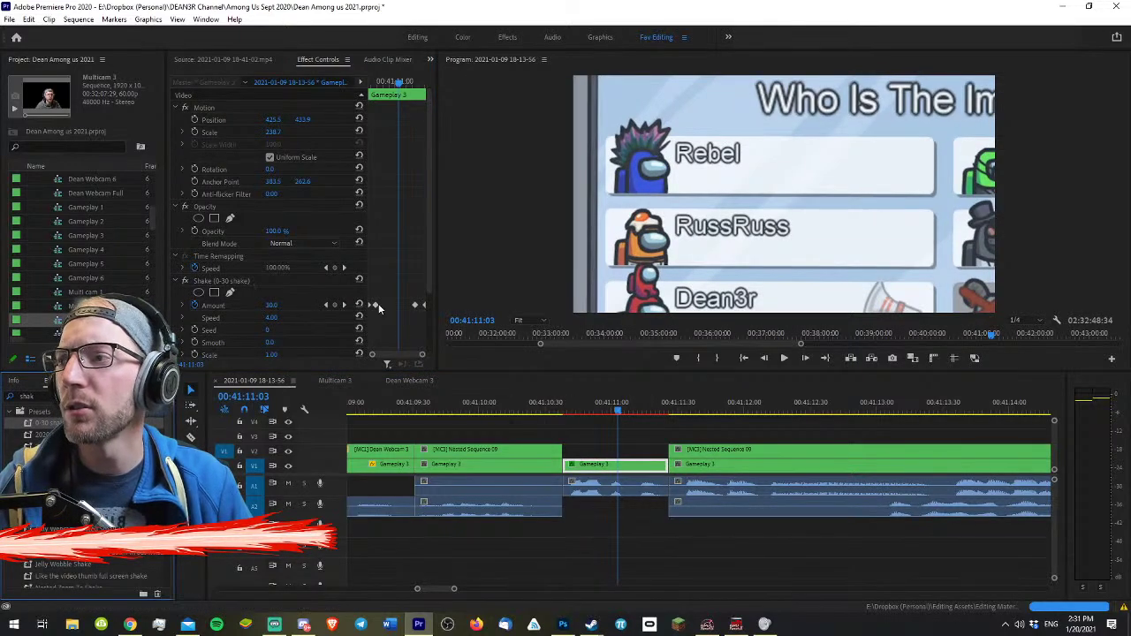
left_click(544, 402)
key("space")
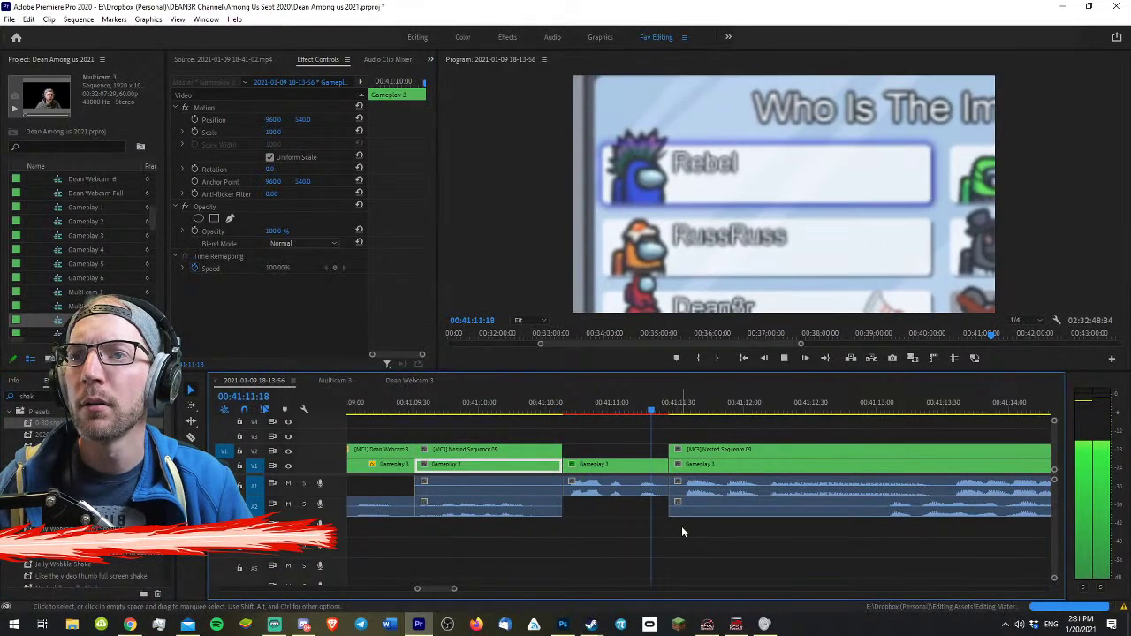
key("space")
- Move the shake's last full-strength Amount keyframe to 00:41:11:07 and its end keyframe shortly after it, and replay the clip
left_click_drag(573, 405, 627, 402)
left_click_drag(414, 306, 403, 306)
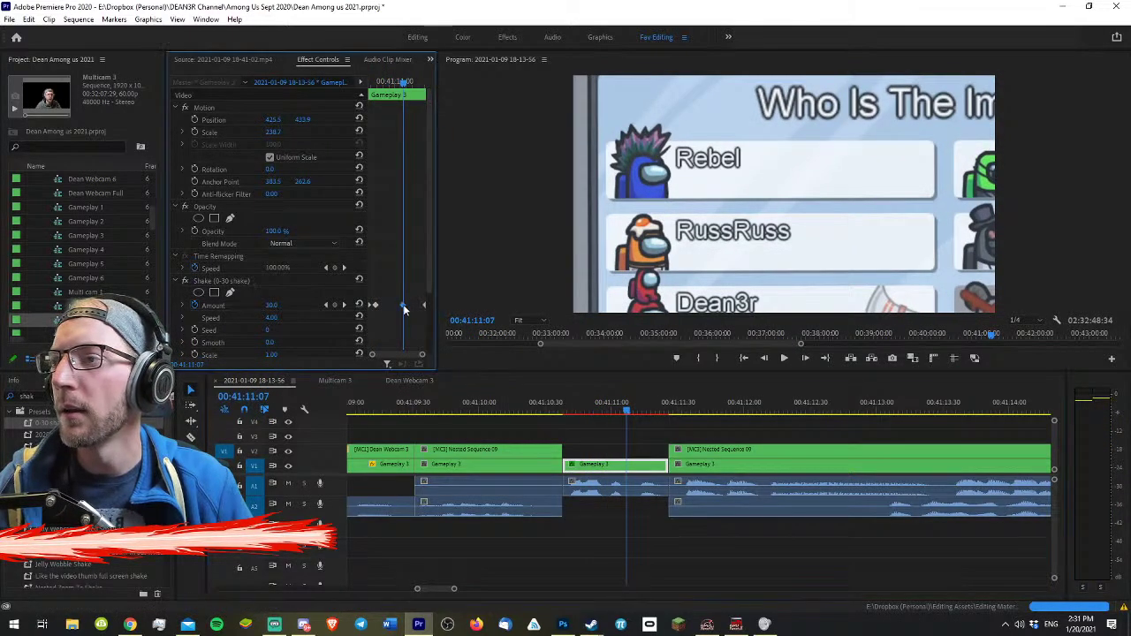
scroll(420, 306, "down", 2)
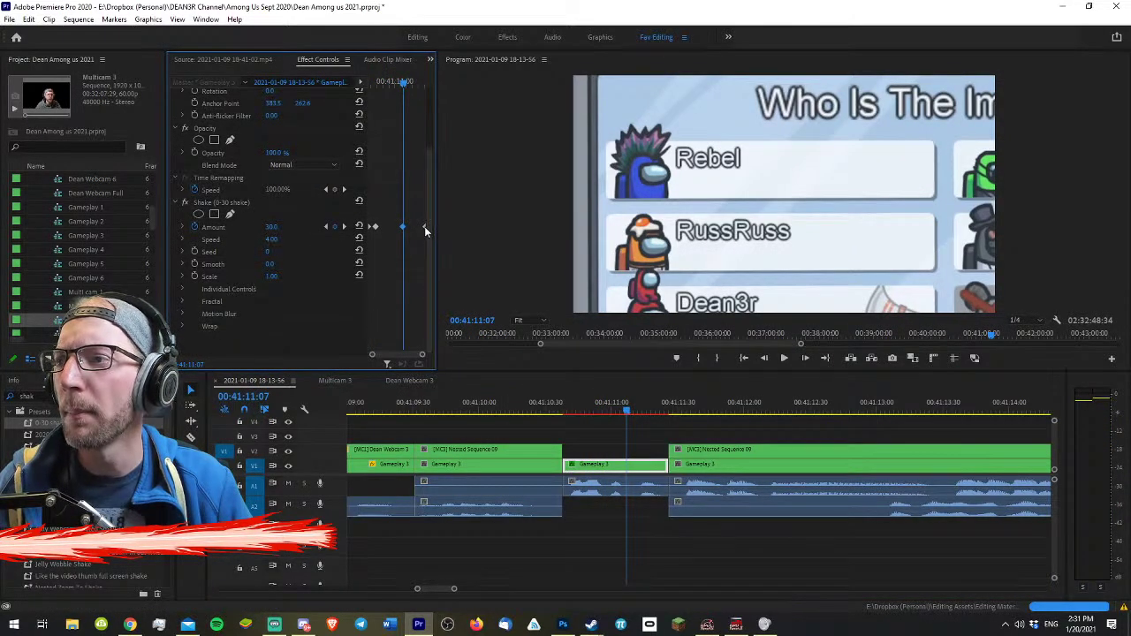
left_click_drag(424, 227, 410, 227)
left_click_drag(392, 83, 218, 84)
key("space")
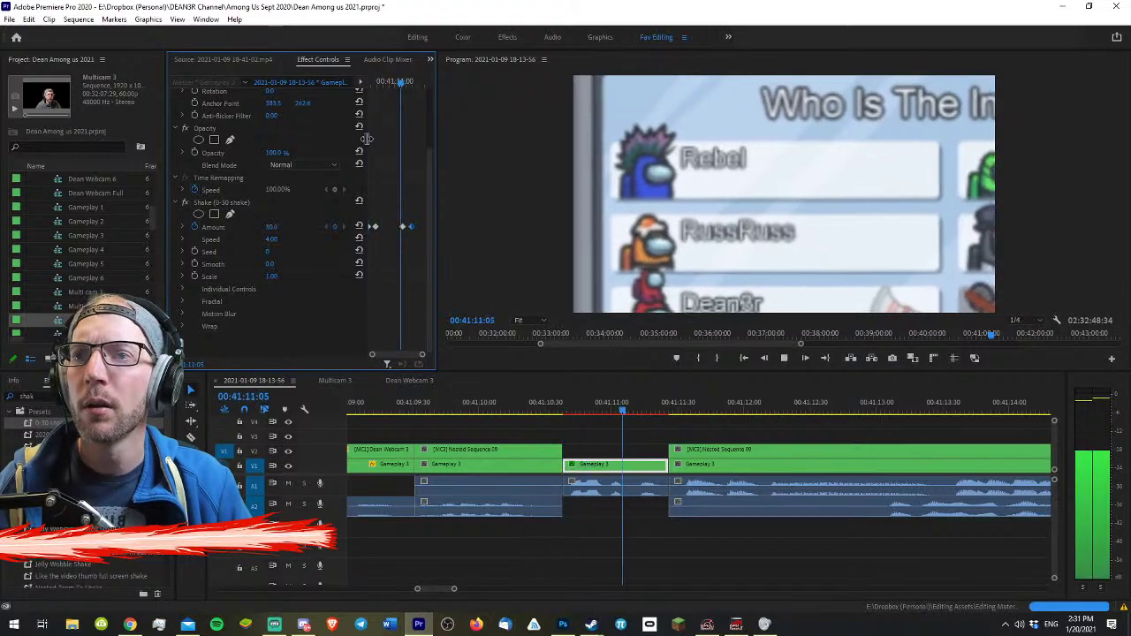
key("space")
left_click(568, 409)
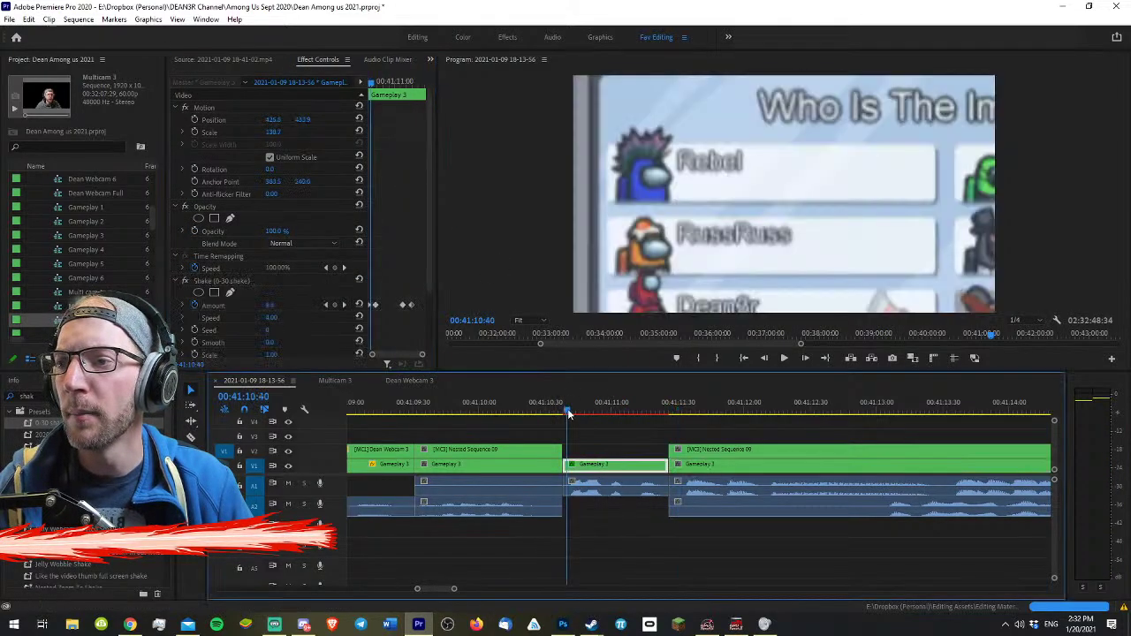
- Tighten the shake by moving its ramp-up and ending Amount keyframes closer to the clip's start, and play it
left_click(393, 277)
key("equal")
key("equal")
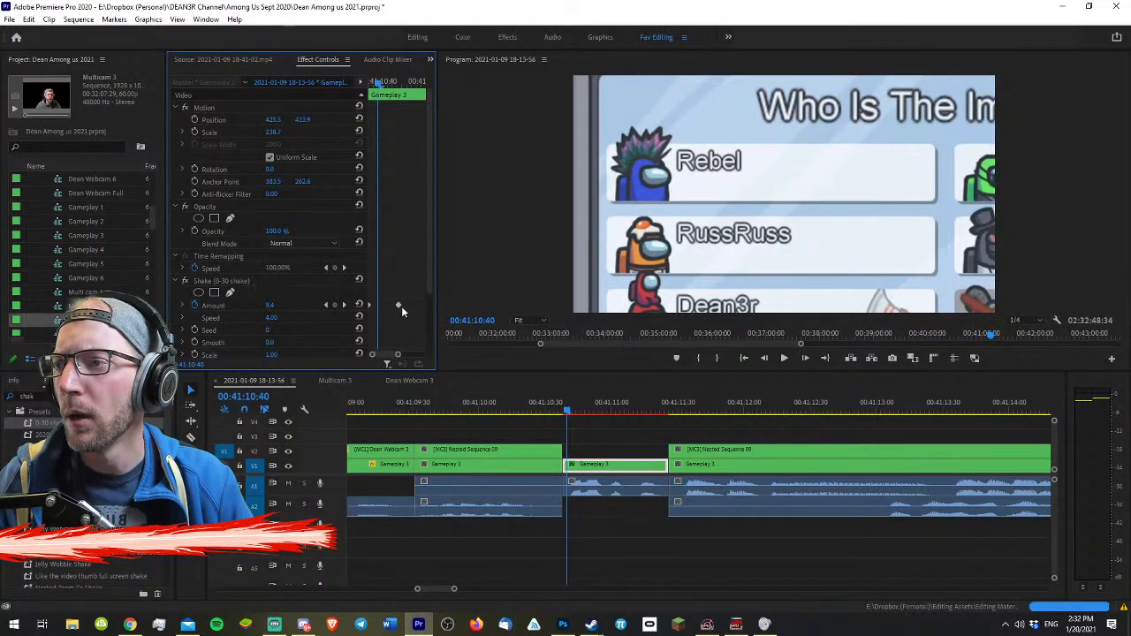
mouse_move(401, 306)
left_mouse_down()
mouse_move(380, 305)
mouse_move(393, 305)
left_mouse_up()
key("minus")
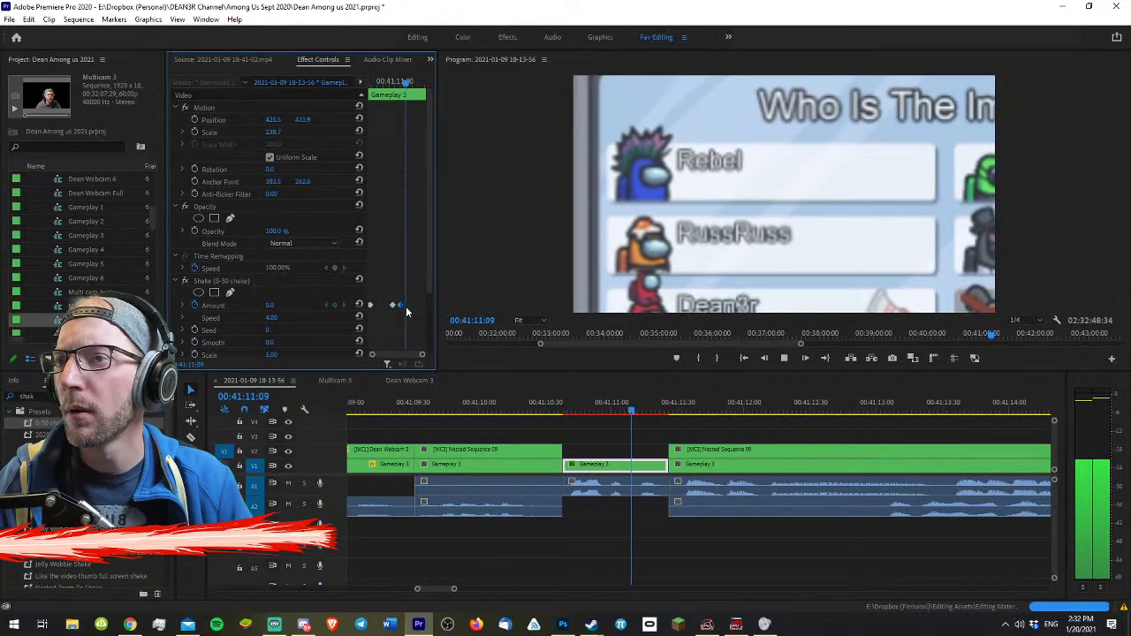
- Ripple-trim the end of the zoomed shake clip to 00:41:11:09 and play from before it into the next clip
left_click(651, 407)
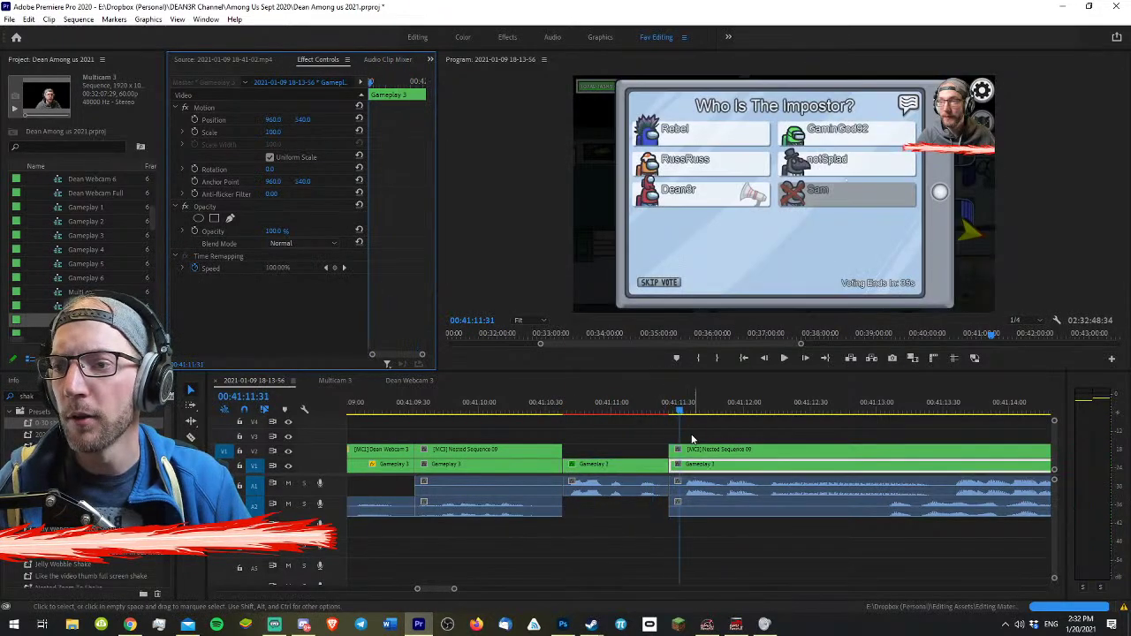
left_click(643, 408)
left_click_drag(643, 410, 633, 407)
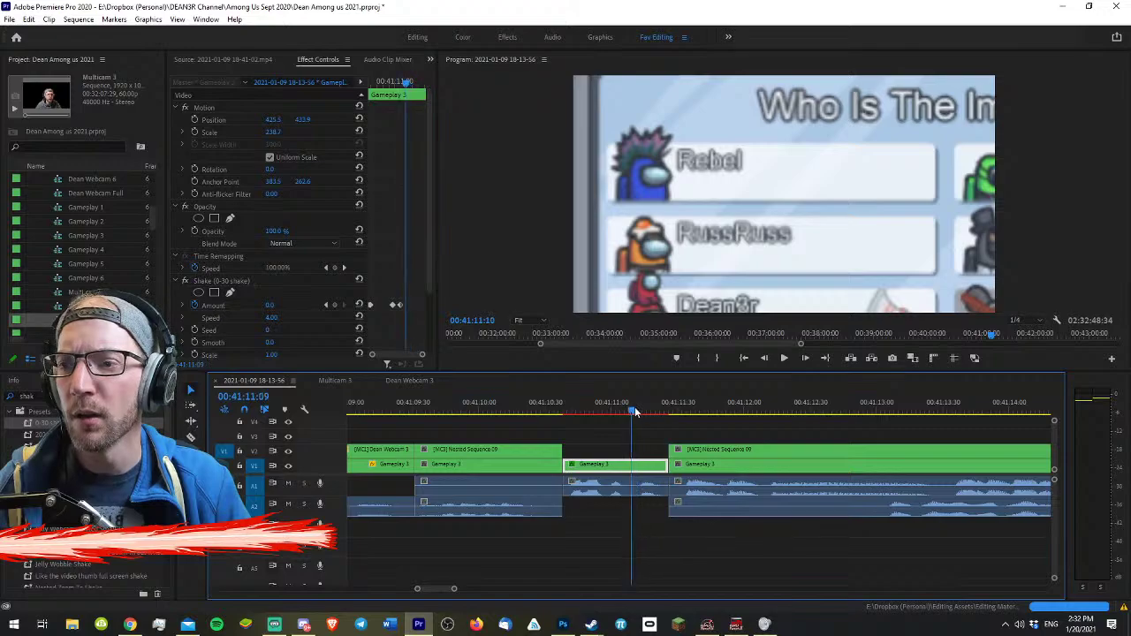
key("w")
key("space")
key("space")
left_click(562, 407)
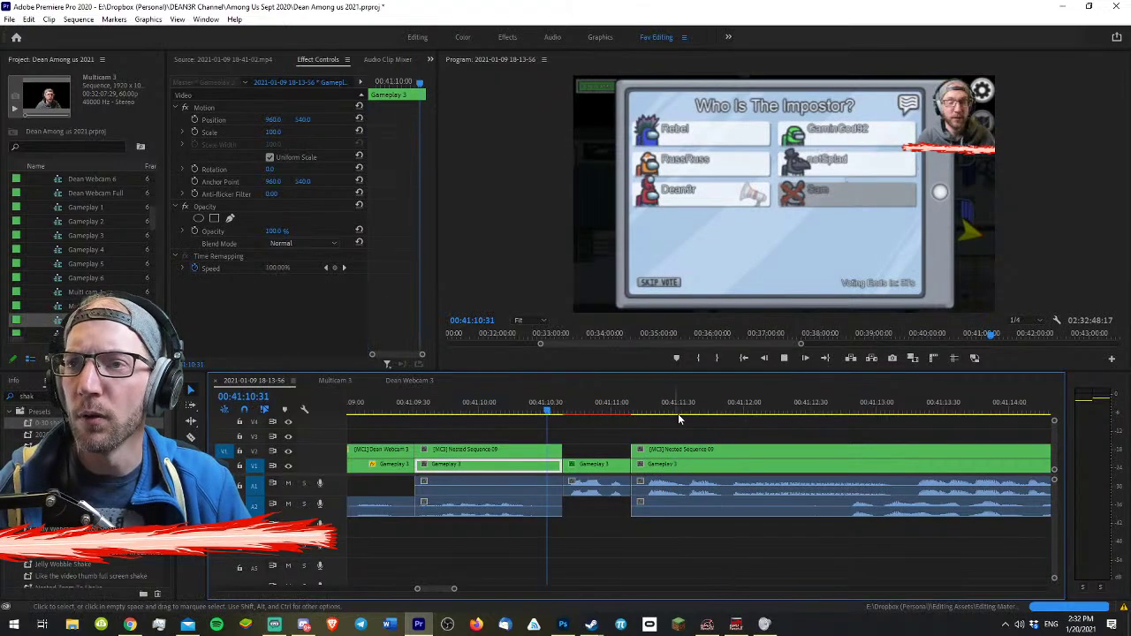
key("space")
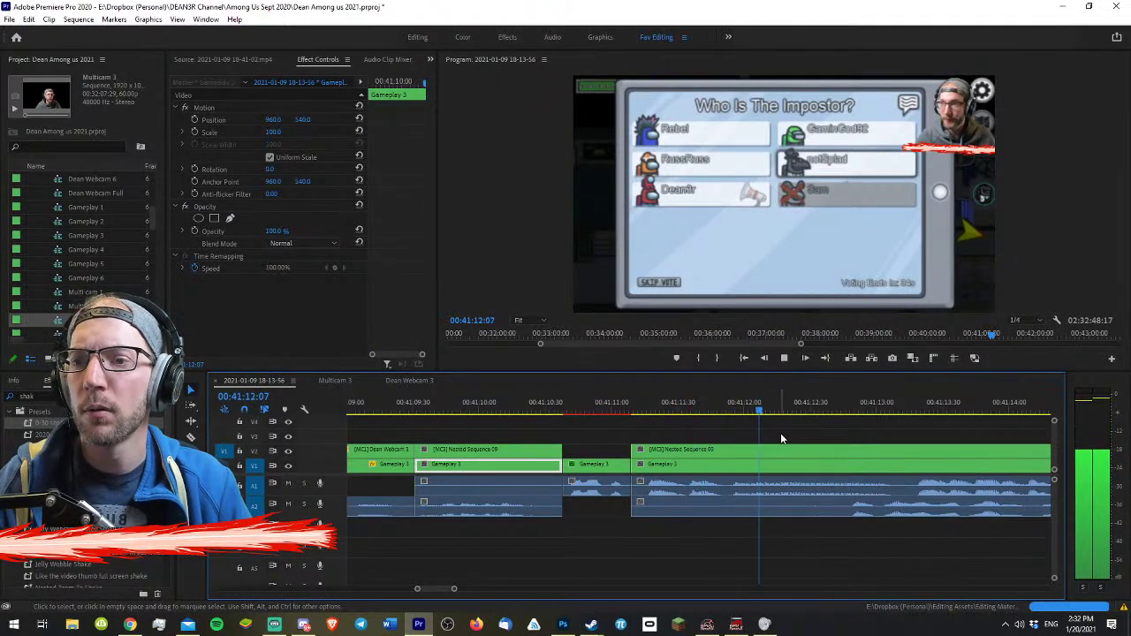
- Split A1 at about 00:41:13:15 and 00:41:14:52 and delete the A1 audio from the gameplay clip's start to the second cut
scroll(782, 438, "down", 2)
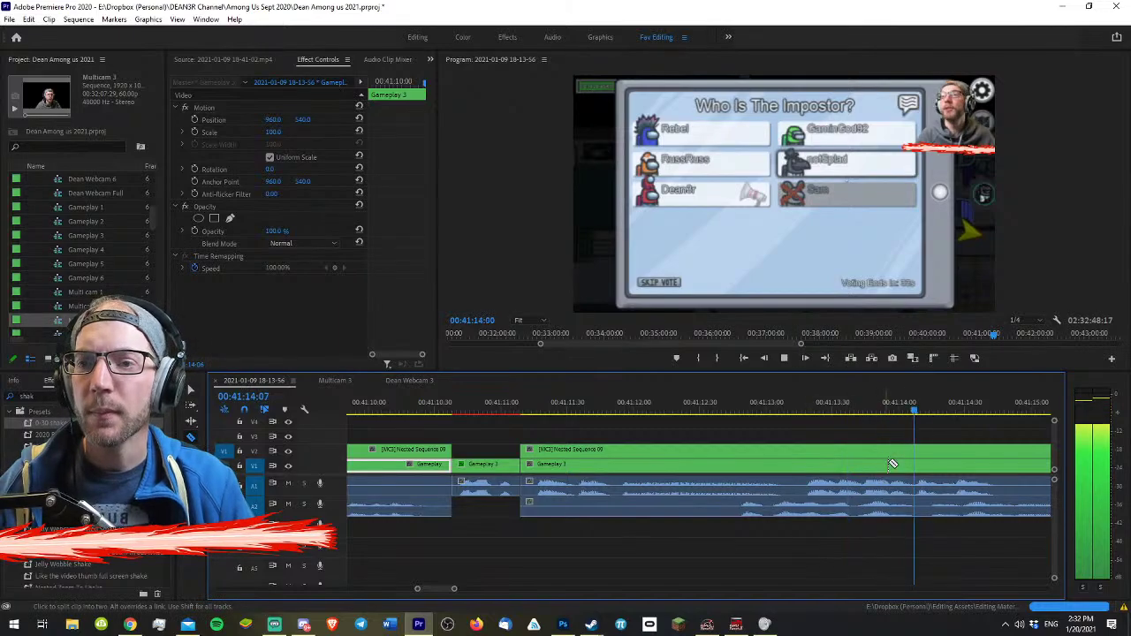
key("minus")
key("space")
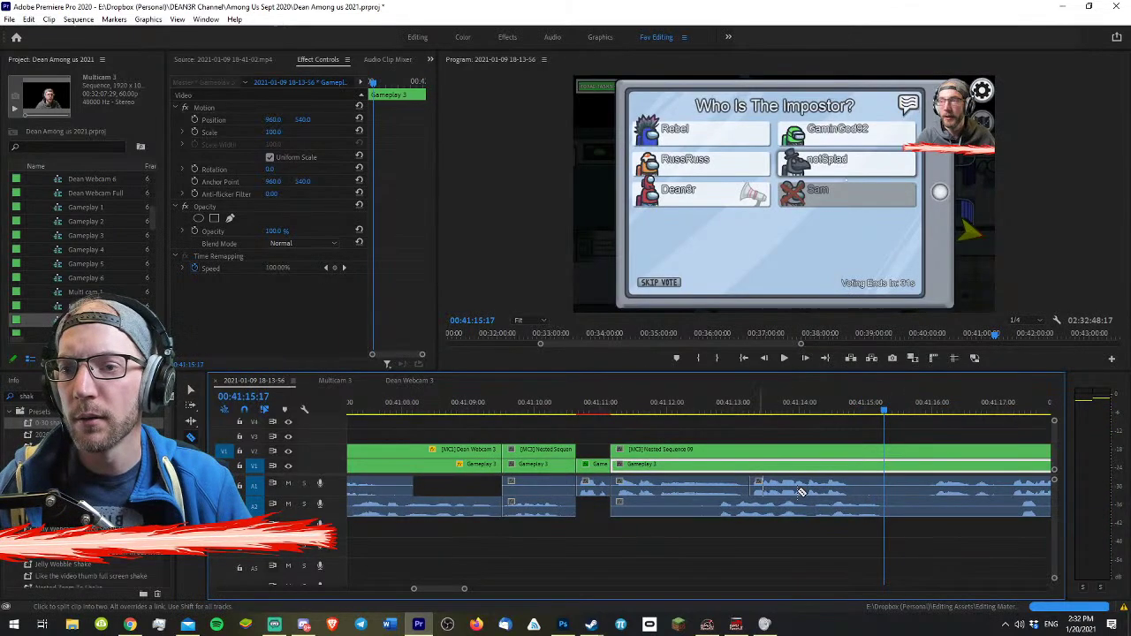
left_click(860, 489)
key("v")
left_click(804, 488)
key("Delete")
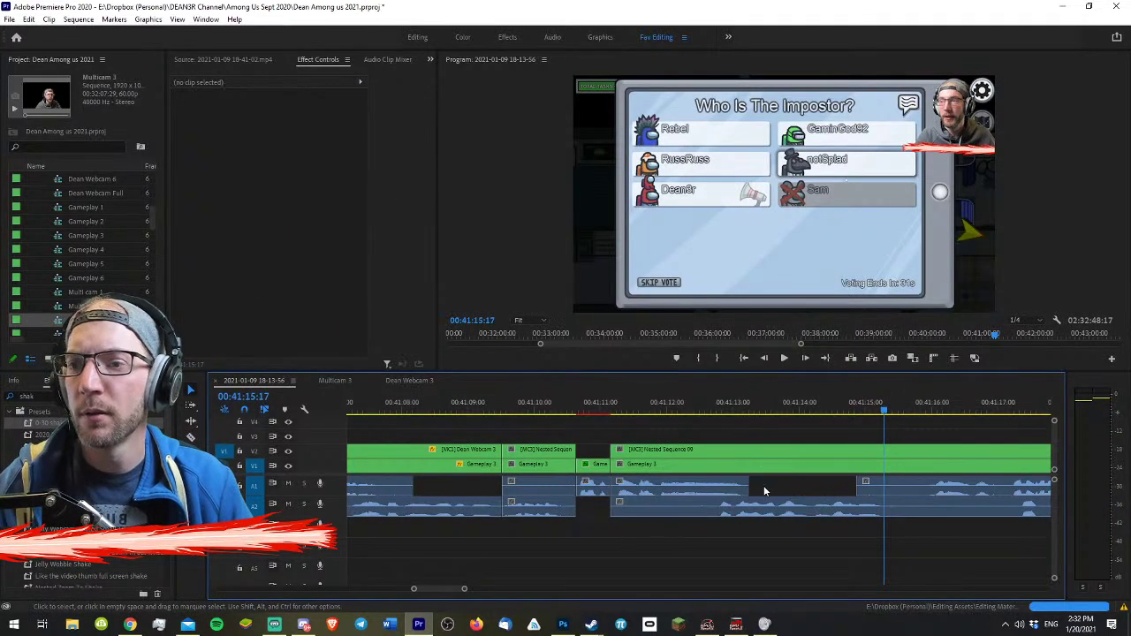
left_click(720, 495)
key("Delete")
- Ripple-trim the start of the gameplay clip after the shake to 00:41:12:47 and replay the transition
left_click(719, 408)
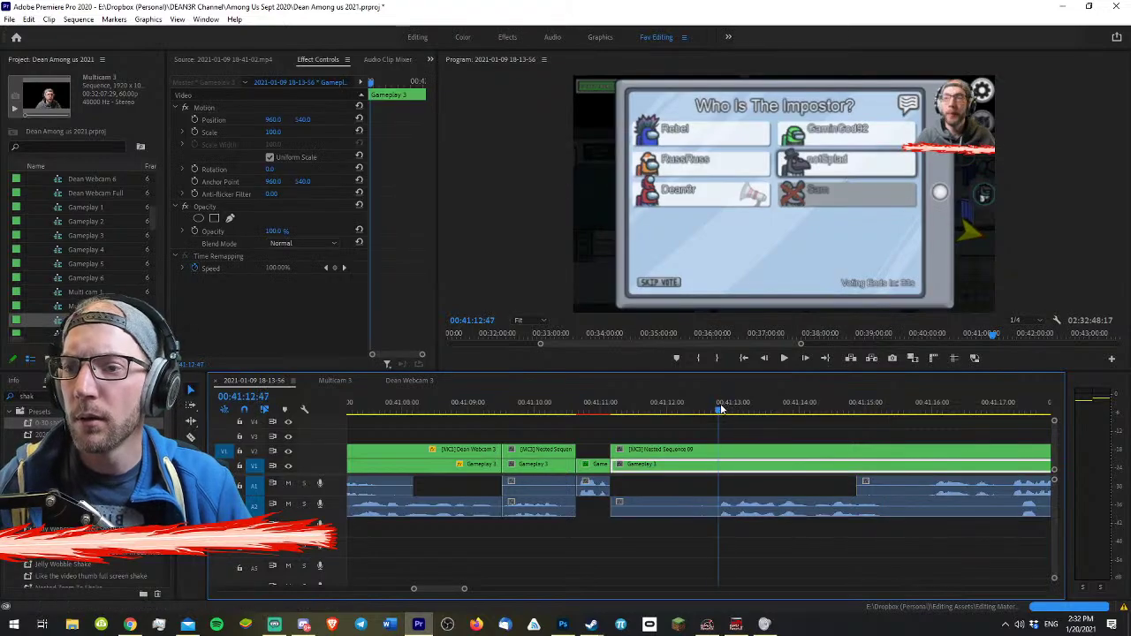
key("q")
key("space")
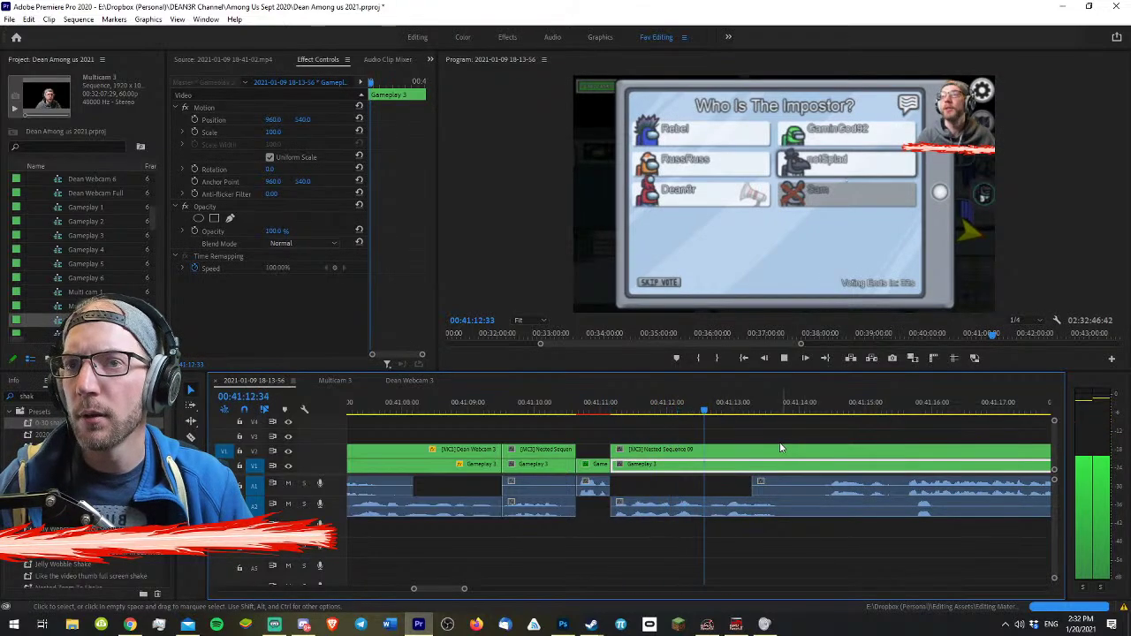
mouse_move(555, 402)
left_mouse_down()
mouse_move(597, 395)
mouse_move(562, 399)
left_mouse_up()
key("space")
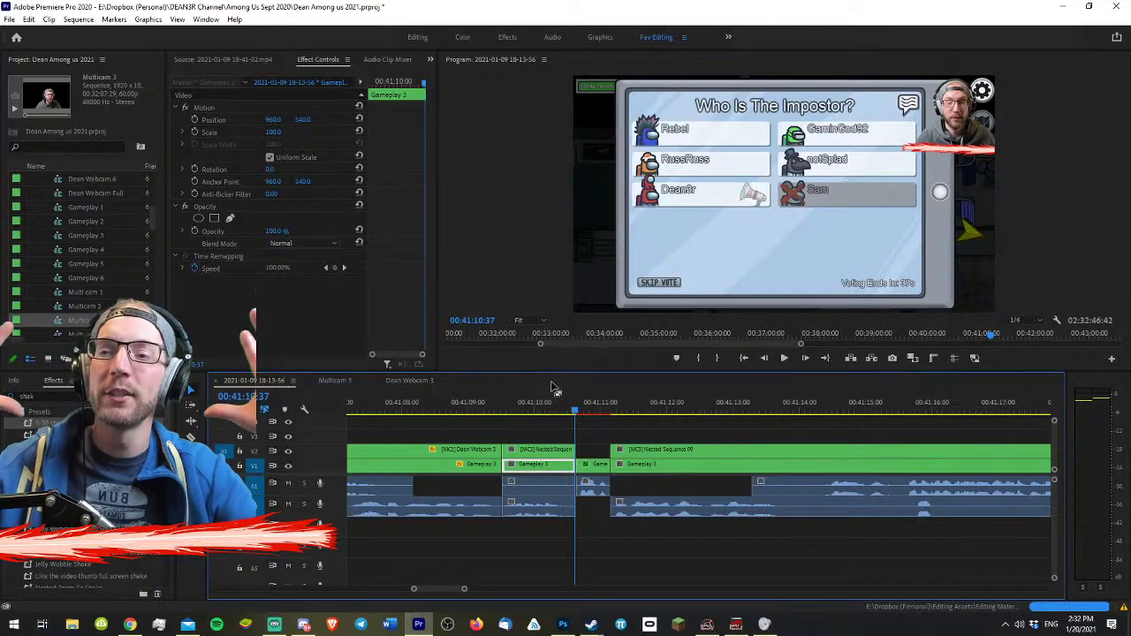
- Play from 00:41:10:37 across the shake zoom into the following gameplay, and survey the clips of the whole sequence
key("minus")
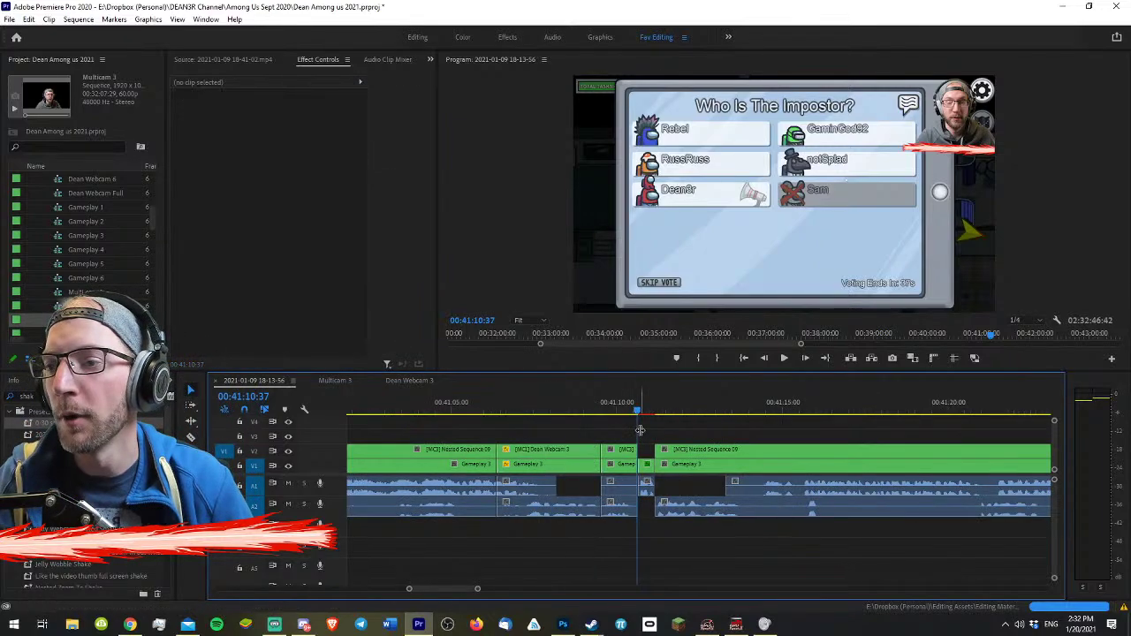
key("space")
key("space")
key("space")
key("space")
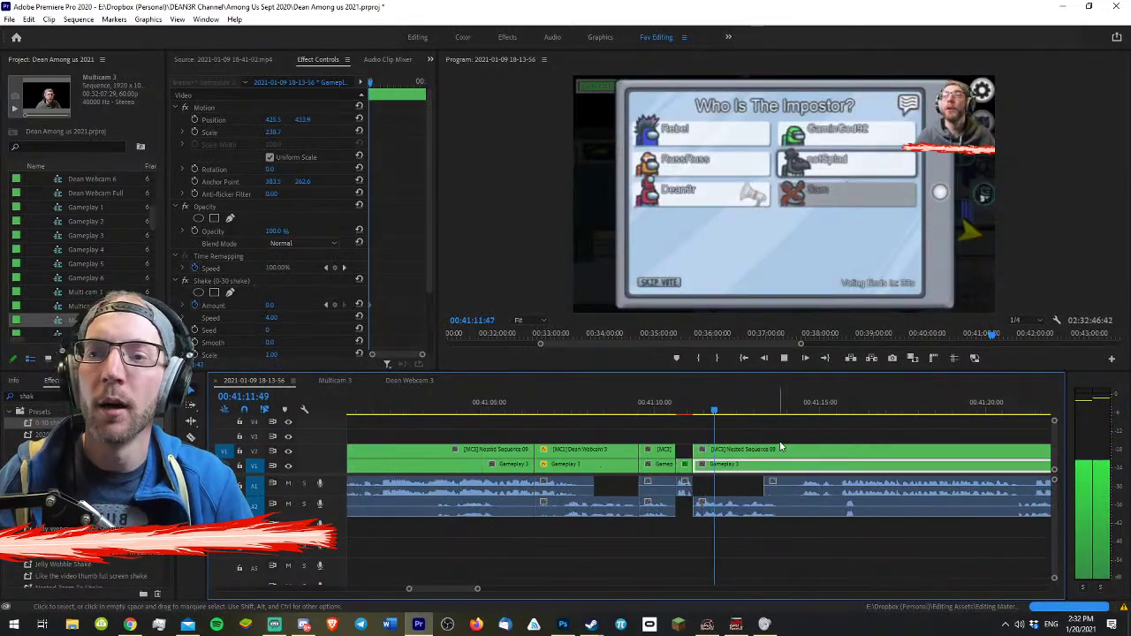
key("minus")
key("backslash")
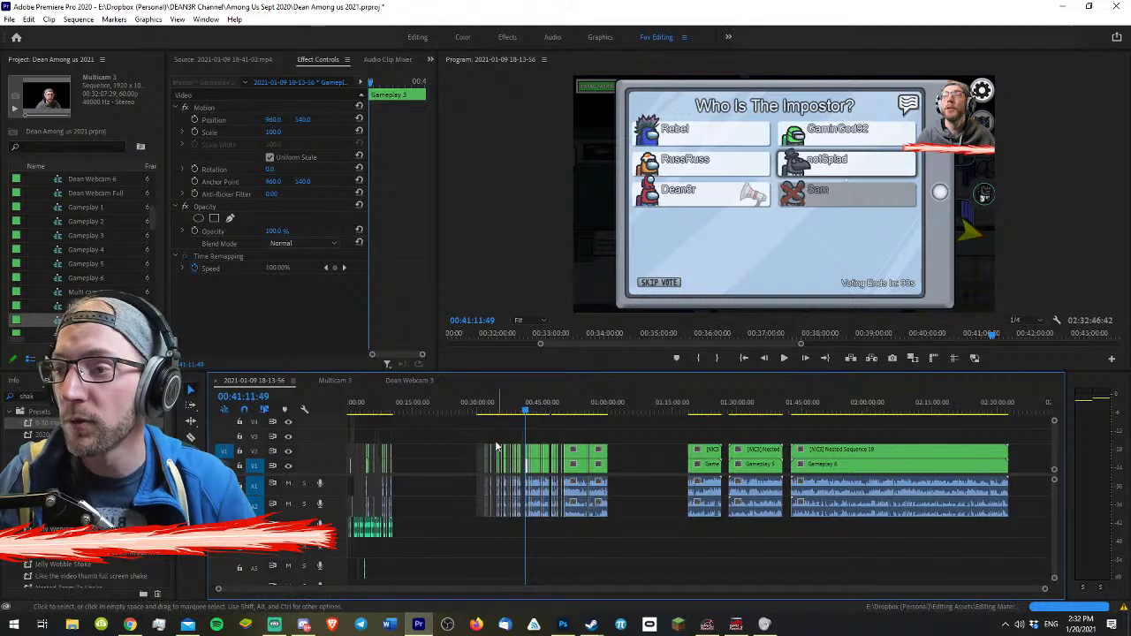
key("equal")
key("equal")
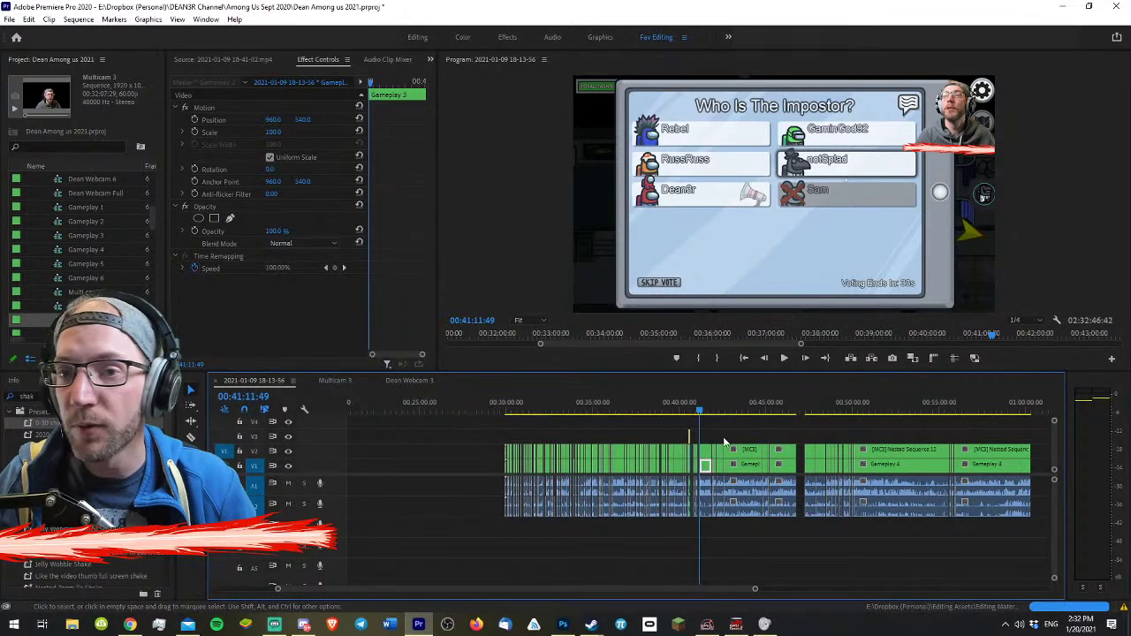
- Play the gameplay clip after the shake zoom from 00:41:11:49 to about 00:41:15:40 to check its trimmed audio
key("equal")
key("equal")
key("equal")
key("equal")
key("equal")
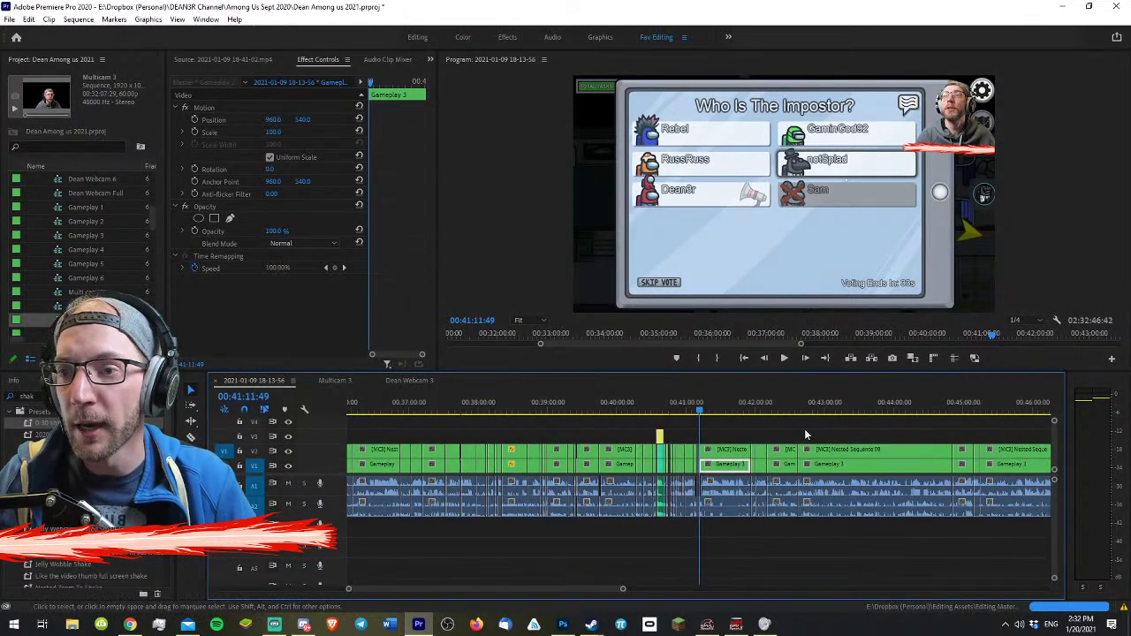
key("equal")
key("equal")
key("space")
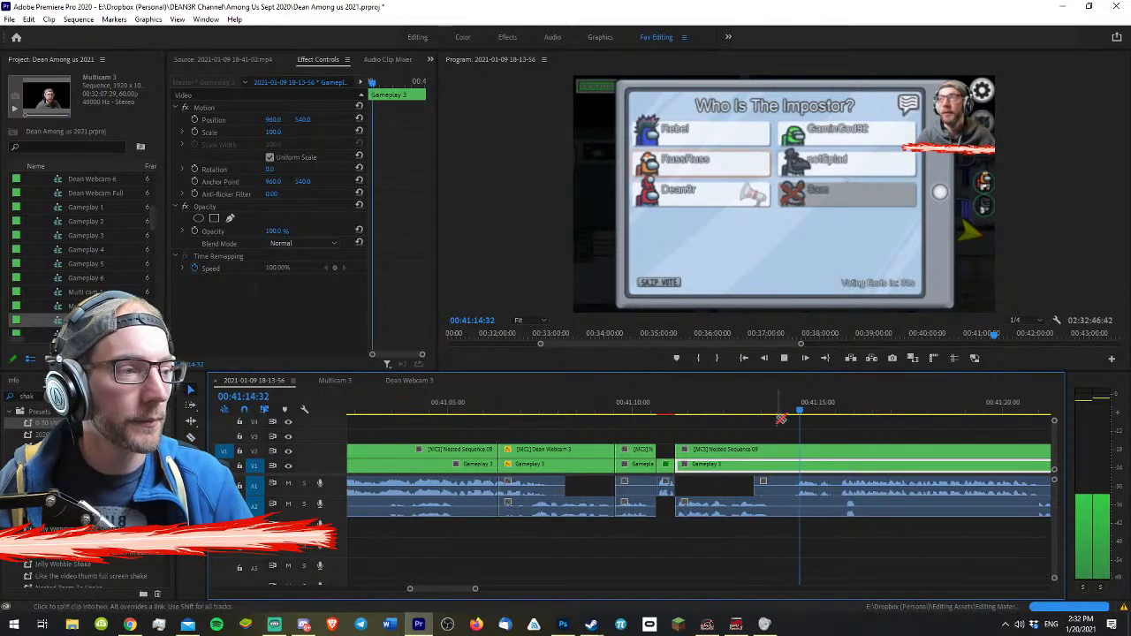
key("space")
key("space")
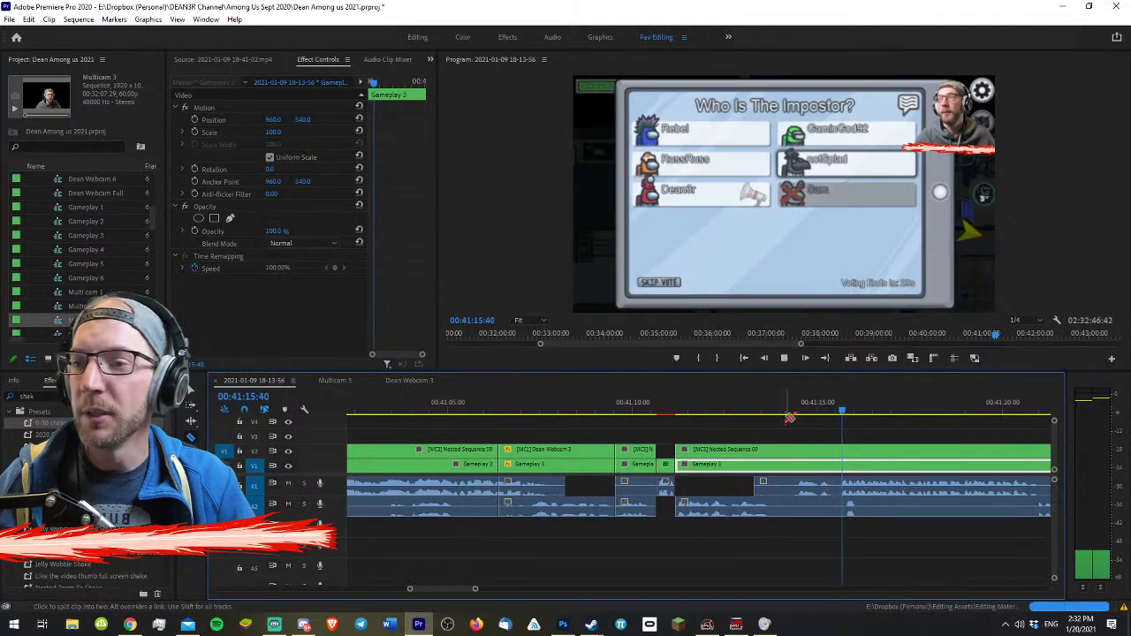
key("space")
- Replay the start of the meeting clip in short bursts from about 00:41:12 to 00:41:13:35, and return to 00:41:12:12
left_click(718, 403)
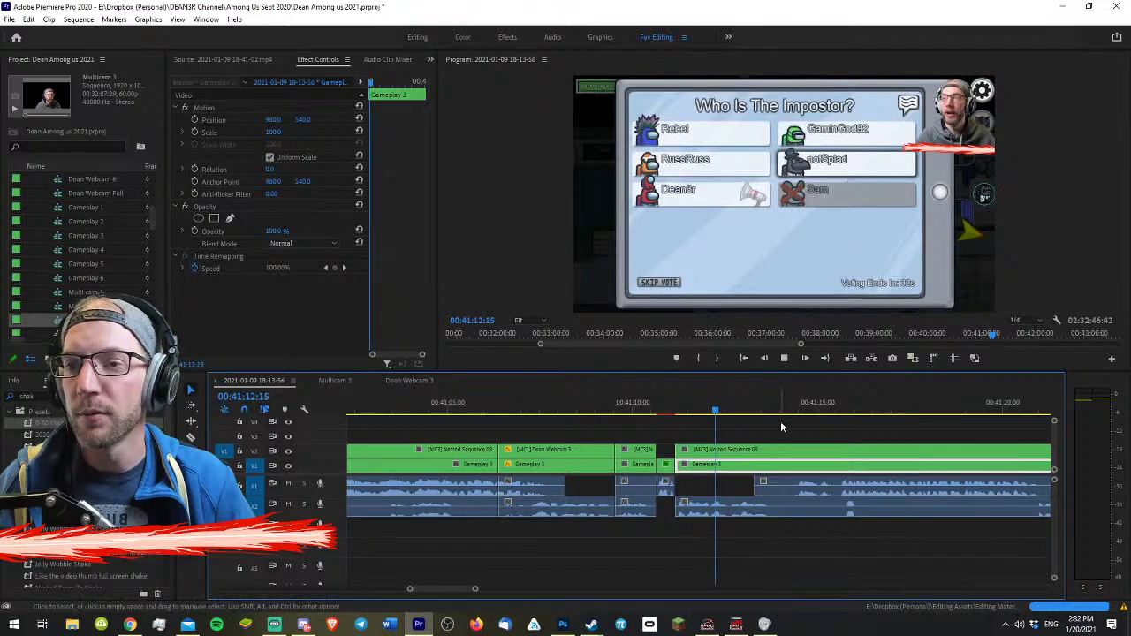
key("space")
key("space")
left_click(813, 463)
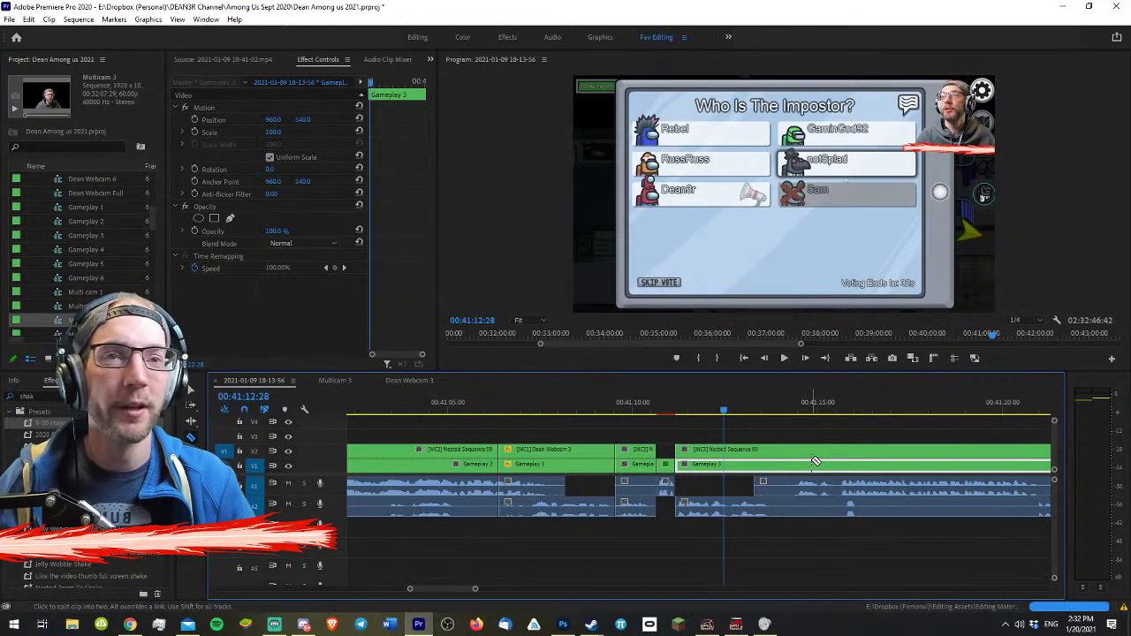
key("v")
key("space")
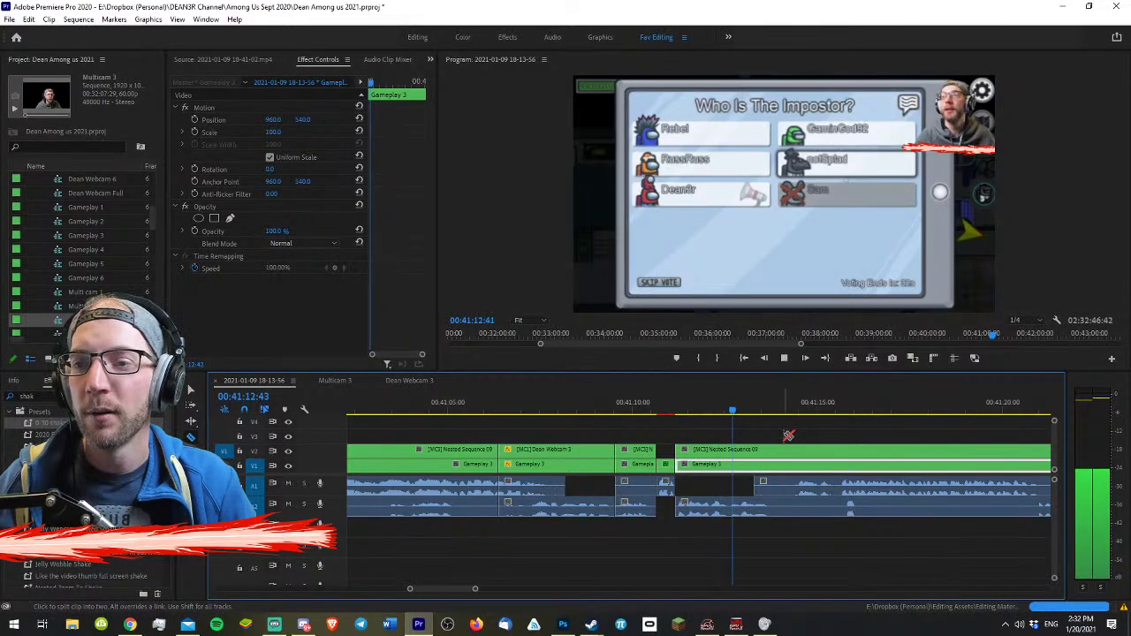
key("space")
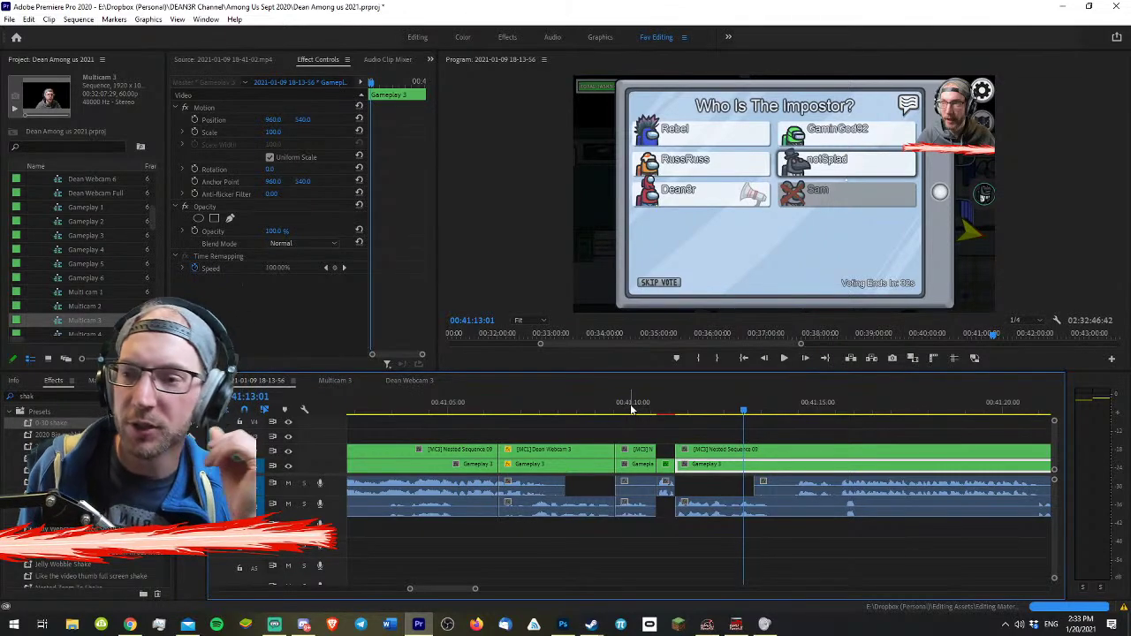
left_click(786, 426)
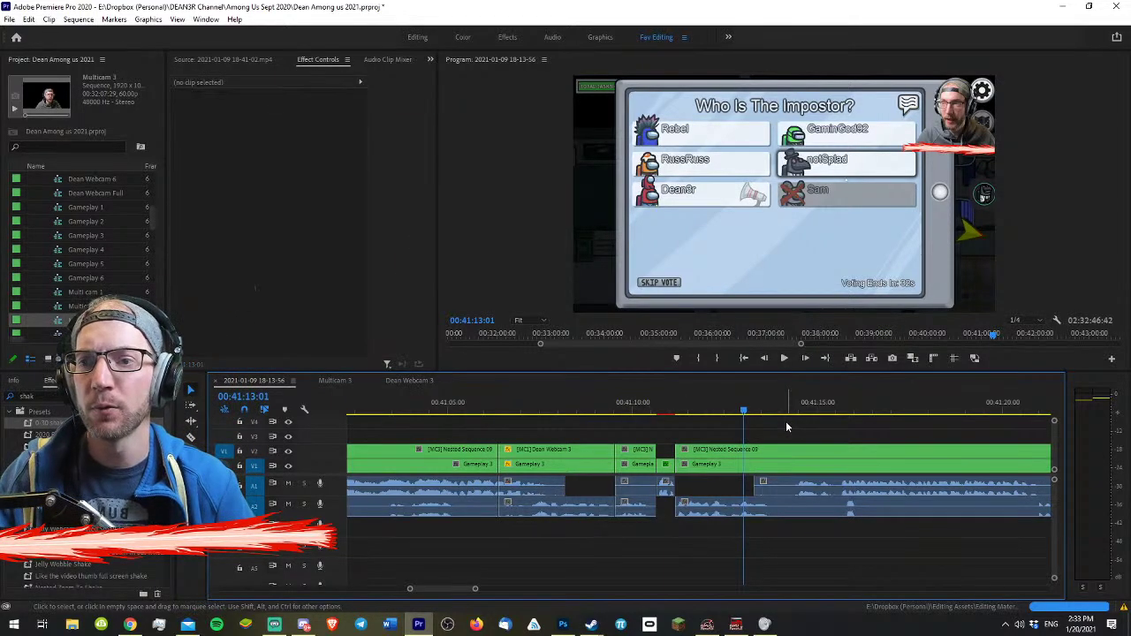
key("space")
key("space")
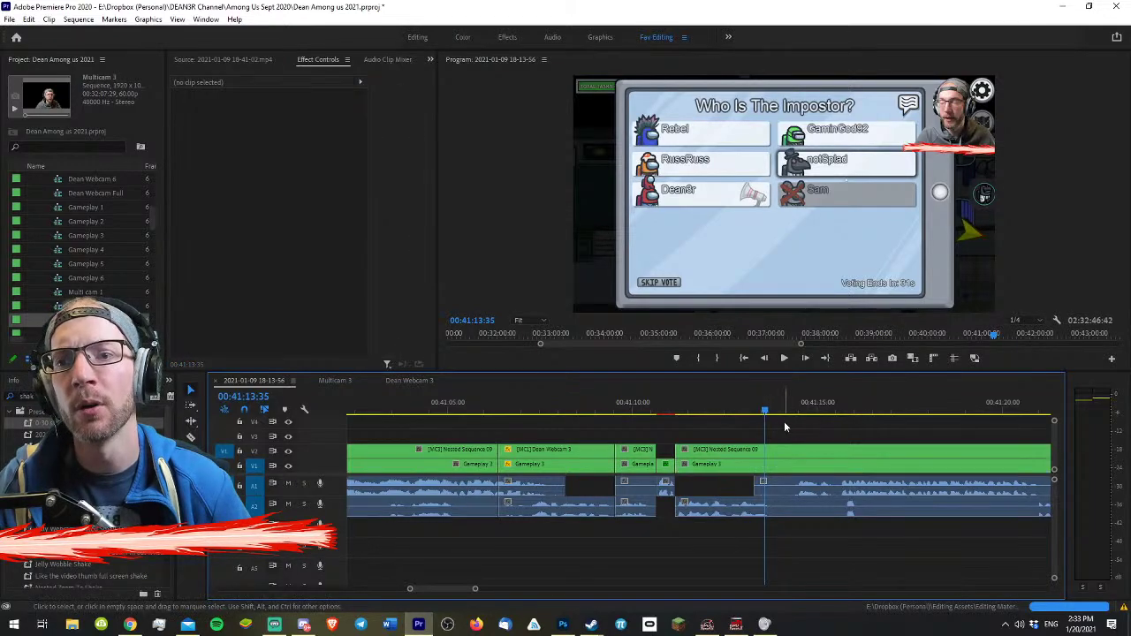
left_click(709, 410)
left_click(781, 421)
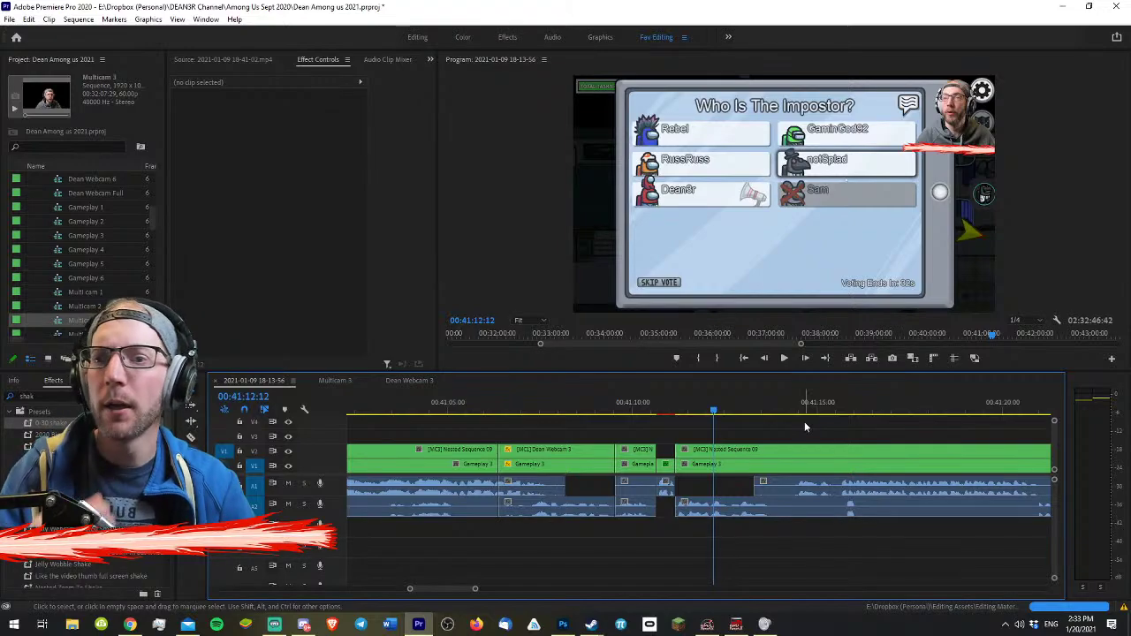
- Play the impostor discussion from 00:41:12:12 to about 00:41:32:18 and examine the A1 and A2 waveforms
scroll(782, 423, "up", 3)
key("space")
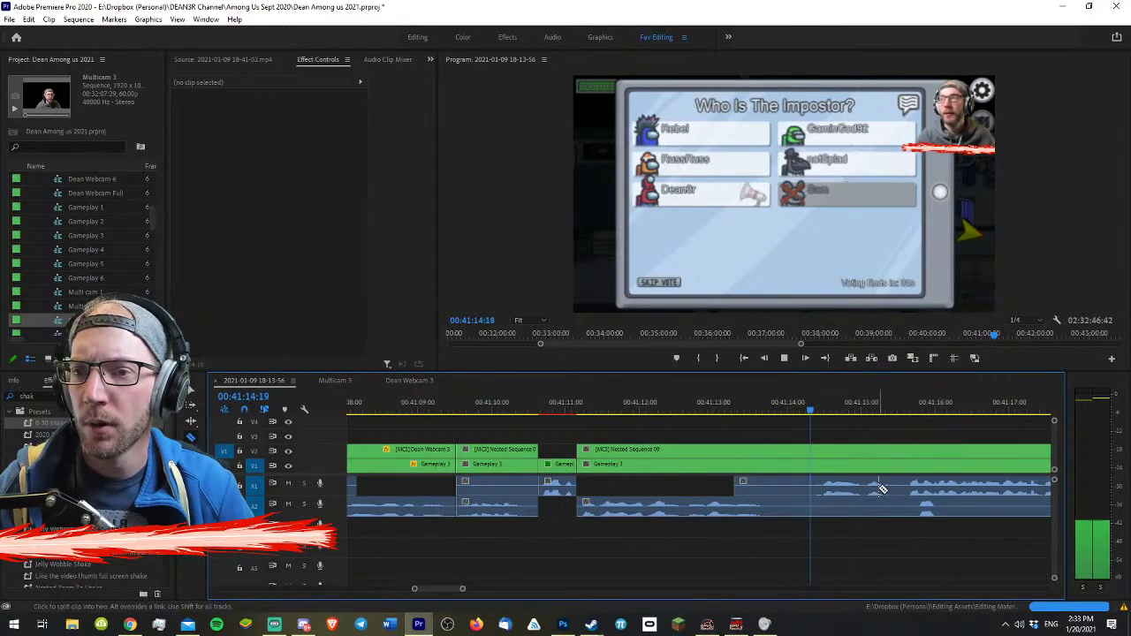
key("c")
scroll(882, 444, "down", 2)
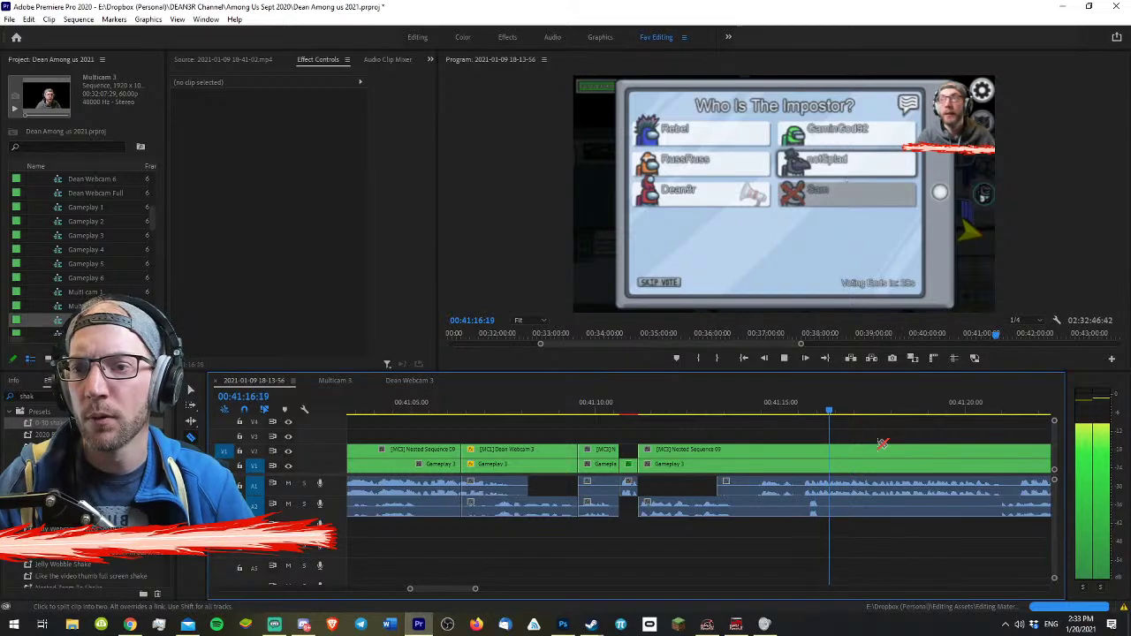
scroll(884, 443, "down", 5)
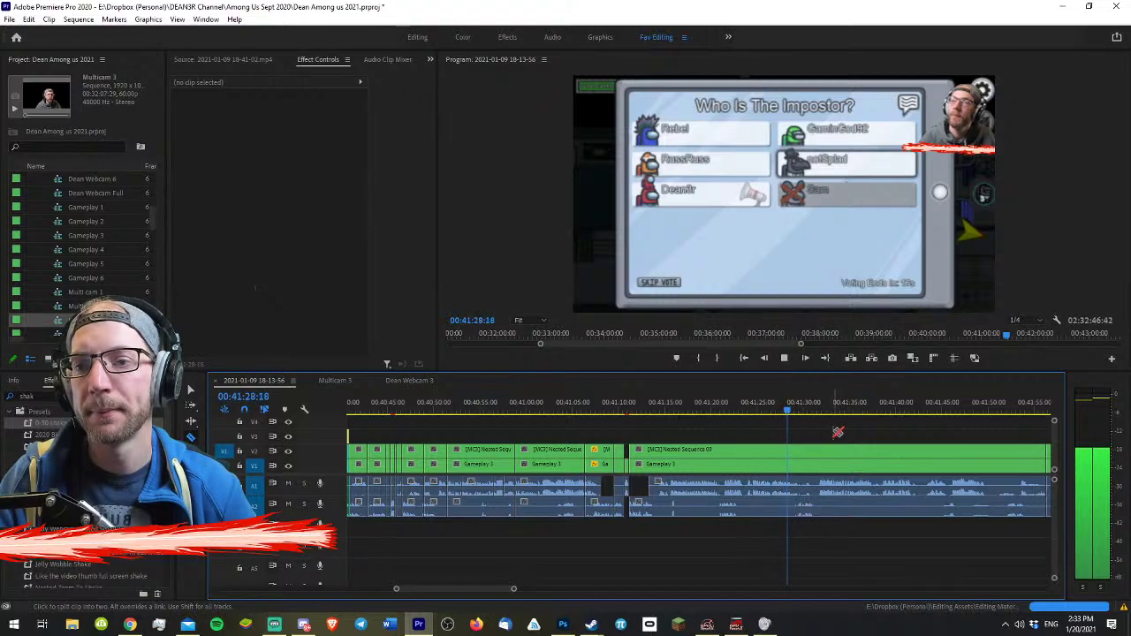
key("minus")
key("equal")
key("equal")
key("equal")
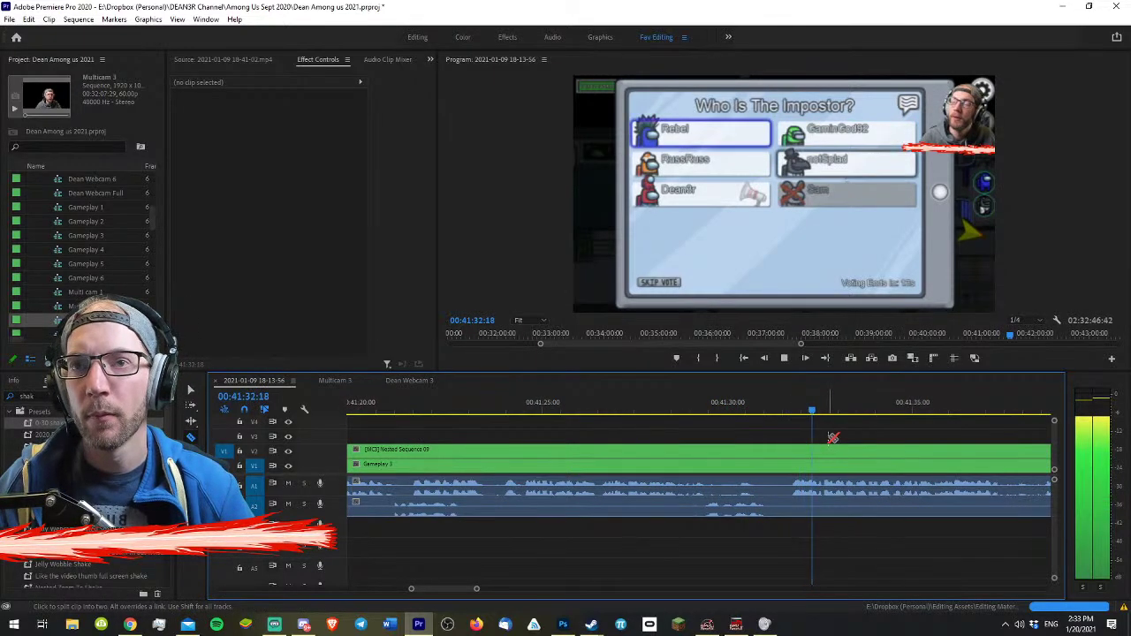
- Continue playback through the vote to 00:41:46:19, and review the voting results up to 00:41:47:54
key("v")
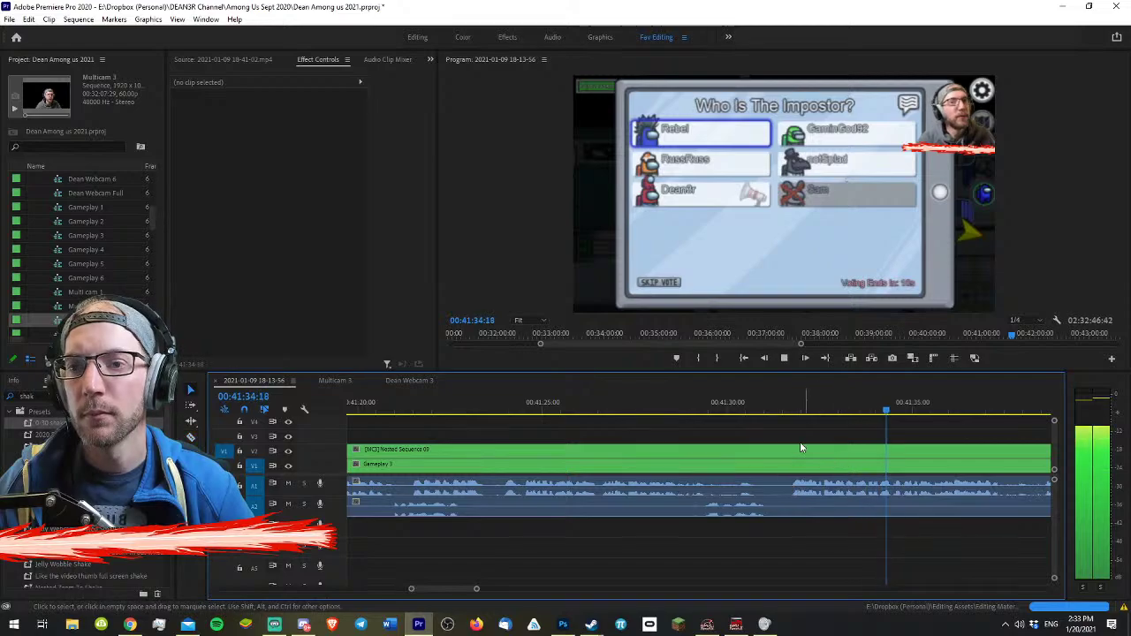
scroll(819, 431, "down", 3)
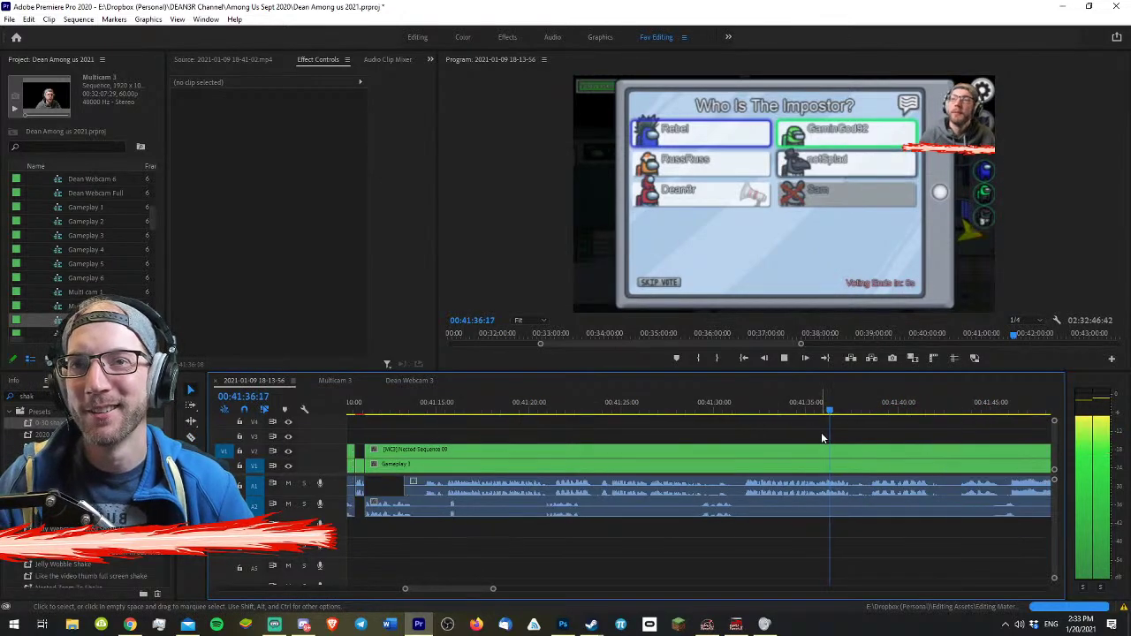
scroll(793, 443, "down", 3)
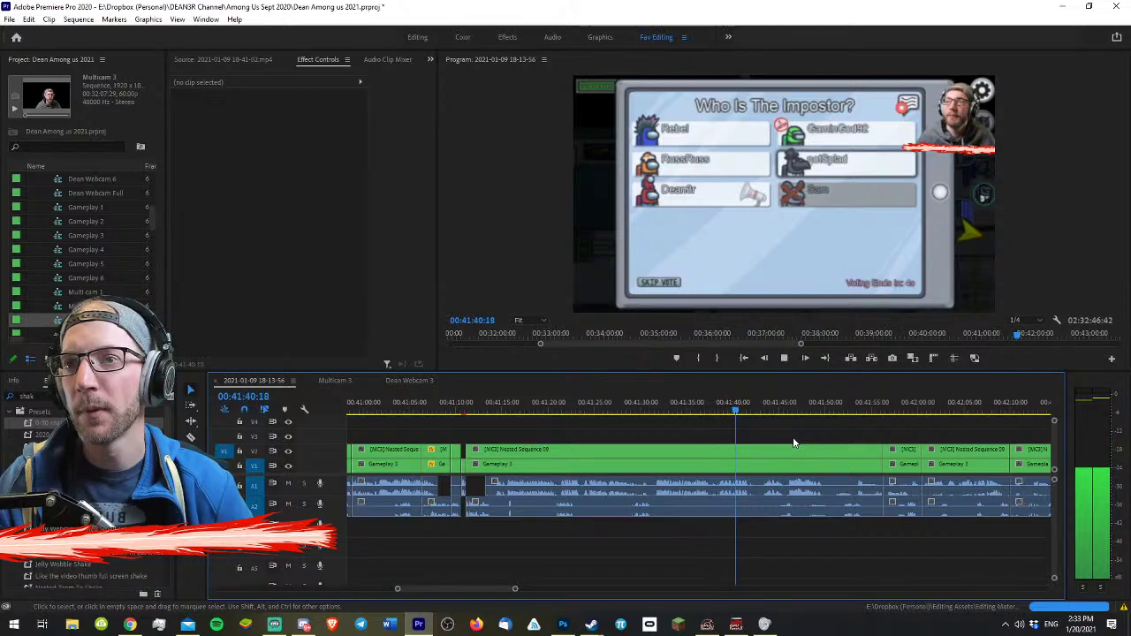
scroll(798, 431, "up", 5)
key("c")
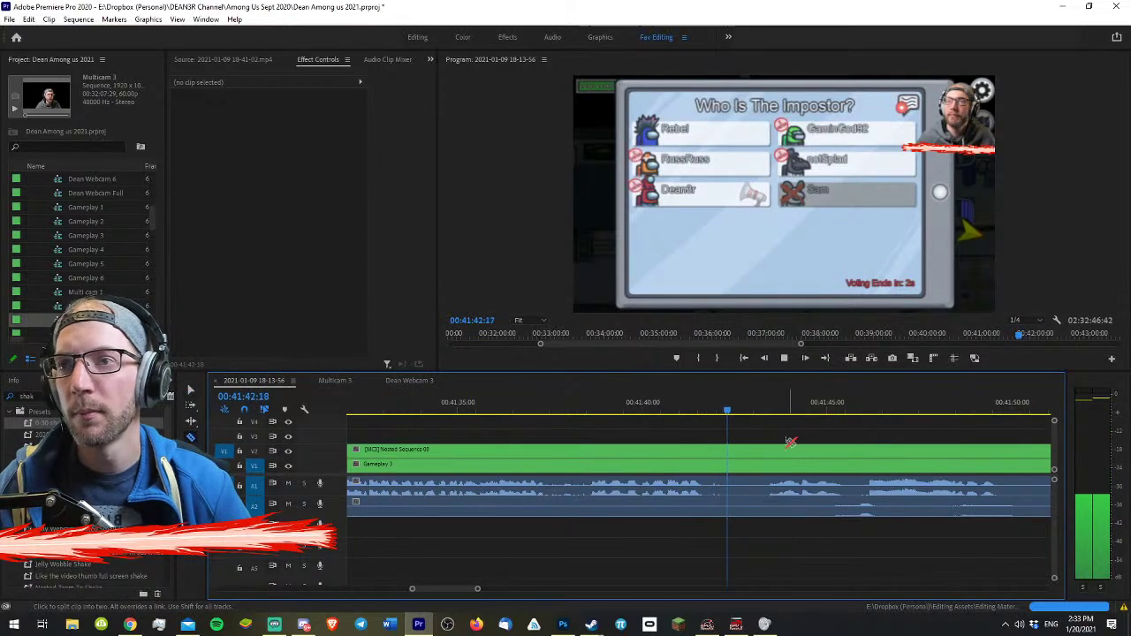
key("v")
left_click(781, 467)
key("space")
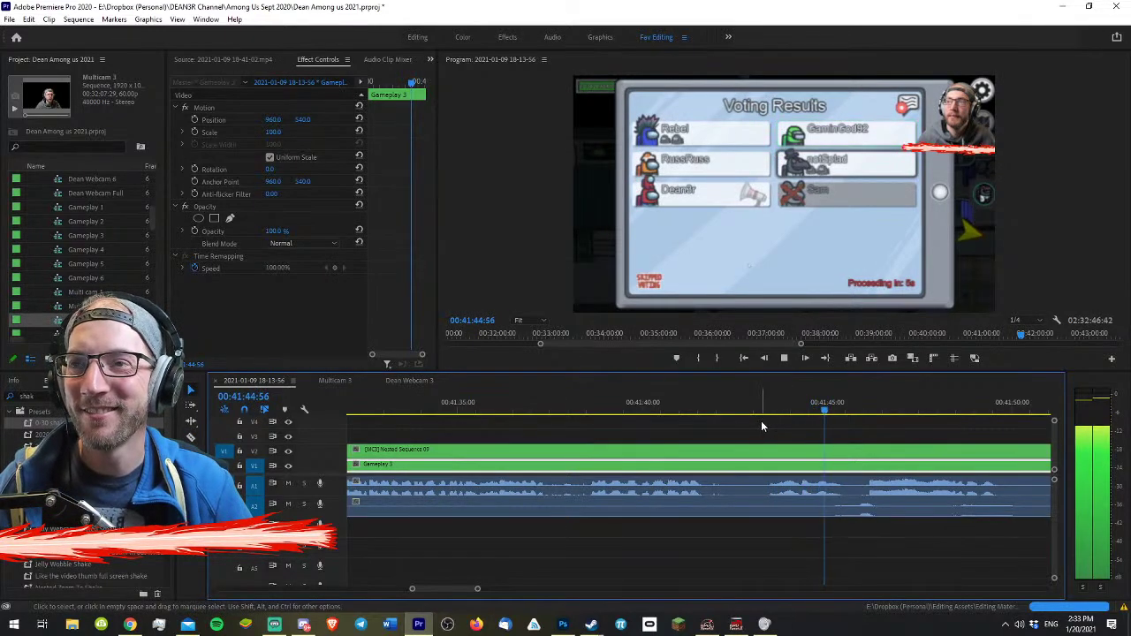
key("space")
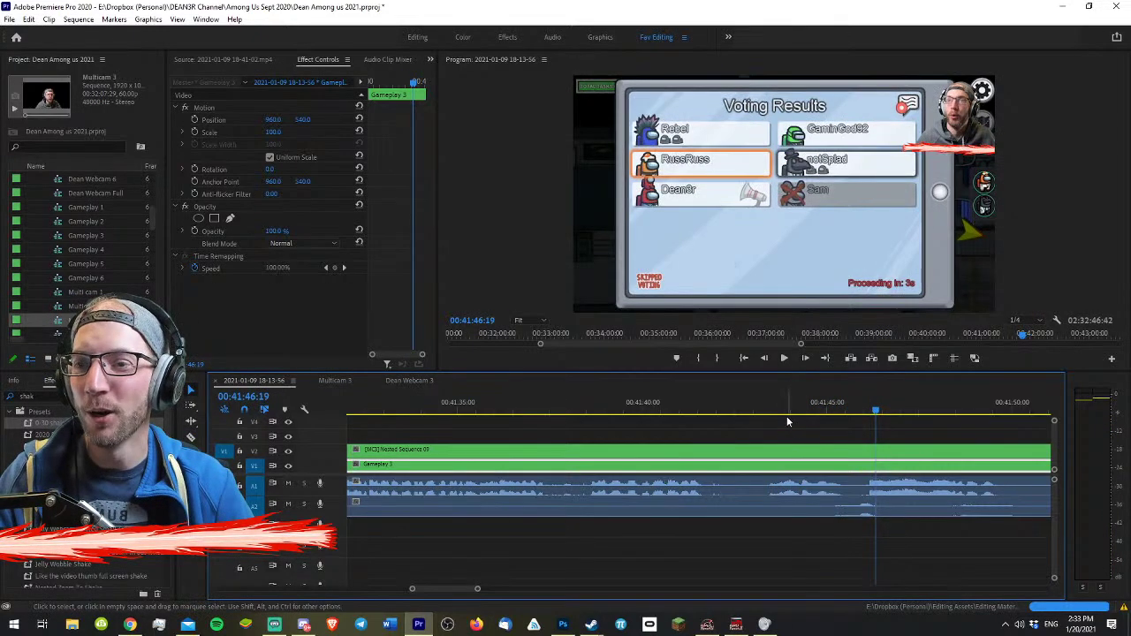
left_click(802, 407)
left_click(755, 407)
key("space")
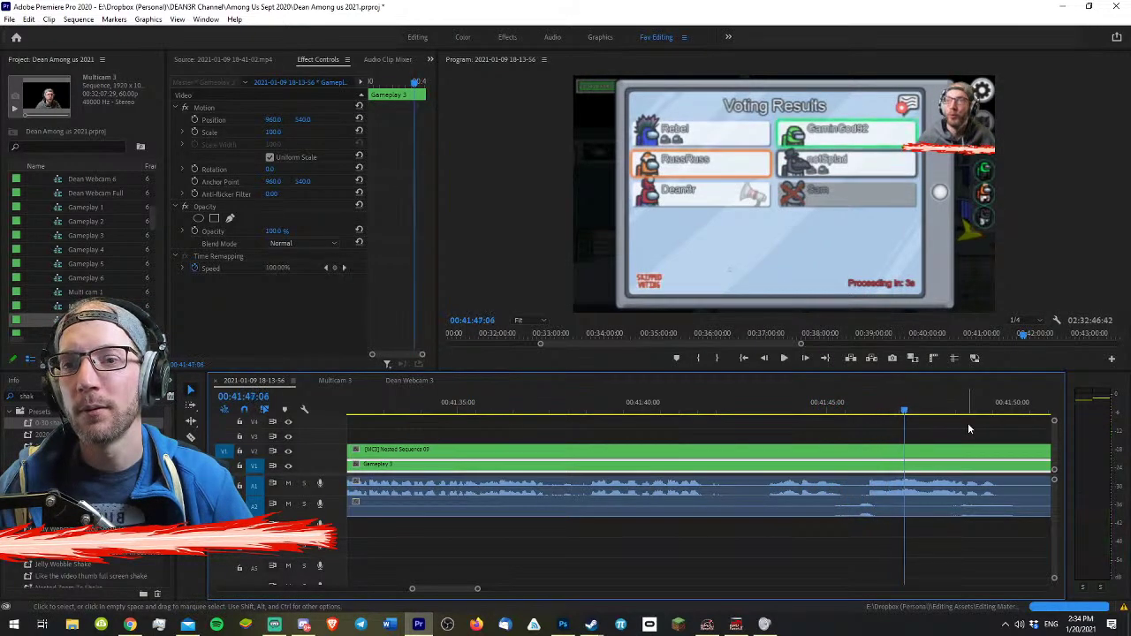
key("space")
- Select the meeting clip's A1 audio and examine its Audio Clip Mixer levels and audio Effect Controls
key("minus")
key("minus")
key("minus")
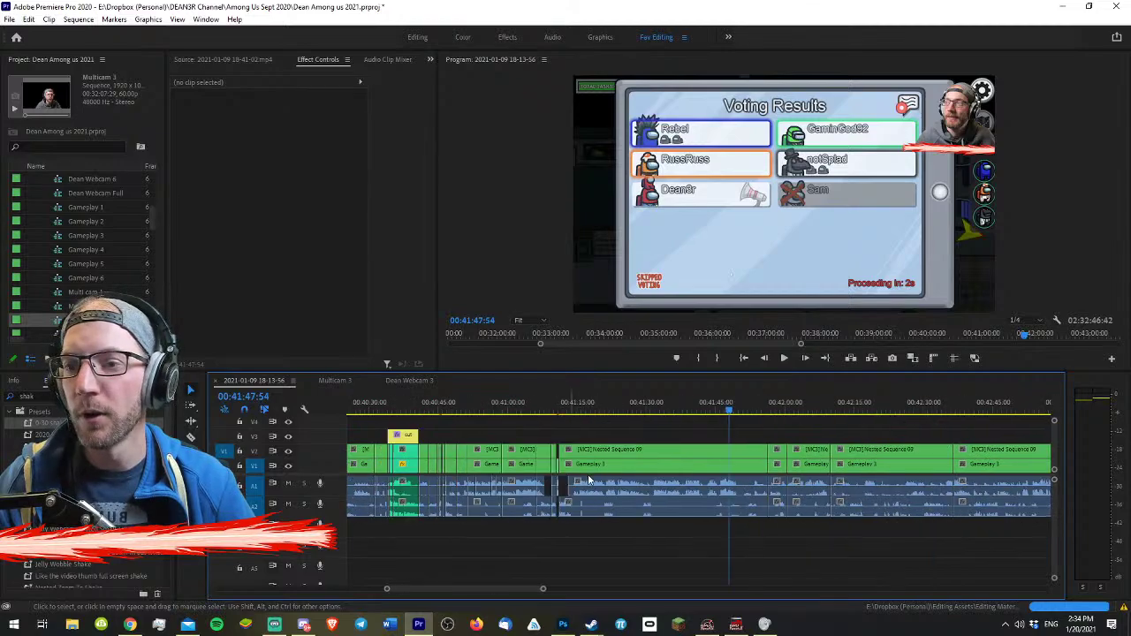
left_click(613, 486)
left_click(388, 59)
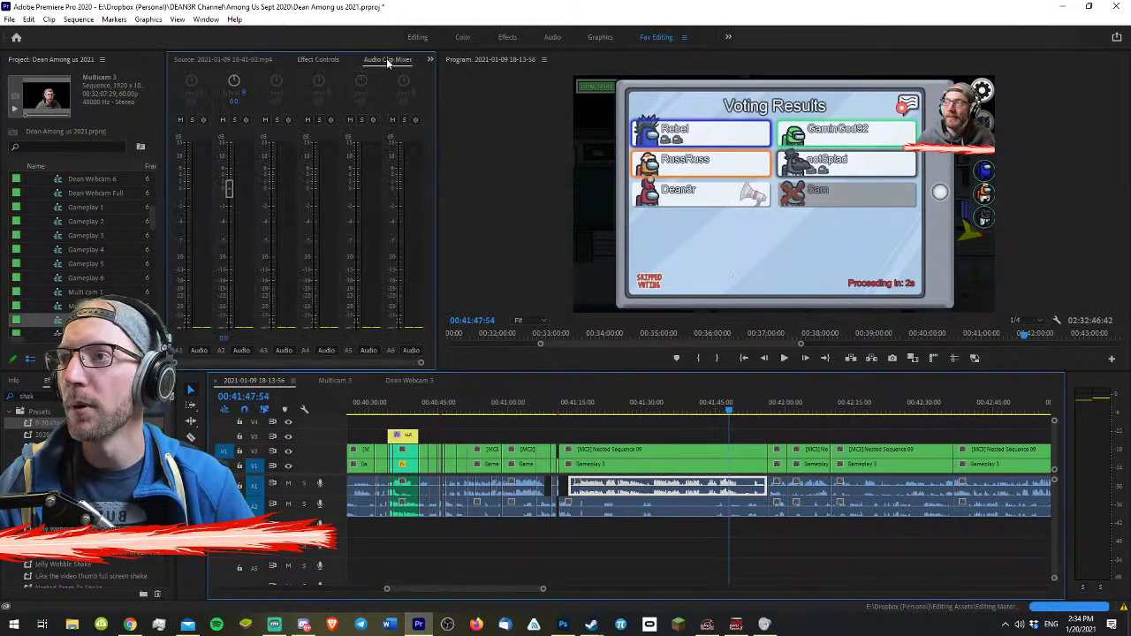
left_click(430, 59)
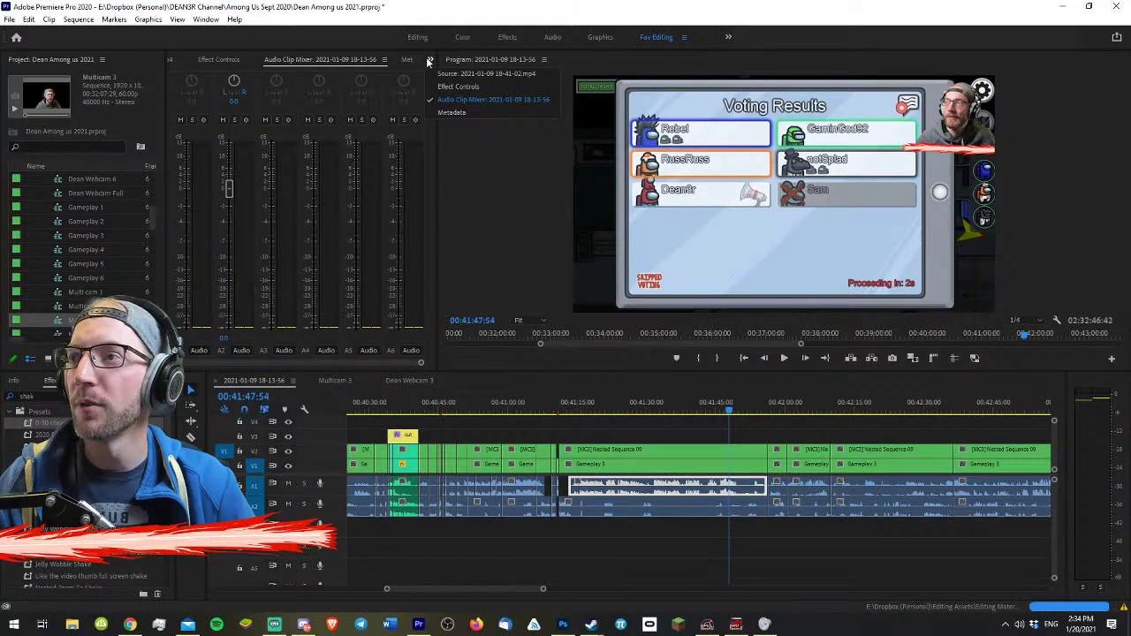
left_click(464, 85)
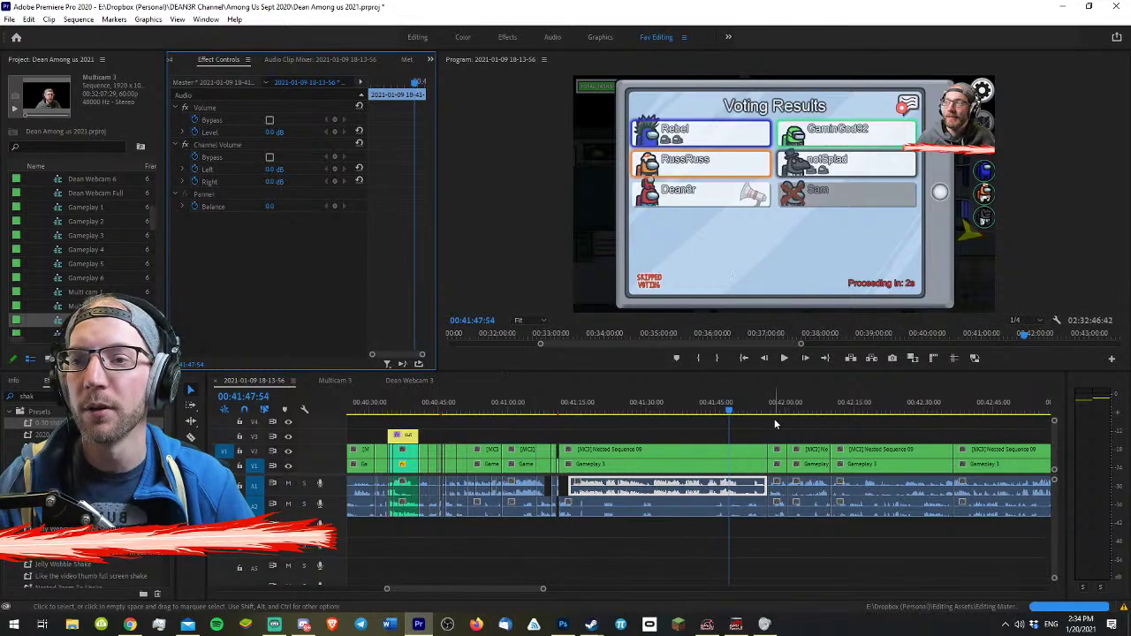
left_click(747, 427)
key("minus")
key("minus")
key("minus")
key("equal")
key("equal")
key("equal")
scroll(670, 461, "up", 3)
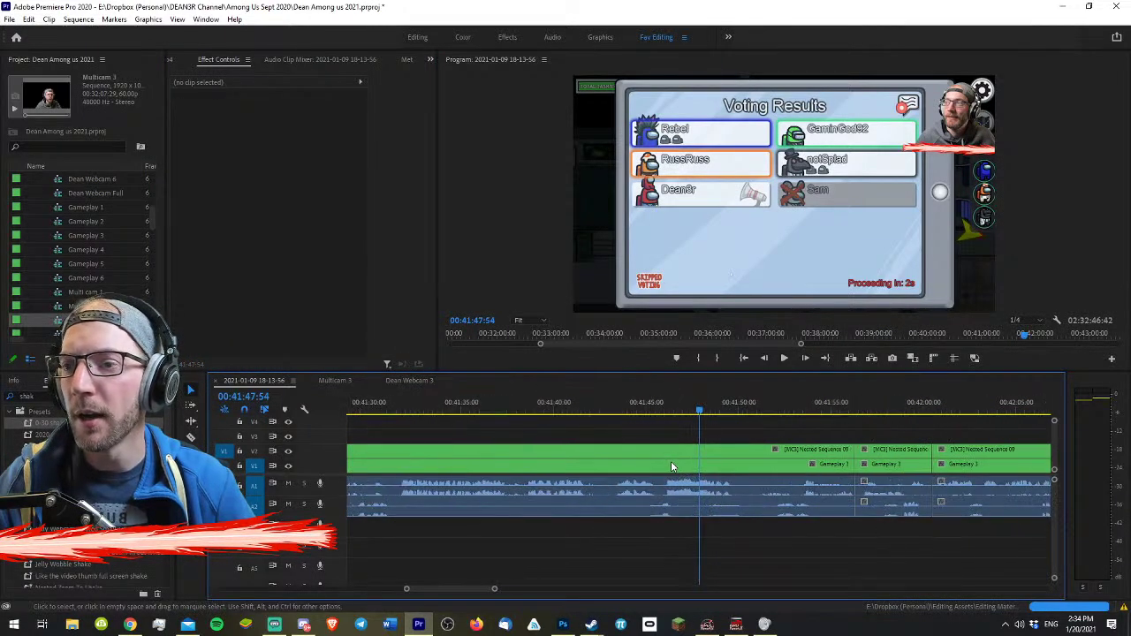
left_click(670, 461)
left_click(336, 59)
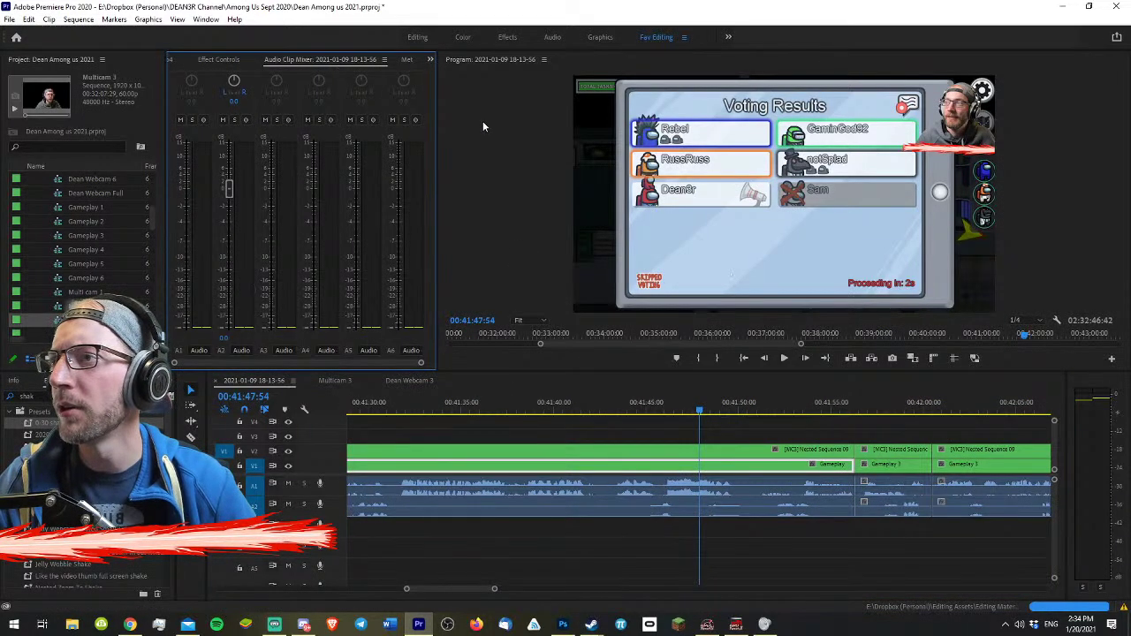
left_click(433, 61)
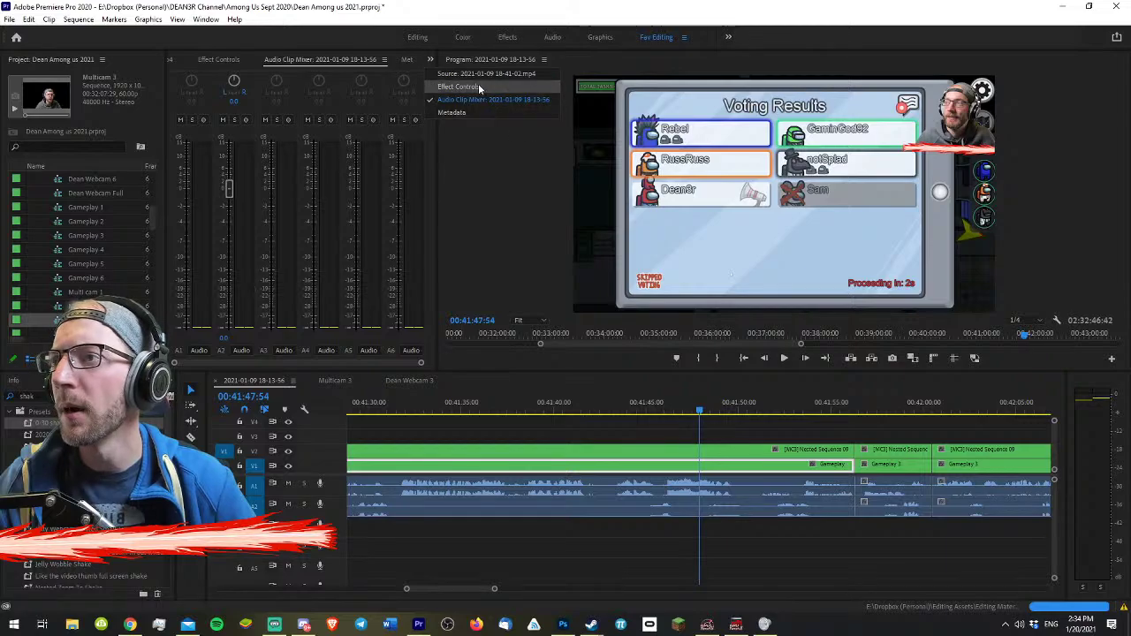
left_click(570, 62)
right_click(357, 60)
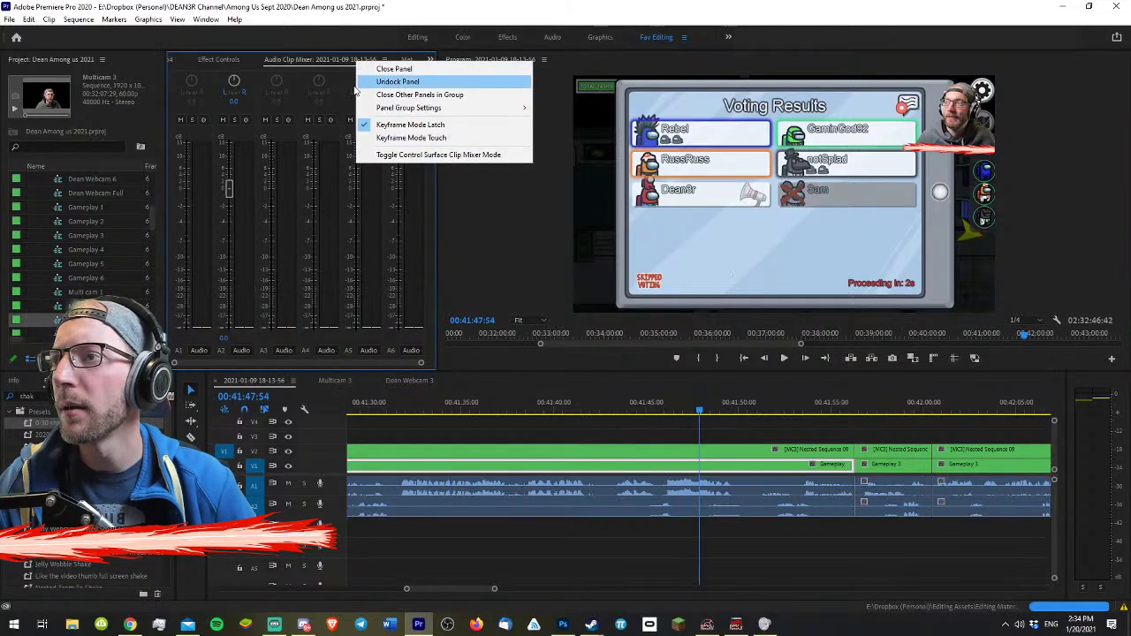
left_click(206, 18)
left_click(235, 154)
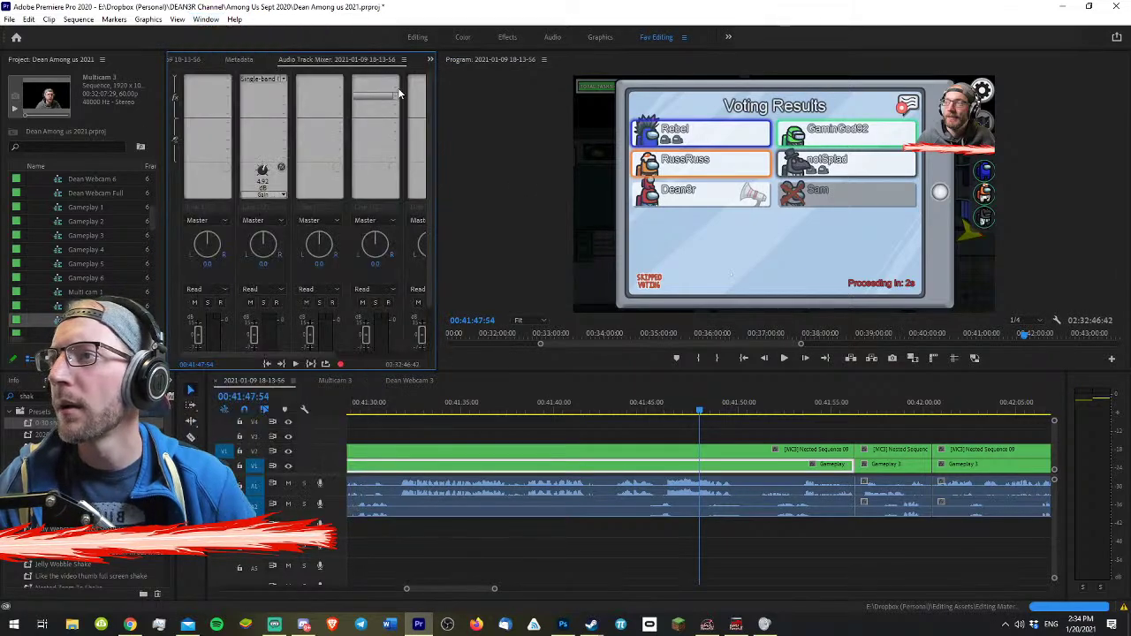
- Examine the Single-band Compressor settings on Audio 2, close its editor, and view the track volume faders
mouse_move(269, 355)
left_mouse_down()
mouse_move(369, 353)
mouse_move(268, 354)
left_mouse_up()
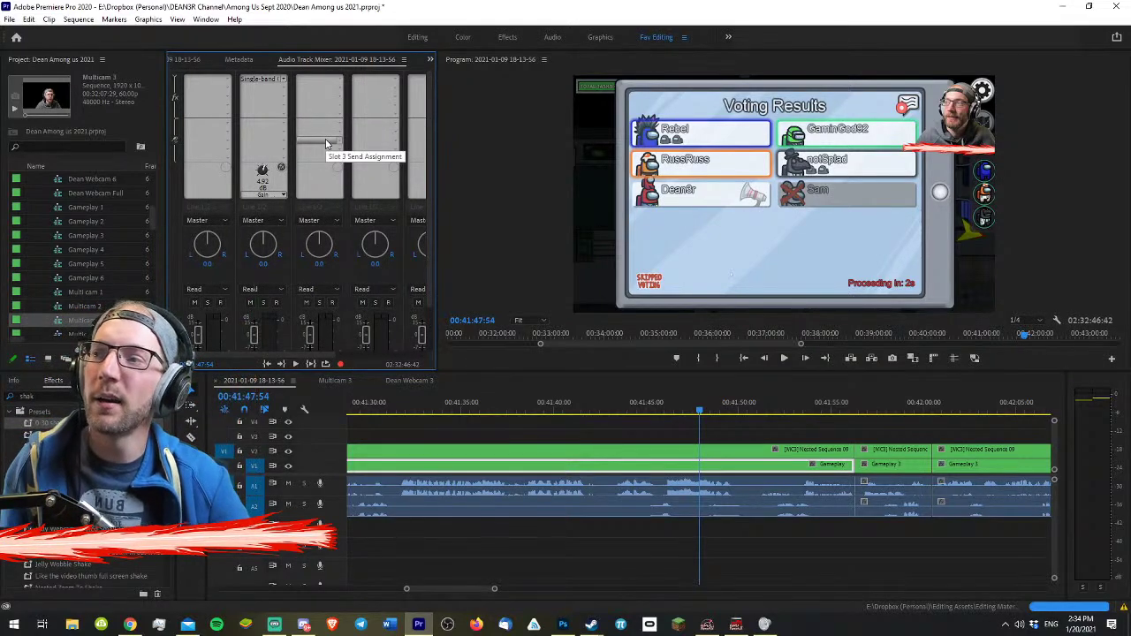
double_click(265, 82)
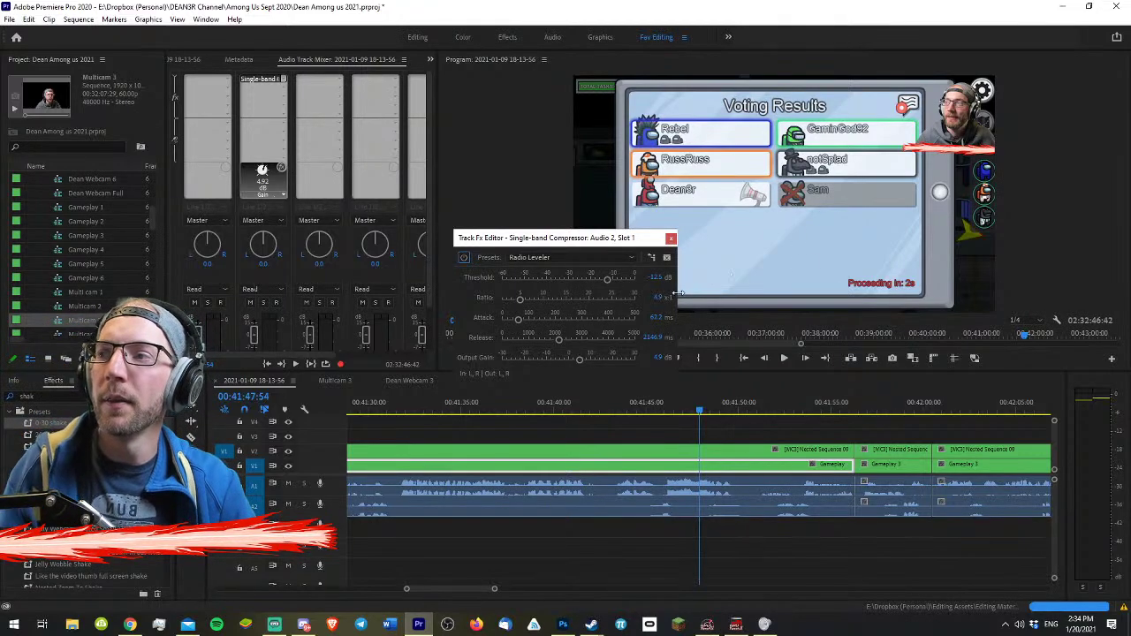
left_click(670, 237)
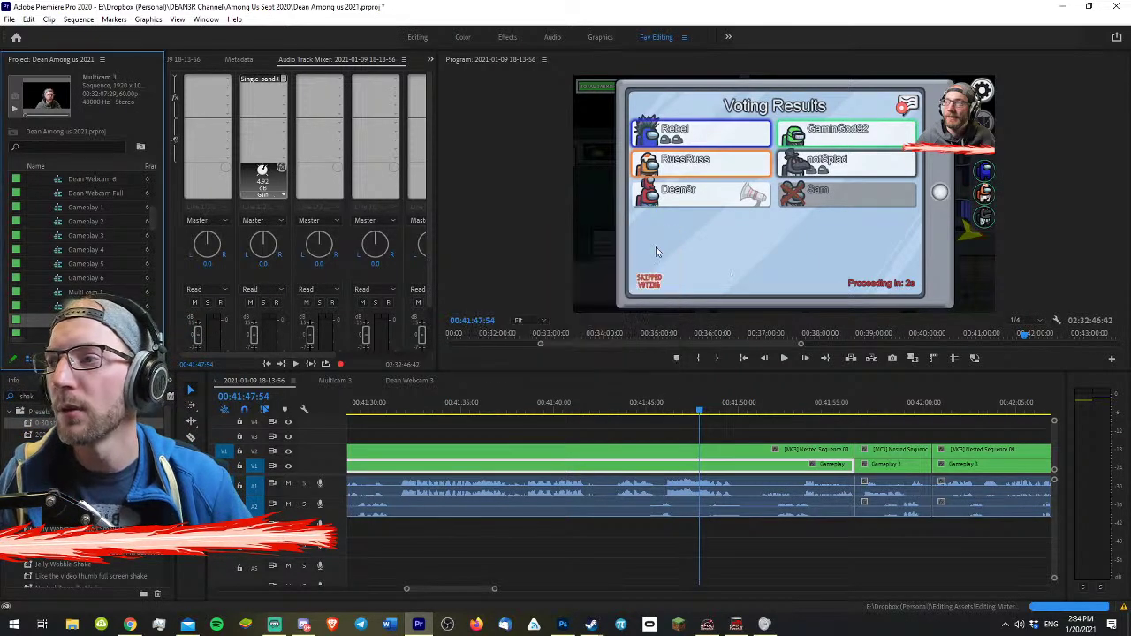
left_click_drag(432, 241, 441, 287)
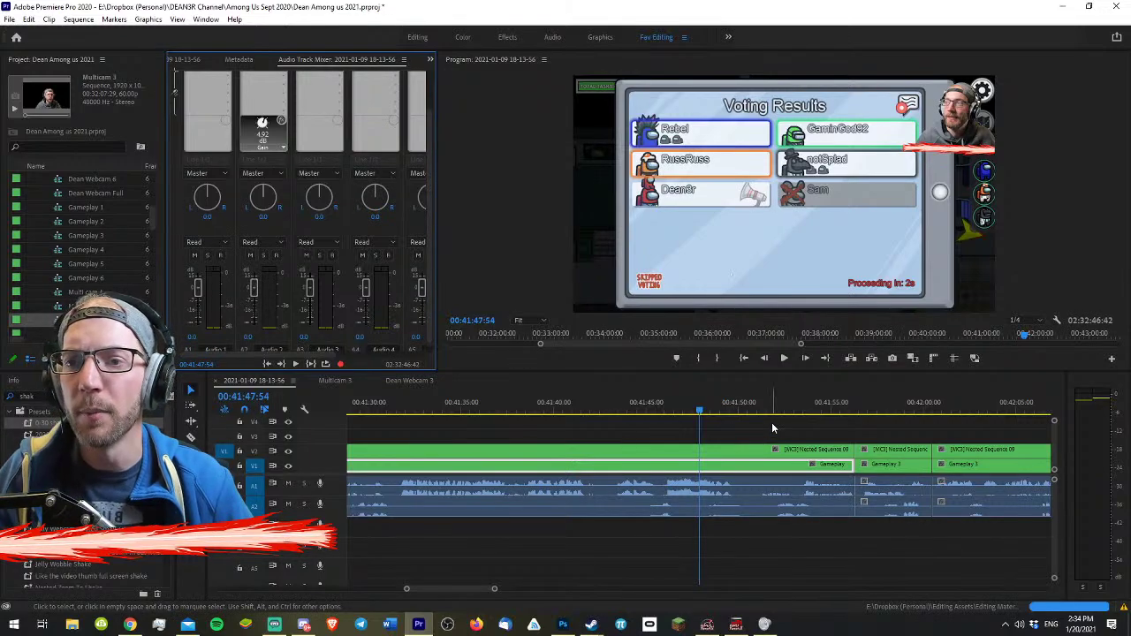
- Survey the sequence's clips from its beginning to past 01:20:00:00 in the timeline
left_click(771, 423)
key("minus")
key("minus")
key("minus")
key("minus")
key("minus")
key("minus")
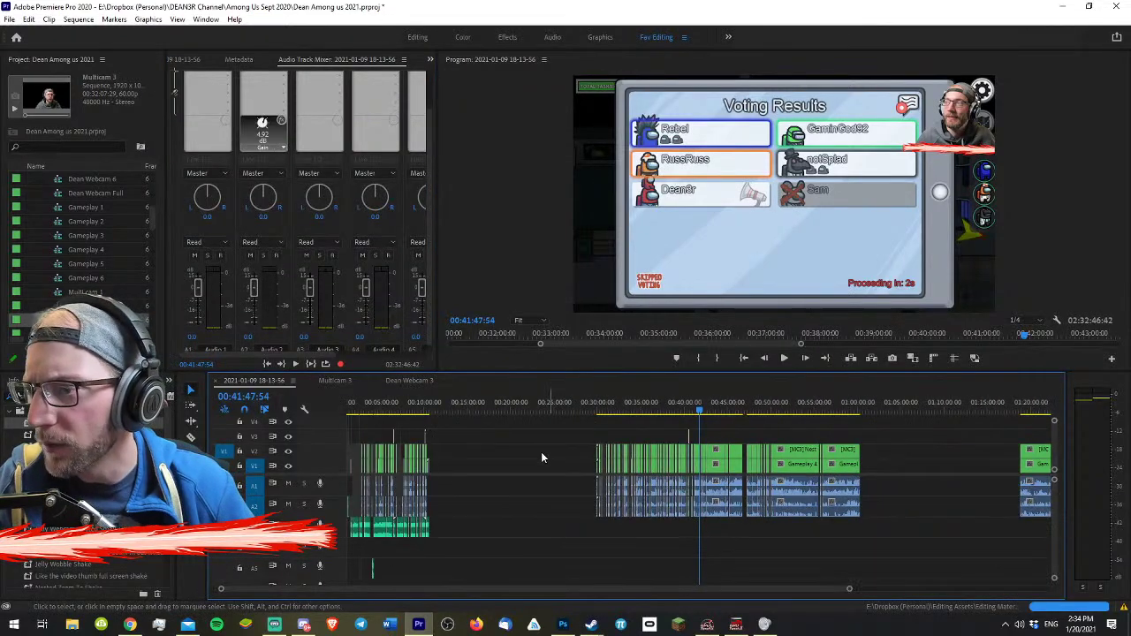
- Select the A1 audio clip at the Dead Body Reported moment near 00:07:41 and examine its volume settings in Effect Controls
left_click(404, 406)
key("equal")
key("equal")
key("equal")
key("equal")
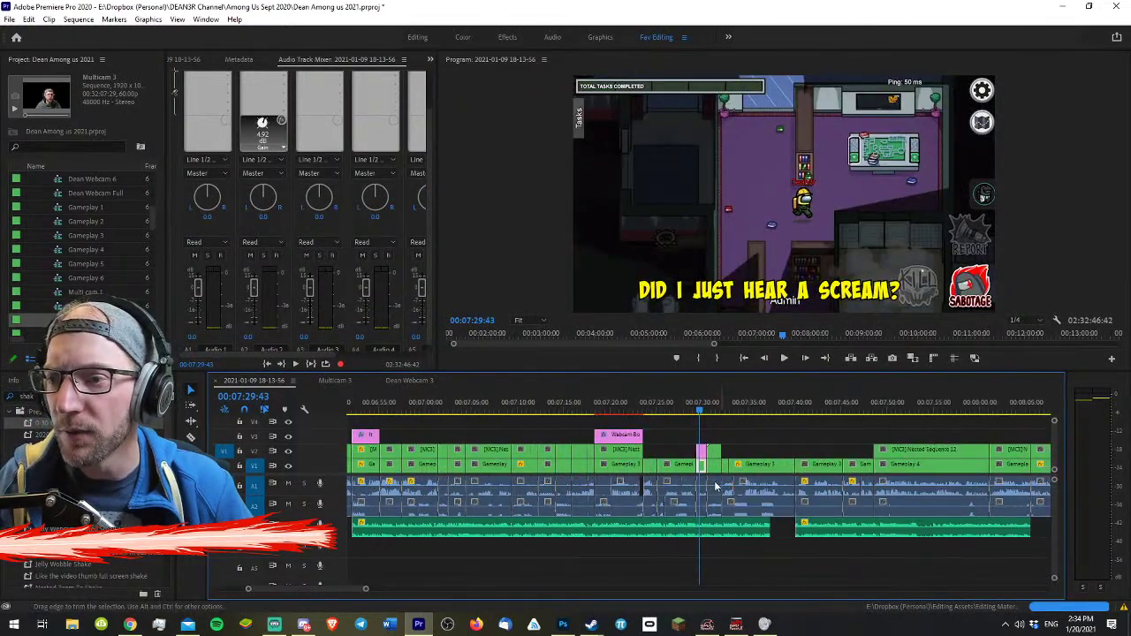
left_click(799, 487)
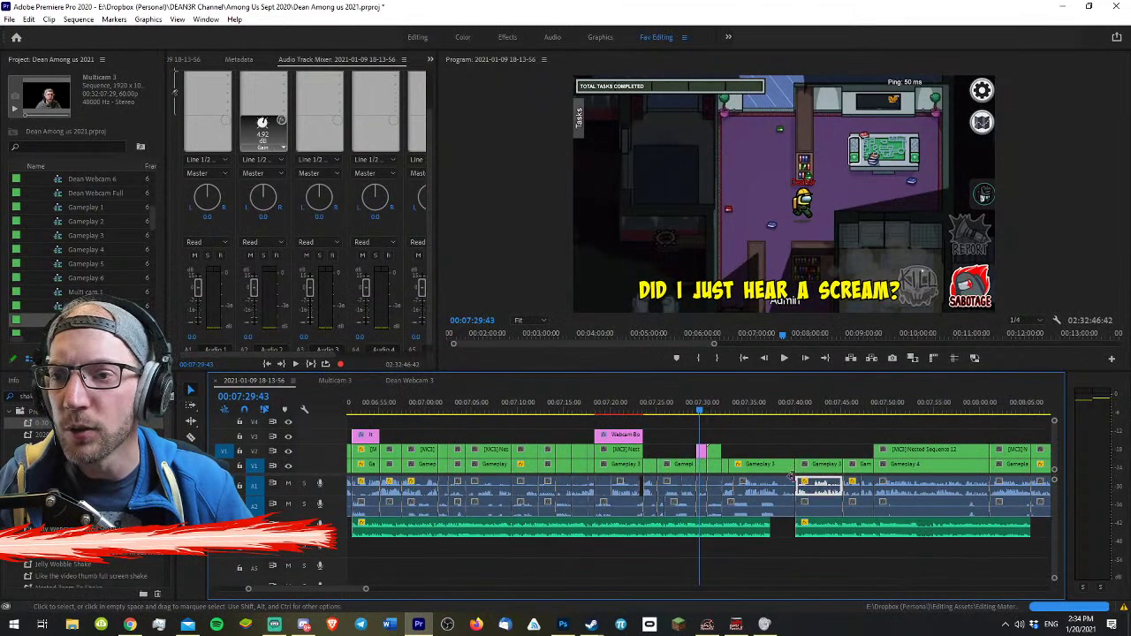
left_click(804, 412)
left_click(188, 60)
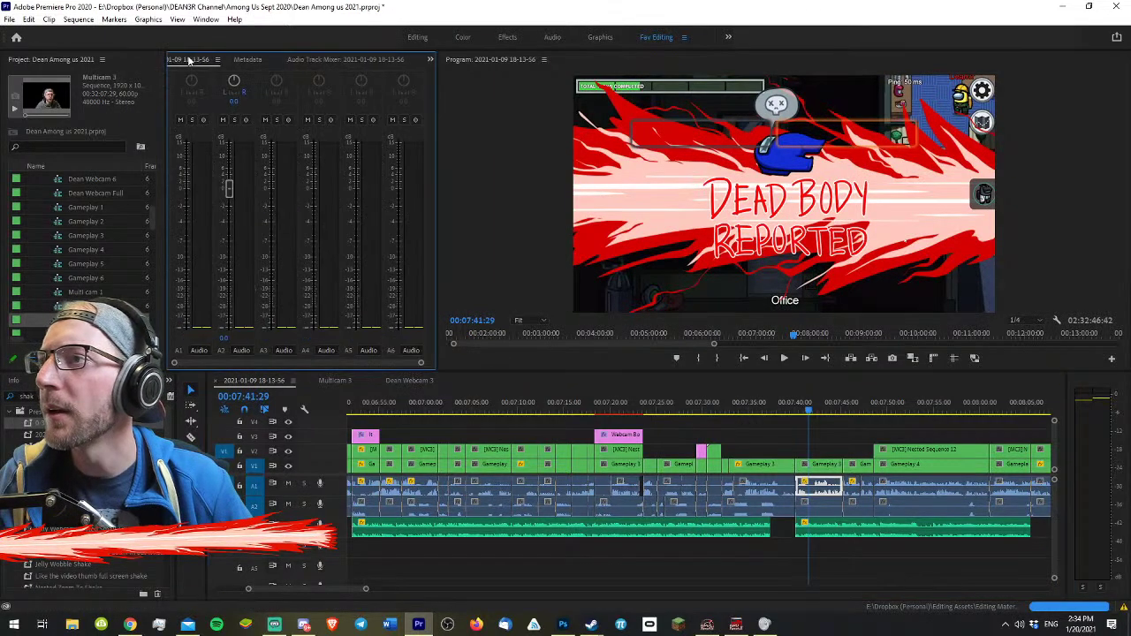
left_click(187, 60)
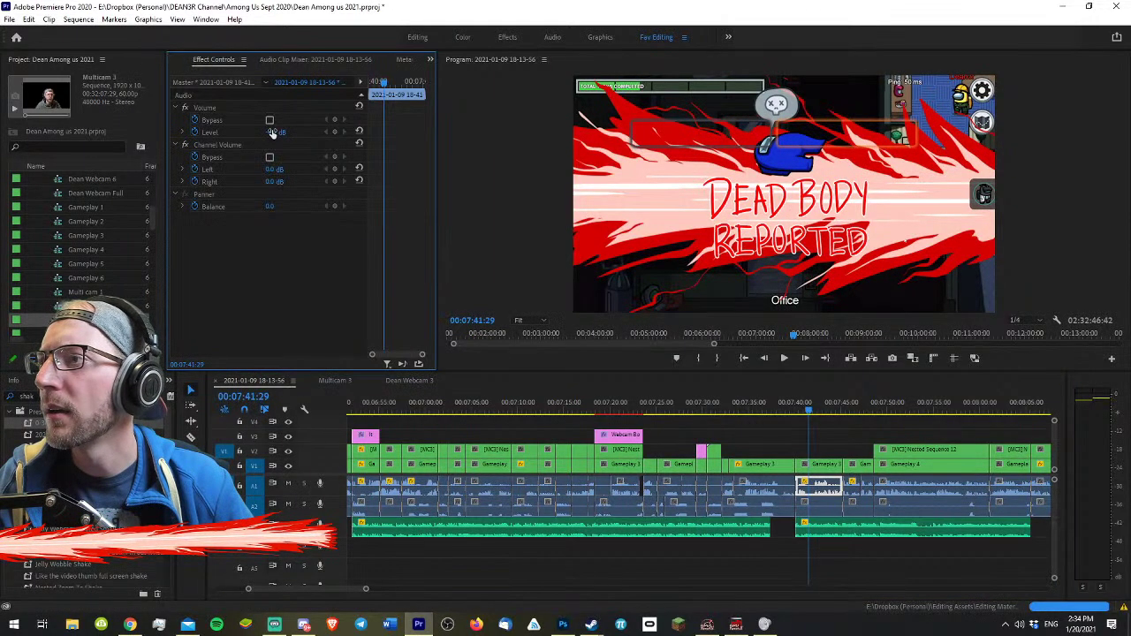
- Inspect the Gameplay 3 clip at 00:07:36:19 and the A2 audio clip beneath it
left_click(765, 463)
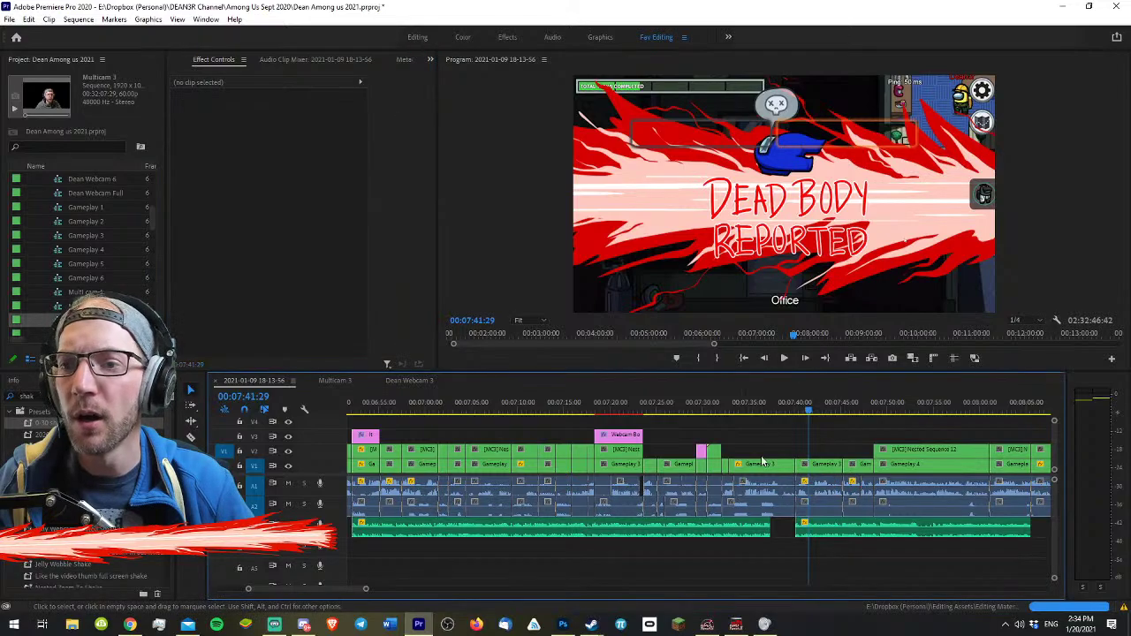
left_click(763, 411)
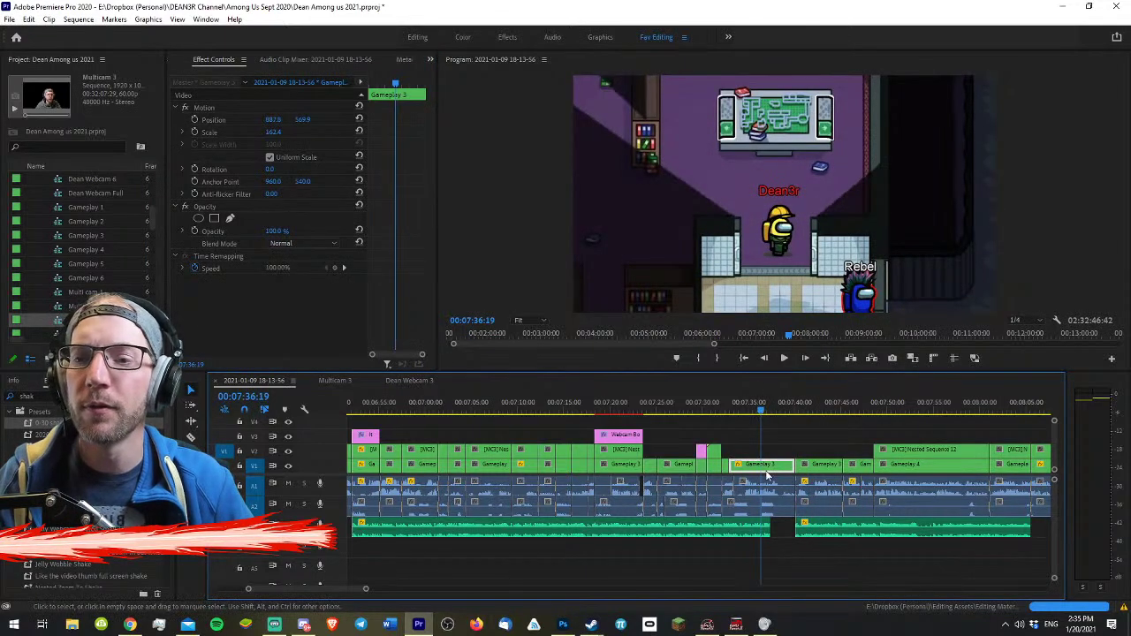
left_click(764, 508)
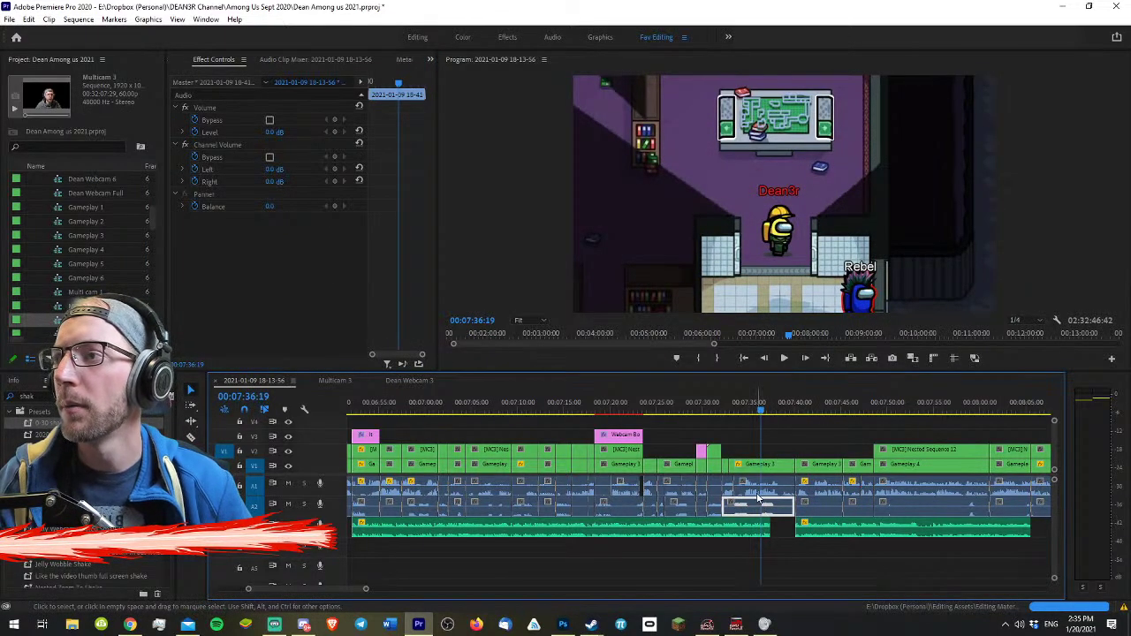
- Play the sequence from 00:07:36:19 through the kill into the Dead Body Reported animation
key("space")
key("equal")
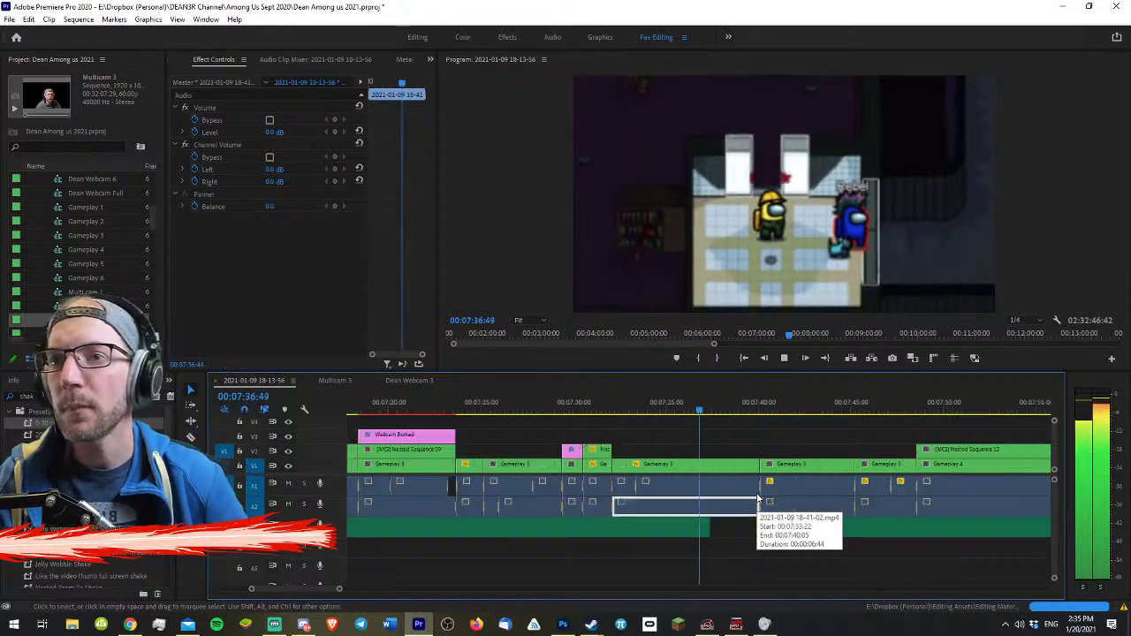
key("minus")
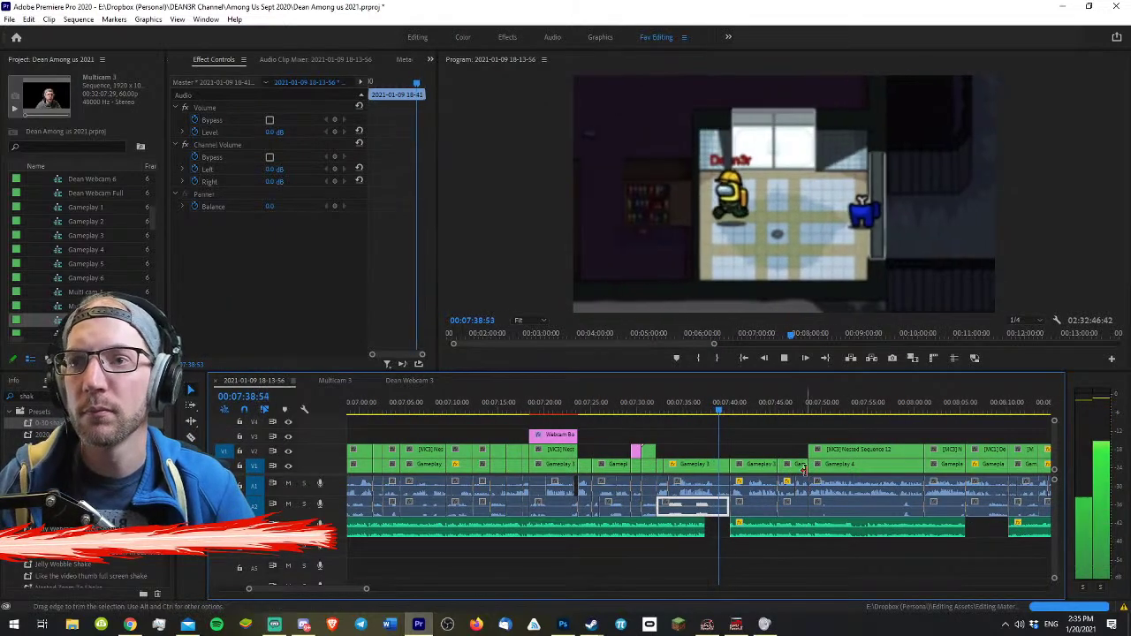
key("minus")
key("minus")
key("minus")
key("minus")
key("minus")
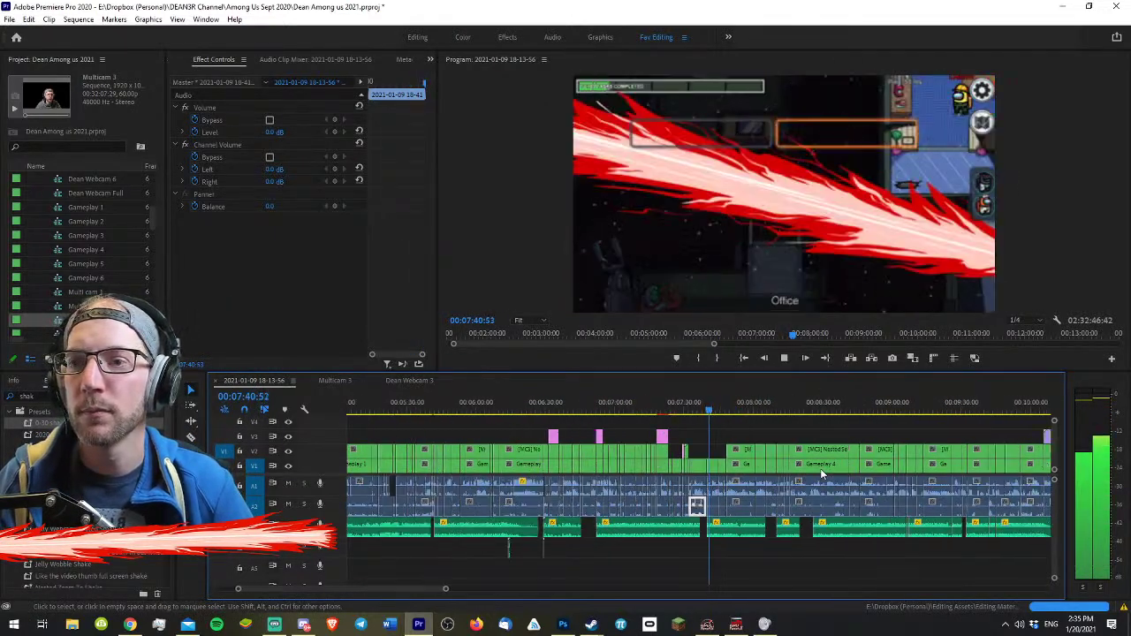
key("space")
- Review the music gap before the body report and the following meeting up to 00:07:51:04
key("equal")
key("equal")
key("equal")
key("equal")
scroll(698, 469, "up", 3)
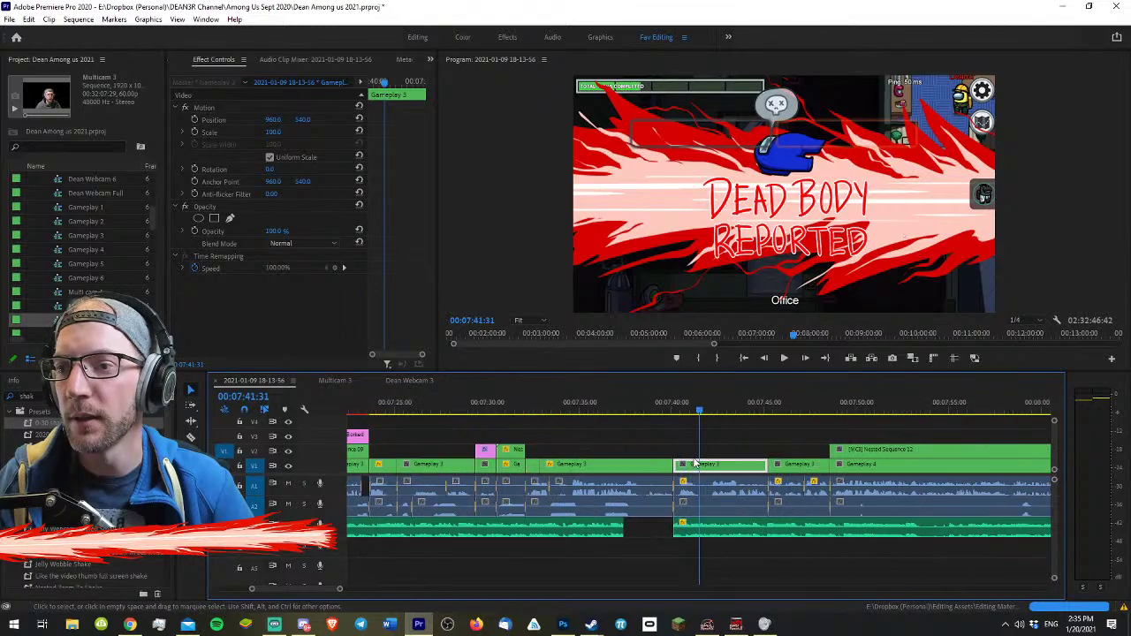
left_click(591, 405)
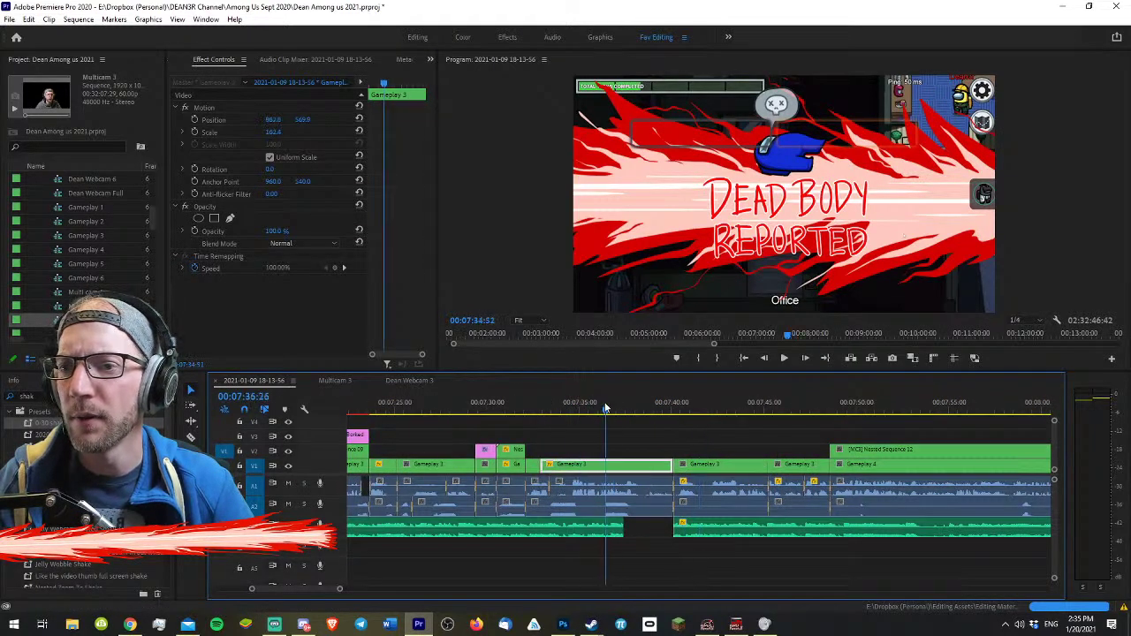
left_click(516, 403)
left_click(877, 403)
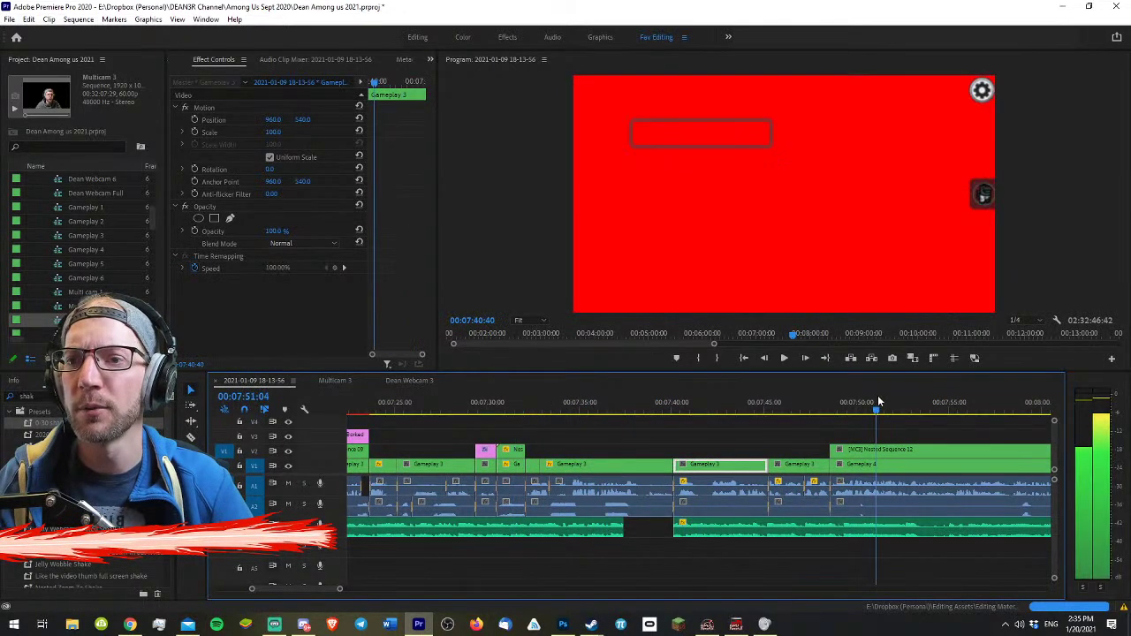
- Move the playhead to the second edited section and examine its cuts around 00:42:53
scroll(877, 406, "down", 10)
left_click(875, 404)
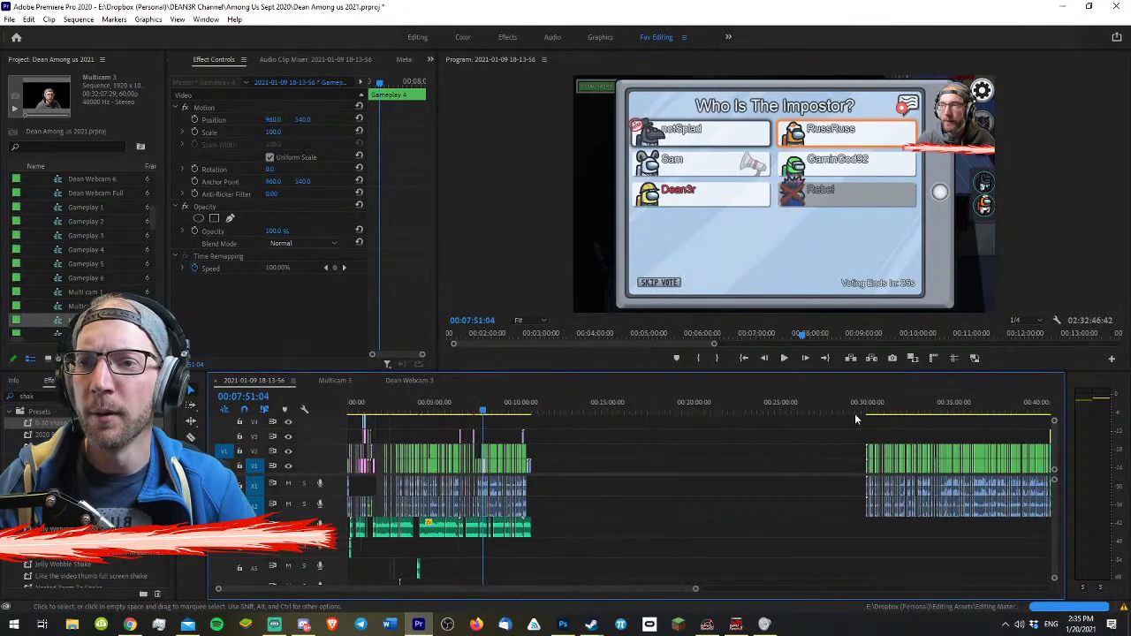
left_click_drag(876, 410, 888, 411)
key("minus")
left_click_drag(747, 404, 934, 406)
key("equal")
key("equal")
key("equal")
key("equal")
key("minus")
key("minus")
key("equal")
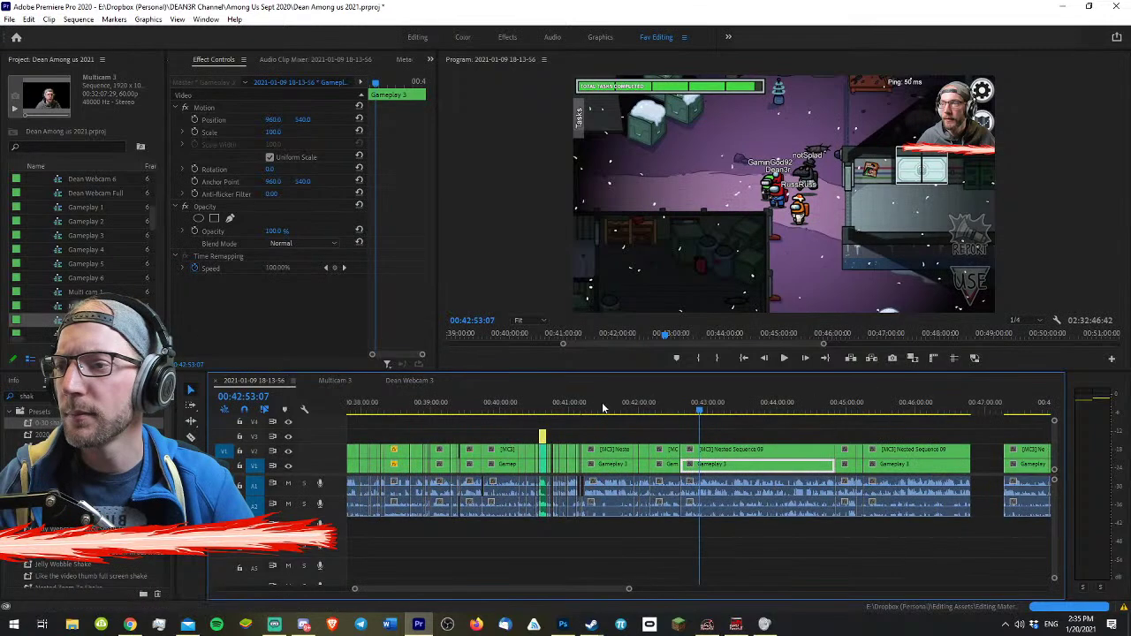
- Locate the "cut music- panic music" note at 00:40:35 and go to the meeting opening at 00:40:47:53
left_click_drag(580, 406, 540, 399)
key("equal")
key("equal")
key("equal")
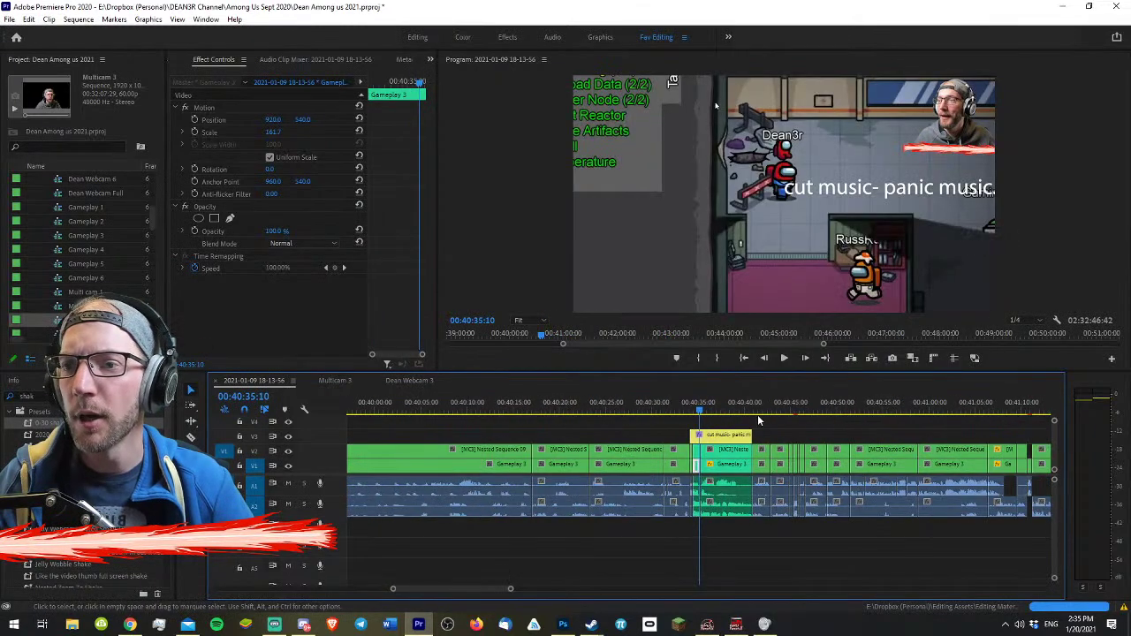
left_click_drag(757, 414, 817, 412)
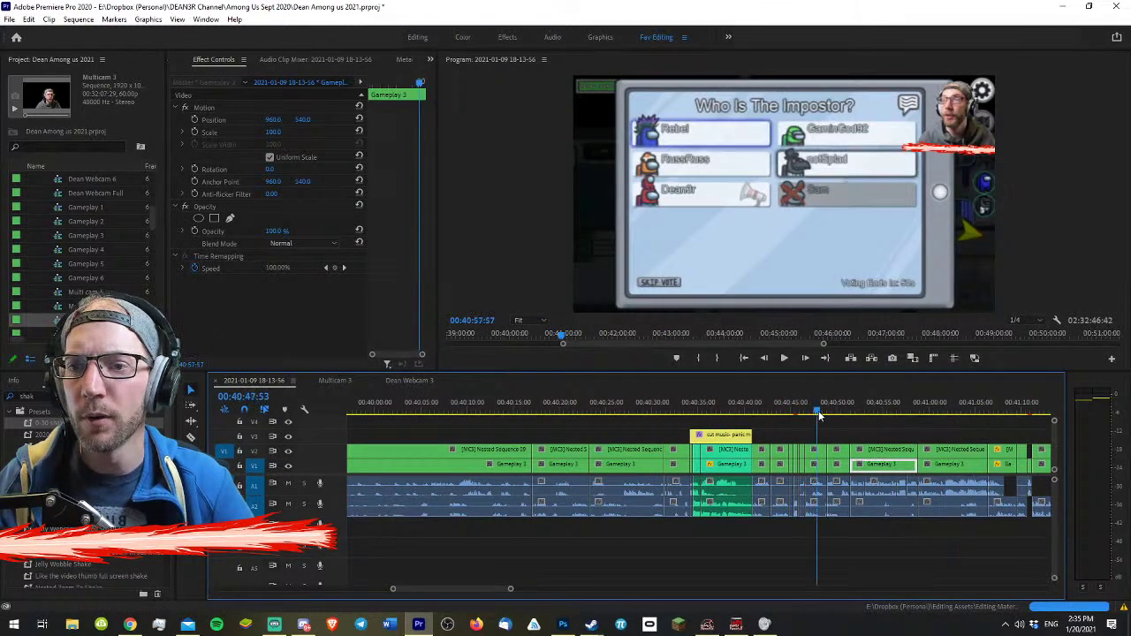
- Play the meeting opening from 00:40:47:53 to 00:40:49:46 and select the Gameplay 3 clip at the playhead
key("equal")
key("space")
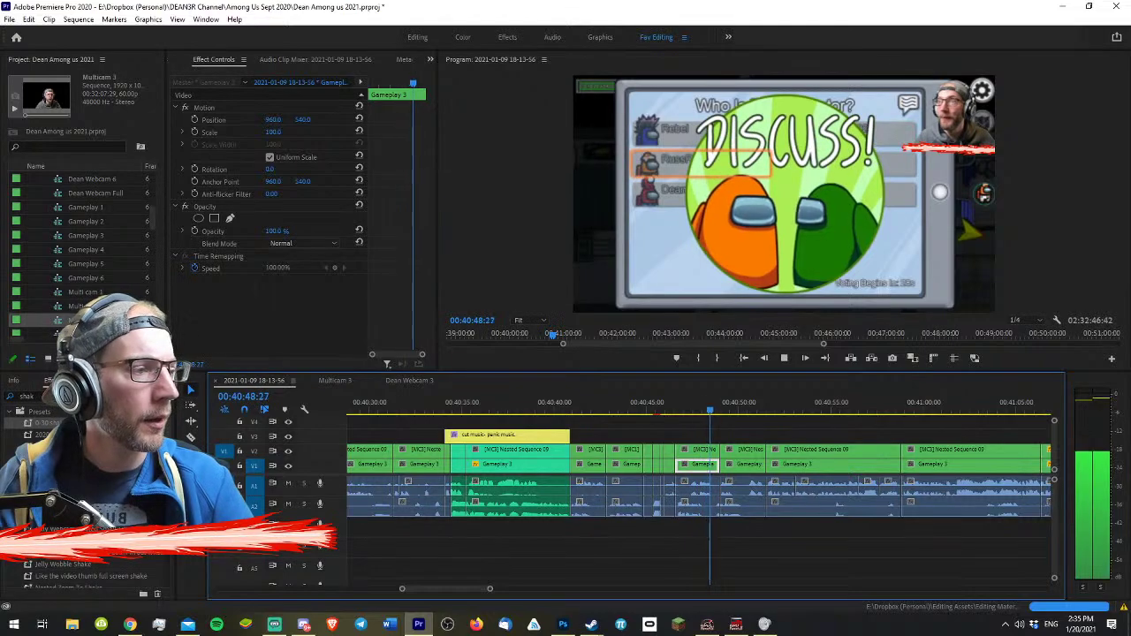
scroll(1032, 451, "down", 2)
key("space")
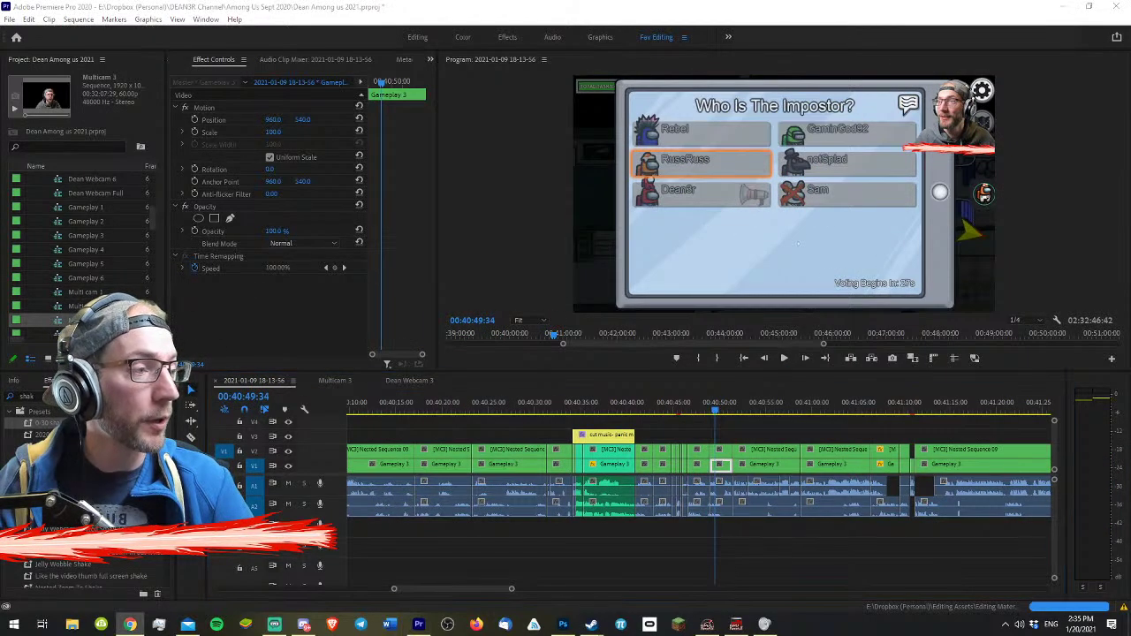
left_click(844, 477)
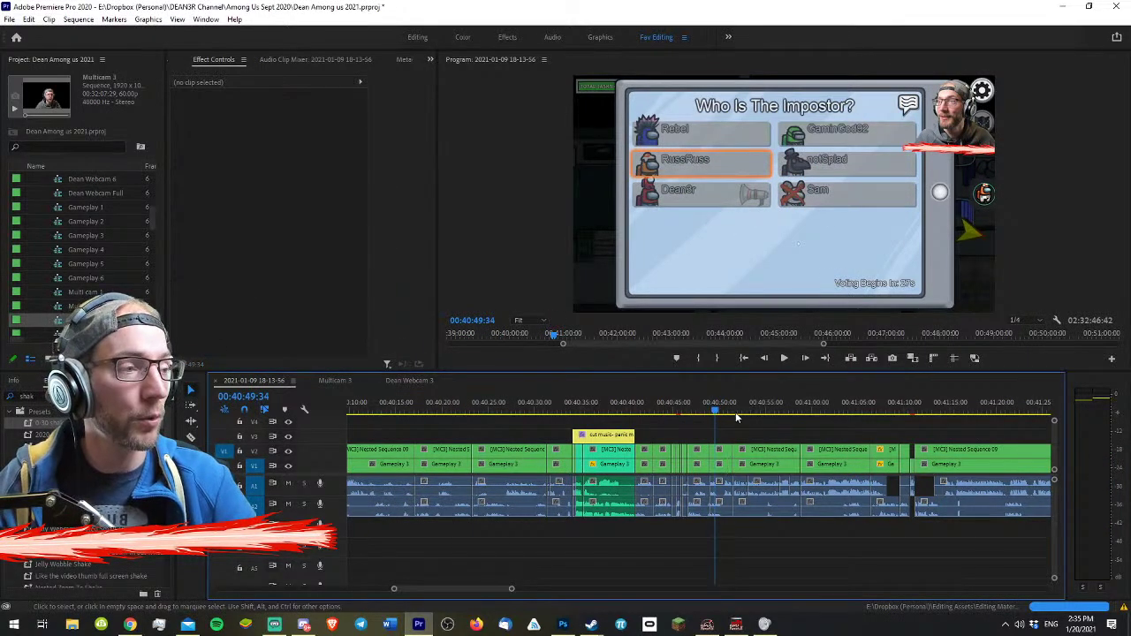
scroll(735, 415, "up", 3)
key("space")
key("d")
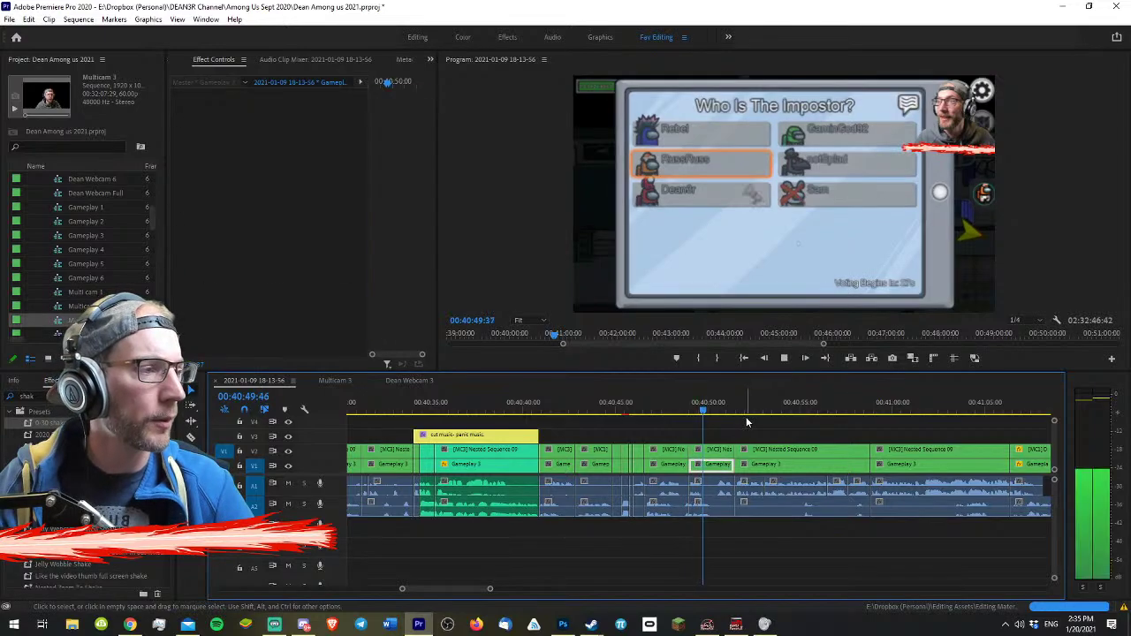
scroll(748, 422, "up", 2)
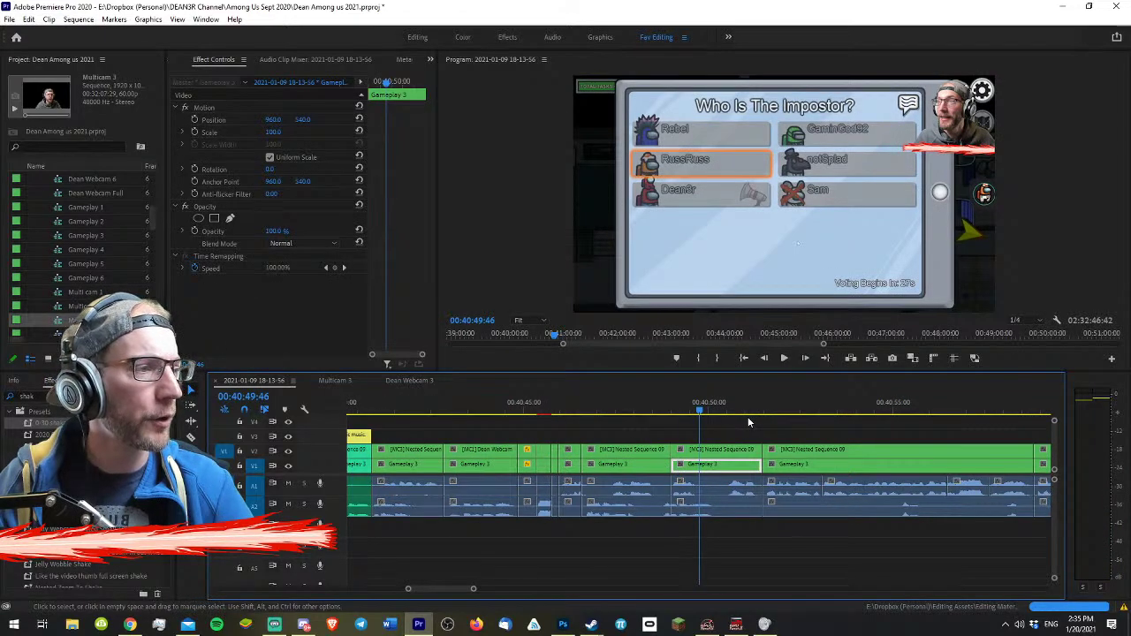
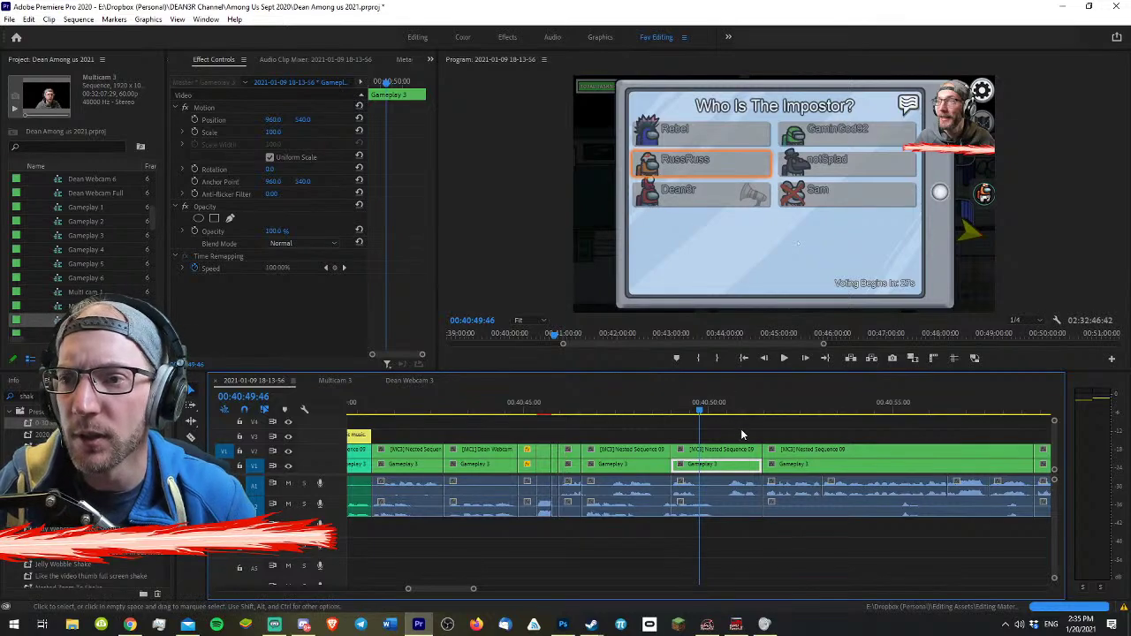
- Replay the Discuss animation from 00:40:47:43 to 00:40:49:43 and examine the Gameplay 3 cuts up close
left_click_drag(685, 407, 622, 407)
left_click(683, 420)
key("equal")
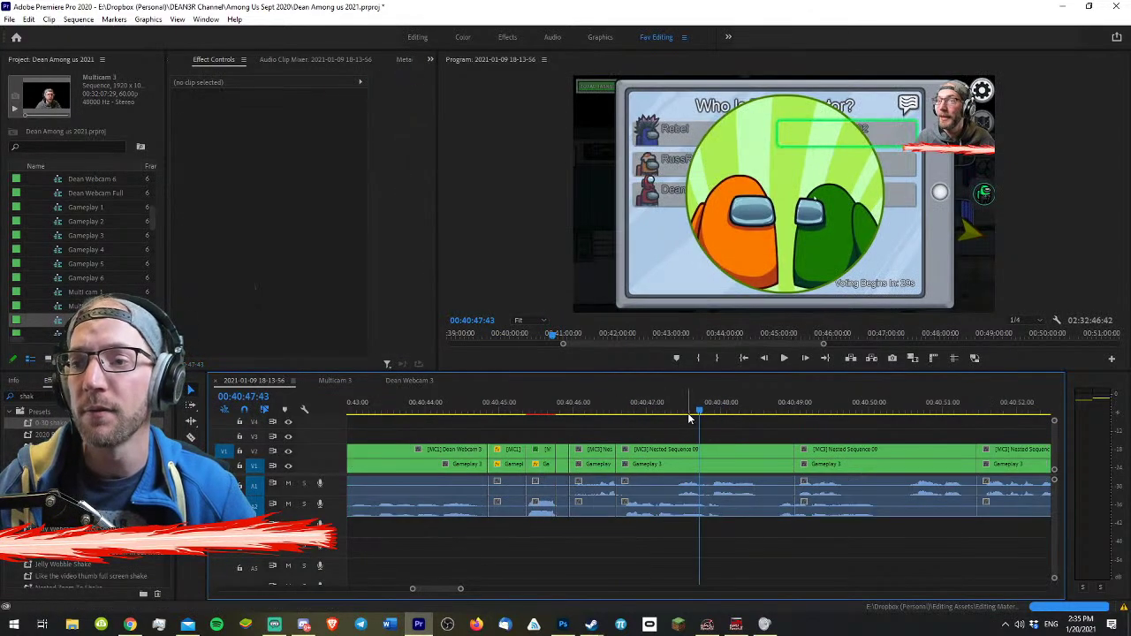
key("equal")
key("space")
key("space")
key("minus")
key("equal")
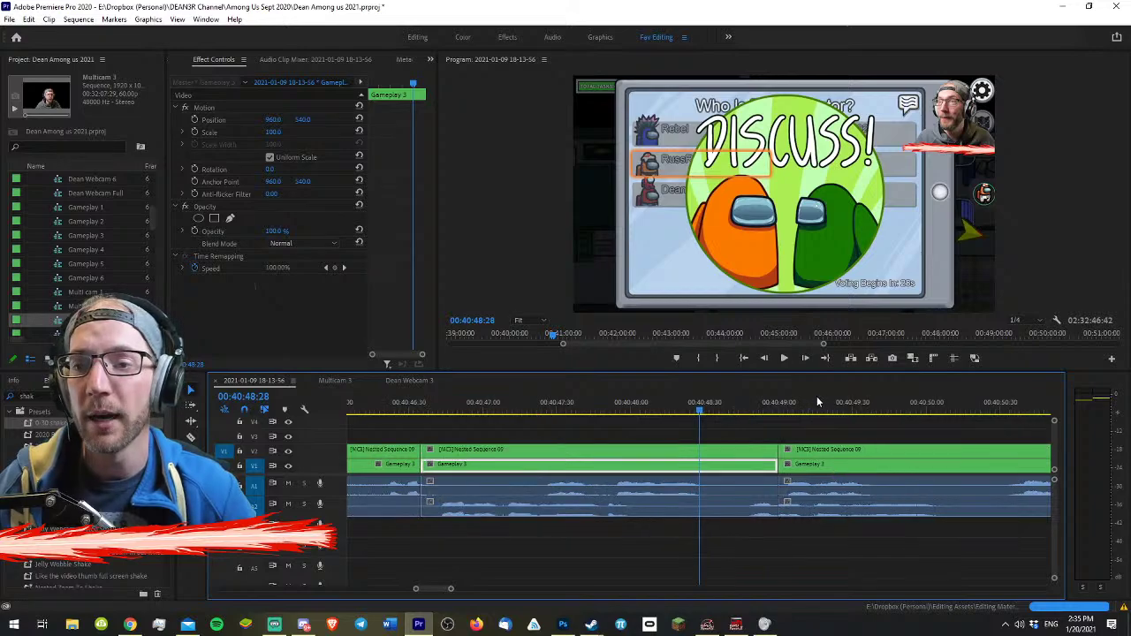
key("space")
key("space")
key("d")
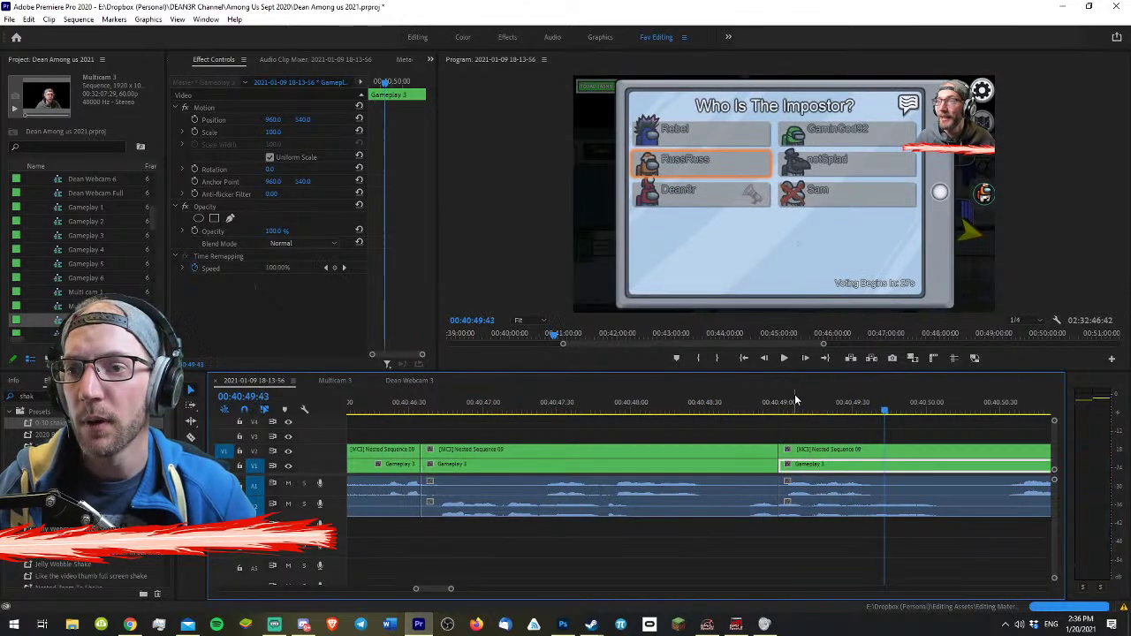
key("minus")
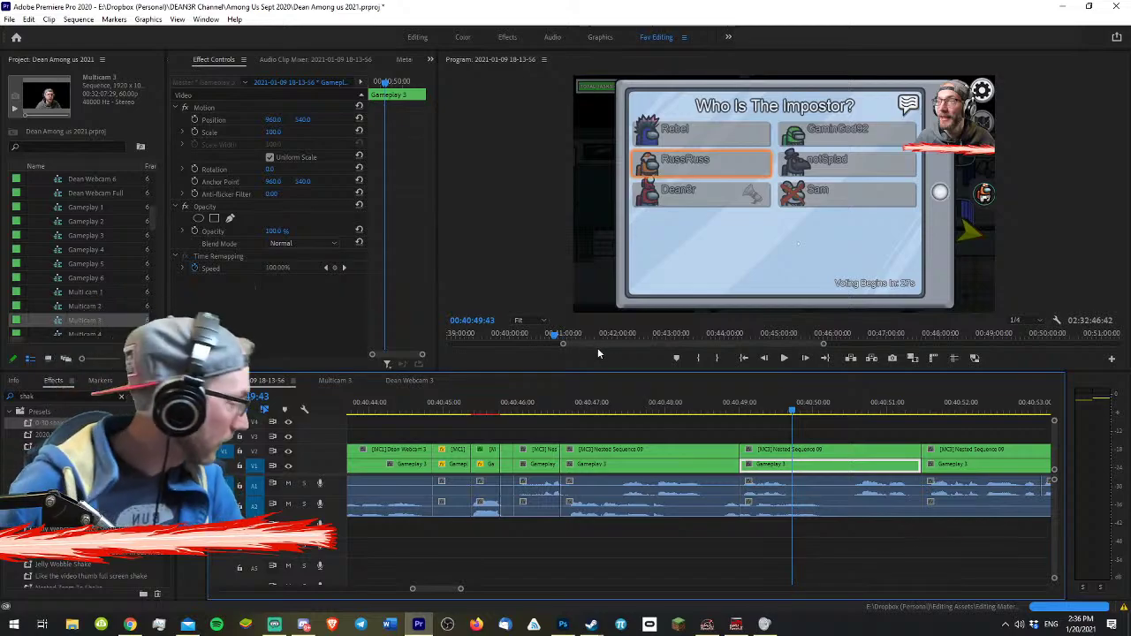
- Play the Dead Body Reported transition from 00:40:46:38 into the Discuss animation at 00:40:47:44
left_click(566, 403)
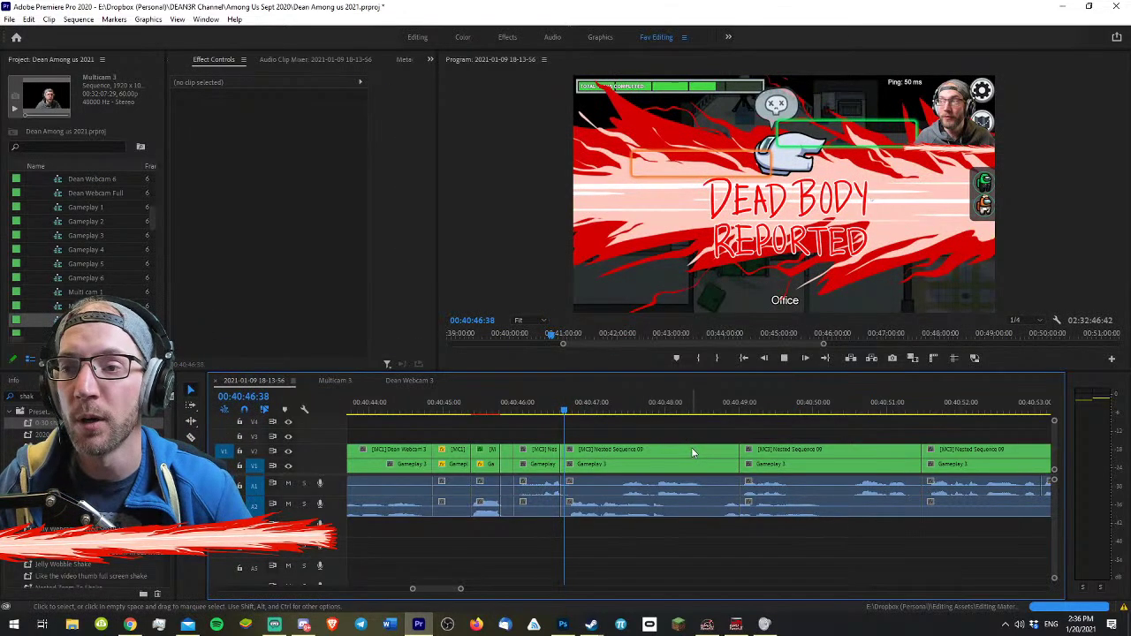
left_click(693, 463)
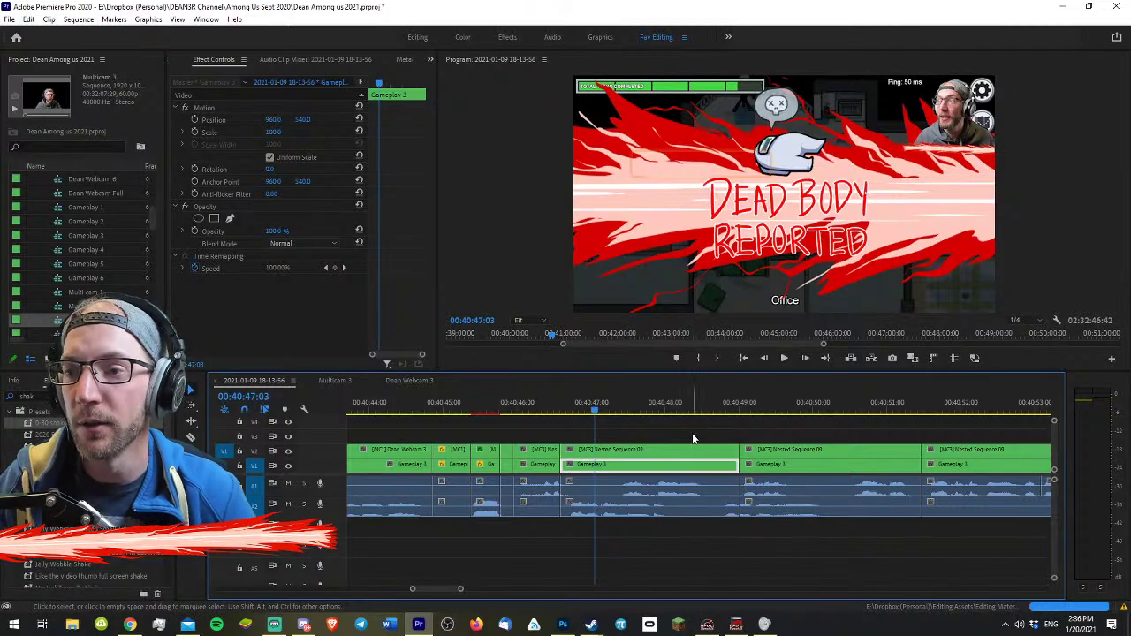
key("space")
key("minus")
key("space")
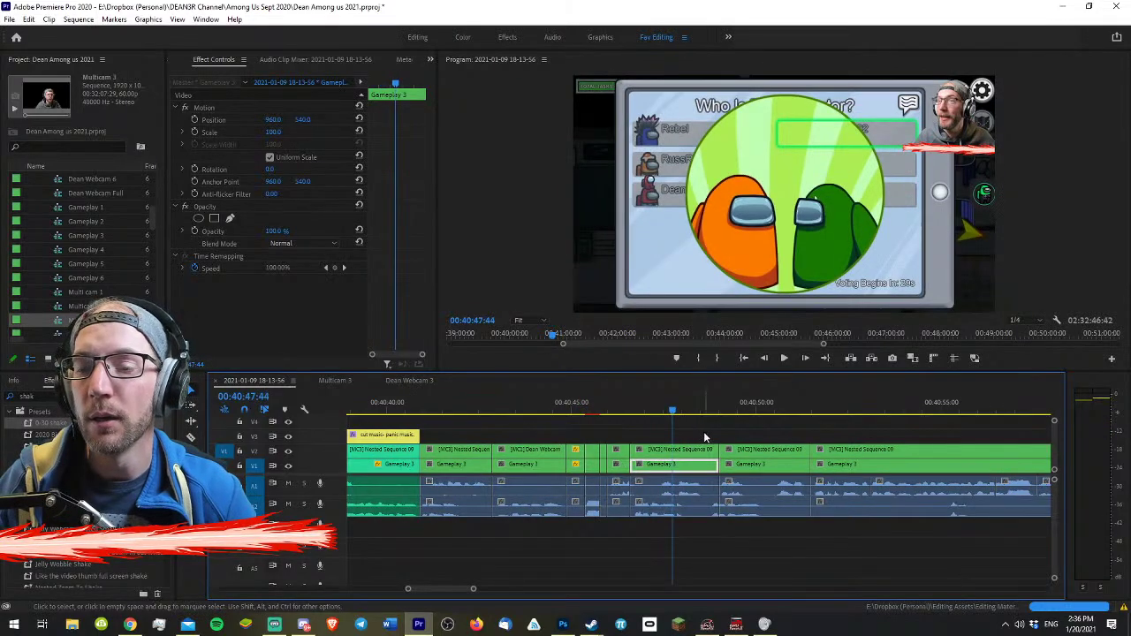
- Scrub back through the start of the Discuss animation and park the playhead at 00:40:47:28 with no clip selected
left_click(710, 437)
scroll(711, 432, "up", 2)
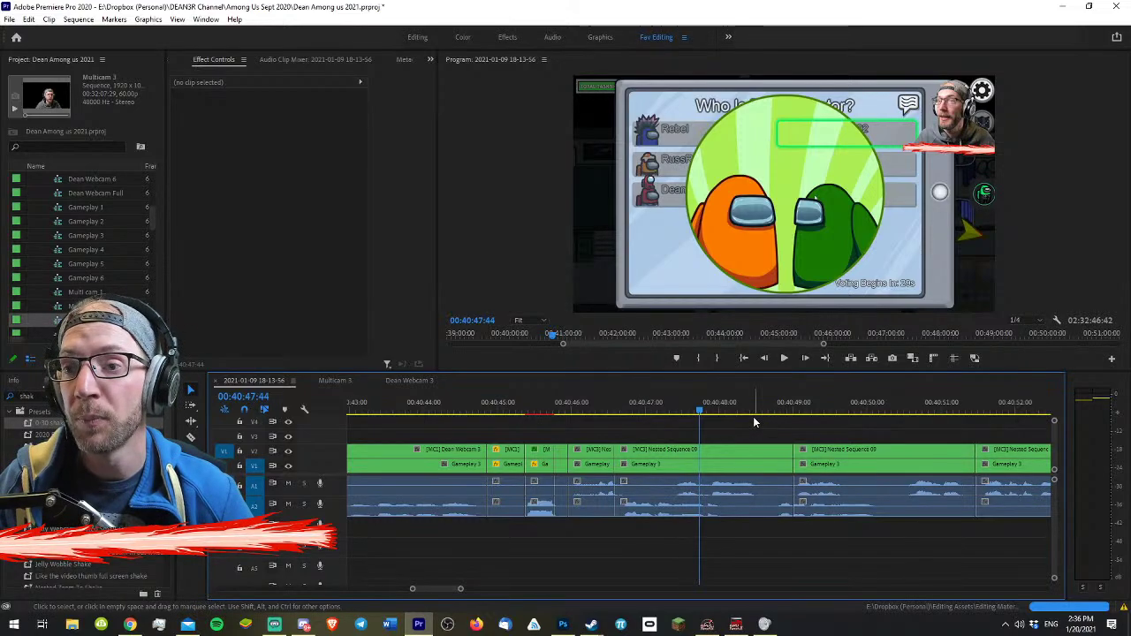
left_click_drag(732, 405, 705, 408)
left_click(740, 420)
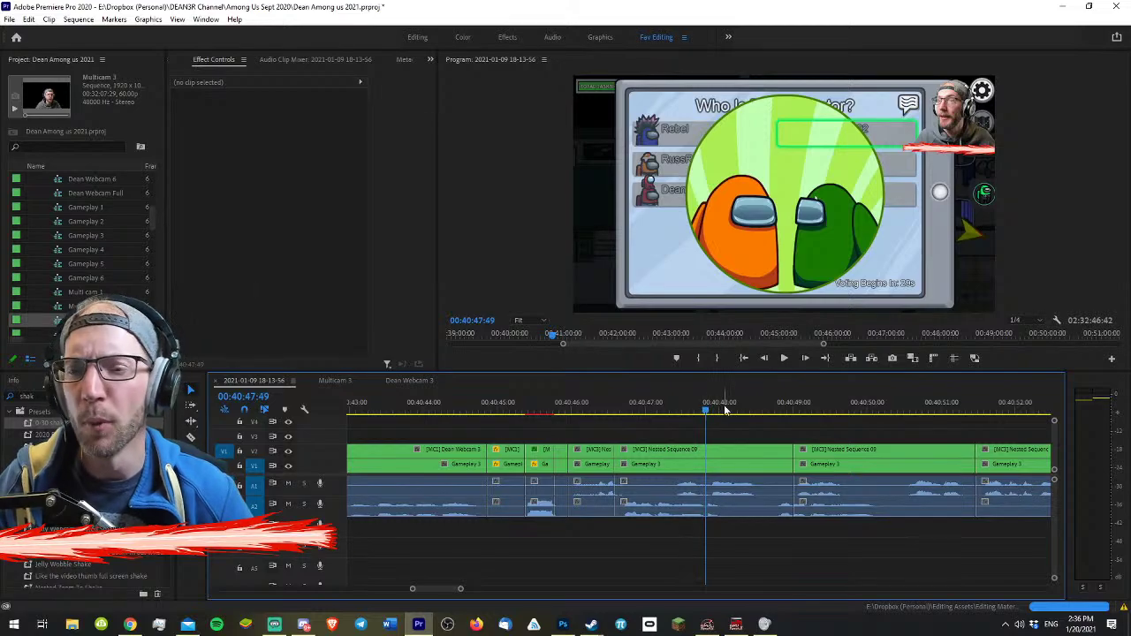
left_click(681, 408)
left_click(740, 424)
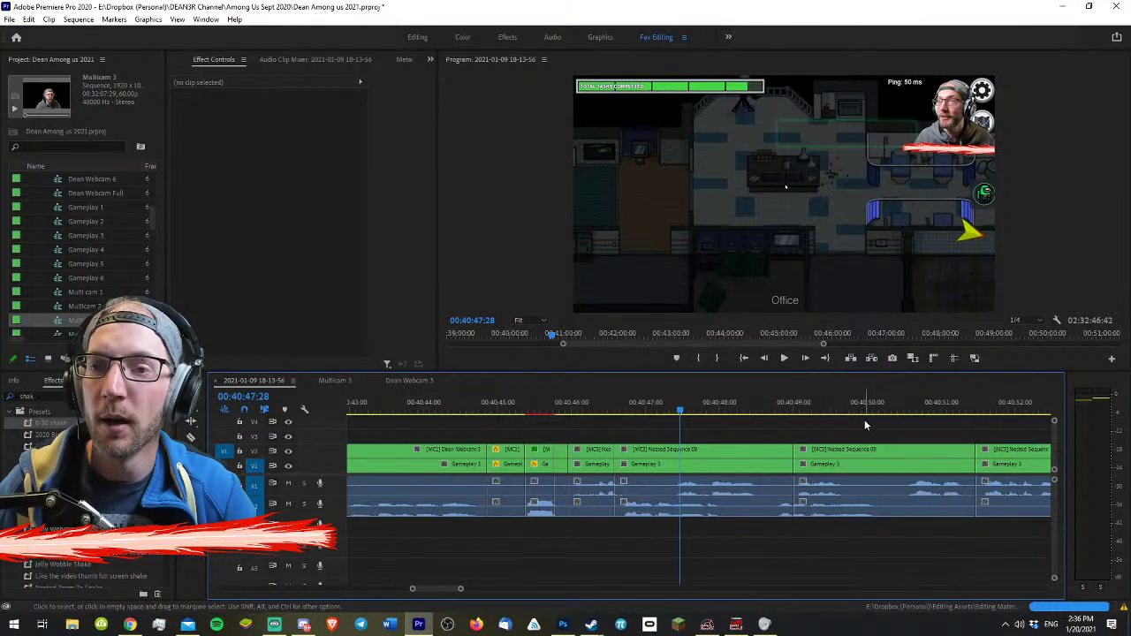
- Save the project, play from 00:40:47:28 to 00:40:47:48, and select the Gameplay 3 clip at the playhead
key("ctrl+s")
key("space")
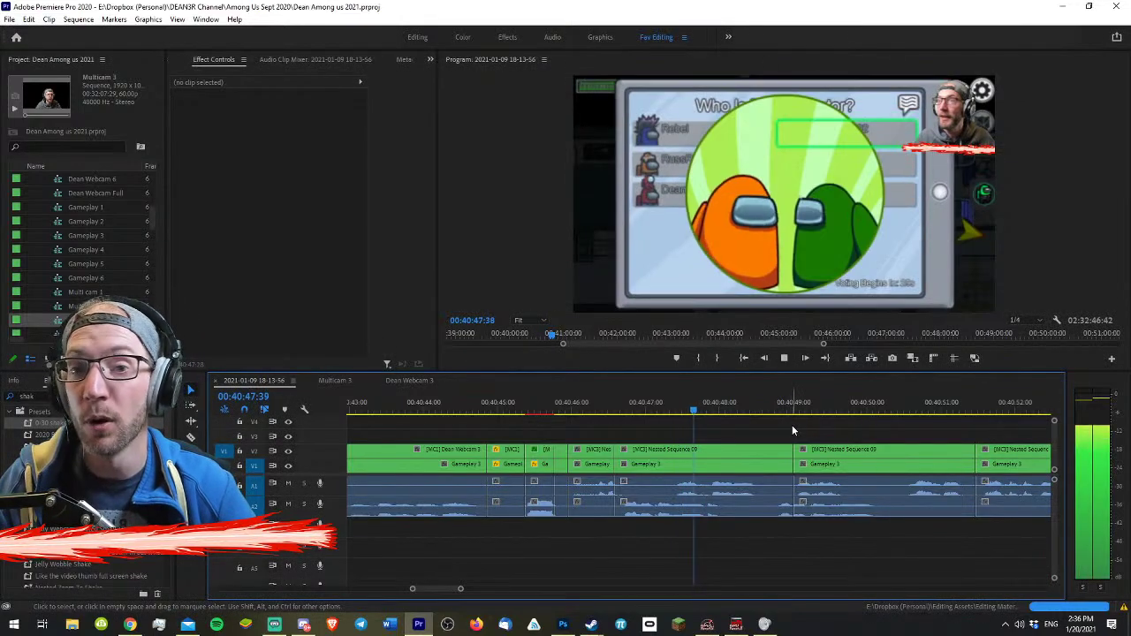
key("space")
key("d")
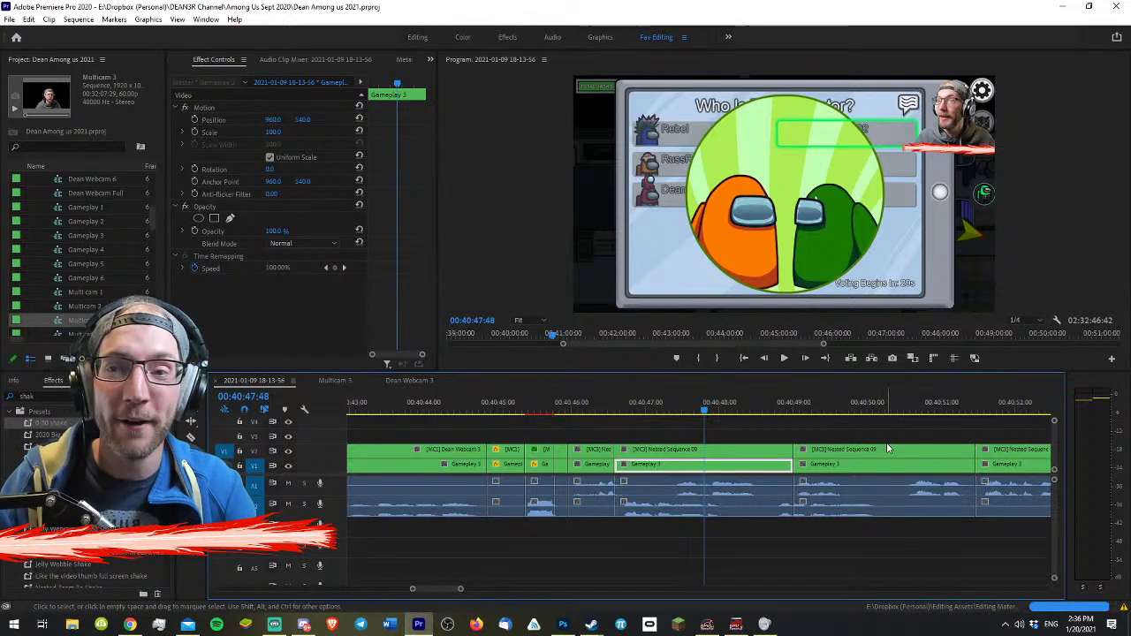
- Play on from 00:40:47:48 and ripple-trim the end of the Gameplay 3 segment to 00:40:51:23
left_click(830, 427)
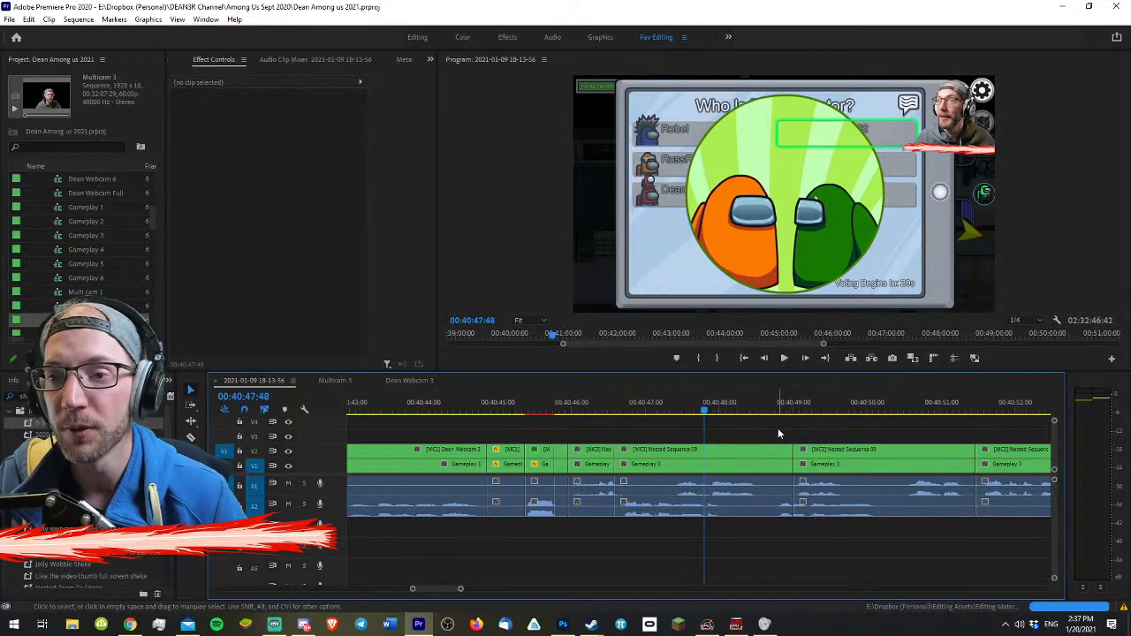
scroll(781, 419, "up", 3)
key("space")
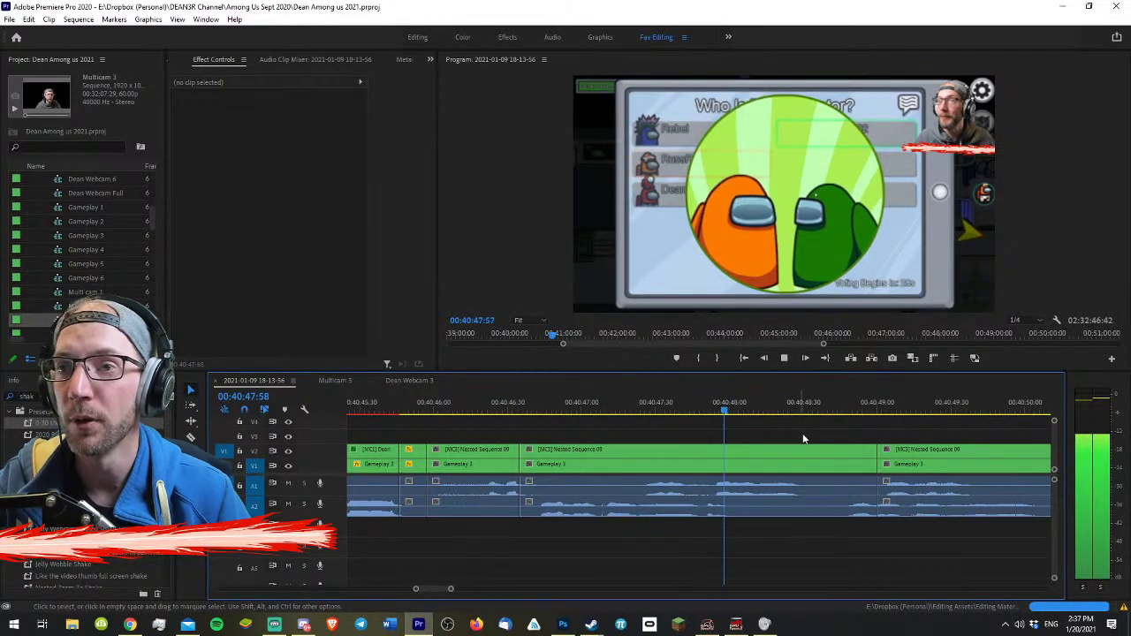
key("minus")
key("d")
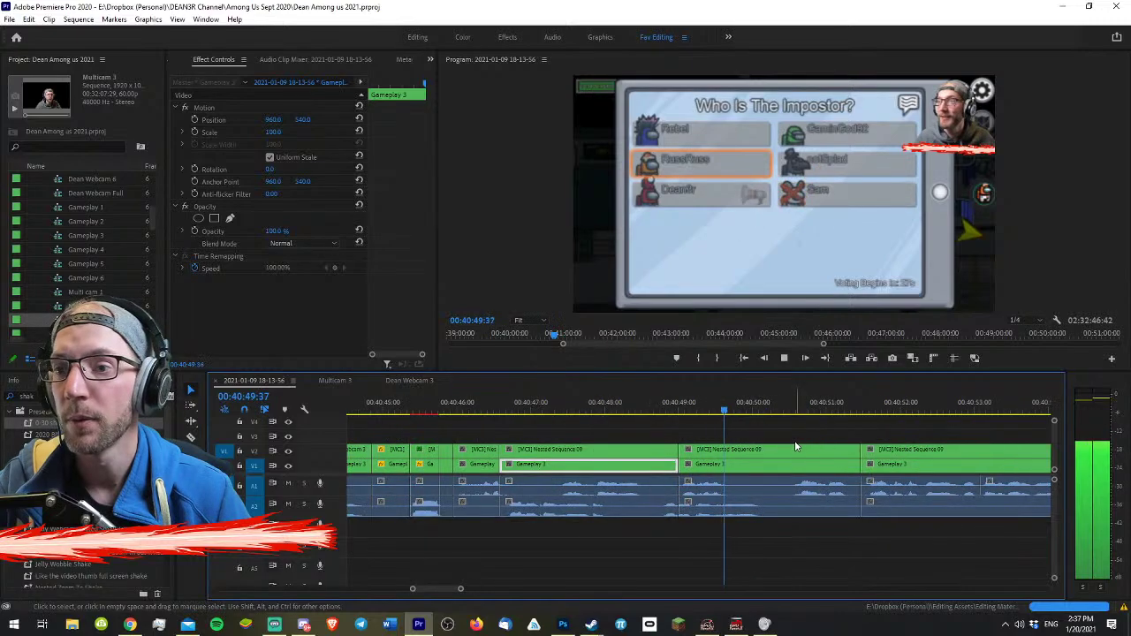
key("minus")
key("equal")
key("space")
key("d")
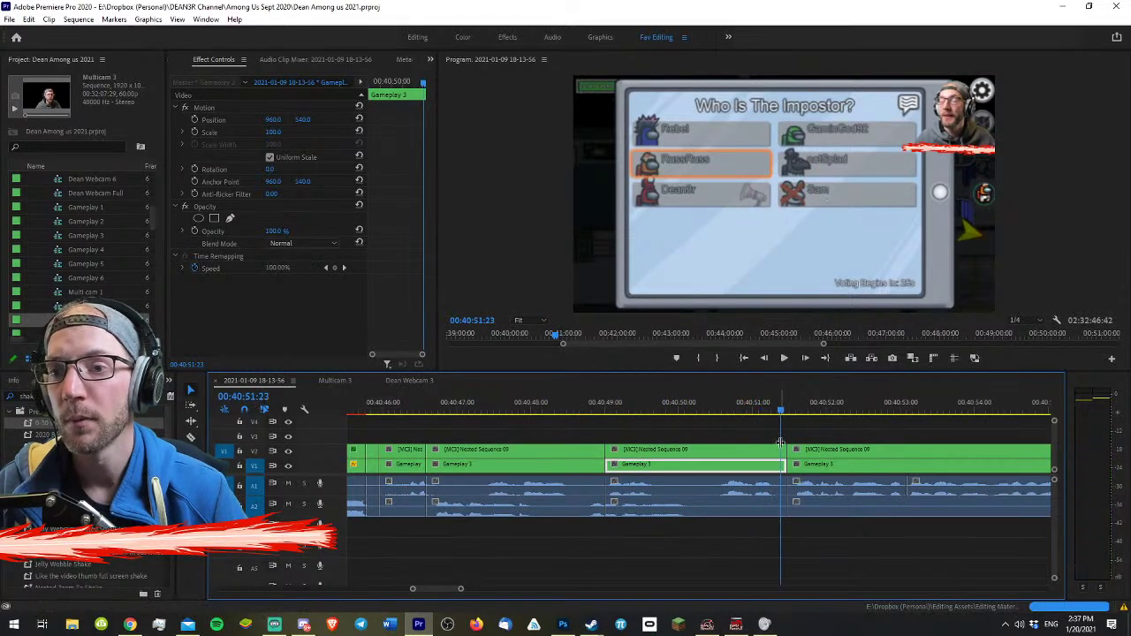
key("w")
key("space")
- Cut the clips with the Razor at about 00:40:50:31 and ripple-trim the preceding pause back to 00:40:50:11
left_click(686, 407)
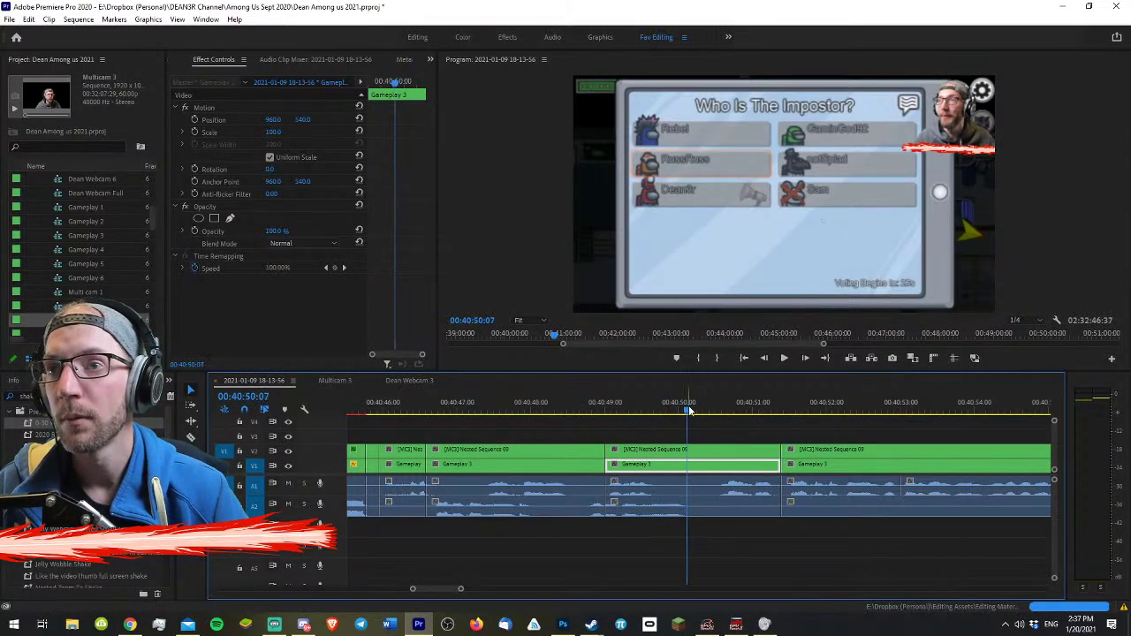
left_click(747, 419)
scroll(741, 425, "up", 3)
key("c")
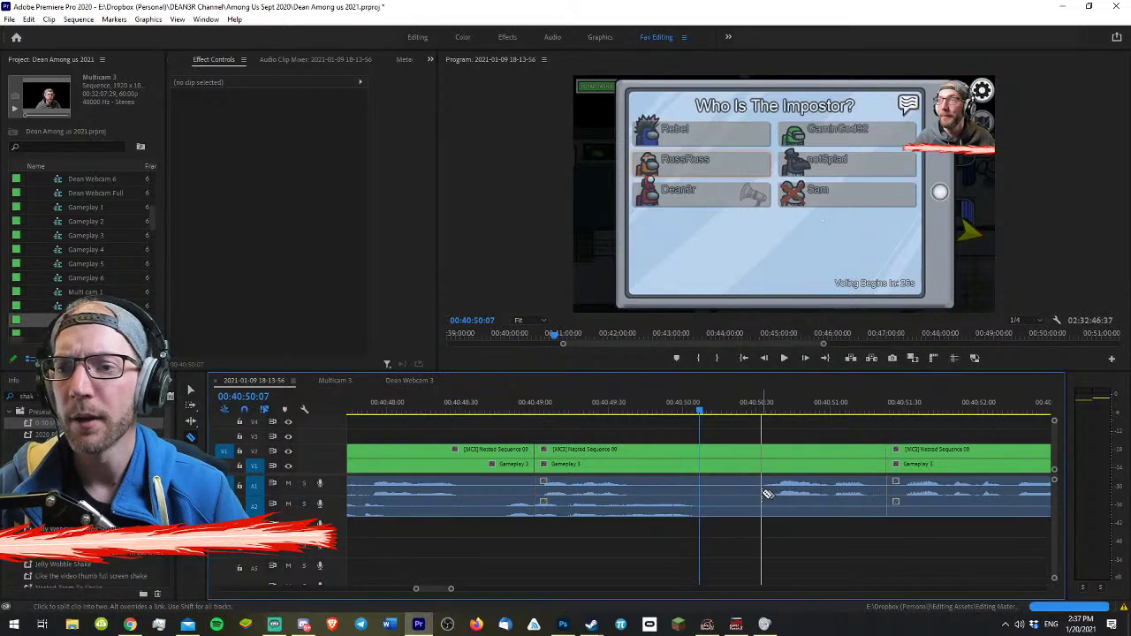
left_click(766, 493)
left_click(711, 411)
key("d")
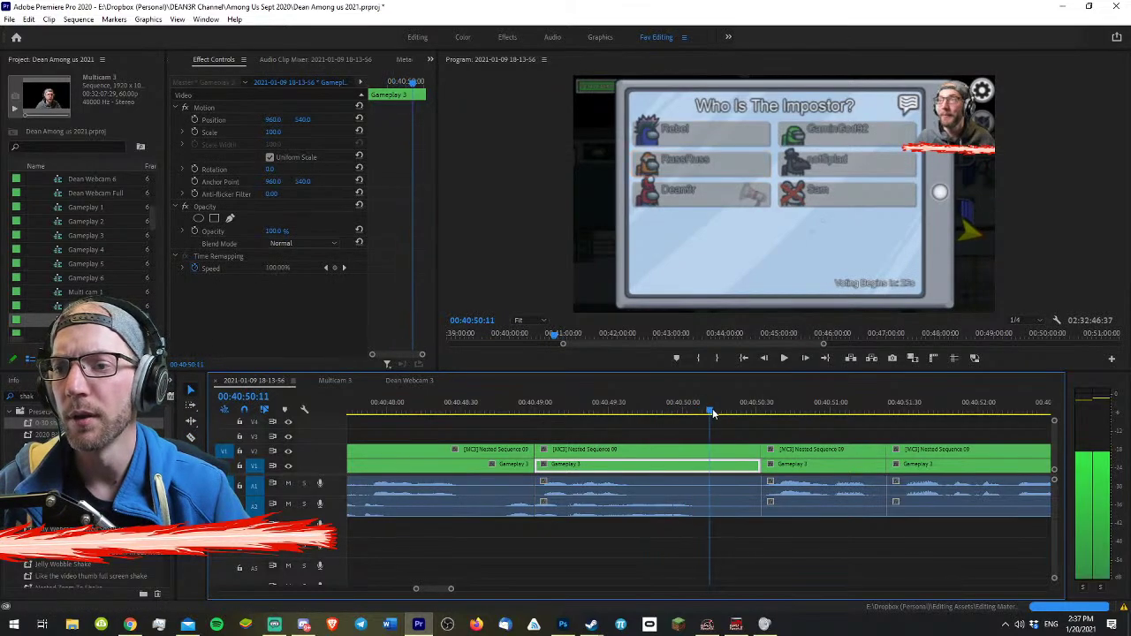
key("w")
key("space")
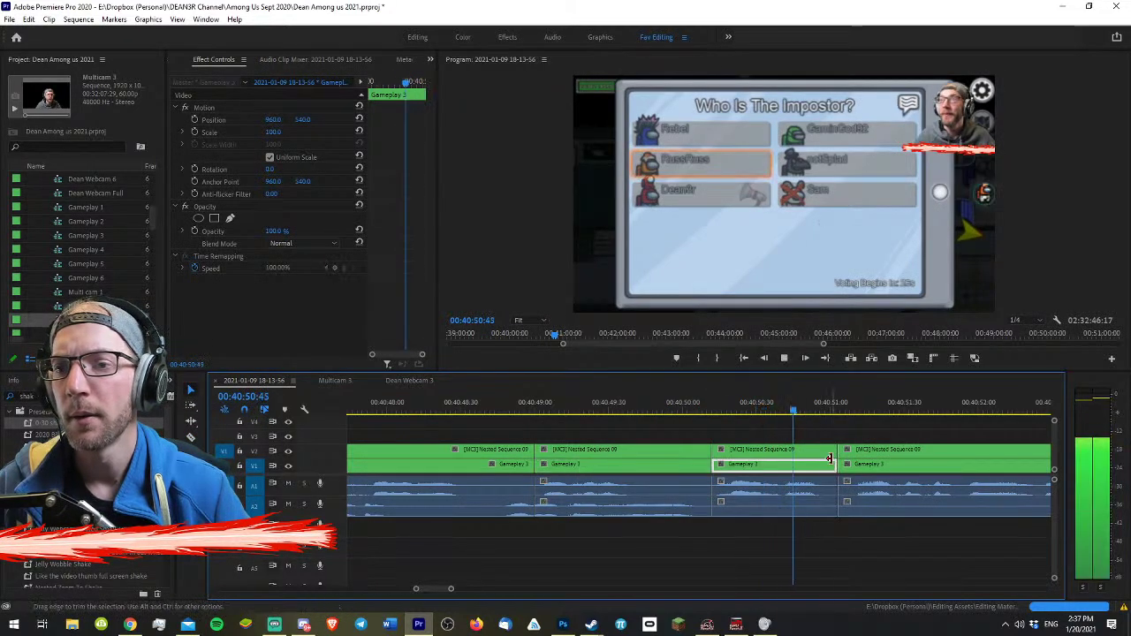
- Enlarge the short Gameplay 3 clip onto the crossed-out player's tile with anchor point 1145.0, 560.1, scale 251.2 and horizontal position 747.0
left_click_drag(853, 410, 801, 408)
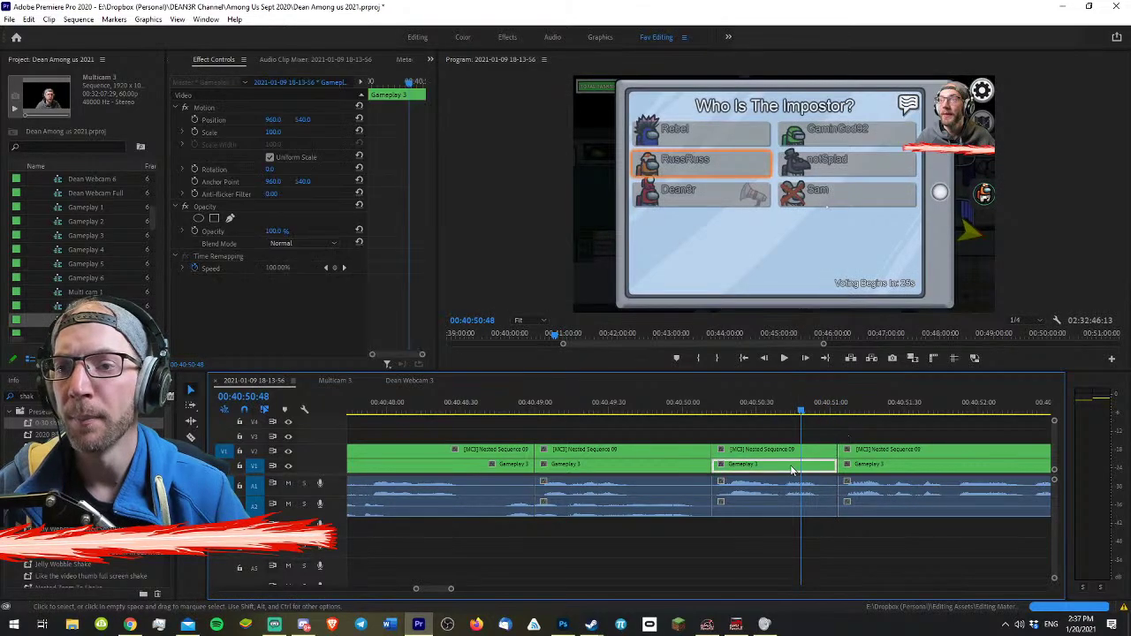
left_click(208, 106)
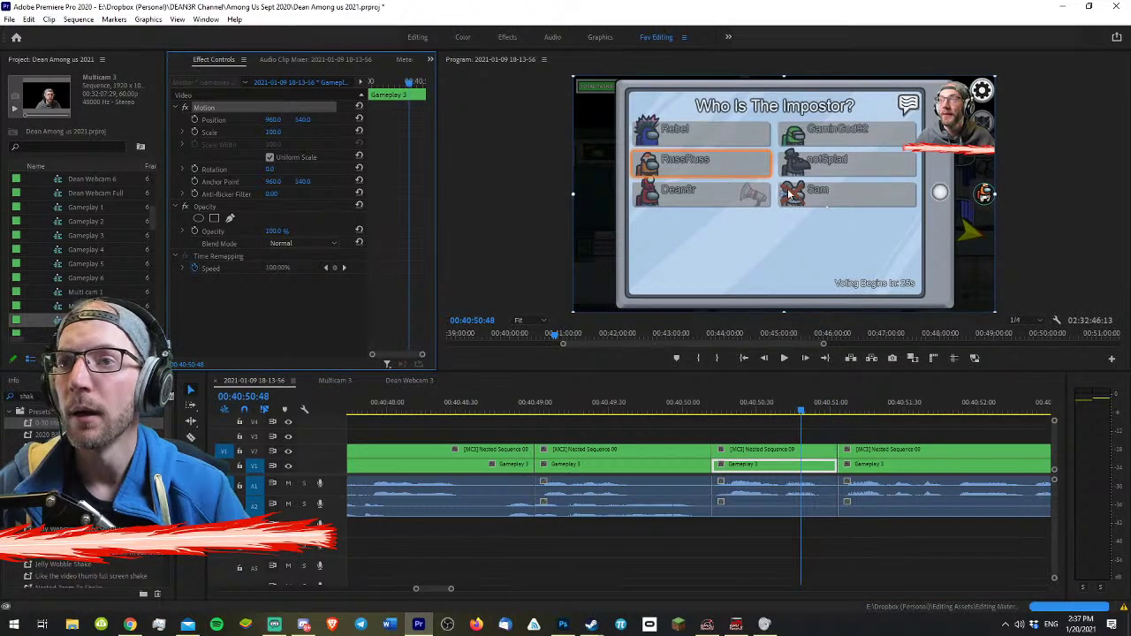
left_click_drag(789, 201, 819, 198)
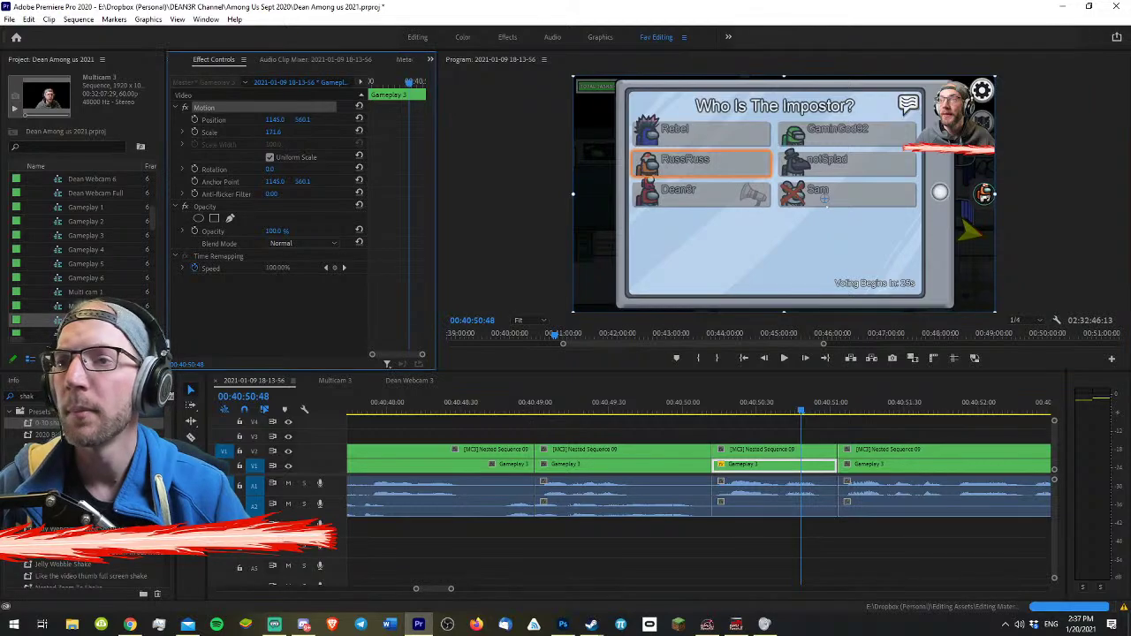
left_click_drag(273, 131, 305, 121)
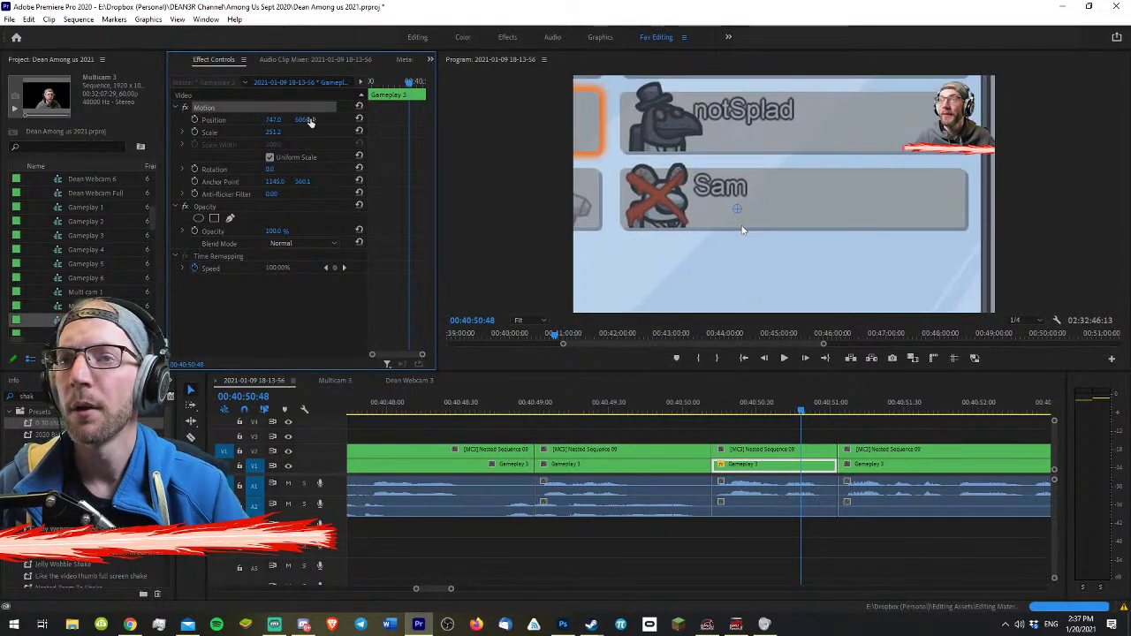
- Delete the Nested Sequence 09 webcam clip above the enlarged Gameplay 3 clip and play the result from 00:40:49:26
left_click(754, 449)
key("Delete")
left_click_drag(626, 408, 598, 408)
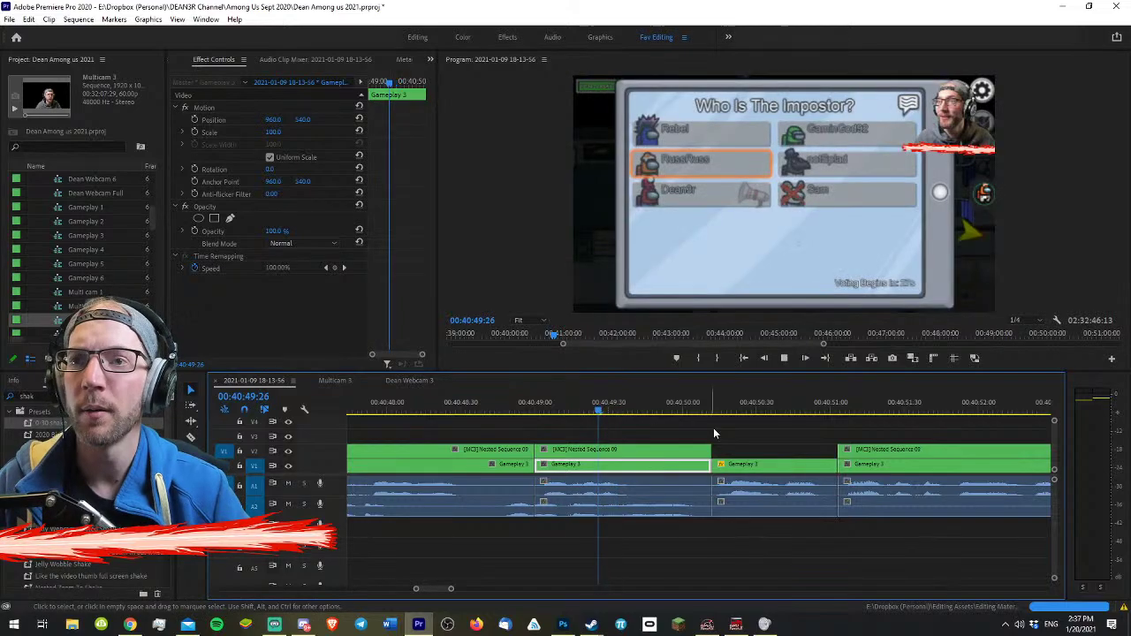
key("space")
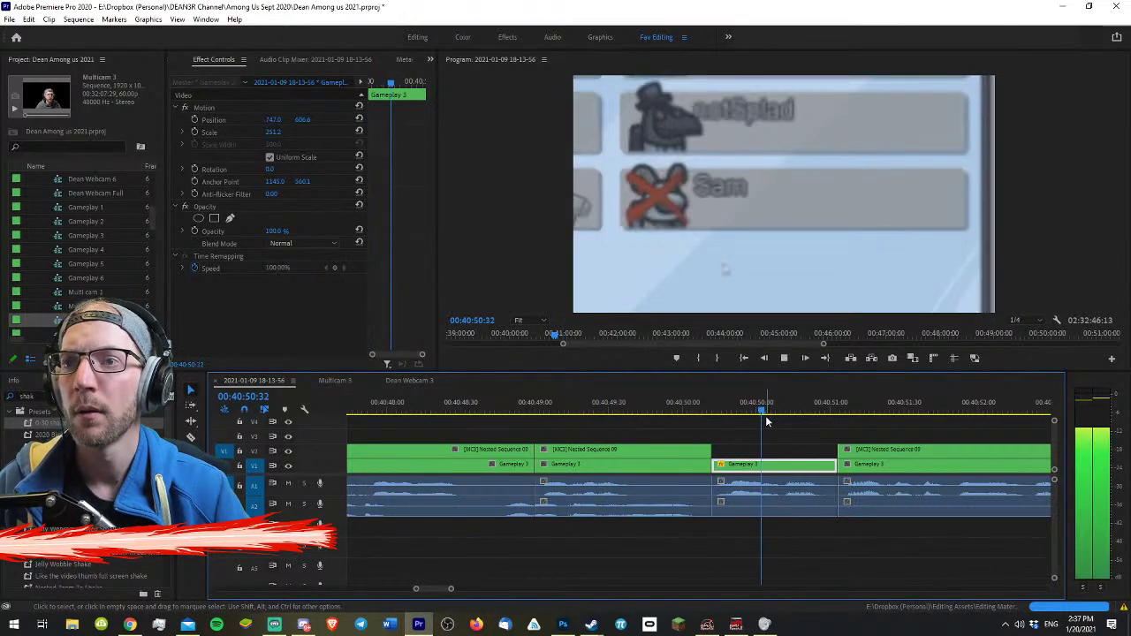
- Ripple-trim the preceding Gameplay 3 clip's end to about 00:40:50:07 and the enlarged clip's end to about 00:40:50:58, replaying the cuts
left_click_drag(720, 410, 639, 411)
key("w")
key("space")
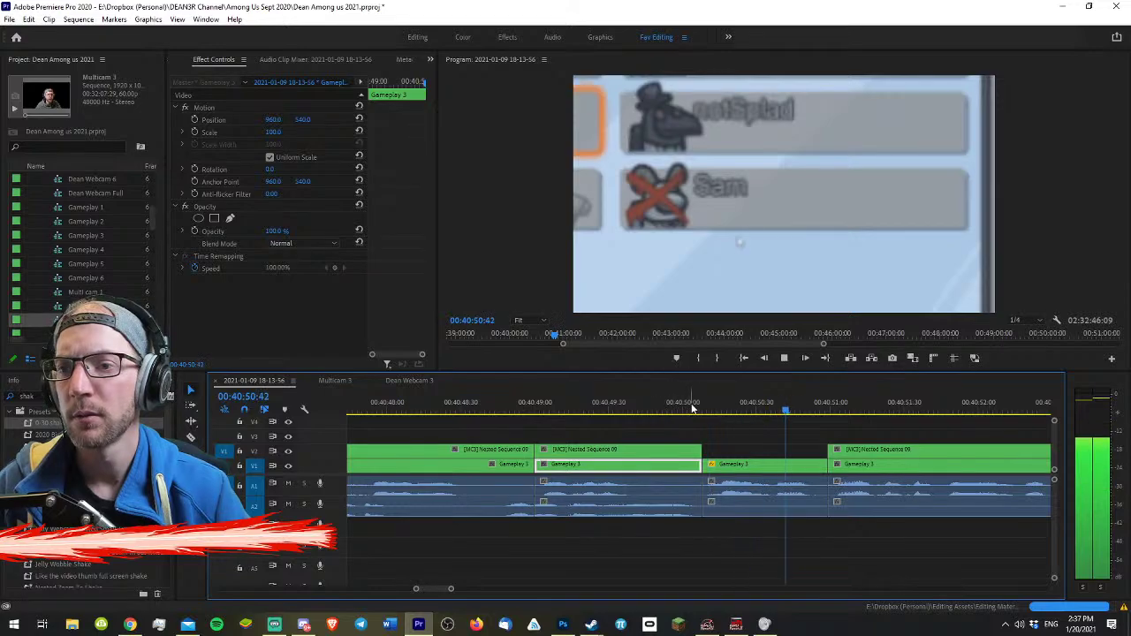
key("space")
left_click_drag(836, 406, 706, 409)
key("w")
left_click(693, 408)
key("space")
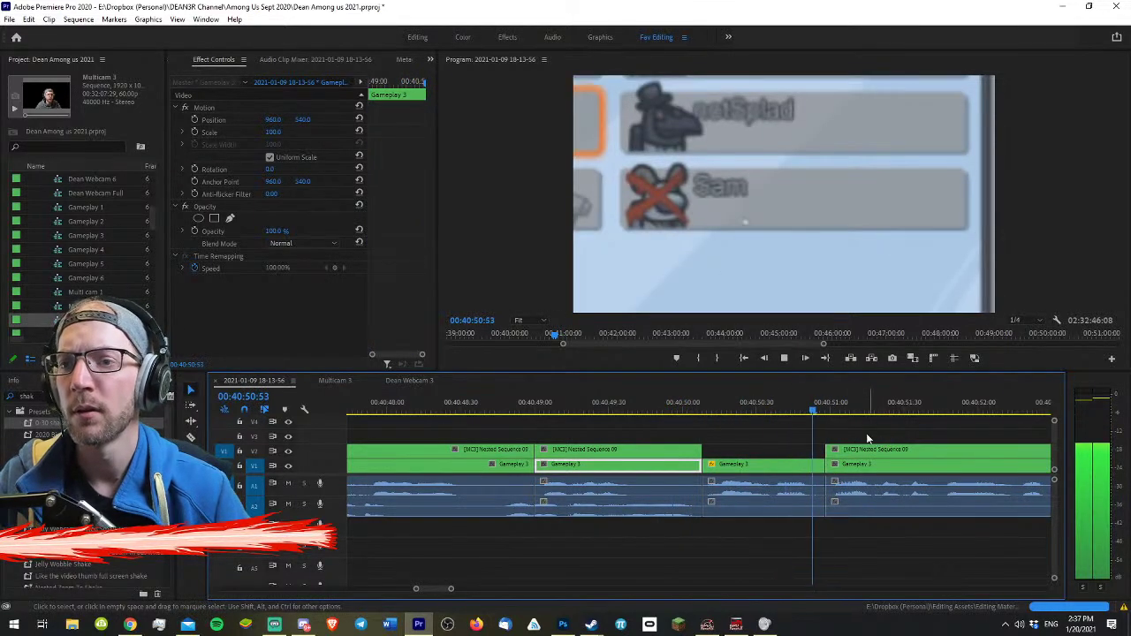
- Play the voting discussion on to 00:40:56:52 and check the surrounding clips
key("minus")
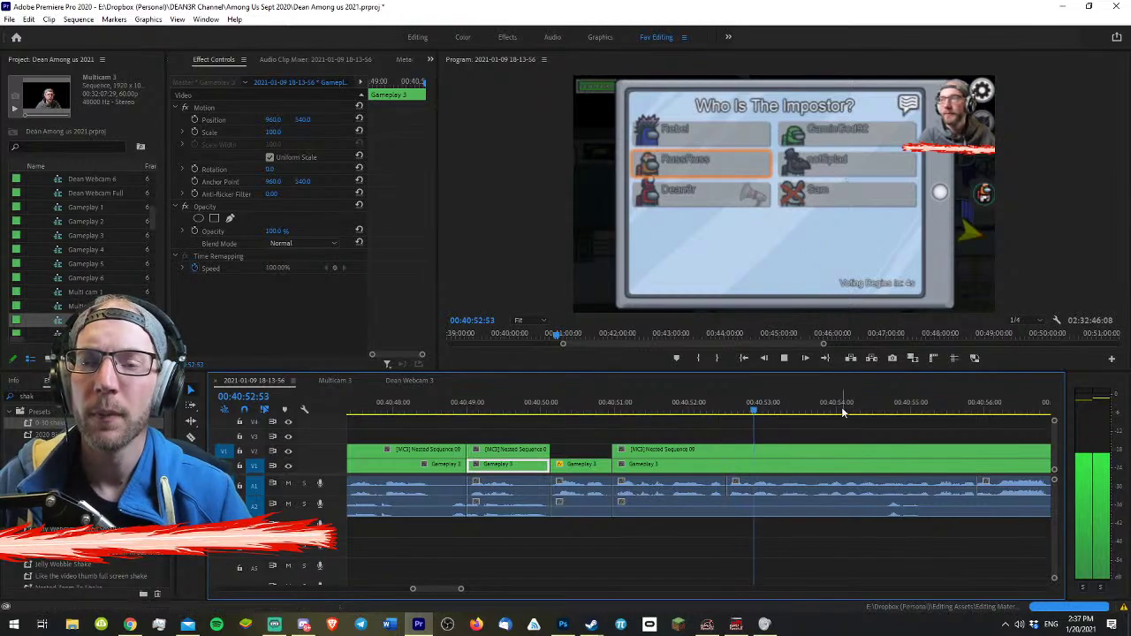
left_click(871, 427)
key("minus")
key("minus")
key("minus")
key("minus")
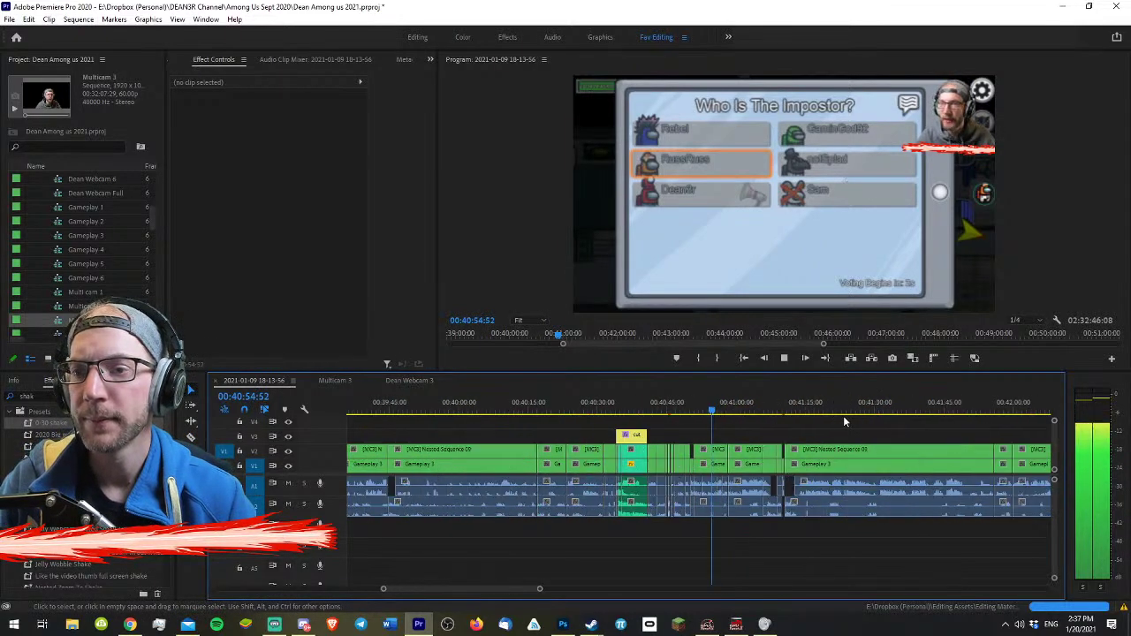
key("equal")
key("equal")
key("equal")
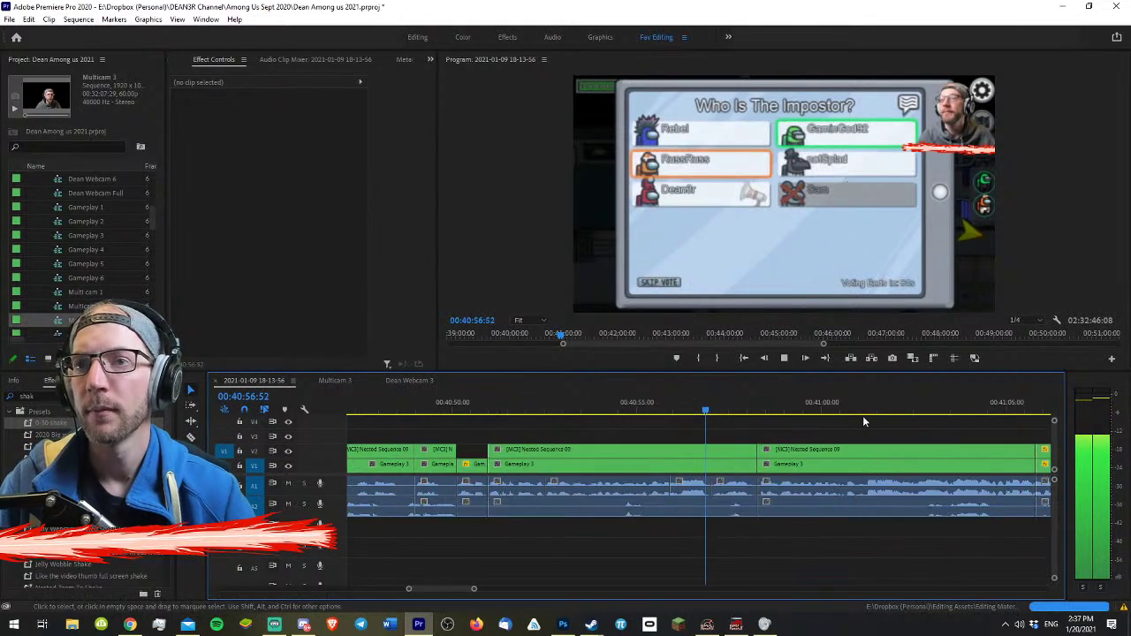
- Add audio transitions at the cuts between about 00:40:56 and 00:40:58, and play the section to 00:41:00:11
left_click(688, 488)
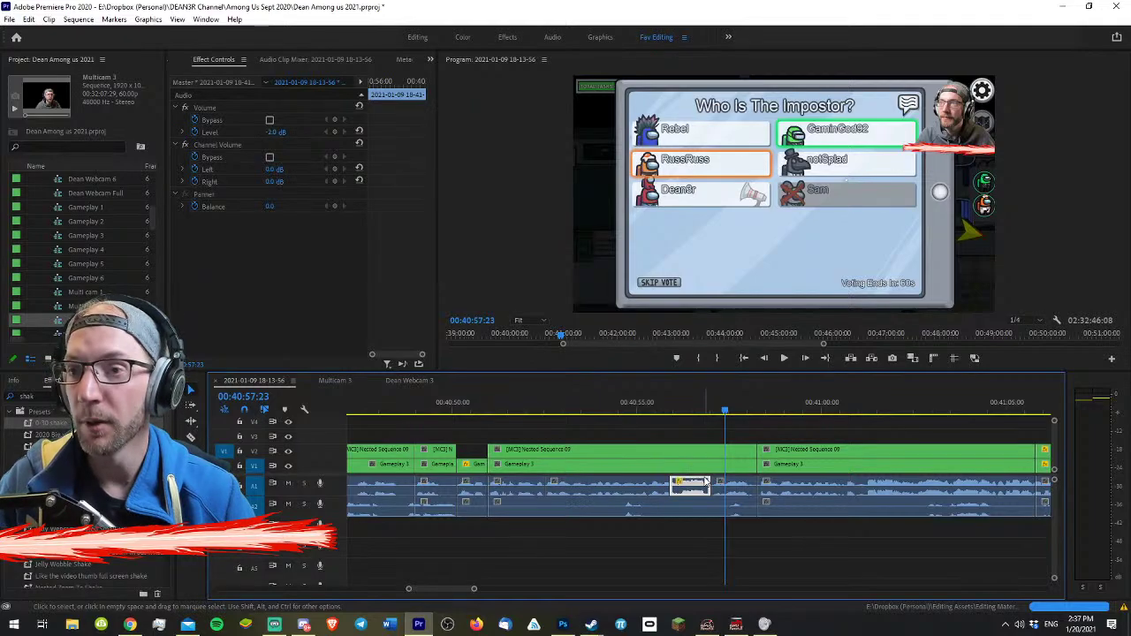
left_click_drag(651, 430, 828, 545)
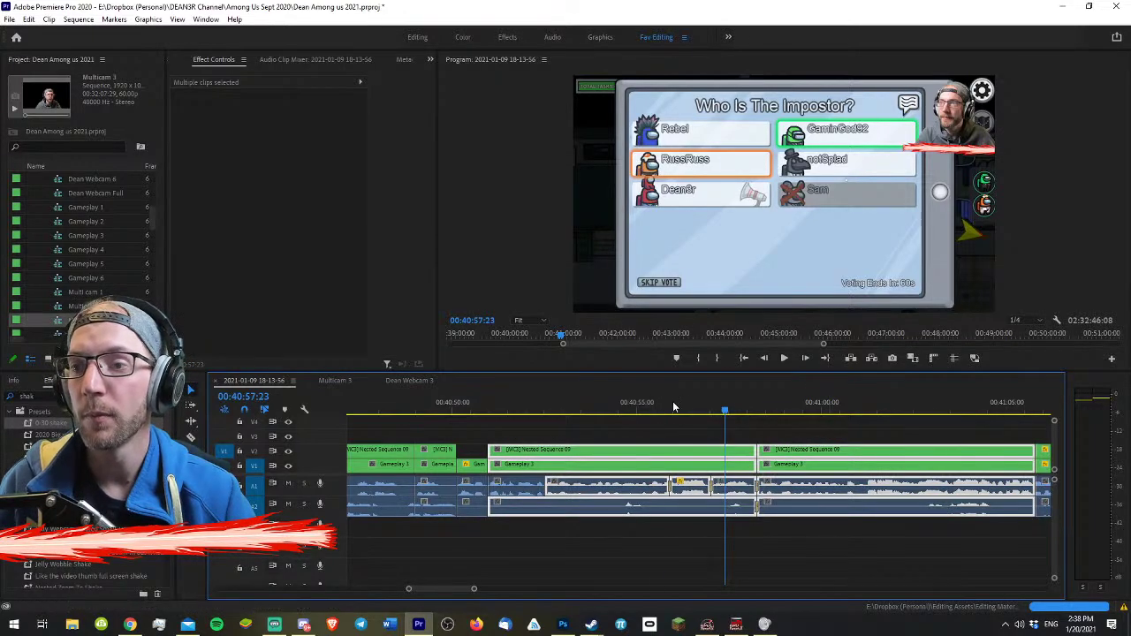
left_click_drag(663, 402, 654, 403)
key("space")
left_click(778, 423)
key("equal")
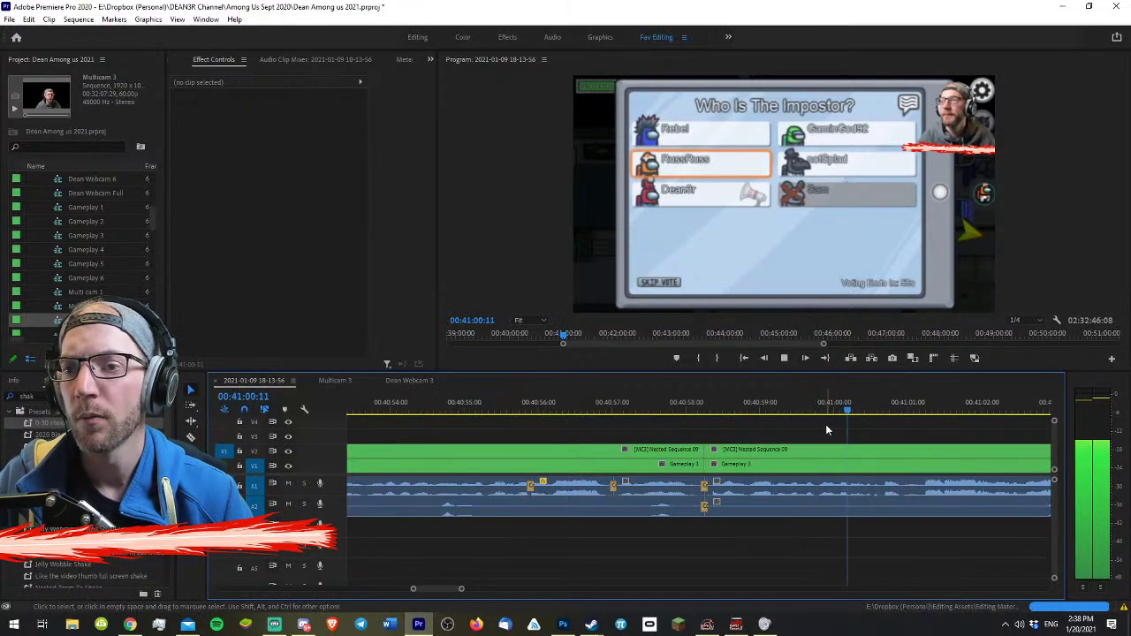
- Play on to 00:41:05:45 while monitoring the track levels in the Audio Clip Mixer
key("minus")
key("minus")
key("minus")
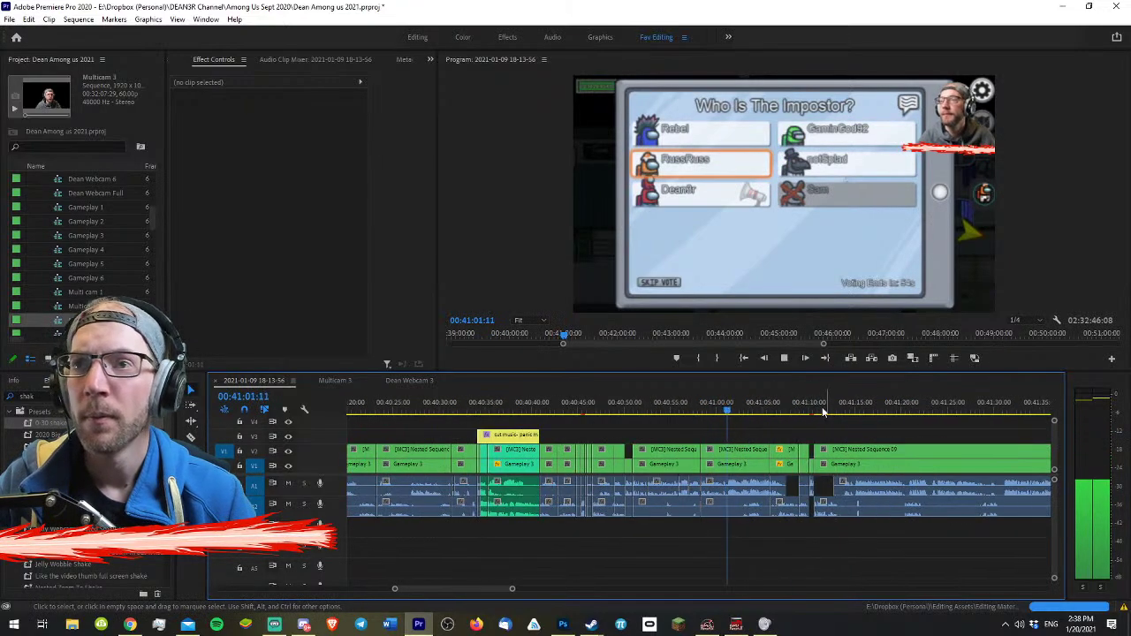
left_click(343, 61)
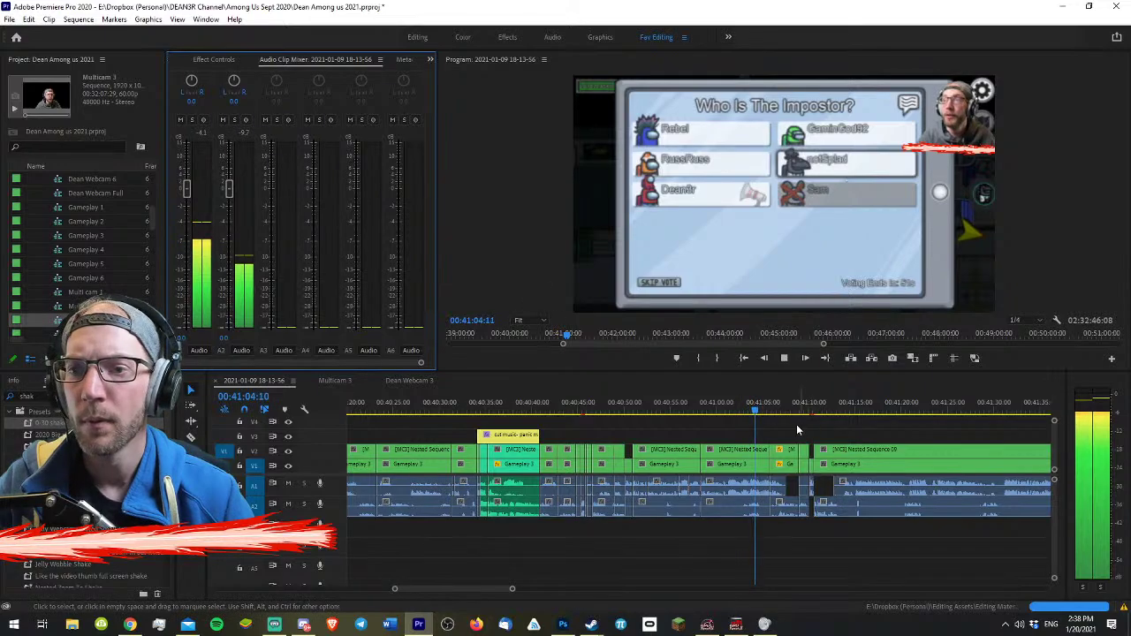
key("space")
key("space")
key("equal")
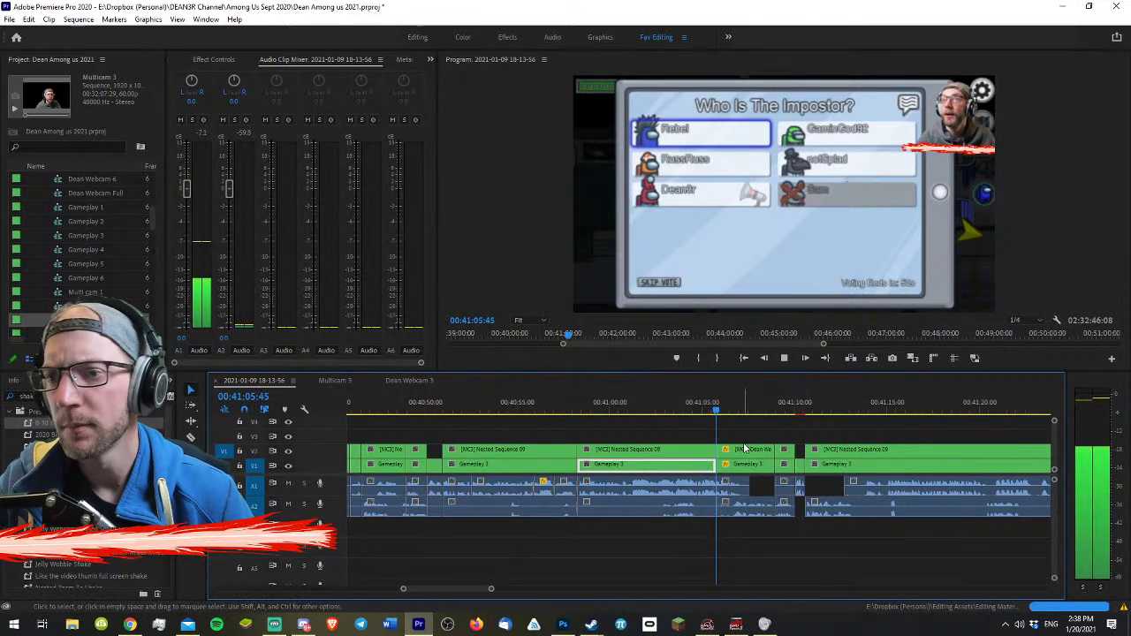
- Play to 00:41:07:54 and select the A1 audio clips across the section from about 00:30:00:00 to 01:00:00:00
key("minus")
key("minus")
key("minus")
key("minus")
key("minus")
key("minus")
key("minus")
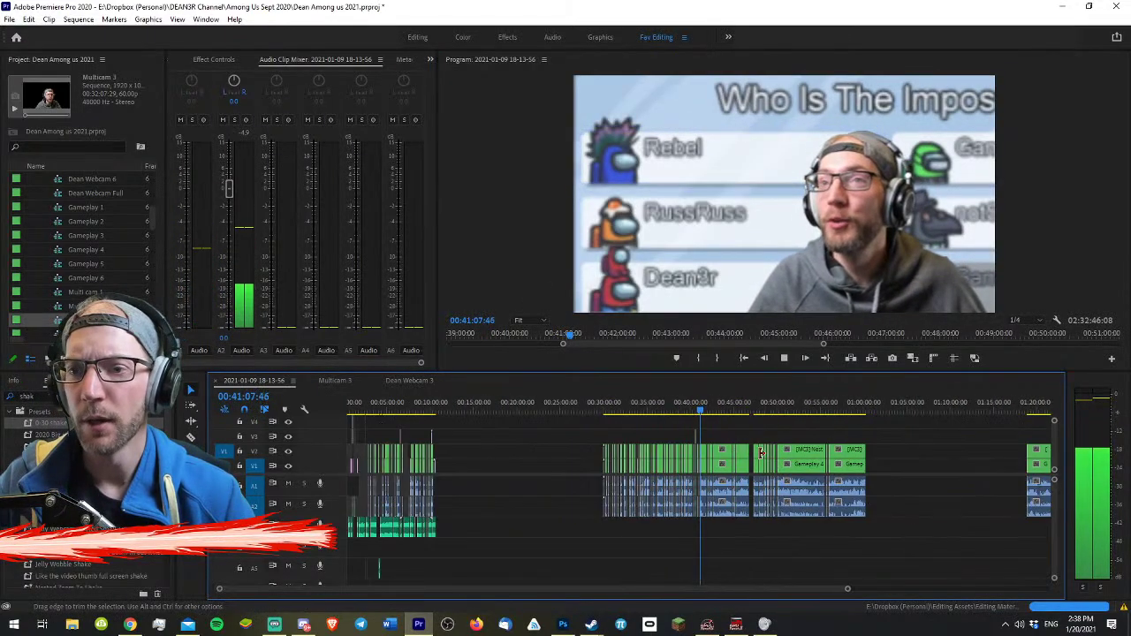
key("space")
left_click_drag(928, 493, 601, 483)
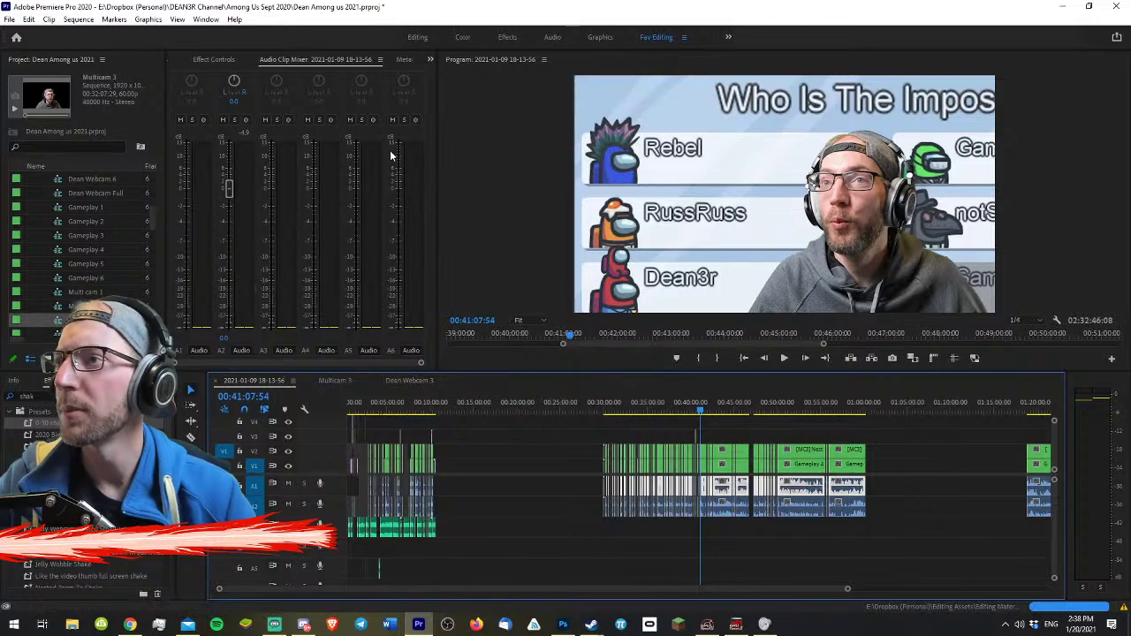
- Open the Audio Track Mixer, examine the Gain effect on Audio 2, and clear the clip selection
left_click(430, 59)
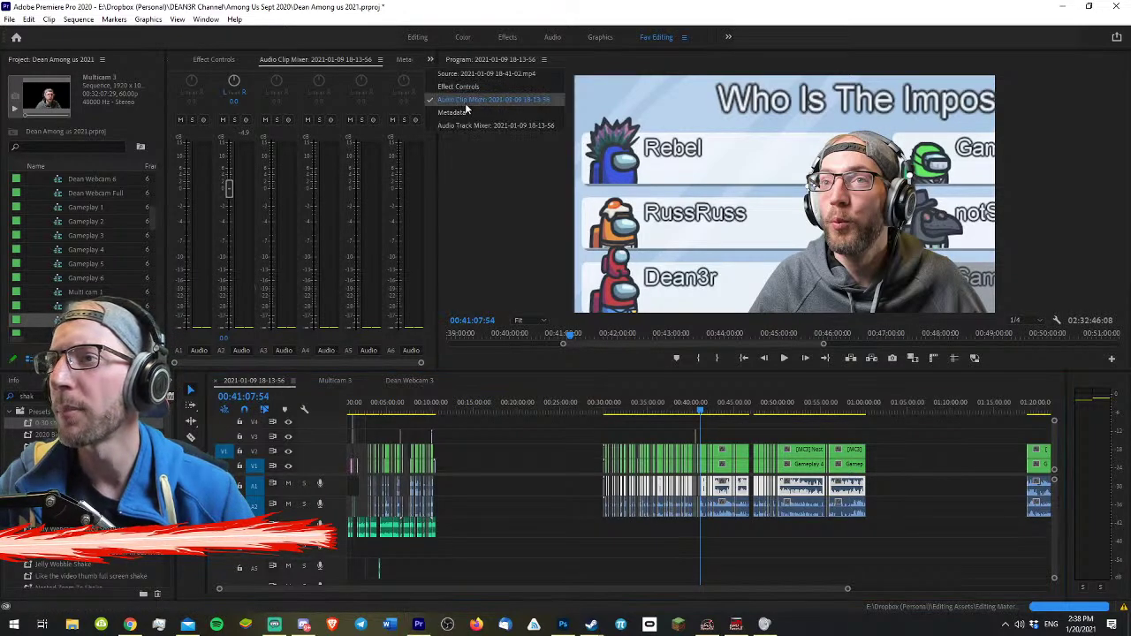
left_click(476, 126)
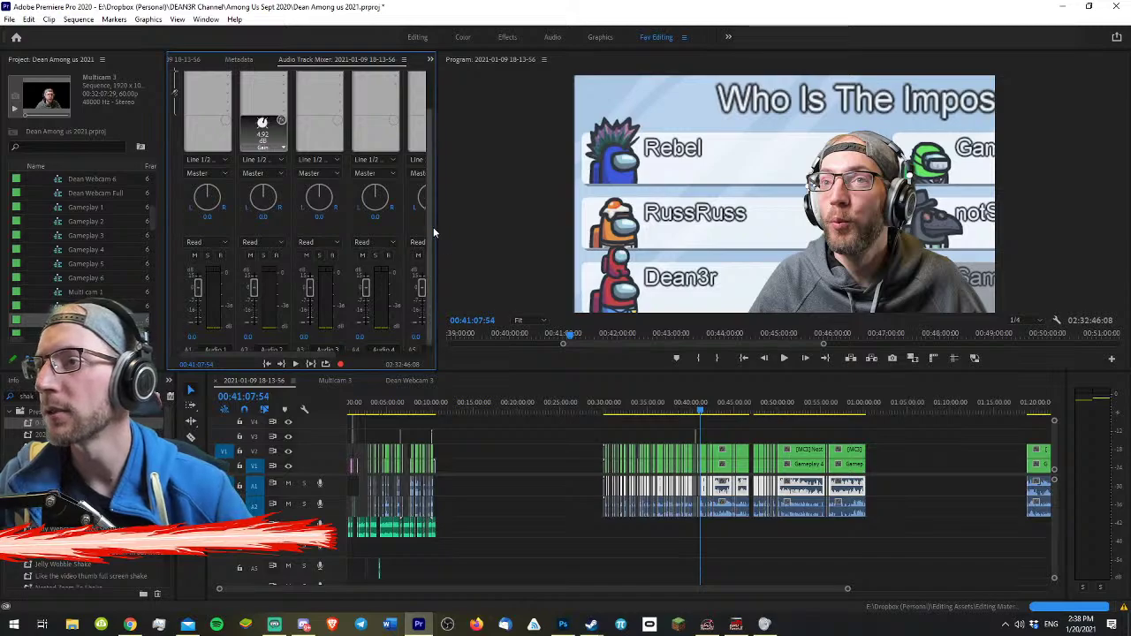
left_click_drag(432, 227, 439, 244)
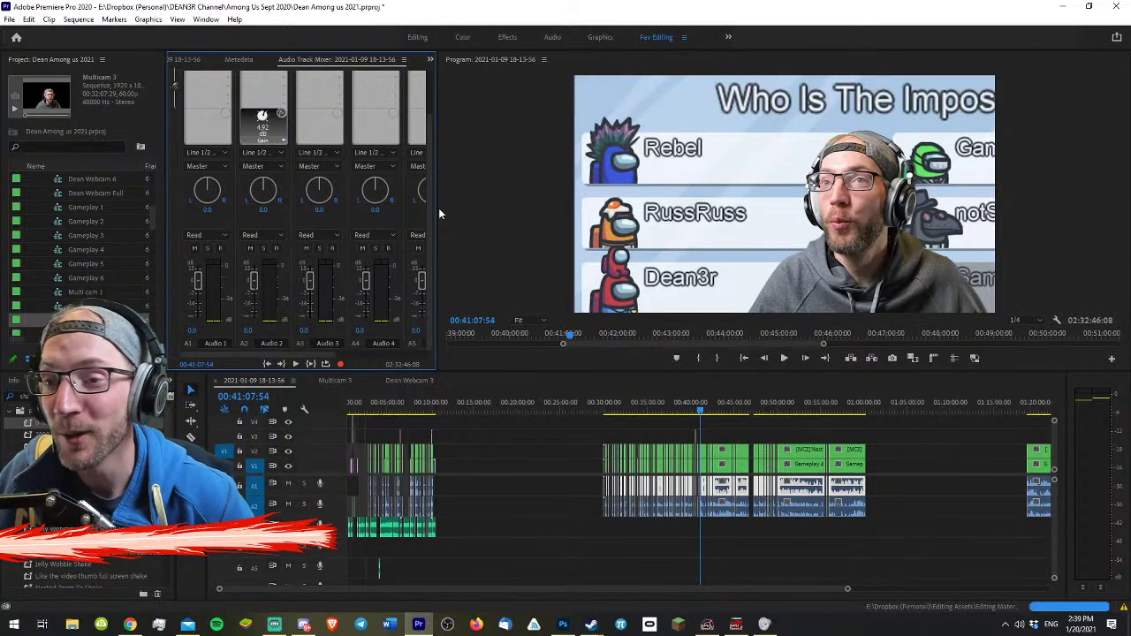
left_click(776, 438)
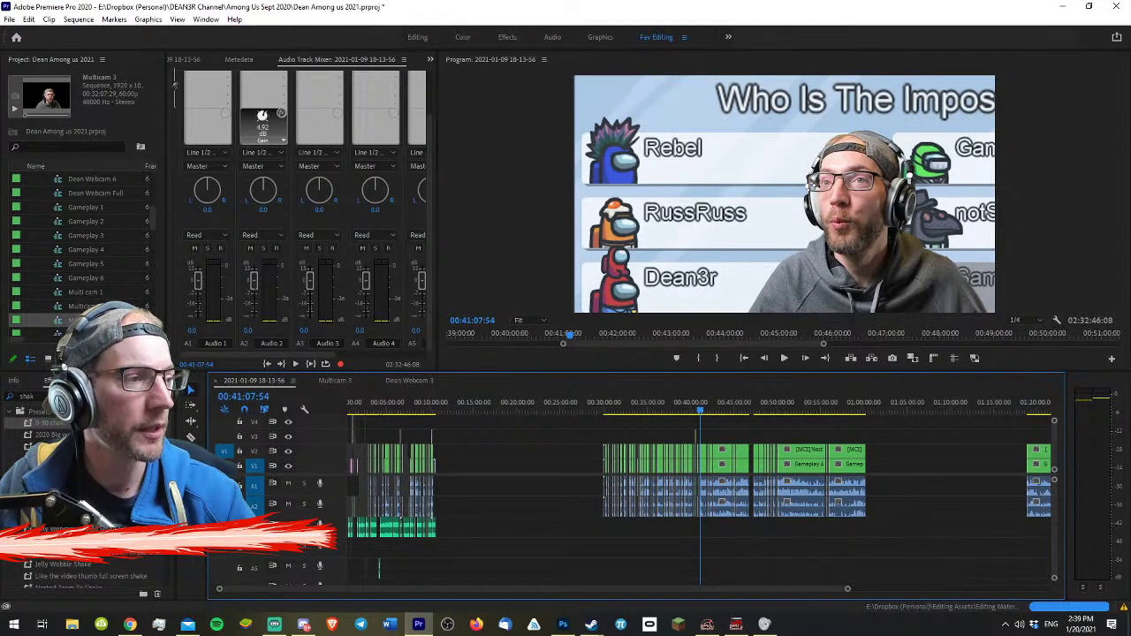
- Examine the clips and audio cuts around 00:41:07:54 up close
key("equal")
key("equal")
key("equal")
key("equal")
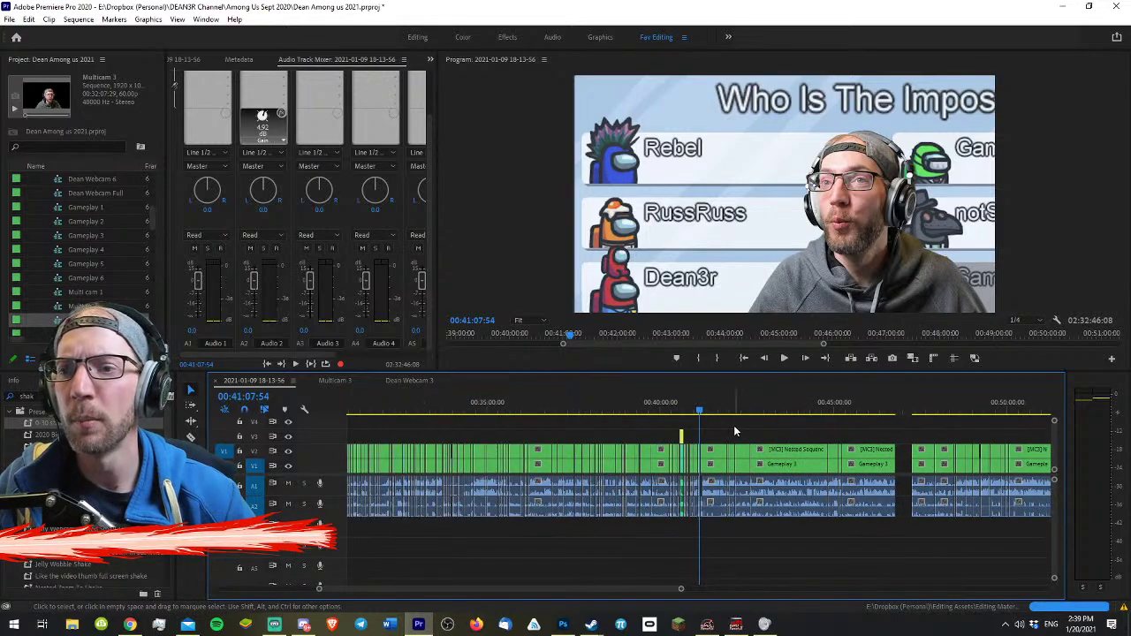
key("equal")
key("equal")
key("equal")
key("equal")
key("equal")
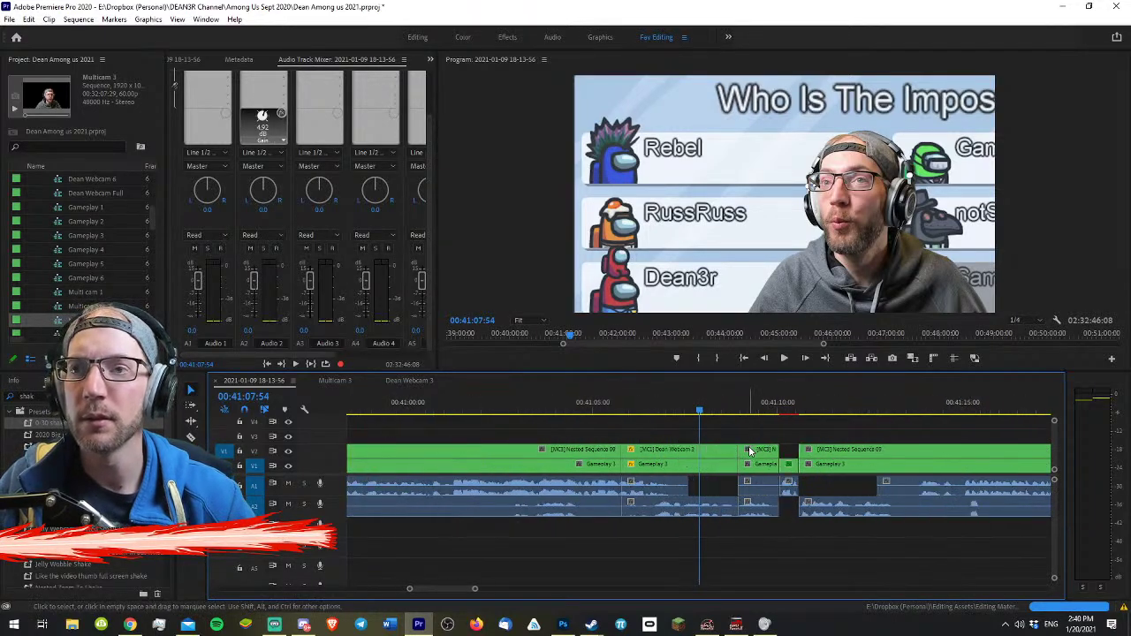
key("minus")
key("equal")
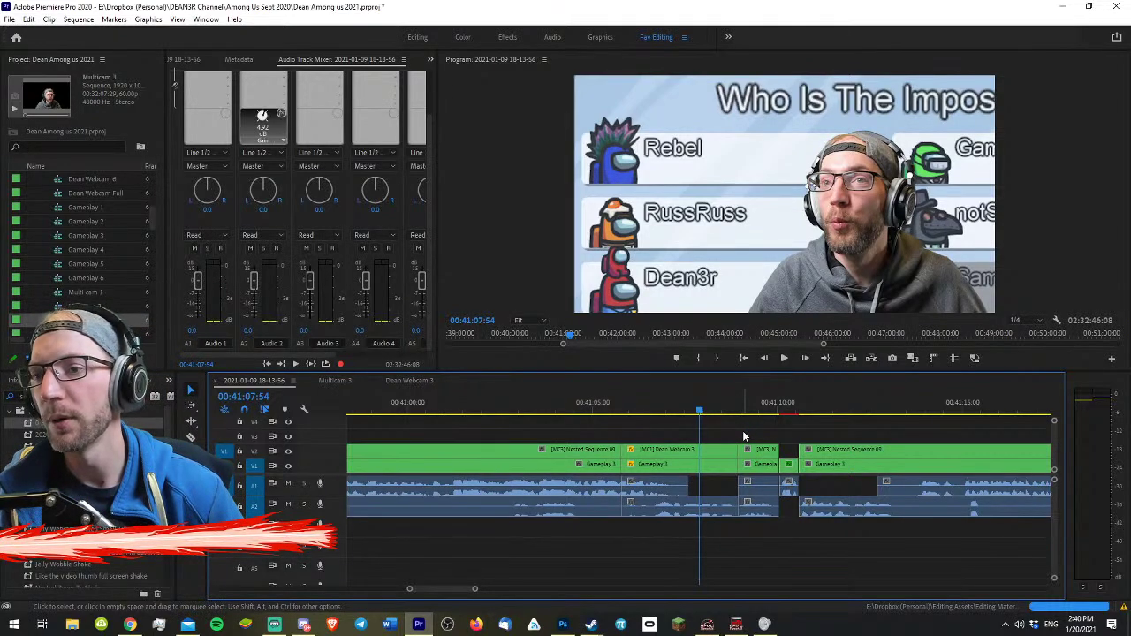
key("a")
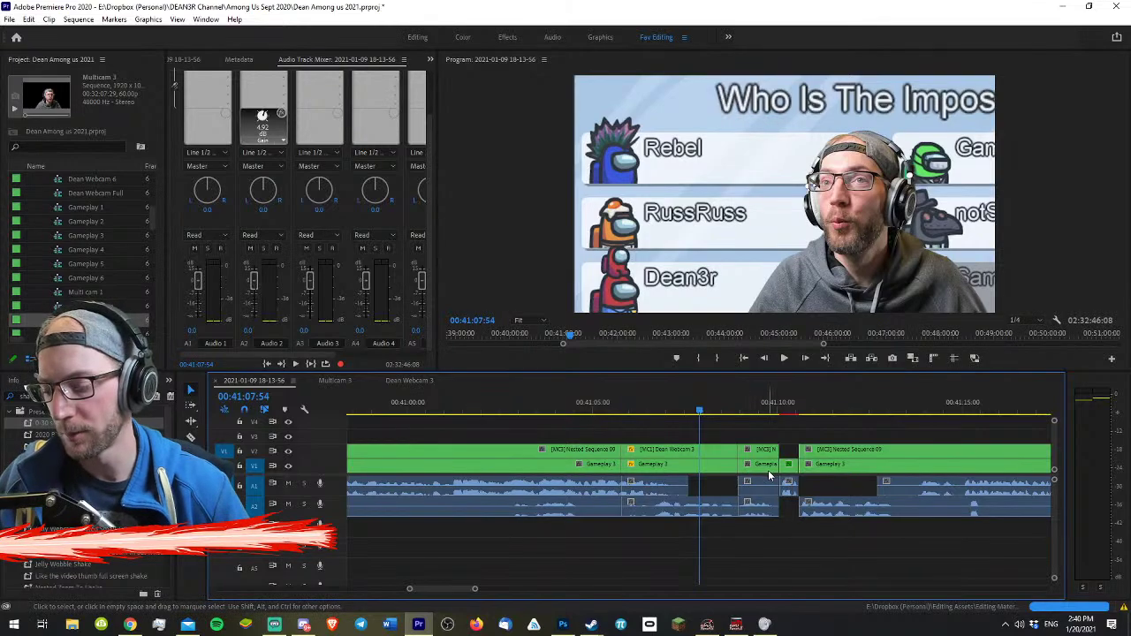
left_click_drag(767, 473, 876, 470)
key("v")
key("ctrl+z")
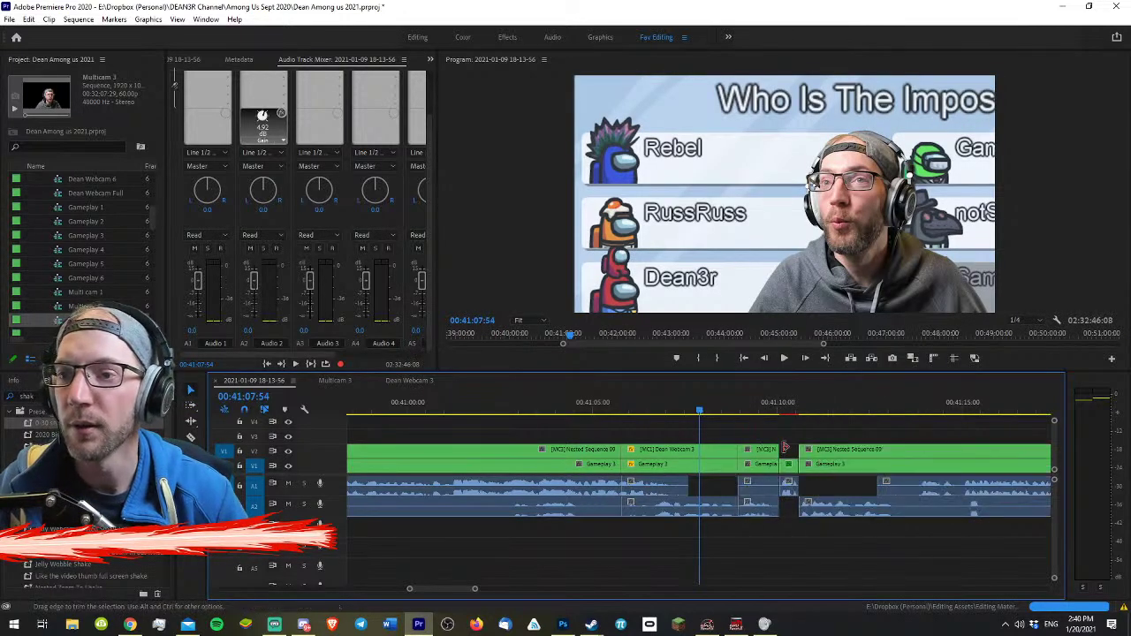
key("c")
key("v")
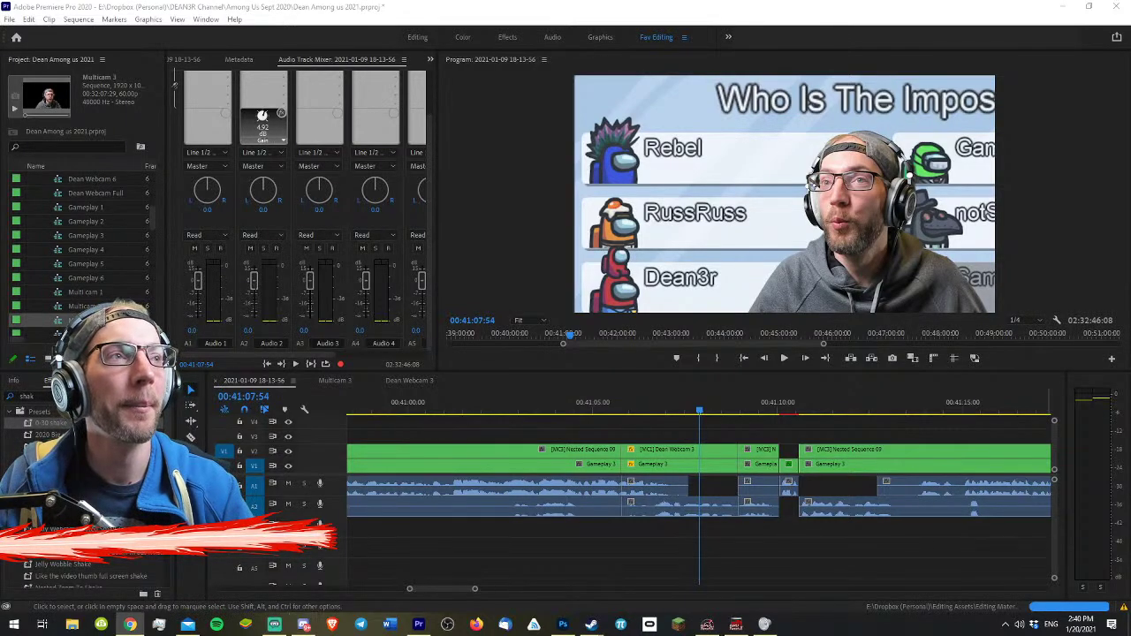
left_click(768, 430)
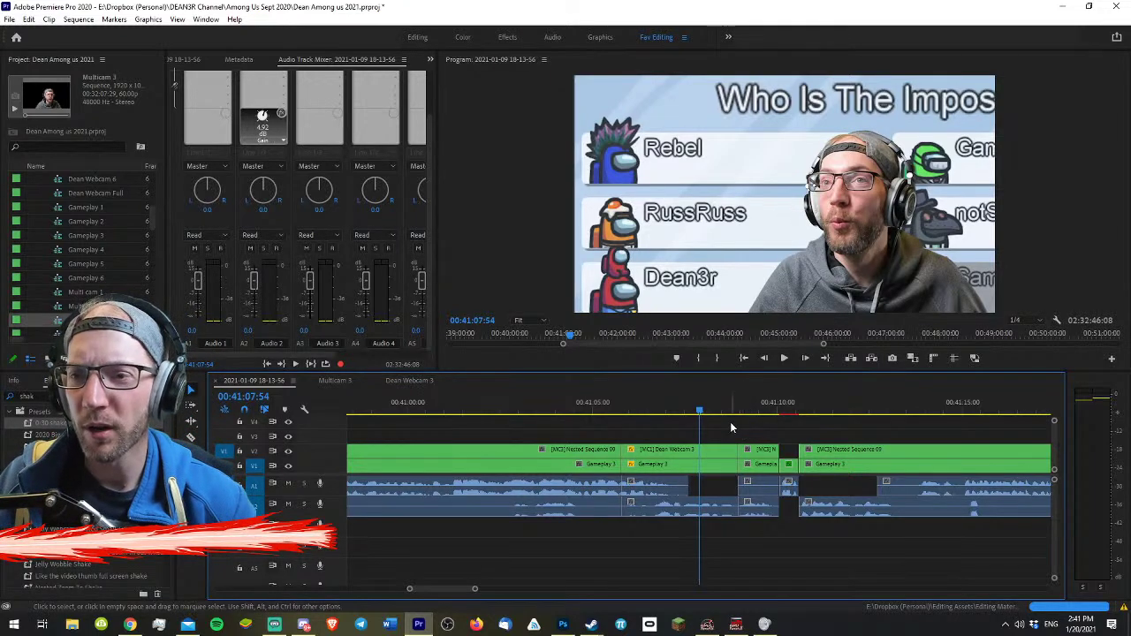
- Play from 00:41:08:05 to 00:41:08:32 and examine the clips around the webcam cut up close
left_click_drag(729, 409, 706, 409)
left_click(751, 426)
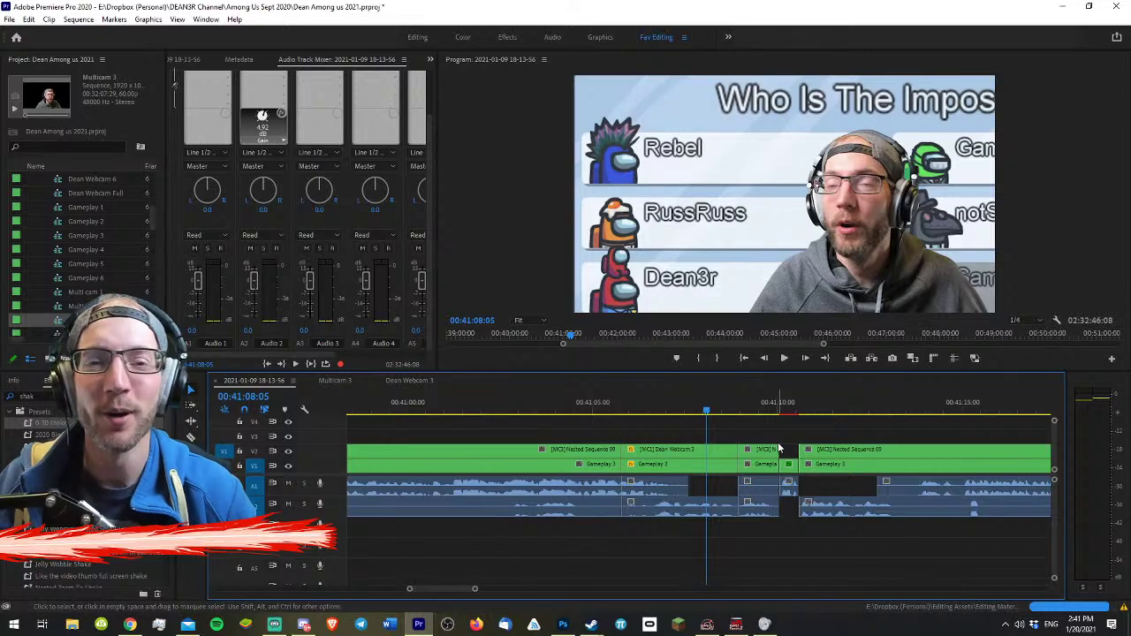
key("minus")
key("minus")
key("equal")
key("equal")
key("equal")
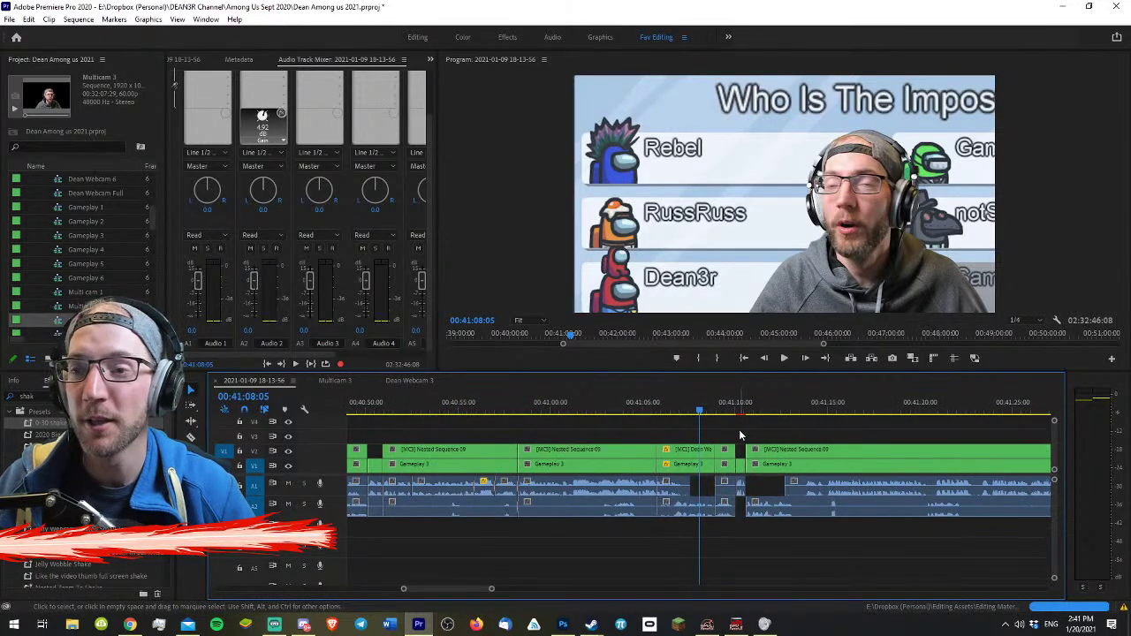
key("space")
key("space")
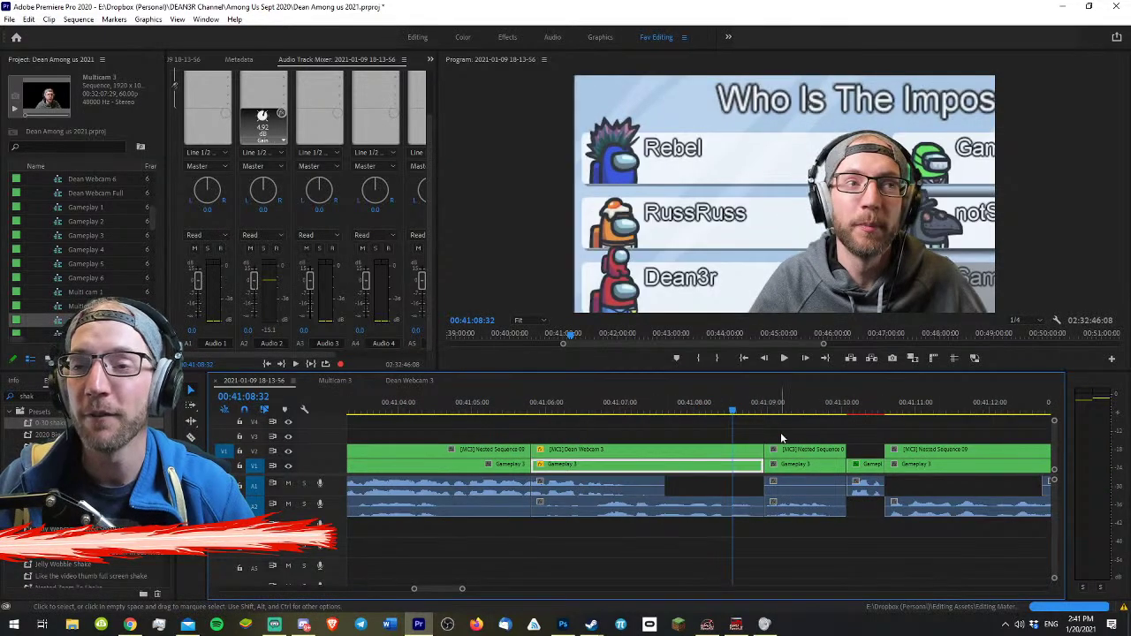
- Play on through the voting discussion to about 00:41:21:16 to find the next place to cut
scroll(783, 430, "down", 3)
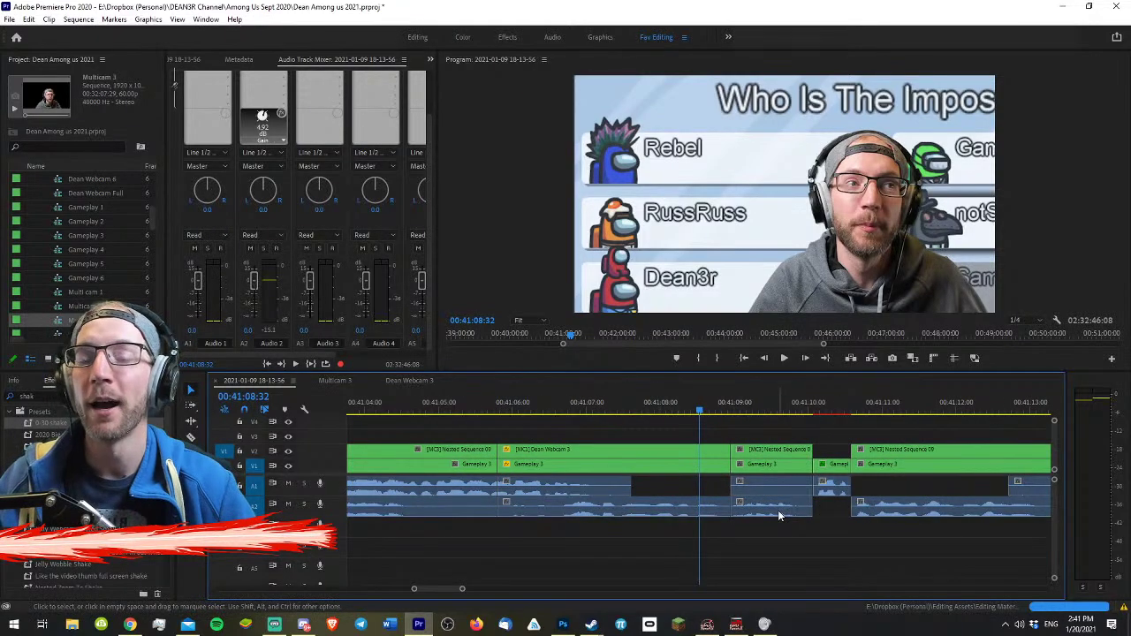
key("Down")
key("space")
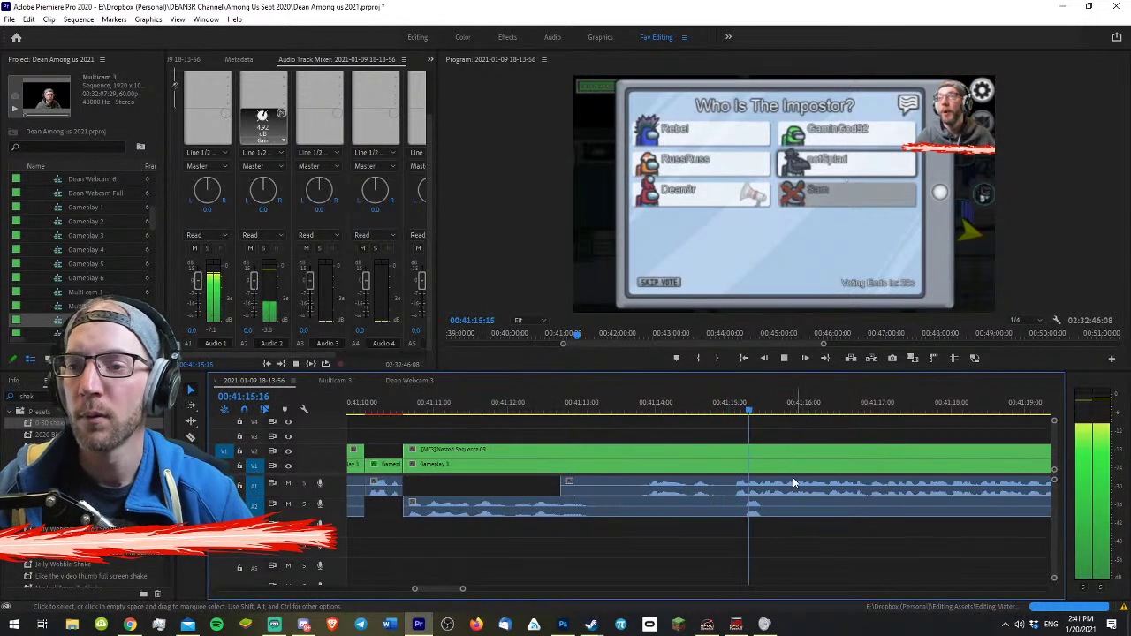
key("c")
key("v")
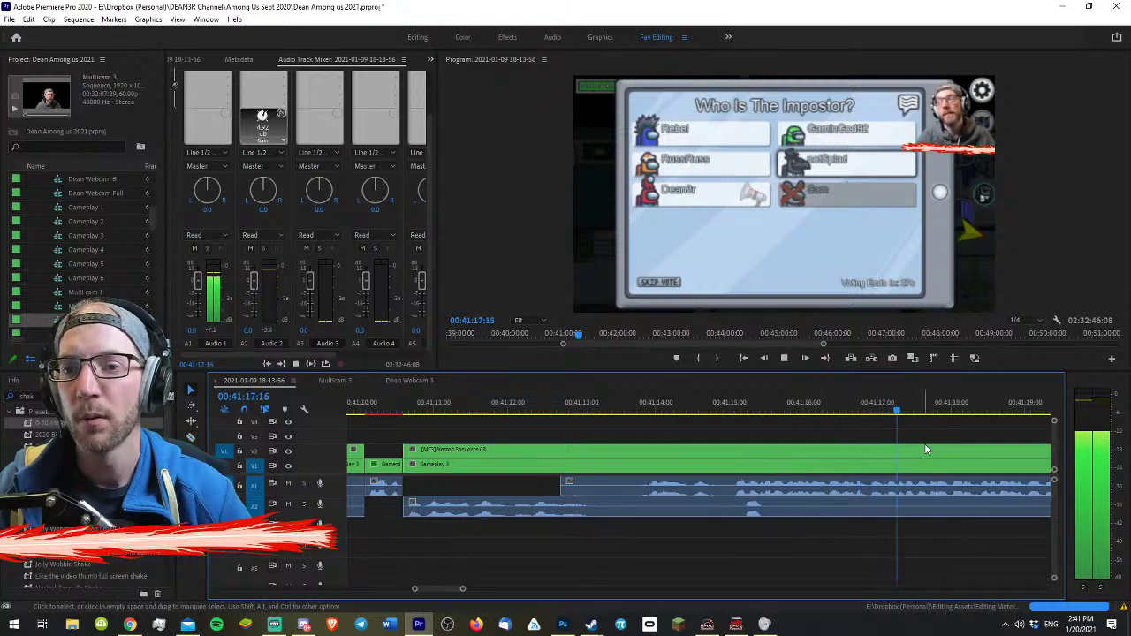
key("minus")
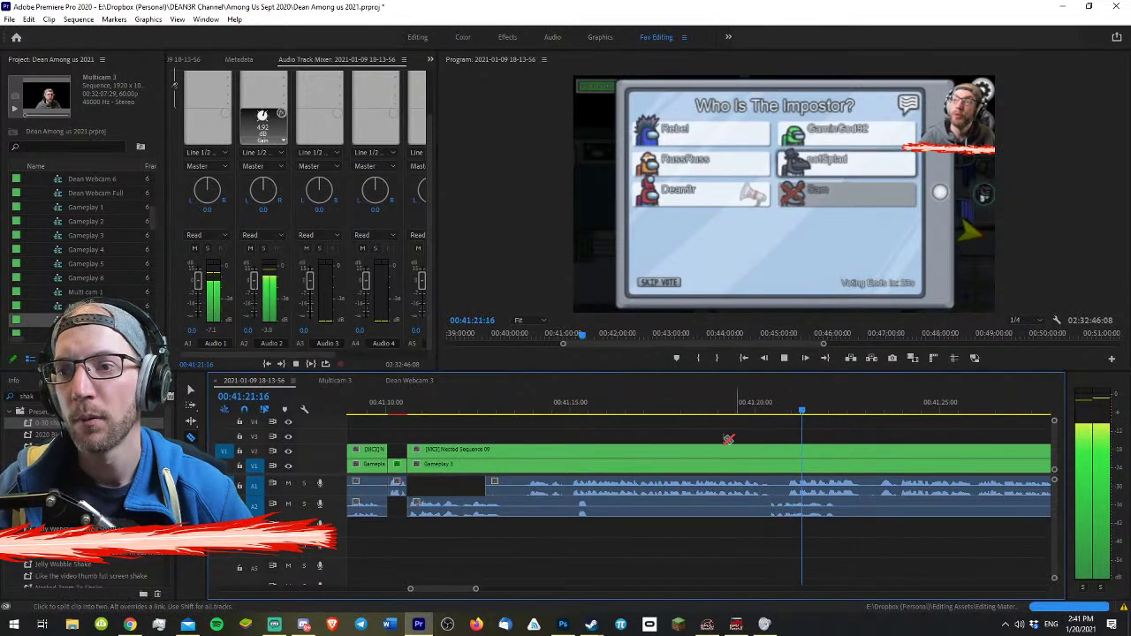
key("space")
- Split all tracks at about 00:41:14:53 and delete the A1 audio segment just before the cut
left_click(570, 401)
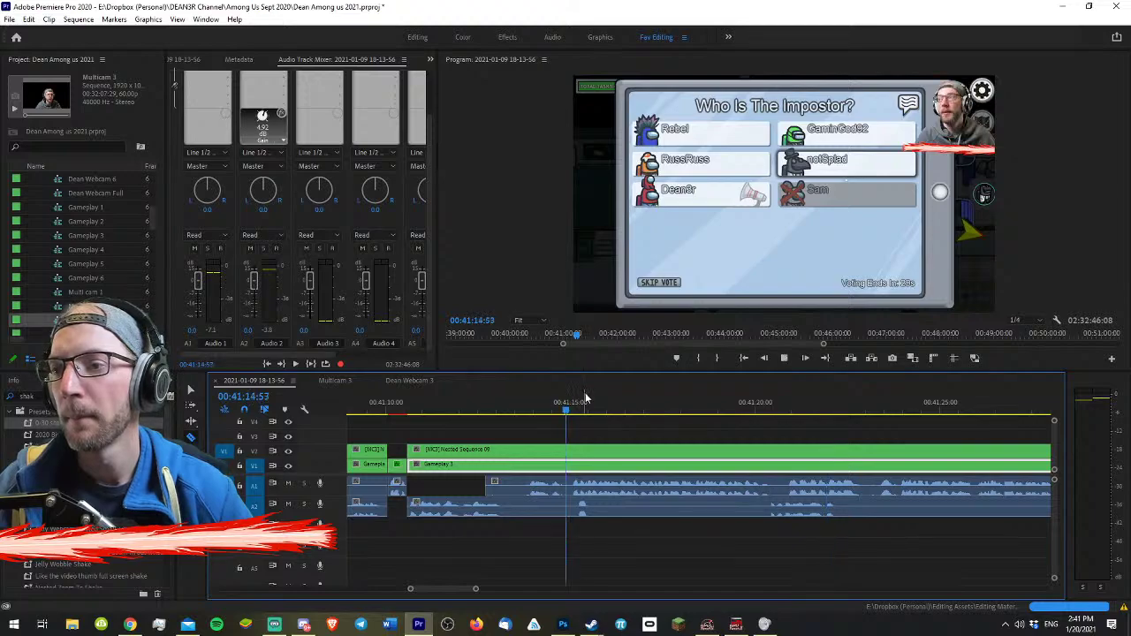
key("c")
key("space")
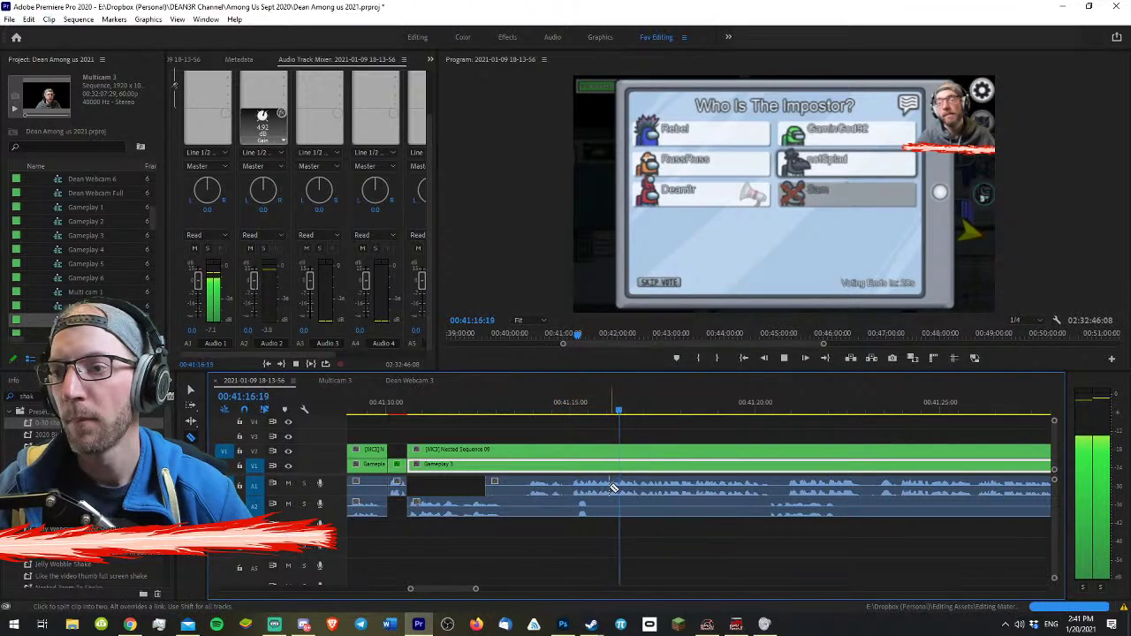
key("space")
left_click(567, 515, "shift")
key("v")
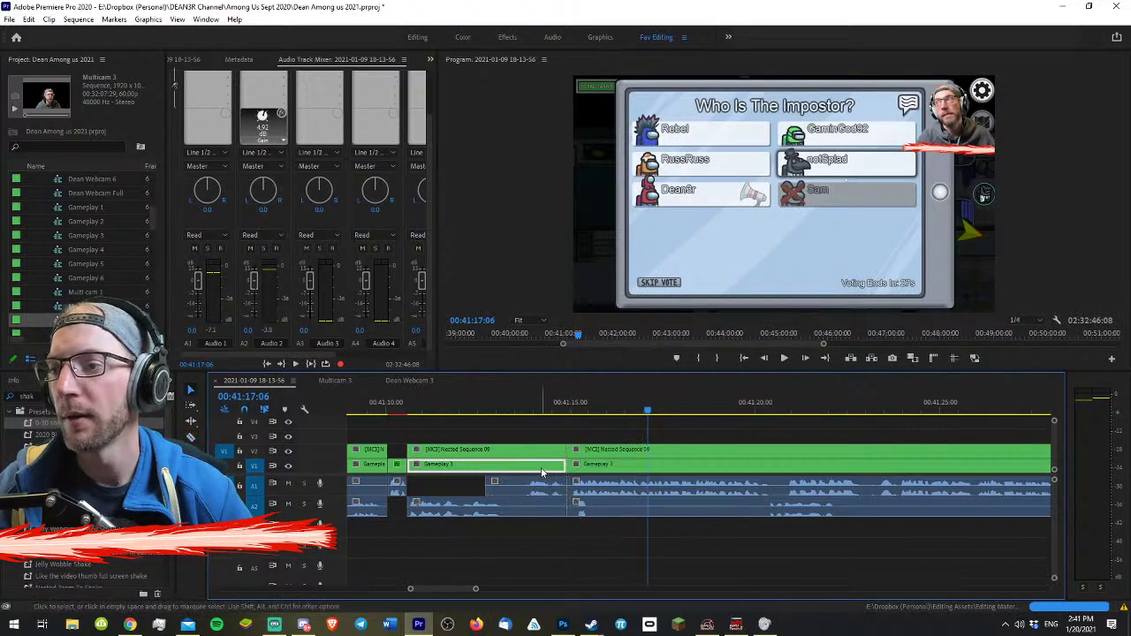
left_click(528, 485)
key("Delete")
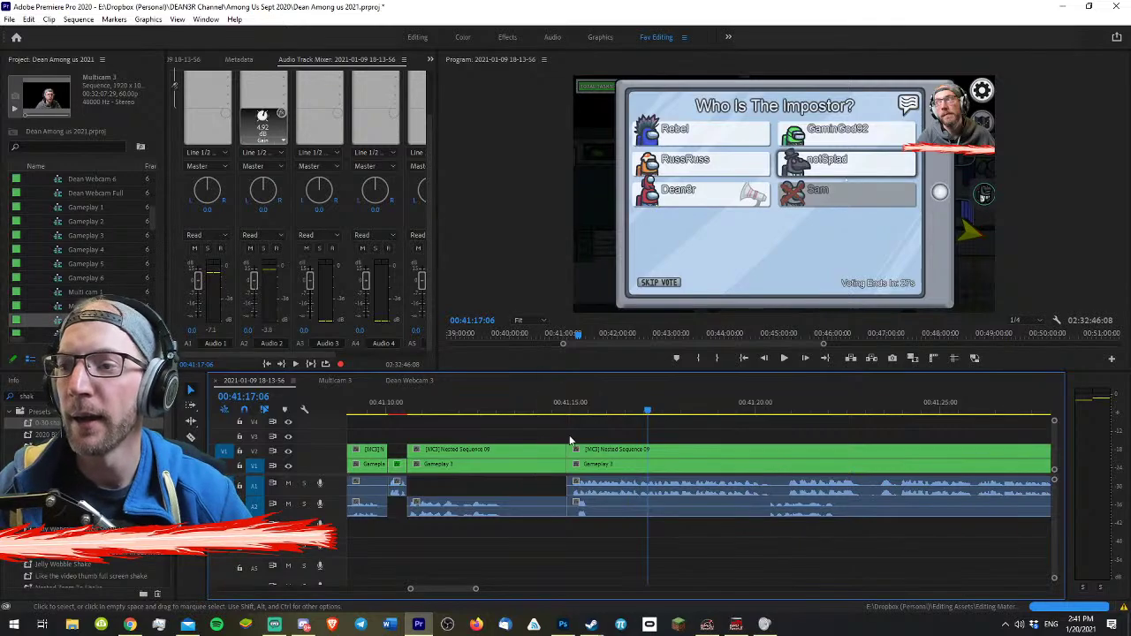
- Ripple-trim the segment before the new cut back to about 00:41:13:12 and play across the join
left_click_drag(622, 458, 555, 468)
left_click(496, 408)
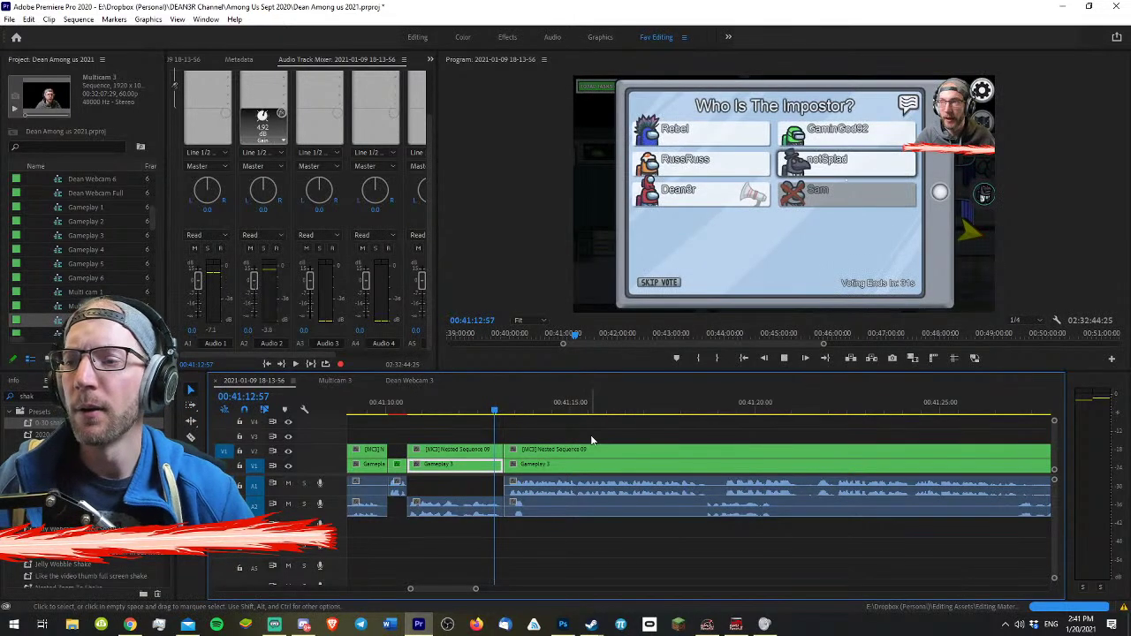
key("space")
scroll(601, 424, "up", 4)
key("space")
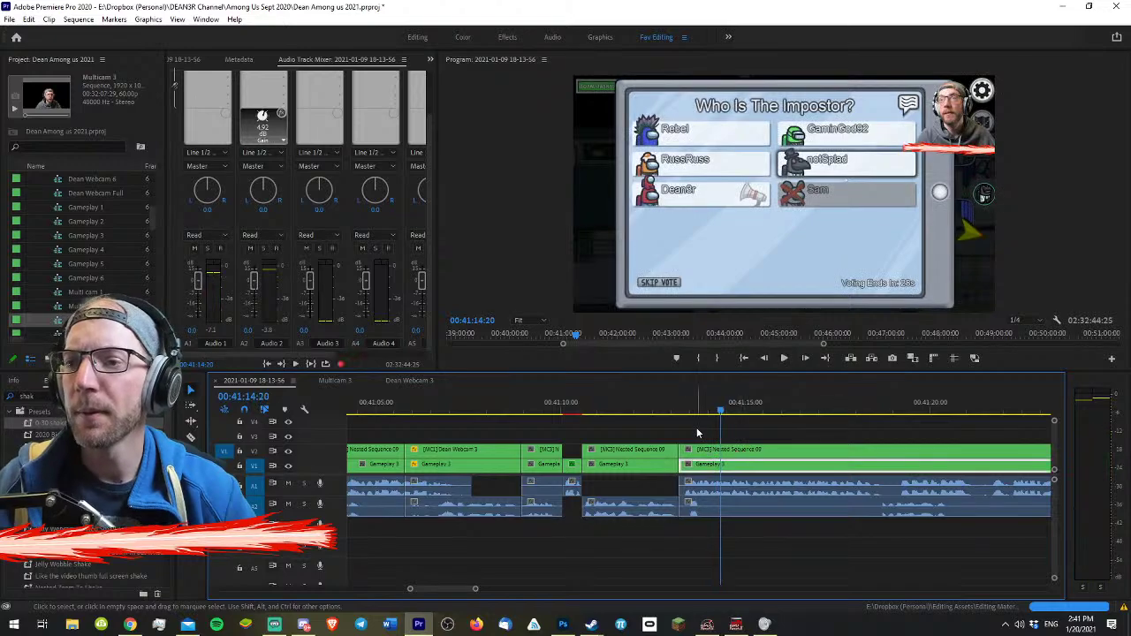
- Split all tracks at about 00:41:13:46 and ripple-trim about 8 frames off the start of the short segment before that split
left_click_drag(696, 402, 687, 399)
key("c")
left_click(702, 488)
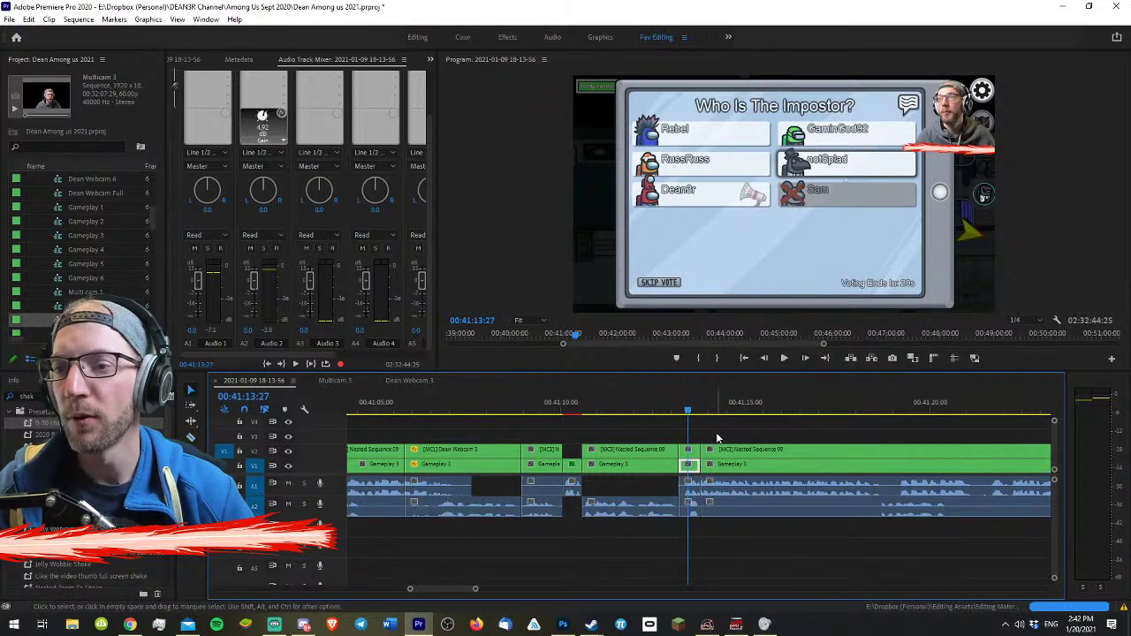
key("=")
key("=")
left_click_drag(693, 404, 686, 408)
key("q")
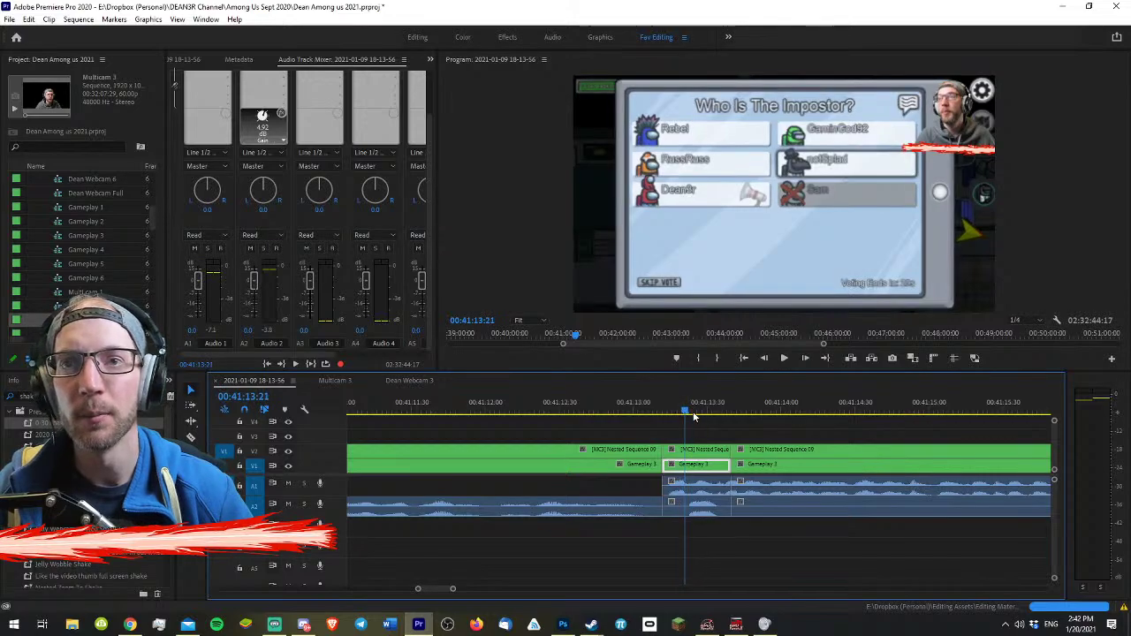
left_click(722, 451)
key("b")
key("v")
left_click(764, 430)
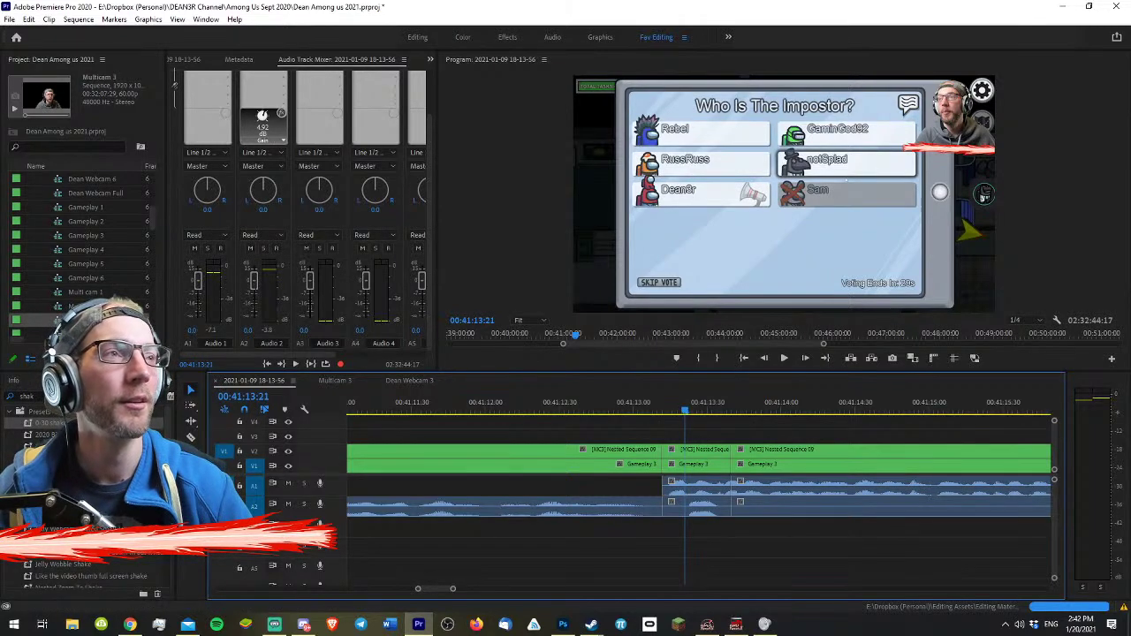
- Switch to Chrome and download the Corgi butt photo from Envato Elements under a new project named dean among us 1-20
left_click(130, 624)
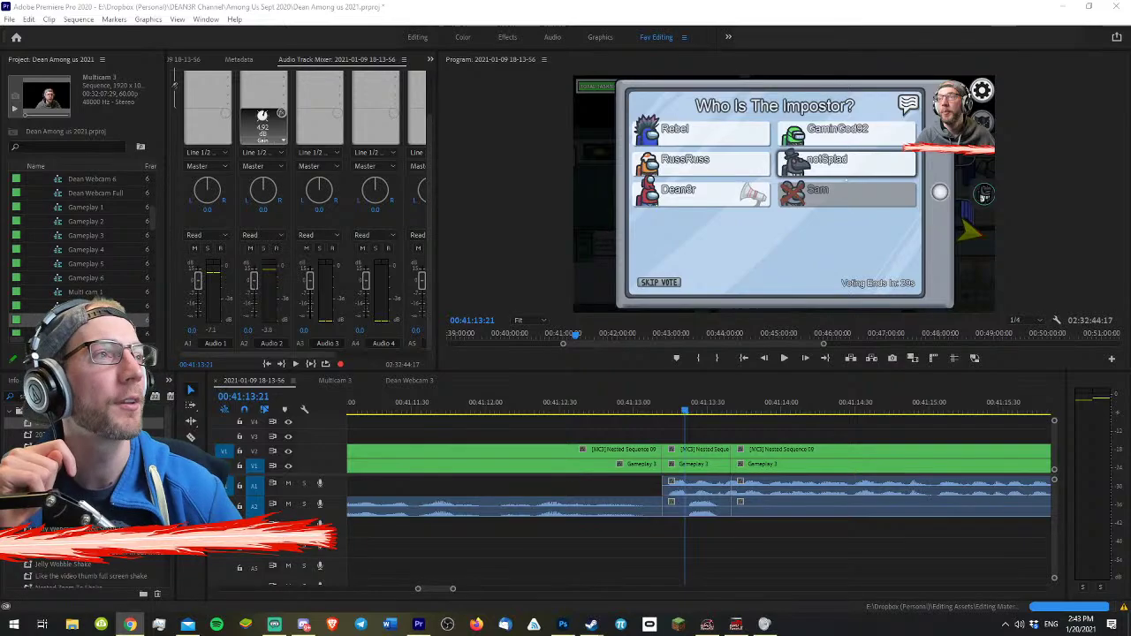
left_click_drag(1130, 9, 793, 3)
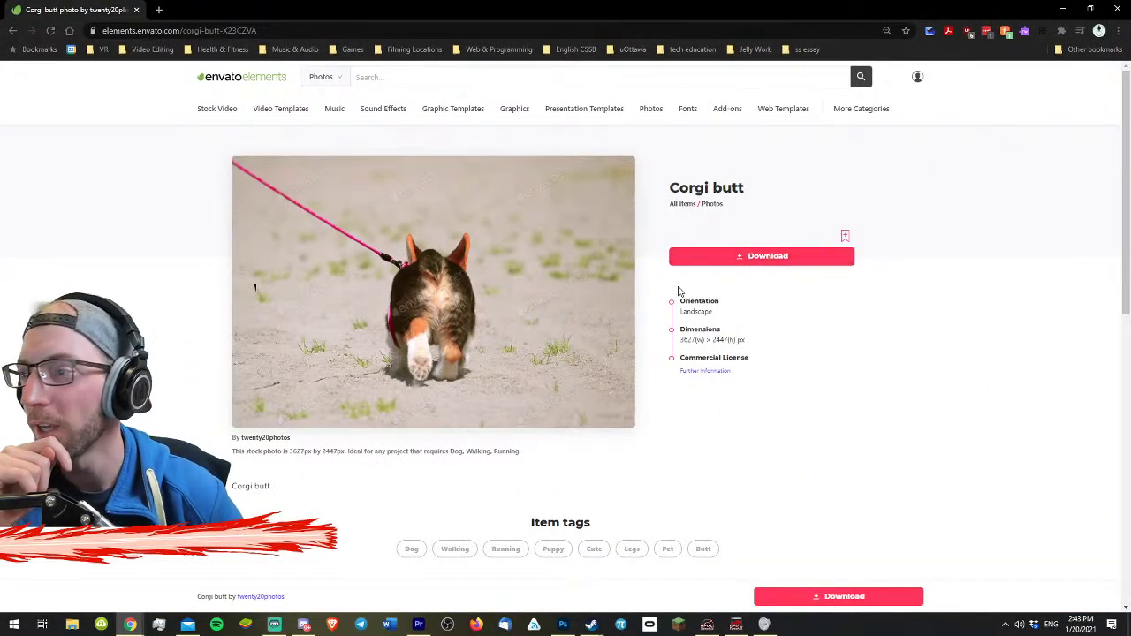
left_click(750, 260)
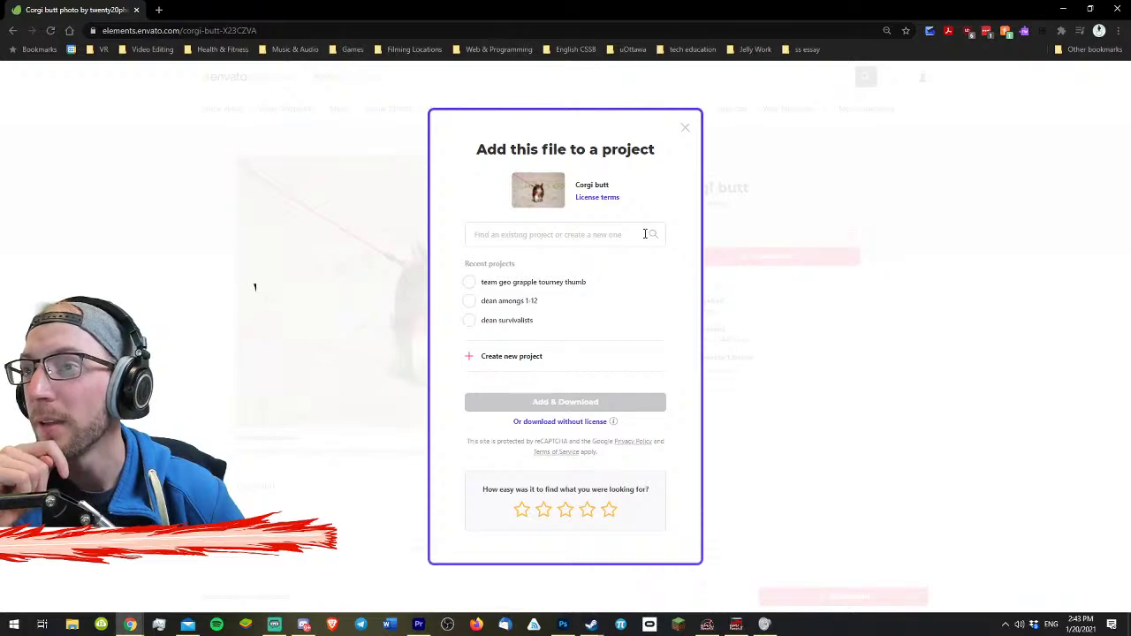
left_click(477, 364)
type("dean among")
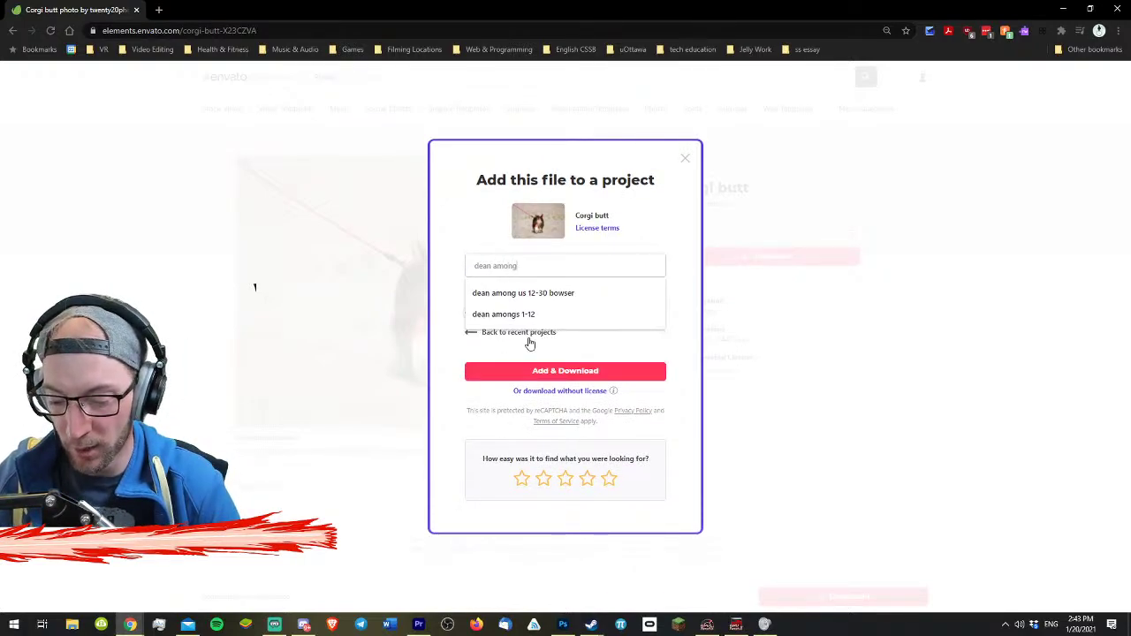
type(" us 1")
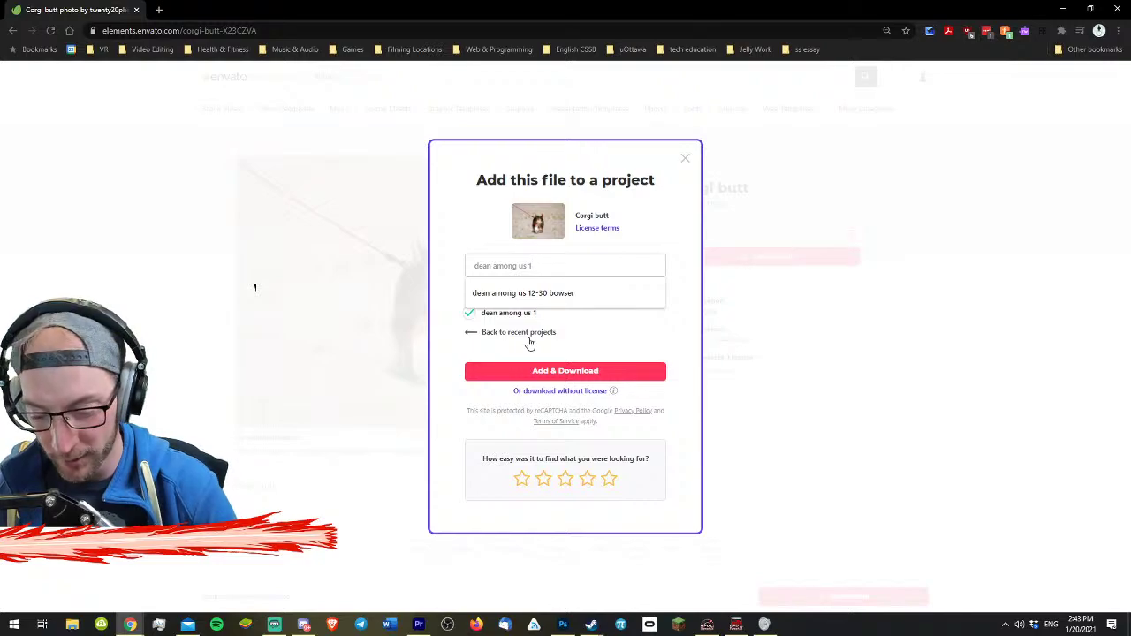
type("-20")
key("Return")
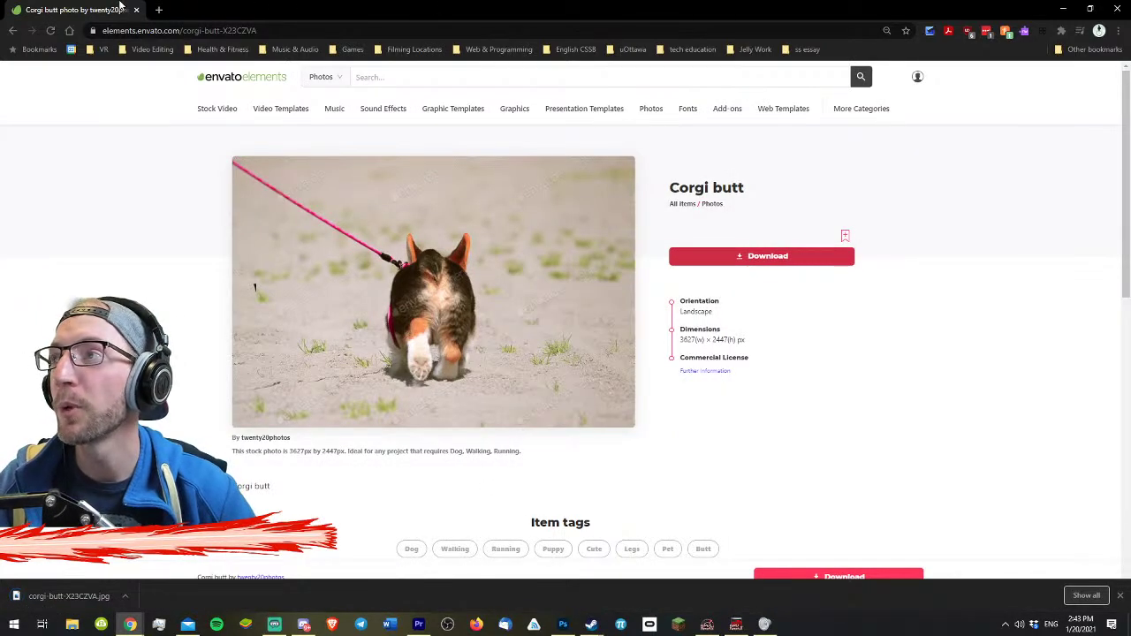
- Return to Premiere Pro and place corgi-butt-X23CZVA.jpg from the Downloads folder on V3 over the short segment near 00:41:13:21
left_click_drag(103, 3, 1129, 265)
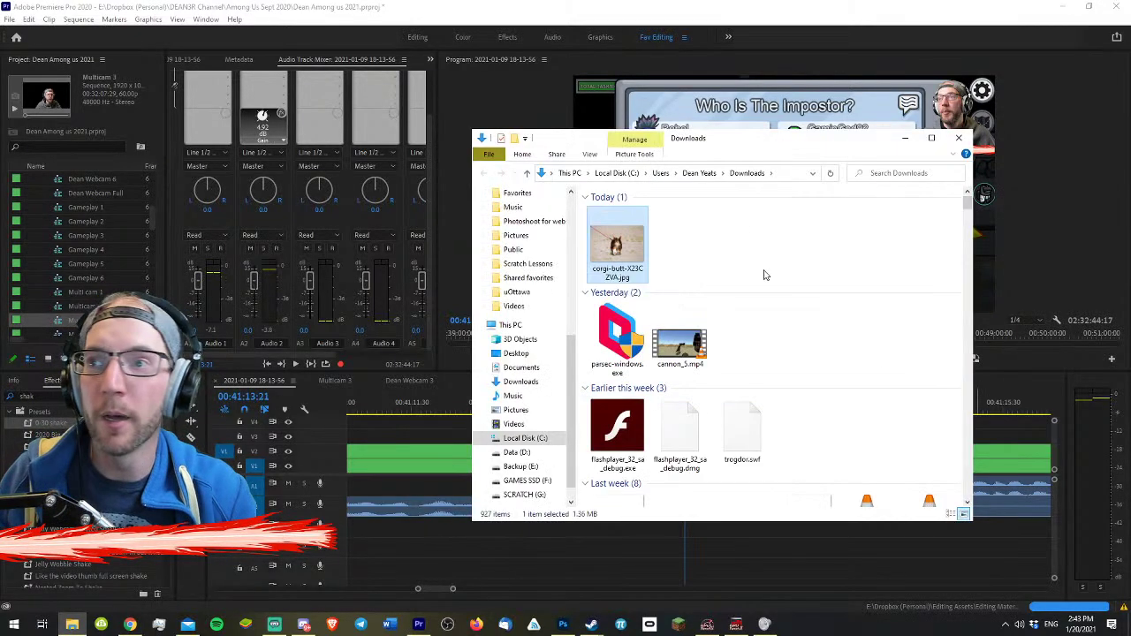
left_click_drag(745, 144, 1130, 150)
left_click_drag(1031, 447, 610, 435)
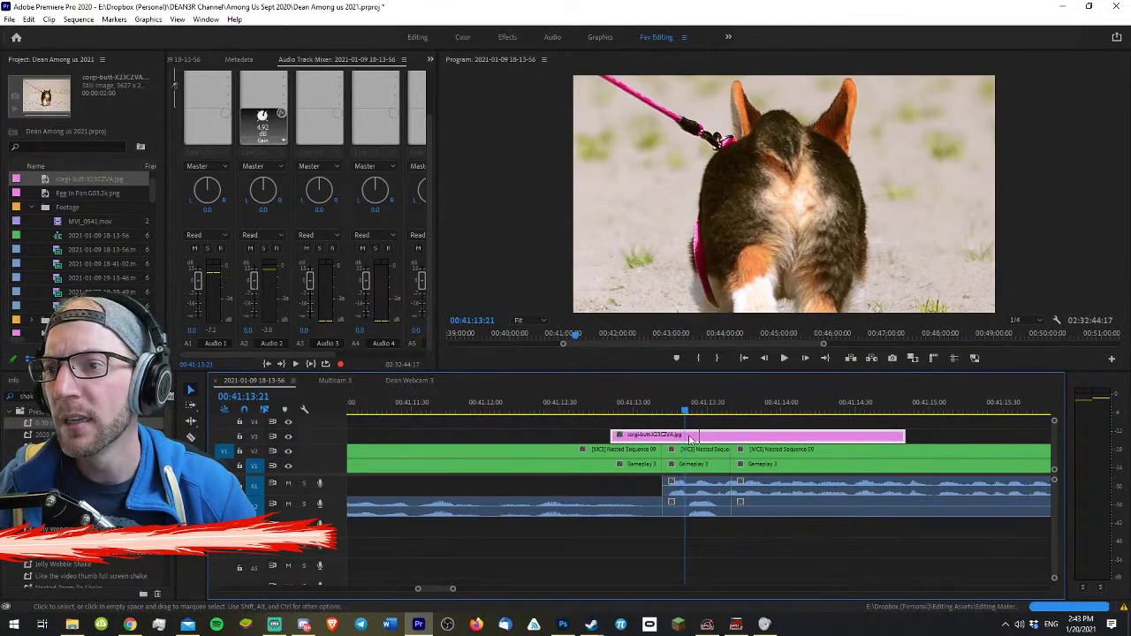
- Bring up Effect Controls for the corgi image and set its scale to 60.1
left_click(194, 59)
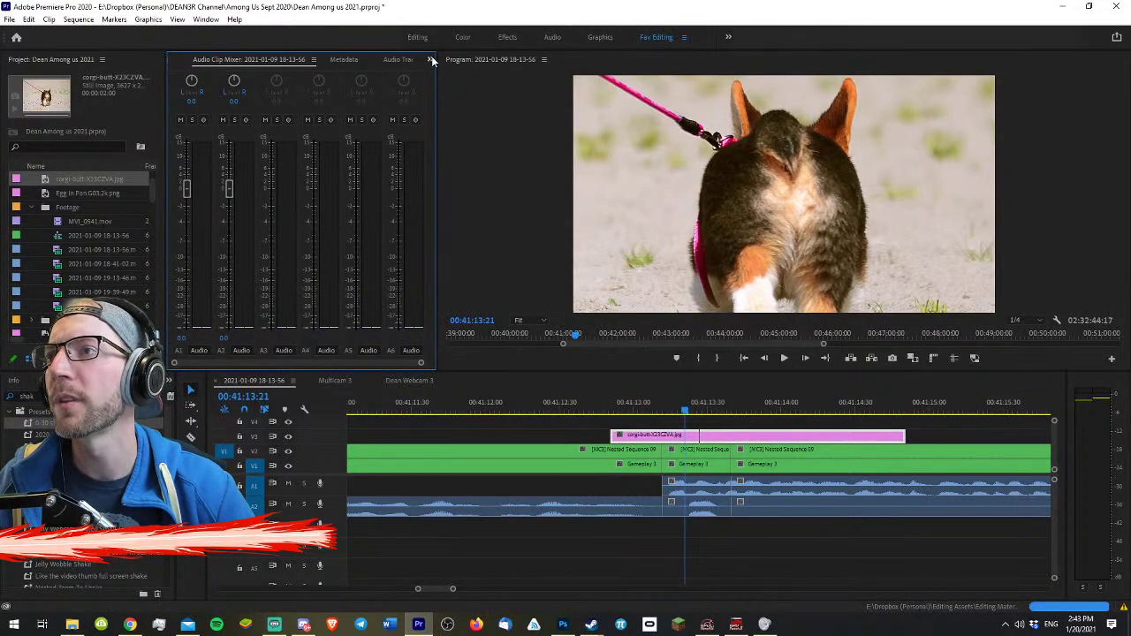
left_click(431, 58)
left_click(466, 86)
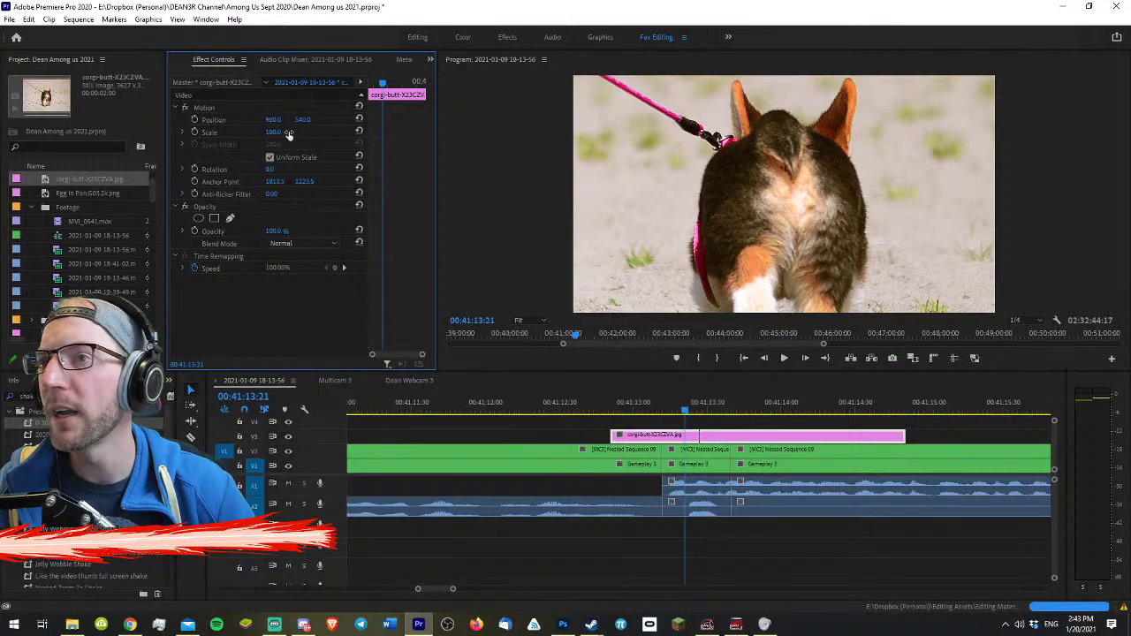
left_click_drag(288, 133, 253, 133)
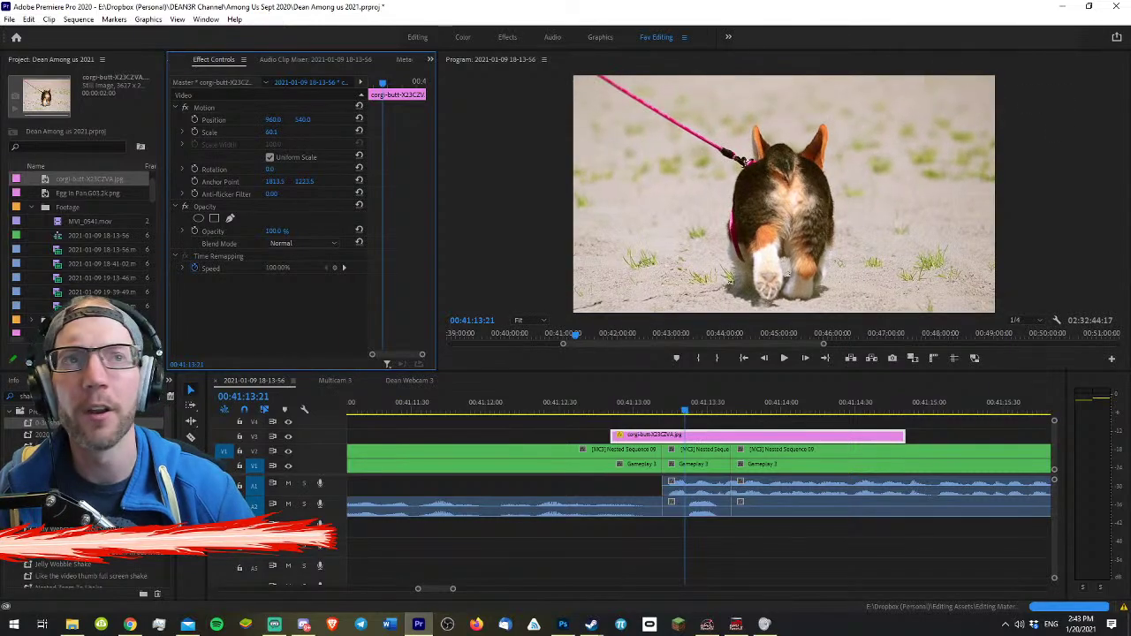
left_click(130, 625)
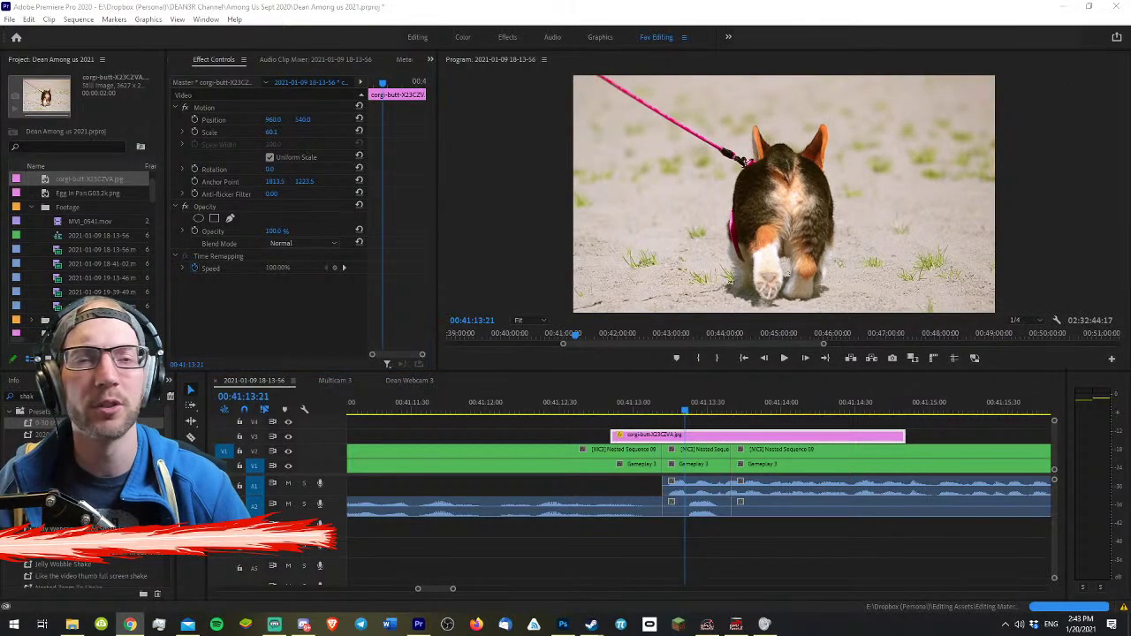
- Split the corgi image on V3 at both edges of the short segment, delete the excess pieces, and check the result at 00:41:13:16
left_click(916, 431)
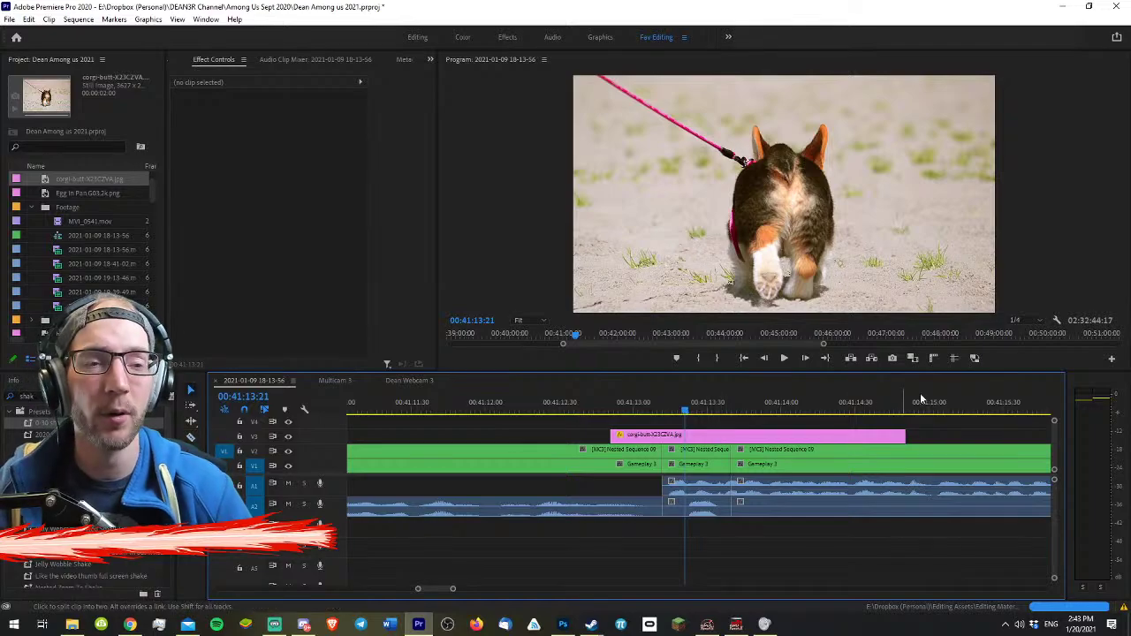
key("c")
left_click(669, 434)
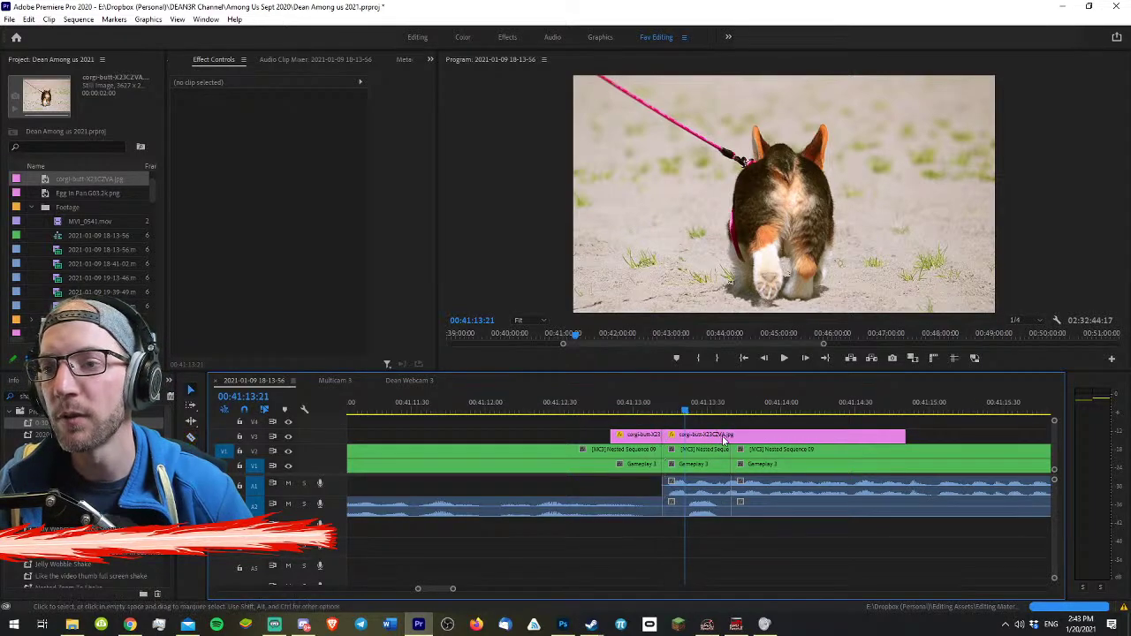
left_click(732, 434)
key("v")
left_click(755, 439)
key("Delete")
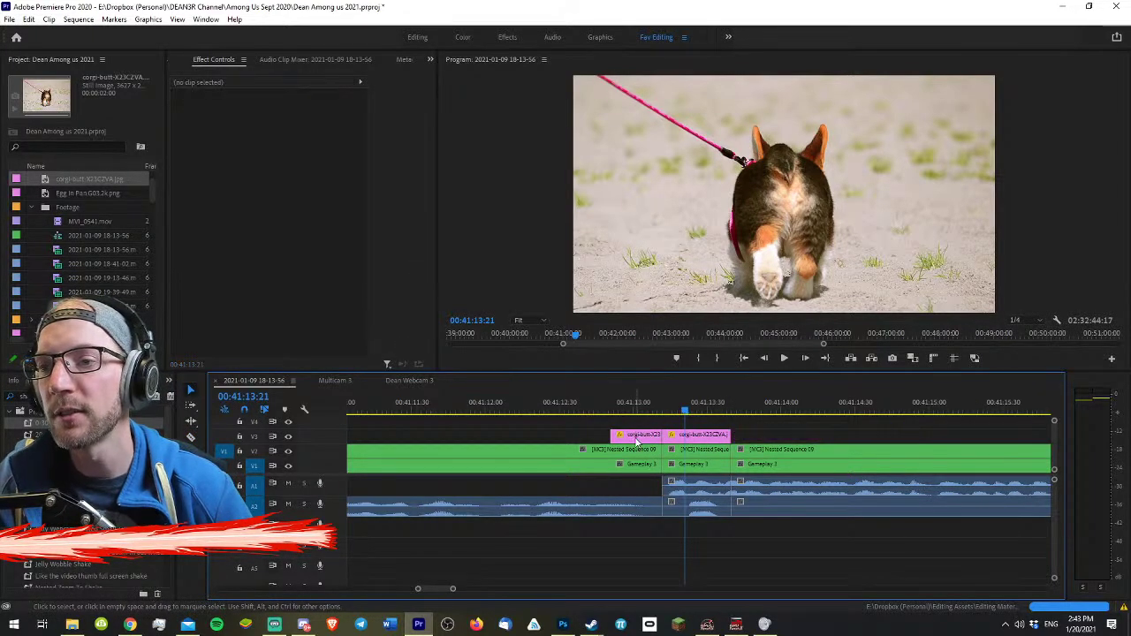
left_click(637, 437)
key("Delete")
left_click_drag(649, 411, 673, 410)
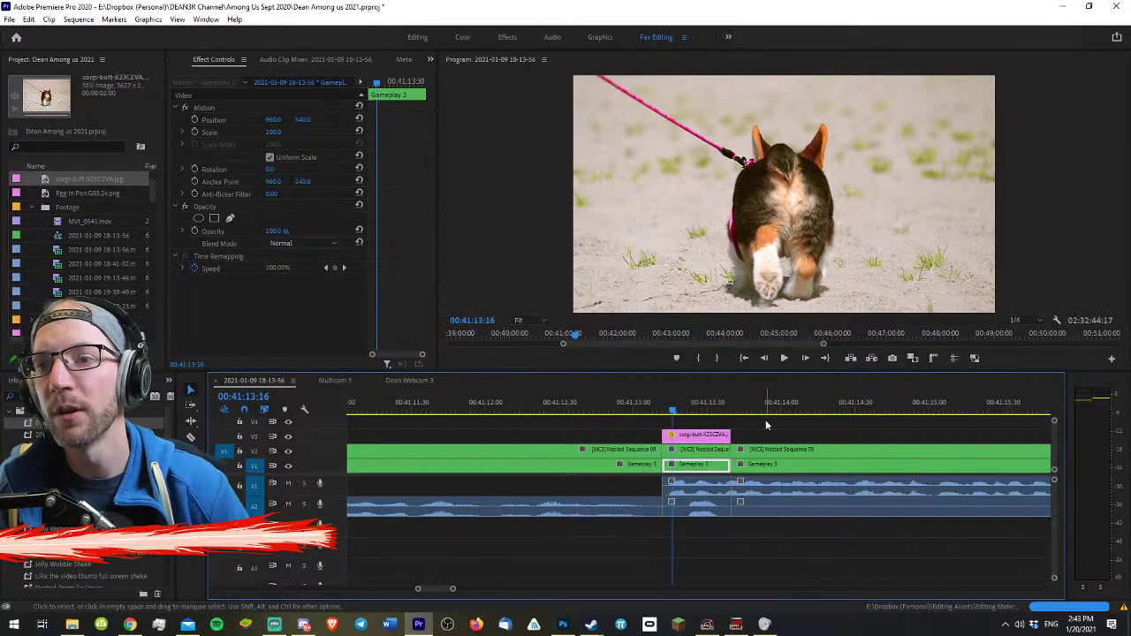
- Swap the tracks so the nested webcam clip sits on V3 above the corgi image on V2, then enlarge the corgi and rotate it -13.7°
left_click(766, 424)
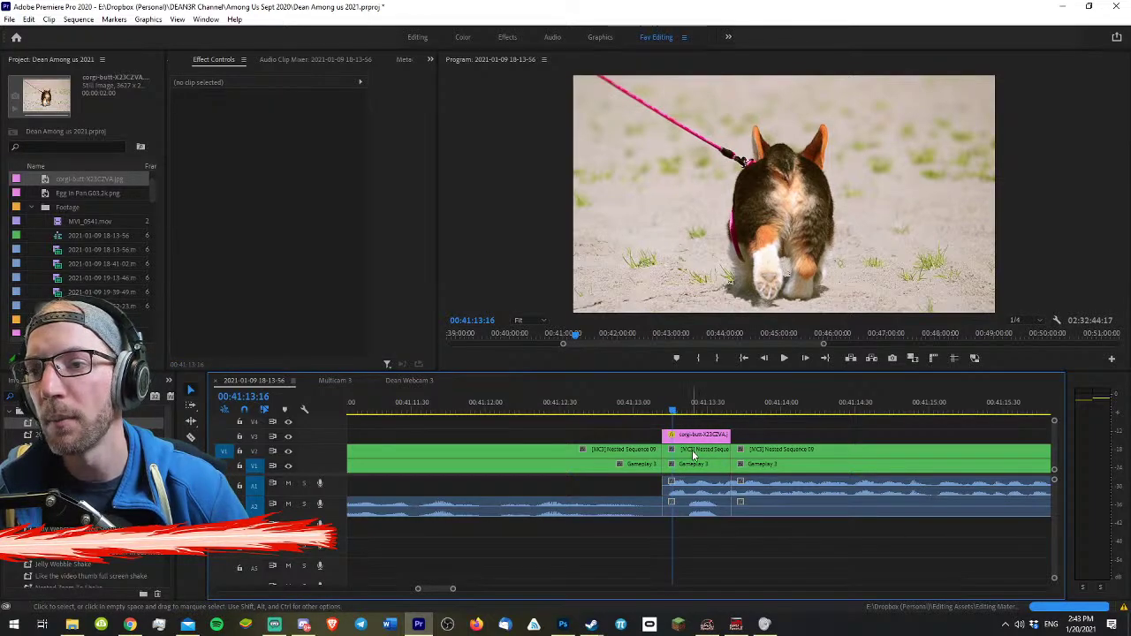
left_click(691, 450)
left_click_drag(702, 456, 702, 424)
left_click_drag(701, 437, 698, 450)
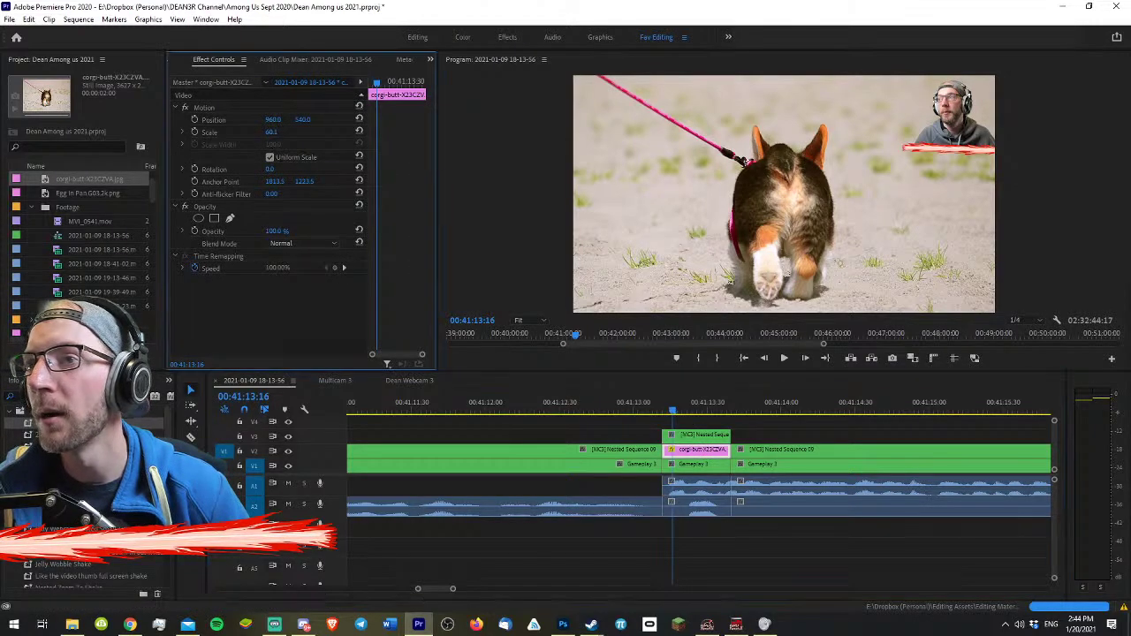
left_click_drag(268, 132, 256, 168)
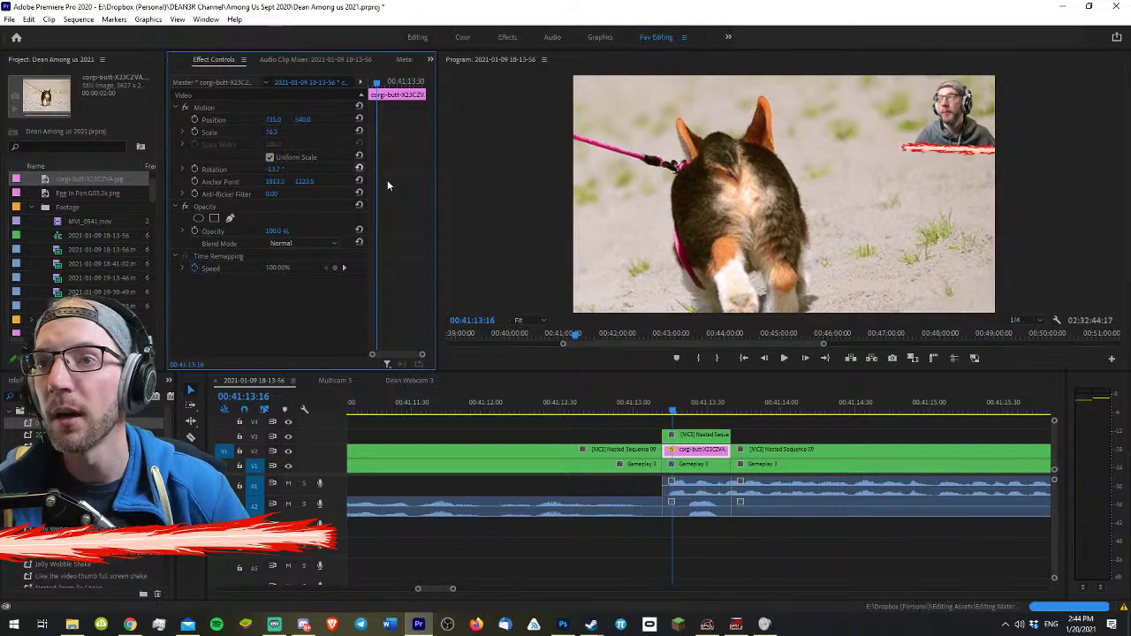
- Switch the V3 multicam clip to camera 1, shift the webcam cutout right, and set the corgi's scale to 97.3 with horizontal position 559
left_click(695, 435)
key("1")
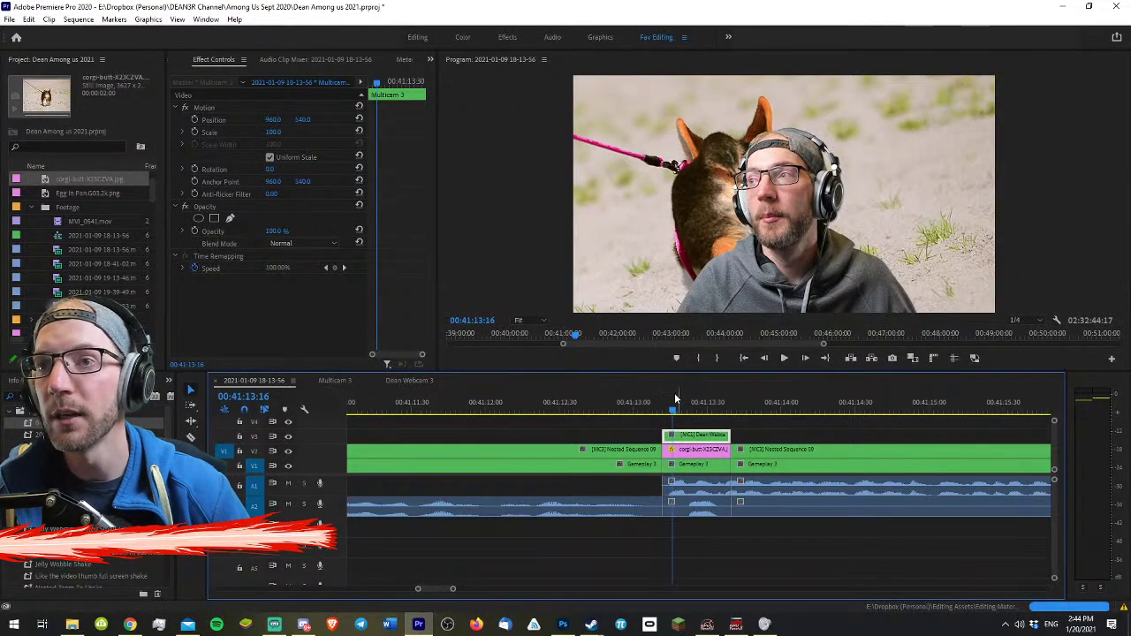
mouse_move(273, 120)
left_mouse_down()
mouse_move(318, 119)
mouse_move(291, 132)
mouse_move(53, 120)
mouse_move(486, 132)
mouse_move(294, 132)
mouse_move(276, 120)
left_mouse_up()
left_click(695, 449)
left_click(795, 425)
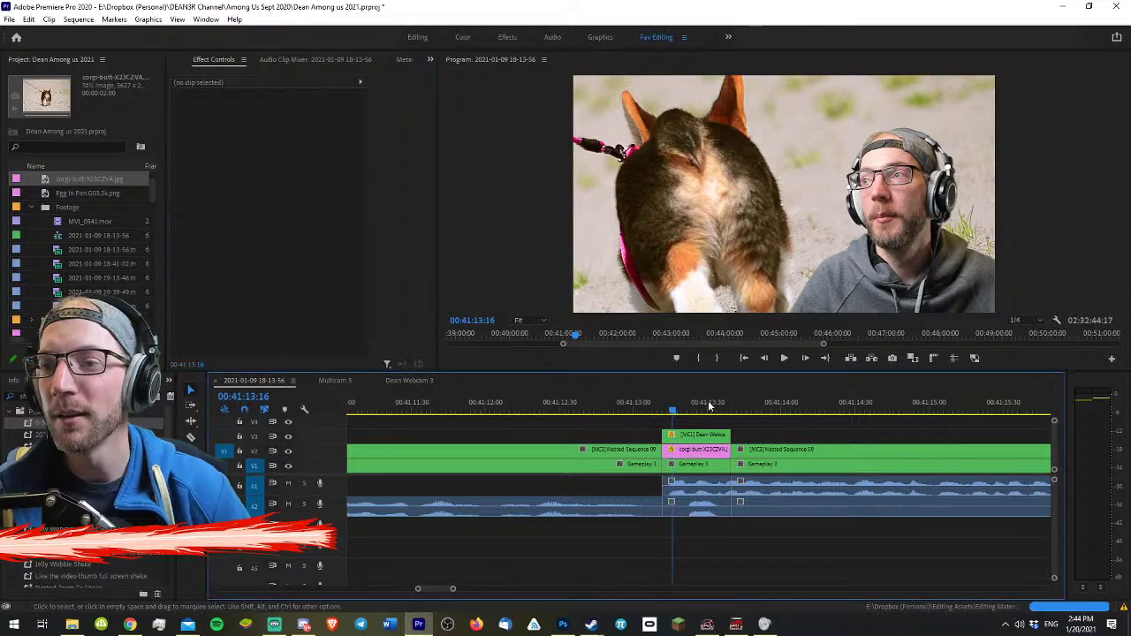
- Play the corgi gag from 00:41:12:22 and check the webcam overlay at 00:41:13:27
left_click_drag(671, 401, 539, 398)
key("space")
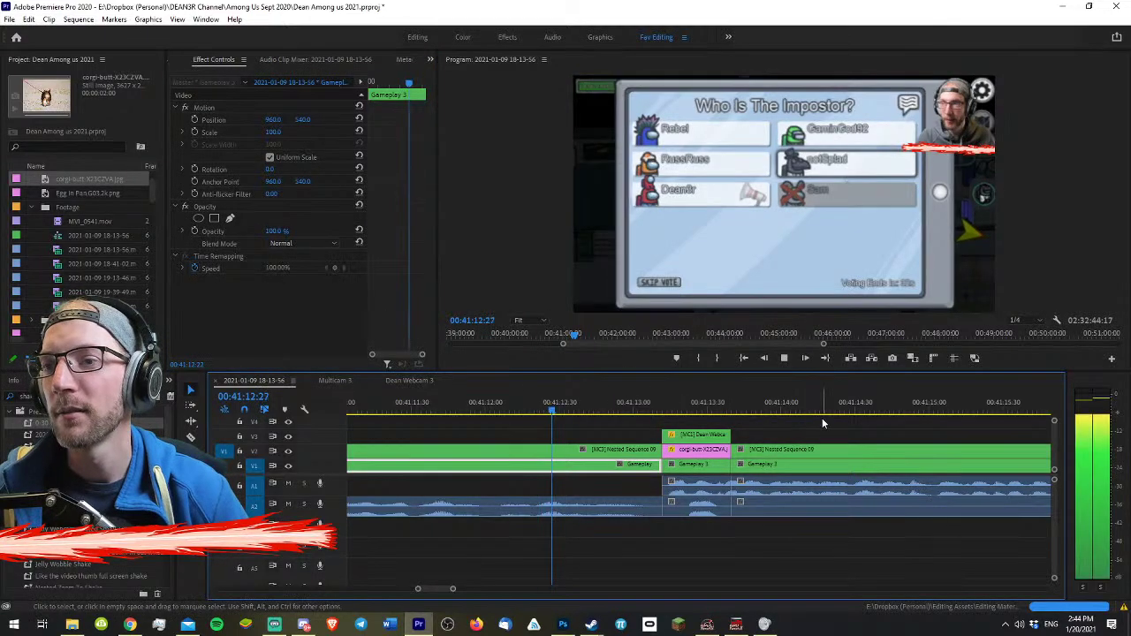
key("space")
left_click(699, 410)
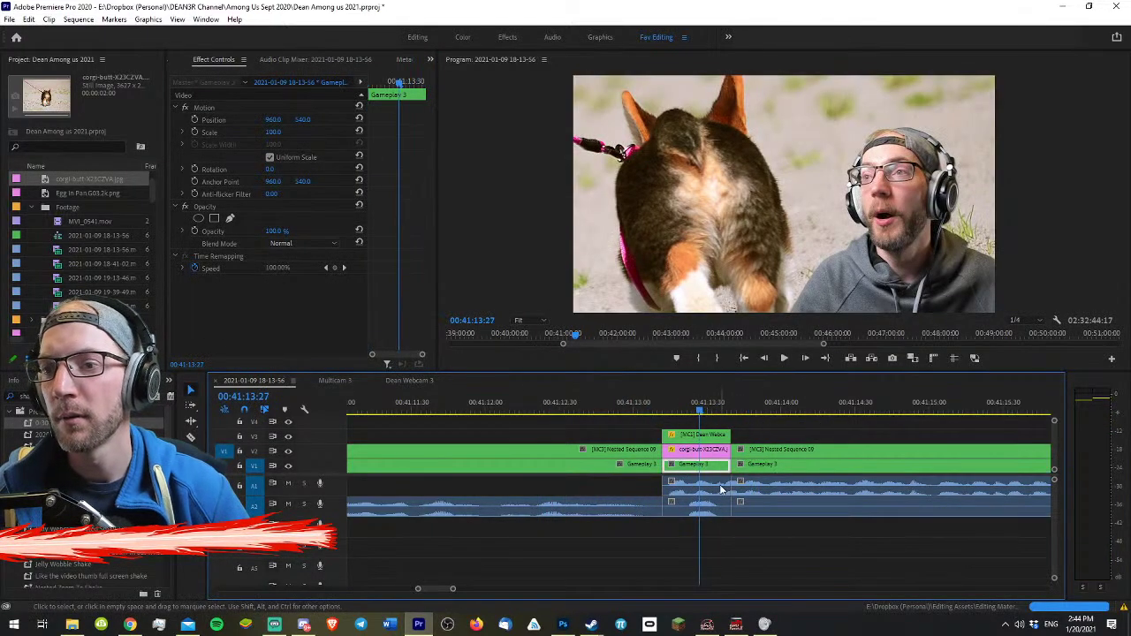
- Shift every clip following the corgi segment on all tracks about 15 frames later to open a gap
left_click(804, 430)
key("minus")
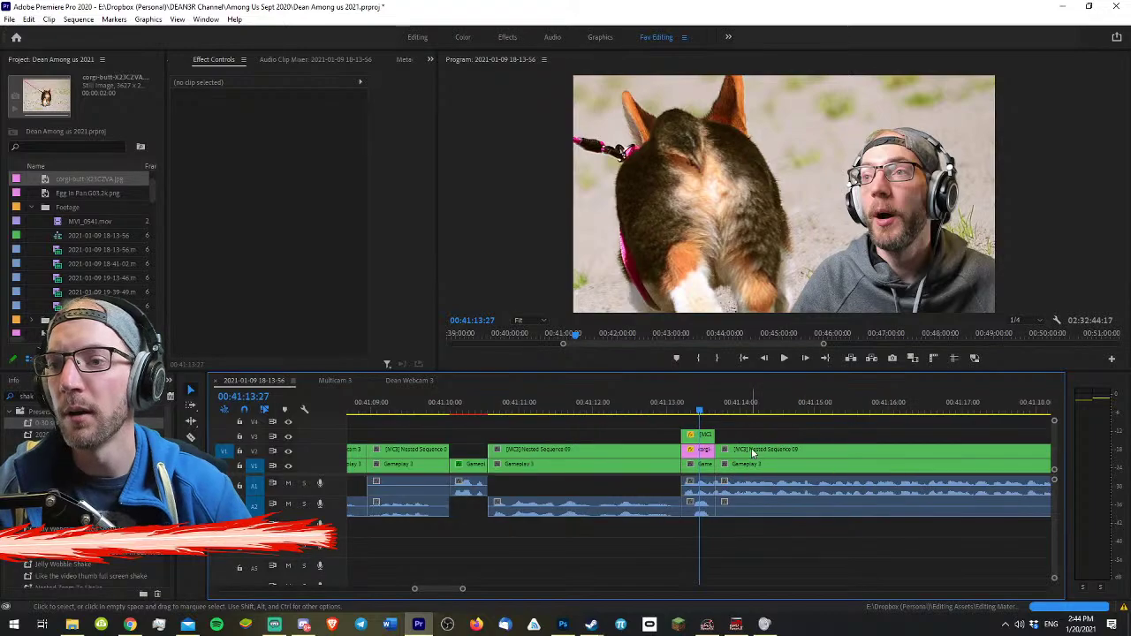
key("equal")
key("equal")
key("a")
left_click(800, 463)
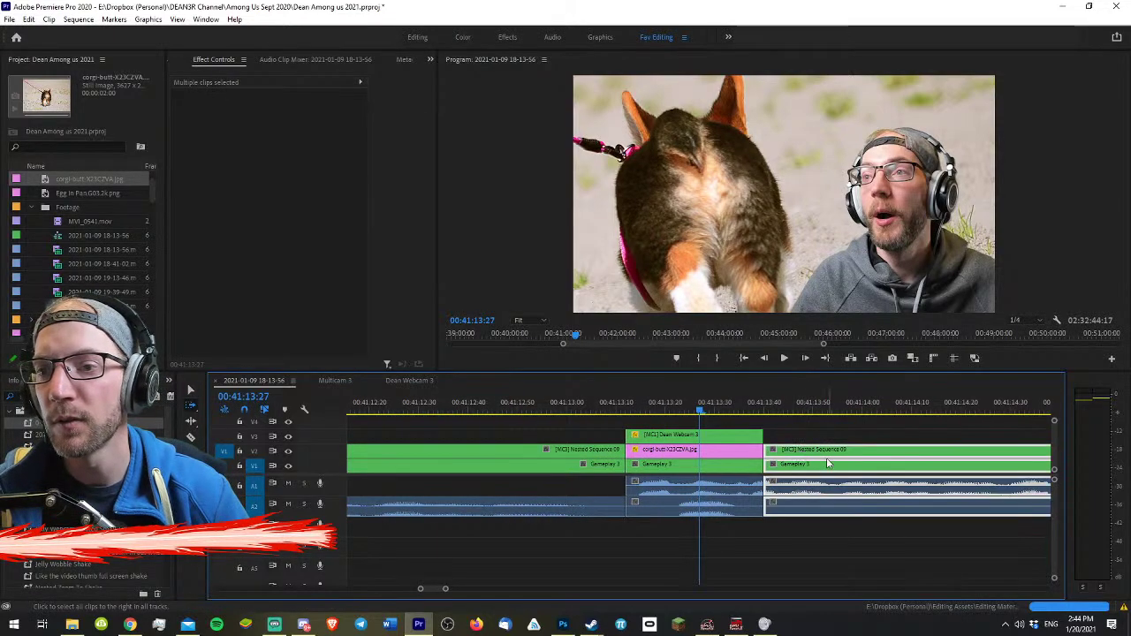
left_click_drag(799, 460, 873, 460)
key("v")
left_click(794, 429)
- Cut the opening off the V3 webcam clip and its A2 audio, slide the remainder earlier, and realign the corgi segment and following clips with it
left_click(735, 481)
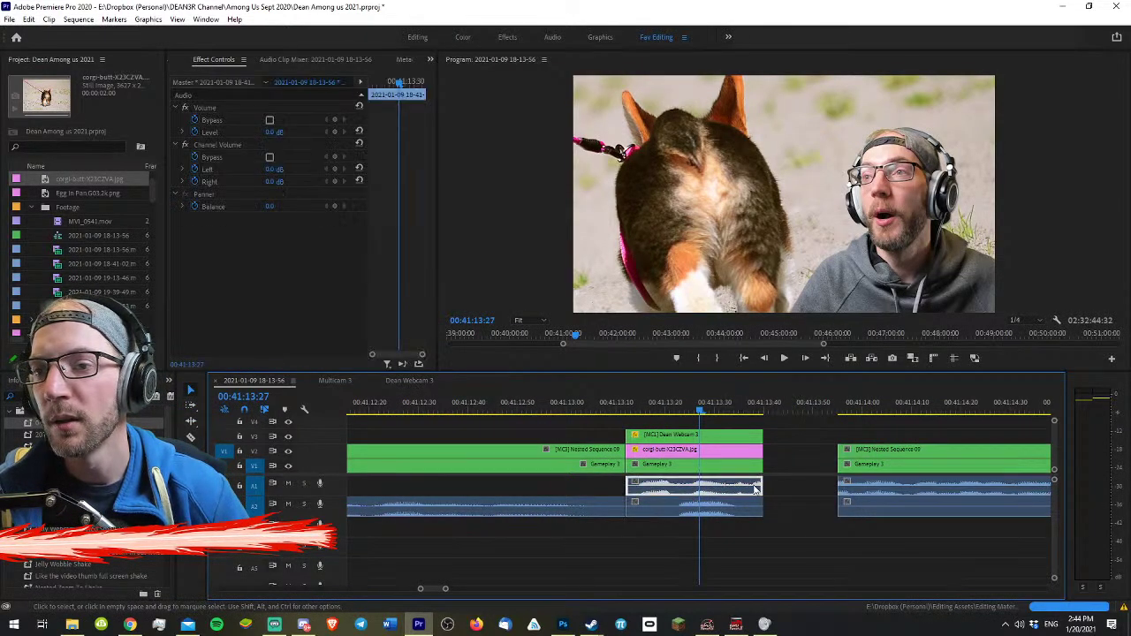
key("c")
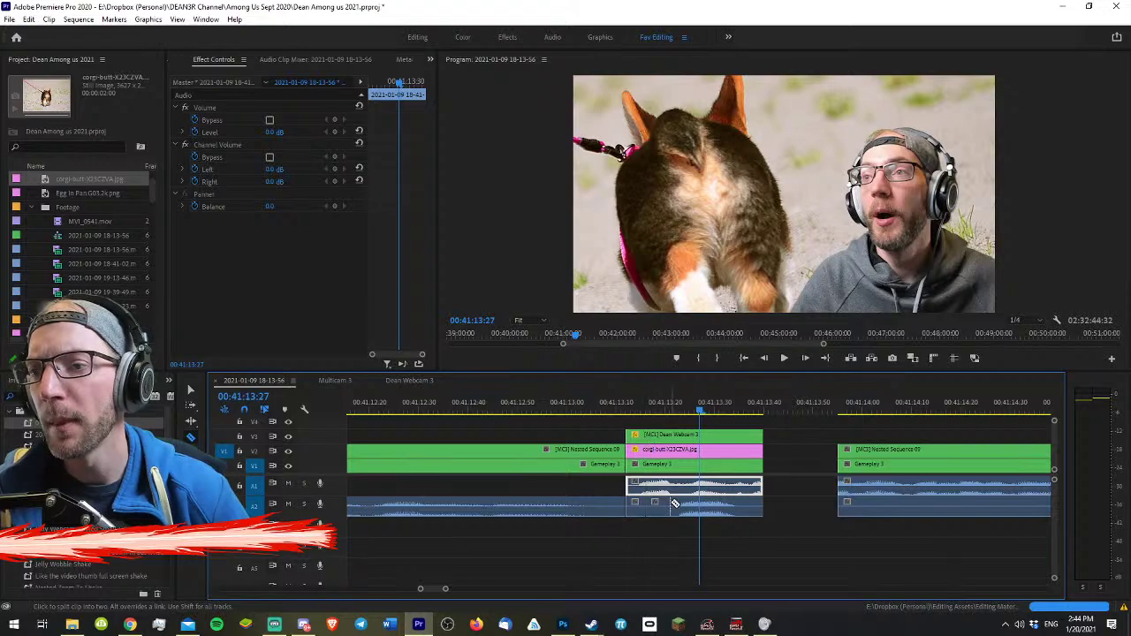
left_click(666, 438)
key("v")
left_click(687, 438, "alt")
left_click_drag(708, 437, 657, 443)
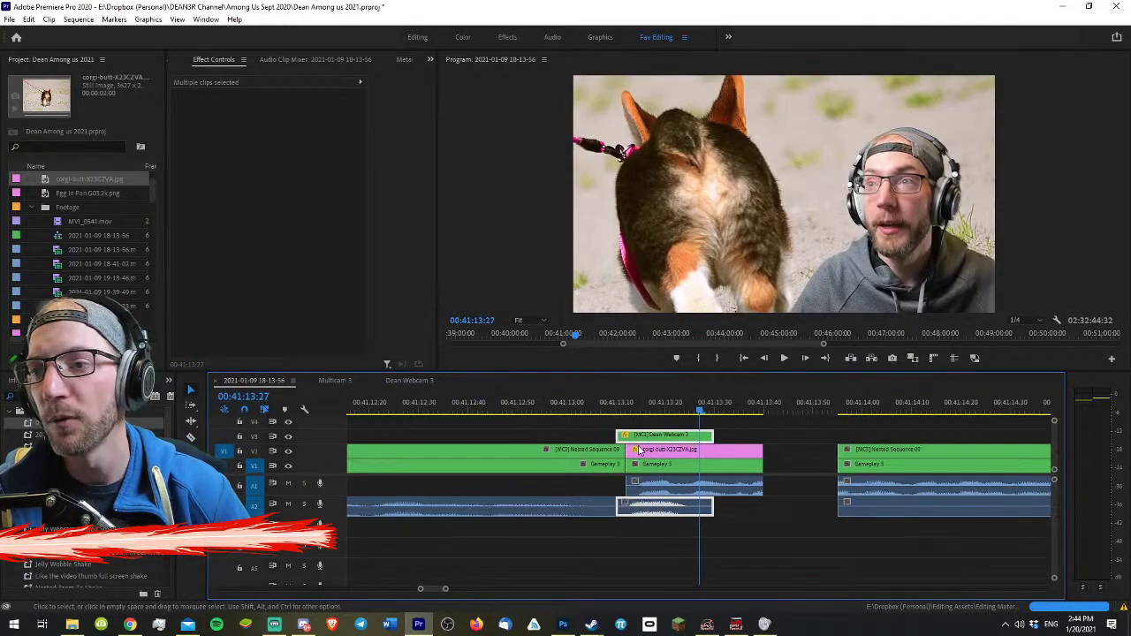
key("a")
mouse_move(754, 468)
left_mouse_down()
mouse_move(742, 465)
mouse_move(753, 470)
left_mouse_up()
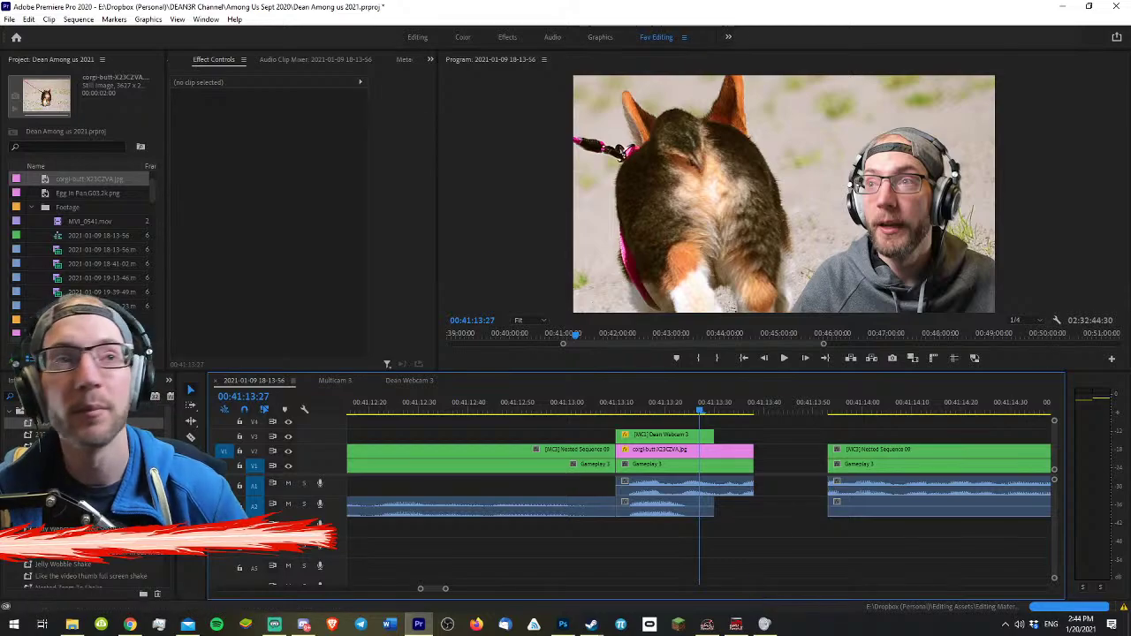
left_click(130, 624)
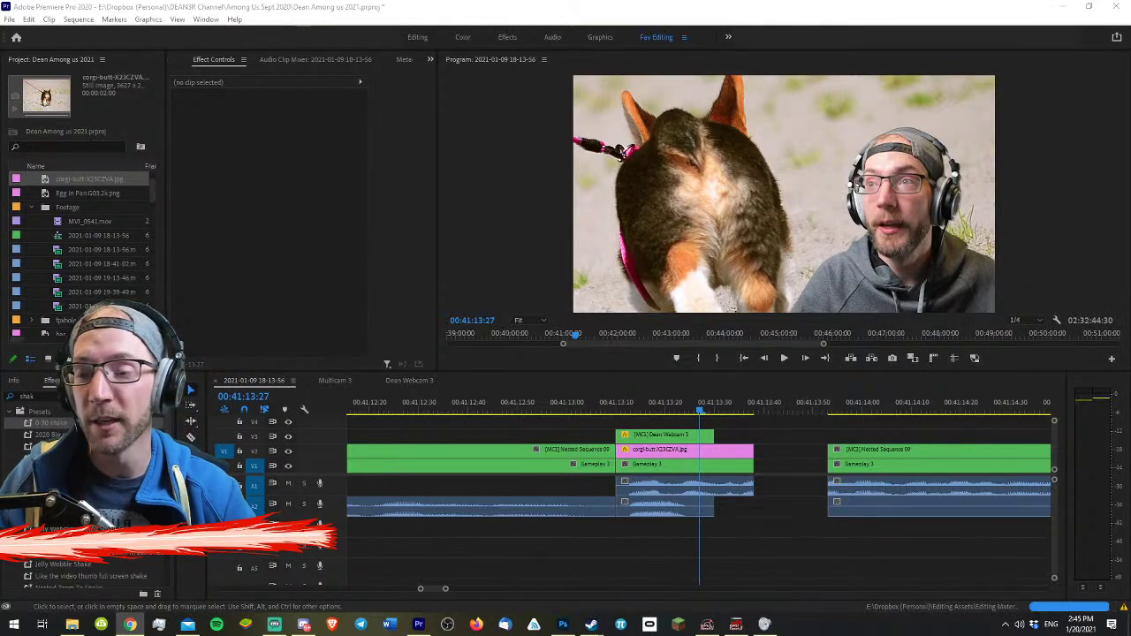
left_click(800, 491)
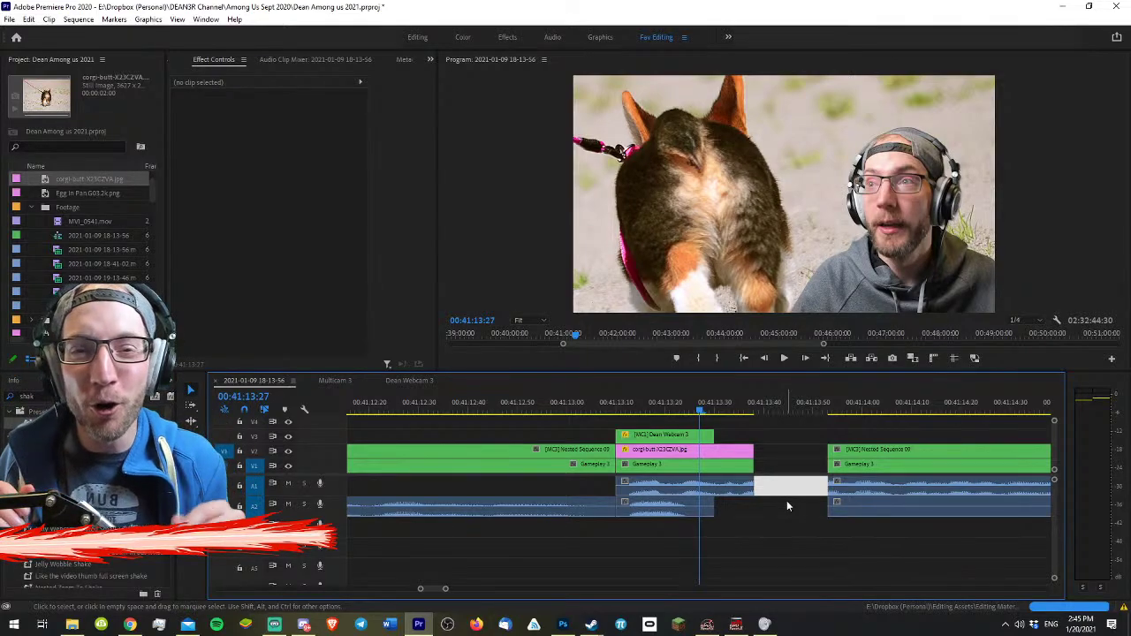
key("ctrl+s")
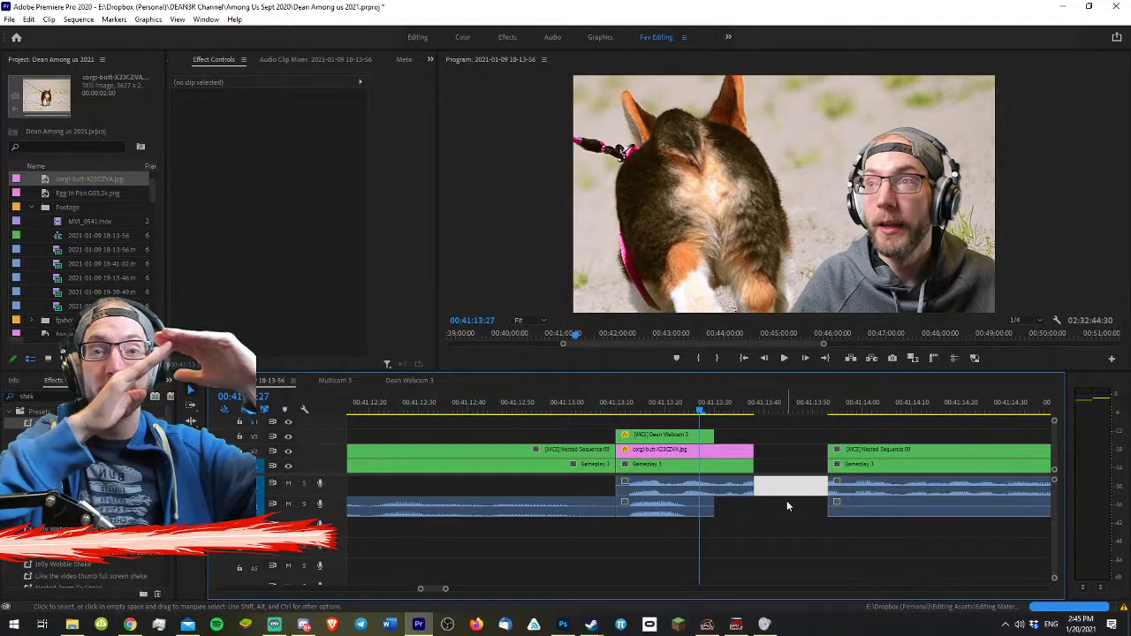
- Find the Spherize effect and apply it to the corgi image on V2, with the playhead at 00:41:13:14
left_click(755, 436)
left_click_drag(633, 409, 621, 405)
key("=")
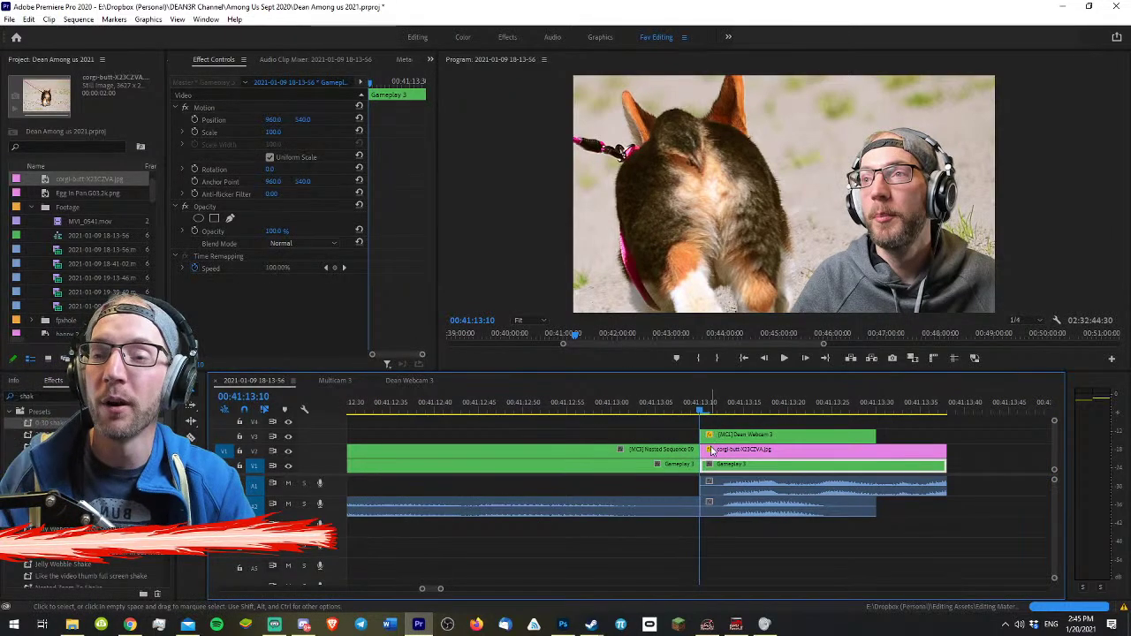
left_click(887, 449)
left_click(734, 402)
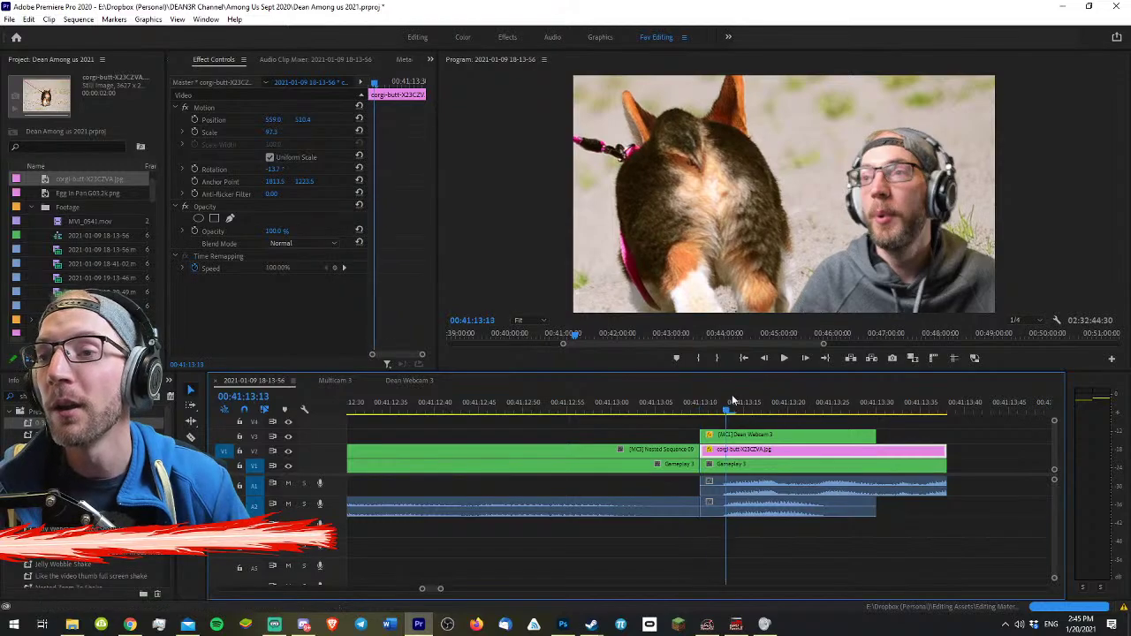
left_click(20, 395)
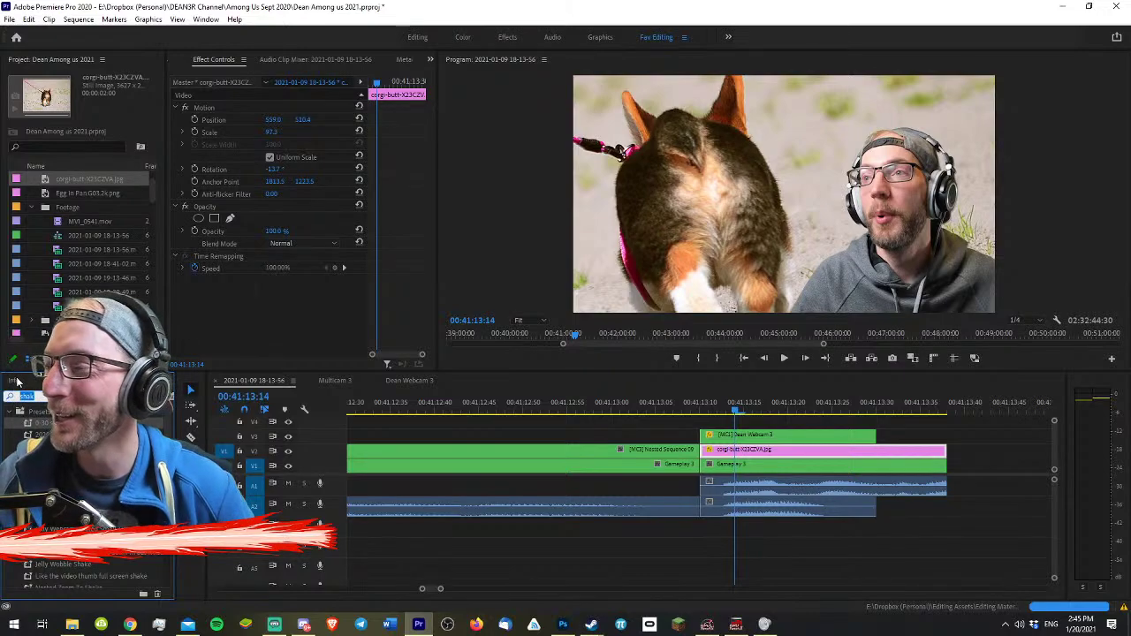
type("bu")
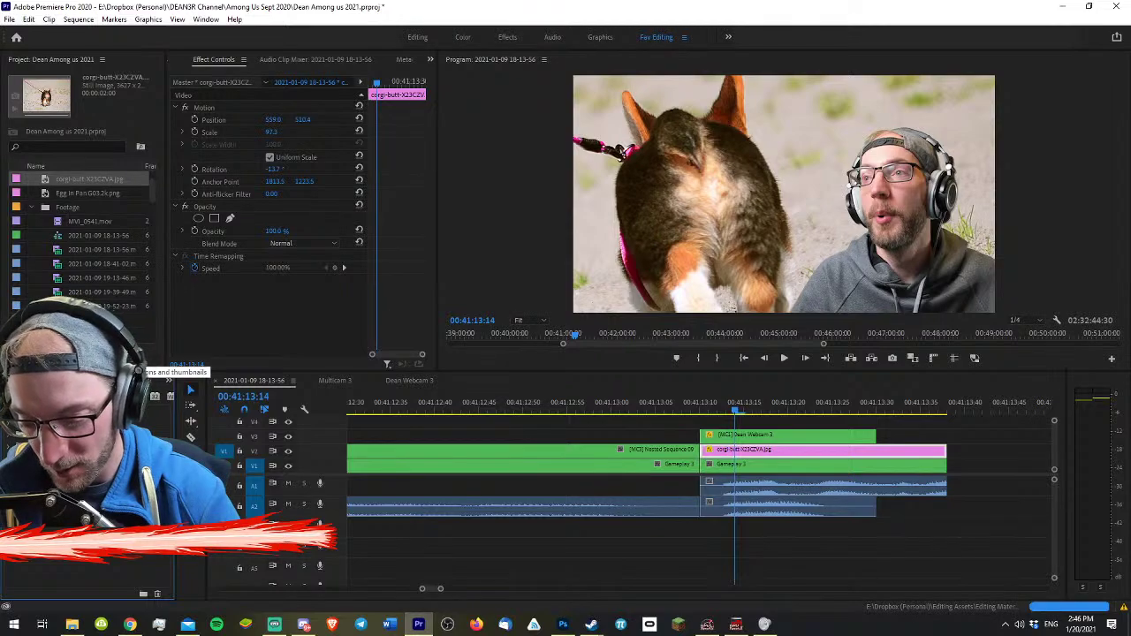
type("lg")
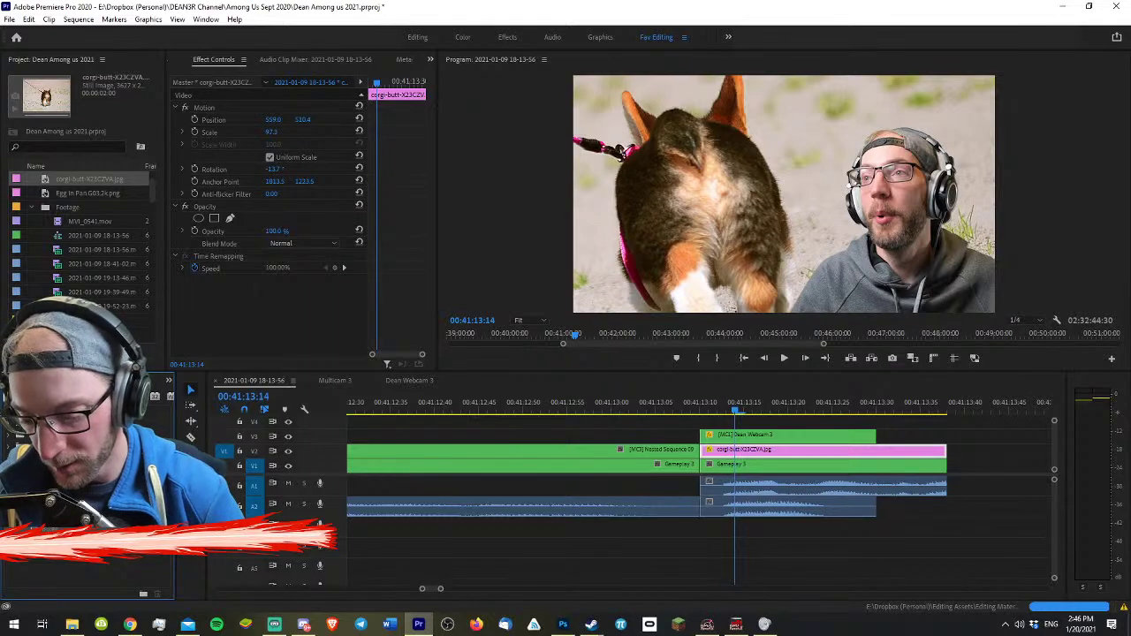
type("her")
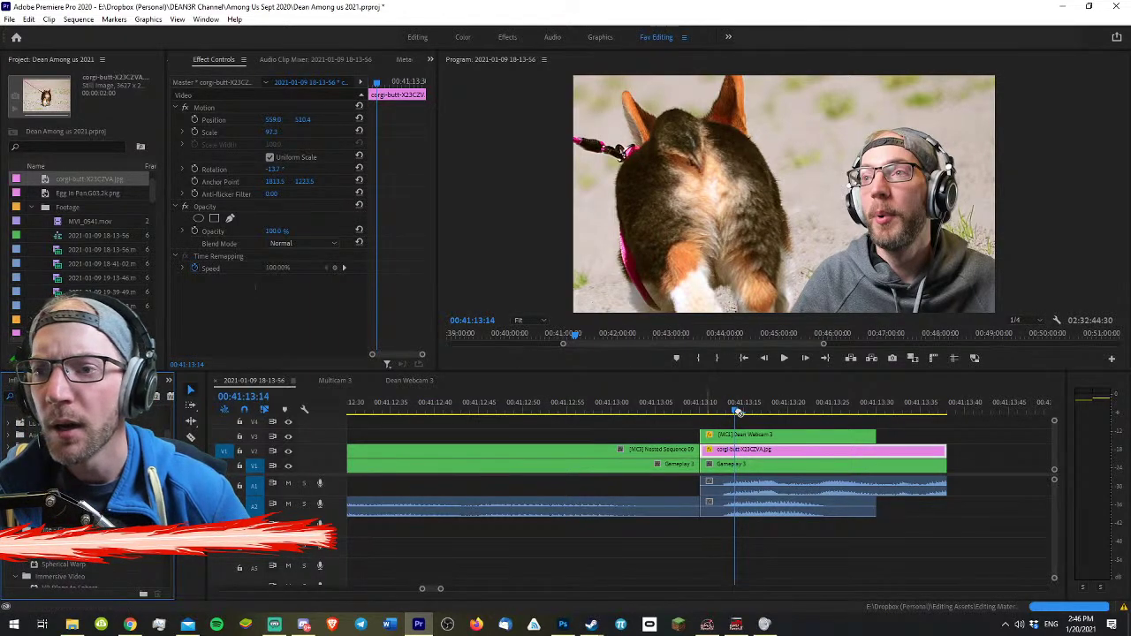
left_click_drag(64, 486, 752, 449)
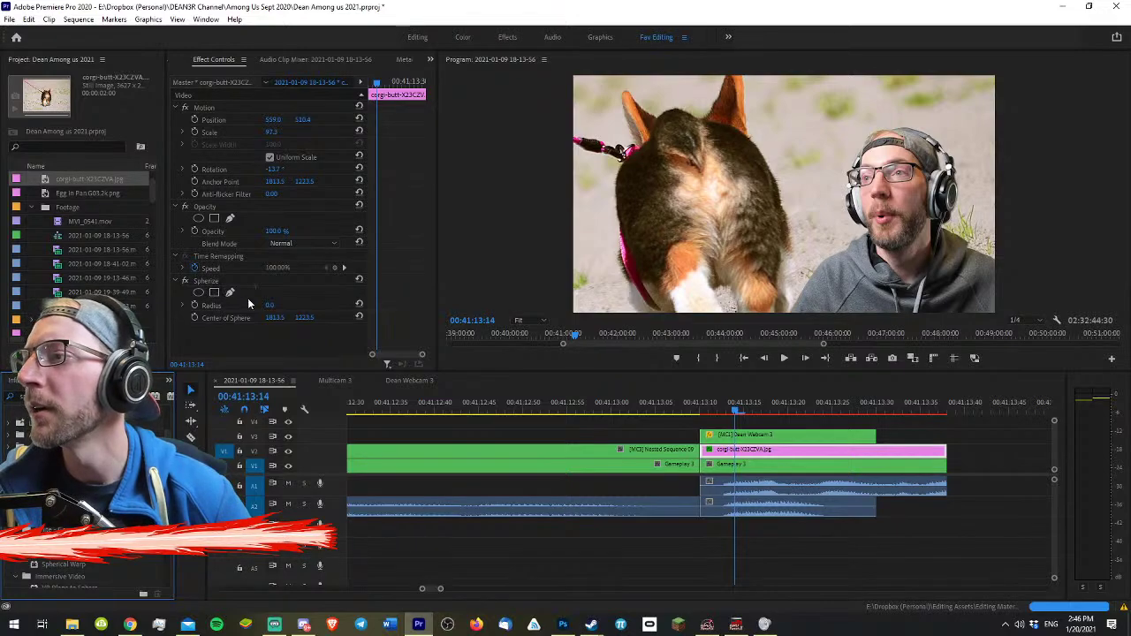
- Move the Spherize center onto the corgi's rear at about 1847, 1270 and play the segment from 00:41:13:11
left_click(219, 318)
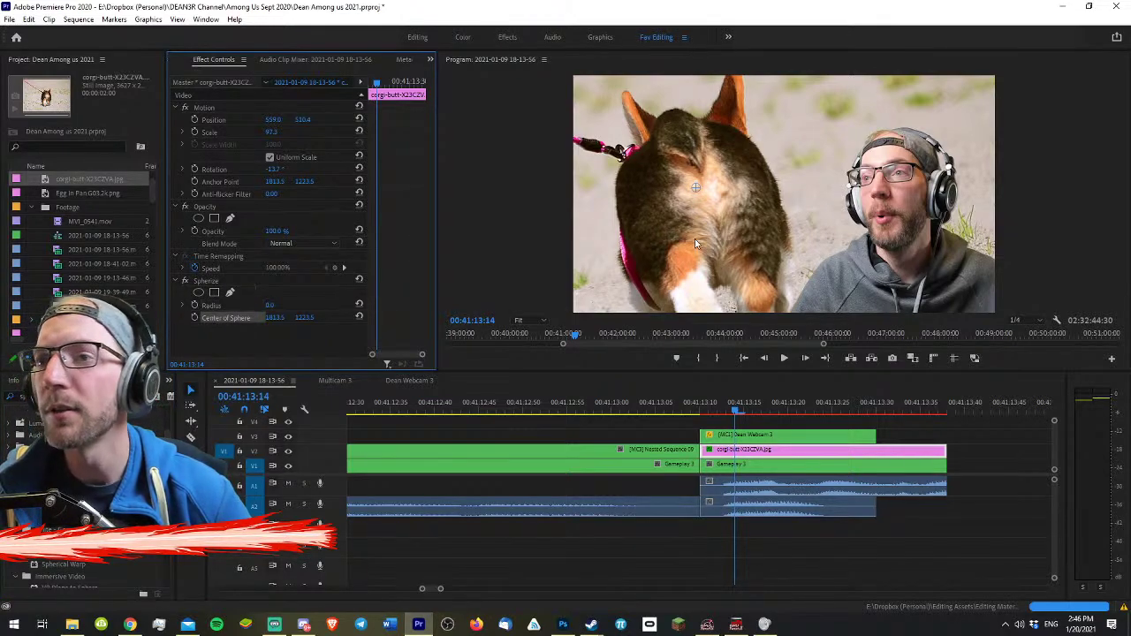
left_click_drag(697, 191, 705, 196)
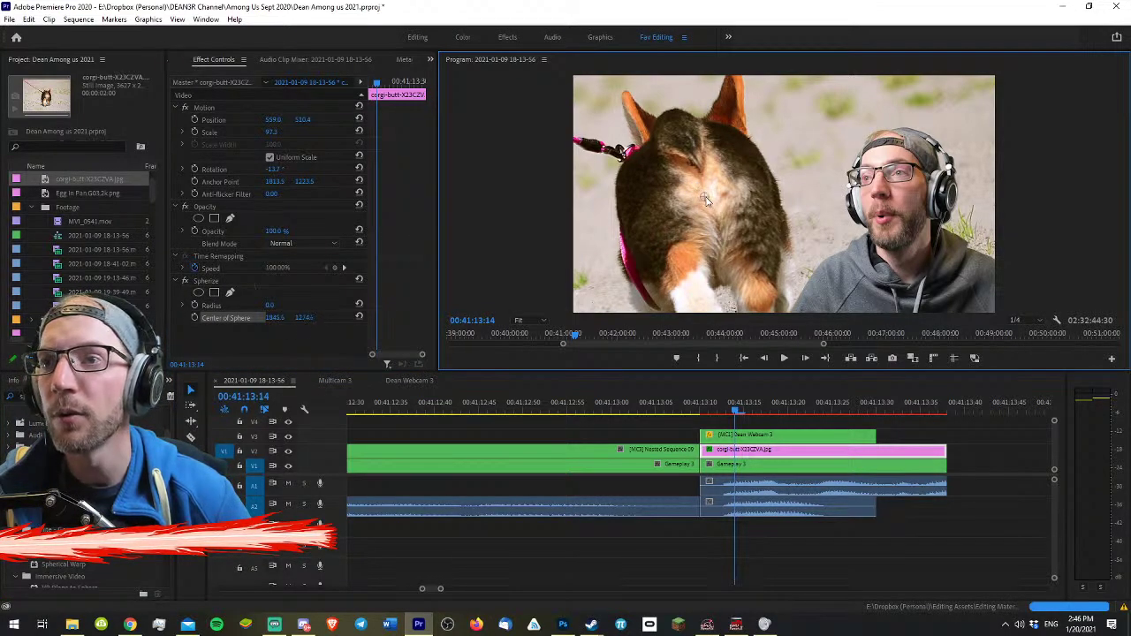
left_click(708, 405)
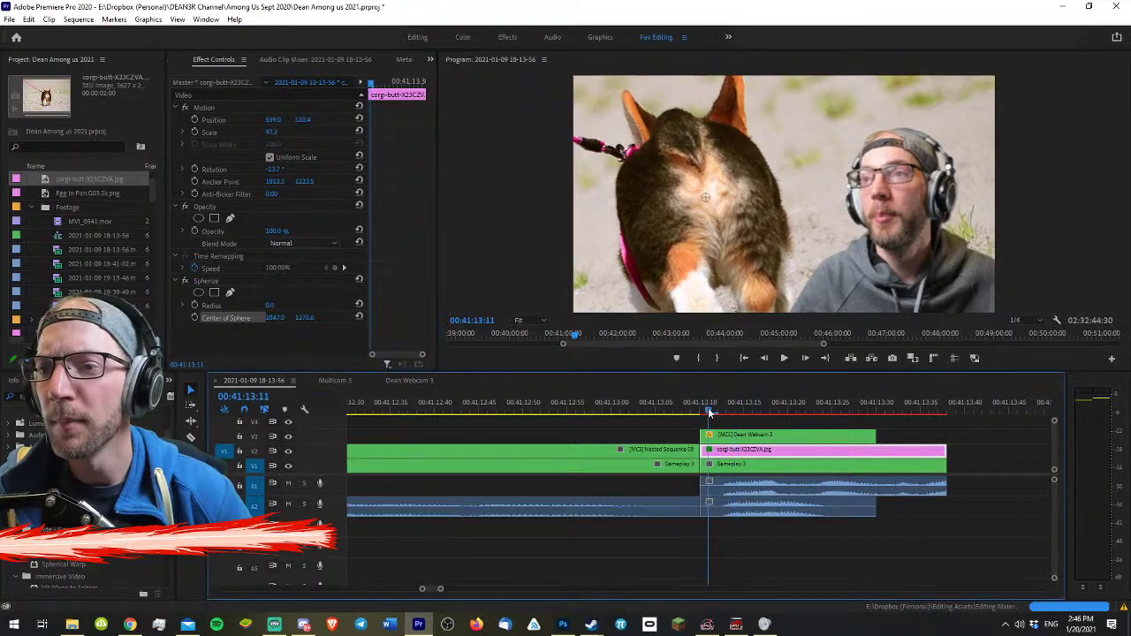
key("space")
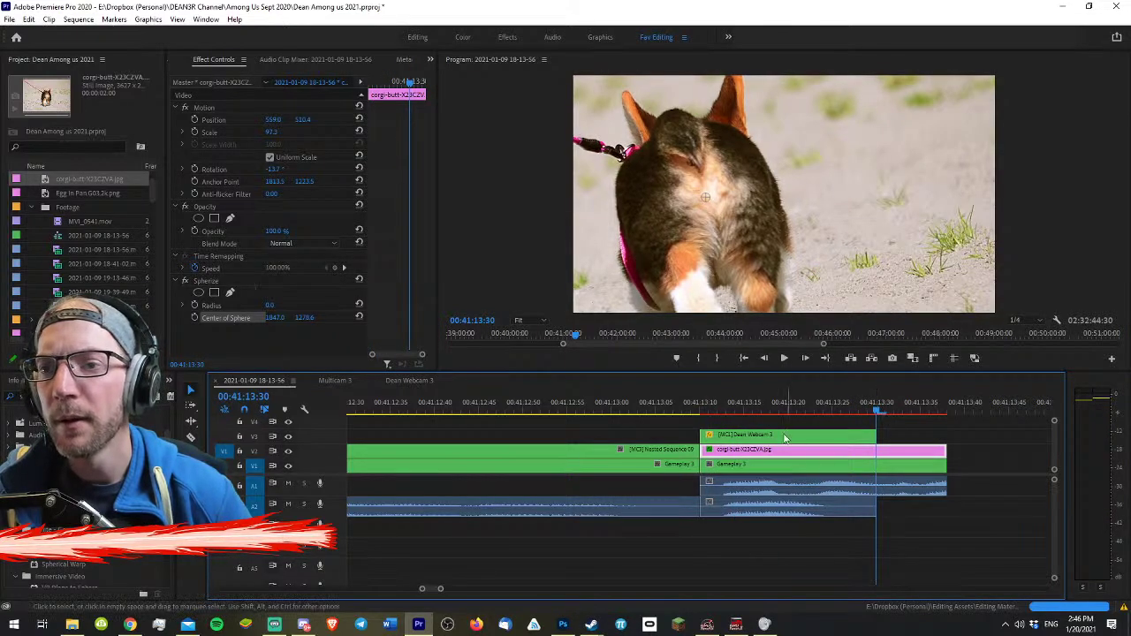
- Animate the Spherize radius on the corgi image from 0 at 00:41:13:12 to about 487 at 00:41:13:16
left_click(728, 405)
left_click(723, 405)
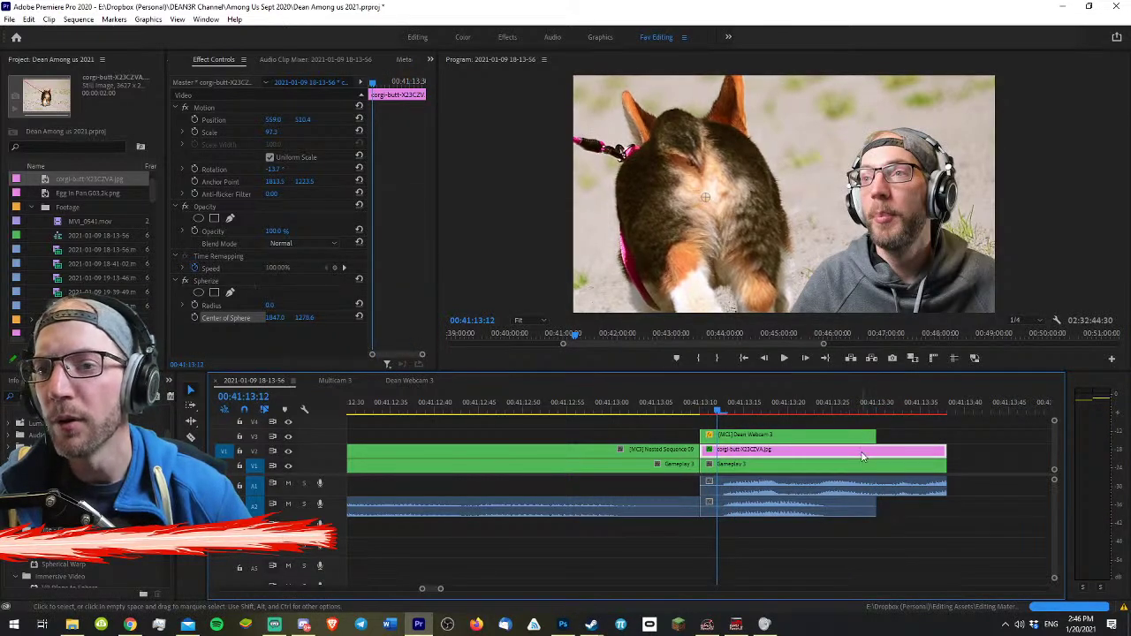
left_click(194, 305)
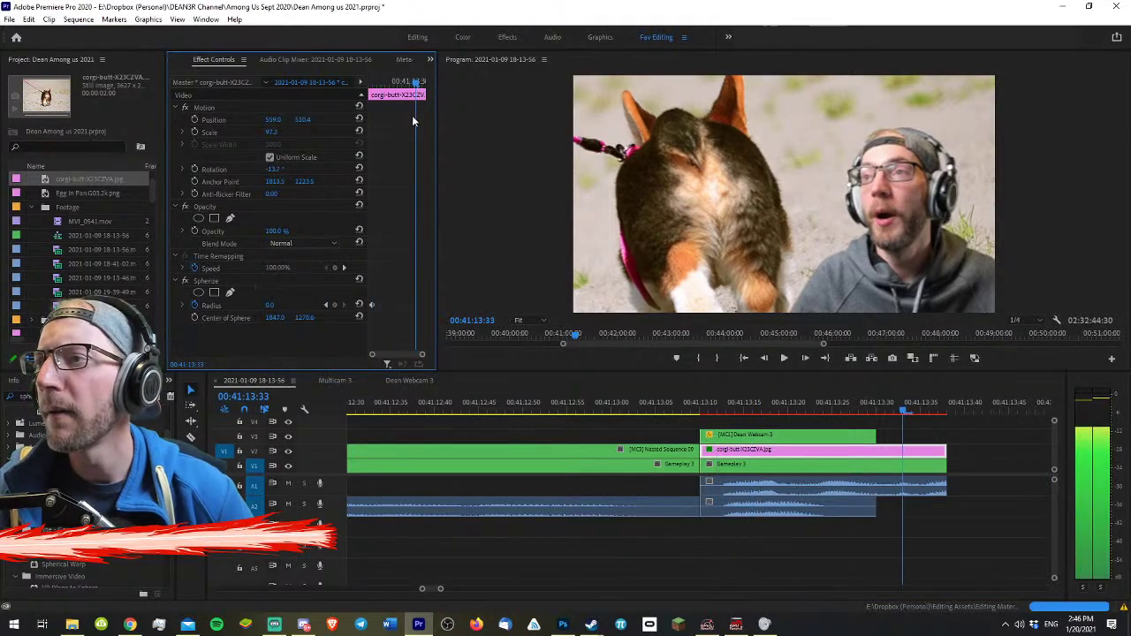
left_click(396, 77)
left_click_drag(398, 78, 381, 78)
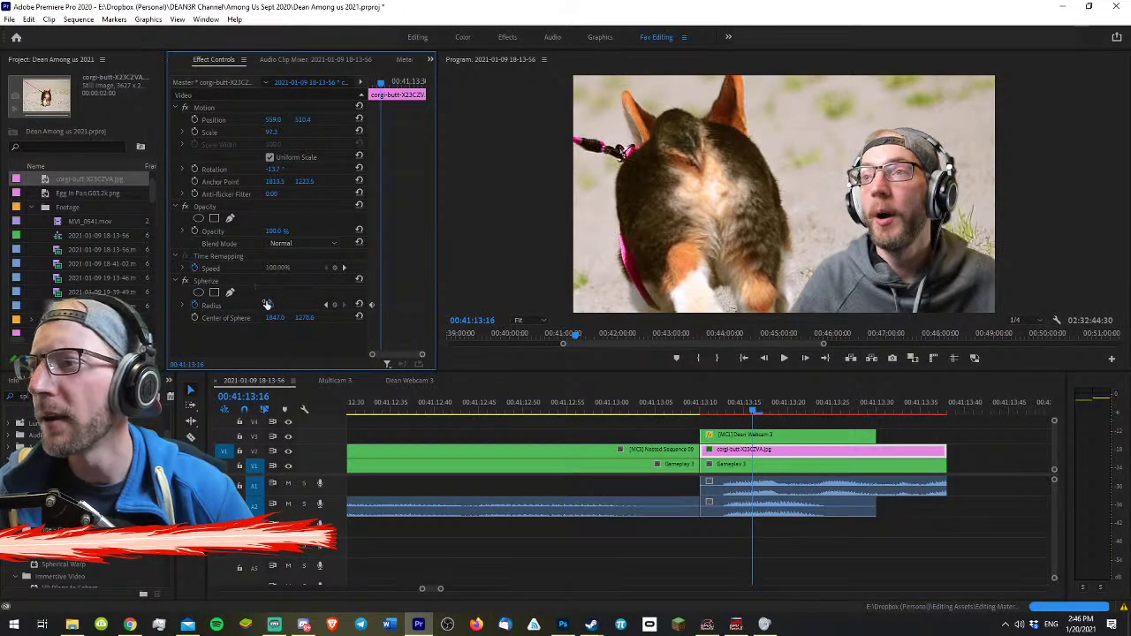
left_click_drag(268, 305, 386, 305)
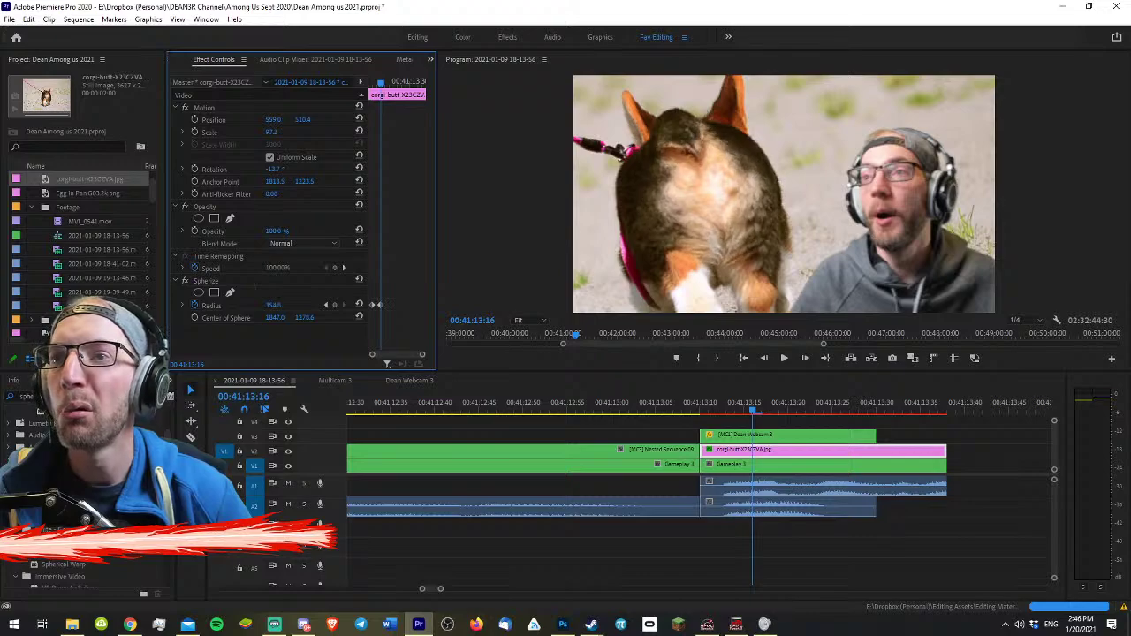
left_click_drag(318, 305, 369, 301)
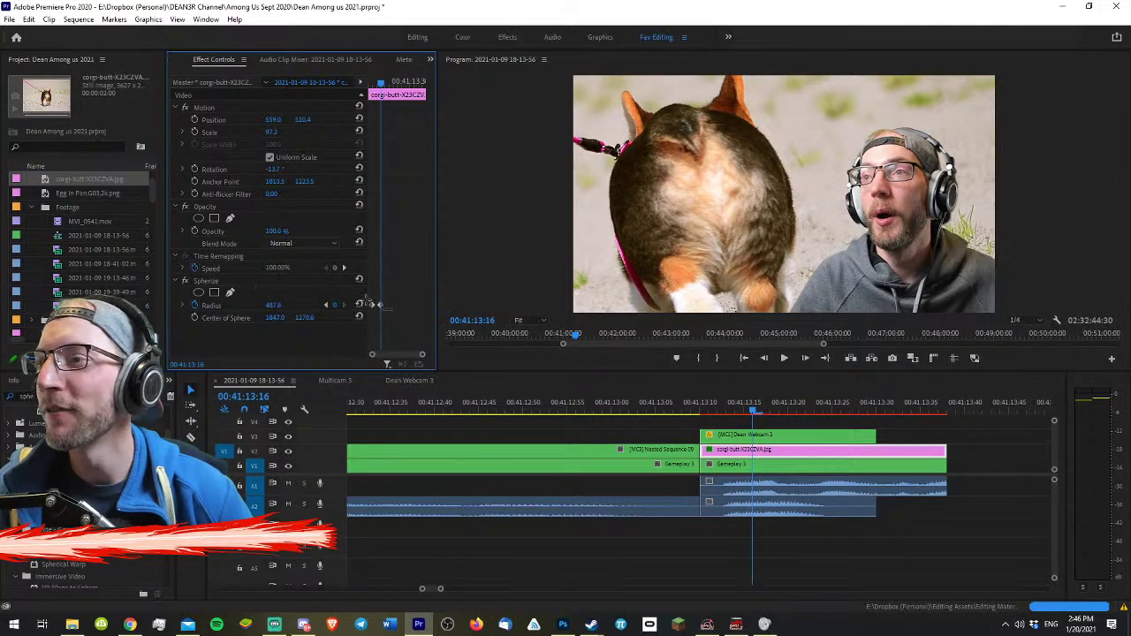
- Smooth the interpolation of both Spherize radius keyframes and play back the corgi bulge
right_click(383, 307)
left_click(442, 411)
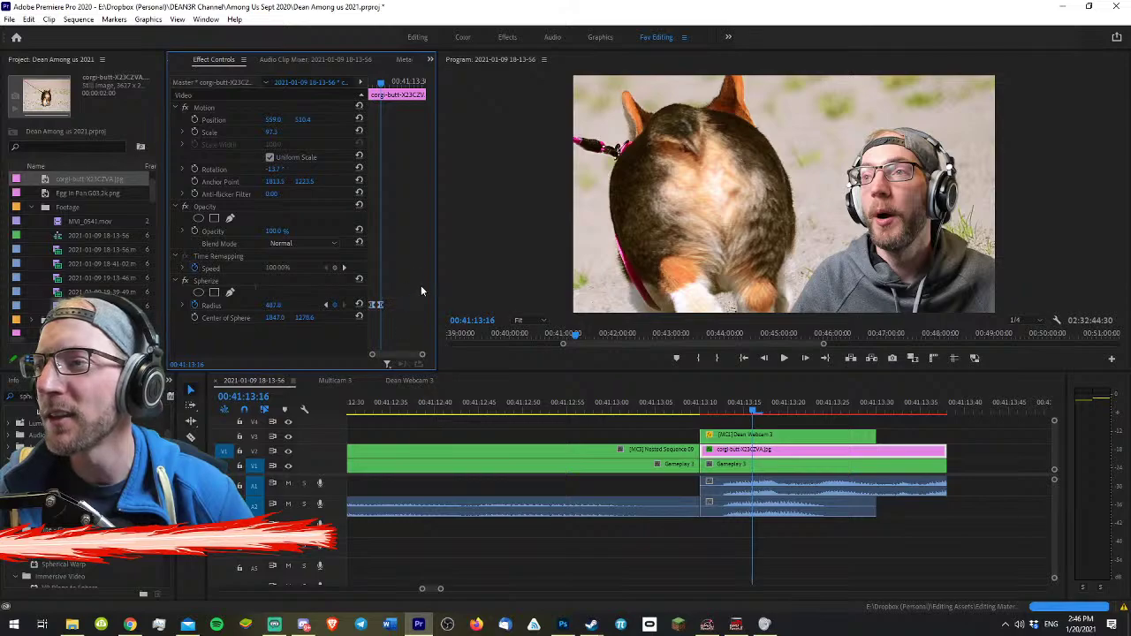
key("space")
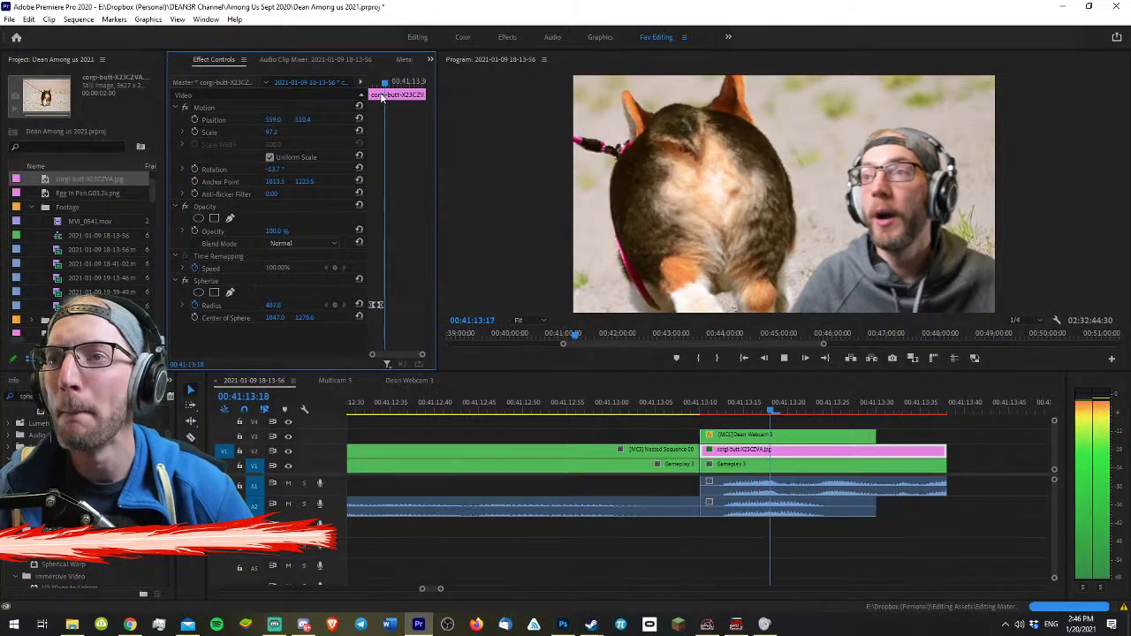
key("space")
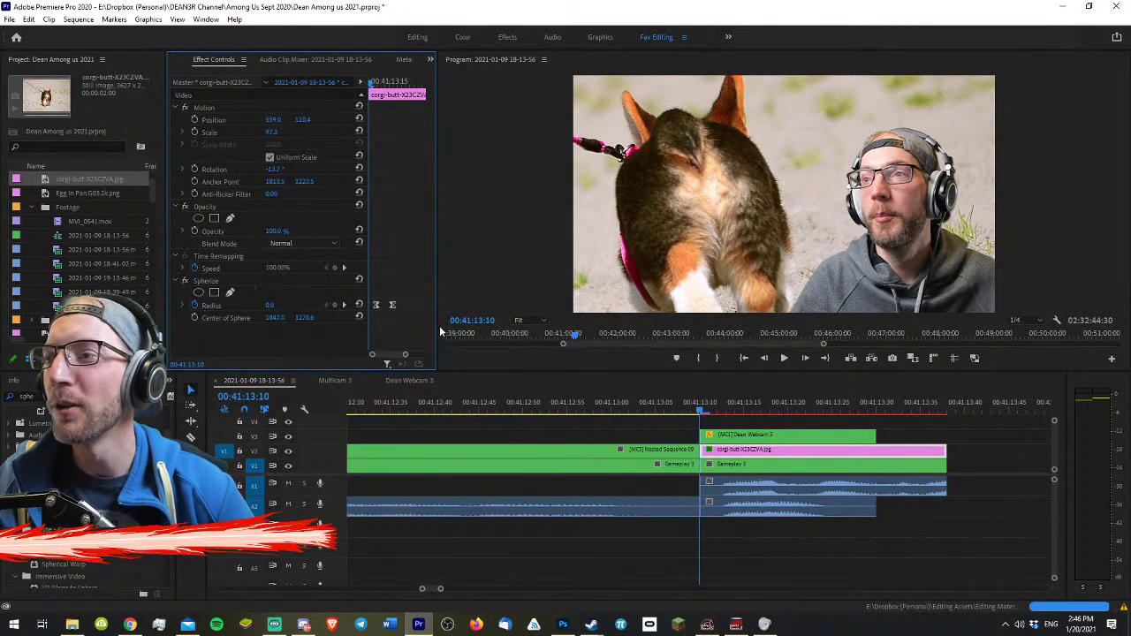
- Move the Spherize radius keyframes to the start of the corgi image and play back the bulge
key("=")
left_click_drag(423, 312, 372, 305)
key("space")
key("space")
left_click(378, 109)
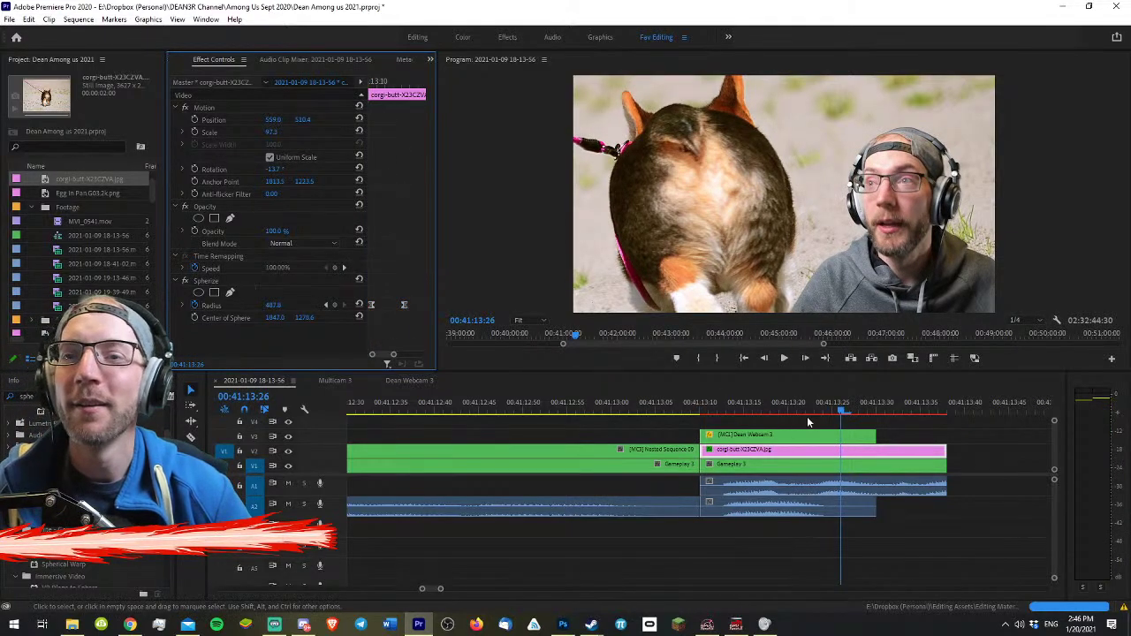
- Search the project for "boink" and place the Cartoon Boink sound effect on audio track A4 beneath the corgi segment
left_click(917, 424)
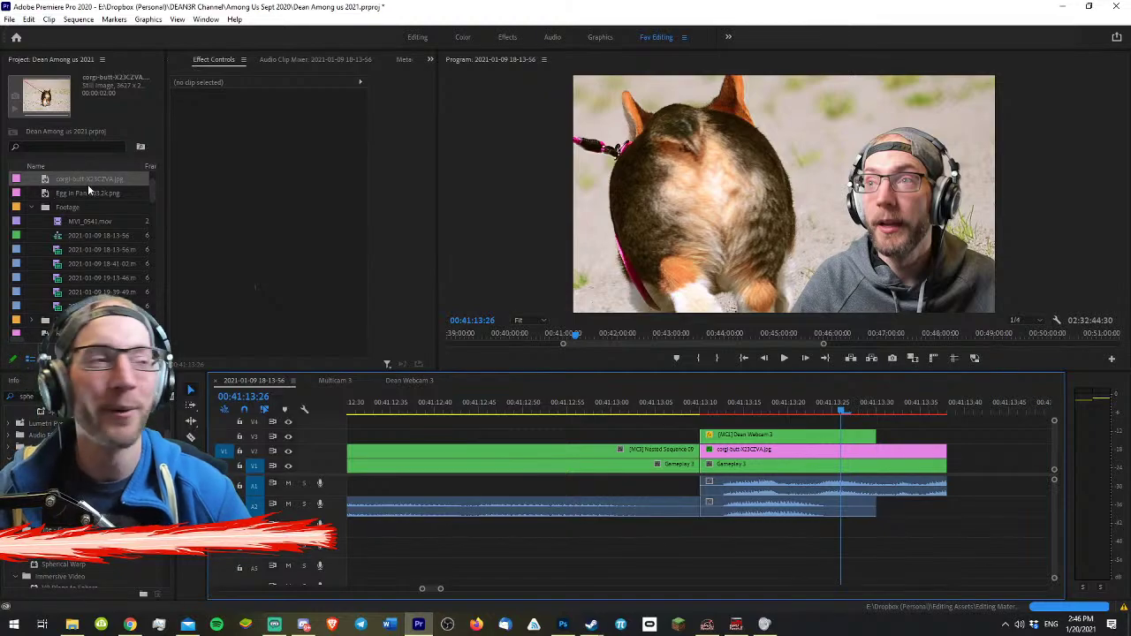
left_click(57, 143)
type("boink")
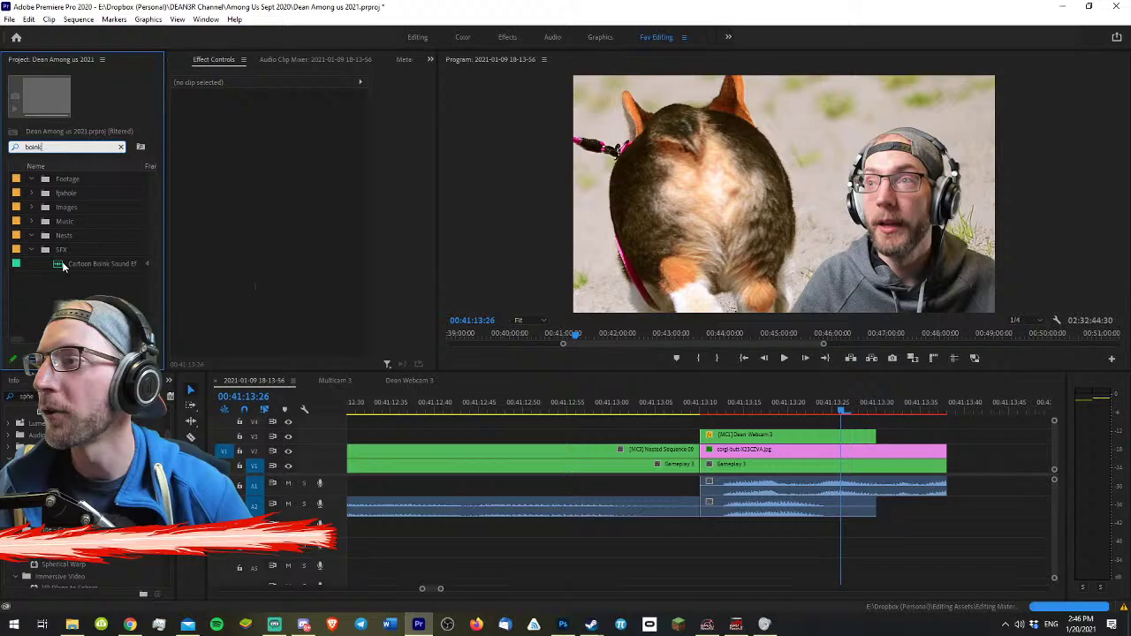
left_click_drag(62, 267, 623, 548)
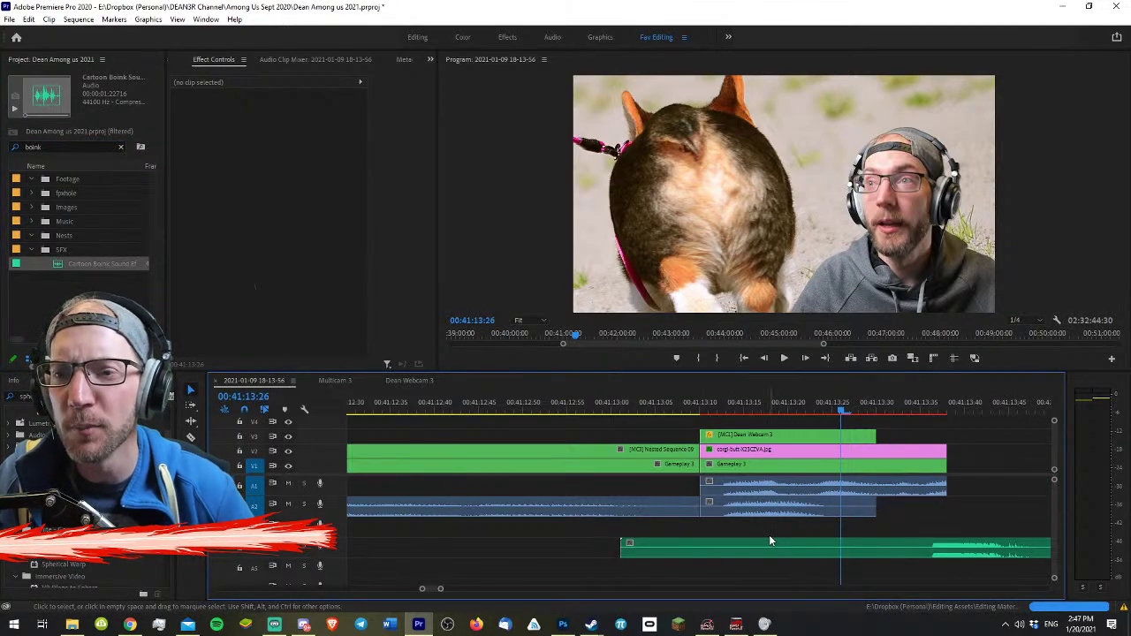
- Cut off the silent head of the boink clip and align the rest with the corgi image's start at 00:41:13:10
key("minus")
key("minus")
key("c")
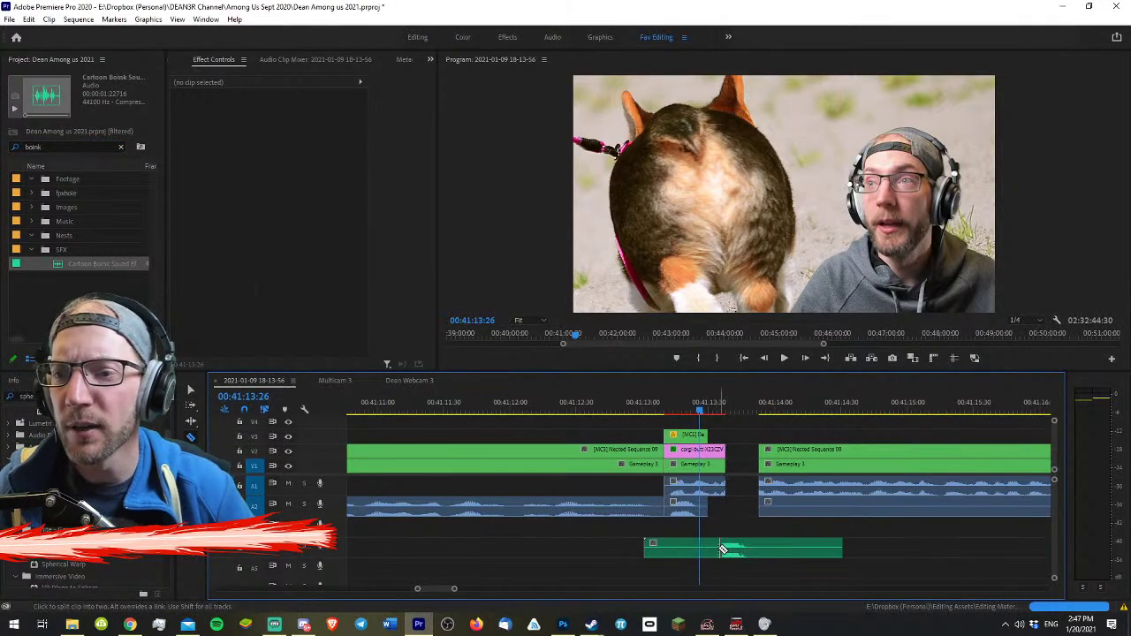
left_click(715, 549)
key("v")
left_click(704, 548)
key("Delete")
left_click_drag(758, 547, 708, 548)
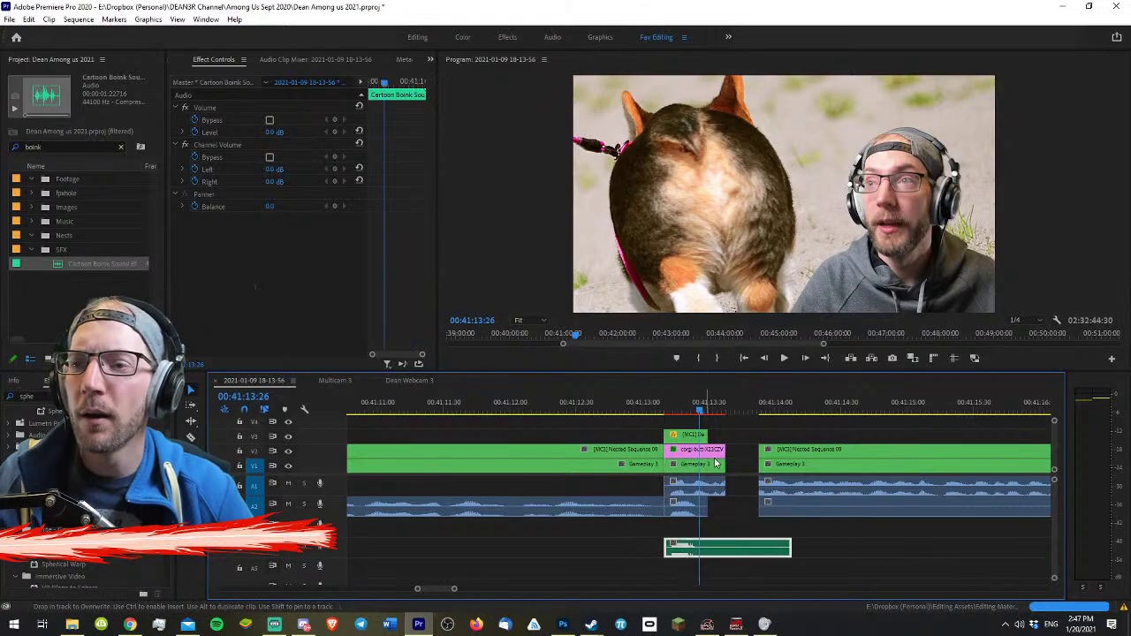
- Slide the boink clip on A4 about two frames earlier, so it starts at about 00:41:13:08
left_click(672, 421)
key("equal")
key("equal")
key("equal")
left_click(463, 399)
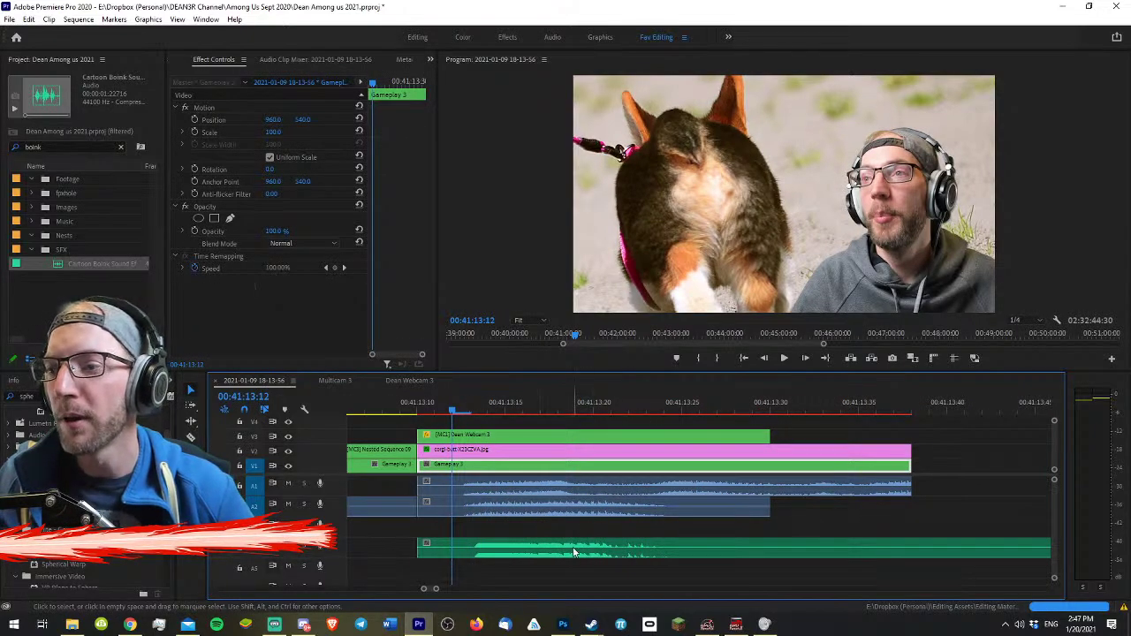
left_click_drag(573, 551, 538, 551)
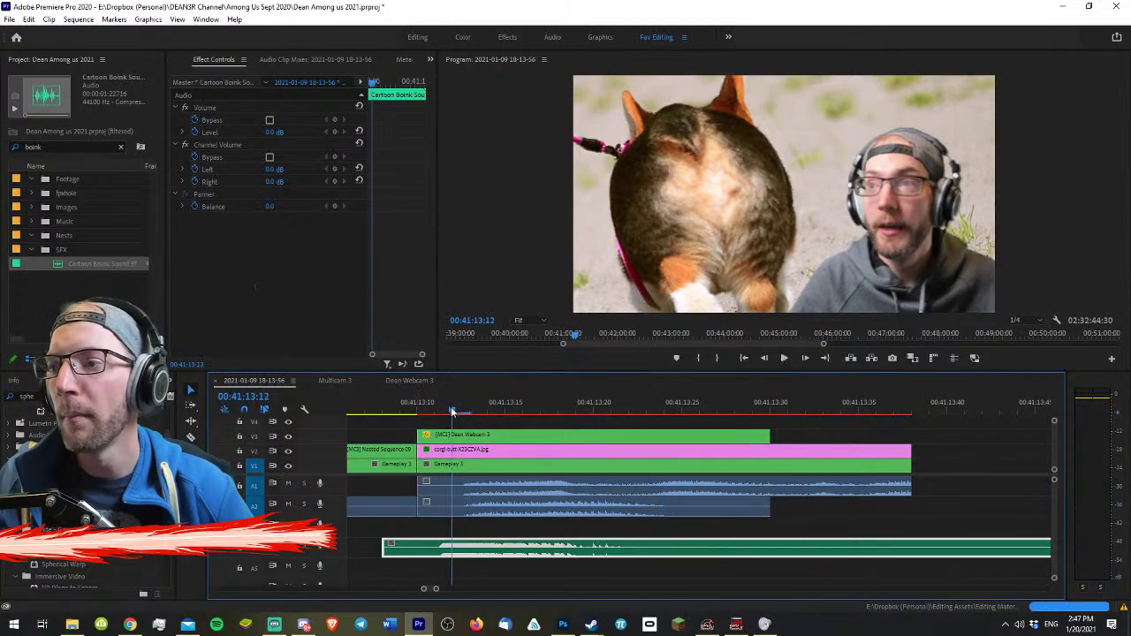
- Lower the boink clip's volume level to about -5 dB and play the segment from 00:41:13:10
left_click_drag(451, 412, 424, 412)
key("minus")
key("minus")
key("equal")
key("equal")
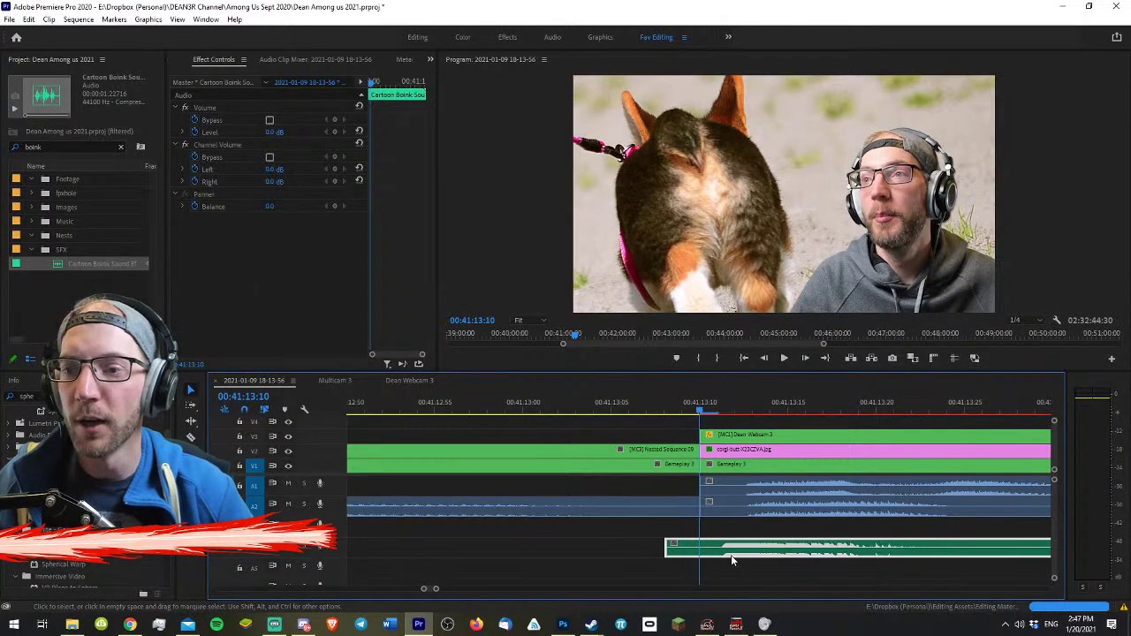
key("bracketleft")
key("bracketleft")
key("space")
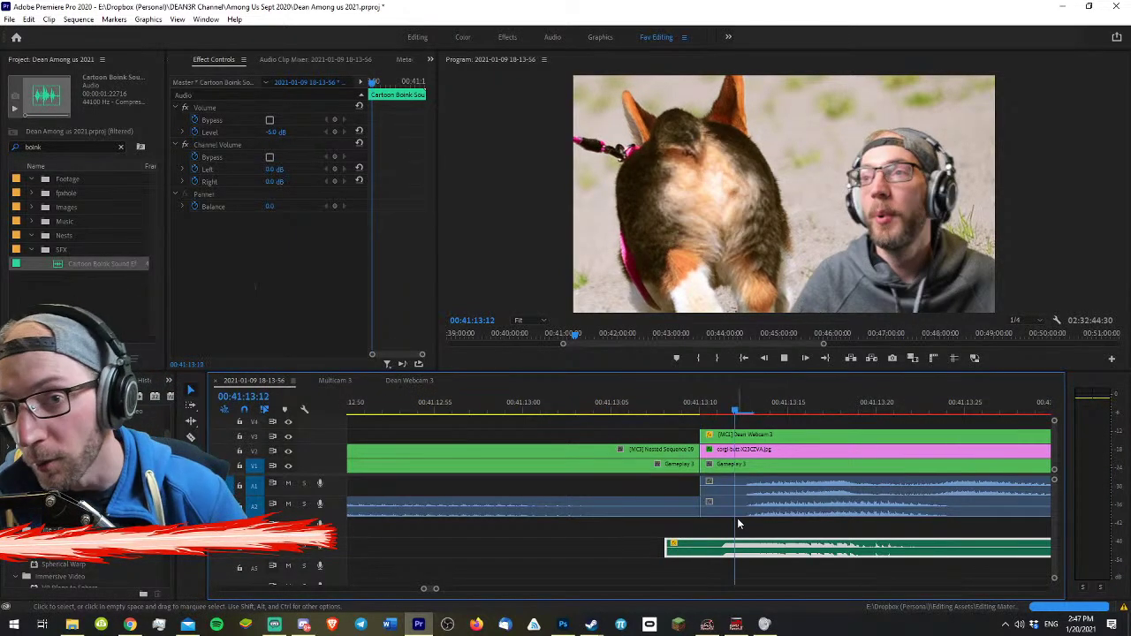
- Trim the silent tail of the boink clip on A4 so it ends at about 00:41:13:25
left_click(623, 468)
key("minus")
key("minus")
key("minus")
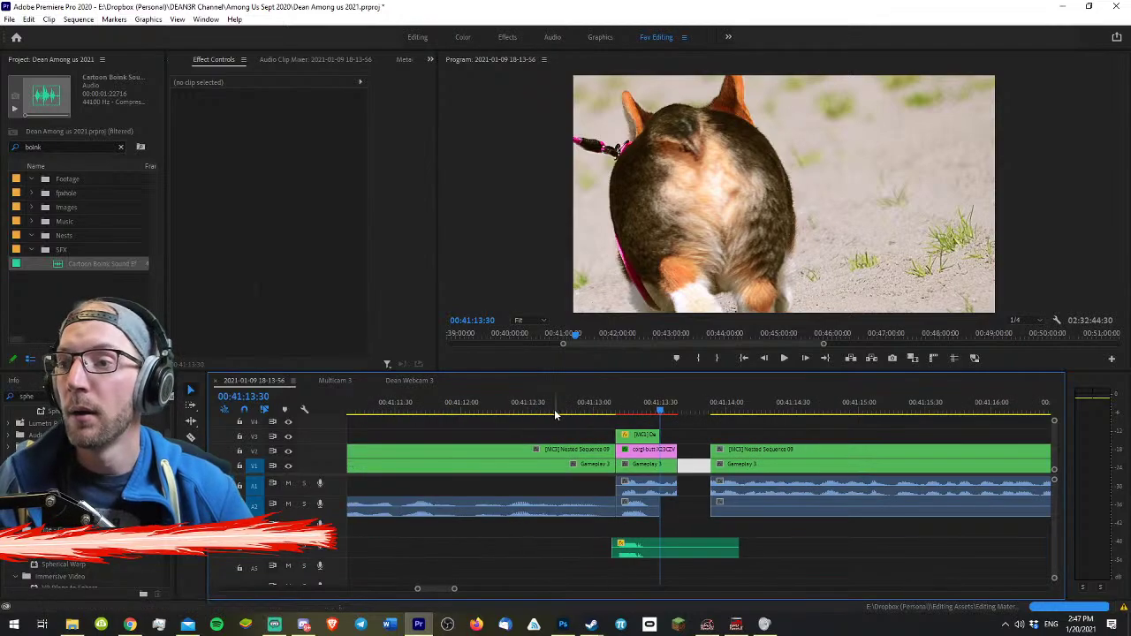
left_click(617, 402)
key("minus")
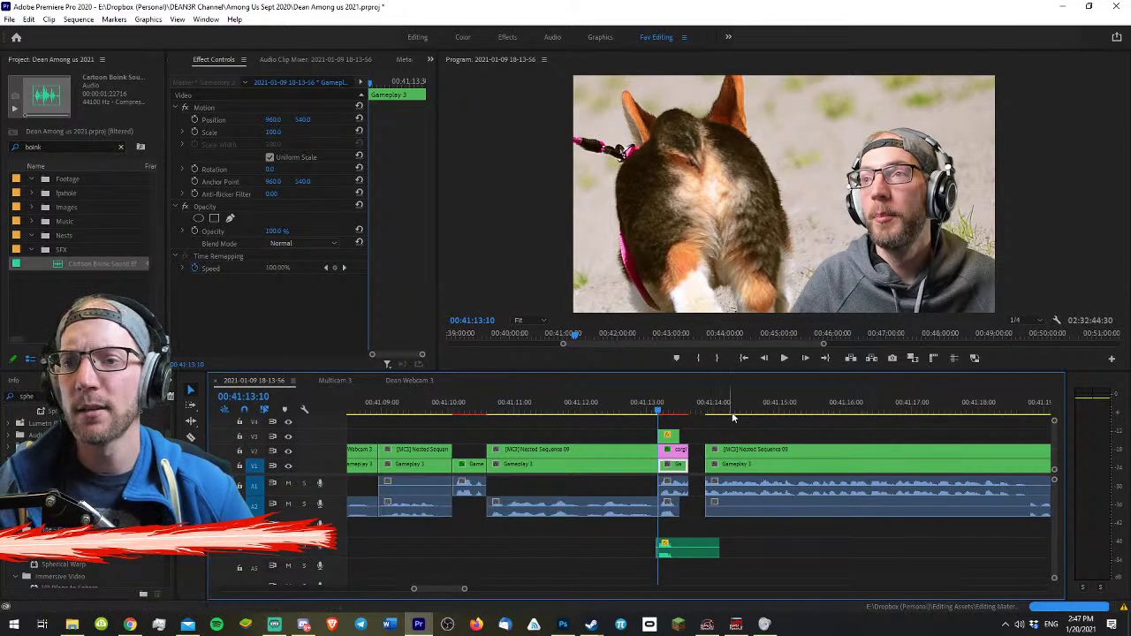
key("minus")
left_click_drag(707, 410, 689, 410)
key("equal")
key("equal")
key("equal")
left_click_drag(867, 543, 681, 543)
left_click(631, 420)
left_click(605, 406)
key("minus")
key("equal")
key("equal")
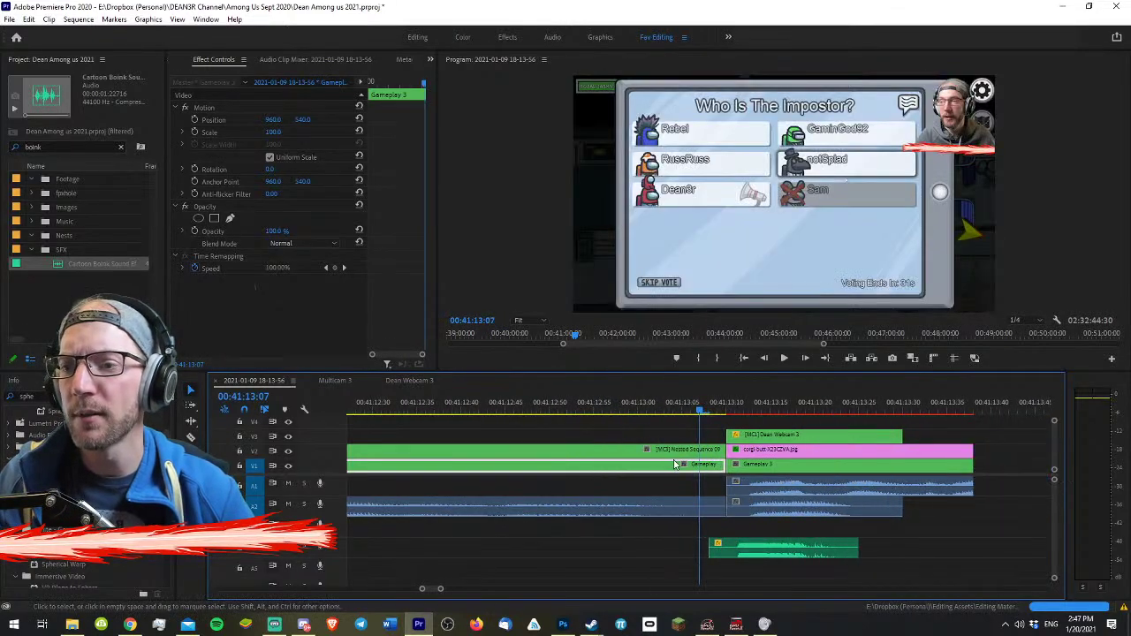
key("equal")
key("minus")
key("minus")
key("minus")
key("minus")
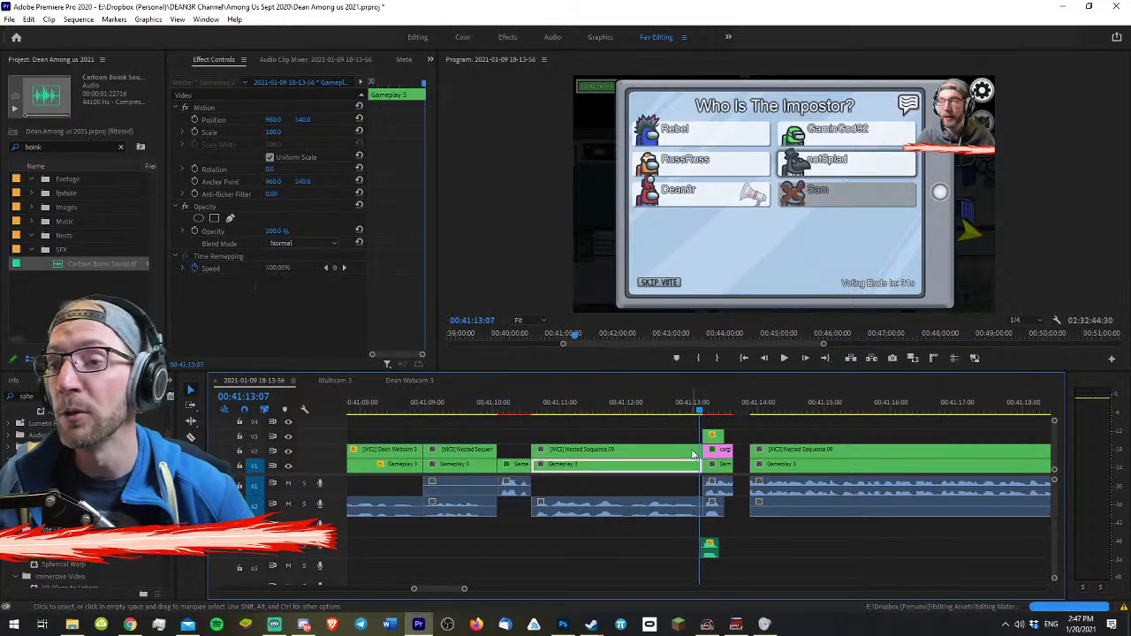
left_click(748, 429)
key("equal")
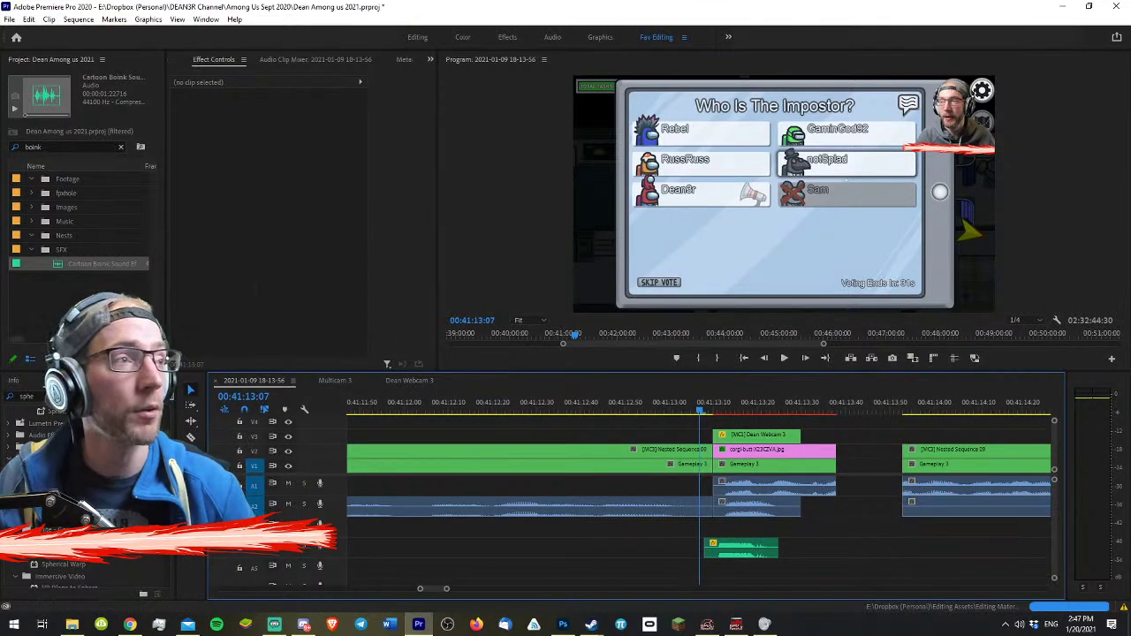
key("minus")
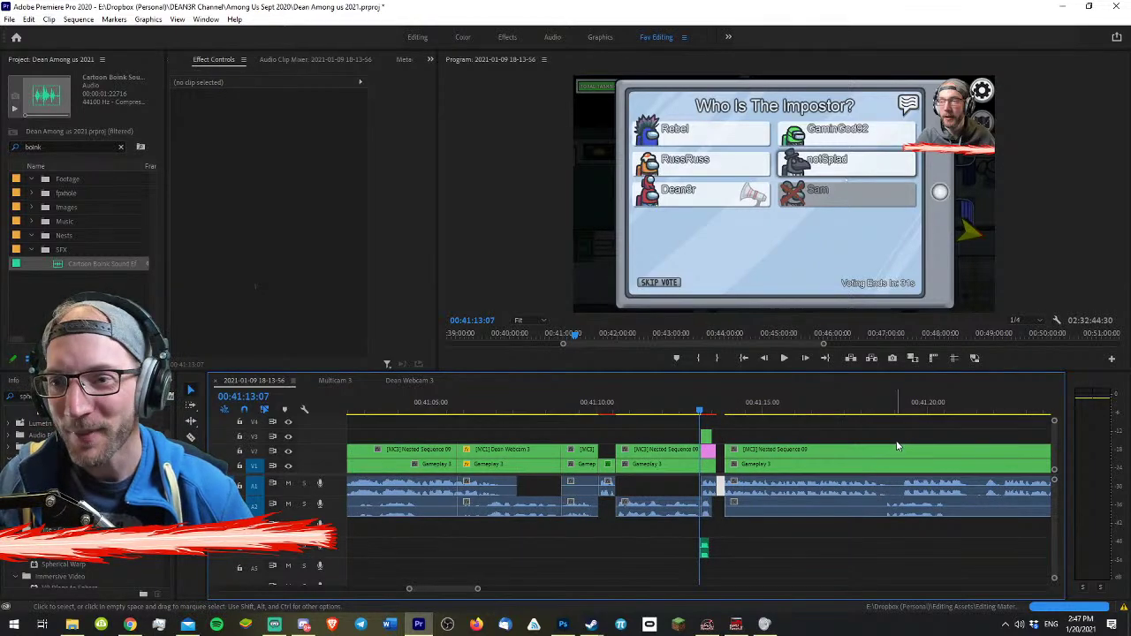
key("equal")
key("equal")
key("equal")
key("minus")
key("minus")
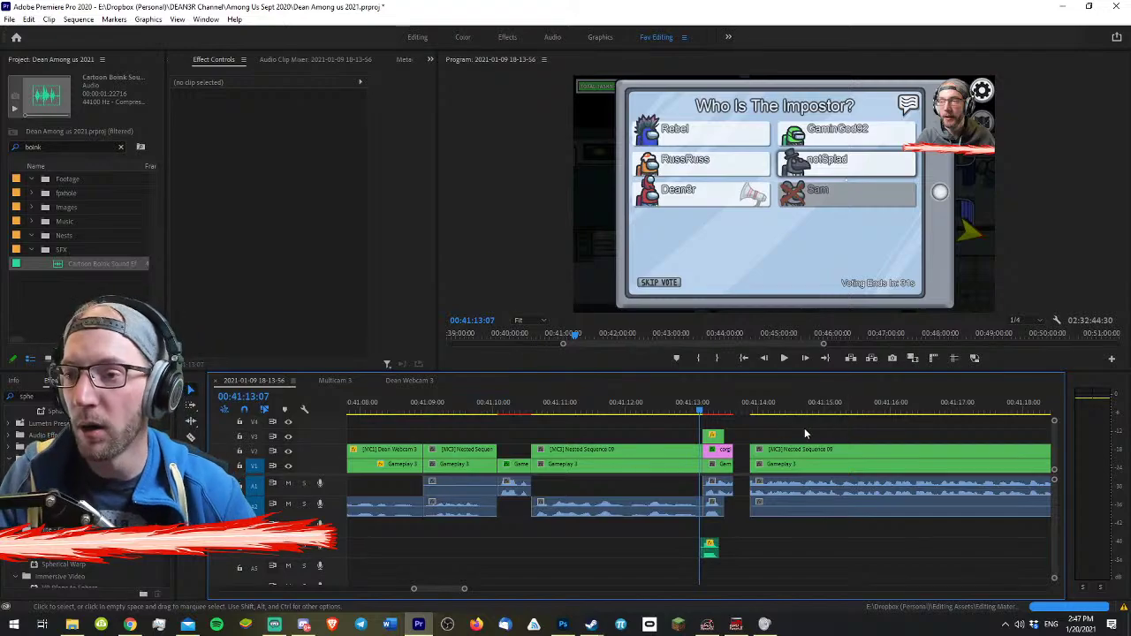
key("minus")
key("minus")
key("minus")
key("minus")
key("minus")
key("minus")
key("minus")
key("minus")
key("equal")
key("equal")
key("equal")
key("equal")
key("equal")
key("equal")
key("equal")
key("equal")
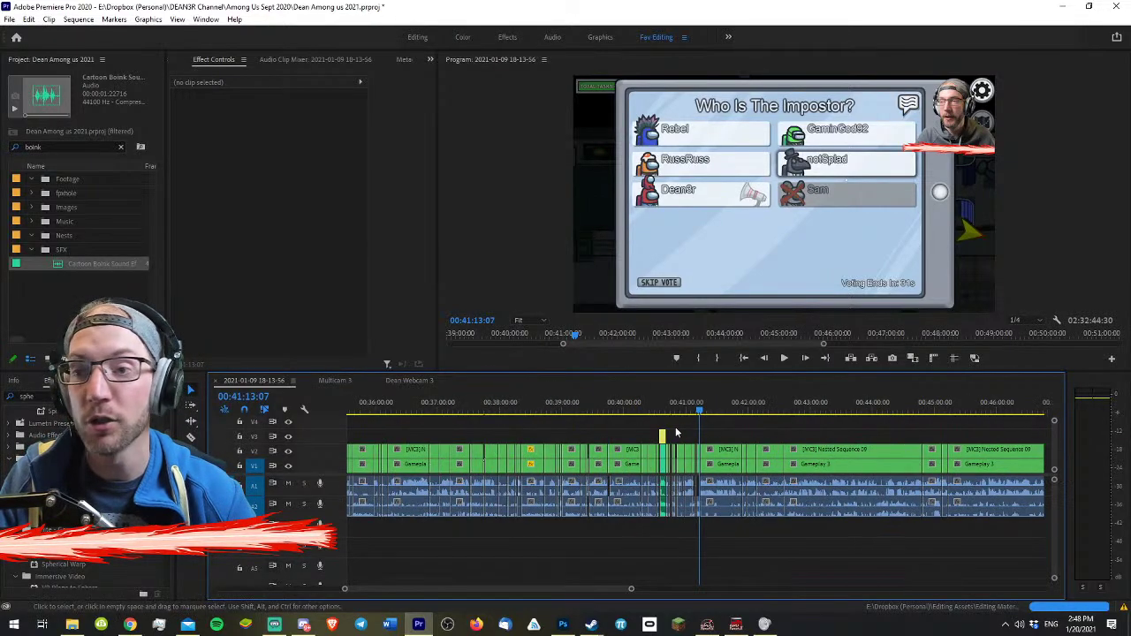
key("equal")
key("equal")
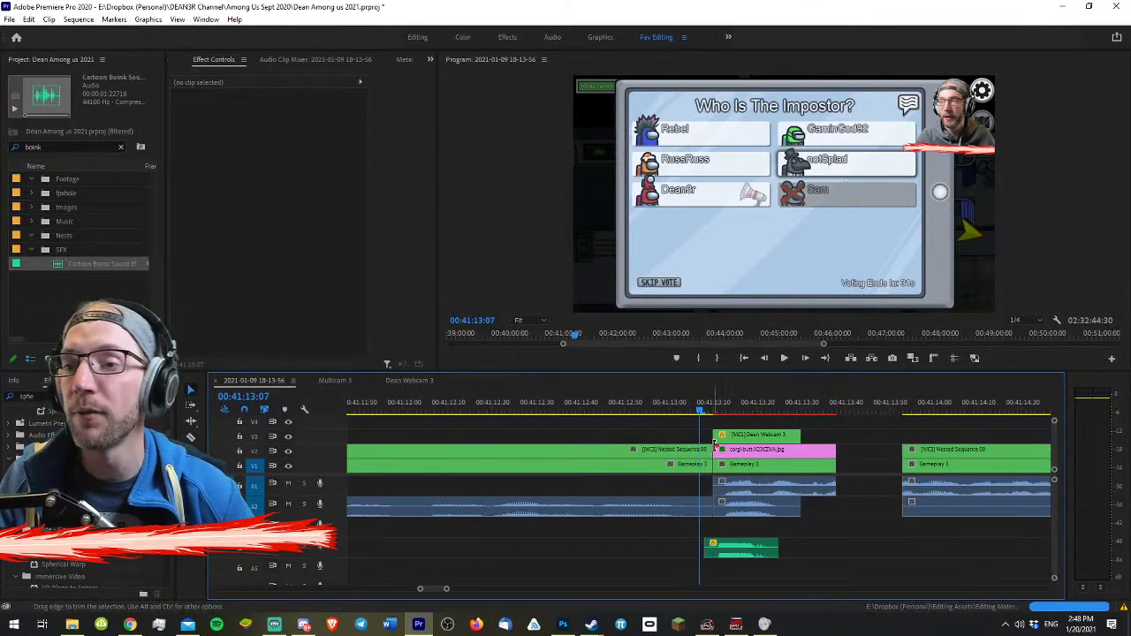
- Move all clips after the corgi segment about 15 frames earlier to close the gap behind the Gameplay 3 clip
key("equal")
left_click(756, 410)
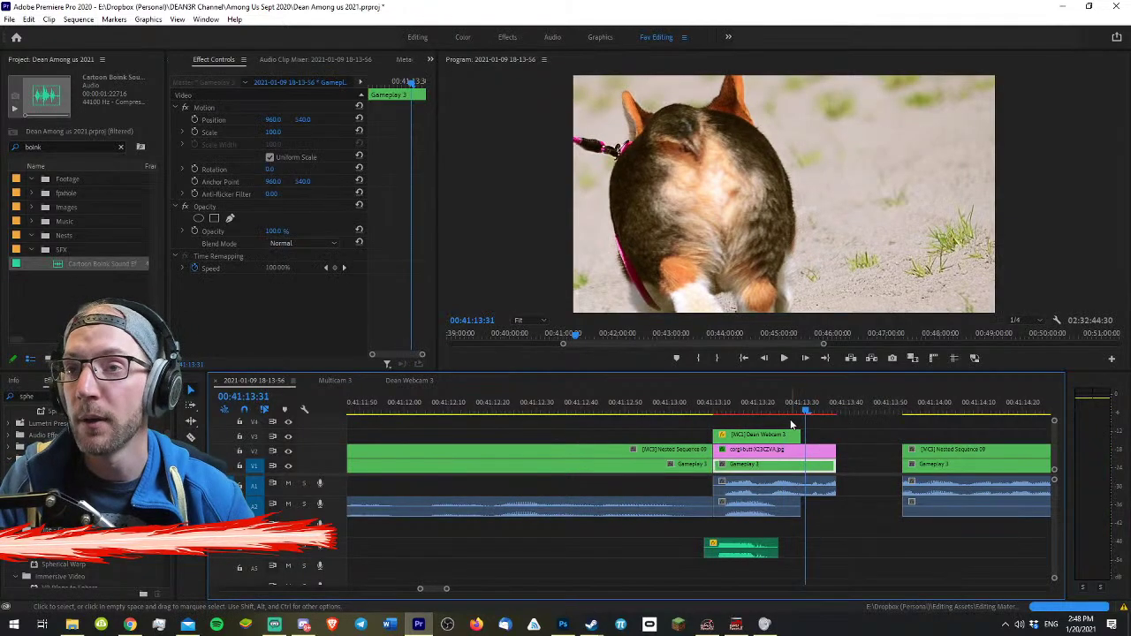
key("equal")
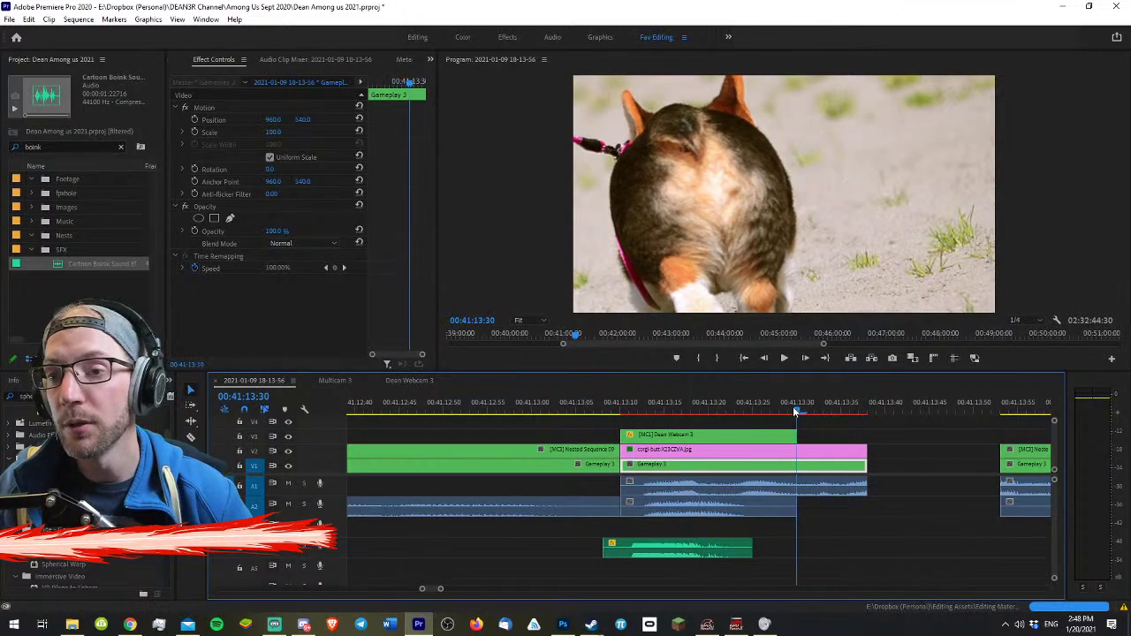
left_click(792, 406)
left_click(929, 432)
key("a")
left_click_drag(1012, 460, 881, 461)
key("v")
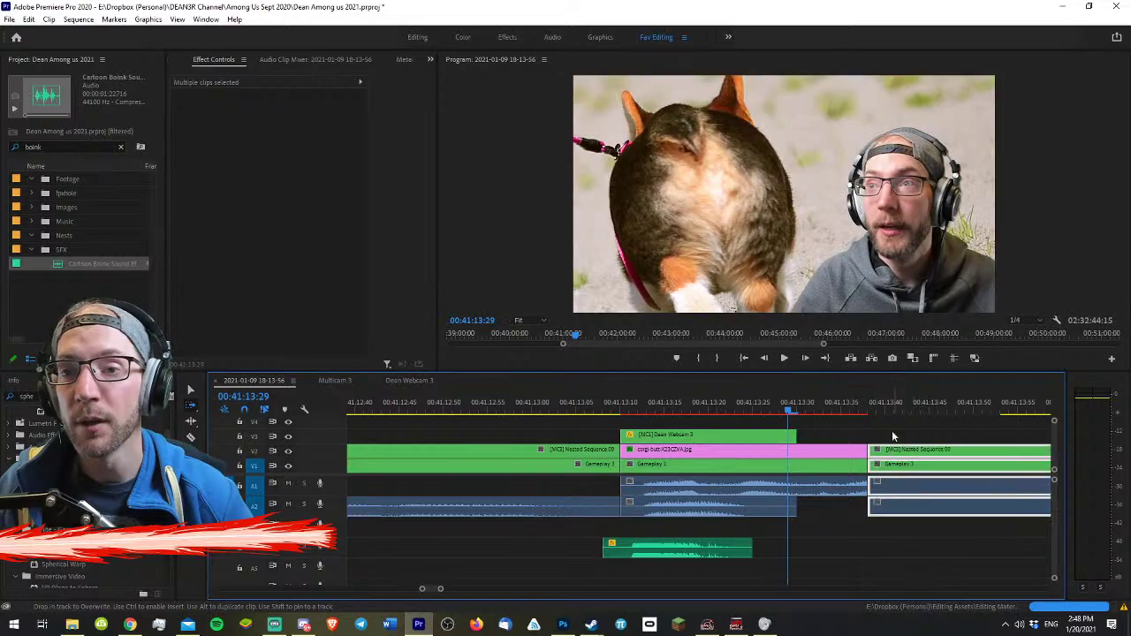
left_click(891, 432)
- Cut the corgi image on V2 where the webcam clip ends at about 00:41:13:30 and delete the remainder
key("c")
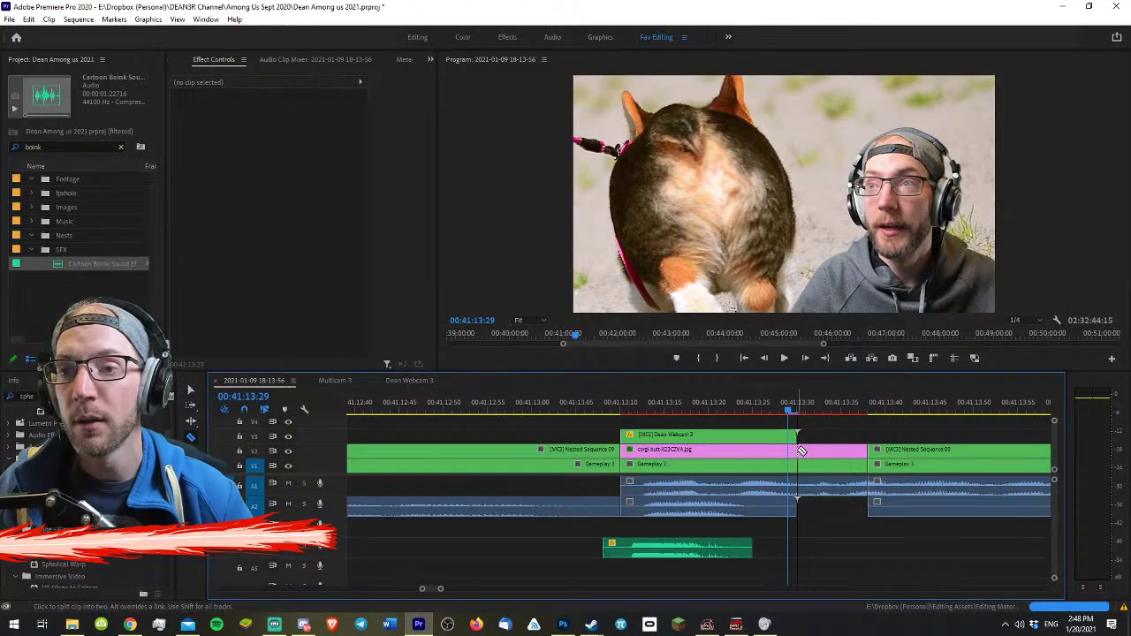
left_click(798, 450)
key("v")
left_click(831, 450)
key("Delete")
key("a")
left_click(918, 456)
key("v")
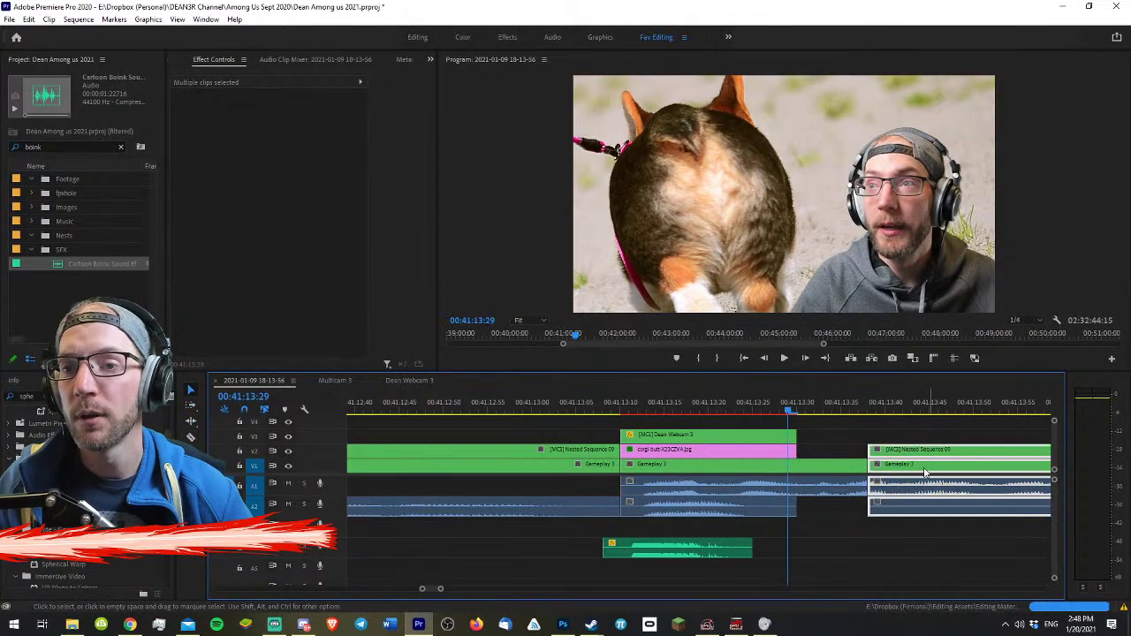
left_click(841, 431)
- Play back the corgi gag and its transition into the following voting-screen footage to check the timing
key("space")
key("minus")
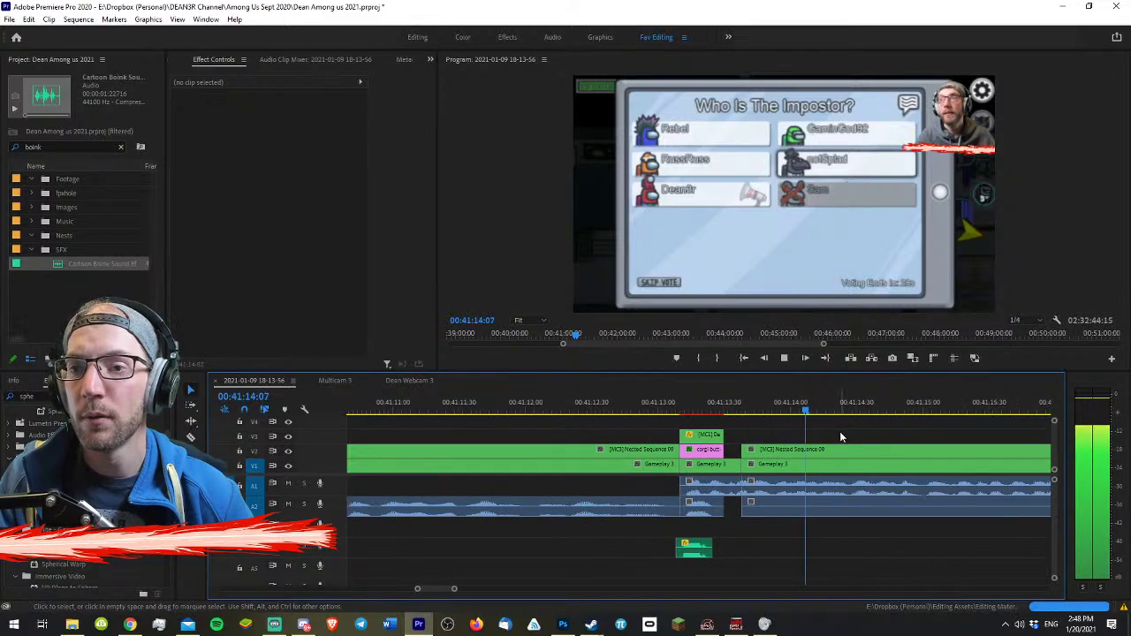
key("minus")
key("minus")
key("minus")
key("equal")
key("equal")
key("minus")
key("space")
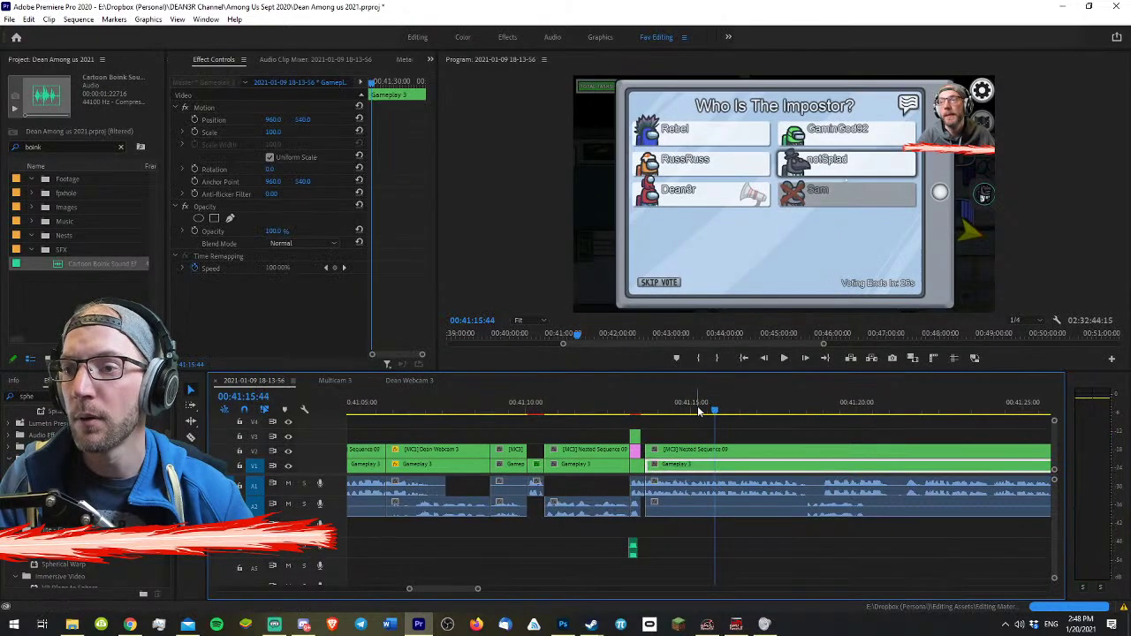
left_click(674, 405)
key("equal")
key("equal")
left_click_drag(557, 401, 528, 401)
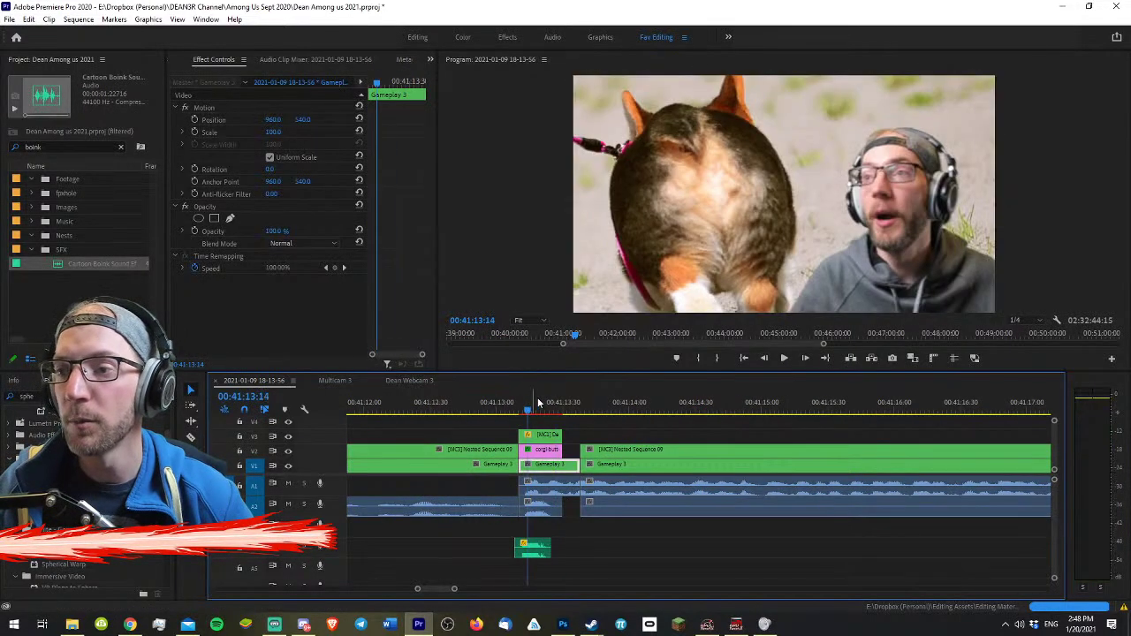
key("space")
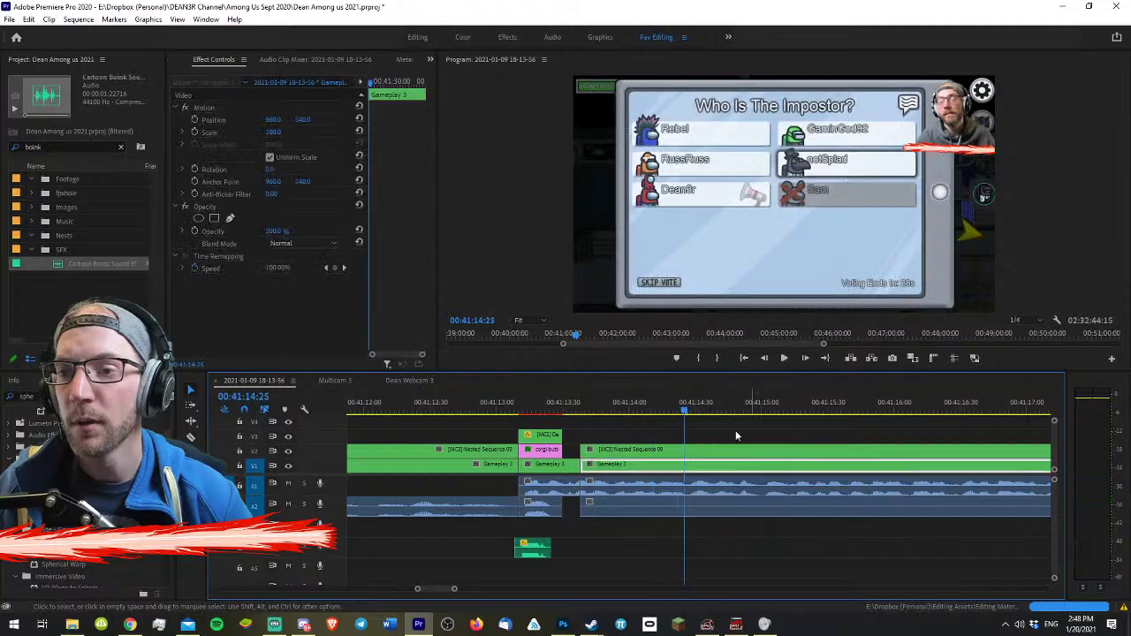
- Cut out the A1 audio between 00:41:14:26 and 00:41:14:38, then play on through the voting-screen footage
key("c")
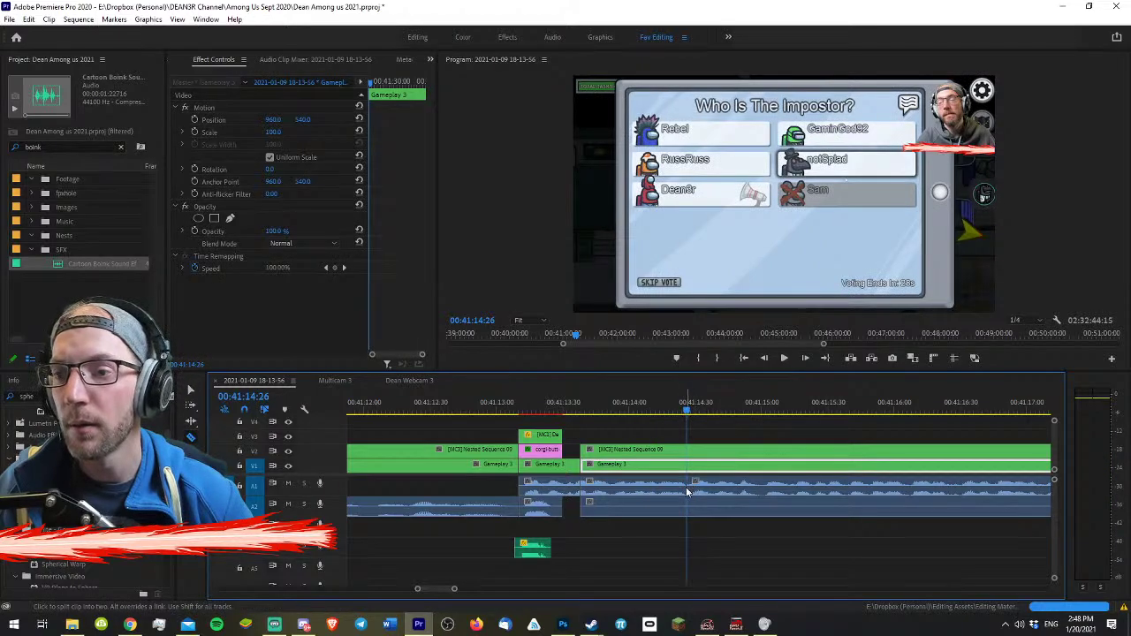
key("space")
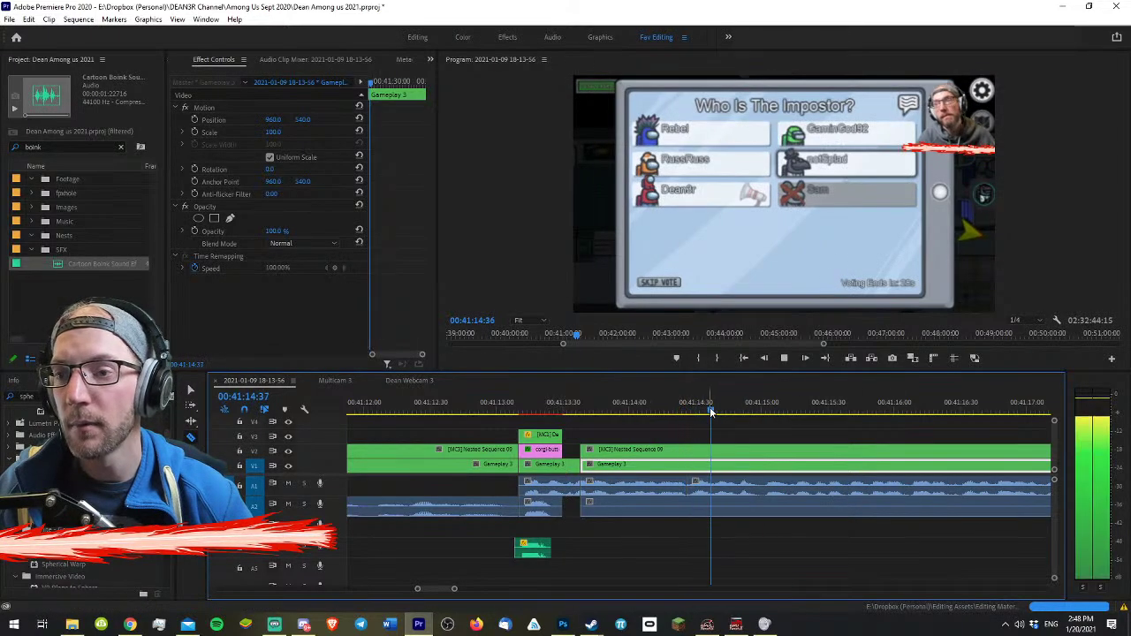
left_click(739, 411)
left_click_drag(740, 412, 715, 411)
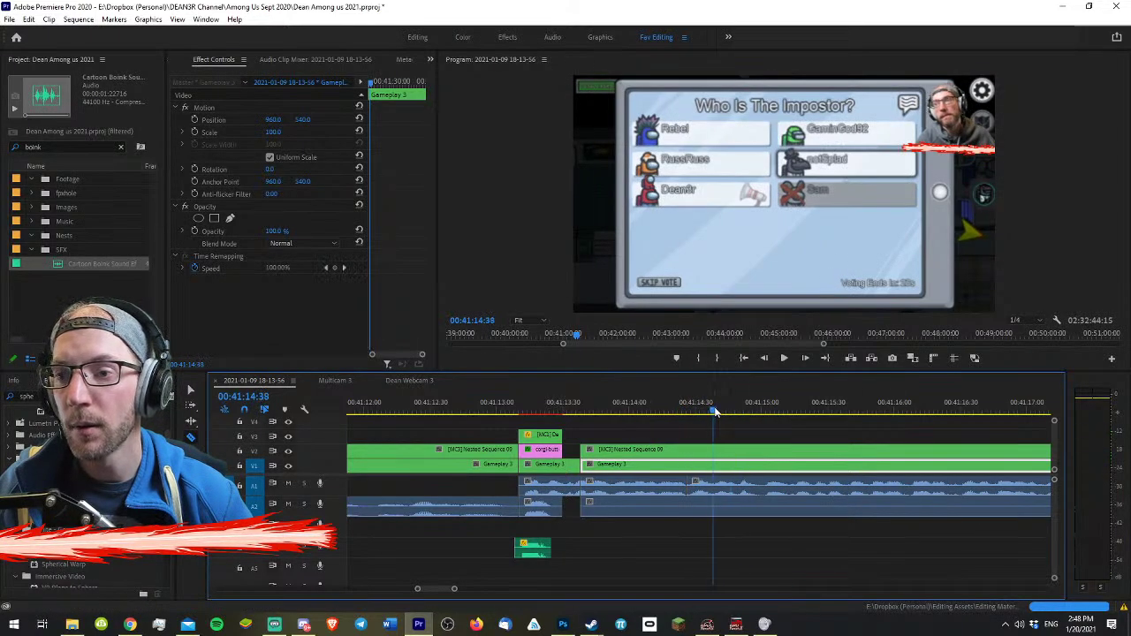
key("v")
left_click(699, 485)
key("Delete")
key("space")
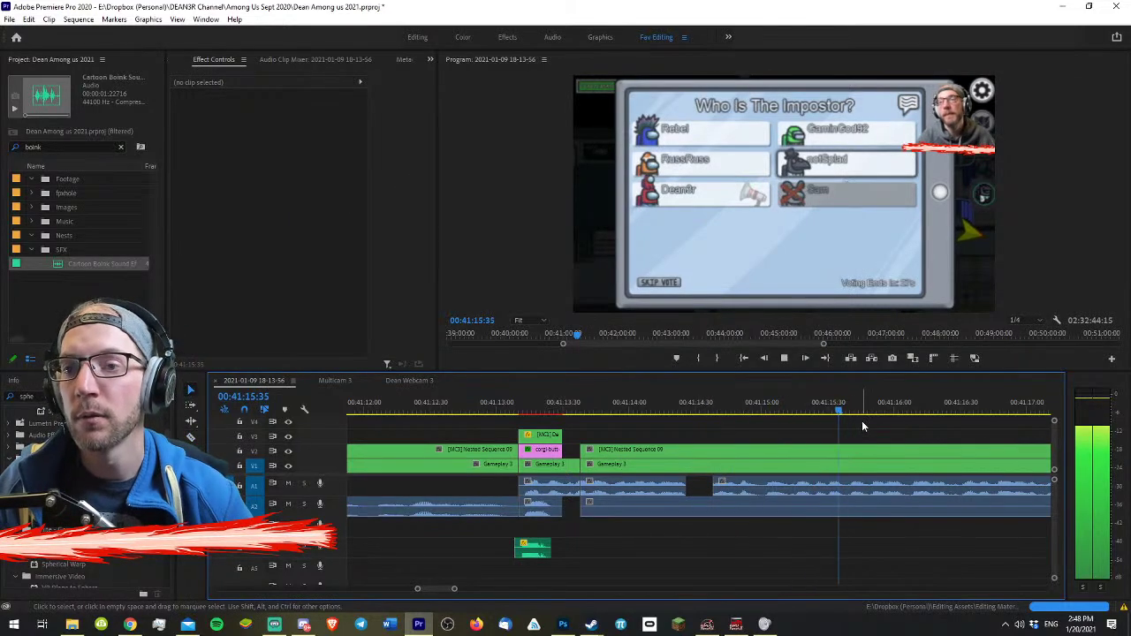
scroll(859, 429, "down", 3)
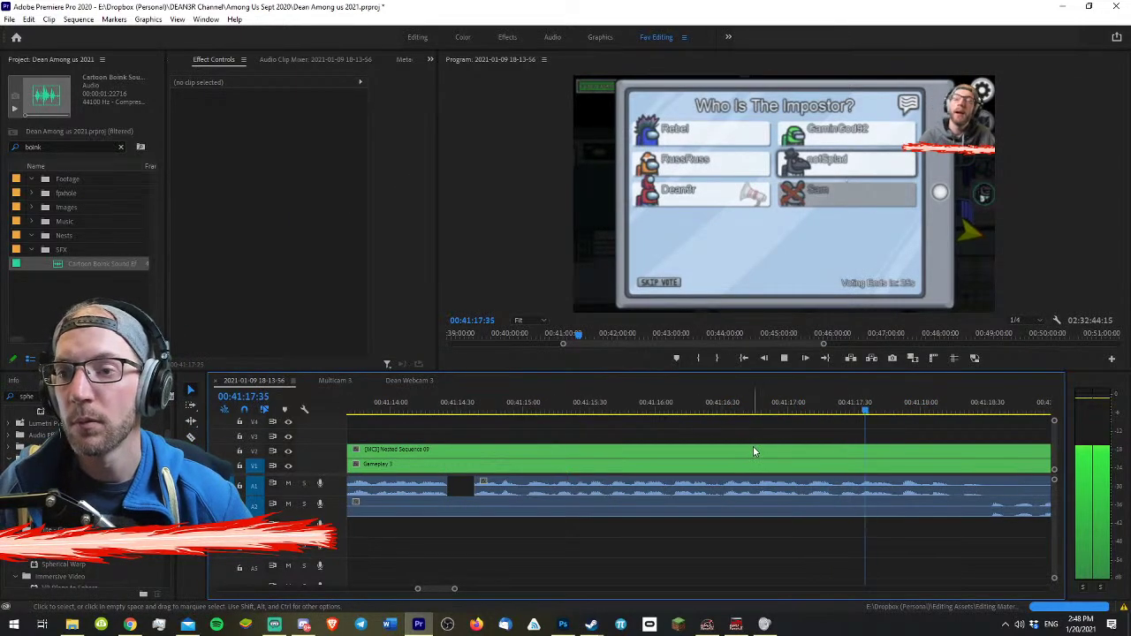
key("space")
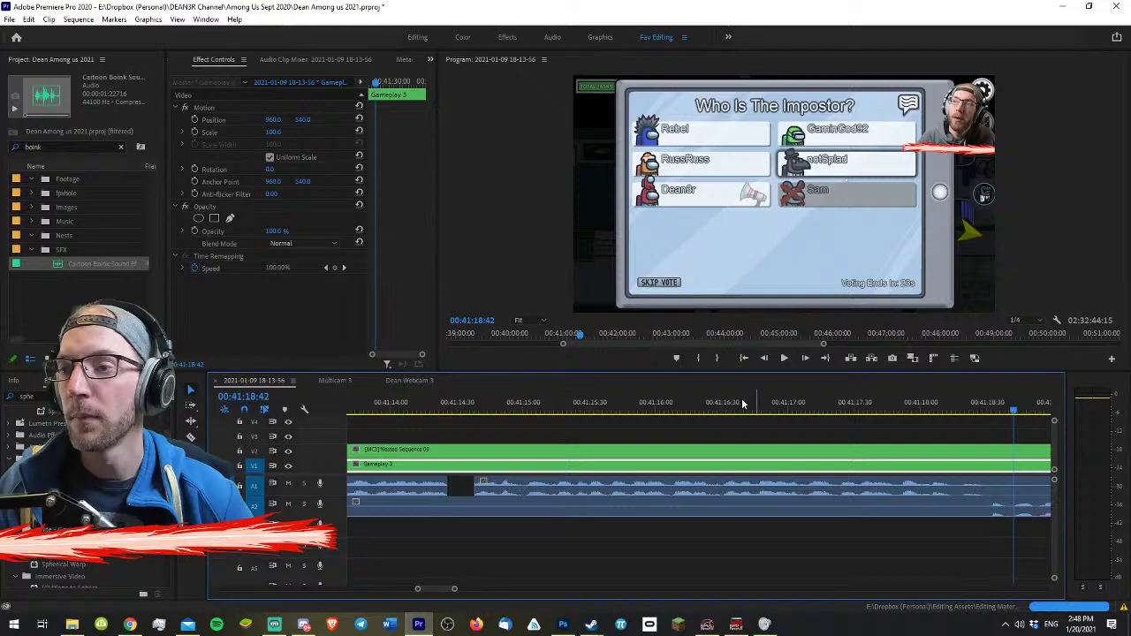
- Slide the A1 audio segment after the corgi gag about 12 frames later to close the gap, adding Constant crossfades at its ends
left_click(497, 440)
key("minus")
left_click(545, 399)
key("equal")
key("equal")
left_click_drag(760, 490, 905, 486)
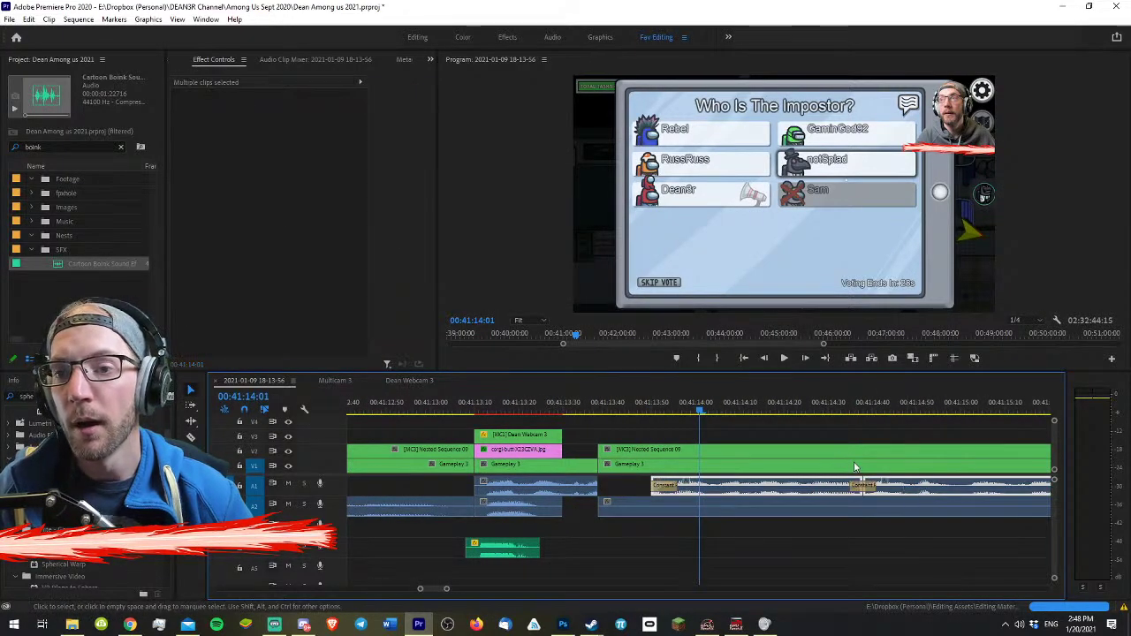
- Remove the Constant crossfade at the start of the A1 audio segment following the corgi gag
left_click(804, 427)
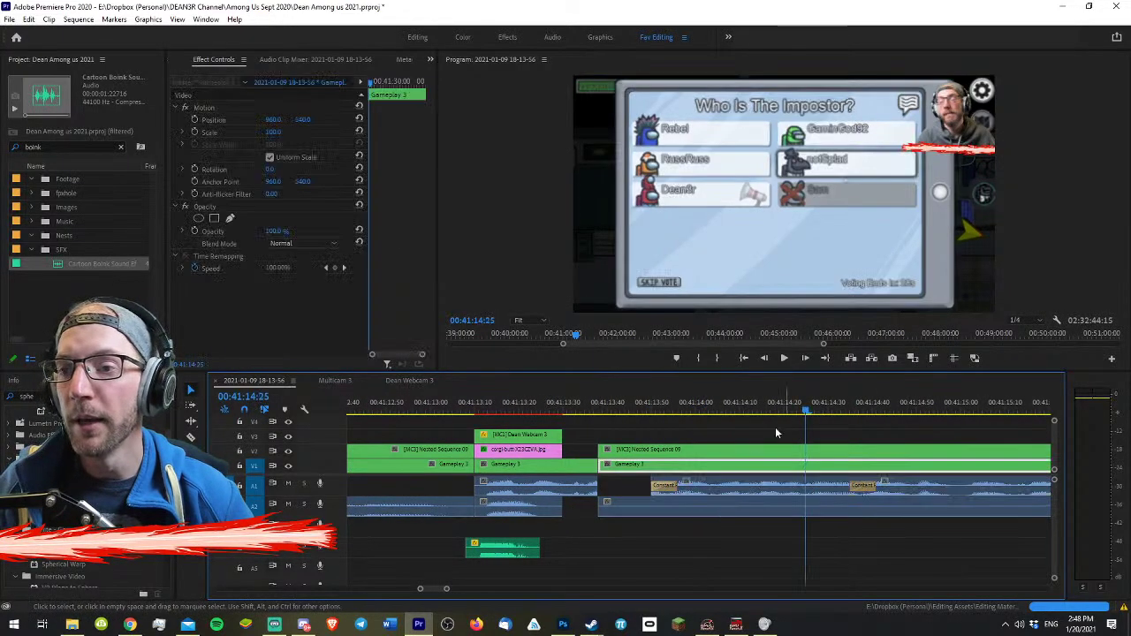
left_click(857, 486)
left_click(669, 407)
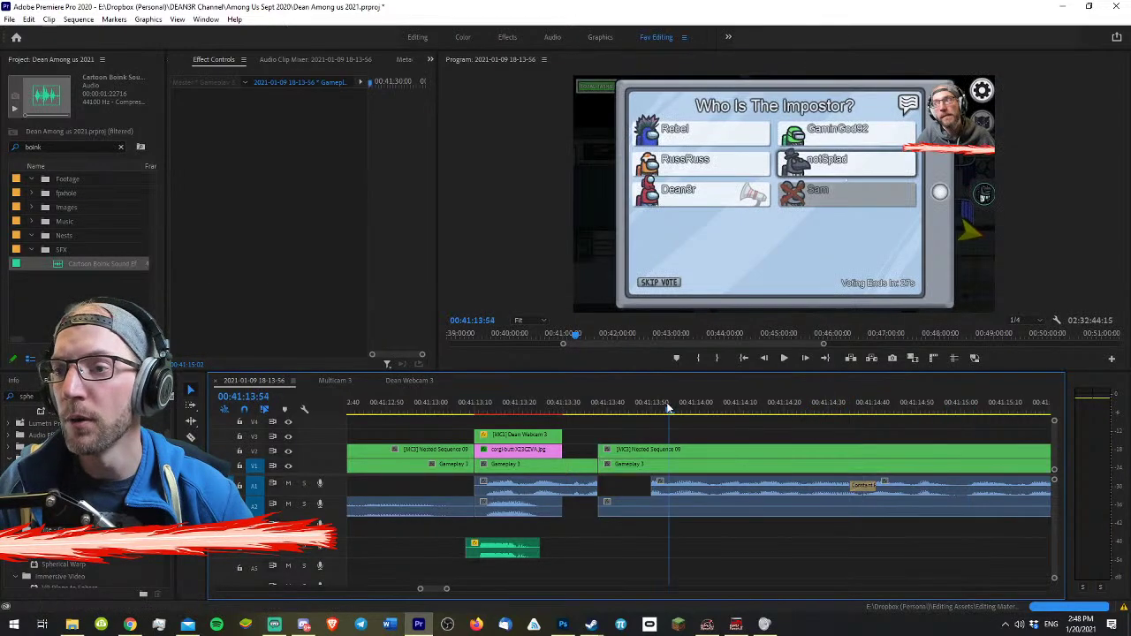
- Cut all tracks at about 00:41:13:50 and move everything after the cut about 12 frames earlier, against the gag's A1 audio
left_click_drag(668, 407, 637, 408)
left_click(697, 425)
key("c")
left_click(652, 455, "shift")
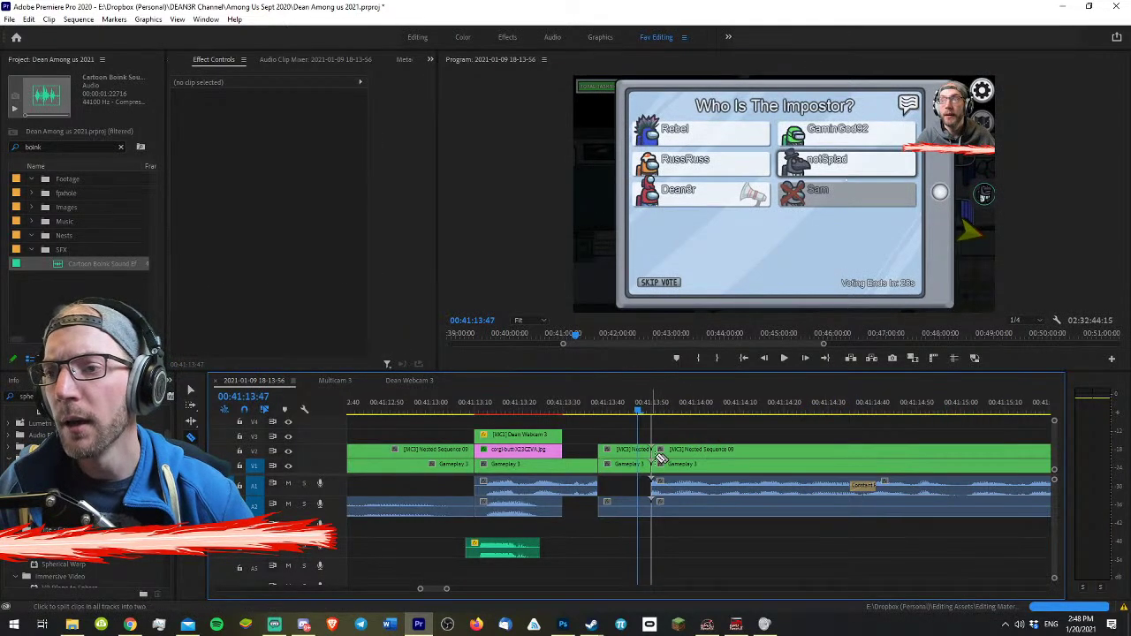
key("a")
left_click_drag(695, 454, 641, 454)
key("v")
- Select the voting-screen clips after the corgi gag together with the gag's A1 audio, leaving out the gag's V1 gameplay clip
left_click(572, 409)
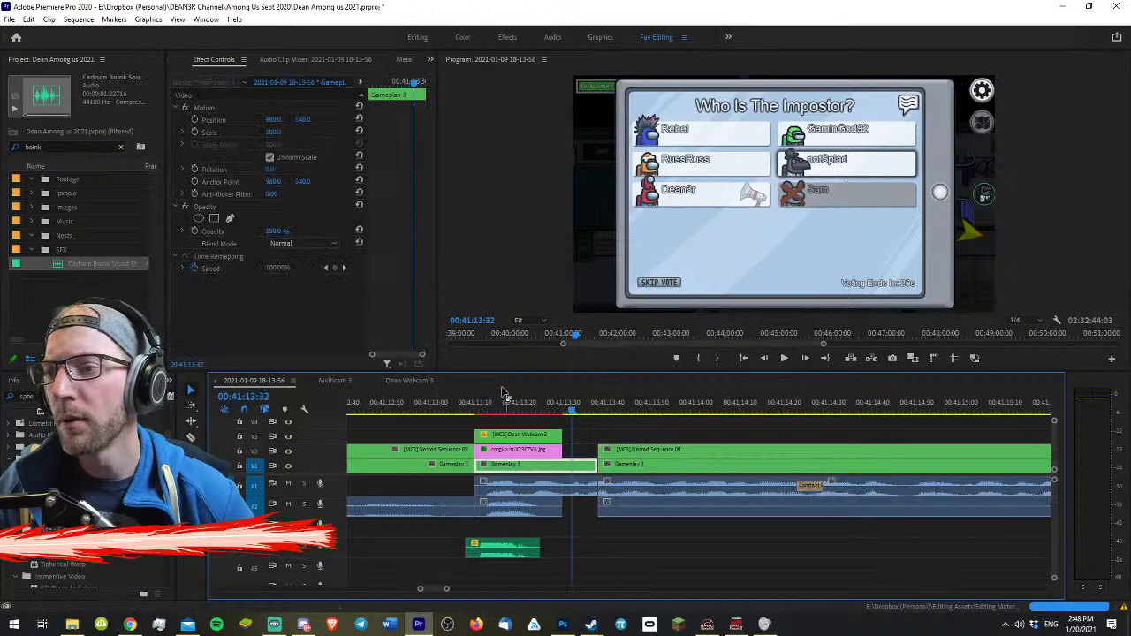
left_click(698, 431)
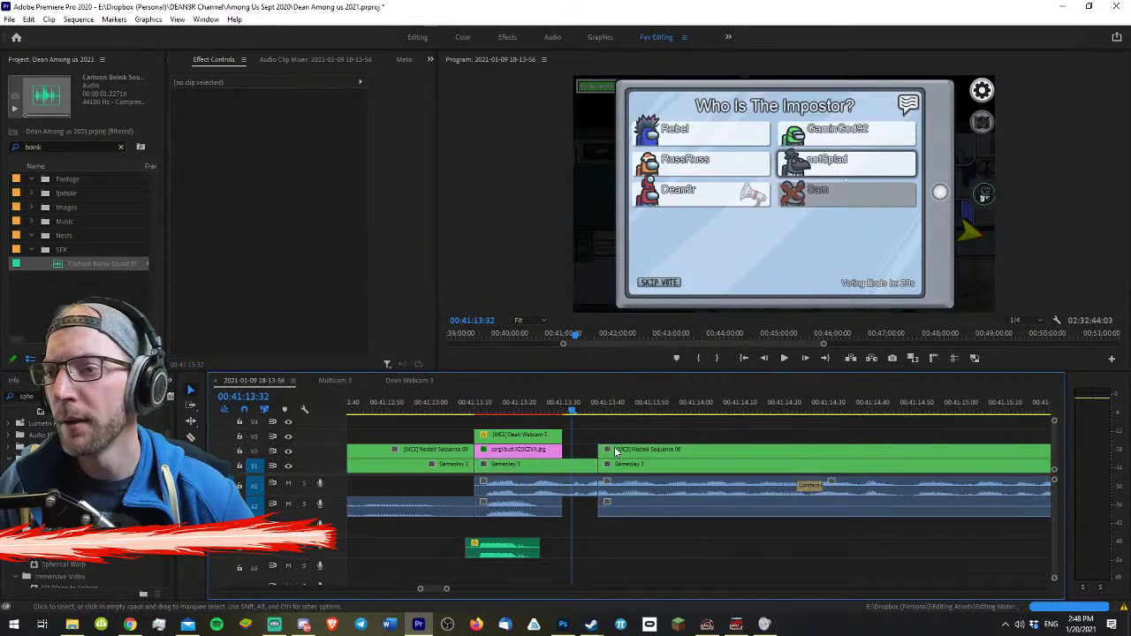
left_click(590, 488)
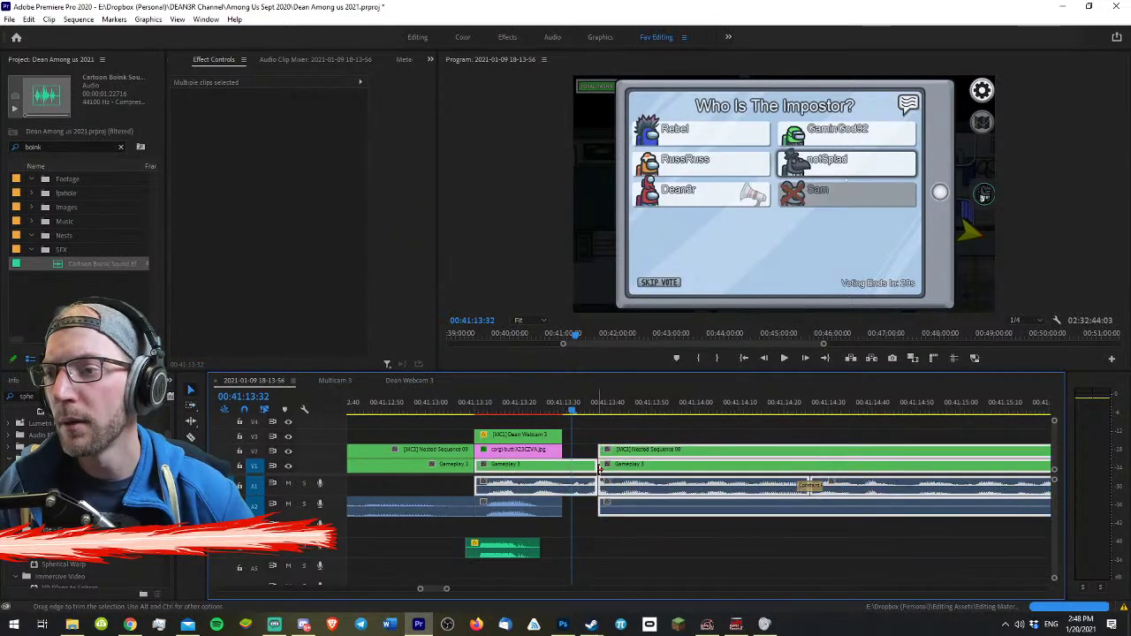
left_click(583, 486, "shift")
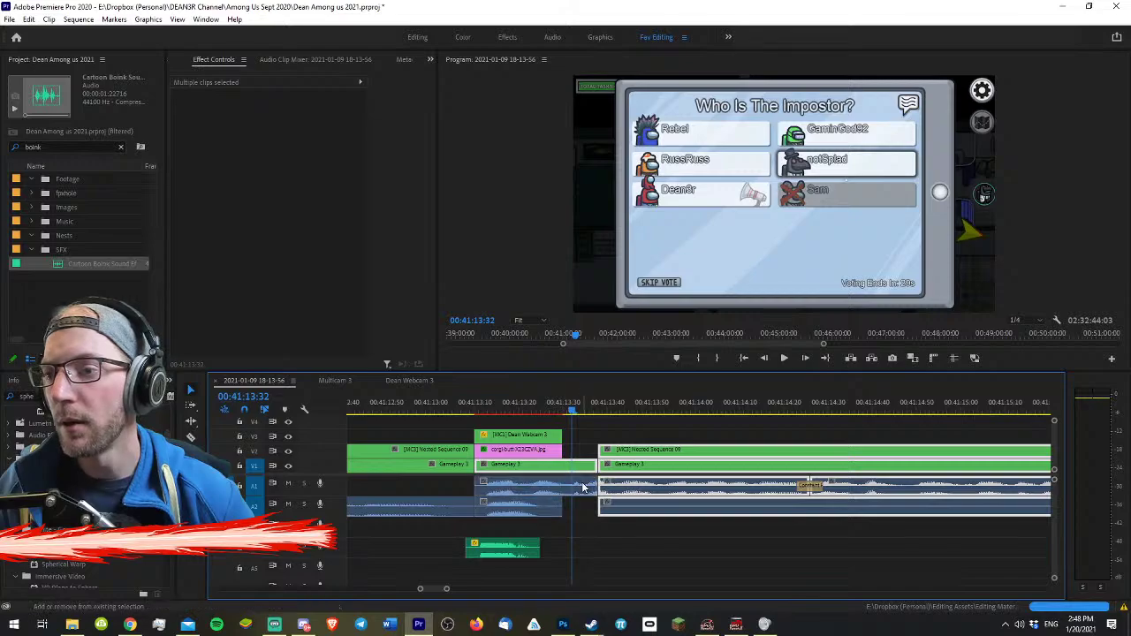
left_click(585, 468)
key("v")
left_click(589, 469, "shift")
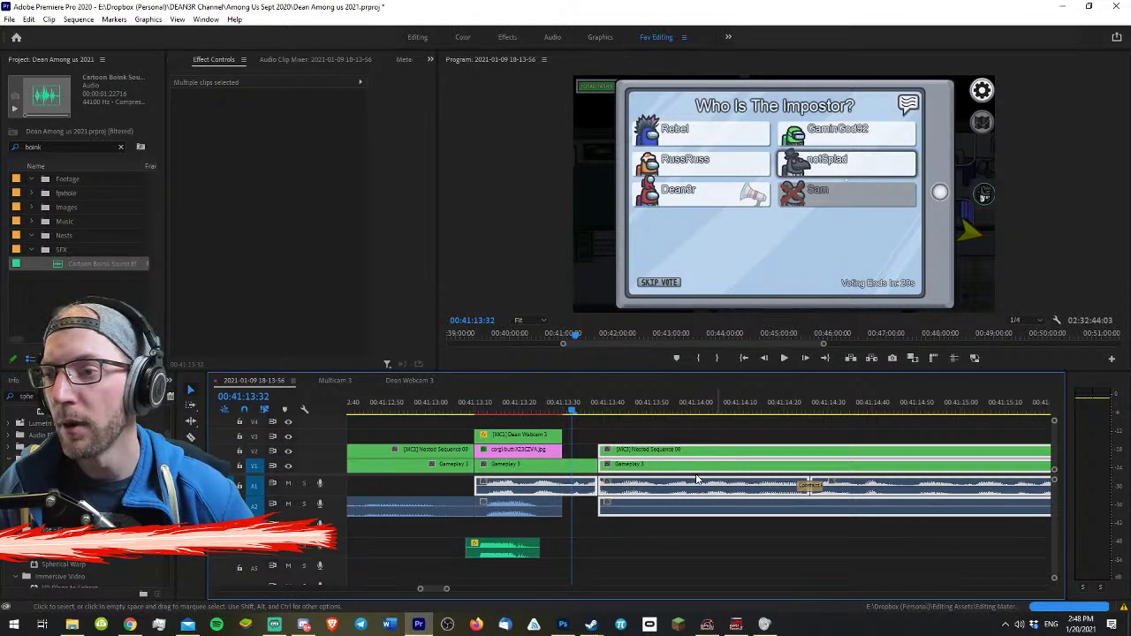
- Close the gap after the corgi image by shifting all following clips back to it, and play back the cut
left_click_drag(673, 471, 636, 469)
left_click(588, 436)
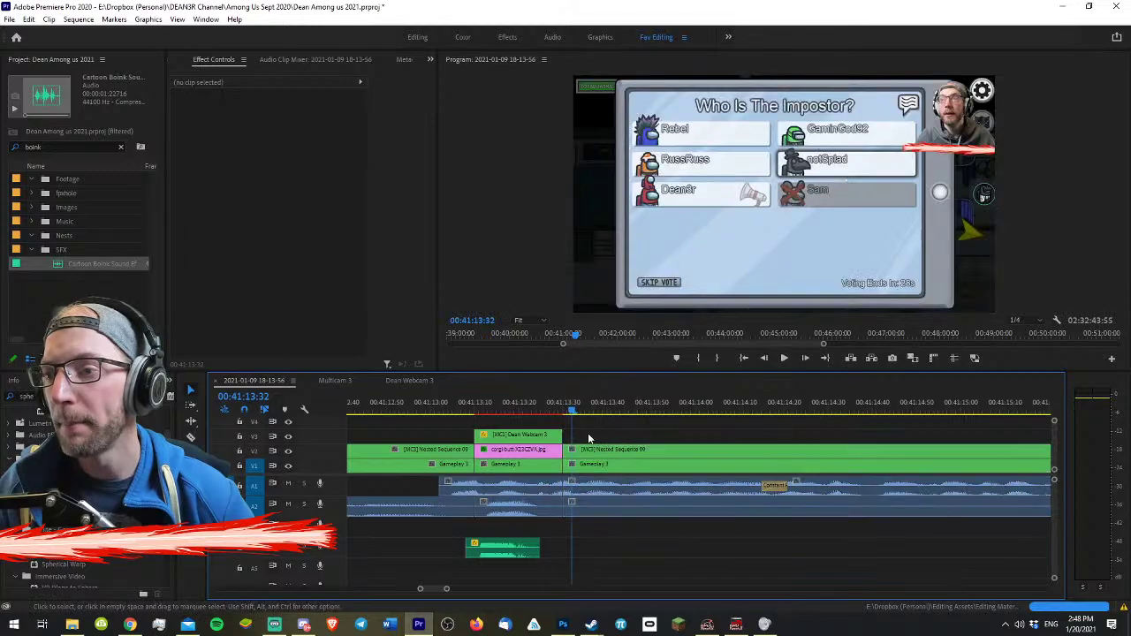
left_click(407, 406)
left_click(402, 464)
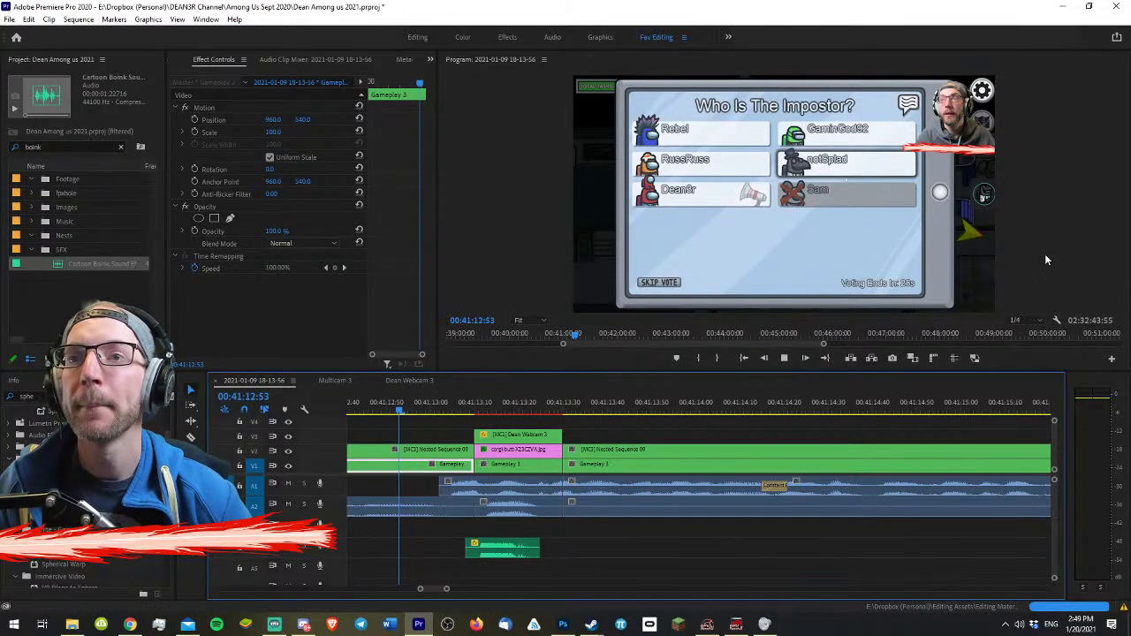
left_click(455, 406)
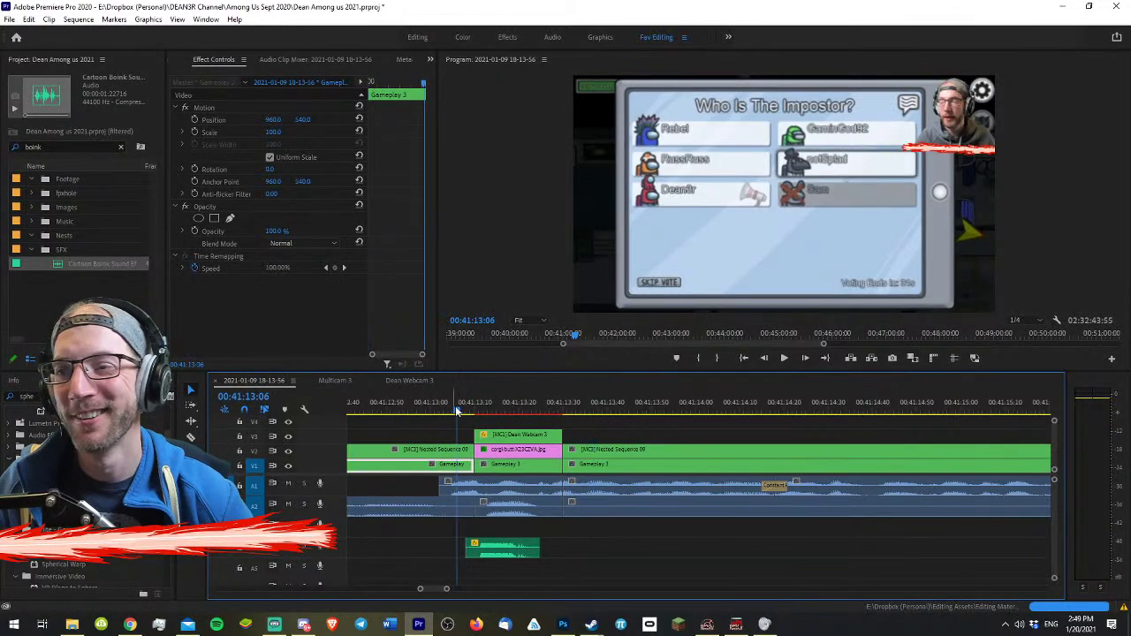
key("space")
left_click_drag(523, 400, 589, 404)
left_click(618, 424)
key("space")
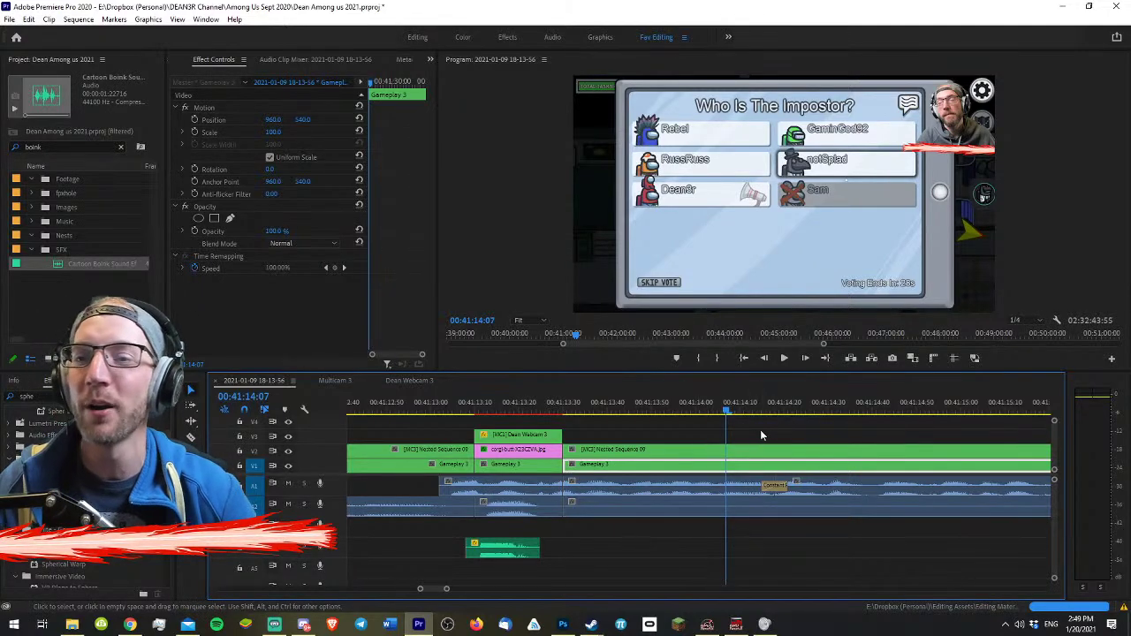
- Listen to the voting-screen discussion after the corgi image to judge which audio needs cutting
key("space")
key("minus")
key("minus")
key("minus")
key("space")
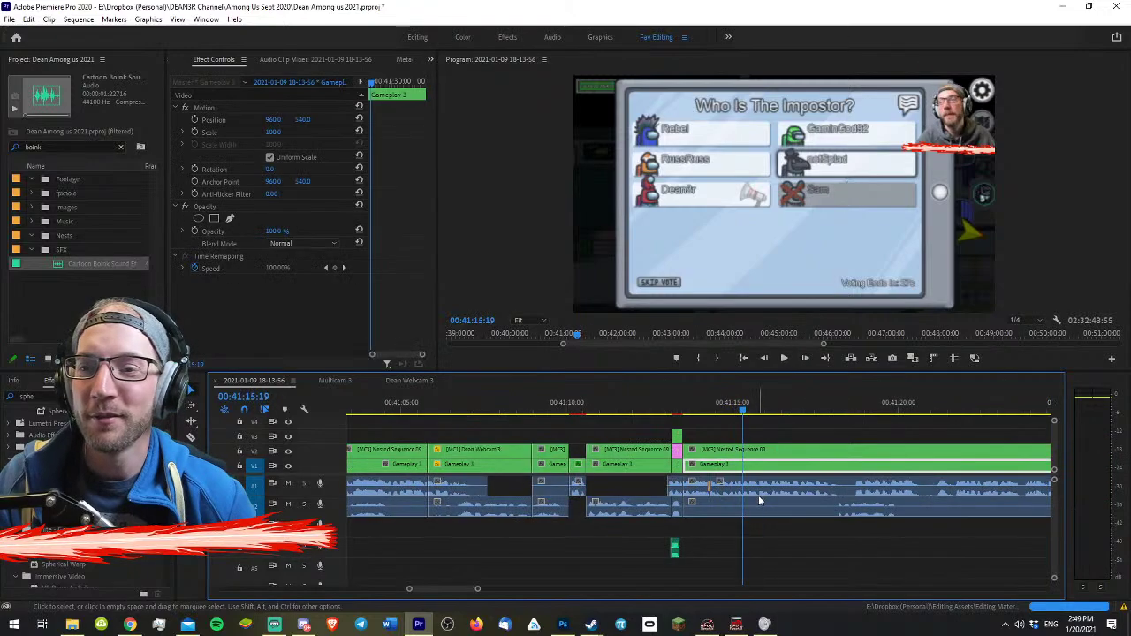
key("space")
key("equal")
left_click(817, 428)
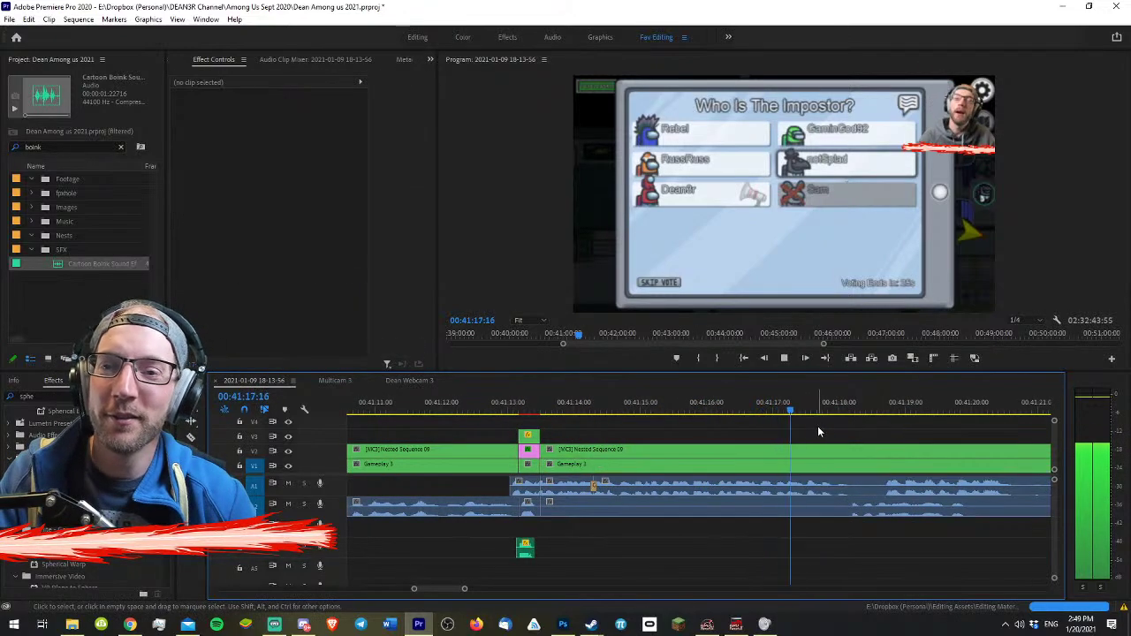
key("minus")
key("equal")
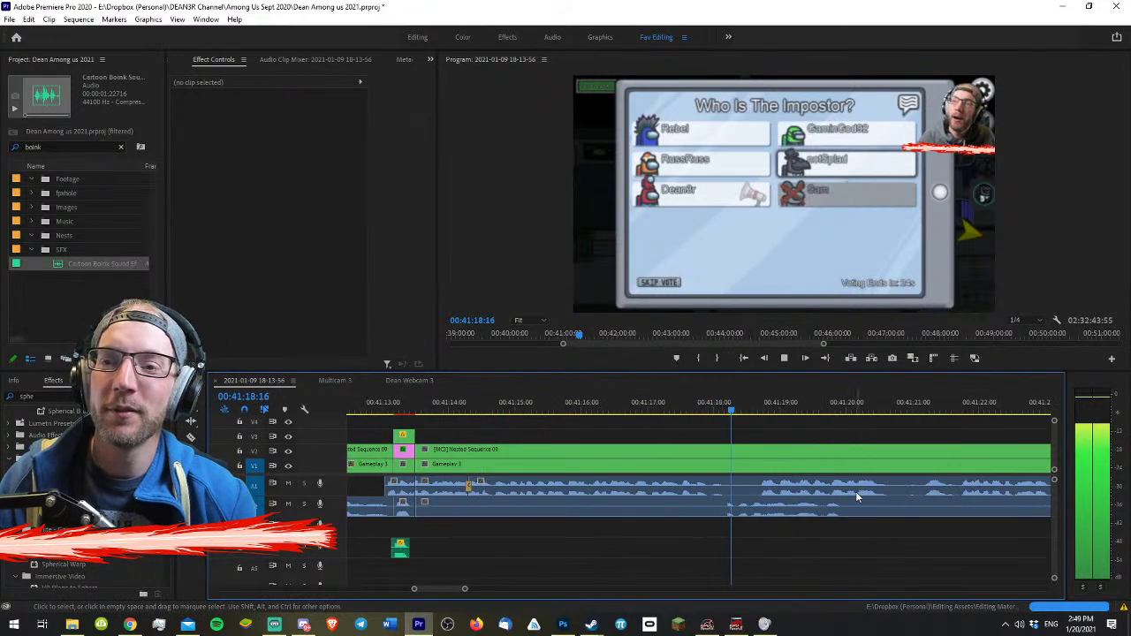
- Split the A1 audio at about 00:41:18:30 in the voting-screen discussion
left_click(756, 455)
key("space")
key("c")
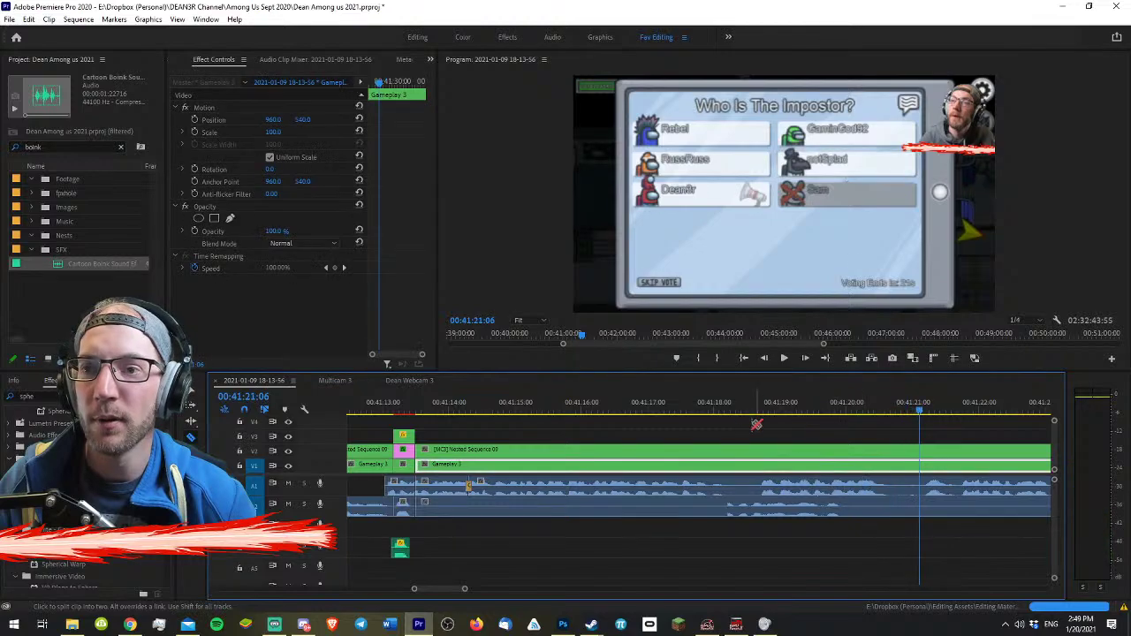
left_click(708, 401)
key("v")
key("space")
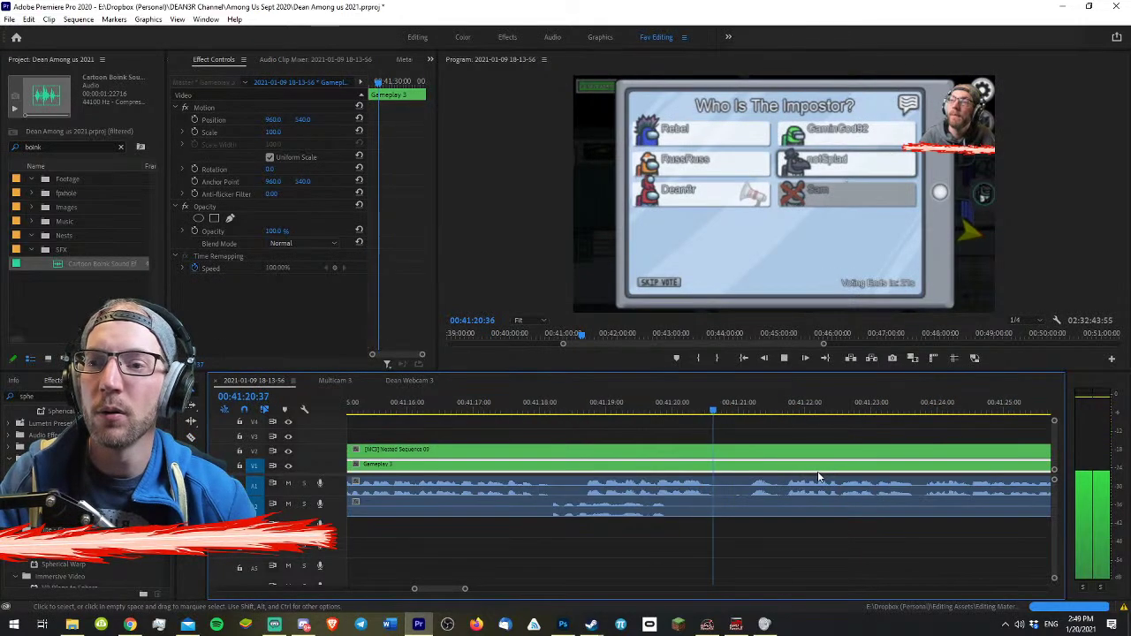
key("space")
key("c")
key("space")
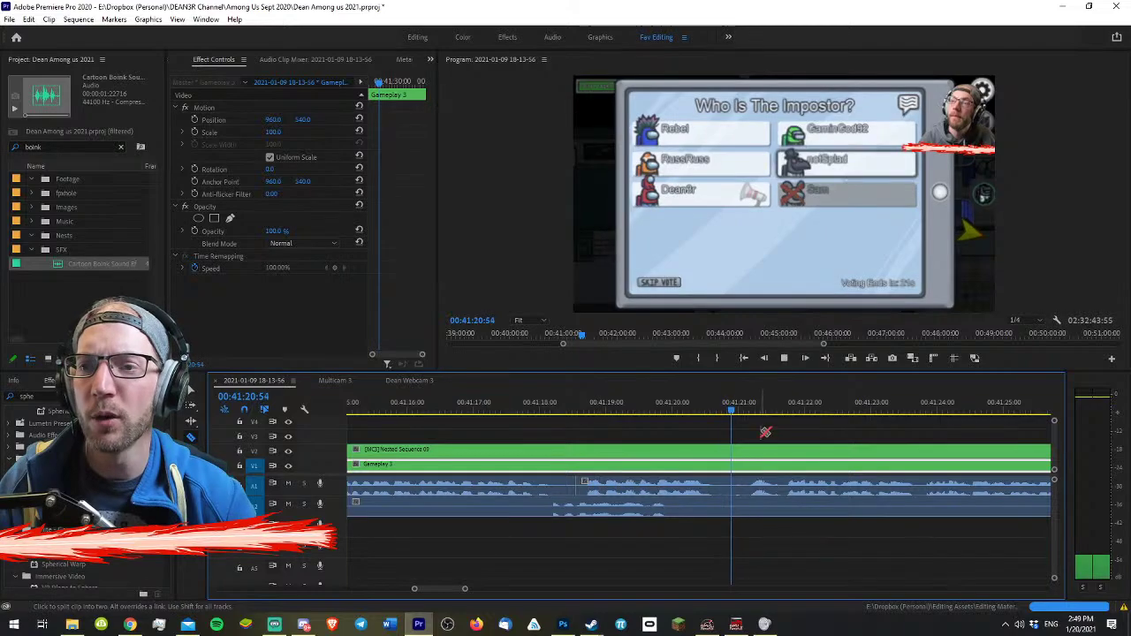
key("v")
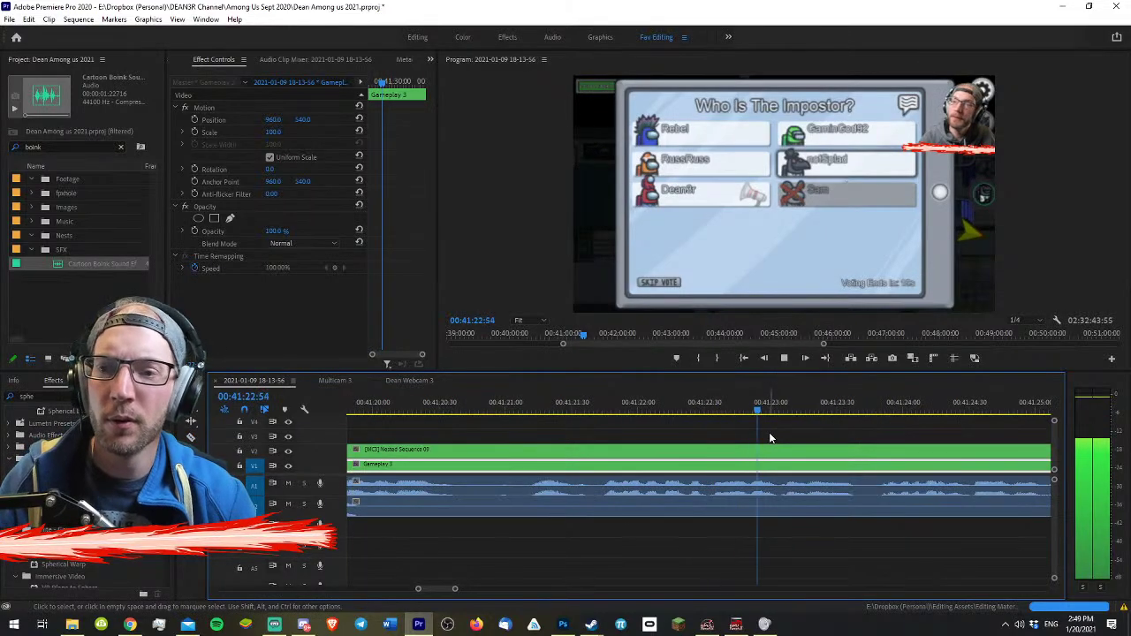
- Split the clips on all tracks at about 00:41:23:45
key("minus")
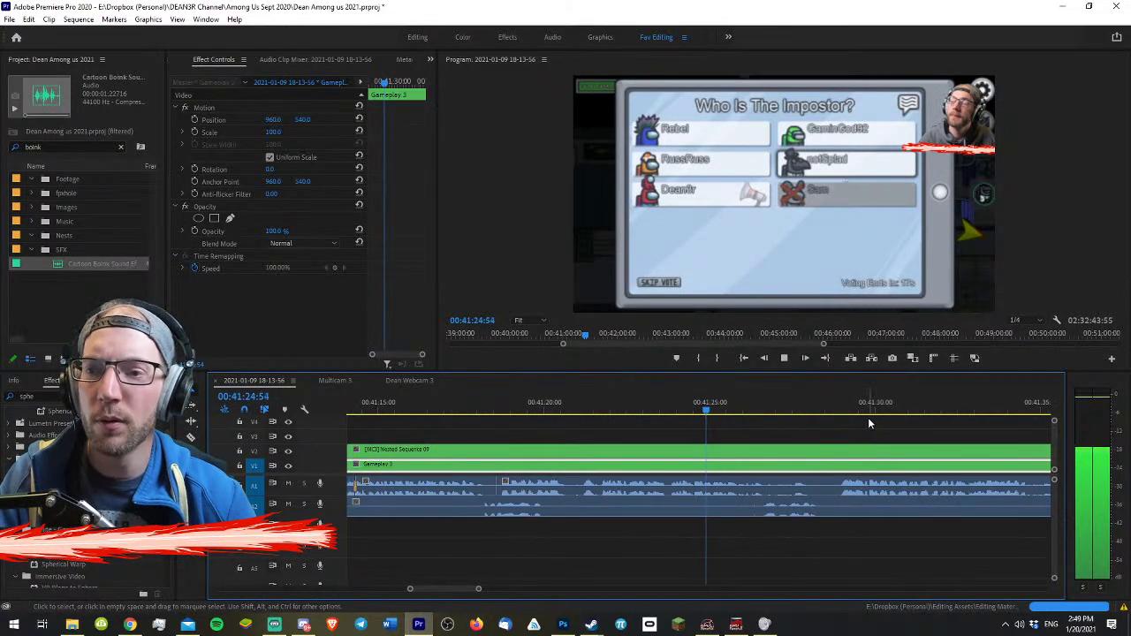
key("c")
left_click(671, 499, "shift")
key("v")
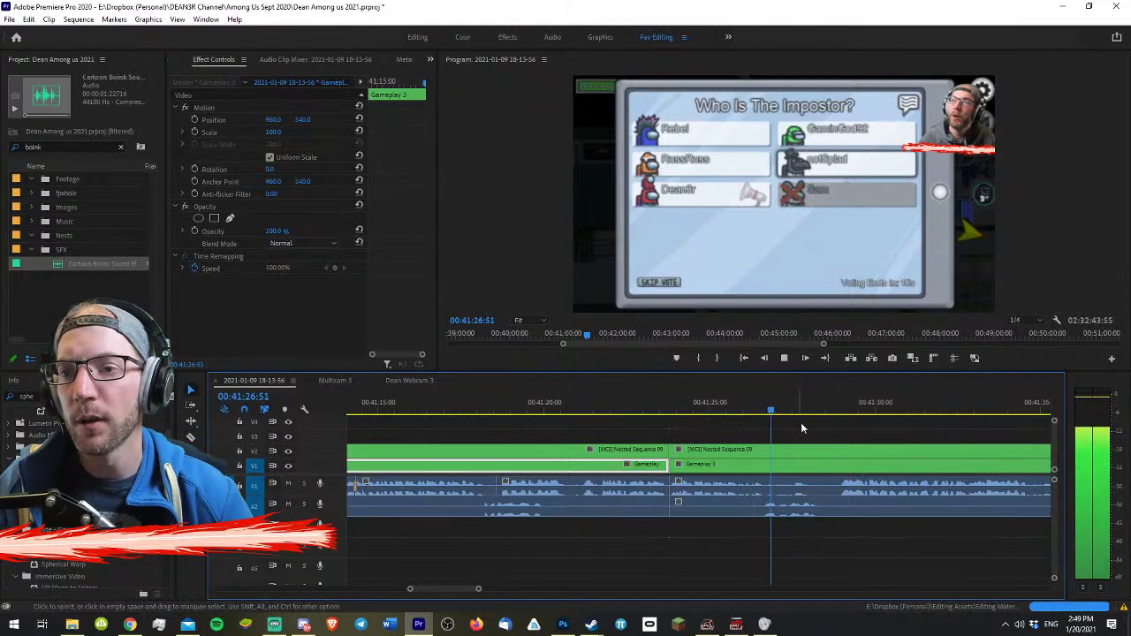
- Listen to the discussion beyond the all-track split, and replay it from just after the corgi image
left_click(867, 439)
key("minus")
key("equal")
key("minus")
left_click(693, 464)
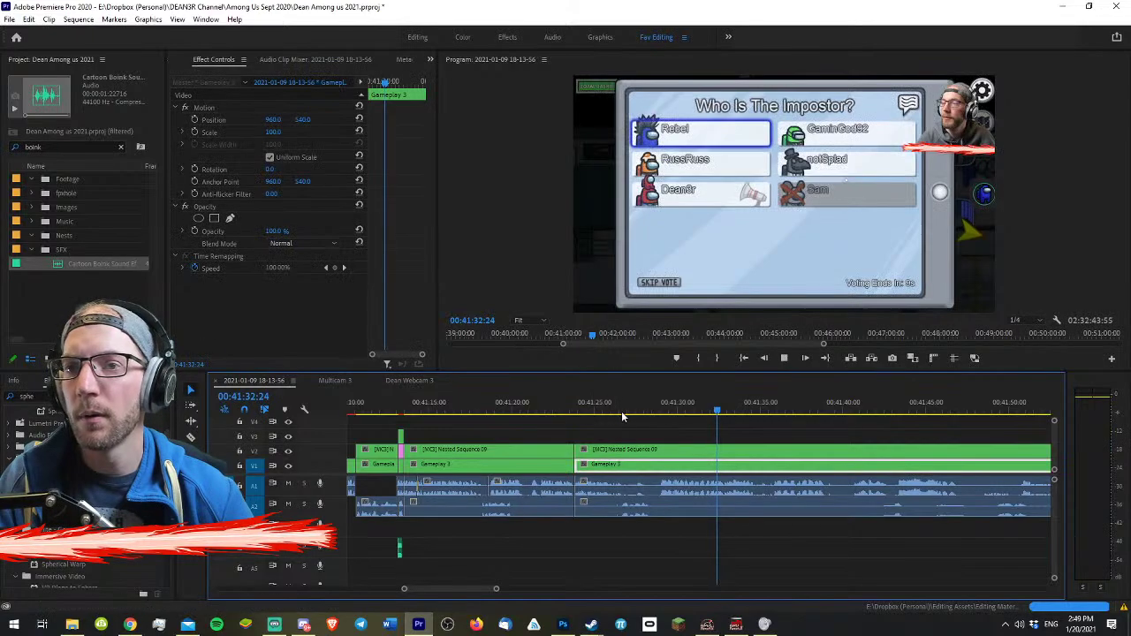
key("equal")
key("minus")
left_click_drag(457, 408, 401, 412)
key("equal")
key("space")
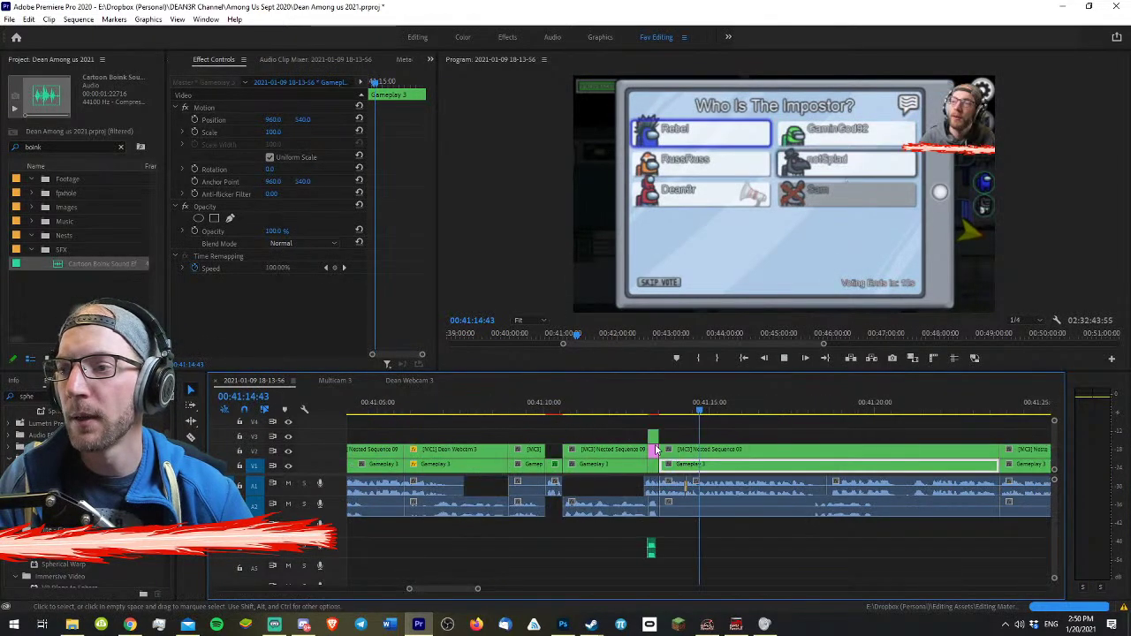
key("equal")
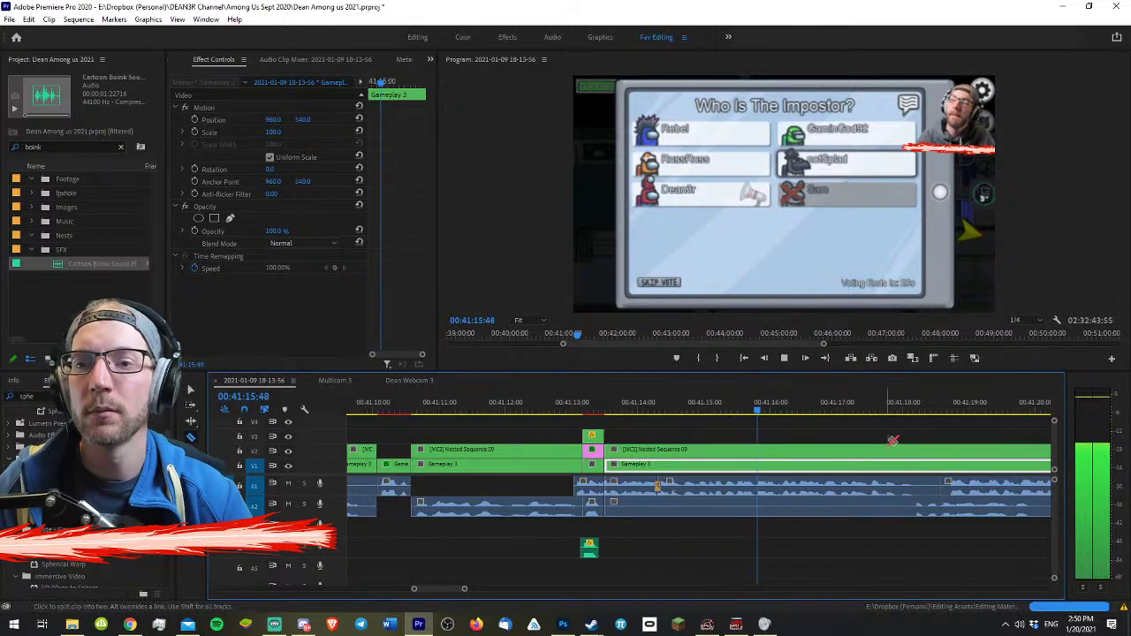
left_click(902, 434)
scroll(887, 434, "down", 2)
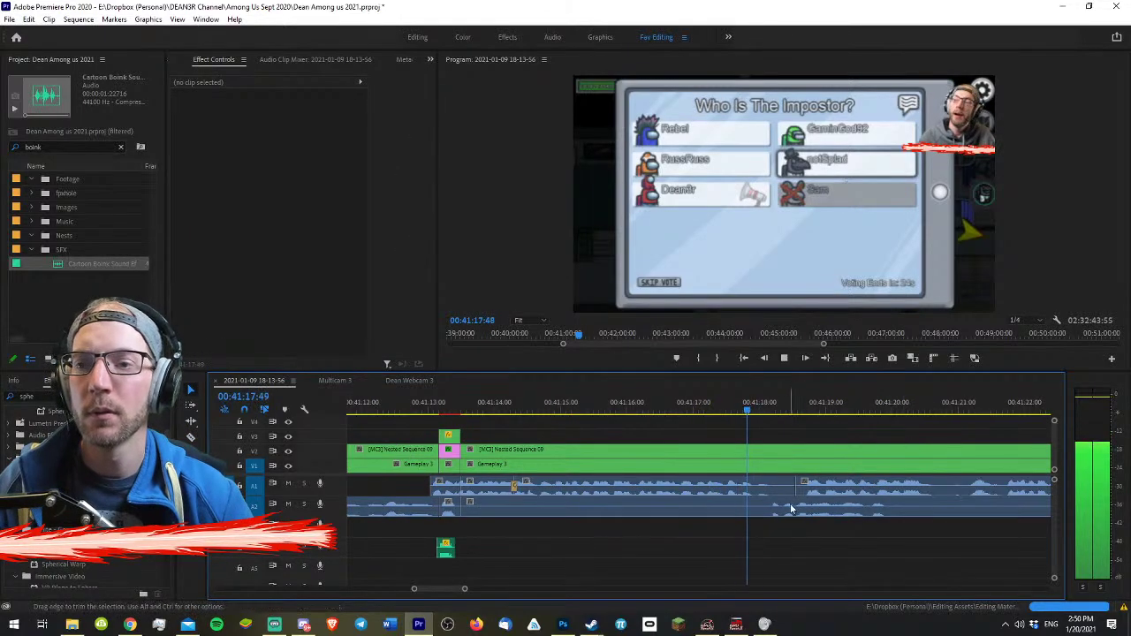
- Cut the A1 audio at about 00:41:18:12 and delete the short piece before the existing audio split
key("c")
left_click(830, 467)
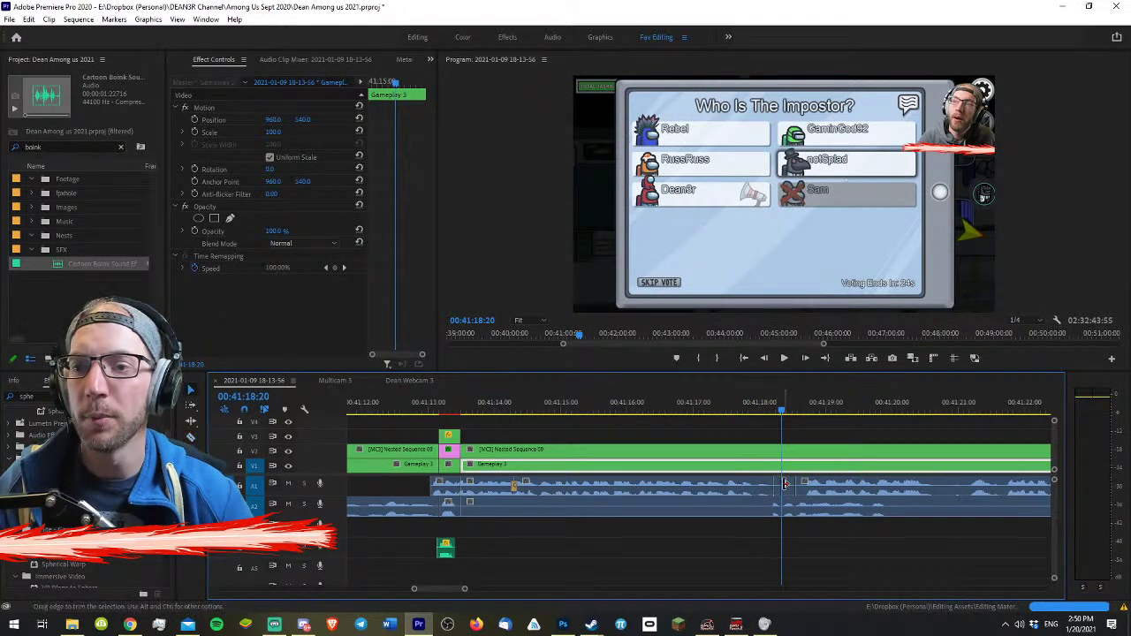
left_click(787, 485)
key("Delete")
key("space")
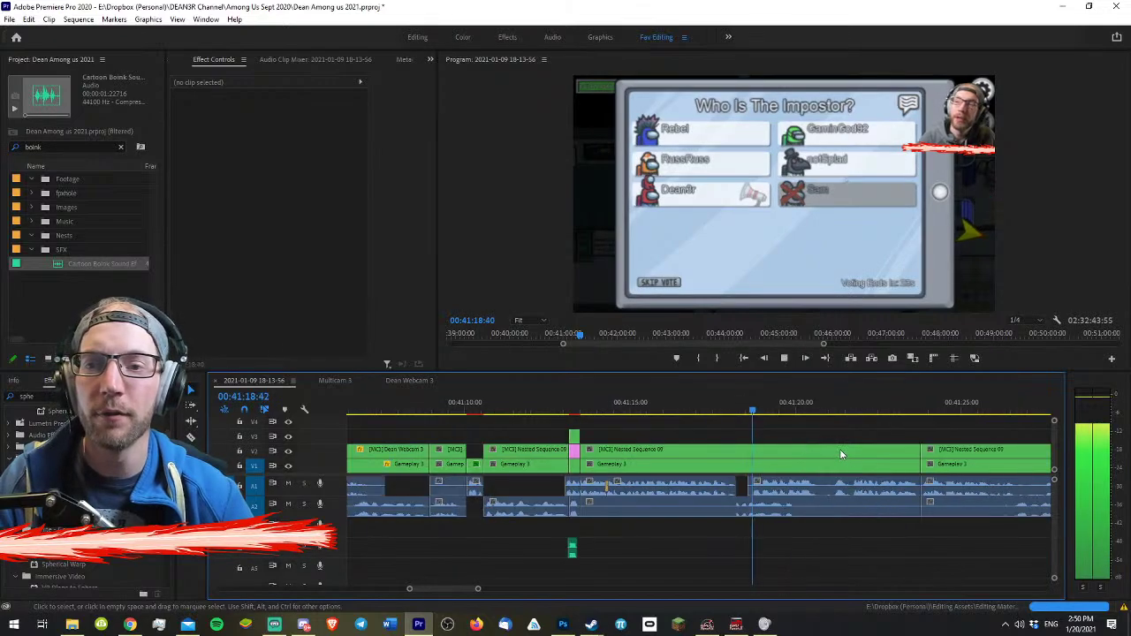
- Cut the A1 audio at about 00:41:20:50 and delete the segment between the existing gap and this cut
key("c")
left_click(827, 485)
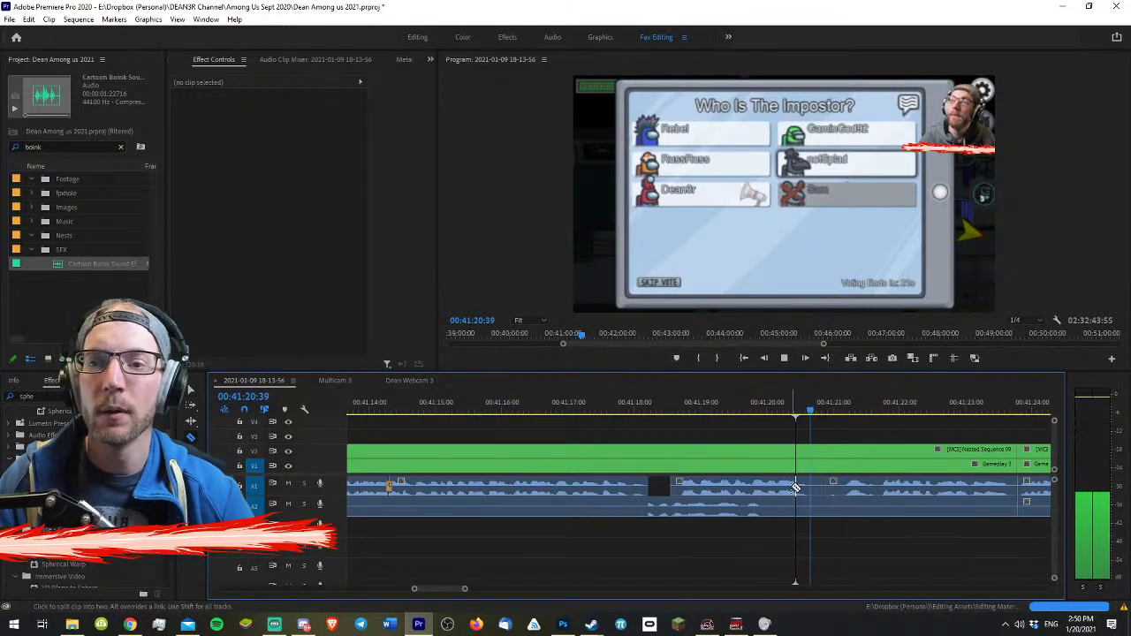
key("v")
left_click(777, 485)
key("Delete")
key("space")
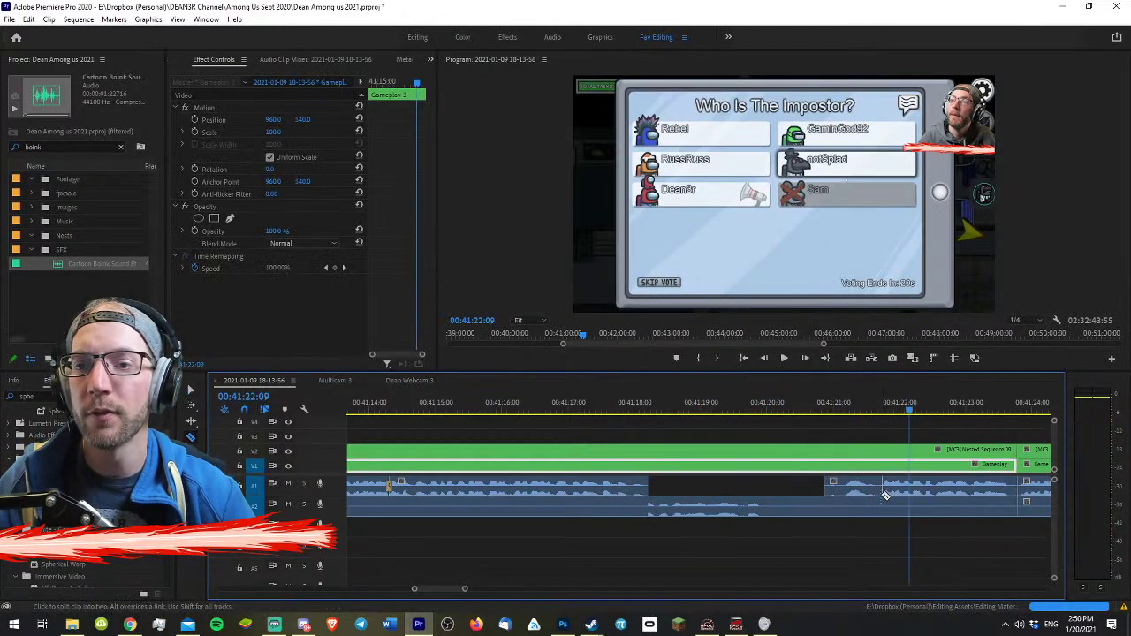
- Split all tracks at about 00:41:21:40 and move everything after the split back to about 00:41:20:00
key("c")
left_click(877, 464, "shift")
key("v")
left_click_drag(920, 450, 826, 466)
key("ctrl+z")
key("a")
left_click_drag(922, 486, 804, 488)
key("v")
left_click(749, 409)
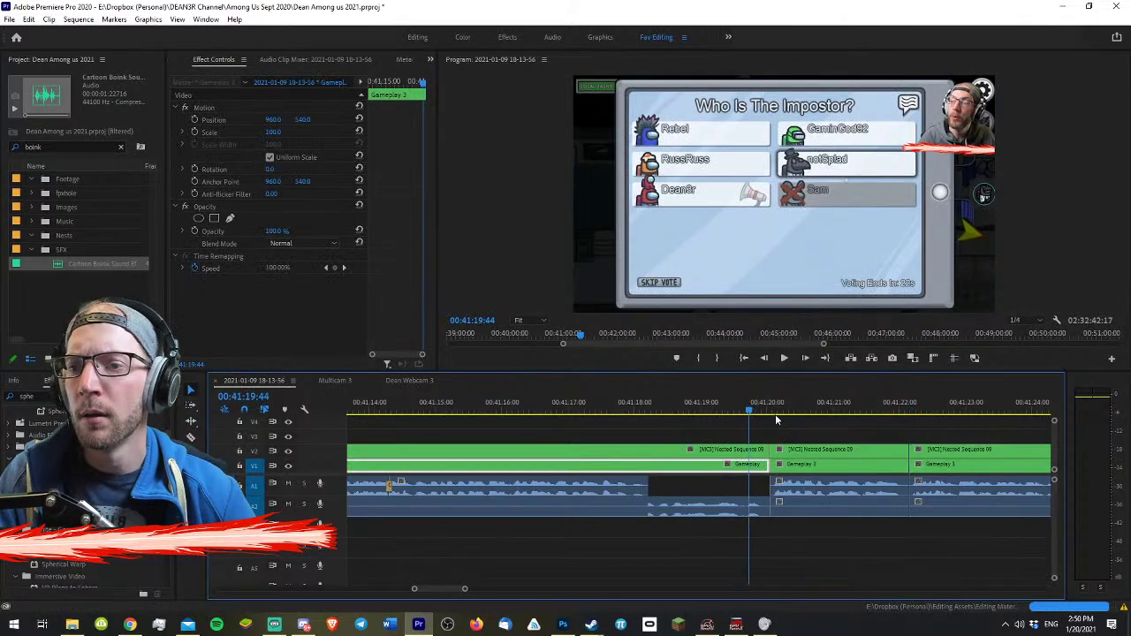
- Ripple-trim the end of the clips before the new edit point to 00:41:19:57 on all tracks
key("equal")
key("equal")
left_click(749, 408)
left_click(756, 408)
key("w")
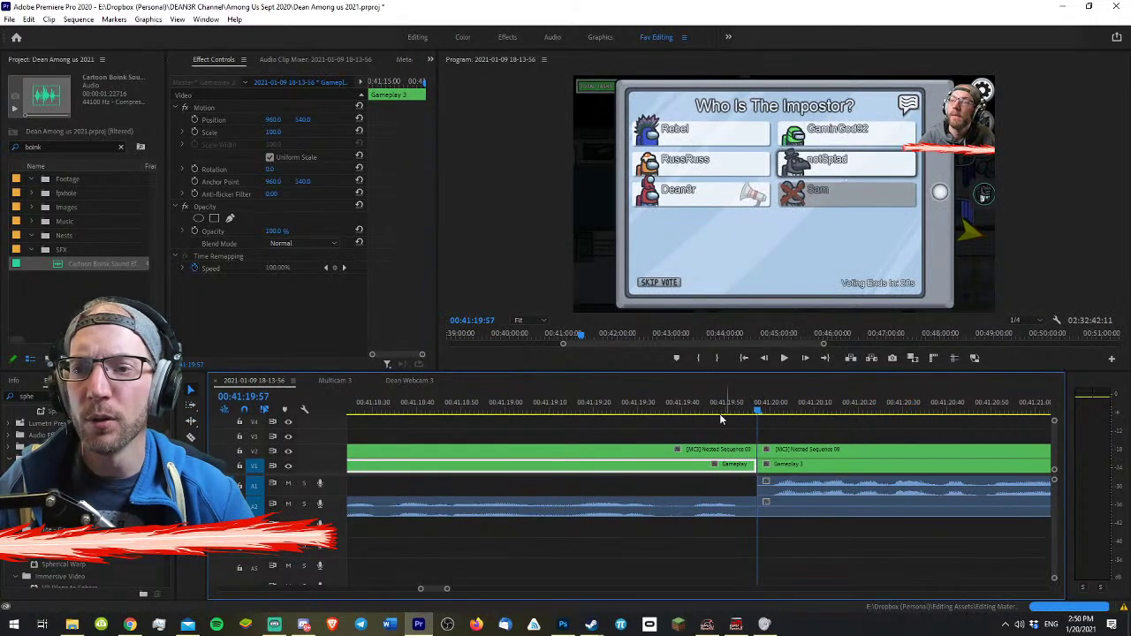
left_click(689, 419)
left_click(661, 409)
key("minus")
key("minus")
key("minus")
key("minus")
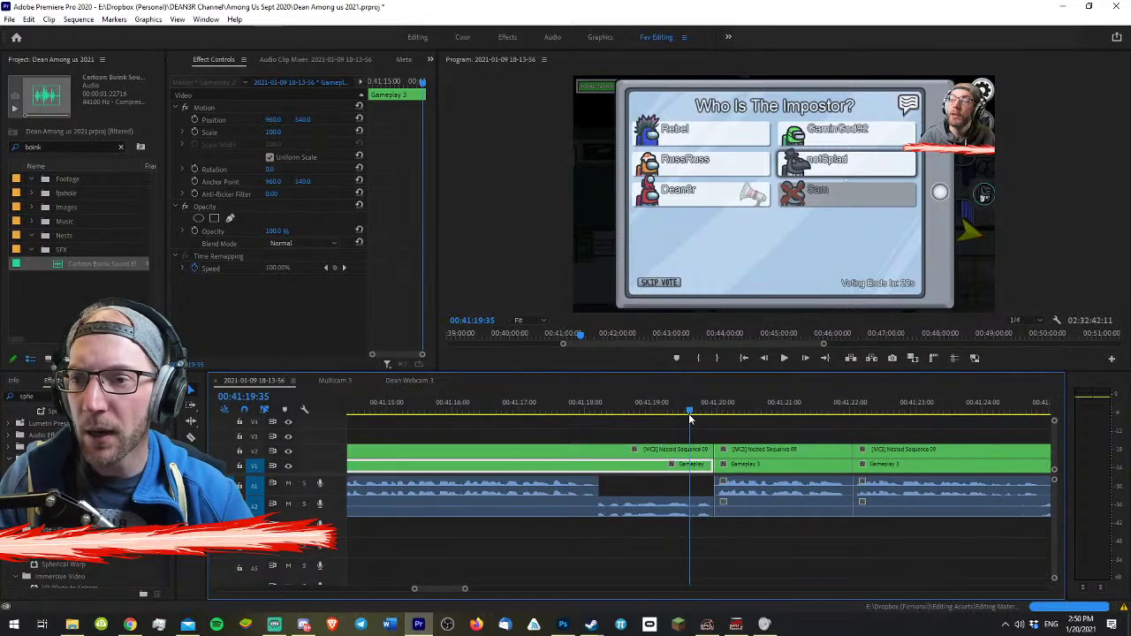
key("c")
key("v")
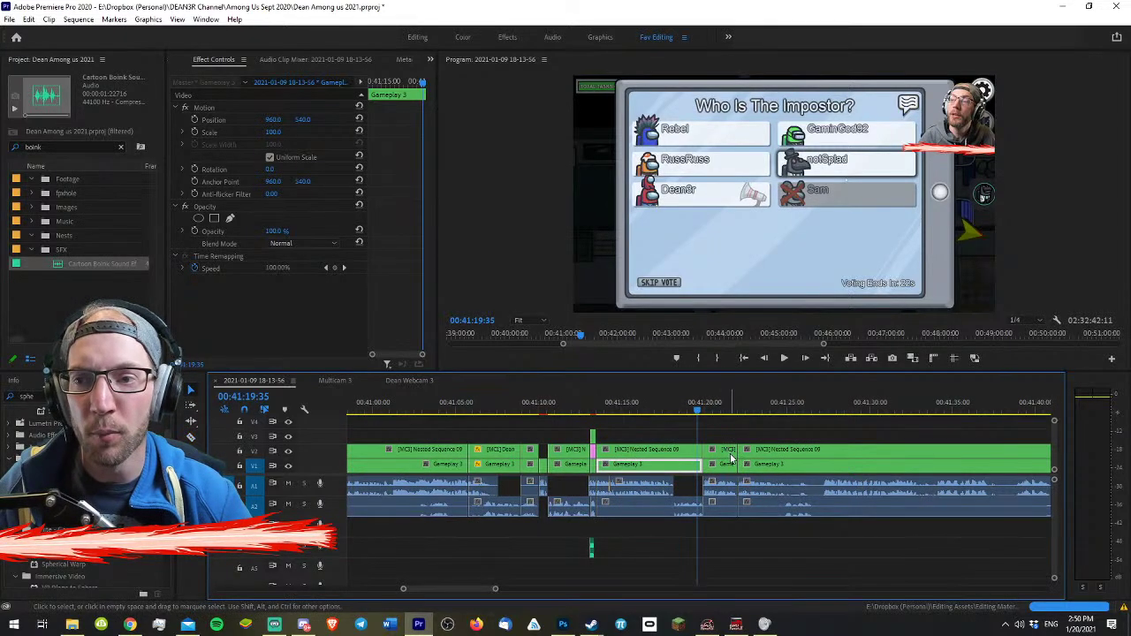
left_click_drag(720, 439, 790, 535)
left_click(765, 435)
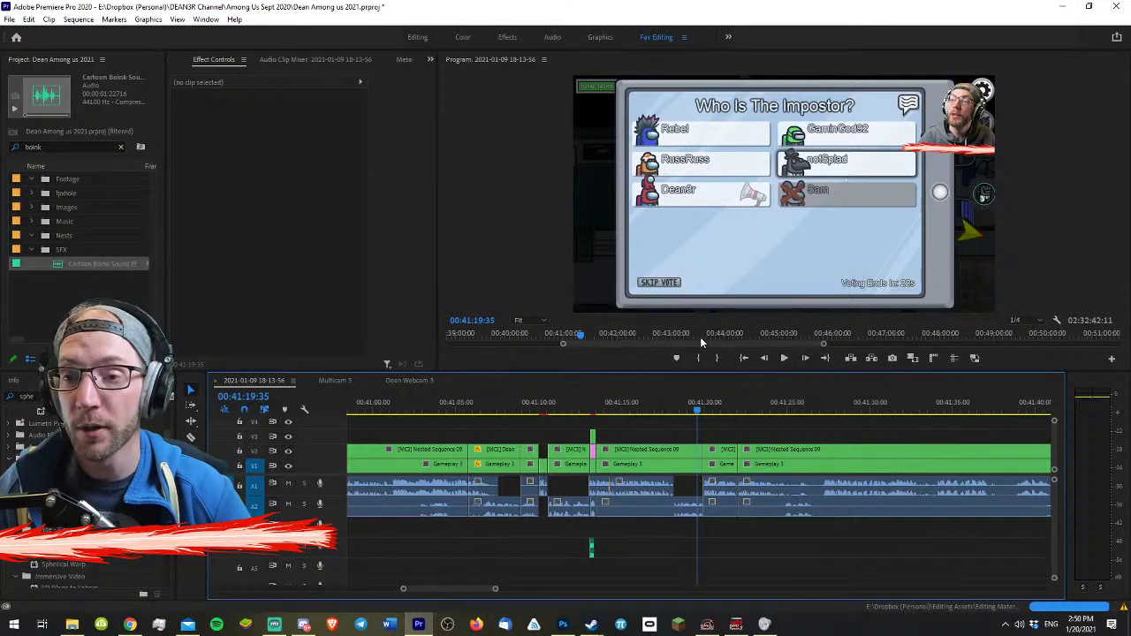
left_click(722, 455)
key("v")
left_click(755, 435)
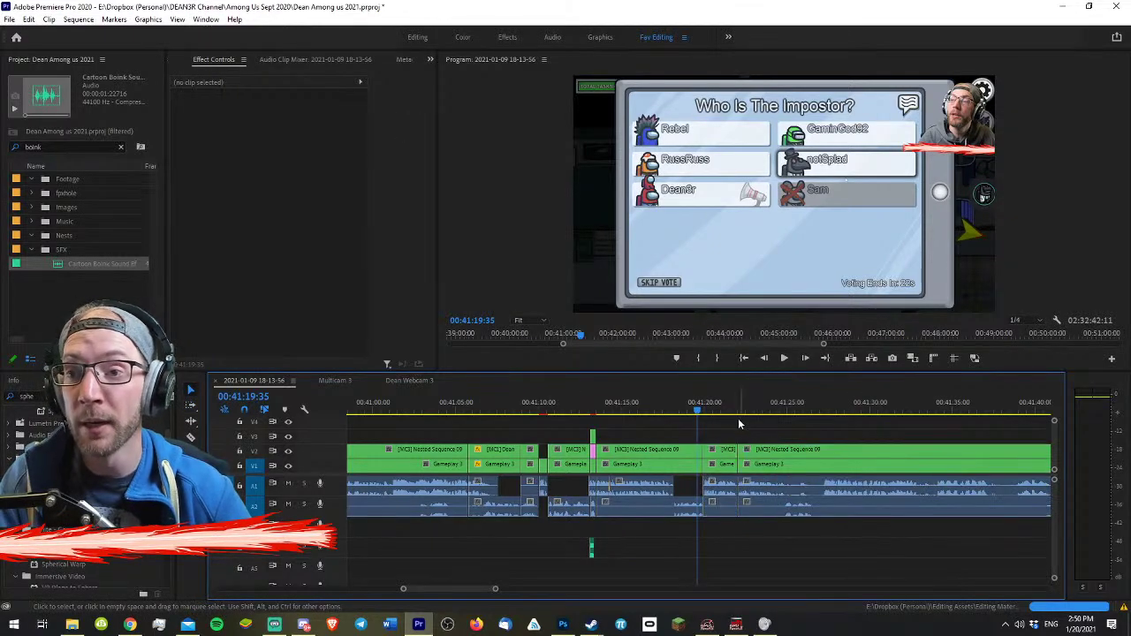
- Select all clips on every track from 00:41:19:57 onward and examine how far the selection extends through the sequence
left_click(724, 412)
key("=")
key("a")
left_click(709, 463)
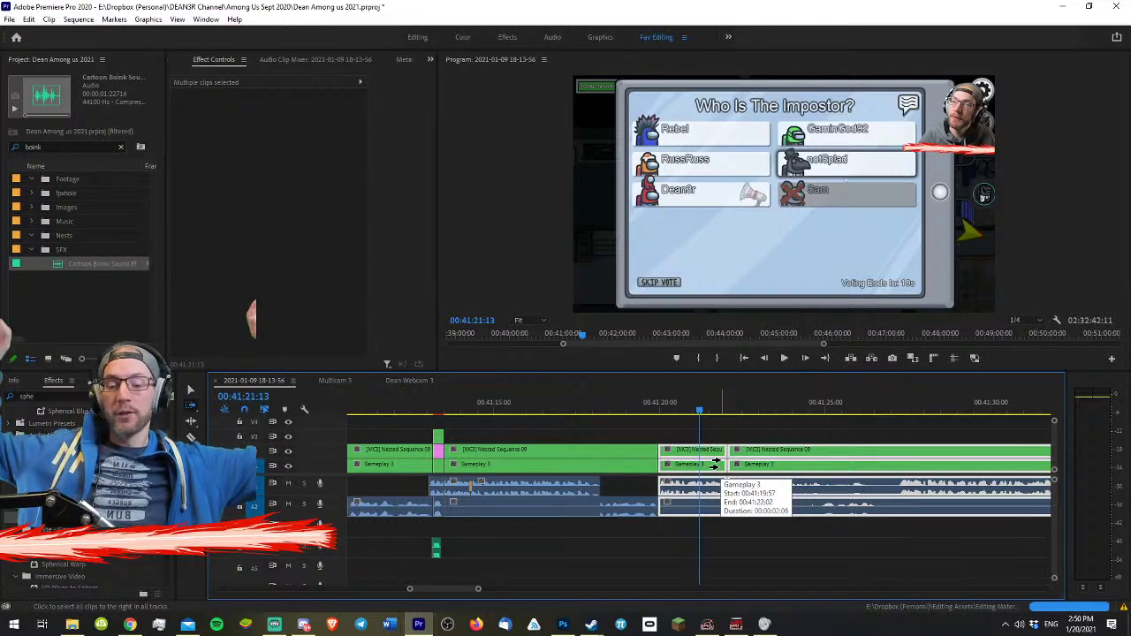
key("minus")
key("minus")
key("minus")
key("minus")
key("minus")
key("minus")
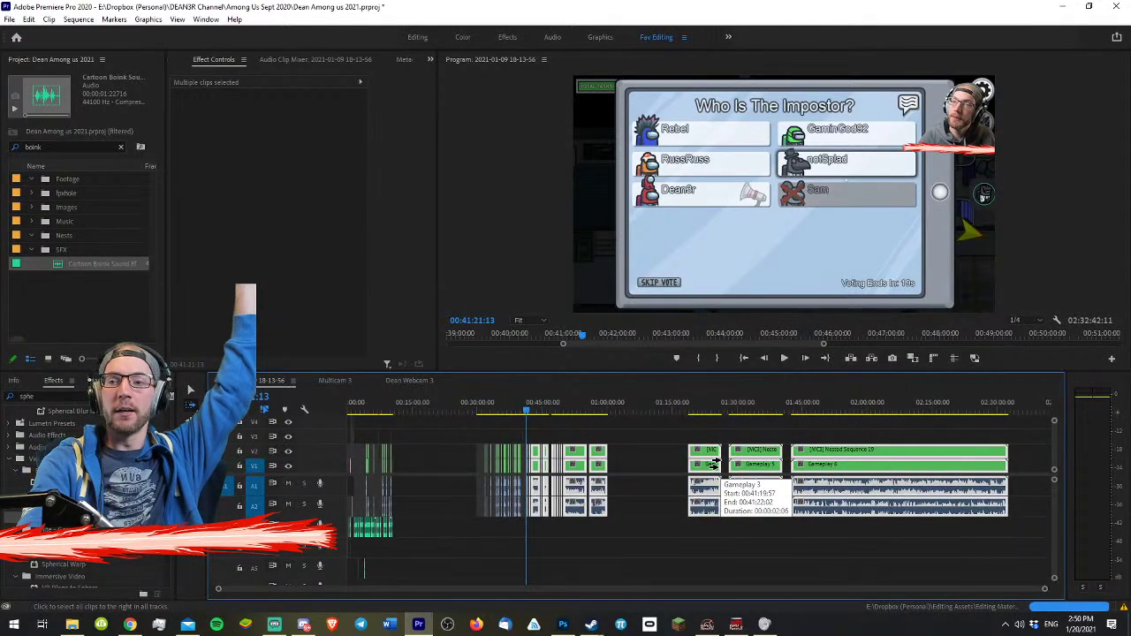
key("minus")
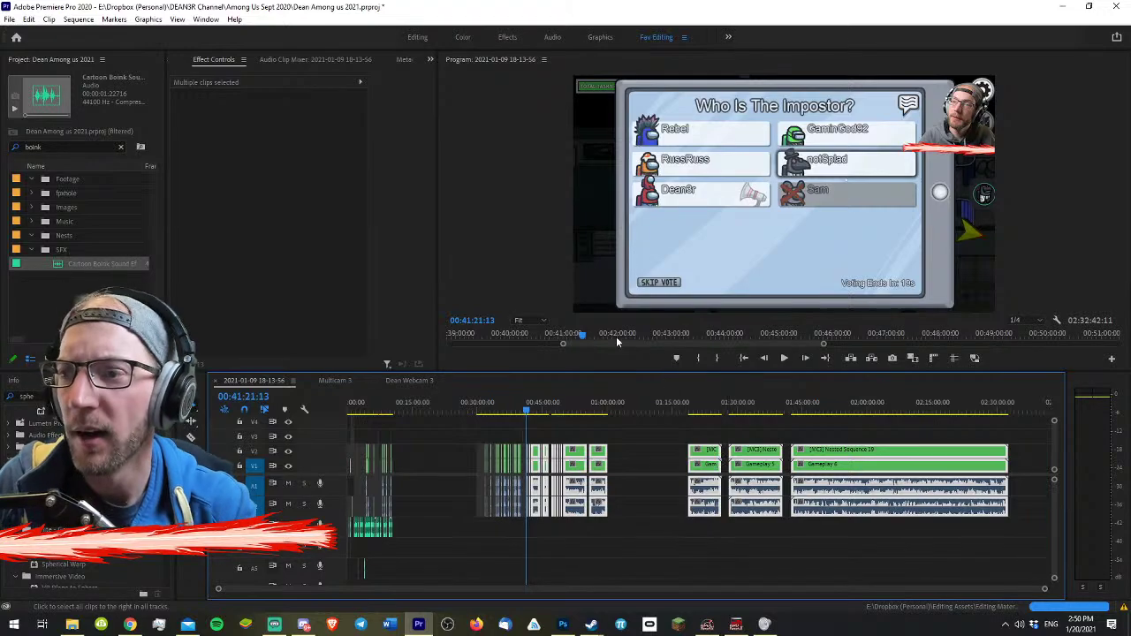
key("equal")
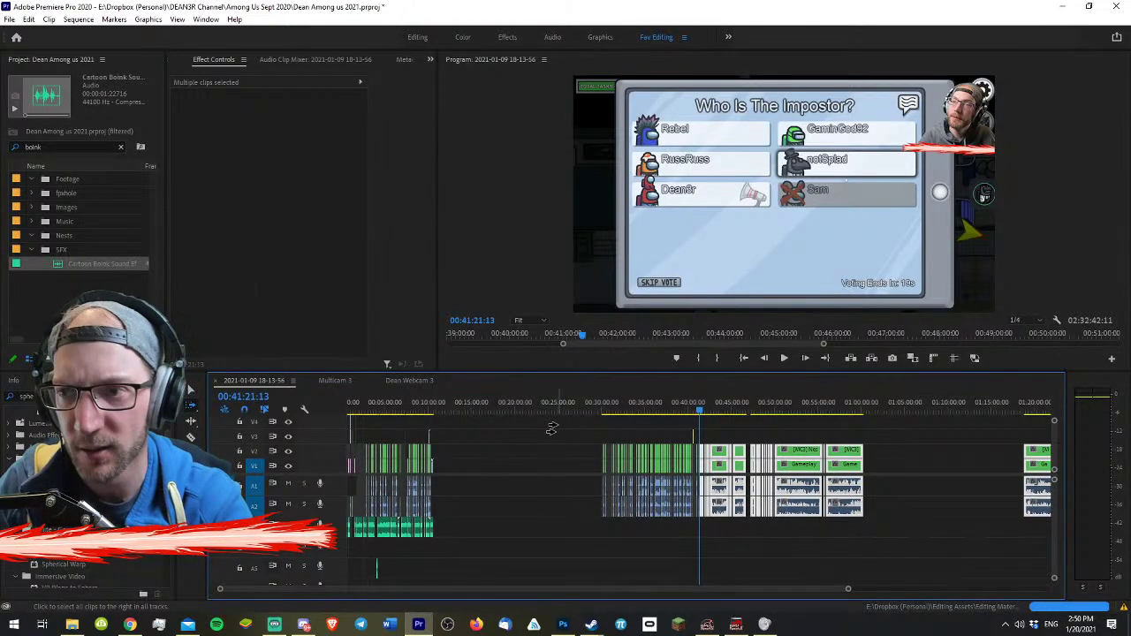
key("minus")
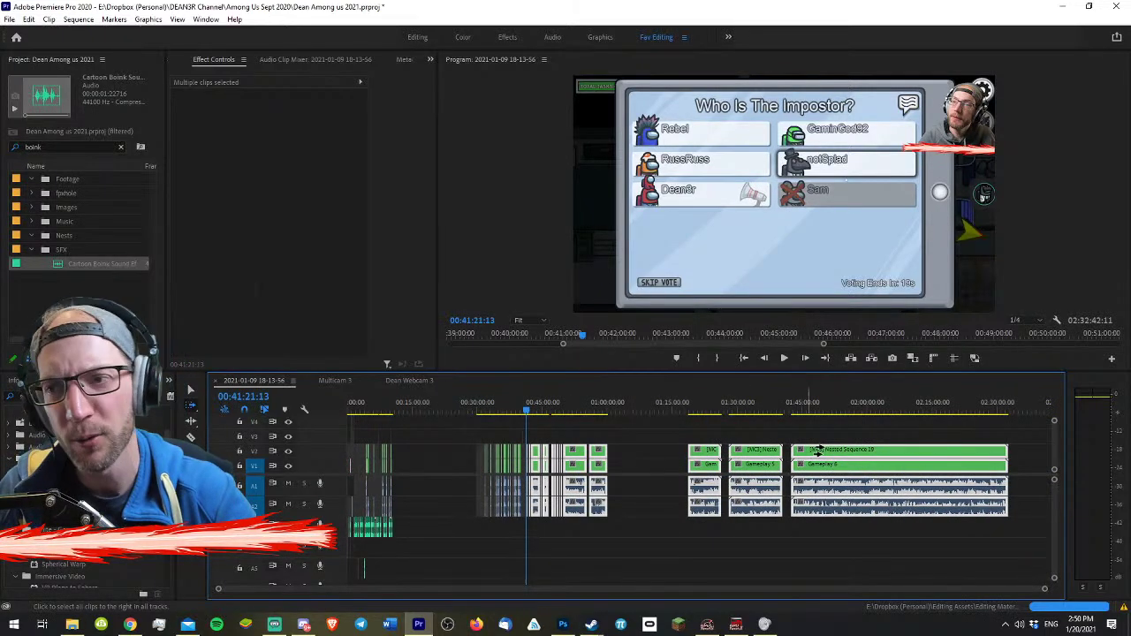
- Shift all clips from 00:41:19:57 onward about 3.4 seconds later to open a gap on every track
key("v")
key("equal")
key("equal")
key("equal")
key("equal")
key("equal")
key("equal")
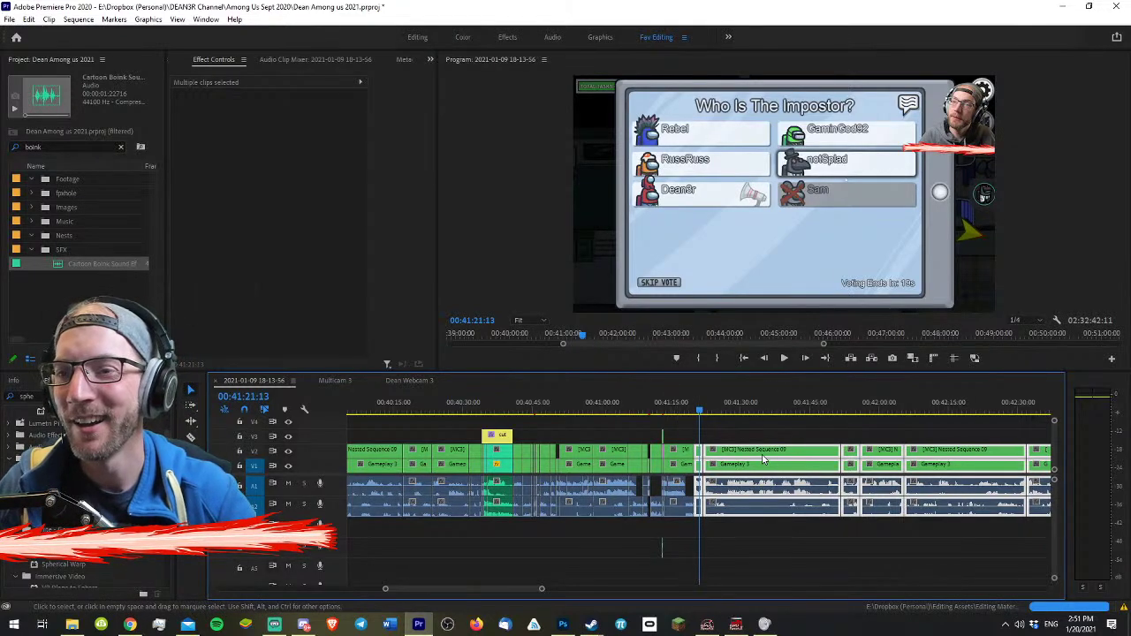
key("minus")
key("equal")
key("equal")
key("equal")
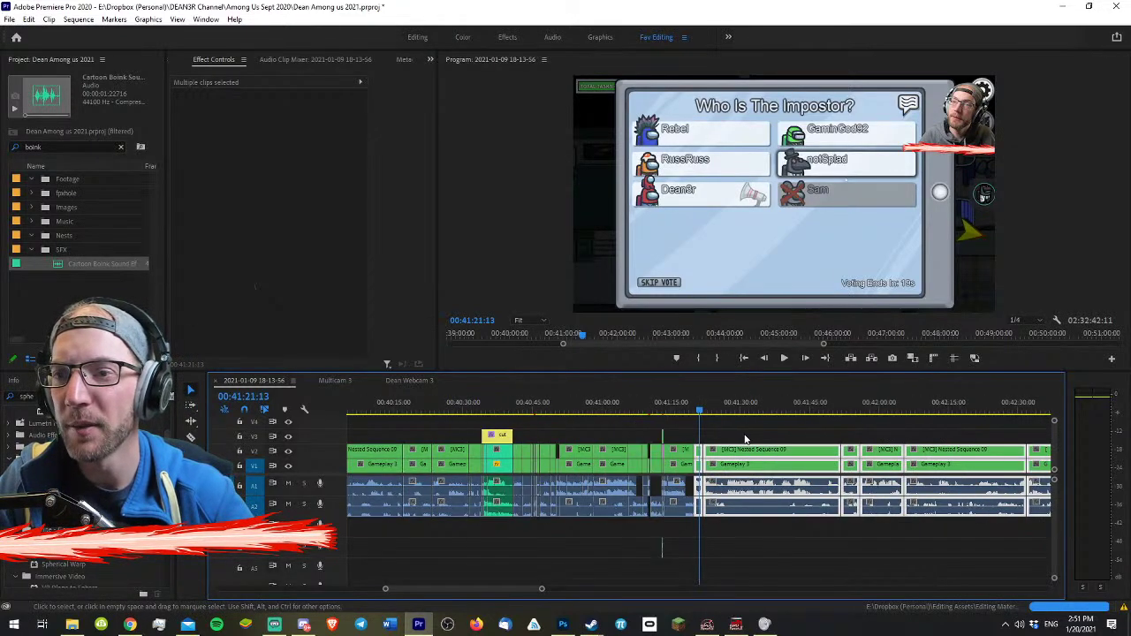
key("a")
left_click_drag(692, 459, 758, 466)
key("v")
left_click(801, 438)
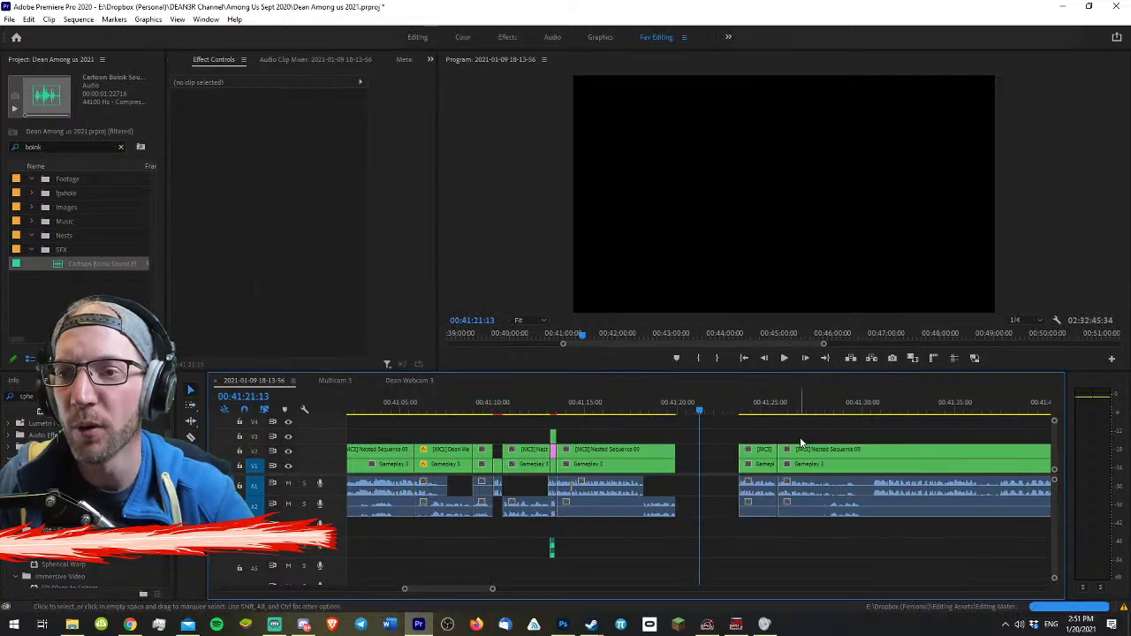
- Examine the gap after 00:41:19:57 against the clips in the rest of the sequence
key("minus")
key("minus")
key("minus")
key("minus")
key("minus")
key("minus")
key("minus")
key("minus")
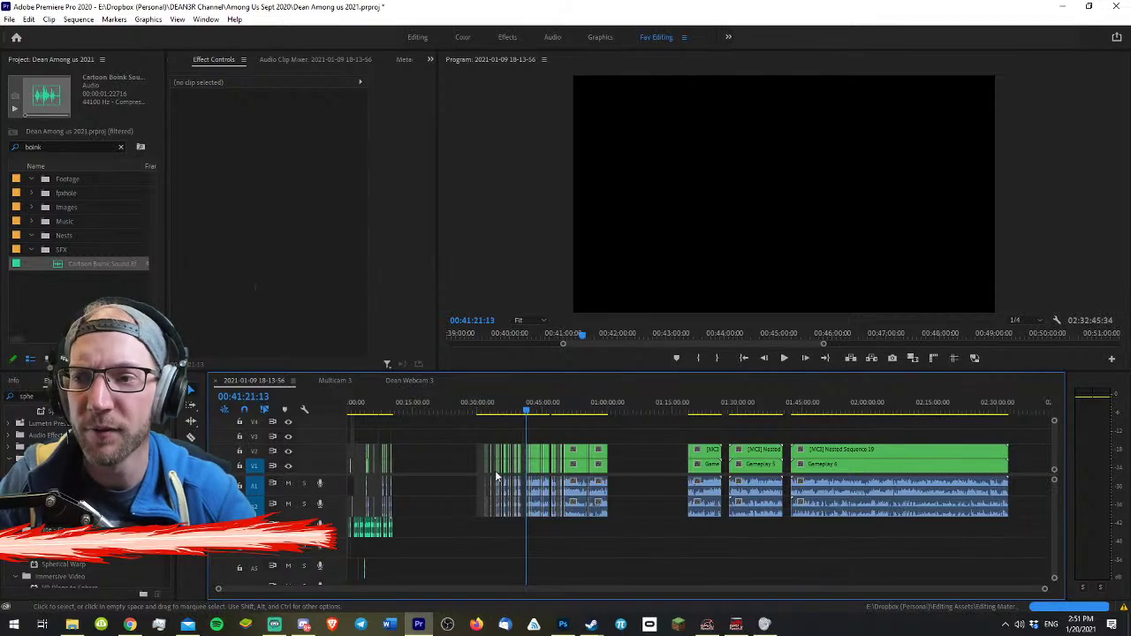
key("equal")
key("equal")
key("equal")
key("equal")
key("equal")
key("equal")
key("equal")
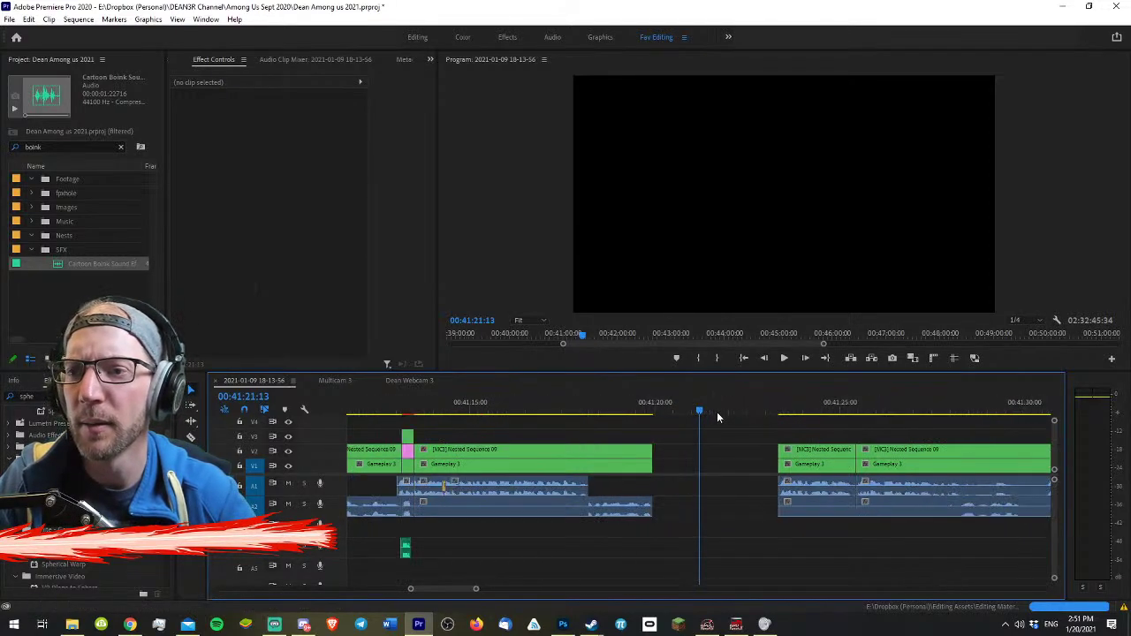
- Shift all clips after the gap about two seconds earlier on every track, to about 00:41:21:23
key("equal")
key("a")
left_click_drag(918, 458, 747, 464)
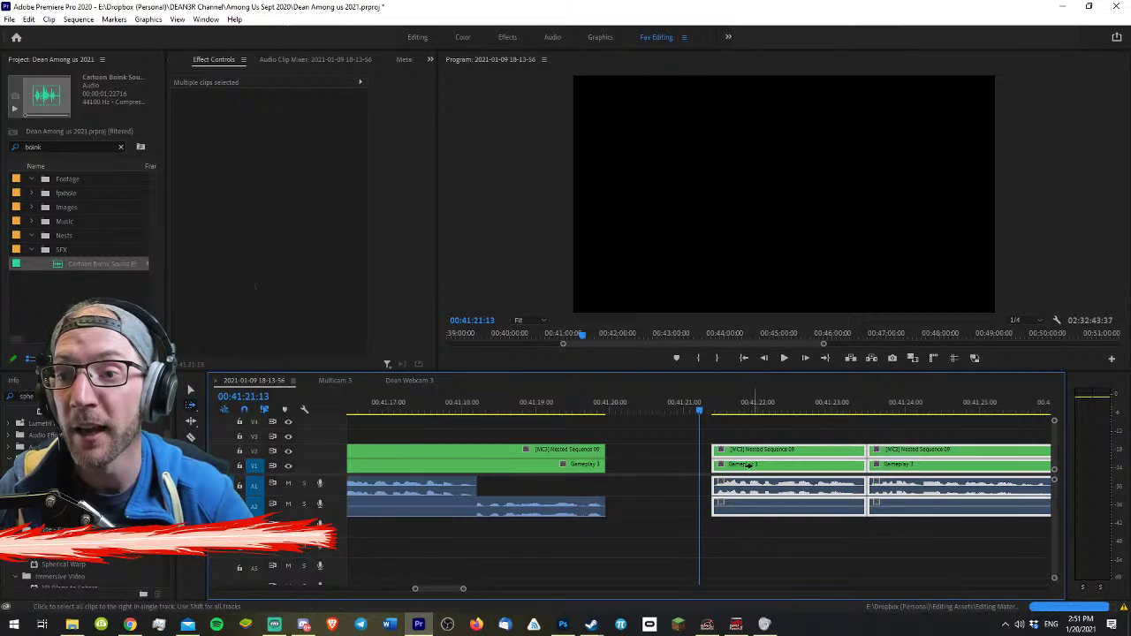
left_click(749, 464)
key("v")
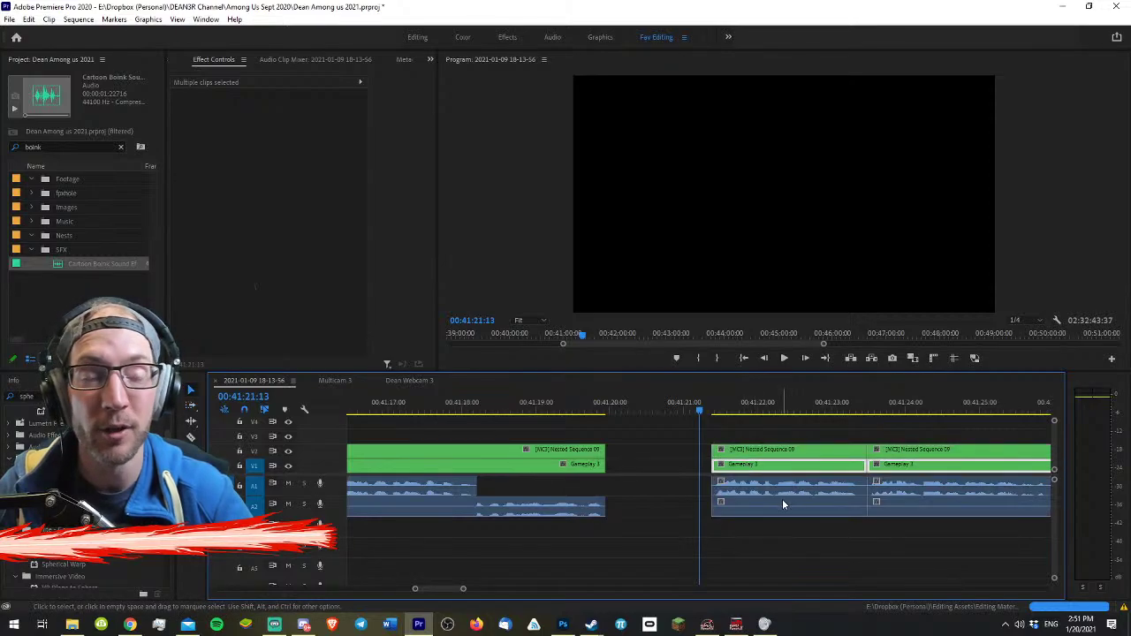
- Delete the remaining empty gap after 00:41:19:57 so the following clips on all tracks close up
left_click(759, 437)
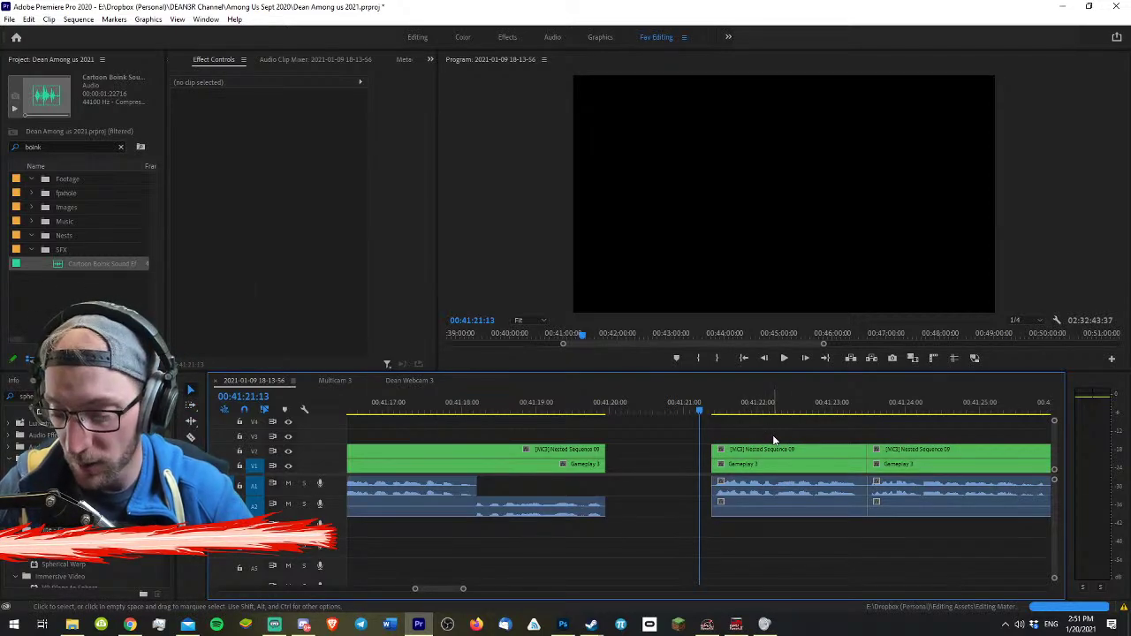
left_click(783, 487)
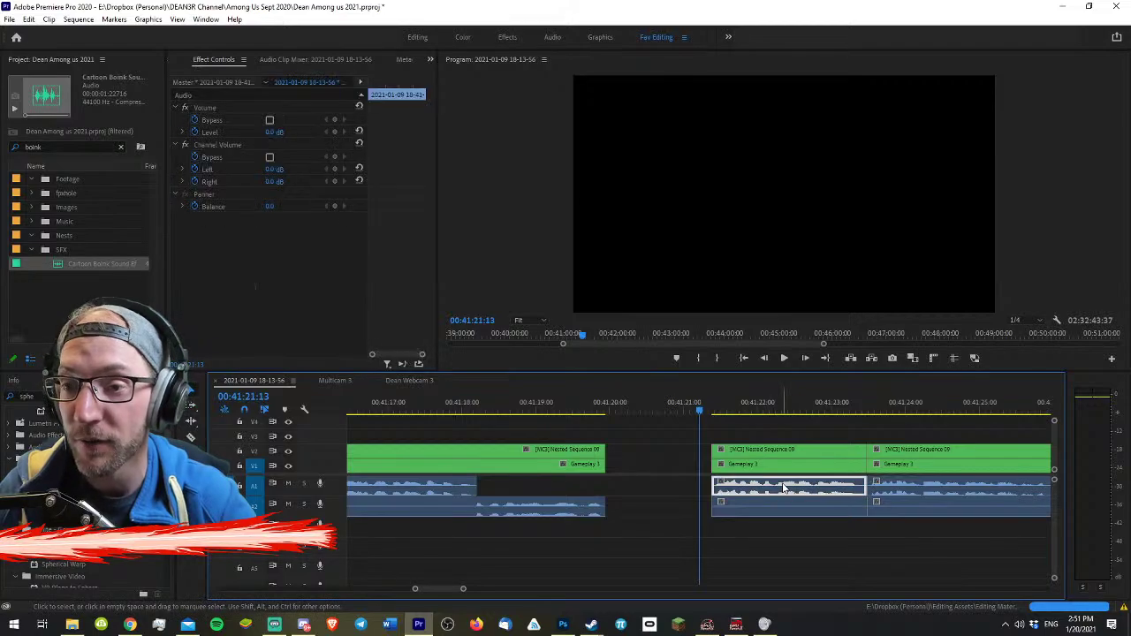
left_click(679, 447)
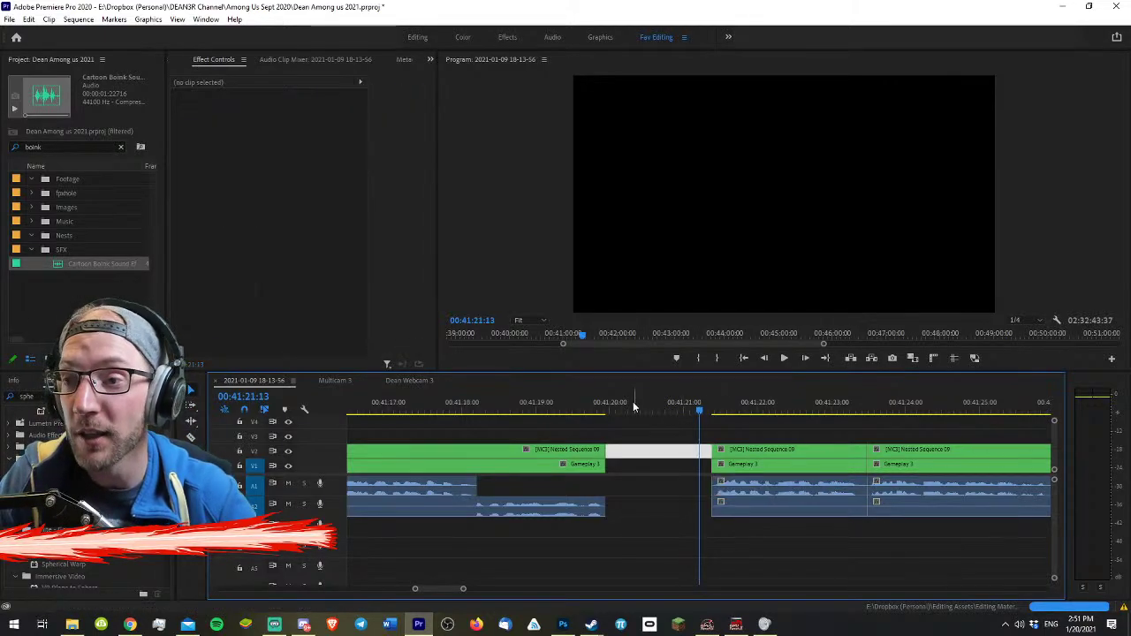
left_click(603, 404)
key("equal")
key("equal")
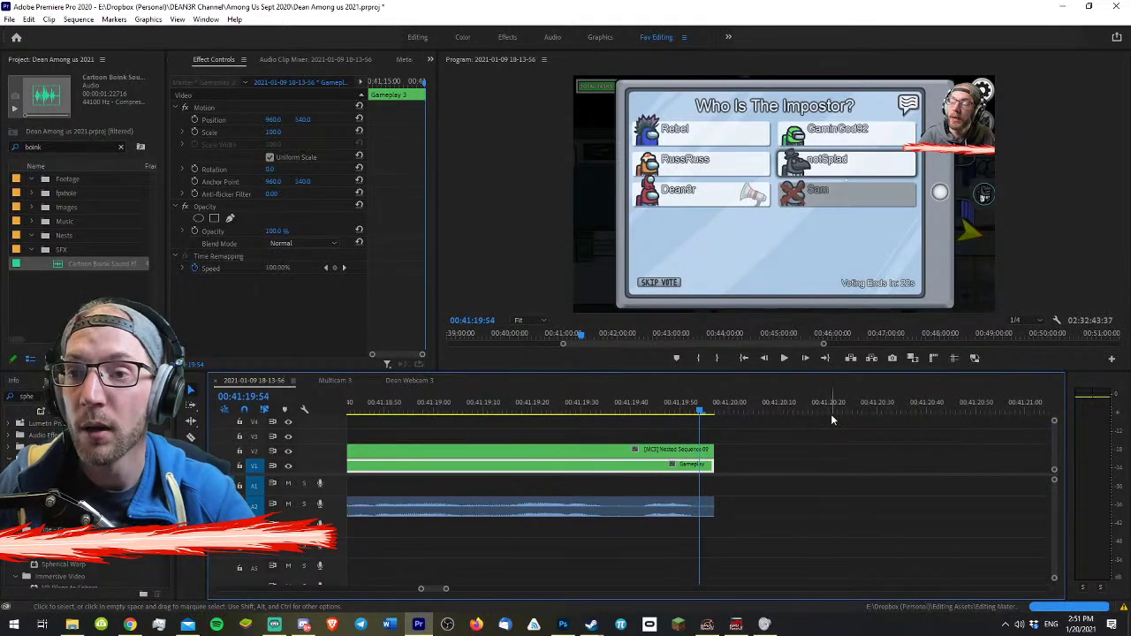
key("minus")
key("minus")
key("equal")
left_click(830, 470)
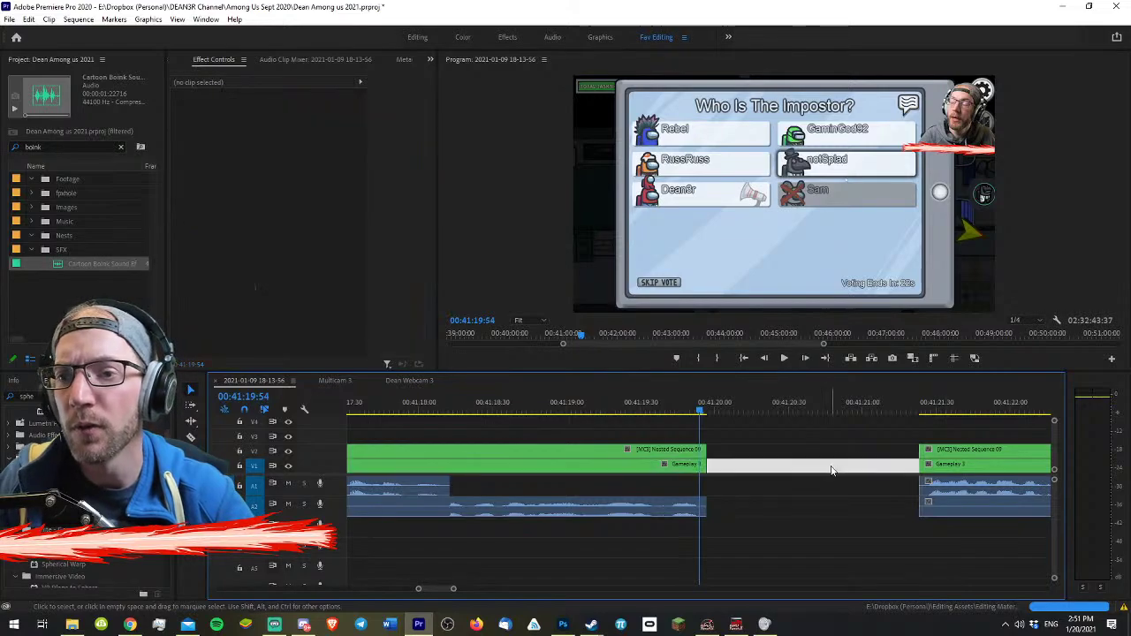
key("Delete")
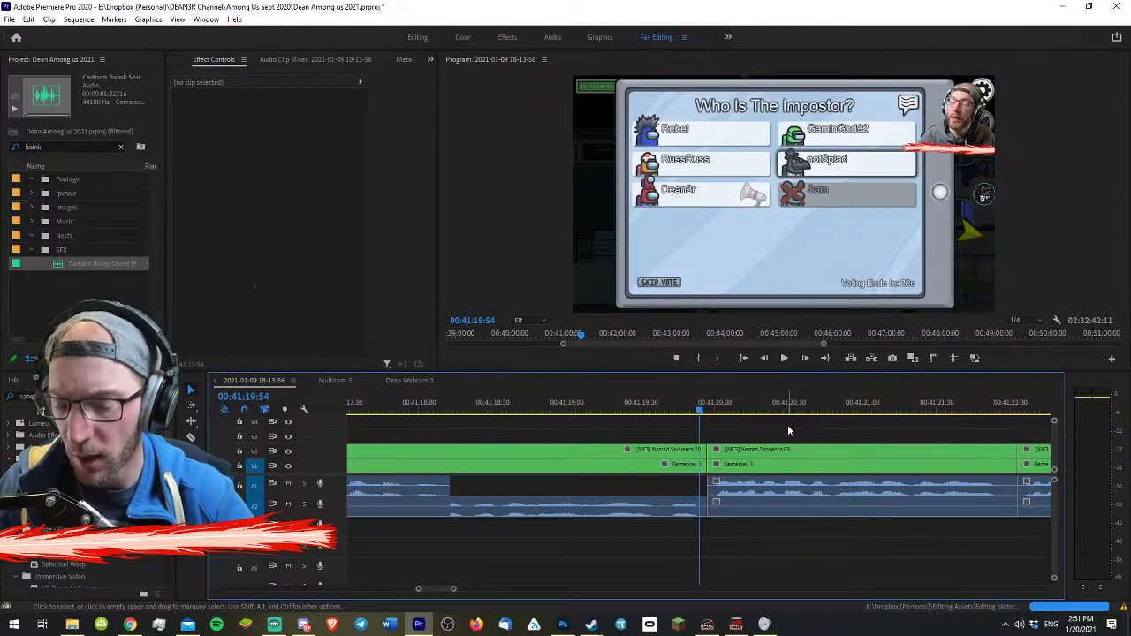
- Play back the join at 00:41:19:57 and review the discussion audio up to about 00:41:22:00
key("space")
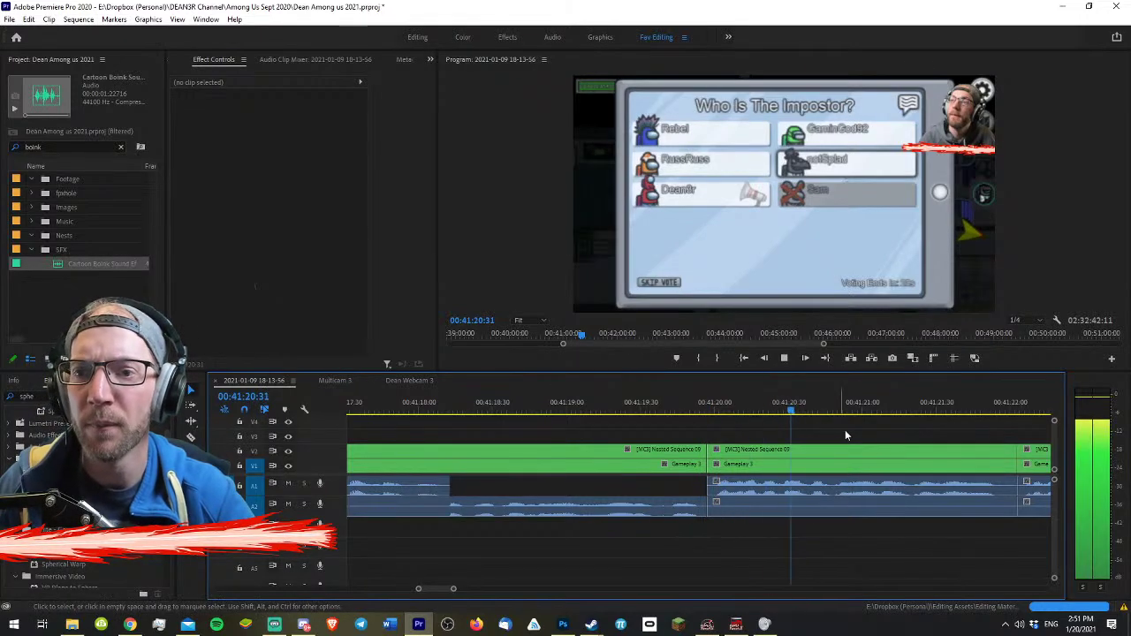
key("space")
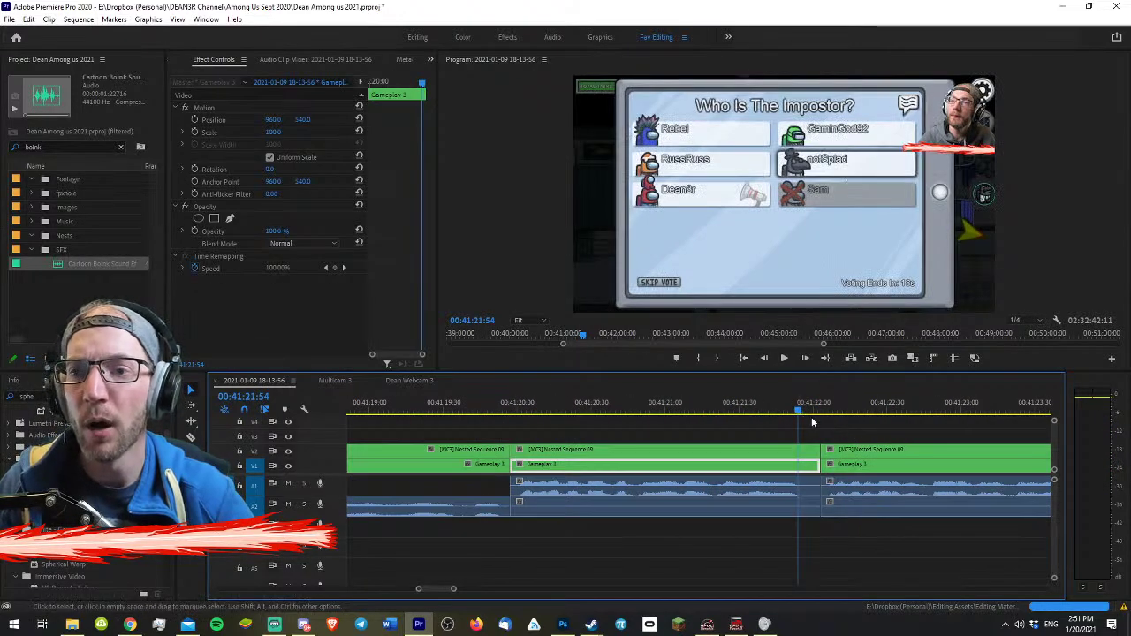
left_click_drag(802, 412, 821, 444)
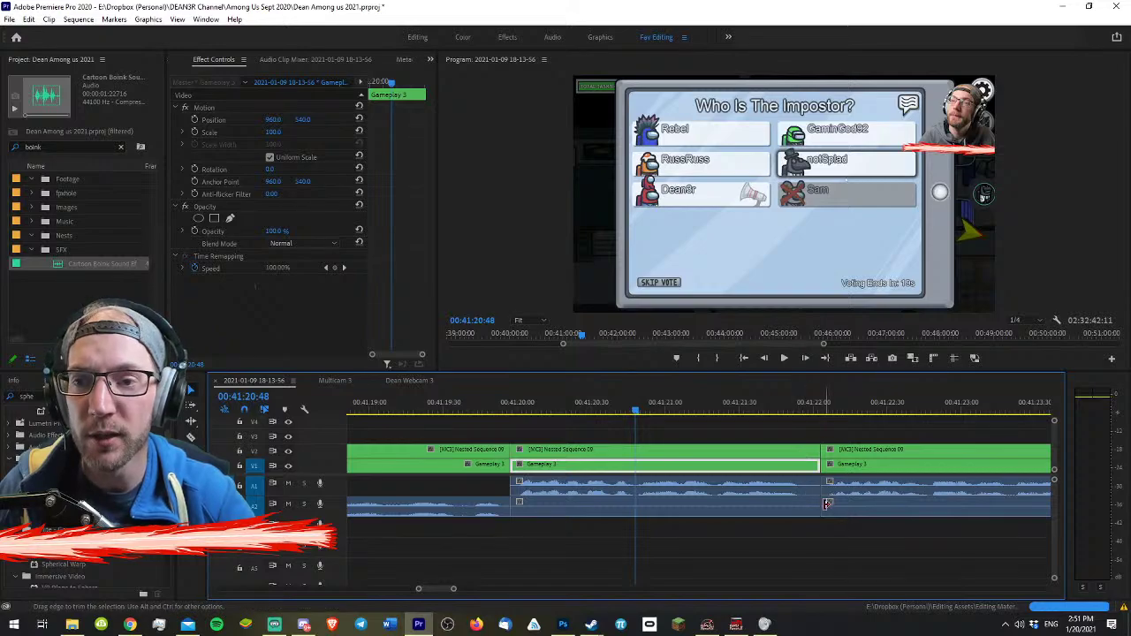
left_click(806, 402)
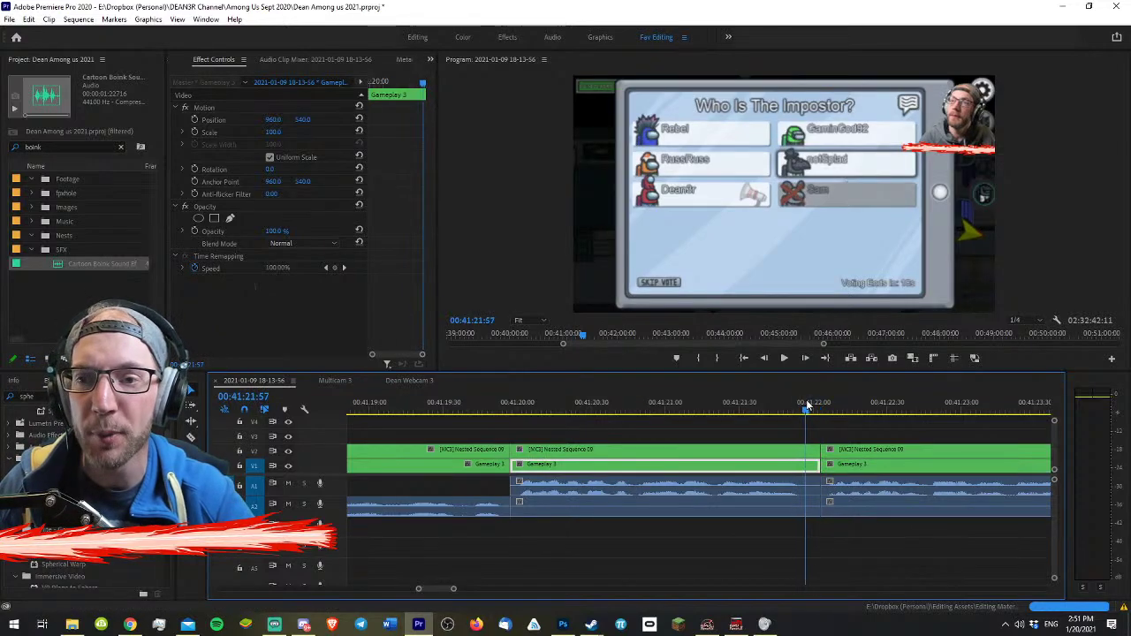
left_click_drag(805, 402, 813, 412)
key("equal")
key("equal")
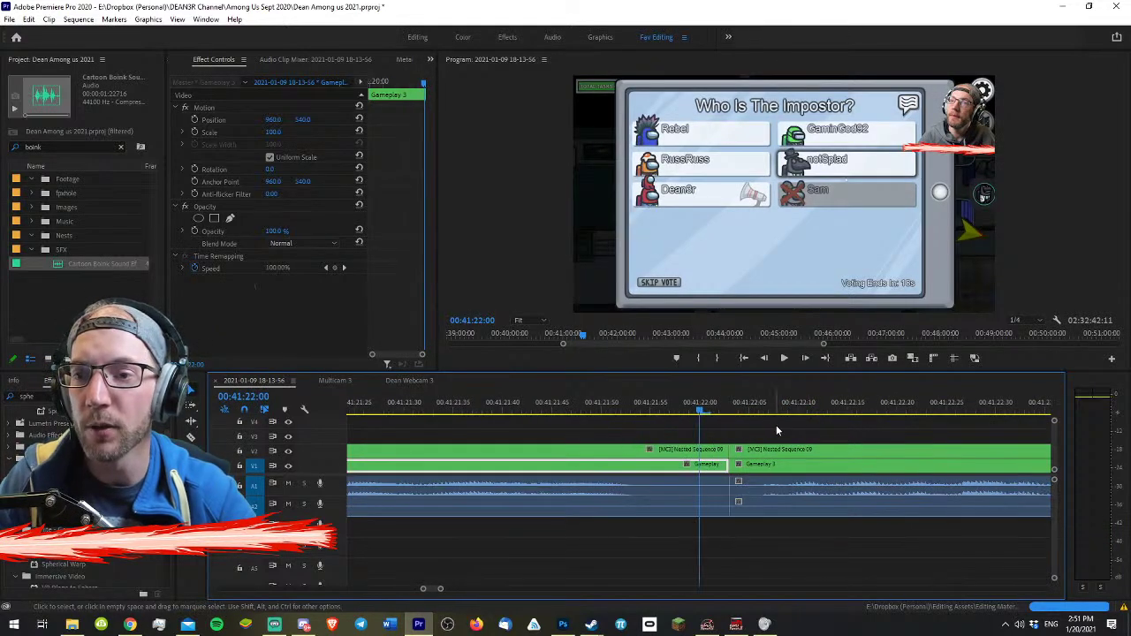
- Examine the quiet stretch of the waveform around the edit point at 00:41:22:03 frame by frame
left_click(740, 407)
left_click(730, 407)
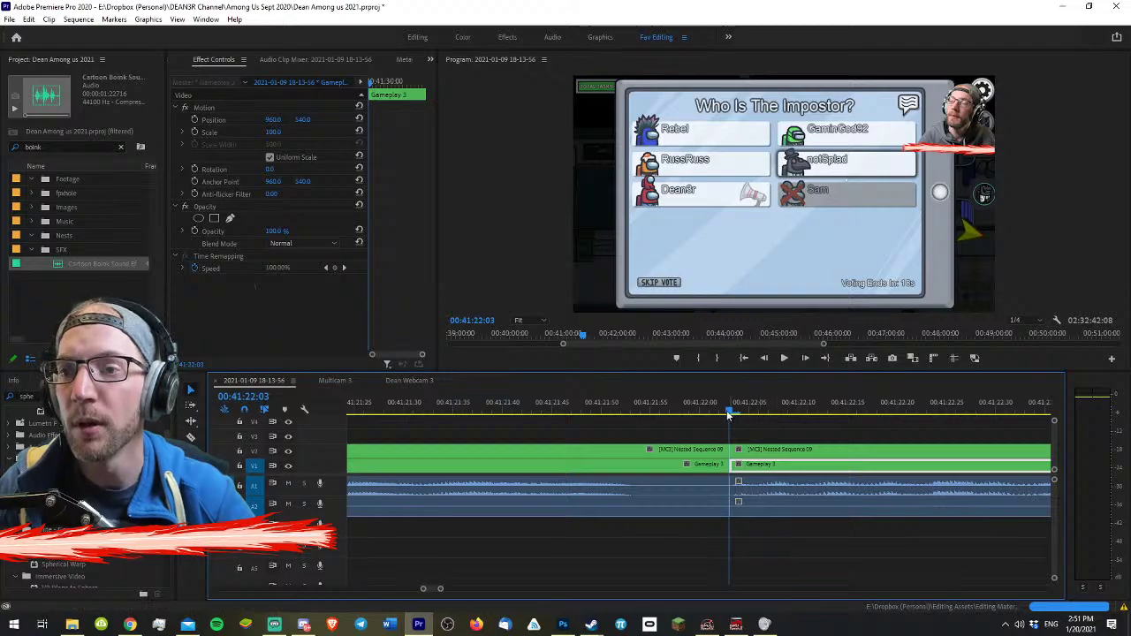
left_click_drag(752, 407, 754, 409)
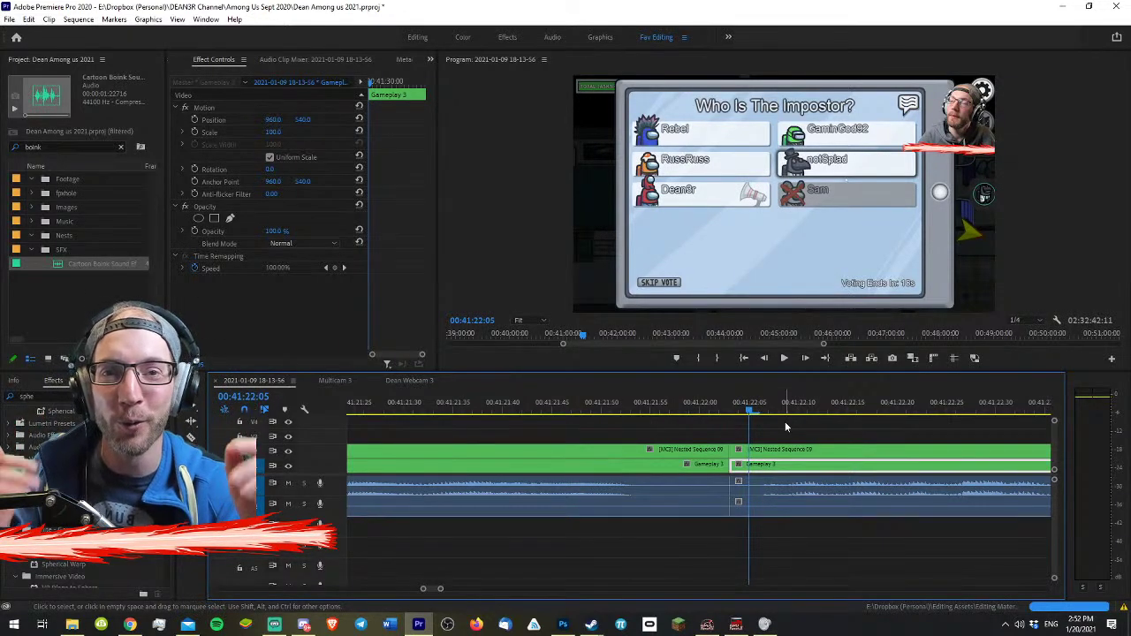
left_click(767, 436)
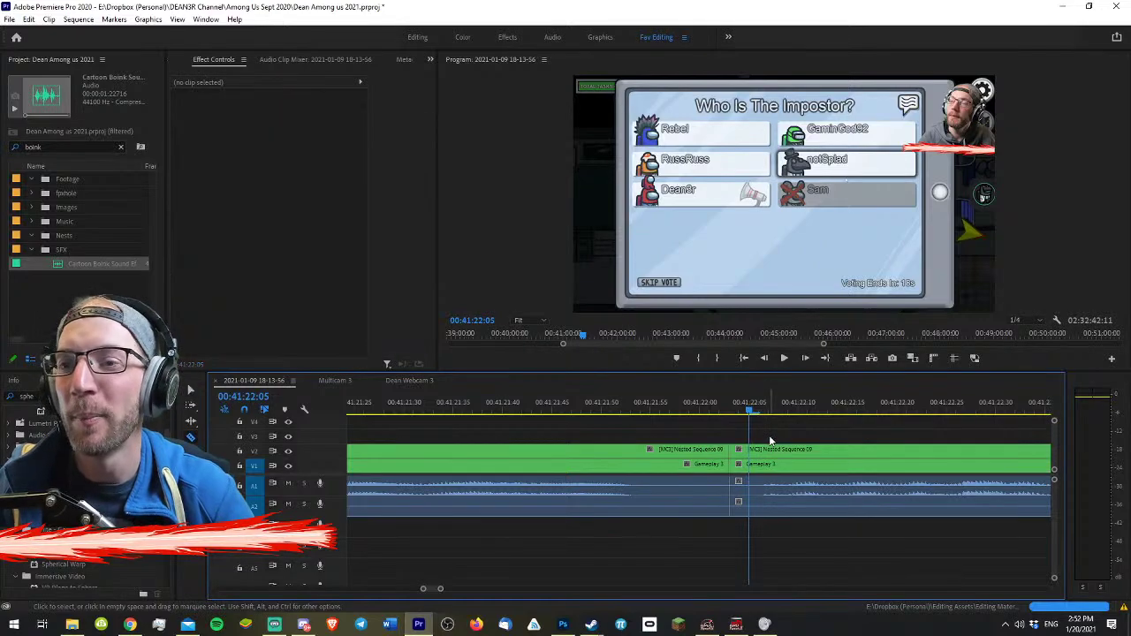
scroll(795, 428, "up", 2)
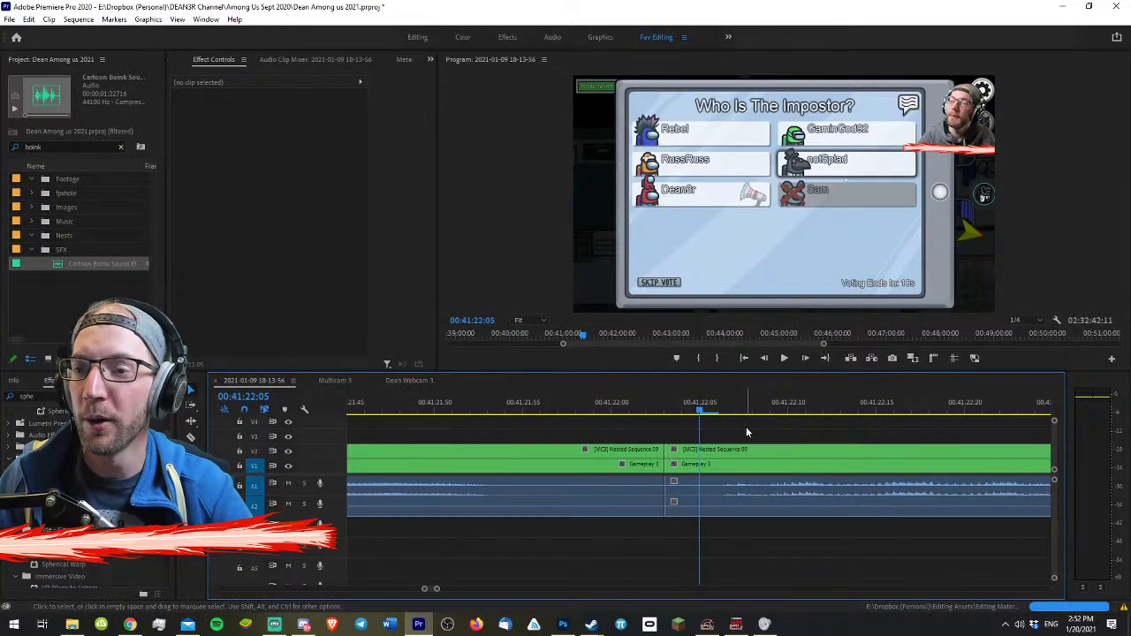
left_click(690, 408)
left_click(693, 409)
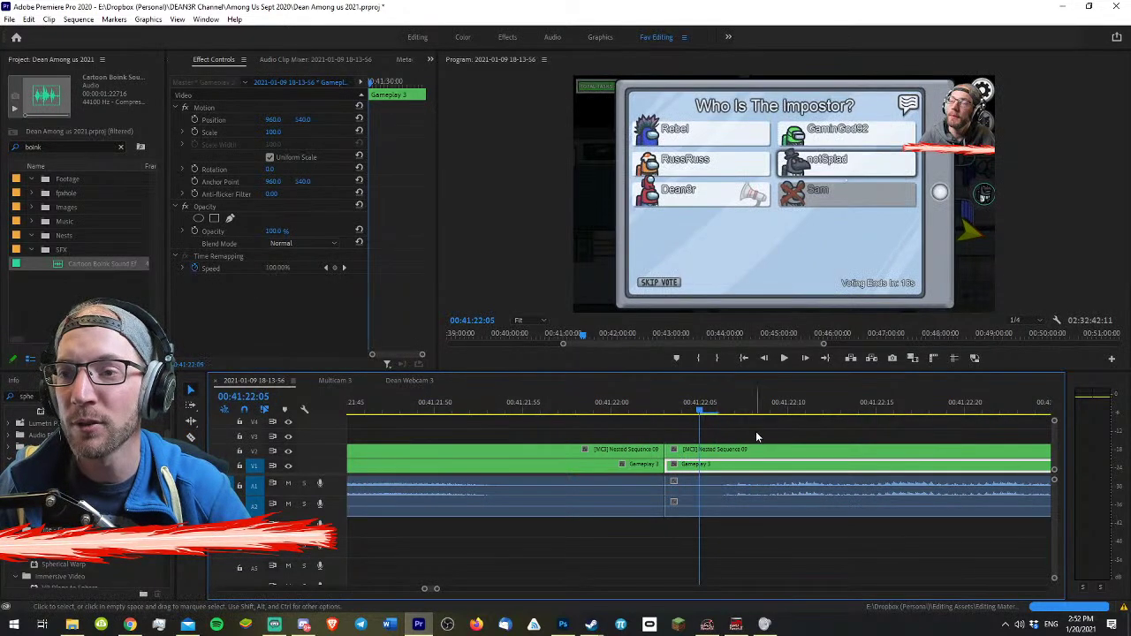
left_click(757, 434)
left_click(712, 406)
key("Left")
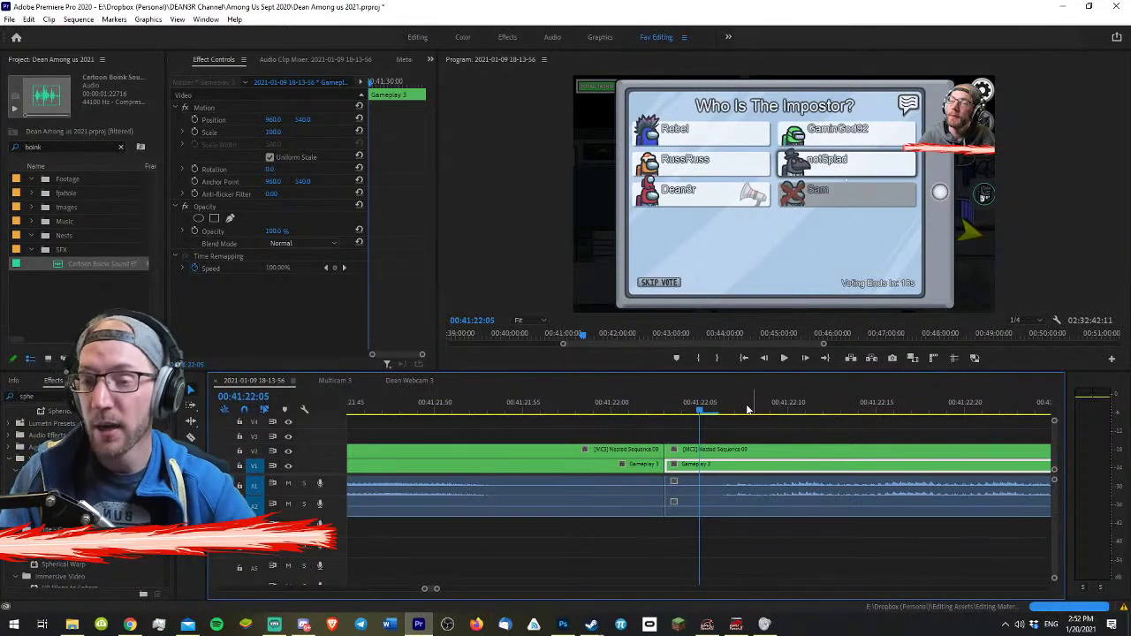
- Try splitting all tracks at about 00:41:22:06, deleting the short piece after 00:41:22:03 and moving the later clips back, and undo it
left_click(665, 408)
key("Left")
key("c")
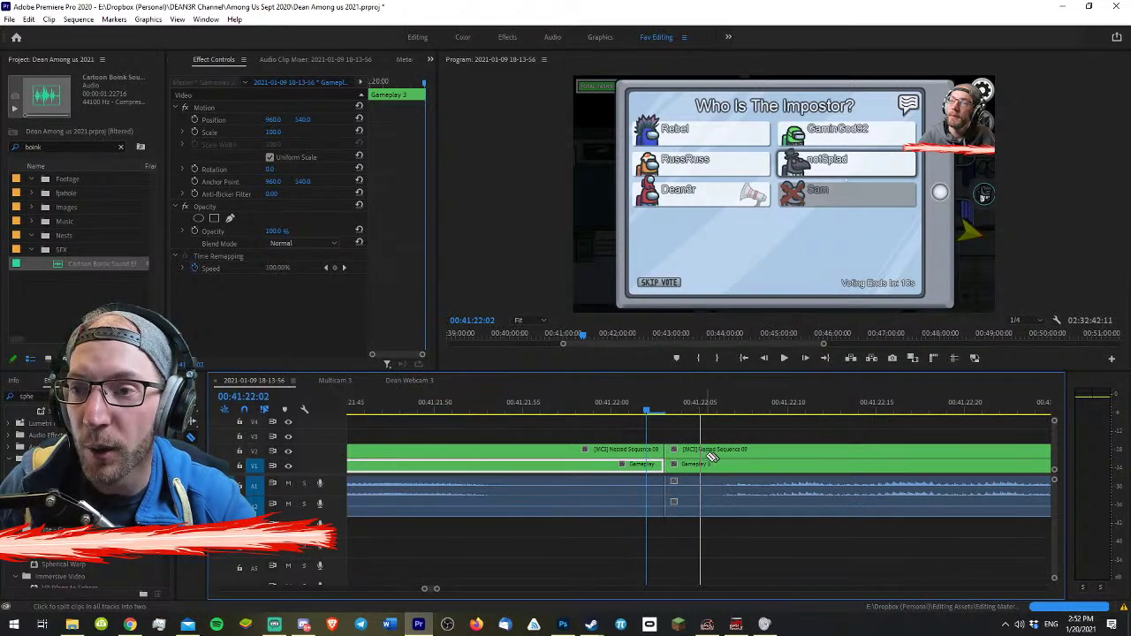
left_click(717, 466, "shift")
key("v")
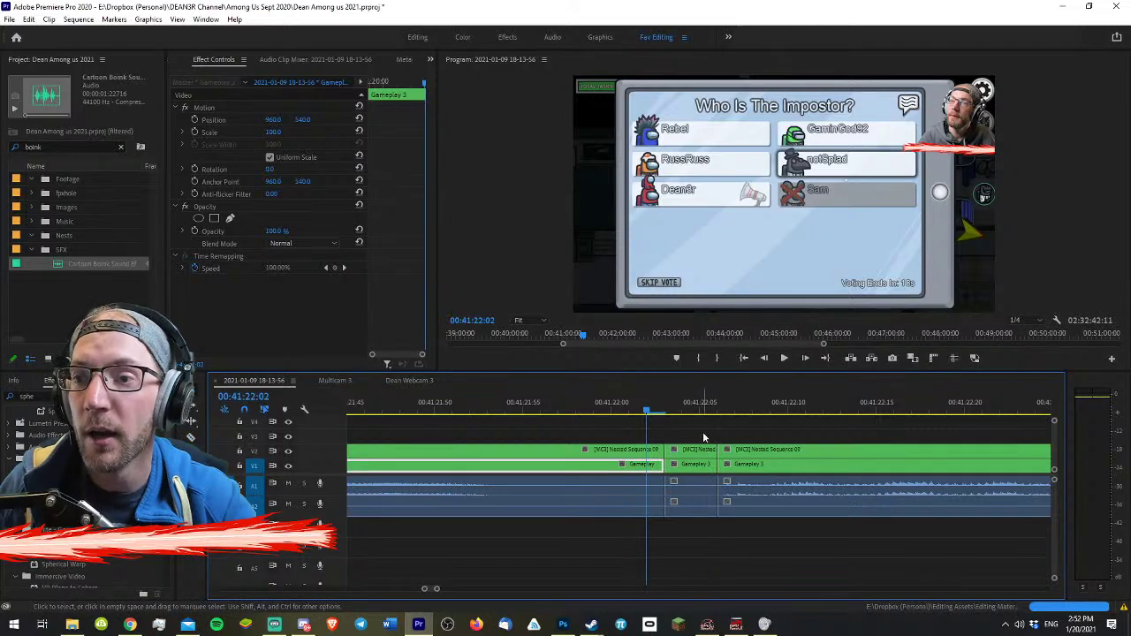
left_click(672, 457)
key("Delete")
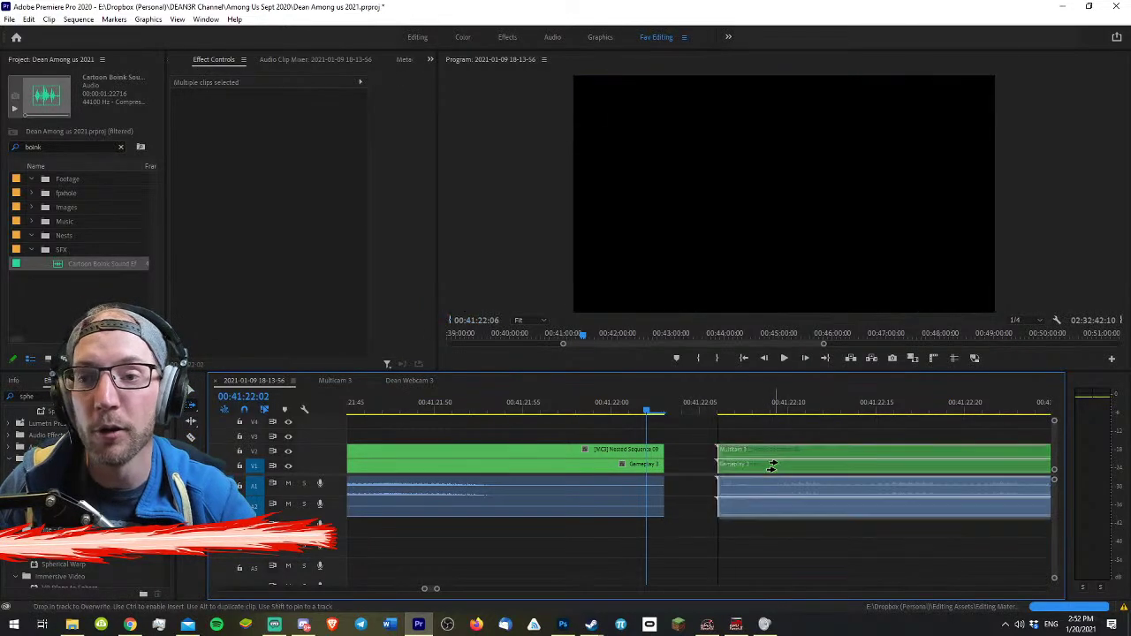
left_click_drag(826, 466, 747, 461)
key("ctrl+z")
key("ctrl+z")
key("a")
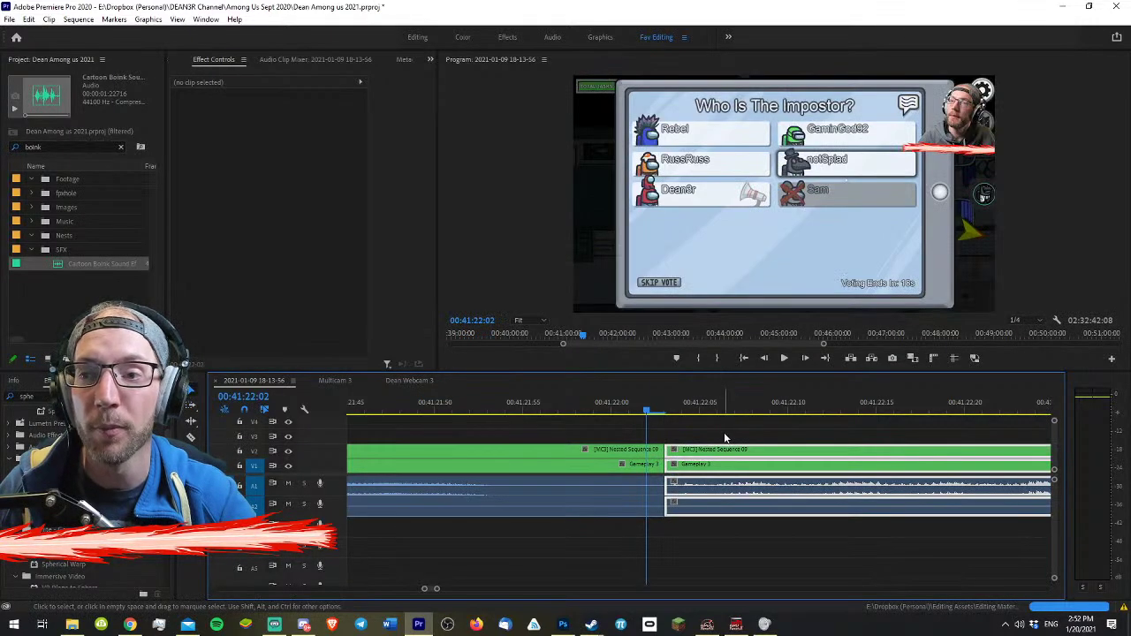
- Ripple-trim the start of the clips after the 00:41:22:03 edit point up to about 00:41:22:06 on all tracks
left_click_drag(706, 407, 719, 410)
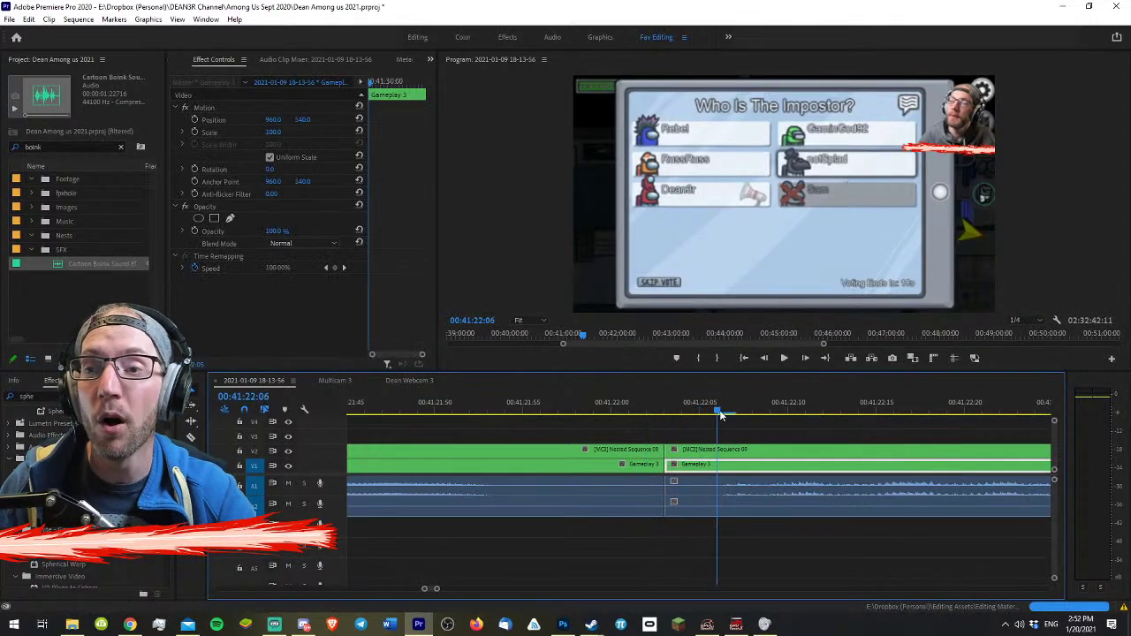
key("q")
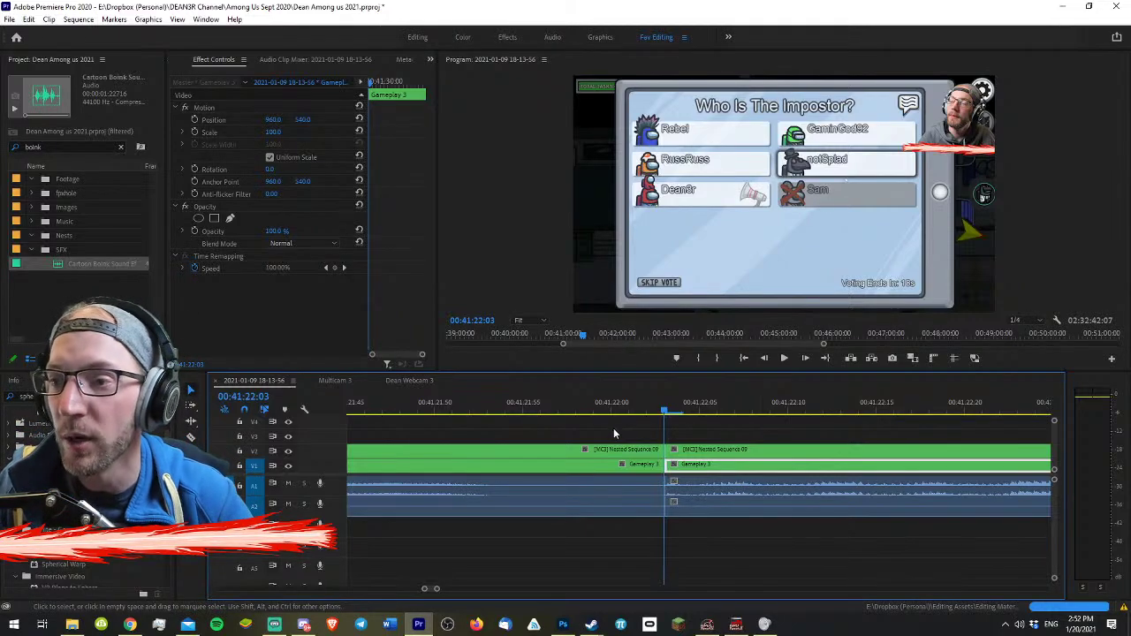
- Ripple-trim the end of the clips before the 00:41:22:03 edit point back to 00:41:21:55 on all tracks
left_click_drag(613, 411, 540, 417)
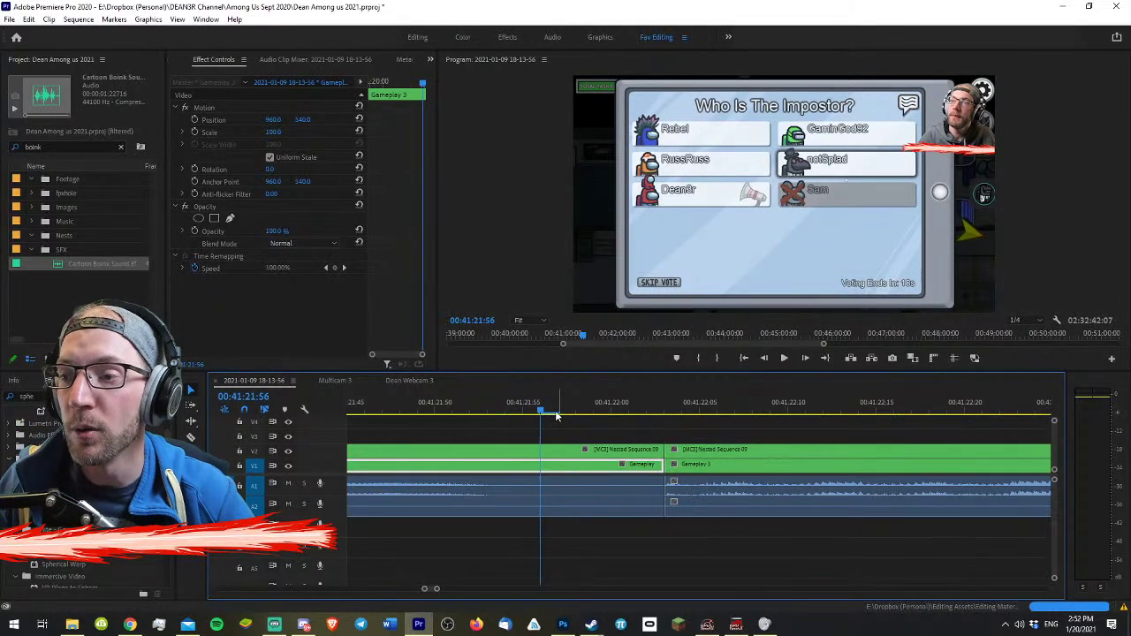
key("w")
key("ctrl+z")
left_click(631, 405)
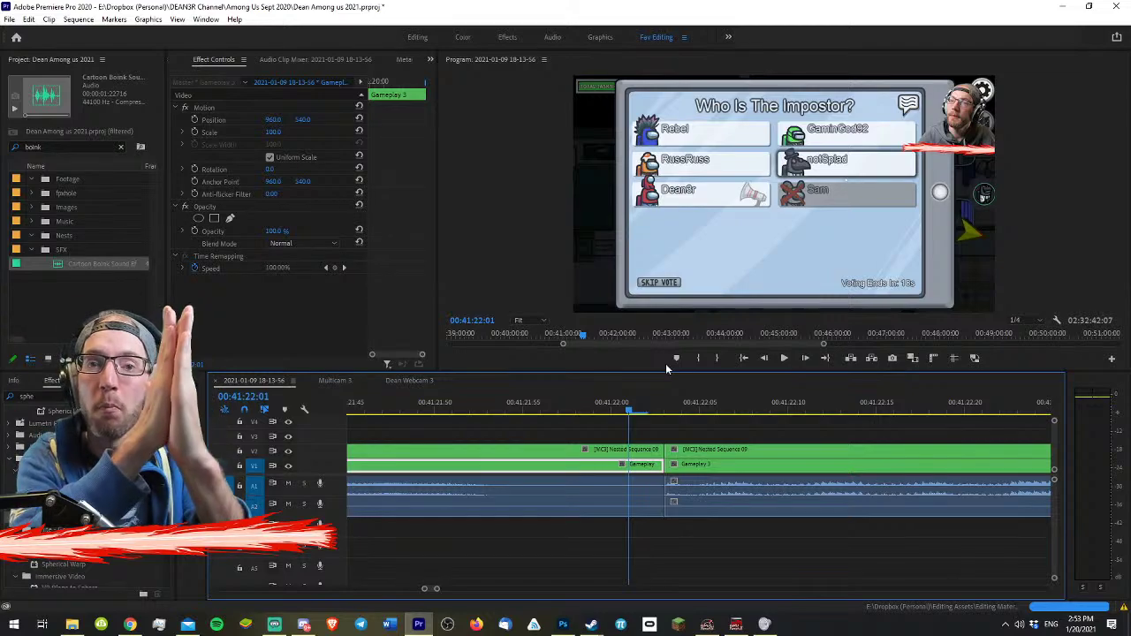
left_click(522, 408)
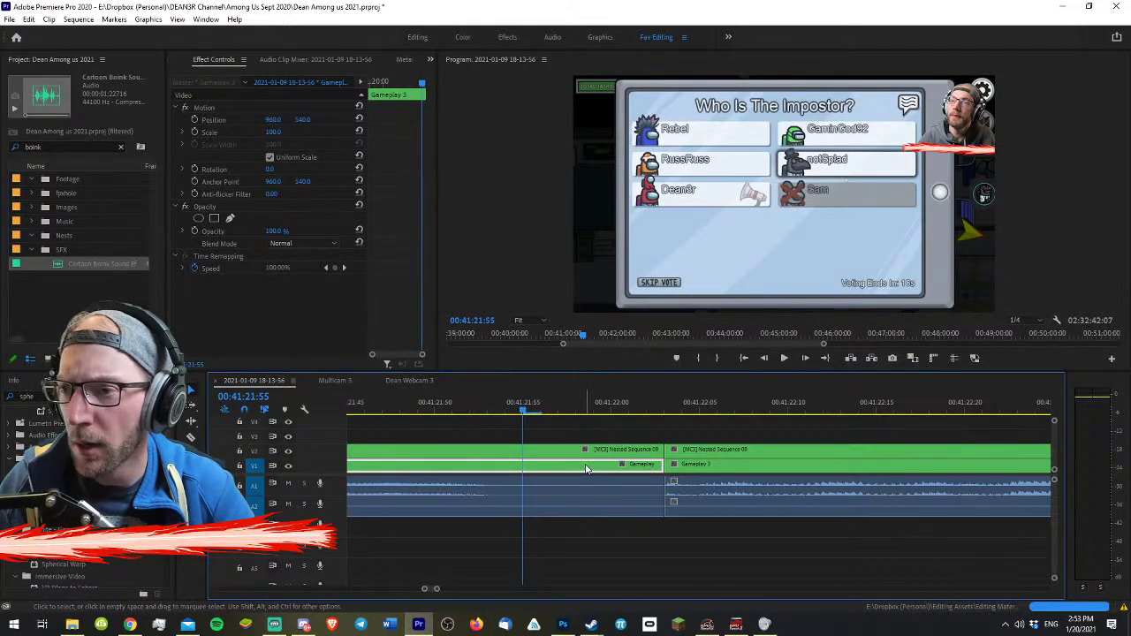
key("w")
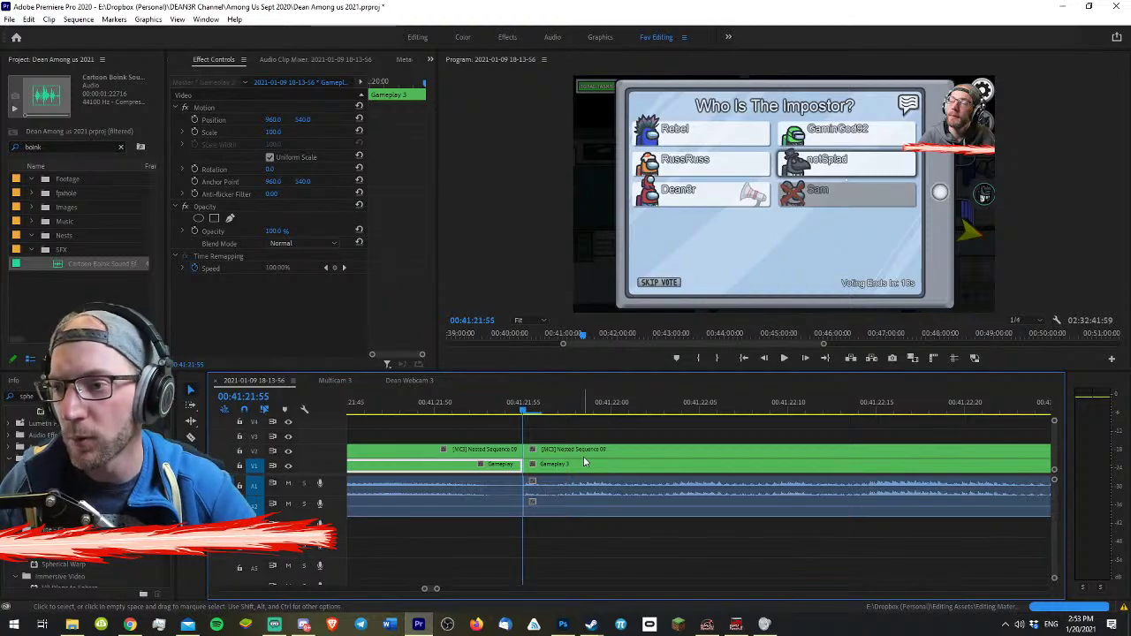
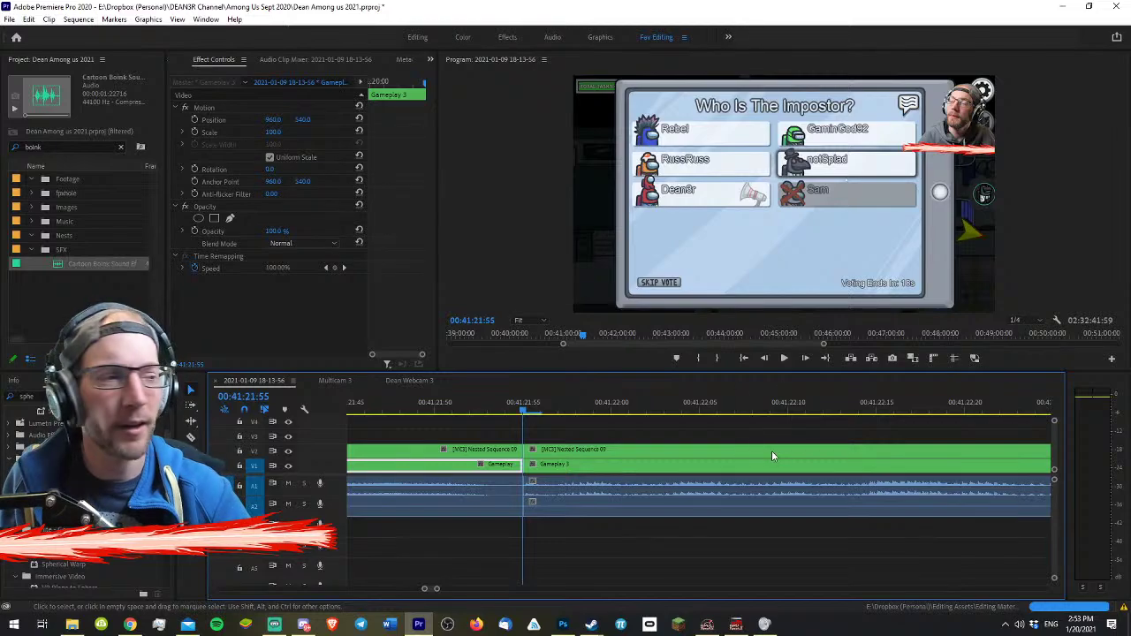
- Examine the tightened edit point at 00:41:21:55 and play back the discussion across it
left_click(495, 433)
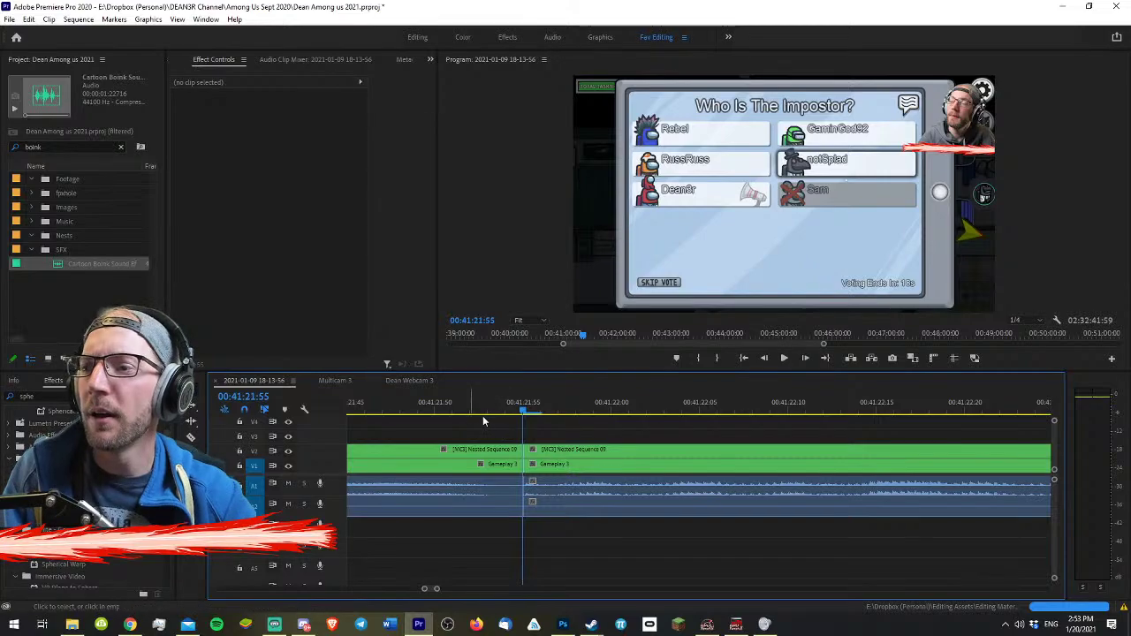
key("minus")
key("minus")
key("minus")
key("minus")
key("minus")
key("equal")
key("equal")
key("equal")
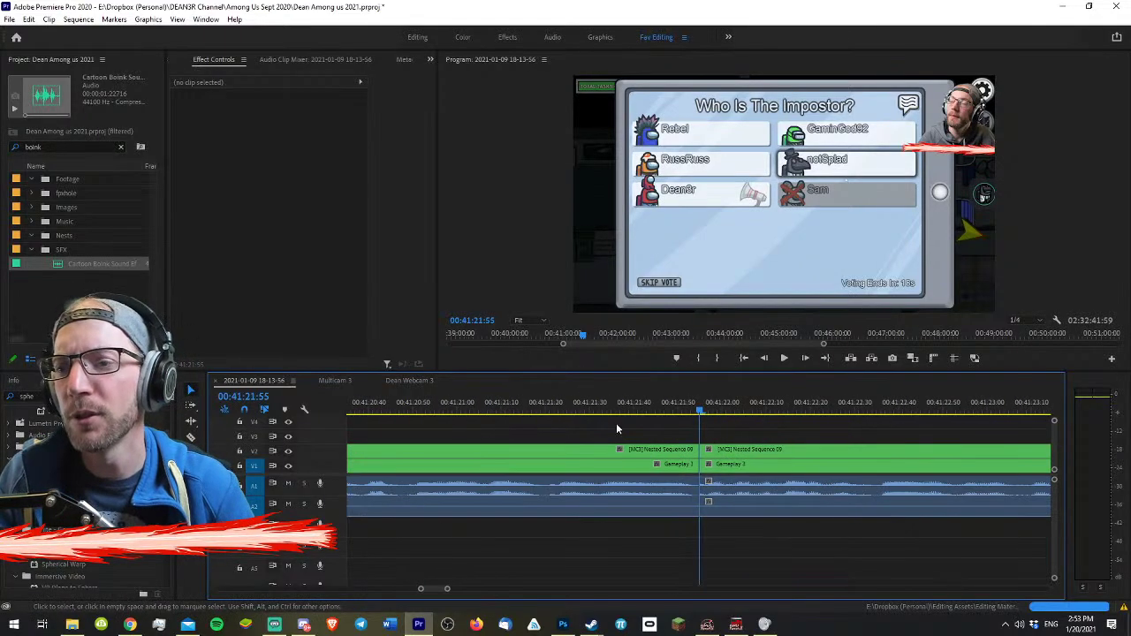
key("equal")
key("equal")
left_click(576, 405)
key("space")
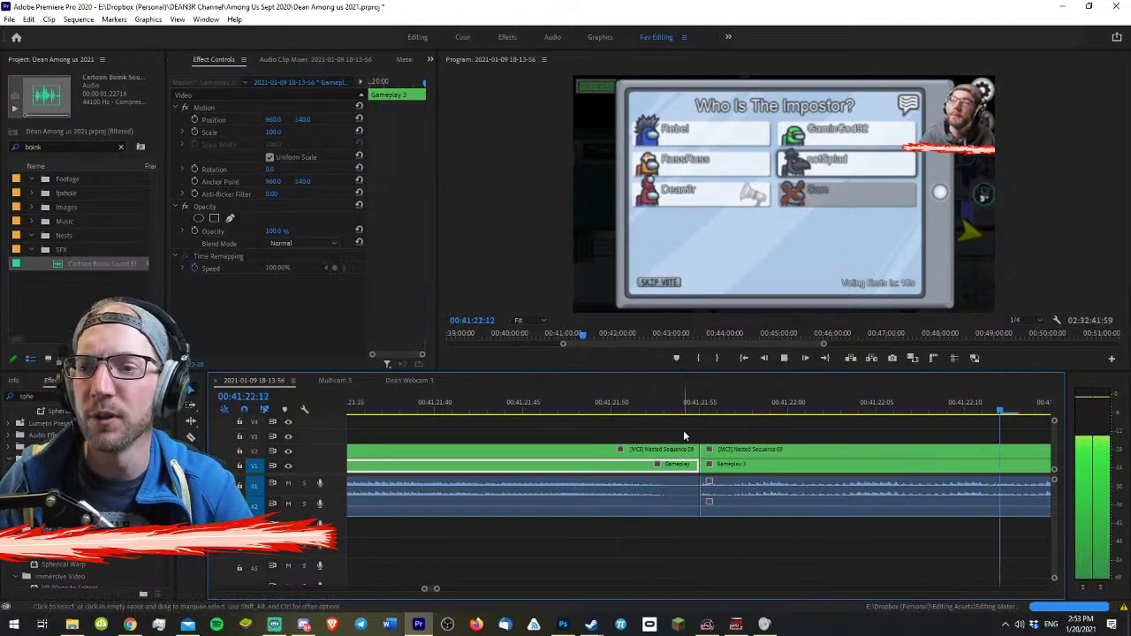
- Play back the discussion after the 00:41:21:55 edit point and split the clips on all tracks at about 00:41:26:57
key("space")
key("minus")
key("minus")
key("minus")
key("minus")
key("space")
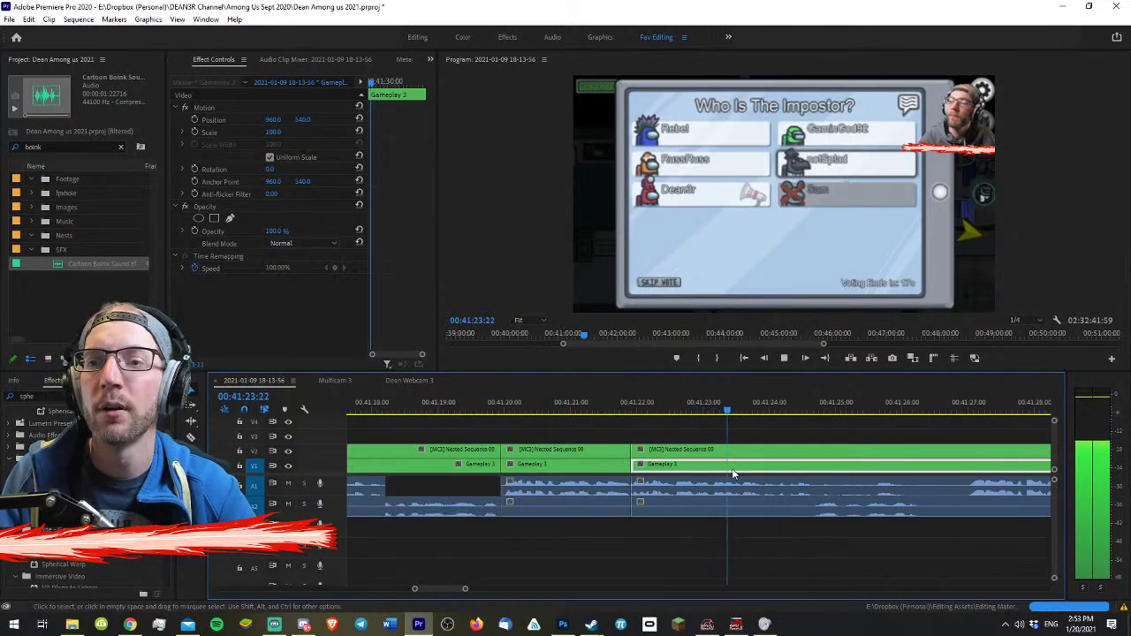
key("c")
key("minus")
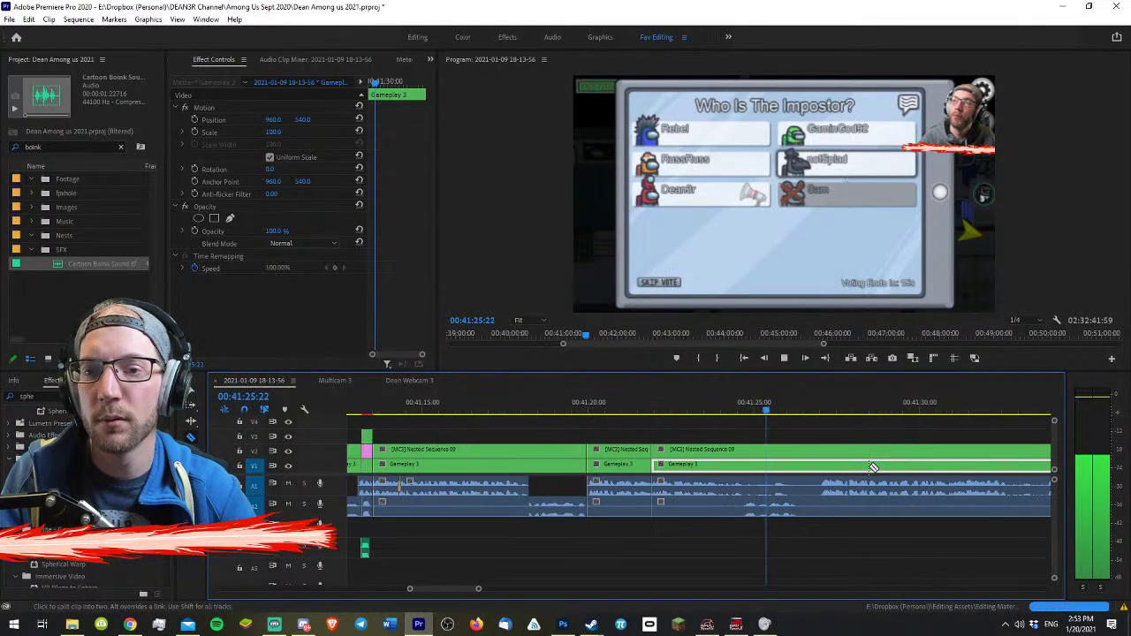
key("equal")
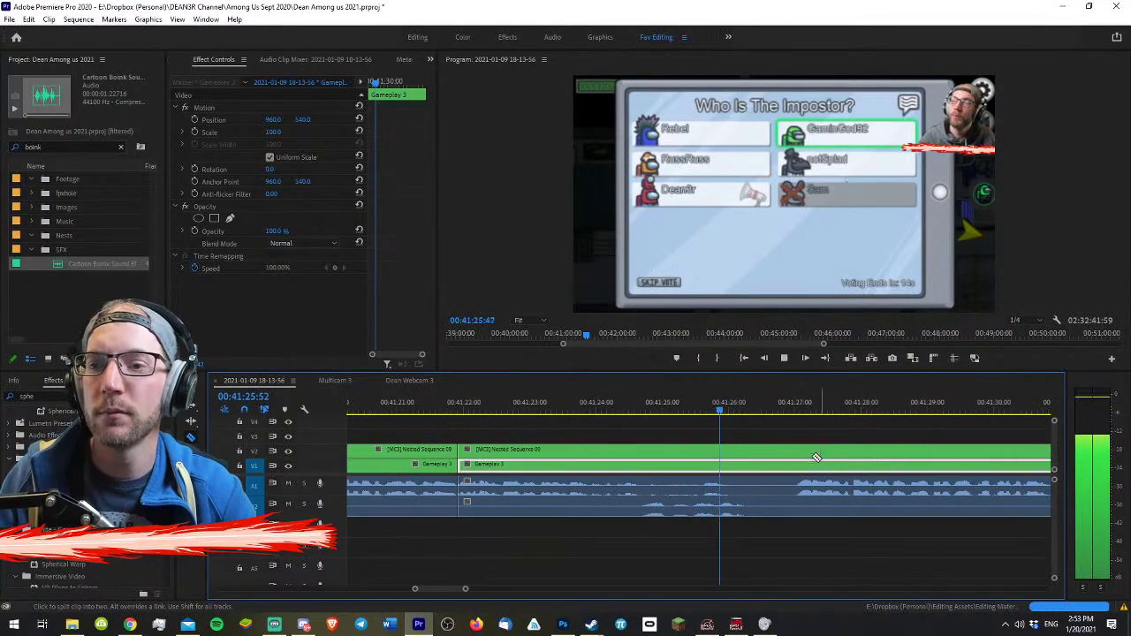
key("space")
left_click(793, 509)
- Ripple-trim the end of the clips before the new split back to 00:41:26:23 and play across the join
key("v")
left_click_drag(732, 410, 756, 410)
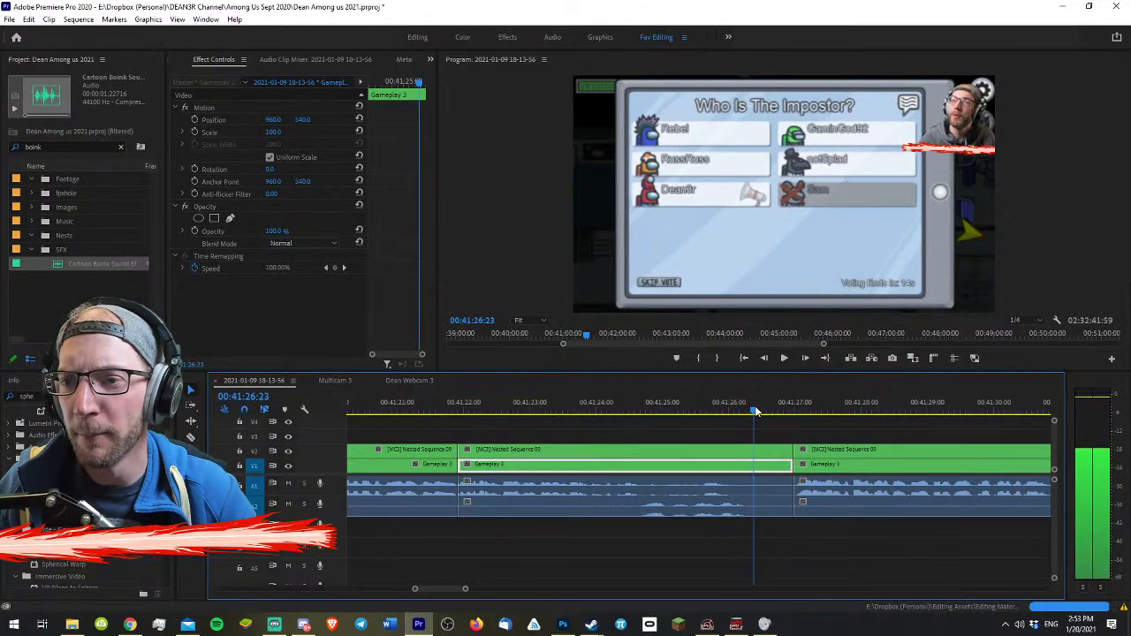
key("w")
key("space")
key("space")
left_click(821, 436)
key("minus")
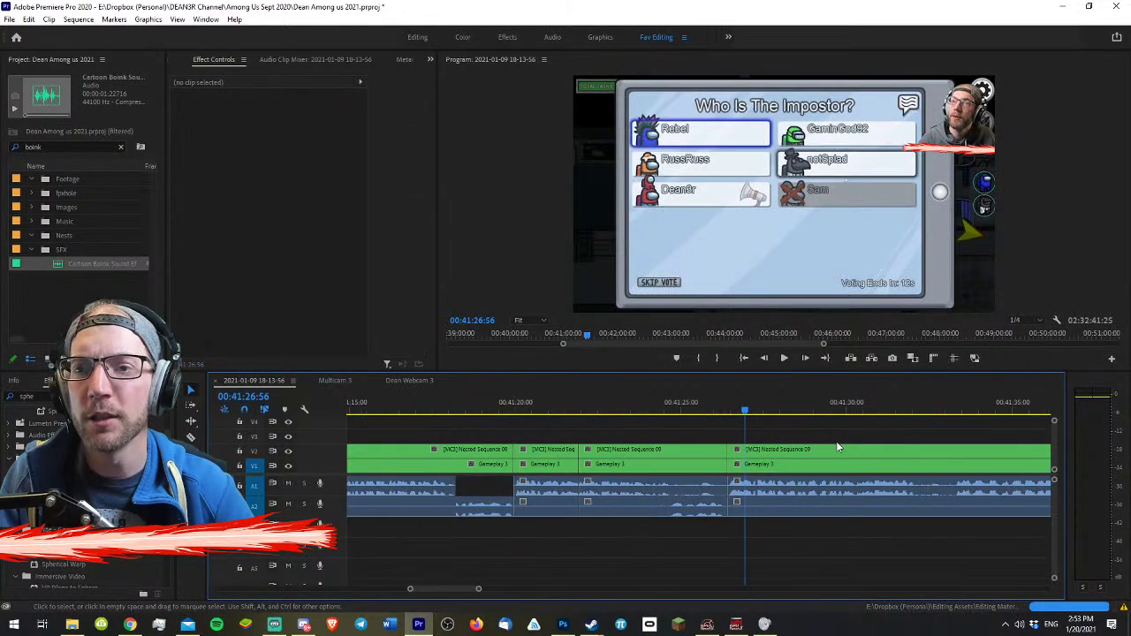
- Play back the voting discussion from about 00:41:30:00 and examine the audio waveforms that follow for dead time
key("minus")
key("minus")
left_click(737, 407)
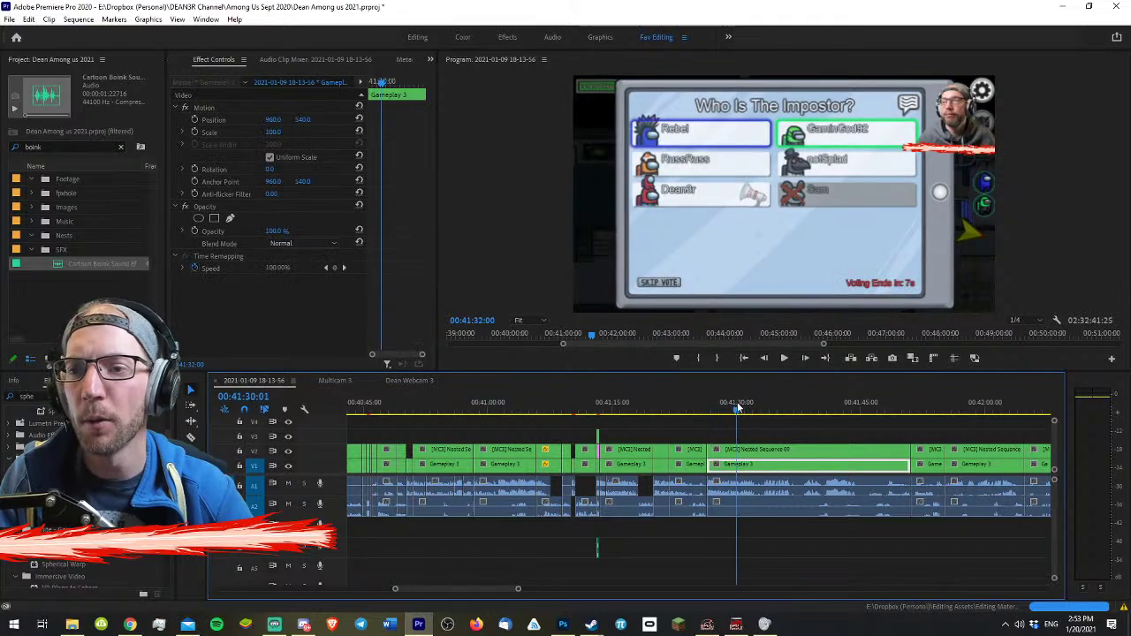
key("equal")
key("Right")
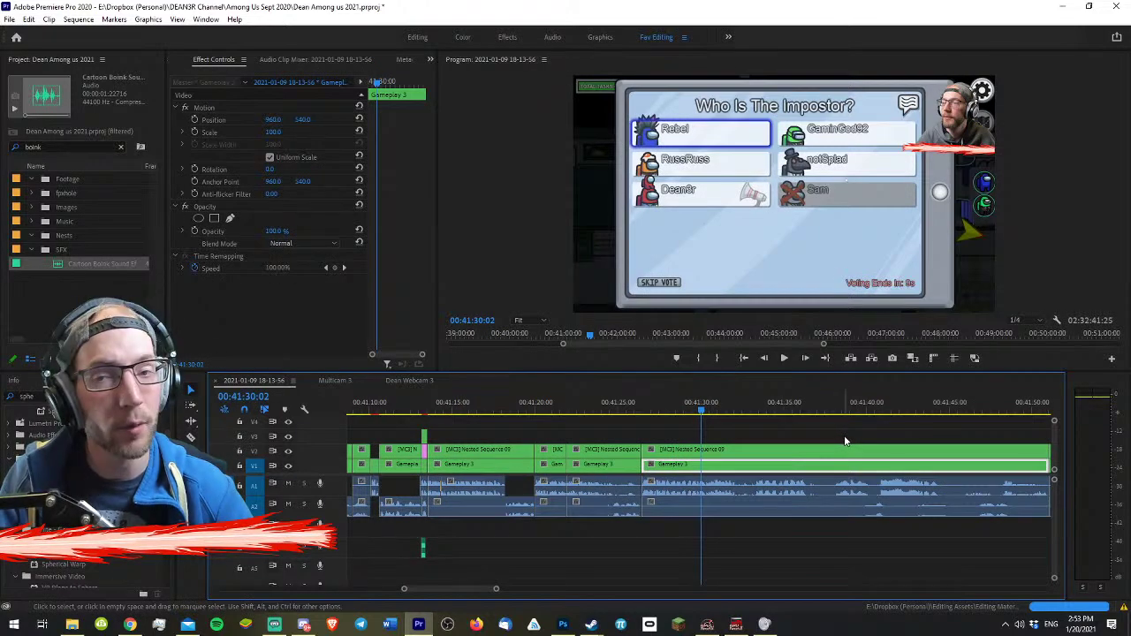
key("space")
key("space")
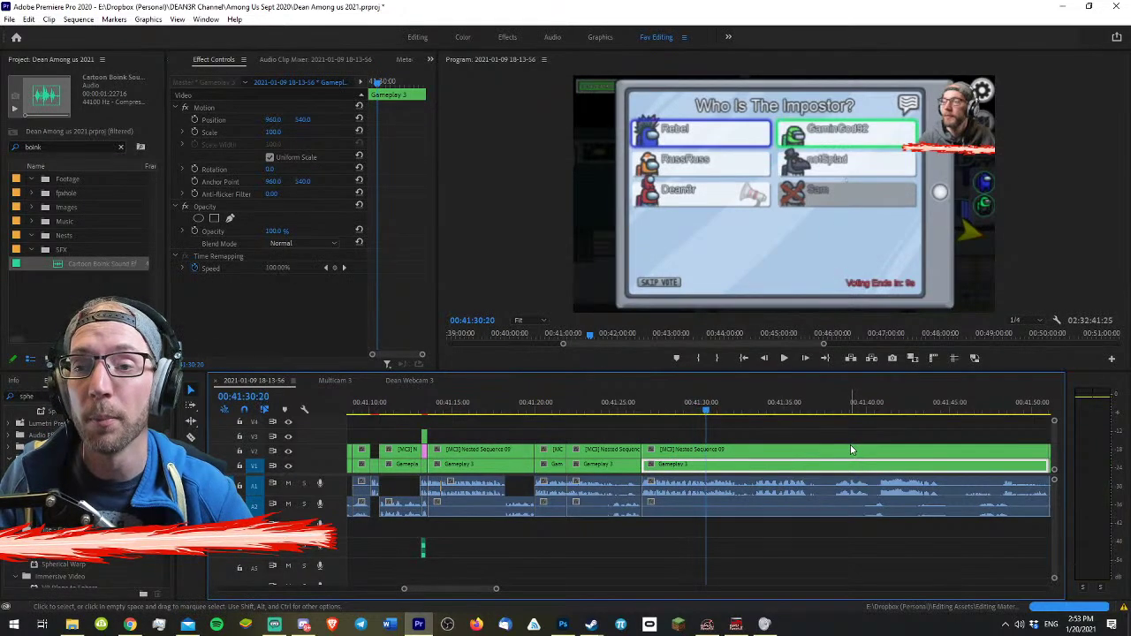
key("equal")
key("x")
key("ctrl+shift+x")
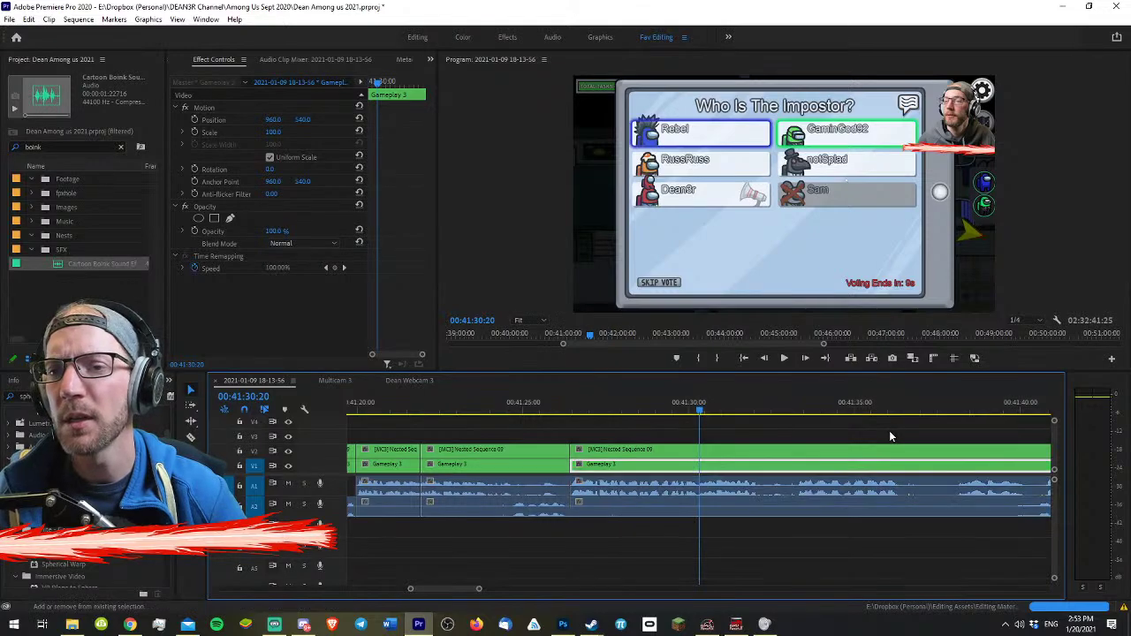
- Split the clips on all tracks at about 00:41:37:56, just before the speech resumes
left_click(895, 409)
key("c")
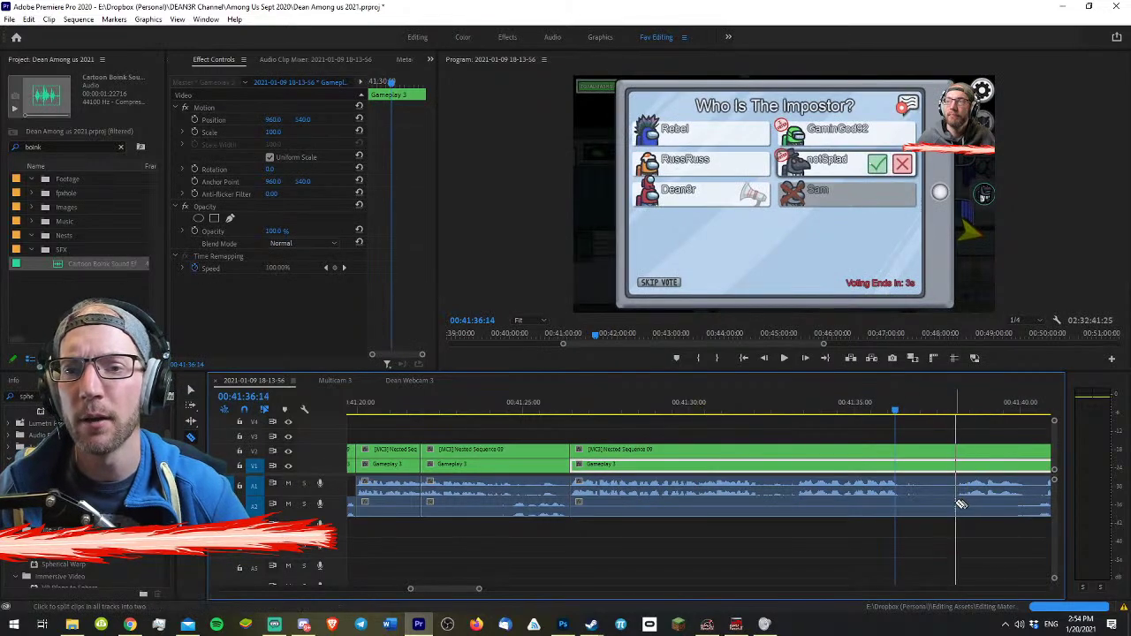
left_click(950, 485, "shift")
key("v")
left_click(923, 449)
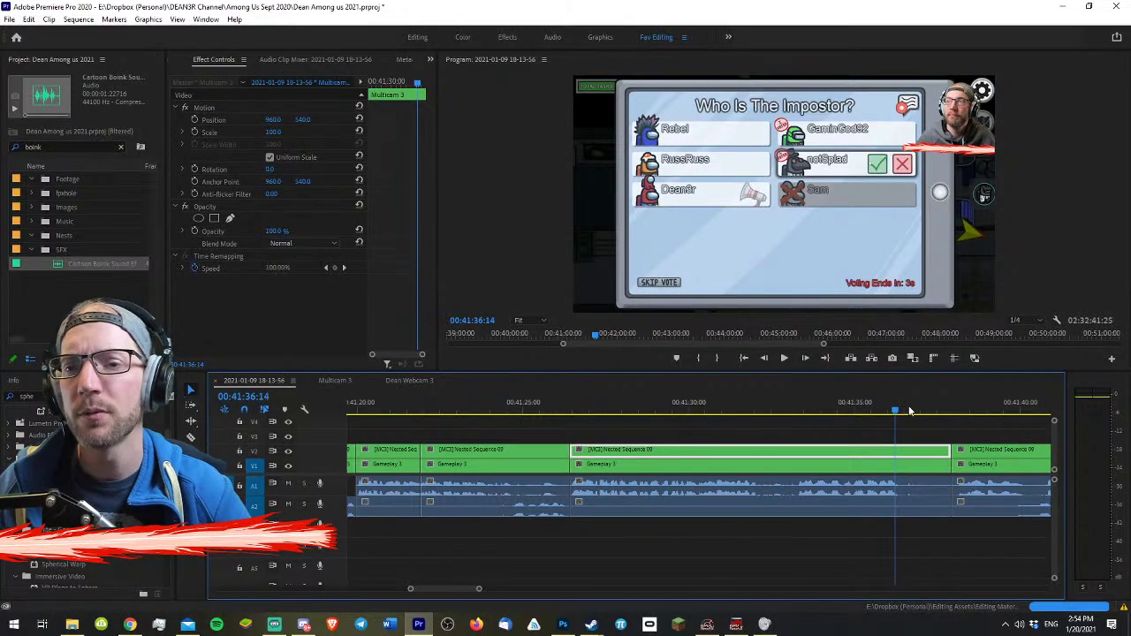
- Ripple-trim the clips before the split back to 00:41:36:27 and cut a few frames off the start of the following clips
left_click(907, 410)
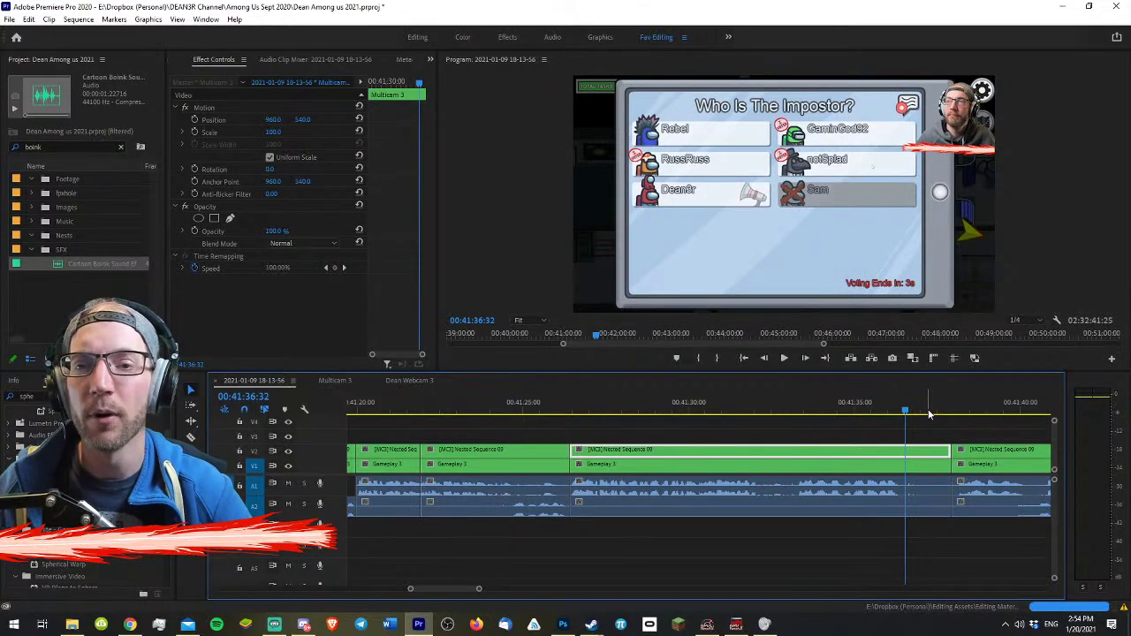
left_click(937, 434)
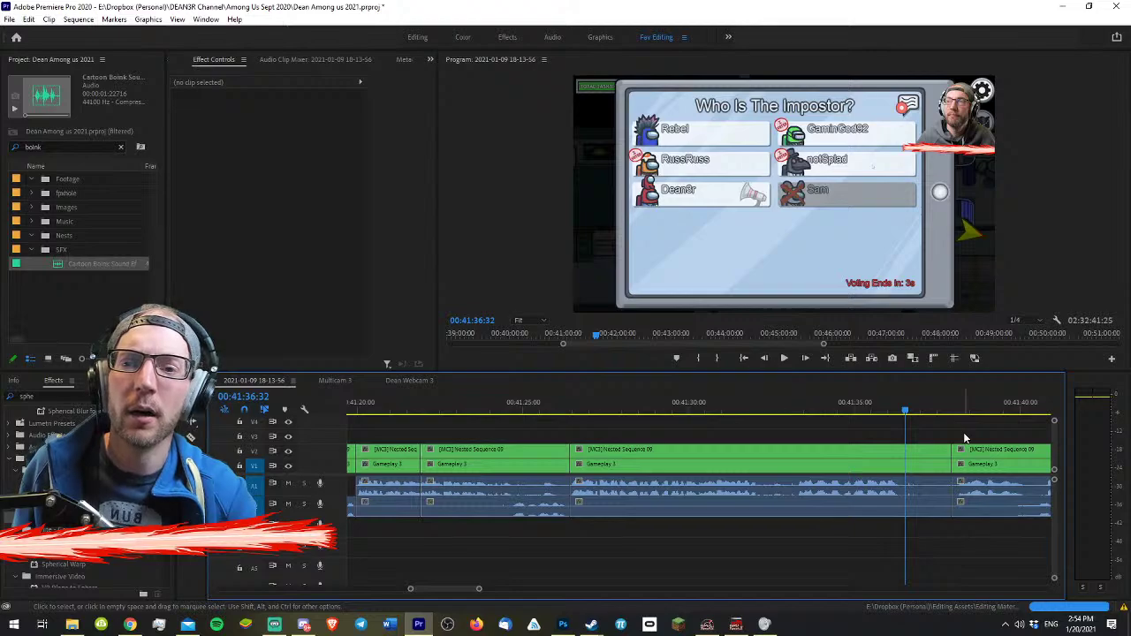
left_click(892, 403)
key("=")
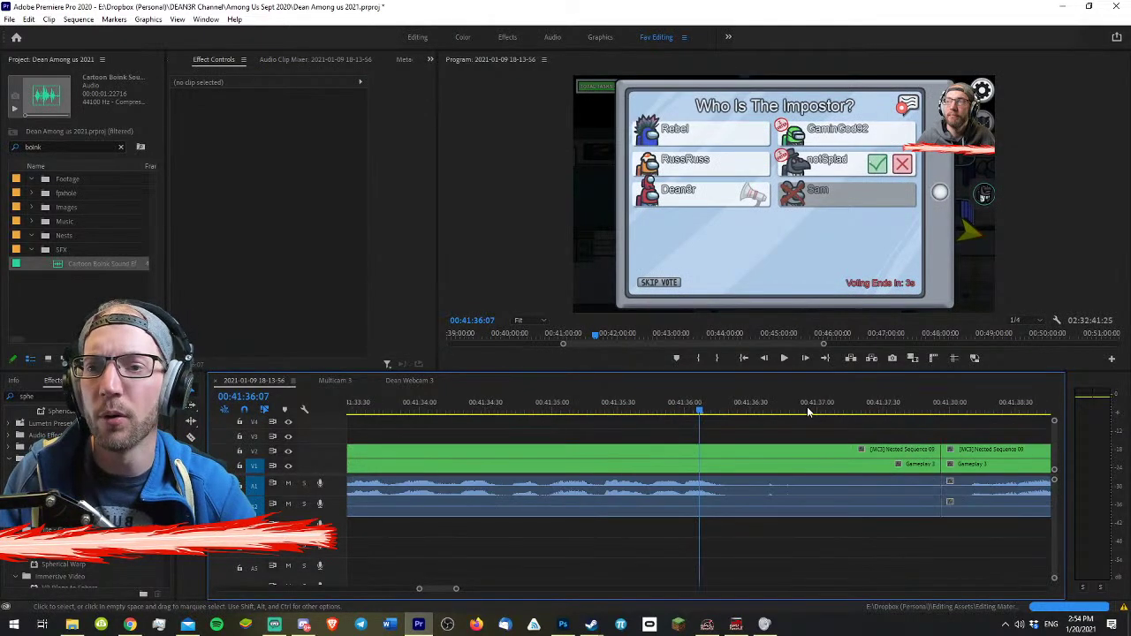
left_click_drag(725, 399, 744, 406)
key("w")
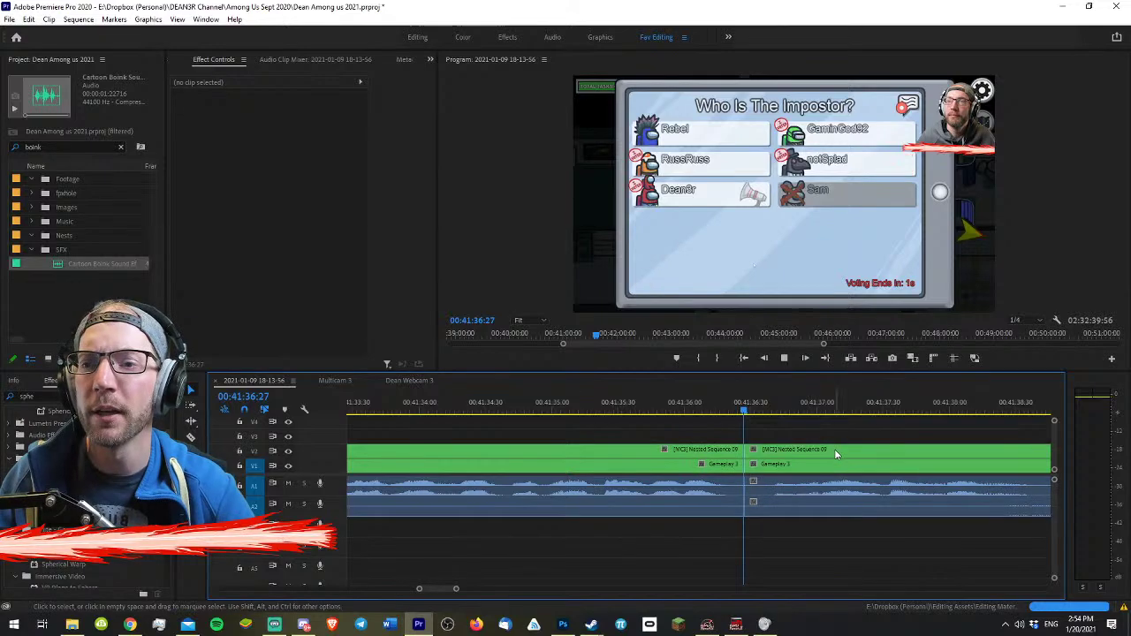
key("minus")
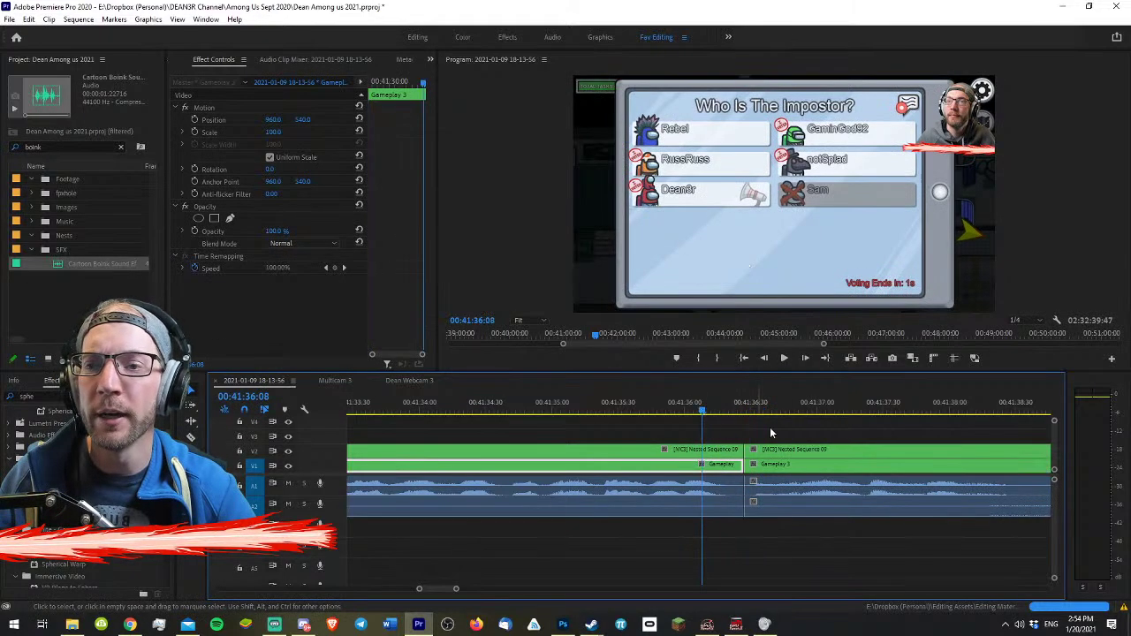
- Play back across the 00:41:36:27 edit point and examine the clips around it
left_click(812, 431)
key("space")
key("space")
key("minus")
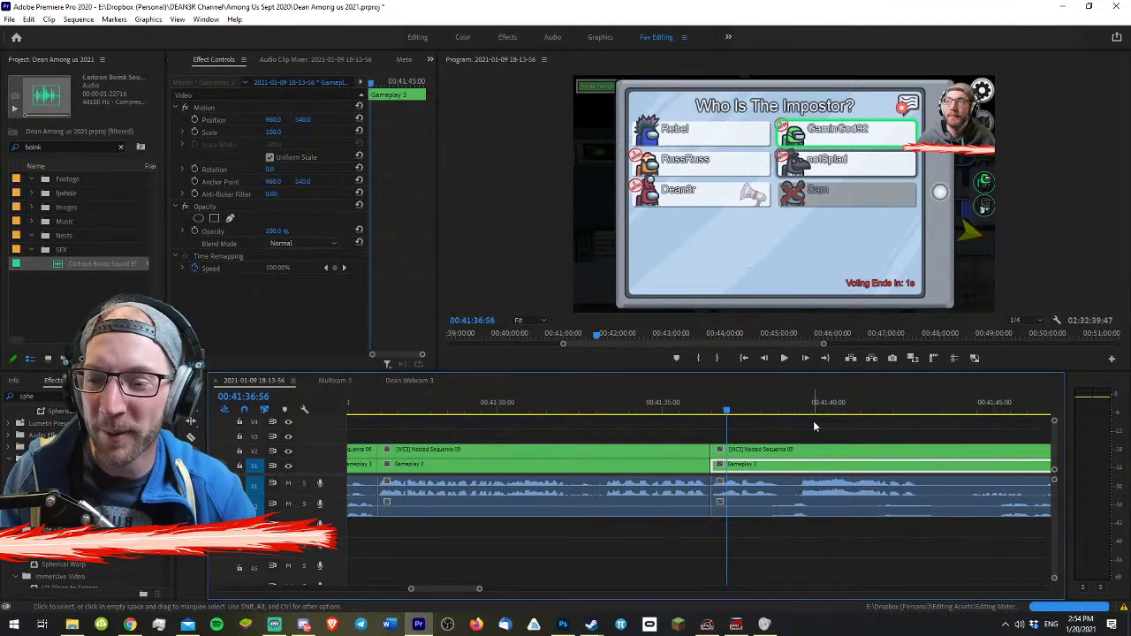
key("minus")
key("minus")
key("minus")
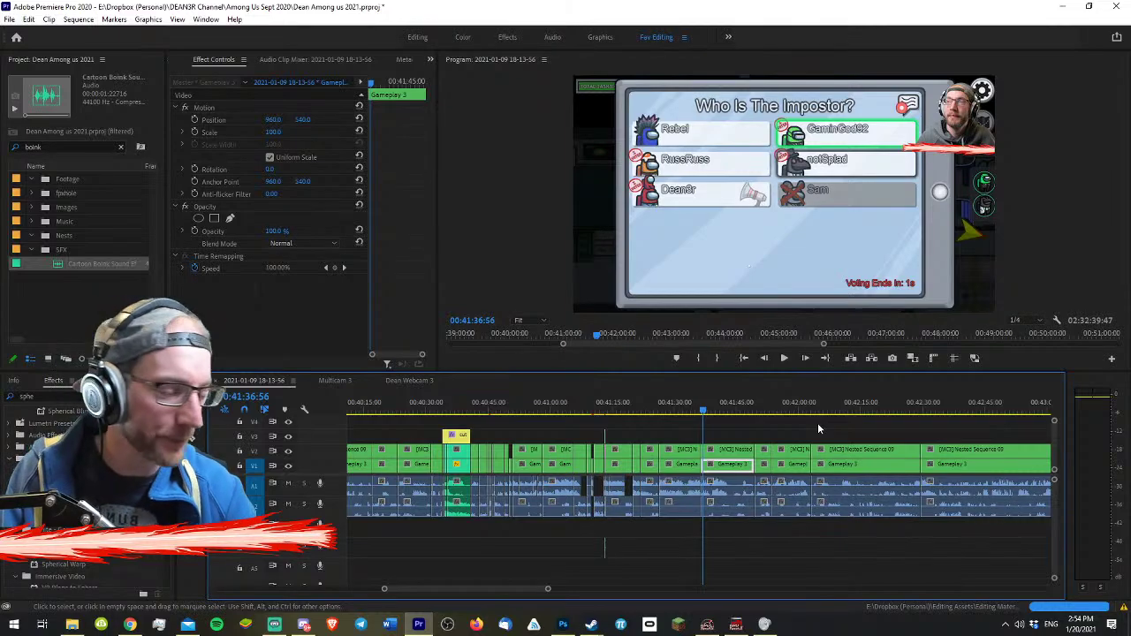
left_click(813, 422)
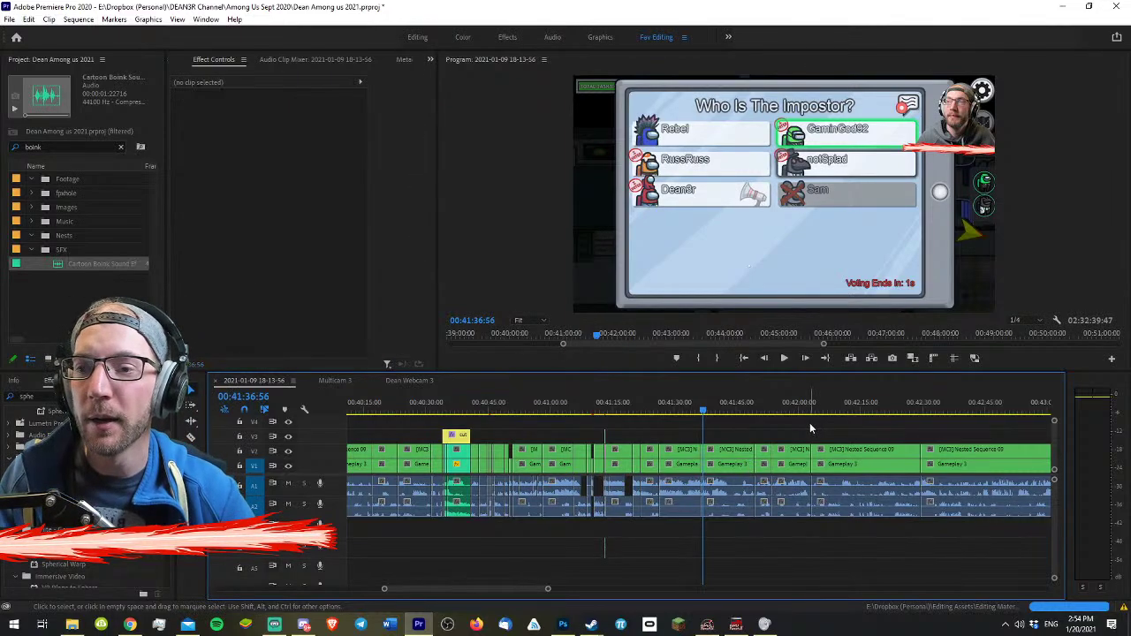
key("equal")
key("equal")
key("equal")
key("equal")
key("minus")
key("minus")
key("equal")
key("equal")
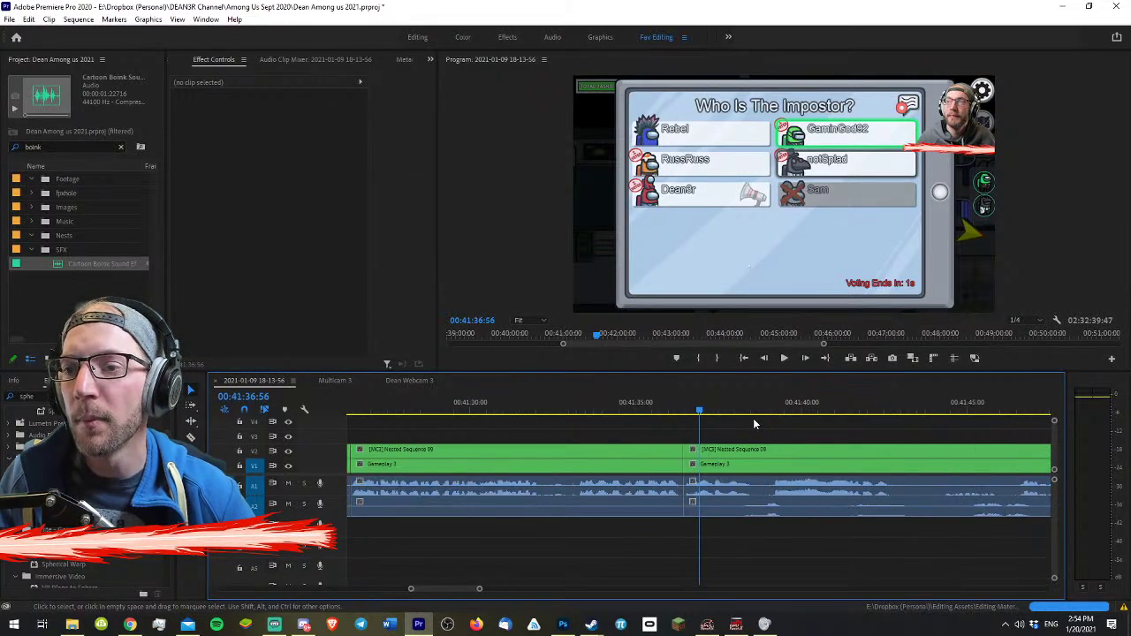
- Play back the voting results from 00:41:36:56 to about 00:41:41:02 and examine the surrounding timeline
key("space")
key("space")
key("space")
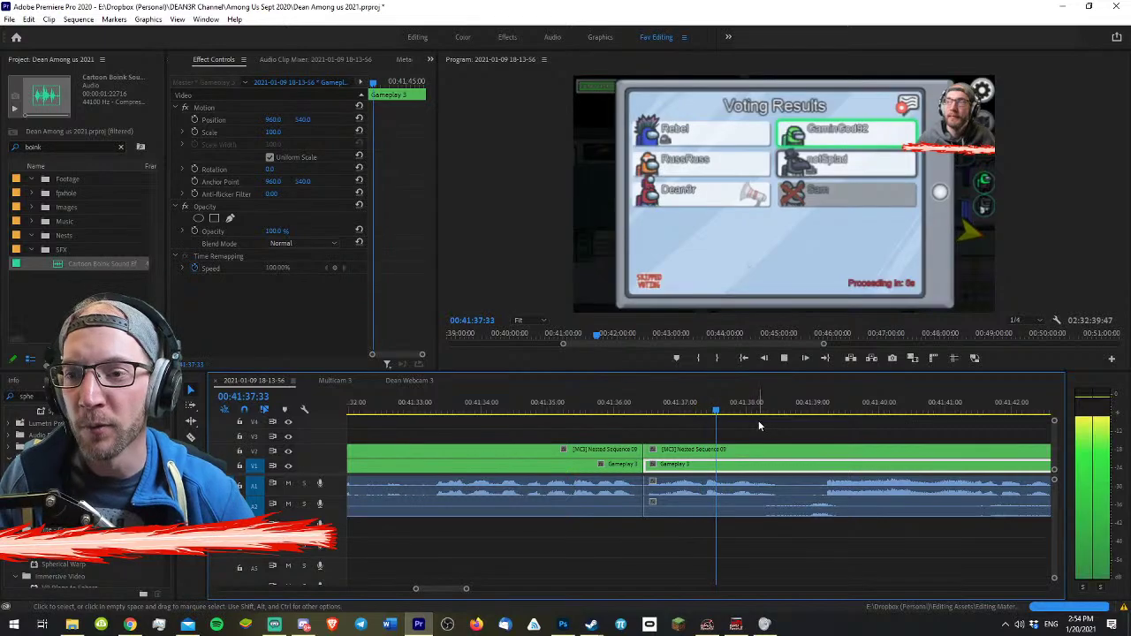
key("space")
key("minus")
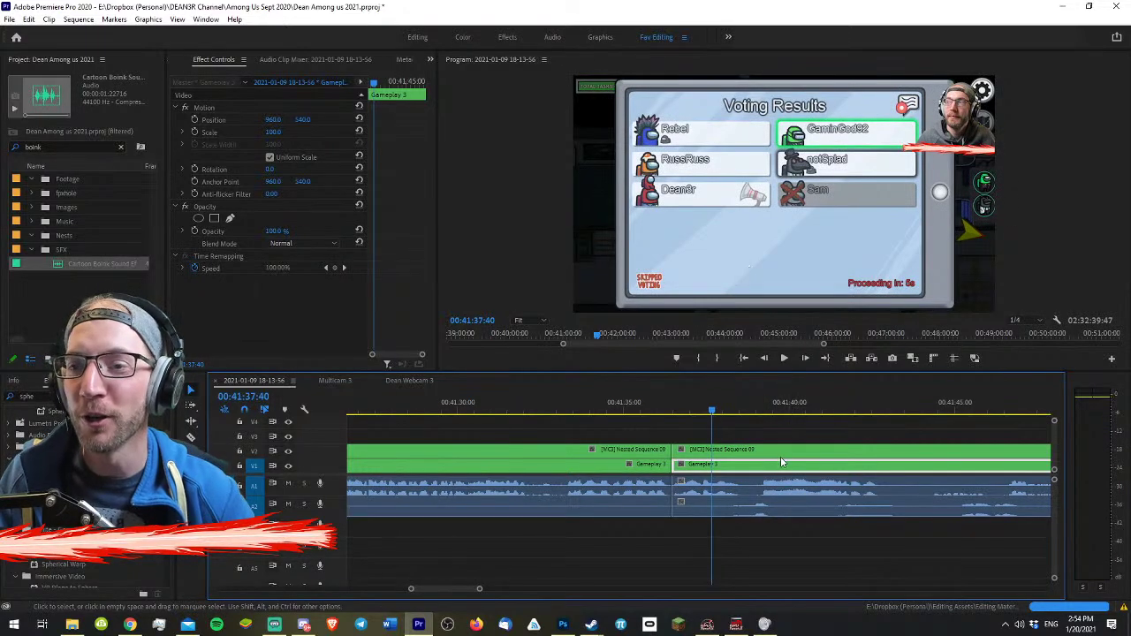
left_click(778, 422)
key("space")
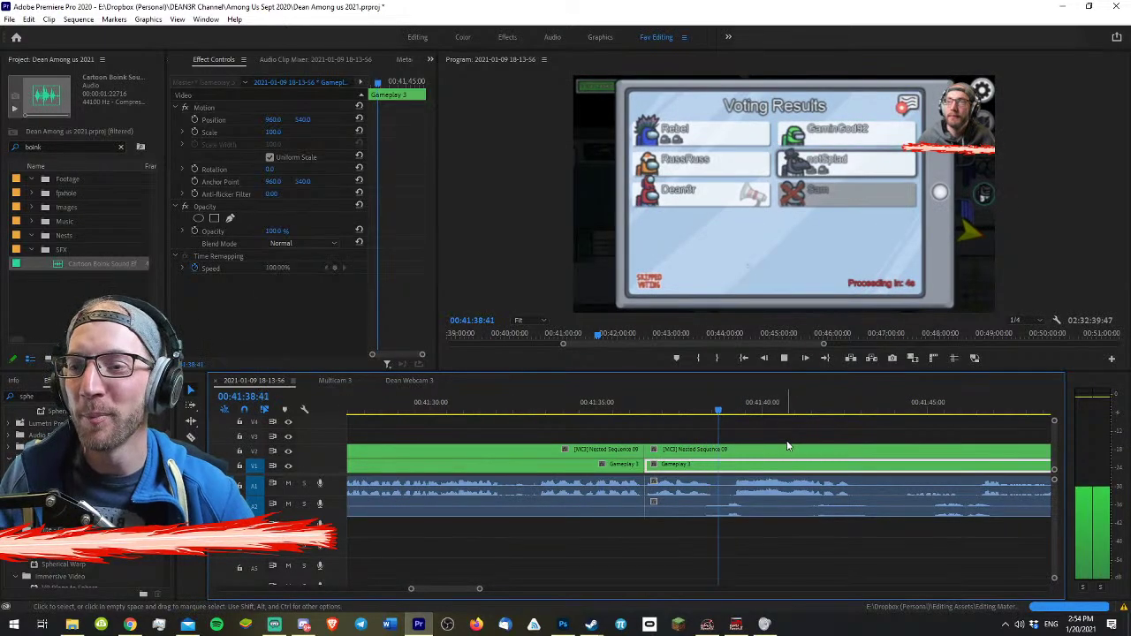
scroll(334, 502, "up", 1)
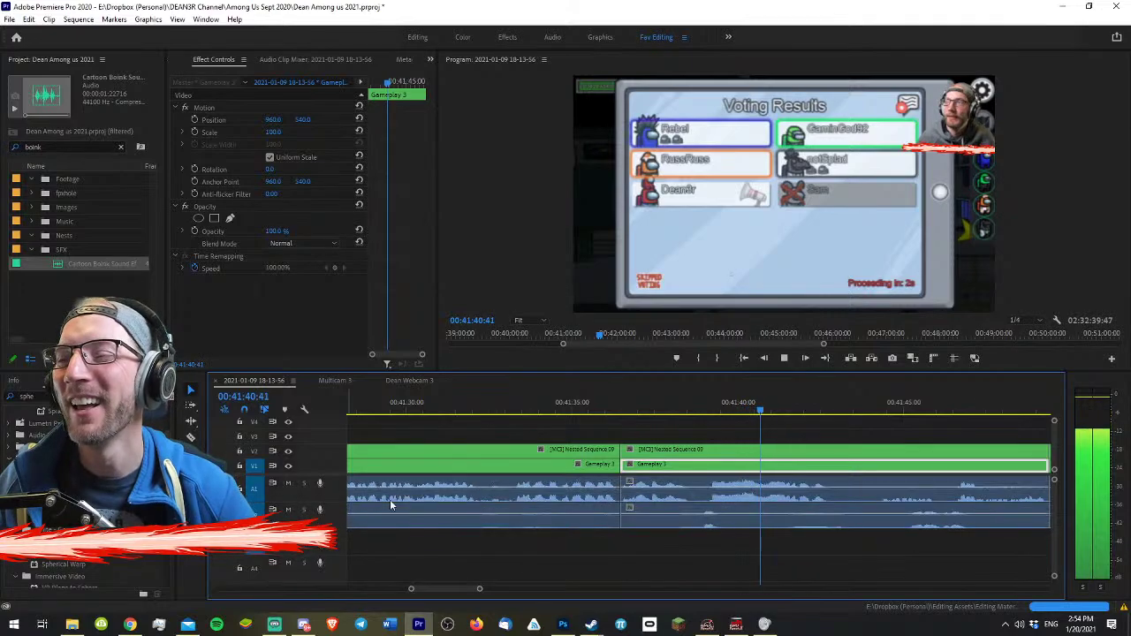
key("space")
left_click(796, 430)
key("minus")
key("minus")
key("minus")
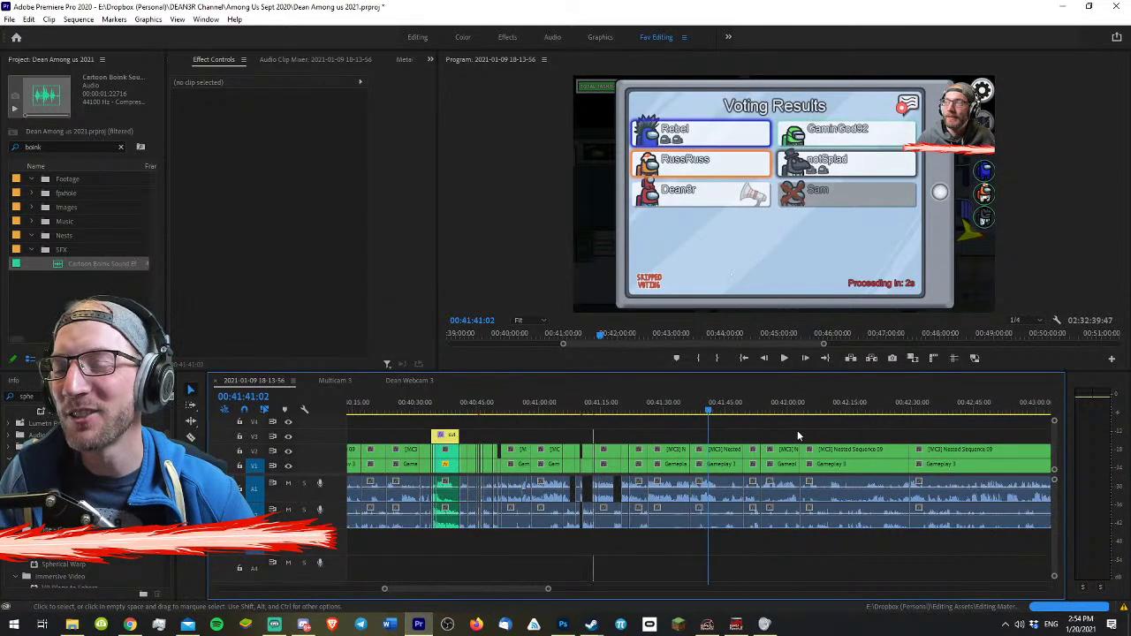
- Examine the ejection screen section and its audio between about 00:41:46:45 and 00:41:48:24
left_click(690, 396)
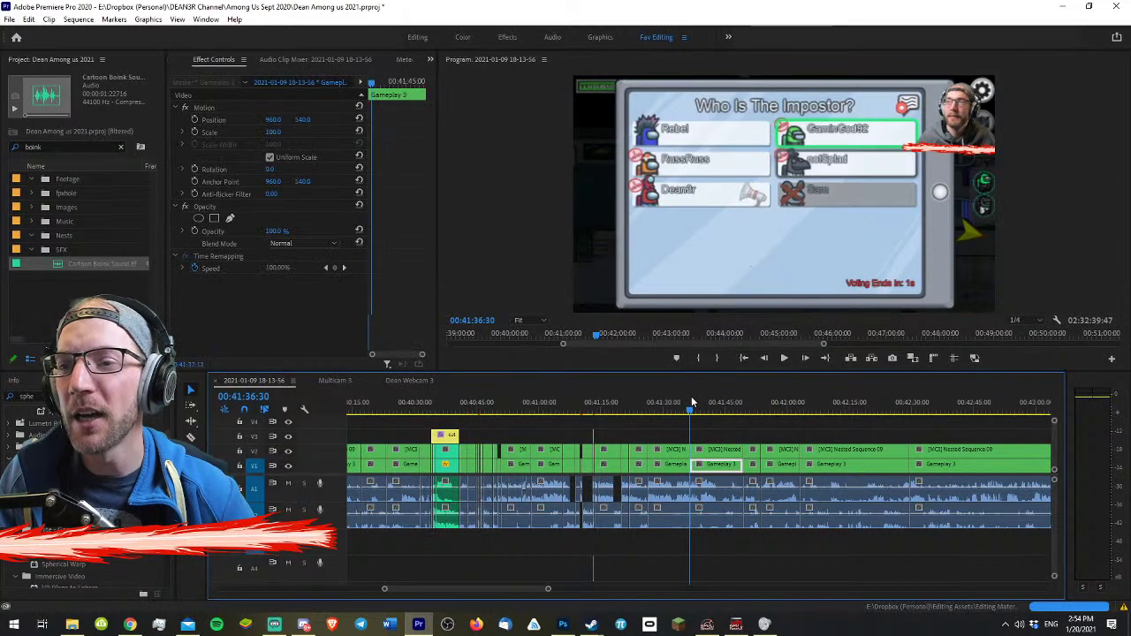
left_click(734, 413)
key("equal")
key("equal")
key("equal")
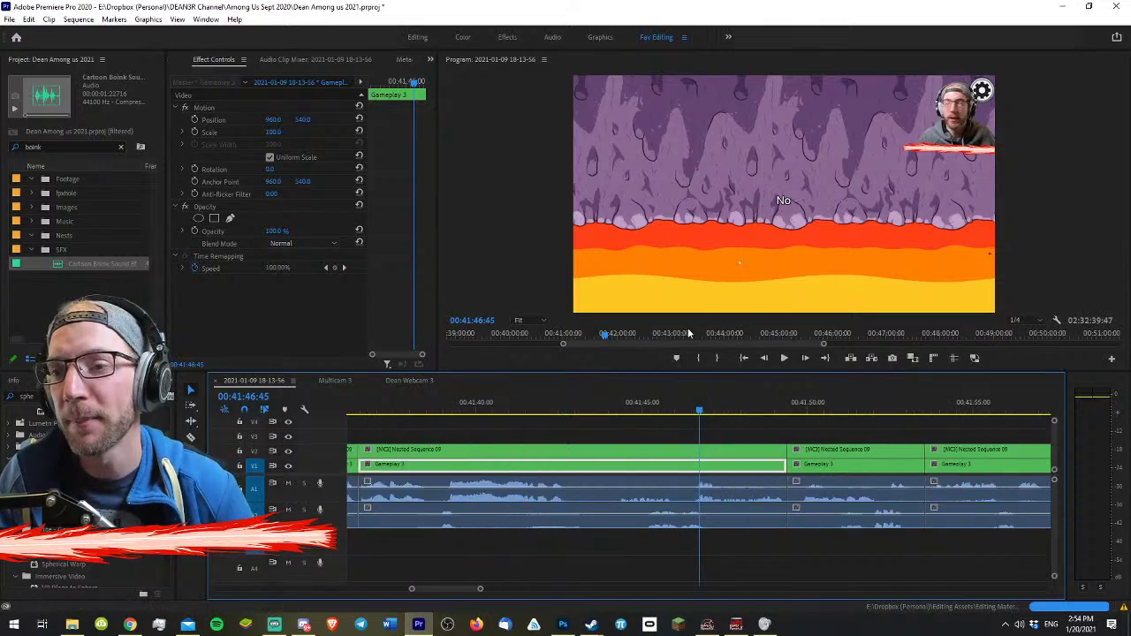
key("minus")
key("minus")
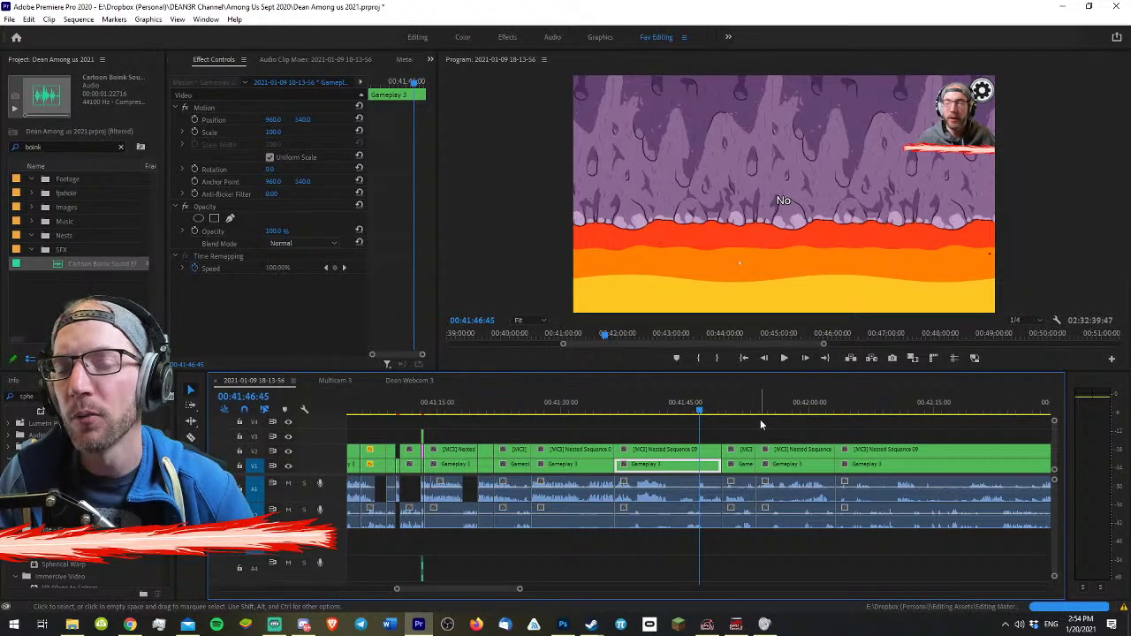
left_click(766, 422)
key("equal")
key("equal")
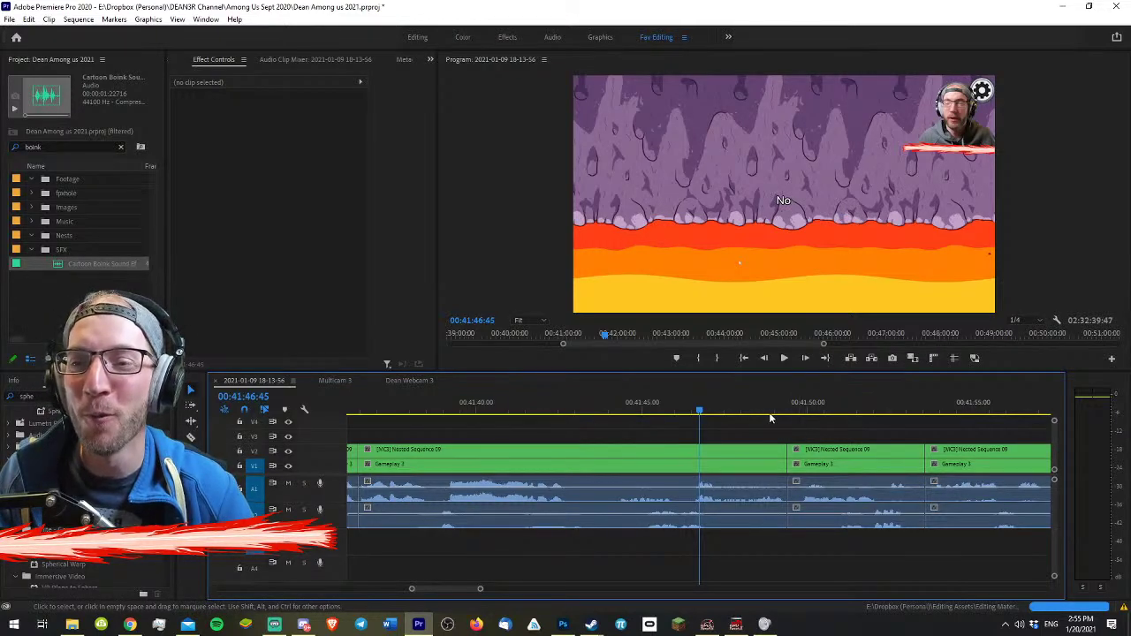
left_click(753, 402)
left_click(780, 423)
key("minus")
key("minus")
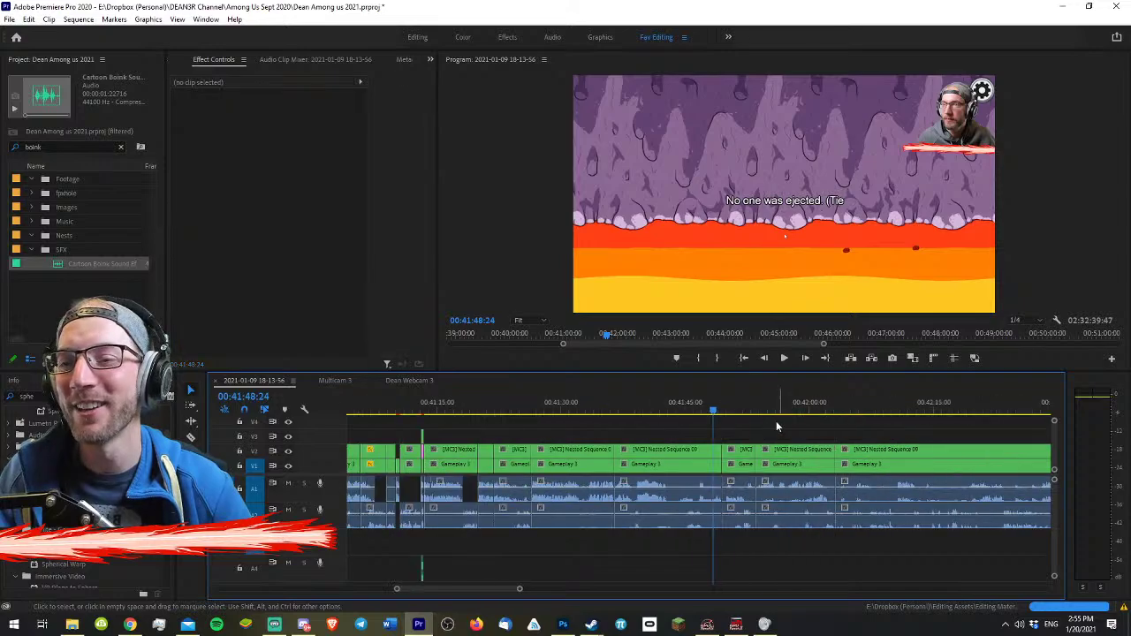
key("equal")
key("equal")
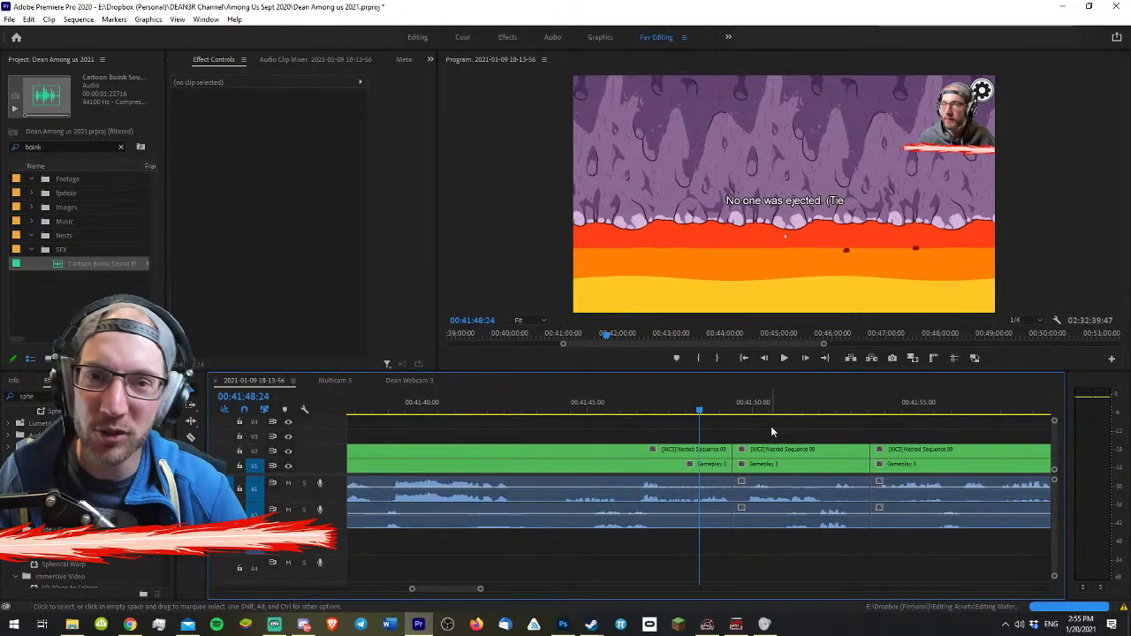
- Play back the ejection announcement from 00:41:48:24, just before the next edit point
key("minus")
key("equal")
key("equal")
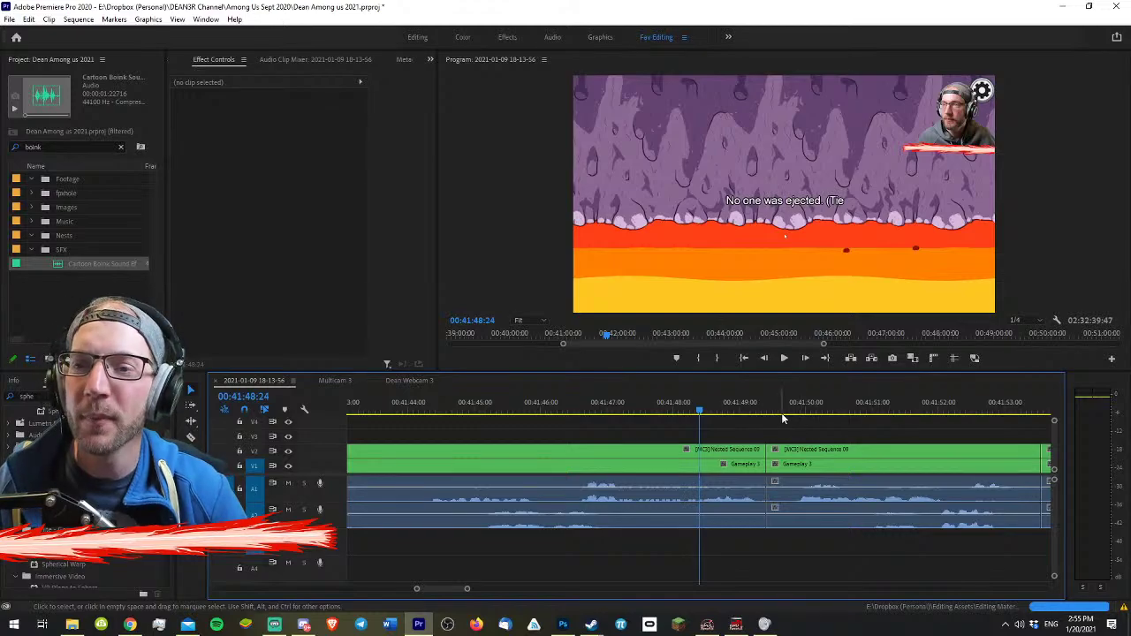
key("space")
key("space")
key("c")
key("v")
key("minus")
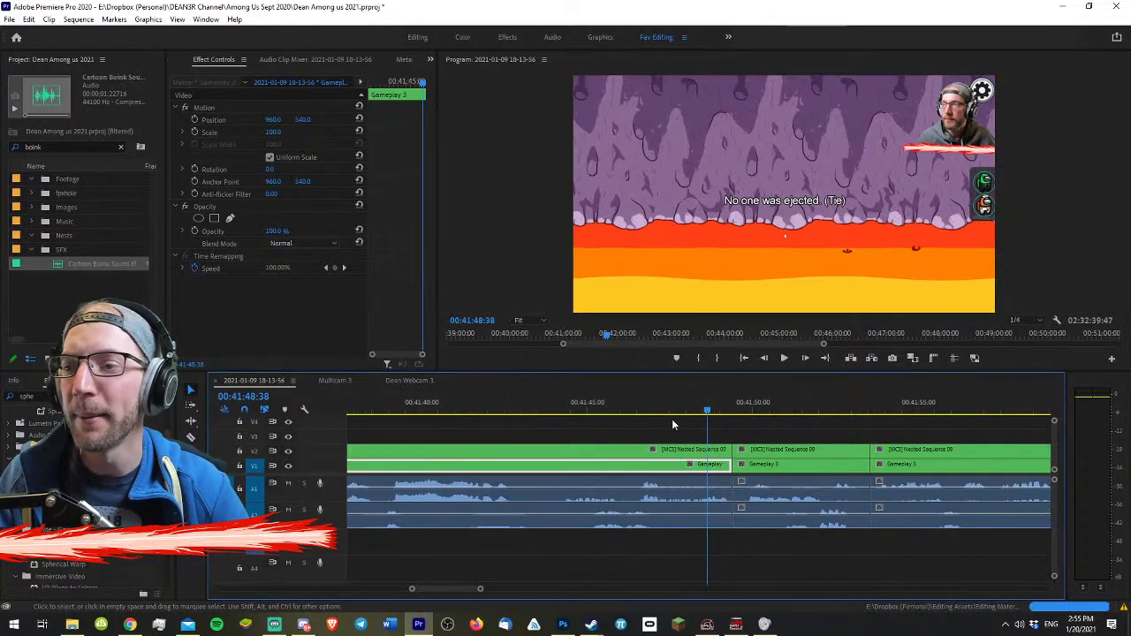
- Return to the voting discussion around 00:41:31:35 and play it back
key("minus")
key("minus")
left_click_drag(594, 408, 560, 408)
key("equal")
key("space")
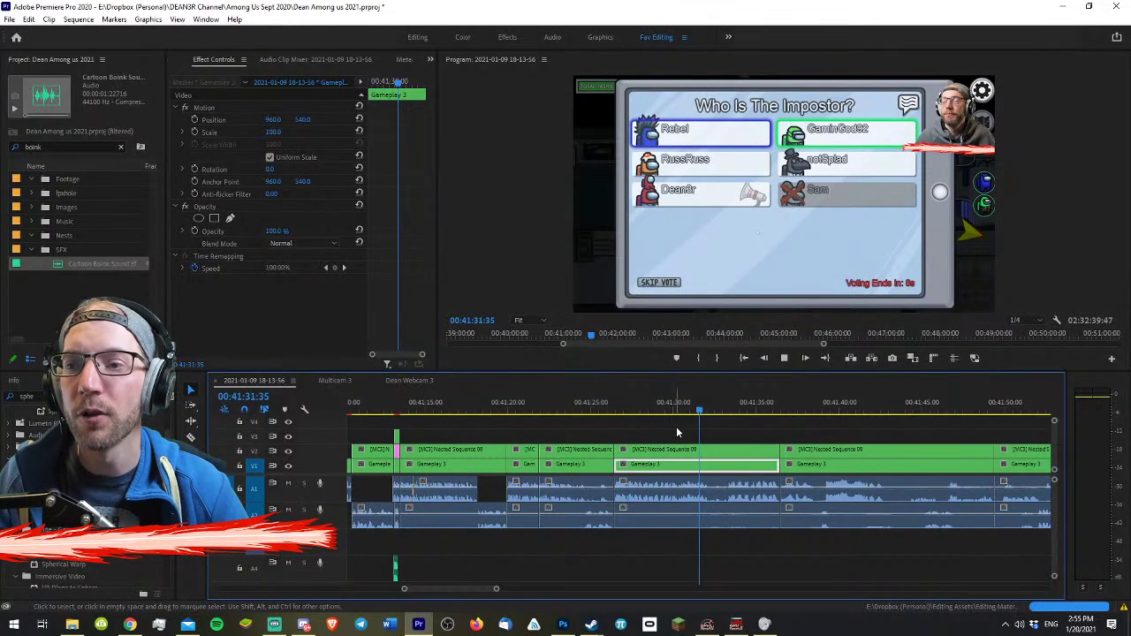
key("space")
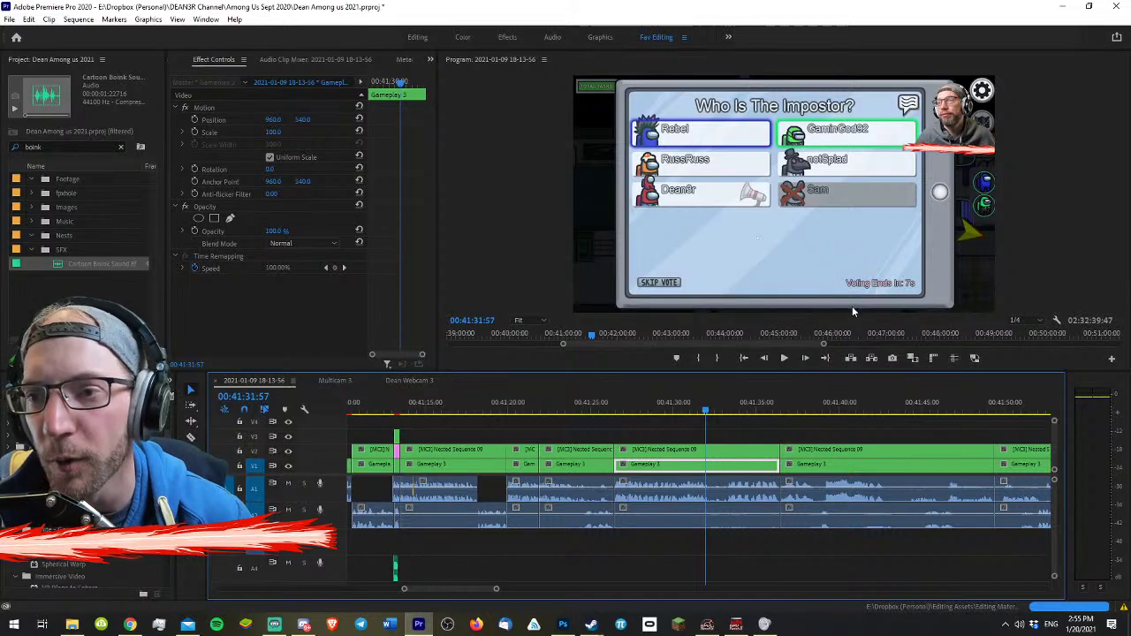
- Save the project and place the playhead at 00:41:31:23 in the voting discussion
left_click(734, 433)
key("ctrl+s")
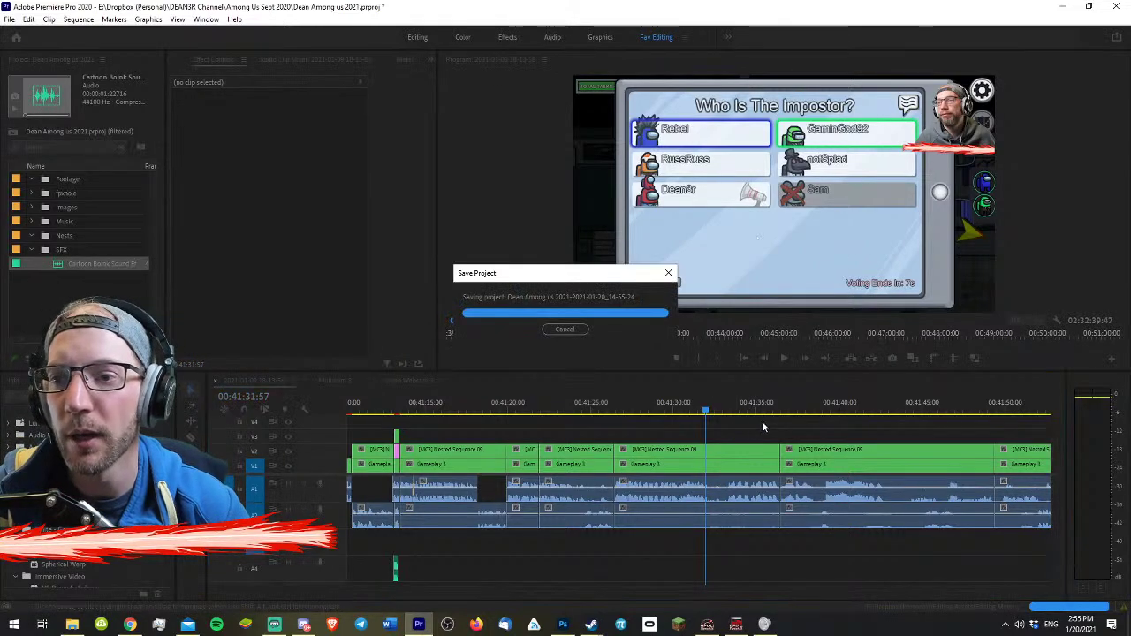
left_click(697, 409)
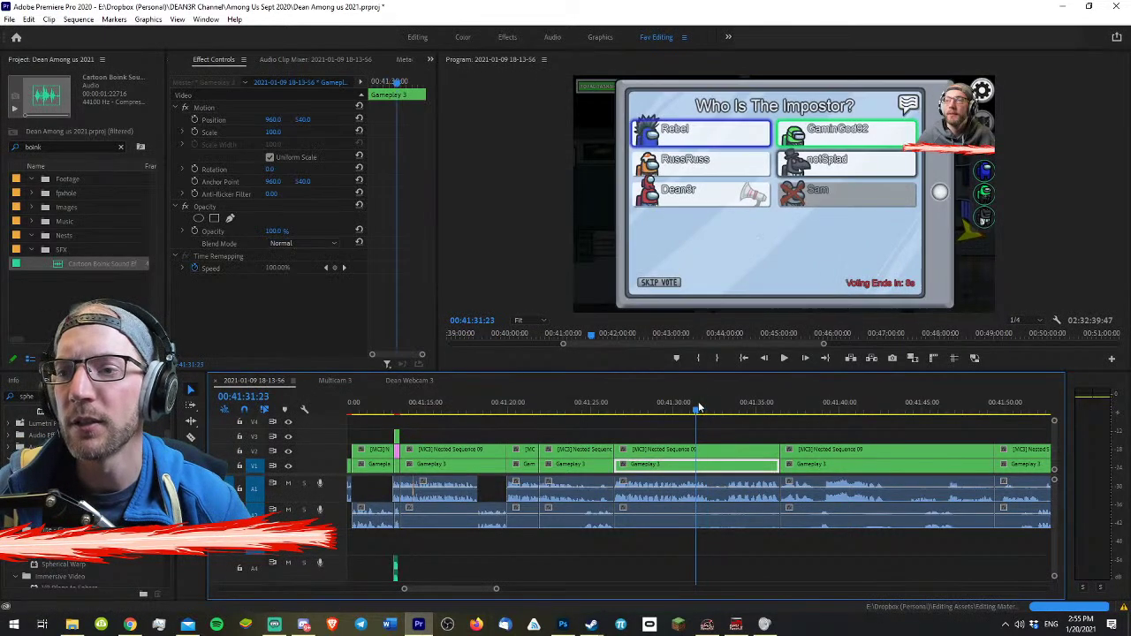
left_click(732, 424)
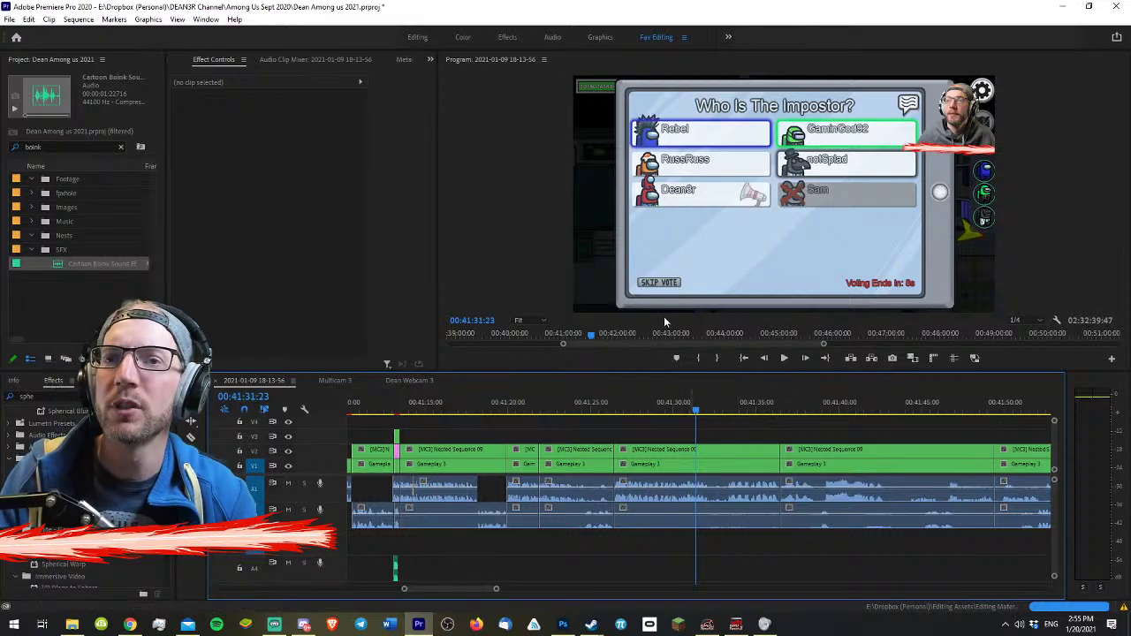
- Play back the voting discussion from 00:41:31:23 to about 00:41:33:42 and examine its audio pauses
key("=")
key("=")
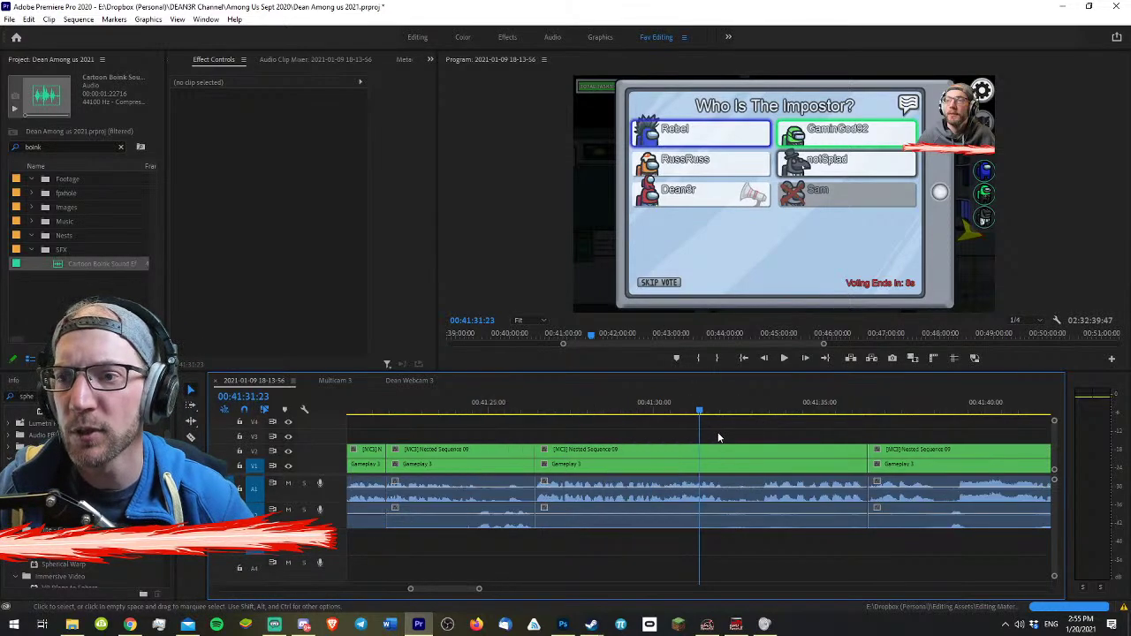
key("space")
key("space")
key("minus")
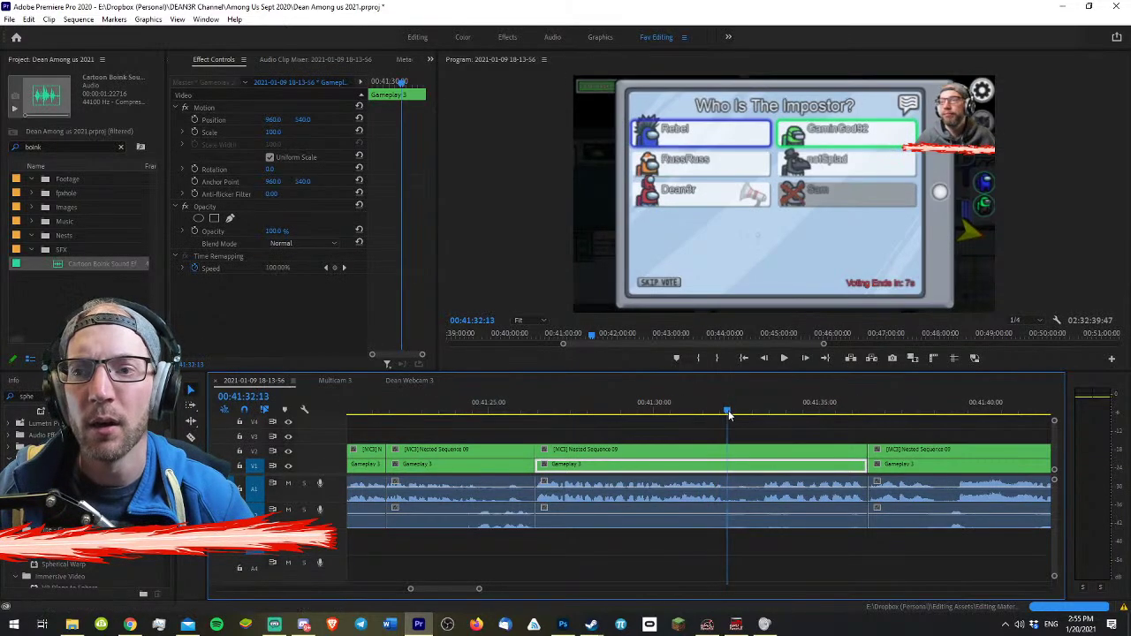
key("equal")
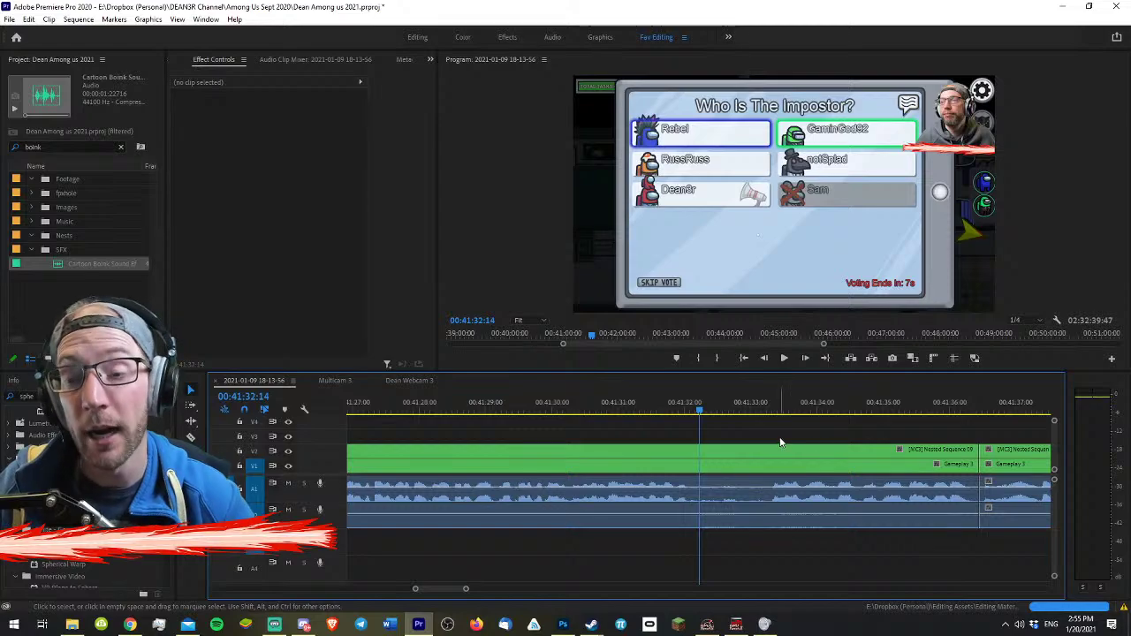
key("minus")
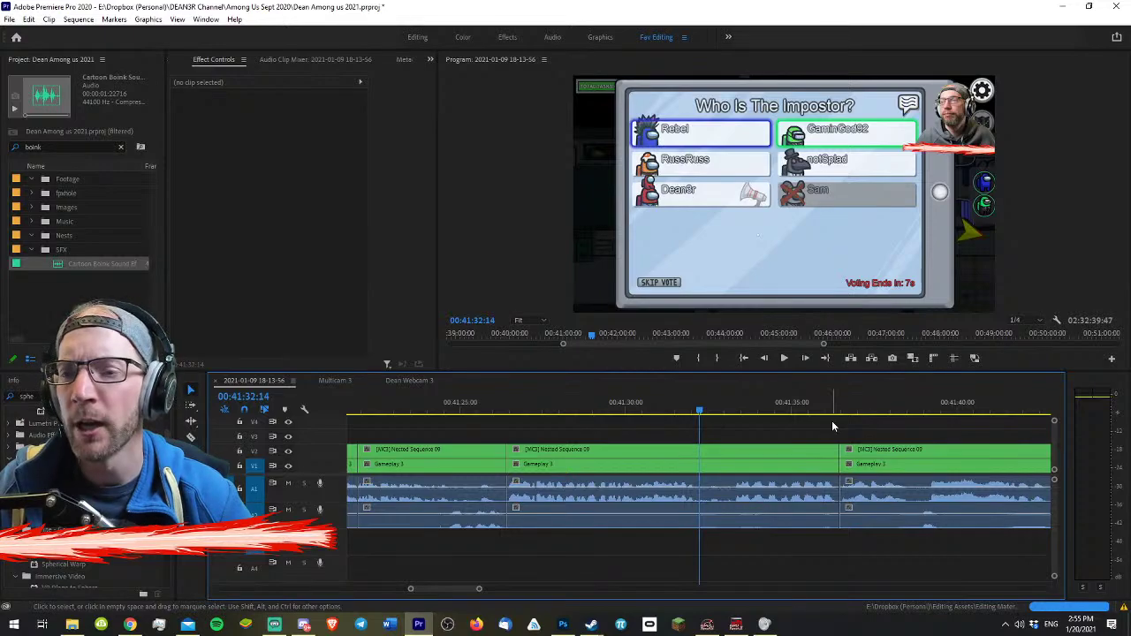
key("space")
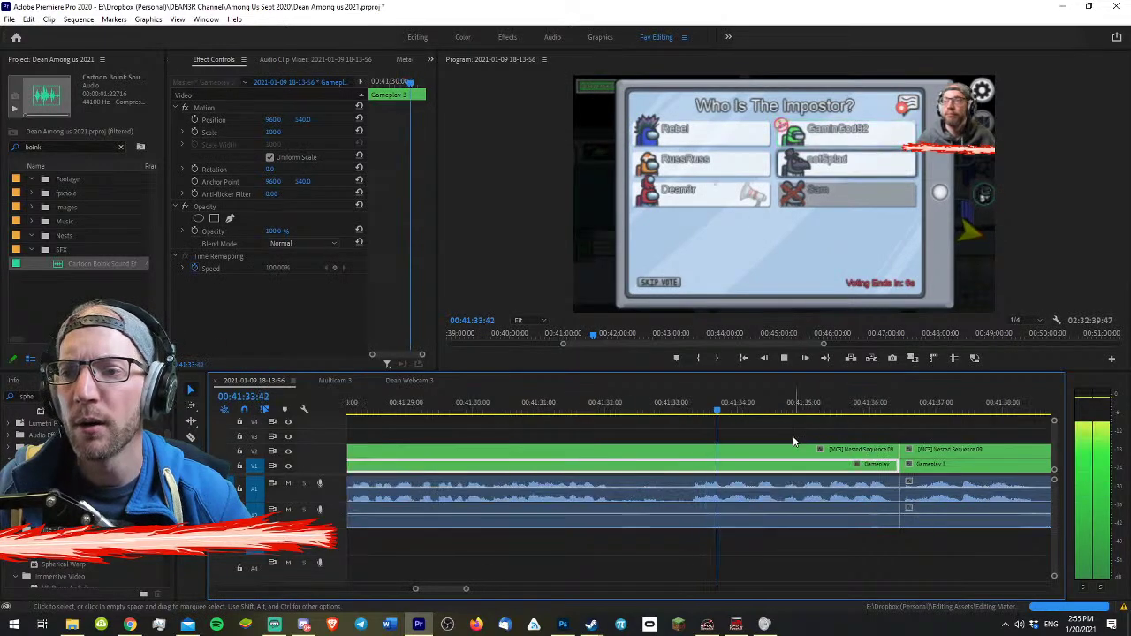
key("minus")
- Return the playhead to 00:41:24:47 in the voting discussion and save the project
left_click(554, 411)
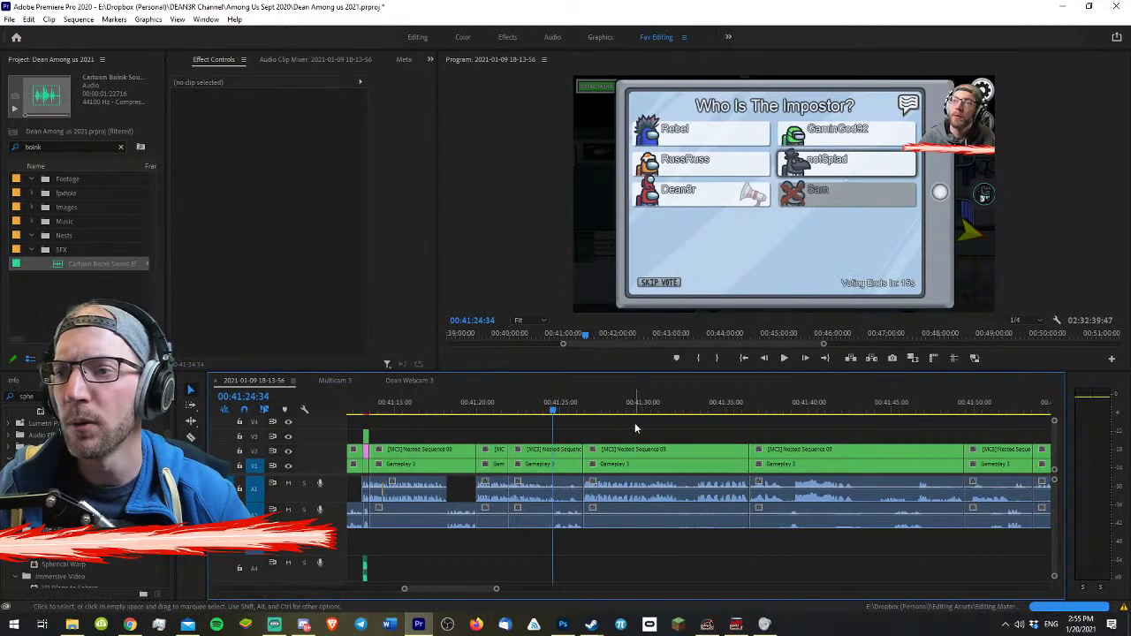
key("equal")
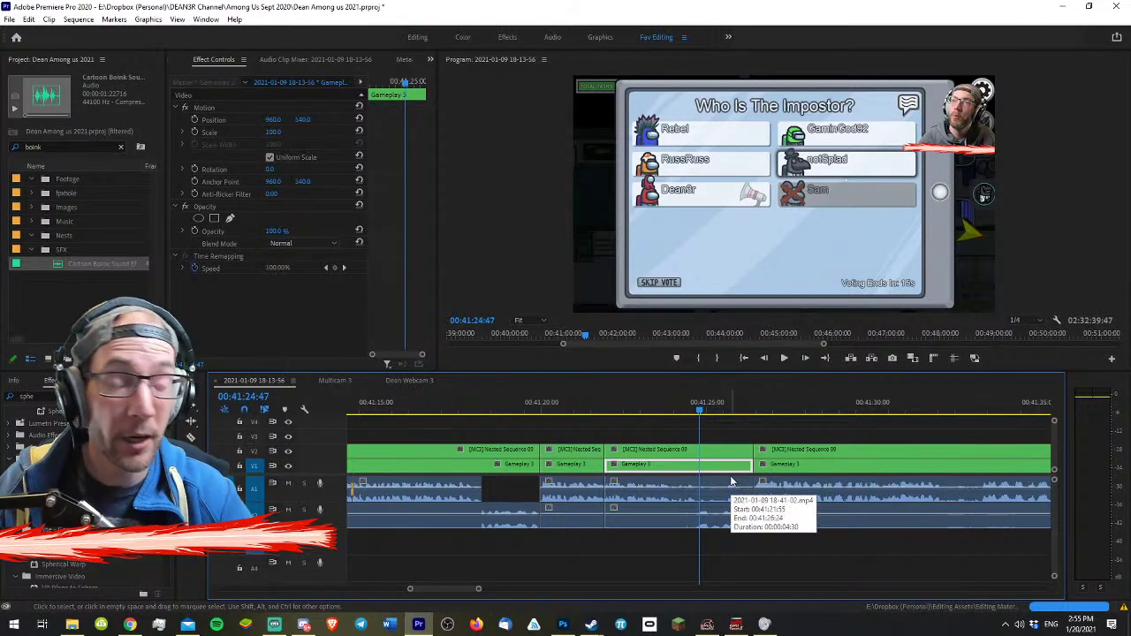
left_click(769, 429)
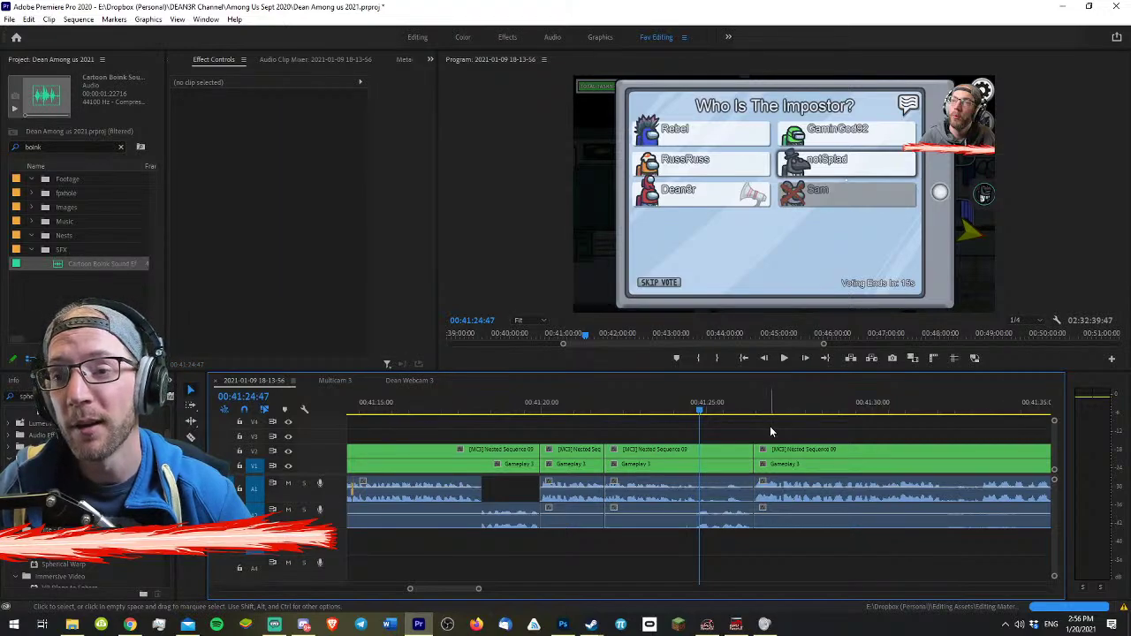
key("minus")
key("minus")
key("equal")
key("equal")
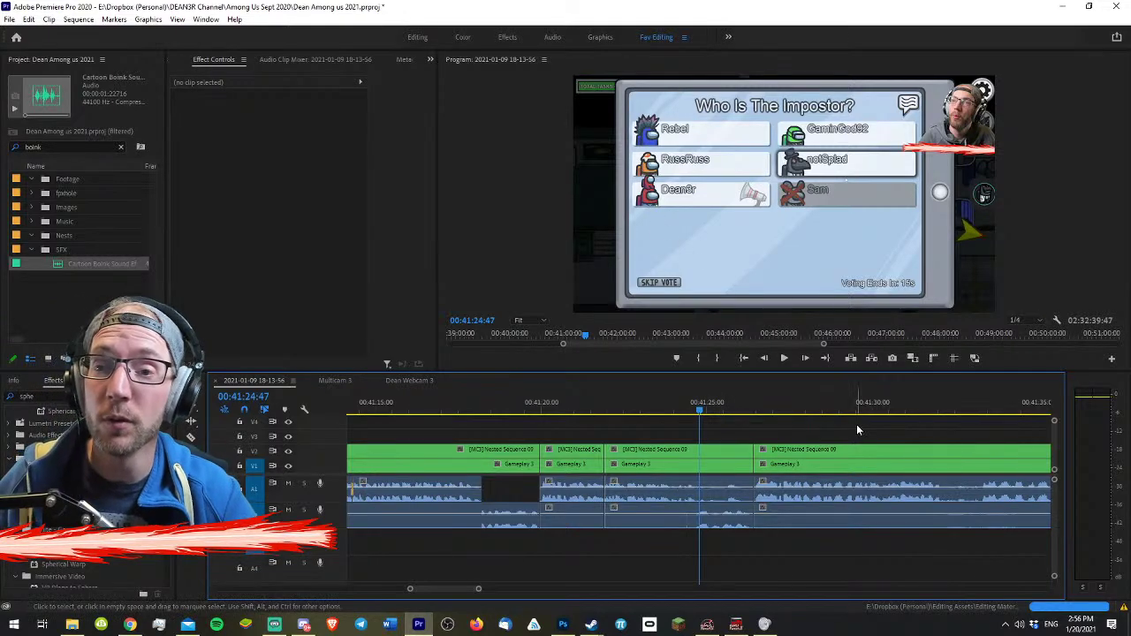
key("ctrl+s")
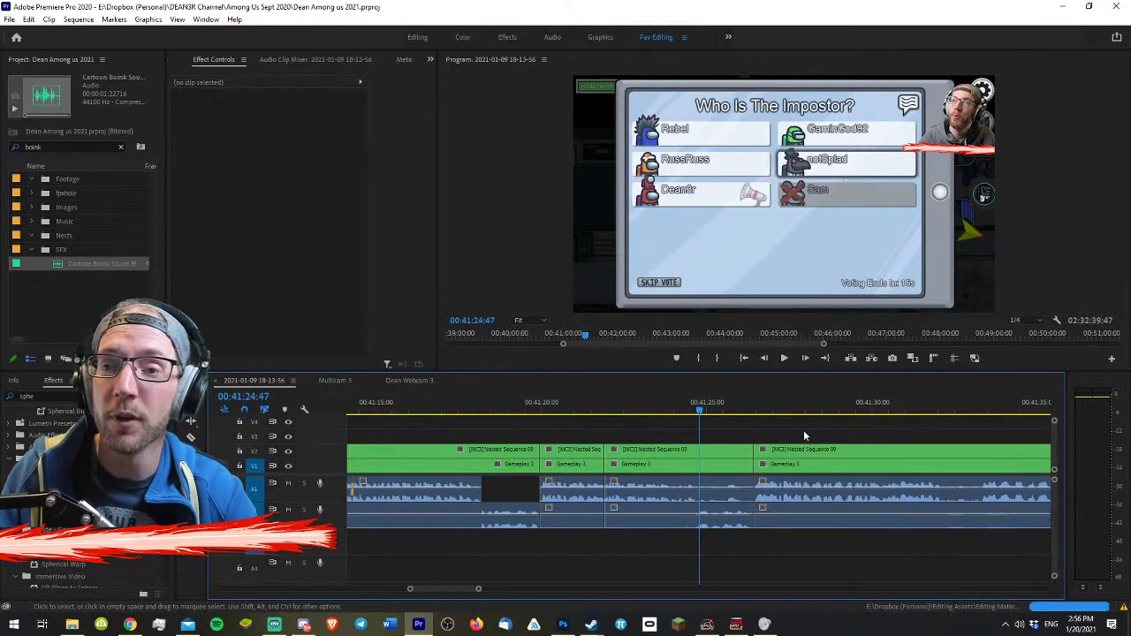
- Increase the audio and video track heights to show larger waveforms around 00:41:24:47
key("minus")
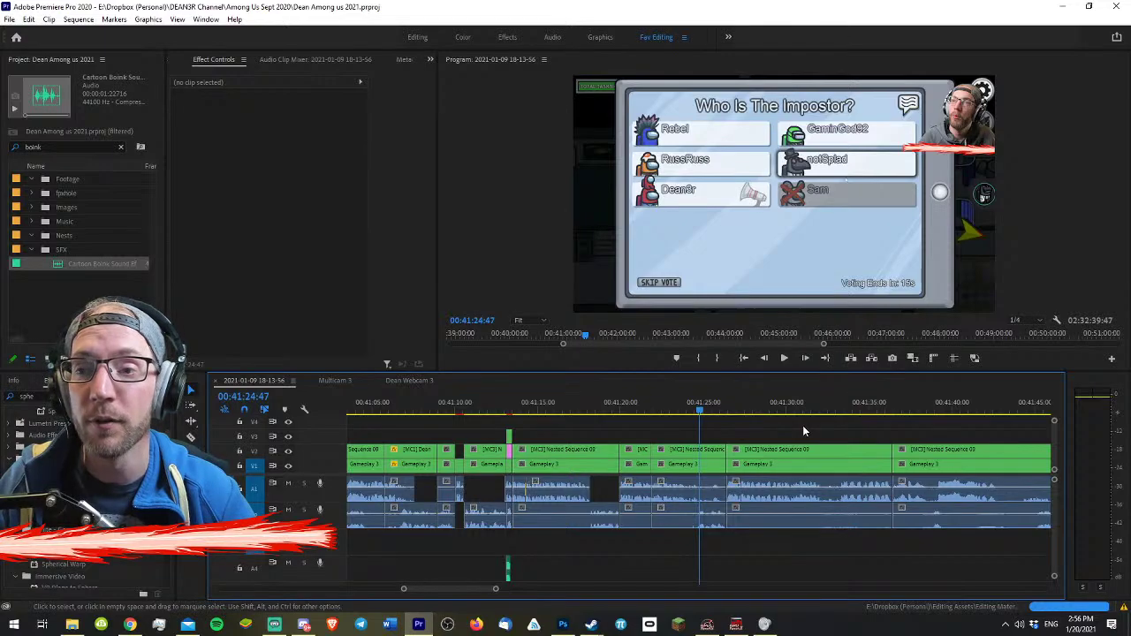
key("equal")
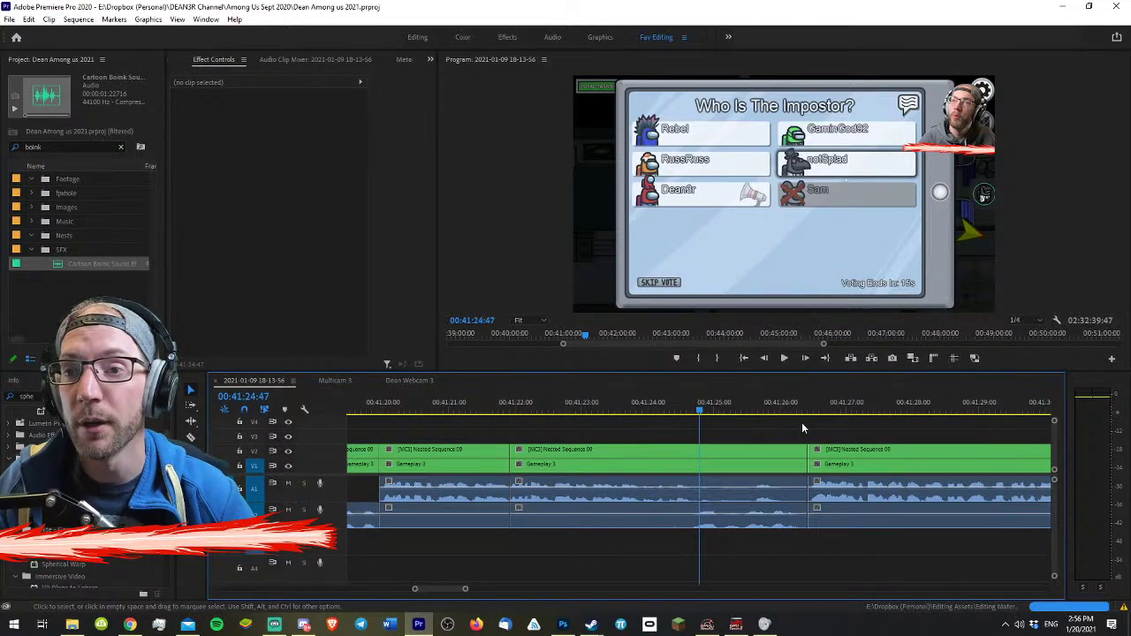
key("equal")
scroll(313, 496, "up", 2)
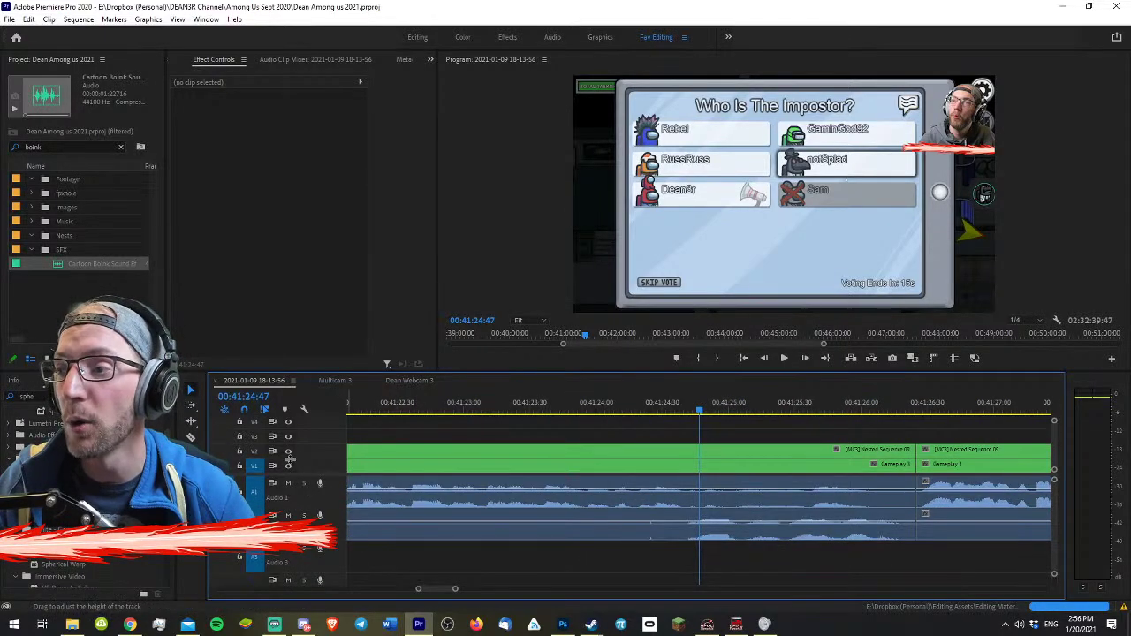
scroll(288, 458, "up", 2)
key("minus")
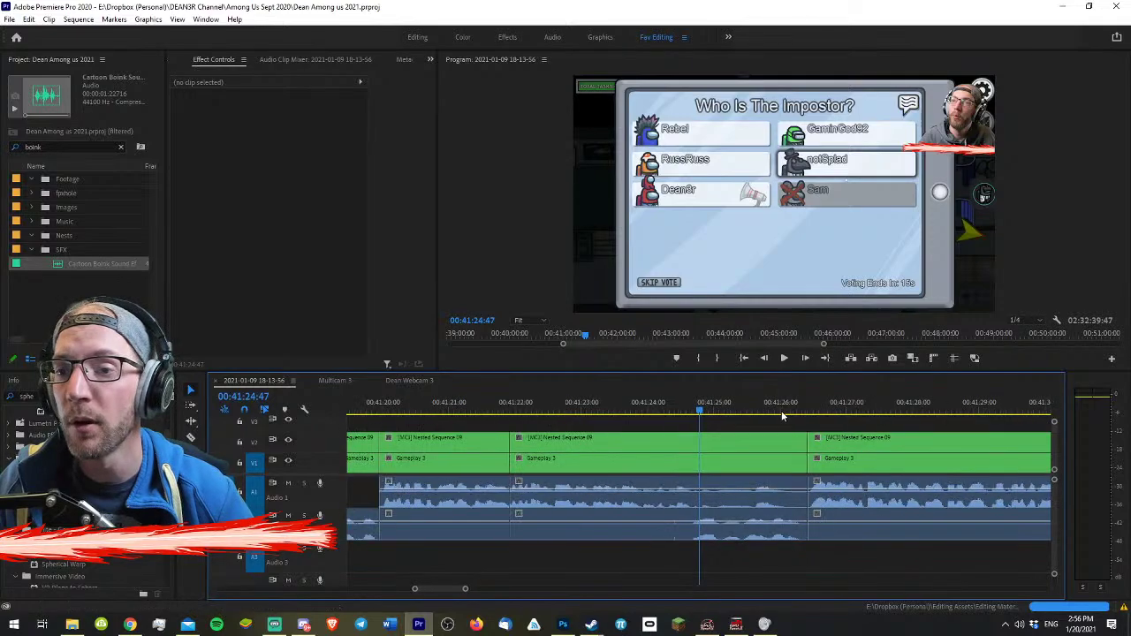
- Play back the short stretch from 00:41:24:47 to 00:41:25:21 and select the gameplay clip under the playhead
key("minus")
key("minus")
key("equal")
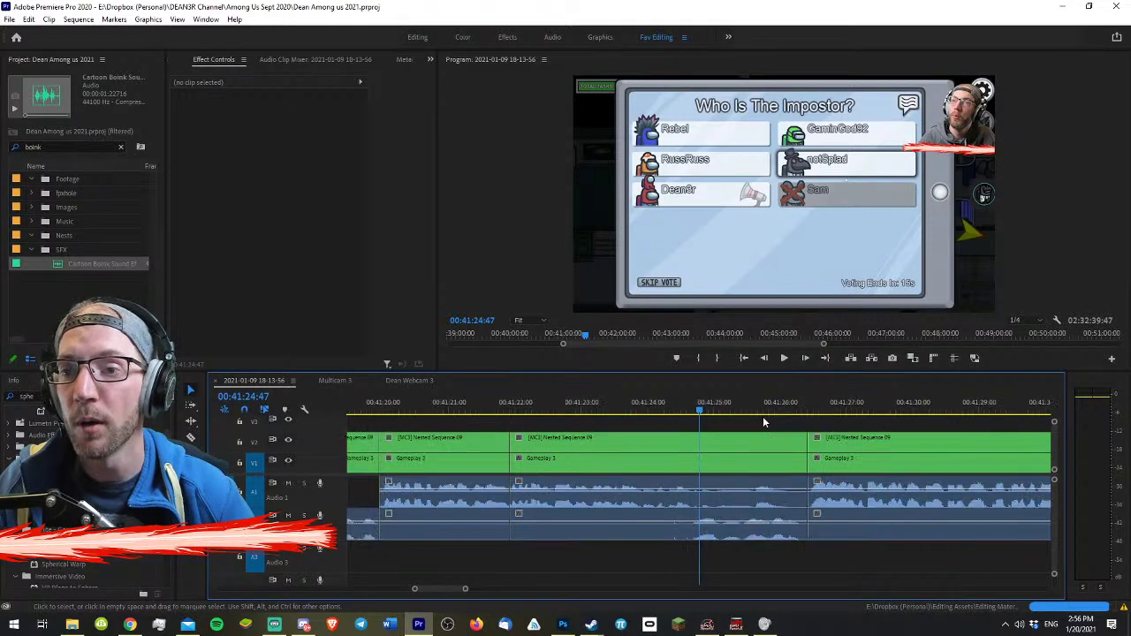
key("space")
key("space")
key("d")
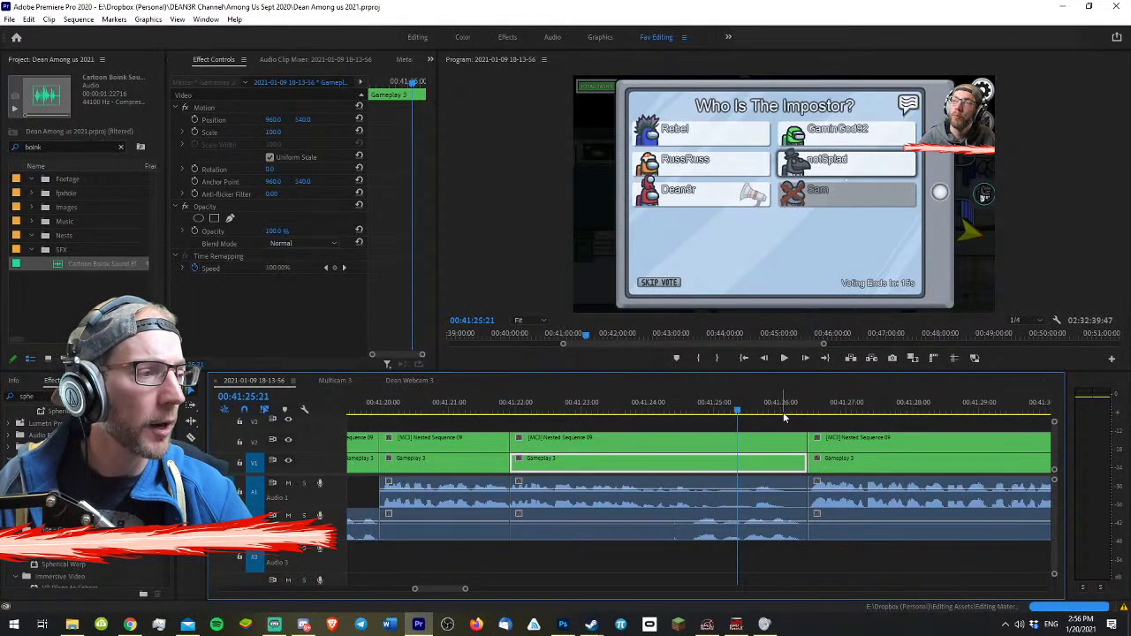
- Play back the voting discussion from 00:41:25:21 to about 00:41:36:44, checking the joins between the clips
key("space")
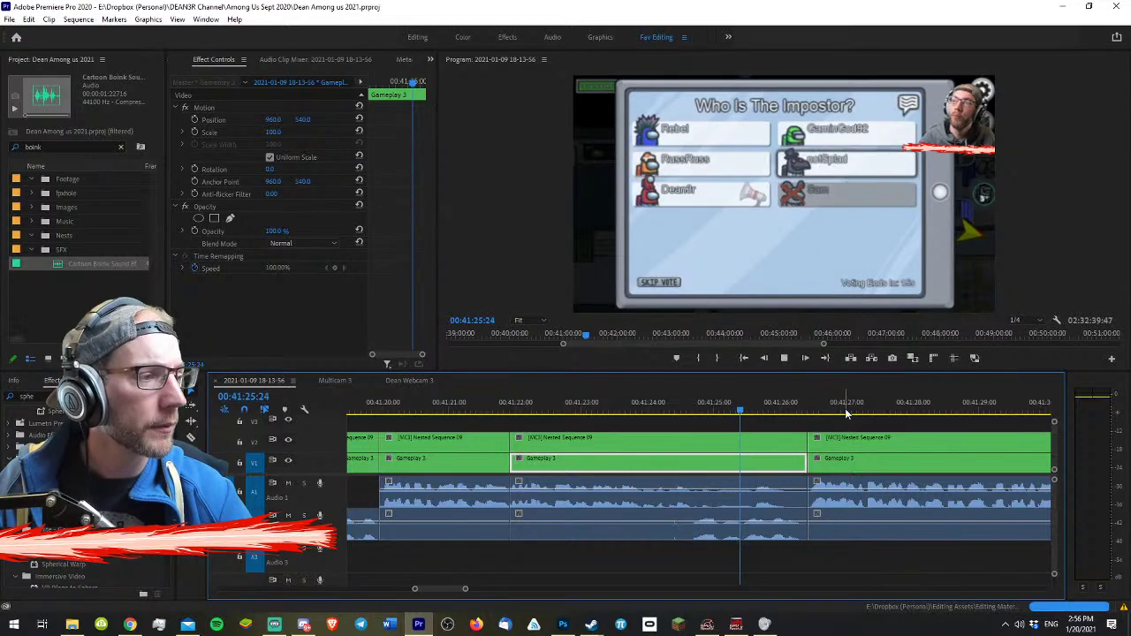
key("minus")
key("space")
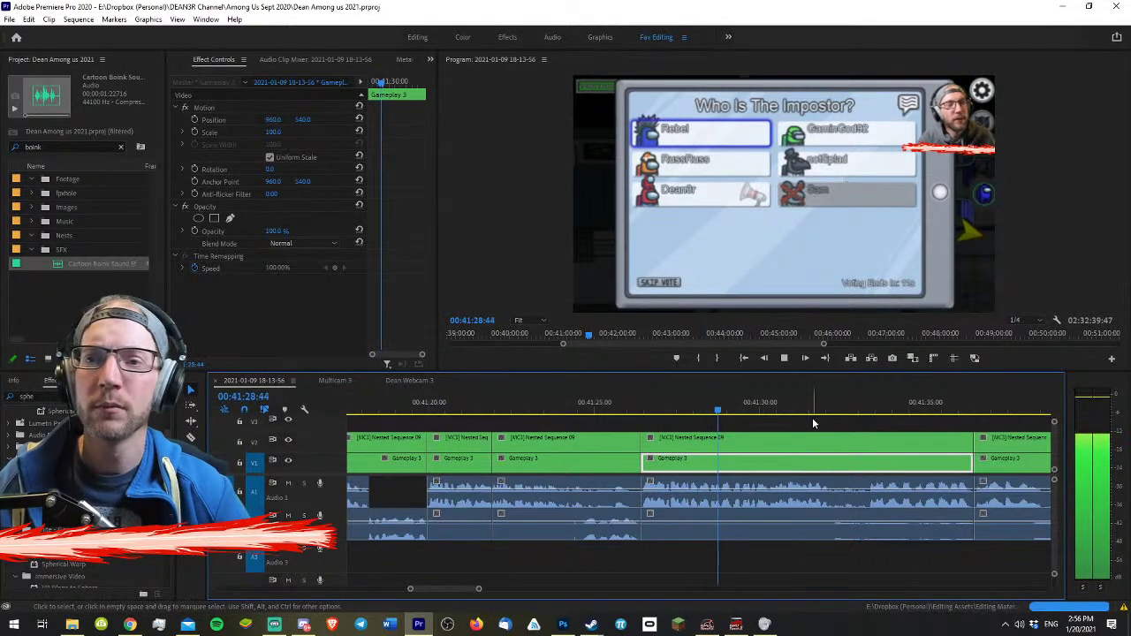
left_click(812, 417)
key("minus")
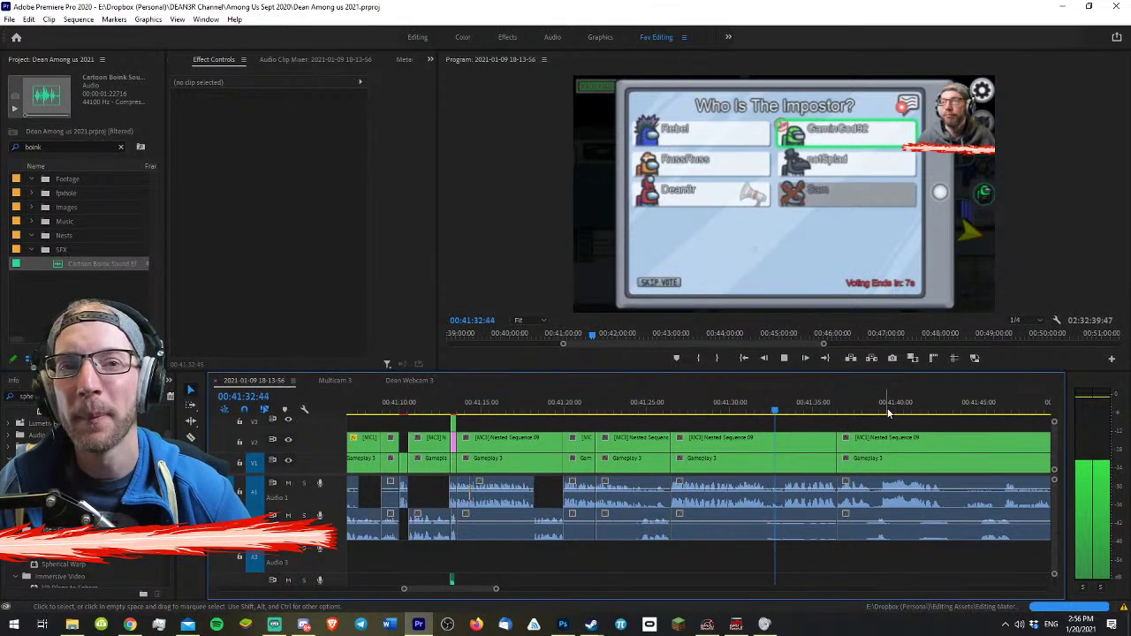
key("minus")
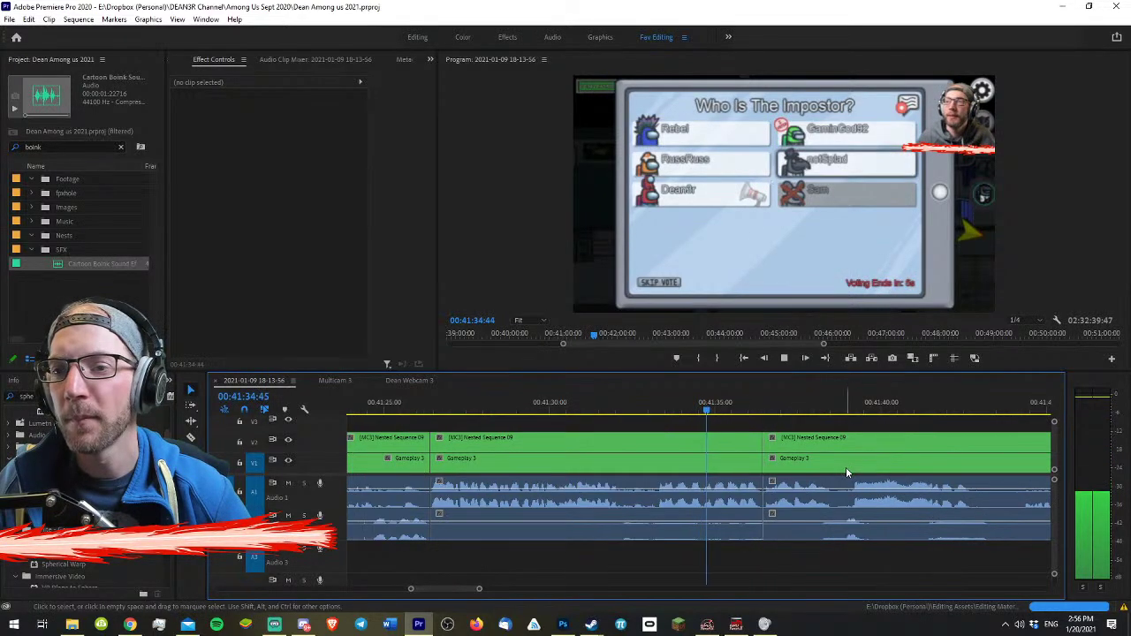
key("minus")
key("minus")
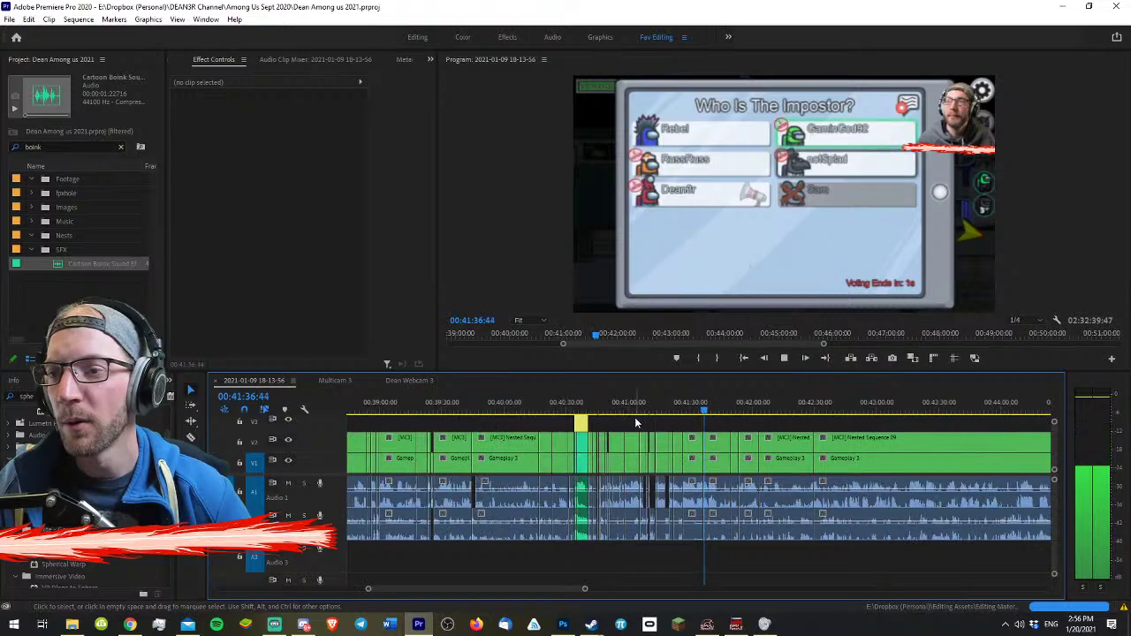
key("space")
- Play back the earlier voting discussion around the short pink insert and on to just past the start of the audio gap
left_click(658, 400)
key("equal")
key("space")
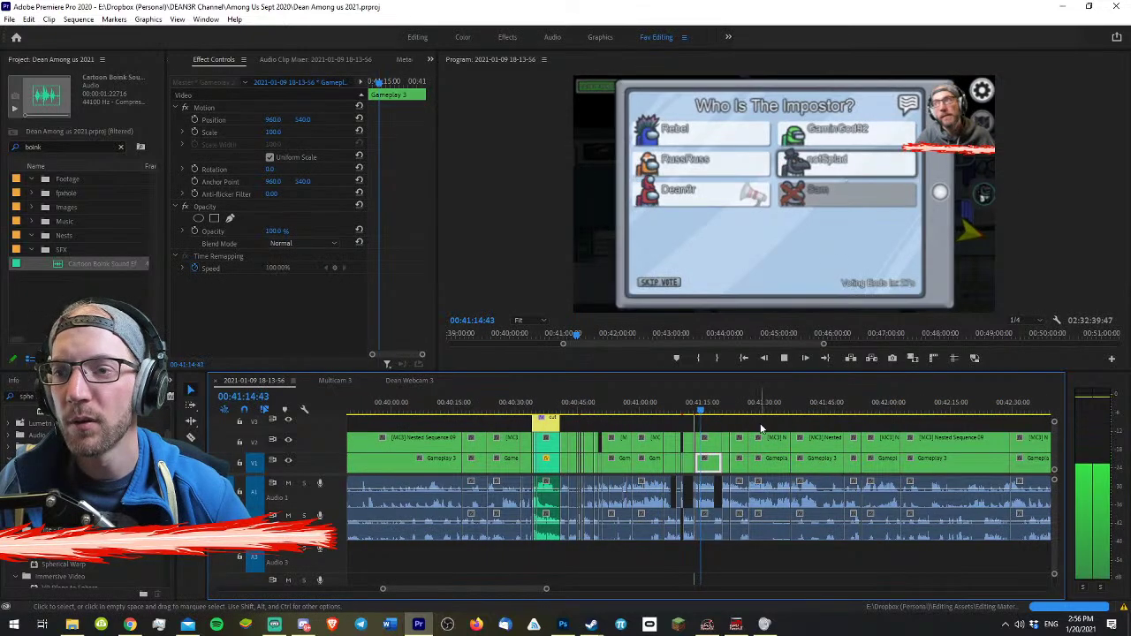
key("equal")
key("equal")
left_click(650, 398)
key("equal")
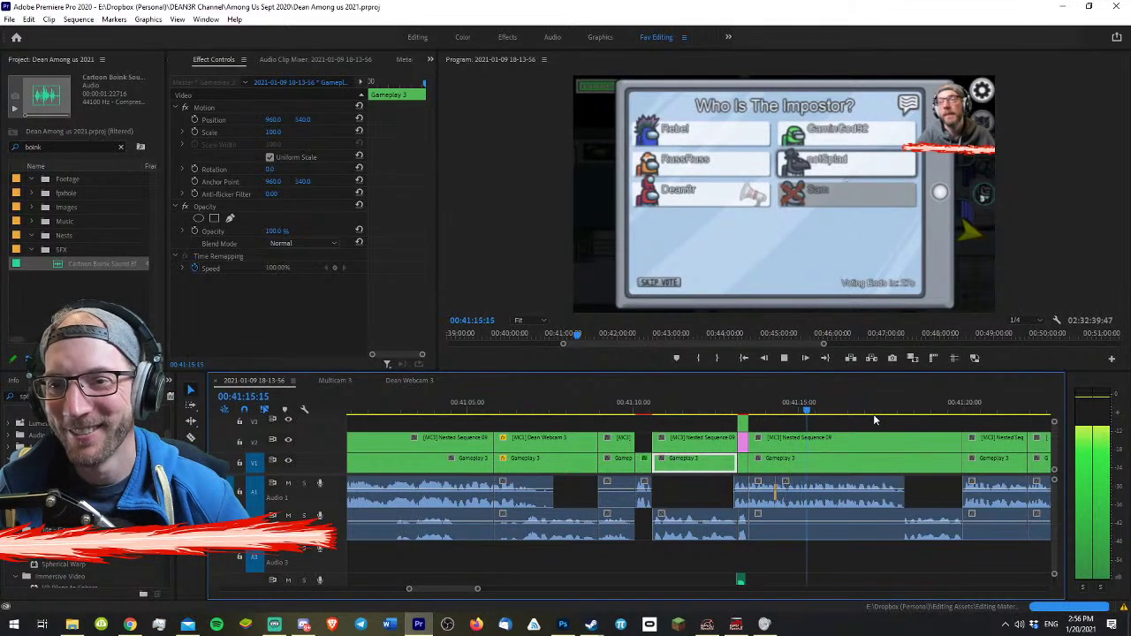
left_click(903, 428)
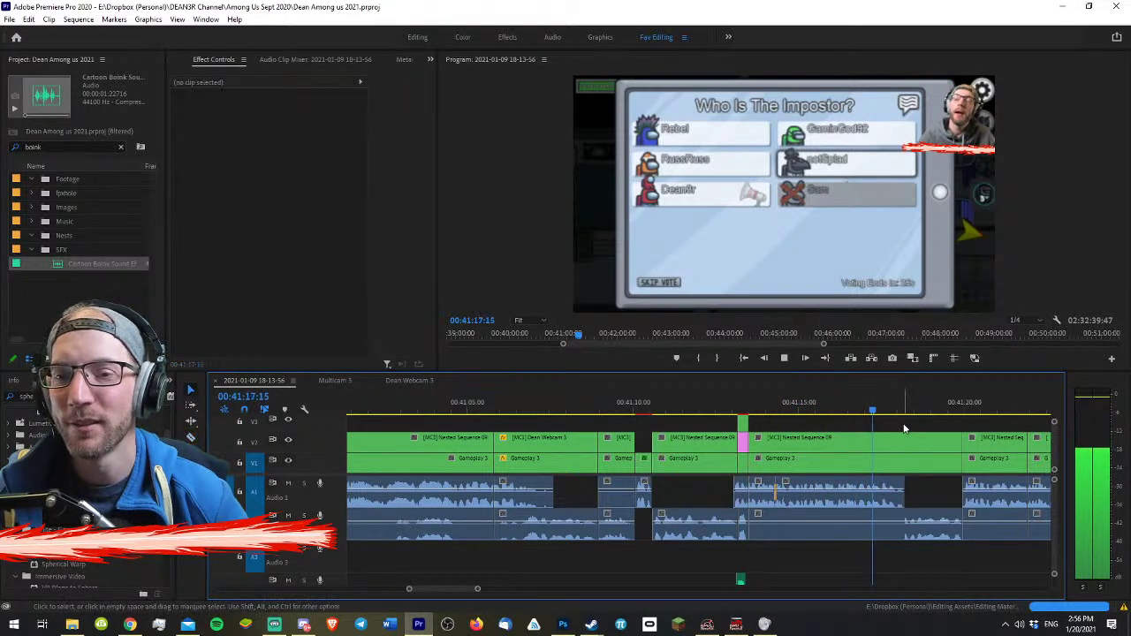
key("space")
- Split the clips on all tracks at 00:41:18:10, just before the gap in the first audio track
left_click(910, 458)
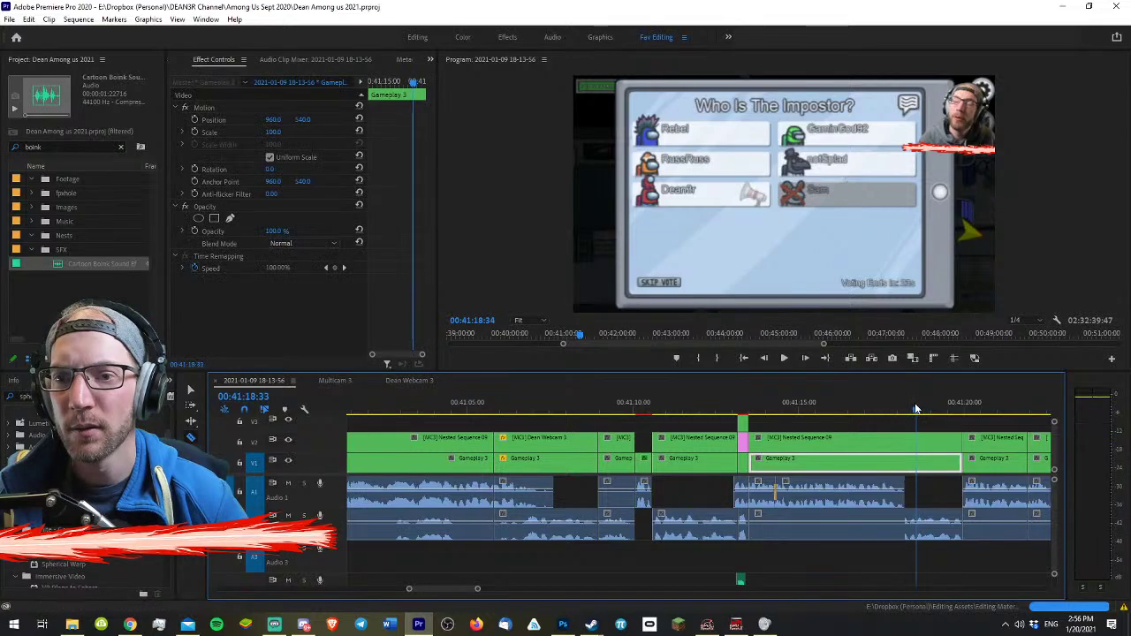
key("equal")
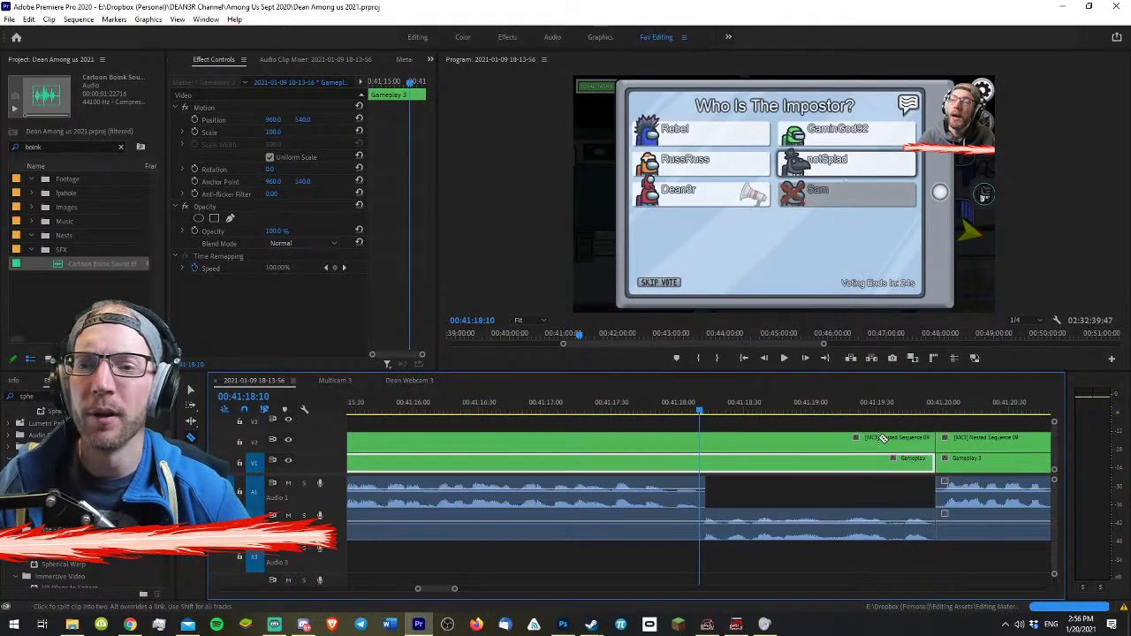
left_click(701, 478, "shift")
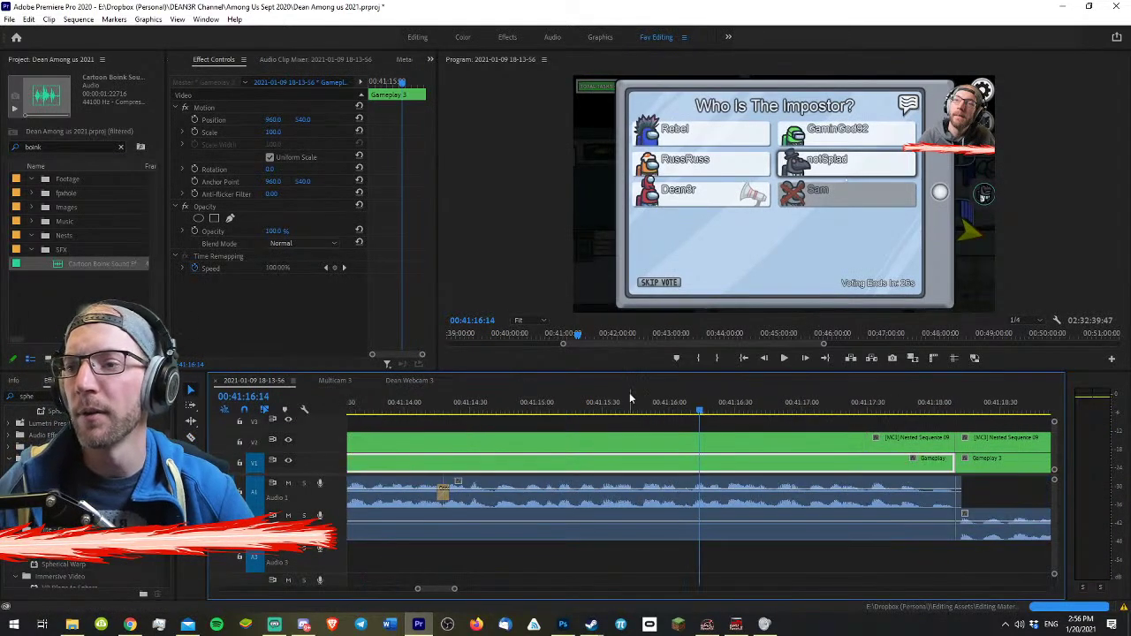
- Play back the speech from 00:41:14:50 and split the clips on all tracks at about 00:41:16:08
left_click_drag(556, 407, 695, 413)
key("space")
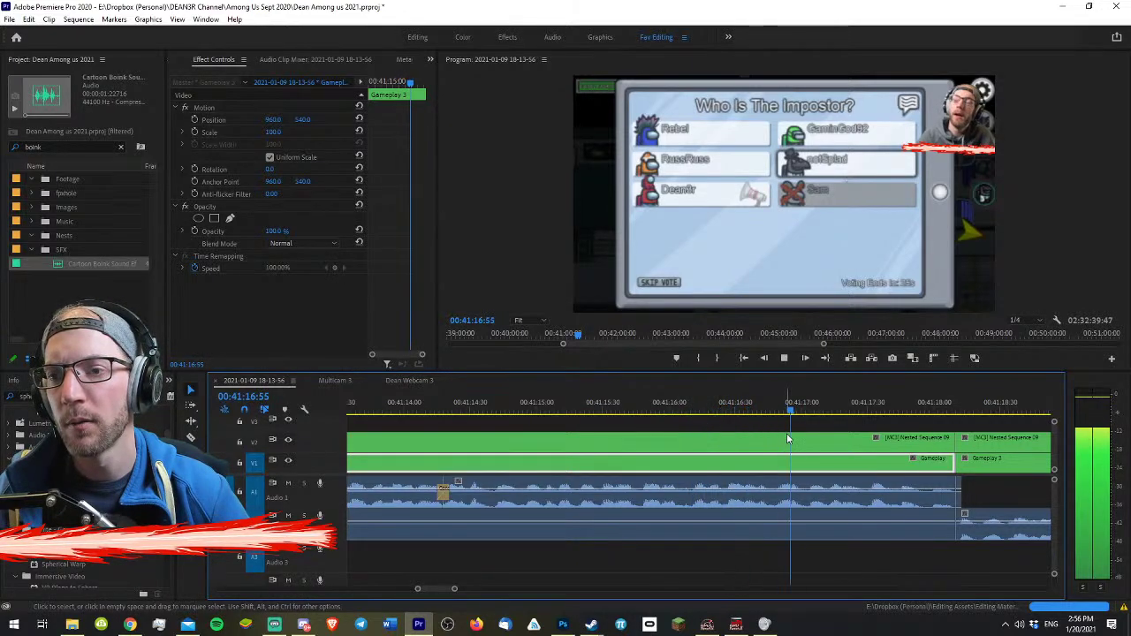
left_click(513, 408)
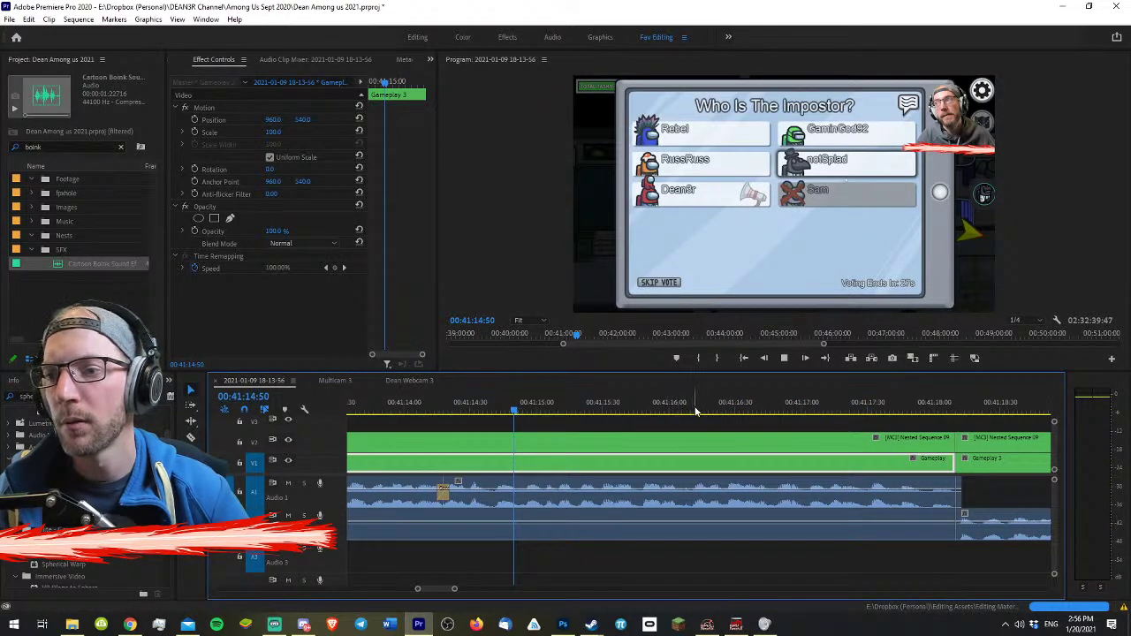
key("space")
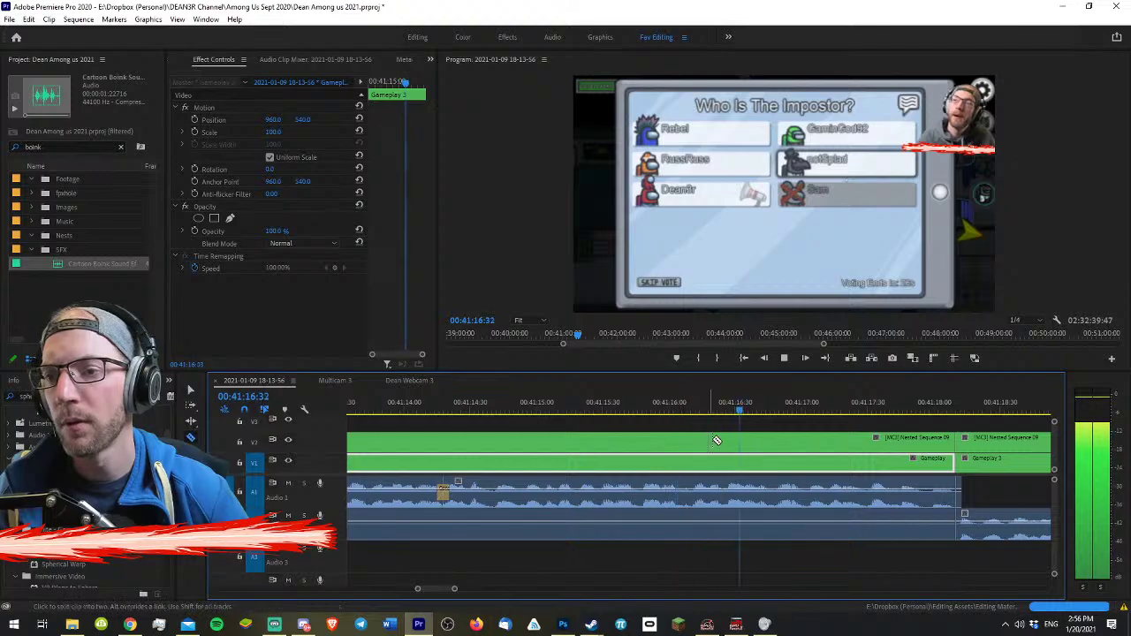
left_click(695, 441, "shift")
key("space")
key("v")
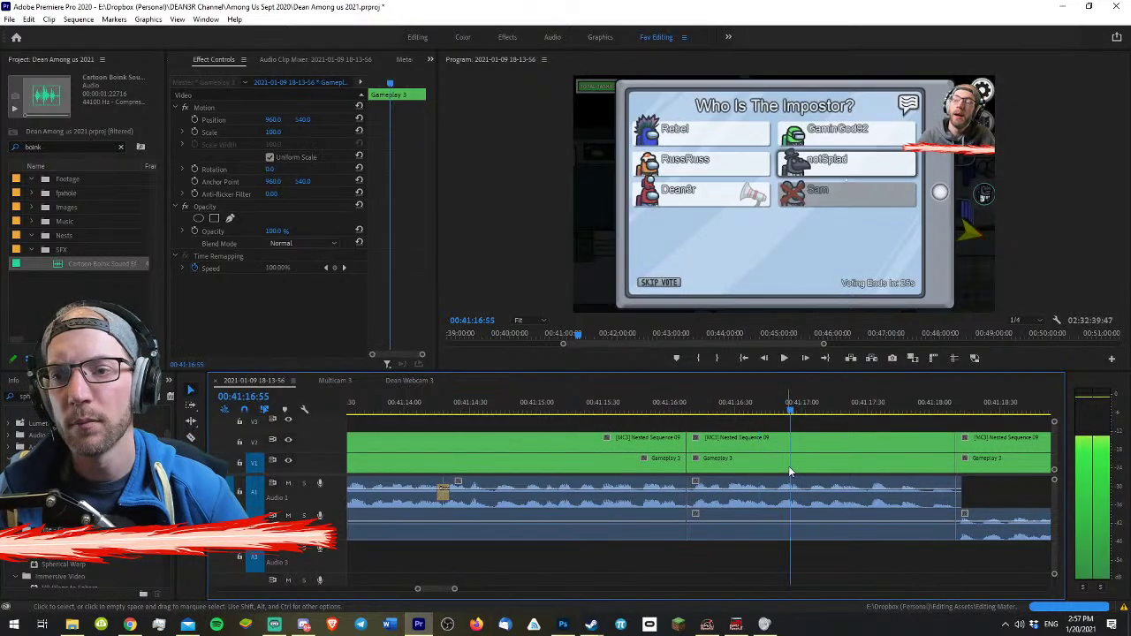
- Increase the Scale of the Gameplay 3 clip between the two new cuts and play back across its start
left_click(788, 465)
left_click_drag(274, 133, 308, 121)
left_click(670, 409)
key("space")
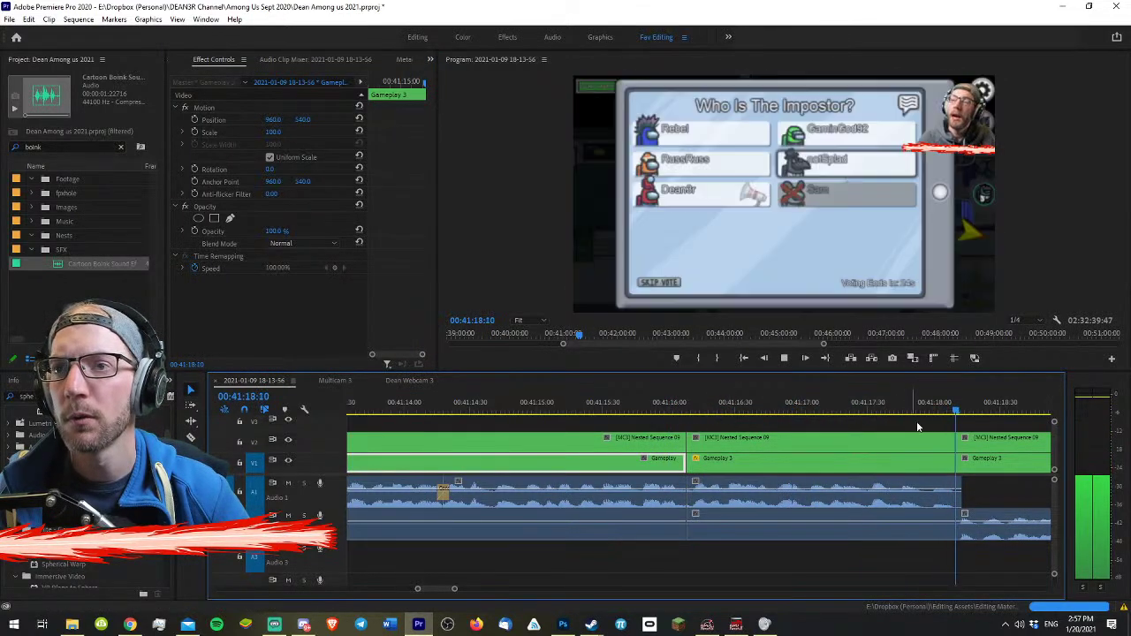
- Play back the section after the audio gap and again across the 00:41:18:10 cut to check the flow
left_click(696, 455)
key("space")
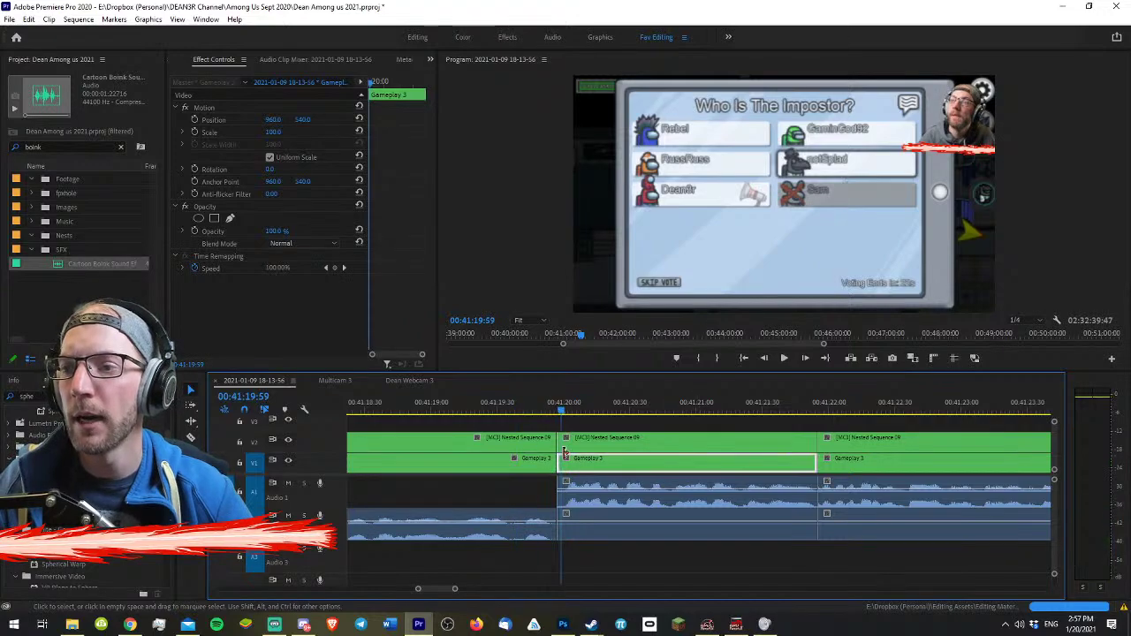
key("minus")
left_click(529, 424)
left_click(498, 409)
key("space")
key("equal")
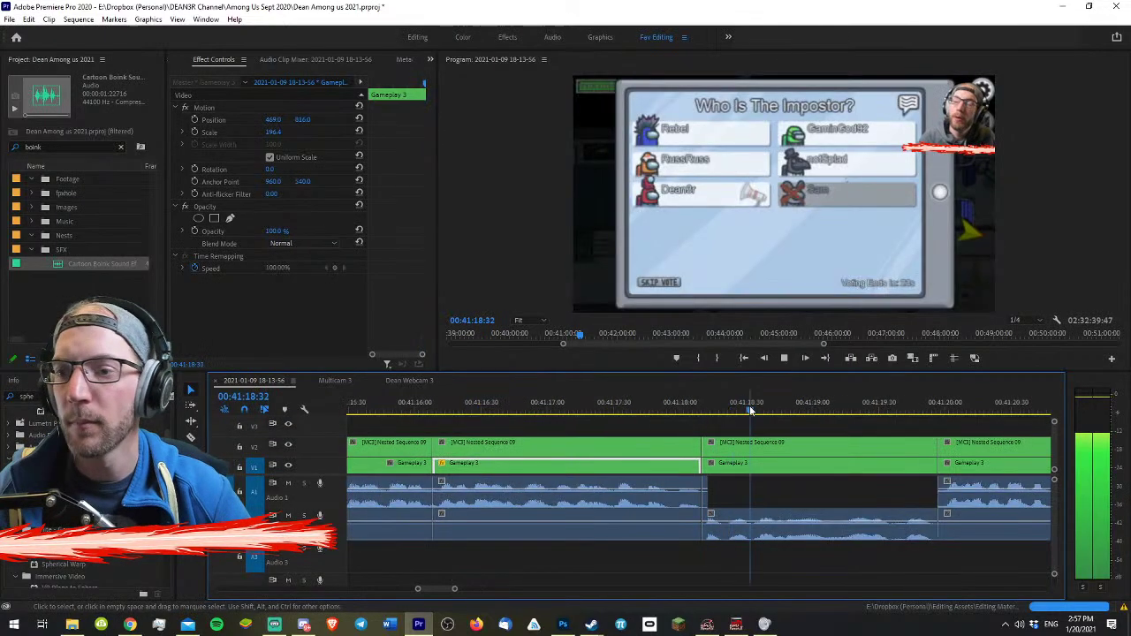
key("space")
- Ripple trim the start of the clips after the 00:41:18:10 cut and shift all following clips earlier to close the leftover gap
left_click_drag(780, 411, 726, 410)
key("q")
key("space")
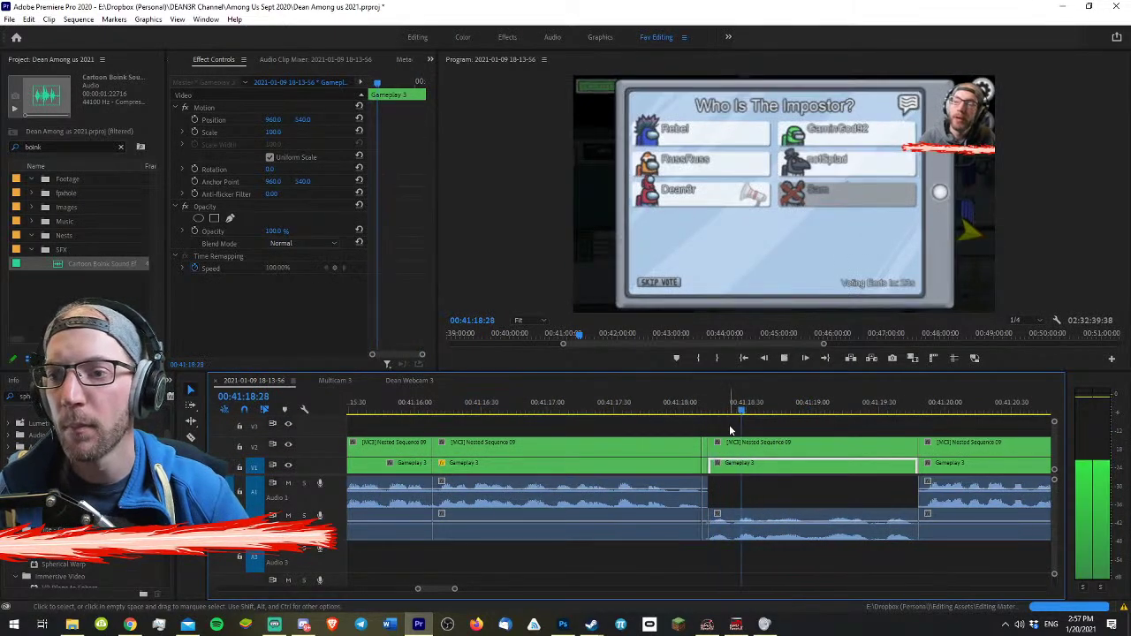
key("space")
key("a")
left_click_drag(774, 454, 768, 454)
key("space")
key("v")
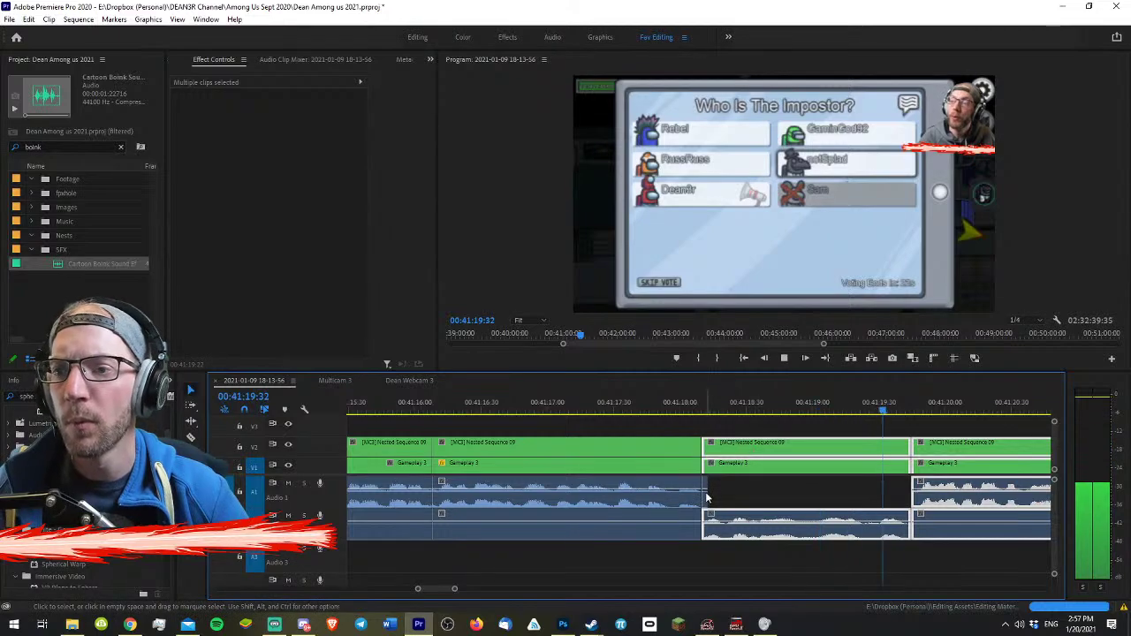
- Play back the discussion past the audio gap up to 00:41:21:21
key("minus")
key("minus")
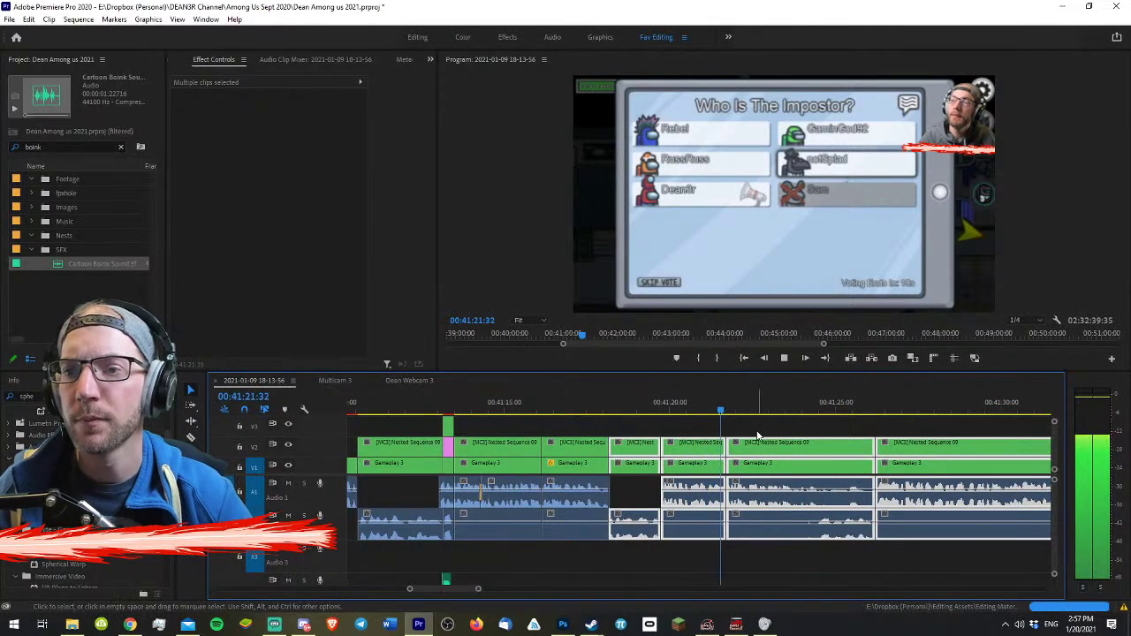
left_click(751, 430)
left_click_drag(653, 405, 681, 410)
key("space")
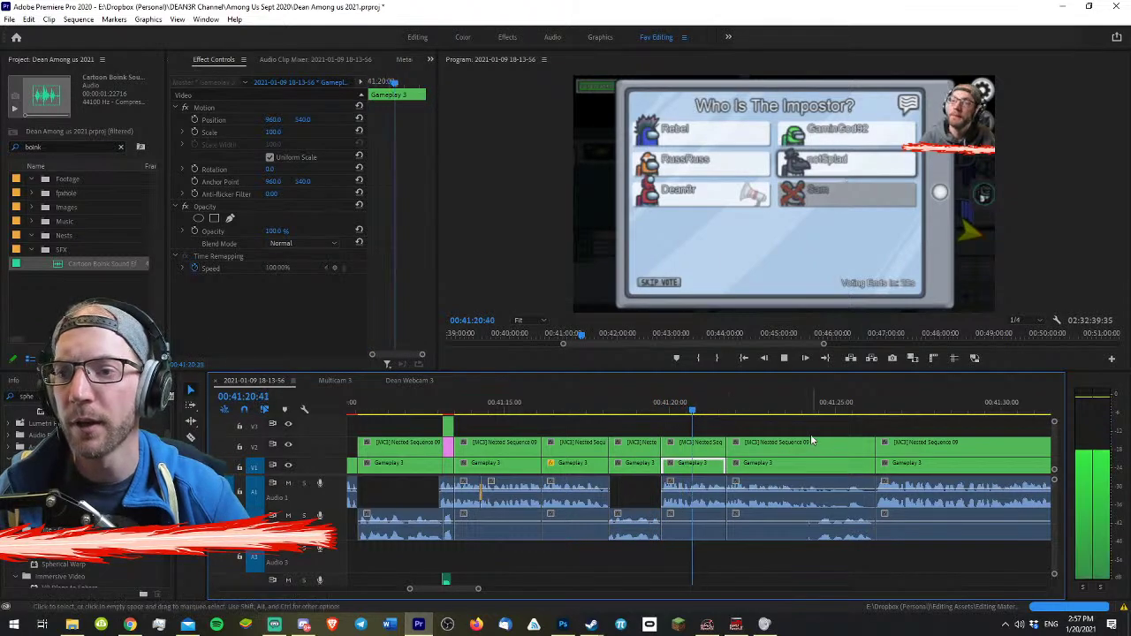
left_click(770, 428)
key("space")
- Try to replace the nested webcam clip after the audio gap by extending the preceding nested clip over it, and play back the change
key("=")
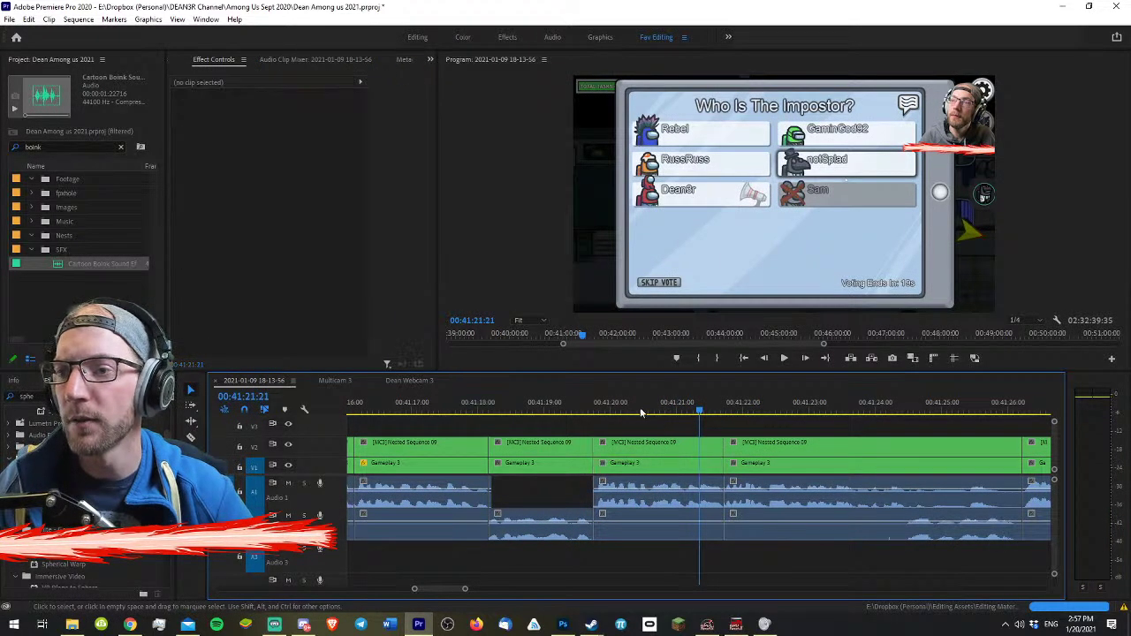
left_click_drag(639, 408, 576, 408)
key("=")
left_click(830, 449)
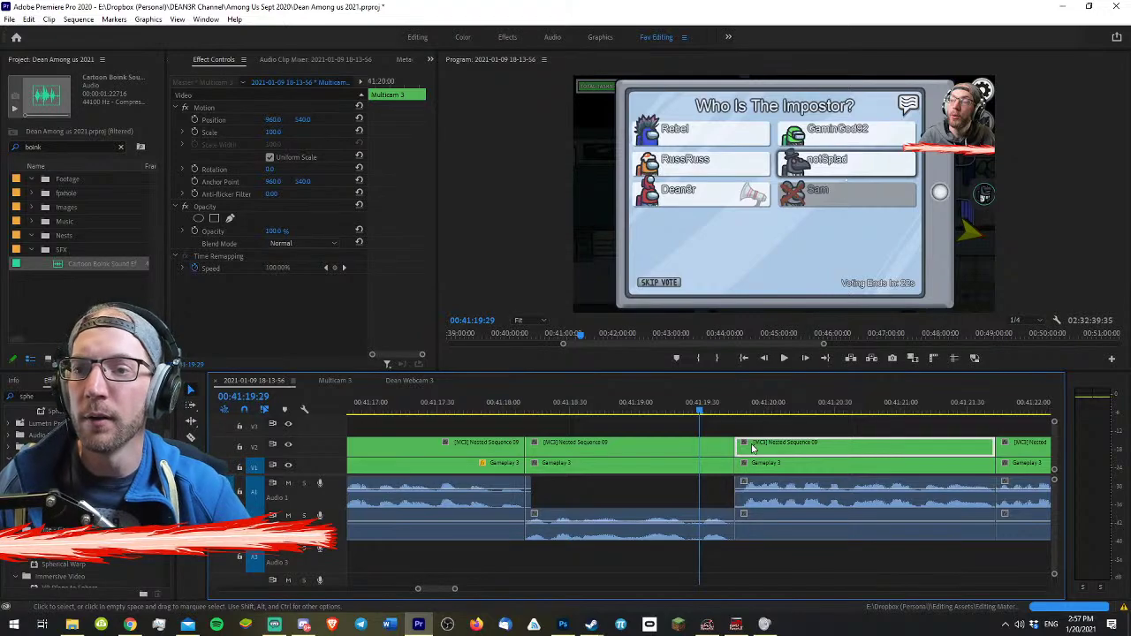
key("Delete")
left_click_drag(737, 445, 996, 439)
key("space")
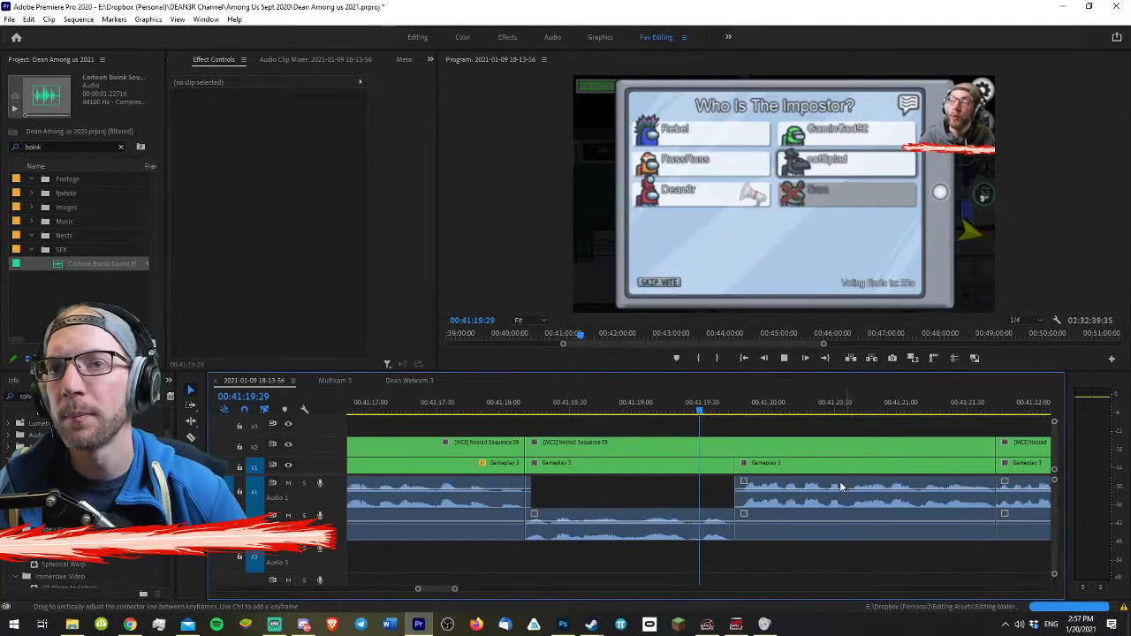
key("minus")
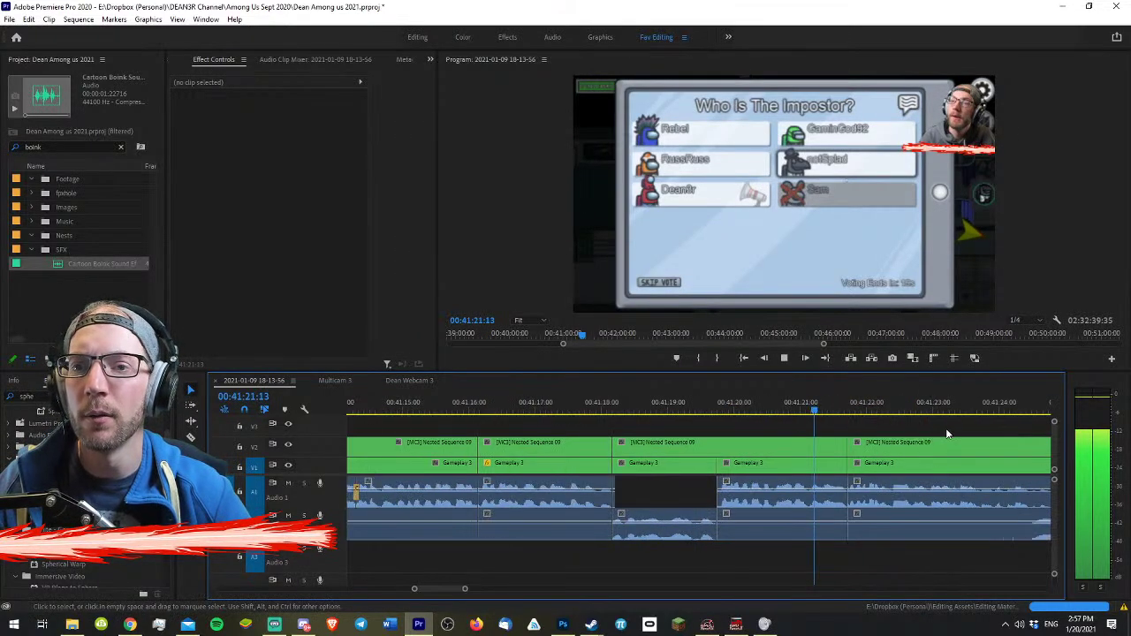
key("space")
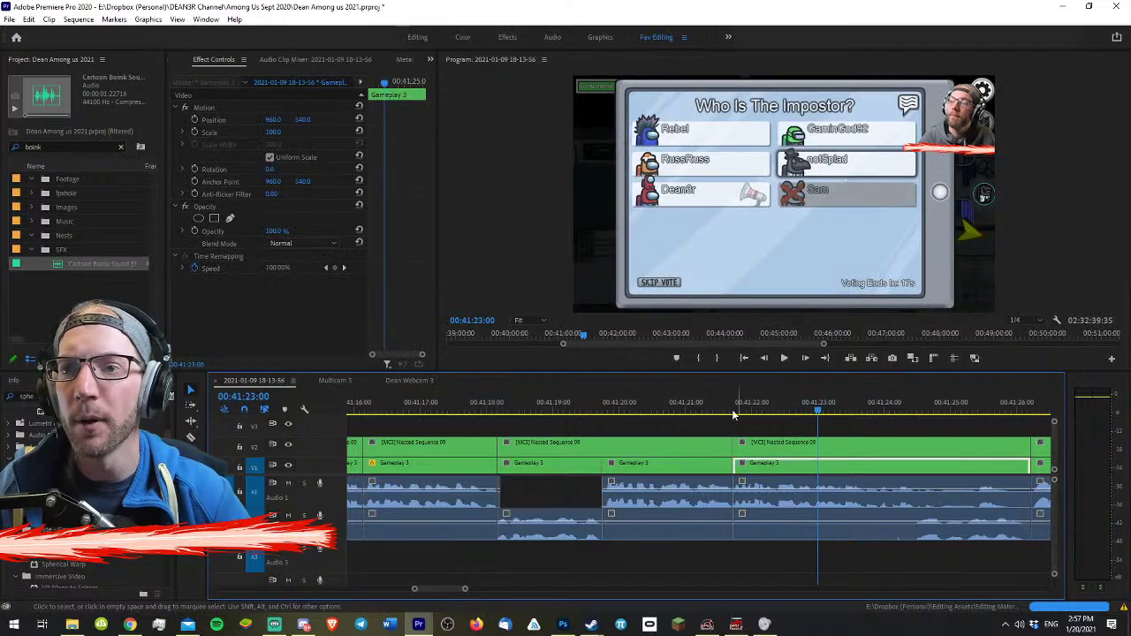
- Replay the voting discussion, first from about 00:41:21:25 and again from just before the end of the audio gap to past 00:41:25:55
left_click(714, 405)
key("space")
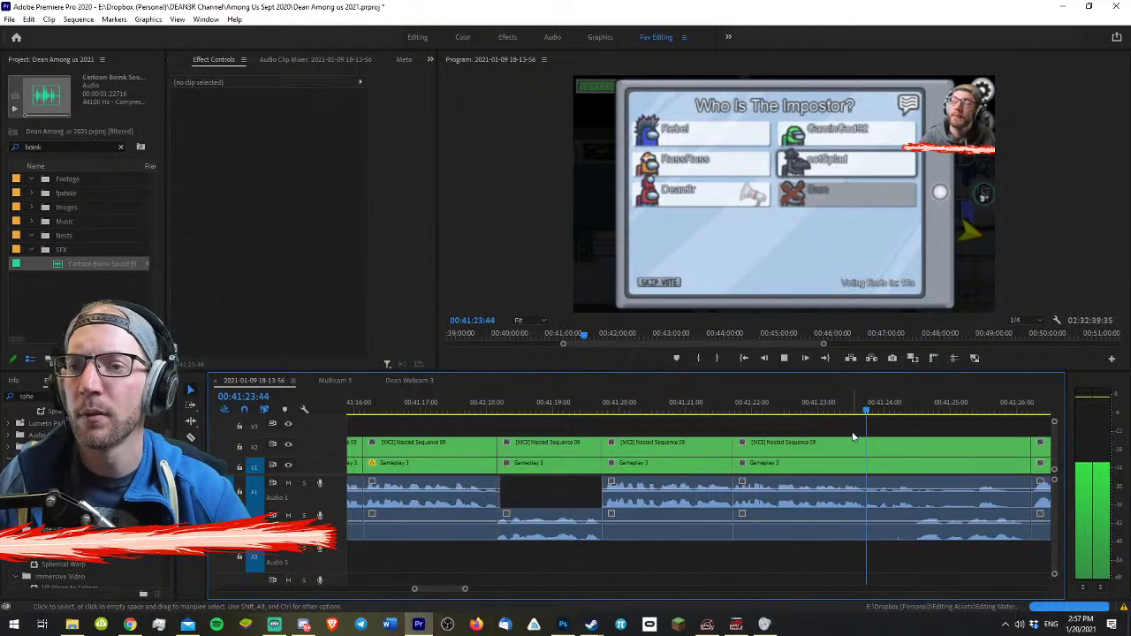
key("space")
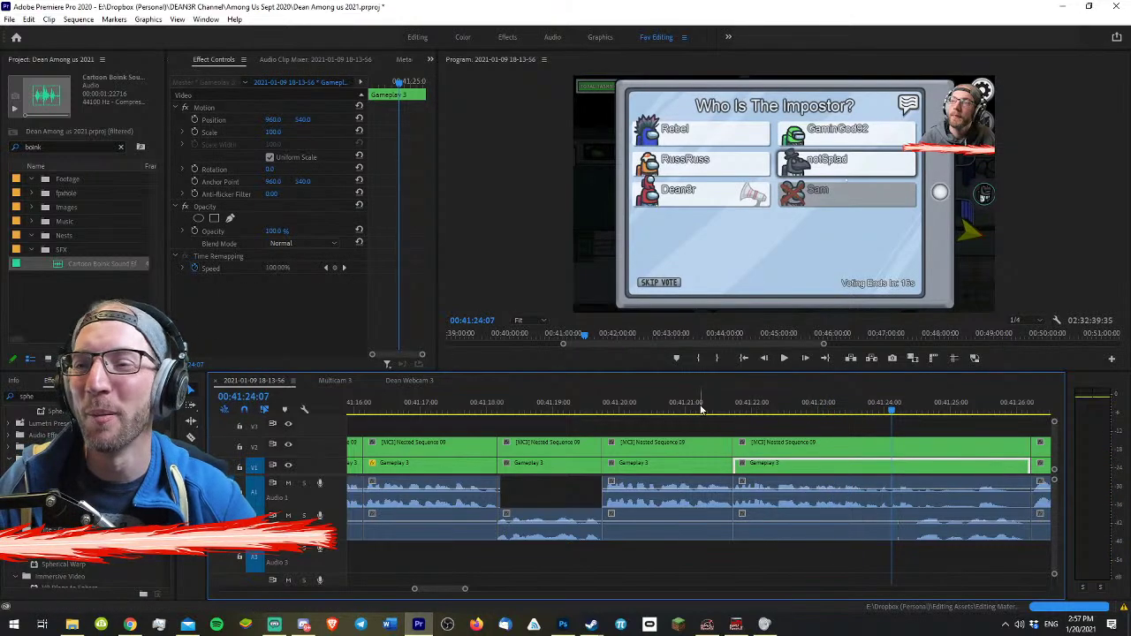
left_click(593, 398)
key("=")
key("space")
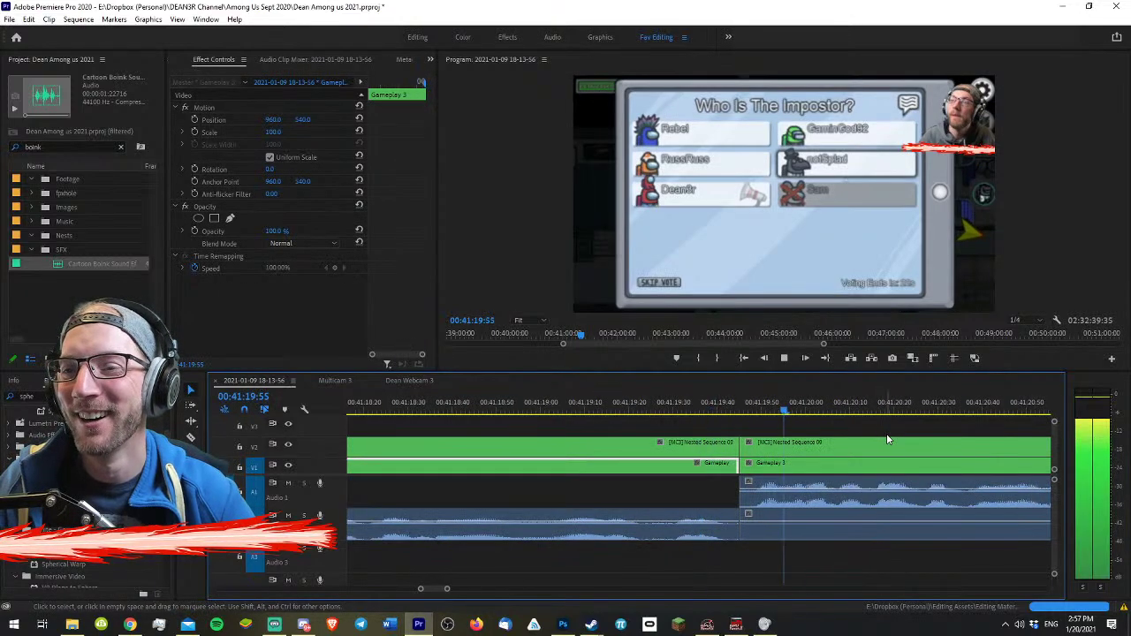
key("-")
key("-")
key("=")
key("-")
key("-")
key("-")
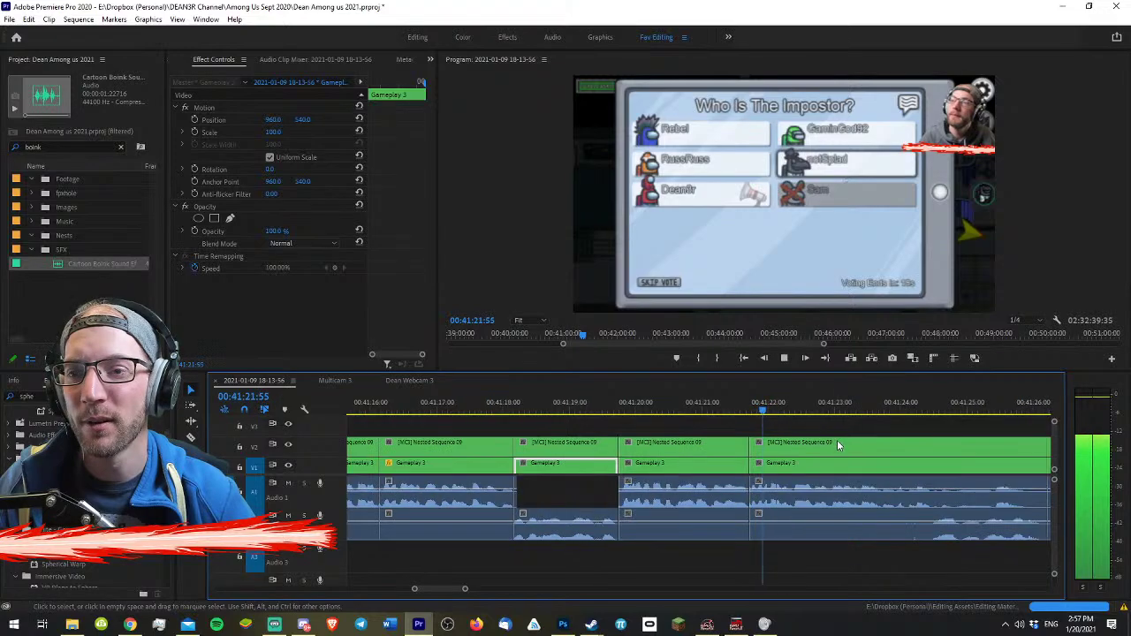
key("=")
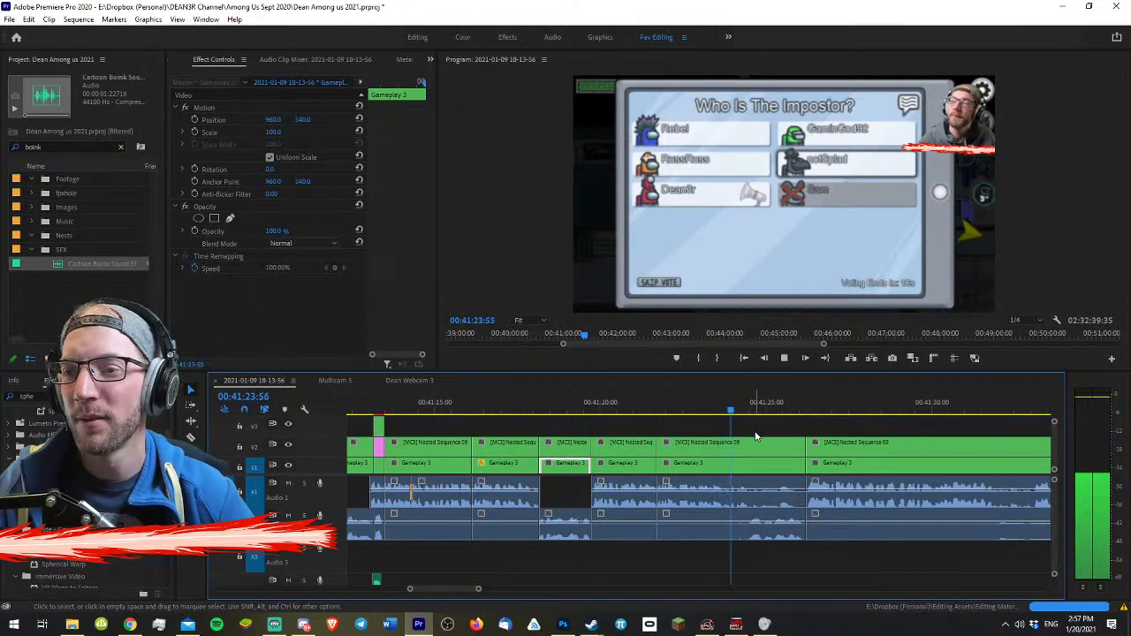
key("=")
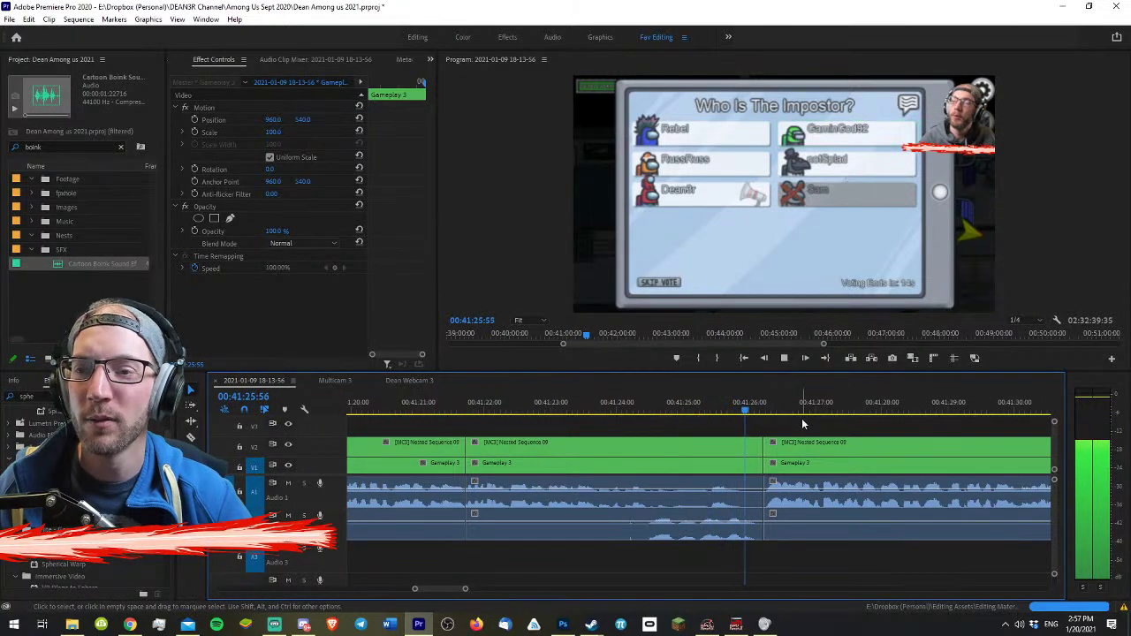
- Split the clips on all tracks at about 00:41:24:26, where the second audio track's speech begins, and play back the new piece
key("space")
key("c")
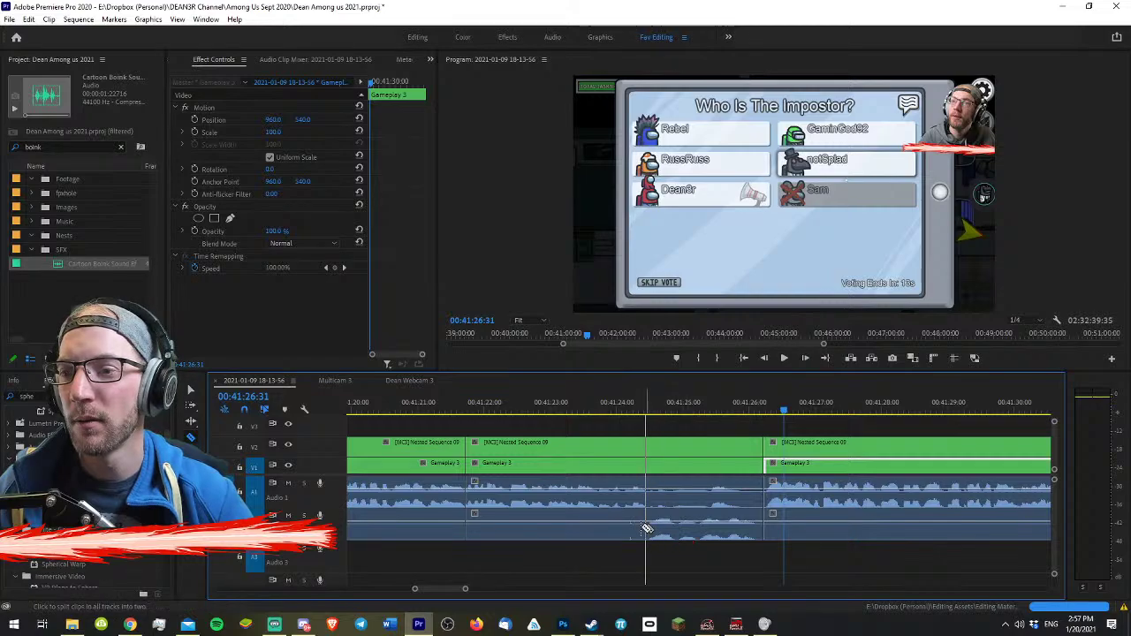
left_click(646, 528, "shift")
key("v")
left_click(654, 407)
key("space")
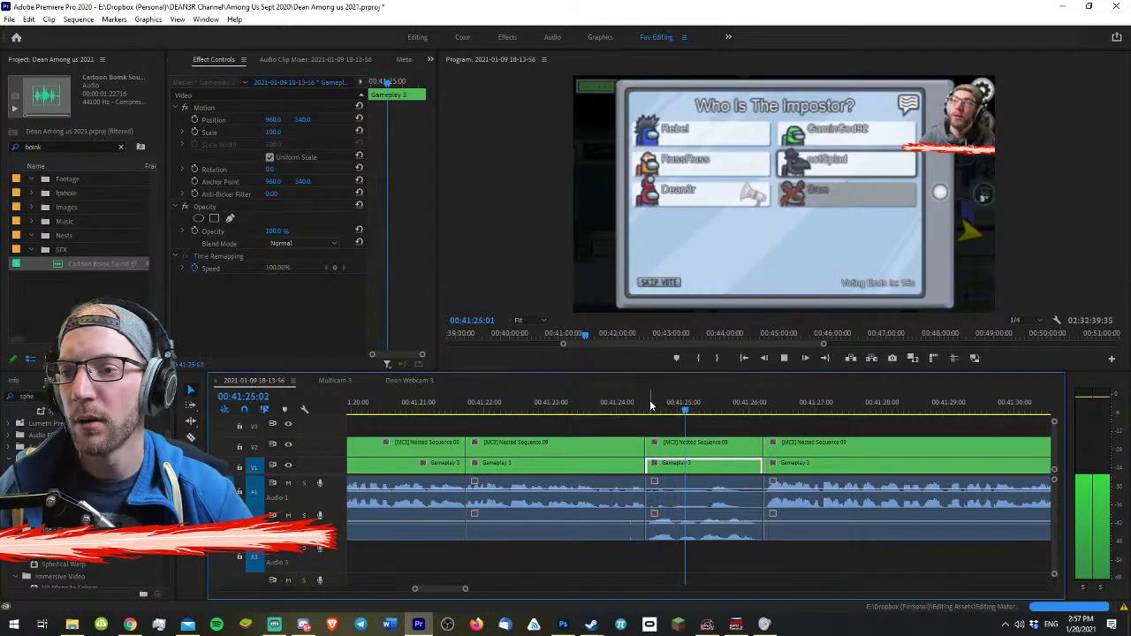
key("space")
- Split the webcam clip and its second-track audio at about 00:41:25:14 and move the latter piece back over the first, starting at the previous cut
key("c")
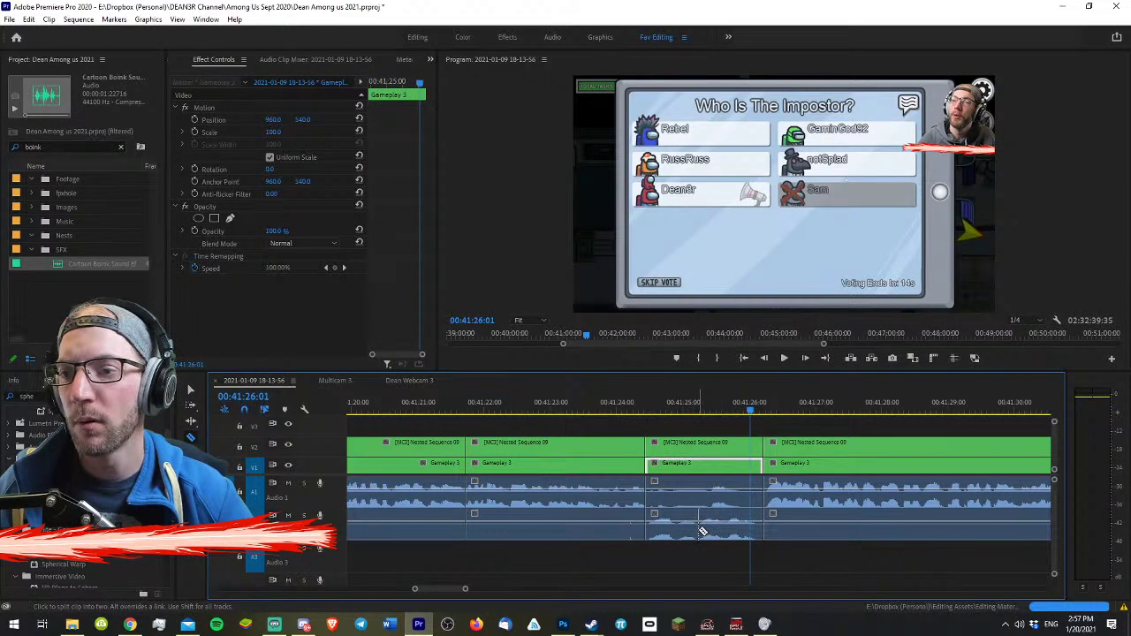
left_click(700, 530)
key("v")
key("v")
left_click(707, 444)
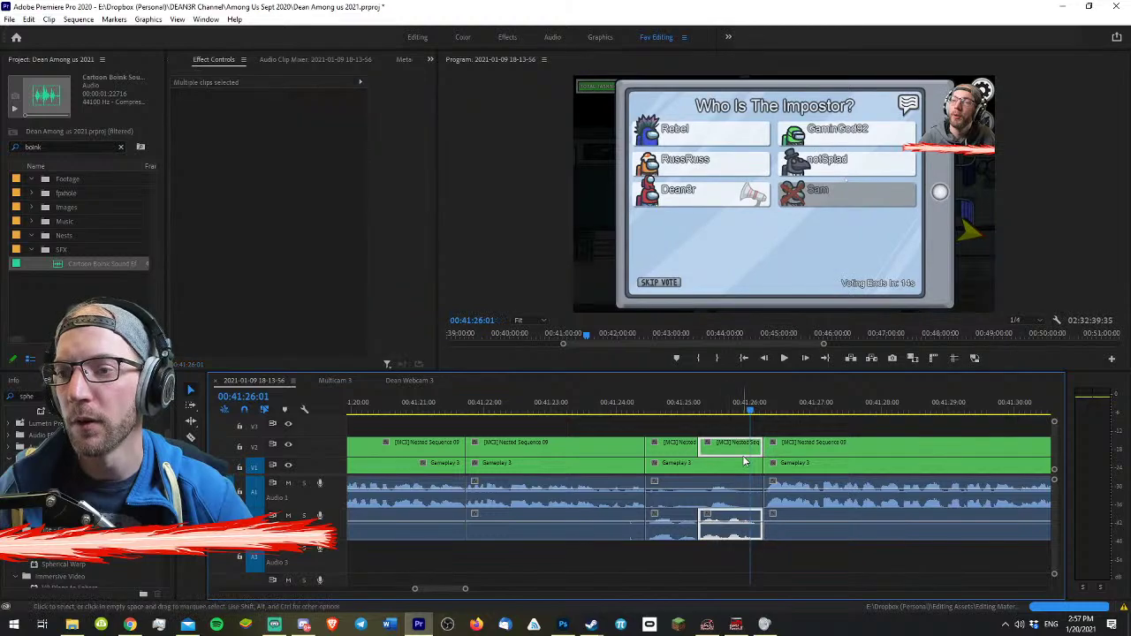
left_click_drag(735, 455, 687, 446)
left_click_drag(688, 454, 682, 448)
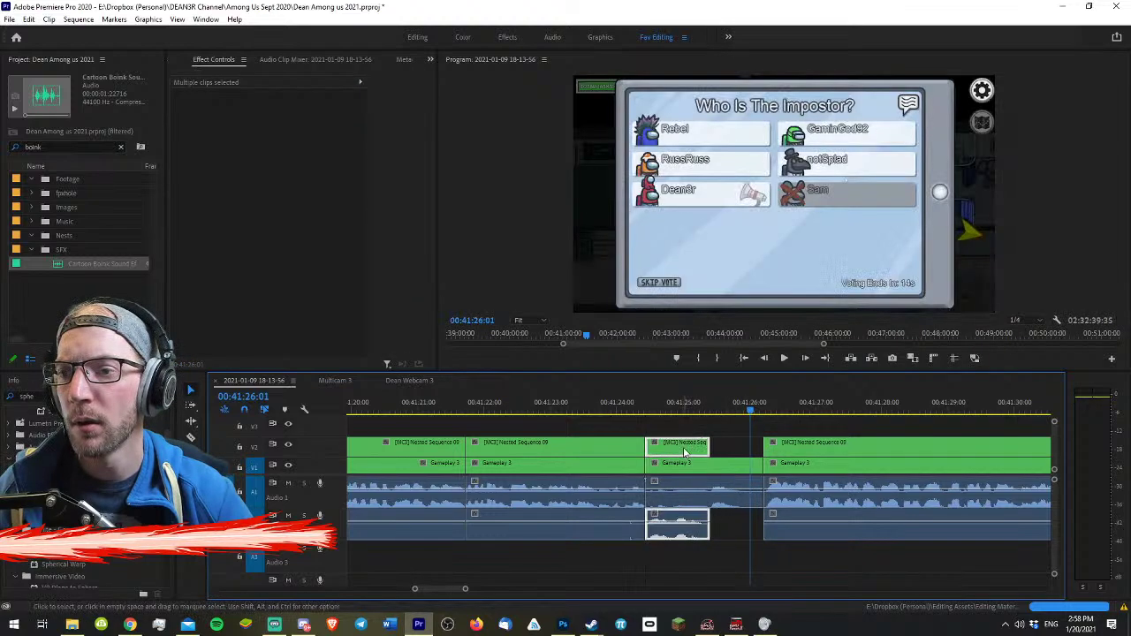
- Play back the moved webcam piece and shift all following clips earlier until they meet its end
left_click(648, 408)
key("space")
key("space")
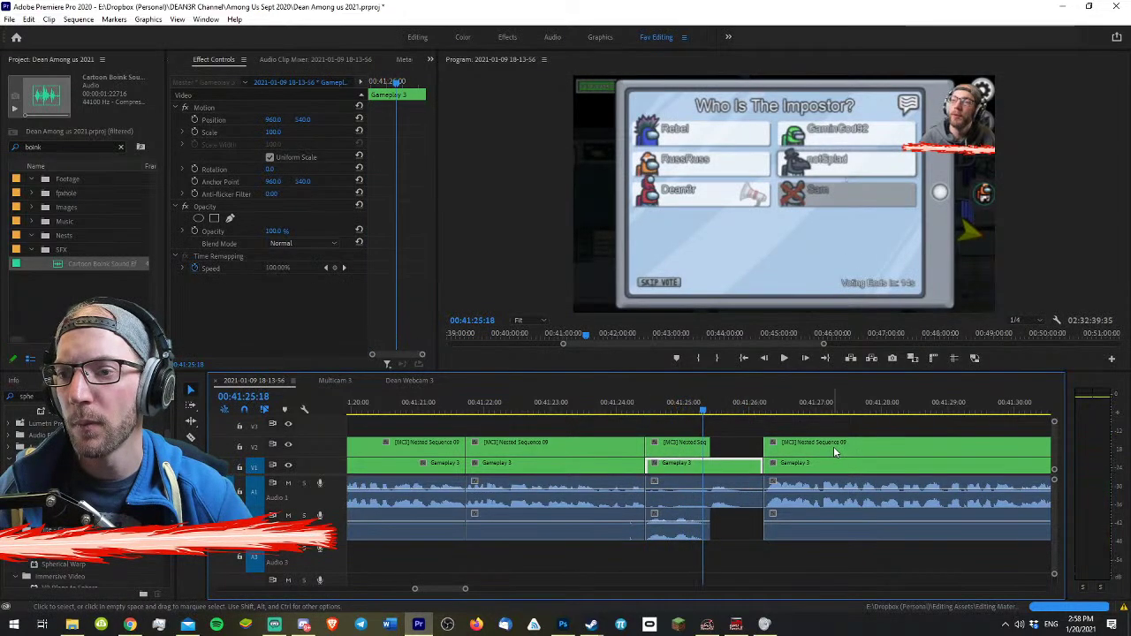
key("a")
left_click_drag(793, 454, 744, 455)
- Switch the short webcam clip at 00:41:25:00 to the Dean Webcam 3 angle and set its horizontal Position to 1321.0
left_click(682, 408)
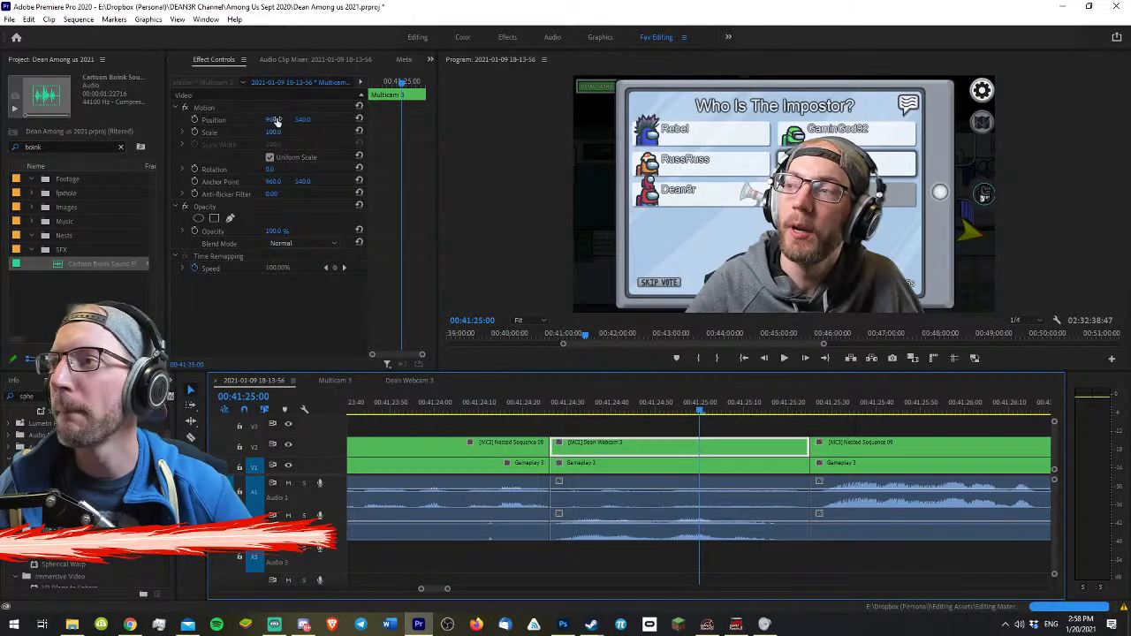
left_click_drag(273, 120, 486, 120)
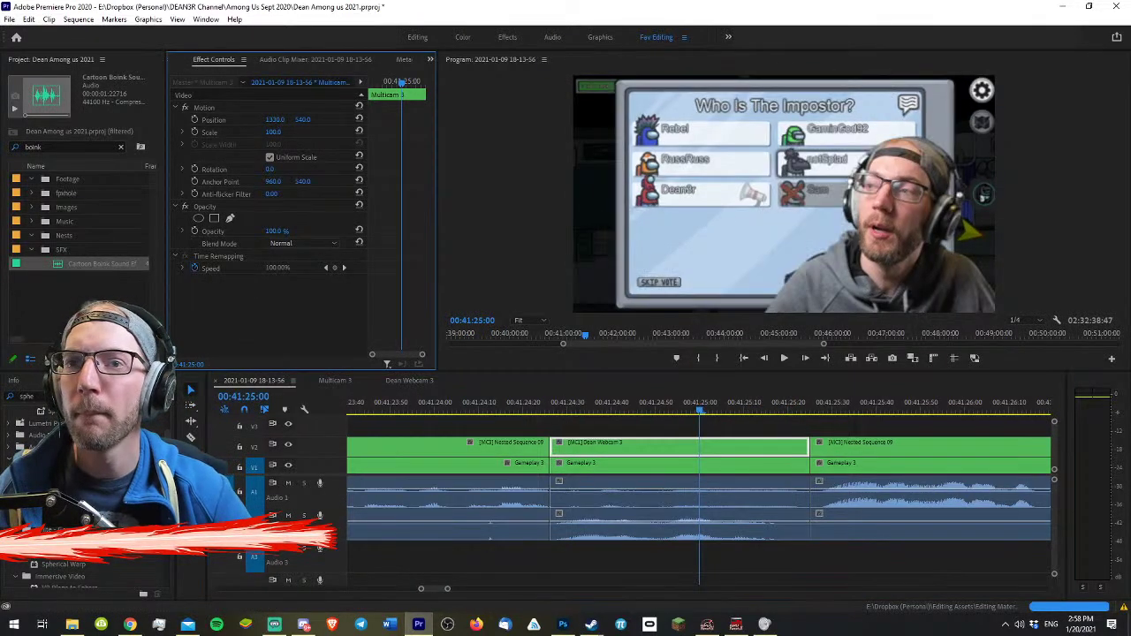
- Enlarge the Gameplay 3 clip beneath the webcam insert to Scale 209.6, with Position 115.0, 193.0 and Anchor Point 244.0, 193.0
left_click(707, 464)
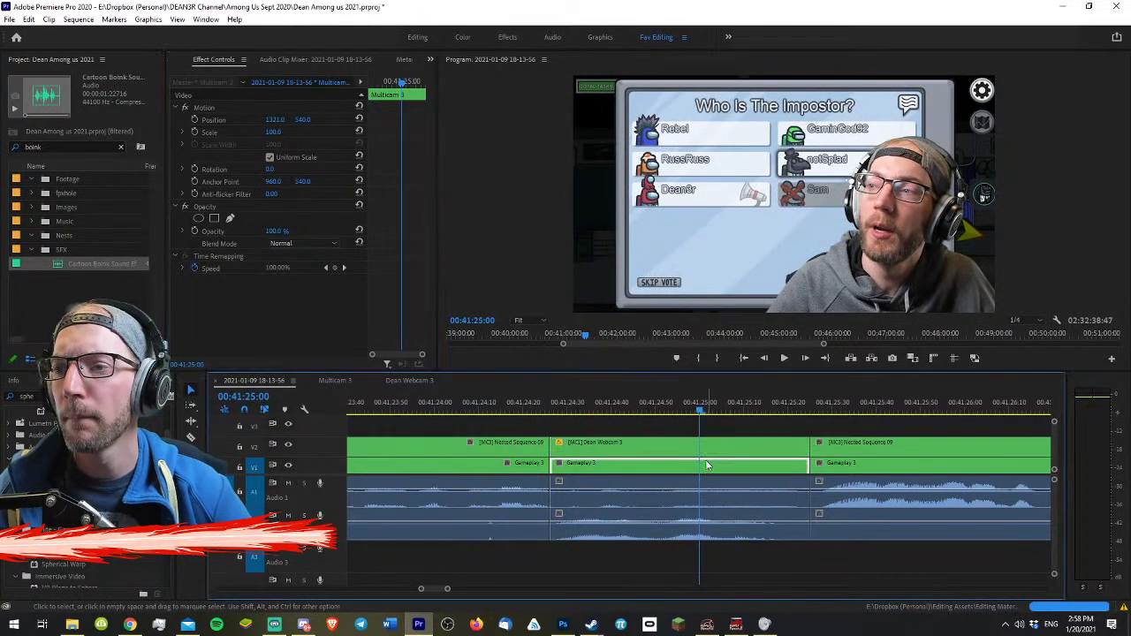
left_click(203, 109)
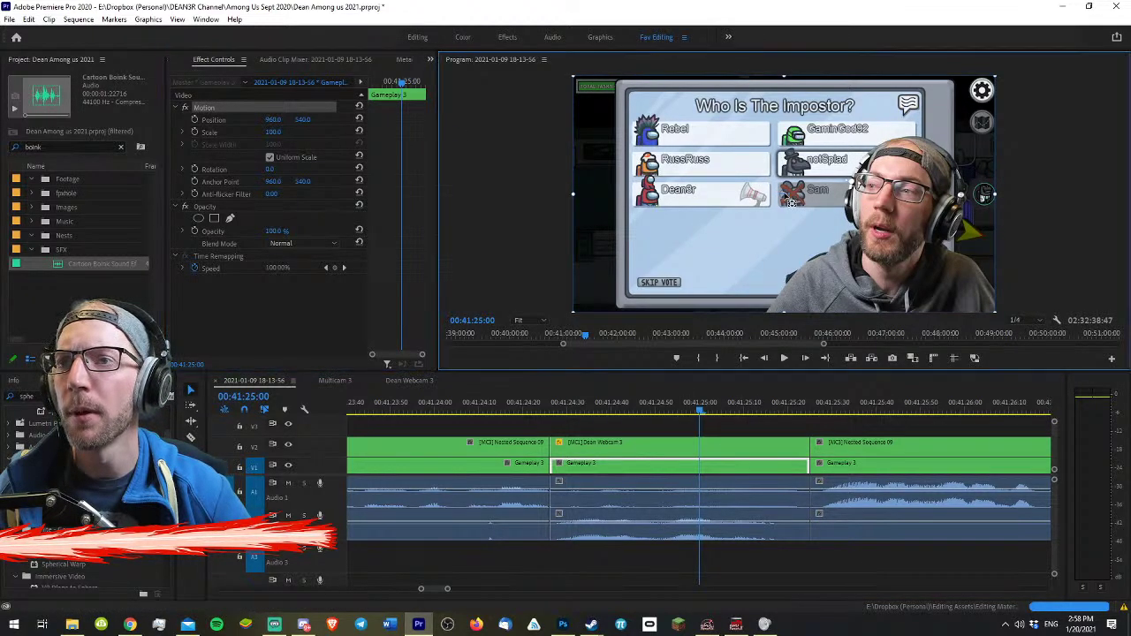
left_click_drag(277, 131, 202, 120)
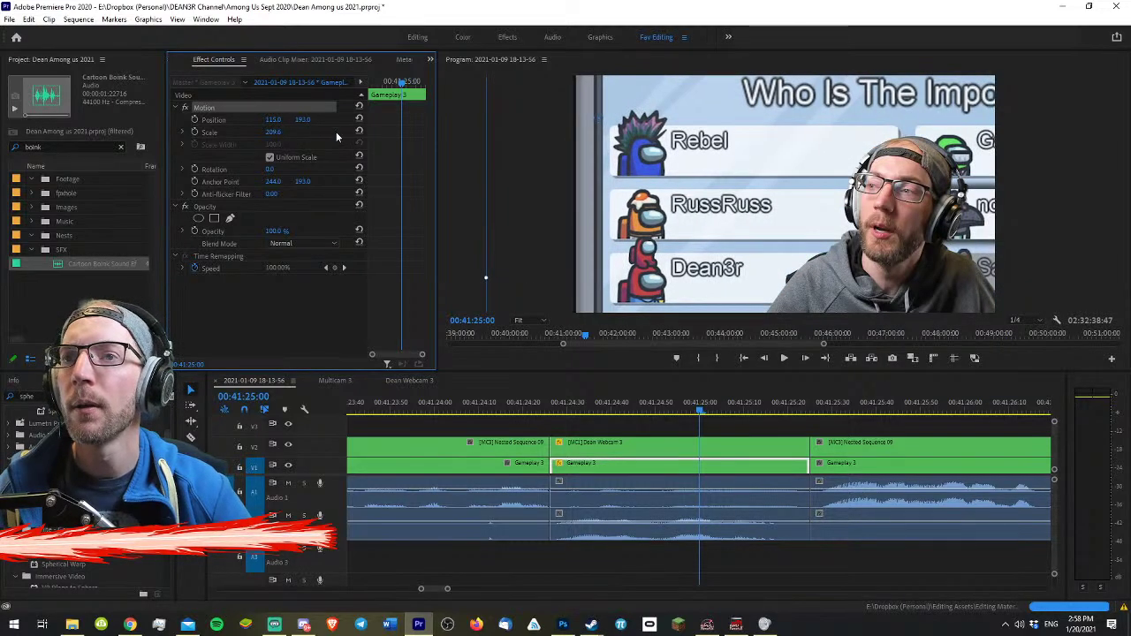
- Play back from the enlarged webcam insert to past 00:41:28:52, and replay the speech that follows the insert
key("space")
left_click(770, 428)
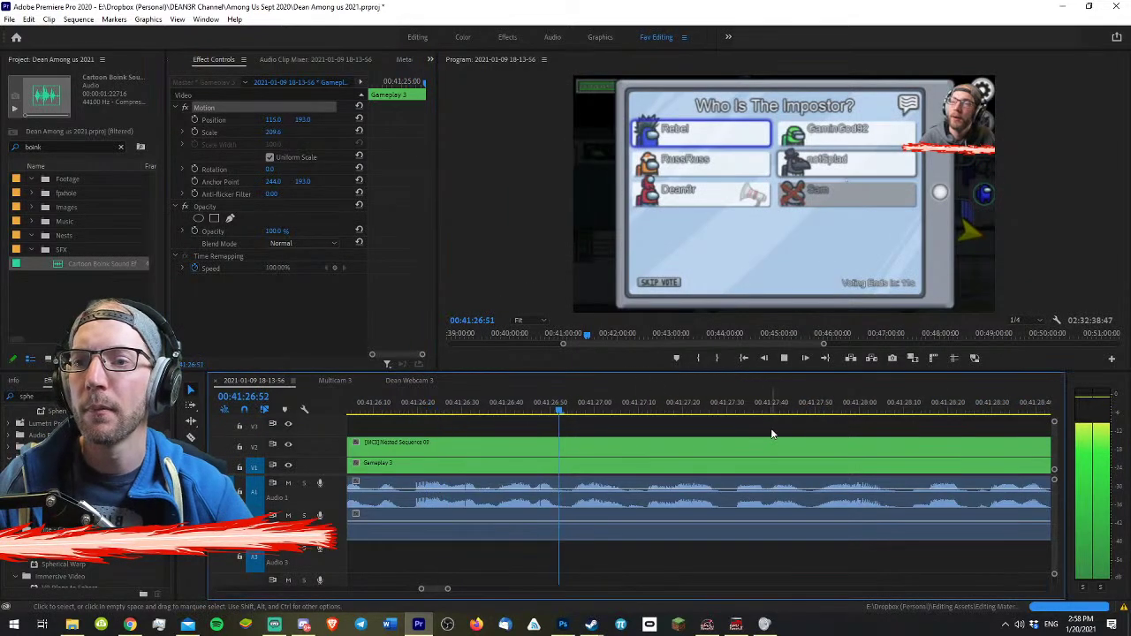
key("minus")
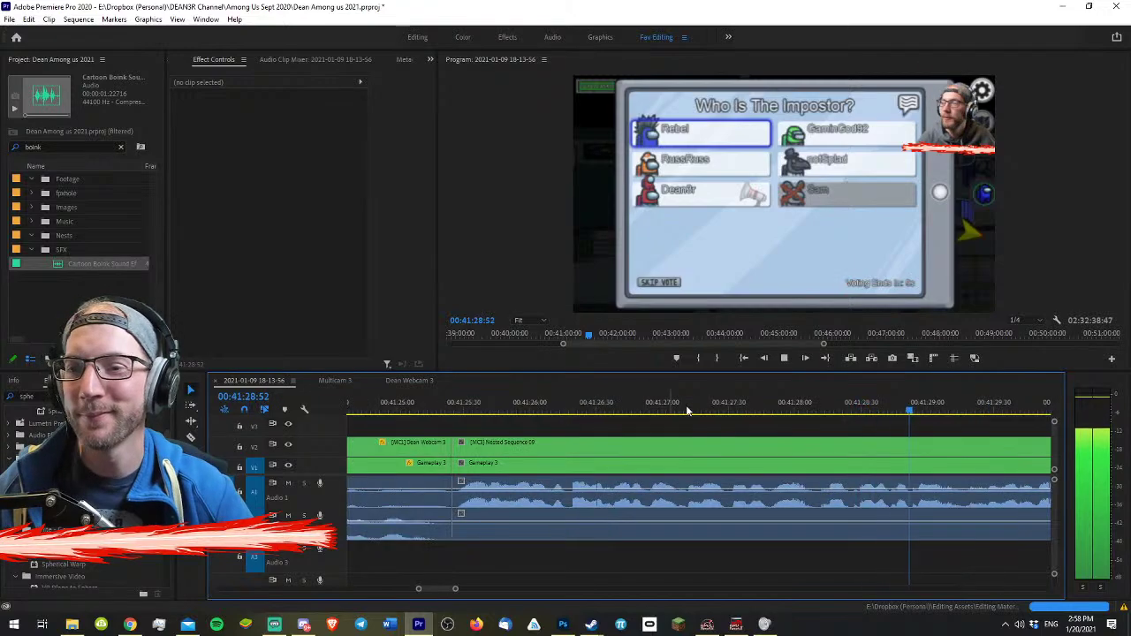
key("space")
left_click(555, 406)
key("space")
left_click(451, 404)
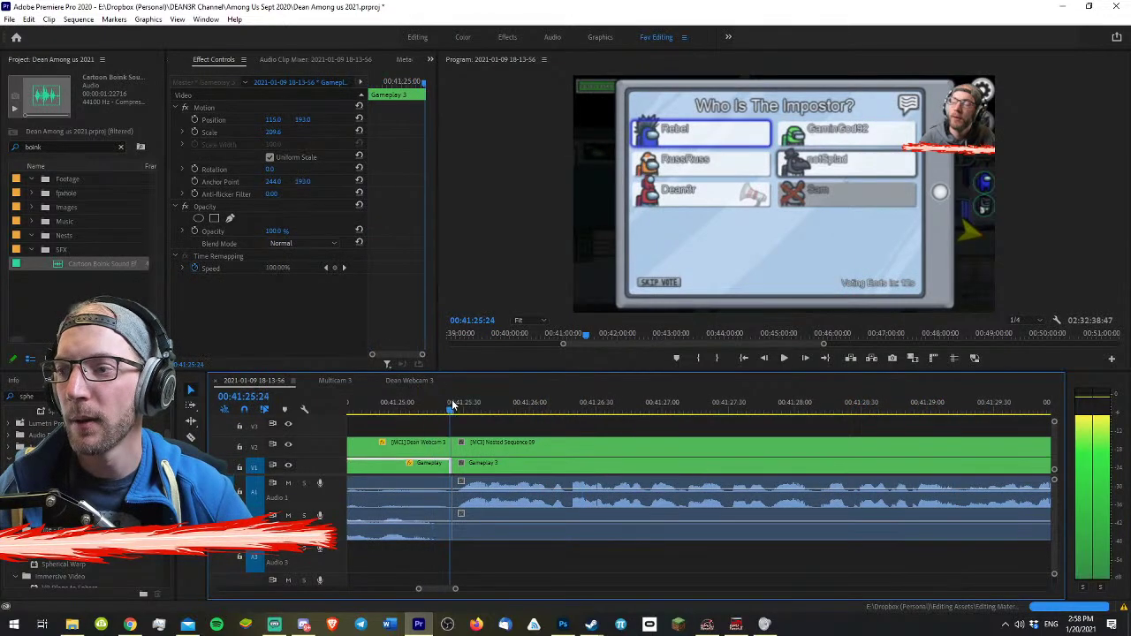
- Play back from 00:41:25:24 and split the clips on all tracks at about 00:41:26:17 and 00:41:28:10
key("c")
key("space")
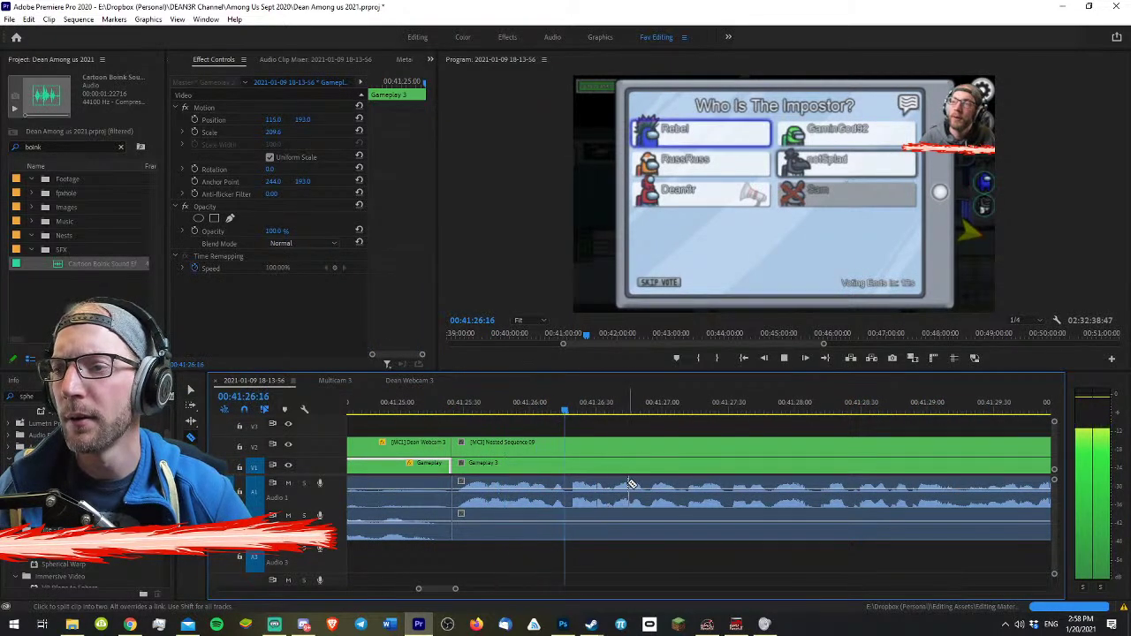
key("space")
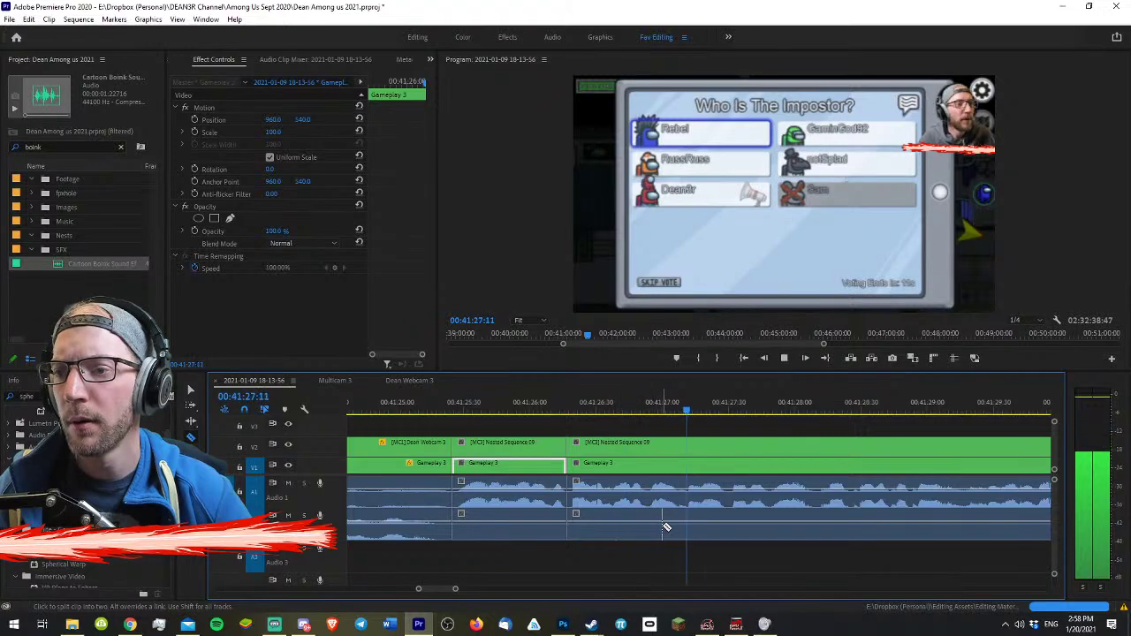
left_click(668, 513)
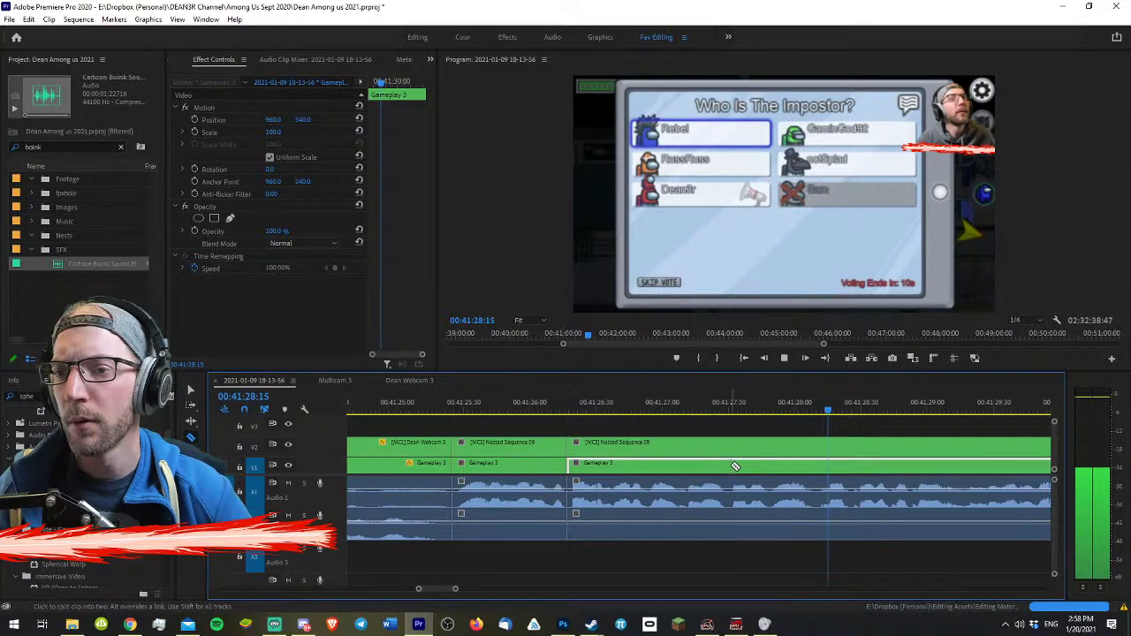
left_click(816, 465, "shift")
key("v")
- Delete the Audio 1 clip between 00:41:26:17 and 00:41:28:10 and move the short Audio 1 clip before it to end at 00:41:28:10
left_click(550, 498)
left_click(585, 497)
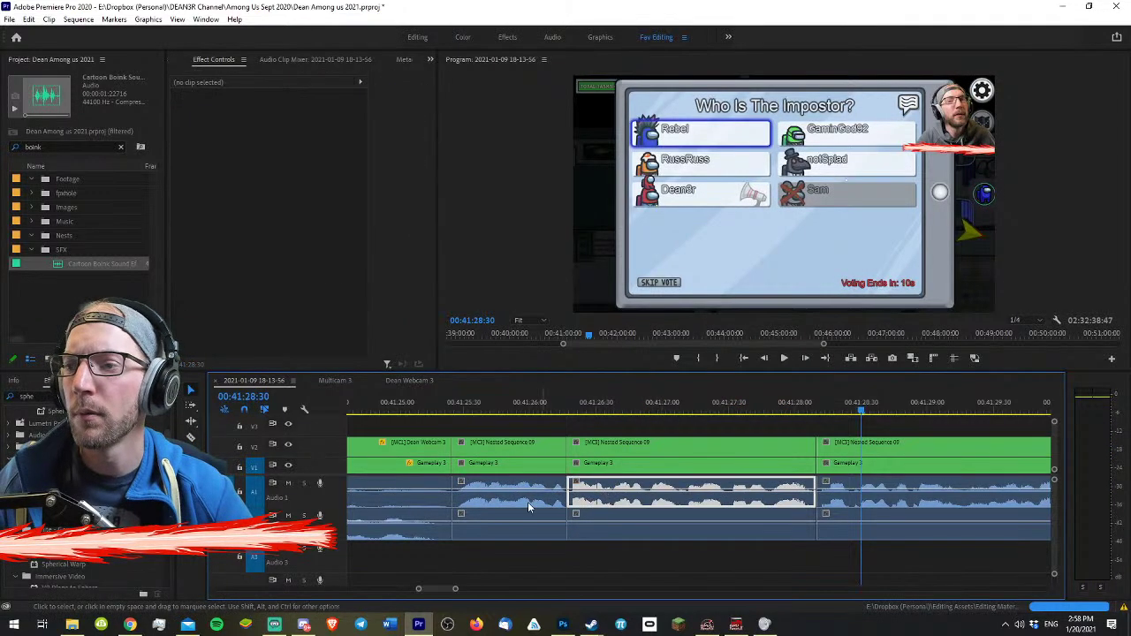
key("Delete")
left_click_drag(527, 491, 734, 491)
- Split all tracks where the moved audio begins, delete the clips between the webcam insert and that cut, and close the gap
key("c")
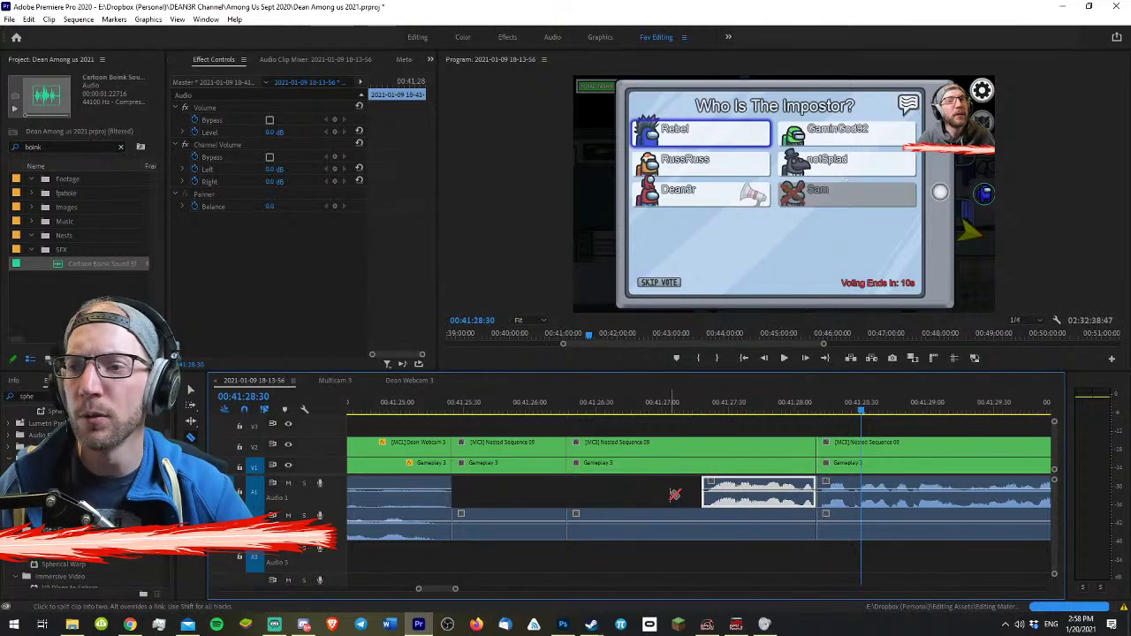
left_click(703, 515)
key("v")
left_click_drag(649, 550, 491, 486)
key("Delete")
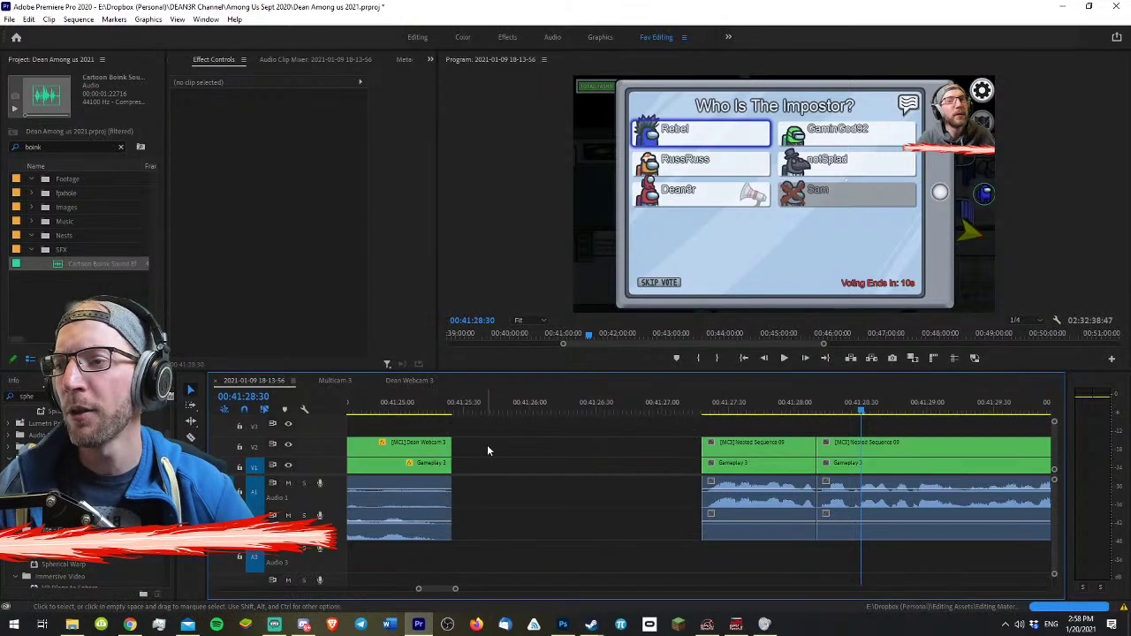
left_click(466, 446)
key("Delete")
- Play back the tightened section from the webcam insert at 00:41:25:00 to about 00:41:32:30
left_click_drag(447, 409, 399, 398)
key("minus")
key("minus")
key("minus")
key("minus")
key("minus")
key("minus")
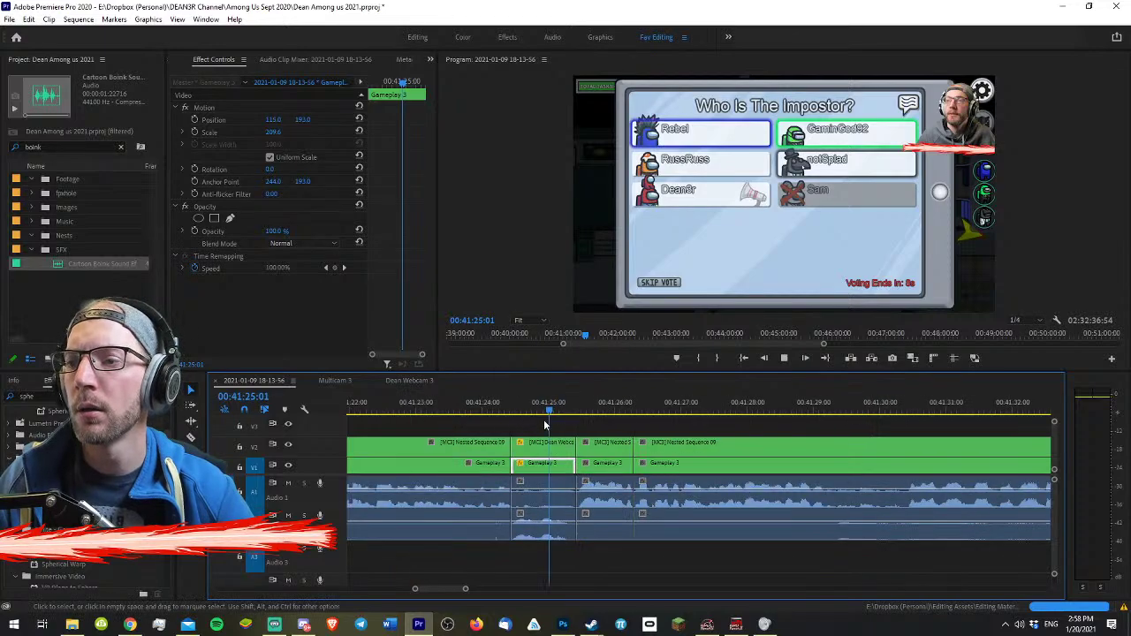
key("space")
key("minus")
key("minus")
key("minus")
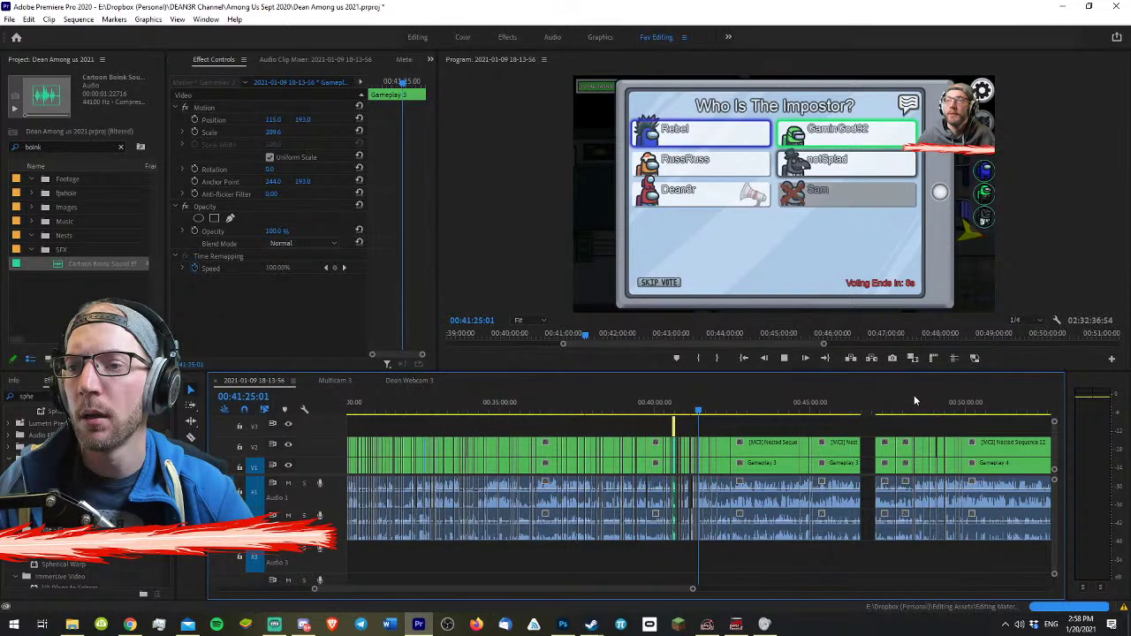
key("equal")
key("equal")
key("equal")
key("equal")
key("equal")
key("equal")
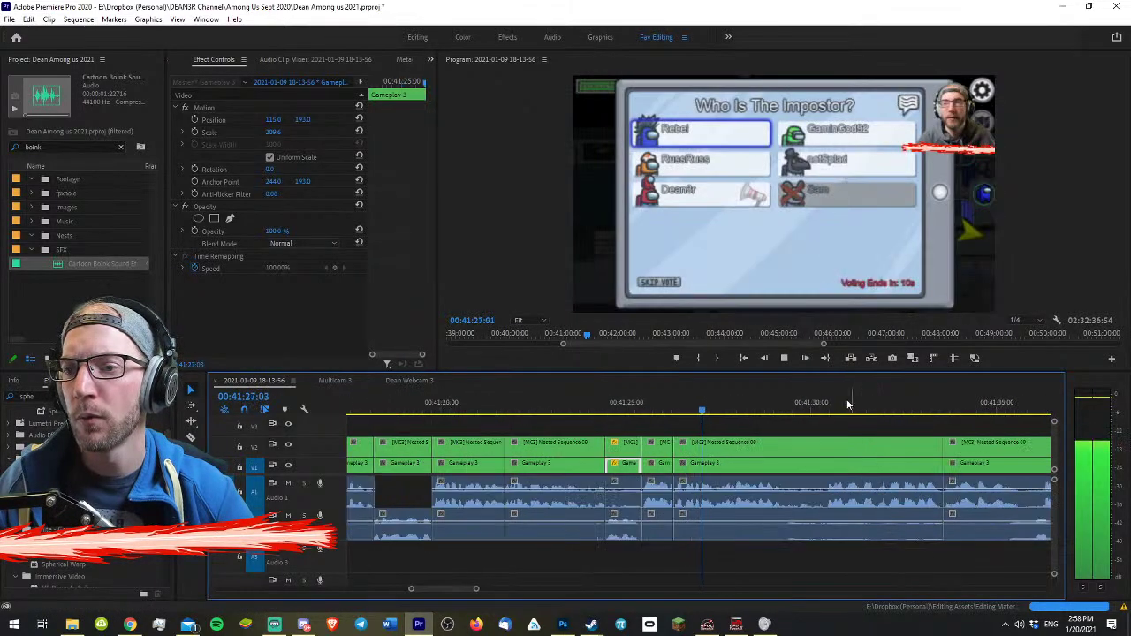
key("minus")
key("minus")
key("minus")
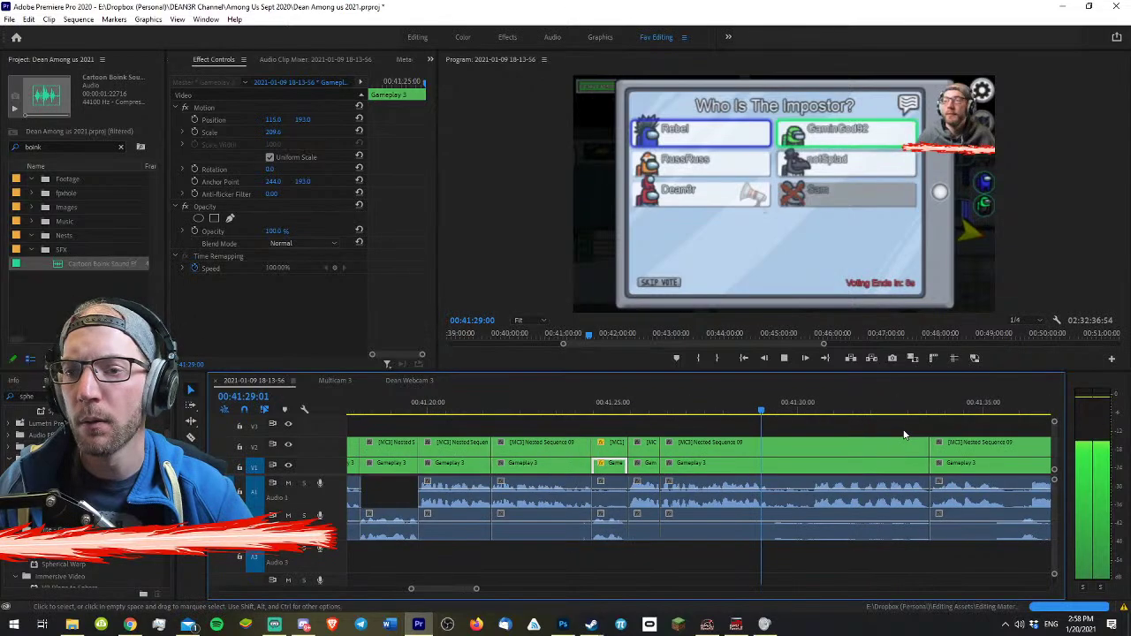
key("equal")
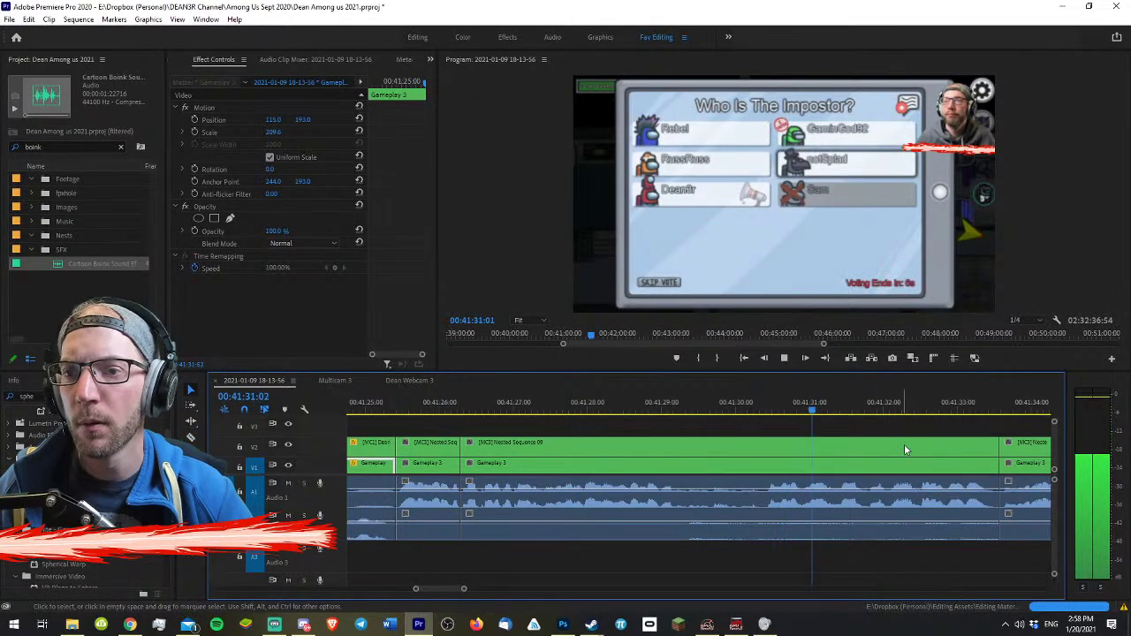
left_click(971, 427)
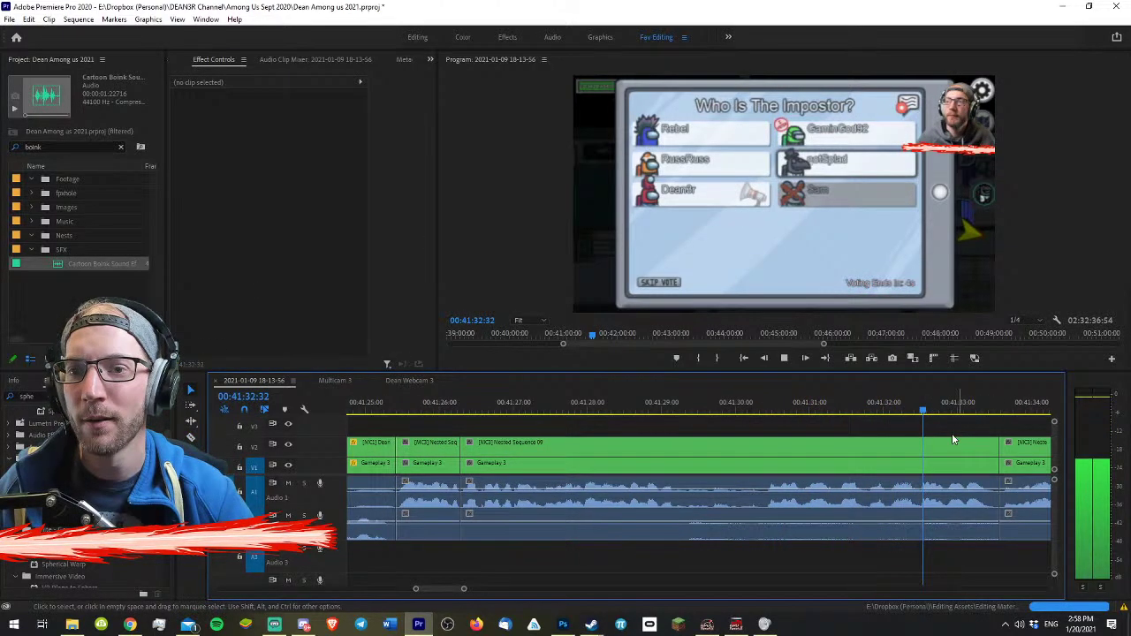
- Split the clips on all tracks at about 00:41:32:28 and play back past the cut
left_click_drag(960, 407, 928, 406)
key("c")
left_click(925, 412)
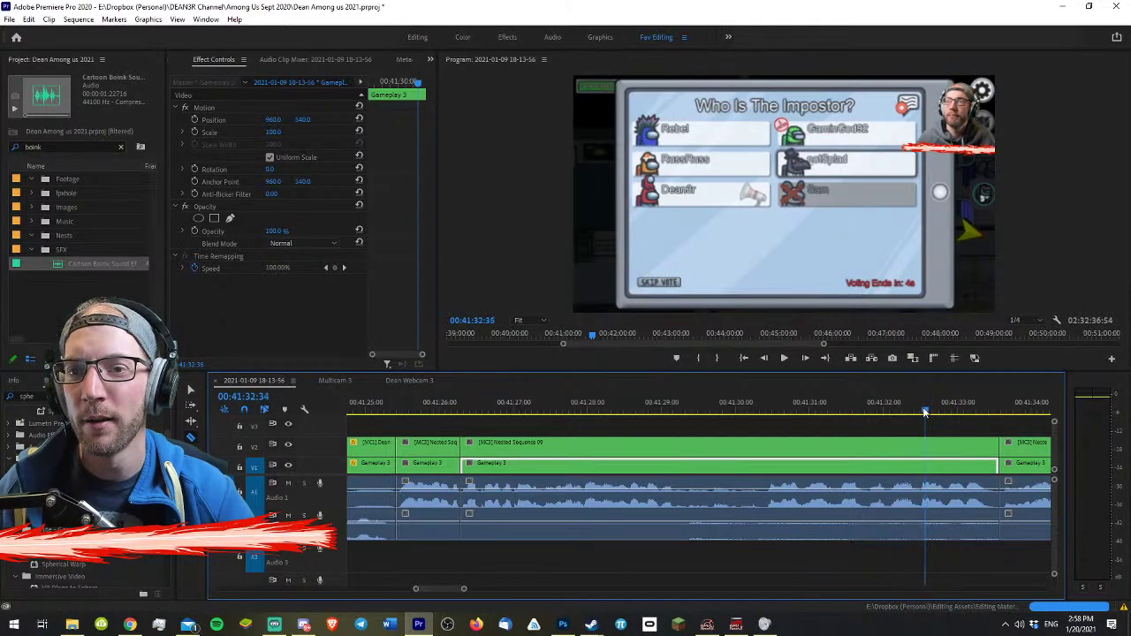
key("space")
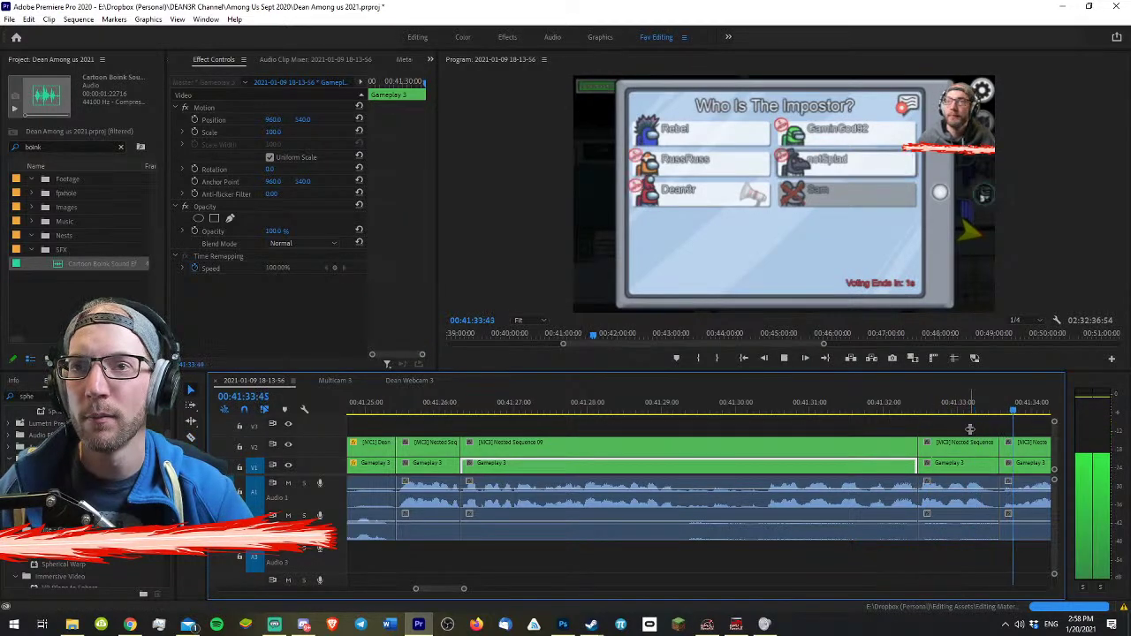
key("minus")
key("minus")
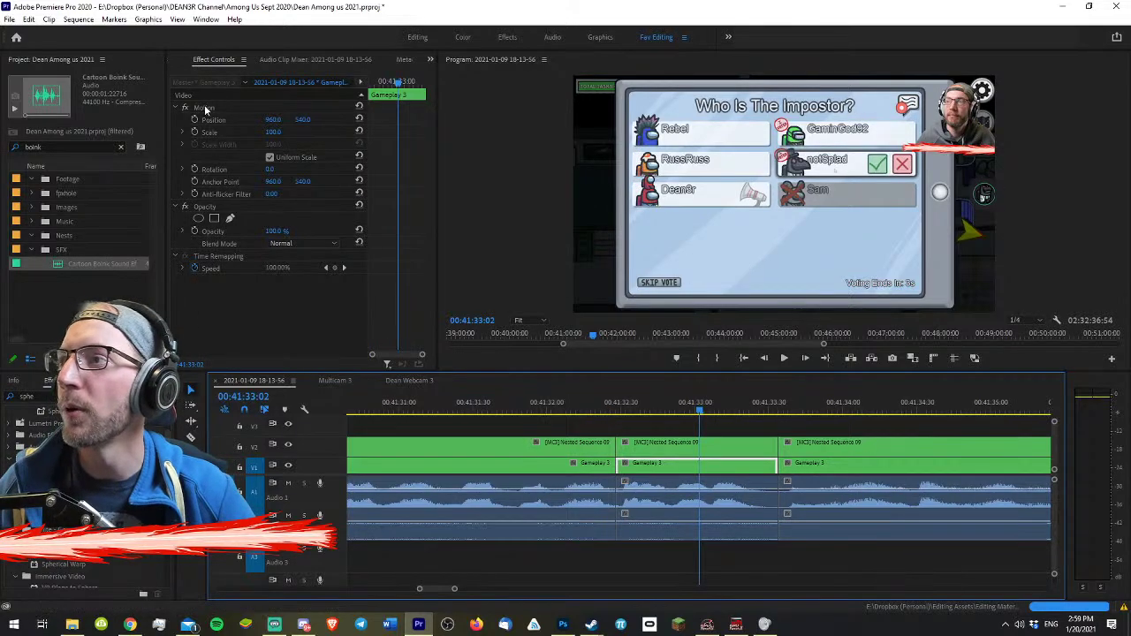
- Punch in on the notSplad vote in the short Gameplay 3 clip with Anchor Point 1418.5, 399.3 and Scale 245.3, shifted slightly left
left_click(200, 108)
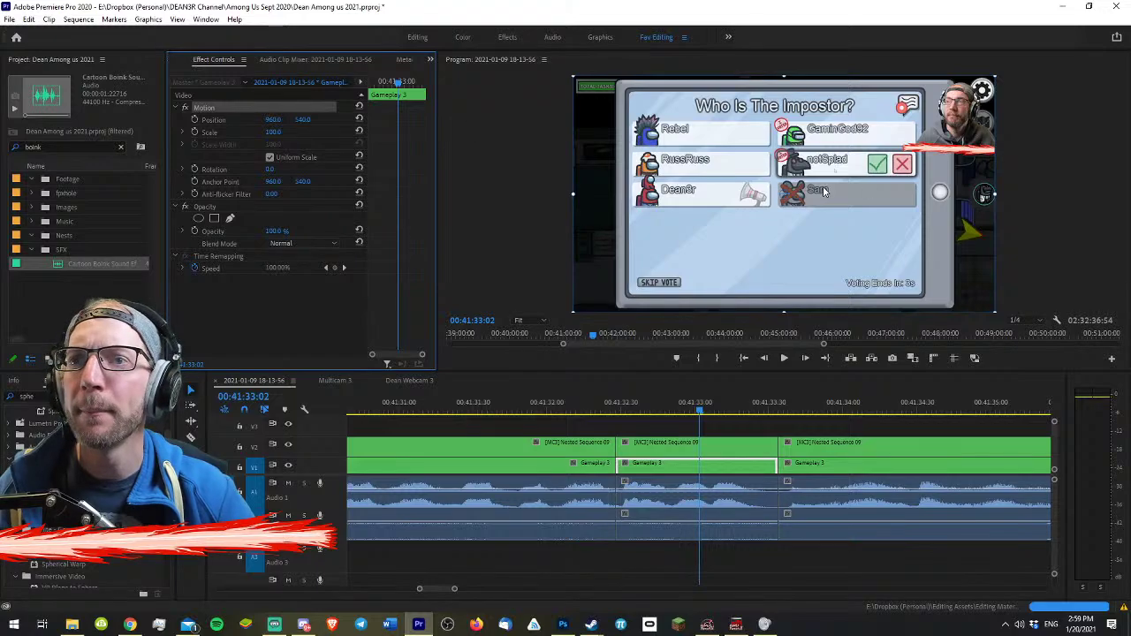
left_click_drag(791, 202, 900, 175)
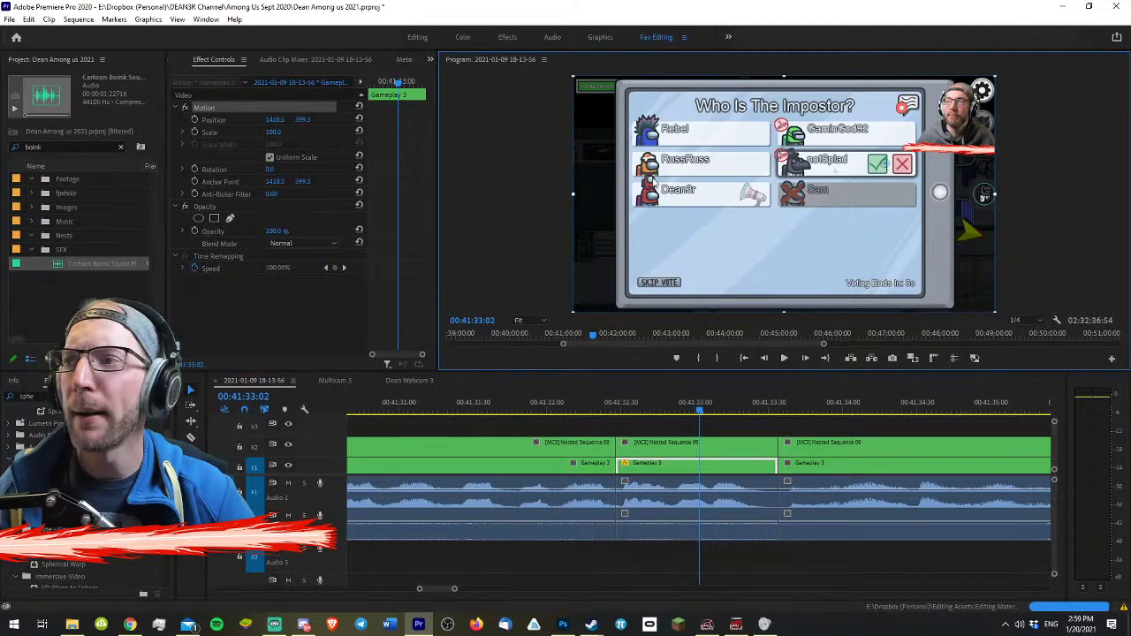
left_click_drag(273, 132, 401, 132)
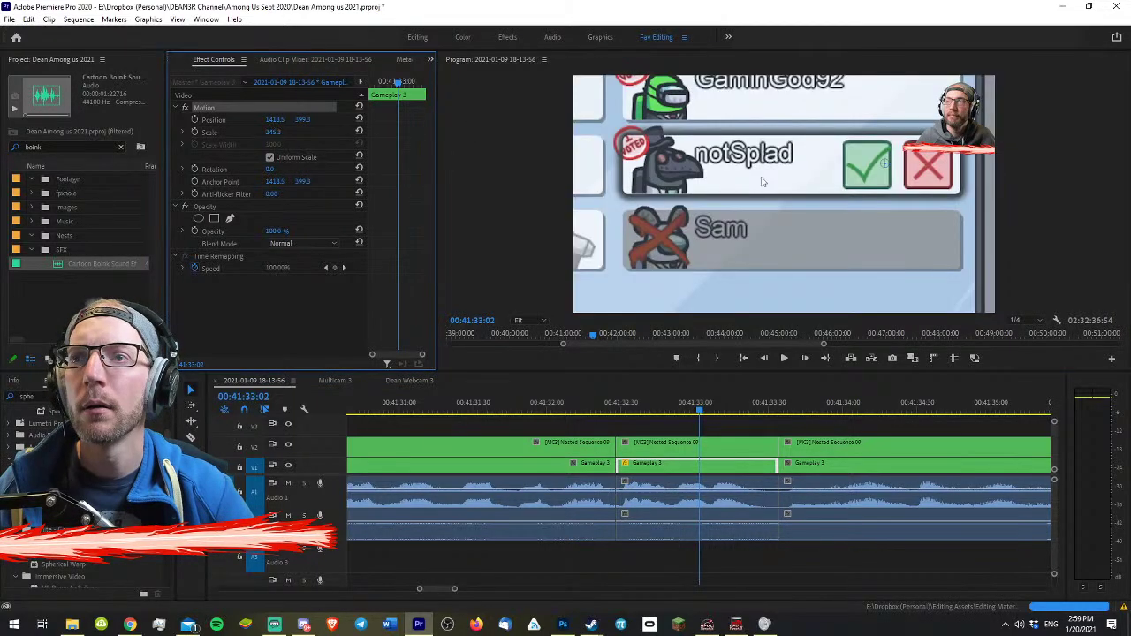
left_click(277, 120)
left_click(313, 130)
left_click_drag(278, 120, 254, 120)
- Switch the webcam clip above the punch-in to the second Dean Webcam 3 angle and set its horizontal Position to 509.0
left_click(723, 451)
key("1")
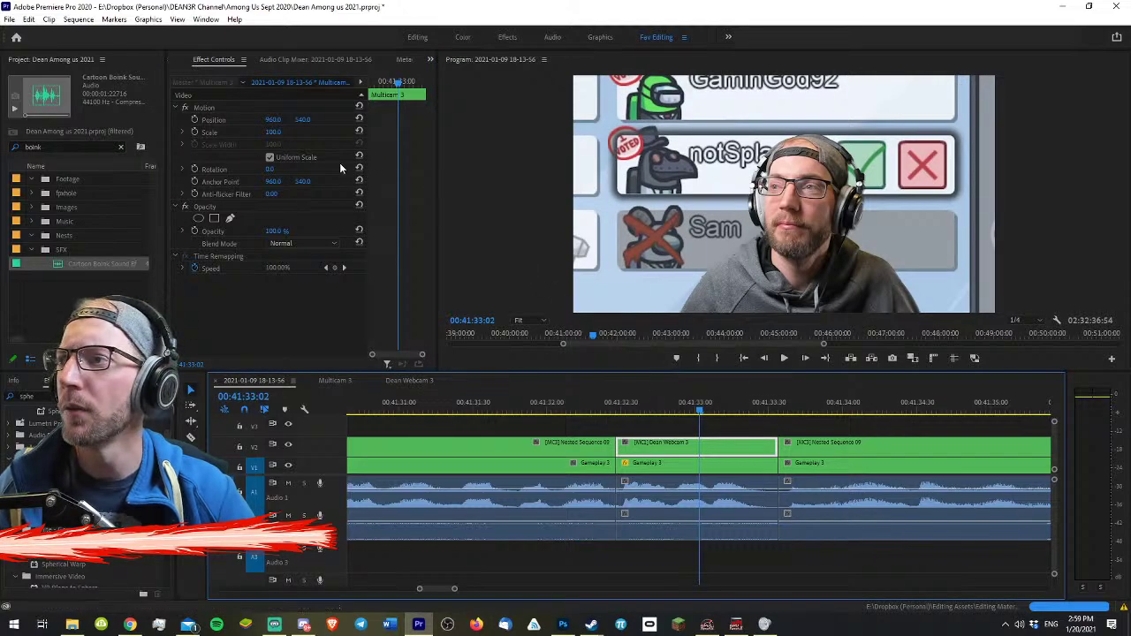
key("2")
left_click_drag(273, 119, 35, 119)
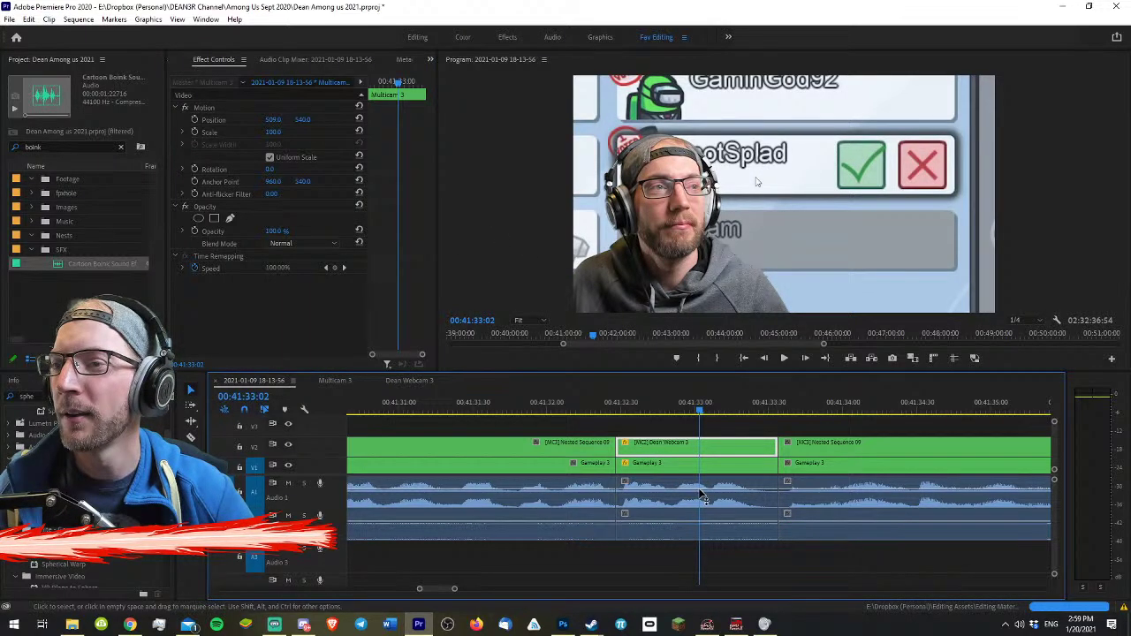
- Reduce the Gameplay 3 punch-in slightly and shift it right, and set the webcam clip's horizontal Position to 416.5
left_click(680, 466)
left_click_drag(282, 132, 249, 120)
left_click(645, 444)
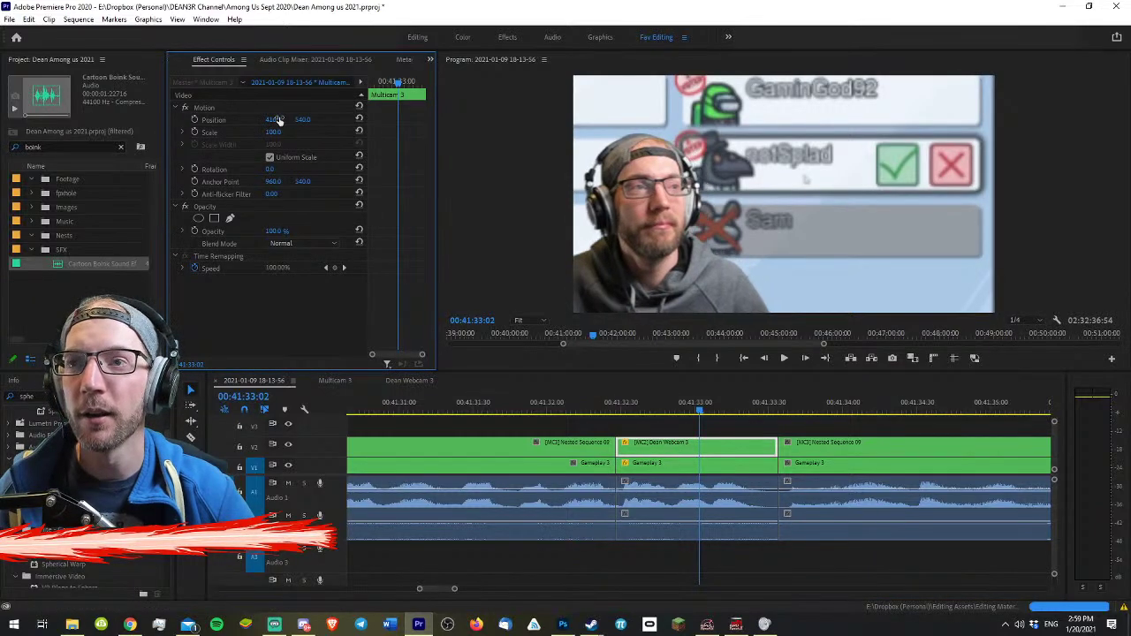
- Play back the punch-in and the Voting Results screen, and replay the speech leading up to about 00:41:36:20
key("space")
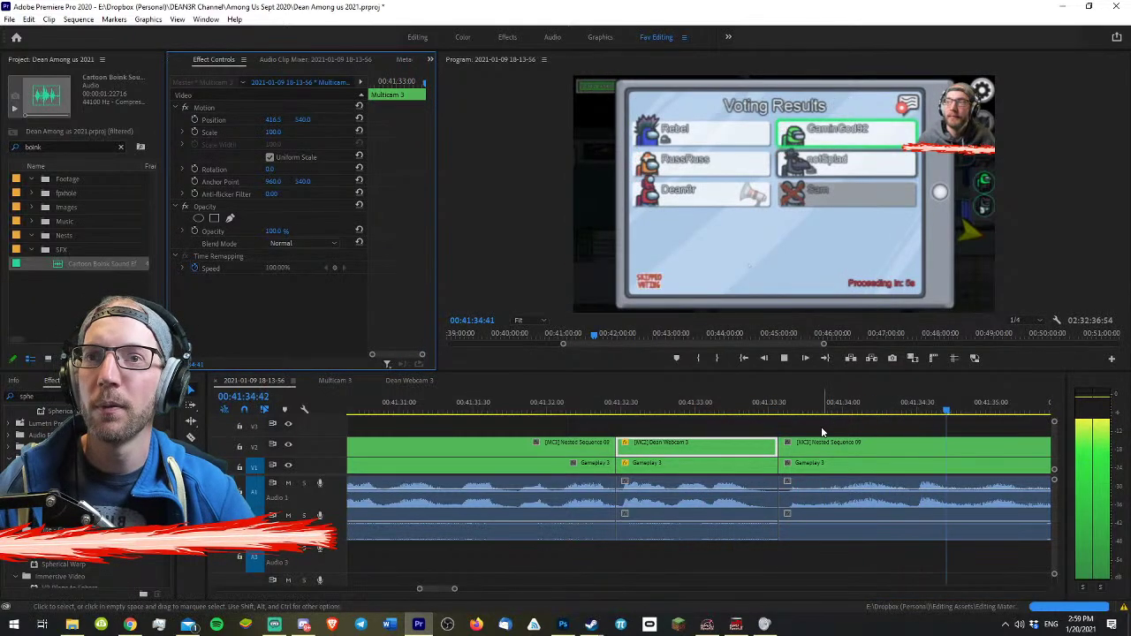
left_click(704, 427)
key("minus")
key("minus")
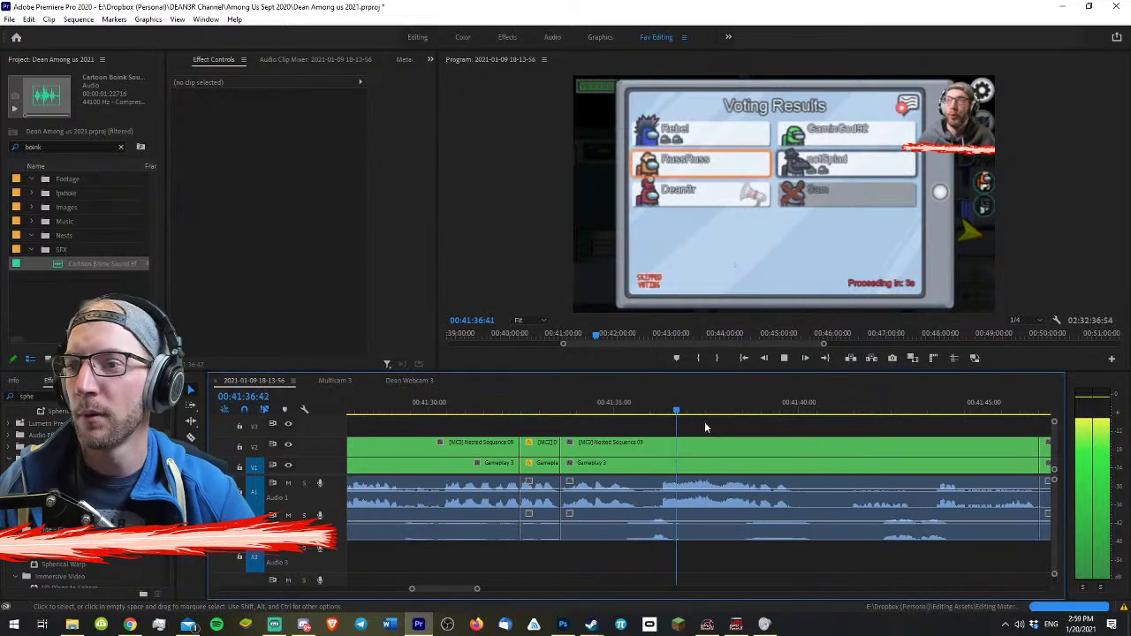
key("equal")
key("space")
left_click_drag(756, 404, 664, 424)
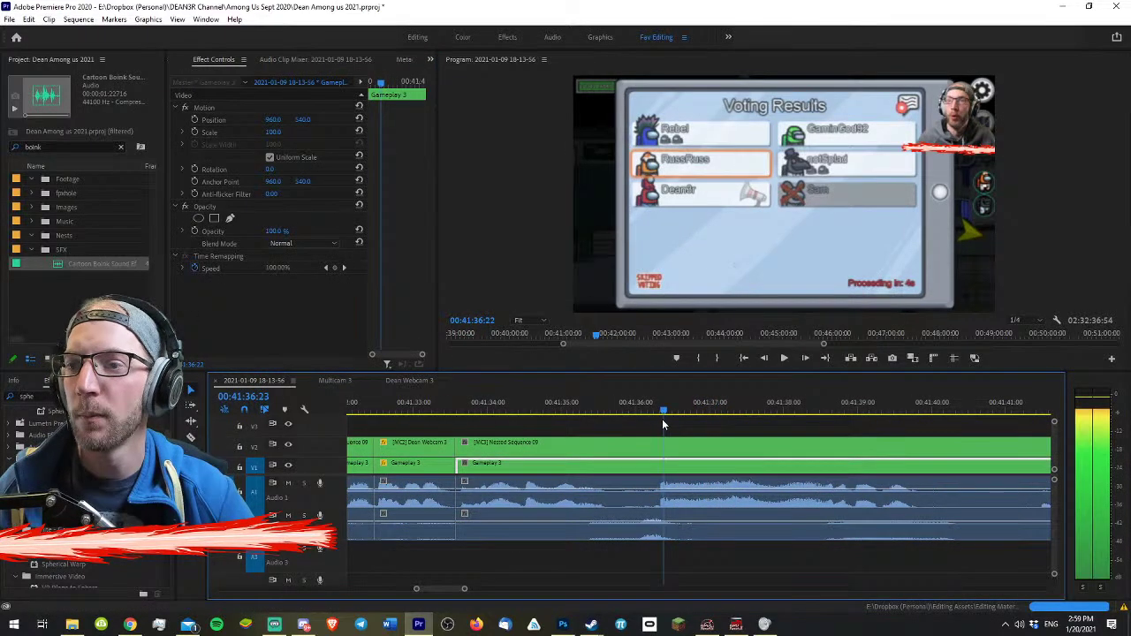
key("space")
left_click_drag(415, 404, 363, 404)
left_click(583, 427)
key("space")
key("l")
key("minus")
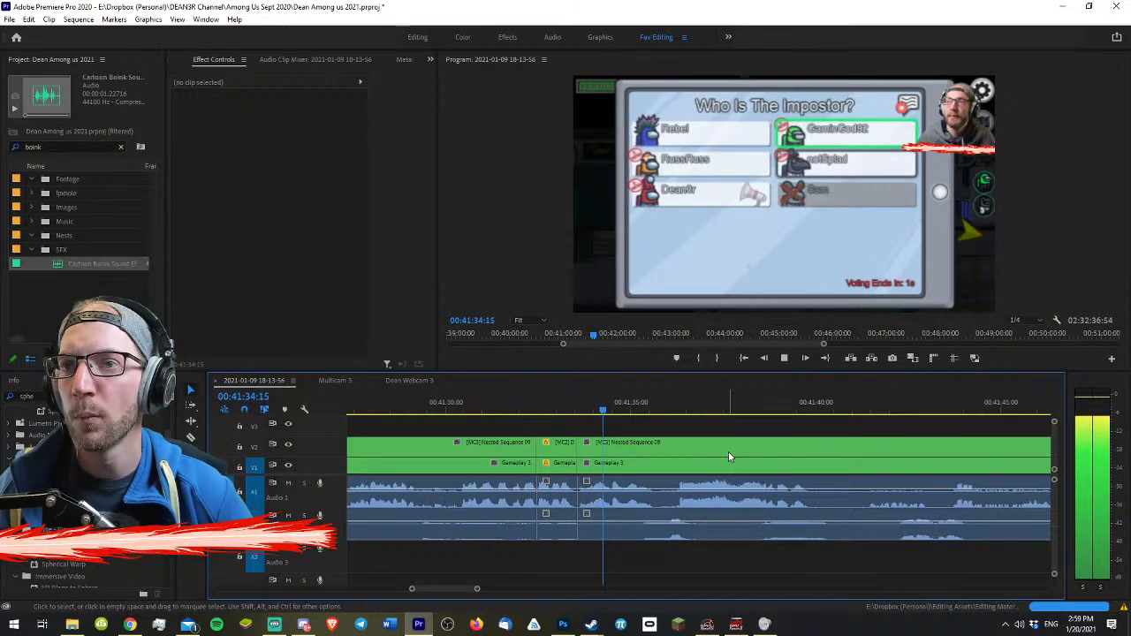
left_click(652, 458)
key("space")
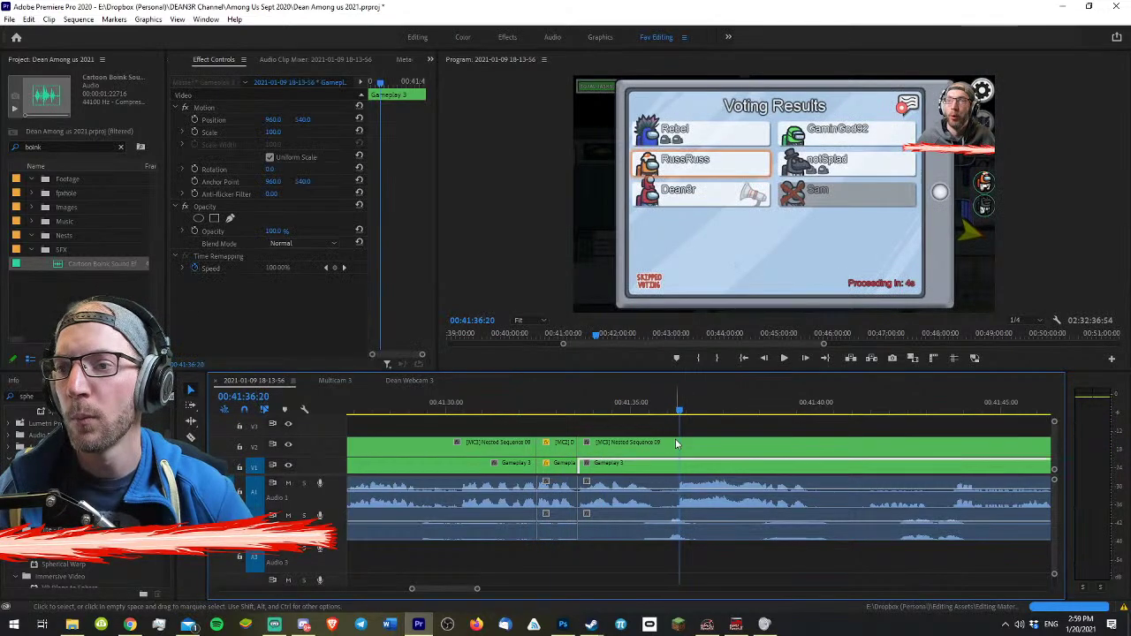
- Trim the start of the Voting Results clip after the webcam insert and delete the leftover Audio 1 fragment there
left_click_drag(675, 406, 643, 436)
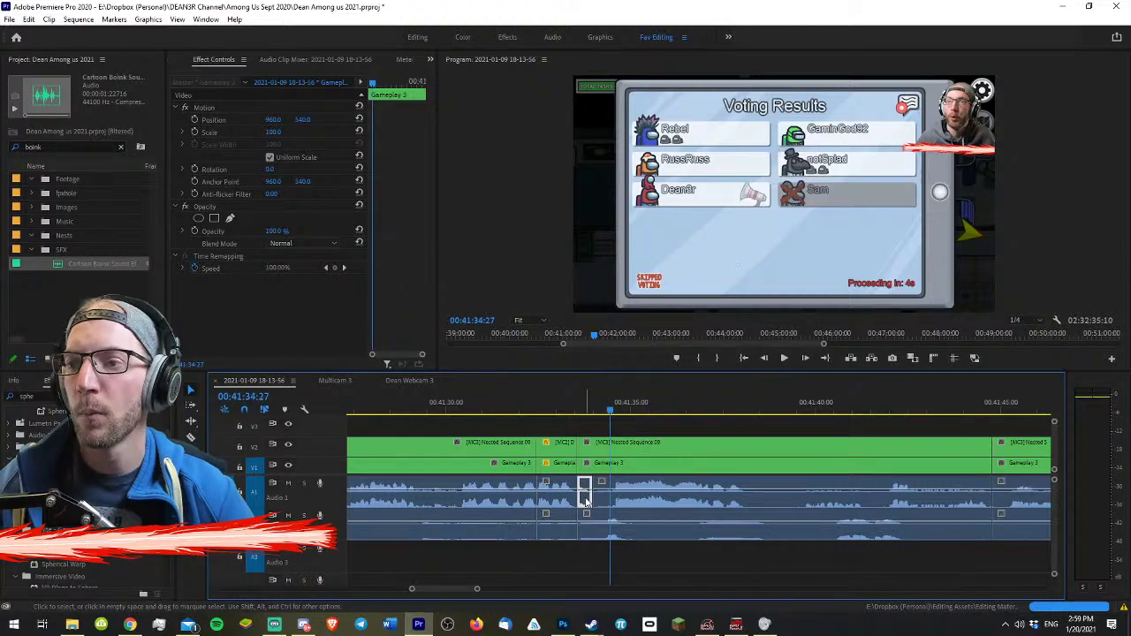
left_click(586, 493)
key("Delete")
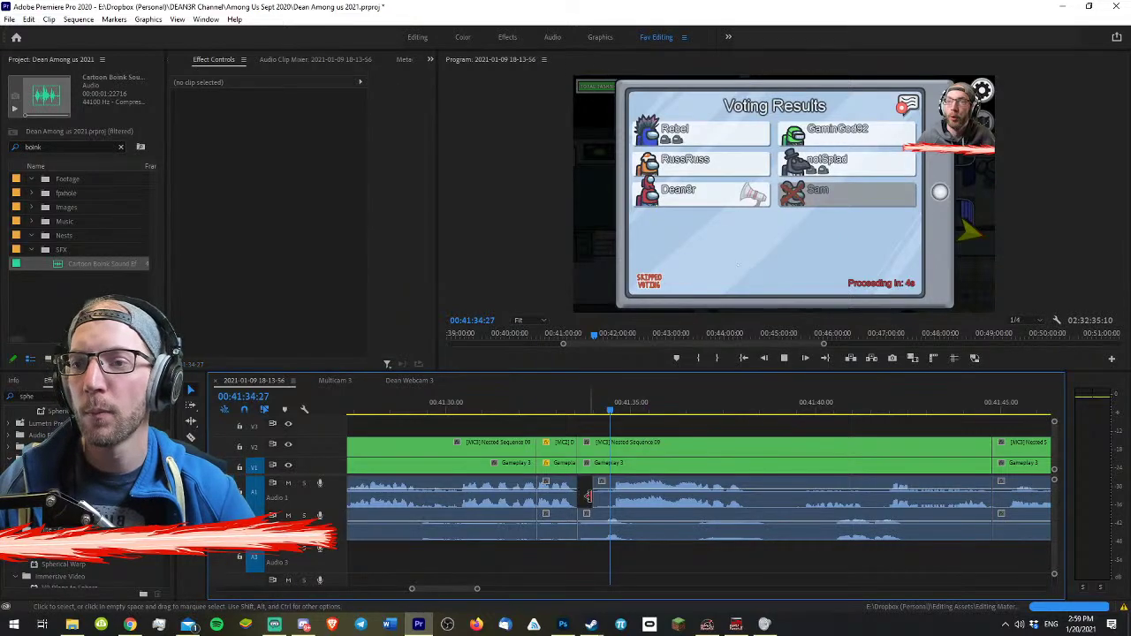
- Play back the Voting Results section and split the clips on all tracks at about 00:41:38:47
key("space")
scroll(730, 477, "up", 1)
key("c")
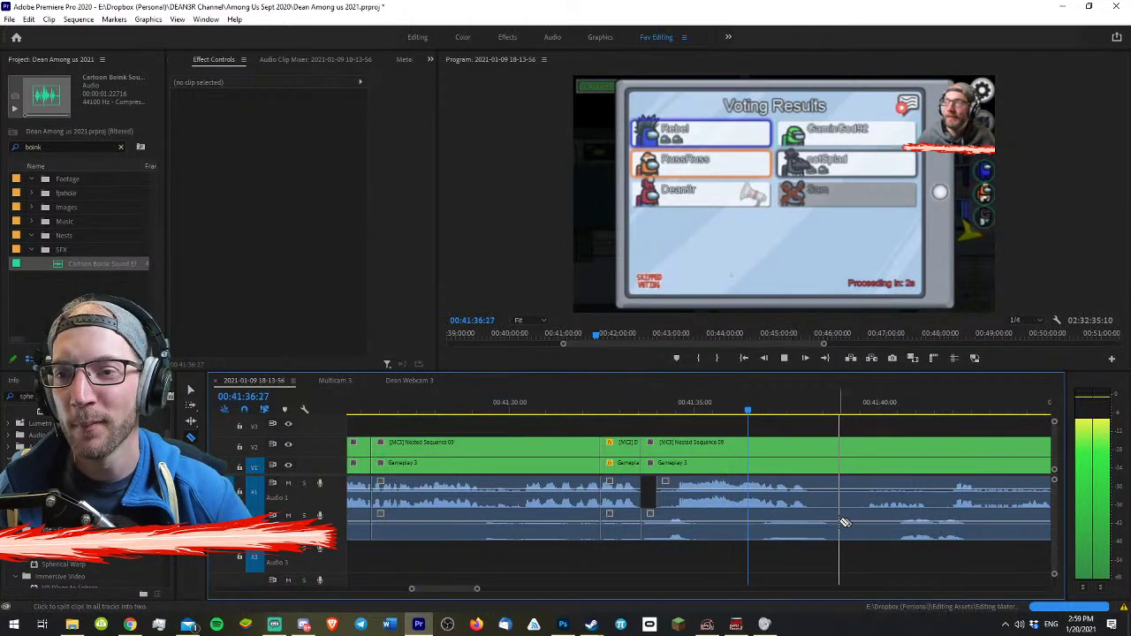
left_click(836, 523)
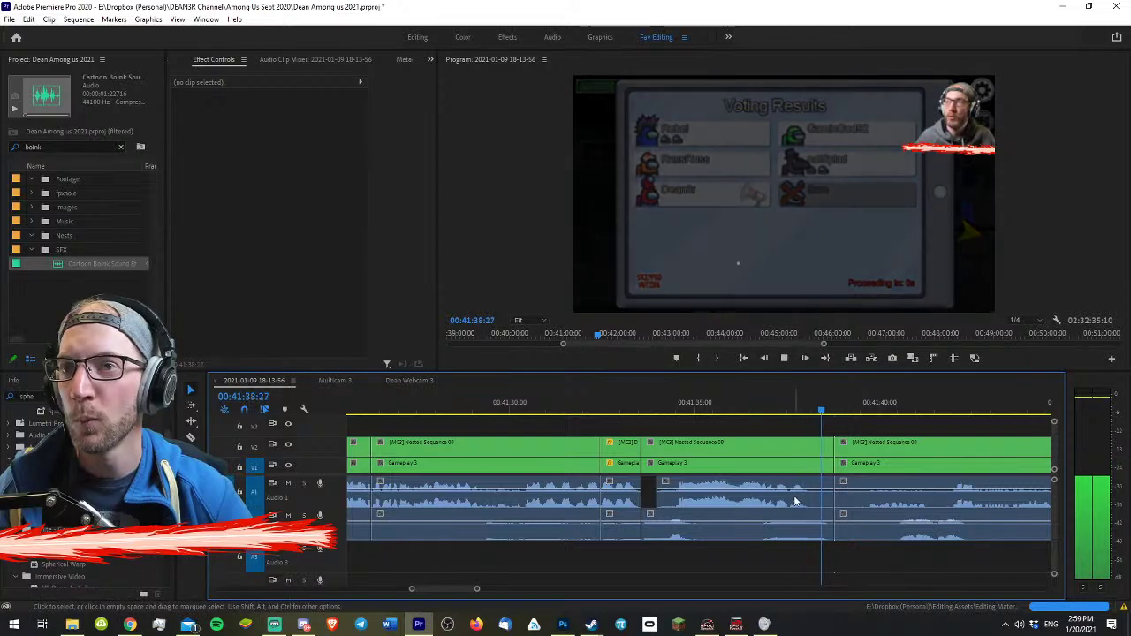
- Move the Audio 1 clip under the Voting Results earlier to meet the end of the webcam insert, and replay the section
left_click(714, 463)
key("space")
left_click_drag(699, 487, 685, 489)
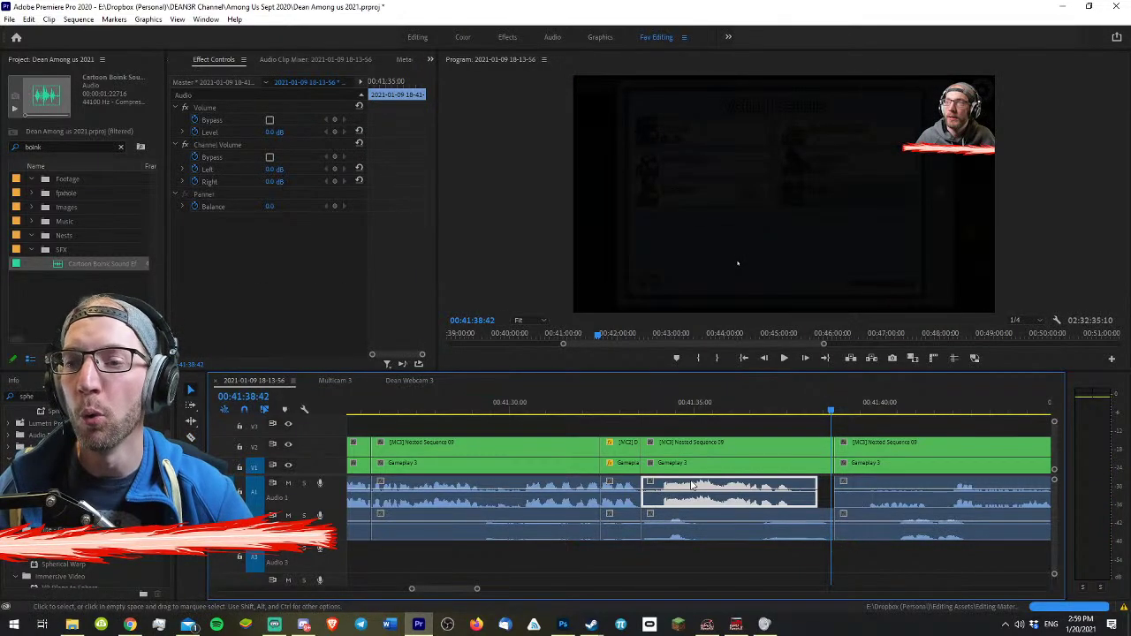
left_click(768, 402)
key("space")
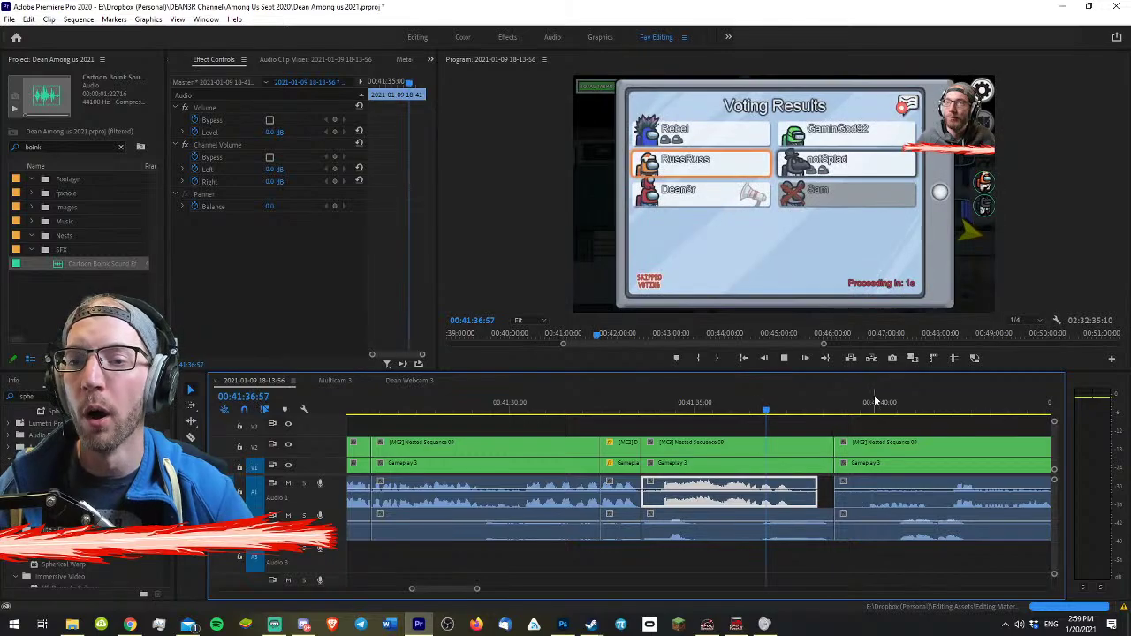
- Ripple-trim the end of the Voting Results clips to 00:41:38:41 and the start of the following clips up to 00:41:39:36
left_click_drag(852, 411, 829, 415)
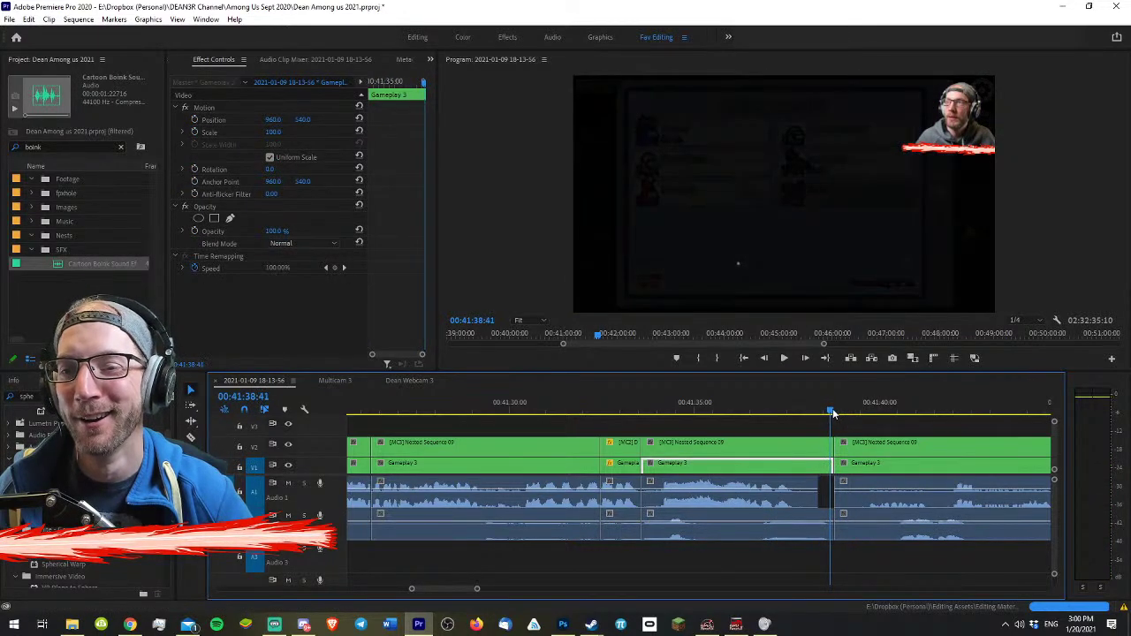
key("space")
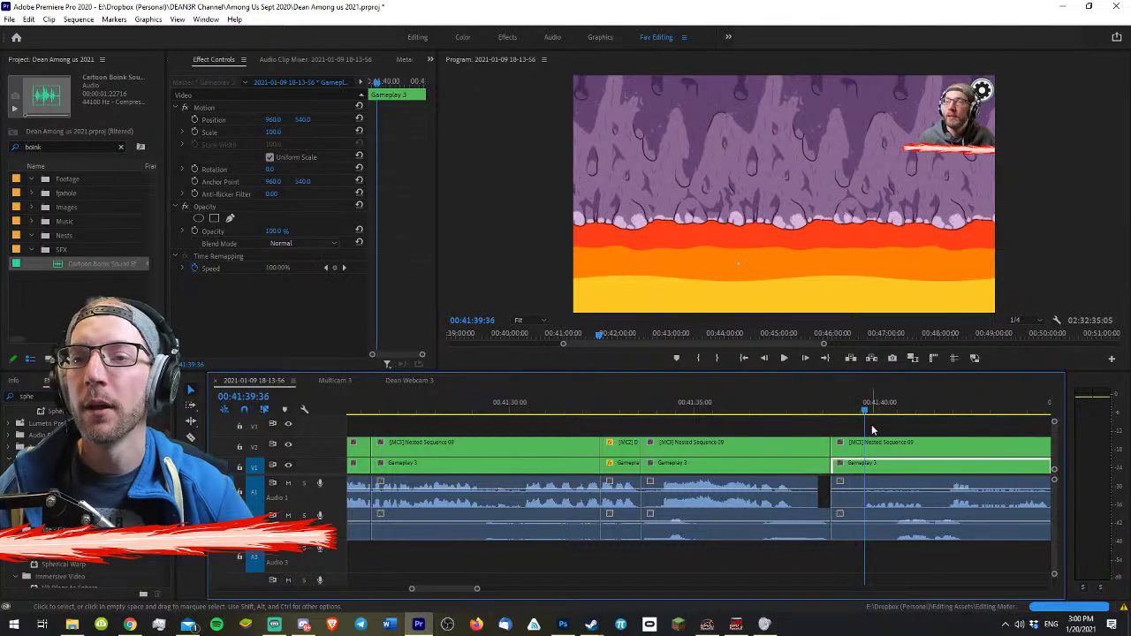
left_click(794, 405)
key("space")
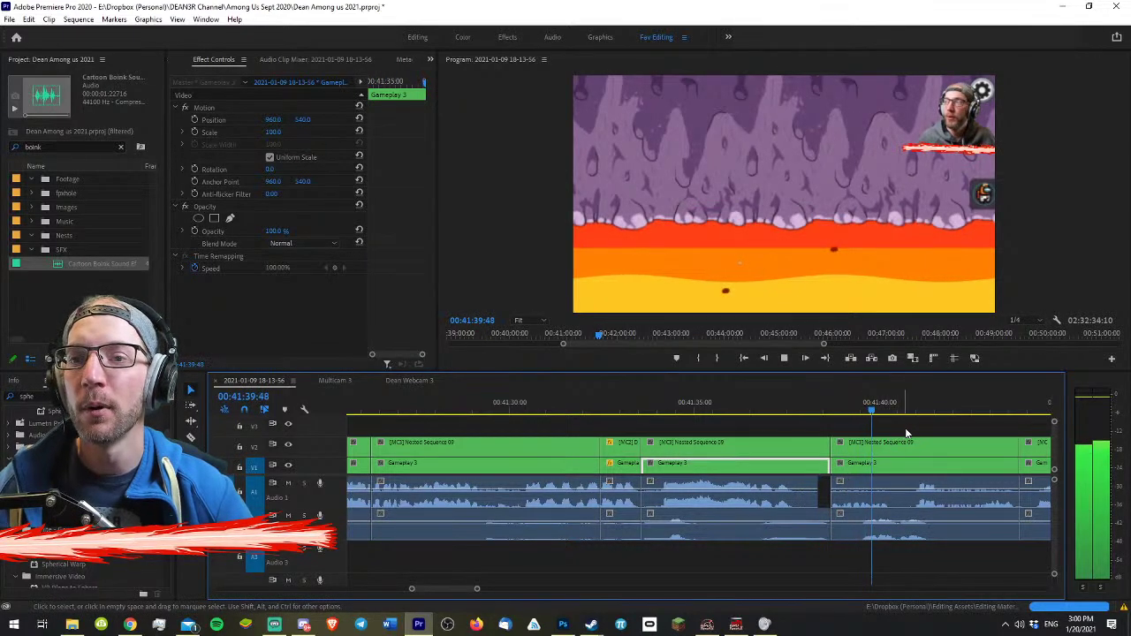
- Play through the ejection screen, ripple-trim the start of the clips that follow to about 00:41:44:09, and replay the join
left_click(906, 429)
key("=")
key("-")
key("=")
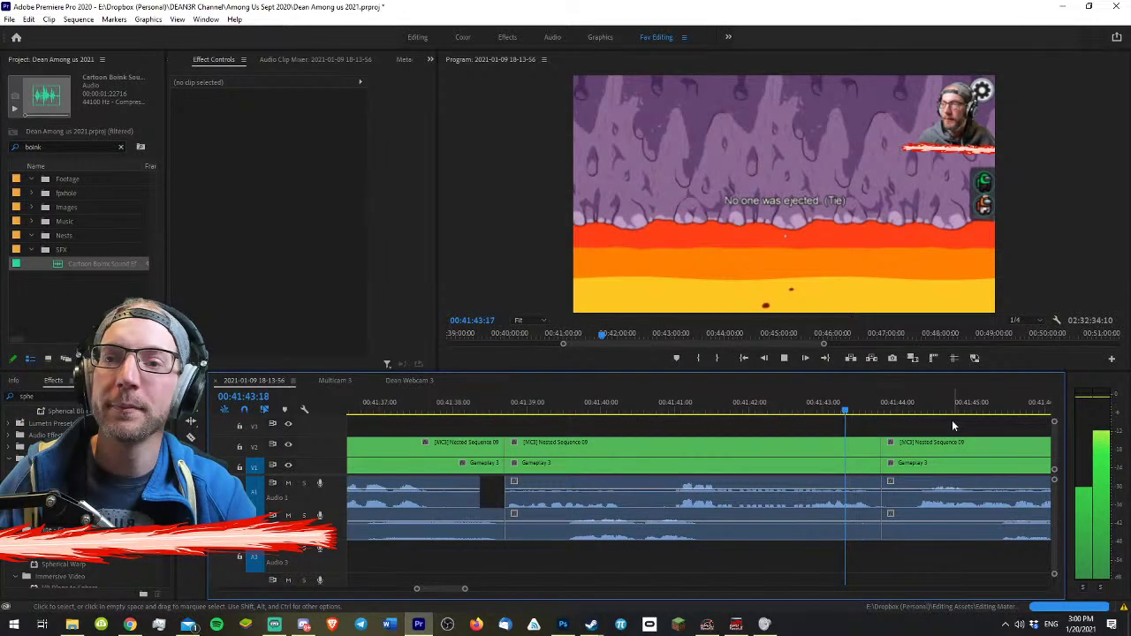
left_click(913, 411)
key("q")
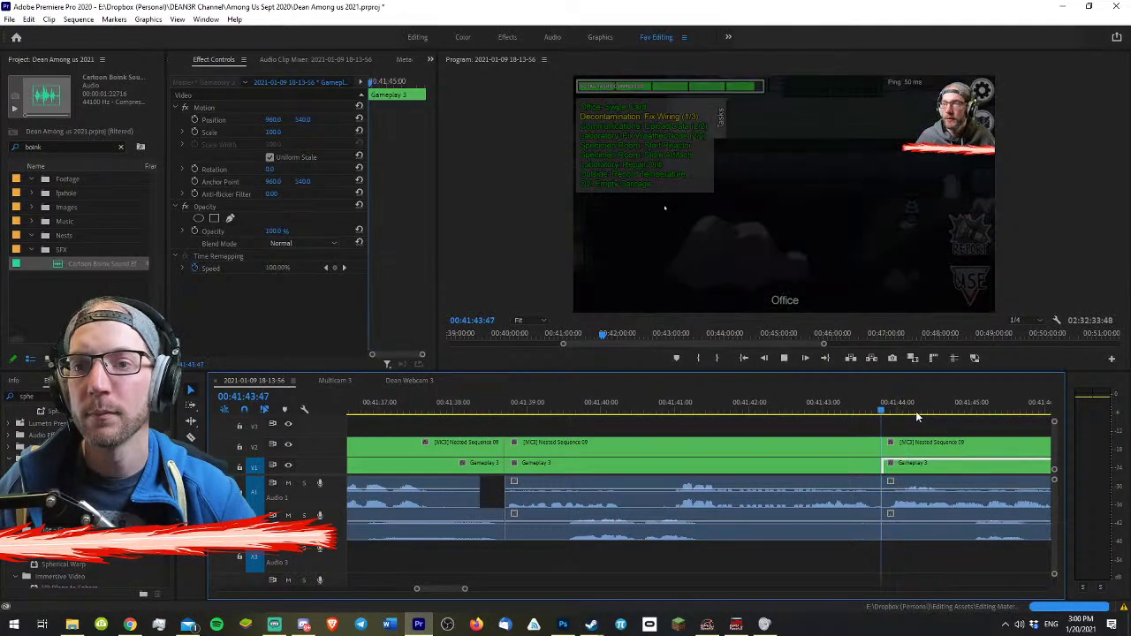
key("space")
mouse_move(851, 411)
left_mouse_down()
mouse_move(876, 416)
mouse_move(831, 411)
left_mouse_up()
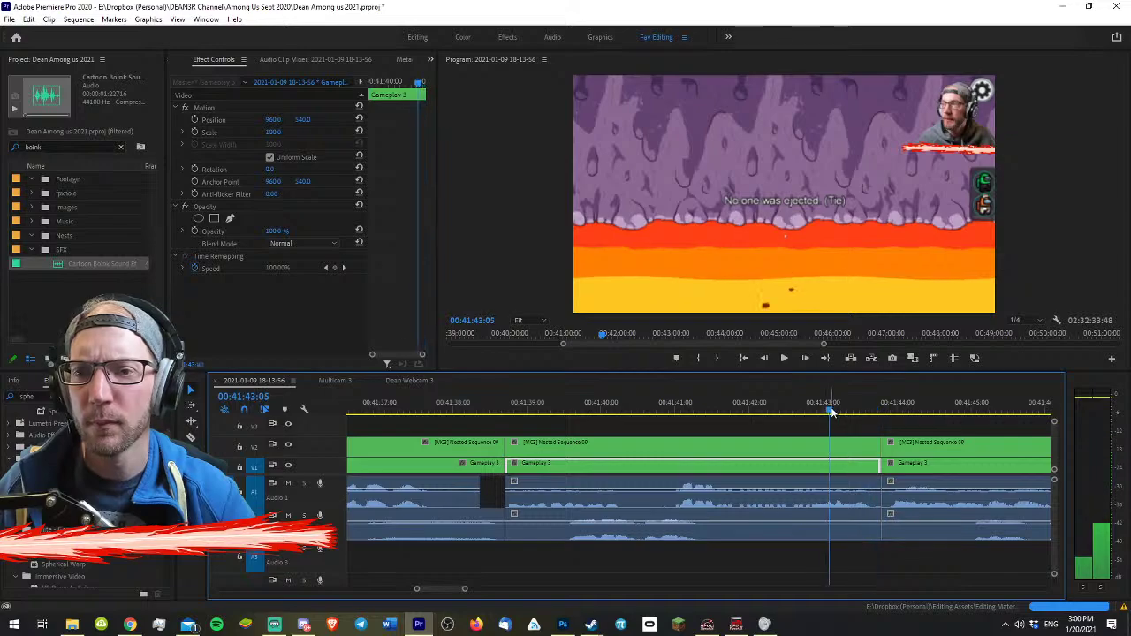
- Play the ejection screen and split the Audio 1 clip beneath it at about 00:41:40:38
left_click(971, 432)
key("space")
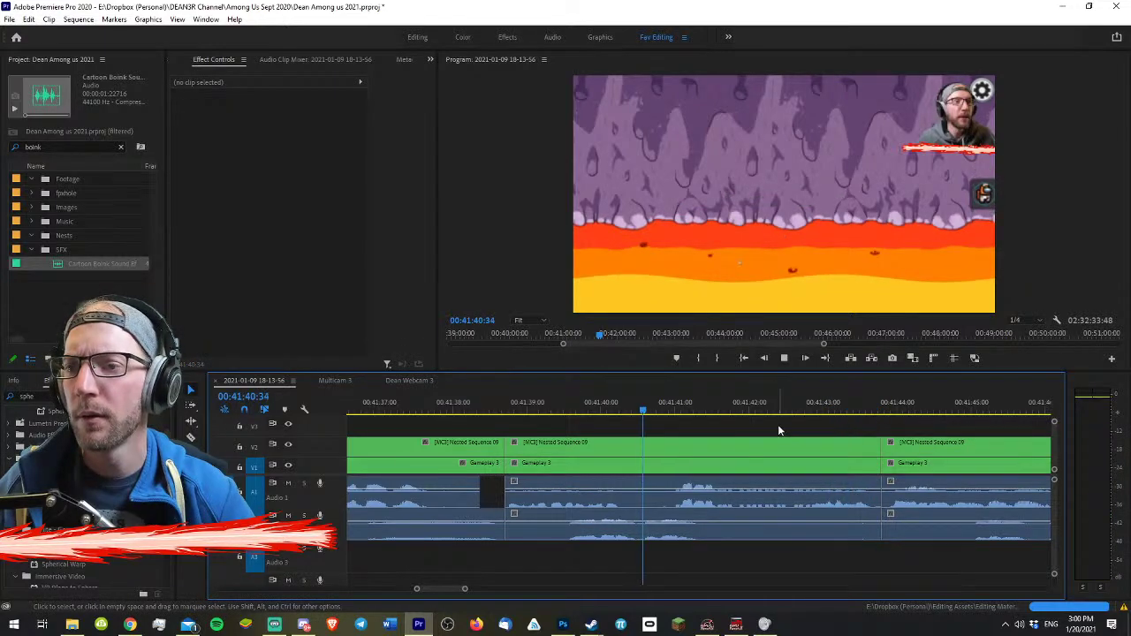
key("c")
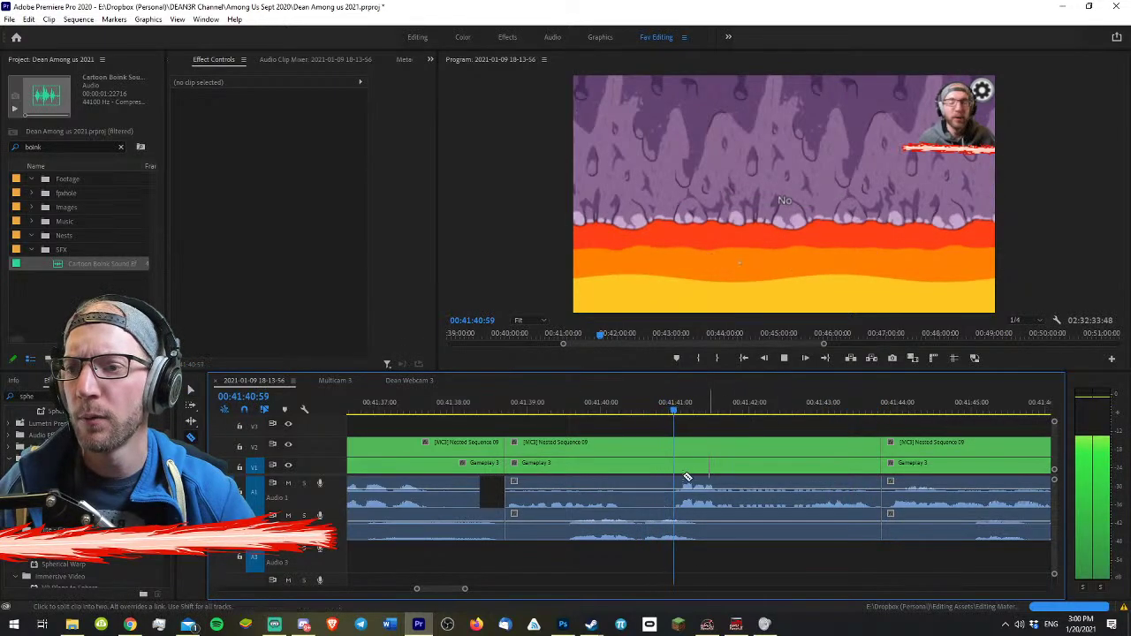
left_click(651, 497)
key("v")
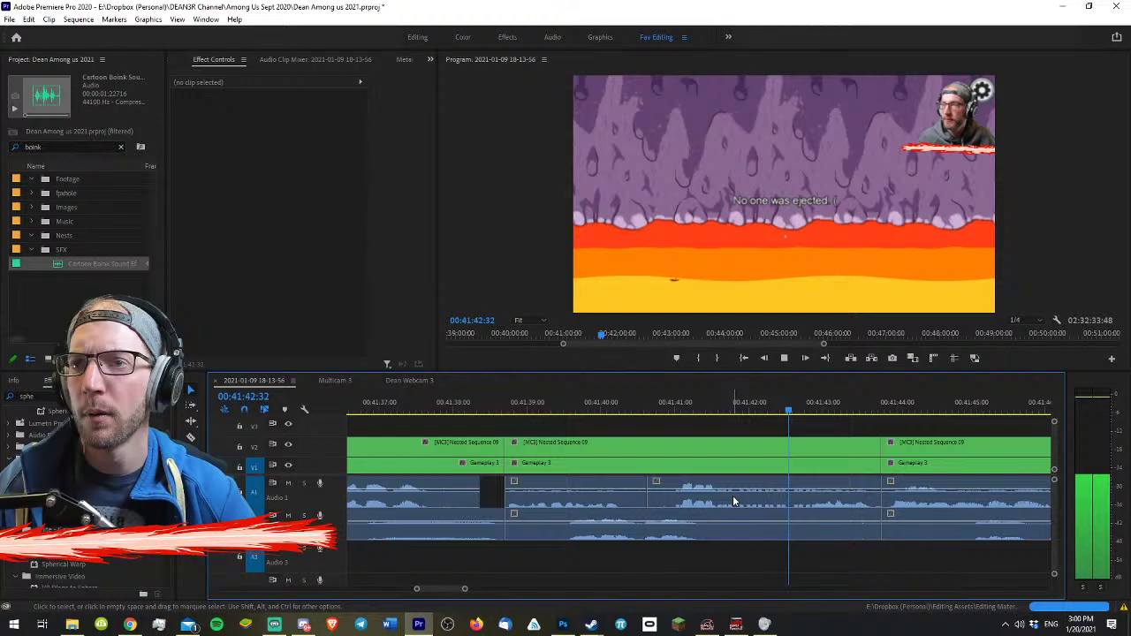
- Replay the join after the ejection screen and play on to about 00:41:47 to check the pacing
left_click(840, 406)
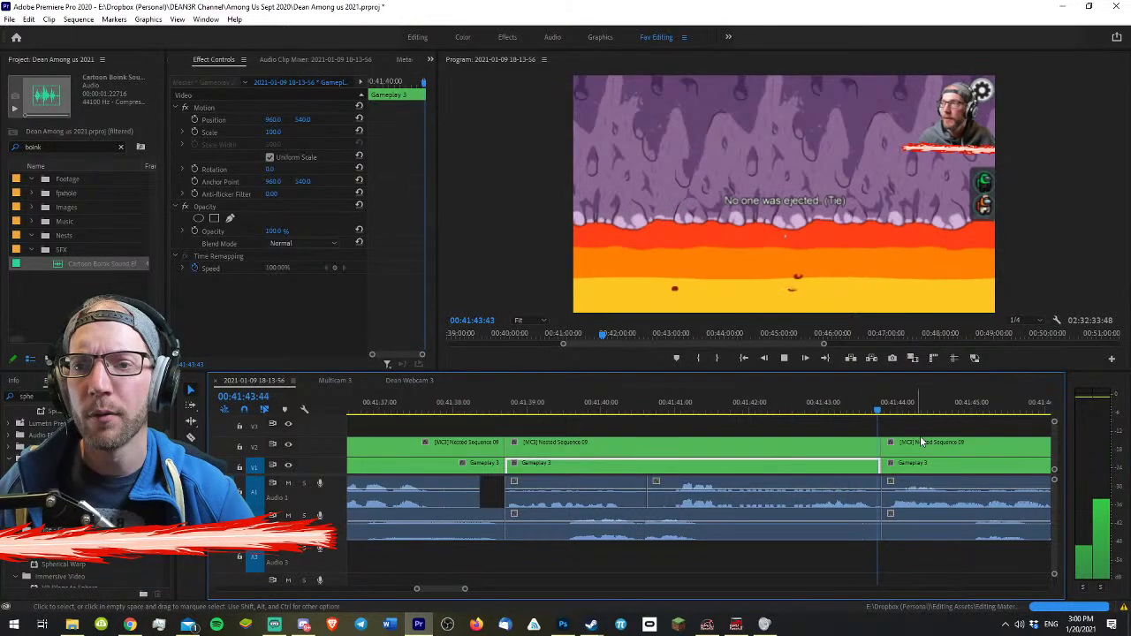
key("space")
left_click_drag(896, 409, 839, 409)
key("space")
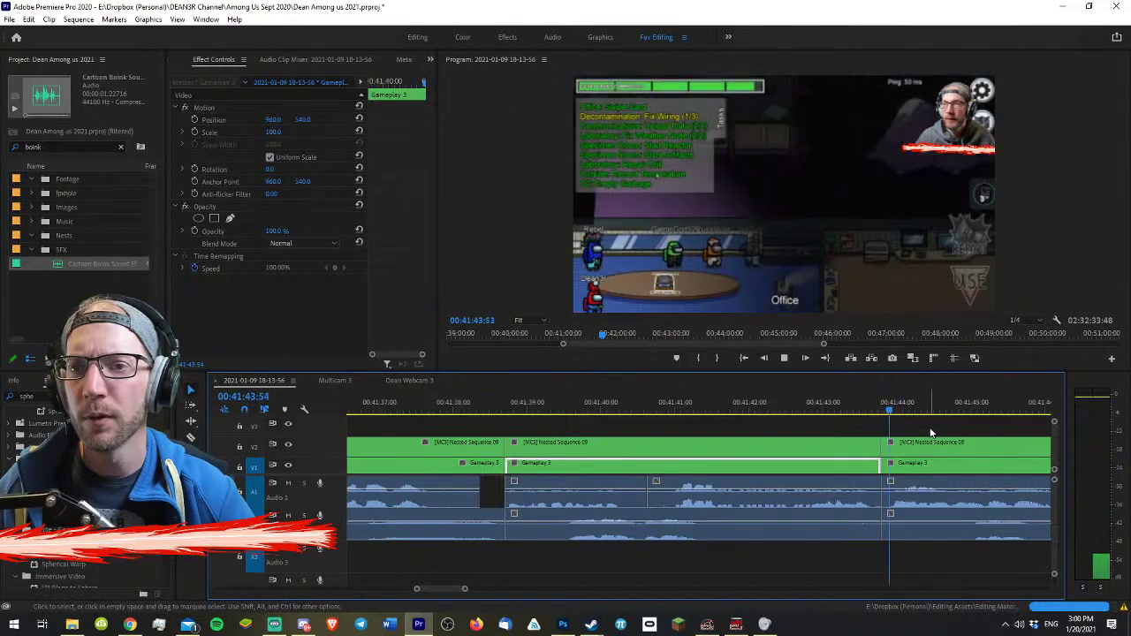
key("minus")
key("minus")
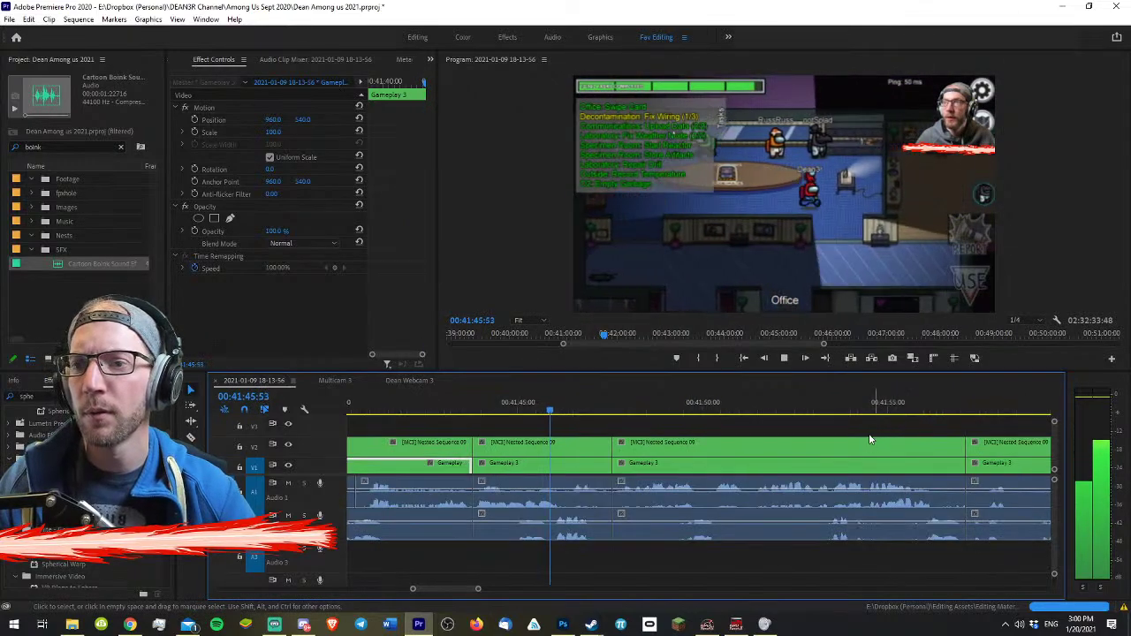
key("space")
key("space")
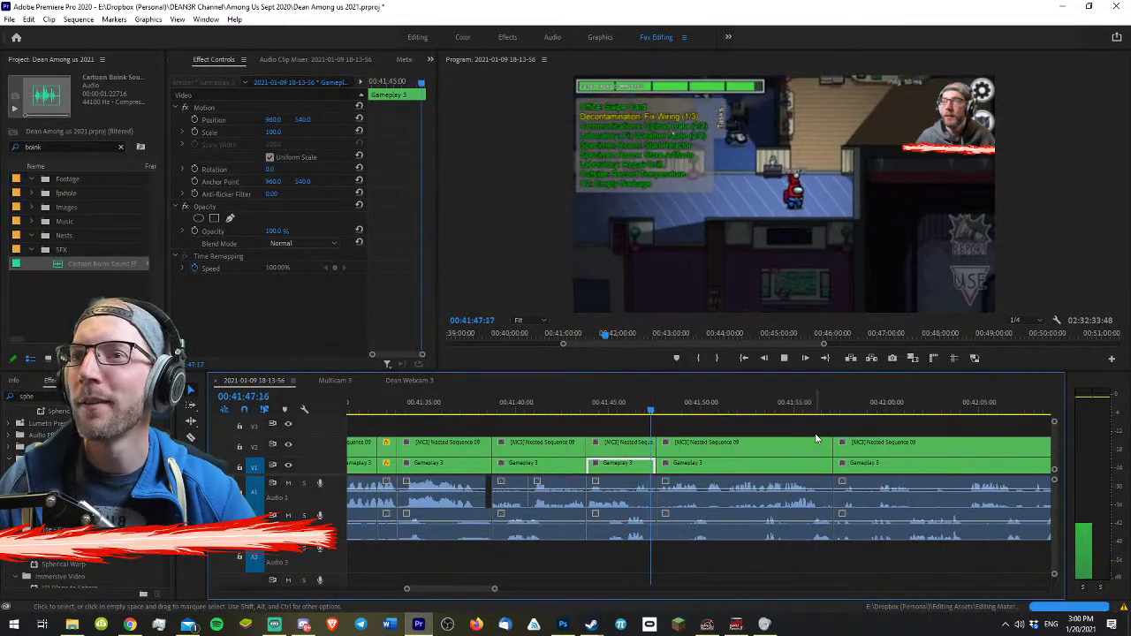
- Ripple-trim the end of the clips to 00:41:47:26, shave a few frames off the start of the following clips, and replay the join
key("equal")
key("equal")
key("space")
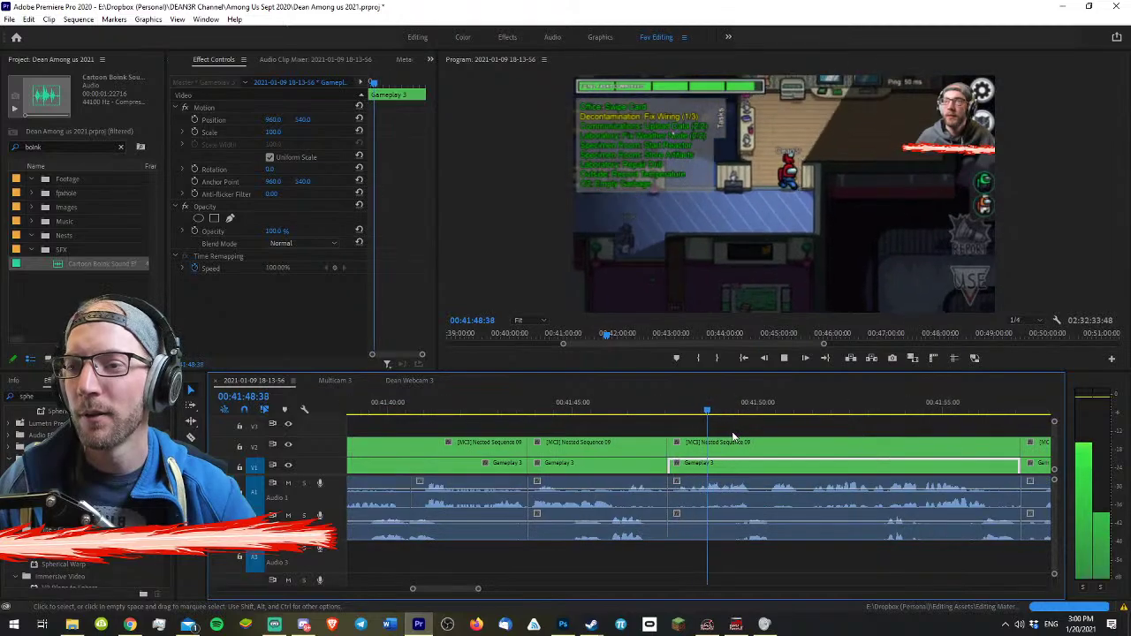
left_click_drag(625, 412, 609, 410)
key("w")
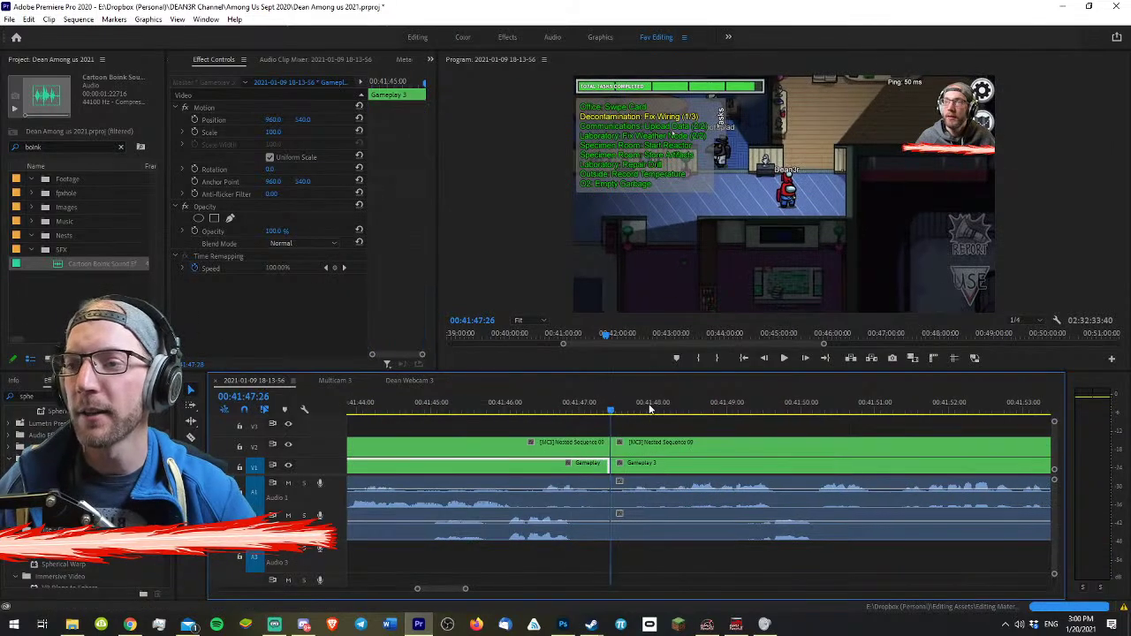
left_click(617, 397)
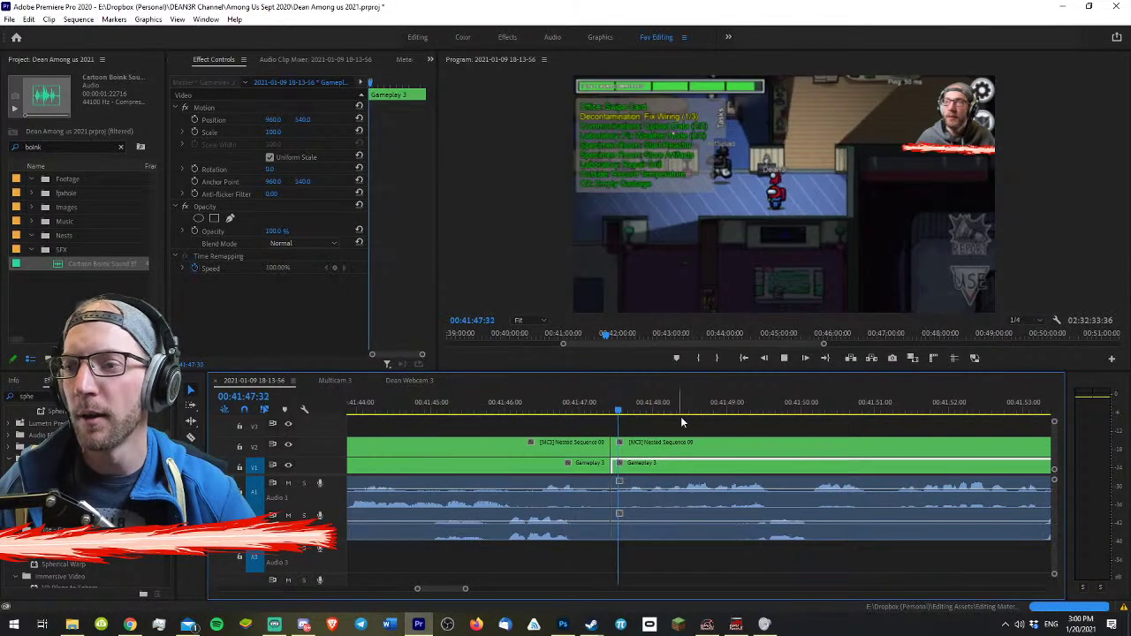
left_click(725, 429)
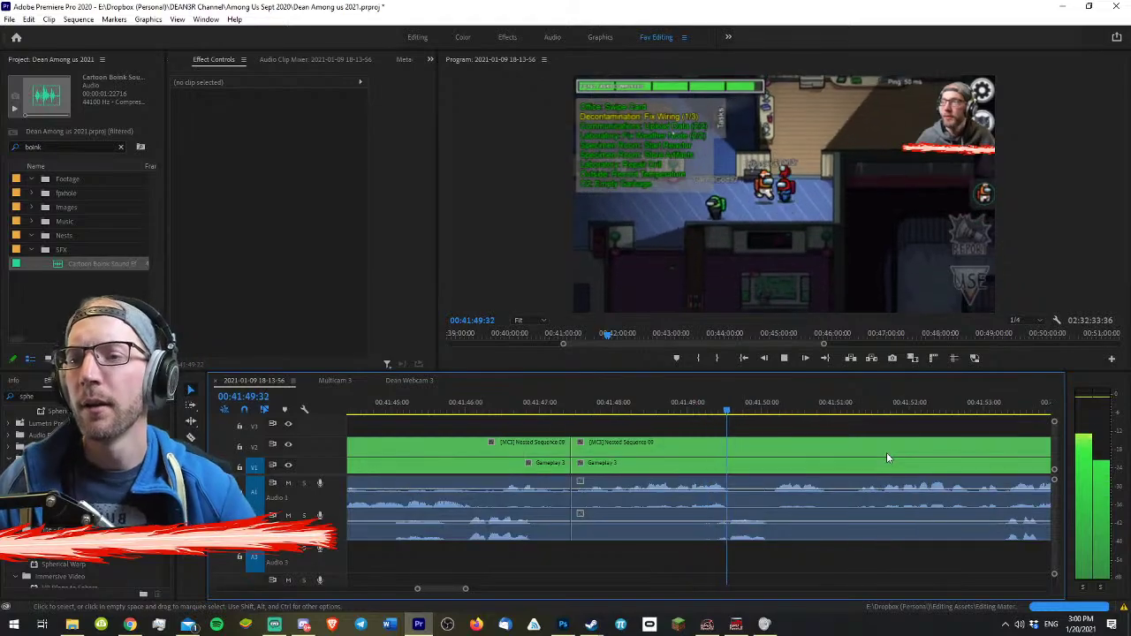
- Play through the office walk, split all tracks at about 00:41:50:08, and delete the Audio 1 portion up to about 00:41:51:06
key("minus")
key("d")
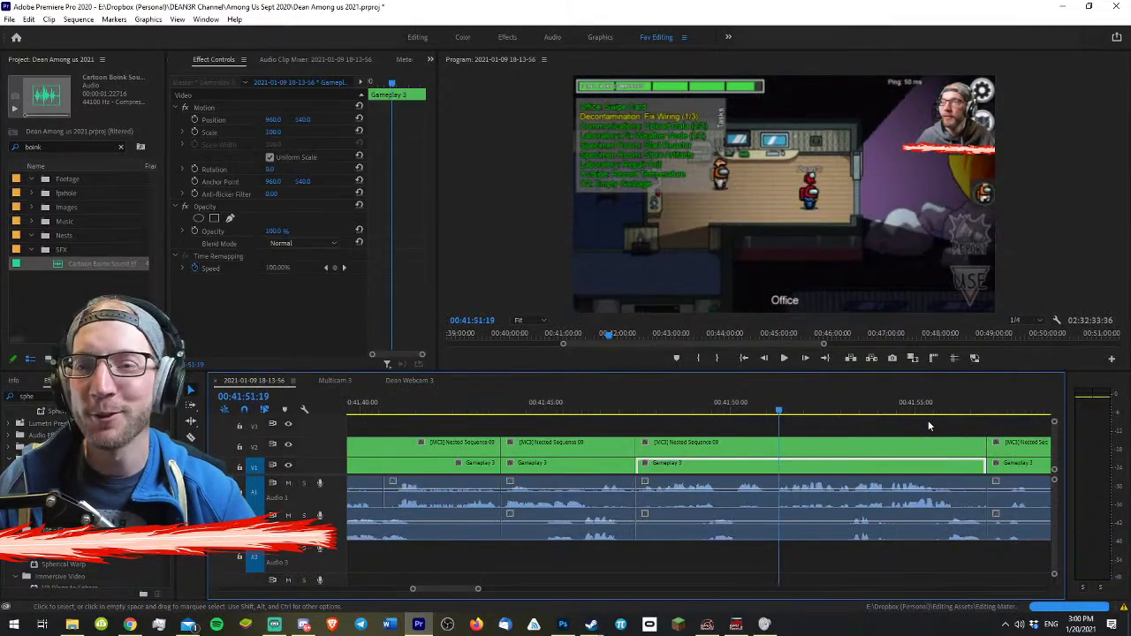
key("equal")
left_click(909, 431)
key("minus")
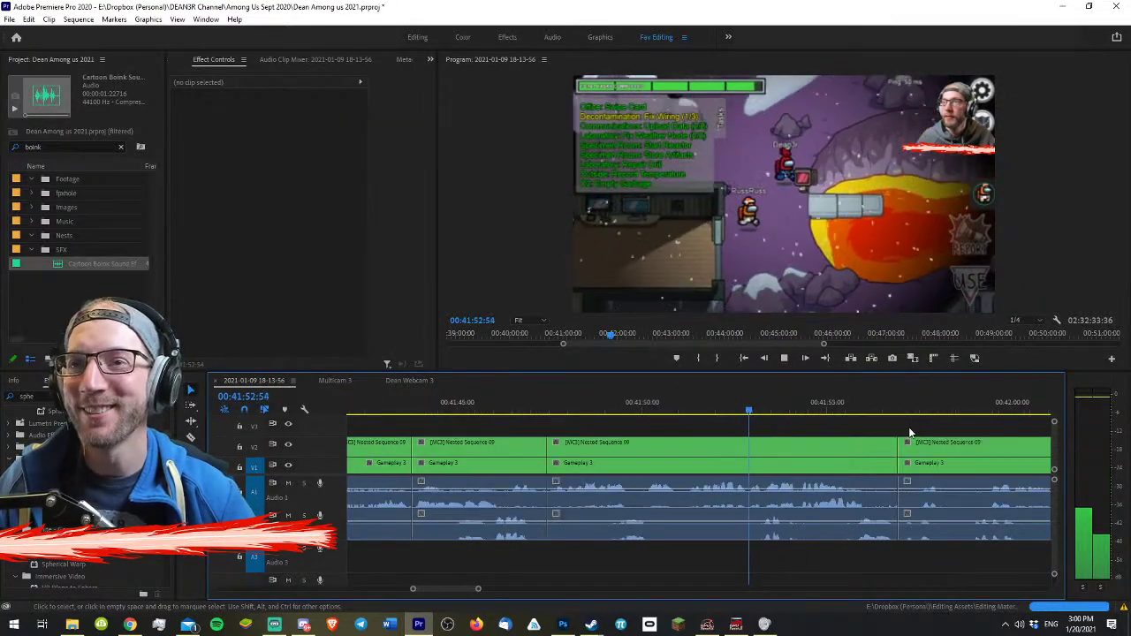
key("space")
key("equal")
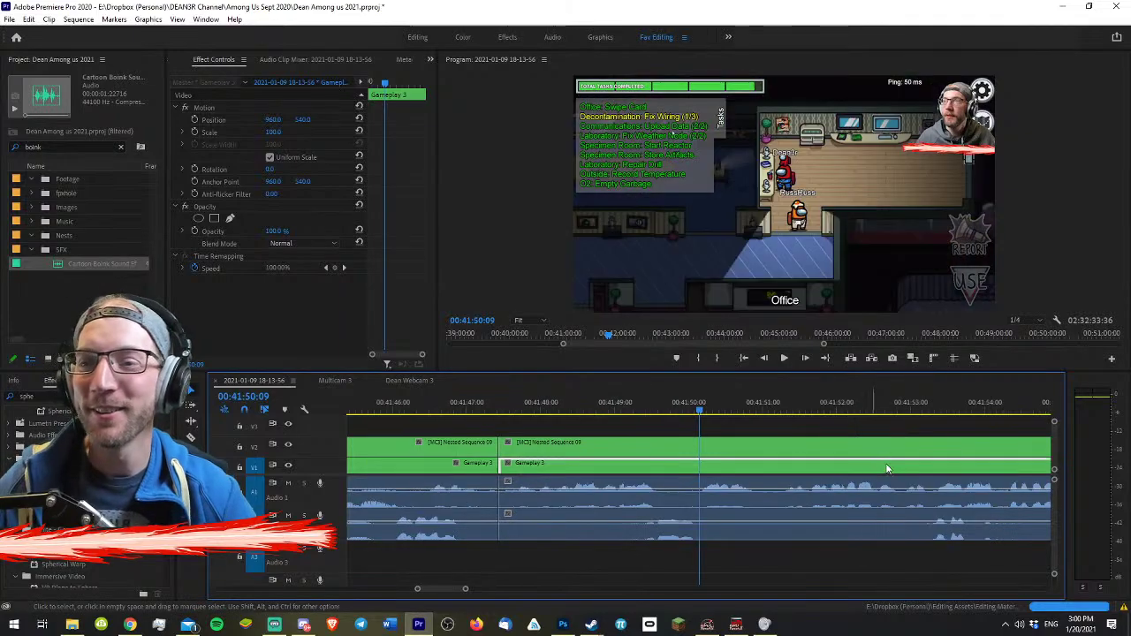
key("c")
key("space")
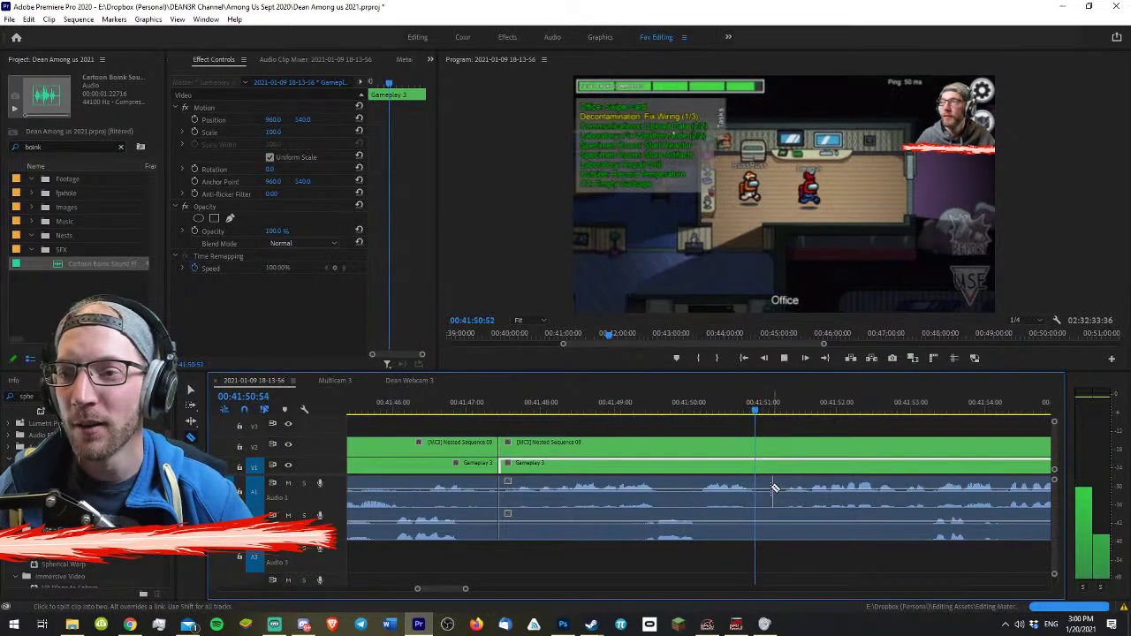
left_click(695, 446, "shift")
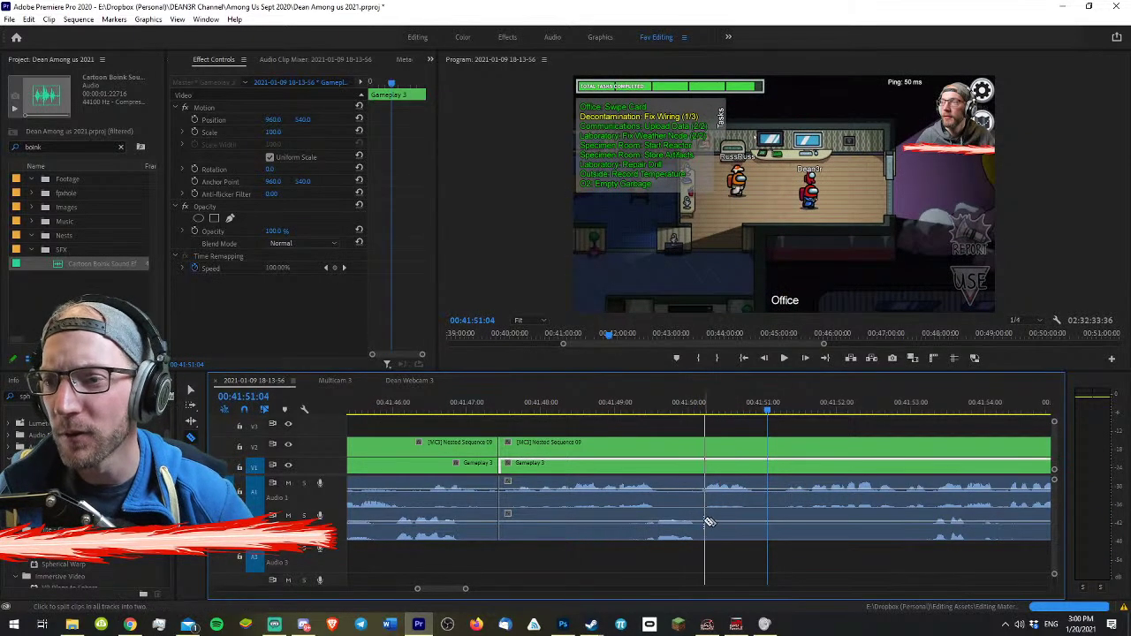
key("v")
left_click(630, 464)
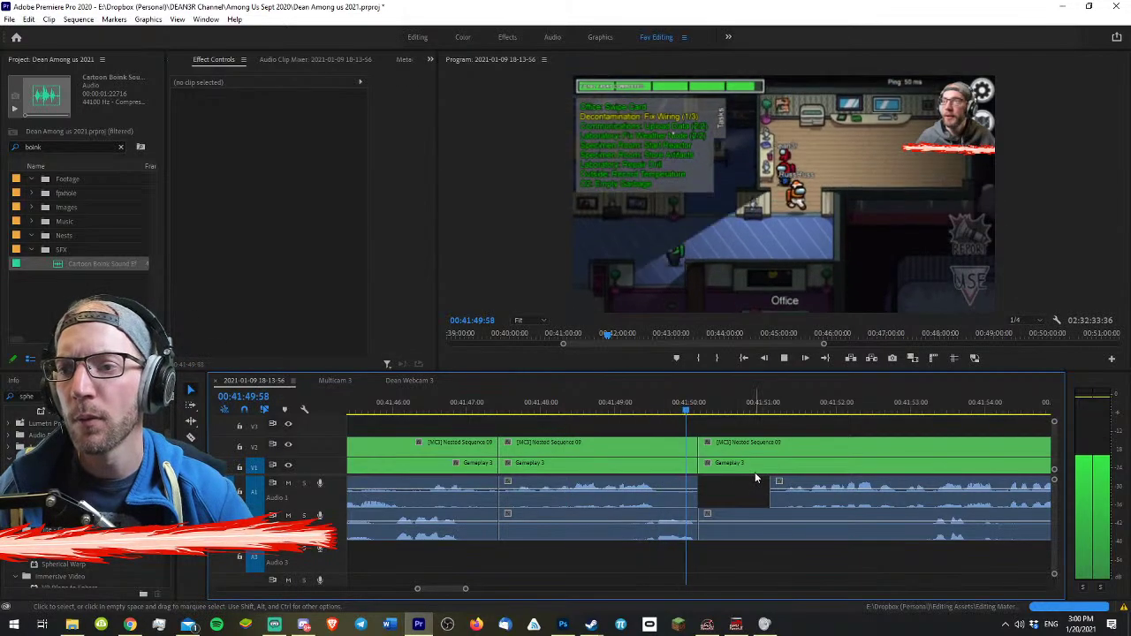
- Ripple-trim the section from about 00:41:51:06 to 00:41:51:40 and remove the silent stretch, pulling the following clips back to the 00:41:50:08 cut
left_click(816, 412)
key("a")
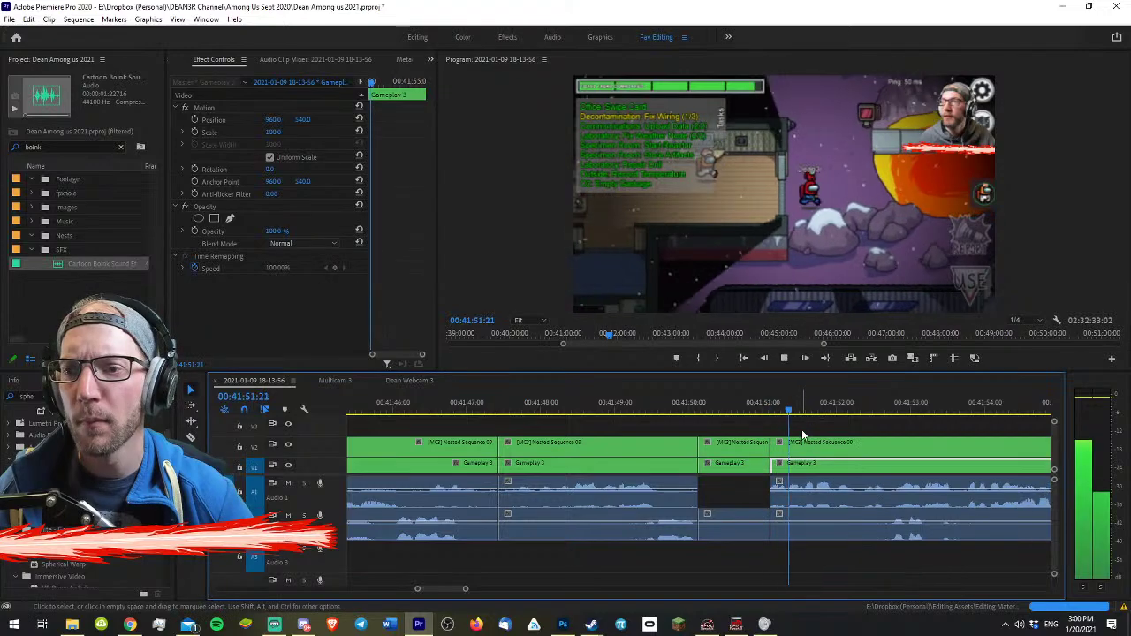
left_click_drag(825, 456, 767, 457)
key("v")
key("Up")
key("space")
key("minus")
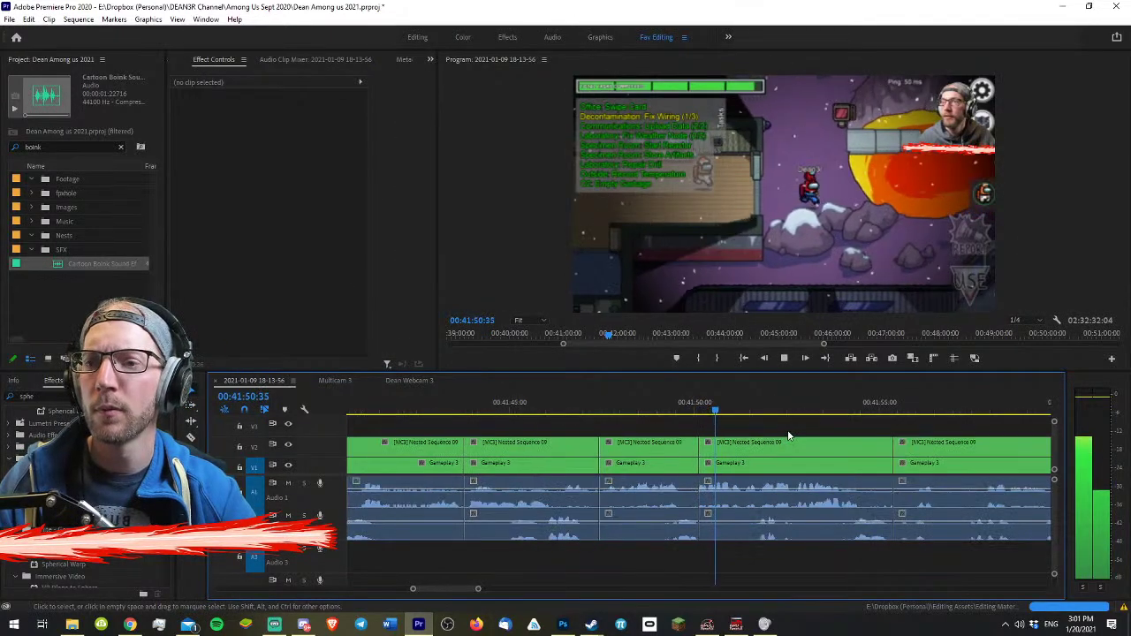
- Play the section after the 00:41:50:08 cut through to about 00:41:54:51 to find a moment for a zoom
key("equal")
key("space")
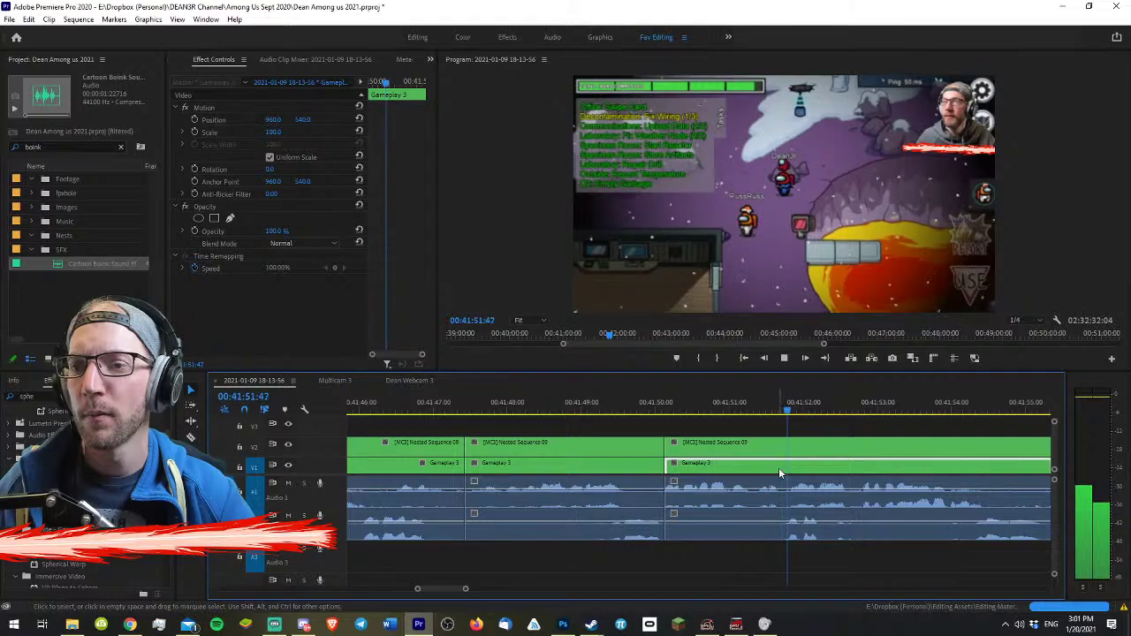
key("space")
key("c")
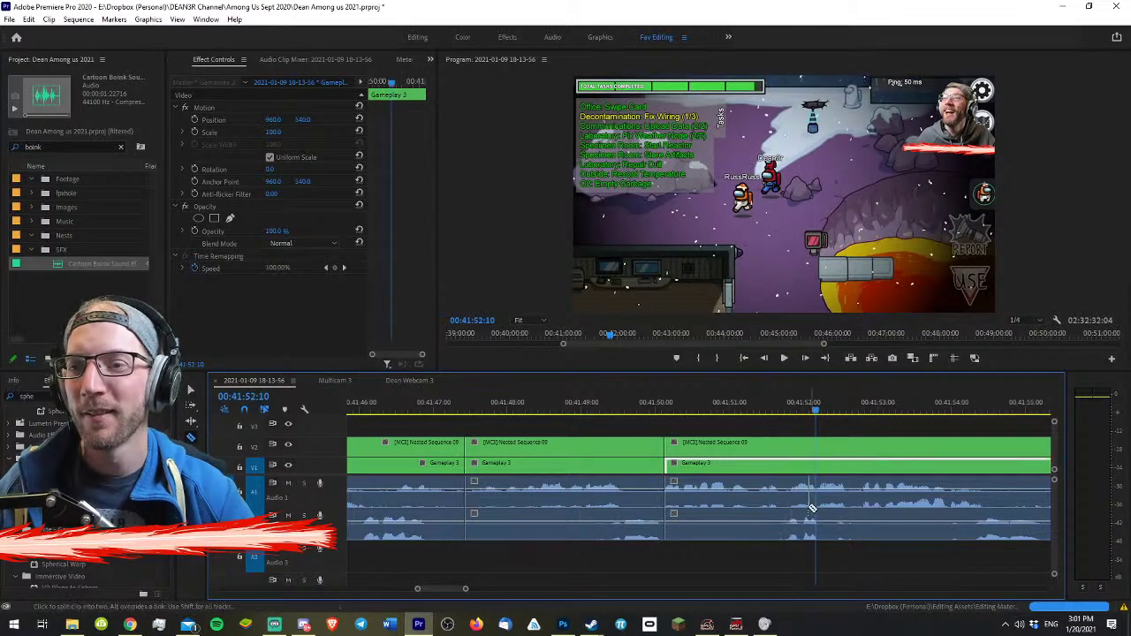
key("space")
key("v")
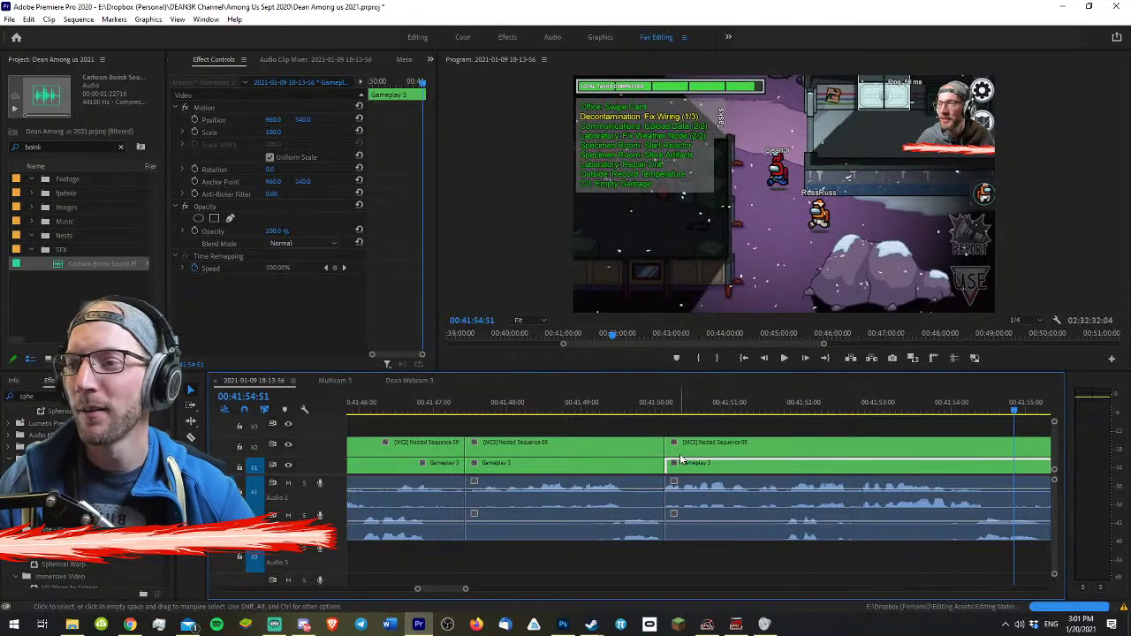
key("minus")
key("space")
- Split the clips on all tracks at about 00:41:51:43 and select the Gameplay 3 clip before the cut
left_click(691, 410)
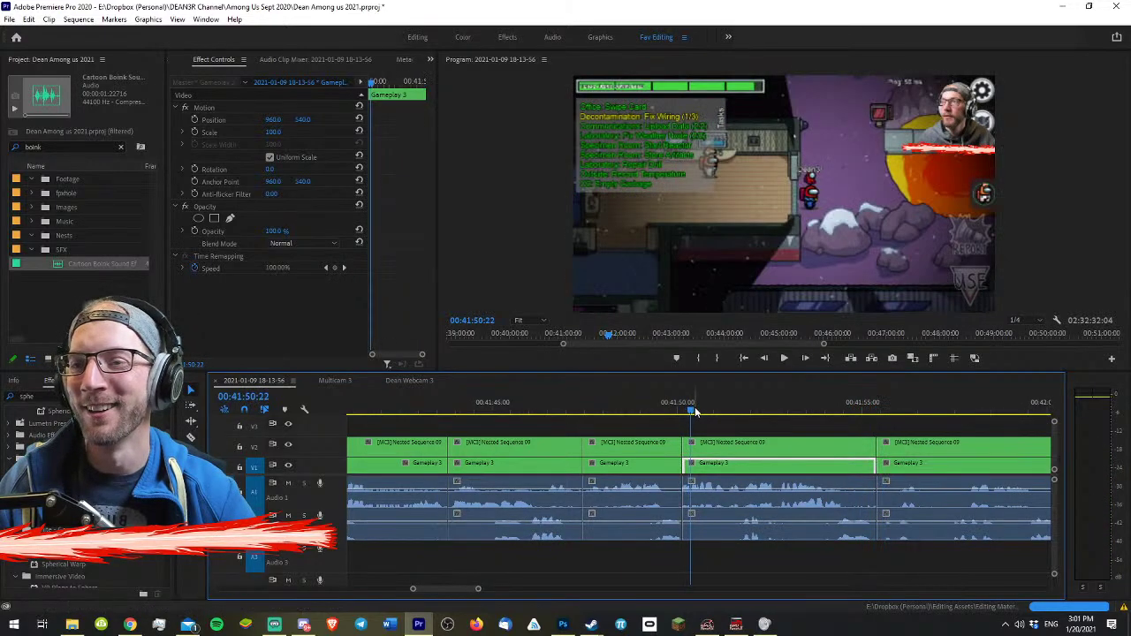
key("equal")
key("ctrl+shift+a")
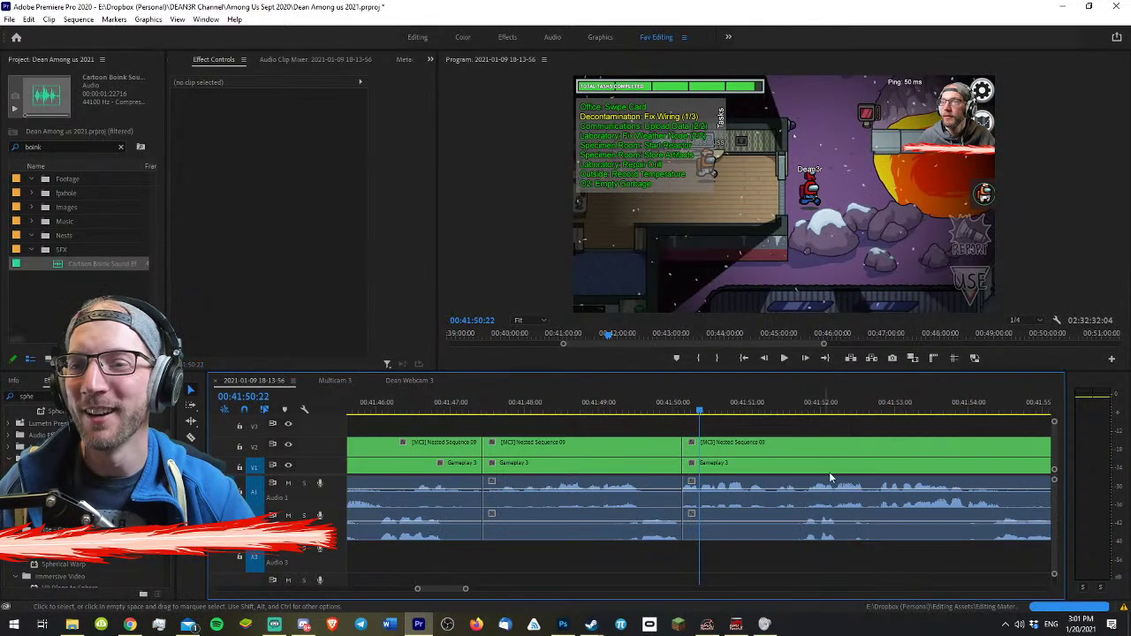
key("c")
left_click(811, 506)
key("v")
left_click(795, 486)
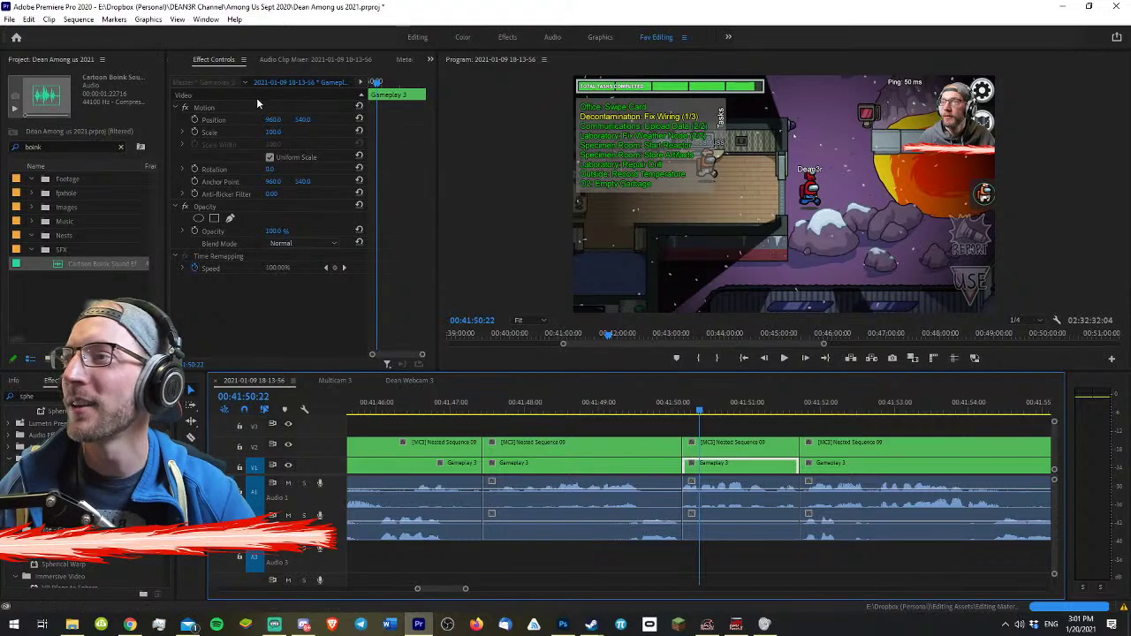
- Punch in on the short Gameplay 3 clip with anchor point 598.0, 399.3, position 270.0, 399.3 and scale 174.0
left_click(207, 116)
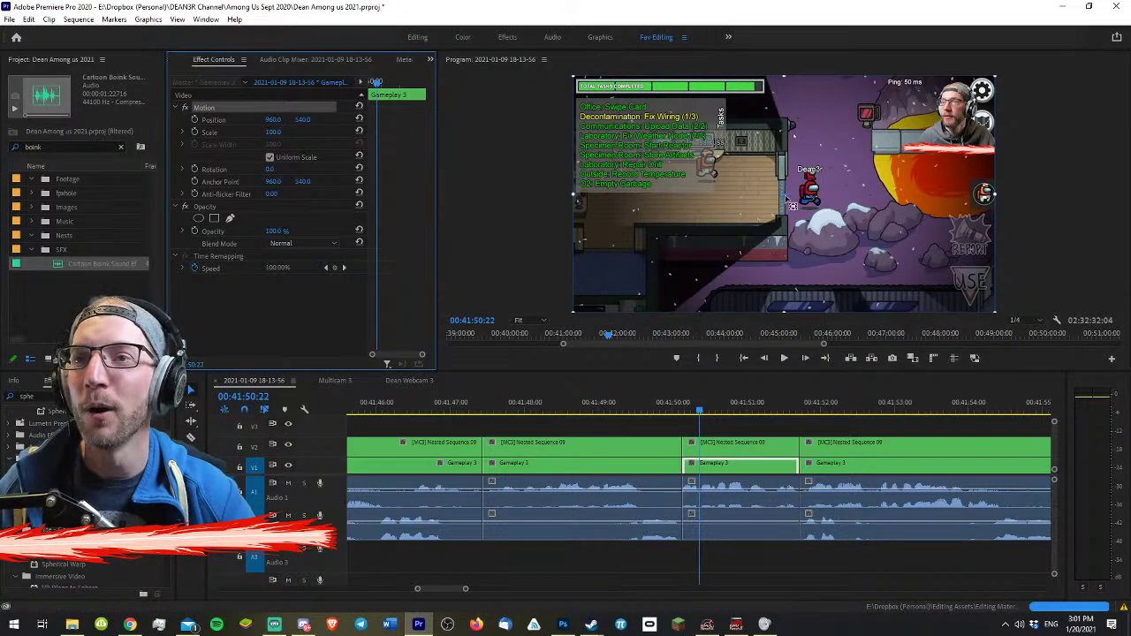
left_click_drag(783, 194, 705, 164)
left_click_drag(273, 132, 316, 132)
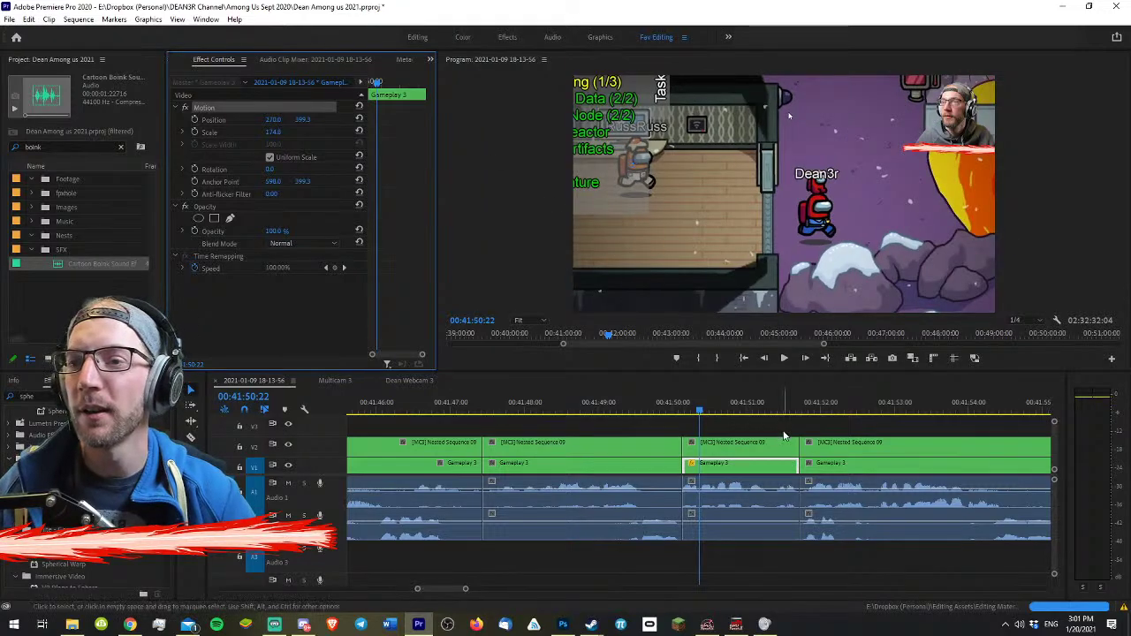
- Switch the V2 clip above the zoomed gameplay to the Dean Webcam 3 angle, set its horizontal position to 1523.0, and replay it
left_click(762, 449)
key("1")
left_click_drag(275, 120, 332, 166)
left_click_drag(690, 409, 682, 407)
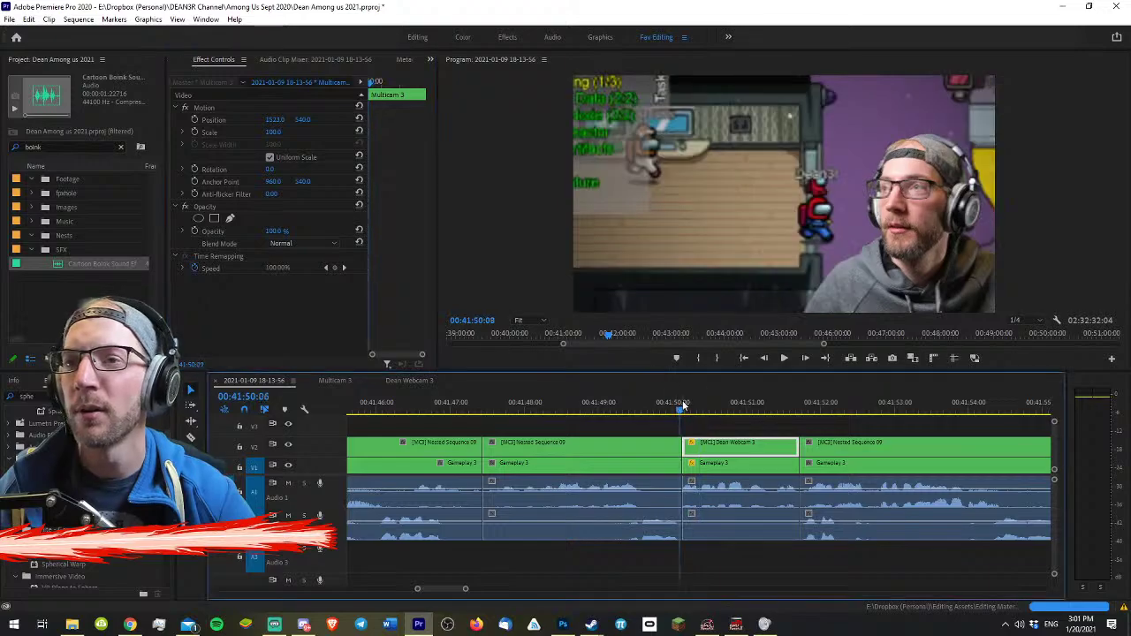
key("space")
left_click(728, 417)
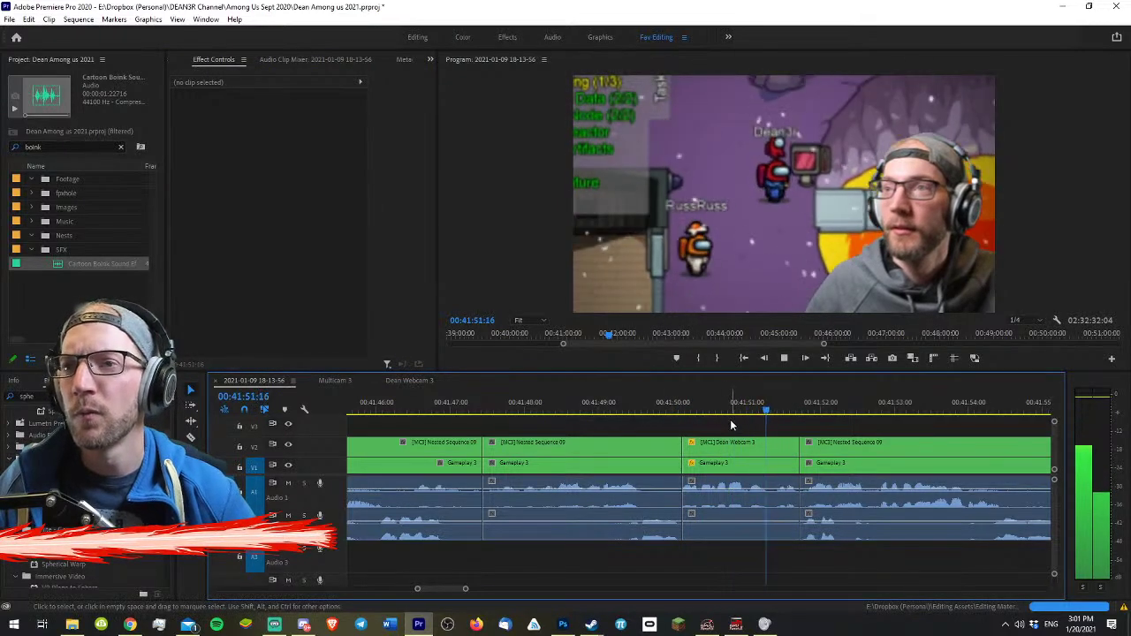
- Play on past the webcam insert to about 00:41:56:26 and review the join near 00:41:55
key("minus")
scroll(771, 447, "down", 2)
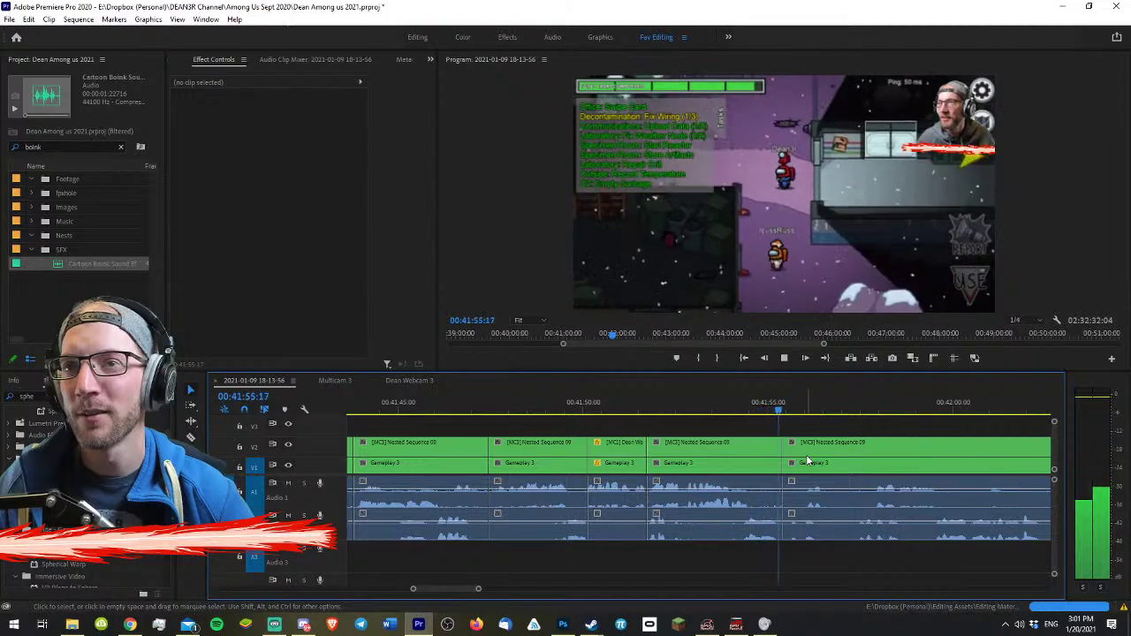
key("equal")
left_click(791, 456)
key("space")
key("space")
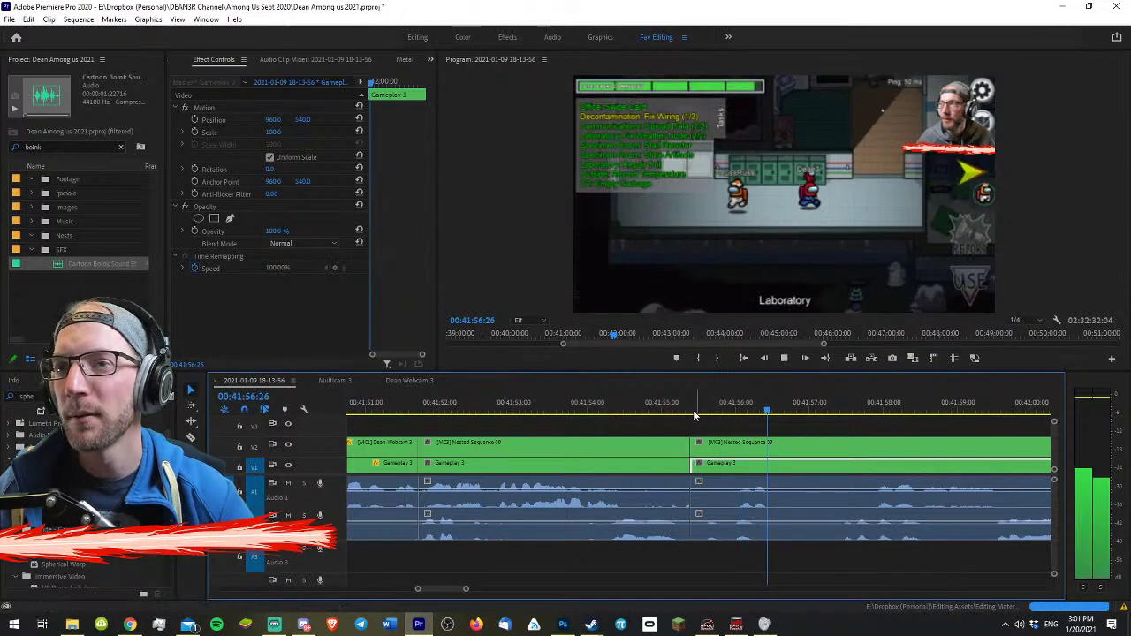
left_click(674, 406)
key("space")
- Split the clips on all tracks at 00:41:54:15
left_click_drag(680, 408, 605, 409)
key("c")
left_click(606, 446, "shift")
key("v")
- Switch the V2 clip after the 00:41:54:15 cut to Dean Webcam 3 and paste the earlier webcam insert's attributes onto it
left_click(637, 447)
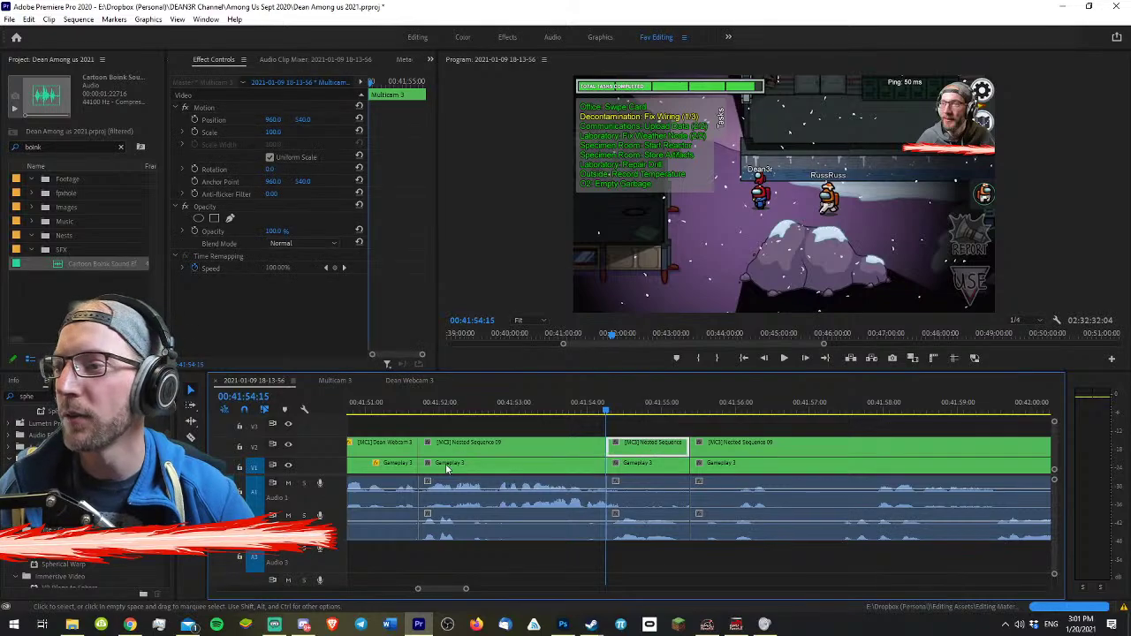
right_click(402, 466)
left_click(429, 61)
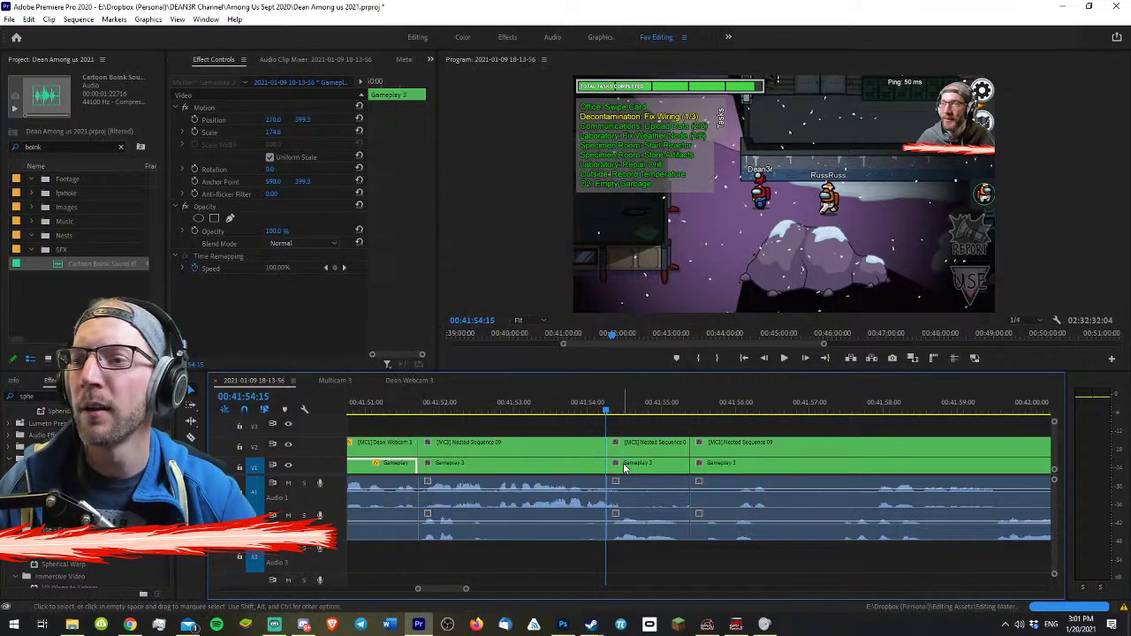
left_click(680, 445)
right_click(671, 450)
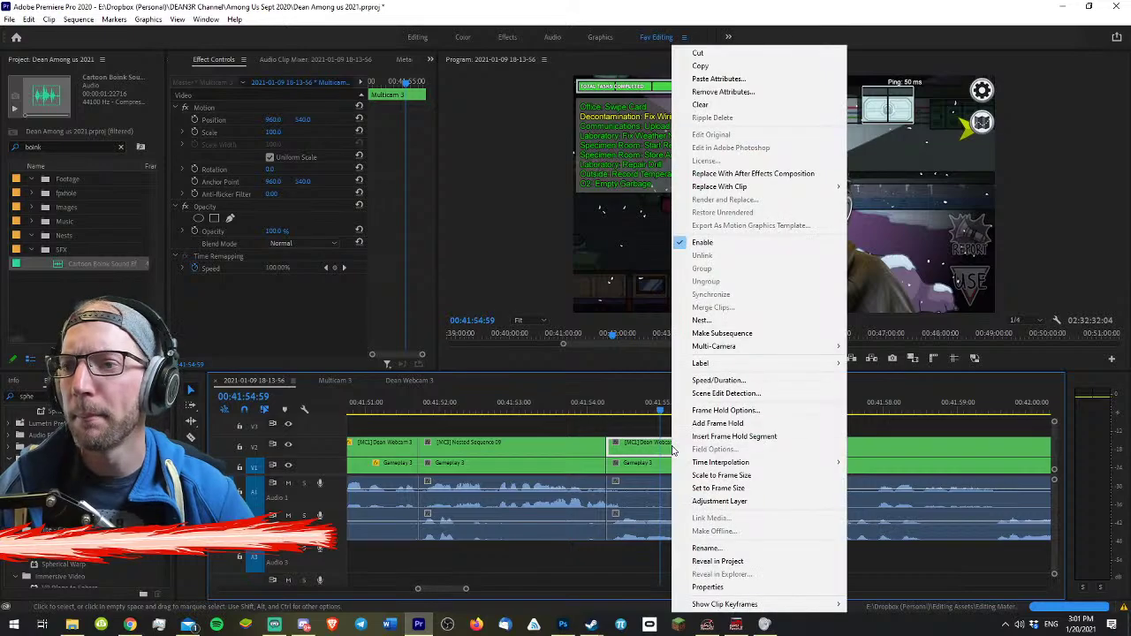
left_click(369, 456)
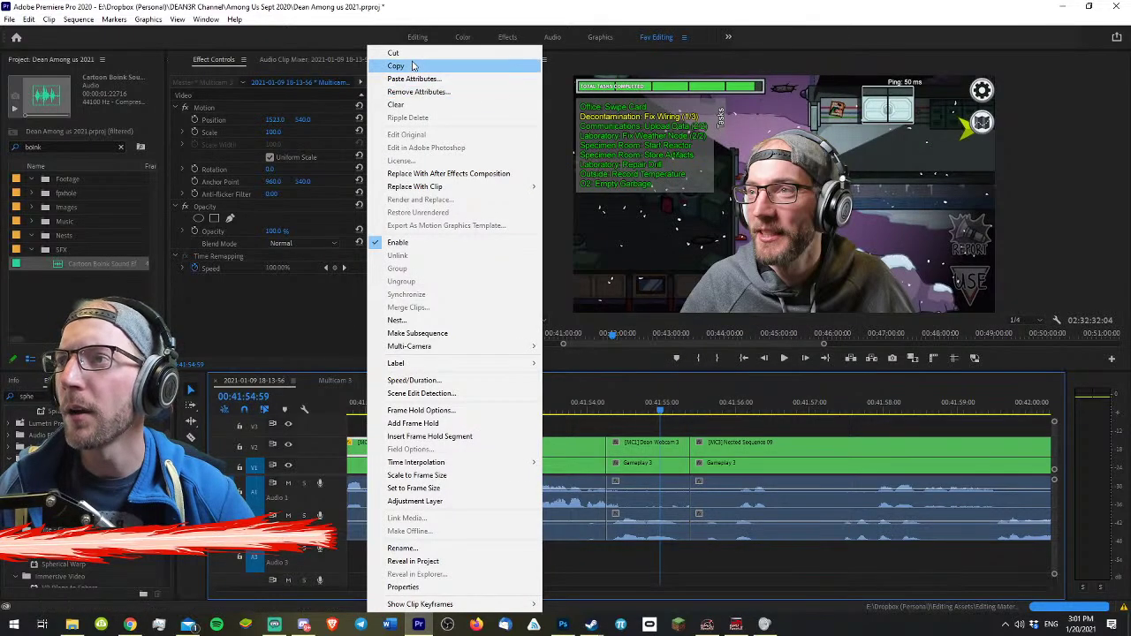
left_click(398, 66)
right_click(672, 434)
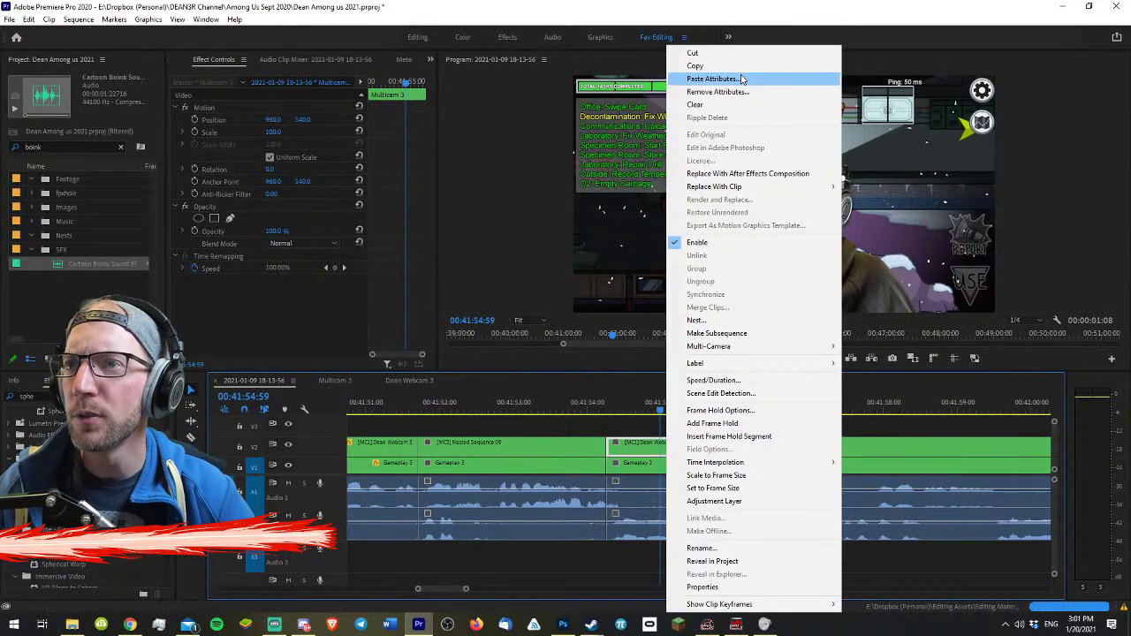
left_click(712, 79)
- Punch in on the Gameplay 3 clip beneath the new webcam insert with scale 164.6 and horizontal position 649.0, and replay it
left_click(640, 464)
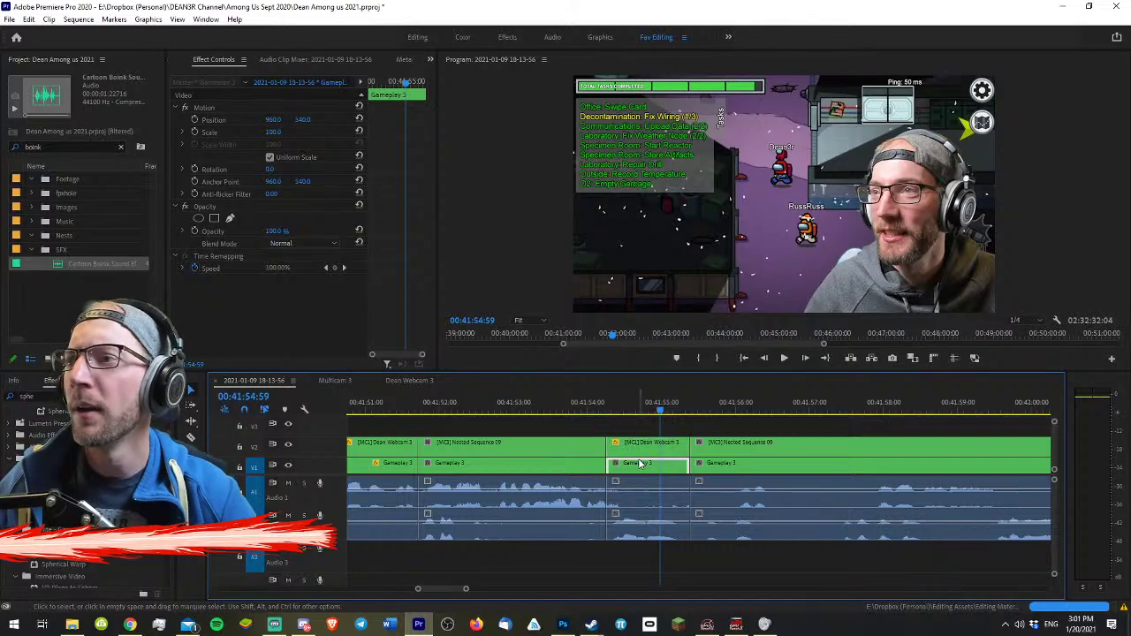
left_click_drag(273, 132, 2, 120)
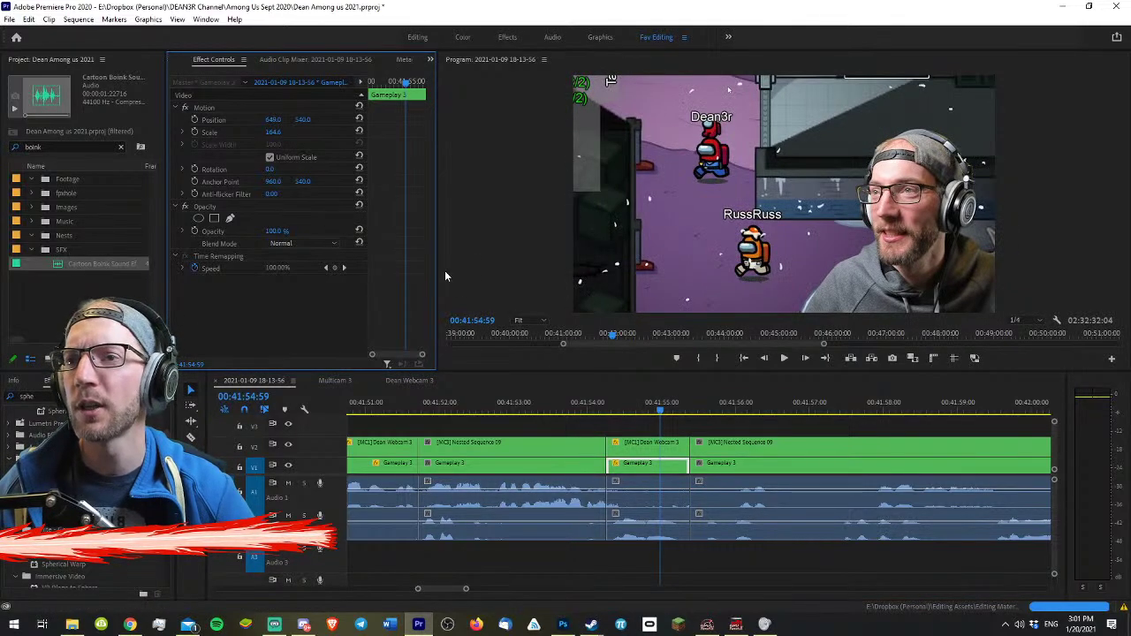
left_click(587, 409)
key("space")
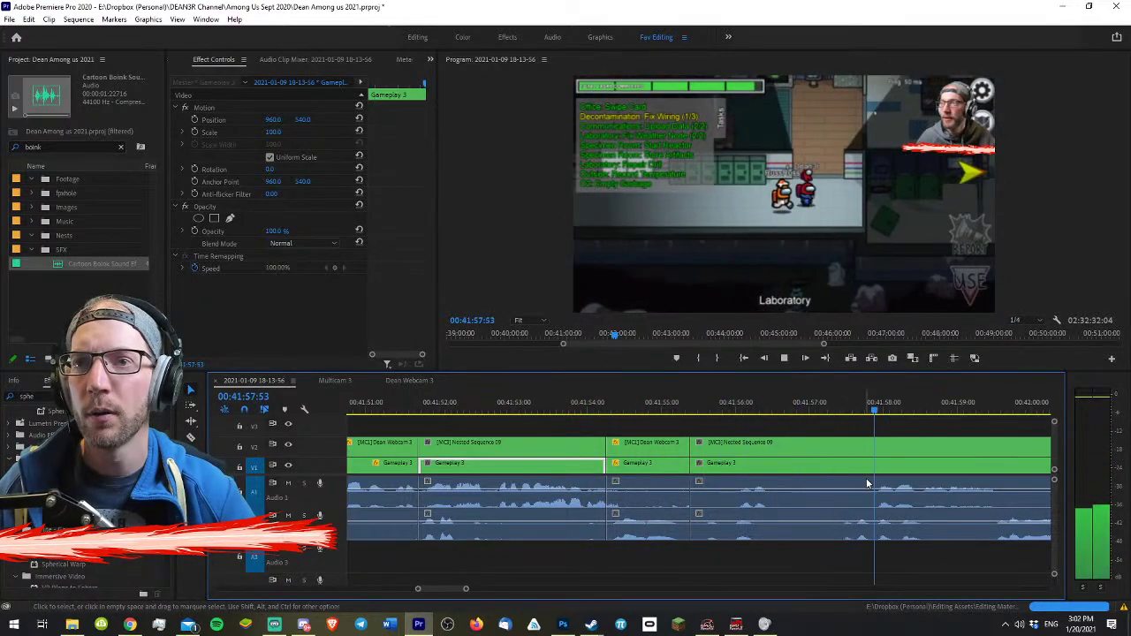
- Review the gameplay following the webcam insert up to about 00:41:59:45, replaying the stretch from its end to find dead air
key("space")
left_click_drag(871, 410, 837, 410)
key("q")
key("space")
key("space")
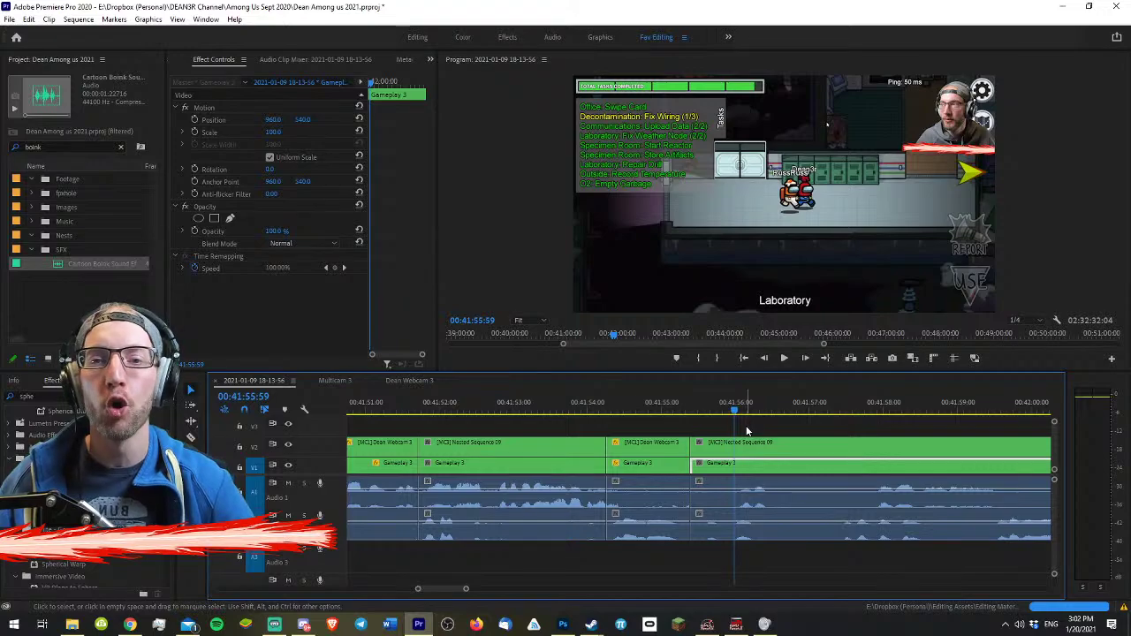
left_click(697, 408)
key("space")
left_click(844, 417)
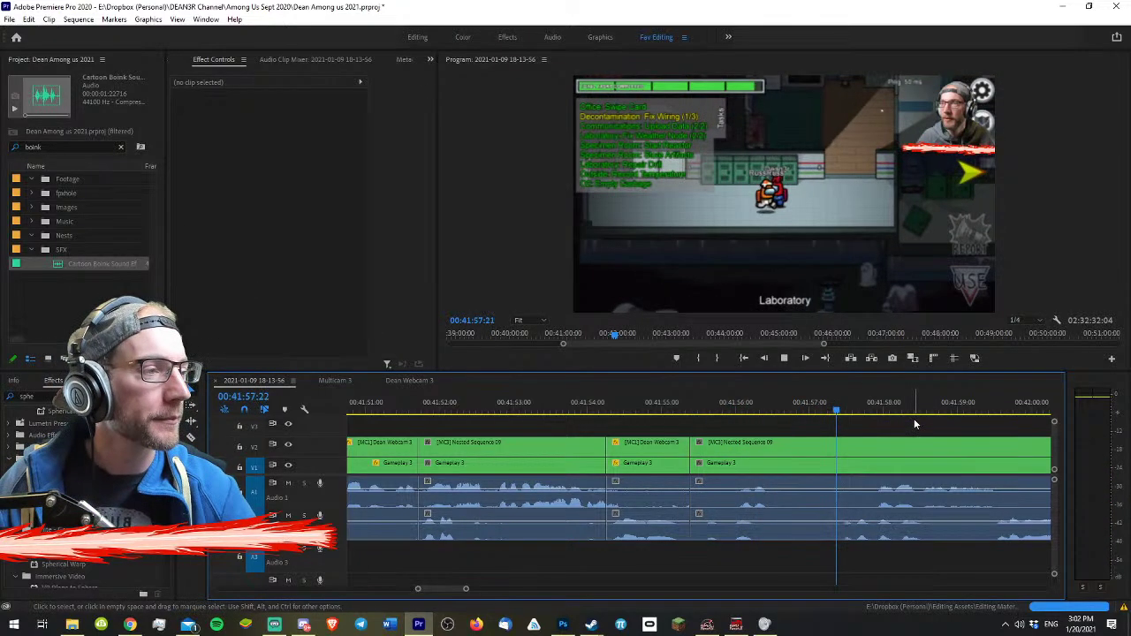
key("space")
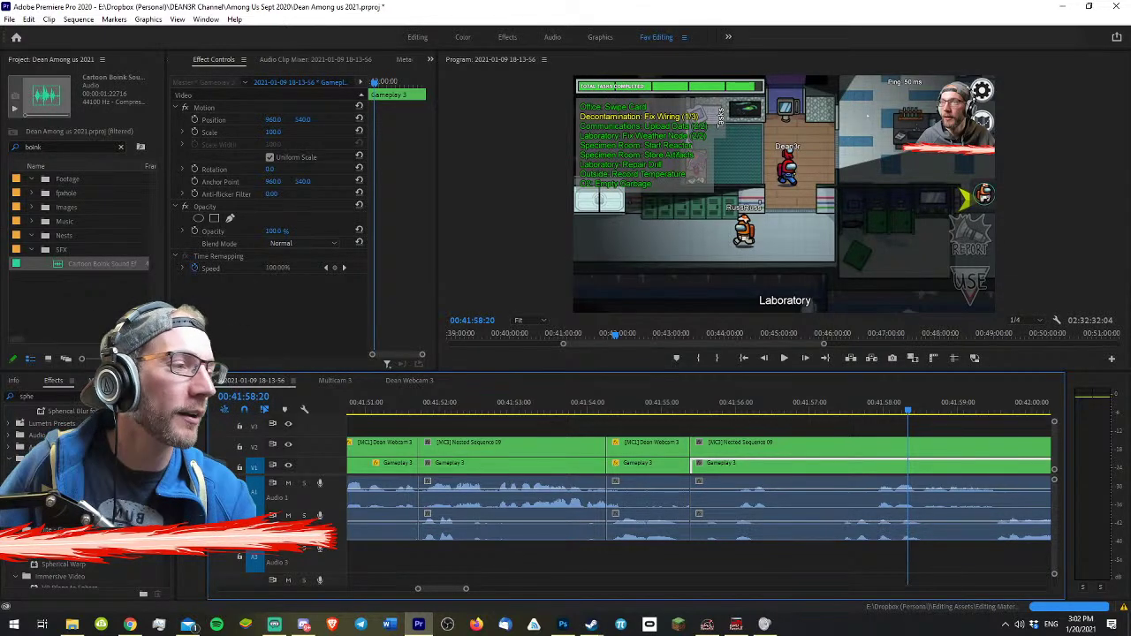
left_click_drag(907, 412, 700, 411)
key("space")
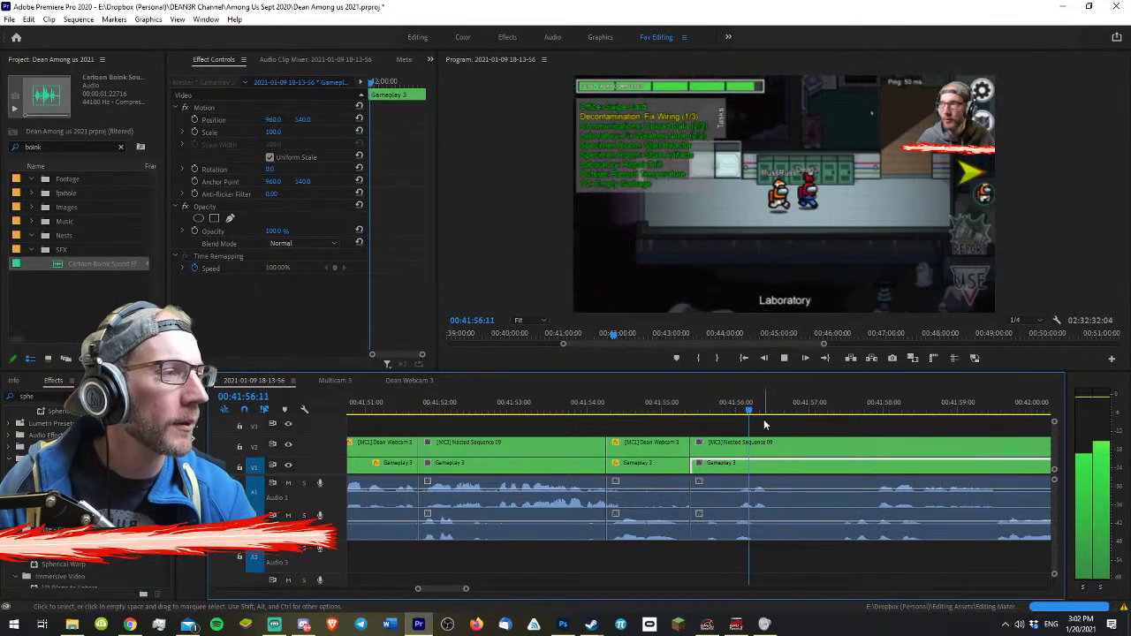
key("minus")
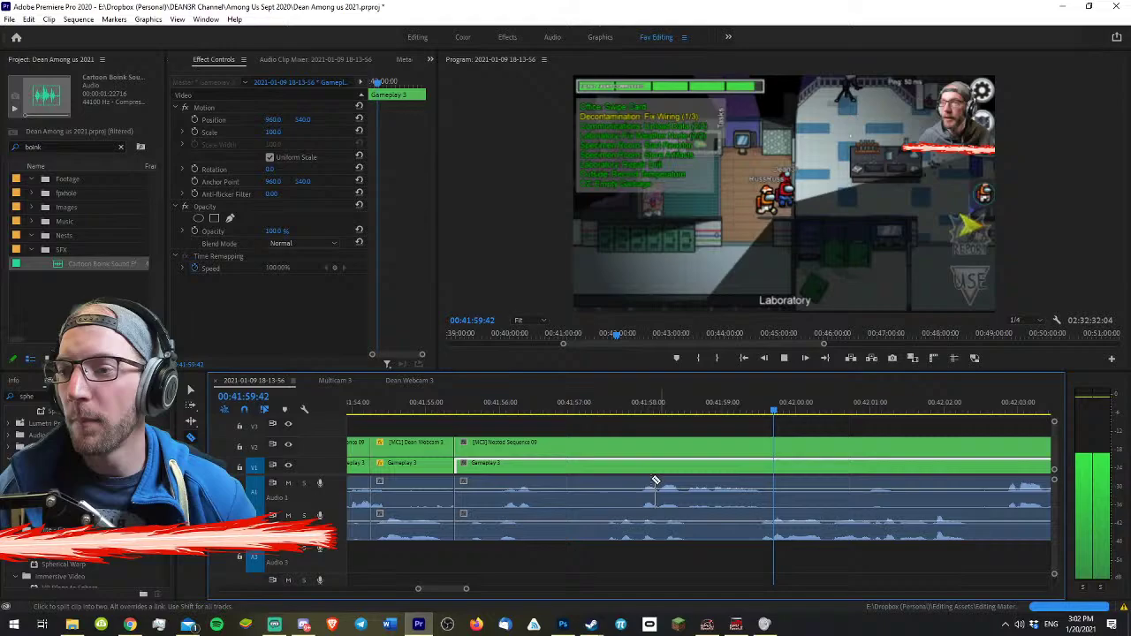
key("space")
- Cut all tracks at about 00:41:57:25, pull everything after the cut back to the webcam insert's end, and replay the join
key("c")
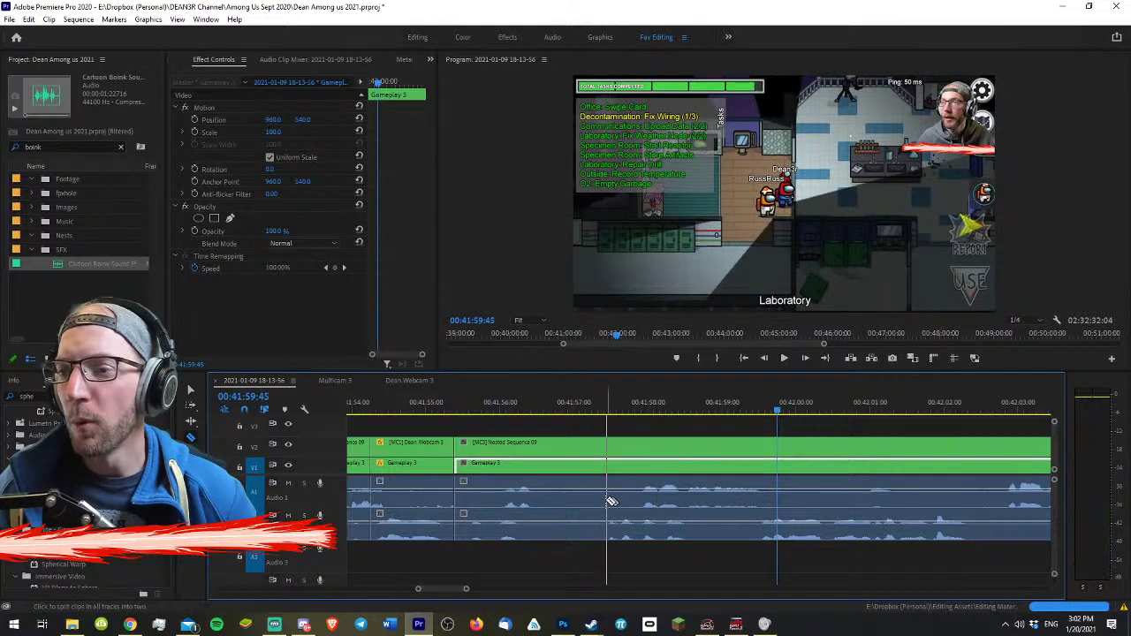
left_click(603, 495)
key("a")
left_click_drag(669, 481, 535, 483)
key("v")
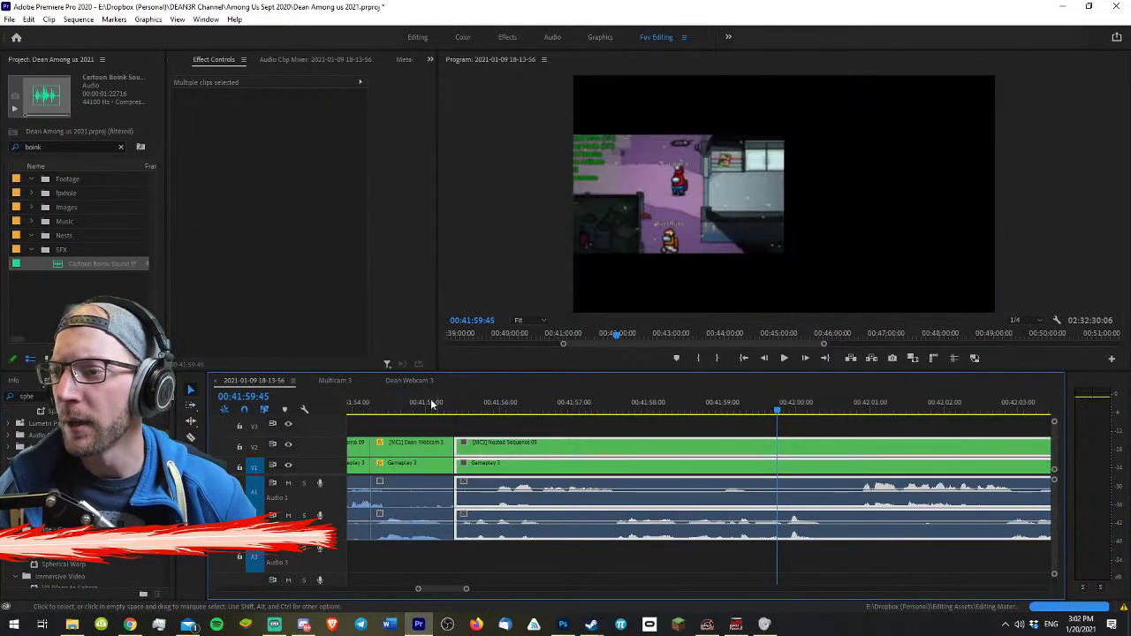
left_click(395, 402)
key("space")
key("equal")
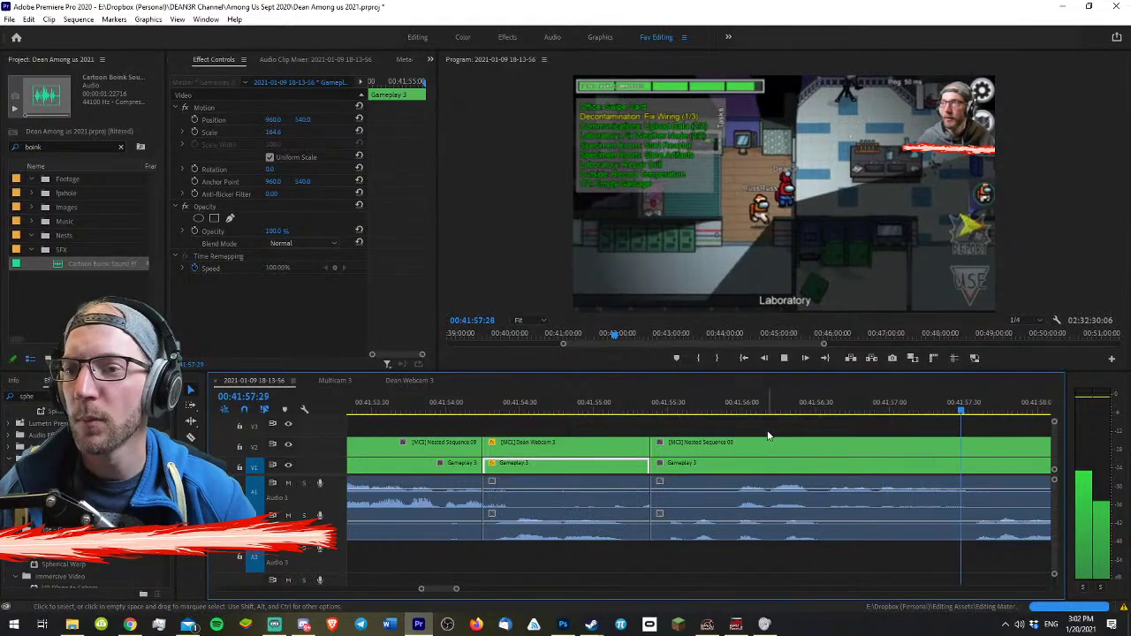
- Cut all tracks at about 00:41:56:33, pull the rest back to the webcam insert, and ripple-trim the insert's end to about 00:41:55:18
left_click(749, 405)
key("space")
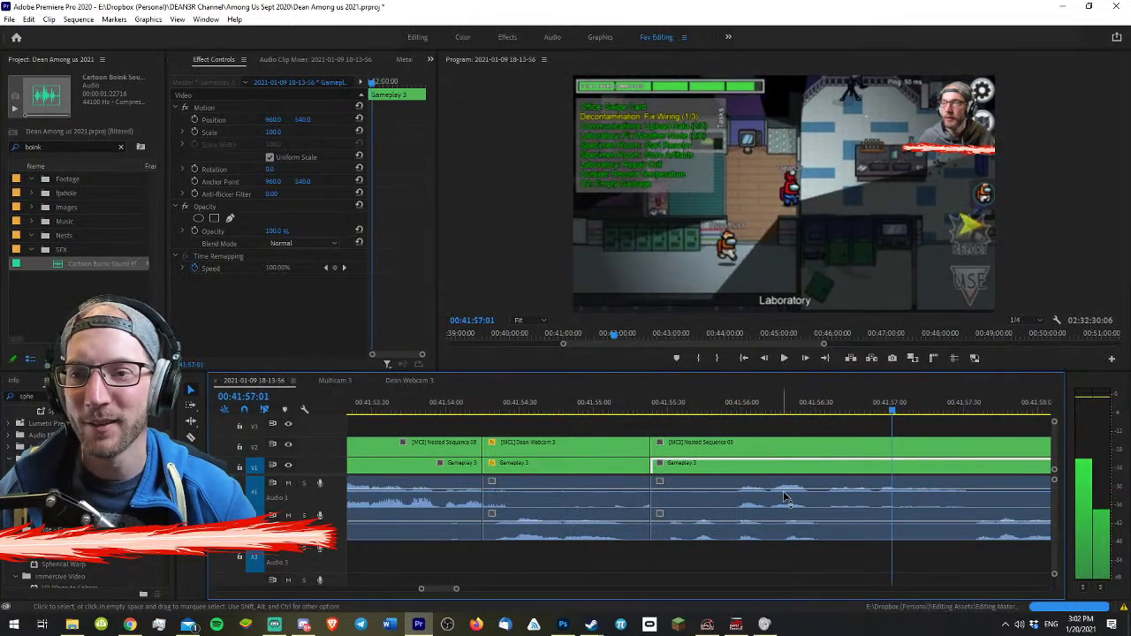
key("c")
left_click(827, 532)
key("ctrl+z")
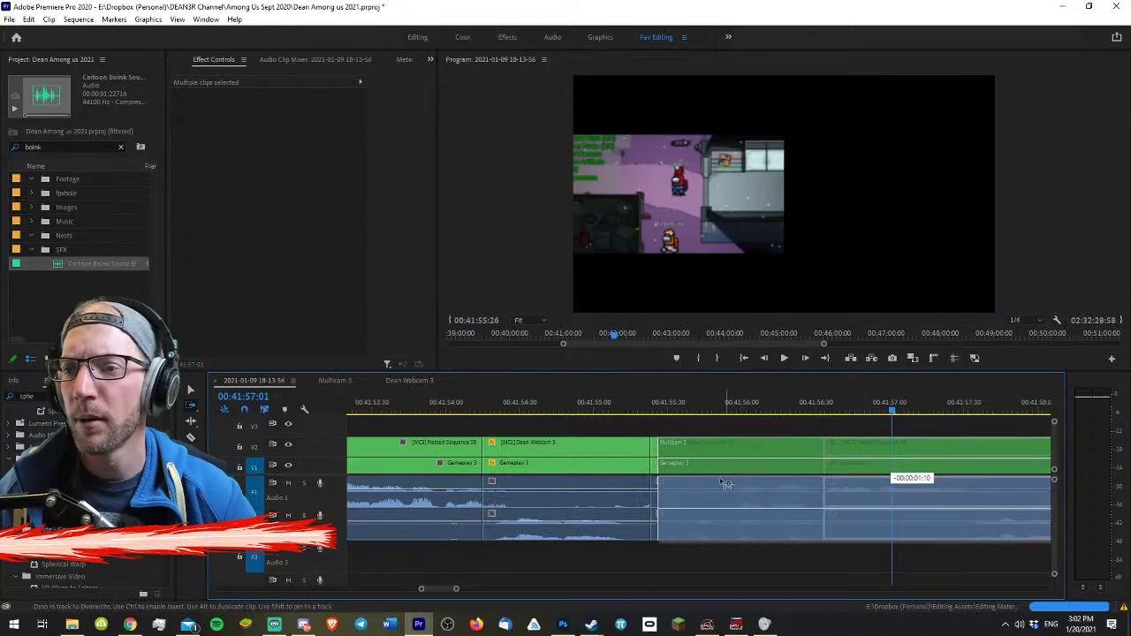
left_click(640, 410)
key("w")
- Replay the join, split all tracks at about 00:41:56:22, and delete the V2 piece between the webcam insert and the cut
left_click(591, 410)
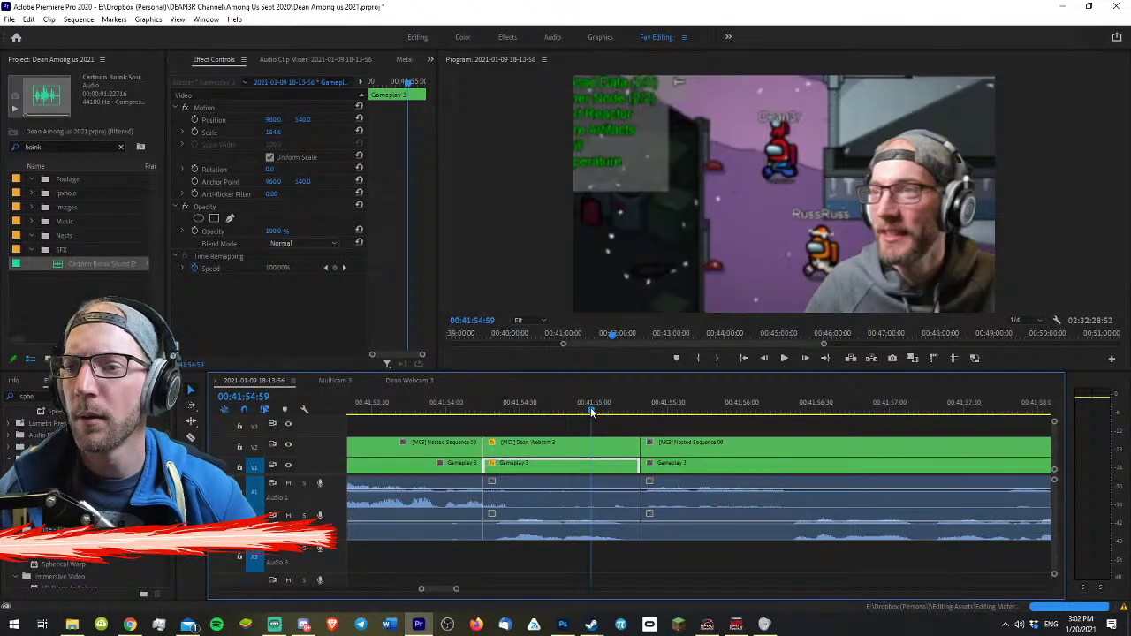
key("space")
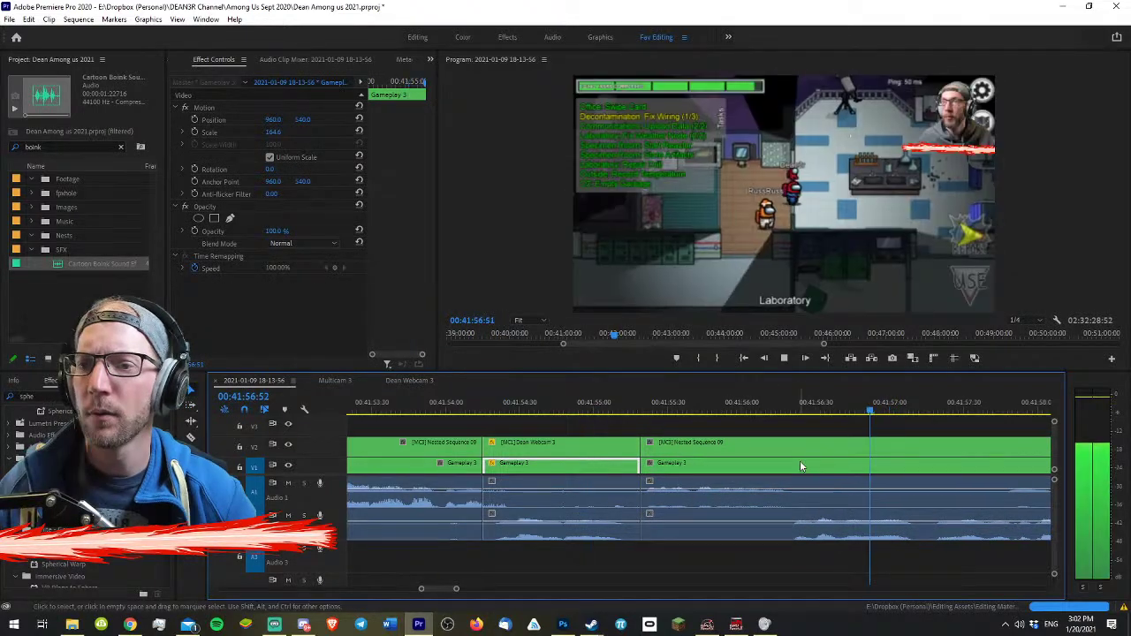
key("space")
left_click(755, 468)
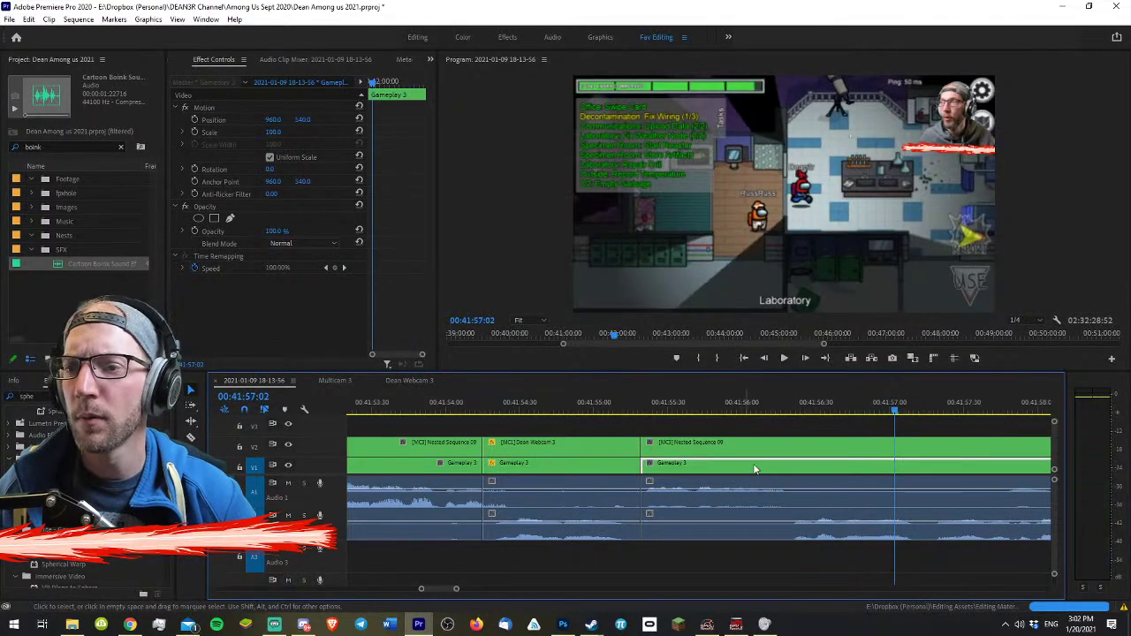
key("c")
left_click(795, 498, "shift")
key("v")
key("Delete")
- Punch in on the short Gameplay 3 clip below the V2 gap, setting its vertical position to 327.0 and adjusting its horizontal framing
left_click(691, 410)
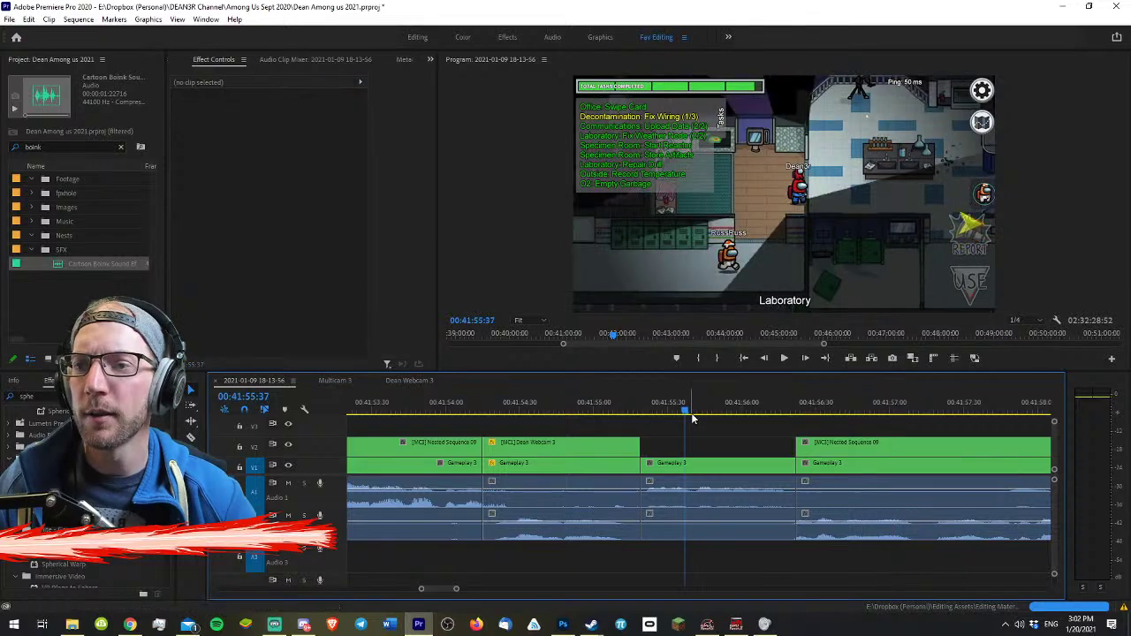
left_click(706, 462)
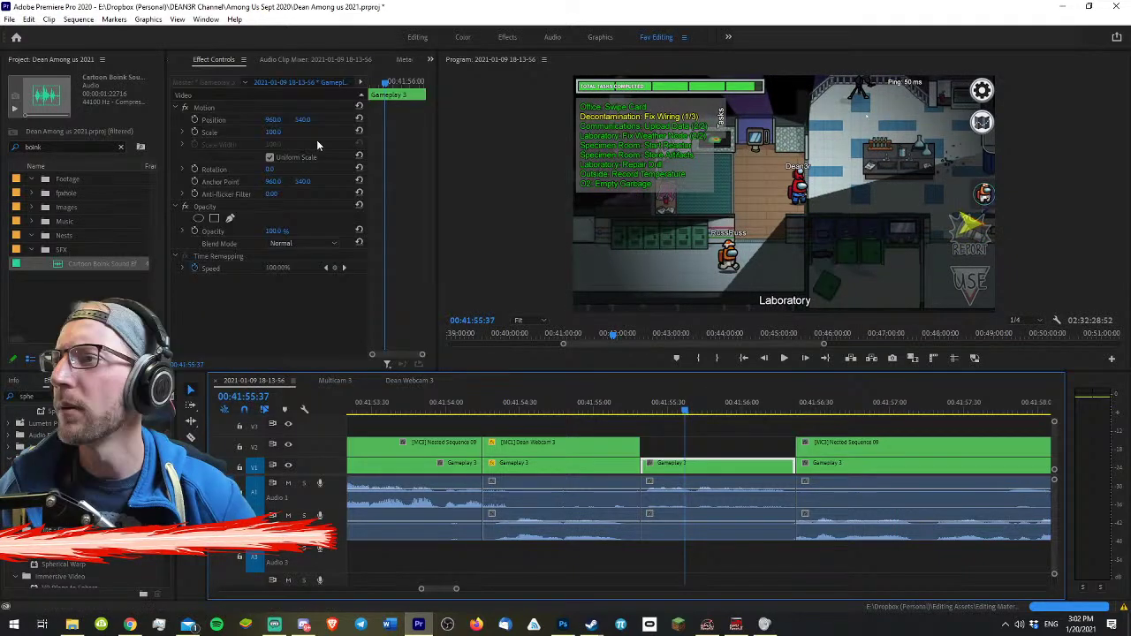
left_click_drag(275, 131, 176, 120)
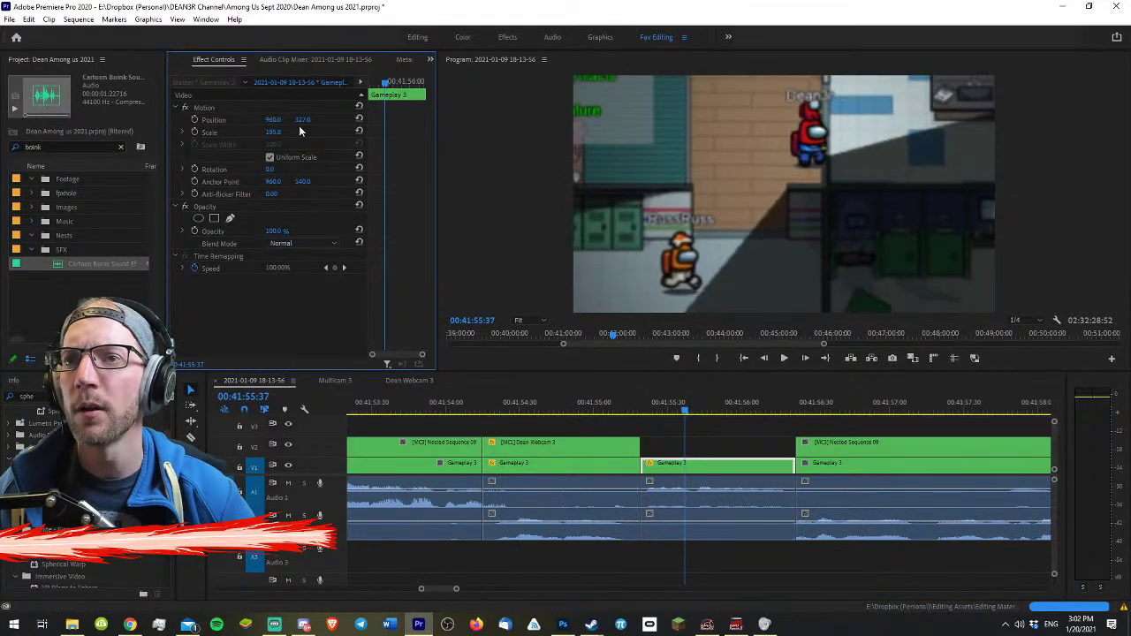
left_click_drag(277, 120, 253, 121)
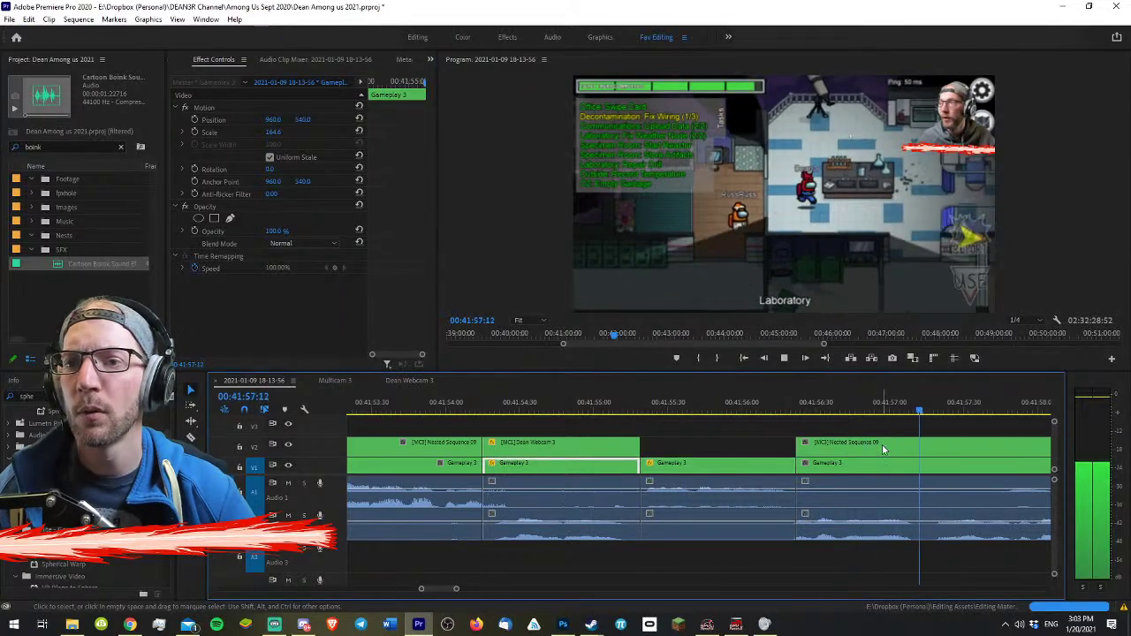
- Split all tracks at about 00:41:59:36, ripple-trim the preceding clips' end back to about 00:41:59:12, and replay the join
left_click(856, 422)
key("minus")
key("minus")
key("equal")
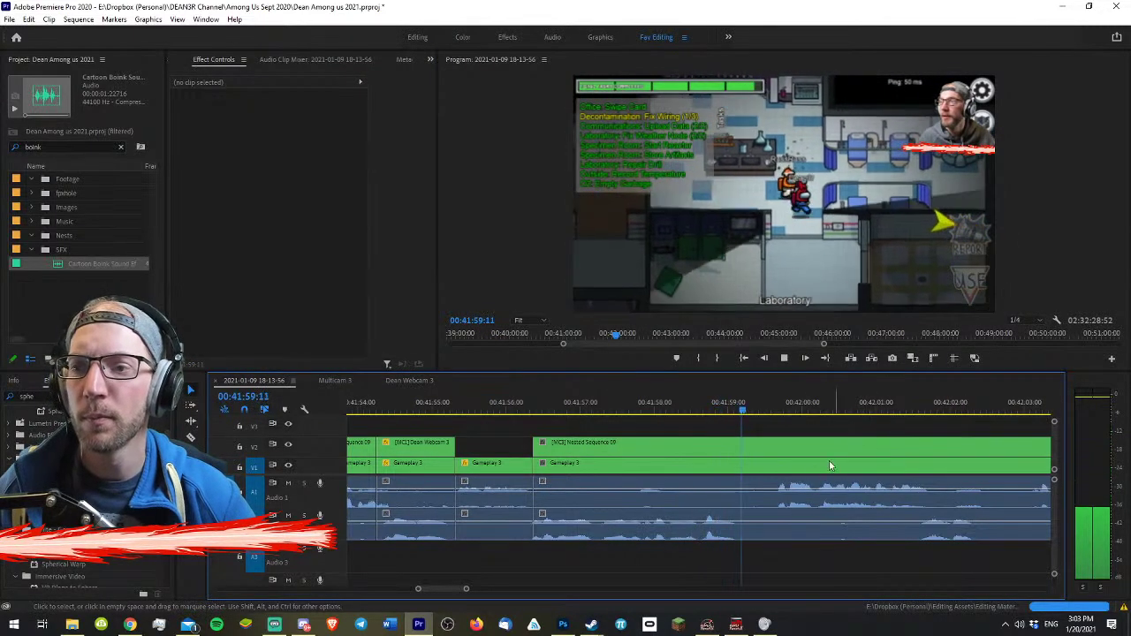
key("c")
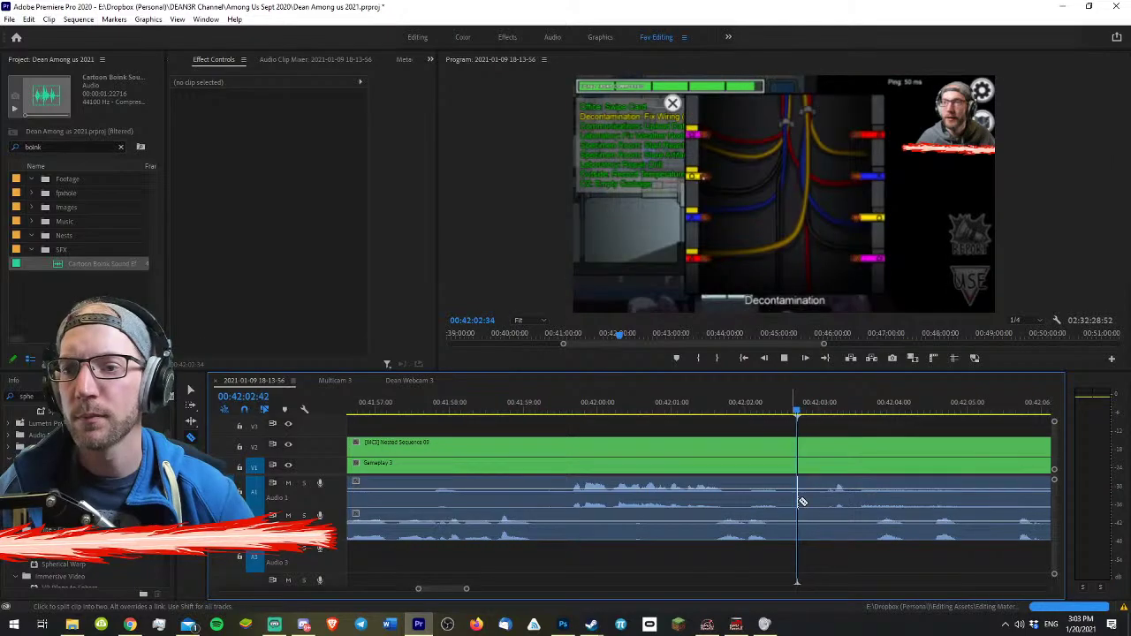
key("space")
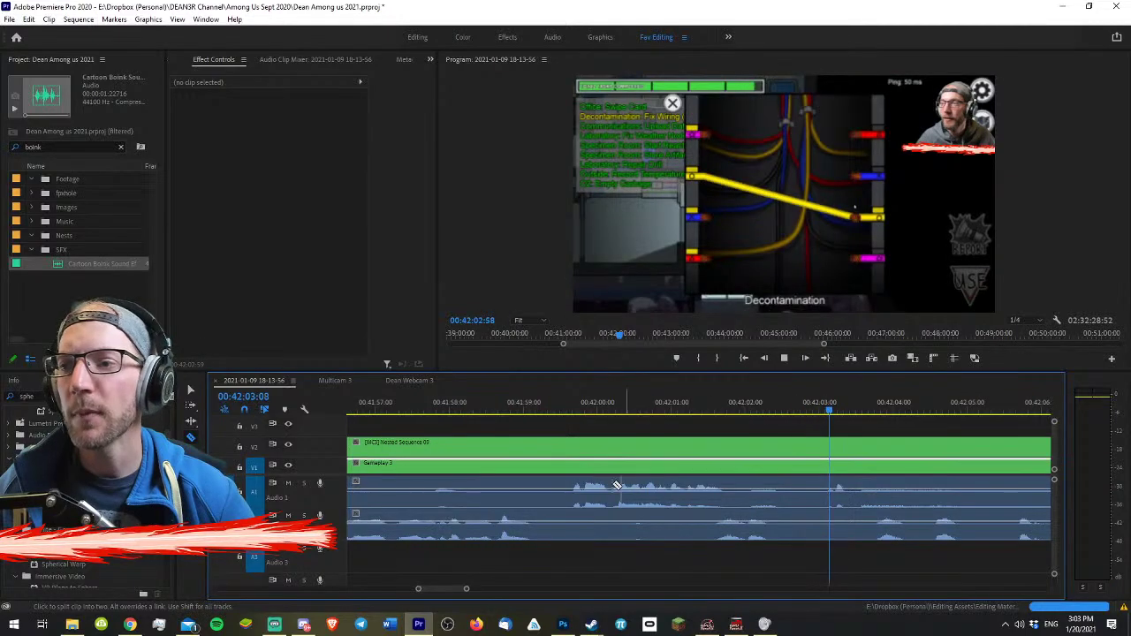
left_click(568, 527, "shift")
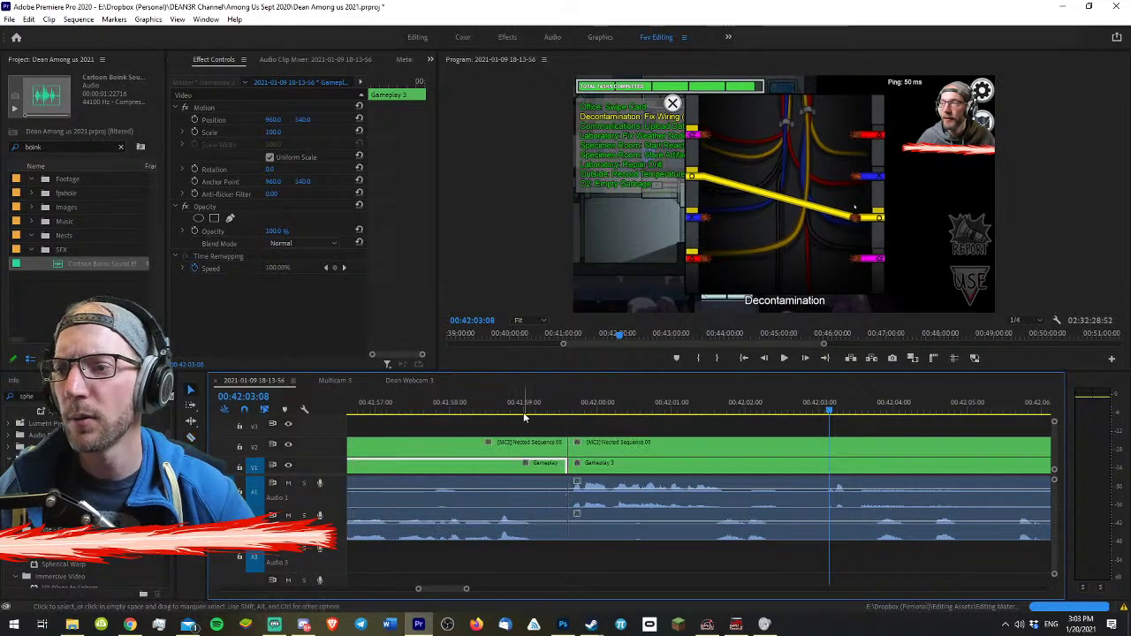
key("v")
left_click(538, 410)
key("w")
left_click(467, 407)
key("j")
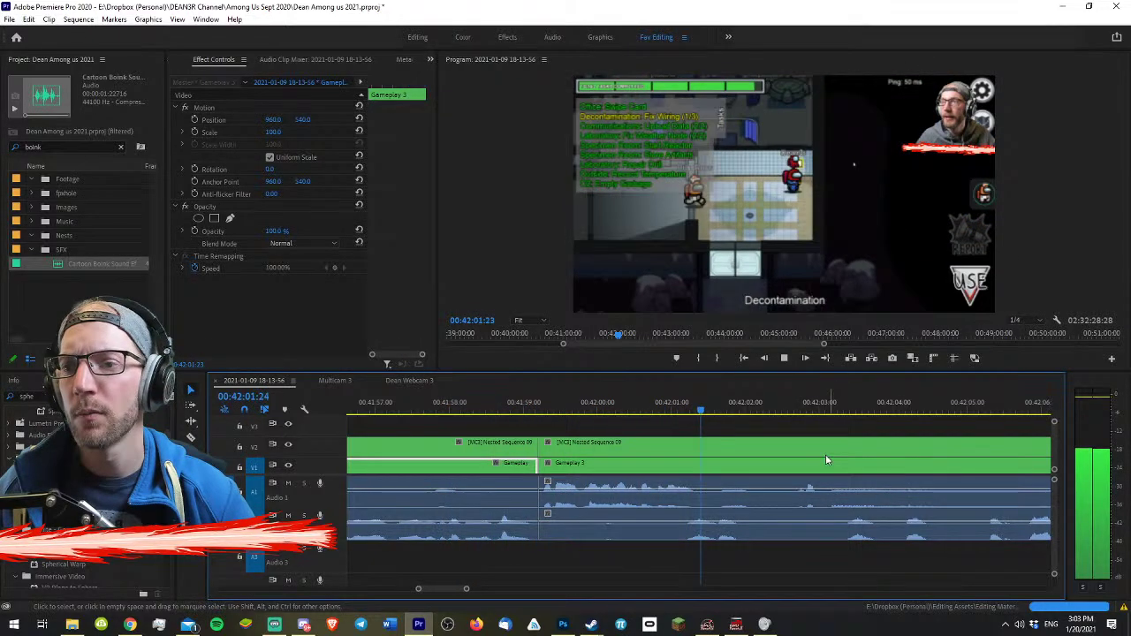
- Split all tracks at about 00:42:02:40 in the wiring task, ripple-trim back to 00:42:02:08, and play past the join
key("space")
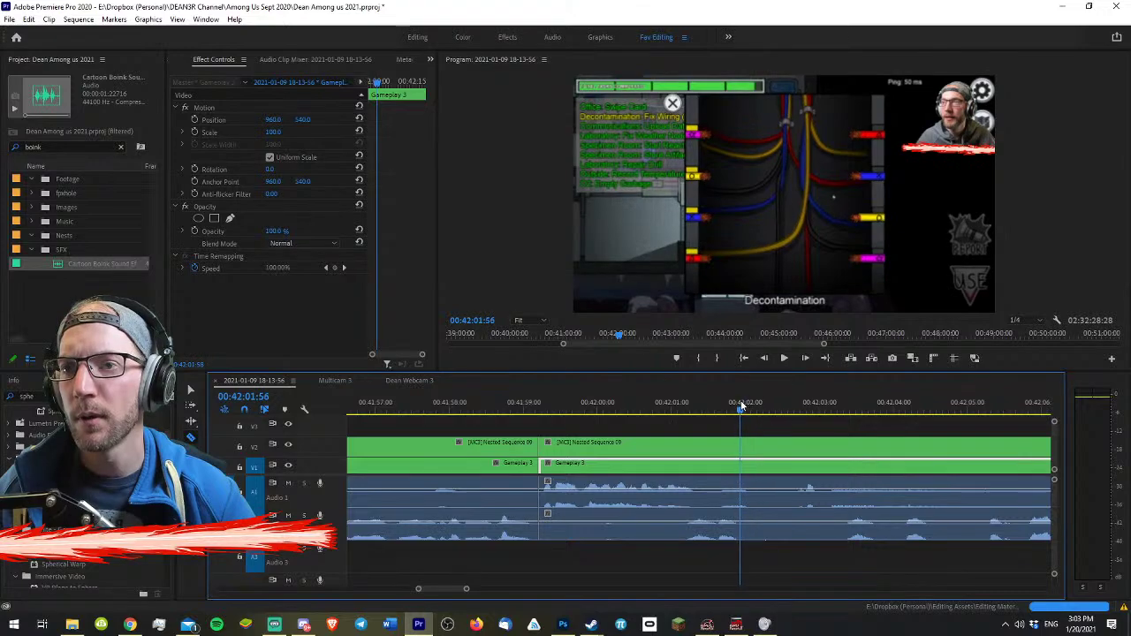
key("minus")
left_click(659, 396)
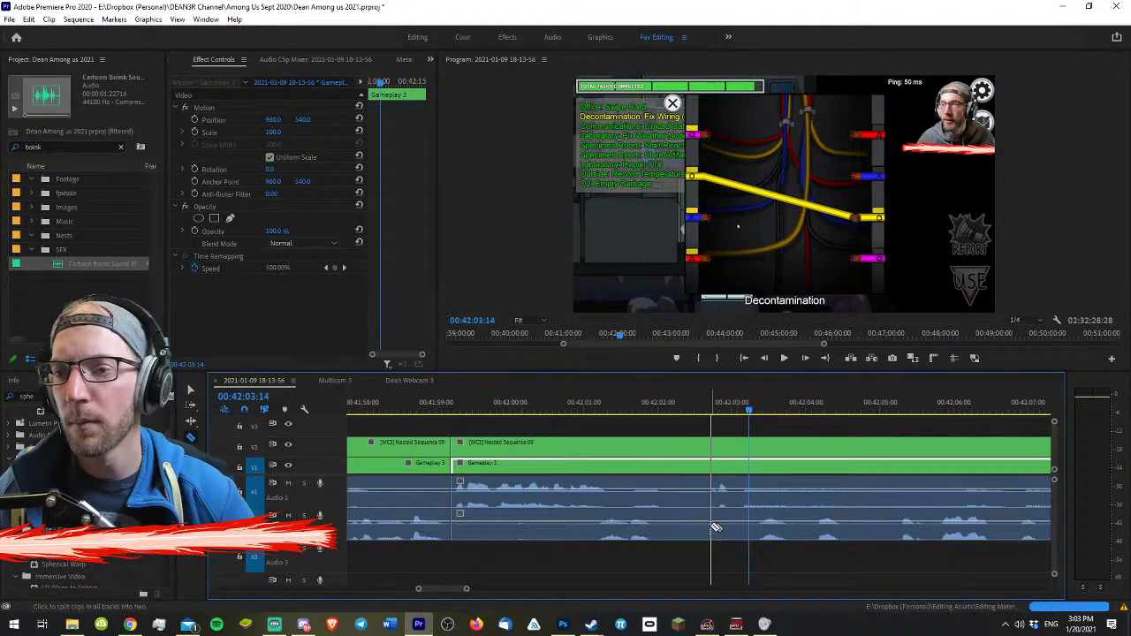
left_click(708, 519)
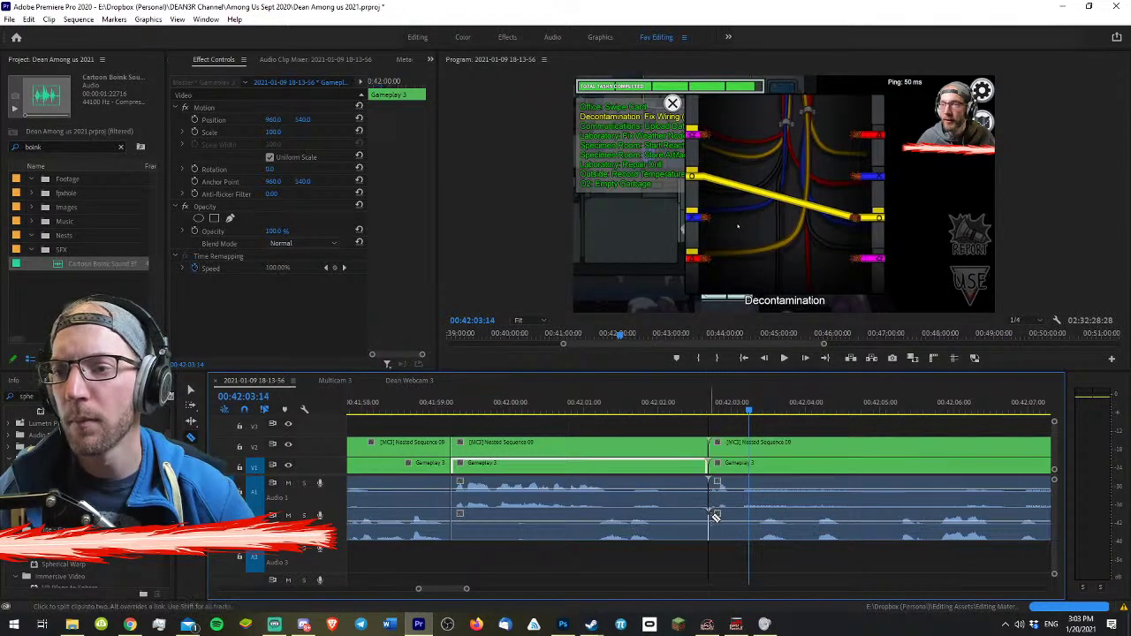
key("ctrl+z")
left_click(706, 485)
key("v")
left_click_drag(638, 409, 667, 409)
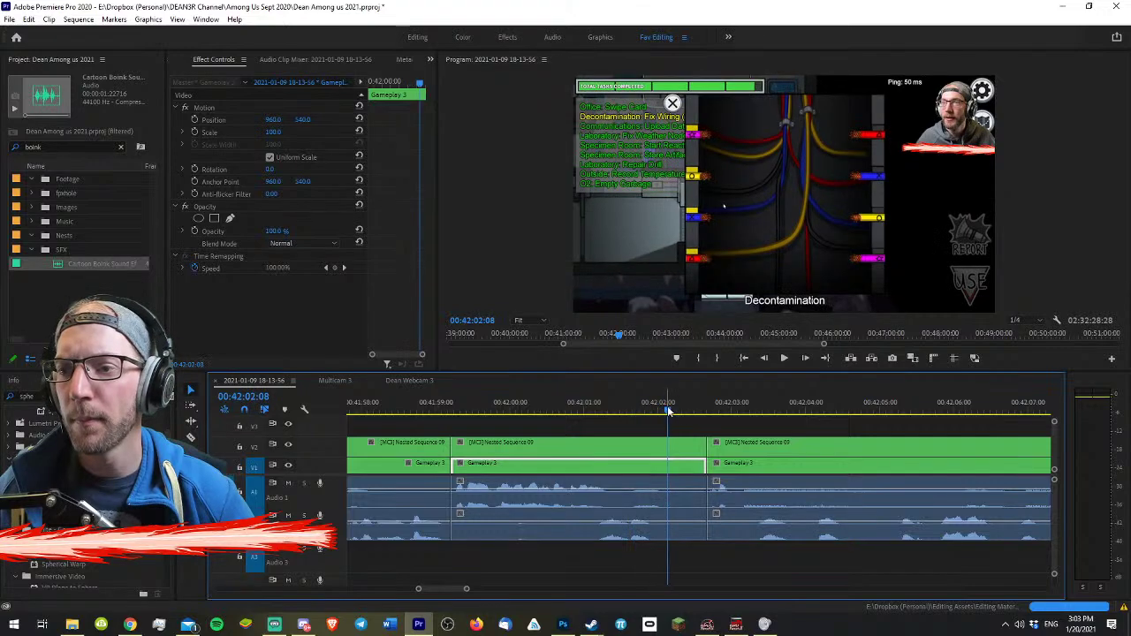
key("w")
key("space")
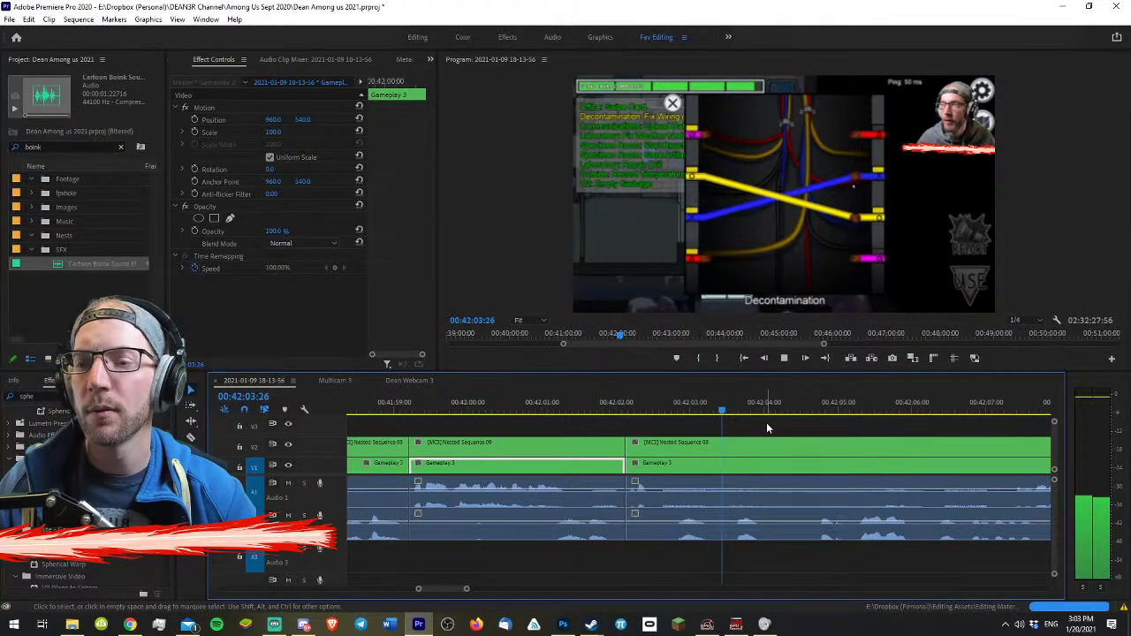
- Ripple-trim the start of the clips after the 00:42:02:08 cut to about 00:42:02:50, and replay the join
key("space")
key("c")
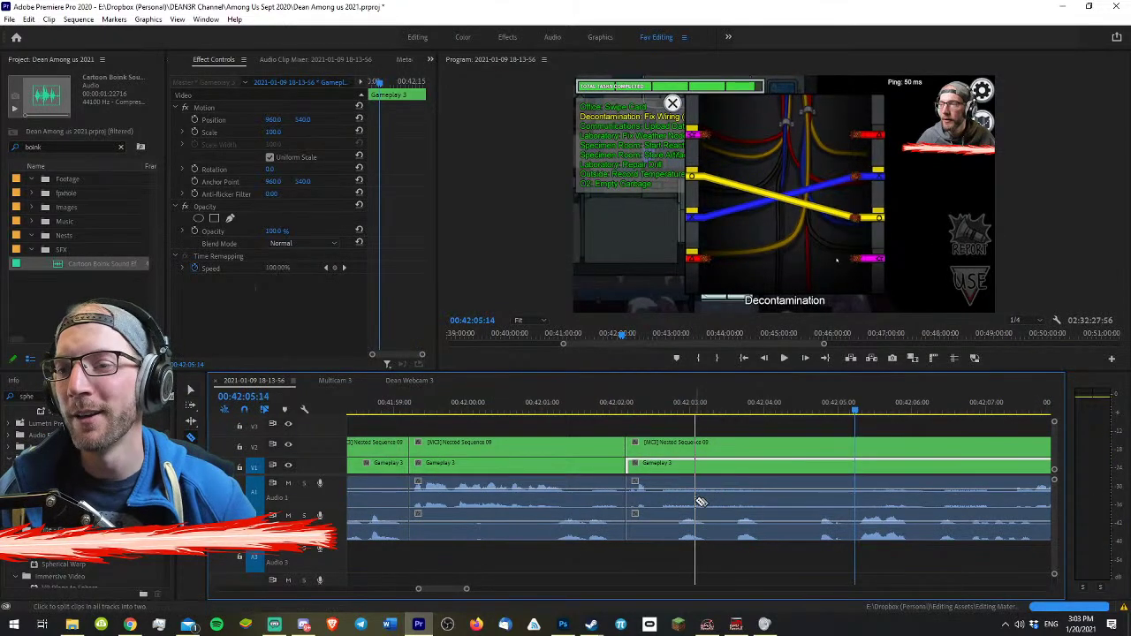
left_click(679, 407)
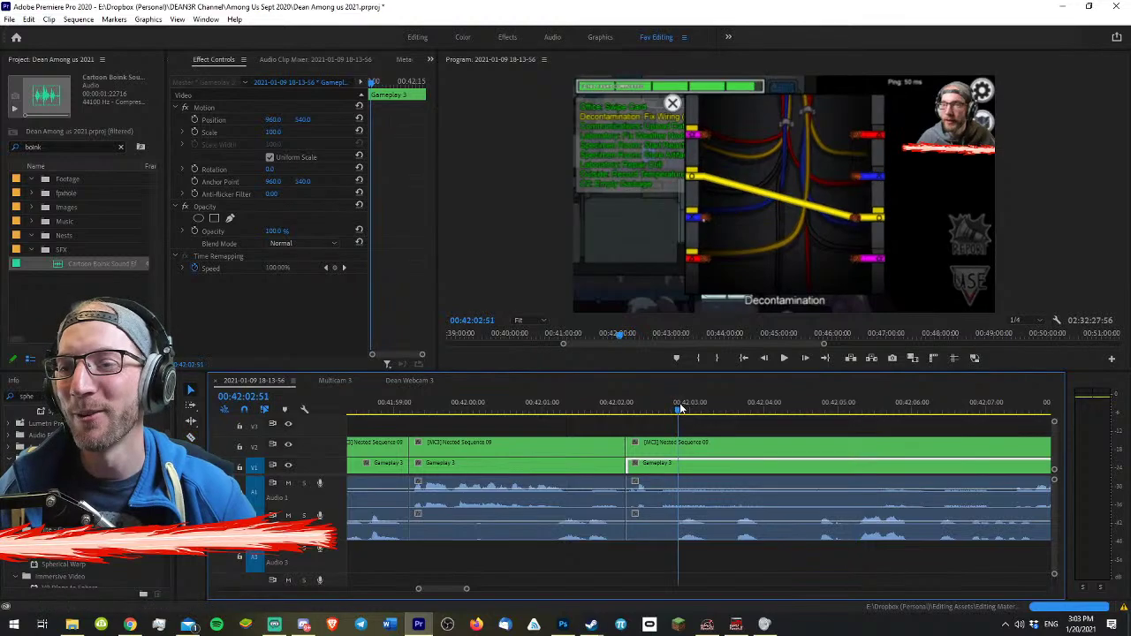
key("ctrl+k")
left_click_drag(752, 464, 704, 463)
left_click_drag(643, 408, 623, 405)
key("space")
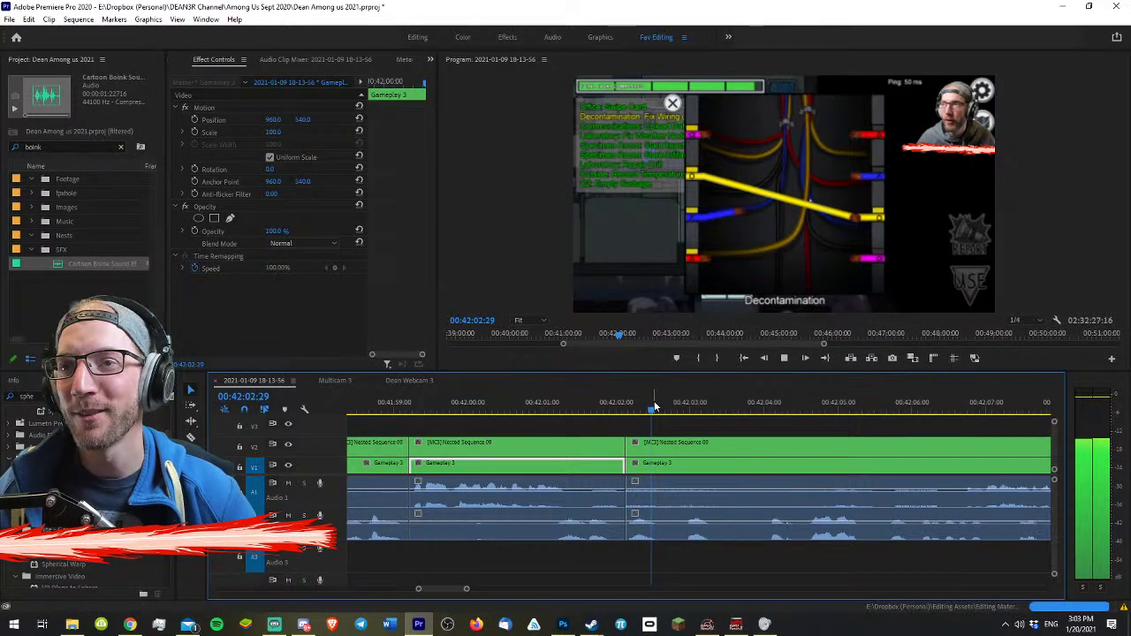
key("space")
- Split all tracks at about 00:42:03:26 and 00:42:03:50 in the wiring task, and play on from there
key("c")
left_click(721, 525)
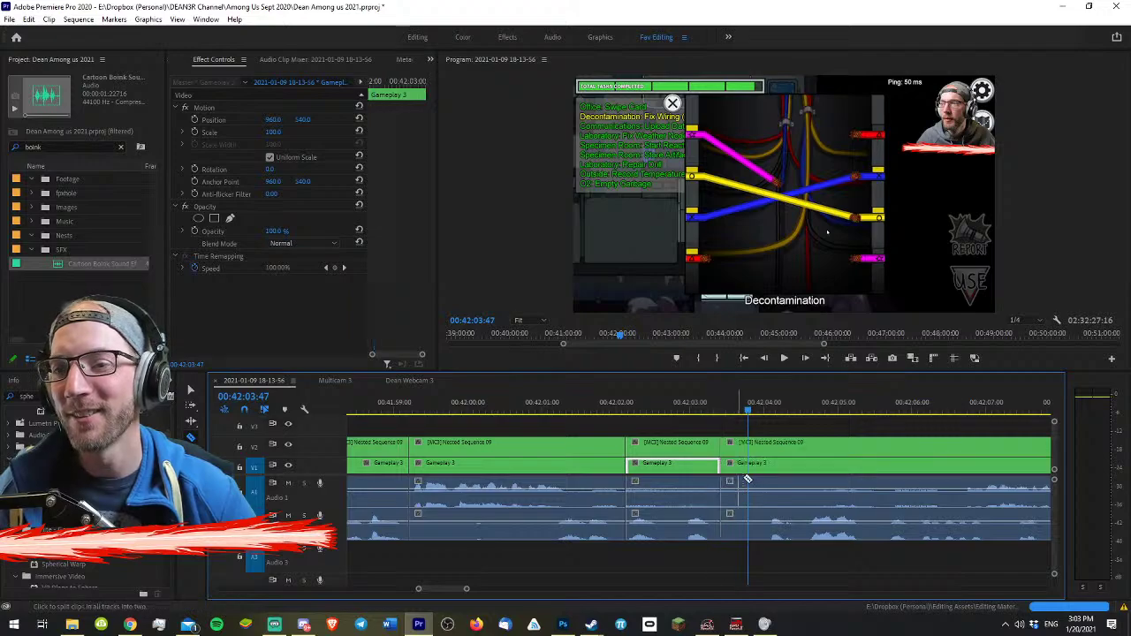
key("v")
mouse_move(749, 408)
left_mouse_down()
mouse_move(736, 410)
mouse_move(752, 410)
left_mouse_up()
key("c")
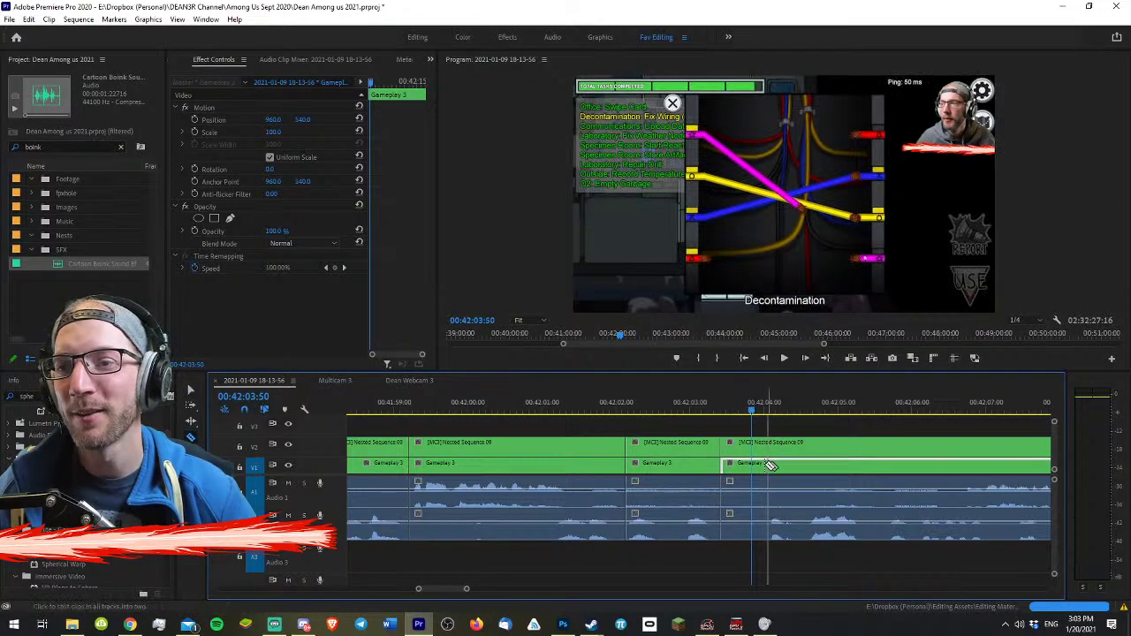
left_click(752, 467)
key("v")
key("space")
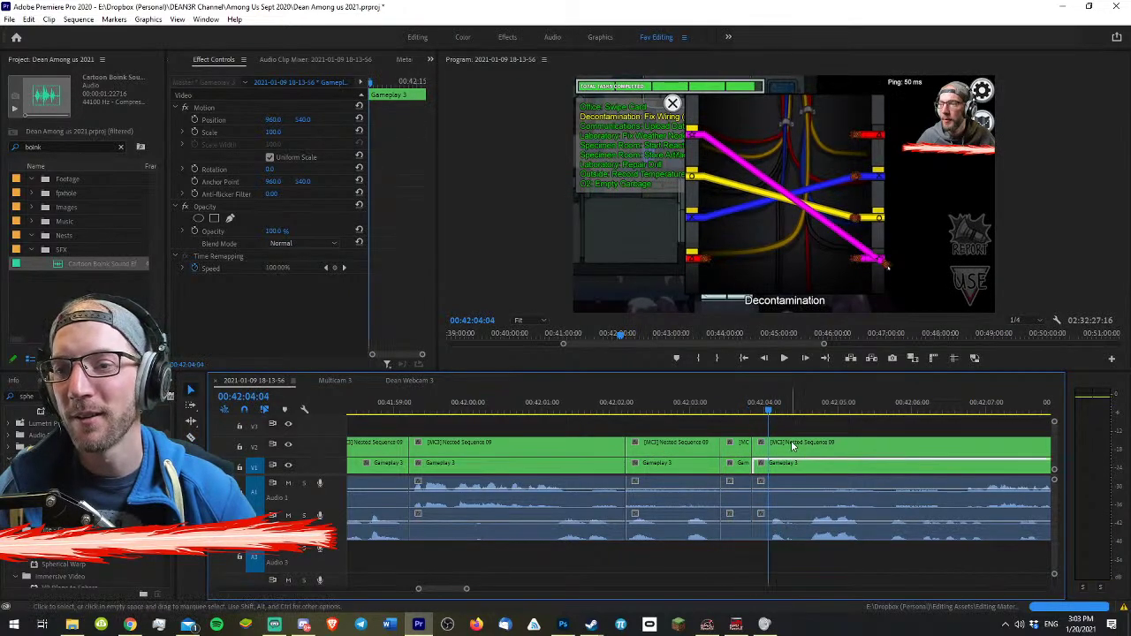
key("space")
- Split all tracks at about 00:42:04:26 and 00:42:04:02 around the short speech burst on Audio 2
key("c")
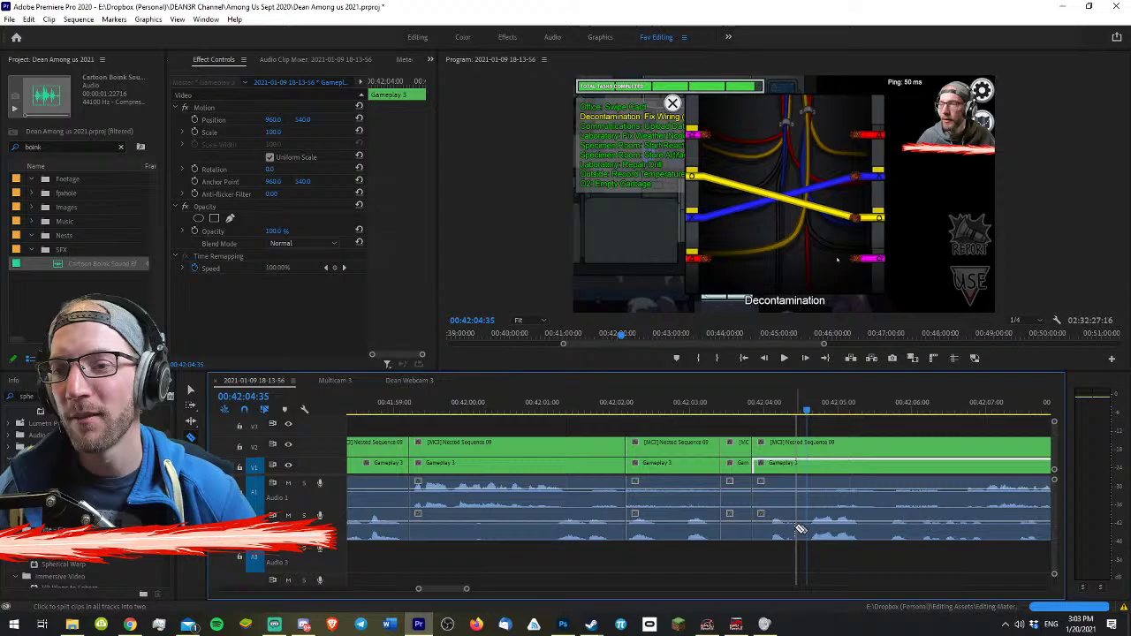
left_click(795, 526)
left_click(767, 526)
key("v")
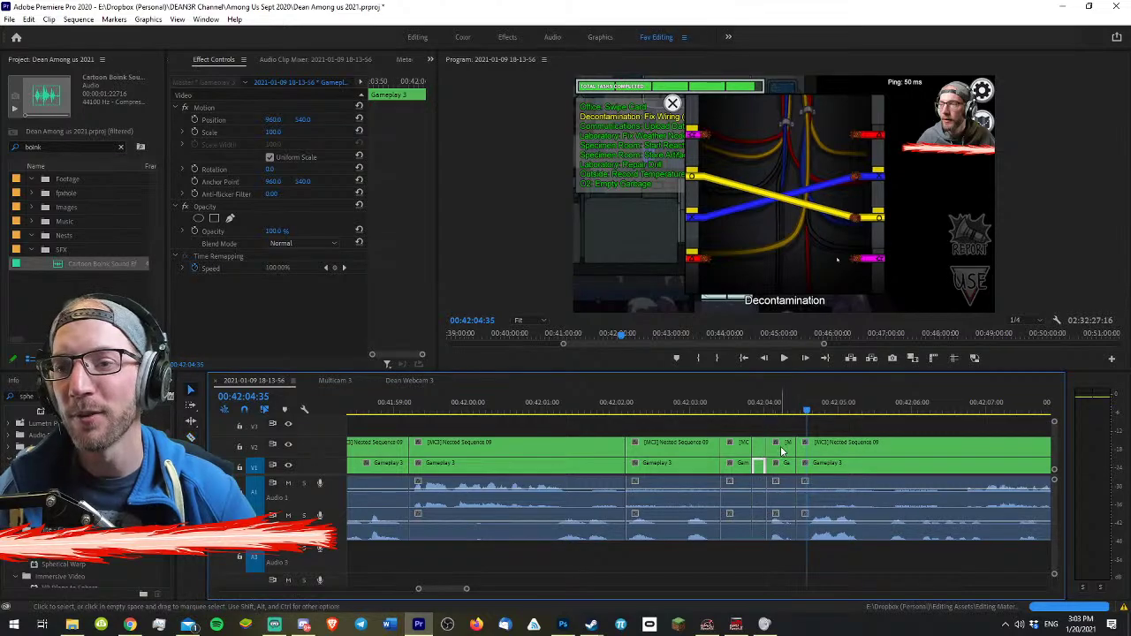
- Link the short V2 piece starting at 00:42:04:02 with its Audio 2 piece and move them earlier to about 00:42:03:26, overwriting the clips there
left_click(782, 449)
left_click(780, 526, "shift")
right_click(780, 528)
left_click(824, 219)
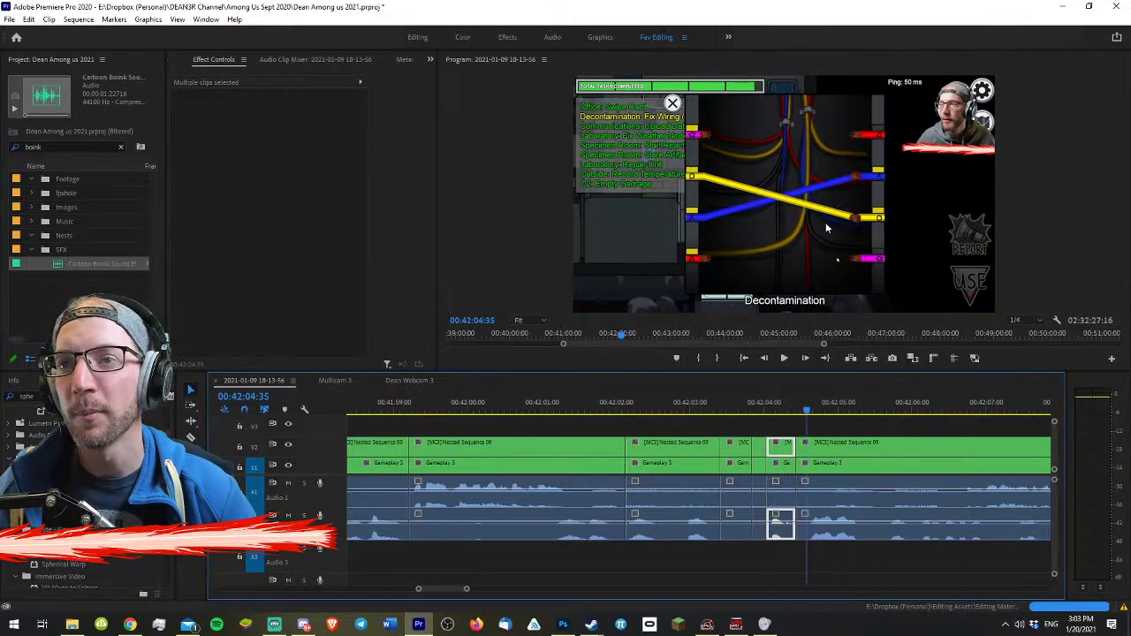
mouse_move(743, 409)
left_mouse_down()
mouse_move(733, 409)
mouse_move(767, 406)
mouse_move(741, 408)
left_mouse_up()
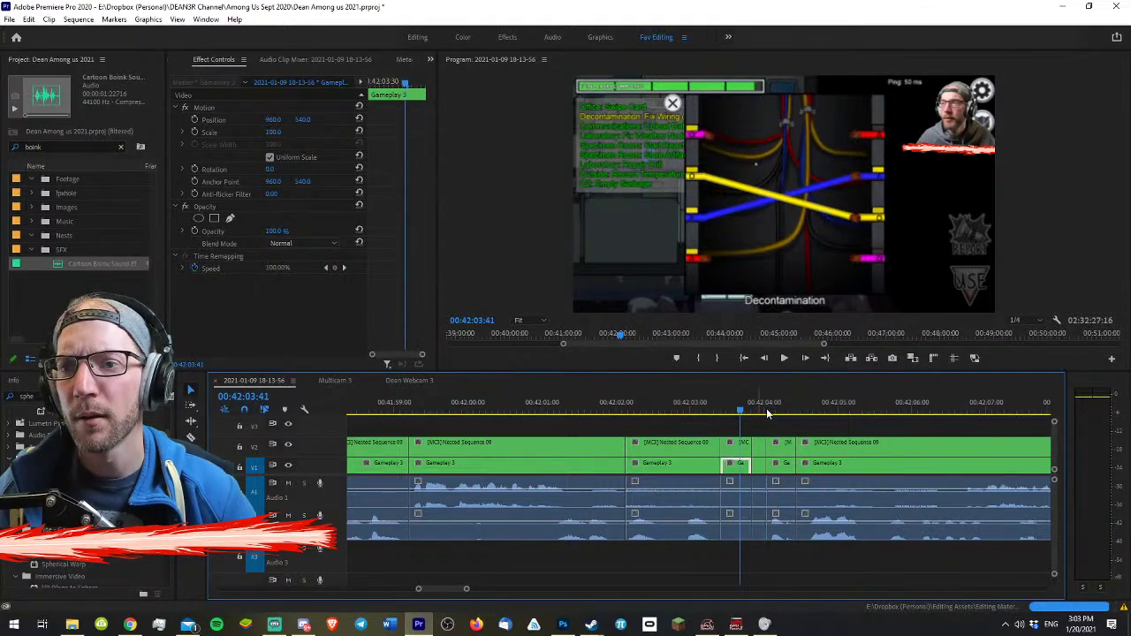
left_click_drag(782, 449, 740, 450)
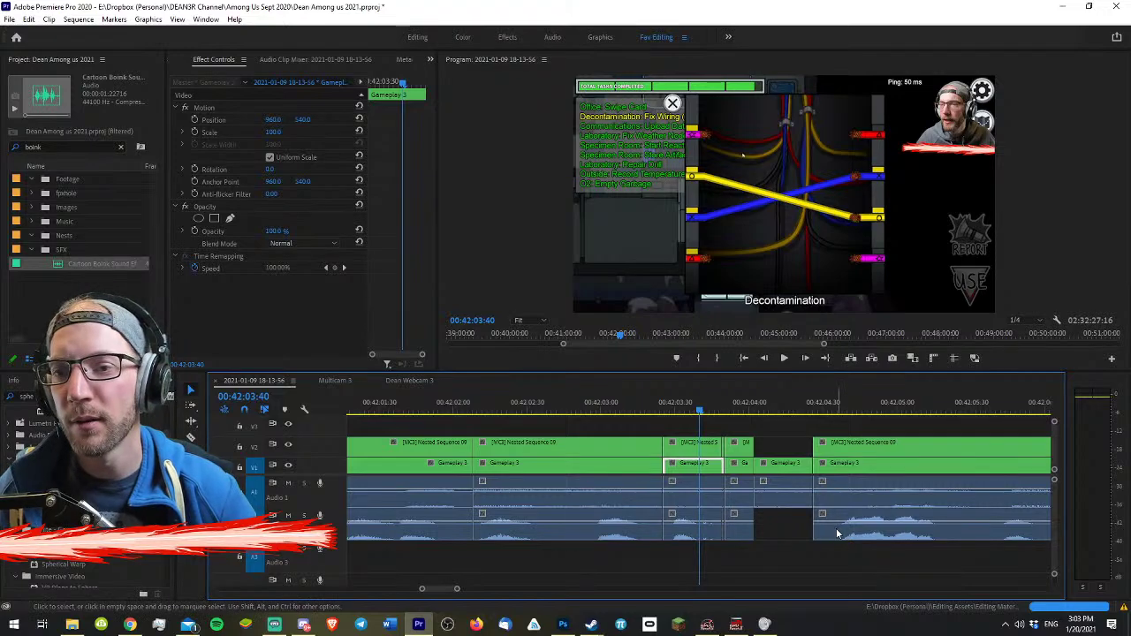
- Play past the V2 gap, ripple-trim the start of the clips after 00:42:04:26 to about 00:42:05:40, and replay
left_click(838, 534)
left_click_drag(824, 406, 922, 411)
key("space")
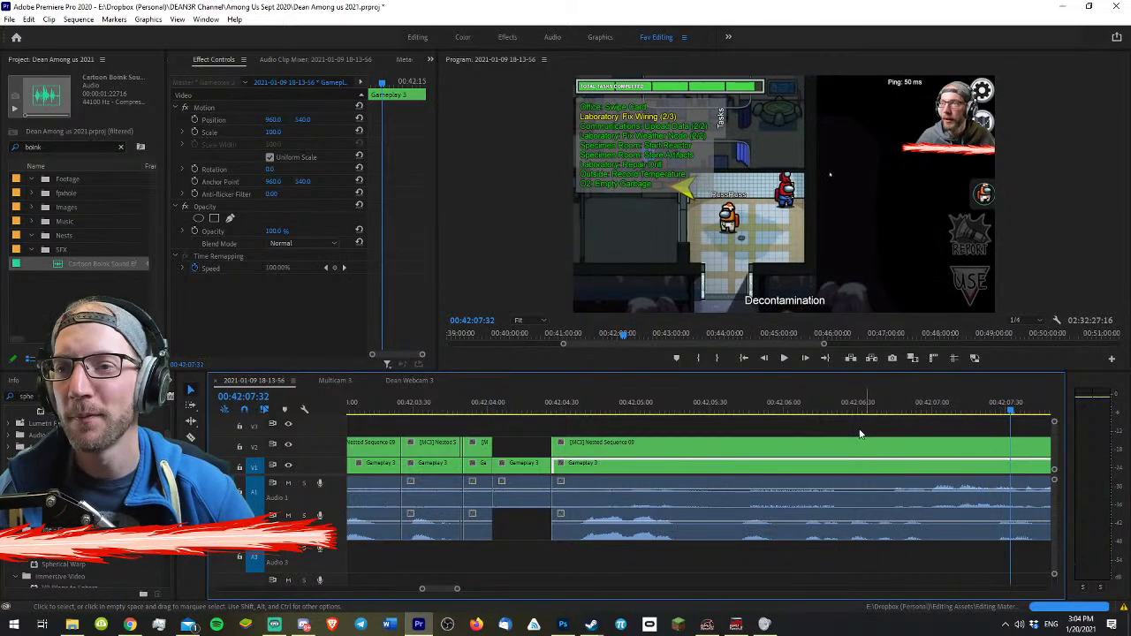
left_click_drag(816, 409, 732, 414)
key("Up")
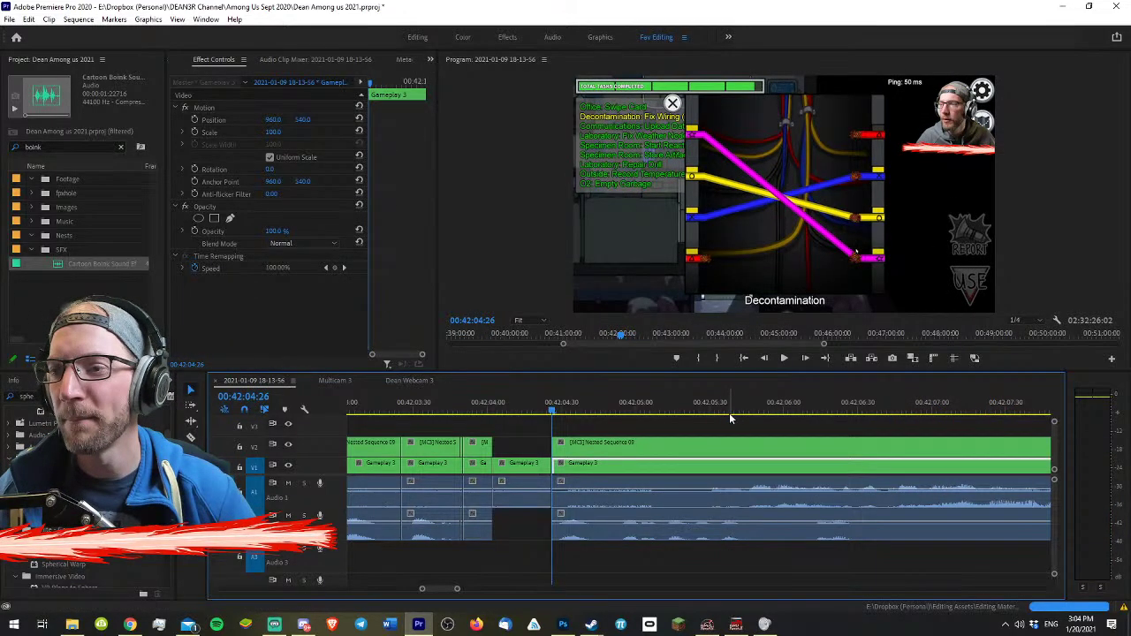
key("space")
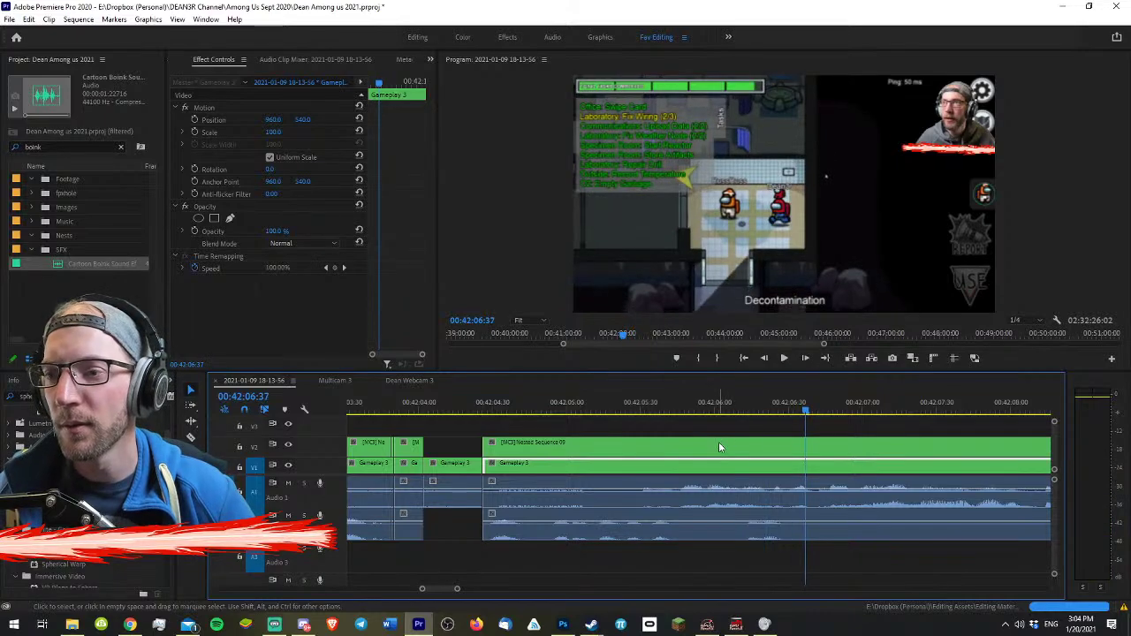
- Split all tracks at about 00:42:04:51 and Audio 1 at 00:42:05:10, delete the Audio 1 piece between them, and replay
left_click(557, 407)
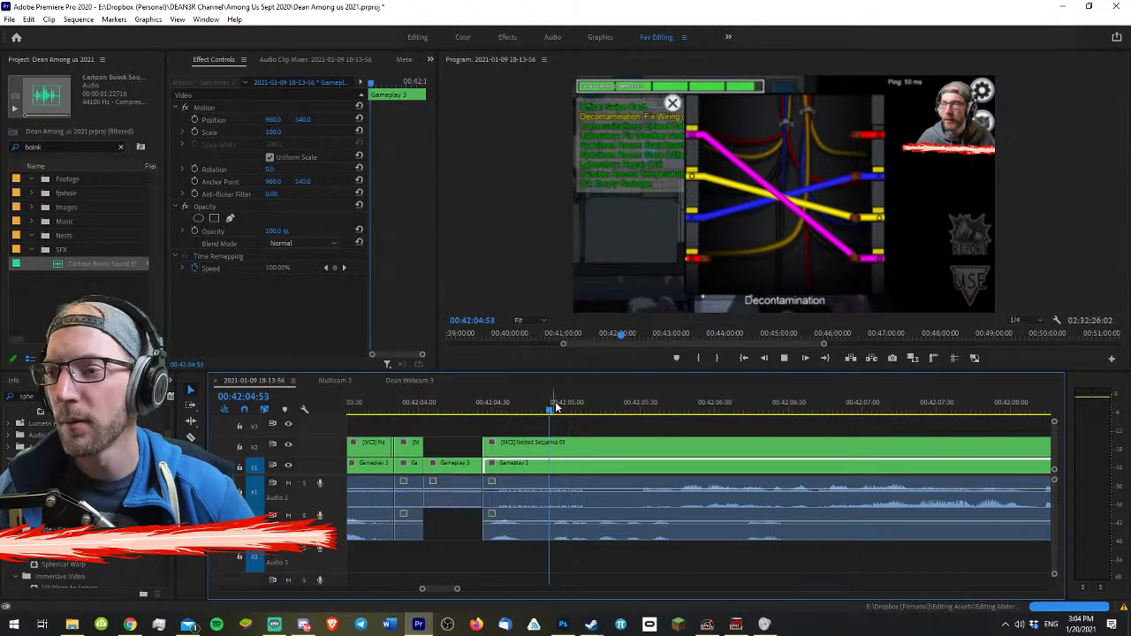
key("space")
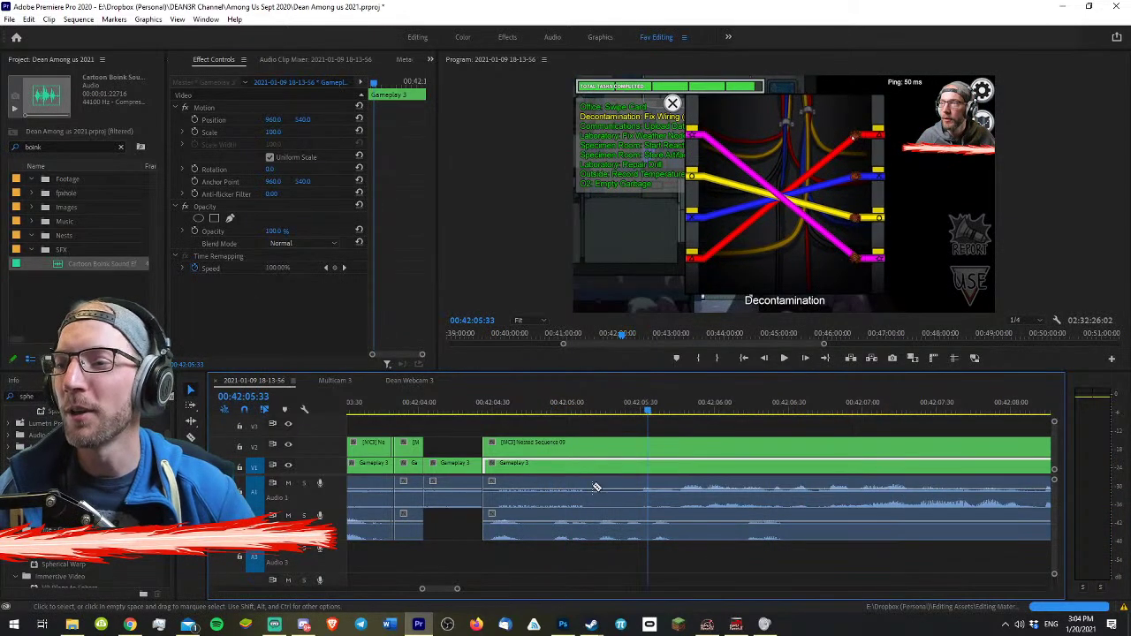
key("c")
left_click(544, 494, "shift")
left_click(592, 494)
key("v")
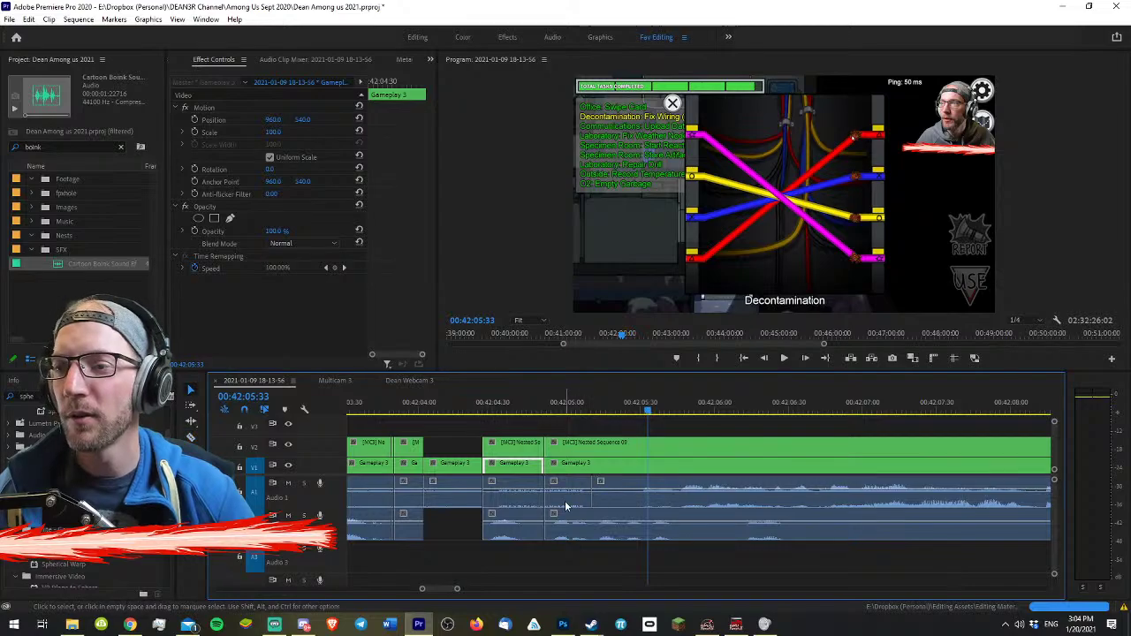
left_click(568, 502)
key("Delete")
left_click(543, 406)
key("space")
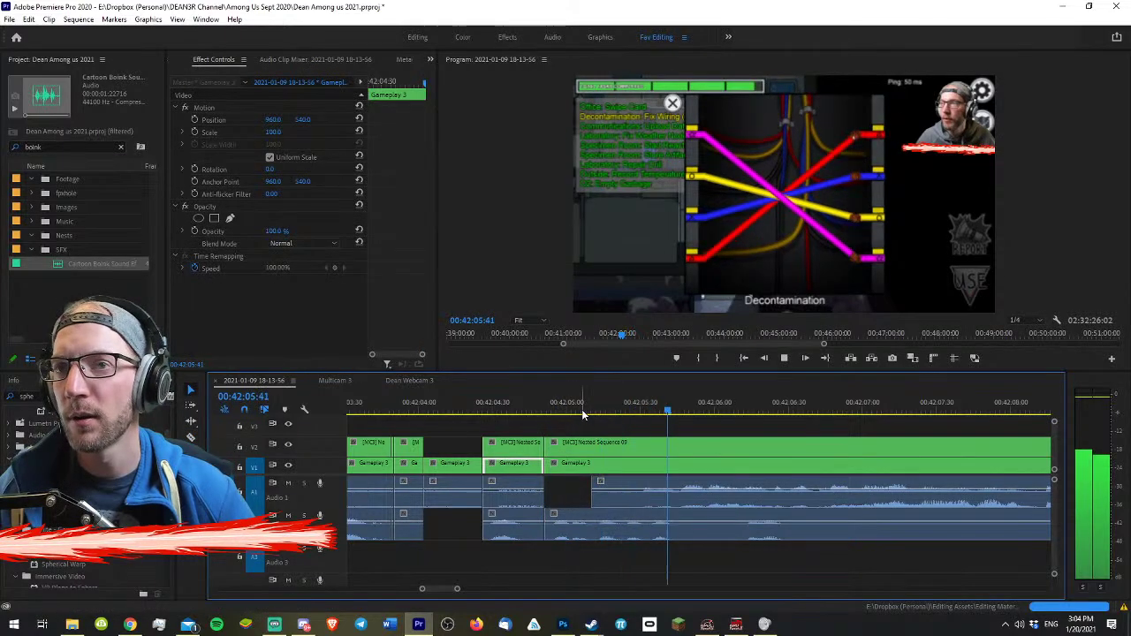
- Review the V2 gap and delete all clip pieces between about 00:42:04:02 and 00:42:04:51
left_click(624, 444)
left_click(581, 409)
key("minus")
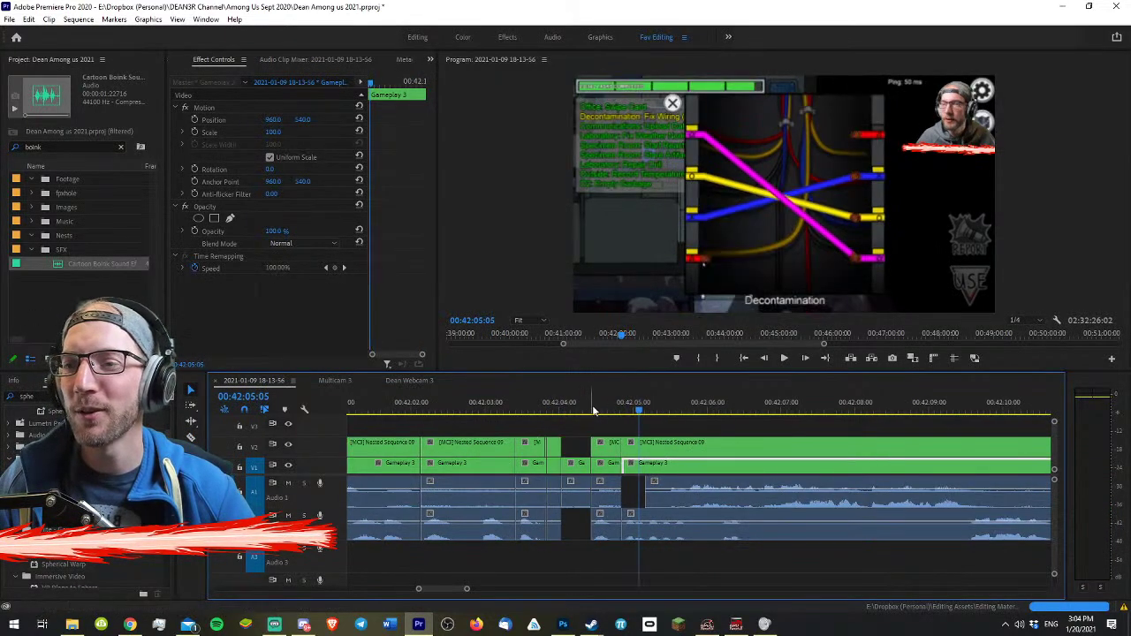
key("equal")
left_click(517, 411)
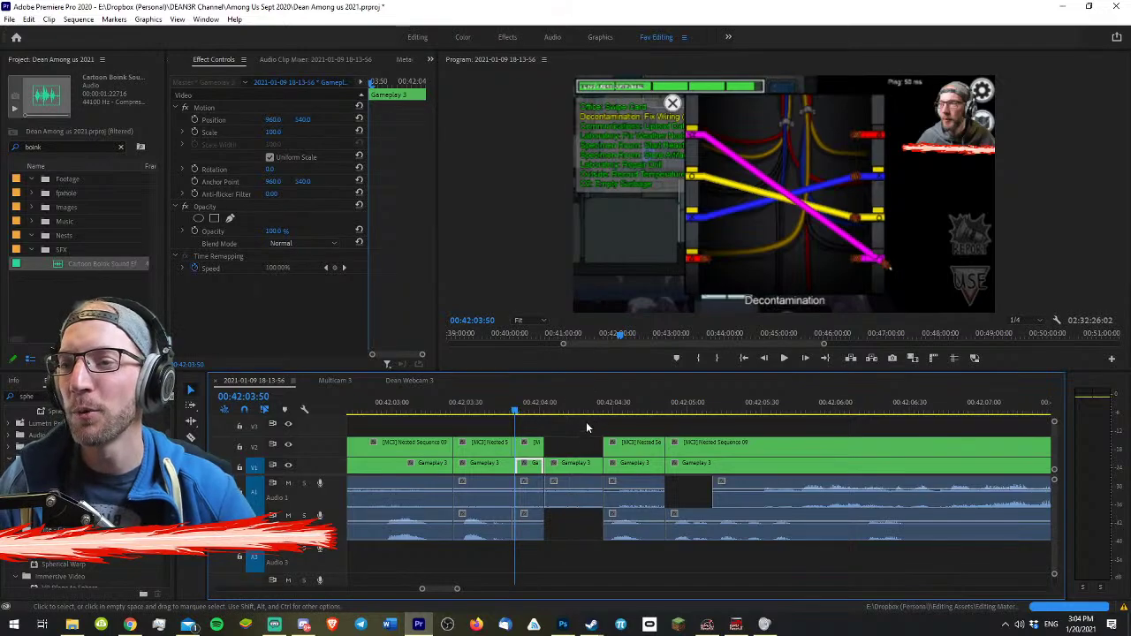
left_click_drag(574, 424, 618, 495)
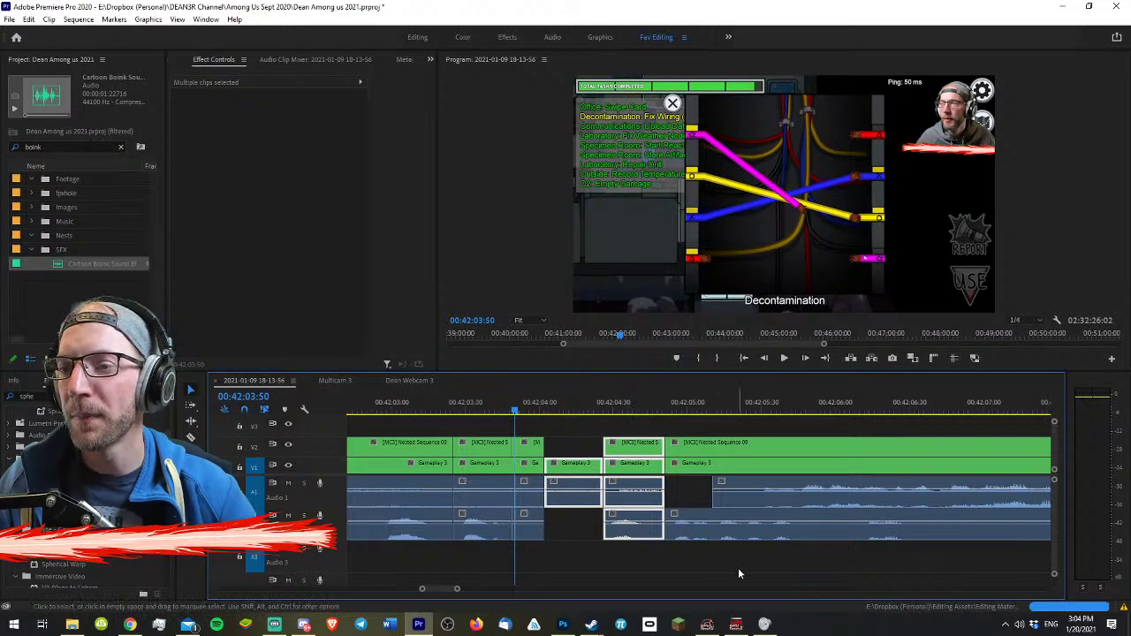
left_click(600, 411)
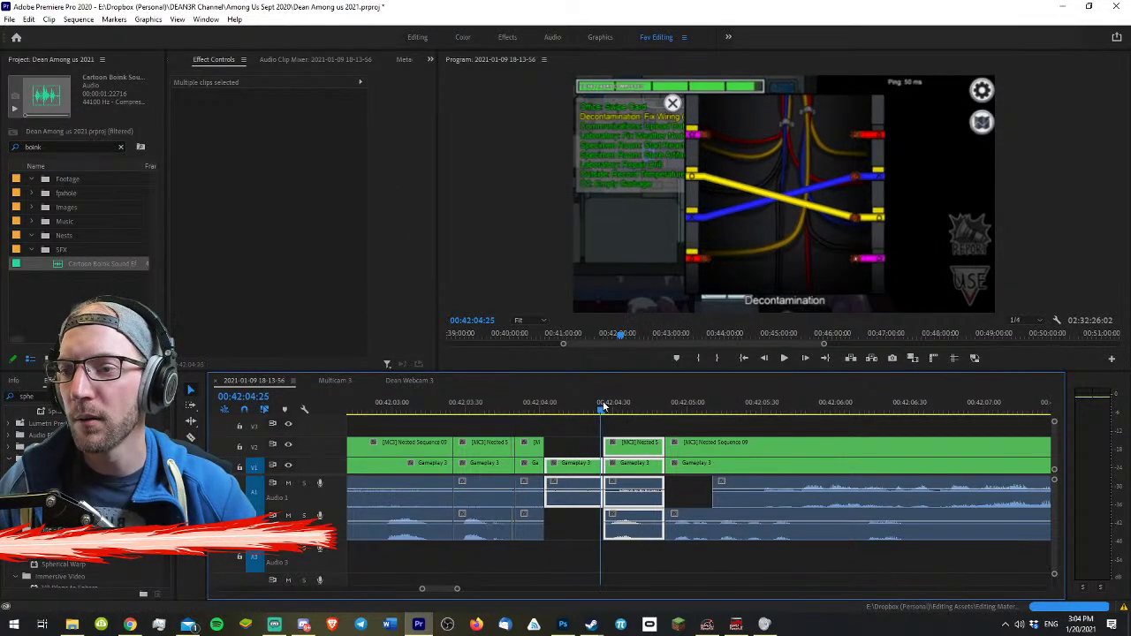
key("space")
key("shift+Delete")
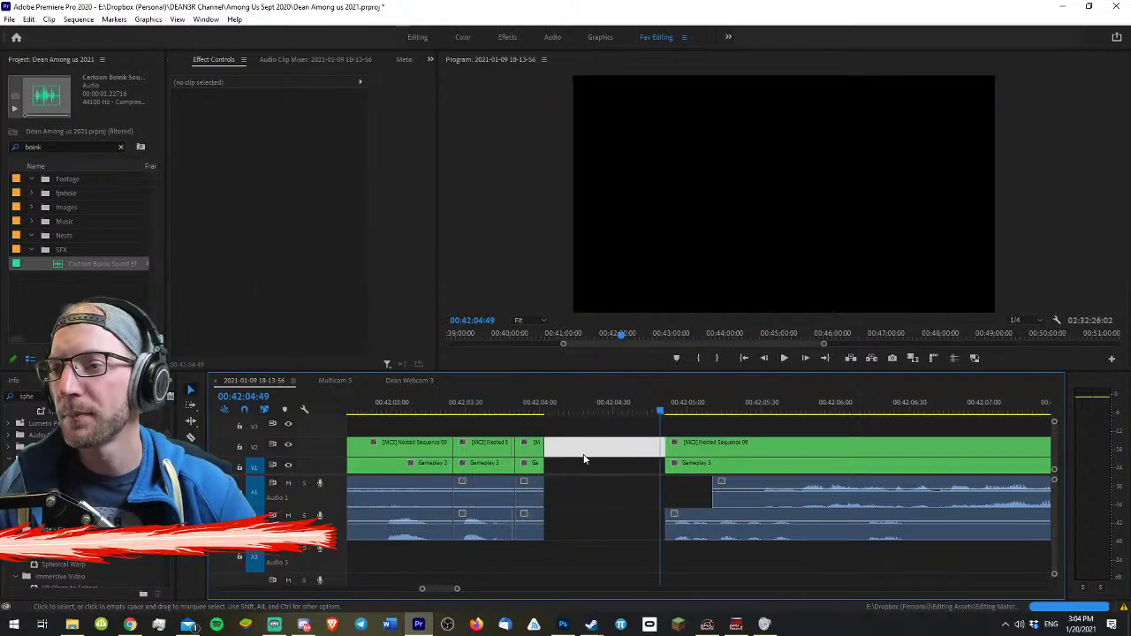
- Close the gap at about 00:42:04:02 by shifting all following clips against the preceding pieces, and replay the join
left_click_drag(508, 402, 486, 412)
key("equal")
key("equal")
key("a")
left_click_drag(883, 470, 859, 468)
key("v")
left_click(611, 400)
key("minus")
key("minus")
key("minus")
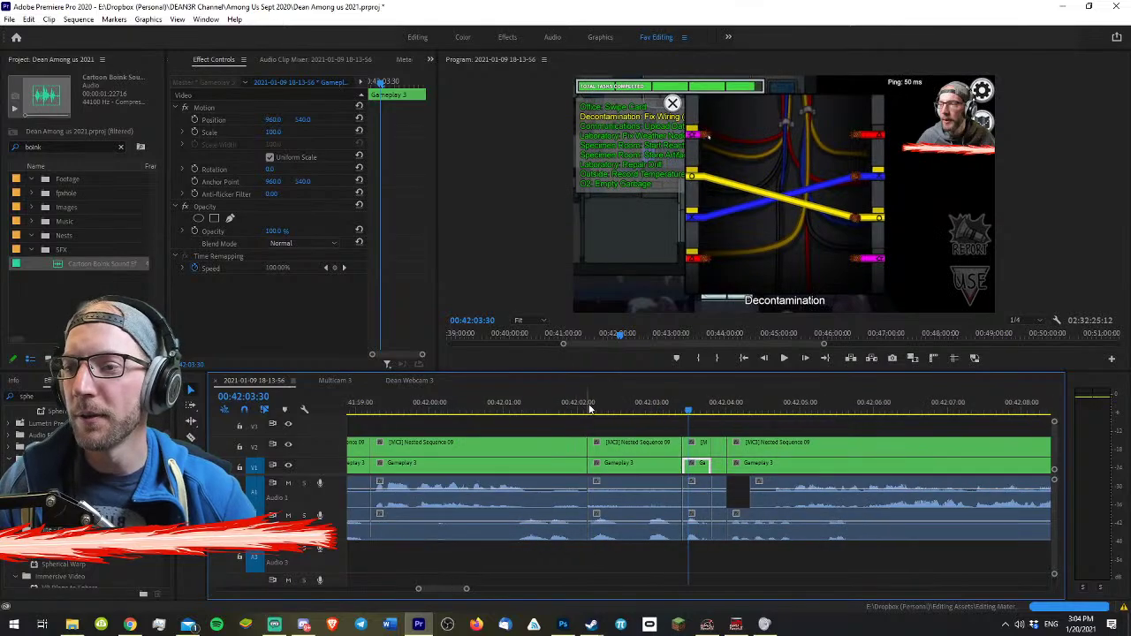
- Replay the tightened wiring section and split all tracks at 00:42:02:36
key("equal")
left_click_drag(561, 408, 521, 408)
key("c")
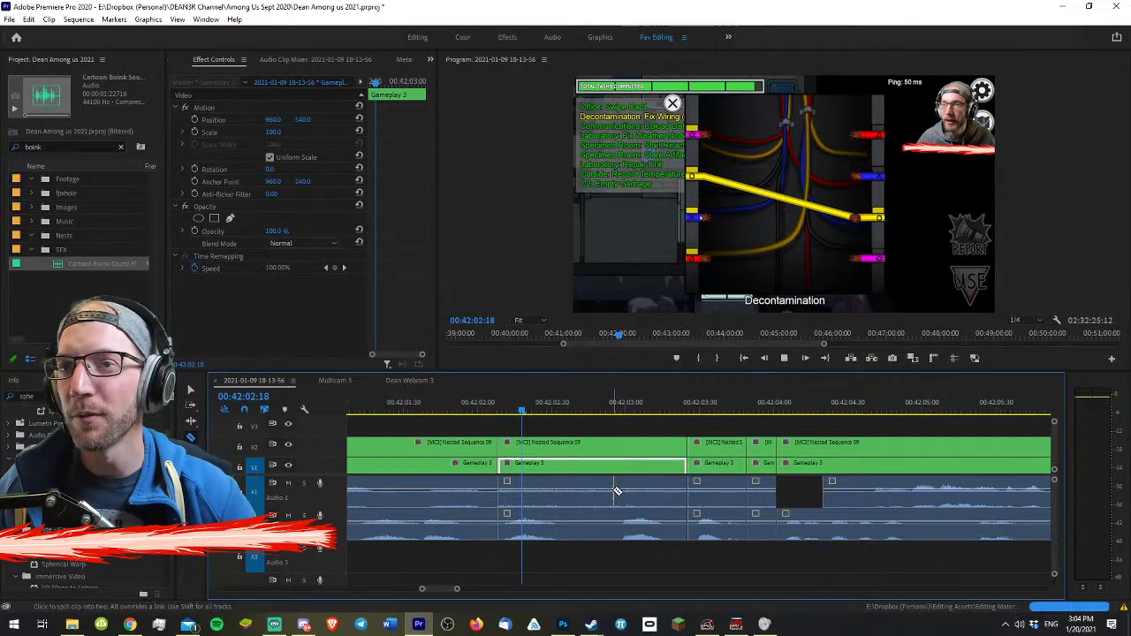
key("space")
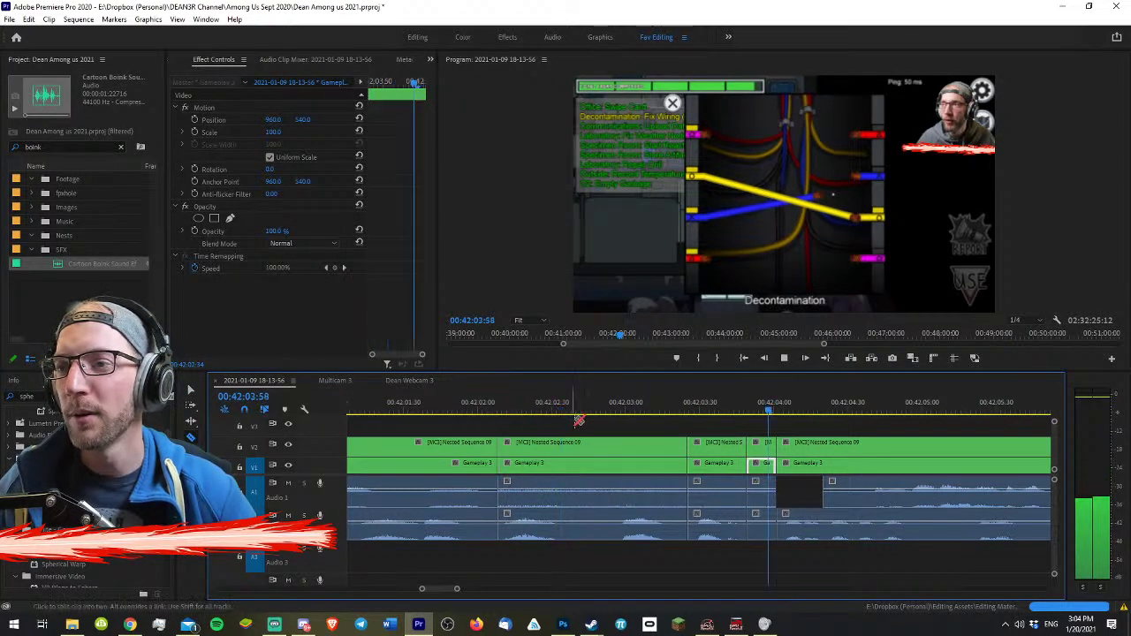
left_click_drag(556, 411, 568, 413)
left_click(570, 456)
key("v")
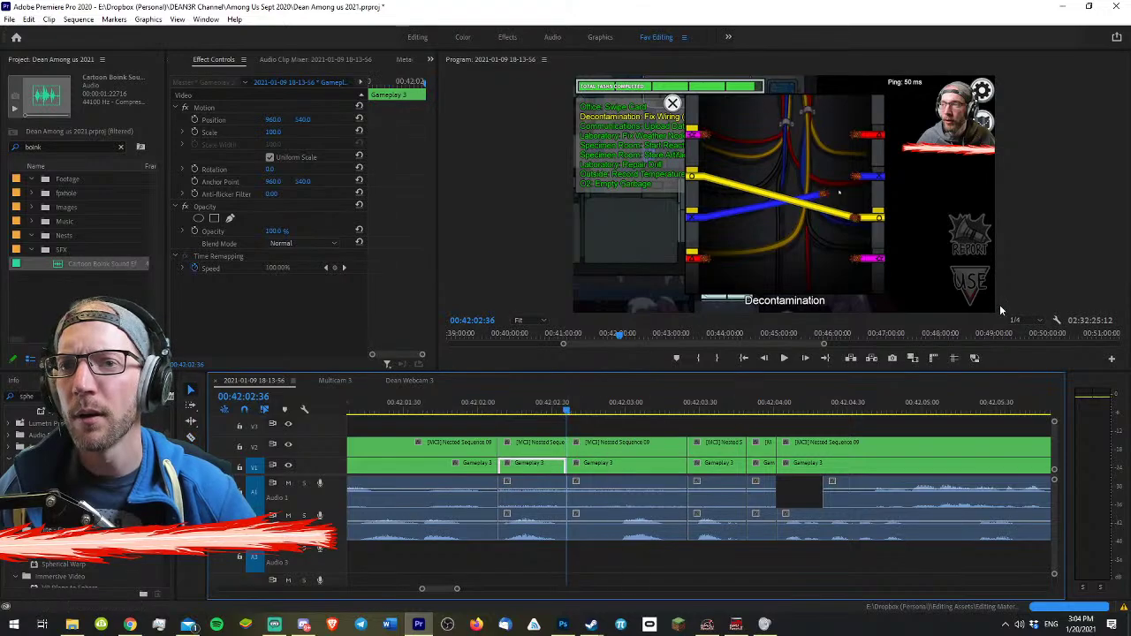
- Turn on proxies for the program monitor, and clear all warnings from the Events window before closing it
left_click(974, 358)
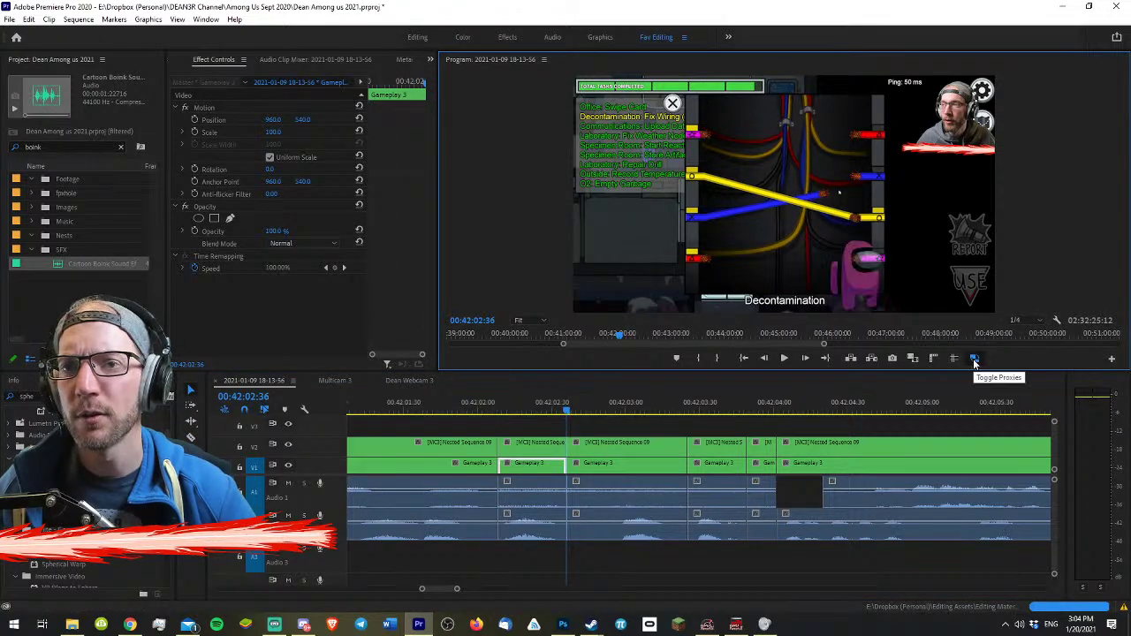
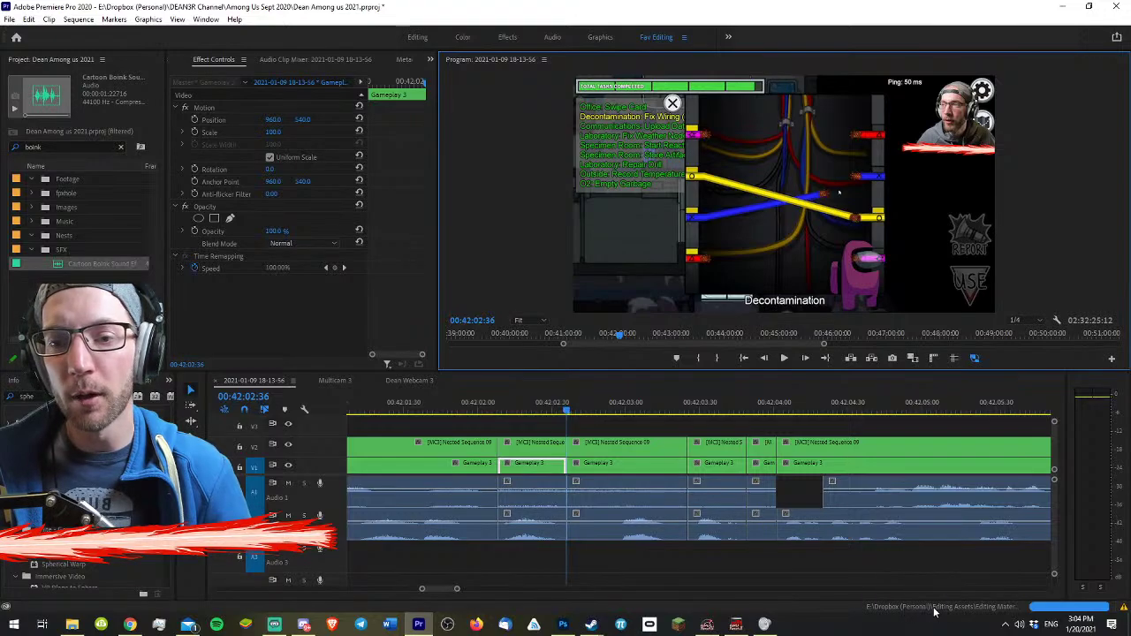
left_click(1123, 608)
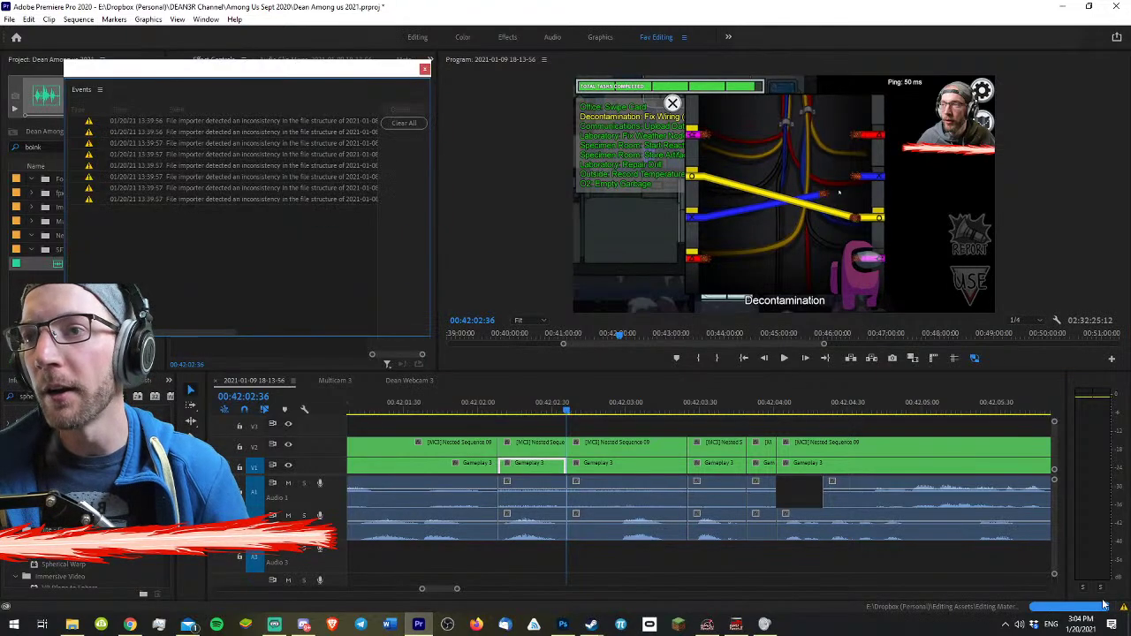
left_click(397, 125)
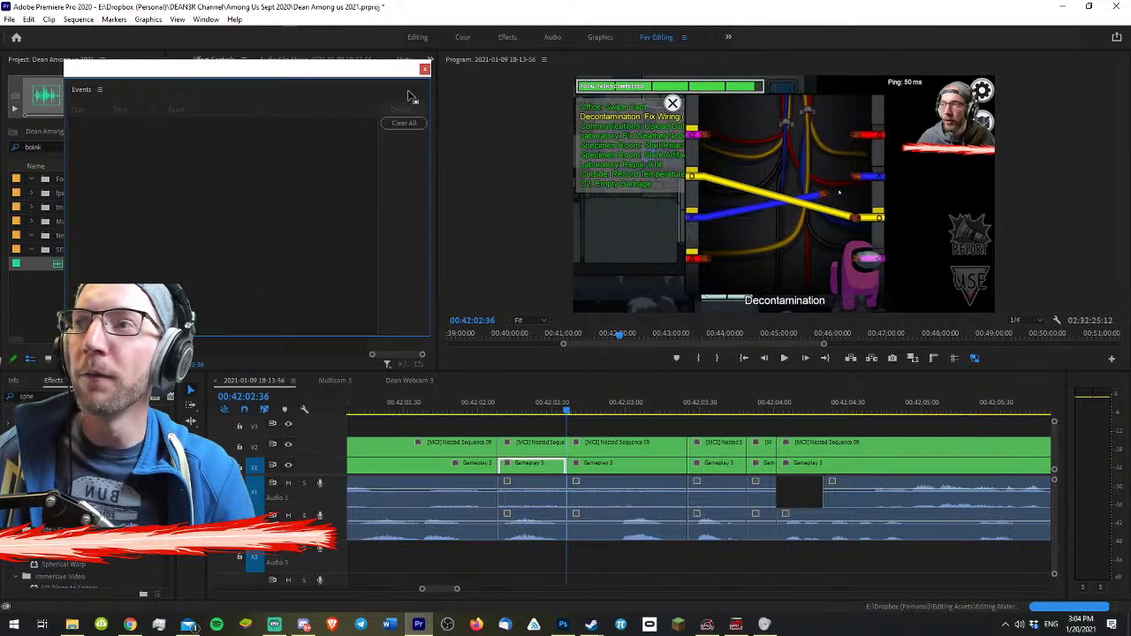
left_click(424, 70)
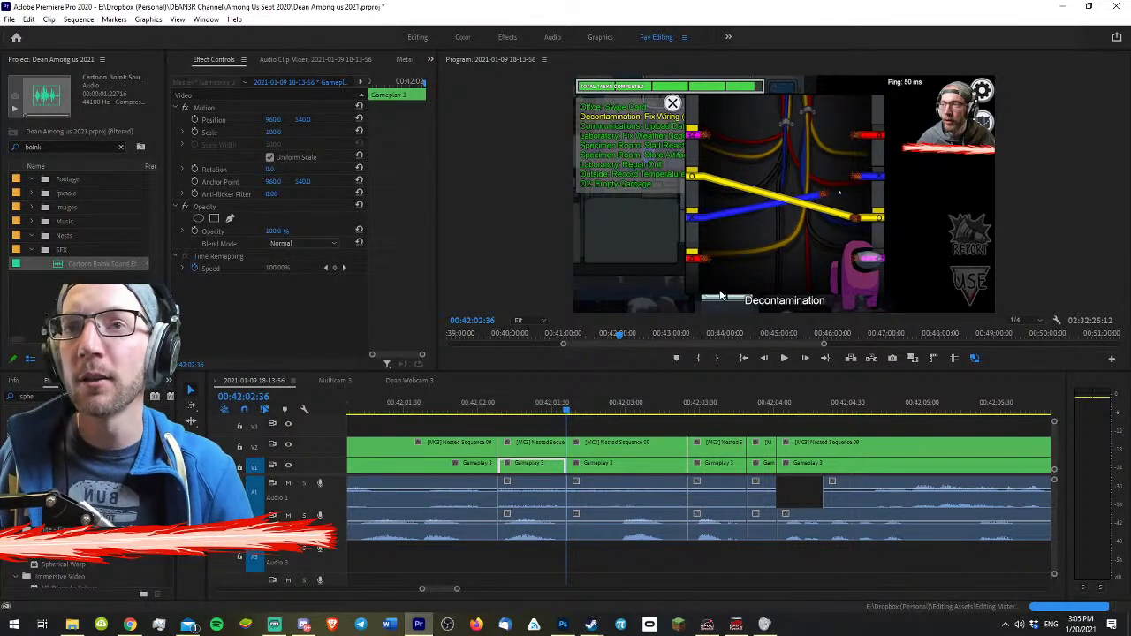
- Play the wiring section up to about 00:42:03:02 and look through the program monitor's playback resolution options
left_click(644, 426)
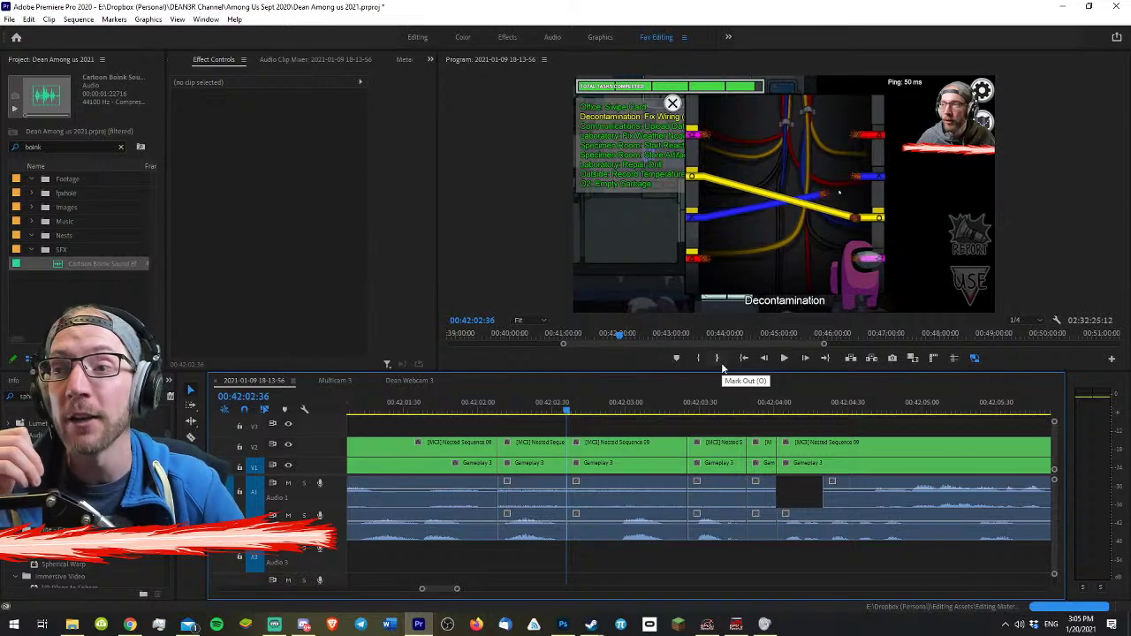
key("space")
key("space")
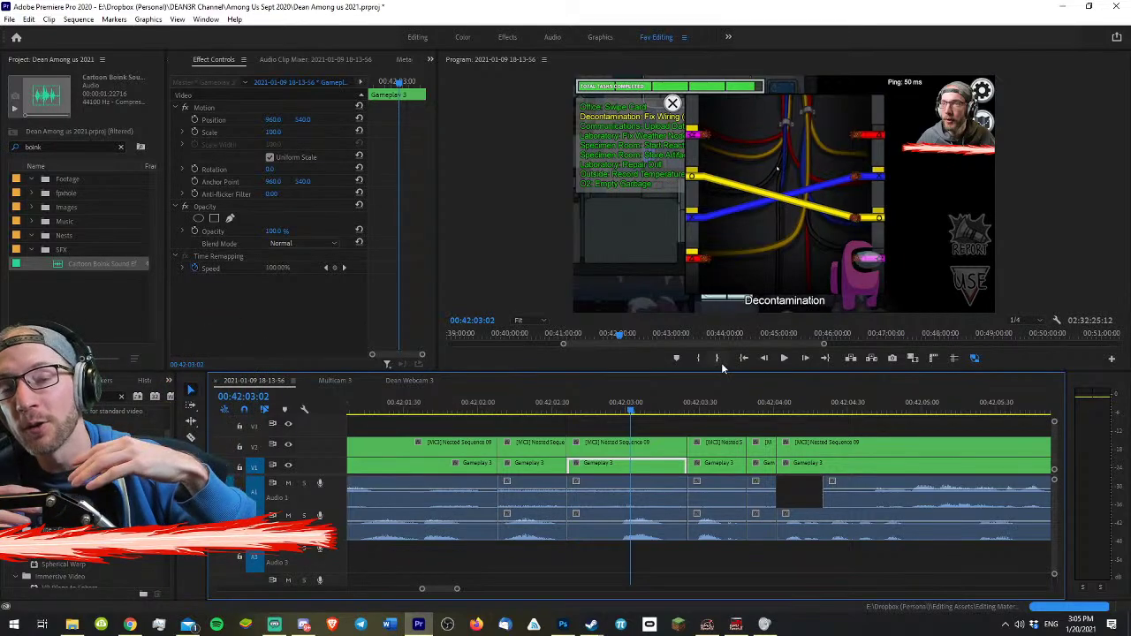
left_click(1015, 320)
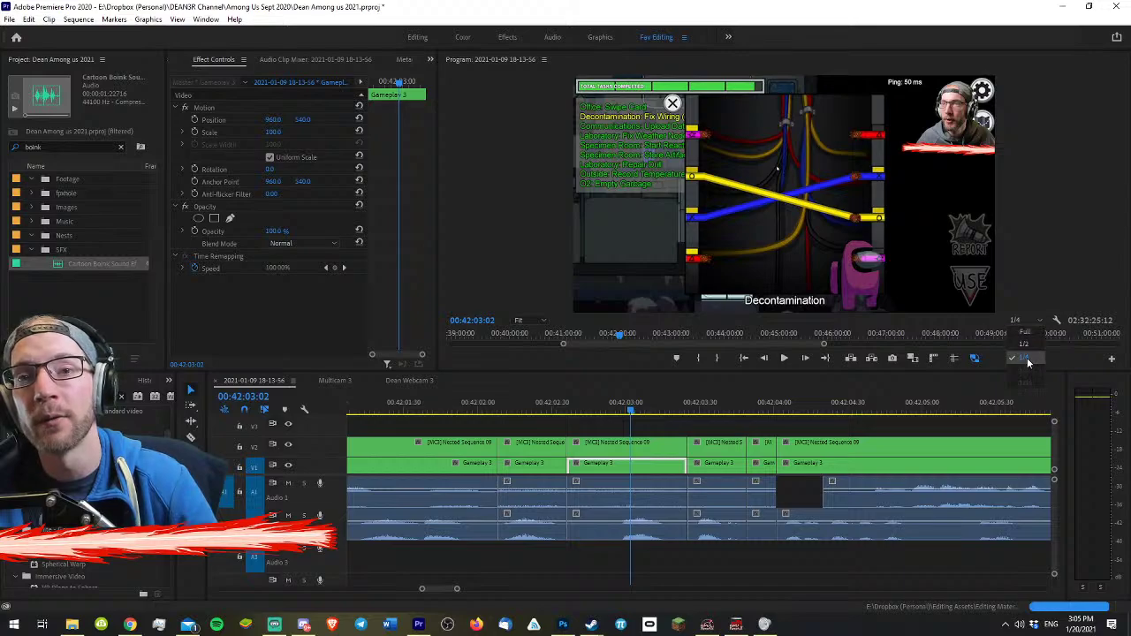
left_click(1024, 244)
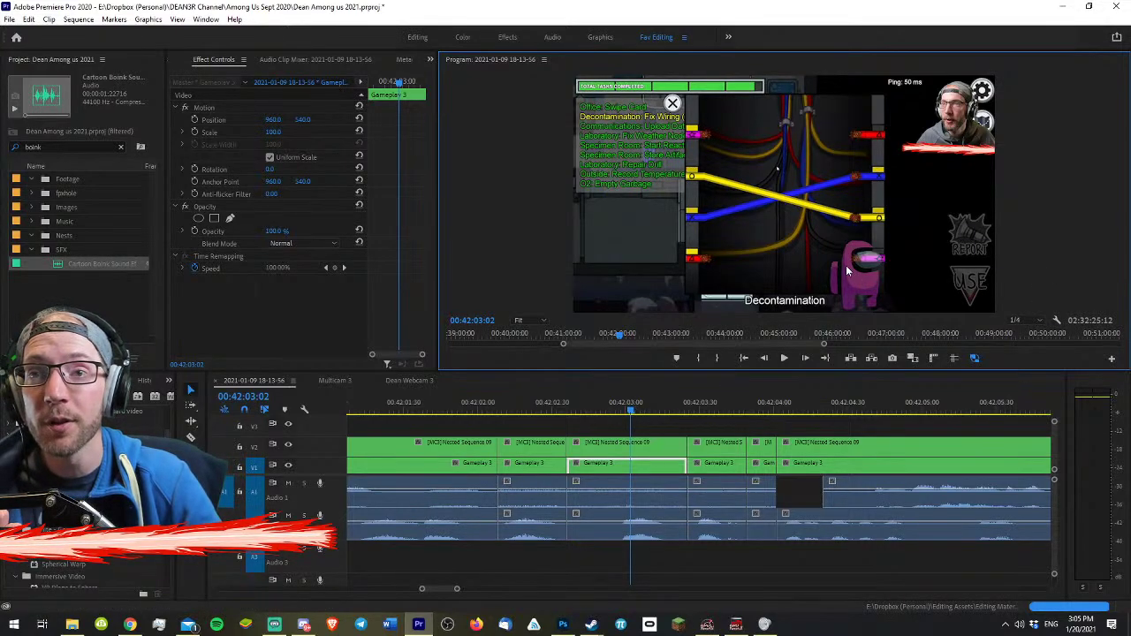
- Compare the maximized, magnified program picture with proxies on and off, and restore the normal layout with proxies on
left_click(975, 359)
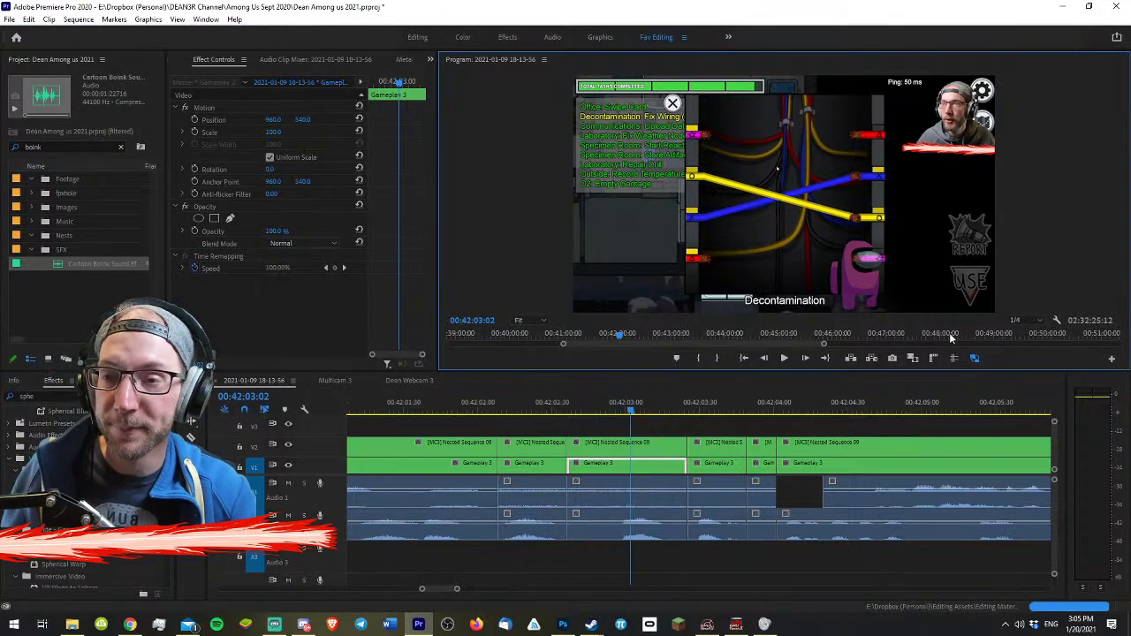
key("ctrl+s")
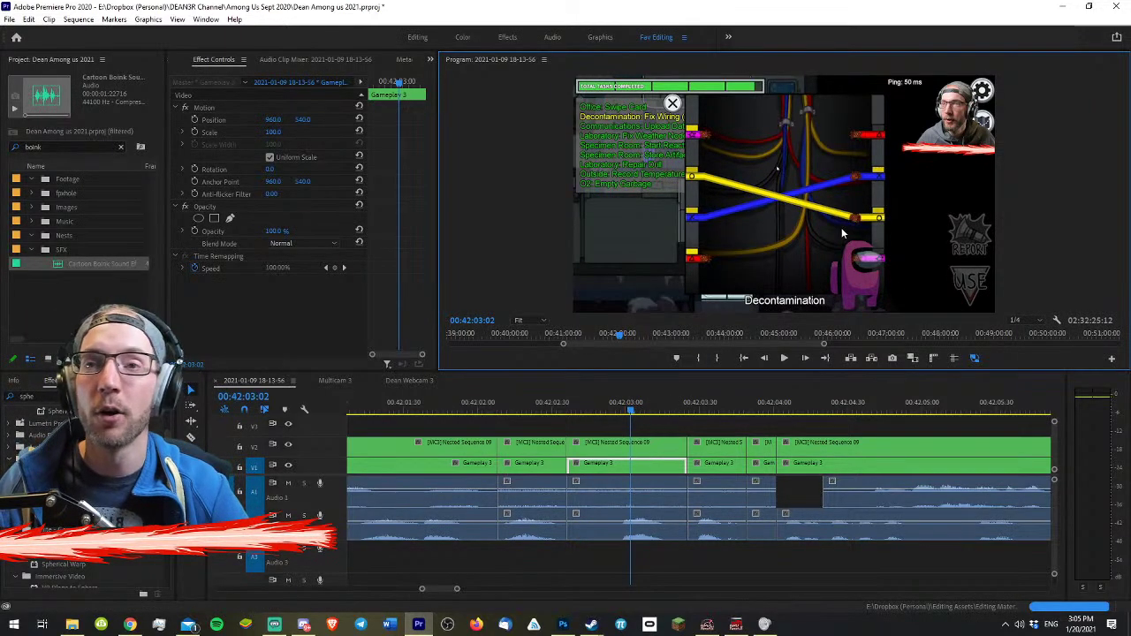
key("grave")
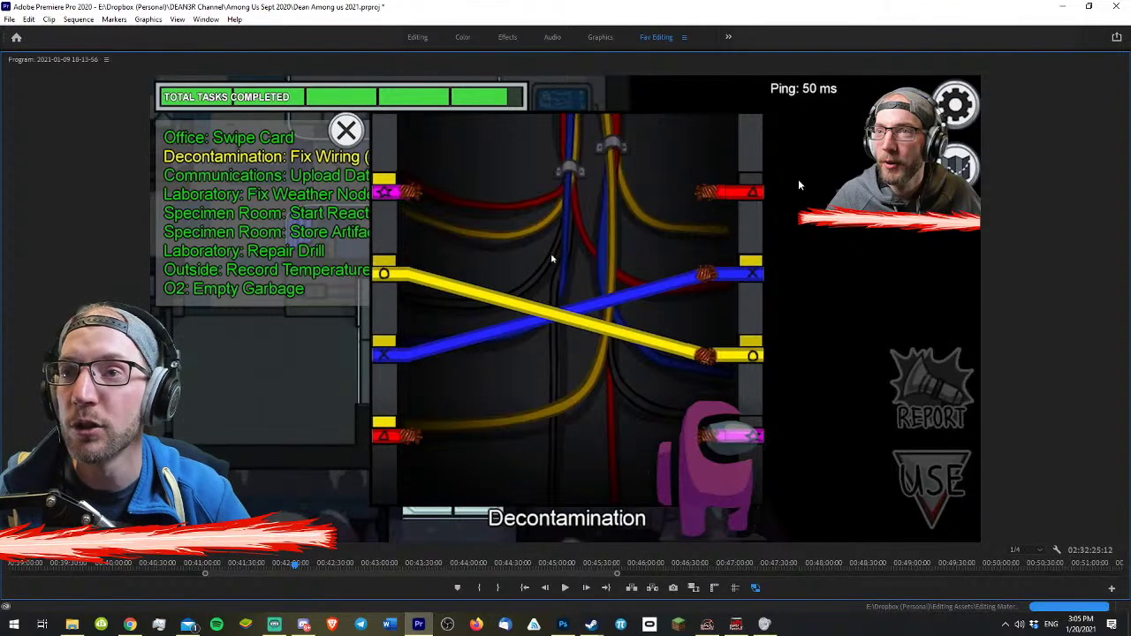
left_click(757, 588)
left_click(763, 589)
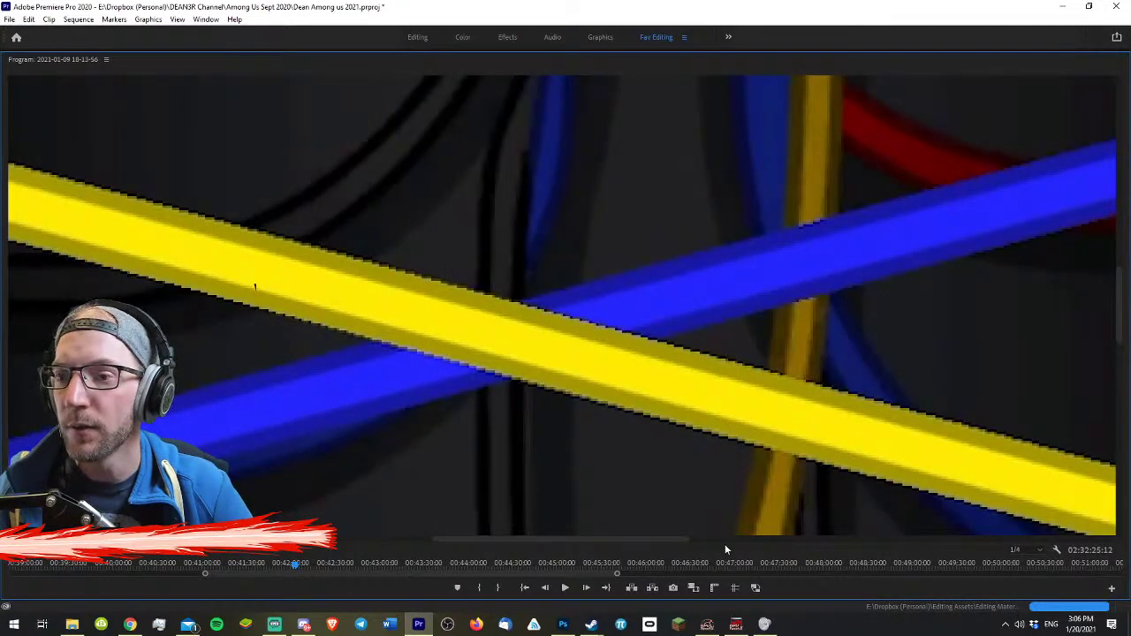
left_click(756, 588)
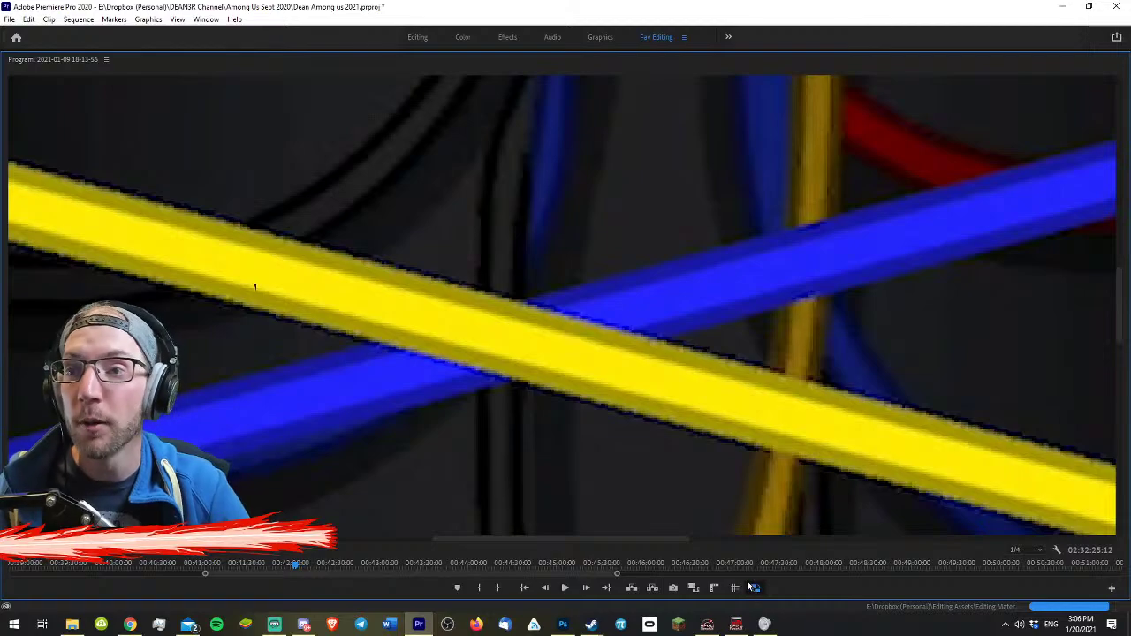
left_click(755, 588)
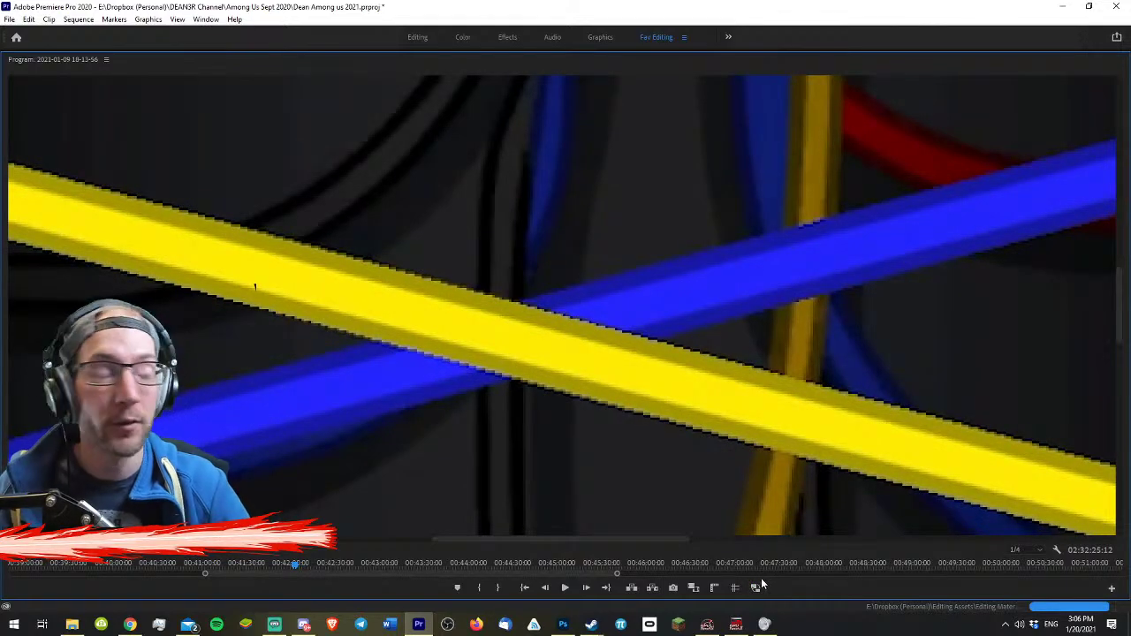
left_click(755, 589)
left_click(756, 588)
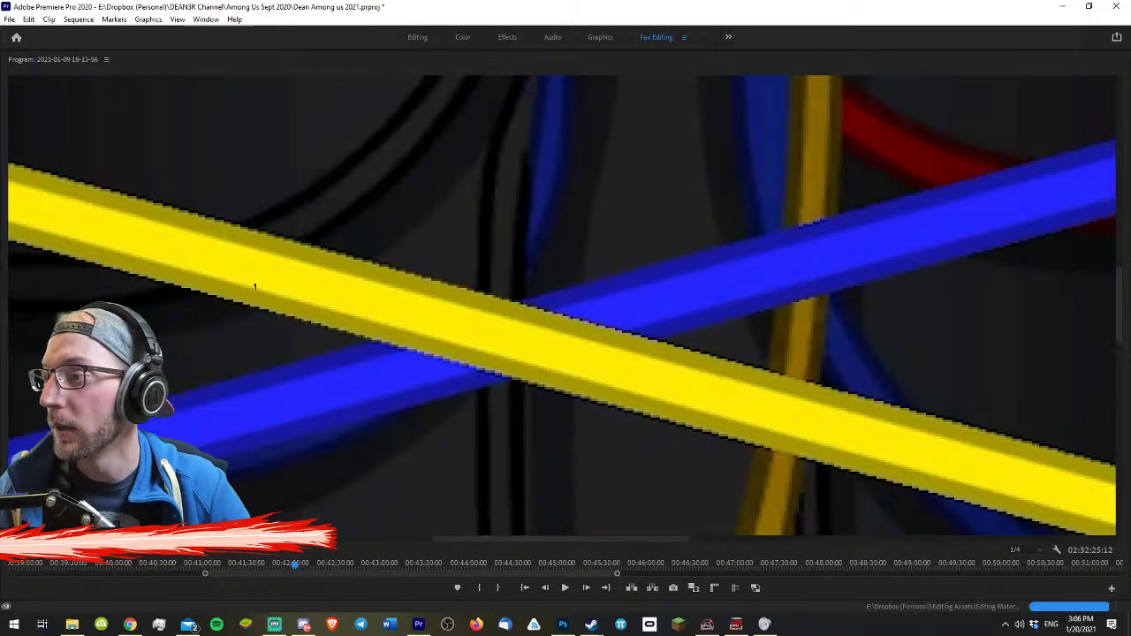
left_click(88, 432)
key("grave")
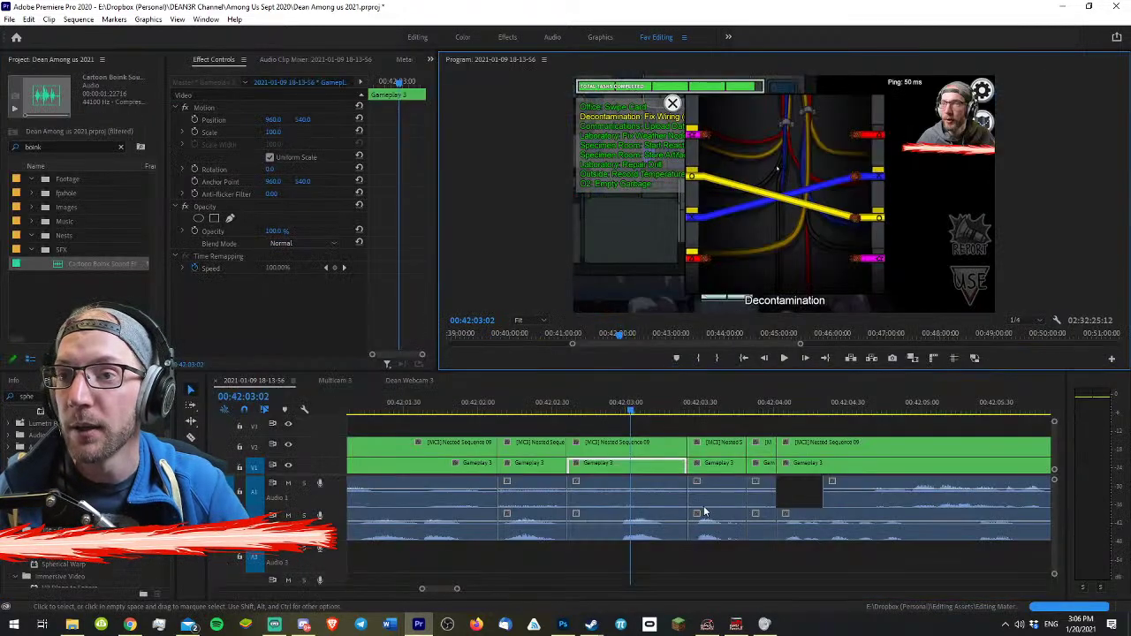
left_click(975, 358)
- Split the V2 clip and its audio at about 00:42:02:54 and shift the later piece back to about 00:42:02:36
left_click(657, 425)
key("equal")
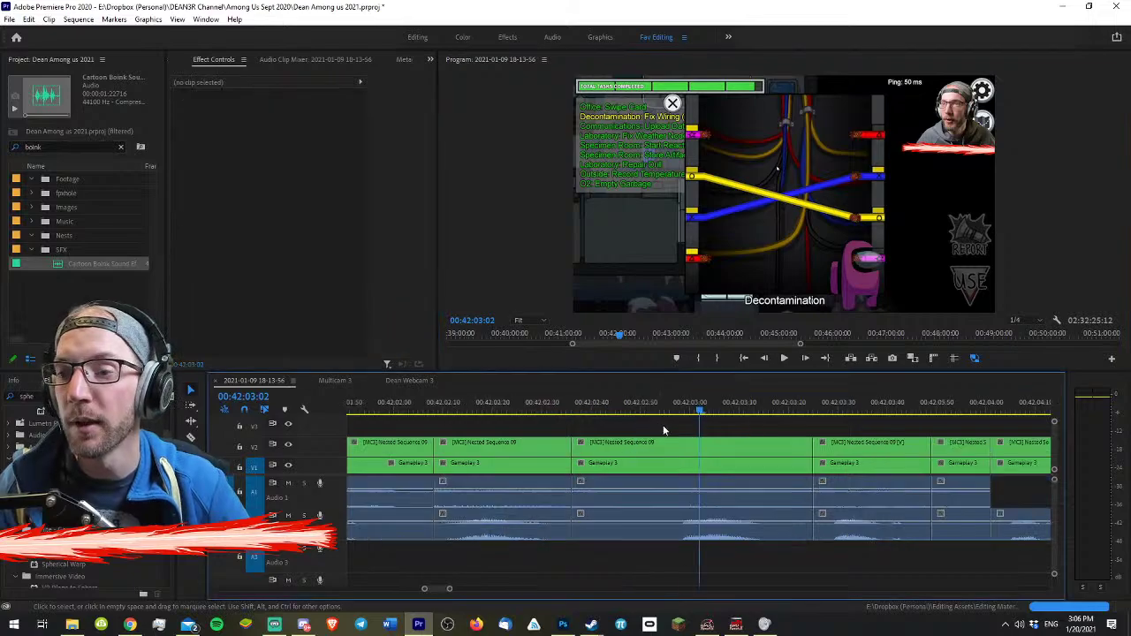
key("space")
left_click_drag(660, 409, 620, 409)
key("c")
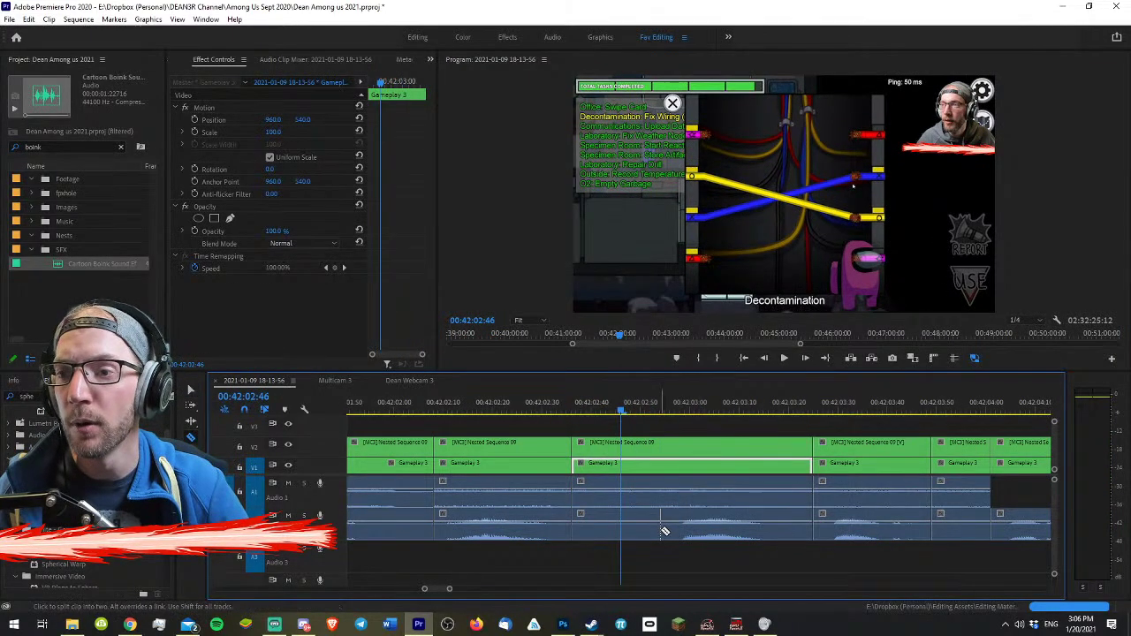
left_click(661, 443)
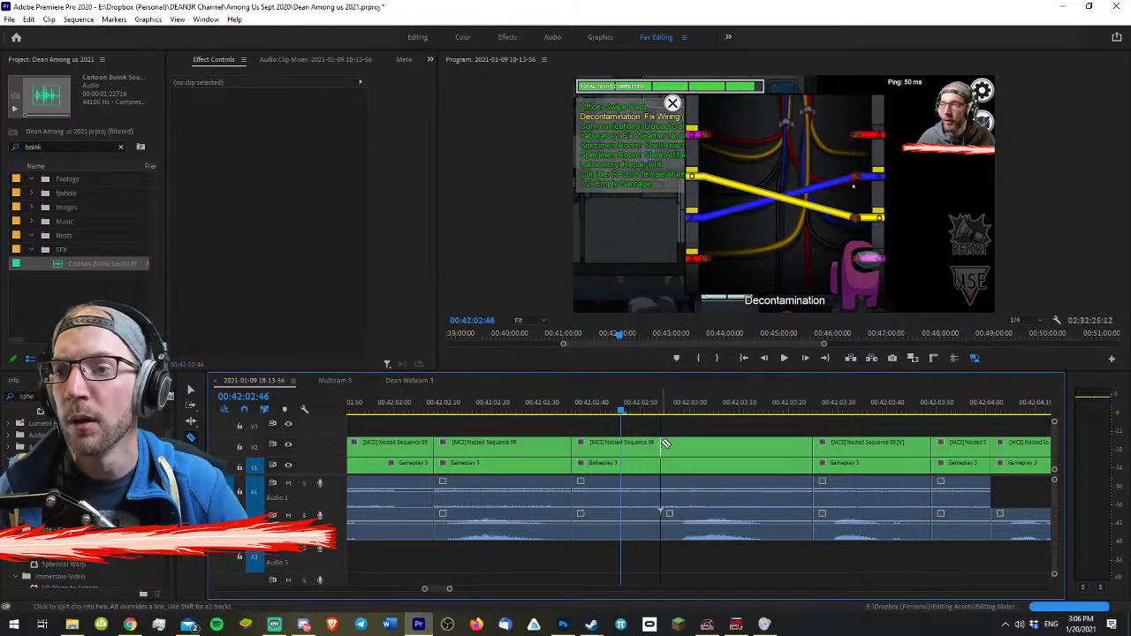
key("v")
left_click(714, 522)
left_click(765, 449, "shift")
left_click_drag(765, 449, 675, 449)
- Trim the tracks at 00:42:03:03, pull all following clips back to close the gap, and replay the joins
left_click(703, 402)
key("w")
key("a")
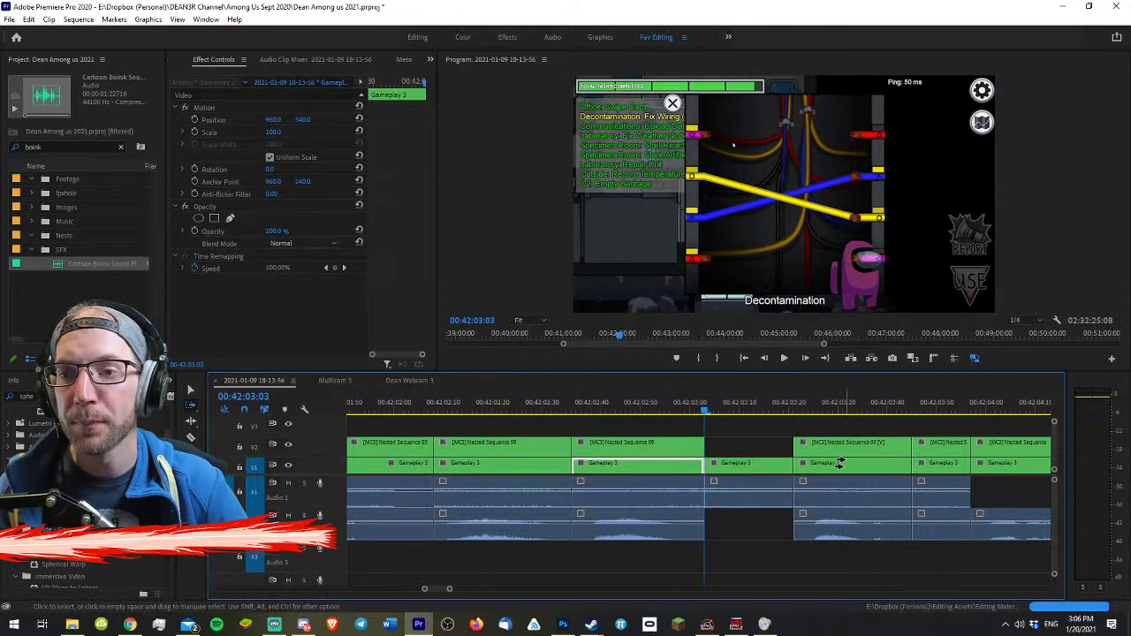
left_click_drag(865, 464, 775, 466)
key("v")
left_click(495, 464)
left_click_drag(450, 409, 438, 409)
key("space")
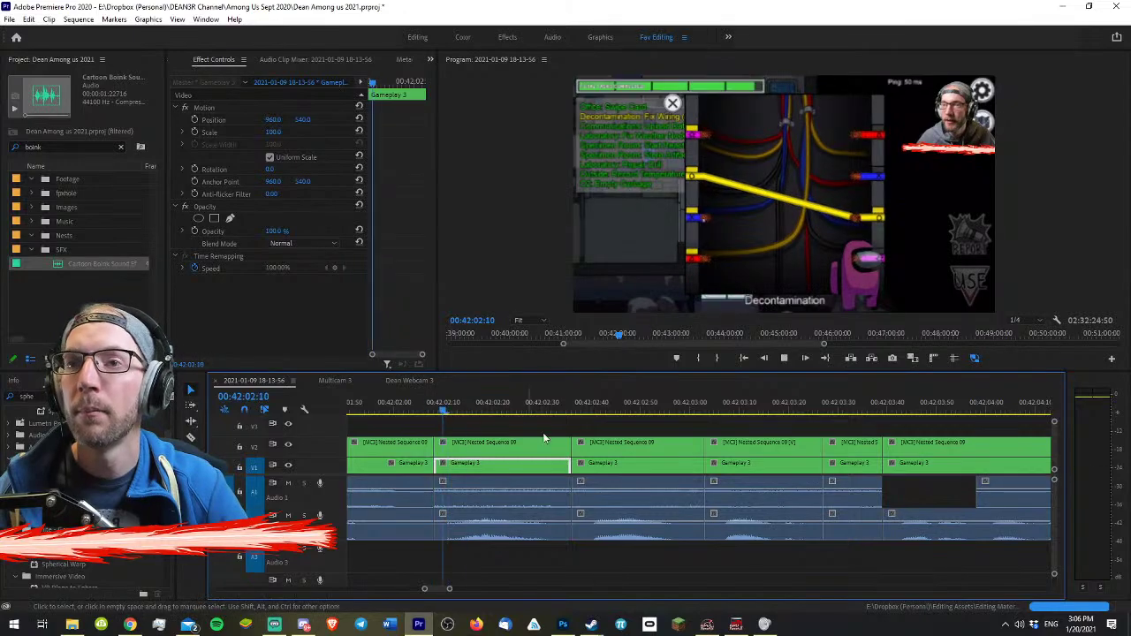
key("space")
key("minus")
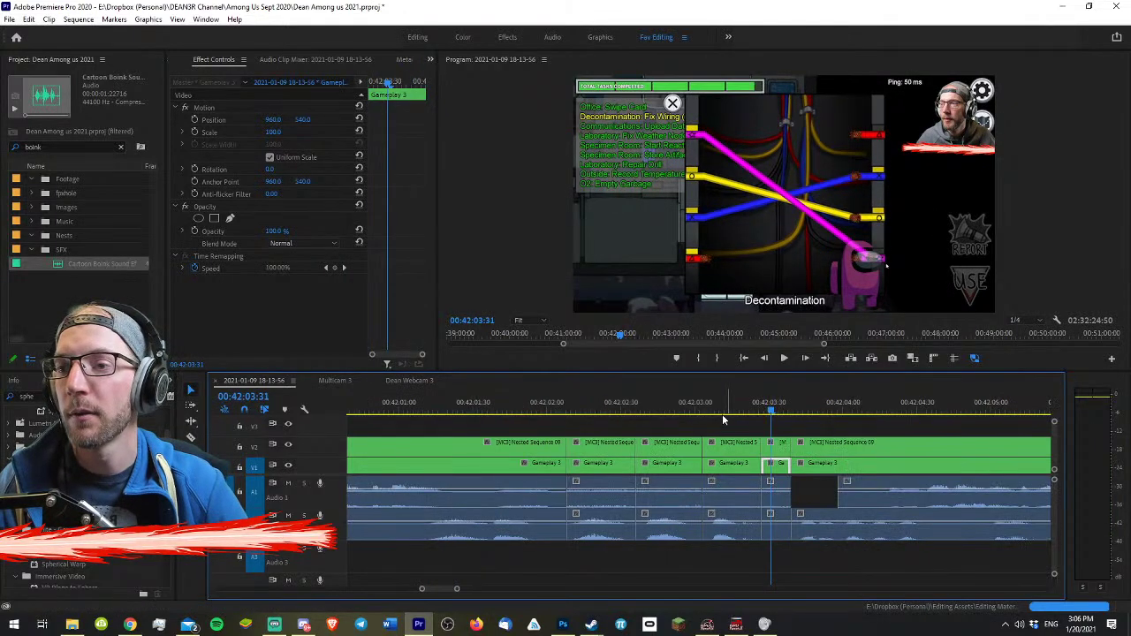
- Switch the two V2 pieces starting at about 00:42:02:09 and 00:42:02:36 to the full webcam angle, Dean Webcam 3
left_click(617, 404)
left_click_drag(606, 405, 580, 405)
key("equal")
left_click(704, 444)
key("1")
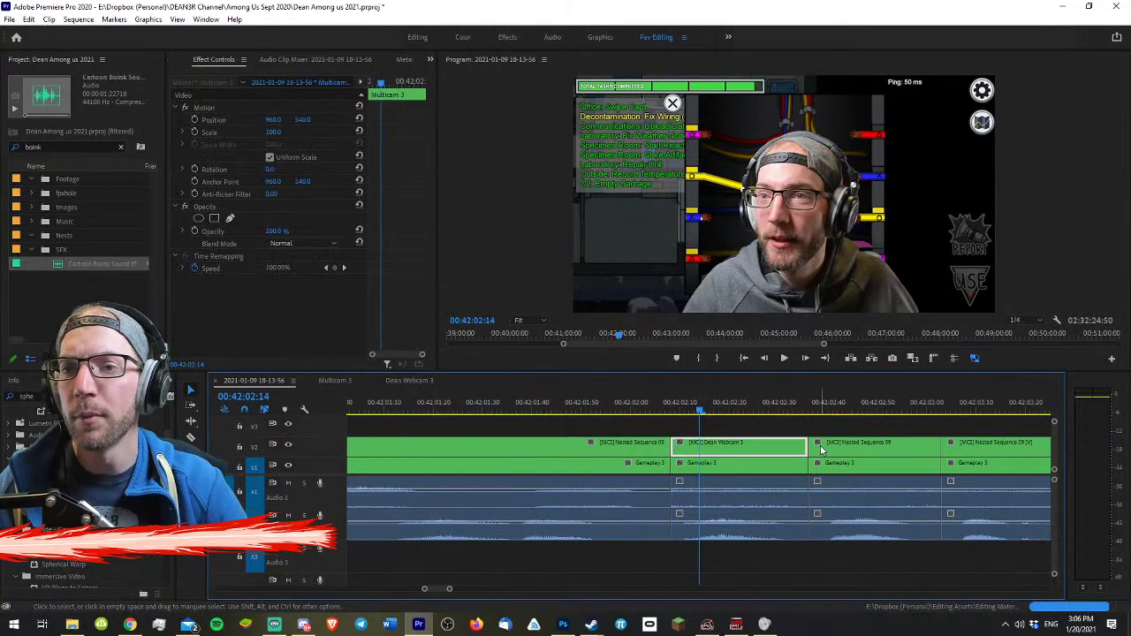
left_click(839, 444)
key("1")
left_click(984, 446)
left_click(830, 419)
key("minus")
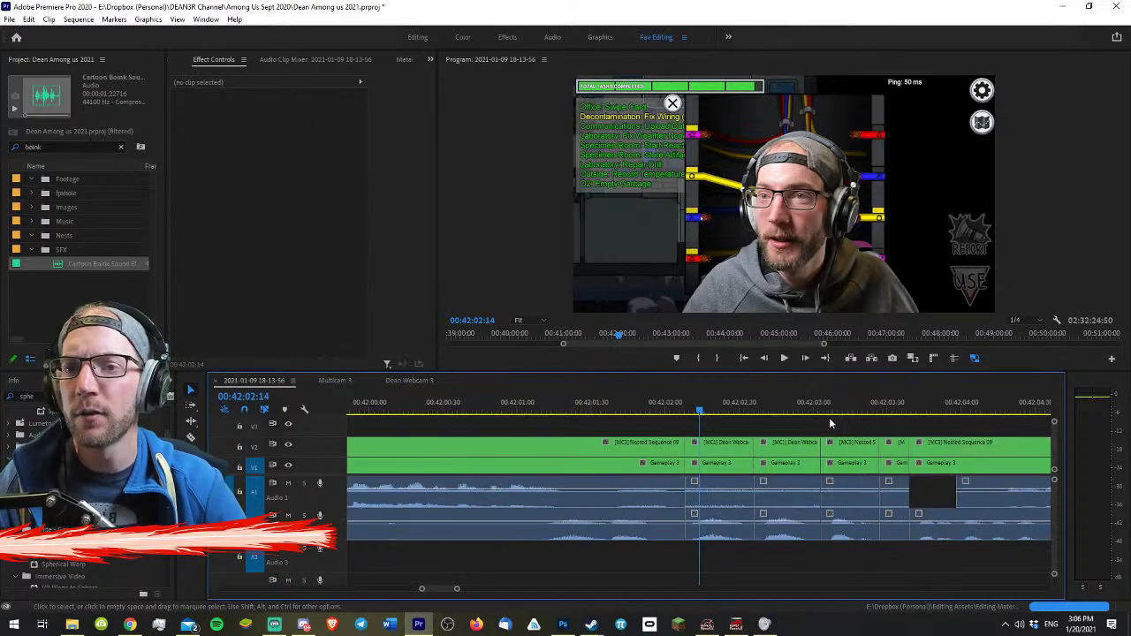
- Search the effects for PAN, apply the Jelly unnested pan-left preset to the first and third V2 pieces and Pan Left Right to the second, and replay
left_click(34, 396)
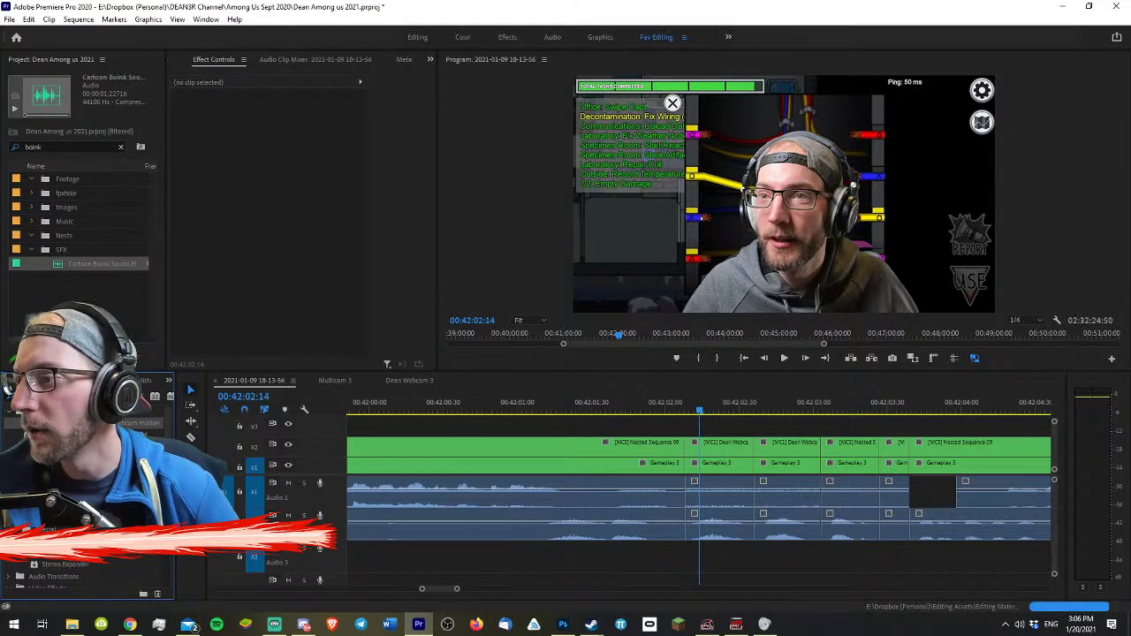
left_click(710, 455)
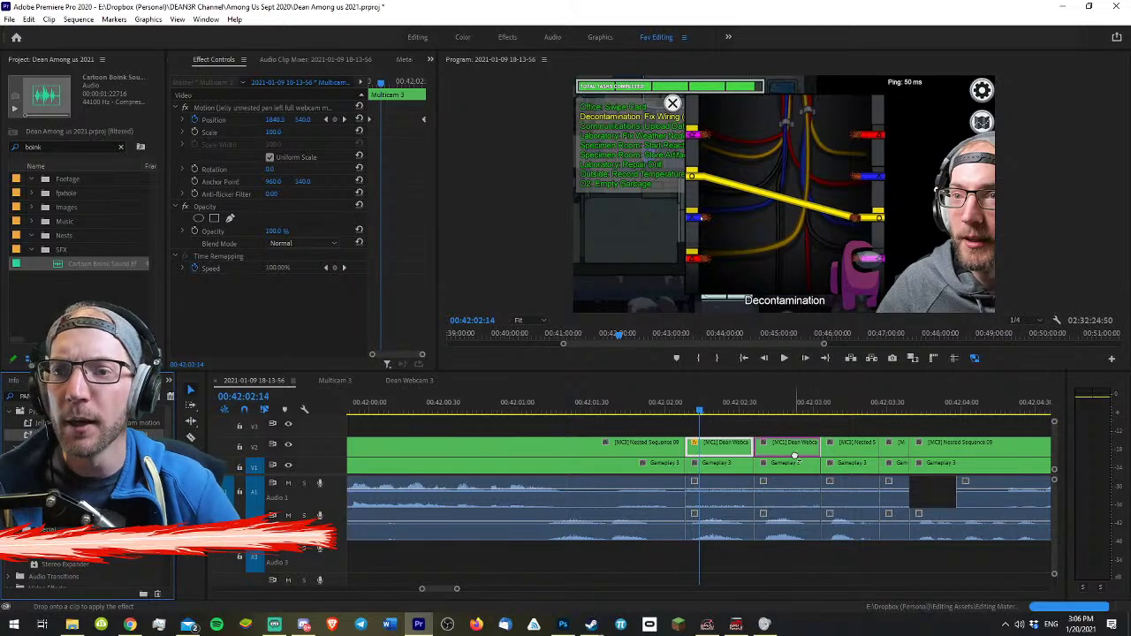
left_click(794, 455)
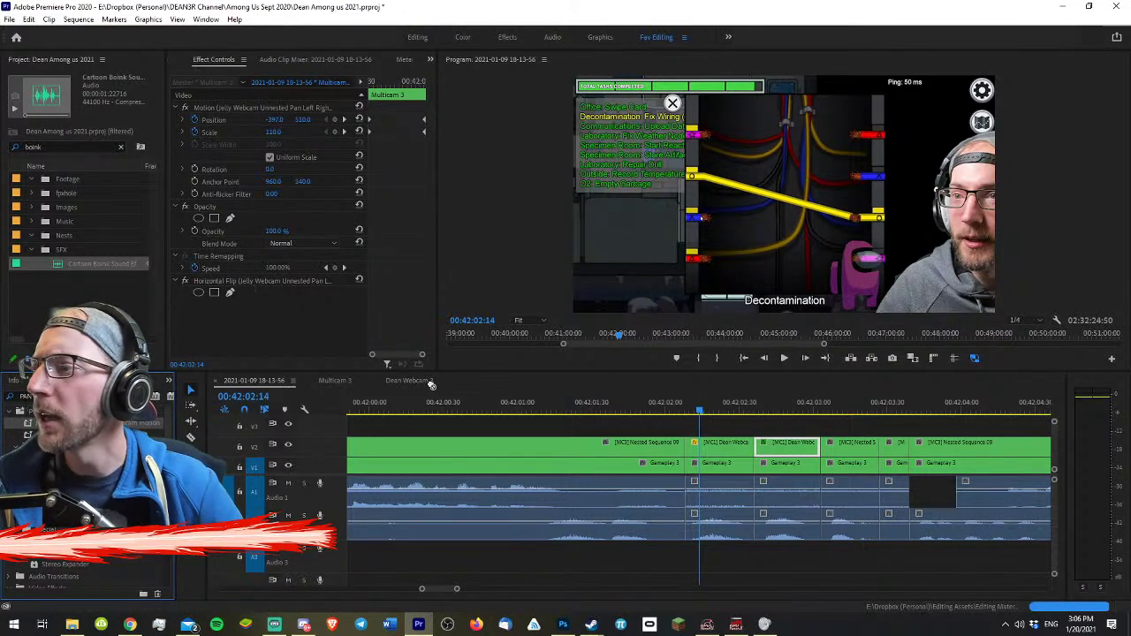
left_click_drag(847, 438, 843, 447)
left_click(671, 404)
key("space")
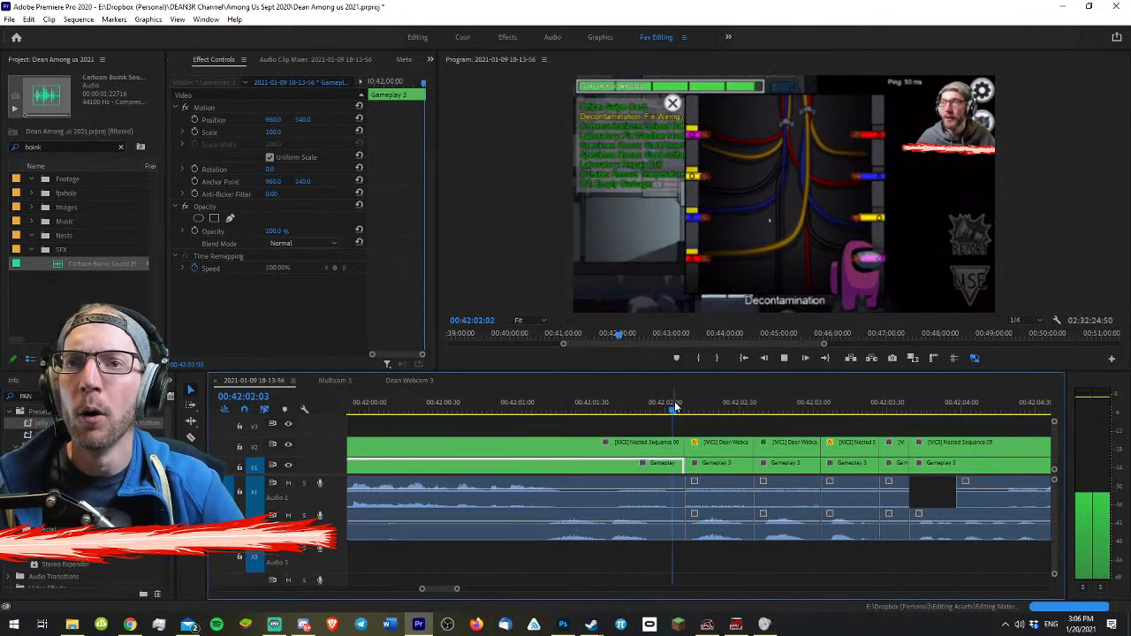
- Switch the third V2 piece, at about 00:42:03:13, to the first full webcam camera in its multicam view, and replay the section
left_click(835, 412)
mouse_move(835, 412)
left_mouse_down()
mouse_move(818, 395)
mouse_move(843, 404)
mouse_move(848, 394)
left_mouse_up()
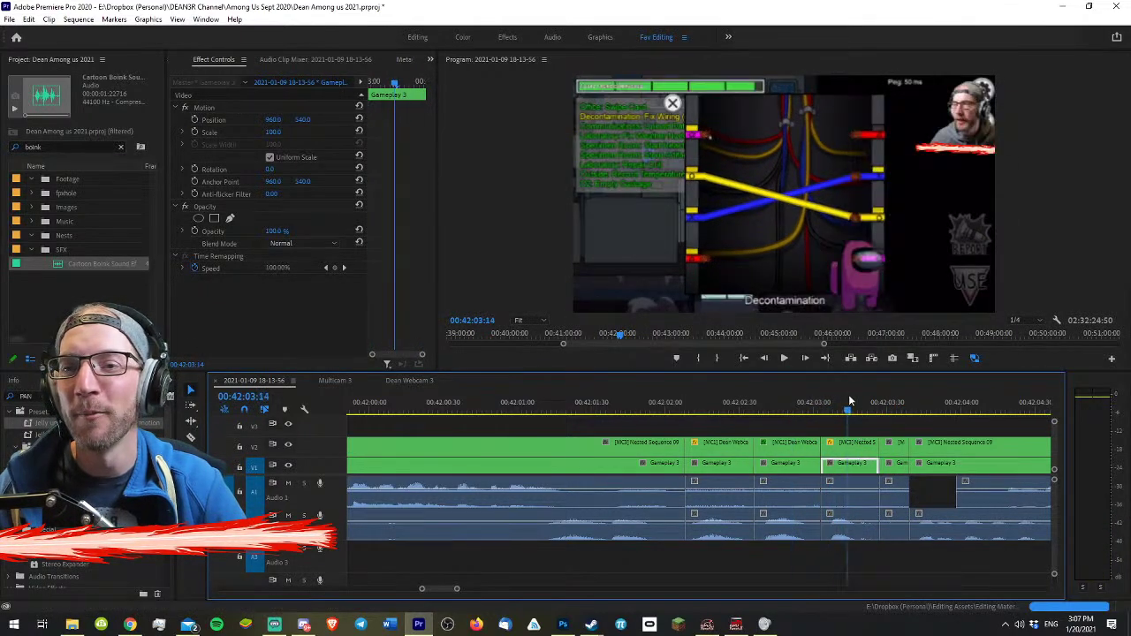
left_click(853, 449)
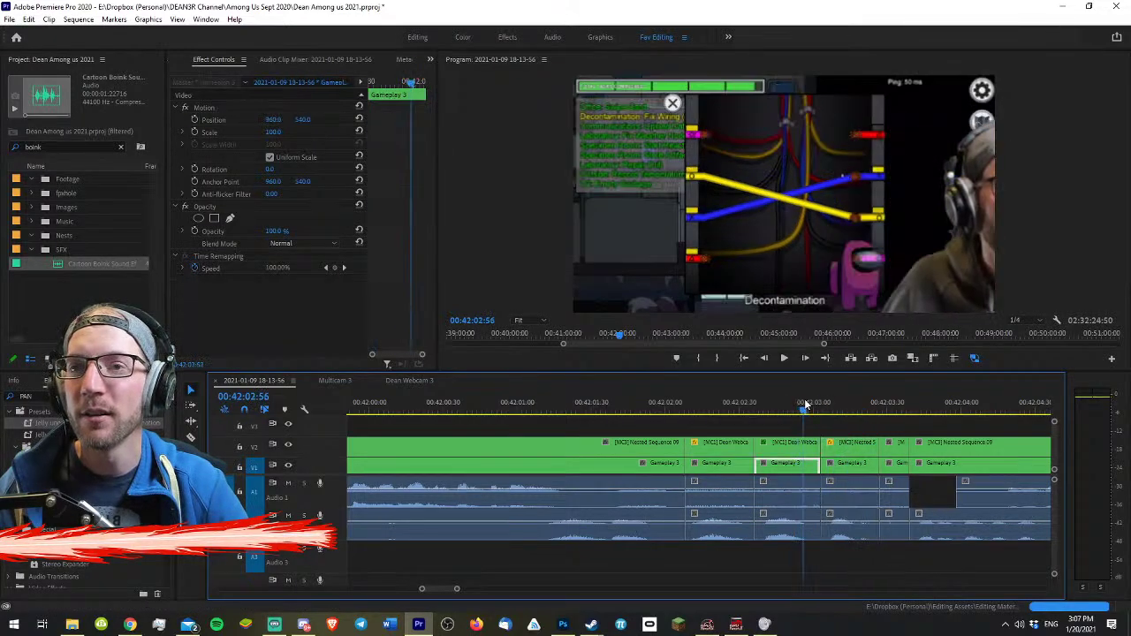
left_click(846, 409)
left_click(864, 447)
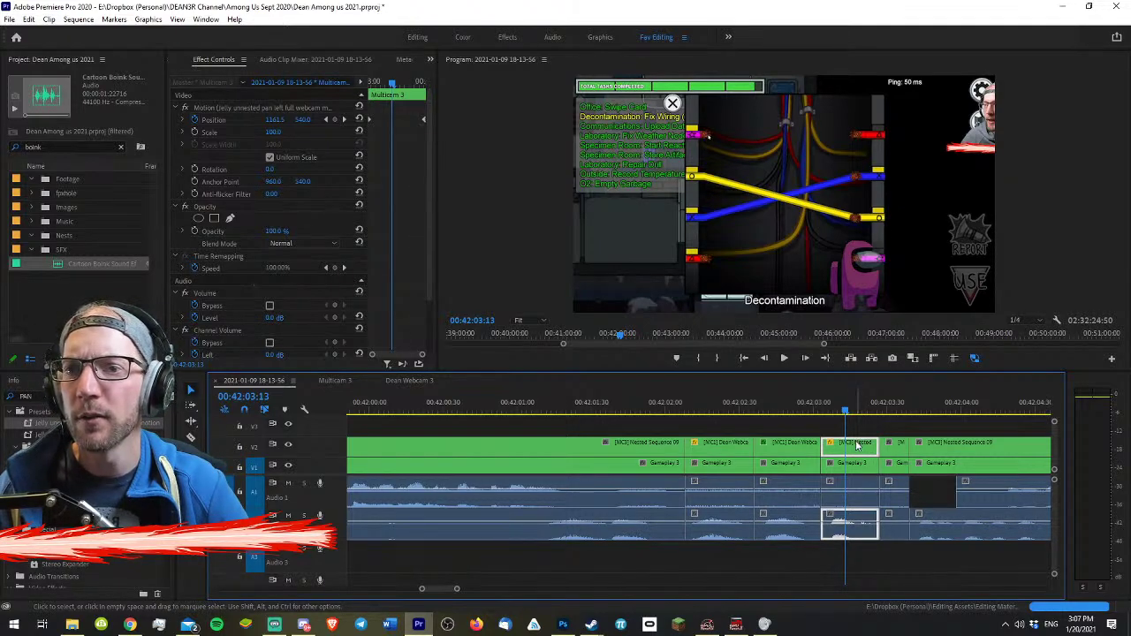
double_click(855, 445)
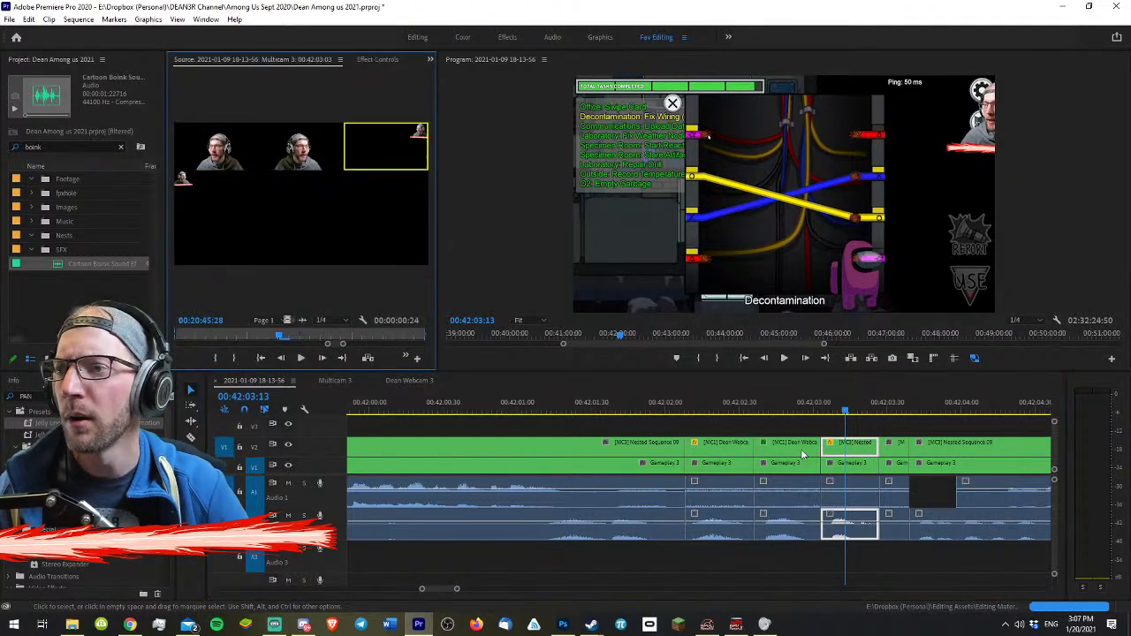
left_click(228, 160)
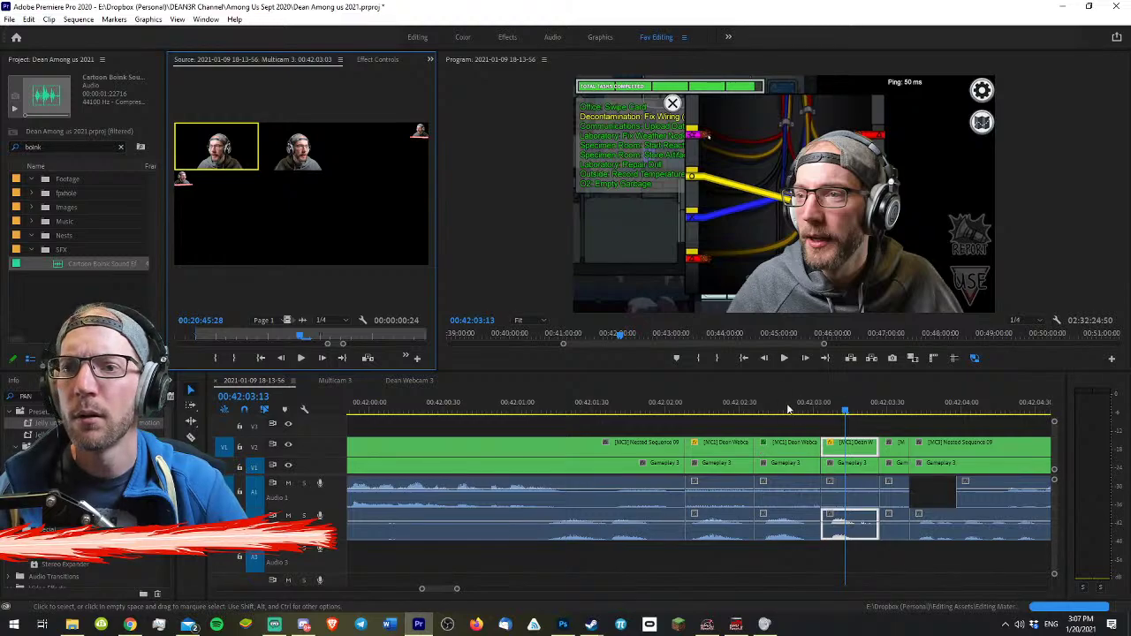
left_click_drag(787, 404, 631, 393)
key("space")
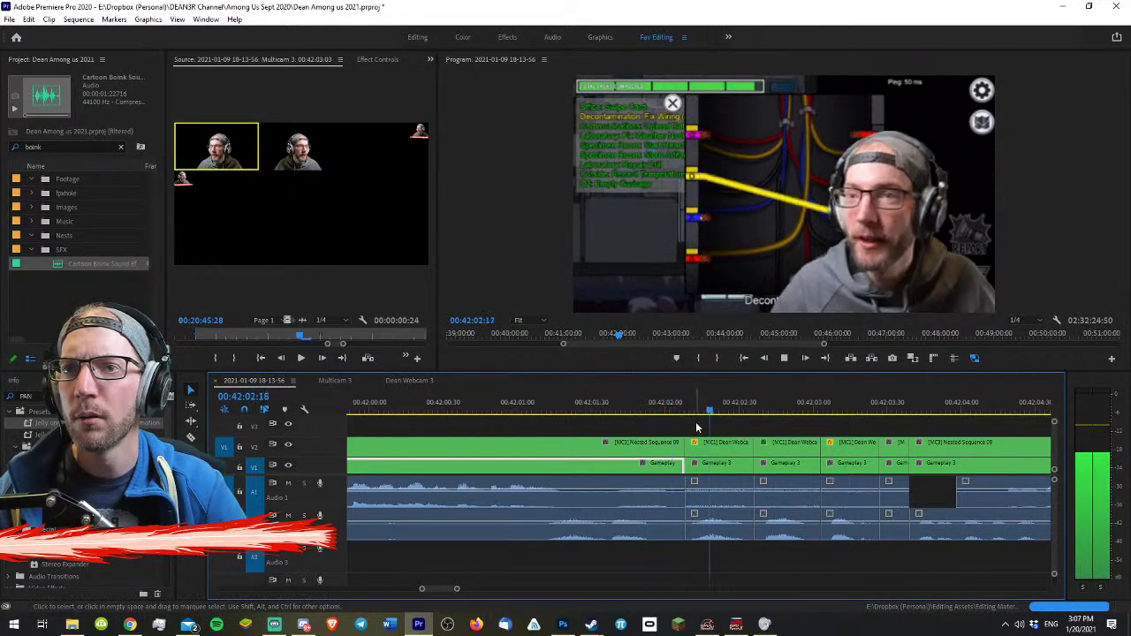
key("space")
- Scale the Gameplay 3 piece at 00:42:02:17 on V1 to about 151.9 and rotate it about 9°
left_click(708, 410)
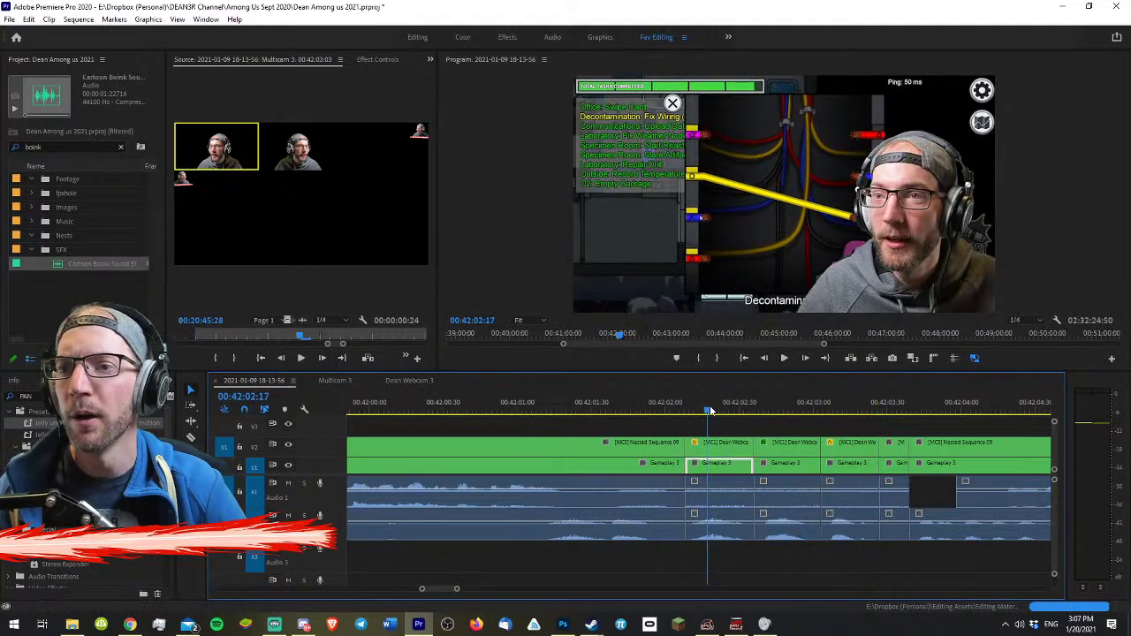
left_click(376, 59)
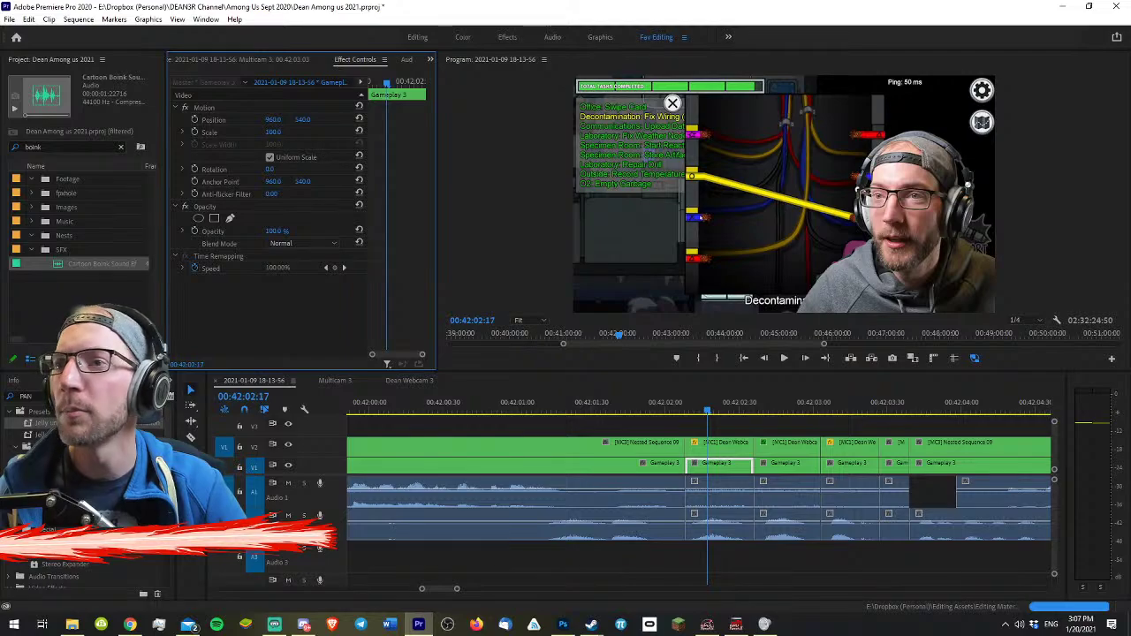
left_click_drag(273, 131, 306, 132)
left_click(310, 174)
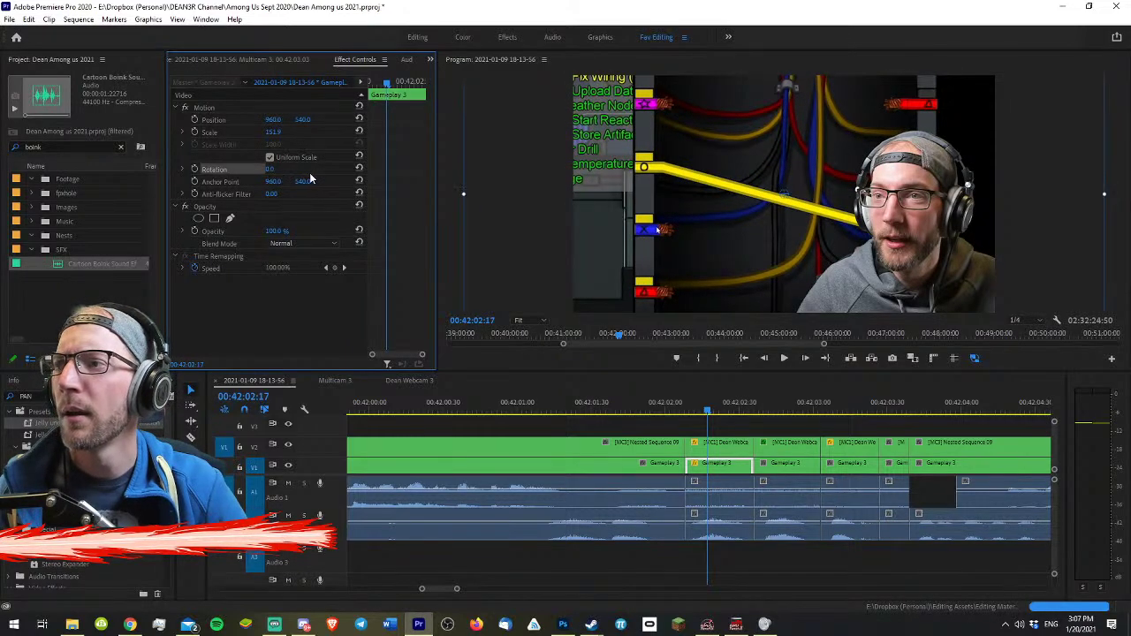
left_click(269, 170)
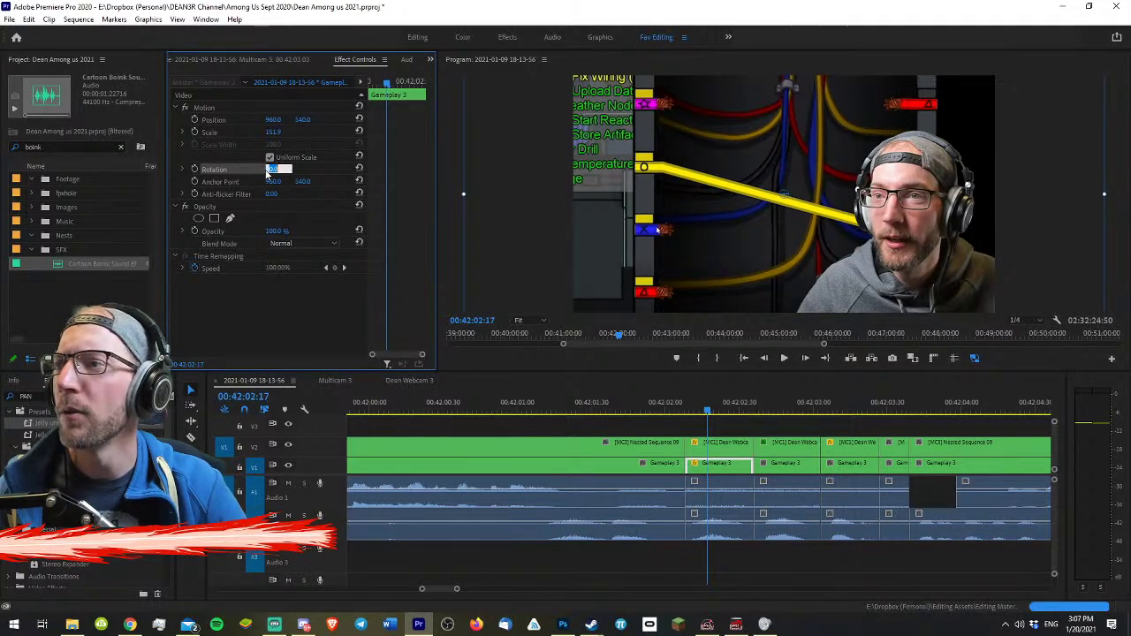
type("9")
key("Return")
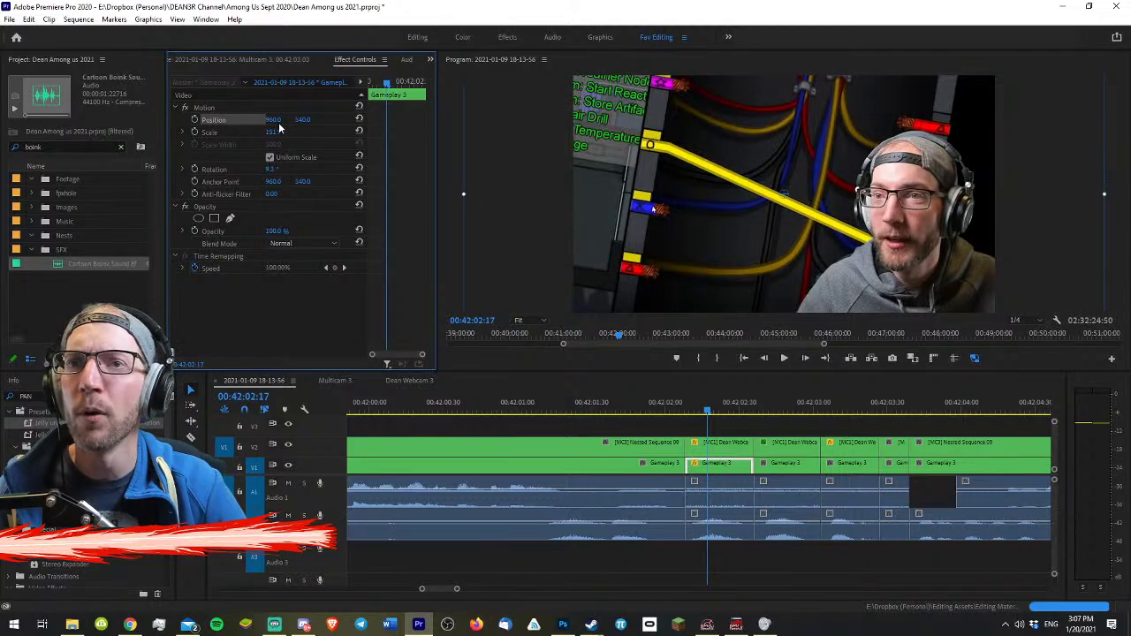
- Set the 00:42:02:17 gameplay piece's scale to 189 and horizontal position to 878.1, and paste its motion attributes onto the V1 pieces at 00:42:03:21 and 00:42:02:46
left_click_drag(273, 119, 308, 133)
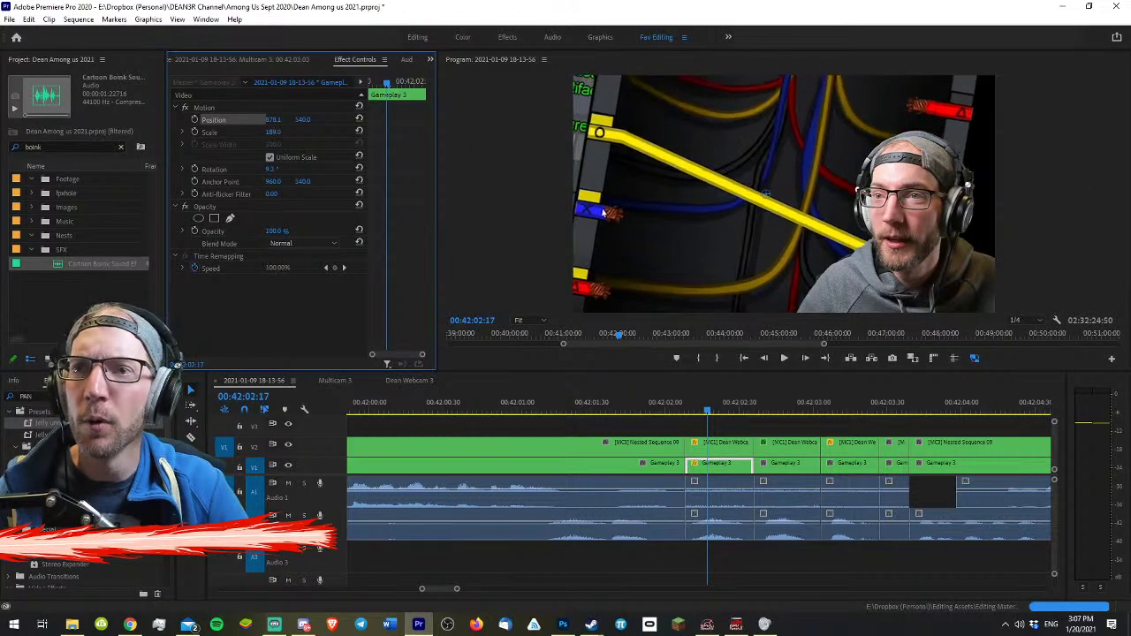
right_click(722, 463)
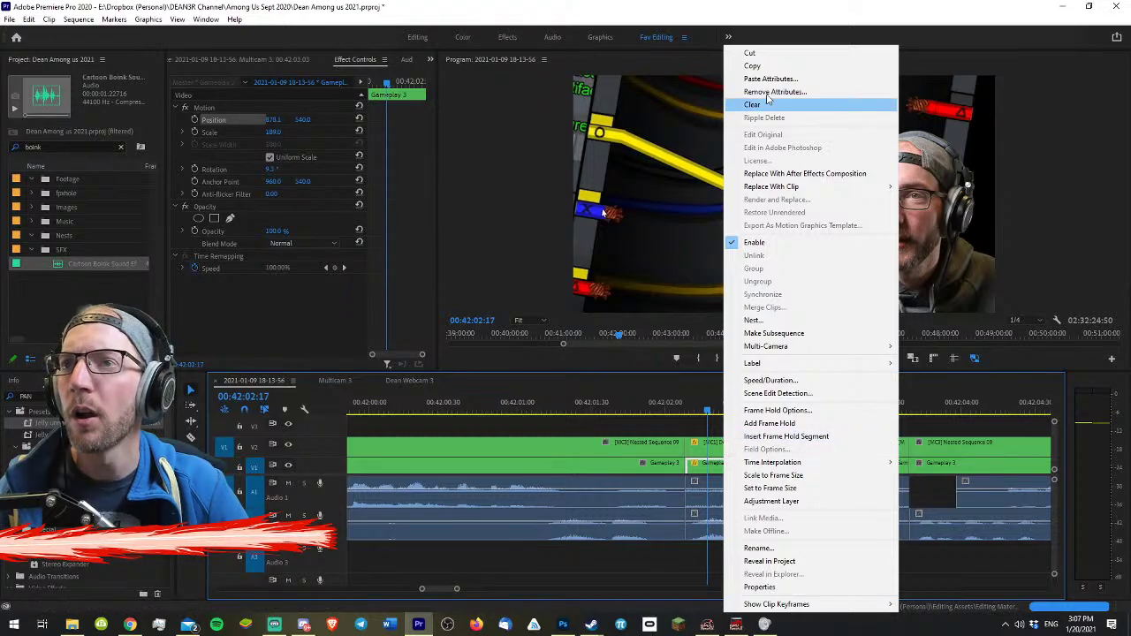
left_click(770, 67)
left_click(843, 470)
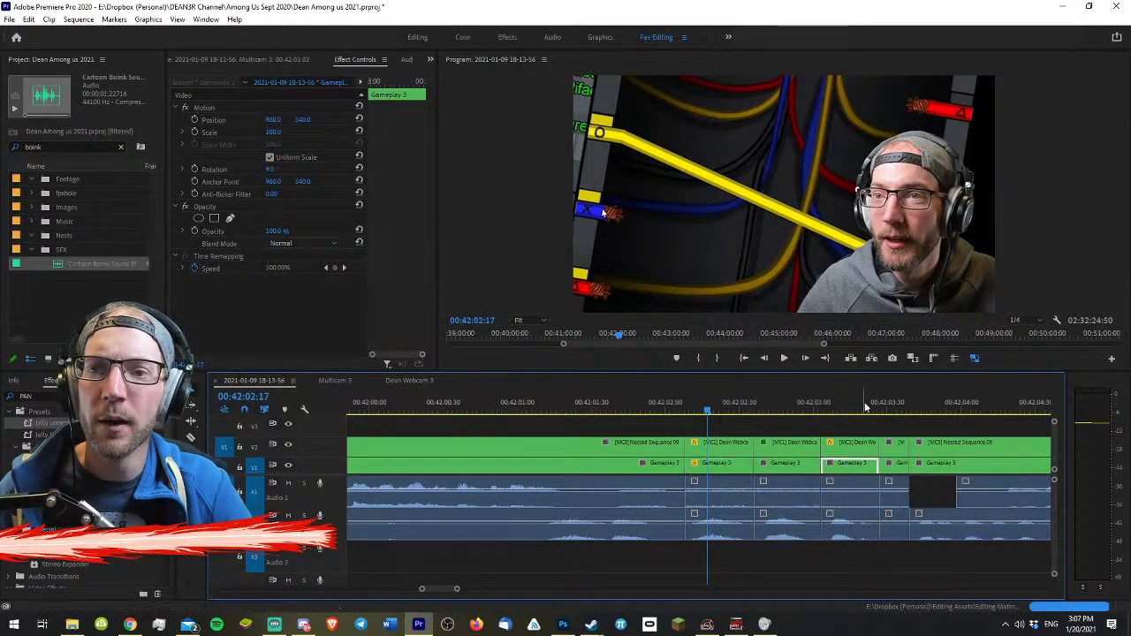
left_click(865, 405)
right_click(847, 468)
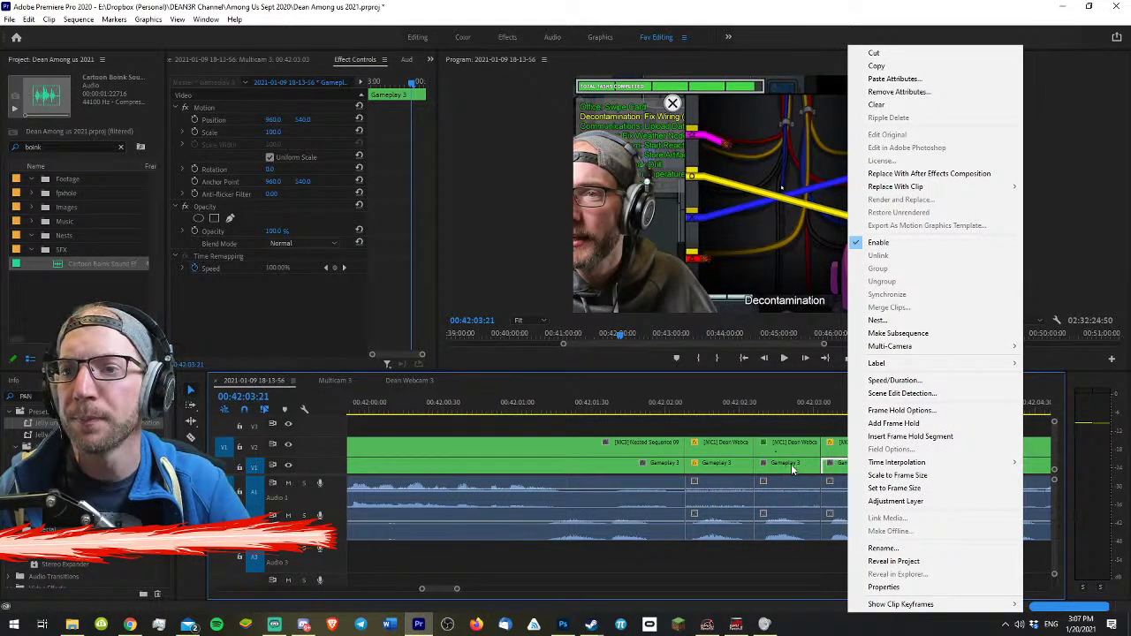
left_click(899, 91)
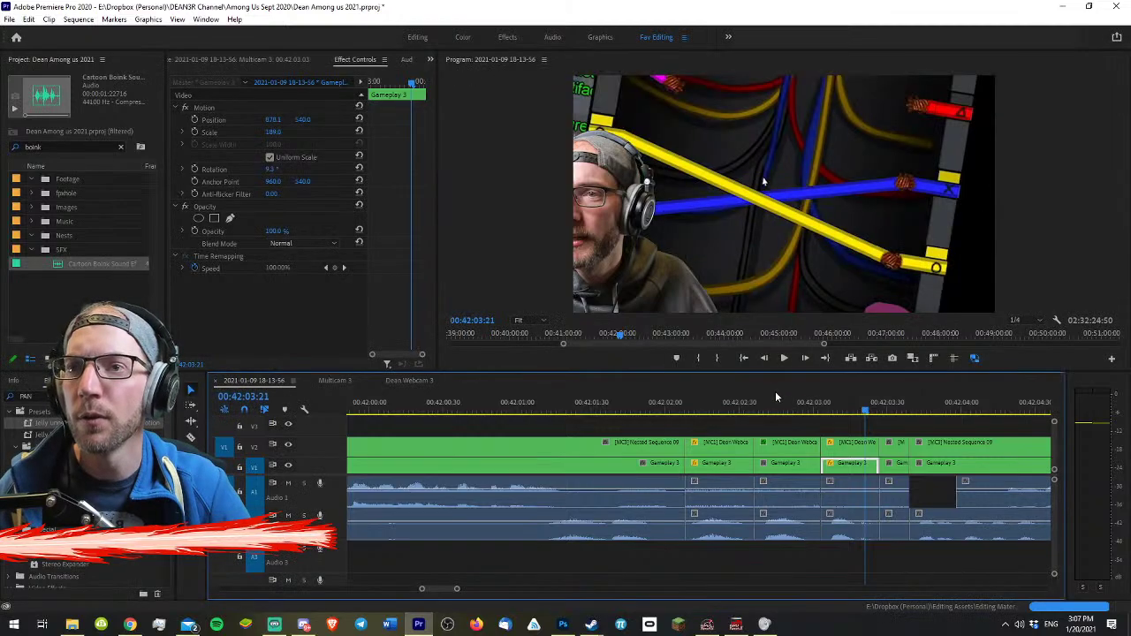
left_click(779, 402)
right_click(784, 465)
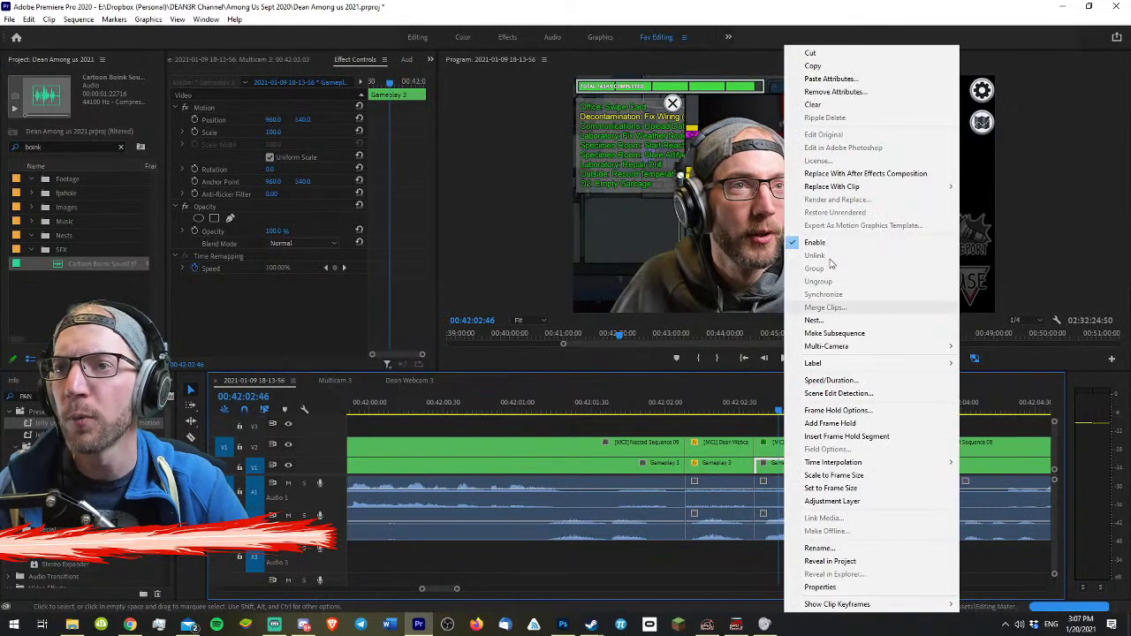
left_click(830, 79)
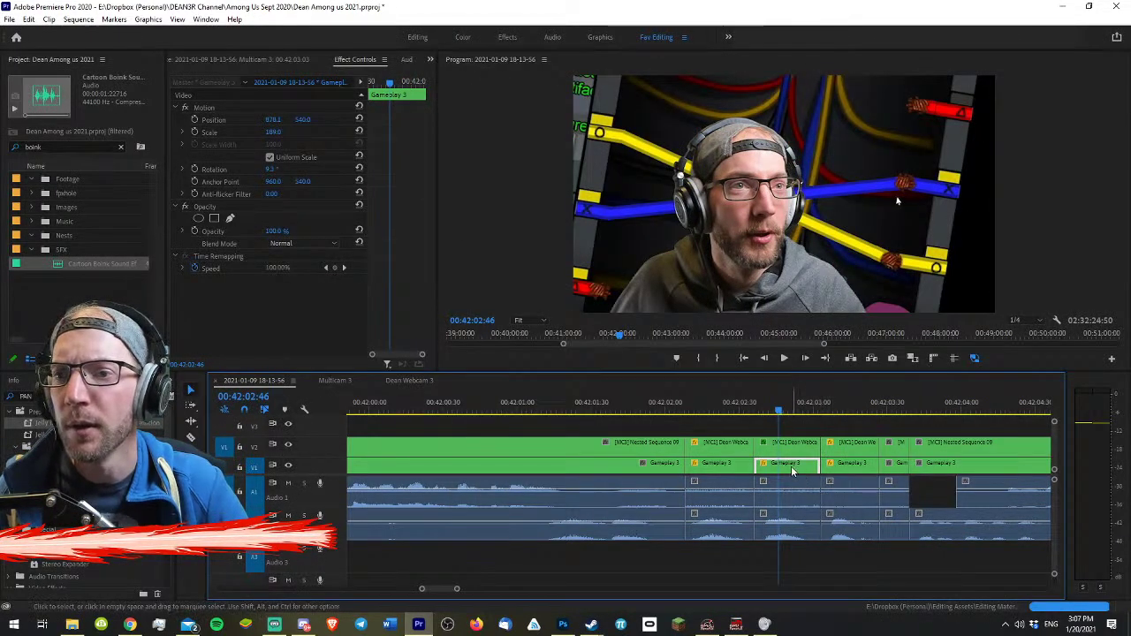
- Tilt the middle gameplay piece at 00:42:02:46 the opposite way to about -15.5°, scale it to about 233, and shift its horizontal position to about 997
left_click(276, 181)
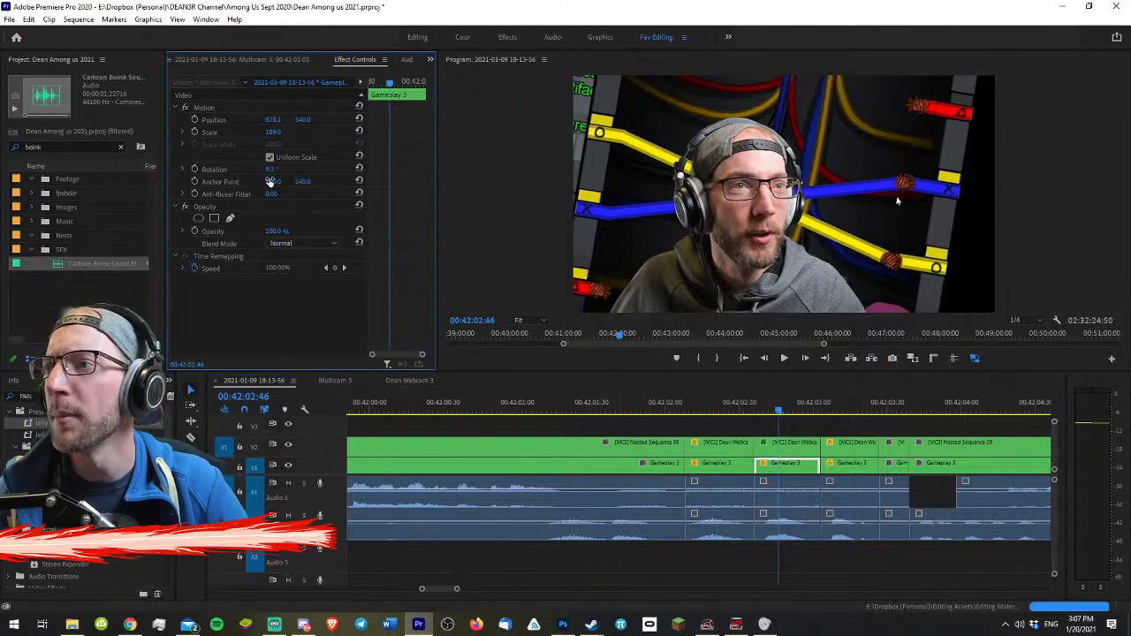
left_click_drag(272, 169, 249, 169)
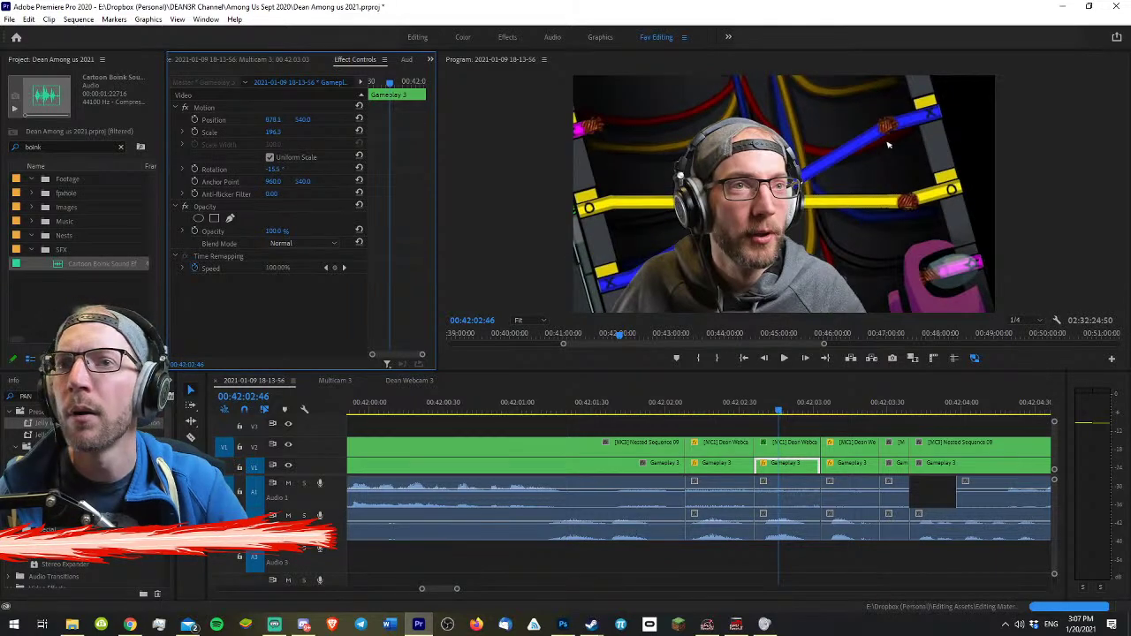
left_click_drag(273, 132, 388, 120)
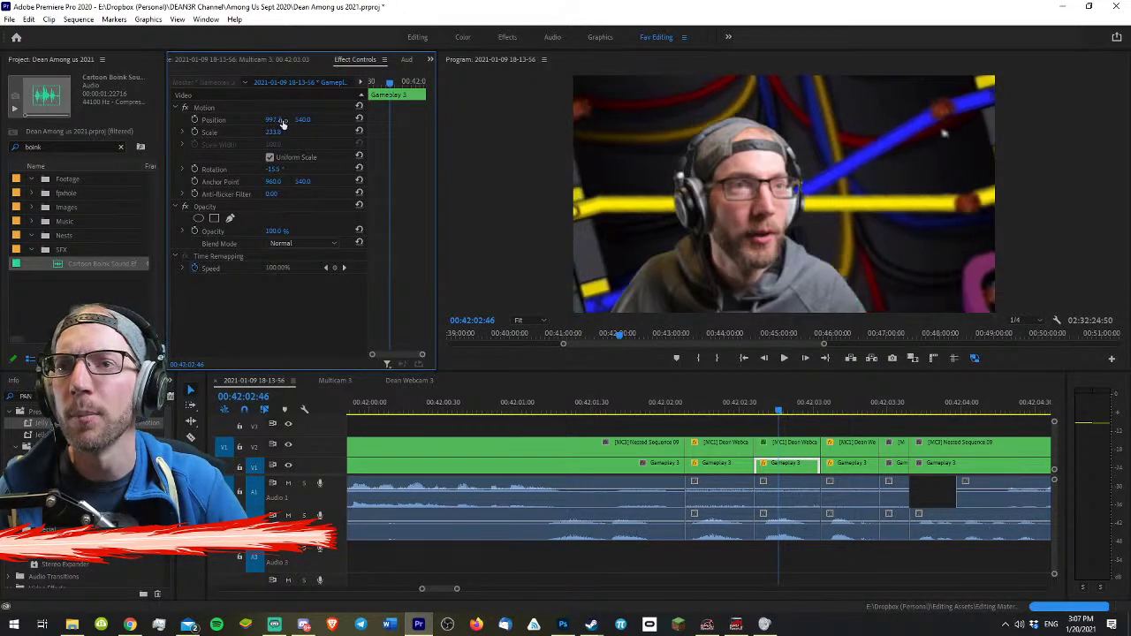
- Replay the panning webcam inserts over the tilted wiring gameplay from about 00:42:02 and the footage that follows, up to about 00:42:05:19
left_click_drag(632, 409, 469, 392)
key("space")
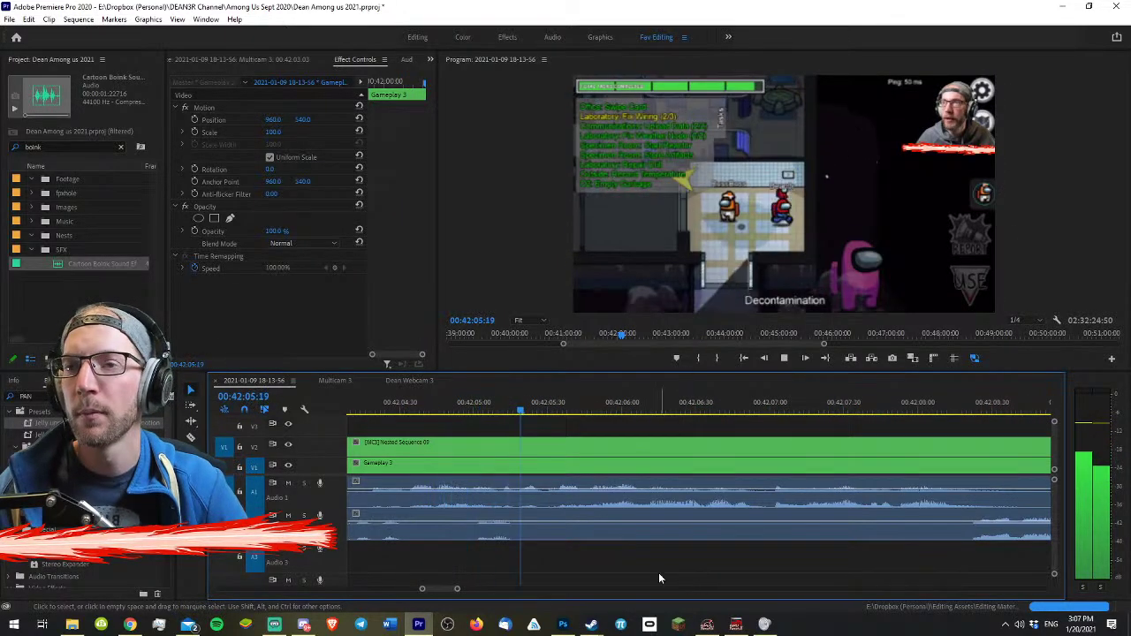
key("minus")
key("minus")
key("space")
left_click(614, 411)
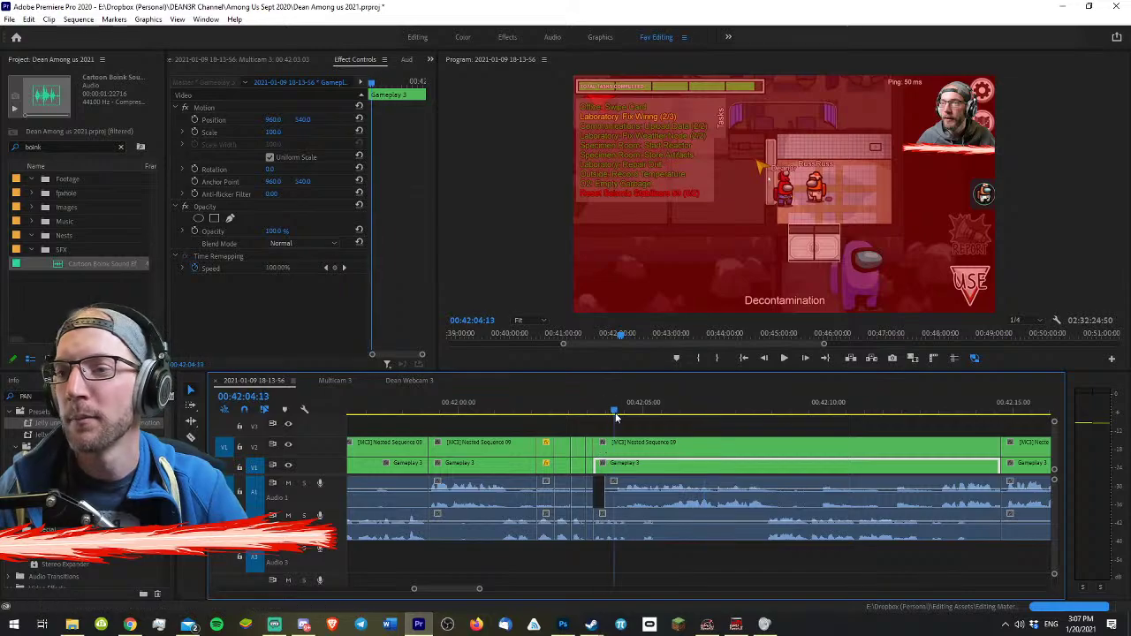
left_click_drag(616, 414, 618, 414)
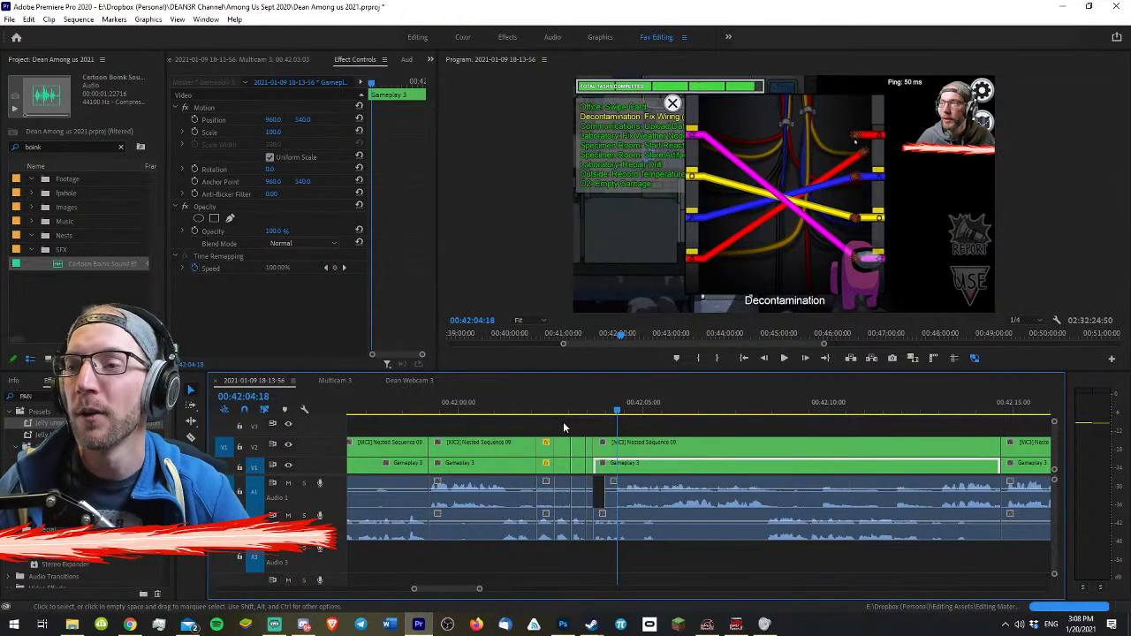
left_click(529, 411)
key("space")
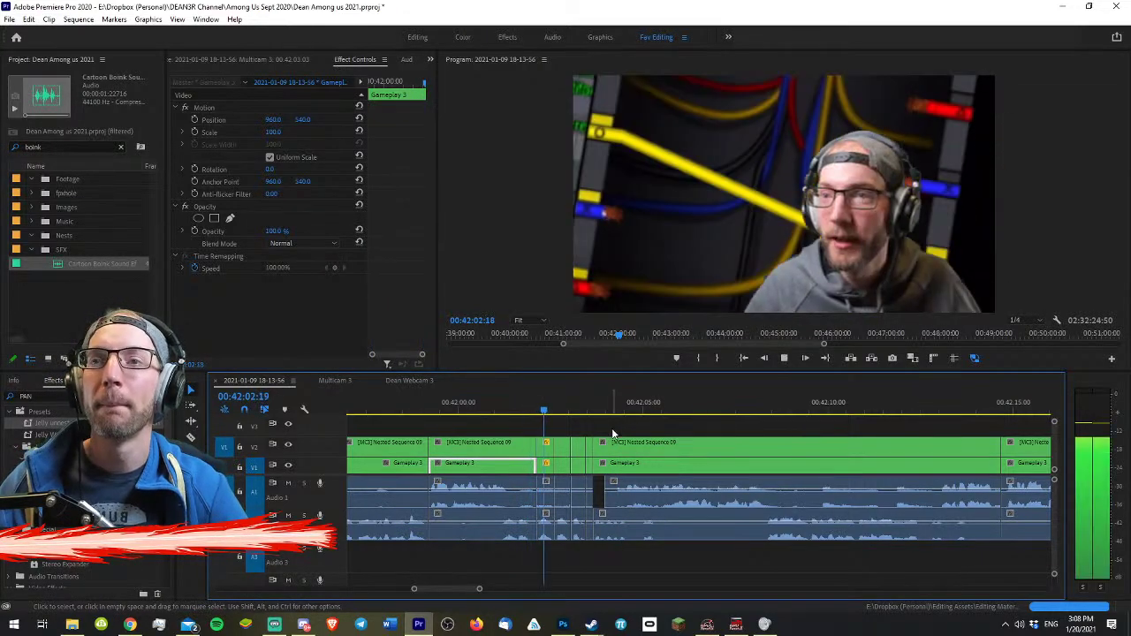
key("space")
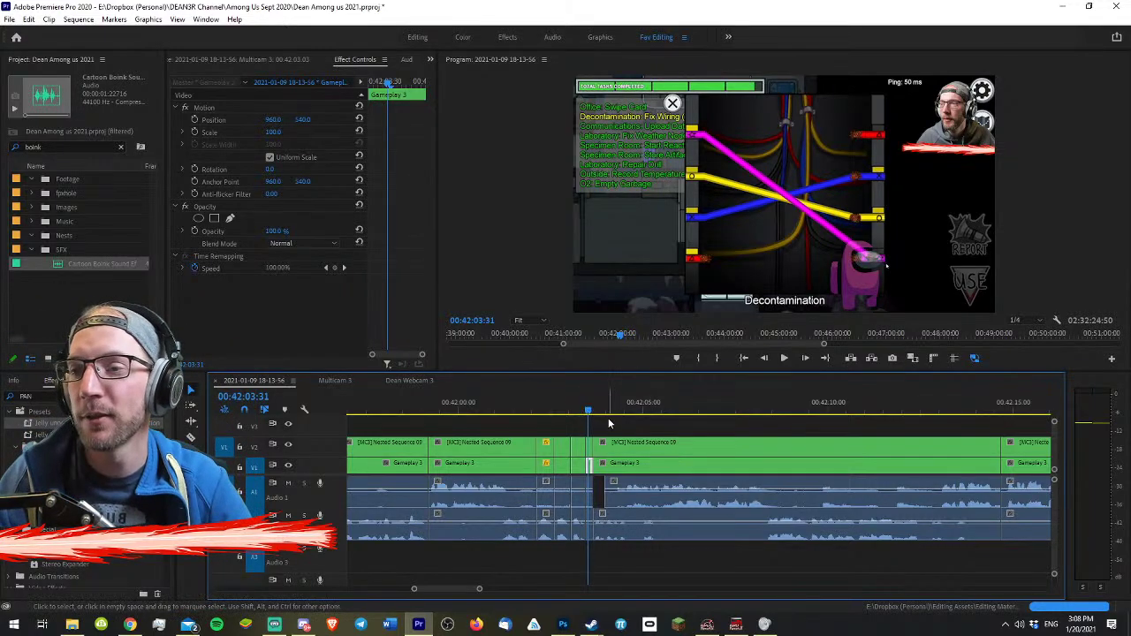
left_click(608, 424)
key("space")
key("equal")
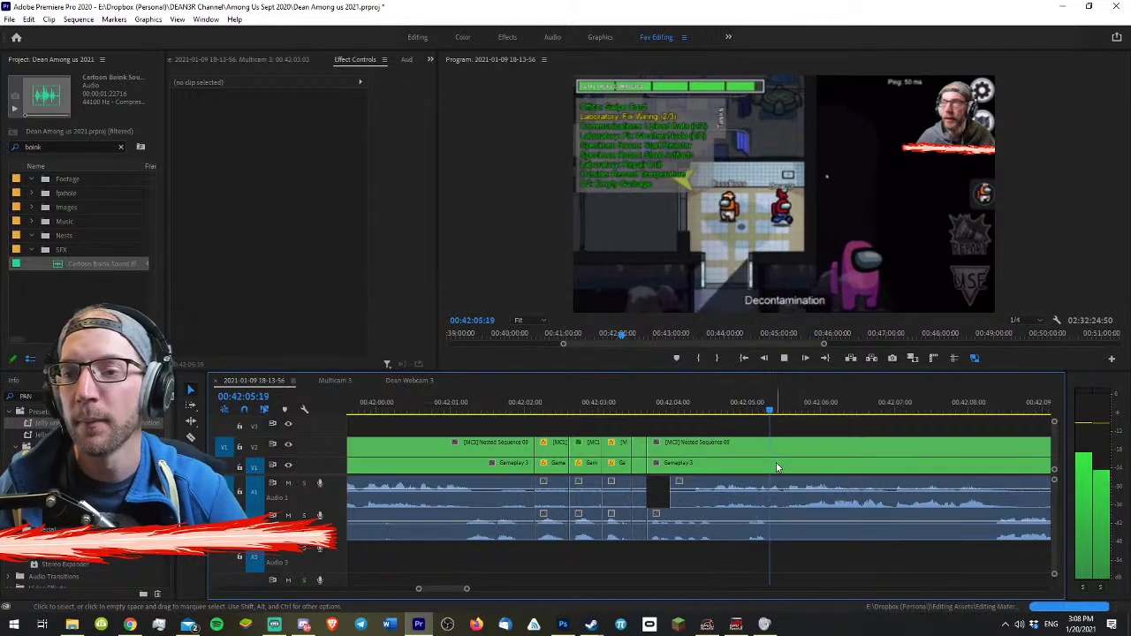
- Ripple-trim the start of the Gameplay 3 segment and its linked tracks to 00:42:04:32
left_click(776, 464)
left_click(714, 407)
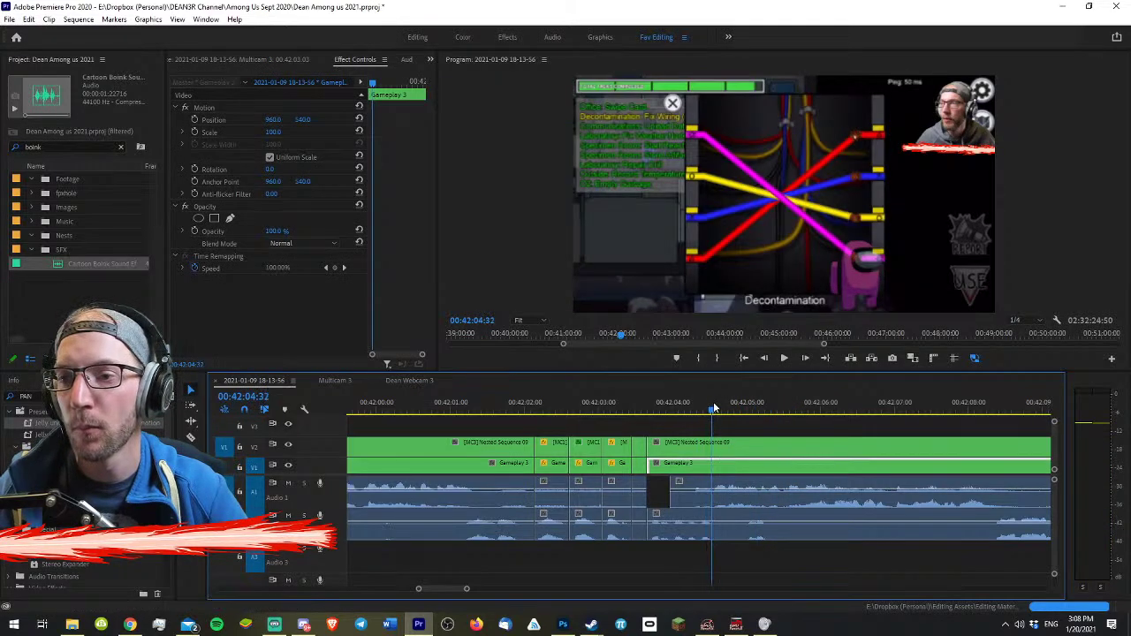
key("space")
left_click(712, 408)
key("q")
key("space")
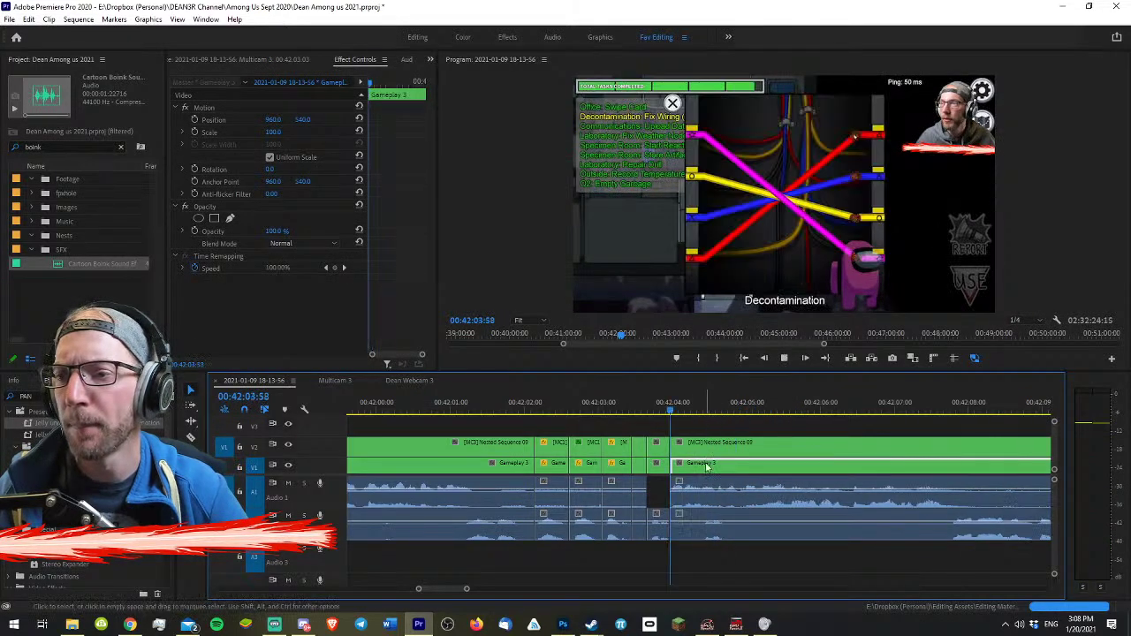
- Remove the short leftover clips and audio gap after the zoomed-in wiring shot, closing the space, and replay the join
left_click(616, 463)
left_click(621, 404)
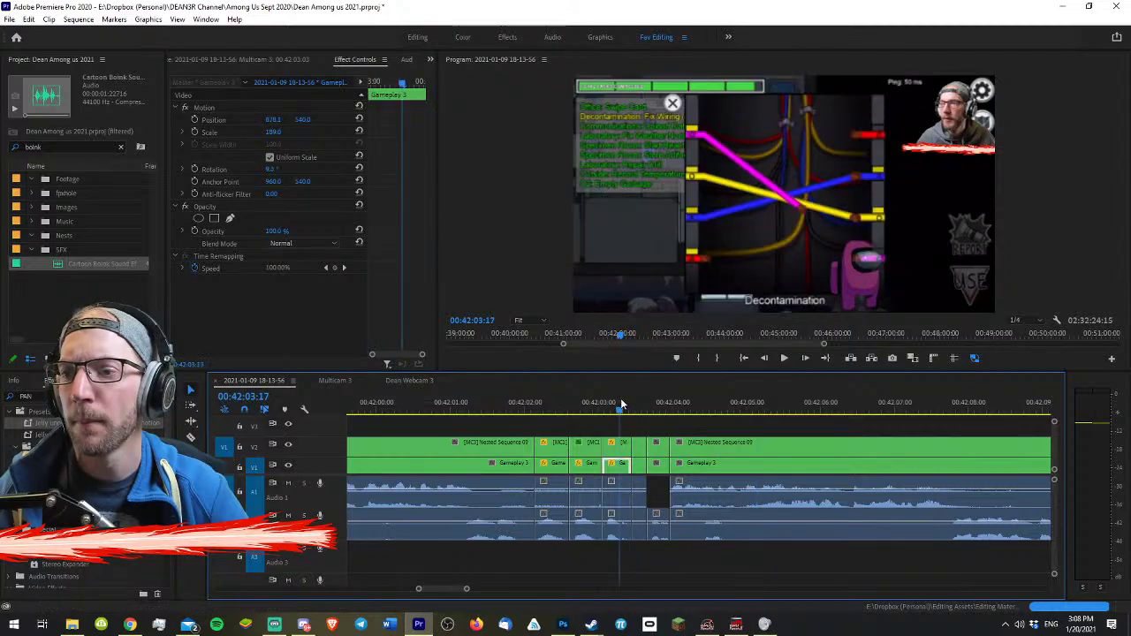
key("space")
key("space")
key("a")
left_click_drag(719, 456, 694, 462)
key("v")
left_click(557, 406)
key("space")
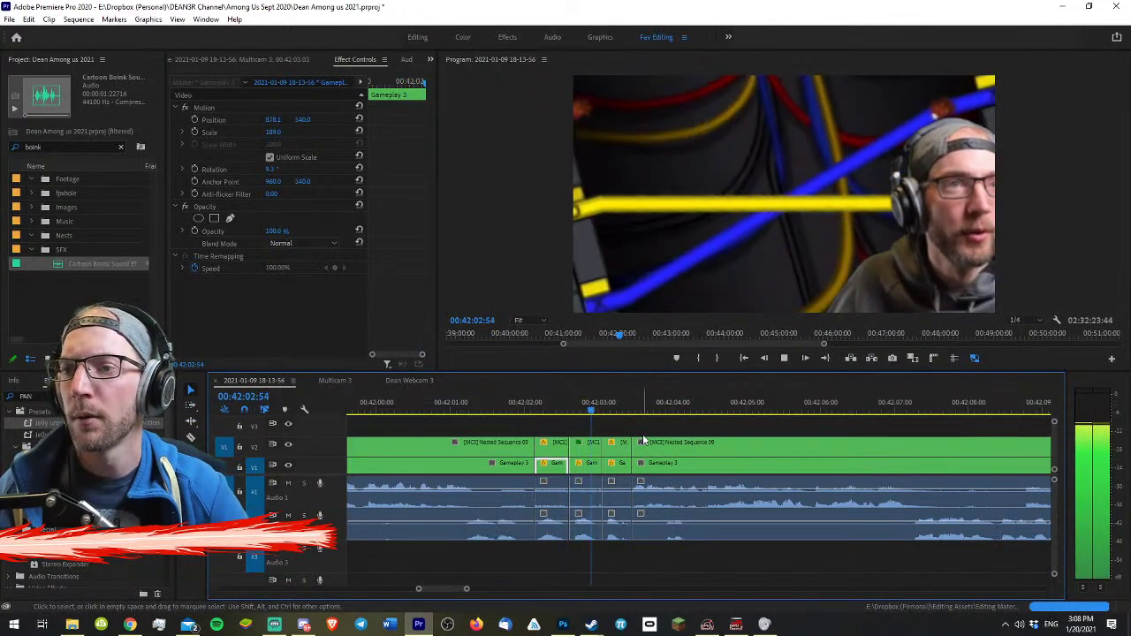
- Play the footage following the wiring cut through to about 00:42:16:30 to review its pacing
key("minus")
key("minus")
key("minus")
key("minus")
key("minus")
key("minus")
key("minus")
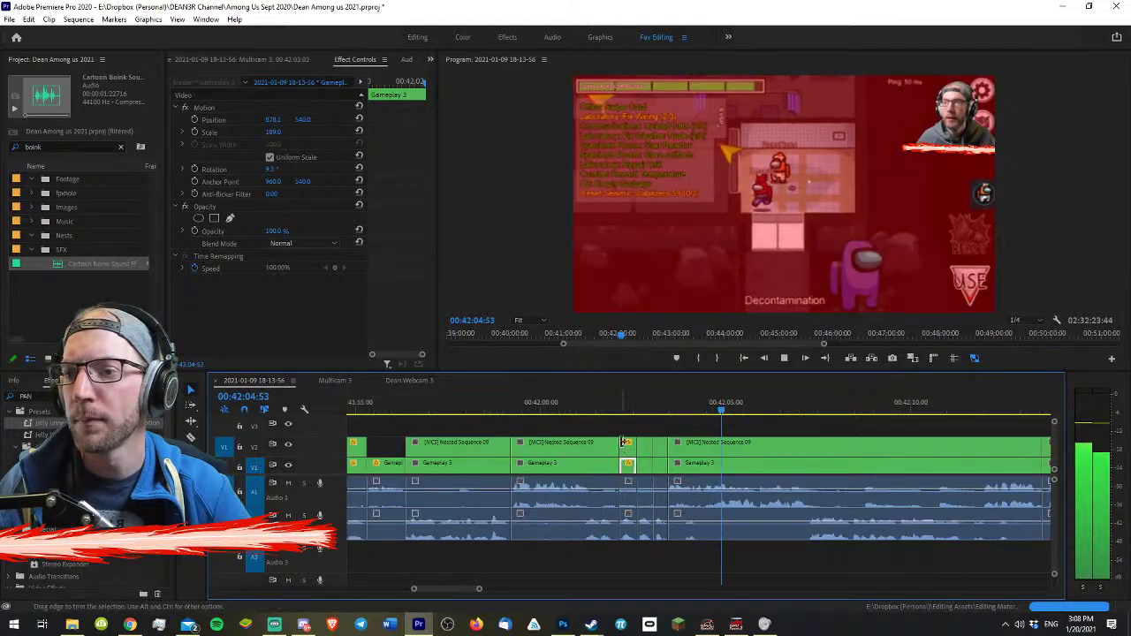
scroll(756, 461, "up", 10)
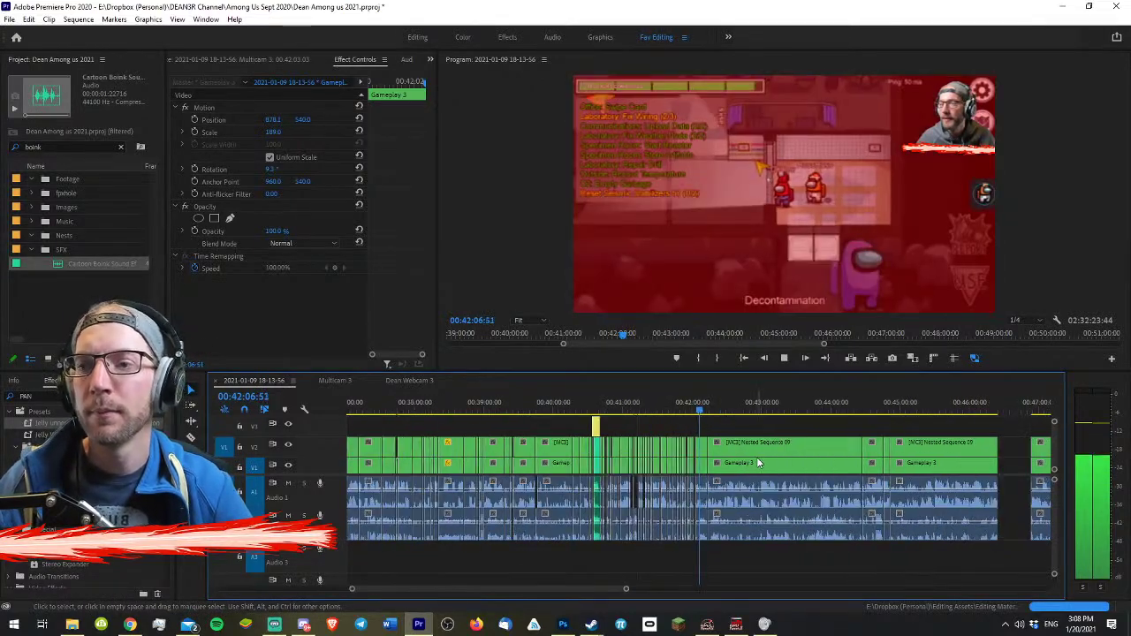
key("minus")
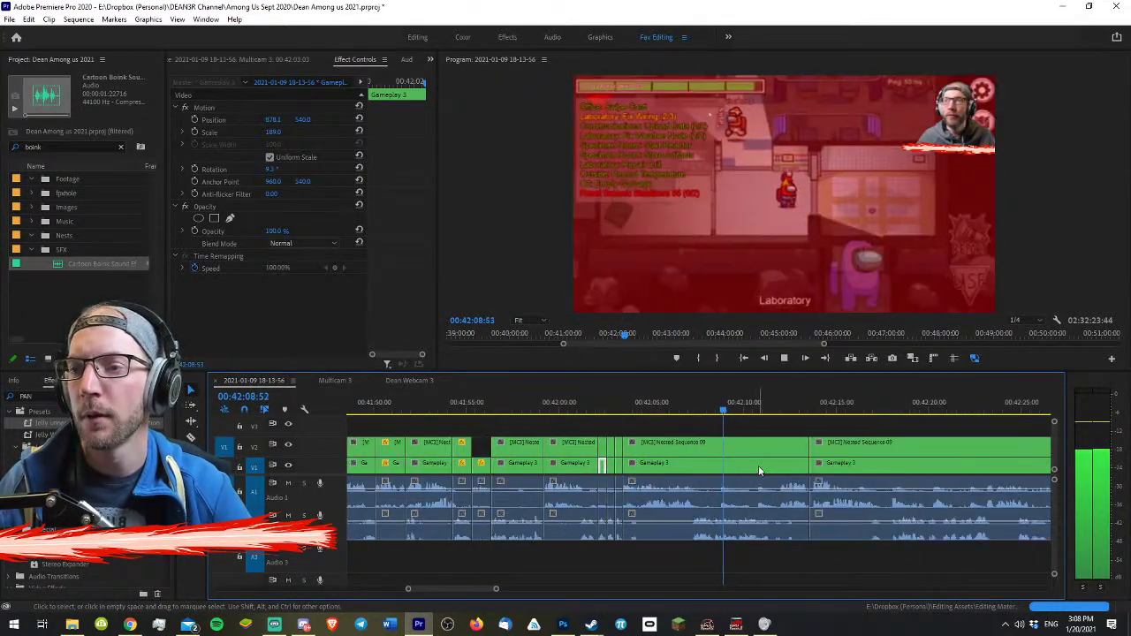
key("equal")
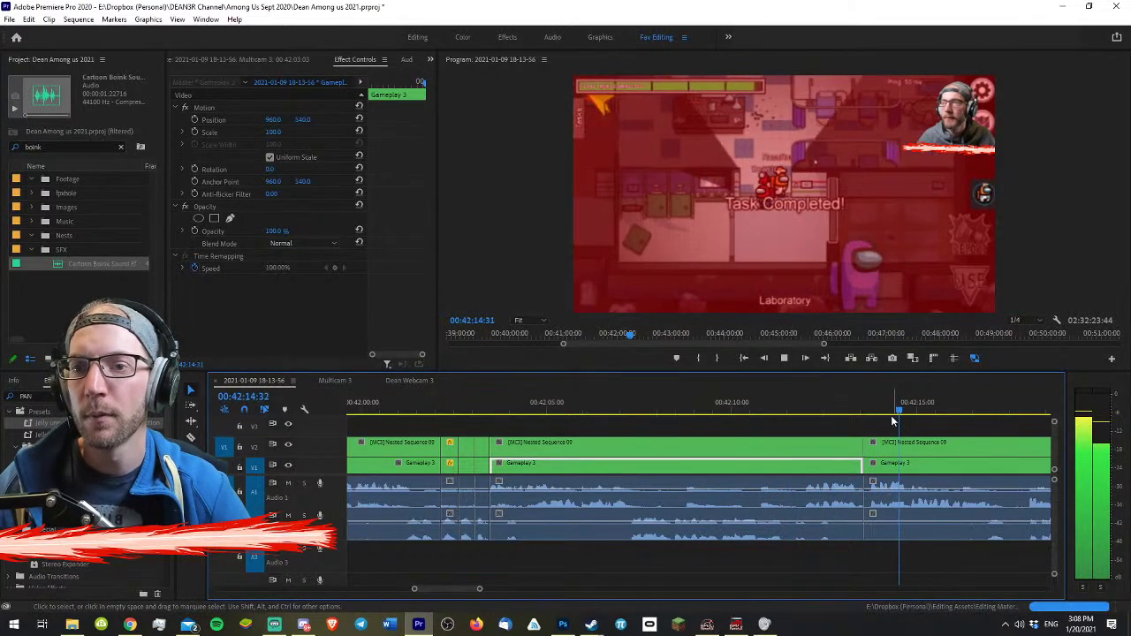
scroll(890, 415, "down", 2)
scroll(874, 416, "up", 3)
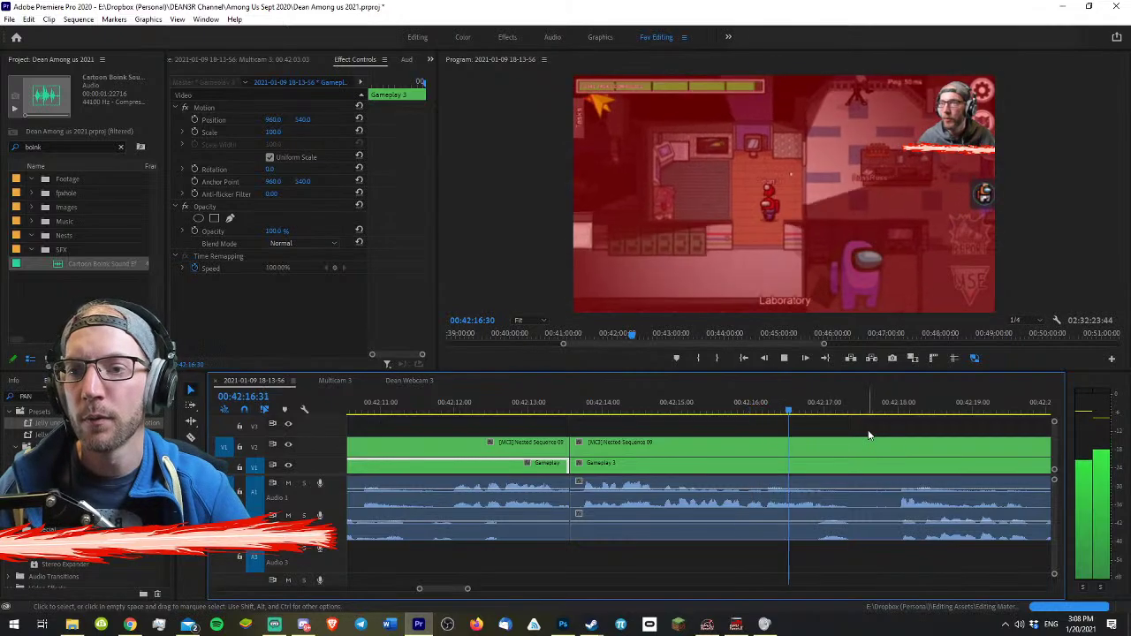
- Split all tracks at about 00:42:17:57 and ripple-trim the preceding segment's end back to about 00:42:17:23
key("c")
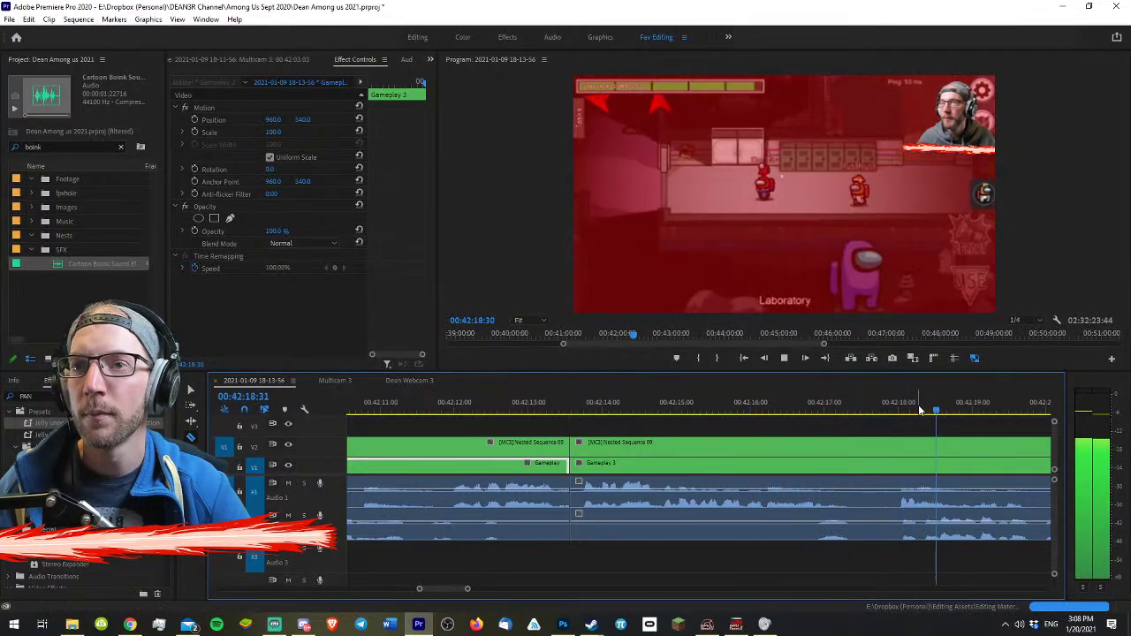
left_click(894, 410)
left_click(894, 444, "shift")
left_click(855, 410)
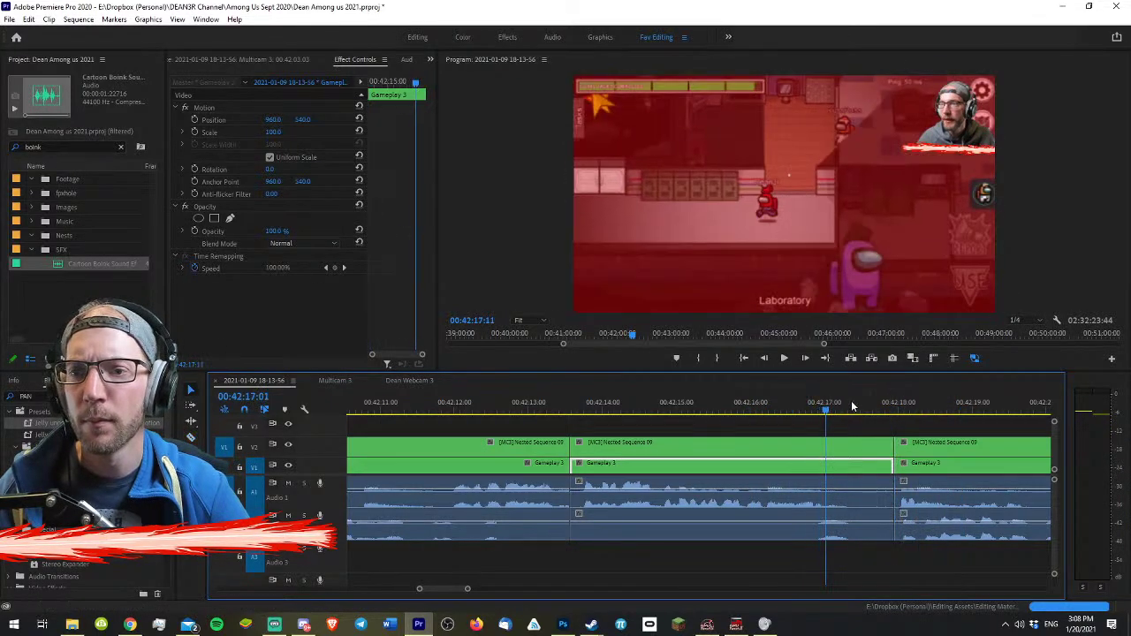
key("w")
key("space")
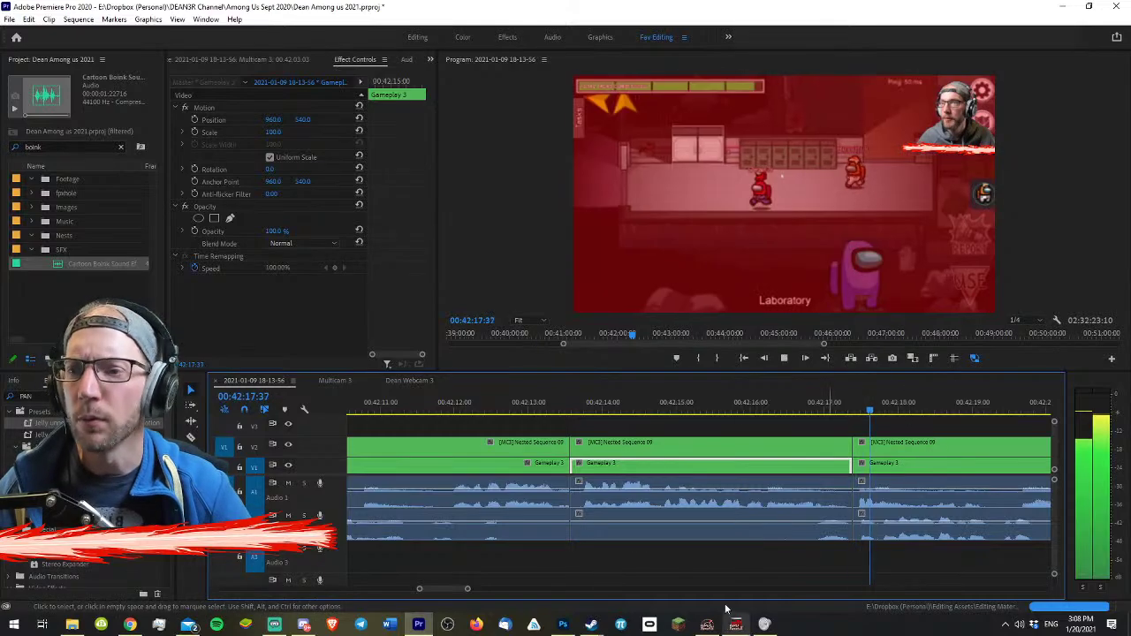
left_click(129, 624)
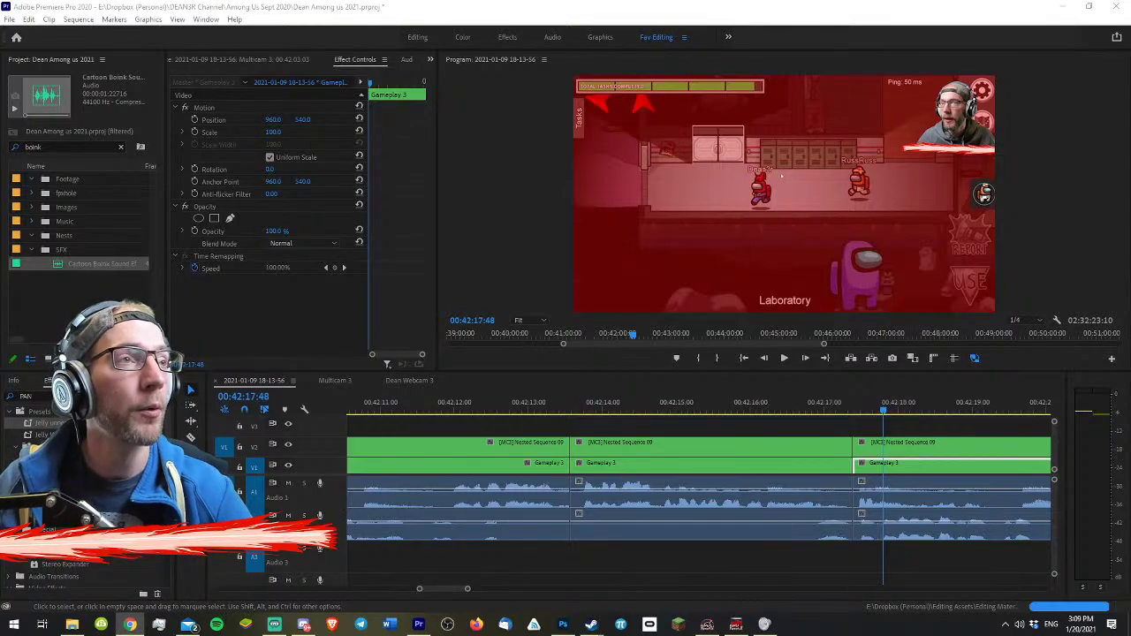
- Return to 00:42:16:31 and review the trimmed join and following gameplay through to 00:42:21:42
left_click_drag(833, 409, 787, 411)
key("minus")
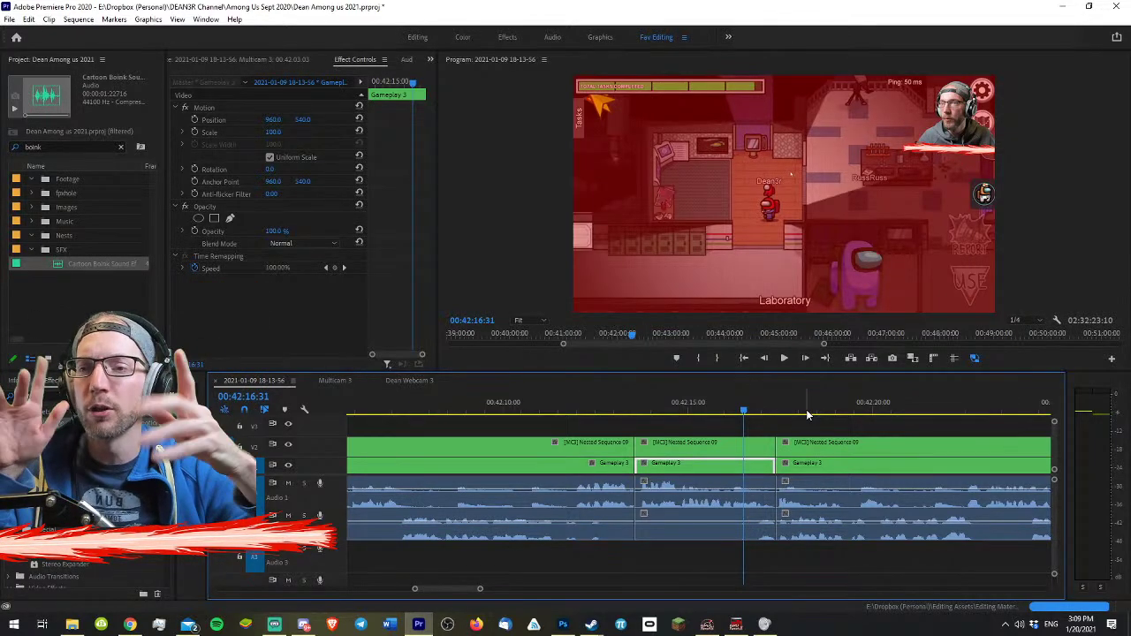
left_click(763, 435)
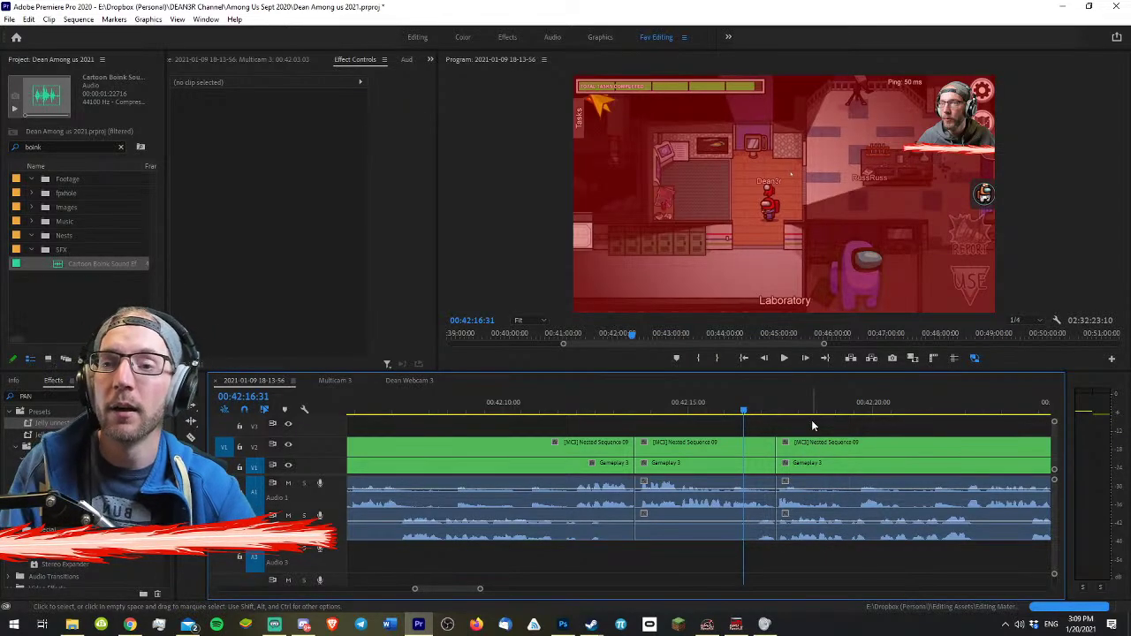
scroll(793, 408, "down", 10)
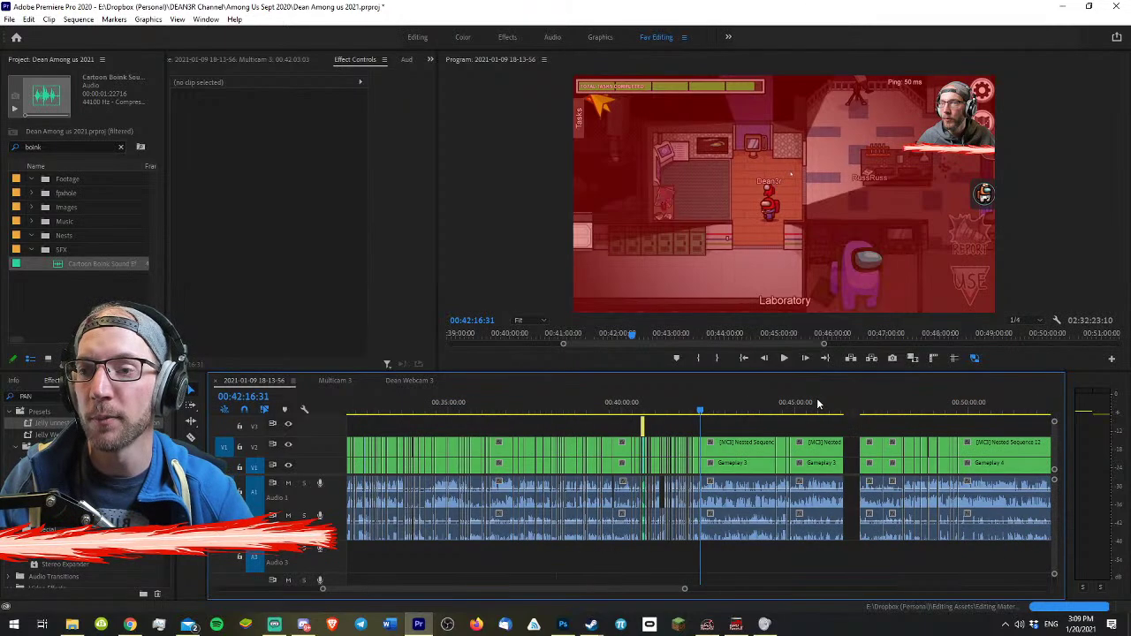
scroll(817, 403, "up", 10)
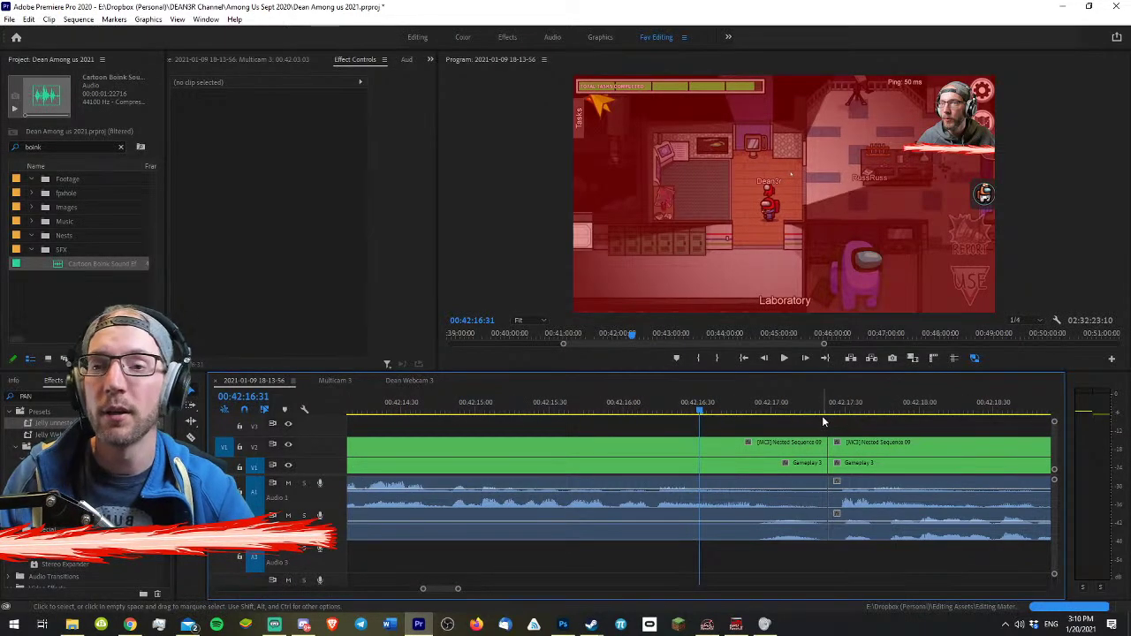
key("space")
key("space")
key("d")
left_click(856, 432)
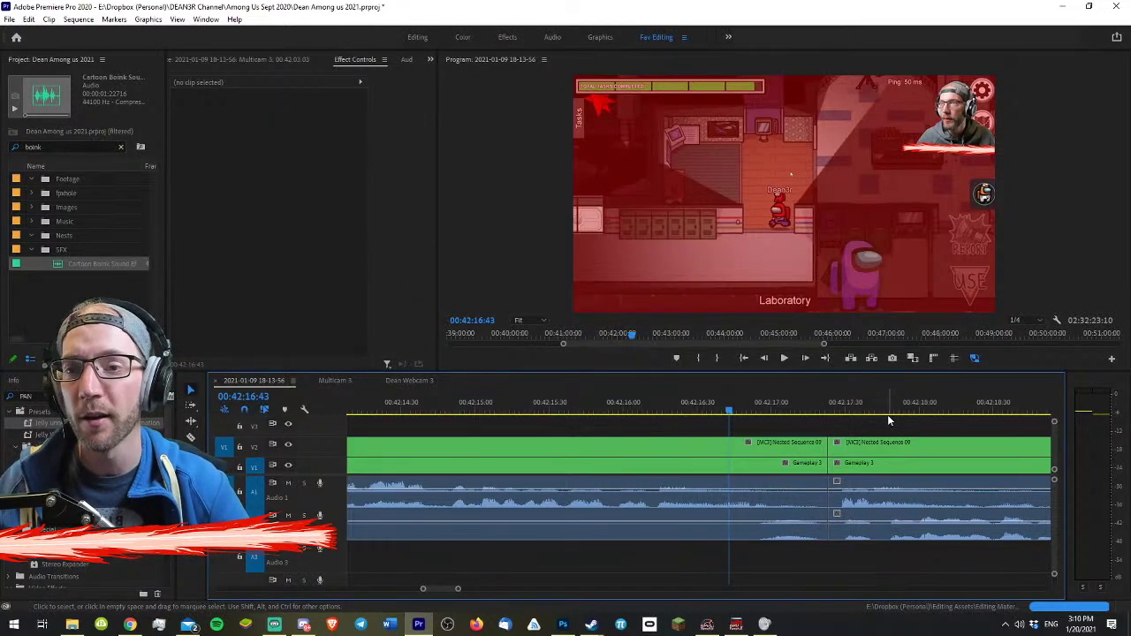
key("space")
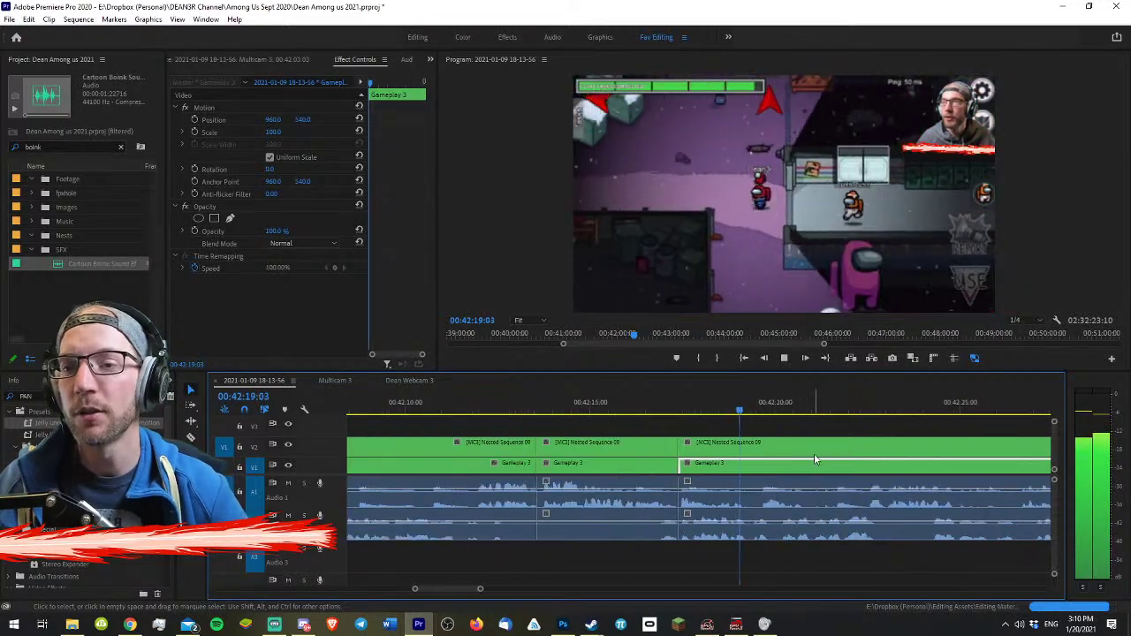
key("space")
key("space")
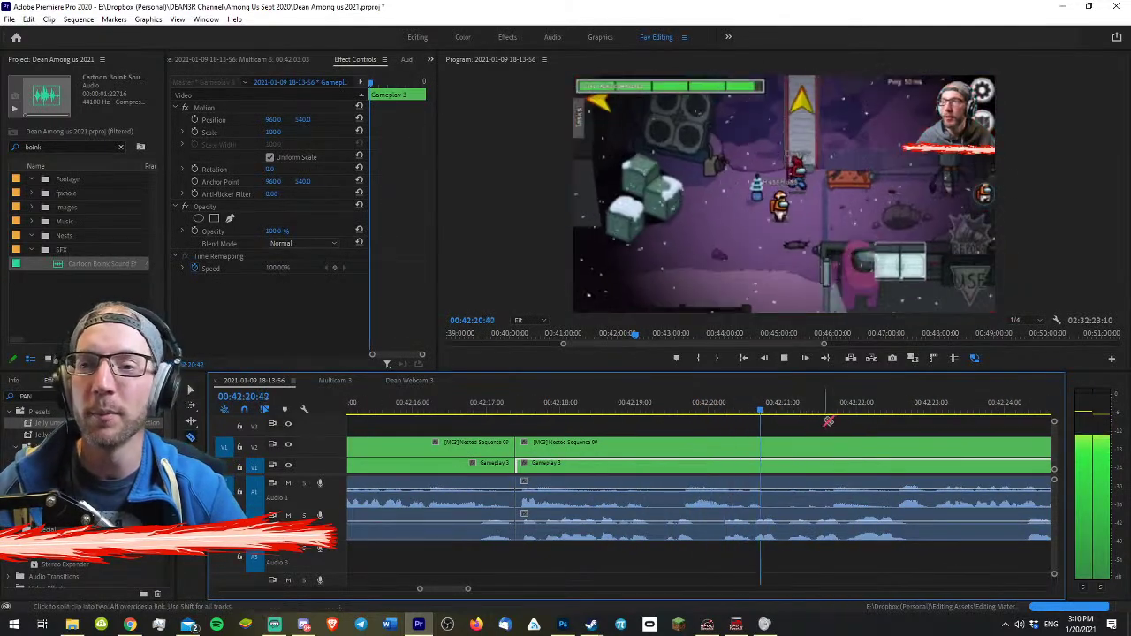
left_click(823, 420)
key("space")
key("minus")
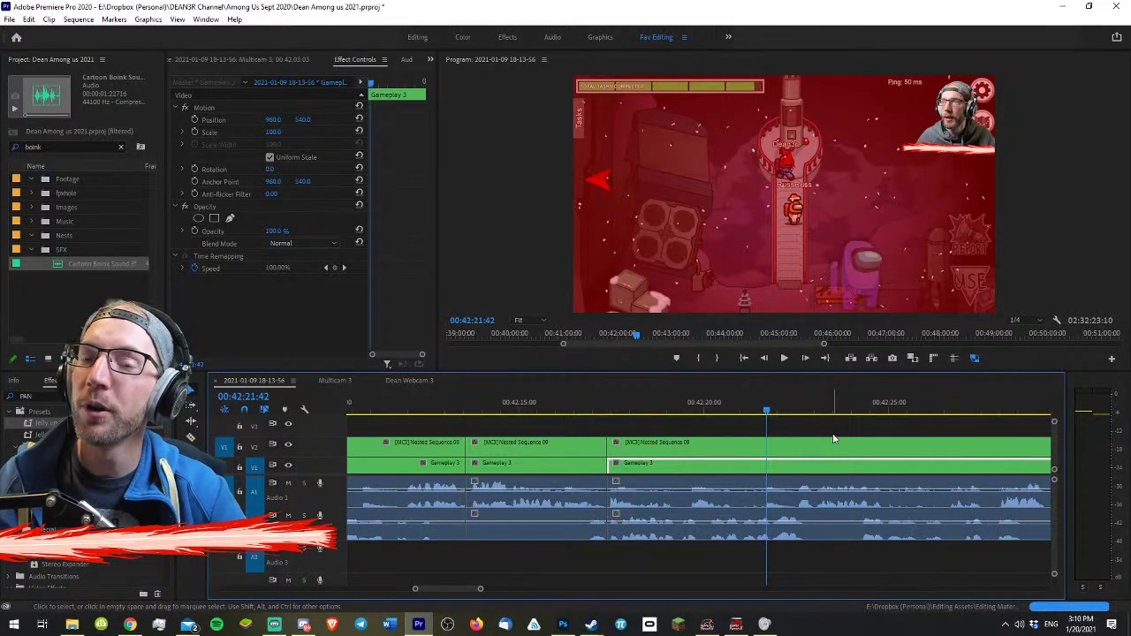
- Advance the playhead 12 frames to 00:42:21:54 and continue reviewing the outdoor gameplay from there
key("Right")
key("Right")
key("Right")
key("Right")
key("Right")
key("Right")
key("Right")
key("Right")
key("Right")
key("Right")
key("Right")
key("Right")
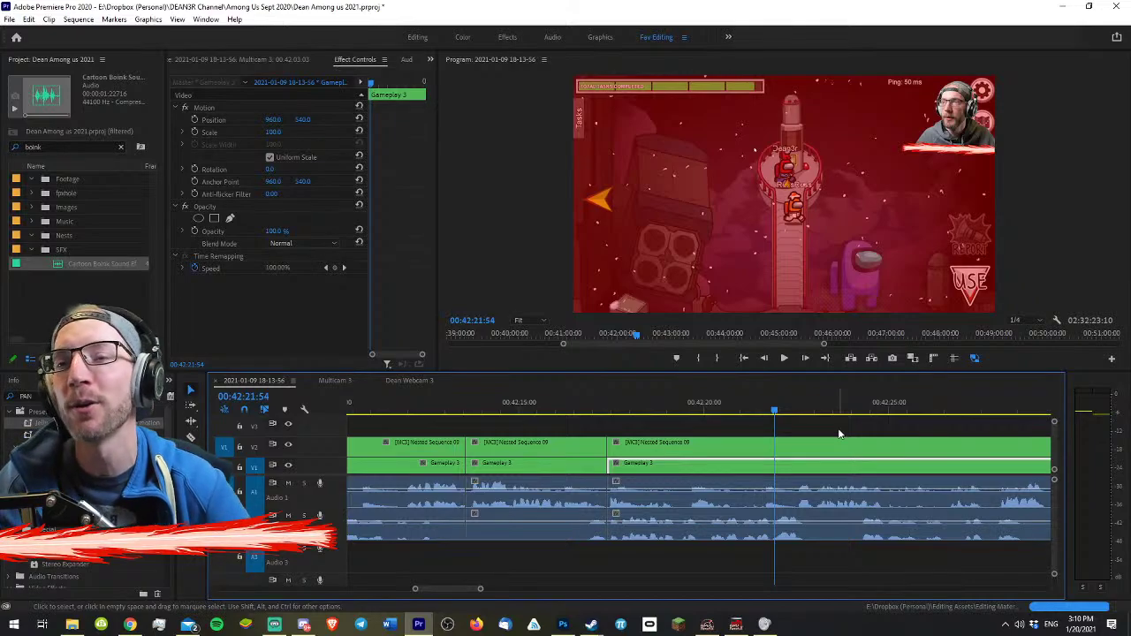
left_click(840, 429)
key("space")
key("minus")
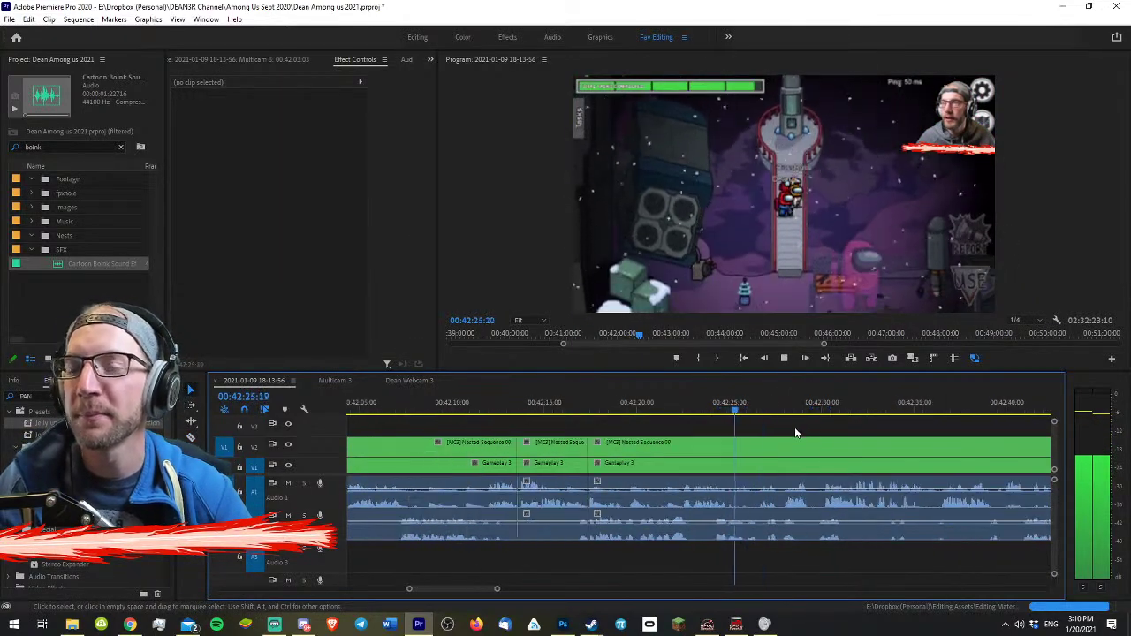
- Split all tracks at about 00:42:27:55 and ripple-trim the preceding segment's end back to about 00:42:27:35
key("equal")
key("c")
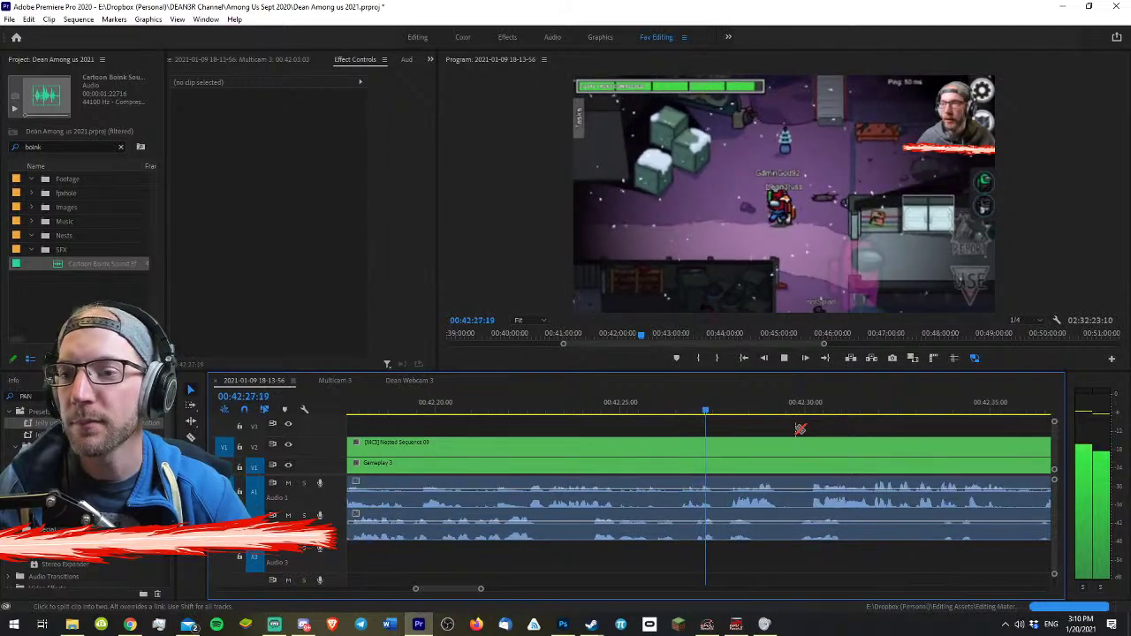
key("equal")
key("space")
left_click(743, 524, "shift")
key("v")
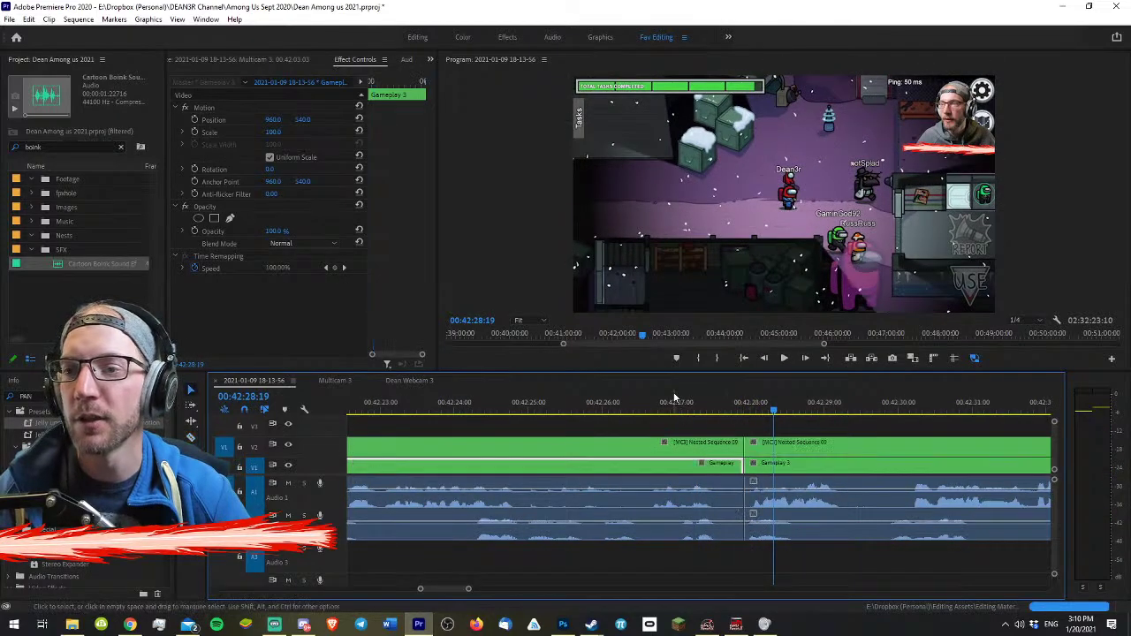
left_click(719, 399)
key("w")
key("space")
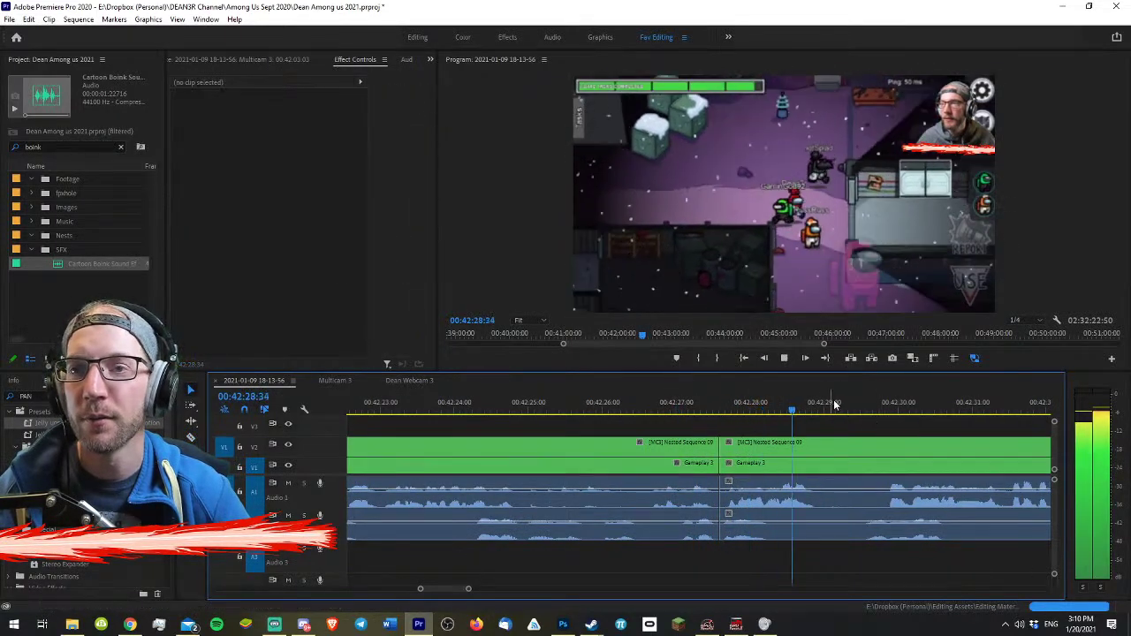
- Split all tracks at about 00:42:29:28 and ripple-trim the preceding segment's end back to 00:42:28:57
key("space")
key("c")
left_click(861, 515, "shift")
key("w")
key("space")
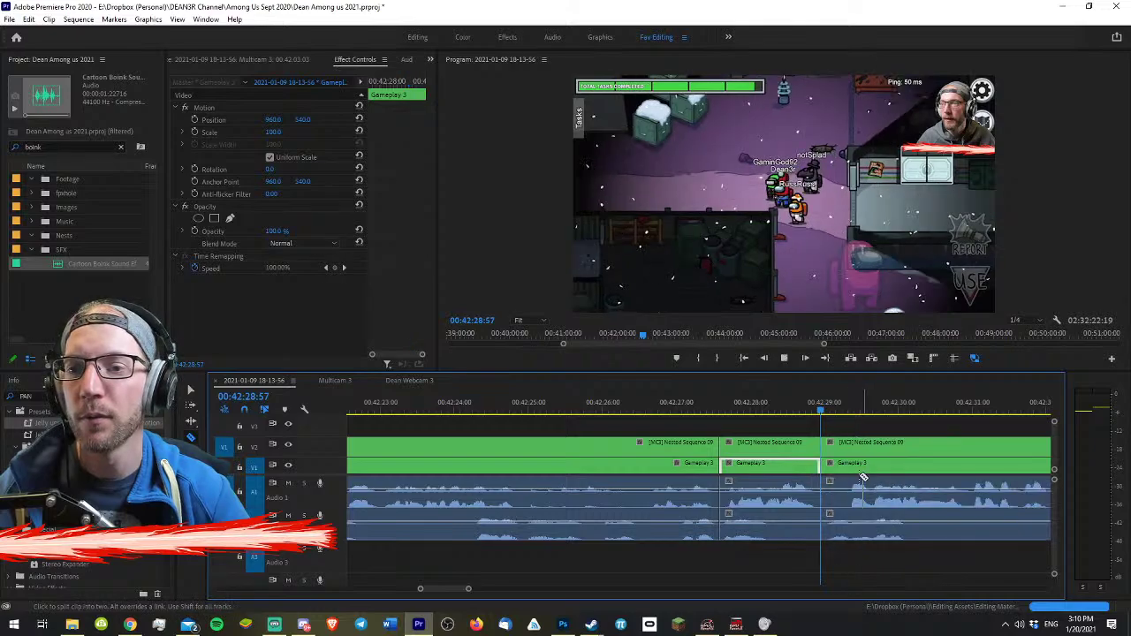
- Replay the section across the two new cuts, then review again from about 00:42:22
key("space")
left_click(571, 400)
key("v")
key("space")
key("minus")
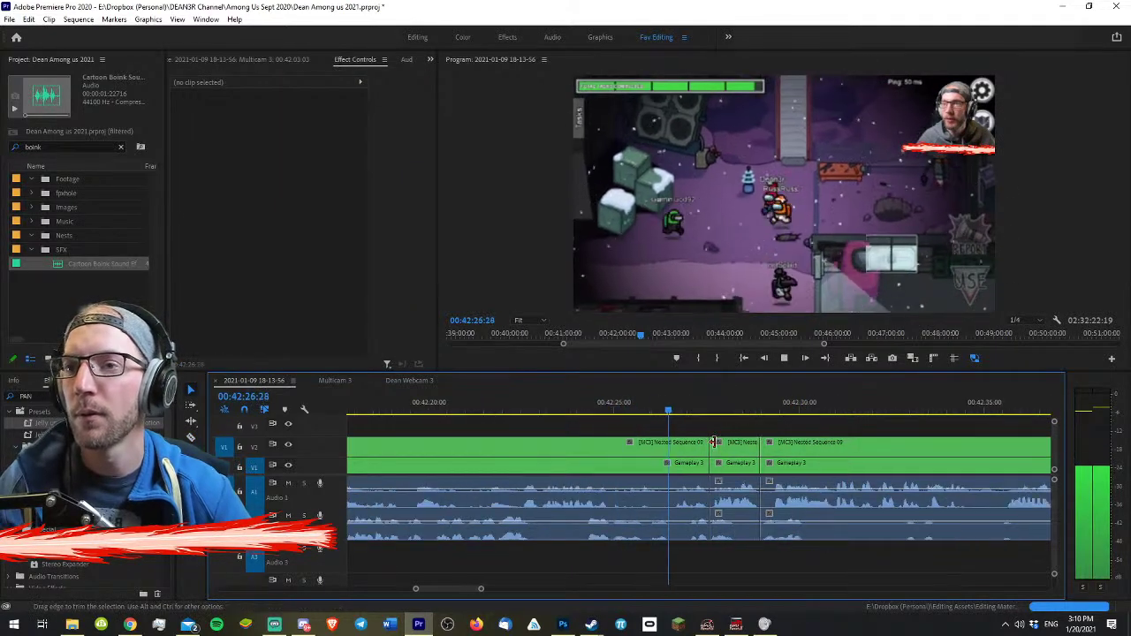
key("minus")
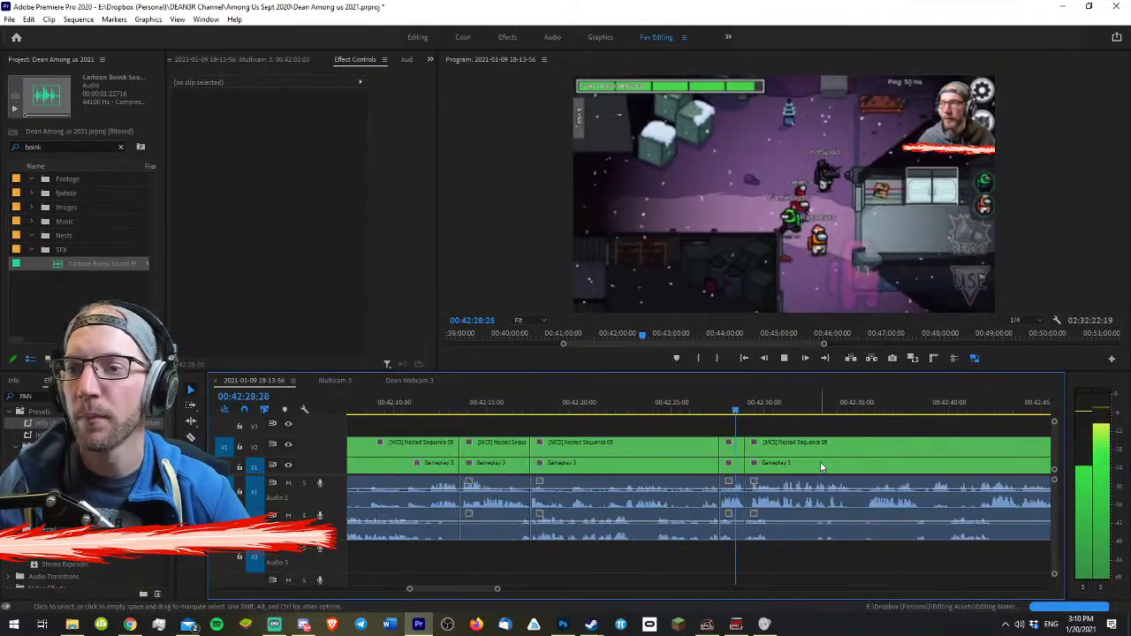
left_click(734, 462)
key("equal")
left_click(392, 401)
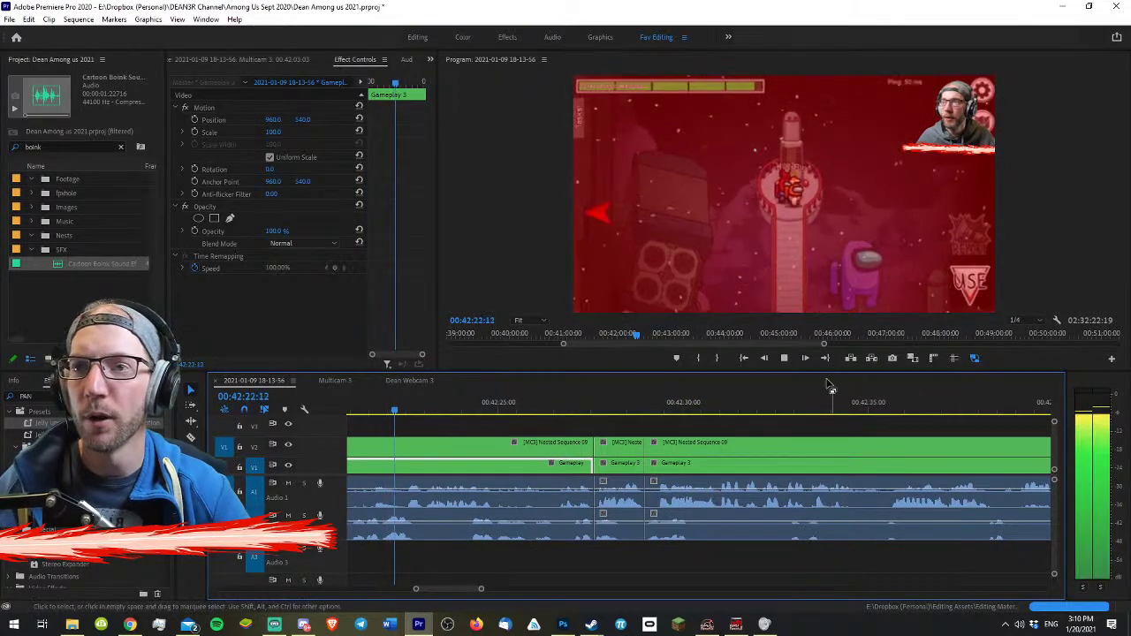
key("equal")
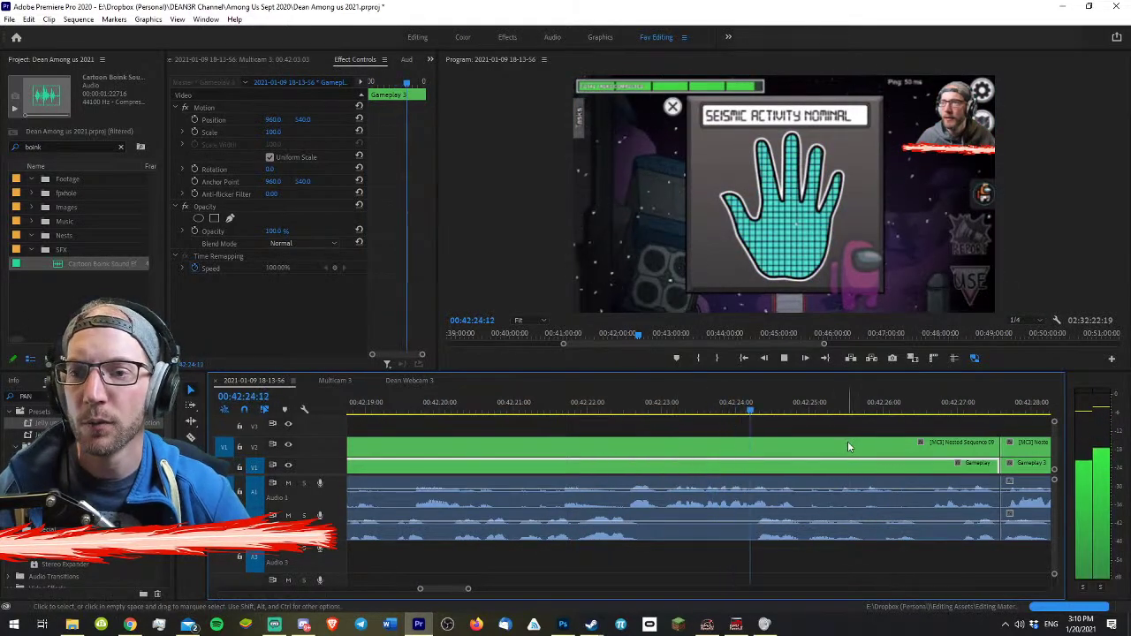
- Split all tracks at 00:42:25:50 and clear the tiny piece of Audio 1 just before the cut
key("space")
key("c")
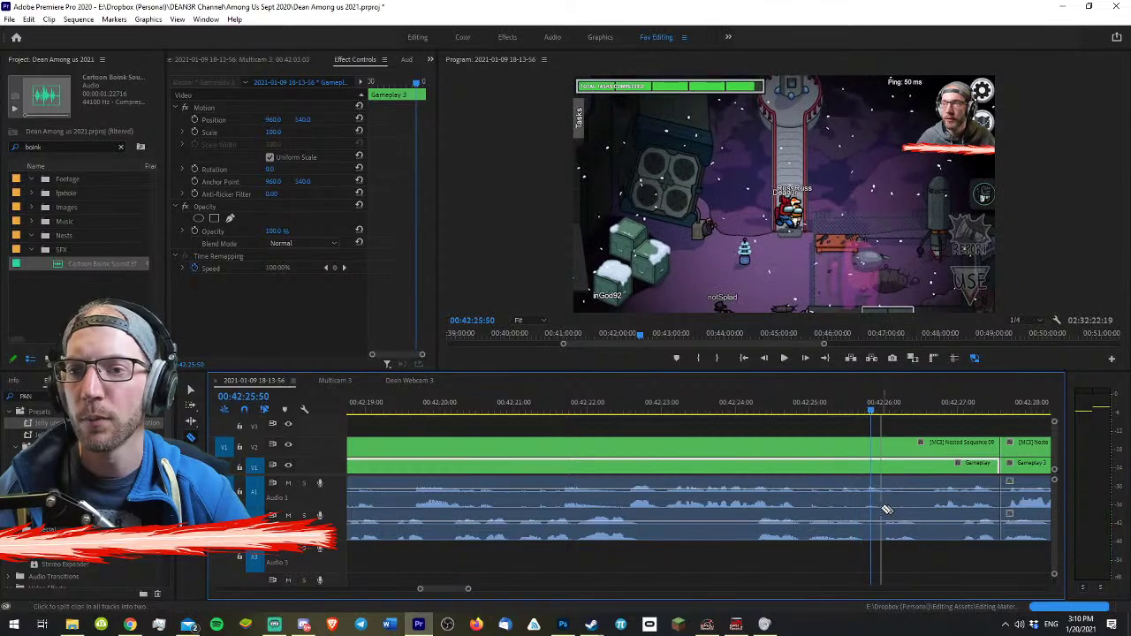
left_click(886, 510, "shift")
key("v")
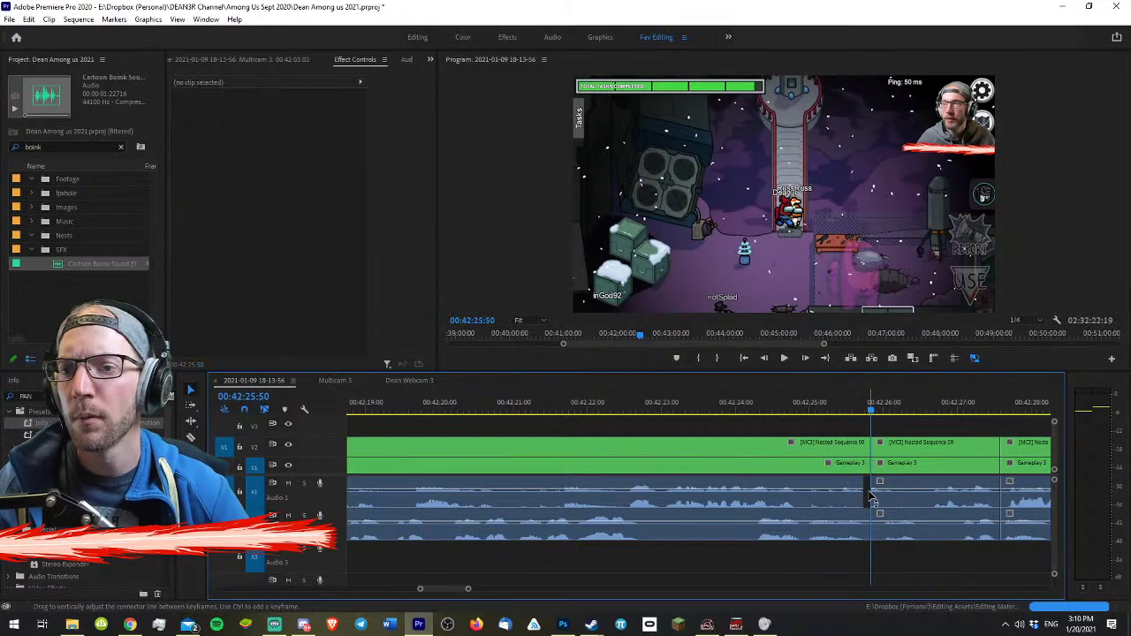
- Delete the segment between 00:42:25:50 and about 00:42:27:35 on all tracks and close the gap it leaves
key("space")
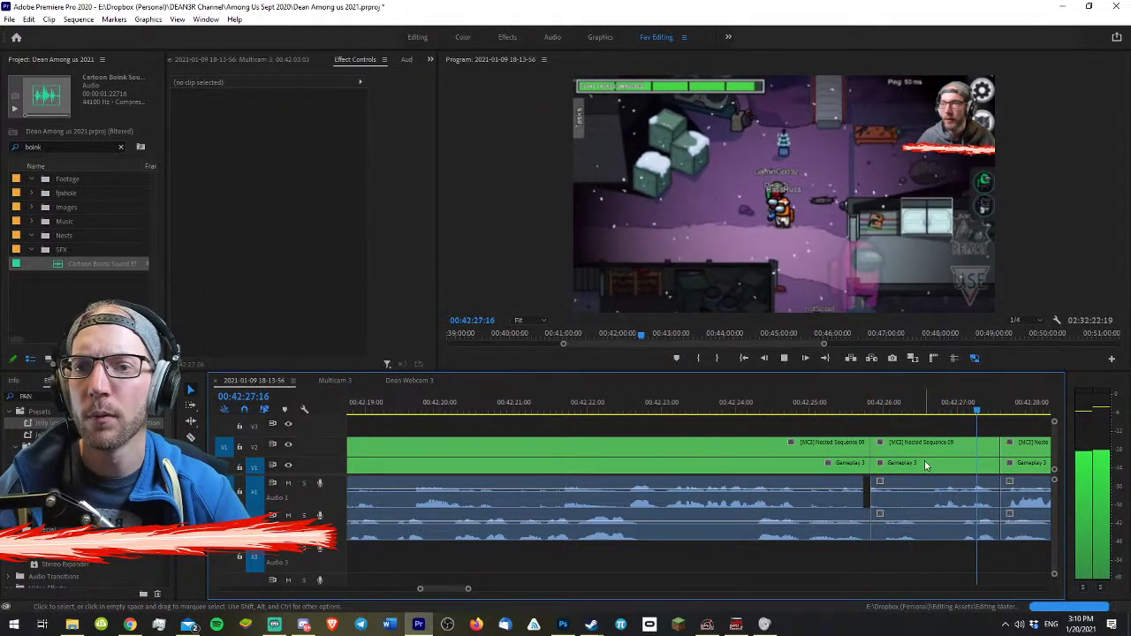
key("space")
left_click_drag(938, 425, 924, 585)
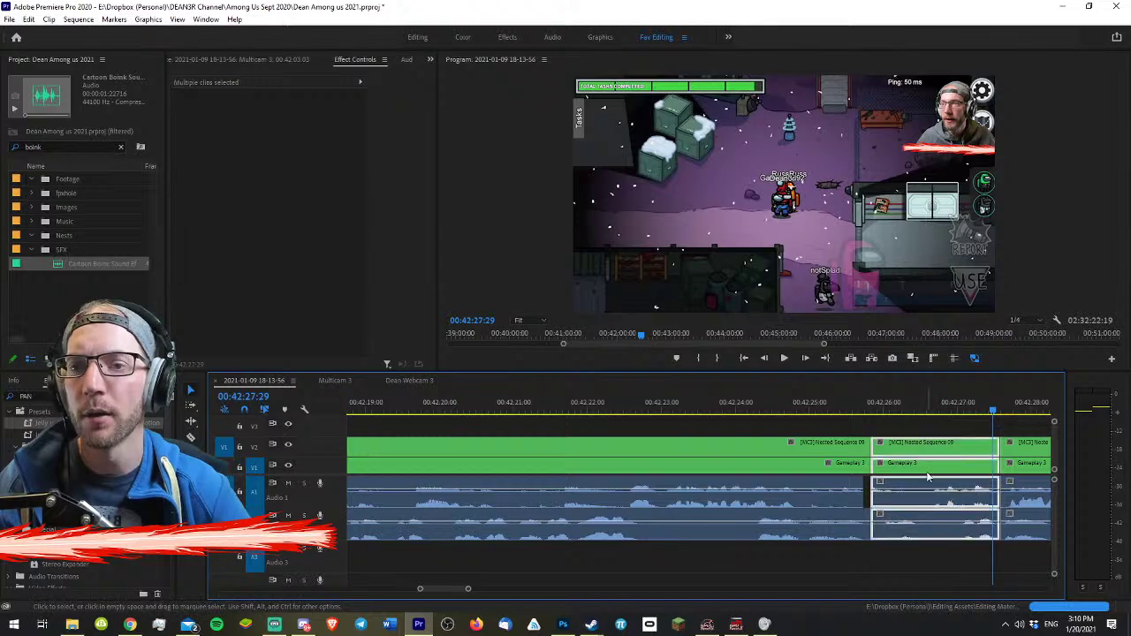
key("Delete")
left_click(924, 470)
key("Delete")
- Replay the section across the closed gap from just before the cut at 00:42:25:50
left_click(853, 405)
key("space")
scroll(871, 404, "down", 2)
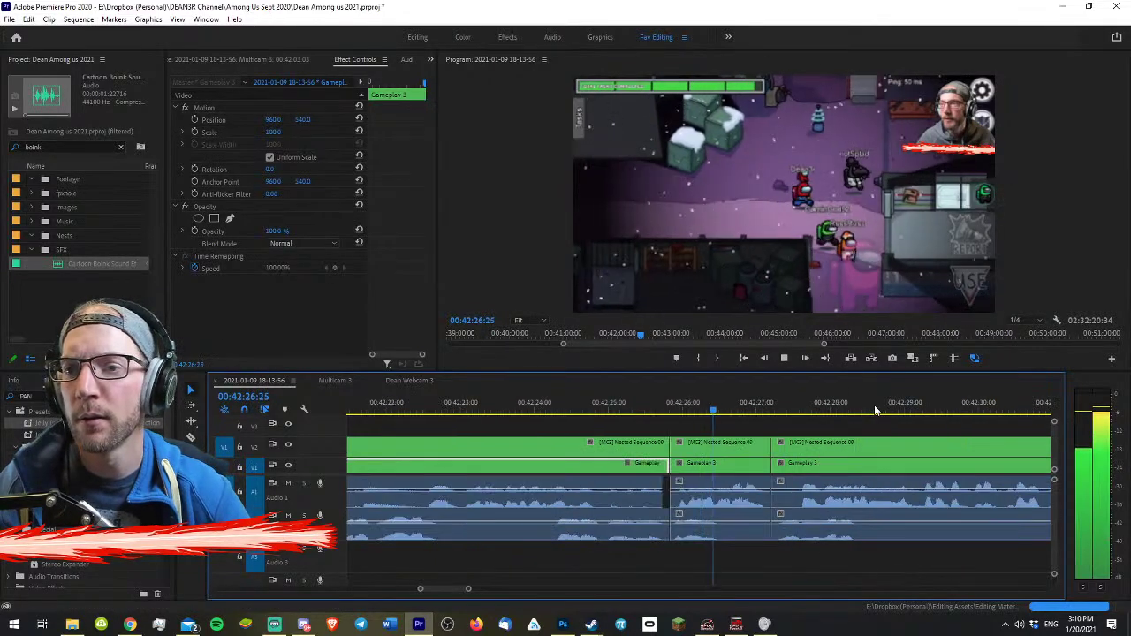
key("equal")
- Try to delete the short segment starting at 00:42:25:50 on all tracks
left_click(702, 444)
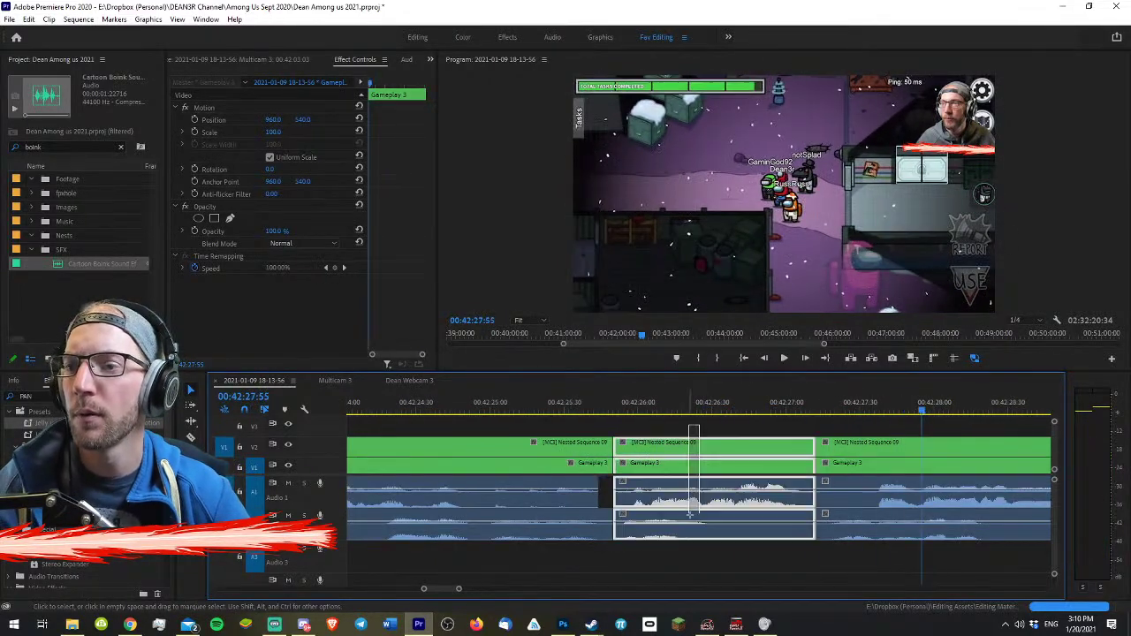
key("Delete")
key("ctrl+z")
- Listen to the short segment from about 00:42:25:55 with Audio 1 soloed, then again with all audio tracks playing
left_click(638, 403)
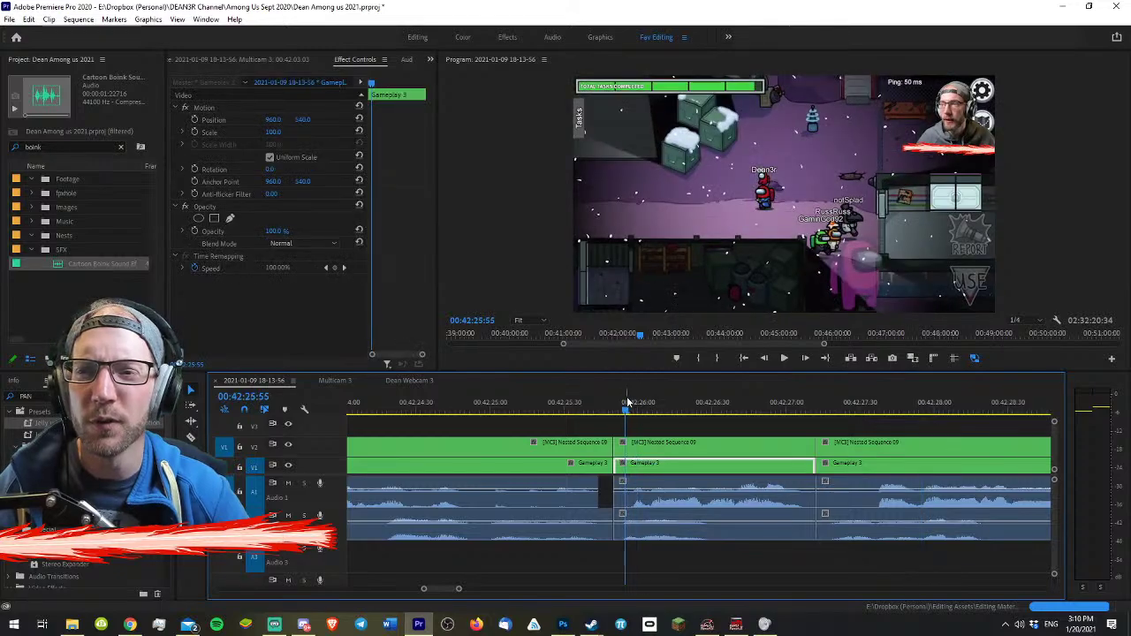
left_click(304, 483)
key("space")
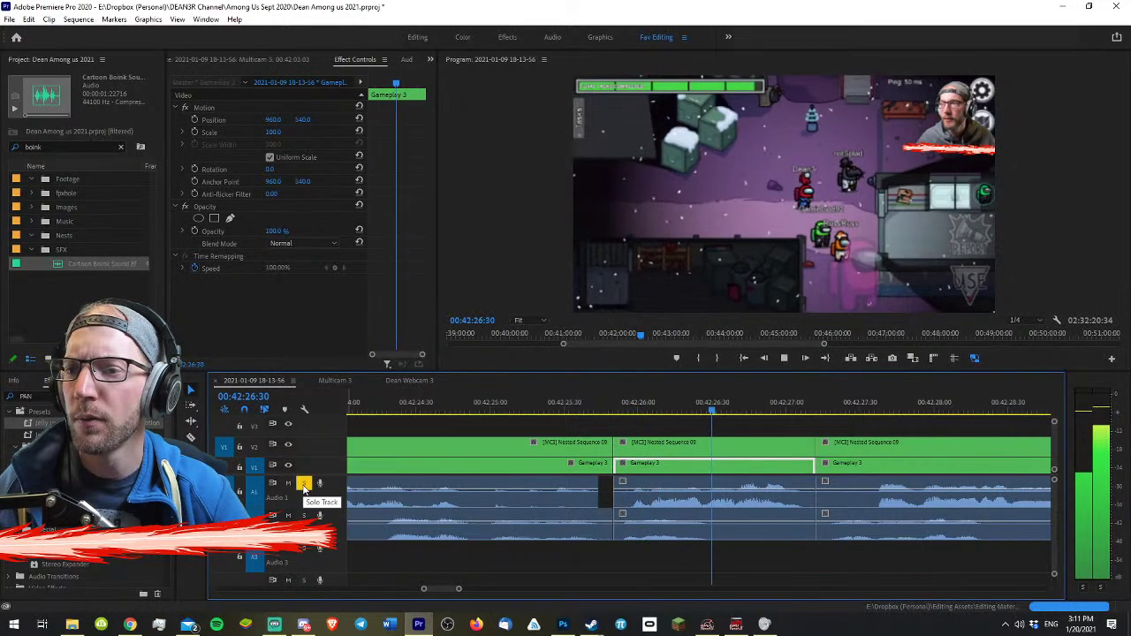
key("space")
left_click(633, 398)
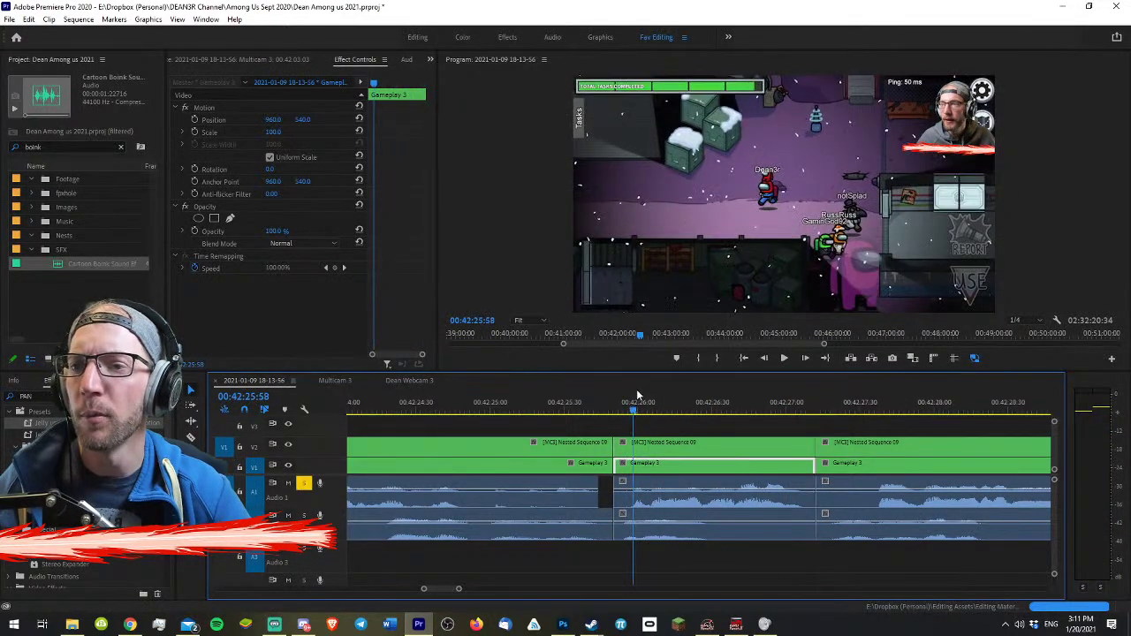
left_click(304, 484)
key("space")
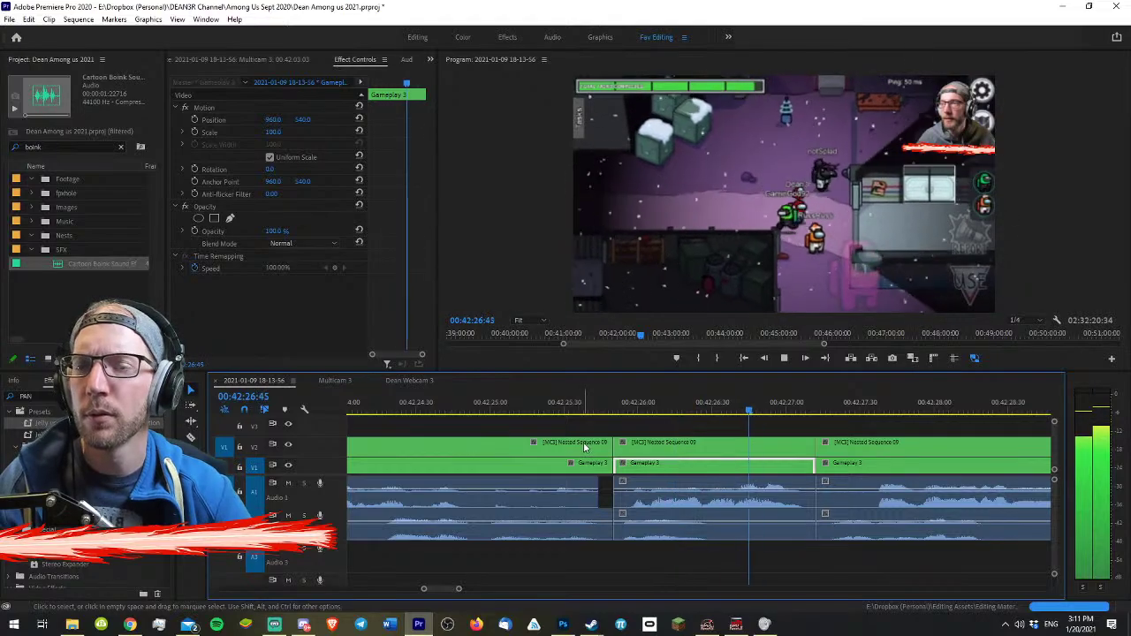
key("minus")
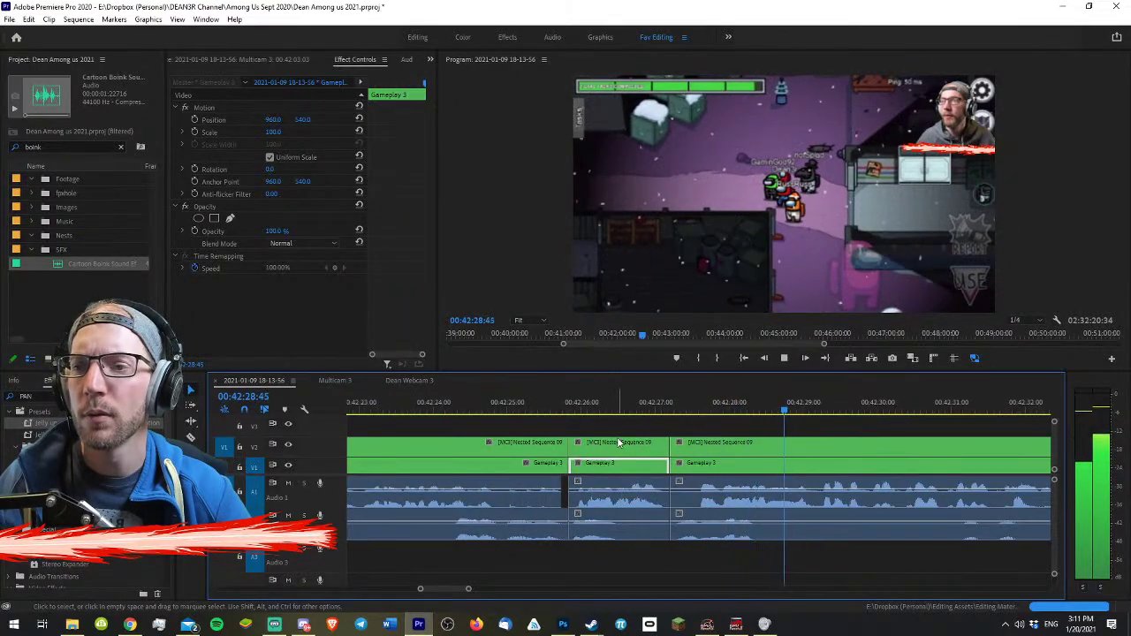
key("space")
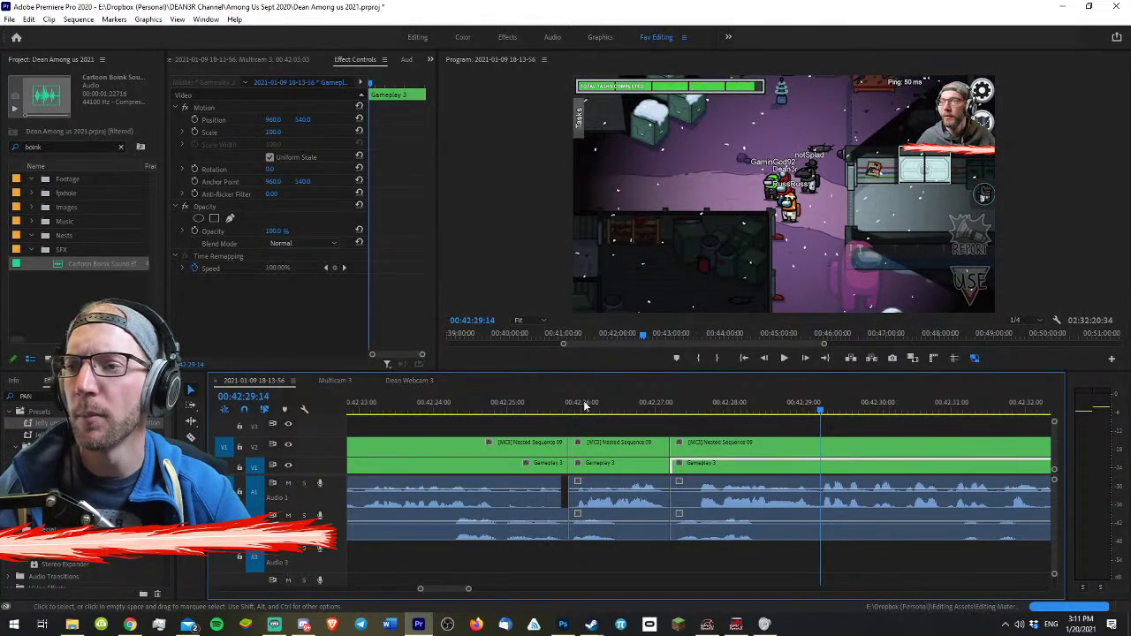
- Zoom the short segment's Gameplay 3 clip in on the player characters with scale 168.1 and position about 579, 465
left_click(502, 402)
key("space")
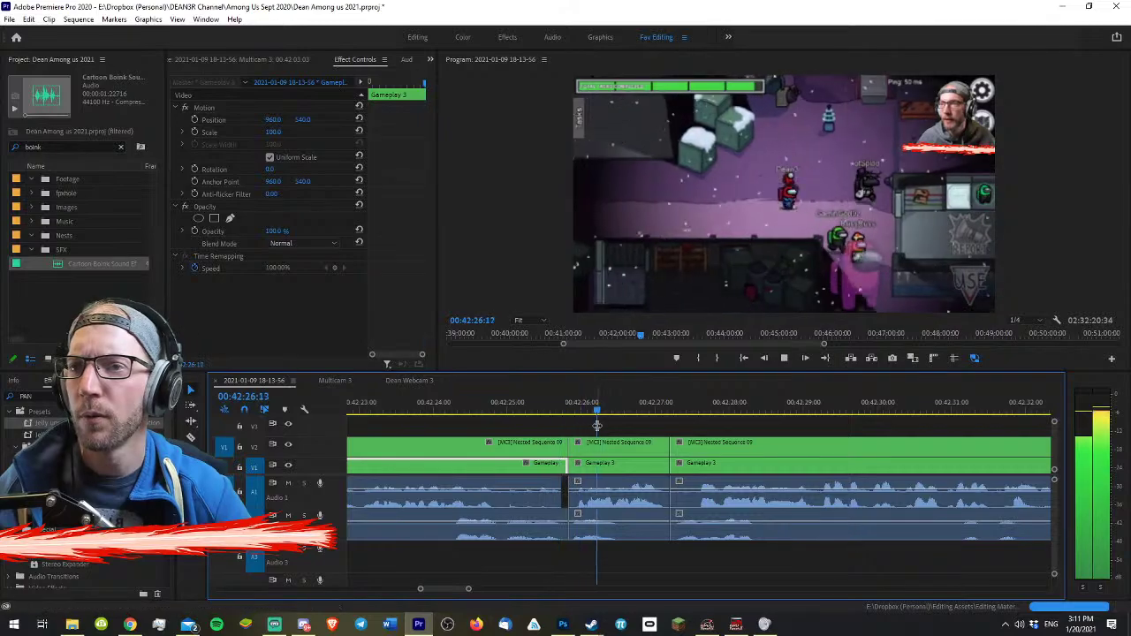
key("space")
left_click(678, 440)
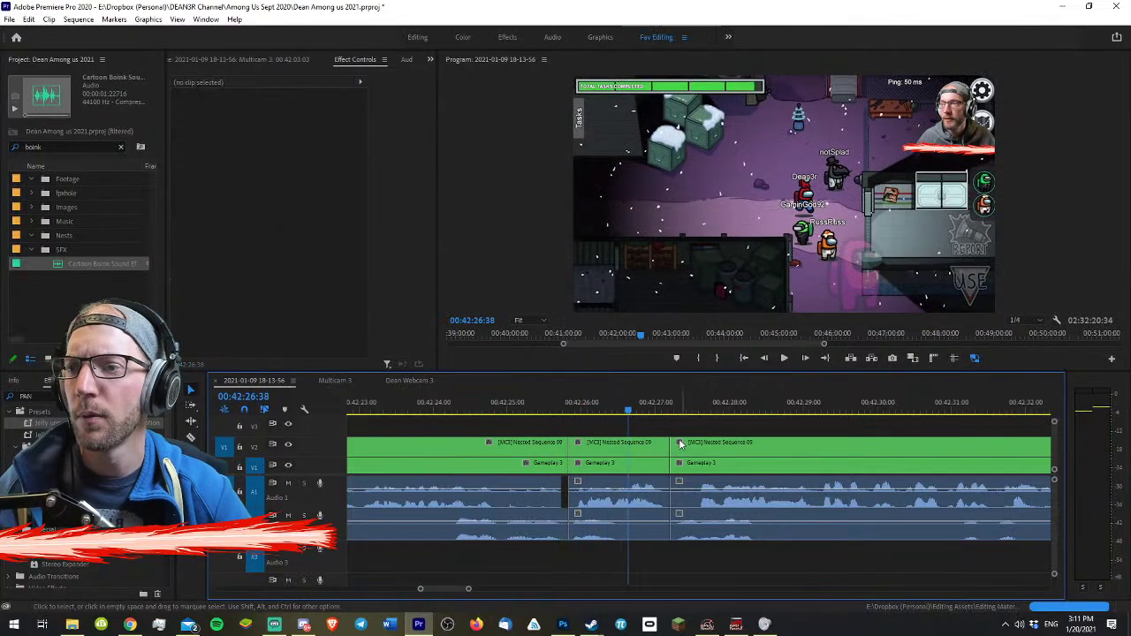
left_click(622, 463)
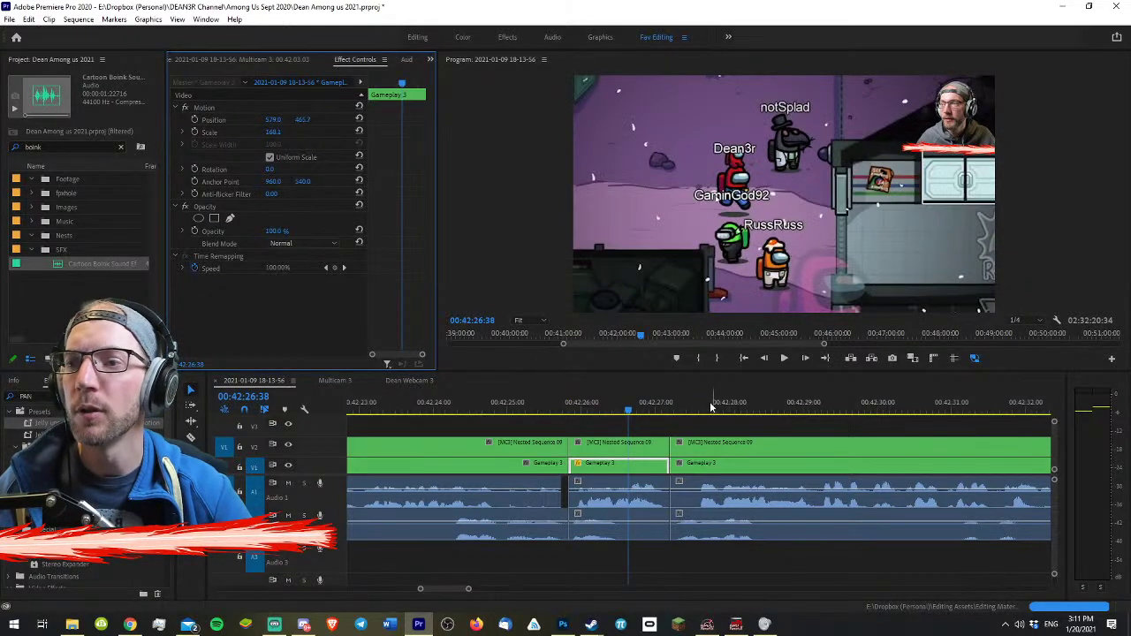
- Replay the zoomed-in shot from just before its start to check the framing and the cut back
left_click(561, 403)
key("space")
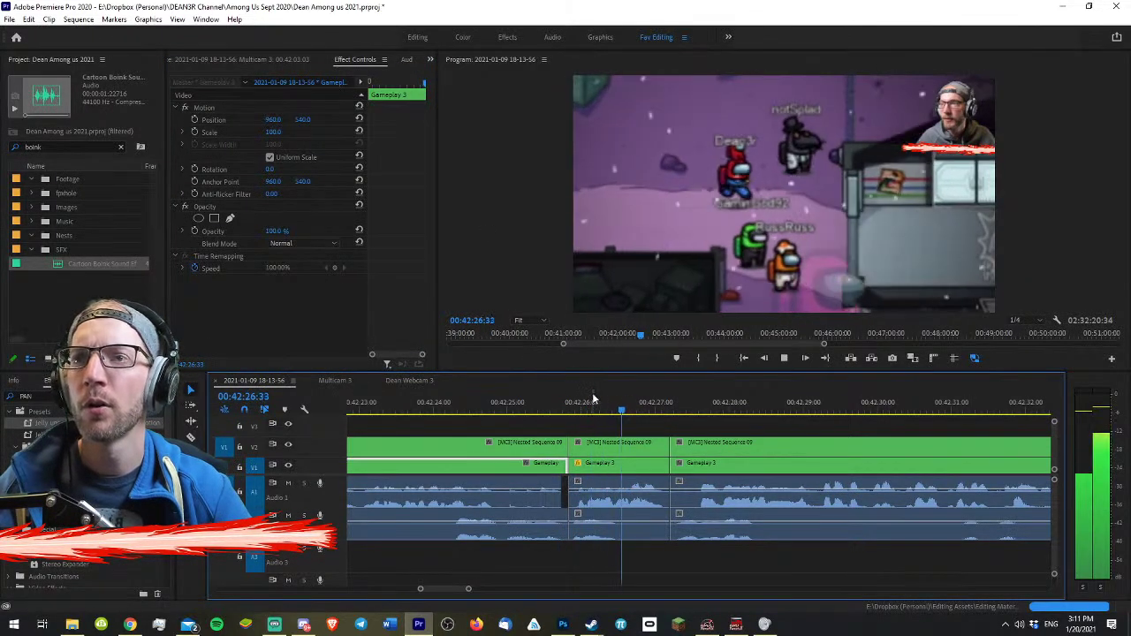
left_click(793, 417)
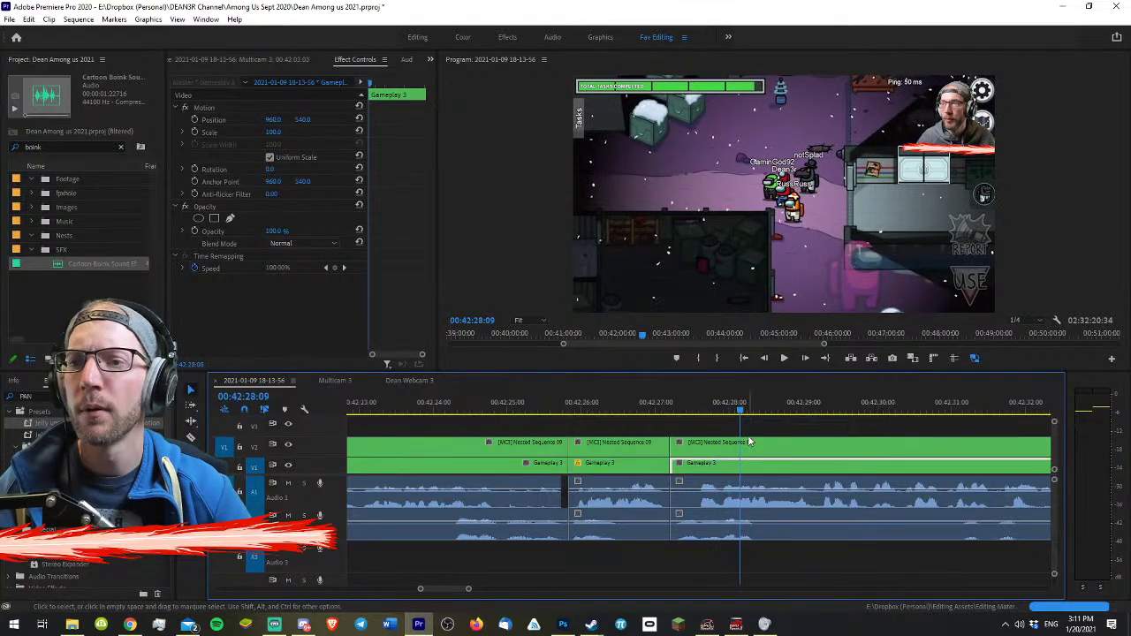
key("Up")
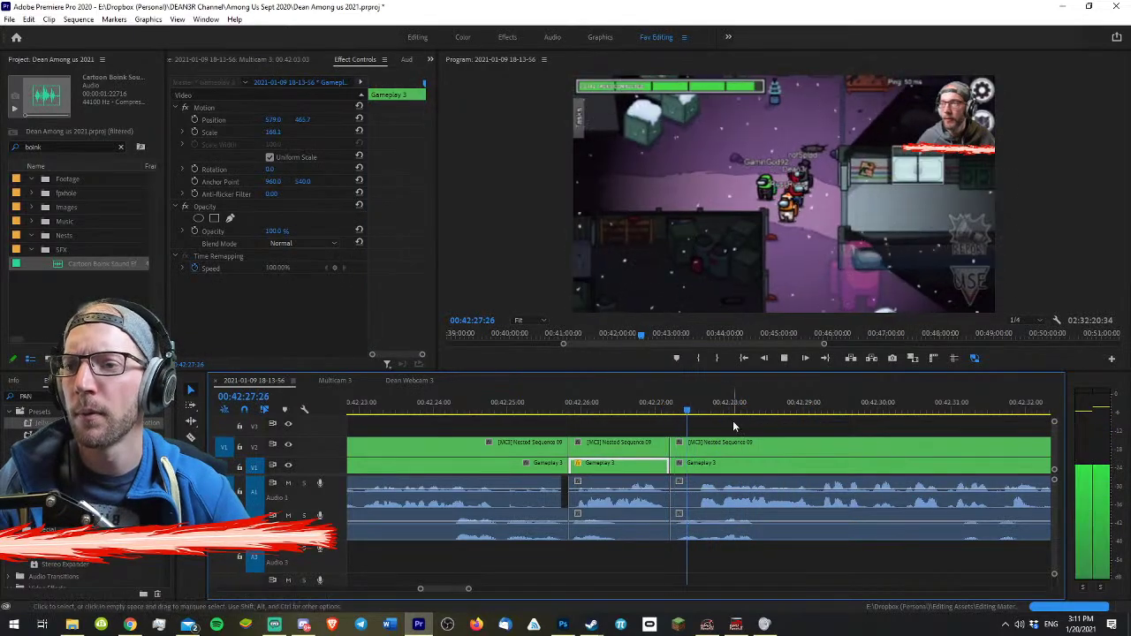
- Delete the webcam Nested Sequence 09 piece above the zoomed Gameplay 3 segment and replay across it
left_click(589, 408)
left_click(587, 442)
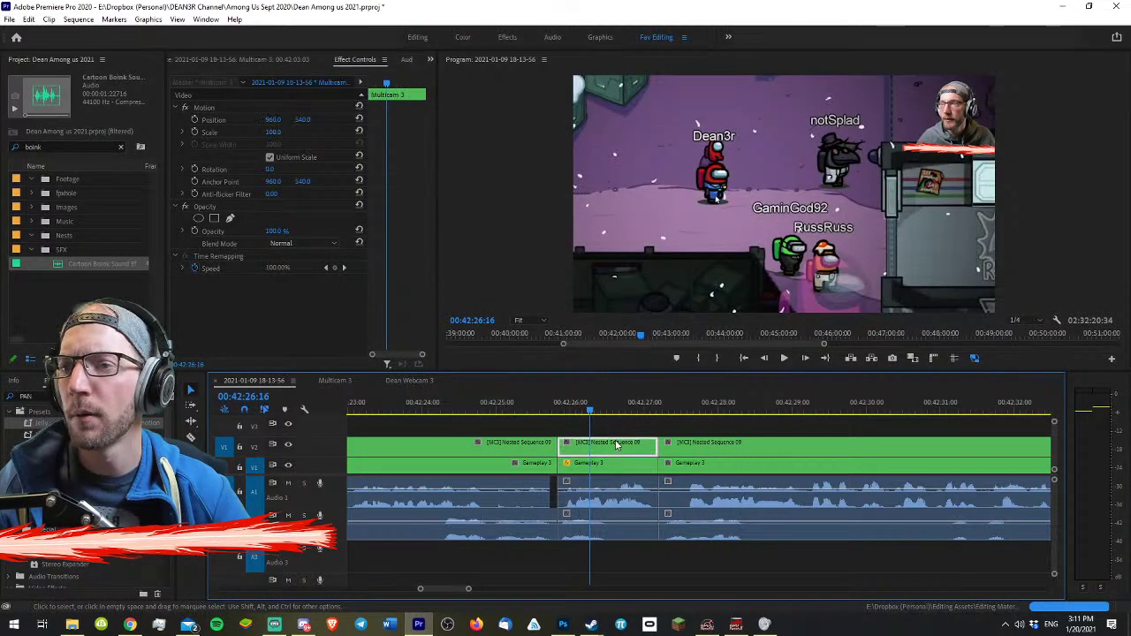
key("Delete")
left_click(521, 405)
key("space")
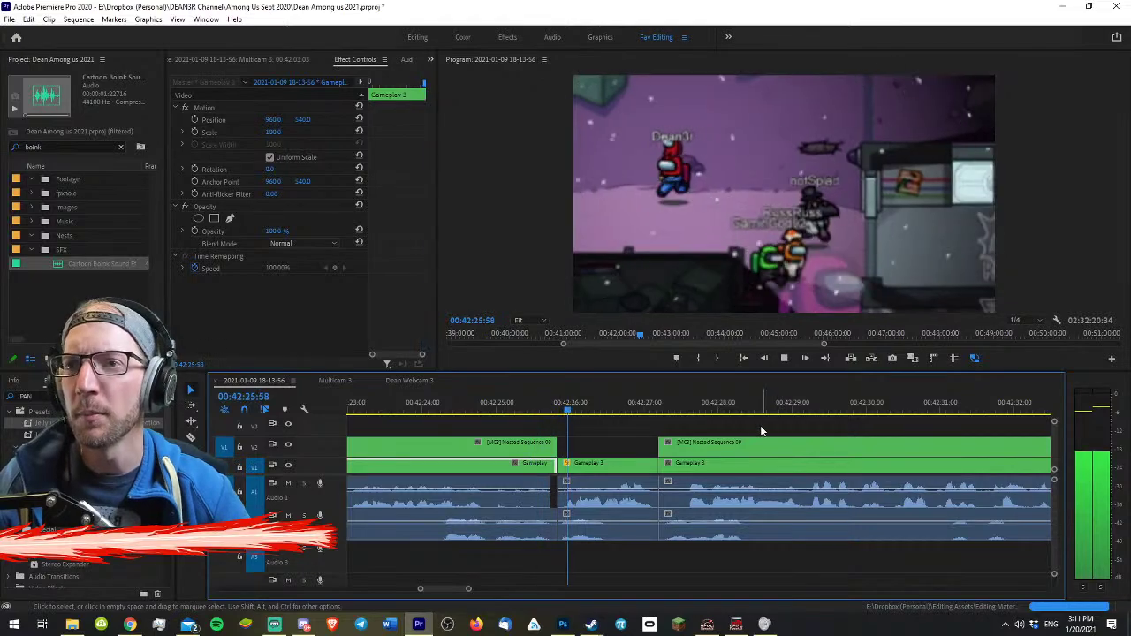
key("space")
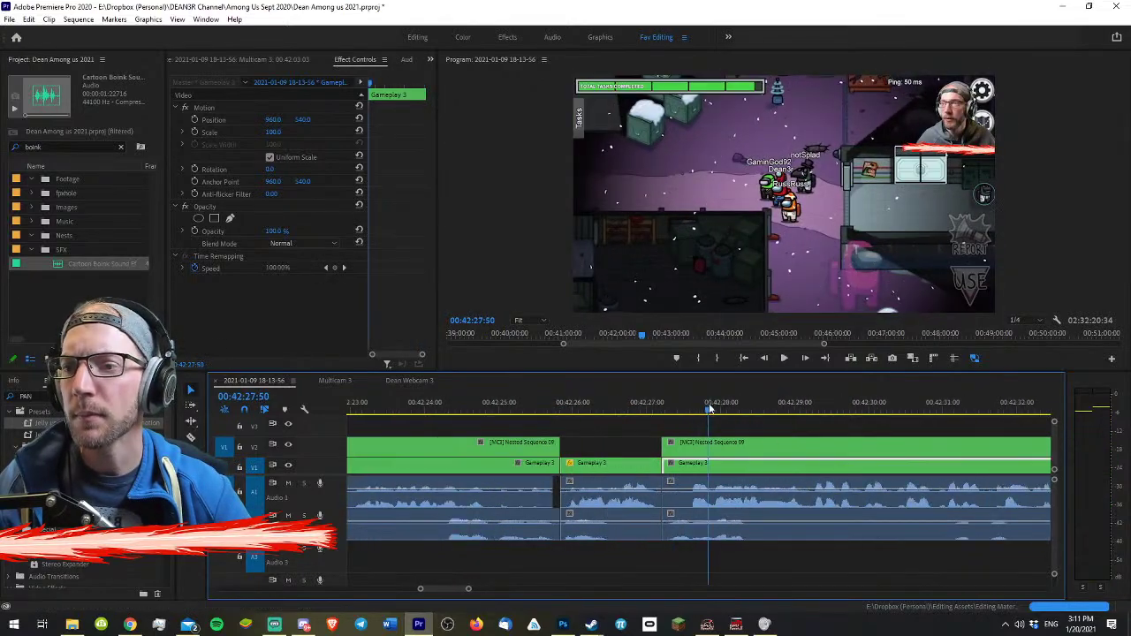
- Cut away the opening sliver of the zoomed segment's Audio 1 clip and slide the remainder back to the segment's start
key("equal")
left_click_drag(411, 405, 399, 404)
key("equal")
key("equal")
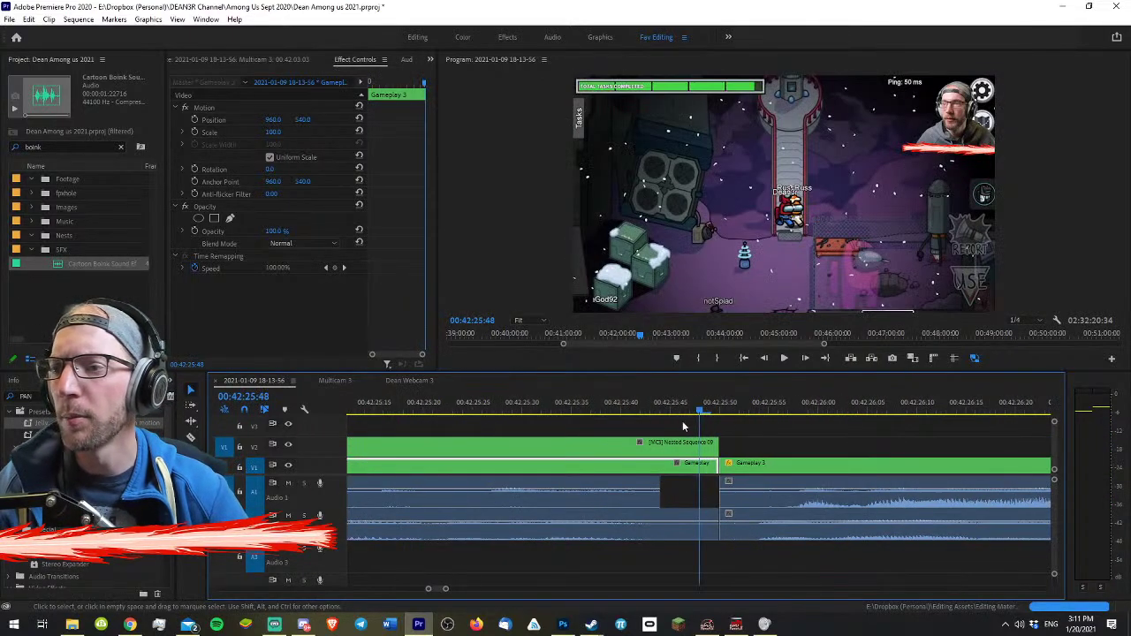
left_click(682, 424)
left_click(776, 491)
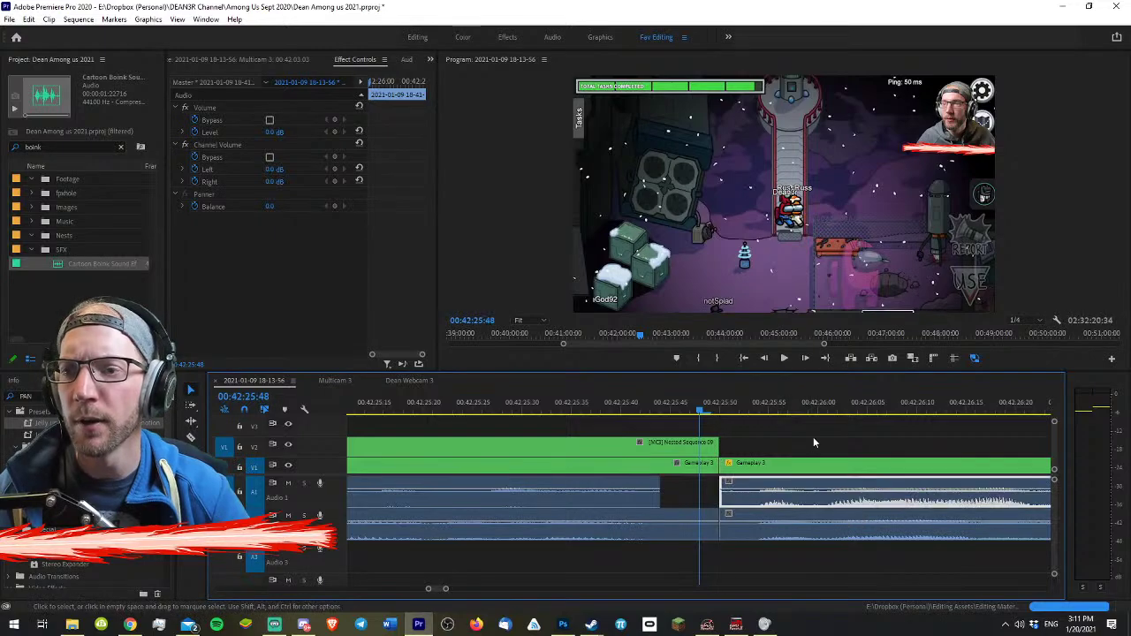
left_click(743, 436)
key("space")
left_click(753, 470)
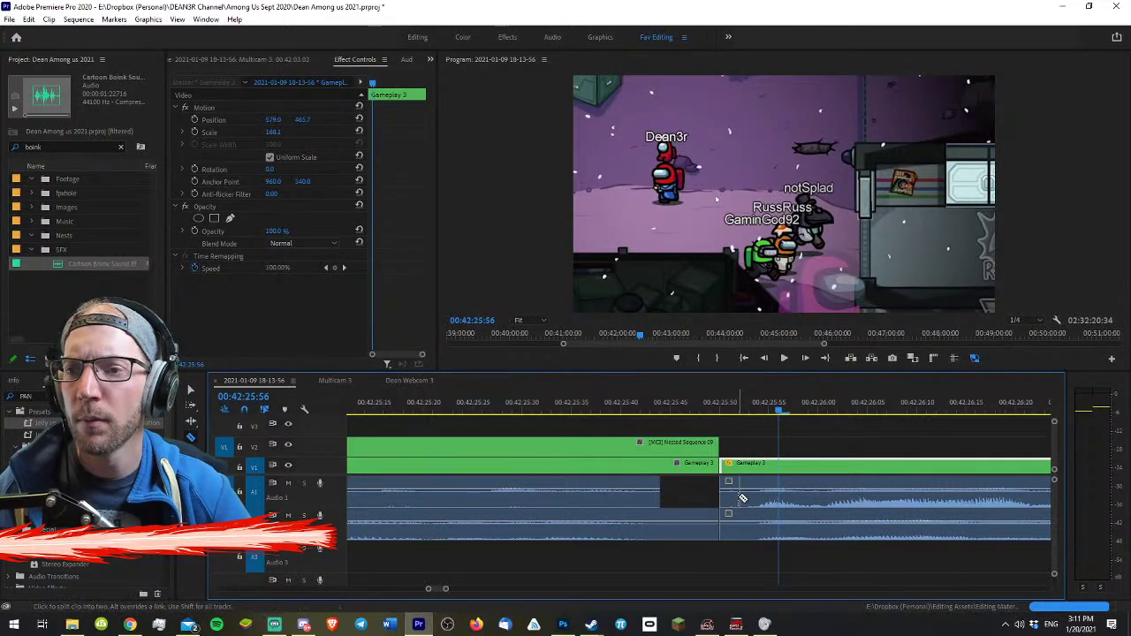
left_click(742, 498)
key("minus")
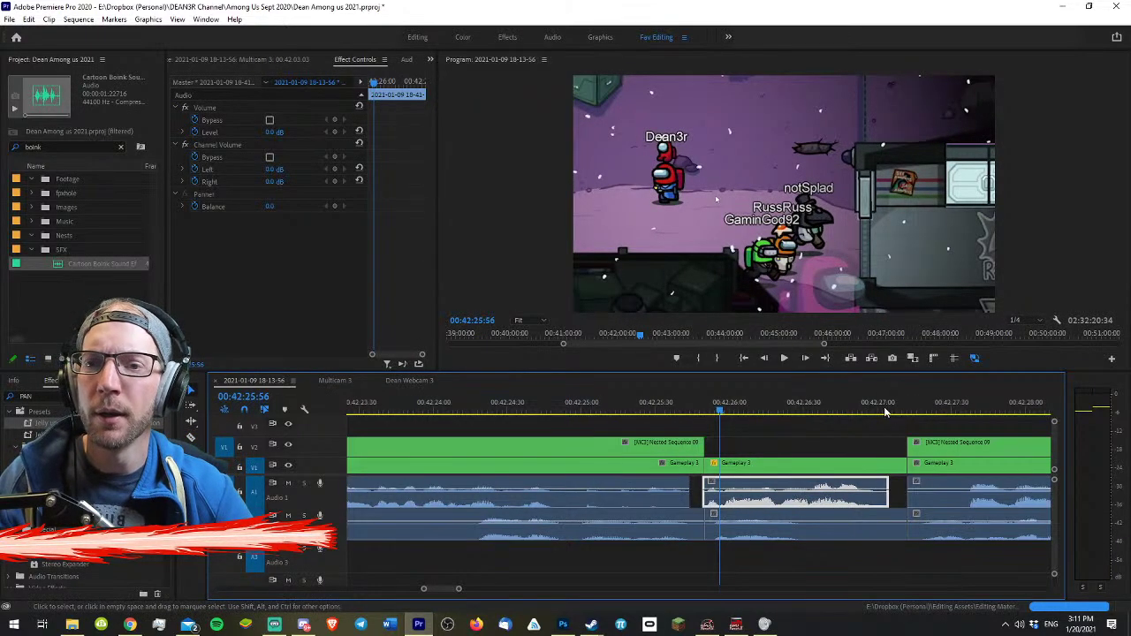
- Ripple-trim the end of the zoomed segment and move all following clips back against it at about 00:42:27:01
left_click(861, 403)
key("equal")
left_click_drag(700, 406, 745, 407)
key("w")
key("a")
left_click_drag(834, 470, 804, 470)
key("v")
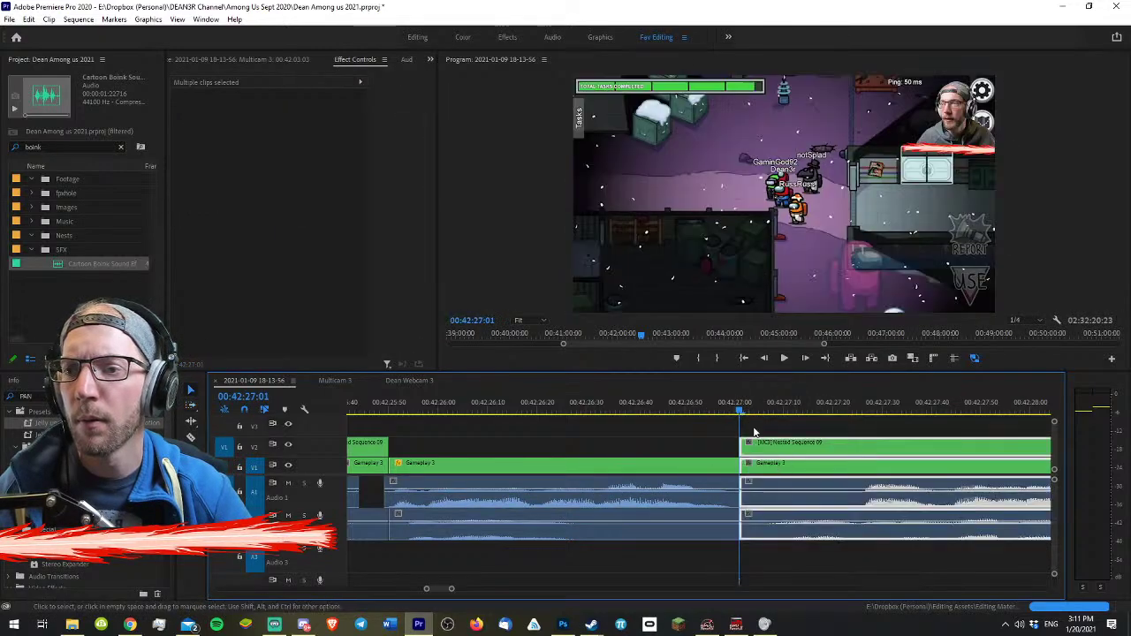
- Ripple-trim a few more frames at the zoomed segment's end, about 00:42:27:00, and play on past the cut
left_click(734, 409)
key("w")
key("space")
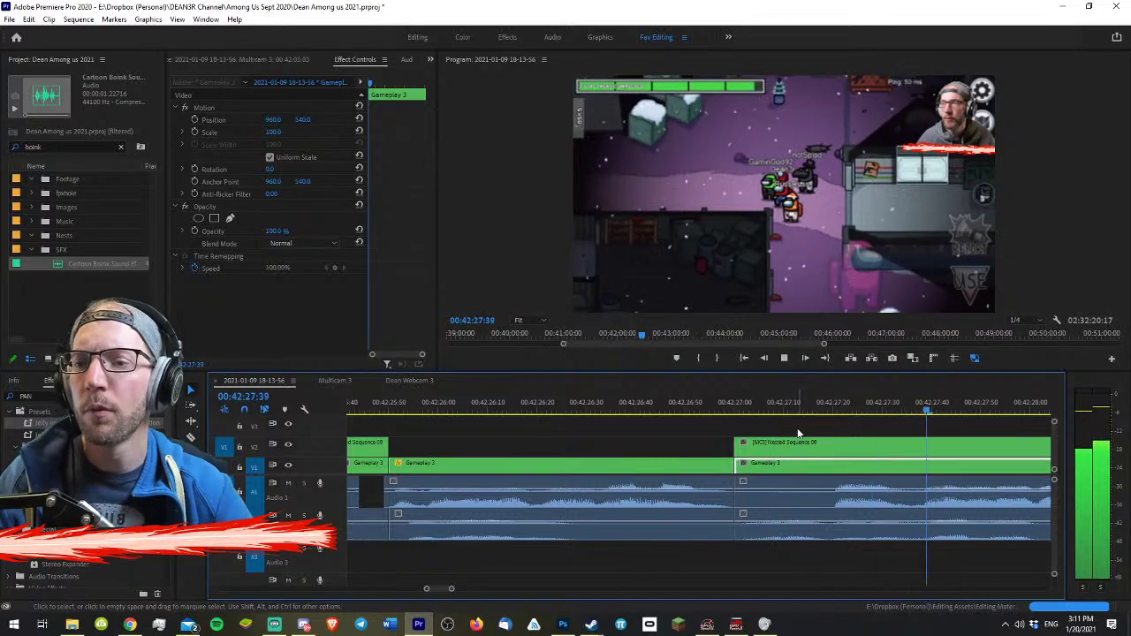
key("minus")
key("minus")
key("minus")
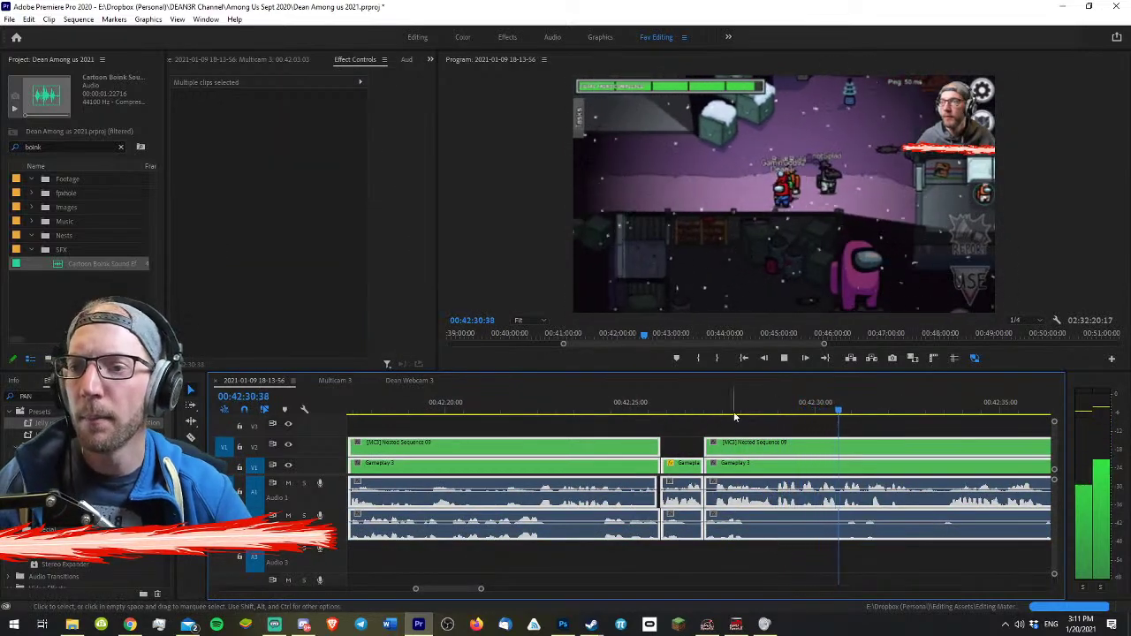
left_click_drag(733, 410, 648, 438)
left_click(651, 431)
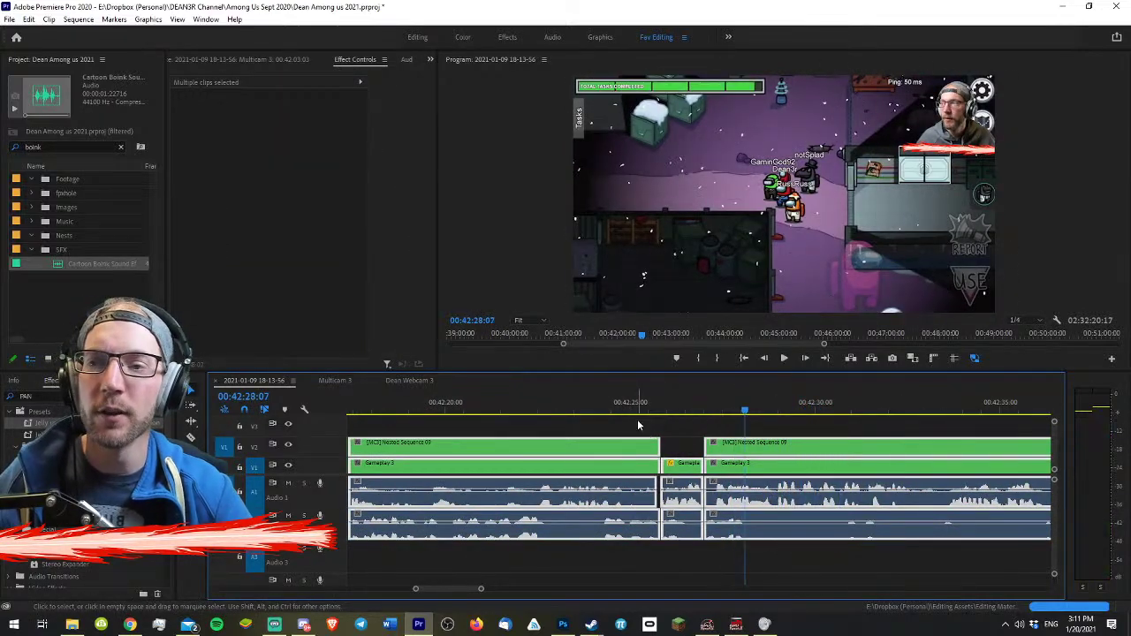
- Apply default Constant Power audio transitions at the cuts on both sides of the zoomed segment, on both audio tracks
key("minus")
key("minus")
key("minus")
key("minus")
key("minus")
key("minus")
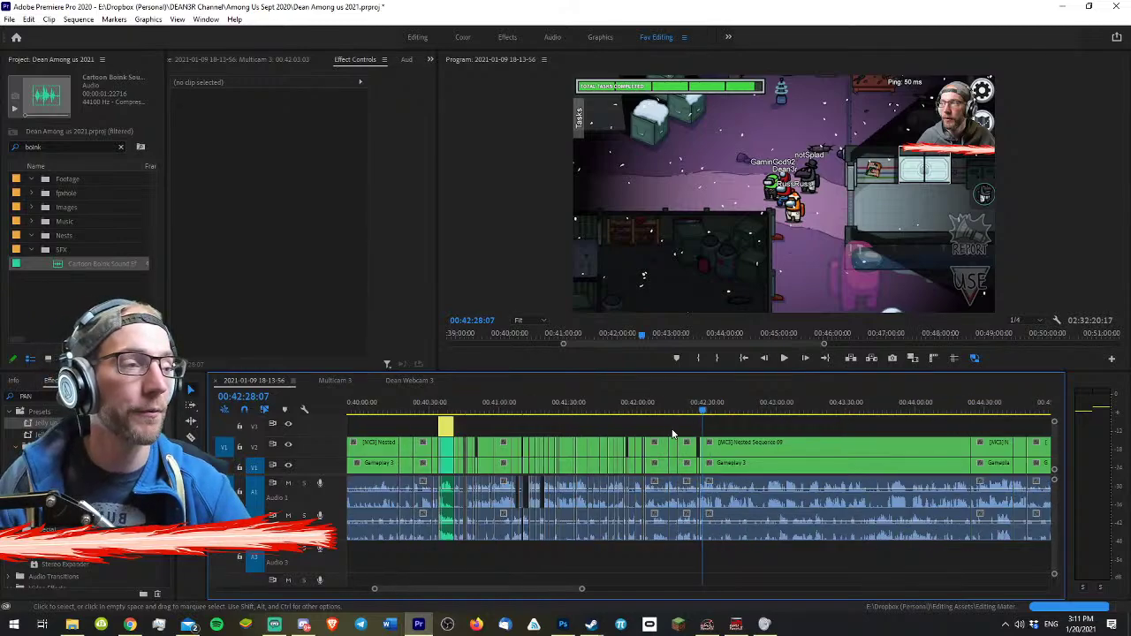
scroll(671, 435, "up", 8)
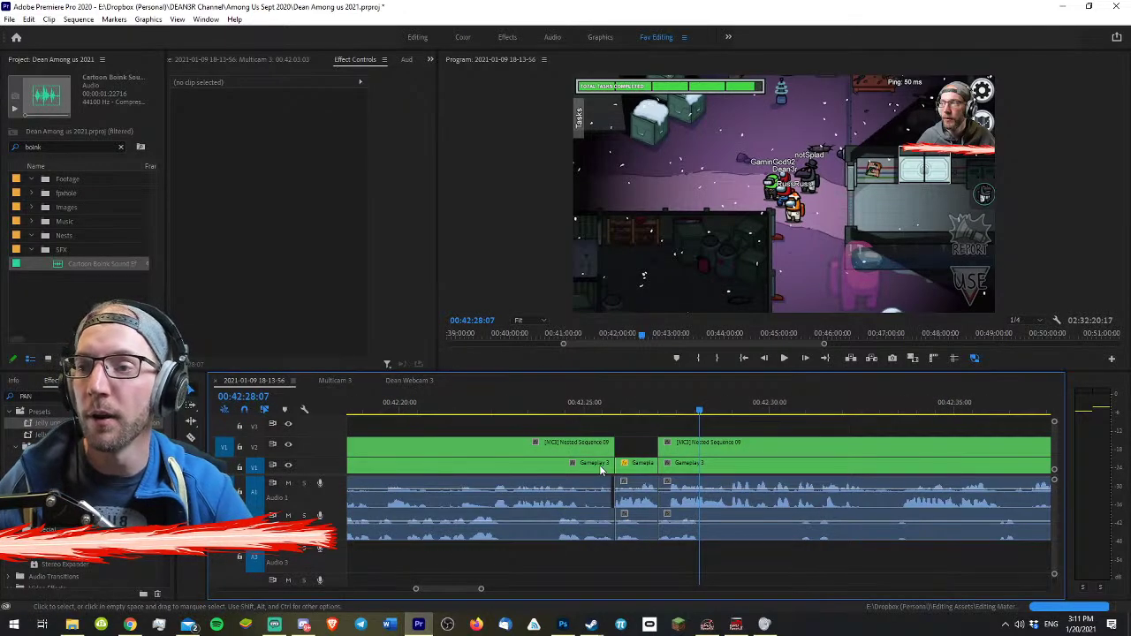
left_click_drag(581, 431, 668, 528)
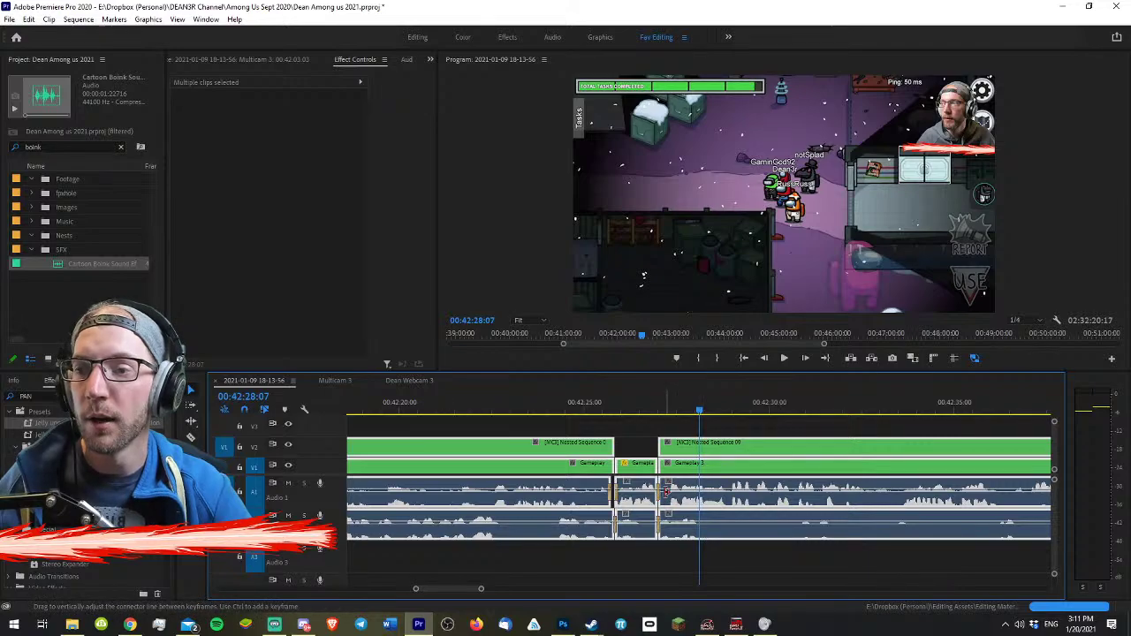
scroll(641, 416, "up", 2)
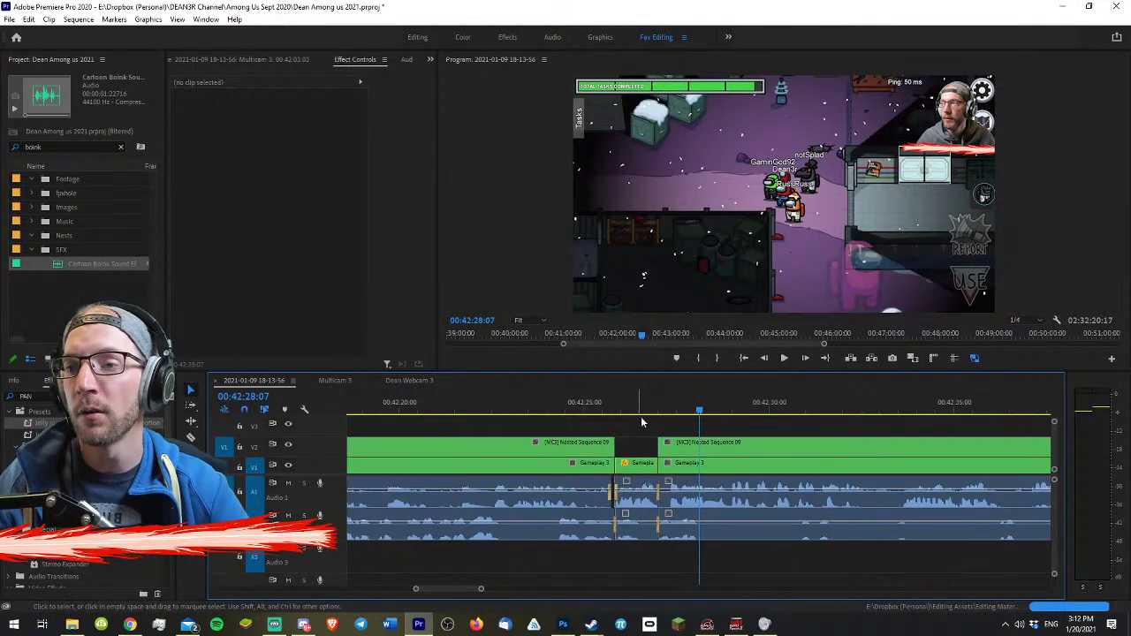
- Inspect the audio transitions around the zoomed segment, then survey the wider timeline around it
left_click(688, 477)
scroll(809, 493, "up", 2)
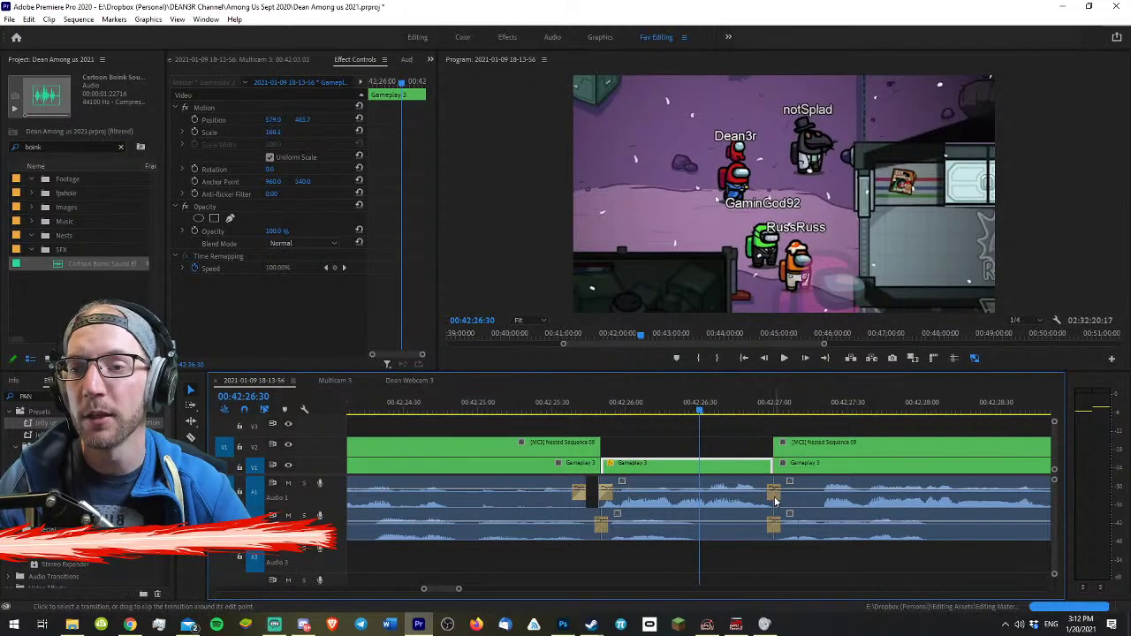
left_click(774, 501)
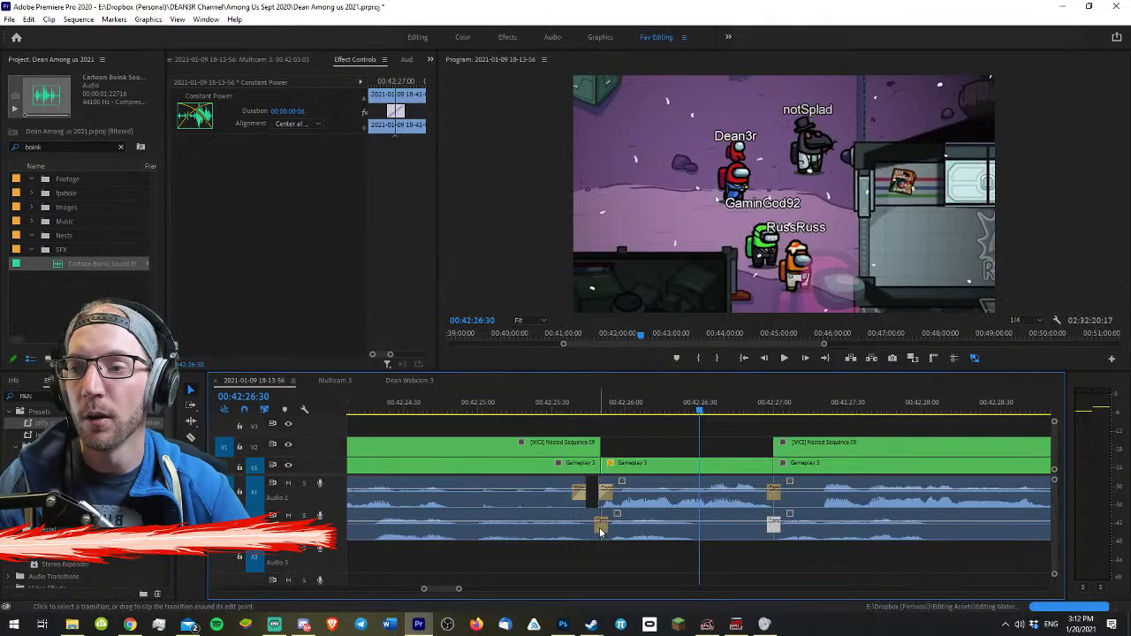
left_click(606, 494)
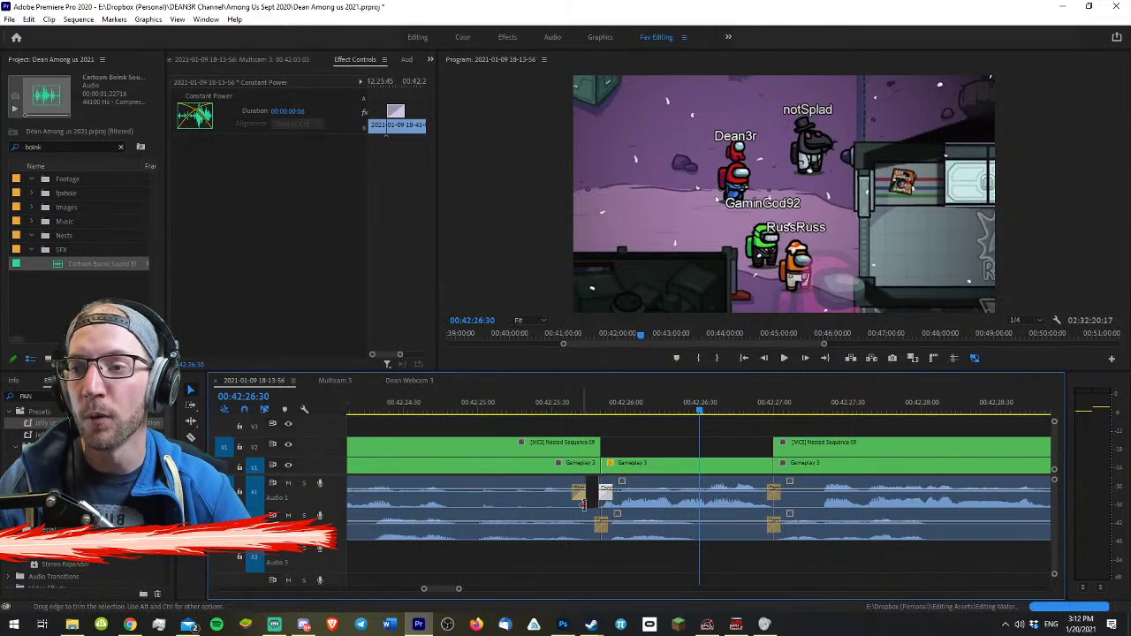
key("minus")
key("minus")
key("minus")
key("minus")
key("minus")
key("minus")
key("minus")
key("minus")
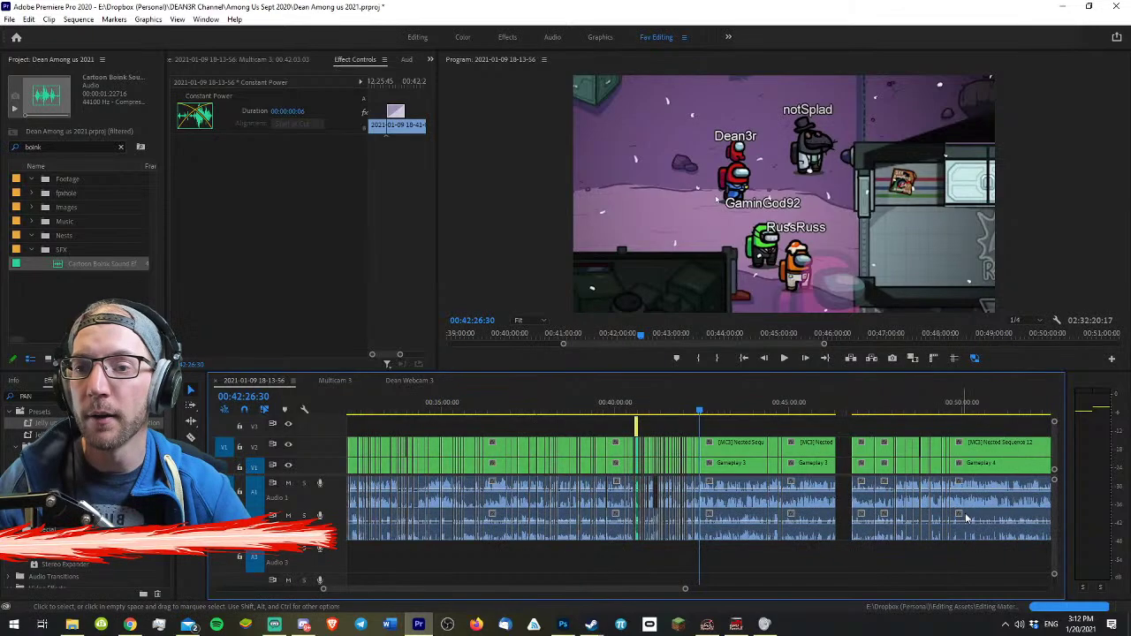
- Select the audio clips across the sequence around the playhead, inspect the selected cuts at the zoomed segment, and clear the selection
key("minus")
key("minus")
left_click_drag(935, 527, 563, 490)
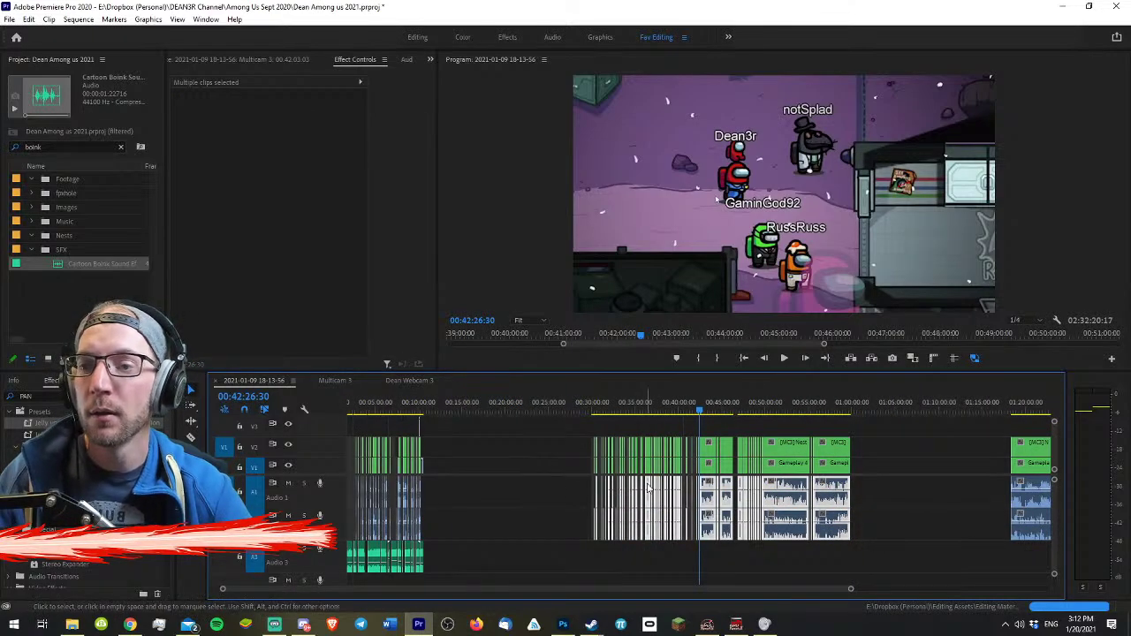
key("equal")
key("equal")
key("equal")
key("equal")
key("equal")
key("equal")
key("equal")
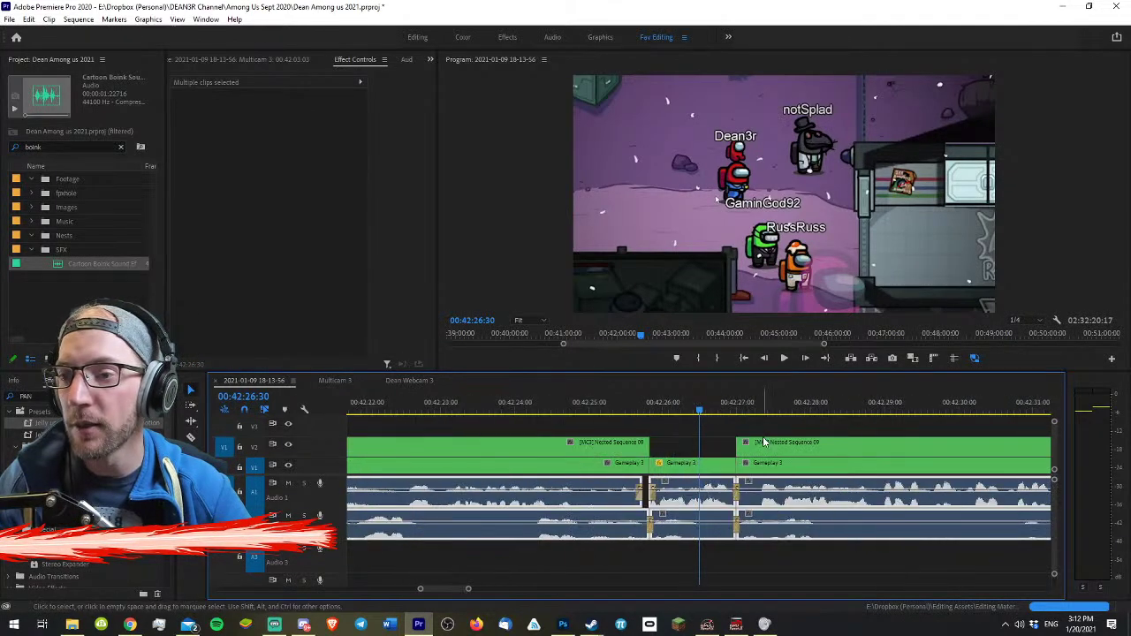
key("minus")
key("minus")
key("minus")
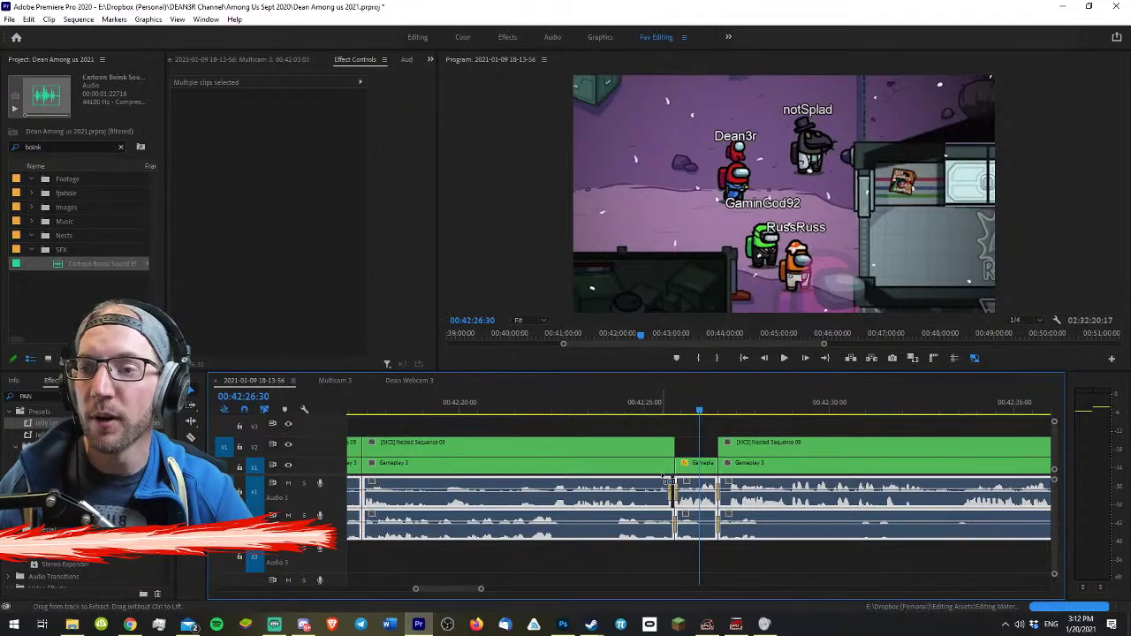
left_click(700, 426)
- Examine the waveforms and audio transitions at both cuts of the zoomed segment
key("minus")
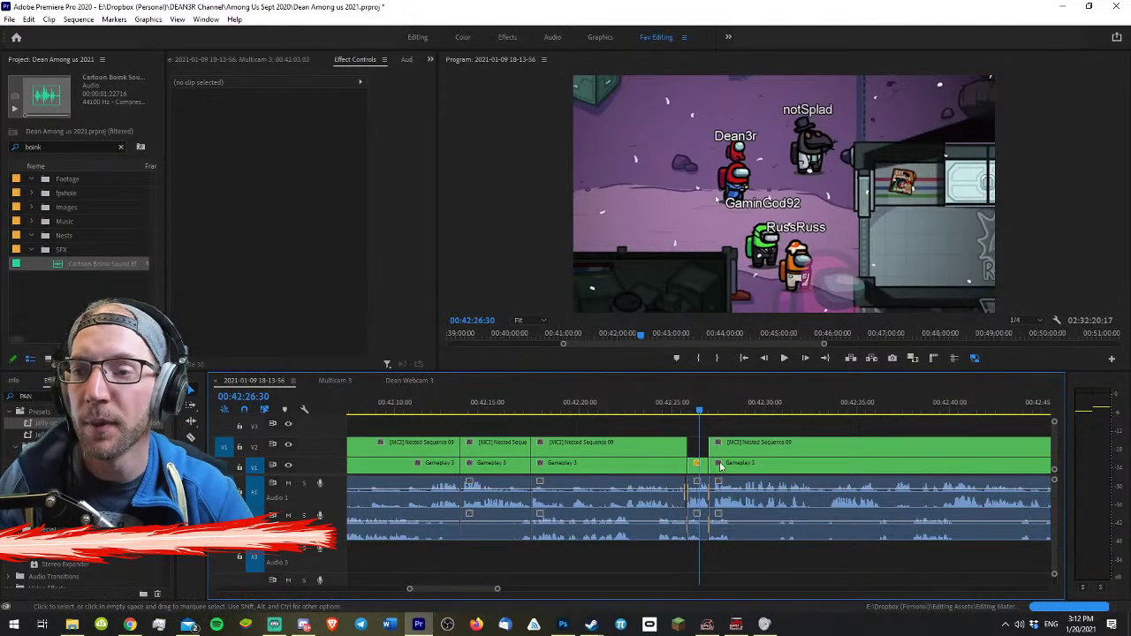
key("equal")
key("equal")
key("equal")
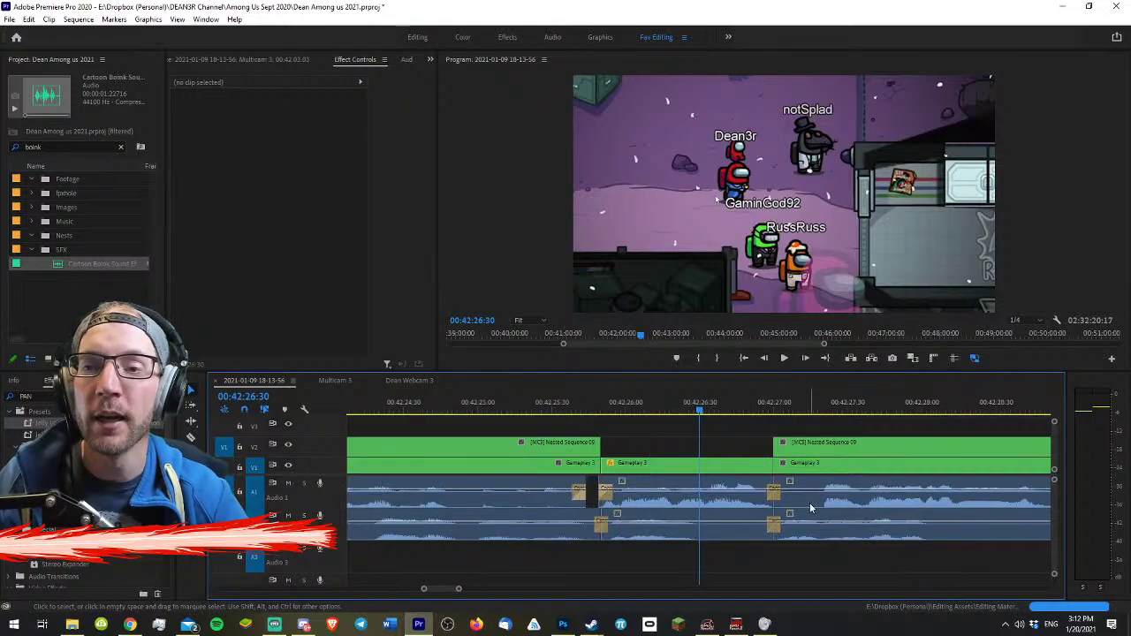
key("equal")
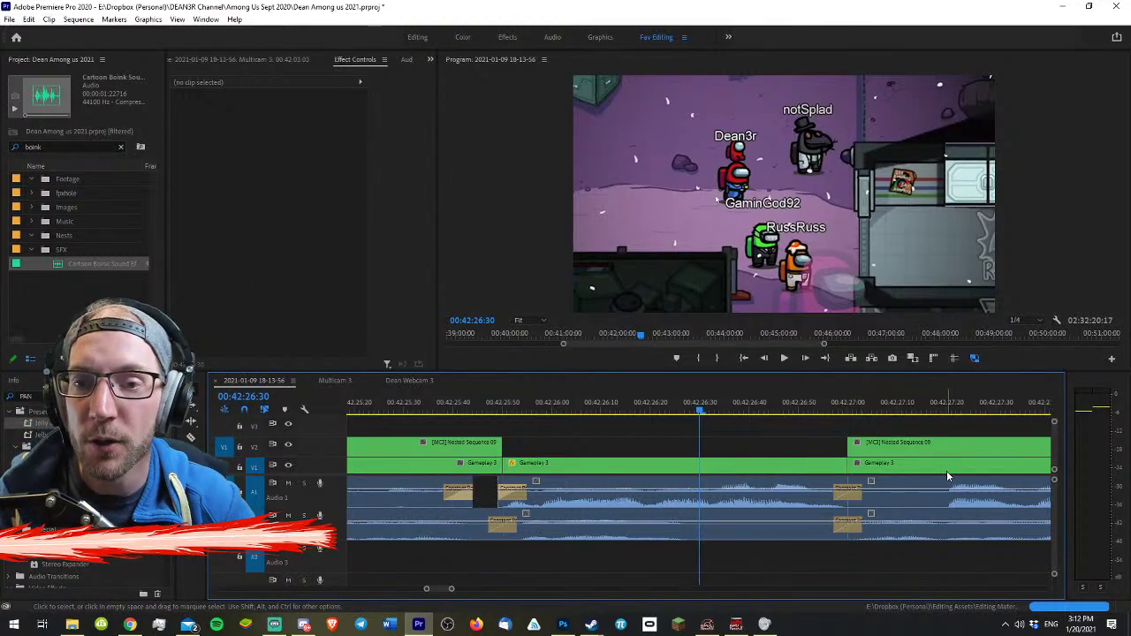
key("minus")
key("minus")
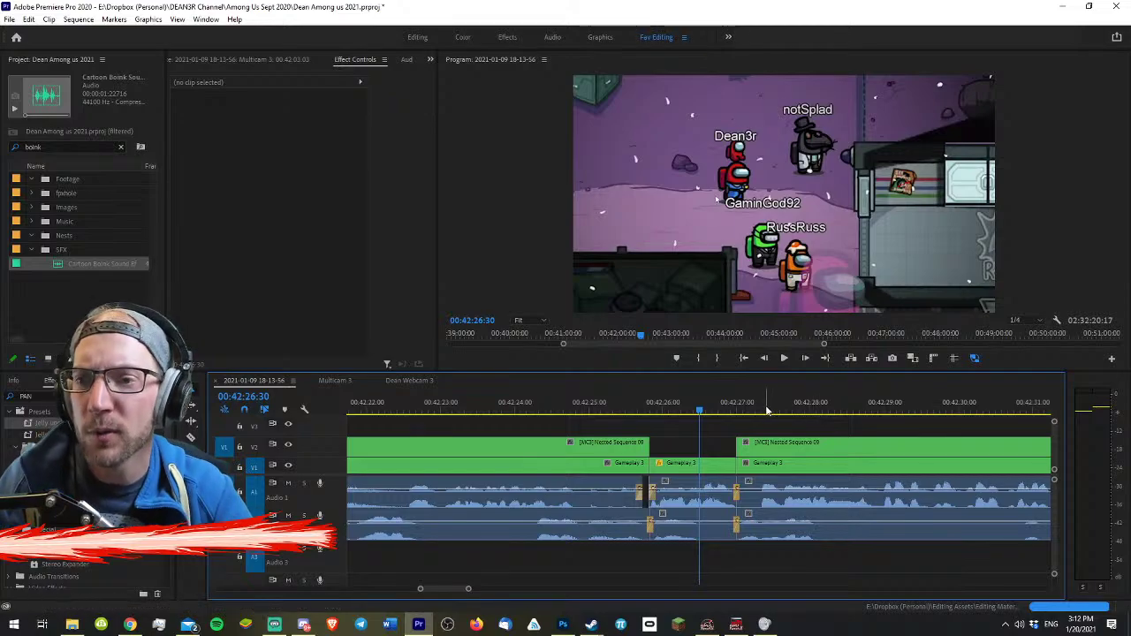
- Play past the zoomed segment and split all tracks at about 00:42:28:20
key("space")
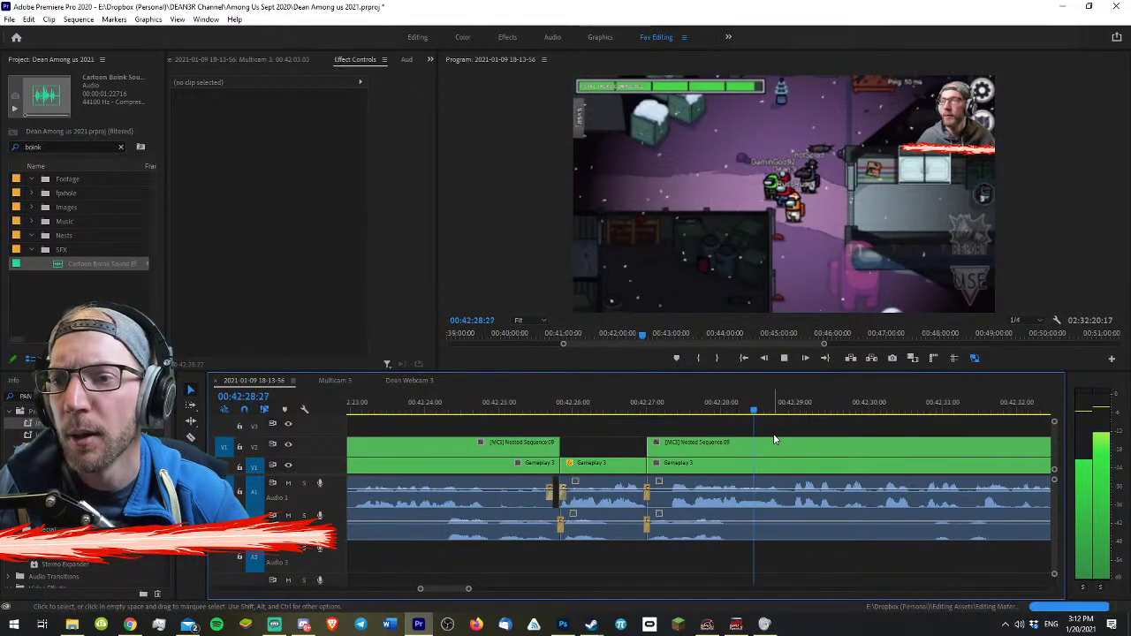
left_click(781, 456)
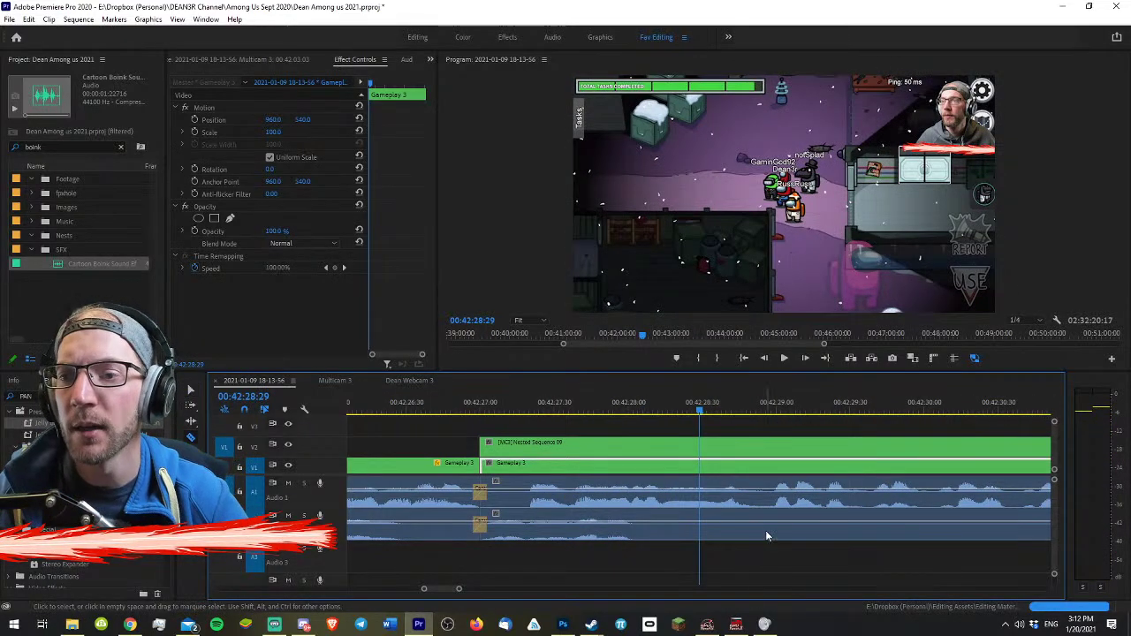
left_click(676, 516, "shift")
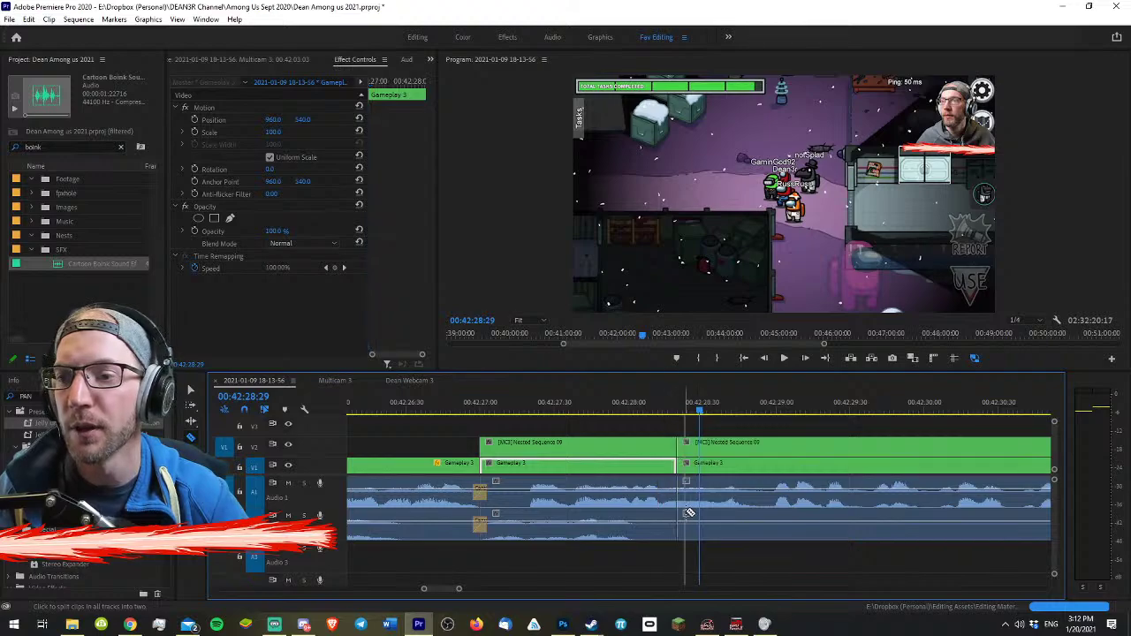
- Try to remove the stretch right after the split at about 00:42:28:20 and pull all following clips back against it
key("a")
left_click_drag(733, 492, 692, 497)
key("v")
left_click(722, 488)
key("c")
key("v")
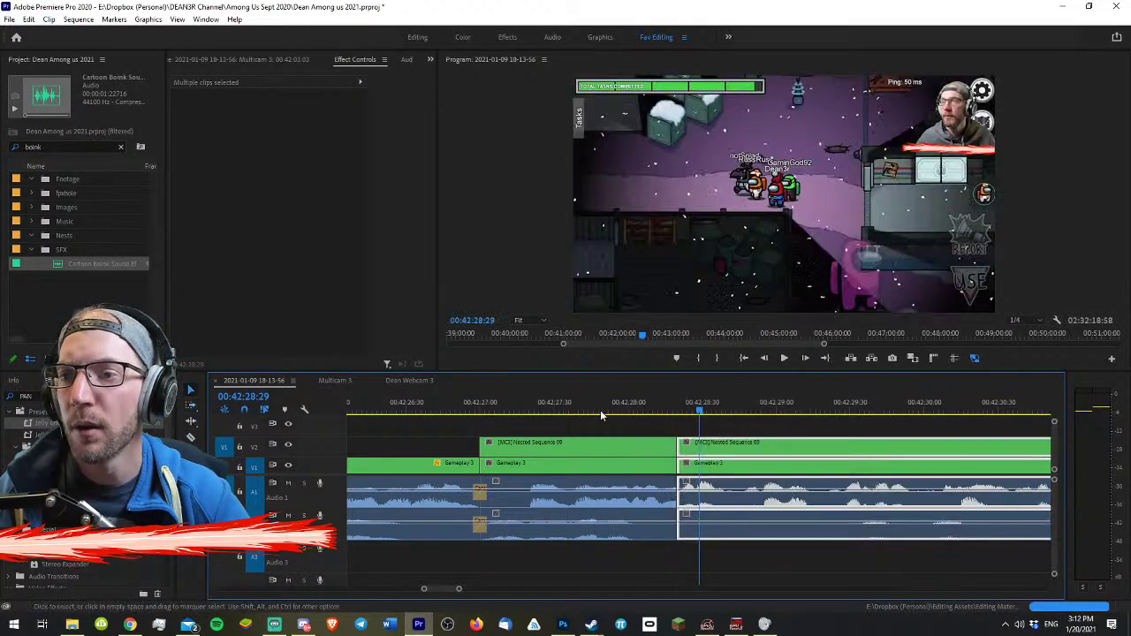
- Play back across the shortened cut and undo the removal and clip moves, keeping the split at about 00:42:28:20
left_click(600, 411)
key("space")
left_click(592, 410)
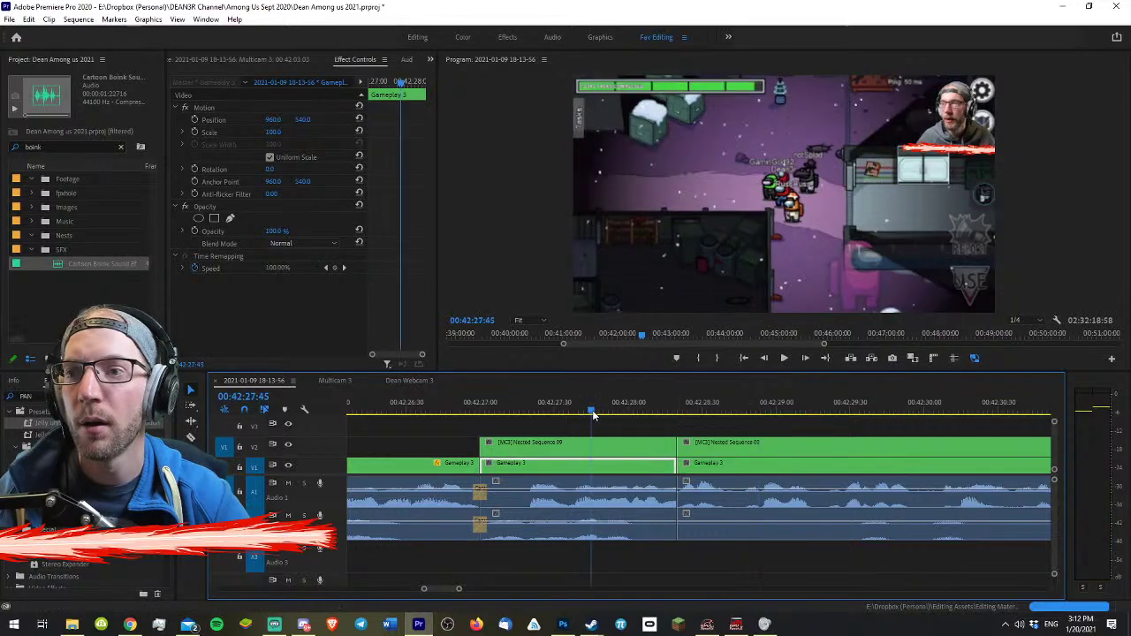
key("space")
key("space")
key("ctrl+z")
key("ctrl+z")
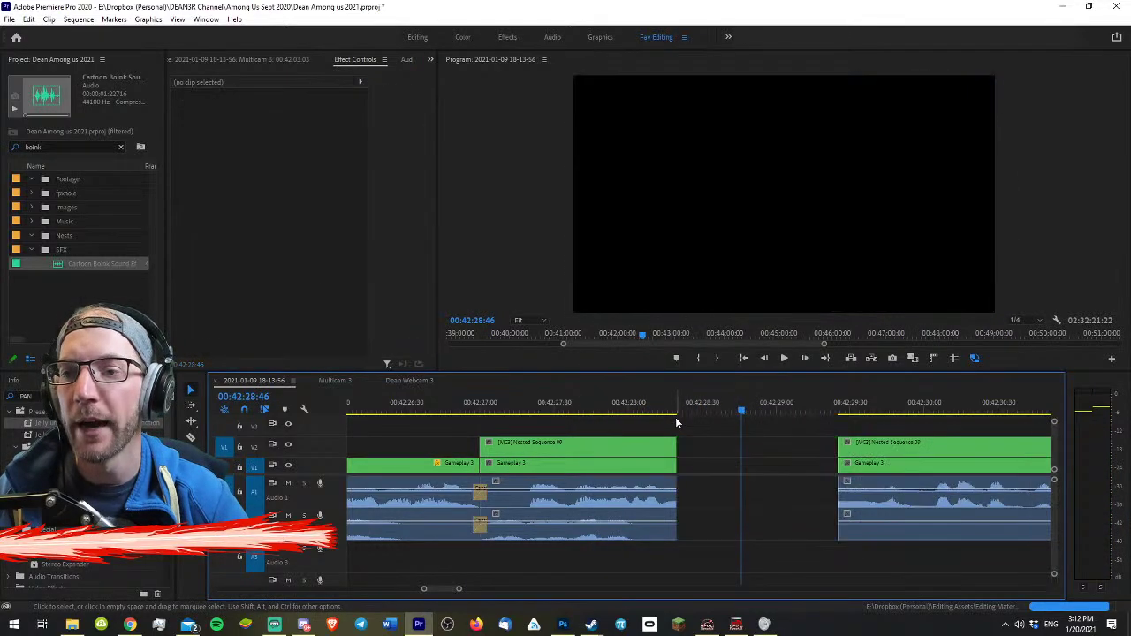
key("ctrl+z")
- Replay across the split, try splitting all tracks again at about 00:42:28:55, and undo that second split
left_click(619, 404)
key("space")
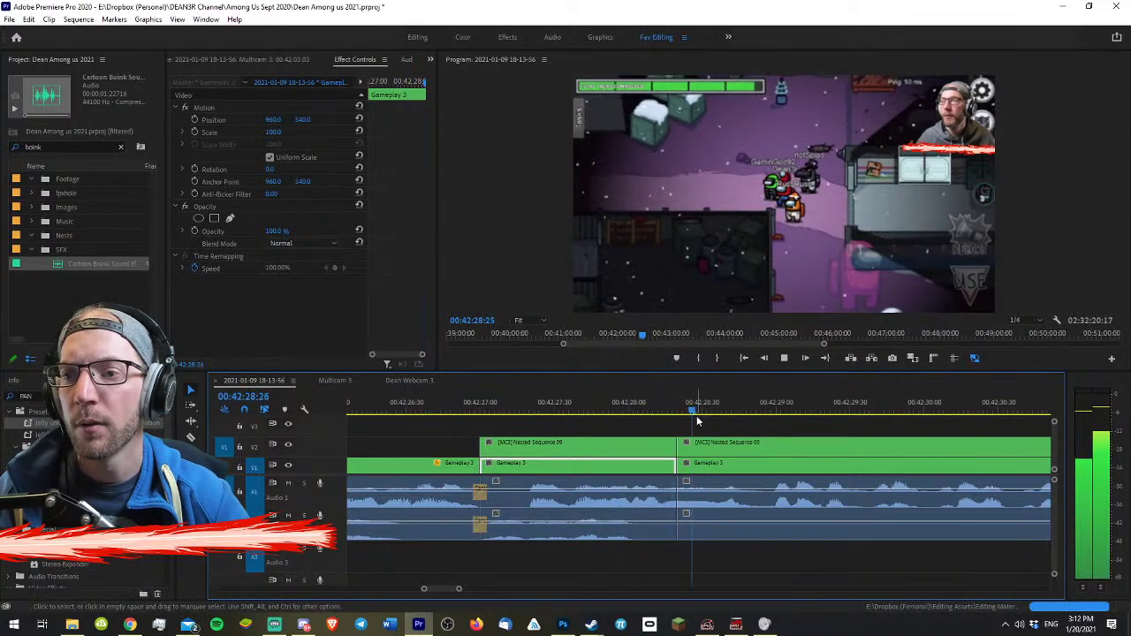
key("space")
left_click_drag(752, 412, 763, 417)
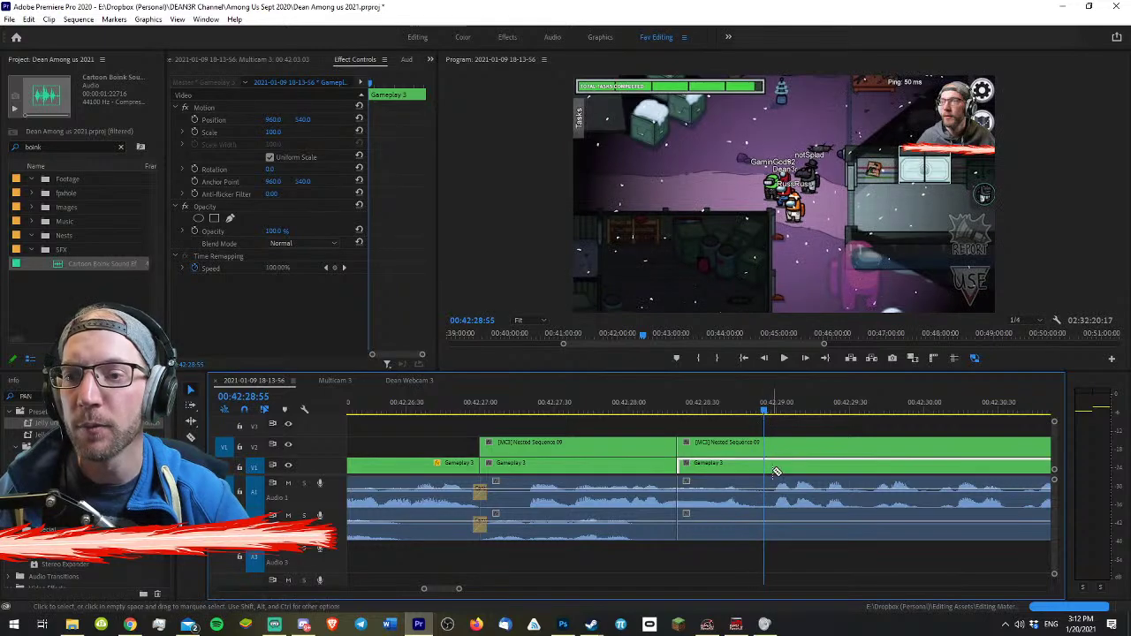
key("c")
left_click(765, 470, "shift")
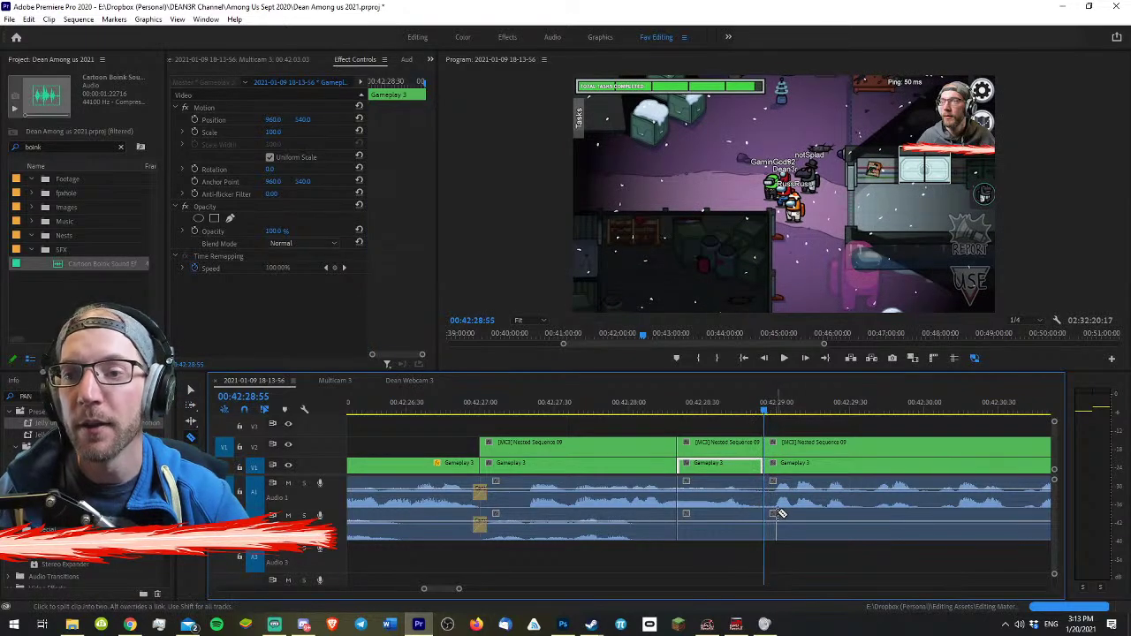
key("ctrl+z")
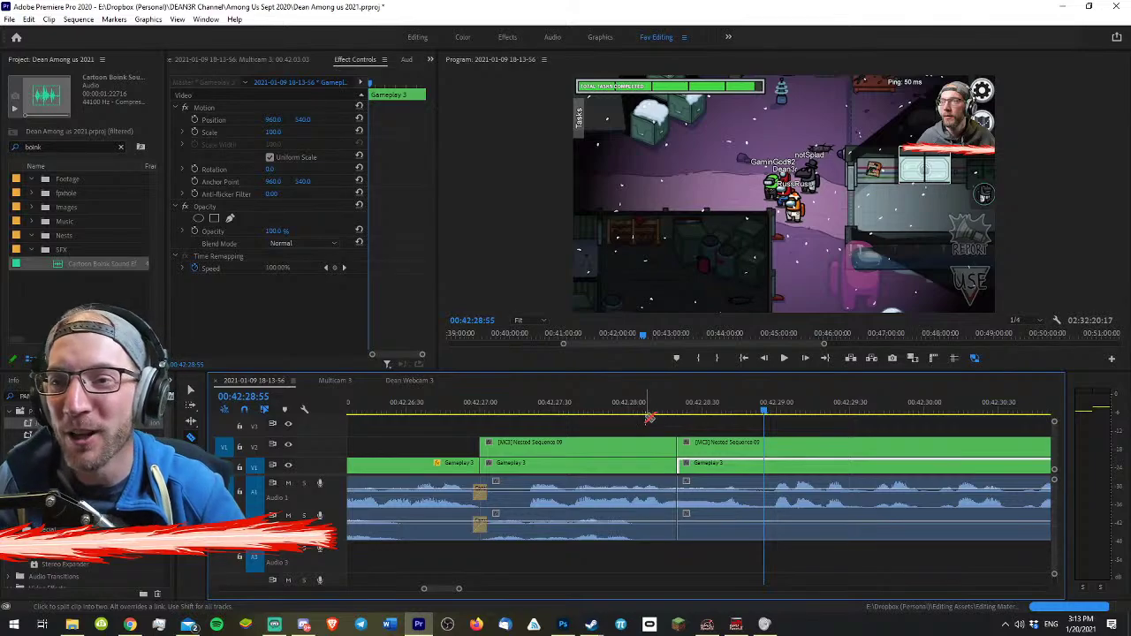
- Play the gameplay on from about 00:42:28:55 to past 00:42:34:00 to find the next stretch to cut
key("v")
key("space")
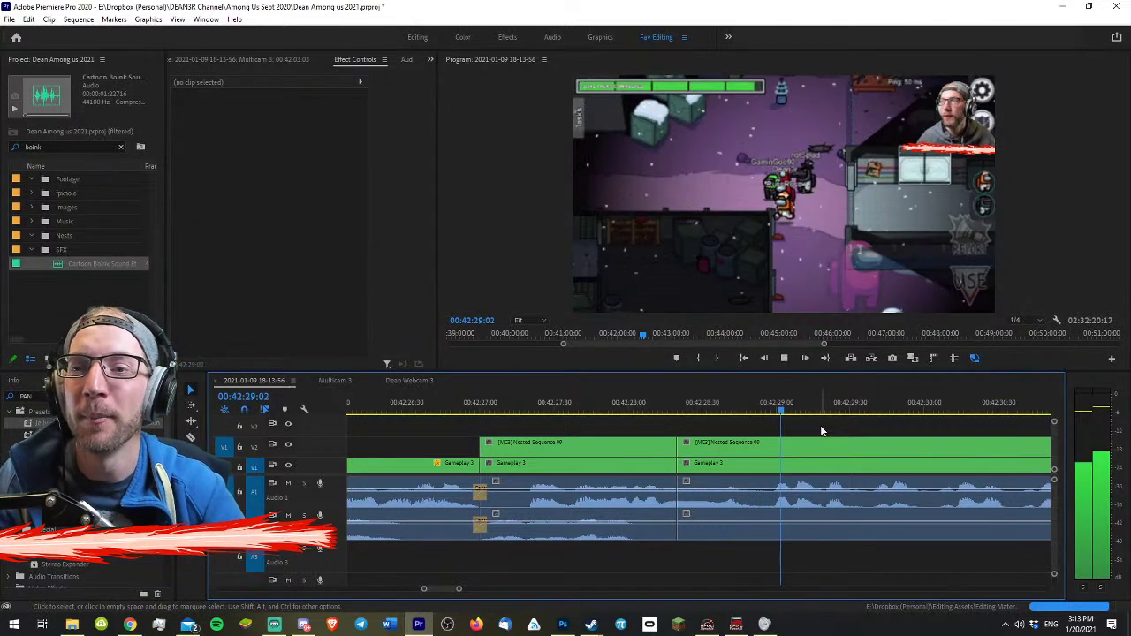
key("minus")
key("space")
key("space")
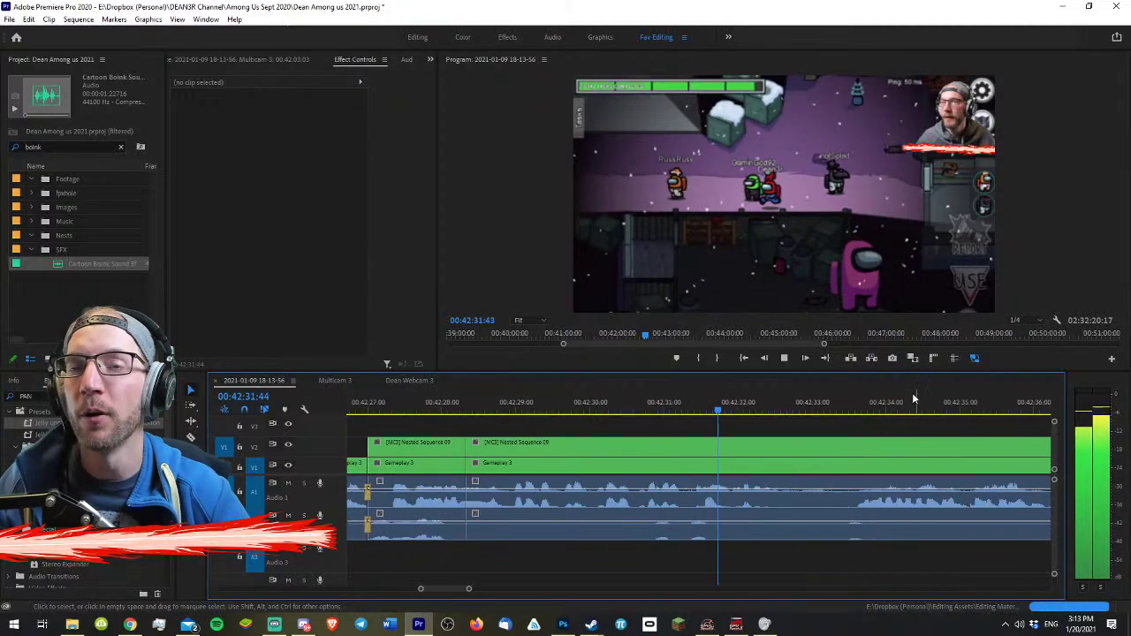
key("space")
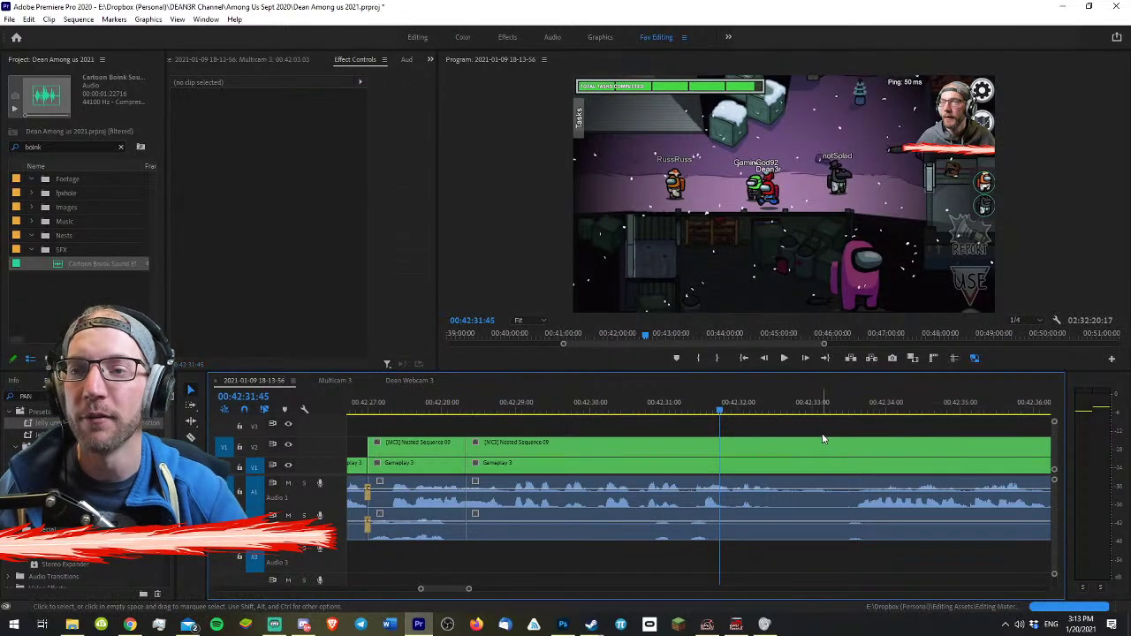
key("space")
left_click(845, 432)
key("space")
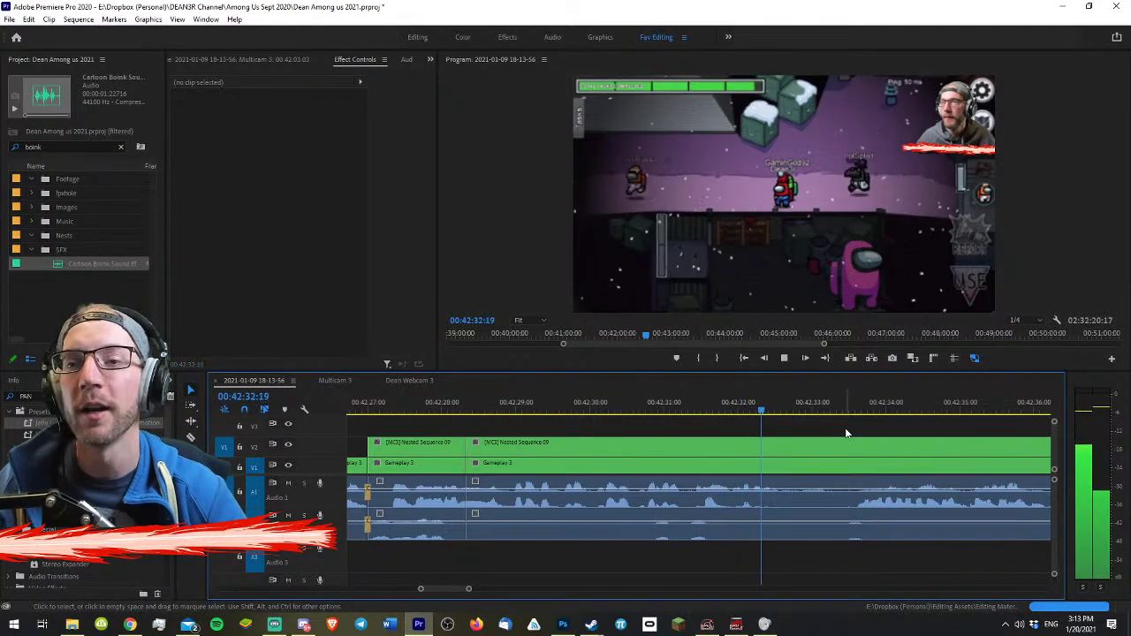
key("minus")
key("equal")
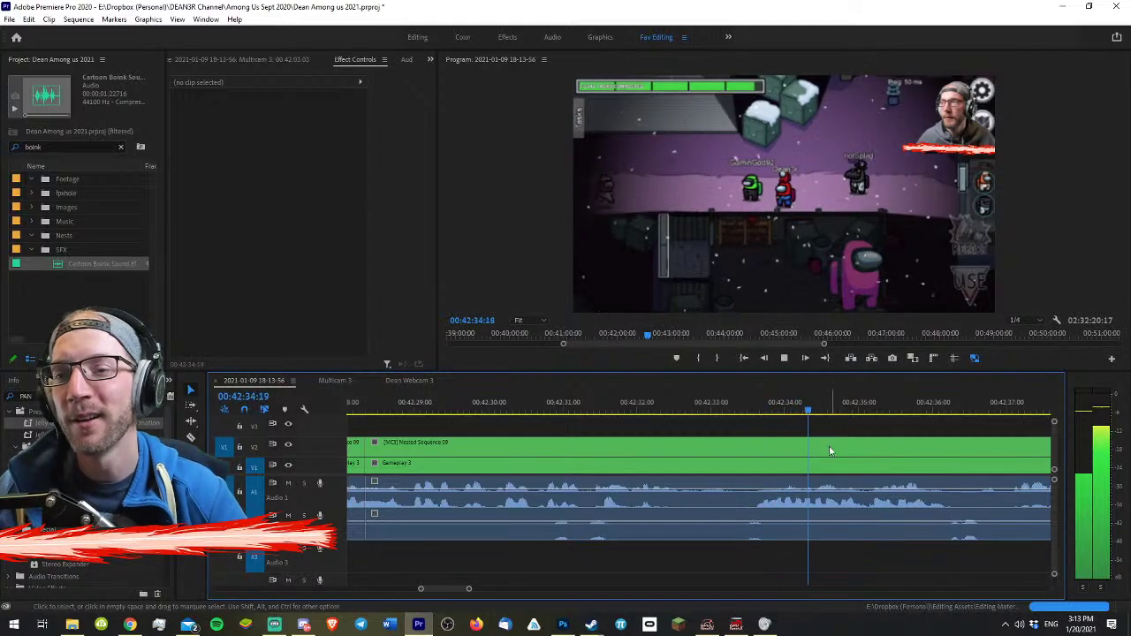
- Split all tracks at about 00:42:33:25, just before the next burst of speech
key("c")
key("space")
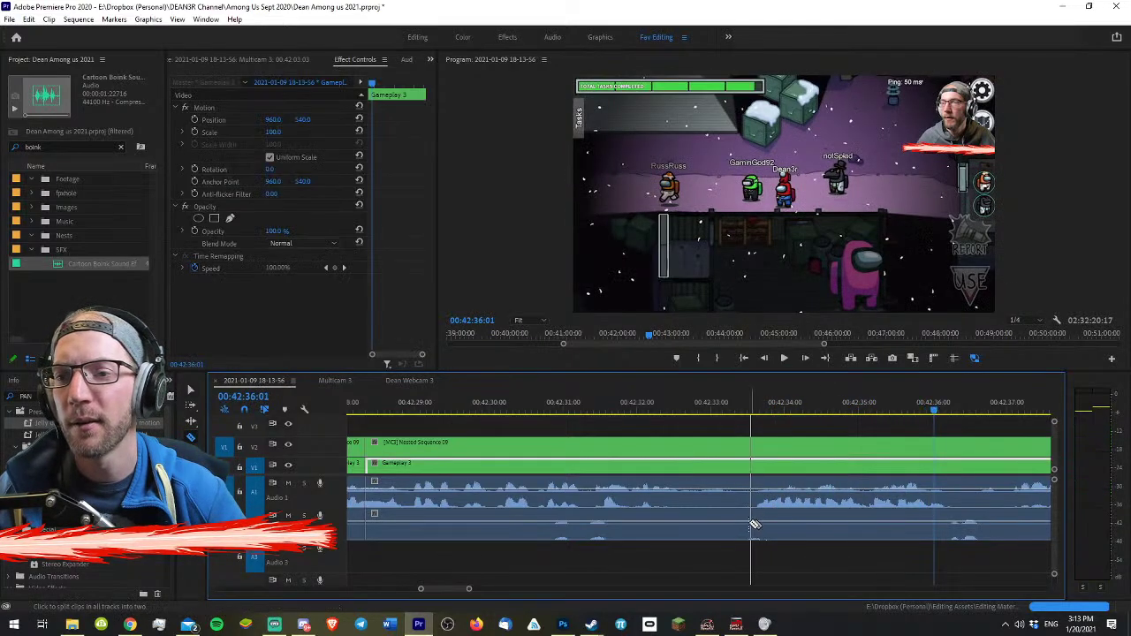
left_click(742, 516, "shift")
key("v")
- Review the playback around the zoomed segment and onward up to the cut at about 00:42:33:25
key("minus")
key("minus")
key("minus")
left_click_drag(652, 408, 647, 408)
key("space")
key("equal")
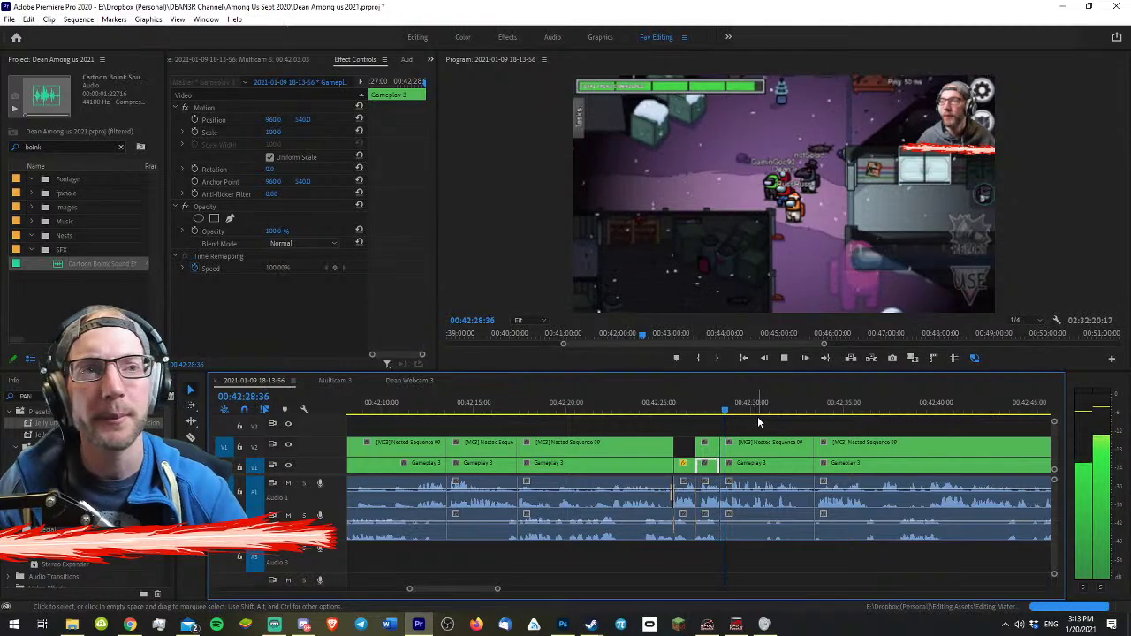
key("space")
key("d")
key("space")
key("space")
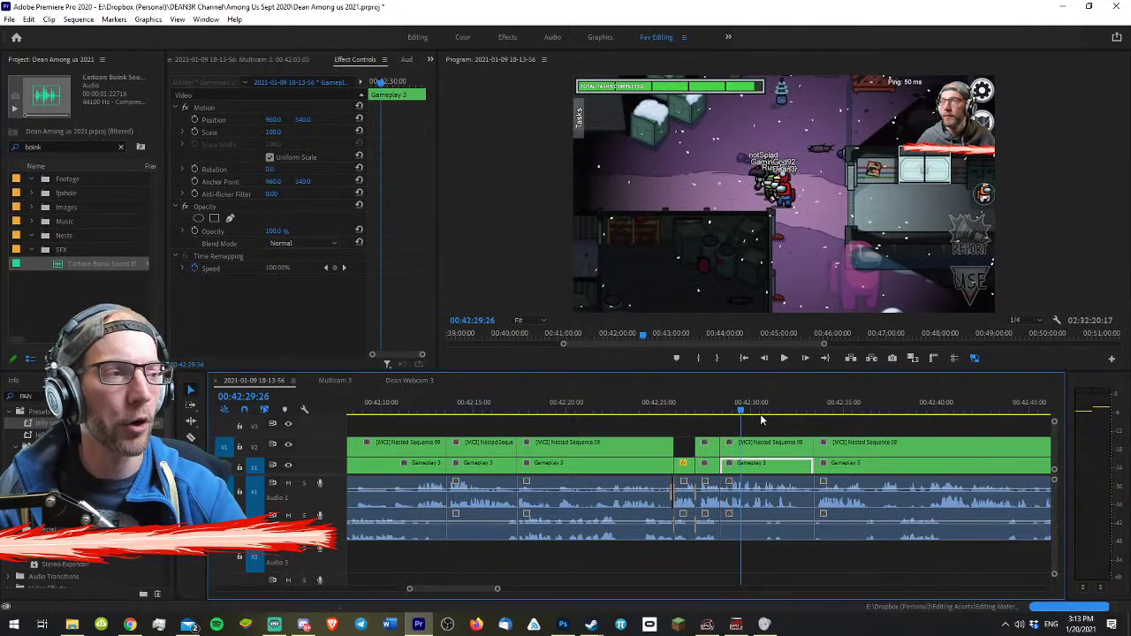
key("equal")
left_click_drag(540, 404, 482, 408)
key("space")
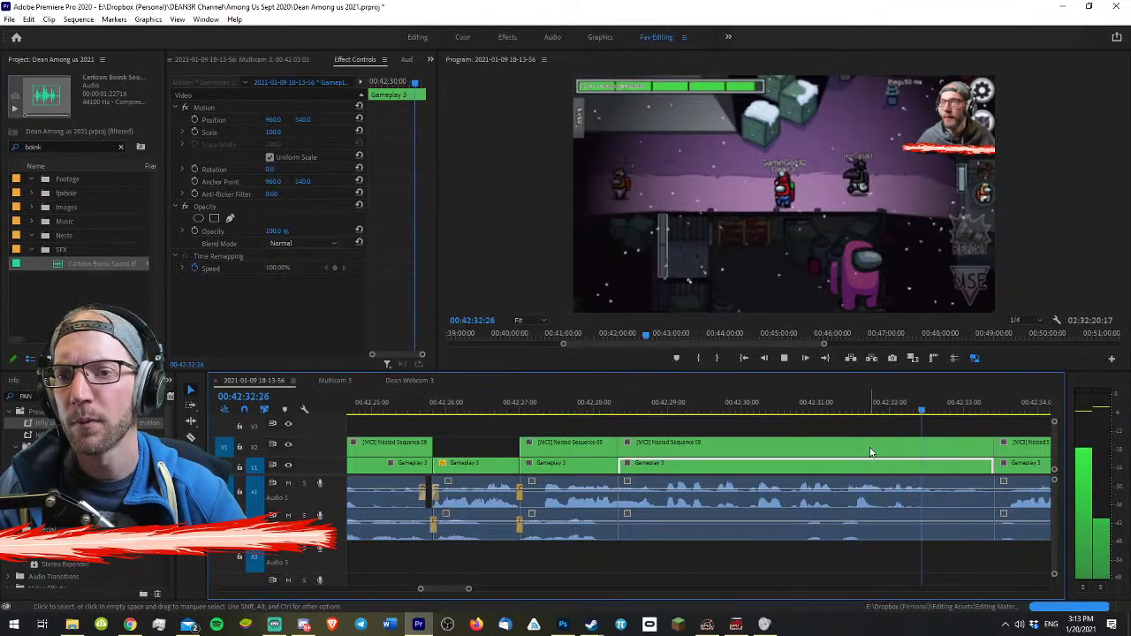
key("space")
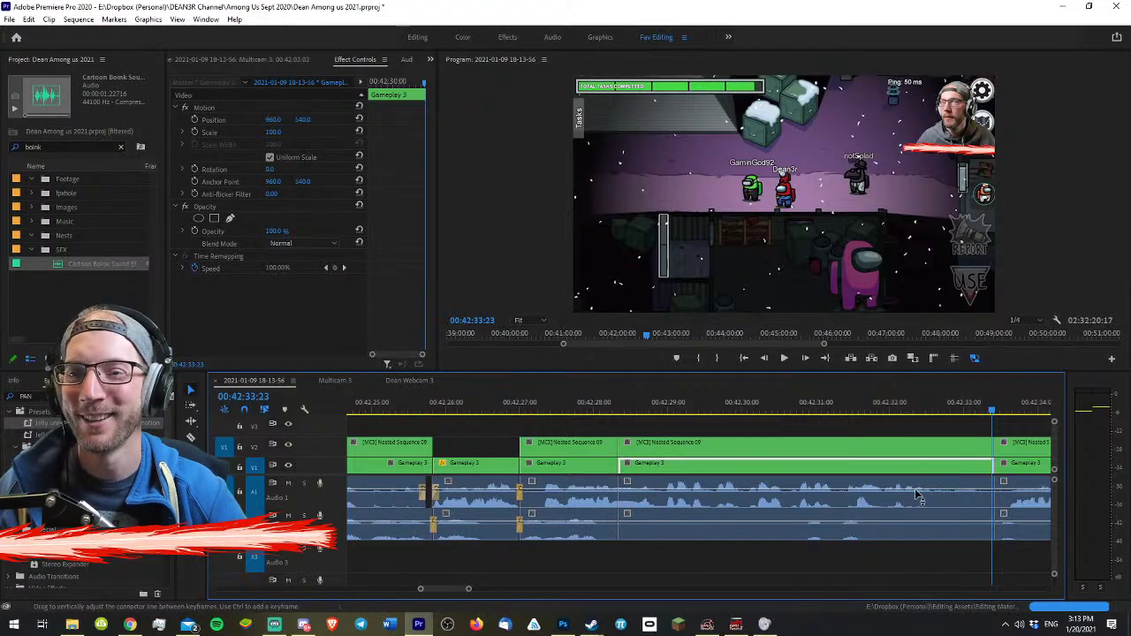
- Ripple-trim the clip's end back to 00:42:33:23 and replay from the zoomed segment
left_click_drag(1005, 442, 995, 448)
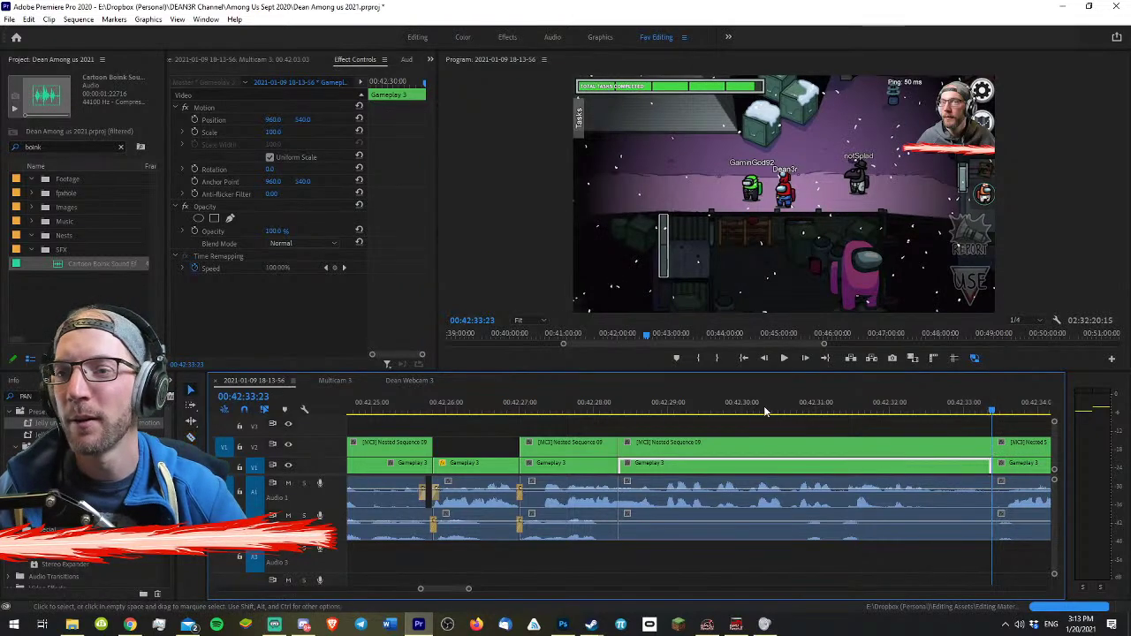
left_click(685, 406)
key("space")
left_click(488, 408)
left_click(449, 408)
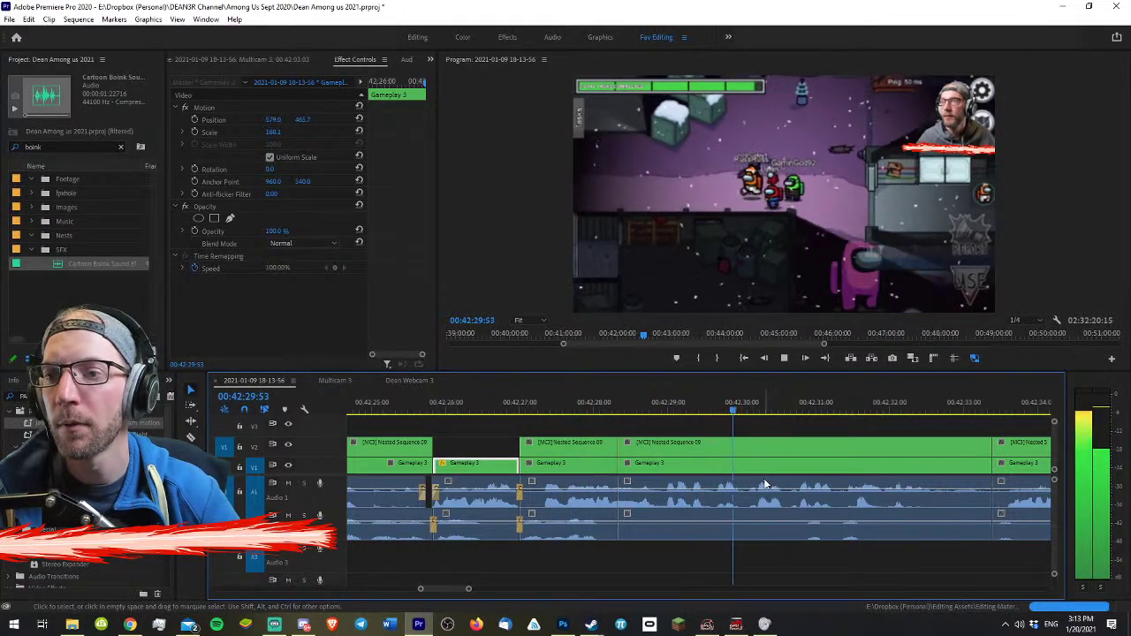
- Stop playback and split all tracks at about 00:42:30:06
key("c")
key("space")
left_click(749, 514, "shift")
key("v")
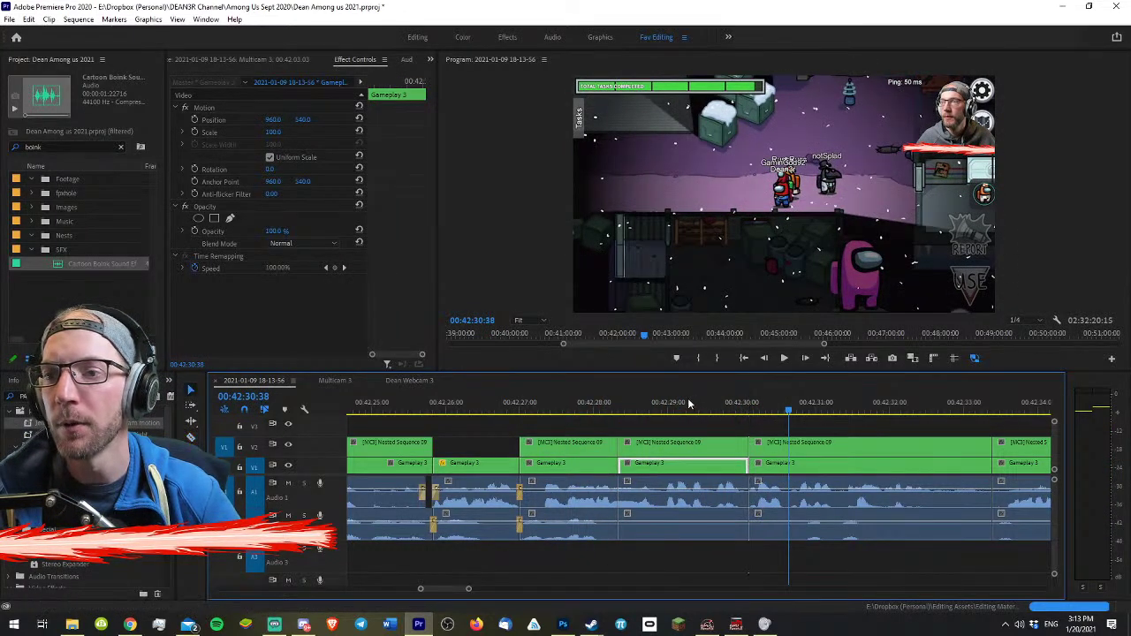
- Ripple-trim the end of the segment before the new split back to about 00:42:29:38 and play on past the cut
left_click_drag(703, 404, 714, 409)
key("w")
key("space")
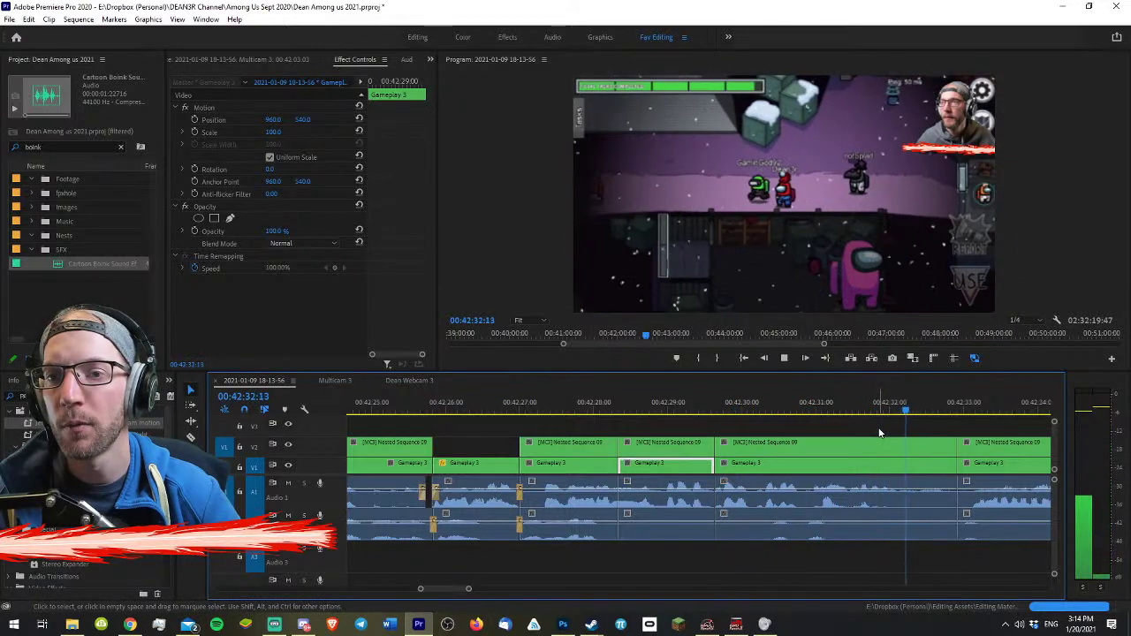
key("space")
- Switch the upper multicam clip at about 00:42:30:46 to the Webcam 3 angle and set its horizontal position to 1510
left_click(810, 407)
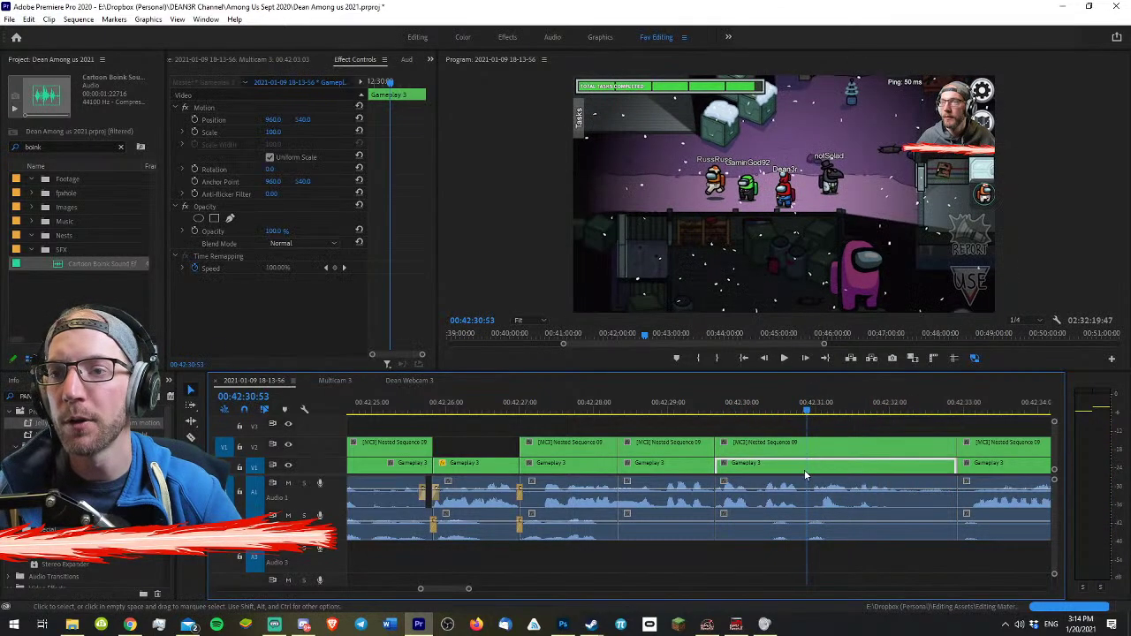
left_click(808, 449)
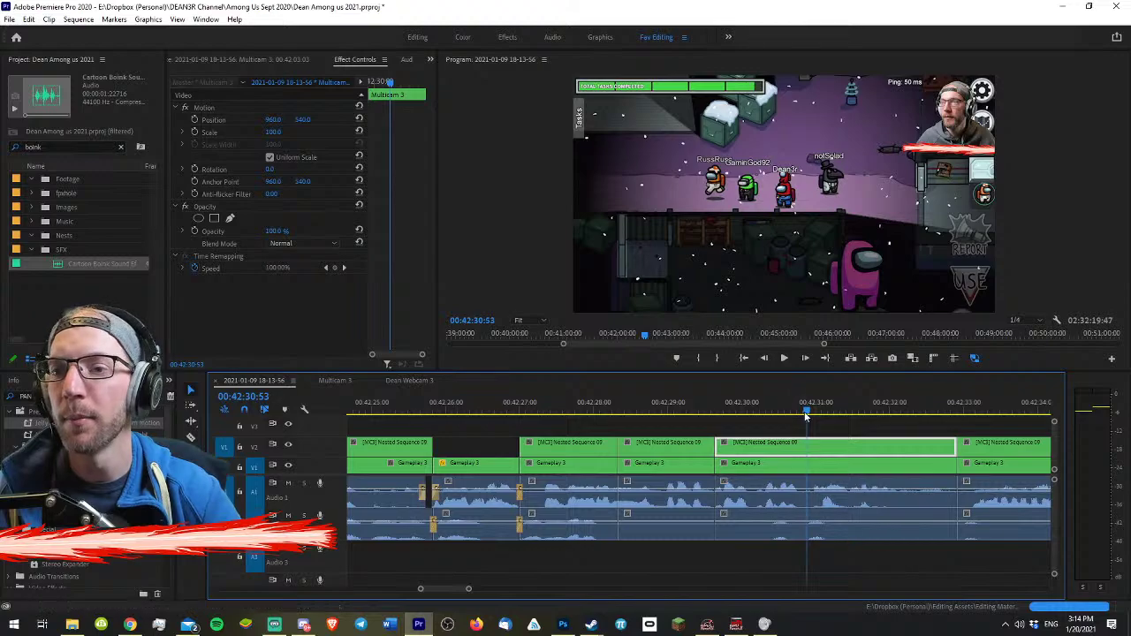
left_click_drag(806, 414, 798, 413)
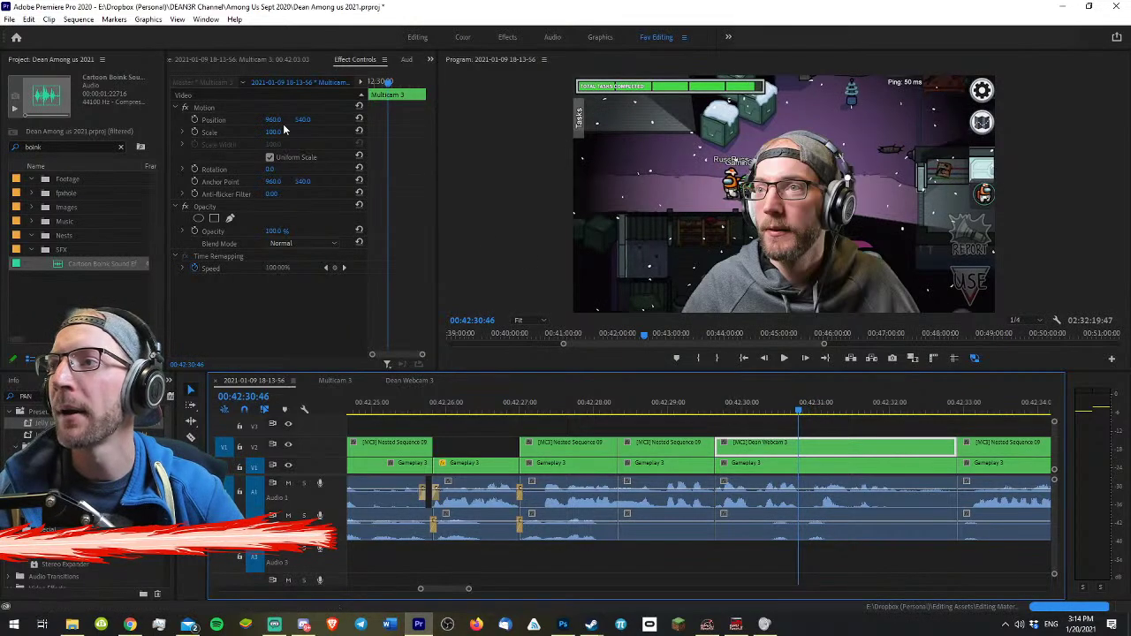
left_click_drag(278, 120, 770, 120)
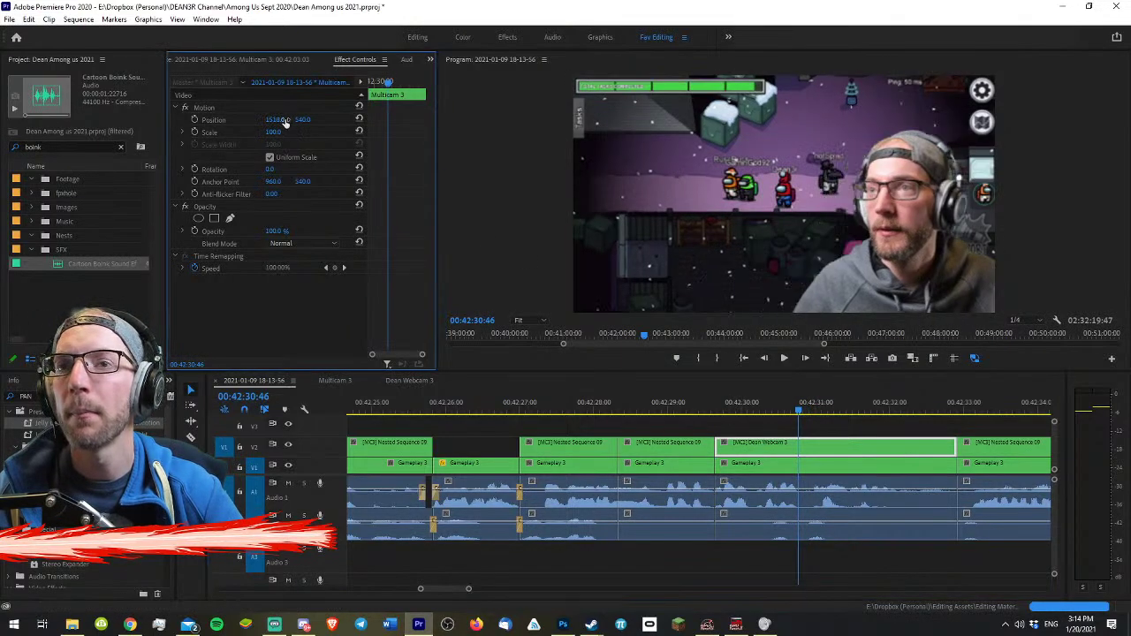
- Scale the lower Gameplay 3 clip at 00:42:30:46 to 163.7 with horizontal position 986, and delete the webcam clip above it
left_click(733, 465)
left_click_drag(274, 132, 298, 119)
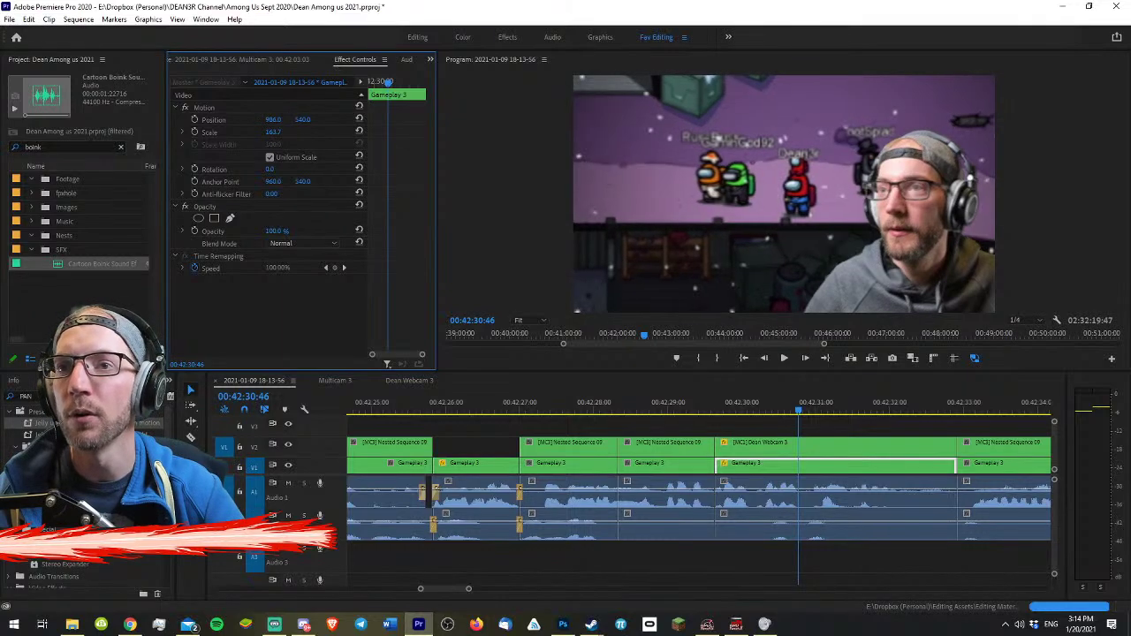
left_click(803, 446)
key("Delete")
left_click(714, 408)
key("space")
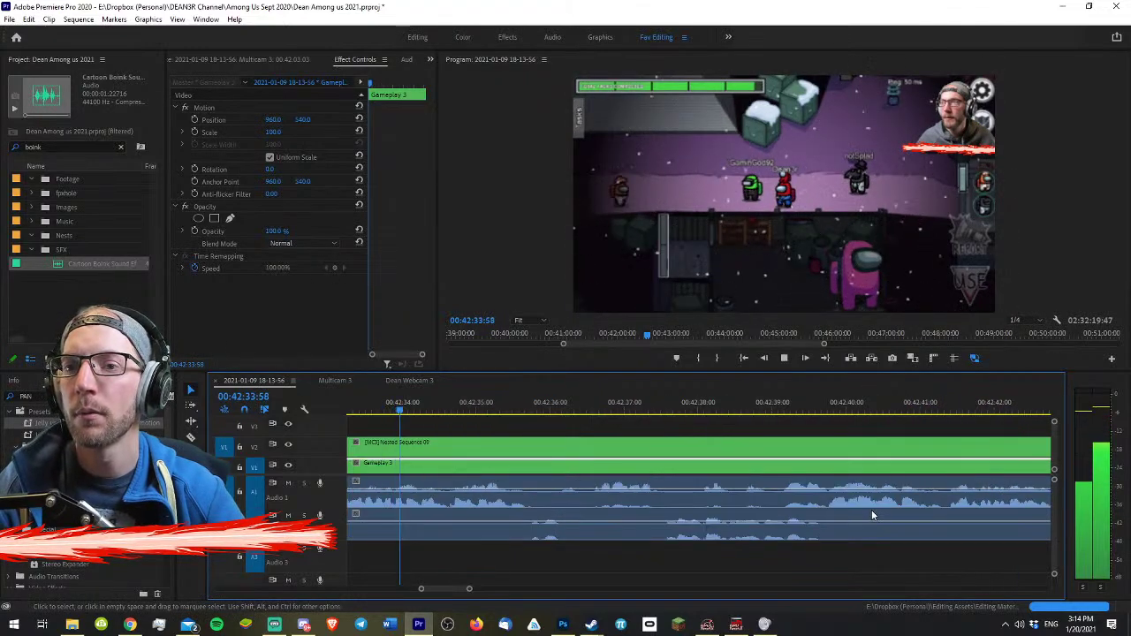
scroll(871, 511, "up", 3)
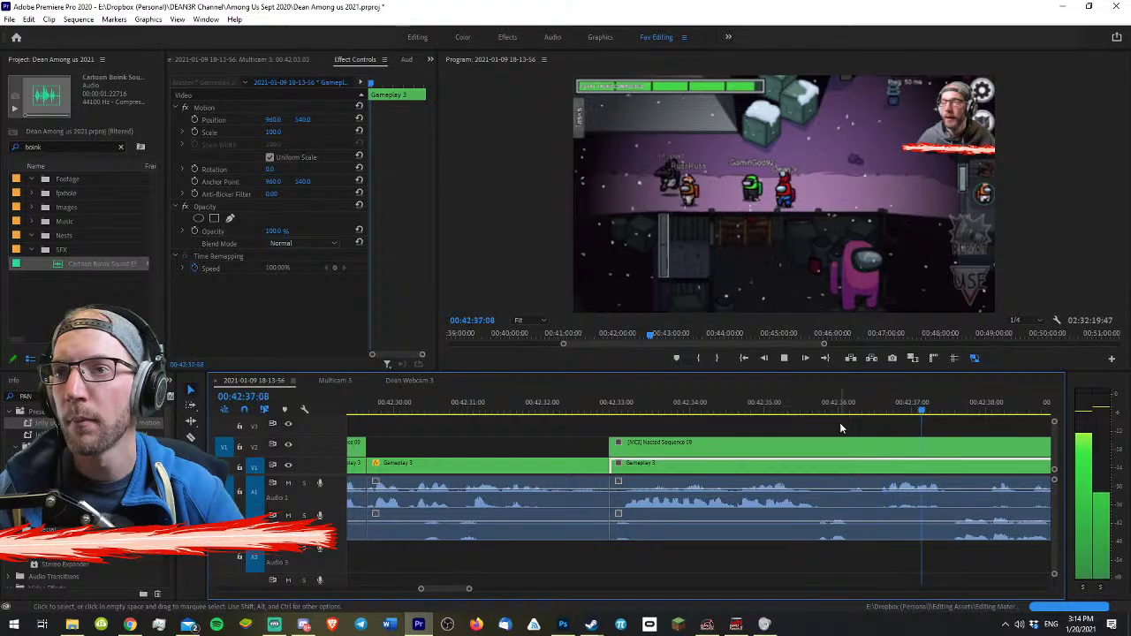
- Ripple-trim about 3.5 seconds from the start of the segment following the zoomed shot and replay across the cut
key("space")
left_click_drag(898, 413, 873, 411)
key("q")
key("space")
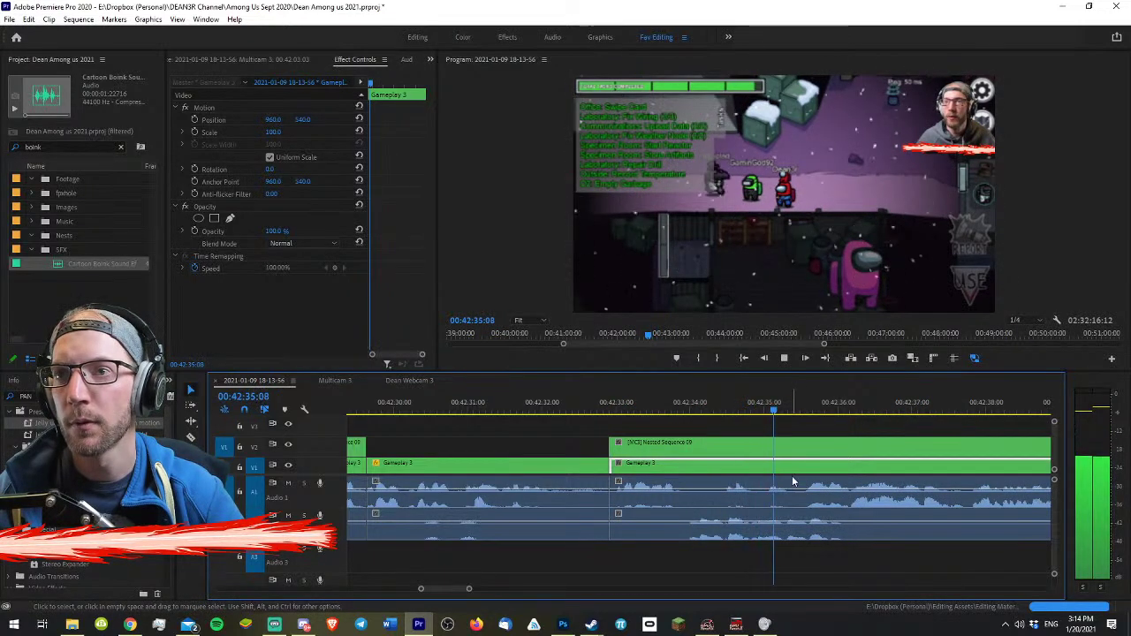
left_click_drag(675, 405, 702, 406)
left_click(799, 425)
key("minus")
key("minus")
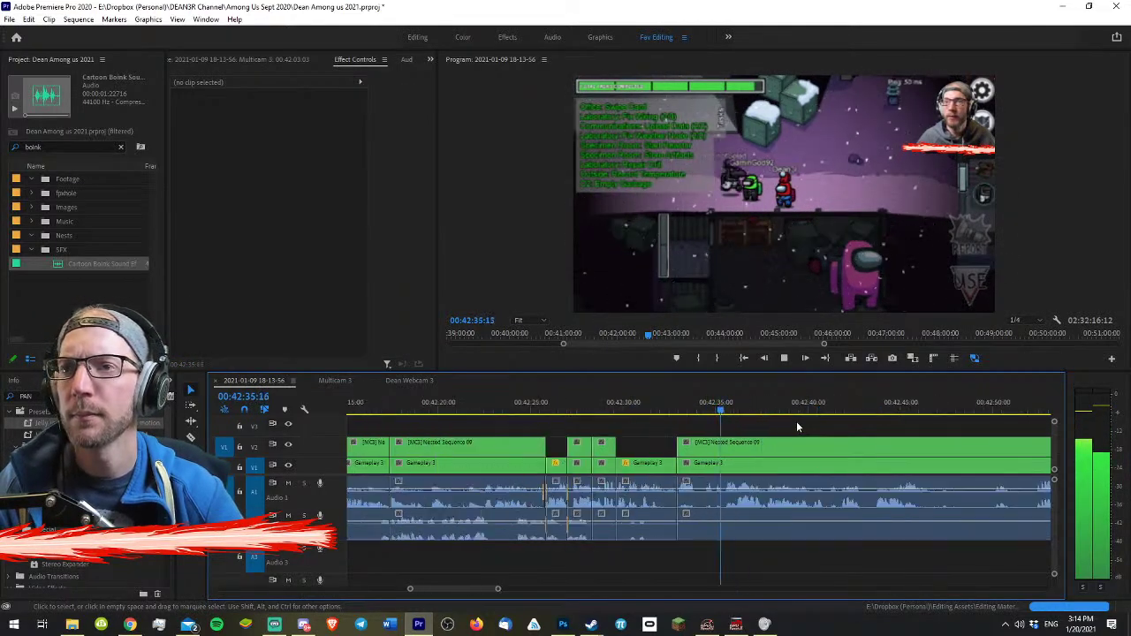
- Split all tracks at about 00:42:37:46 during playback
key("equal")
key("equal")
key("minus")
scroll(786, 417, "up", 3)
key("c")
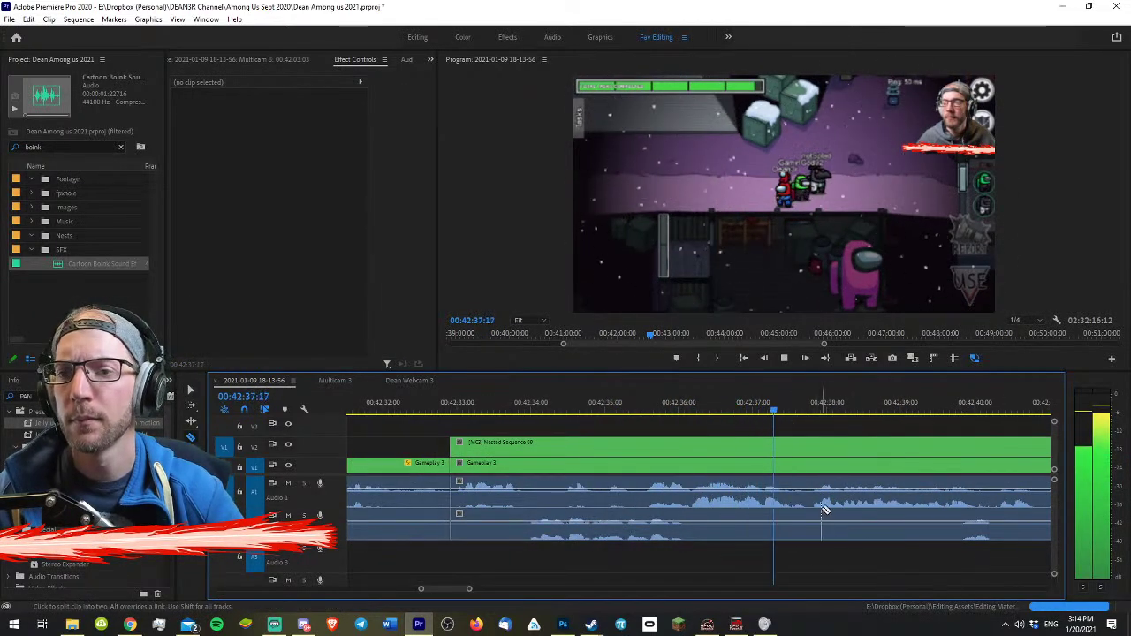
left_click(813, 531)
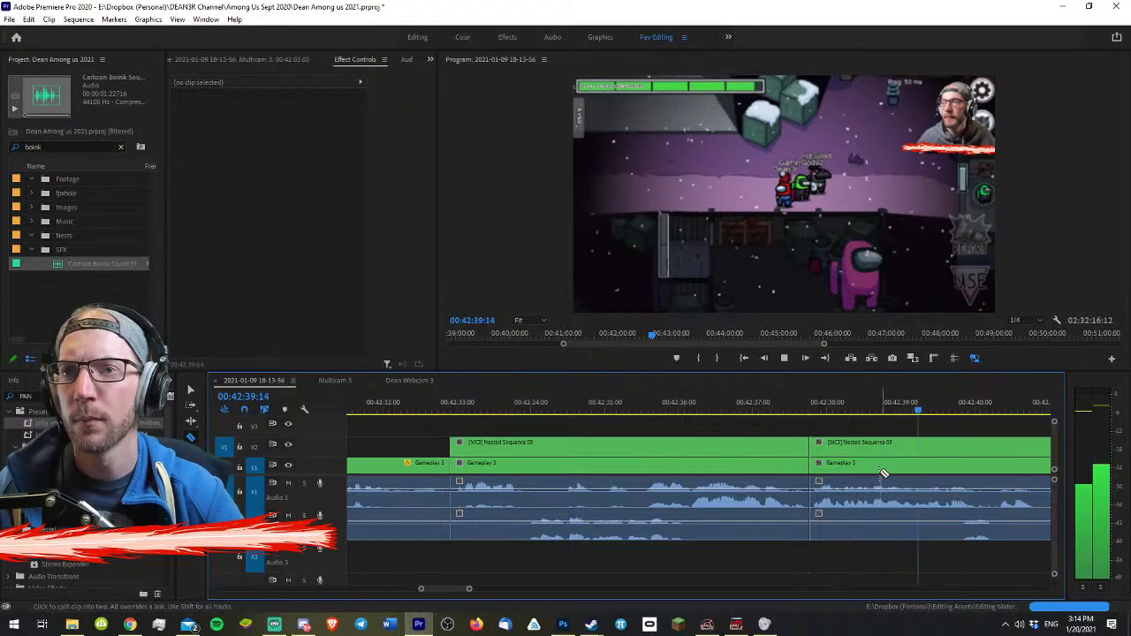
- Split all tracks again at about 00:42:40:54 and resume playback with the Selection tool active
scroll(843, 468, "down", 3)
key("space")
key("space")
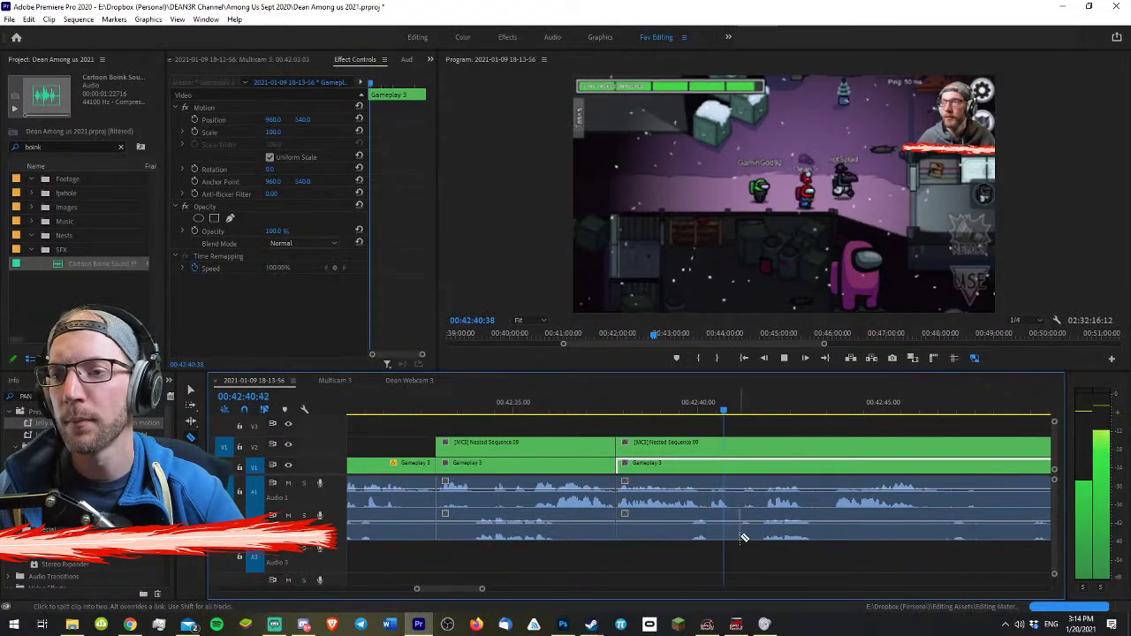
key("space")
left_click(731, 525)
key("v")
key("space")
key("space")
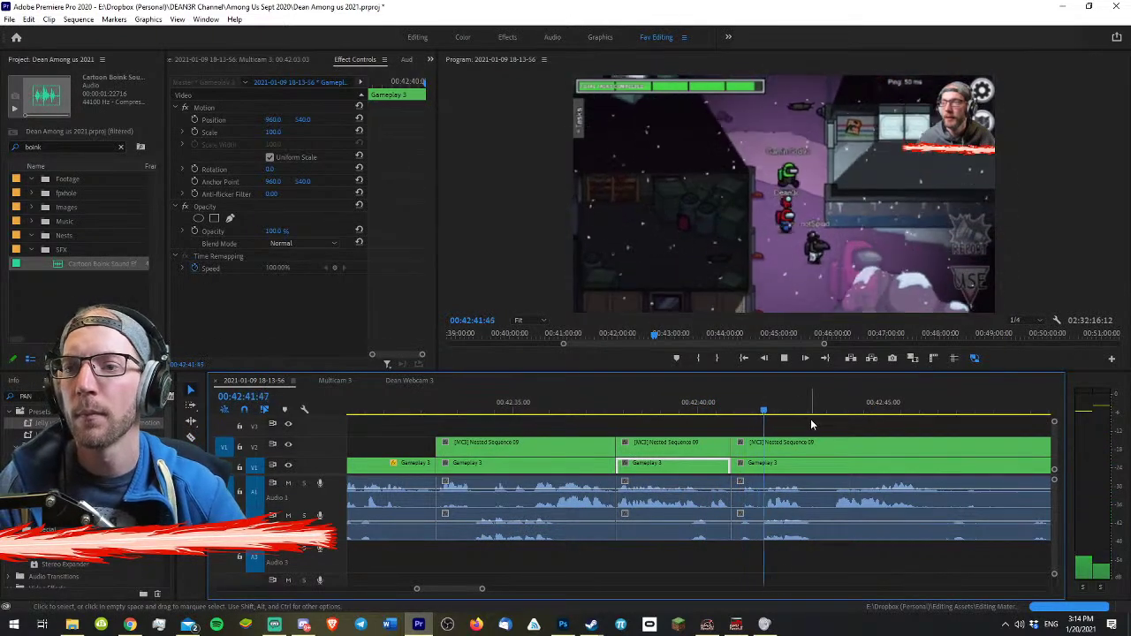
- Ripple-trim about 8 seconds from the start of the segment after the 00:42:40:54 split and play on to about 00:42:54:33
scroll(810, 418, "up", 3)
scroll(848, 446, "down", 5)
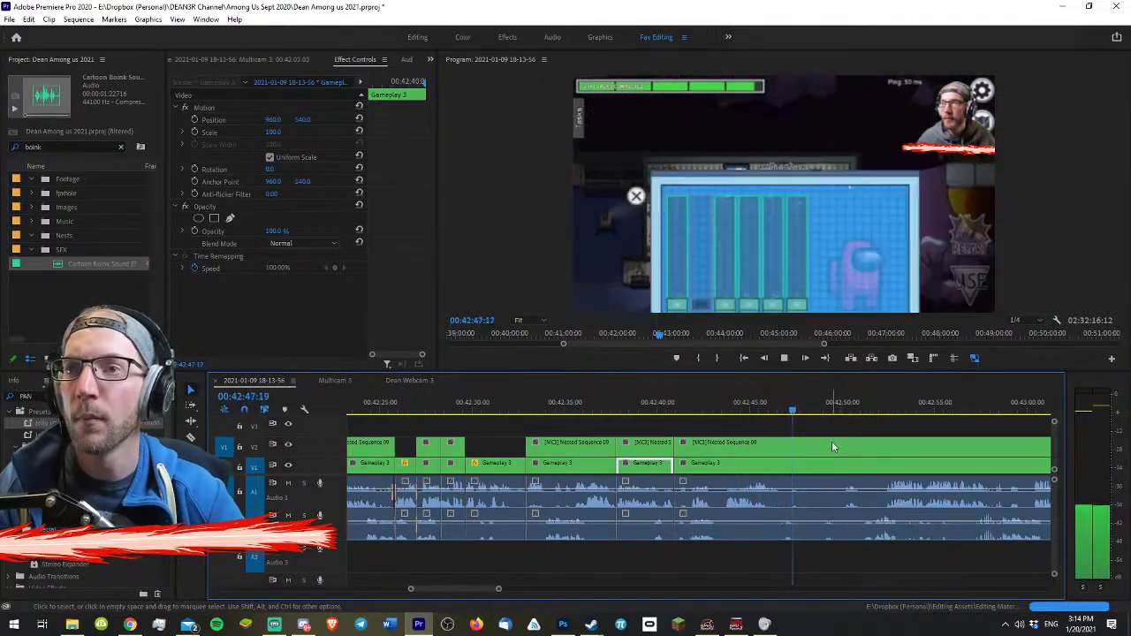
scroll(832, 446, "up", 3)
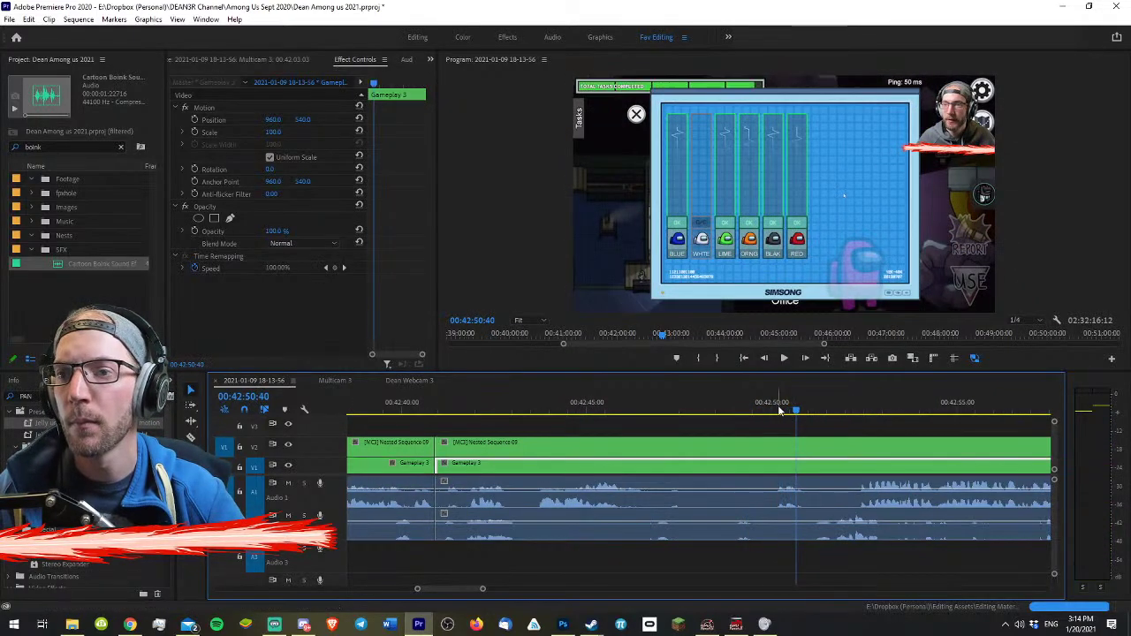
key("space")
key("space")
scroll(650, 411, "up", 3)
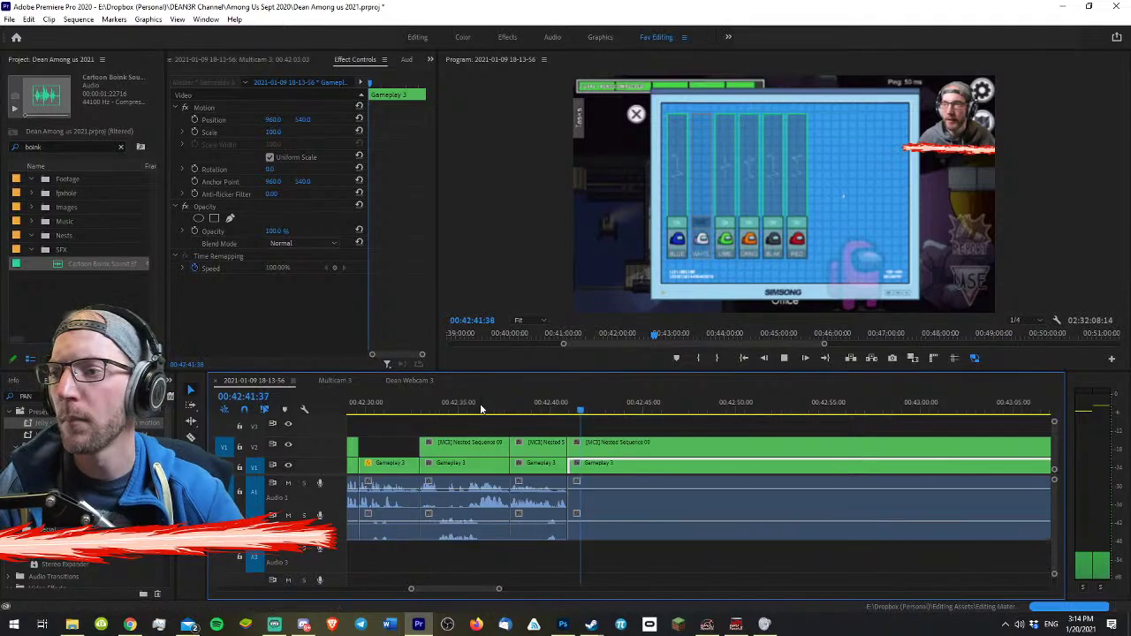
scroll(654, 411, "up", 3)
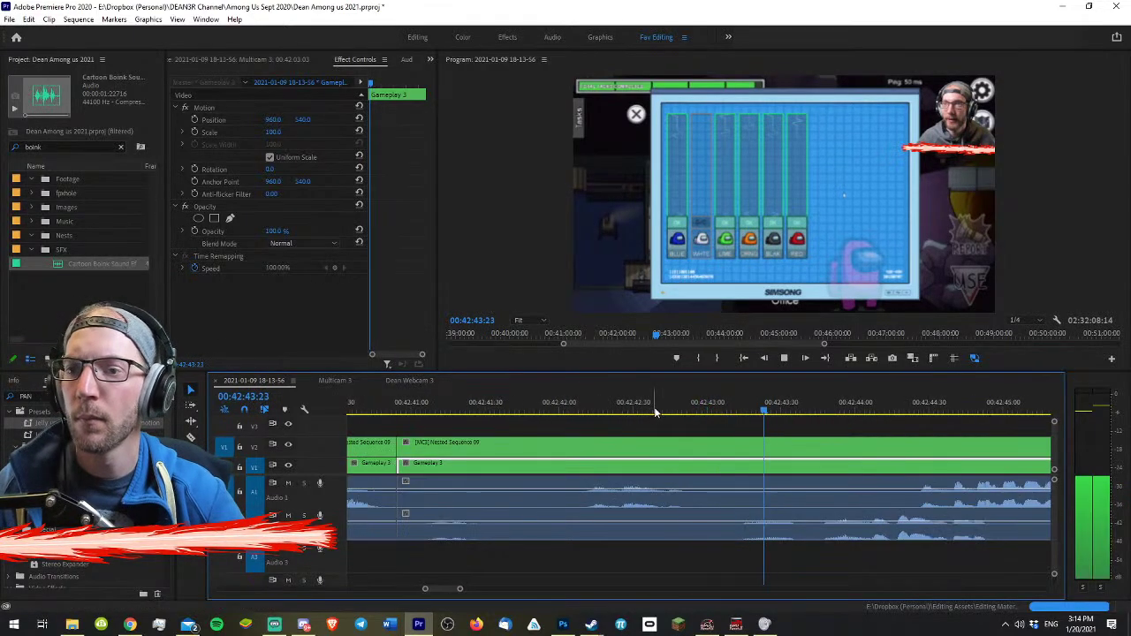
scroll(726, 419, "down", 4)
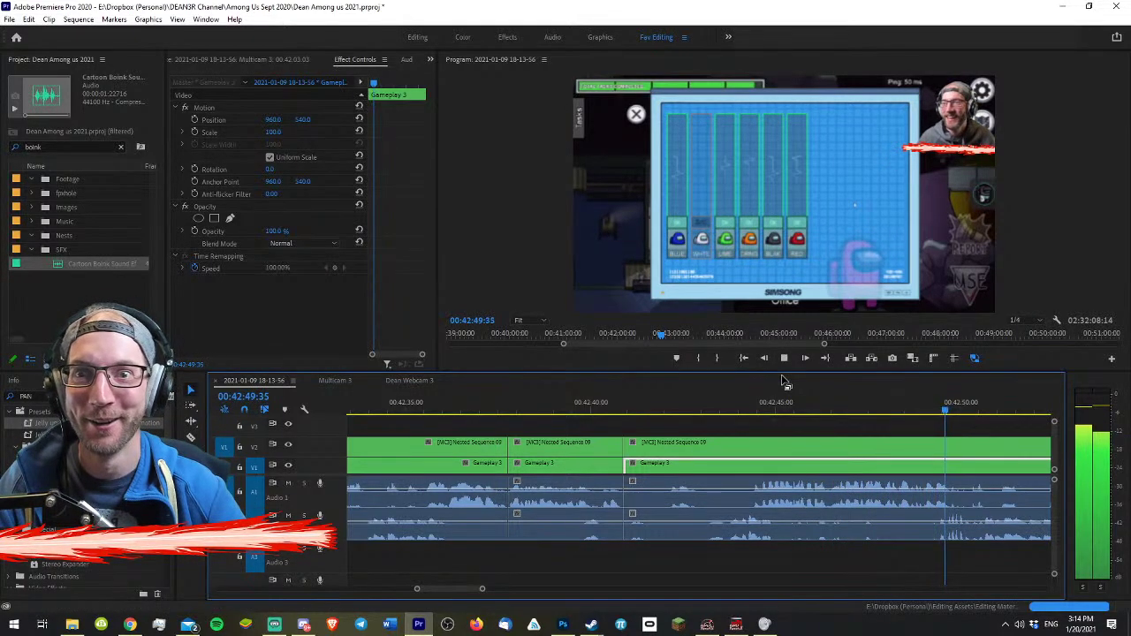
key("minus")
key("equal")
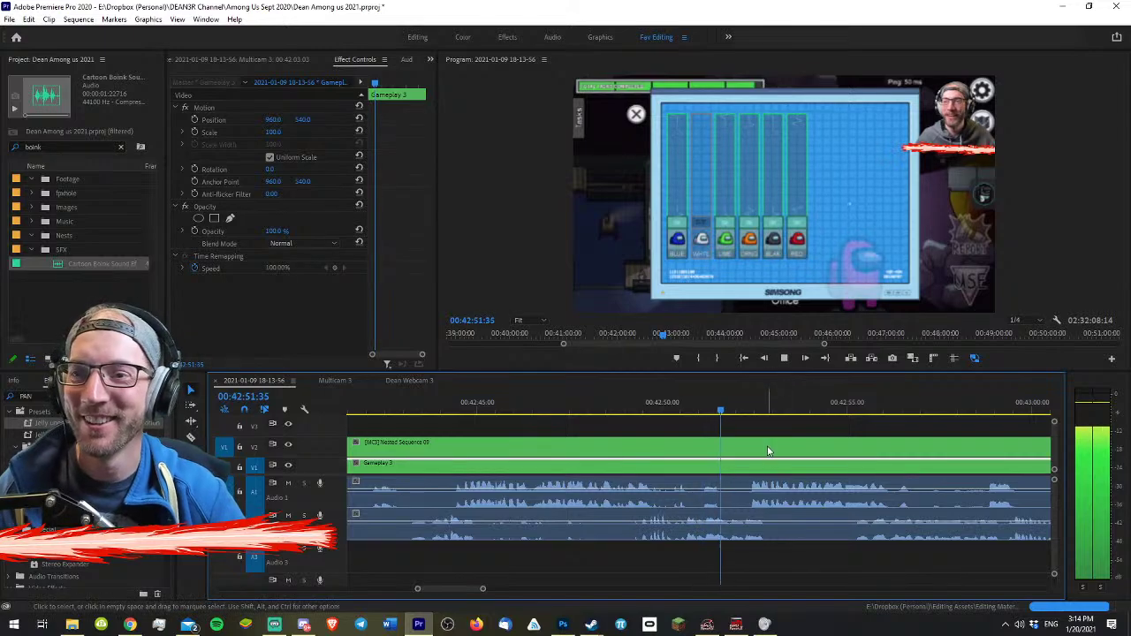
left_click(811, 424)
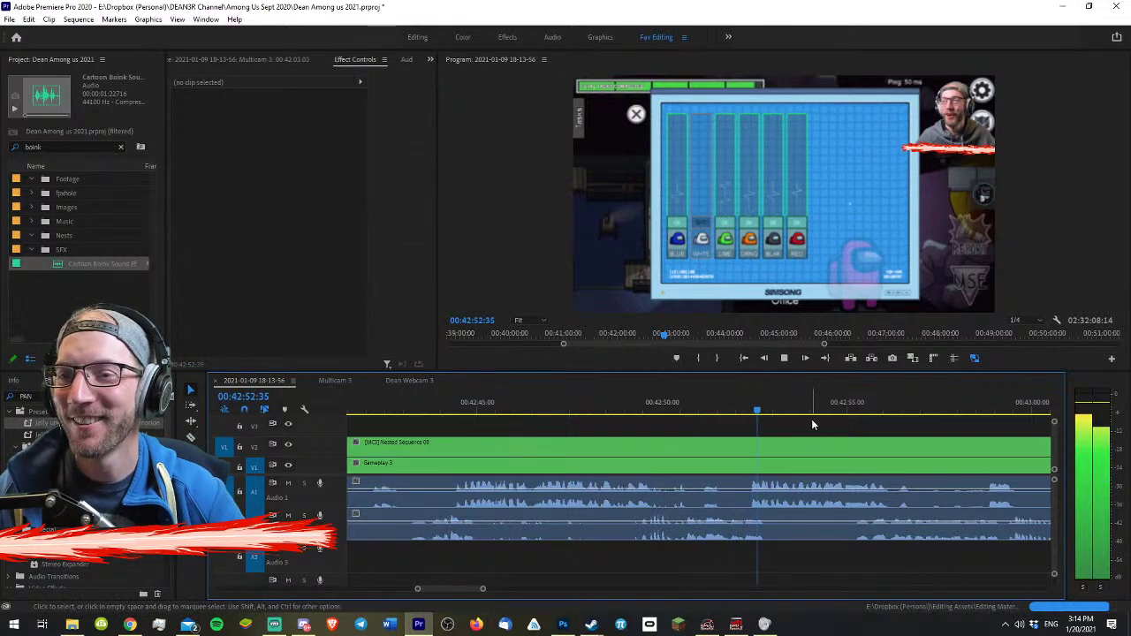
left_click(1015, 452)
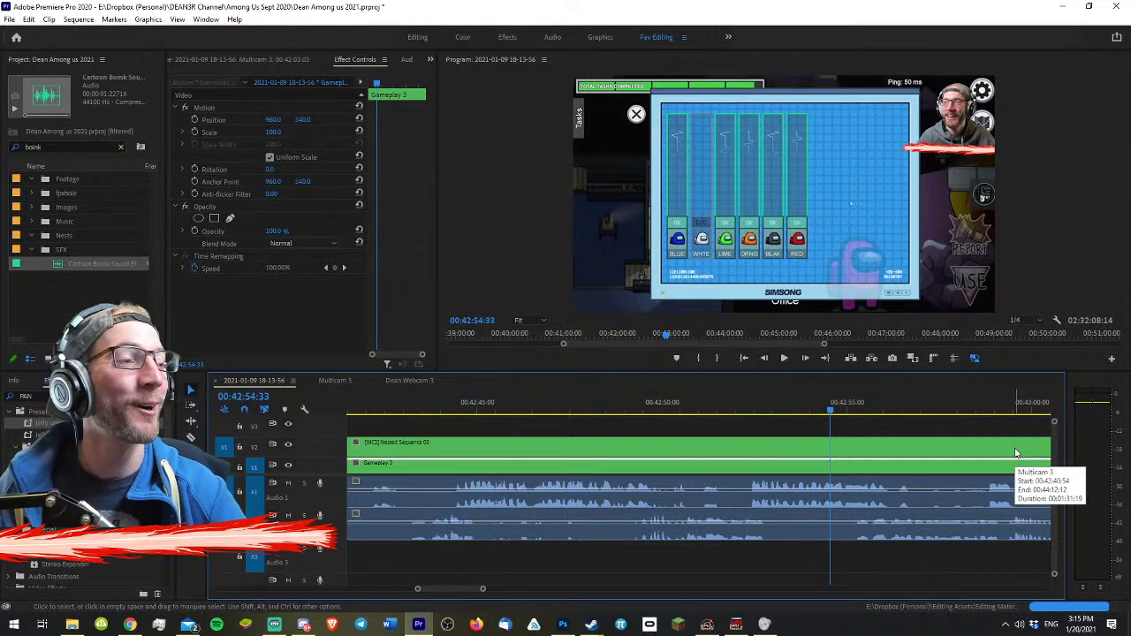
left_click(951, 427)
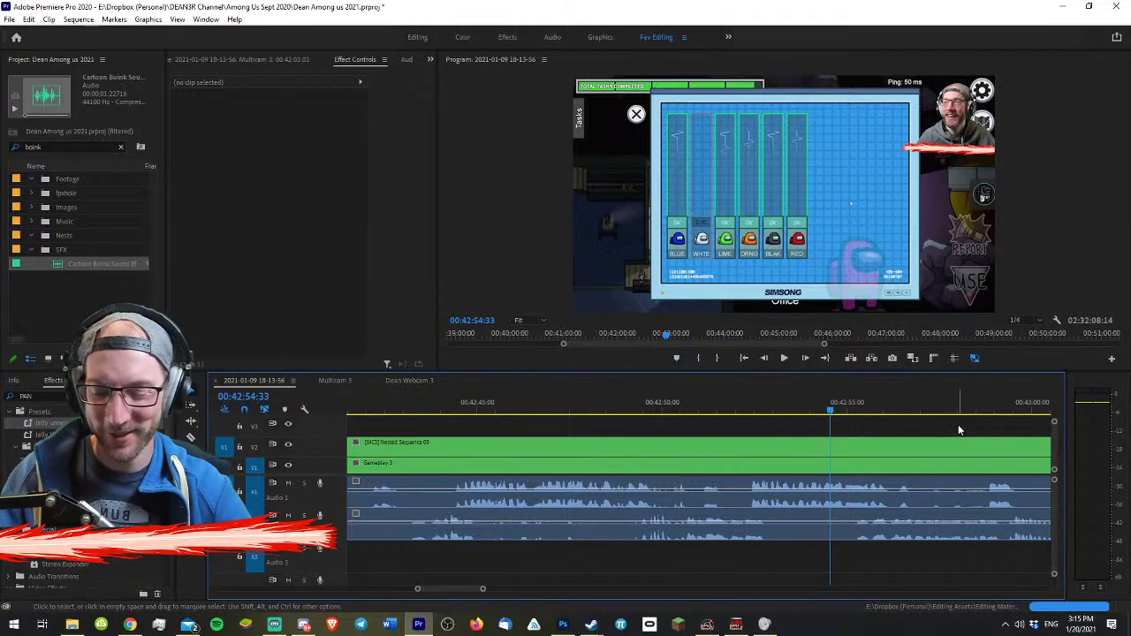
- Look back over the earlier edited section, checking the cuts near 00:39:24 and the large-webcam shot near 00:37:45
key("minus")
key("minus")
key("minus")
key("minus")
key("minus")
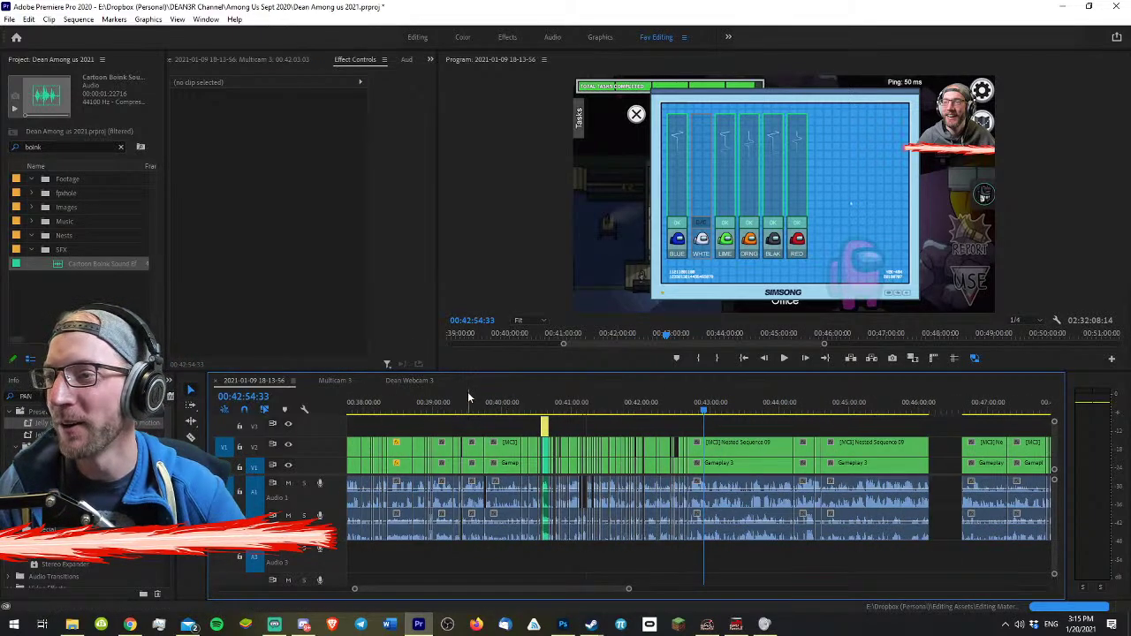
left_click(461, 394)
key("equal")
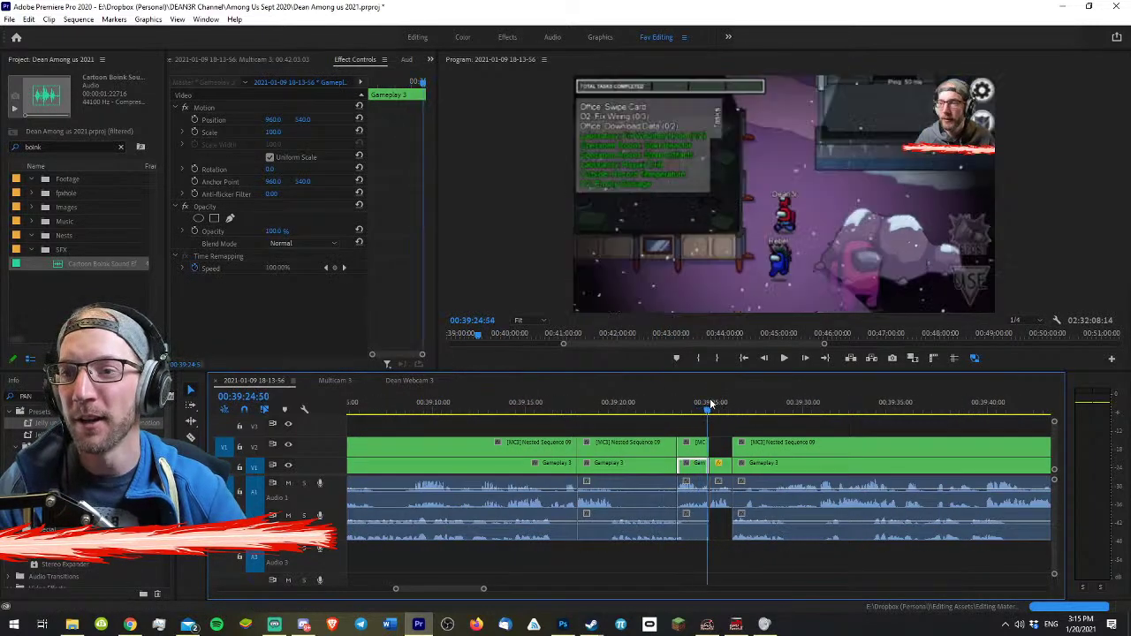
key("minus")
key("minus")
key("minus")
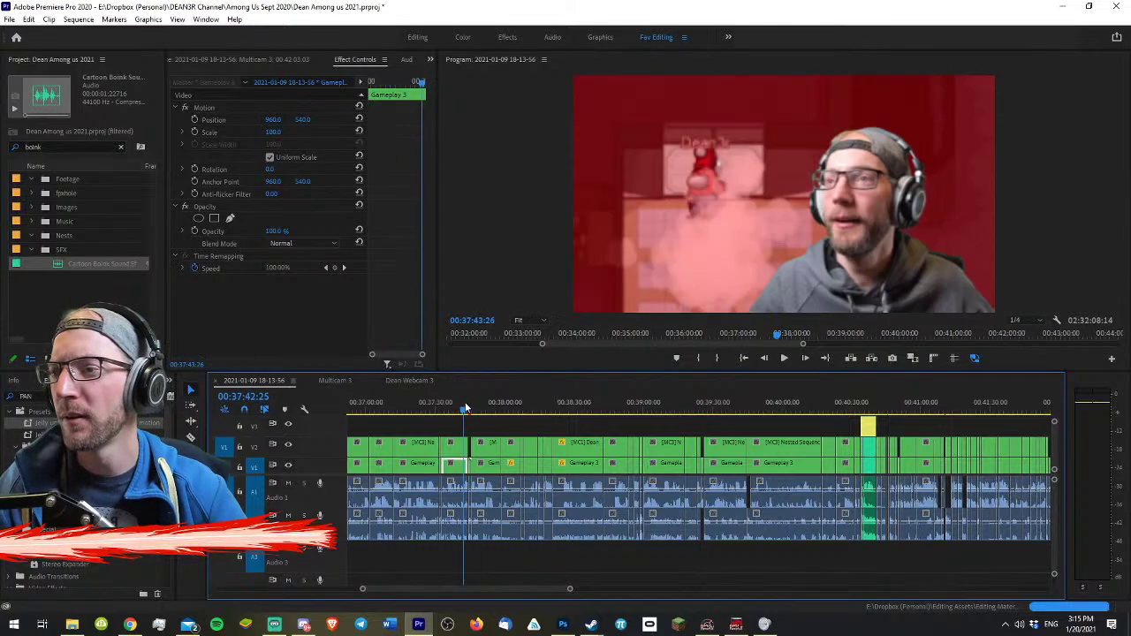
key("minus")
key("minus")
key("minus")
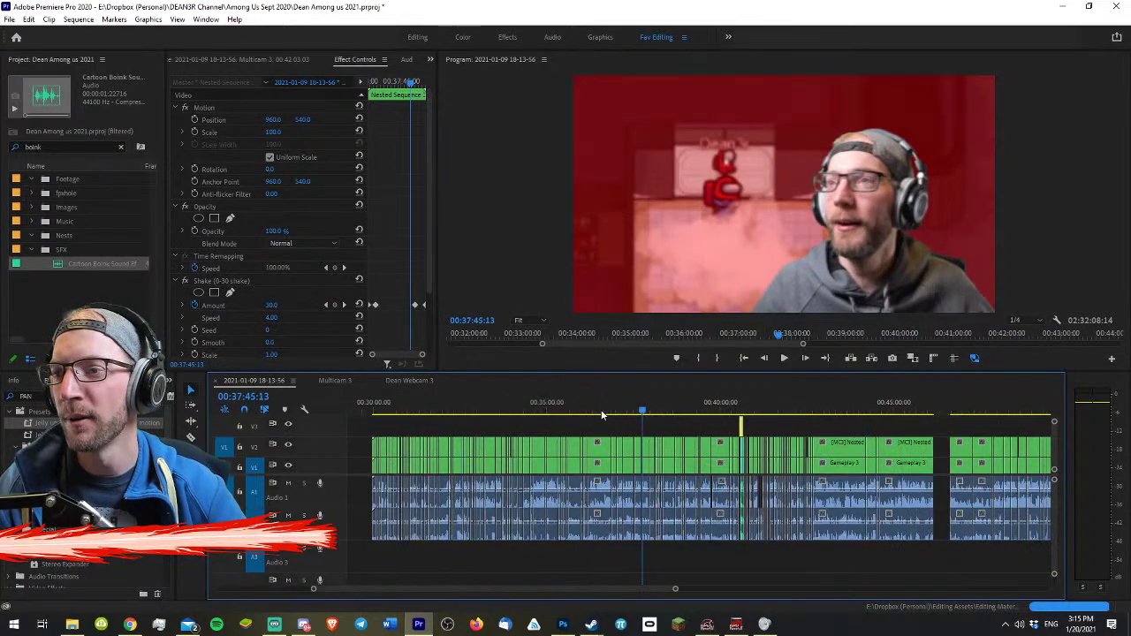
- Play the edited specimen-room section near 00:33:57 and scrub through the density of cuts back to about 00:33:27
key("equal")
key("equal")
key("equal")
key("space")
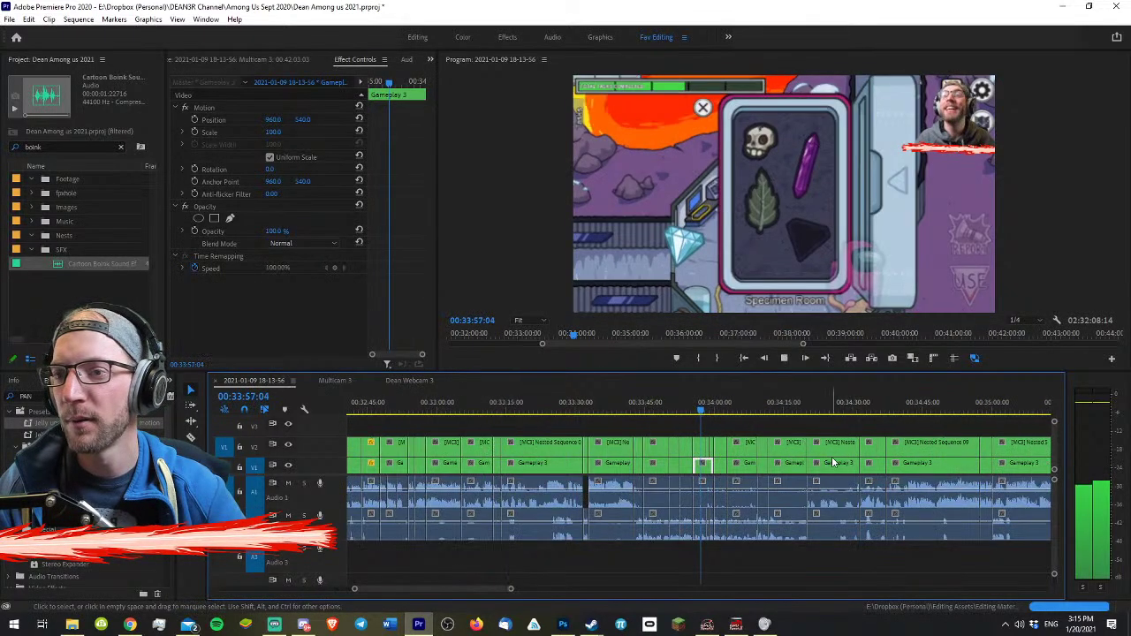
key("minus")
key("minus")
key("minus")
key("minus")
key("space")
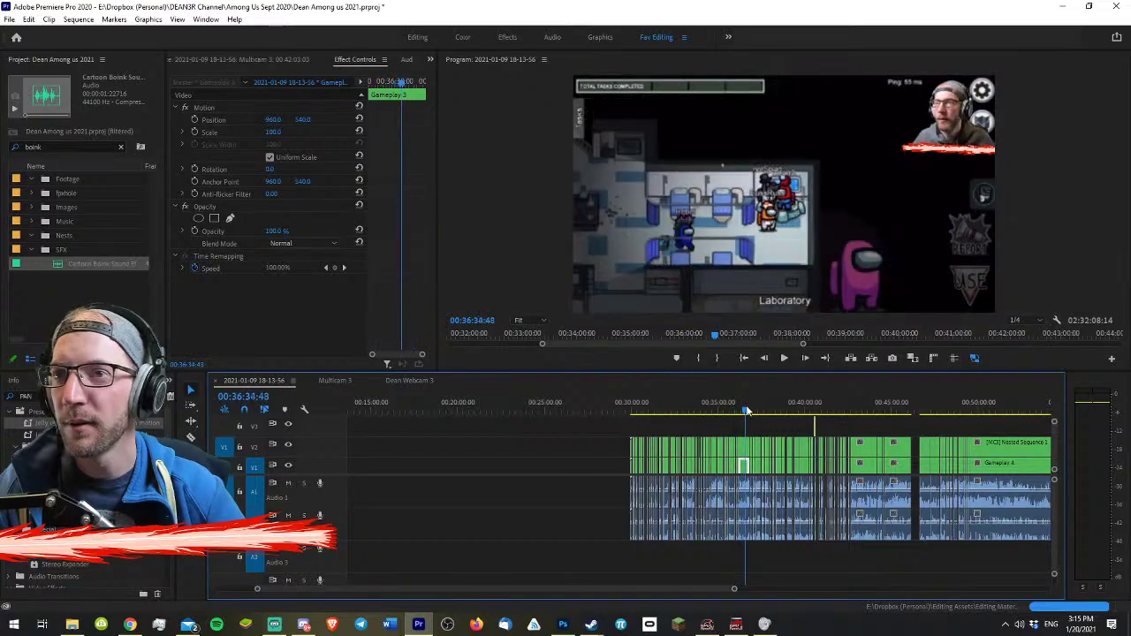
left_click_drag(747, 410, 692, 411)
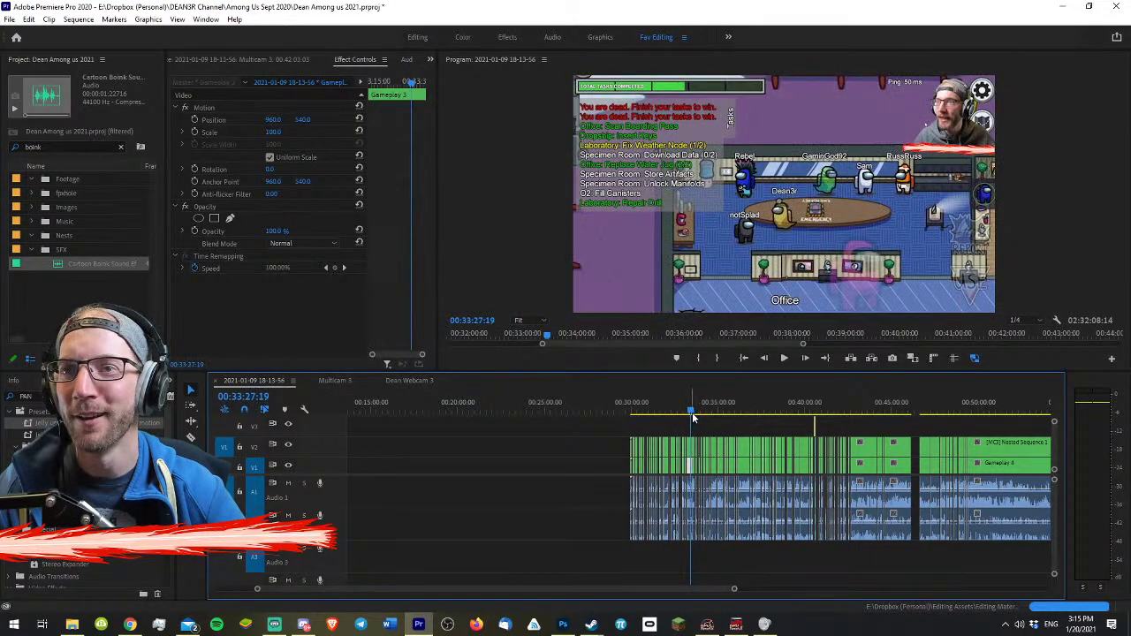
- Review the zoomed gameplay and large-webcam shot around 00:35:22 and its place among the surrounding cuts
key("=")
key("minus")
left_click_drag(801, 395, 833, 395)
key("equal")
key("equal")
key("equal")
key("equal")
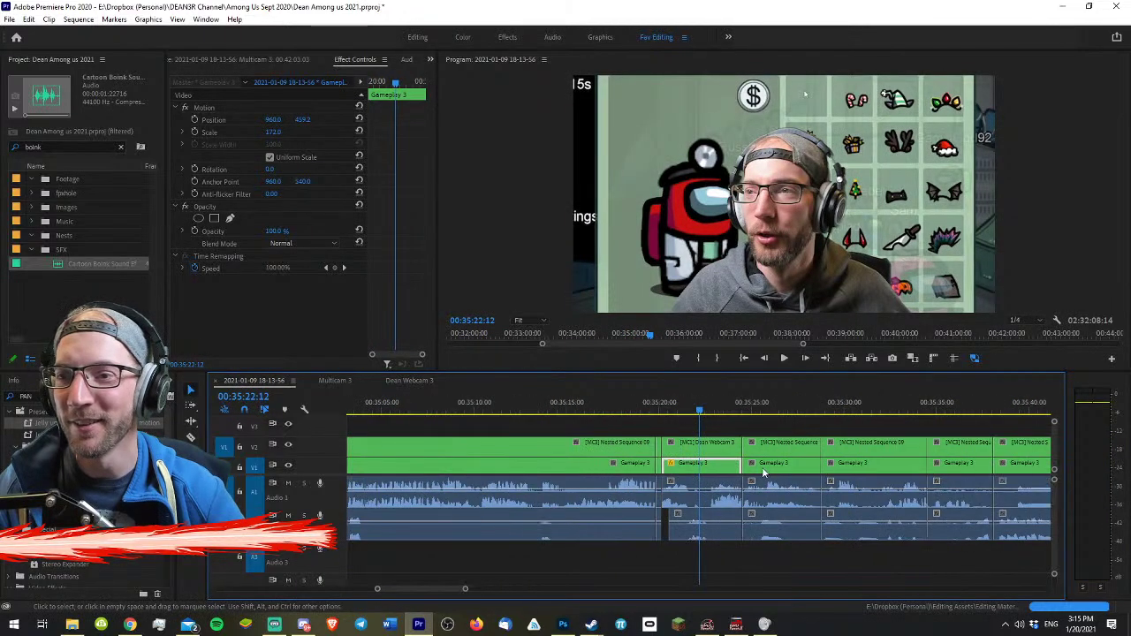
left_click(569, 410)
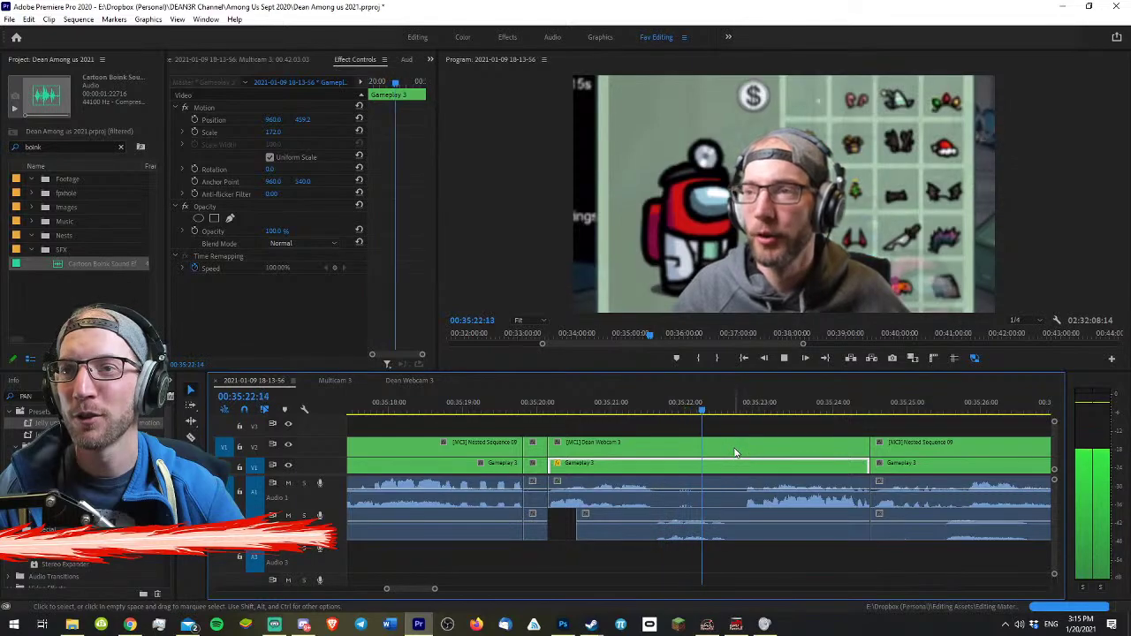
key("space")
key("minus")
key("minus")
key("minus")
key("minus")
key("minus")
key("minus")
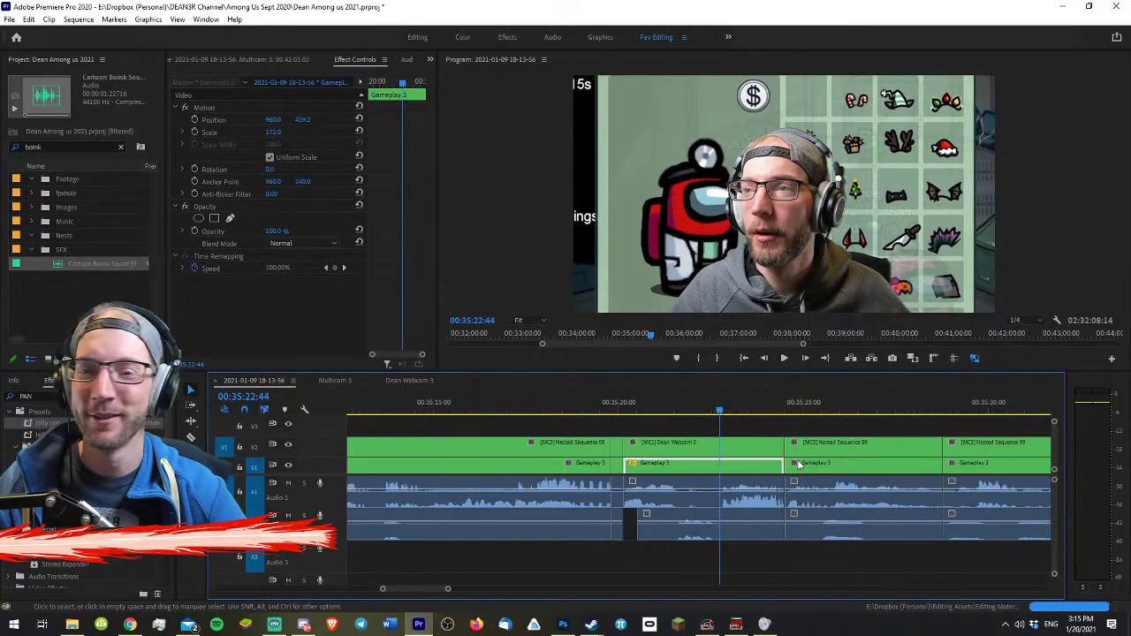
key("minus")
key("minus")
key("minus")
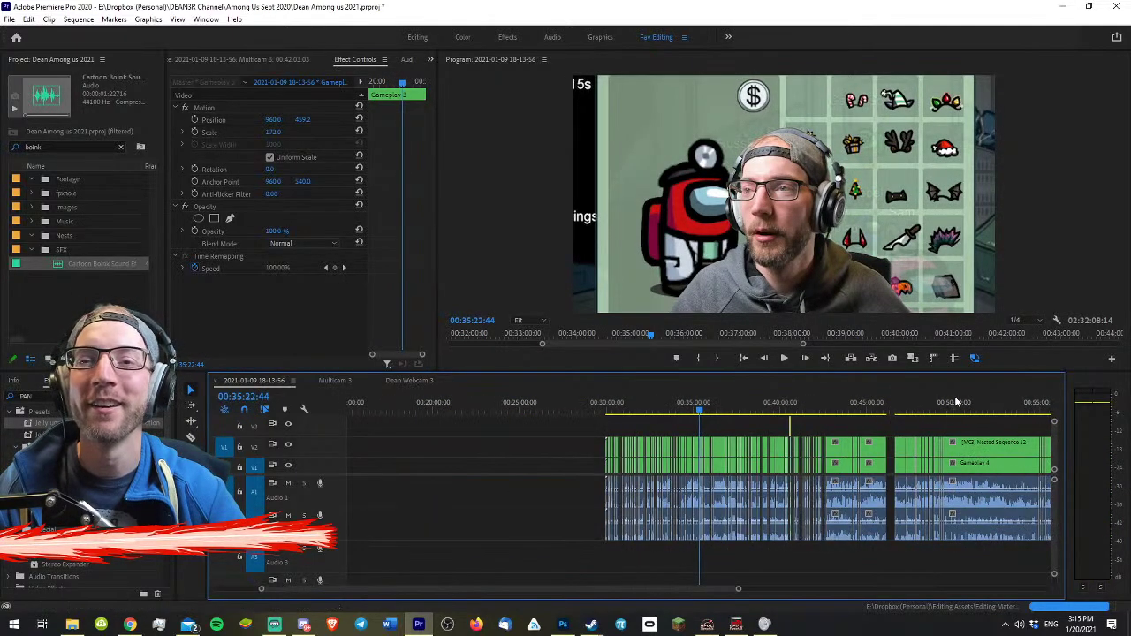
- Examine the highlighted segment with the panic music note near 00:40:35 and scrub on through the cuts after it
left_click(791, 397)
key("equal")
key("equal")
key("equal")
key("equal")
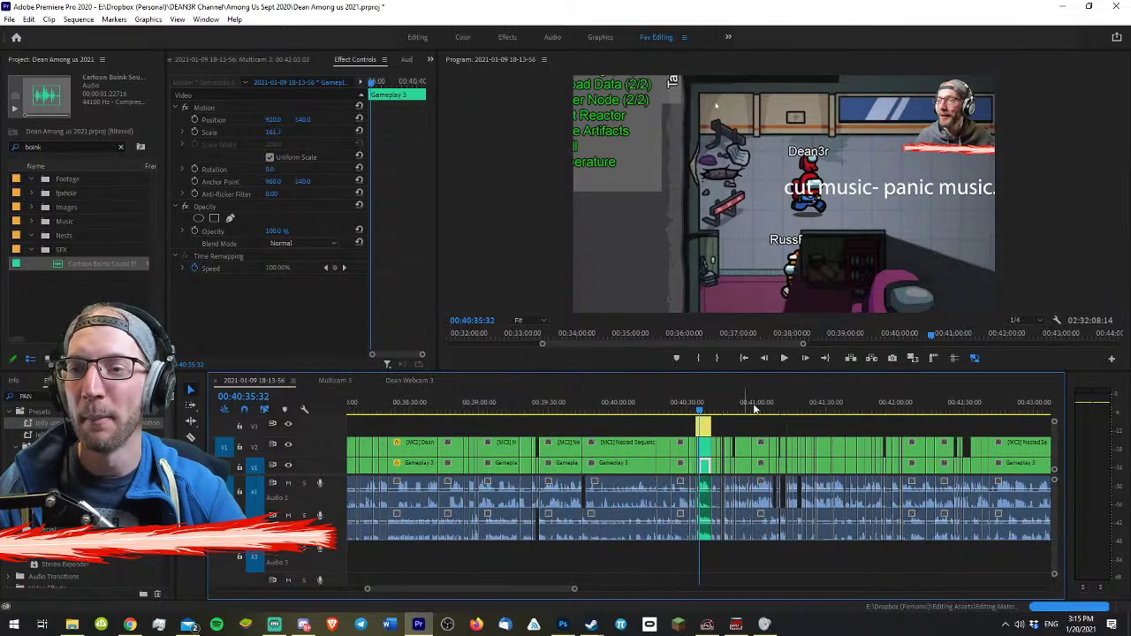
left_click_drag(787, 408, 999, 411)
key("minus")
key("minus")
key("minus")
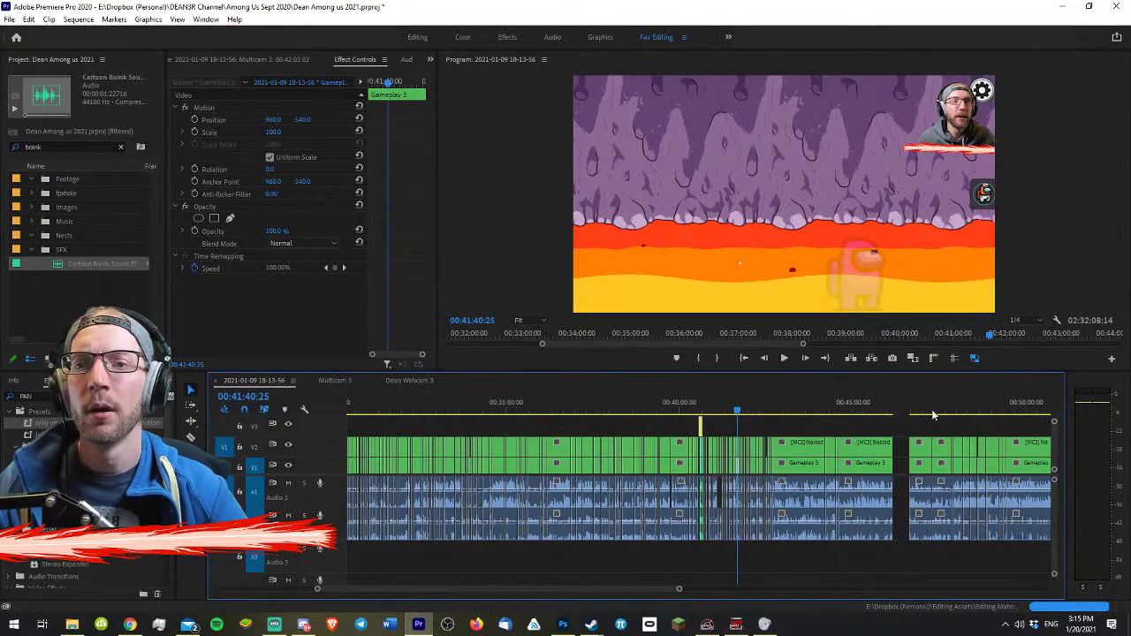
- Play the recent edits from about 00:42:19:58 through the zoomed shot to check the pacing of the cuts
left_click(762, 394)
key("equal")
key("equal")
key("equal")
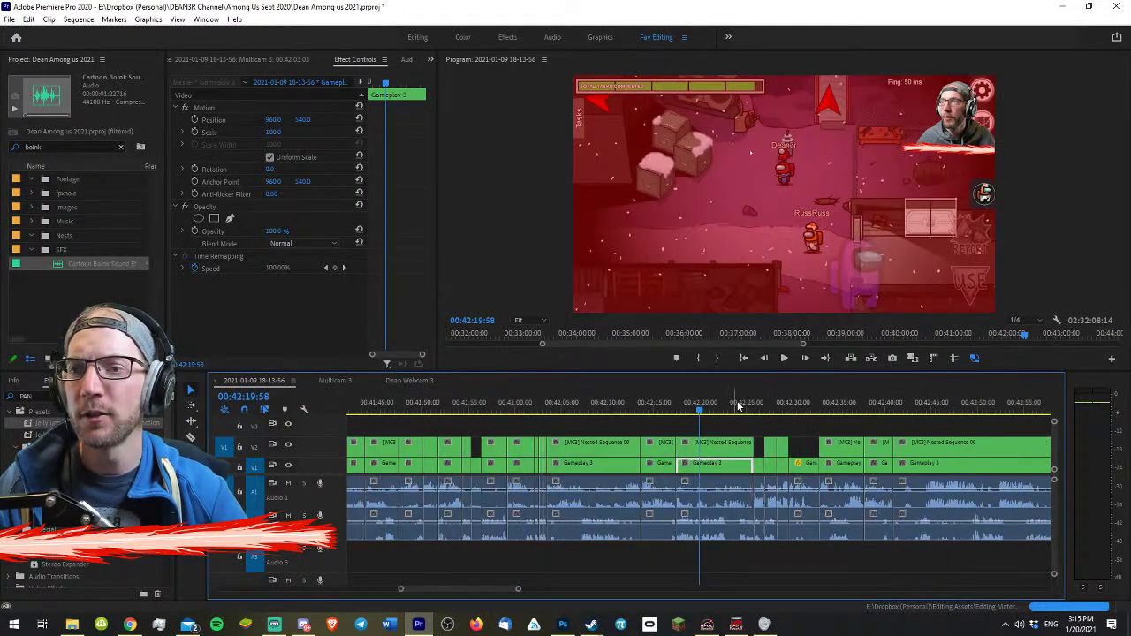
key("space")
key("equal")
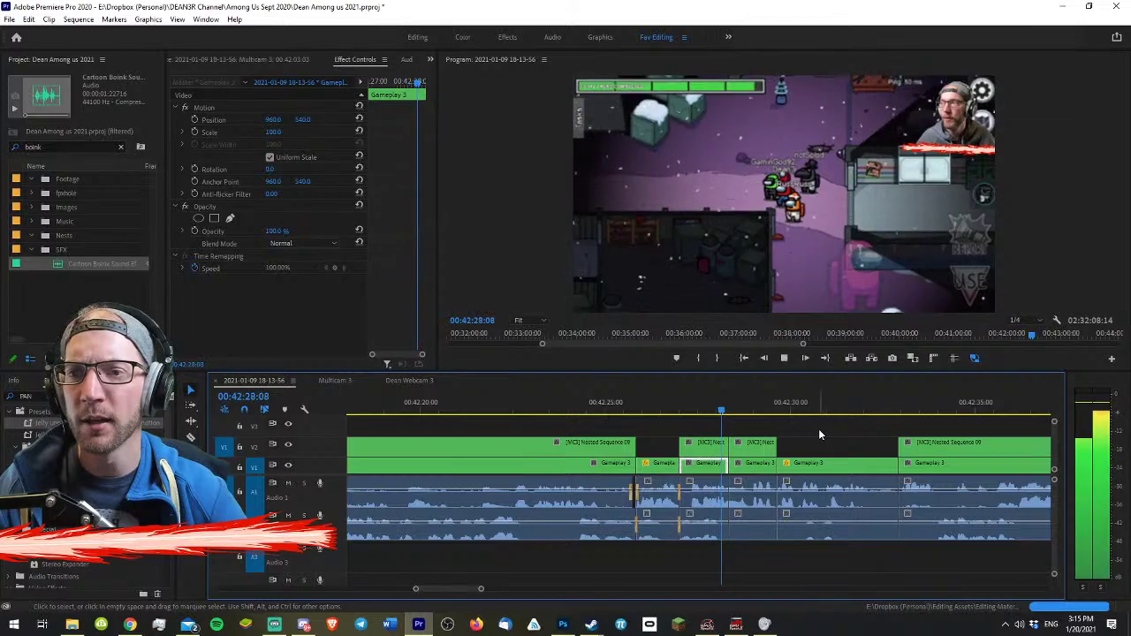
key("equal")
key("minus")
key("minus")
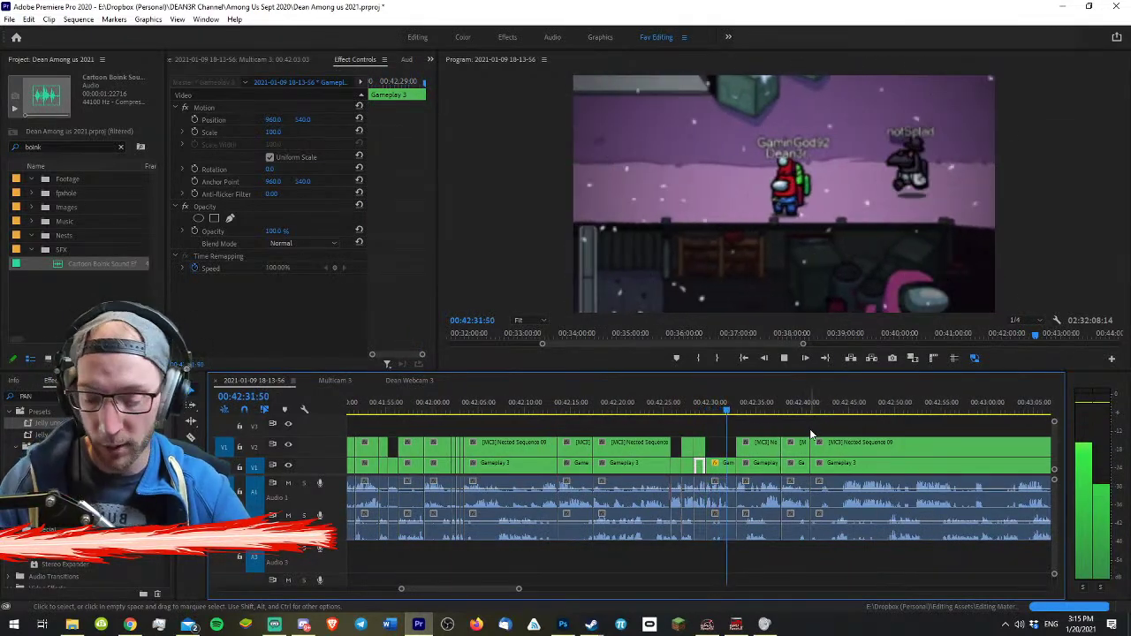
key("minus")
key("equal")
key("equal")
key("equal")
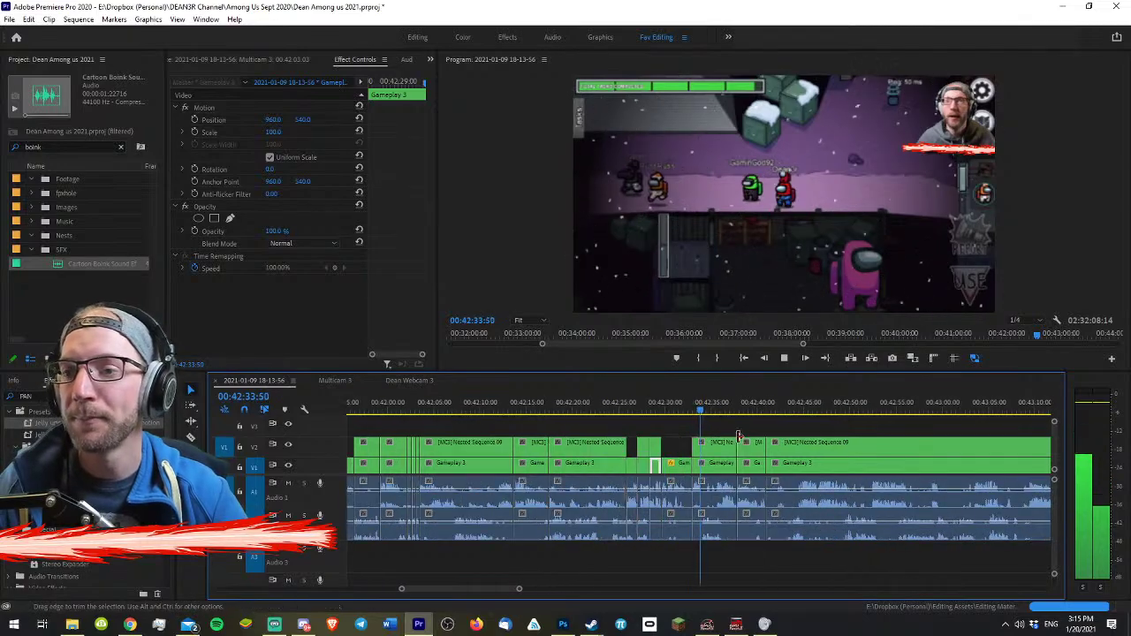
- Scale the Gameplay 3 clip around 00:42:39 to 177.1 and reposition it to 697.0, 553.5, framing the three characters
key("equal")
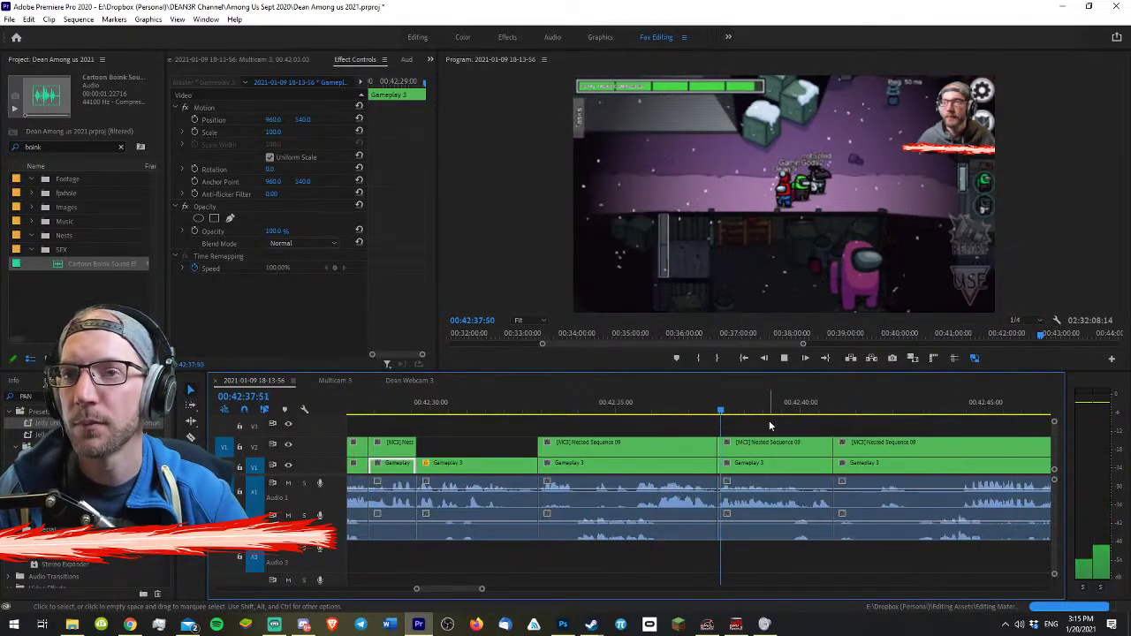
key("minus")
key("equal")
key("equal")
key("space")
left_click(747, 469)
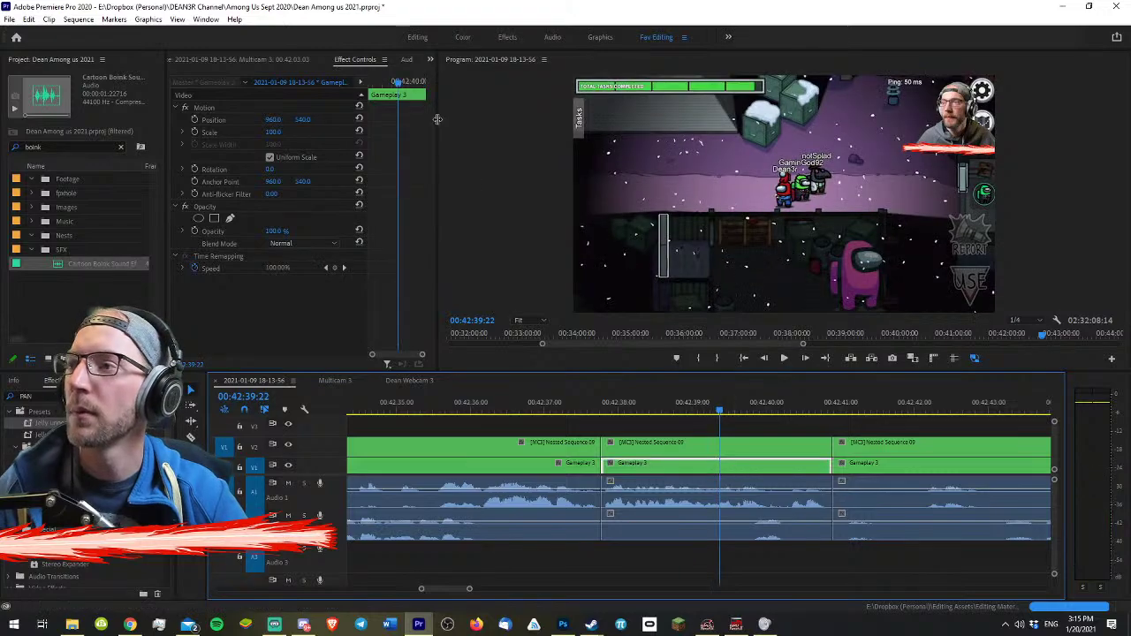
left_click_drag(280, 132, 349, 132)
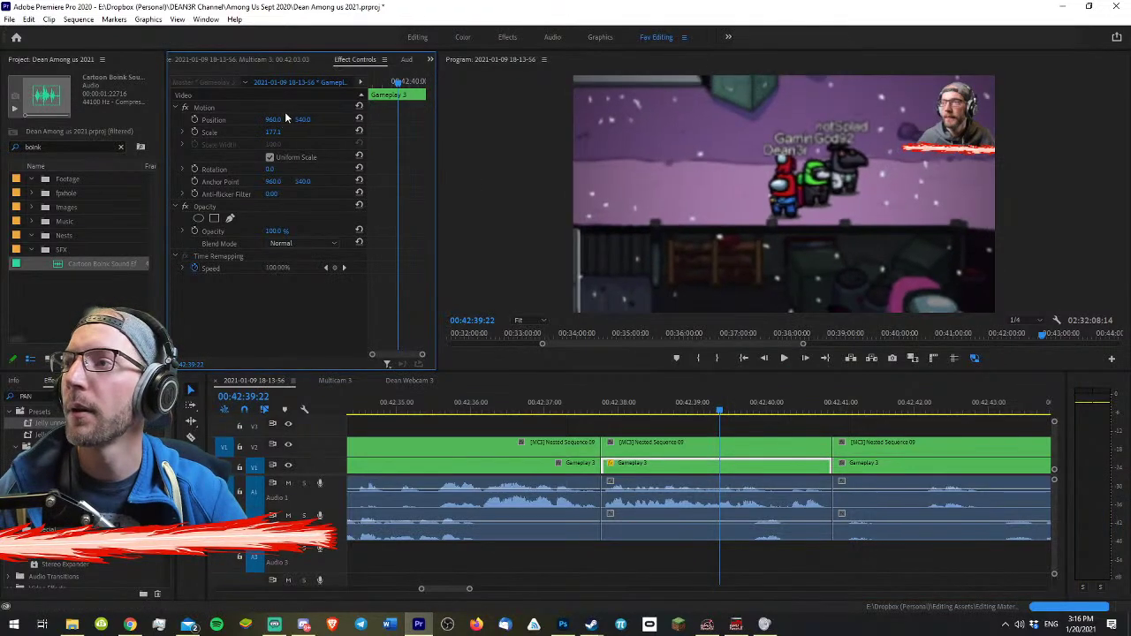
left_click_drag(273, 120, 53, 119)
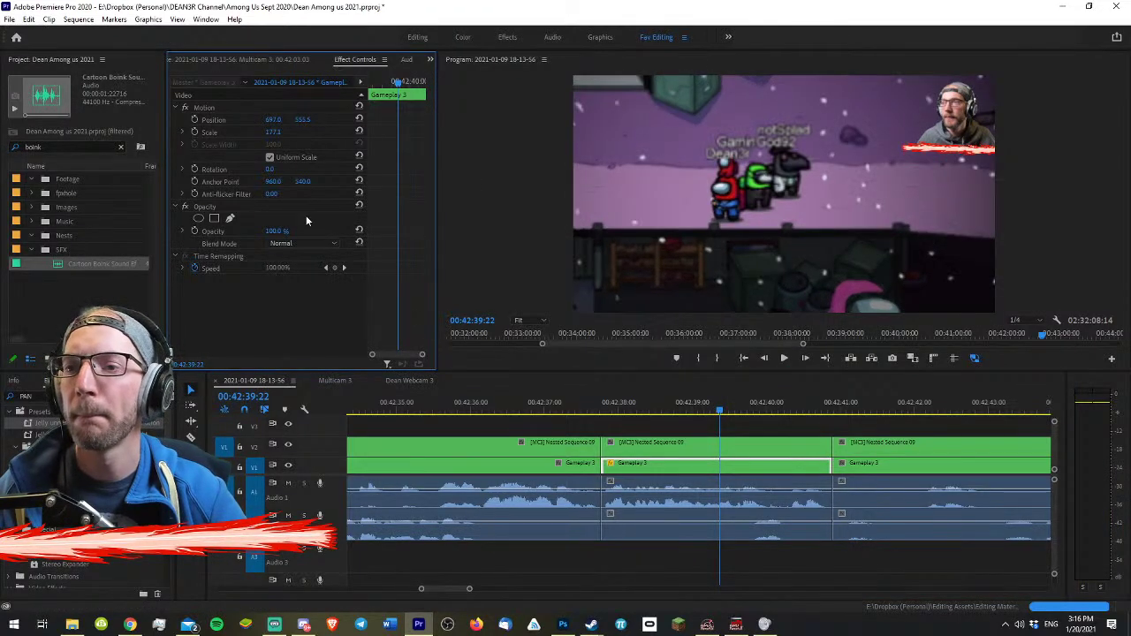
- Switch the webcam clip above the zoomed gameplay to the large webcam angle, shift it to X position 1499, and play back the shot
left_click(691, 451)
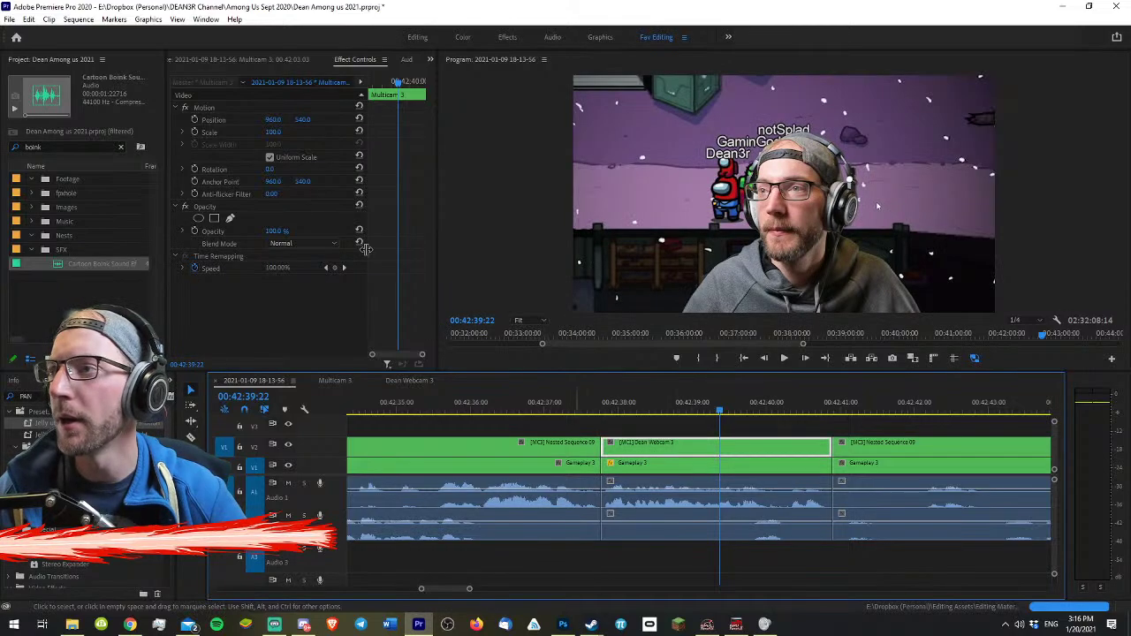
left_click_drag(878, 206, 995, 207)
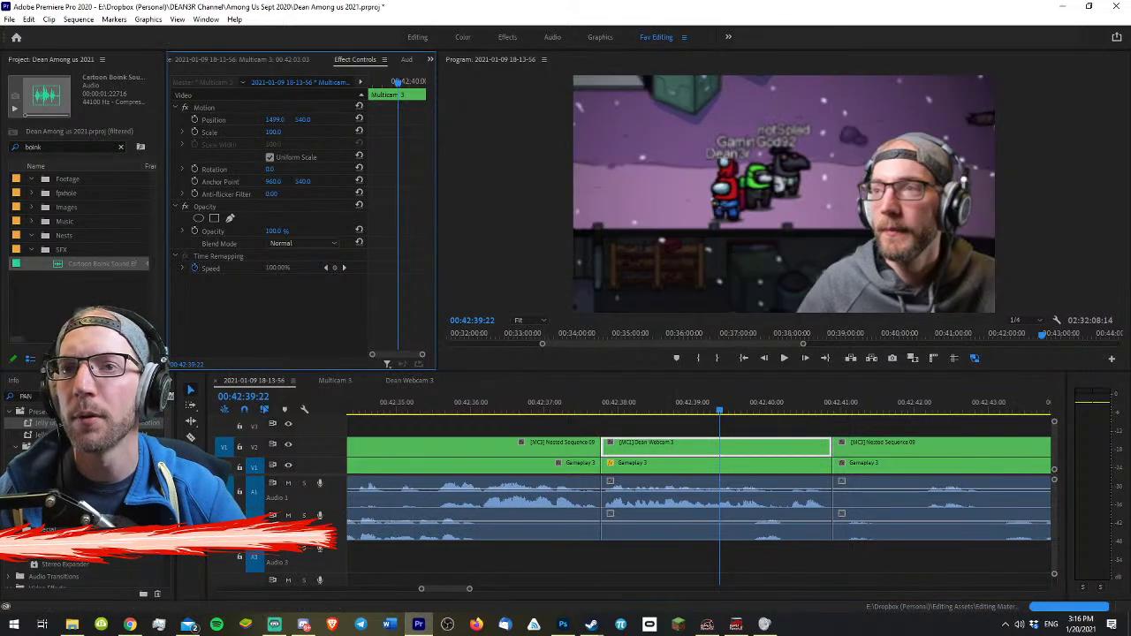
left_click(573, 406)
key("space")
key("minus")
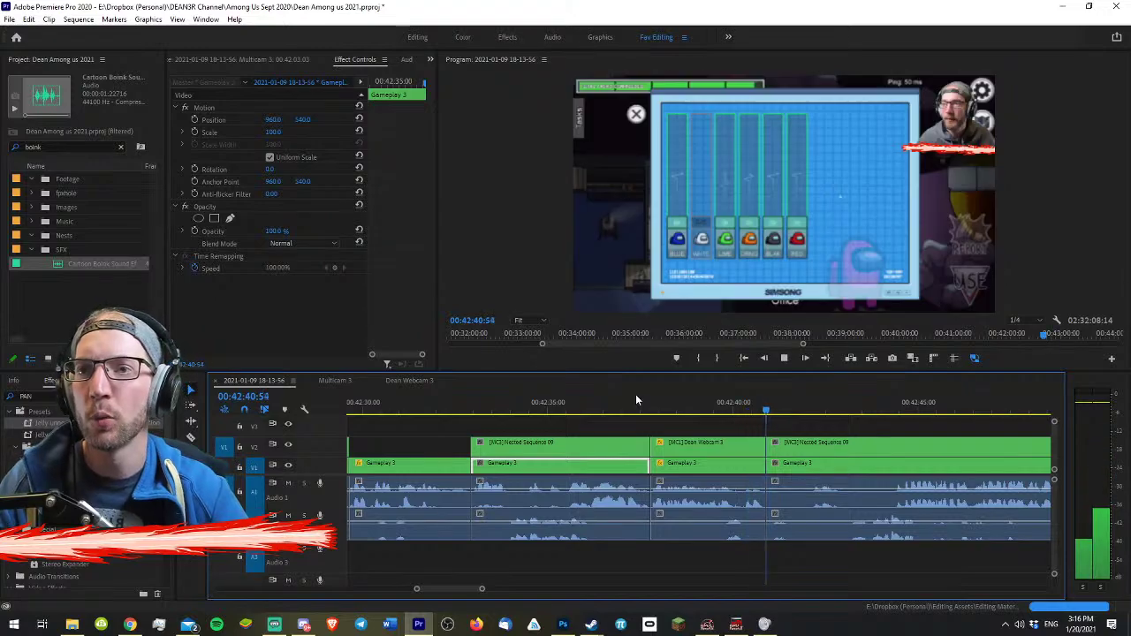
- Play on from the large-webcam shot through the vitals screen to about 00:42:49:18, checking the waveforms for the next place to cut
scroll(641, 396, "down", 2)
key("equal")
scroll(821, 425, "down", 2)
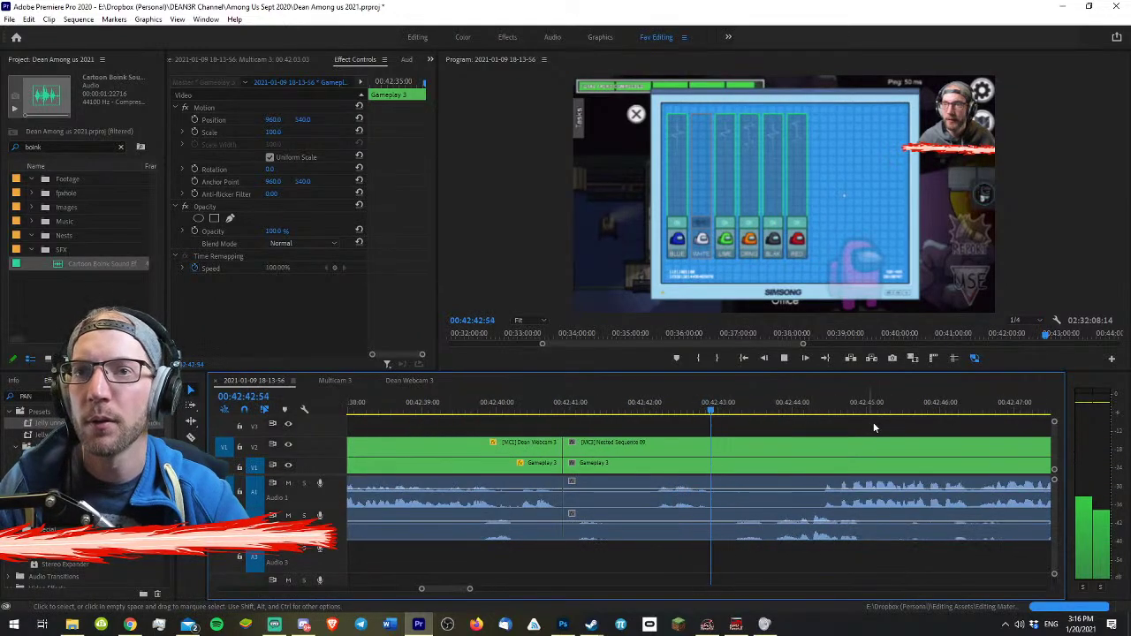
key("minus")
key("minus")
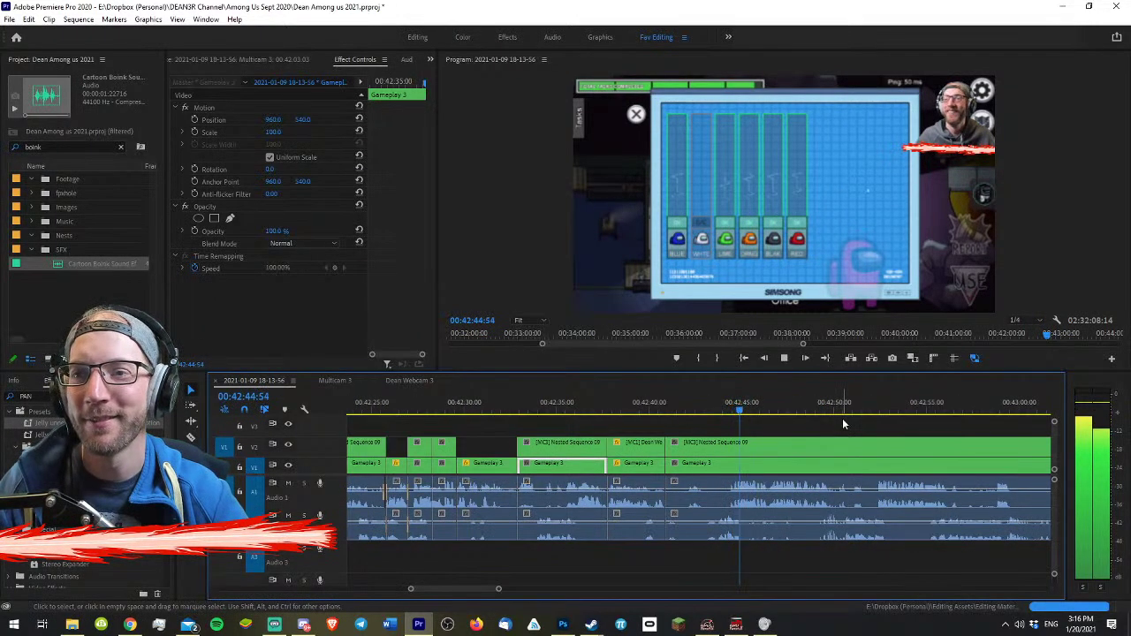
key("equal")
key("space")
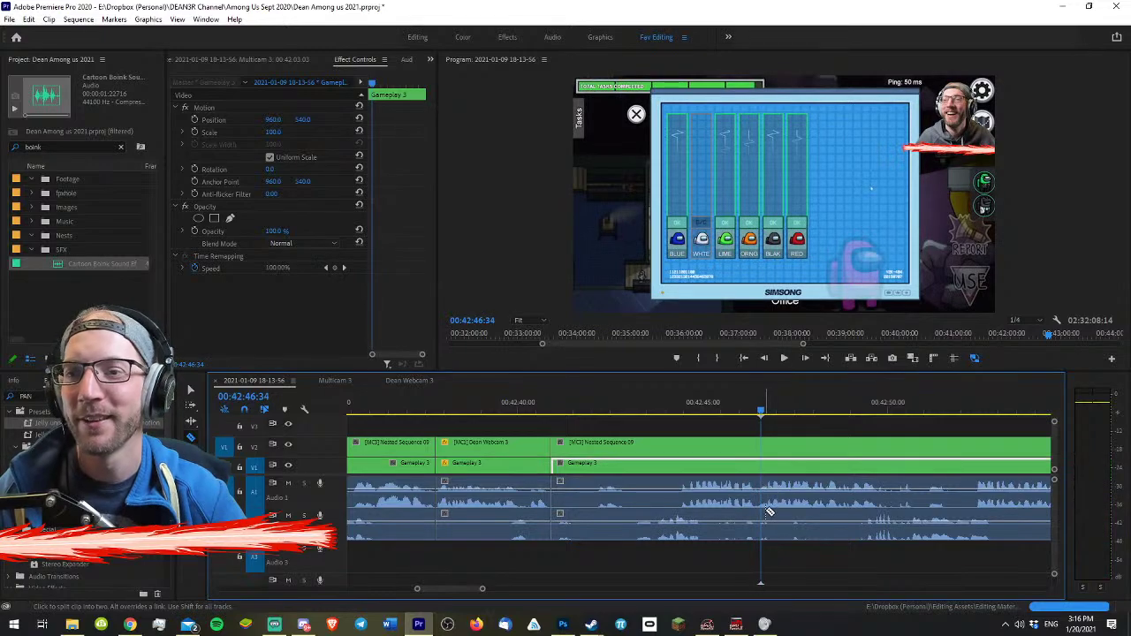
key("space")
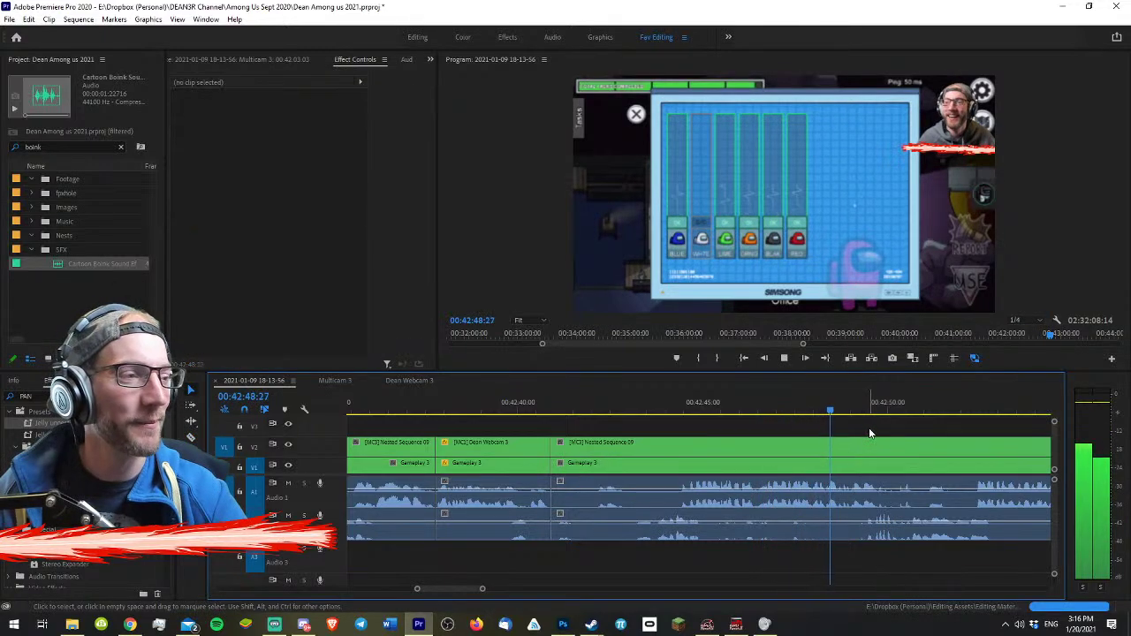
key("space")
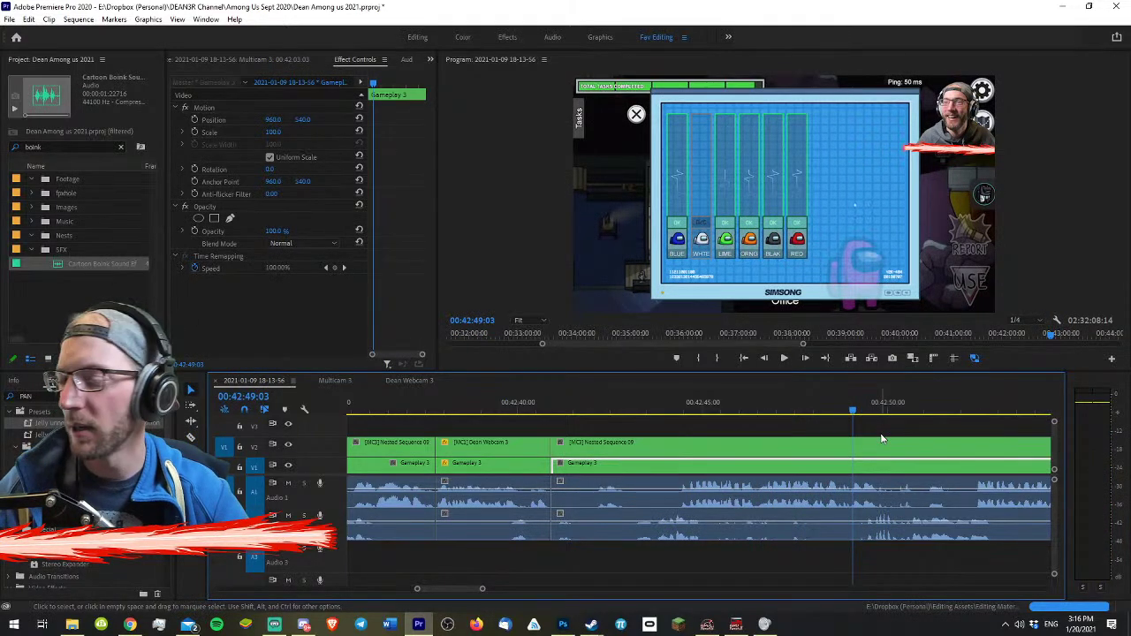
key("v")
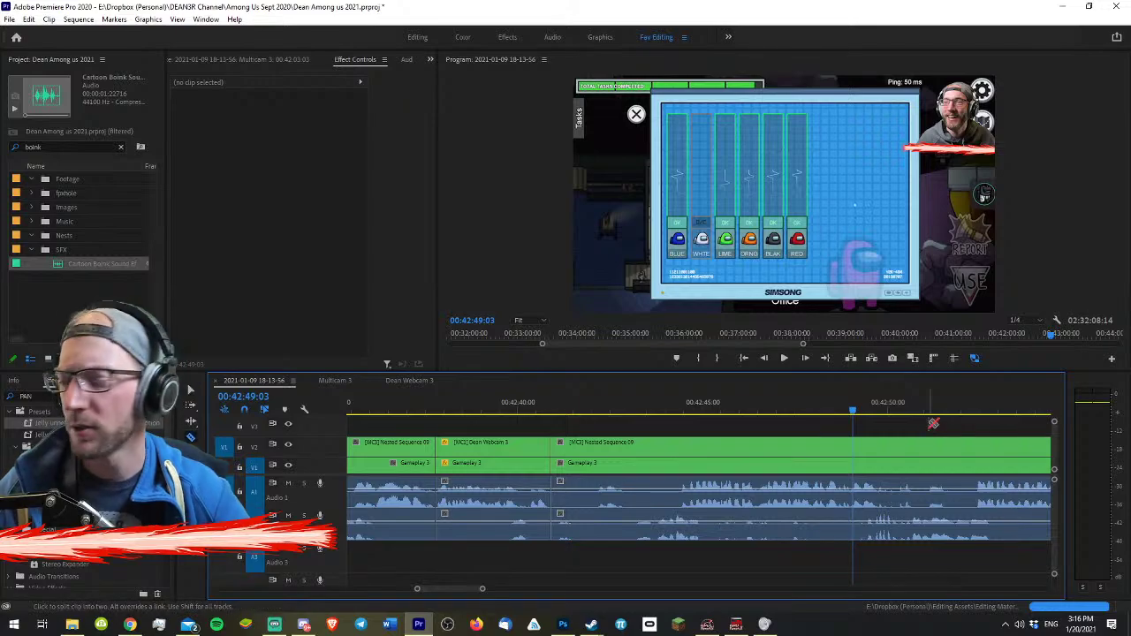
key("space")
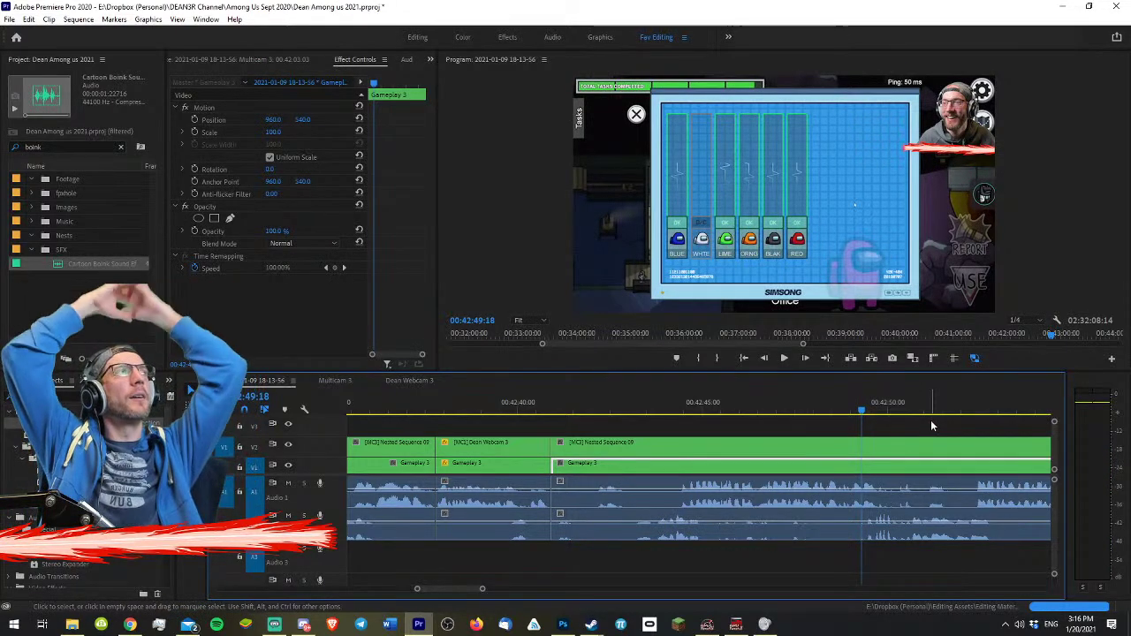
key("ctrl+s")
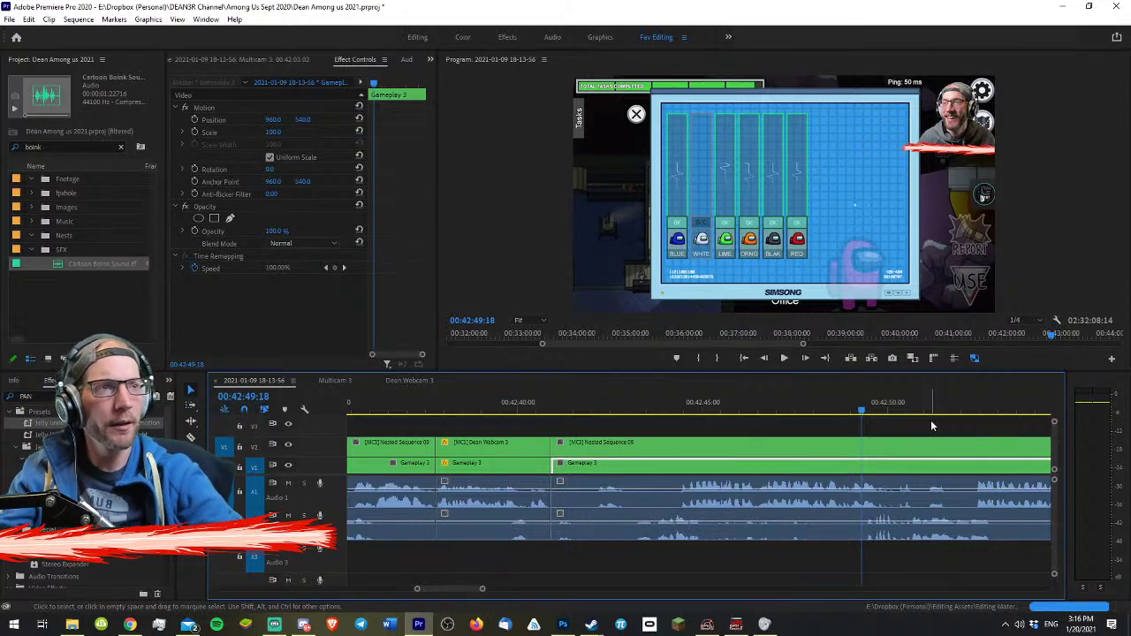
- Switch to the video portfolio page in Chrome and play the "CANNON Gun GAME!" Fortnite video at 1080p60 quality
left_click(130, 624)
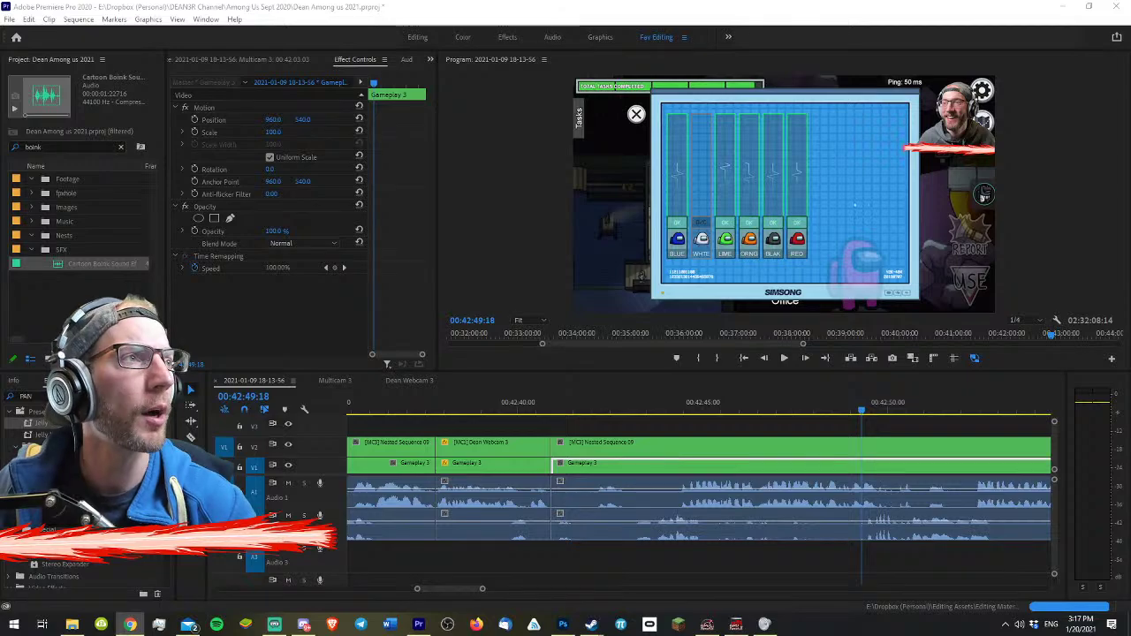
left_click_drag(1130, 220, 740, 0)
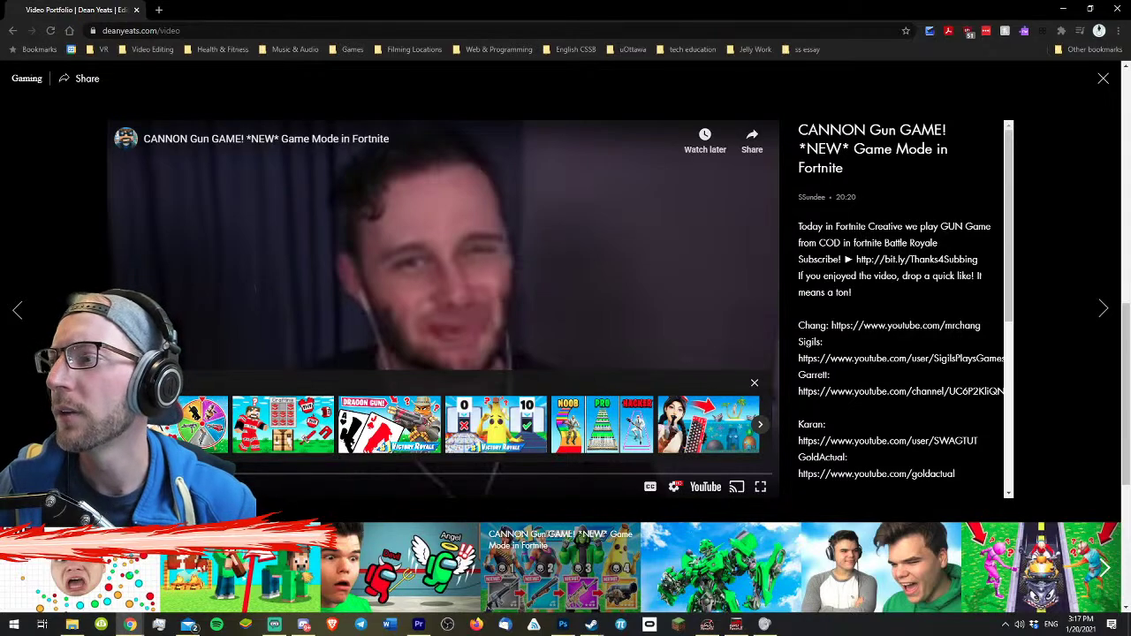
key("space")
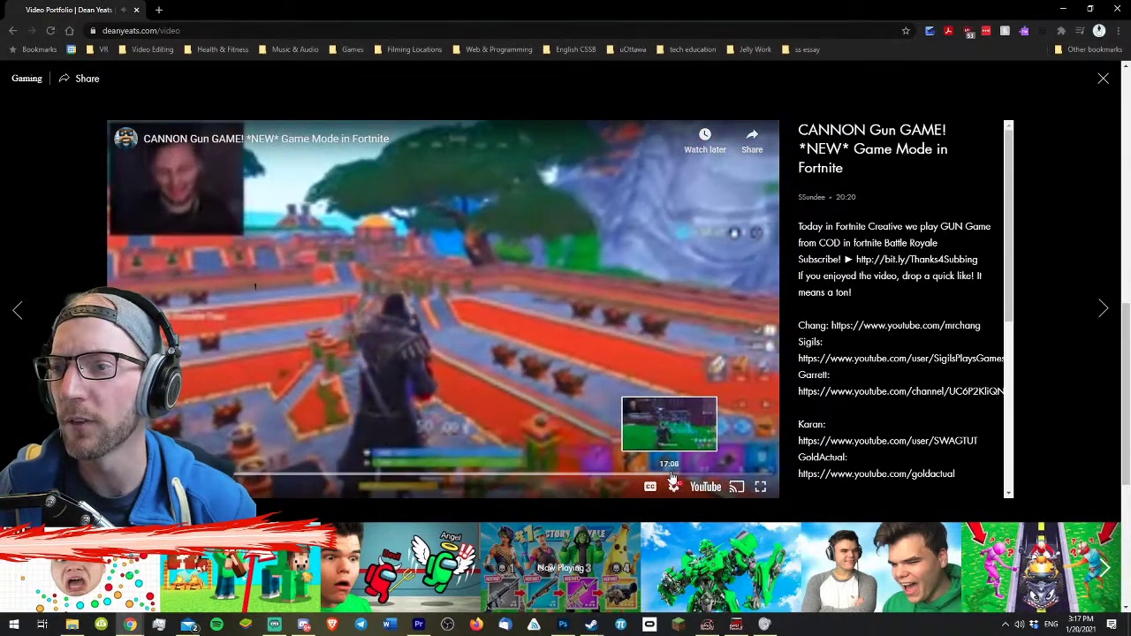
left_click(674, 487)
left_click(720, 449)
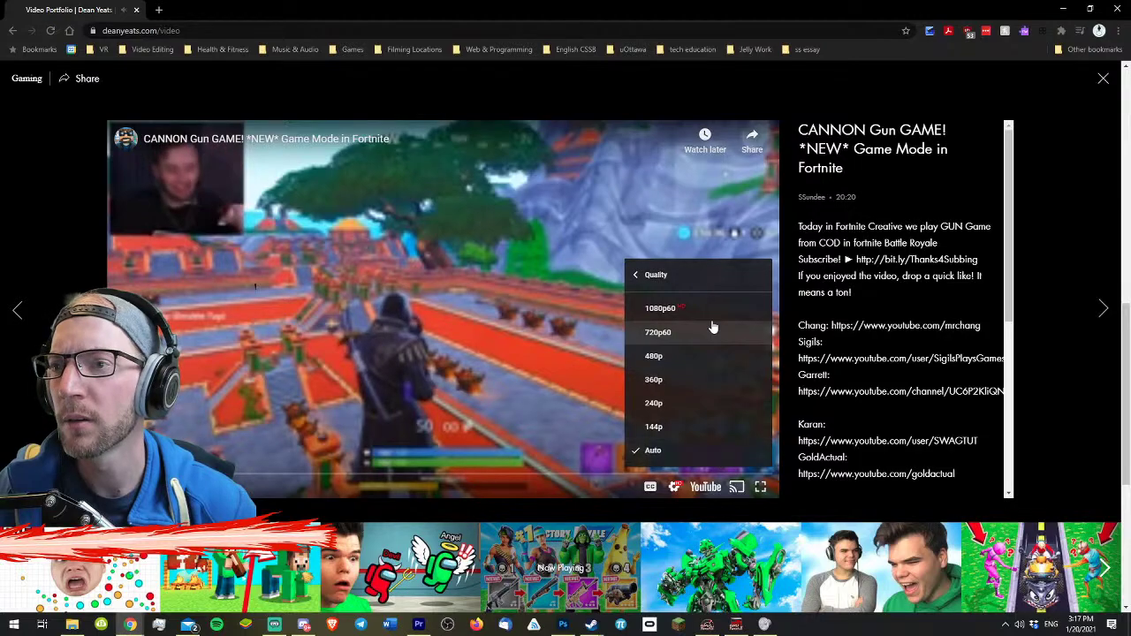
left_click(660, 308)
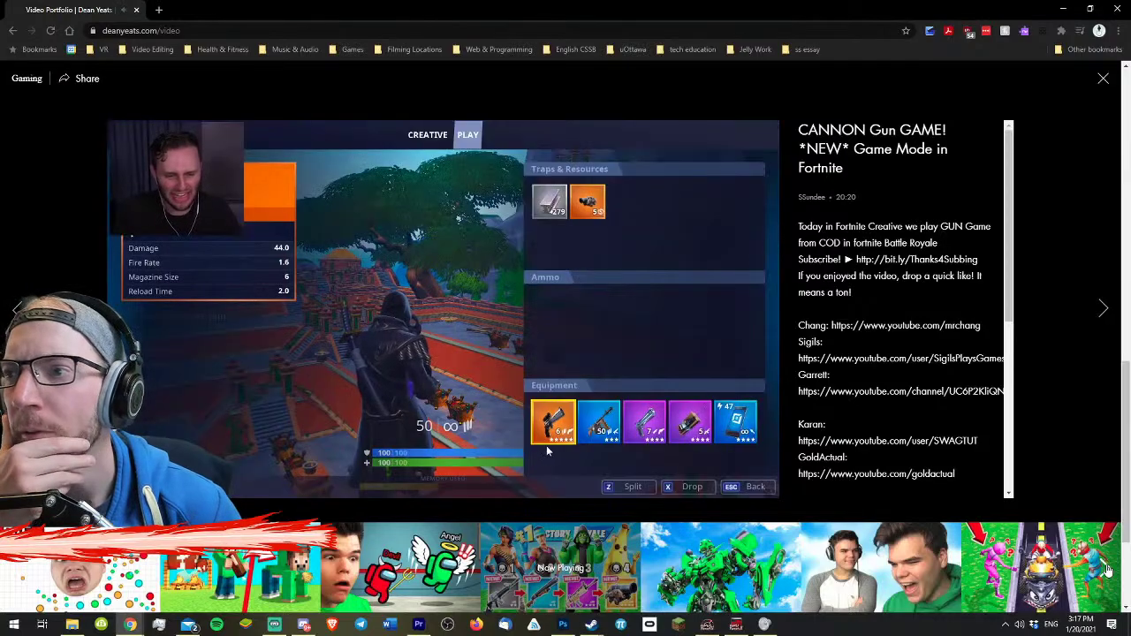
- Browse the portfolio thumbnails and study the Fortnite video's opening, pausing on its webcam cutaways and gameplay shots to examine the editing
left_click(1107, 569)
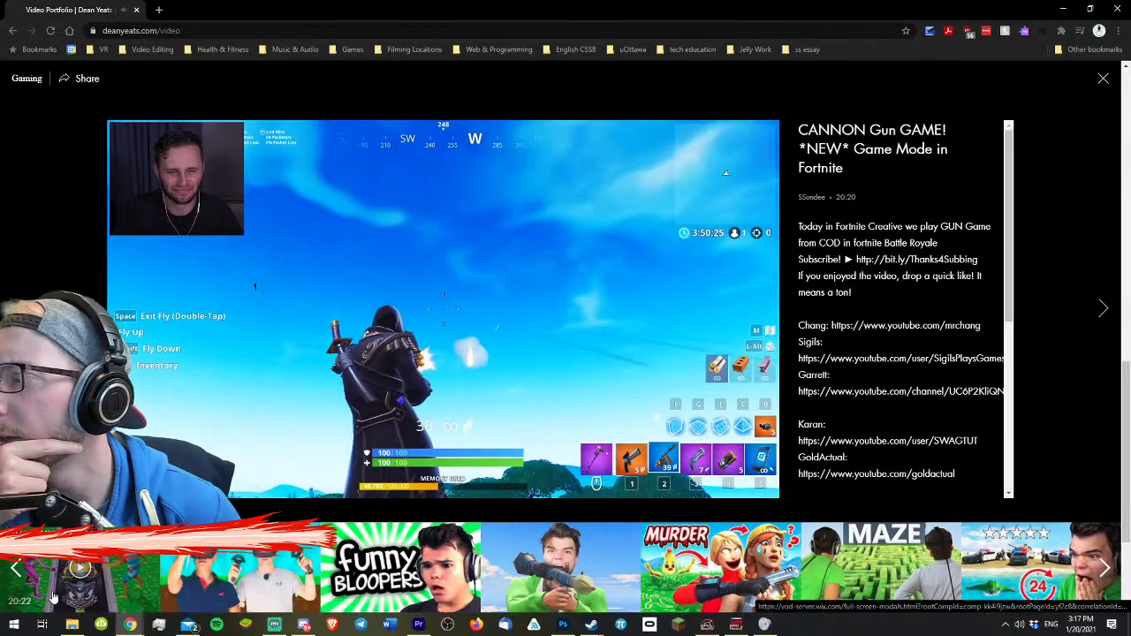
left_click(15, 568)
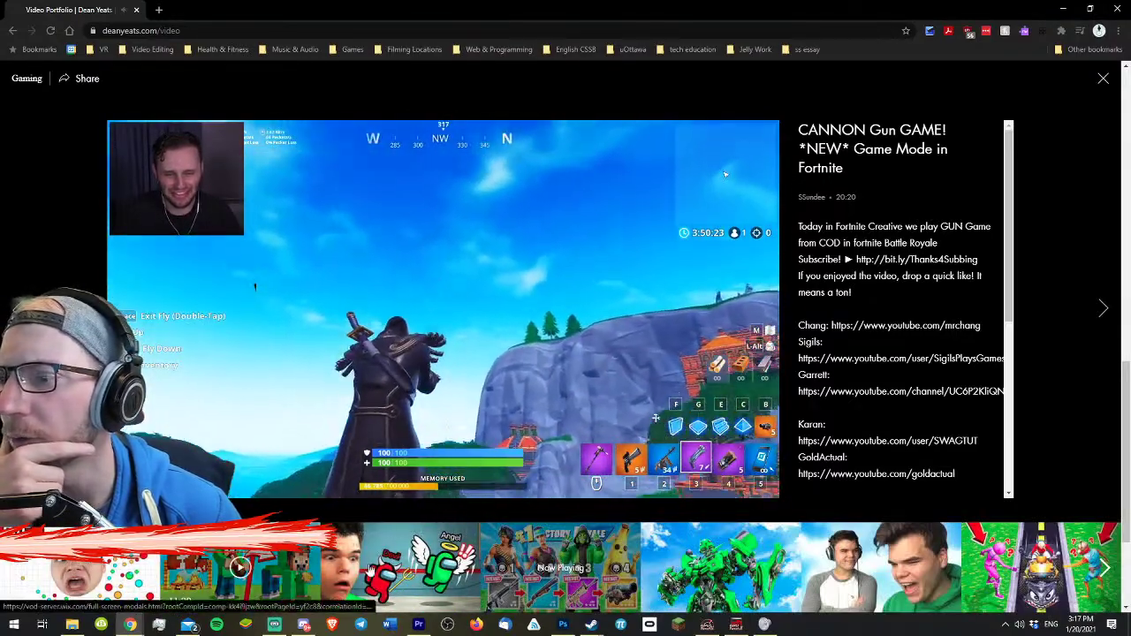
mouse_move(347, 425)
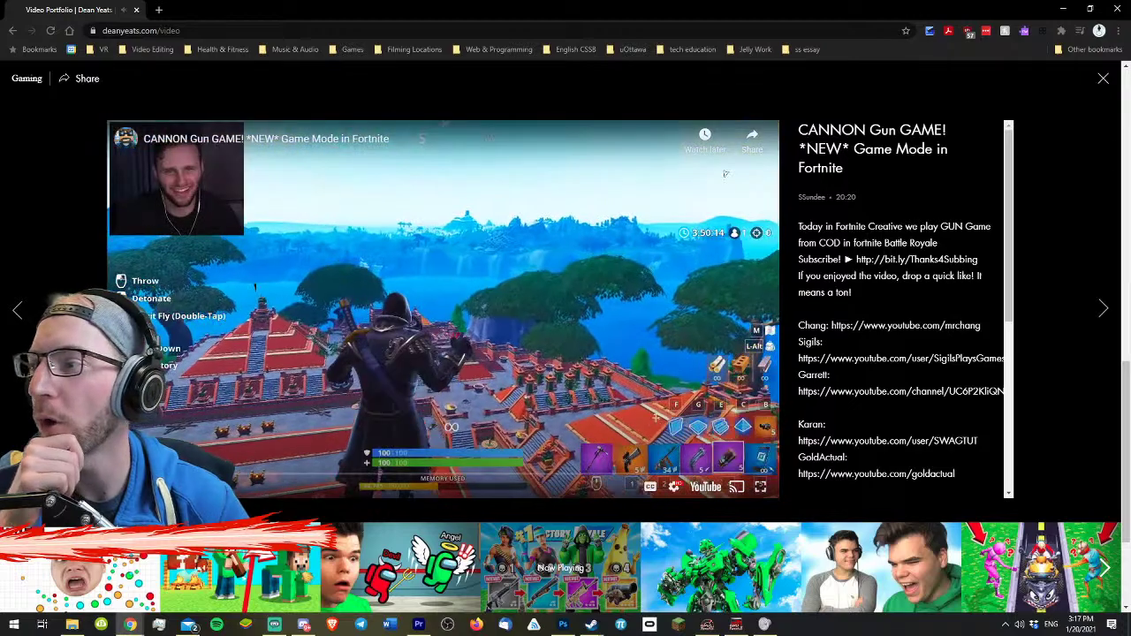
left_click(726, 172)
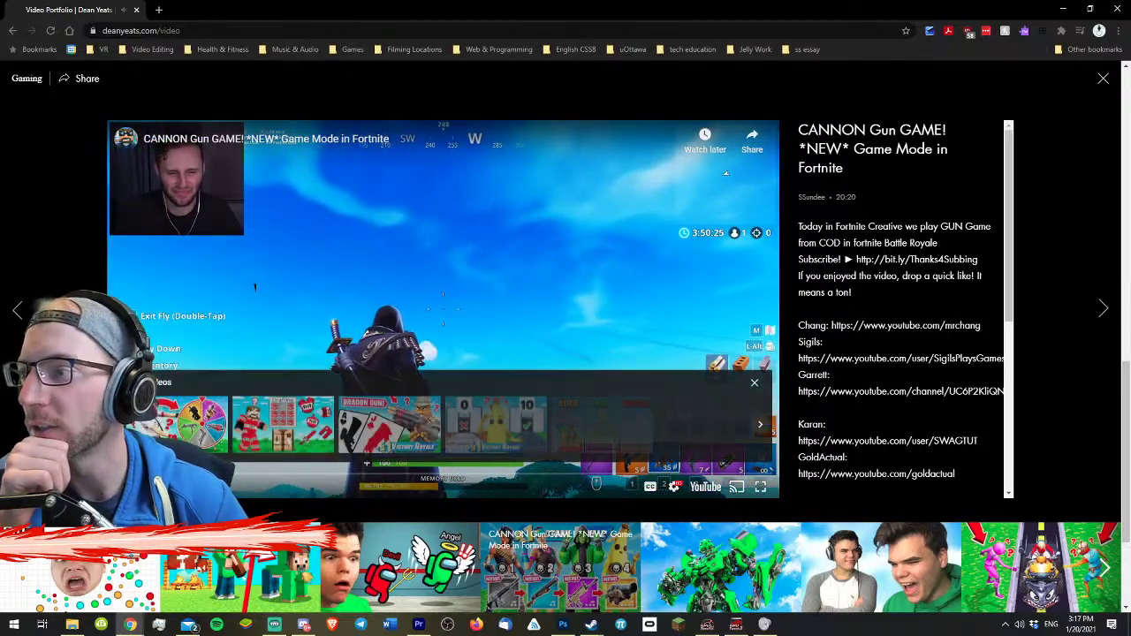
left_click(726, 172)
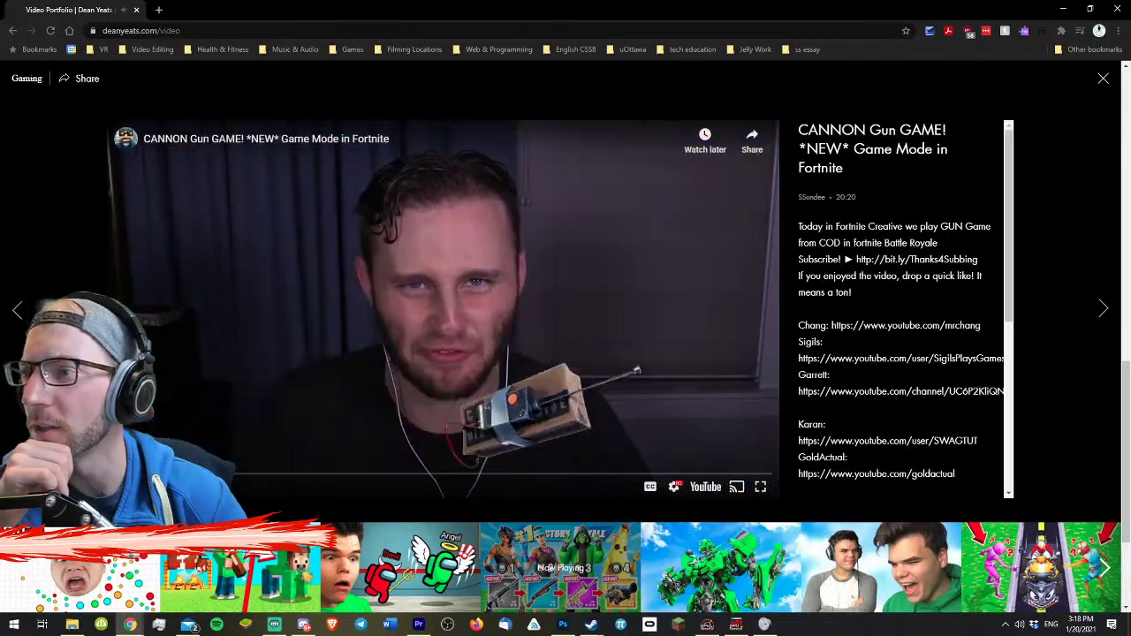
left_click(725, 174)
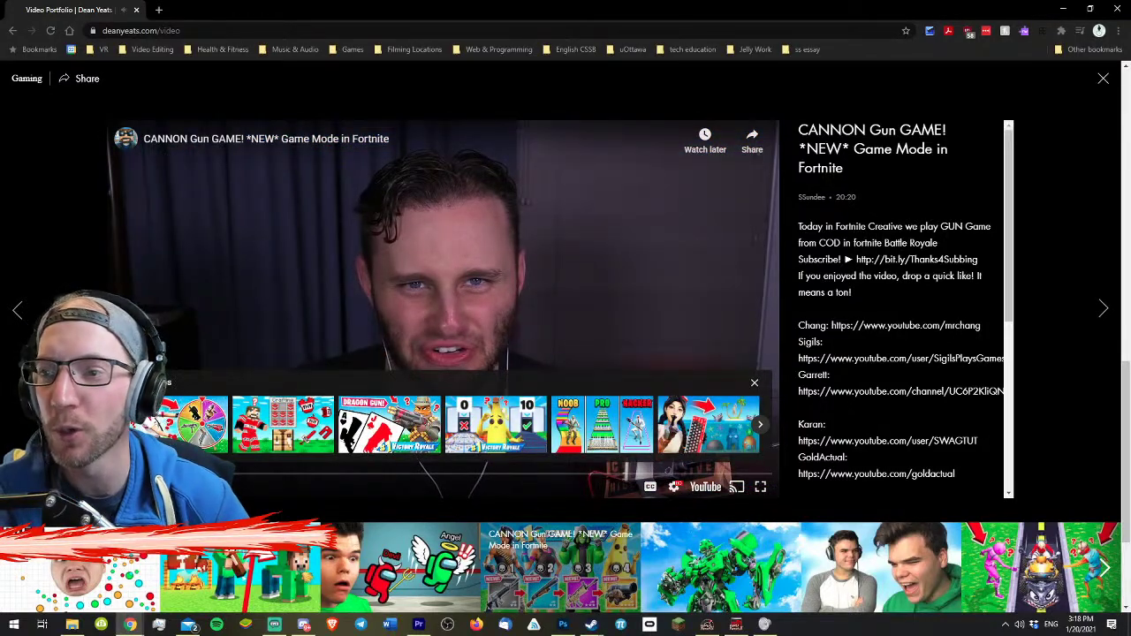
left_click(725, 174)
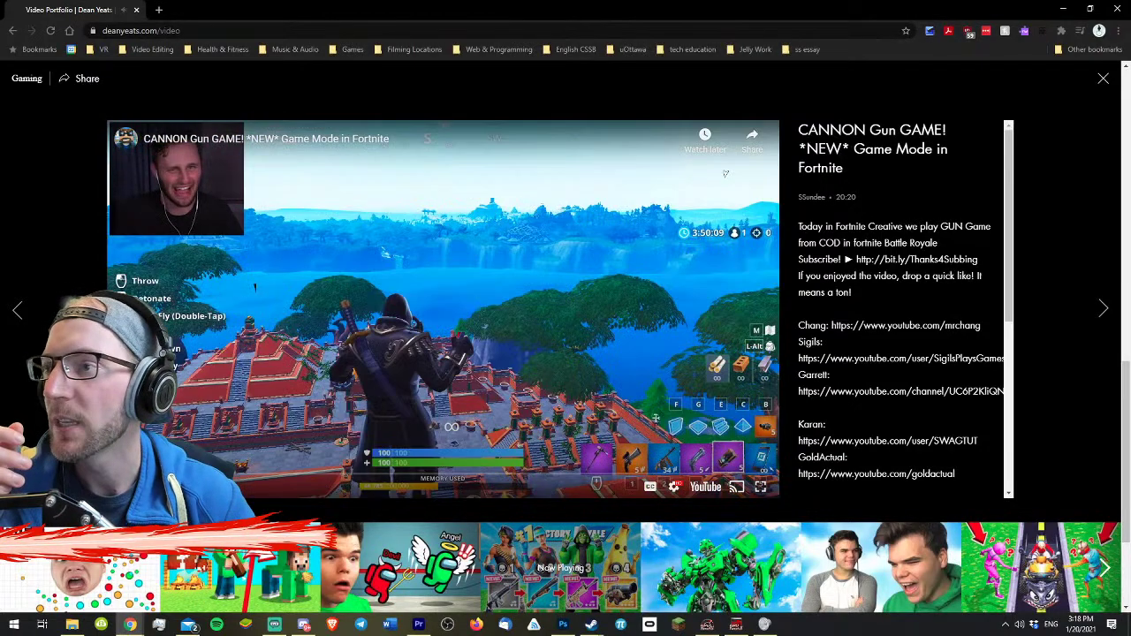
left_click(726, 174)
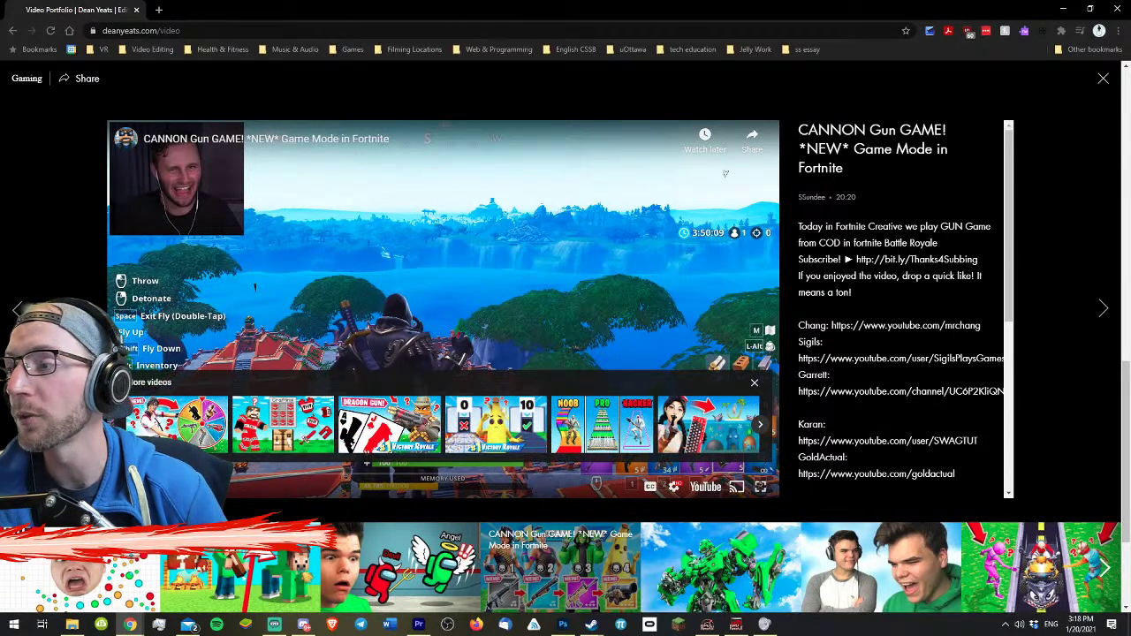
left_click(724, 174)
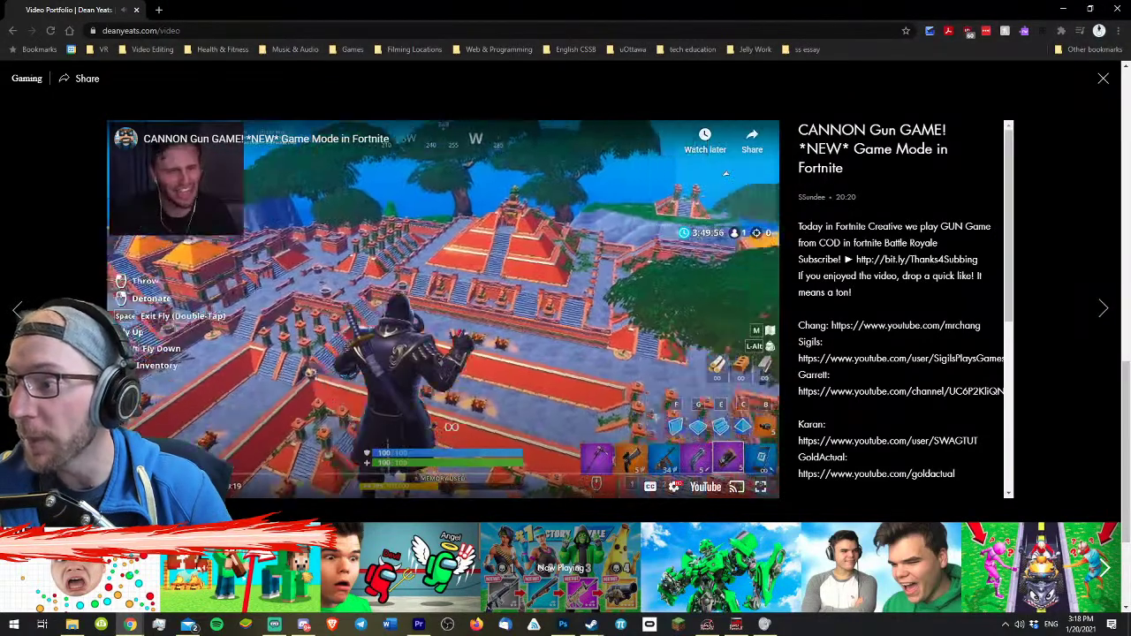
- Play and pause further sections of the Fortnite video, skipping ahead past the cannon scene to examine its comedic edits
left_click(130, 486)
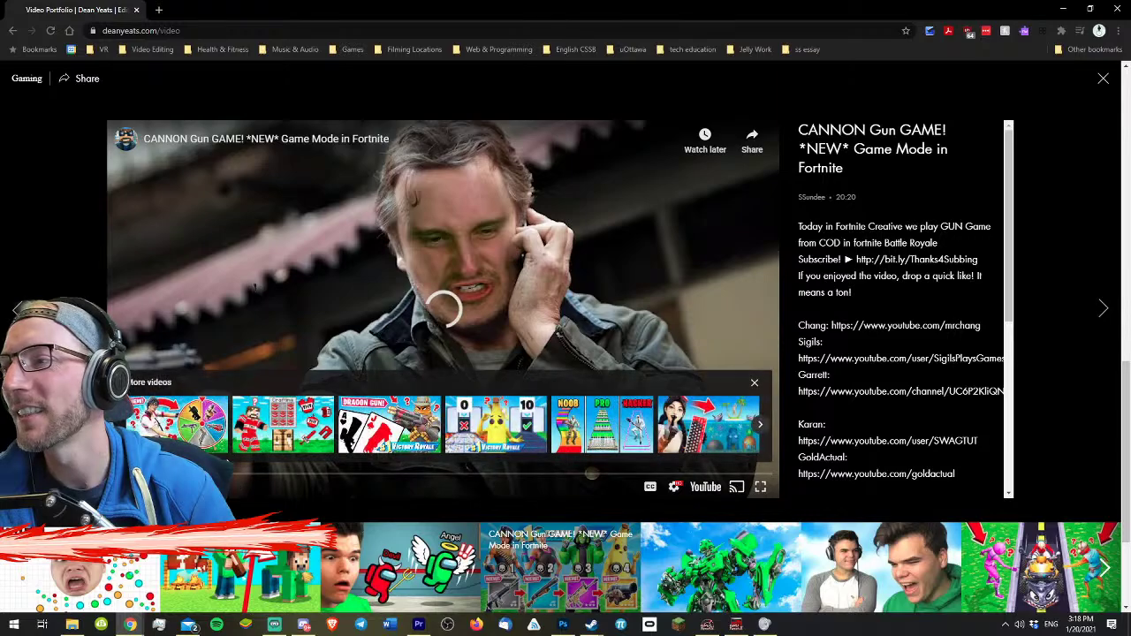
left_click(252, 476)
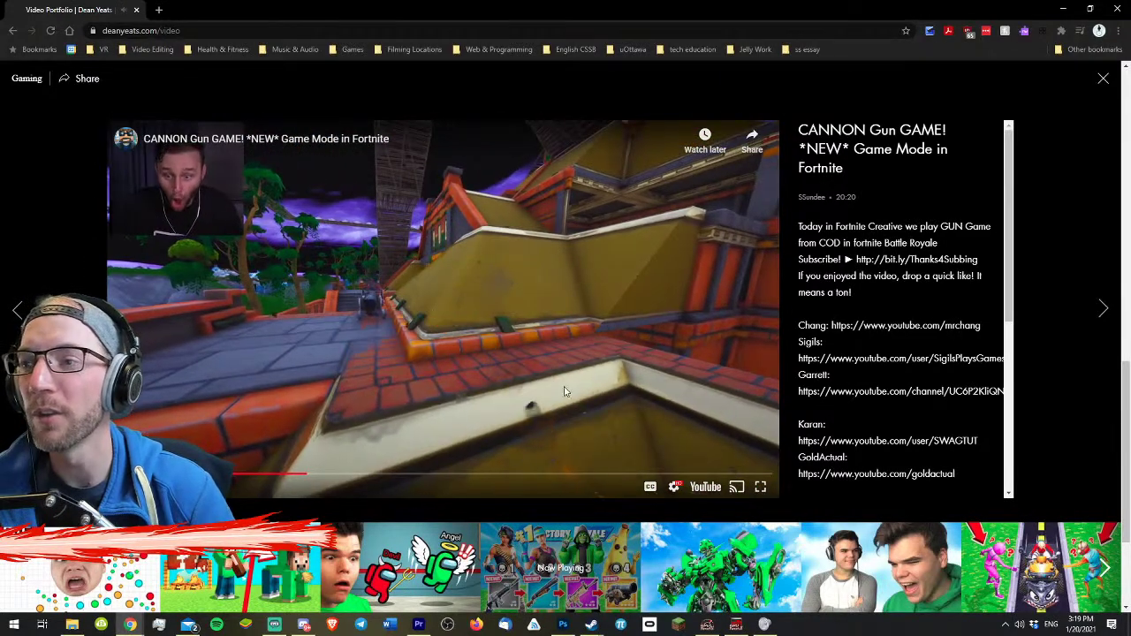
left_click(371, 298)
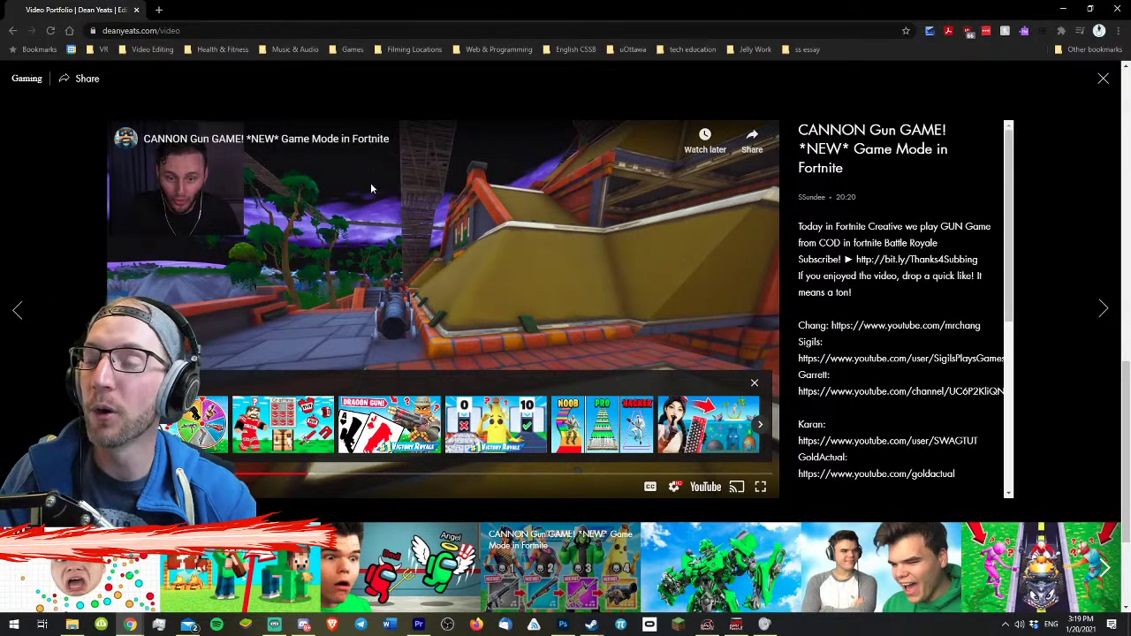
left_click(458, 279)
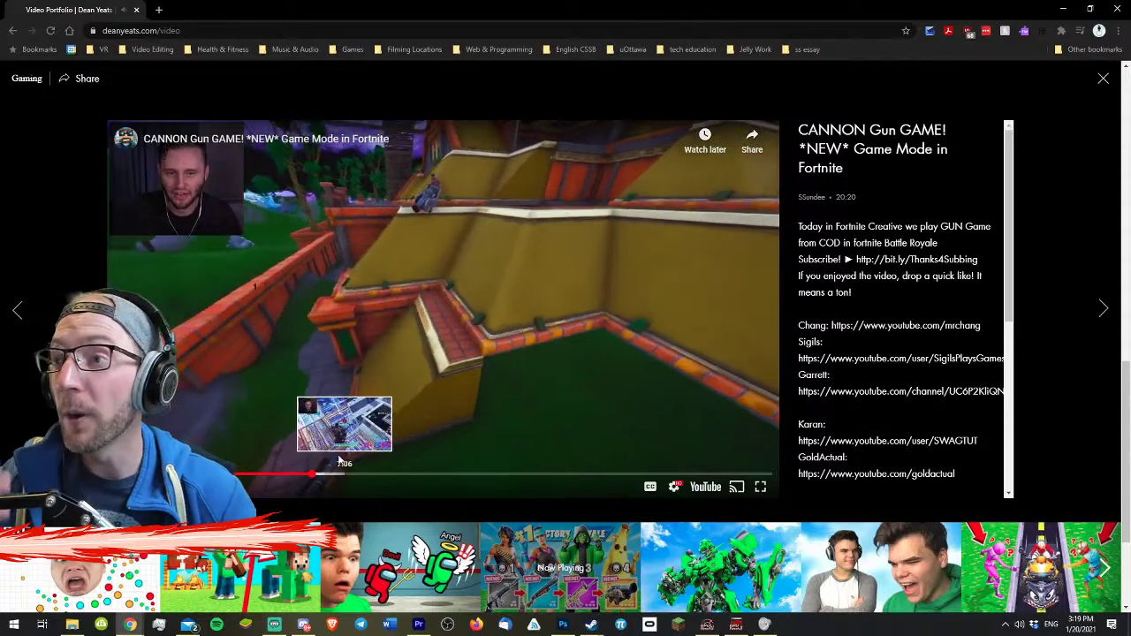
left_click(362, 328)
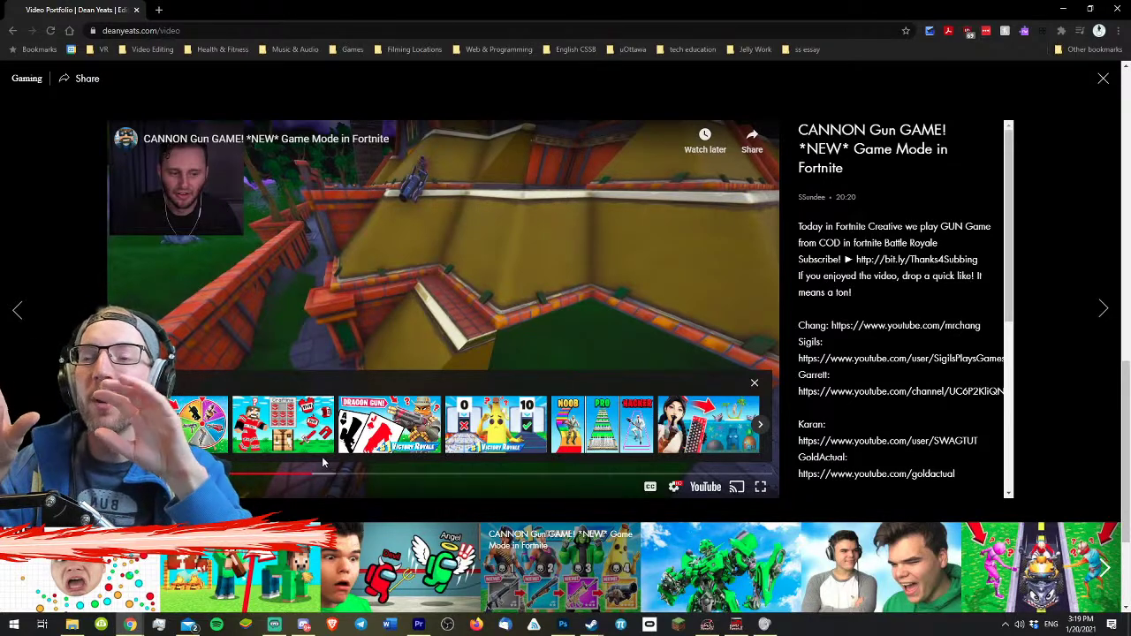
left_click(357, 474)
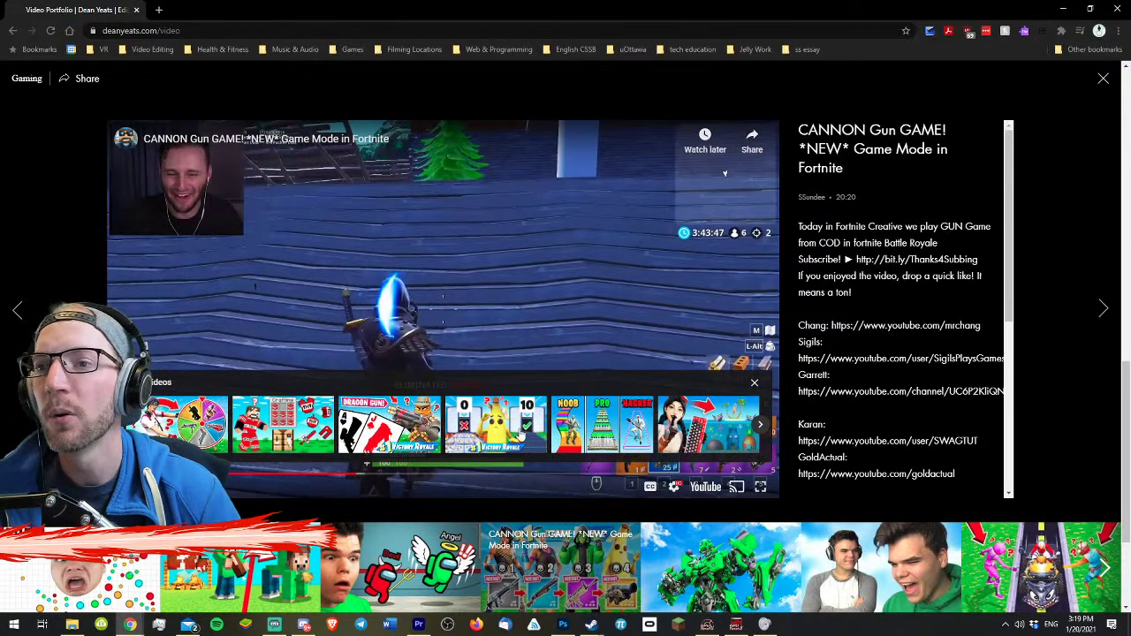
- Close the suggested-videos overlay and skip ahead in the Fortnite video in two jumps, starting at about 8:27, to examine its gameplay editing
left_click(754, 386)
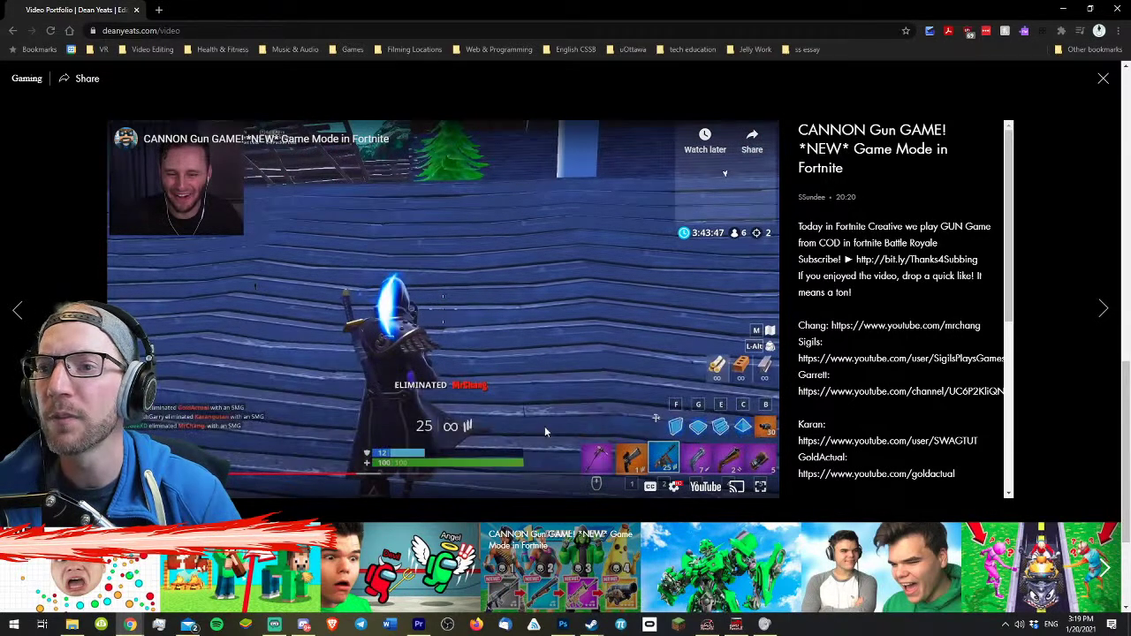
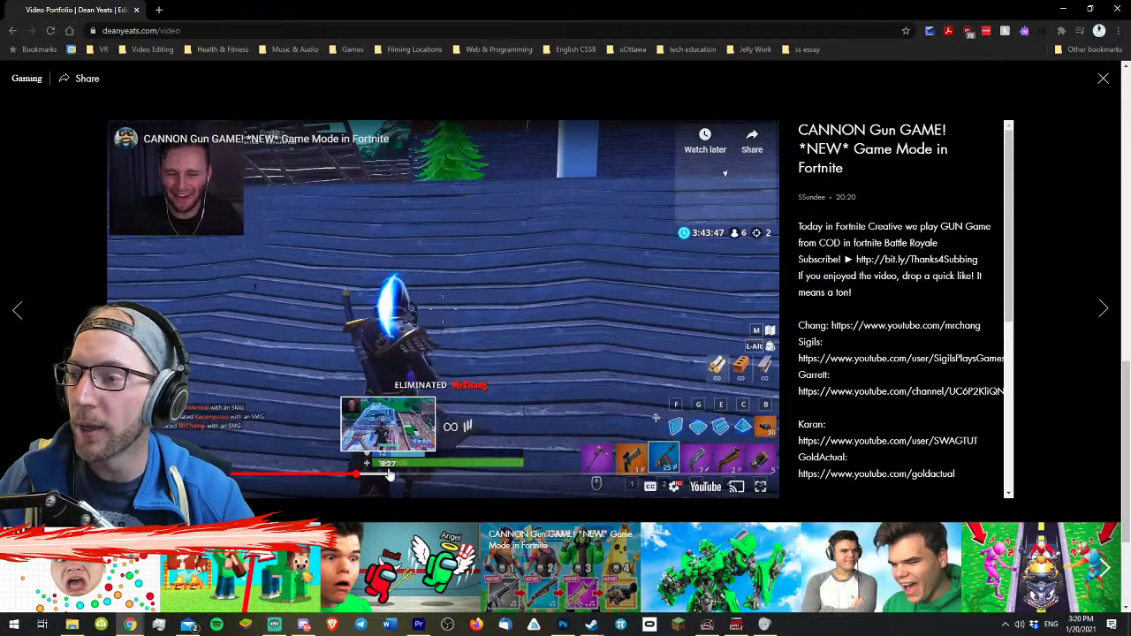
left_click(392, 476)
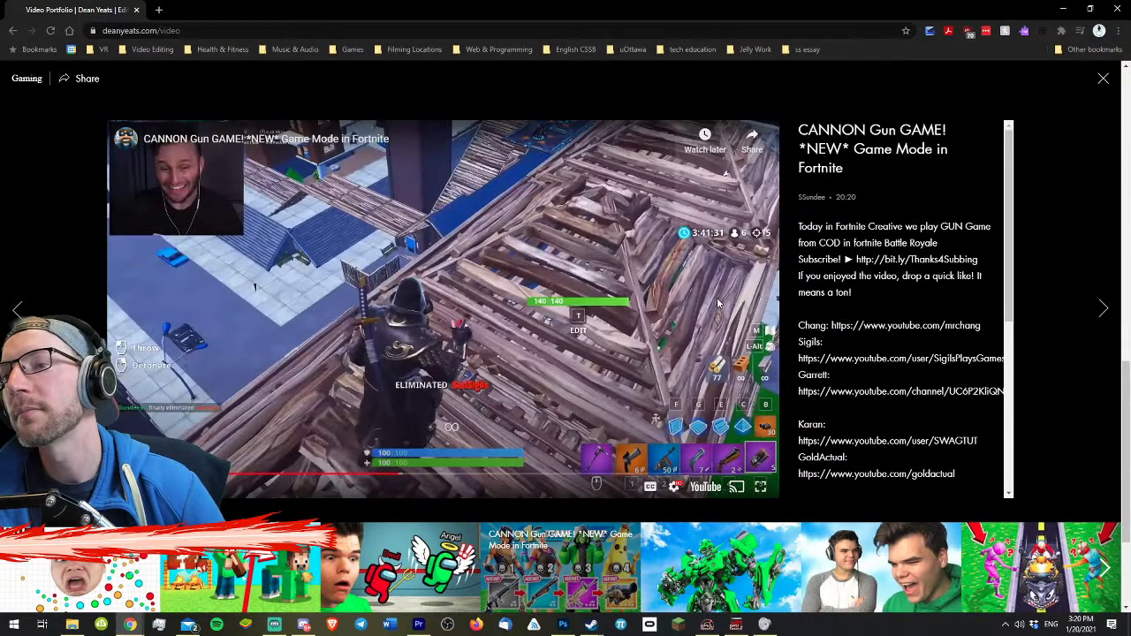
left_click(448, 475)
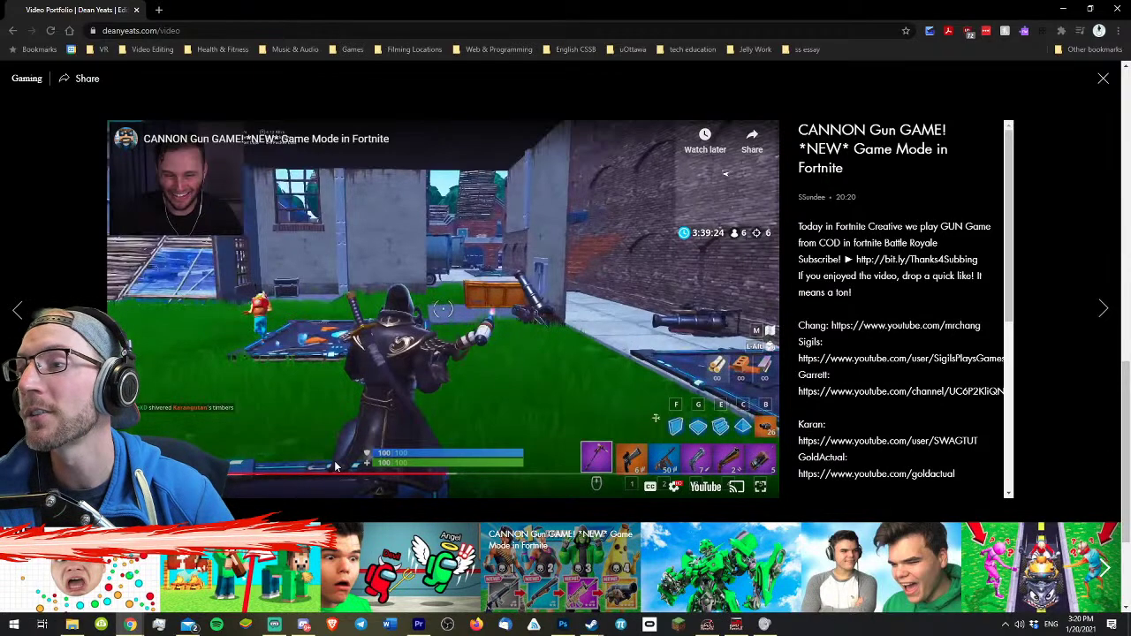
left_click(575, 281)
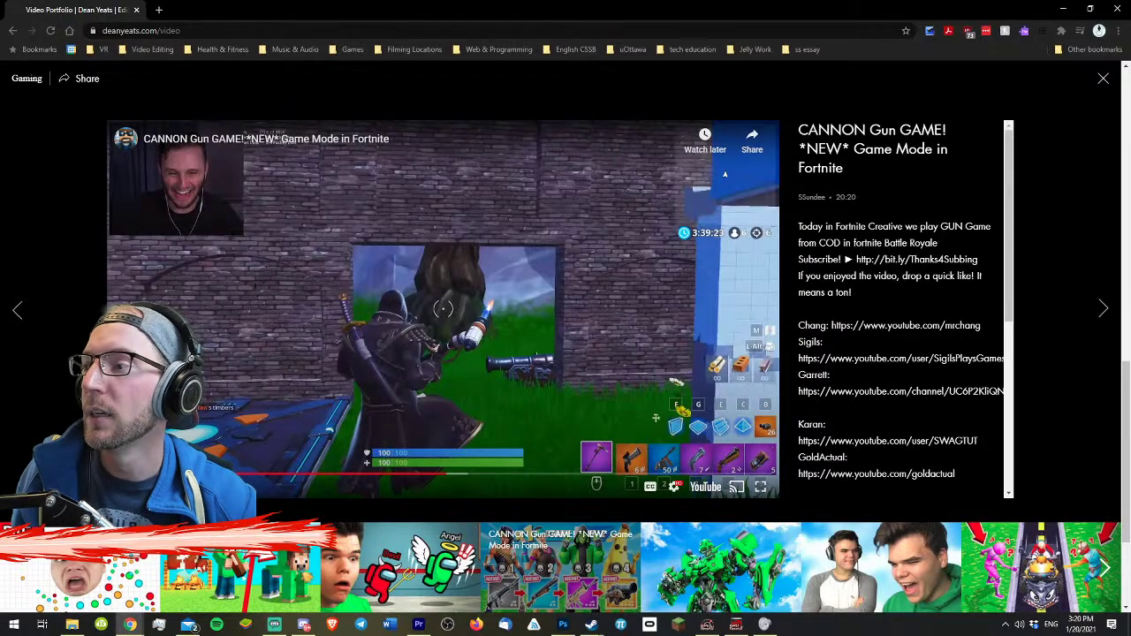
- Switch to Premiere Pro and play the Among Us timeline on through the vitals screen to 00:43:01:10, checking the waveforms for cut points
left_click(418, 624)
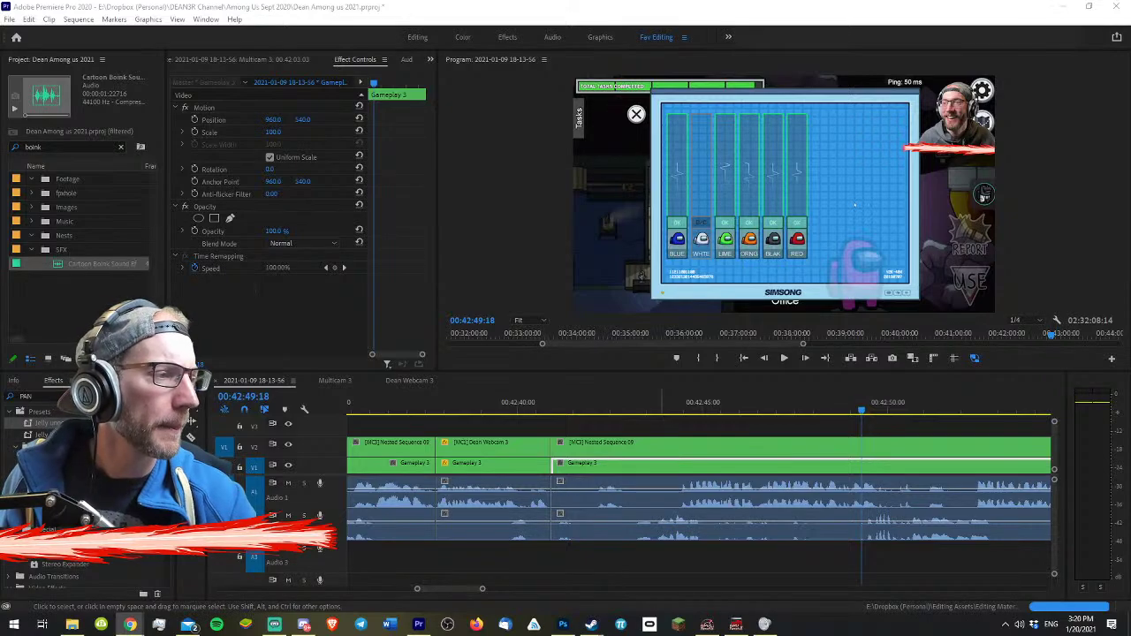
left_click(718, 433)
key("space")
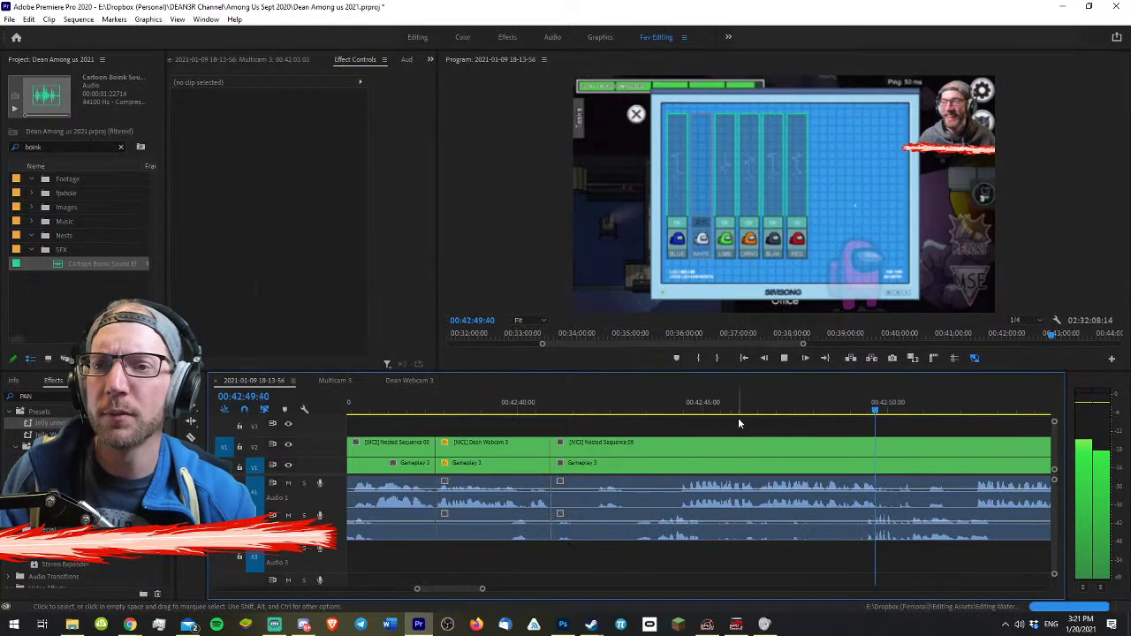
key("minus")
key("minus")
key("minus")
key("minus")
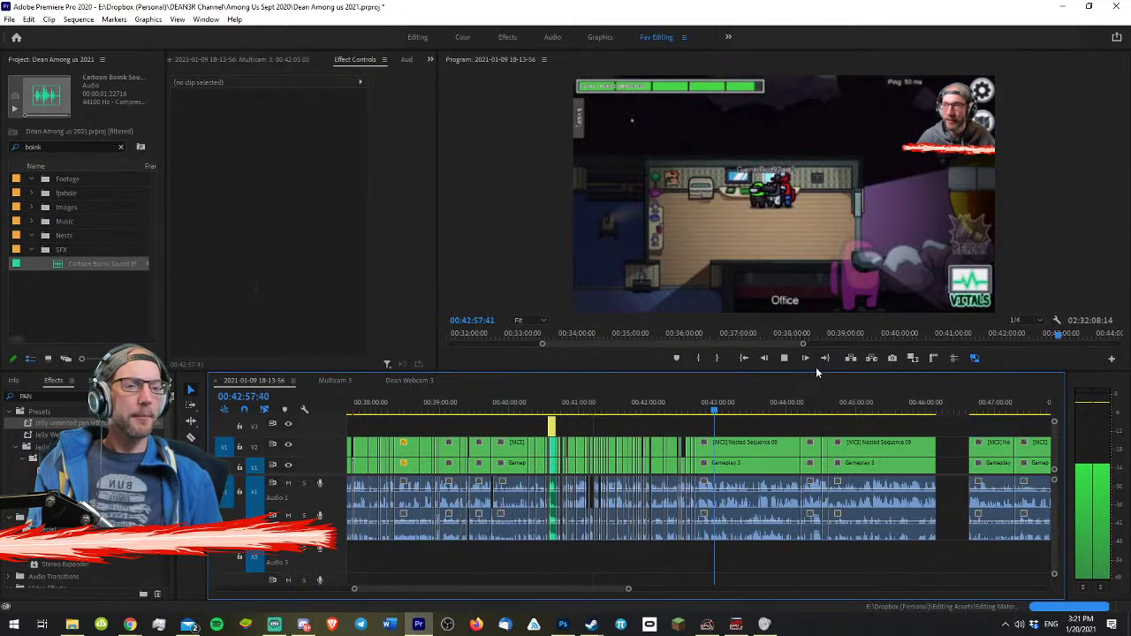
key("equal")
key("equal")
key("equal")
key("equal")
key("equal")
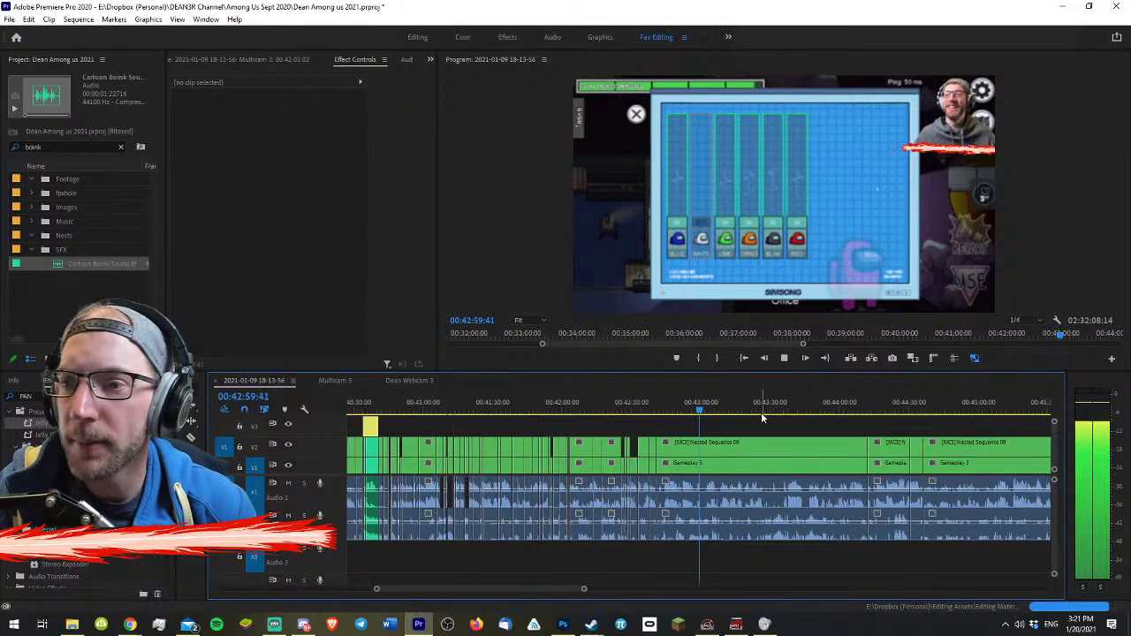
key("=")
key("space")
key("c")
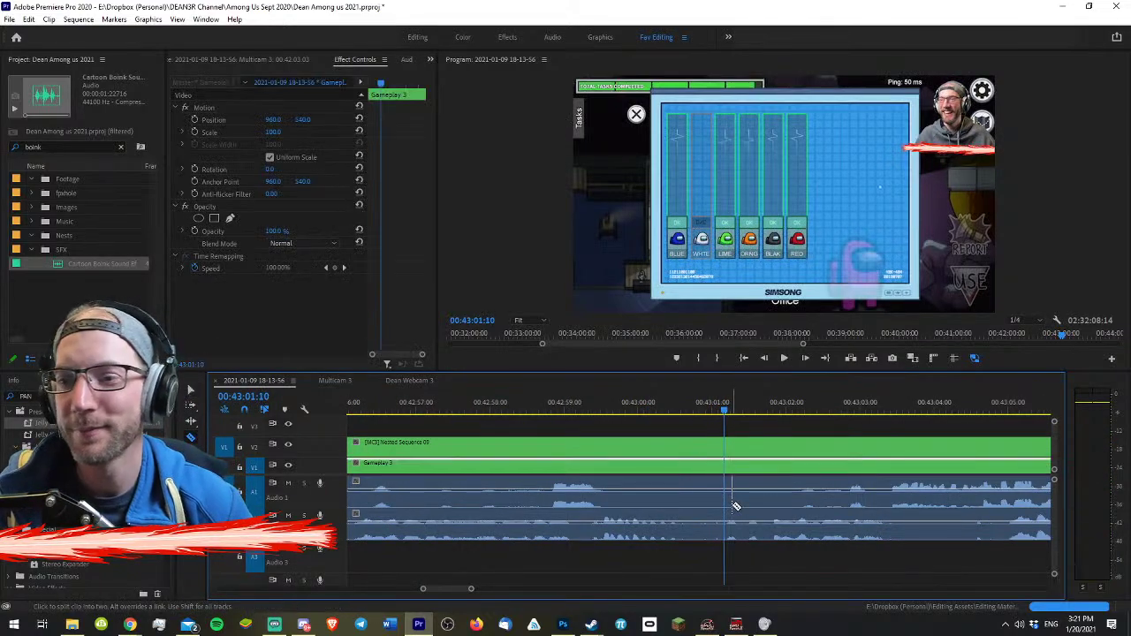
- Continue playback from the vitals screen into the Admin room, stopping at 00:43:09:02 to find a pause to trim
key("space")
key("minus")
key("minus")
key("minus")
key("minus")
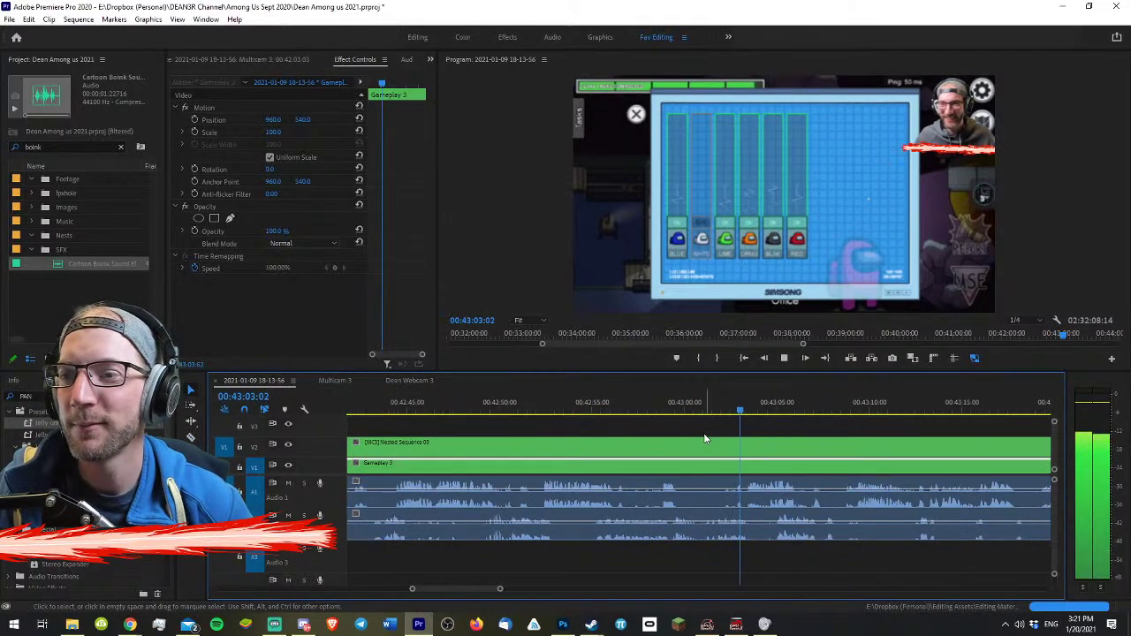
key("equal")
key("equal")
key("equal")
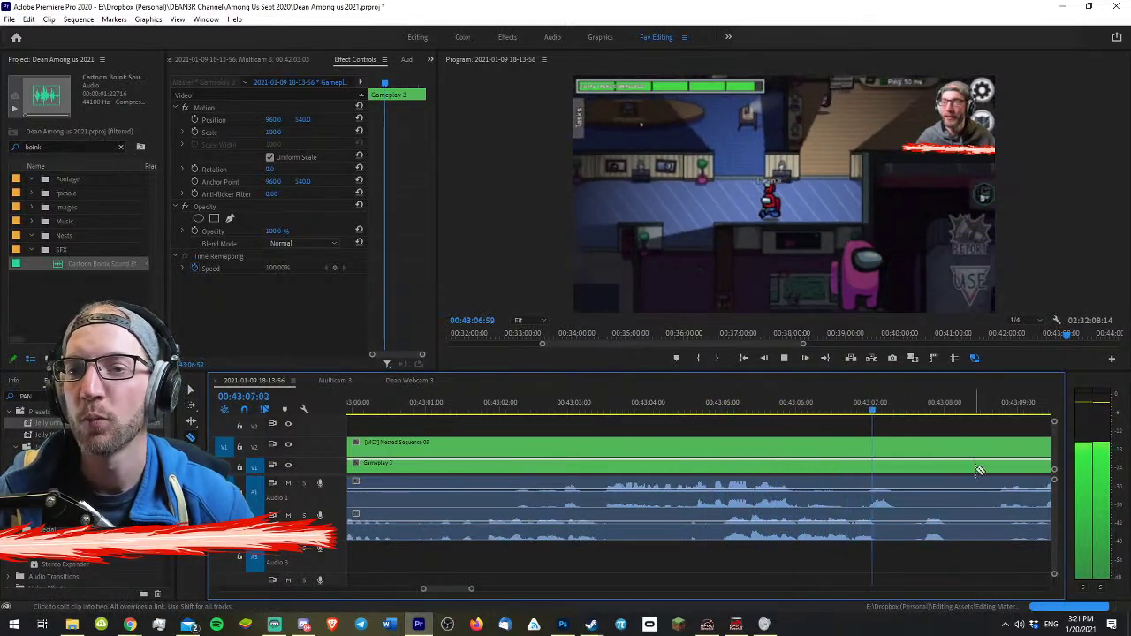
key("space")
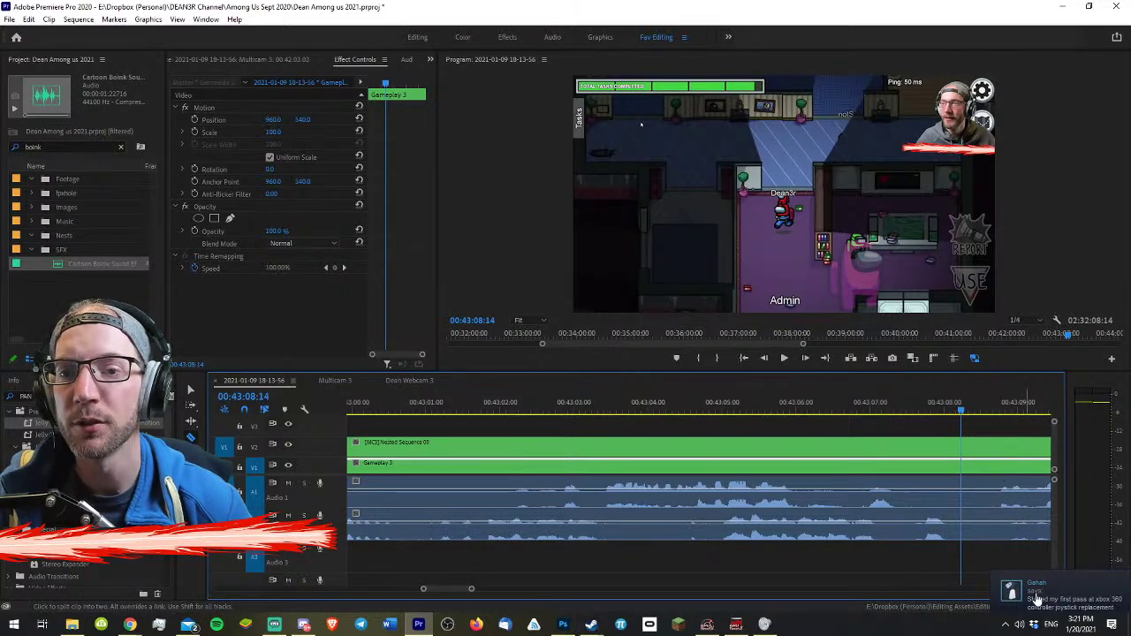
key("space")
key("space")
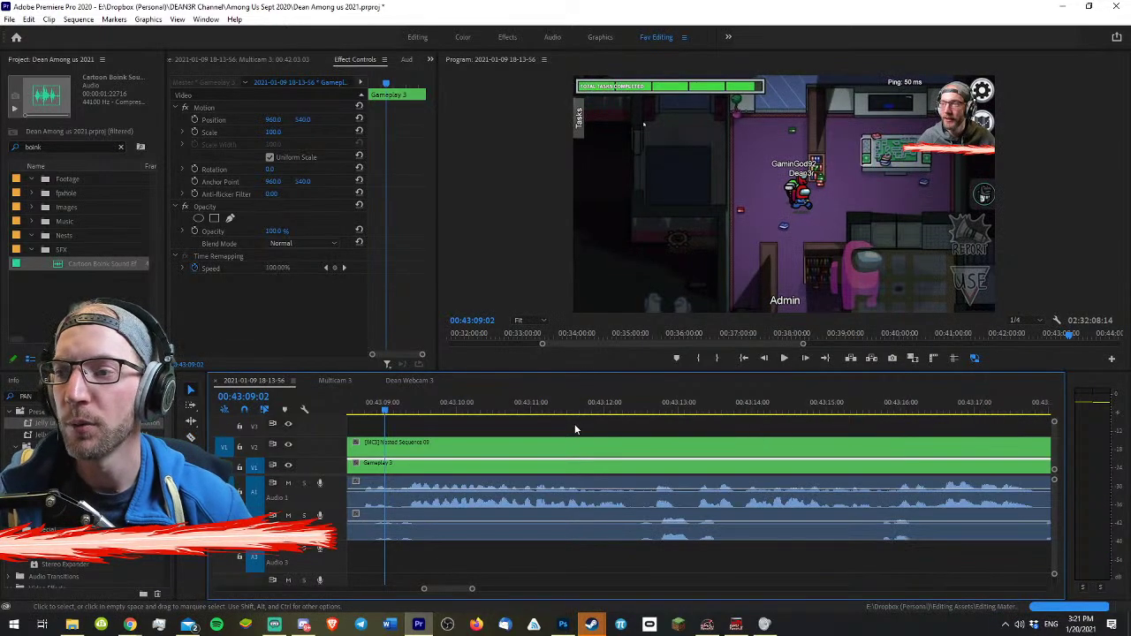
- Split all tracks just before the dialogue at about 00:43:08:42 and ripple-trim the preceding pause back to about 00:43:08:15
key("=")
key("=")
key("-")
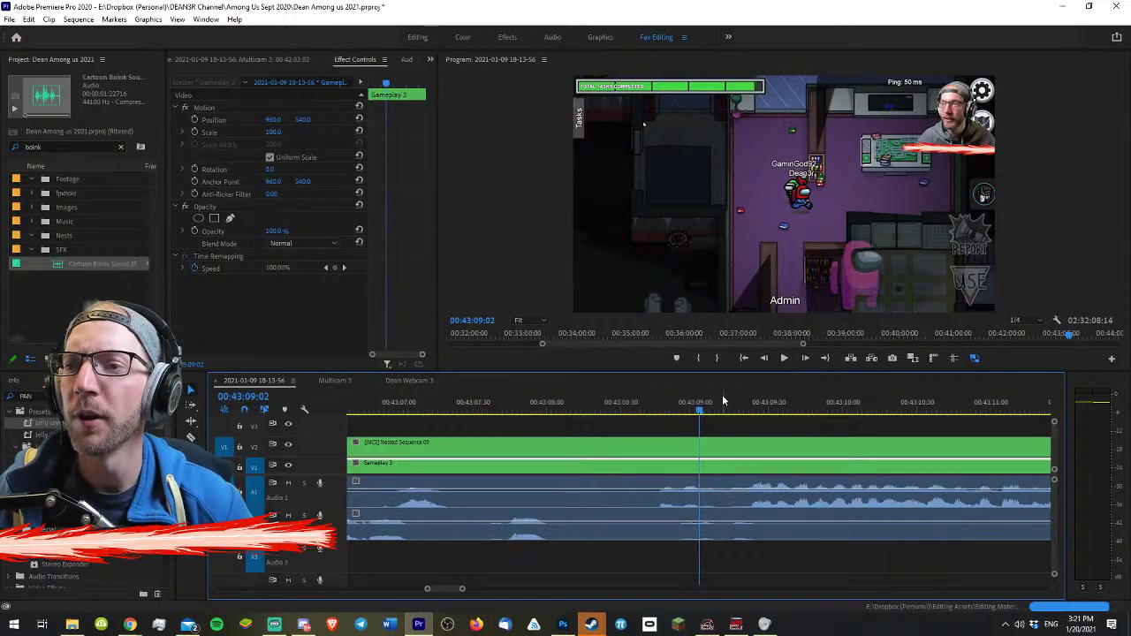
left_click_drag(722, 397, 650, 391)
key("c")
left_click(652, 445, "shift")
key("v")
left_click_drag(523, 407, 583, 405)
key("w")
key("space")
key("space")
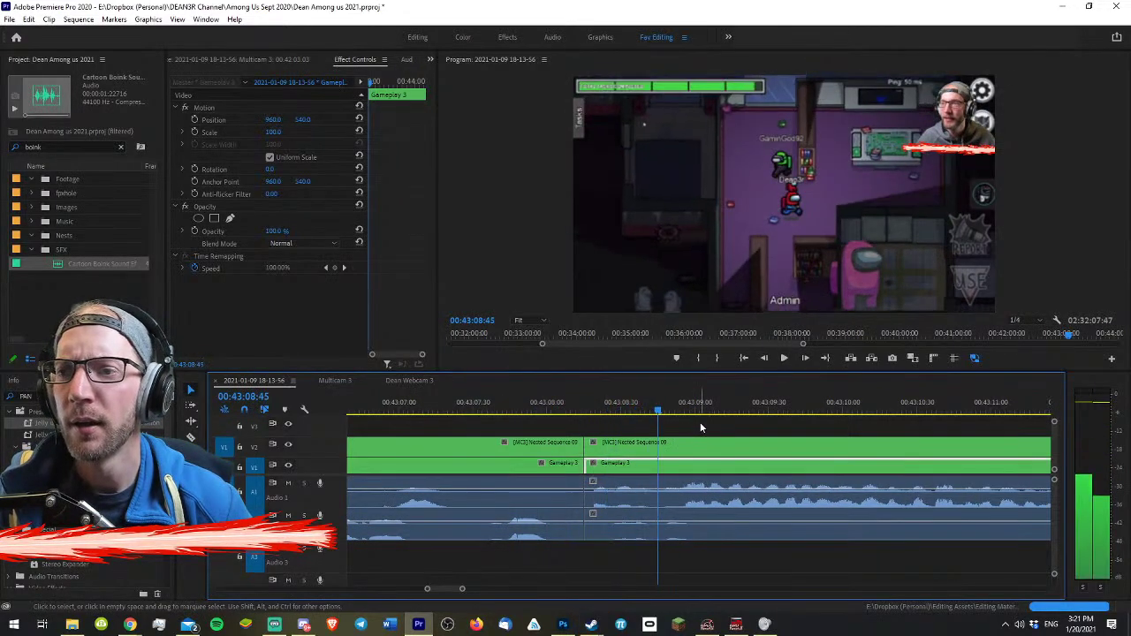
- Ripple-trim the end of the clip before the new cut to 00:43:08:10 and play across the join
left_click(700, 422)
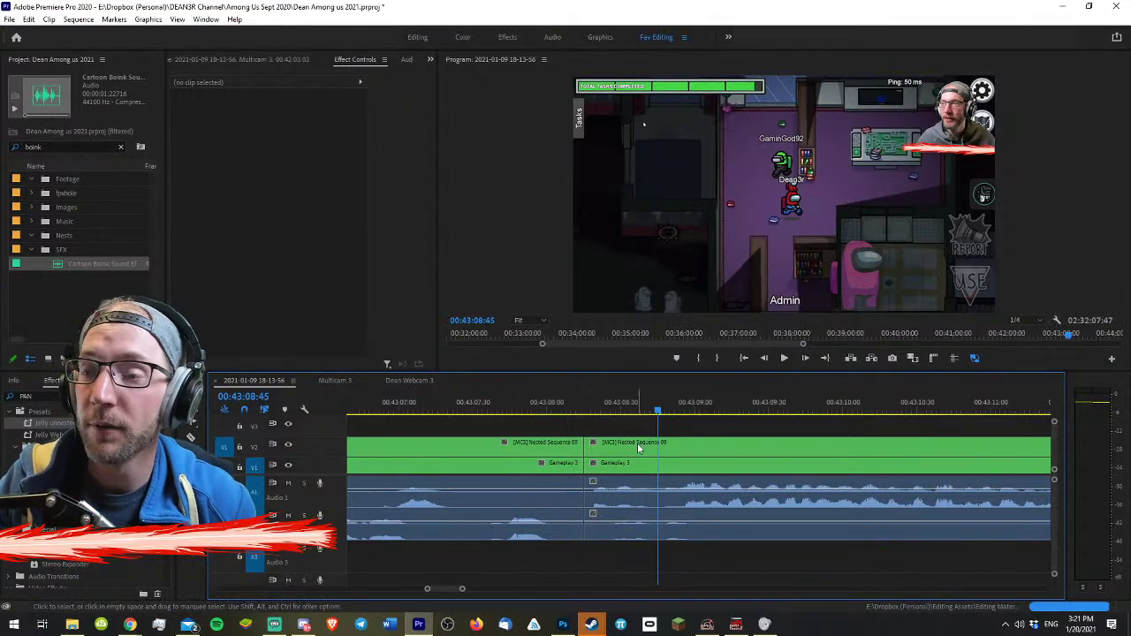
left_click_drag(619, 409, 573, 409)
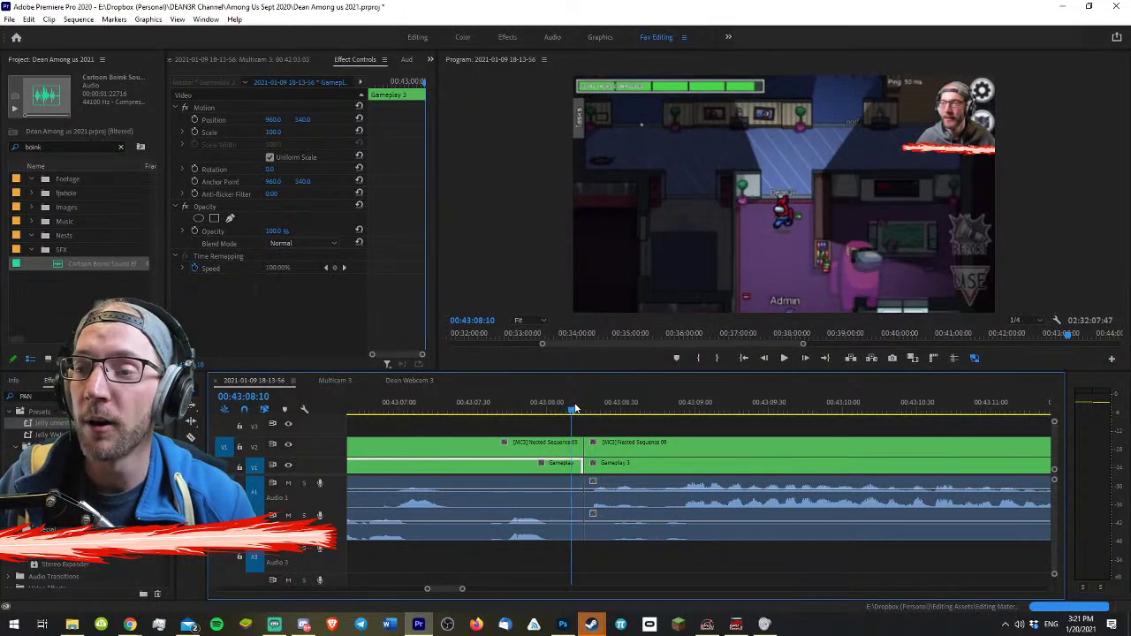
key("w")
left_click(646, 422)
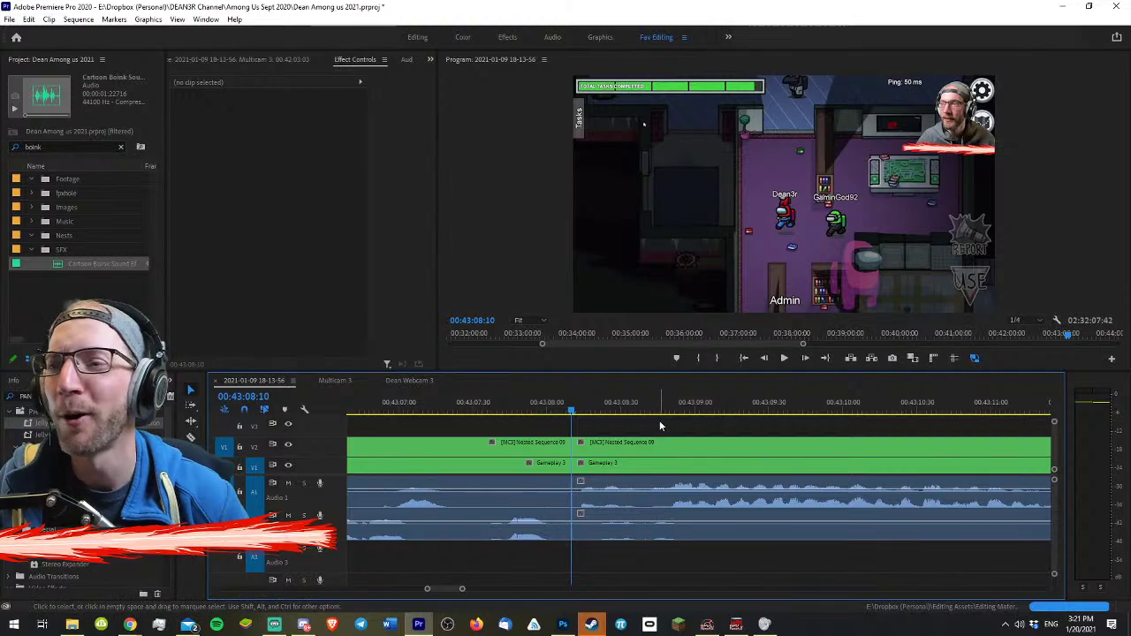
key("minus")
key("space")
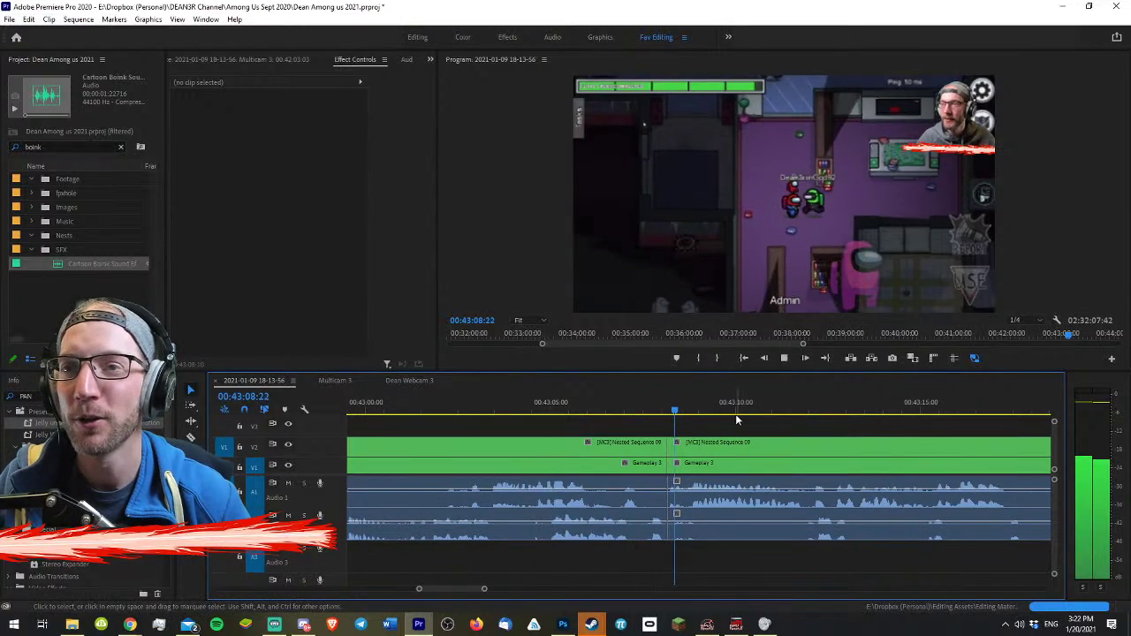
key("space")
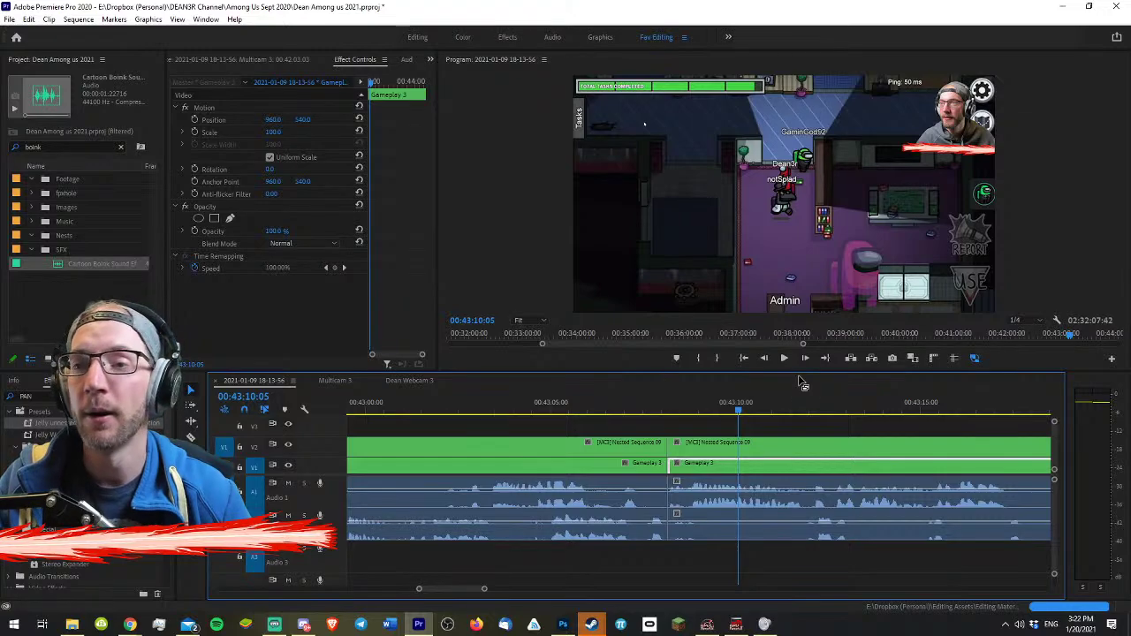
- Inspect the waveforms after the new cut and play on in short stretches to 00:43:12:27, looking for further pauses
left_click(809, 423)
scroll(809, 423, "up", 5)
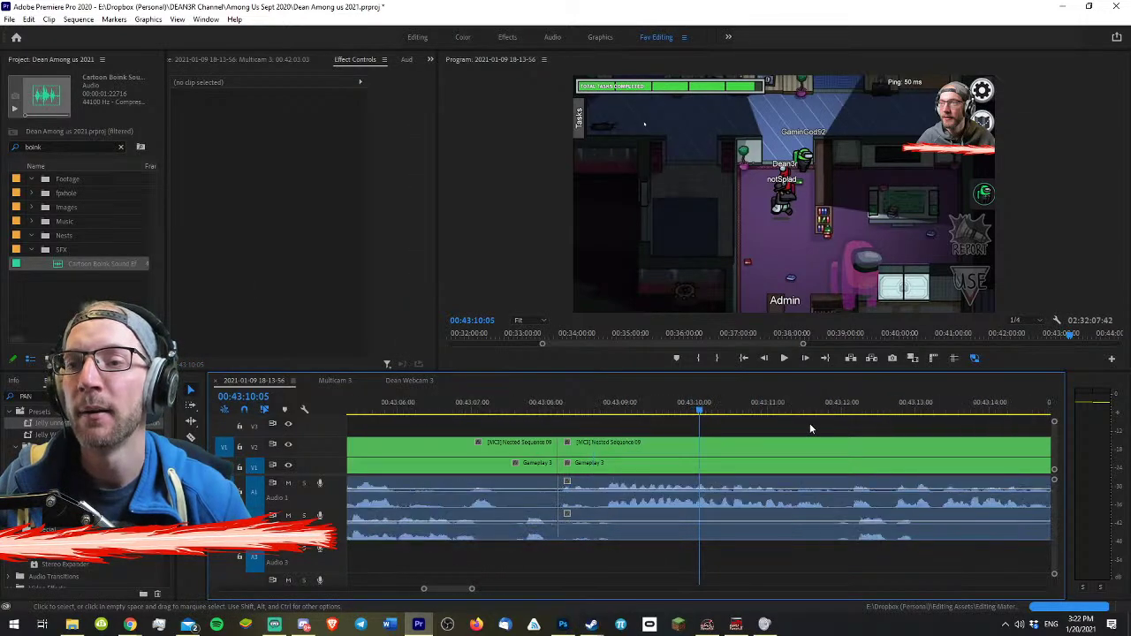
scroll(788, 416, "up", 2)
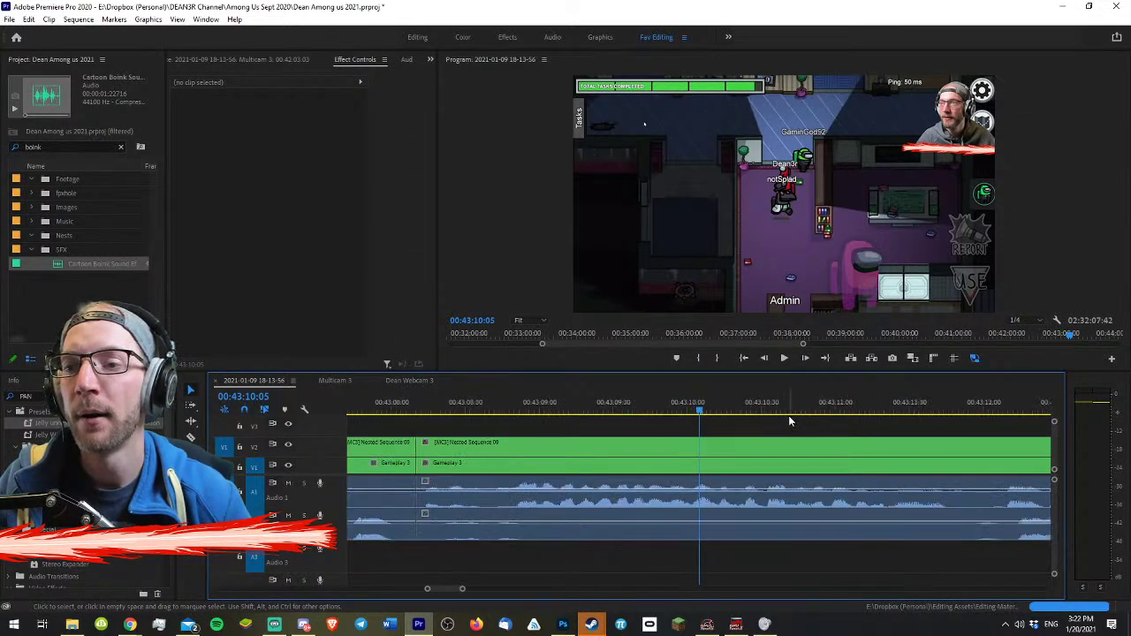
scroll(776, 414, "down", 2)
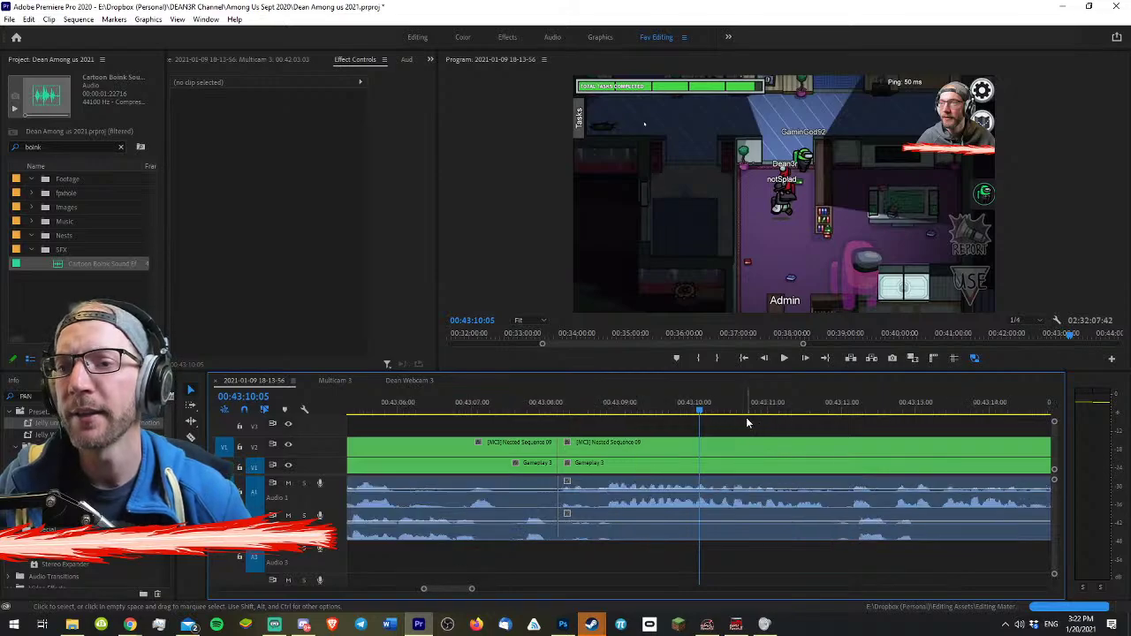
scroll(723, 421, "up", 2)
scroll(723, 420, "down", 2)
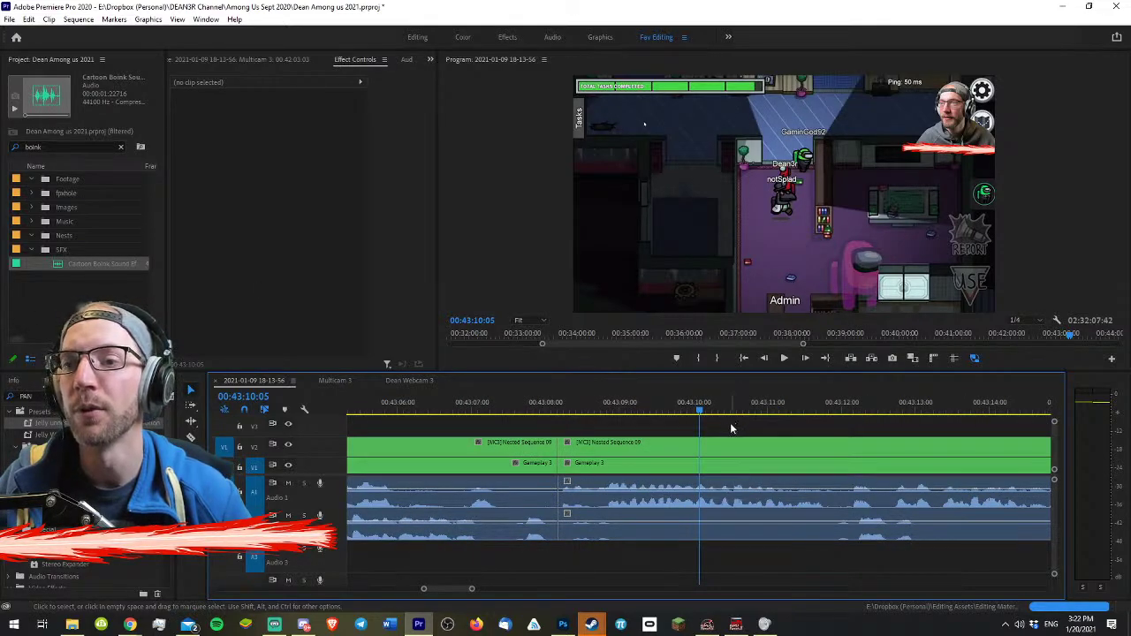
scroll(725, 429, "down", 2)
key("space")
key("equal")
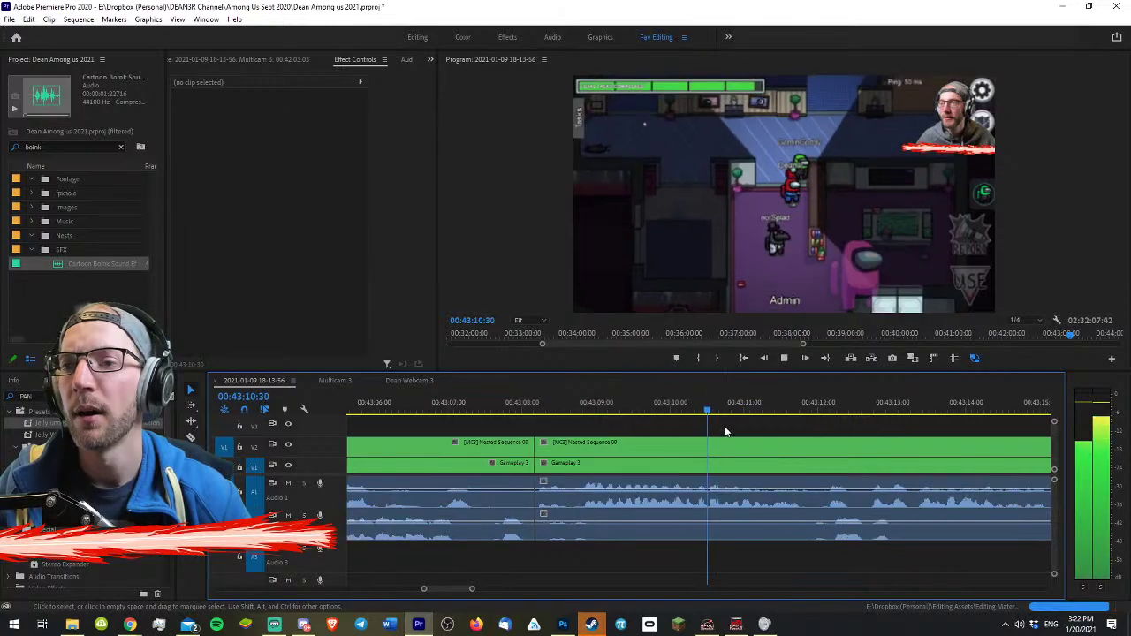
key("space")
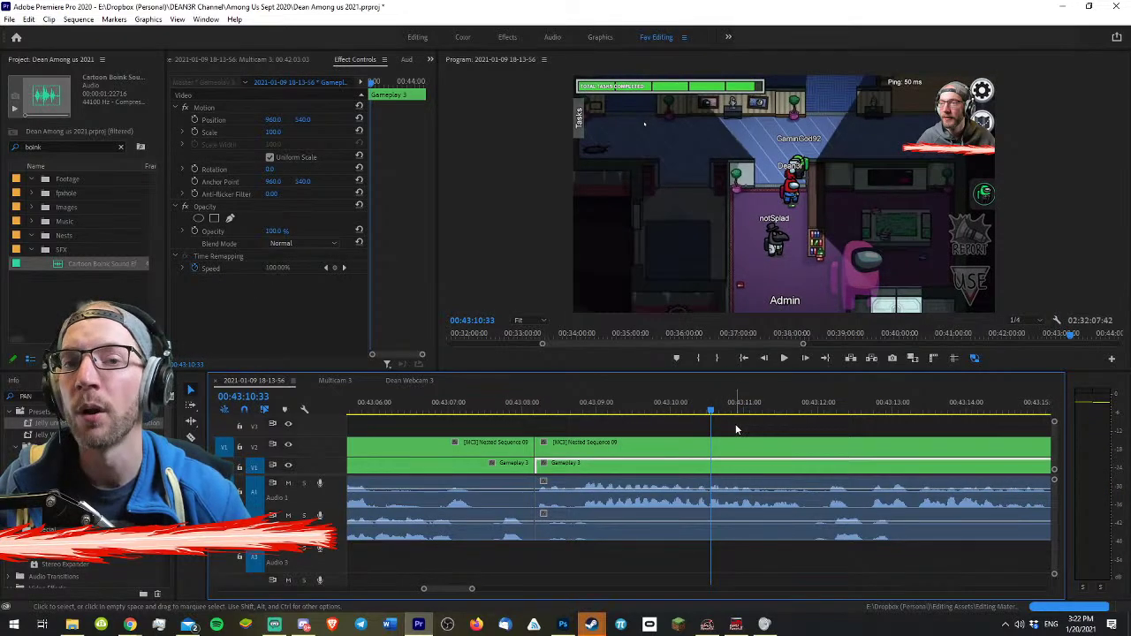
left_click(747, 421)
scroll(747, 421, "down", 2)
key("space")
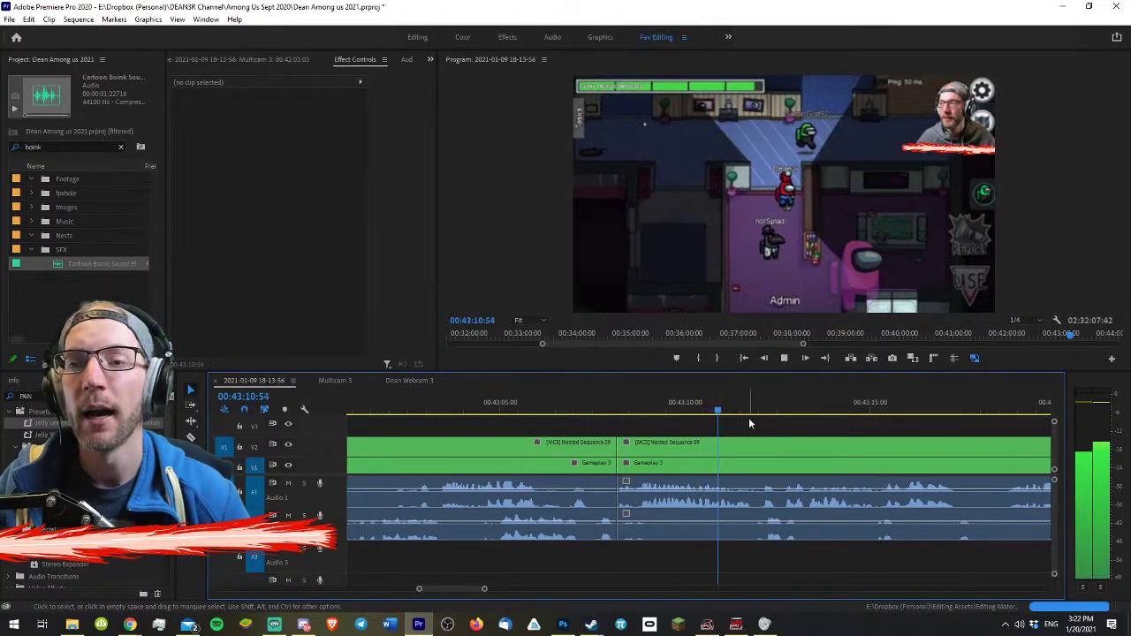
key("space")
key("equal")
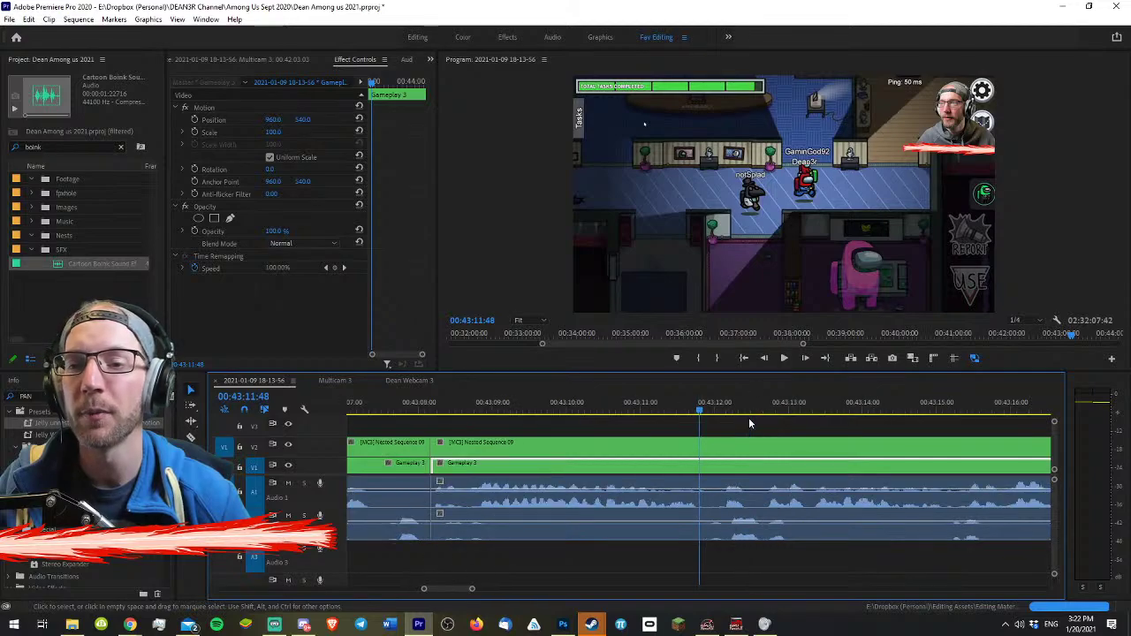
key("space")
key("space")
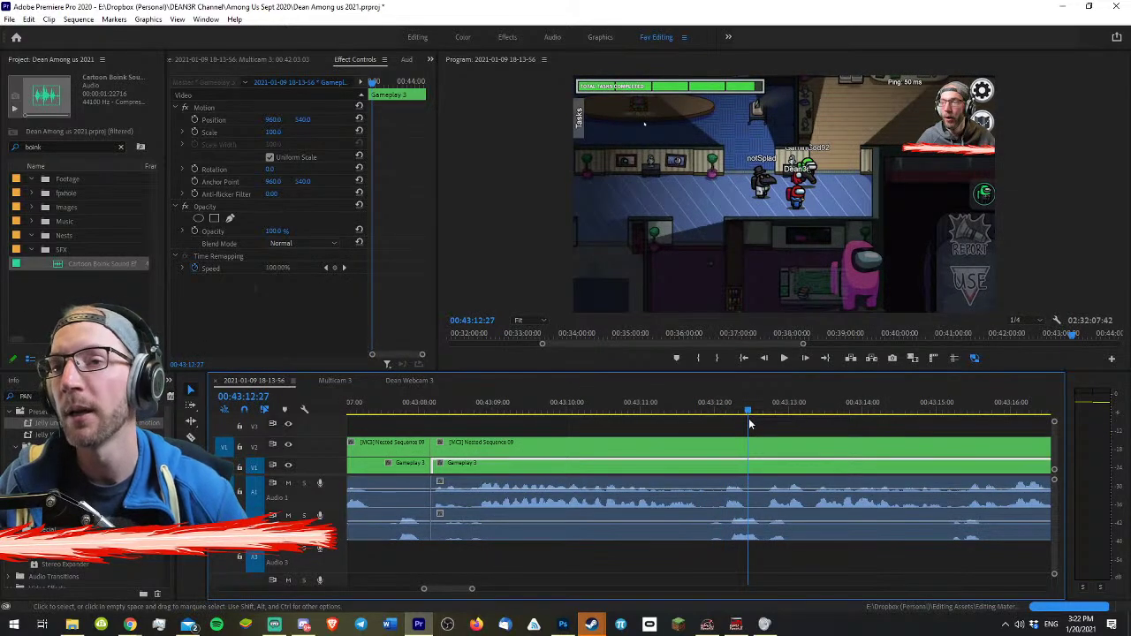
- Play on to the vitals screen, split all tracks at about 00:43:18:36, and ripple-trim the preceding pause back to about 00:43:17:46
left_click(732, 432)
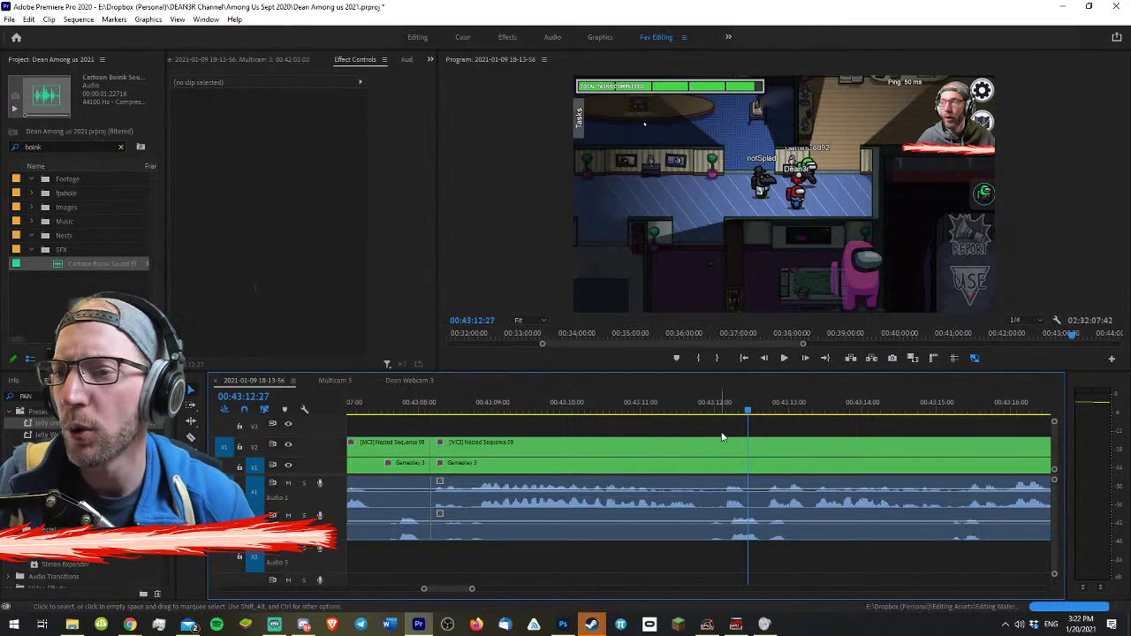
key("space")
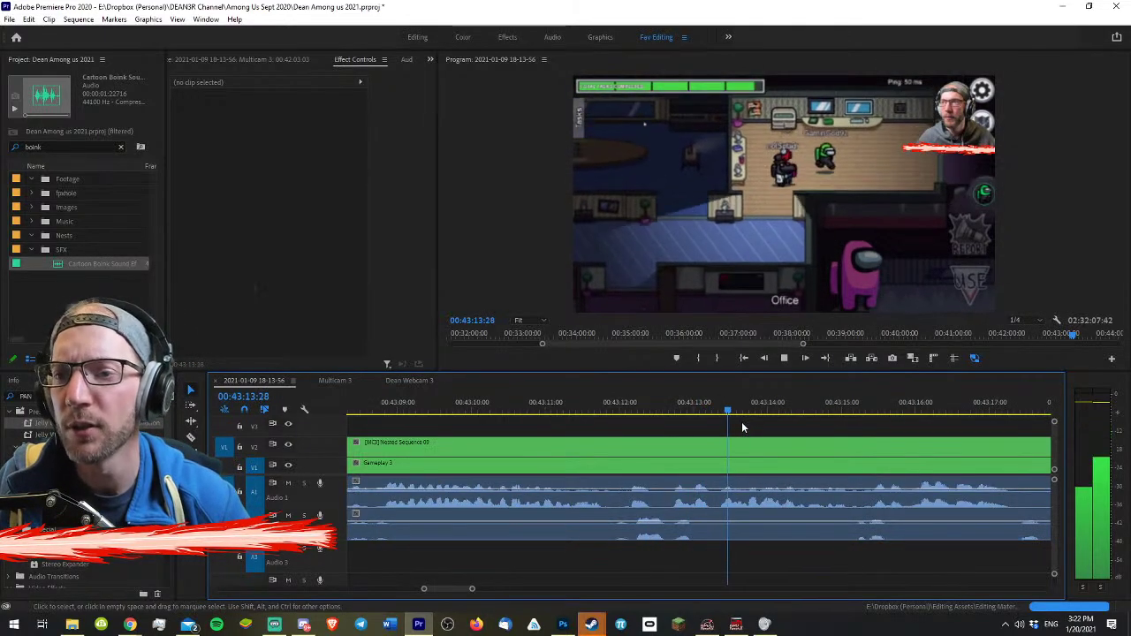
left_click(721, 467)
key("minus")
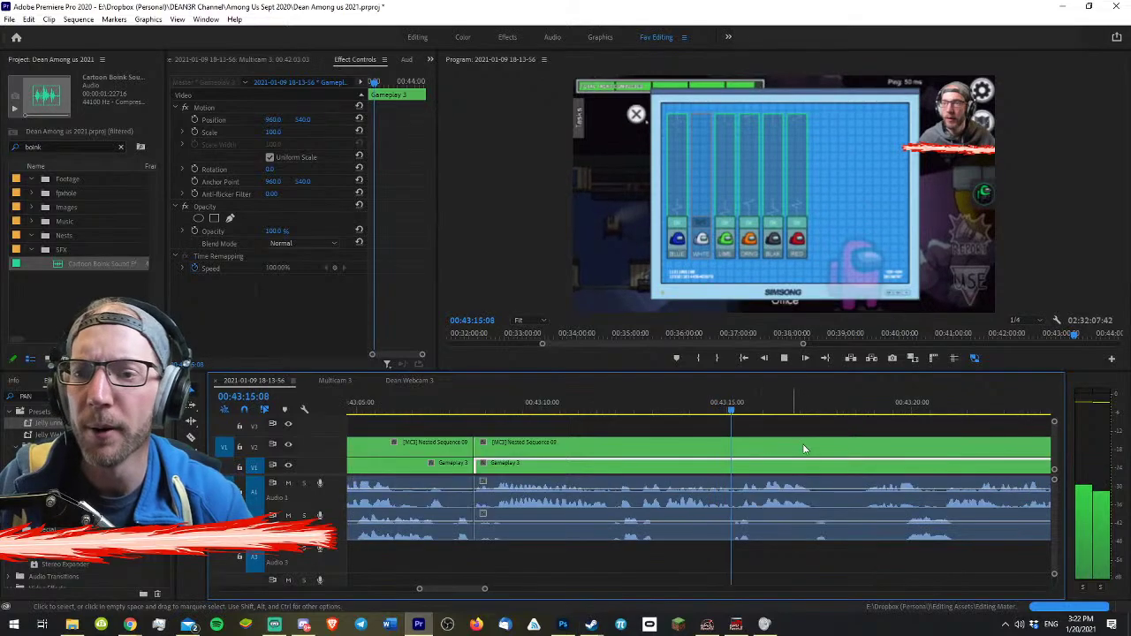
key("c")
left_click(865, 530, "shift")
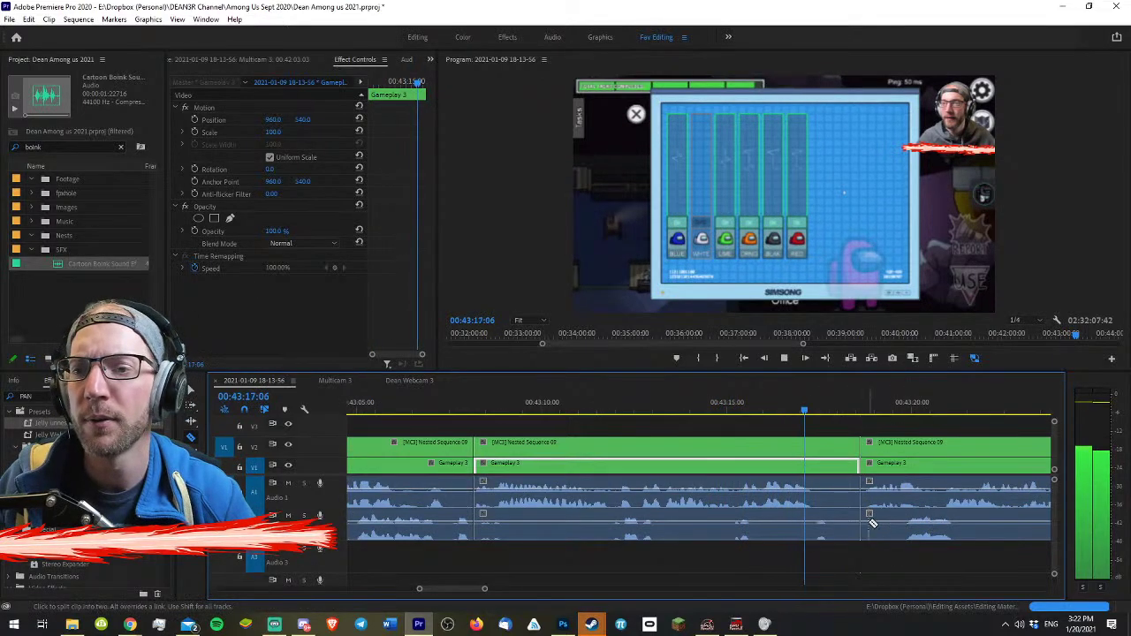
key("space")
key("w")
key("space")
key("space")
key("v")
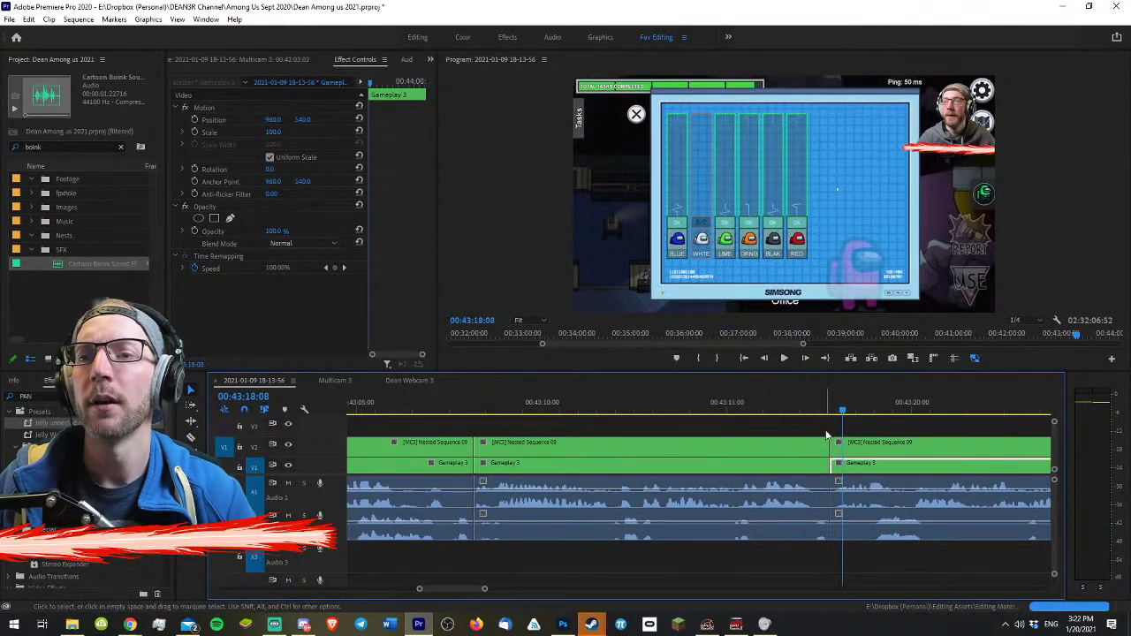
- Play on from the vitals-screen cut to 00:43:18:49, checking the join and the waveforms for pauses
left_click(803, 421)
key("minus")
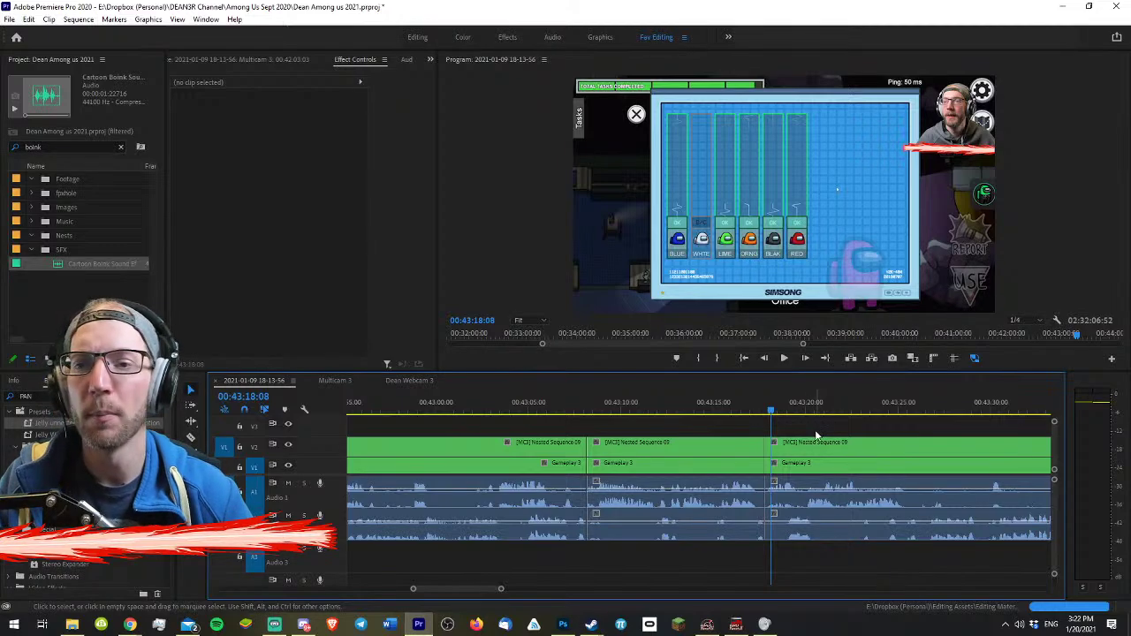
key("equal")
key("equal")
key("equal")
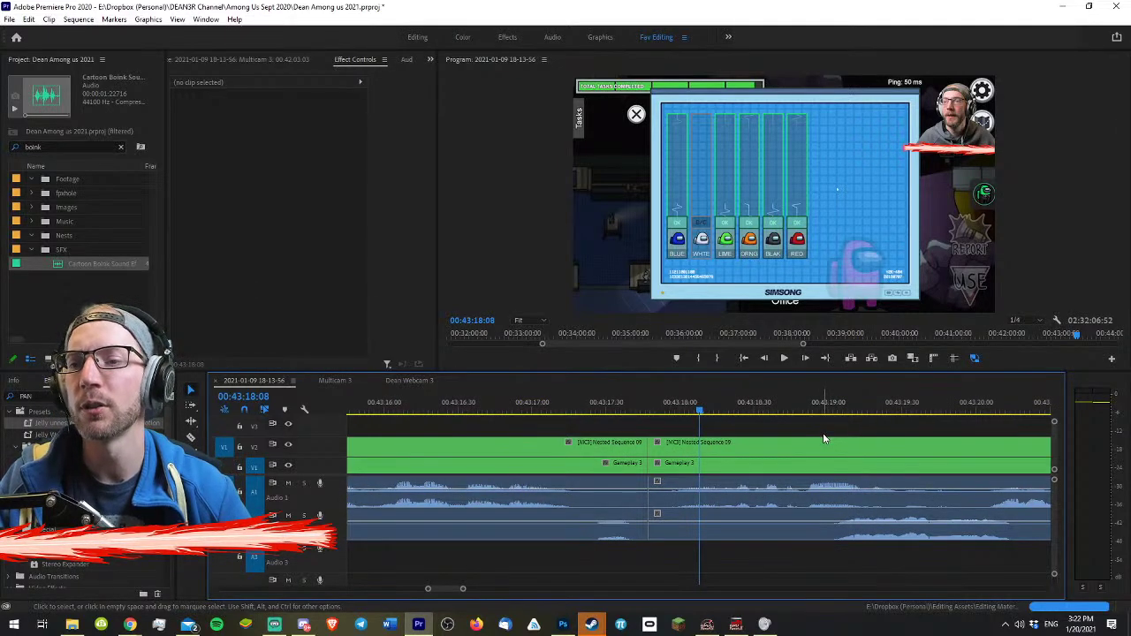
key("space")
key("minus")
key("space")
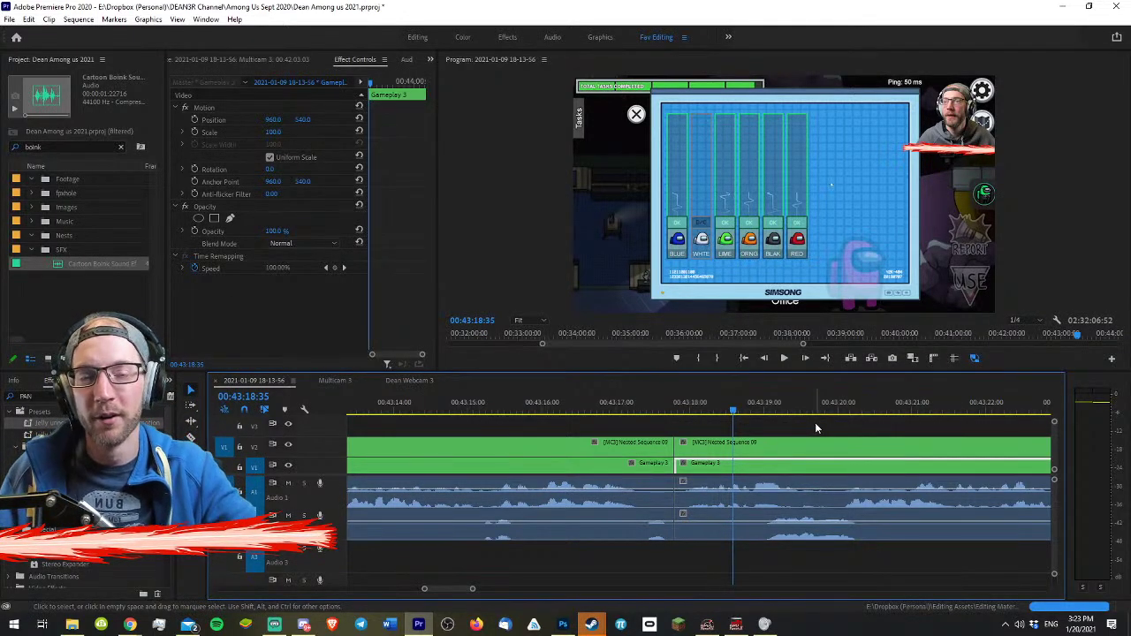
left_click(804, 428)
key("space")
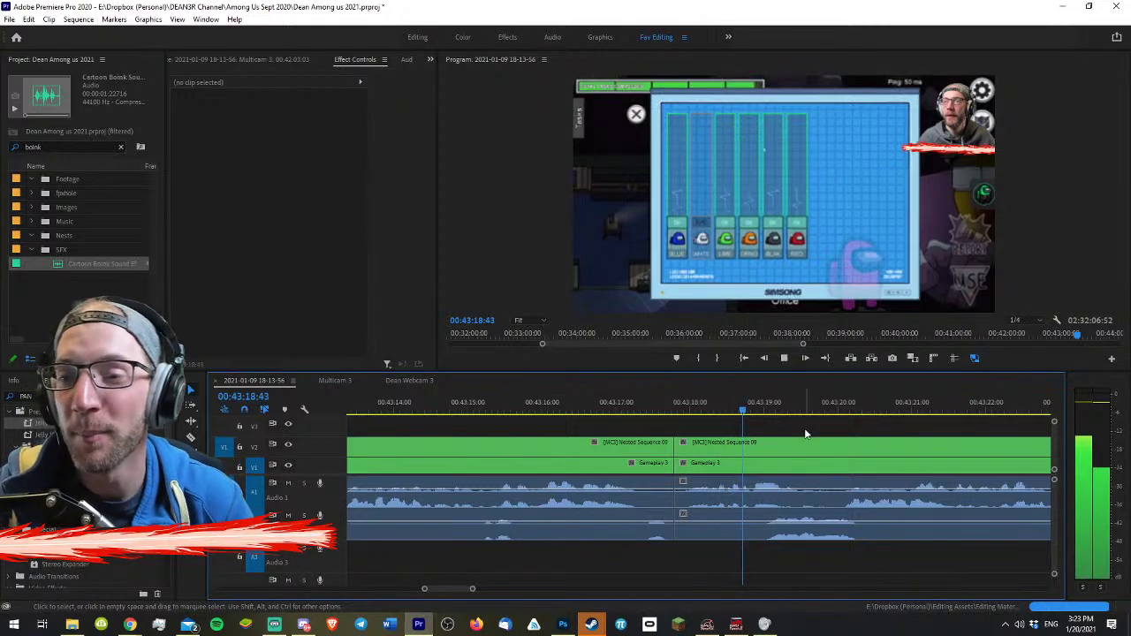
key("space")
key("d")
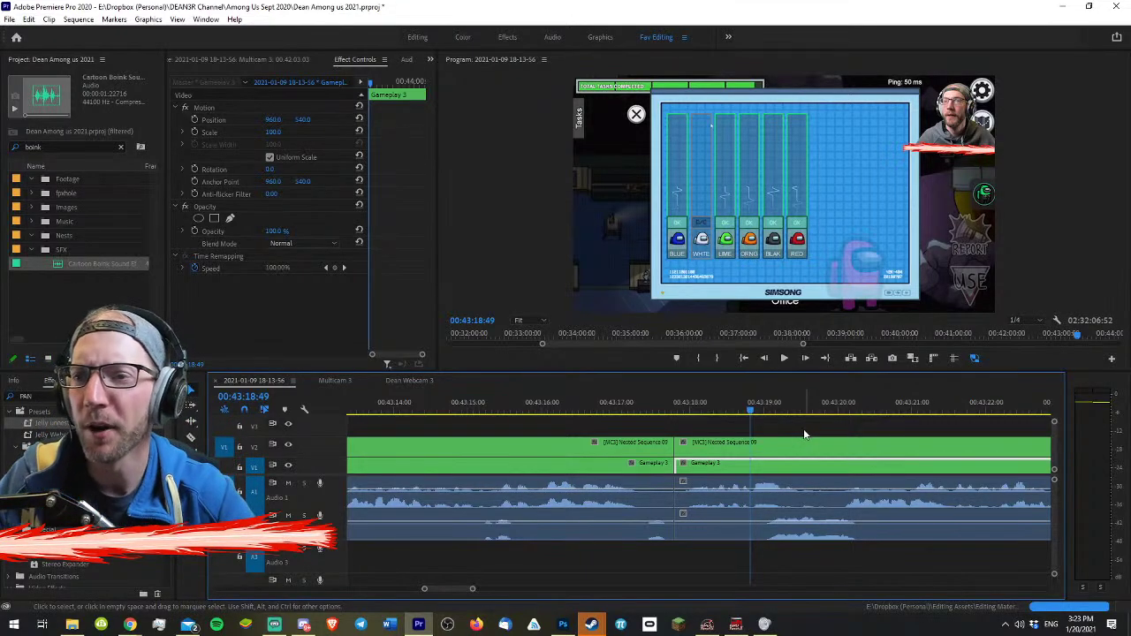
- Play on in short stretches from 00:43:18:49 to 00:43:20:24, past the closing of the vitals screen
left_click(803, 429)
key("minus")
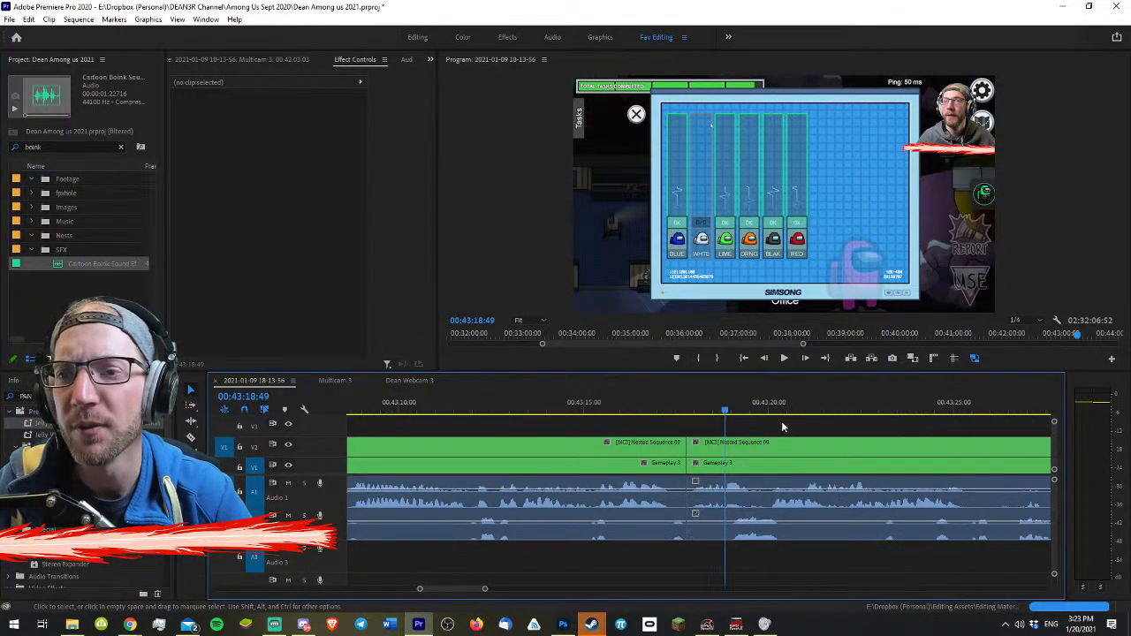
key("space")
key("space")
key("equal")
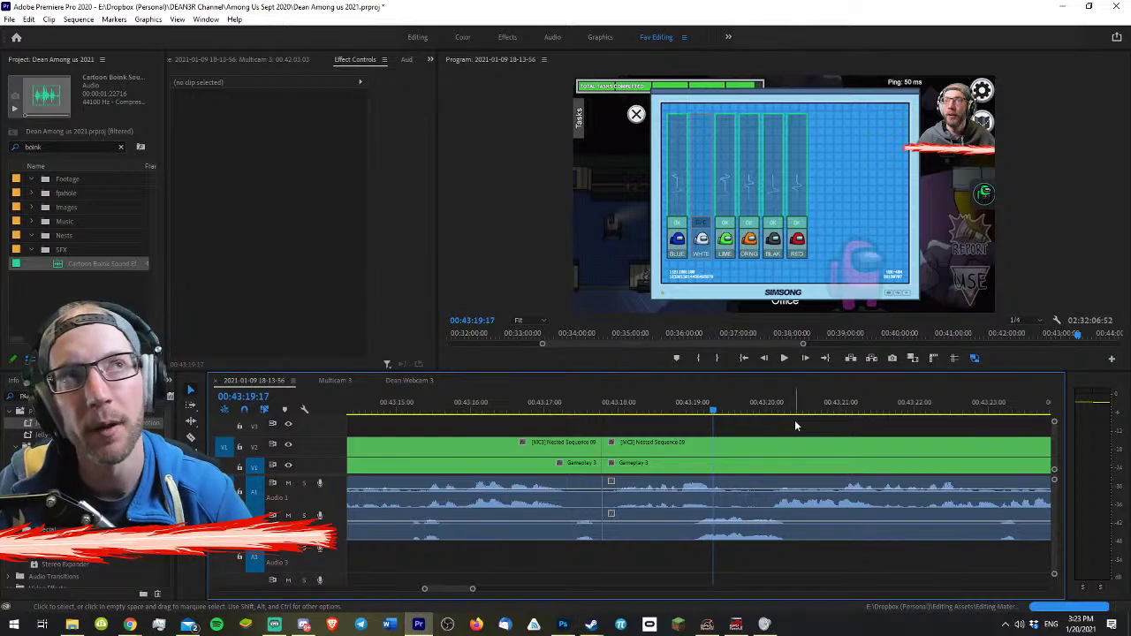
scroll(794, 420, "down", 2)
key("space")
key("space")
key("d")
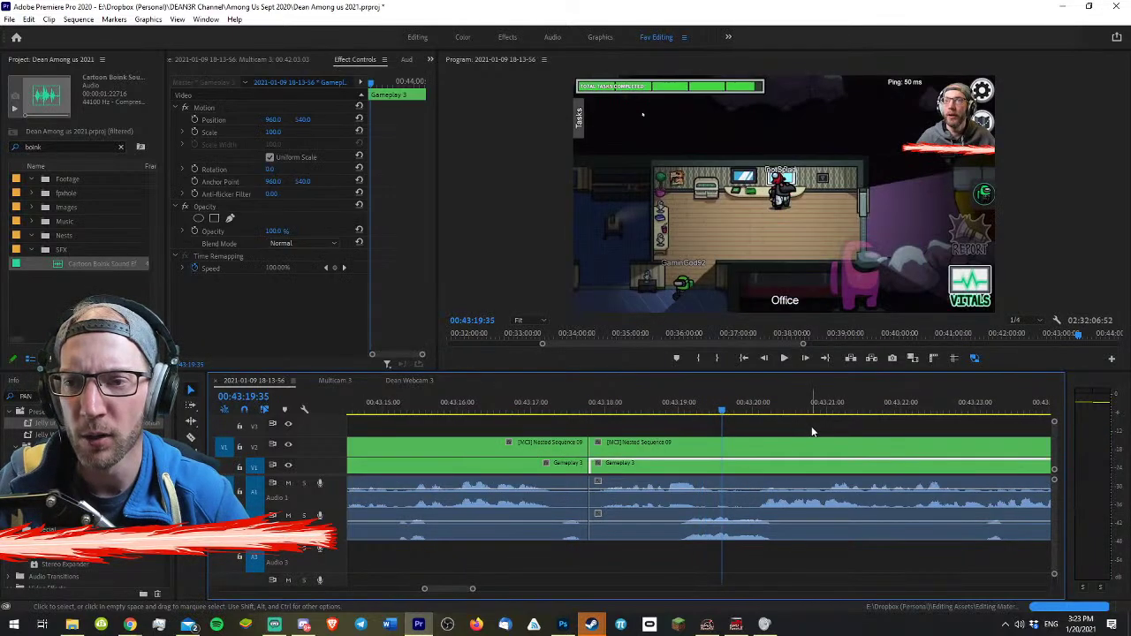
key("space")
key("space")
left_click(821, 427)
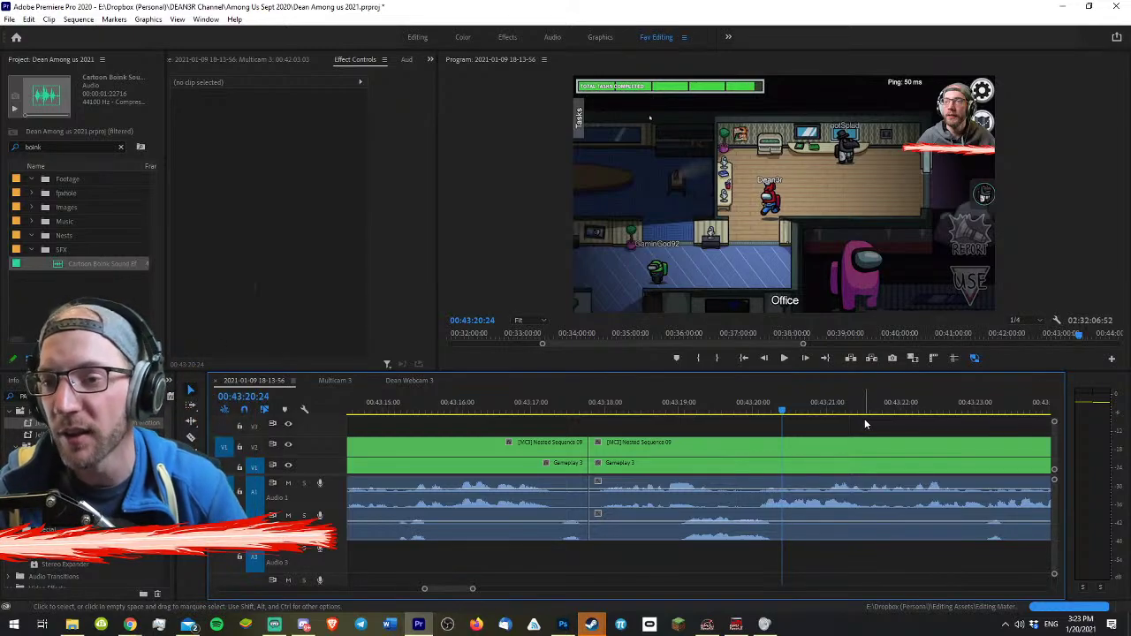
- Examine the cuts surrounding 00:43:20:24 across the wider timeline and in close-up
key("minus")
key("minus")
key("minus")
key("minus")
key("minus")
key("minus")
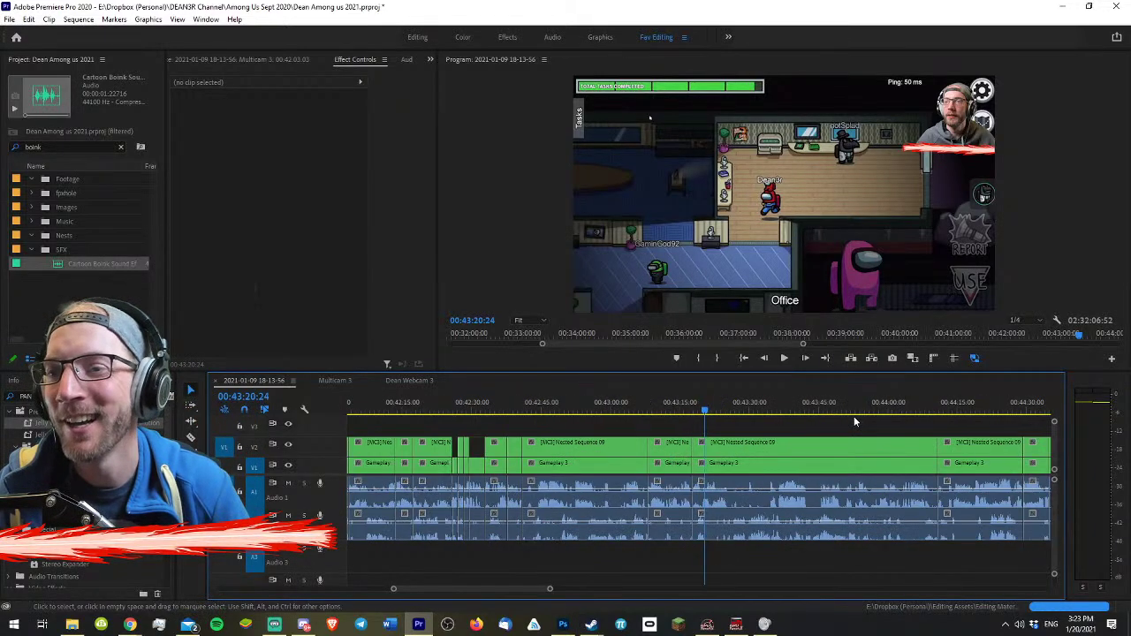
scroll(850, 415, "up", 8)
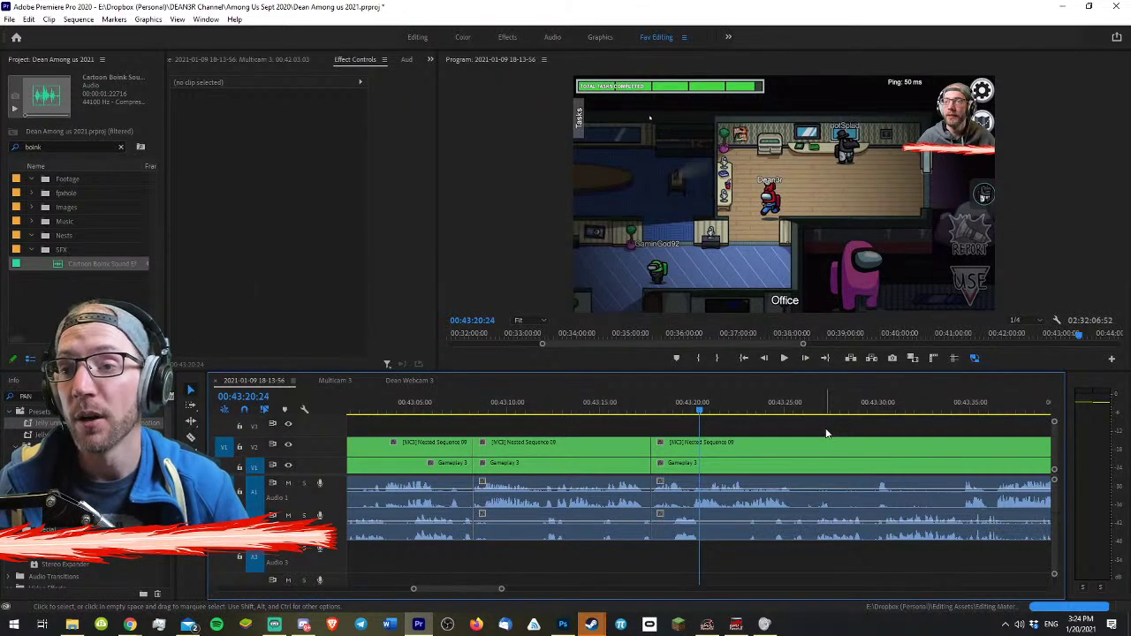
scroll(831, 433, "up", 2)
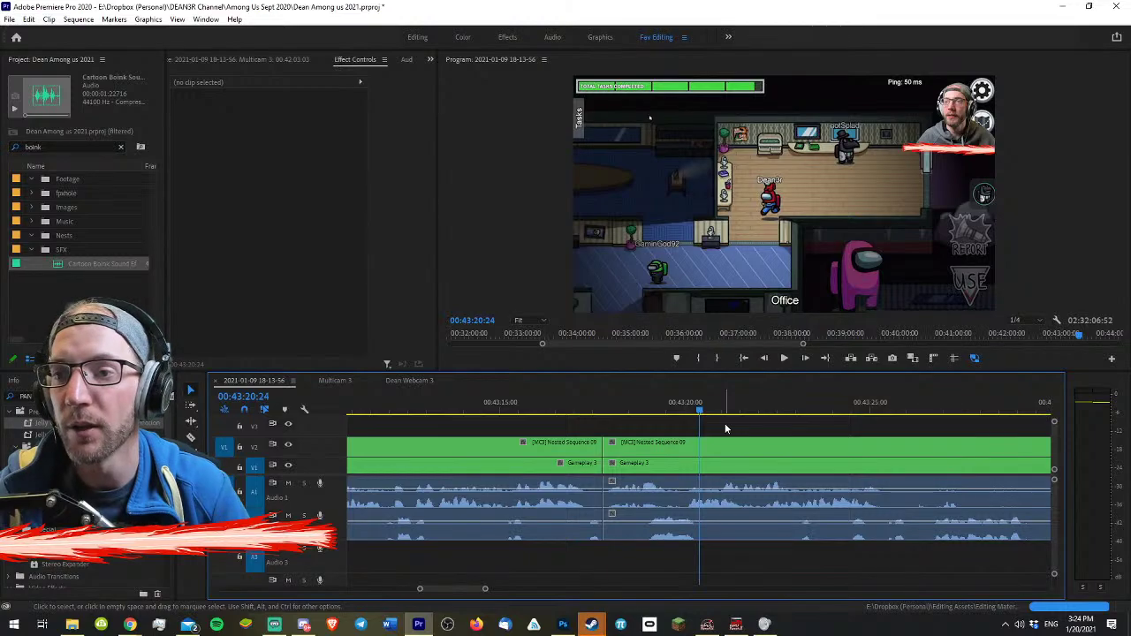
key("=")
key("=")
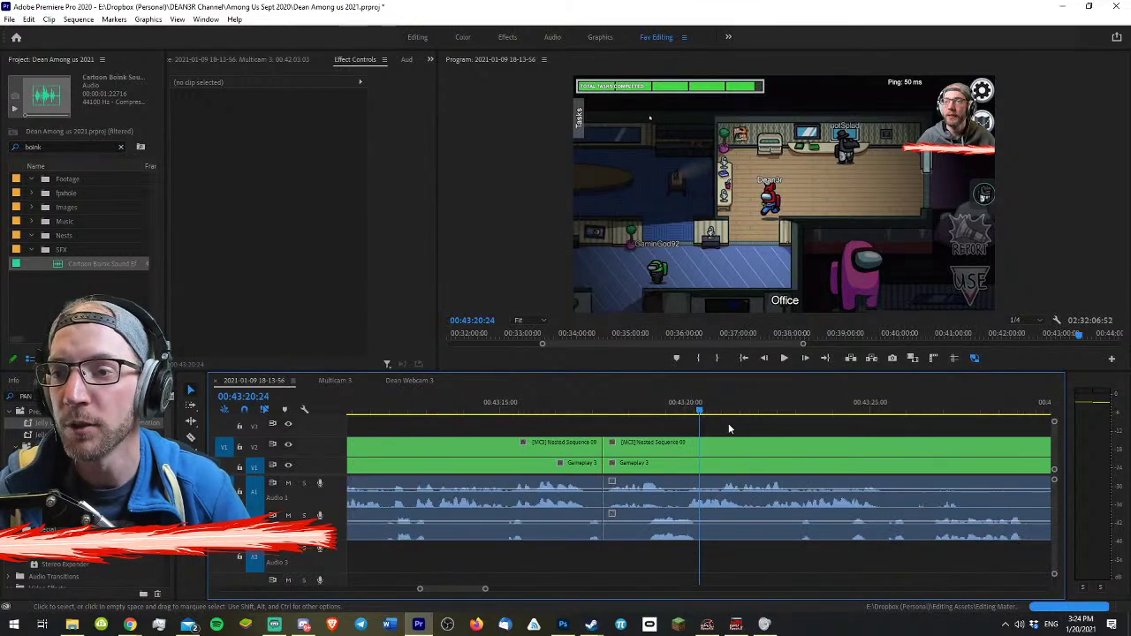
- Play on to about 00:43:28:17 while comparing the densely cut earlier section with the still uncut footage on the timeline
key("space")
key("minus")
key("minus")
key("minus")
key("minus")
key("minus")
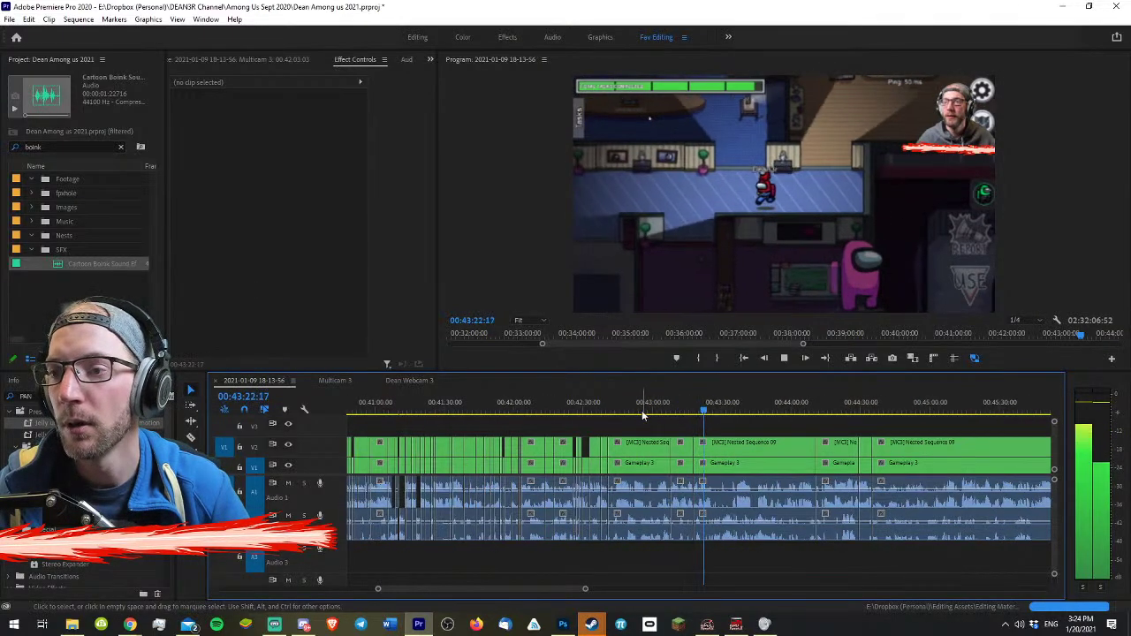
key("minus")
key("minus")
key("=")
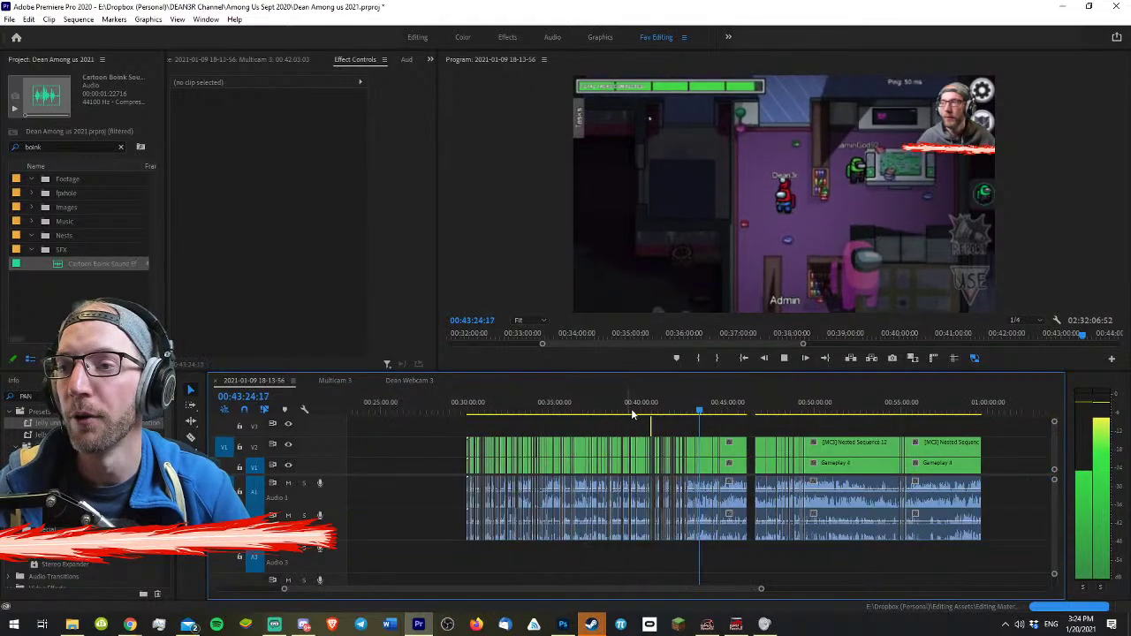
key("minus")
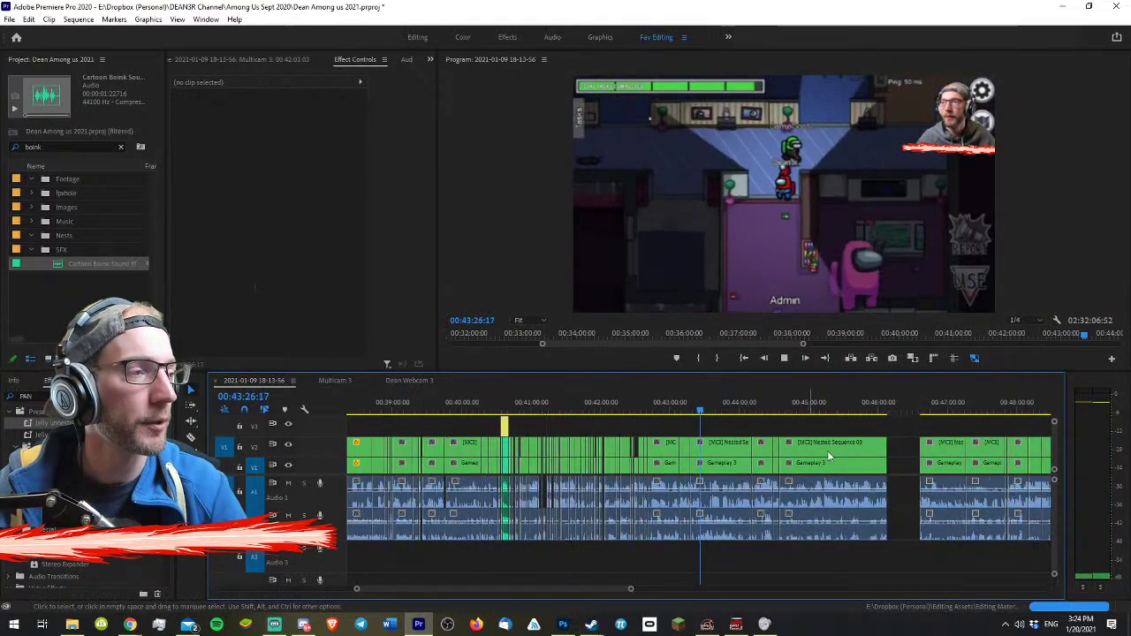
key("equal")
key("equal")
key("equal")
key("equal")
key("equal")
key("equal")
key("equal")
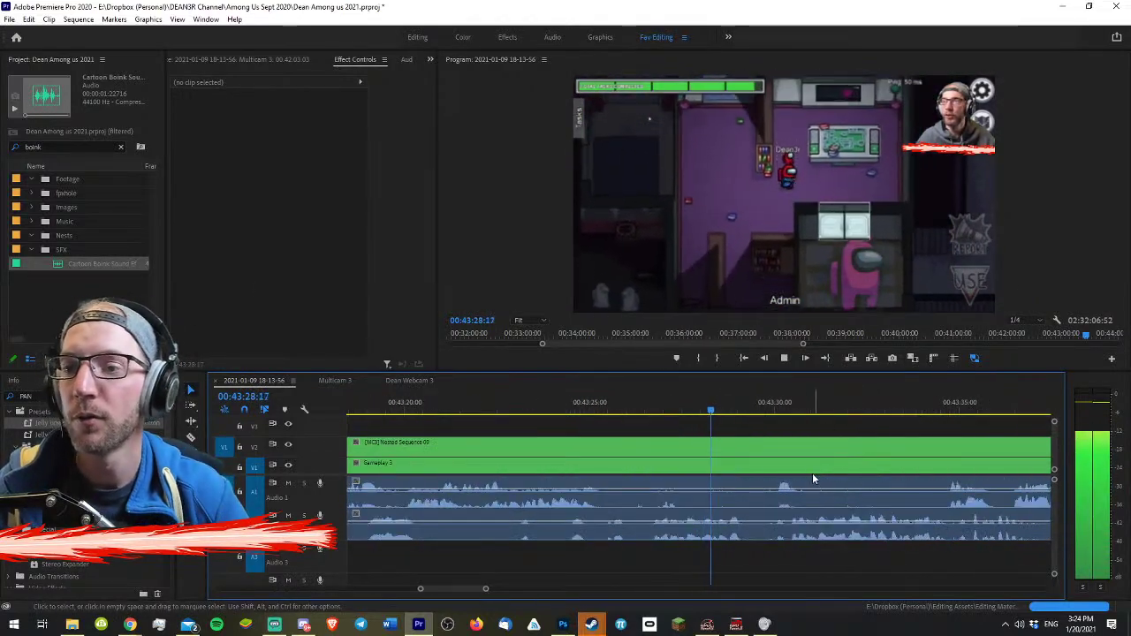
- Split all tracks at about 00:43:29:10, as the admin map opens, and play on to about 00:43:31:28
key("space")
key("c")
left_click(747, 491, "shift")
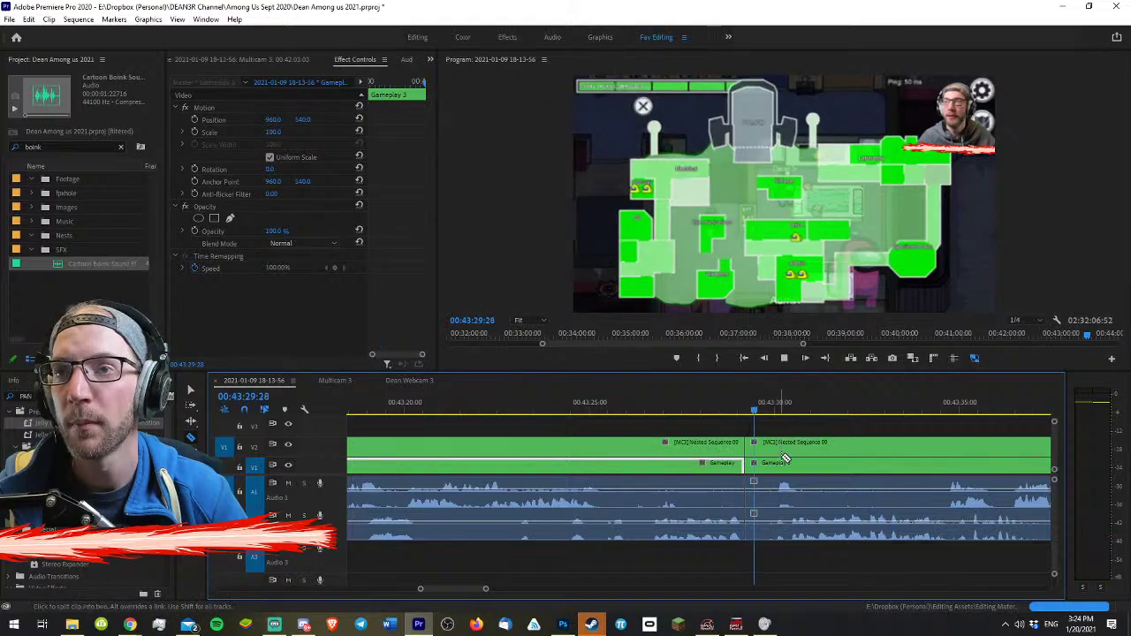
key("v")
key("space")
key("equal")
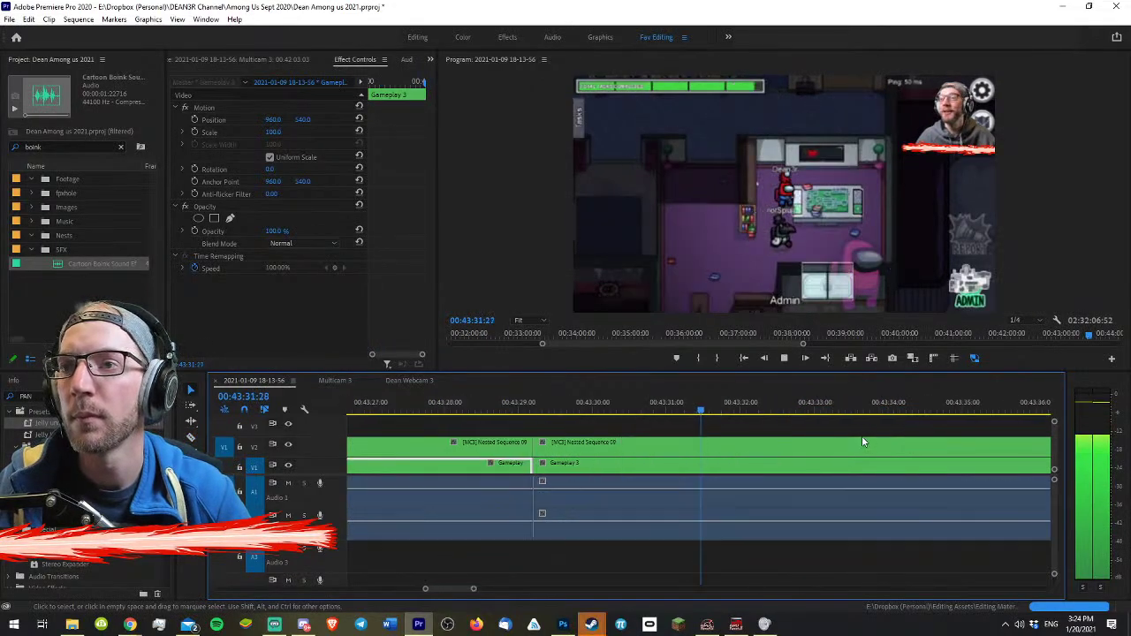
- Ripple-trim the start of the clip after the new cut to 00:43:30:27 and delete the short Audio 1 piece at the join
mouse_move(638, 408)
left_mouse_down()
mouse_move(653, 411)
mouse_move(626, 413)
left_mouse_up()
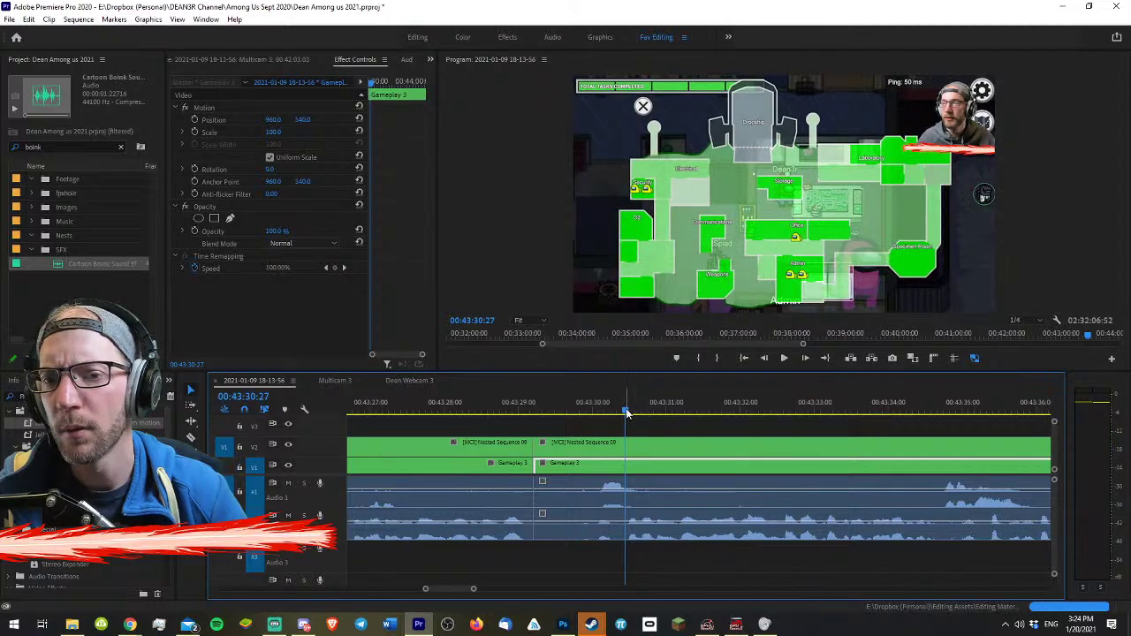
key("q")
key("space")
key("space")
left_click(556, 494)
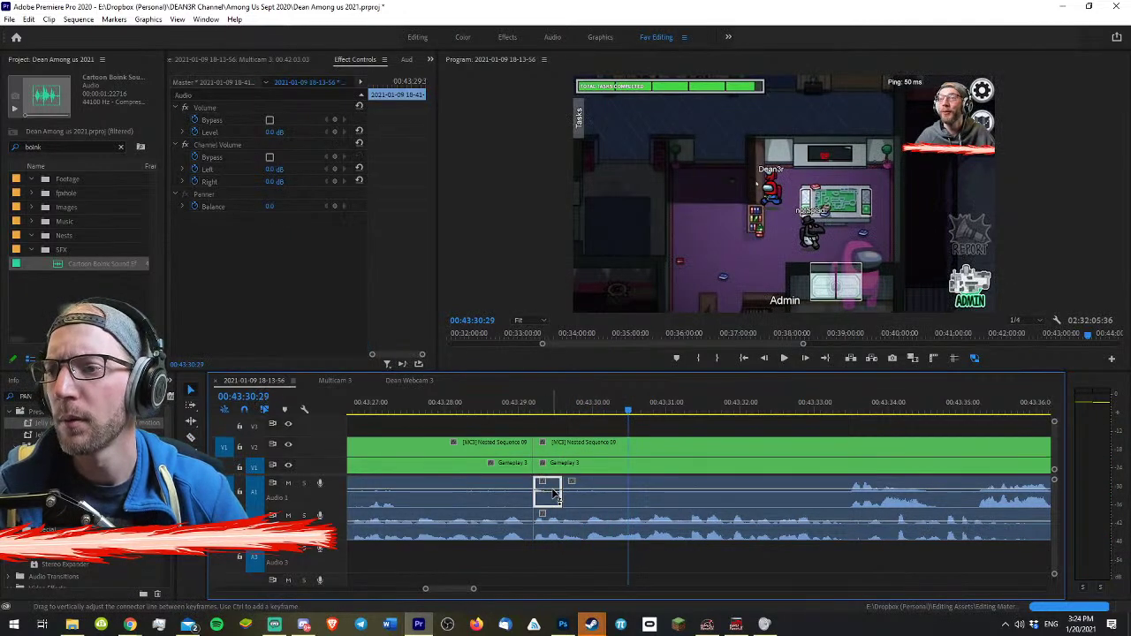
key("Delete")
- Close the Steam chat window that is asking for attention
left_click(593, 624)
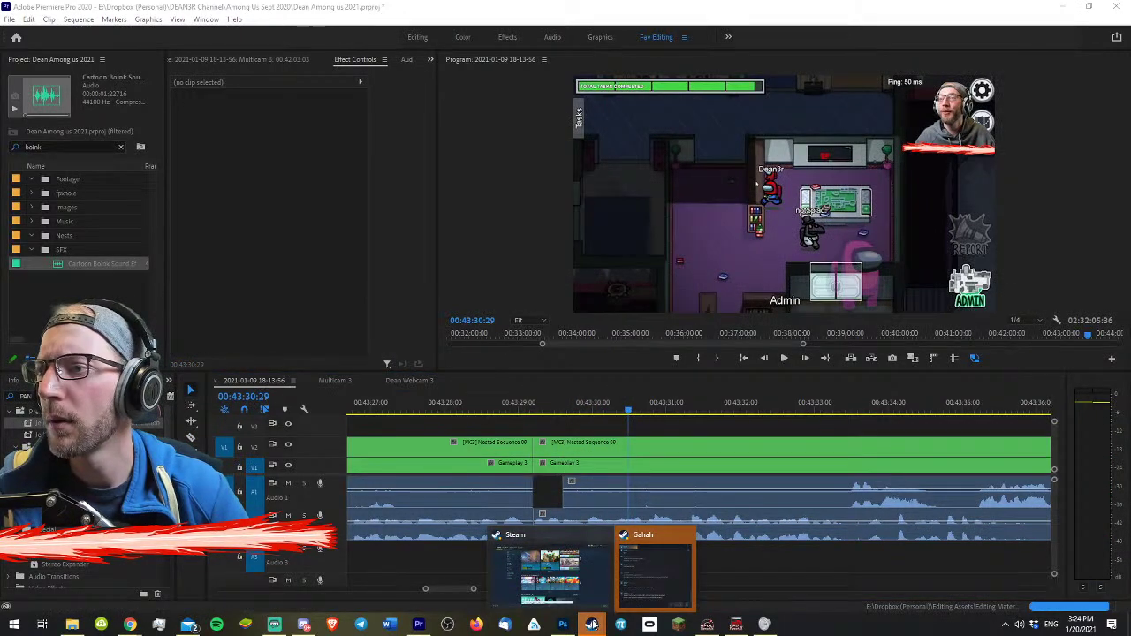
left_click(686, 535)
left_click(646, 535)
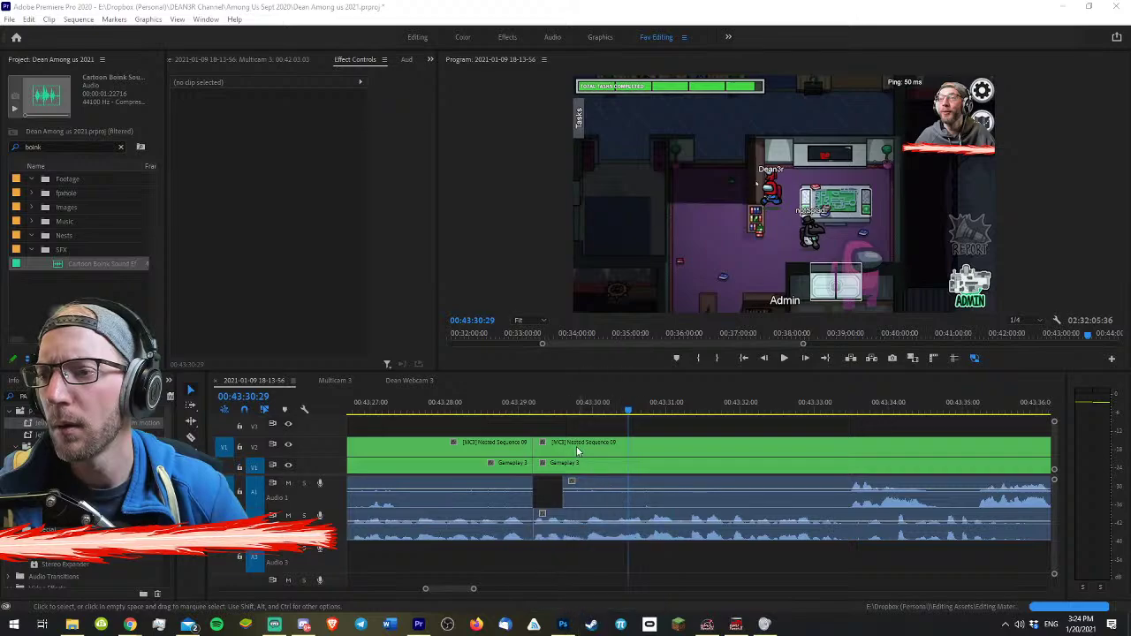
- Play across the trimmed join and split all tracks just before the dialogue at about 00:43:33:26
left_click(535, 403)
key("space")
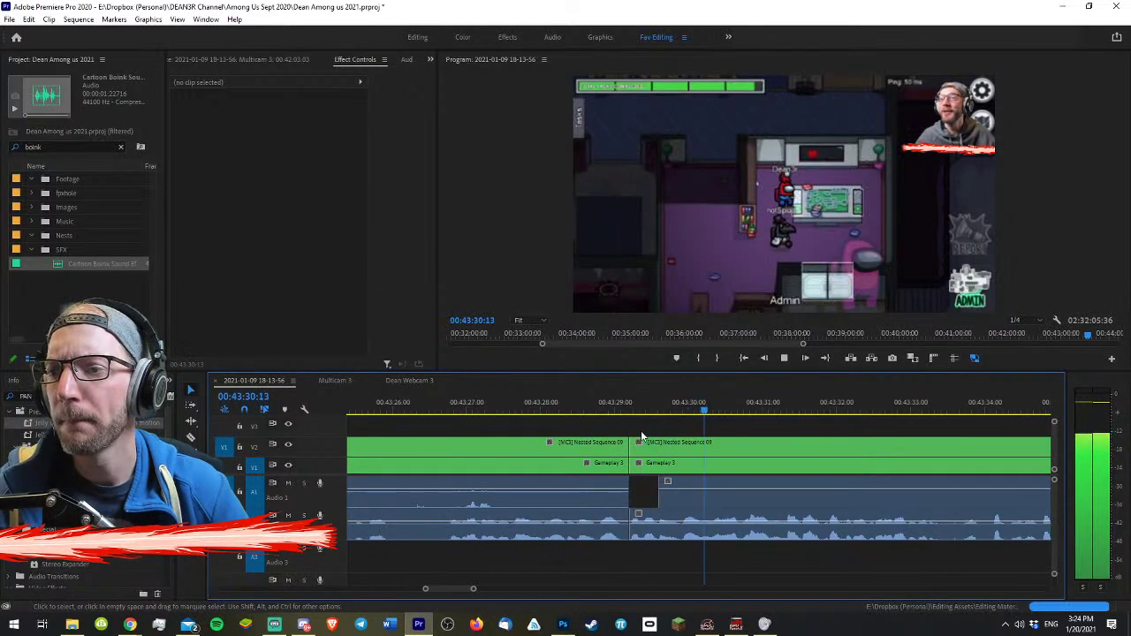
key("c")
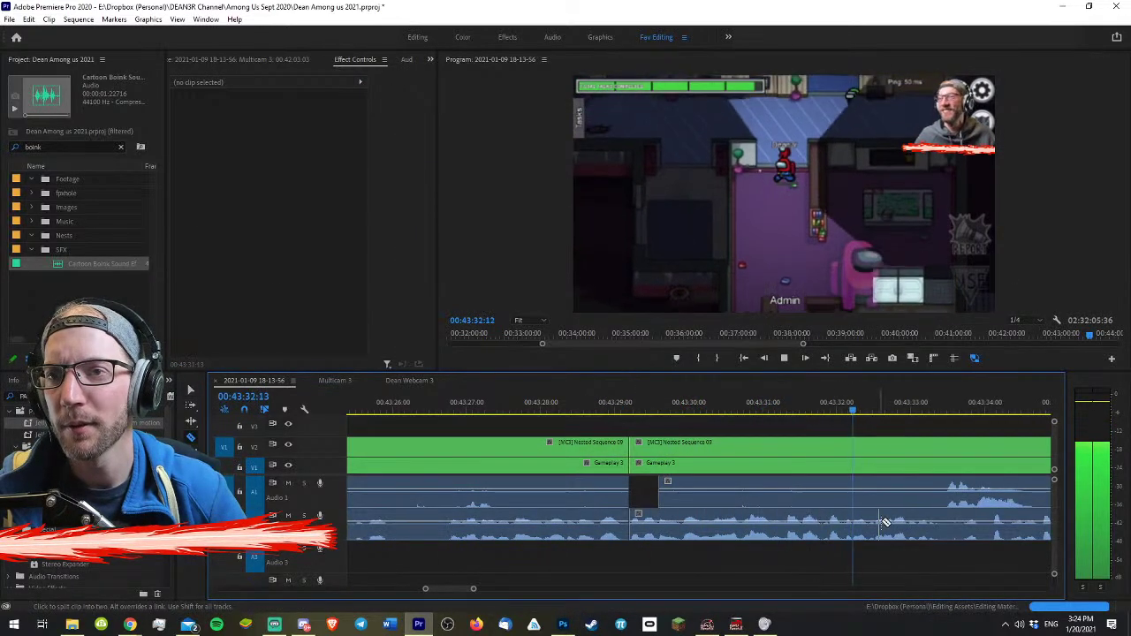
key("space")
left_click(943, 479, "shift")
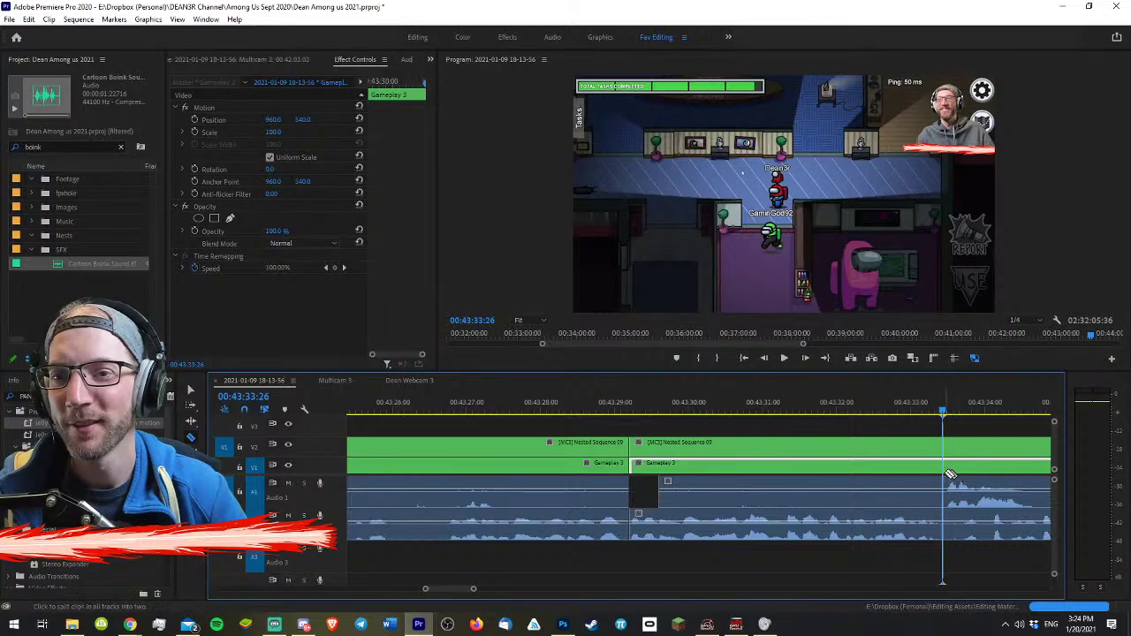
- Split the gameplay clip at 00:43:29:56, where the admin map closes
left_click(678, 407)
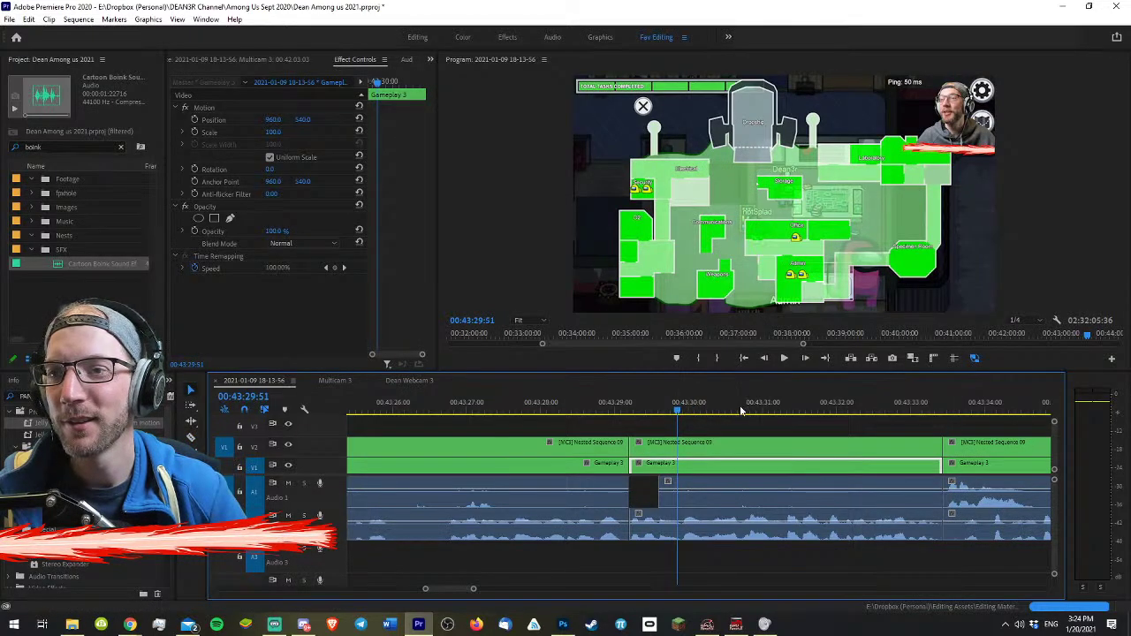
left_click(698, 410)
left_click_drag(698, 412, 686, 411)
key("ctrl+k")
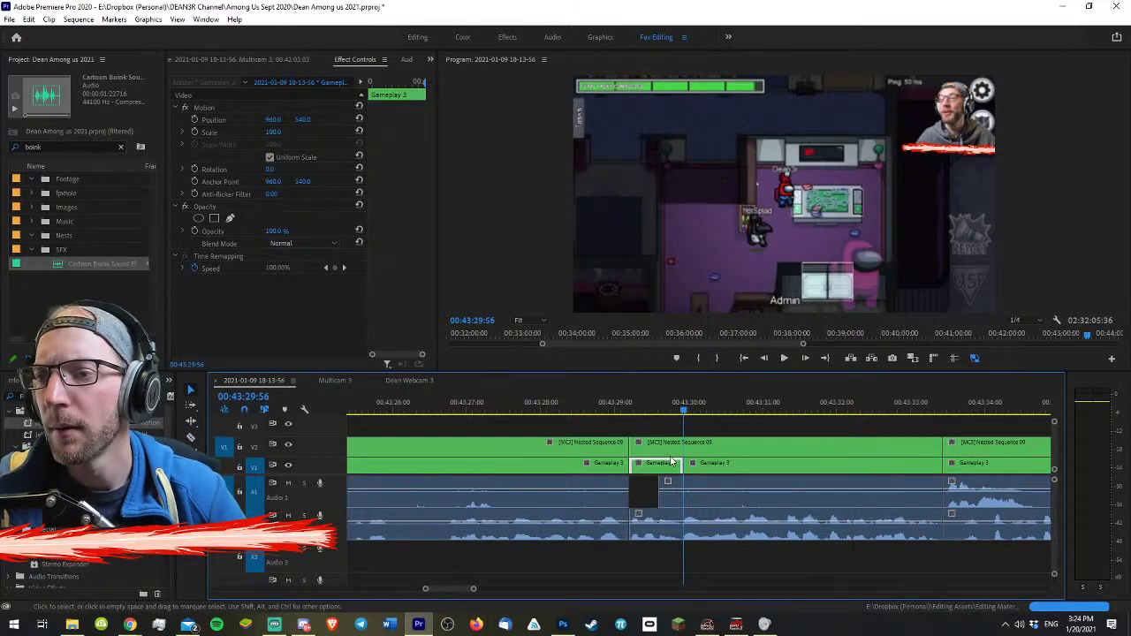
- Enlarge the short admin-map gameplay clip to a scale of 191.5 and set its horizontal position to 1672
left_click(648, 408)
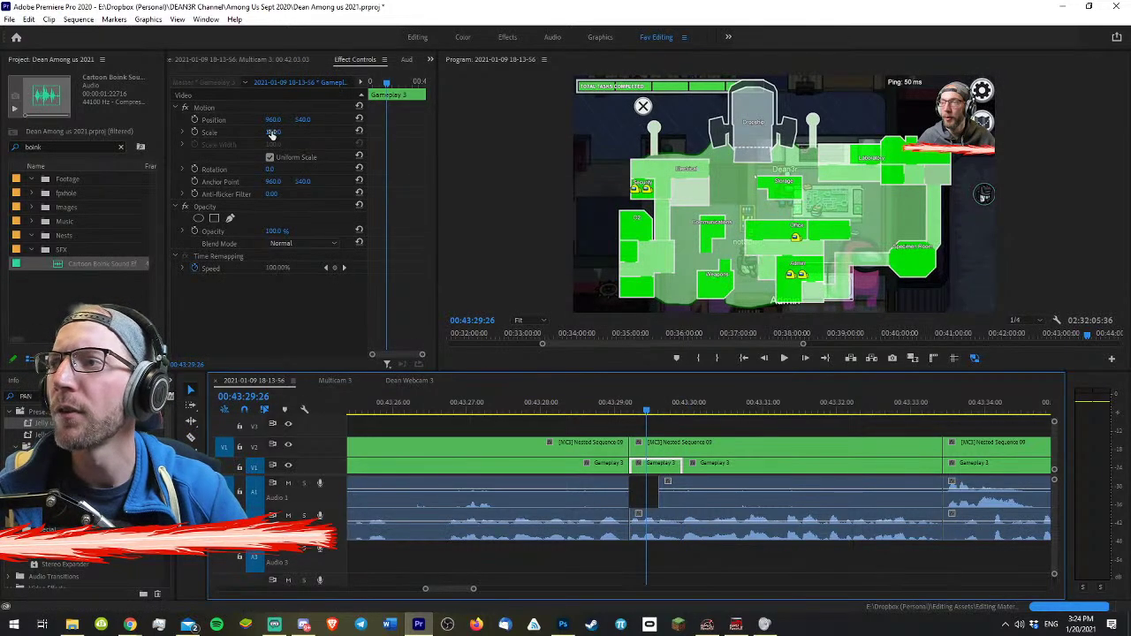
left_click_drag(273, 132, 647, 120)
left_click_drag(366, 172, 388, 216)
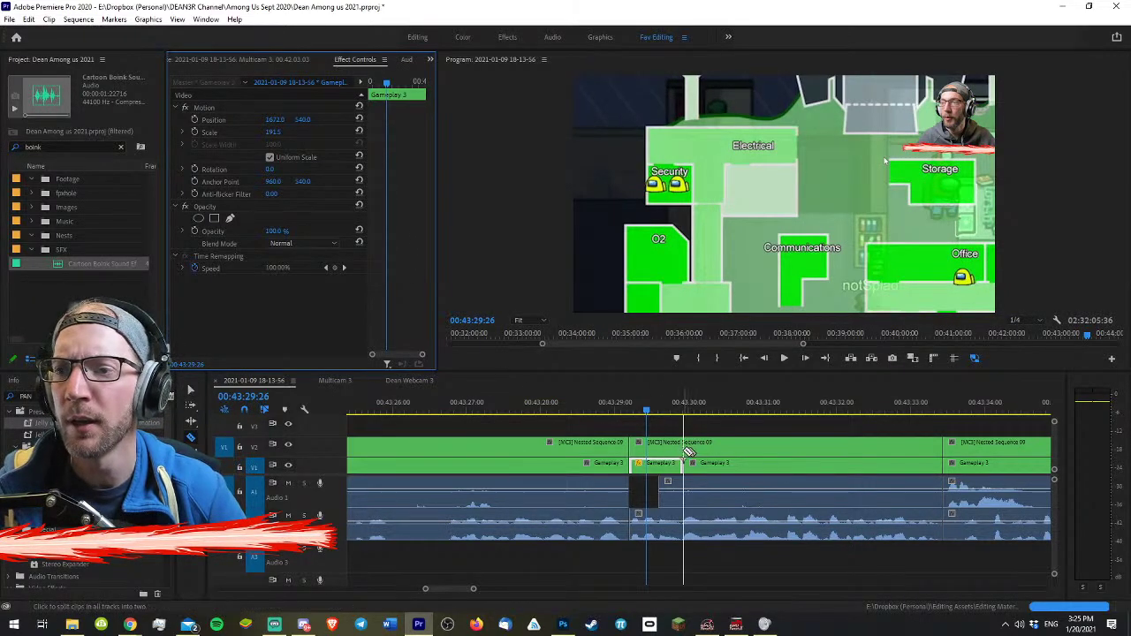
- Split the remaining tracks at 00:43:29:56, and switch the short overlay clip to multicam camera 2 with its horizontal position at 1310
left_click(663, 443)
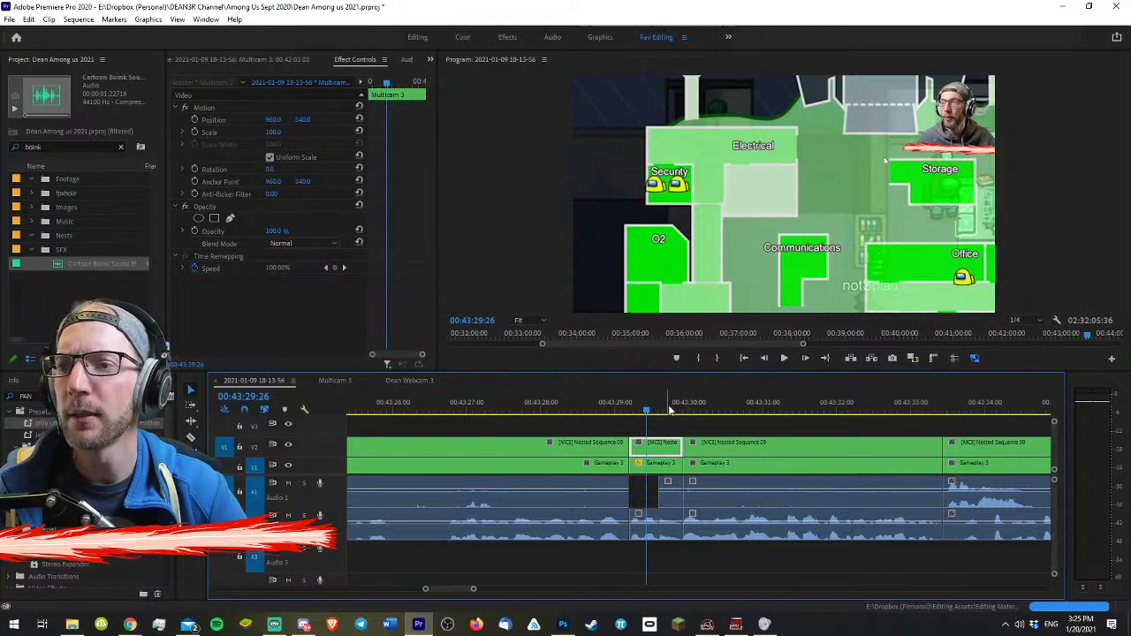
left_click(667, 404)
key("2")
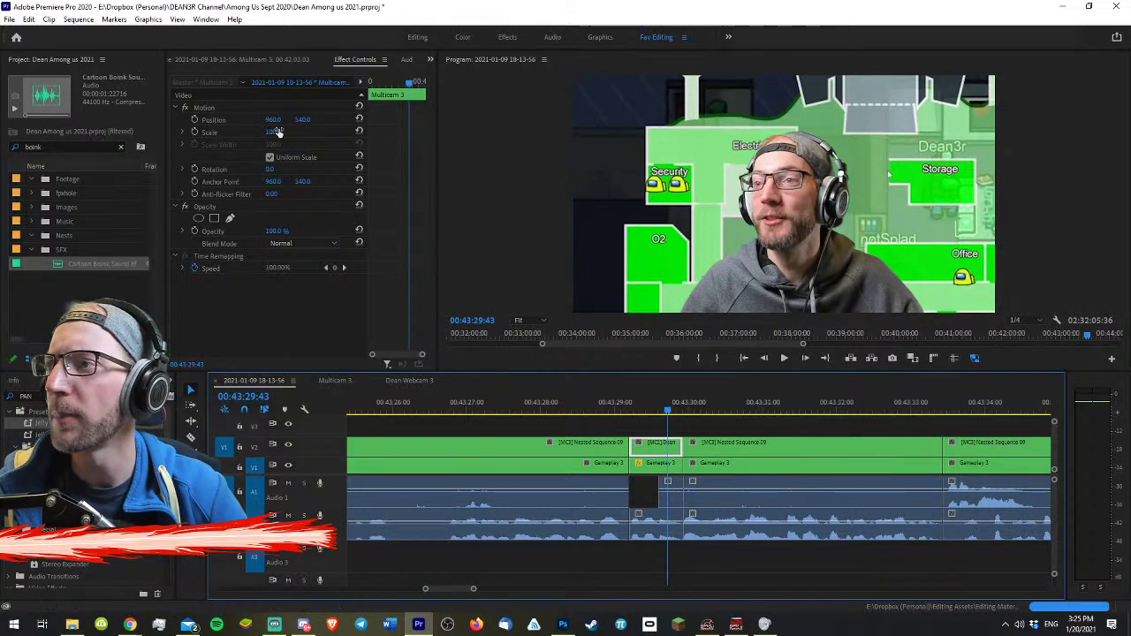
left_click_drag(273, 119, 479, 120)
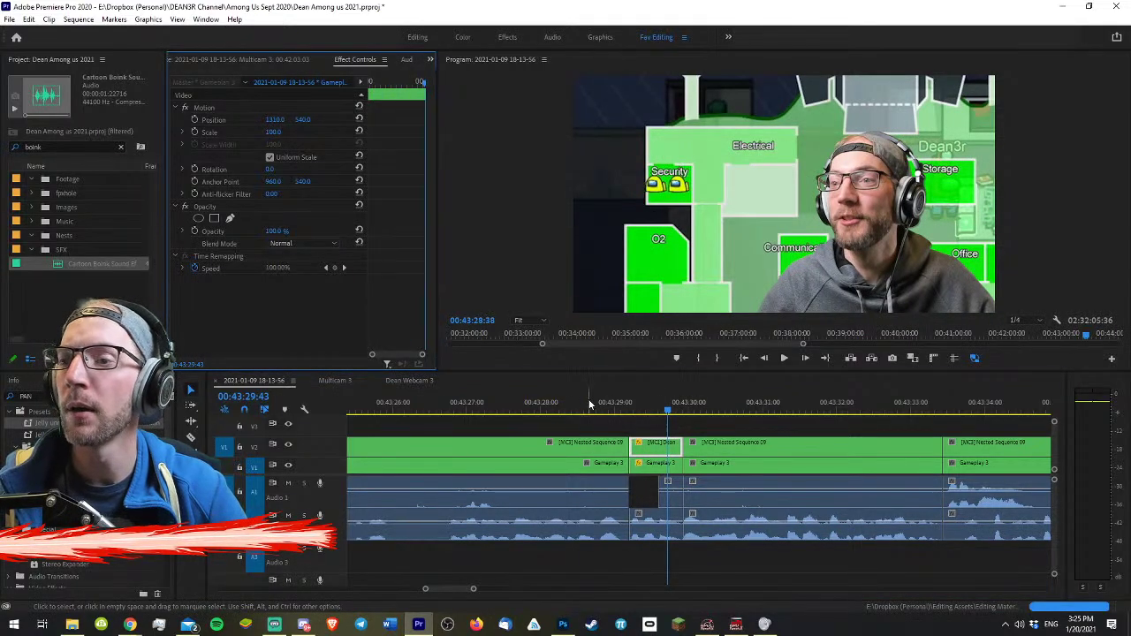
- Play from about 00:43:28:00 across the zoomed map and large-webcam shot, and return the playhead to 00:43:28:47
left_click(545, 400)
key("space")
left_click(610, 463)
key("minus")
key("equal")
key("equal")
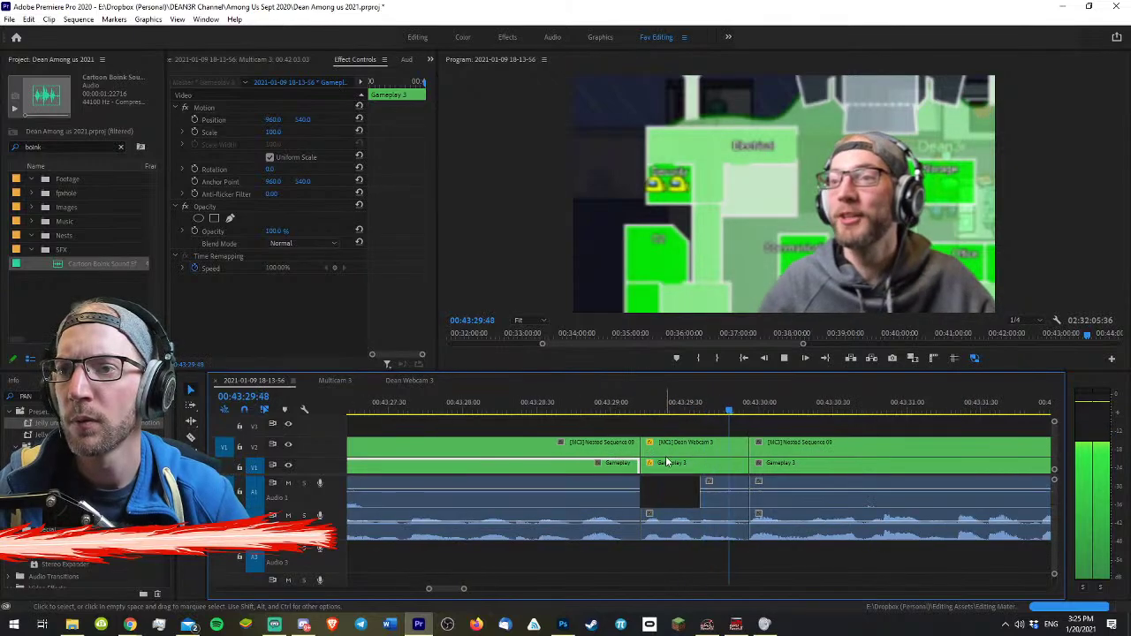
key("space")
left_click_drag(666, 410, 579, 404)
key("minus")
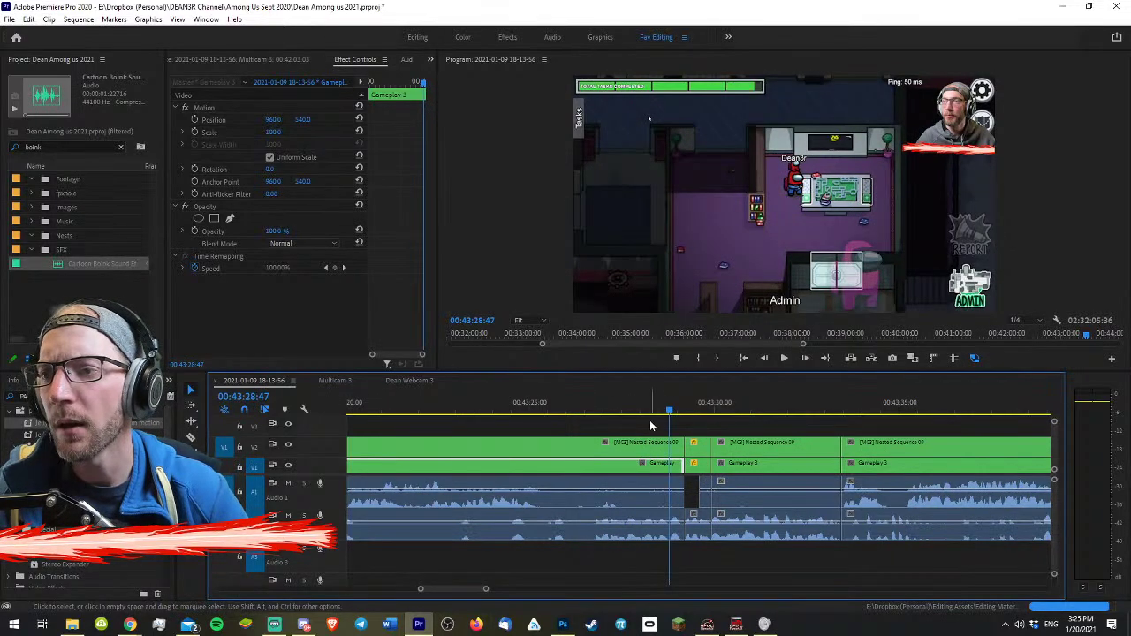
- Add a frame hold to the gameplay clip at 00:43:28:53, and delete the held piece before the large-webcam shot
key("equal")
key("equal")
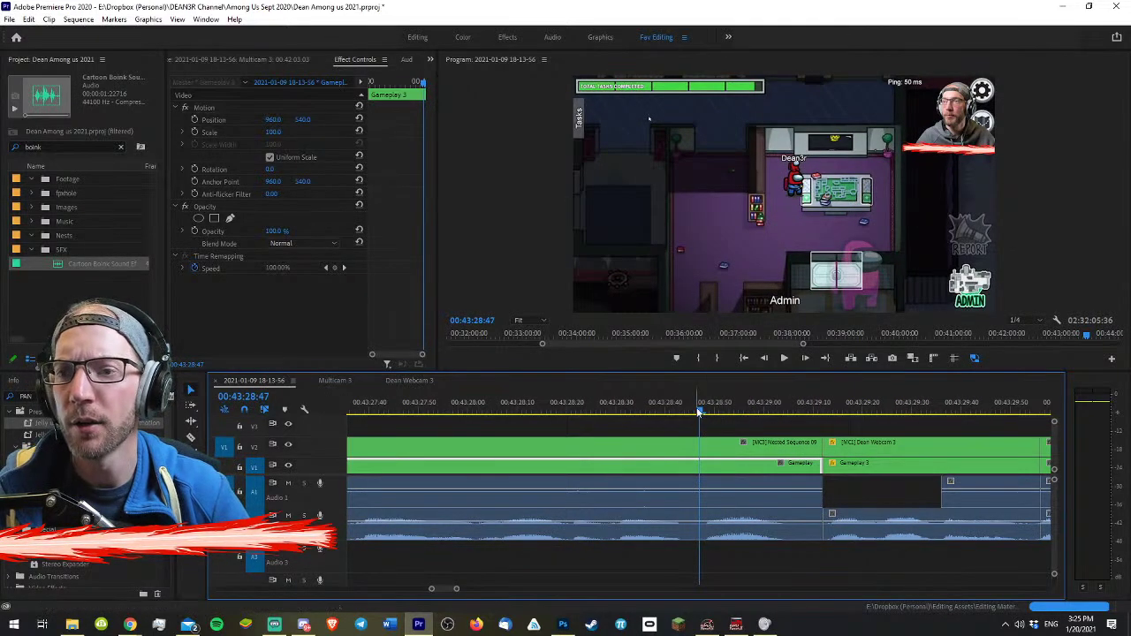
left_click(734, 406)
left_click_drag(734, 407, 731, 411)
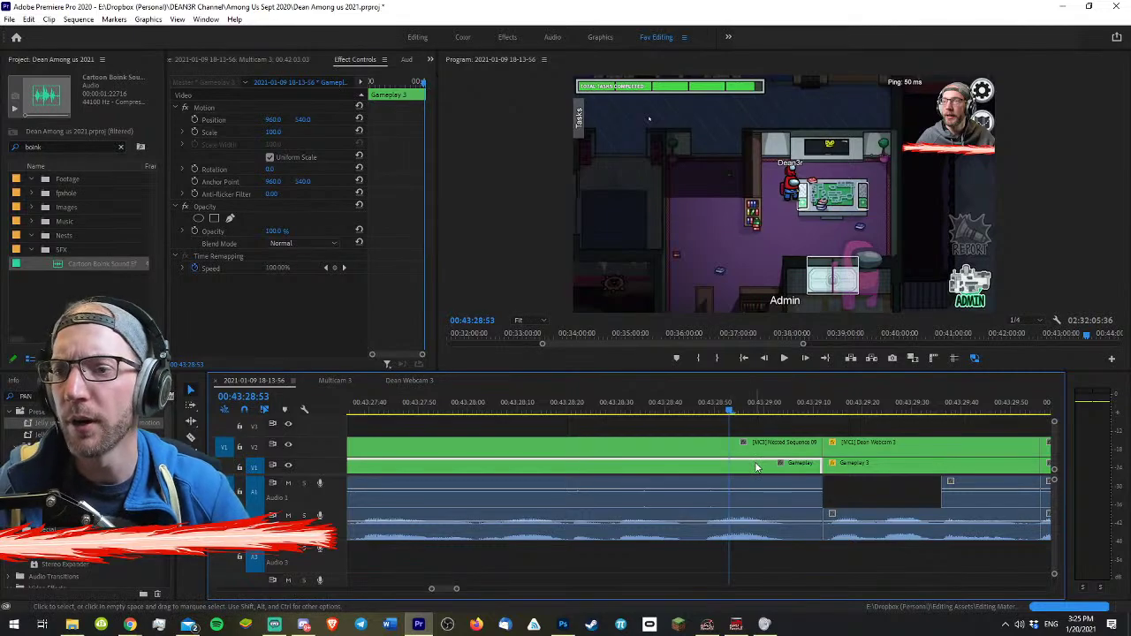
right_click(696, 463)
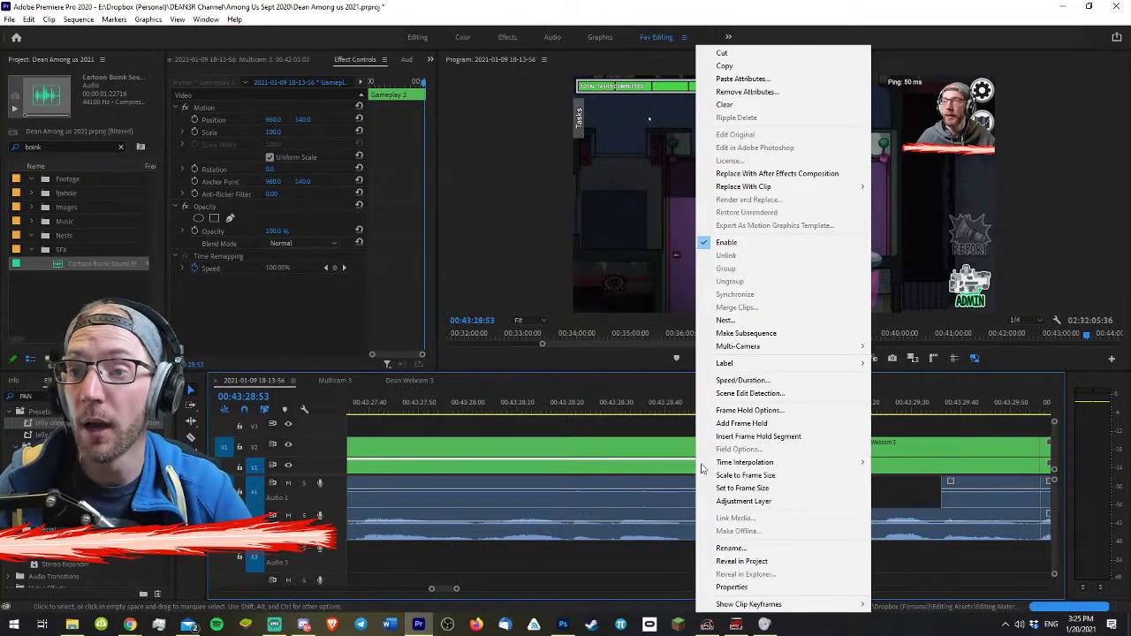
left_click(741, 423)
mouse_move(734, 407)
left_mouse_down()
mouse_move(692, 407)
mouse_move(816, 413)
mouse_move(706, 413)
mouse_move(721, 413)
left_mouse_up()
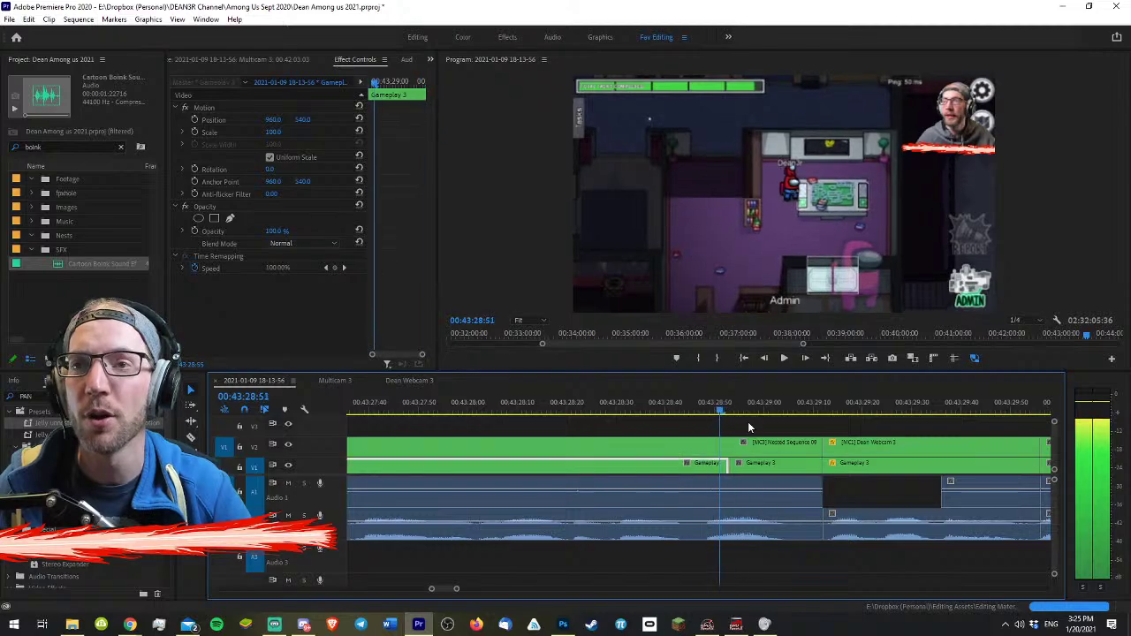
key("shift+Left")
key("shift+Left")
left_click(729, 412)
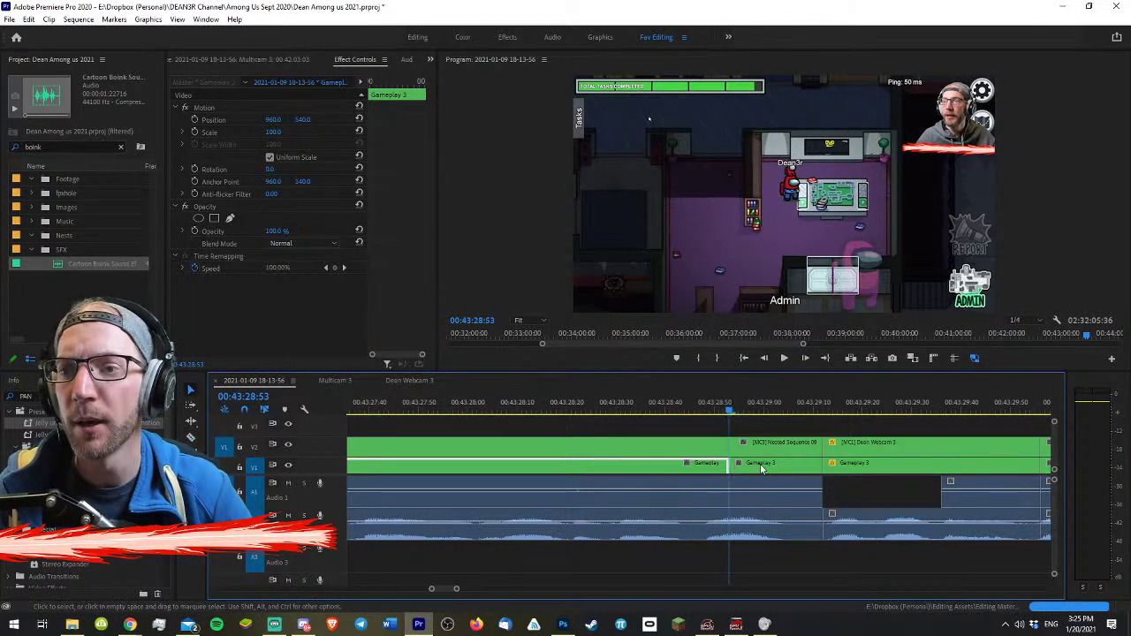
key("Delete")
- Split the gameplay clip at 00:43:28:24 and slow the short piece leading to the webcam shot to 70% speed
left_click_drag(610, 406, 585, 406)
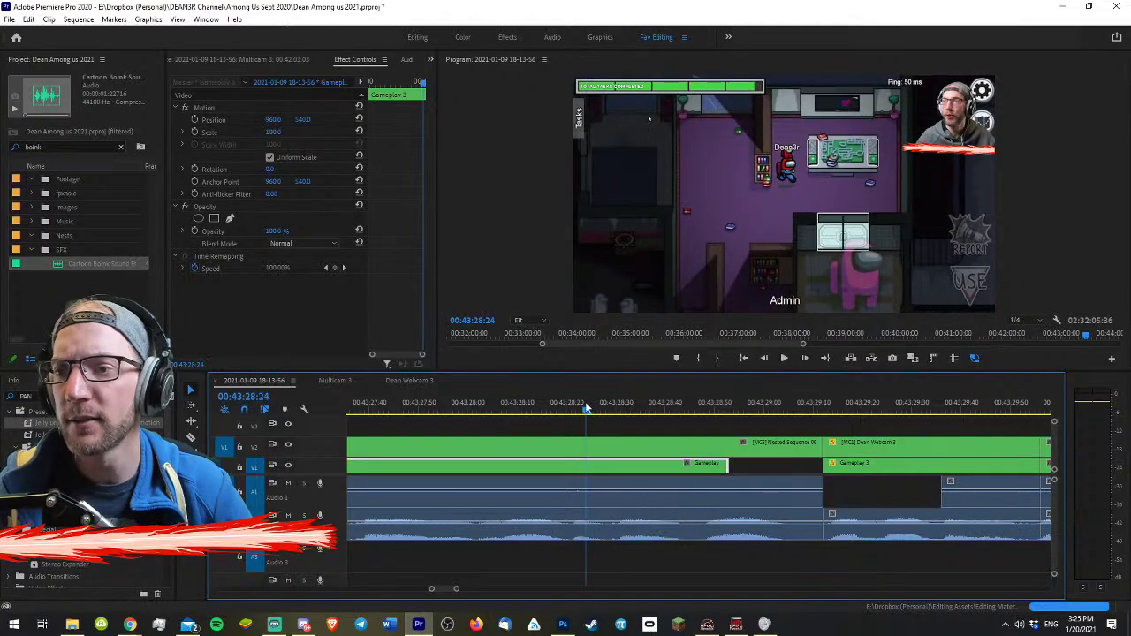
right_click(640, 464)
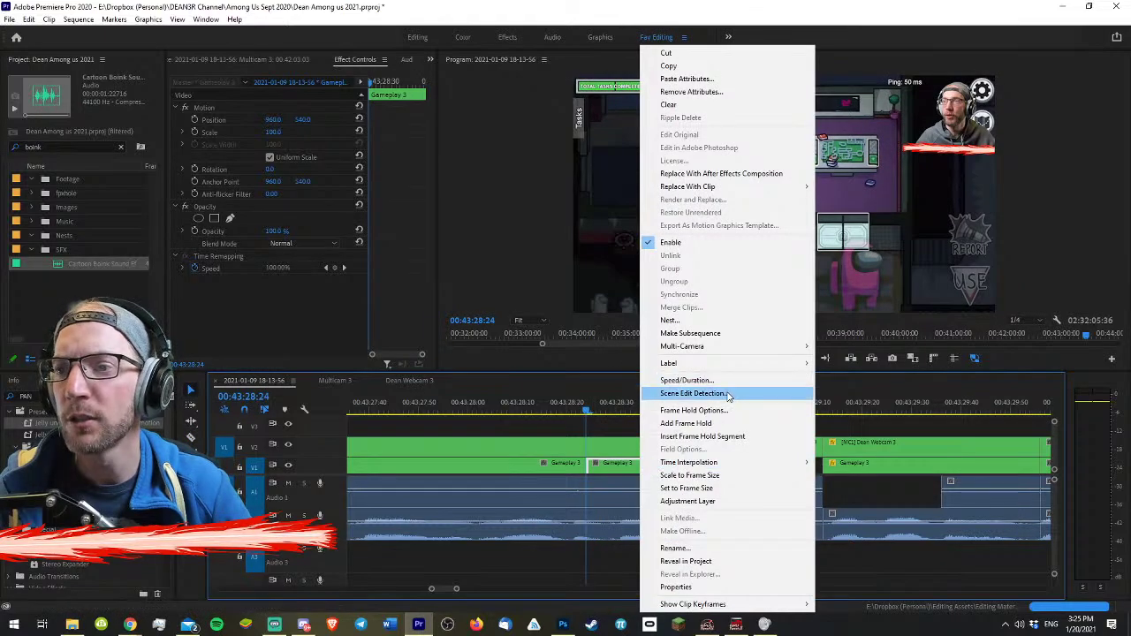
left_click(789, 377)
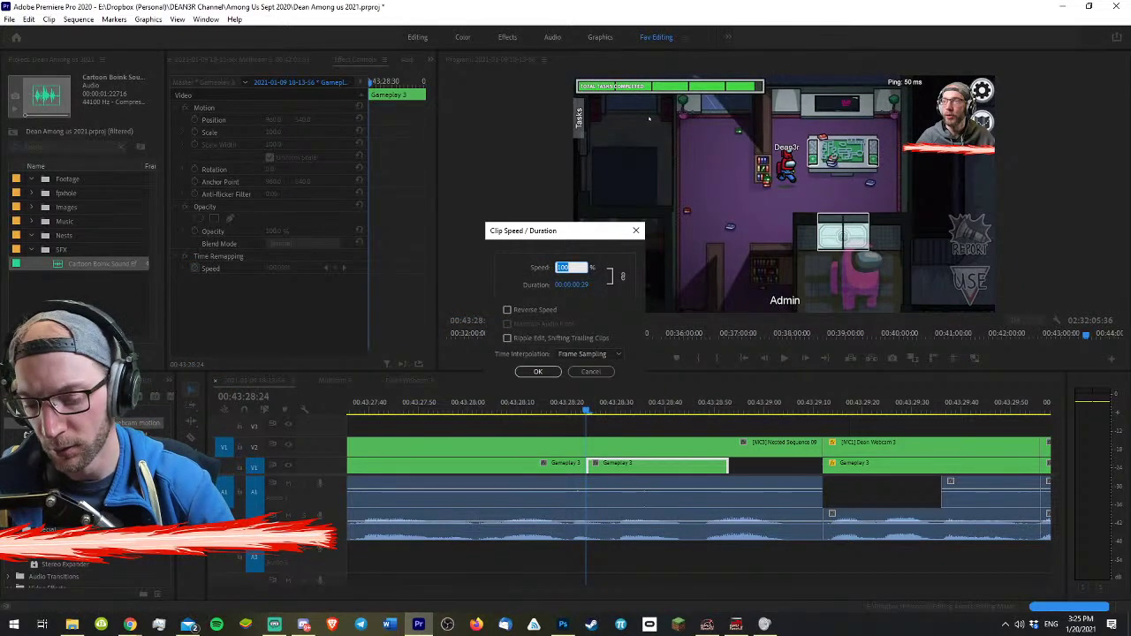
type("50")
key("Return")
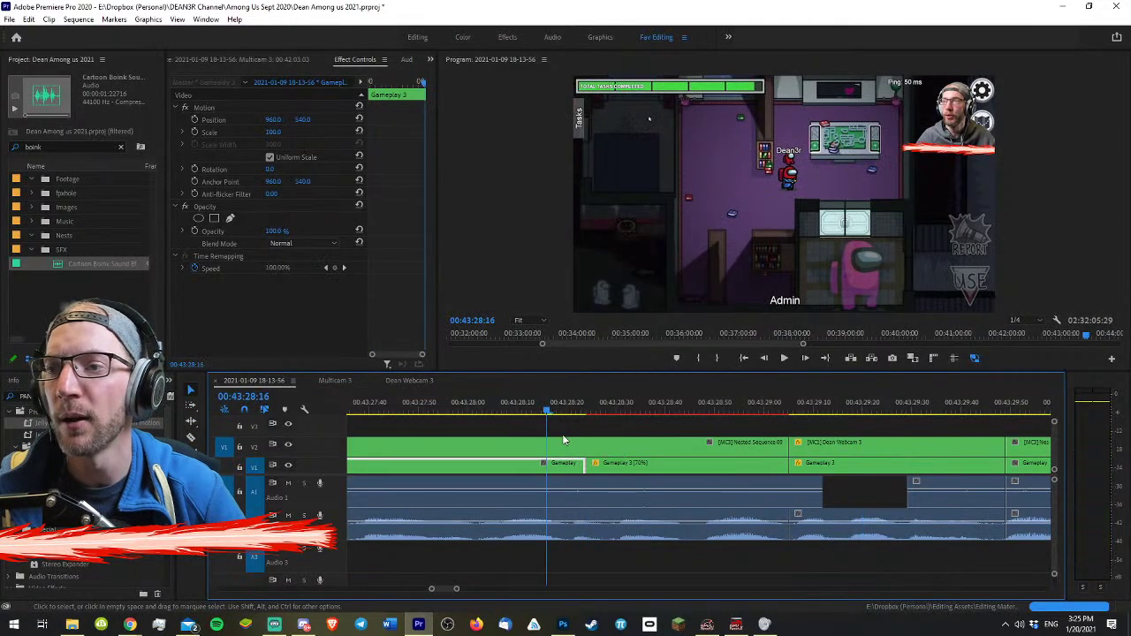
- Play through the slowed gameplay and large-webcam shot, and ripple-trim a few frames at the cut near 00:43:33:20
key("space")
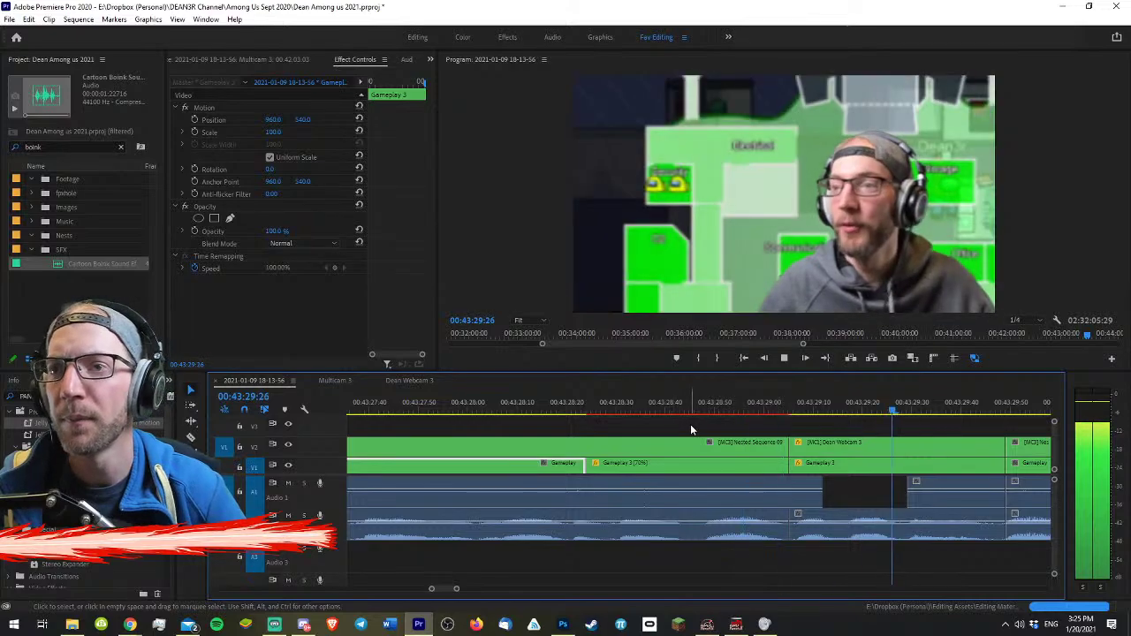
scroll(758, 444, "up", 1)
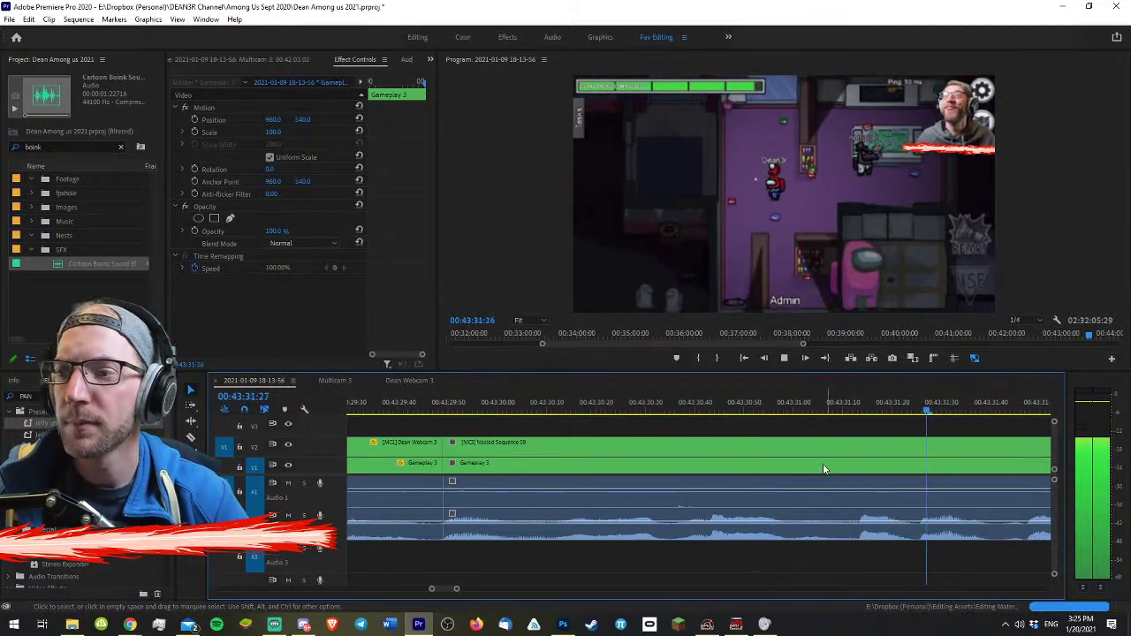
key("minus")
scroll(814, 465, "down", 2)
key("minus")
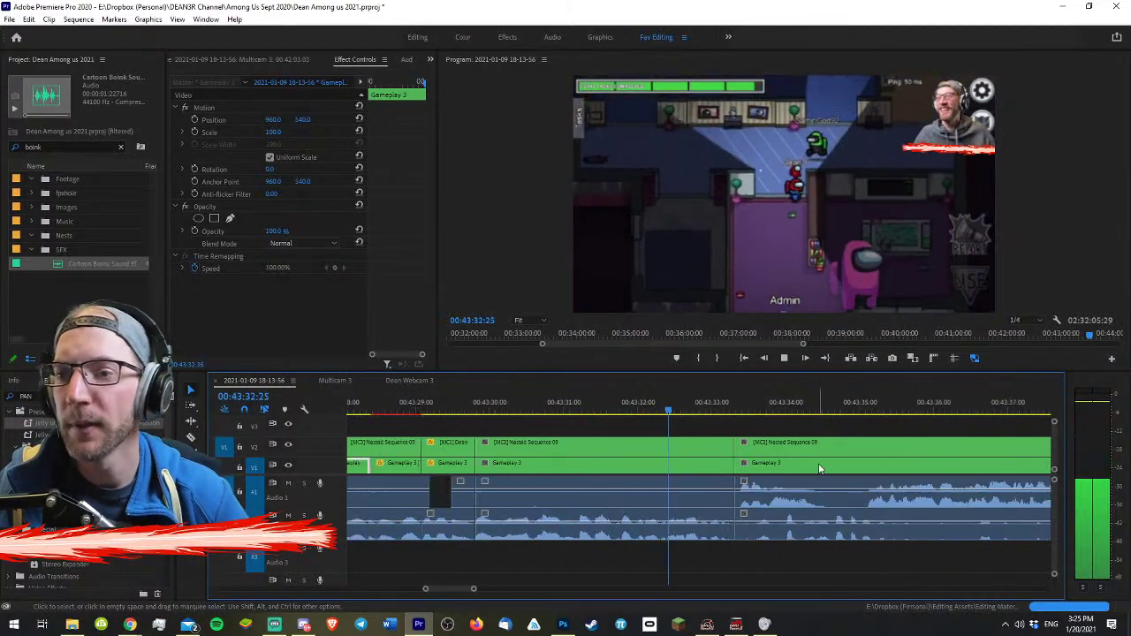
left_click(754, 461)
key("equal")
key("equal")
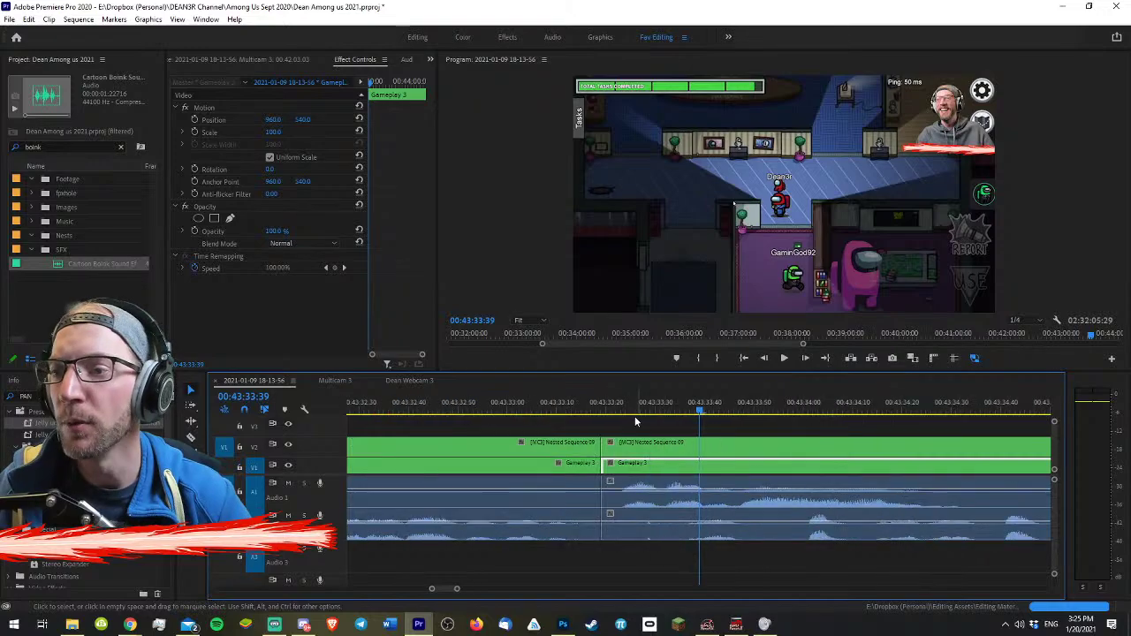
left_click(624, 409)
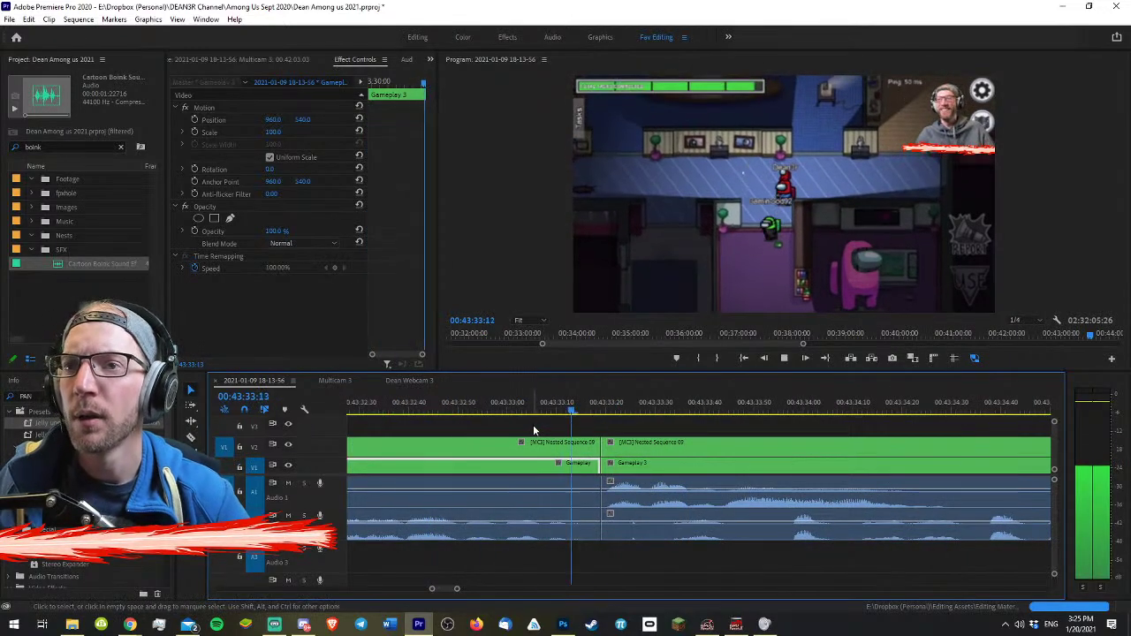
- Replay across the trimmed cut and split all tracks at about 00:43:35:46, while the players are in Admin
key("minus")
key("minus")
key("space")
left_click(423, 409)
key("space")
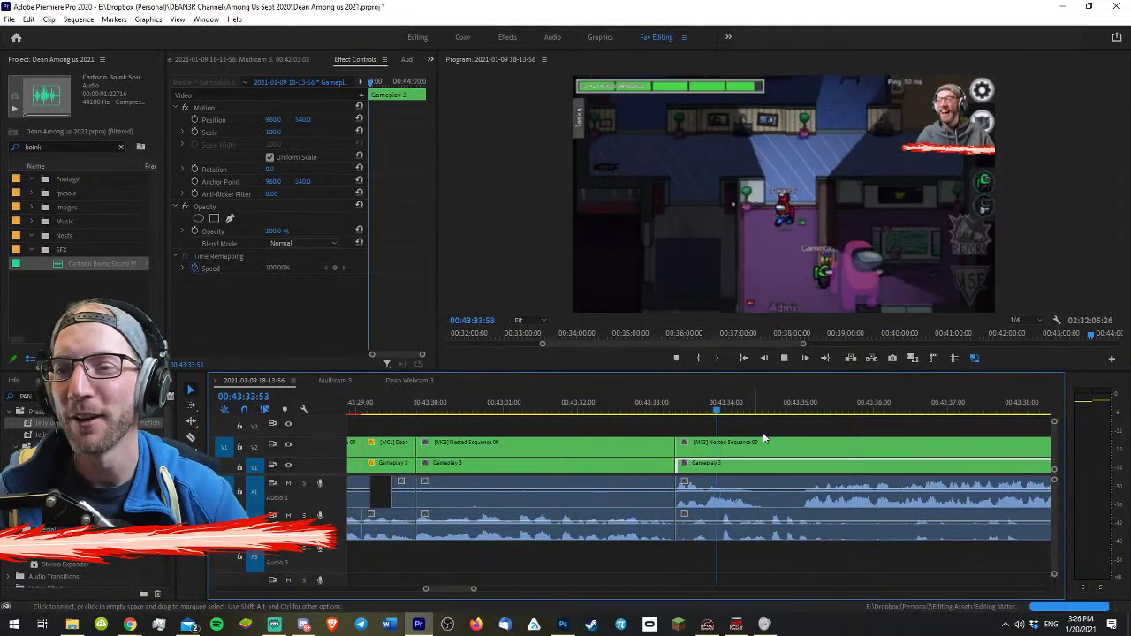
key("c")
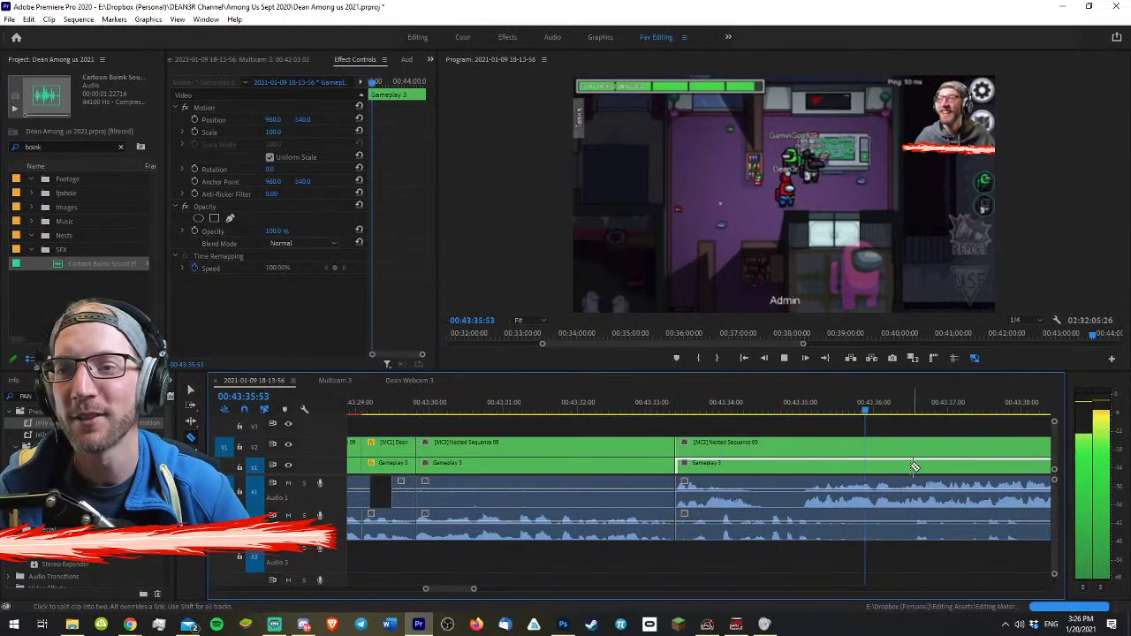
key("space")
left_click(857, 526, "shift")
key("v")
- Enlarge the short gameplay clip at 00:43:33:58 to a scale of 176.2 and set its position to 818, 330
left_click(724, 409)
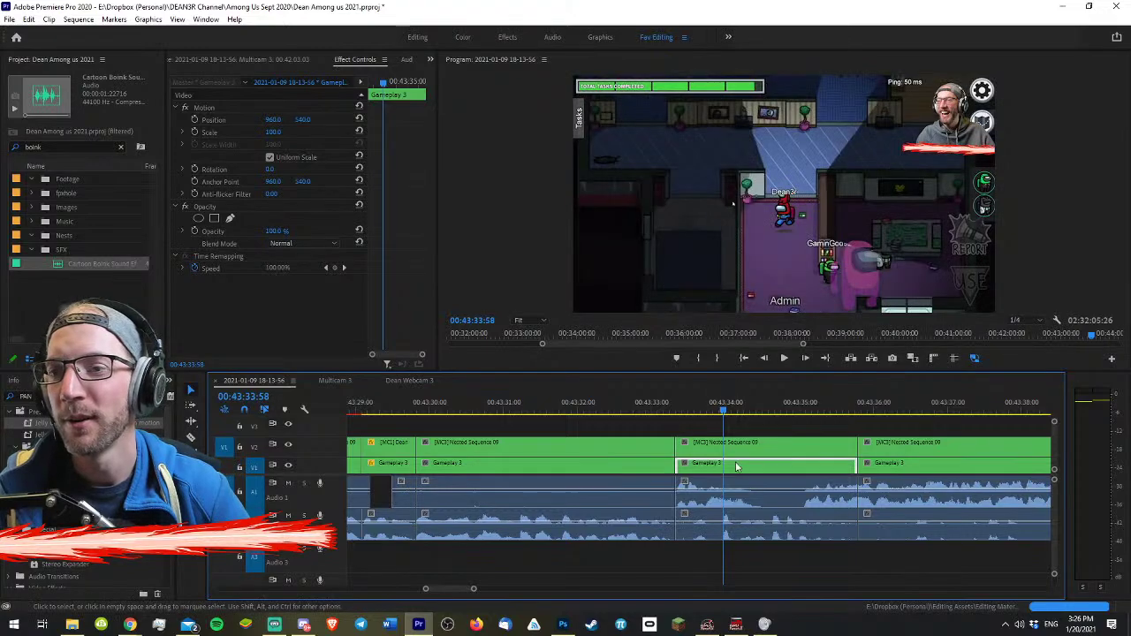
left_click(740, 483)
left_click(742, 468)
left_click_drag(273, 131, 201, 120)
left_click(311, 120)
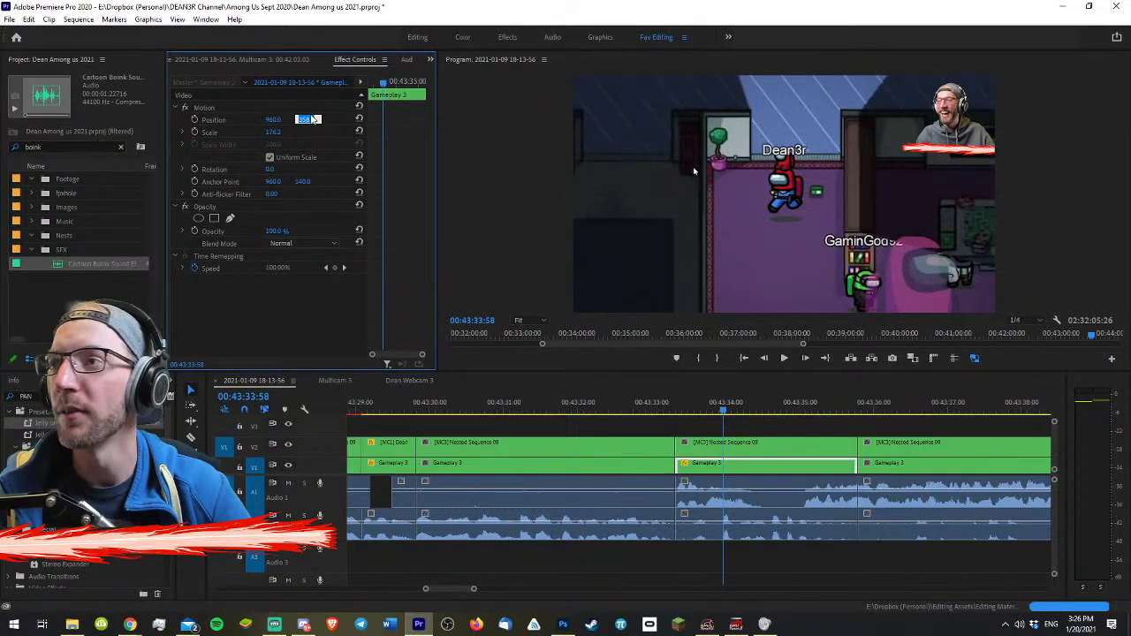
left_click_drag(693, 171, 668, 165)
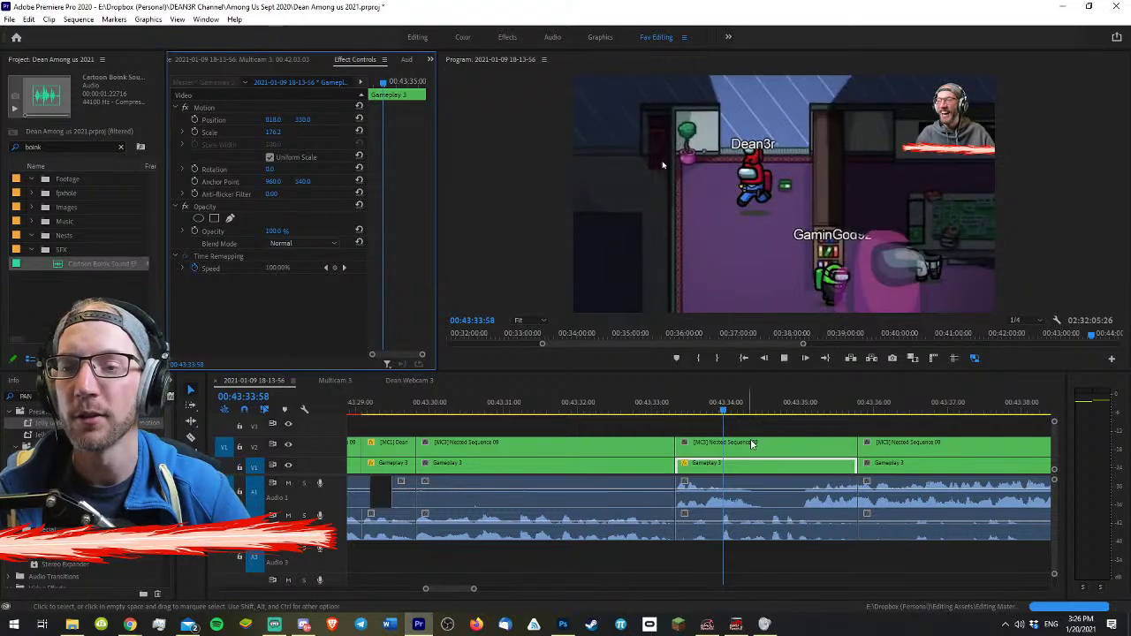
- Preview the zoomed clip to 00:43:35:06, then set its scale to 155.1 and its vertical position to 404.5
key("space")
key("space")
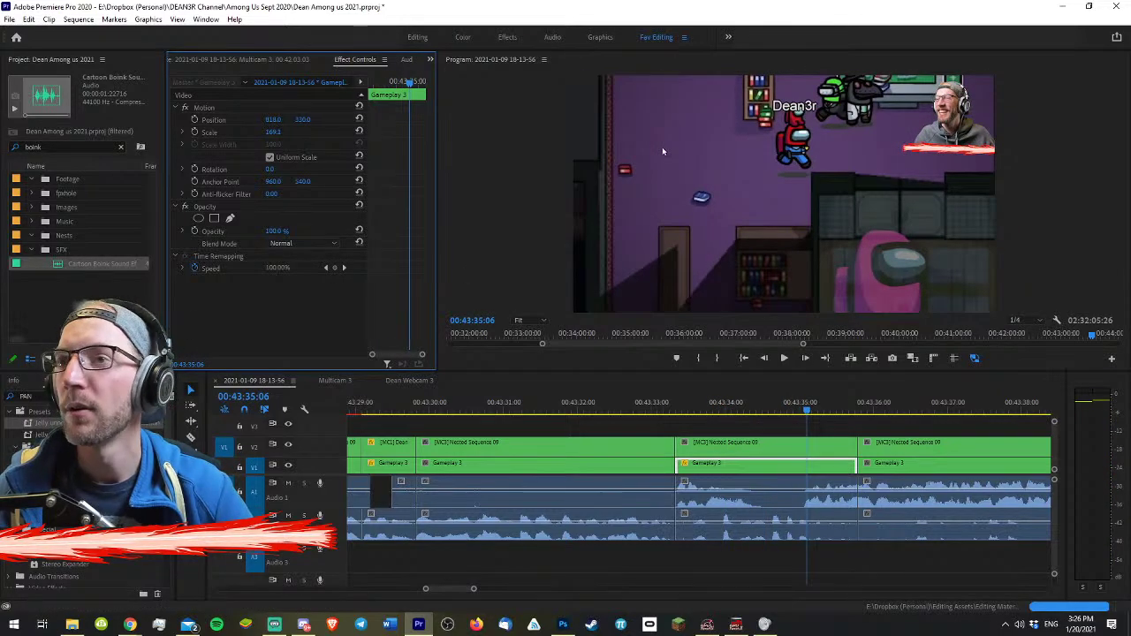
left_click_drag(290, 131, 345, 119)
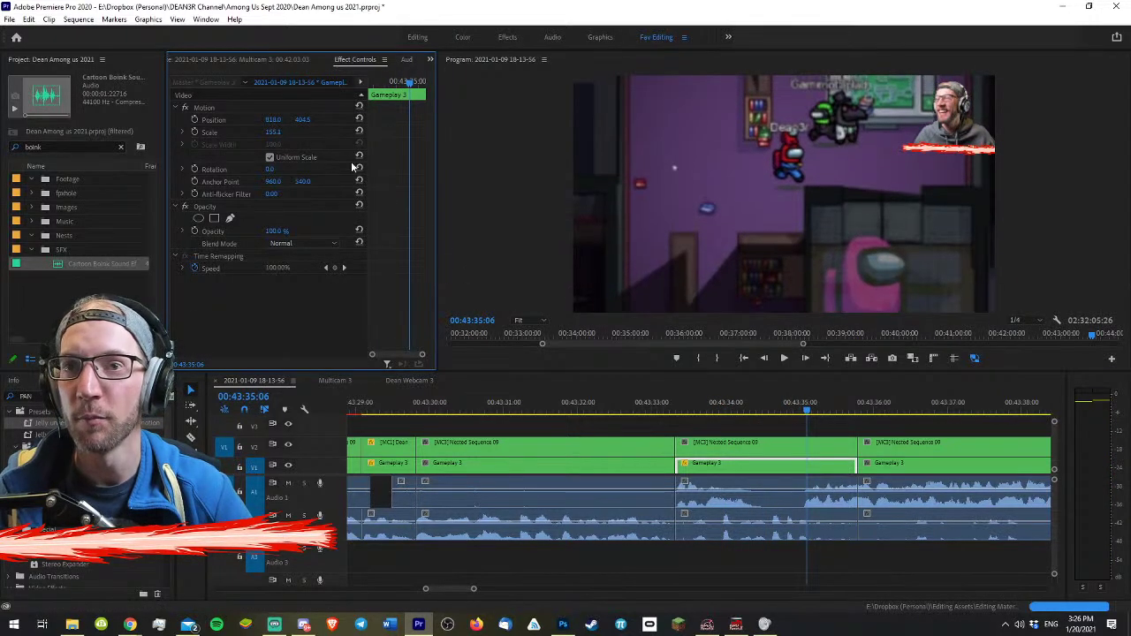
left_click(749, 432)
- Play the zoomed shot into the following clip, checking its framing again from 00:43:34:46
key("space")
key("minus")
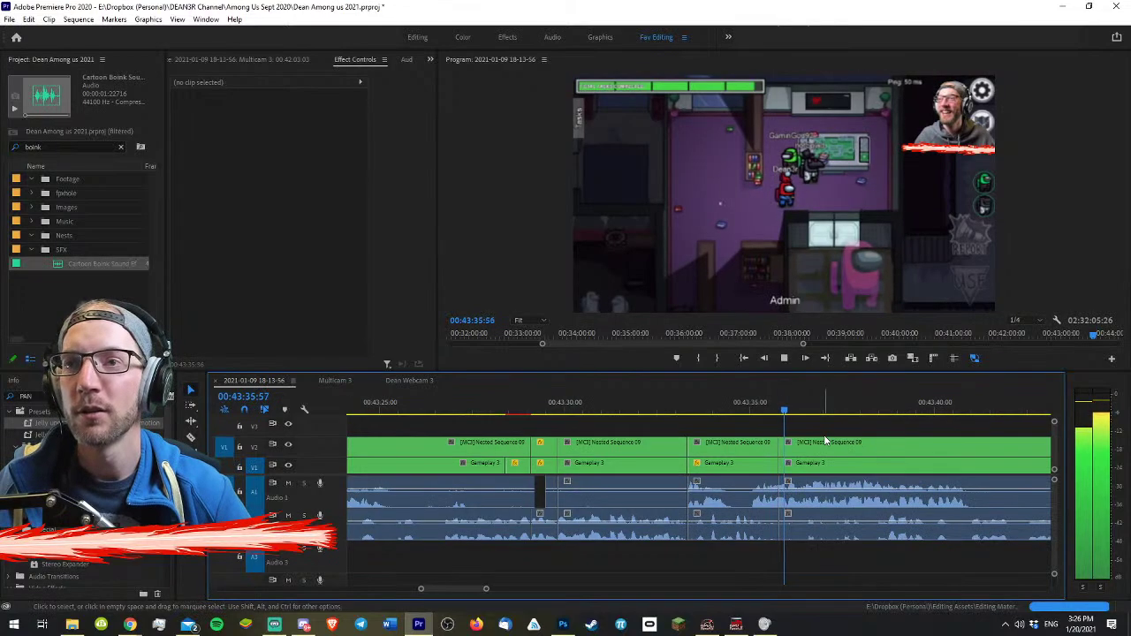
key("space")
left_click(825, 463)
left_click(740, 404)
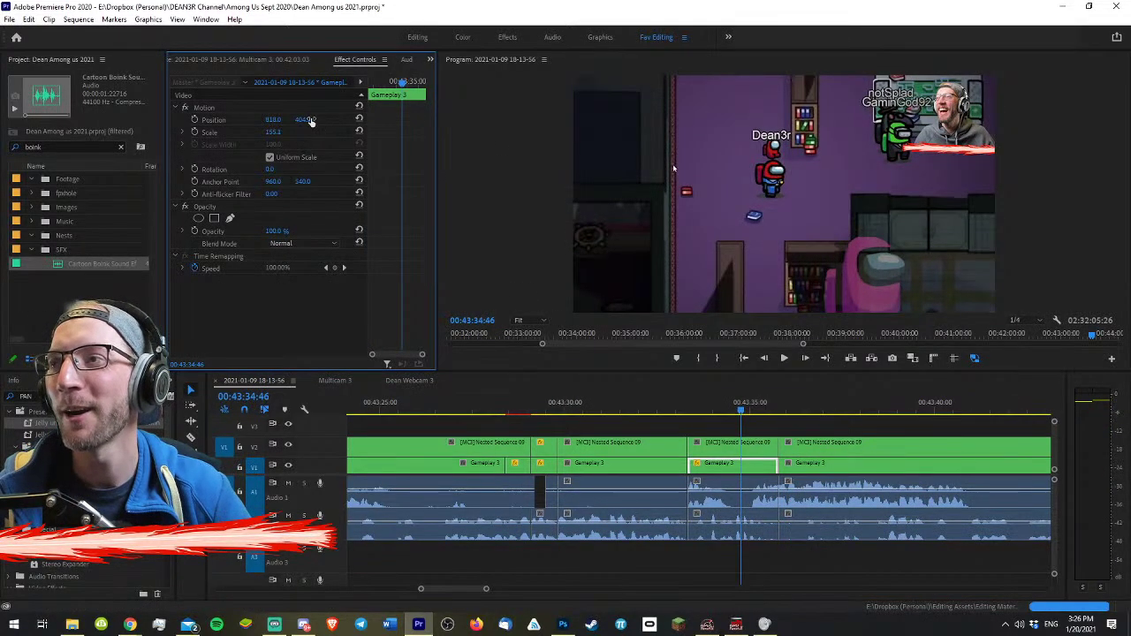
key("space")
left_click(848, 423)
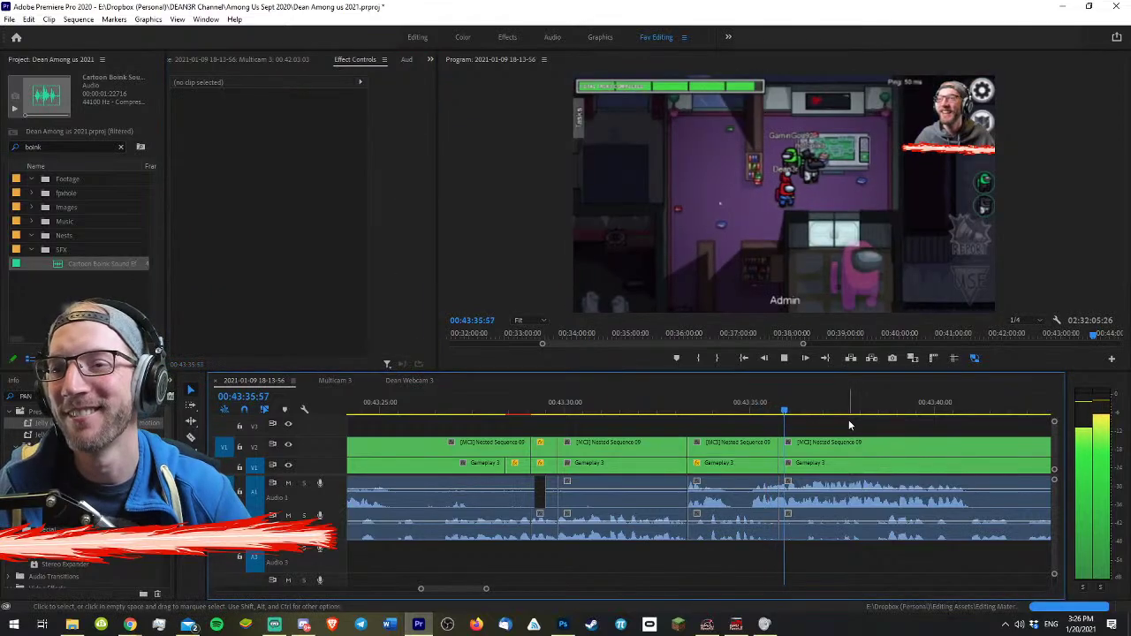
- Play the second admin-map section from about 00:43:36:00 to 00:43:40:58 to look for pauses to cut
key("=")
key("space")
key("=")
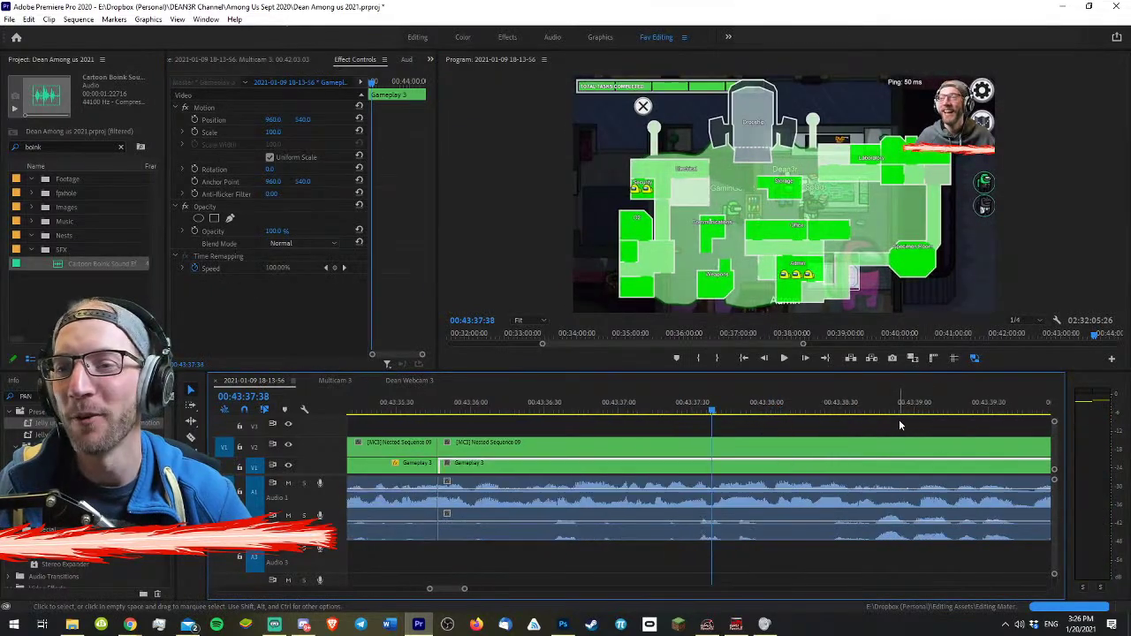
key("minus")
left_click(862, 421)
key("space")
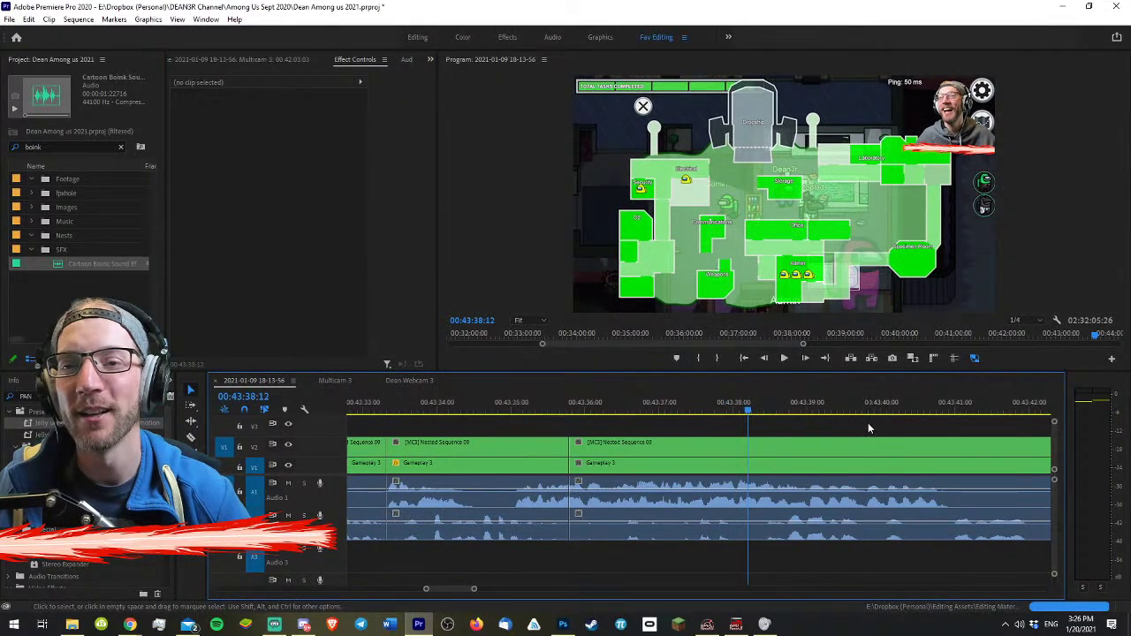
key("=")
key("space")
key("space")
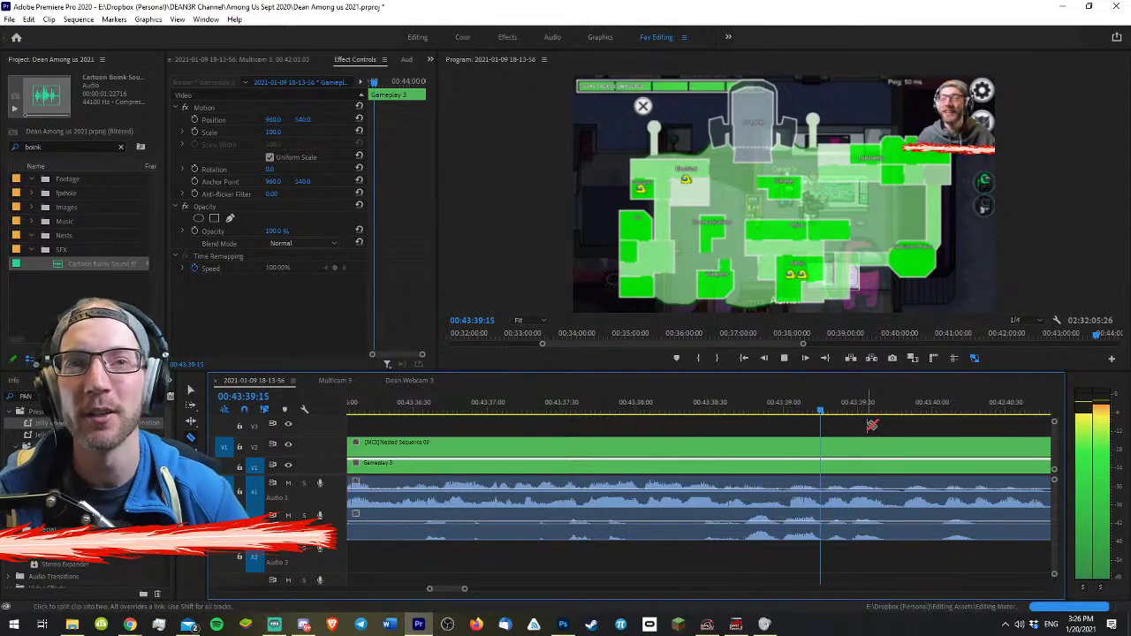
key("minus")
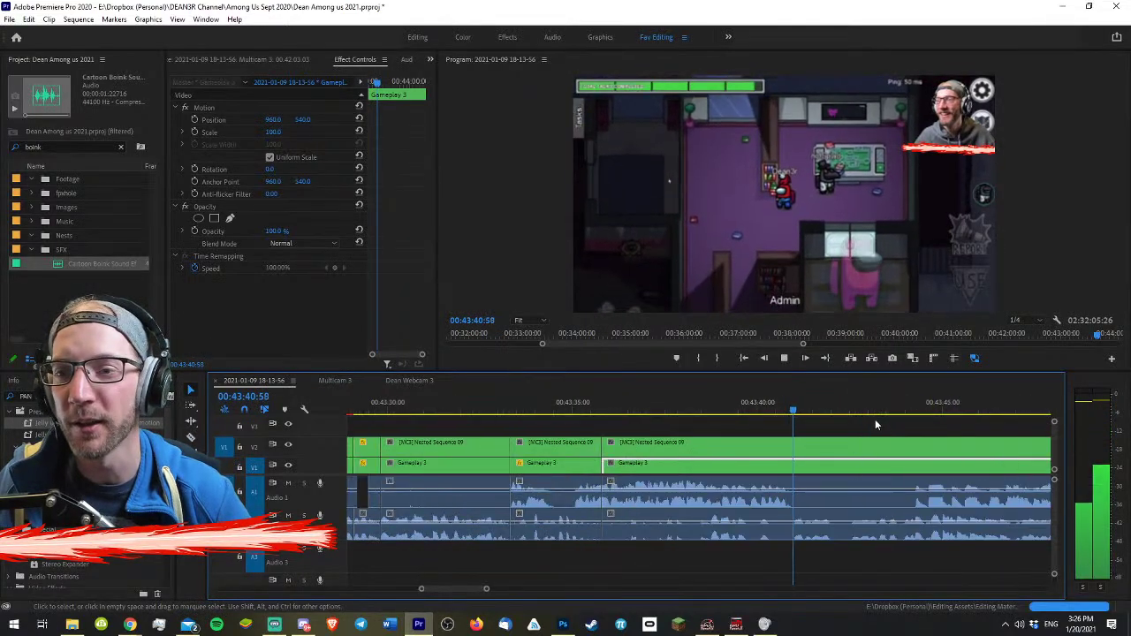
- Split all tracks at about 00:43:42:28 and ripple-trim the pause before the cut back to about 00:43:42:03
key("space")
key("c")
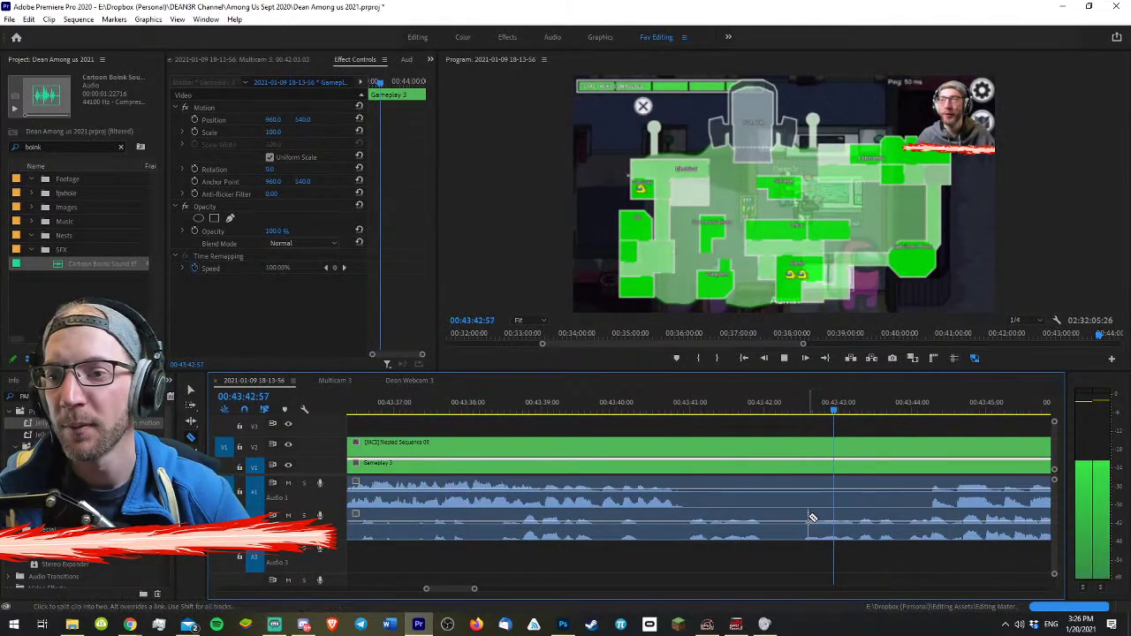
left_click(798, 515, "shift")
key("v")
left_click_drag(754, 422, 768, 411)
left_click(772, 405)
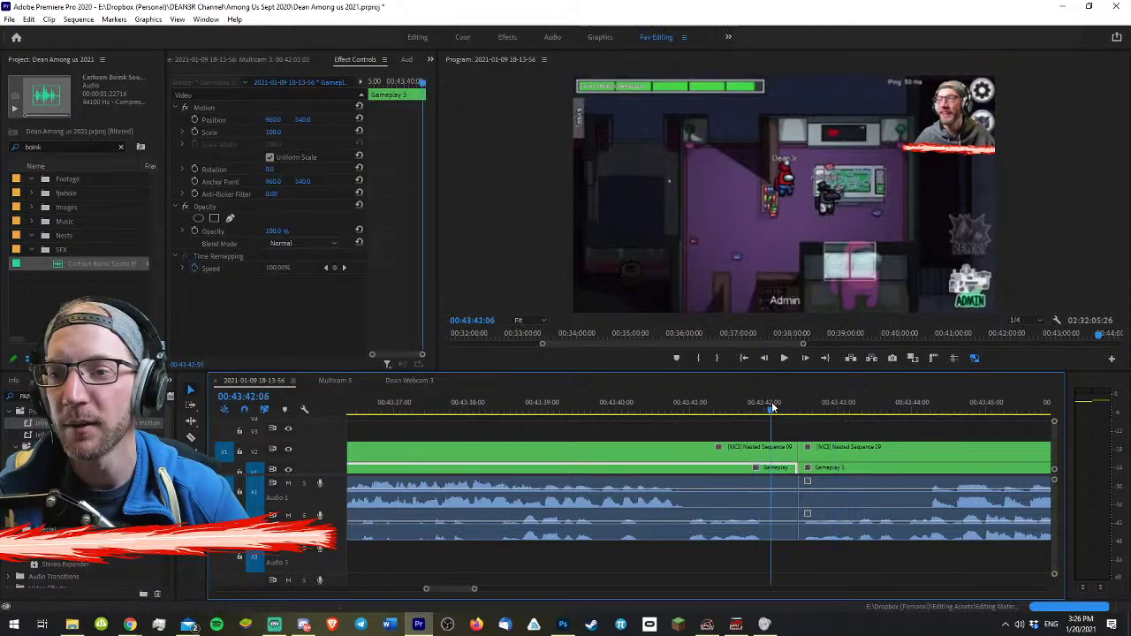
key("w")
- Play on from the trimmed cut, split all tracks at about 00:43:46:30, and replay the new clip from about 00:43:44:00
key("space")
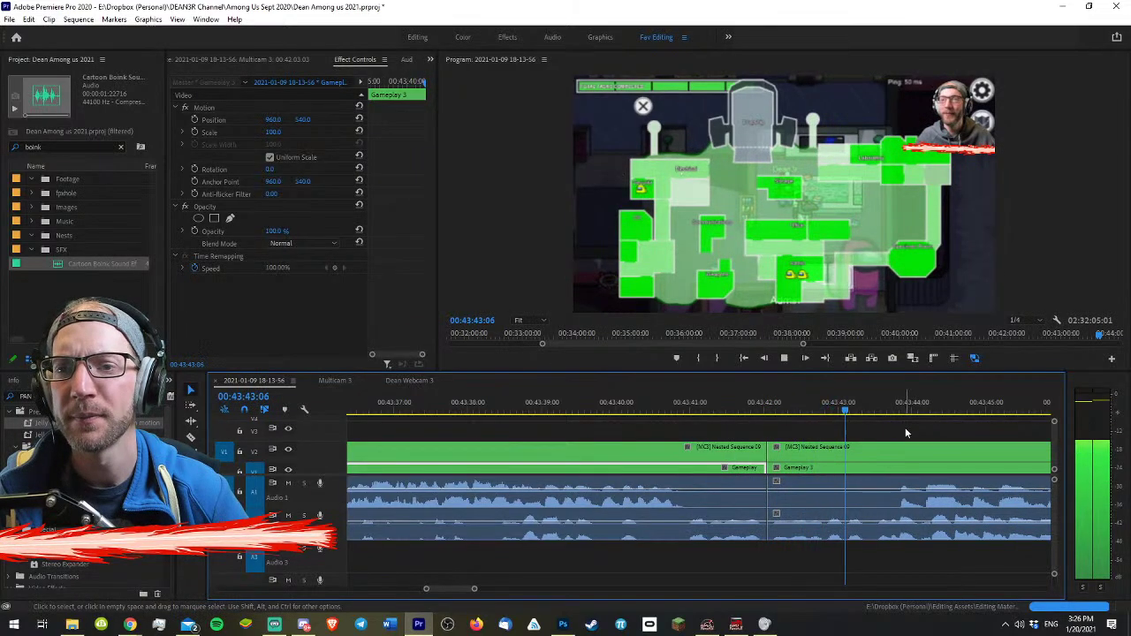
key("v")
key("minus")
key("minus")
key("minus")
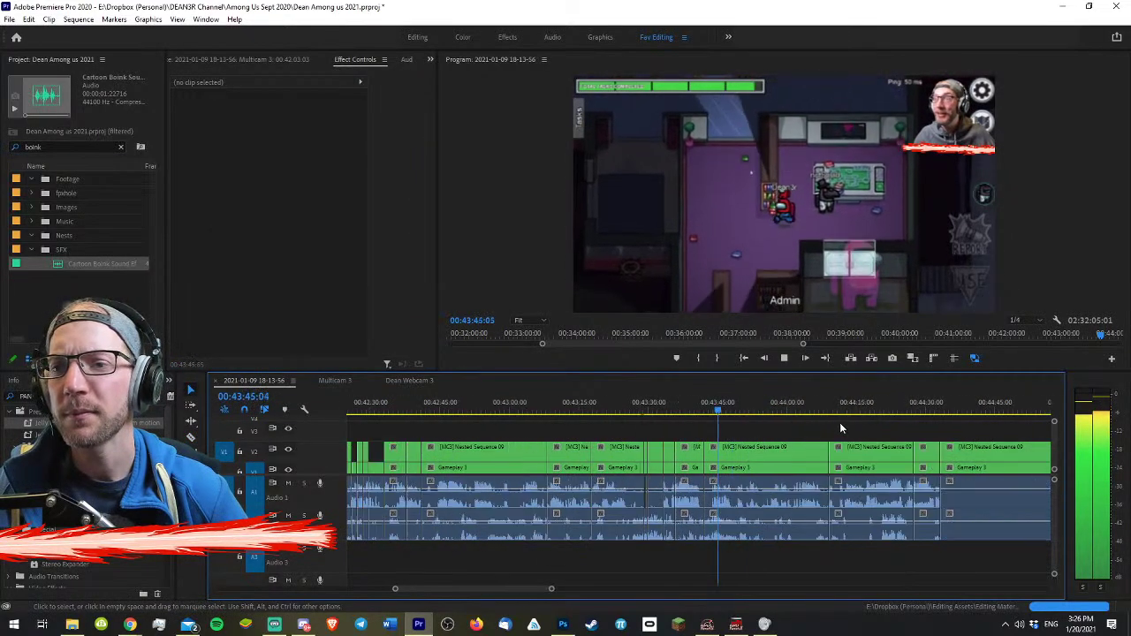
key("equal")
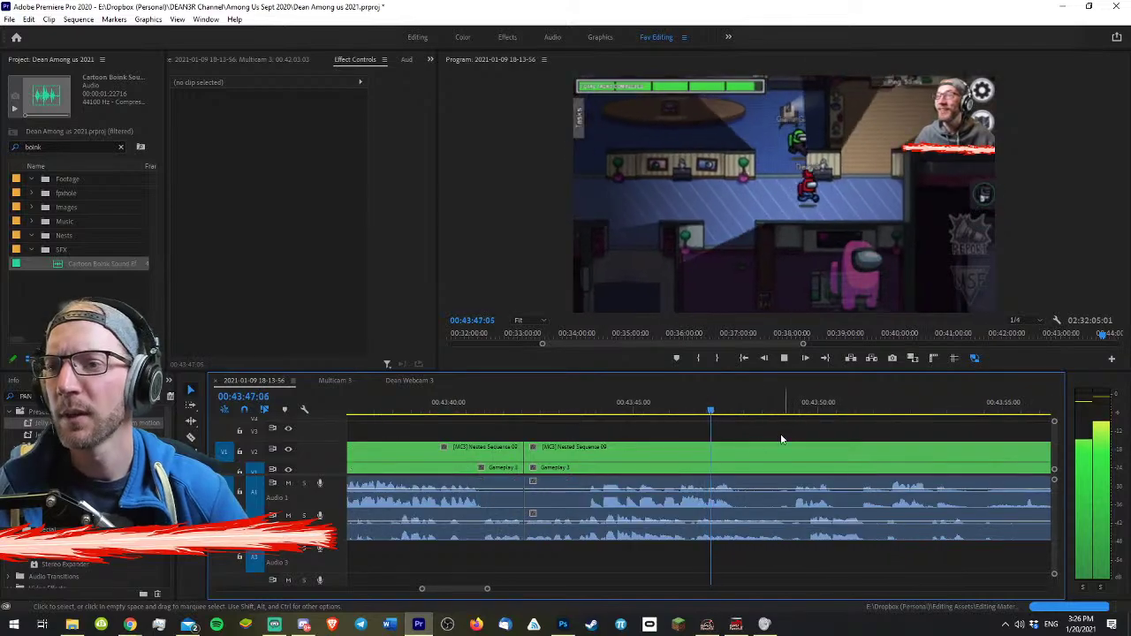
key("space")
key("c")
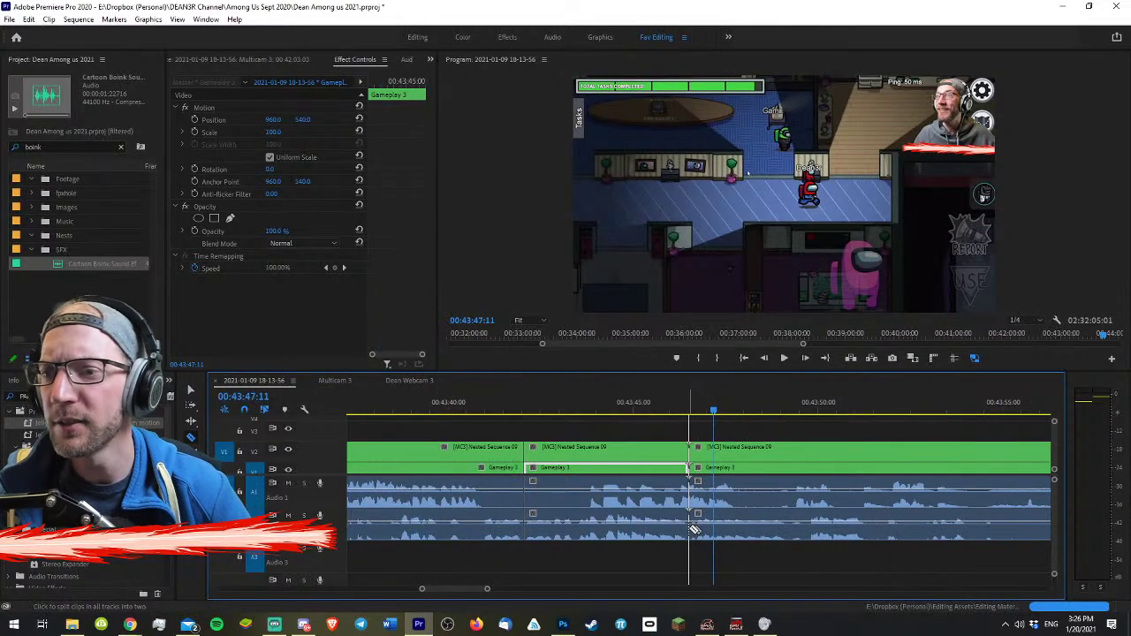
left_click_drag(620, 405, 601, 407)
key("space")
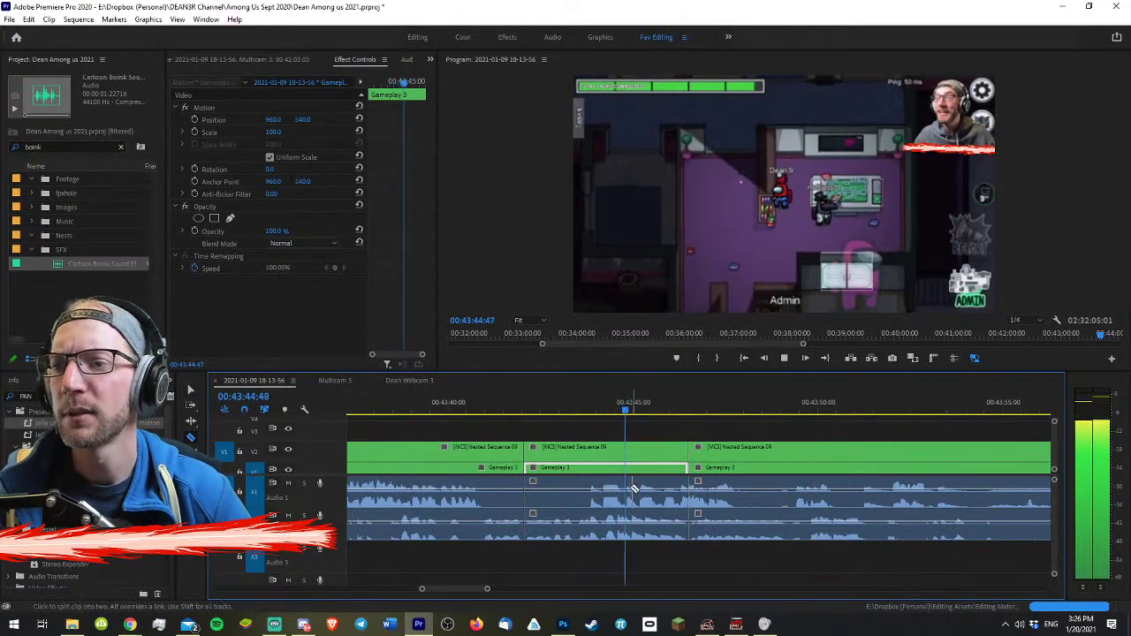
- Split all tracks at about 00:43:44:07 and 00:43:44:33 to isolate a short clip, and scrub through it
key("space")
key("c")
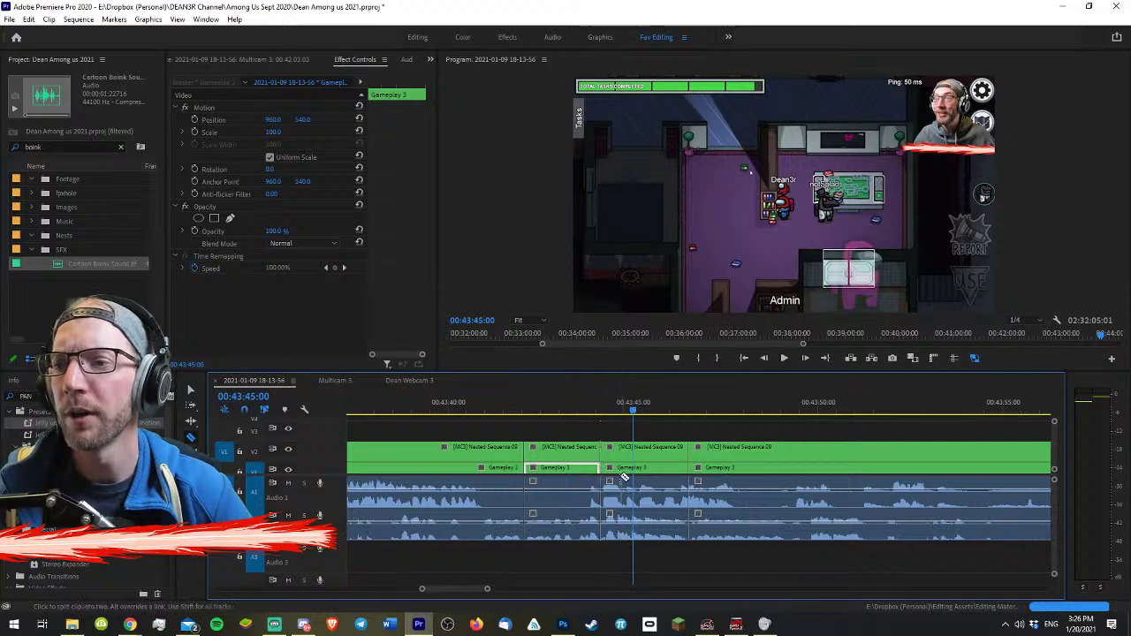
left_click(613, 408)
key("equal")
key("equal")
key("ctrl+z")
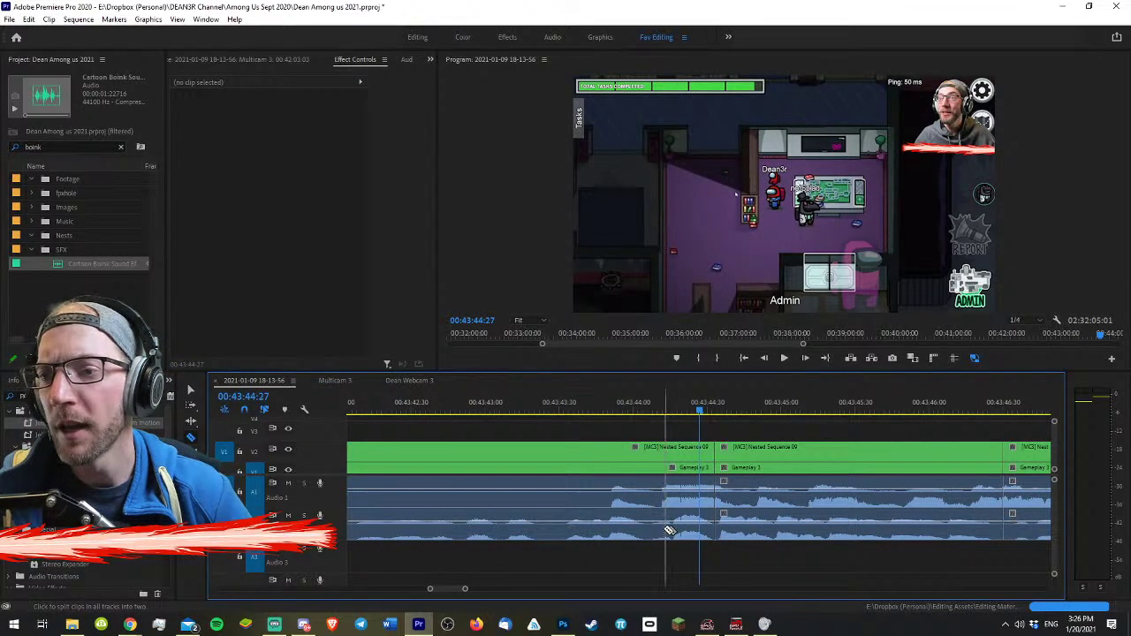
left_click(672, 467)
left_click_drag(654, 405, 709, 412)
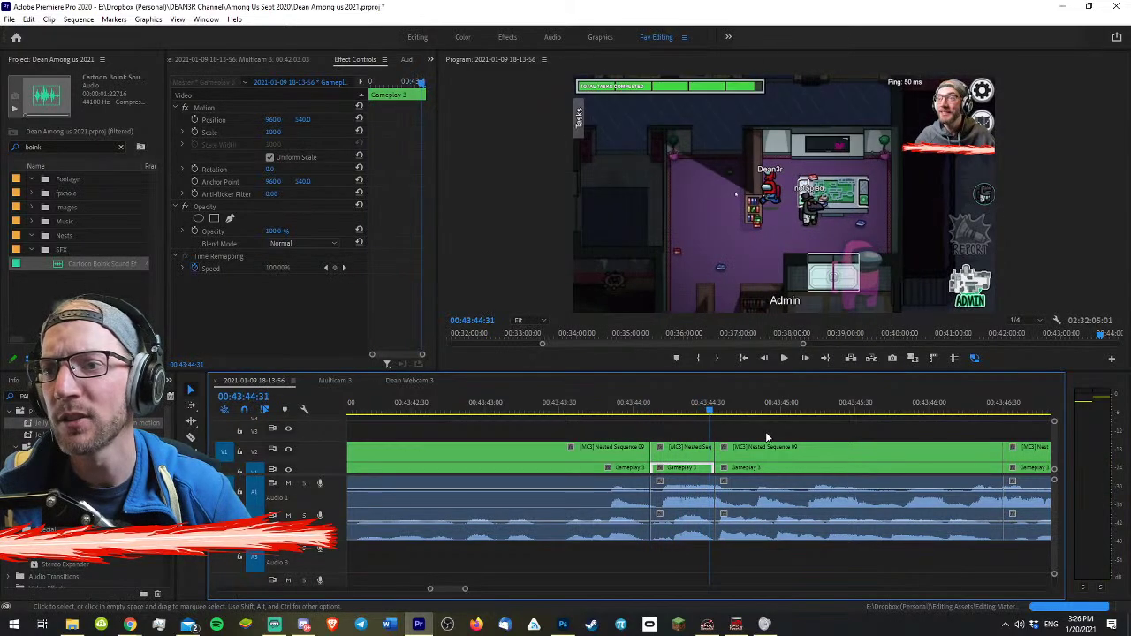
- Apply the WHOA preset to the short webcam clip starting at about 00:43:44:07 and play through to about 00:43:46:32
left_click(682, 447)
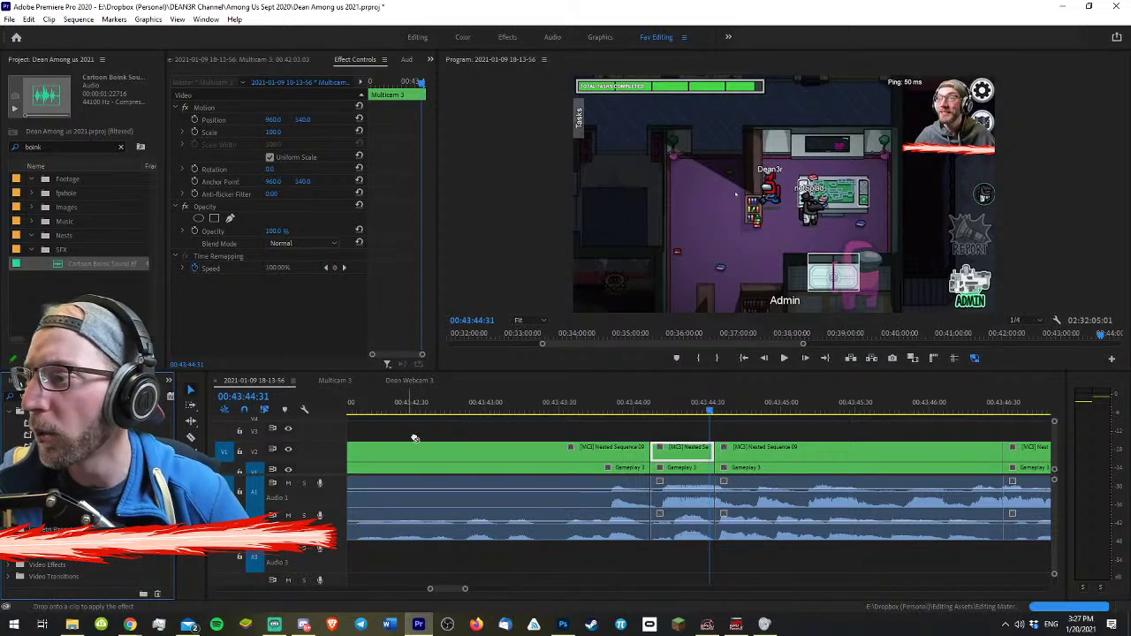
left_click(671, 466)
key("space")
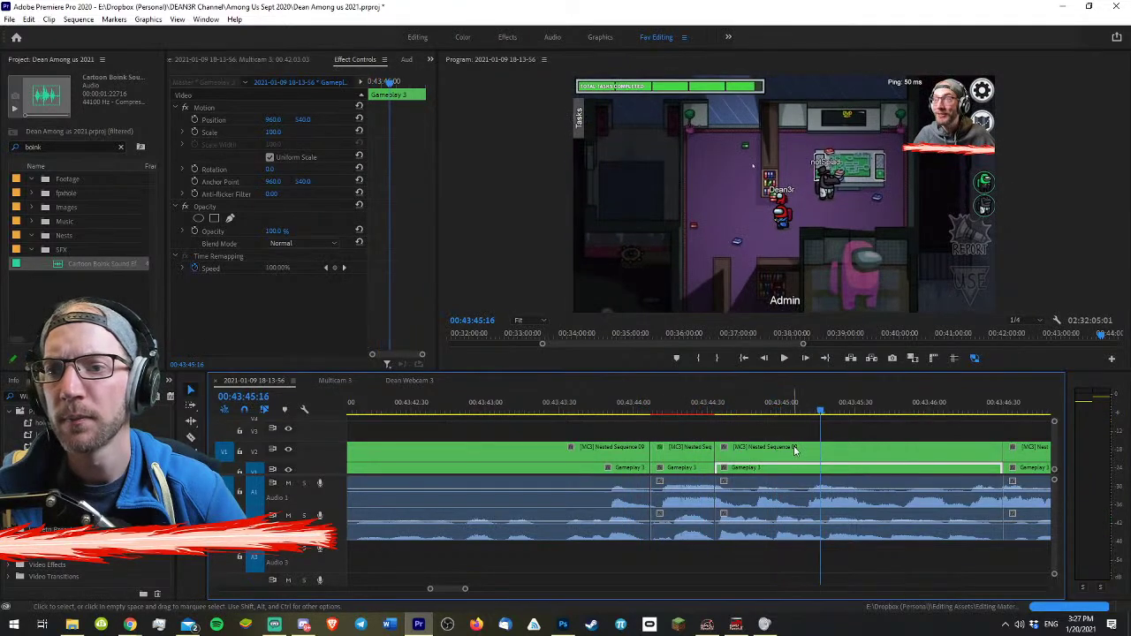
left_click(709, 399)
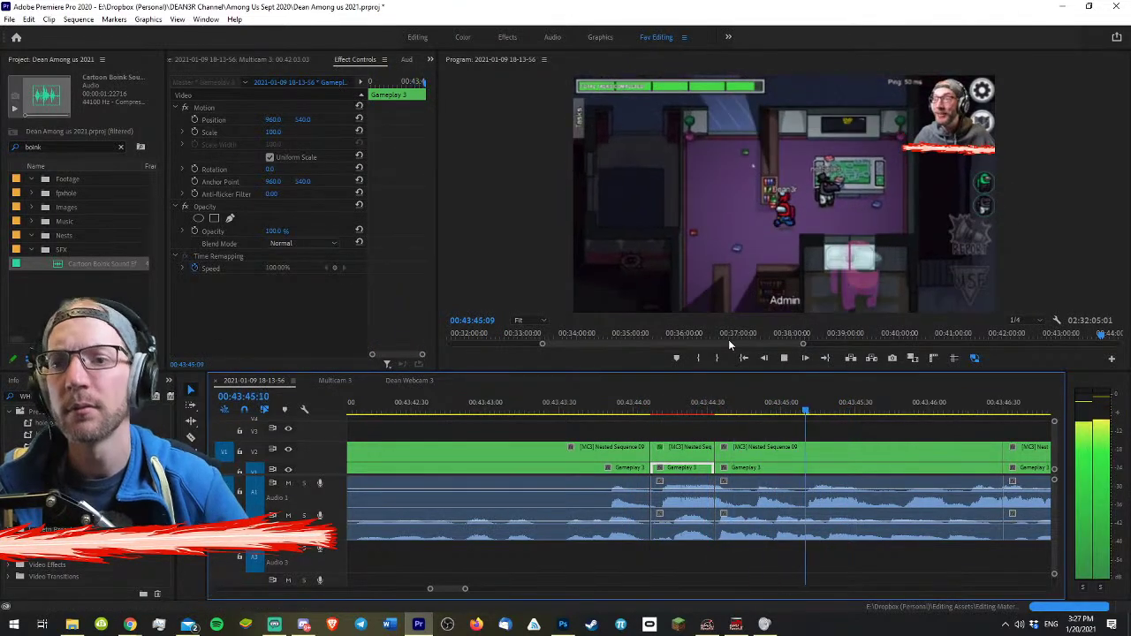
key("space")
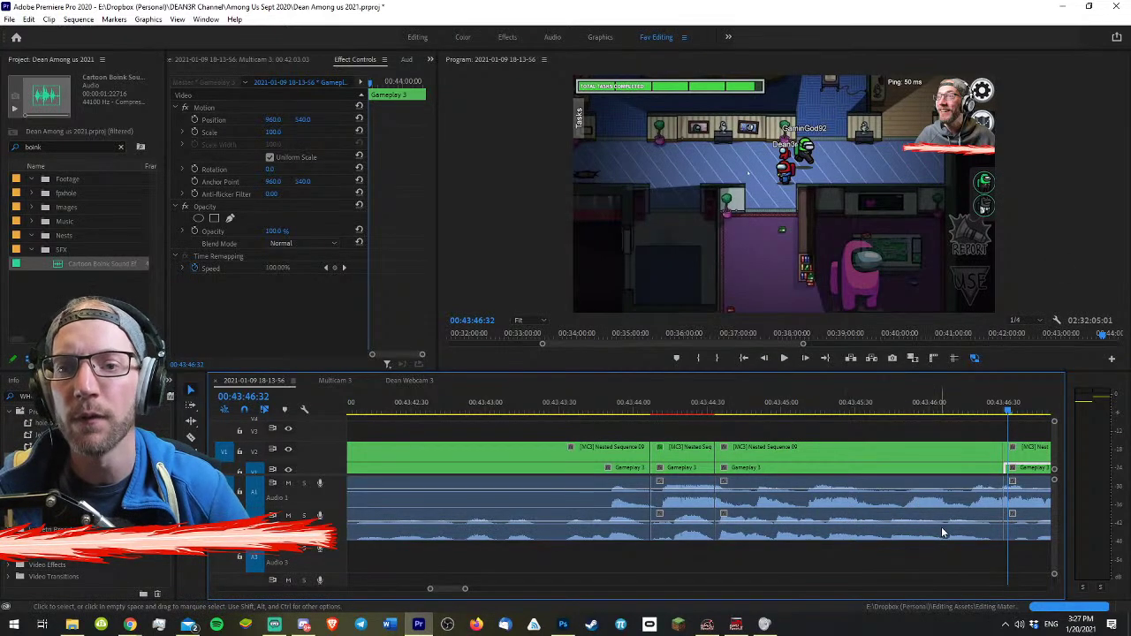
- Try splitting the following webcam clip at about 00:43:45:38 and putting other effect presets on its first part, playing each one back
left_click(881, 428)
left_click(734, 404)
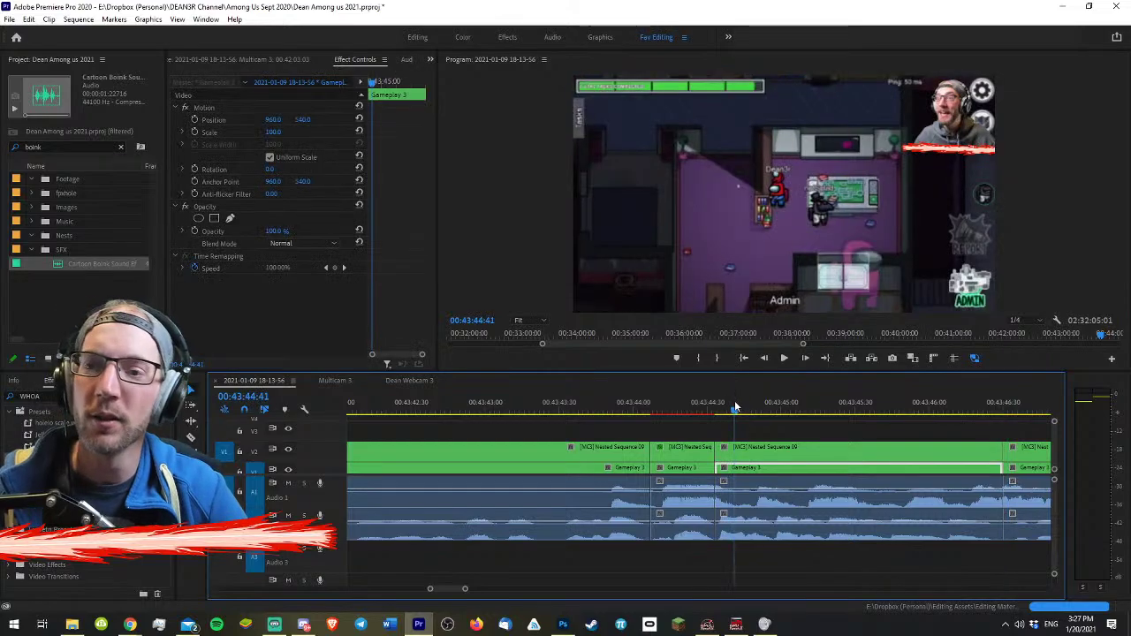
left_click(835, 428)
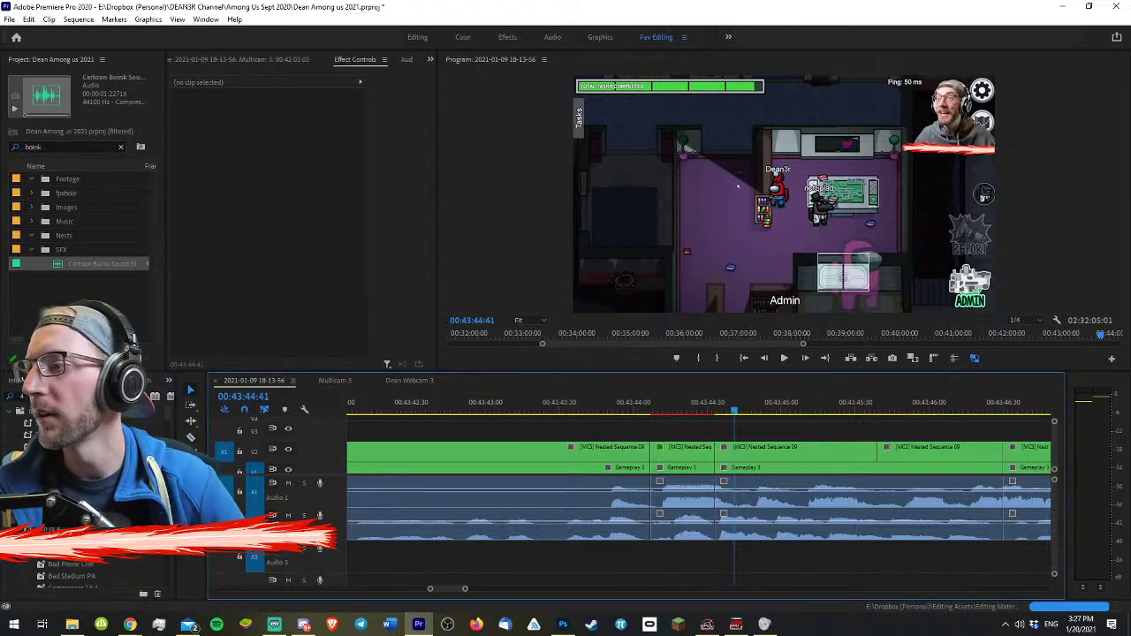
left_click(681, 465)
key("space")
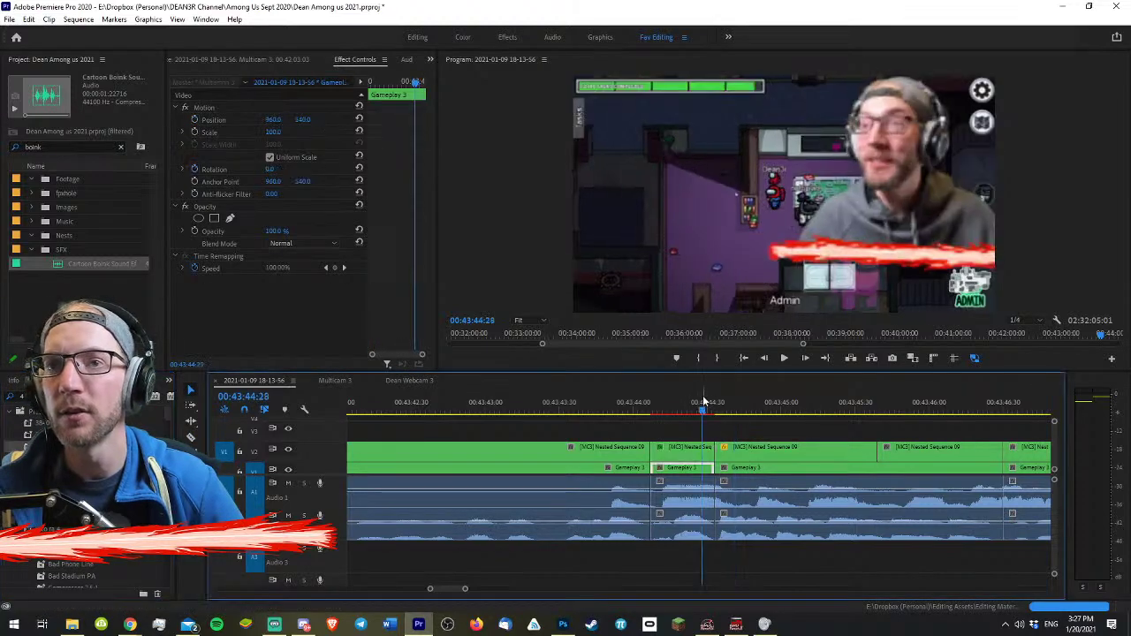
key("space")
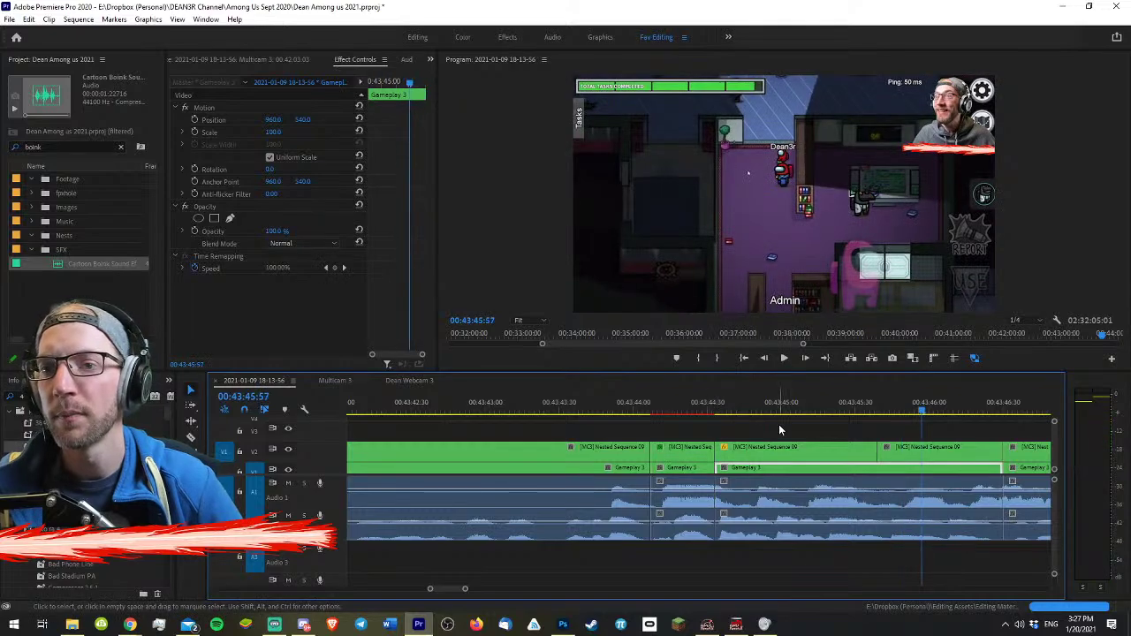
left_click(741, 407)
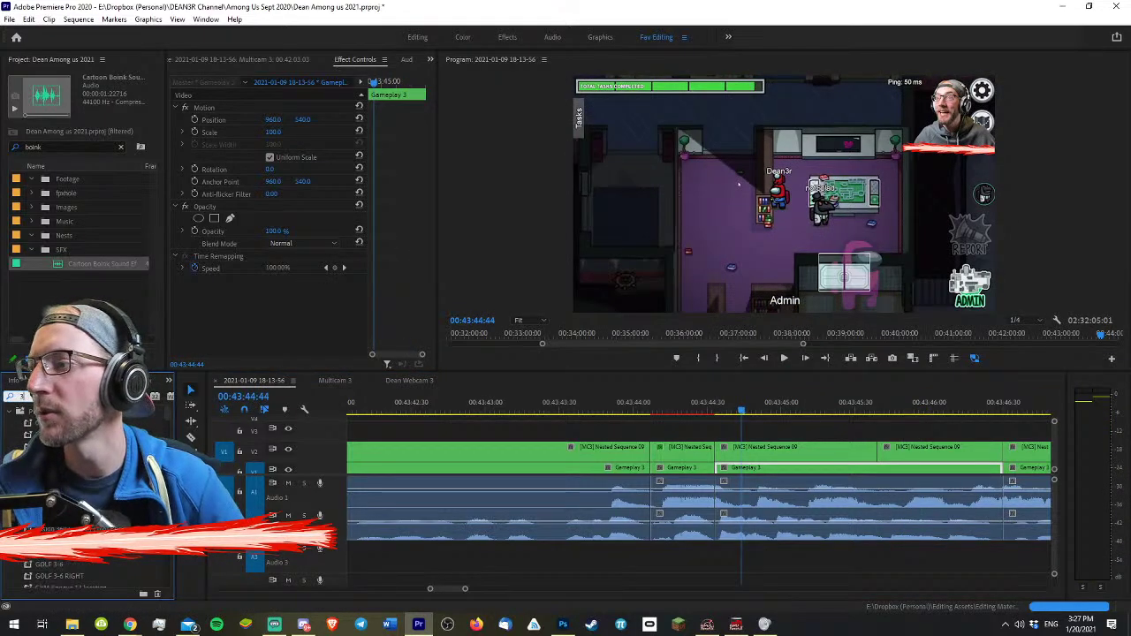
left_click(697, 408)
key("space")
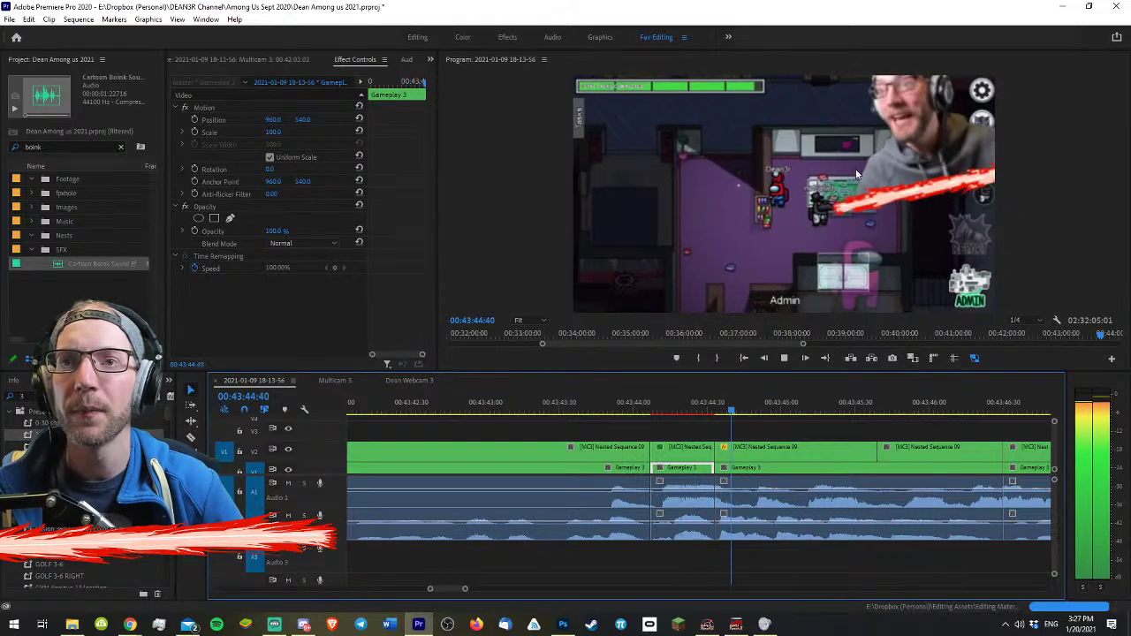
key("space")
- Apply a preset found under WOBB to the webcam clip from about 00:43:44:33 to 00:43:46:30 and play it back
left_click_drag(662, 406, 792, 409)
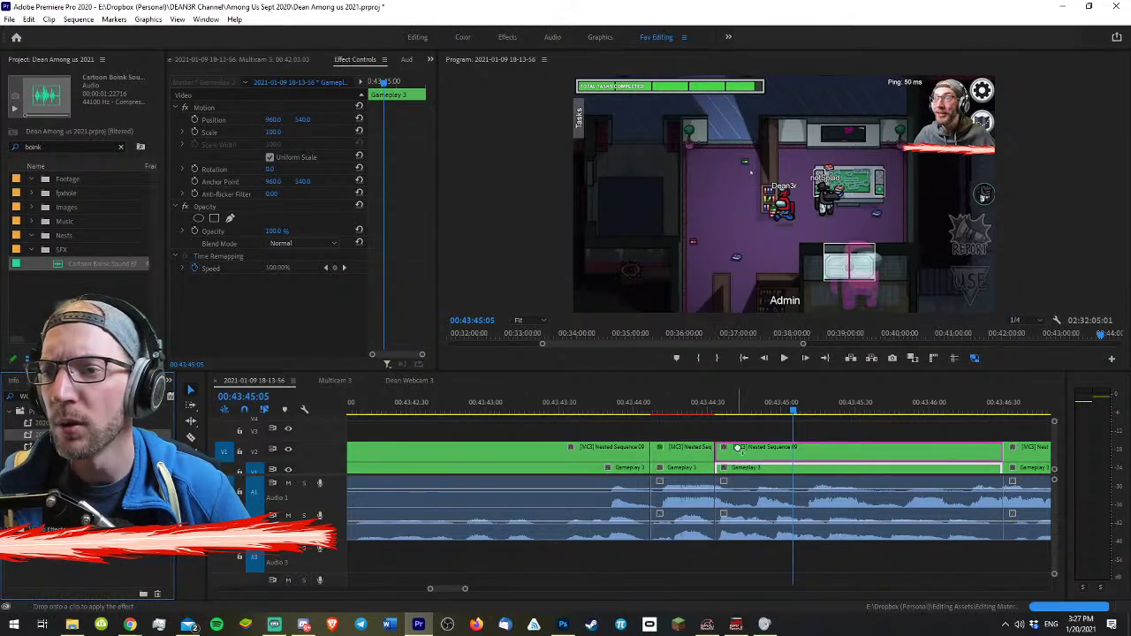
left_click(690, 406)
left_click(787, 429)
key("space")
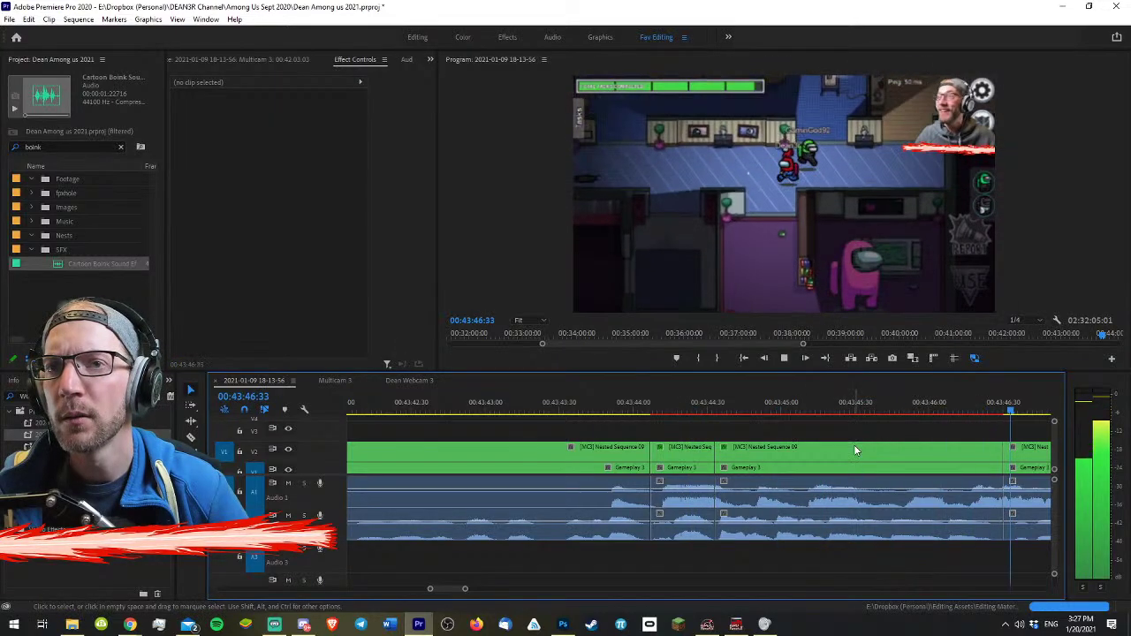
left_click(634, 406)
key("space")
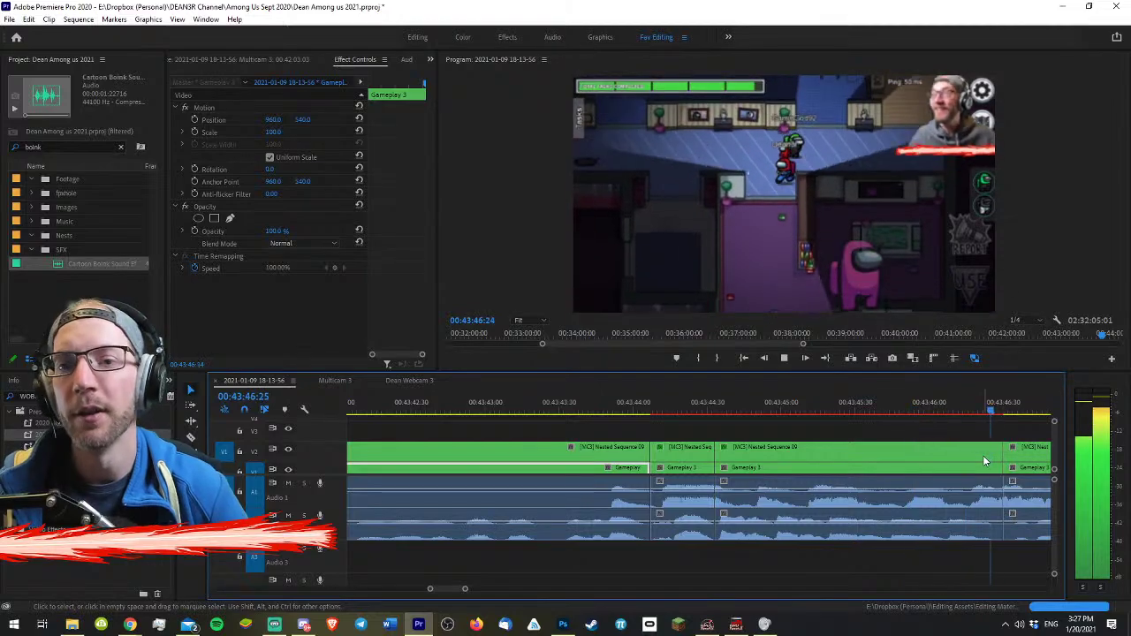
key("space")
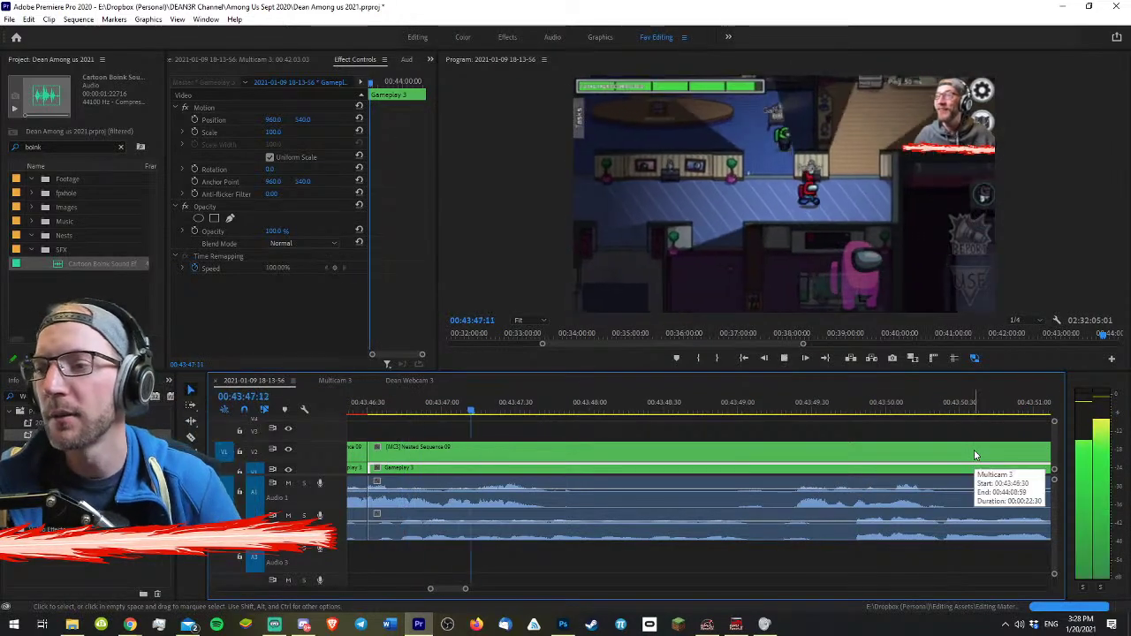
- Play on through the vitals-screen section and split all tracks at about 00:43:51:15
left_click(711, 431)
scroll(706, 436, "up", 1)
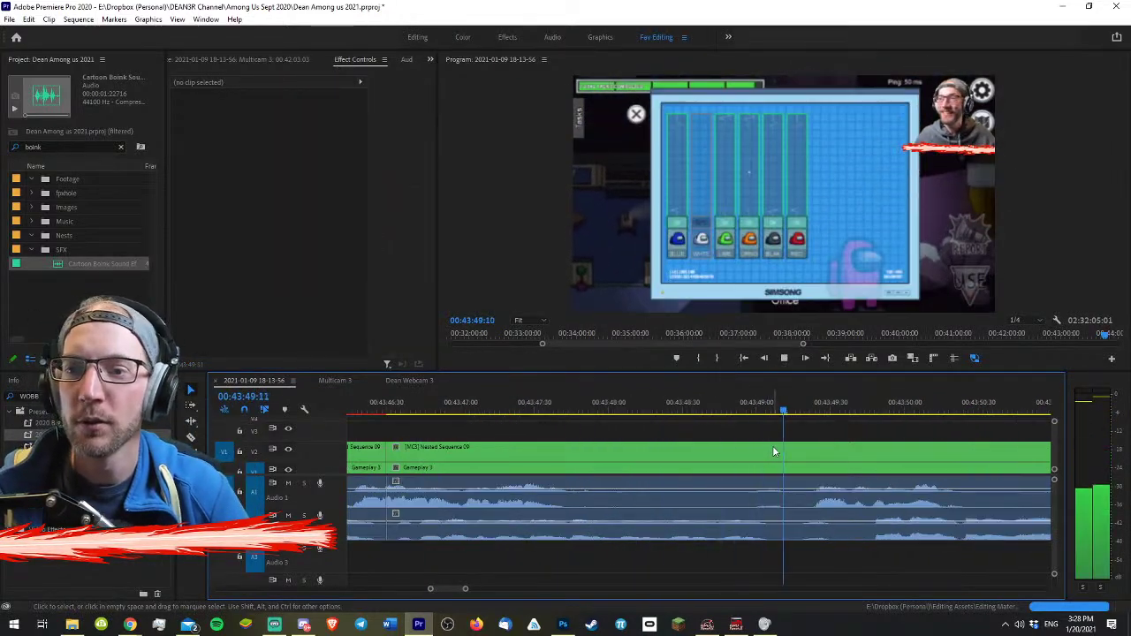
scroll(848, 422, "down", 2)
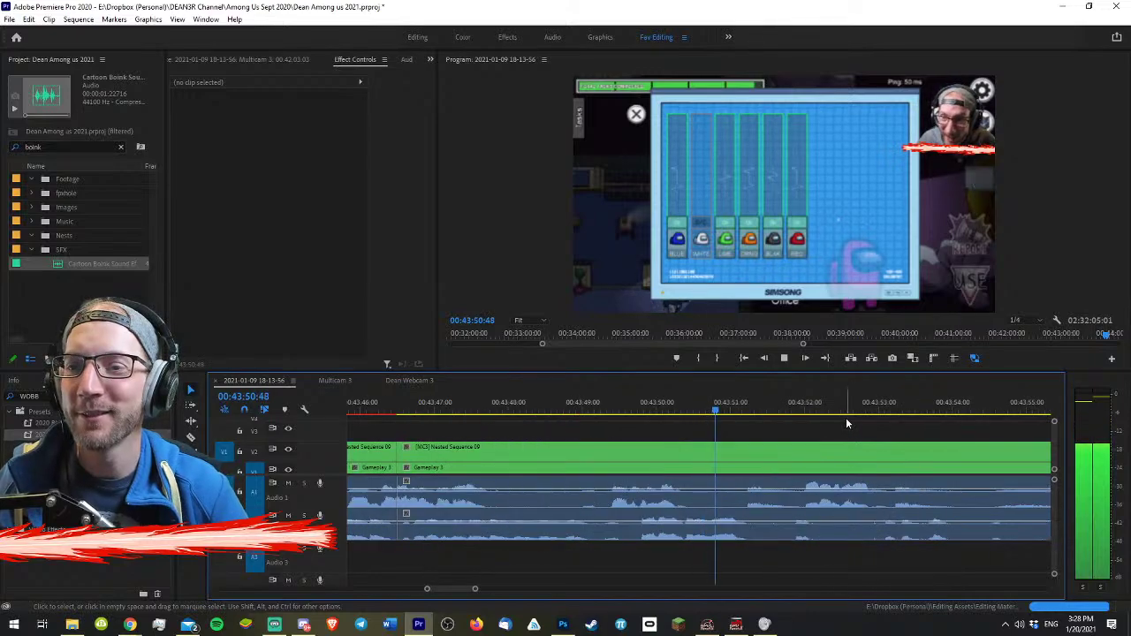
key("=")
key("=")
key("space")
key("c")
left_click(764, 515, "shift")
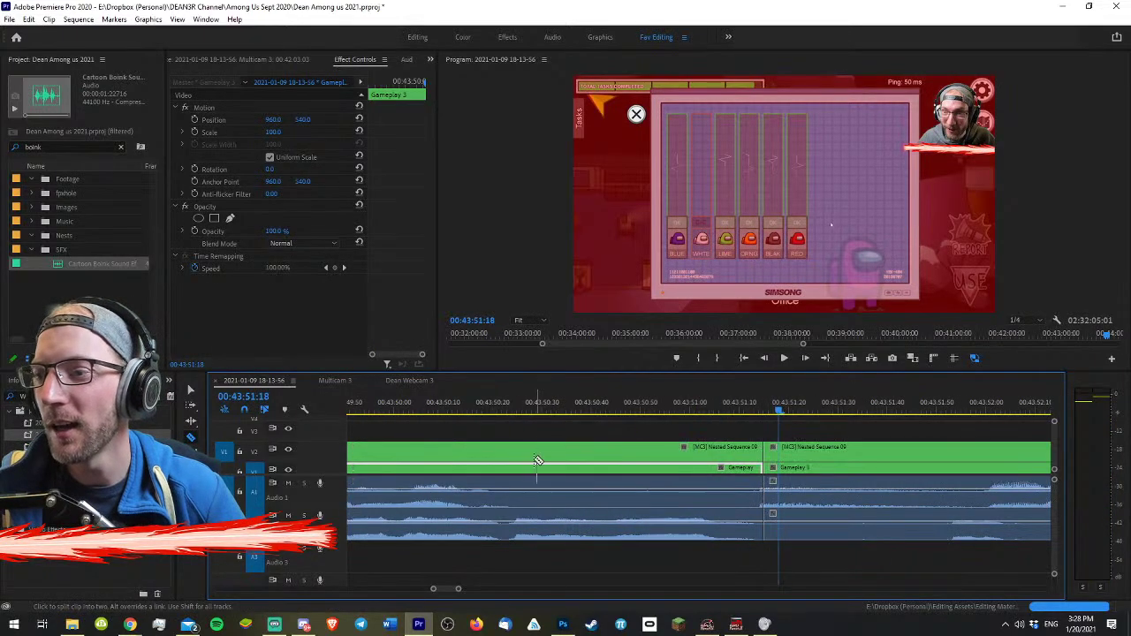
- Split all tracks at about 00:43:49:46 and play the start of the isolated vitals-screen clip
key("v")
left_click_drag(469, 400, 385, 404)
key("minus")
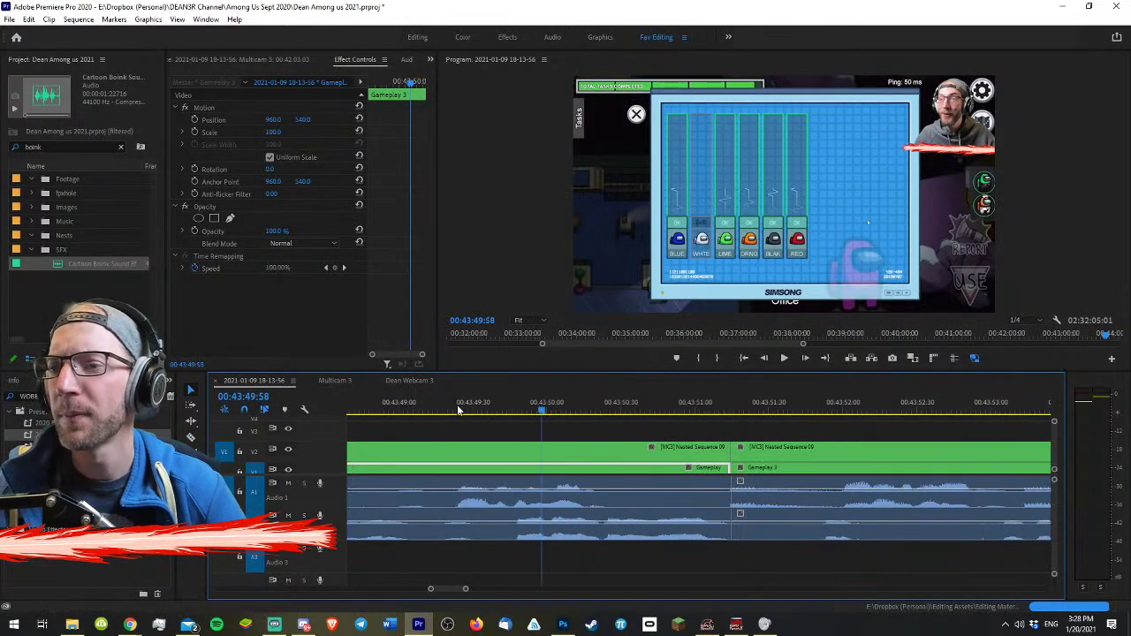
left_click(518, 409)
mouse_move(506, 409)
left_mouse_down()
mouse_move(427, 406)
mouse_move(512, 411)
left_mouse_up()
key("c")
left_click(516, 462, "shift")
key("v")
key("space")
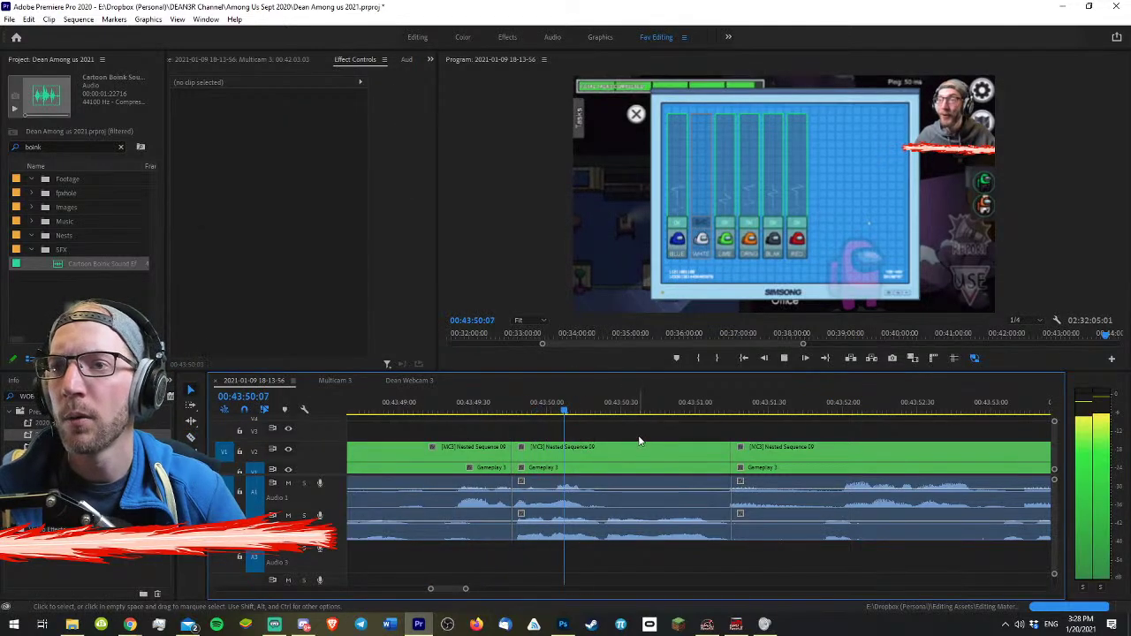
key("space")
left_click(662, 430)
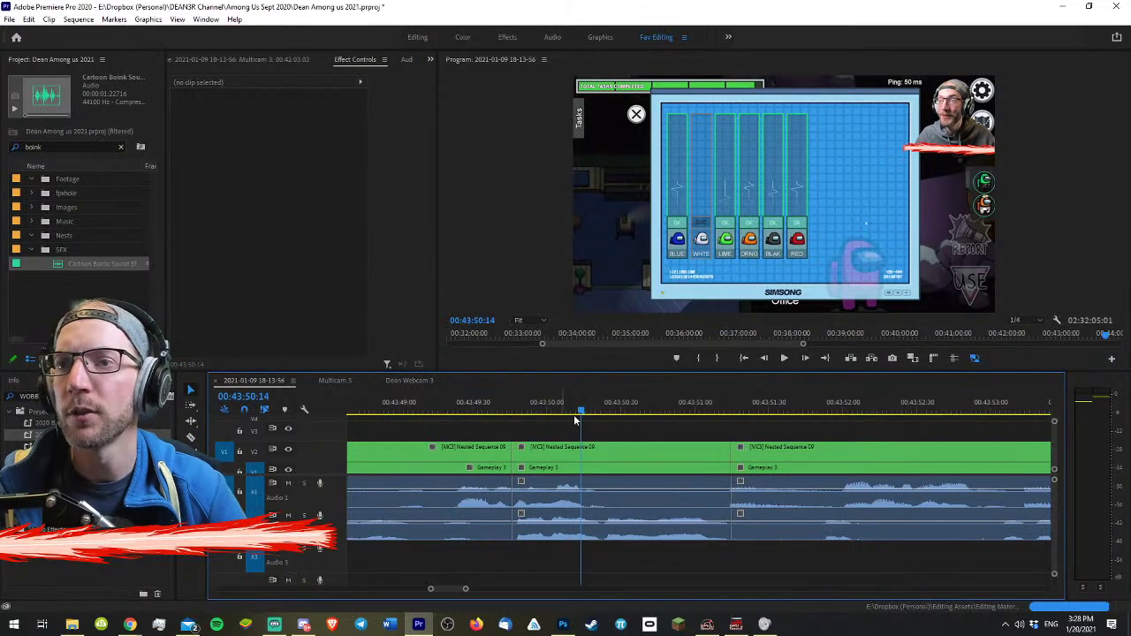
- Move the gameplay clip's anchor point to 807.2, 707.5 and start position, scale and rotation keyframes at its first frame
left_click(626, 463)
left_click(217, 109)
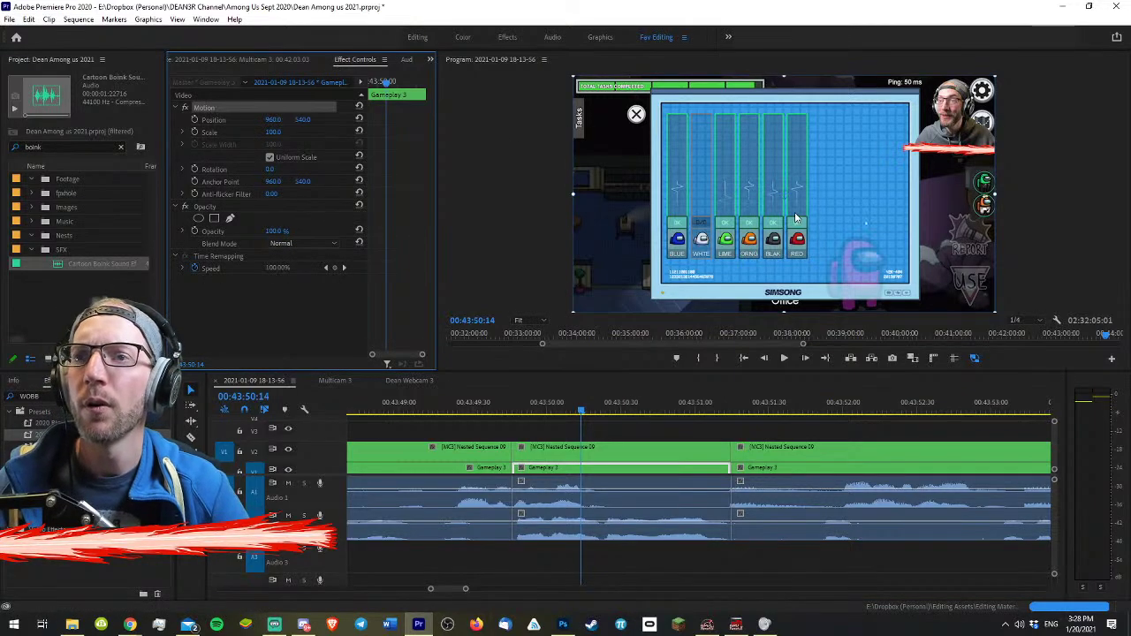
left_click_drag(792, 202, 767, 234)
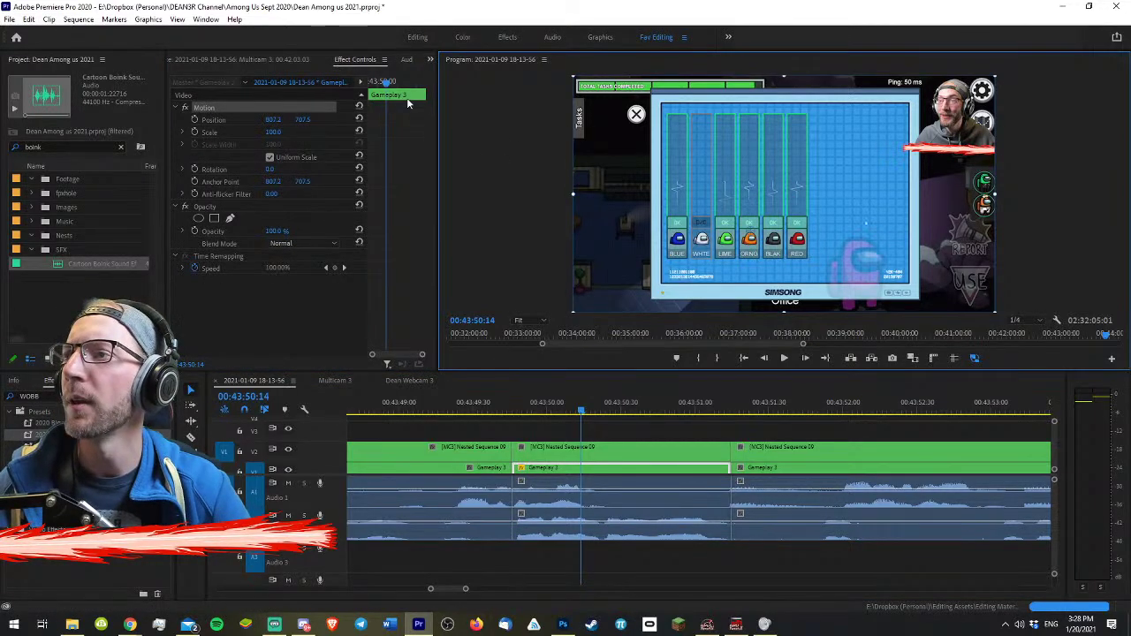
left_click_drag(386, 82, 365, 82)
left_click(194, 132)
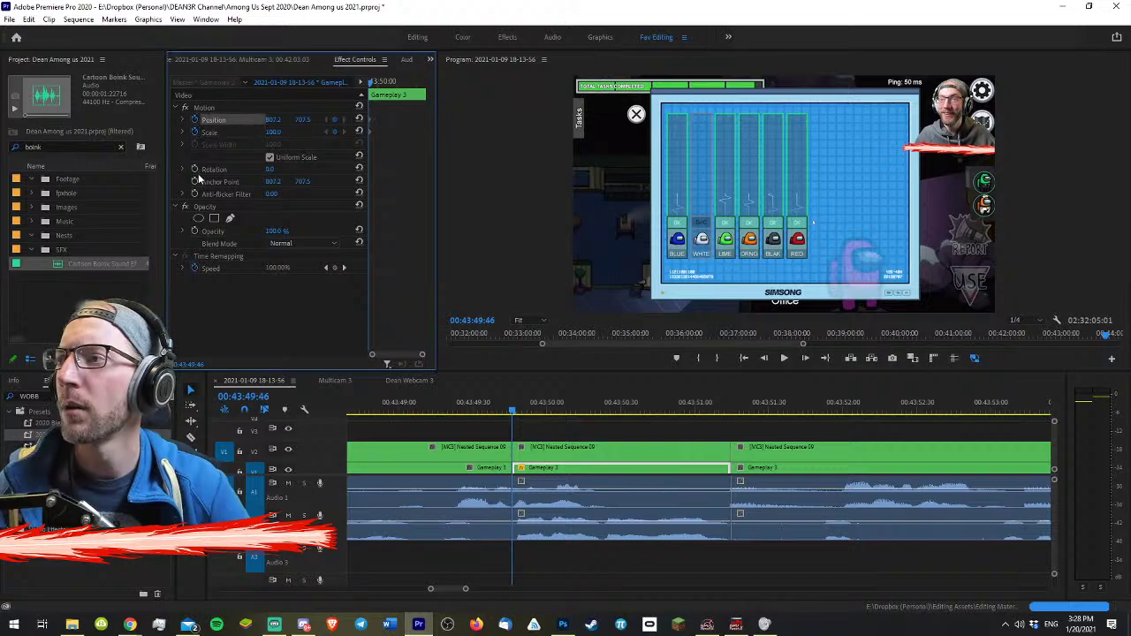
- Eight frames into the gameplay clip, keyframe its scale to 191.8 and its rotation to 10.5°
key("Right")
key("Right")
key("Right")
key("Right")
key("Right")
key("Right")
key("Right")
key("Right")
left_click_drag(280, 134, 318, 134)
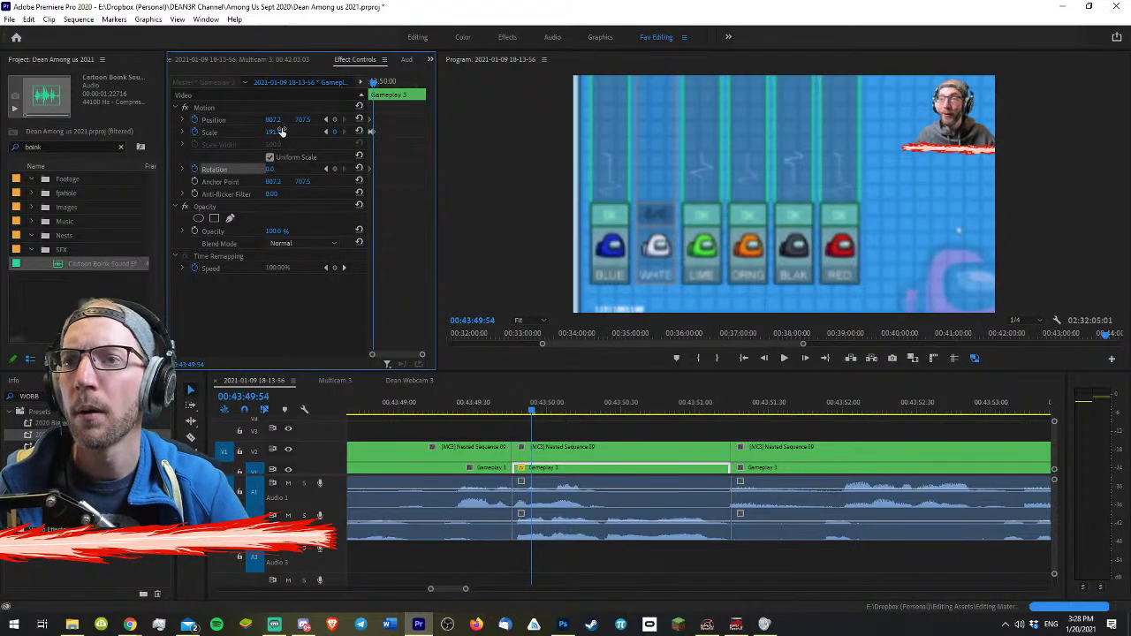
left_click_drag(272, 168, 283, 169)
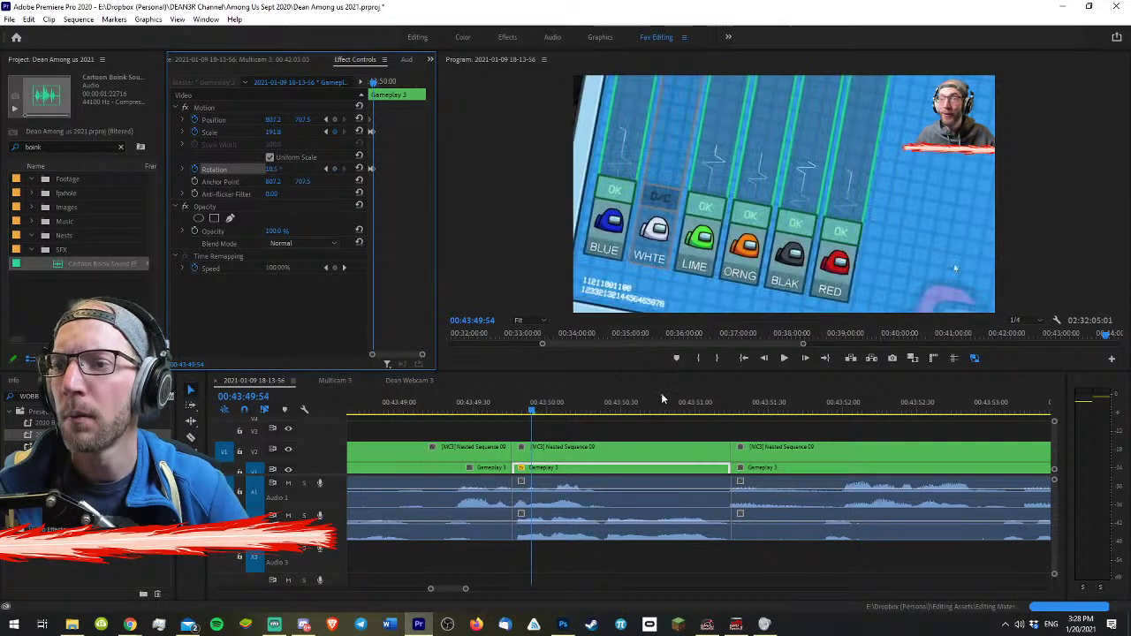
- Switch the webcam clip above the zoomed gameplay to the large webcam angle and set its horizontal position to 1416
left_click(626, 454)
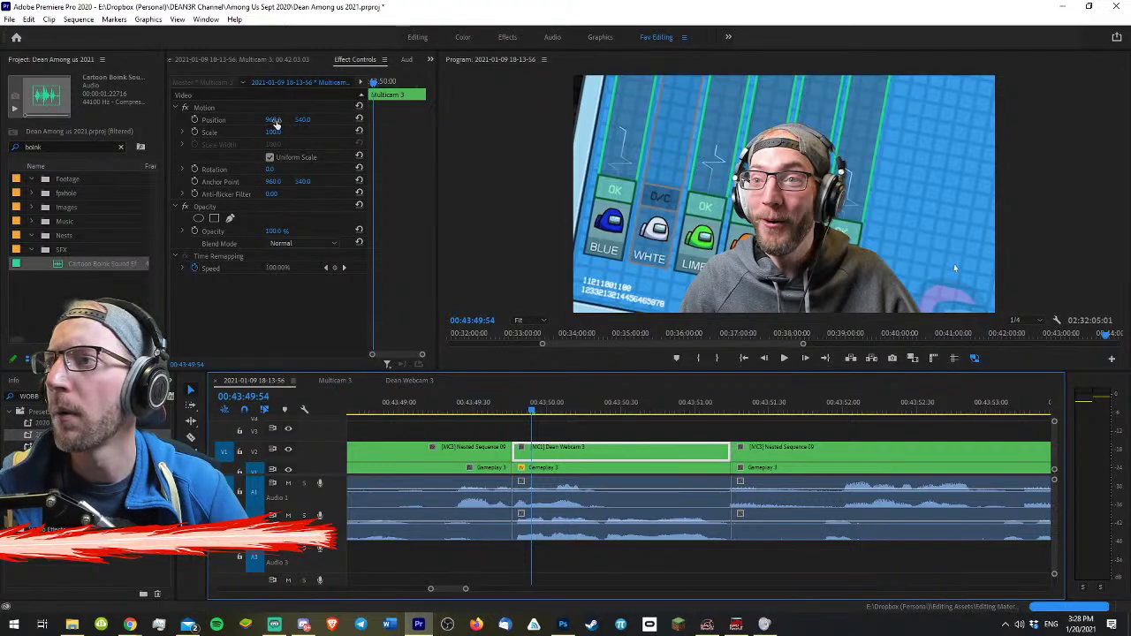
left_click(491, 408)
left_click_drag(491, 410, 531, 411)
left_click(542, 449)
left_click(537, 410)
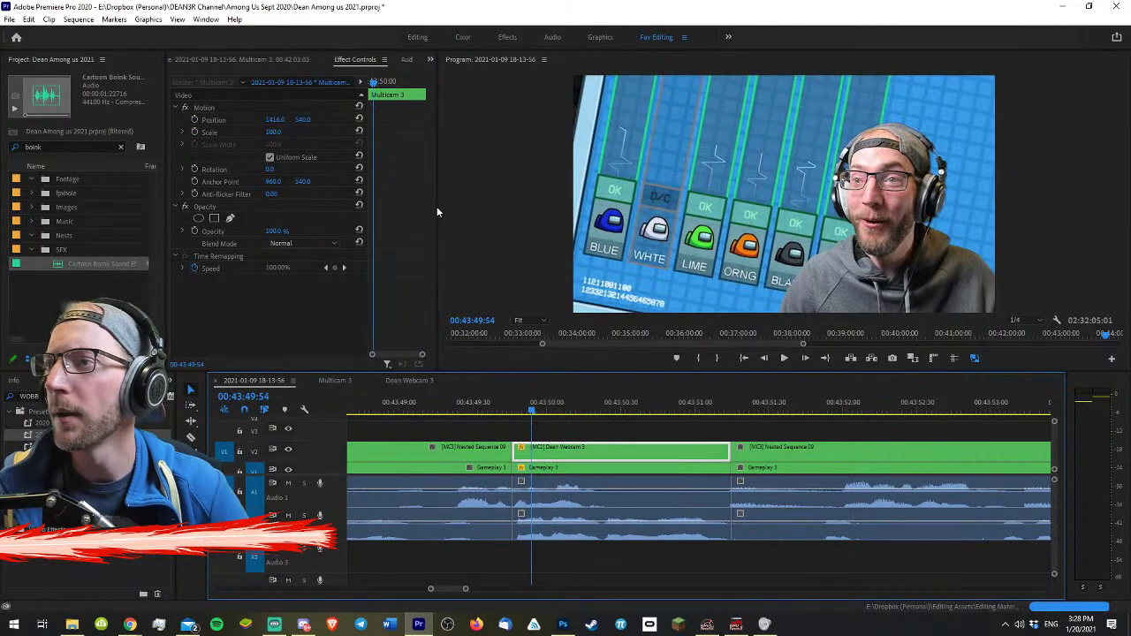
- Set the gameplay clip's ending scale and rotation keyframes to Bezier interpolation and scrub through the zoom
left_click(530, 468)
left_click(391, 116)
key("equal")
key("equal")
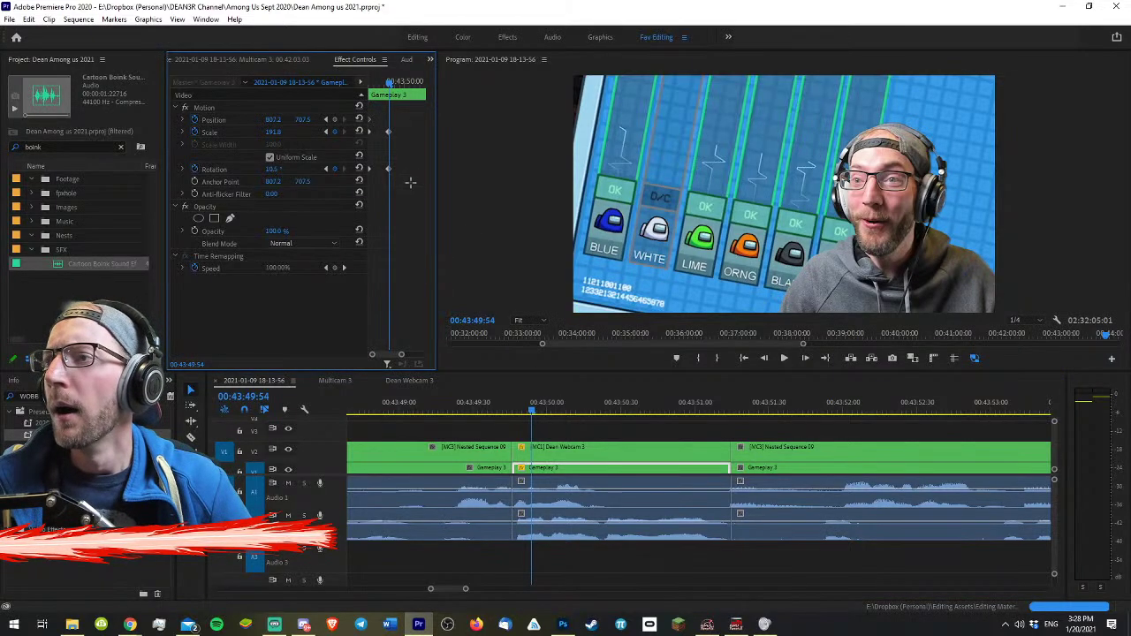
right_click(389, 132)
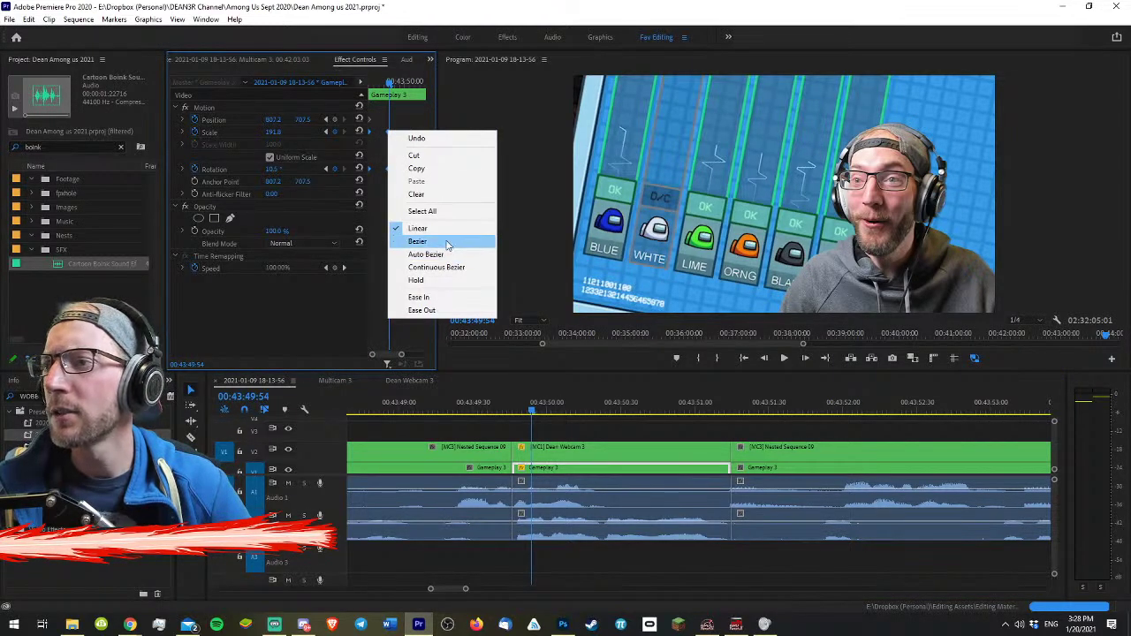
left_click(467, 241)
left_click(524, 409)
left_click_drag(525, 408, 578, 408)
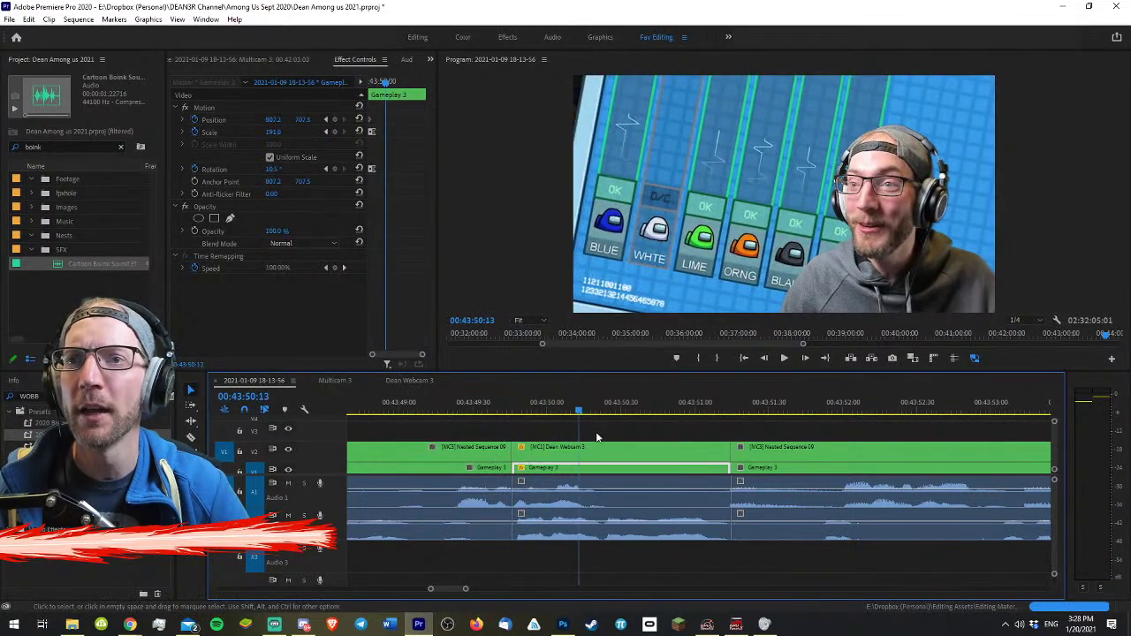
- Switch the webcam clip above the zoomed gameplay to the Nested Sequence 09 camera angle and remove its motion attributes
left_click(622, 440)
left_click(630, 456)
left_click(614, 438)
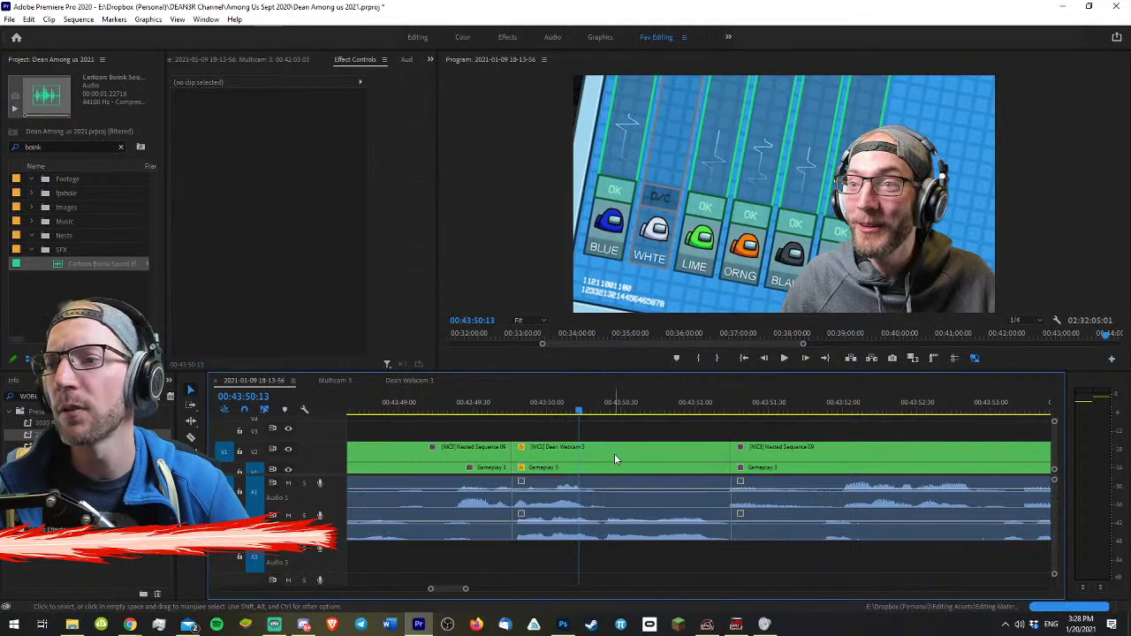
left_click(613, 455)
key("3")
right_click(606, 454)
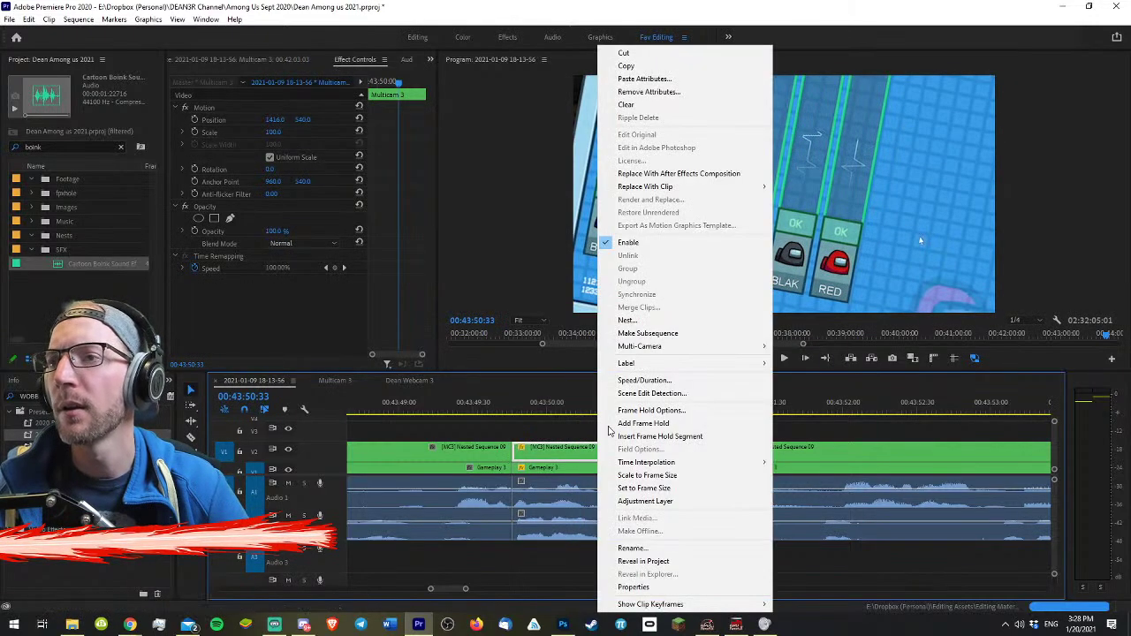
left_click(647, 93)
key("Return")
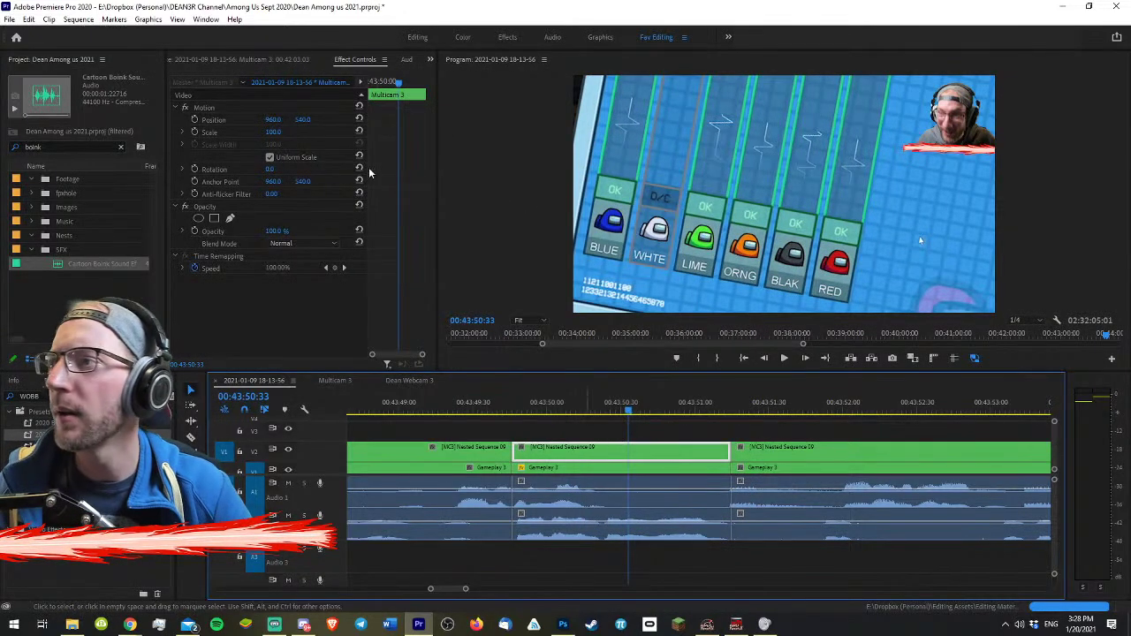
- Try the "Jelly Webcam Scale 150 grow" motion preset on the webcam clip
left_click(203, 106)
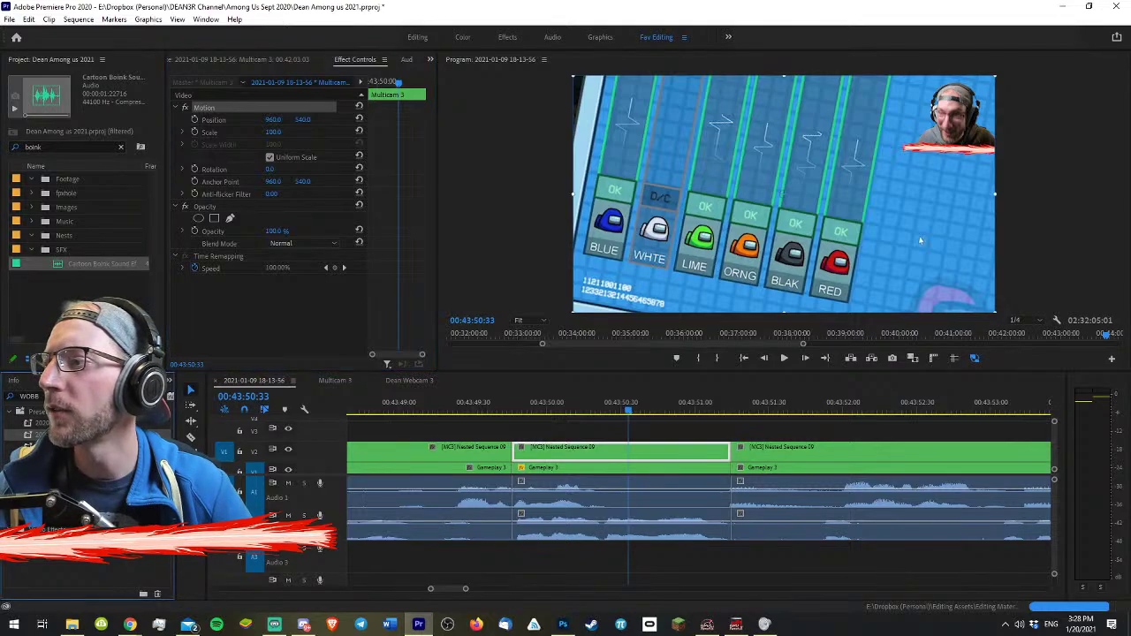
type("shake")
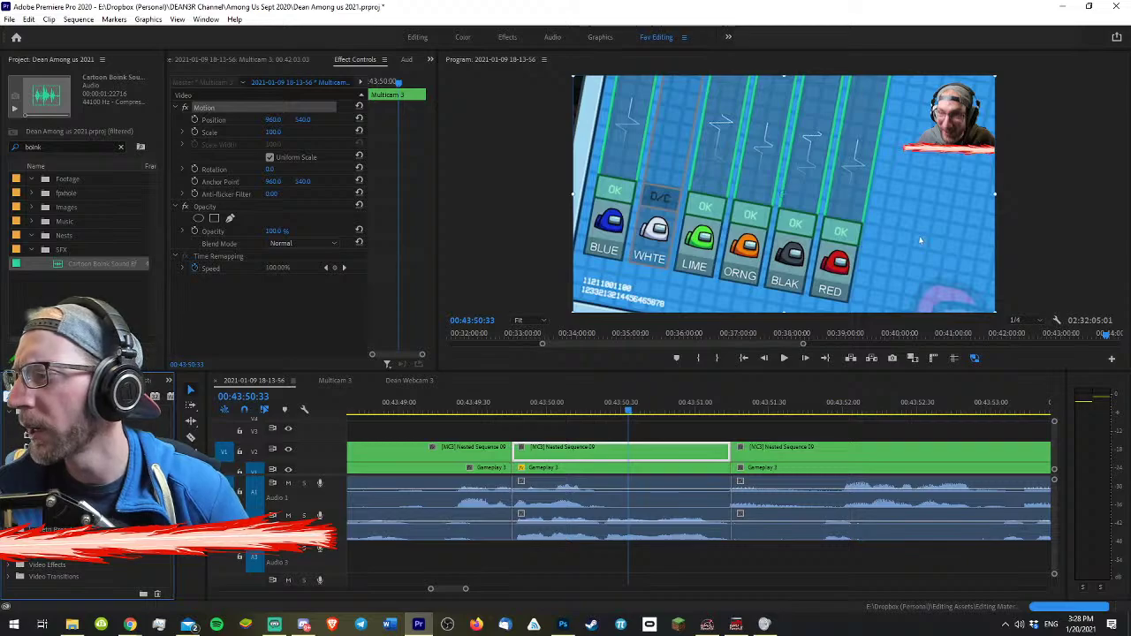
left_click_drag(71, 459, 547, 453)
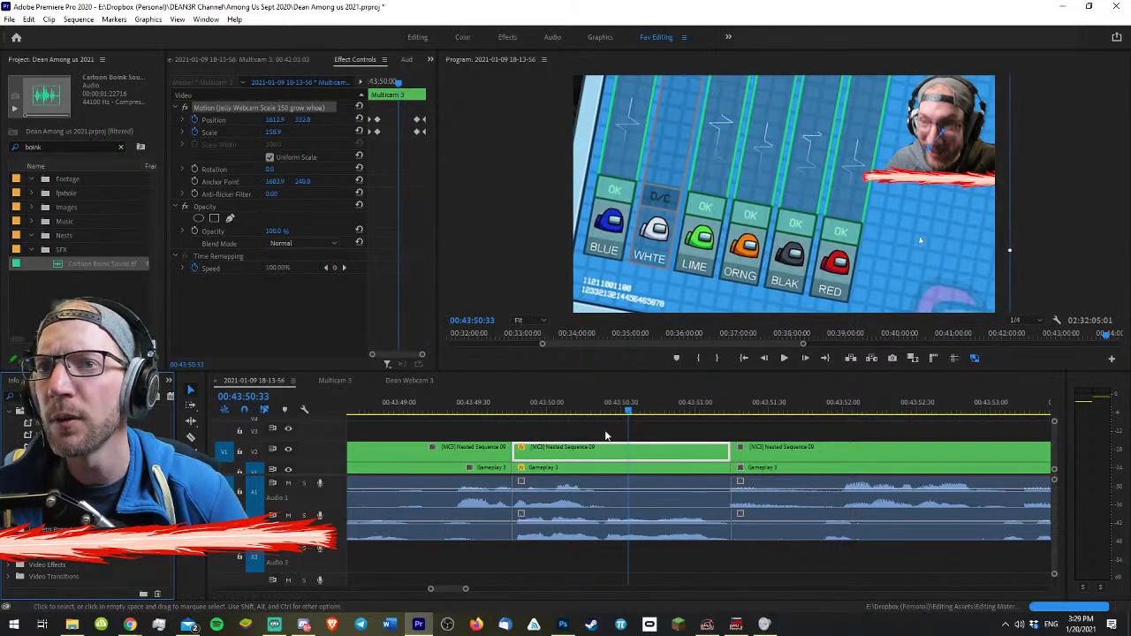
key("ctrl+z")
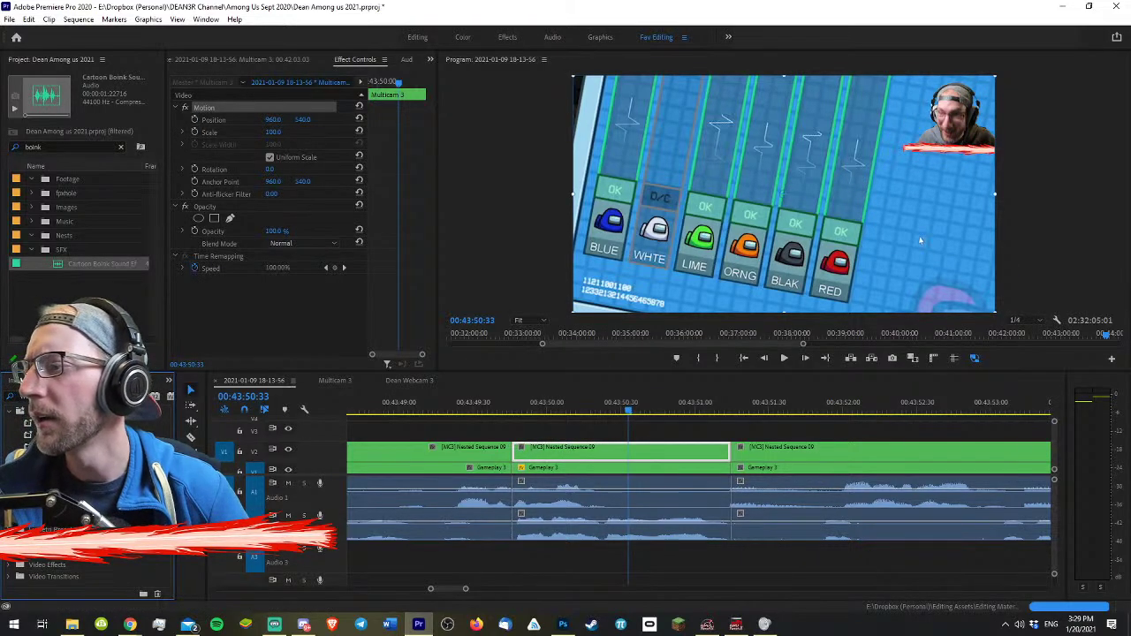
- Search the effects for "ZOOM FULL" and try the Jelly Webcam zoom-to-full preset on the webcam clip with a playback
type("trans")
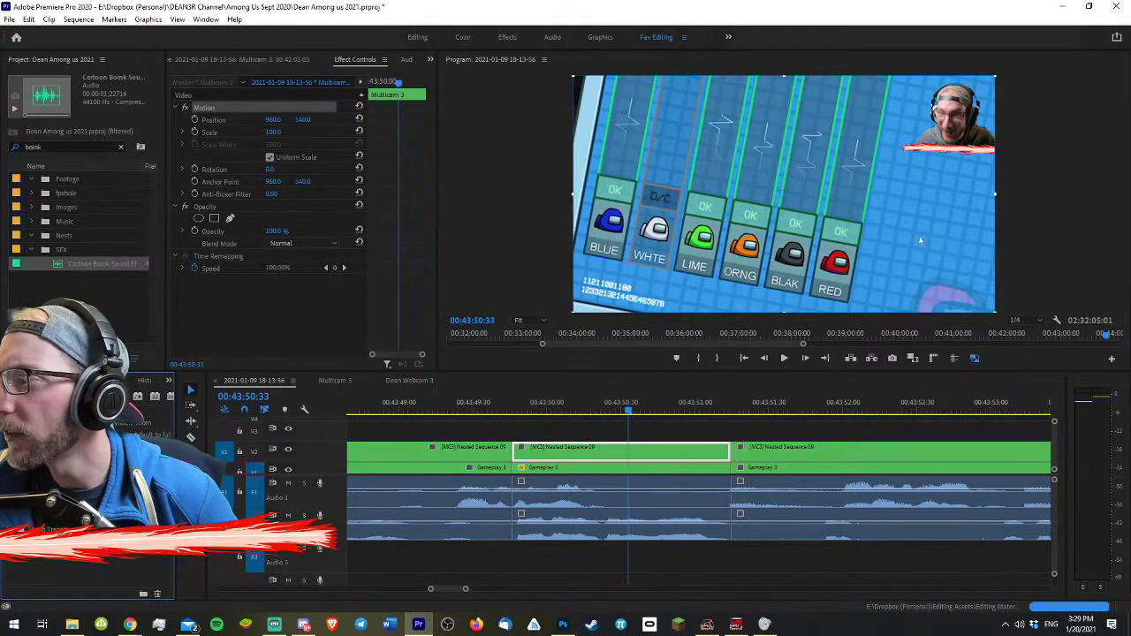
left_click_drag(141, 434, 575, 447)
left_click(506, 406)
key("space")
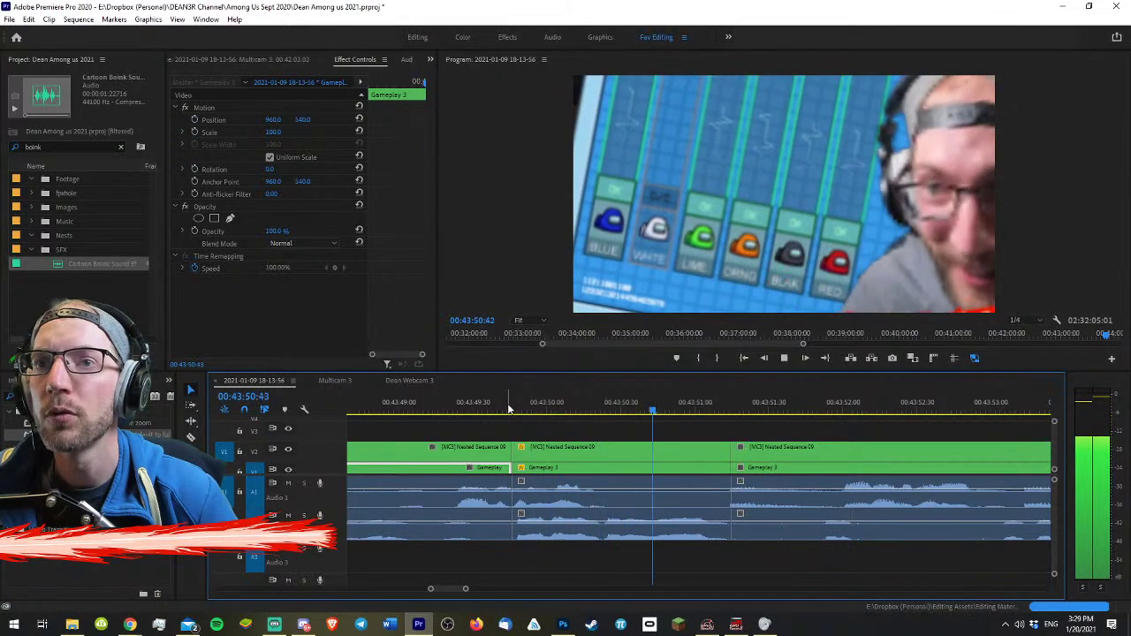
key("space")
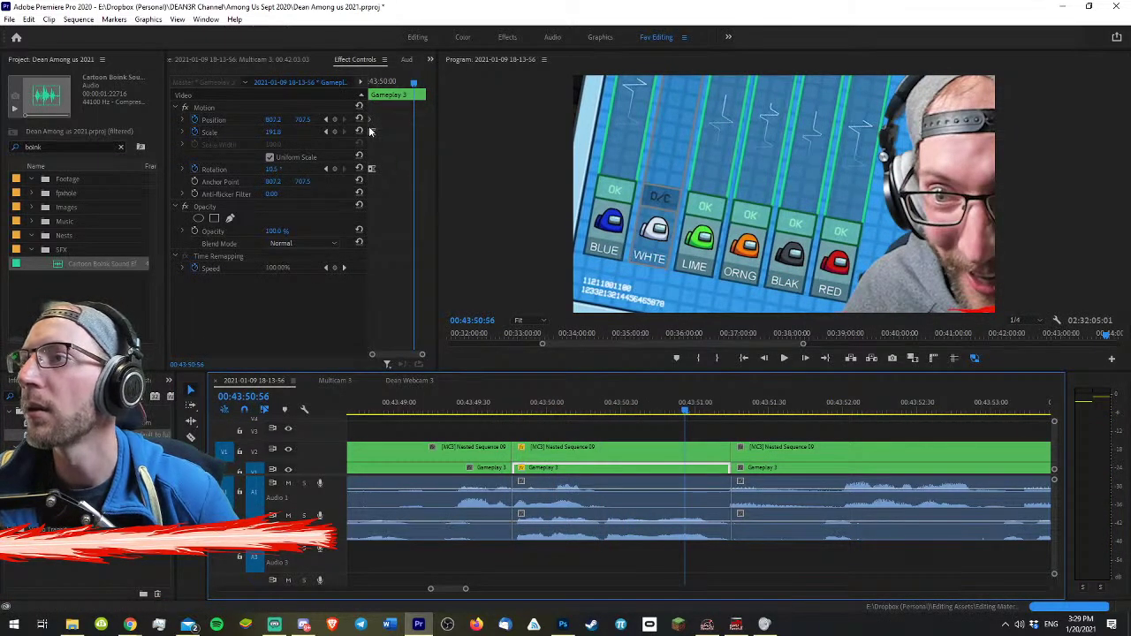
key("ctrl+z")
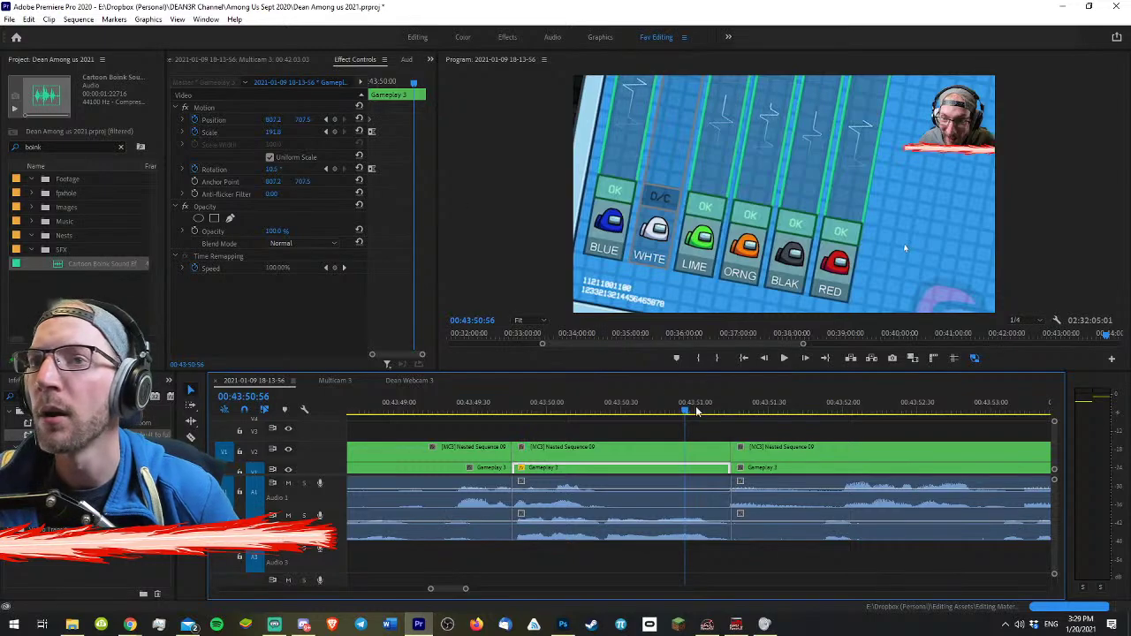
- Add position, scale and rotation keyframes to the webcam clip at the frame of the gameplay zoom's ending keyframe
left_click(543, 453)
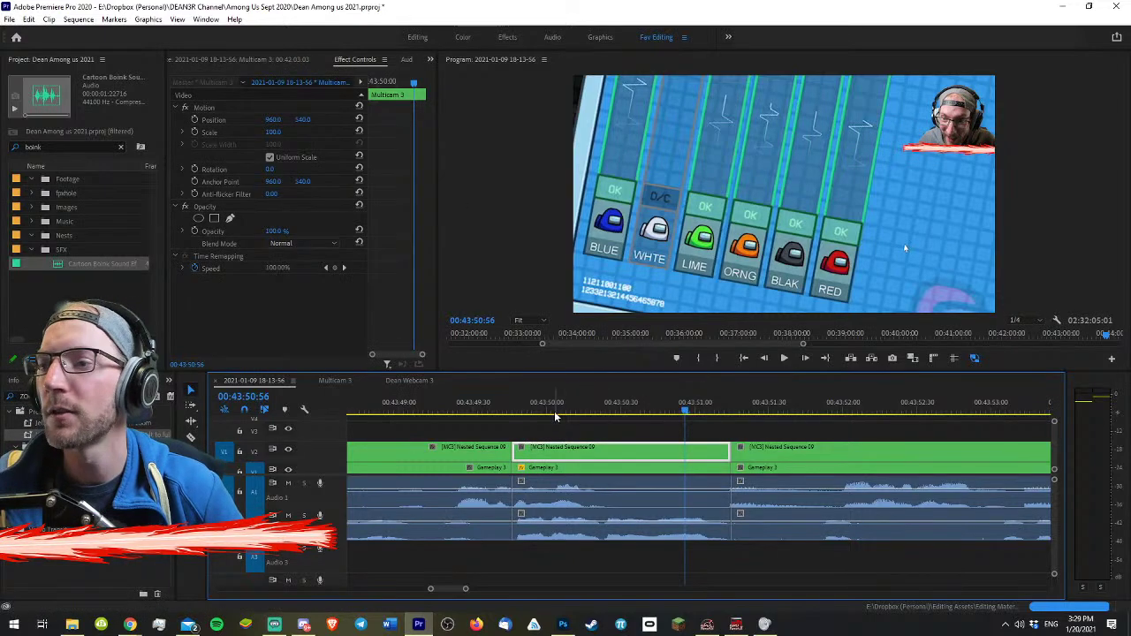
left_click(542, 466)
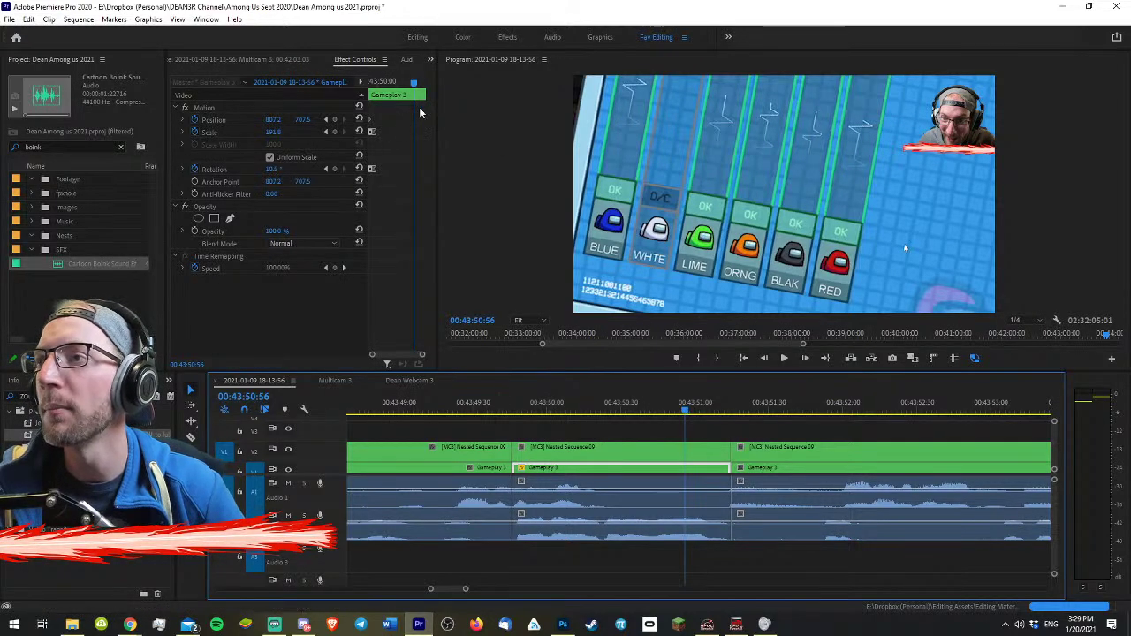
left_click(385, 86)
left_click_drag(385, 86, 376, 87)
key("=")
key("=")
key("=")
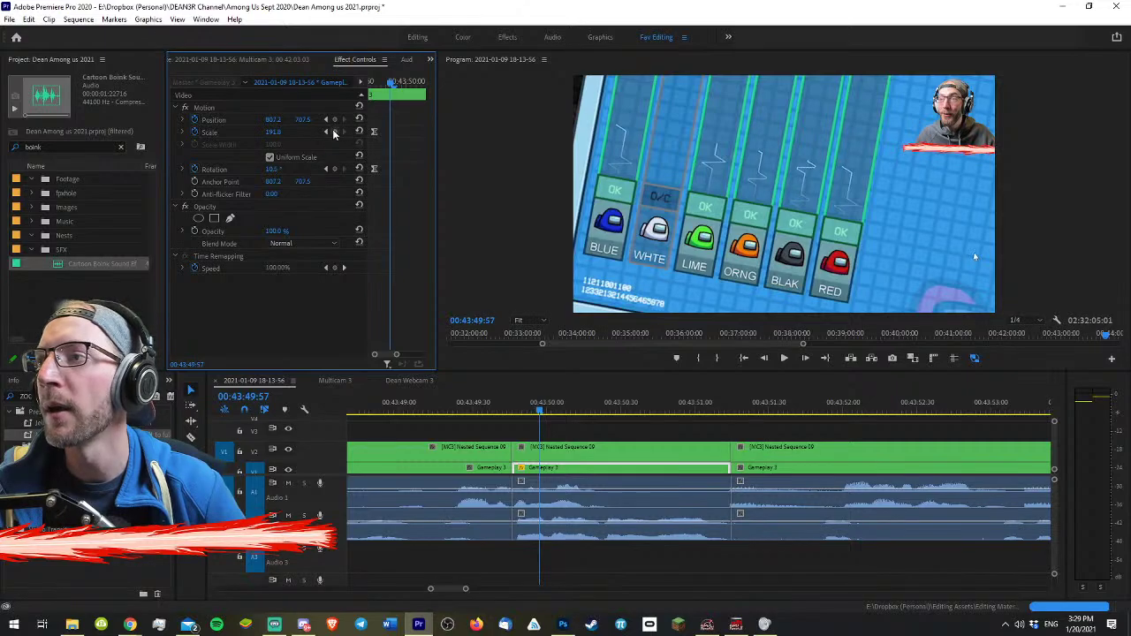
left_click(326, 133)
left_click(565, 452)
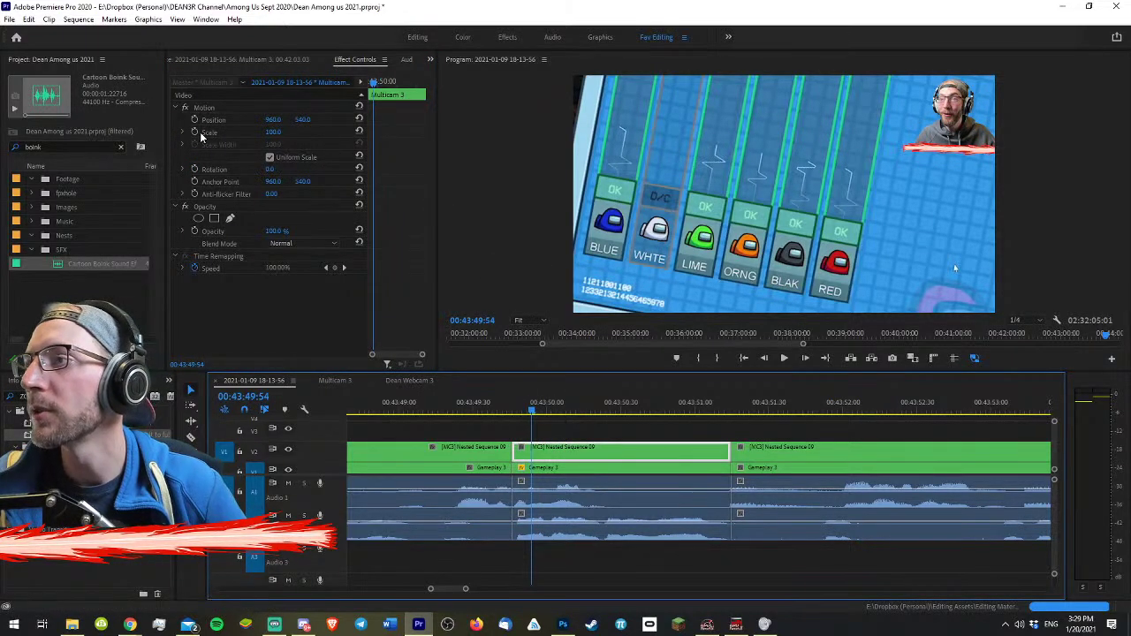
left_click(195, 168)
left_click(194, 131)
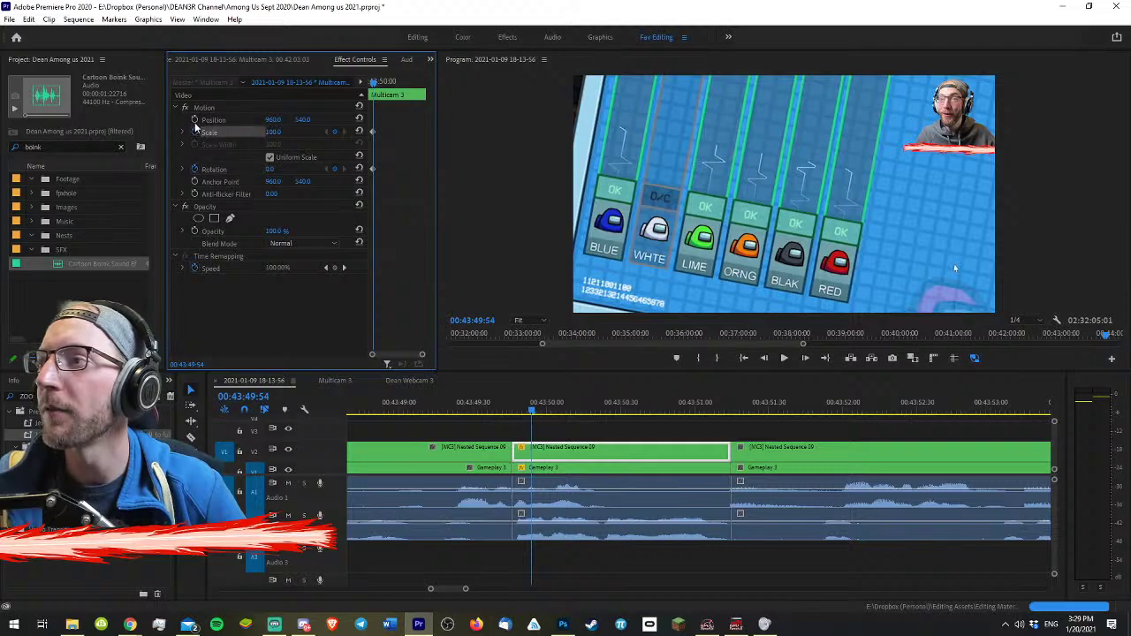
left_click(194, 119)
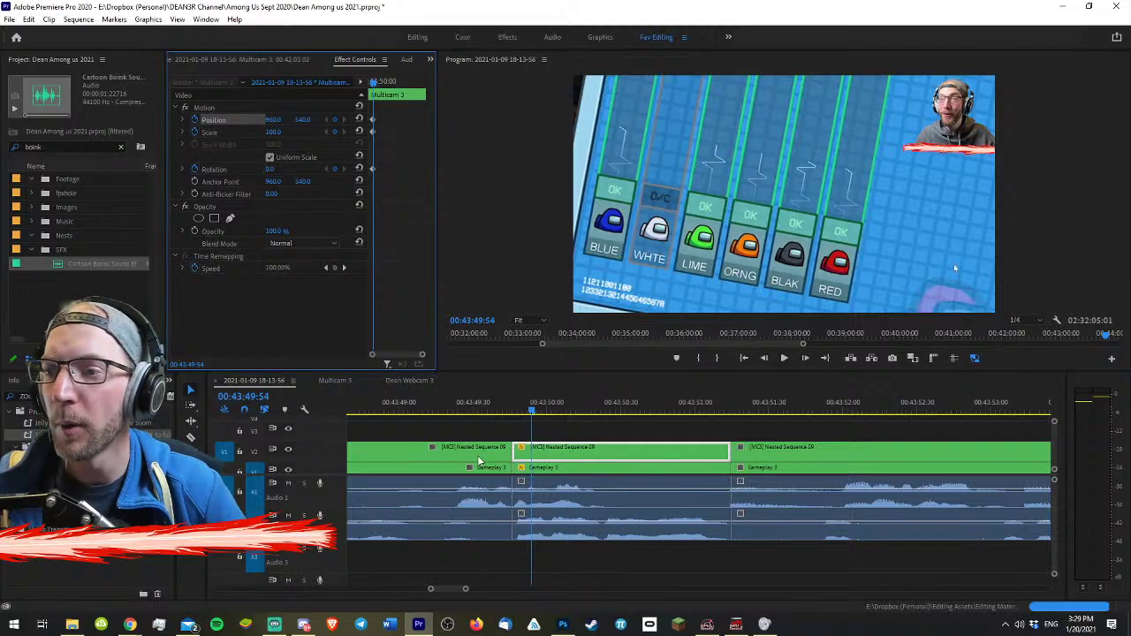
- Add starting position, scale and rotation keyframes at the webcam clip's first frame and return to its ending keyframes
left_click(556, 468)
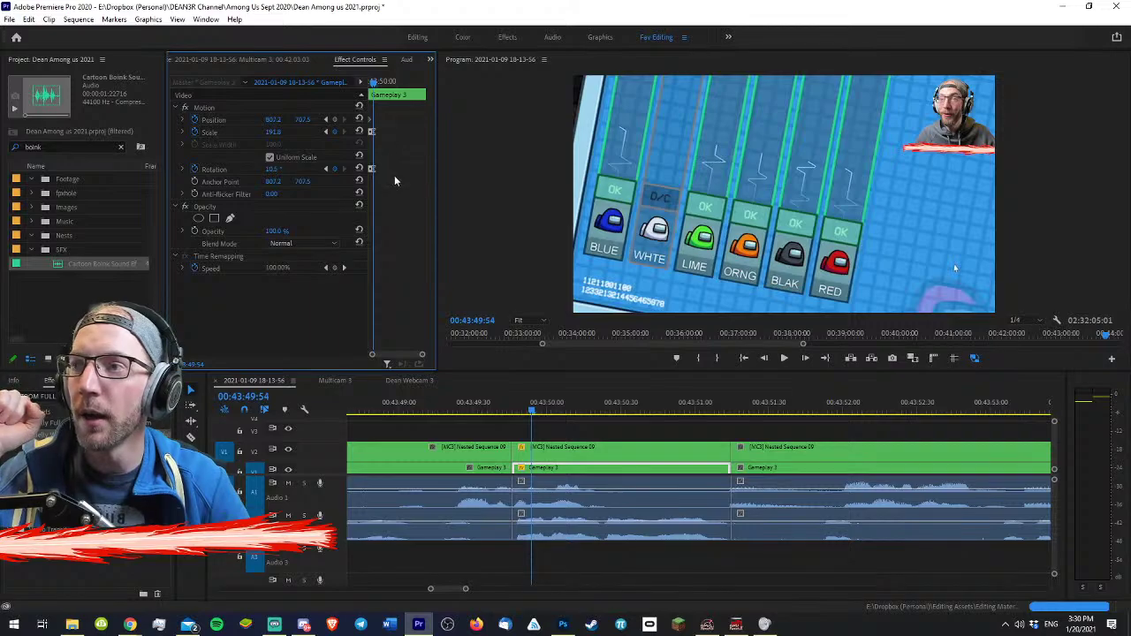
left_click(582, 452)
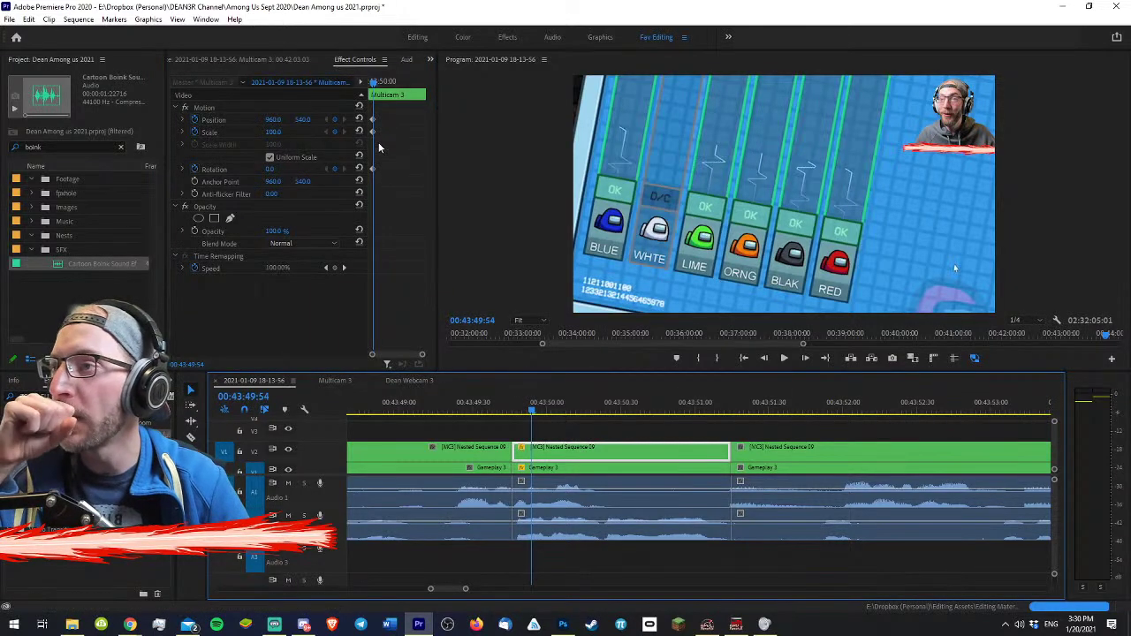
scroll(371, 96, "up", 3)
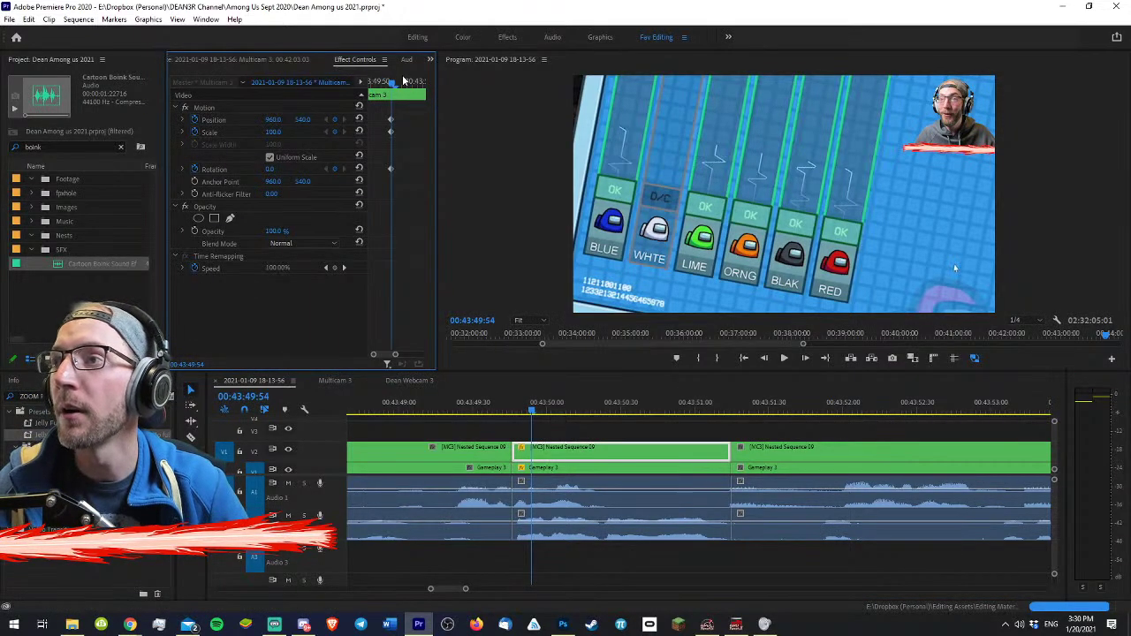
left_click_drag(403, 80, 360, 78)
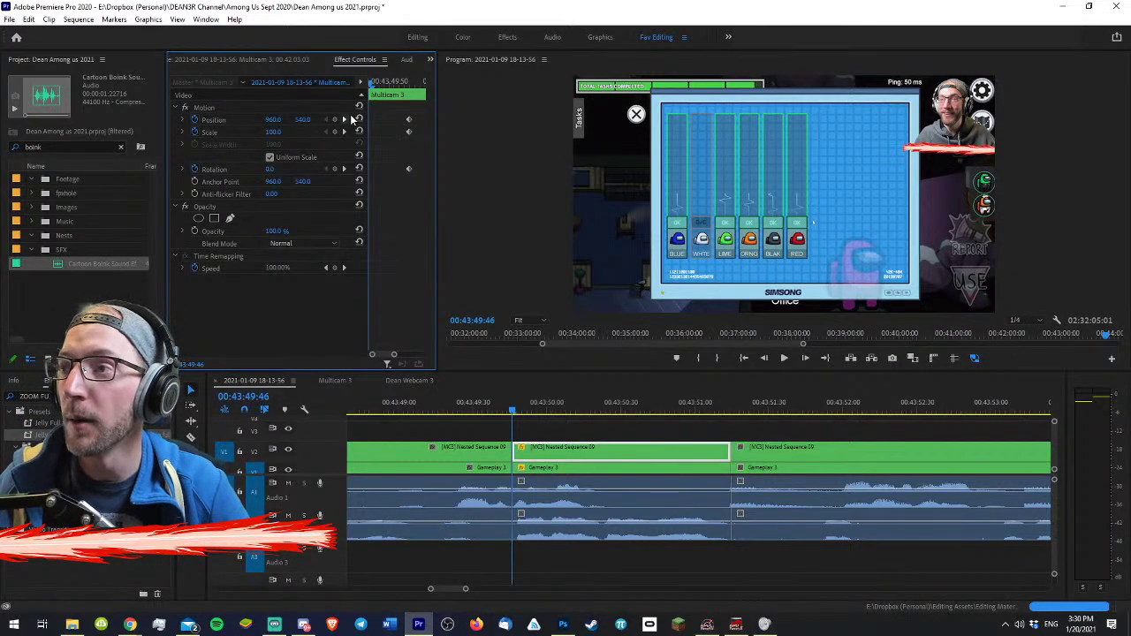
left_click(345, 171)
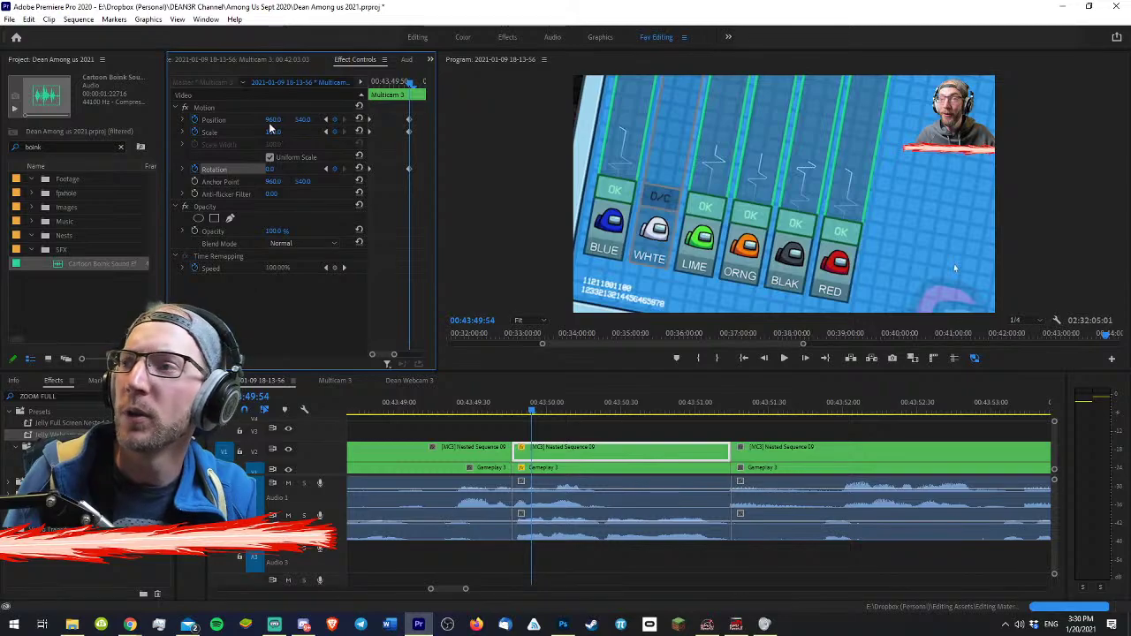
- Set the webcam clip's ending keyframes to scale 310.3, rotation -12.7° and position -670.0, 2332.1
left_click(208, 109)
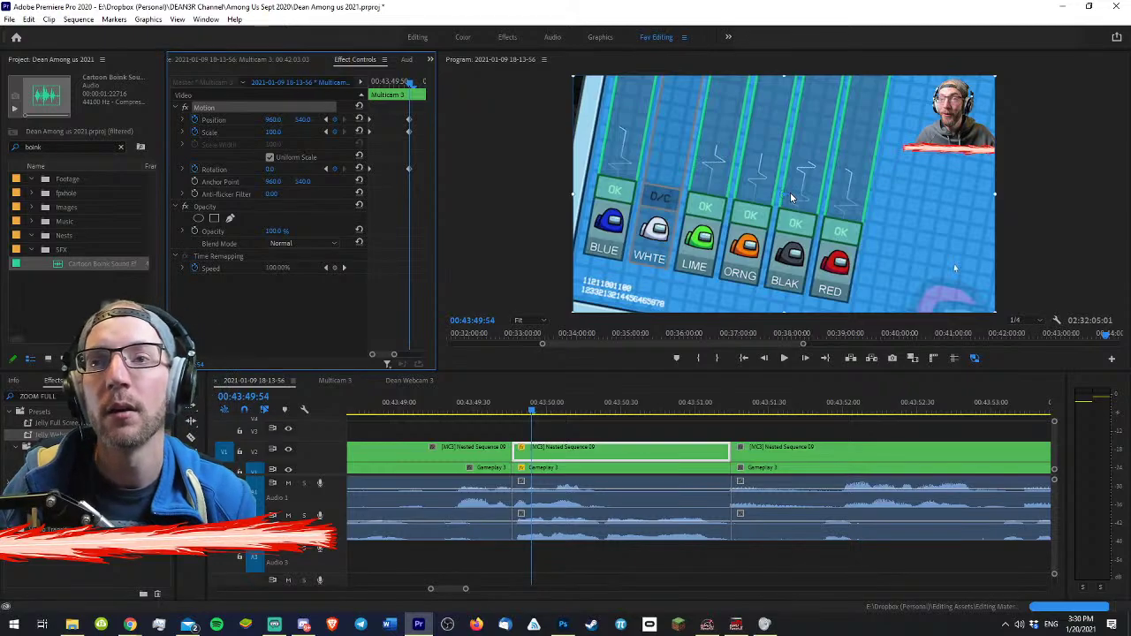
mouse_move(276, 170)
left_mouse_down()
mouse_move(299, 170)
mouse_move(197, 170)
mouse_move(315, 170)
mouse_move(245, 169)
mouse_move(309, 168)
mouse_move(245, 169)
mouse_move(283, 169)
left_mouse_up()
key("ctrl+z")
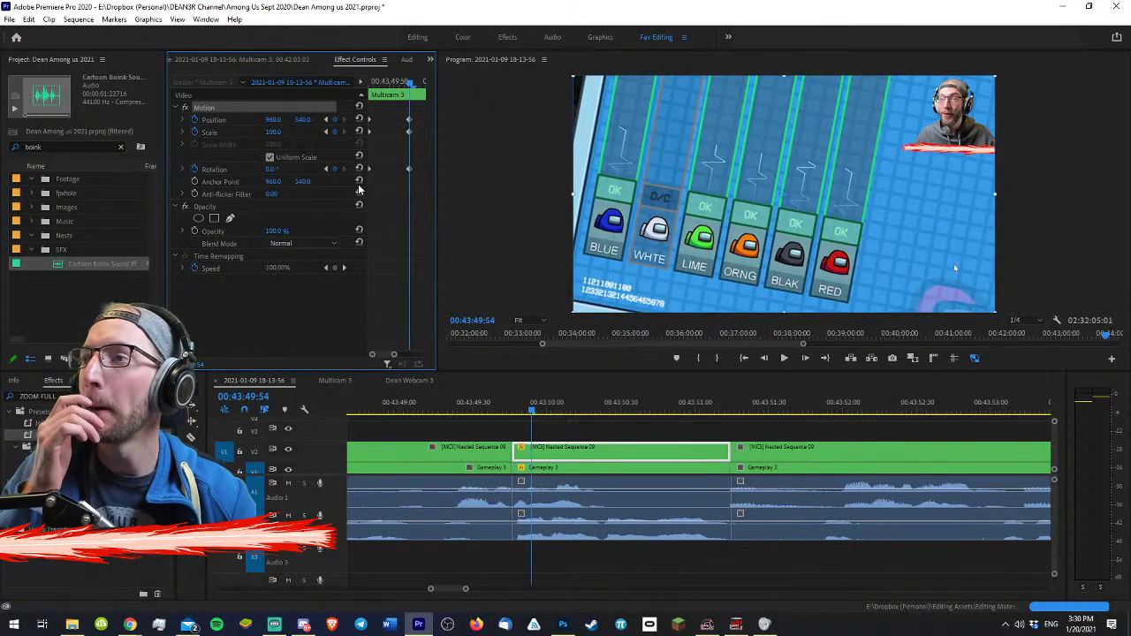
left_click_drag(273, 131, 84, 120)
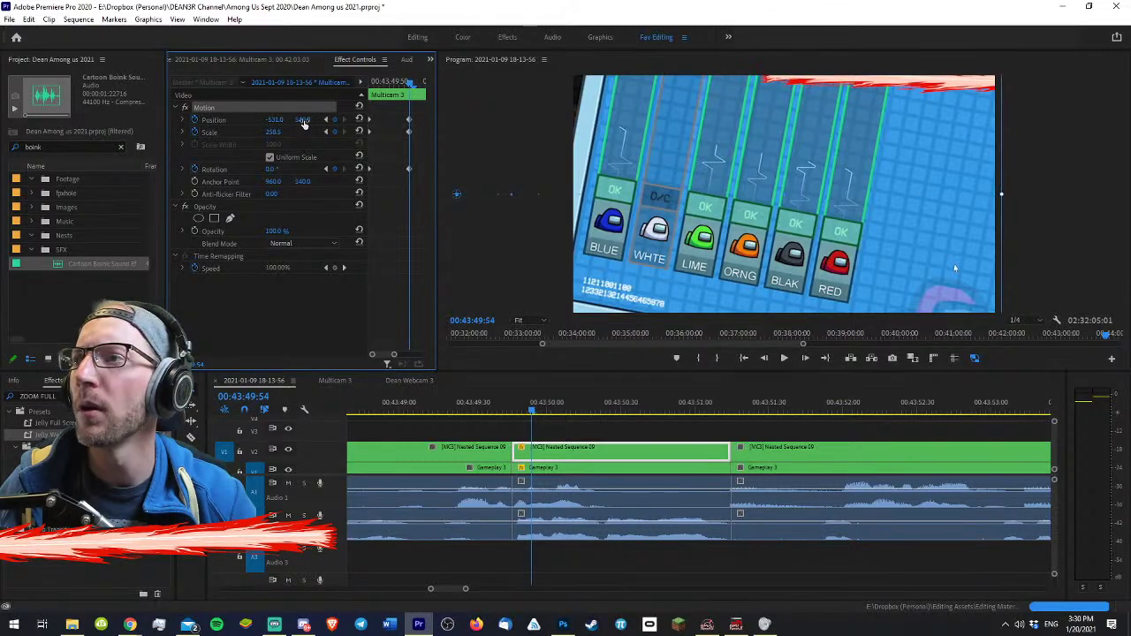
mouse_move(304, 119)
left_mouse_down()
mouse_move(412, 119)
mouse_move(299, 130)
left_mouse_up()
left_click_drag(284, 169, 226, 120)
mouse_move(305, 120)
left_mouse_down()
mouse_move(351, 120)
mouse_move(278, 125)
mouse_move(288, 131)
left_mouse_up()
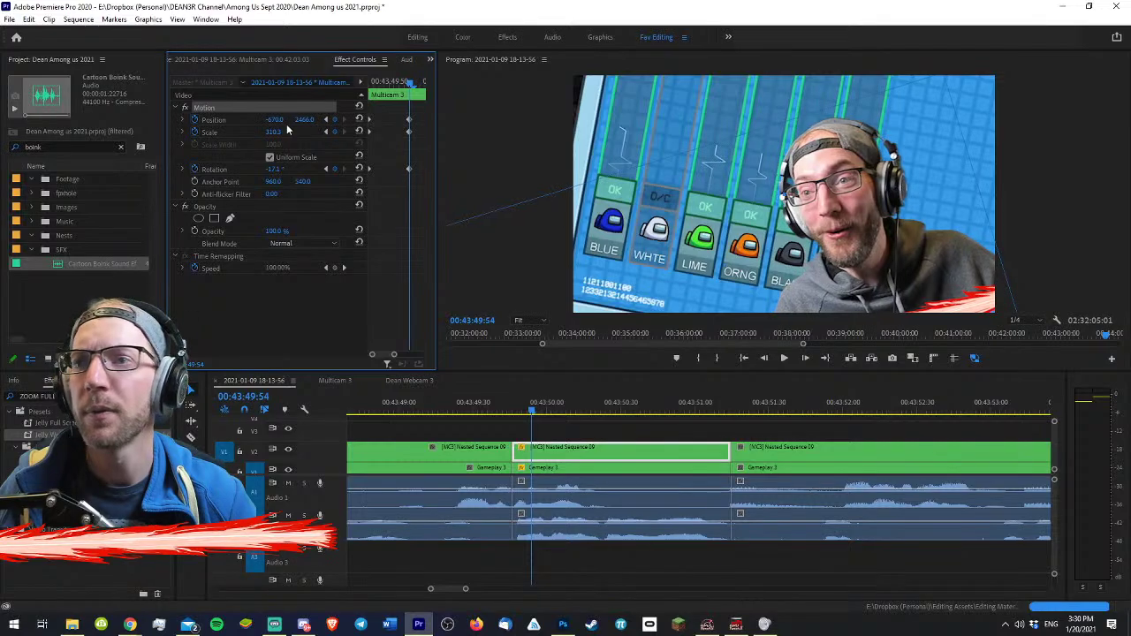
left_click_drag(275, 170, 264, 171)
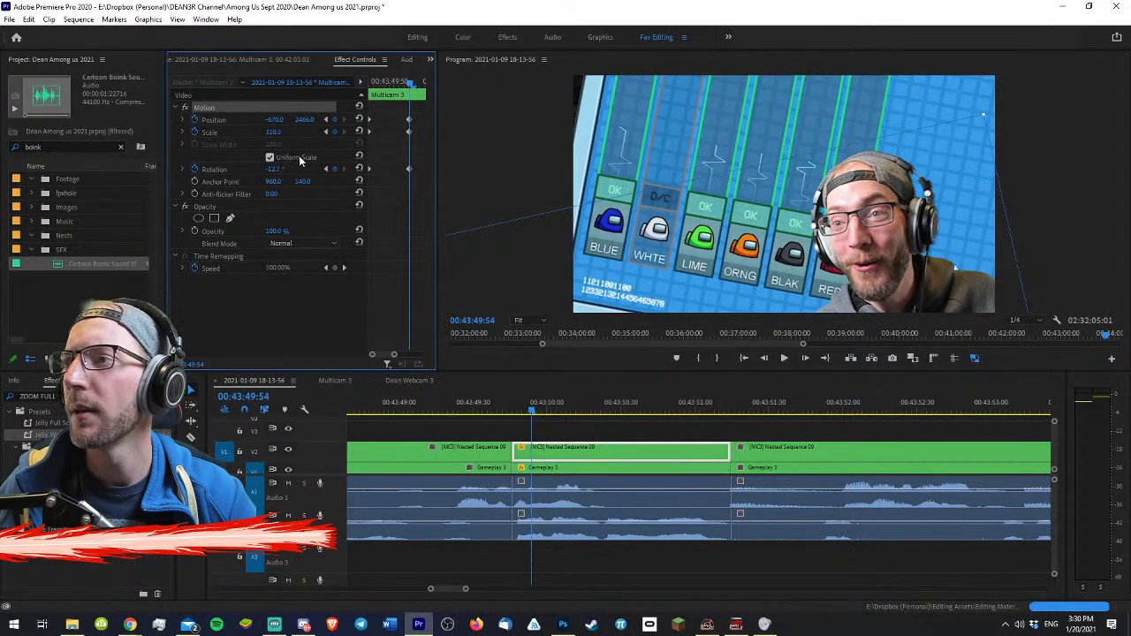
left_click_drag(304, 119, 295, 119)
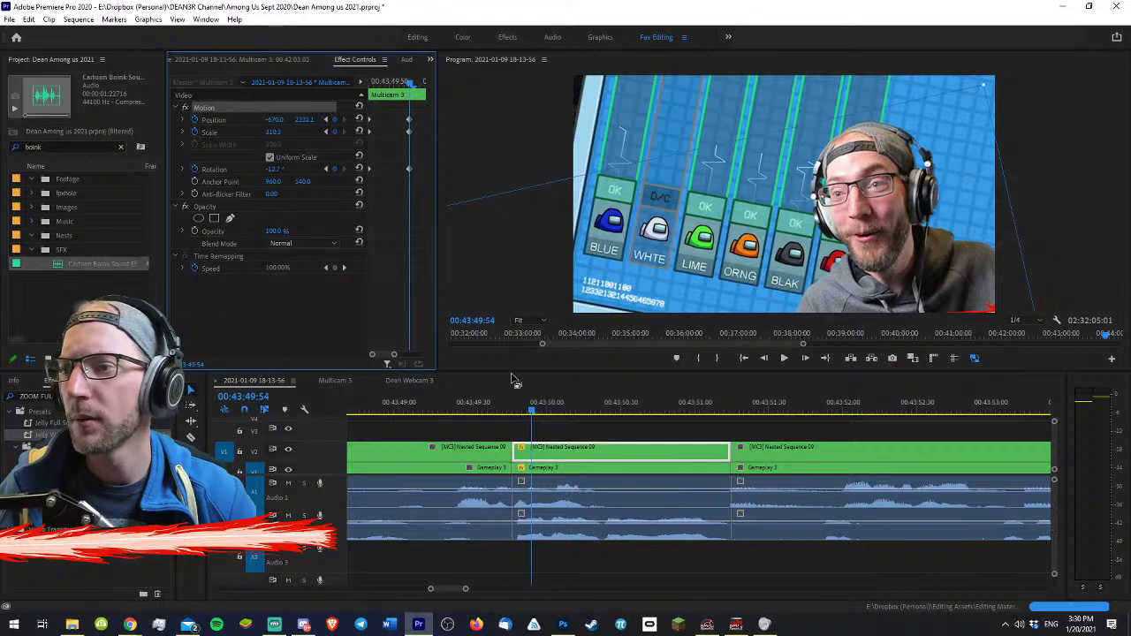
- Play back the webcam zoom and change its ending keyframes to scale 381.8 and position -1166.0, 2627.1
left_click(516, 411)
key("space")
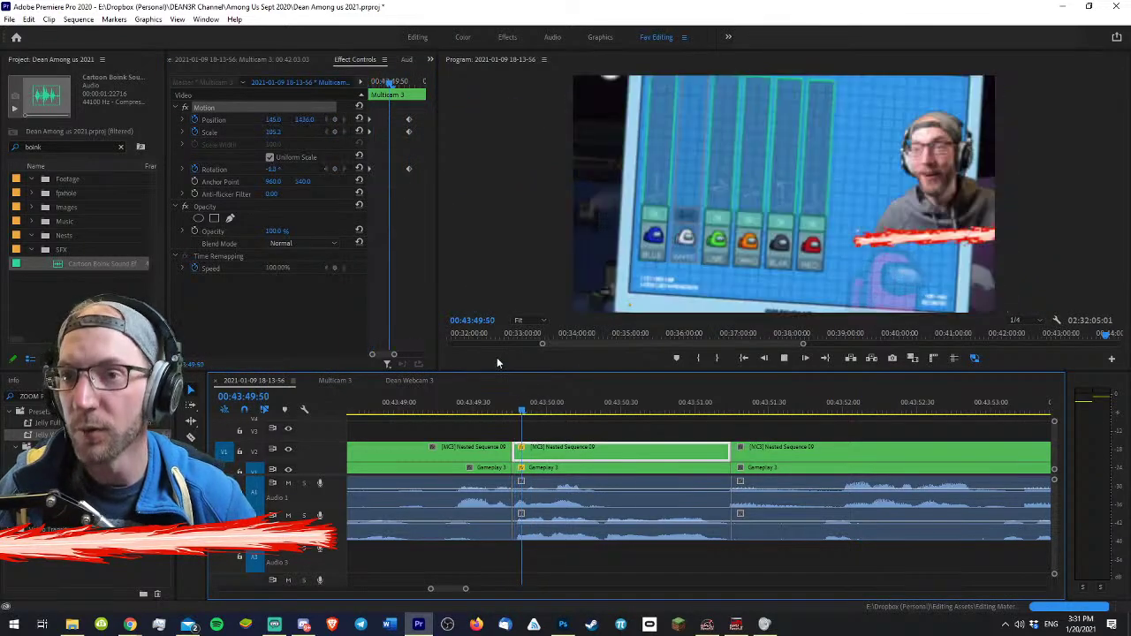
left_click_drag(553, 406, 454, 408)
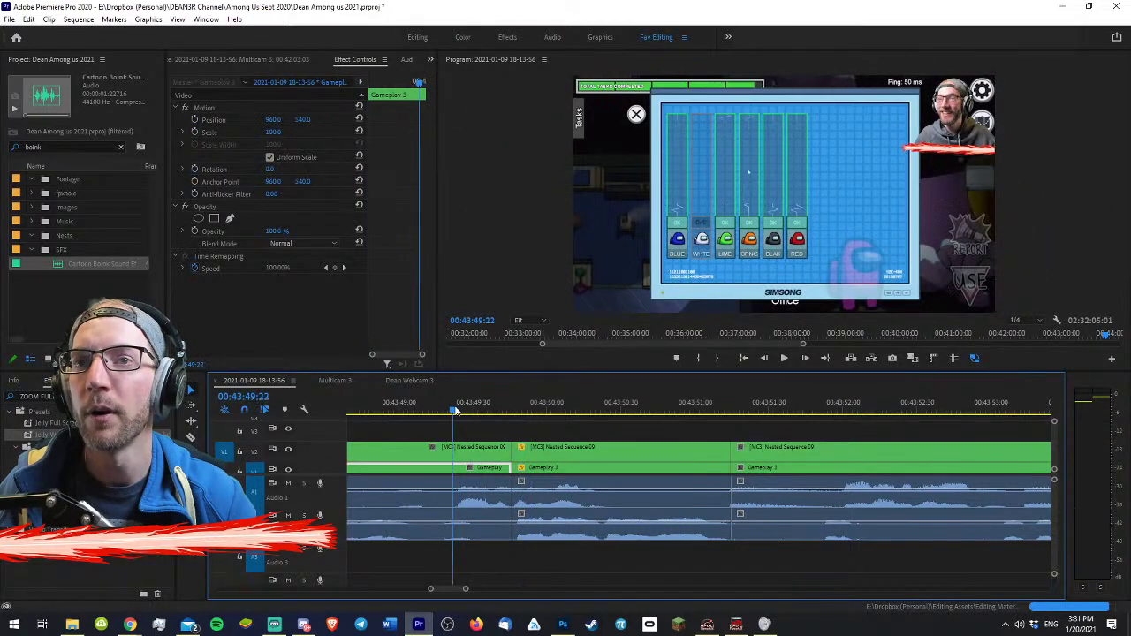
key("space")
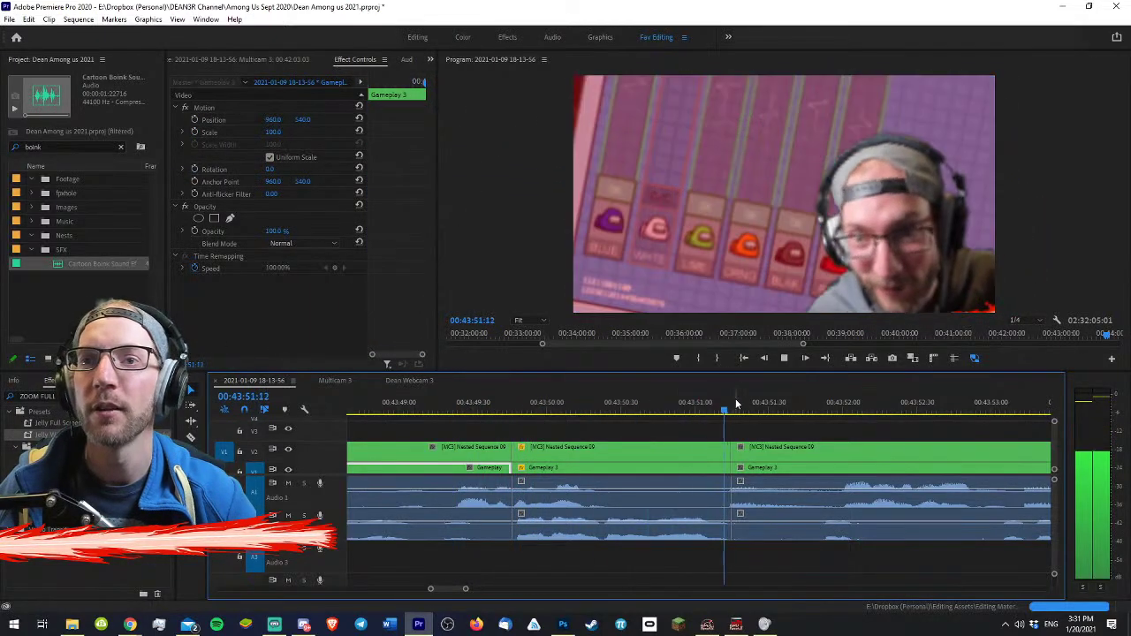
key("space")
left_click_drag(666, 416, 624, 412)
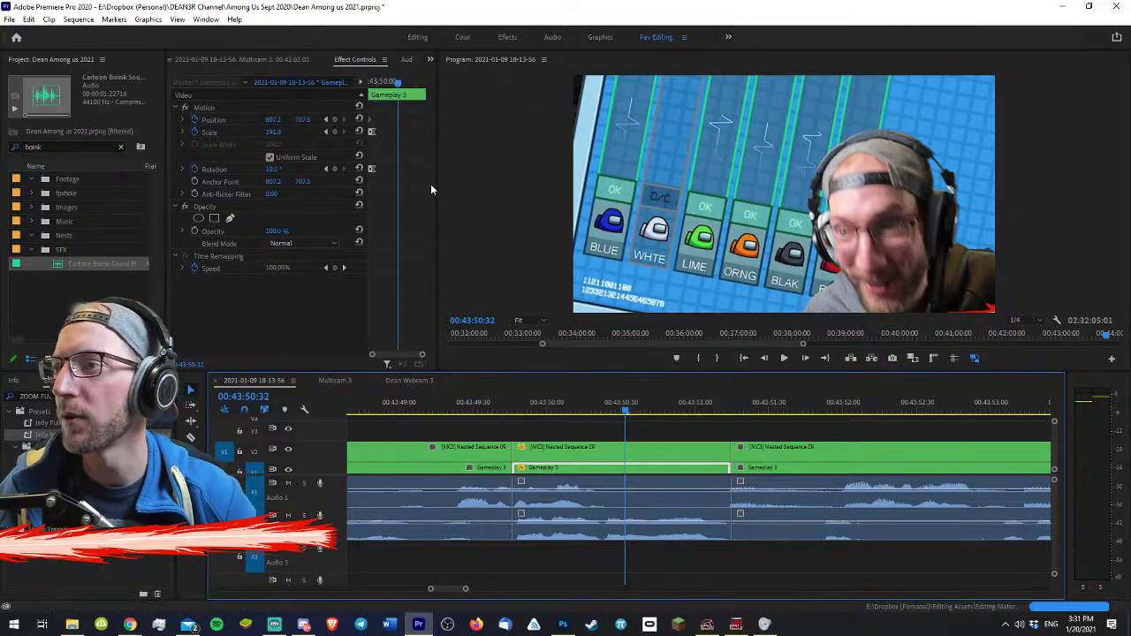
left_click(557, 447)
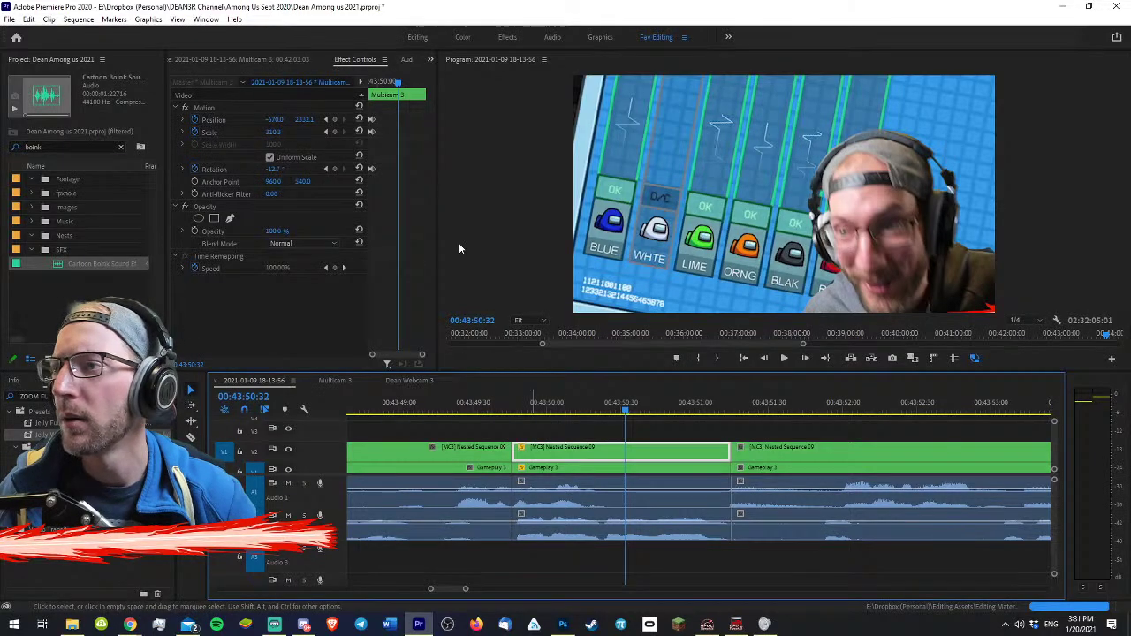
left_click(326, 131)
left_click_drag(269, 132, 344, 131)
mouse_move(275, 119)
left_mouse_down()
mouse_move(252, 120)
mouse_move(298, 119)
mouse_move(469, 220)
left_mouse_up()
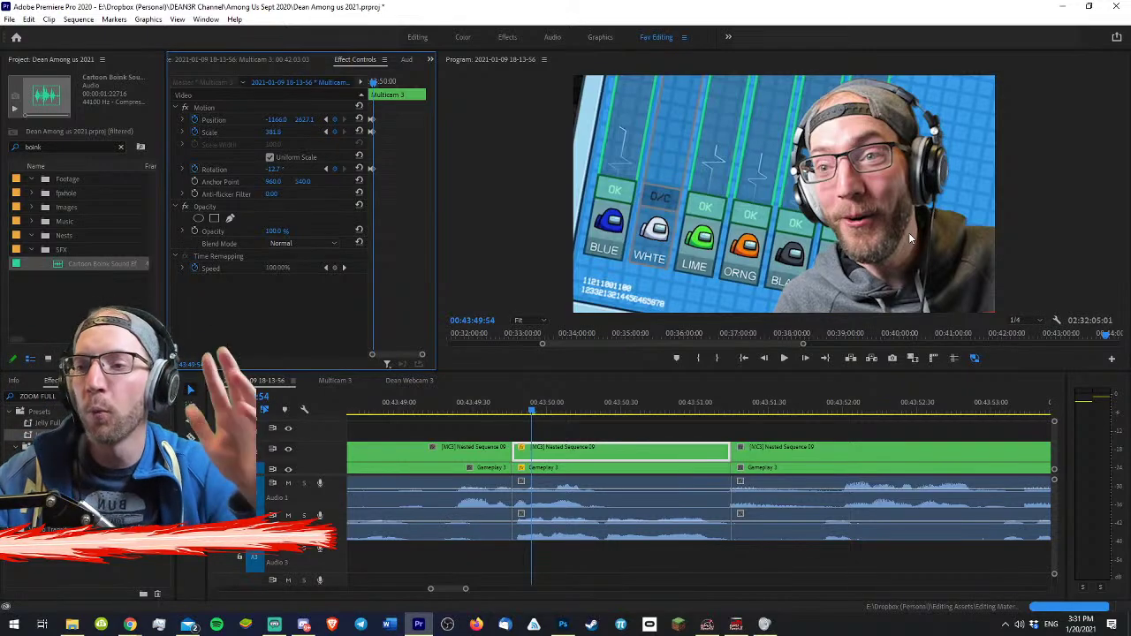
left_click(505, 404)
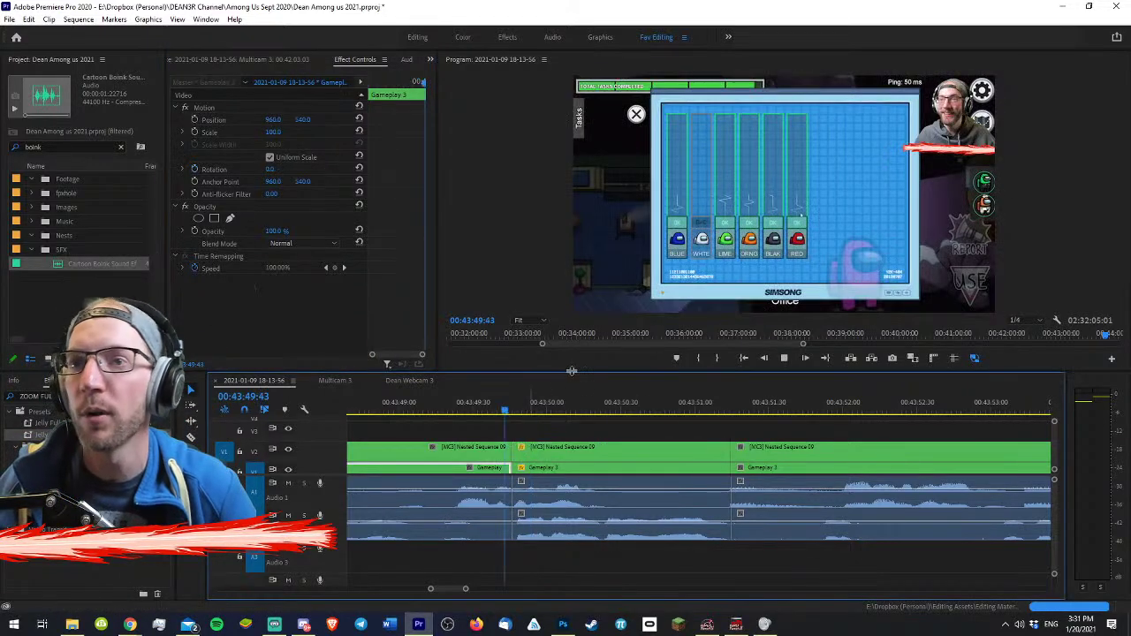
- Play back the keyframed gameplay and webcam zoom through to the start of the victory screen
key("space")
key("space")
key("space")
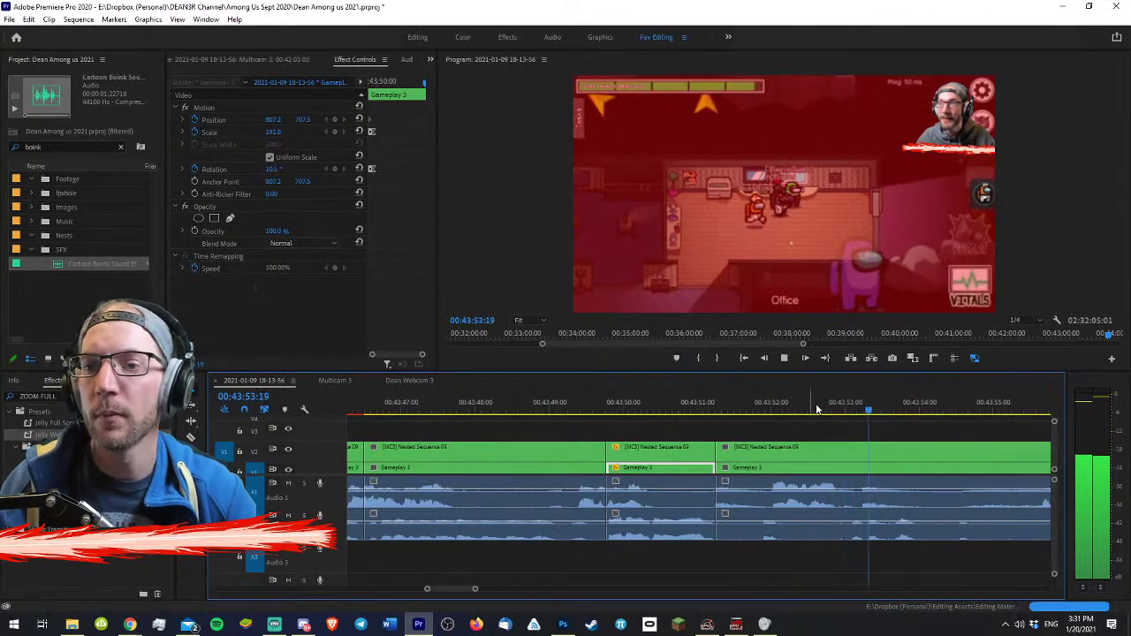
key("space")
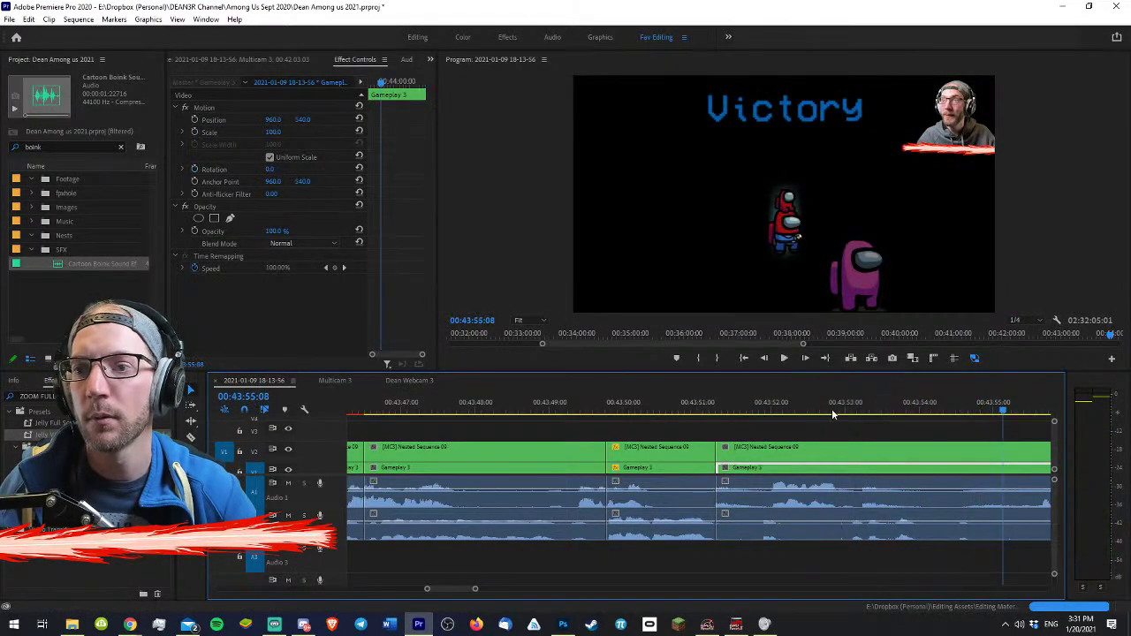
- Continue playback into the victory screen and split the clips on all tracks at about 00:44:00:57
key("space")
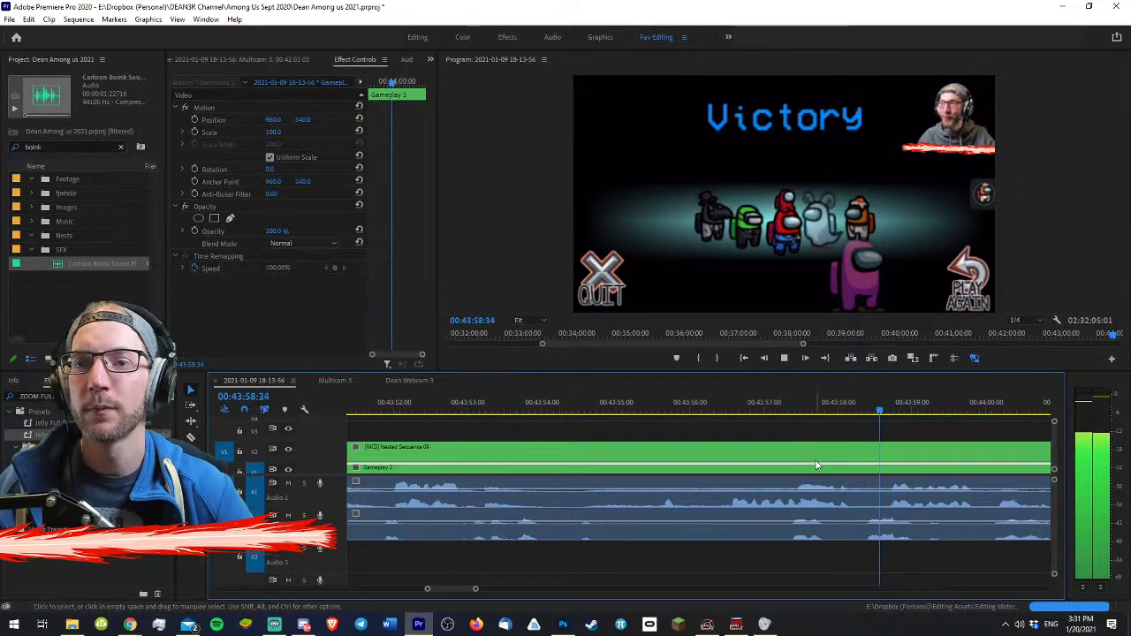
key("c")
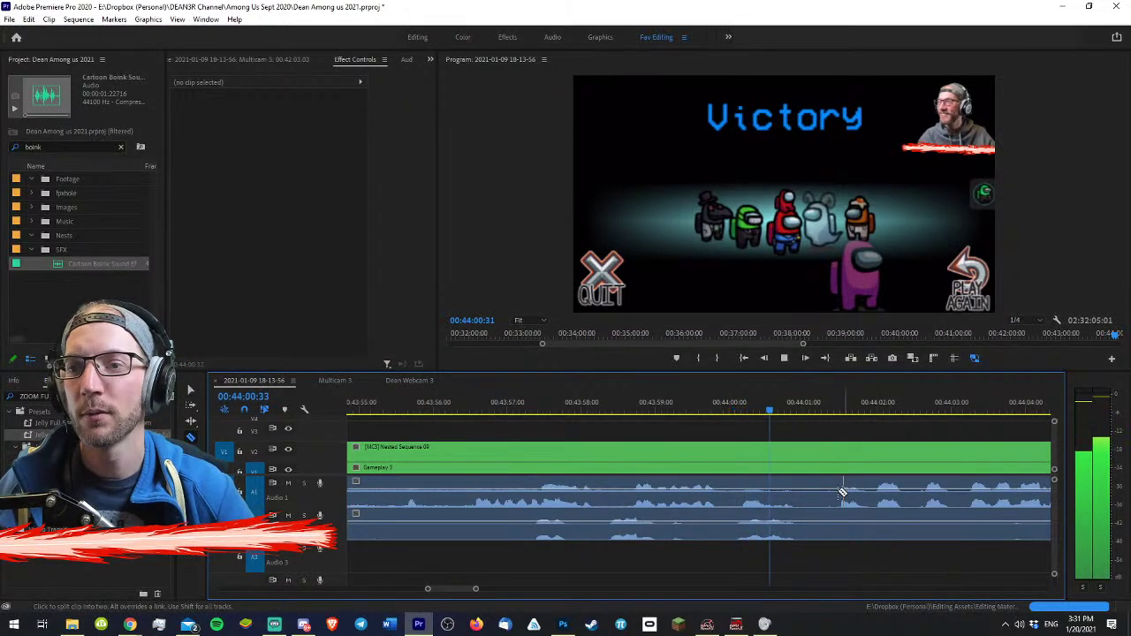
key("space")
left_click(800, 498, "shift")
key("v")
key("space")
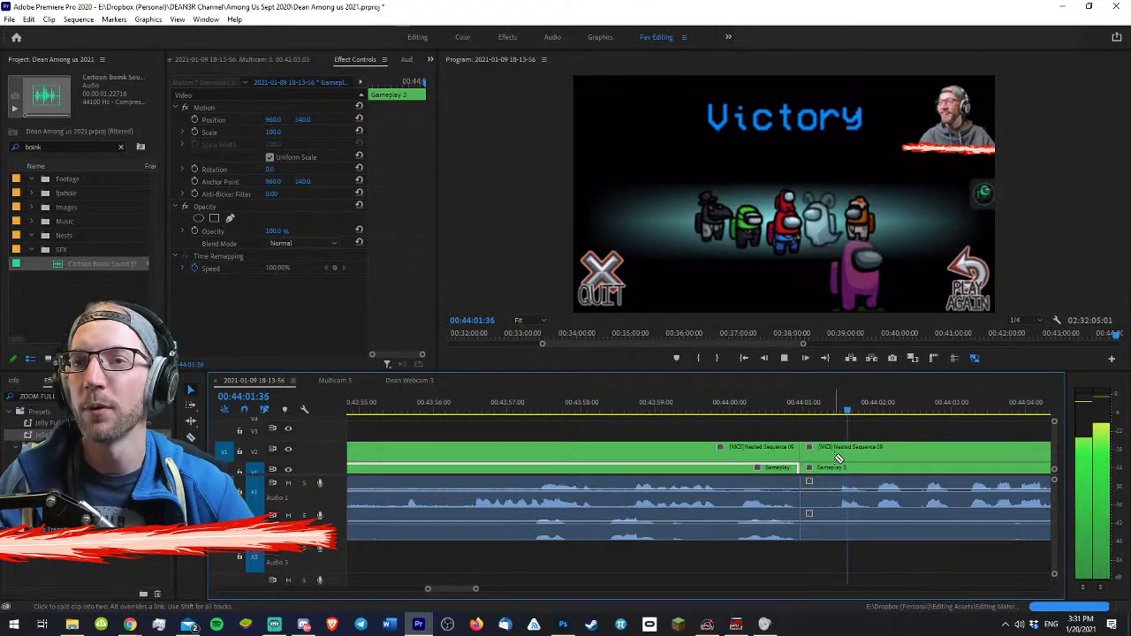
- Ripple trim about two seconds from the start of the victory-screen section following the new cut, and play from the edit
key("minus")
key("minus")
key("equal")
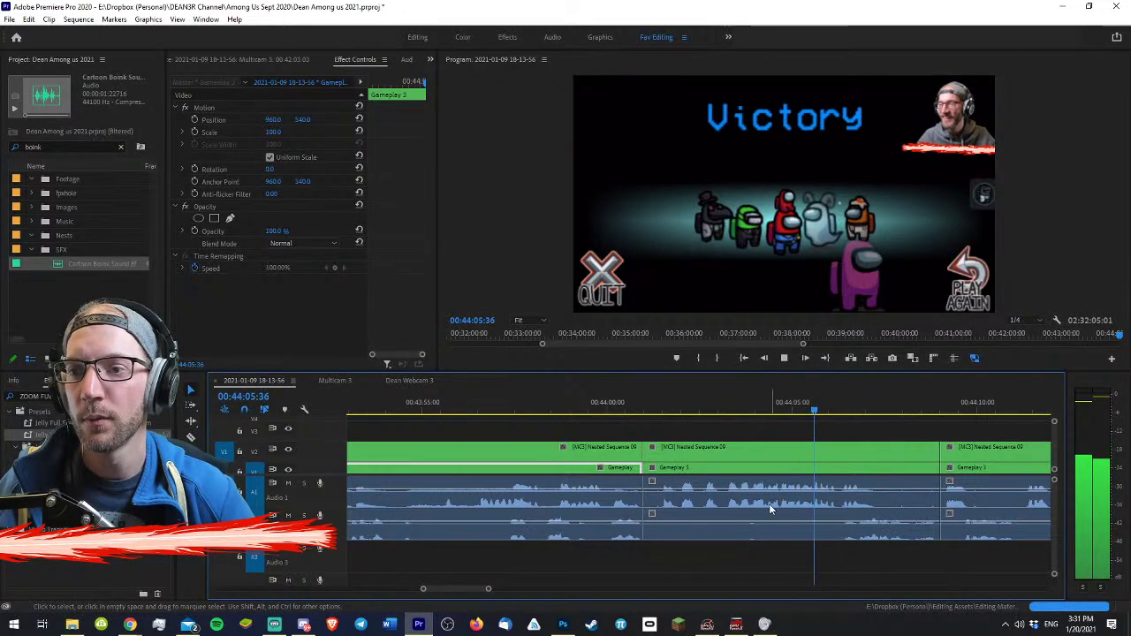
left_click(730, 414)
key("q")
key("space")
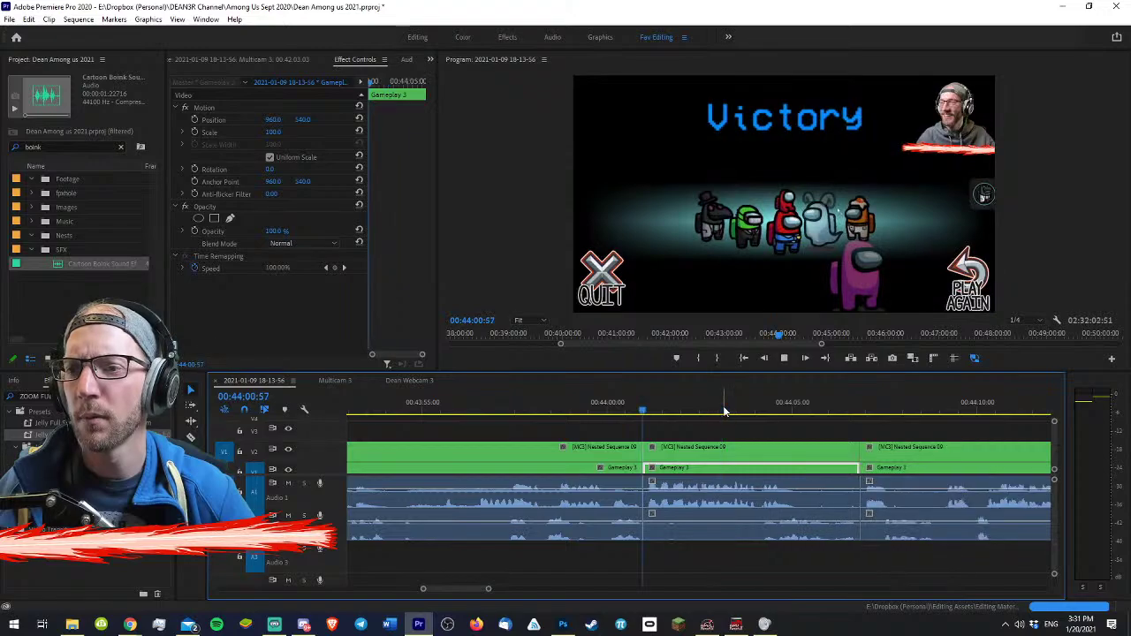
- Review the victory-screen section up to about 00:44:11 and examine the surrounding clips and audio waveforms
left_click(788, 430)
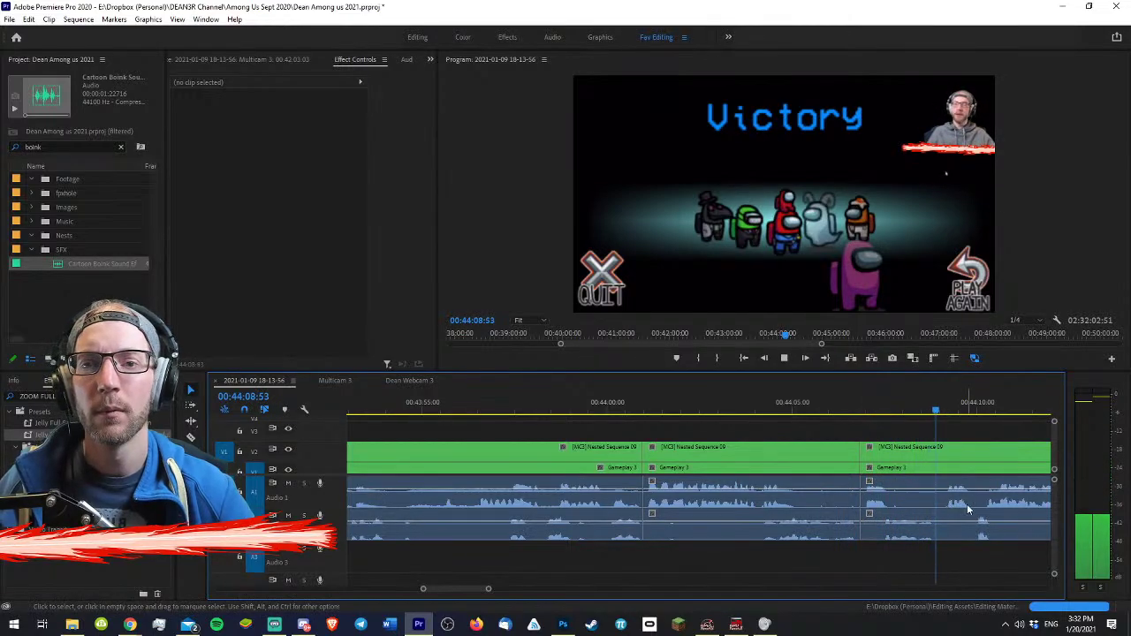
key("c")
key("minus")
key("minus")
key("space")
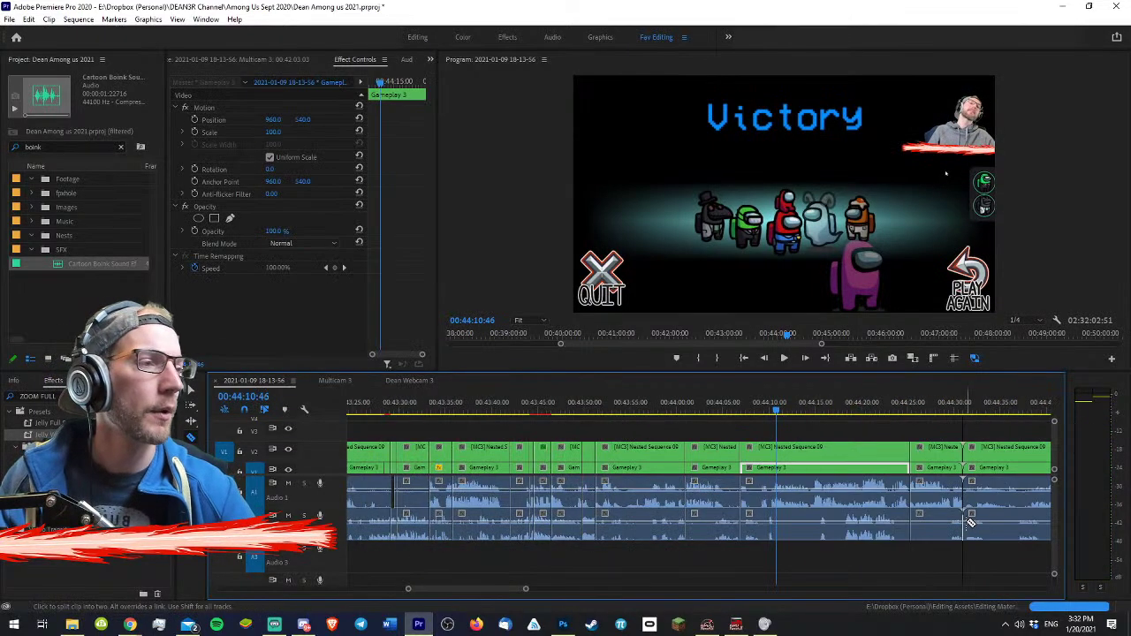
key("equal")
key("equal")
key("minus")
key("equal")
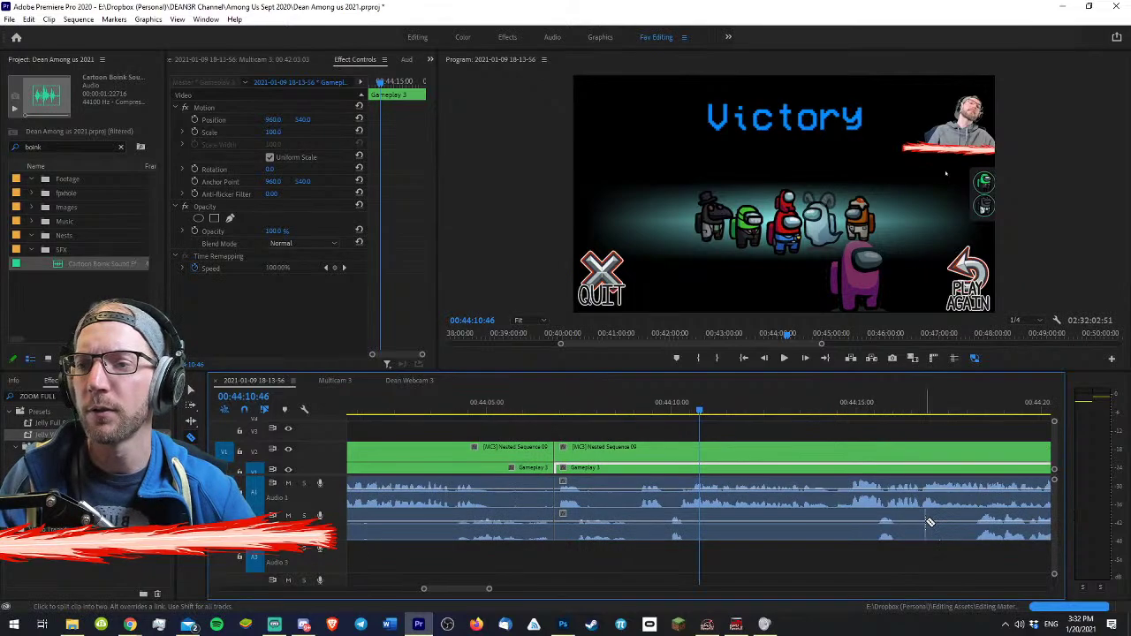
key("minus")
key("space")
key("space")
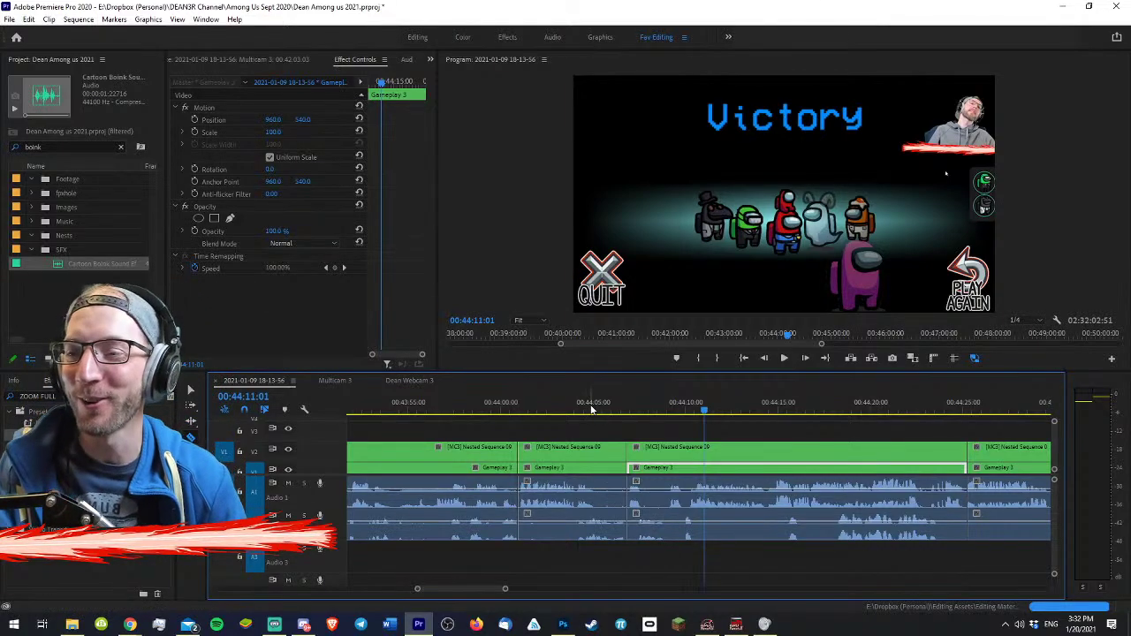
key("minus")
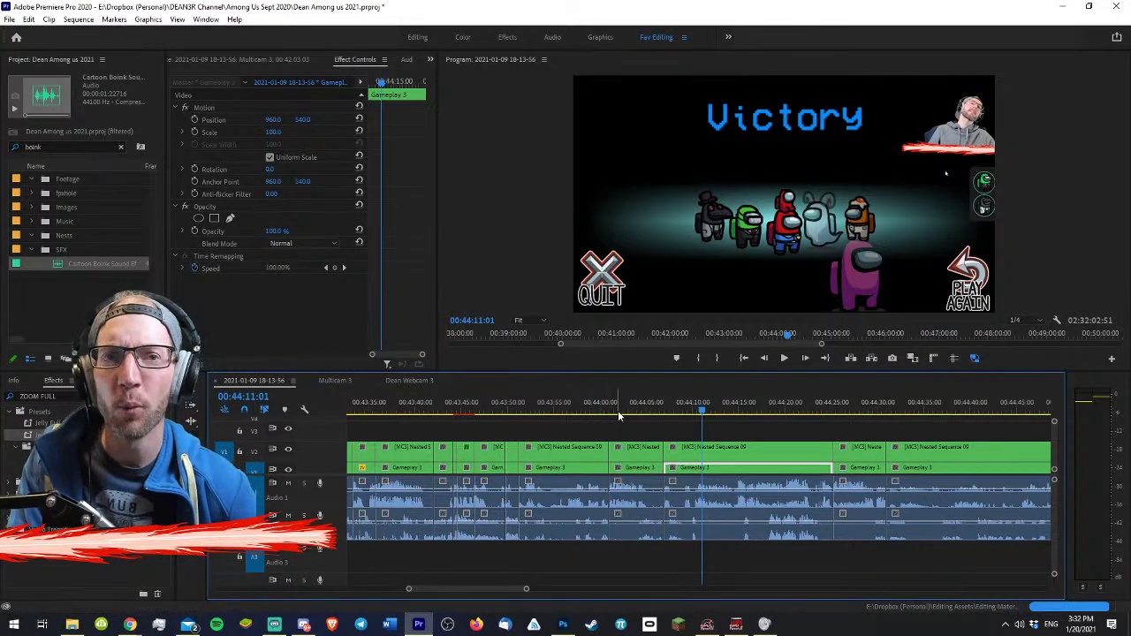
- Scrub back from the Victory scene near 44:11 to the vitals-screen clip around 42:50 and play part of it
left_click_drag(618, 410, 403, 404)
key("minus")
left_click_drag(519, 408, 390, 388)
scroll(575, 407, "up", 3)
key("equal")
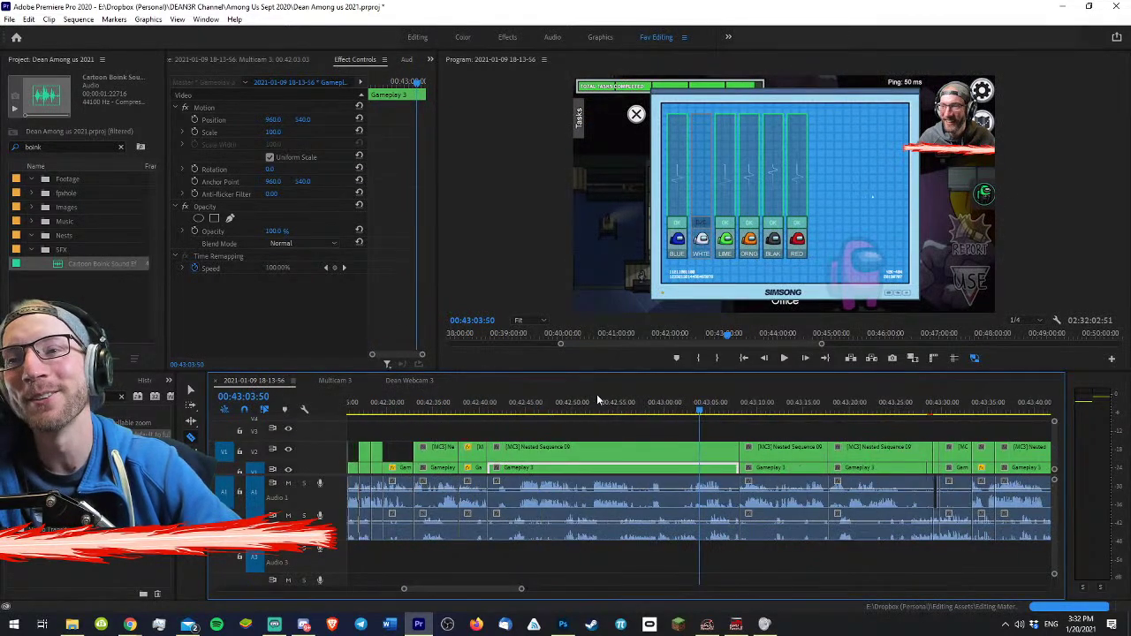
left_click_drag(564, 396, 578, 396)
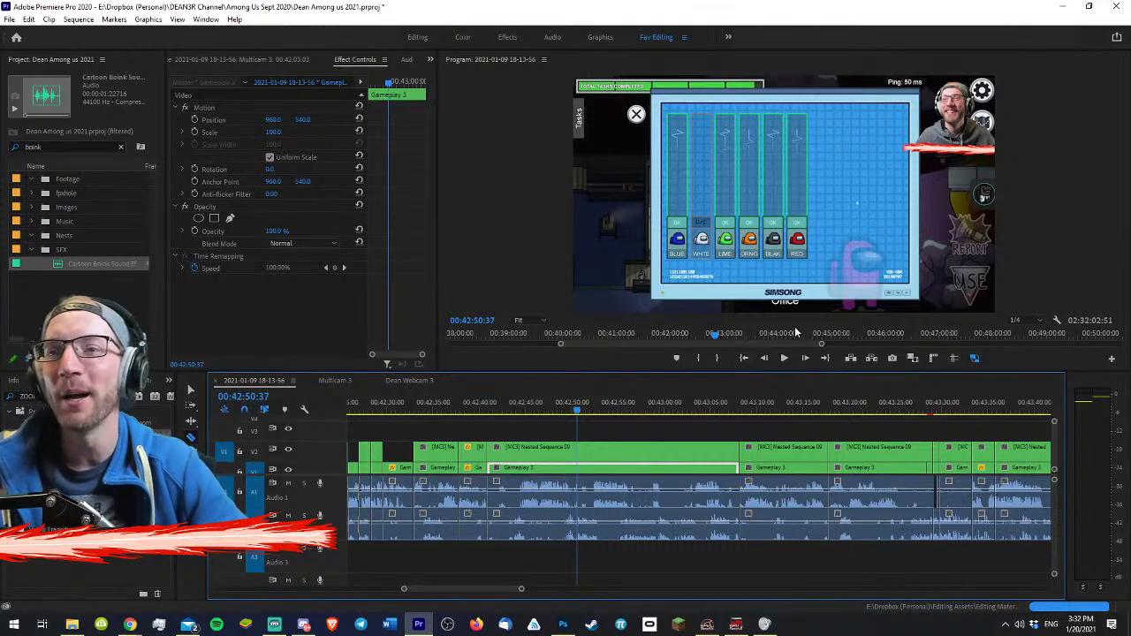
key("space")
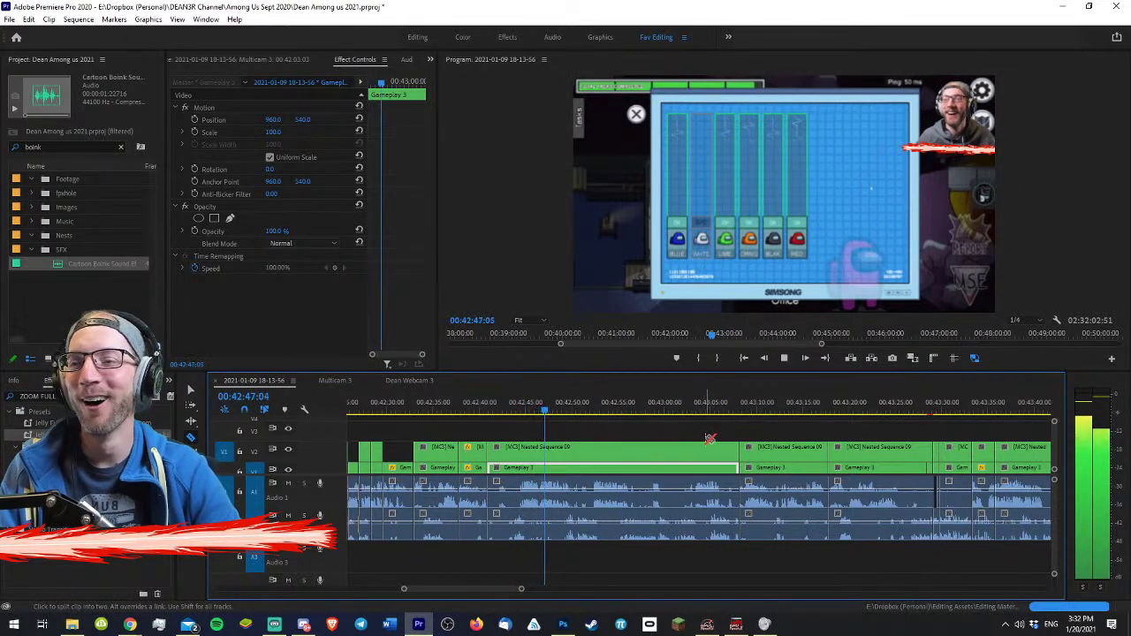
key("space")
left_click(613, 417)
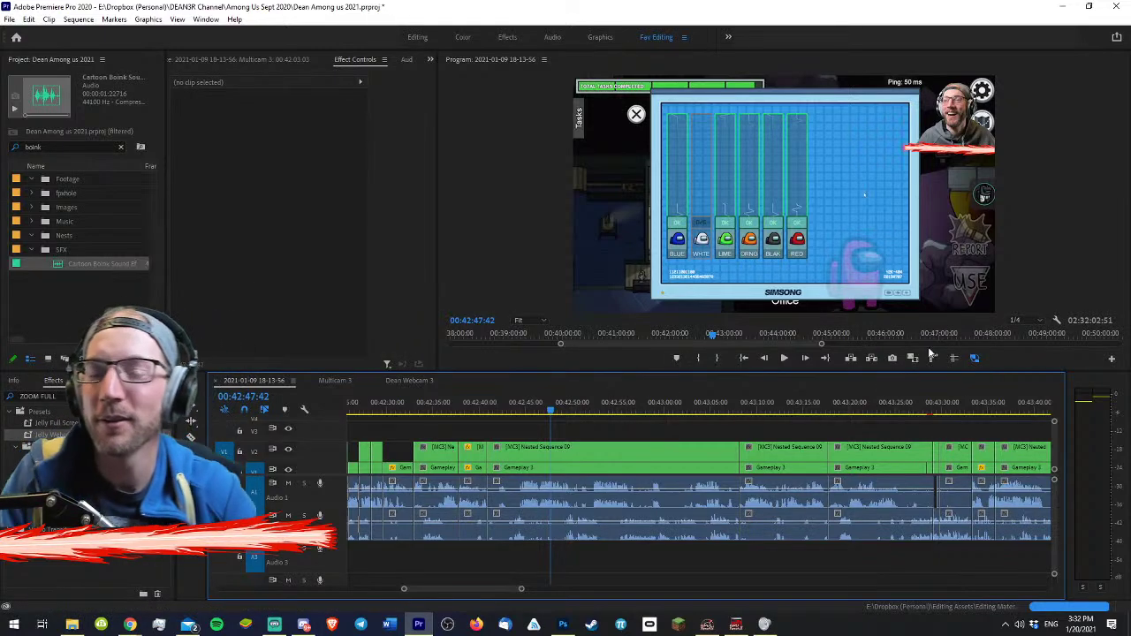
- Continue playing the vitals-screen clip from about 42:47 to 42:57 to check its pacing
key("space")
key("=")
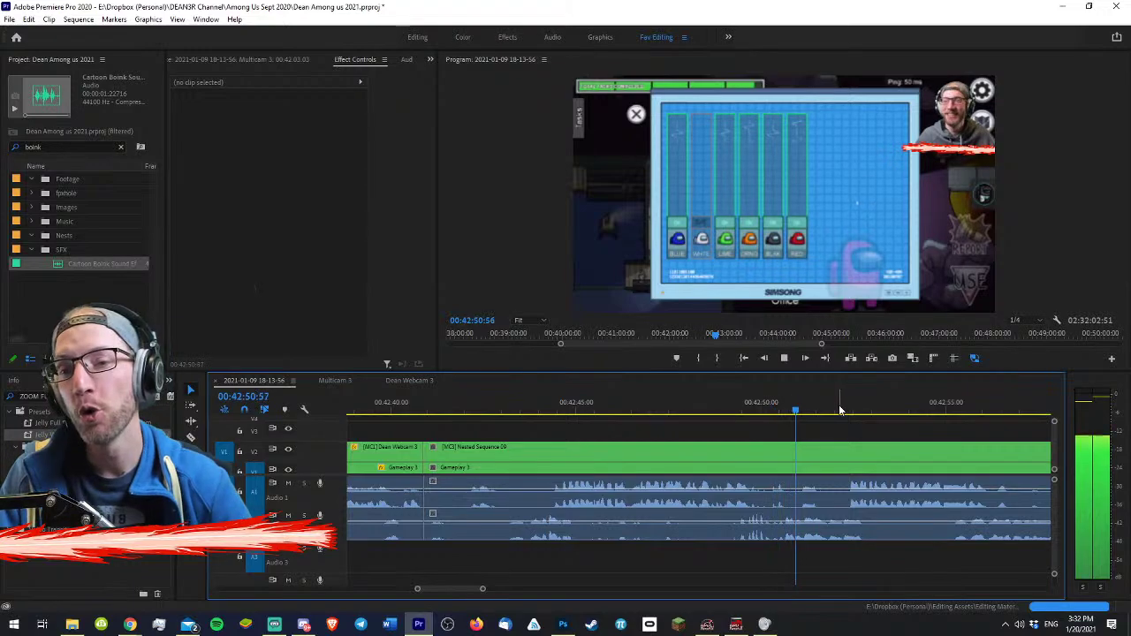
key("-")
key("=")
key("=")
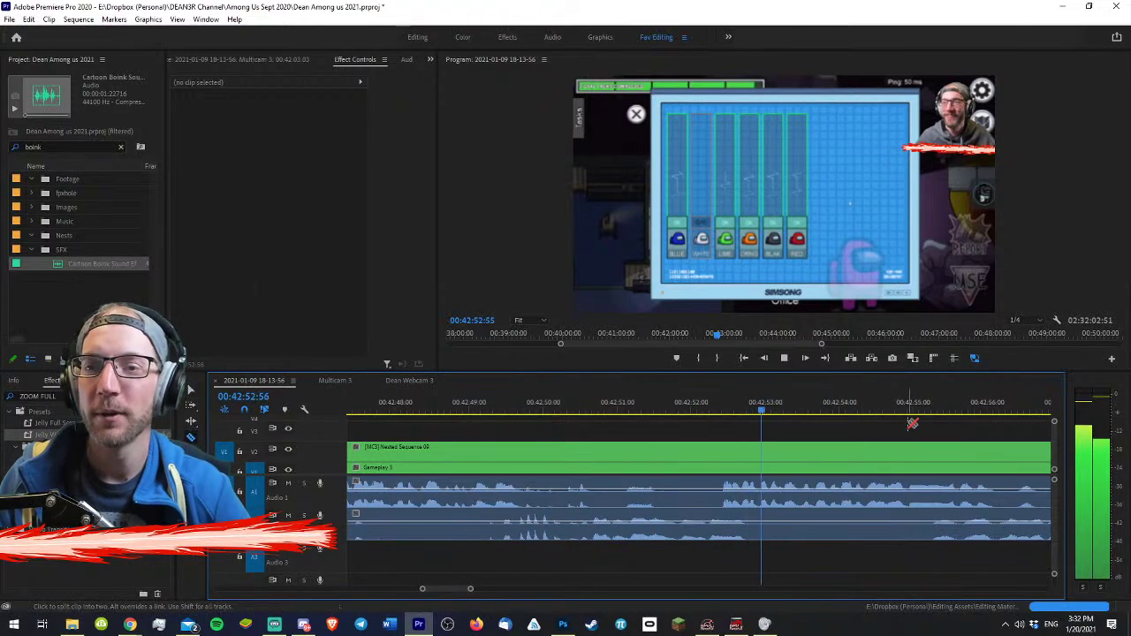
key("minus")
key("minus")
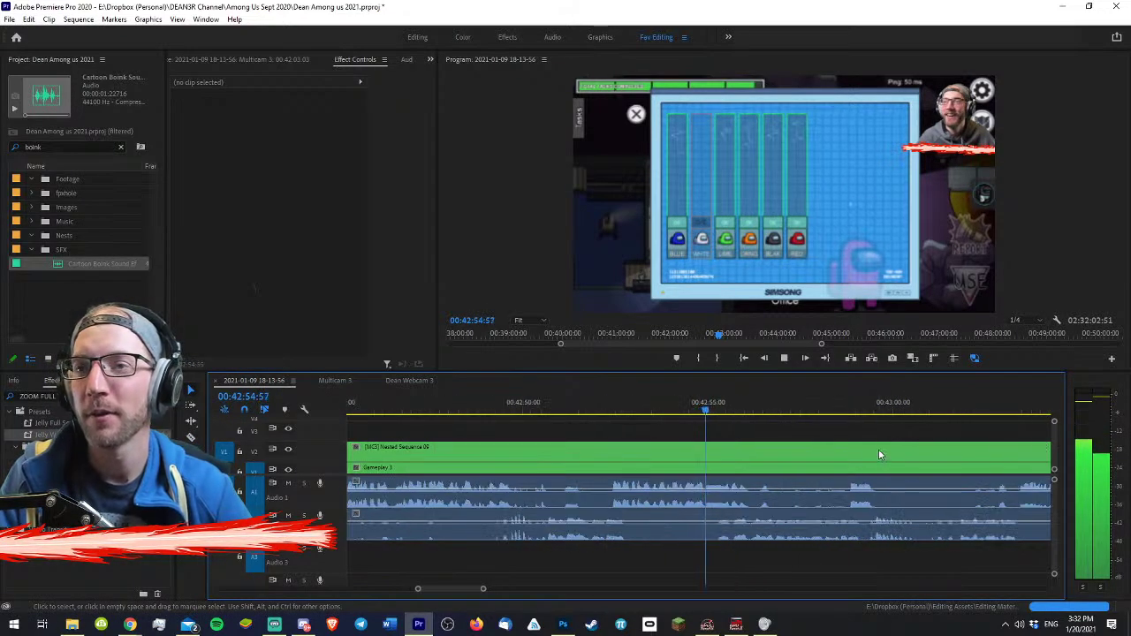
key("minus")
key("minus")
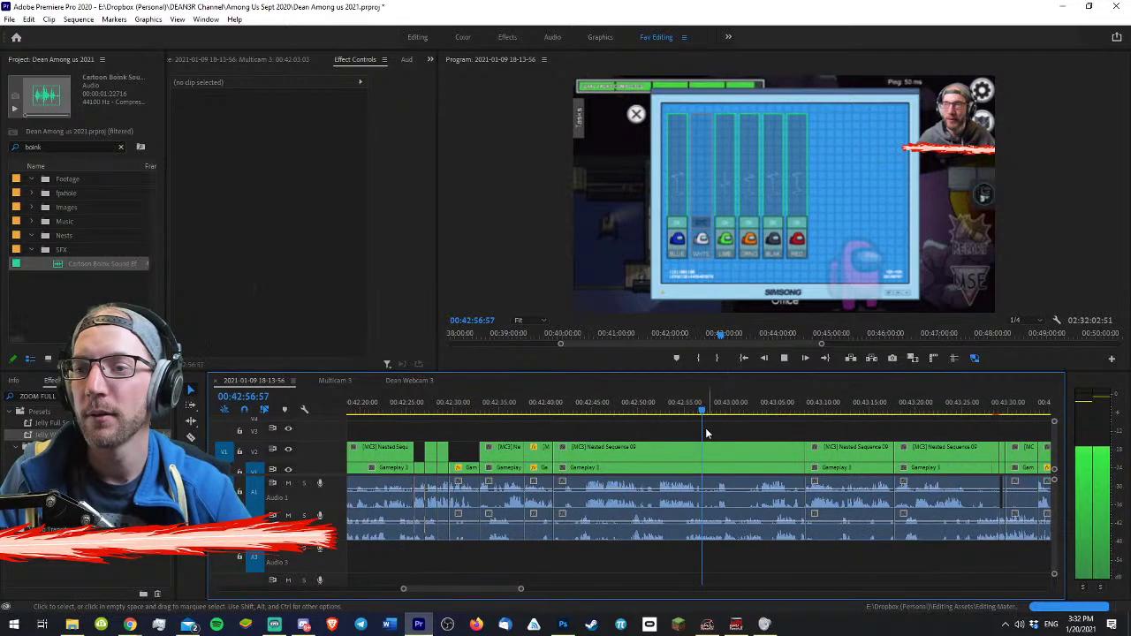
key("space")
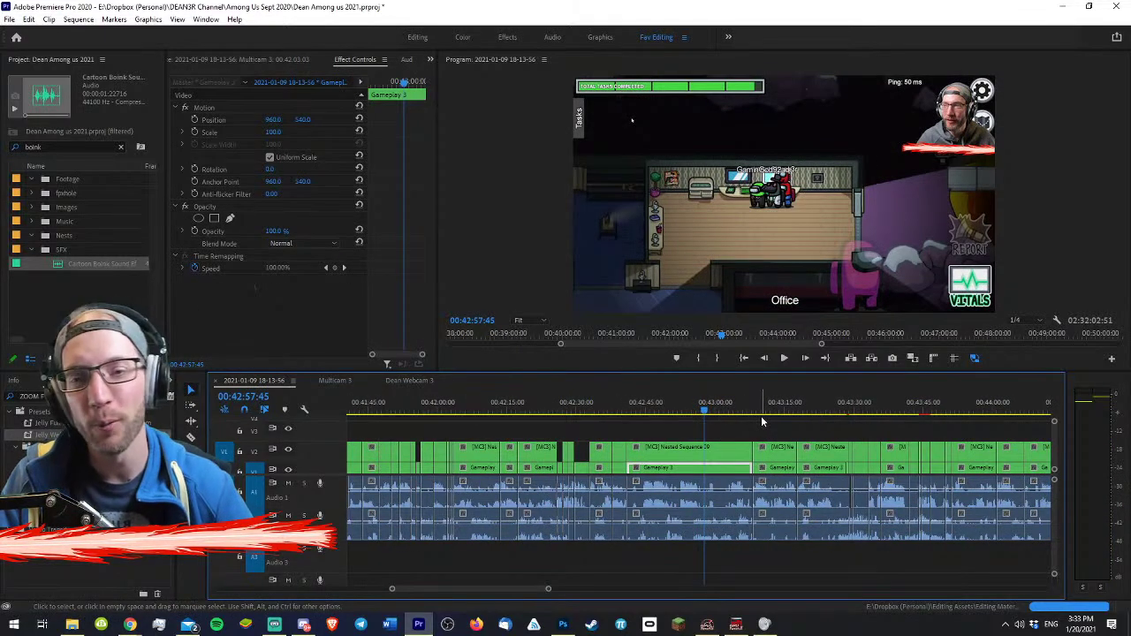
key("minus")
key("minus")
key("minus")
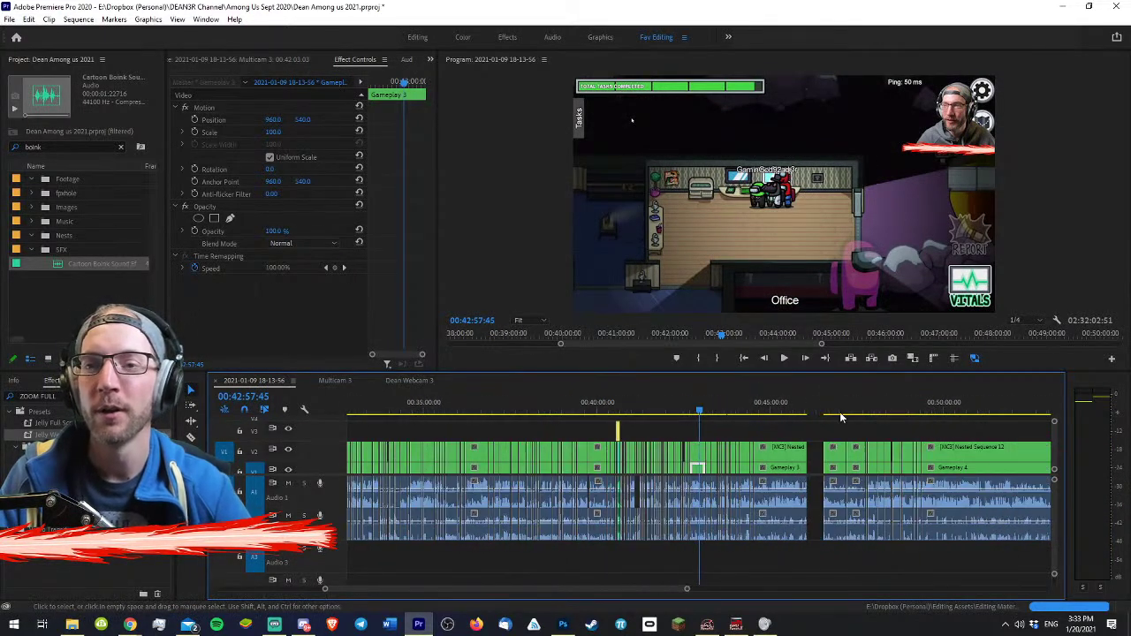
- Play the timeline around 44:30 to check the change from the lobby to the next round
left_click(760, 398)
key("equal")
key("equal")
key("equal")
key("equal")
key("equal")
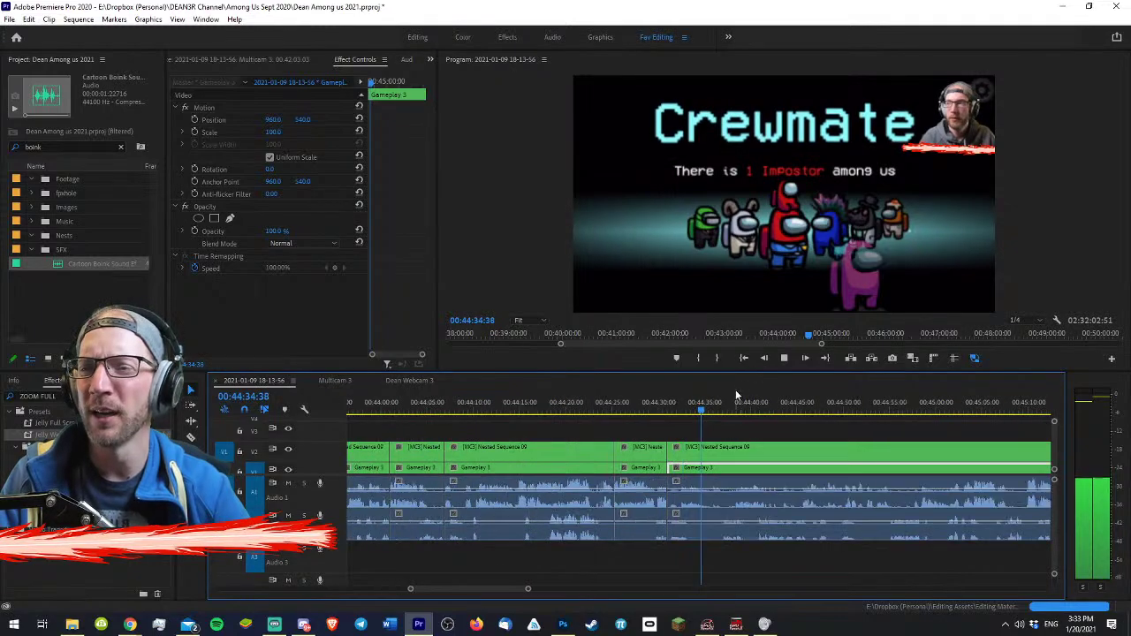
left_click(566, 404)
left_click(662, 430)
key("space")
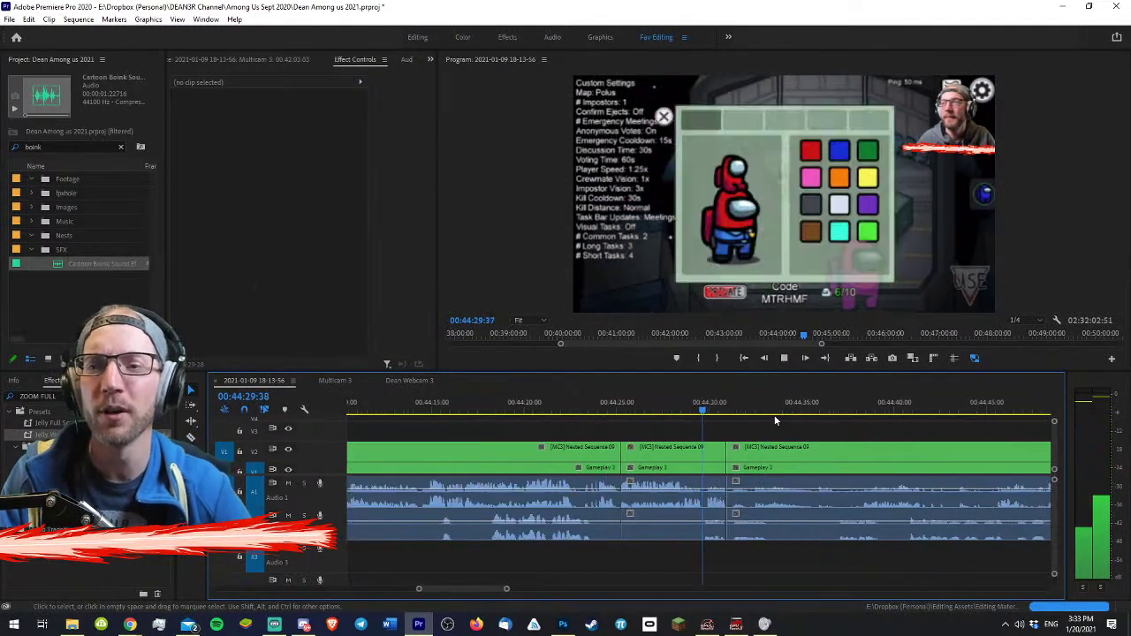
key("space")
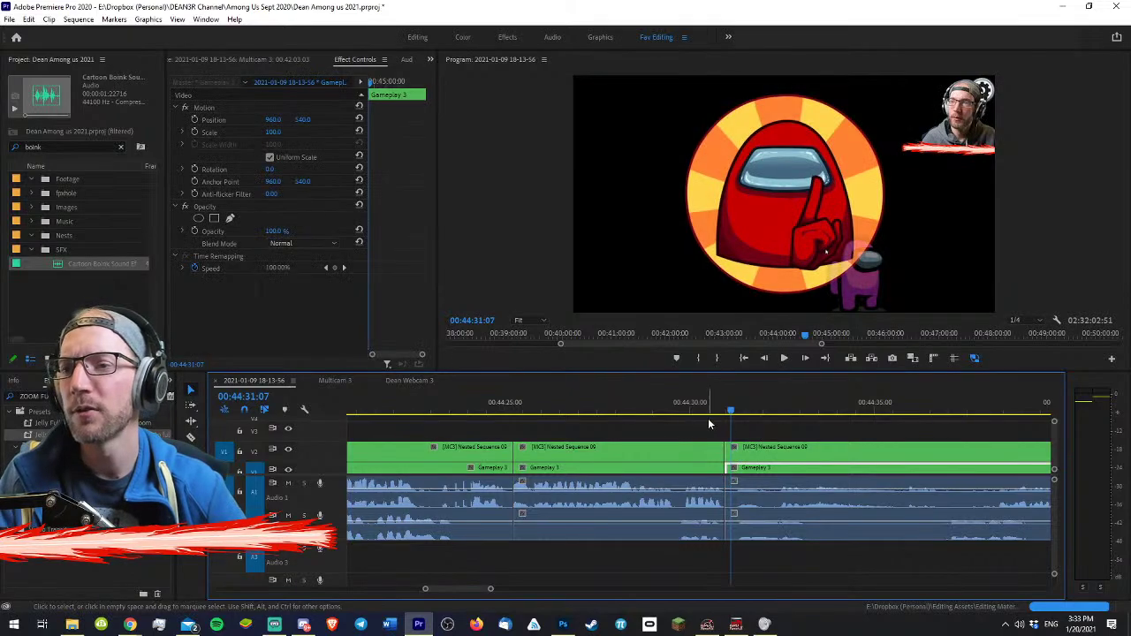
- Review the Admin room section of the timeline from about 43:34 to 43:40
key("minus")
key("minus")
key("minus")
key("minus")
key("minus")
key("equal")
key("equal")
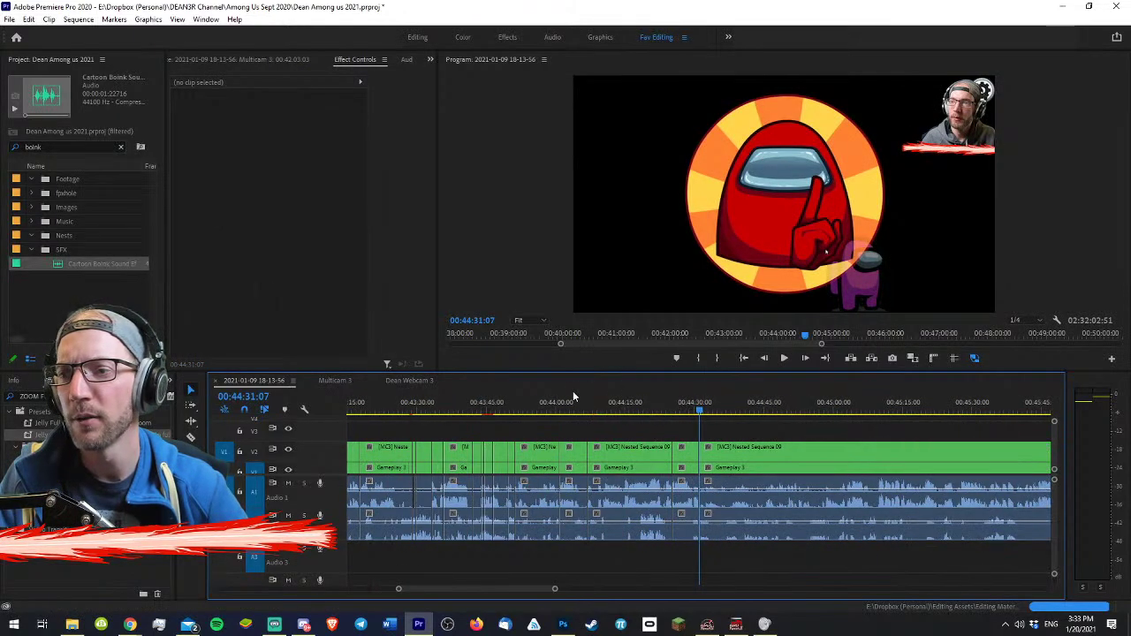
left_click(480, 401)
key("equal")
key("equal")
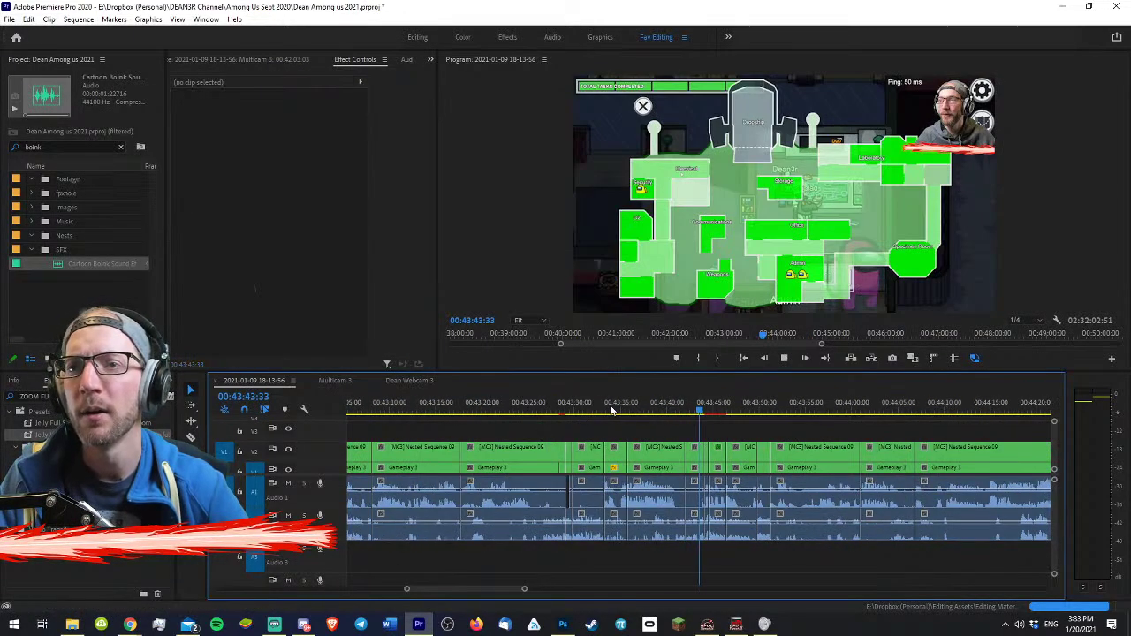
left_click(540, 401)
key("space")
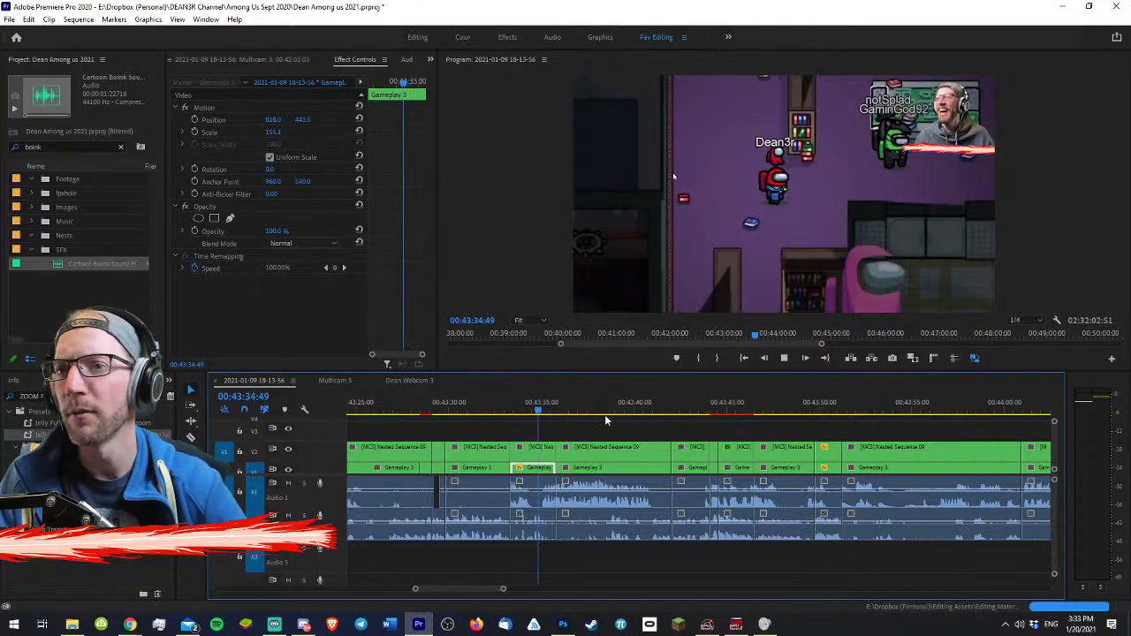
key("minus")
key("minus")
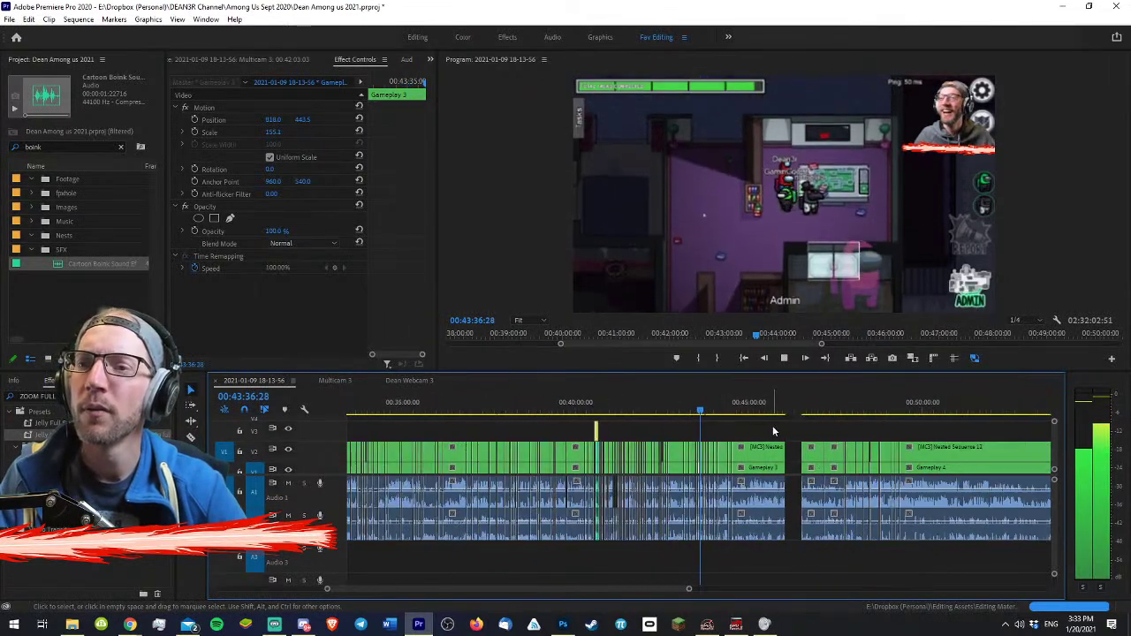
key("equal")
key("equal")
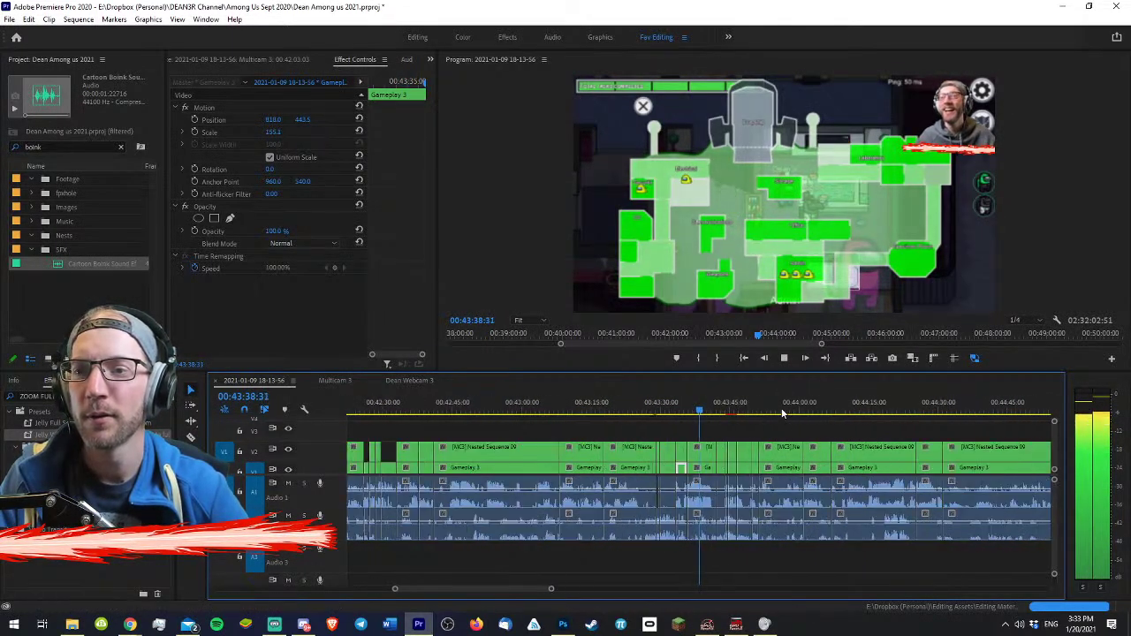
key("minus")
key("minus")
key("space")
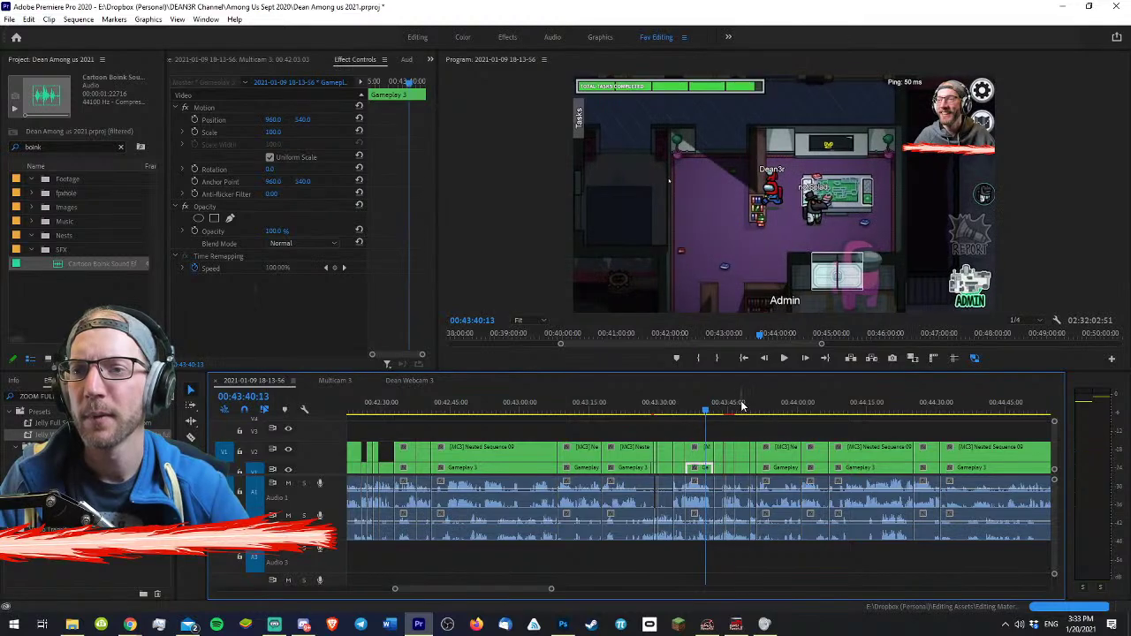
- Ripple-trim about half a second from the start of the clip following the zoomed webcam reaction near 43:51
left_click_drag(742, 407, 774, 414)
left_click(757, 410)
key("space")
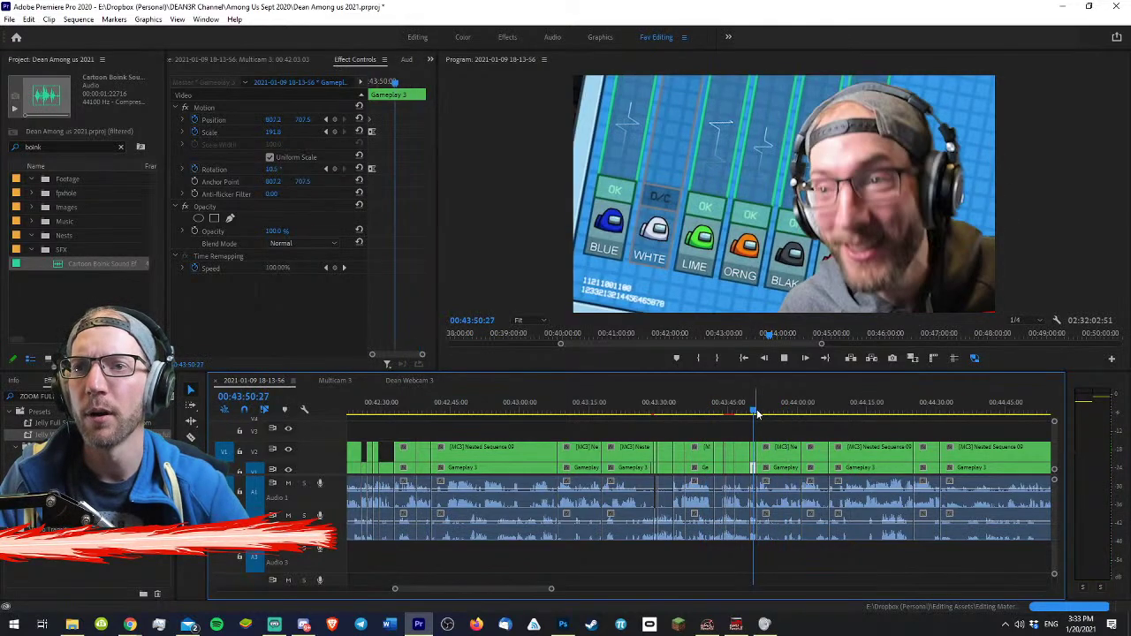
key("equal")
key("equal")
key("equal")
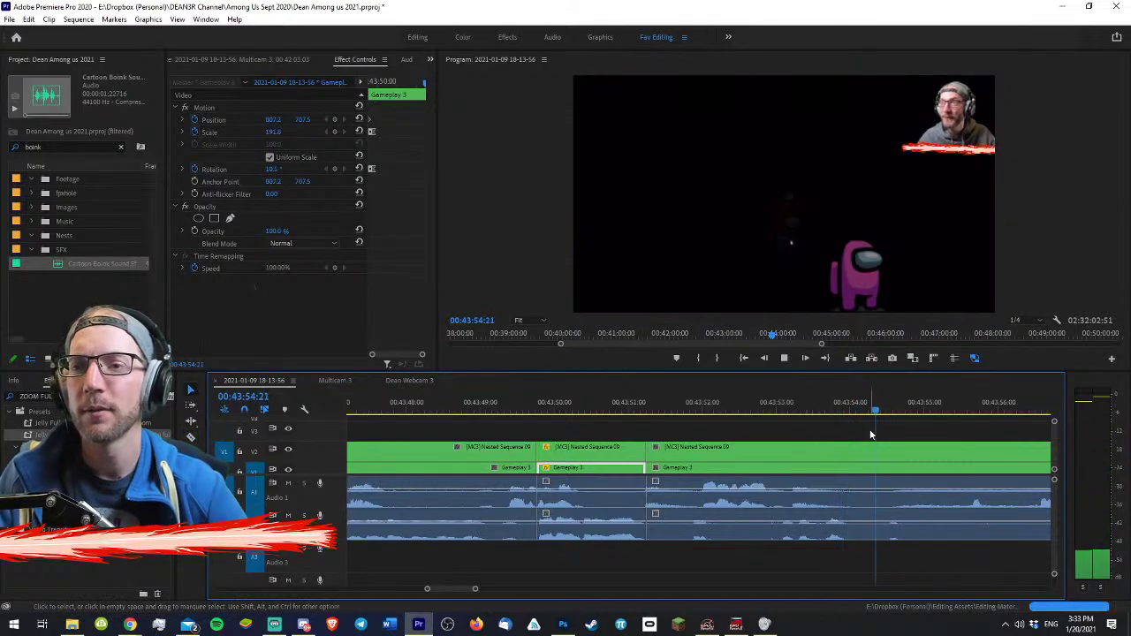
left_click_drag(713, 410, 687, 414)
key("q")
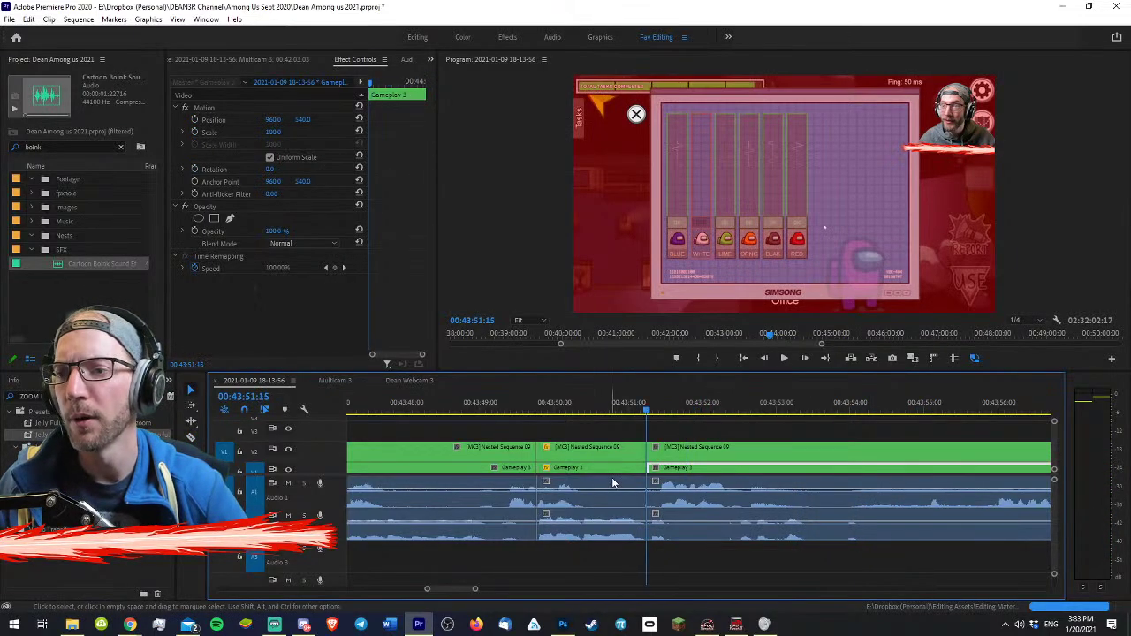
- Cut off and delete the first few frames of Audio 1 after the 43:51:15 cut, and play across the join
key("c")
left_click(651, 493)
key("Delete")
key("space")
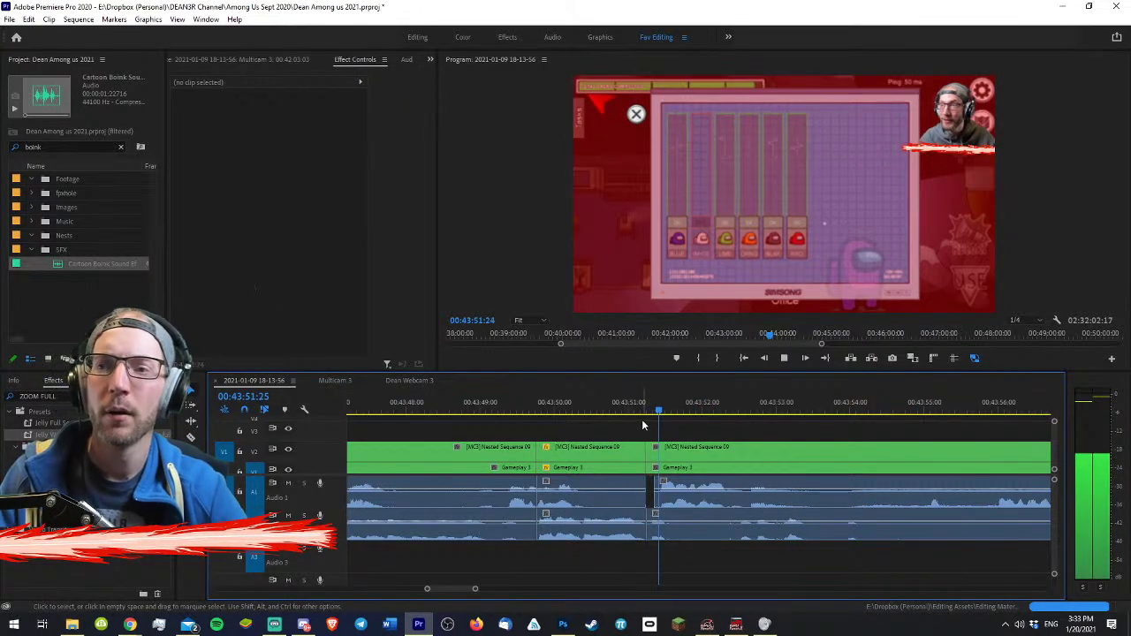
left_click_drag(635, 412, 612, 413)
key("space")
scroll(666, 427, "up", 1)
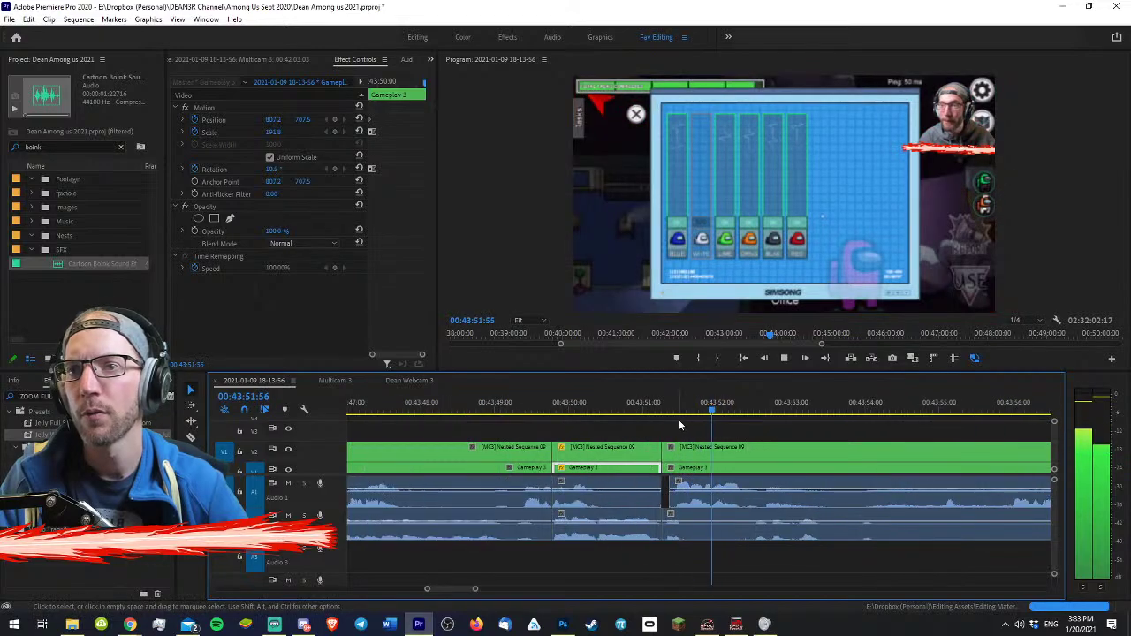
- Cut off and delete about 23 frames from the start of Audio 2 after the same cut, and play the result
key("space")
key("c")
left_click(637, 420)
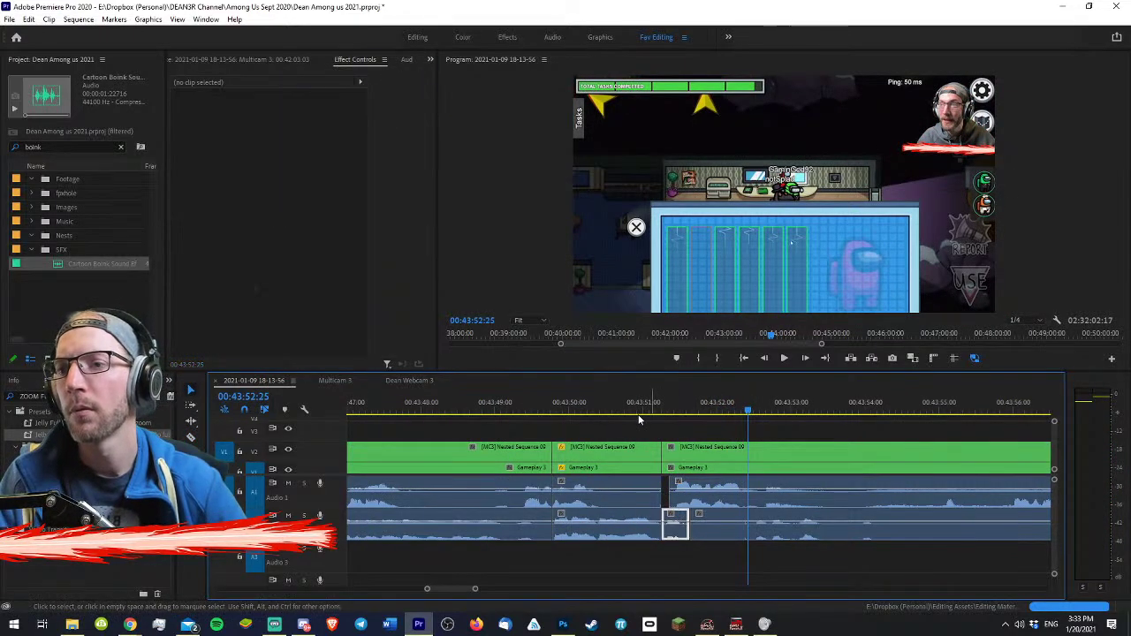
left_click(636, 412)
key("space")
key("=")
key("=")
key("space")
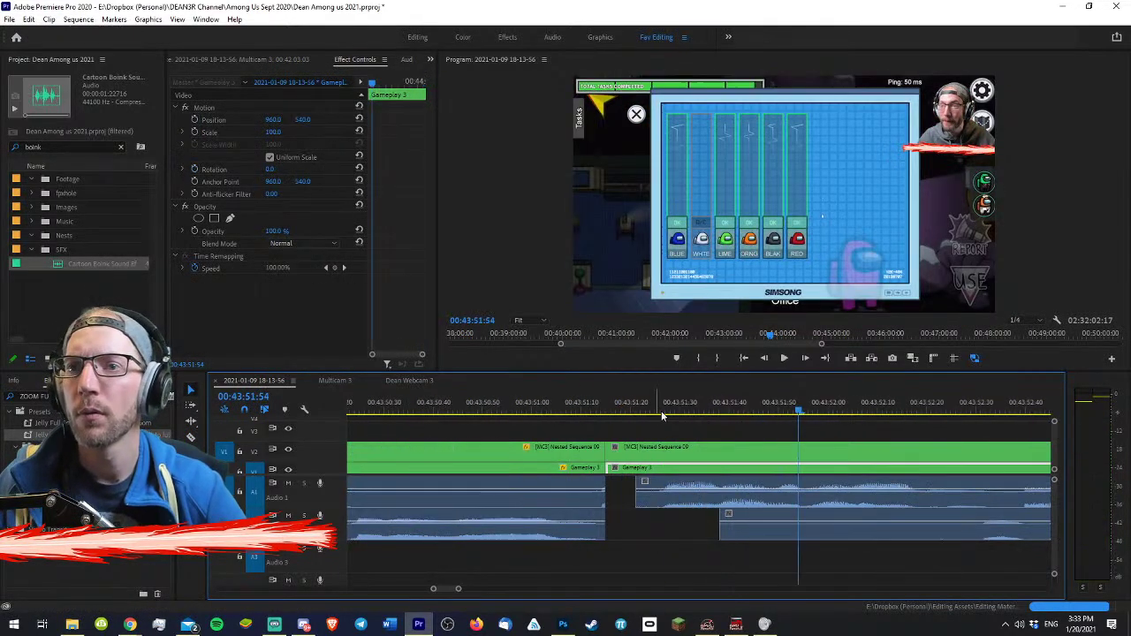
- Ripple-delete about 5 frames of footage just after 43:51:20, where the trimmed Audio 1 clip begins
left_click(685, 413)
left_click_drag(654, 412, 659, 413)
key("q")
key("space")
key("space")
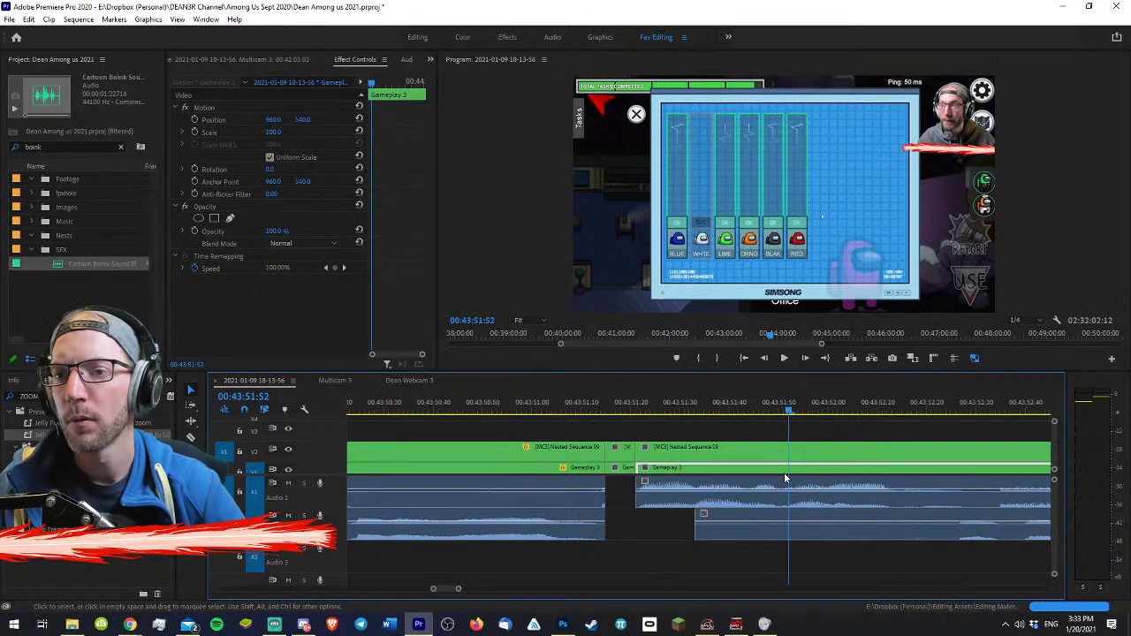
- Split the Audio 1 clip at about 43:52:29, after the spoken phrase
key("c")
key("space")
key("space")
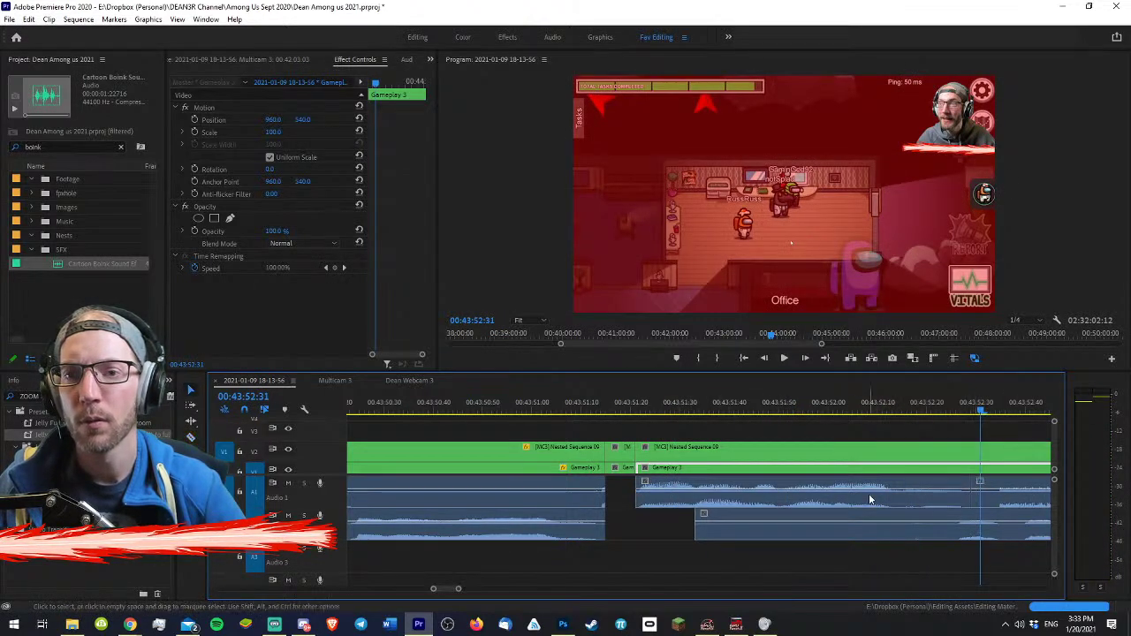
left_click(848, 401)
key("space")
key("space")
key("c")
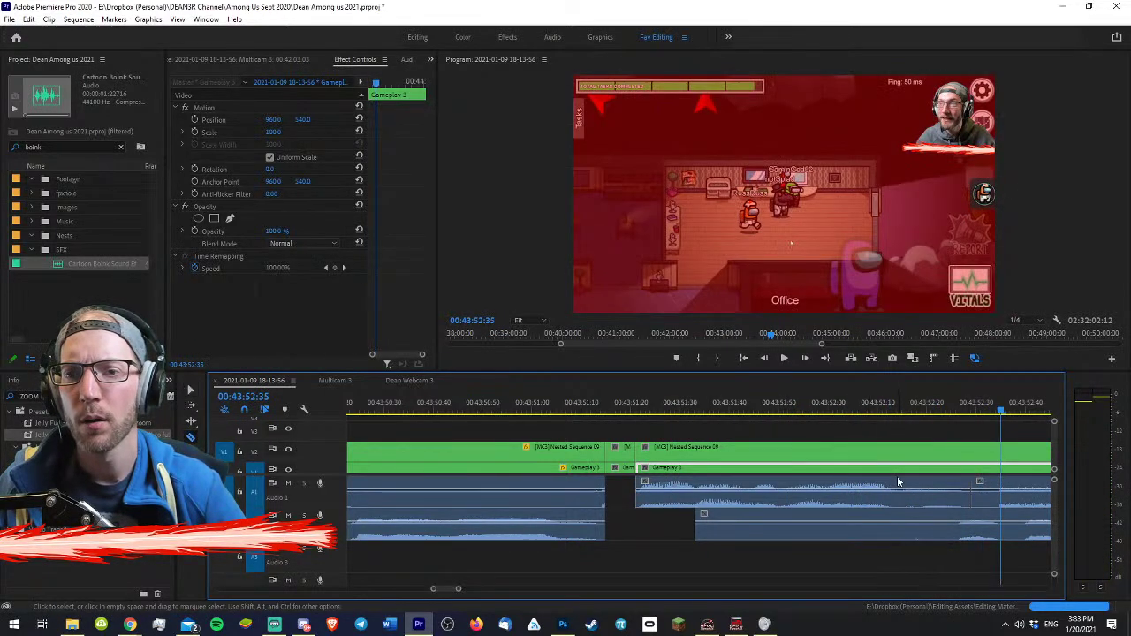
- Move all following video and audio clips back to the end of the zoomed webcam clip, overwriting the leftover video sliver
left_click(826, 491)
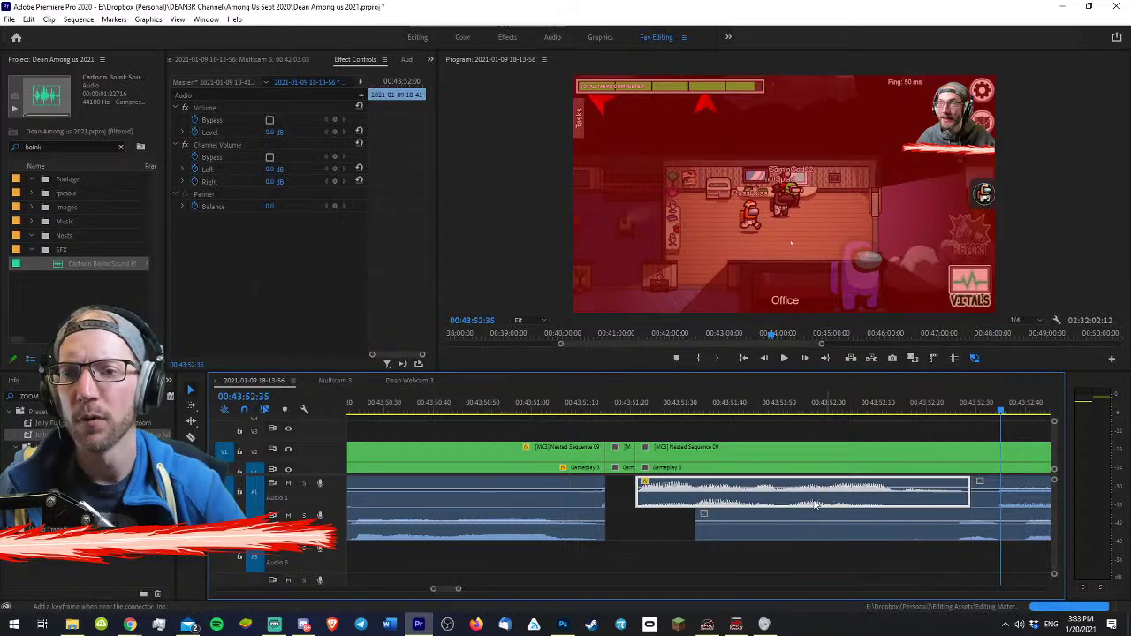
left_click_drag(809, 500, 823, 500)
key("c")
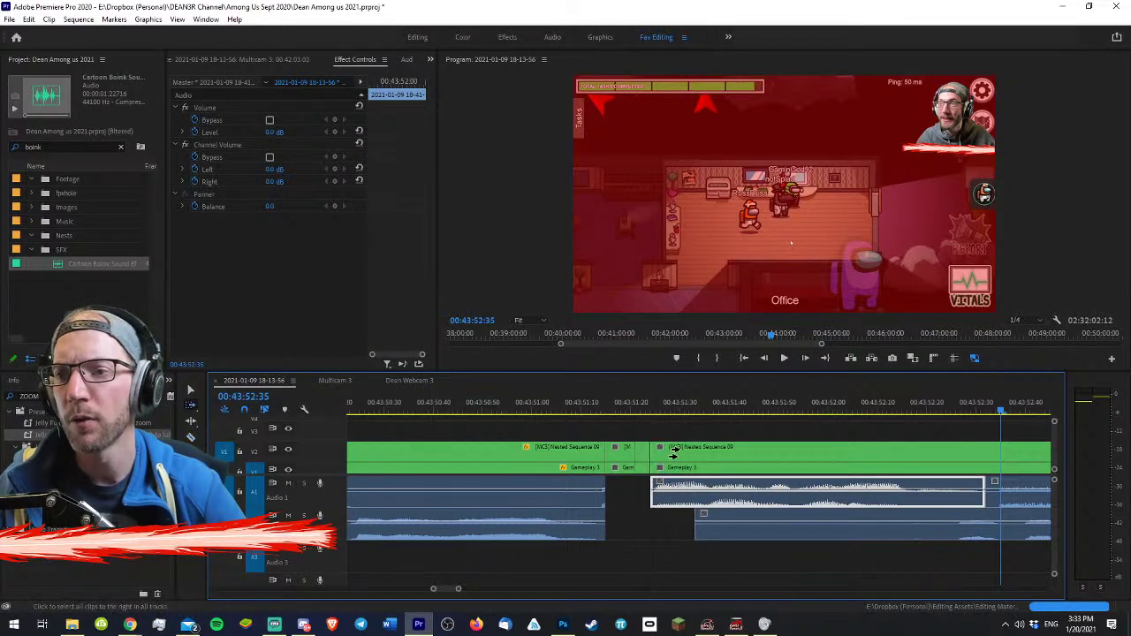
left_click_drag(673, 450, 606, 495)
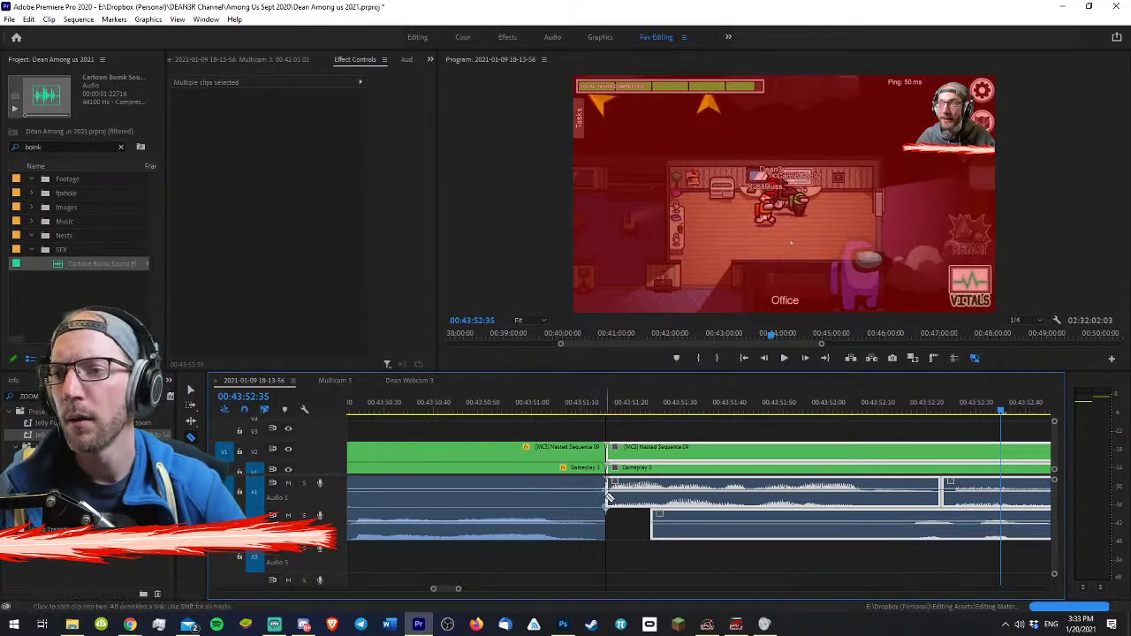
- Delete the last few frames of Audio 1 before the join and ripple-trim the end of the zoomed clip by a frame
left_click(596, 497)
left_click(602, 411)
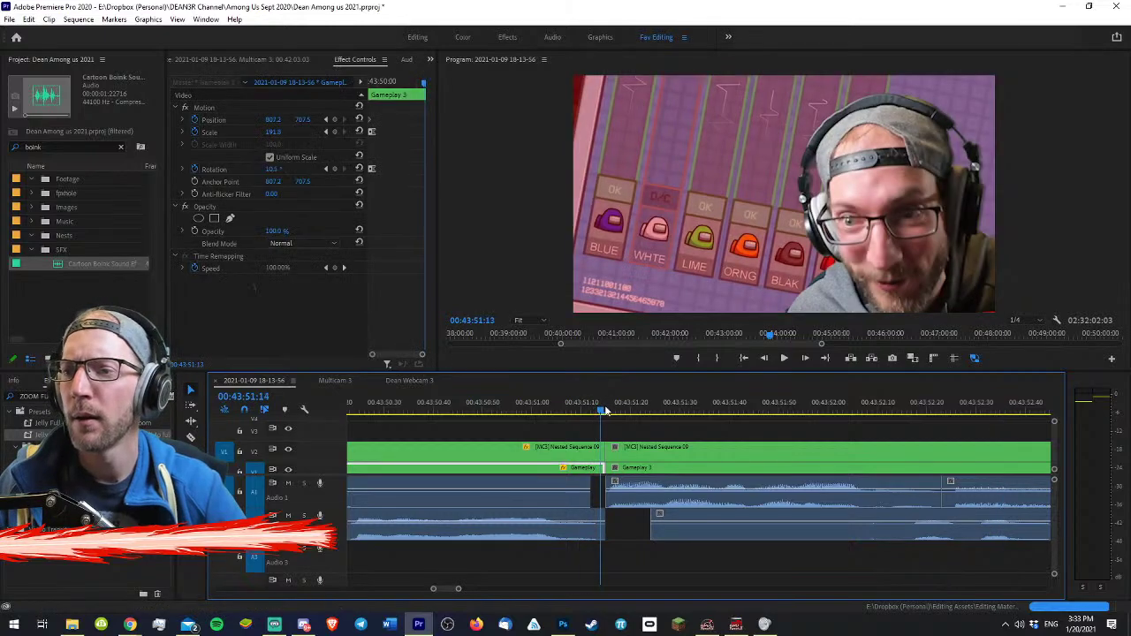
key("w")
- Add Constant Power fades to the audio clips on both sides of the join near 43:51, and play it back
left_click_drag(565, 429, 706, 565)
key("ctrl+shift+d")
left_click(528, 409)
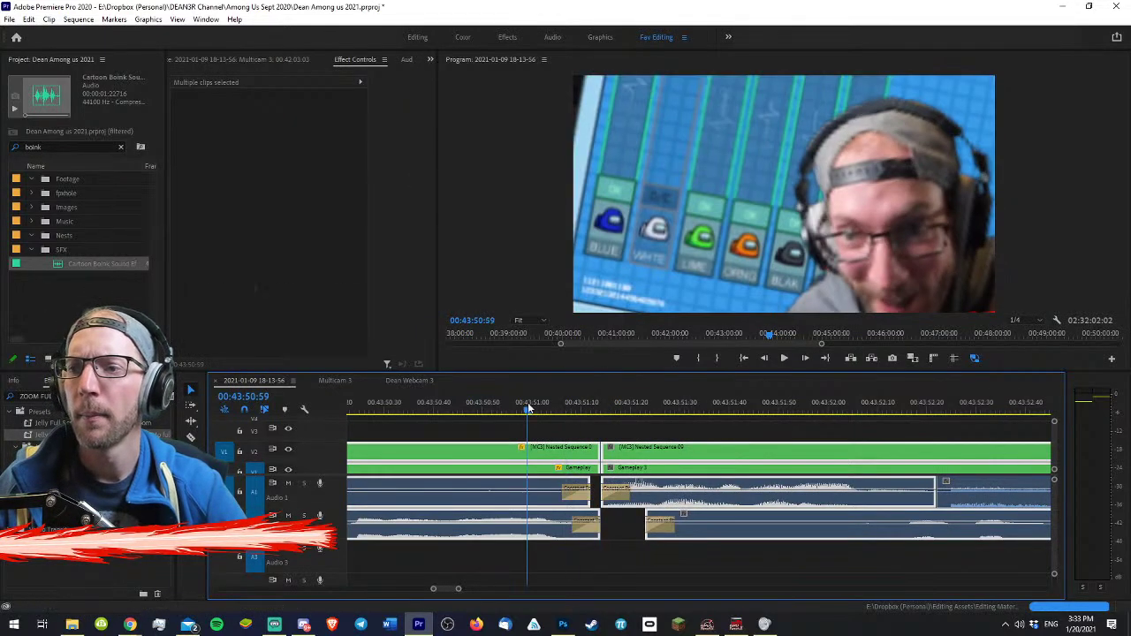
key("space")
key("minus")
key("minus")
key("minus")
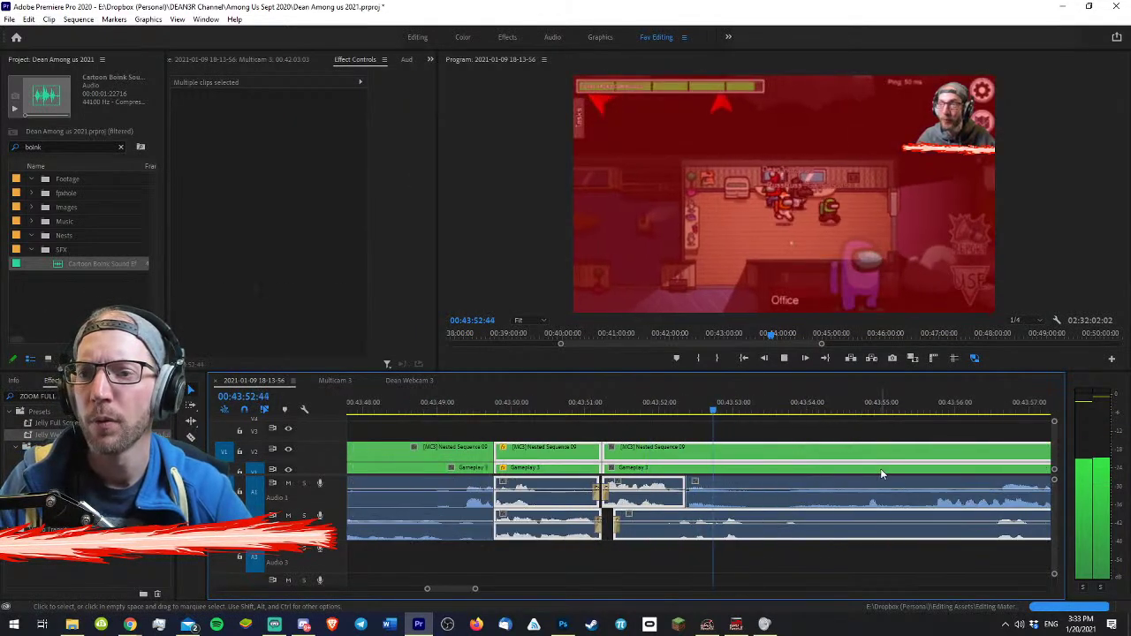
- Play back the sequence from about 43:52 to 44:02, checking the edited join and the Victory screen that follows
key("equal")
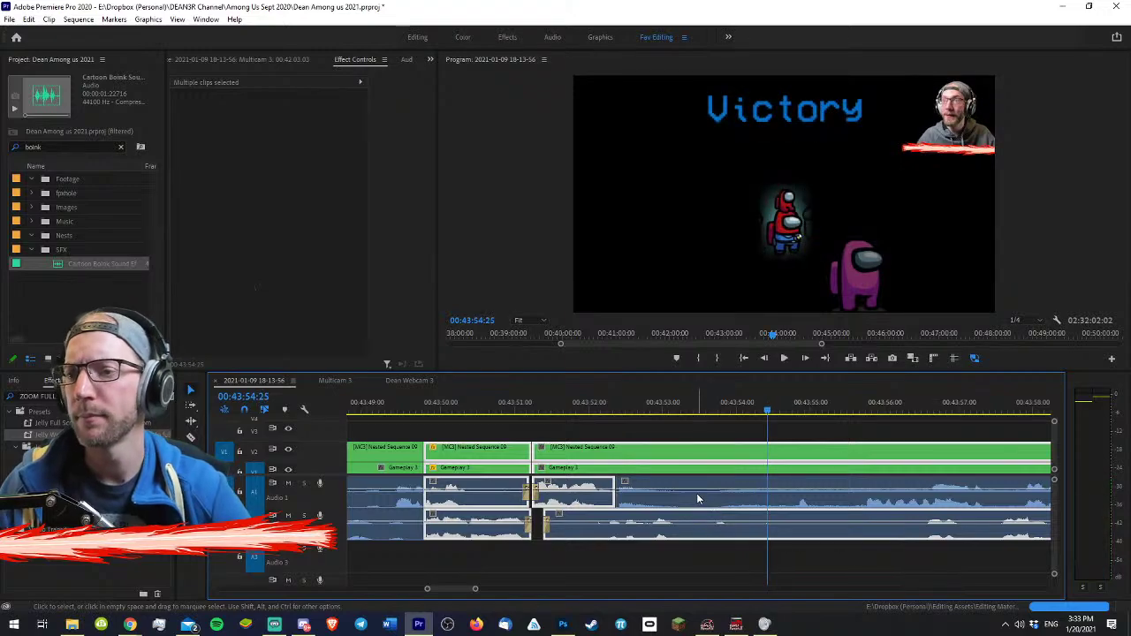
left_click(742, 467)
key("minus")
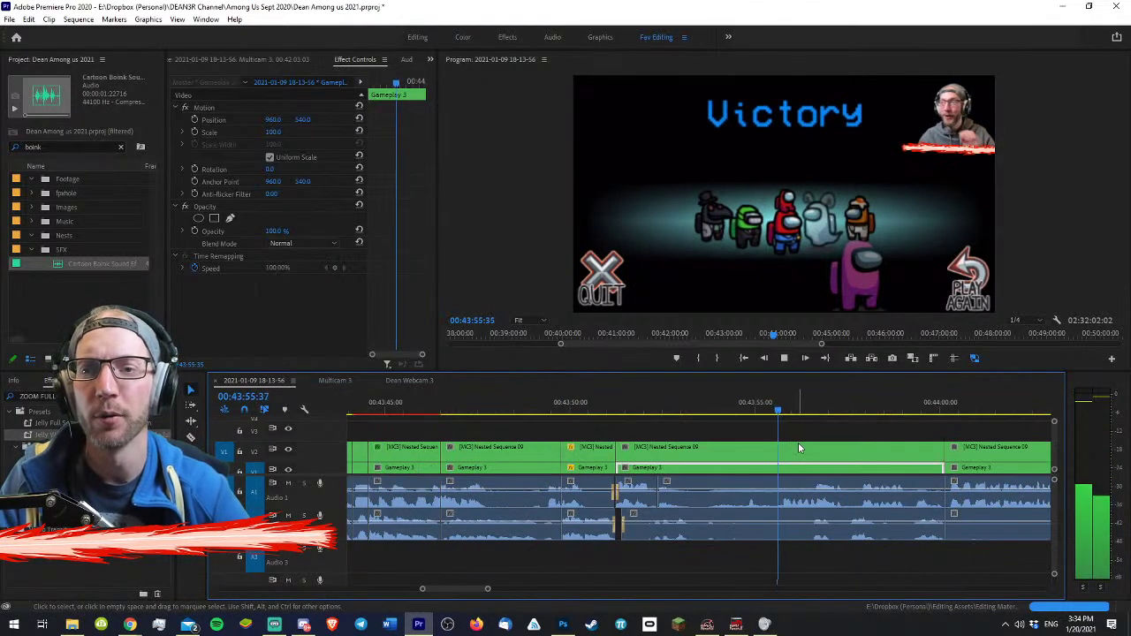
key("space")
key("space")
key("space")
left_click(847, 426)
key("space")
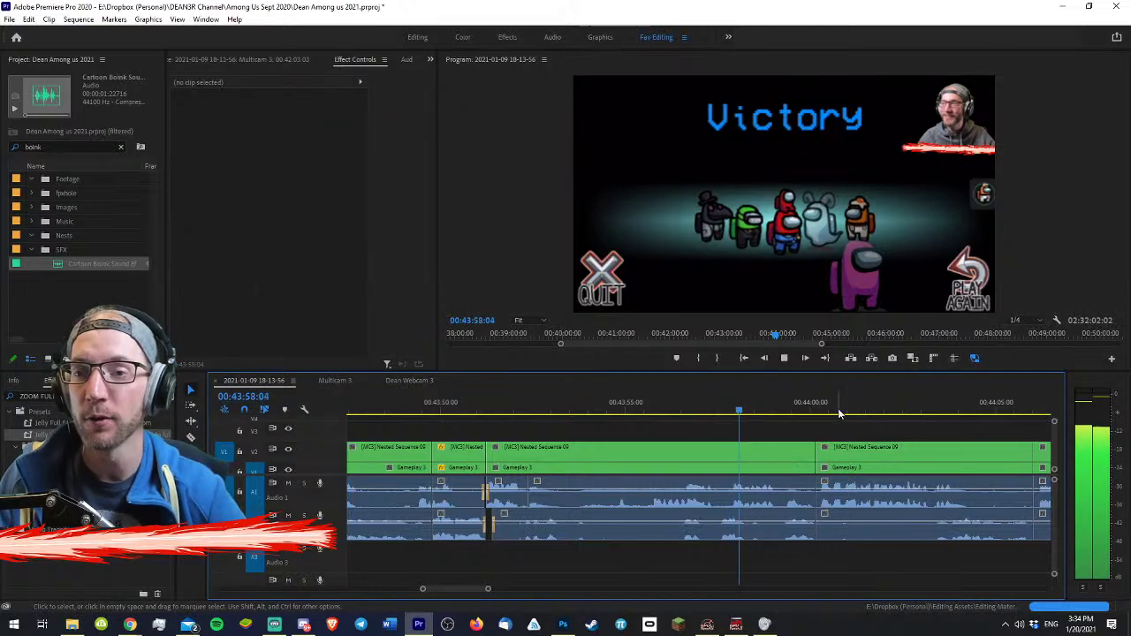
key("space")
key("space")
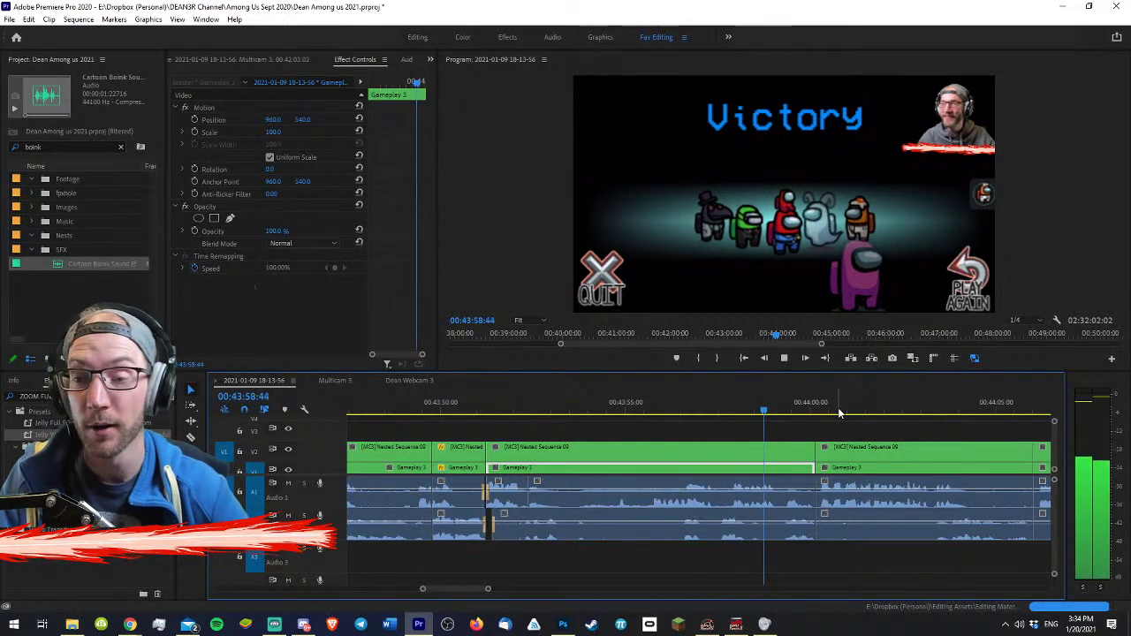
key("minus")
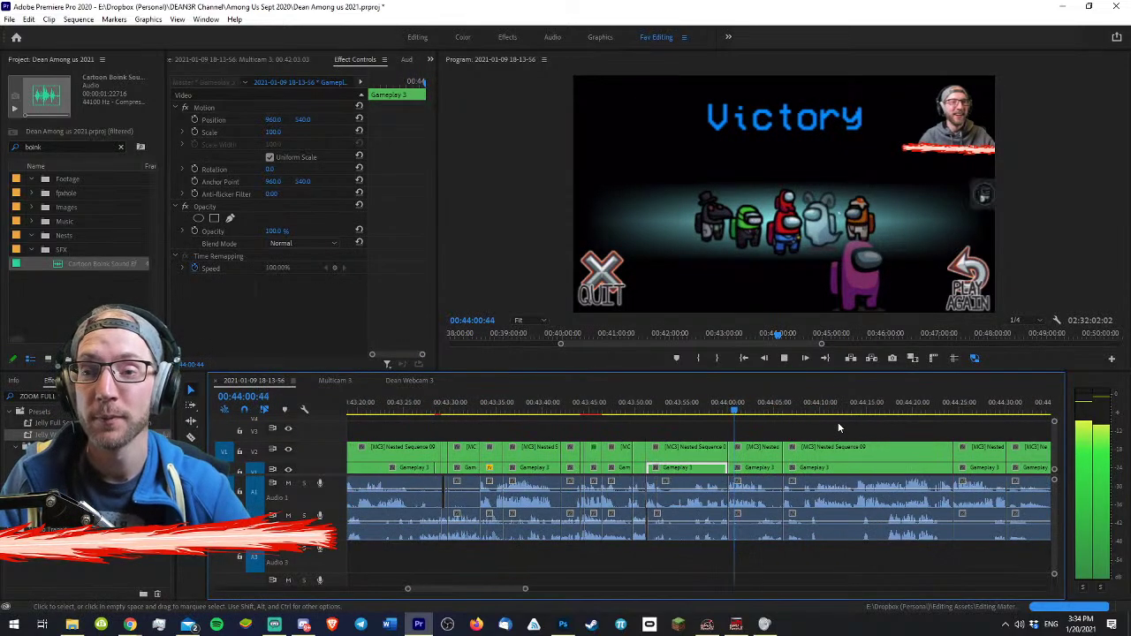
left_click(743, 433)
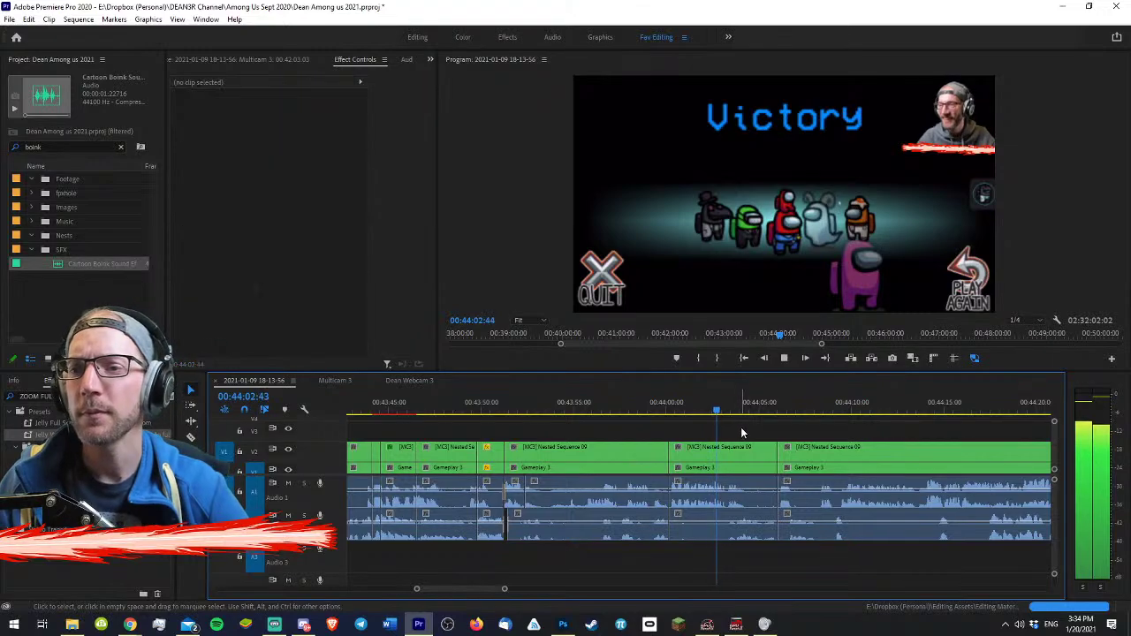
- Move all clips after the short Victory-screen clip back to about 44:03:14, overwriting its unwanted ending
key("space")
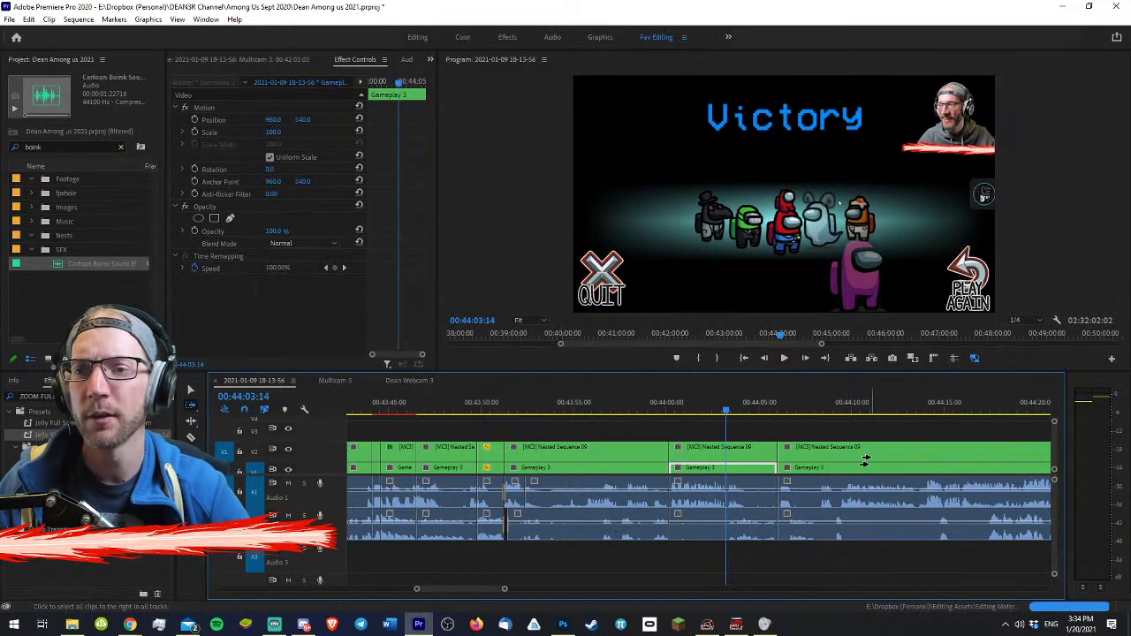
left_click_drag(866, 461, 815, 464)
key("v")
key("space")
left_click(820, 421)
key("minus")
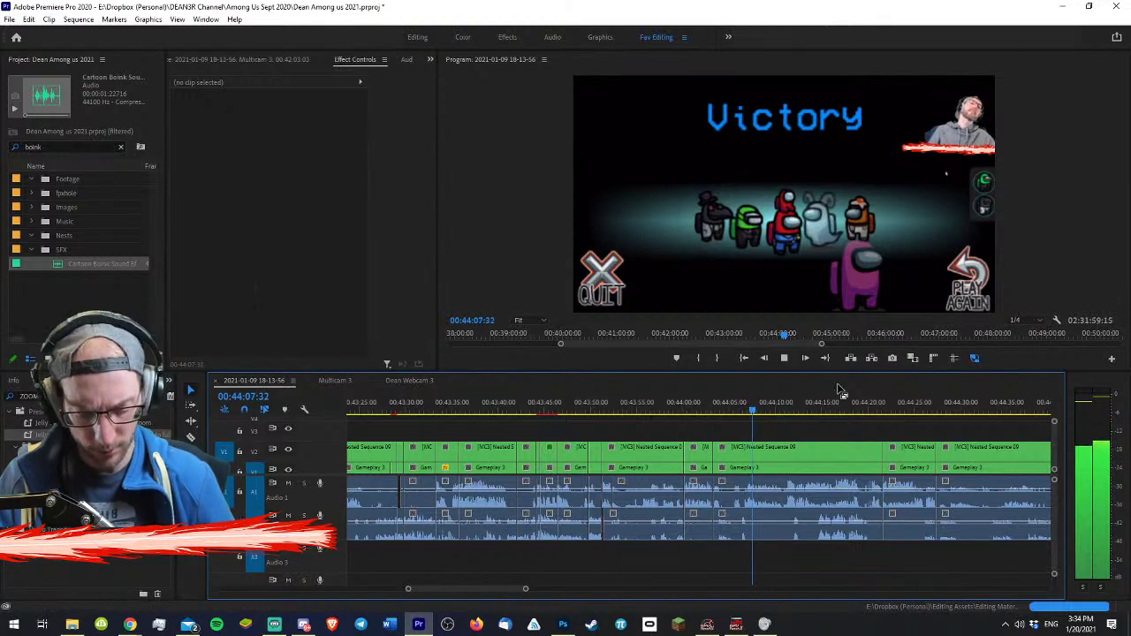
- Play through the long segment from about 44:08 to 44:19, checking its lobby footage and conversation
key("space")
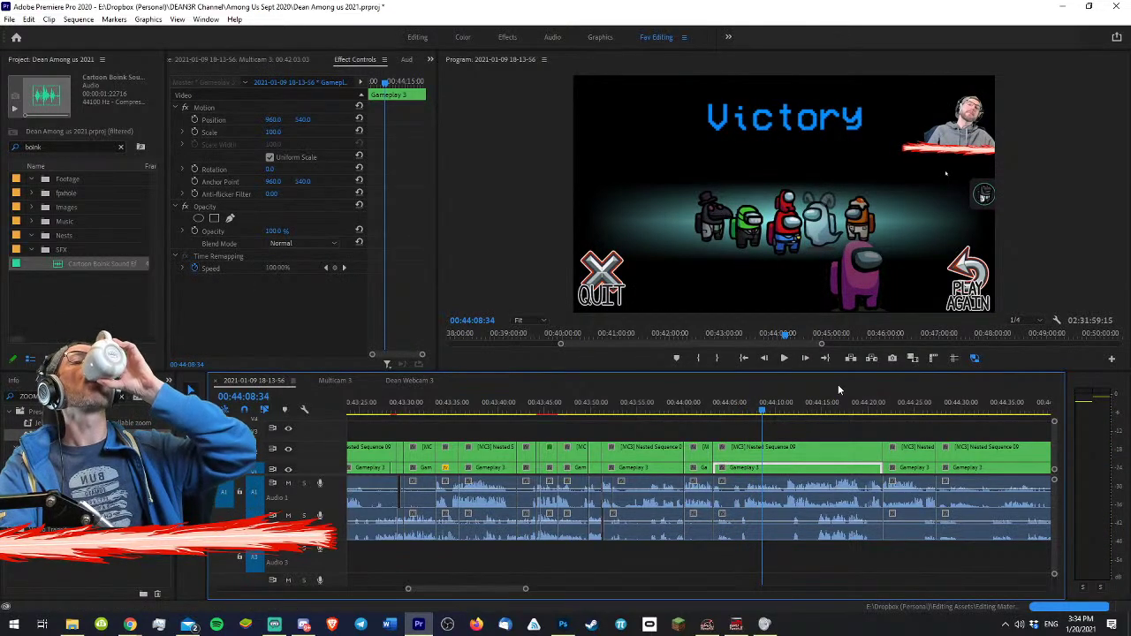
key("space")
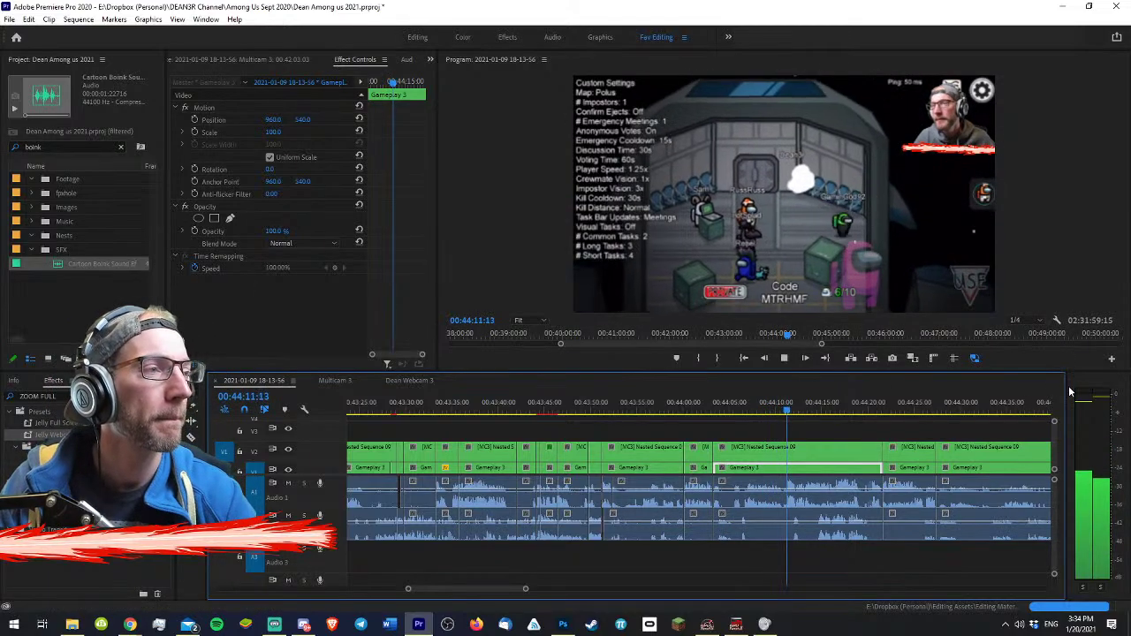
key("=")
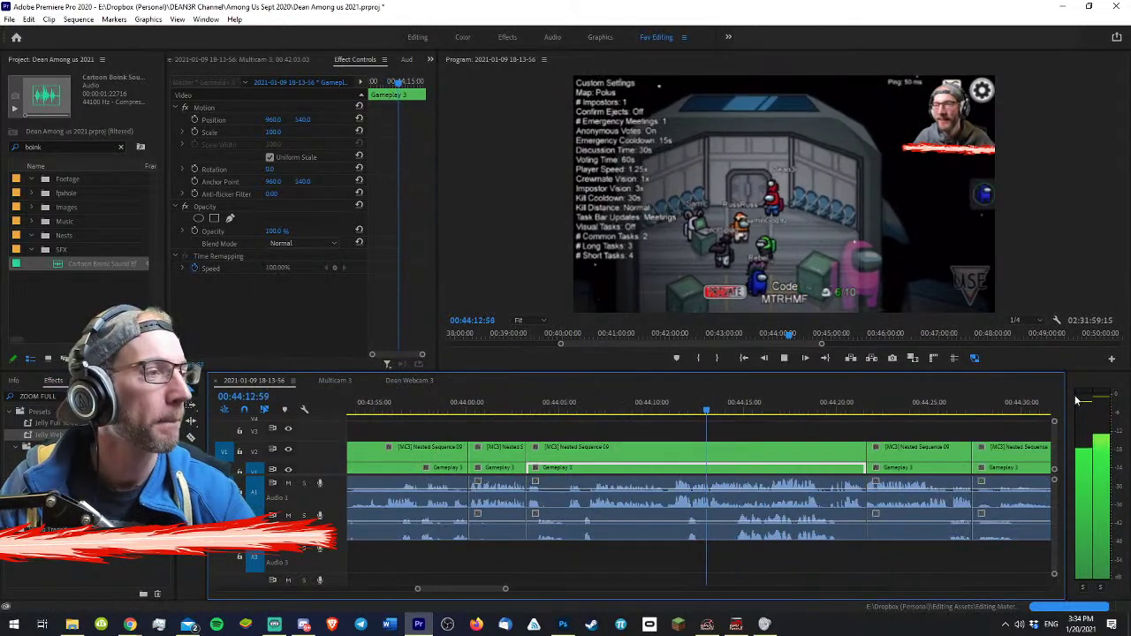
key("=")
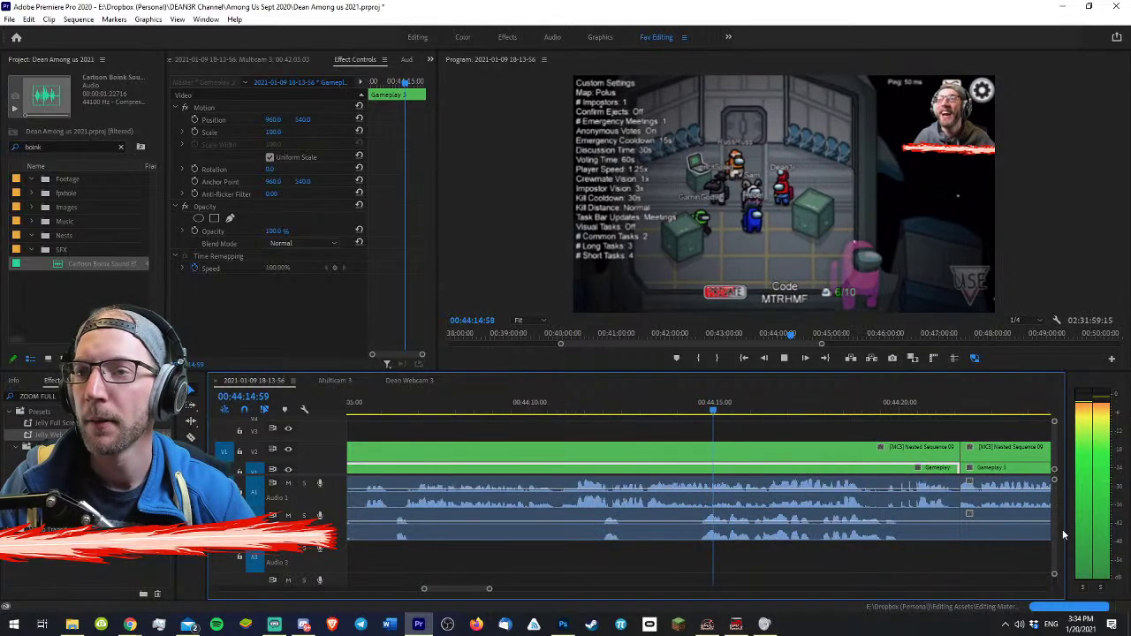
left_click(733, 433)
key("minus")
key("minus")
key("minus")
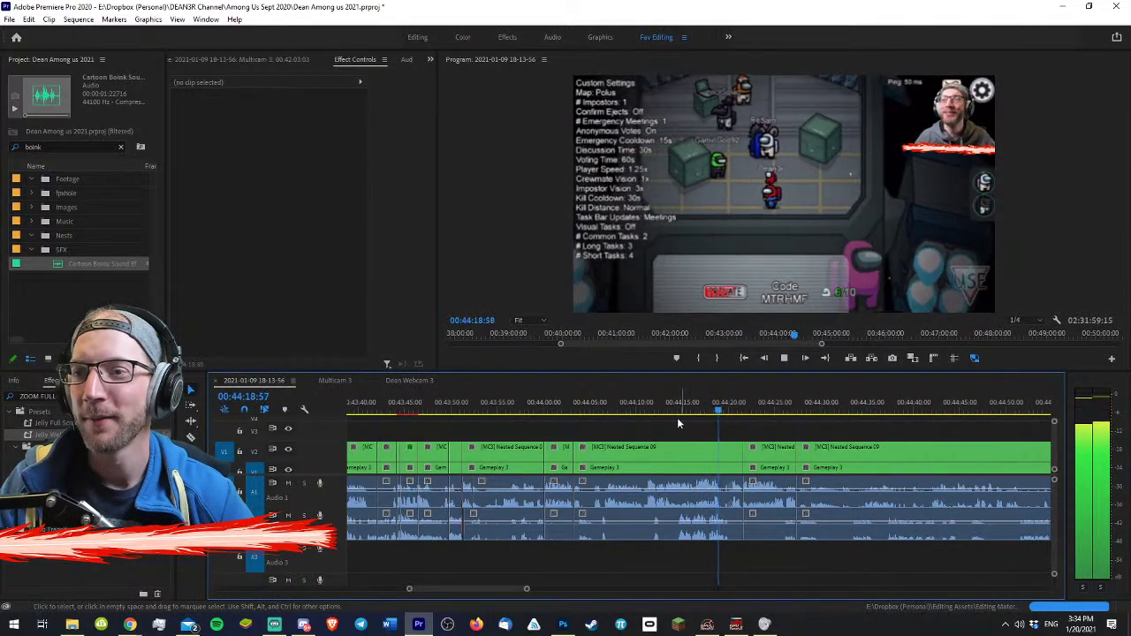
- Ripple-delete the long segment between about 44:03 and 44:21 across all its video and audio tracks
left_click(664, 456)
key("Delete")
left_click(651, 467)
key("Delete")
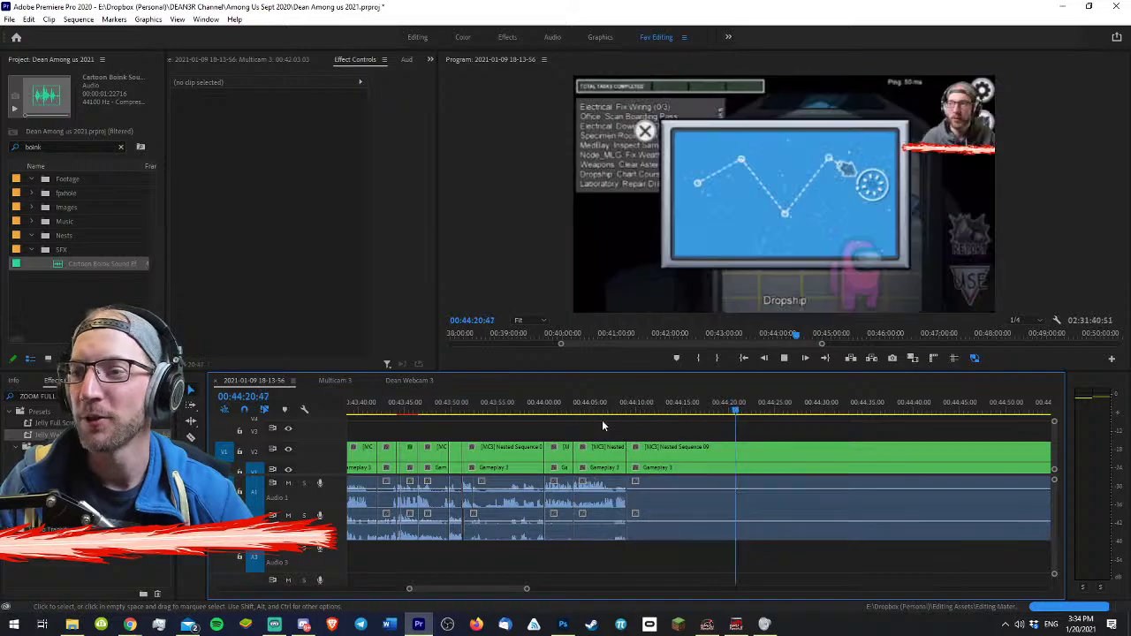
- Play across the new join at 44:03 and ripple-trim the end of the lobby segment to 44:07:36
left_click(566, 400)
key("space")
key("equal")
key("equal")
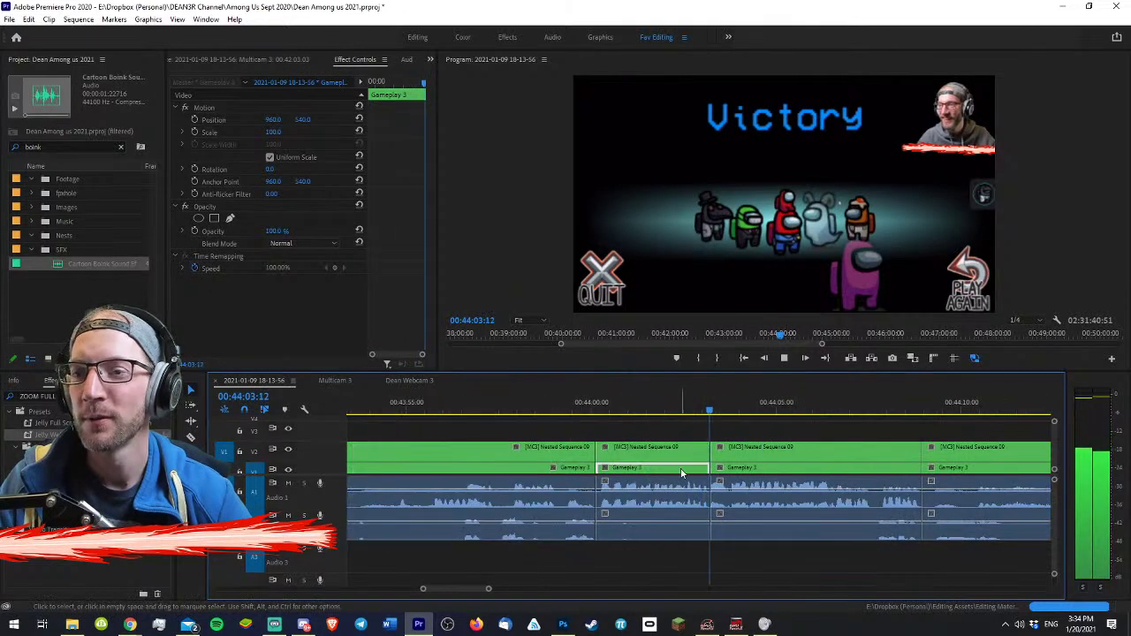
key("equal")
key("minus")
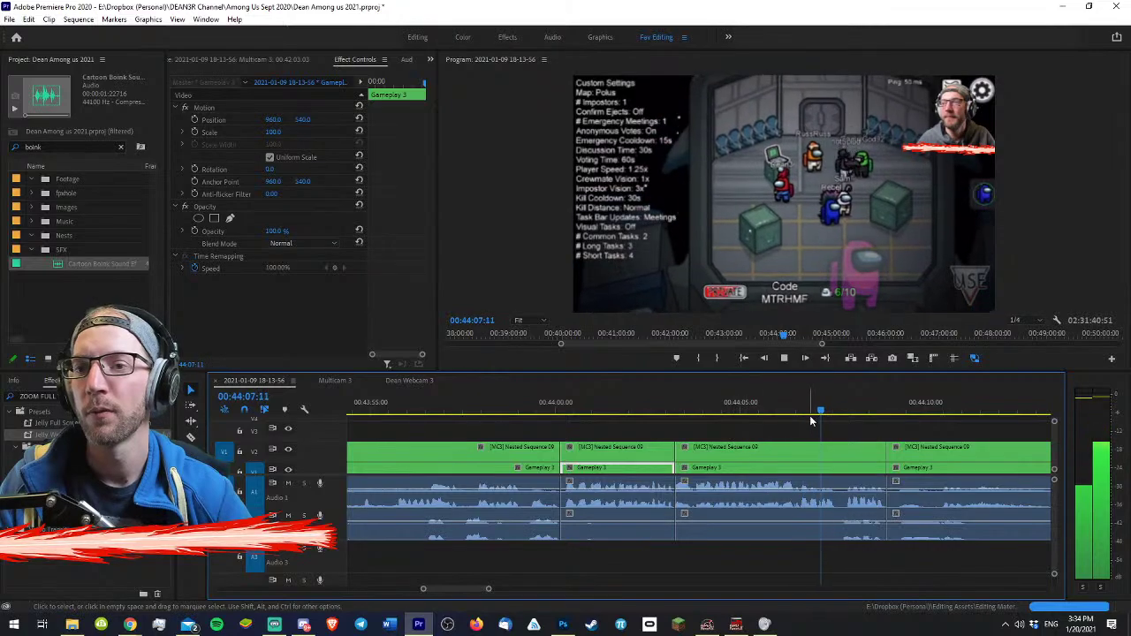
key("space")
key("space")
key("equal")
key("space")
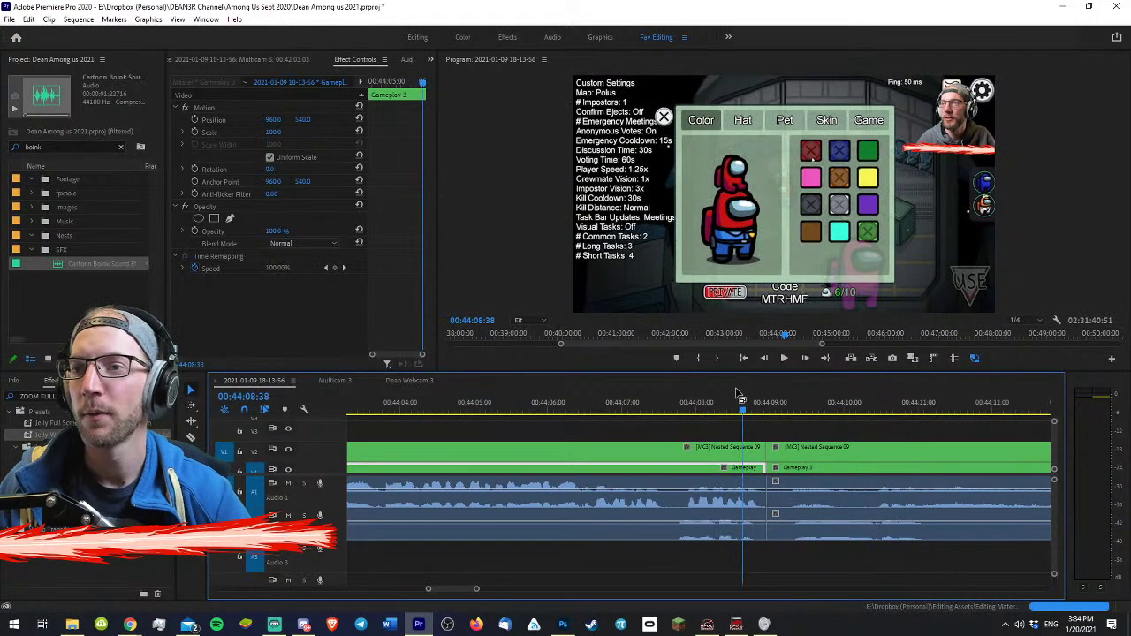
left_click_drag(704, 402, 666, 401)
key("w")
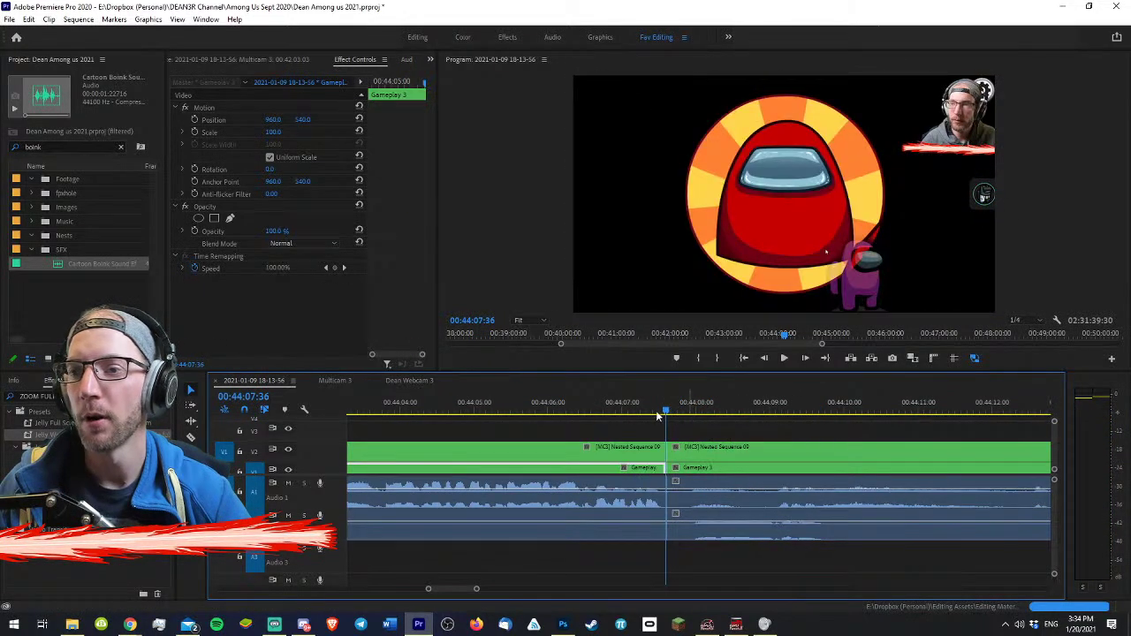
- Replay from about 44:00 and enlarge the lobby gameplay clip after 44:03 to 185.7 percent with vertical position 793
key("minus")
left_click(578, 400)
key("minus")
left_click(564, 407)
key("space")
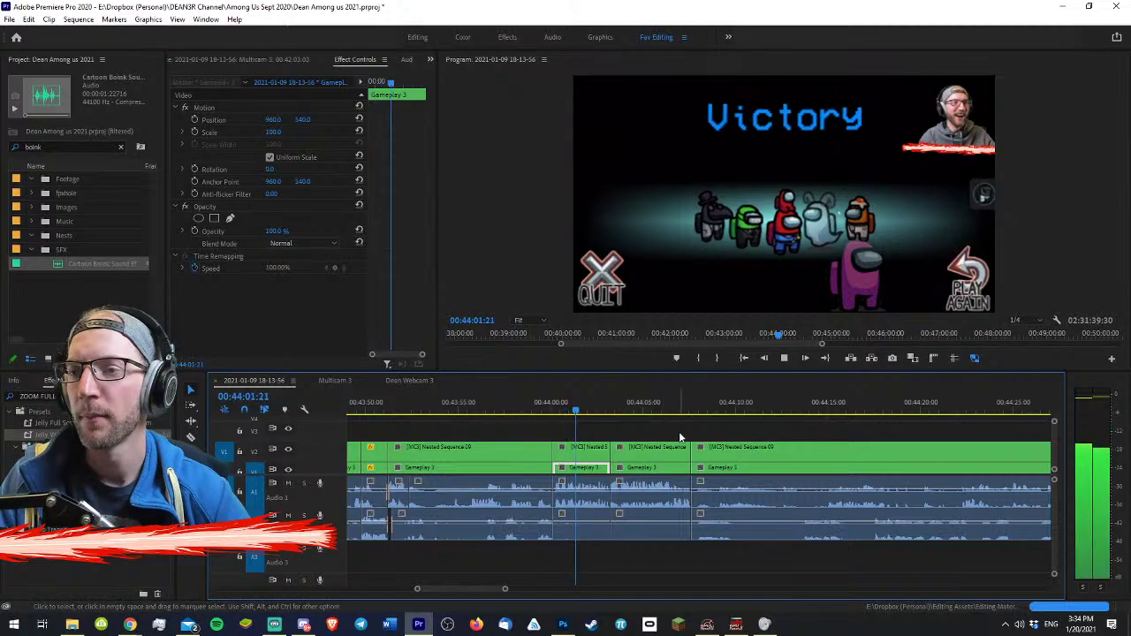
key("equal")
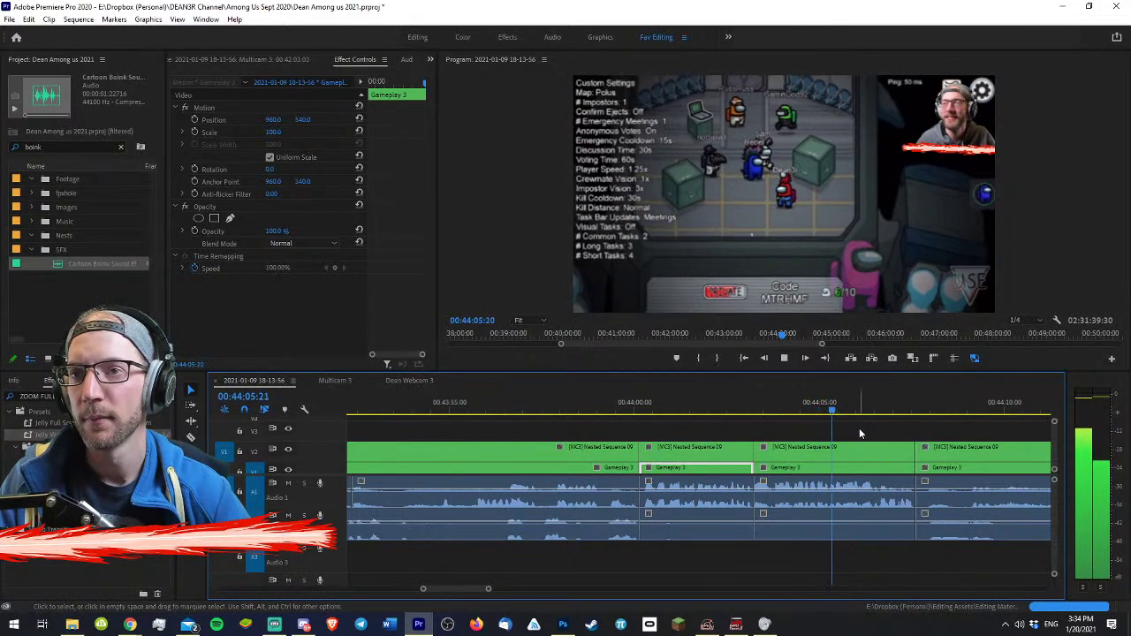
key("space")
left_click_drag(272, 131, 457, 120)
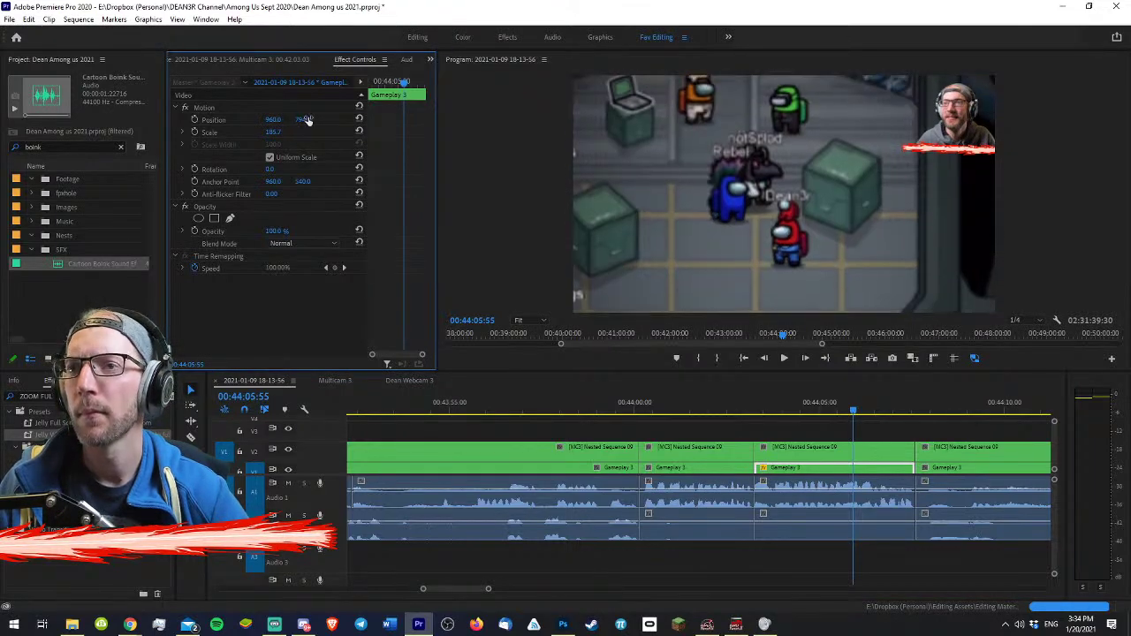
- Delete the nested webcam clip above the zoomed lobby gameplay and play the result from 44:00
left_click(816, 452)
key("Delete")
left_click(643, 400)
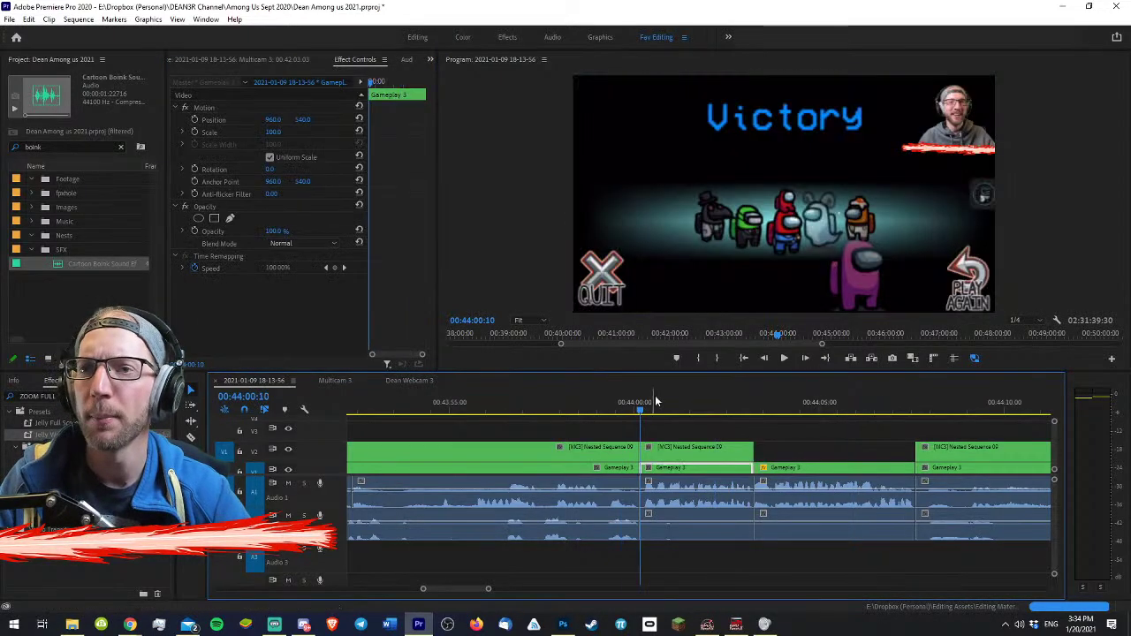
left_click(784, 359)
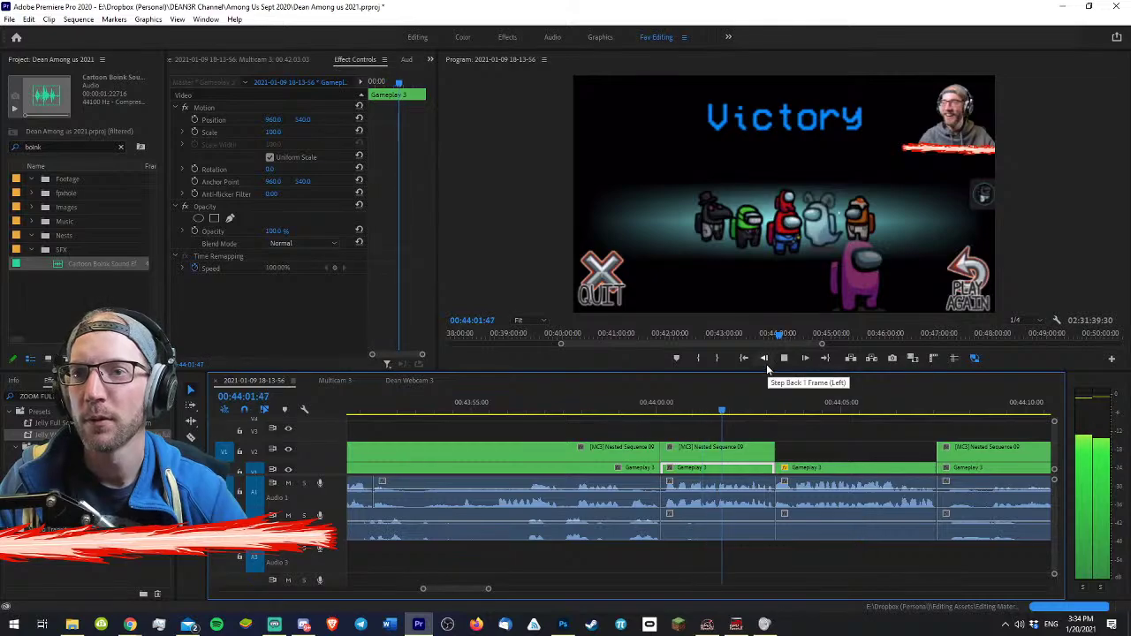
key("space")
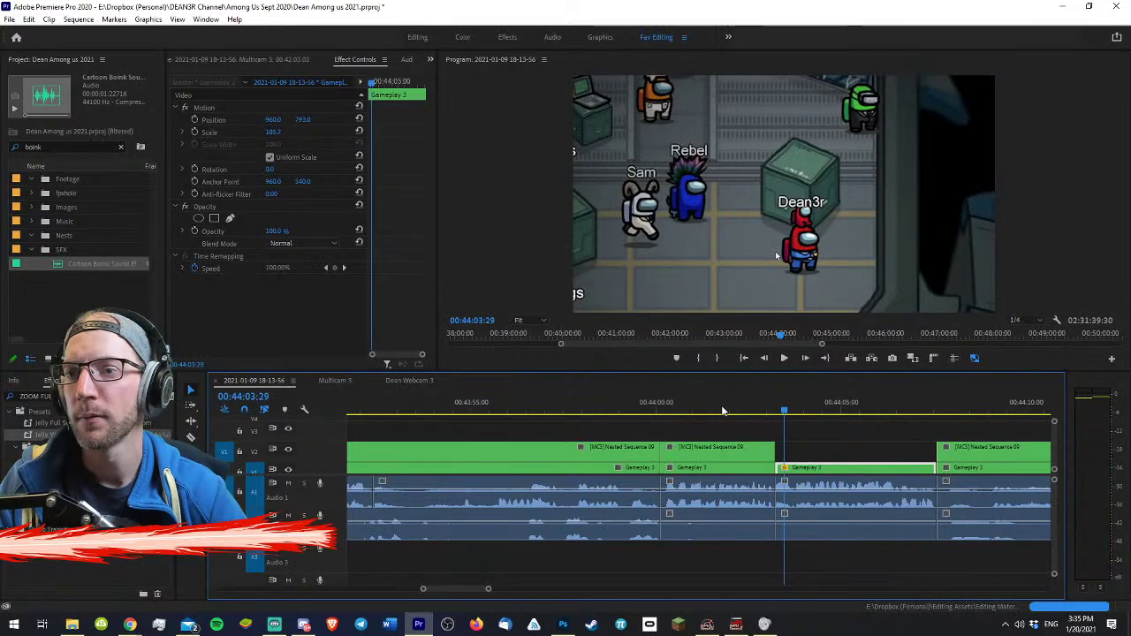
- Scale the Victory gameplay clip at 44:00 to 166.3 percent, set its vertical position to 347, and delete its webcam overlay
left_click(691, 405)
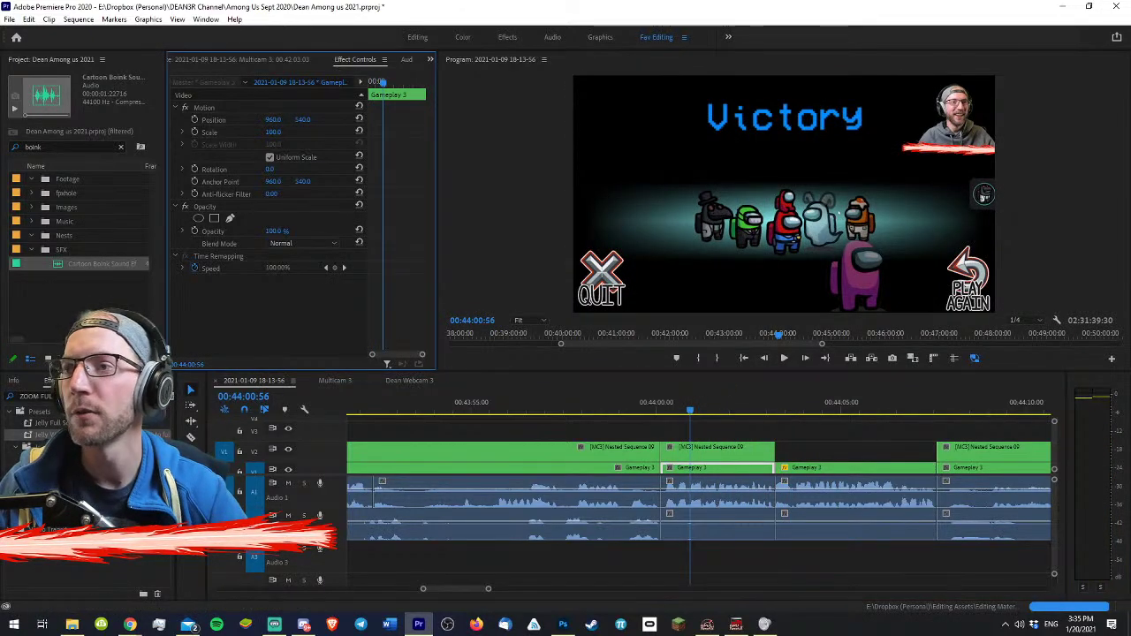
left_click_drag(273, 132, 55, 120)
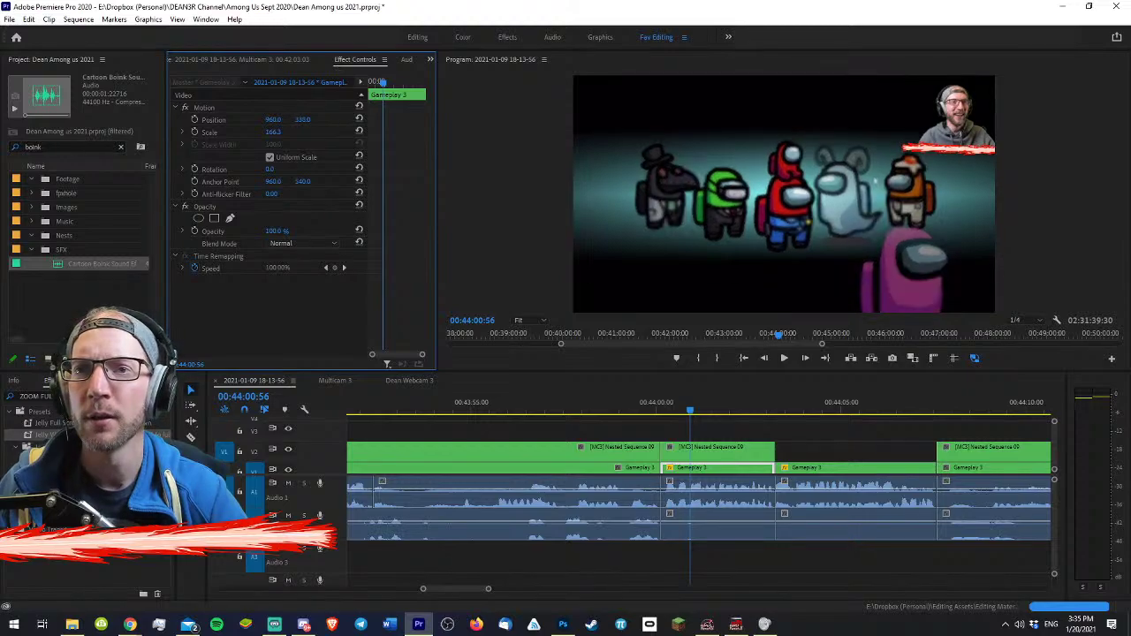
left_click(692, 454)
key("Delete")
- Ripple-trim the silent first few frames of the zoomed Victory clip at 44:00:08 and play the result
left_click(635, 405)
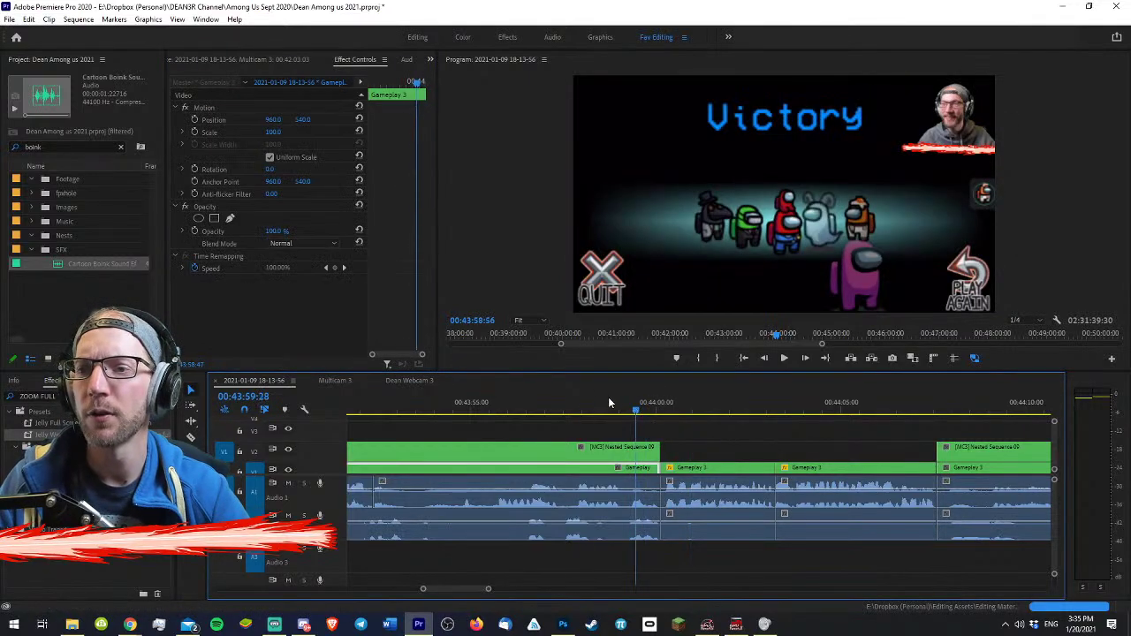
key("minus")
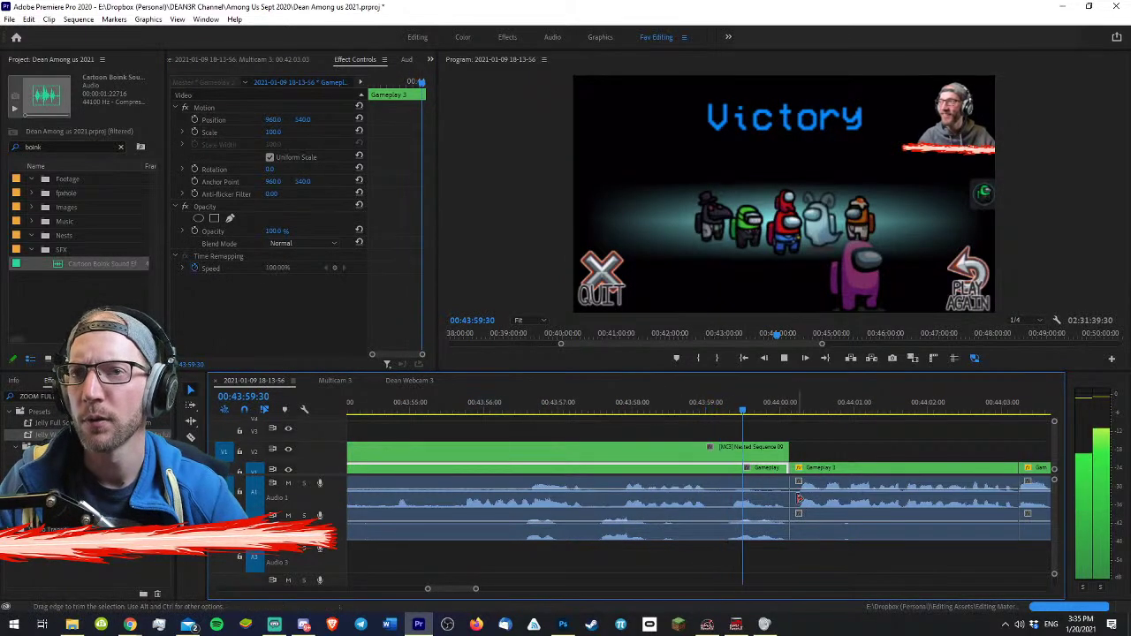
scroll(791, 477, "down", 3)
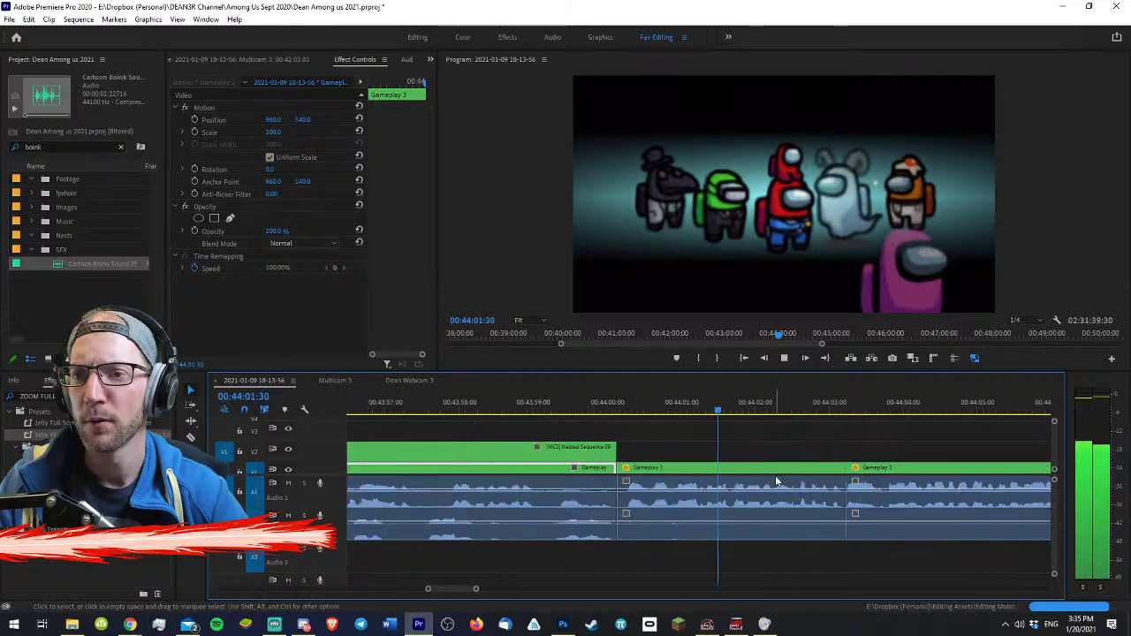
left_click(788, 470)
key("space")
key("Up")
key("=")
key("=")
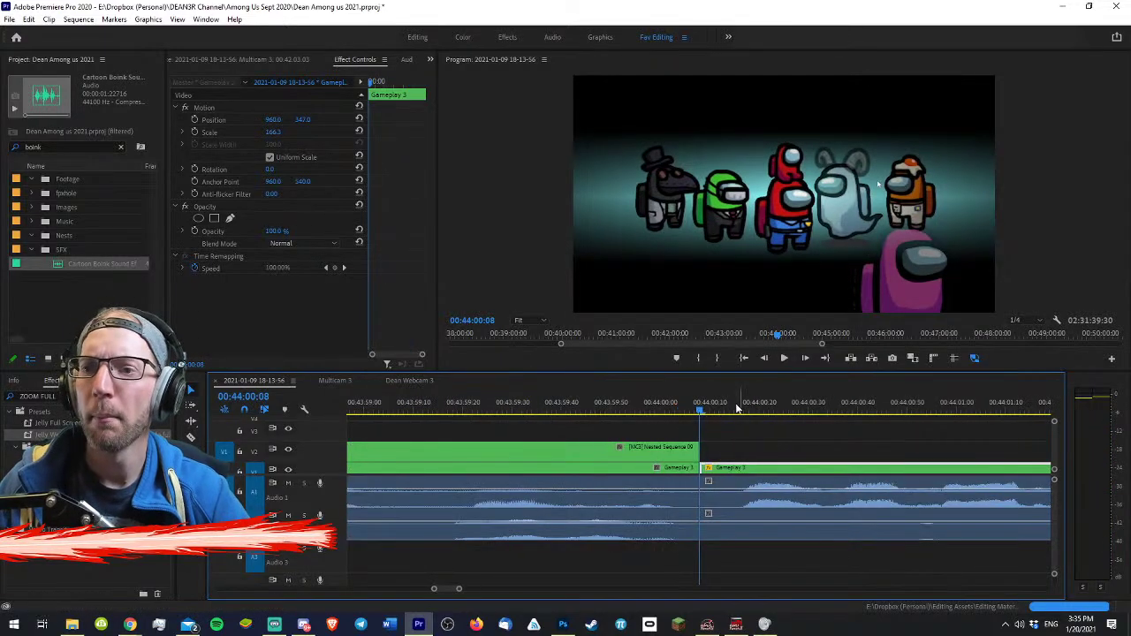
key("space")
key("minus")
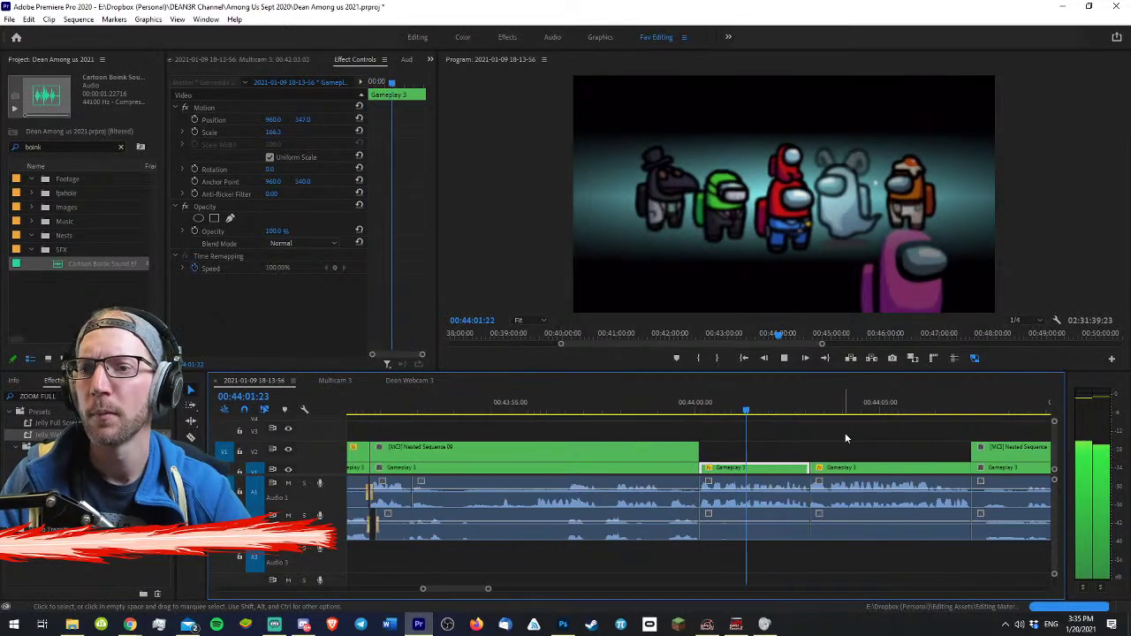
key("equal")
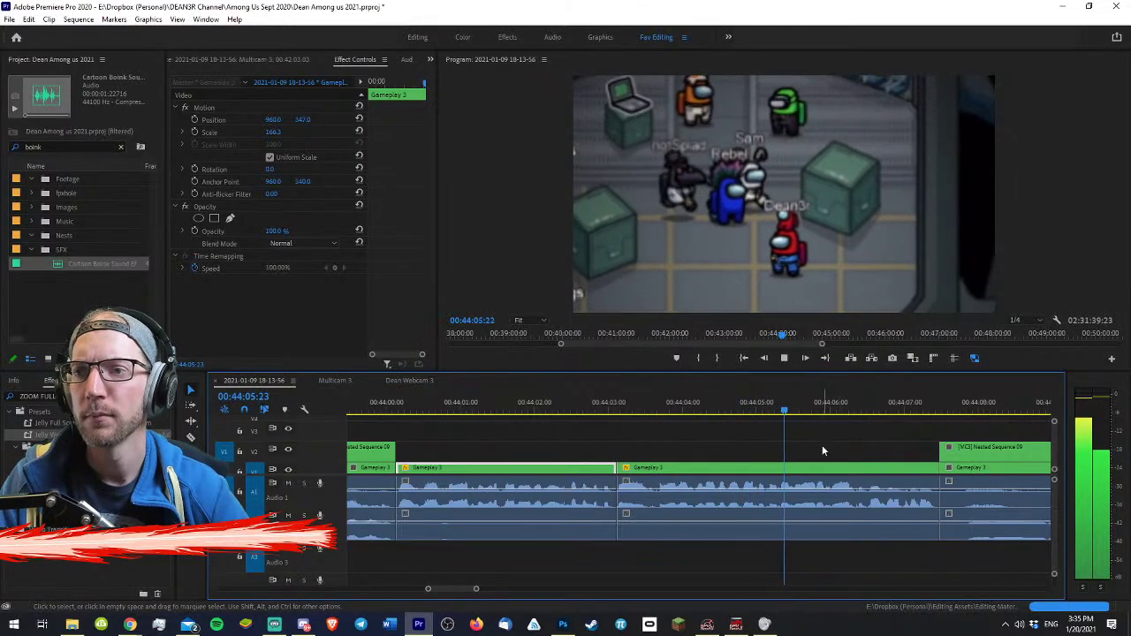
- Review the zoomed lobby clip after 44:03, set its vertical position to 675.4, and start playing the reframed shot
key("space")
key("space")
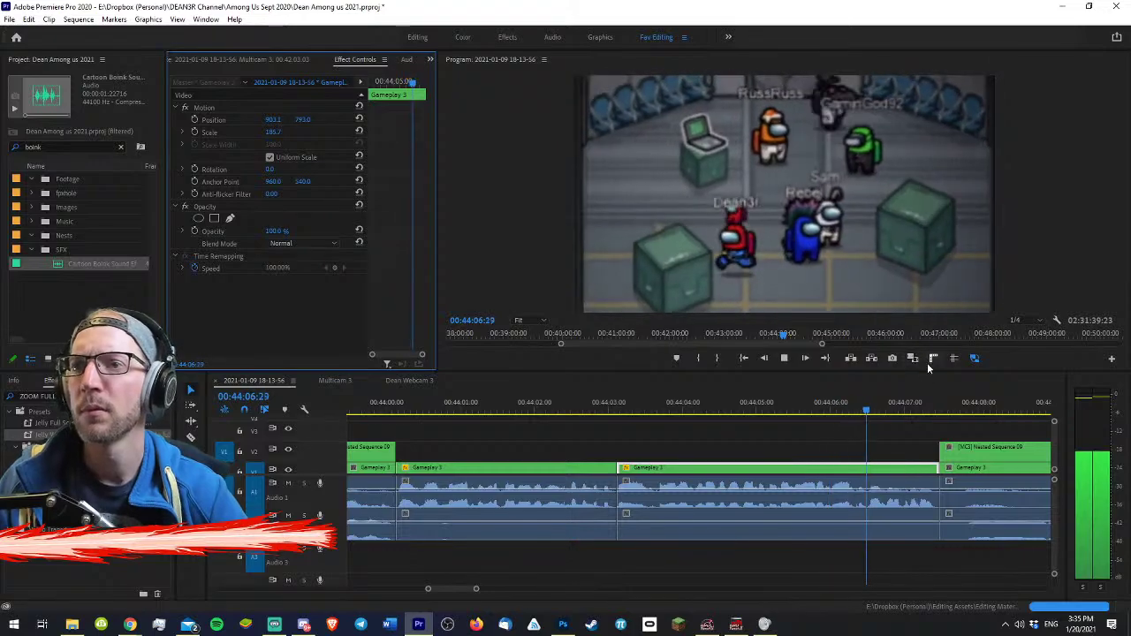
key("space")
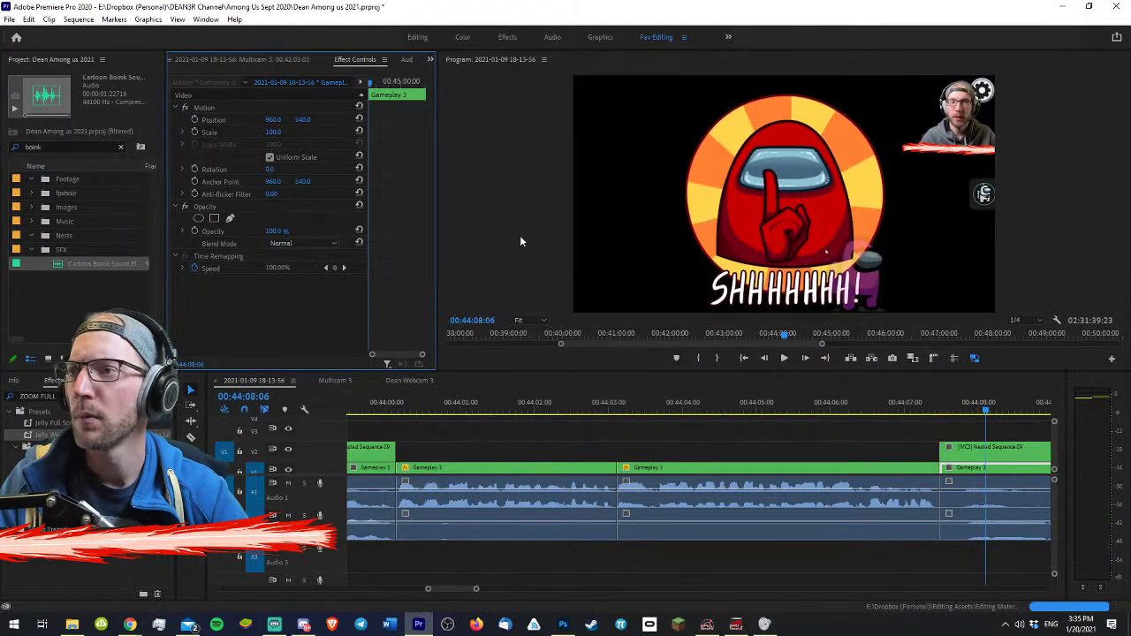
left_click(716, 409)
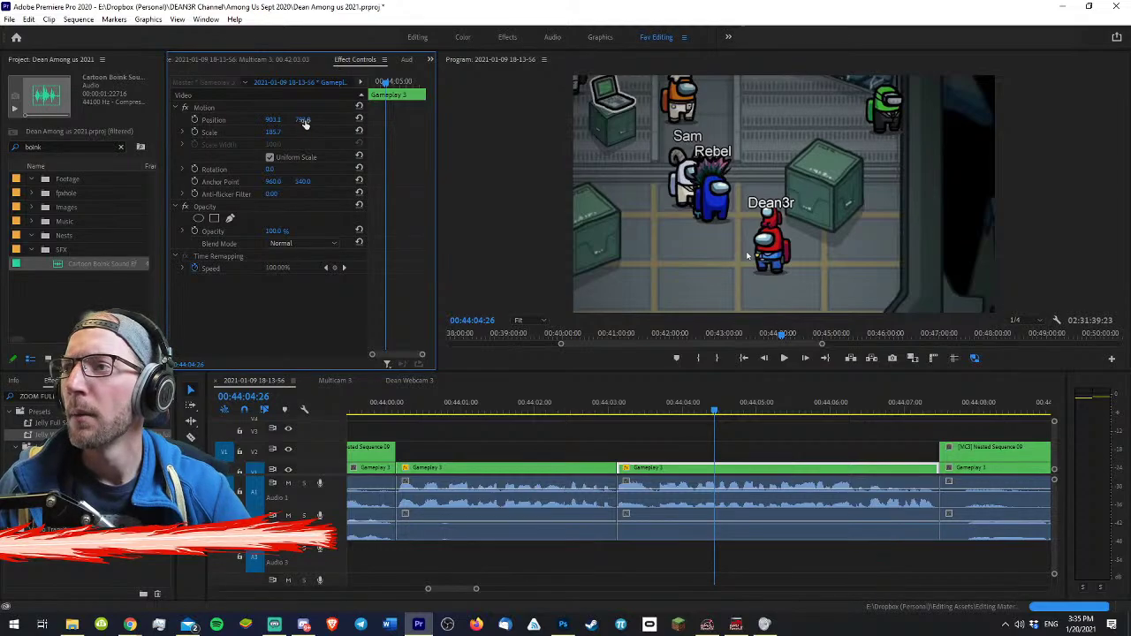
left_click_drag(304, 120, 206, 120)
left_click_drag(649, 403, 826, 399)
key("space")
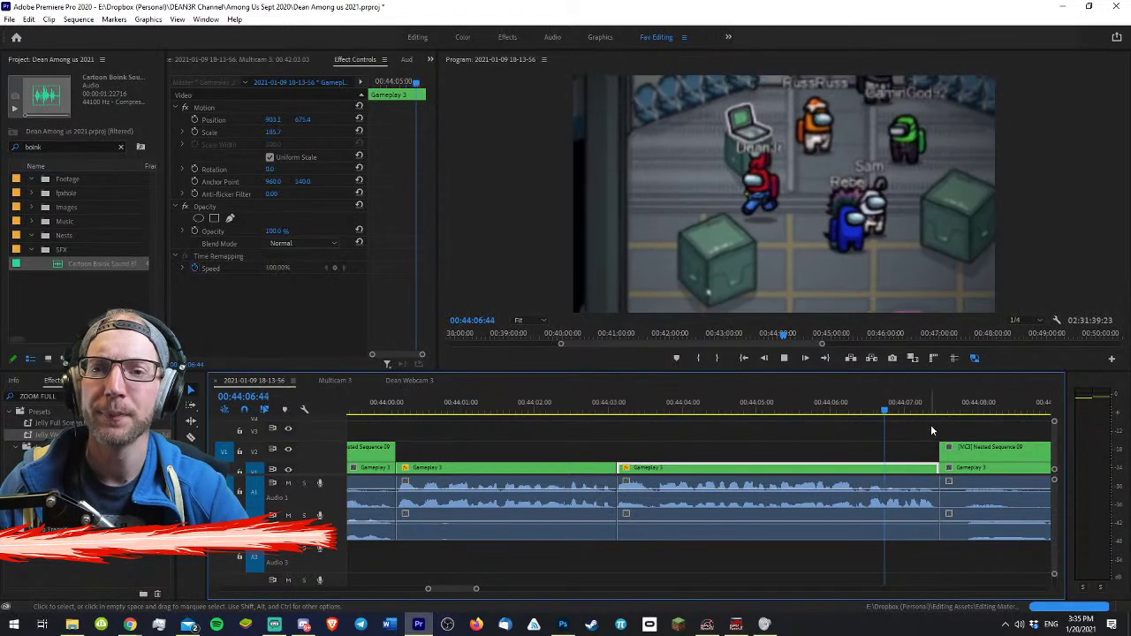
- Play on from the reframed lobby clip through the Crewmate reveal into the Dropship scene to find the next cut
key("space")
key("space")
key("space")
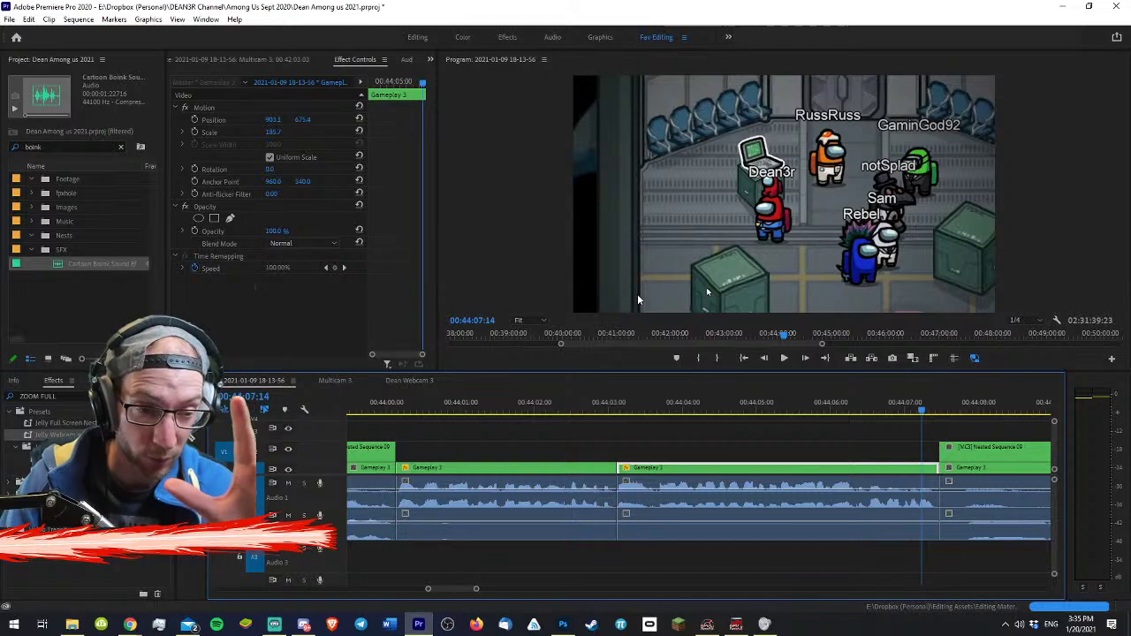
key("space")
key("minus")
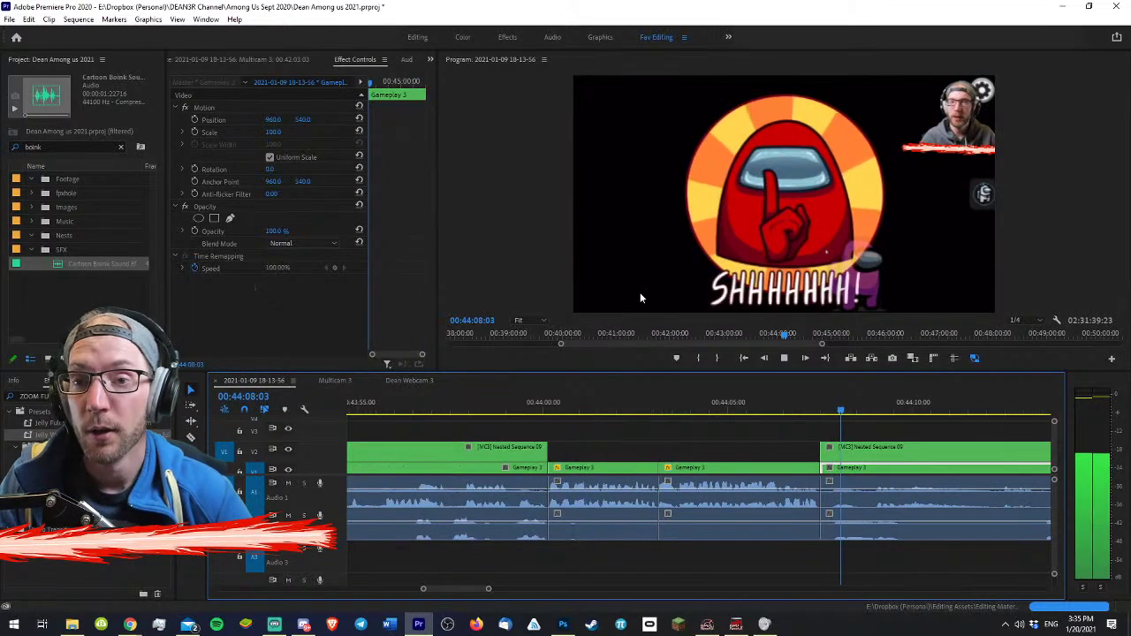
key("minus")
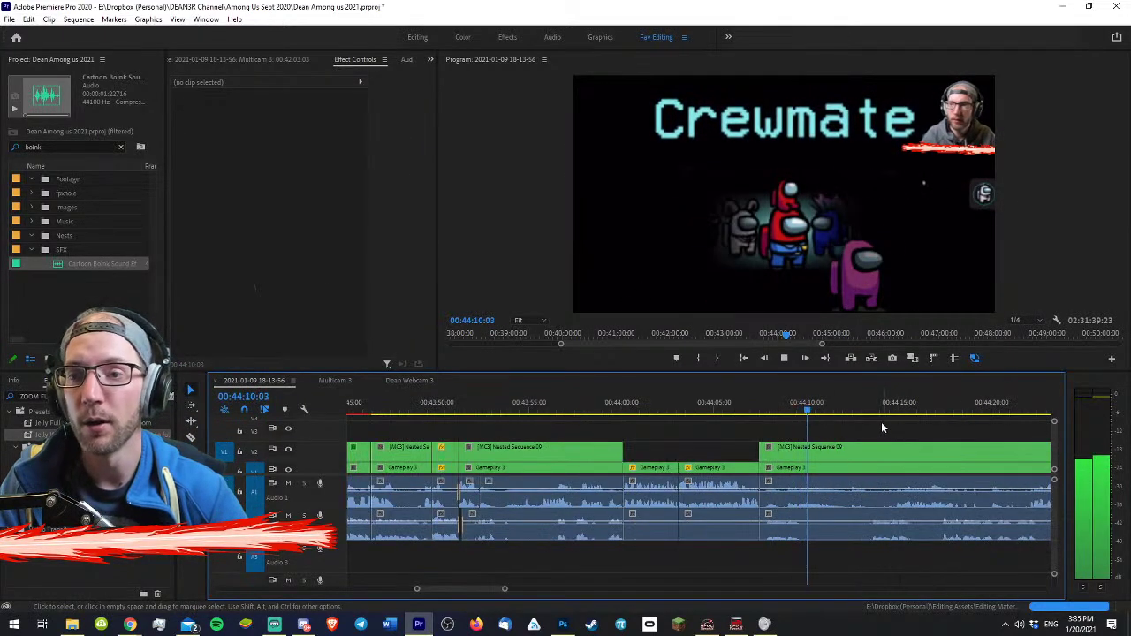
key("space")
left_click(733, 402)
key("space")
key("equal")
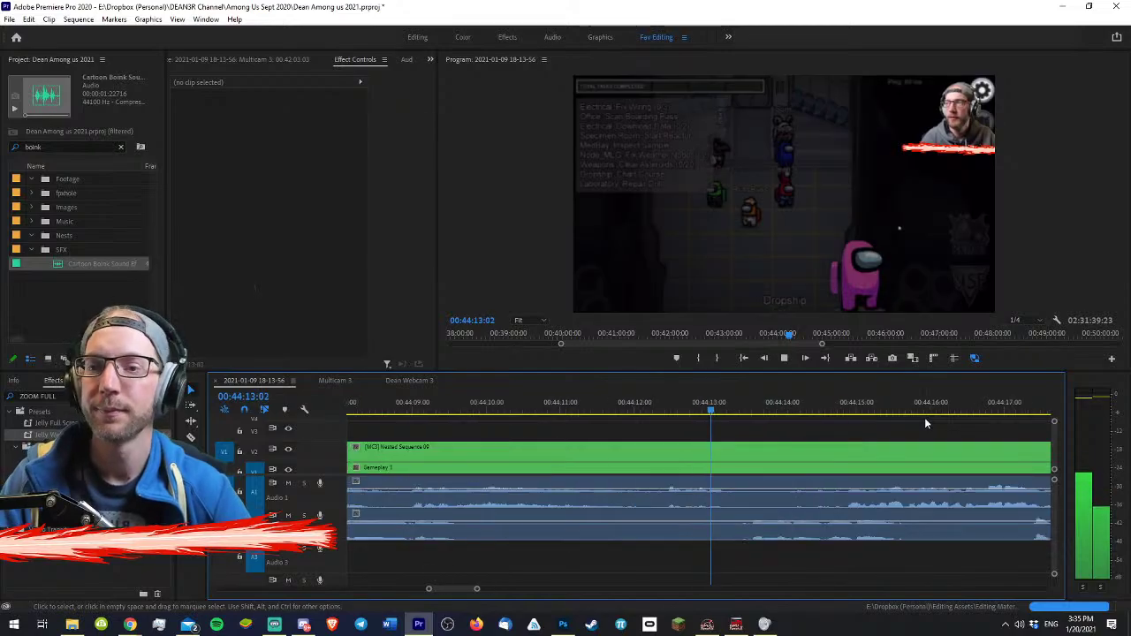
- Split the video and audio at about 44:13:20 and 44:15:40 to isolate the opening of the Dropship scene
key("space")
key("c")
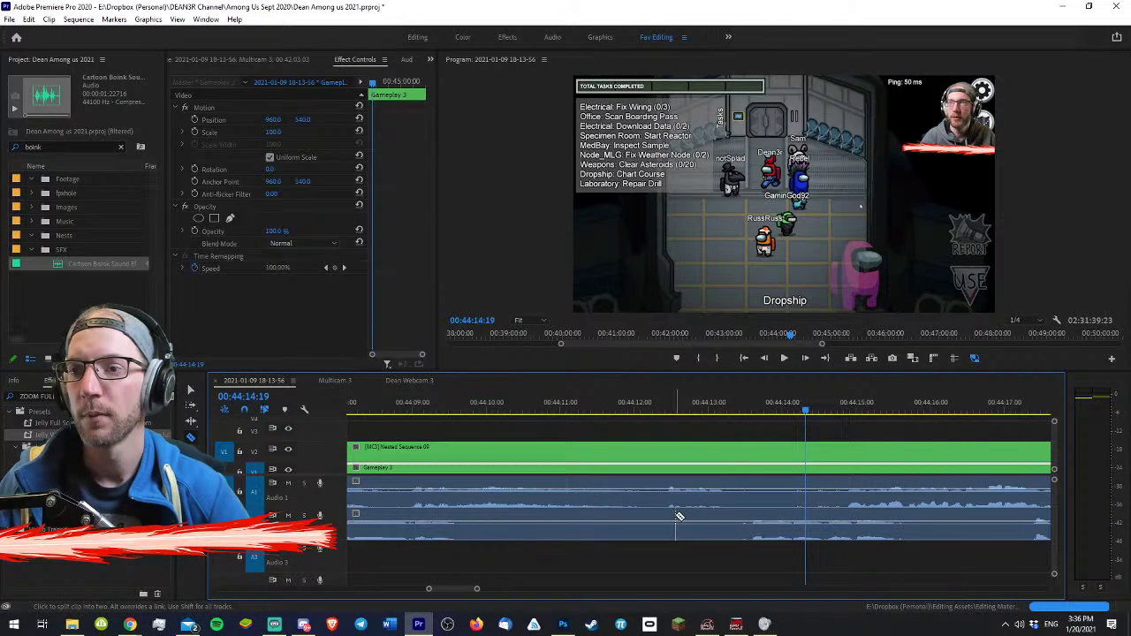
left_click(739, 528)
key("space")
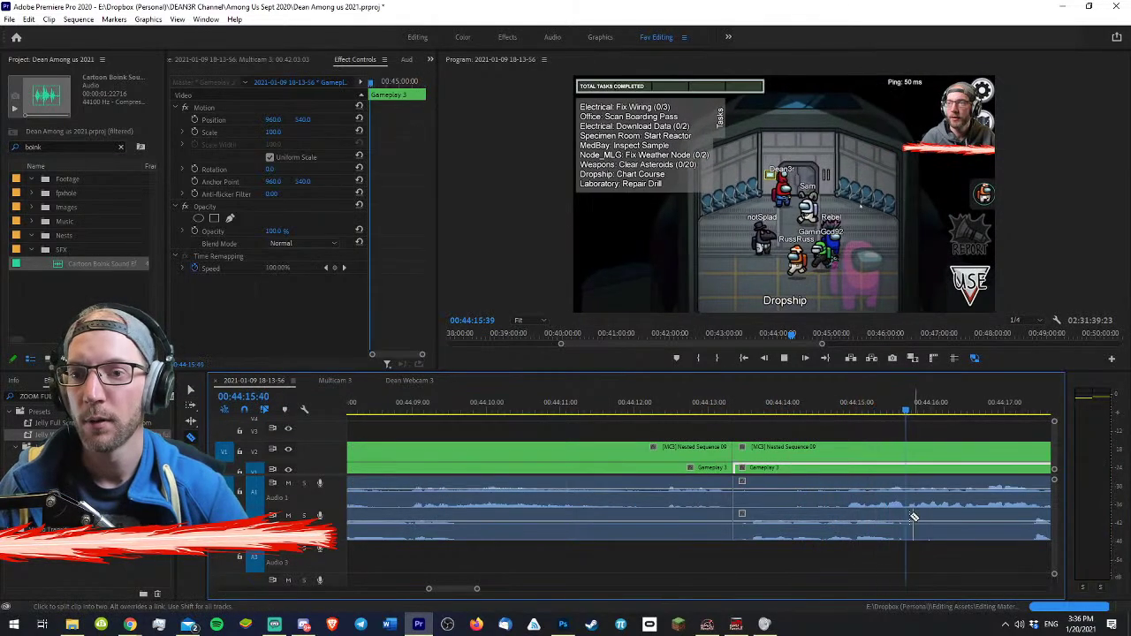
left_click(911, 512)
key("v")
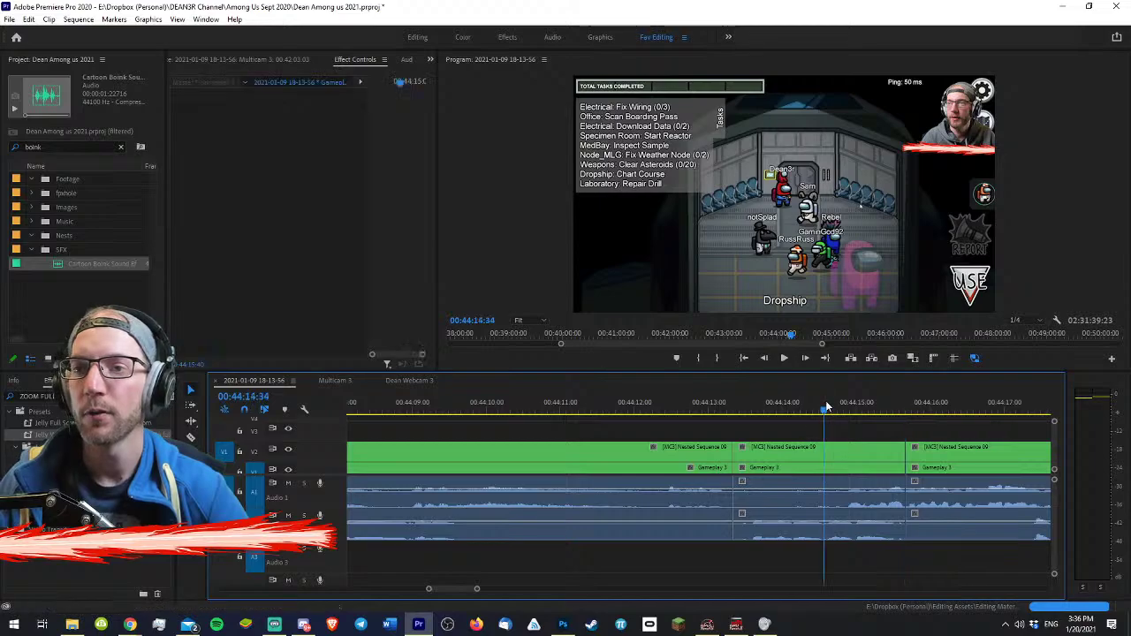
- Switch the isolated Dropship overlay on V2 to the full-size webcam angle and set its horizontal position to 1355
left_click(822, 452)
key("2")
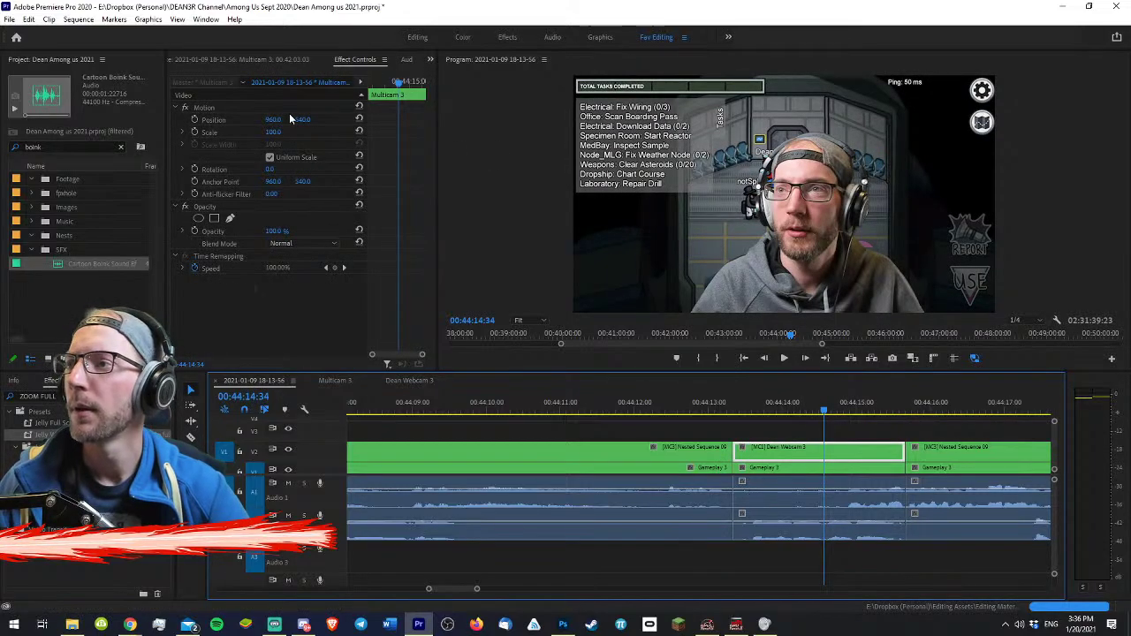
left_click_drag(274, 119, 623, 120)
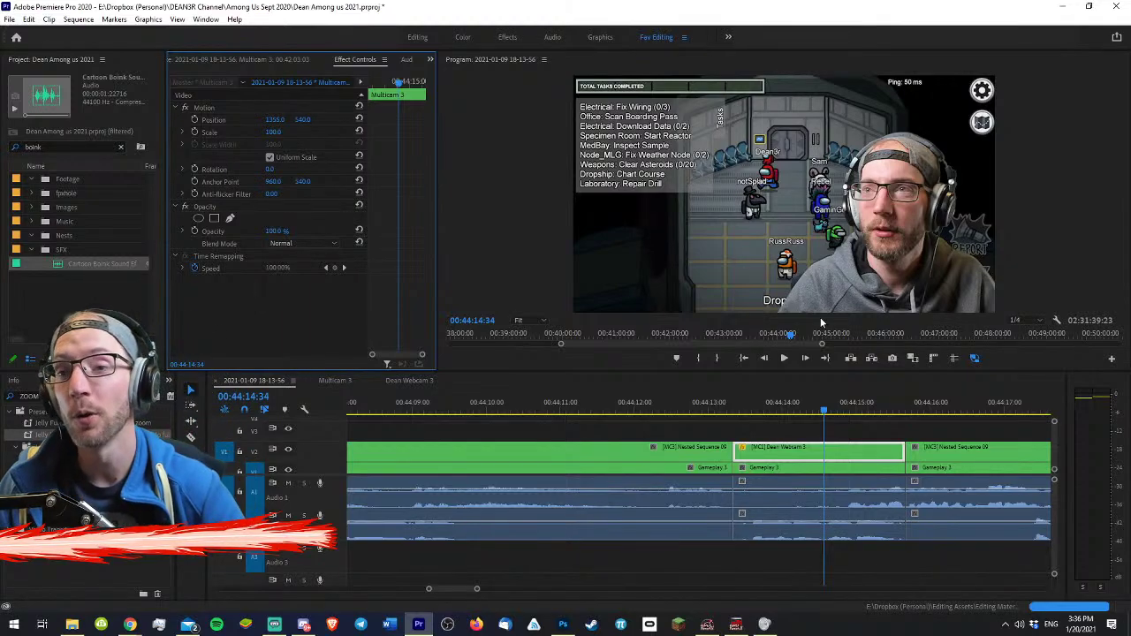
- Scale the gameplay clip under the large webcam shot to about 177 percent and set its position to 592, 416
left_click(804, 467)
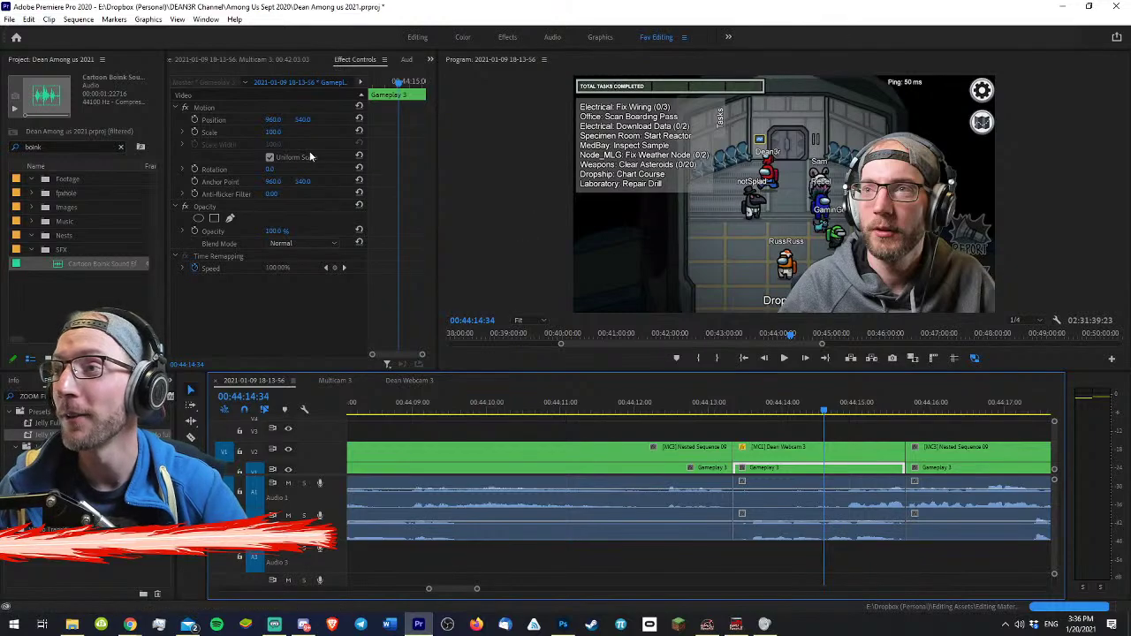
left_click_drag(277, 132, 92, 120)
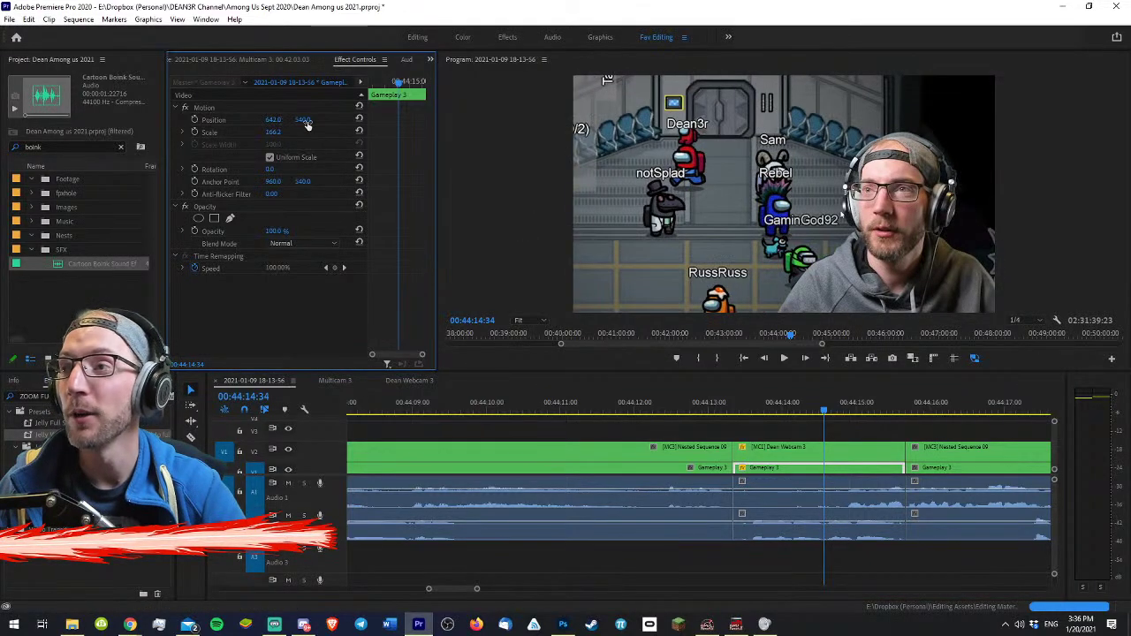
left_click_drag(304, 119, 280, 131)
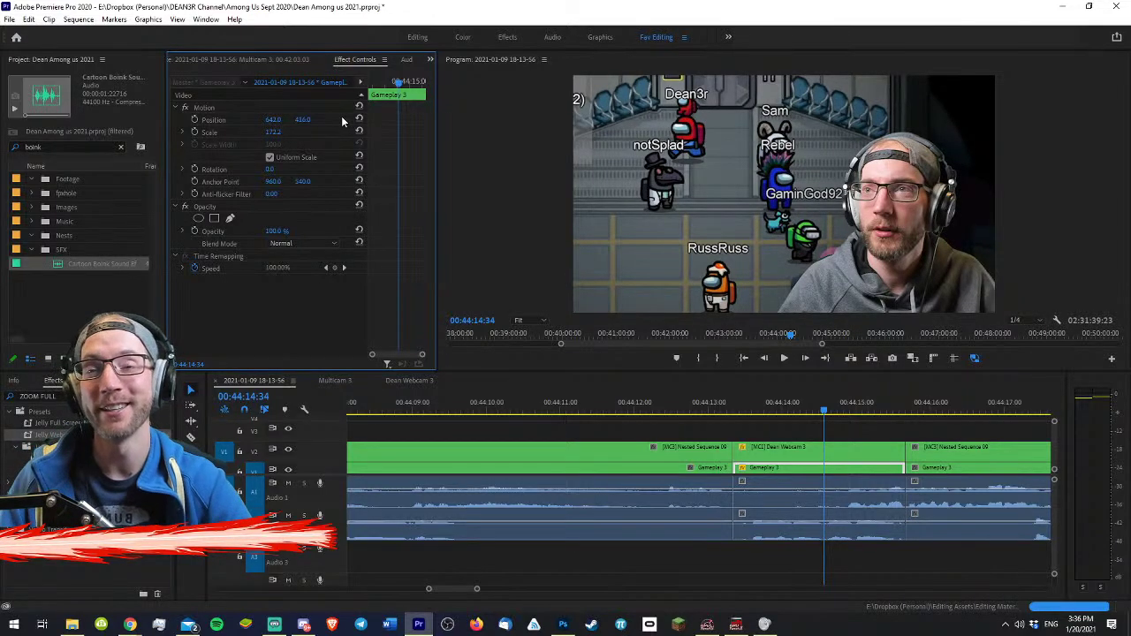
left_click_drag(279, 120, 301, 132)
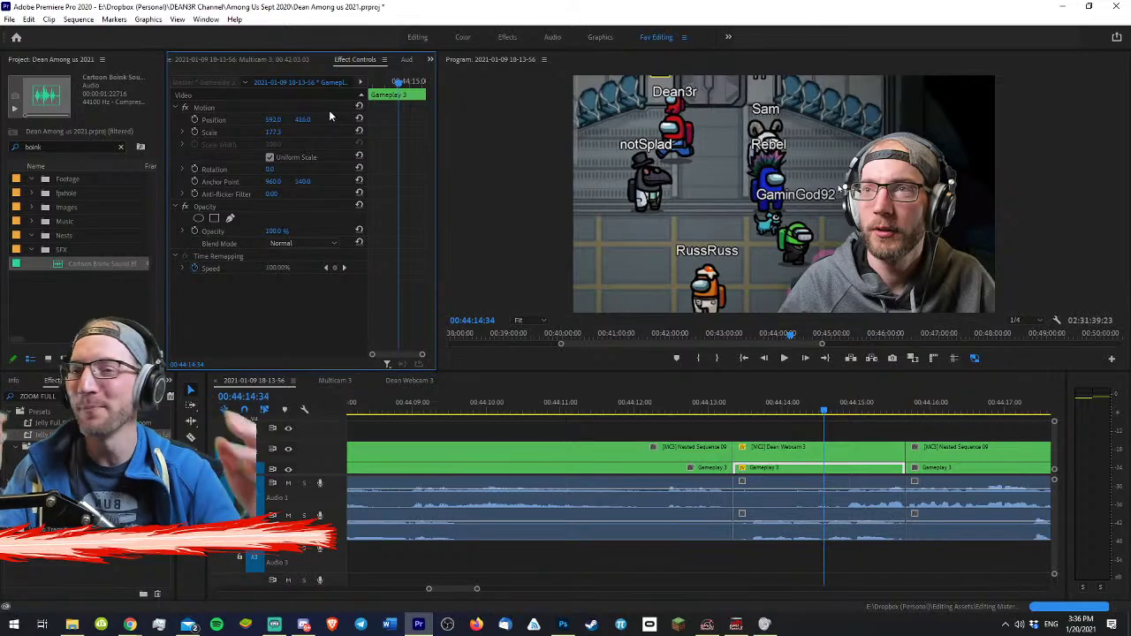
- Ripple-trim the few Dropship frames before the large webcam shot back to 44:13:15 and play the cut
left_click(732, 408)
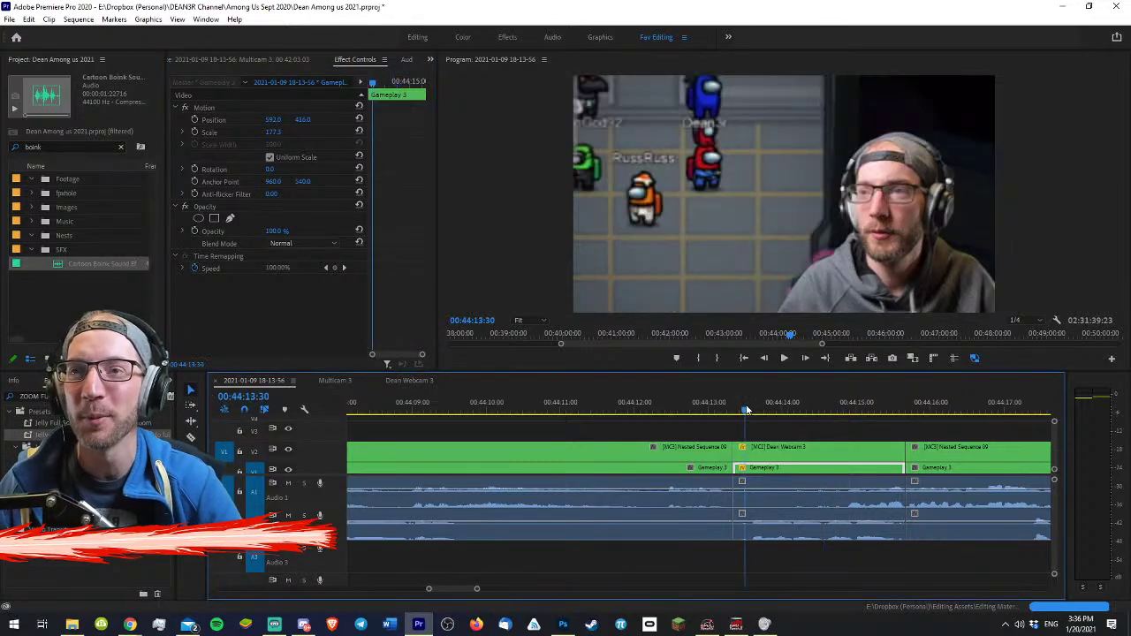
left_click_drag(736, 408, 708, 402)
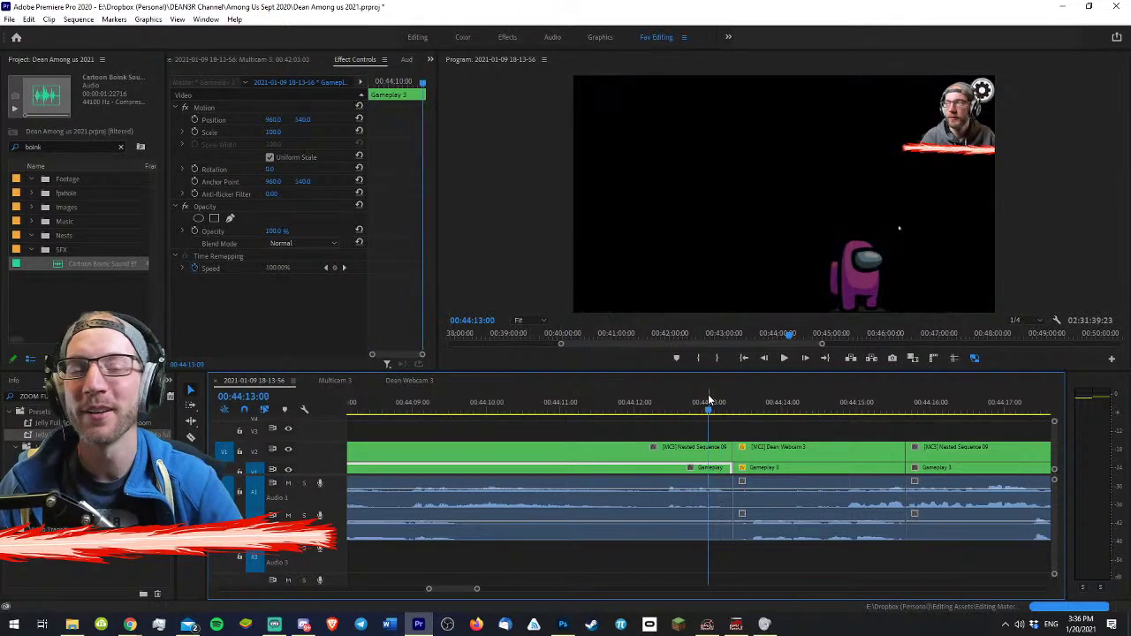
key("space")
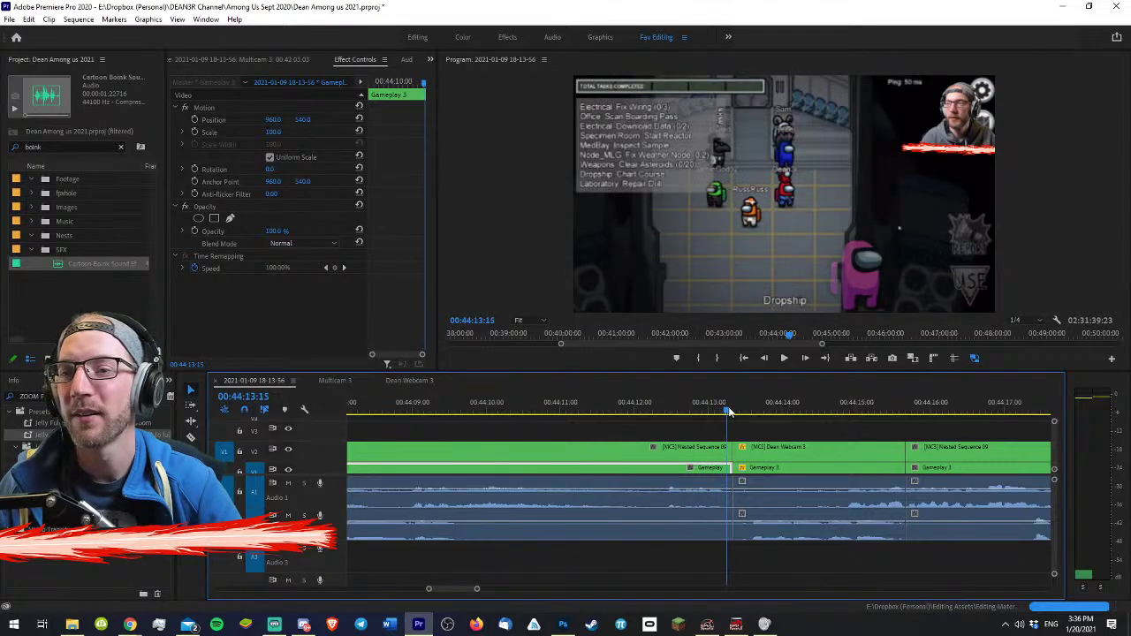
left_click(669, 406)
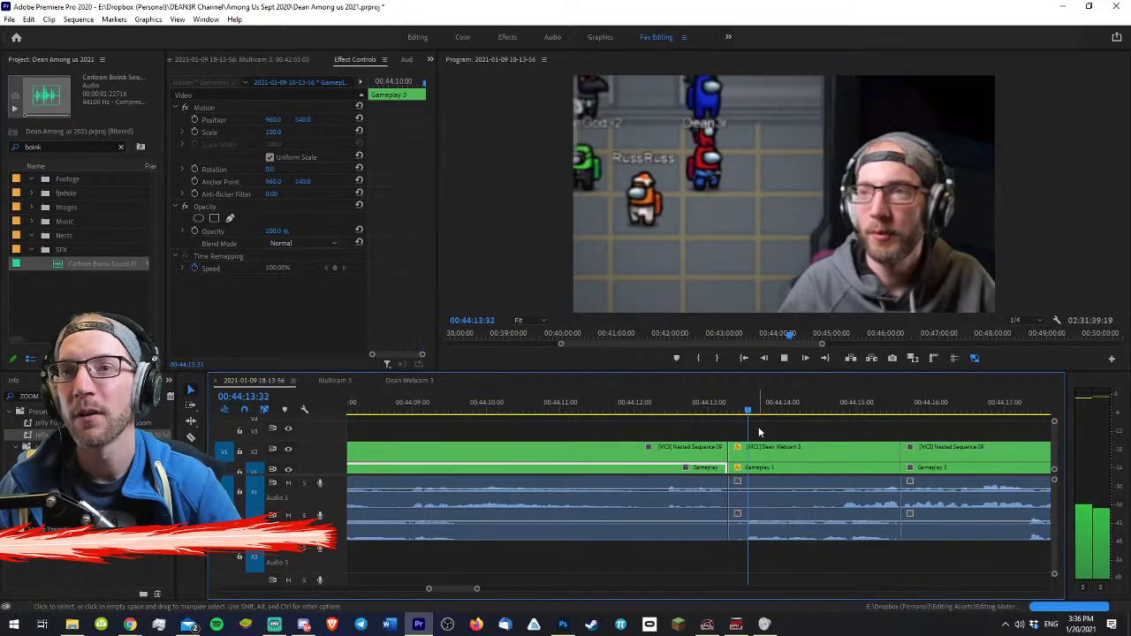
key("space")
- Split only the Audio 1 clip at about 44:12:27, enlarge the video track view, and replay the Crewmate intro
left_click_drag(694, 409, 604, 393)
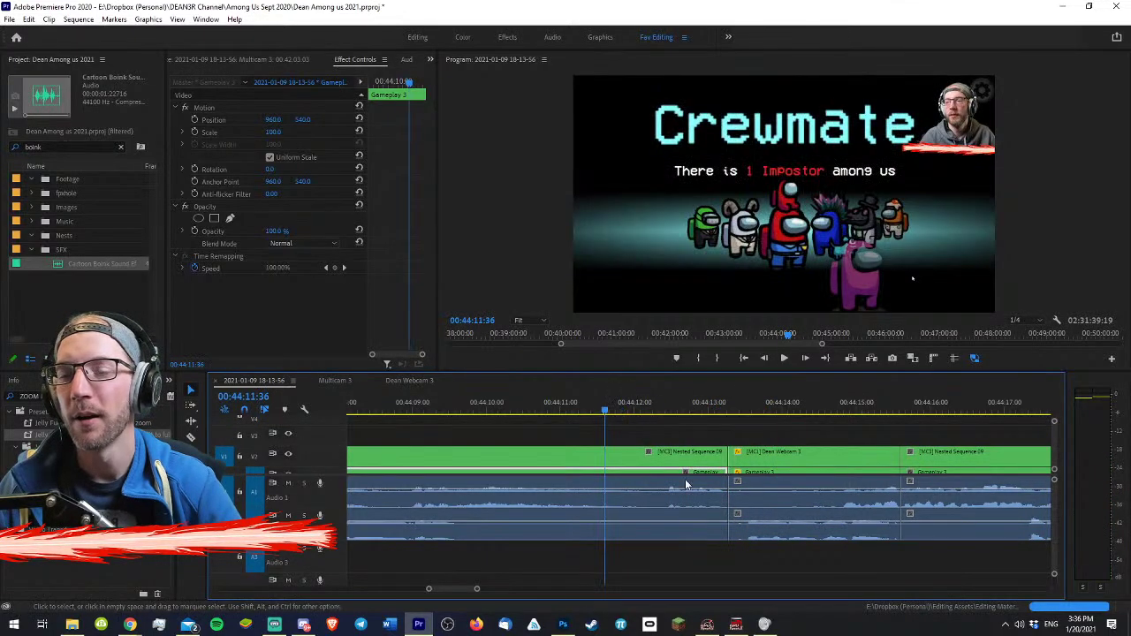
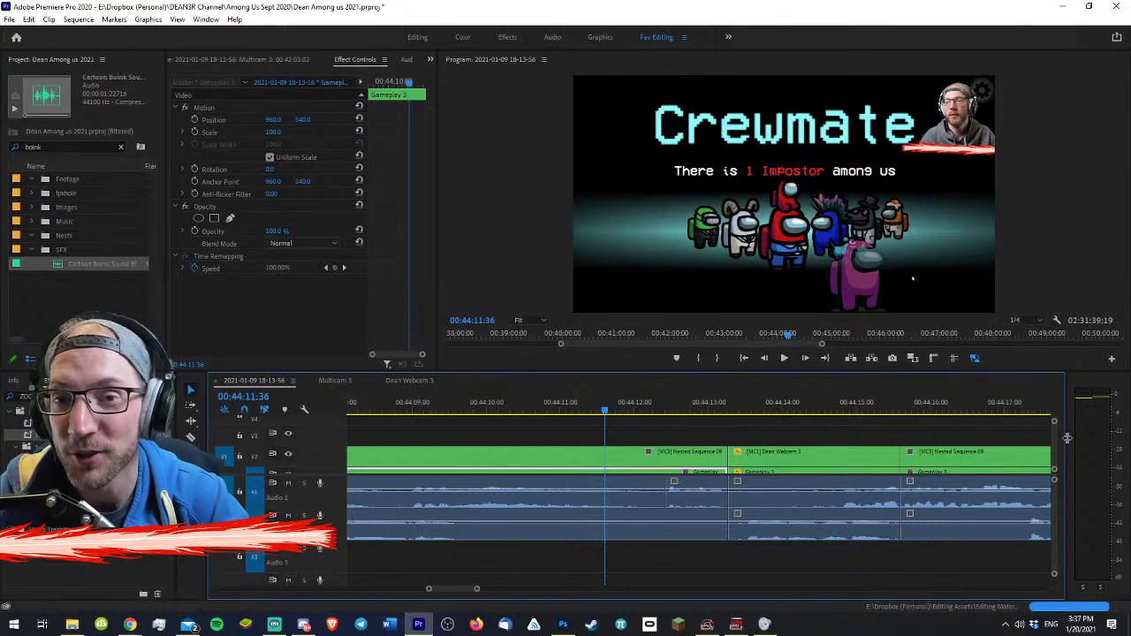
left_click_drag(1057, 443, 1056, 451)
left_click(890, 425)
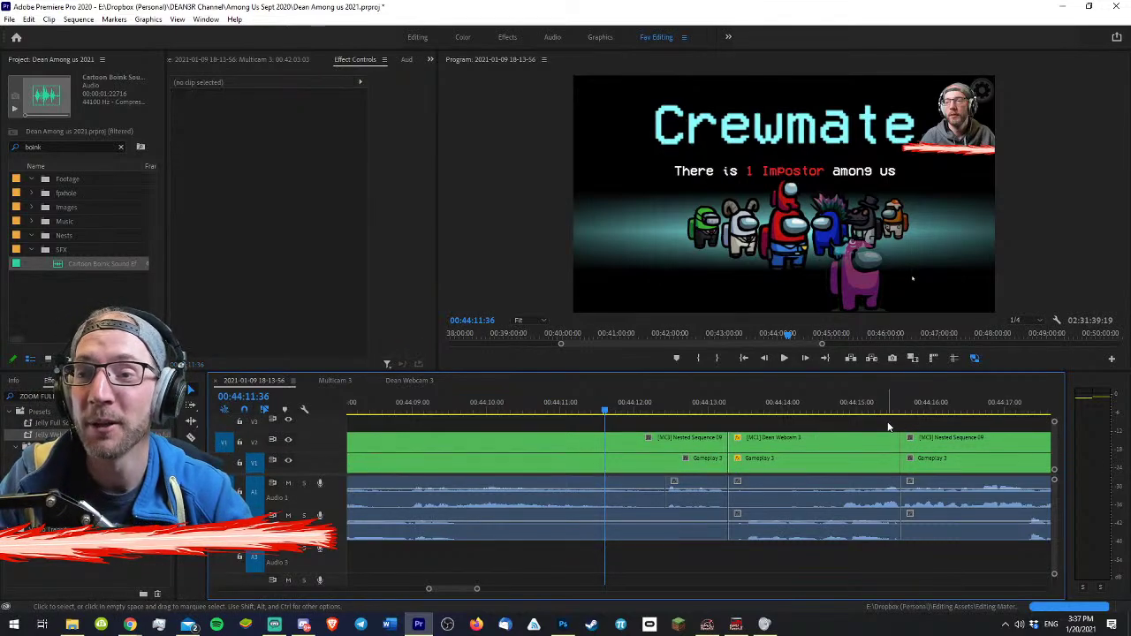
key("space")
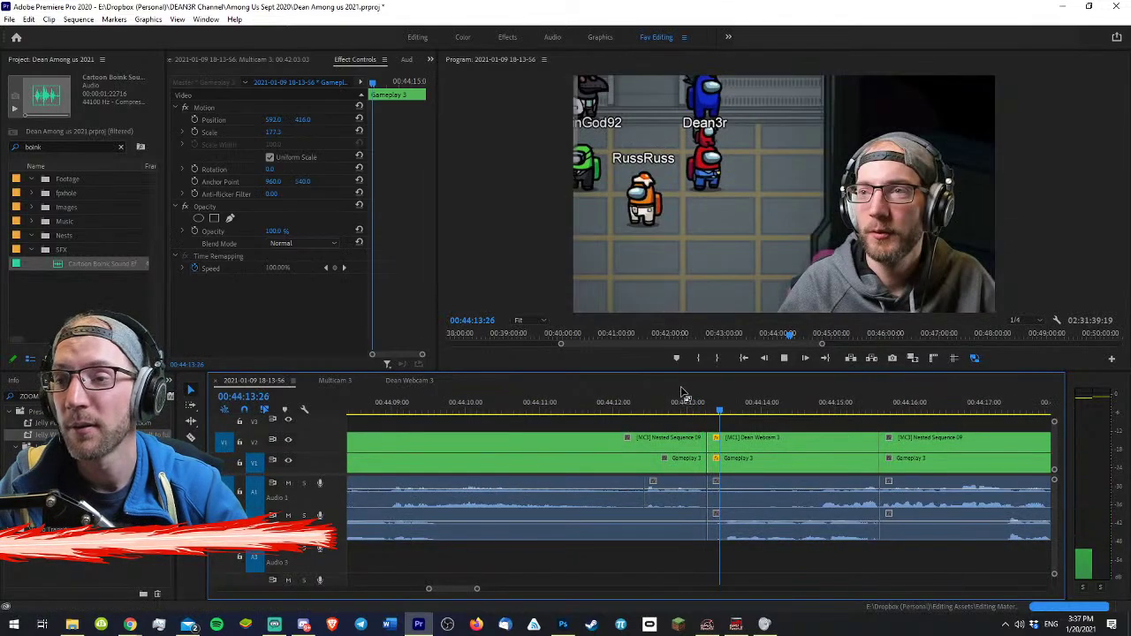
key("space")
left_click(398, 407)
key("space")
key("equal")
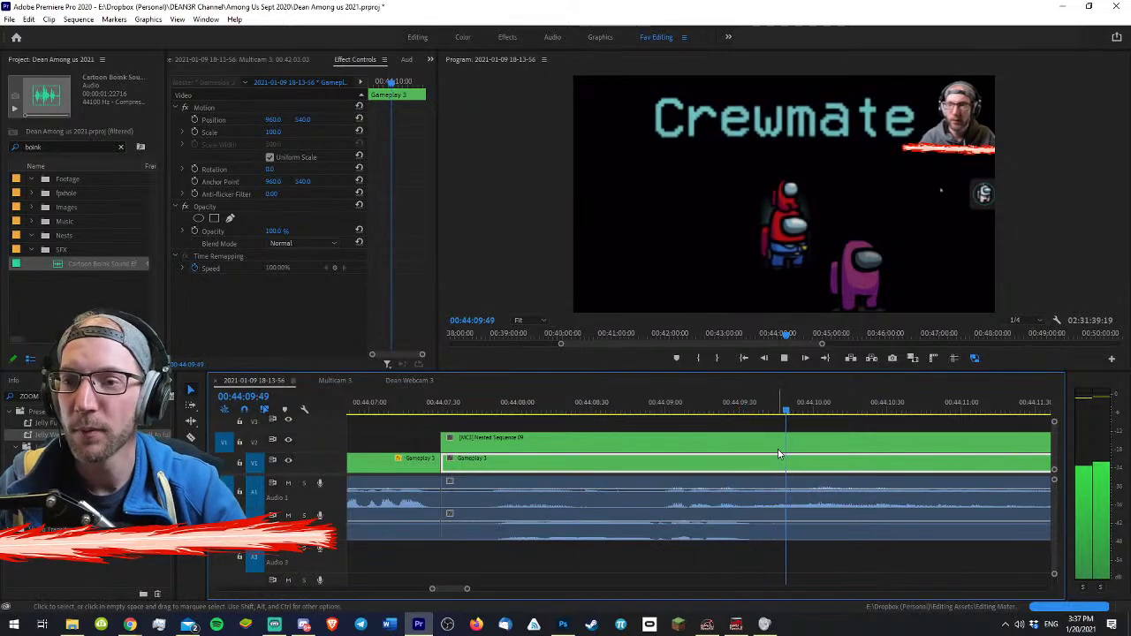
- Move the short Audio 1 segment before the webcam shot onto audio track 4, starting at 44:10:24
key("c")
key("space")
key("v")
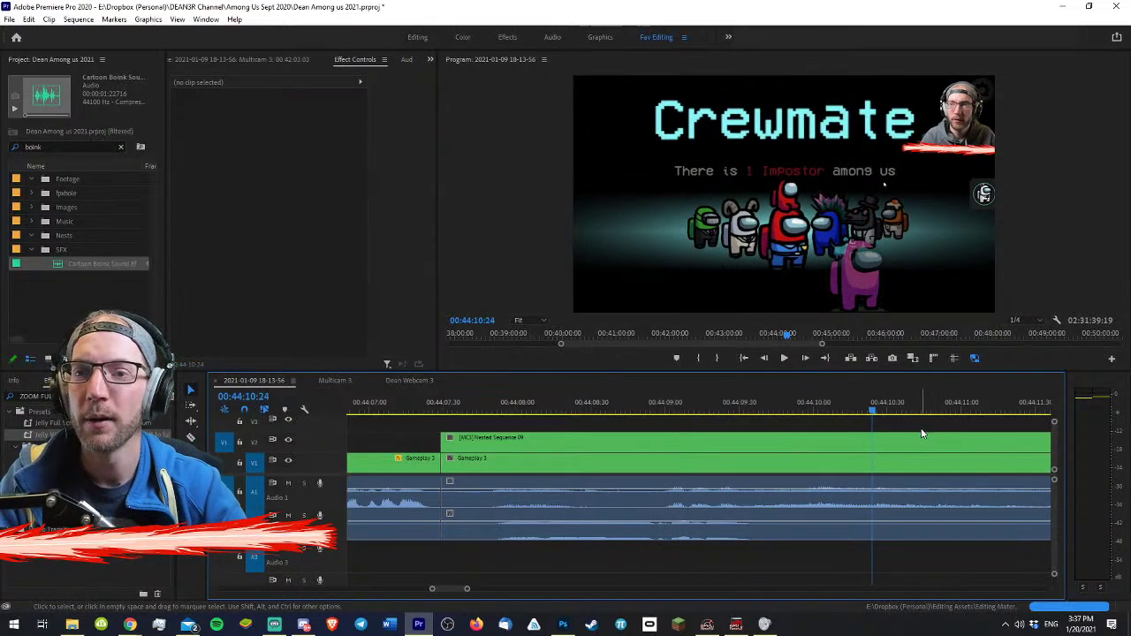
key("minus")
left_click_drag(972, 493, 816, 564)
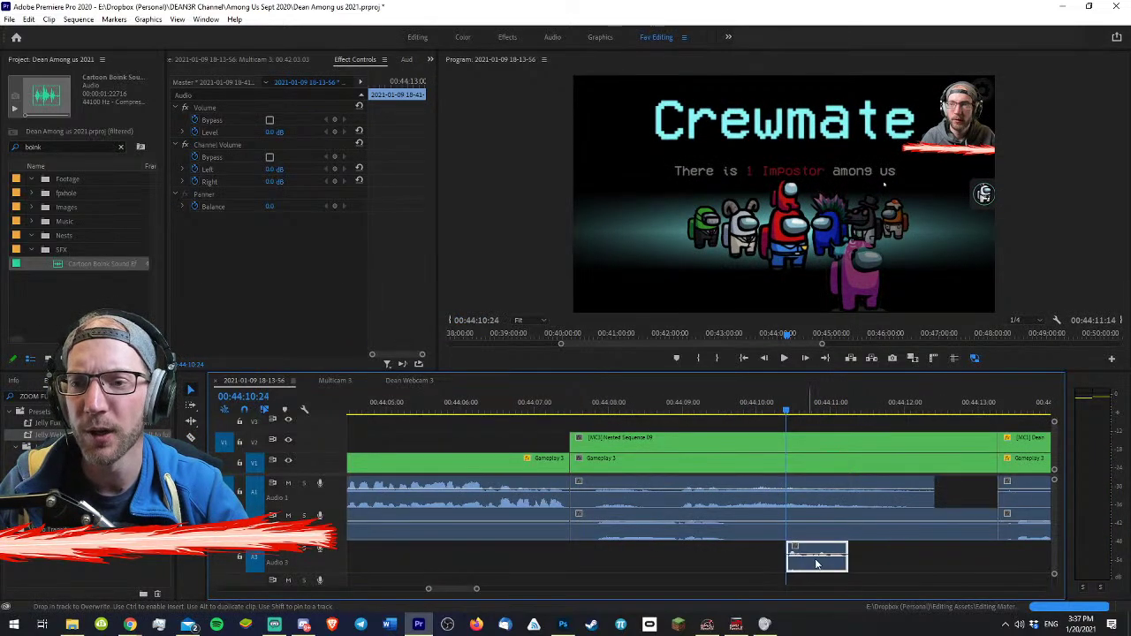
left_click_drag(779, 427, 739, 417)
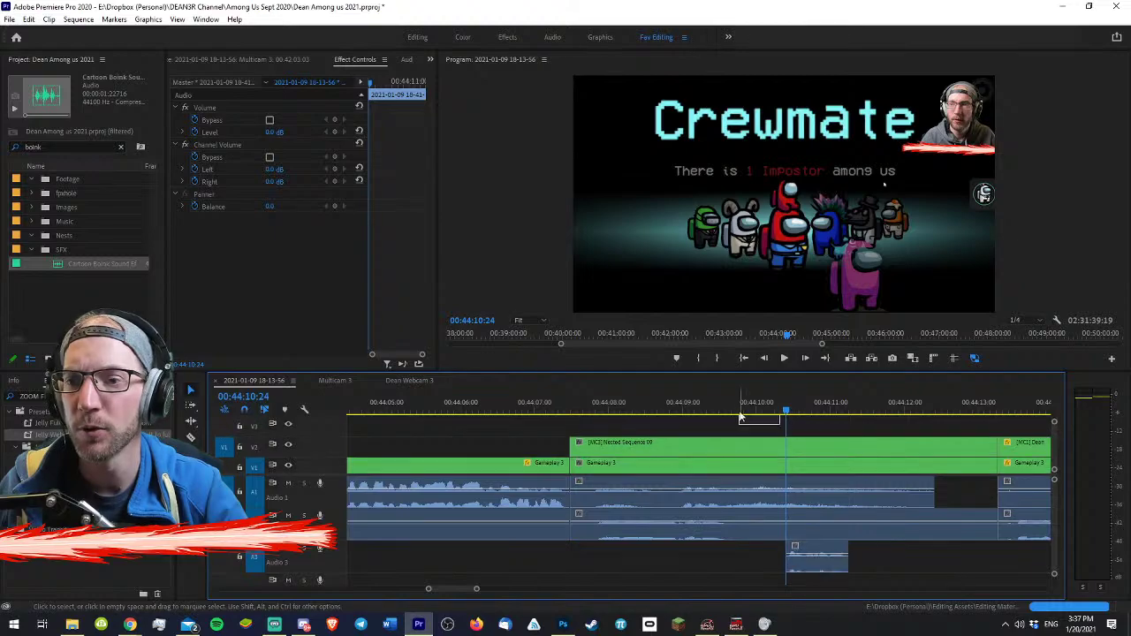
left_click(756, 409)
key("grave")
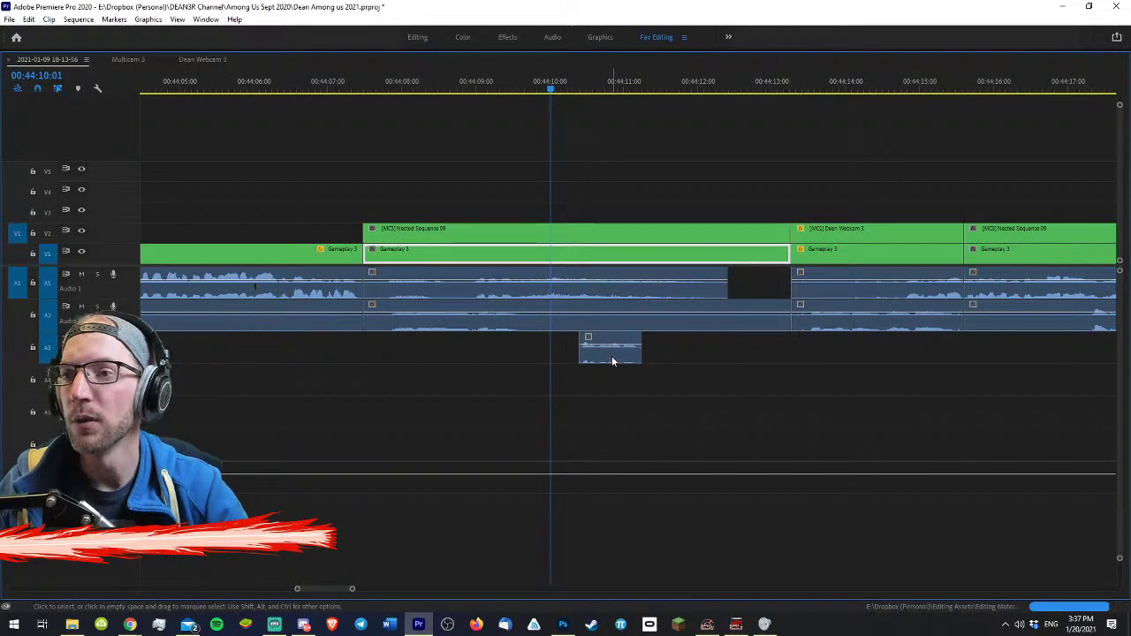
left_click_drag(611, 358, 612, 389)
- Examine how the audio tracks are used across the wider timeline, and return to the moved segment near 44:10
key("minus")
key("minus")
key("minus")
key("minus")
key("minus")
key("minus")
key("minus")
key("minus")
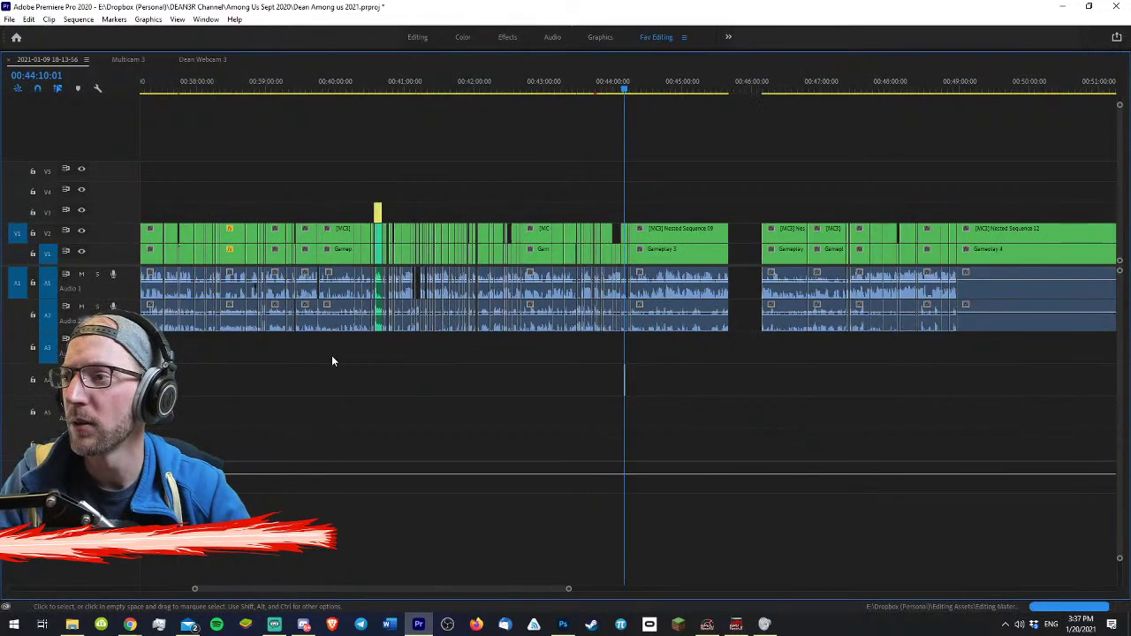
key("equal")
key("equal")
key("equal")
key("equal")
key("equal")
key("equal")
key("equal")
key("equal")
key("equal")
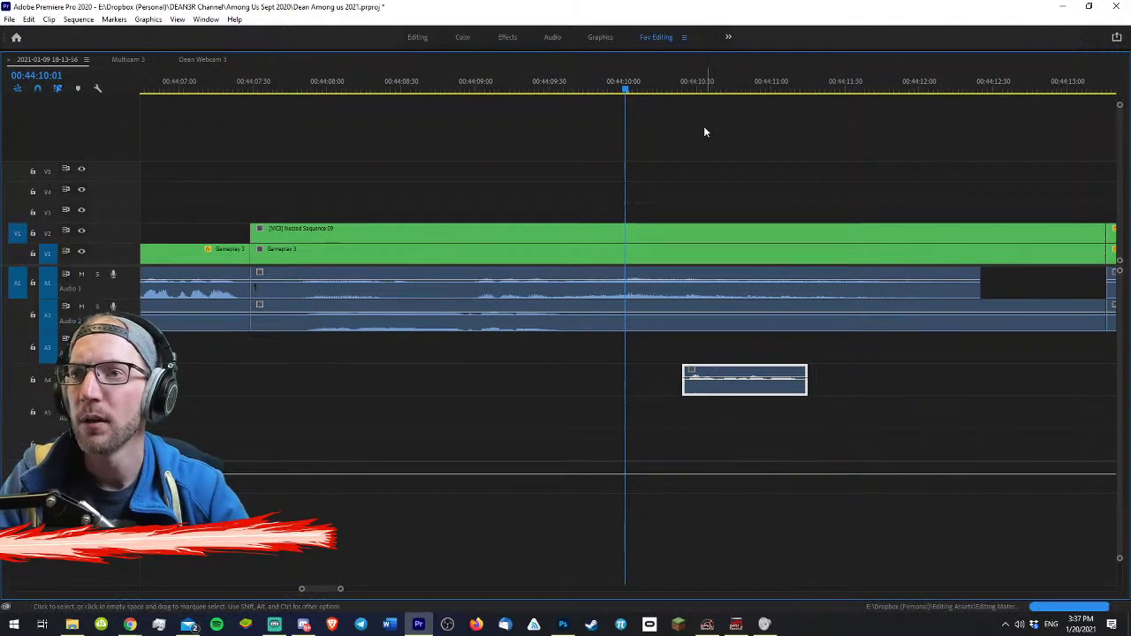
- Play the moved audio segment and shift all clips from the webcam shot onward earlier to start at 44:11:17
left_click(682, 82)
key("grave")
key("space")
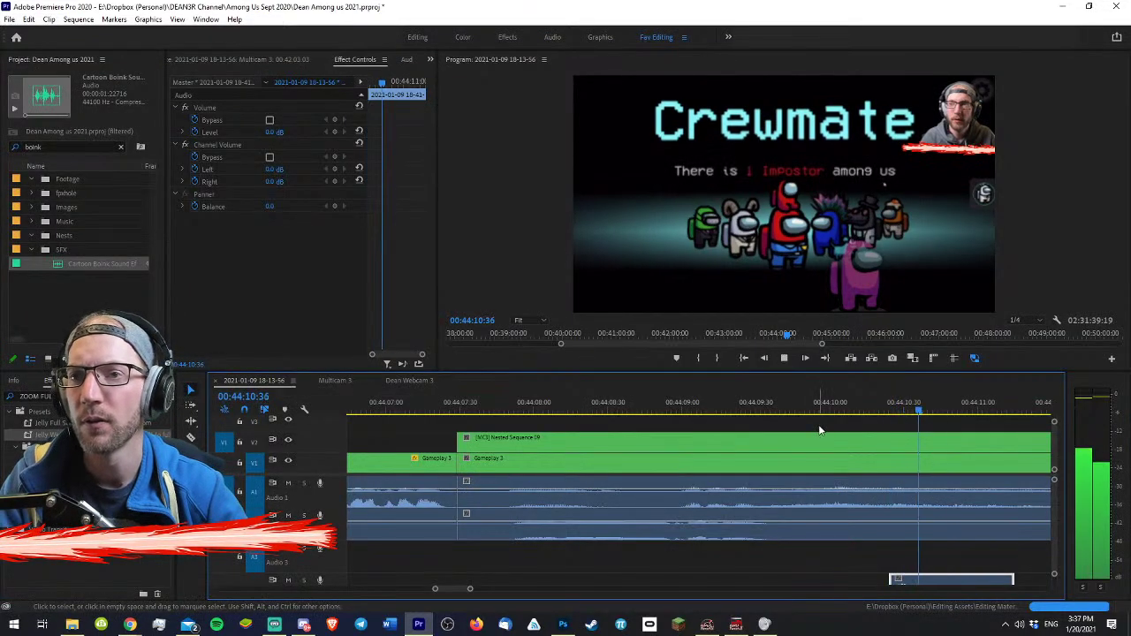
key("minus")
key("space")
left_click(845, 457)
key("a")
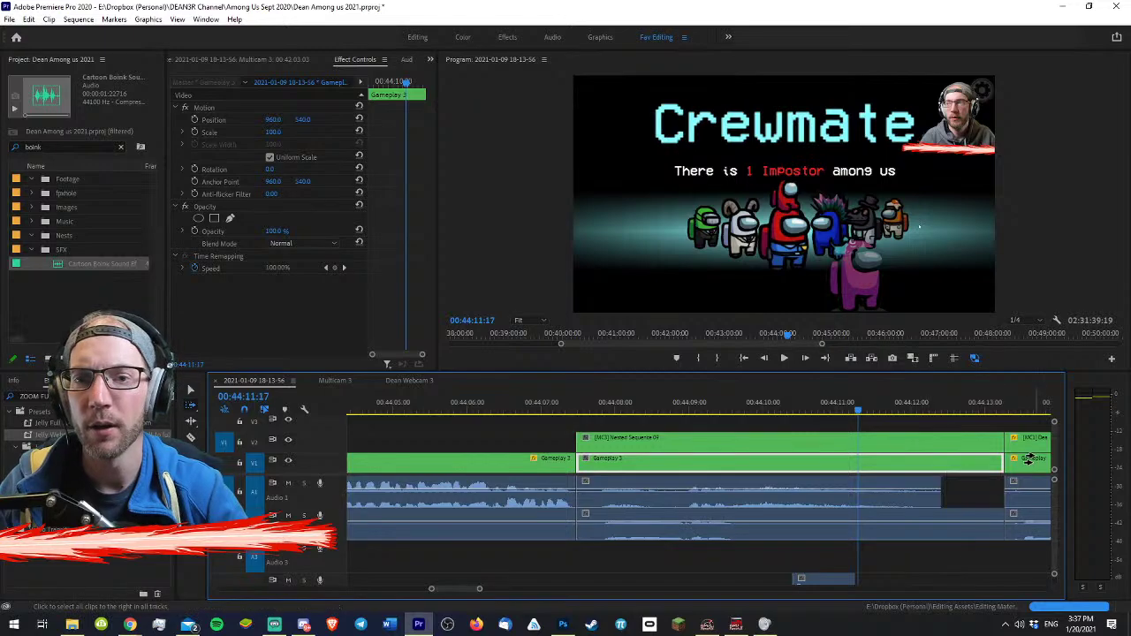
left_click_drag(1031, 460, 884, 468)
key("v")
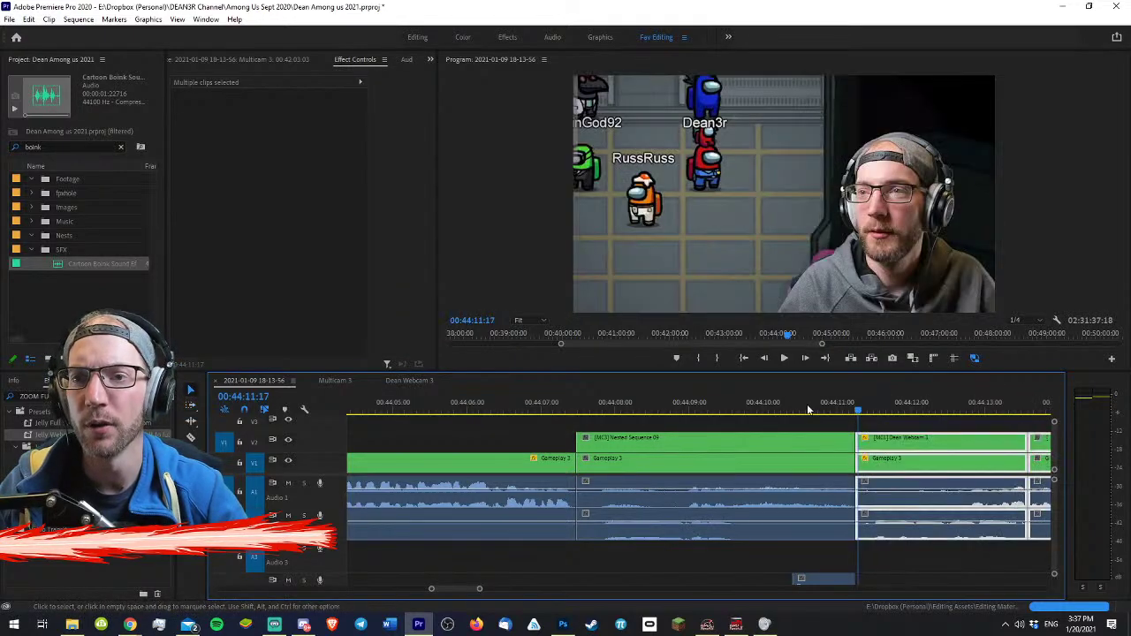
- Add audio crossfades at the 44:11:17 cut into the webcam shot and play across the transition
left_click(752, 404)
key("space")
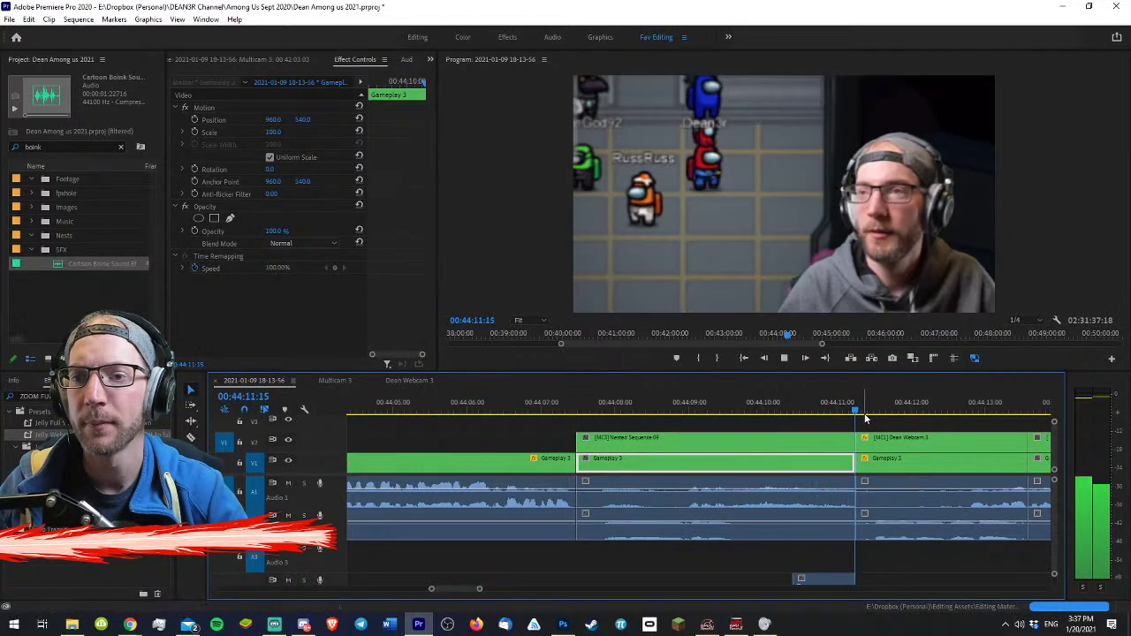
left_click_drag(852, 424, 903, 512)
key("space")
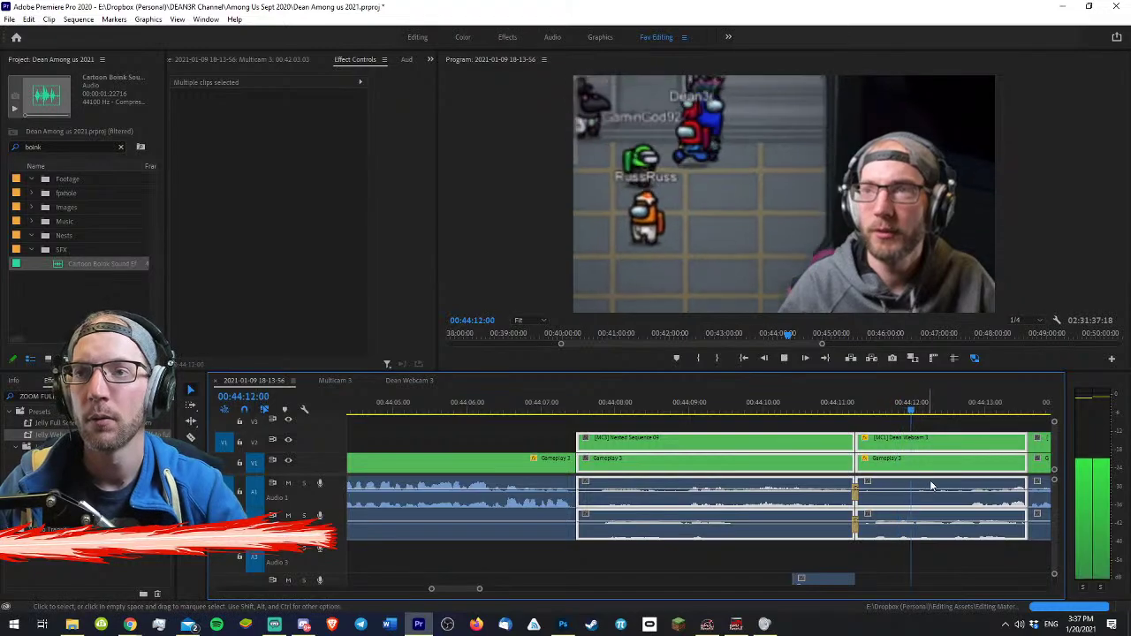
key("space")
- Move the anchor point of the Gameplay 3 clip under the webcam shot to about 795.5, 657.6 and start Position keyframing at 44:11:56
left_click(918, 412)
left_click_drag(918, 410, 906, 410)
left_click(936, 459)
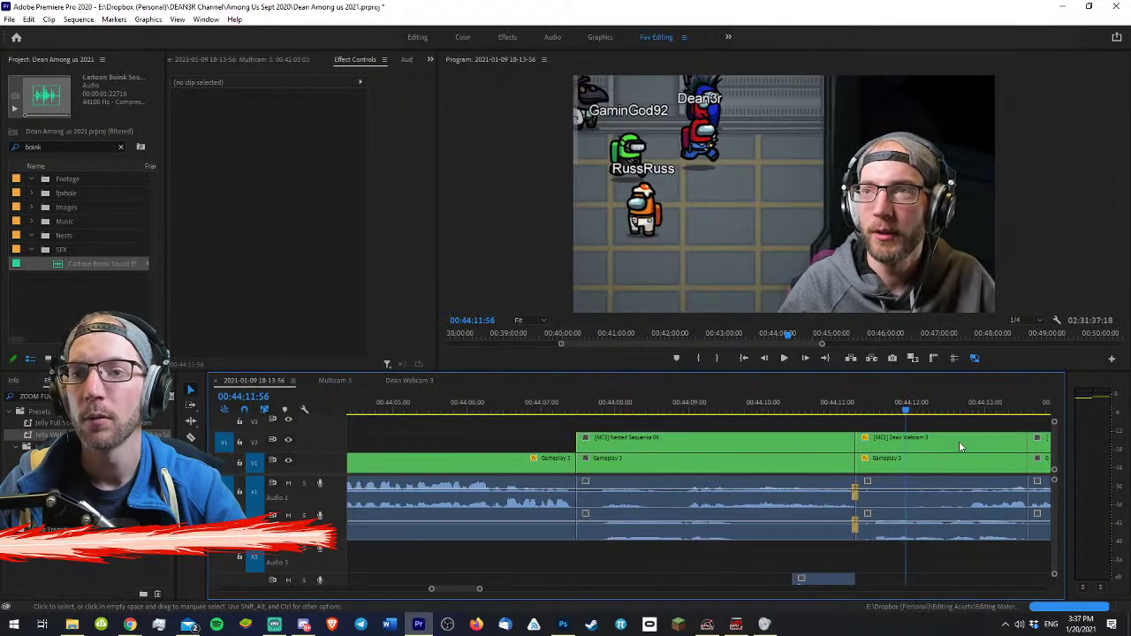
left_click(246, 110)
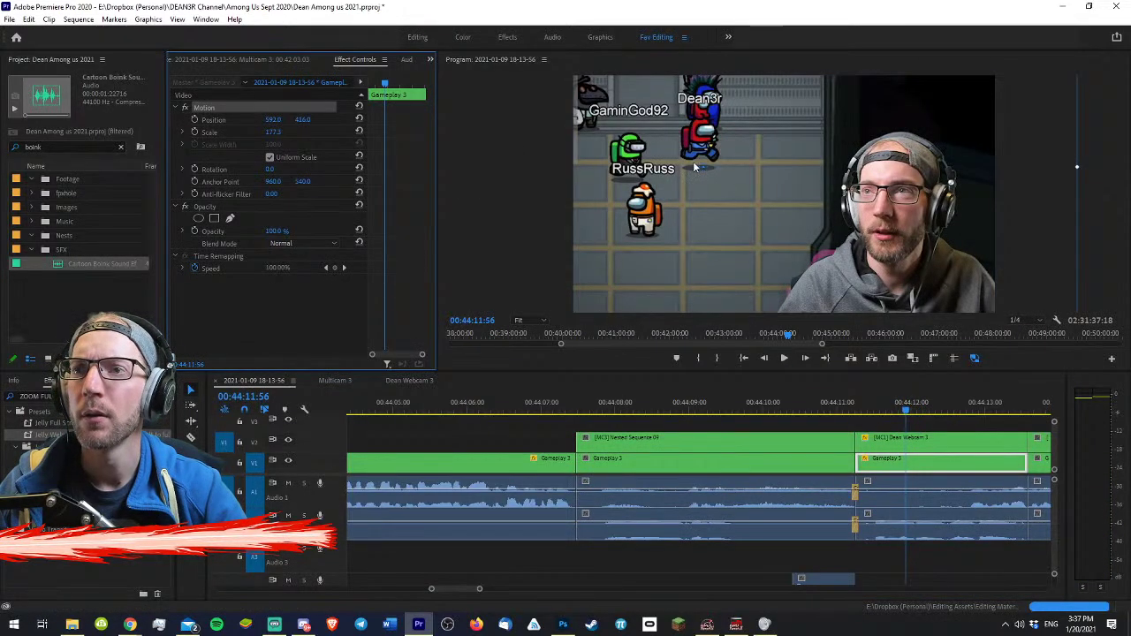
left_click(720, 175)
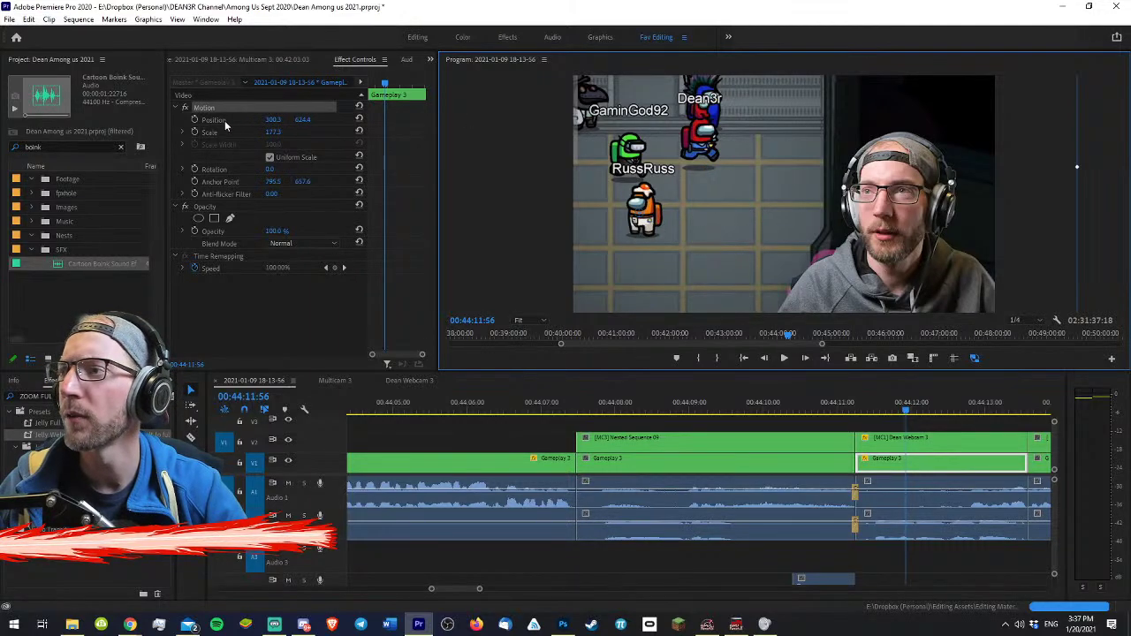
left_click(196, 120)
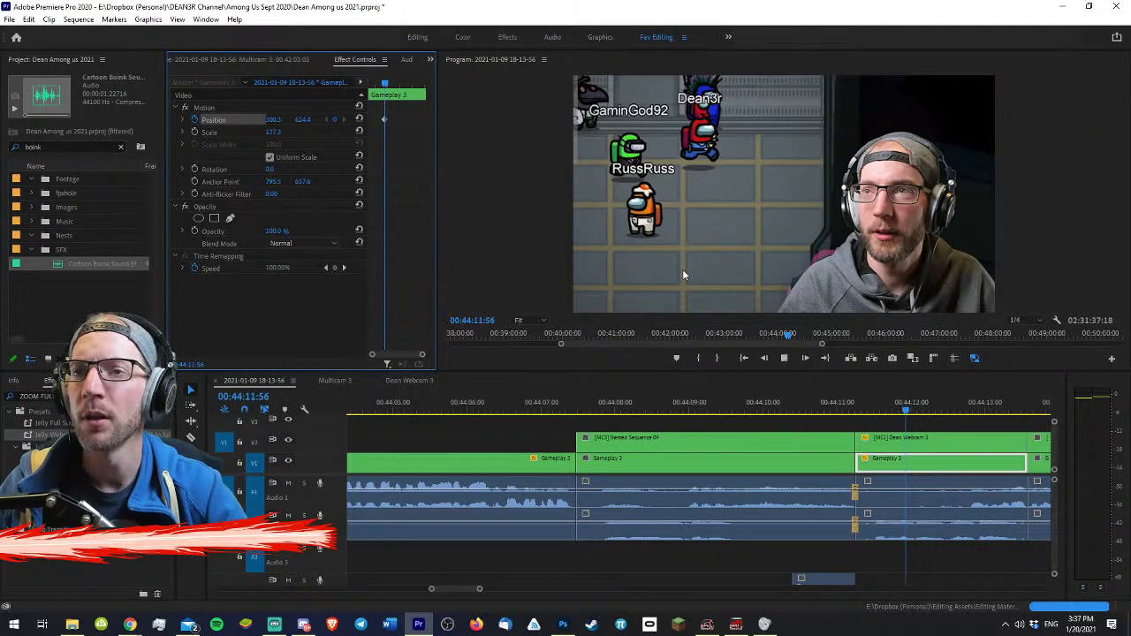
- Add a second Position keyframe at 44:12:32 that moves the gameplay to about 205.1, 402.6
key("space")
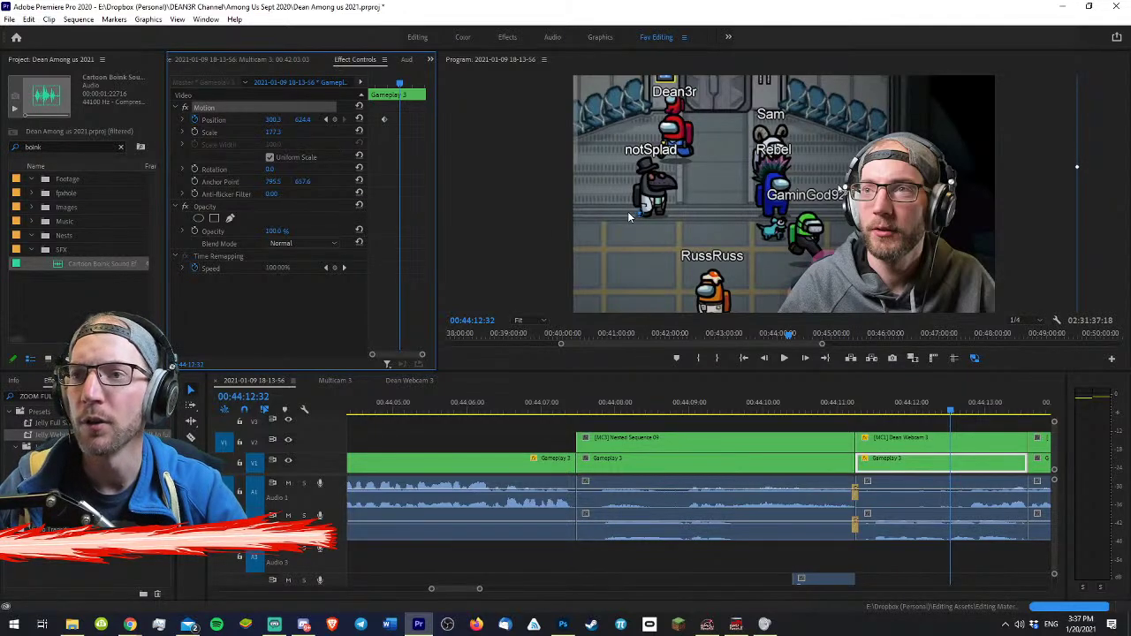
left_click_drag(640, 221, 720, 306)
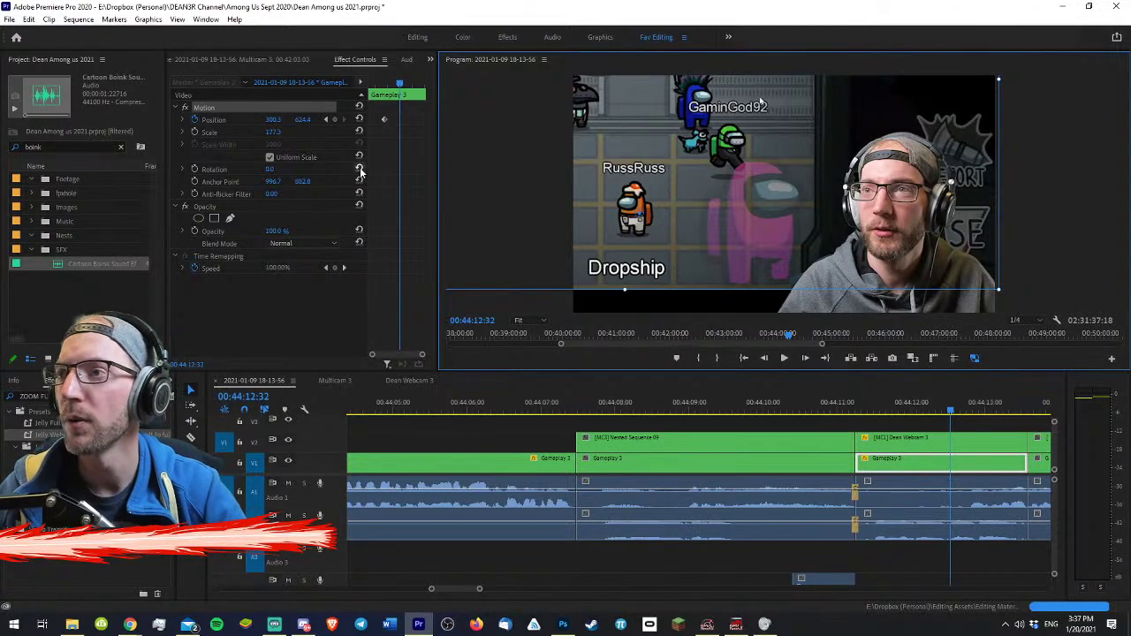
key("ctrl+z")
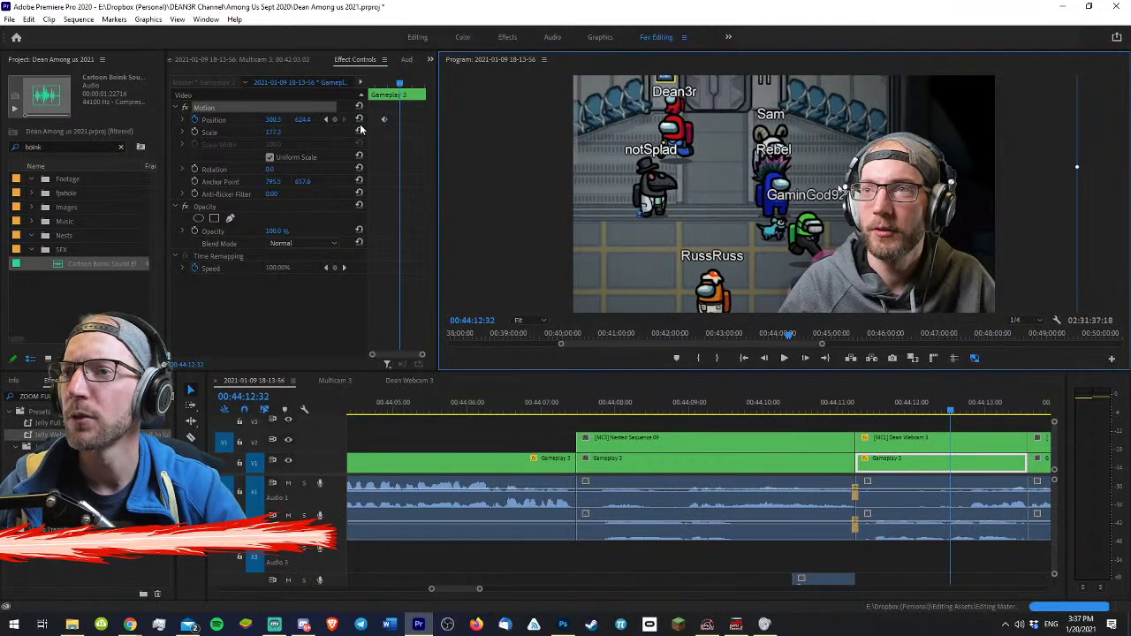
left_click_drag(311, 121, 311, 121)
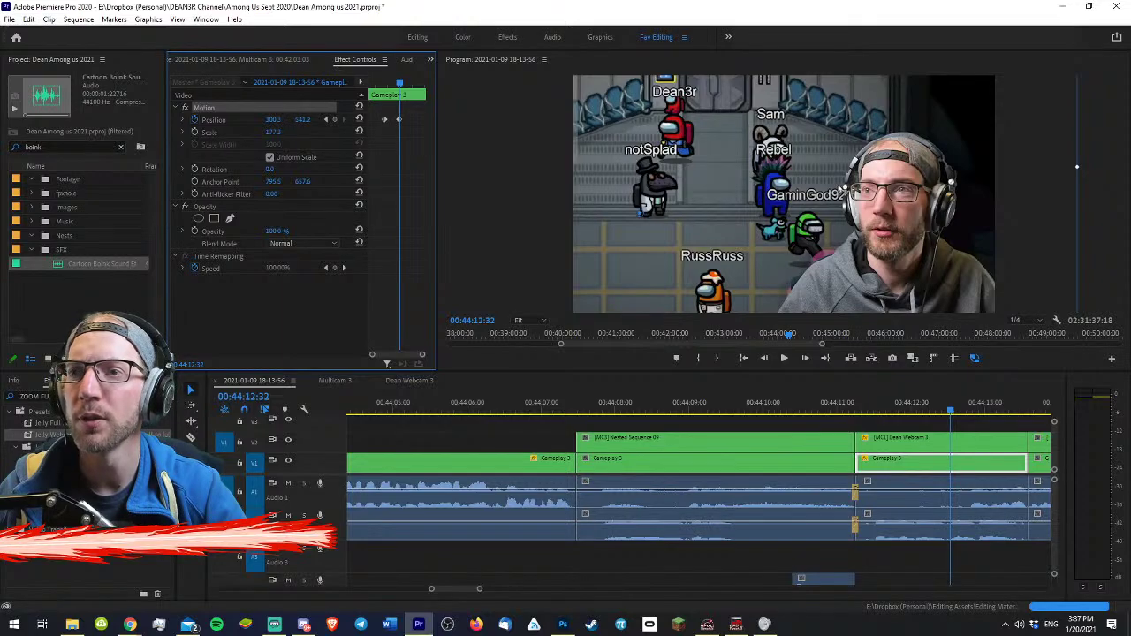
type("520")
key("Return")
left_click_drag(839, 166, 819, 144)
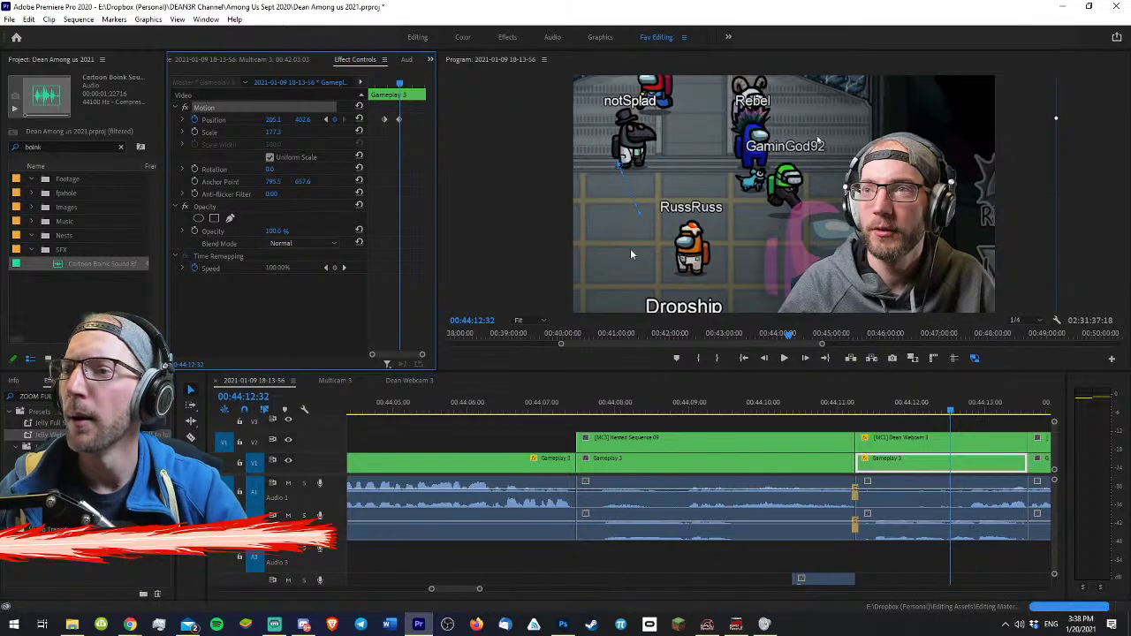
- Preview the gameplay pan, set its two Position keyframes to Bezier temporal interpolation, and replay it
mouse_move(400, 85)
left_mouse_down()
mouse_move(385, 87)
mouse_move(398, 93)
left_mouse_up()
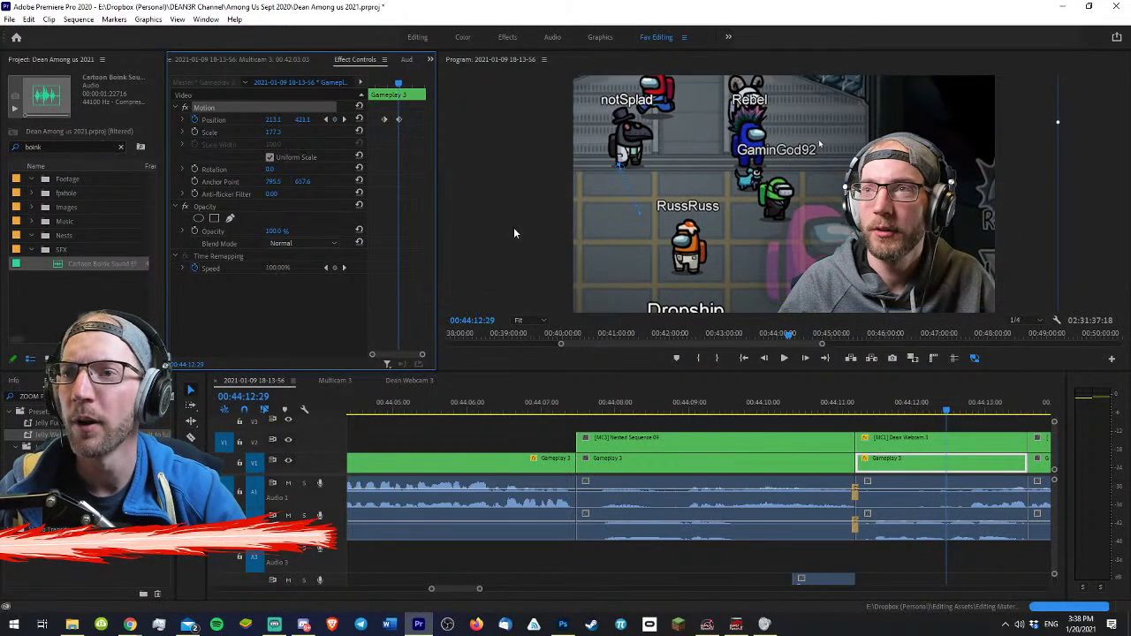
left_click(377, 84)
key("space")
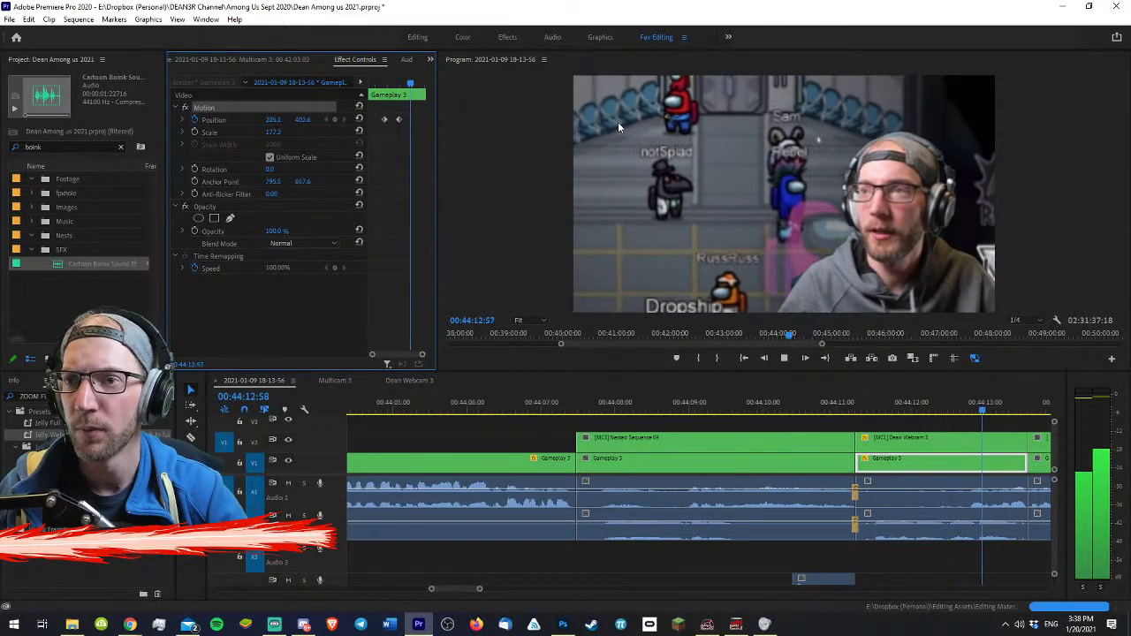
key("space")
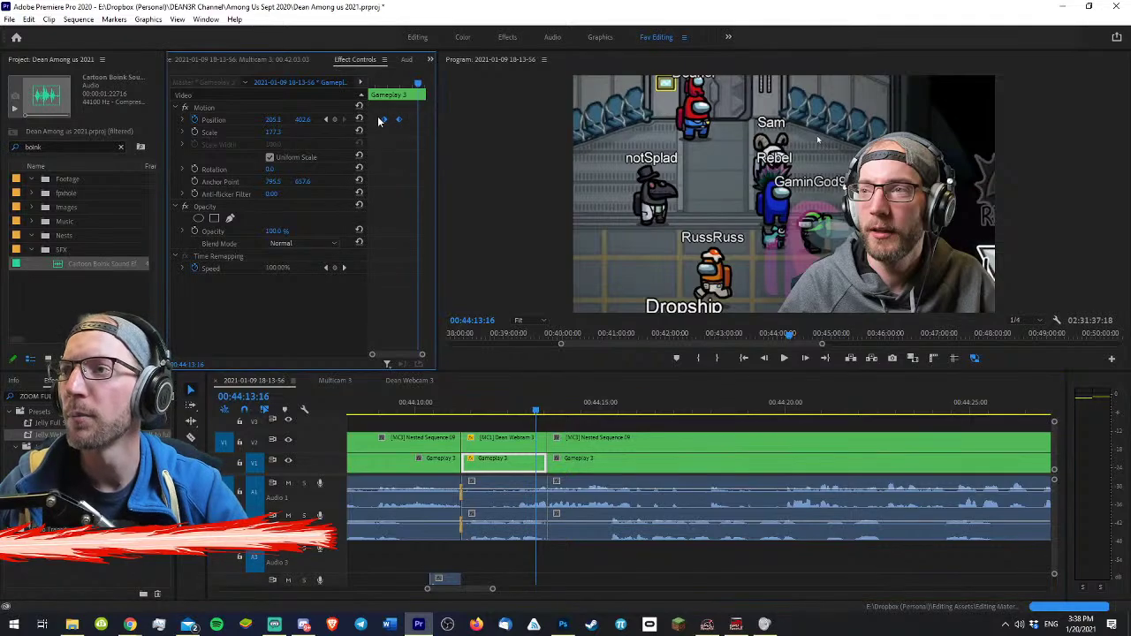
right_click(397, 120)
mouse_move(462, 219)
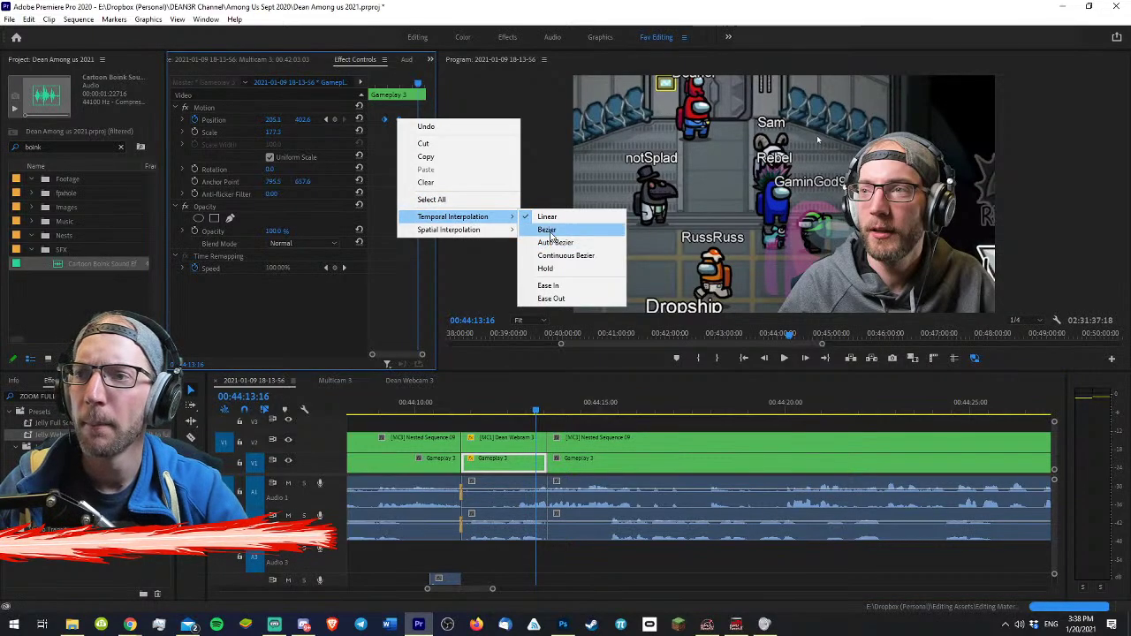
left_click(545, 230)
left_click(381, 83)
key("space")
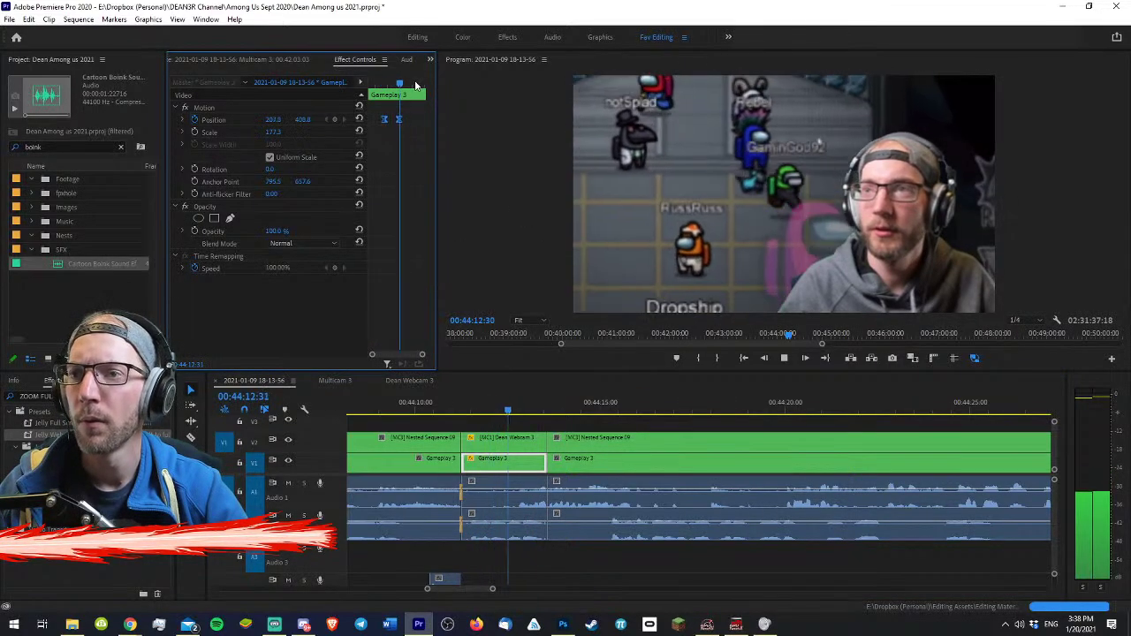
- Play the sequence past the webcam shot through the Dropship gameplay up to about 44:24 to judge the next cut
left_click(648, 428)
key("minus")
key("minus")
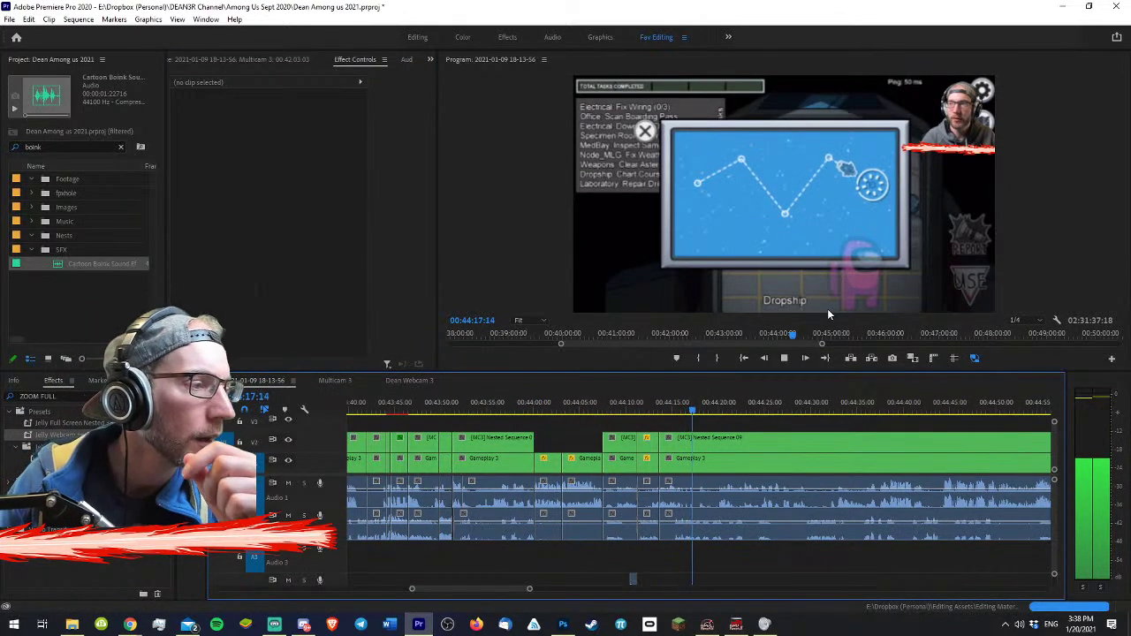
key("space")
key("space")
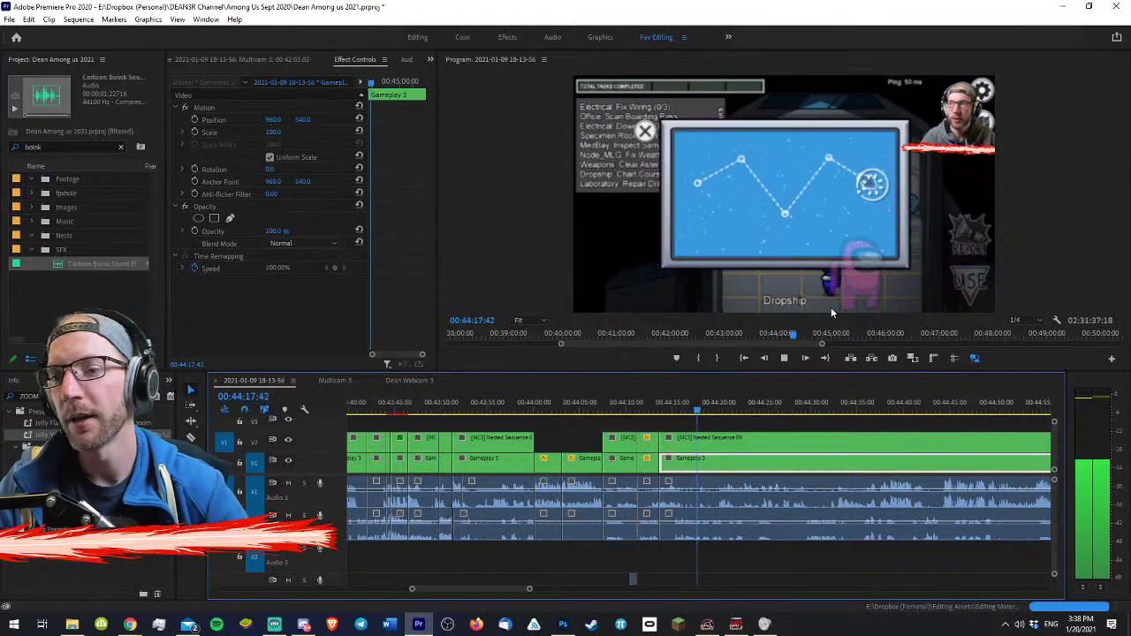
key("equal")
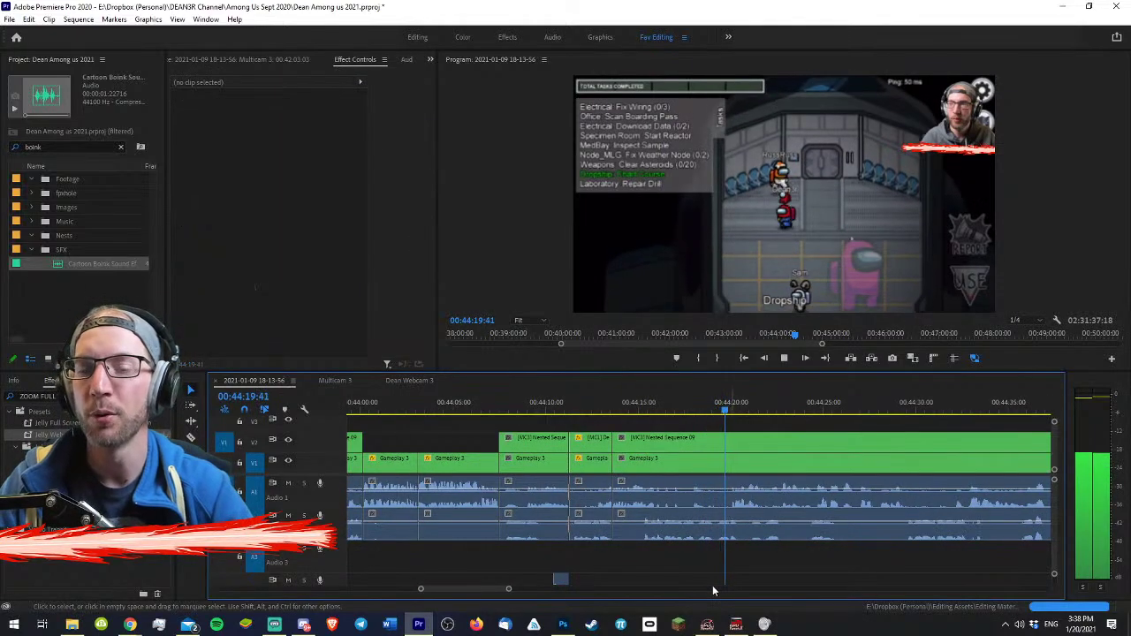
key("space")
key("space")
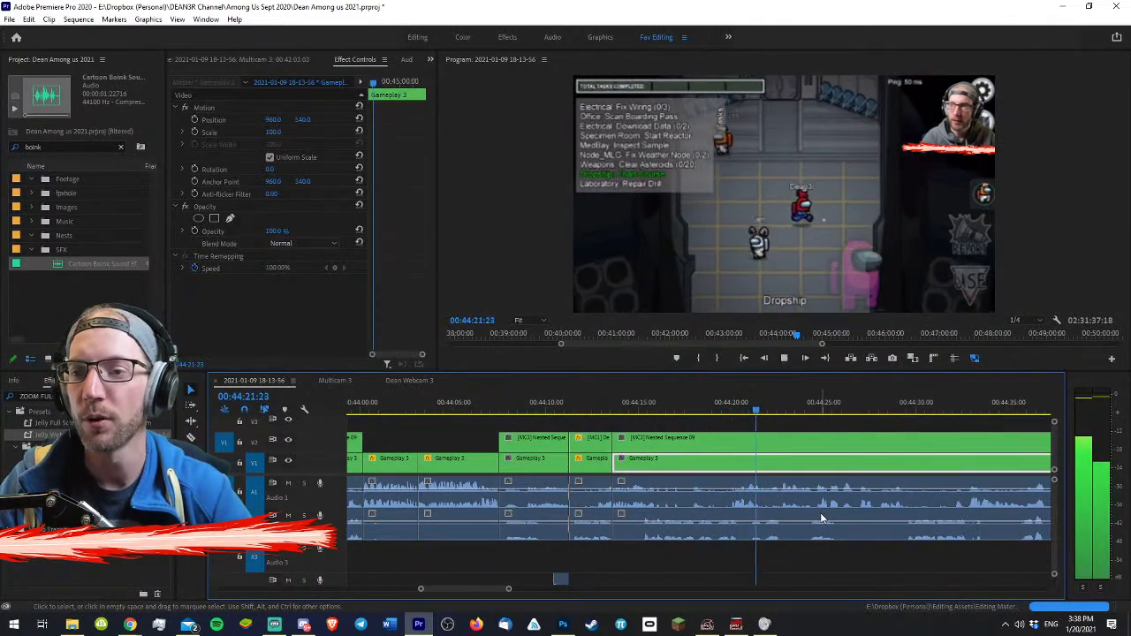
key("space")
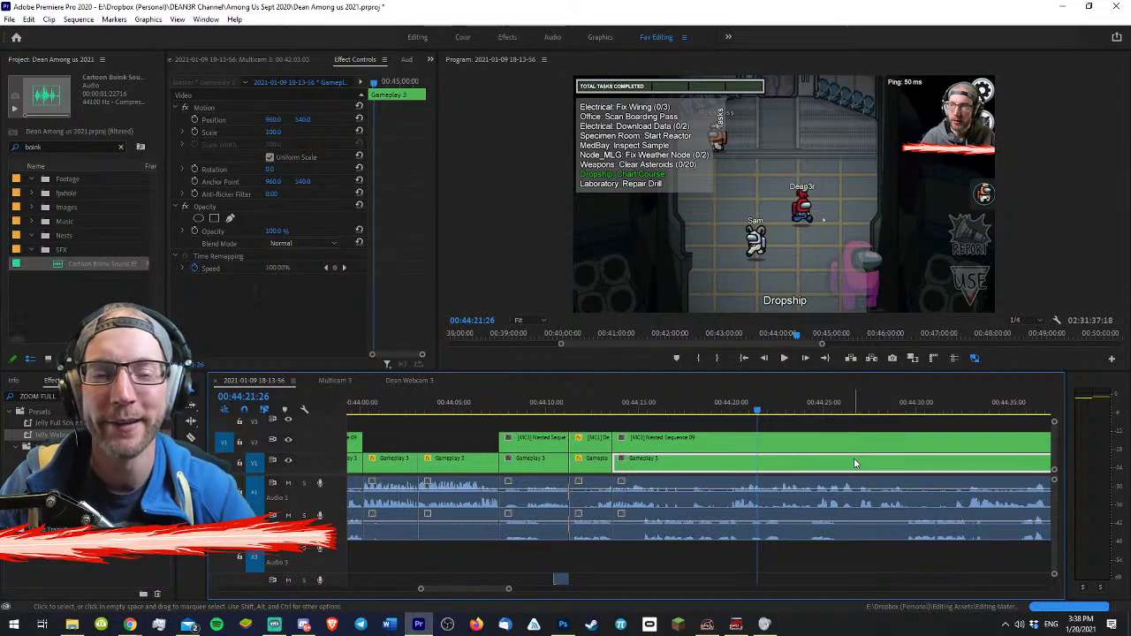
key("space")
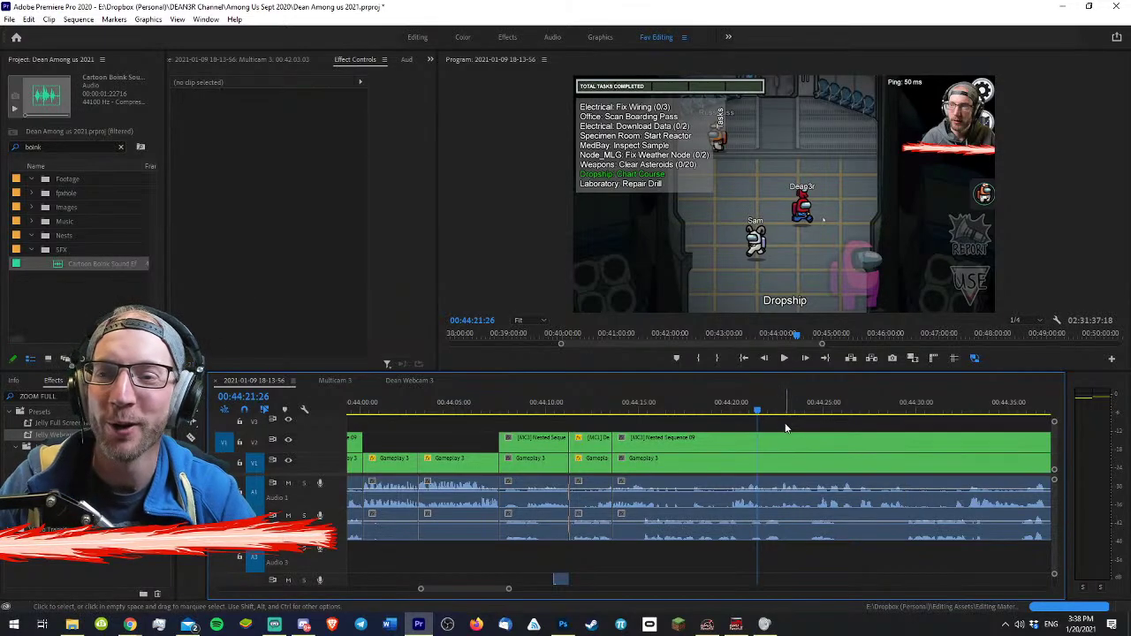
key("space")
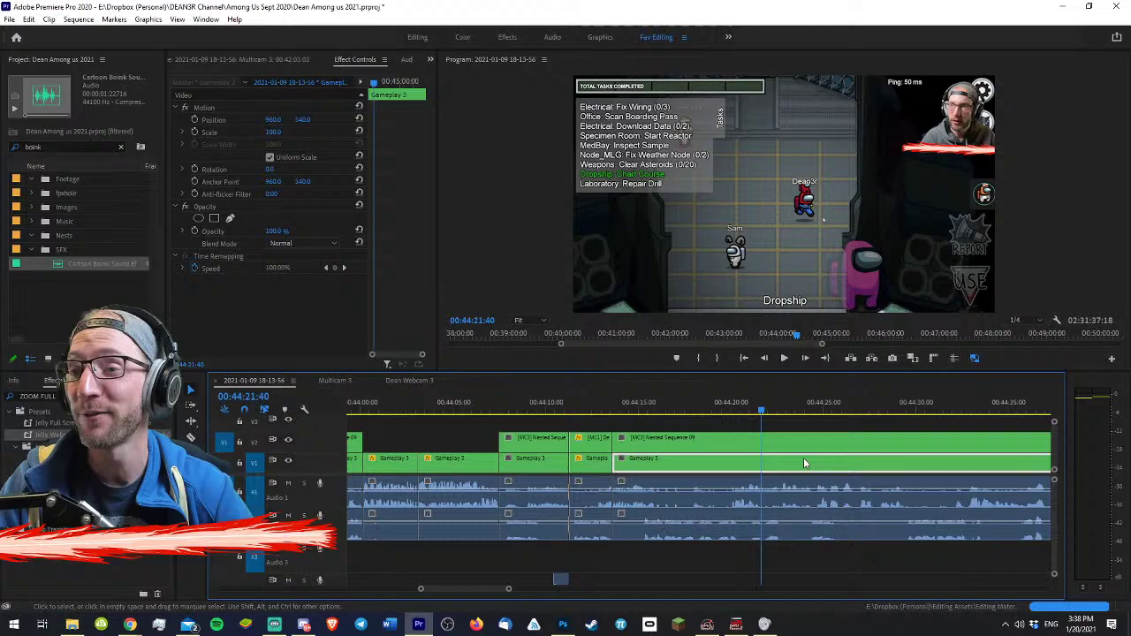
left_click(837, 427)
key("space")
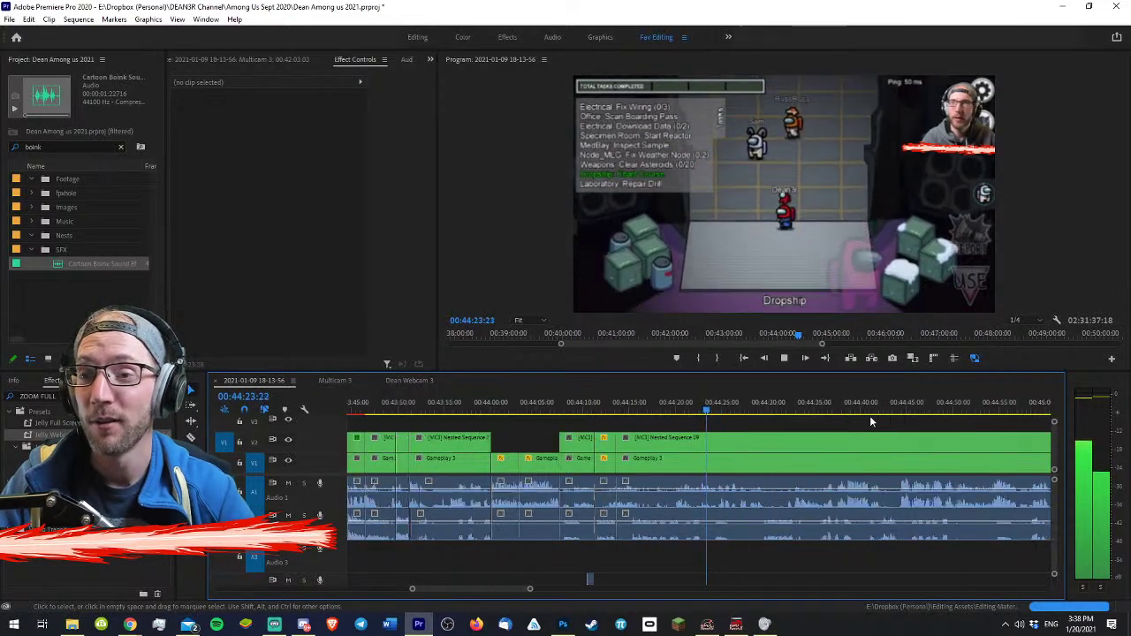
- Split the video and audio clips on all used tracks at about 44:22:34 and just before 44:24:30 to isolate a short Dropship segment
key("equal")
key("c")
key("space")
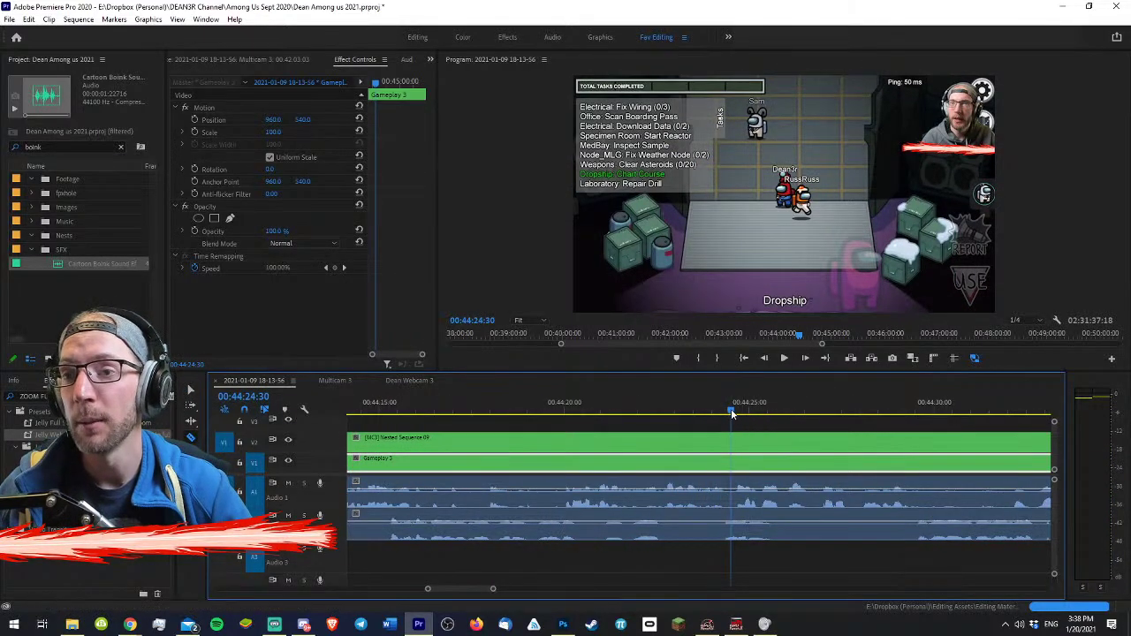
left_click_drag(730, 409, 664, 417)
key("ctrl+k")
left_click(664, 449, "shift")
key("v")
left_click(697, 422)
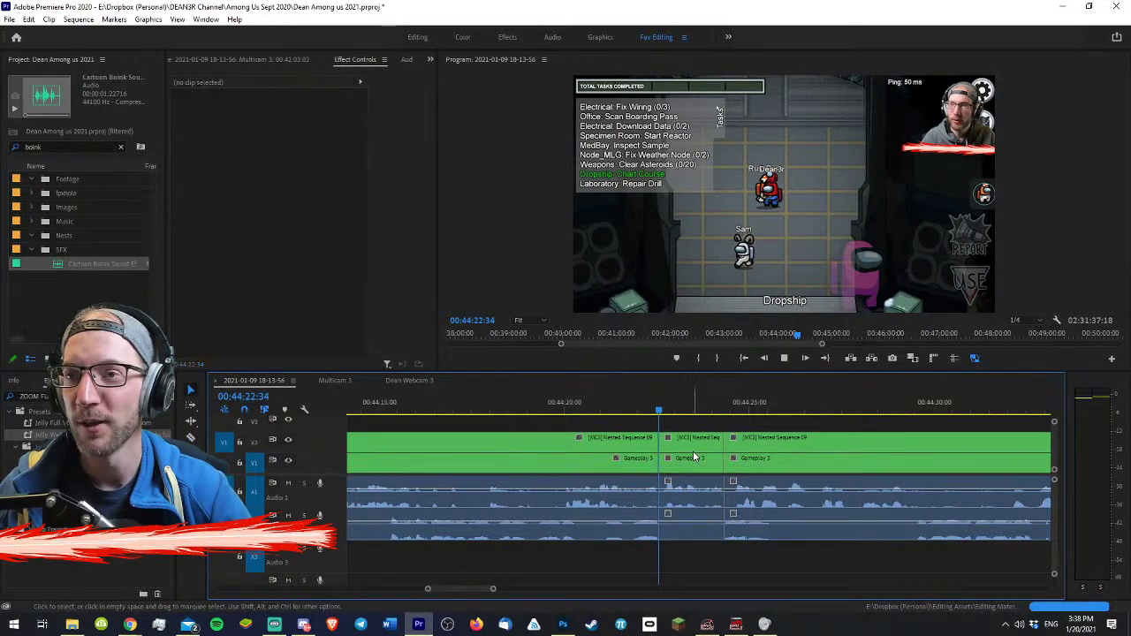
- Scale the isolated Gameplay 3 clip to 187.4, position it at 699, 393, and play the zoomed segment
key("space")
key("space")
left_click(695, 463)
left_click_drag(281, 139, 358, 139)
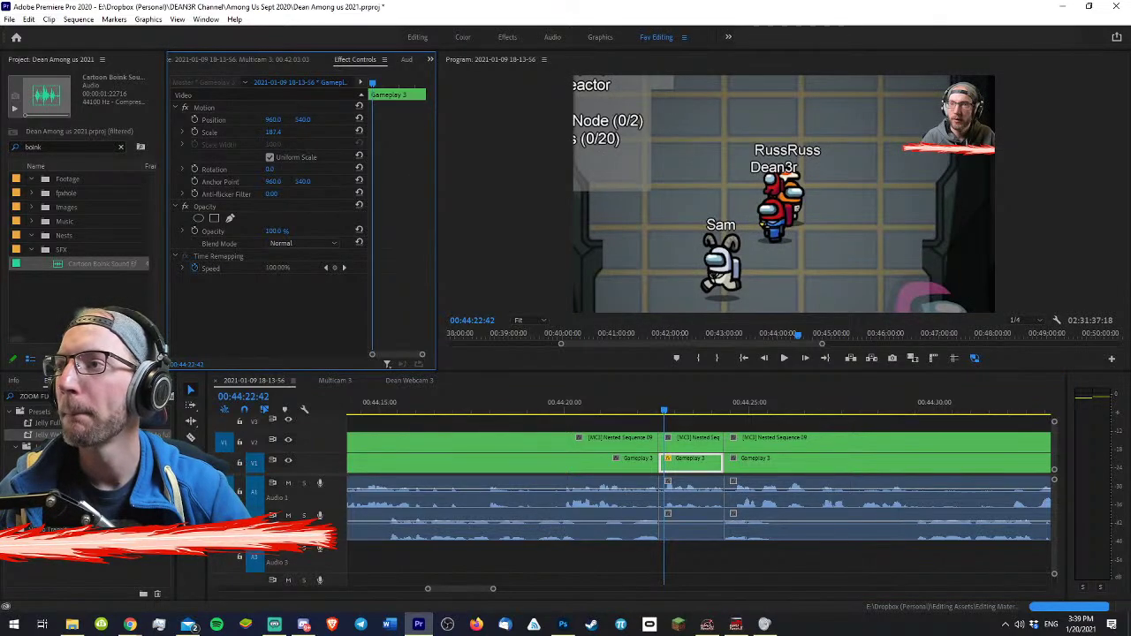
left_click_drag(273, 119, 172, 119)
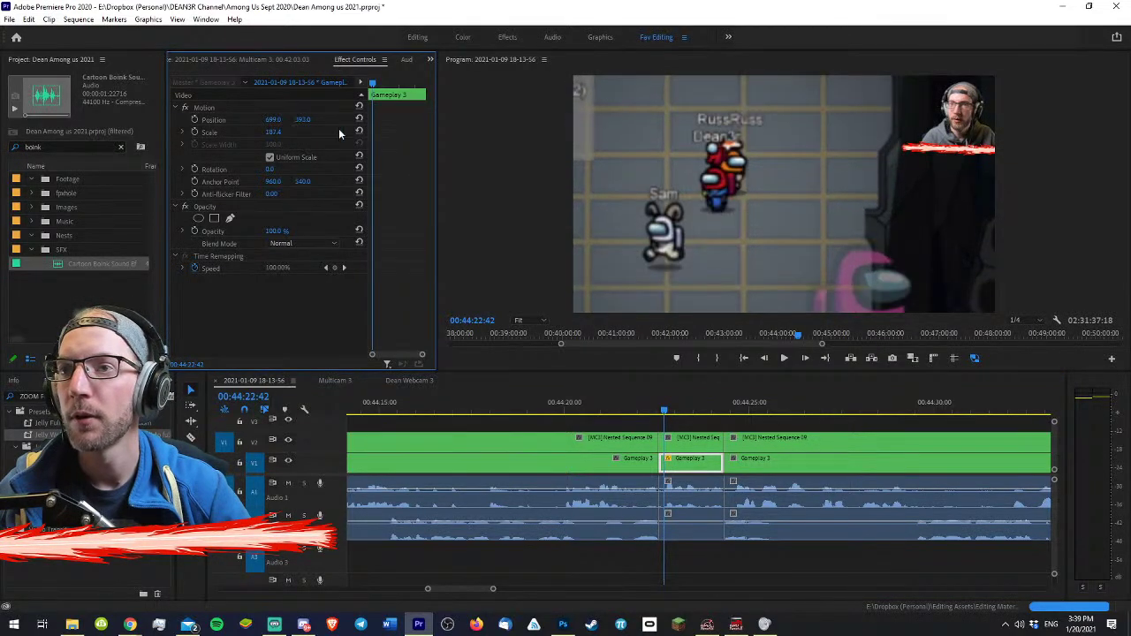
key("space")
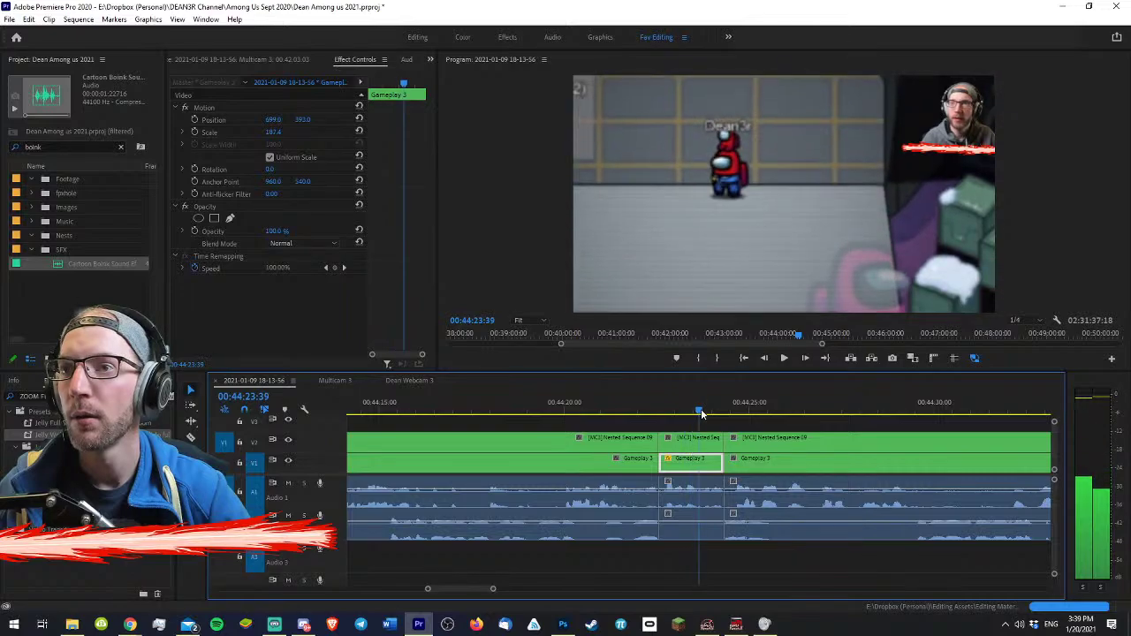
- Reduce the isolated gameplay clip's scale to 151.2 and set its vertical position to about 469.4
left_click(690, 410)
left_click_drag(274, 132, 299, 124)
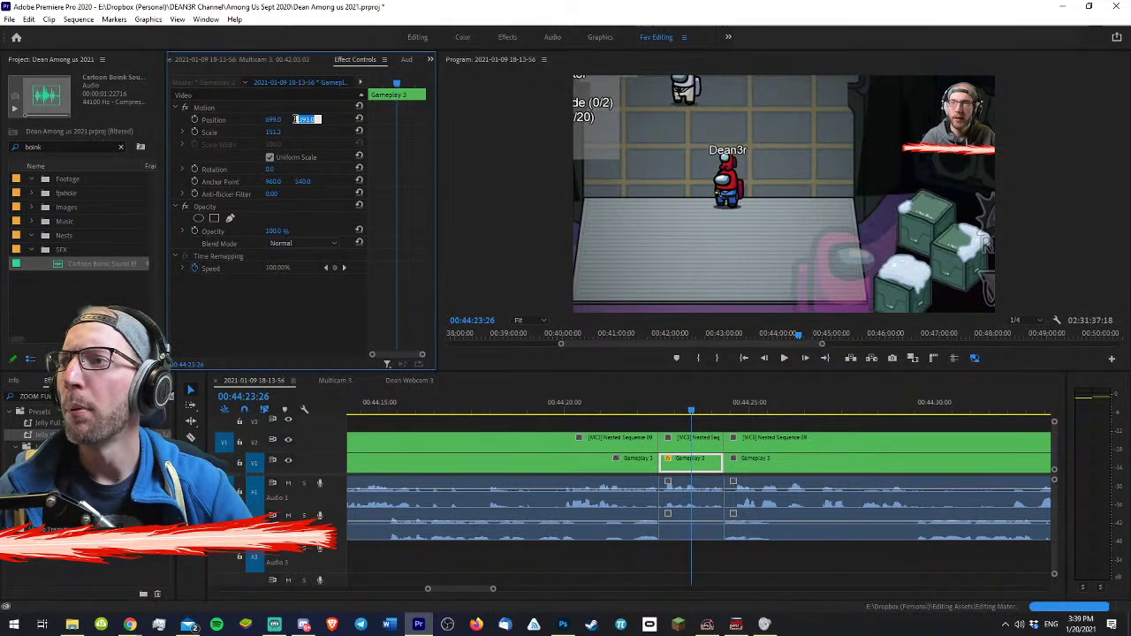
mouse_move(302, 119)
left_mouse_down()
mouse_move(357, 119)
mouse_move(306, 120)
left_mouse_up()
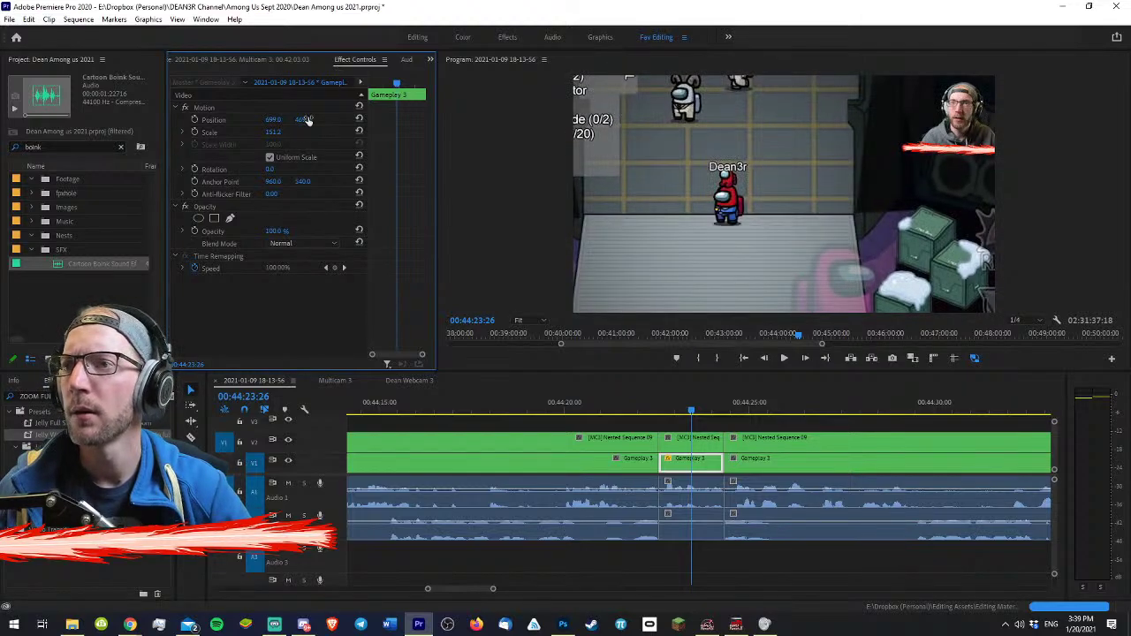
- Keyframe the Gameplay 3 clip's position at 44:22:34 and set its vertical position to 682.5 at 44:23:16
left_click_drag(397, 84, 370, 86)
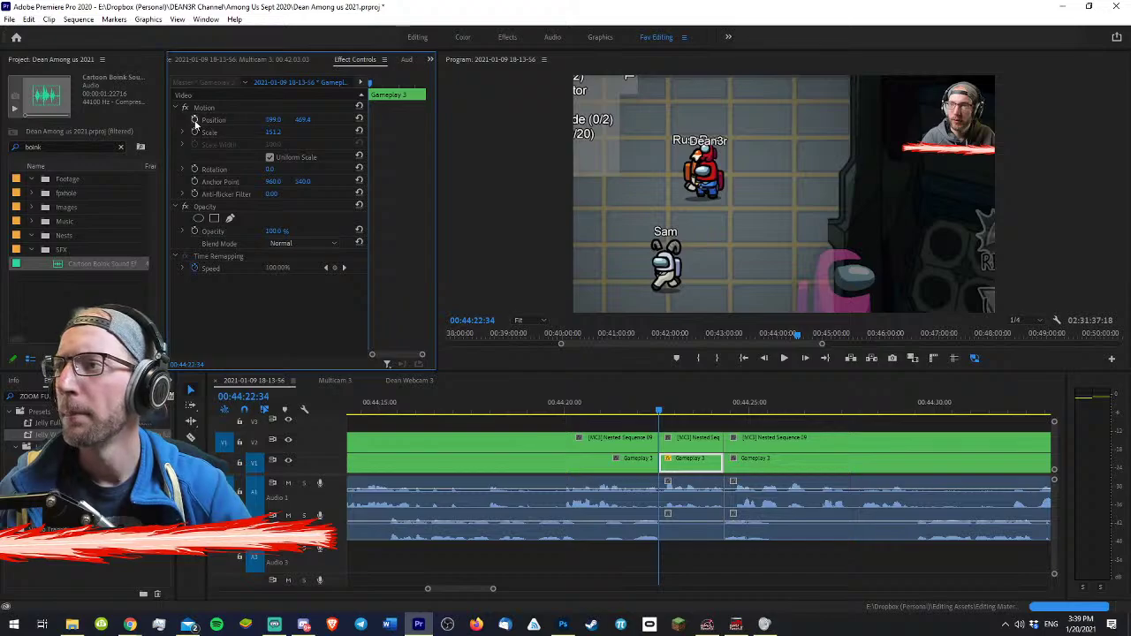
key("space")
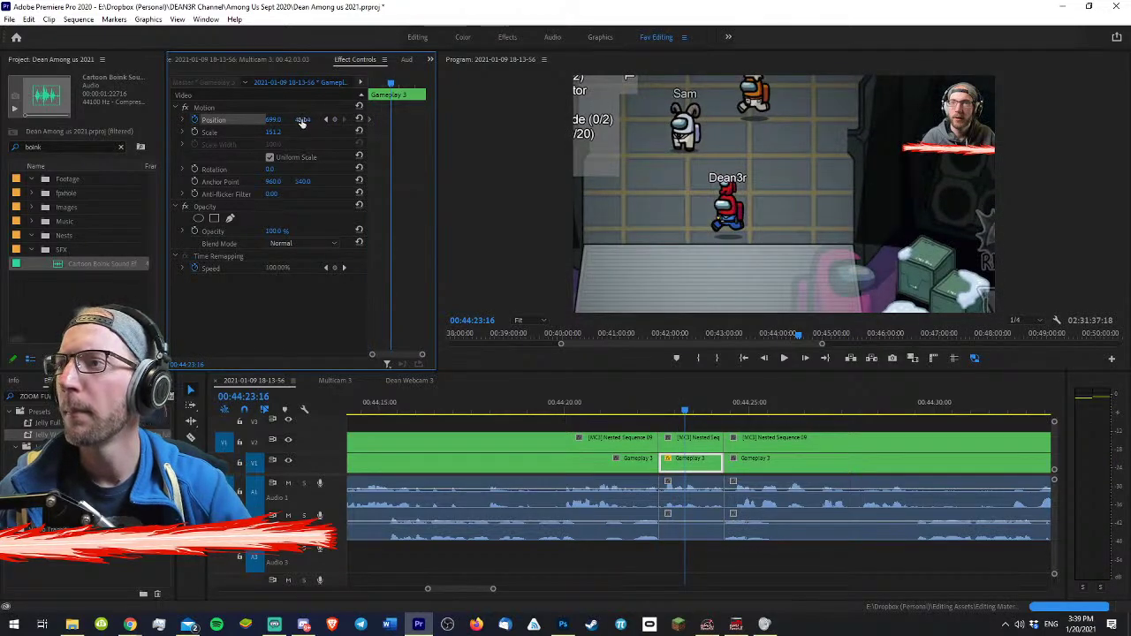
left_click_drag(301, 124, 261, 123)
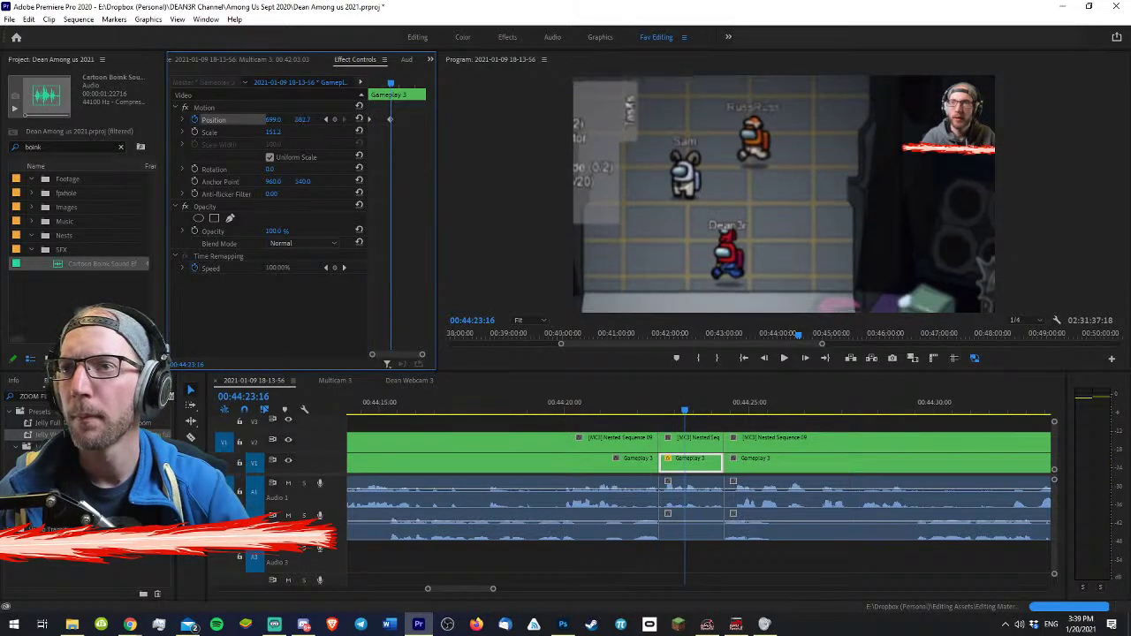
left_click(303, 119)
- Smooth the temporal interpolation of both position keyframes and play the animated pan
right_click(366, 117)
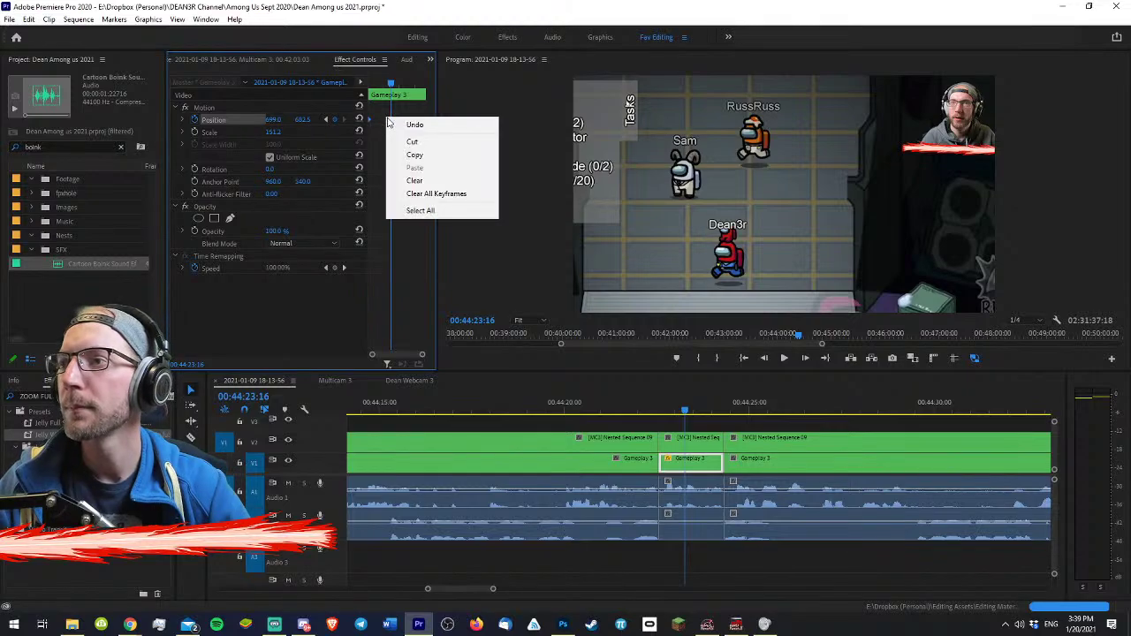
left_click(380, 181)
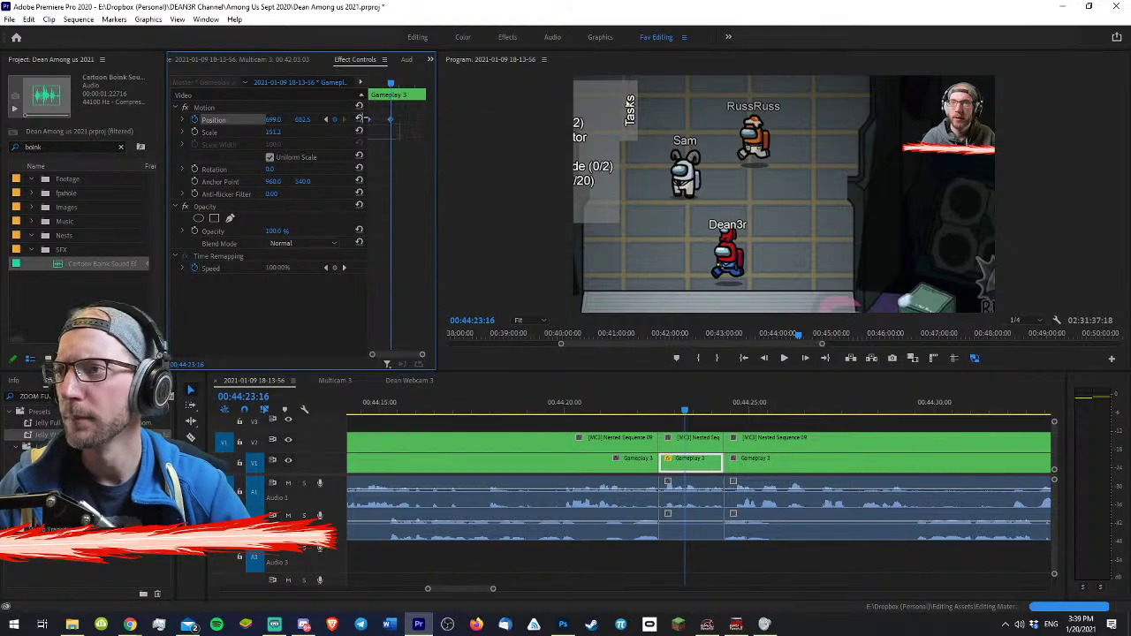
right_click(390, 121)
mouse_move(449, 220)
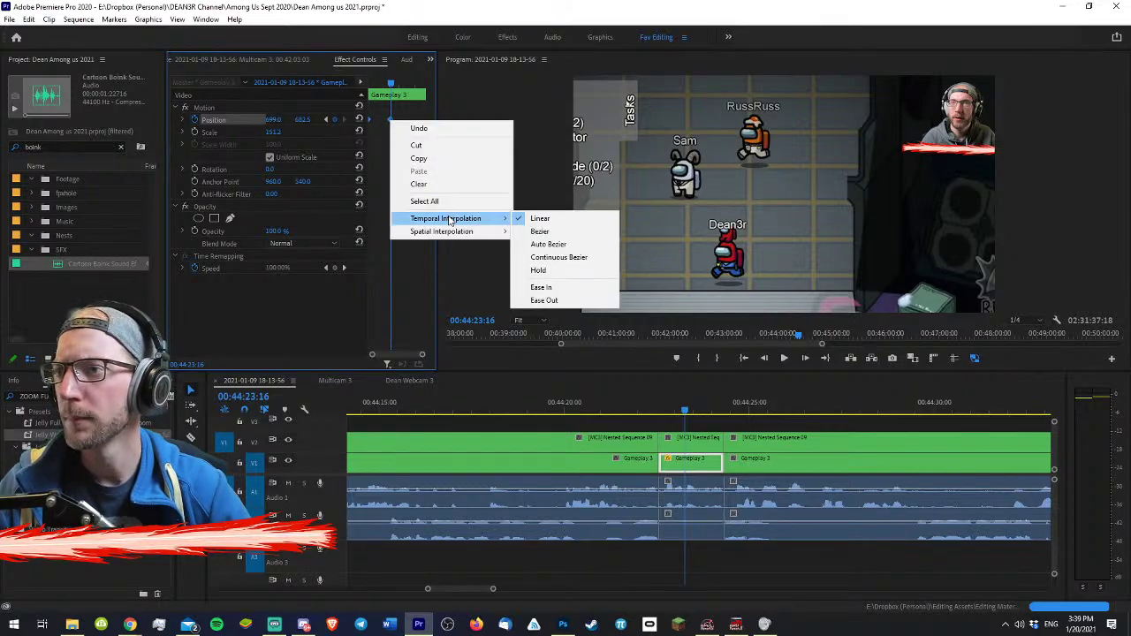
left_click(541, 246)
key("space")
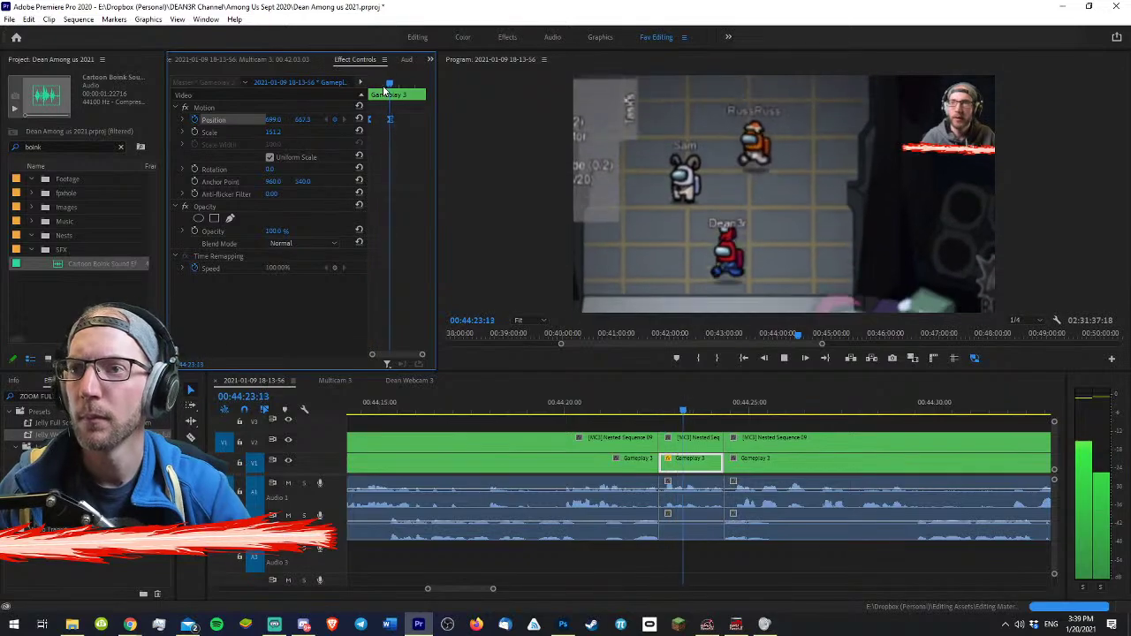
key("space")
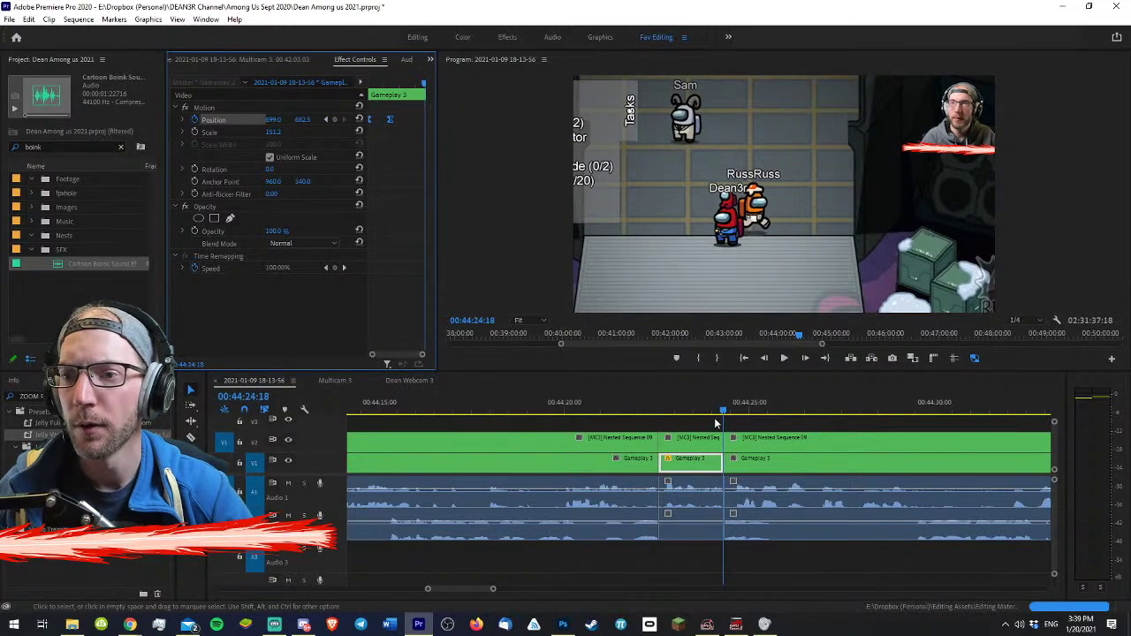
- Cut away the first part of the isolated Gameplay 3 clip and extend the remainder from 44:22:34 almost to the segment's end
key("c")
left_click(706, 459)
key("Delete")
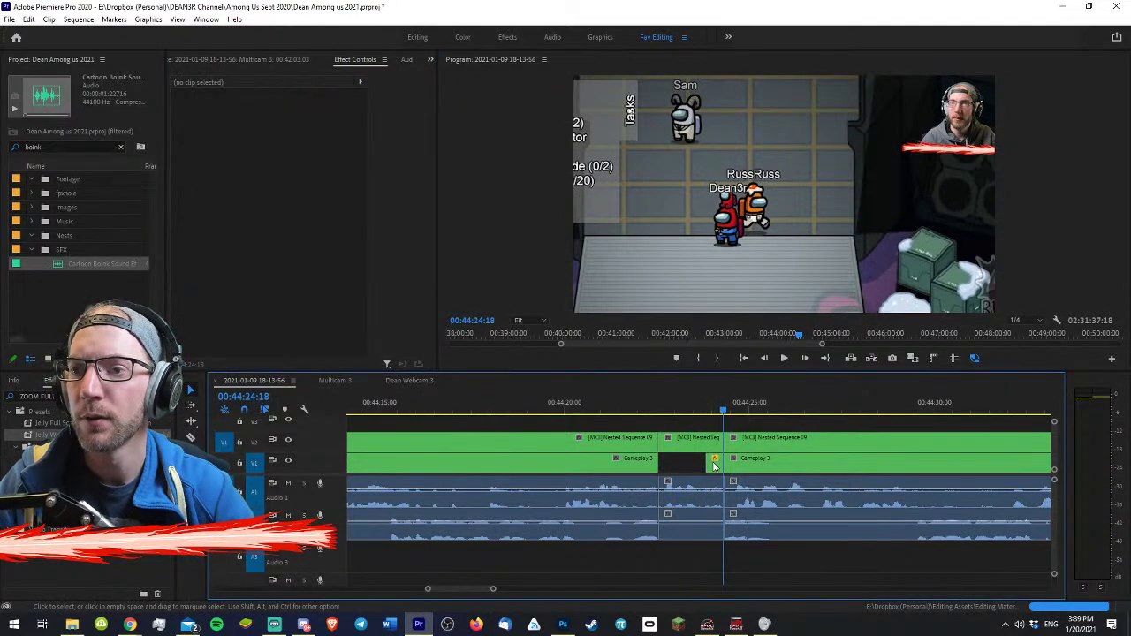
mouse_move(712, 461)
left_mouse_down()
mouse_move(667, 462)
mouse_move(714, 459)
left_mouse_up()
key("Up")
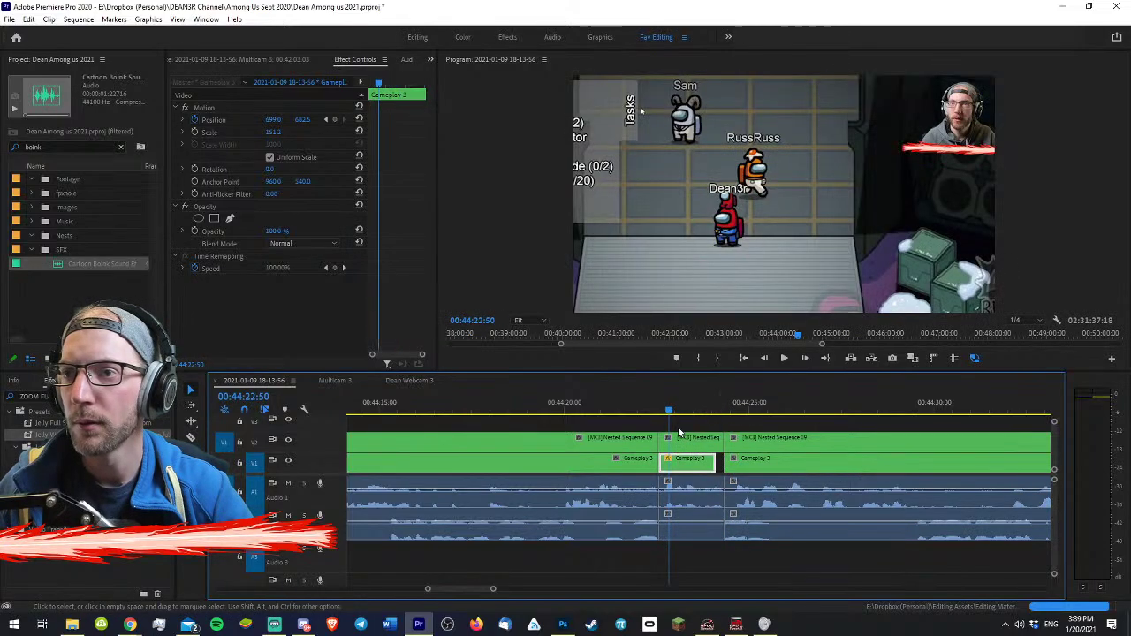
- Split the Gameplay 3 clip at 44:23:19, delete its second part, and move the remainder to the end of the segment
mouse_move(675, 408)
left_mouse_down()
mouse_move(696, 413)
mouse_move(686, 411)
left_mouse_up()
key("c")
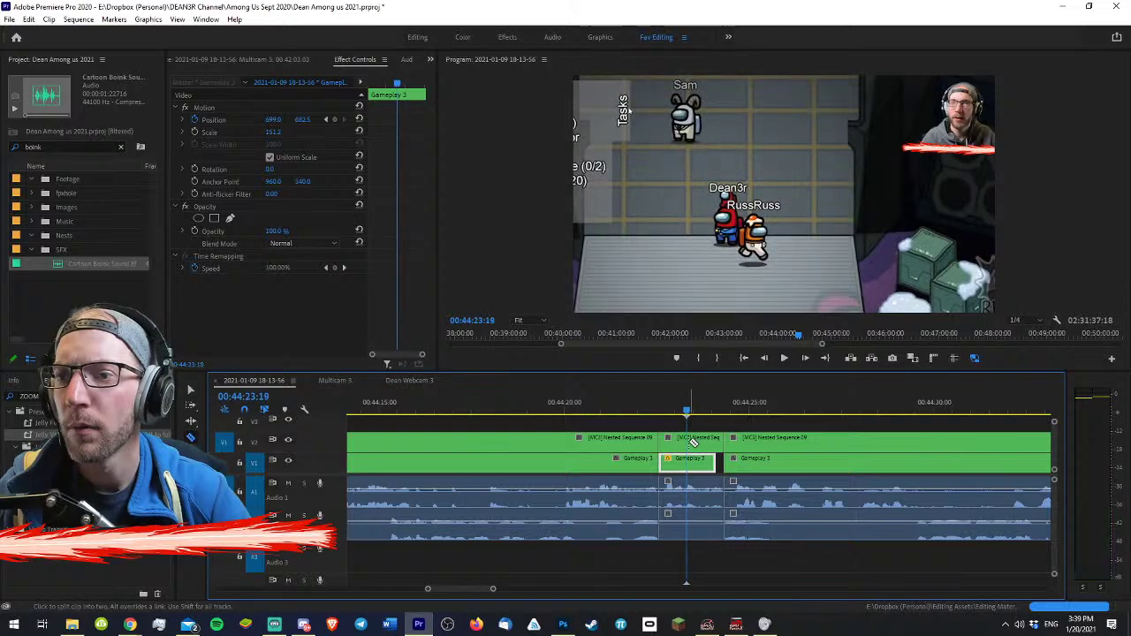
key("v")
left_click(700, 468)
key("Delete")
left_click_drag(677, 467, 717, 466)
left_click_drag(703, 410, 661, 411)
- Extend the start of the Gameplay 3 clip back to about 44:23:19 and play the recovered footage
key("=")
key("=")
key("=")
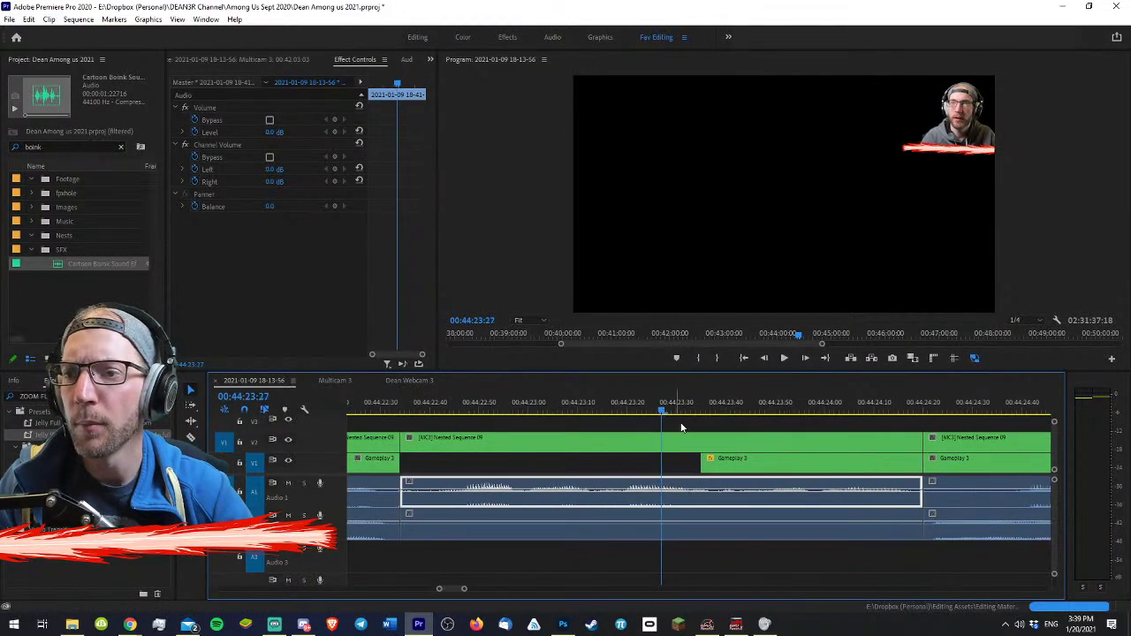
left_click_drag(699, 459, 623, 459)
left_click_drag(636, 398, 671, 414)
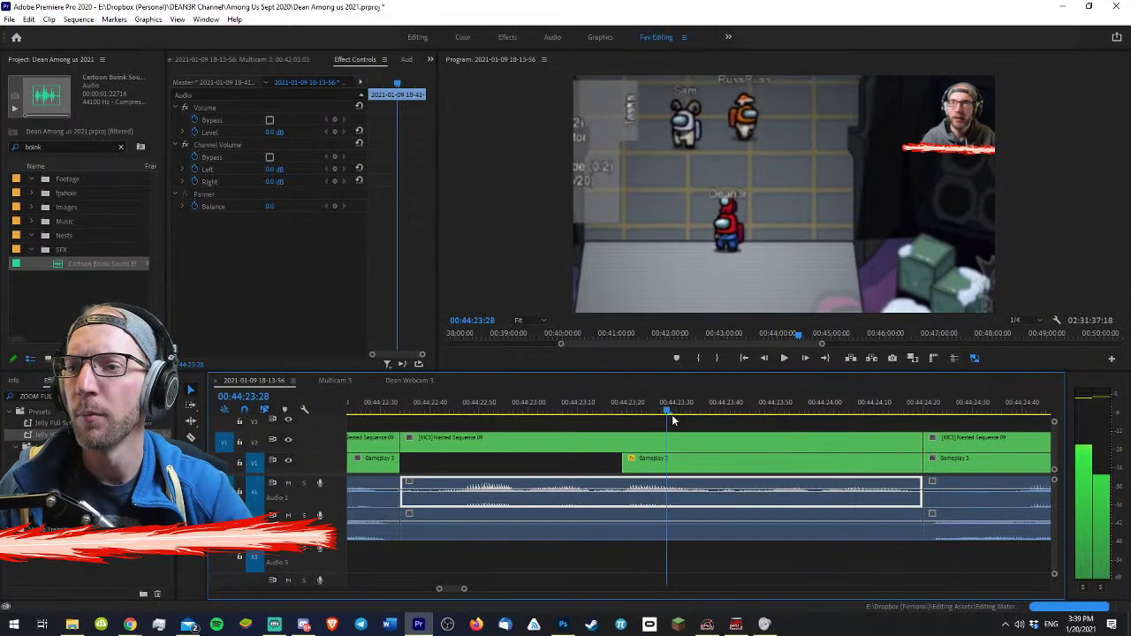
key("space")
- Move the Gameplay 3 clip to the segment's start at 44:22:34 and slow it to 50% speed to fill the gap
left_click_drag(681, 471, 456, 469)
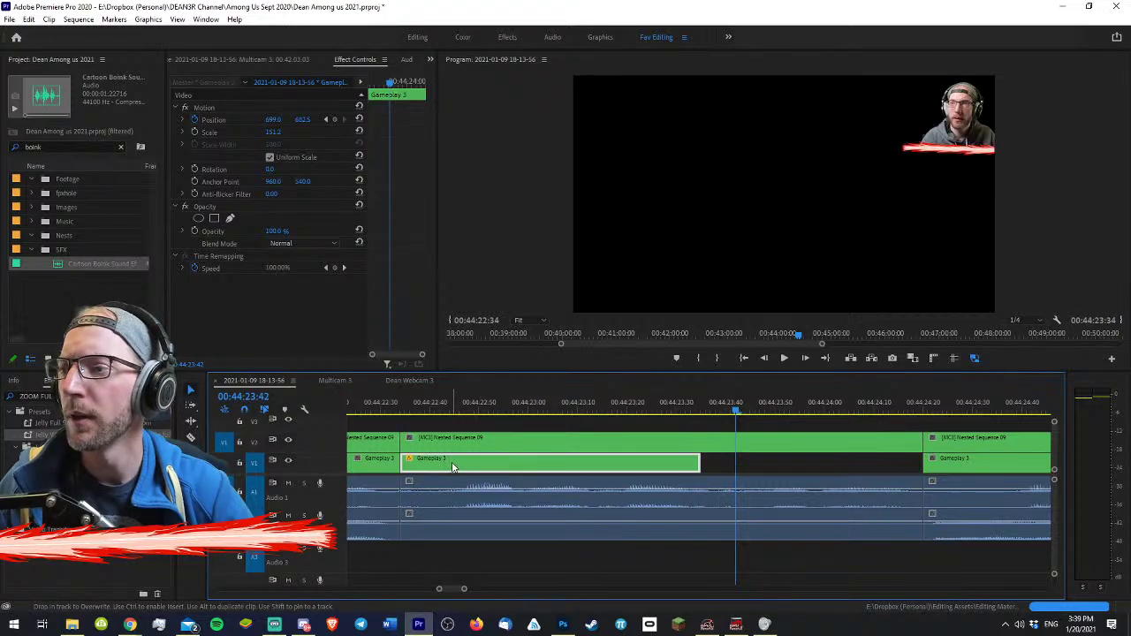
right_click(455, 469)
left_click(500, 380)
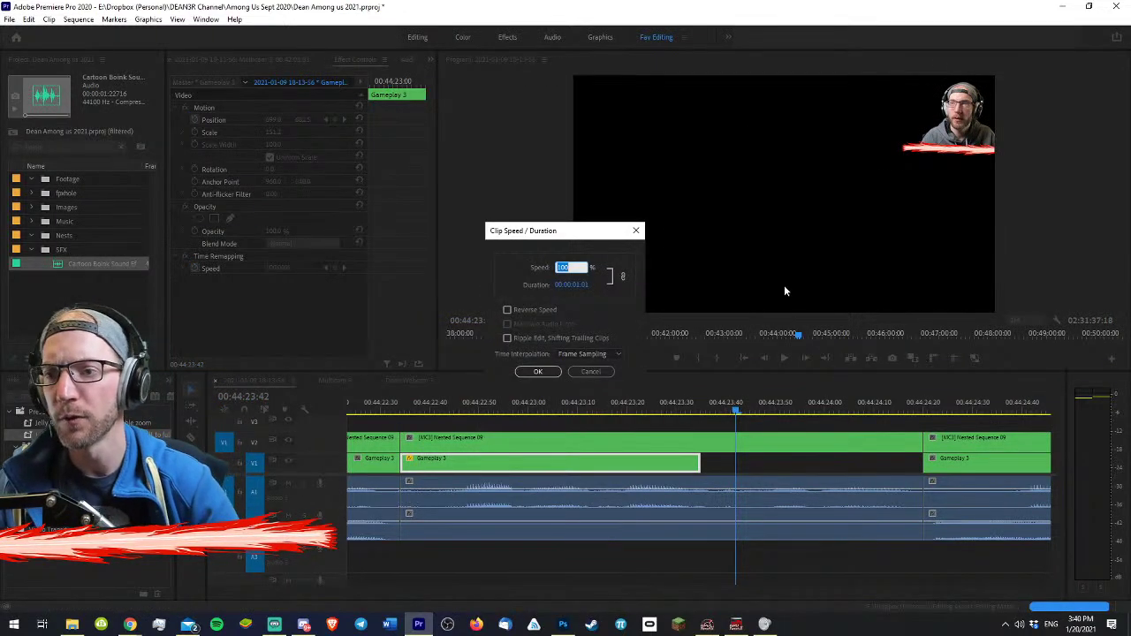
type("30")
key("Return")
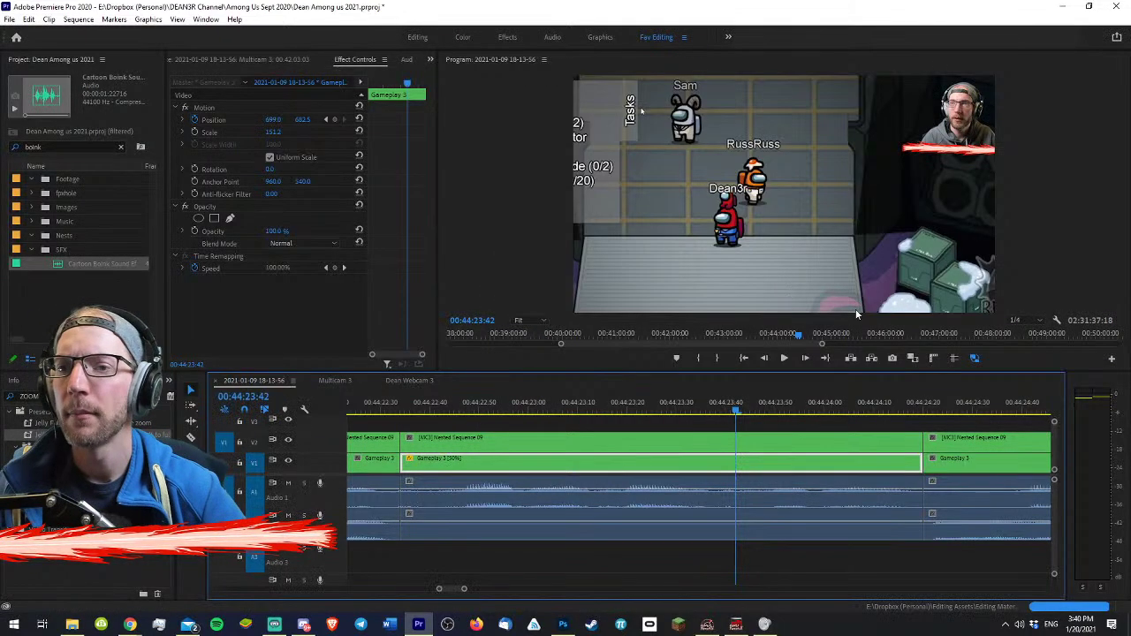
- Scale the slowed Gameplay 3 clip to 189.7, position it at 739.6, 860.7, and delete the webcam clip above it
left_click_drag(422, 405, 473, 409)
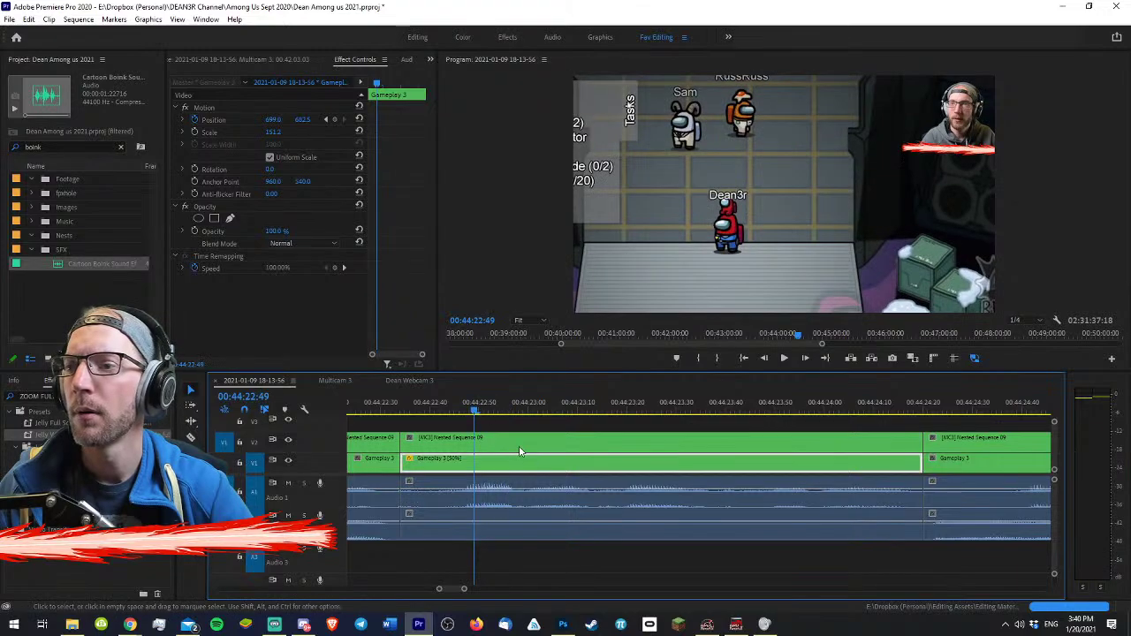
mouse_move(301, 119)
left_mouse_down()
mouse_move(354, 119)
mouse_move(305, 132)
mouse_move(360, 120)
mouse_move(269, 132)
mouse_move(318, 121)
left_mouse_up()
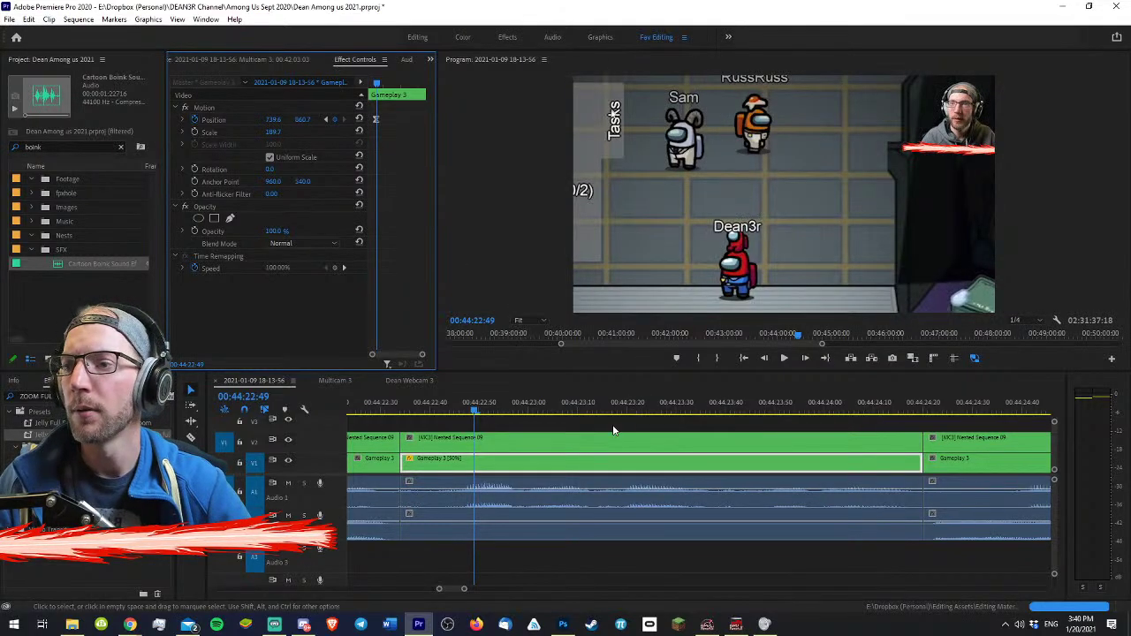
left_click(539, 438)
key("Delete")
- Play the sequence from about 44:21 through the slowed, zoomed segment and recheck the segment's opening movement
key("minus")
key("minus")
left_click(512, 402)
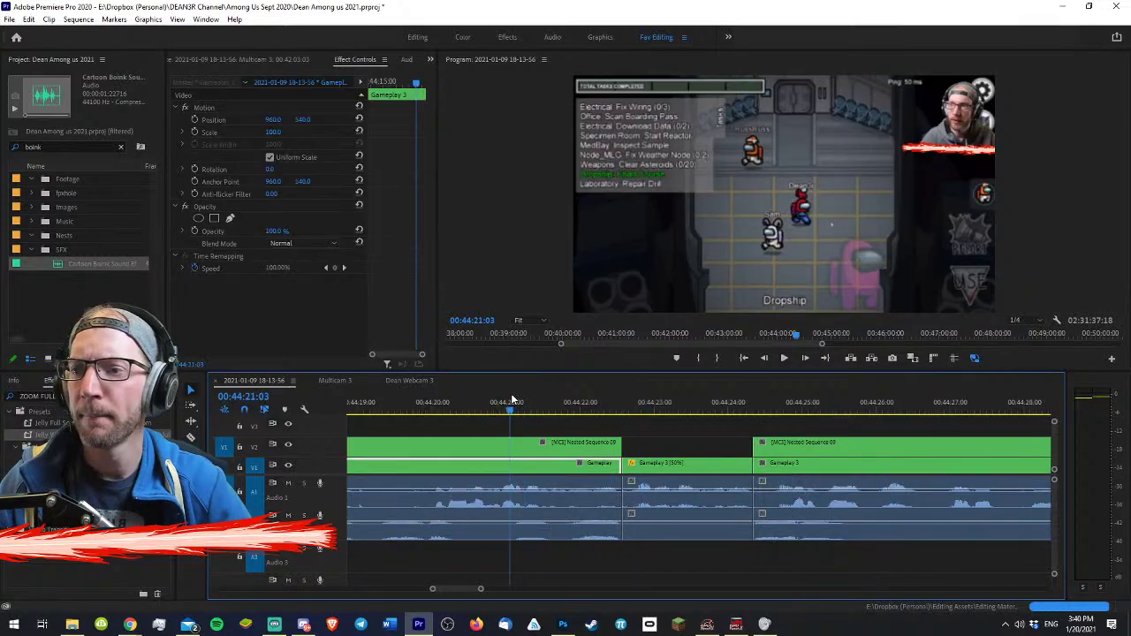
key("space")
left_click(683, 428)
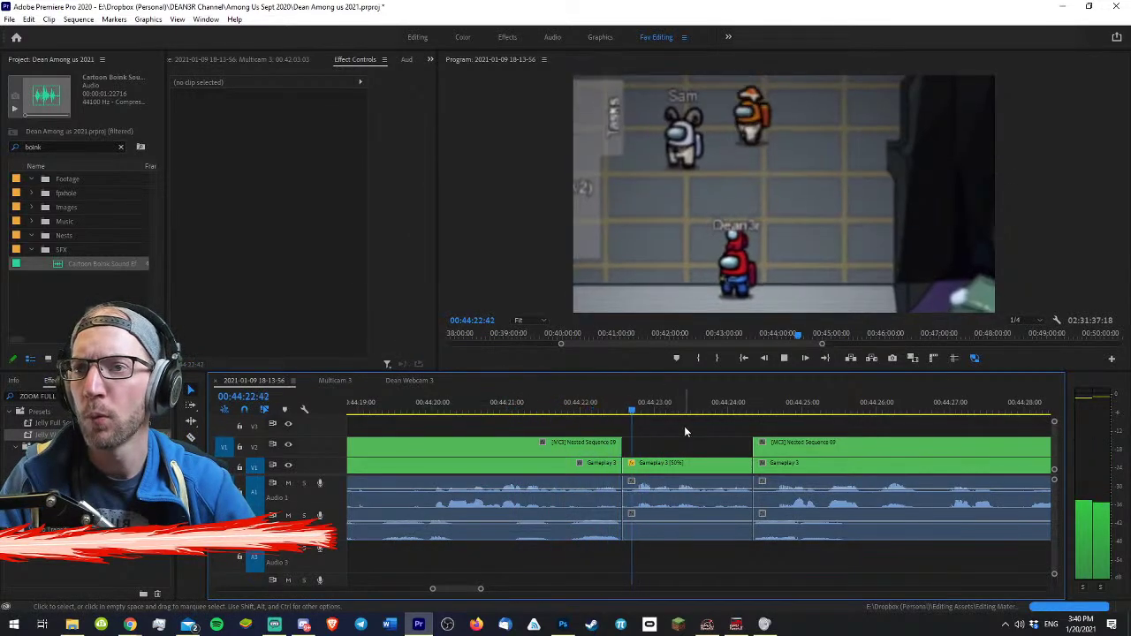
key("space")
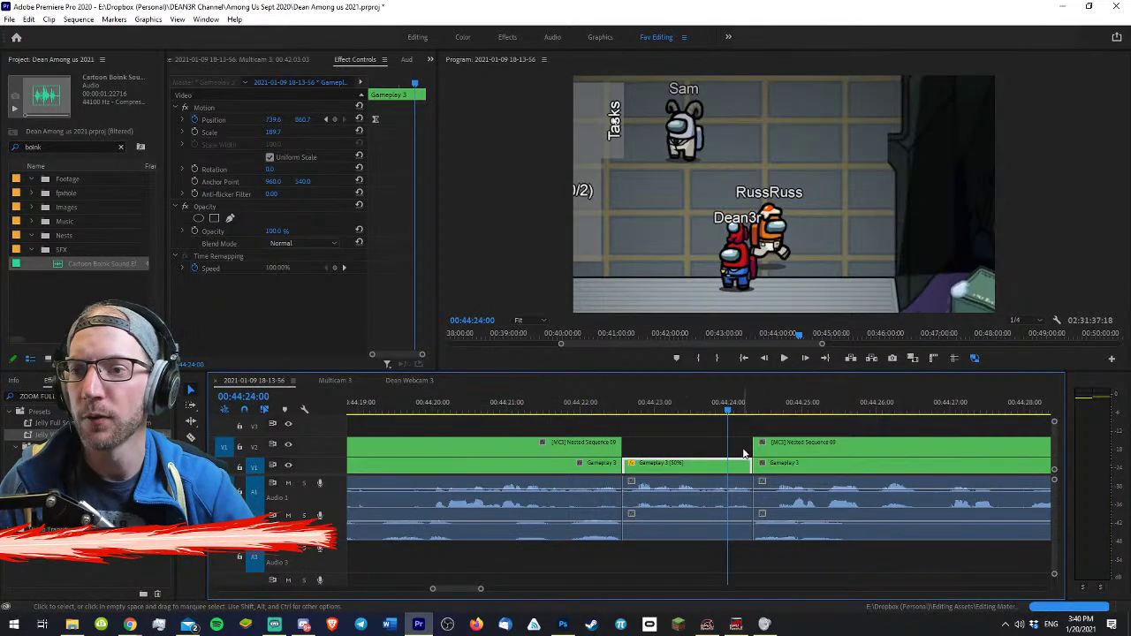
key("space")
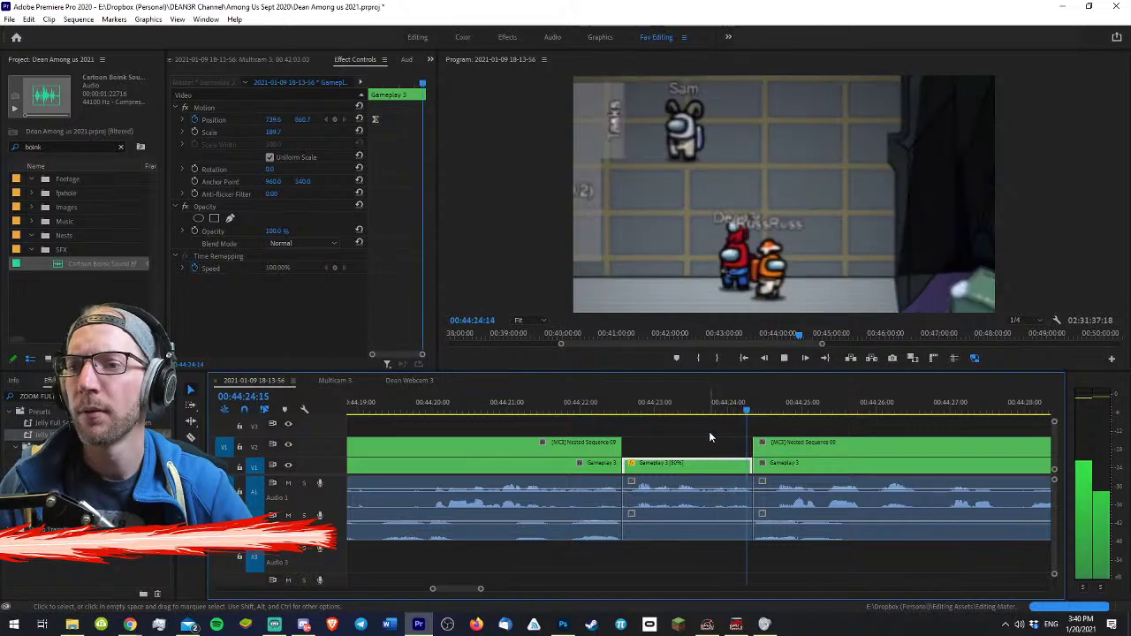
left_click(564, 411)
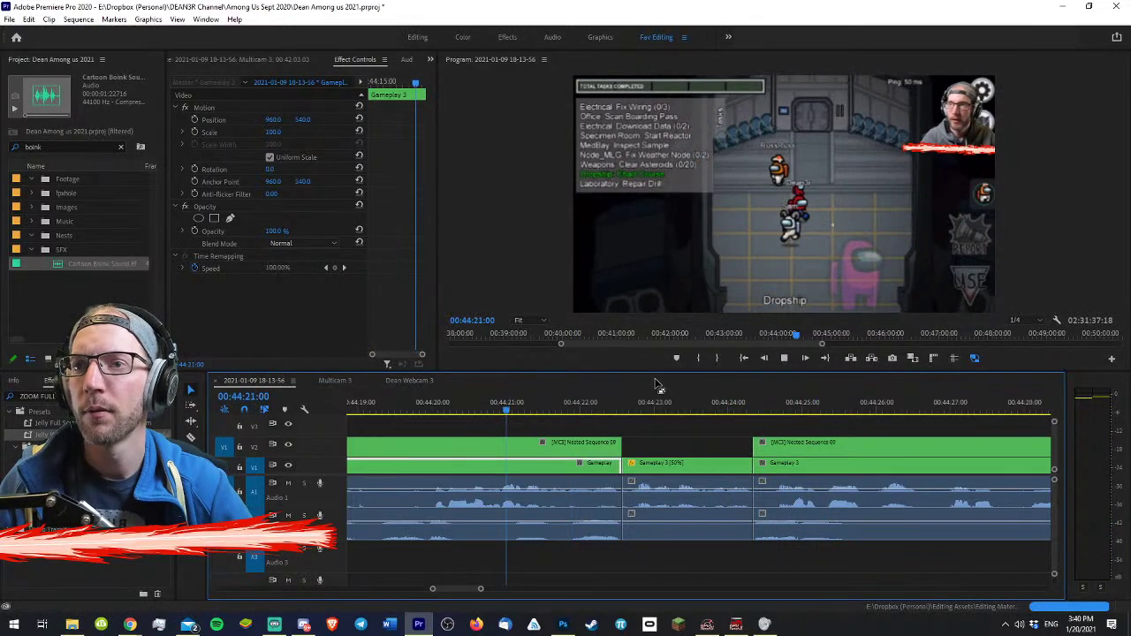
key("space")
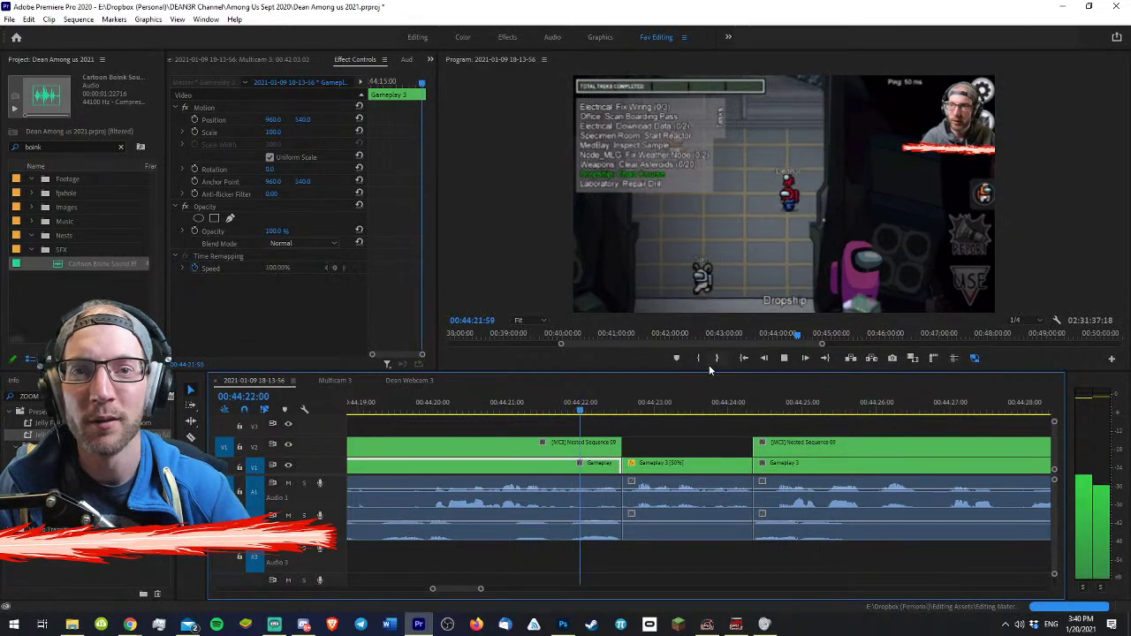
key("minus")
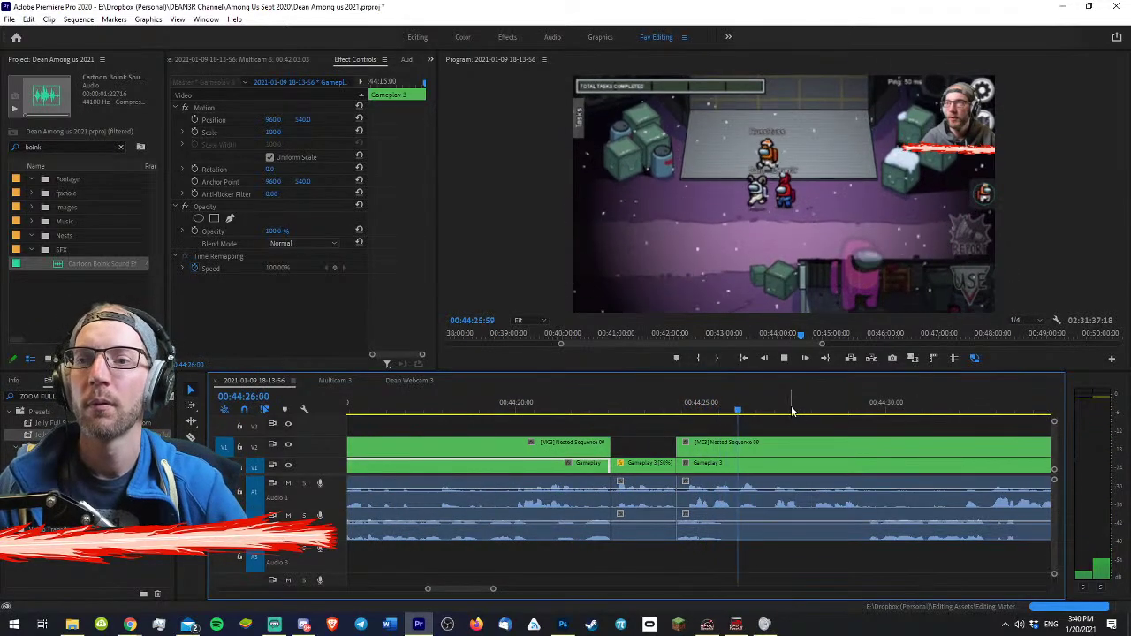
left_click(636, 403)
left_click(652, 465)
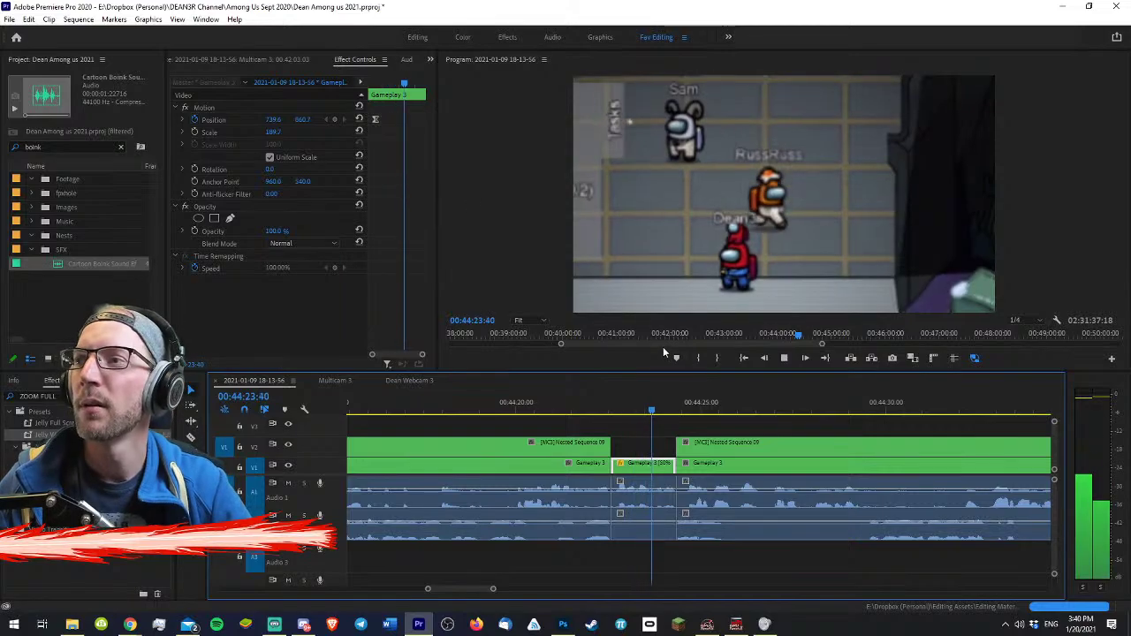
key("space")
left_click_drag(399, 82, 367, 77)
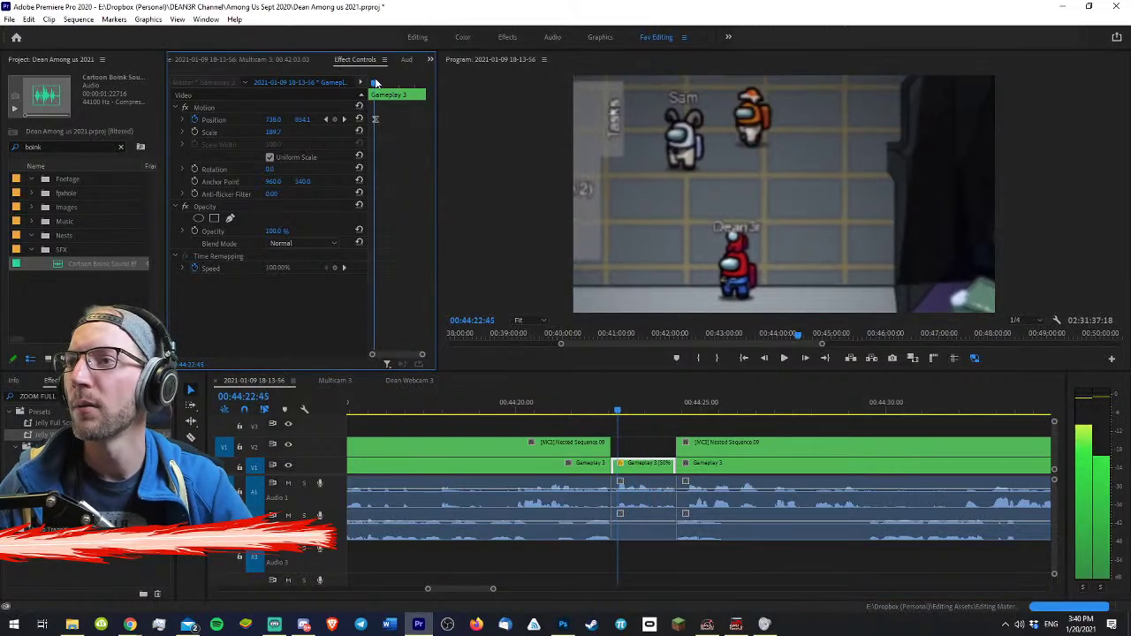
key("Down")
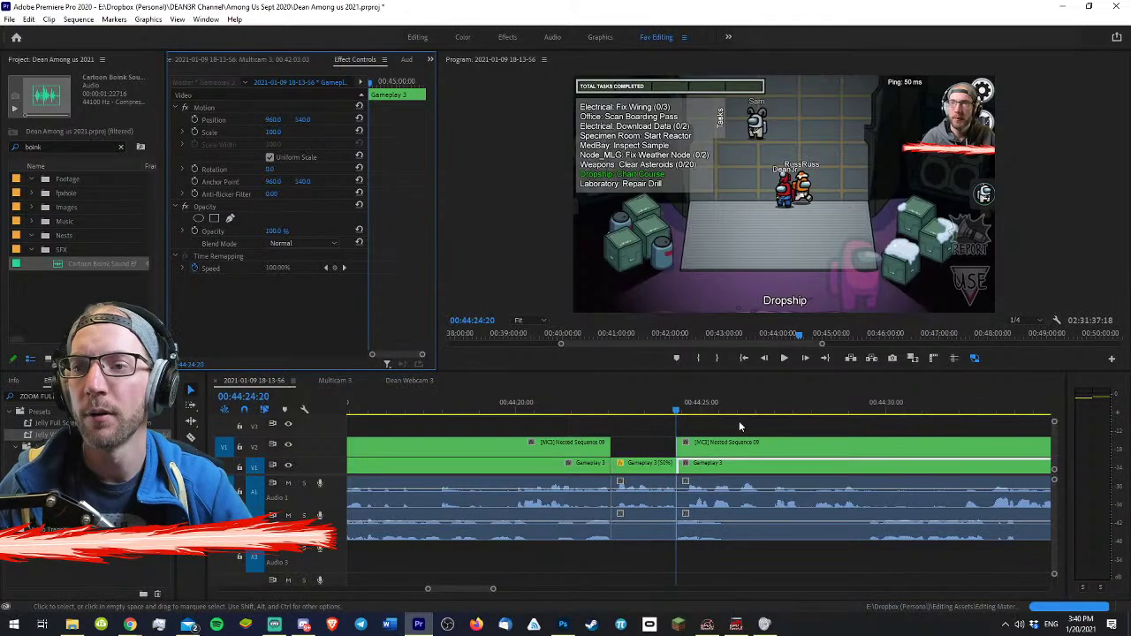
- Play the gameplay after the slowed segment up to about 44:29:43 to find the next cut
left_click(738, 421)
key("space")
key("minus")
key("minus")
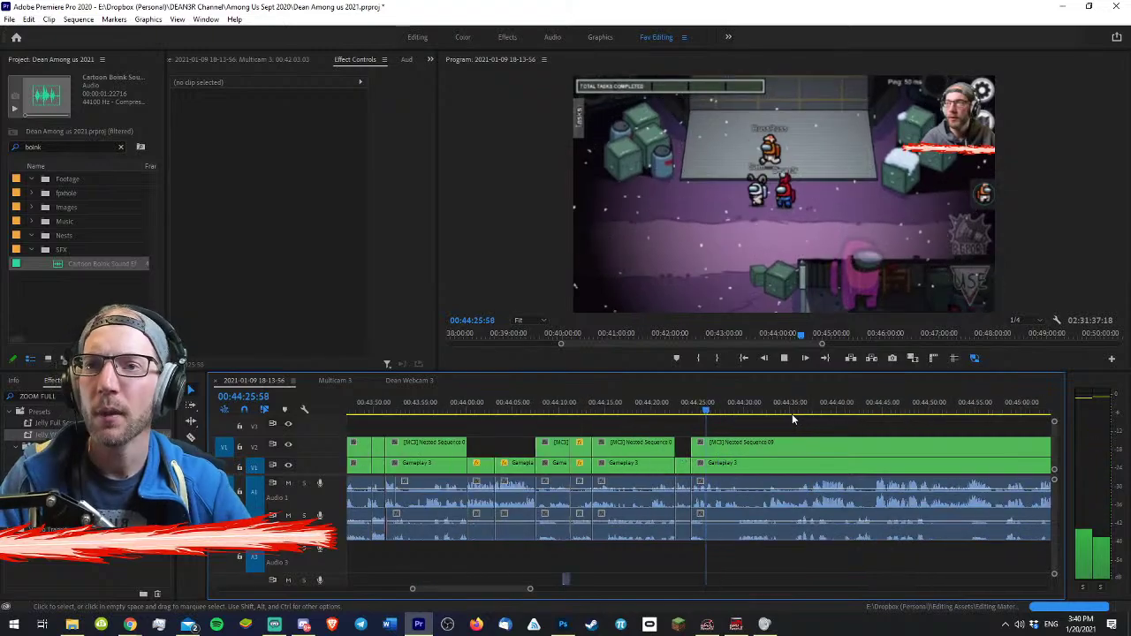
key("equal")
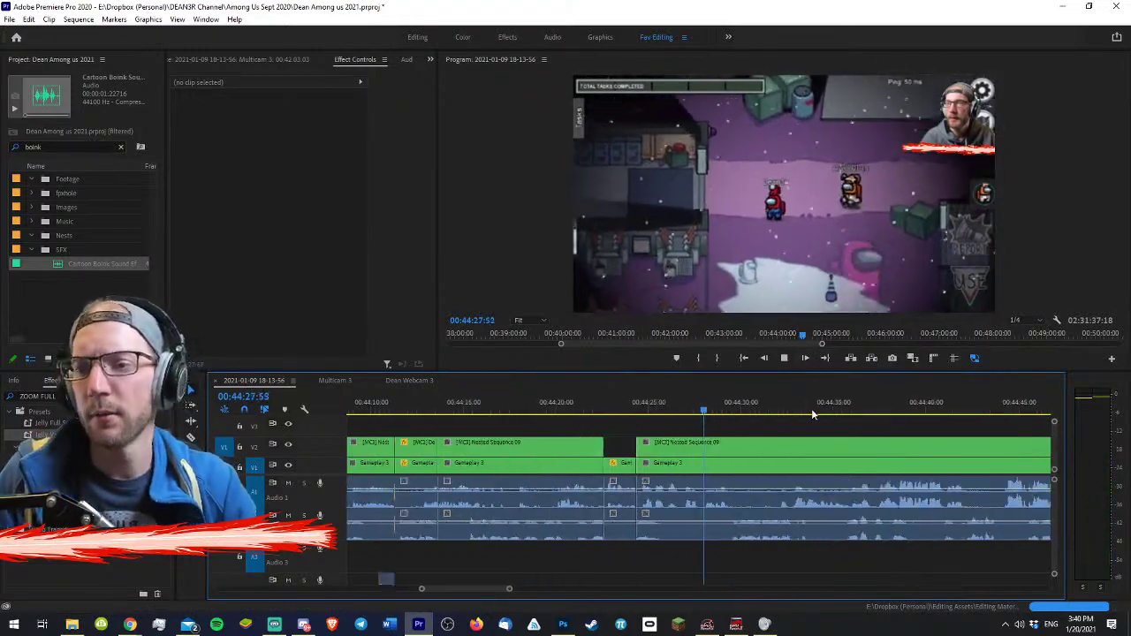
key("equal")
key("equal")
key("space")
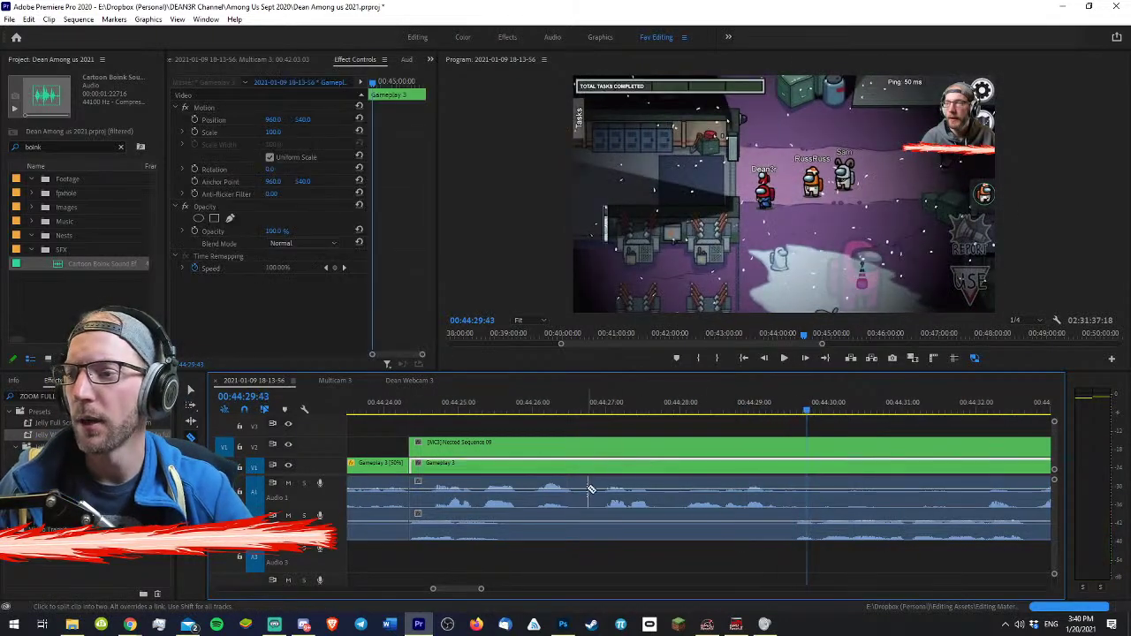
- Split all used tracks just after 44:28:00 and ripple-trim the preceding clips back to about 44:27:42
key("space")
left_click(684, 504)
key("v")
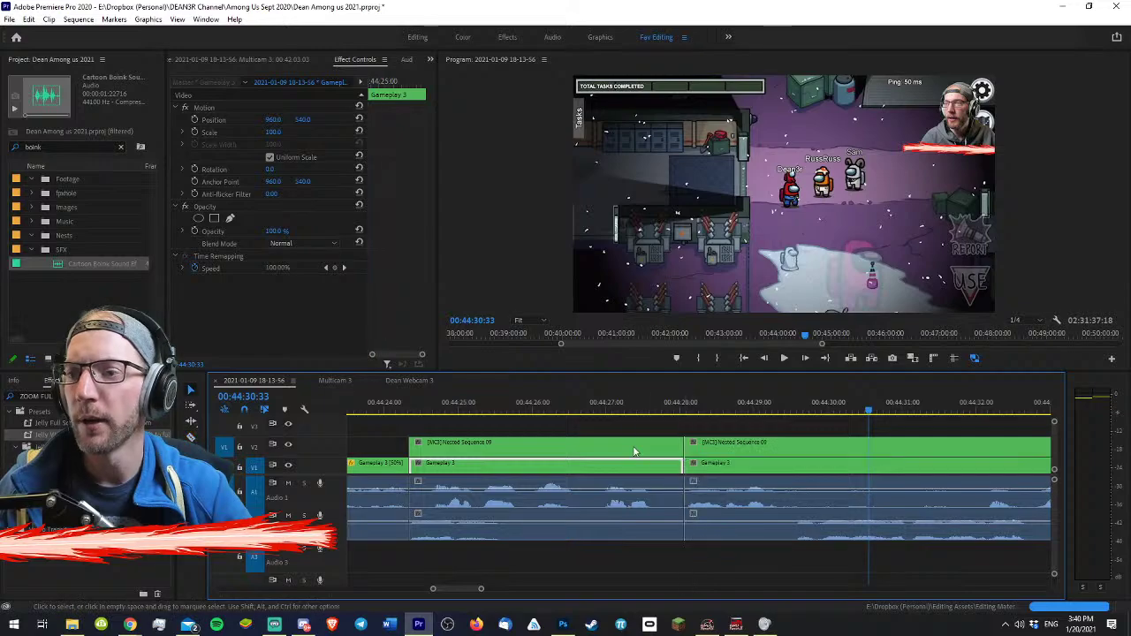
left_click_drag(630, 408, 658, 406)
key("w")
- Split all tracks at 44:28:58, delete the webcam clip from the short segment before it, and select that segment's Gameplay 3 clip
key("space")
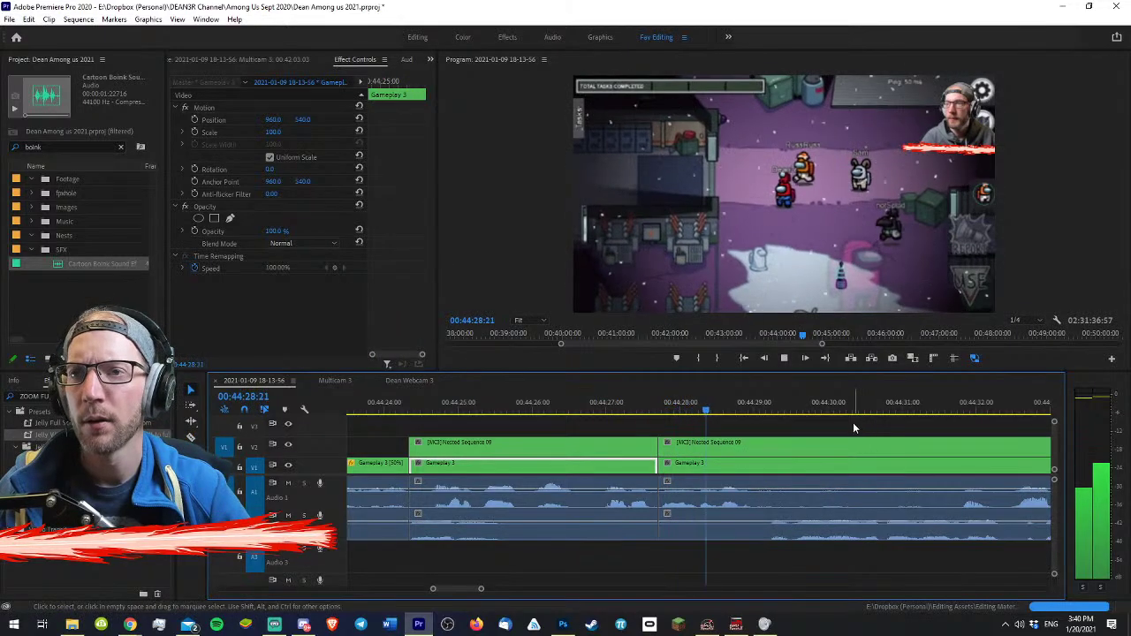
key("space")
key("space")
key("space")
key("c")
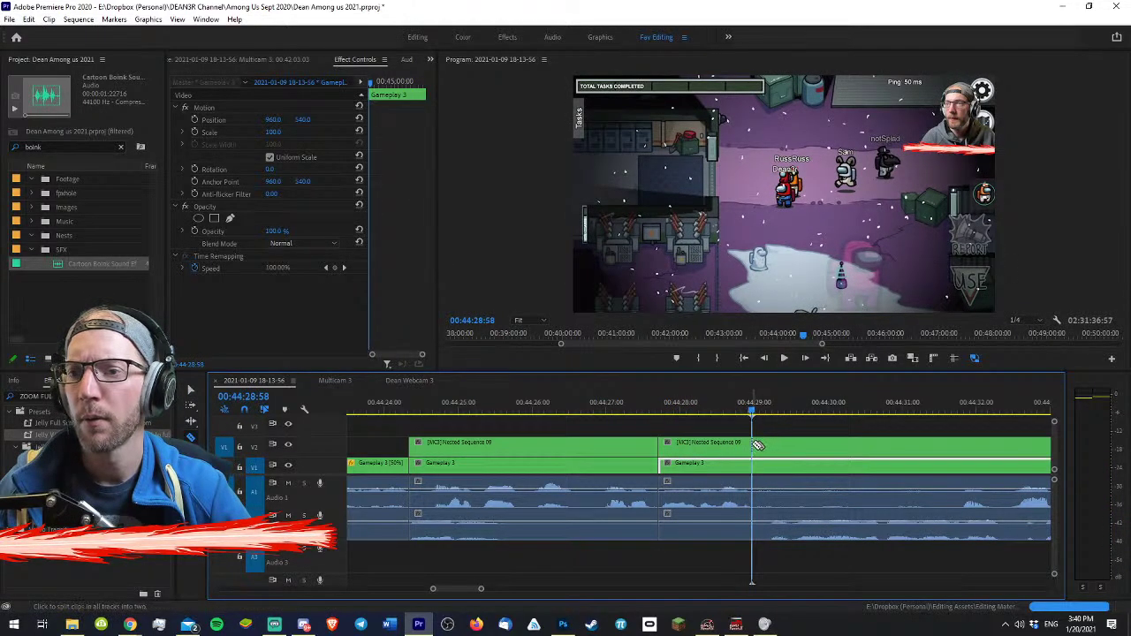
left_click(753, 445, "shift")
key("v")
left_click(685, 402)
left_click(705, 442)
key("Delete")
left_click(698, 466)
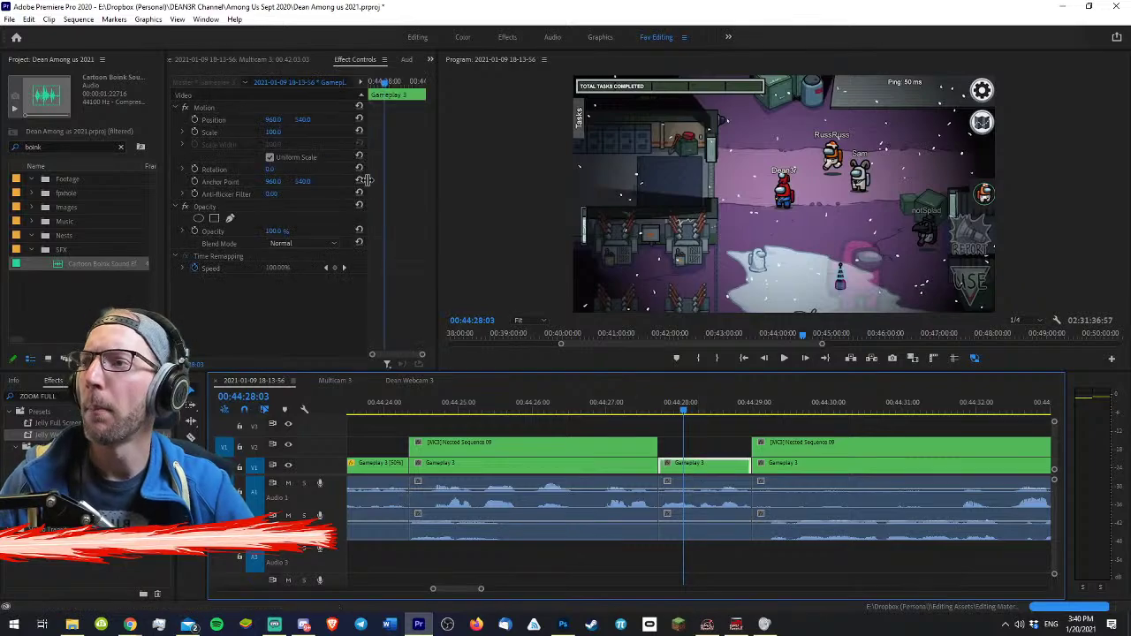
- Scale the short segment's Gameplay 3 clip to 166.1 and play the segment back
left_click_drag(275, 133, 327, 132)
key("space")
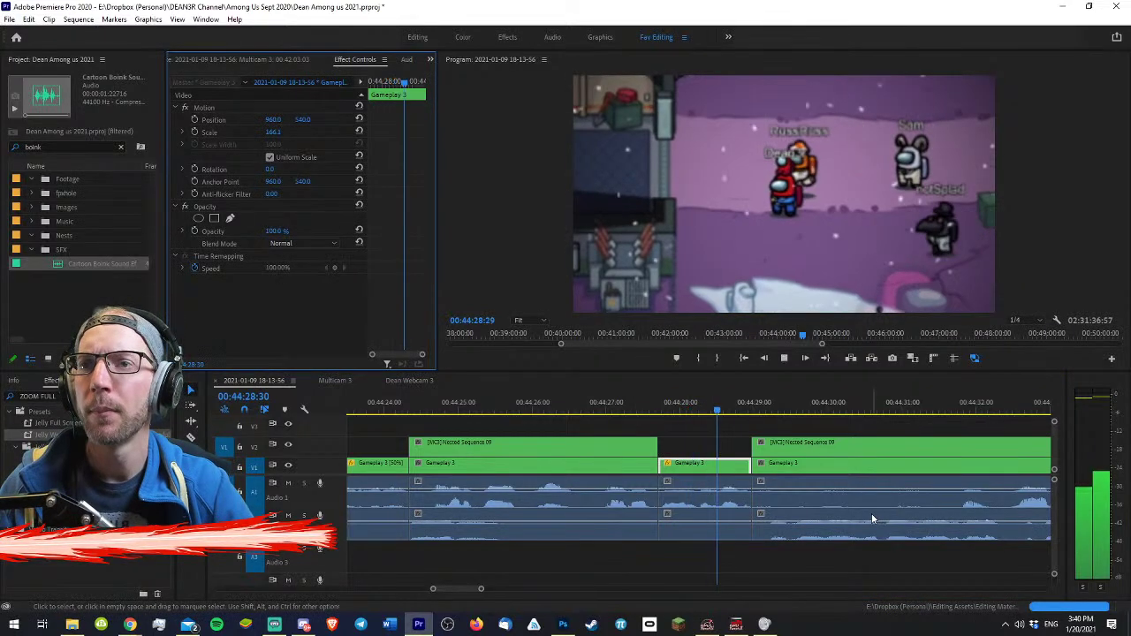
left_click(871, 422)
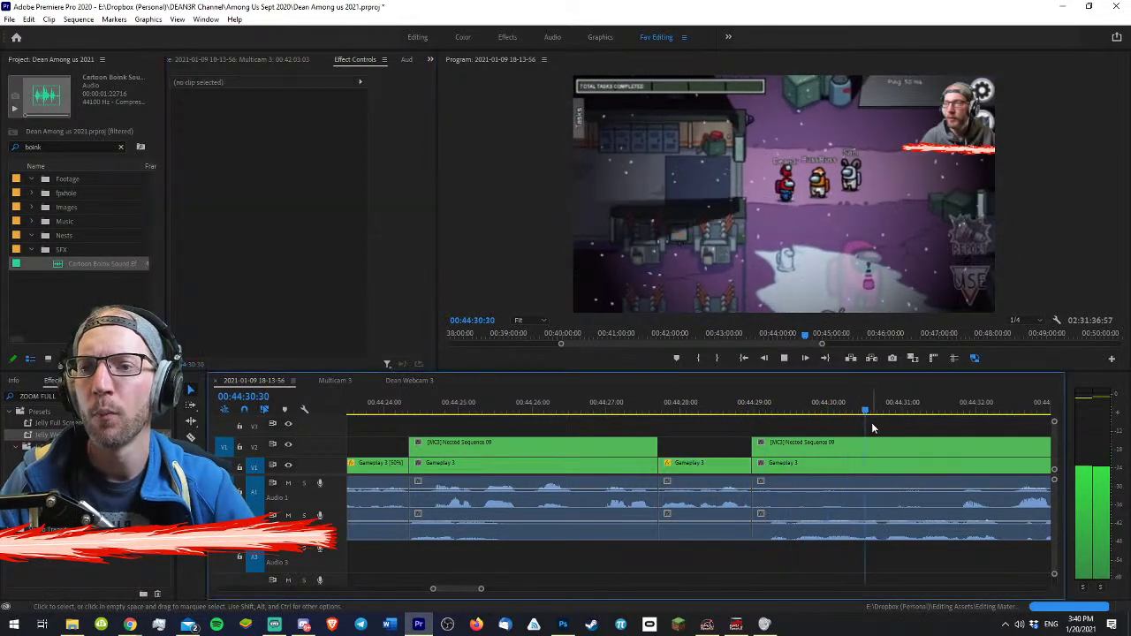
- Play the gameplay from about 44:29:30 into the emergency meeting at about 44:39 to find the next cut
key("minus")
key("equal")
key("equal")
key("minus")
key("minus")
left_click(640, 408)
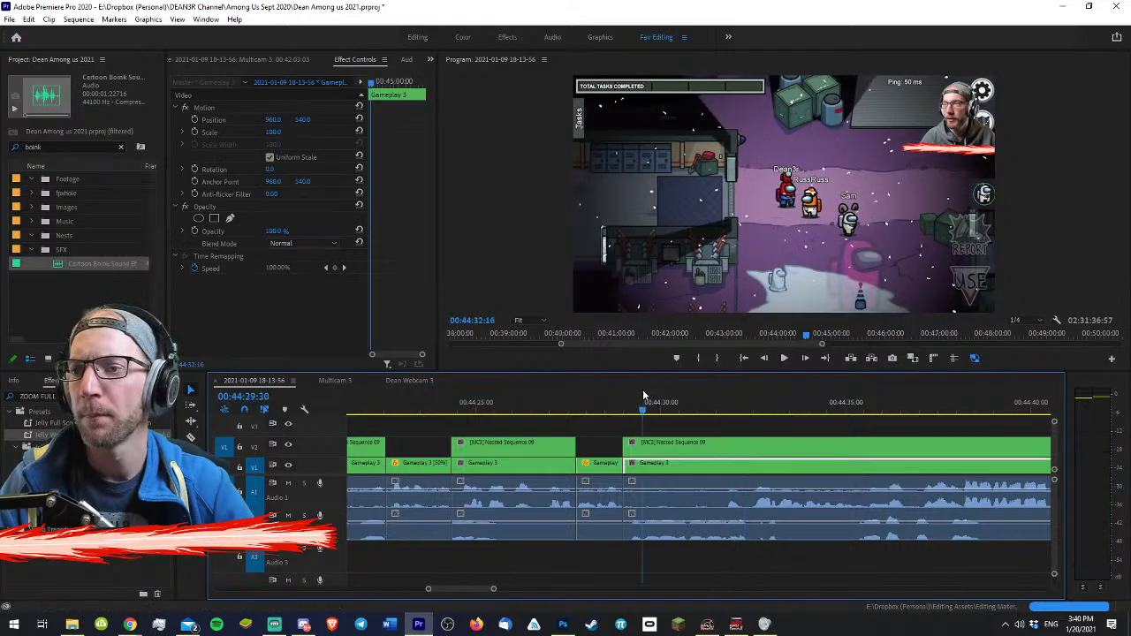
key("equal")
key("equal")
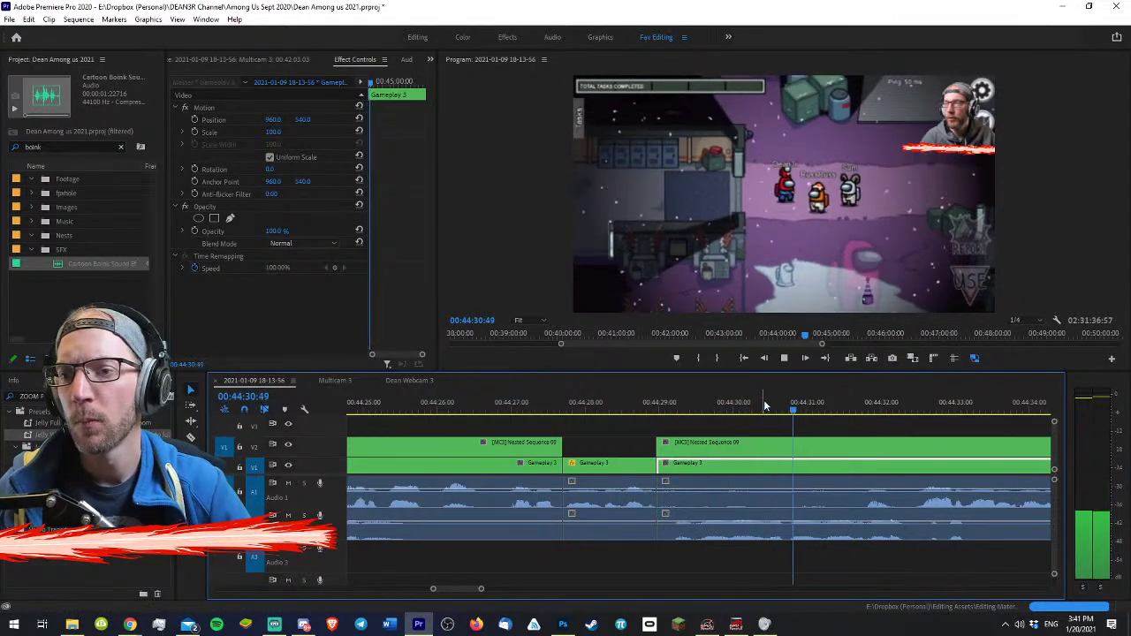
left_click(872, 427)
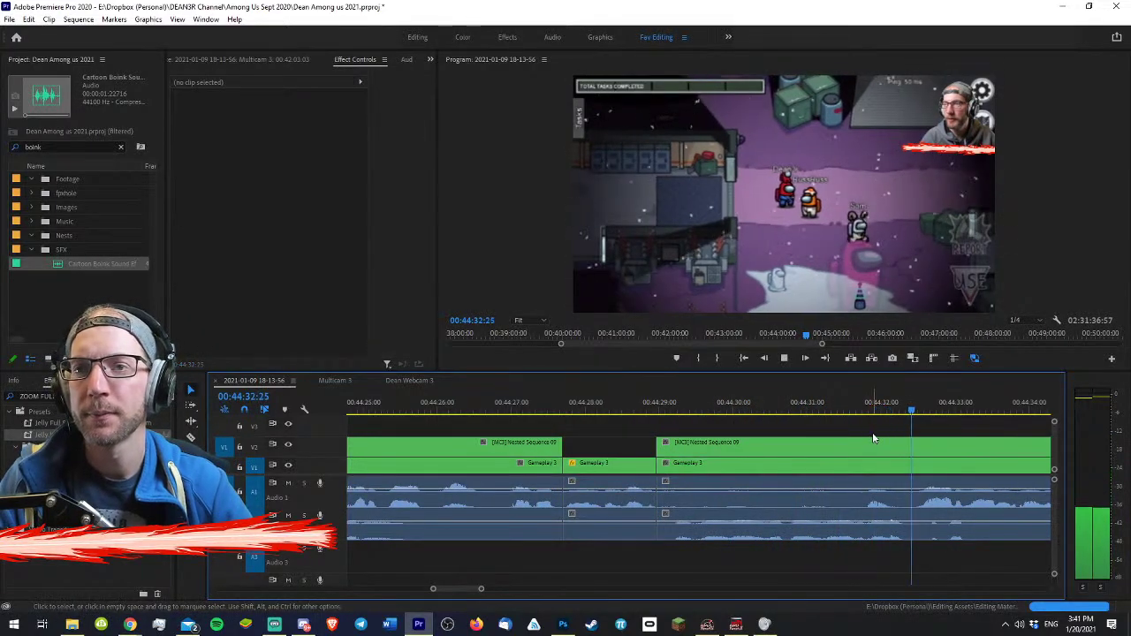
key("minus")
key("minus")
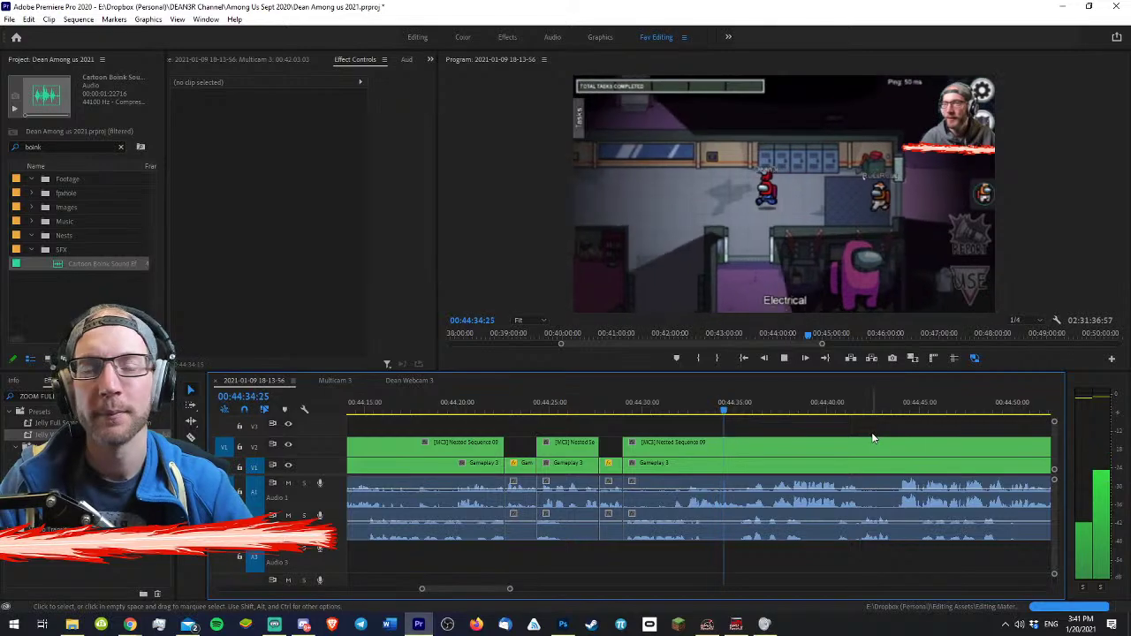
key("equal")
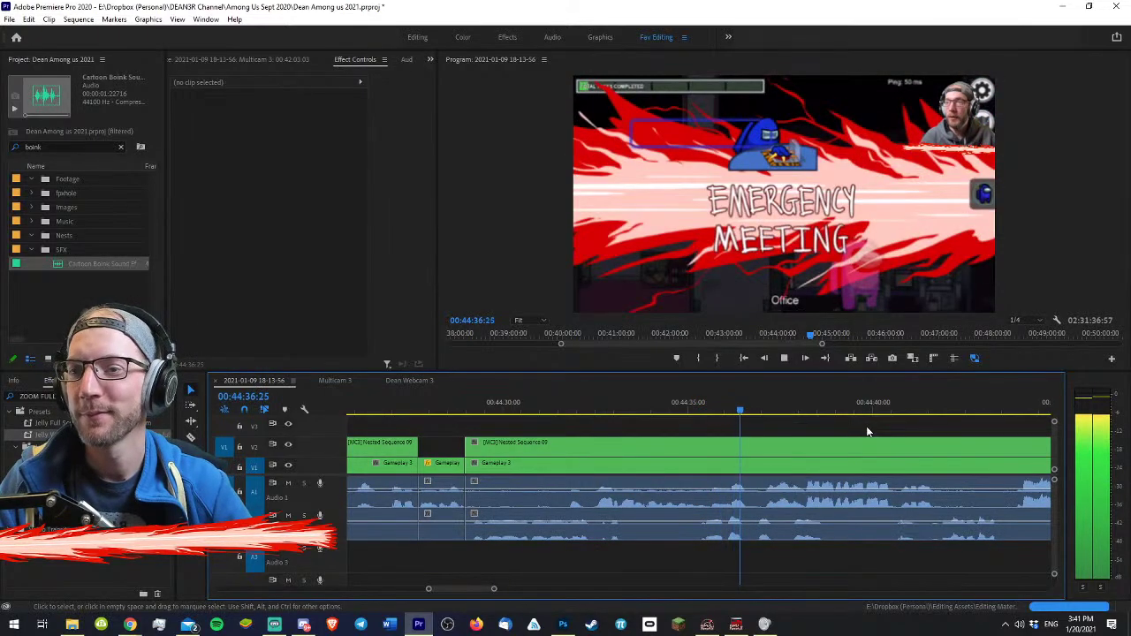
key("minus")
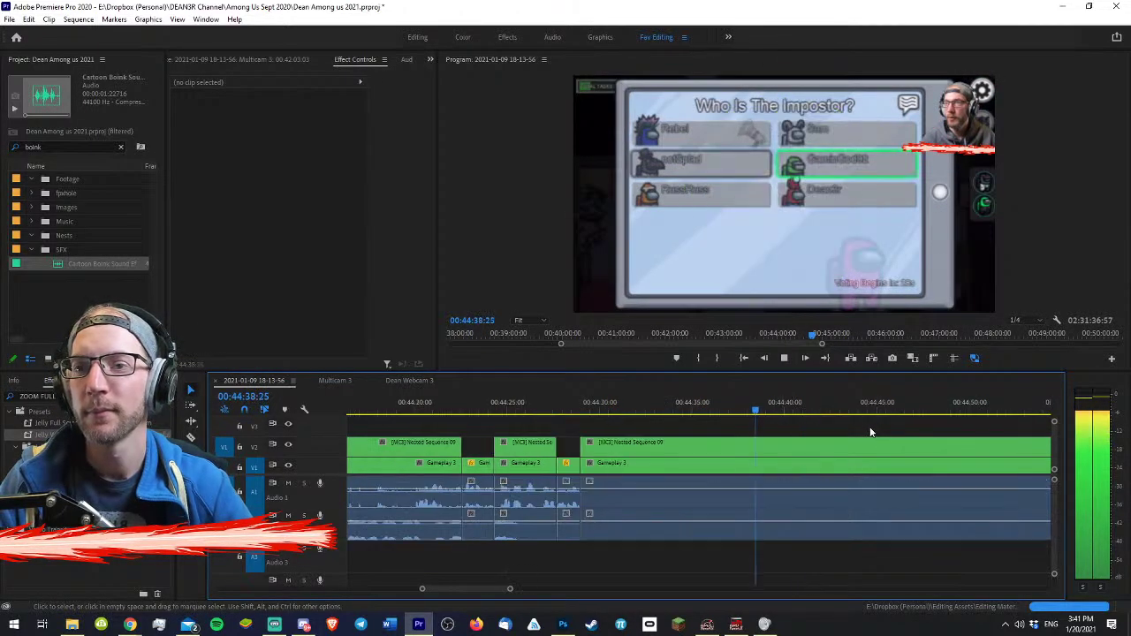
key("equal")
key("space")
- Isolate the meeting reaction by splitting all tracks just after 44:38:00 and again at about 44:40:35
key("equal")
left_click(694, 466)
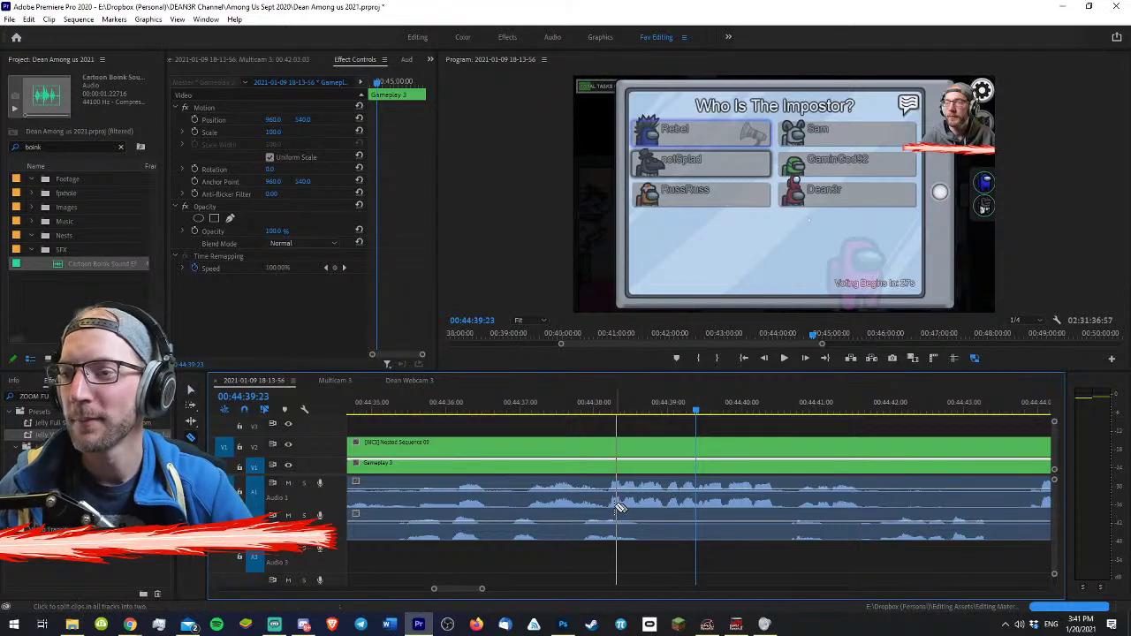
left_click(608, 508, "shift")
key("v")
key("space")
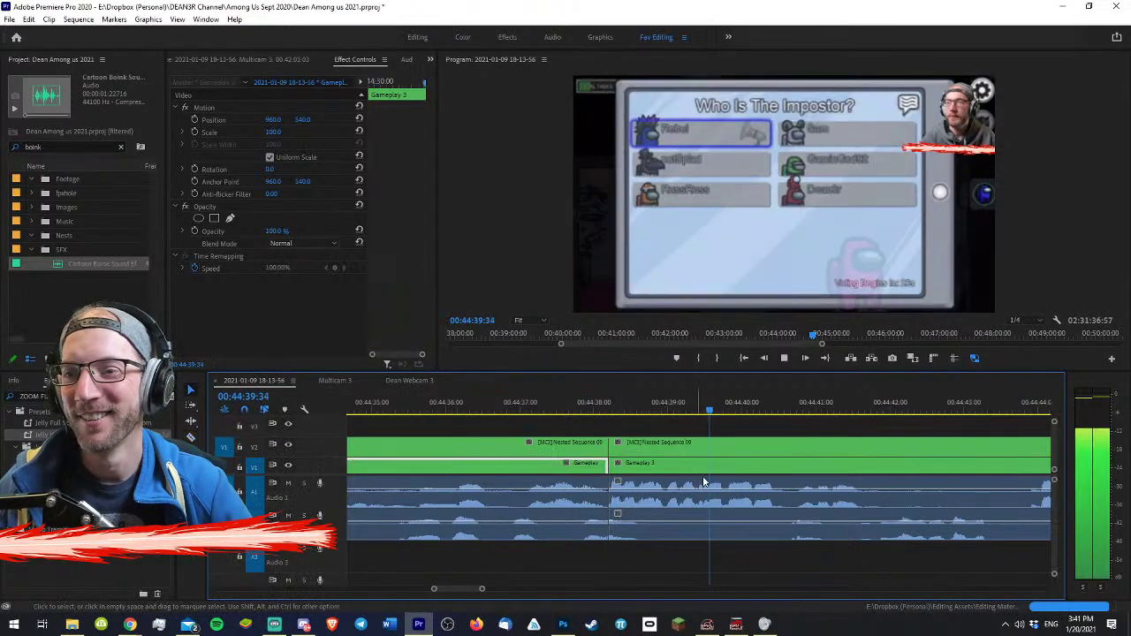
key("c")
key("space")
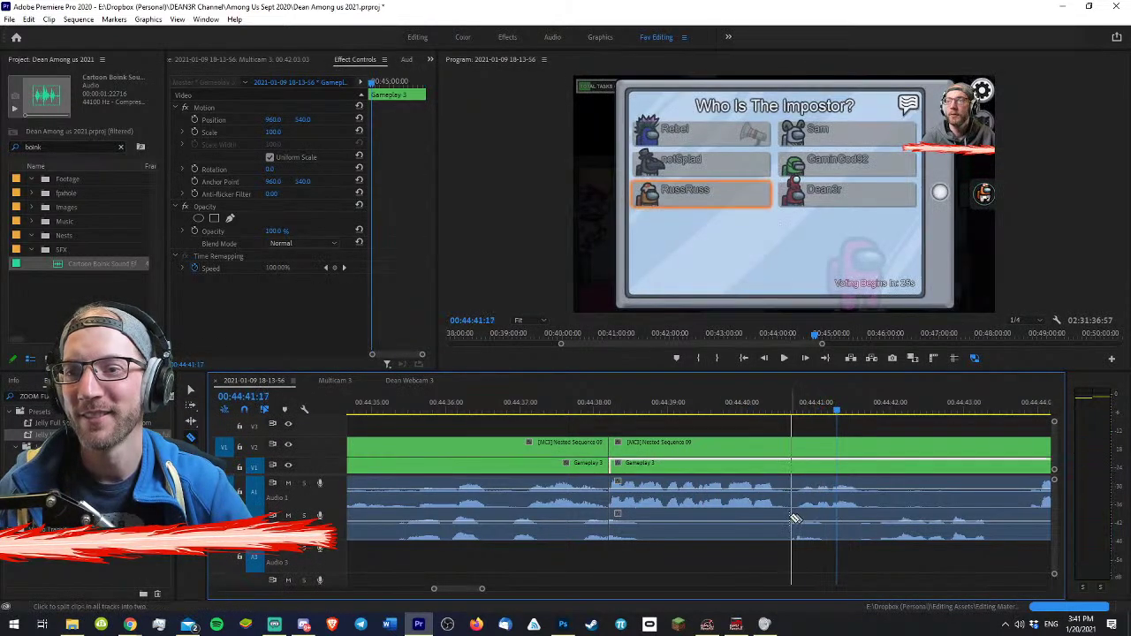
left_click(792, 518, "shift")
key("v")
- Delete the webcam clip from the isolated meeting segment
left_click(699, 463)
left_click(644, 408)
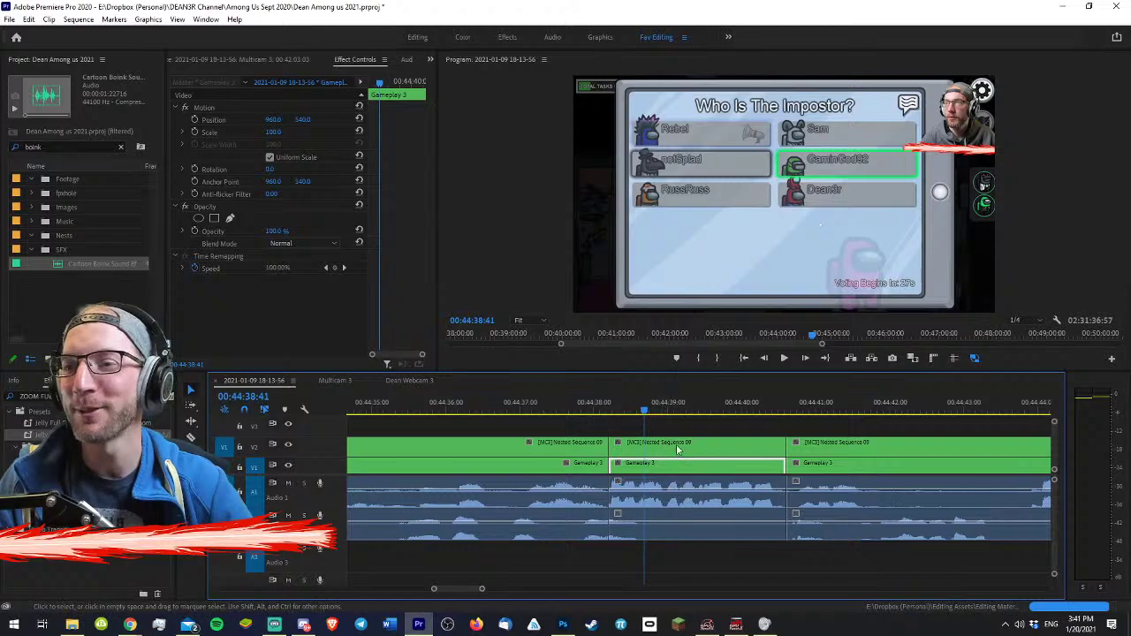
left_click(678, 451)
key("Delete")
- Set the isolated Gameplay 3 clip's anchor point to 305.7, 262.6, scale to 194.1 and position to 403.1, 351.3
left_click(659, 467)
left_click(234, 120)
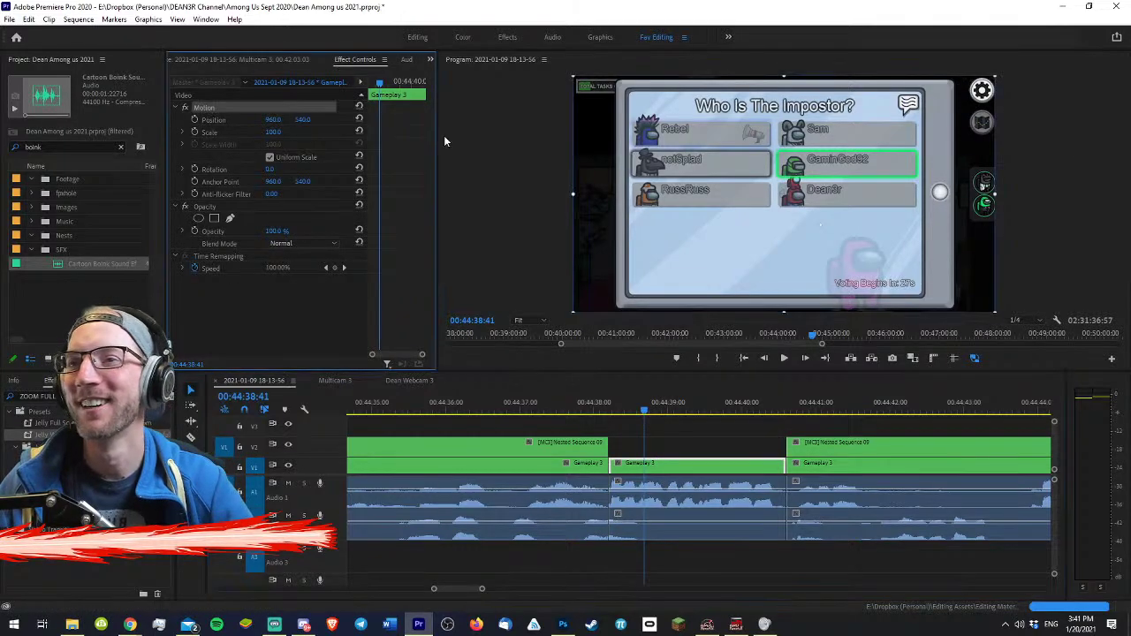
left_click_drag(790, 204, 695, 164)
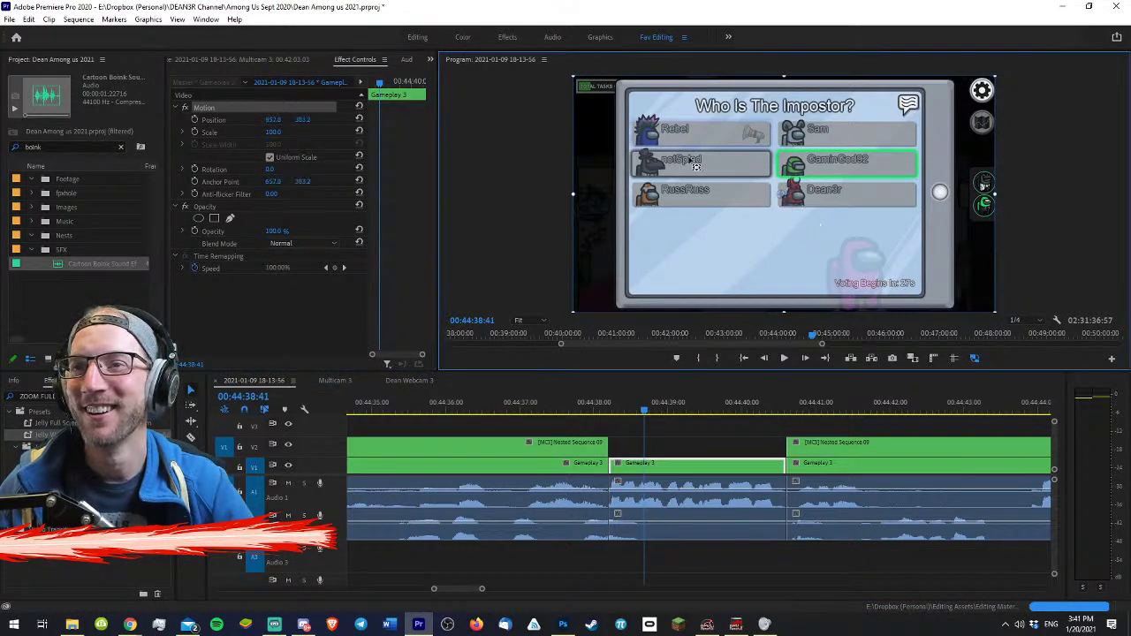
left_click_drag(273, 131, 966, 299)
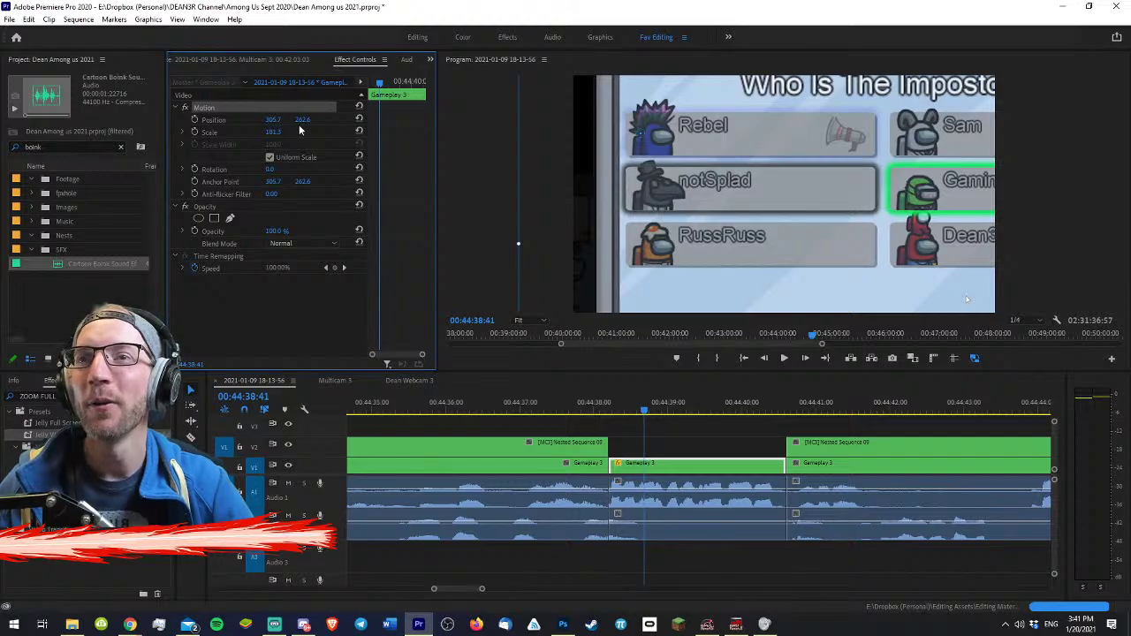
left_click_drag(276, 119, 307, 120)
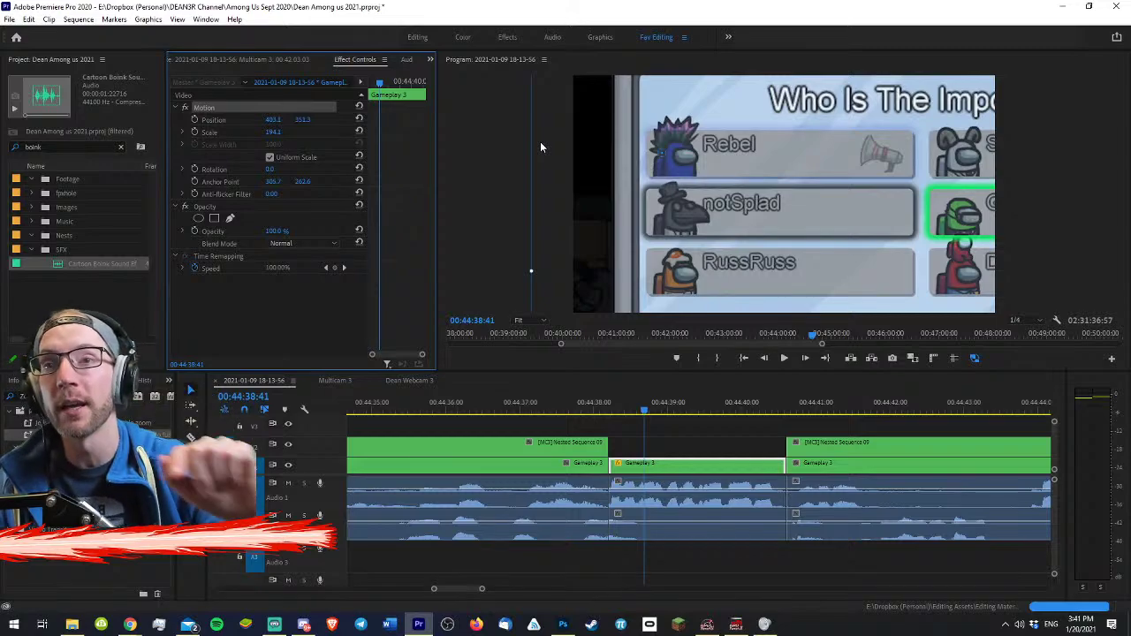
- Play the zoomed segment, split all tracks at about 44:41:45 and ripple-delete the footage between that segment and the split
left_click(605, 403)
key("space")
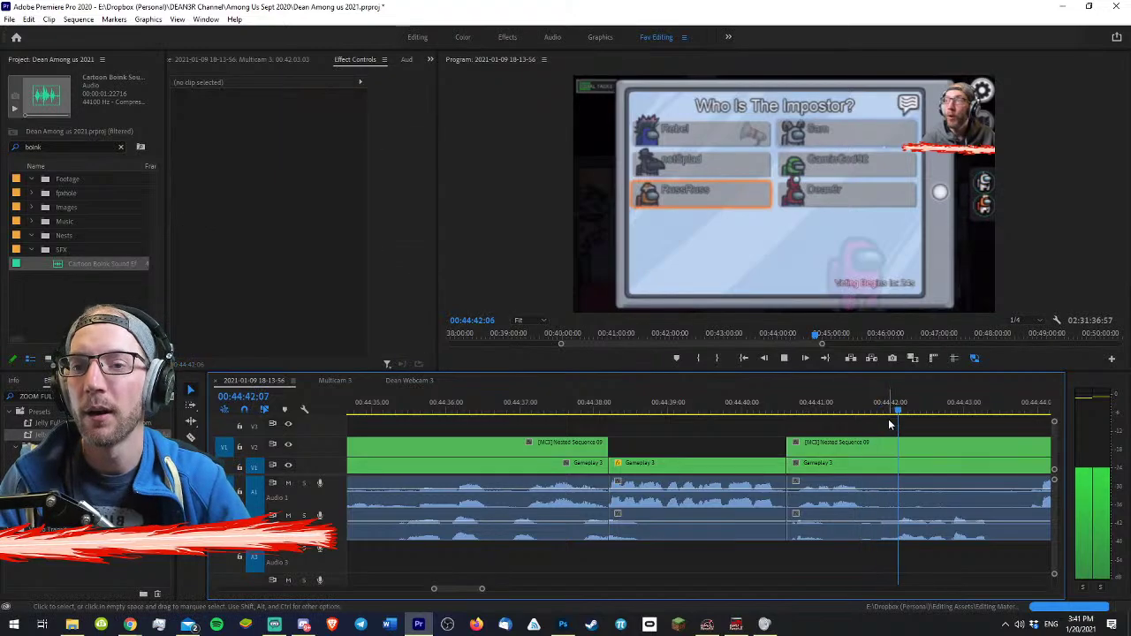
left_click(674, 519)
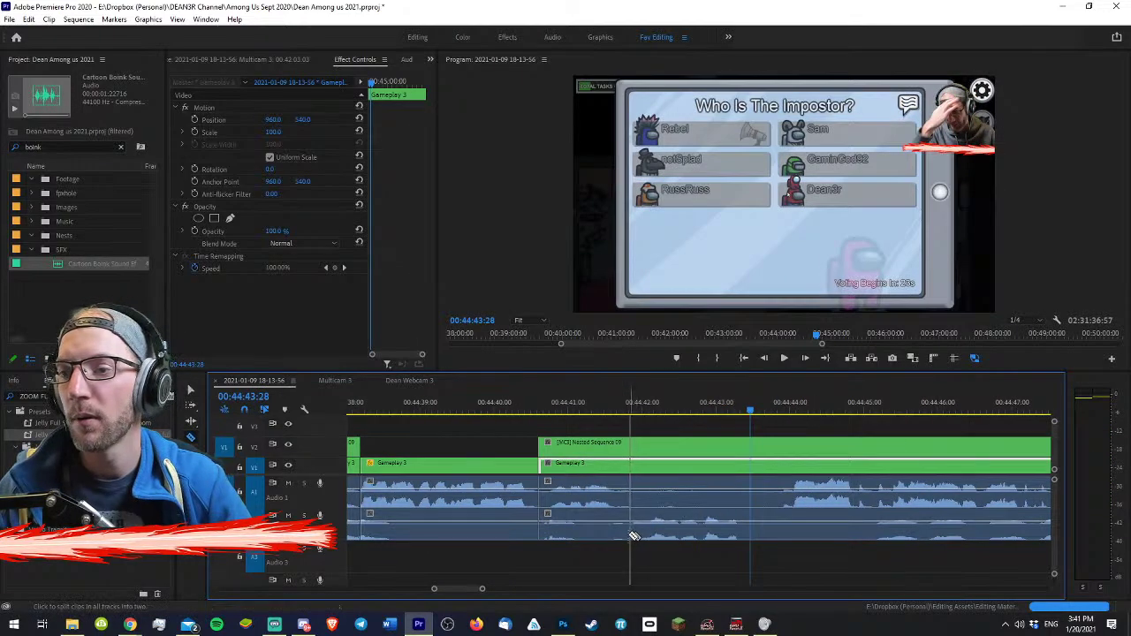
left_click_drag(672, 490, 582, 490)
key("v")
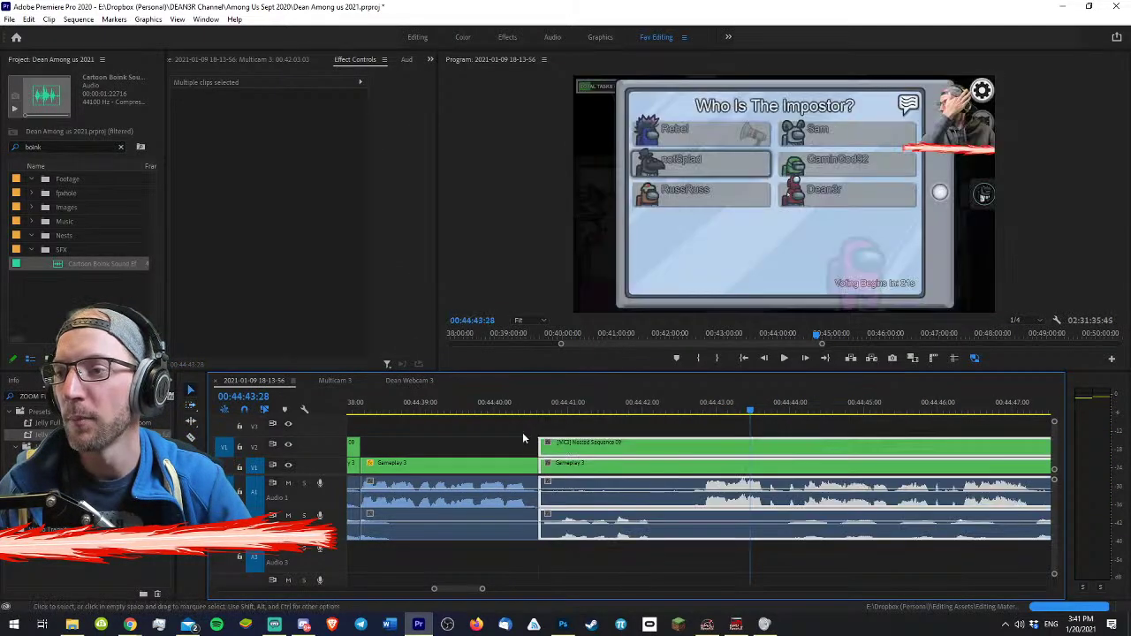
left_click(513, 431)
- Scrub ahead through the rest of the meeting to the voting results at about 45:19
left_click_drag(449, 410, 672, 413)
key("minus")
key("minus")
key("minus")
key("minus")
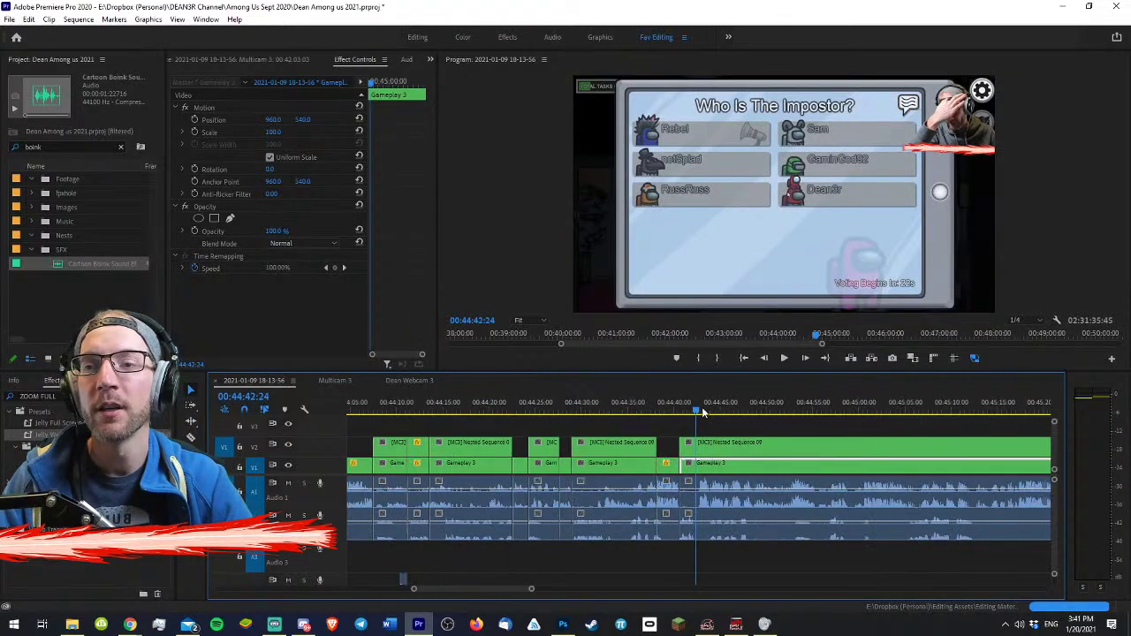
left_click(696, 414)
left_click_drag(698, 415, 866, 395)
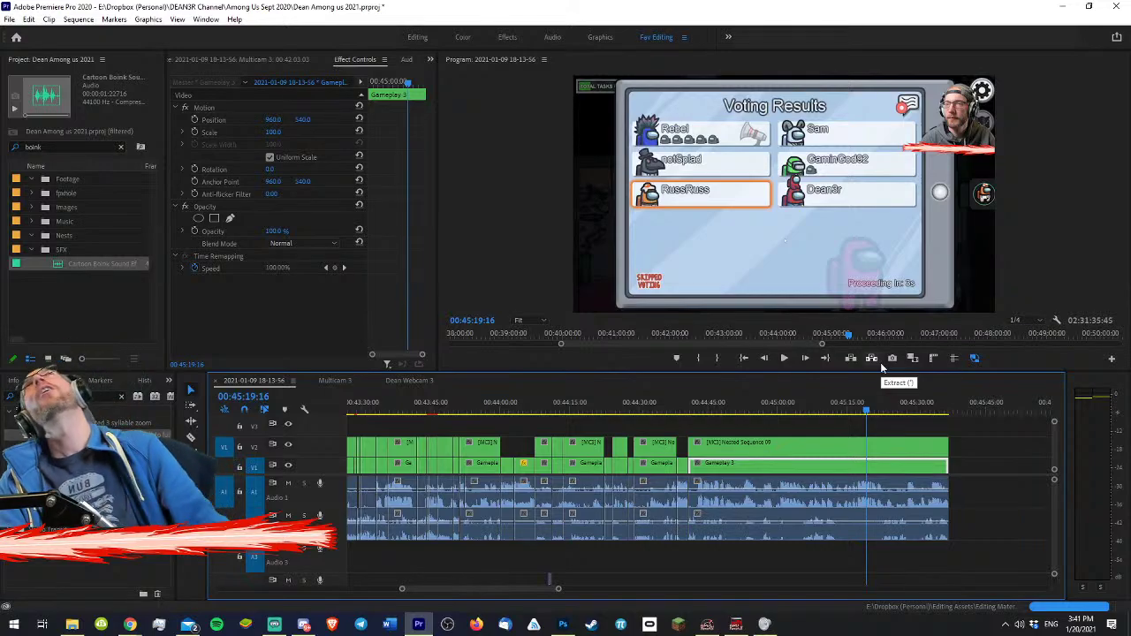
- Replay the zoomed meeting segment and the following clip up to about 44:42:14
left_click(681, 407)
key("space")
key("minus")
key("equal")
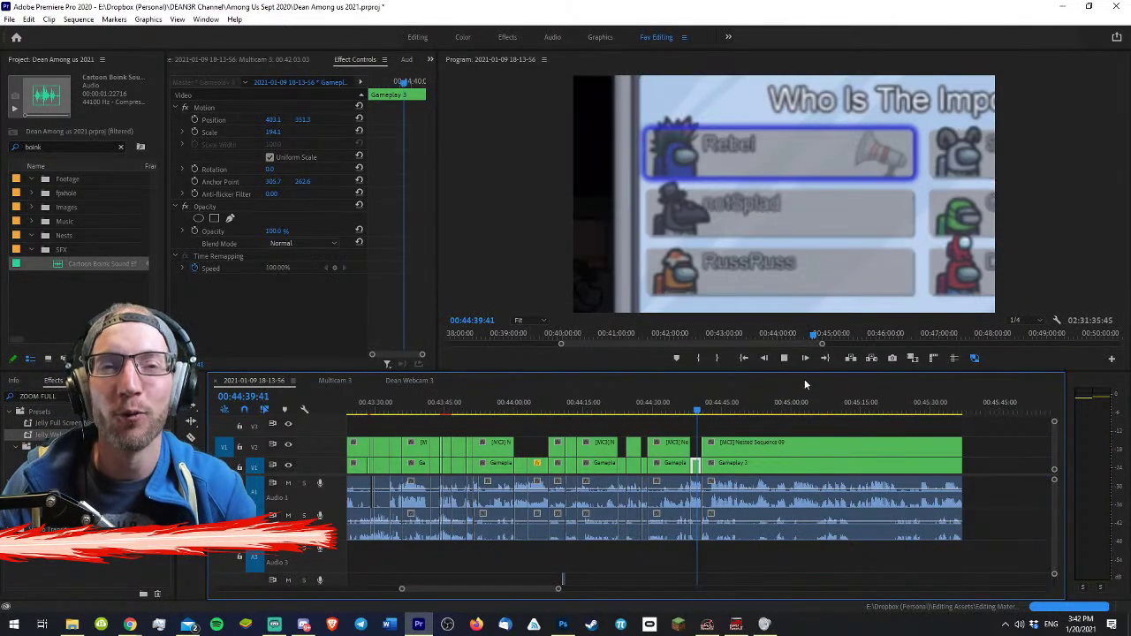
key("space")
key("equal")
key("equal")
key("equal")
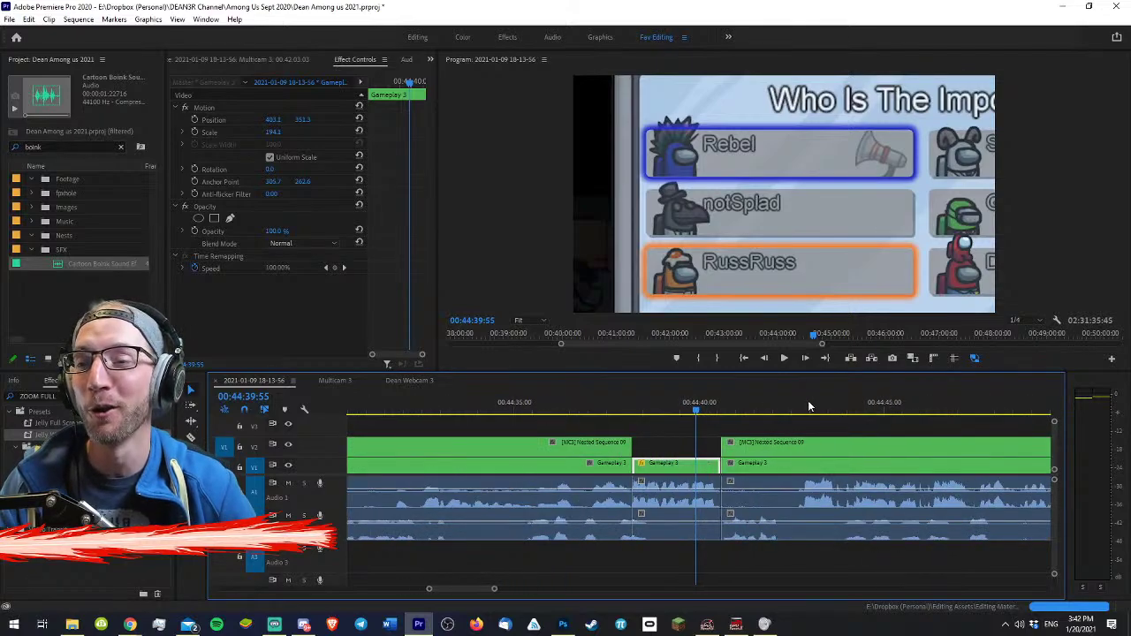
key("space")
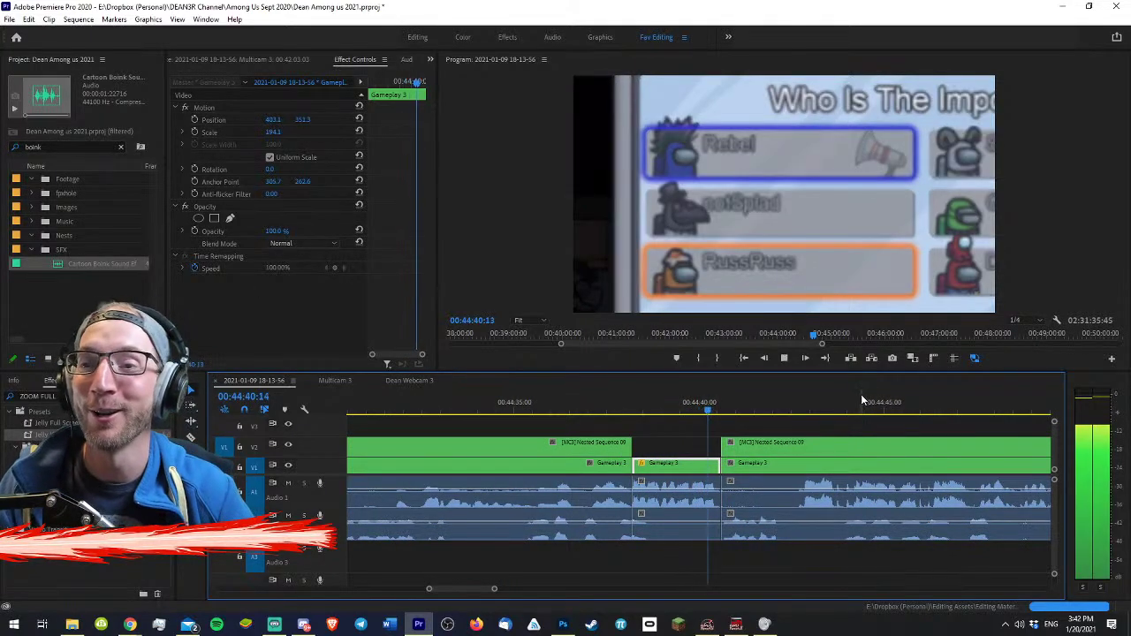
key("=")
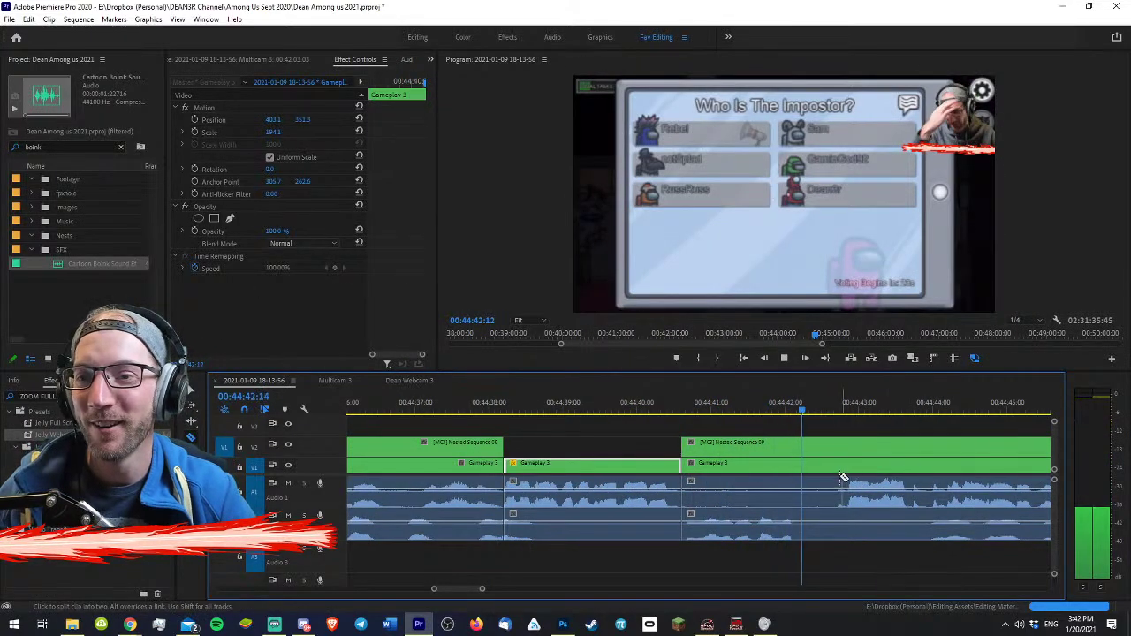
key("space")
left_click(804, 480, "shift")
key("space")
key("v")
scroll(847, 464, "down", 2)
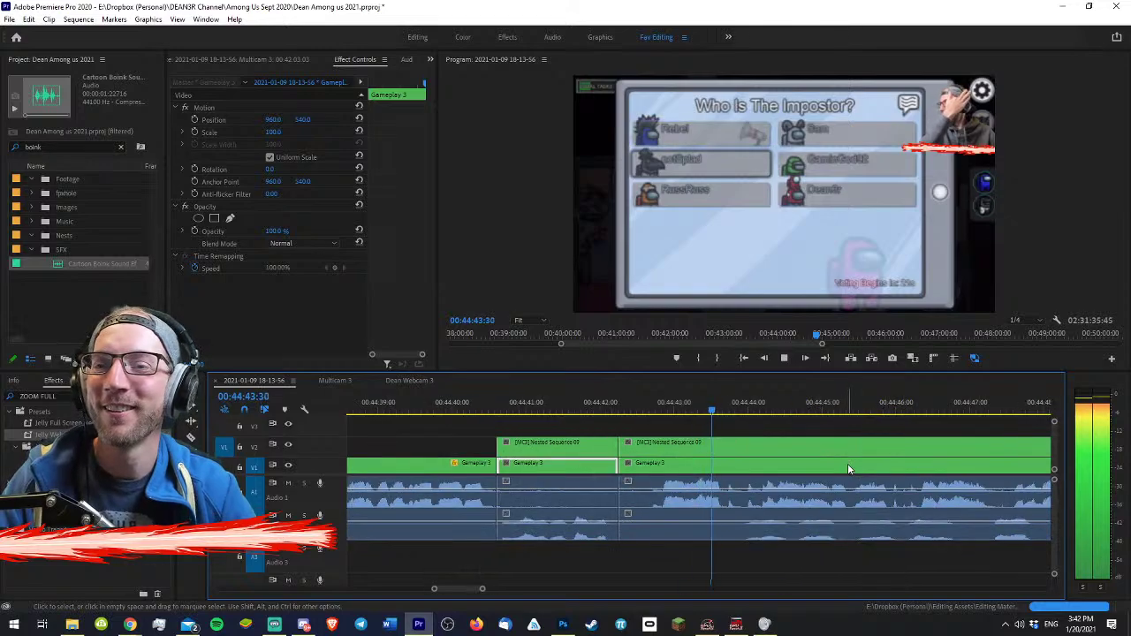
key("ctrl+z")
- Split all tracks at about 44:42:35 and ripple-trim the preceding clips back to 44:42:14
key("c")
key("space")
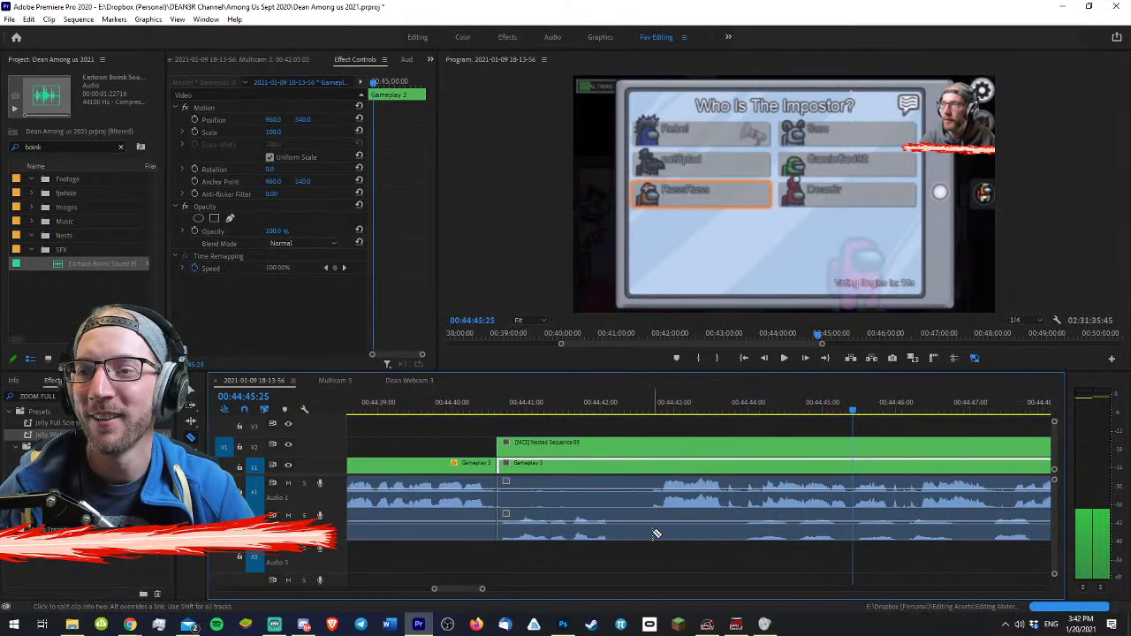
left_click(644, 528)
mouse_move(610, 402)
left_mouse_down()
mouse_move(598, 402)
mouse_move(625, 402)
mouse_move(616, 409)
left_mouse_up()
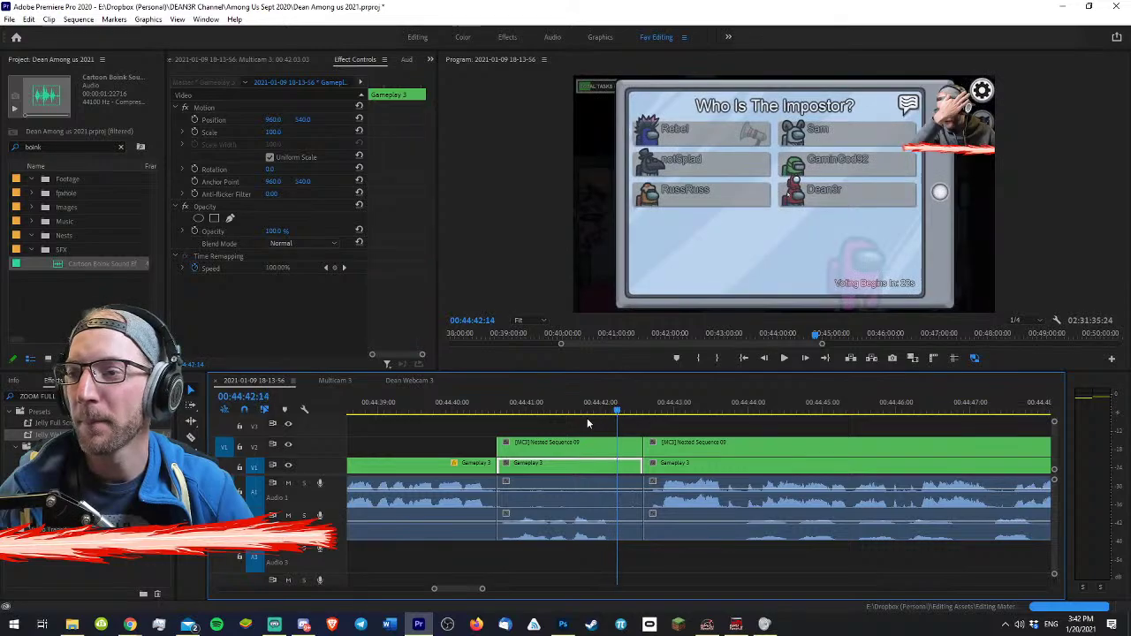
key("w")
- Switch the short segment's webcam to multicam angle 1, set its Gameplay 3 clip to scale 139.7 and position 1009.9, 614.2, and play it
left_click(568, 409)
left_click(571, 451)
key("1")
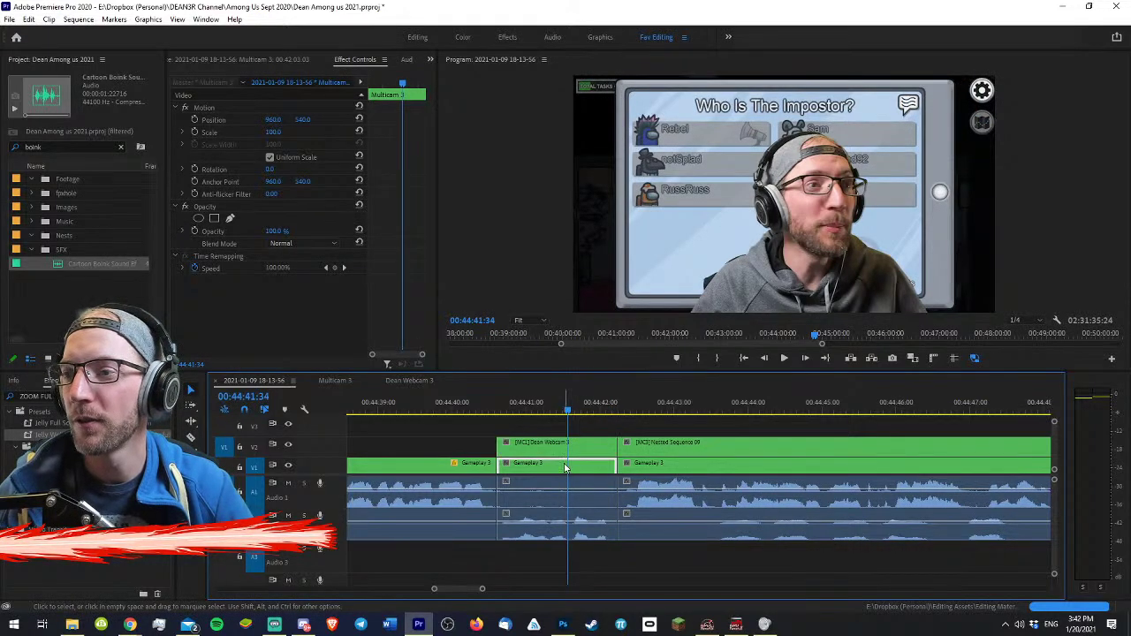
left_click_drag(274, 132, 310, 118)
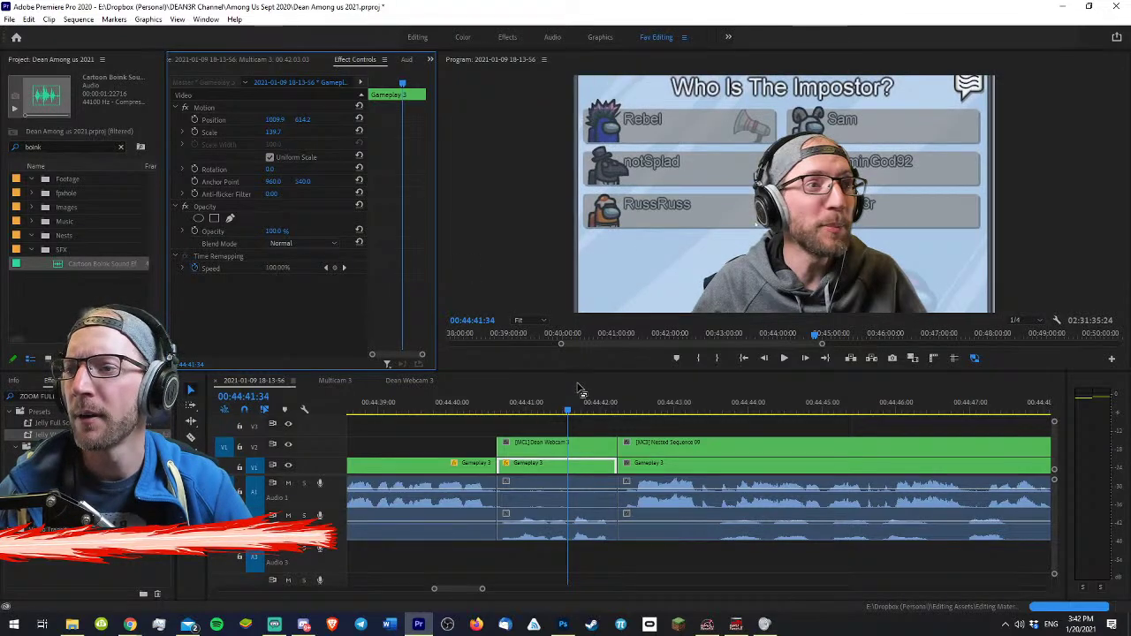
left_click(465, 404)
key("space")
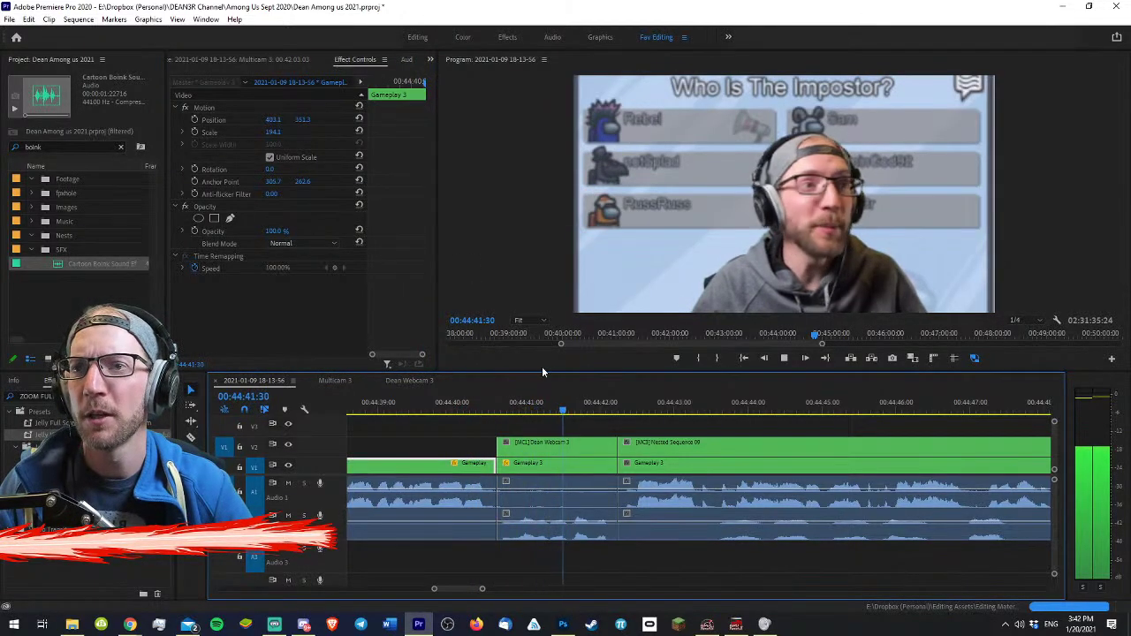
key("space")
- Nest the large webcam clip and the Gameplay 3 clip of the short segment together under the default name
key("equal")
left_click_drag(584, 424, 546, 464)
right_click(545, 463)
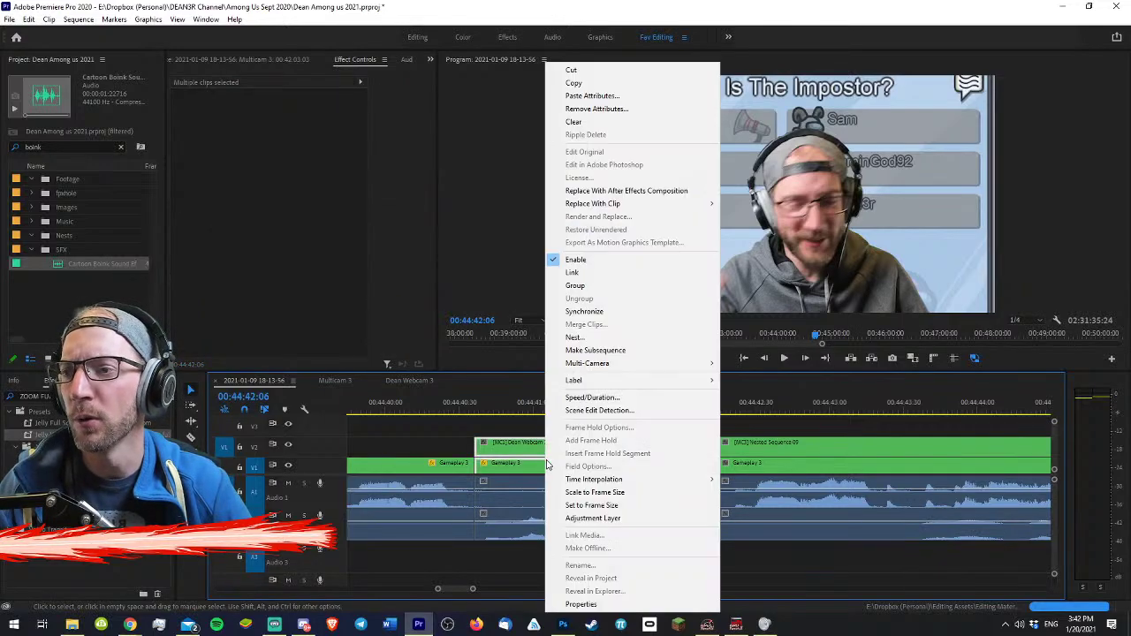
left_click(574, 337)
key("Return")
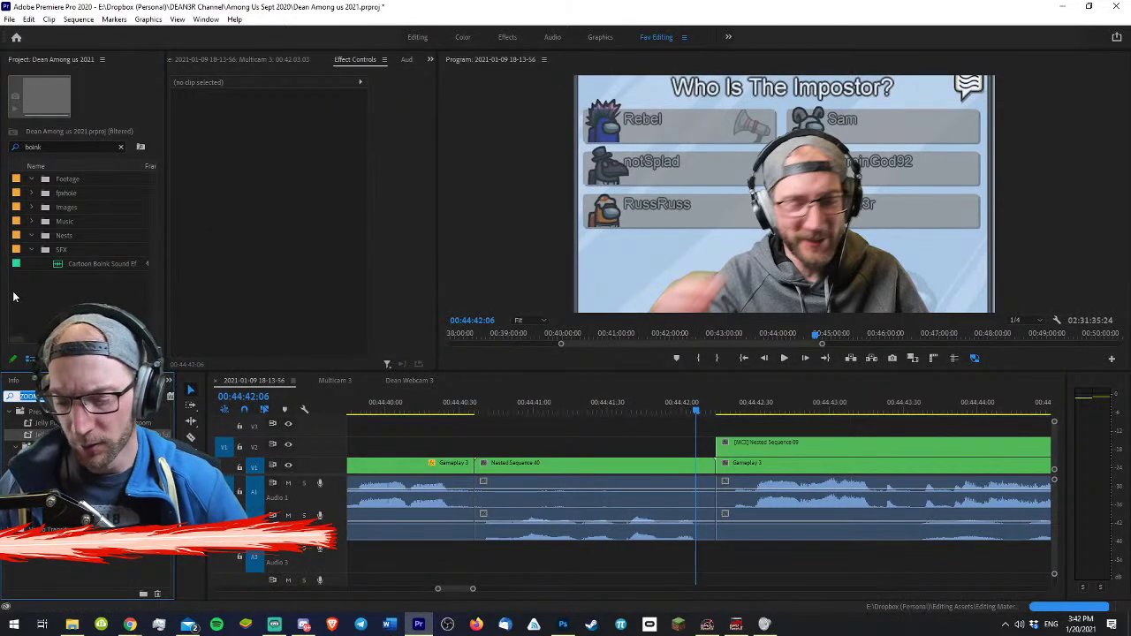
- Find the Usual Slow Zoom 125 center preset, apply it to the new nested sequence and play it from the start
type("a")
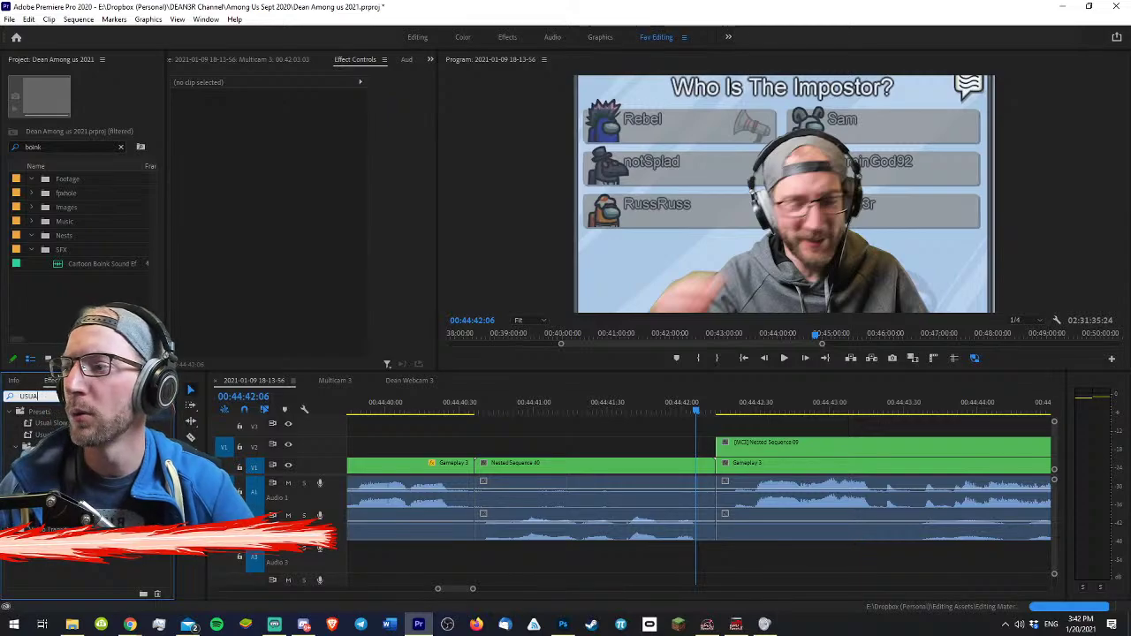
left_click_drag(482, 466, 482, 465)
left_click(481, 406)
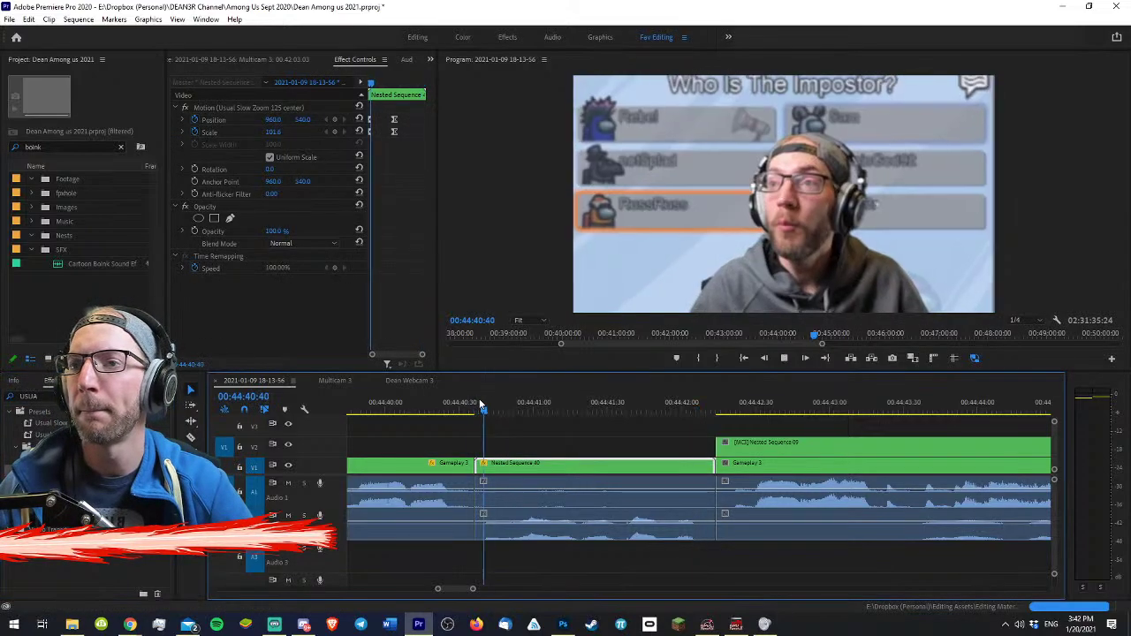
- Select the ending position and scale keyframes of the nested sequence's slow zoom, and play on into the following clips
key("space")
left_click_drag(412, 167, 395, 107)
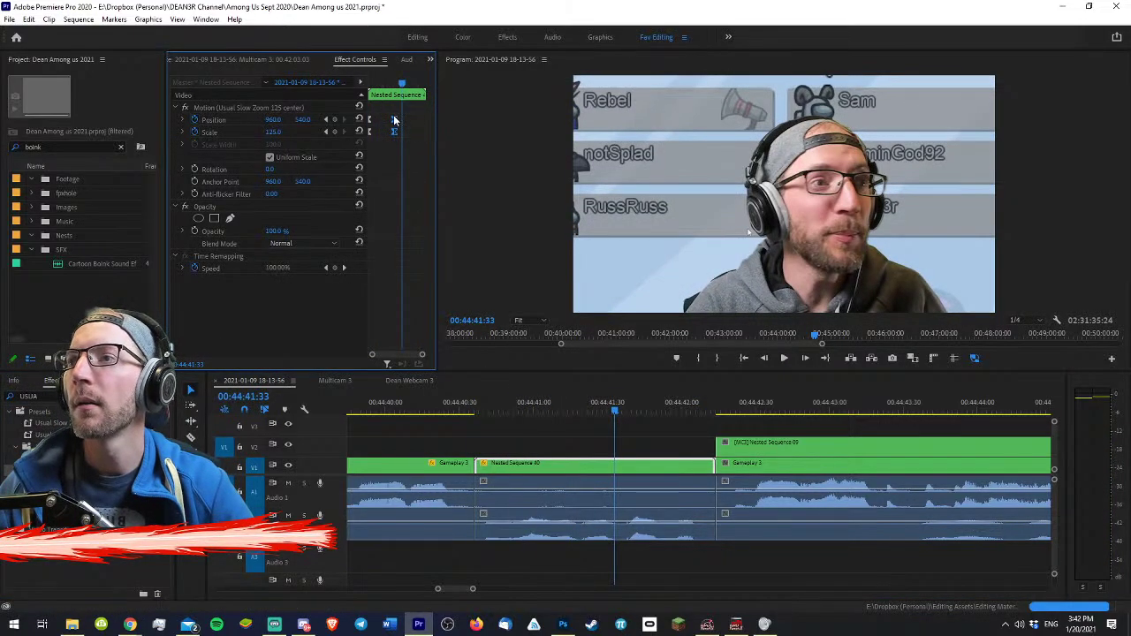
key("space")
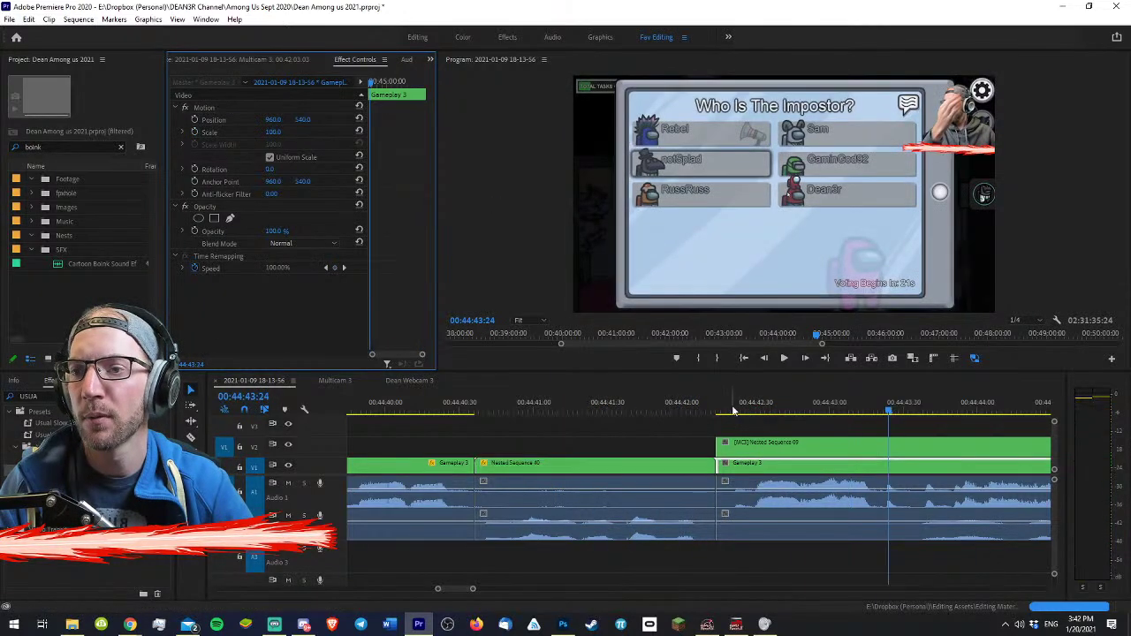
- Ripple-trim 6 frames off the start of the clips following the nested sequence and play on to 44:44:38
left_click(733, 402)
left_click_drag(736, 404, 786, 411)
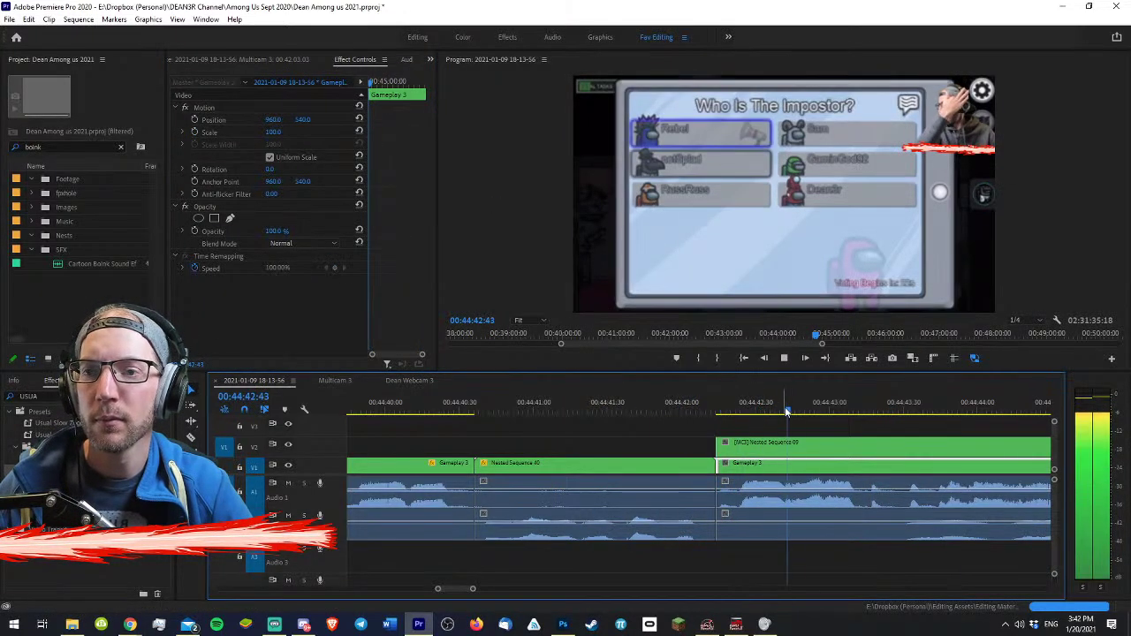
key("minus")
key("minus")
key("minus")
key("space")
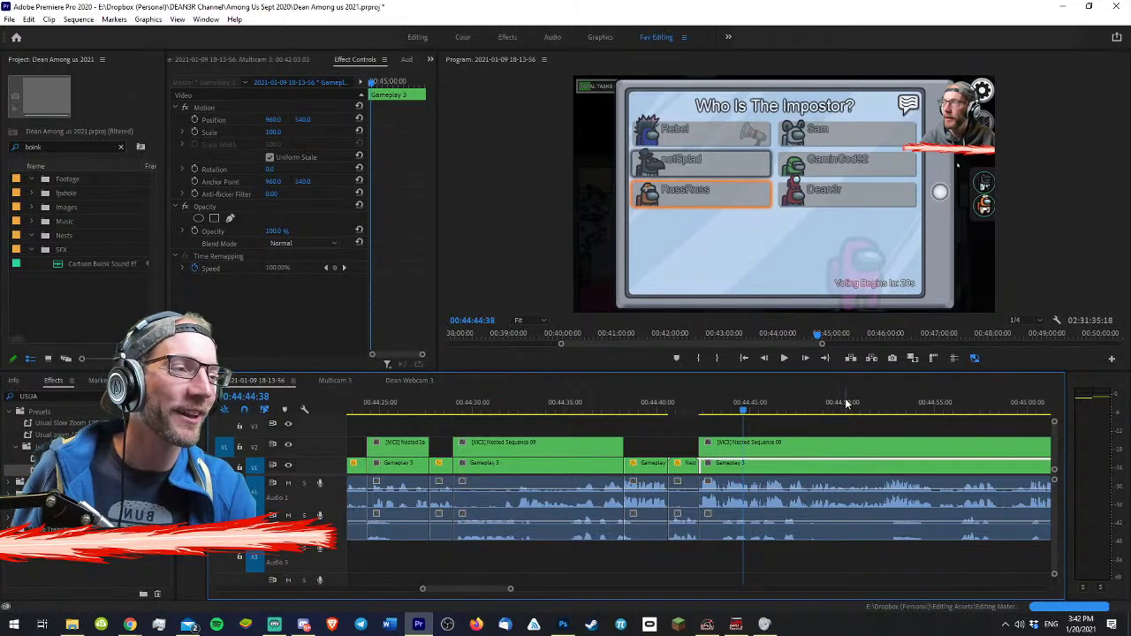
- Play on from 44:44:38 and split all tracks at about 44:48:07
key("space")
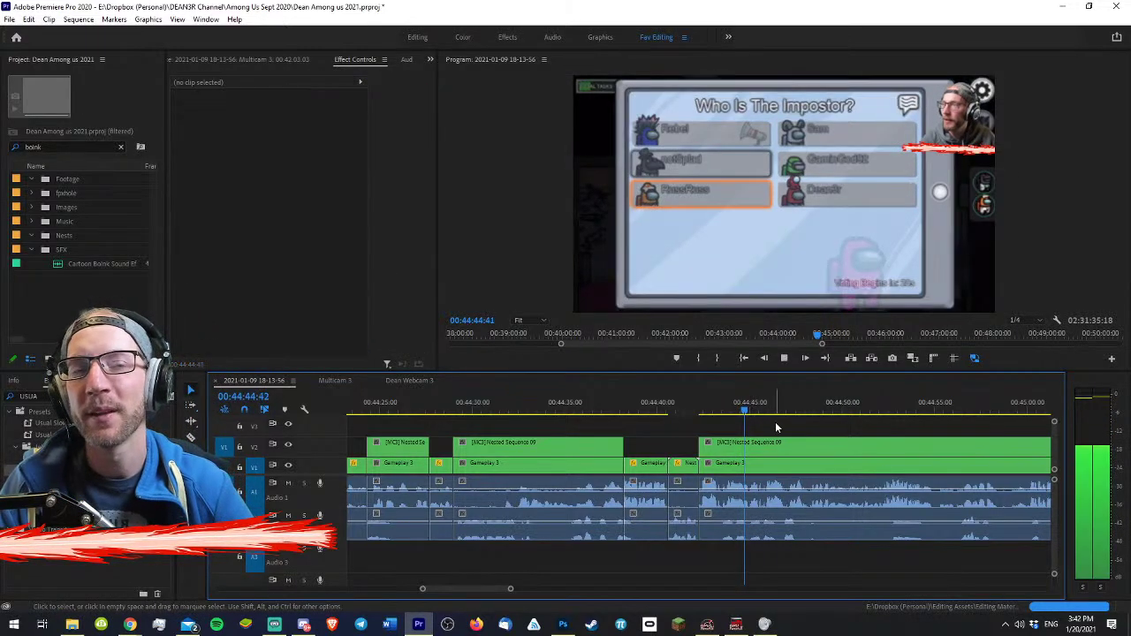
scroll(793, 423, "down", 1)
key("space")
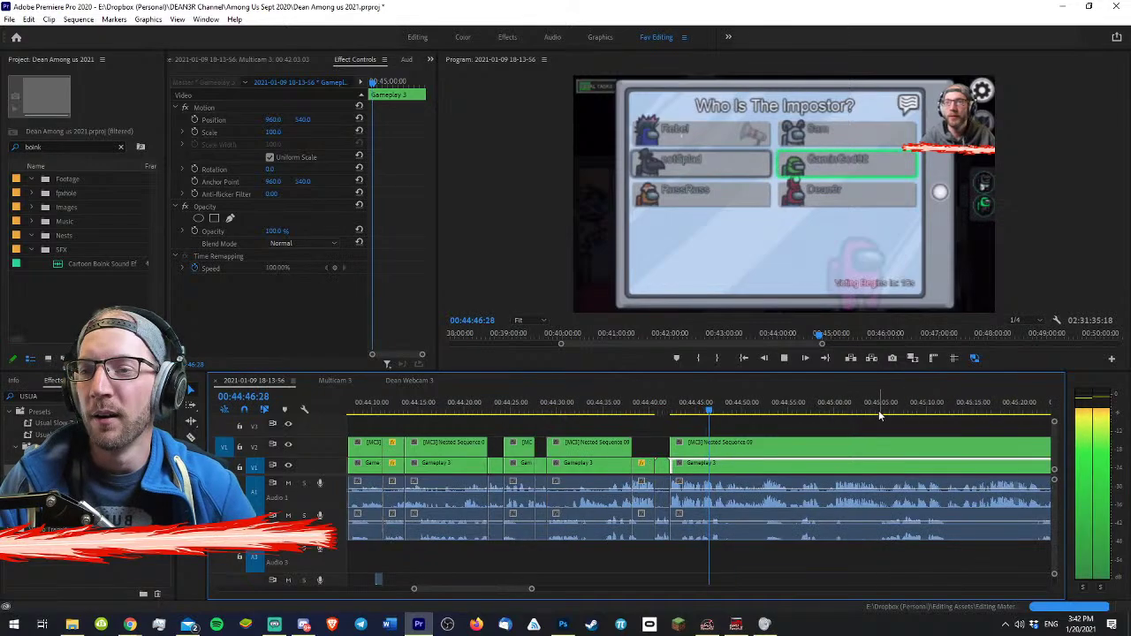
key("equal")
left_click(848, 423)
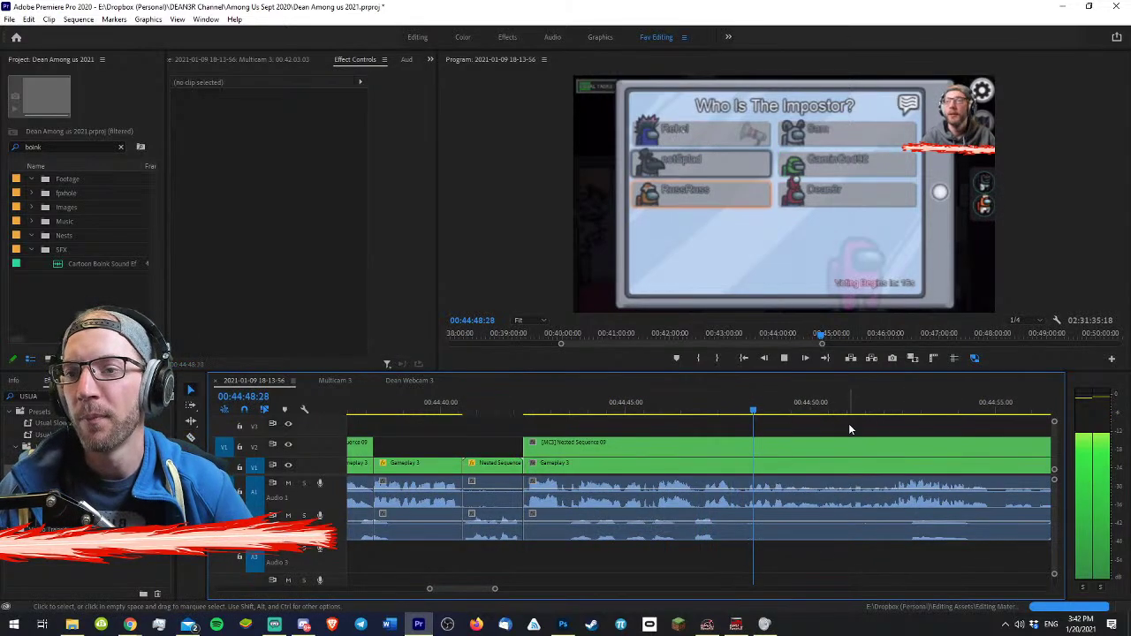
key("c")
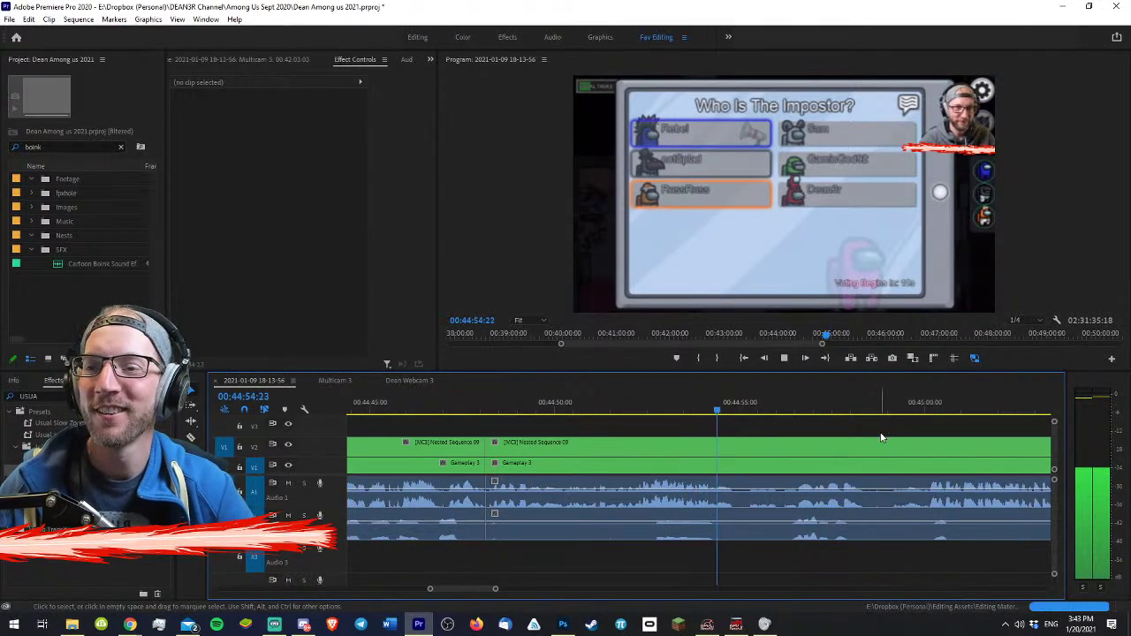
key("v")
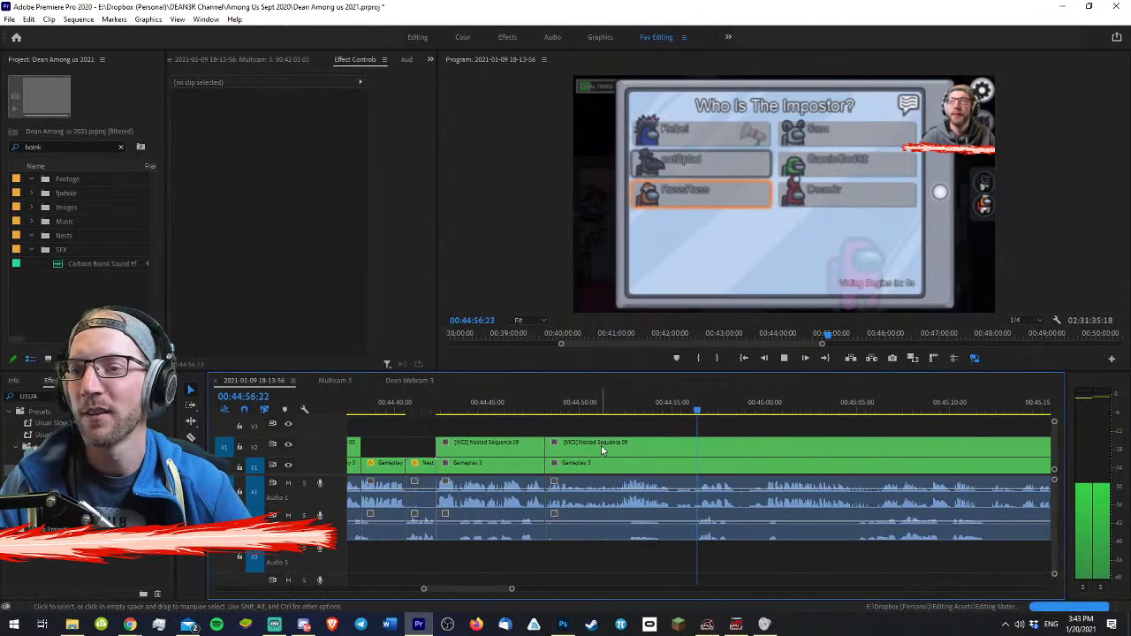
- Split all tracks at about 45:00:00 and return to the start of the segment following the nested sequence
key("c")
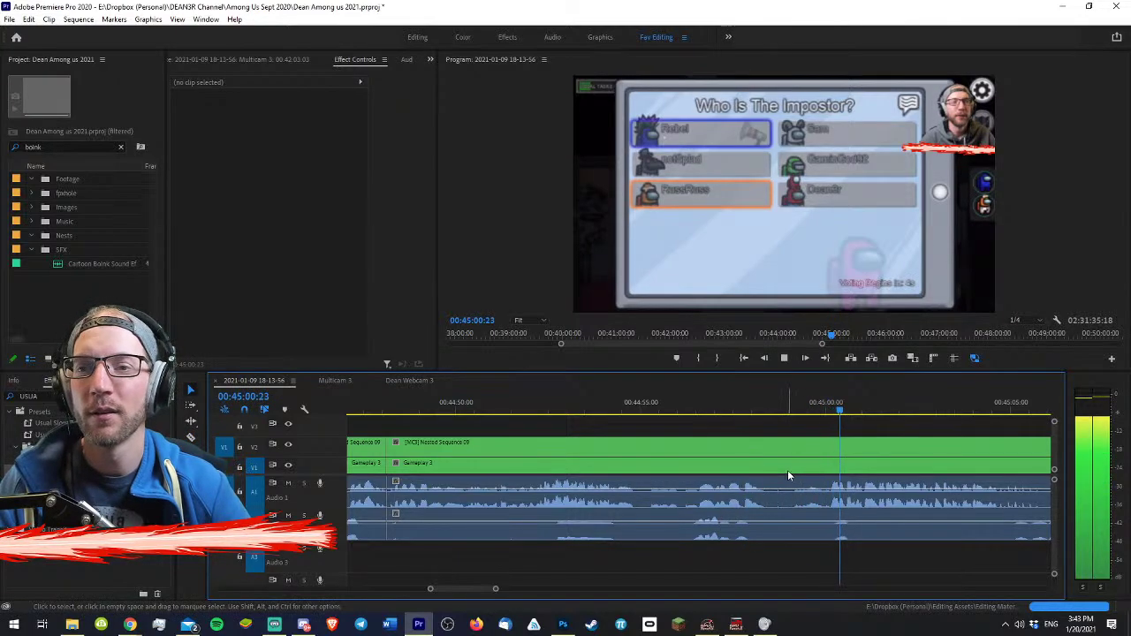
left_click(829, 518, "shift")
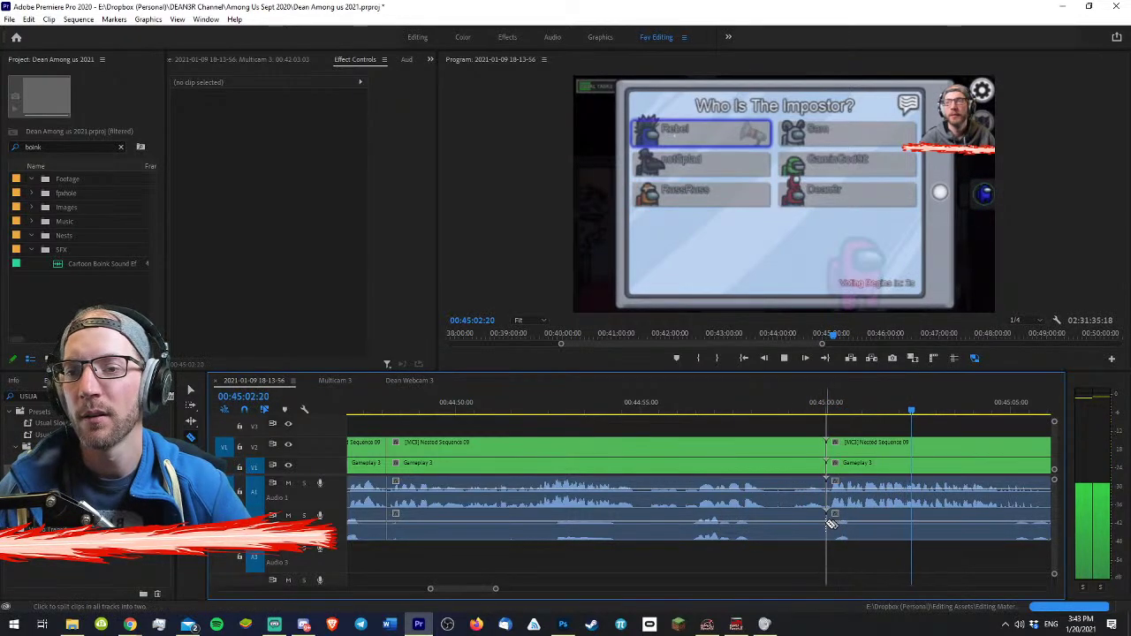
key("minus")
left_click(521, 465)
left_click(444, 409)
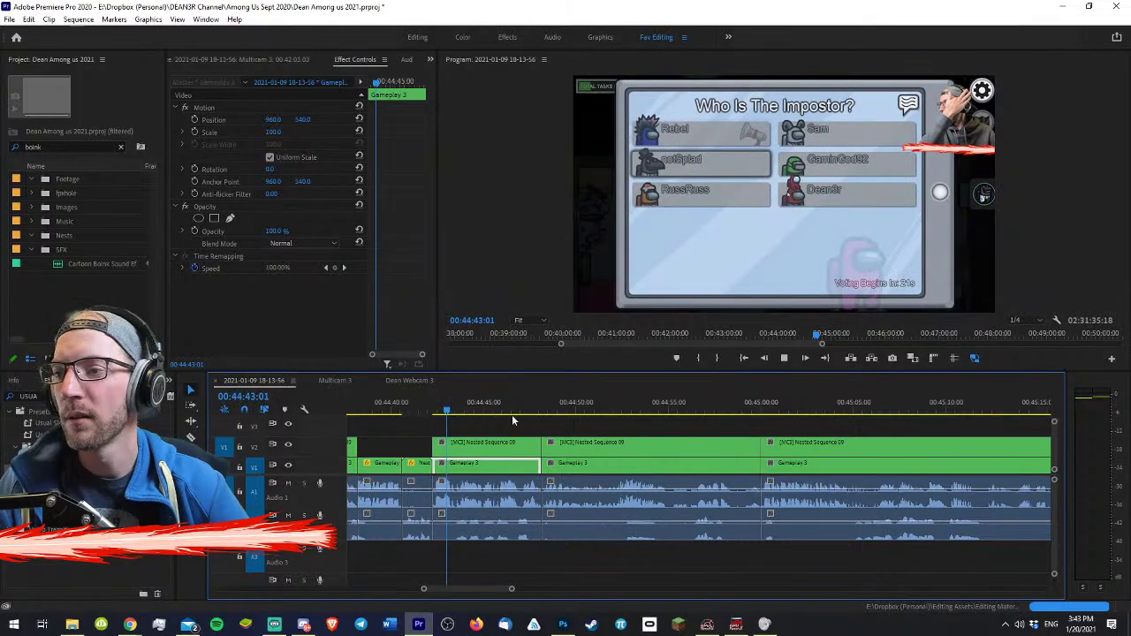
- Replay the segment following the nested sequence up to 44:47:34 and split its clips at about 44:46:57
key("equal")
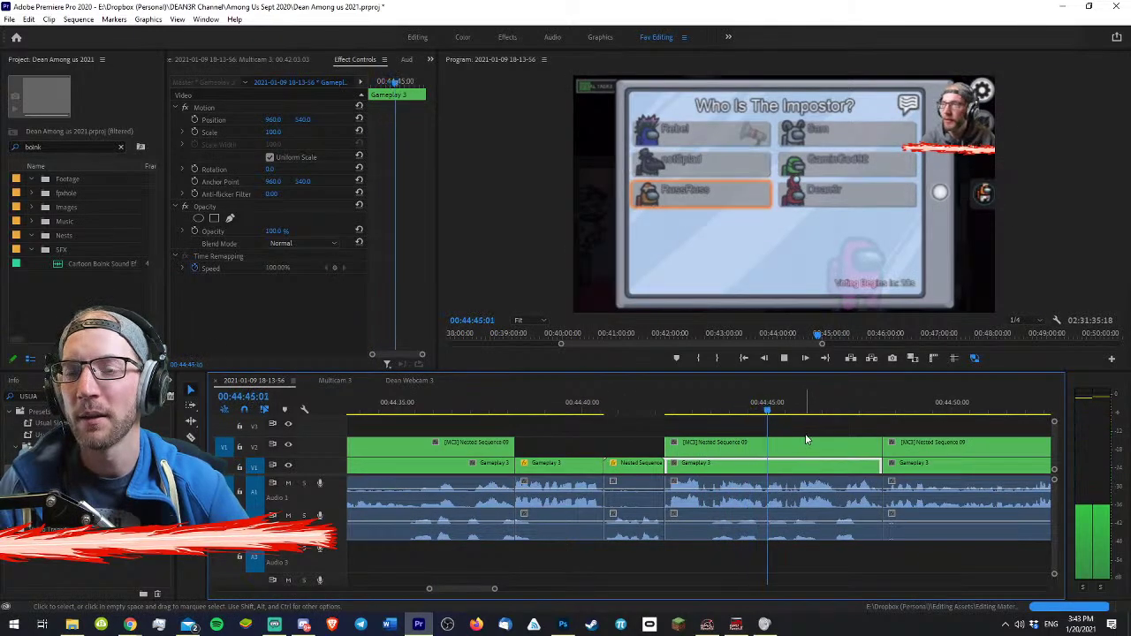
key("equal")
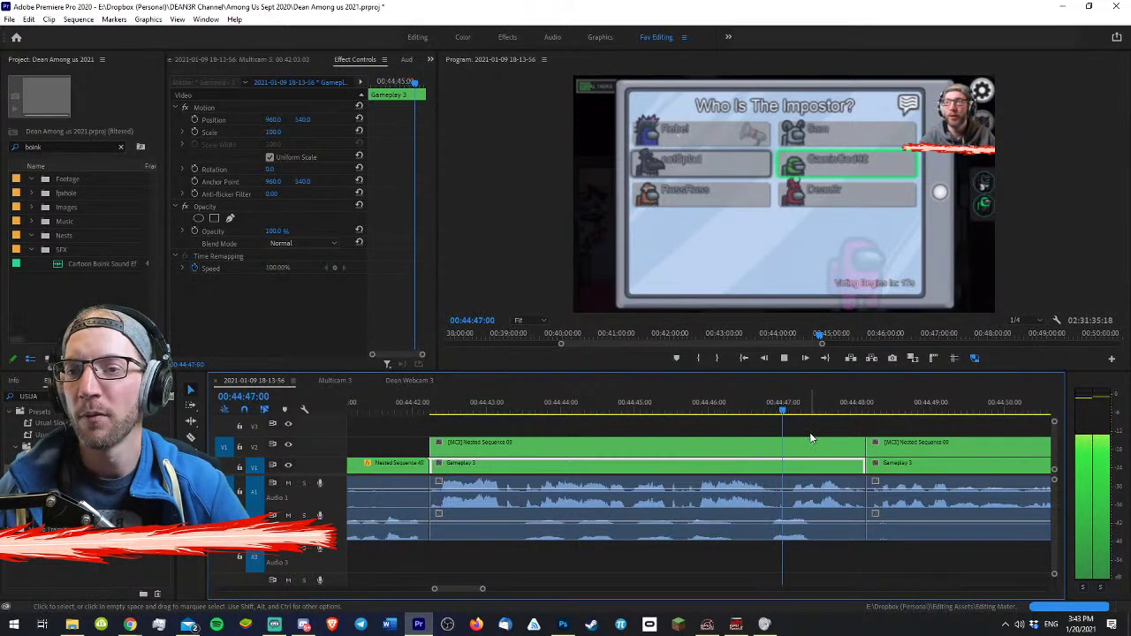
key("c")
key("space")
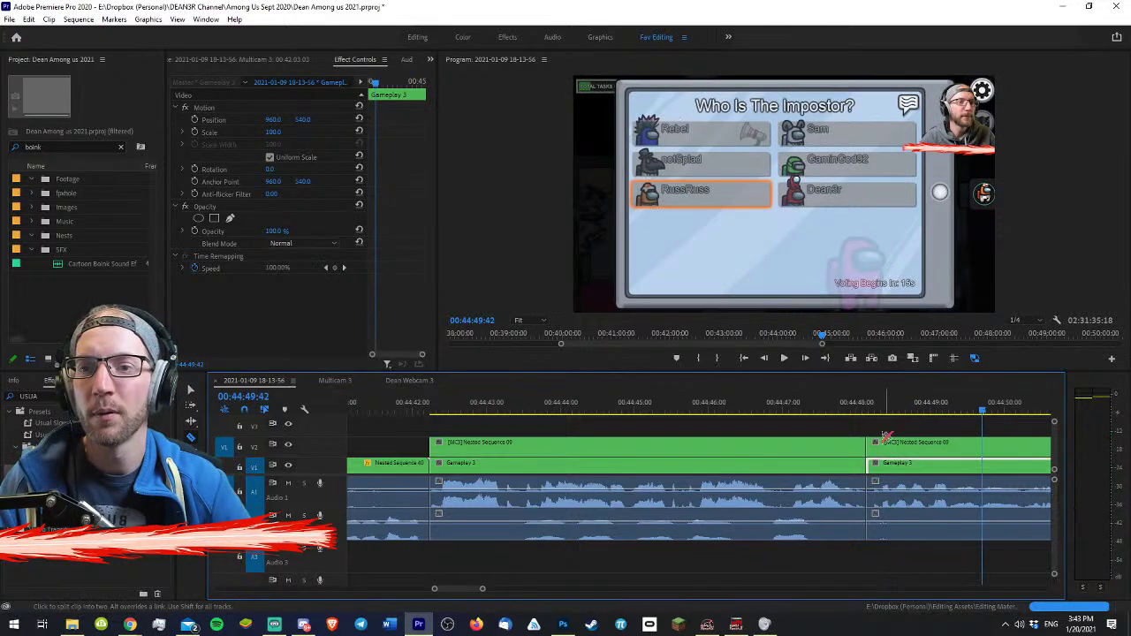
key("v")
left_click(712, 398)
key("space")
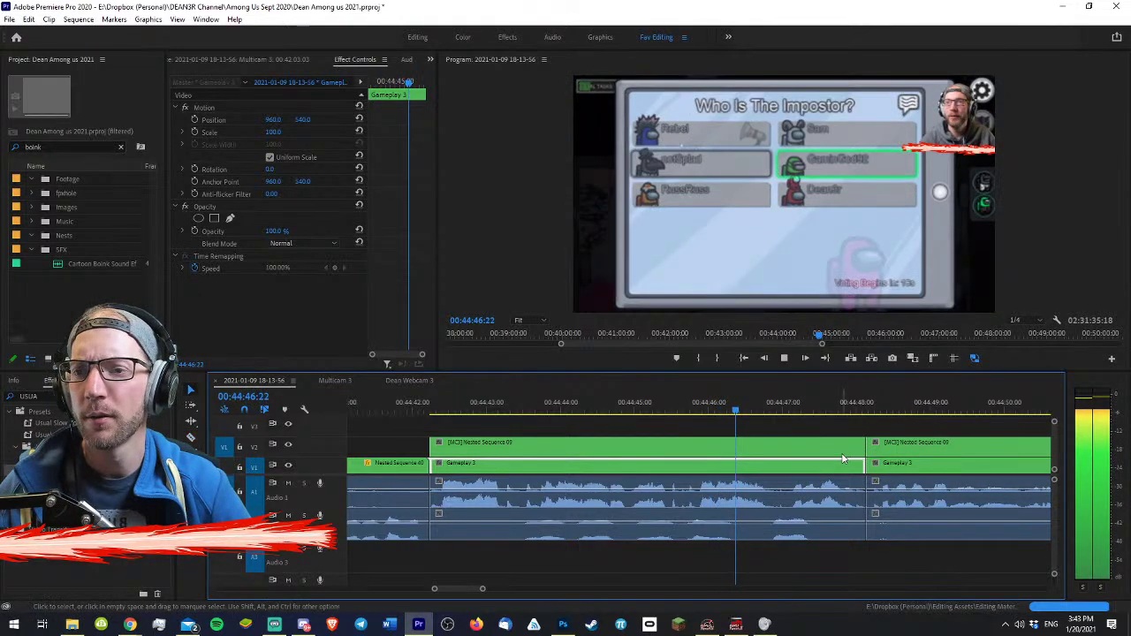
key("space")
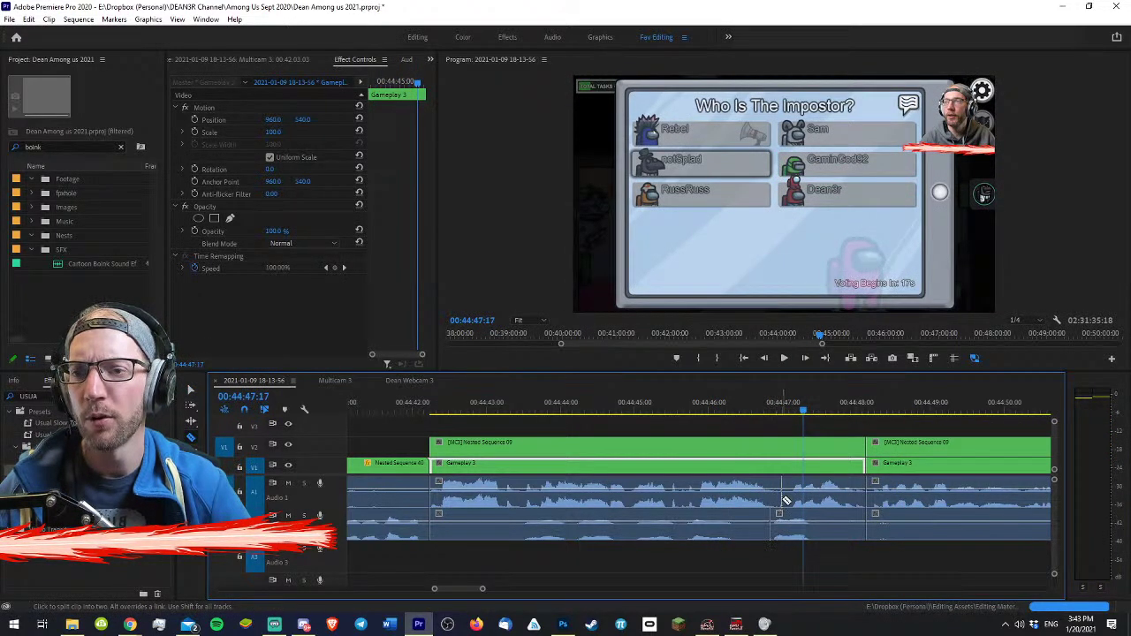
key("space")
key("space")
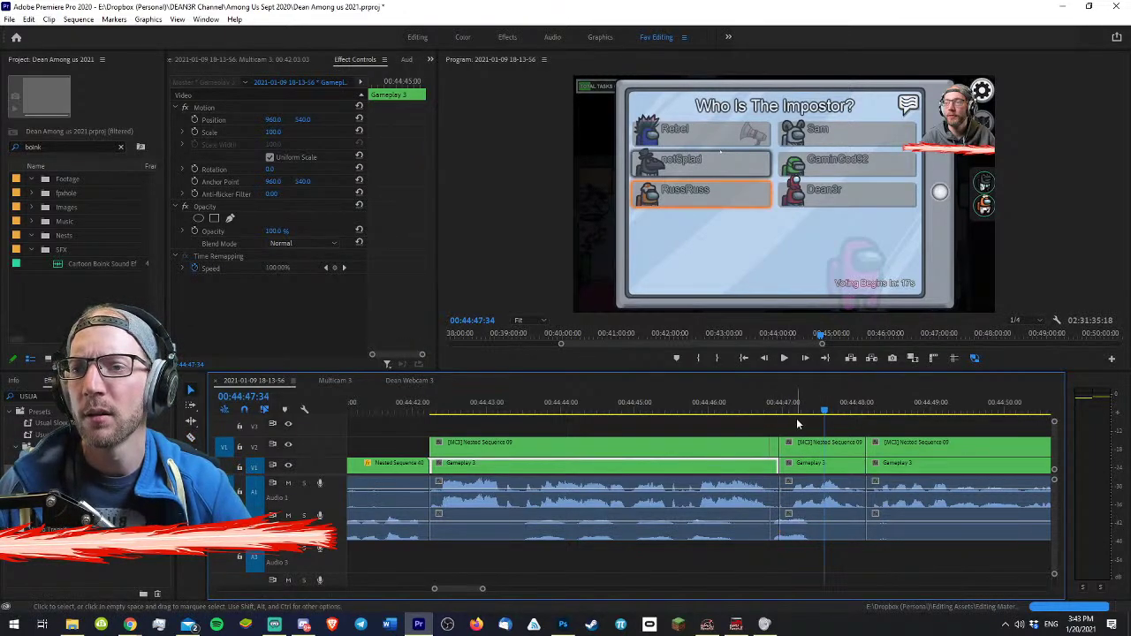
- Replay the segment from its start, split all tracks at about 44:43:30 and delete the clips from there to about 44:46:57
left_click_drag(707, 402, 457, 408)
key("space")
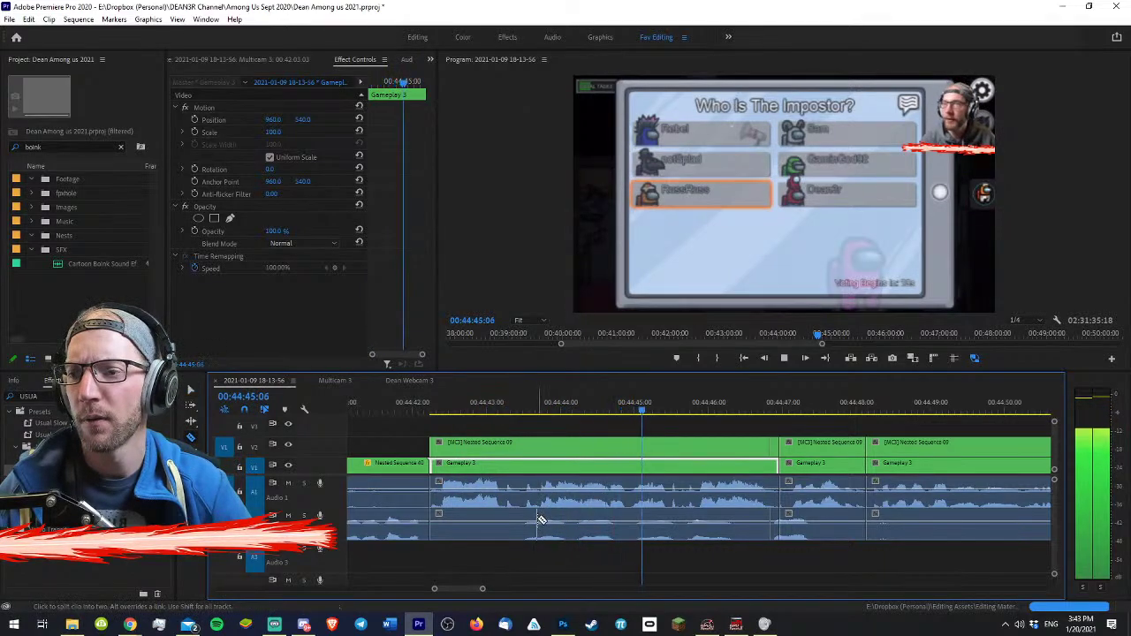
left_click(600, 439)
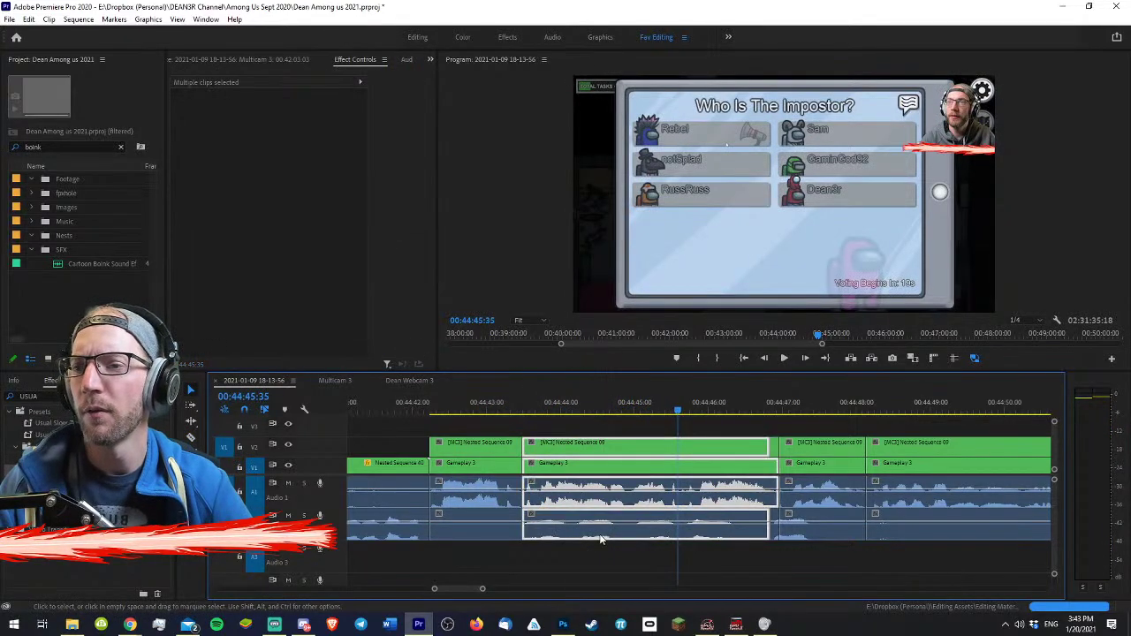
key("Delete")
- Play across the split at 45:00:00 and delete all clips between about 44:46:57 and 45:00:00, leaving a gap
key("minus")
key("minus")
left_click_drag(828, 399, 867, 403)
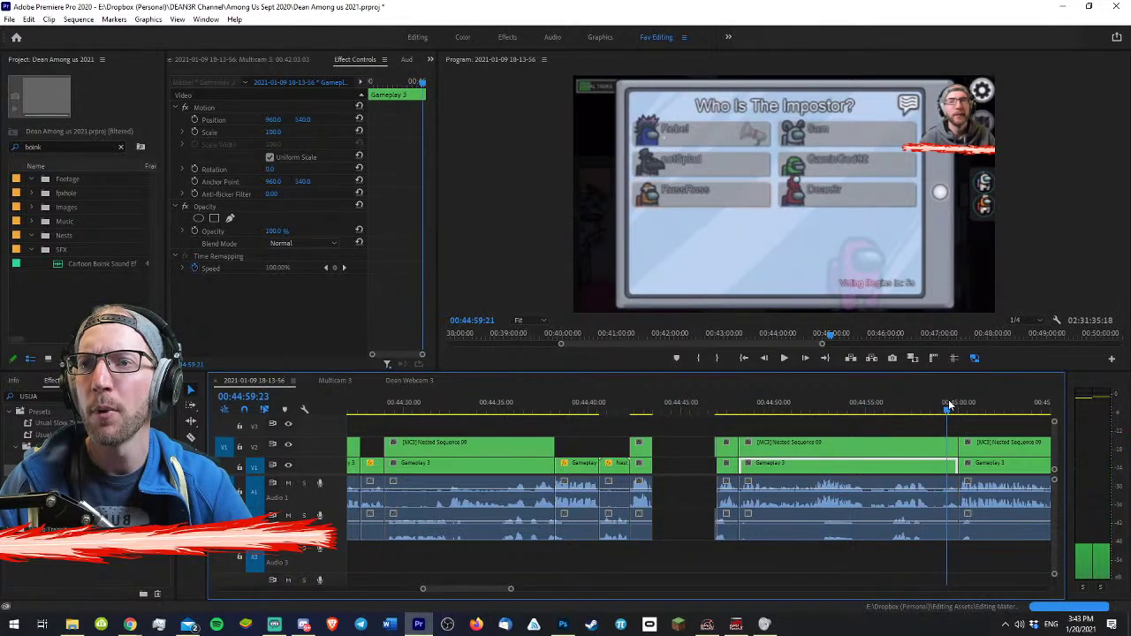
key("space")
key("minus")
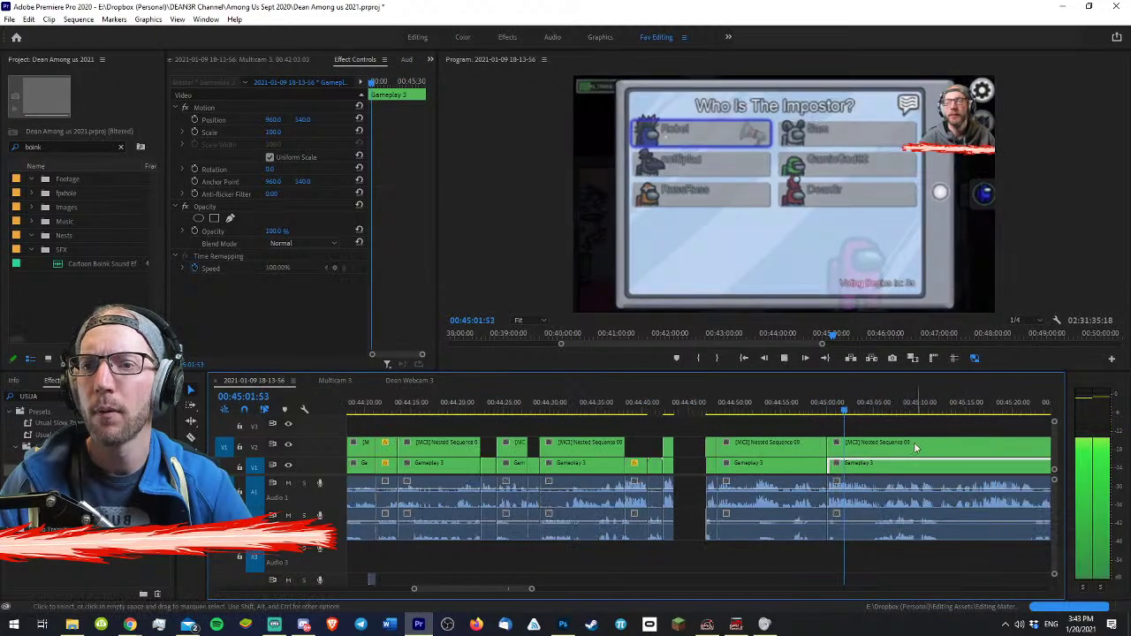
key("equal")
key("minus")
left_click_drag(629, 424, 552, 548)
key("Delete")
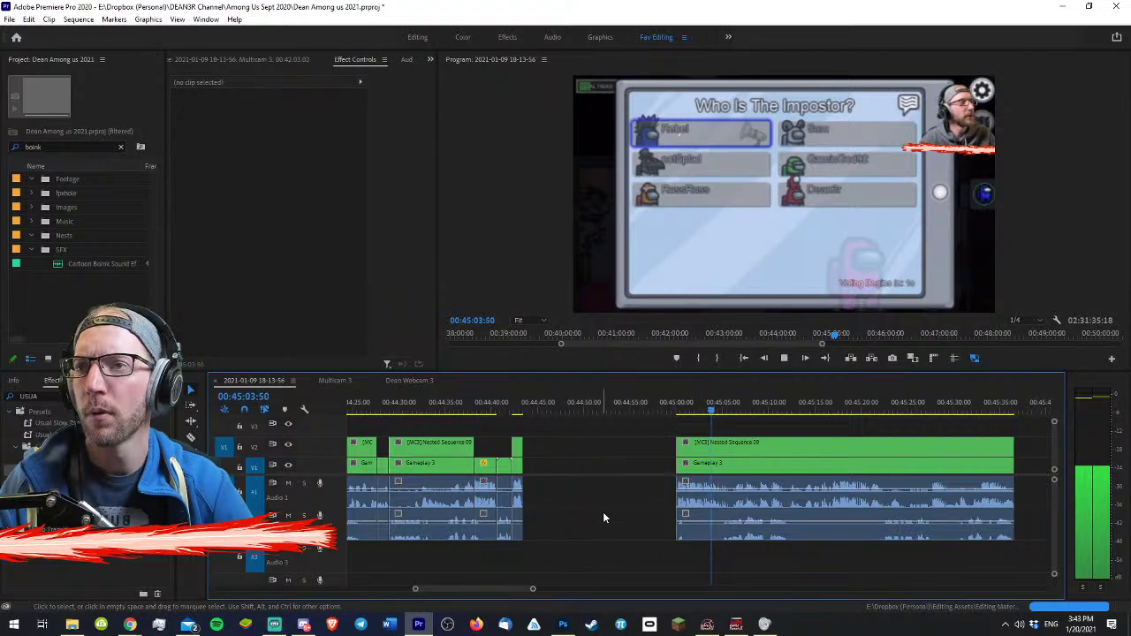
- Play the clips after the gap, split all tracks at about 45:05:00 and delete the part before that cut
key("equal")
key("equal")
key("space")
left_click_drag(702, 403, 651, 411)
key("space")
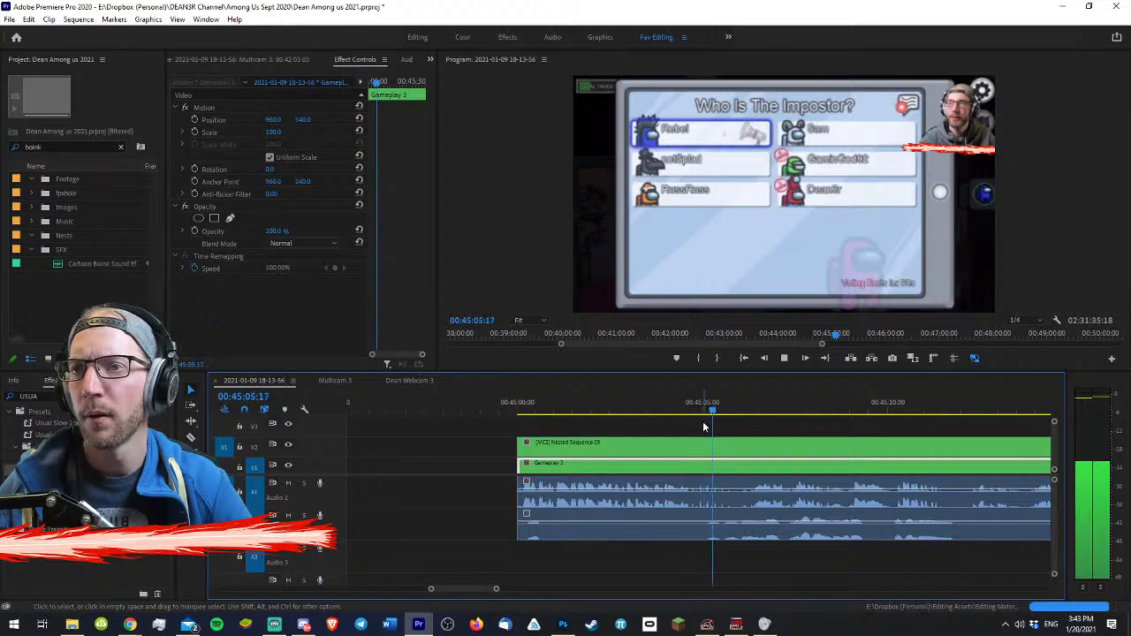
left_click(757, 430)
scroll(713, 477, "down", 1)
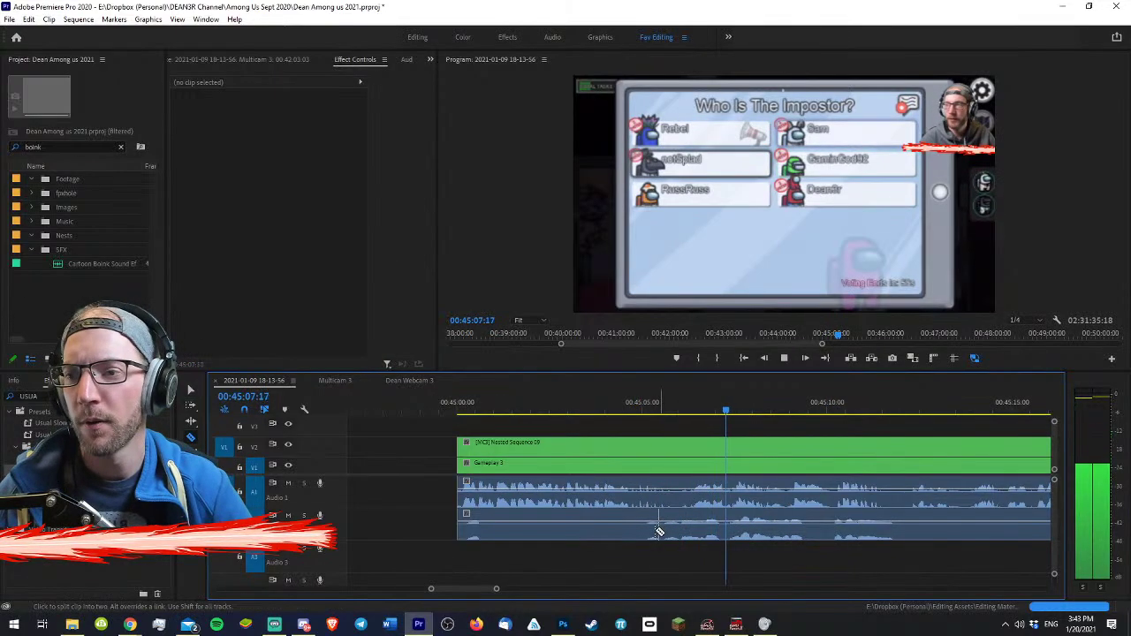
key("v")
left_click_drag(597, 431, 597, 536)
key("Delete")
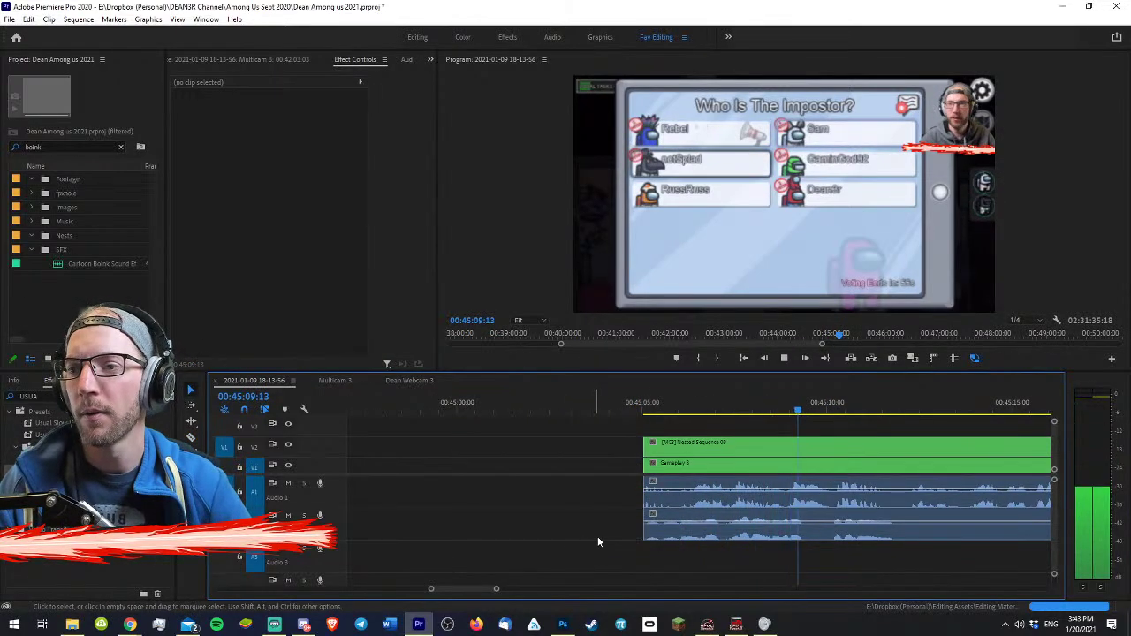
- Ripple-delete the empty gap between about 44:43:30 and 45:05:00 to join the remaining clips
key("minus")
key("minus")
key("minus")
key("space")
left_click(600, 409)
key("equal")
left_click(719, 462)
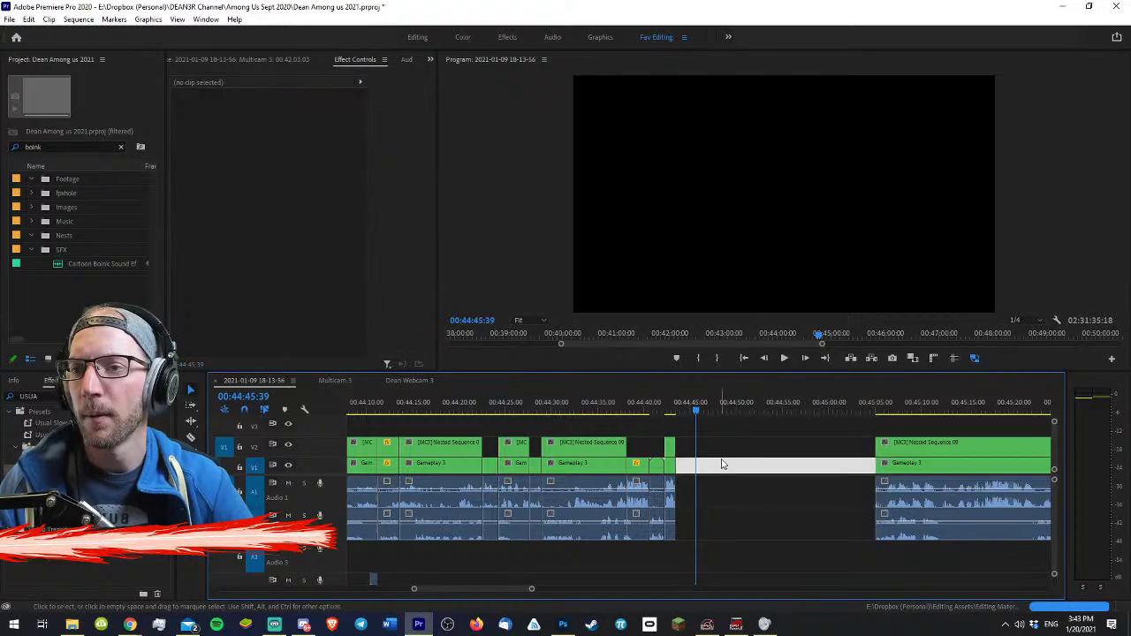
key("Delete")
- Play across the new join at about 44:43:30 and on to 44:47:36 to check the cut
key("equal")
key("equal")
key("equal")
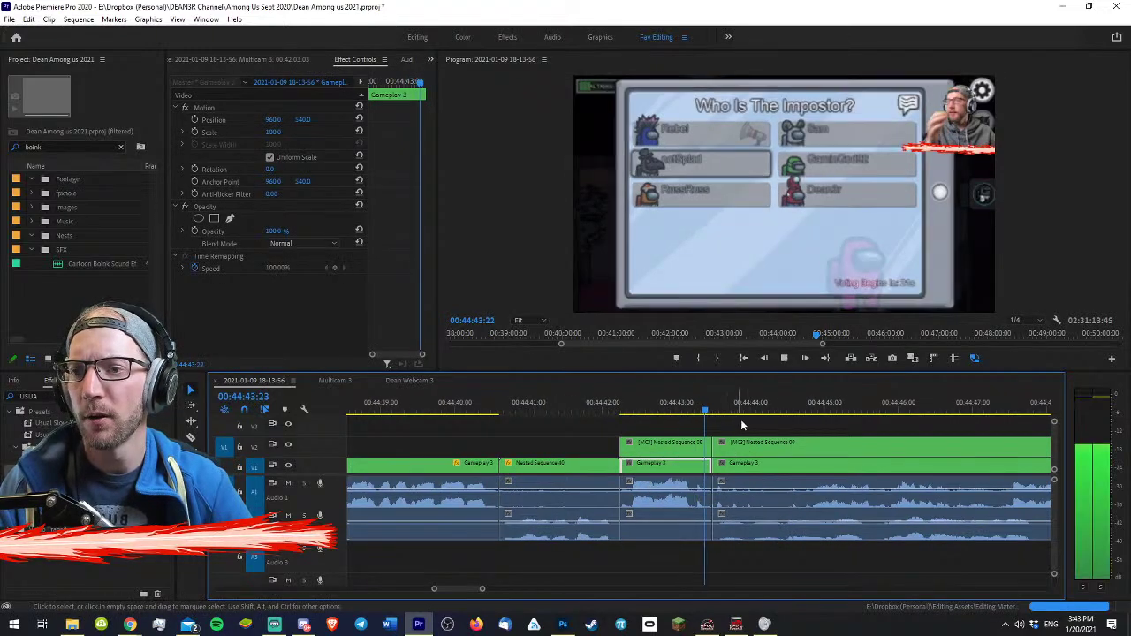
key("equal")
left_click(782, 410)
key("space")
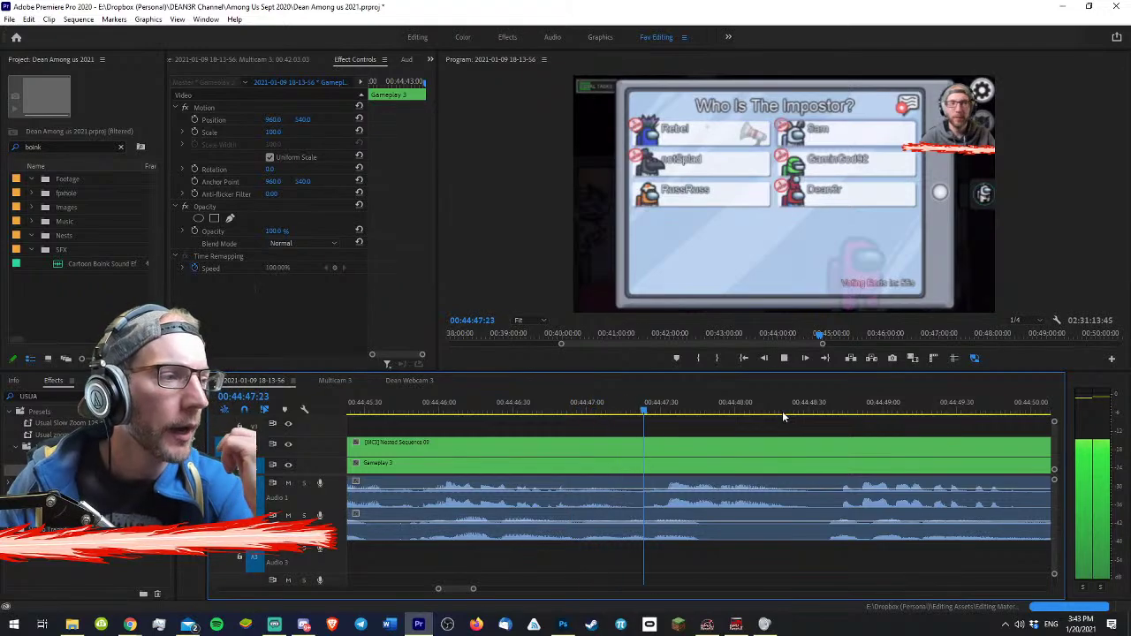
key("space")
- Continue playing from 44:47:36 to 44:51:20 to review the voting discussion for the next cut
key("minus")
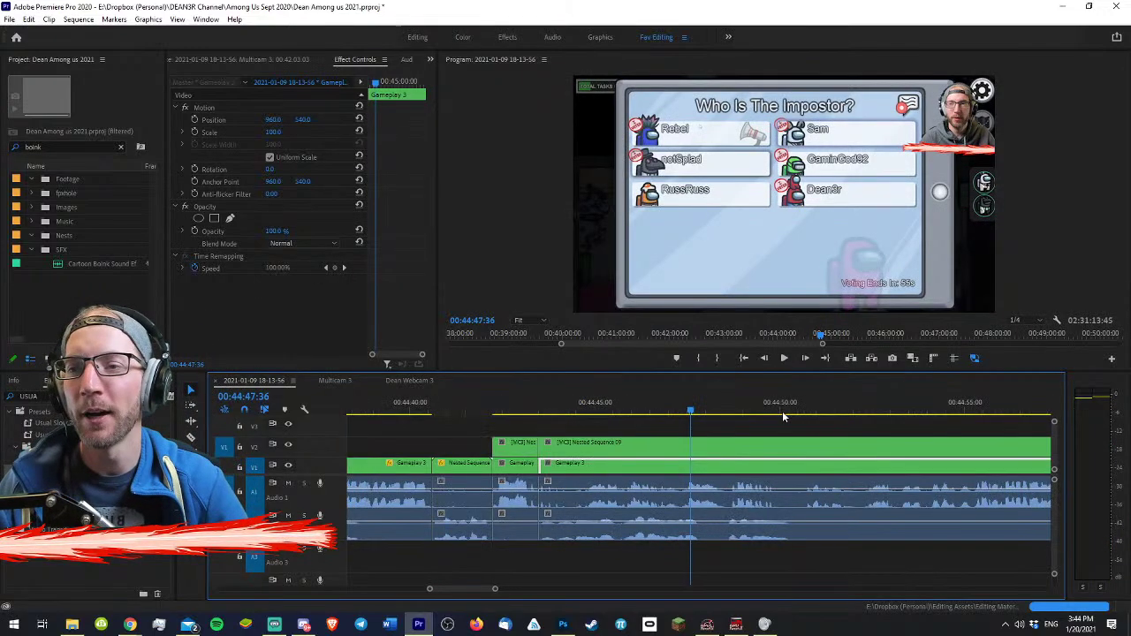
left_click(770, 430)
key("equal")
key("space")
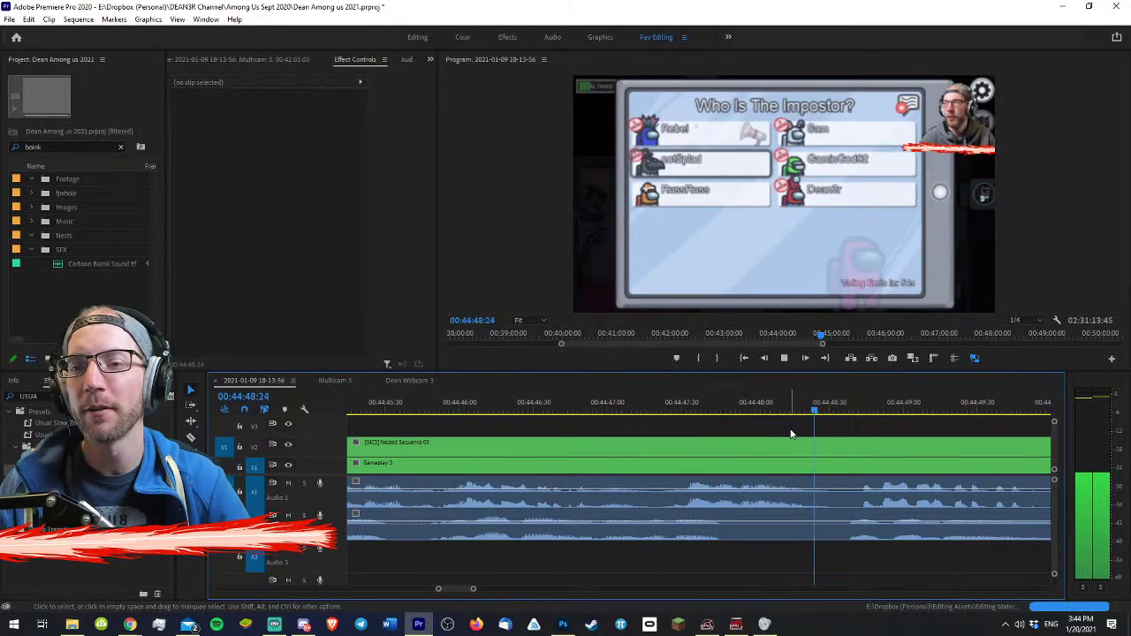
left_click(790, 434)
key("minus")
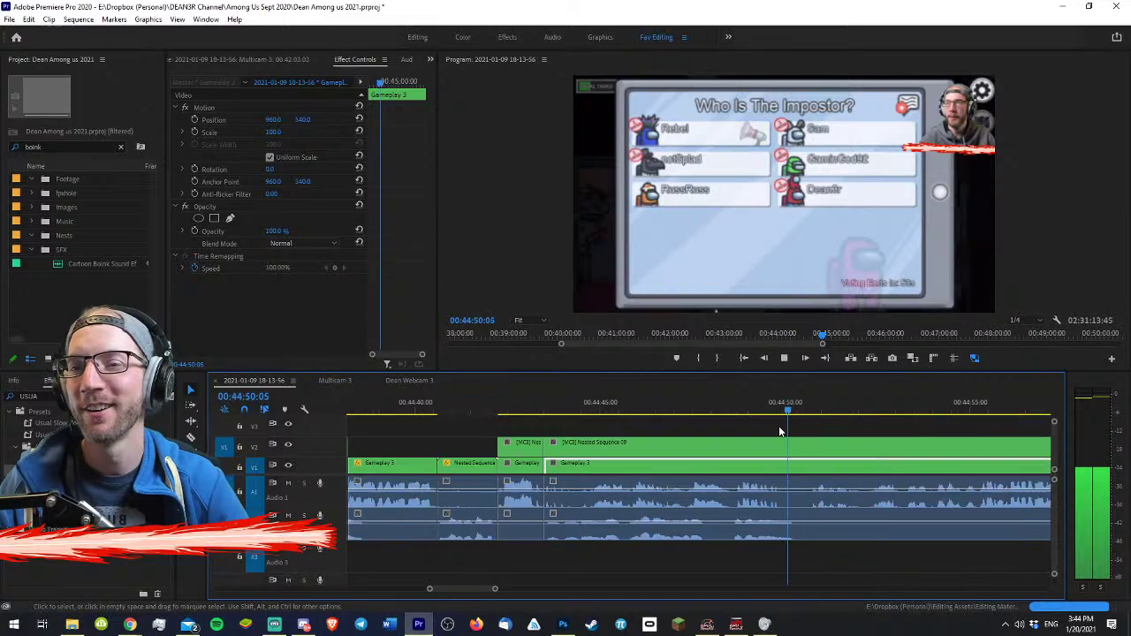
key("equal")
key("space")
- Remove the pause between about 44:50:16 and 44:50:42 from all tracks with a ripple trim, and jump to the sequence start
key("c")
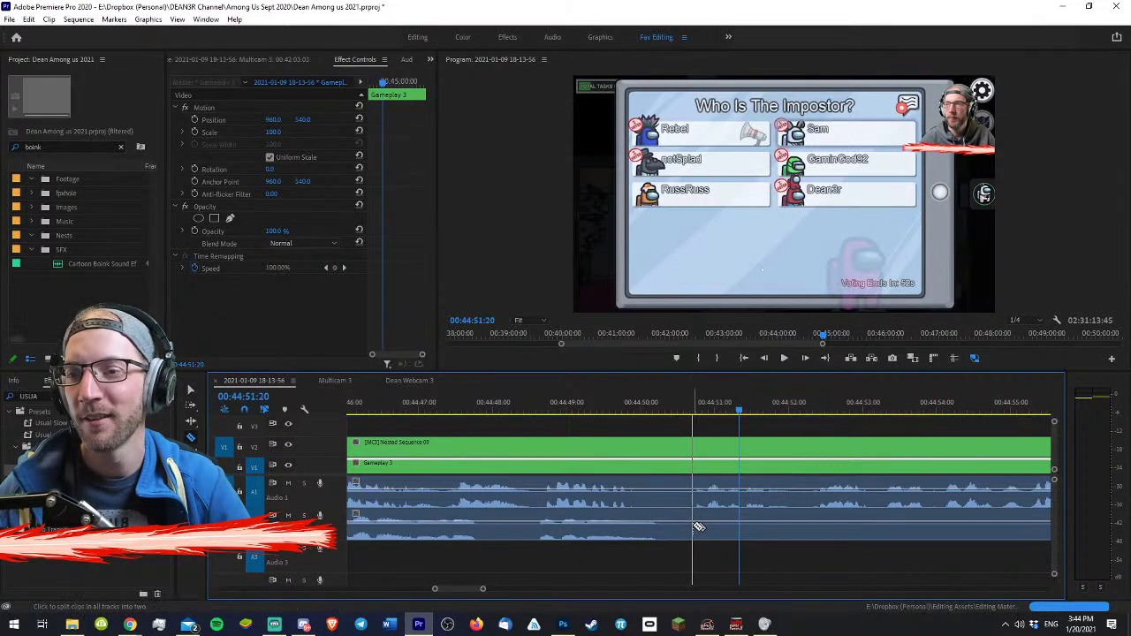
left_click(693, 523, "shift")
key("v")
left_click_drag(629, 410, 662, 408)
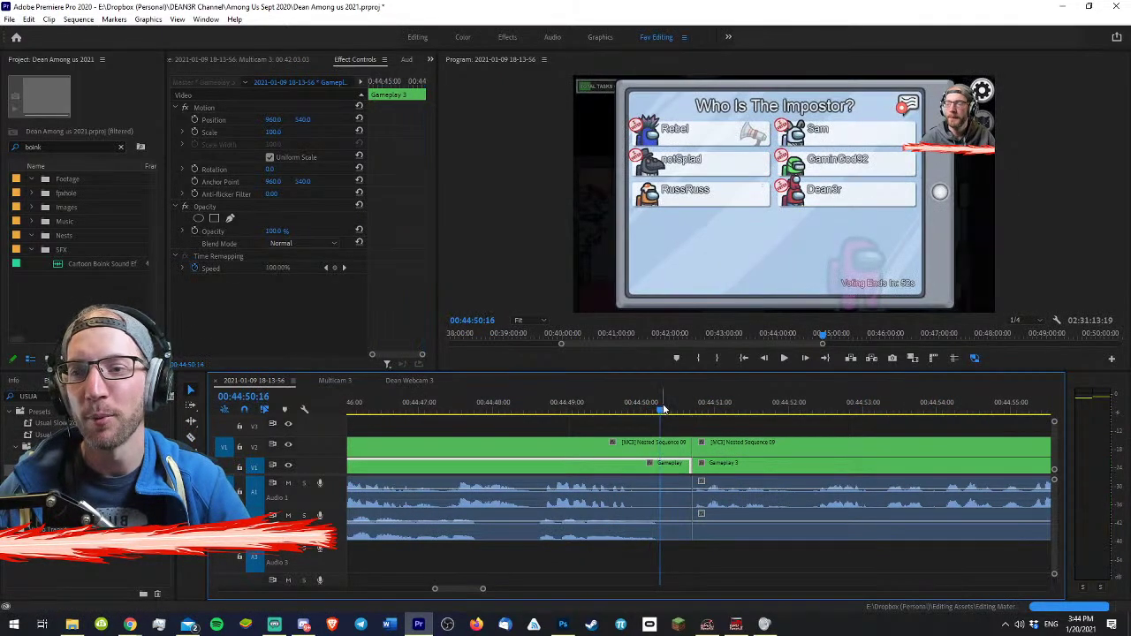
key("Home")
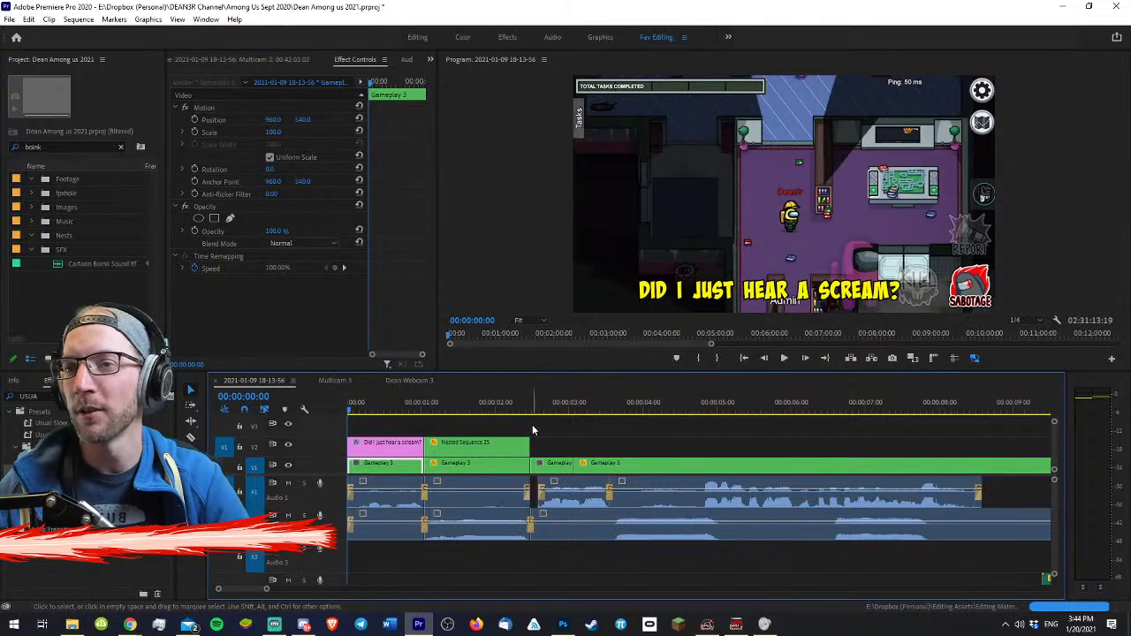
- Preview the opening large webcam shot with the #EDITING caption at about 00:01:31 in an enlarged program view
left_click_drag(393, 410, 446, 410)
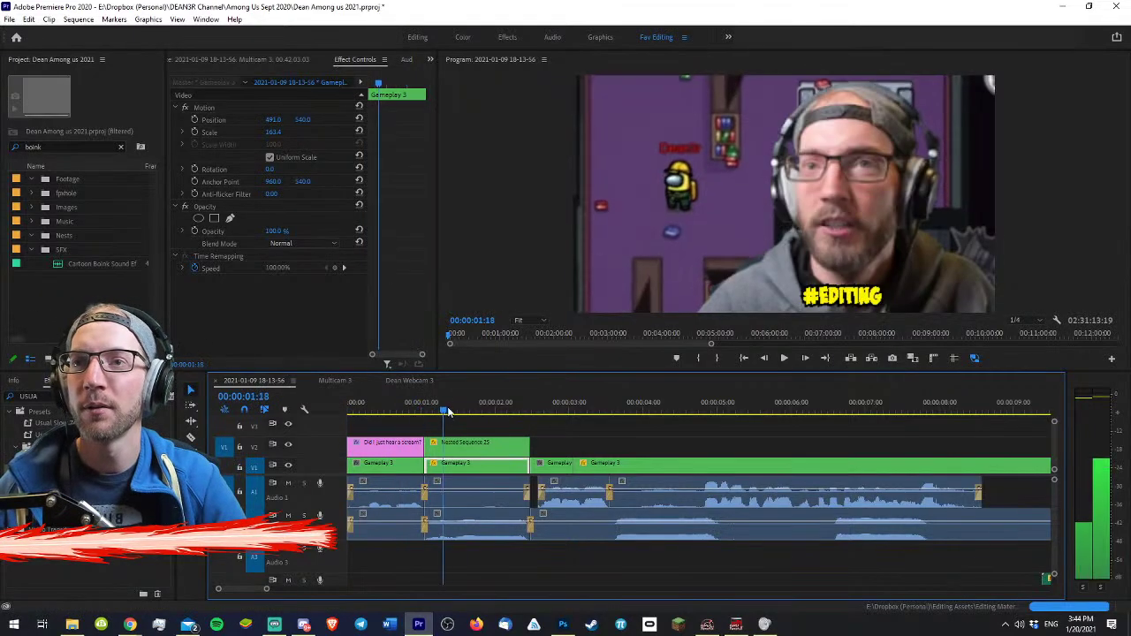
key("grave")
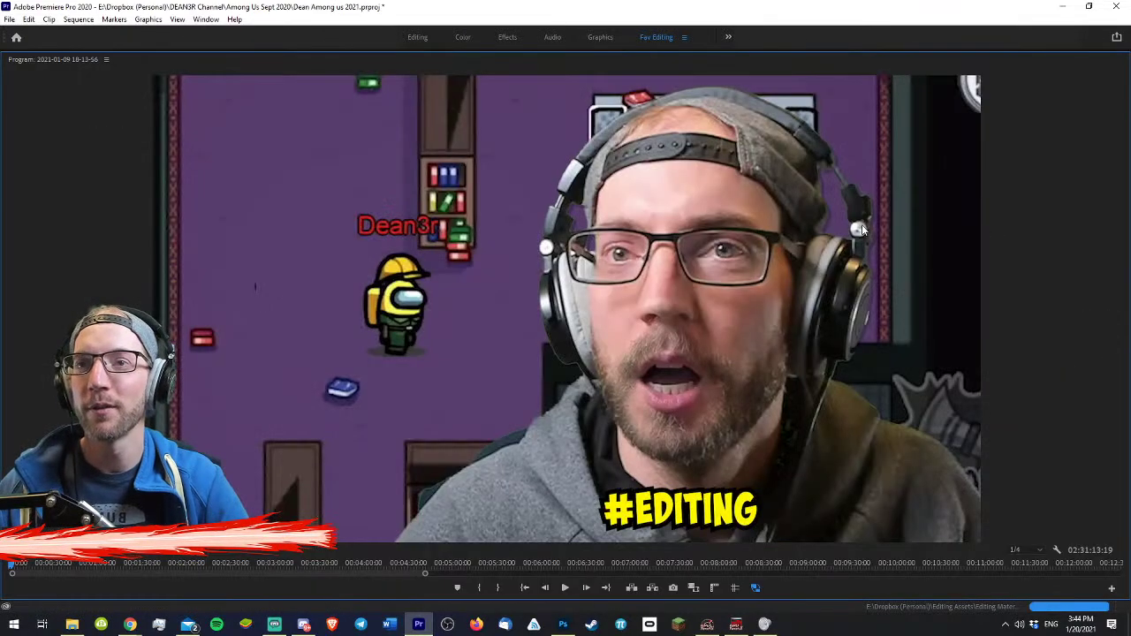
key("grave")
key("grave")
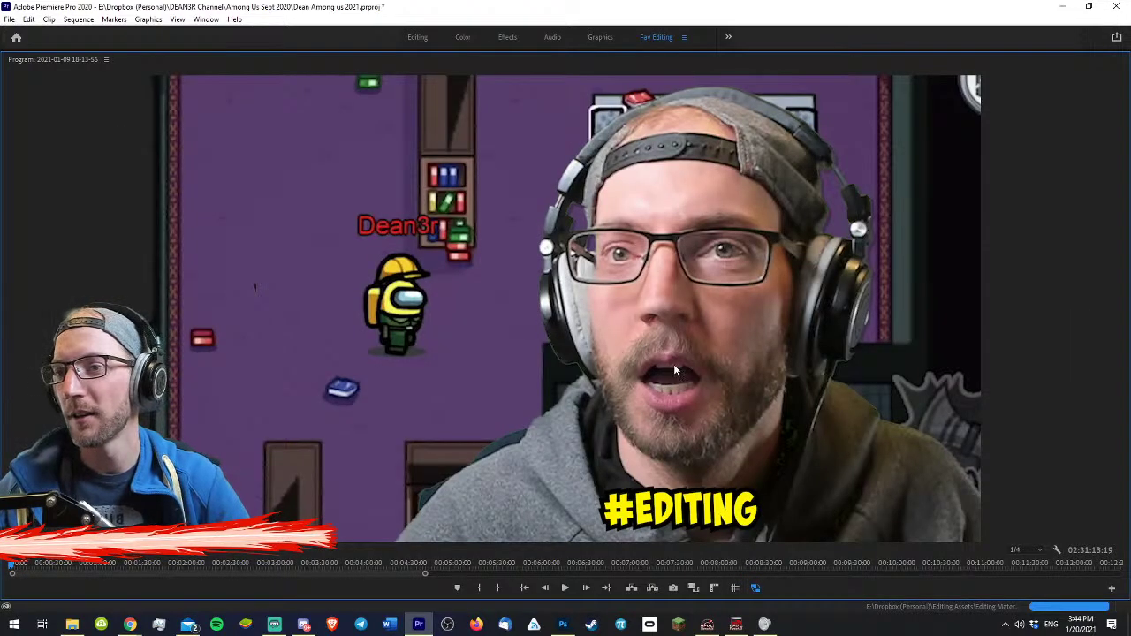
key("grave")
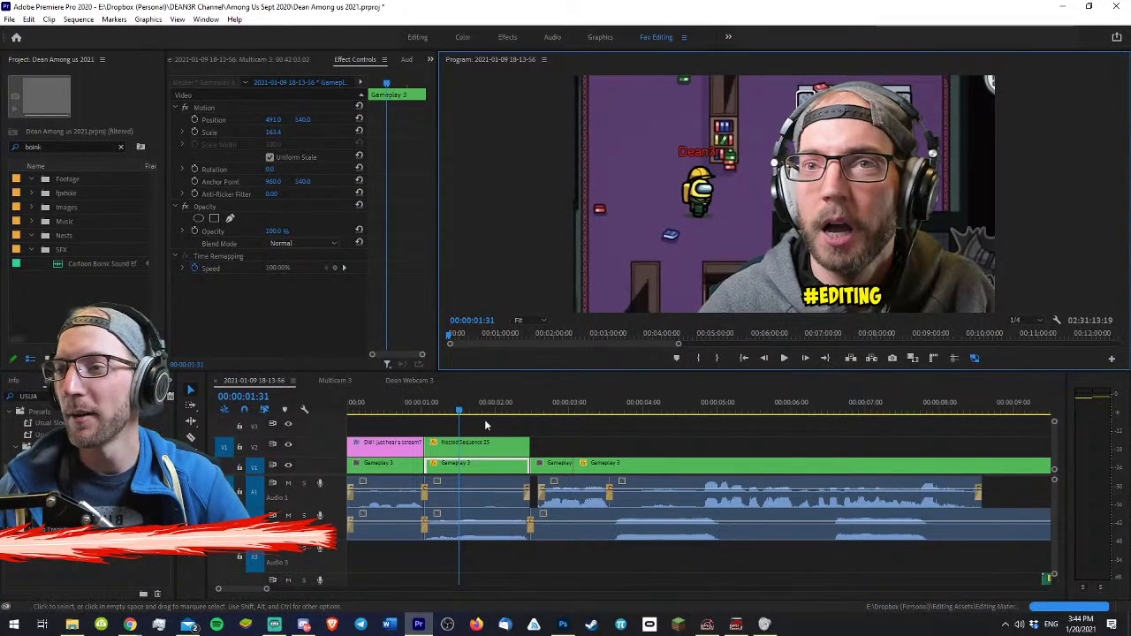
- Inspect the layers inside Nested Sequence 25, return to the main sequence and replay the opening
double_click(469, 441)
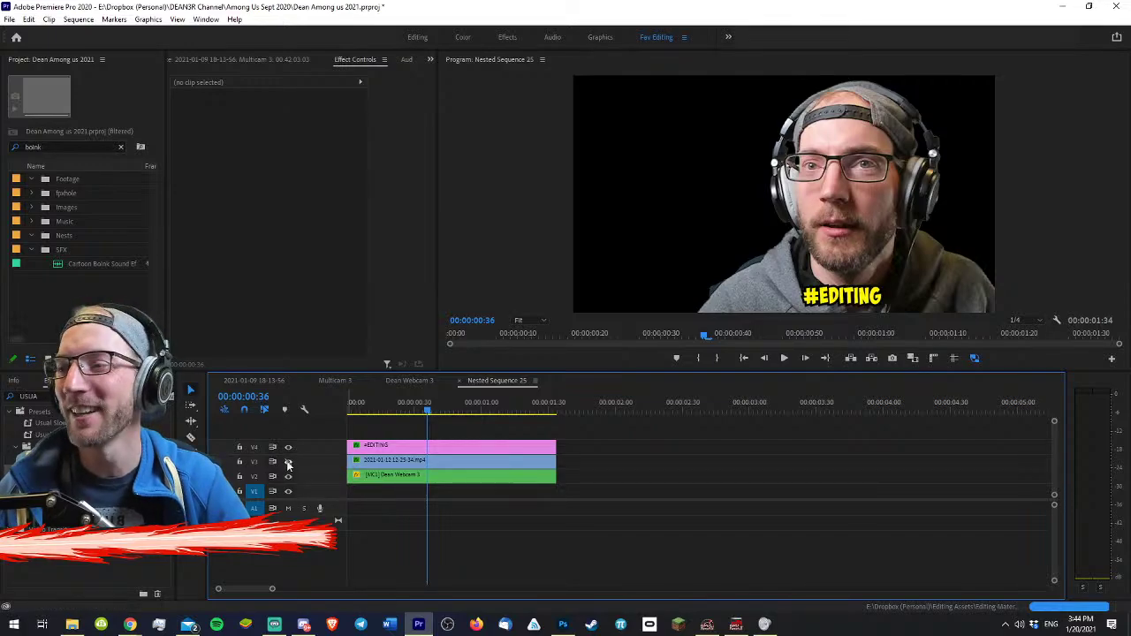
left_click(272, 381)
left_click(439, 408)
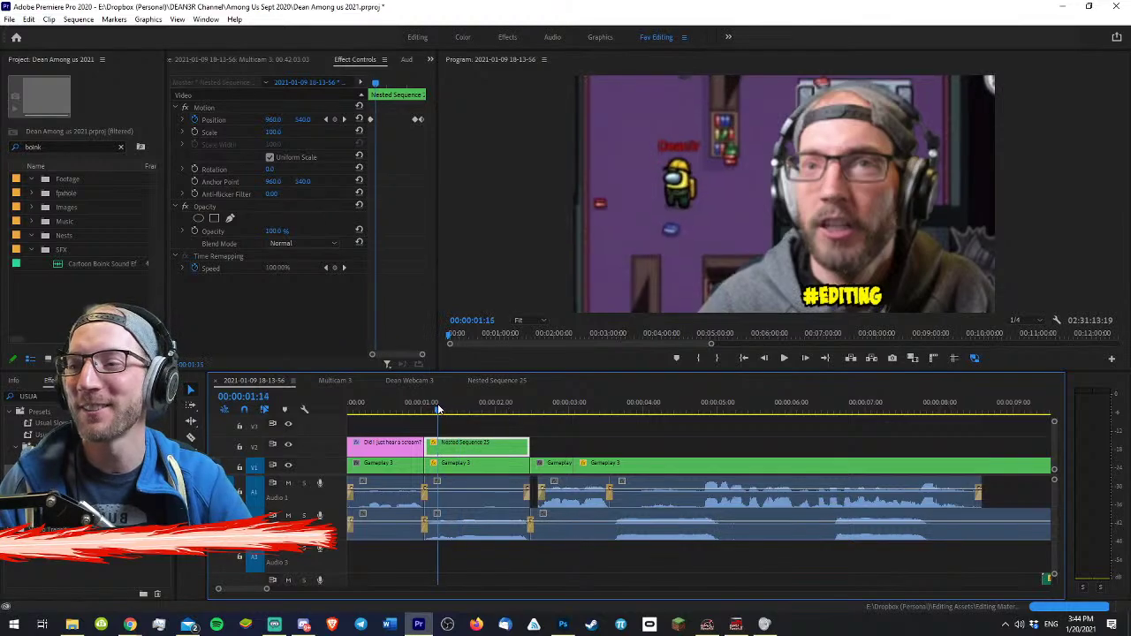
left_click_drag(438, 408, 397, 408)
key("space")
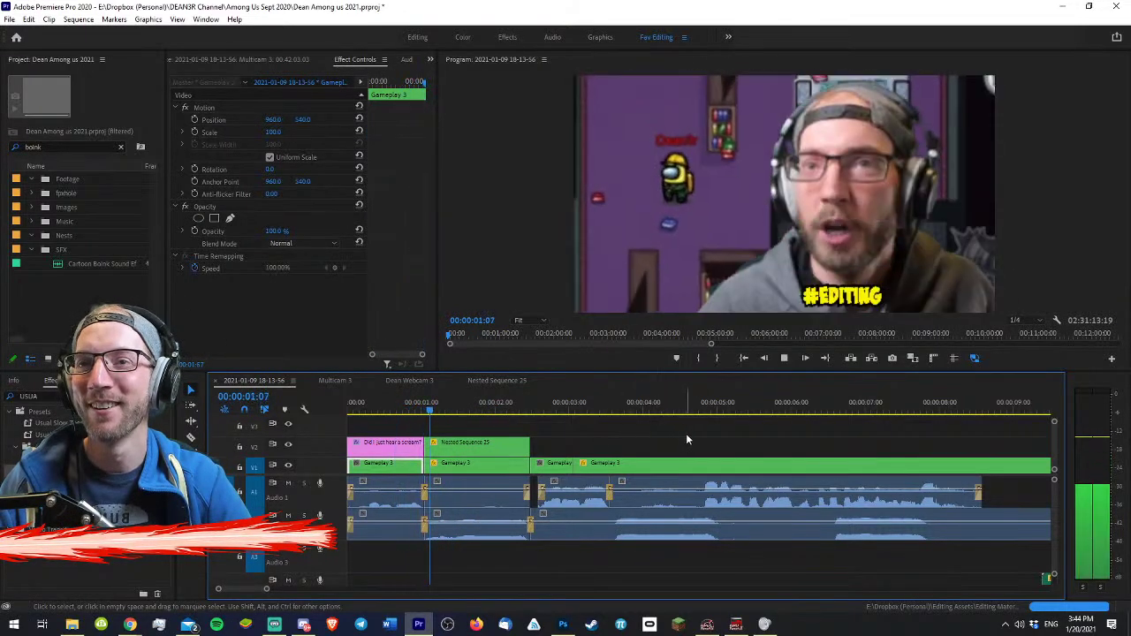
- Scan the intro up to about 01:03:39 and examine the viewer-comment shot in an enlarged program view
key("minus")
key("minus")
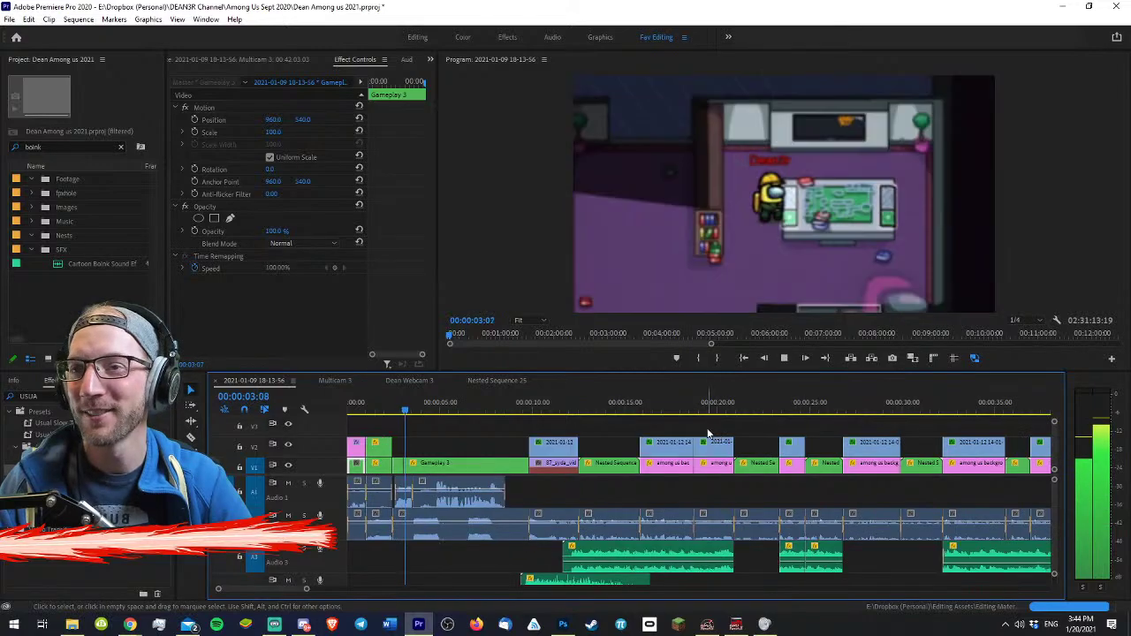
key("minus")
left_click_drag(523, 403, 894, 406)
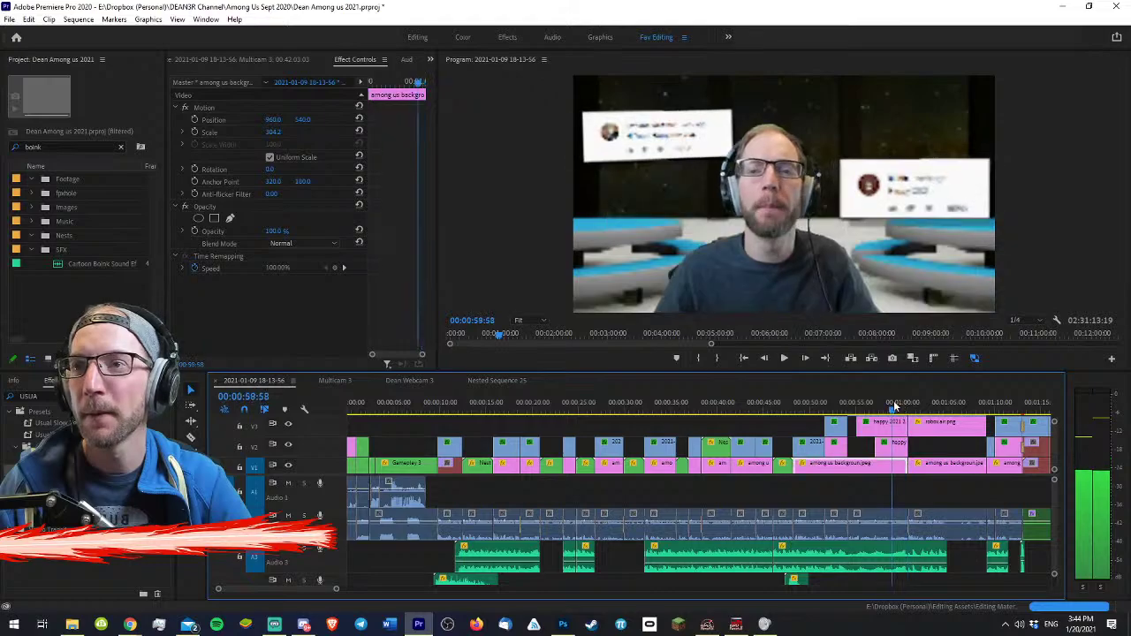
key("minus")
key("equal")
left_click_drag(709, 407, 745, 403)
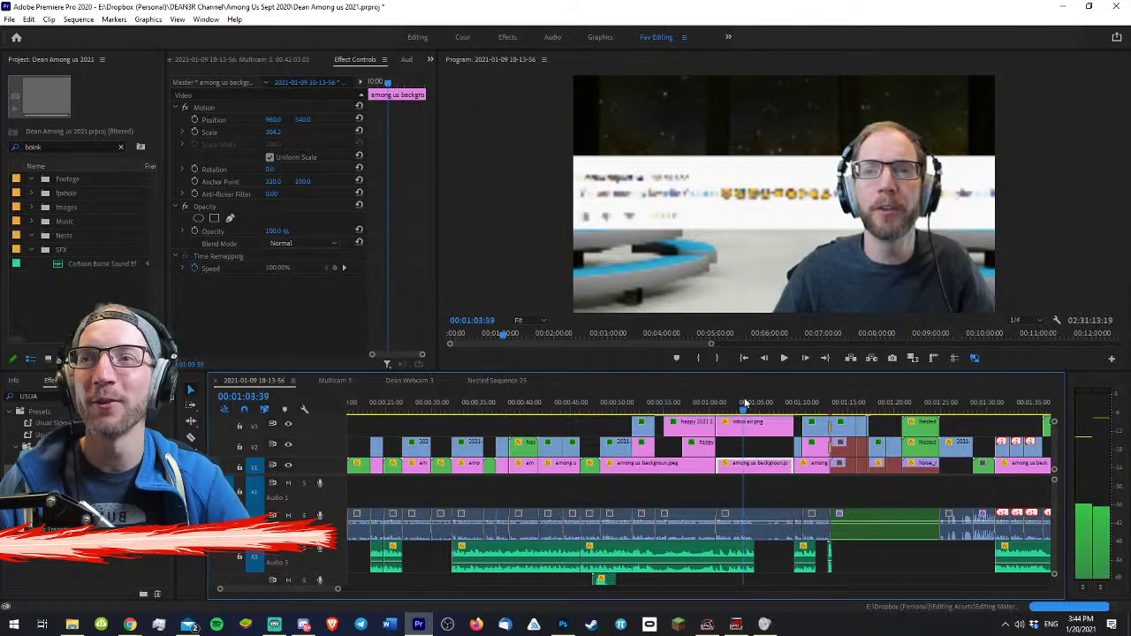
key("grave")
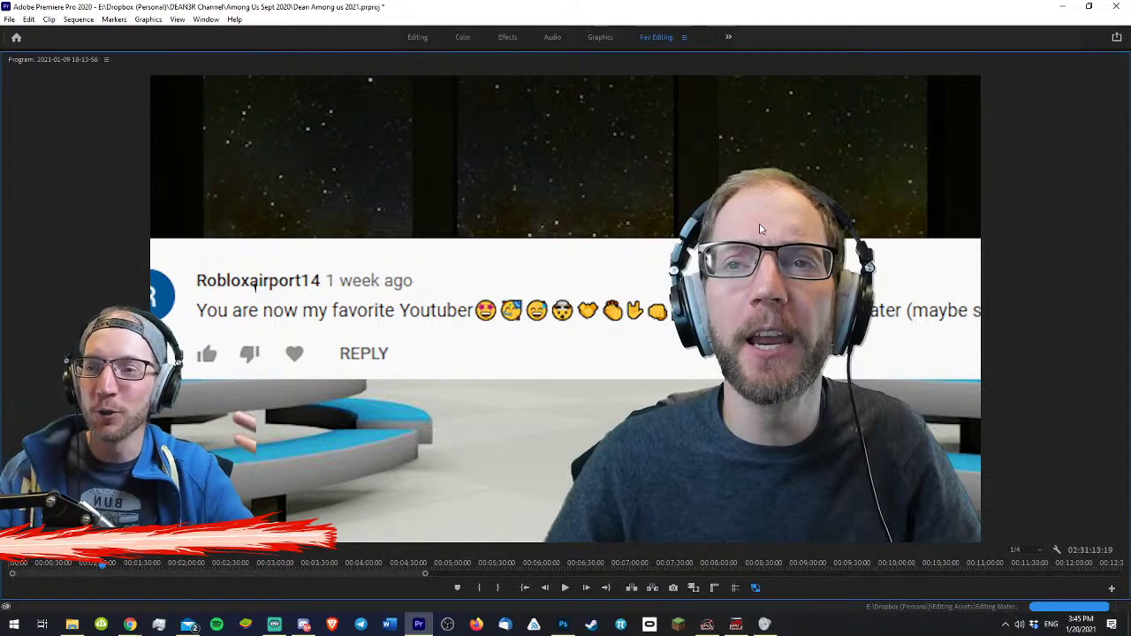
key("grave")
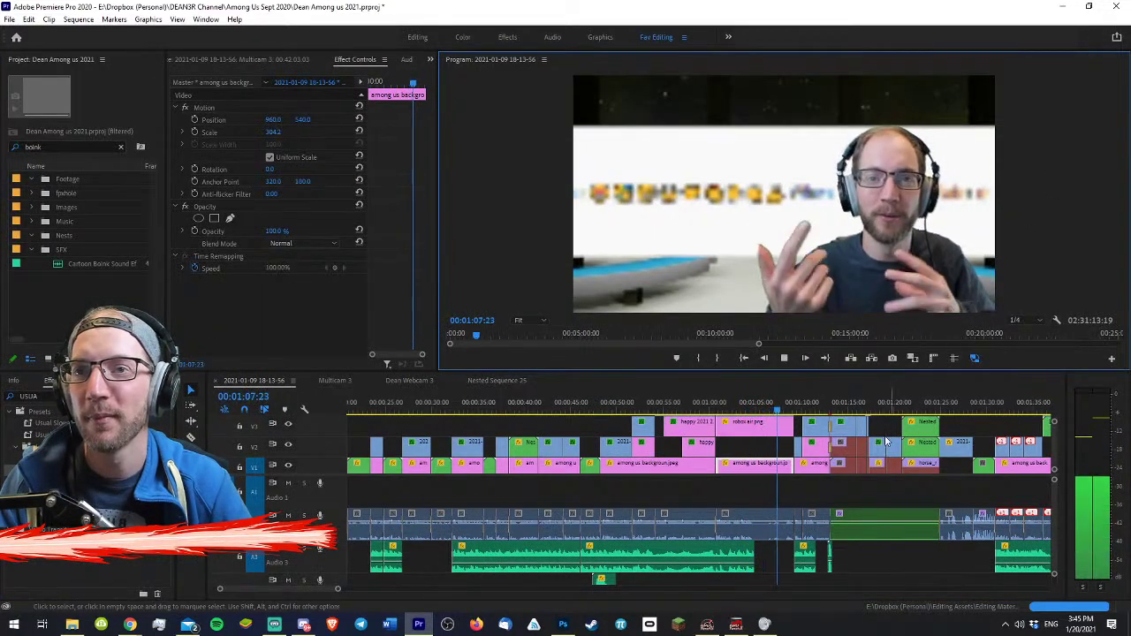
- Stop the intro playback and return to the gameplay being edited, moving the playhead to about 44:29:57
left_click(892, 561)
key("minus")
key("minus")
key("space")
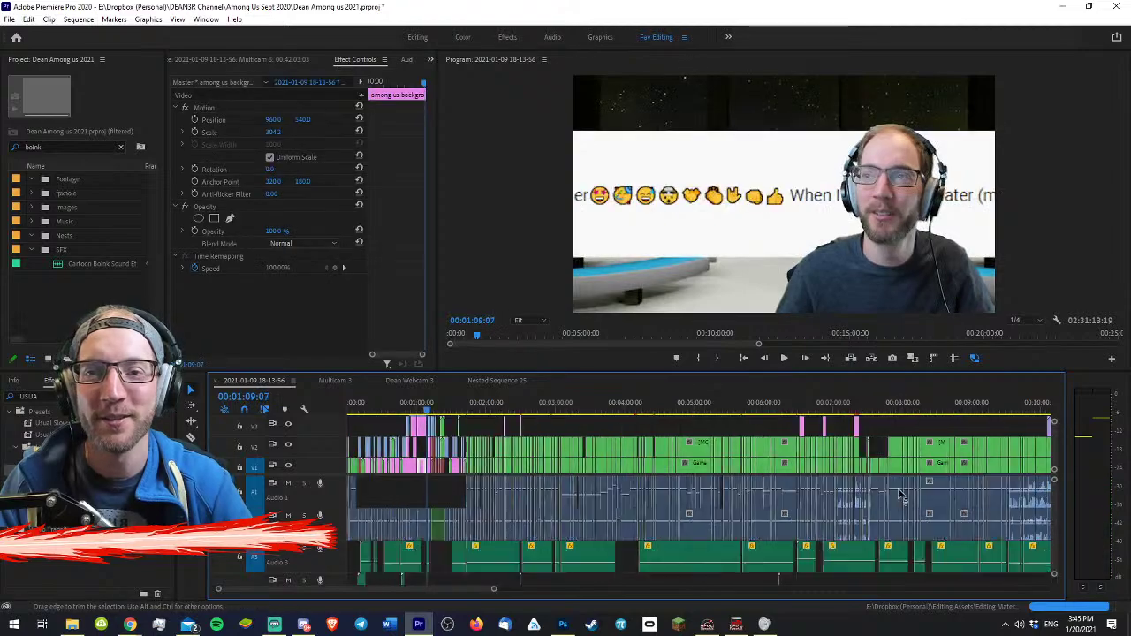
key("minus")
key("minus")
key("minus")
left_click(727, 405)
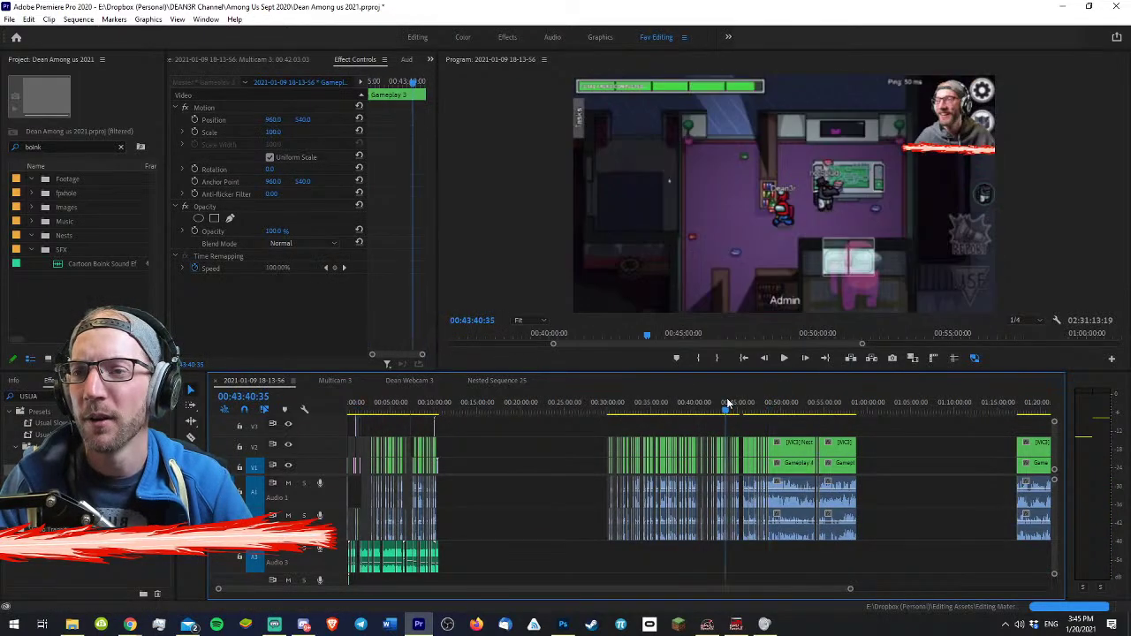
key("equal")
key("equal")
key("equal")
left_click_drag(787, 403, 949, 412)
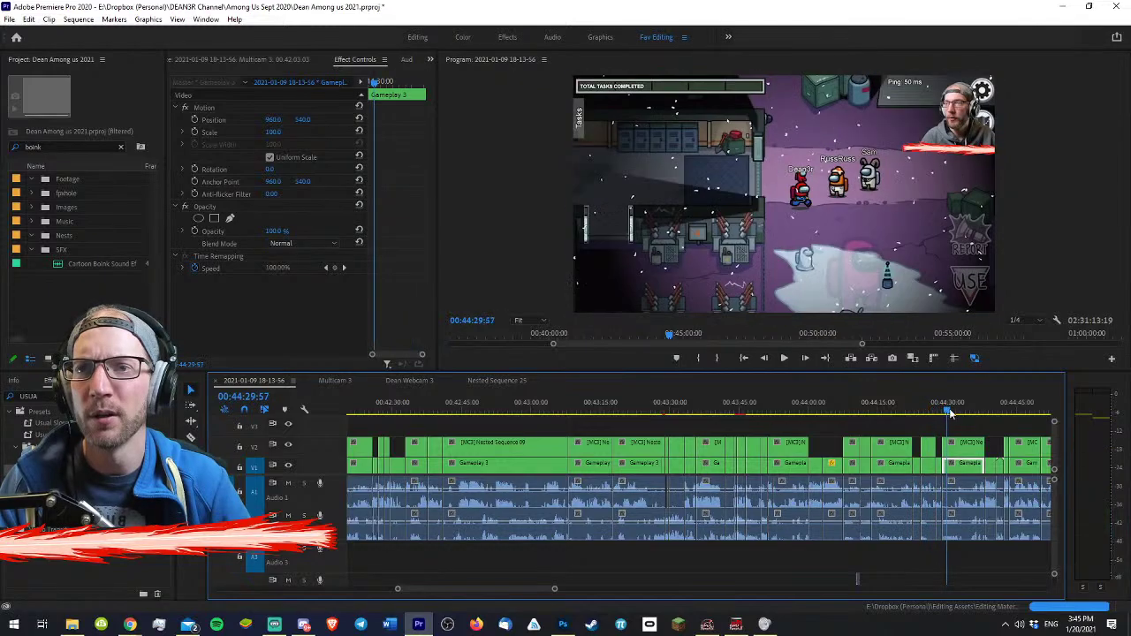
- Play the Victory screen section from about 43:53 to 43:58:40 to review its pacing
key("minus")
key("equal")
key("equal")
key("minus")
key("space")
left_click(547, 404)
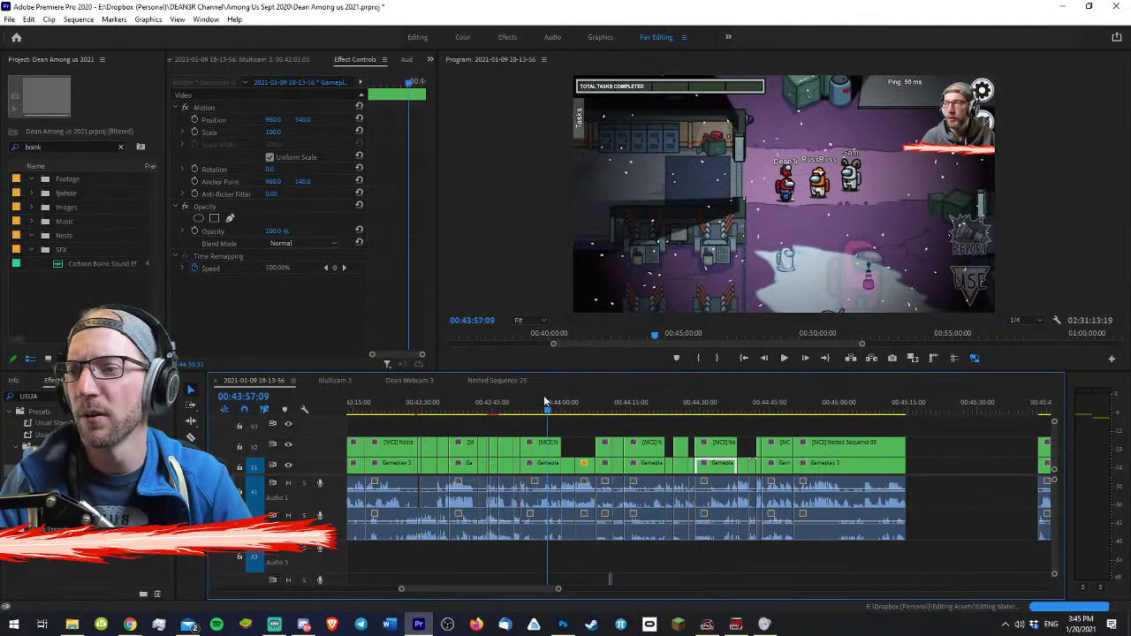
left_click(529, 405)
key("space")
key("equal")
key("equal")
key("equal")
key("equal")
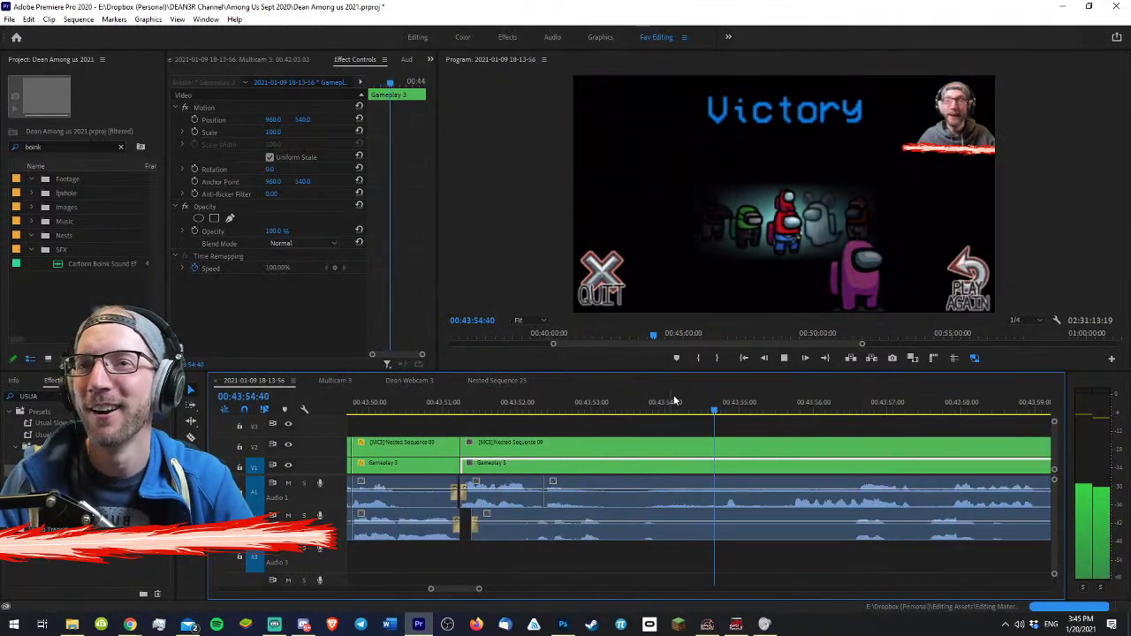
key("minus")
key("minus")
key("minus")
key("minus")
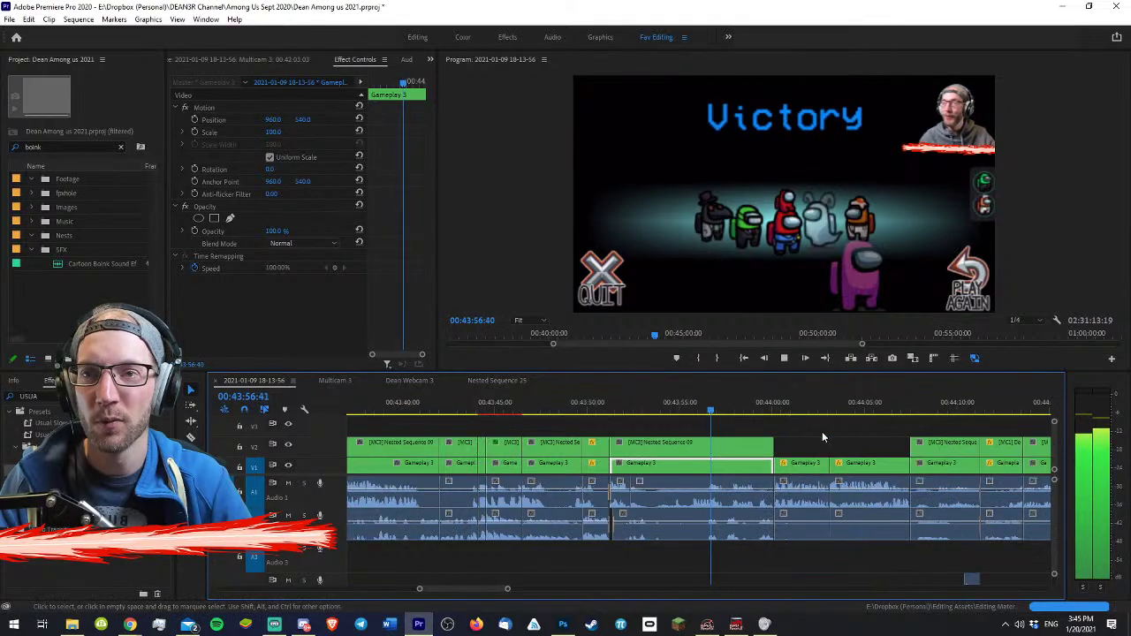
key("equal")
key("equal")
key("equal")
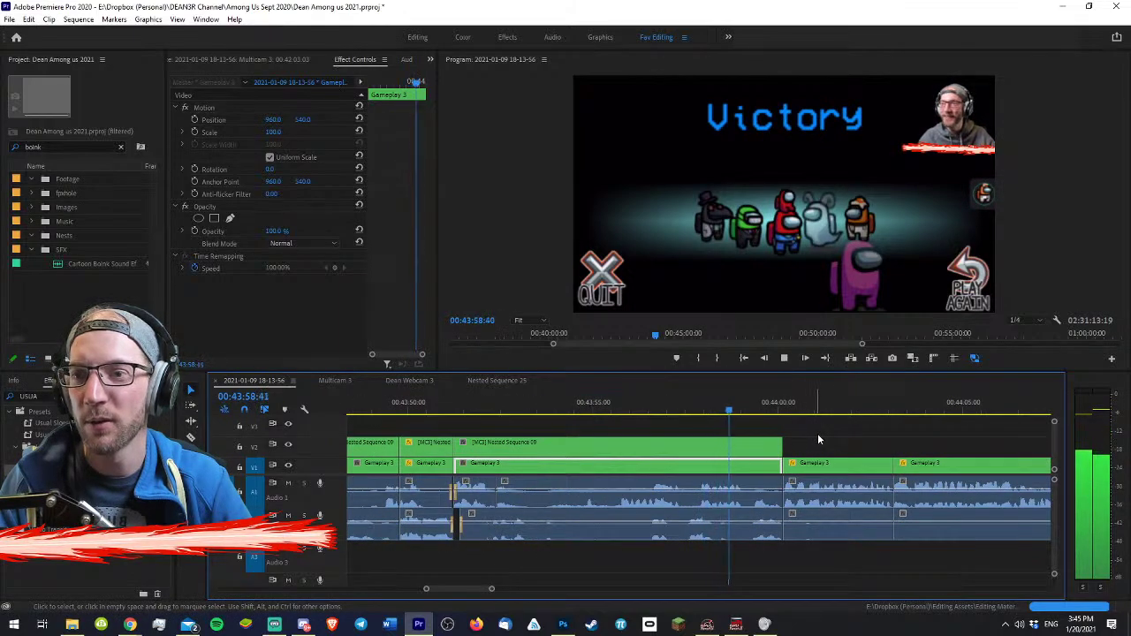
- Continue reviewing the zoomed Victory shot and the following zoomed lobby gameplay past 44:04:41
left_click(834, 430)
key("minus")
key("equal")
key("equal")
key("minus")
key("minus")
key("minus")
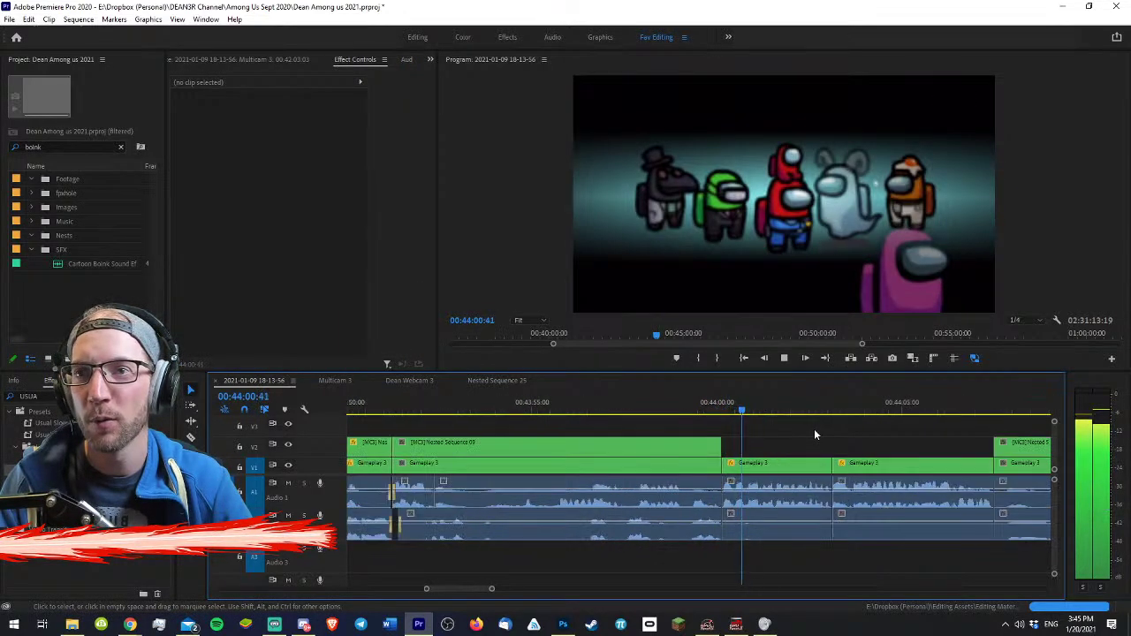
key("equal")
key("equal")
key("minus")
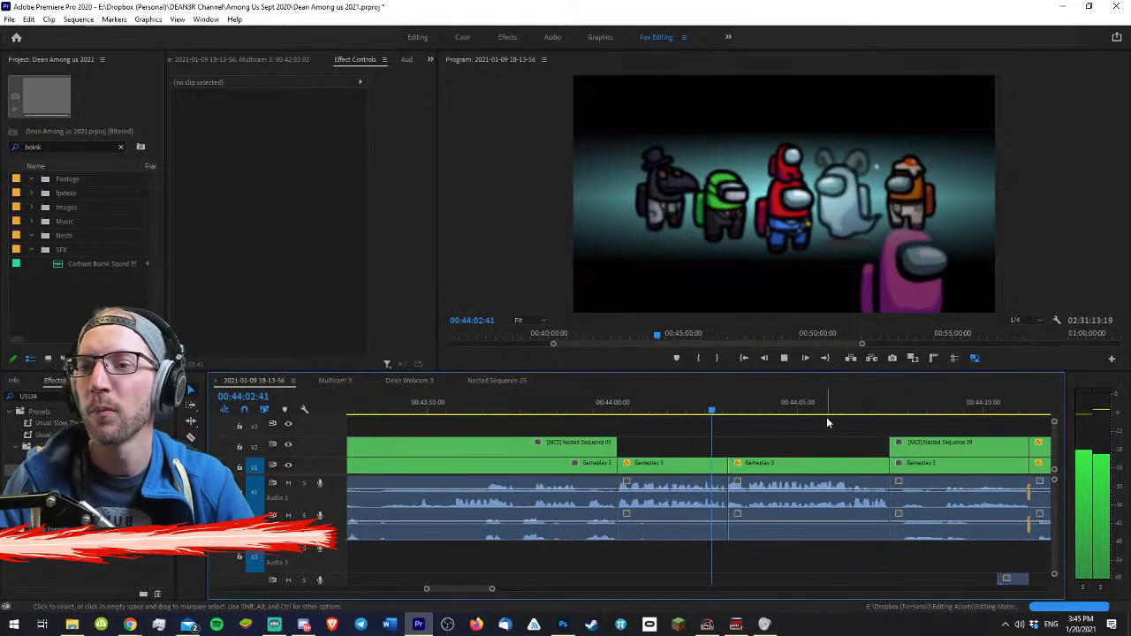
key("minus")
key("equal")
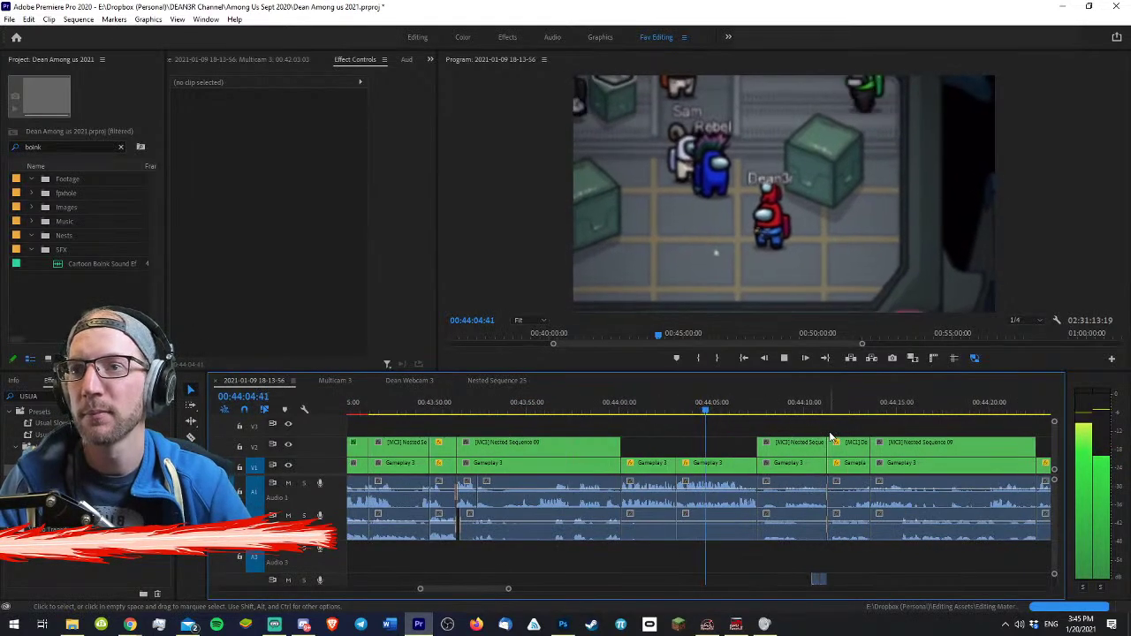
key("space")
key("d")
key("space")
- Review the new round's start from about 44:08:16 through the Crewmate reveal to the Dropship task at 44:16:16
key("minus")
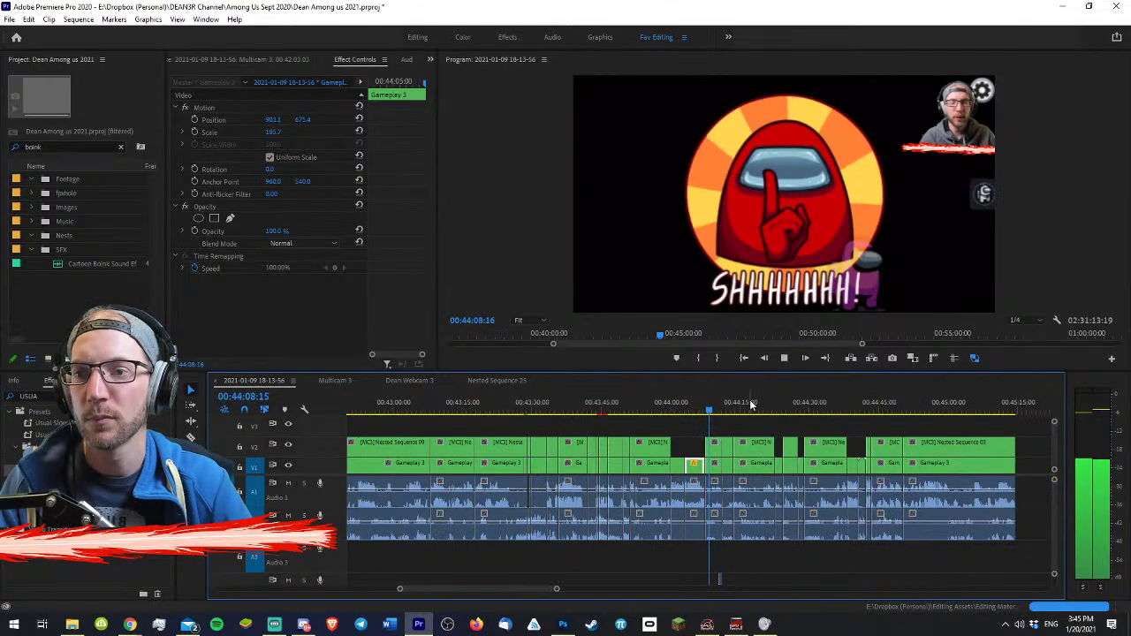
key("equal")
key("equal")
key("equal")
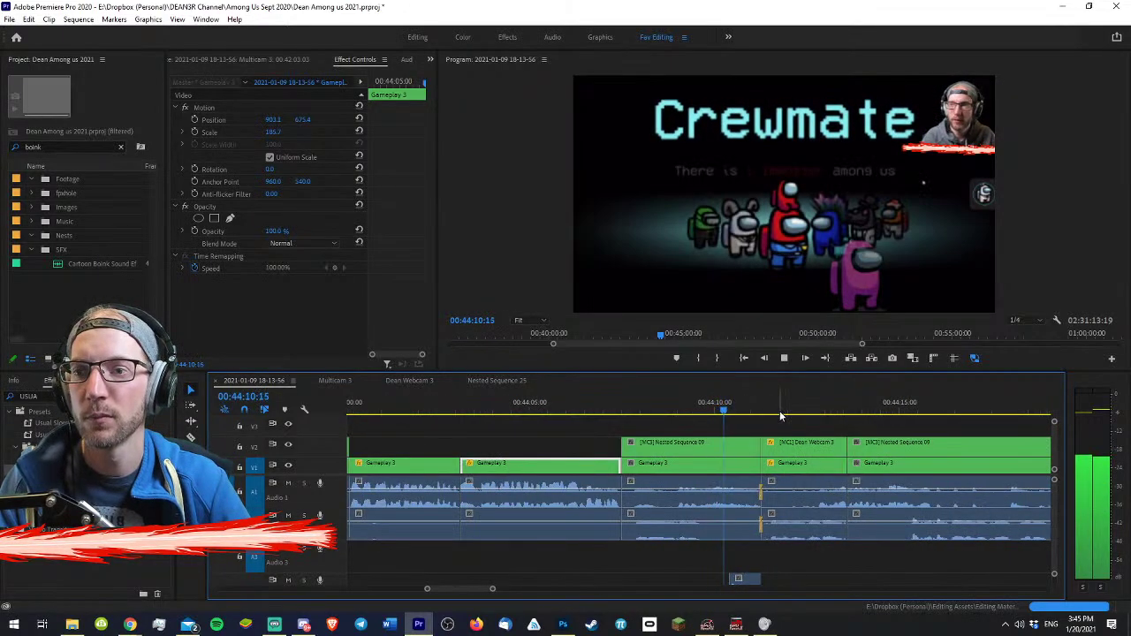
key("minus")
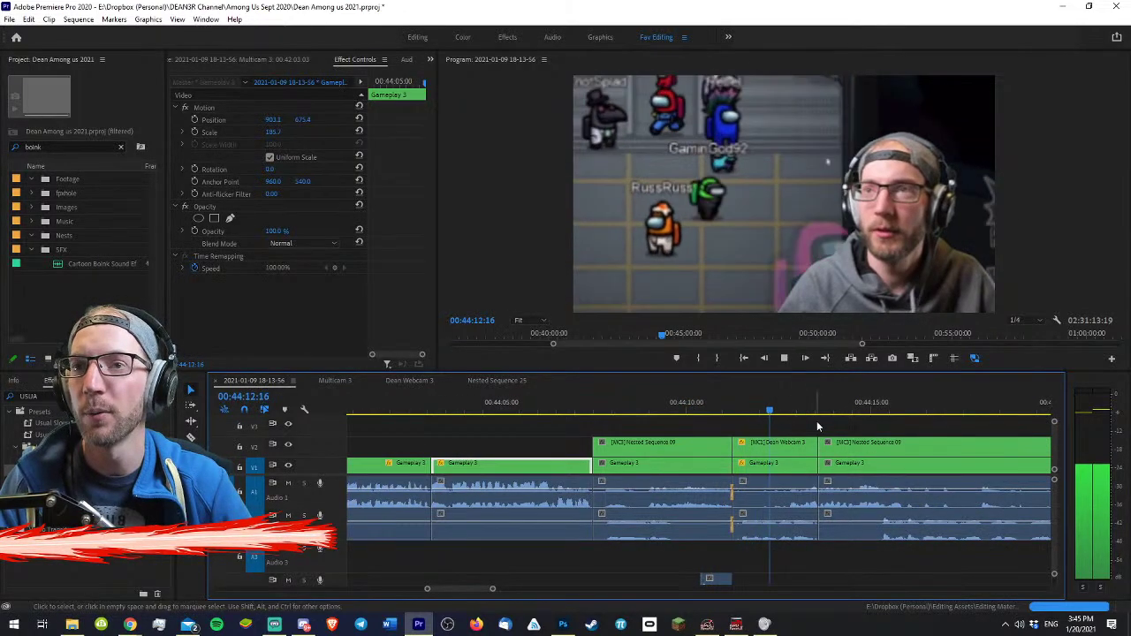
key("minus")
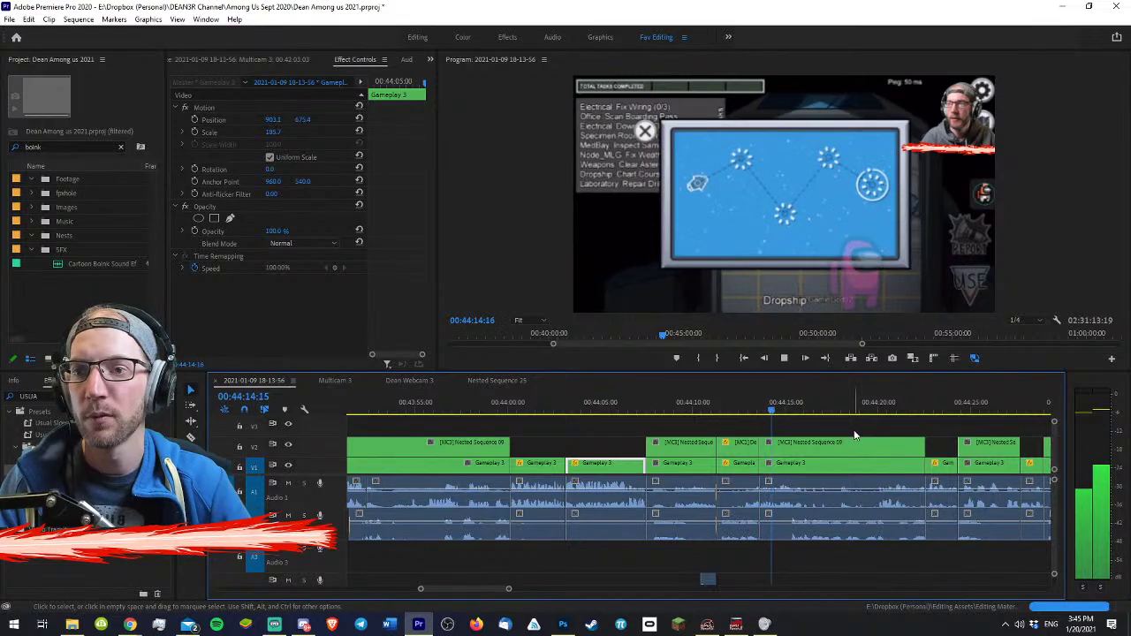
key("equal")
key("equal")
key("equal")
- Split the first audio track at about 44:17:15 and all tracks at about 44:18:06, during the Dropship task
key("c")
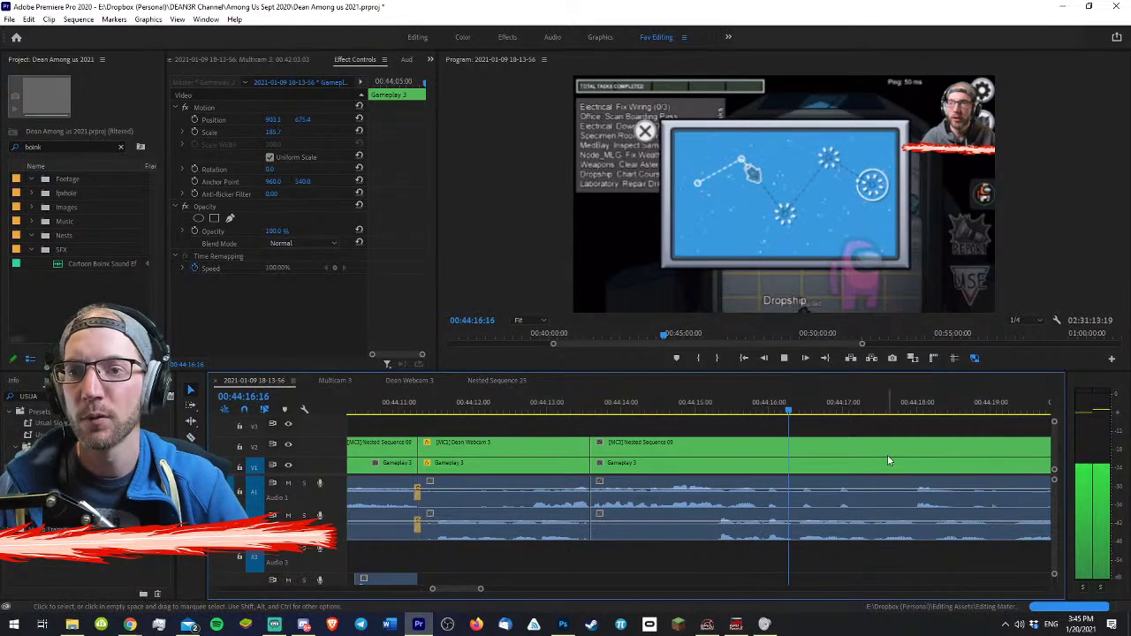
left_click(861, 496)
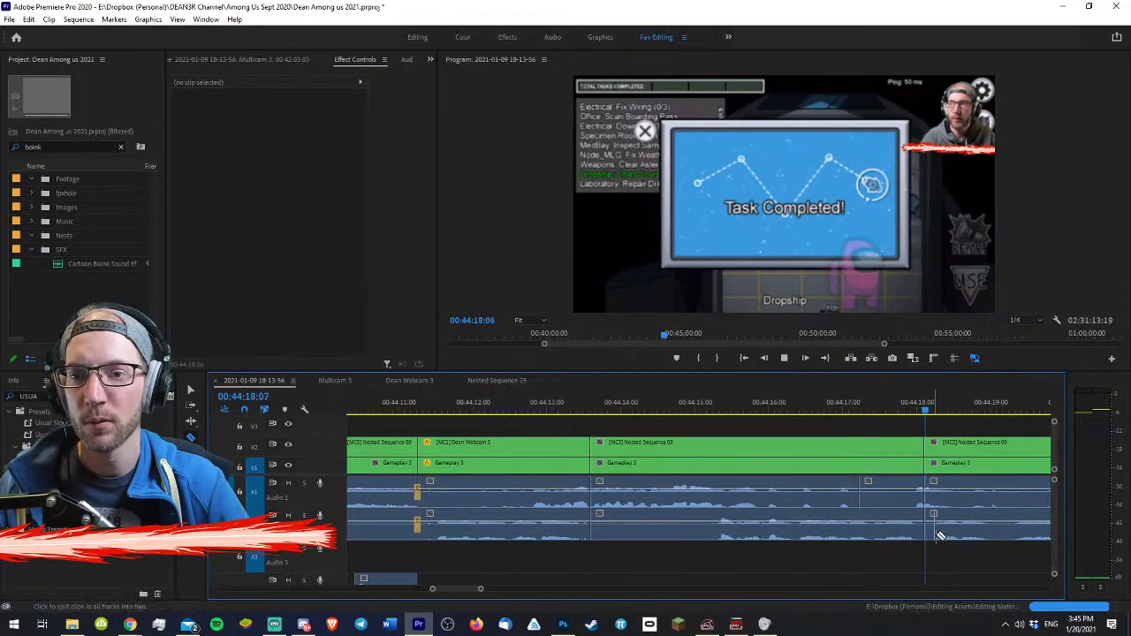
scroll(883, 486, "up", 3)
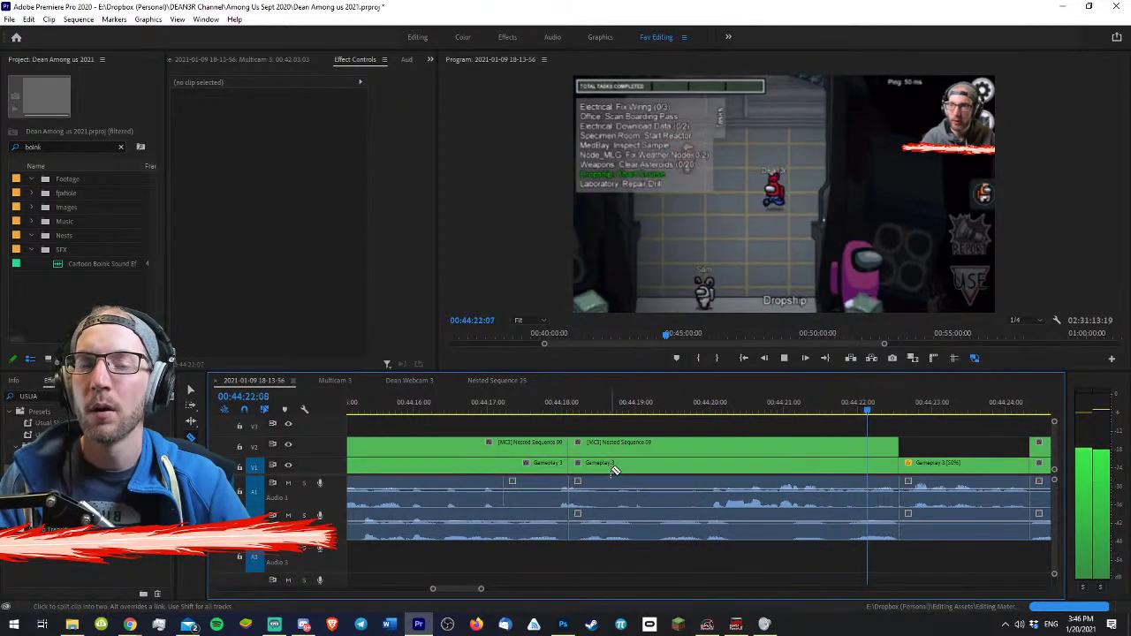
- Delete the video and audio clips between about 44:18:06 and 44:24:20, including the 50% speed gameplay clip
key("minus")
key("space")
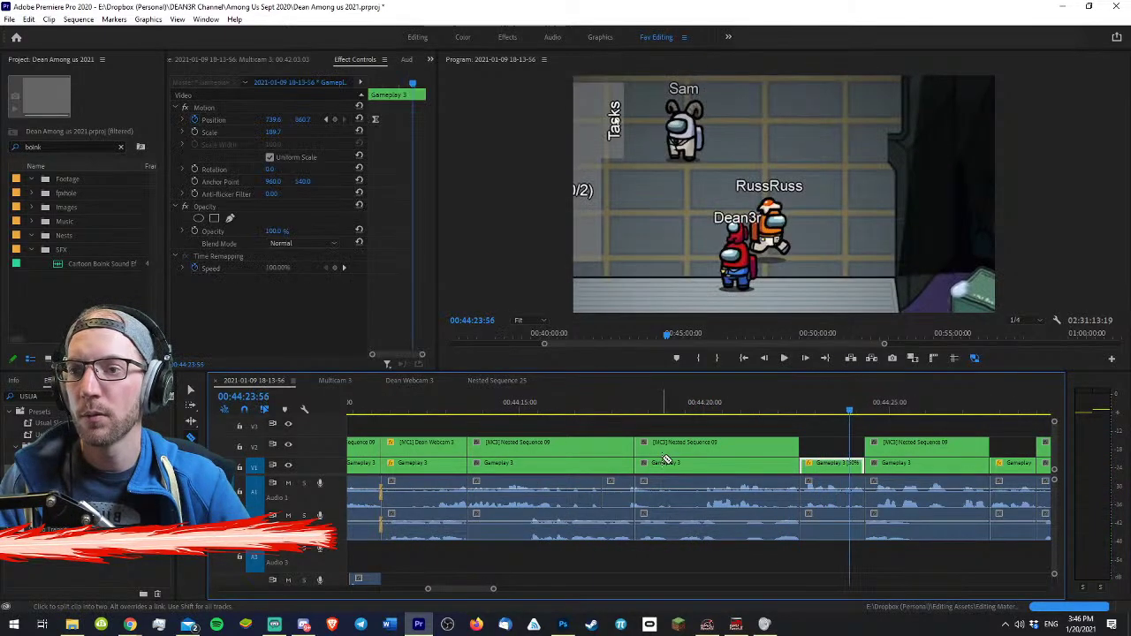
left_click_drag(680, 426, 829, 547)
key("Delete")
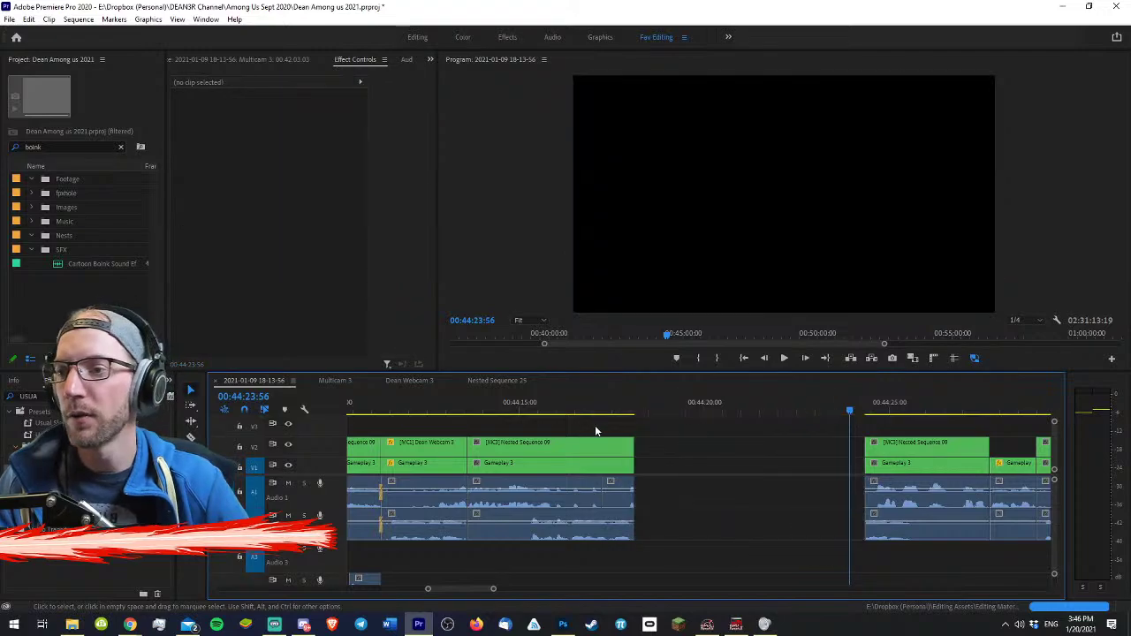
- Split the first audio track at about 44:12:15 during the Dropship webcam shot and delete its remainder under that shot
left_click(504, 408)
key("equal")
key("space")
scroll(832, 500, "right", 1)
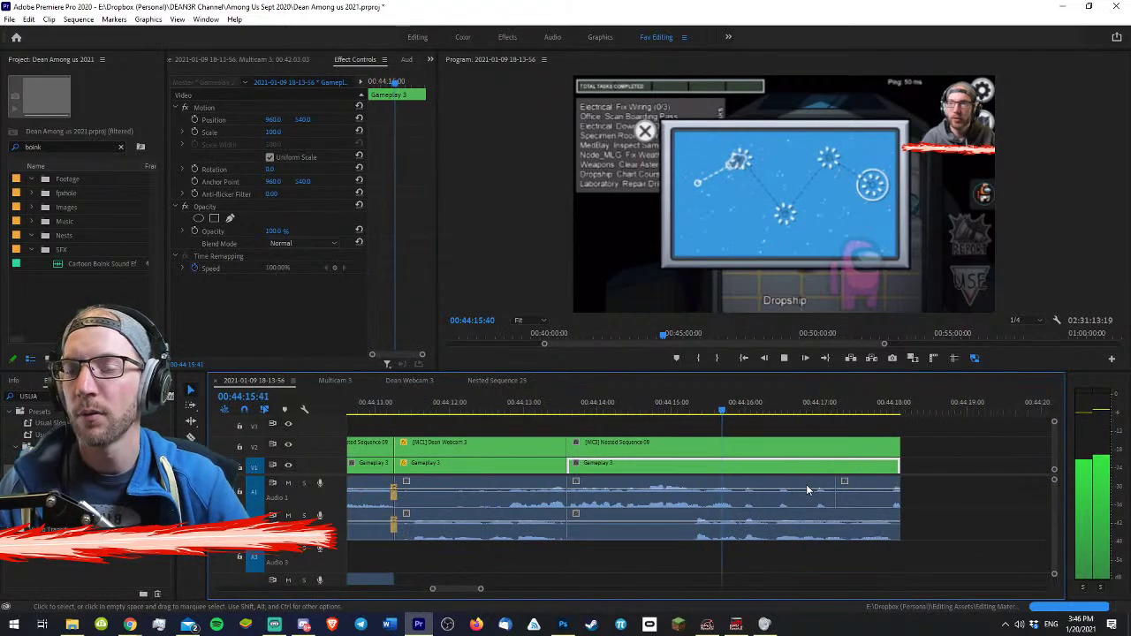
left_click(517, 405)
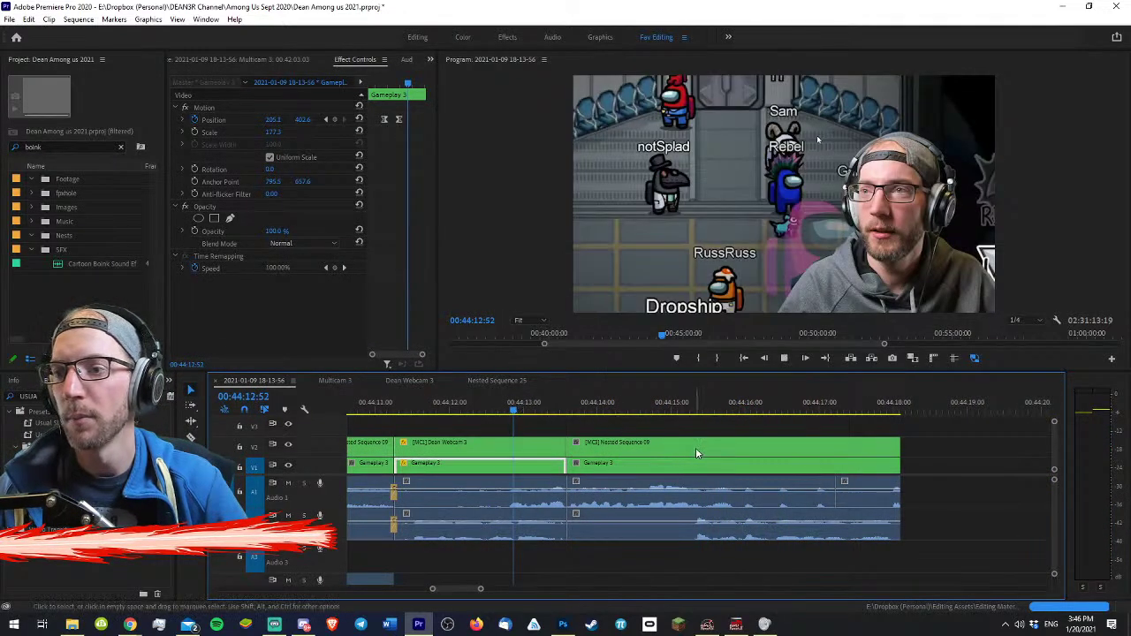
key("space")
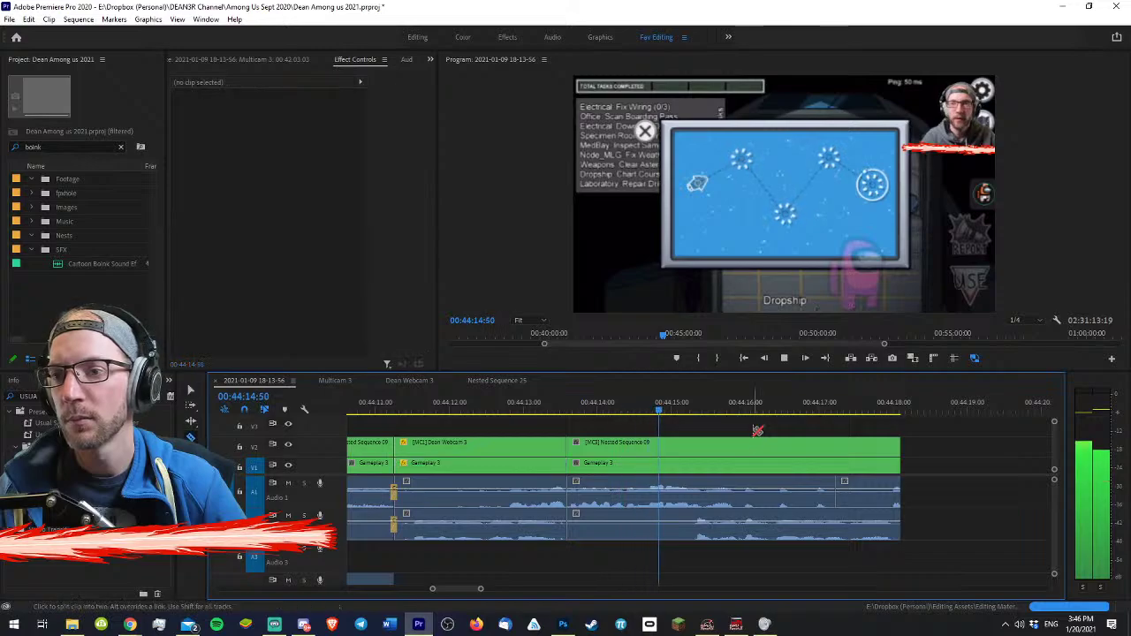
left_click(386, 404)
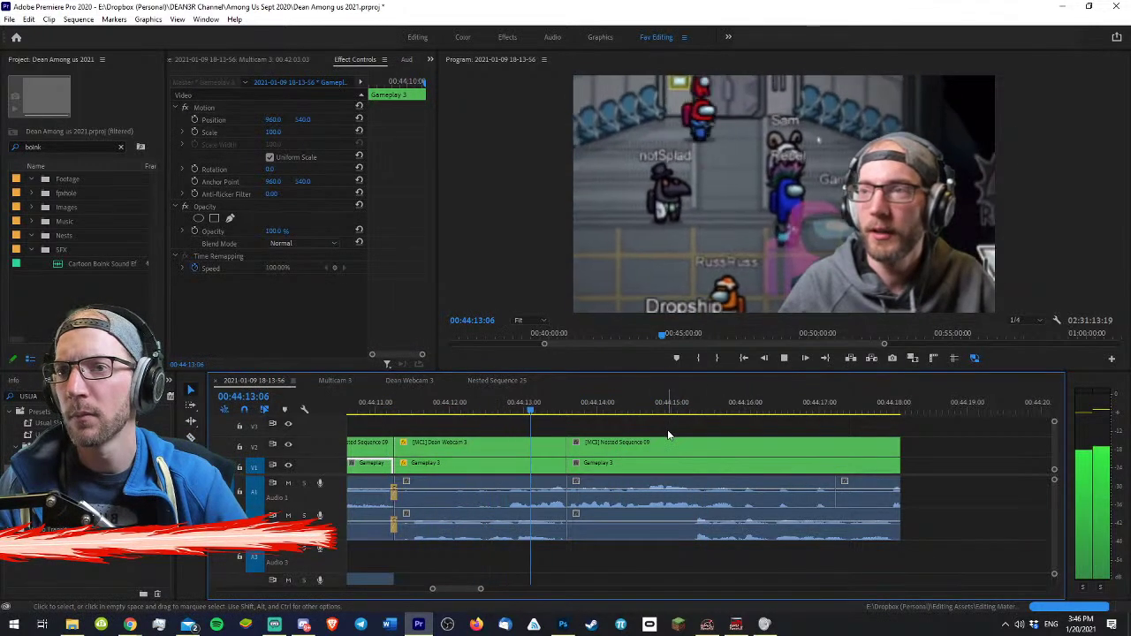
key("space")
key("c")
left_click(468, 498)
key("v")
left_click(521, 492)
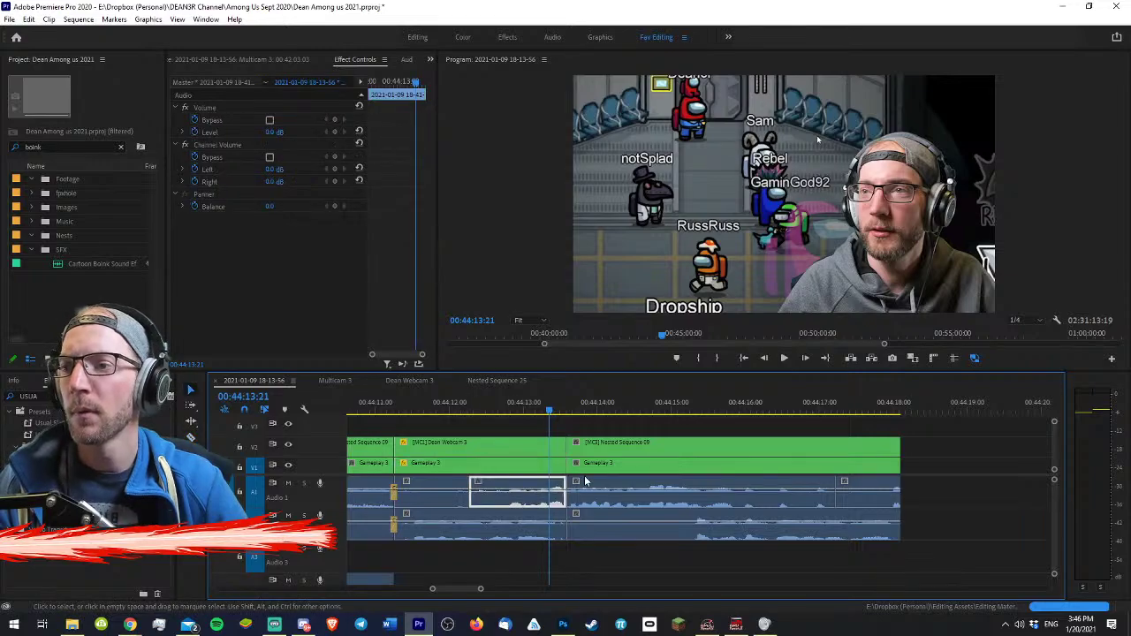
key("Delete")
- Delete the Dropship task clips on all video and audio tracks between about 44:13:35 and 44:18:06
left_click_drag(633, 431, 795, 530)
key("Delete")
left_click_drag(948, 541, 848, 451)
key("Delete")
- Review the gameplay after the gap, from the outdoor walk at about 44:30:20 through Electrical to the Emergency Meeting at 44:36:24
key("minus")
key("minus")
key("minus")
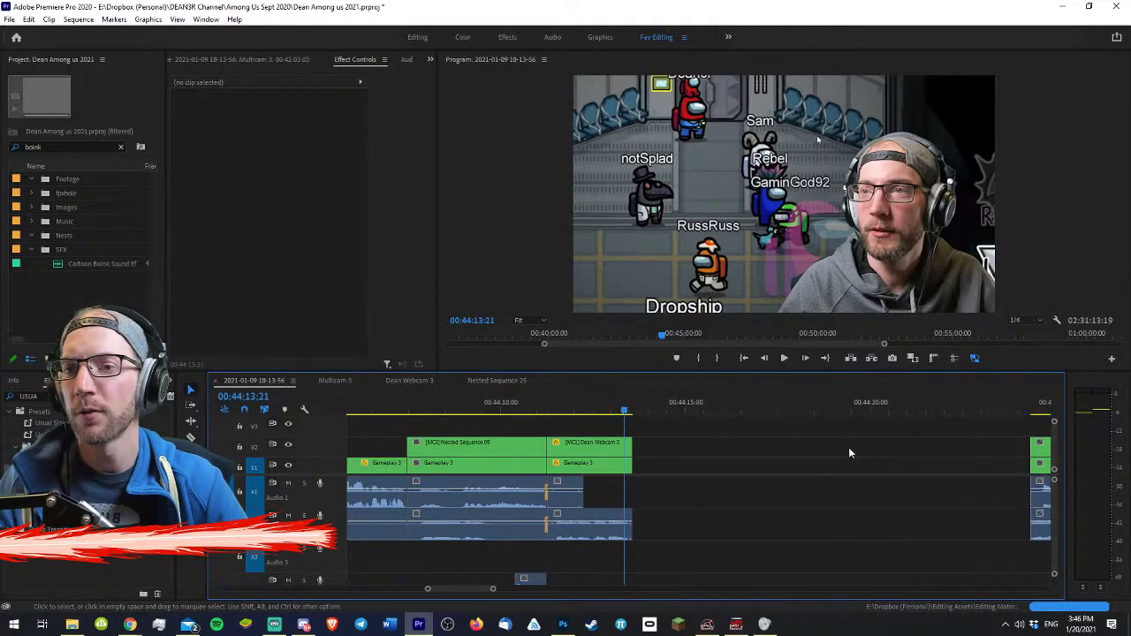
left_click(794, 411)
left_click_drag(795, 411, 887, 410)
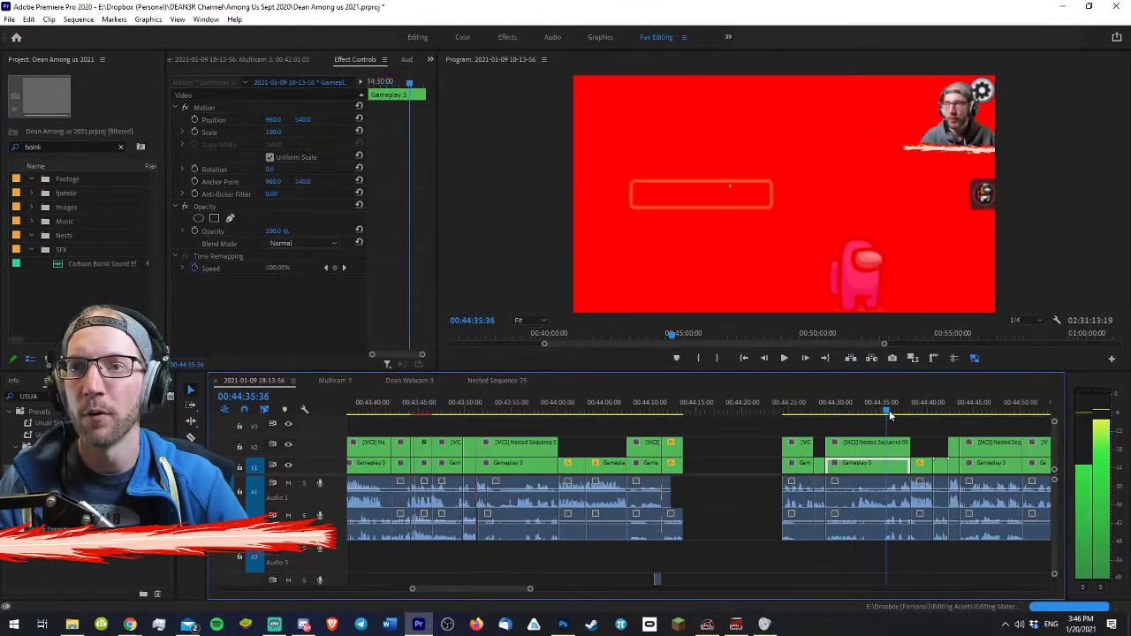
key("equal")
left_click_drag(692, 412, 602, 412)
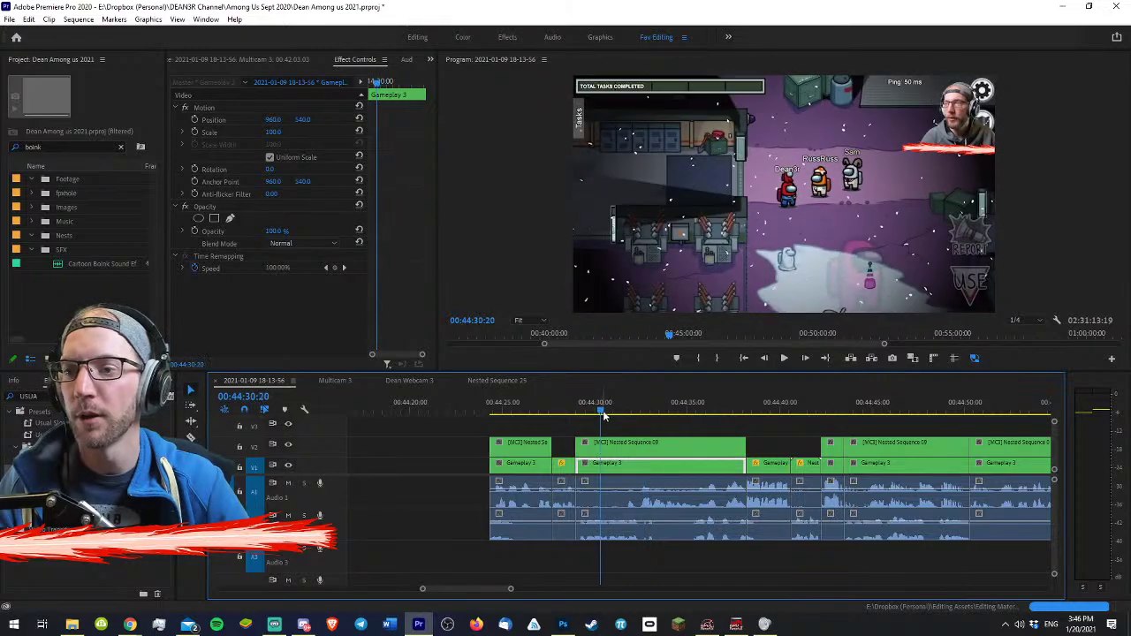
key("space")
left_click_drag(437, 535, 745, 399)
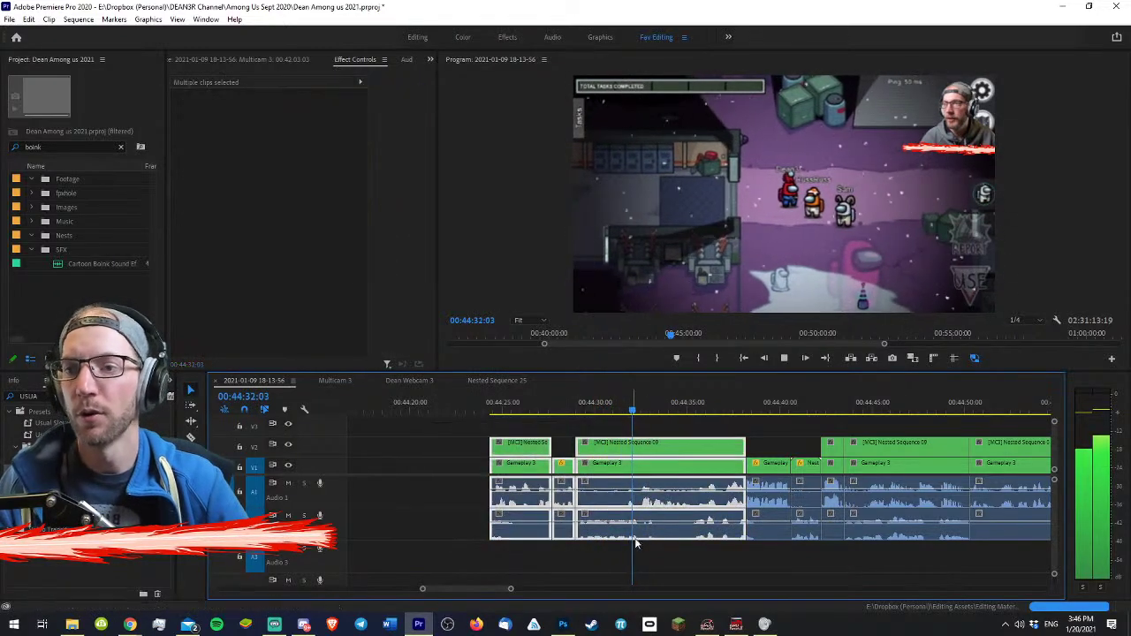
key("space")
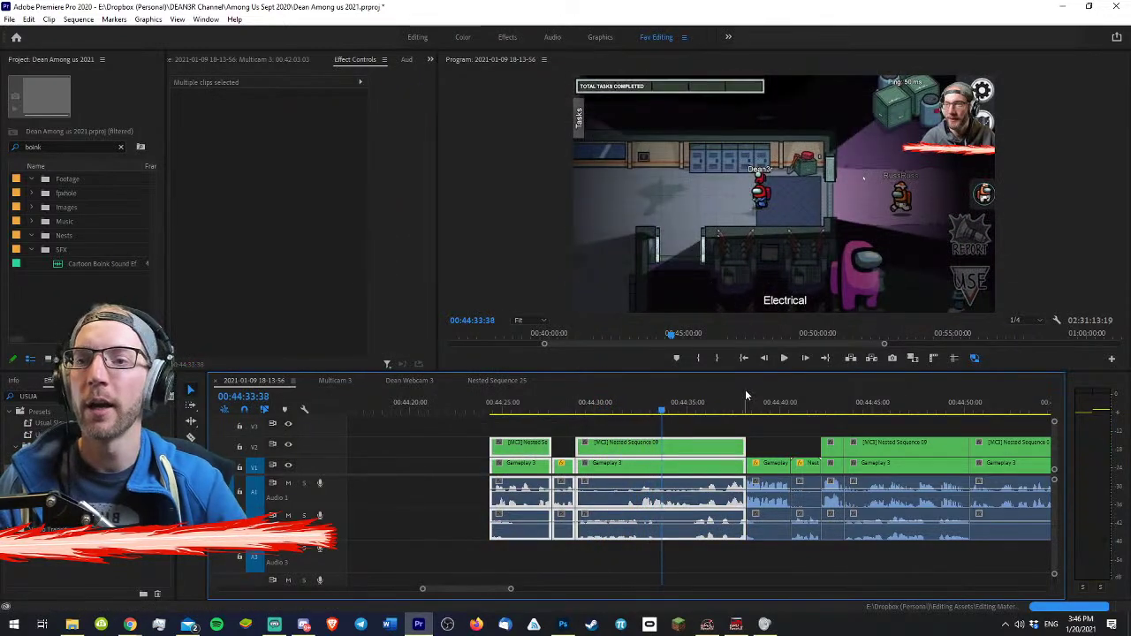
left_click(716, 404)
left_click_drag(716, 404, 698, 404)
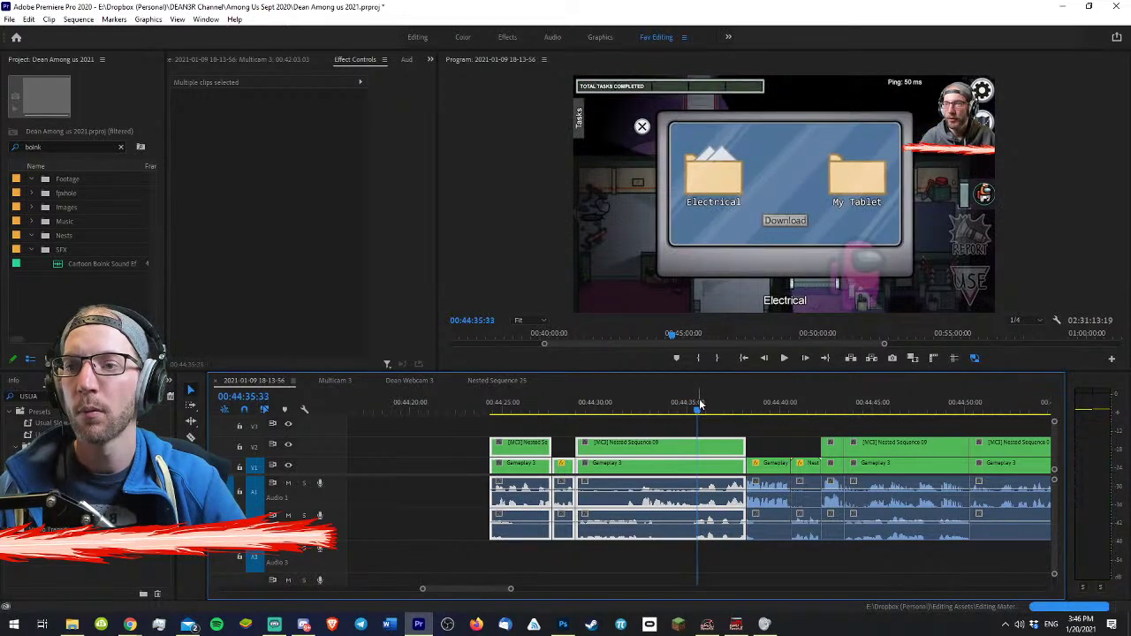
key("space")
key("space")
- Split all tracks at about 44:32:30, just before the crewmates enter Electrical
key("=")
key("=")
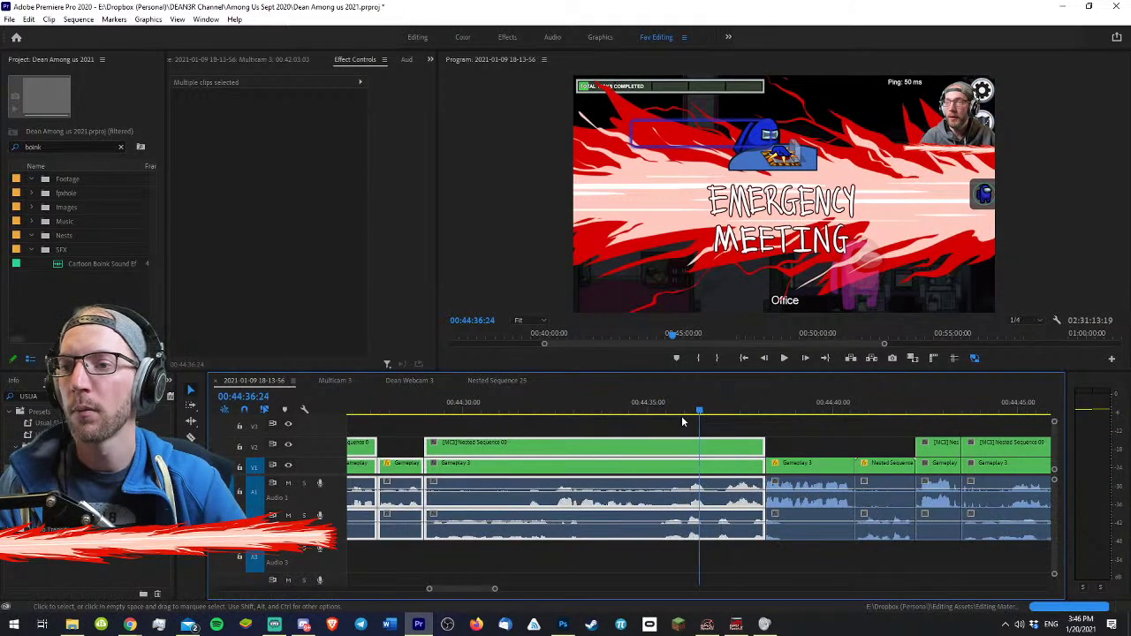
left_click_drag(657, 403, 409, 411)
key("space")
key("-")
key("-")
key("-")
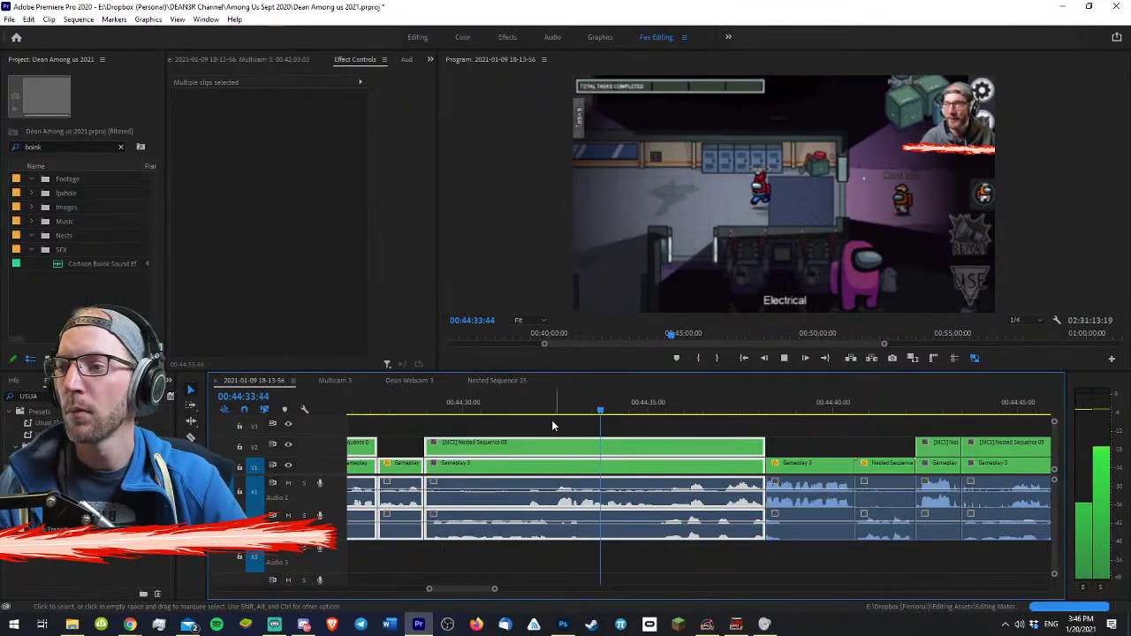
key("=")
key("=")
key("space")
key("c")
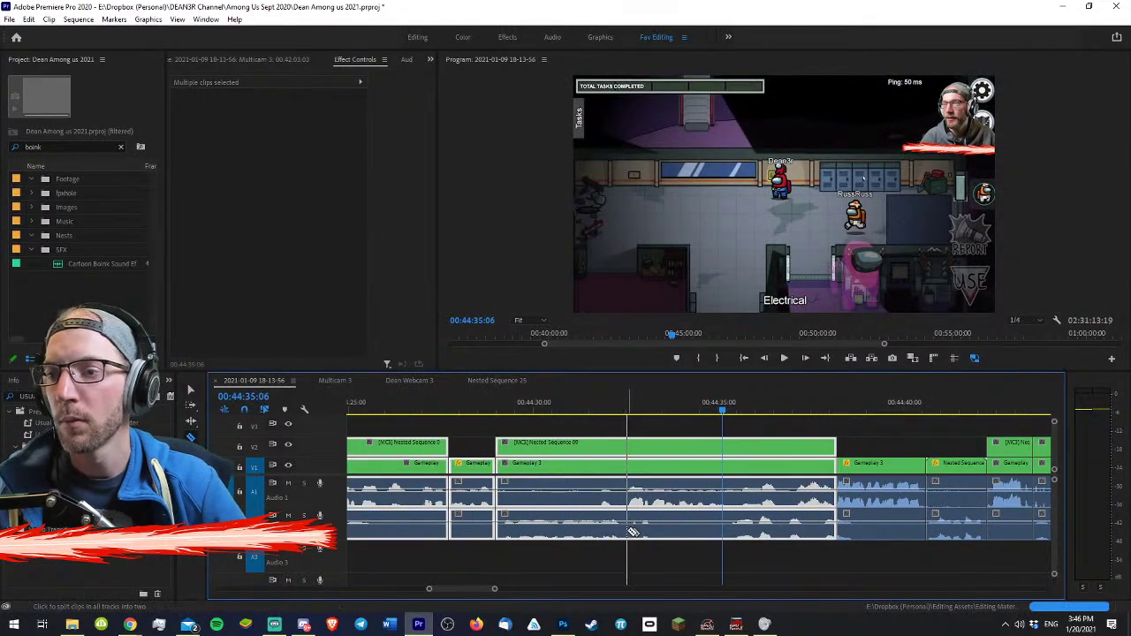
left_click(626, 513, "shift")
key("v")
- Replay the Crewmate reveal and the shortened Dropship webcam shot up to about 44:12:35
key("-")
key("-")
key("-")
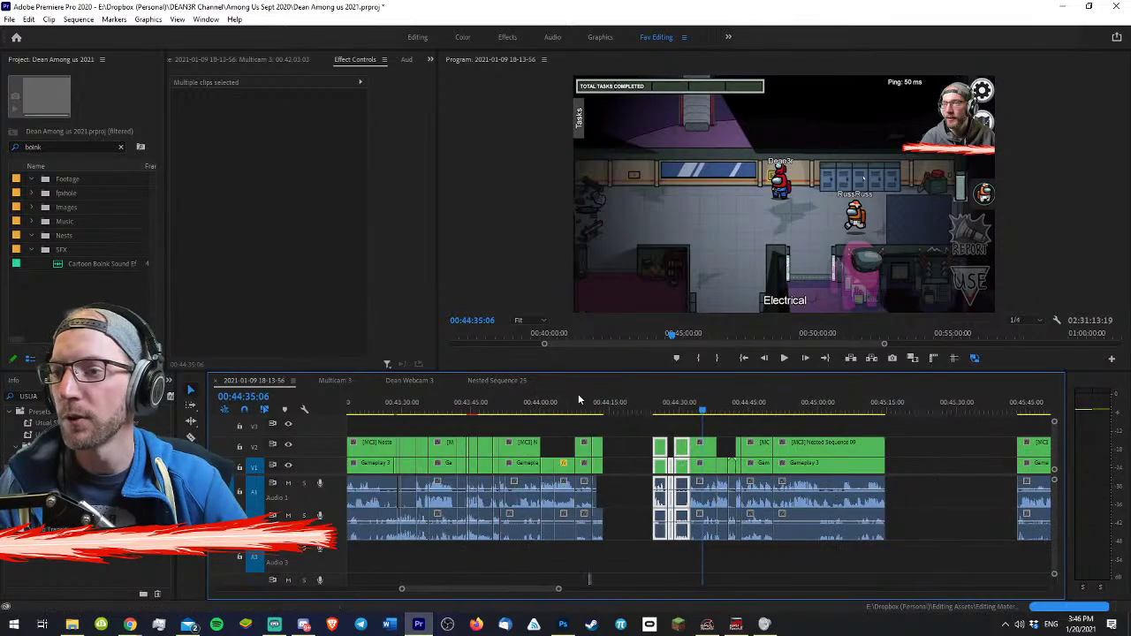
left_click(583, 399)
key("=")
key("=")
key("space")
key("equal")
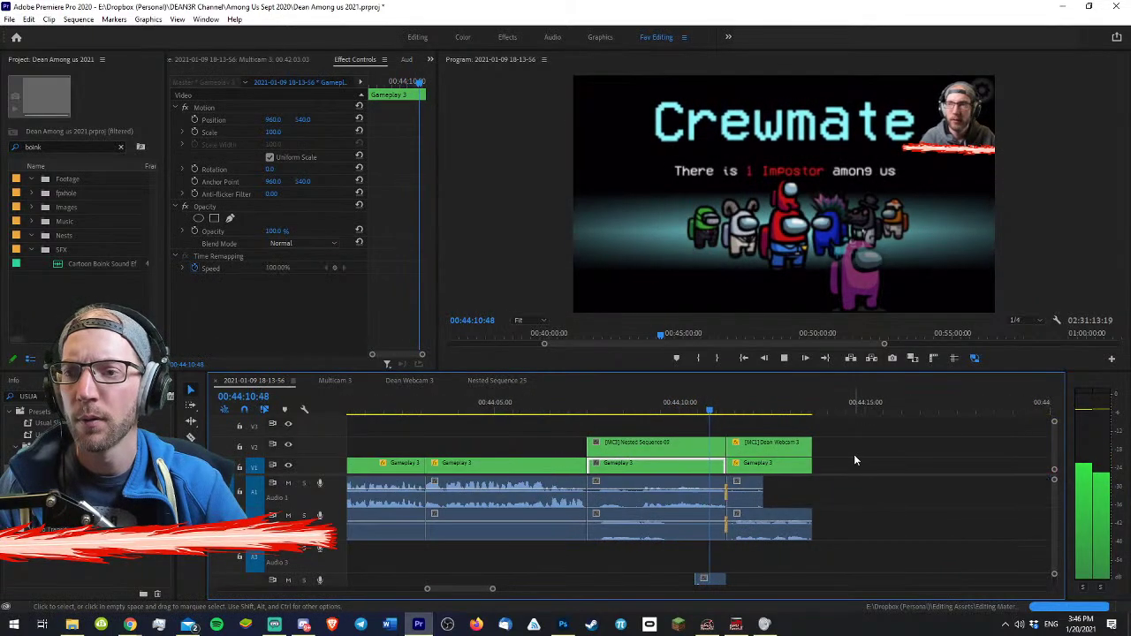
key("minus")
key("space")
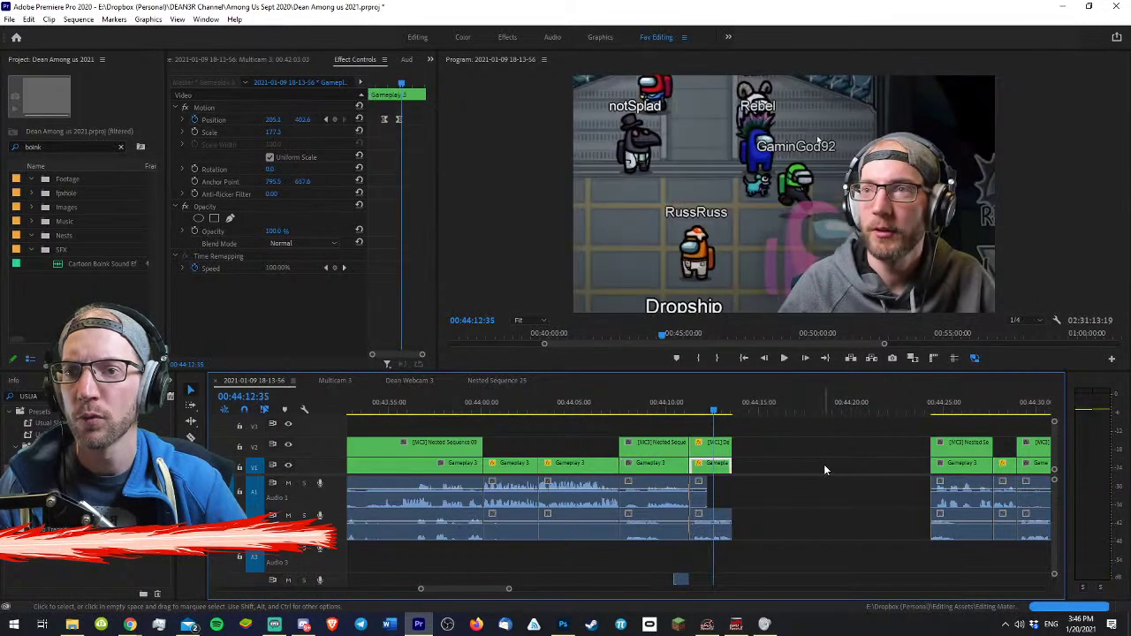
- Review the footage after the gap again, from about 44:25:42 across the new cut at the Electrical entrance
key("minus")
key("minus")
key("minus")
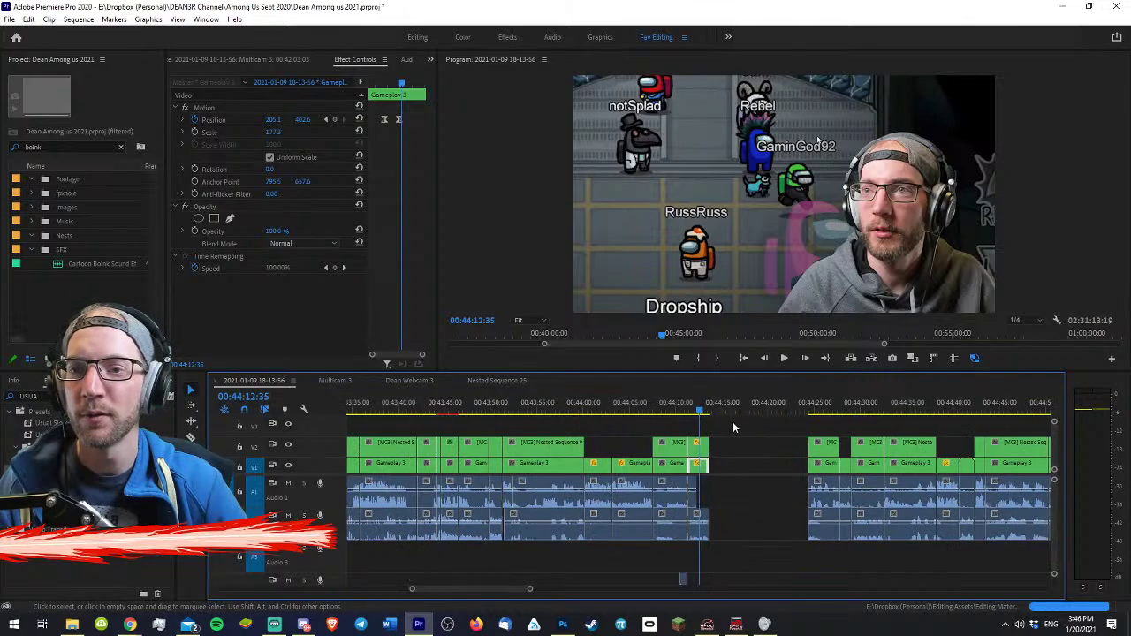
key("minus")
key("minus")
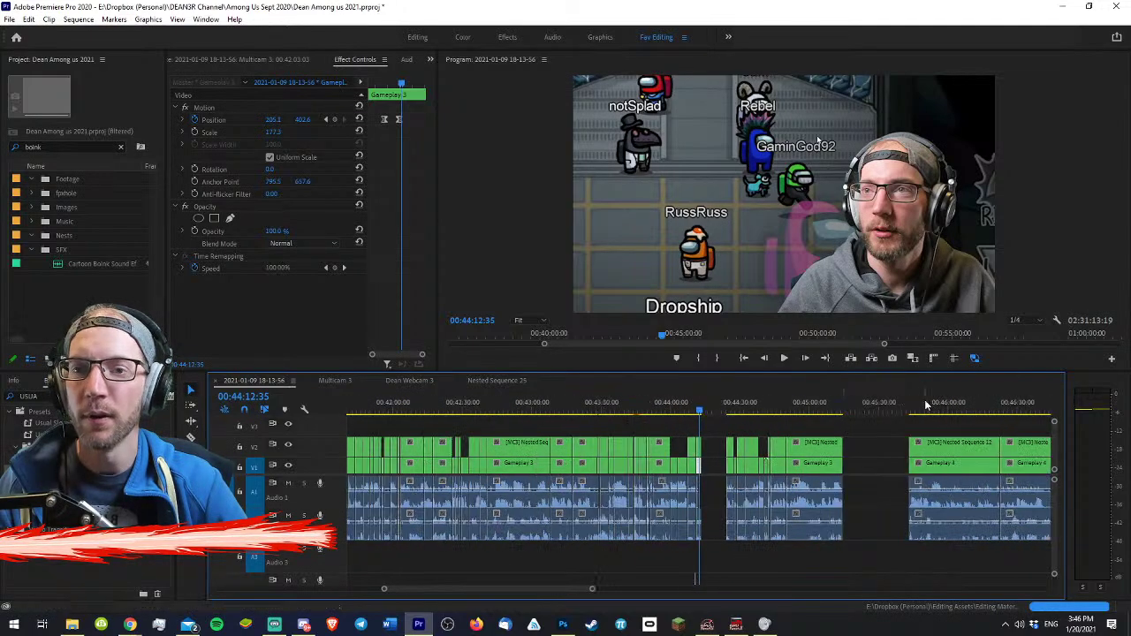
left_click(732, 403)
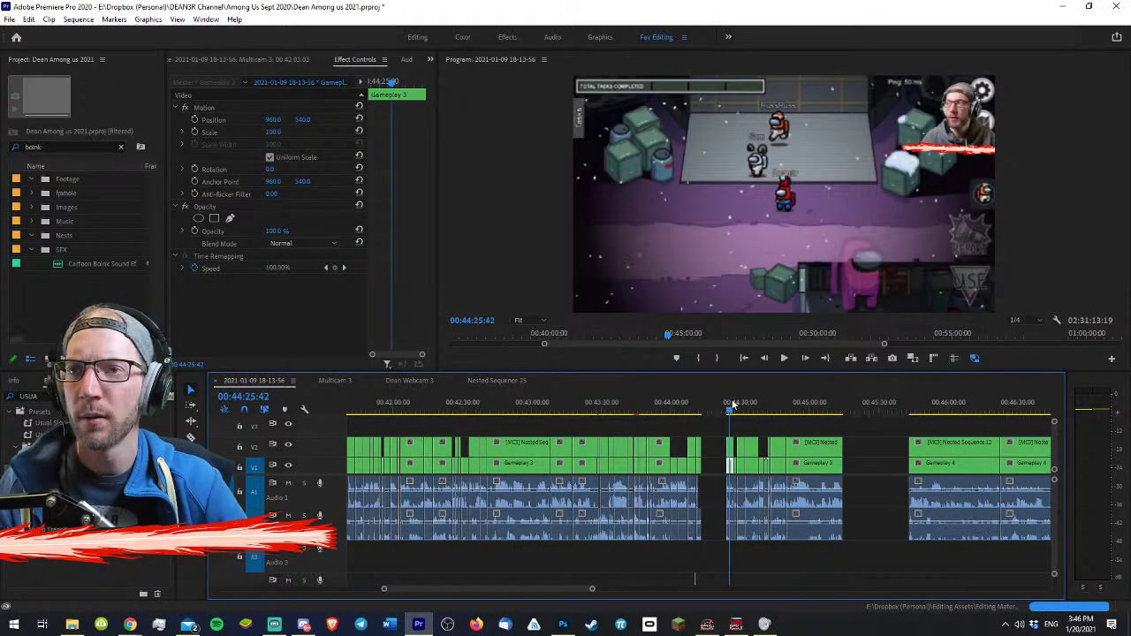
left_click_drag(734, 404, 751, 405)
key("equal")
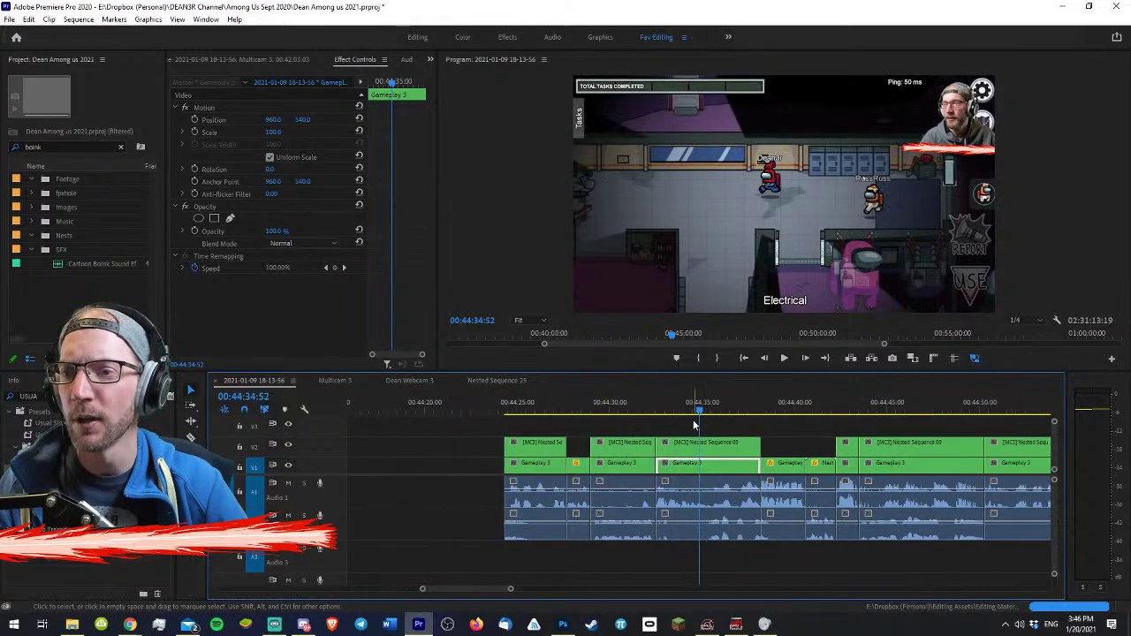
left_click_drag(638, 396, 602, 394)
key("space")
key("minus")
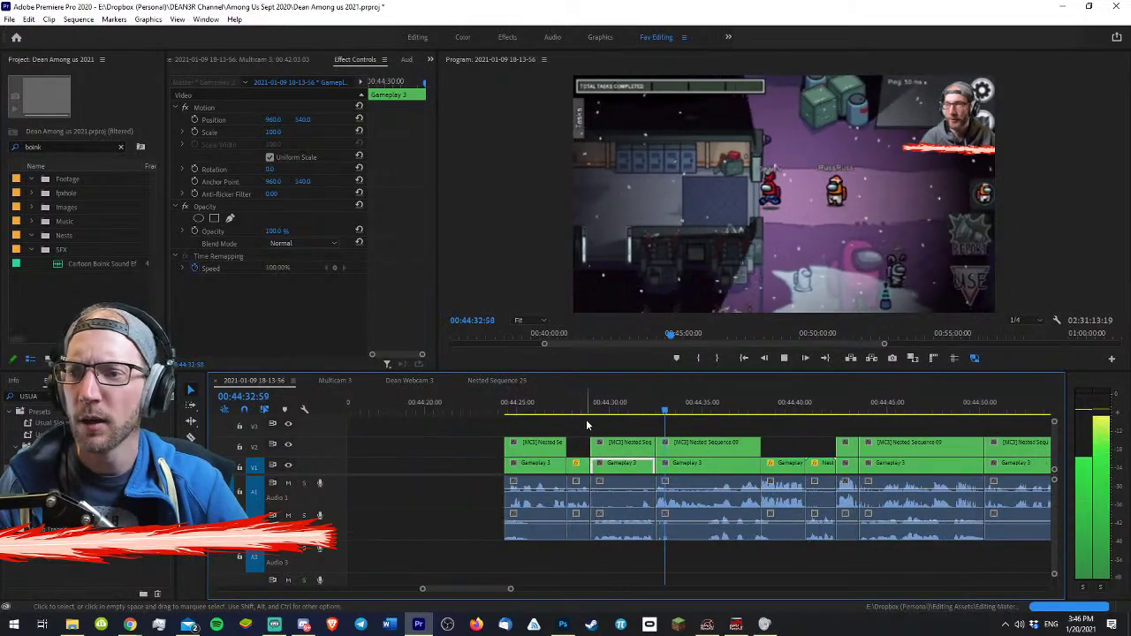
- Delete the clips between about 44:24:20 and the cut at 44:32:30, and close the gap before the Electrical gameplay
left_click_drag(513, 419, 601, 522)
key("Delete")
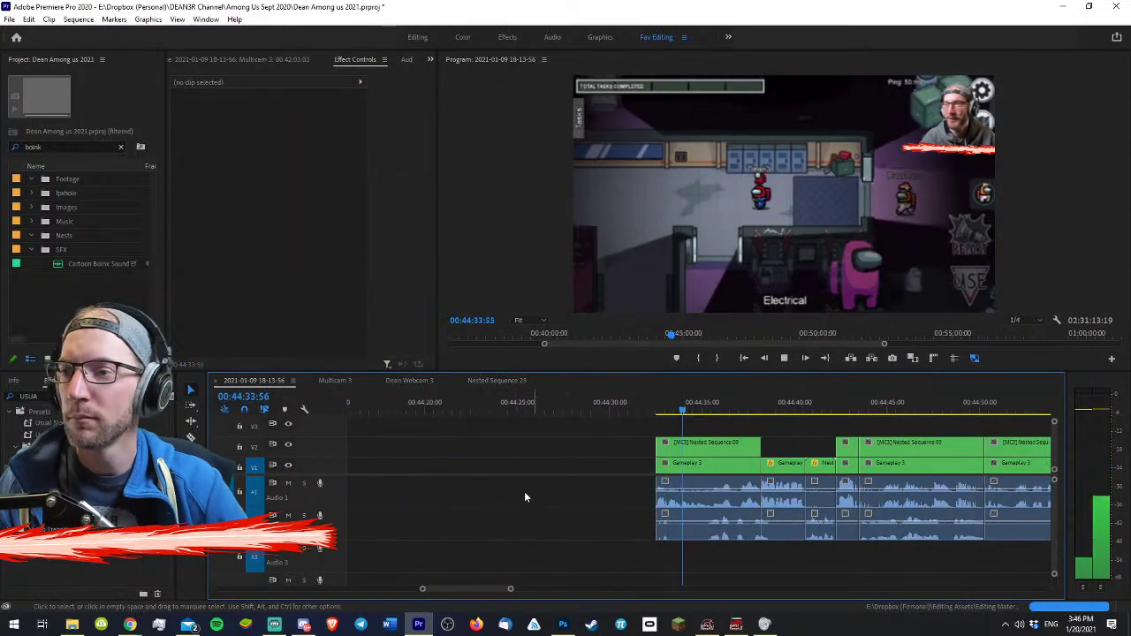
left_click(448, 462)
key("Delete")
- Review the tightened section from the Crewmate reveal at about 44:09:55 across the new join to the Emergency Meeting at 44:18:10
key("minus")
left_click(592, 402)
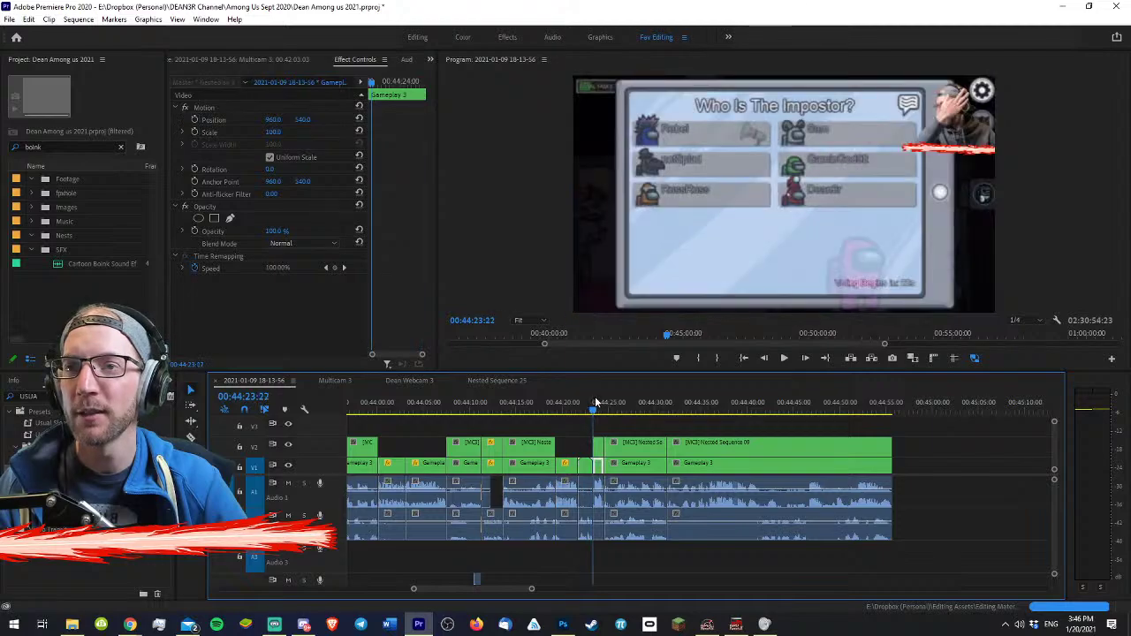
key("equal")
key("space")
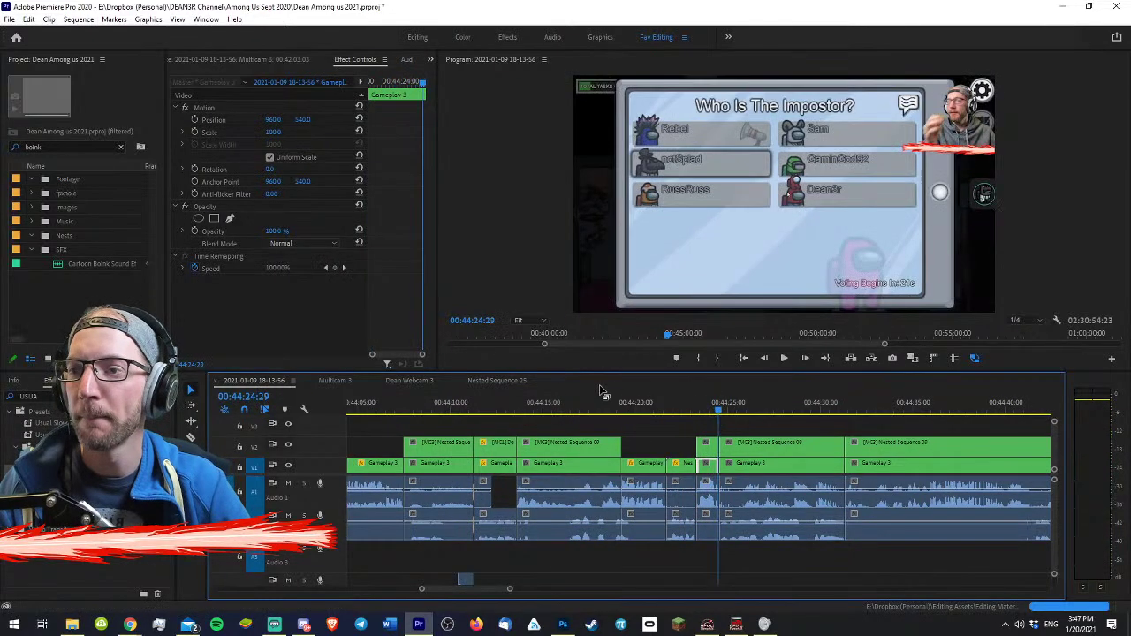
left_click(591, 402)
key("space")
left_click(453, 403)
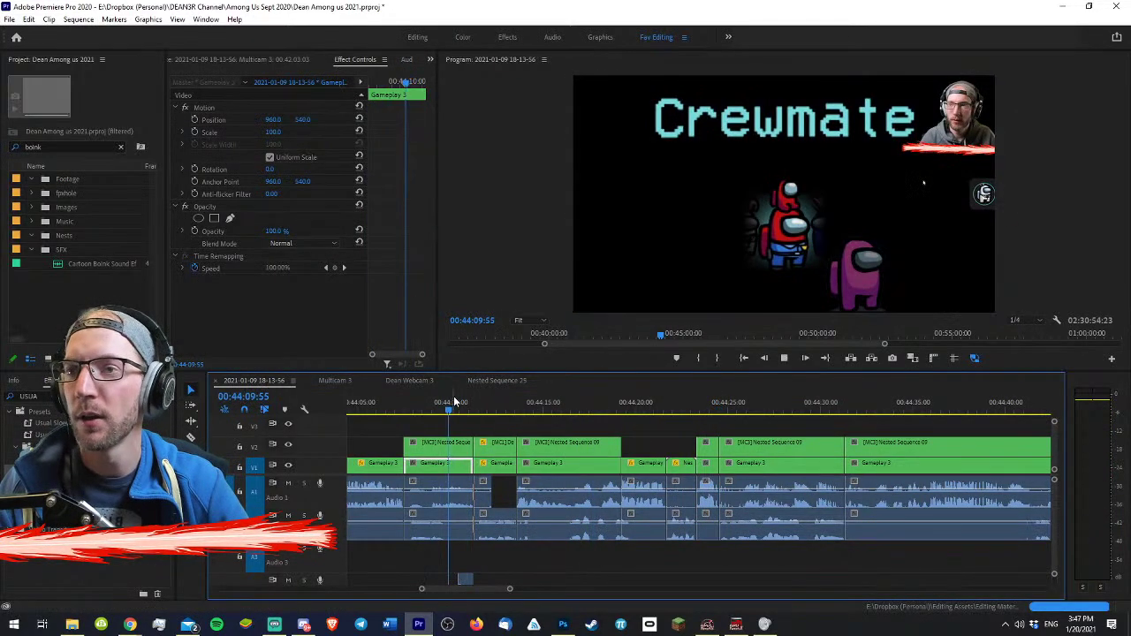
key("equal")
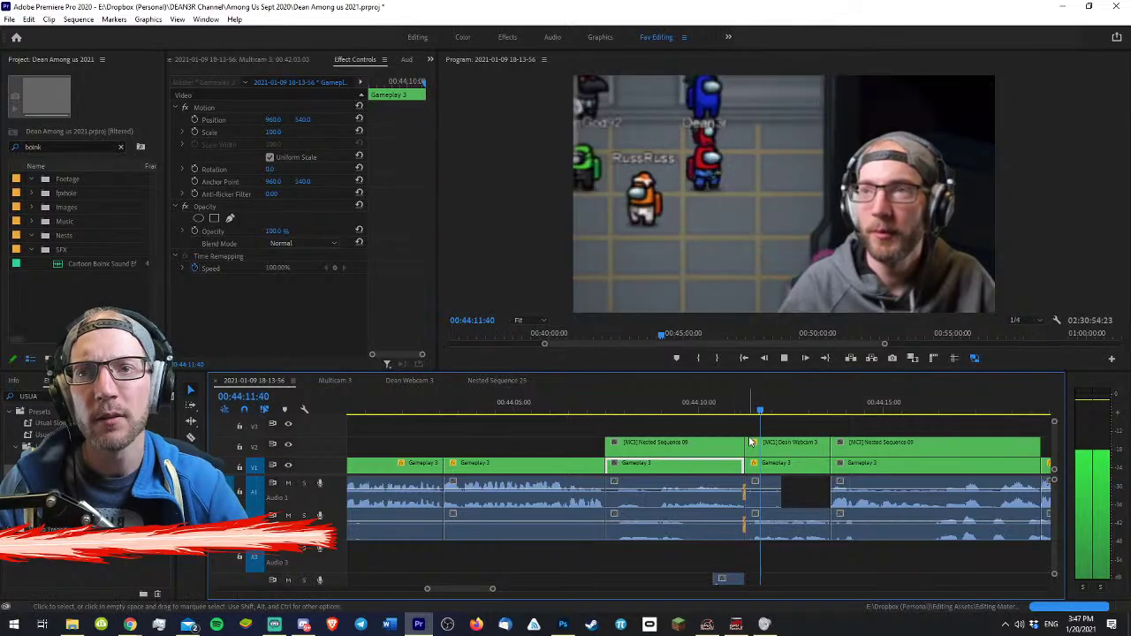
key("equal")
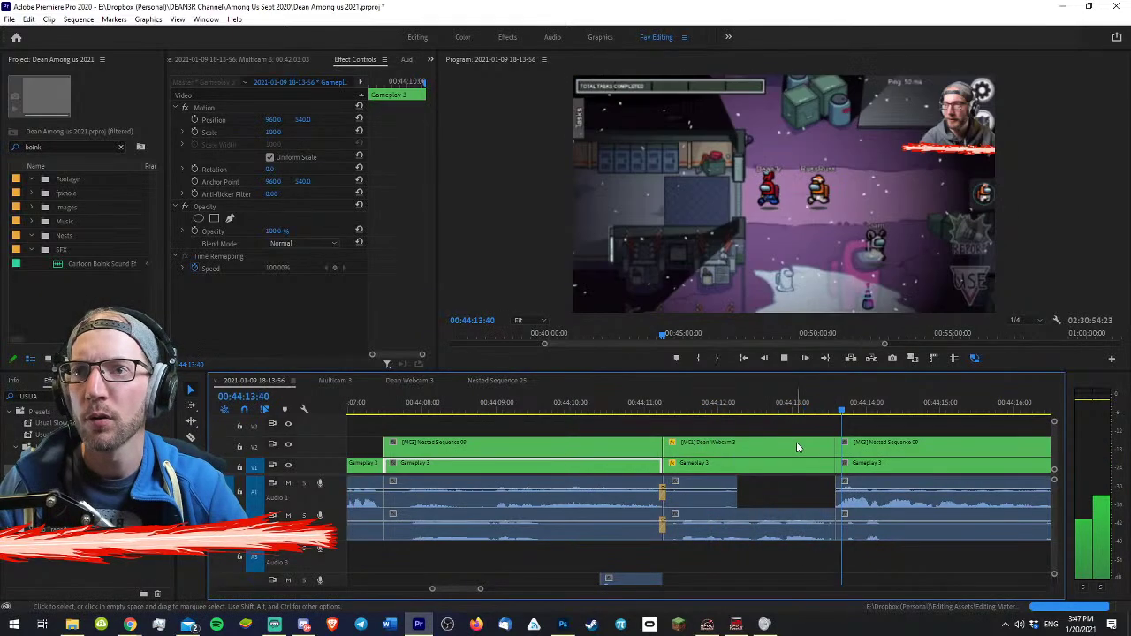
scroll(831, 459, "down", 3)
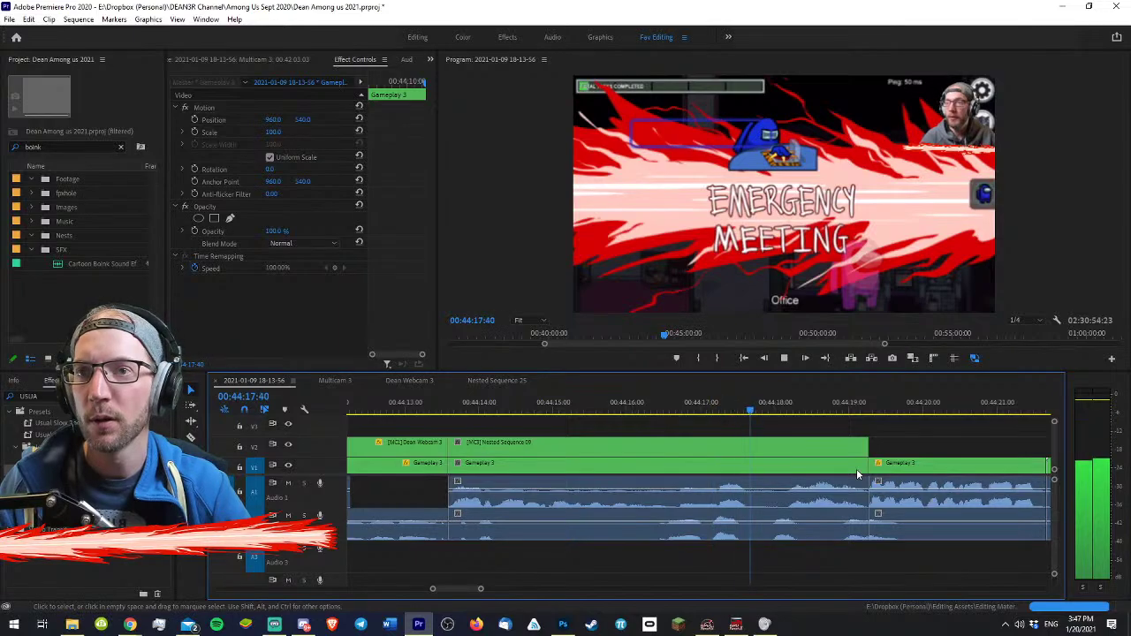
key("minus")
key("space")
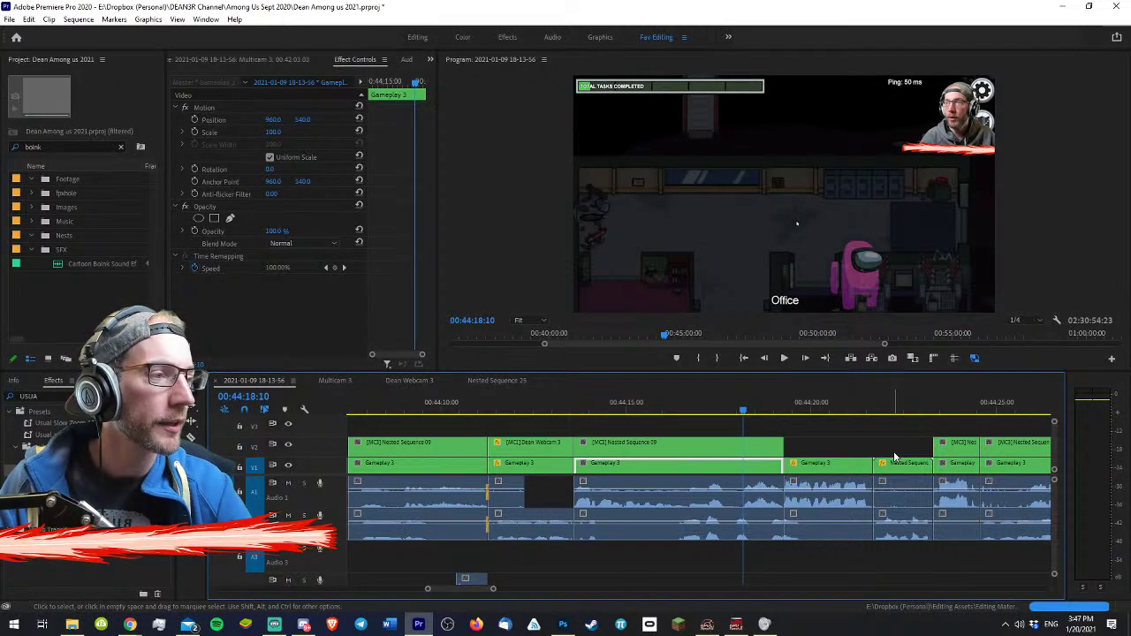
left_click(864, 446)
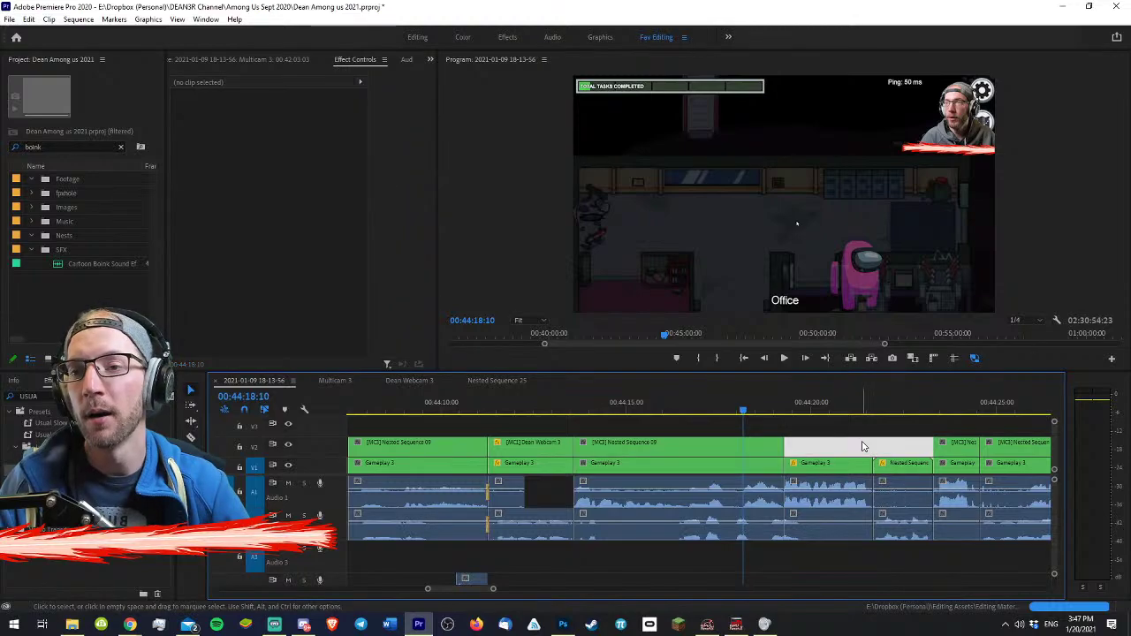
scroll(864, 448, "down", 1)
key("equal")
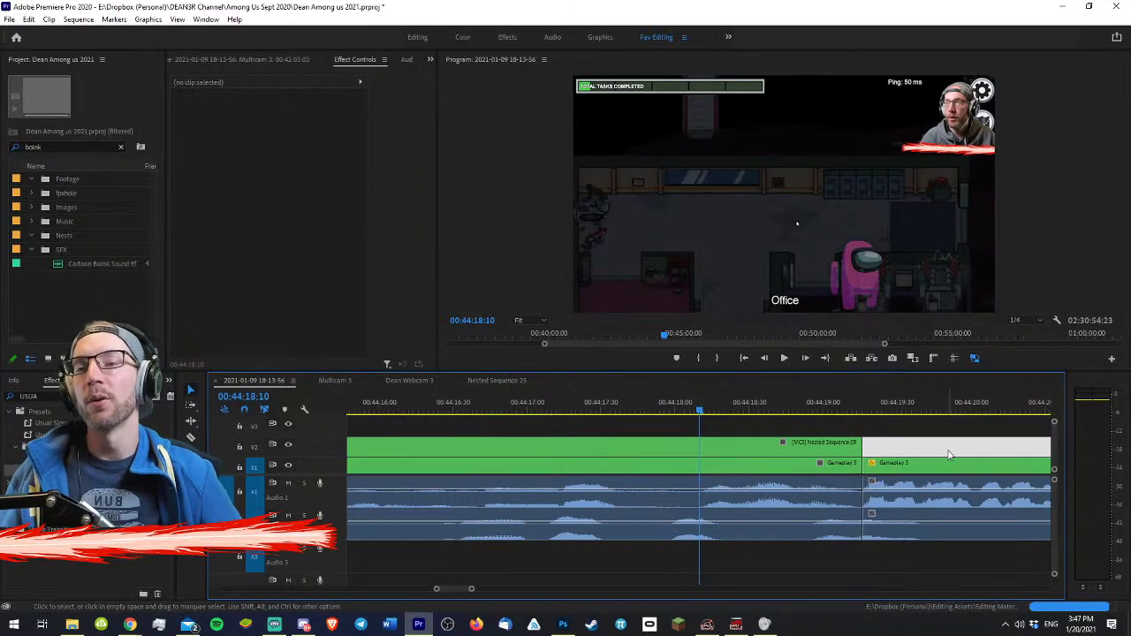
key("minus")
key("minus")
key("minus")
key("minus")
key("minus")
key("minus")
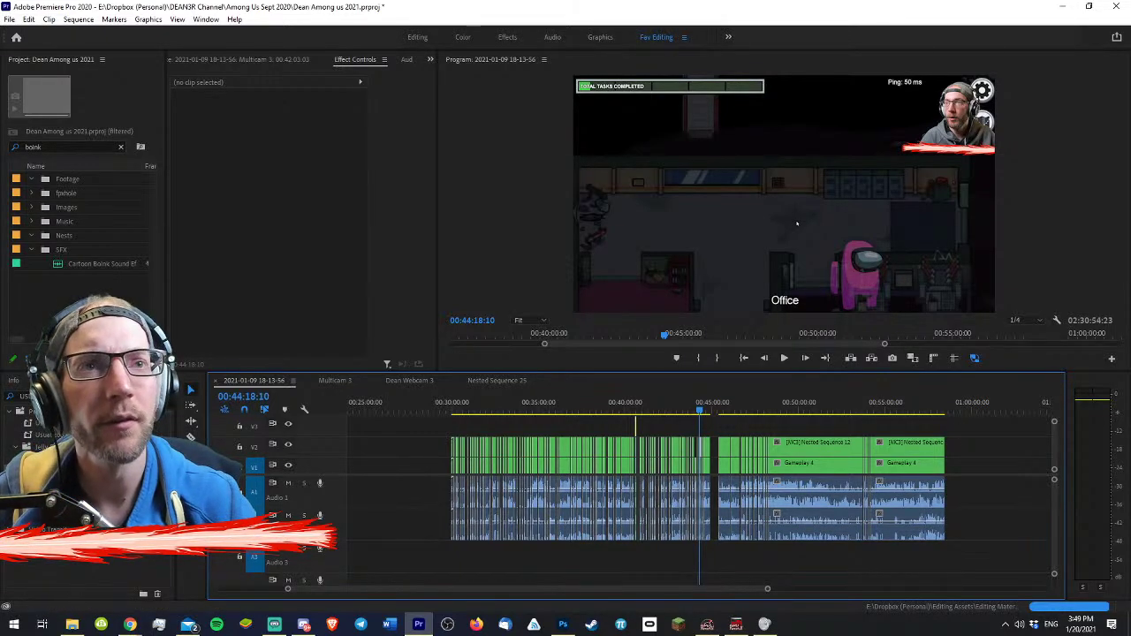
- Switch to Chrome and pause the In Death Unchained review on YouTube
key("alt+Tab")
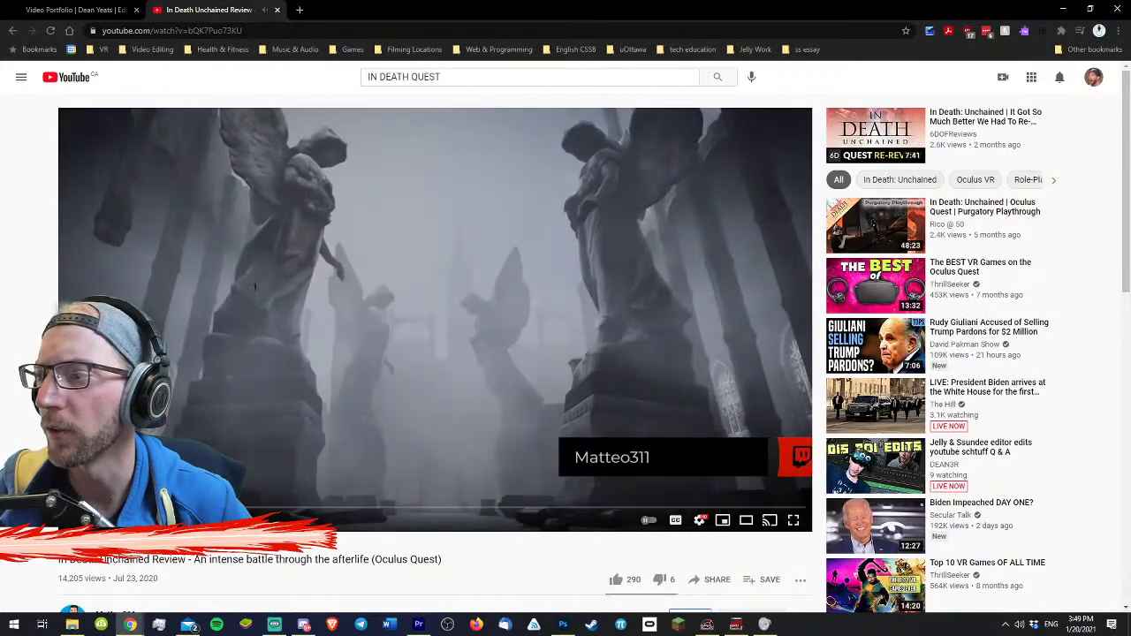
left_click(567, 441)
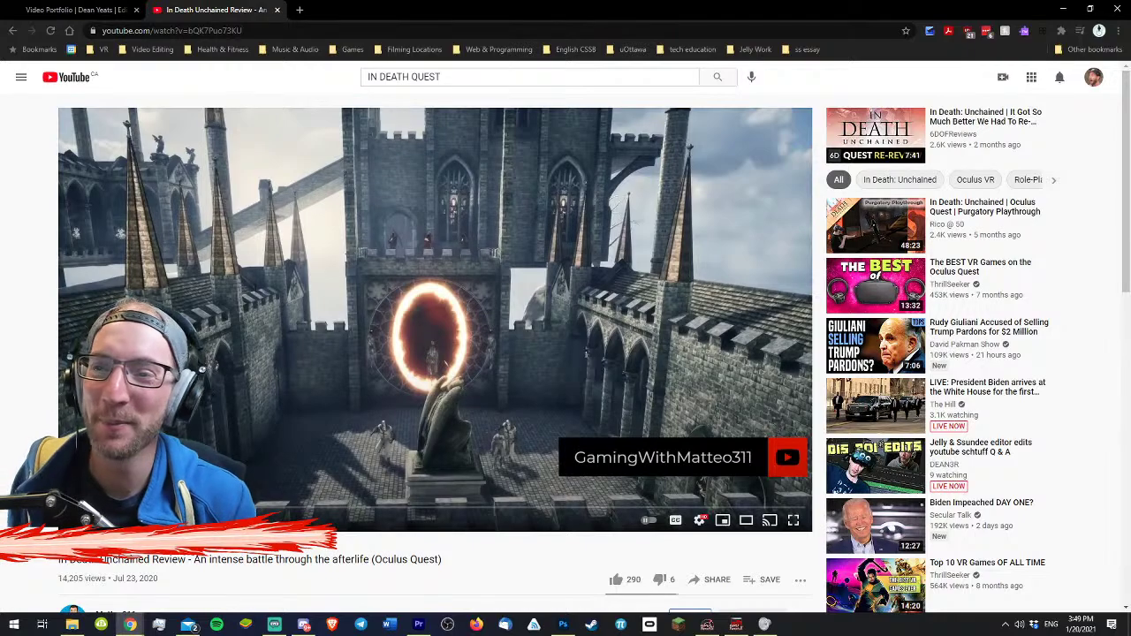
- Play the In Death Unchained review, skip to about 2:42, and pause it
left_click(292, 449)
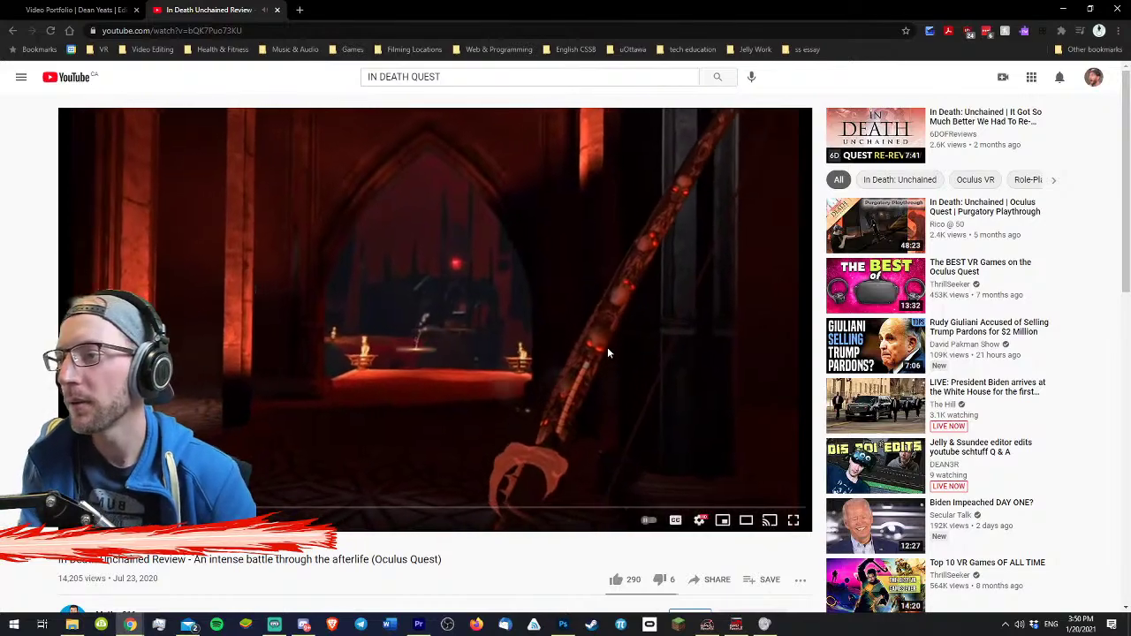
left_click(587, 495)
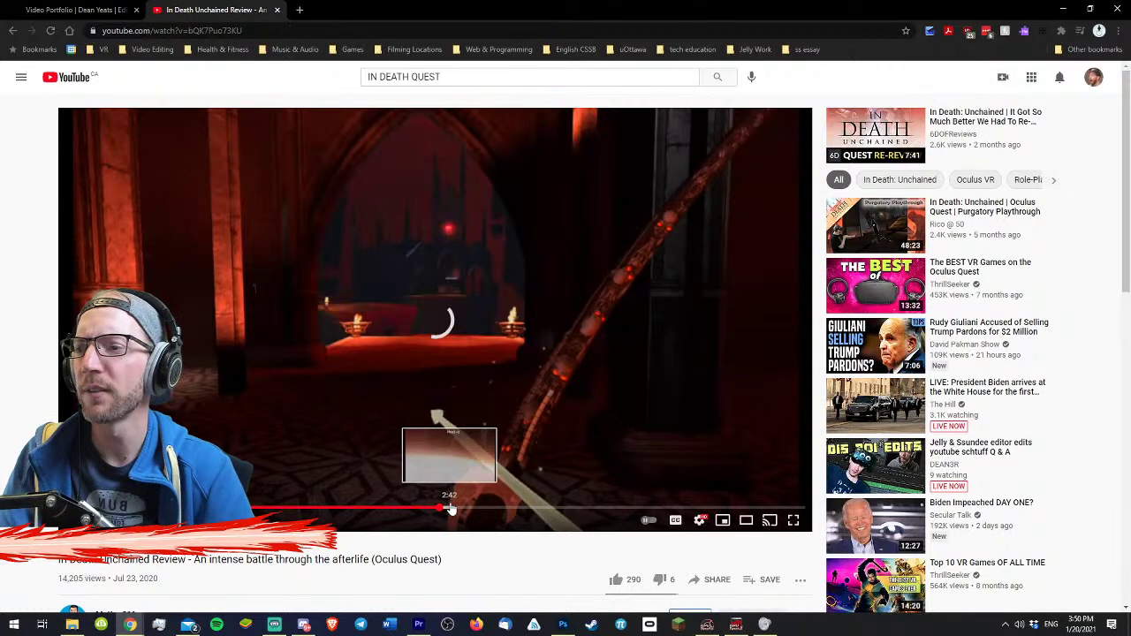
left_click(448, 508)
left_click(291, 307)
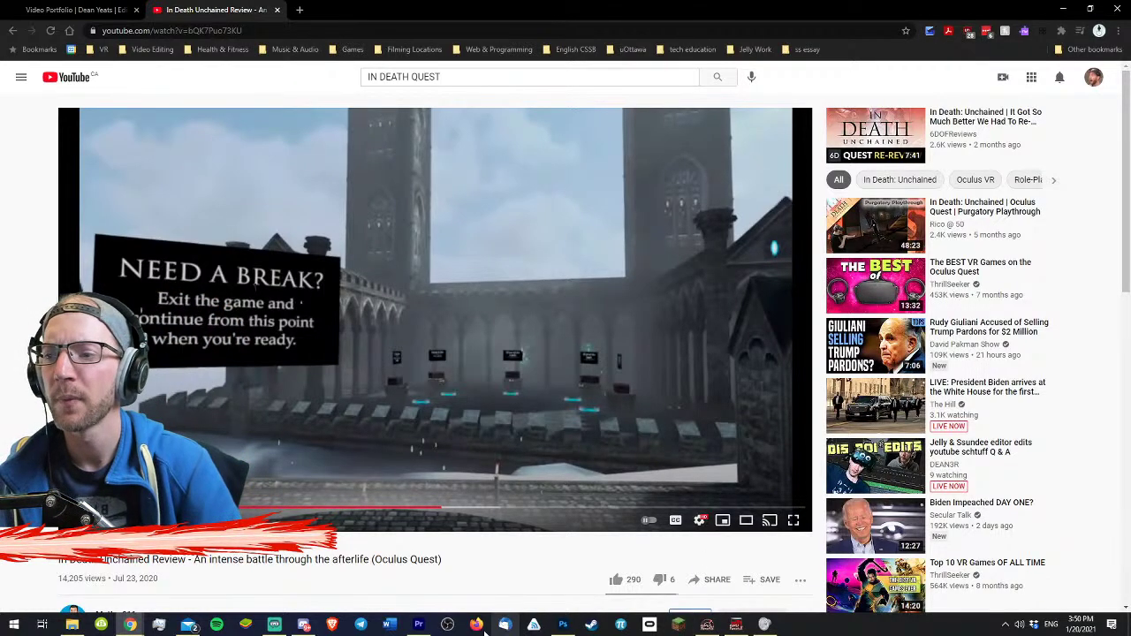
- Switch back to Premiere Pro and review the meeting from about 44:18:10 through the Nested Sequence 40 webcam shot
left_click(419, 623)
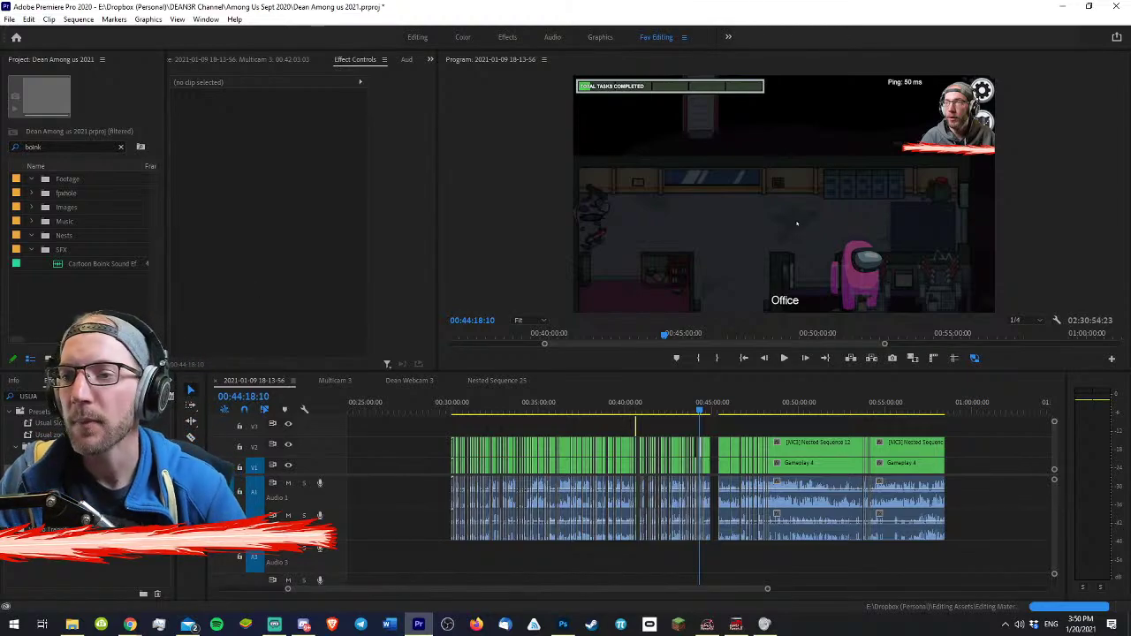
left_click(713, 422)
key("equal")
key("equal")
key("equal")
key("space")
key("equal")
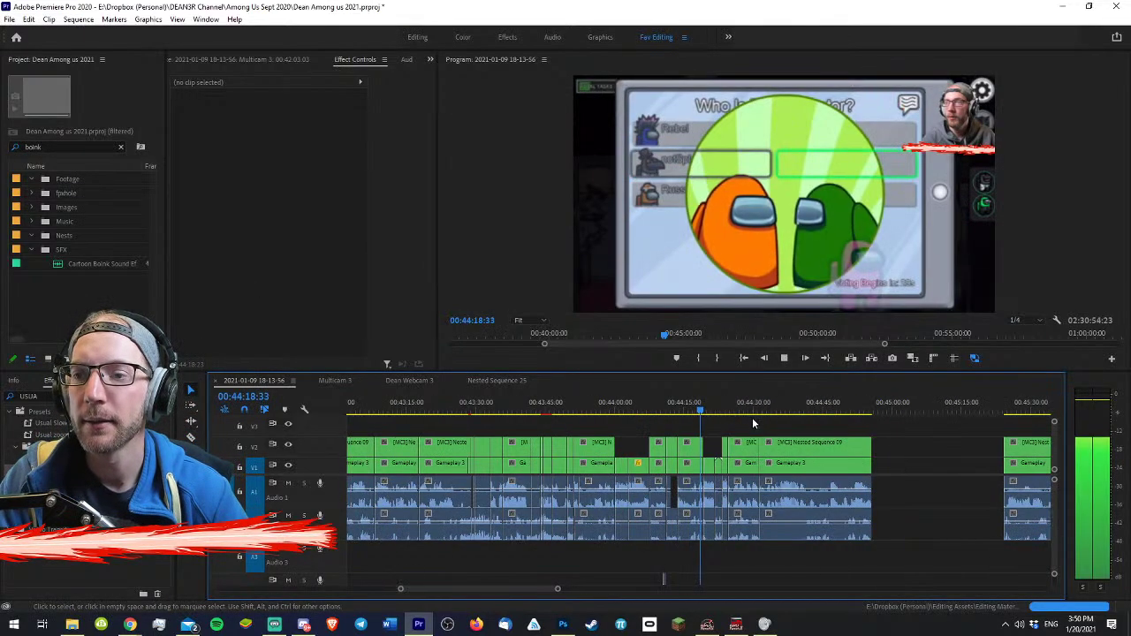
key("equal")
key("equal")
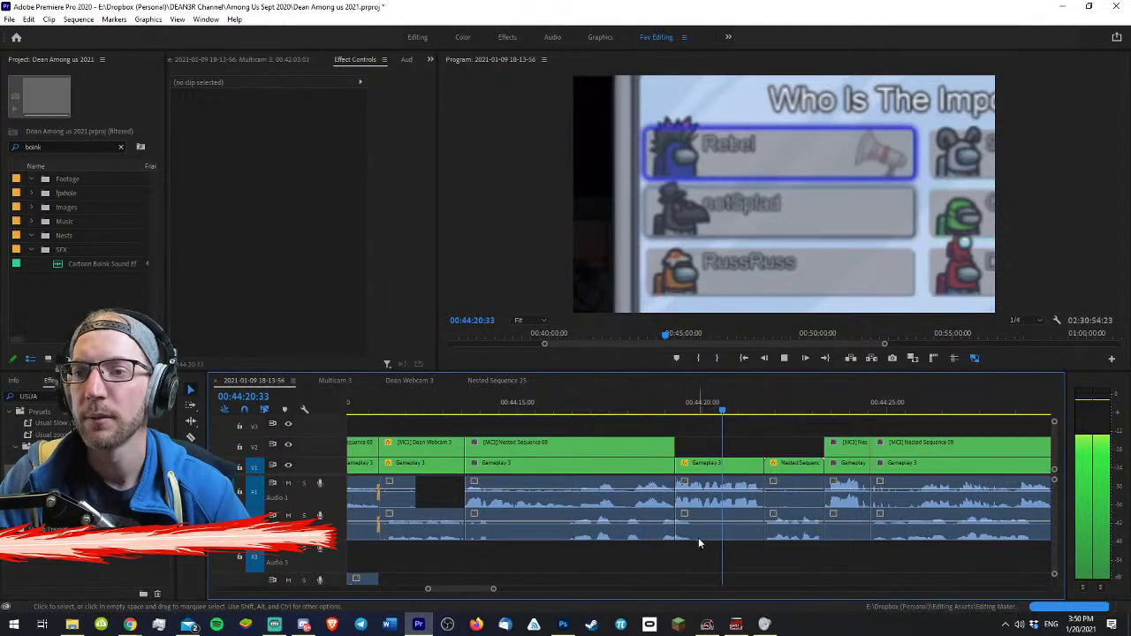
key("equal")
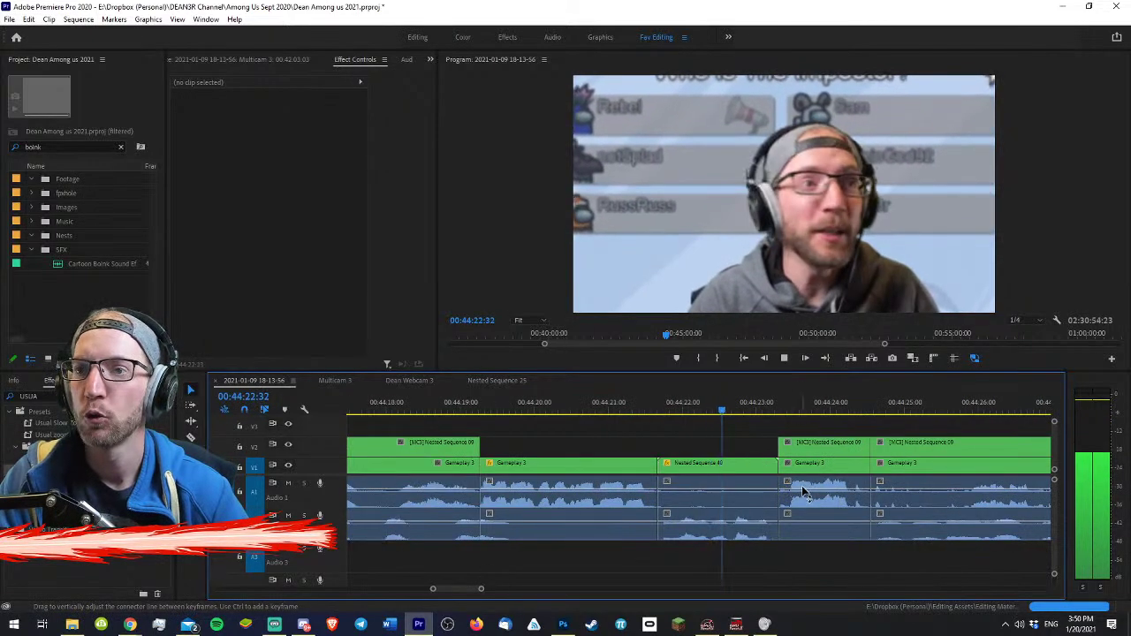
key("equal")
left_click(468, 407)
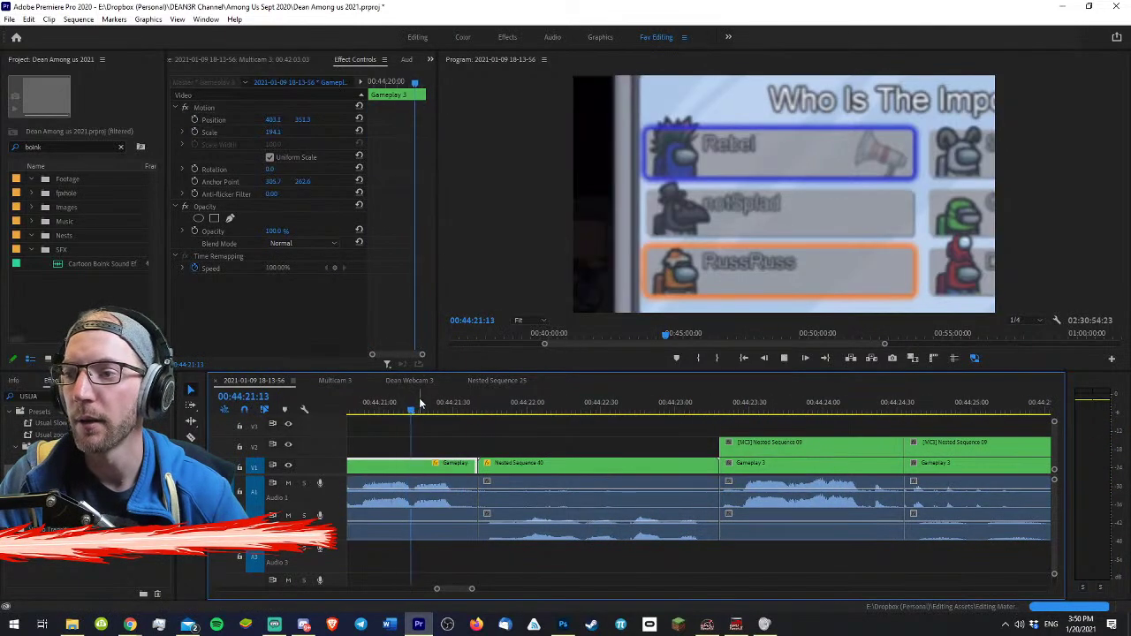
- Split off the first few frames of Nested Sequence 40 and shift the following clips earlier, joining Gameplay 3 at about 44:21:31
key("c")
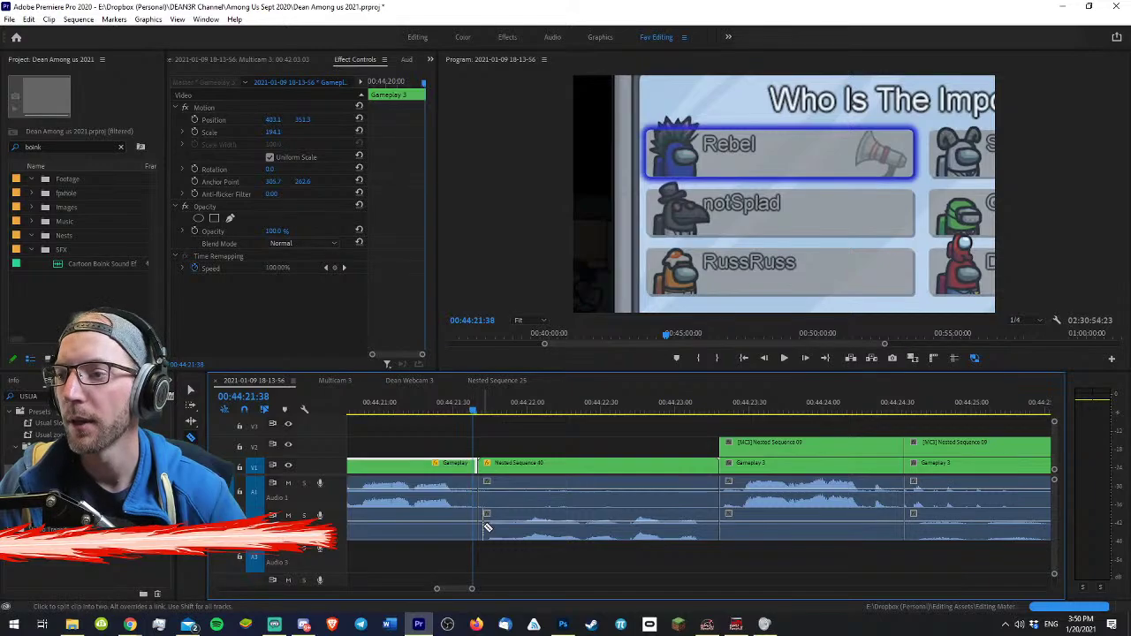
left_click(484, 528)
key("v")
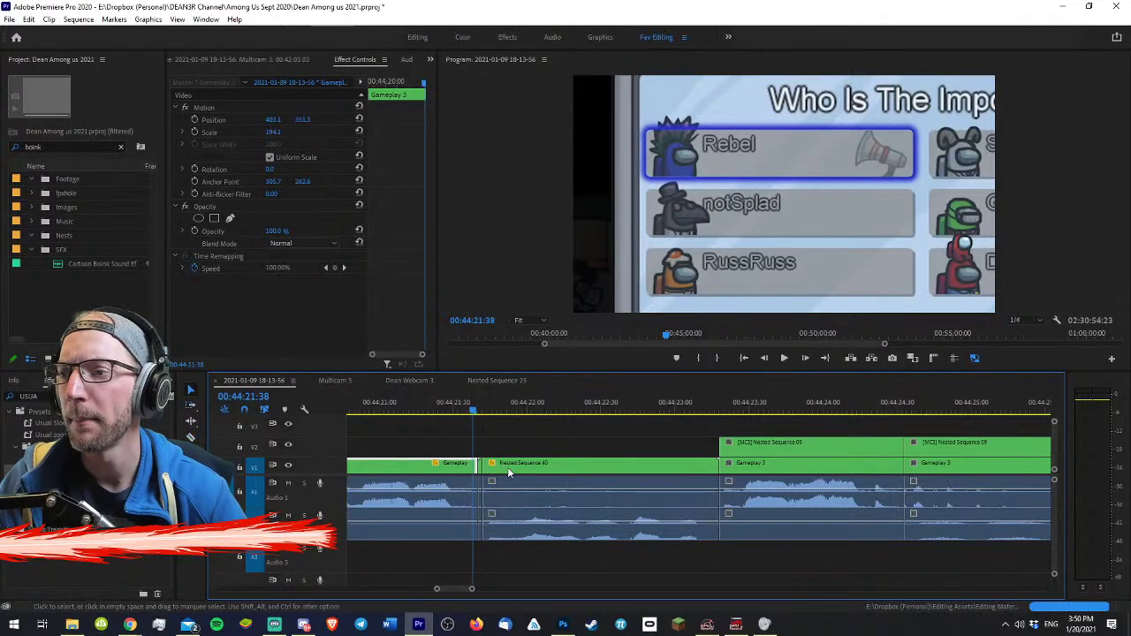
key("equal")
key("equal")
key("a")
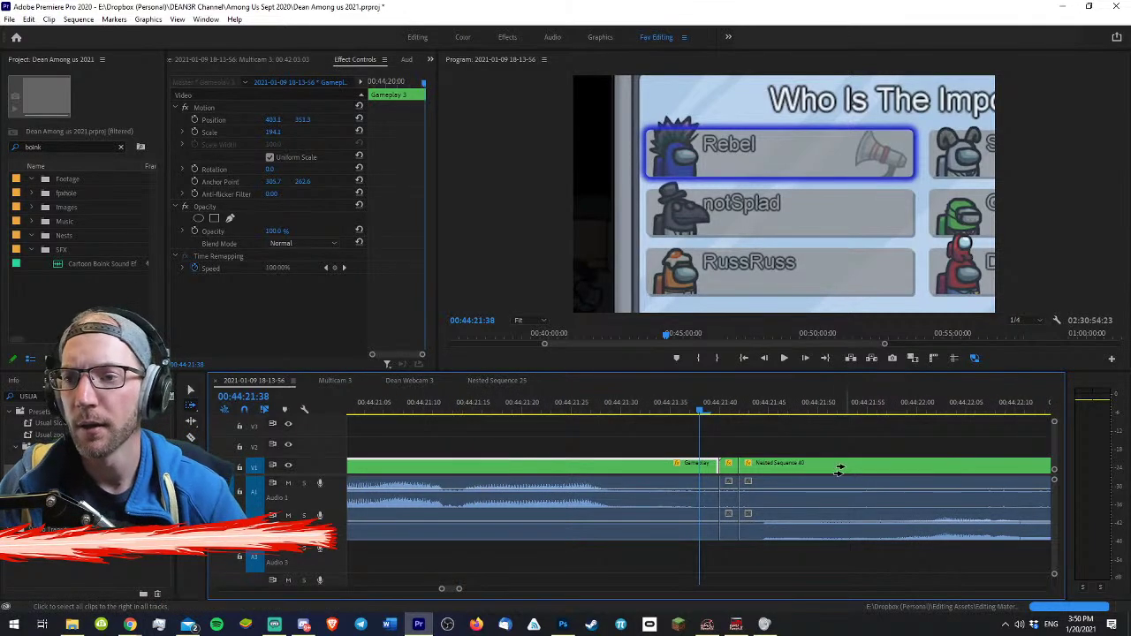
left_click_drag(843, 470, 697, 467)
key("v")
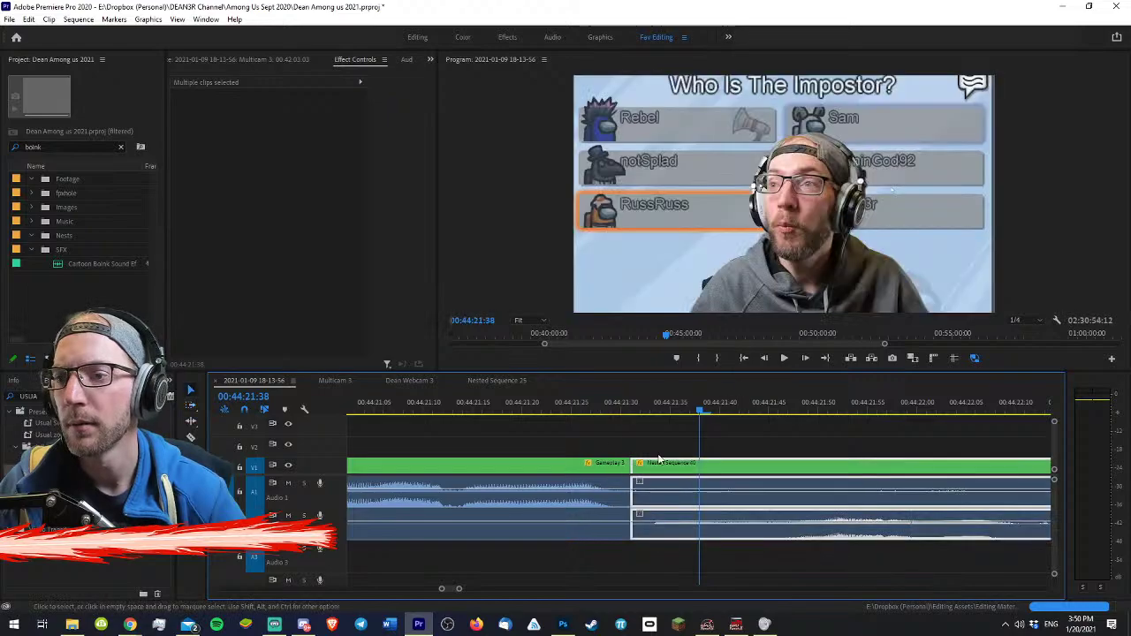
- Add Constant Power audio transitions at the join between Gameplay 3 and Nested Sequence 40, and play it back
key("ctrl+a")
key("ctrl+shift+d")
left_click(441, 407)
key("space")
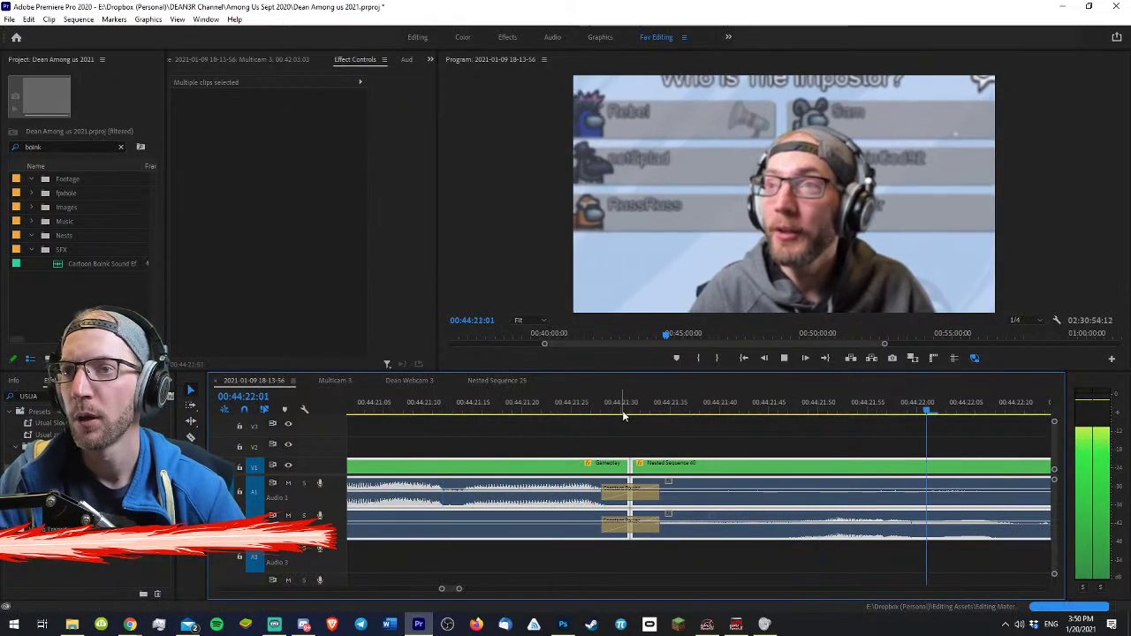
key("space")
- Ripple-trim the end of the Nested Sequence 40 webcam clip to about 44:23:00 and play across the cut
key("minus")
left_click(598, 427)
key("minus")
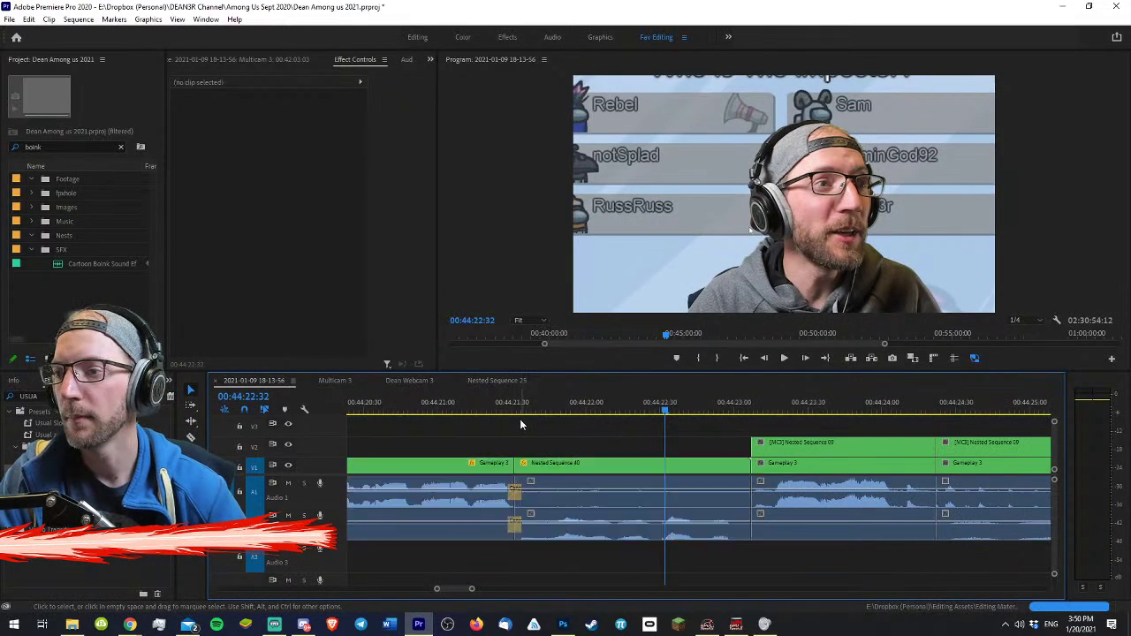
left_click(525, 408)
key("equal")
key("space")
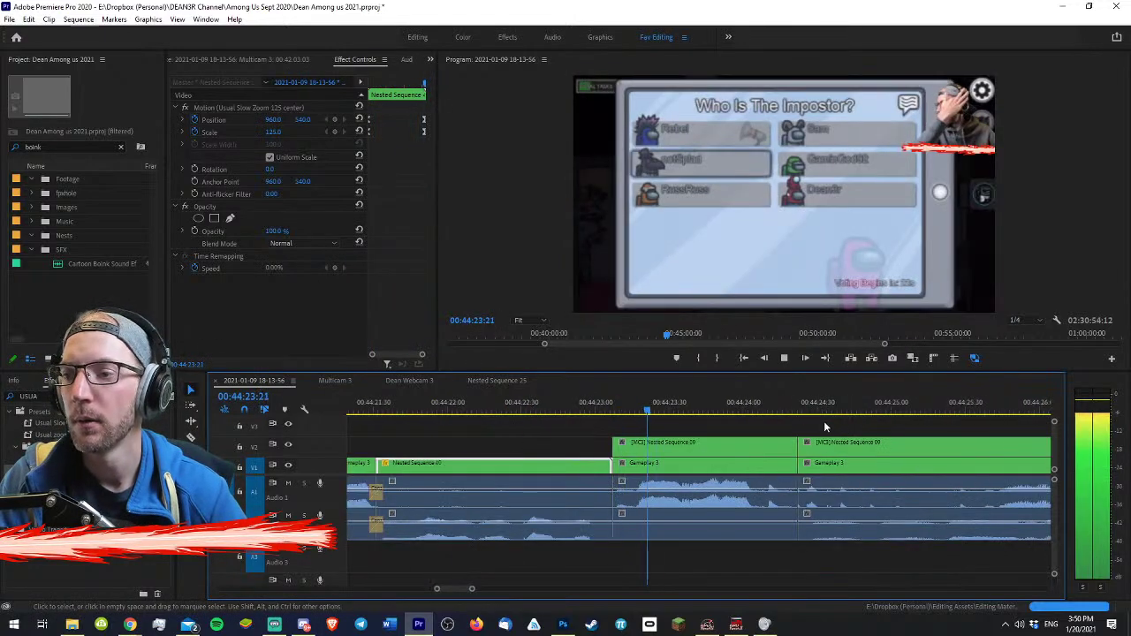
left_click(591, 408)
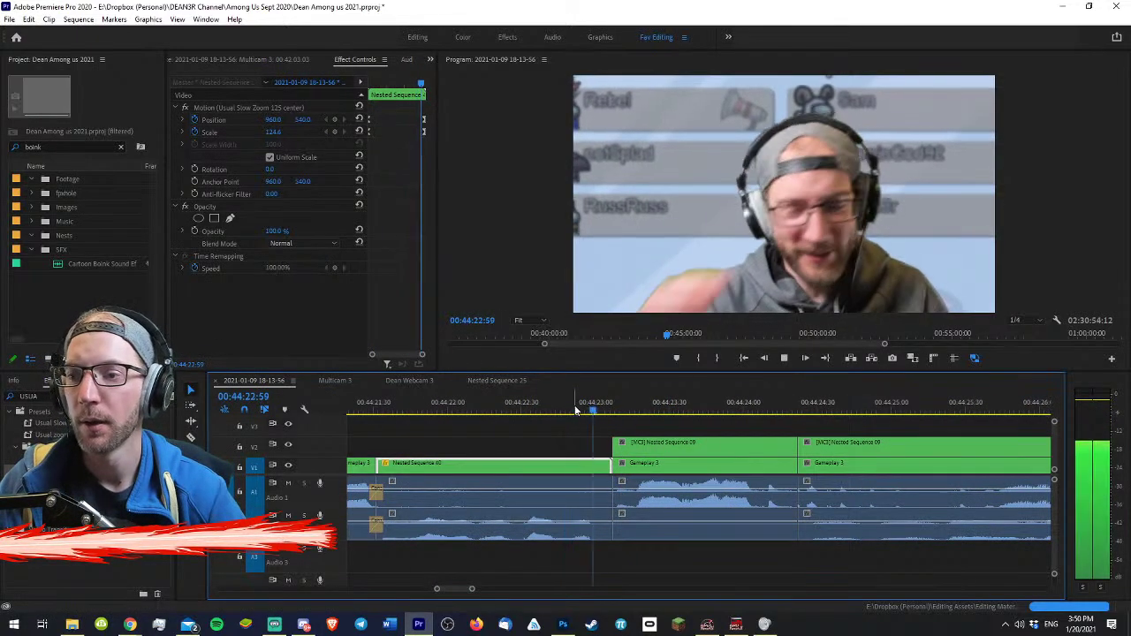
key("w")
key("space")
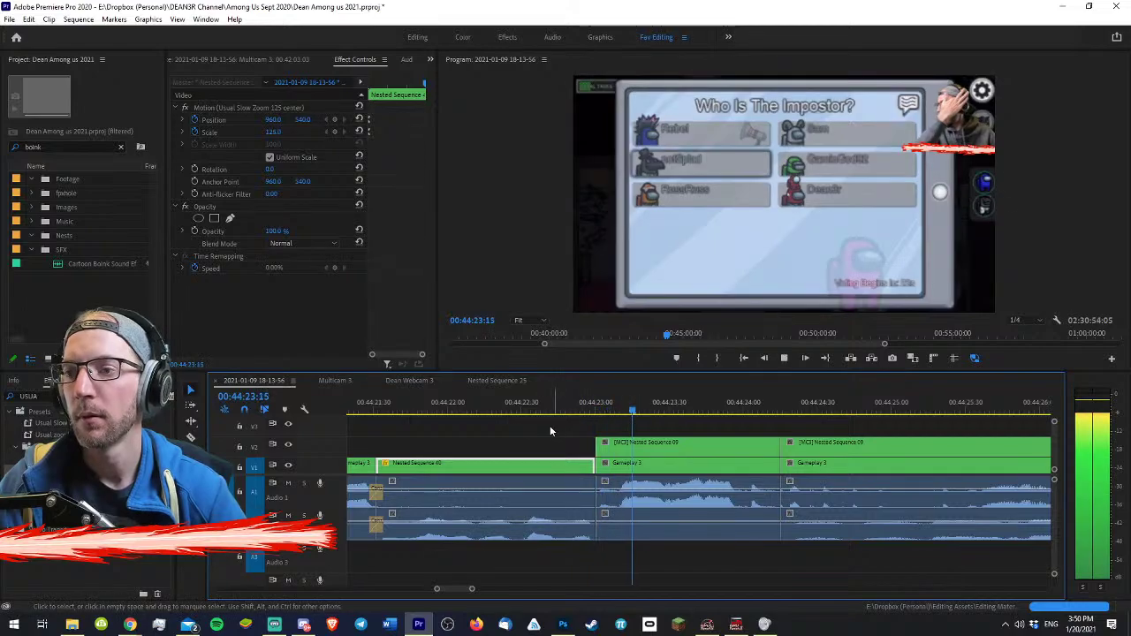
- Add Constant Power audio transitions between Nested Sequence 40 and the Gameplay 3 clip after it, and preview the join
key("space")
left_click_drag(481, 417, 762, 536)
key("space")
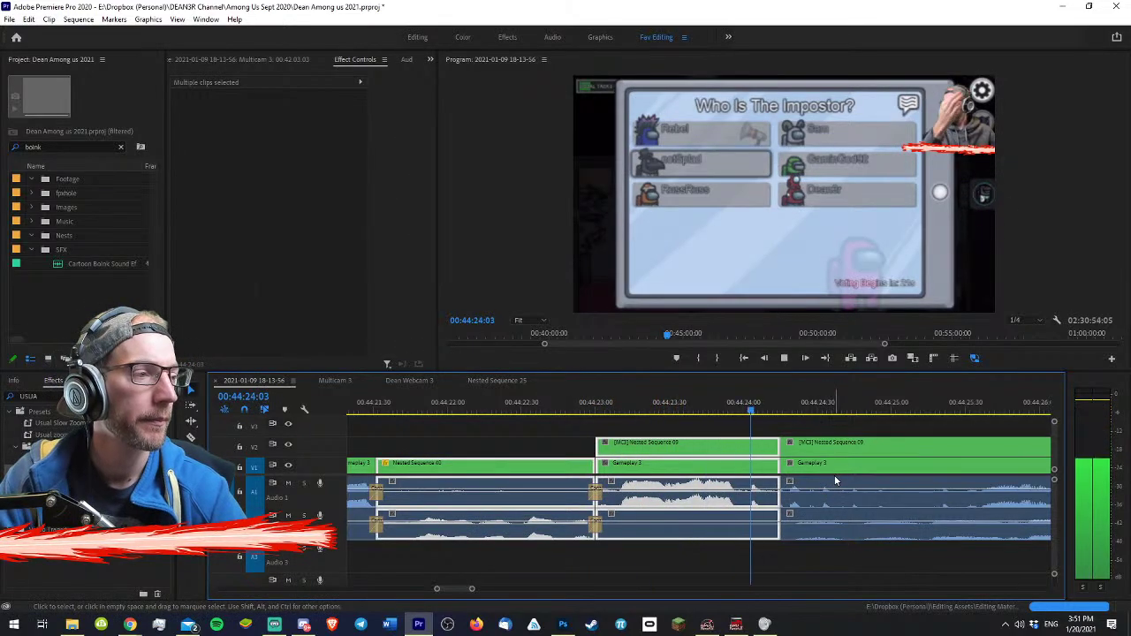
- Review the cut between the two Gameplay 3 voting clips at about 44:24:15 several times
key("minus")
left_click(834, 465)
key("space")
key("equal")
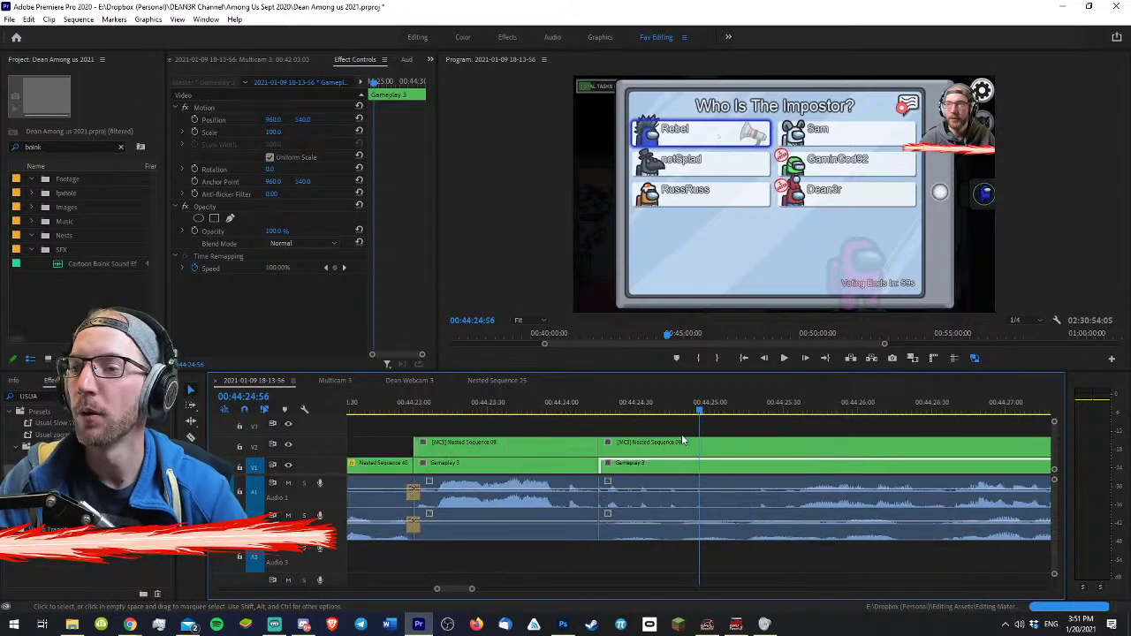
left_click_drag(568, 401, 560, 400)
key("equal")
key("space")
key("space")
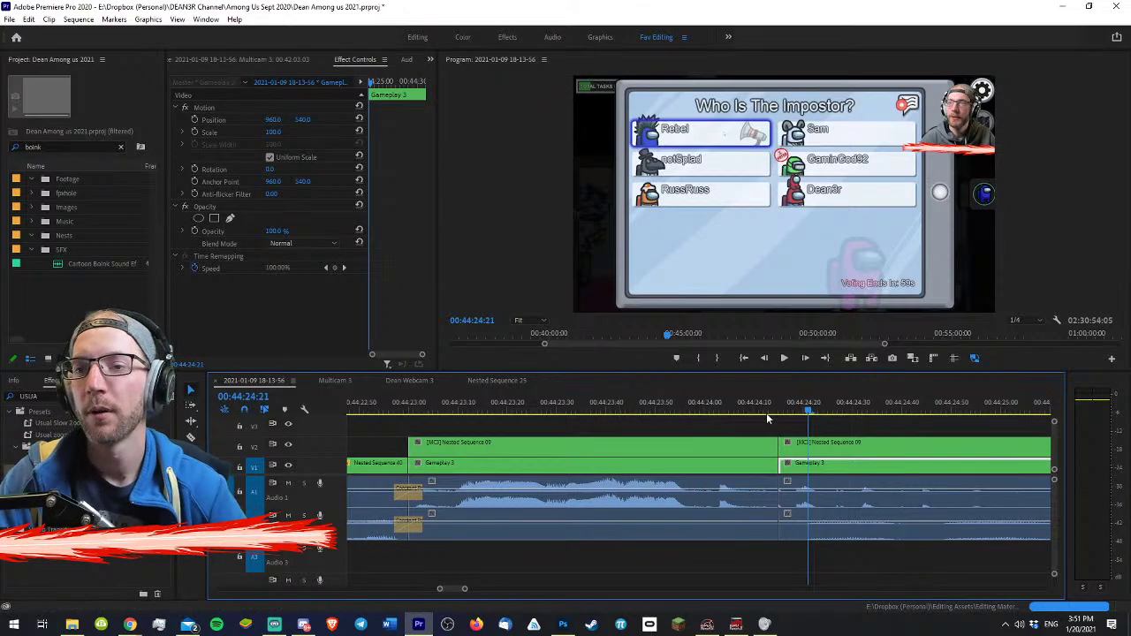
left_click(797, 399)
left_click_drag(797, 398, 678, 394)
key("space")
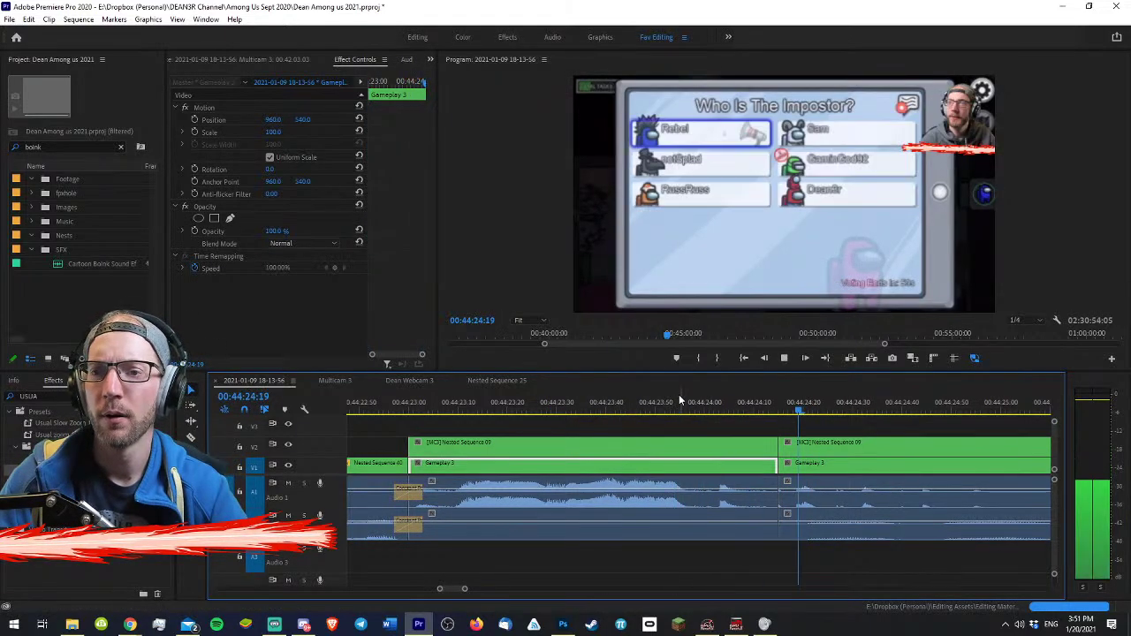
key("space")
left_click(789, 402)
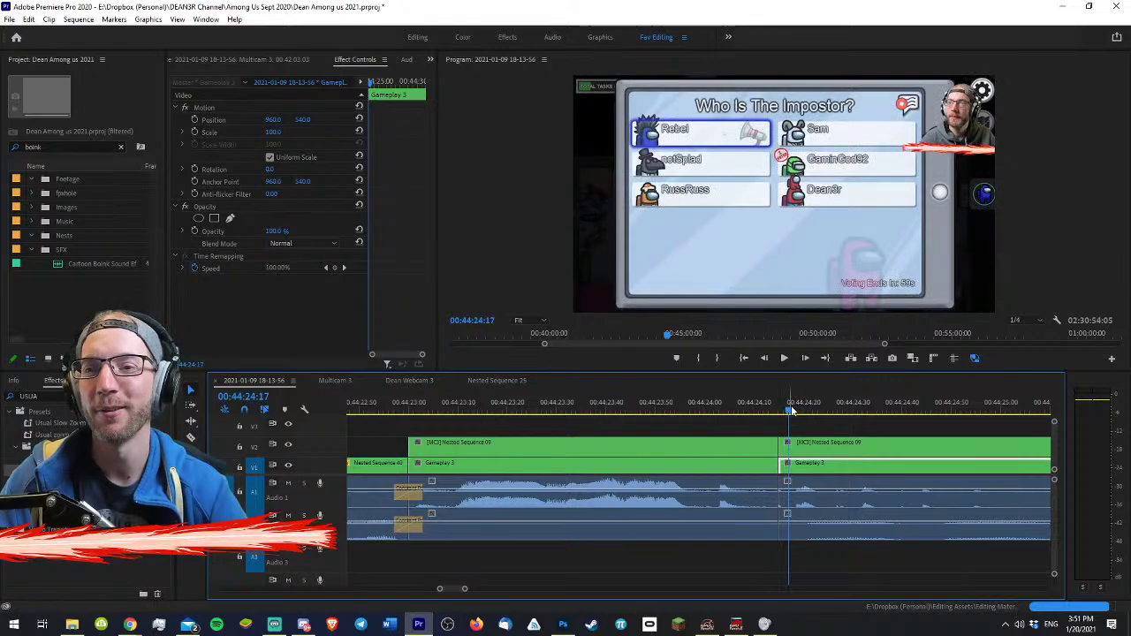
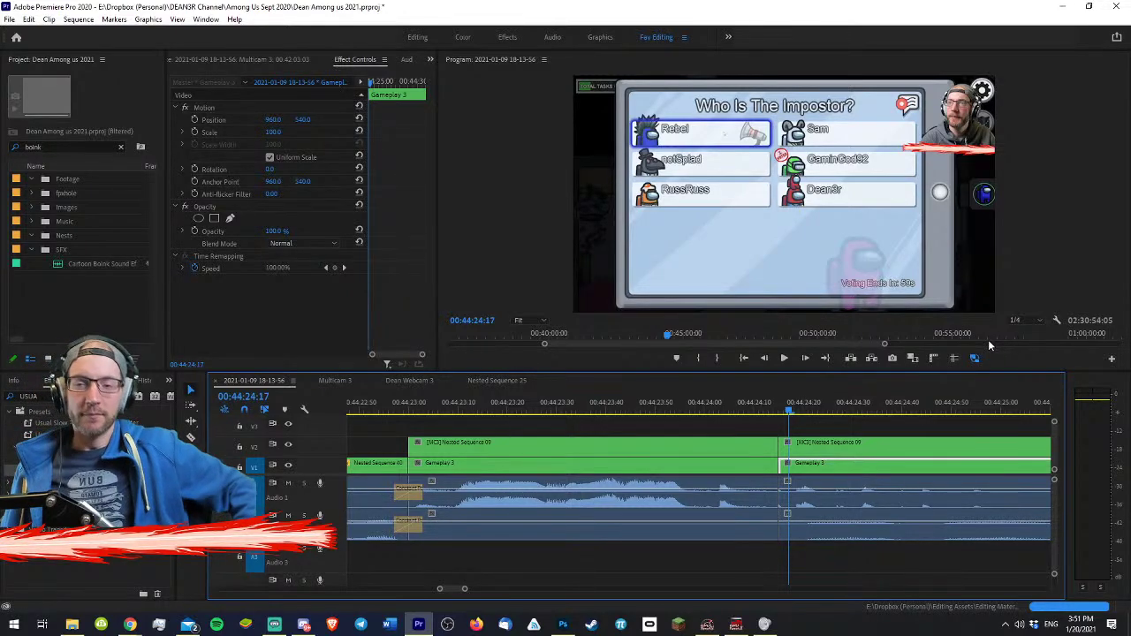
- Review the voting discussion from about 44:23:54 through to the Voting Results at about 44:36:50
key("space")
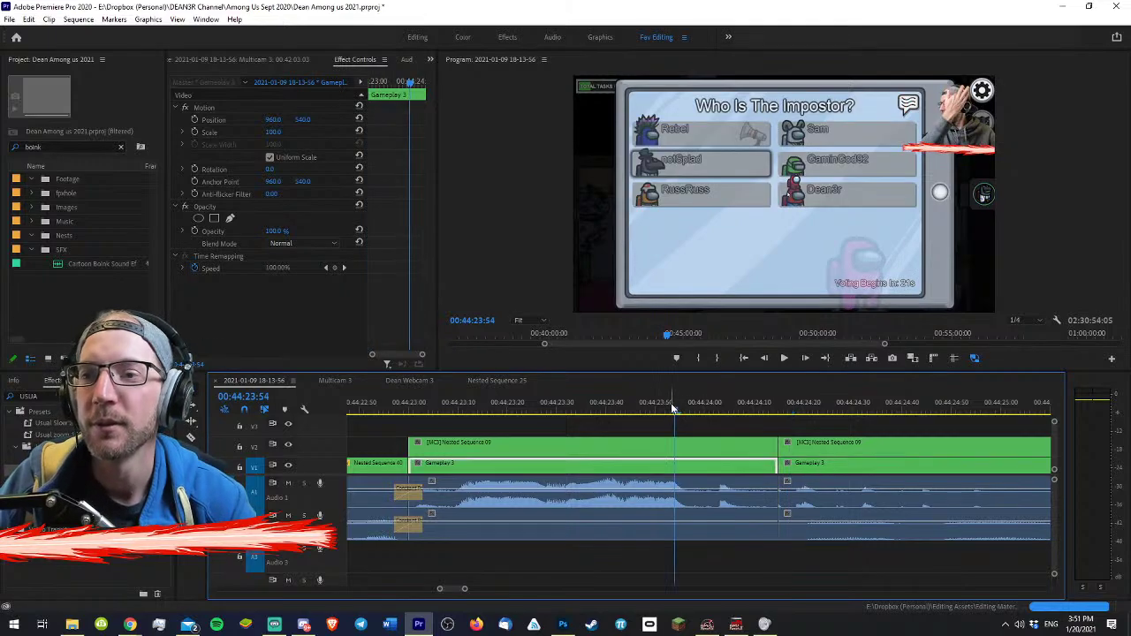
key("minus")
key("minus")
key("minus")
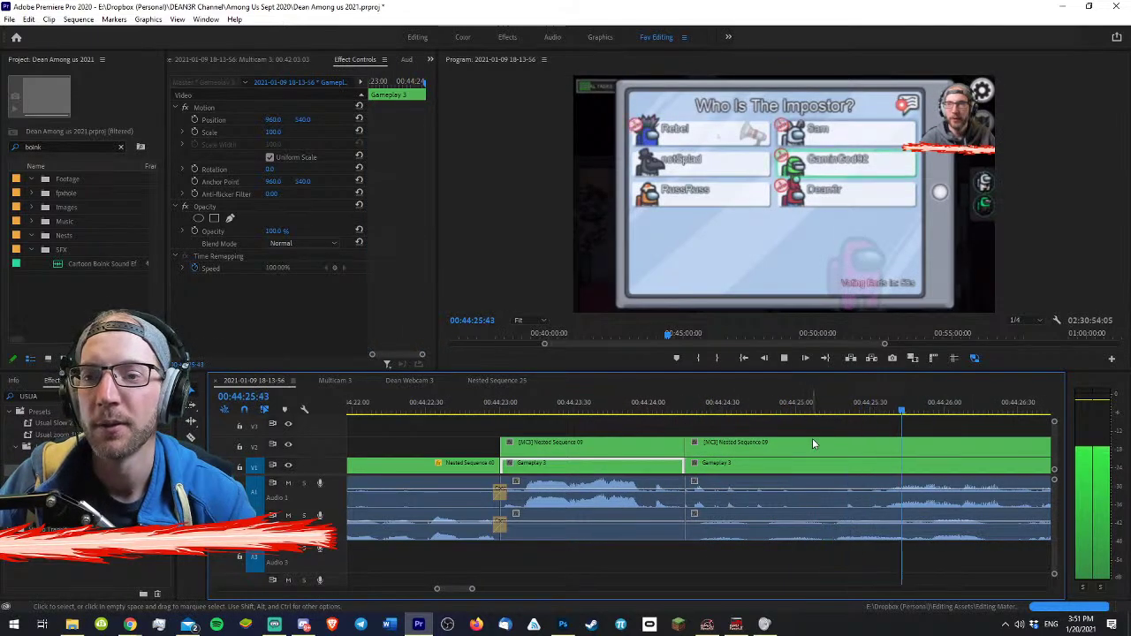
key("space")
left_click(812, 462)
key("minus")
key("minus")
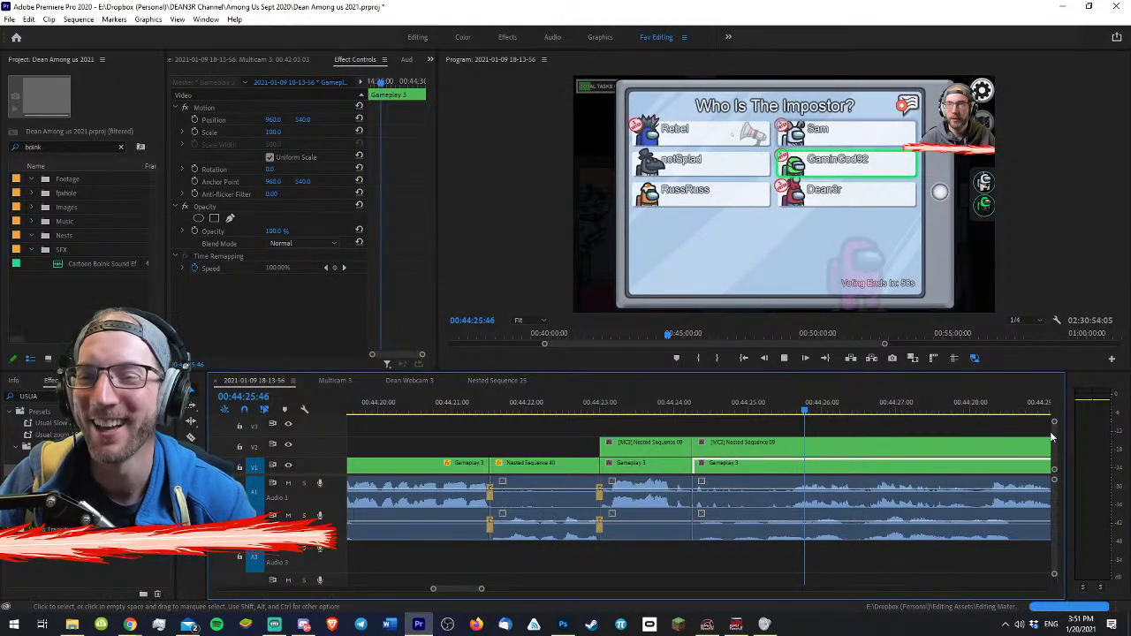
key("space")
key("equal")
key("equal")
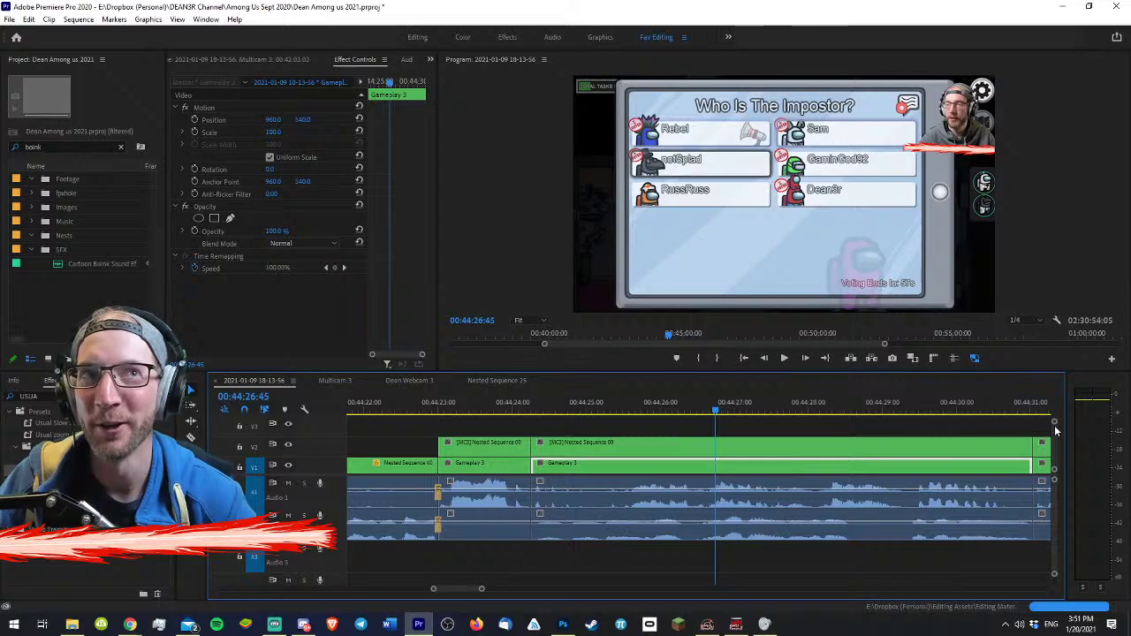
key("space")
key("minus")
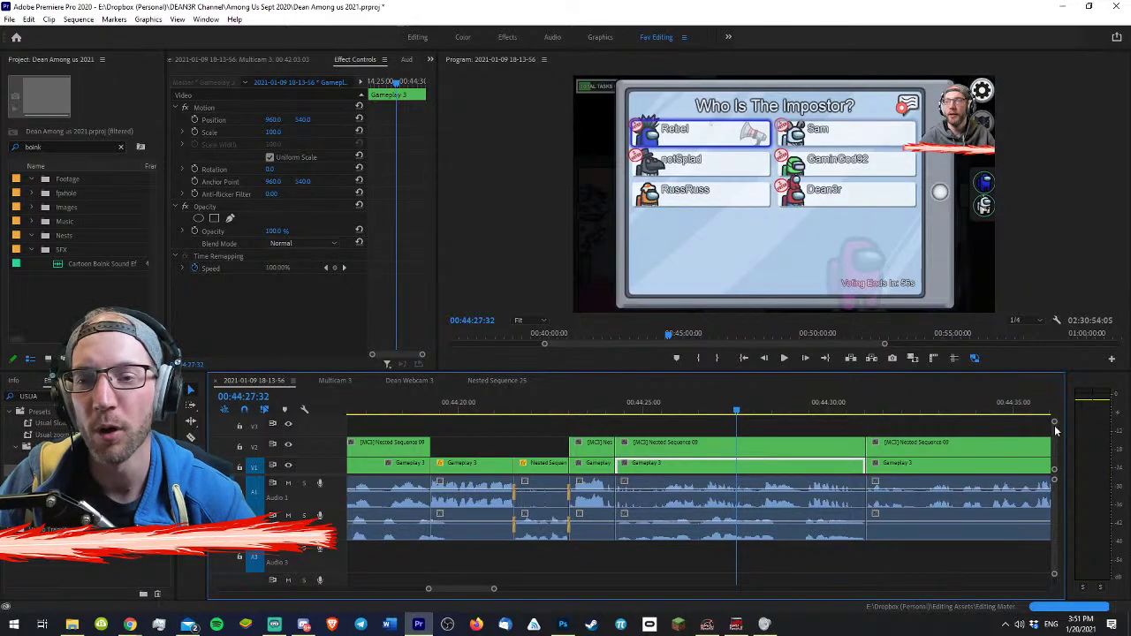
key("space")
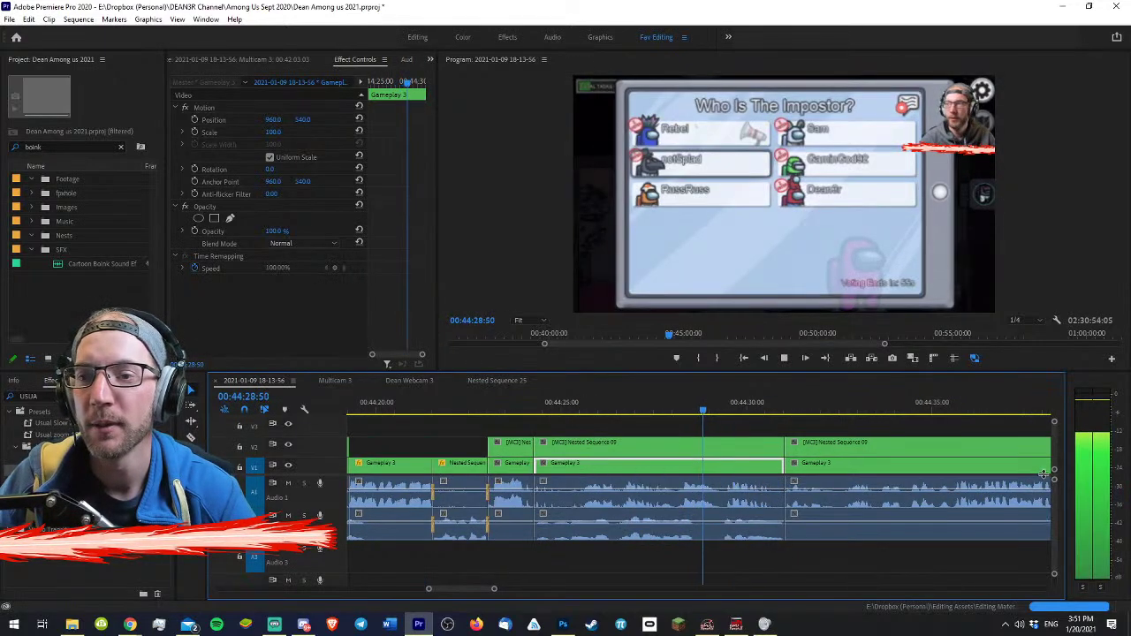
key("equal")
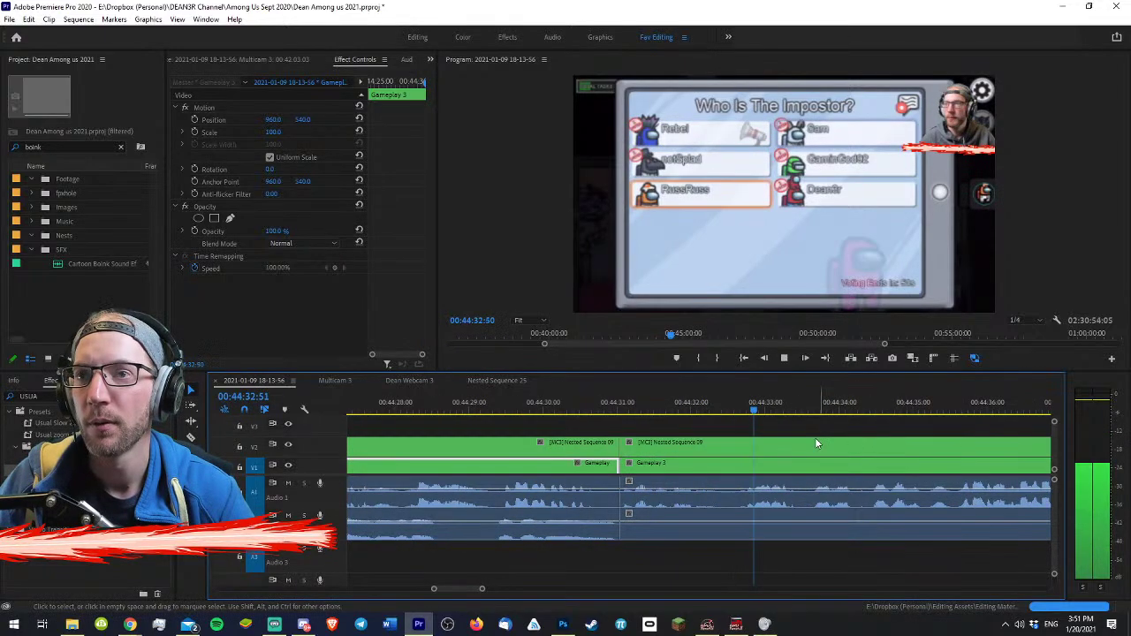
key("minus")
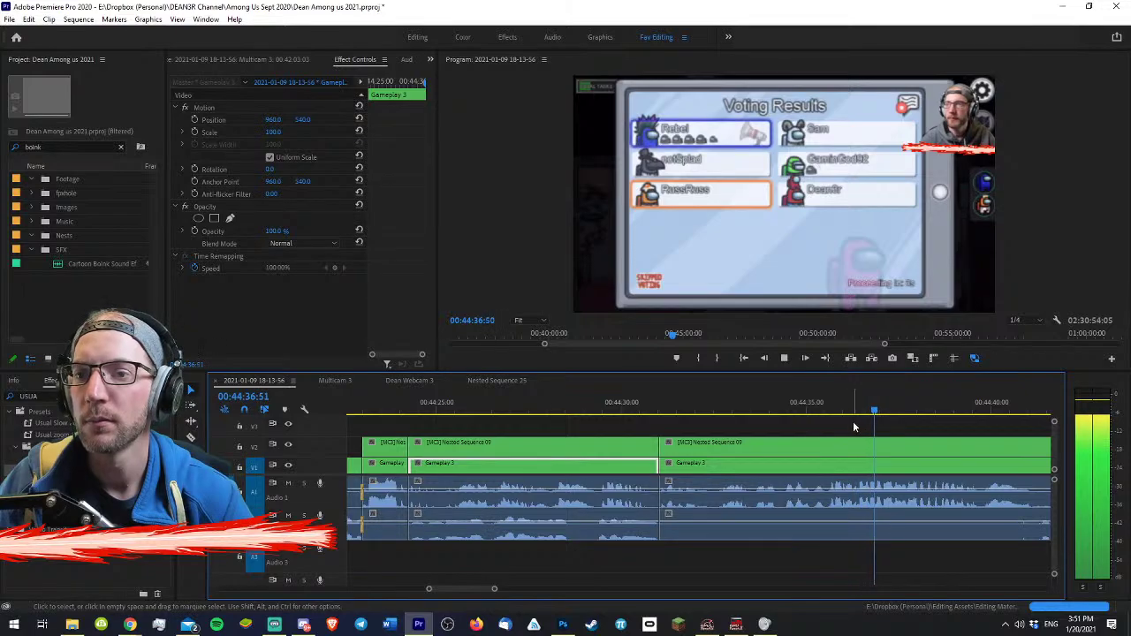
- Ripple-trim the start of the clip beginning at about 44:31 up to the Voting Results at about 44:35:30, and play it back
left_click(824, 413)
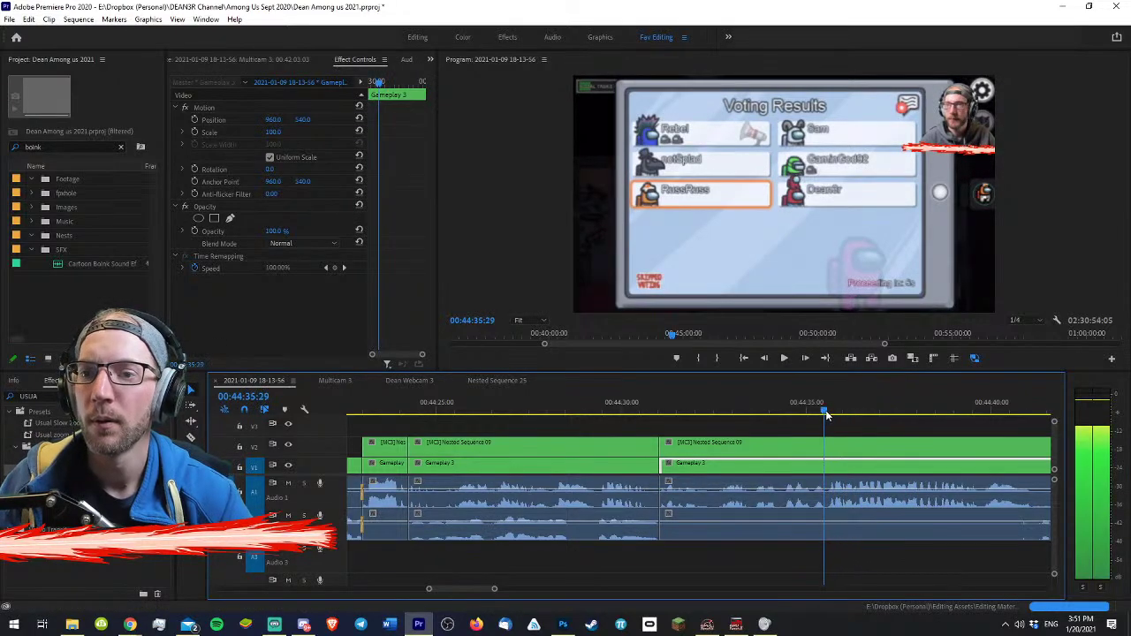
key("space")
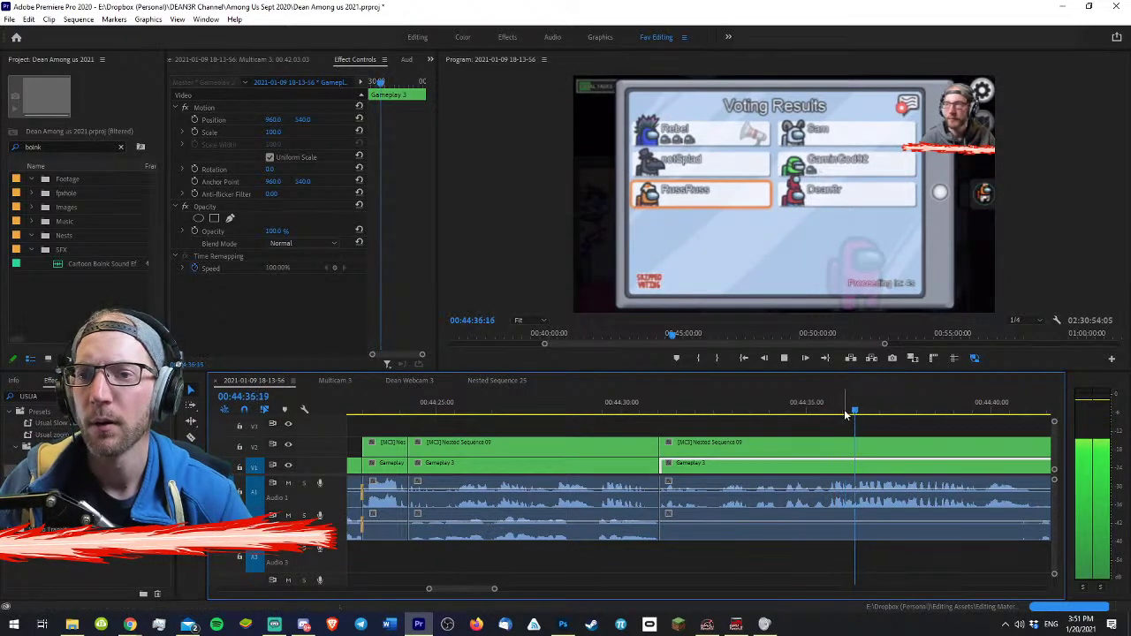
left_click_drag(843, 413, 825, 410)
key("q")
key("space")
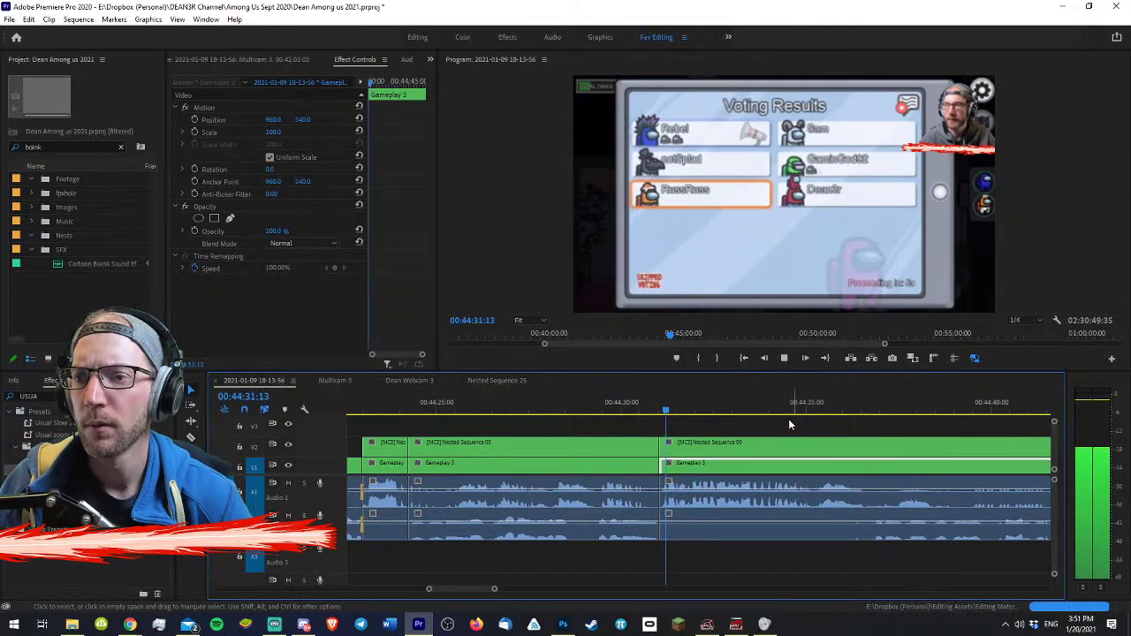
left_click(789, 425)
key("l")
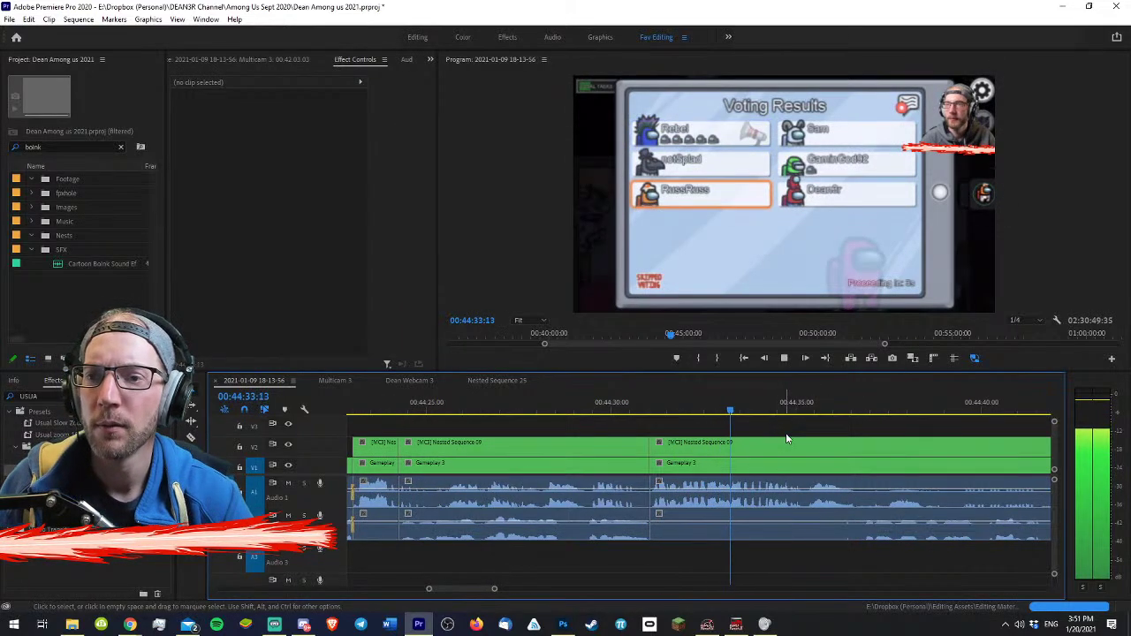
- Review playback from the Voting Results at about 44:33 through the lava ejection to the Victory screen at about 44:44
key("c")
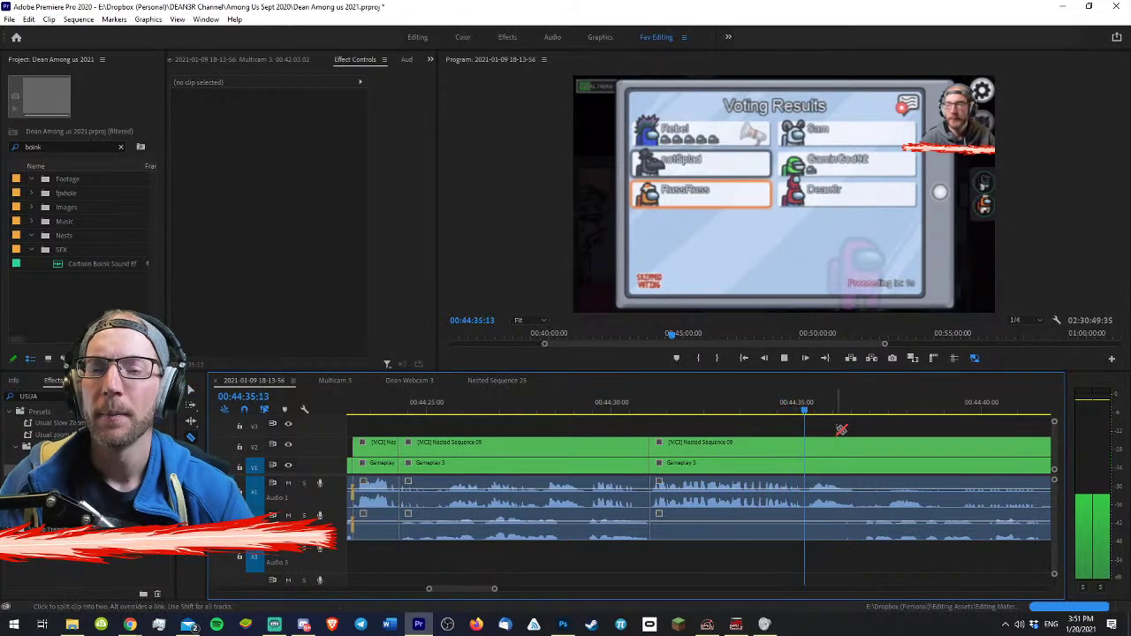
key("space")
key("space")
key("space")
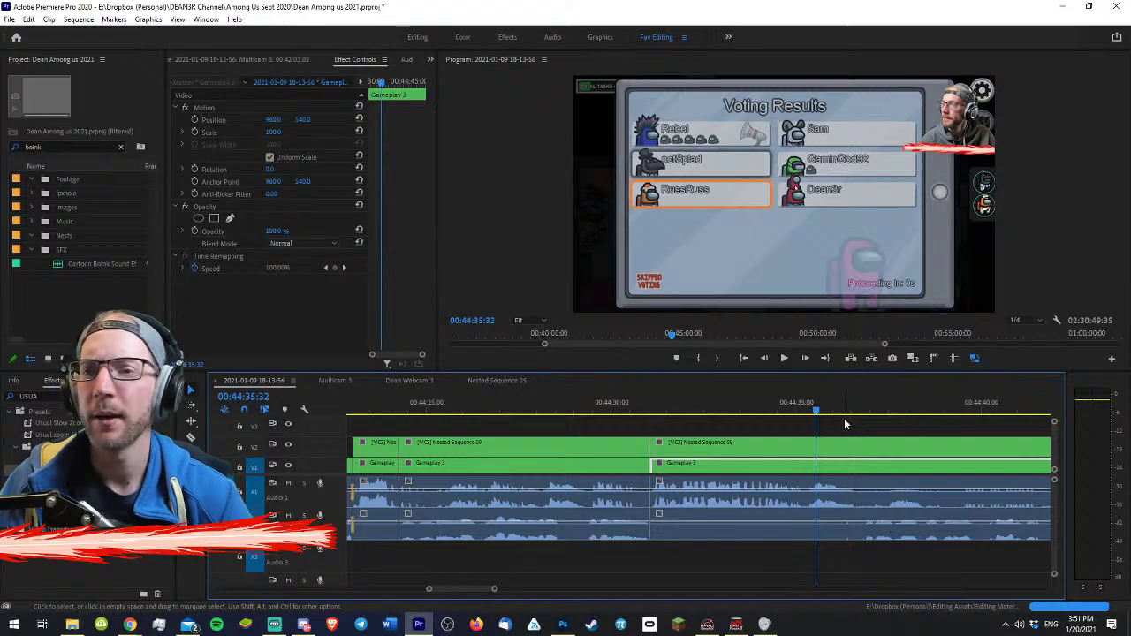
key("space")
key("space")
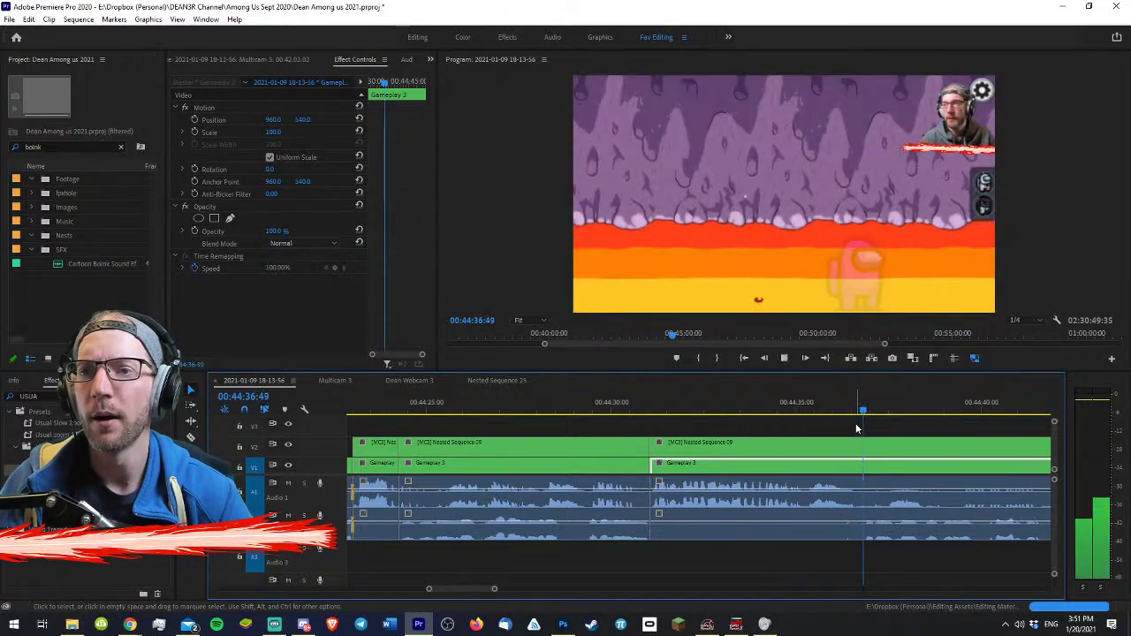
left_click(854, 429)
key("d")
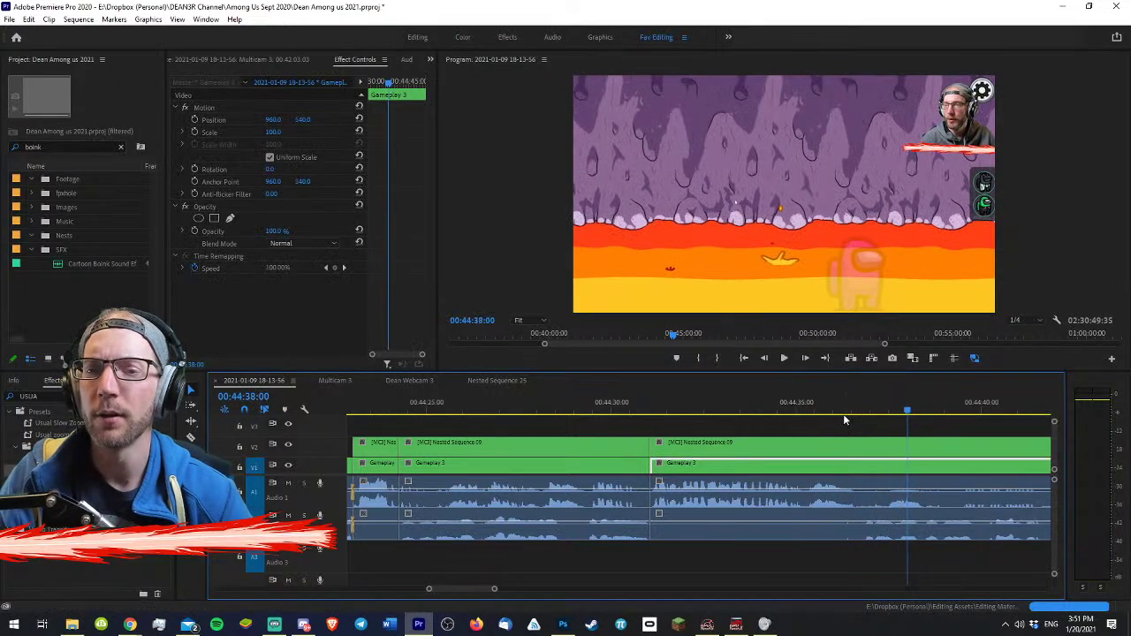
key("space")
key("space")
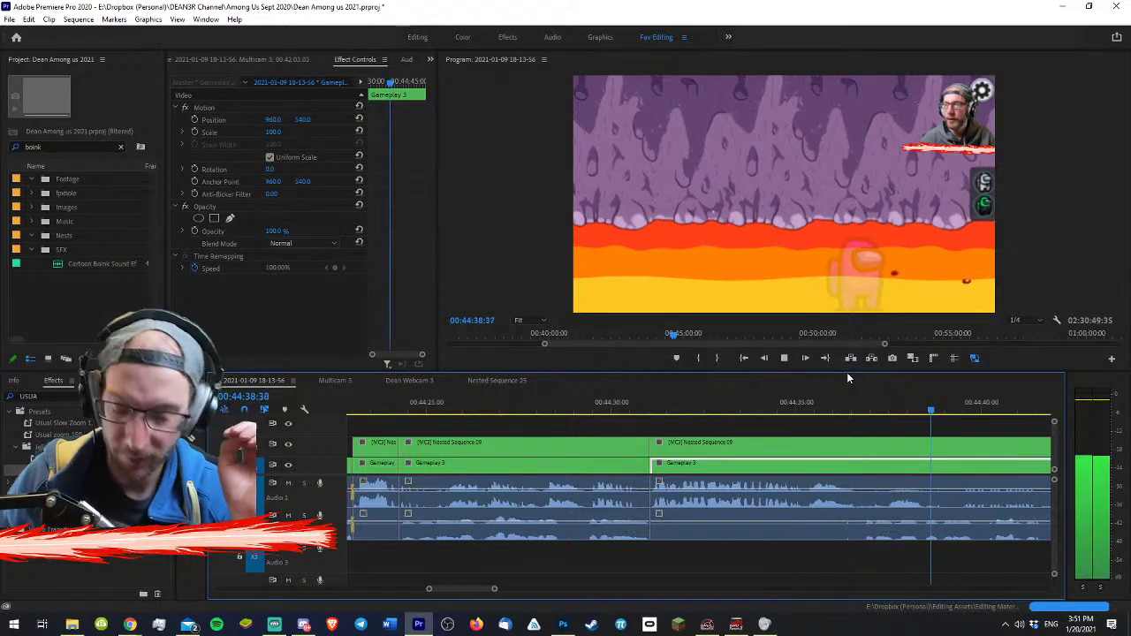
key("minus")
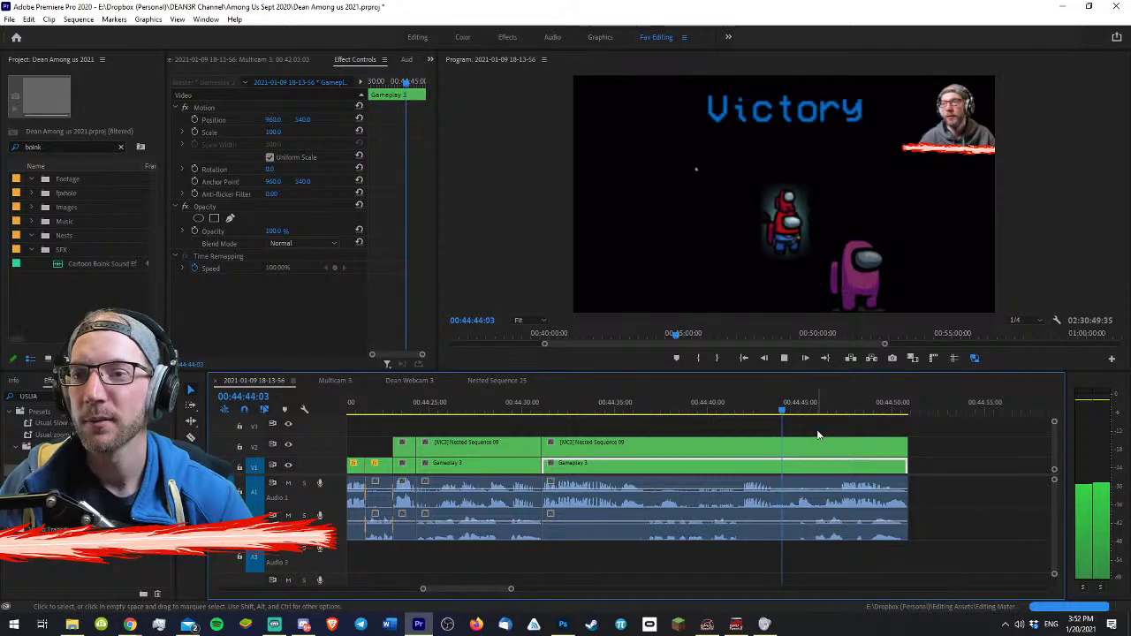
- Split the clips on all tracks at about 44:35:20, near the end of the Voting Results, and play past the cut
left_click(545, 402)
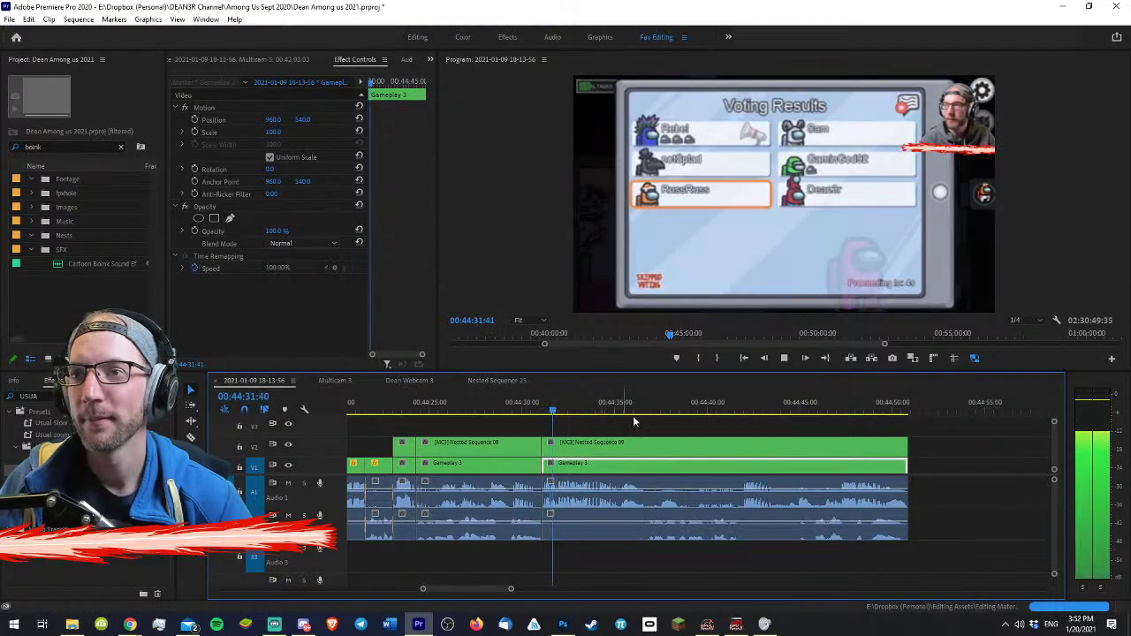
key("c")
left_click(623, 509, "shift")
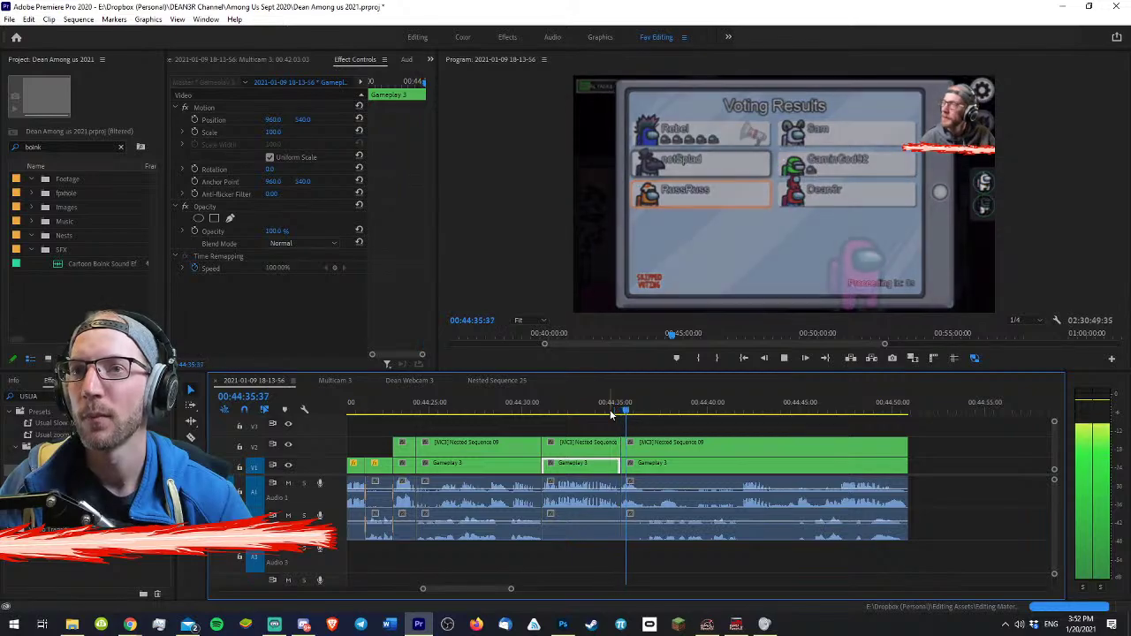
key("space")
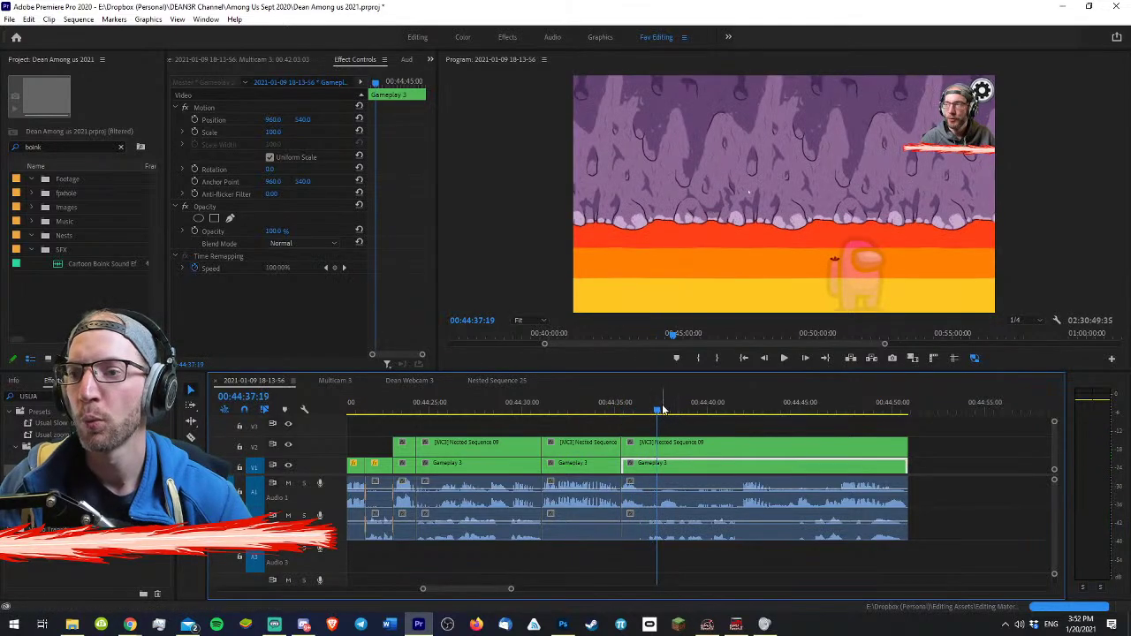
- Ripple-trim the start of the clip after the new cut up to the lava scene at 44:36:45, and preview it
key("equal")
key("equal")
left_click_drag(701, 412, 656, 412)
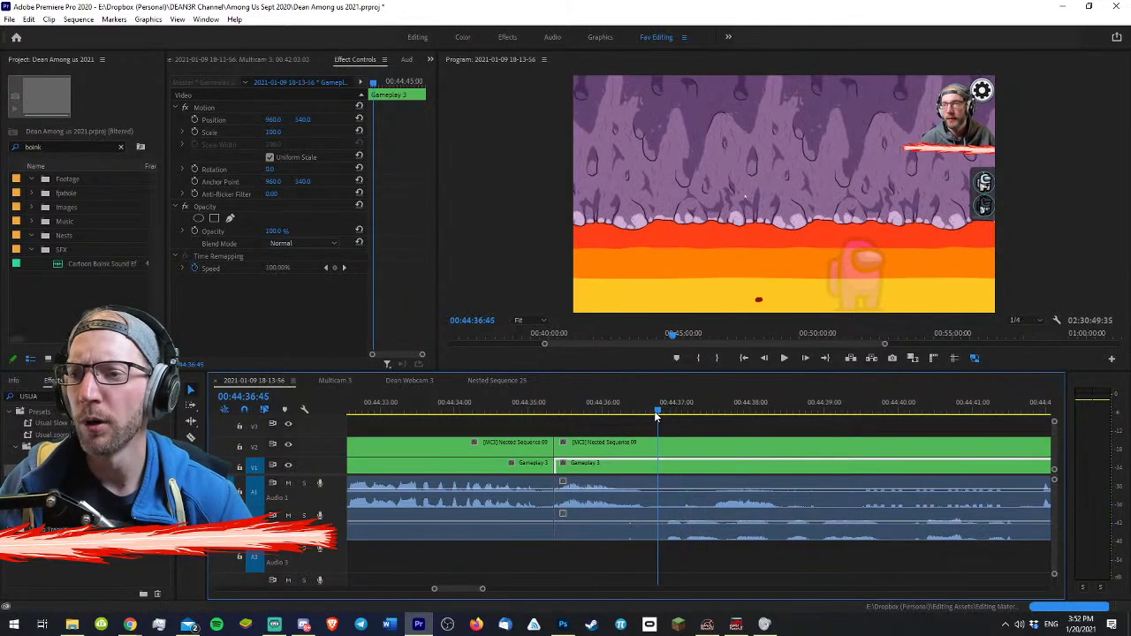
key("Up")
key("space")
key("space")
- Ripple-trim the end of the Voting Results clip back to about 44:35:10 and play back the join
left_click(480, 411)
key("equal")
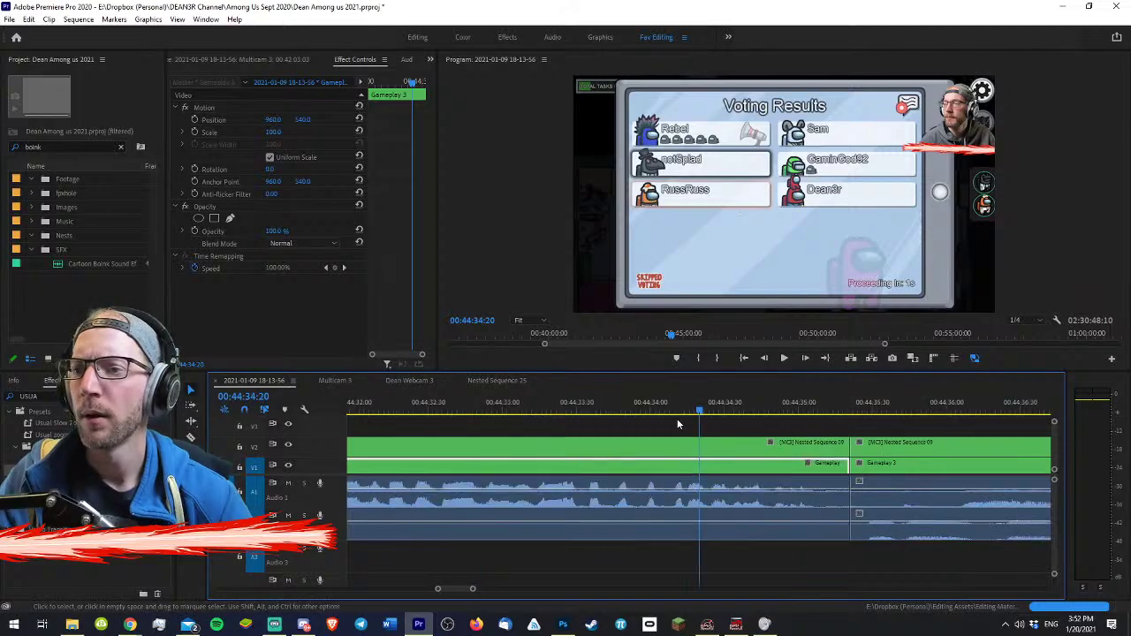
left_click(820, 413)
left_click(826, 408)
key("w")
left_click_drag(747, 409, 564, 407)
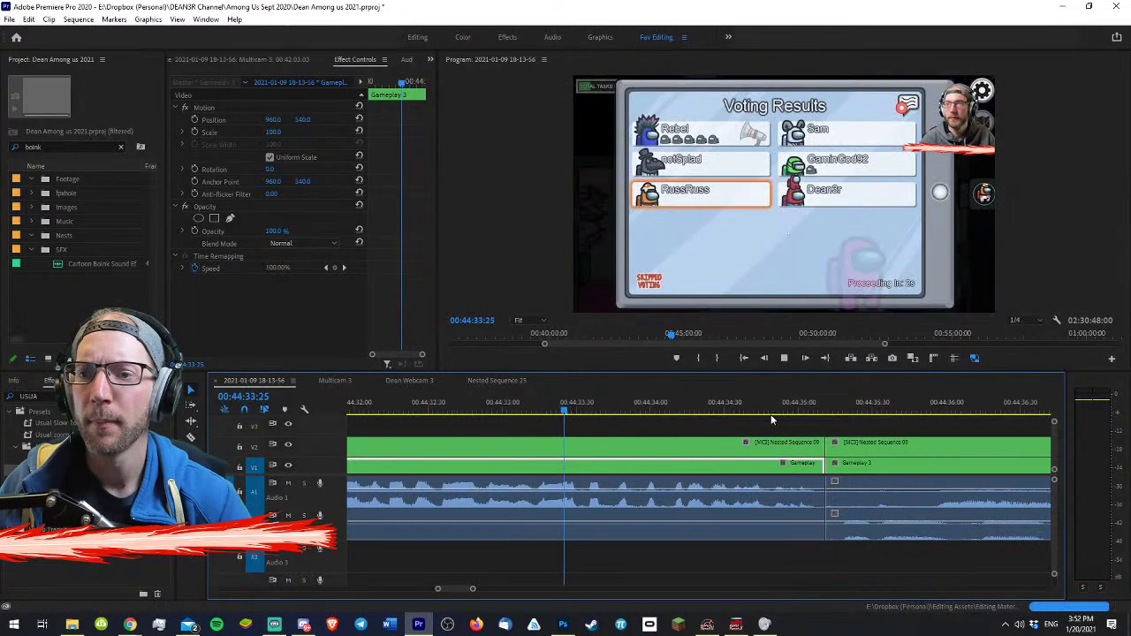
key("space")
key("space")
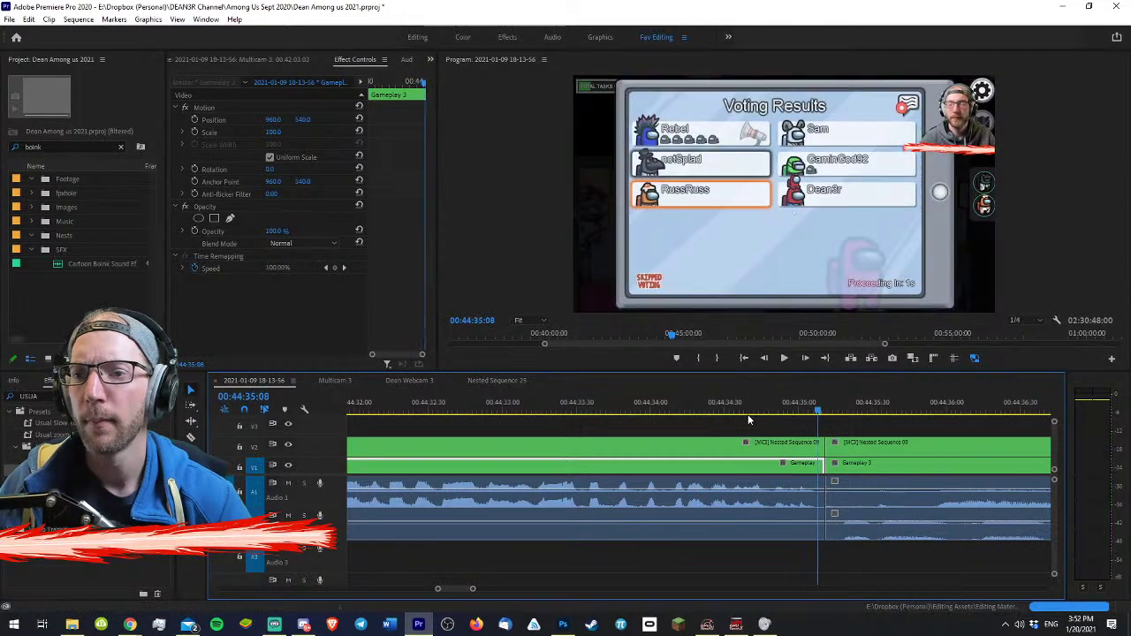
- Zoom the Voting Results Gameplay 3 clip to a scale of 146.1 and reposition it to 1034, 663 so the player list fills the frame
left_click(585, 407)
key("minus")
key("minus")
left_click(727, 439)
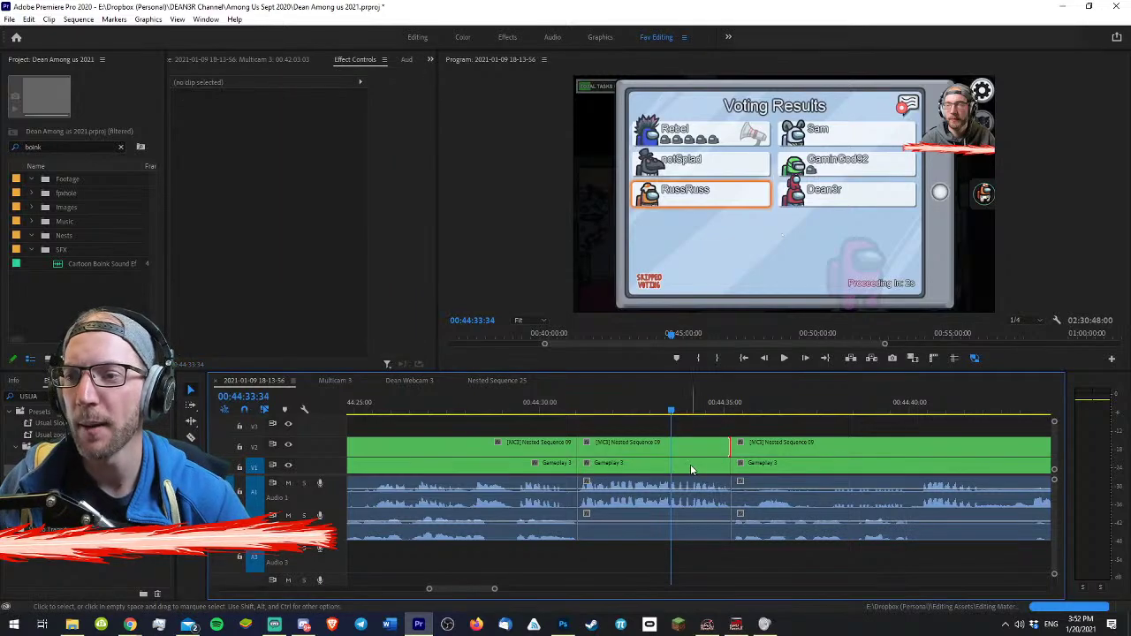
left_click(692, 468)
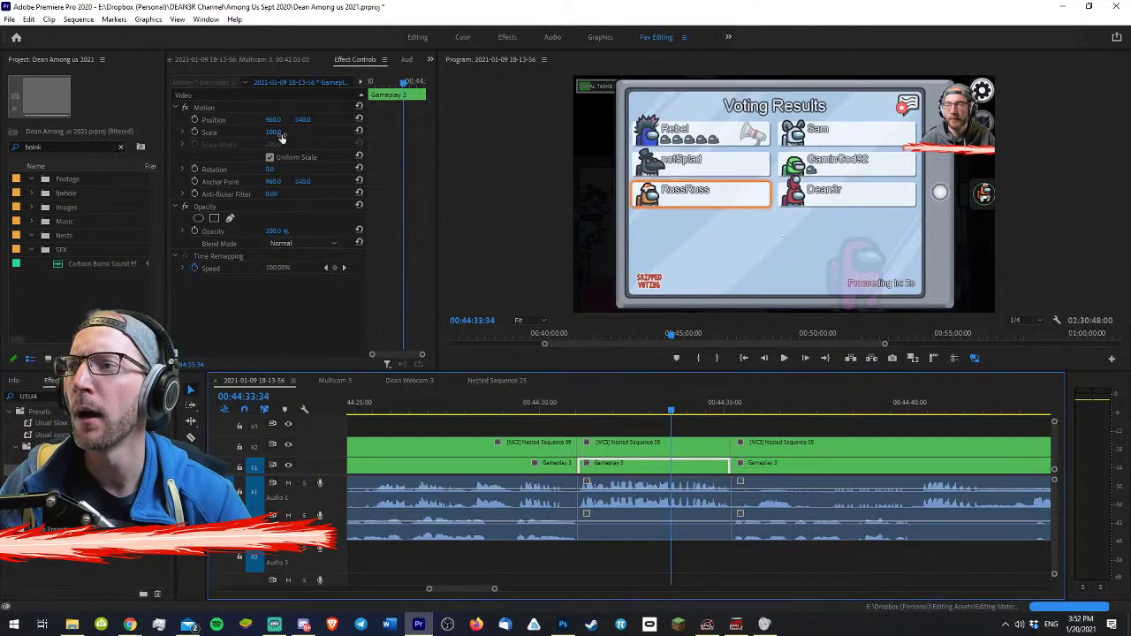
left_click_drag(279, 133, 377, 120)
left_click_drag(279, 132, 318, 120)
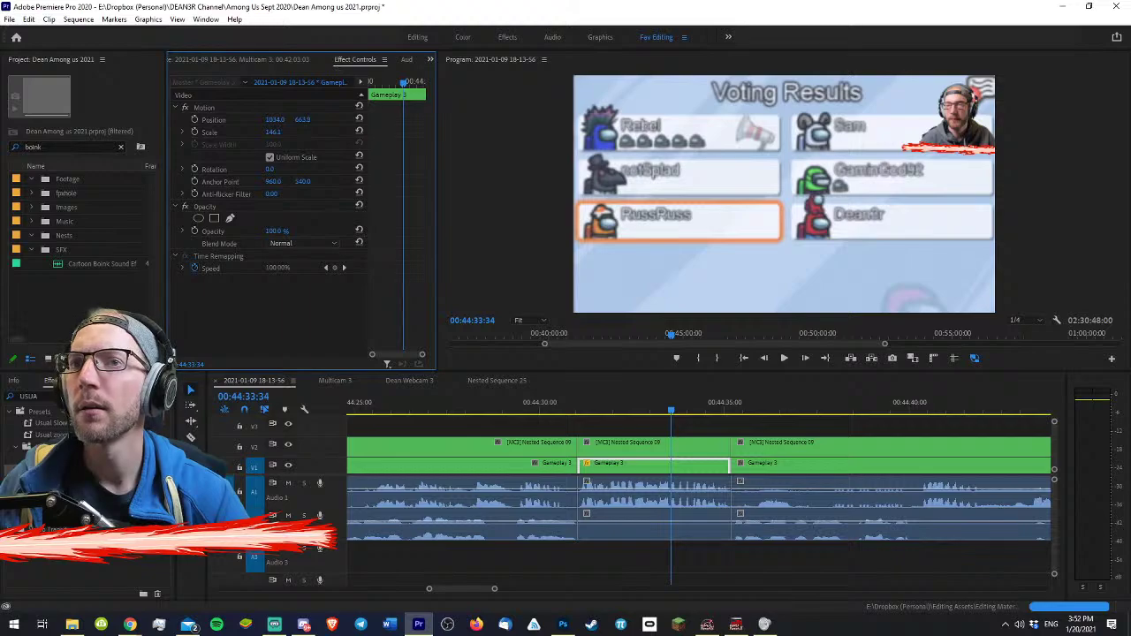
- Delete the nested webcam overlay above the zoomed Voting Results clip and play the section back into the lava ejection
left_click(610, 442)
key("Delete")
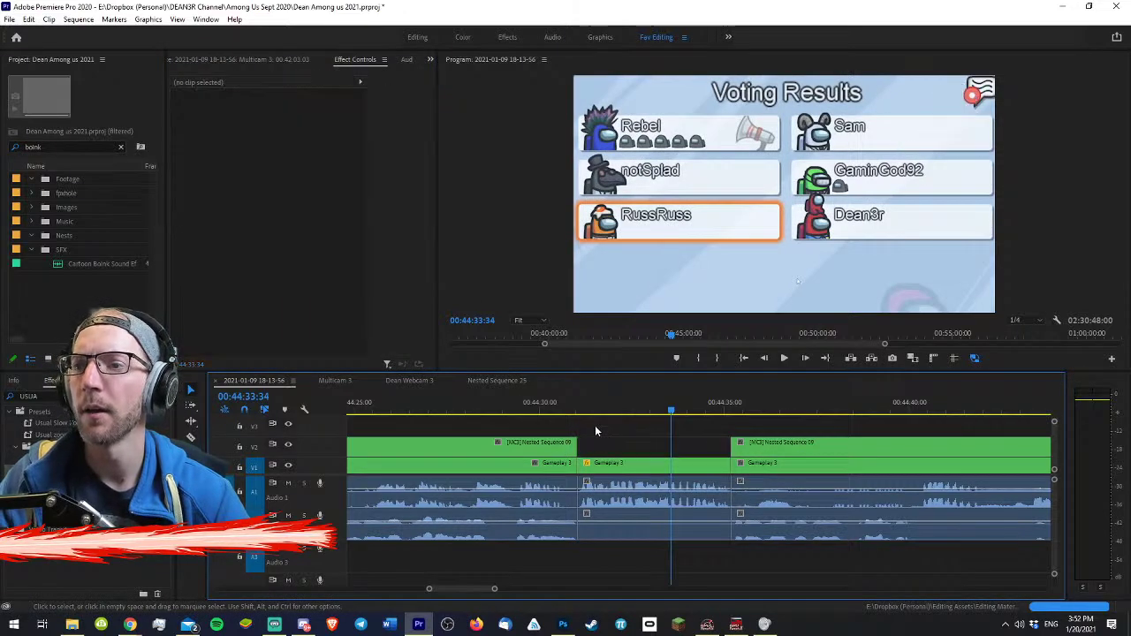
left_click_drag(532, 403, 509, 403)
key("space")
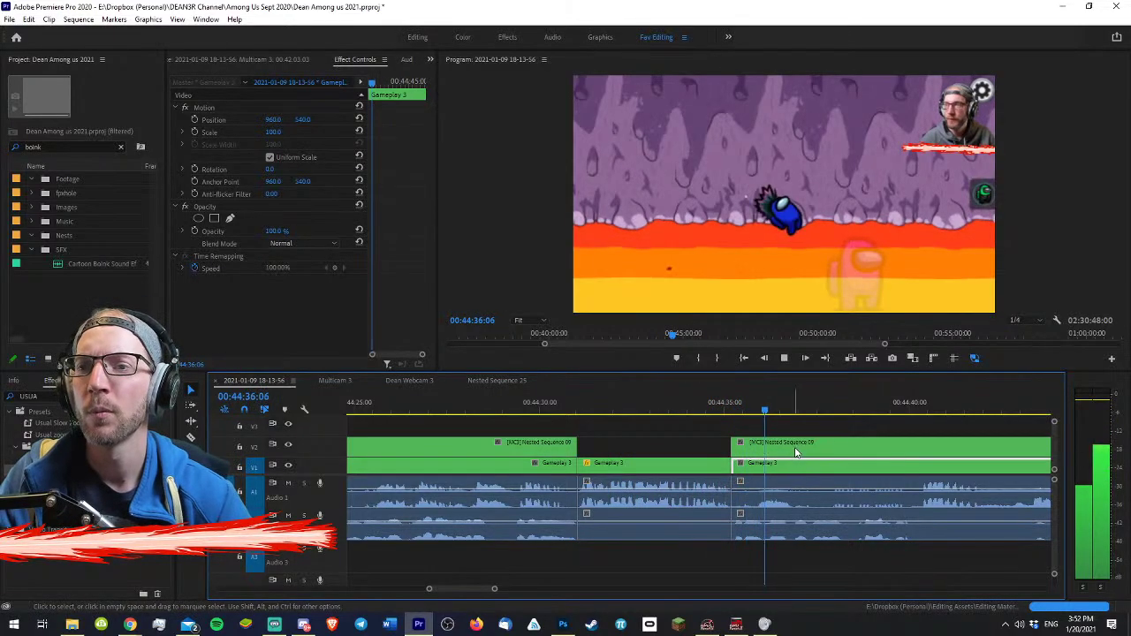
- Play the ejection scene from about 00:44:36 to 00:44:41 and examine the audio waveform for a cut point
key("minus")
key("minus")
key("minus")
key("equal")
key("equal")
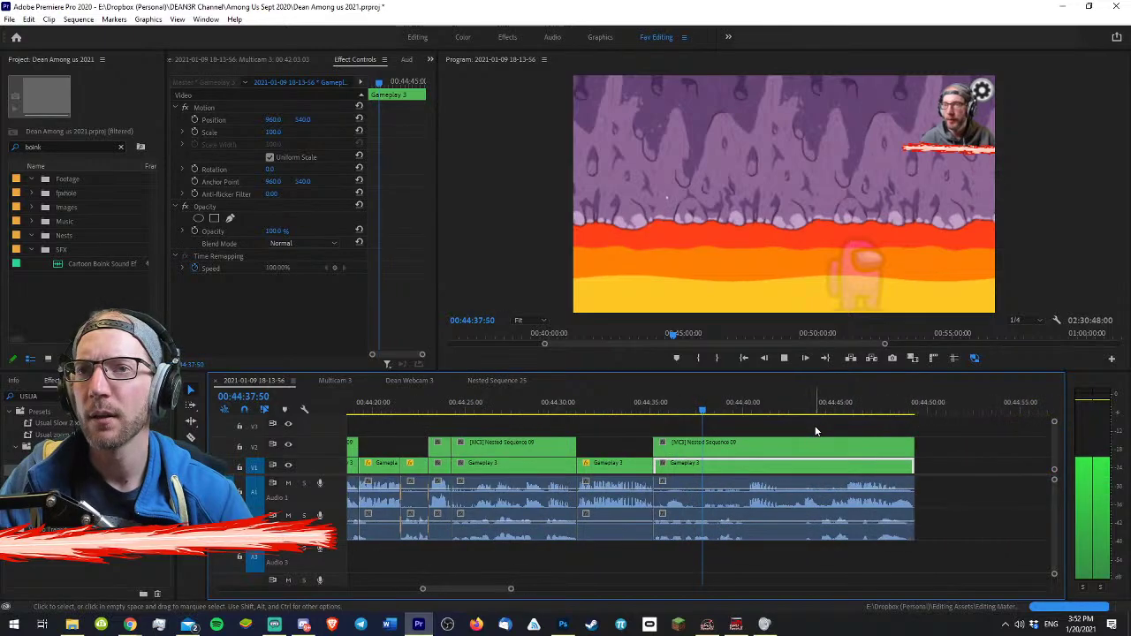
key("equal")
key("equal")
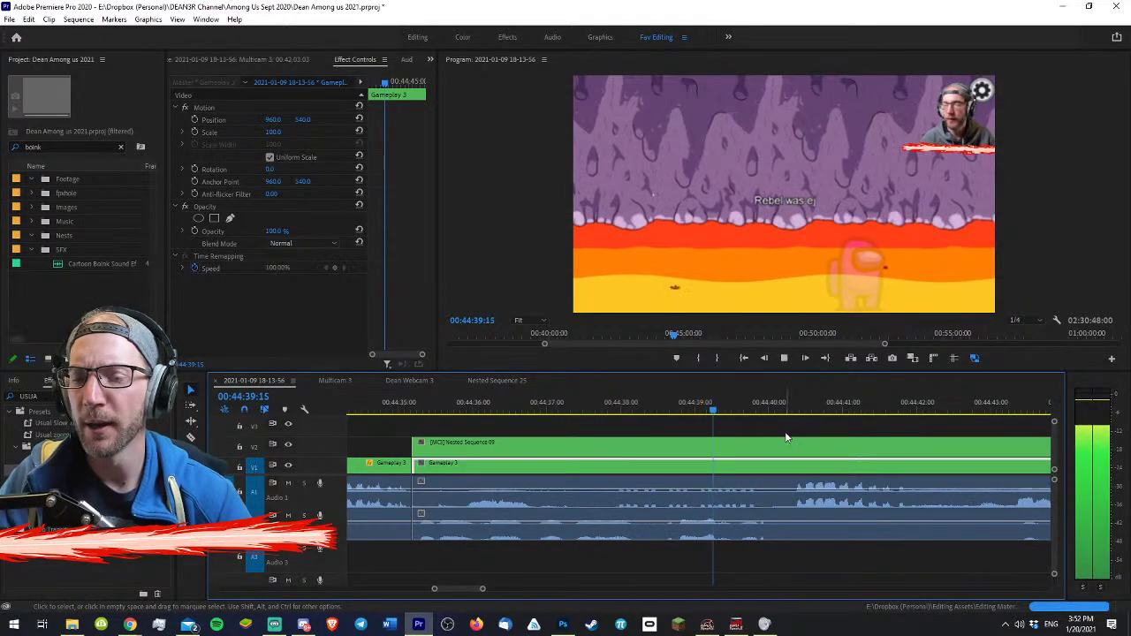
key("space")
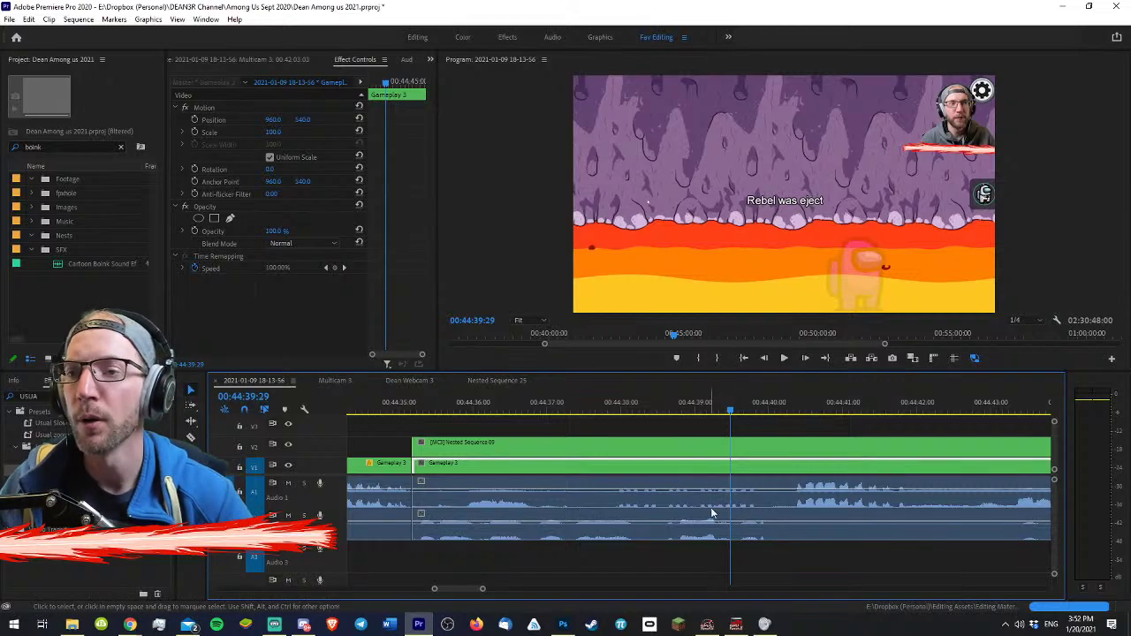
left_click(804, 428)
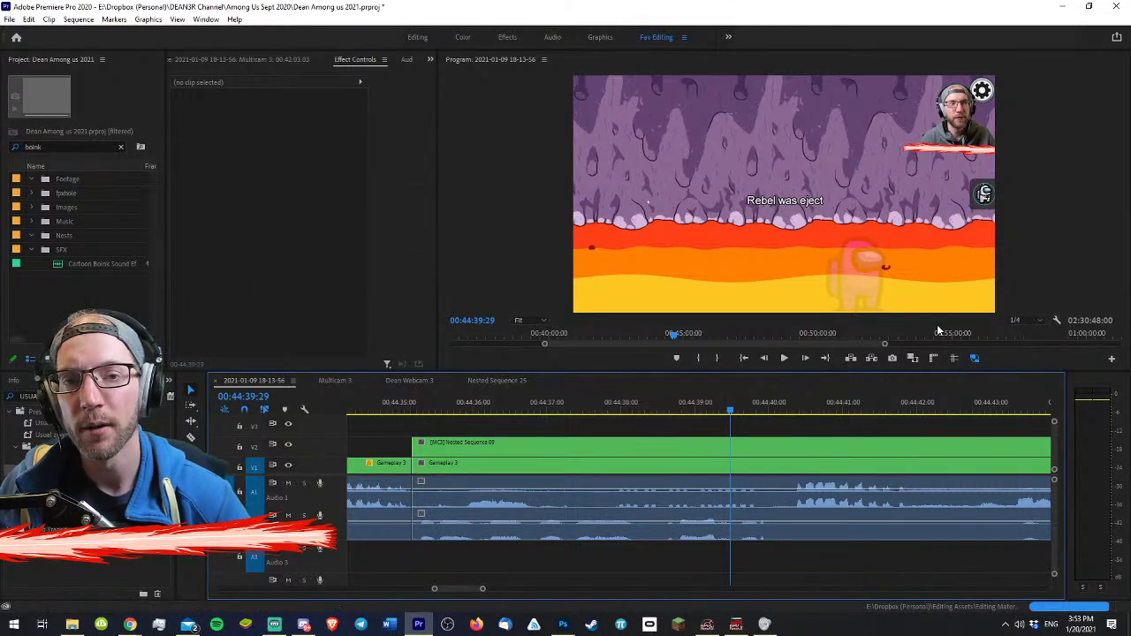
key("space")
key("space")
left_click(875, 470)
key("space")
key("space")
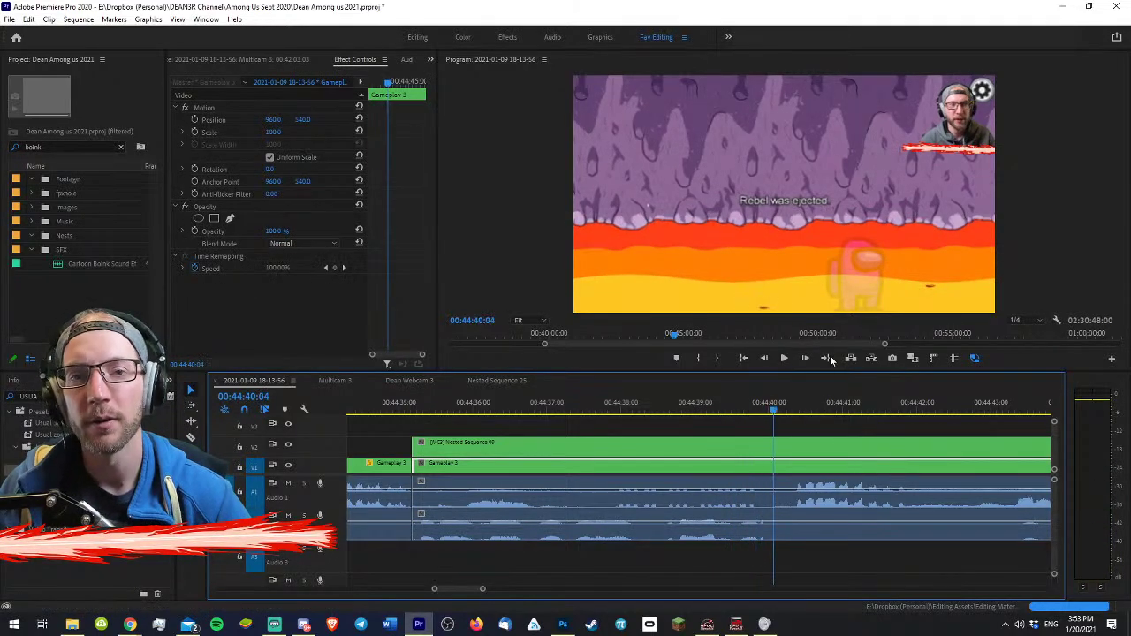
left_click(844, 421)
key("minus")
key("space")
key("equal")
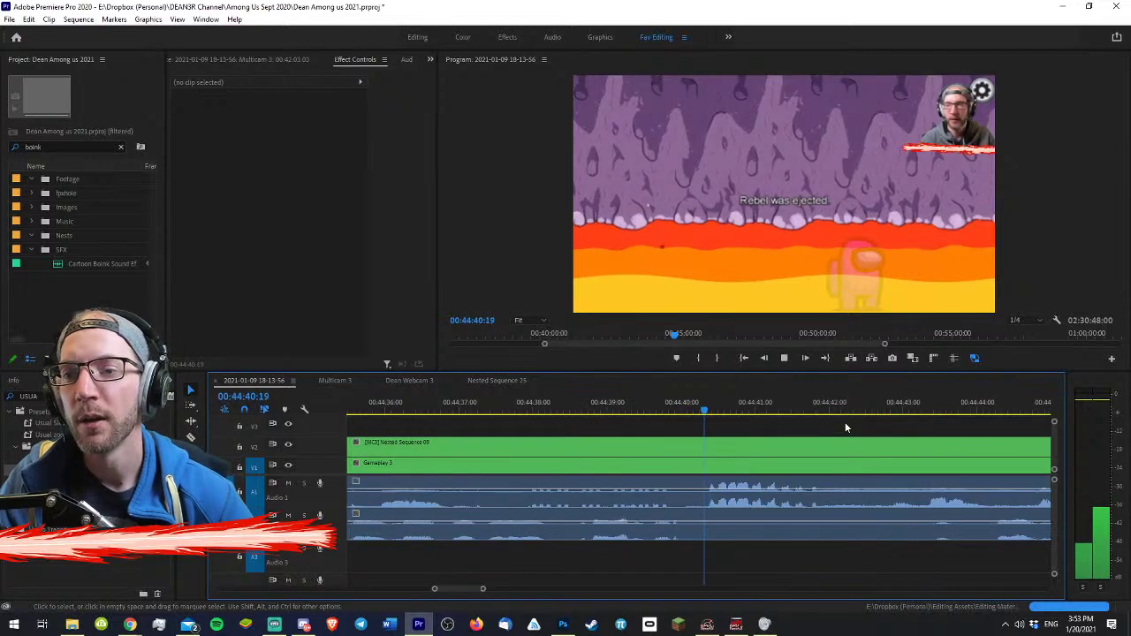
key("space")
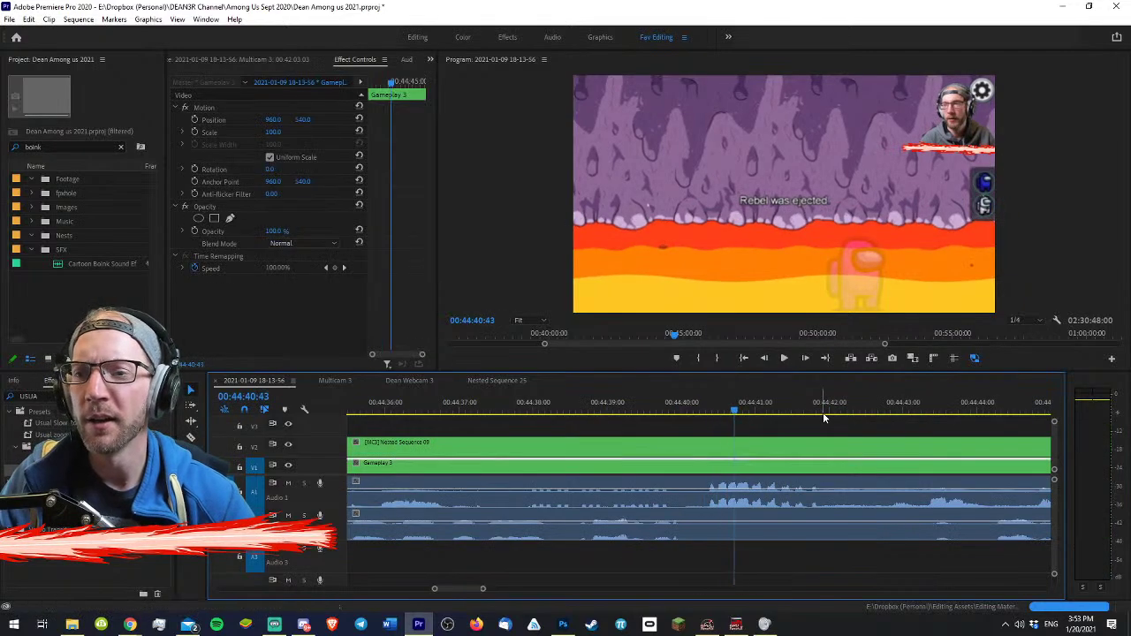
- Split the clips on all tracks at about 00:44:40:19, just before the louder speech begins
left_click(754, 426)
key("c")
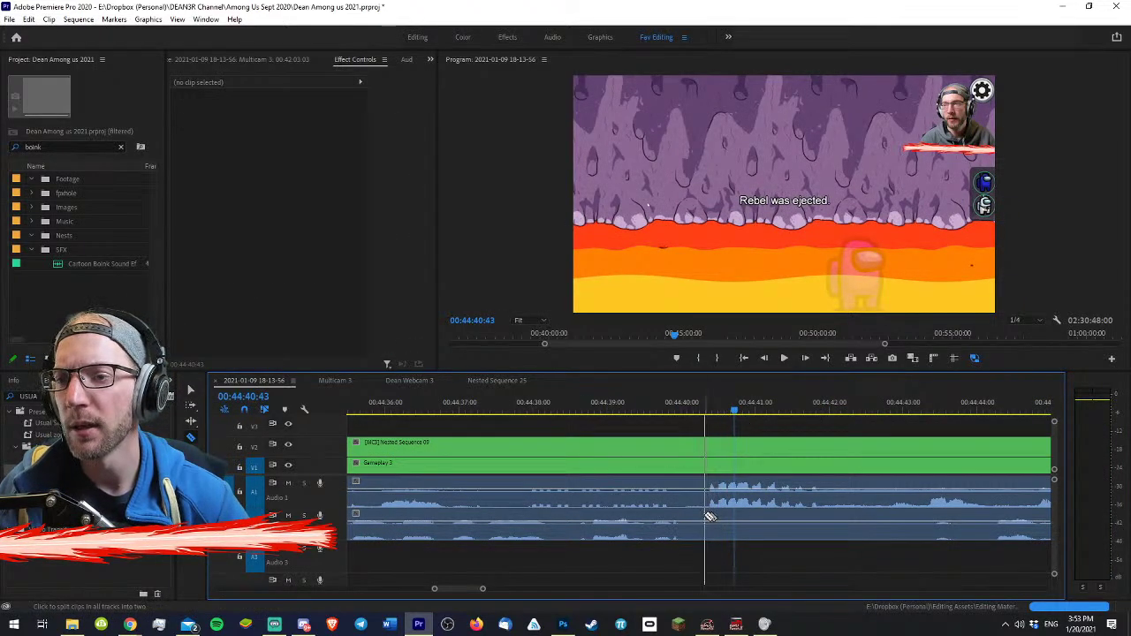
left_click(707, 515, "shift")
key("v")
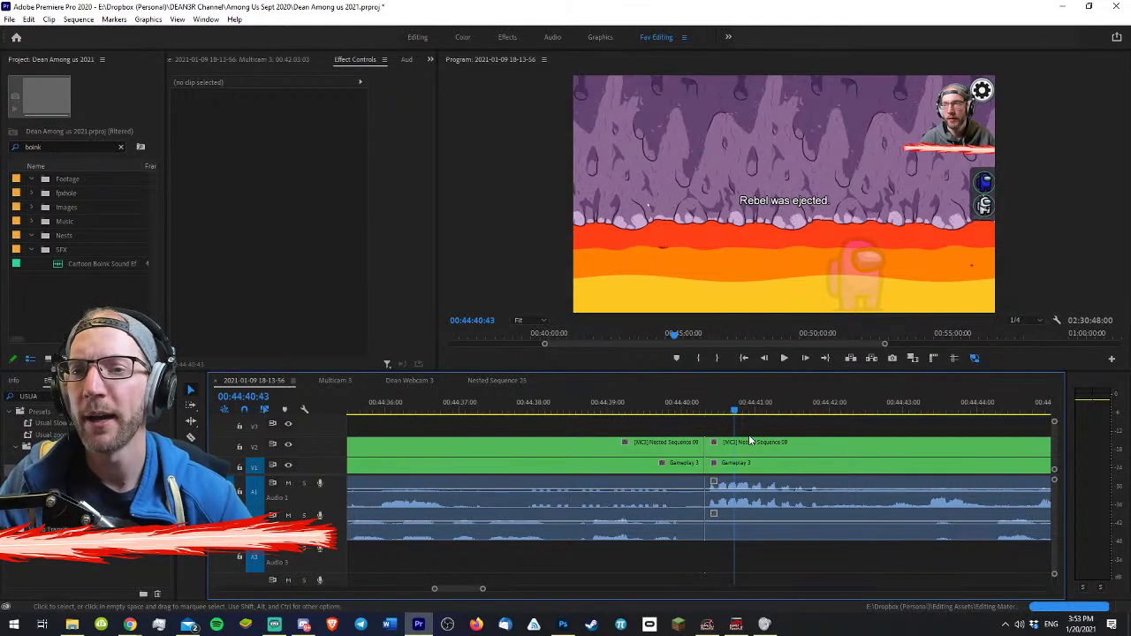
- Split the last multicam clip on V2 at 00:44:48:01 and open its short end piece in the Source monitor
key("minus")
key("minus")
key("minus")
key("equal")
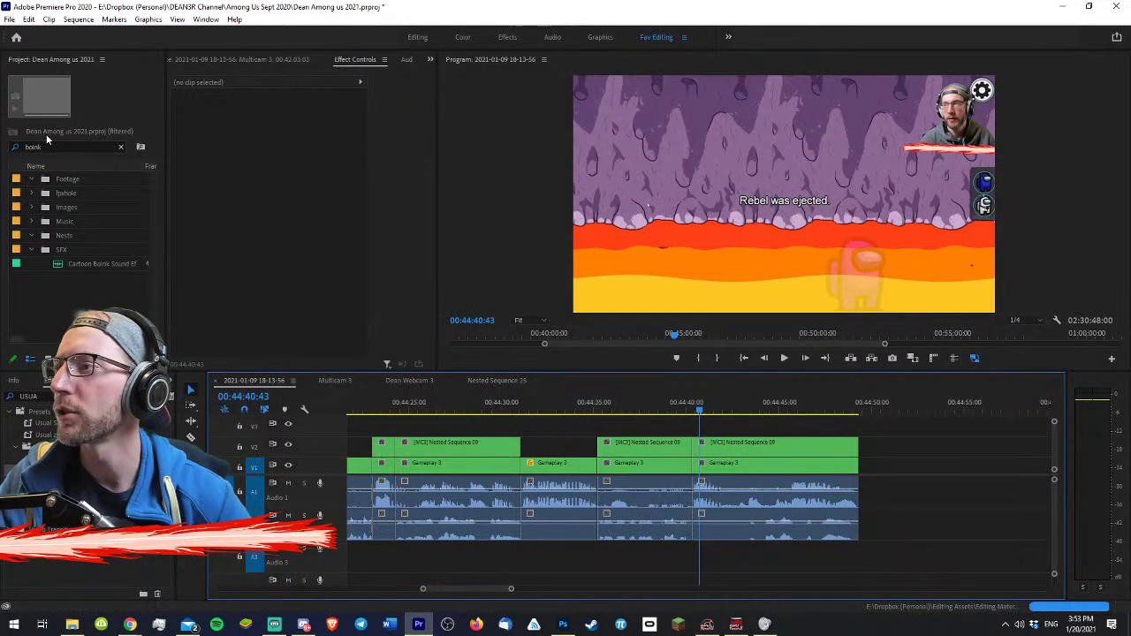
left_click(21, 147)
left_click(767, 454)
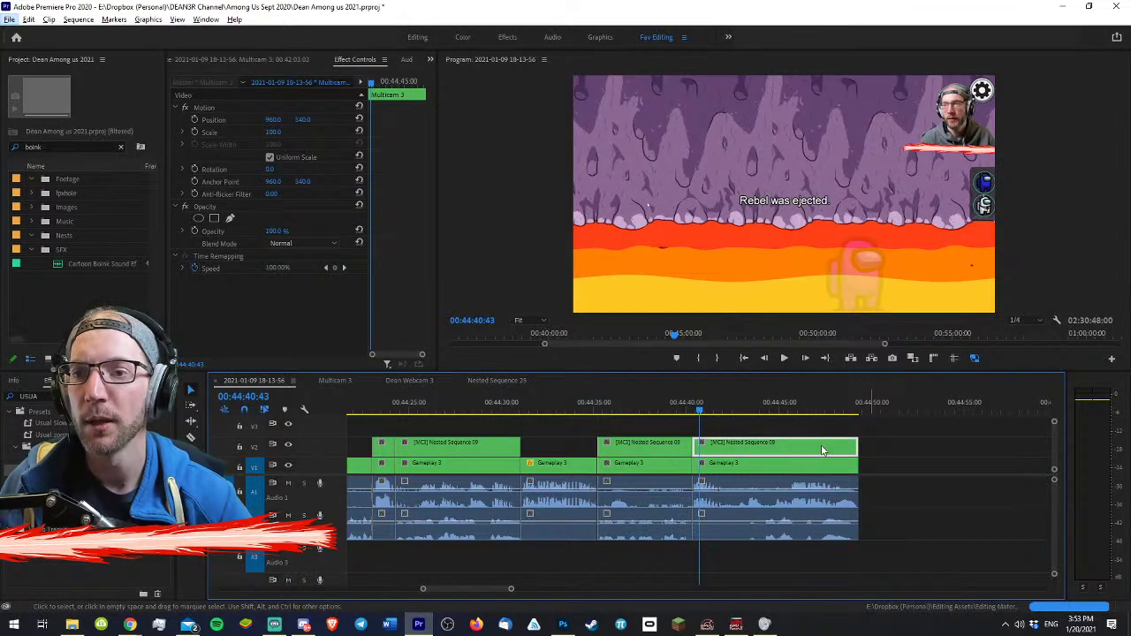
double_click(846, 448)
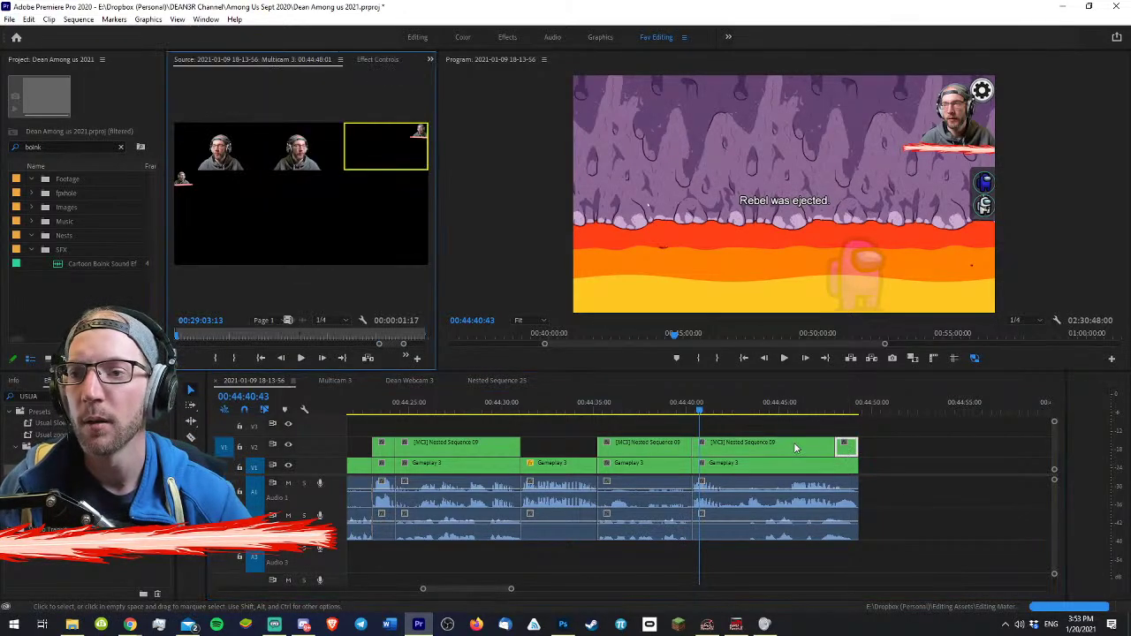
- Clear the project search and review the intro from the sequence start to about 00:00:42
left_click(120, 147)
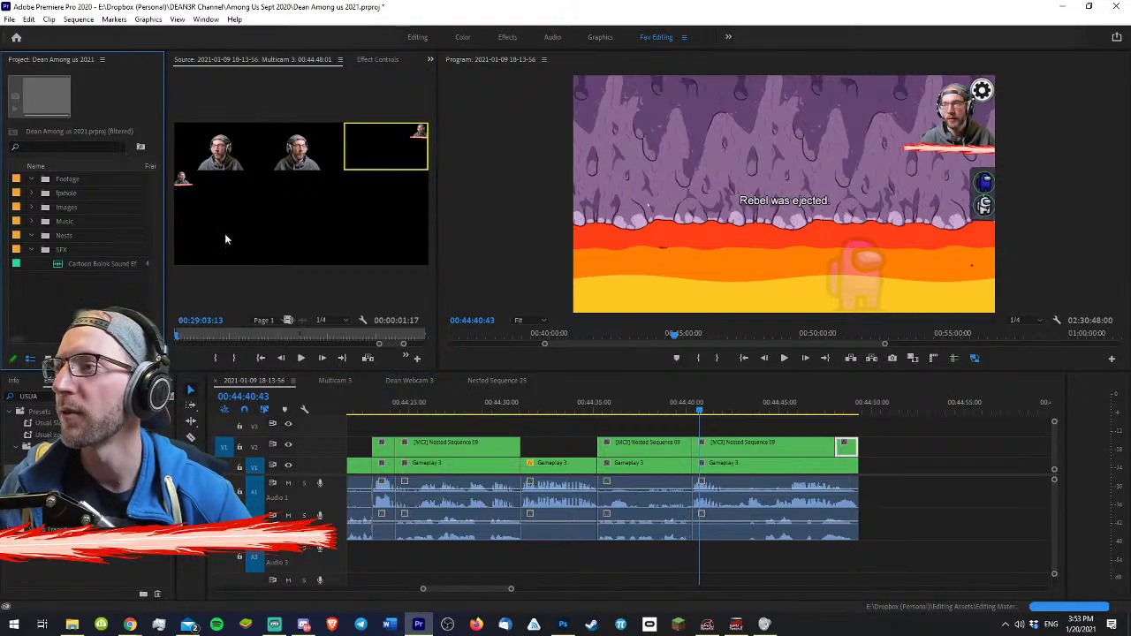
left_click(527, 405)
key("Home")
left_click_drag(474, 404, 614, 405)
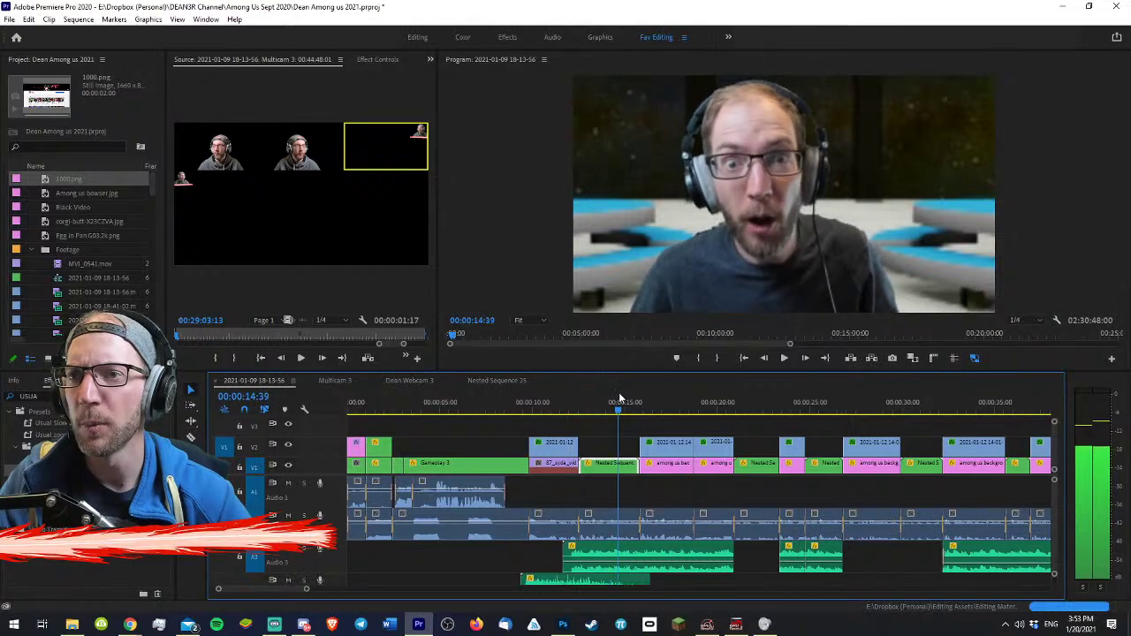
left_click_drag(689, 404, 868, 404)
key("minus")
key("equal")
key("minus")
left_click_drag(637, 402, 742, 402)
key("equal")
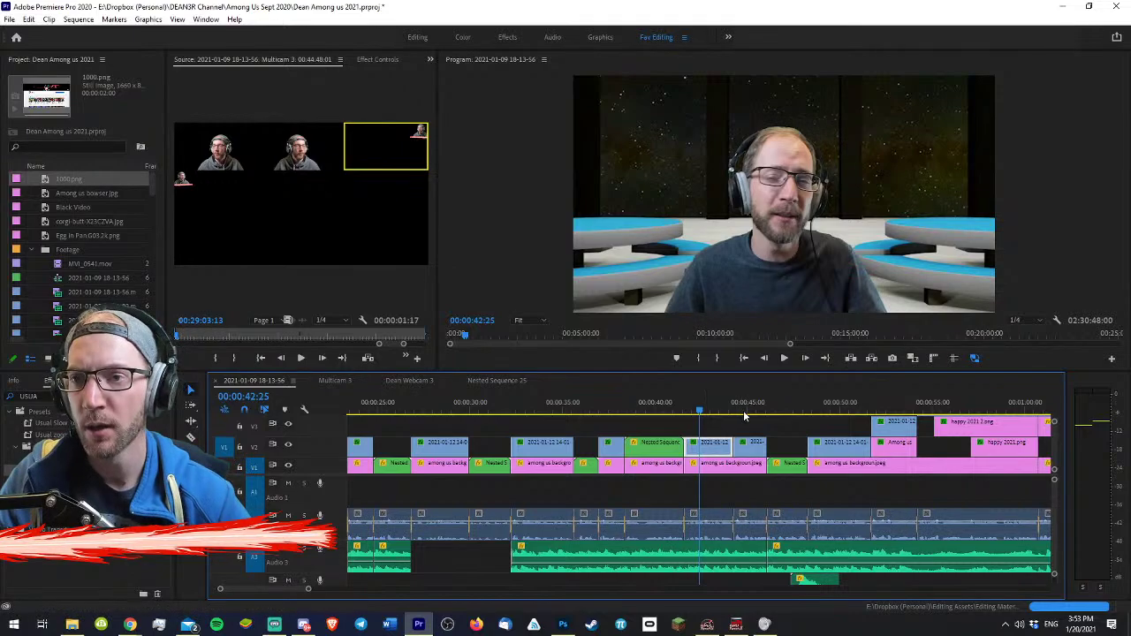
- Paste a copy of the intro's webcam clip from about 00:00:42 onto empty V1 at about 00:14:24
key("minus")
key("minus")
key("minus")
left_click(597, 402)
key("equal")
key("equal")
key("equal")
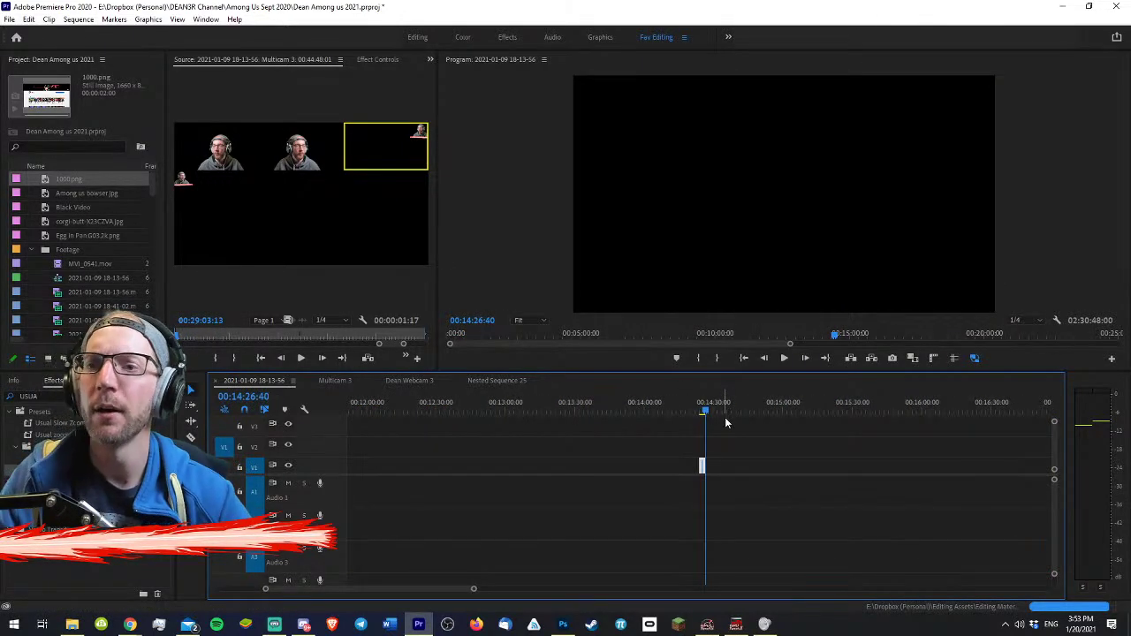
- Remove the applied effects from the pasted webcam clip and inspect the raw green-screen picture in the enlarged Program monitor
key("equal")
key("equal")
key("equal")
key("equal")
left_click(642, 411)
left_click(698, 453)
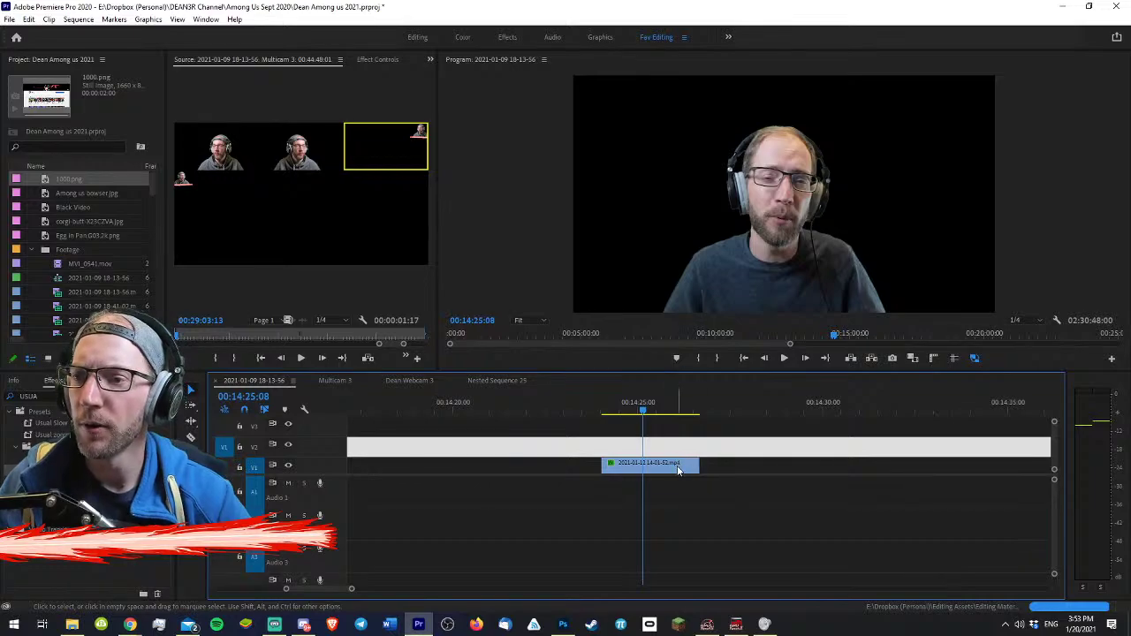
right_click(676, 466)
left_click(758, 91)
key("Return")
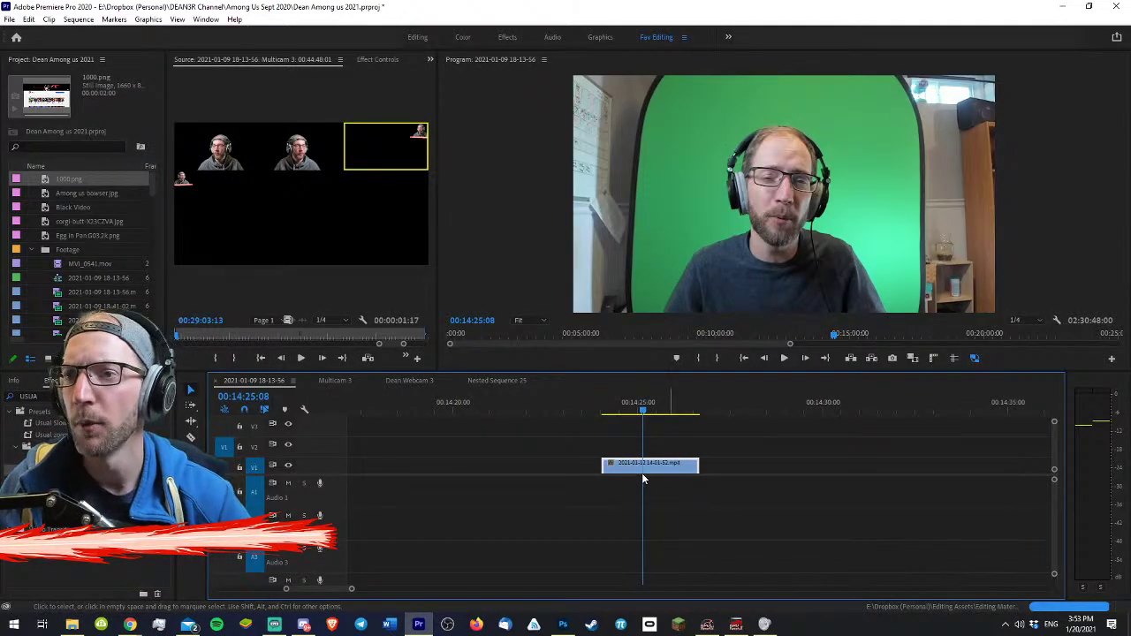
key("grave")
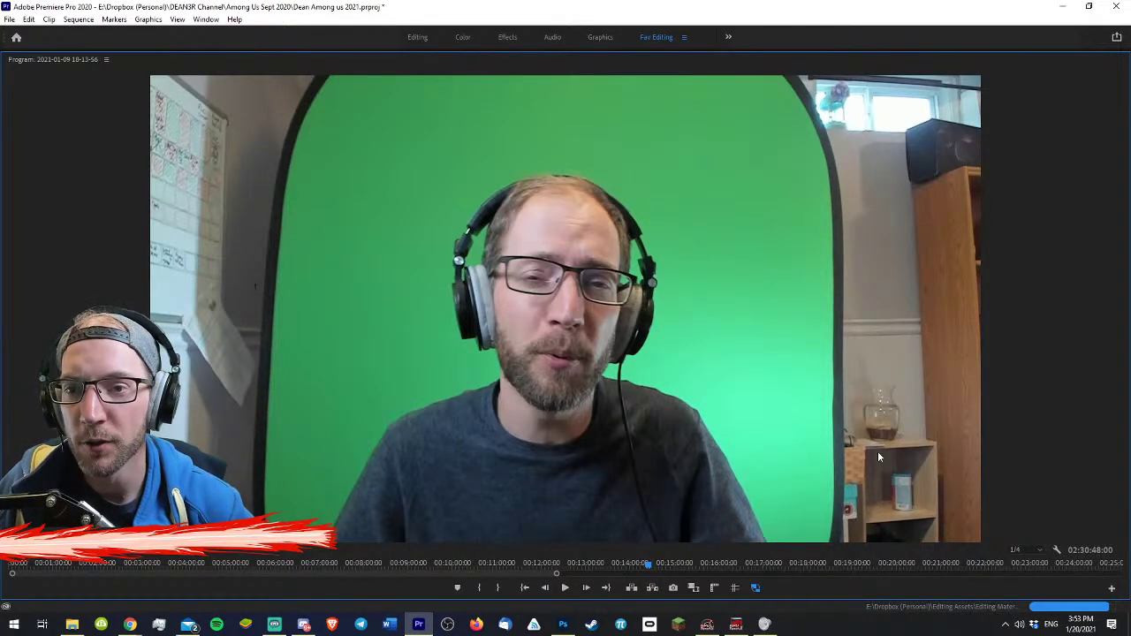
key("grave")
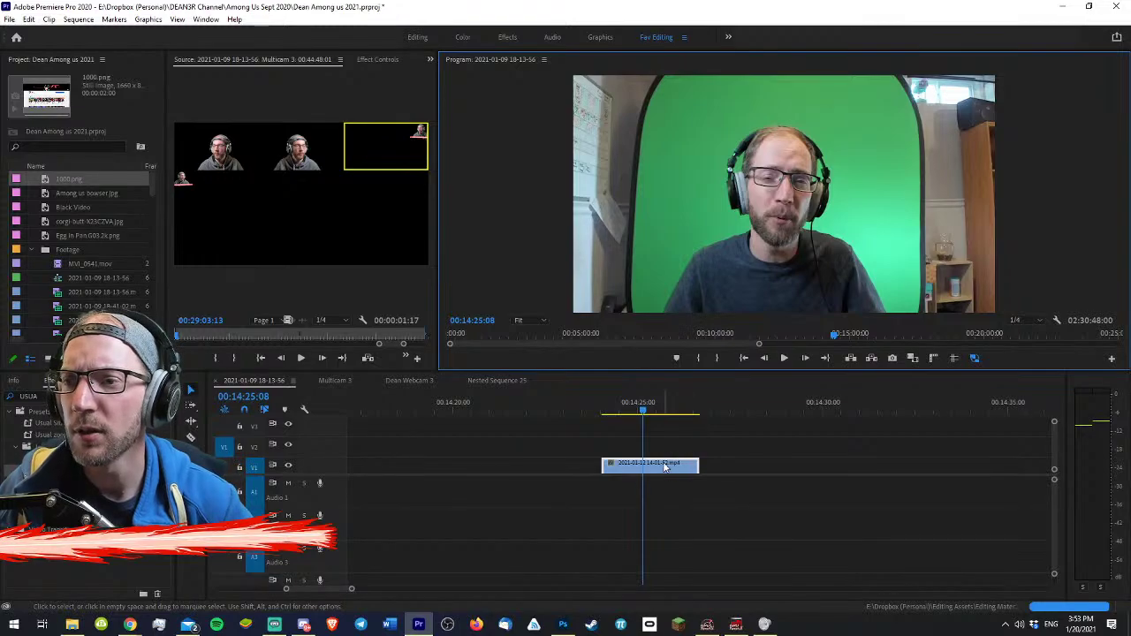
- Split the pasted webcam clip into four consecutive segments and play across the first cut
left_click(618, 464)
key("v")
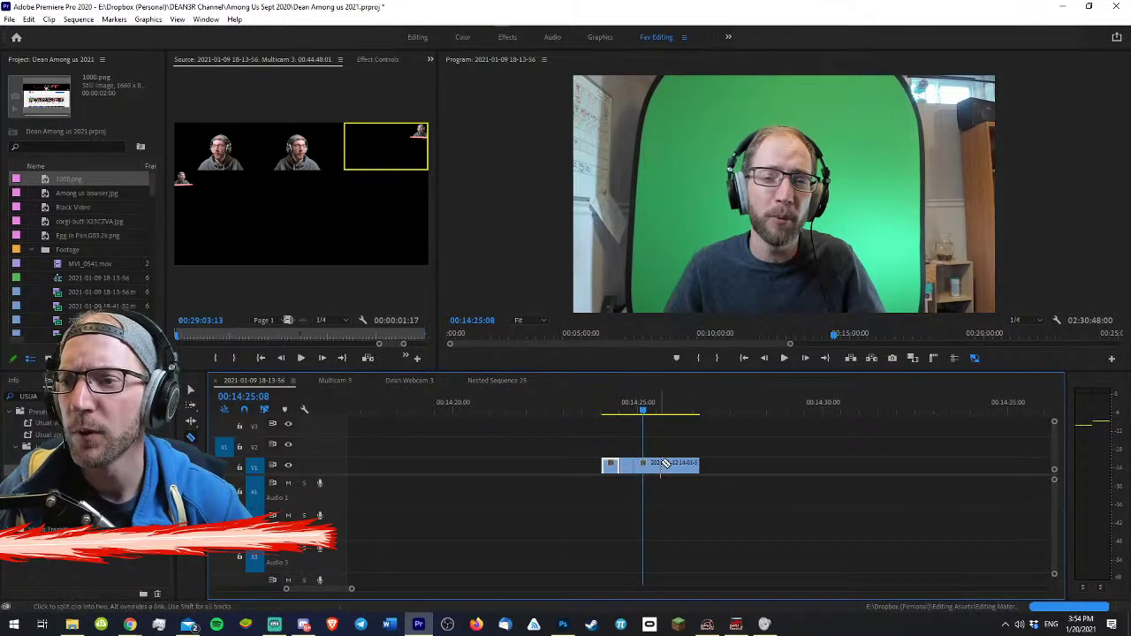
left_click(610, 410)
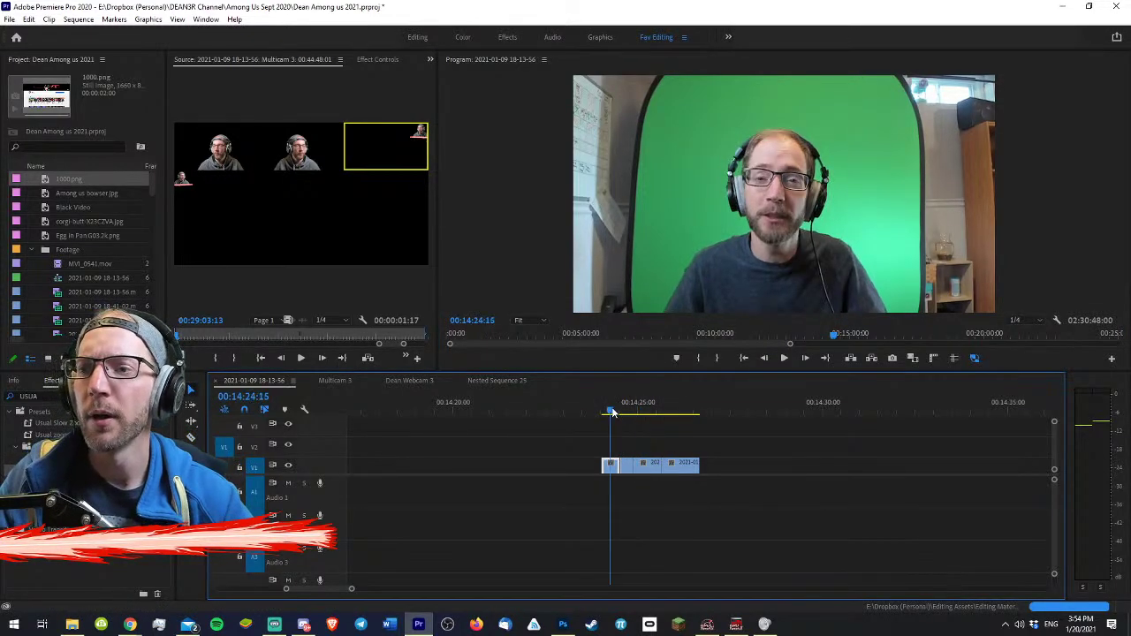
key("=")
key("space")
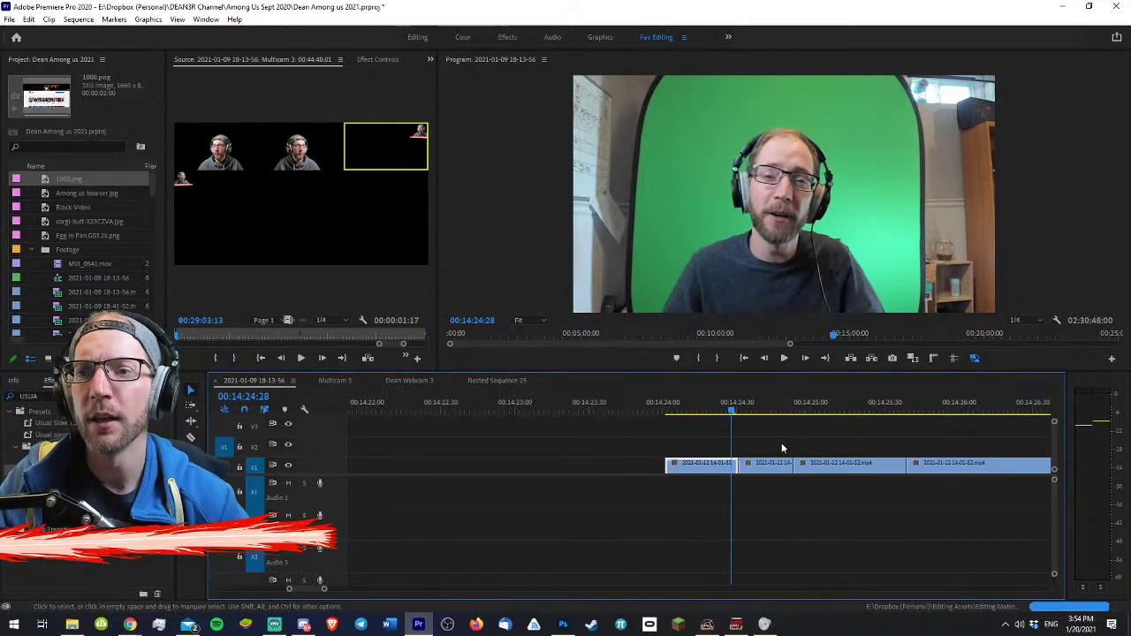
key("space")
key("space")
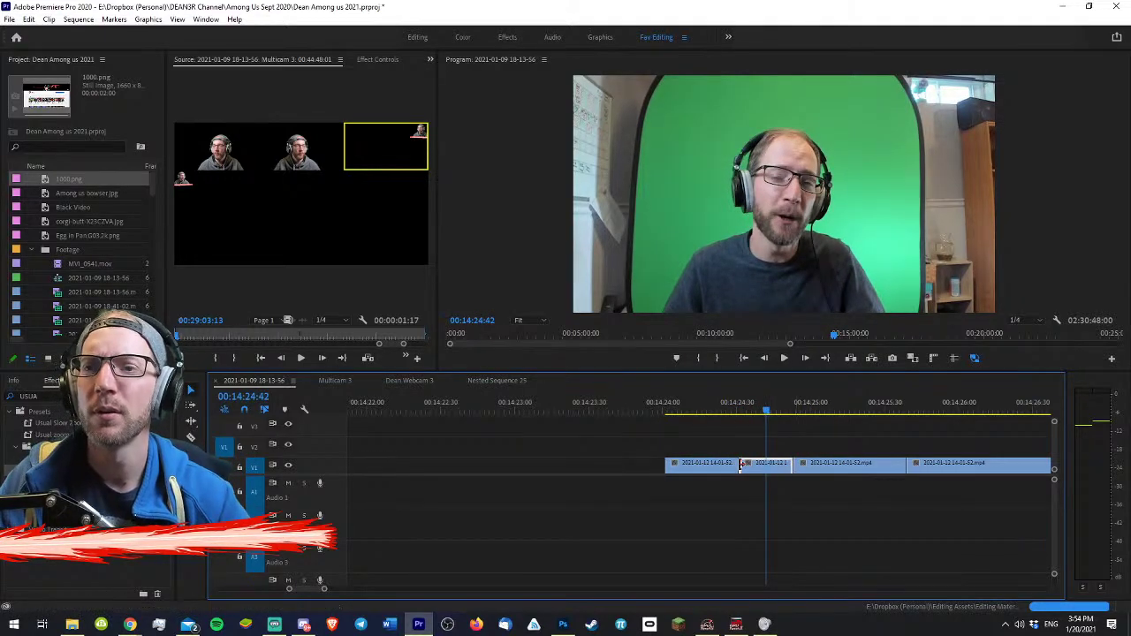
- Scale the second webcam segment up to about 118 and play back the jump zoom
left_click(380, 60)
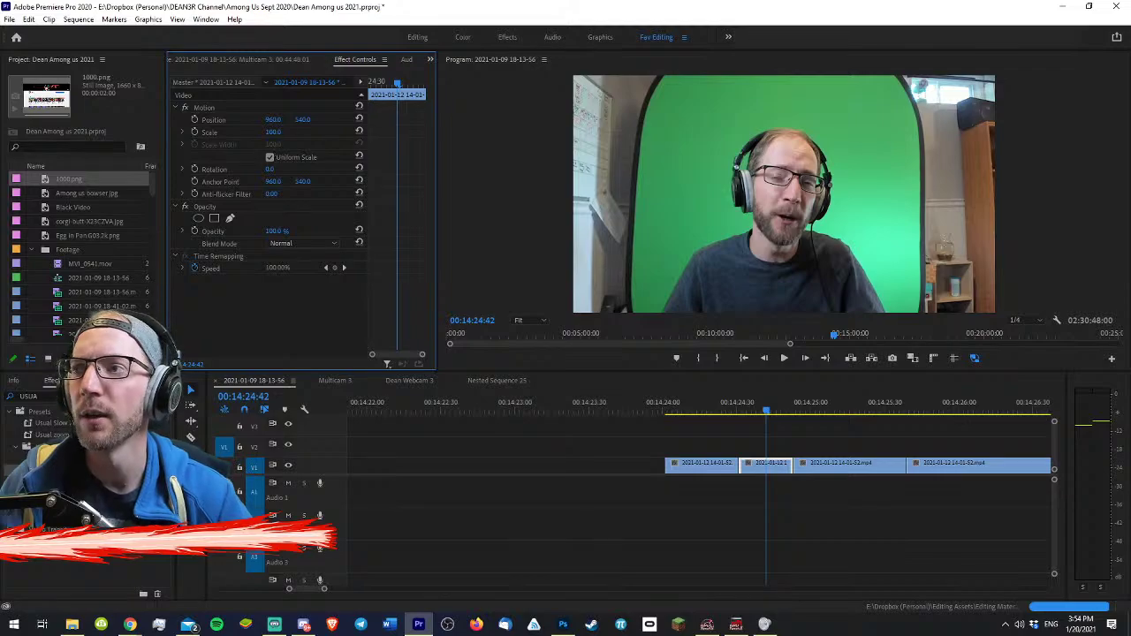
left_click_drag(273, 132, 288, 132)
left_click(687, 412)
key("space")
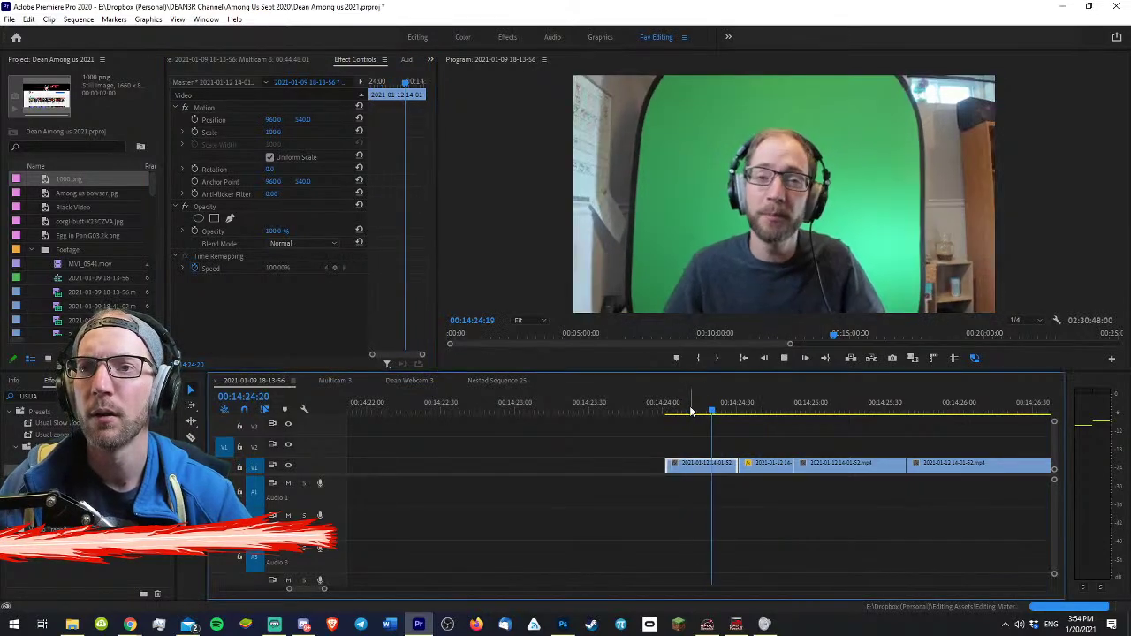
key("space")
left_click(708, 405)
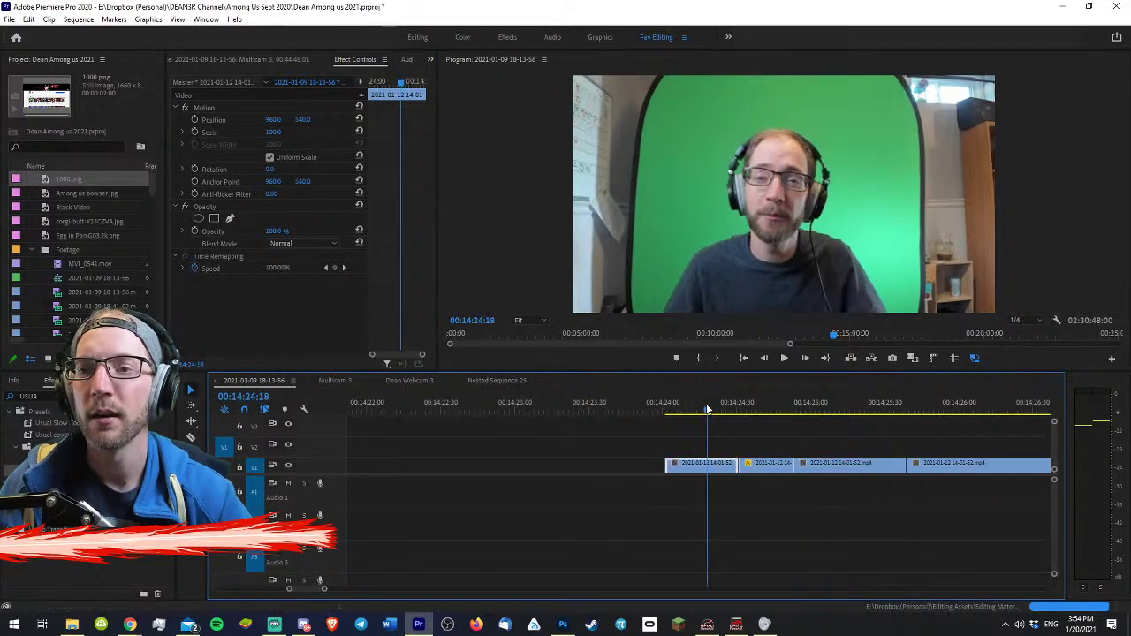
key("space")
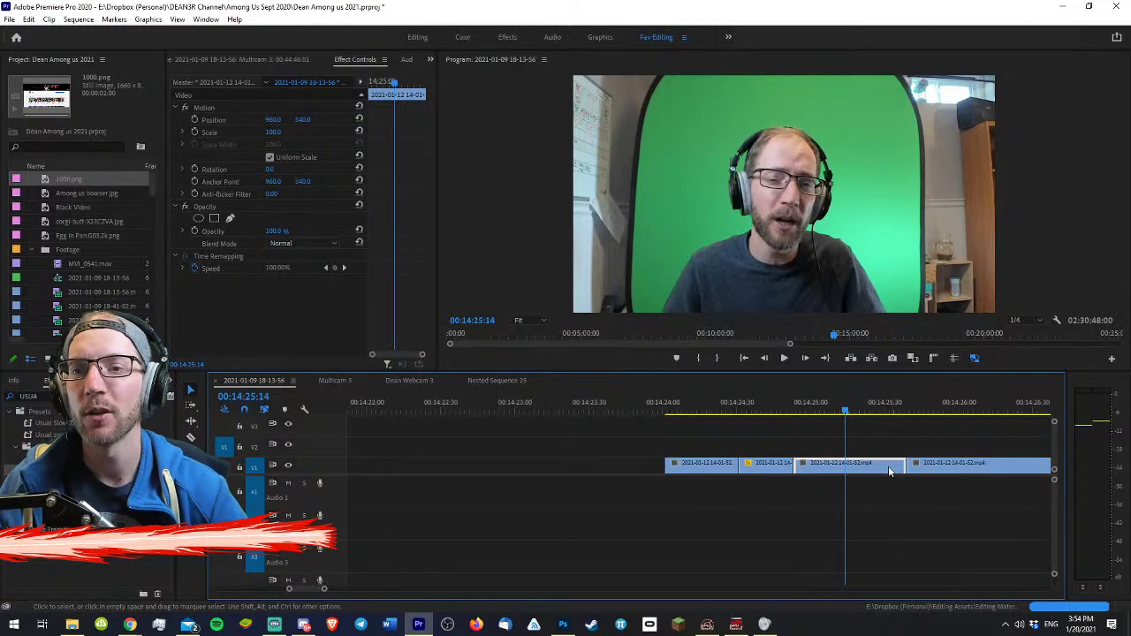
- Split the third webcam segment at 00:14:25:14 and extend the zoomed second segment up to that cut
key("c")
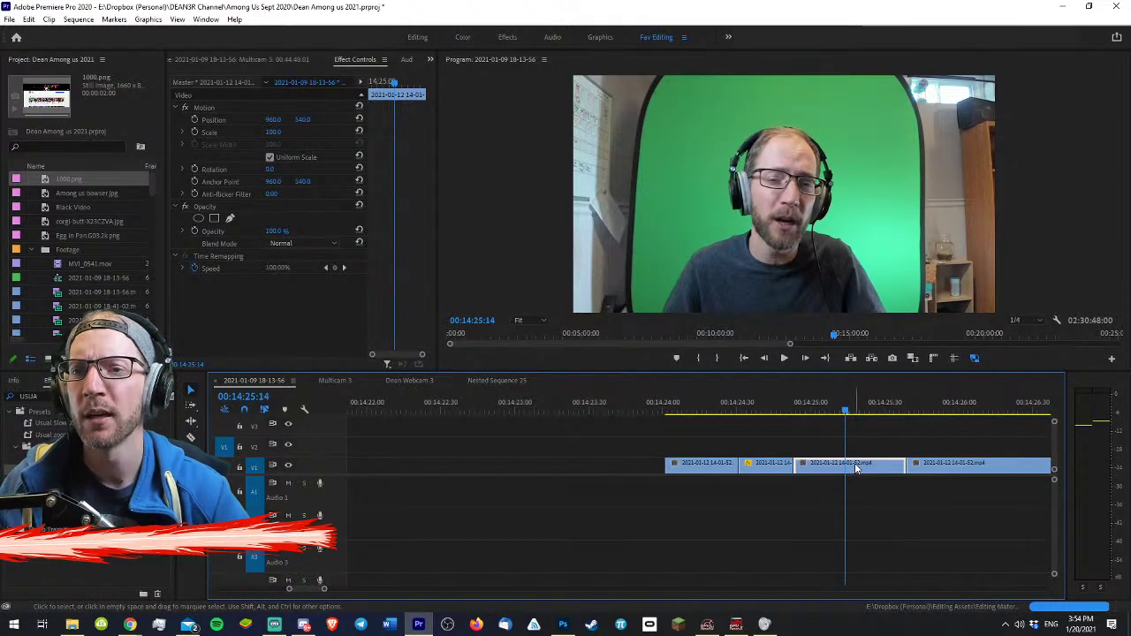
left_click(853, 464)
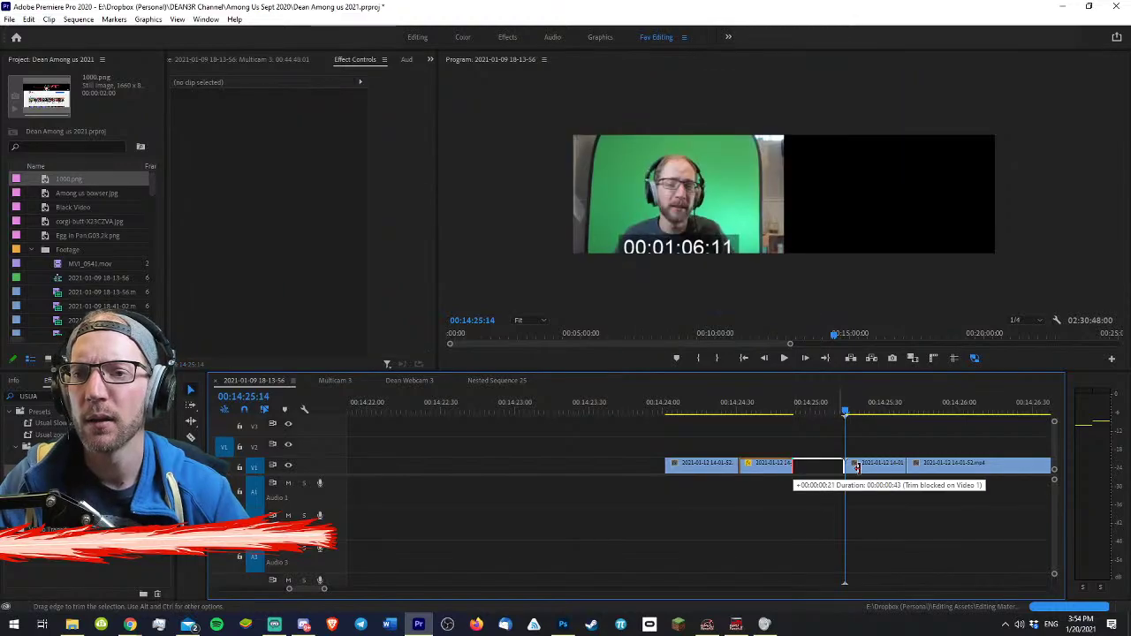
key("v")
left_click(700, 407)
key("space")
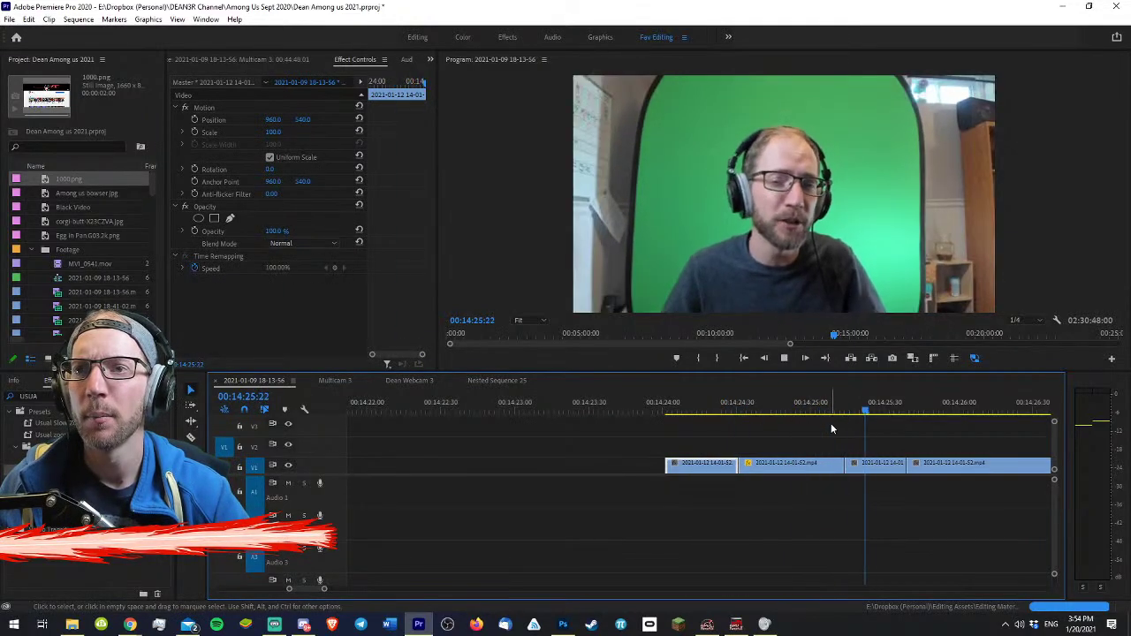
key("space")
- Set the scale of the second webcam segment to 157.5 and play back the stronger punch-in
key("Up")
key("Up")
left_click(788, 463)
key("space")
key("space")
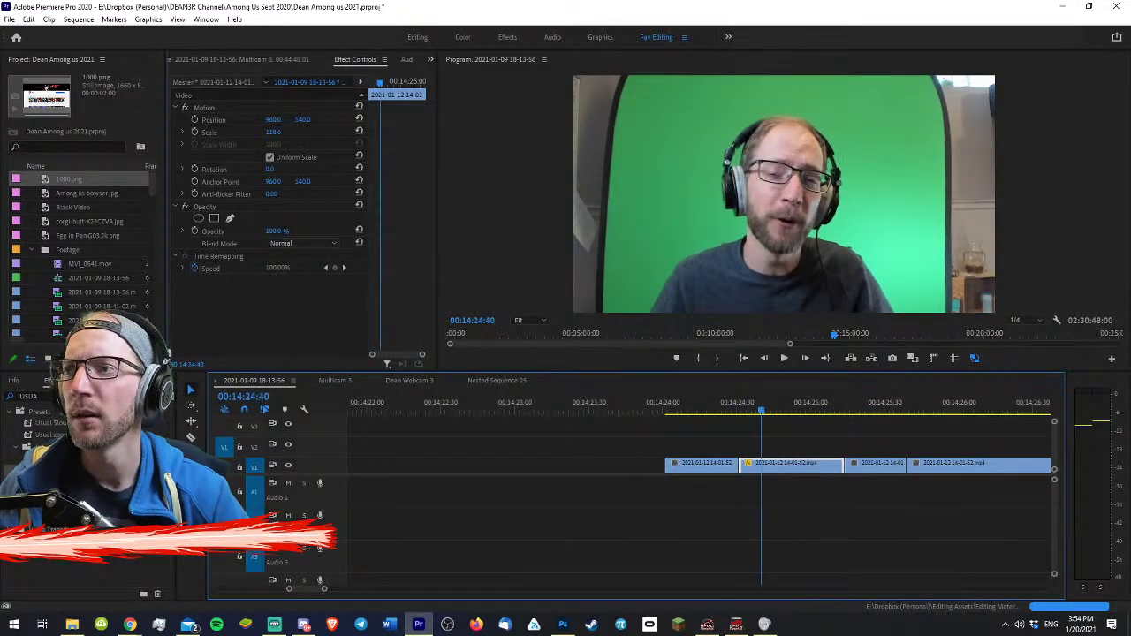
left_click(279, 132)
type("157.5")
key("Return")
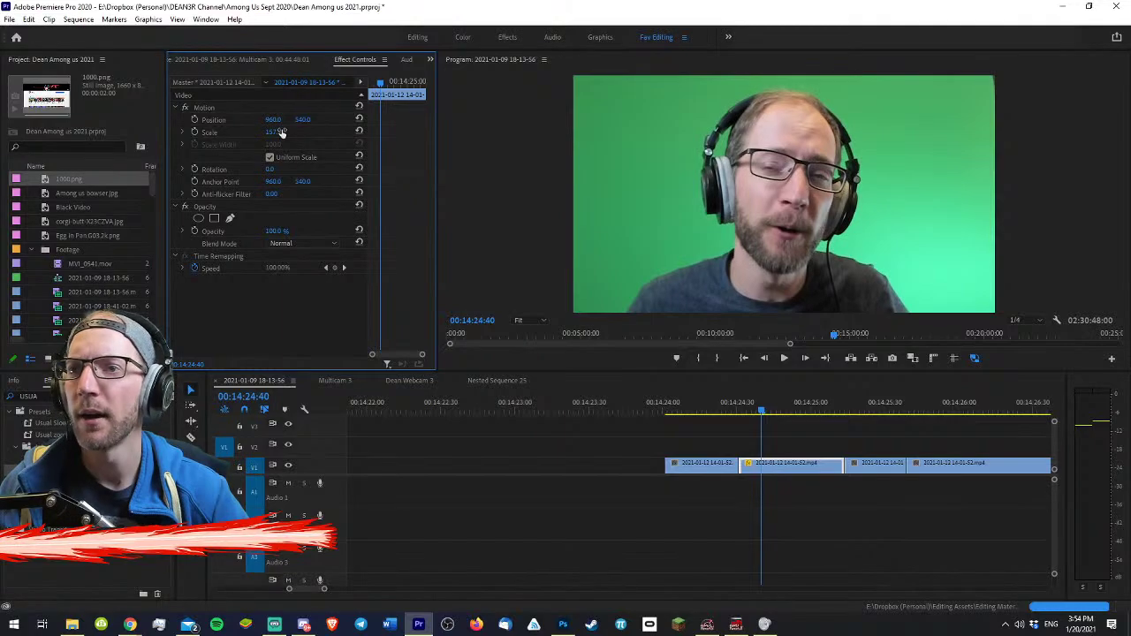
key("ctrl+z")
left_click(690, 389)
key("space")
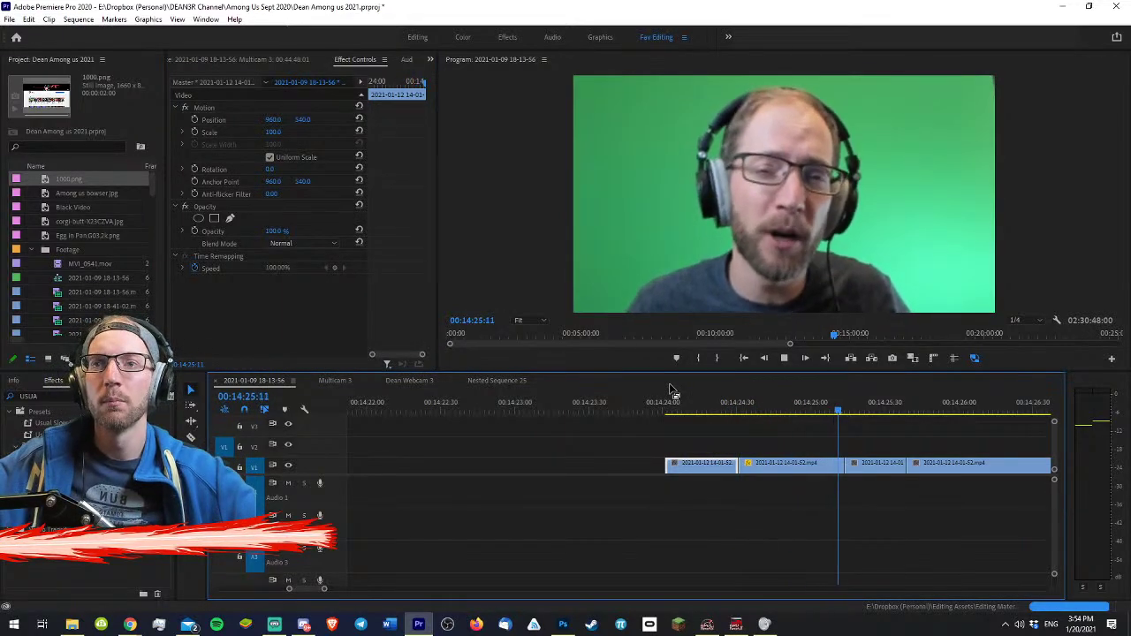
key("space")
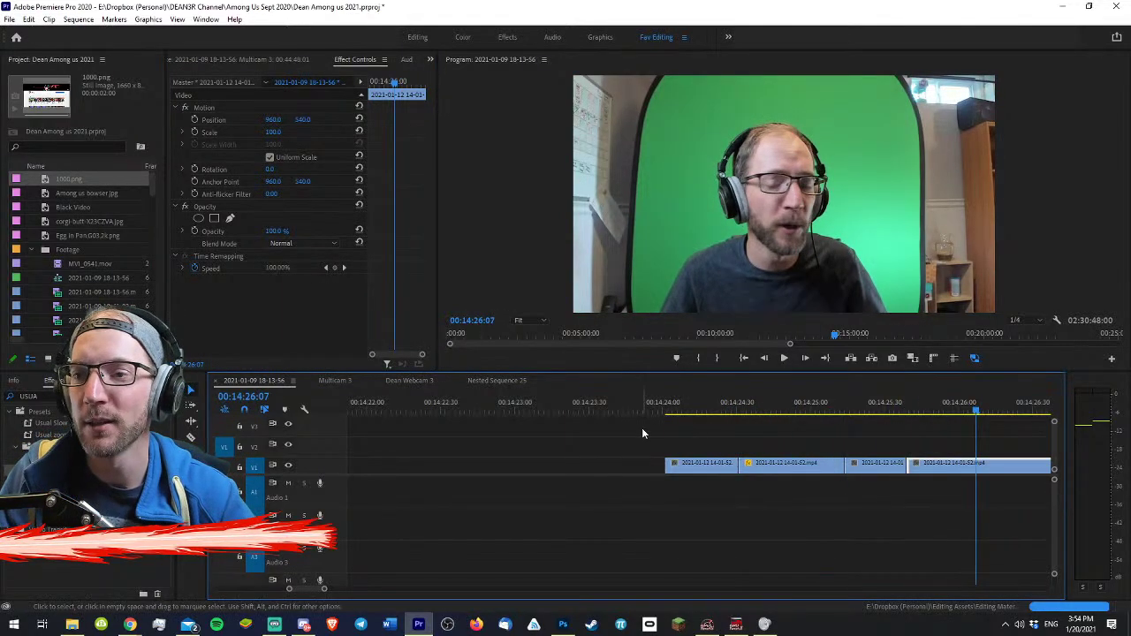
- Set the scale of the second webcam segment to 115 and play back the subtler punch-in from the first segment
left_click_drag(712, 412, 753, 411)
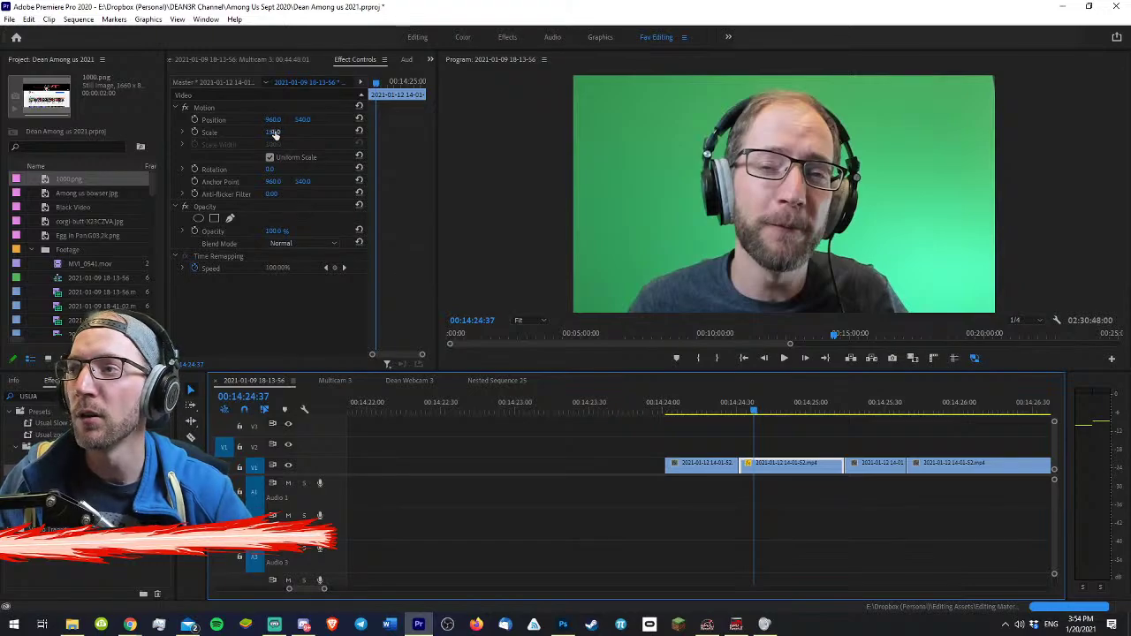
left_click(273, 131)
type("115")
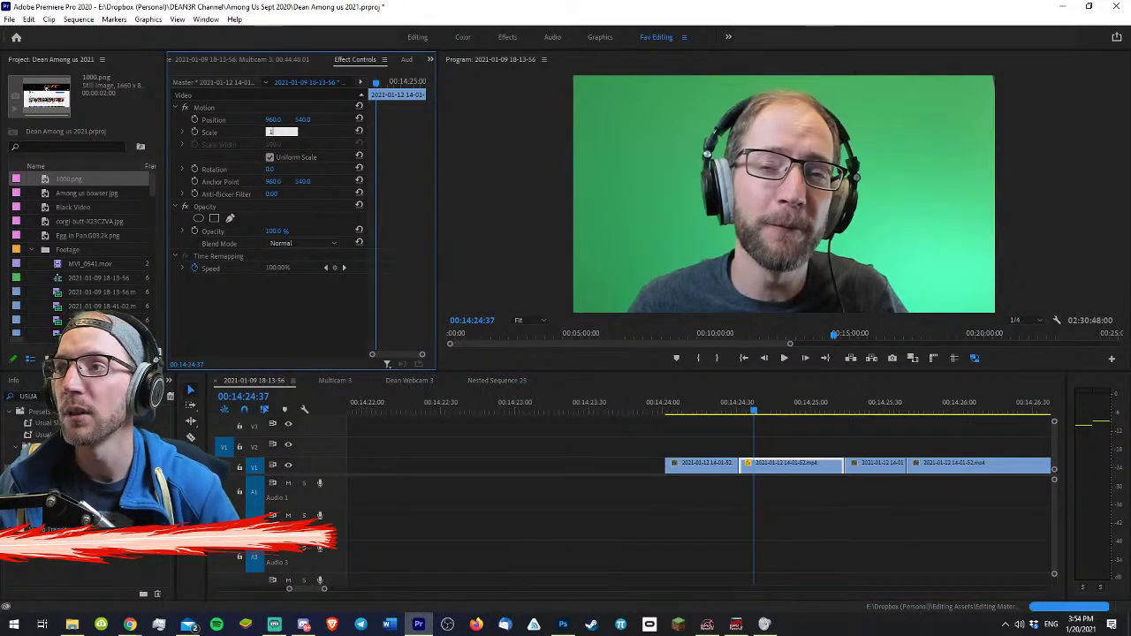
key("Return")
left_click(678, 397)
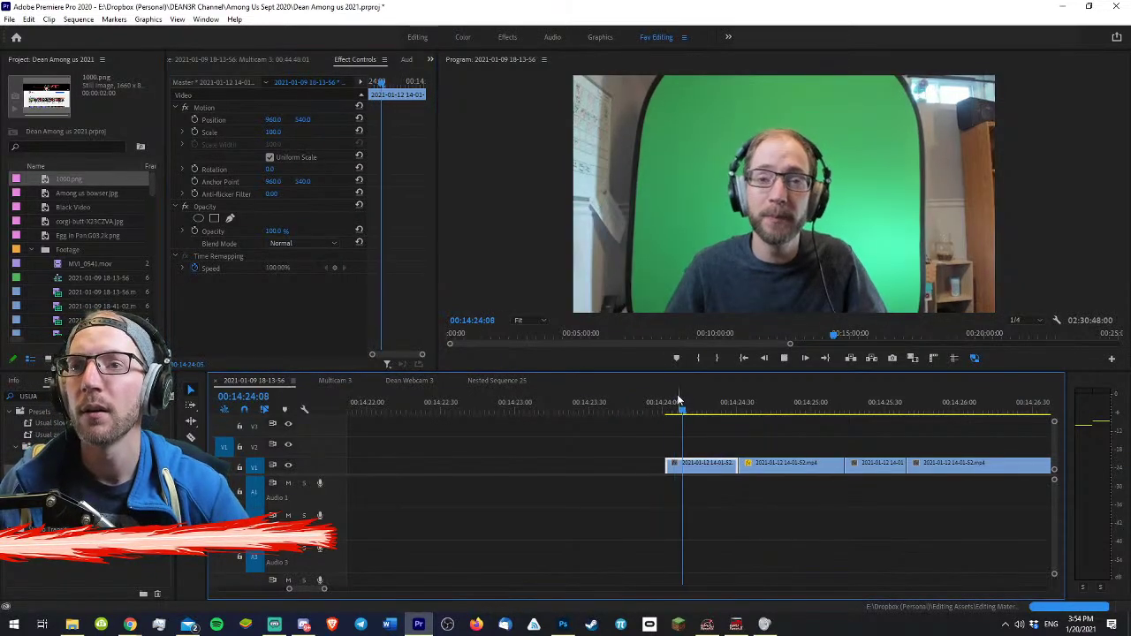
key("space")
key("space")
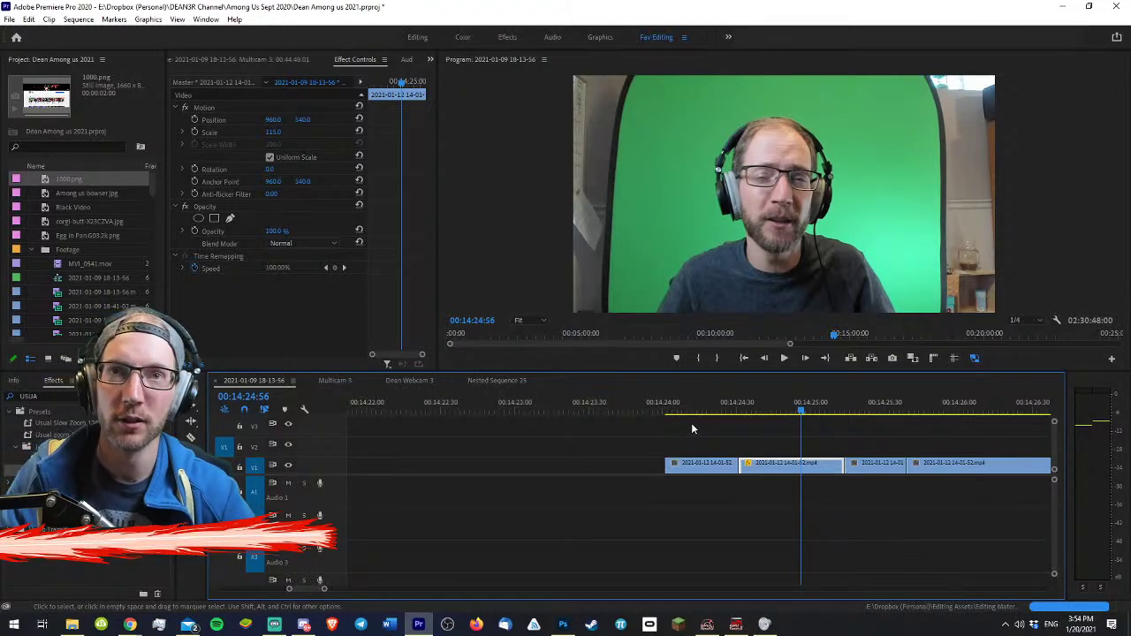
- Delete all four webcam demonstration segments from the timeline
scroll(698, 422, "down", 3)
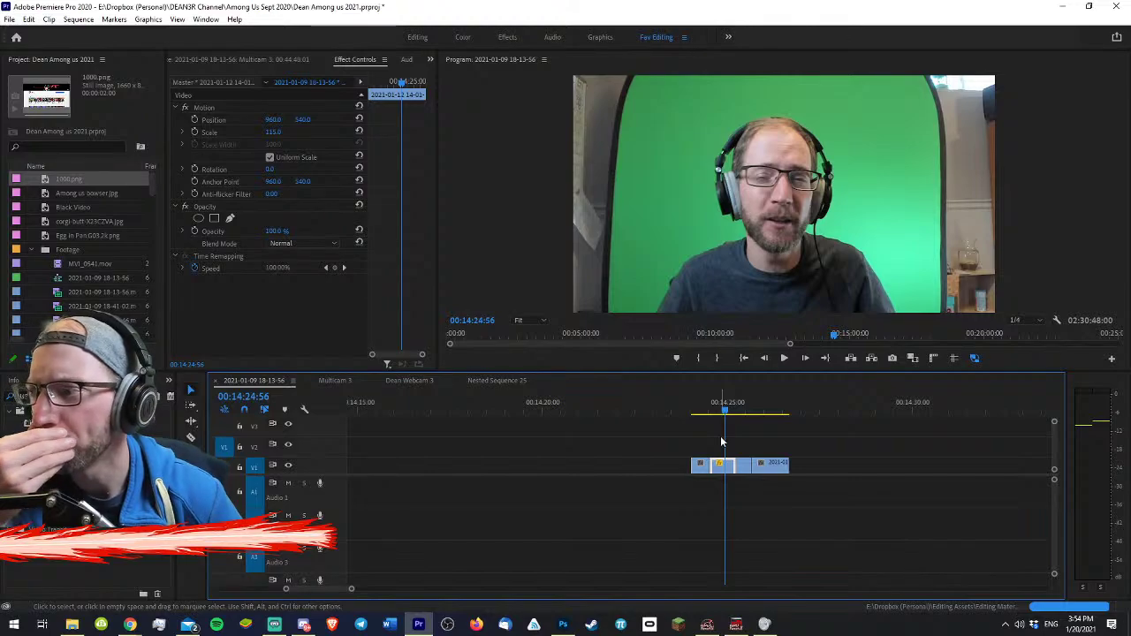
left_click_drag(795, 439, 662, 498)
key("Delete")
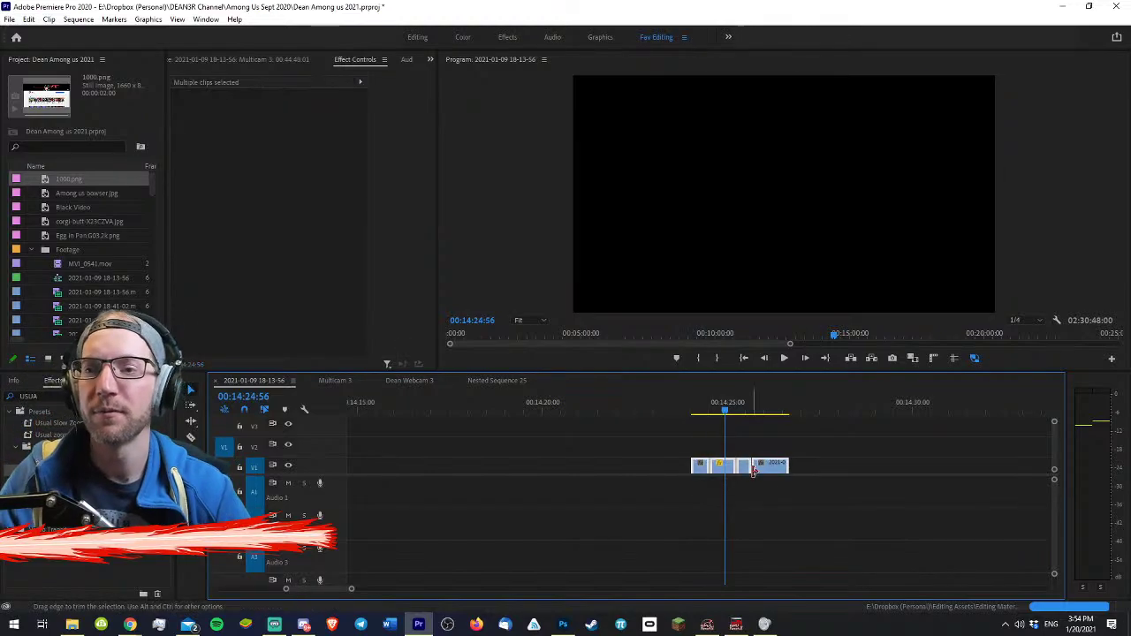
- Move the playhead to the empty gap between the Gameplay 3 and Gameplay 4 clips, around 00:44:58
scroll(721, 572, "down", 10)
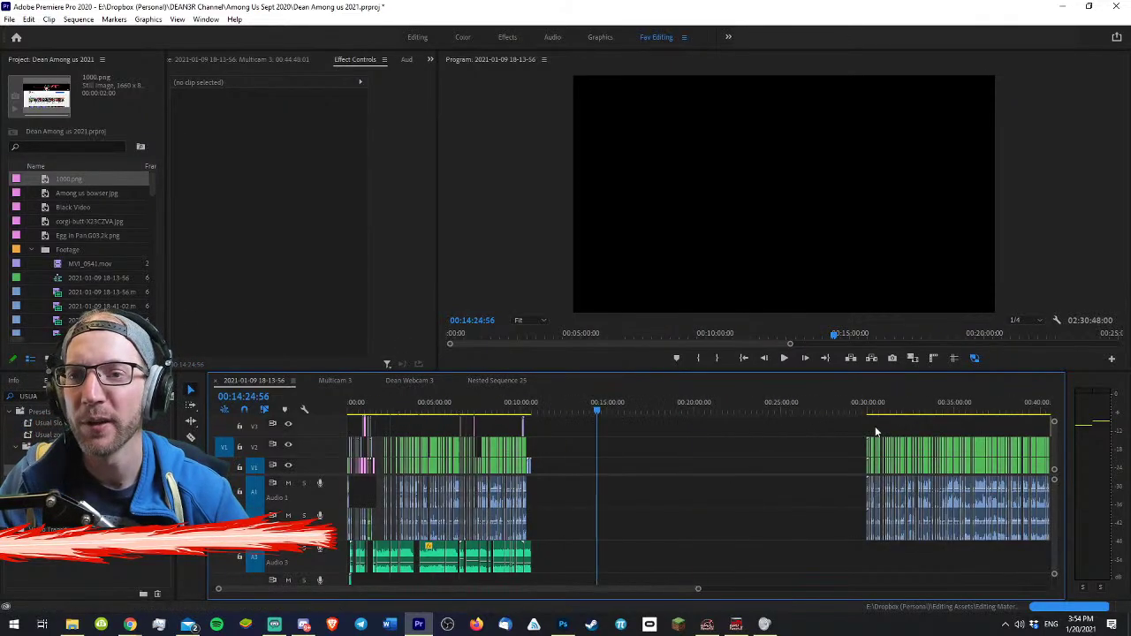
left_click_drag(734, 405, 738, 404)
key("=")
key("=")
key("=")
key("=")
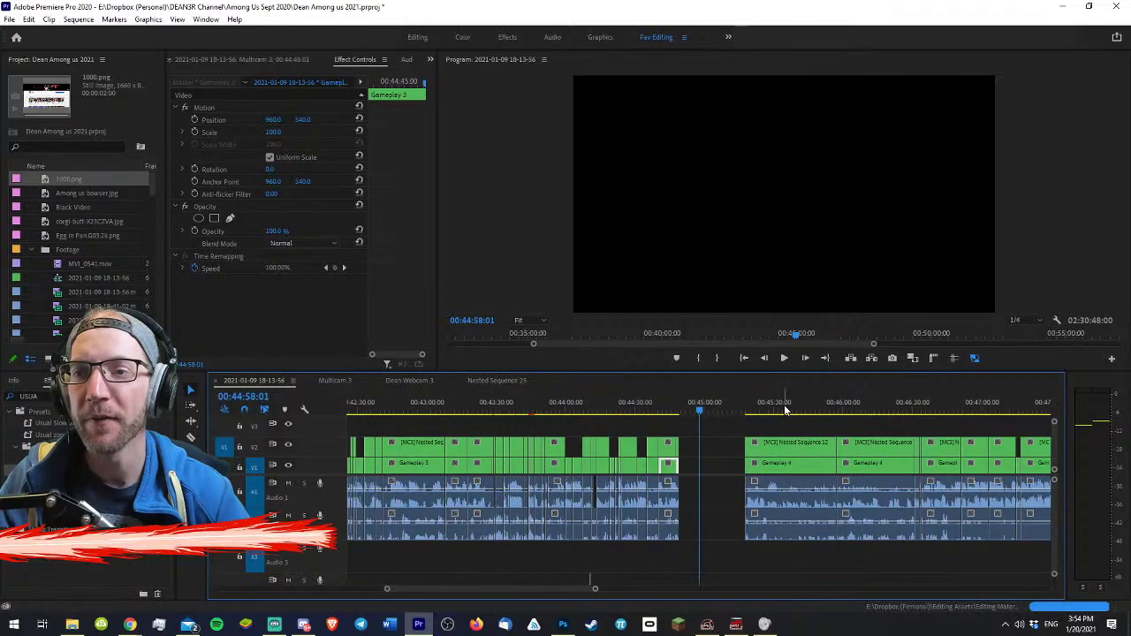
key("-")
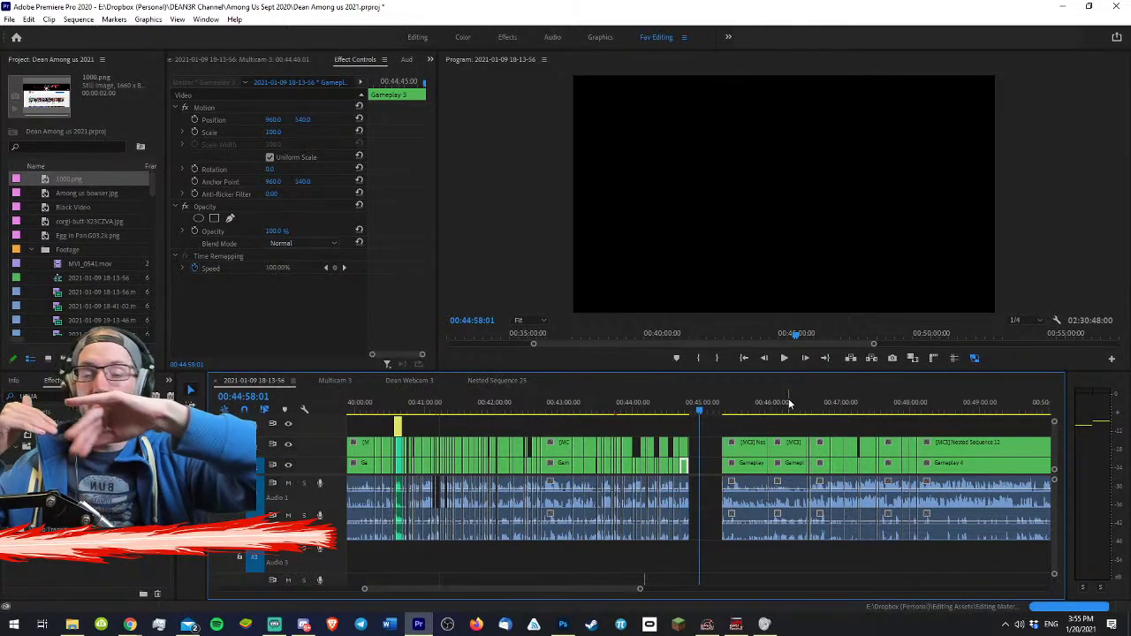
left_click(712, 432)
key("minus")
key("minus")
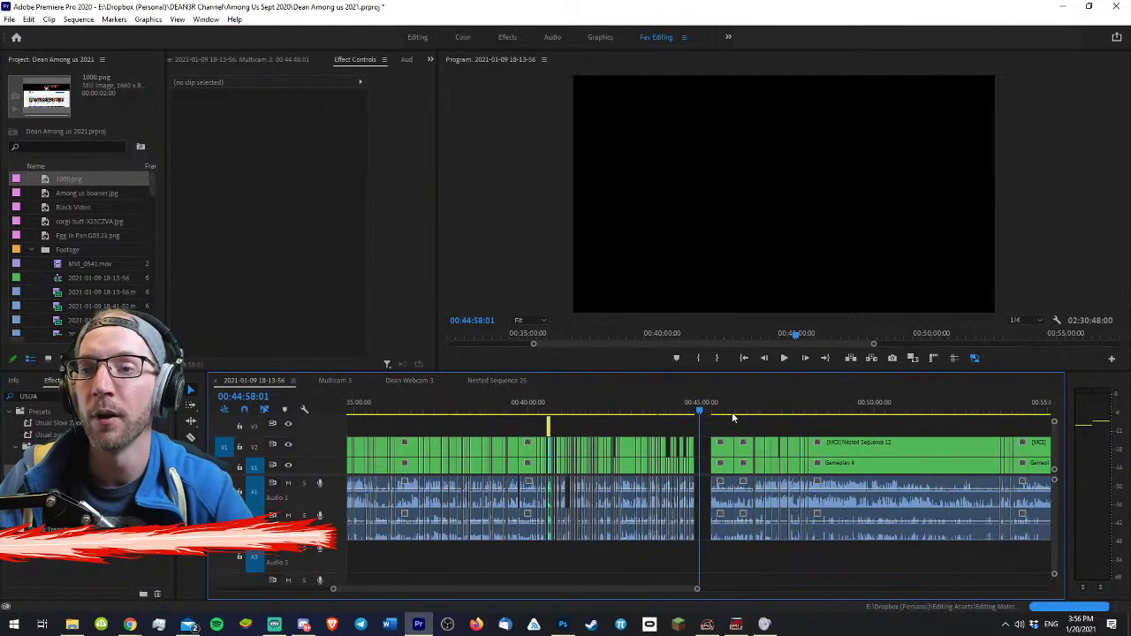
key("minus")
key("equal")
key("equal")
key("equal")
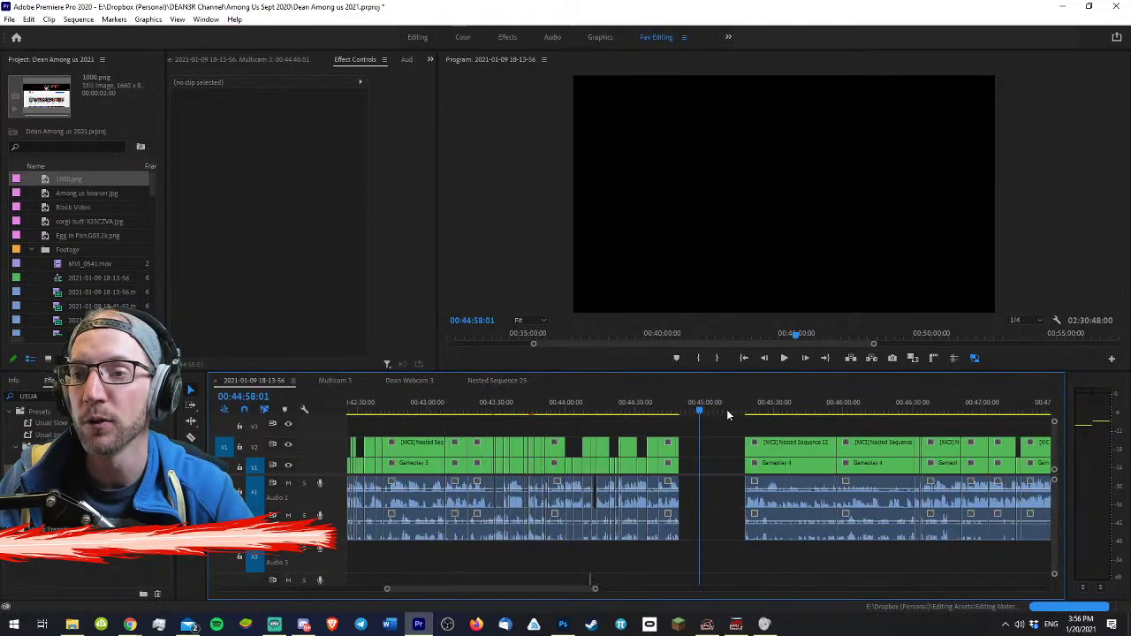
- Ripple delete the gap between the Gameplay 3 and Gameplay 4 clips so they join
left_click(751, 409)
key("space")
key("equal")
left_click(599, 409)
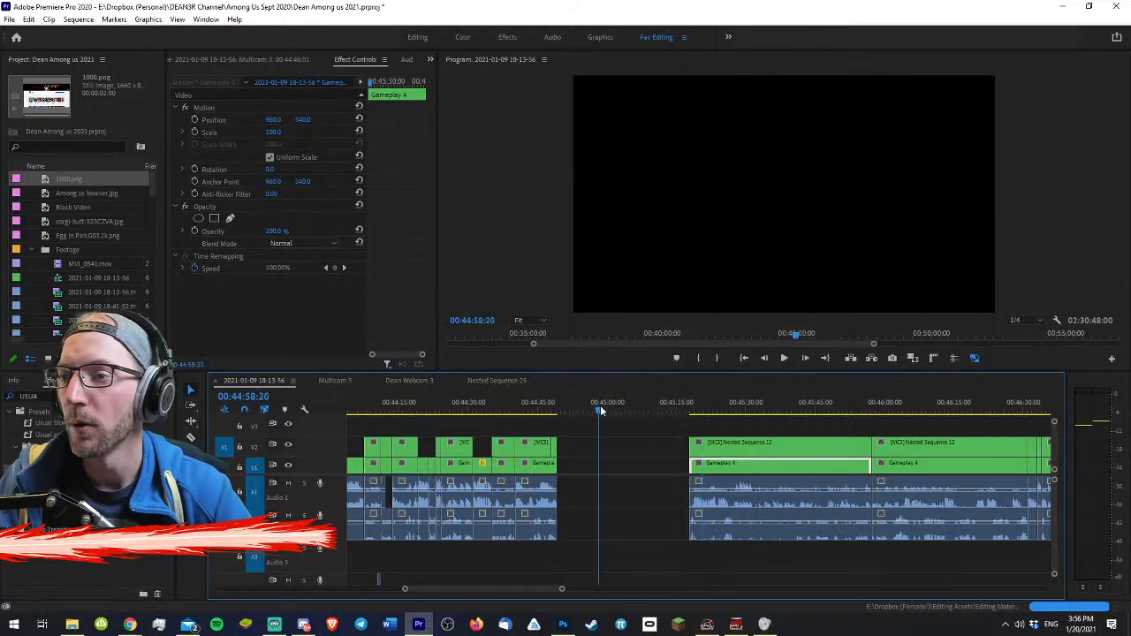
key("equal")
left_click(738, 466)
key("Delete")
- Play back the victory screen at the end of Gameplay 3 and across the join into Gameplay 4
left_click(566, 409)
key("space")
key("equal")
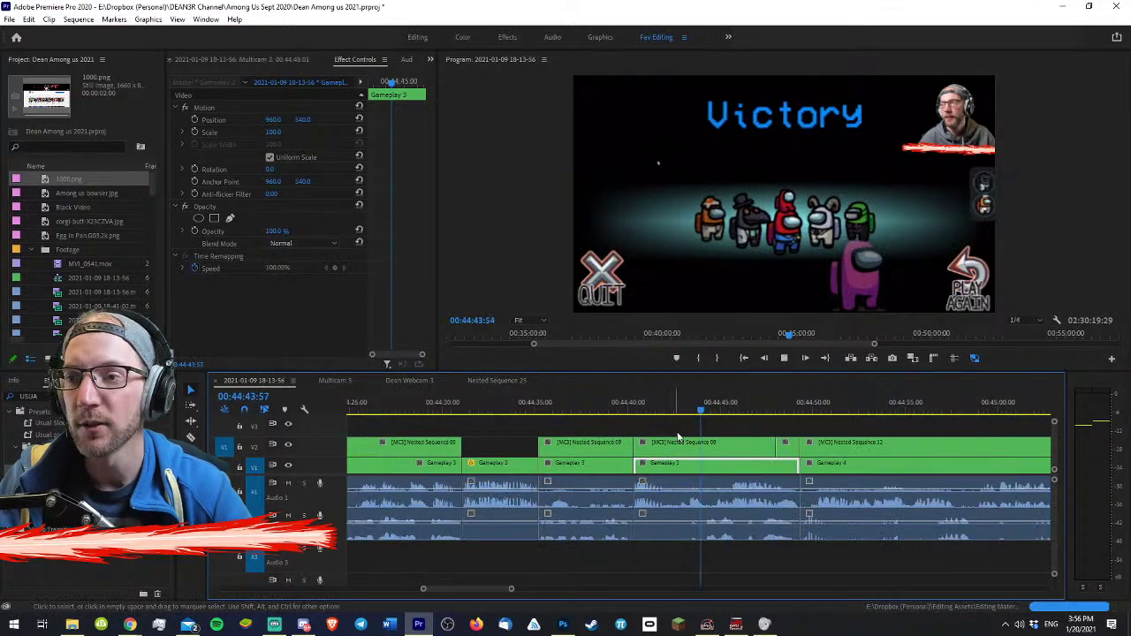
key("equal")
key("space")
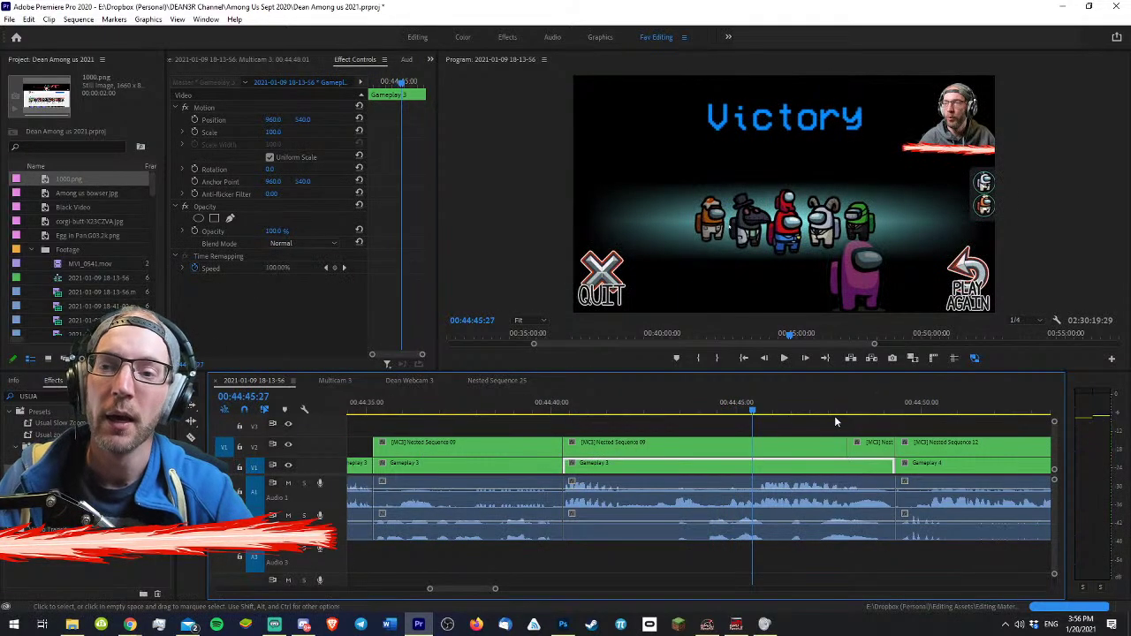
left_click(835, 418)
key("space")
key("space")
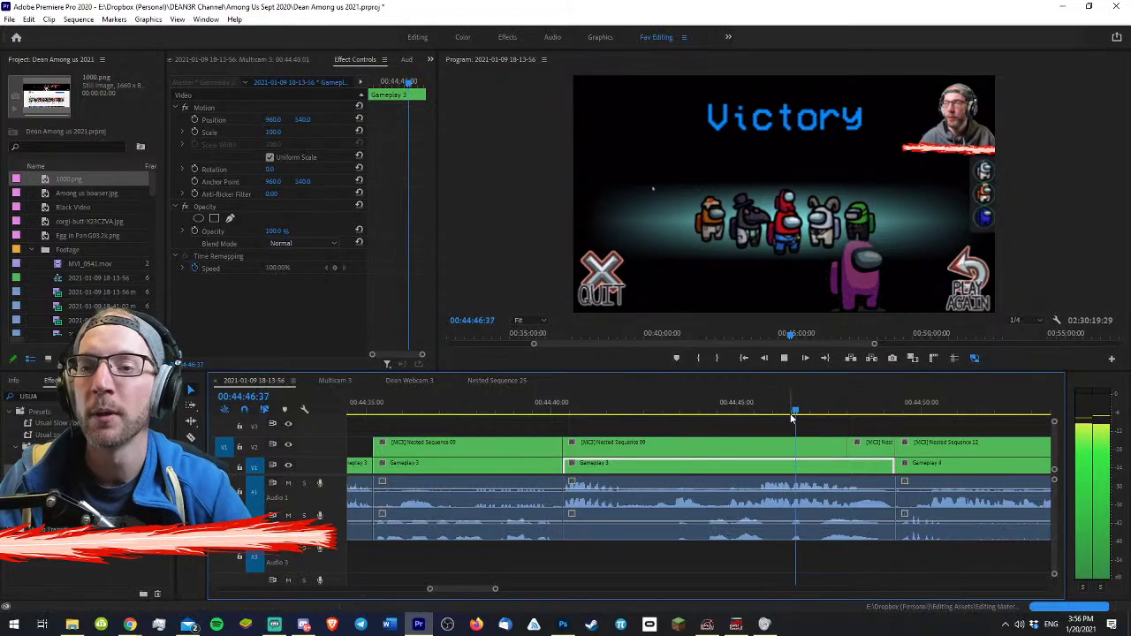
key("space")
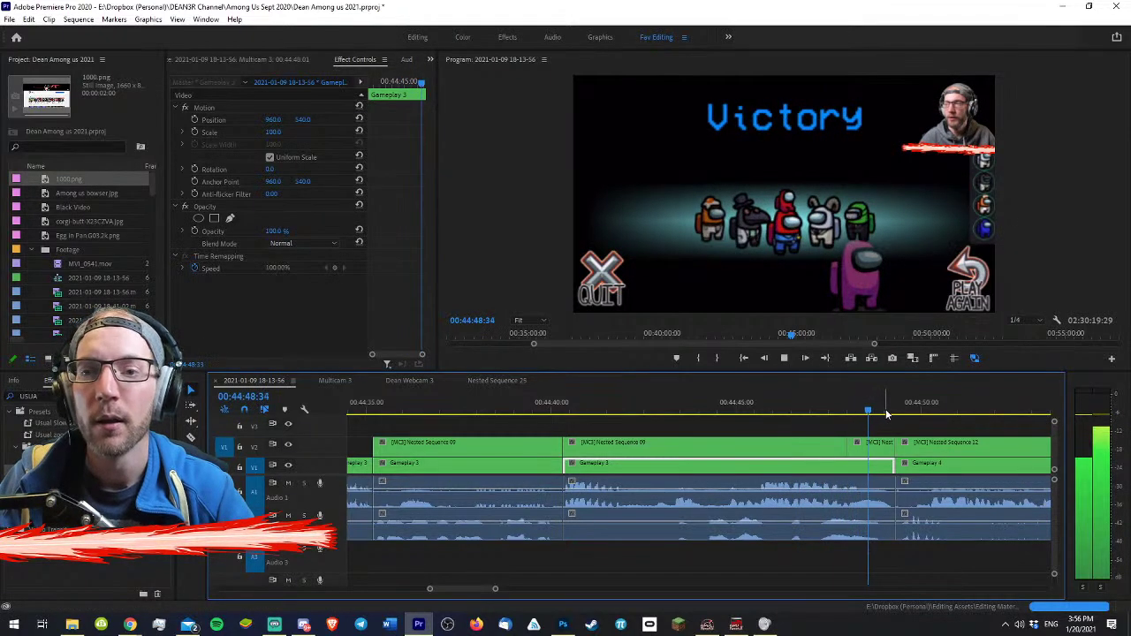
key("minus")
key("equal")
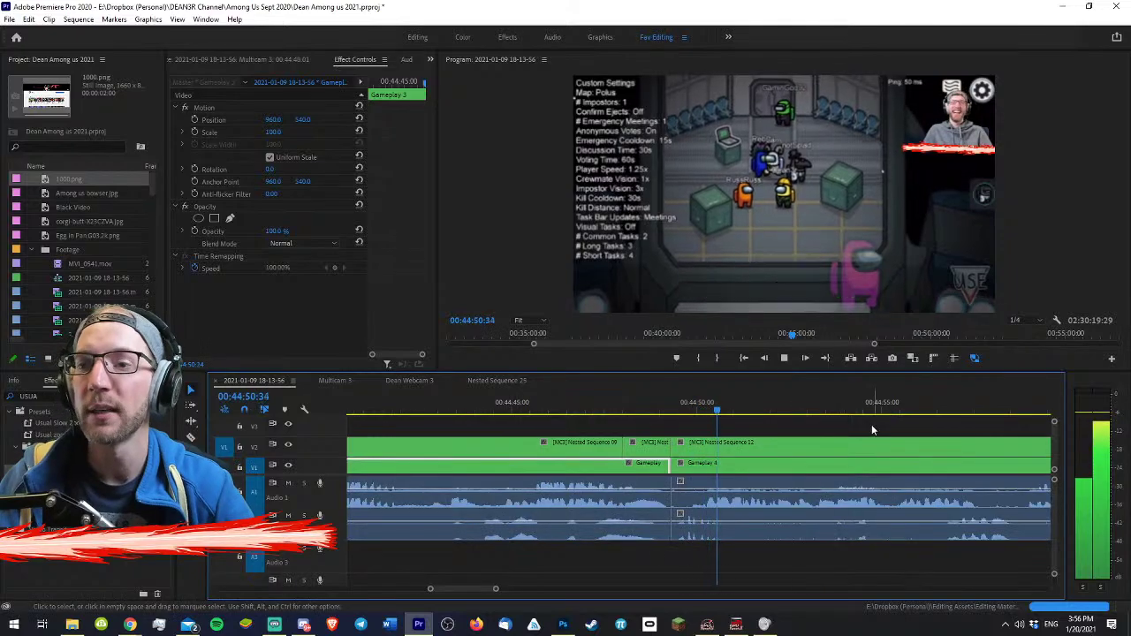
- Review the opening of Gameplay 4 in playback up to the Crewmate reveal
left_click(856, 424)
key("minus")
key("equal")
key("equal")
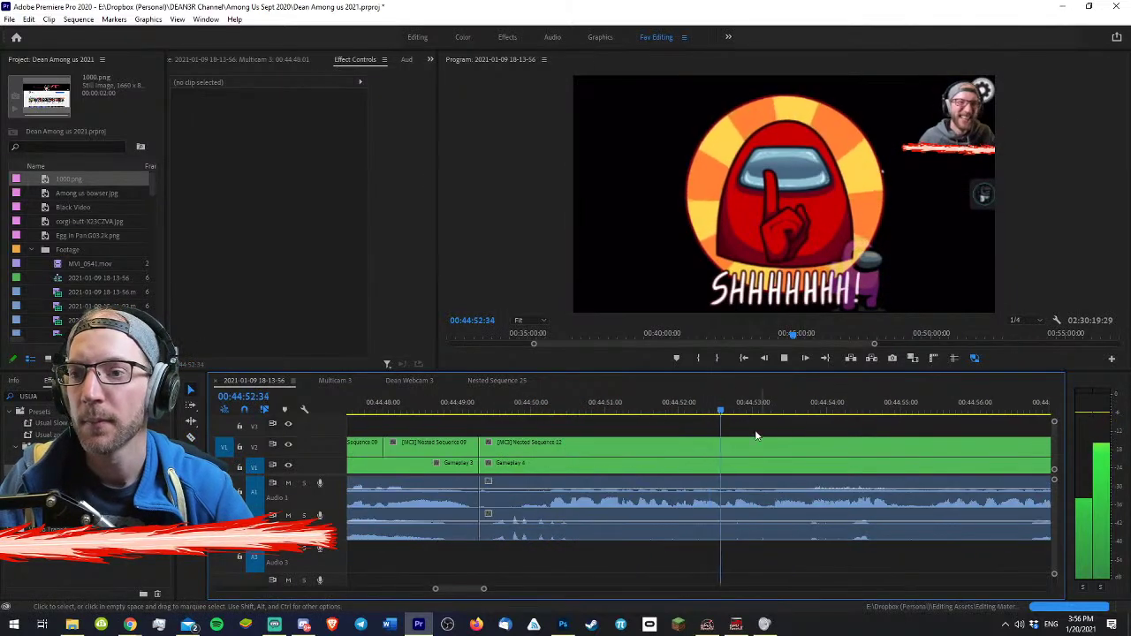
key("minus")
key("minus")
key("equal")
key("minus")
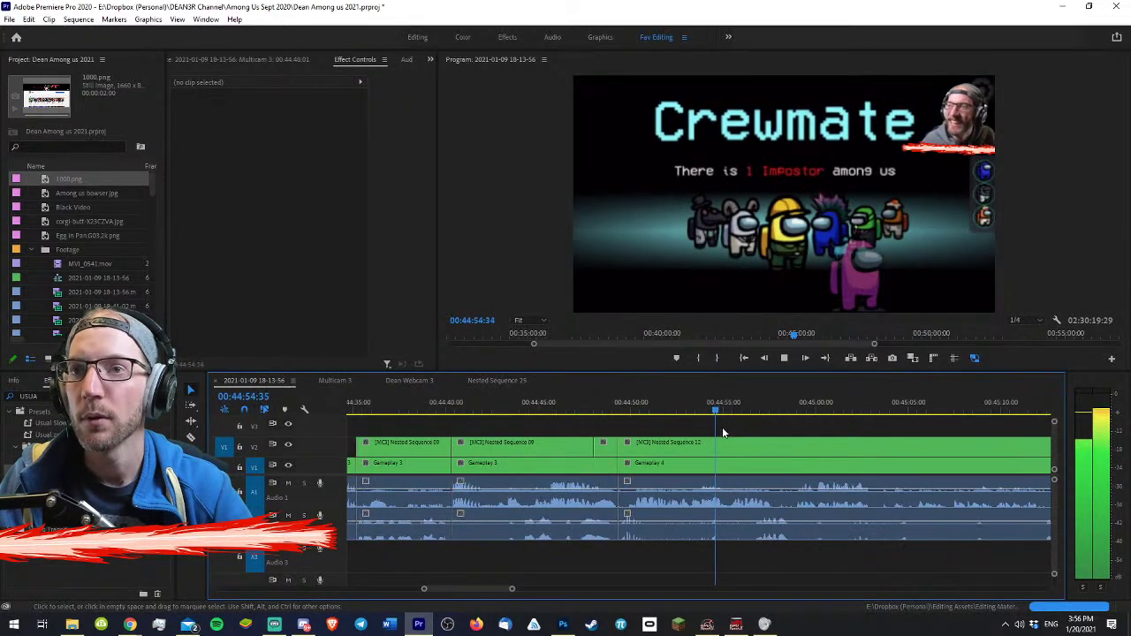
key("equal")
key("minus")
- Replay the end of the victory screen and ripple trim the end of Gameplay 3 to 00:44:49:15
left_click(559, 413)
left_click(559, 412)
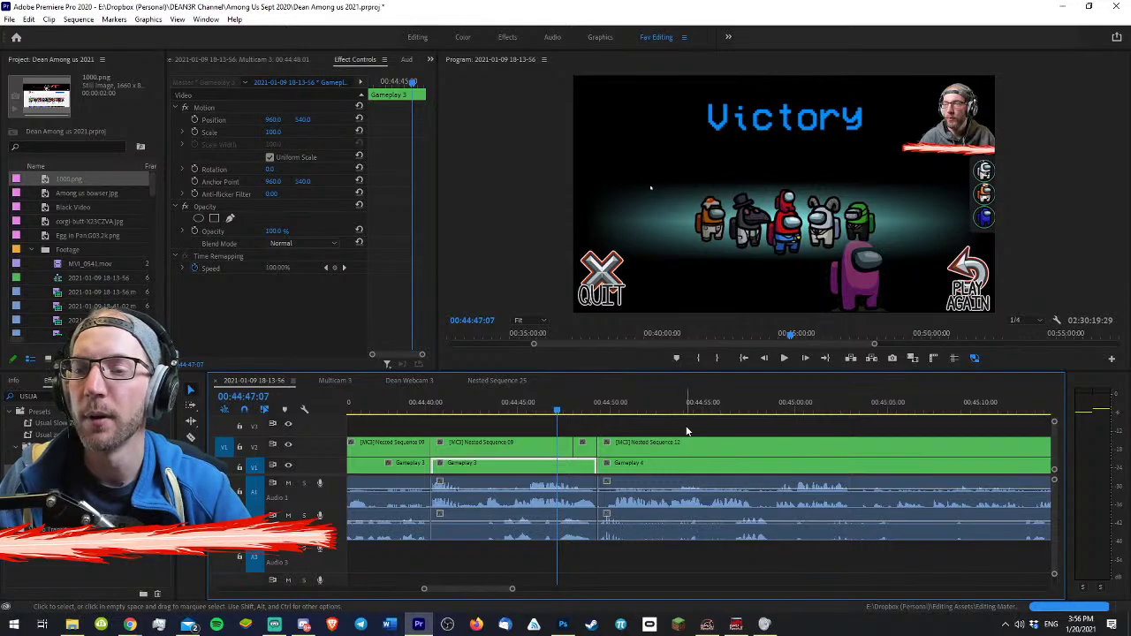
left_click(507, 408)
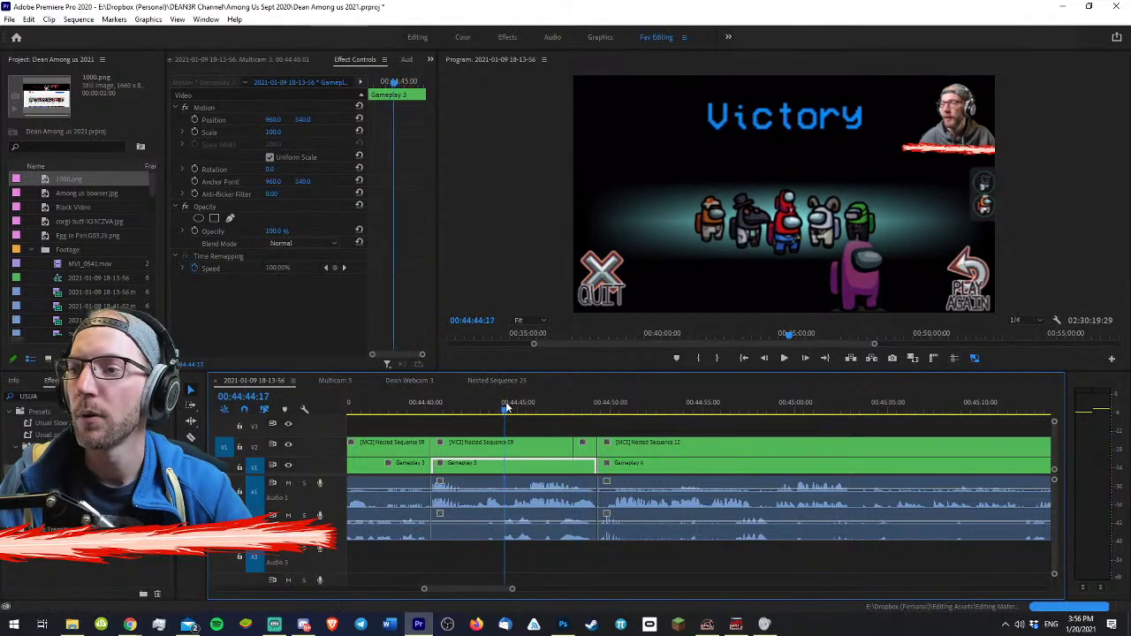
key("space")
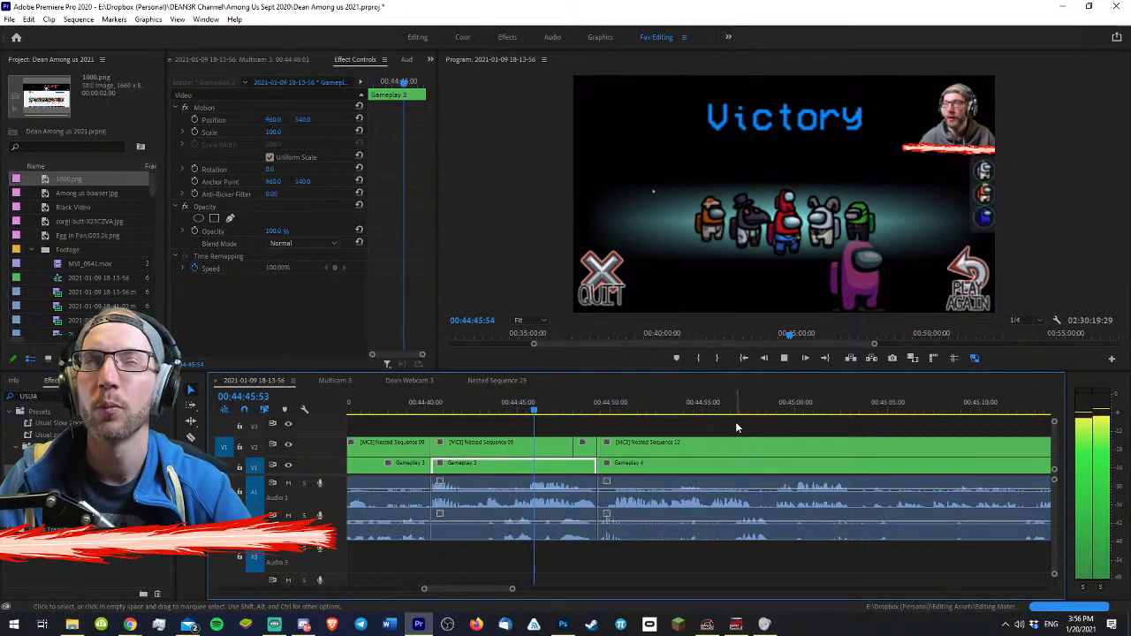
key("equal")
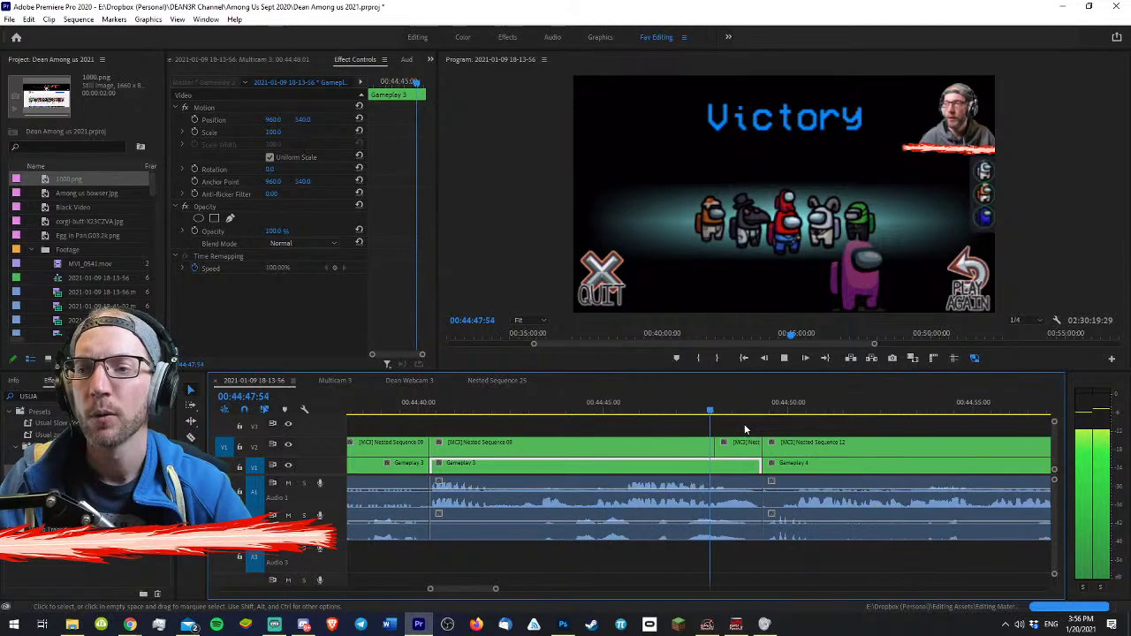
key("space")
key("equal")
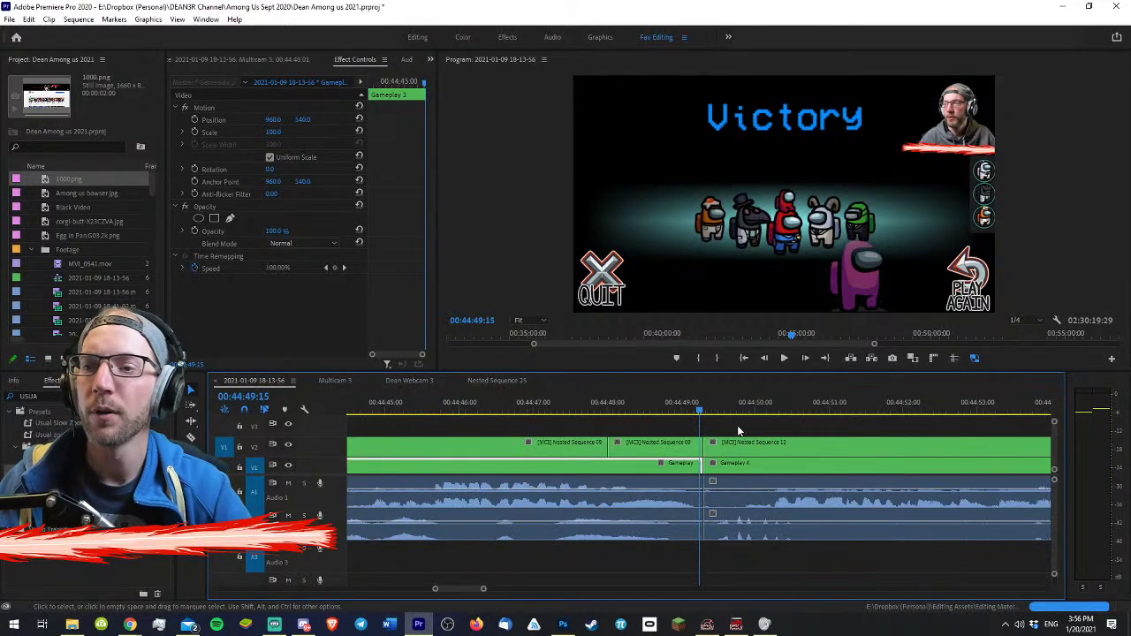
key("w")
- Split the Gameplay 3 clips on all tracks at about 00:44:47:10
left_click(545, 402)
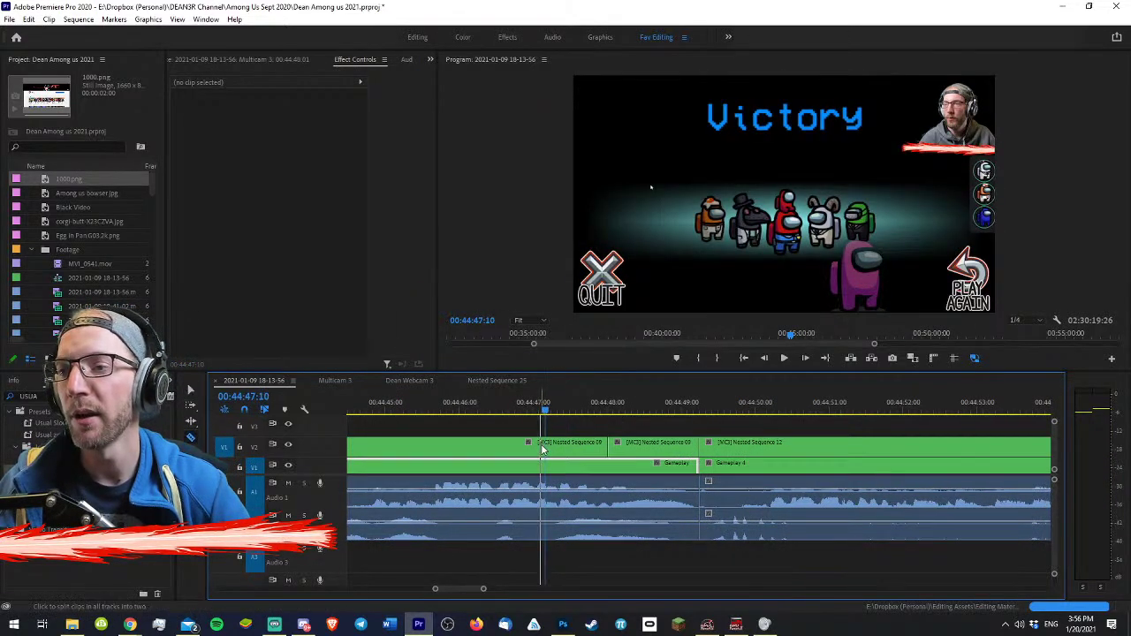
key("ctrl+k")
key("alt+Tab")
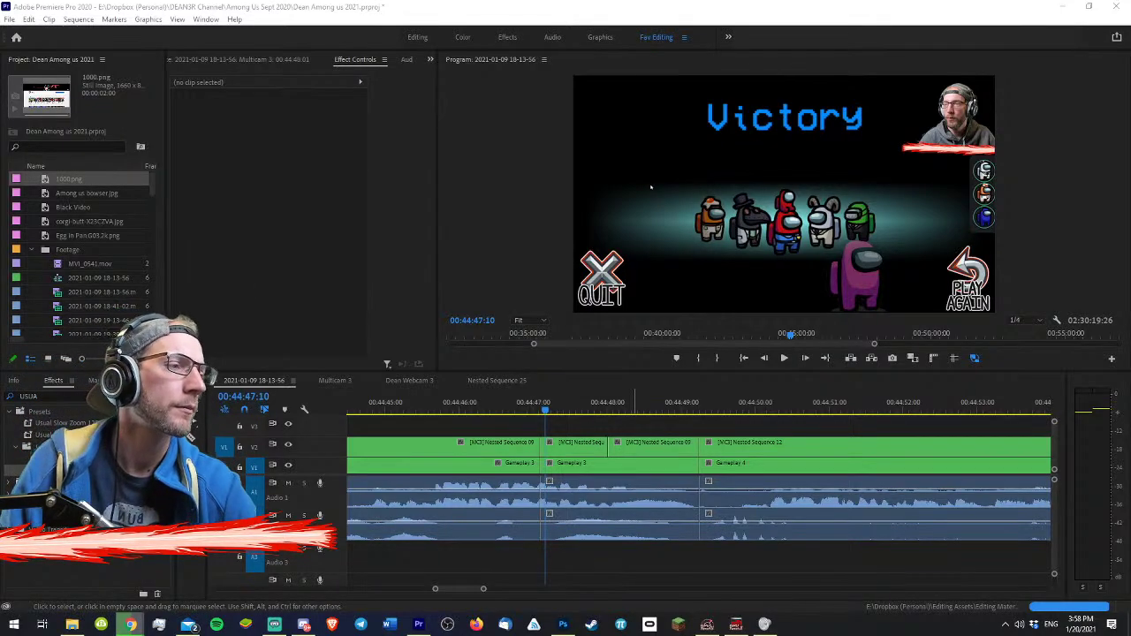
- Play back from the new split across the join and stop just inside Gameplay 4
left_click(638, 418)
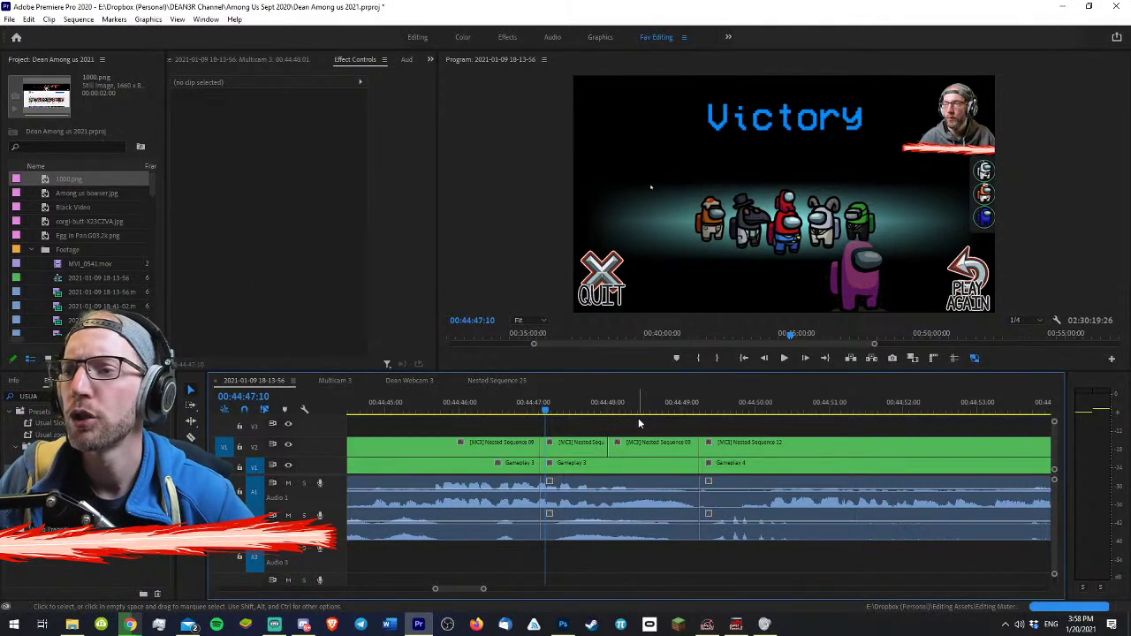
key("space")
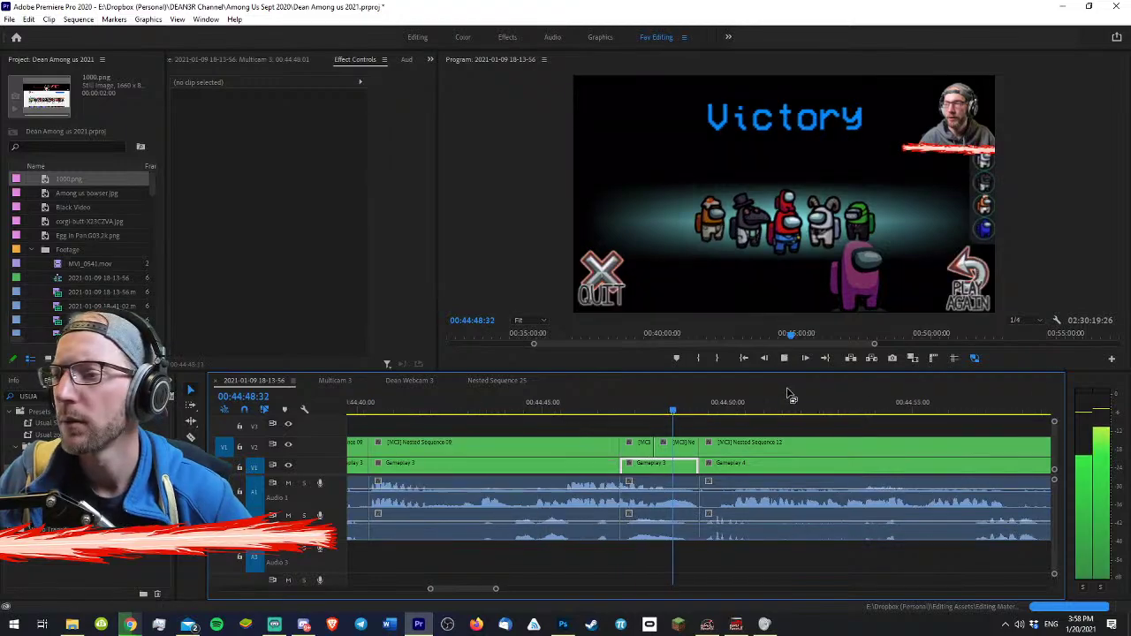
key("space")
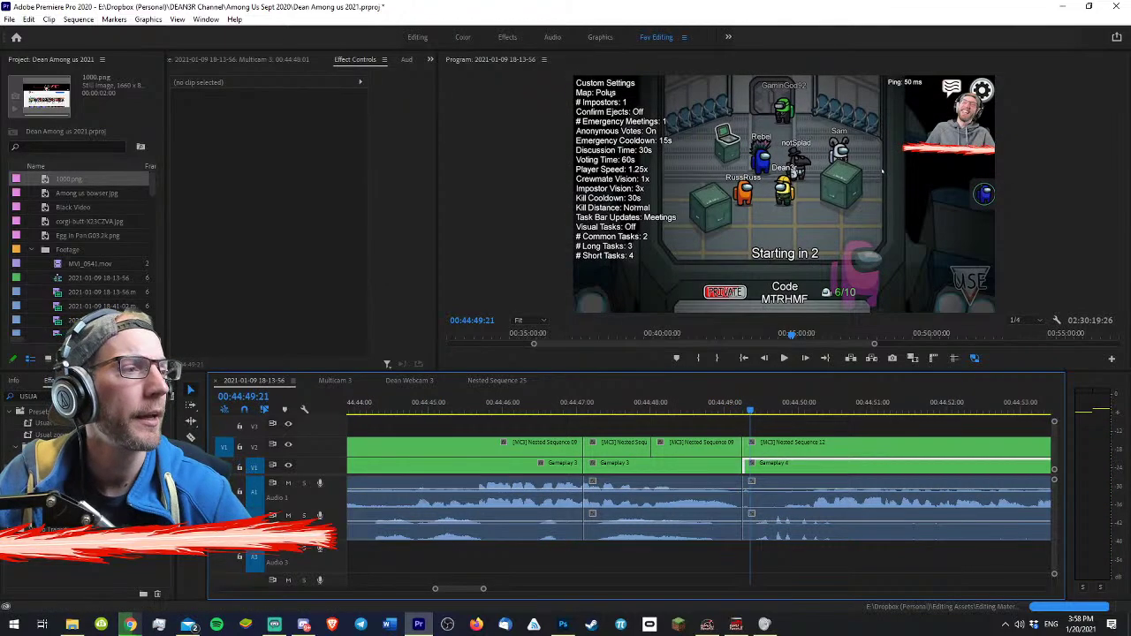
key("alt+Tab")
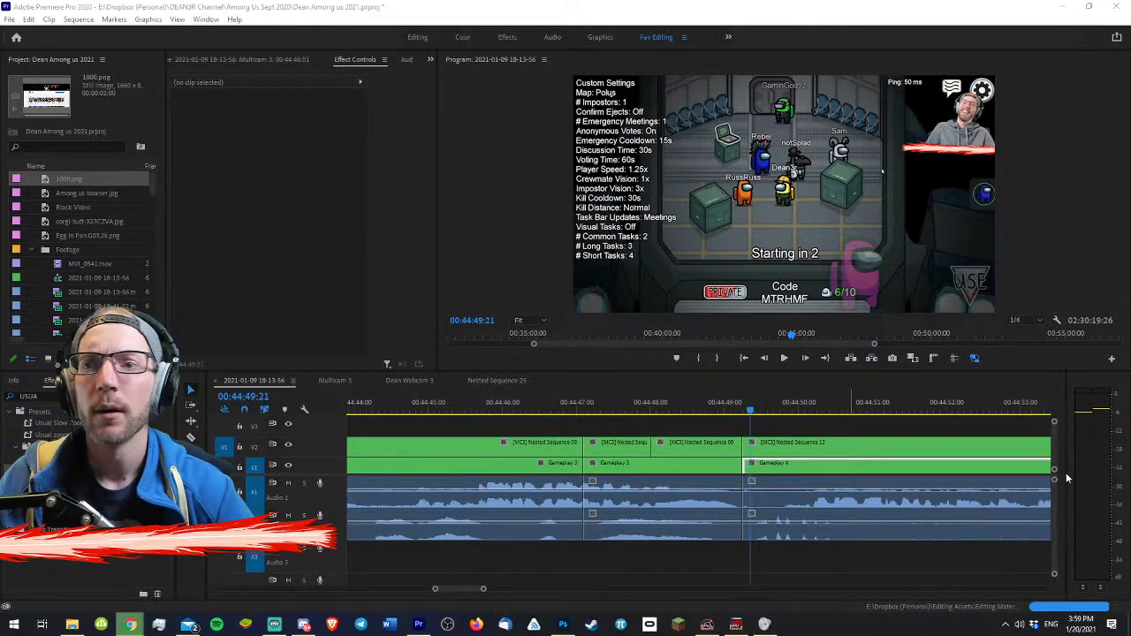
- Resume playback from the lobby countdown at the start of Gameplay 4, with more of the timeline in view
left_click(959, 120)
key("grave")
key("grave")
key("space")
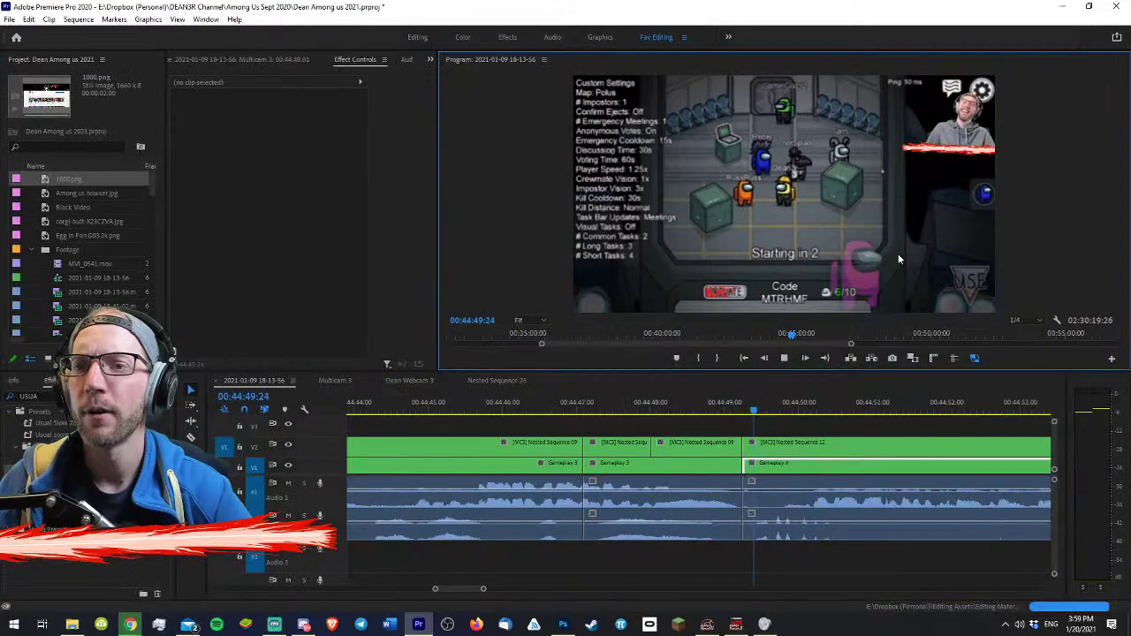
left_click(890, 425)
key("minus")
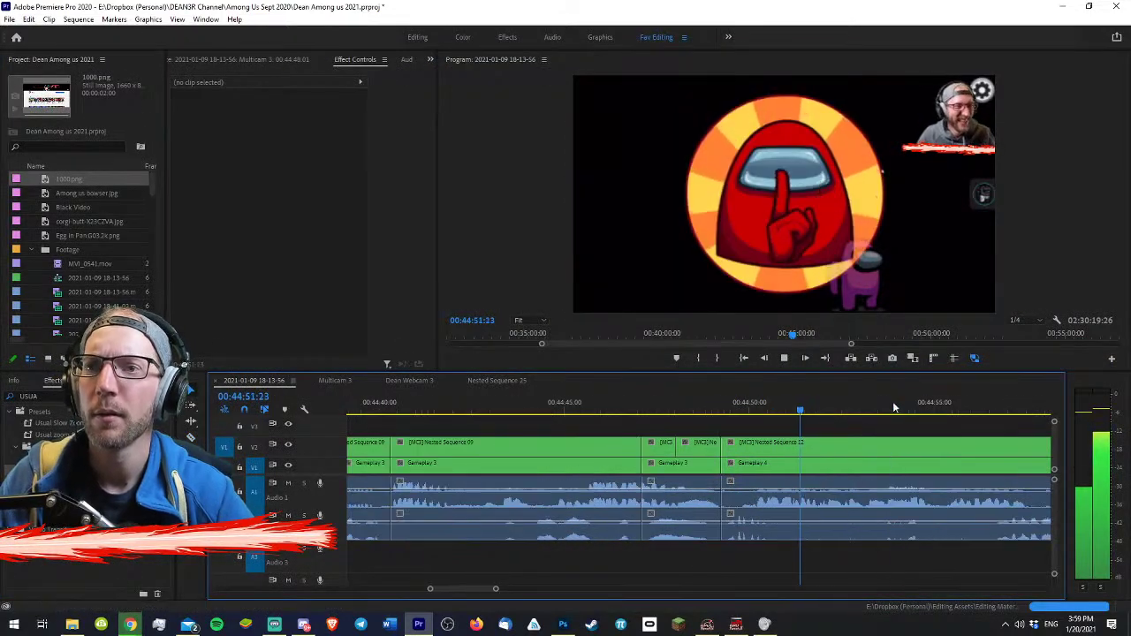
key("minus")
key("minus")
key("equal")
- Play through the crewmate reveal at the start of Gameplay 4
key("space")
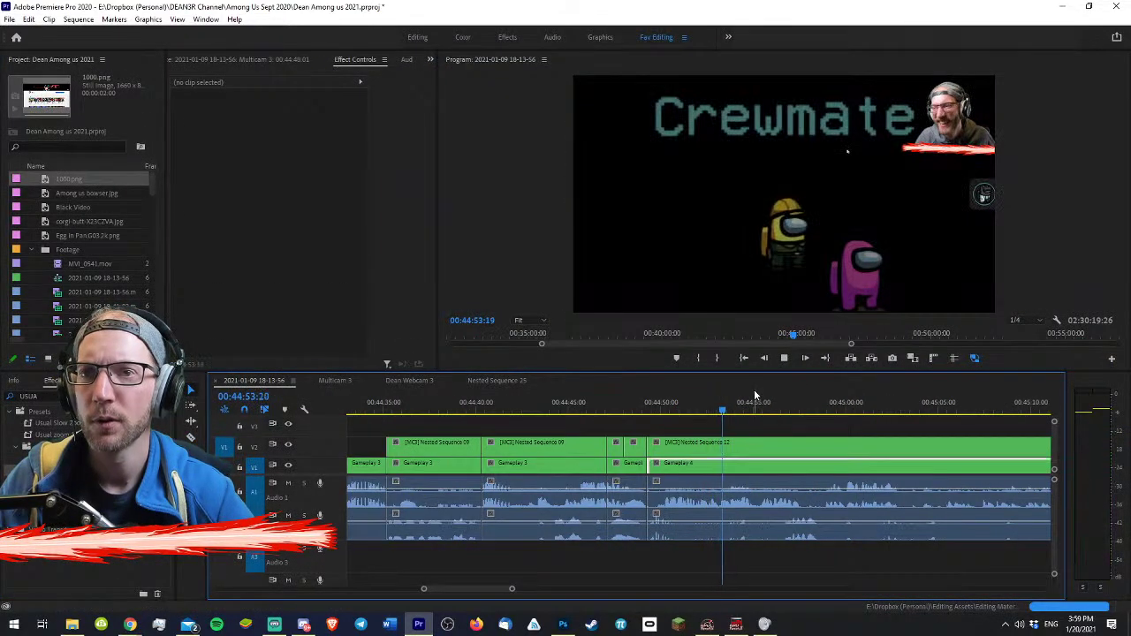
key("space")
key("space")
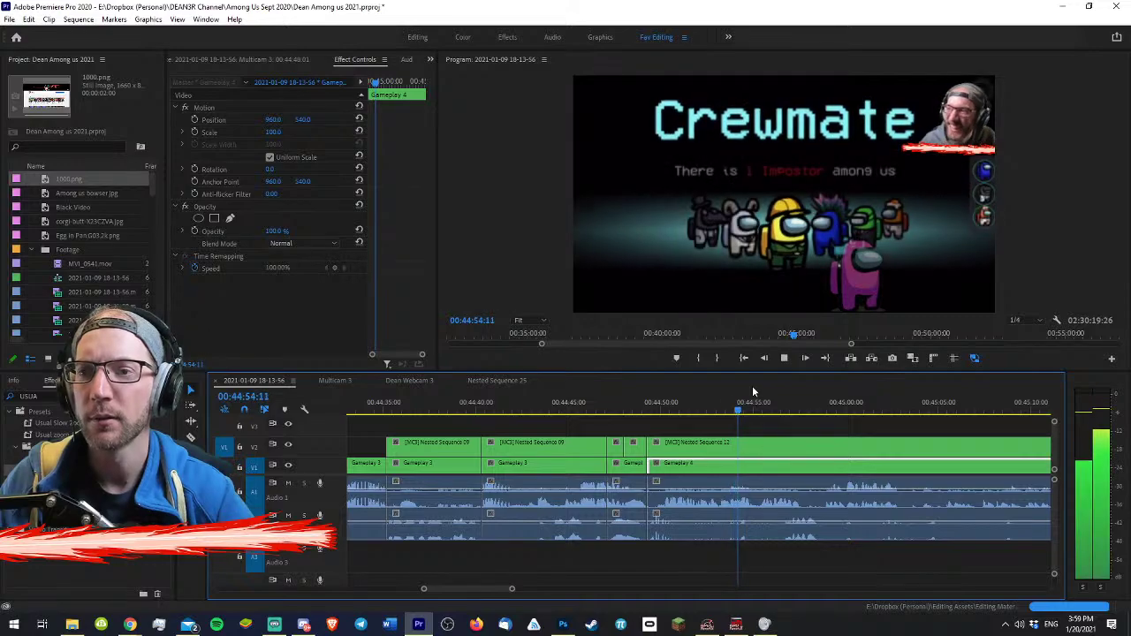
key("equal")
key("c")
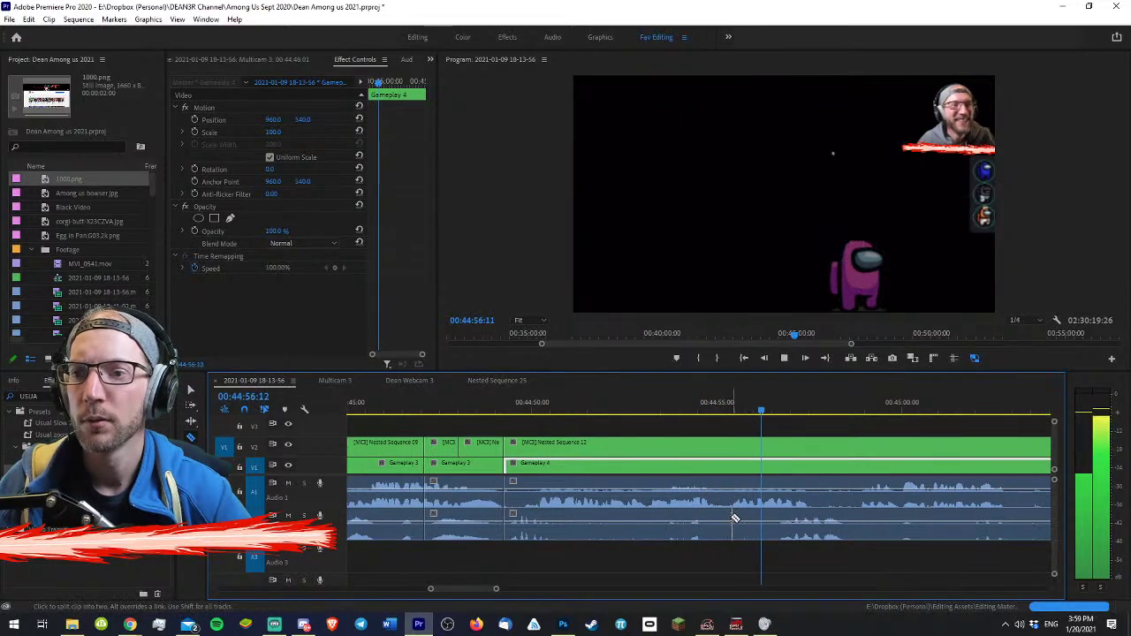
left_click(733, 517, "shift")
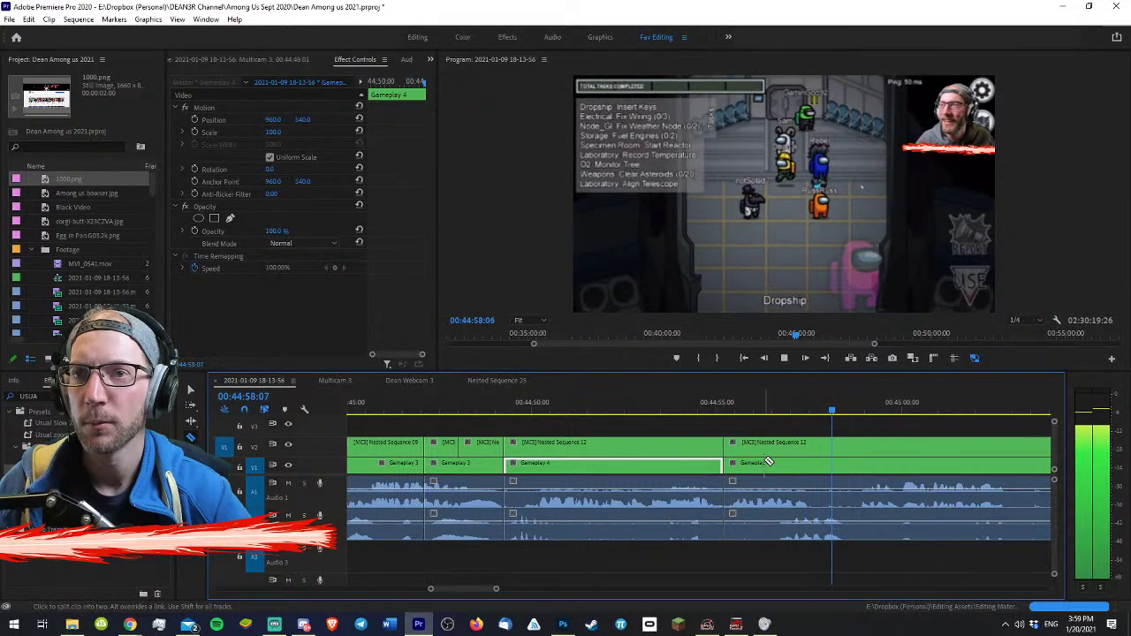
key("ctrl+z")
- Stop playback and split the Gameplay 4 clips on all tracks at about 00:44:58:48
key("space")
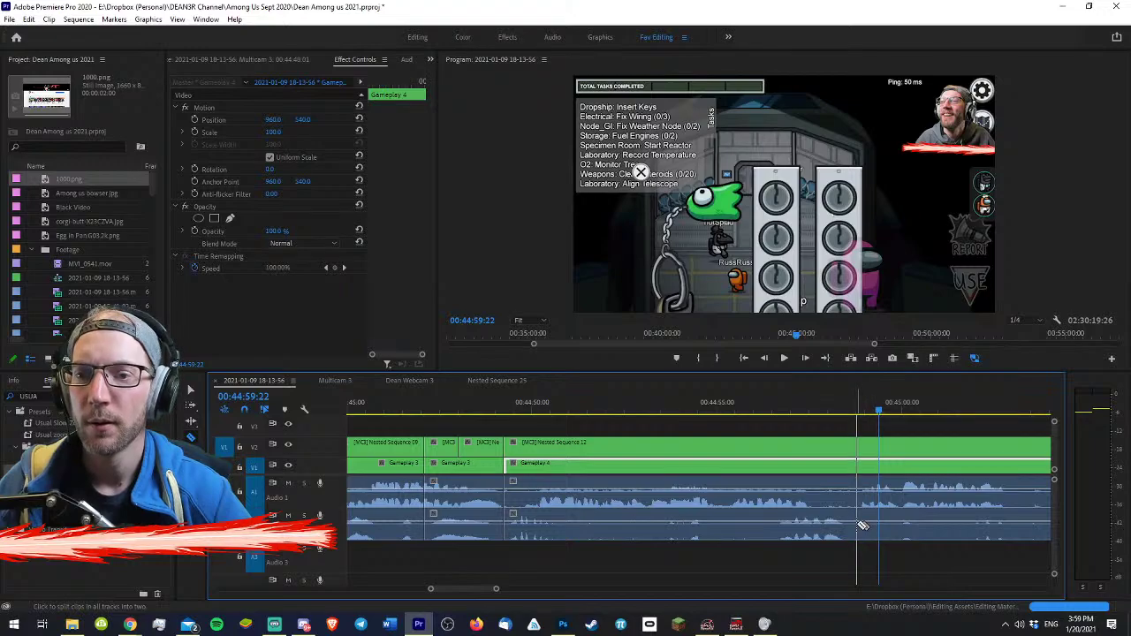
left_click(857, 523, "shift")
key("v")
- Replay from the victory screen at 00:44:47:00 into Gameplay 4, skipping ahead to the crewmate reveal
left_click_drag(828, 409, 776, 424)
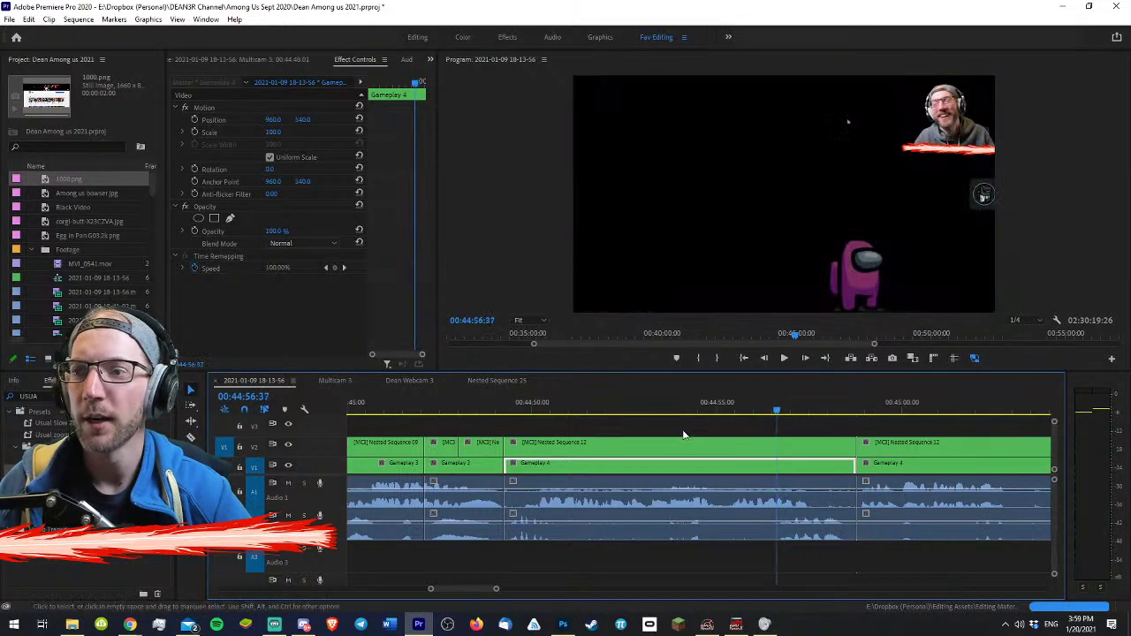
left_click_drag(542, 412, 421, 412)
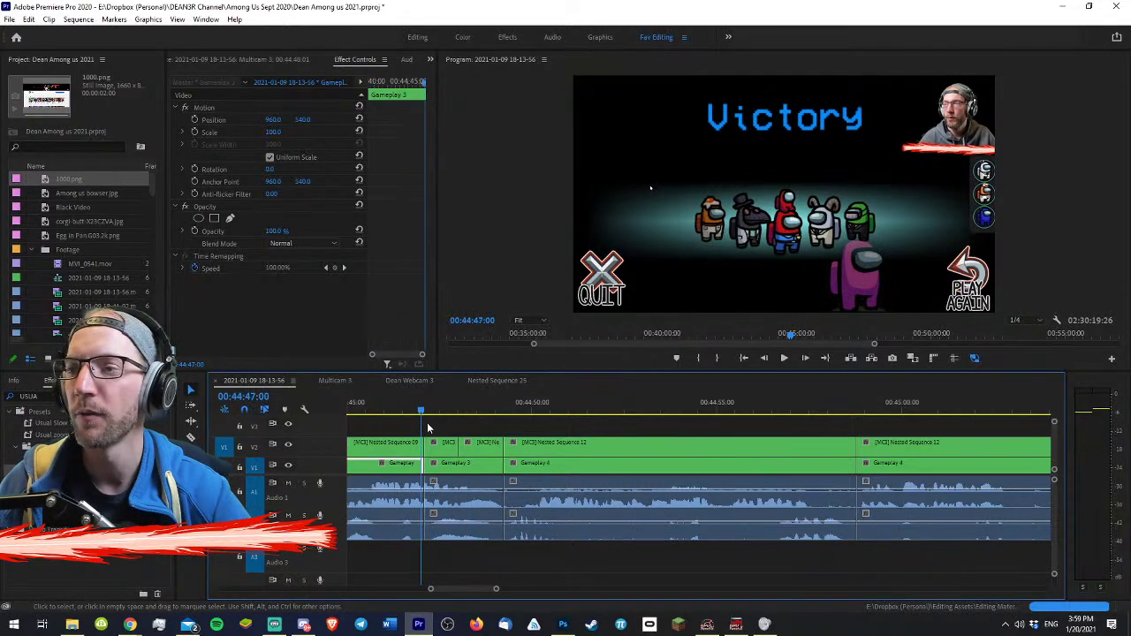
key("space")
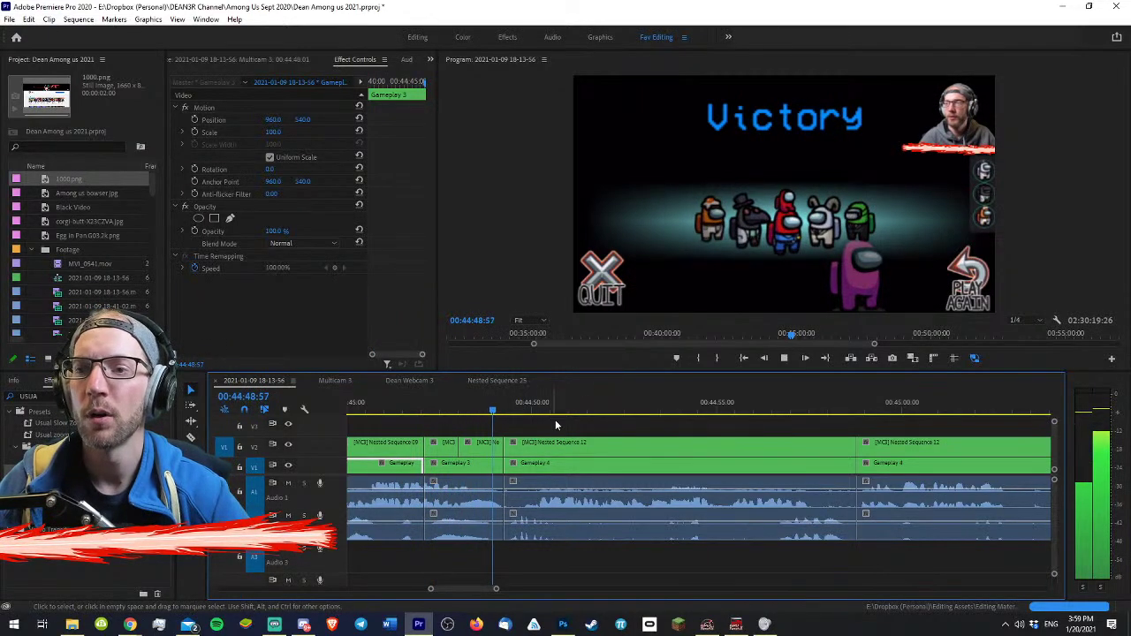
left_click_drag(672, 413, 694, 415)
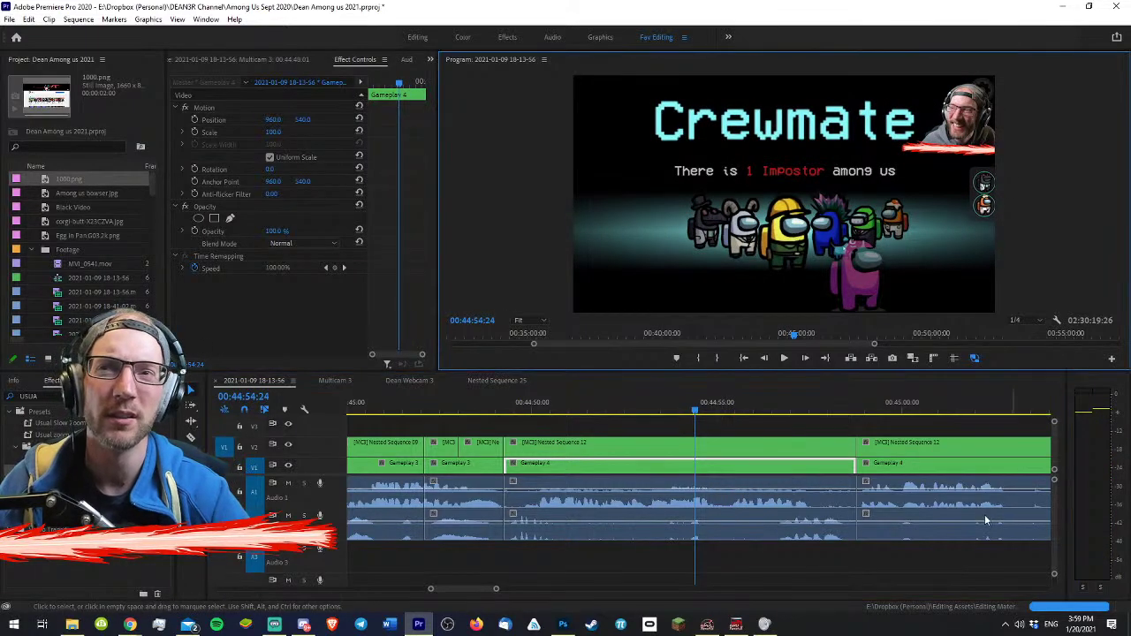
key("space")
key("space")
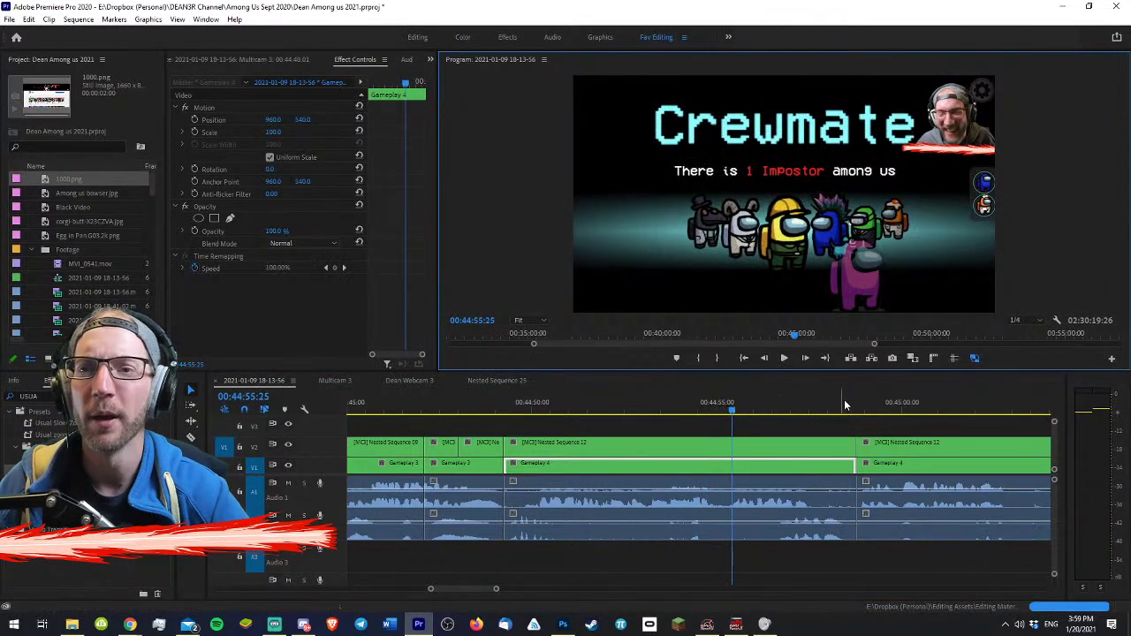
- Go to the key task after the new split, at about 00:45:02:00, with more of the timeline in view
left_click(983, 405)
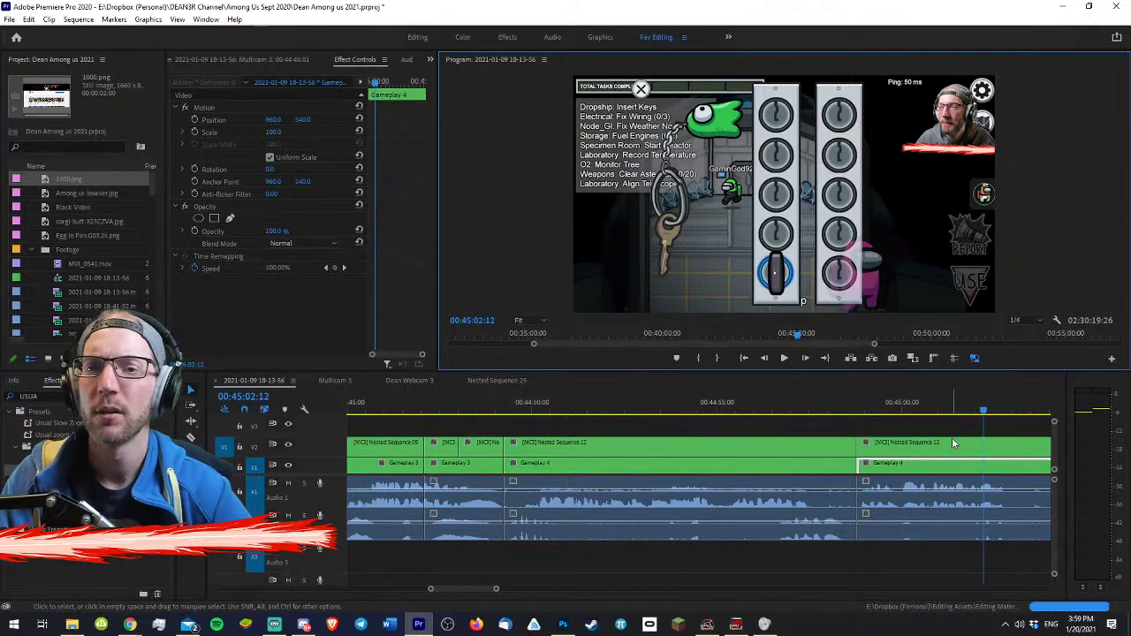
key("minus")
key("minus")
left_click(908, 423)
key("minus")
key("minus")
key("minus")
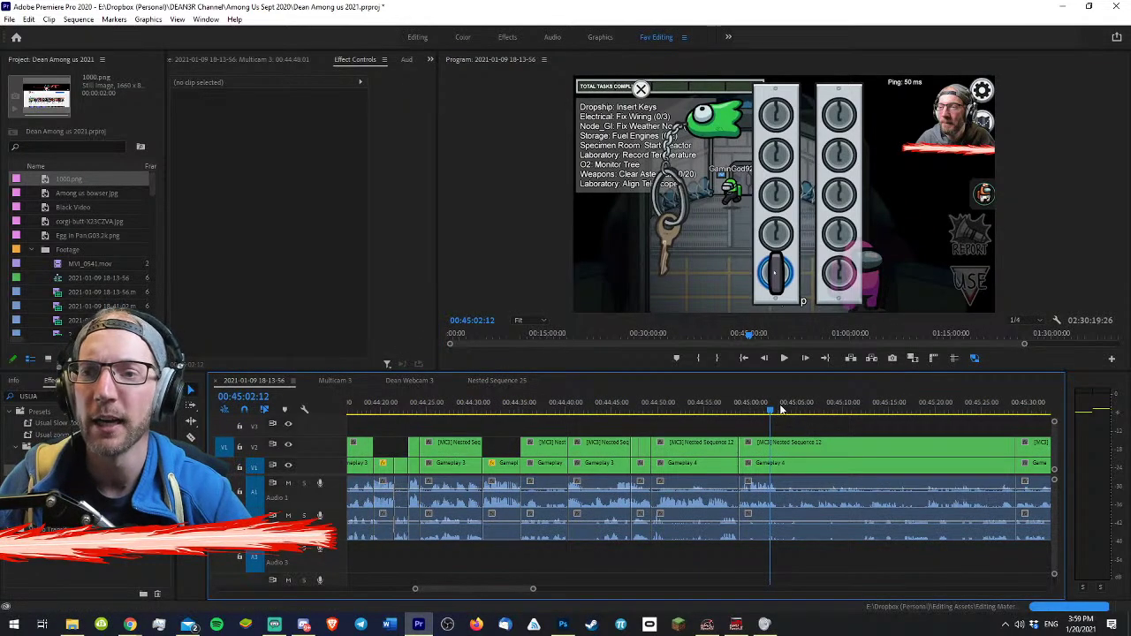
left_click(803, 408)
left_click(777, 408)
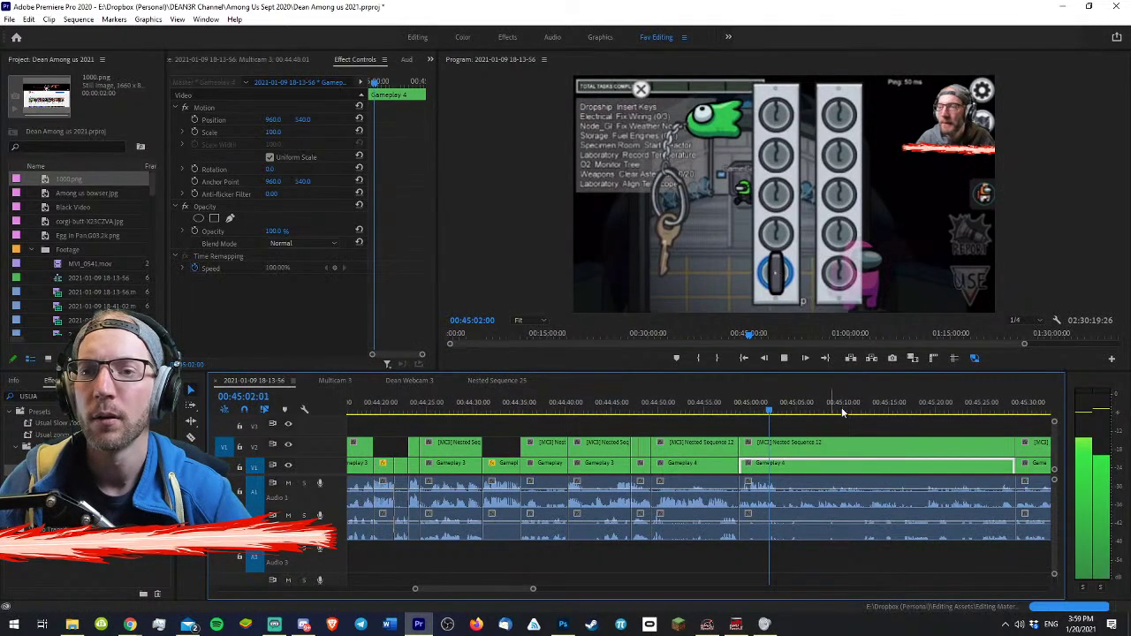
- Play the Dropship footage of Gameplay 4 and stop at about 00:45:09:46
key("space")
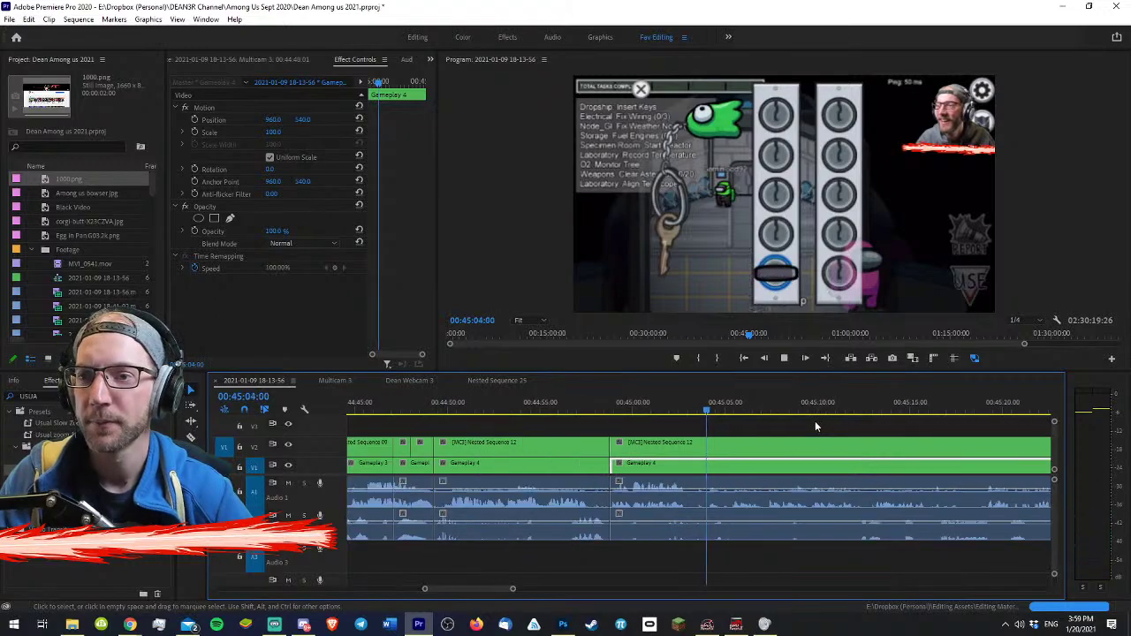
key("minus")
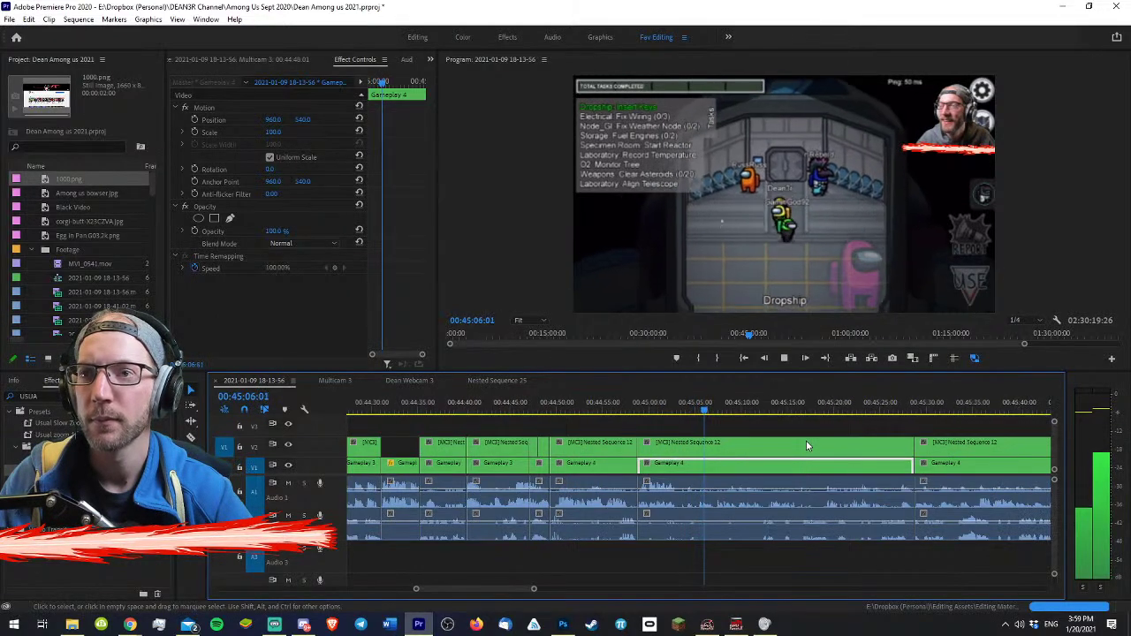
key("minus")
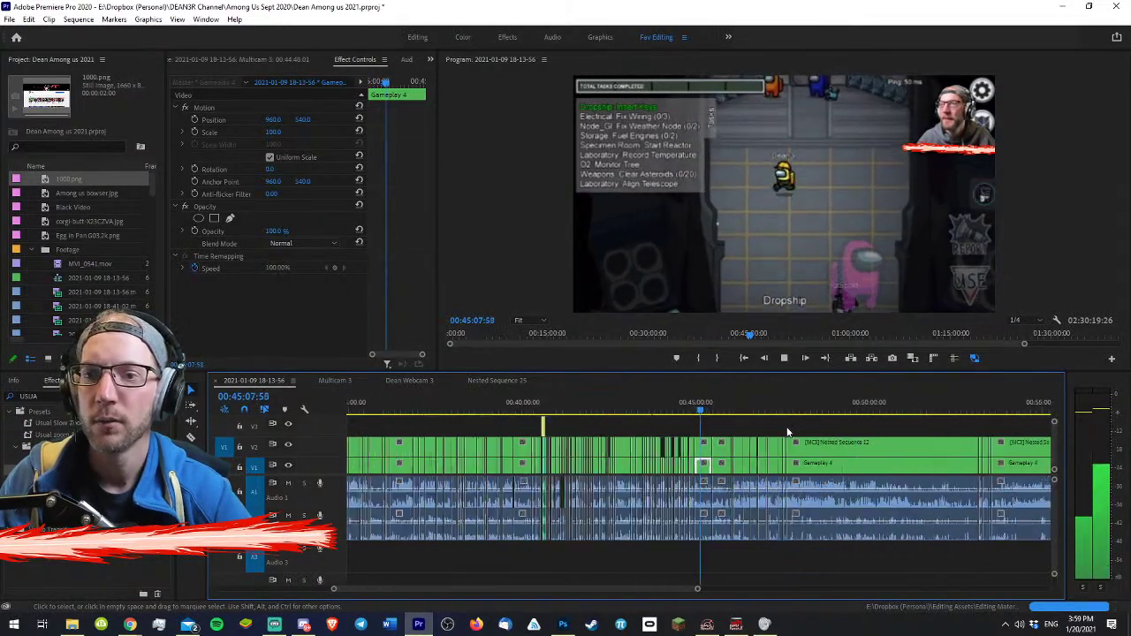
key("equal")
key("space")
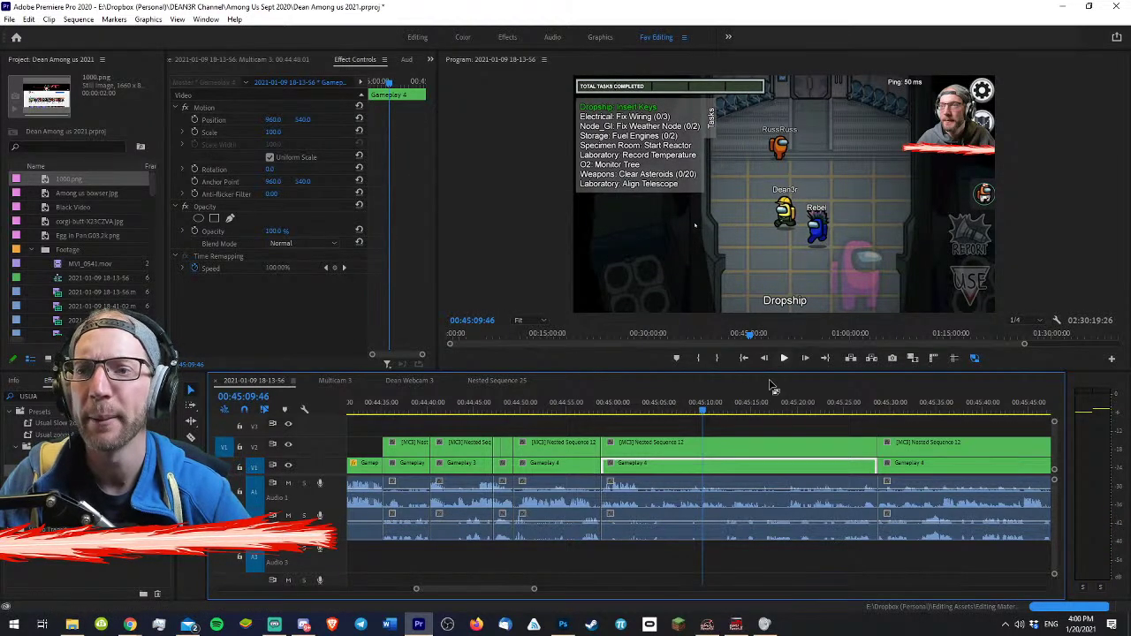
- Resume playback as the players leave the Dropship and check the footage up to the weather node
left_click(741, 422)
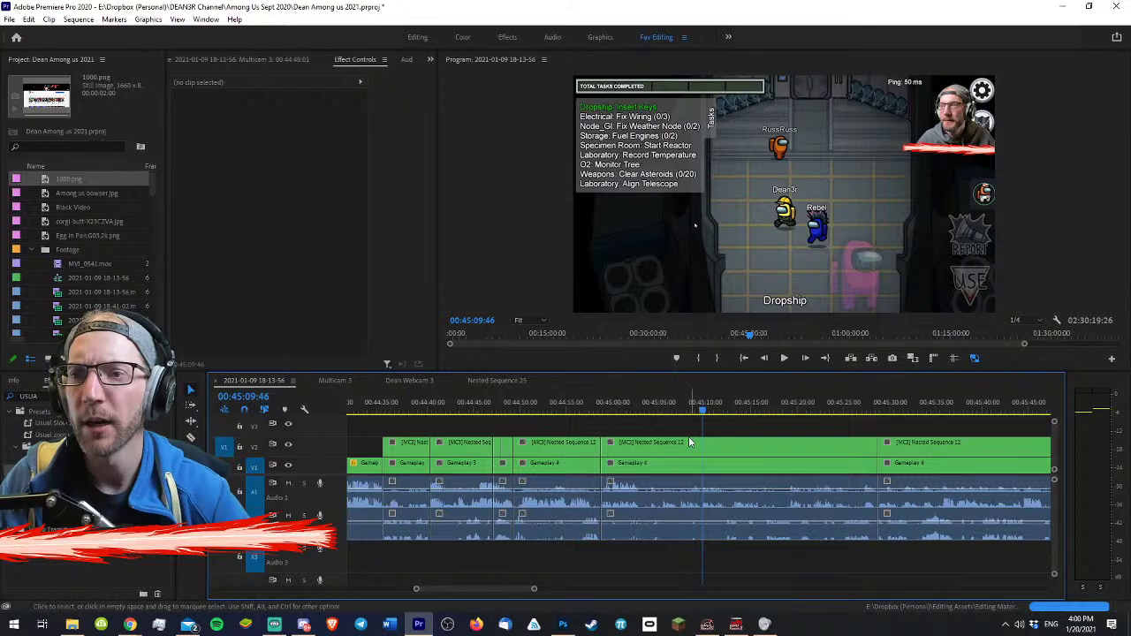
left_click(563, 500)
key("equal")
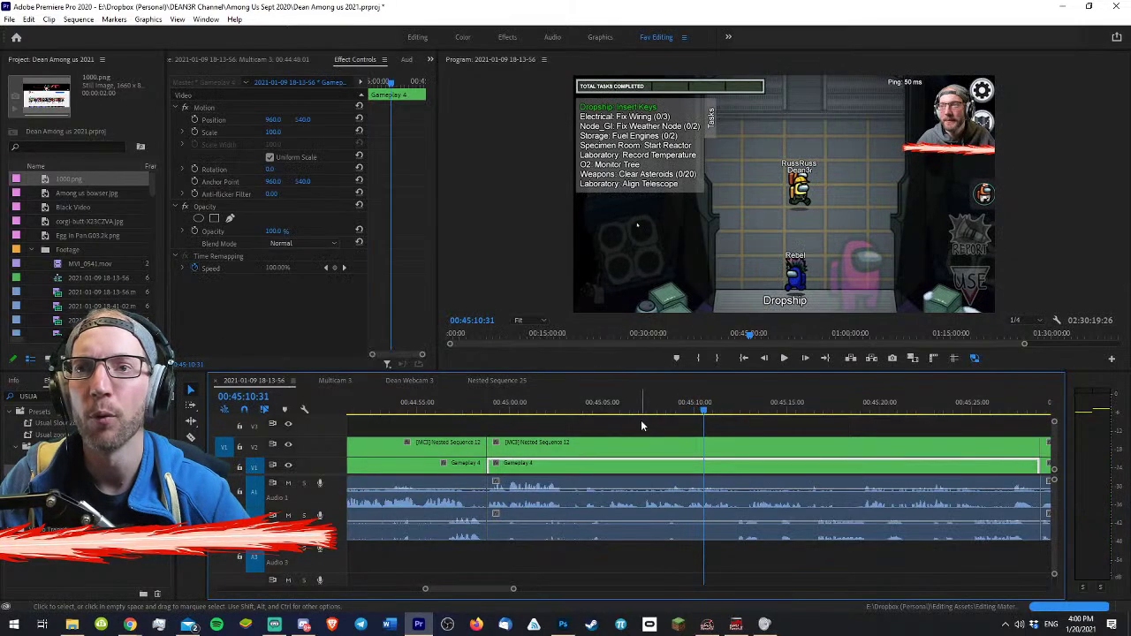
key("space")
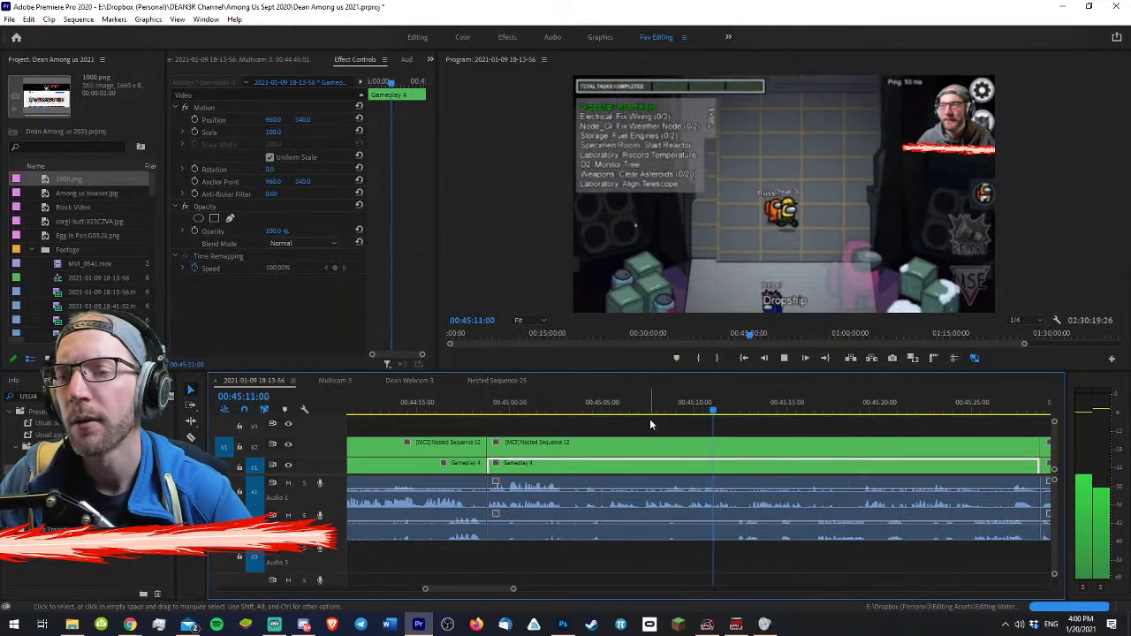
key("minus")
key("equal")
key("minus")
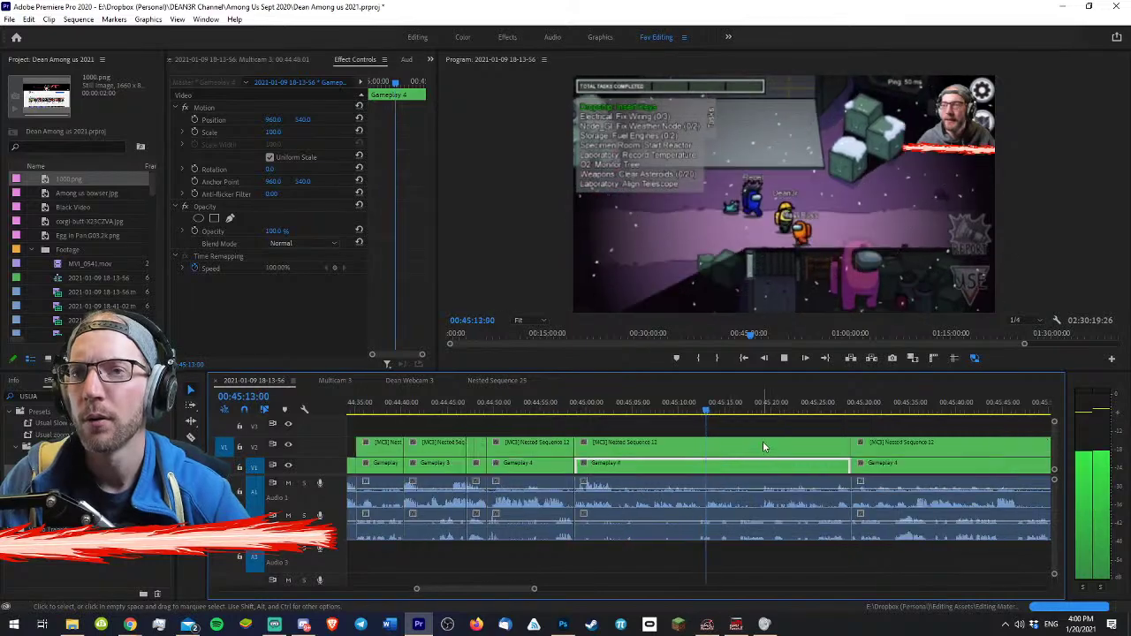
key("equal")
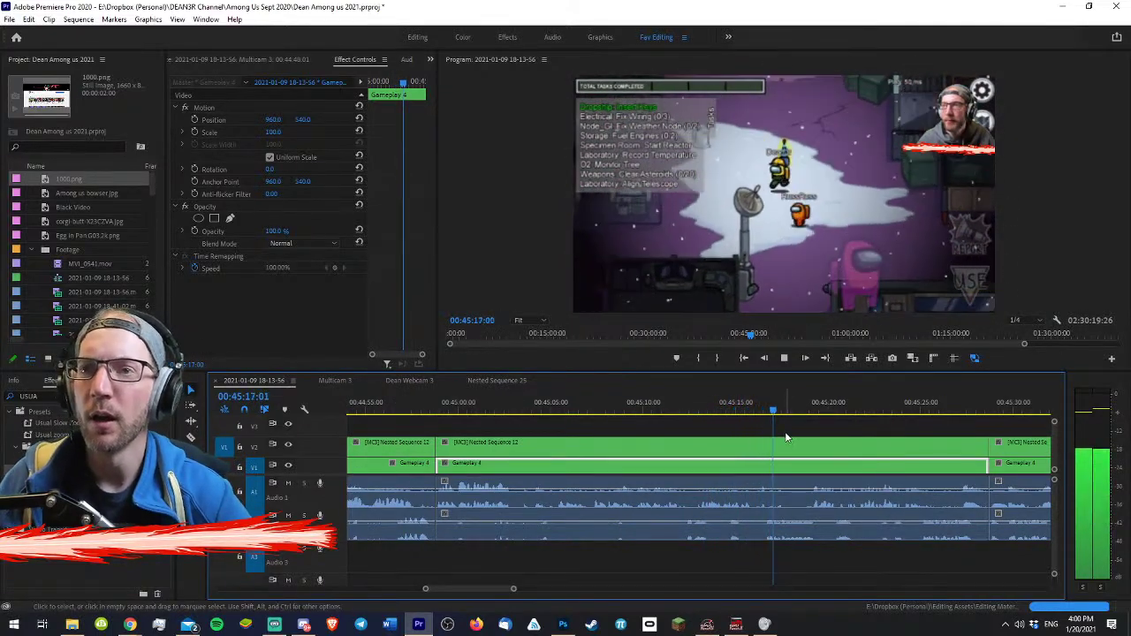
- Split all tracks just before the weather node task, at about 00:45:16:14, and delete the Dropship section preceding it
key("c")
left_click(759, 515)
key("v")
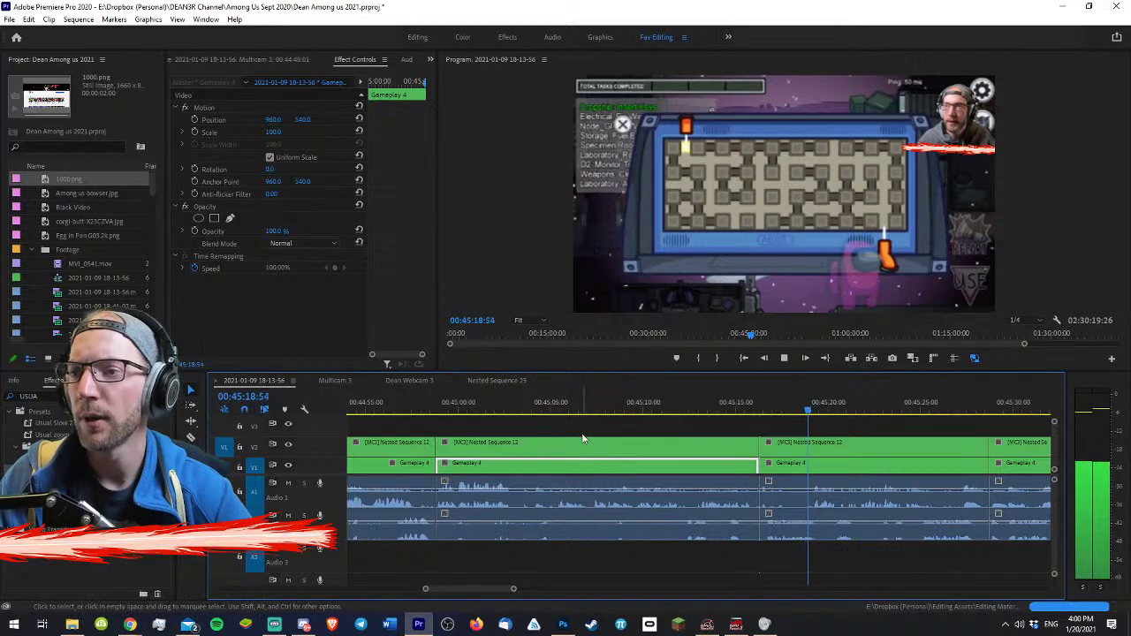
left_click(574, 503)
key("Delete")
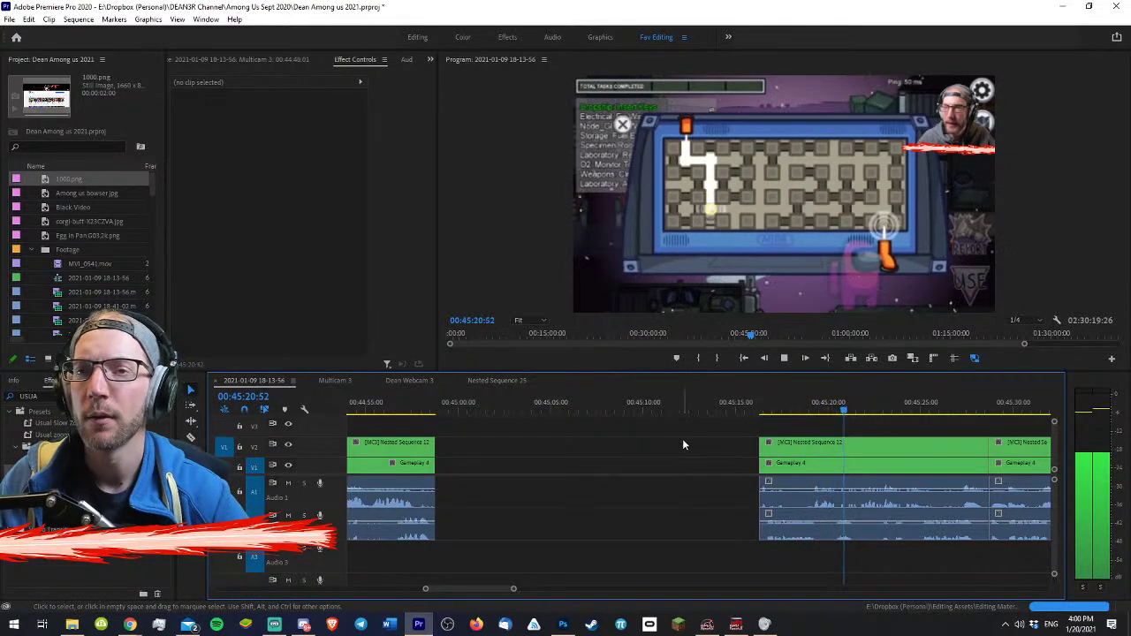
- Review Gameplay 4 from the weather node task through the asteroid task to the walk towards the Laboratory
key("=")
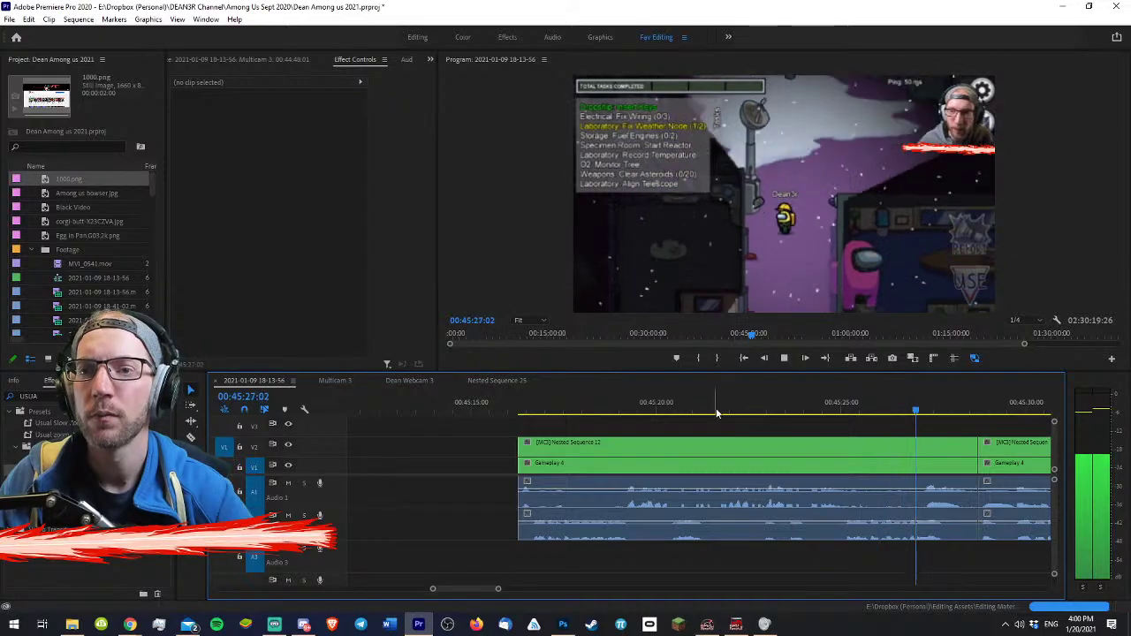
key("minus")
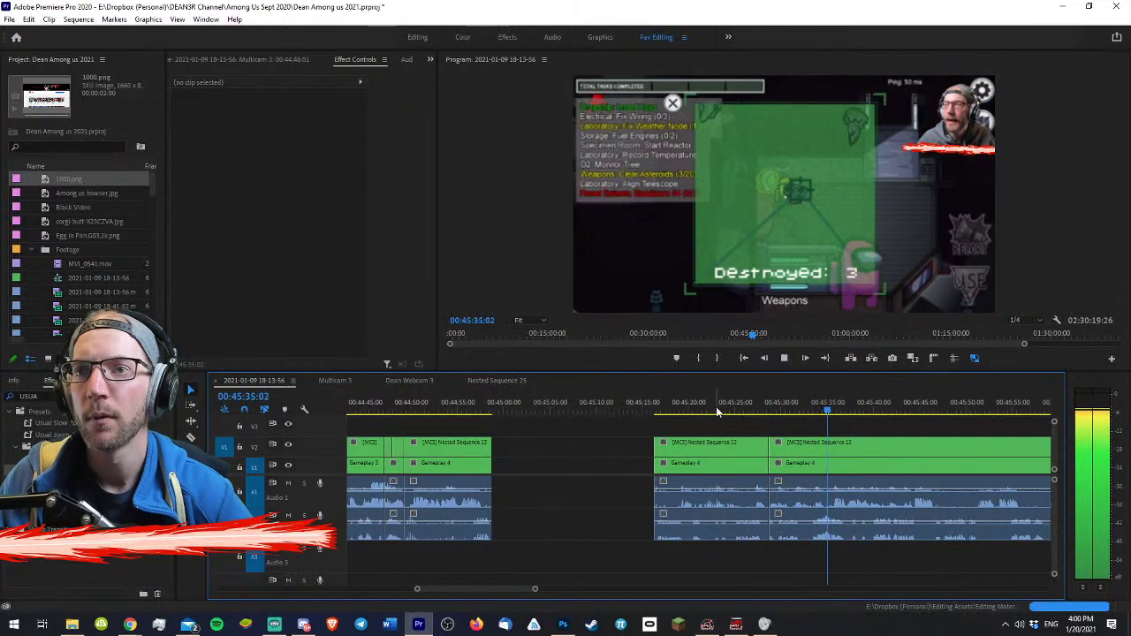
scroll(827, 425, "down", 3)
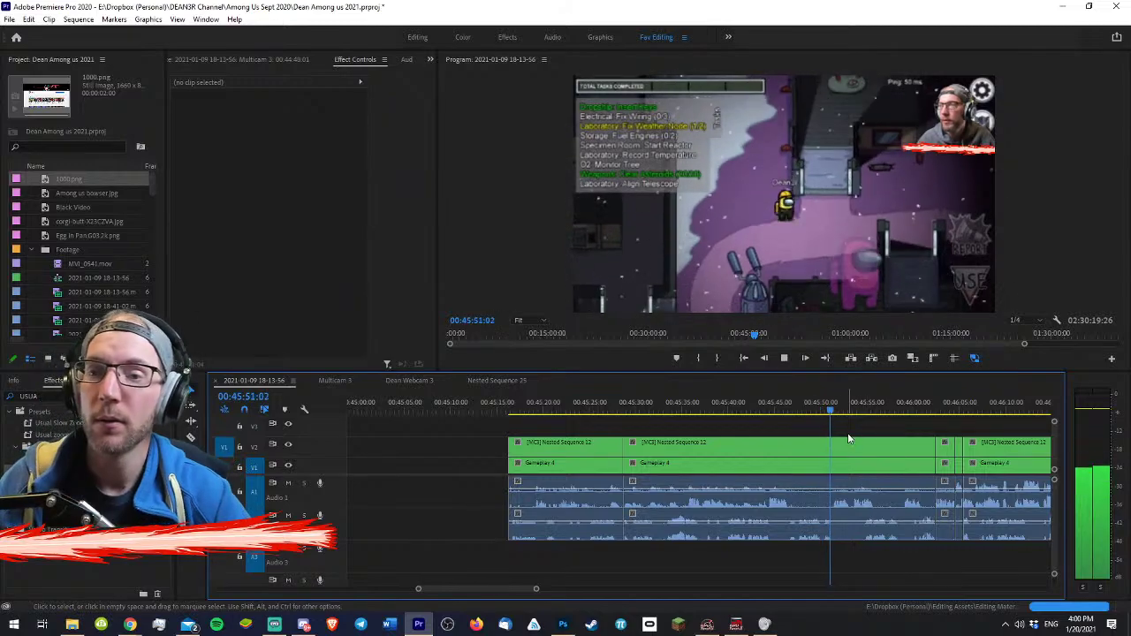
key("minus")
key("minus")
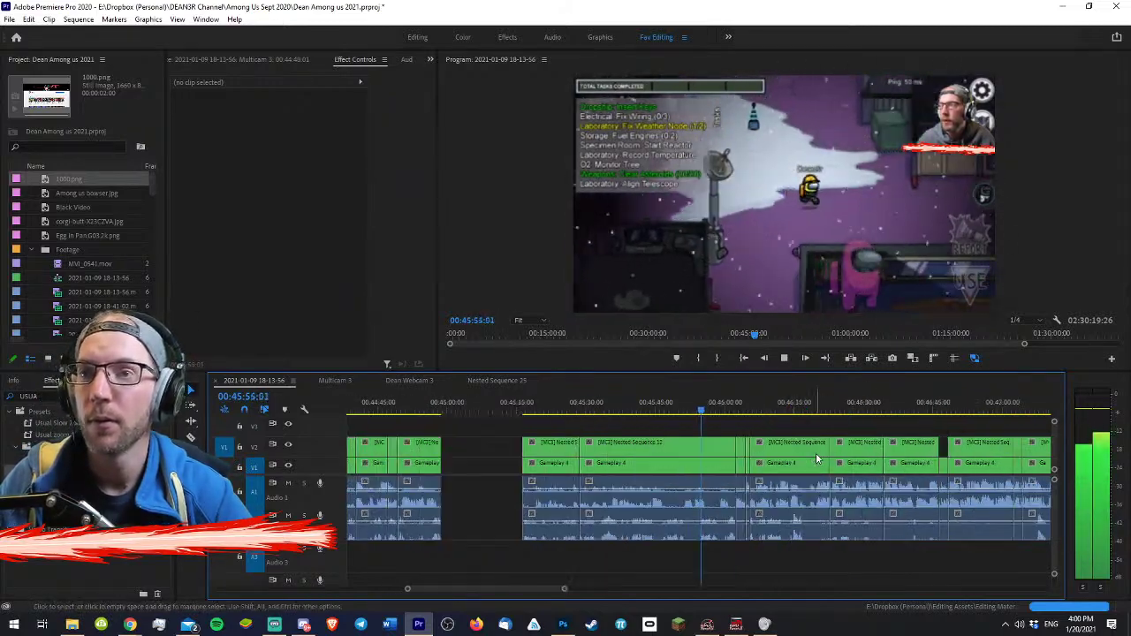
key("minus")
key("minus")
key("minus")
key("minus")
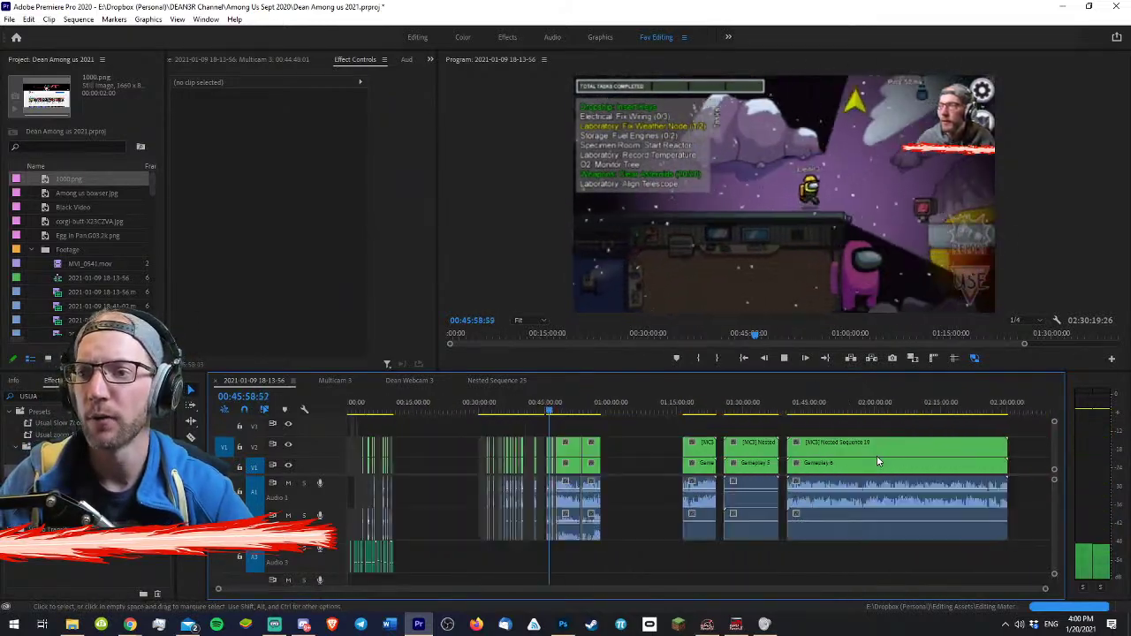
key("equal")
key("equal")
key("equal")
key("equal")
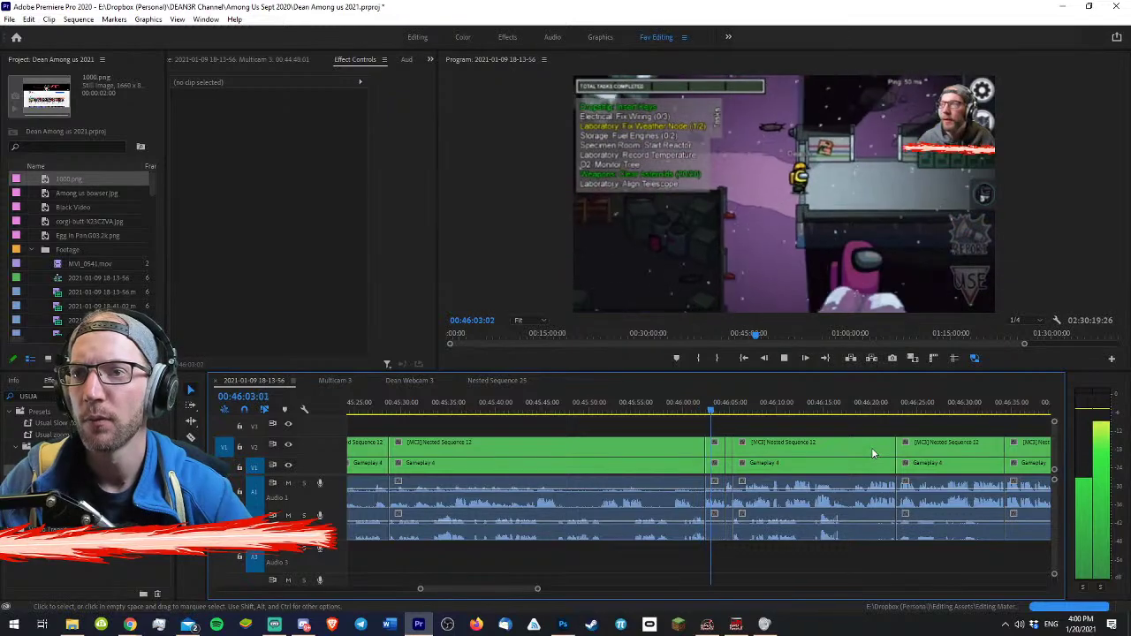
- Stop playback and delete the two Gameplay 4 clips covering the weather node and asteroid tasks from all tracks
key("space")
left_click(746, 461)
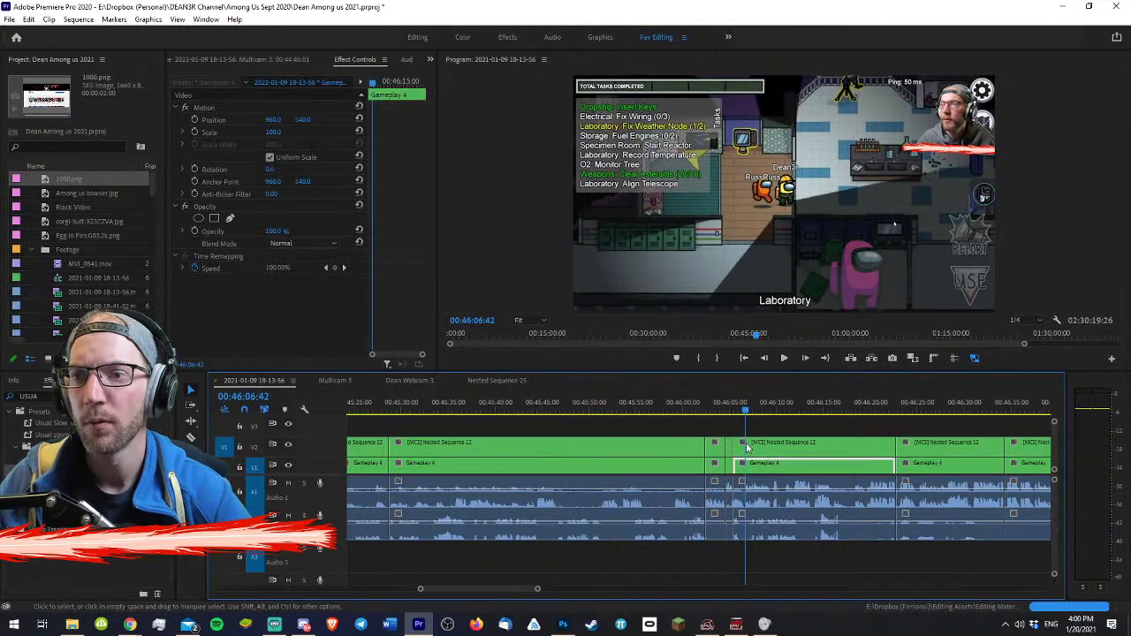
key("equal")
key("minus")
key("minus")
left_click_drag(571, 426, 422, 562)
key("Delete")
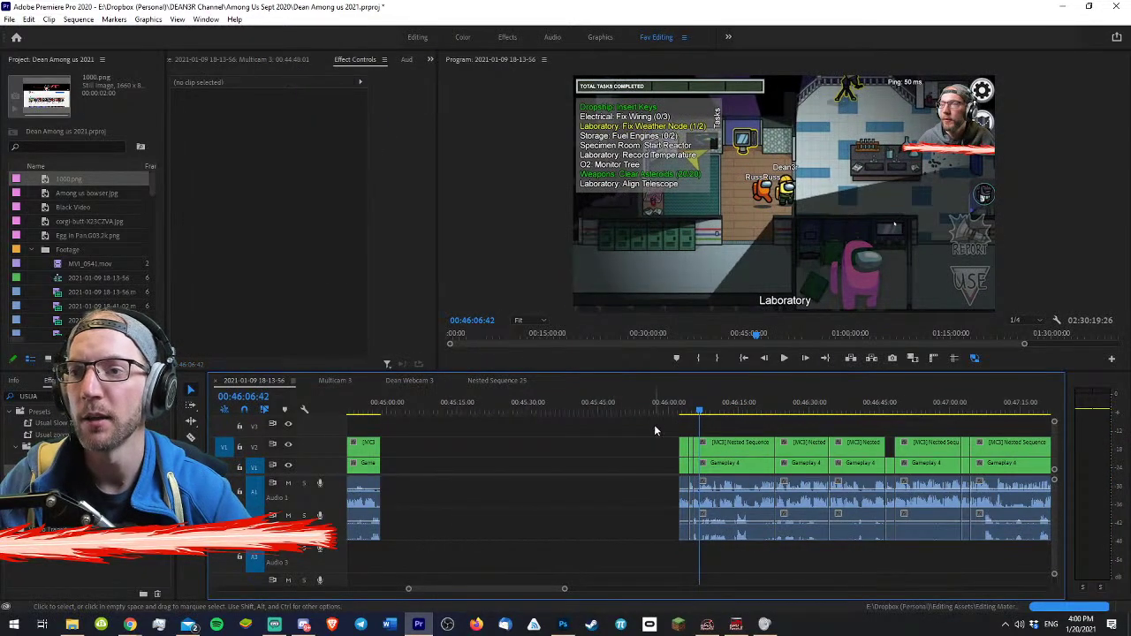
- Replay the Laboratory entrance and delete the first short Gameplay 4 clip after the gap from all tracks
left_click(681, 412)
key("space")
key("equal")
key("equal")
key("equal")
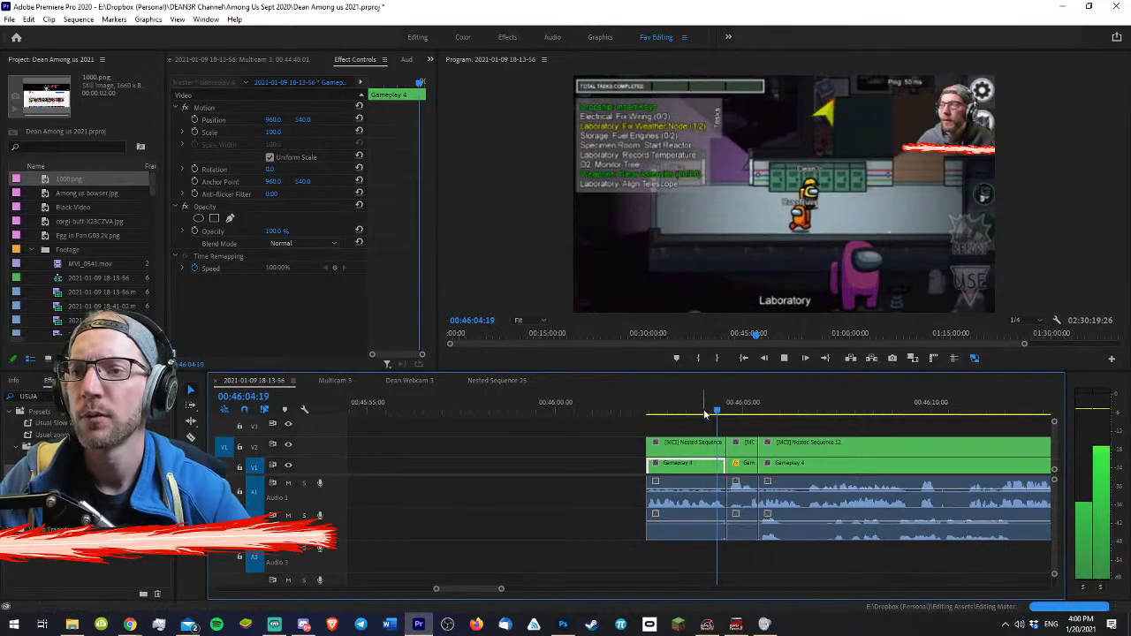
key("minus")
left_click_drag(623, 435, 680, 548)
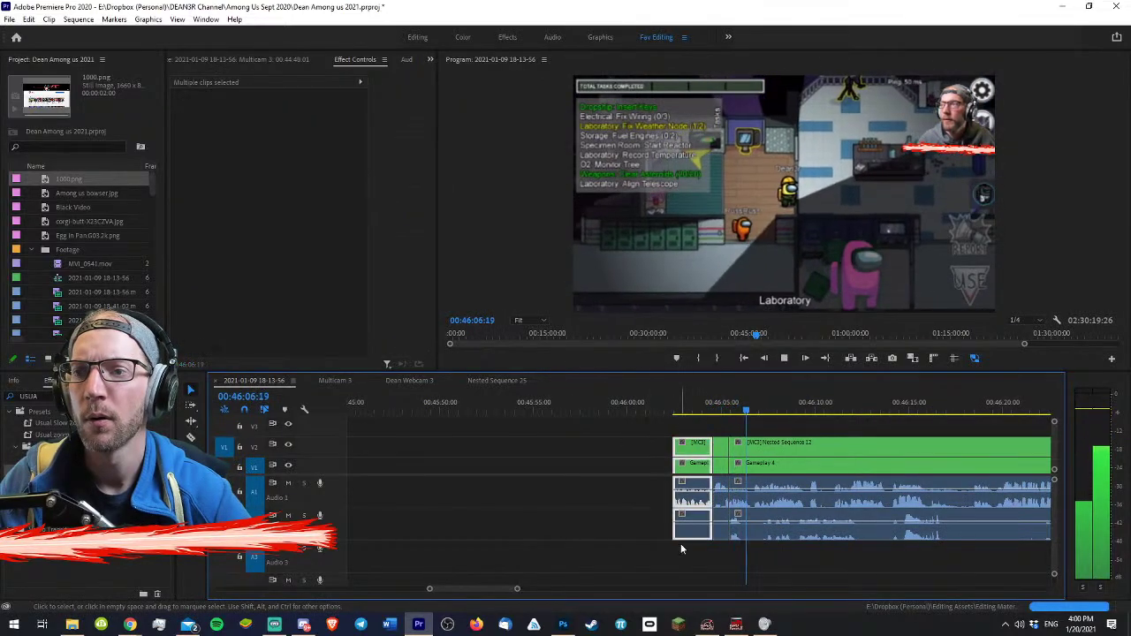
key("Delete")
key("minus")
key("minus")
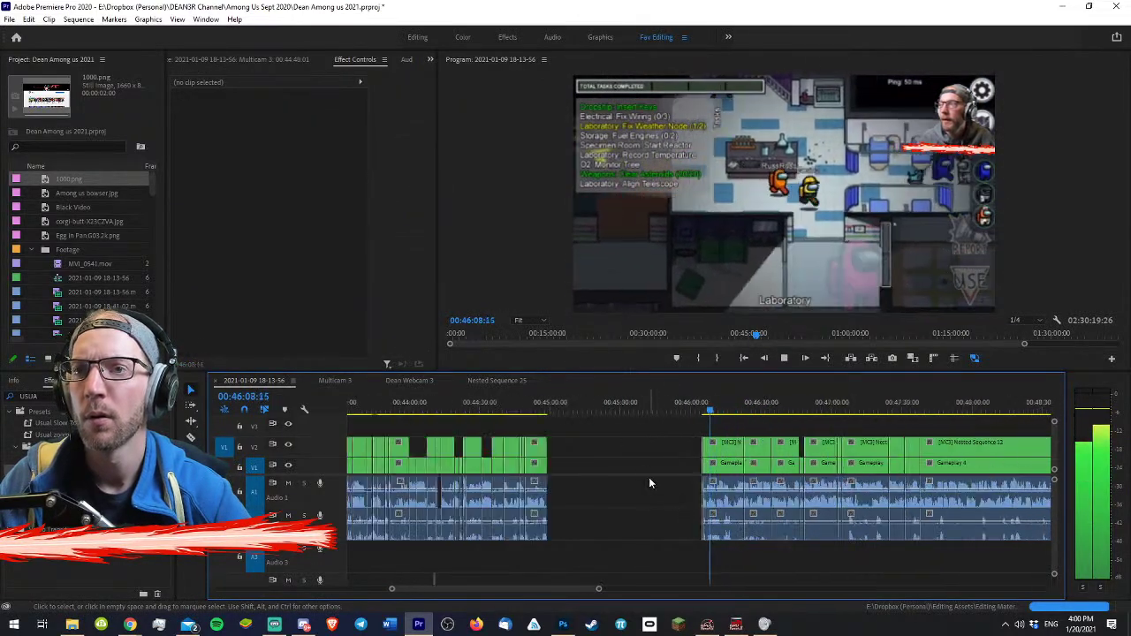
- Stop playback and close the gap left before the remaining Gameplay 4 footage
key("minus")
key("space")
left_click(622, 409)
left_click(651, 443)
key("Delete")
- Replay the Gameplay 3 Victory screen and its transition into Gameplay 4, then stop playback
left_click(609, 410)
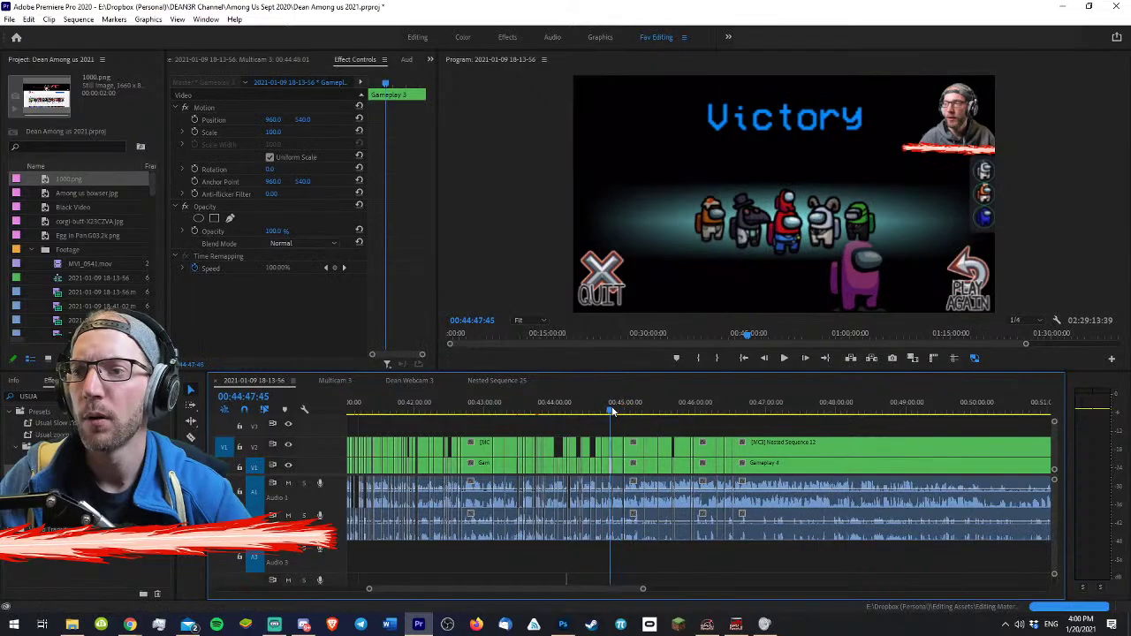
key("space")
key("equal")
key("equal")
key("equal")
key("equal")
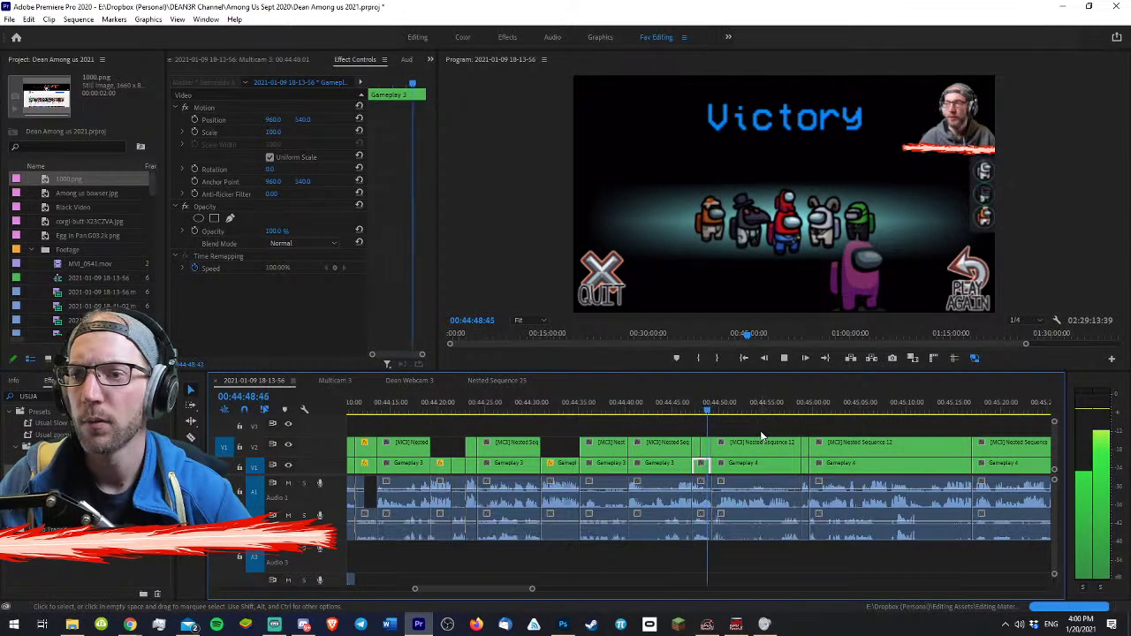
key("equal")
key("equal")
key("minus")
key("equal")
key("equal")
key("minus")
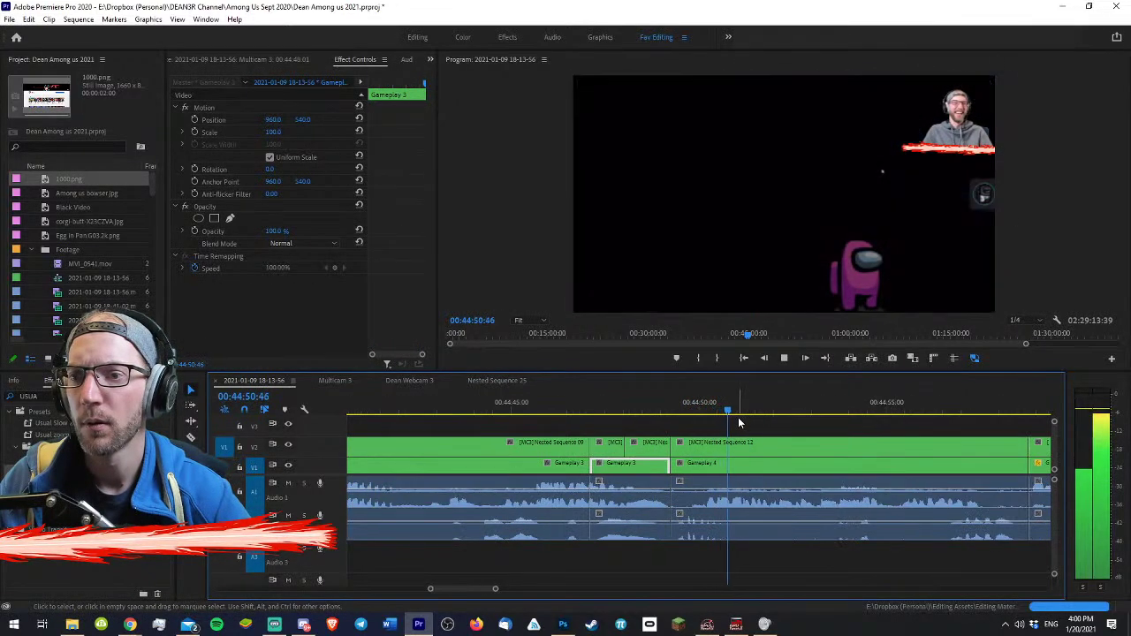
key("minus")
key("minus")
key("minus")
key("space")
- Review the end of Gameplay 3, from the impostor discussion and voting to the ejection scene
left_click_drag(641, 404, 650, 404)
key("space")
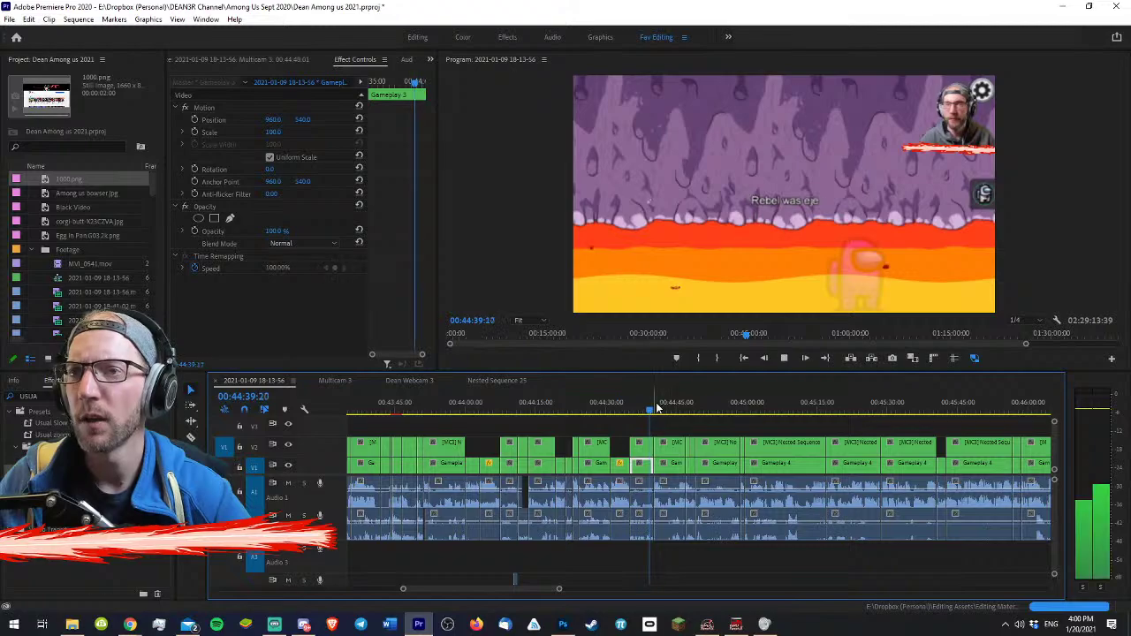
scroll(645, 417, "up", 2)
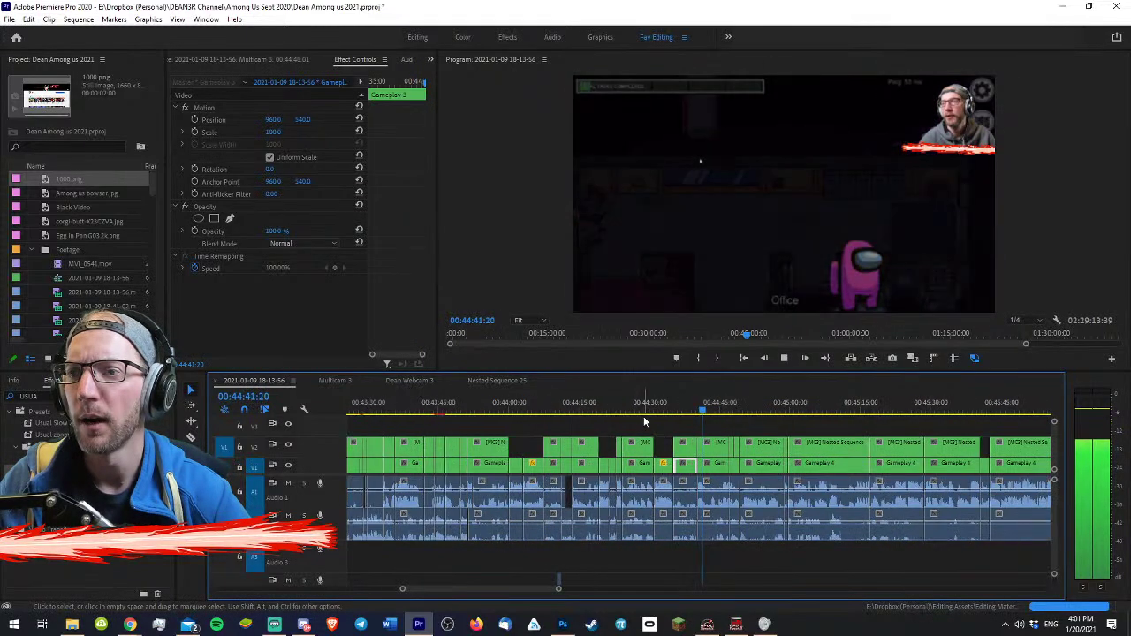
left_click(643, 416)
key("equal")
key("equal")
key("equal")
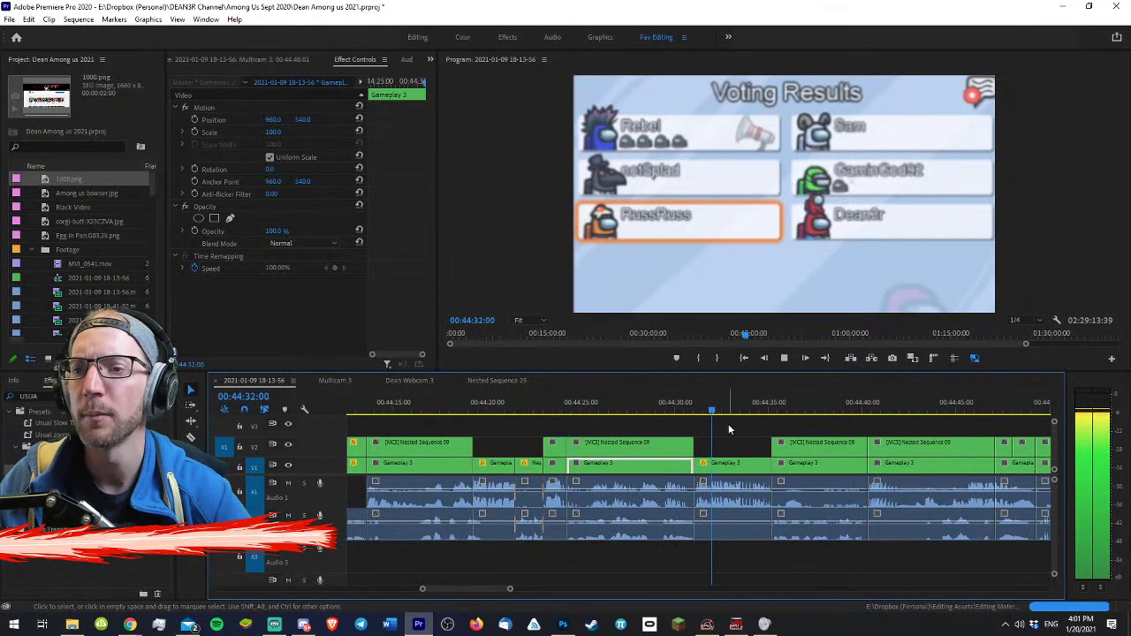
left_click(654, 404)
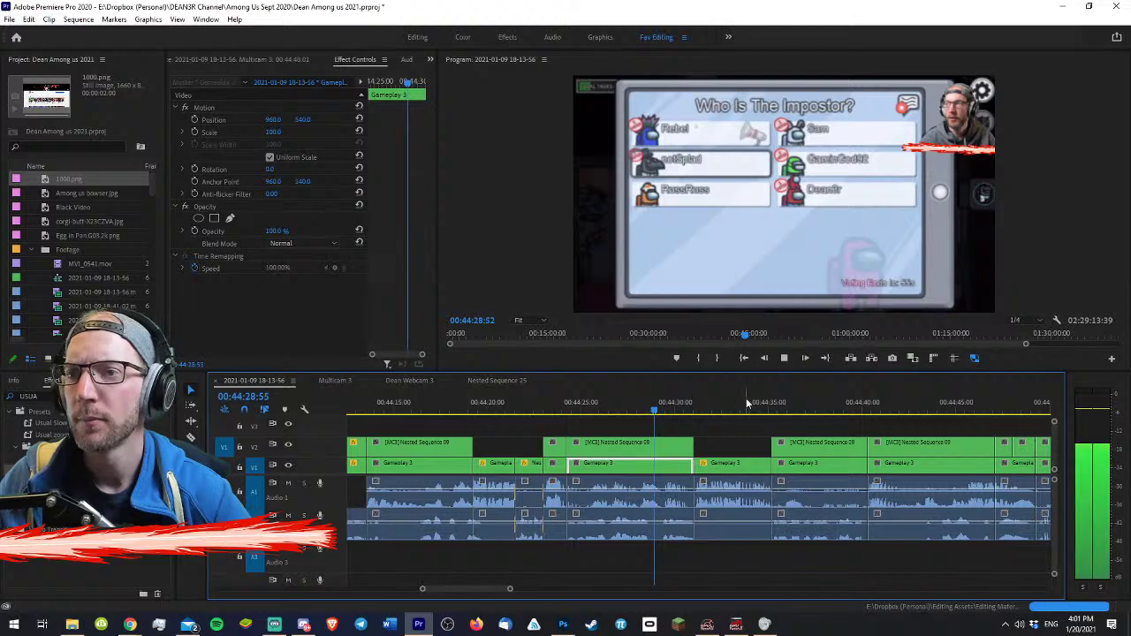
key("minus")
left_click(588, 402)
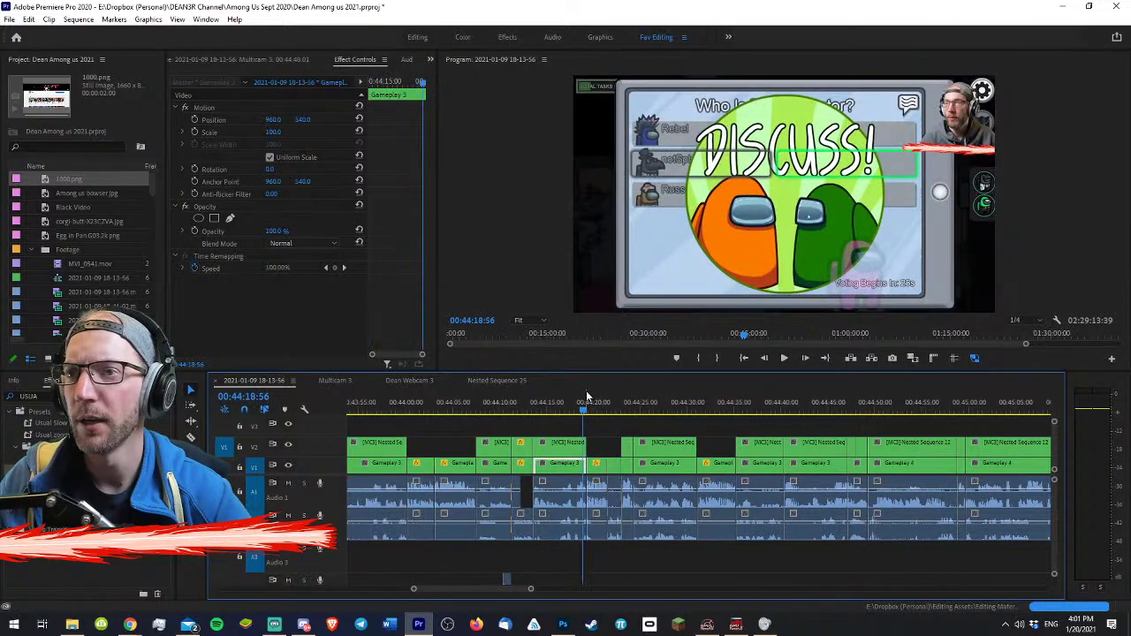
key("space")
key("equal")
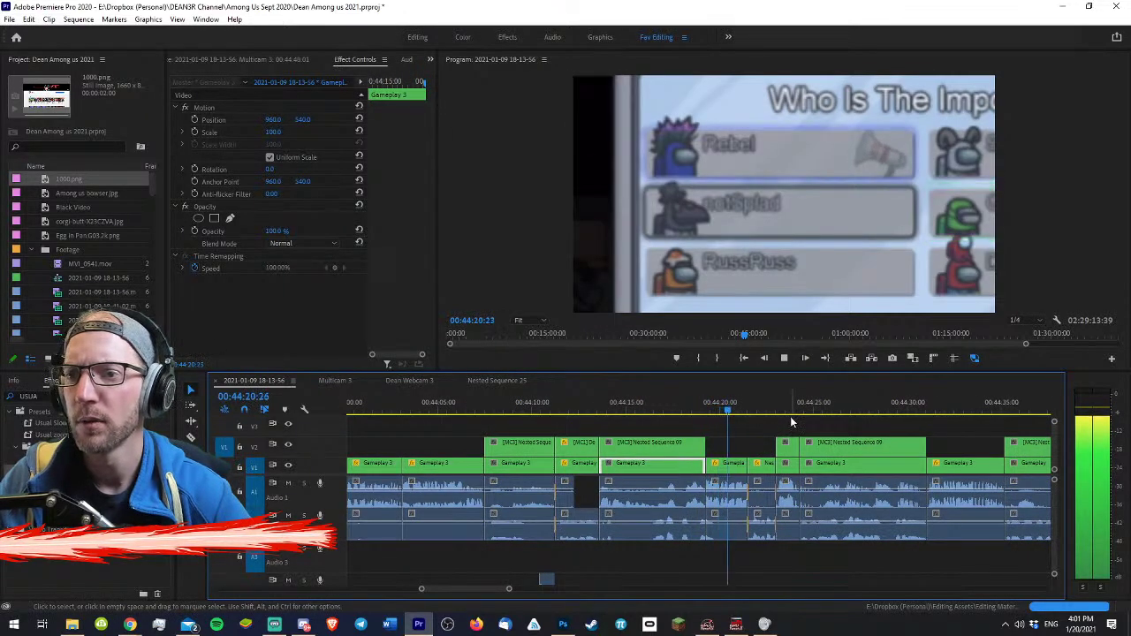
left_click(779, 422)
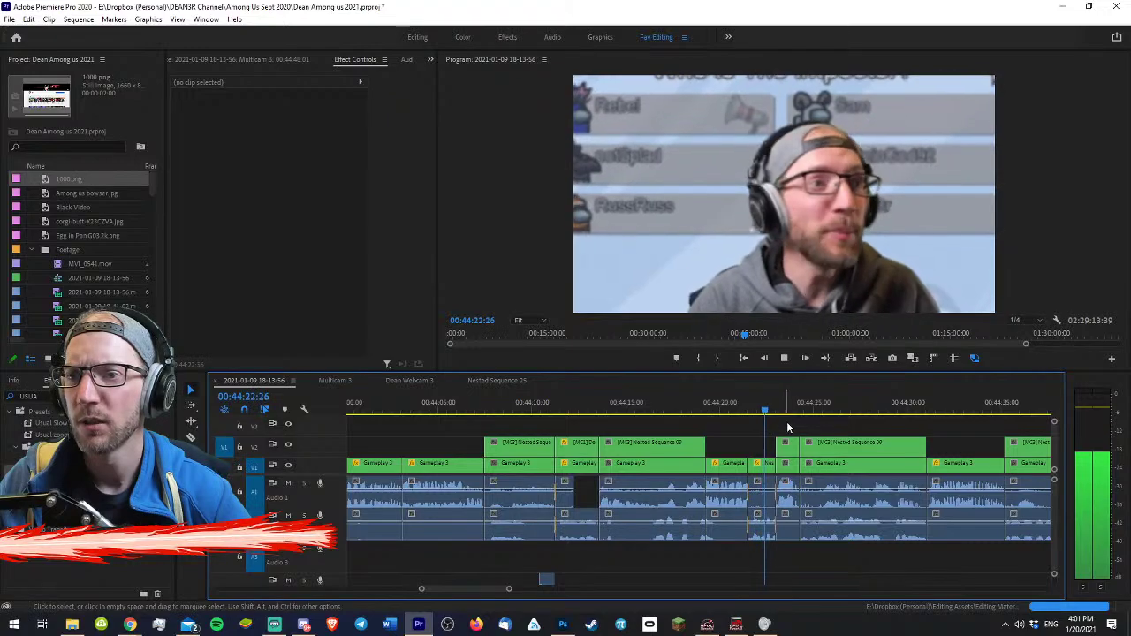
key("equal")
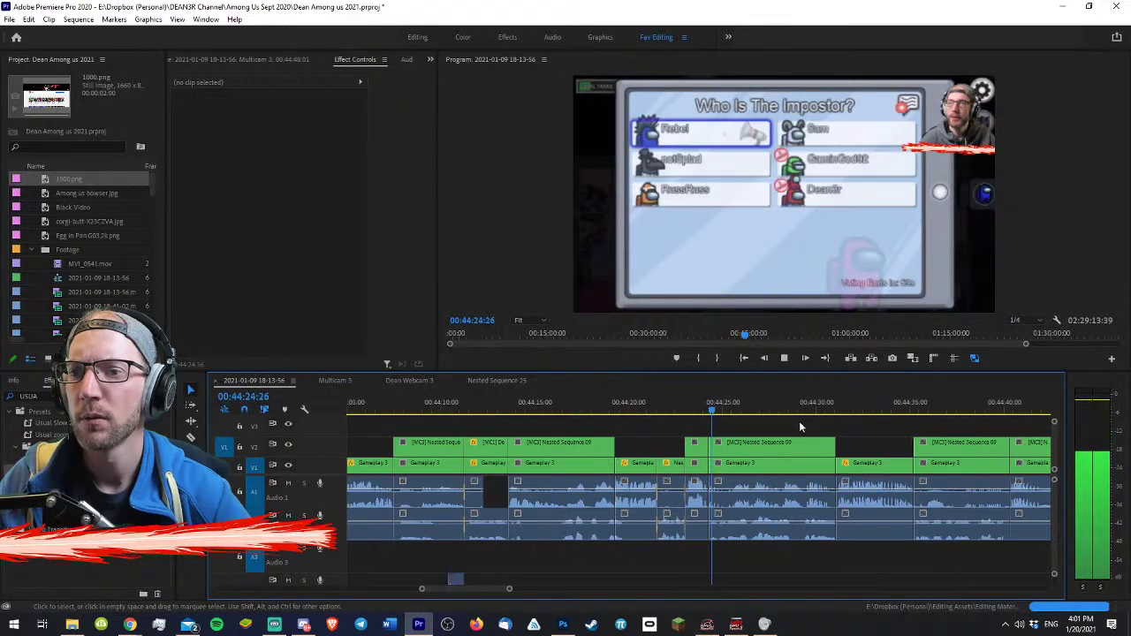
key("minus")
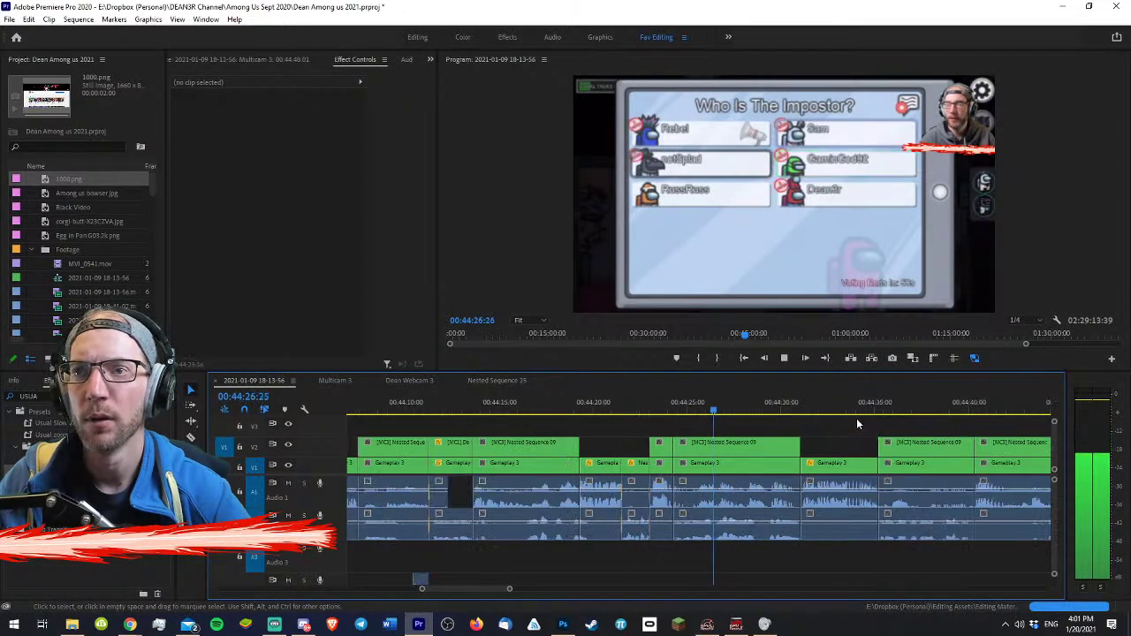
key("minus")
- Skim the voting results and ejection scene, and play the Victory screen from about 00:44:48:00
key("space")
left_click_drag(732, 408, 768, 404)
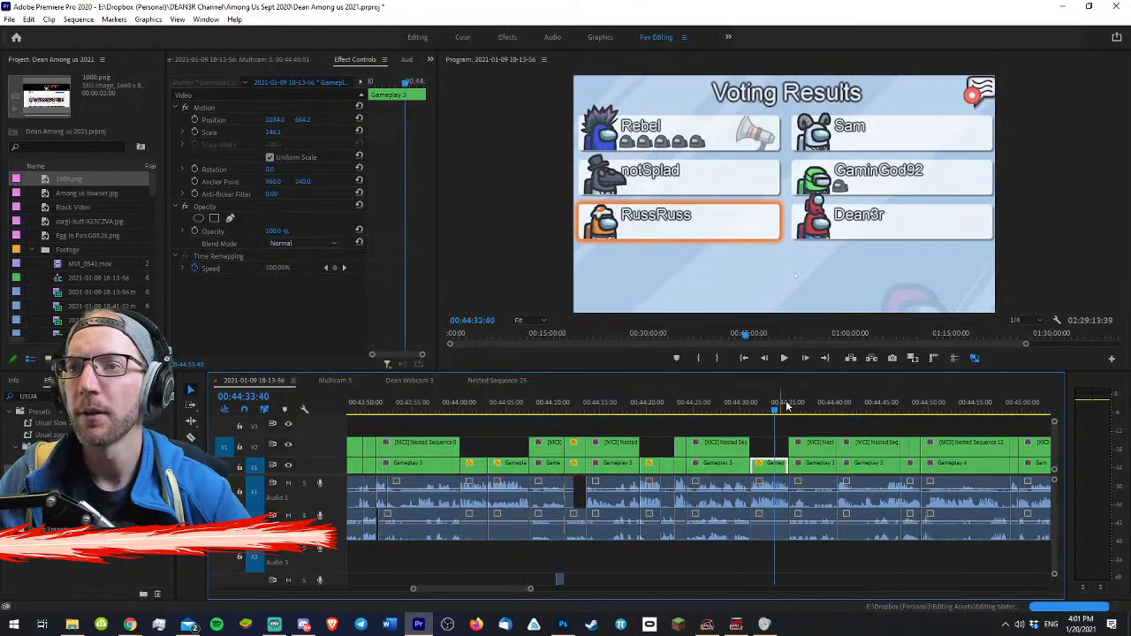
left_click(823, 404)
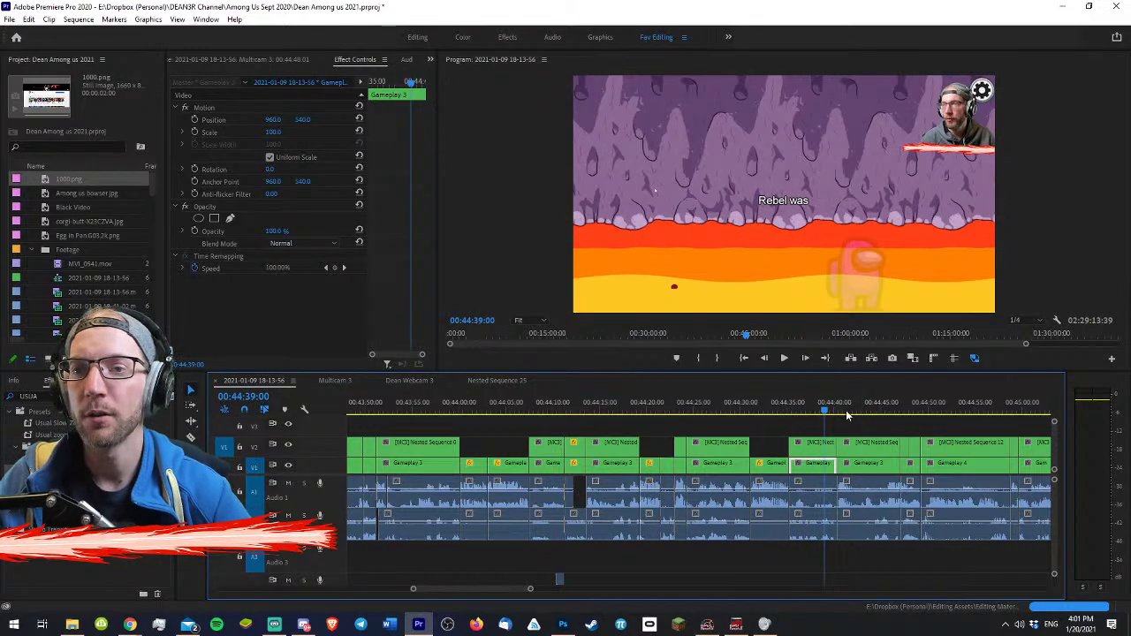
left_click(887, 409)
left_click(913, 408)
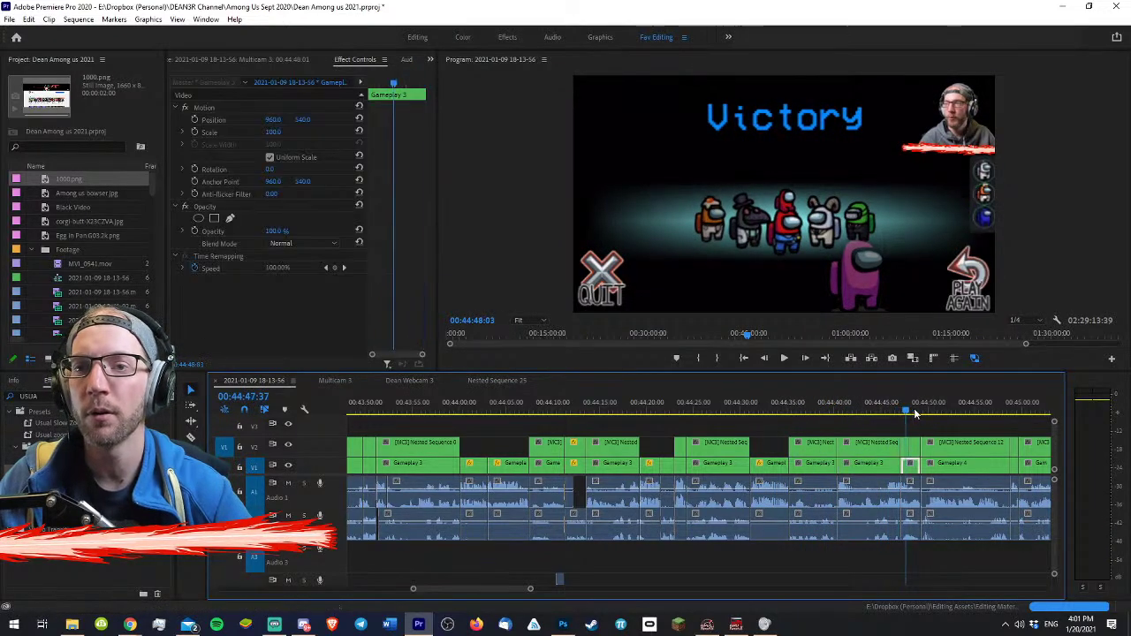
key("space")
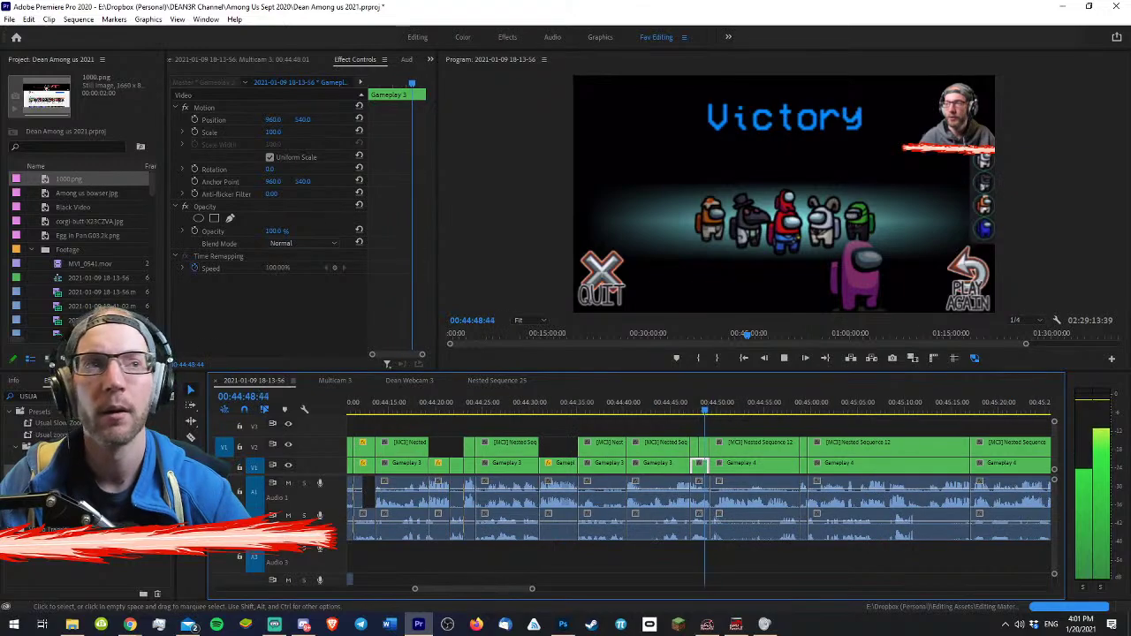
- Pause at 00:44:48:54, save the project and place the two confetti clips on V3 at the playhead
key("space")
key("ctrl+s")
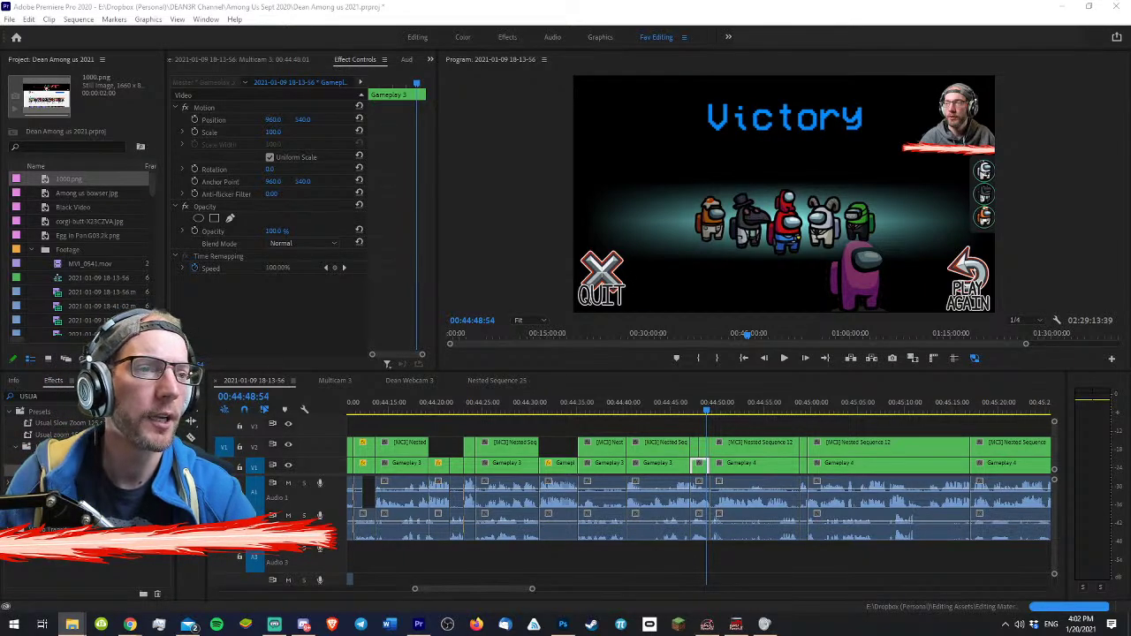
left_click_drag(1130, 398, 754, 428)
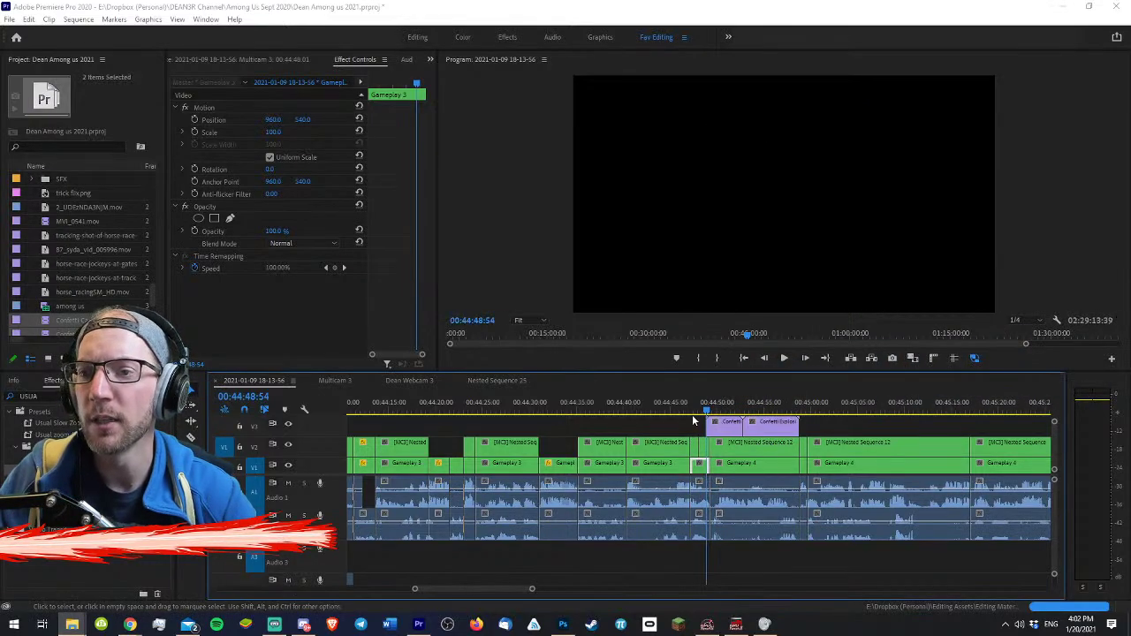
- Replay the Victory screen leading into the confetti and pause at 00:44:47:59
left_click(681, 407)
key("minus")
key("minus")
key("minus")
key("equal")
key("equal")
key("equal")
key("equal")
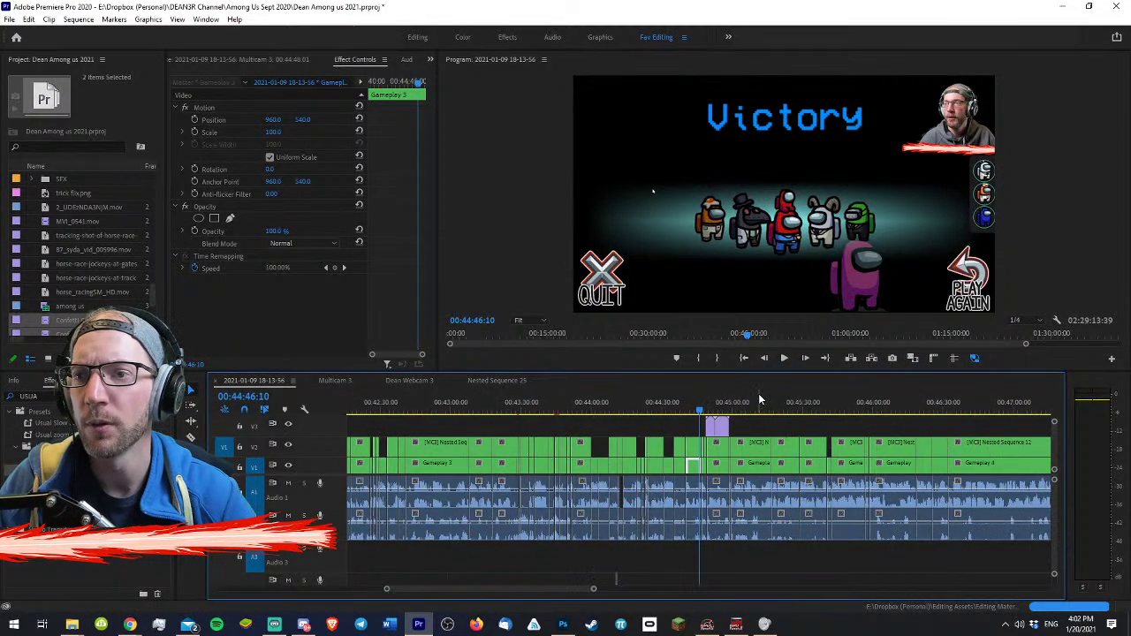
key("space")
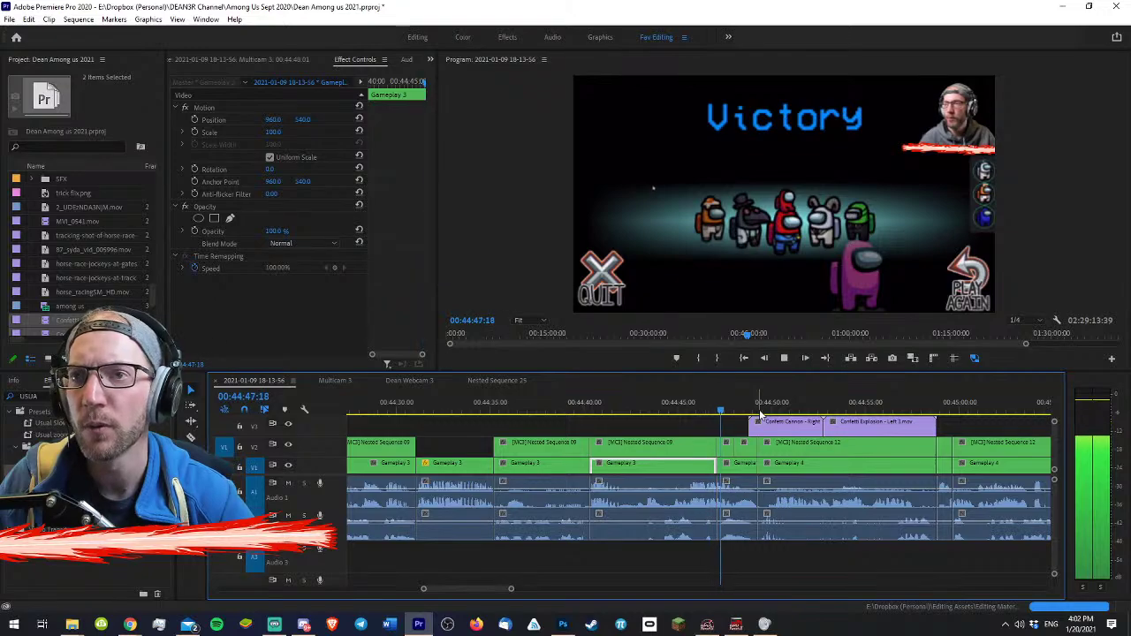
key("space")
key("equal")
key("equal")
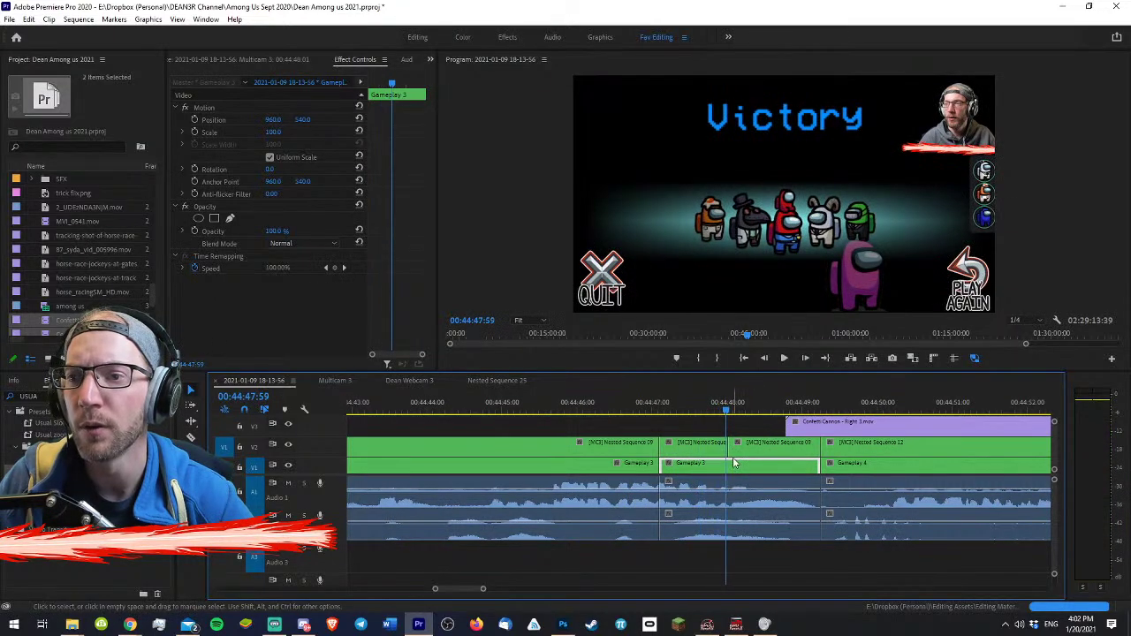
- Switch the V2 multicam clip over the Victory screen to the Dean Webcam 3 angle and shift the webcam to the right of the frame
left_click(739, 453)
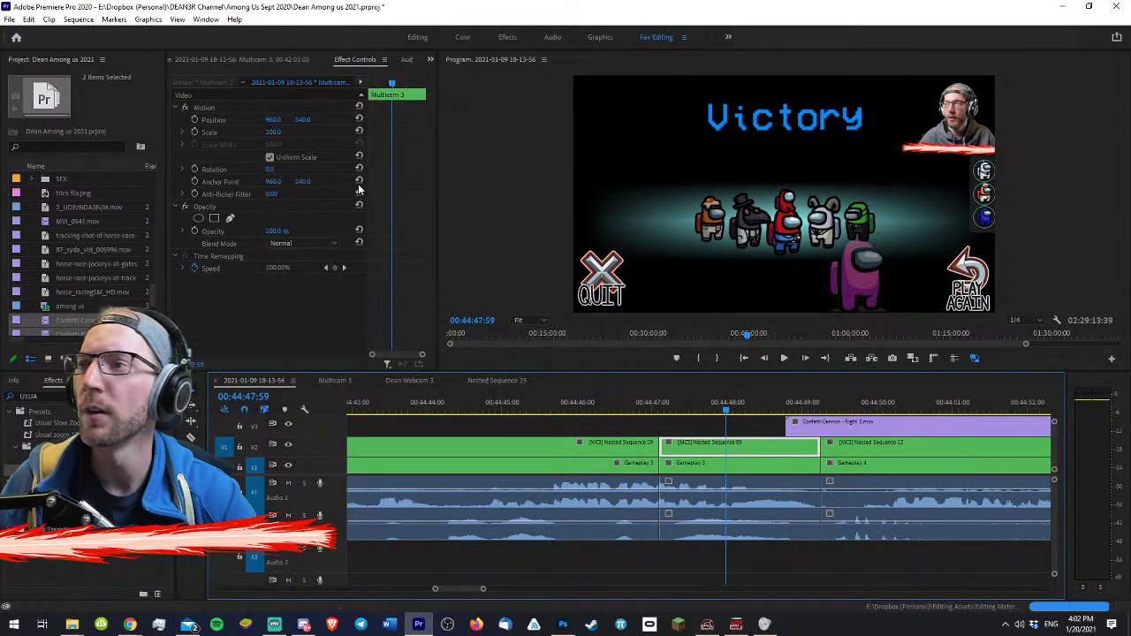
key("2")
left_click_drag(273, 119, 453, 279)
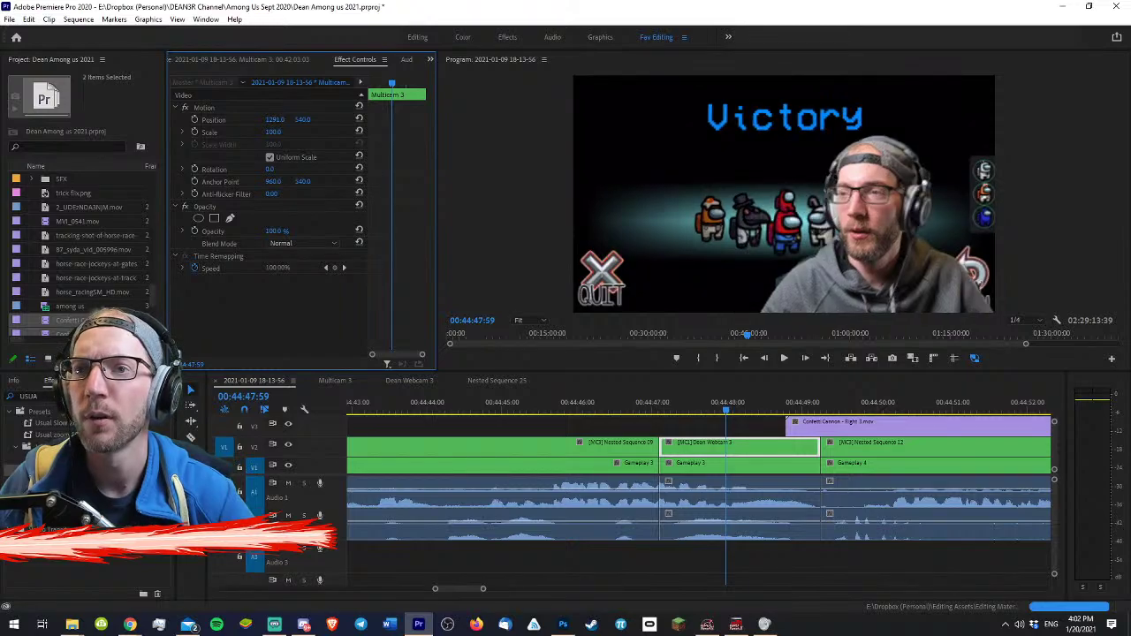
- Scale the Gameplay 3 Victory clip to about 169% and position it at 766, 349 beside the webcam
left_click(725, 464)
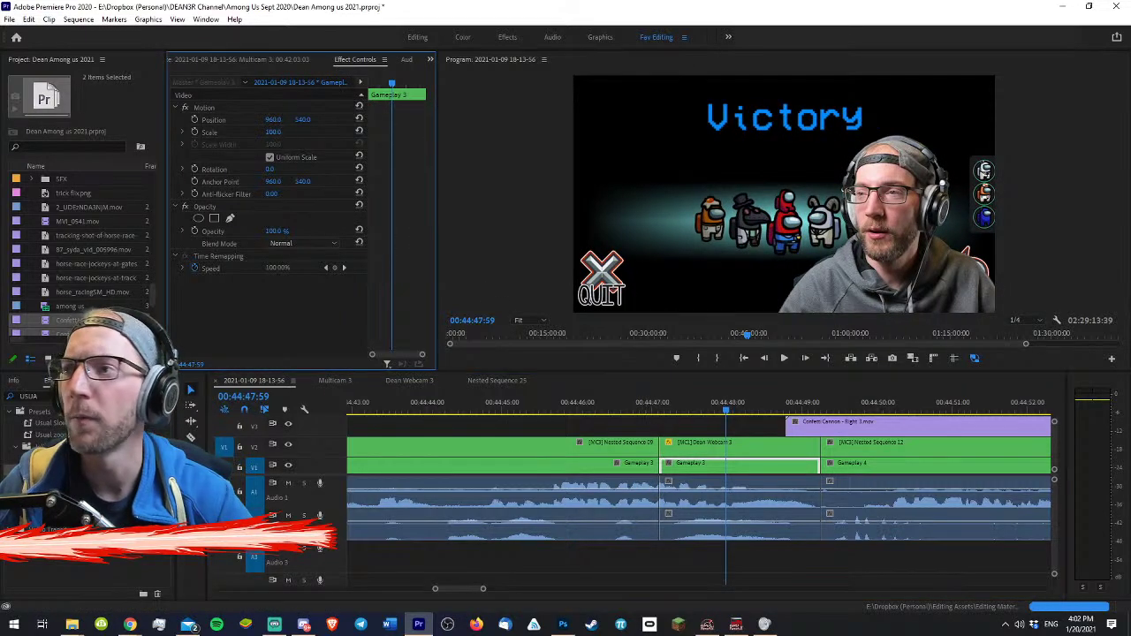
left_click_drag(275, 131, 85, 119)
left_click_drag(283, 132, 353, 119)
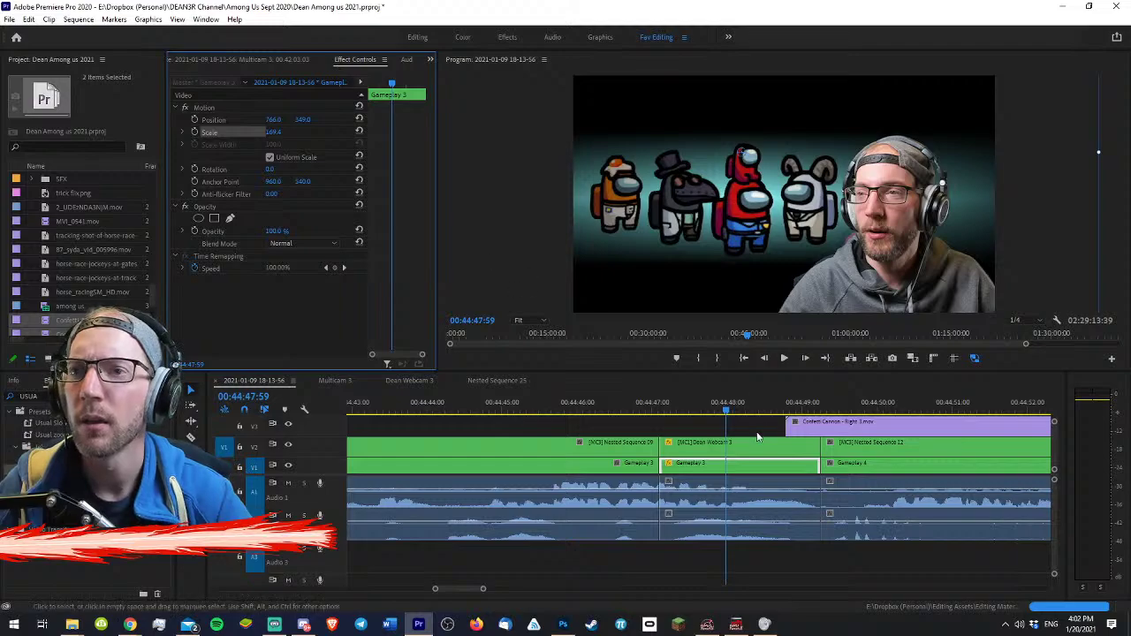
- Move the Confetti Cannon clip earlier on V3 so it starts just before the webcam close-up
left_click_drag(823, 424, 742, 407)
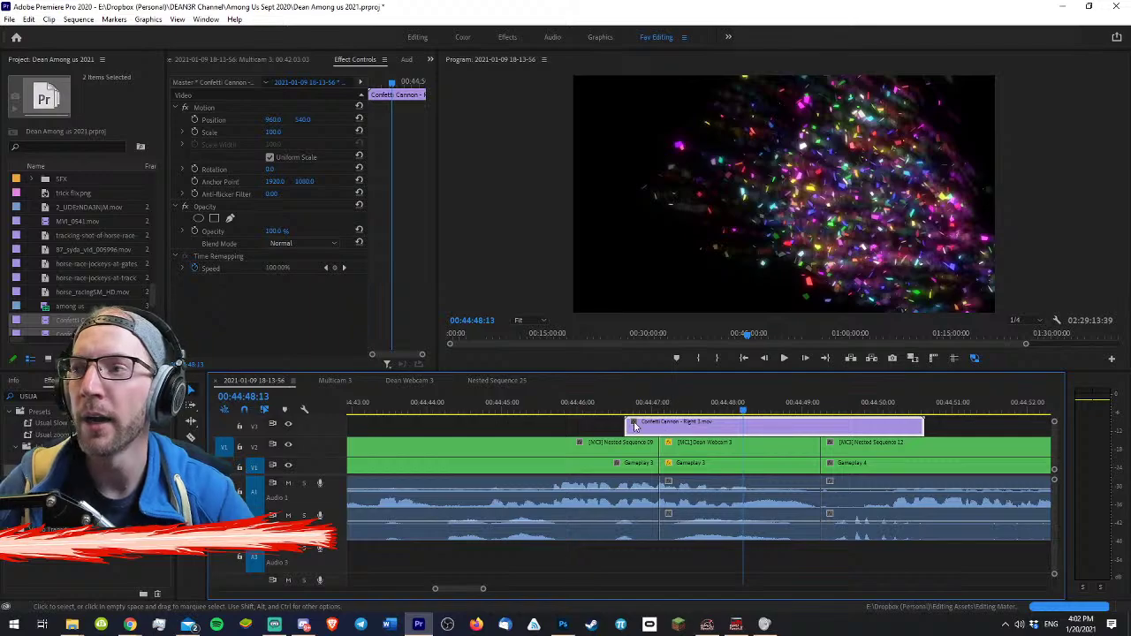
left_click(298, 242)
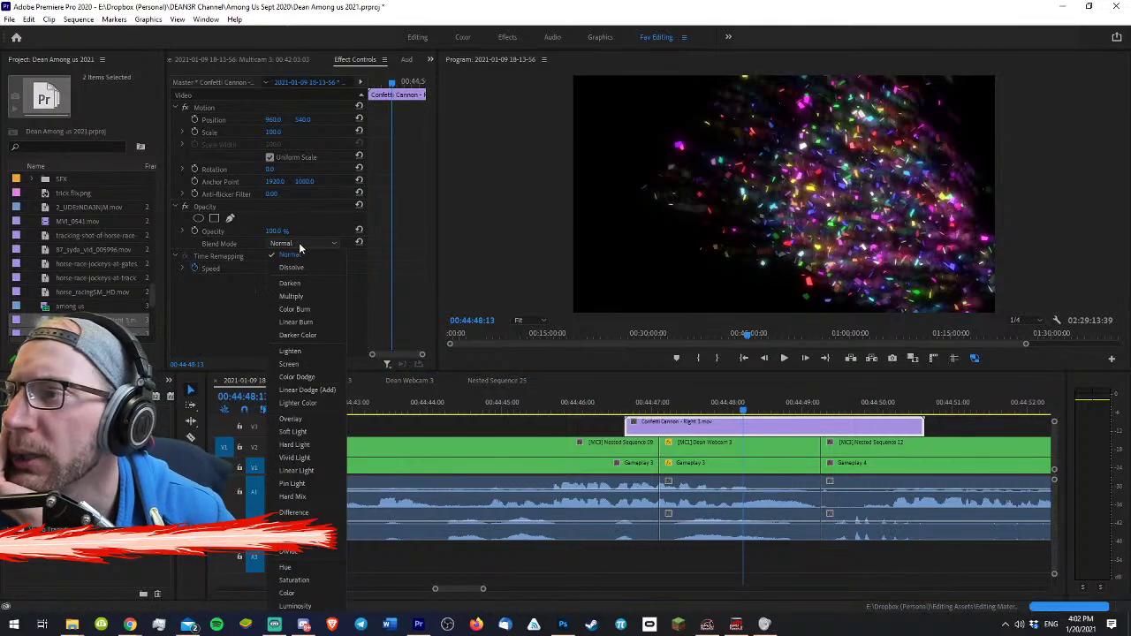
left_click(225, 322)
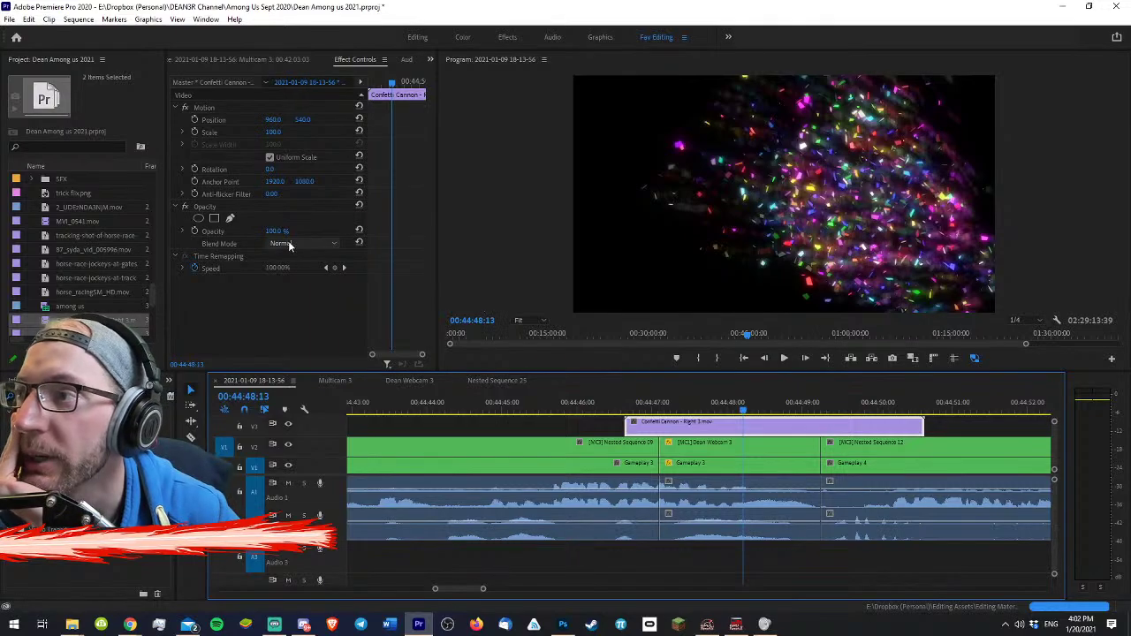
- Set the confetti clip's blend mode to Screen and its horizontal position to 662
left_click(296, 243)
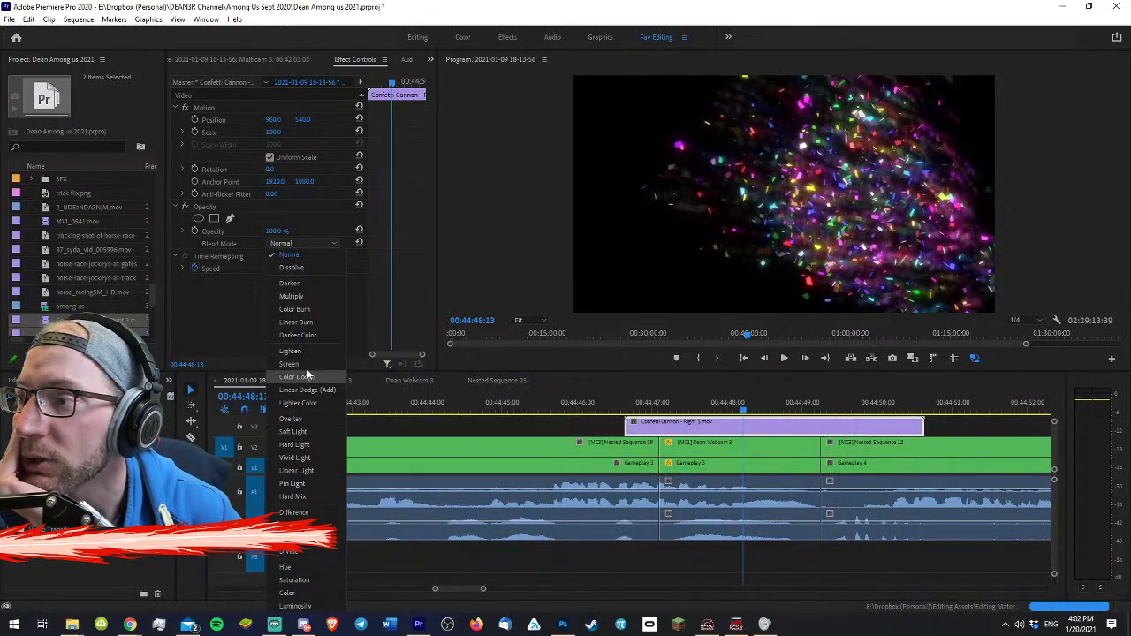
left_click(305, 359)
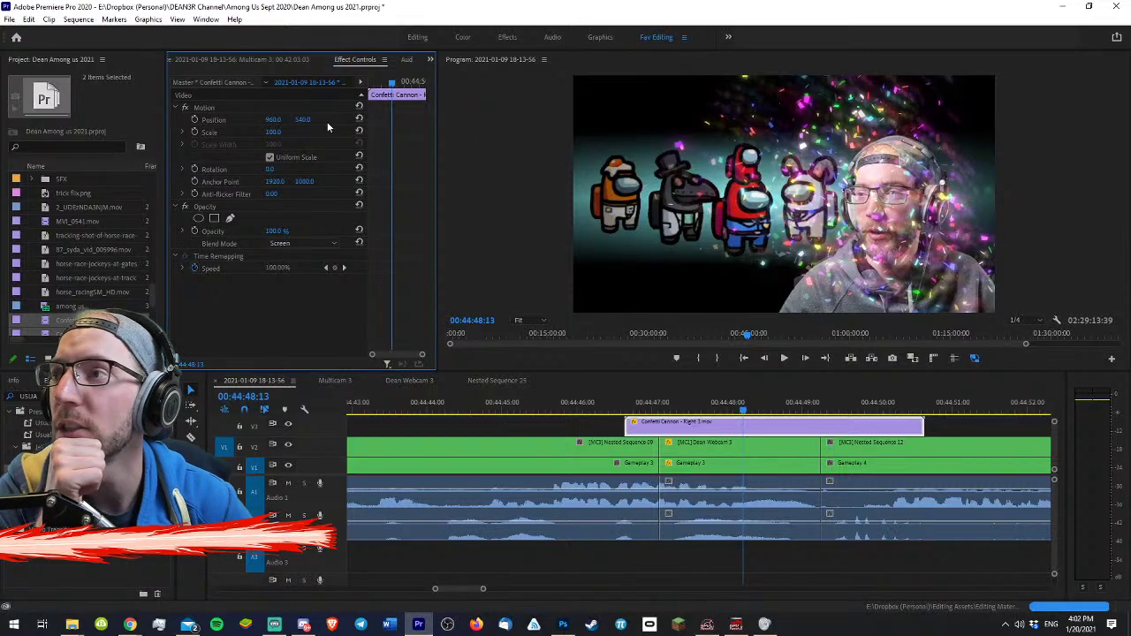
left_click_drag(277, 119, 187, 119)
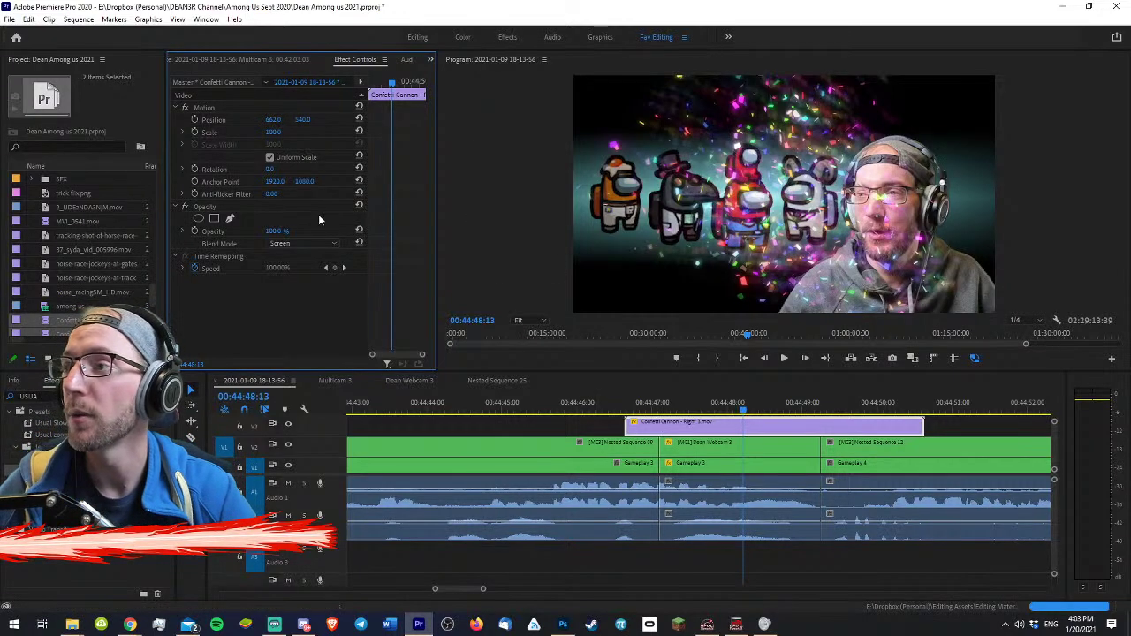
- Return the confetti clip's blend mode to Normal and apply a Luma Key with a 32.6% threshold
left_click(301, 244)
left_click(310, 253)
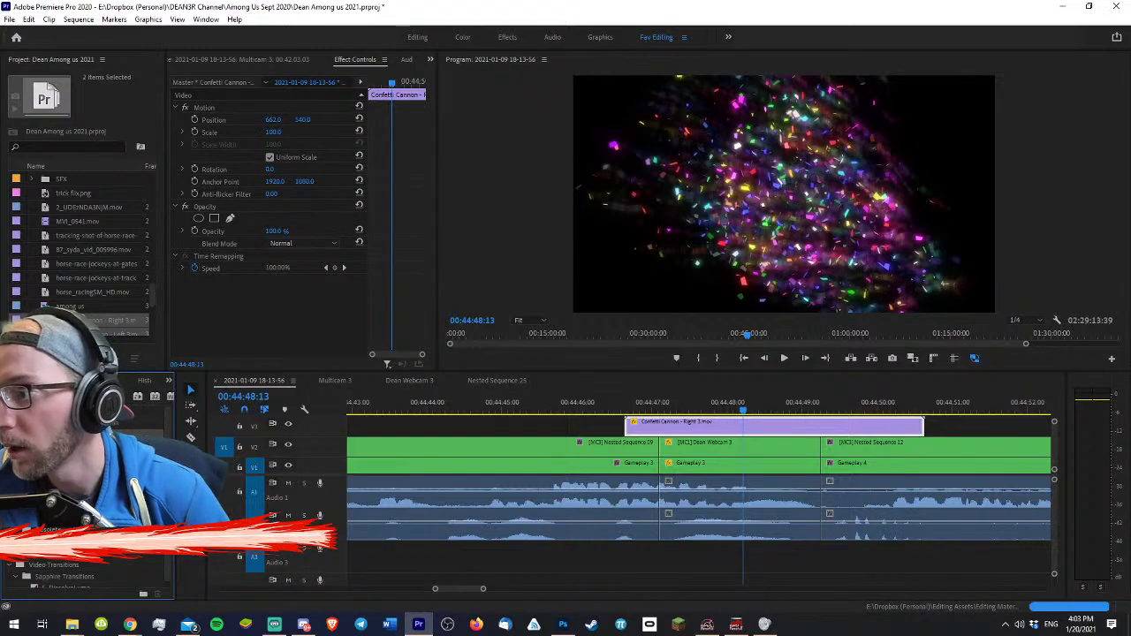
left_click_drag(342, 475, 651, 427)
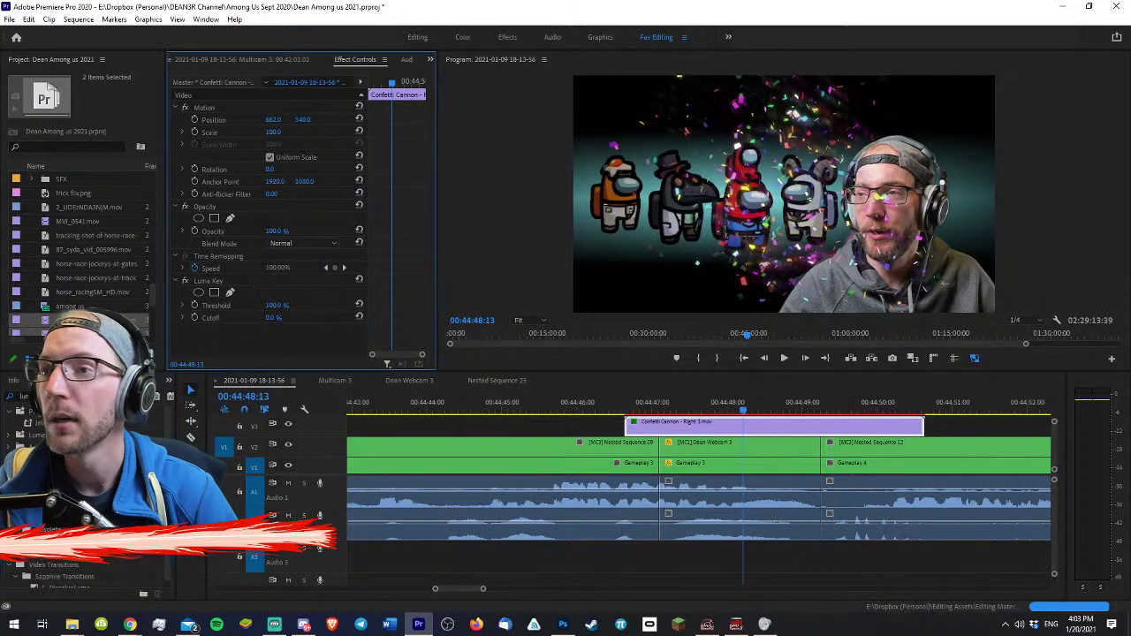
left_click_drag(274, 305, 234, 306)
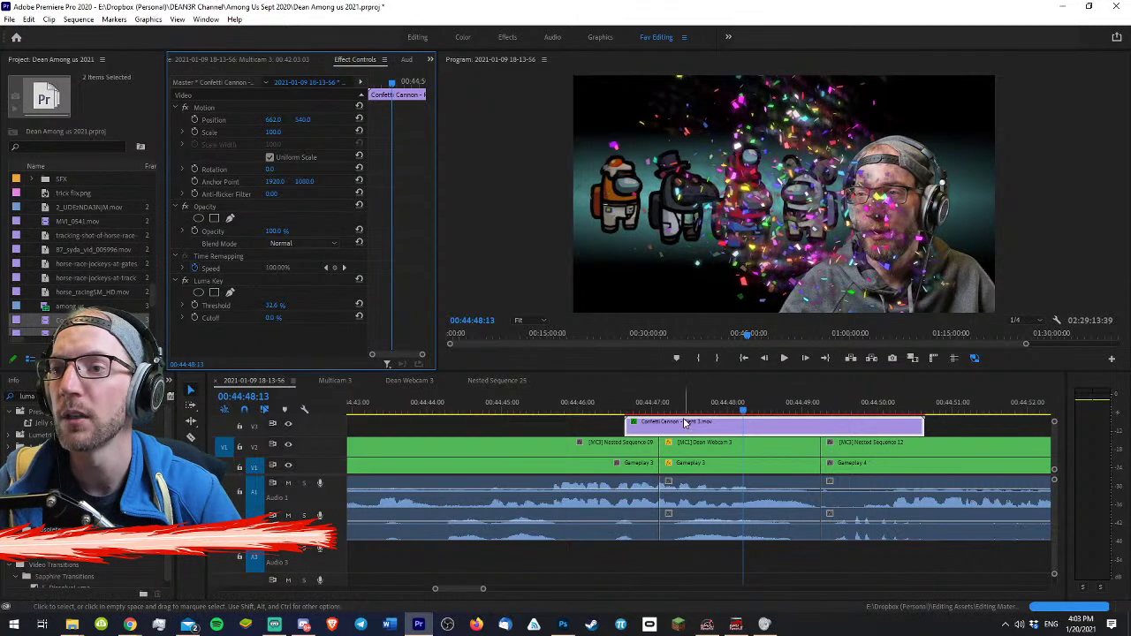
left_click(645, 404)
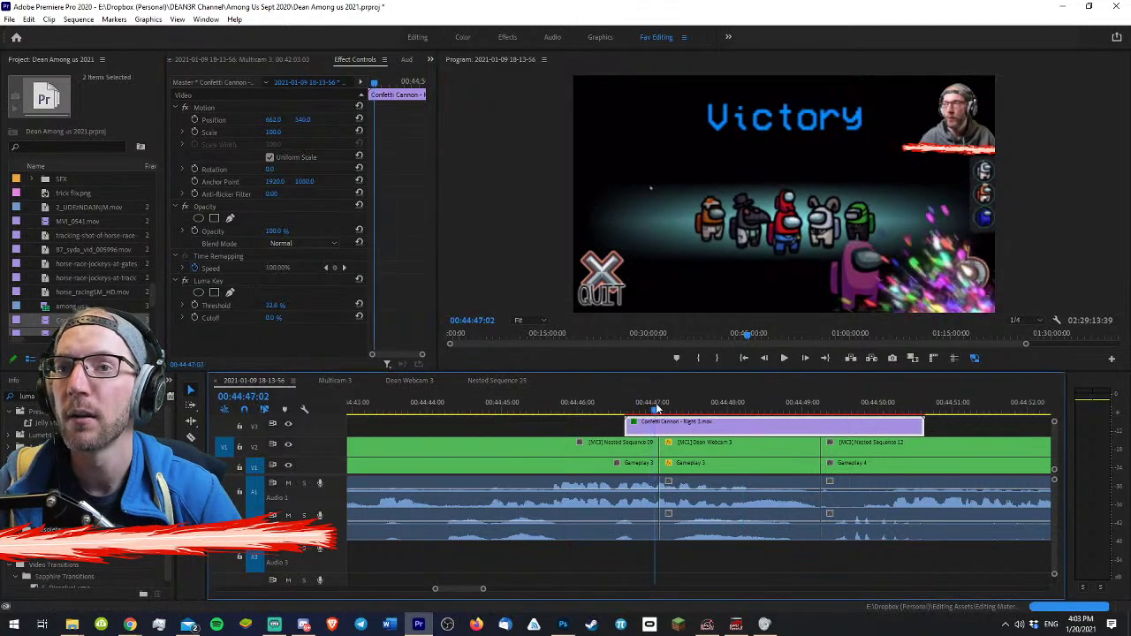
- Set the Confetti Cannon clip's speed to 200% and play back the start of the webcam close-up
right_click(698, 426)
left_click(737, 379)
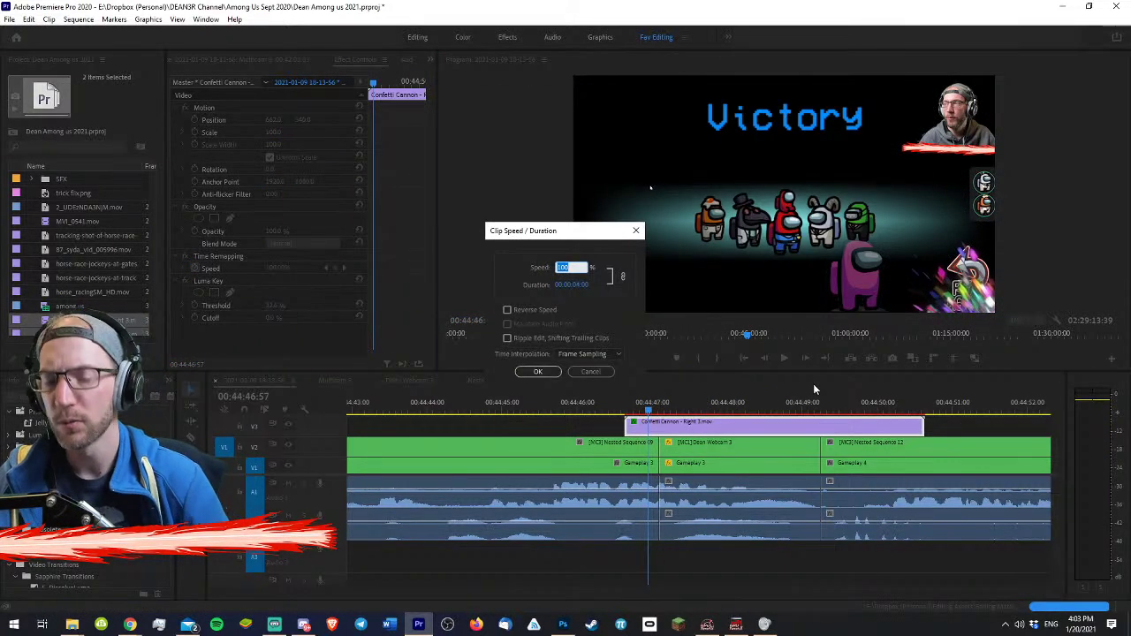
key("Return")
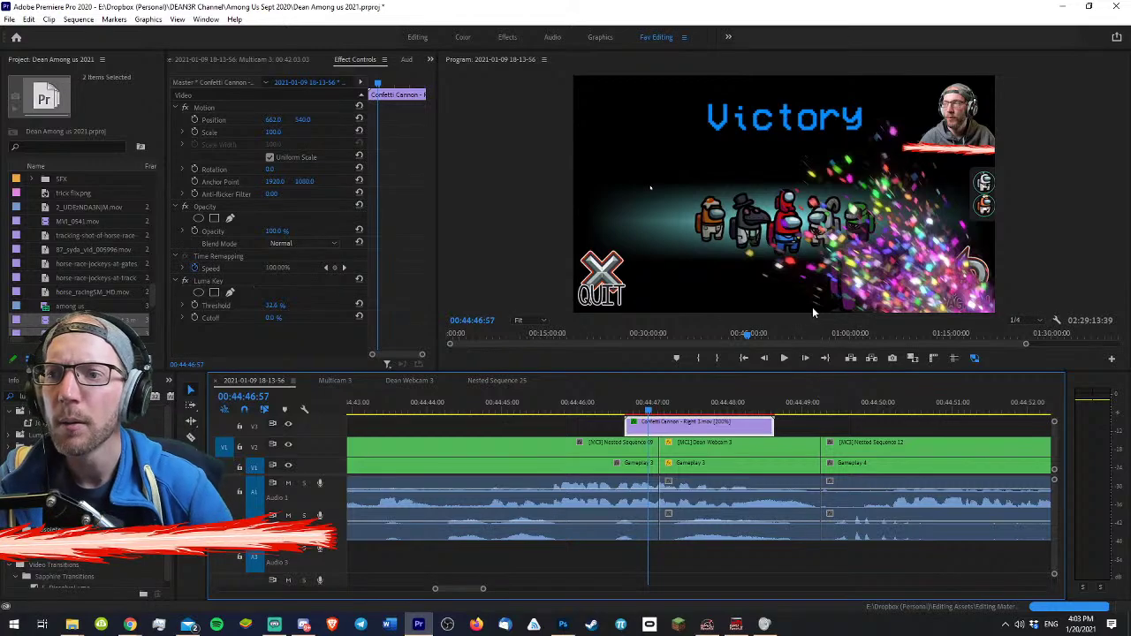
key("space")
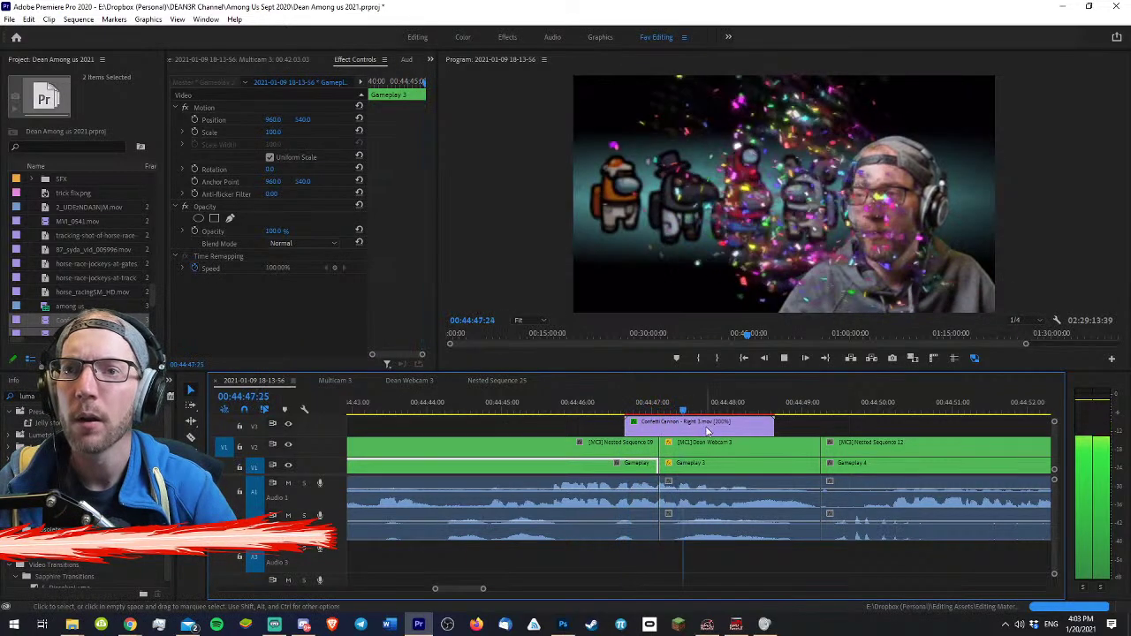
- Move the Confetti Cannon clip later so it ends with the webcam close-up, and play back the result
left_click_drag(639, 407, 719, 432)
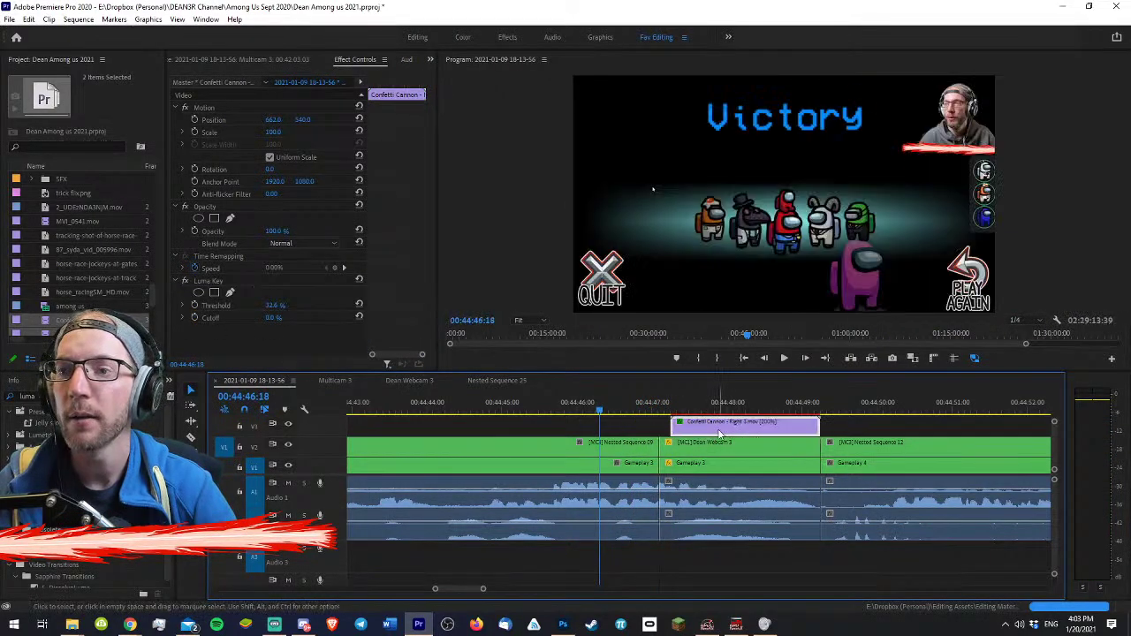
key("space")
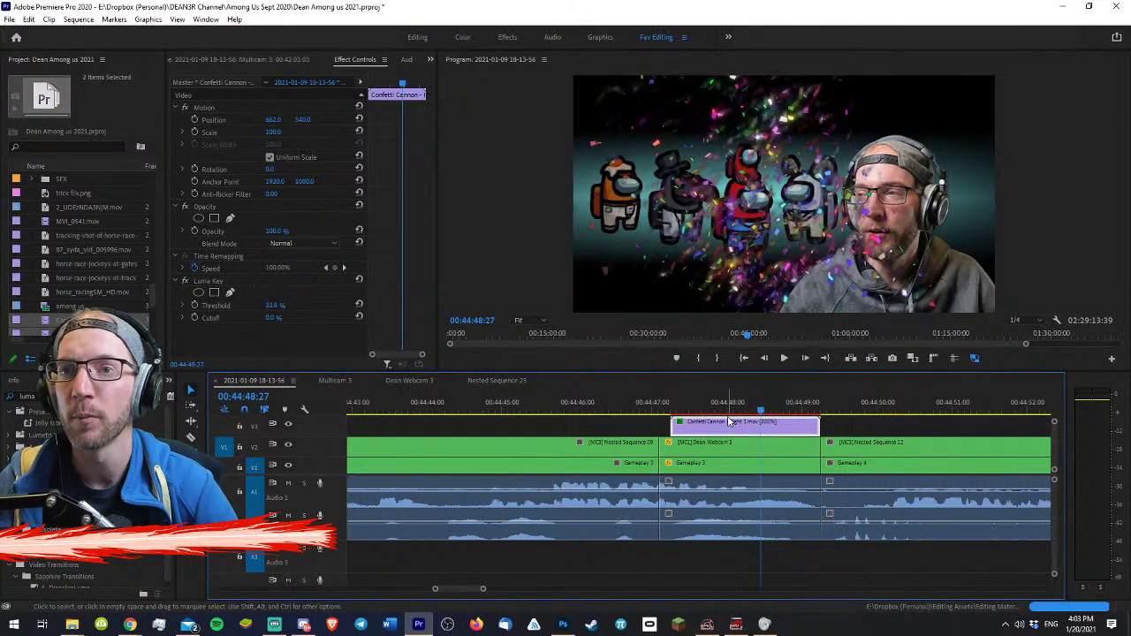
left_click_drag(672, 409, 659, 408)
key("space")
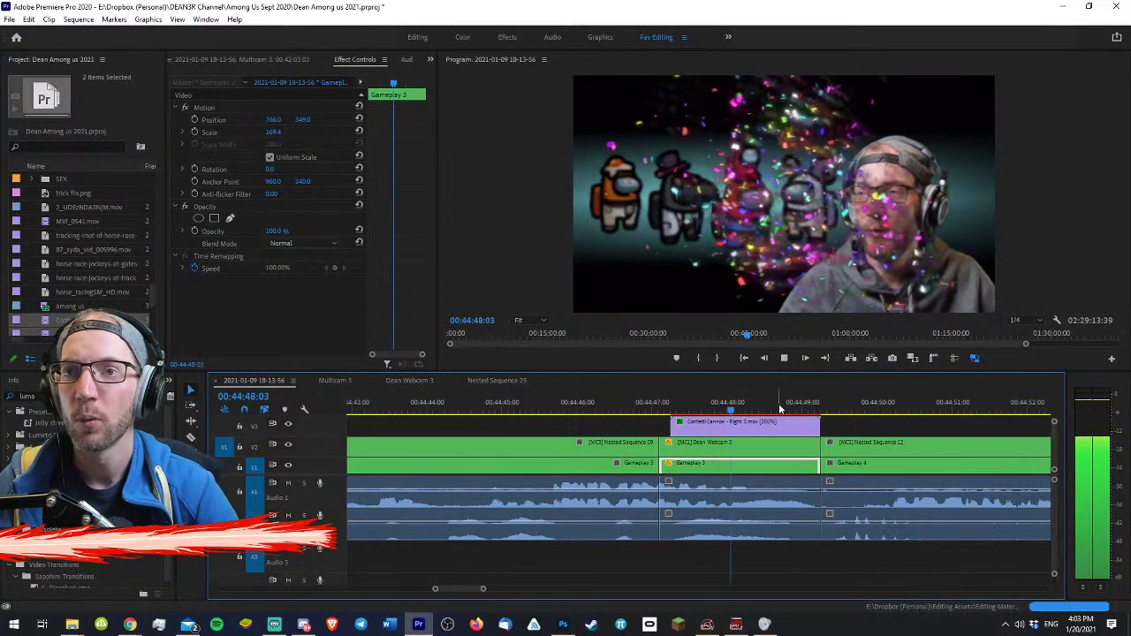
key("space")
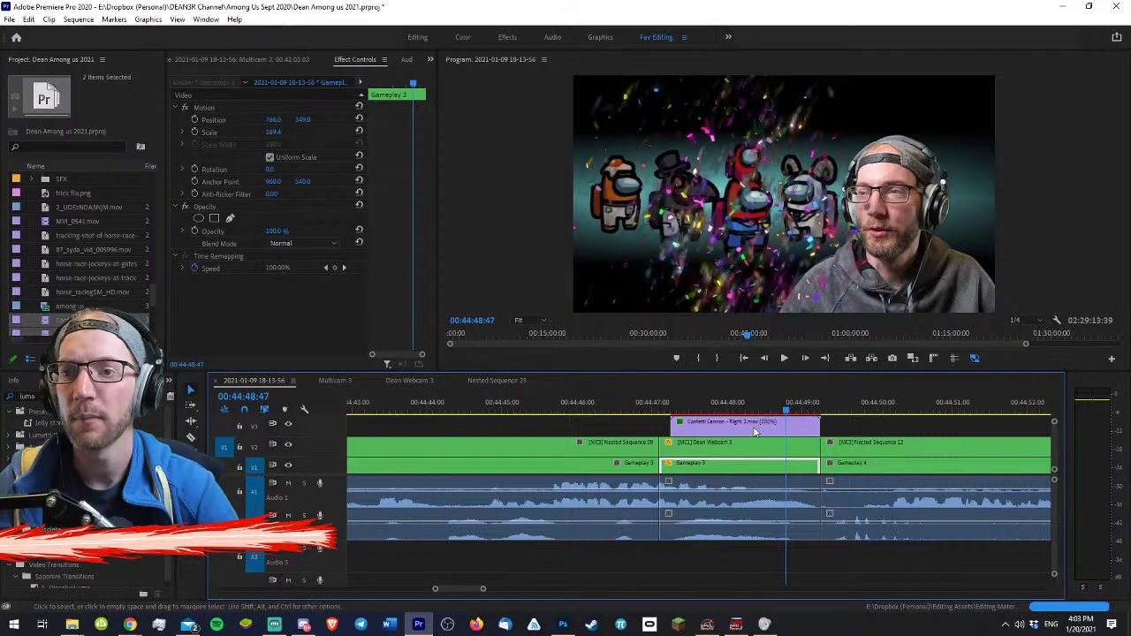
- Move the Confetti Cannon clip over the last moments of the webcam close-up and set its speed to 250%
left_click_drag(755, 431, 817, 429)
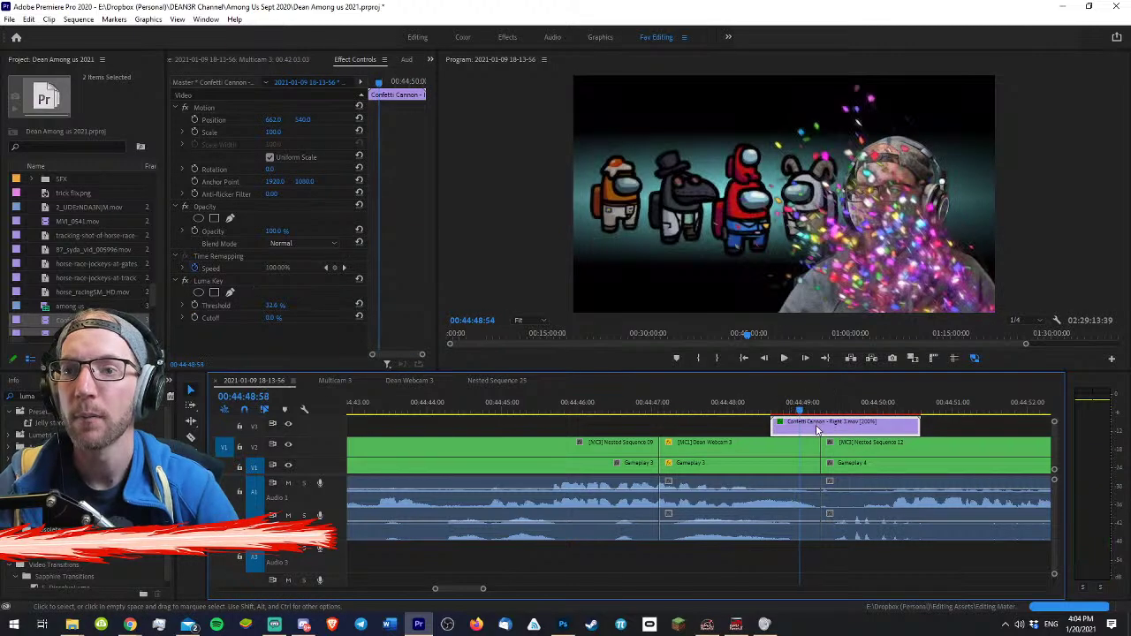
right_click(817, 429)
left_click(941, 345)
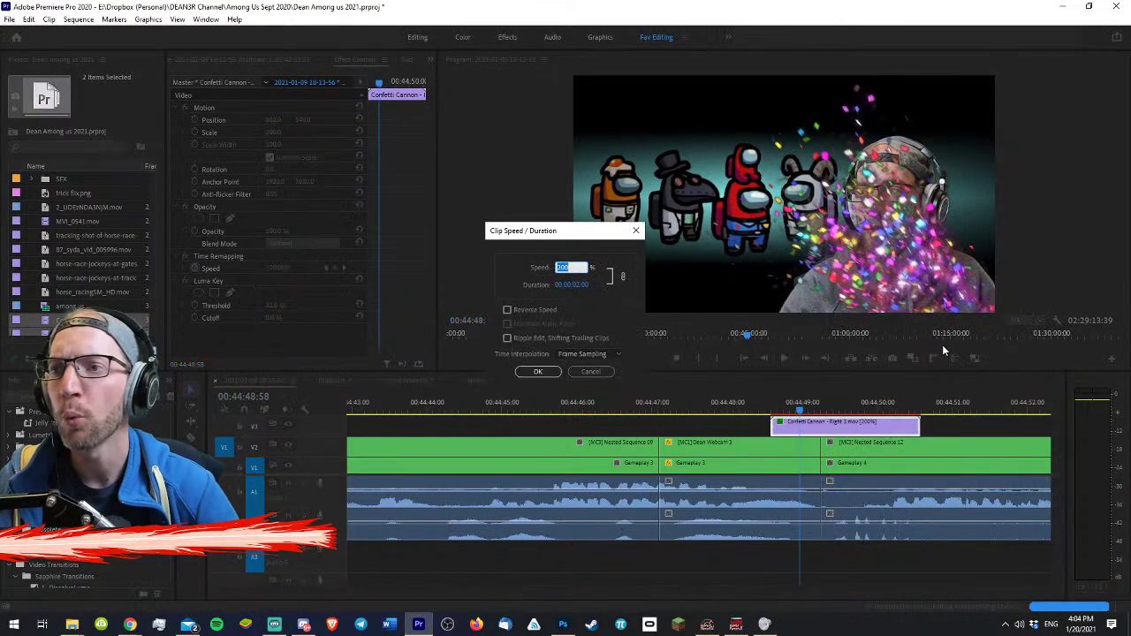
type("2")
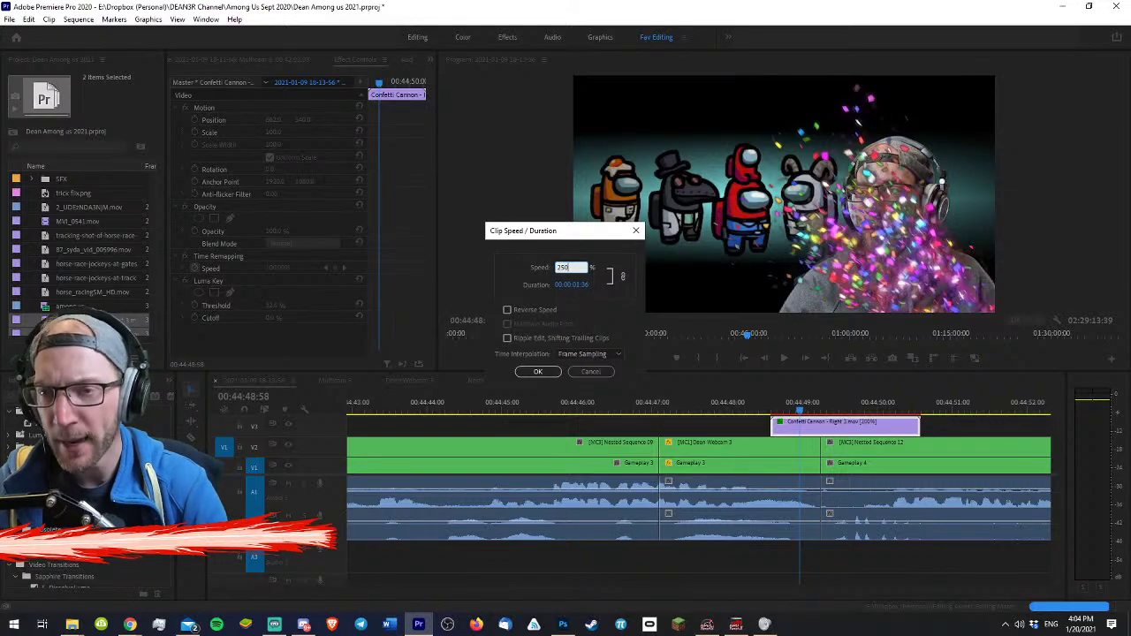
key("Return")
- Split the Confetti Cannon clip where the webcam close-up ends, delete the part beyond it, and play back the result
key("c")
left_click(821, 426)
key("v")
left_click(833, 424)
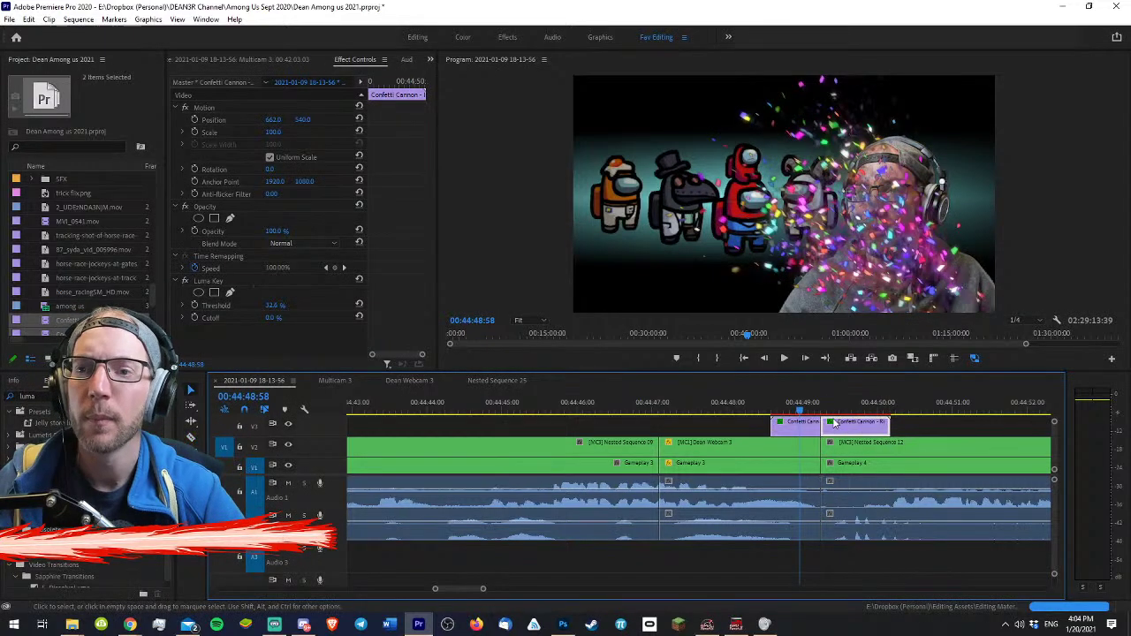
key("Delete")
key("space")
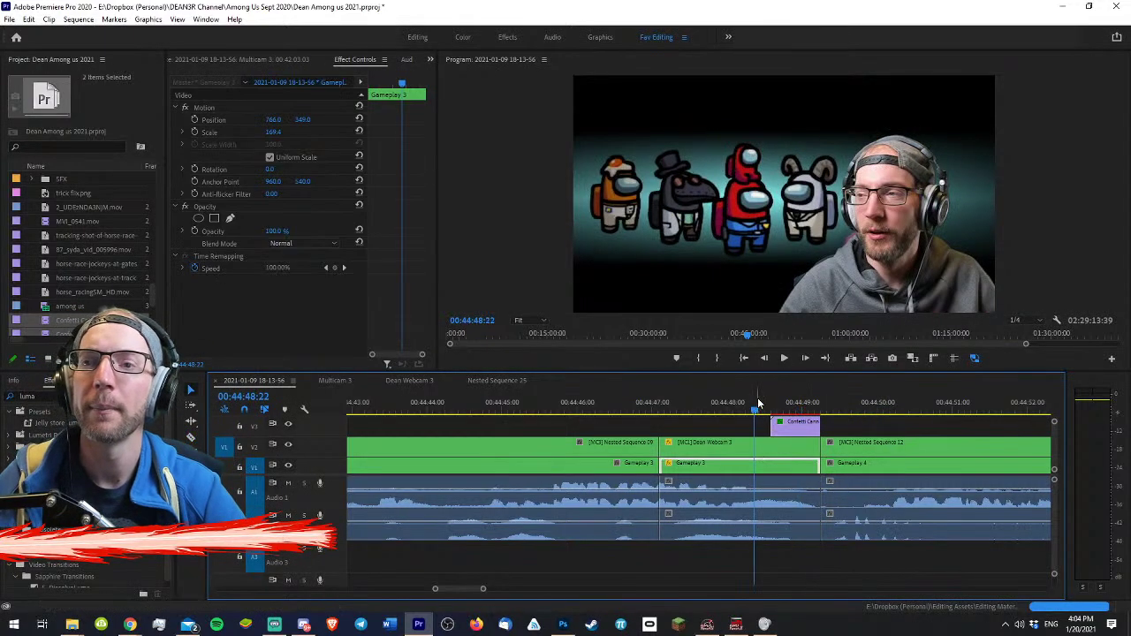
- Copy the Confetti Cannon clip and paste its attributes, including the Luma Key, onto the Confetti Explosion clip
left_click(917, 425)
key("minus")
key("minus")
key("minus")
key("equal")
left_click(803, 427)
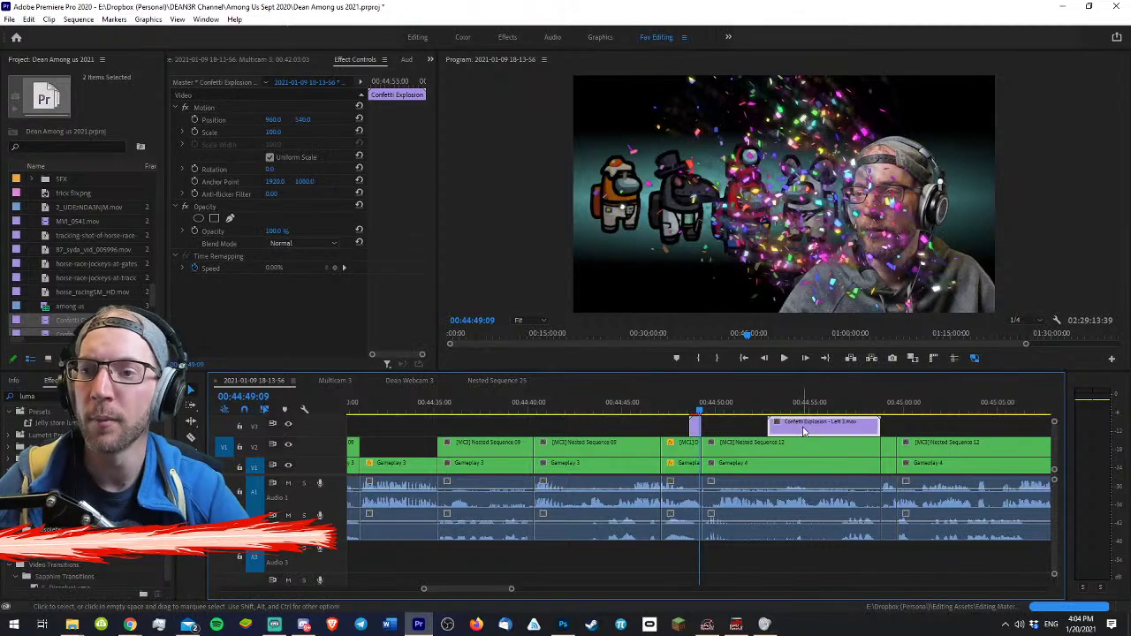
right_click(701, 424)
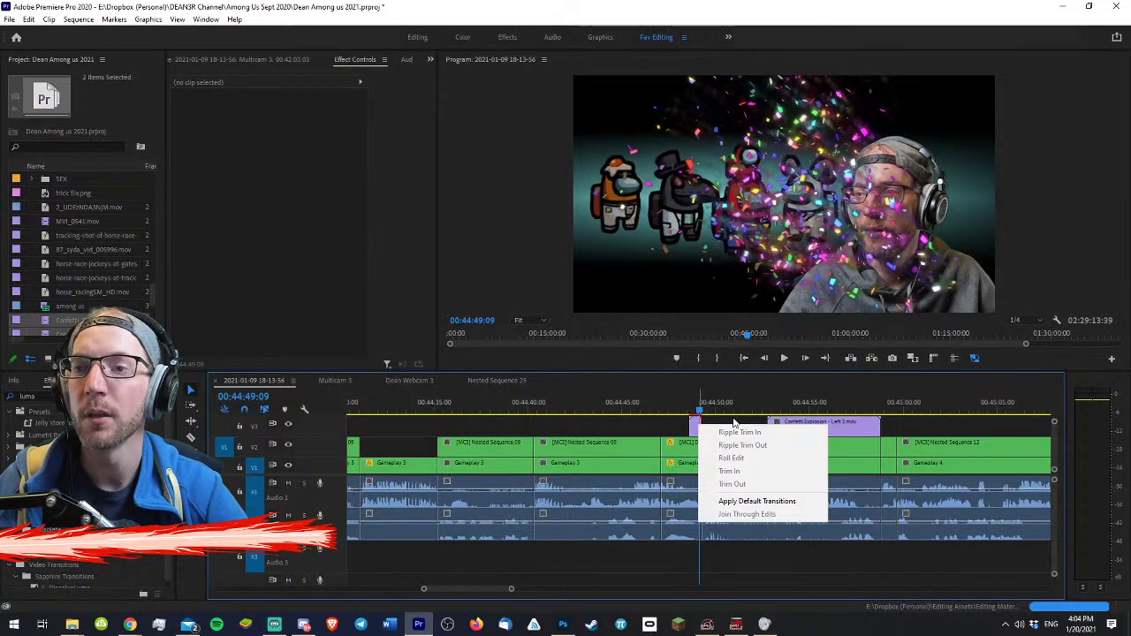
left_click(732, 422)
key("equal")
key("equal")
right_click(663, 424)
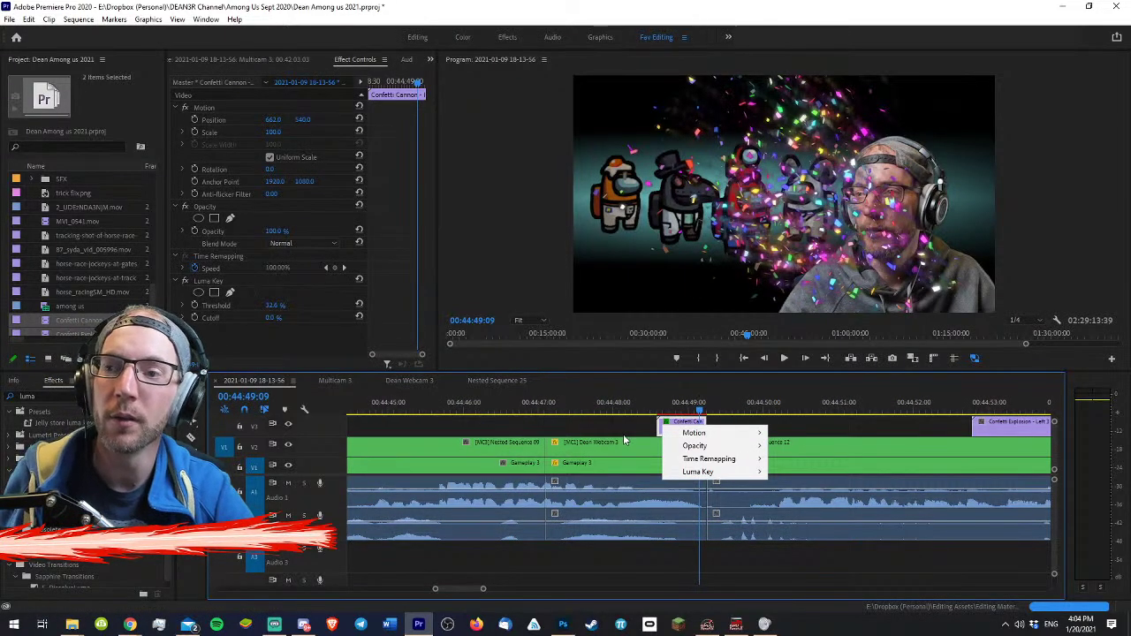
key("Escape")
right_click(679, 425)
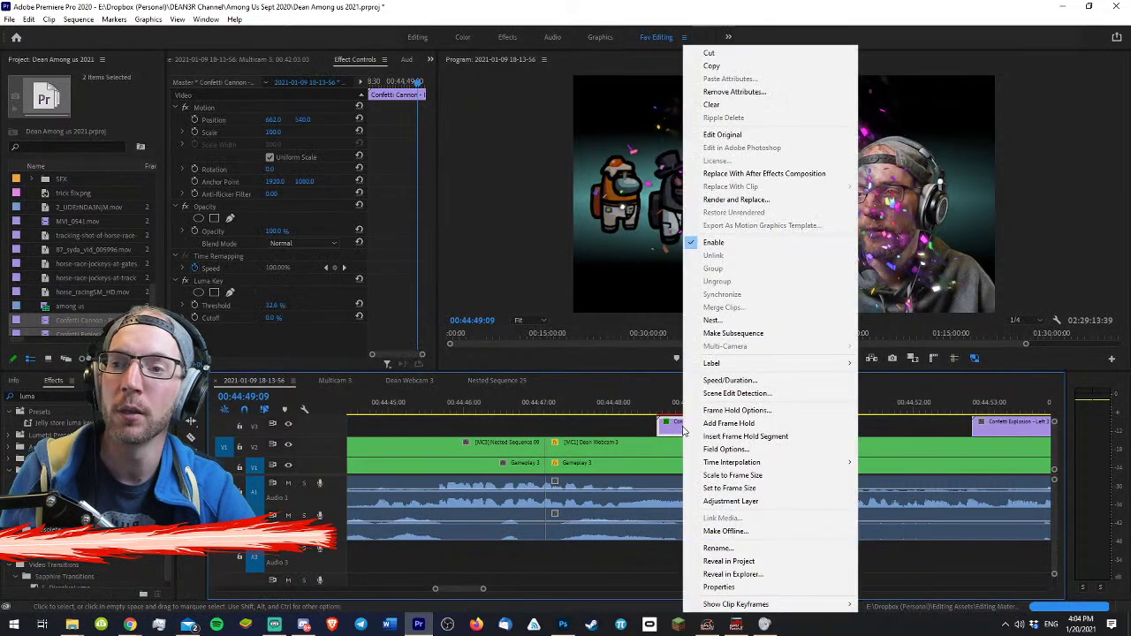
left_click(726, 66)
right_click(1012, 429)
left_click(1002, 79)
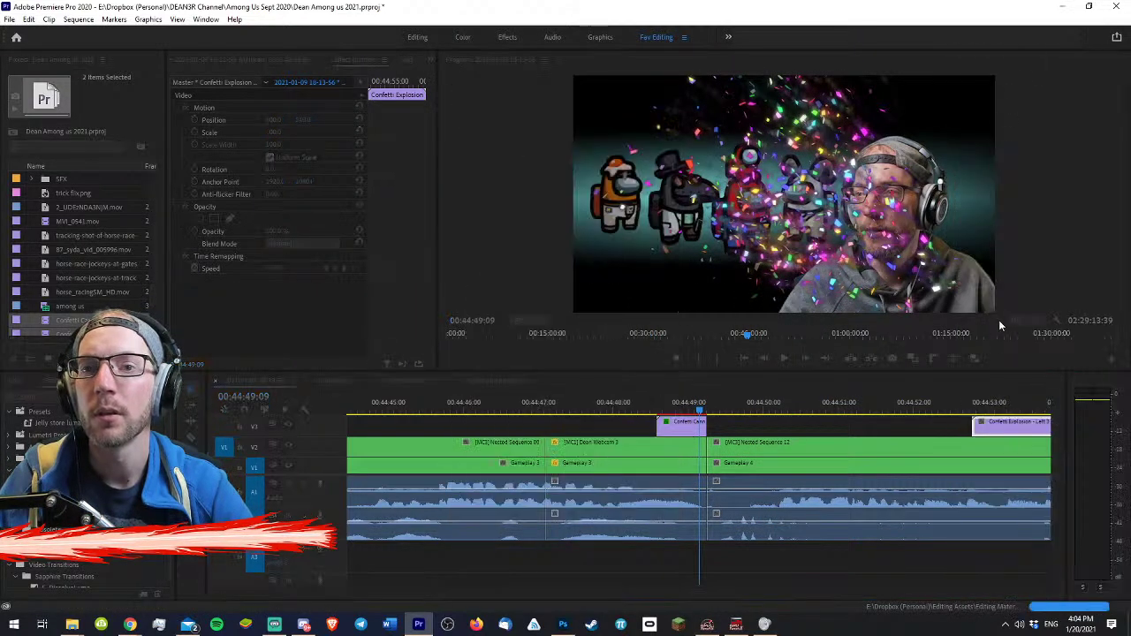
key("Return")
- Move the Confetti Explosion clip on V3 to shortly after the webcam close-up and set its speed to 250%
left_click(980, 403)
left_click_drag(989, 425, 762, 428)
right_click(763, 428)
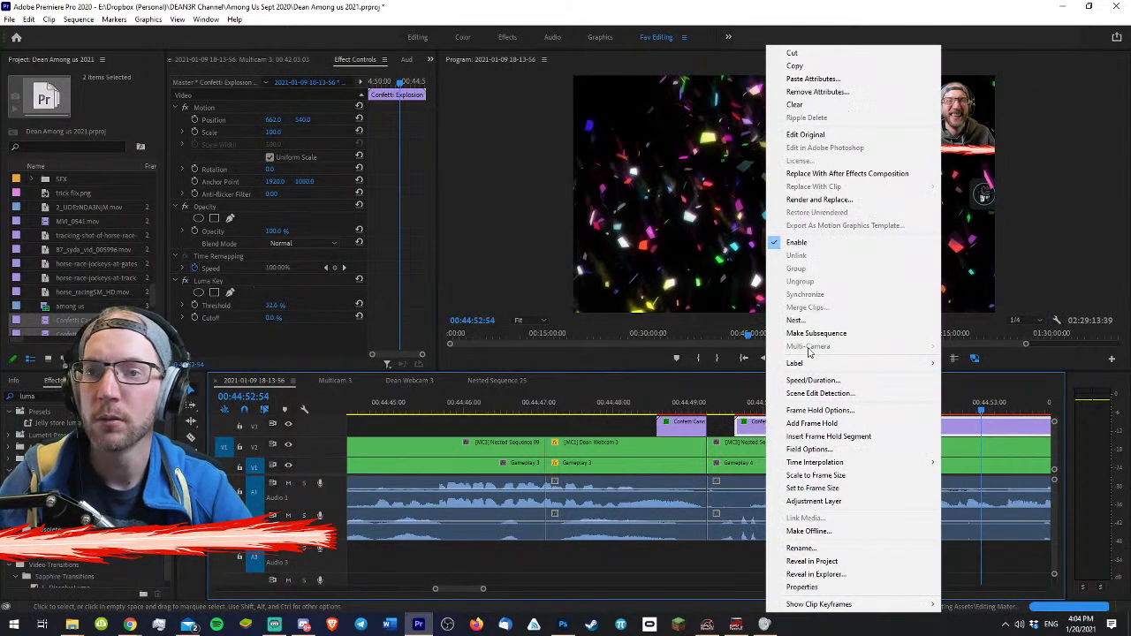
left_click(808, 381)
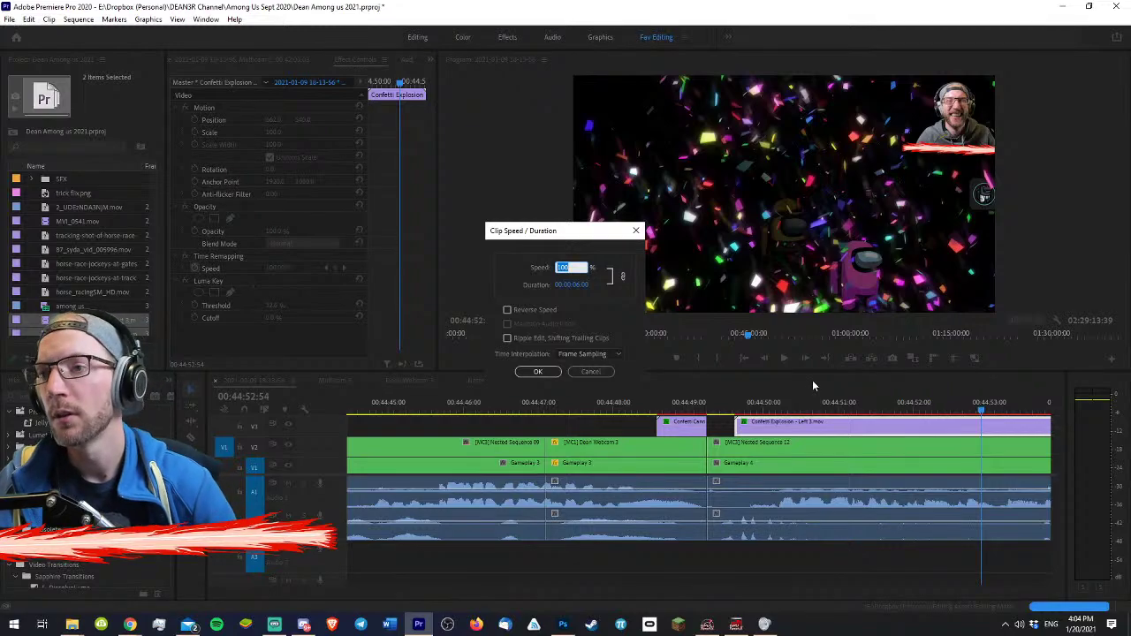
type("250")
key("Return")
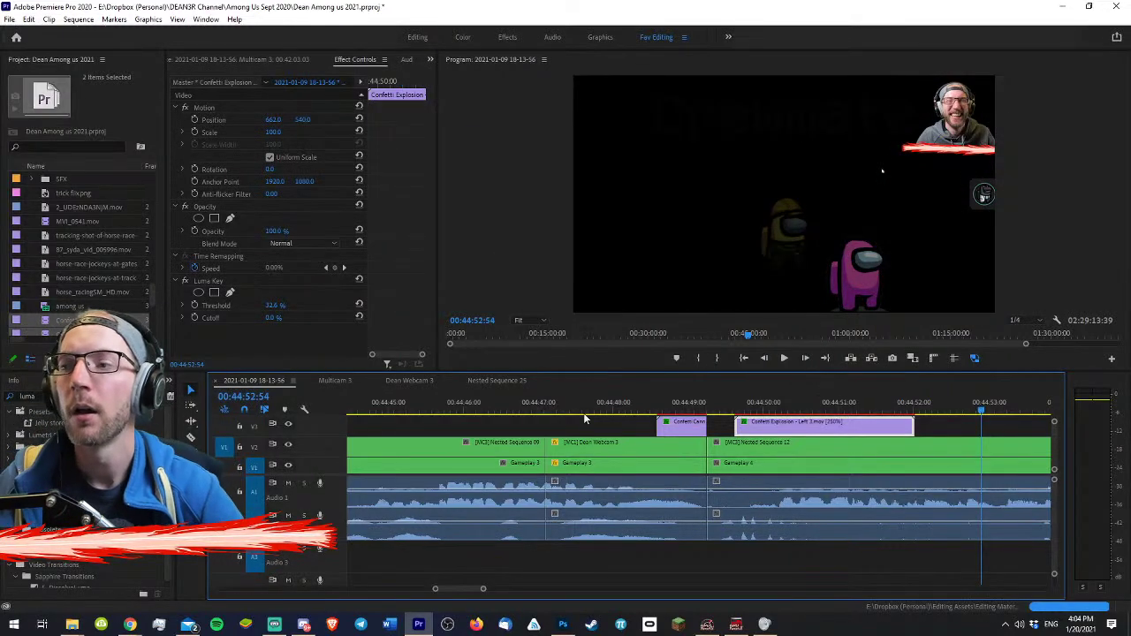
- Trim the Confetti Explosion clip and stack it on V4 directly above the Confetti Cannon clip, spanning the same time
scroll(247, 451, "up", 1)
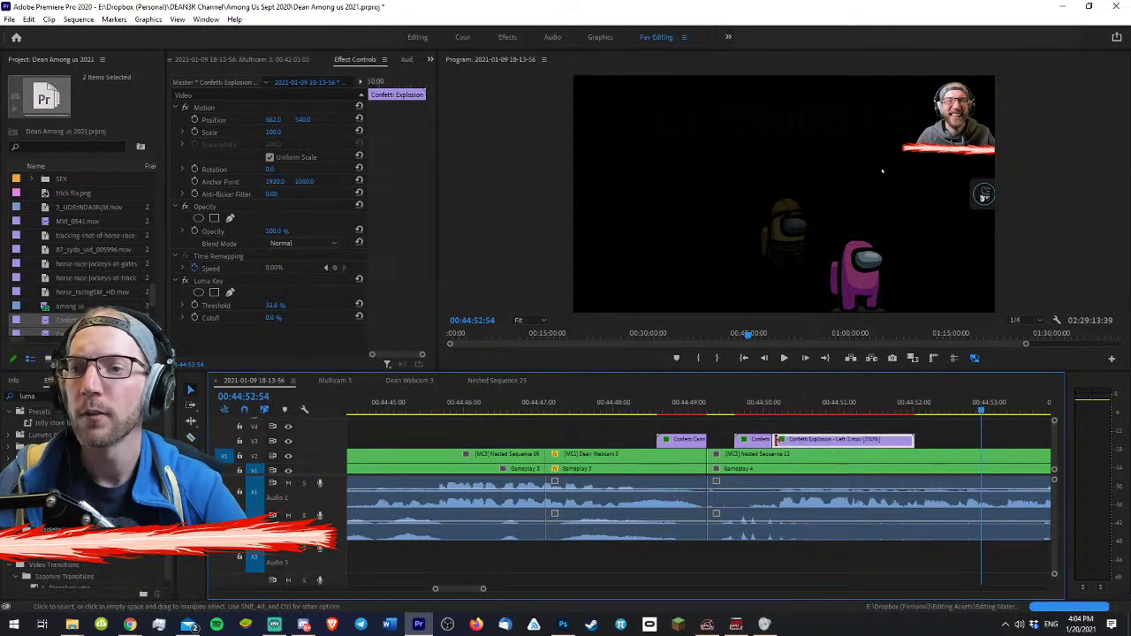
left_click_drag(776, 442, 705, 426)
mouse_move(653, 406)
left_mouse_down()
mouse_move(683, 407)
mouse_move(654, 405)
left_mouse_up()
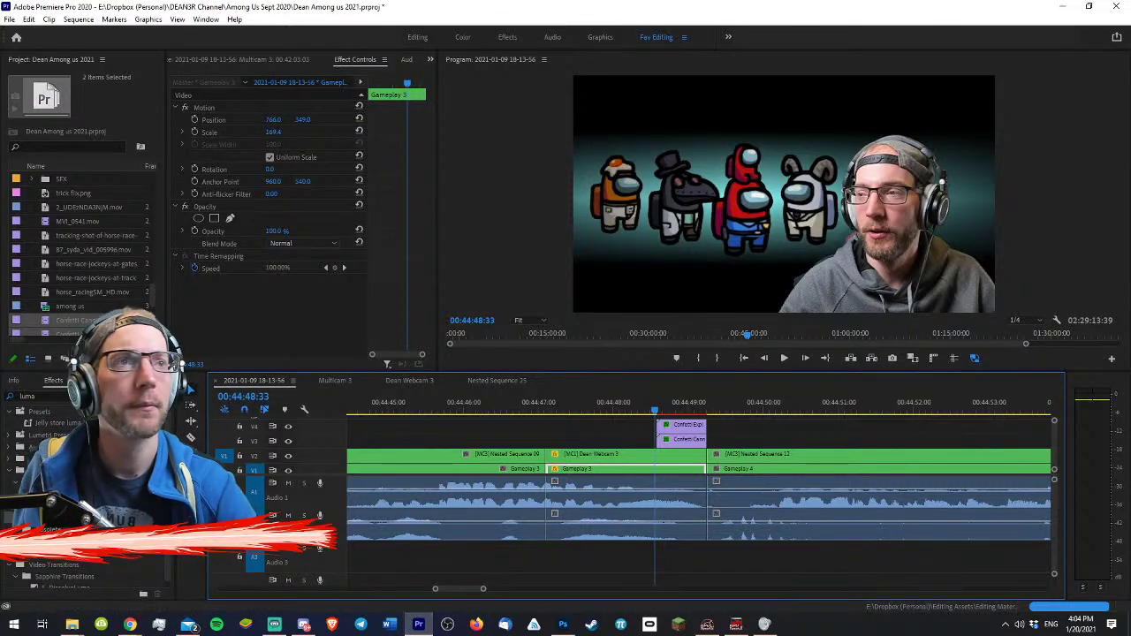
key("alt+Tab")
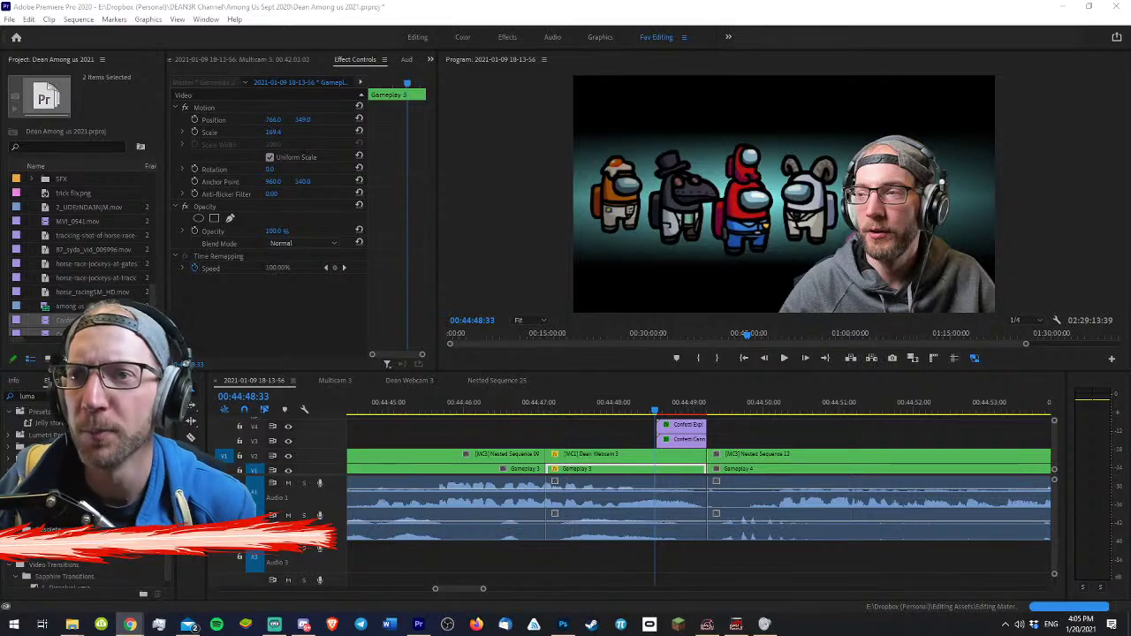
left_click(750, 431)
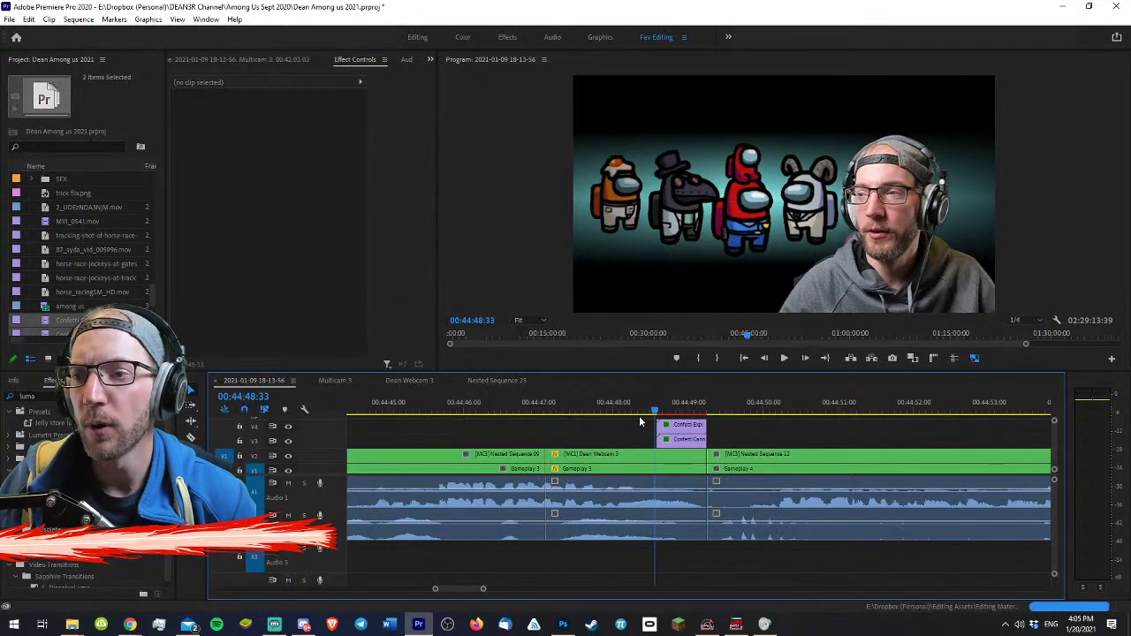
- Split the Confetti Cannon and Confetti Explosion clips at 00:44:48:39, just before the confetti bursts appear
left_click(662, 408)
left_click_drag(661, 408, 666, 411)
key("=")
key("=")
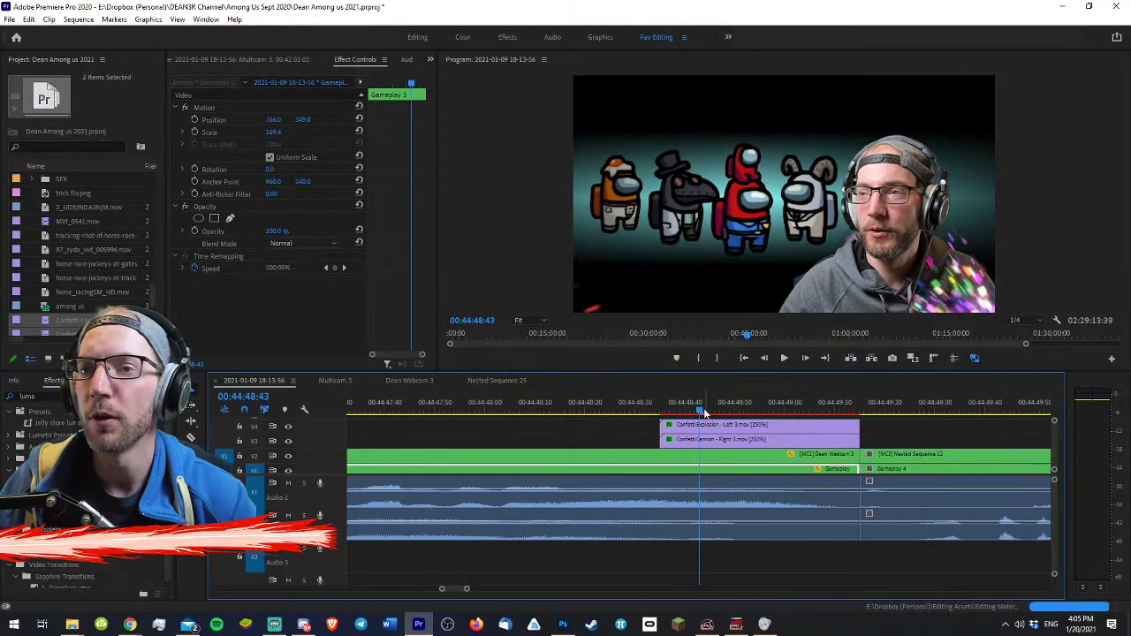
key("Left")
key("Left")
key("Left")
key("Left")
key("c")
left_click(680, 439)
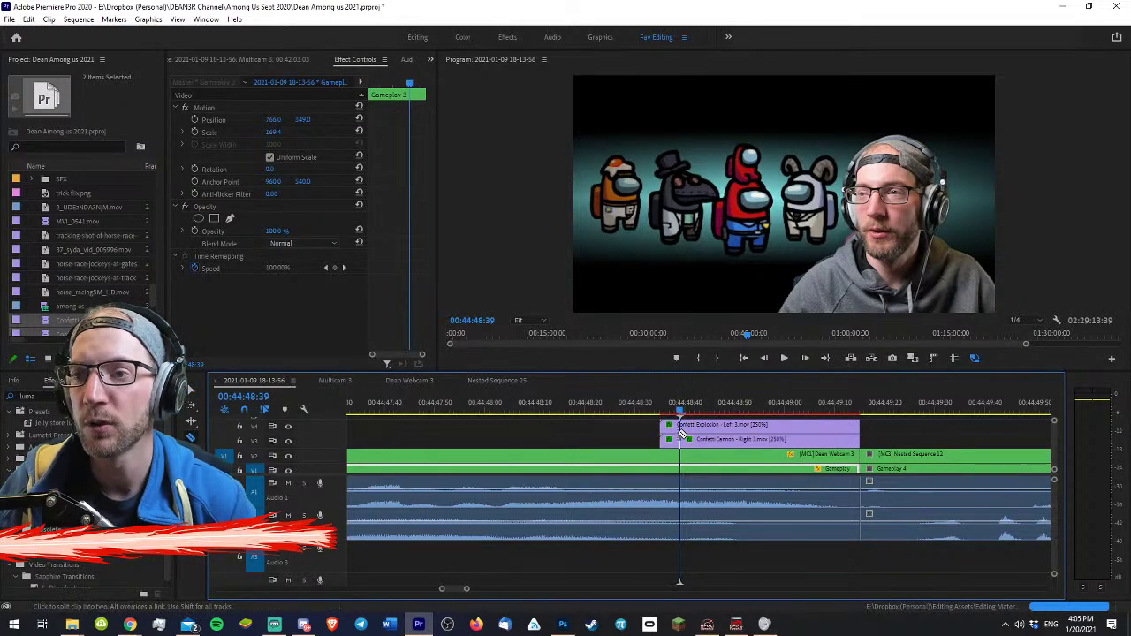
left_click(679, 426)
- Delete the short leading pieces of both confetti clips and play back the combined burst
key("v")
left_click_drag(636, 424, 666, 439)
key("Delete")
left_click(705, 467)
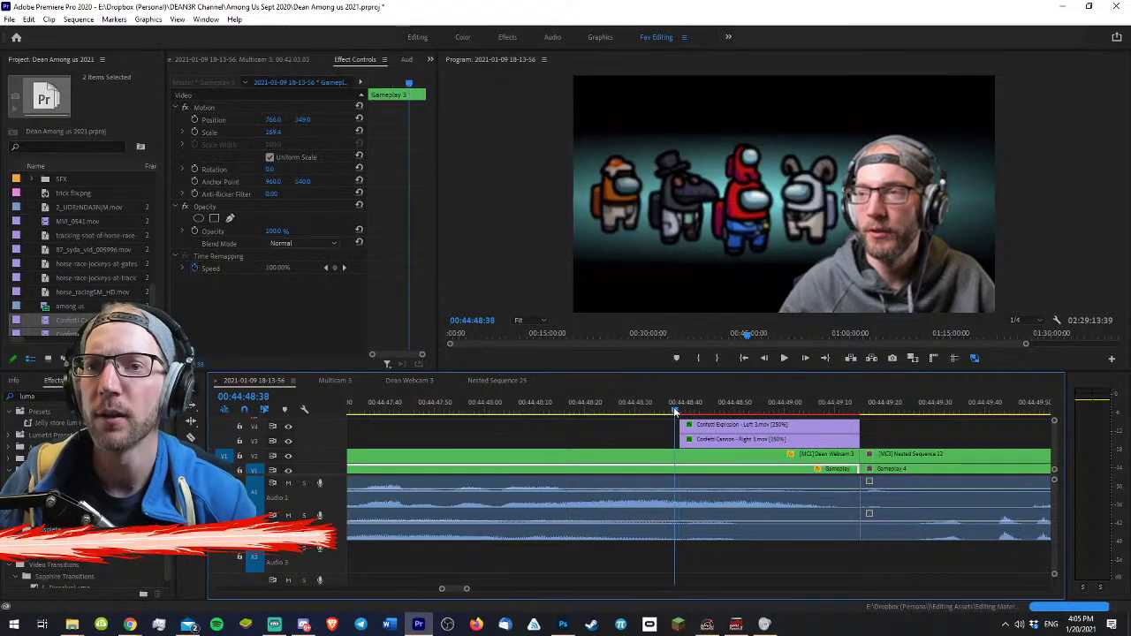
key("space")
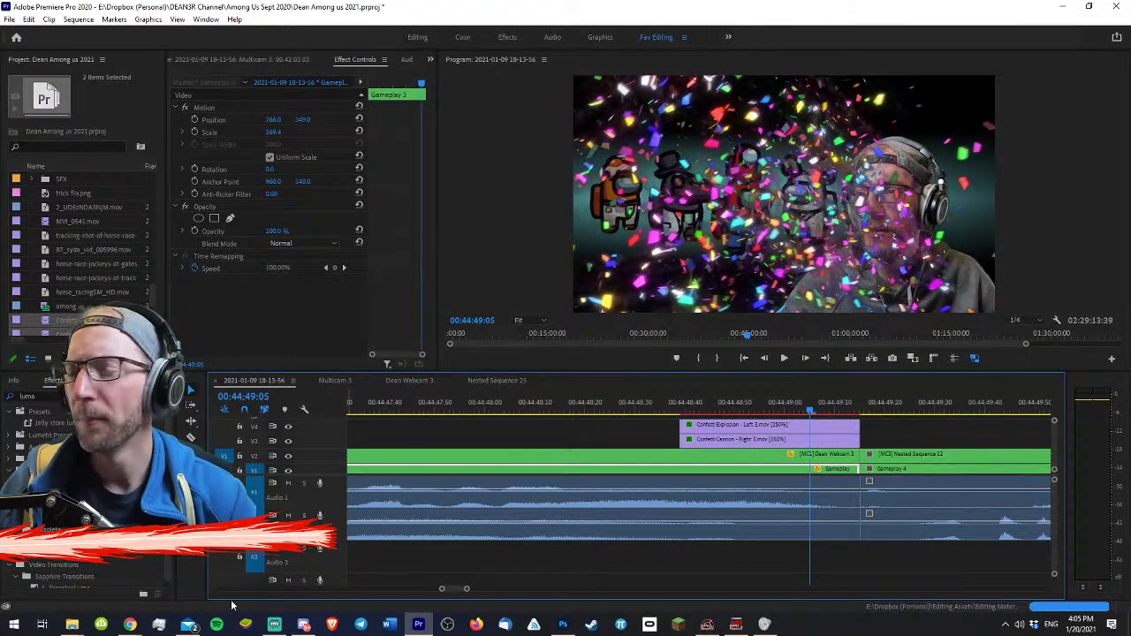
- Import Party Blowers Sound Effect.mp3 from File Explorer into the project and open it in the Source monitor
left_click(71, 624)
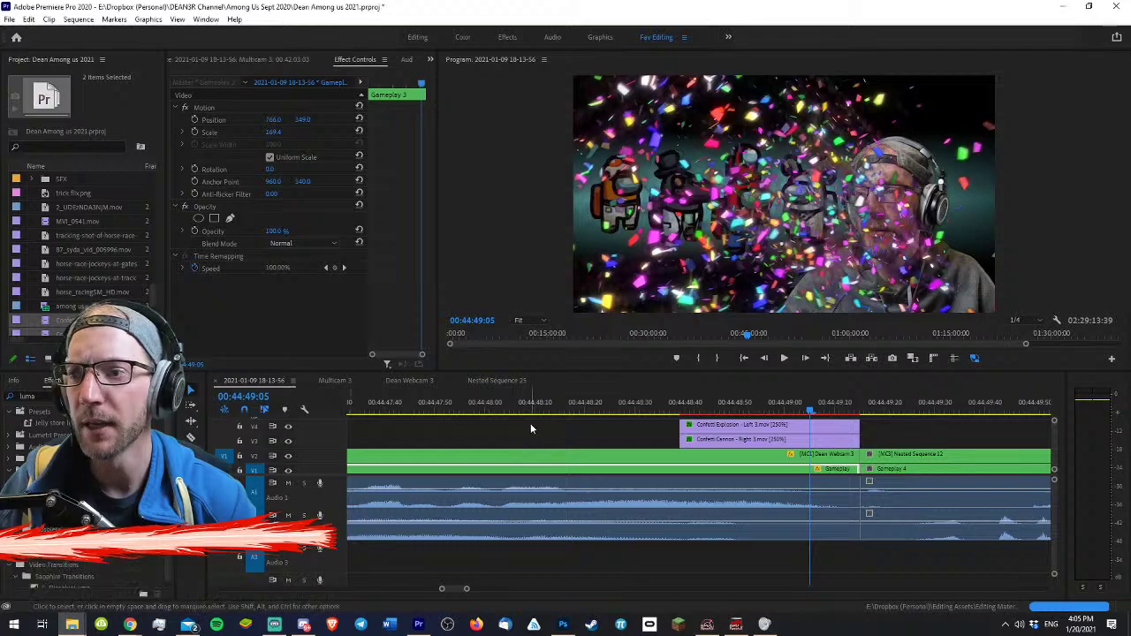
left_click(530, 425)
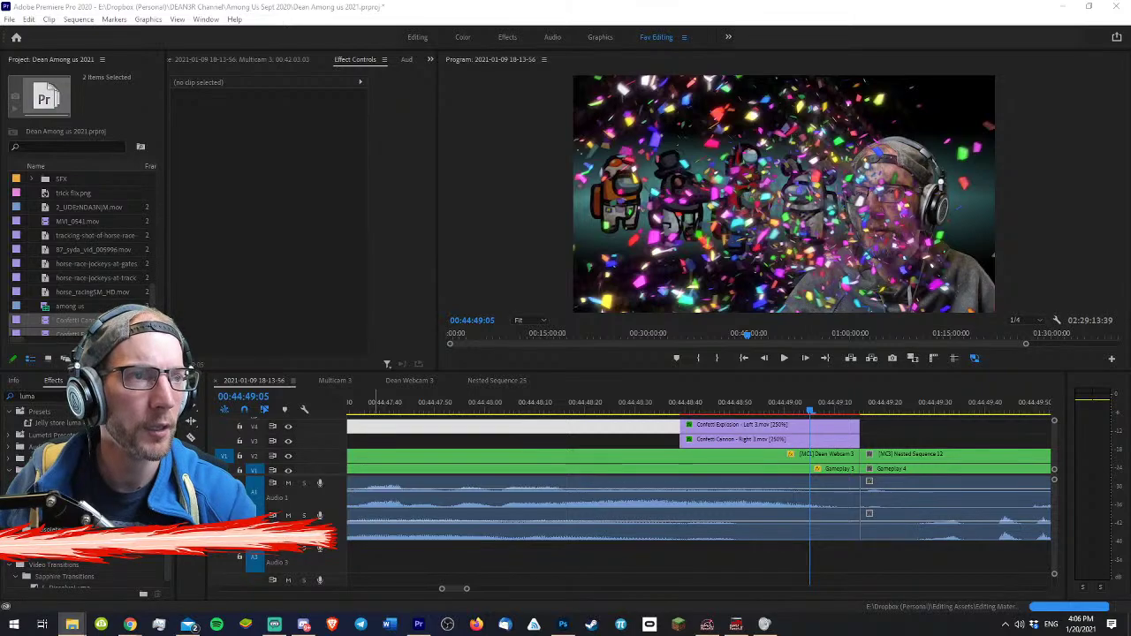
left_click_drag(624, 351, 23, 306)
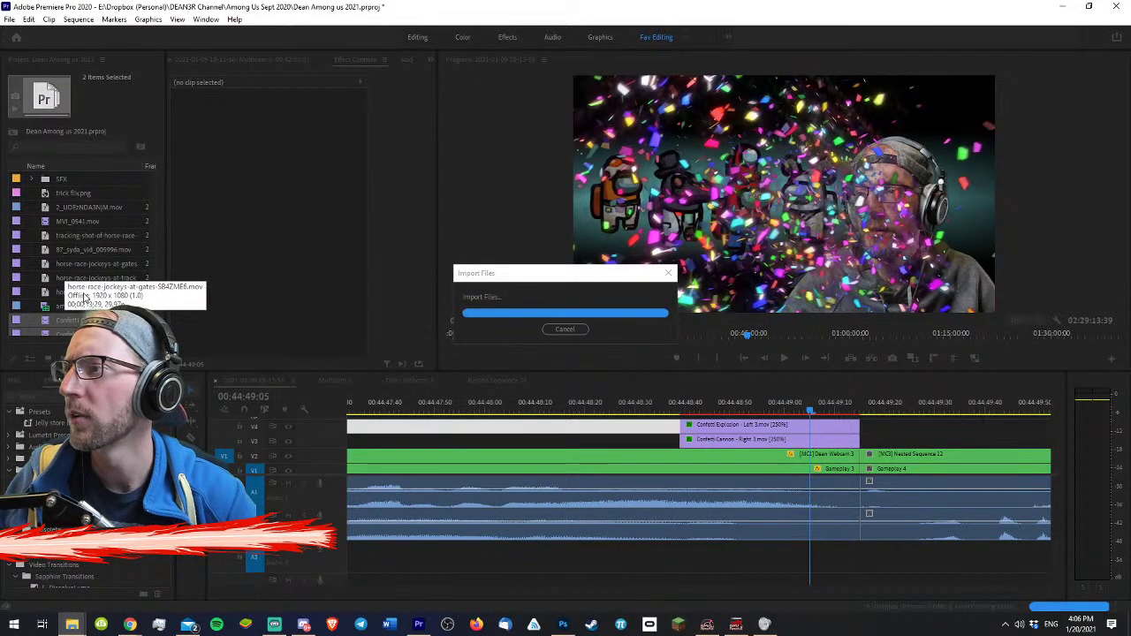
double_click(46, 325)
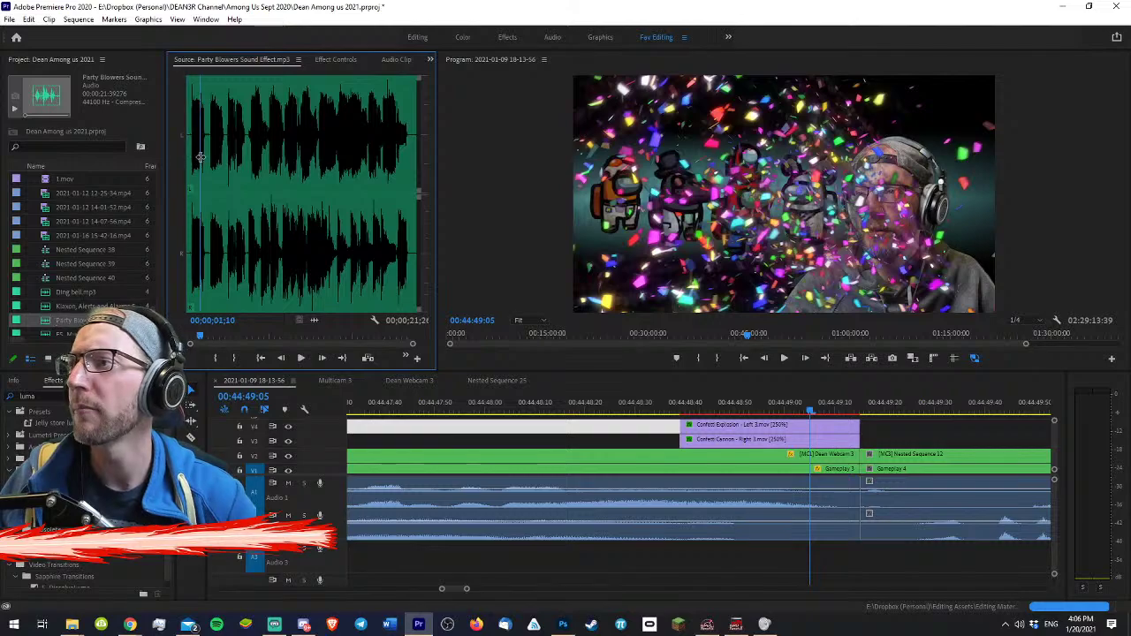
- Mark the first blow of the Party Blowers sound, with the In point at 00:00:00:09 and the Out point after the blow
key("space")
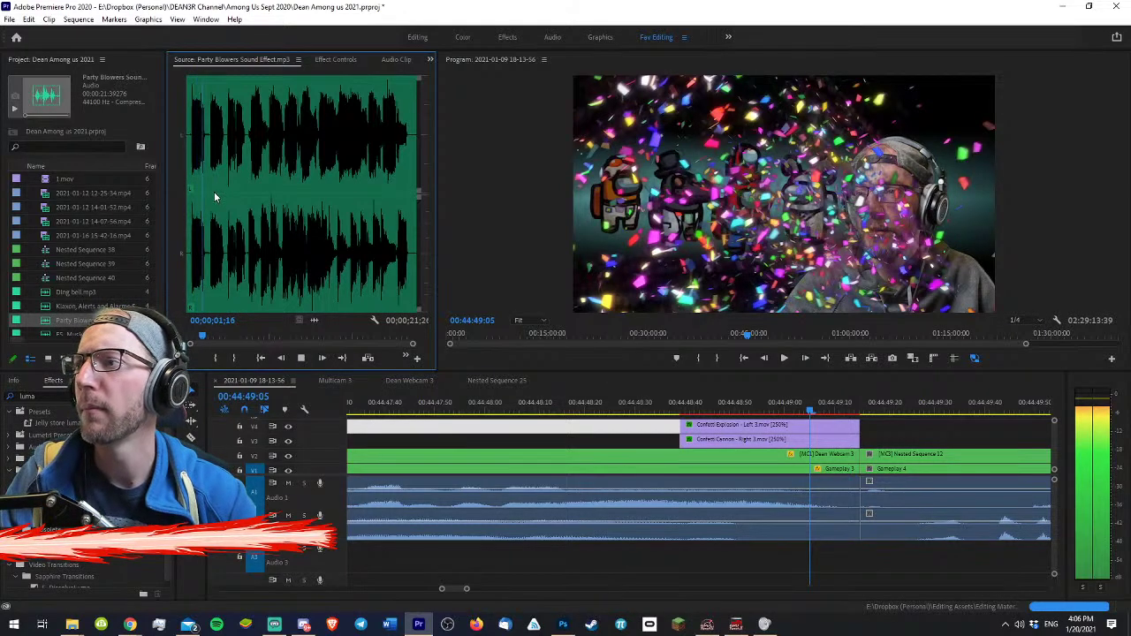
key("space")
left_click(237, 360)
key("=")
key("=")
left_click(198, 255)
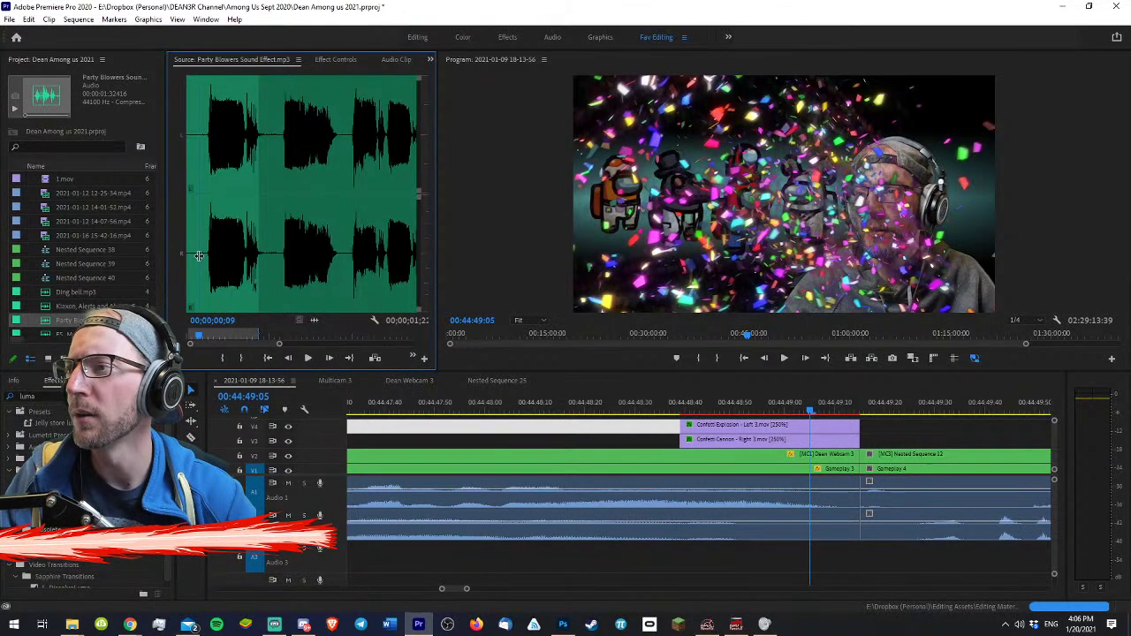
left_click(218, 360)
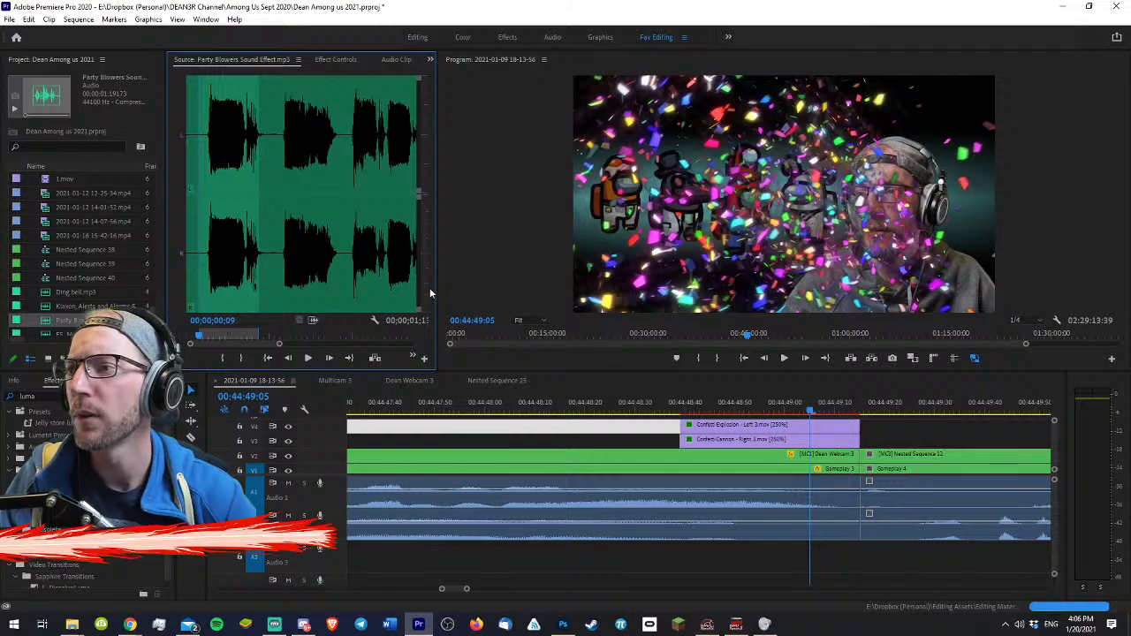
- Place the marked Party Blowers audio on track A3 beneath the confetti clips
left_click_drag(436, 284, 566, 283)
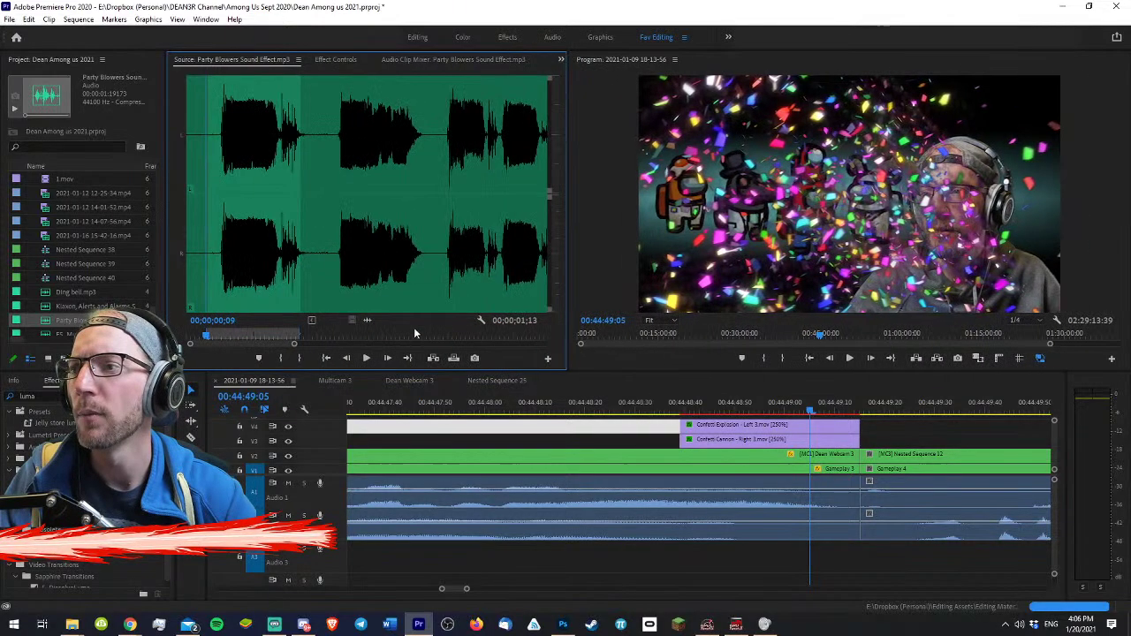
left_click_drag(367, 320, 593, 558)
key("minus")
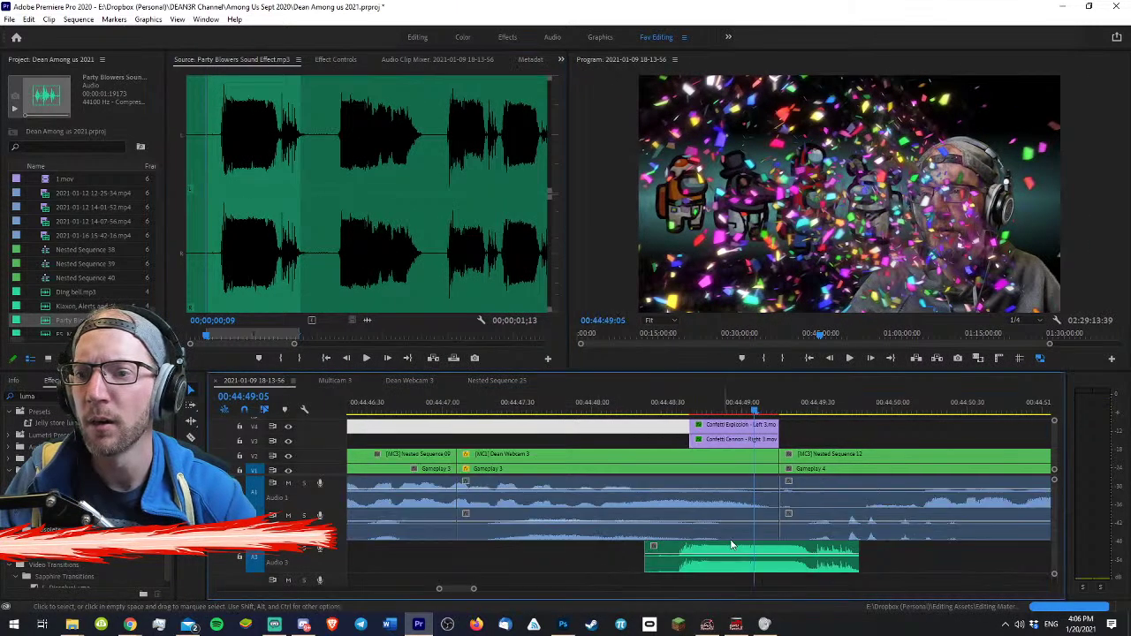
key("minus")
key("equal")
- Adjust the party blower clip's volume and align its start with the start of the confetti clips
left_click(728, 553)
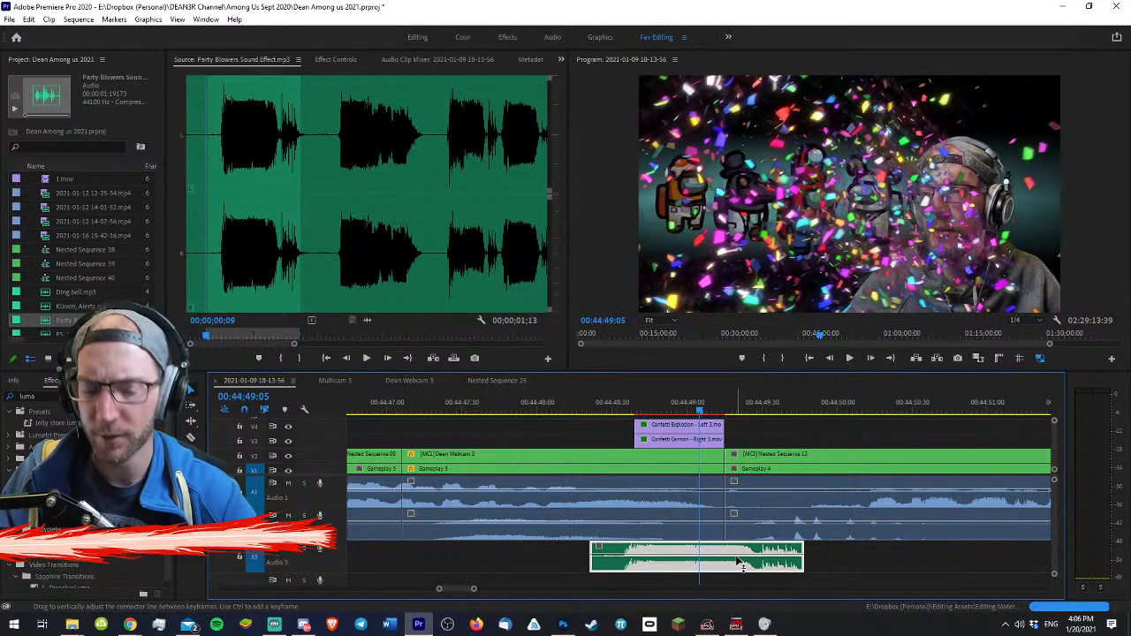
left_click_drag(735, 556, 730, 549)
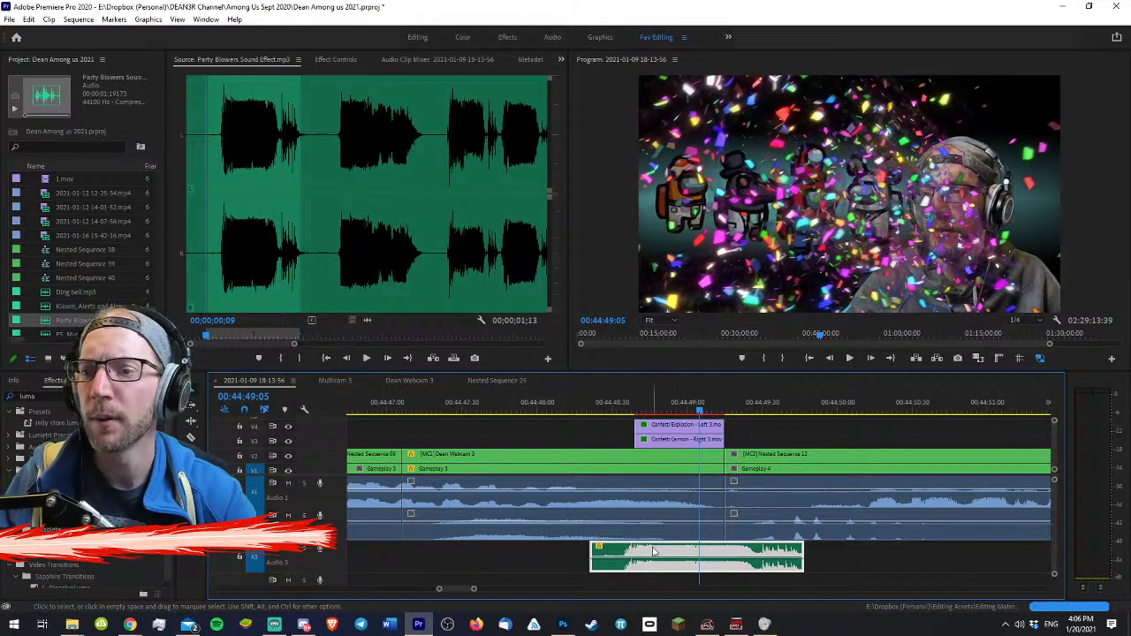
left_click_drag(656, 552, 700, 552)
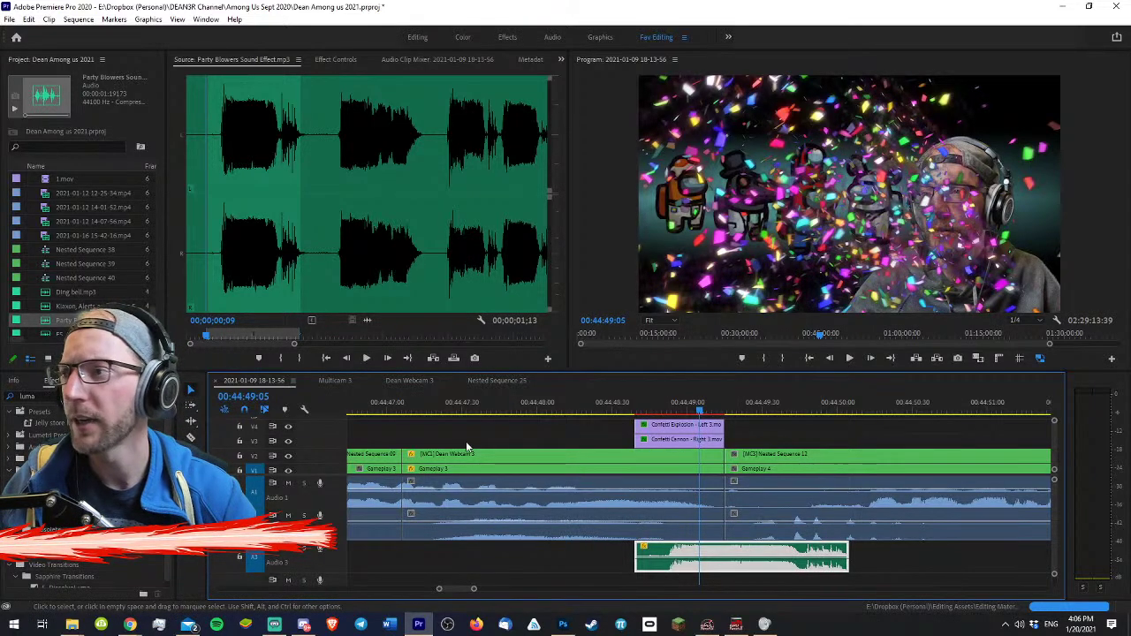
- Search the project for "mo", and import ES_Explosion Mortar 1 - SFX Producer.mp3 from File Explorer
left_click(66, 152)
type("mor")
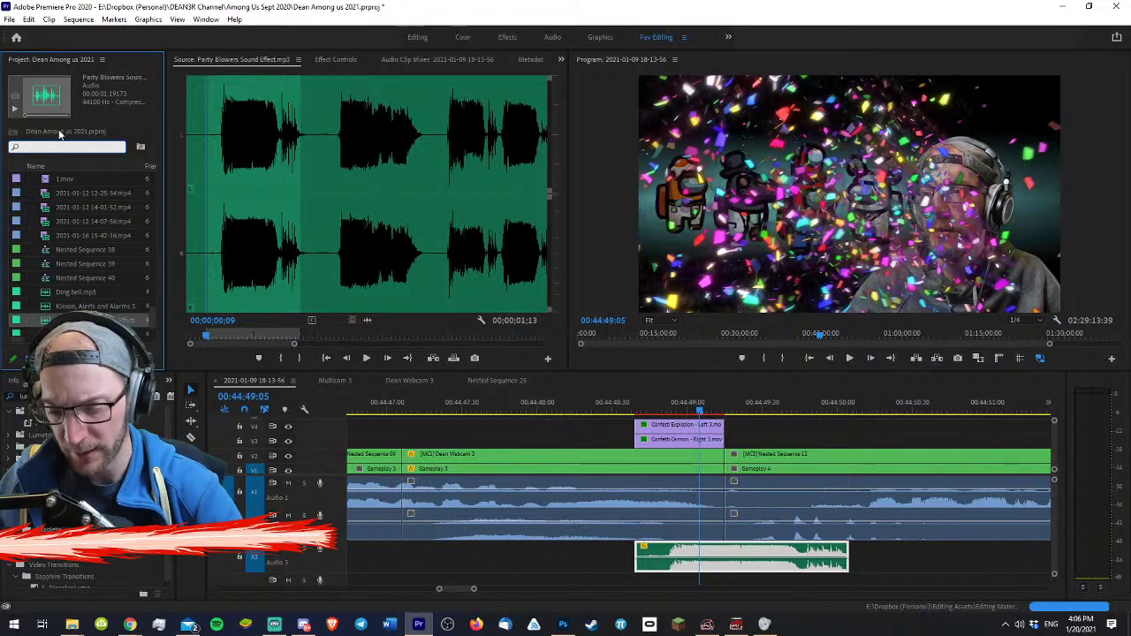
key("BackSpace")
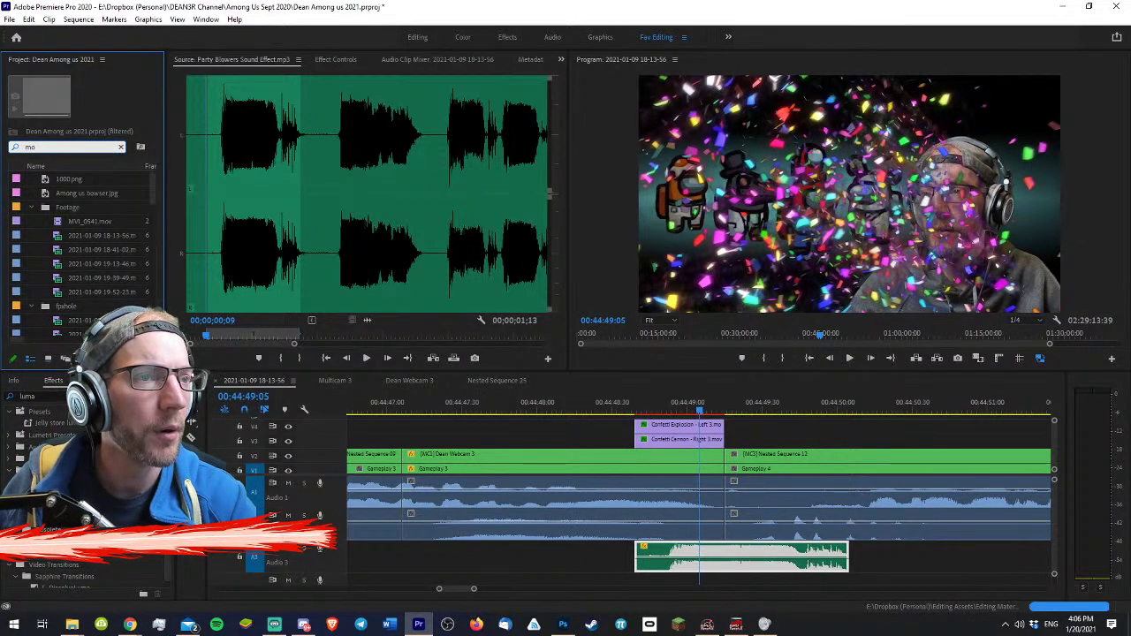
left_click(71, 623)
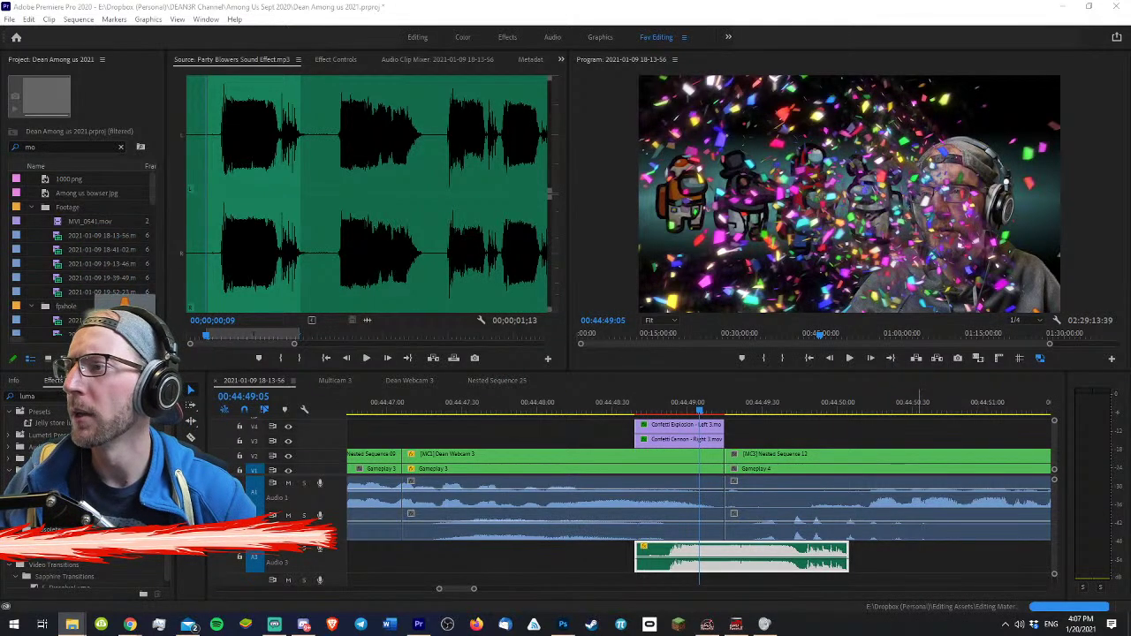
left_click_drag(102, 353, 88, 225)
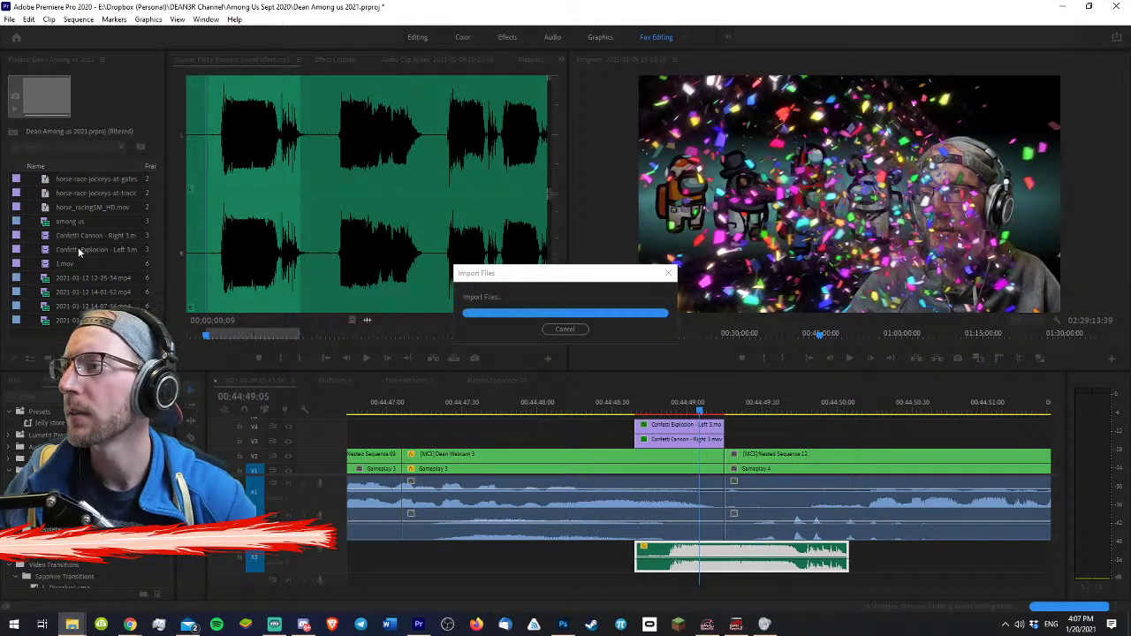
- Open the imported explosion mortar sound in the Source monitor and listen to it
scroll(86, 234, "down", 1)
left_click(83, 249)
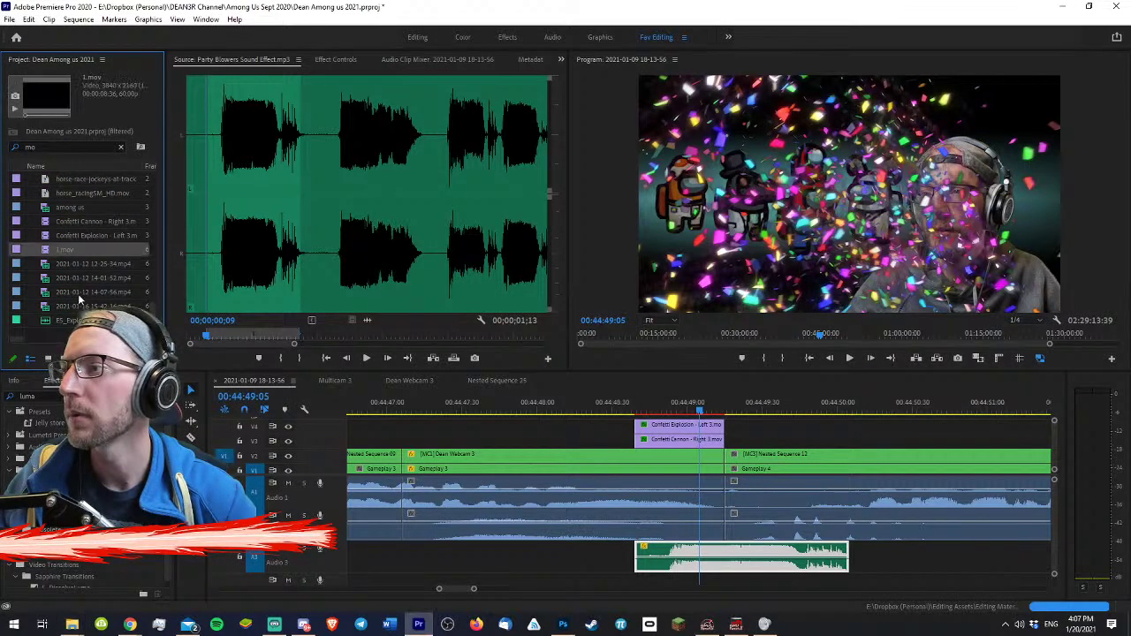
double_click(45, 318)
key("space")
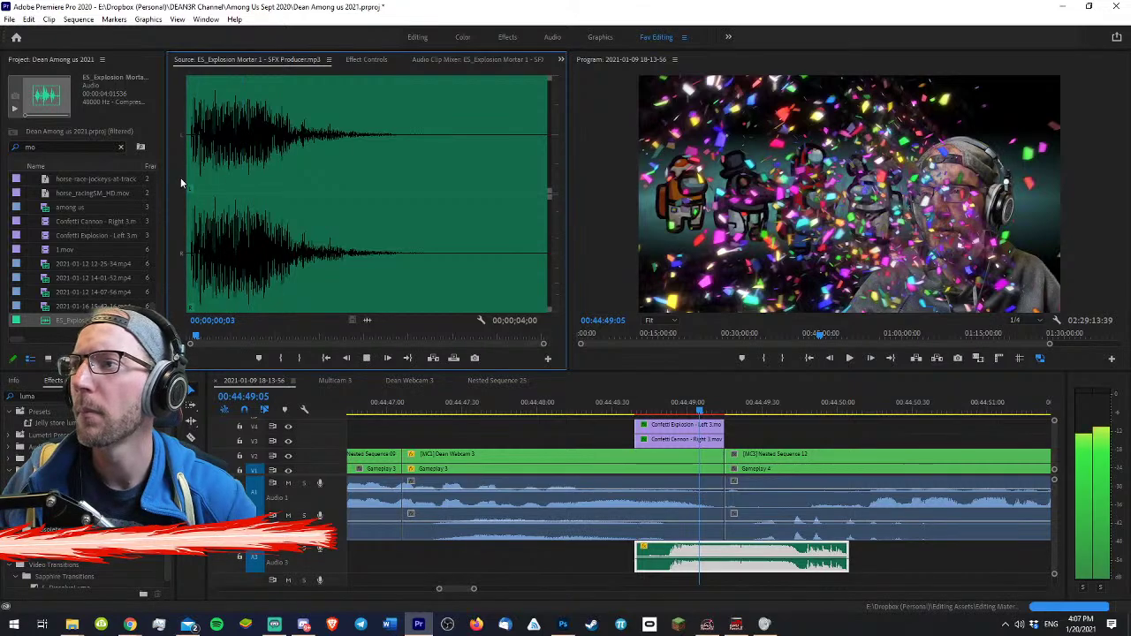
key("space")
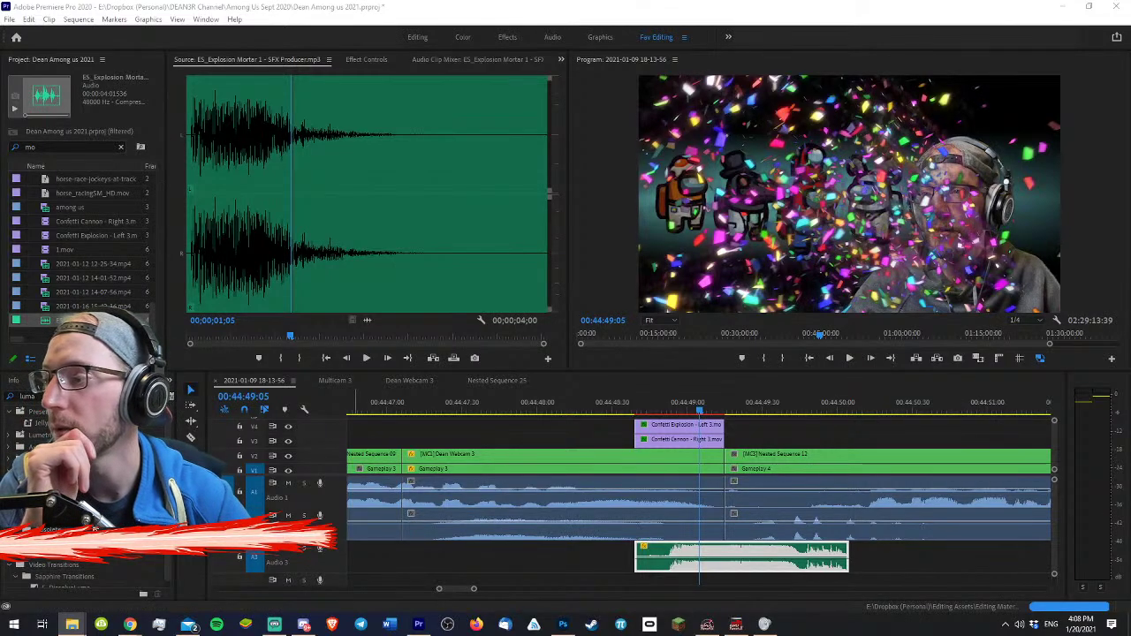
- Save the project, and bring another mortar sound from File Explorer onto track A3 ahead of the party blower clip
left_click(565, 439)
key("ctrl+s")
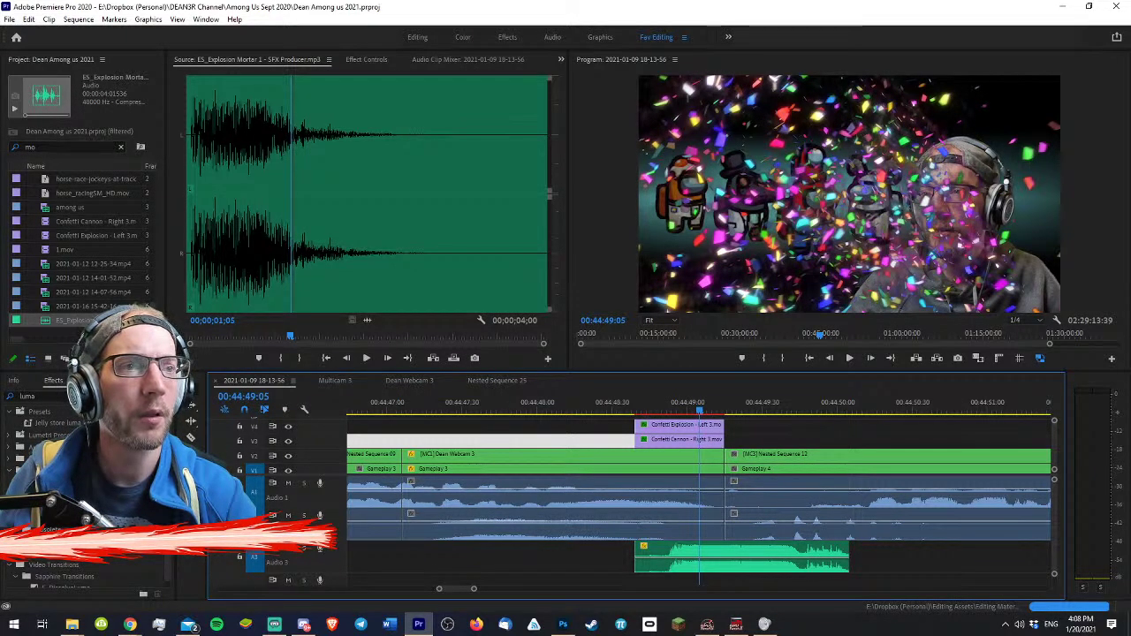
key("alt+Tab")
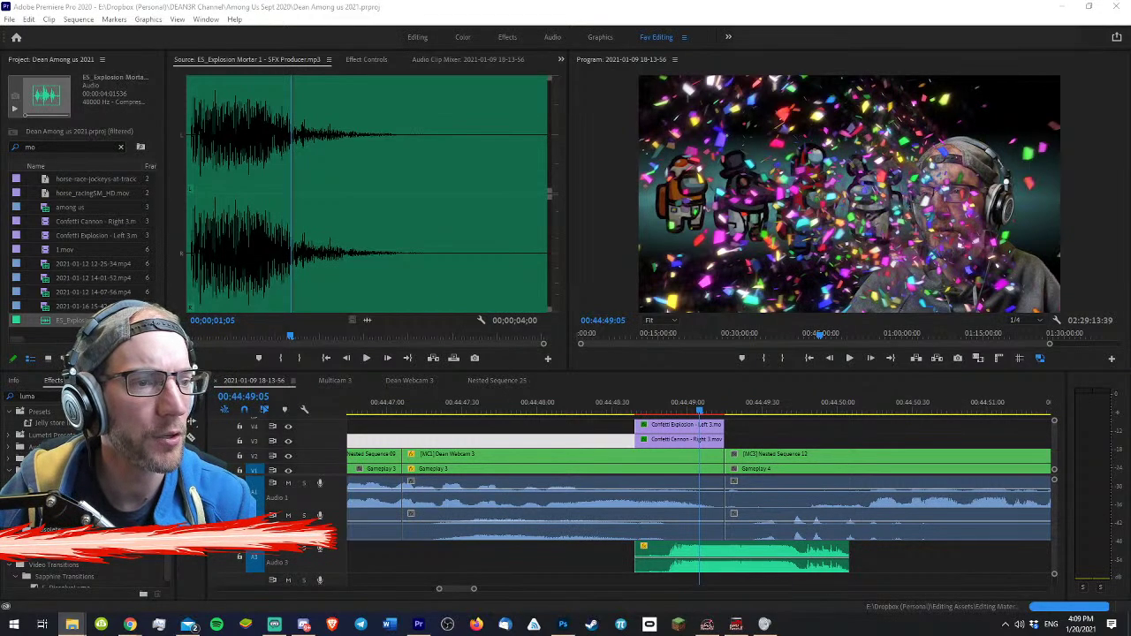
left_click_drag(874, 398, 421, 568)
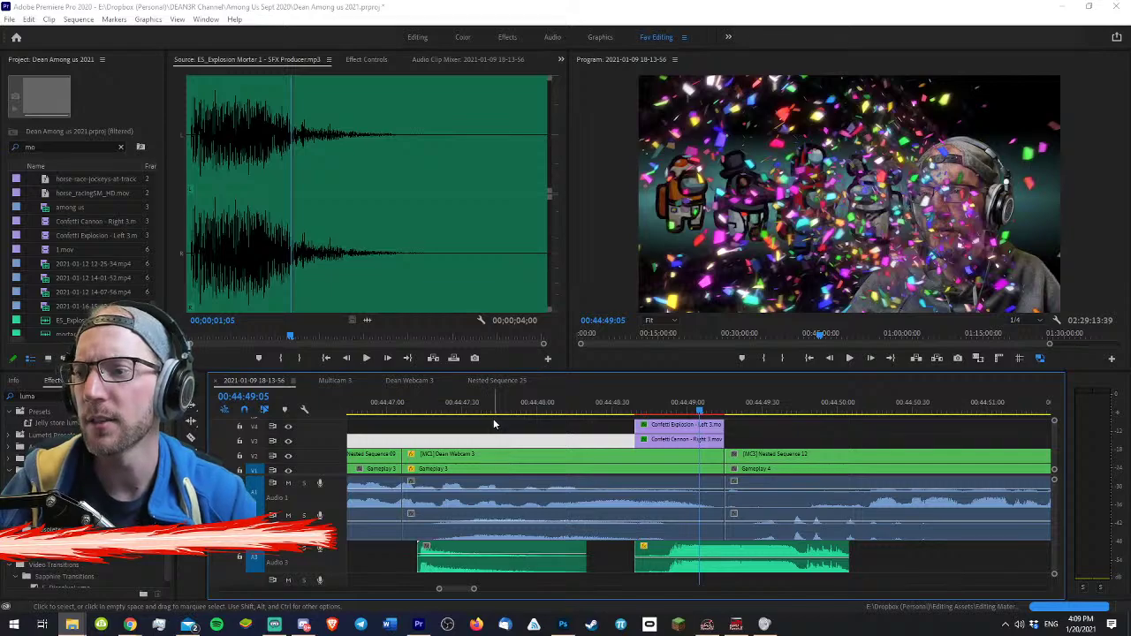
- Play back the new mortar clip from 00:44:47:03 and adjust its volume
left_click(426, 407)
left_click(394, 405)
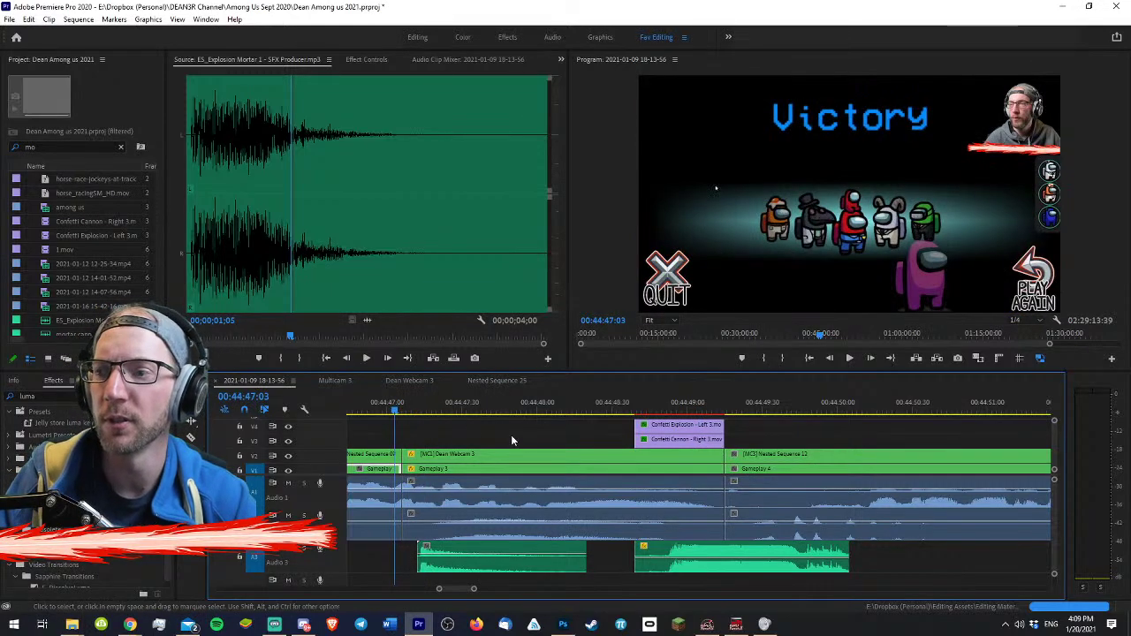
key("space")
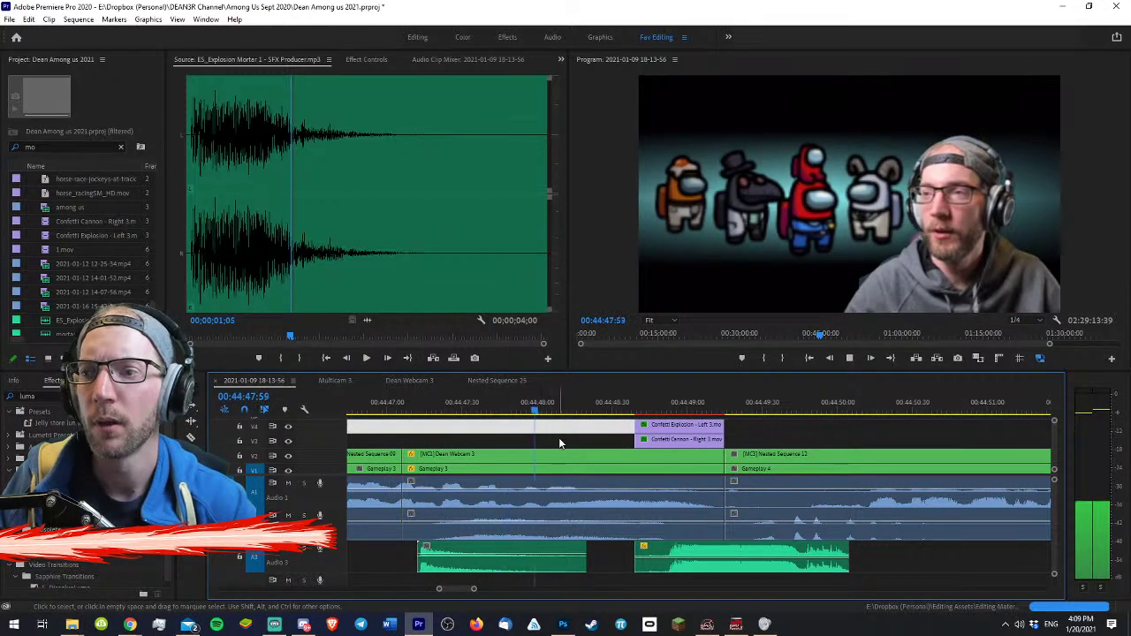
left_click(566, 556)
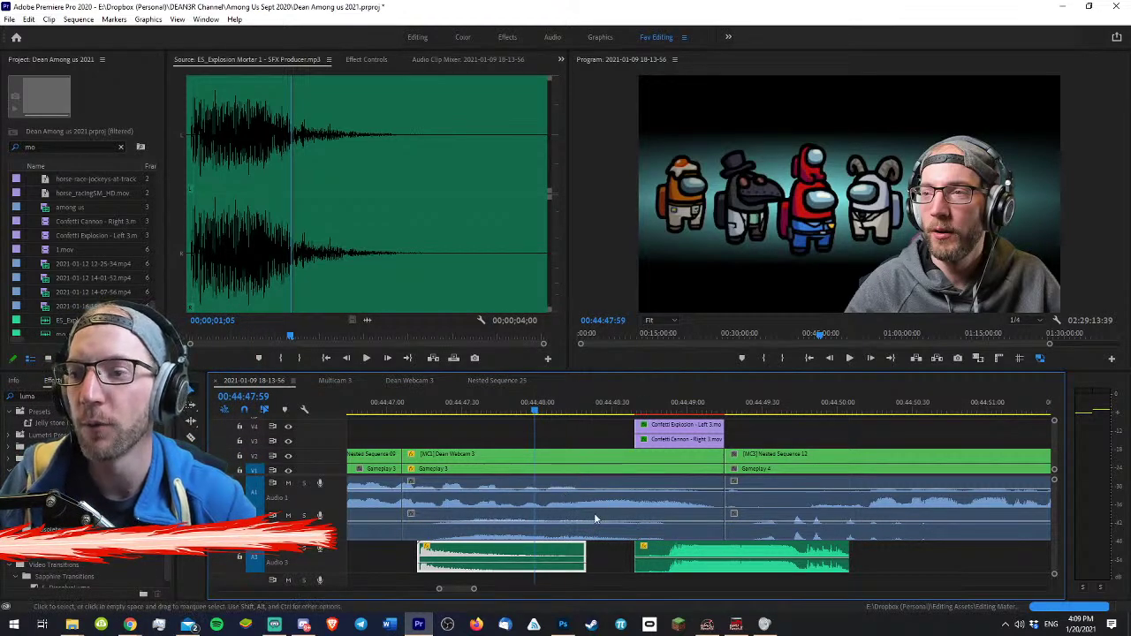
- Move the mortar clip to track A4, aligned with the start of the confetti clips, and play back the burst
left_click_drag(256, 509, 256, 500)
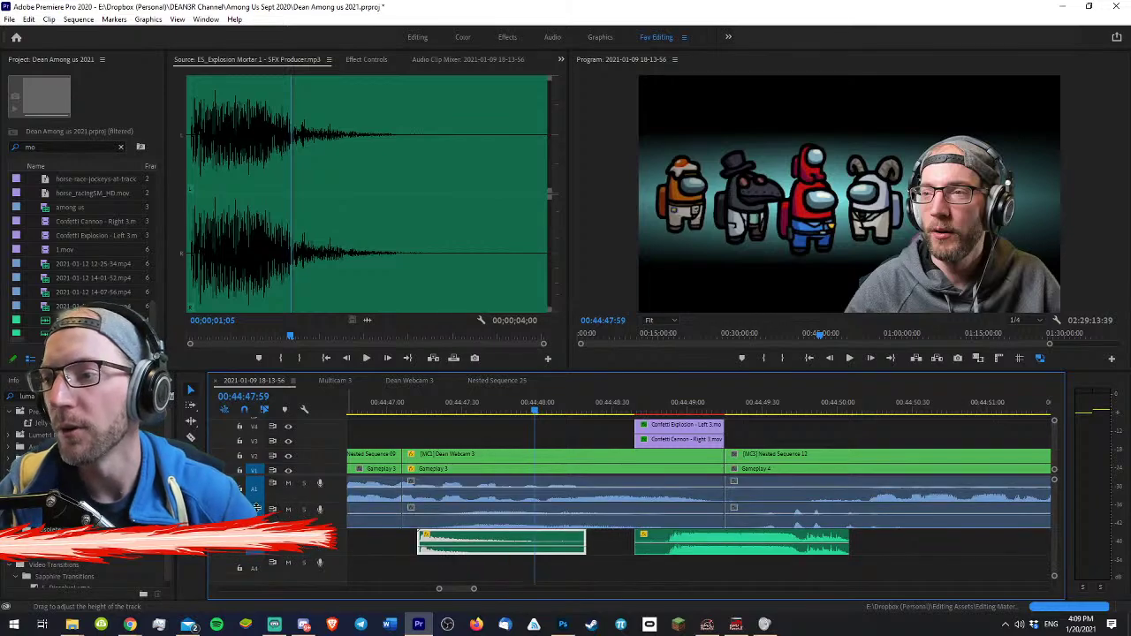
left_click_drag(448, 553, 673, 580)
left_click(643, 403)
left_click(622, 404)
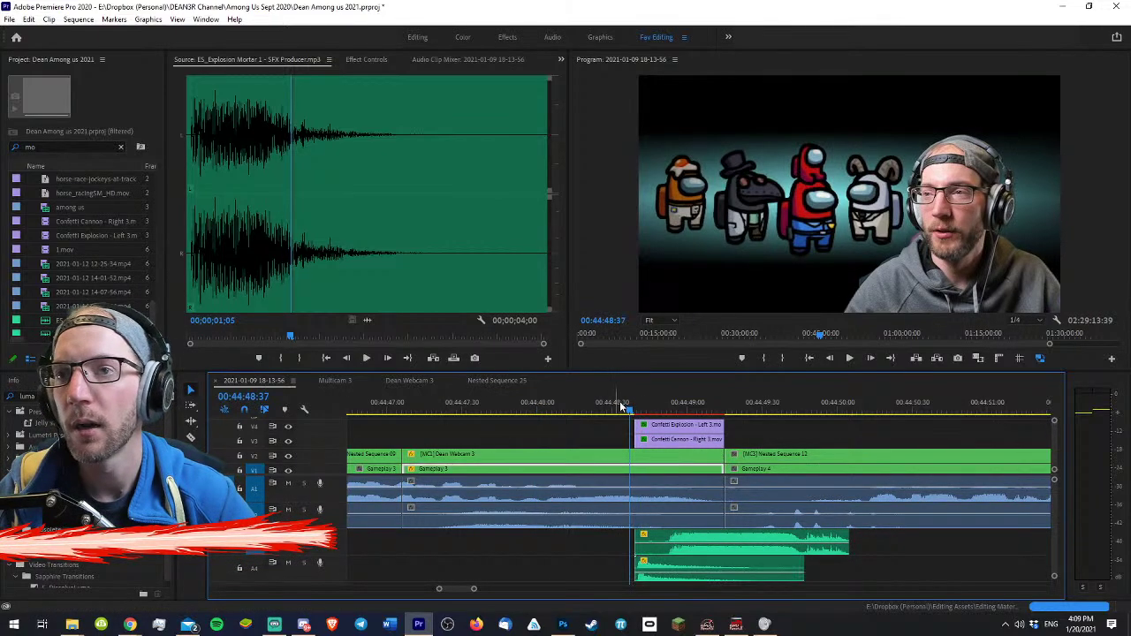
key("space")
key("space")
- Move the party blower and mortar clips down one track, to A4 and A5, and play back from 00:44:48:27
left_click(739, 535)
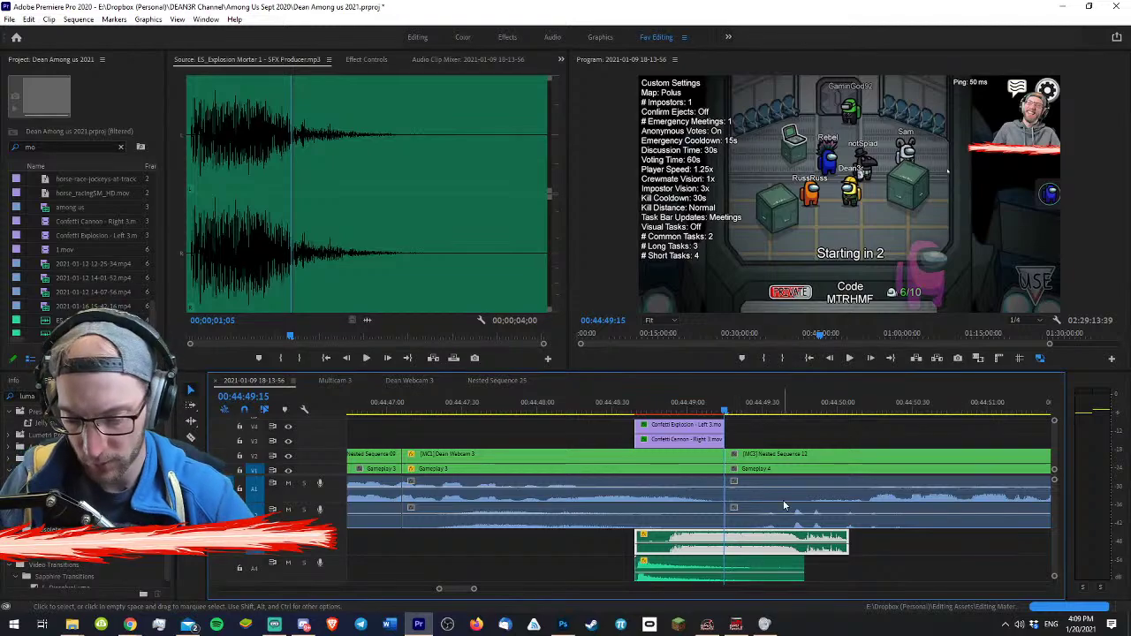
key("grave")
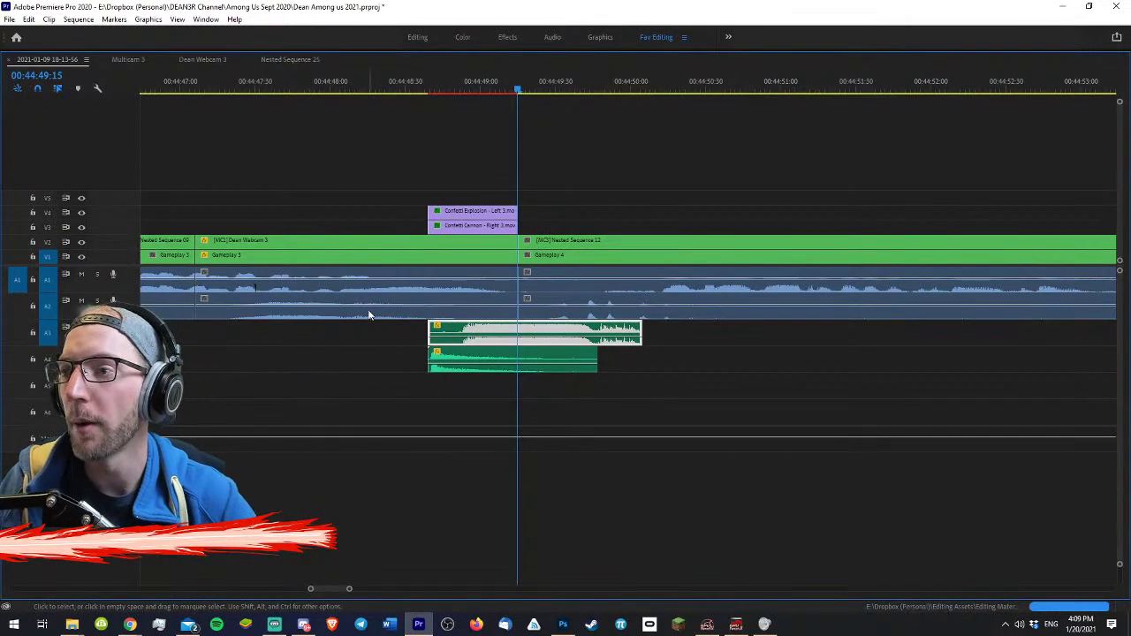
left_click_drag(383, 327, 489, 389)
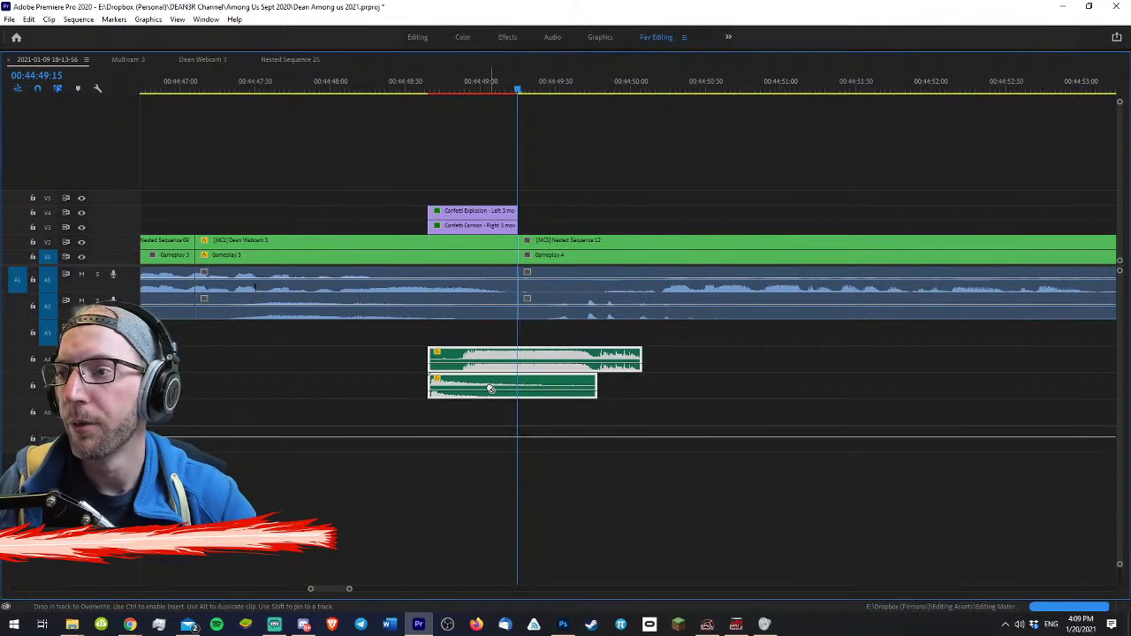
left_click(398, 82)
key("grave")
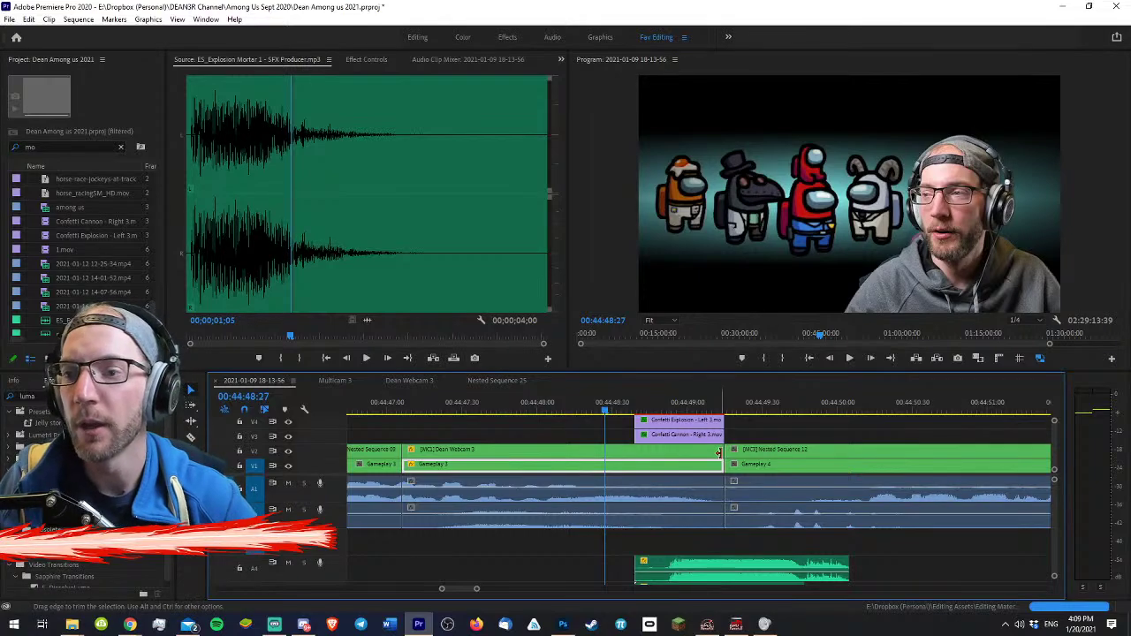
key("space")
- Select the mortar clip on A5 and replay the confetti burst to check the mix of both sounds
left_click(626, 525)
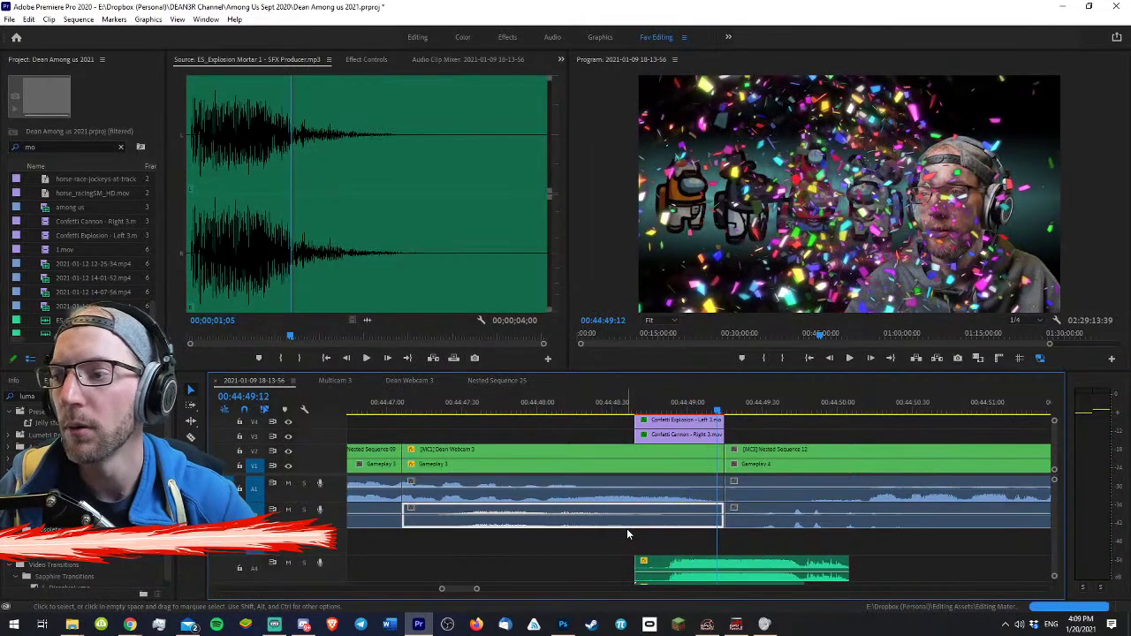
key("grave")
left_click(485, 386)
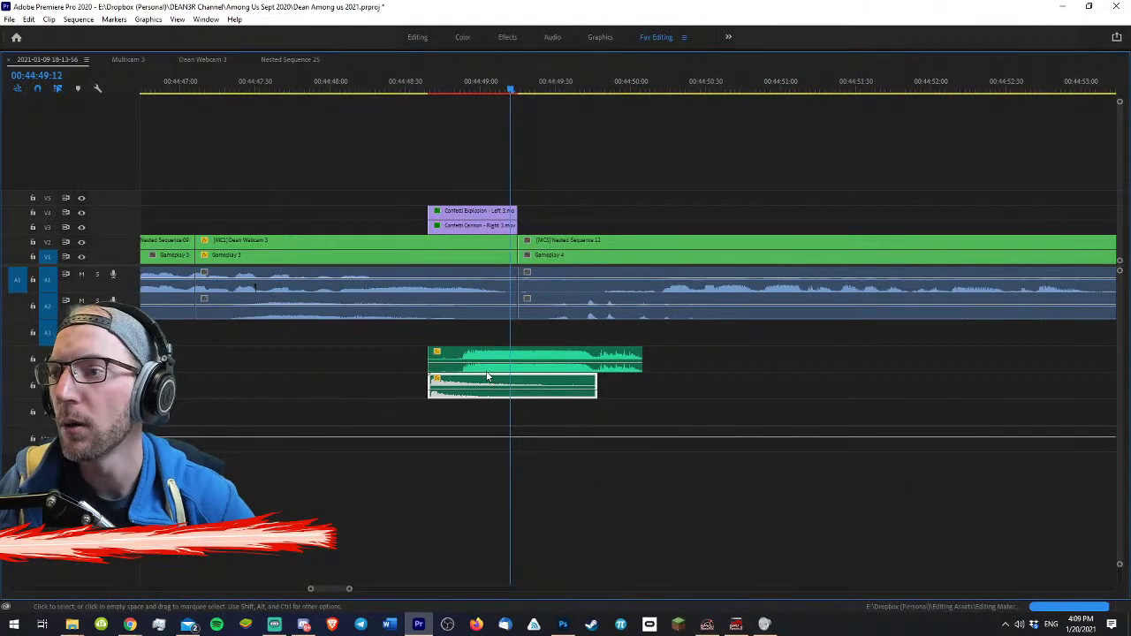
left_click(407, 77)
key("grave")
key("space")
key("space")
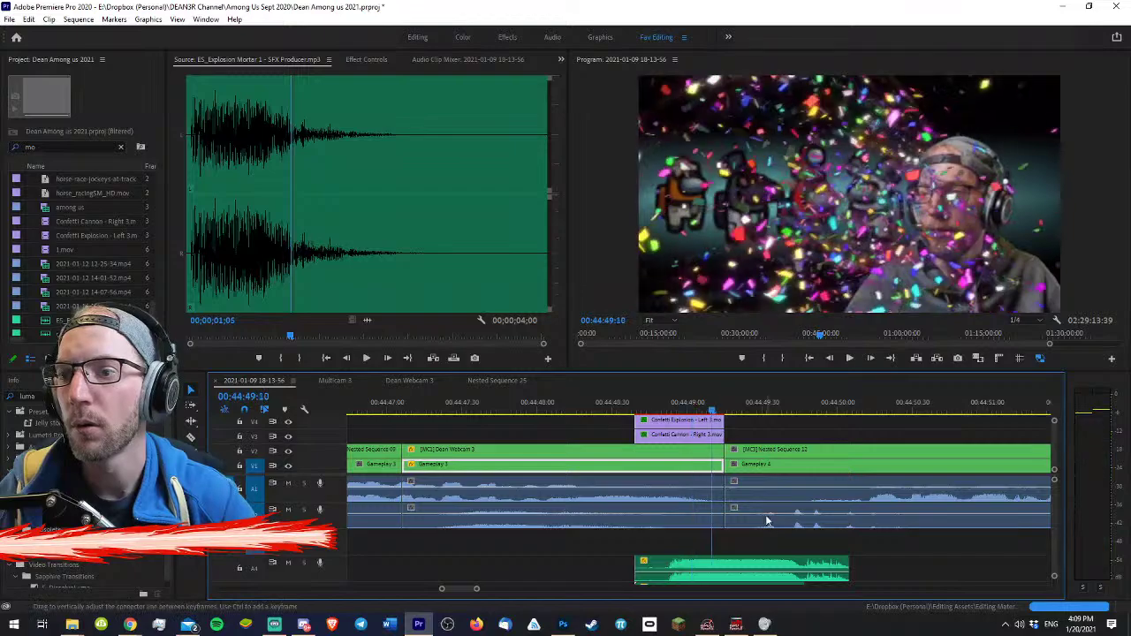
left_click(618, 403)
key("space")
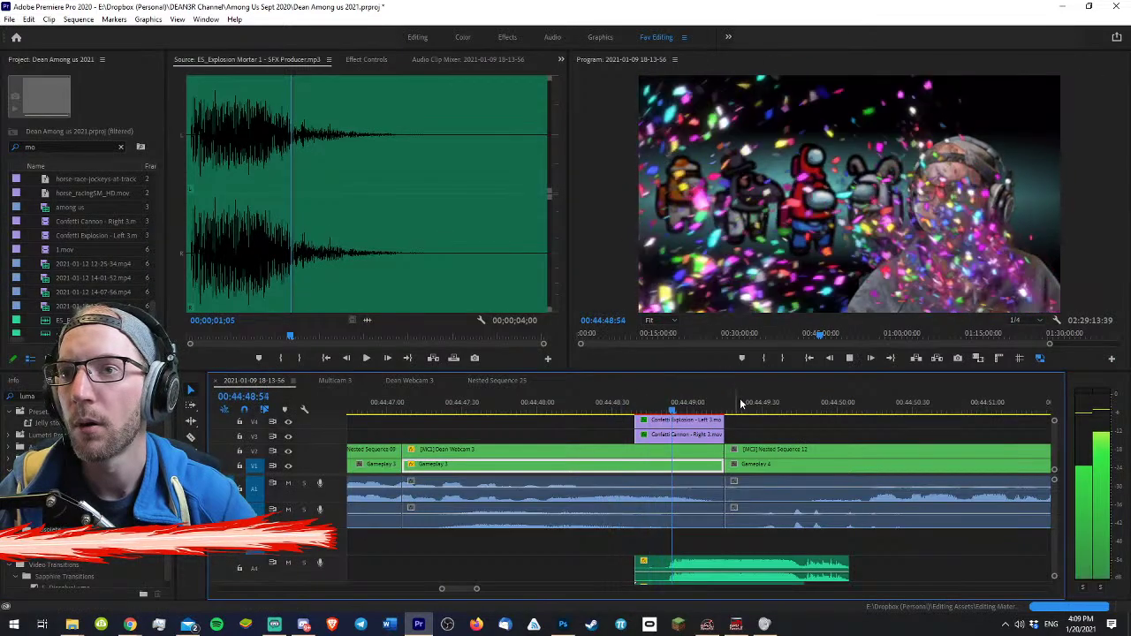
key("space")
- Split the party blower clip on A4 near its end, and move the tail piece earlier to shorten the blow
key("c")
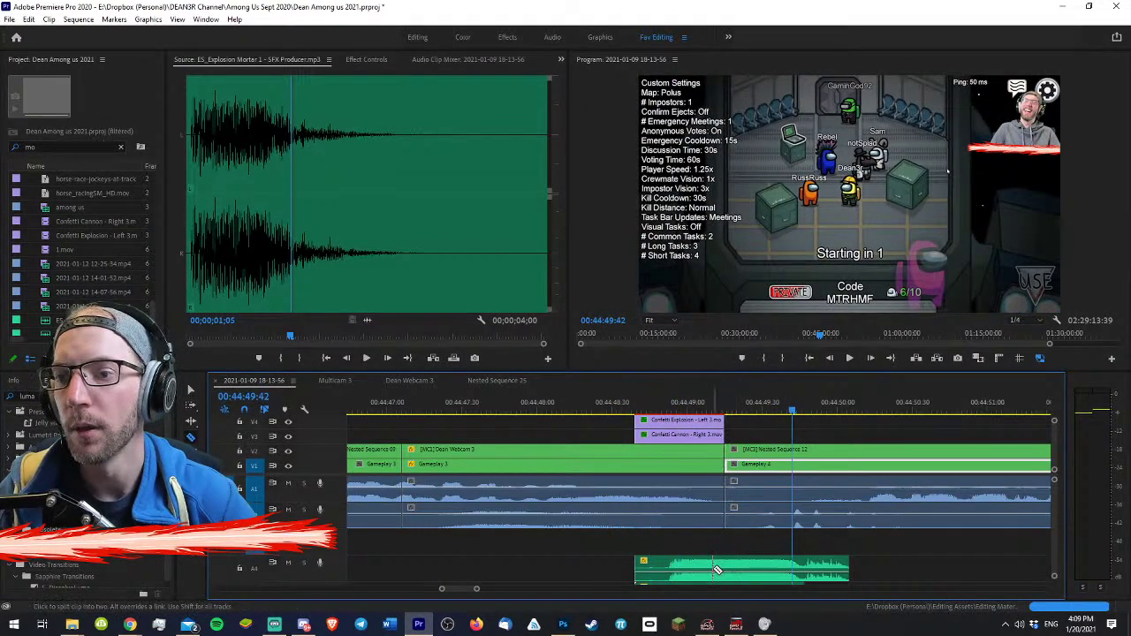
left_click(769, 567)
key("v")
left_click_drag(785, 568, 717, 566)
- Apply the default audio crossfades to both party blower pieces and play back the shortened sound
left_click(689, 566)
left_click(728, 566, "shift")
key("shift+d")
left_click(618, 407)
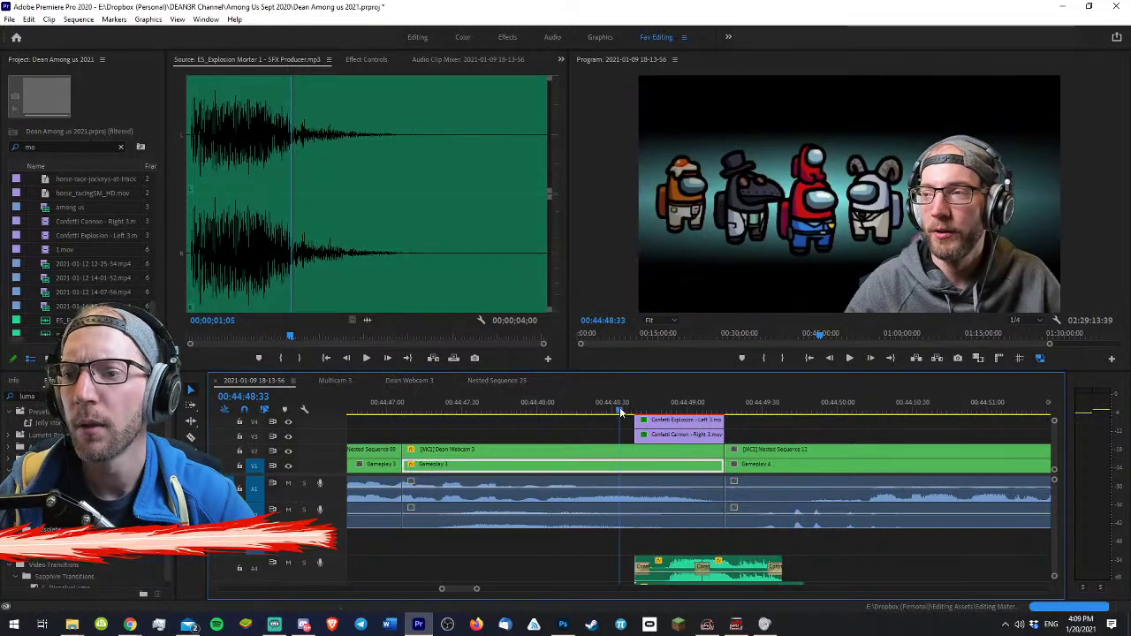
key("space")
left_click(768, 464)
key("space")
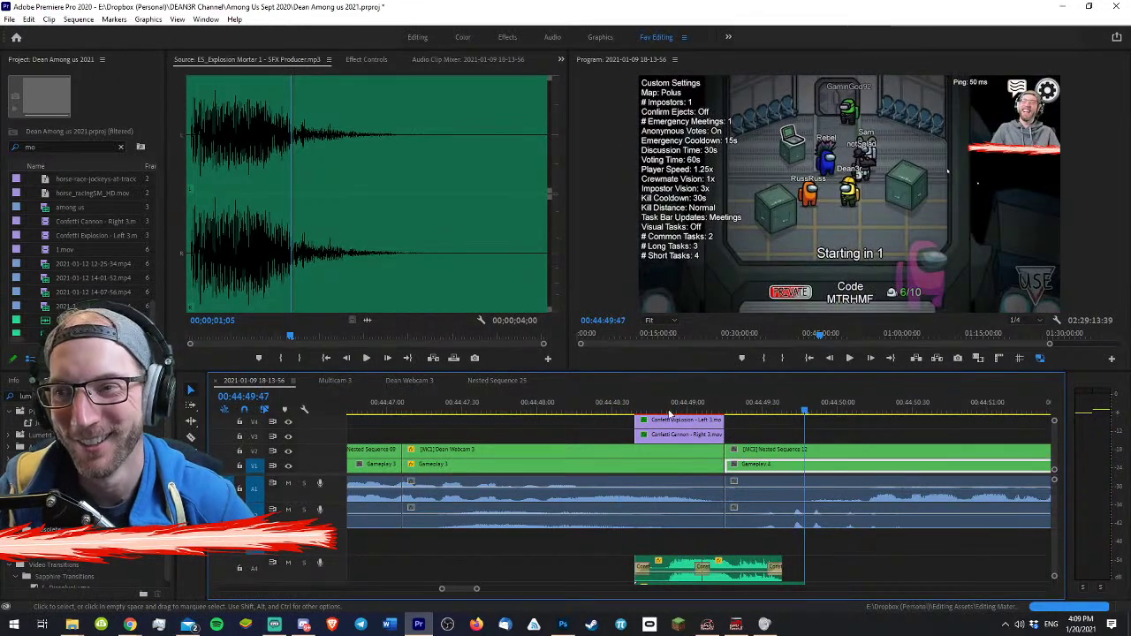
- Play back the confetti burst with its sound effects and continue into the start of Gameplay 4
left_click(614, 402)
key("space")
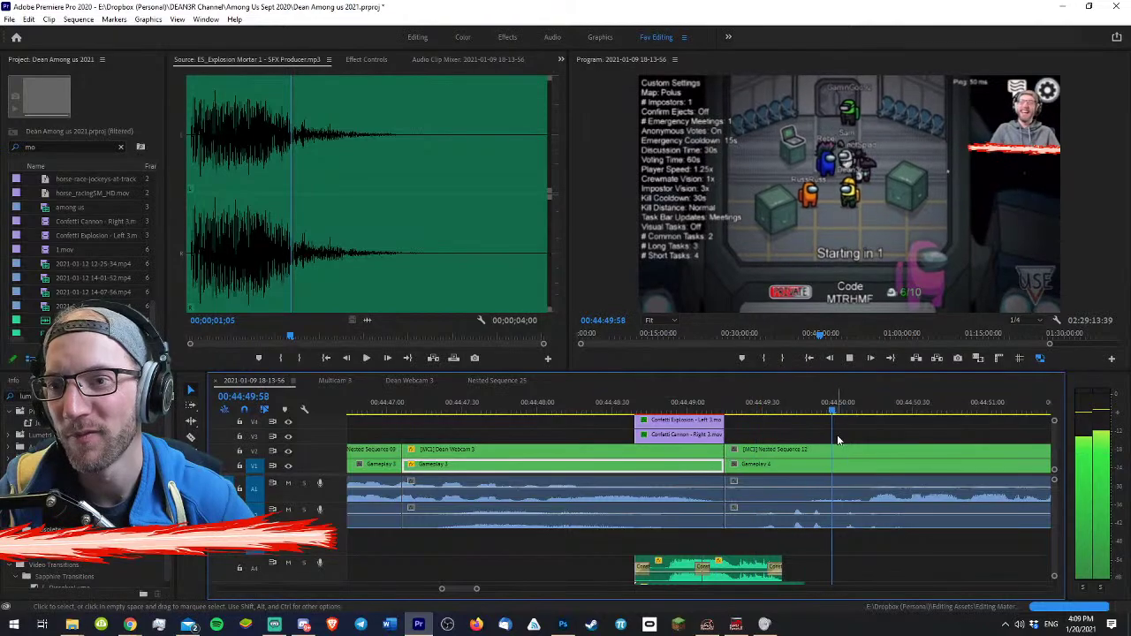
key("space")
key("space")
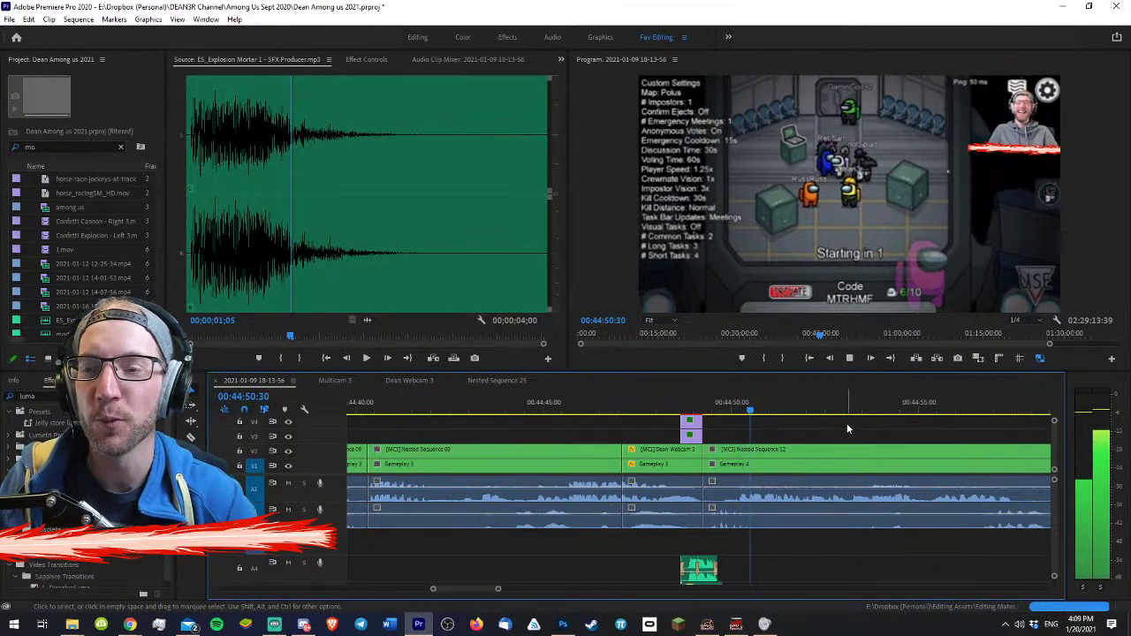
key("space")
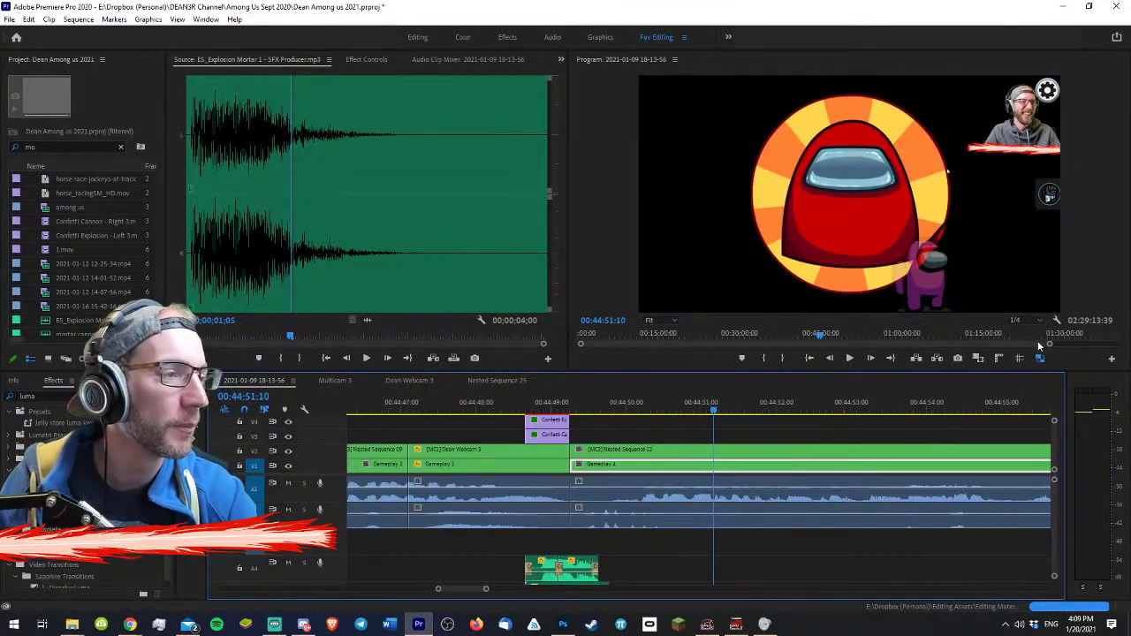
left_click(786, 425)
key("space")
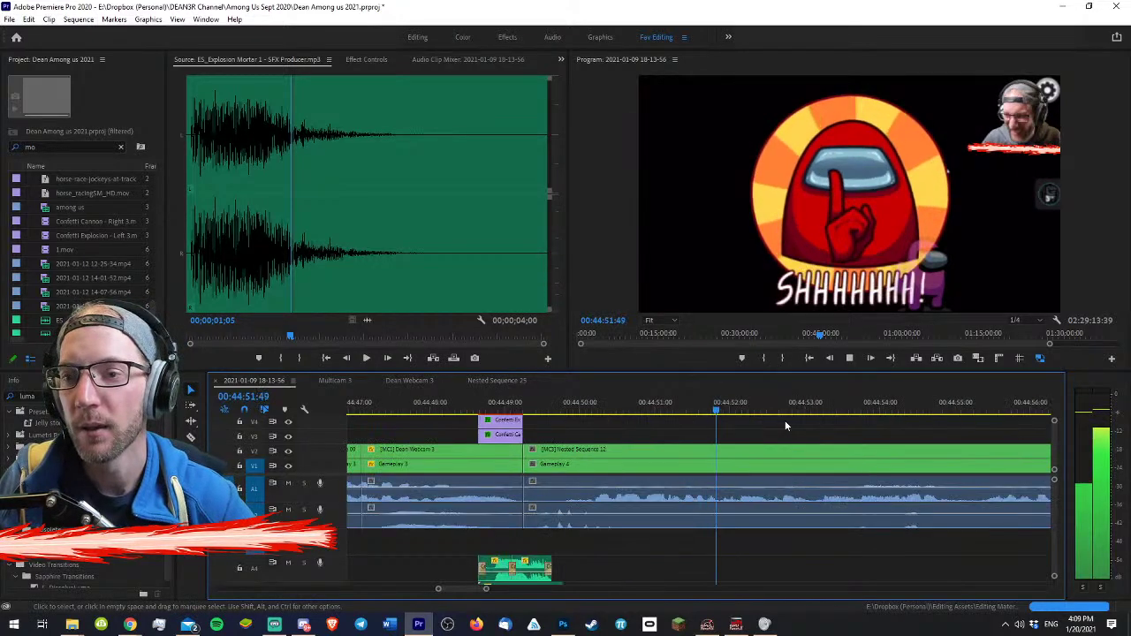
- Continue playback into Gameplay 4 and stop on its Crewmate intro screen
key("minus")
key("minus")
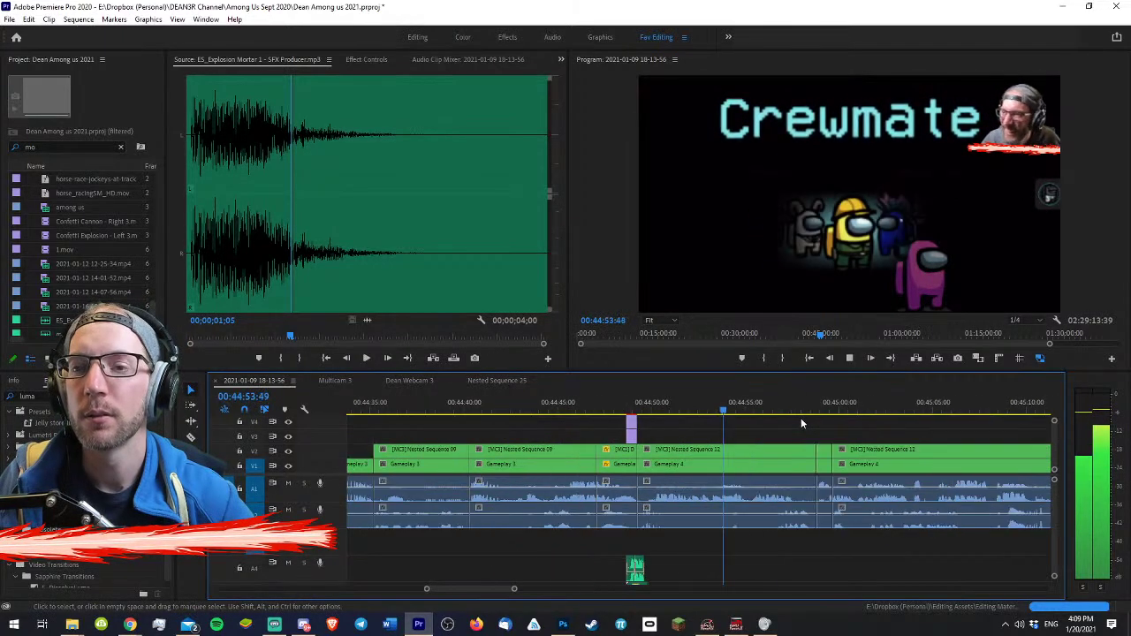
key("minus")
key("space")
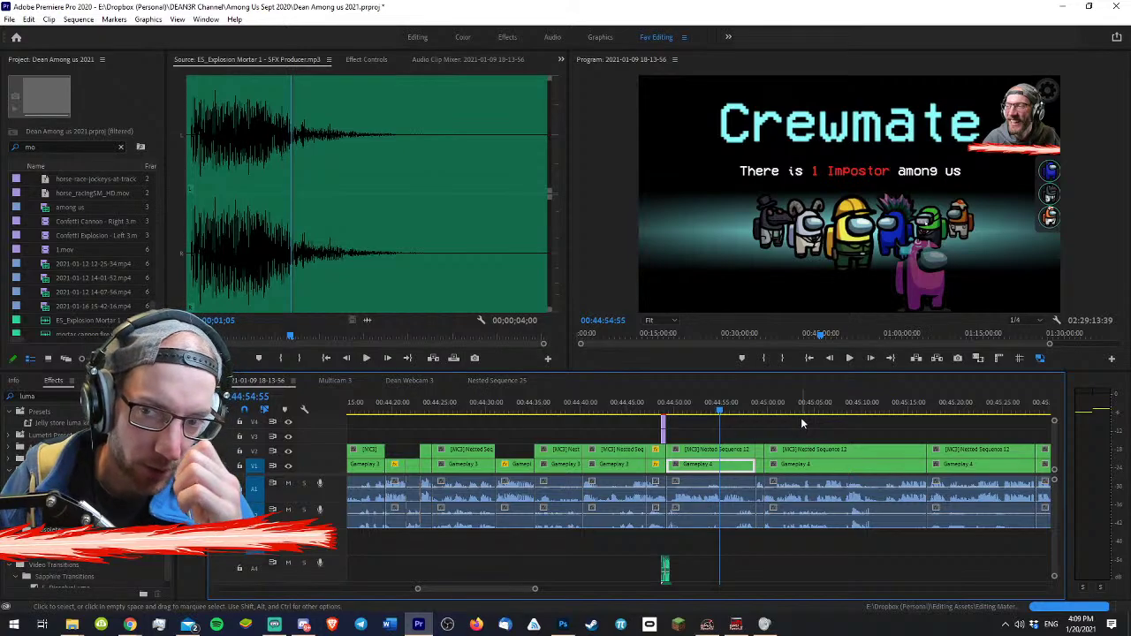
- Examine the layout of the sequence to compare the edited section with the remaining uncut gameplay clips
key("minus")
key("minus")
key("minus")
key("minus")
key("minus")
key("minus")
key("minus")
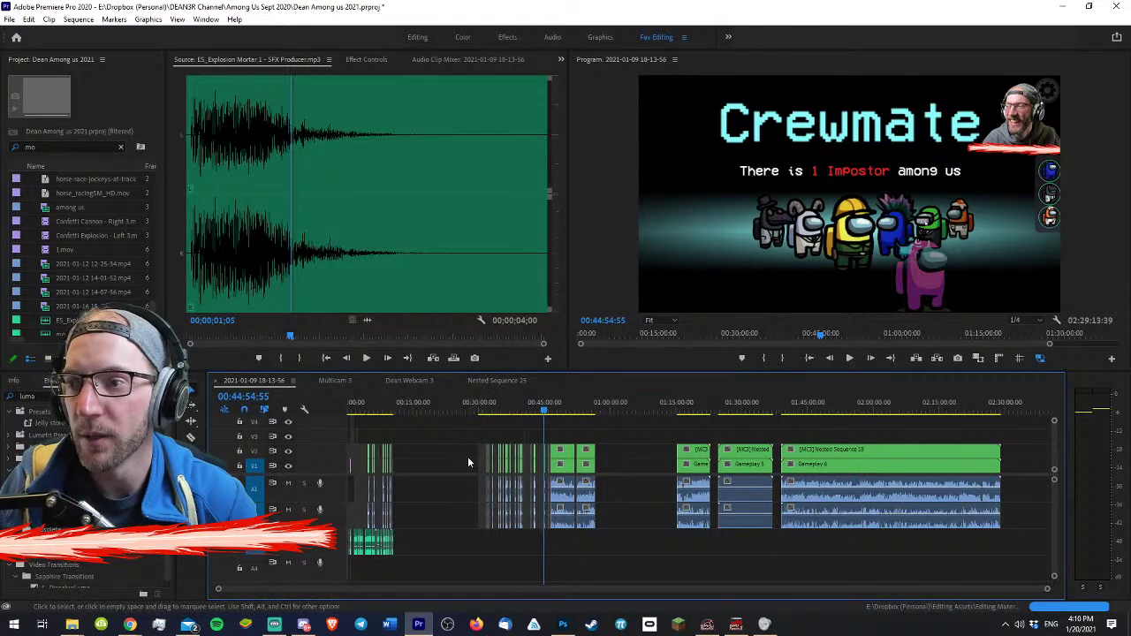
key("equal")
key("equal")
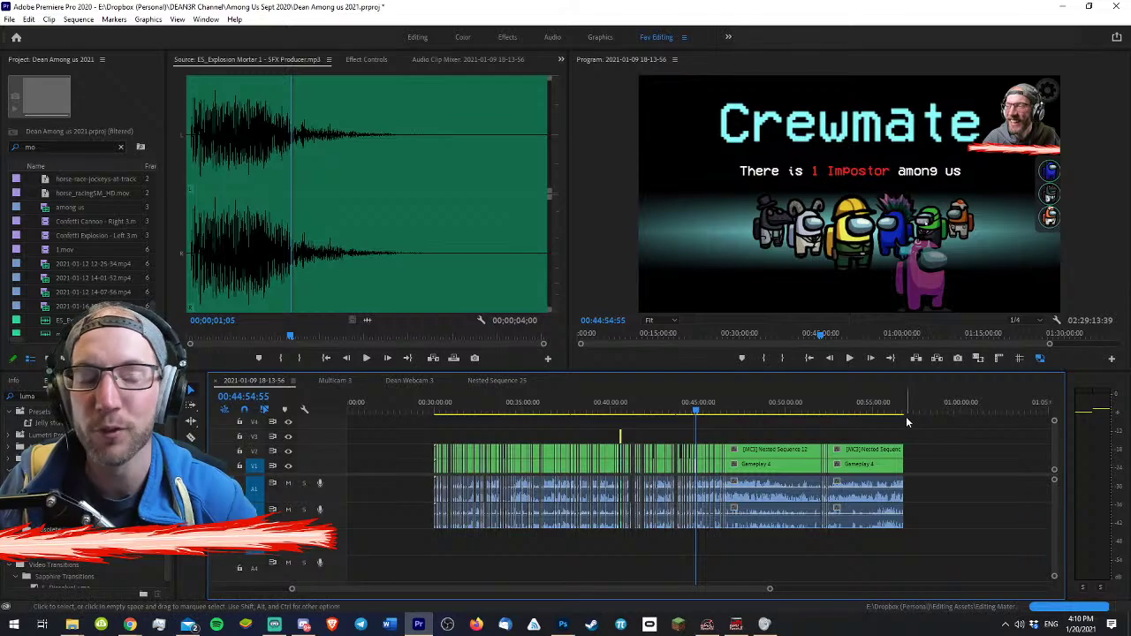
key("minus")
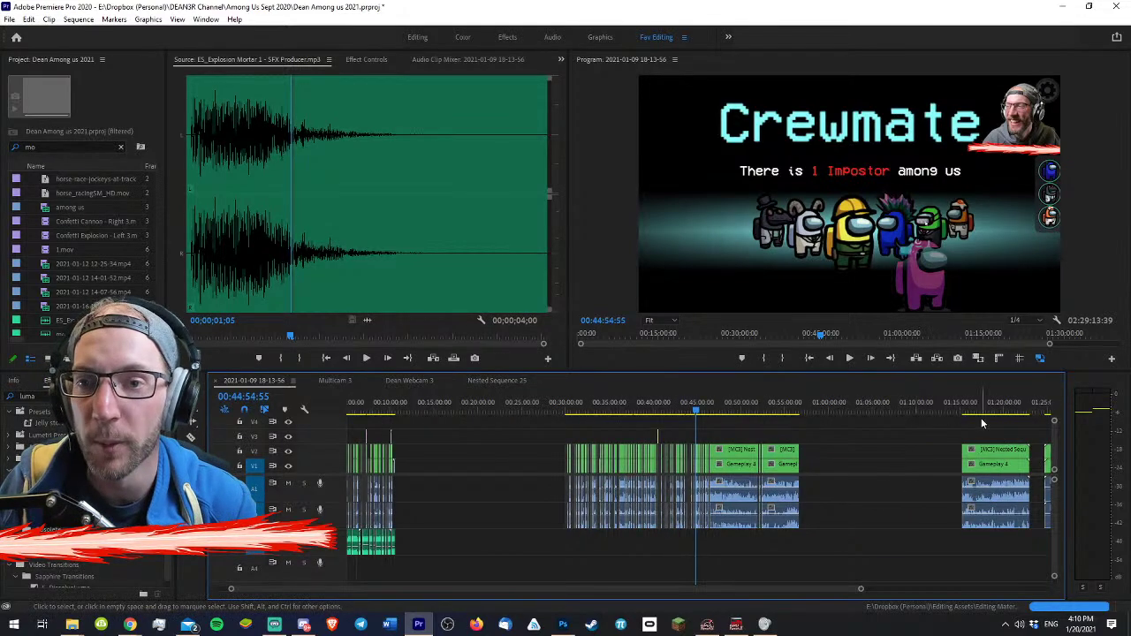
key("equal")
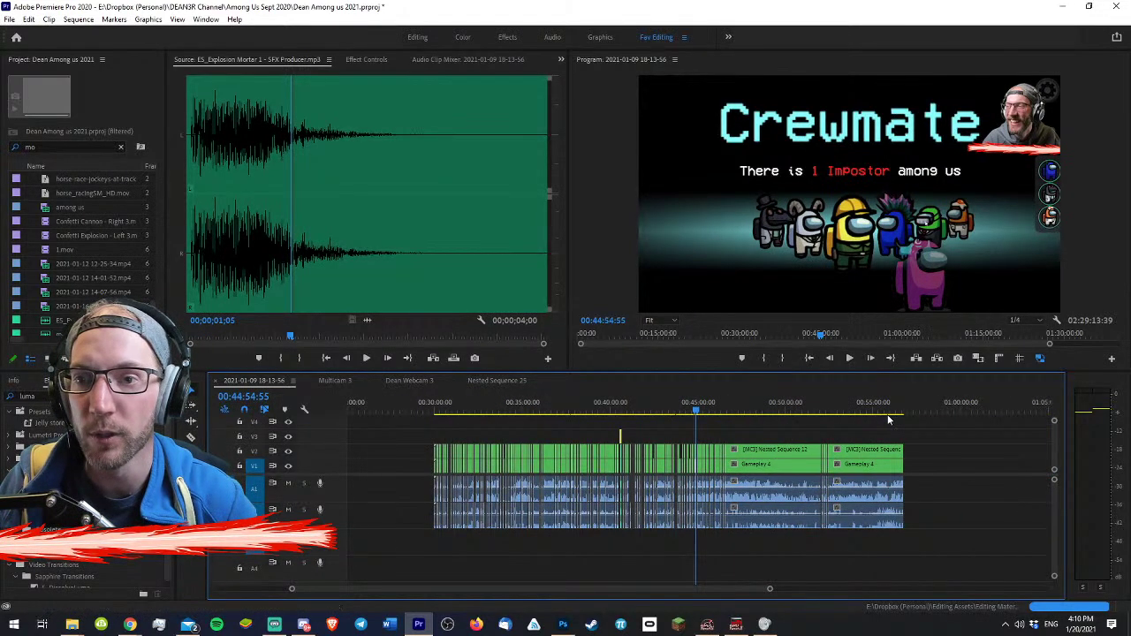
key("minus")
key("minus")
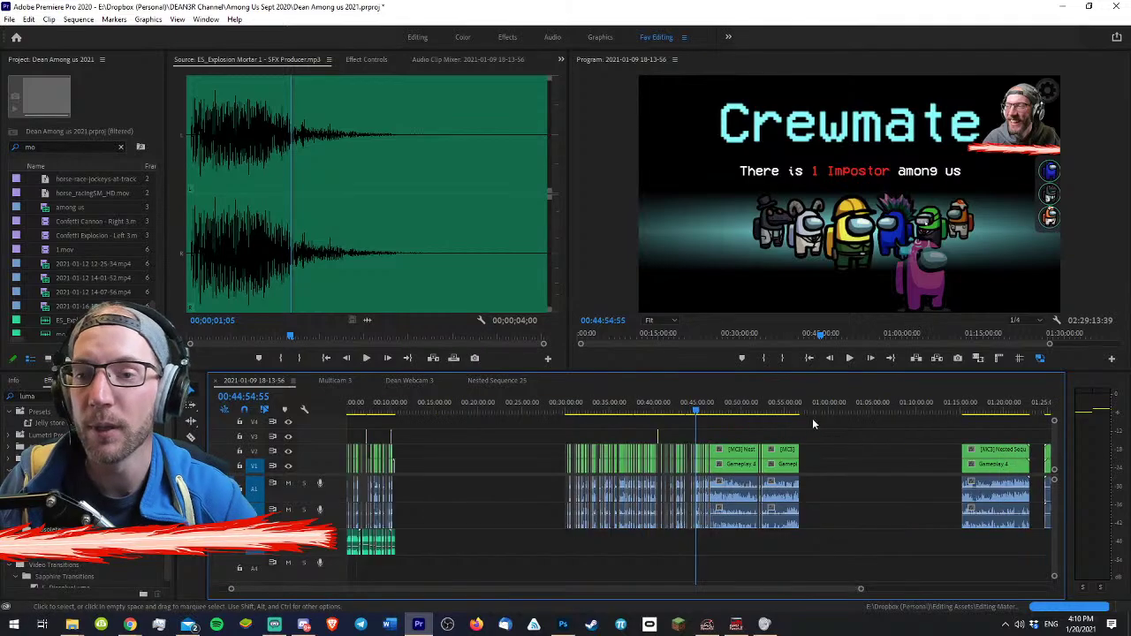
- Scrub across the remaining Gameplay 4, 5 and 6 footage, returning to Gameplay 4's voting results with the whole sequence in view
left_click_drag(675, 408, 879, 405)
left_click(809, 402)
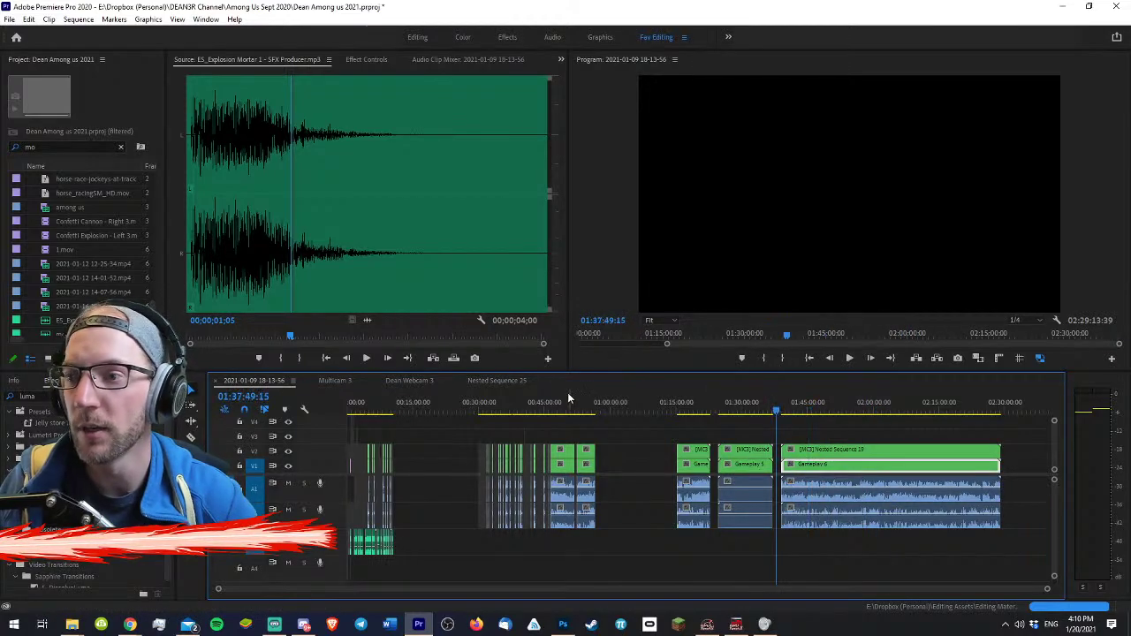
left_click_drag(567, 402, 579, 402)
key("equal")
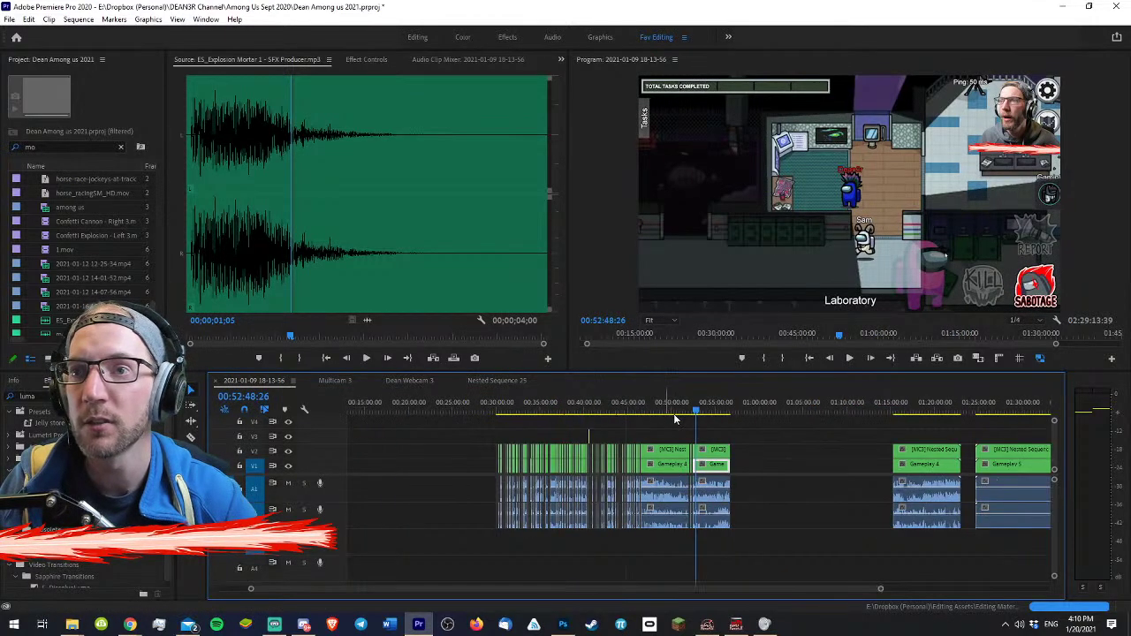
left_click(629, 411)
key("backslash")
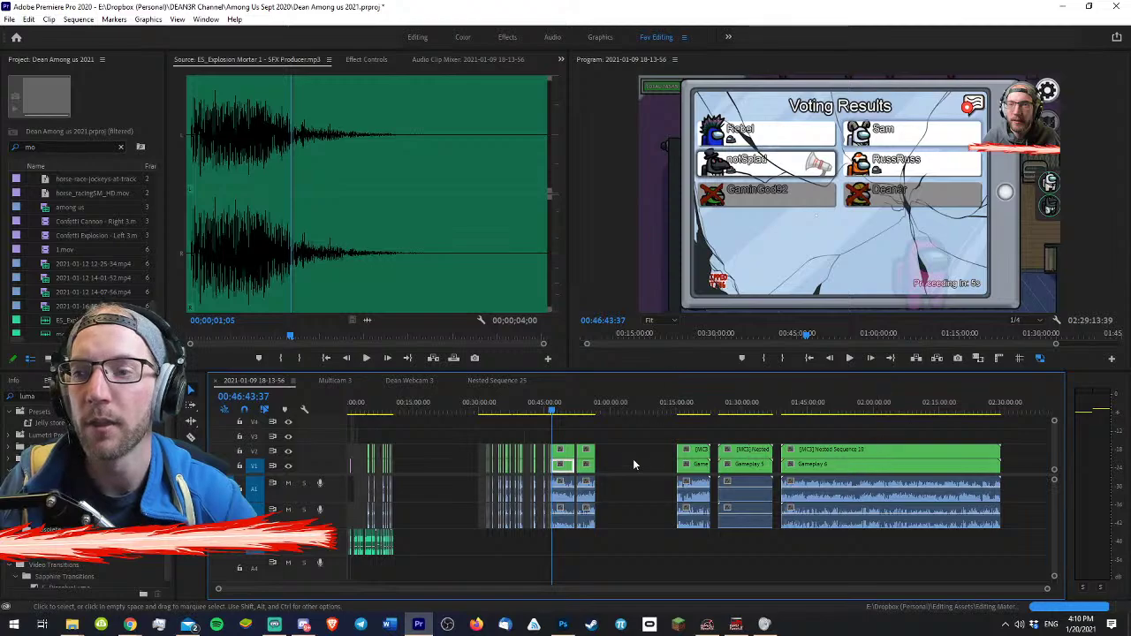
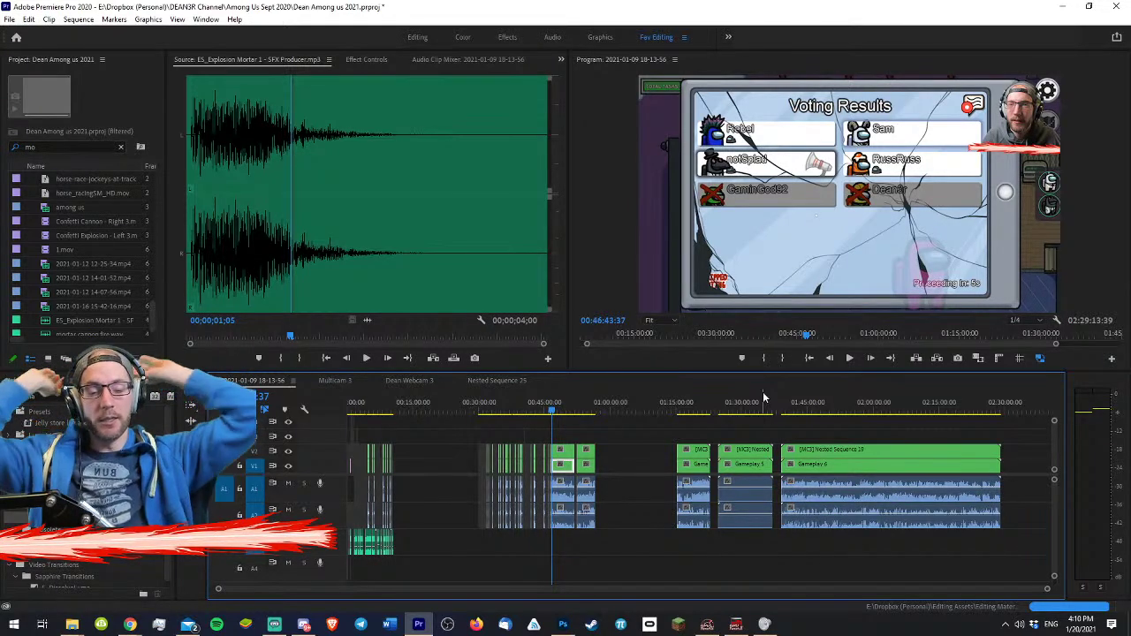
- Play Gameplay 4's Who Is The Impostor voting scene and split its clips at about 00:46:34
key("=")
key("=")
key("=")
key("=")
key("=")
key("=")
key("=")
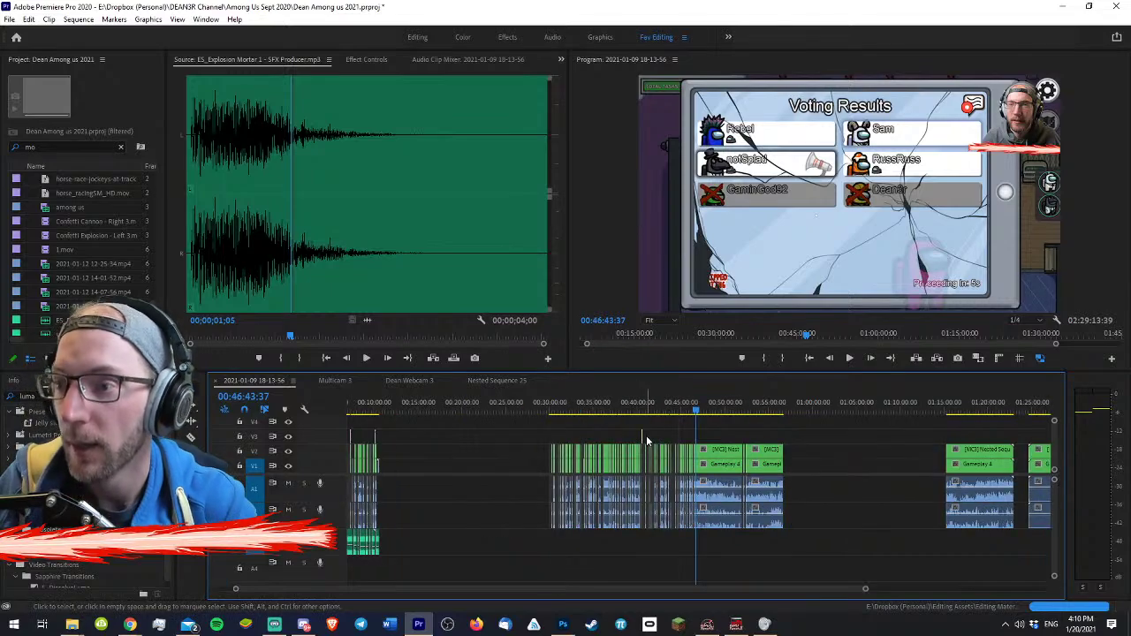
left_click(591, 395)
key("space")
key("equal")
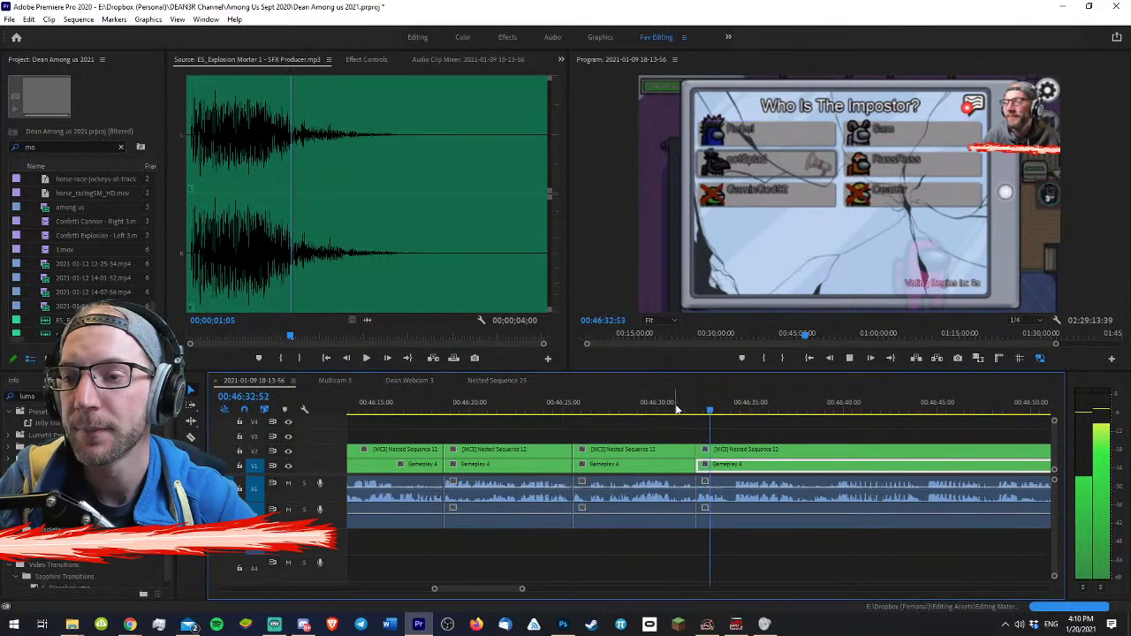
key("equal")
key("equal")
key("c")
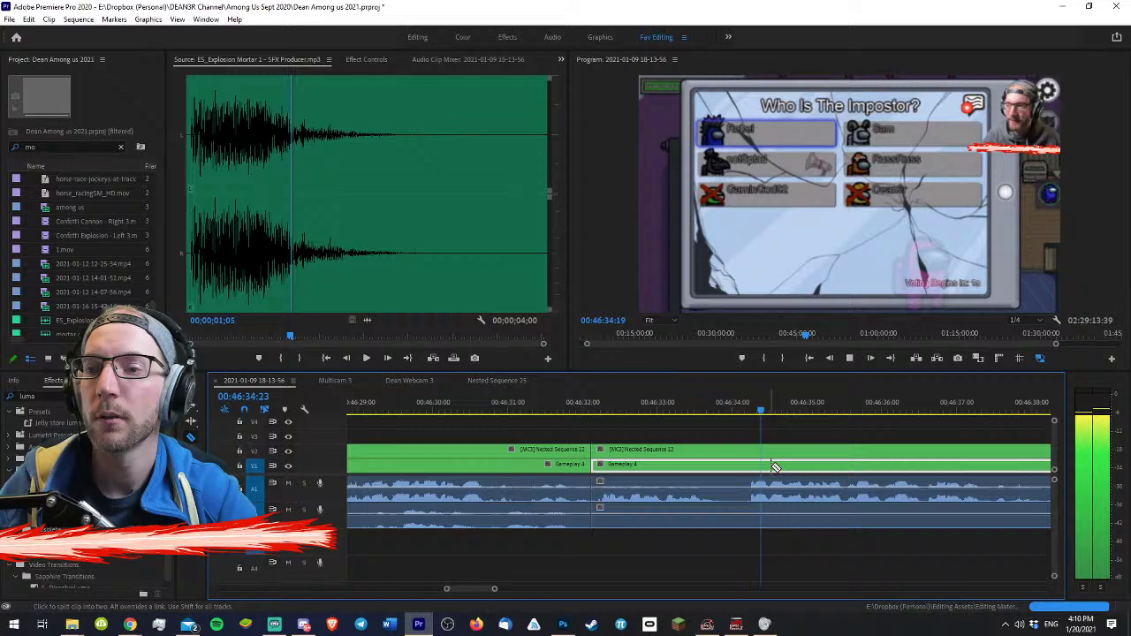
left_click(749, 523)
- Return to Gameplay 3's Victory screen and play through the confetti burst into Gameplay 4
key("minus")
key("minus")
key("minus")
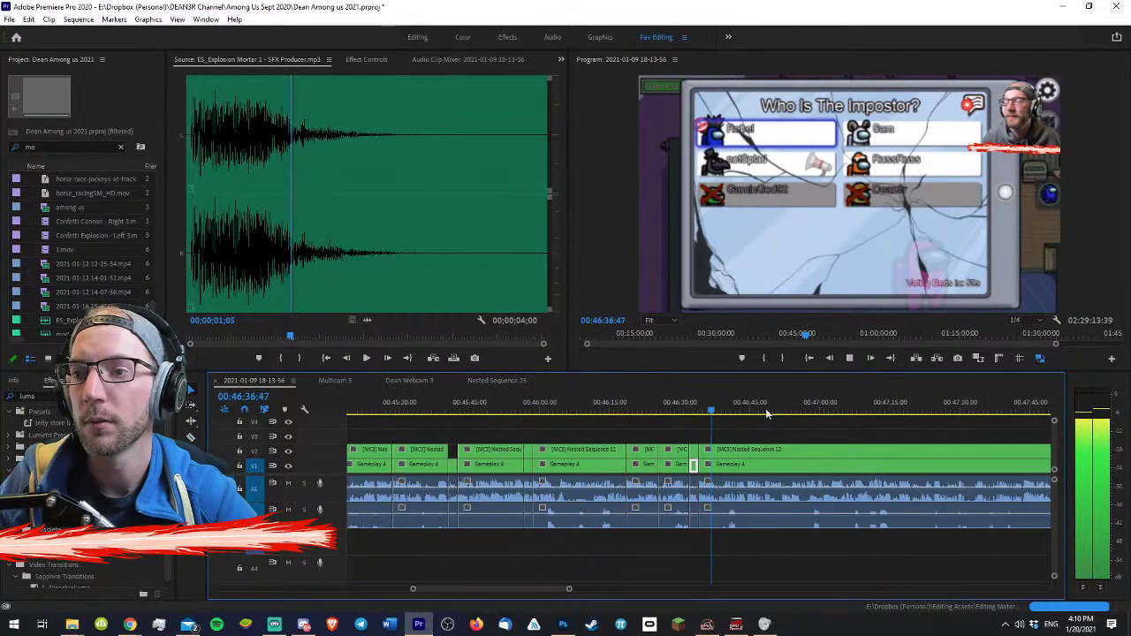
key("minus")
key("minus")
left_click_drag(590, 407, 569, 403)
key("equal")
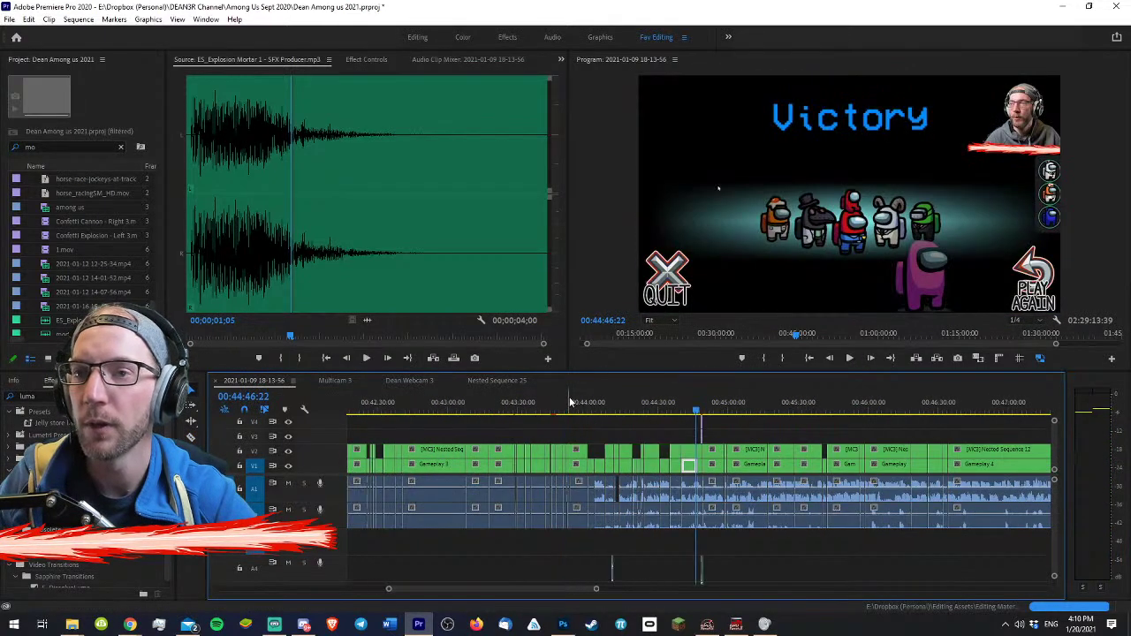
key("equal")
key("space")
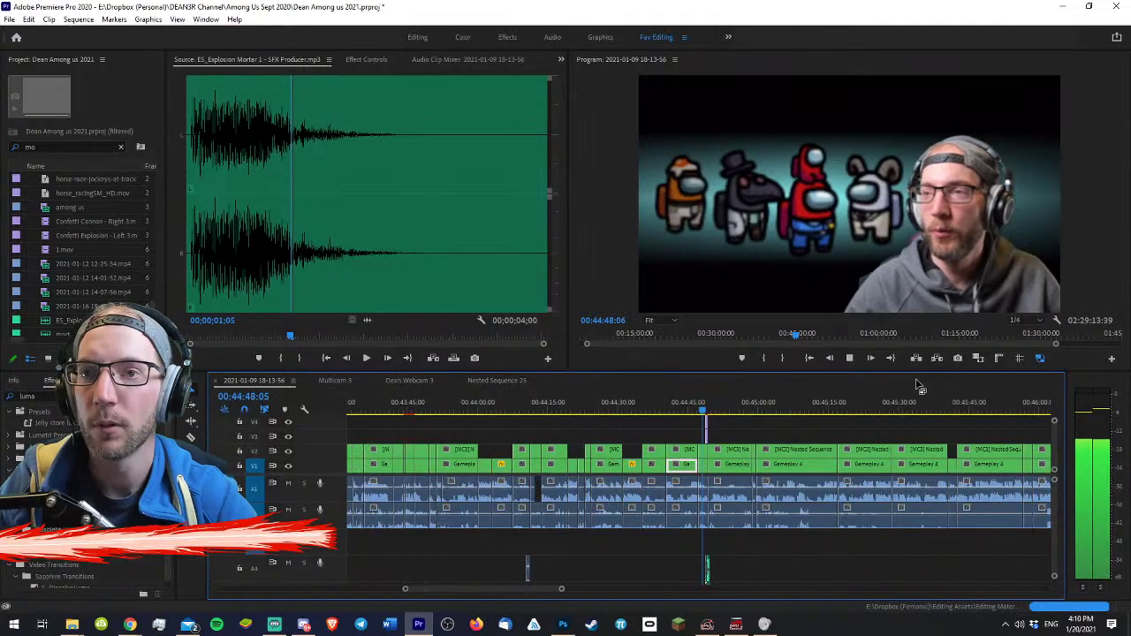
key("minus")
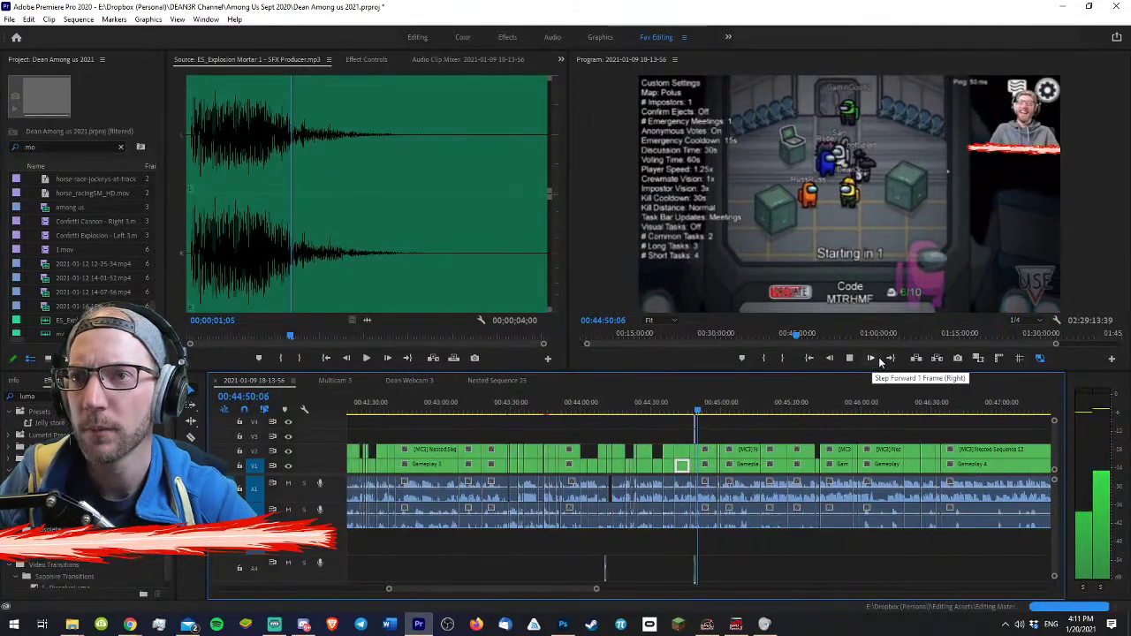
- Split Gameplay 4 across all tracks at about 00:44:55 and delete its opening lobby and Crewmate intro piece
key("equal")
key("equal")
key("equal")
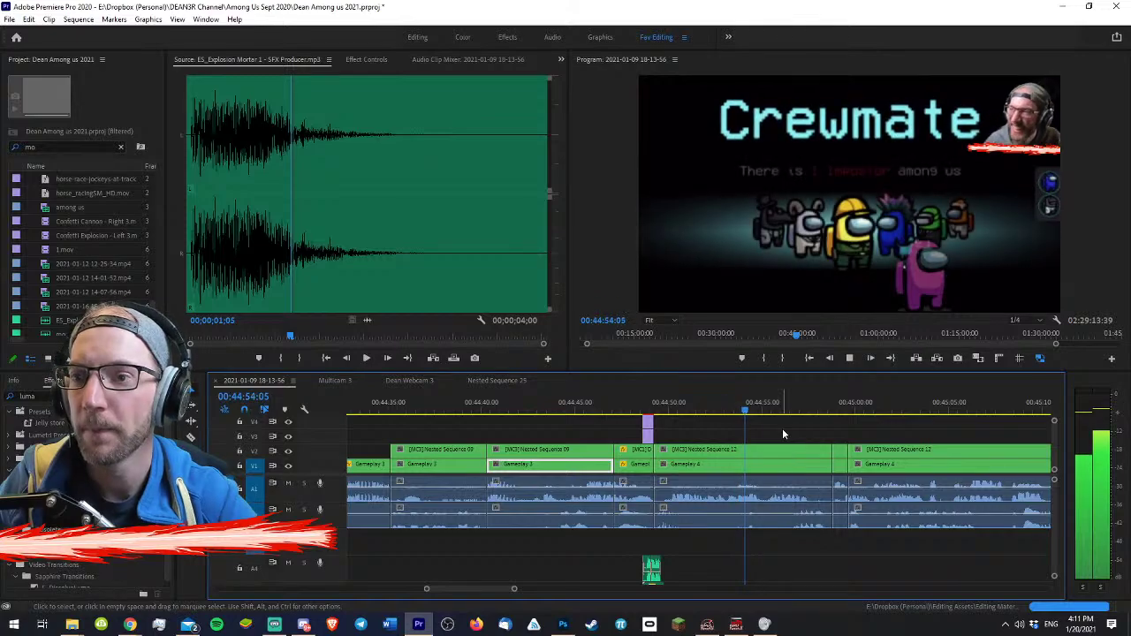
key("c")
left_click(761, 497, "shift")
key("v")
left_click_drag(702, 431, 696, 469)
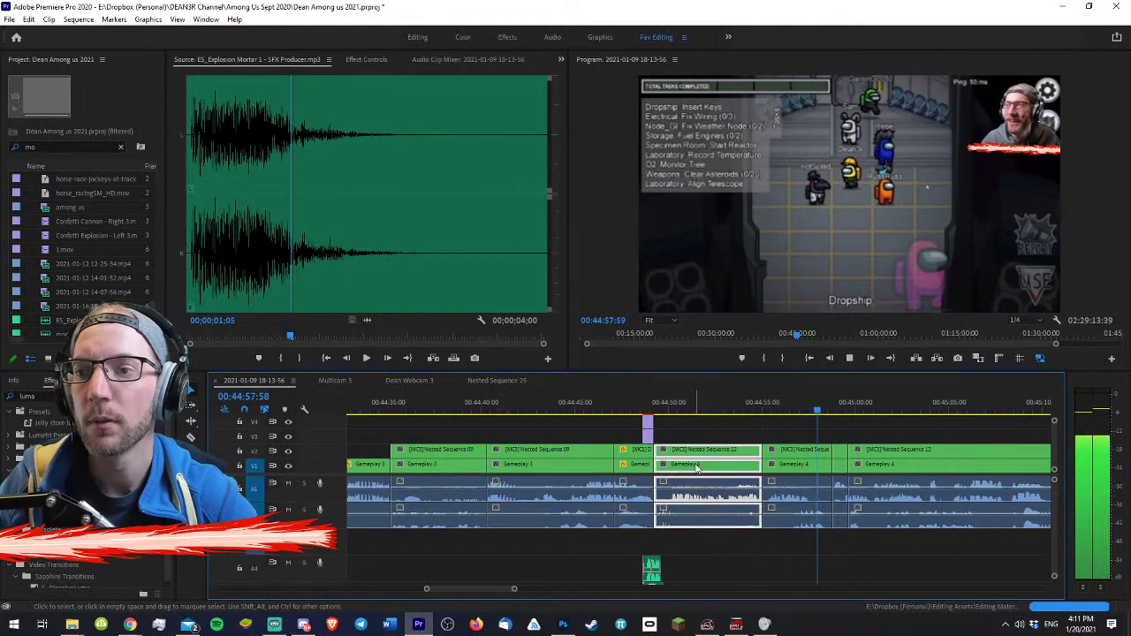
key("Delete")
- Delete the following Gameplay 4 dropship piece and close the gap after Gameplay 3's confetti burst
left_click_drag(796, 440, 816, 533)
key("Delete")
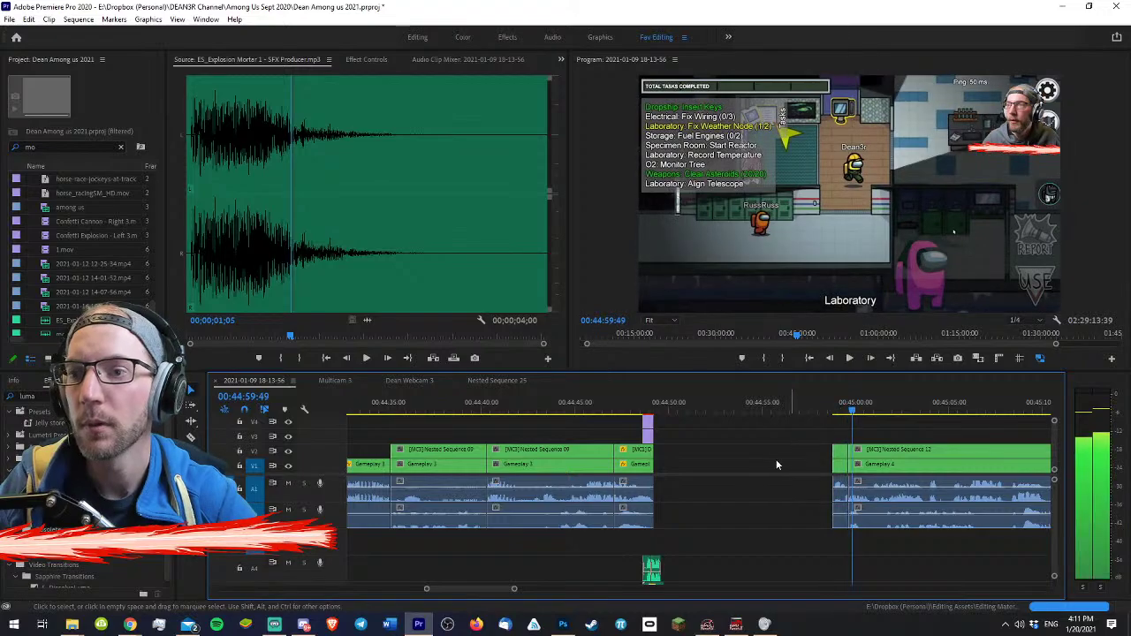
left_click(749, 456)
key("Delete")
- Play back the new join from Gameplay 3's webcam close-up into Gameplay 4's Laboratory footage
left_click(618, 409)
key("space")
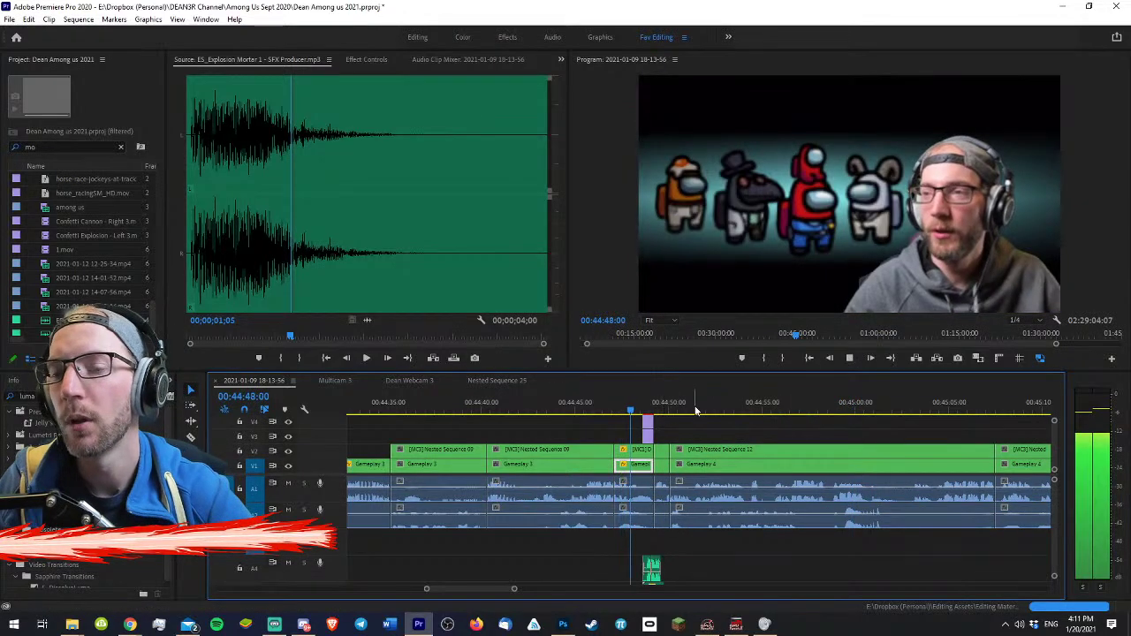
key("equal")
key("equal")
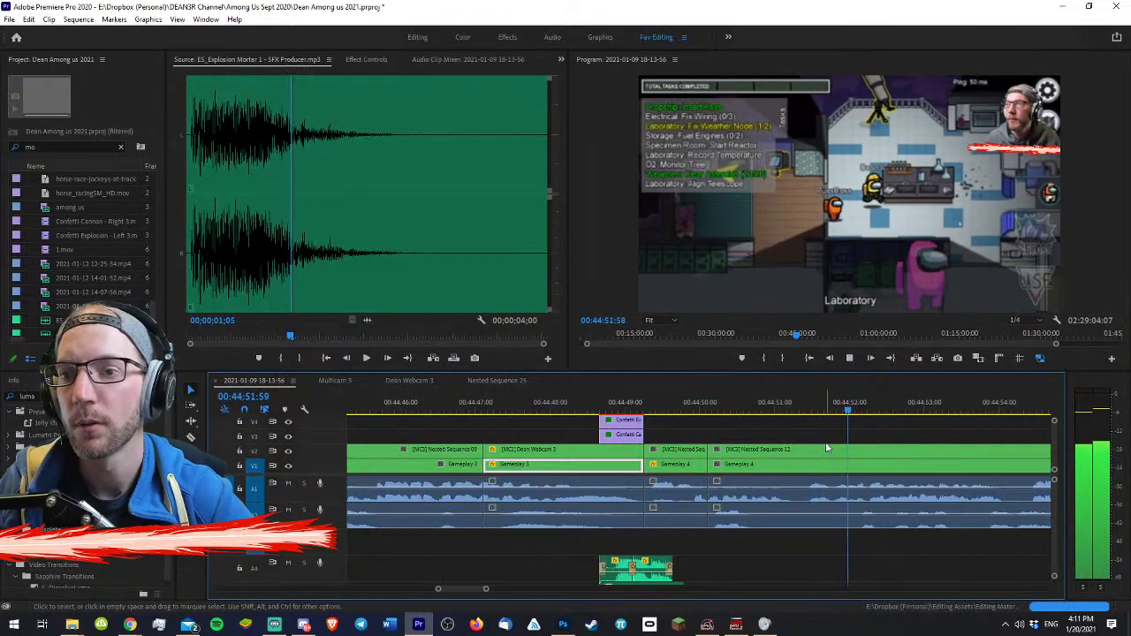
key("minus")
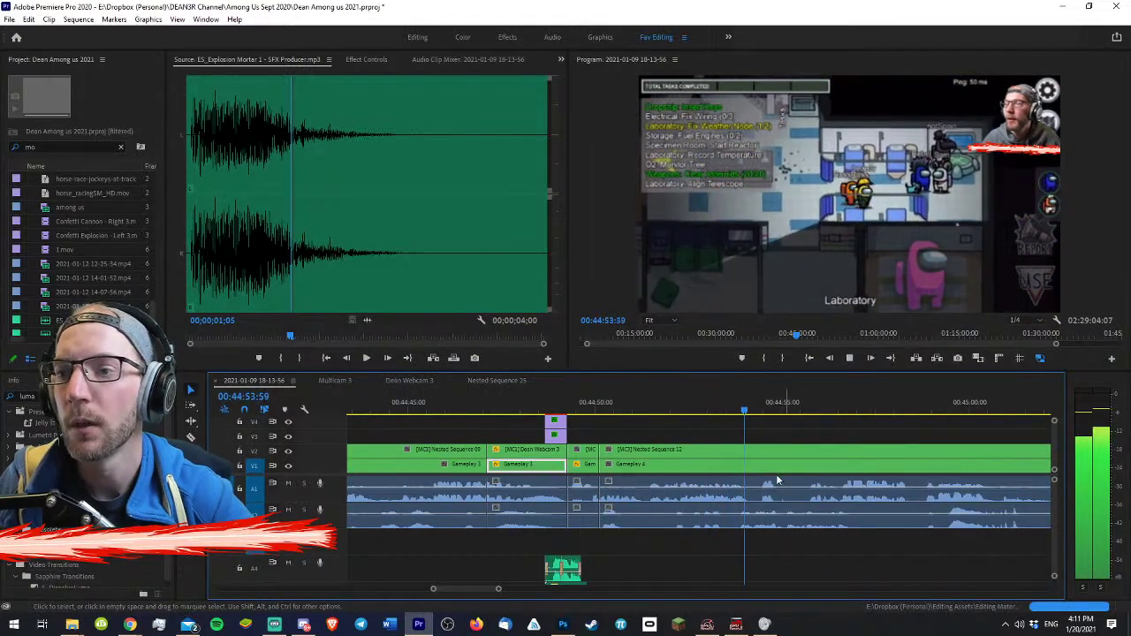
key("minus")
key("space")
- Replay the sequence from the confetti burst and stop just inside the first Gameplay 4 clip
left_click(599, 406)
key("equal")
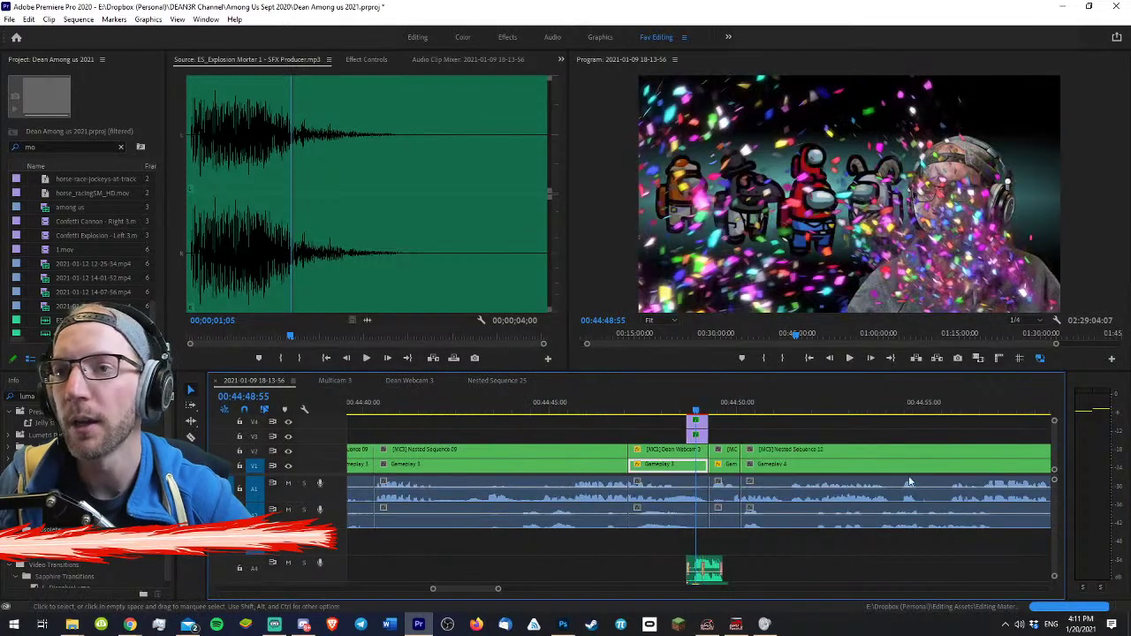
key("equal")
key("equal")
key("space")
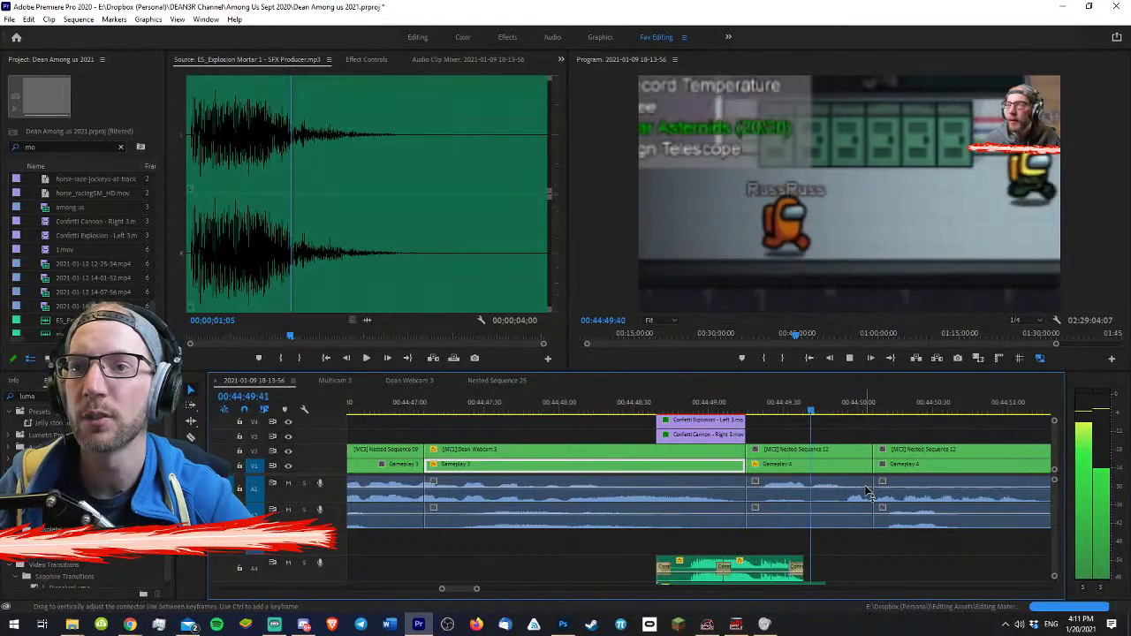
key("space")
- Apply the Impact Roll transition to the cut from Gameplay 3 to Gameplay 4 on V1 and V2, and preview it
left_click_drag(805, 432, 729, 529)
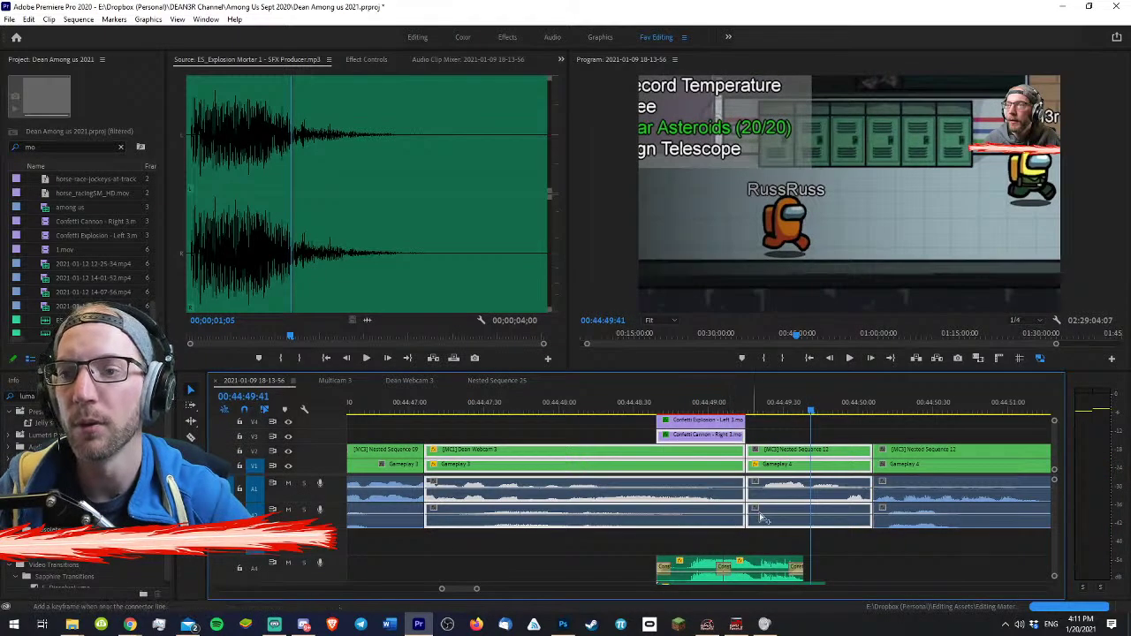
key("ctrl+d")
left_click(673, 437)
key("Delete")
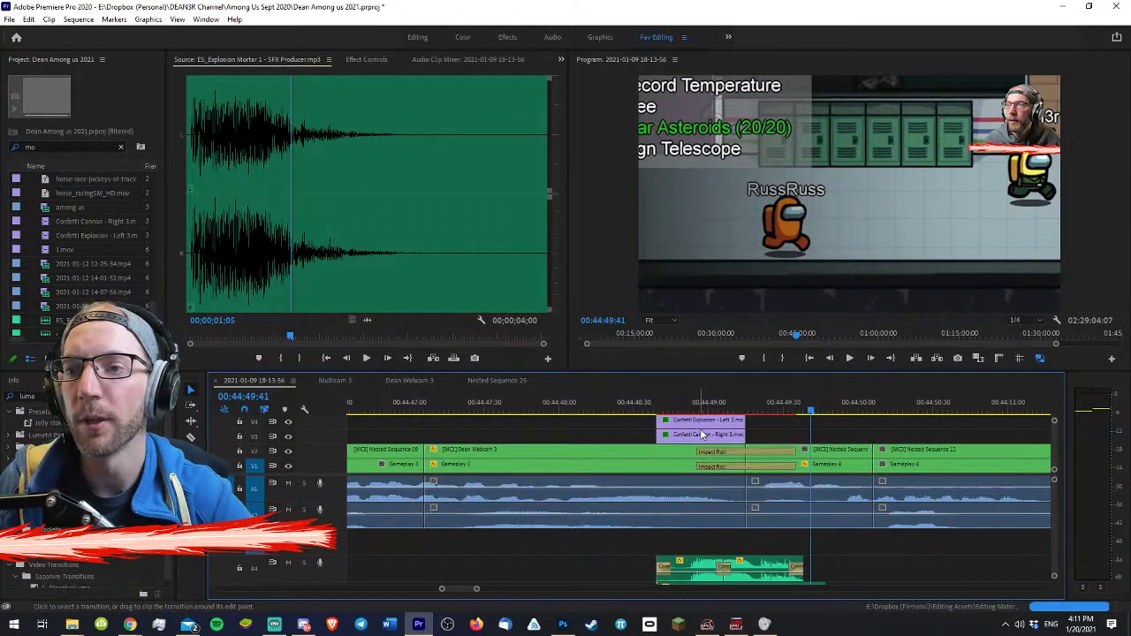
left_click_drag(692, 404, 740, 408)
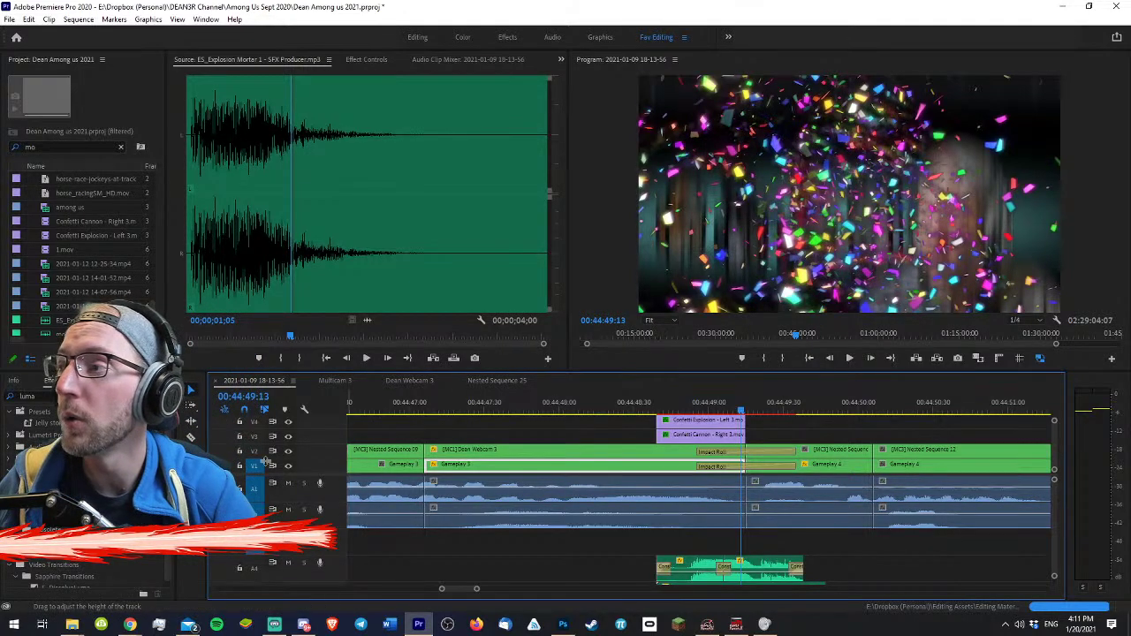
- Reduce the height of the video and audio tracks so that all of them fit in the timeline
scroll(266, 464, "down", 2)
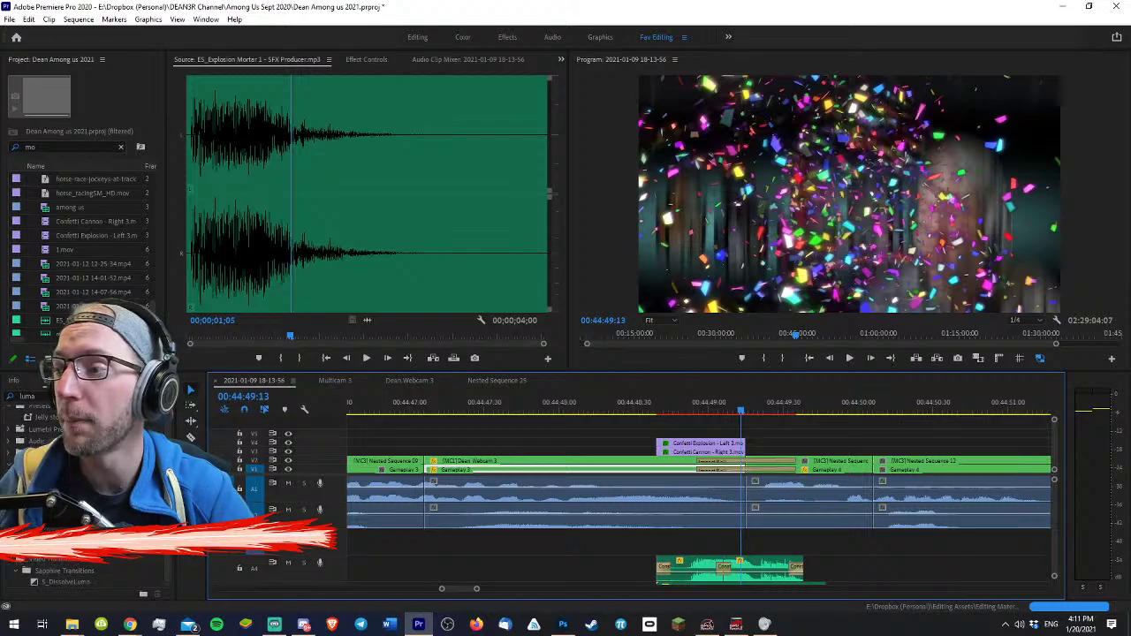
key("alt+minus")
key("alt+minus")
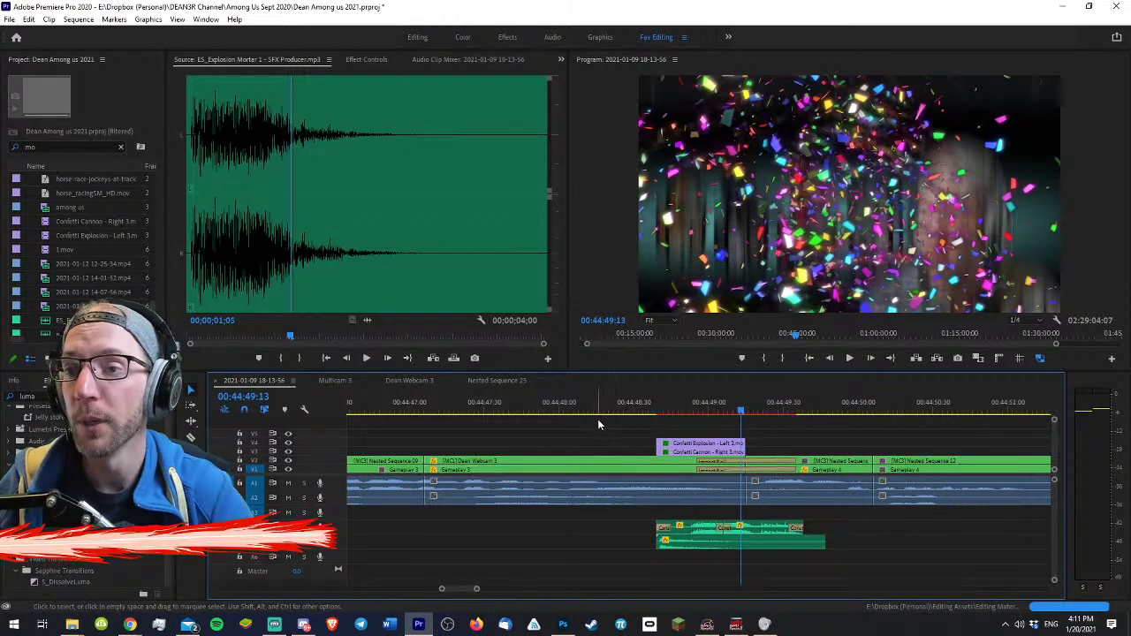
- Play back the confetti burst with the Impact Roll transition and stop partway through the roll for a closer look
left_click(662, 408)
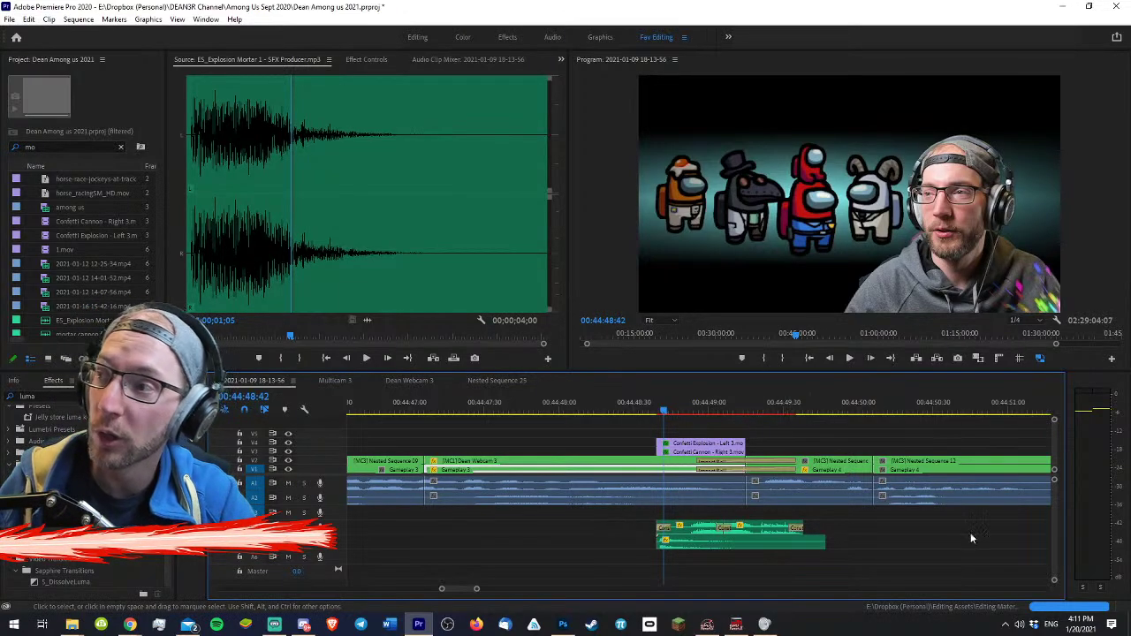
left_click(836, 424)
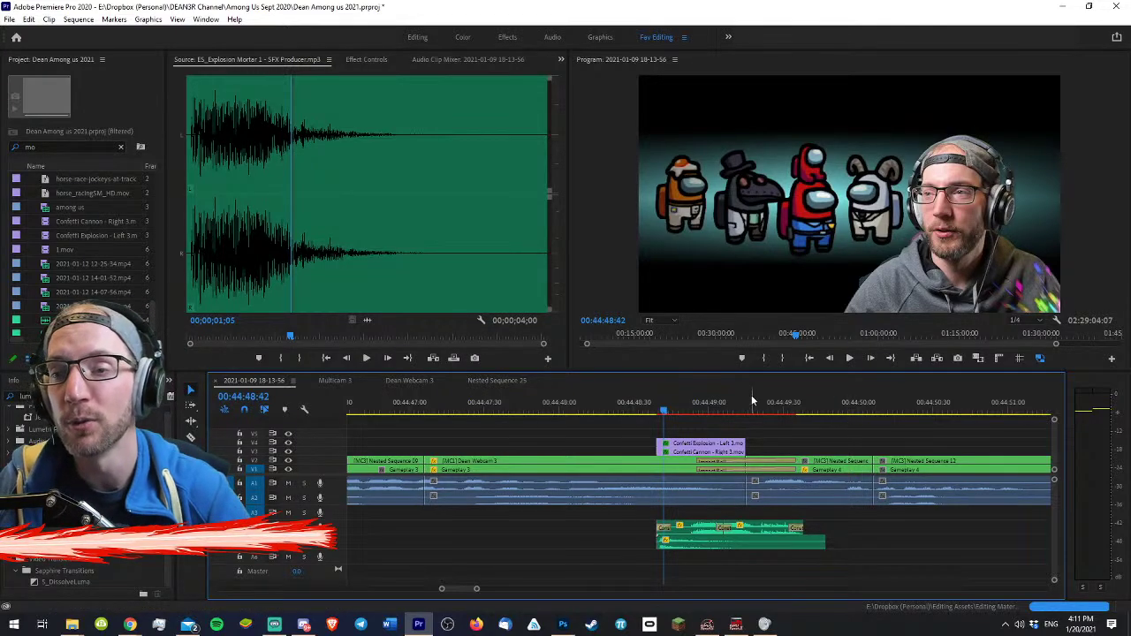
key("space")
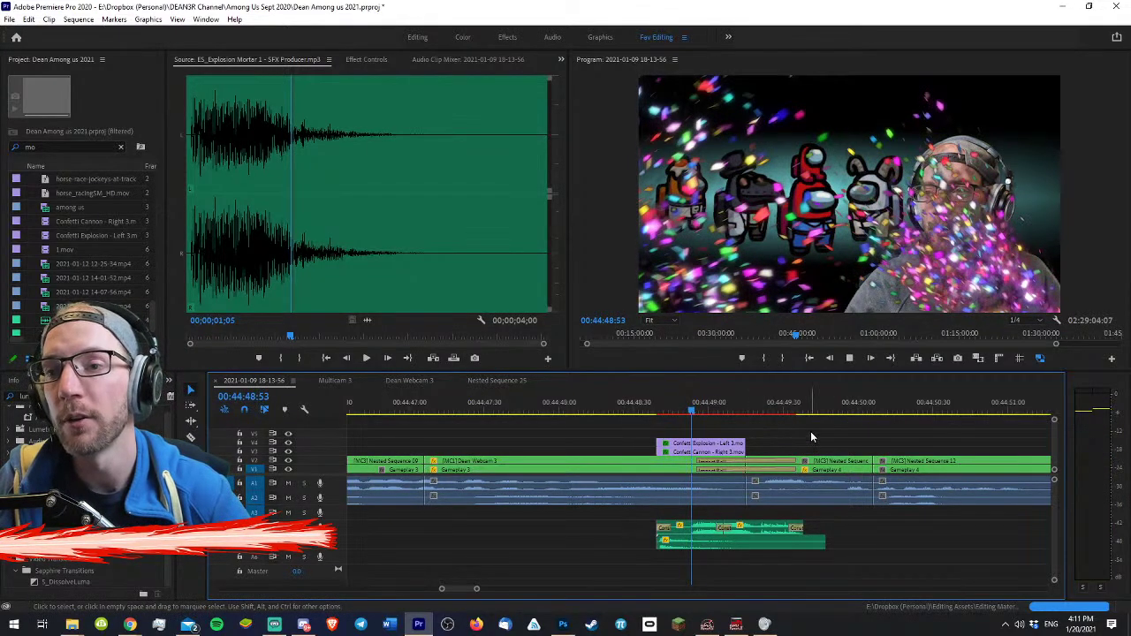
key("minus")
key("space")
key("equal")
key("equal")
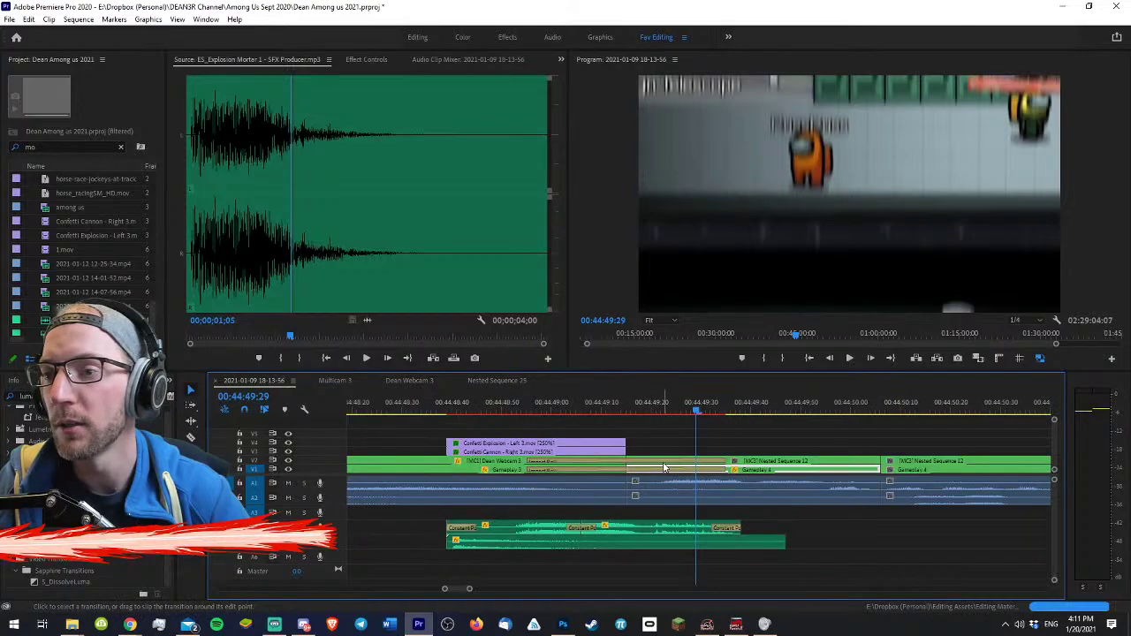
- Delete the Impact Roll transitions from the Gameplay 3 to Gameplay 4 cut on V1 and V2
left_click(667, 461)
key("Delete")
left_click(647, 469)
key("Delete")
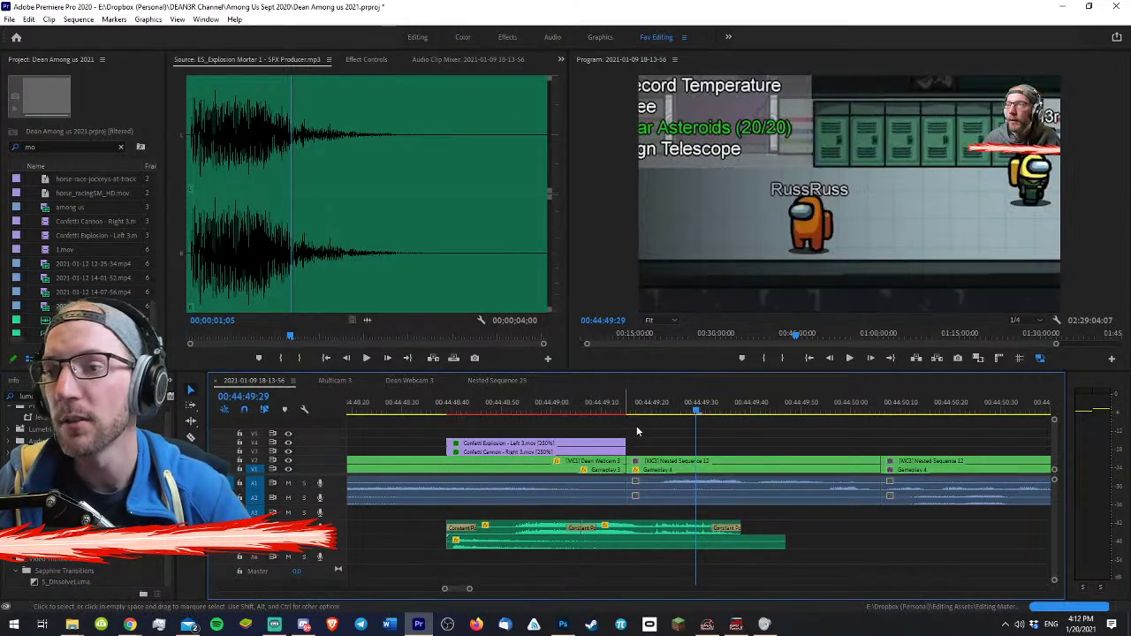
- Try the default transition on the cut and both confetti clips at once, and undo it
left_click_drag(606, 416, 656, 474)
key("ctrl+d")
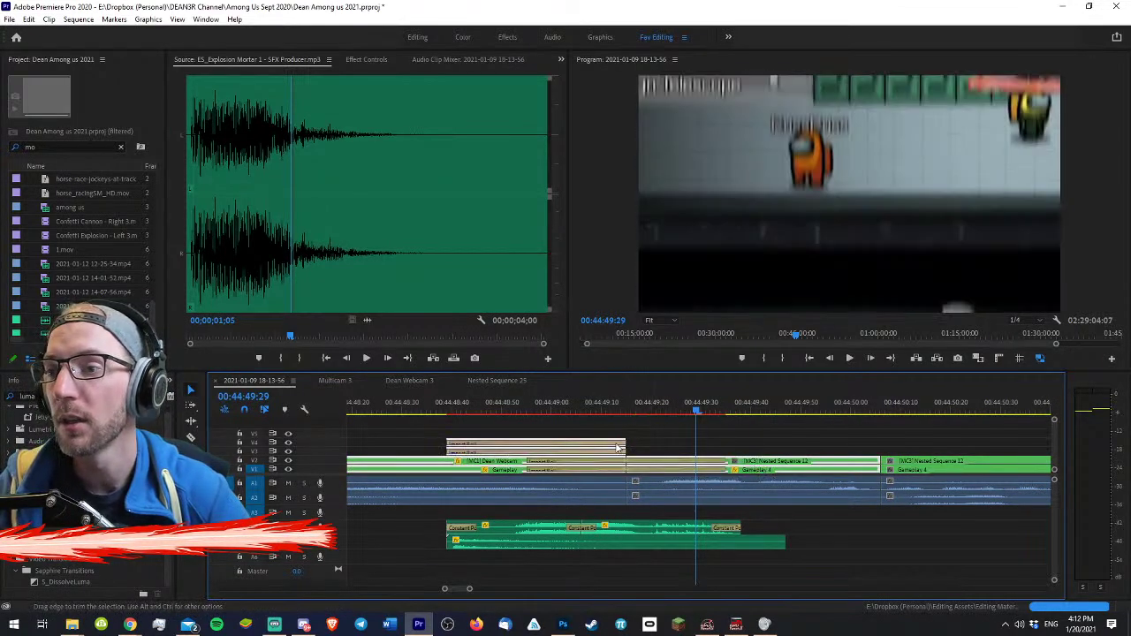
left_click(442, 429)
key("ctrl+z")
- Search the effects for "push" and apply Impact Push to the Gameplay 3 to Gameplay 4 cut on V1 and V2
left_click(169, 396)
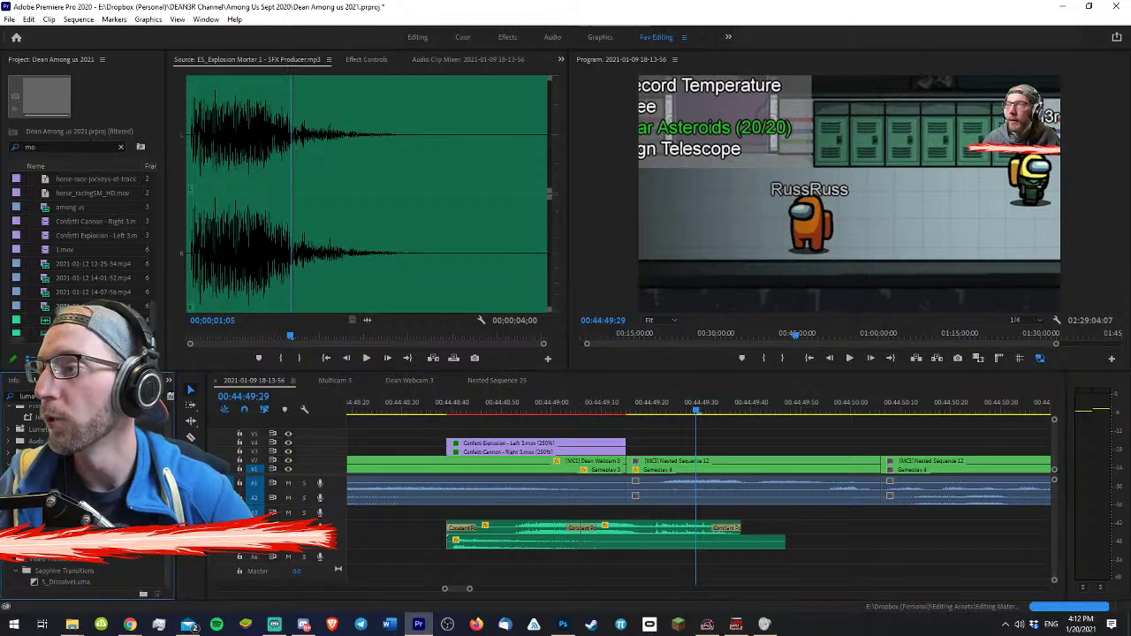
type("mp")
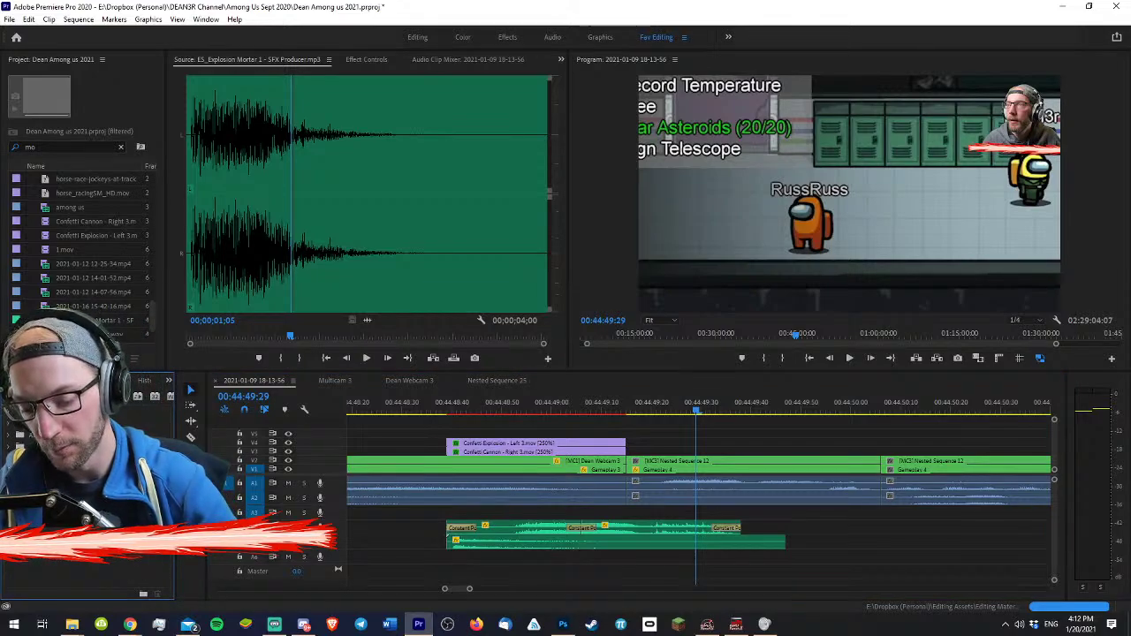
type("push")
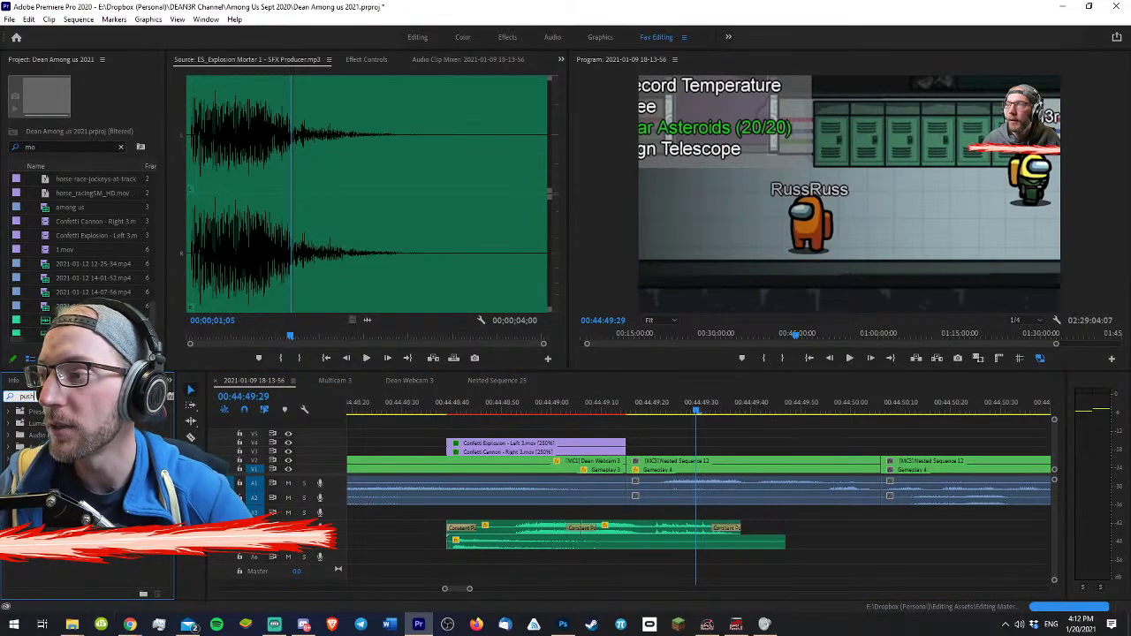
left_click_drag(724, 489, 583, 470)
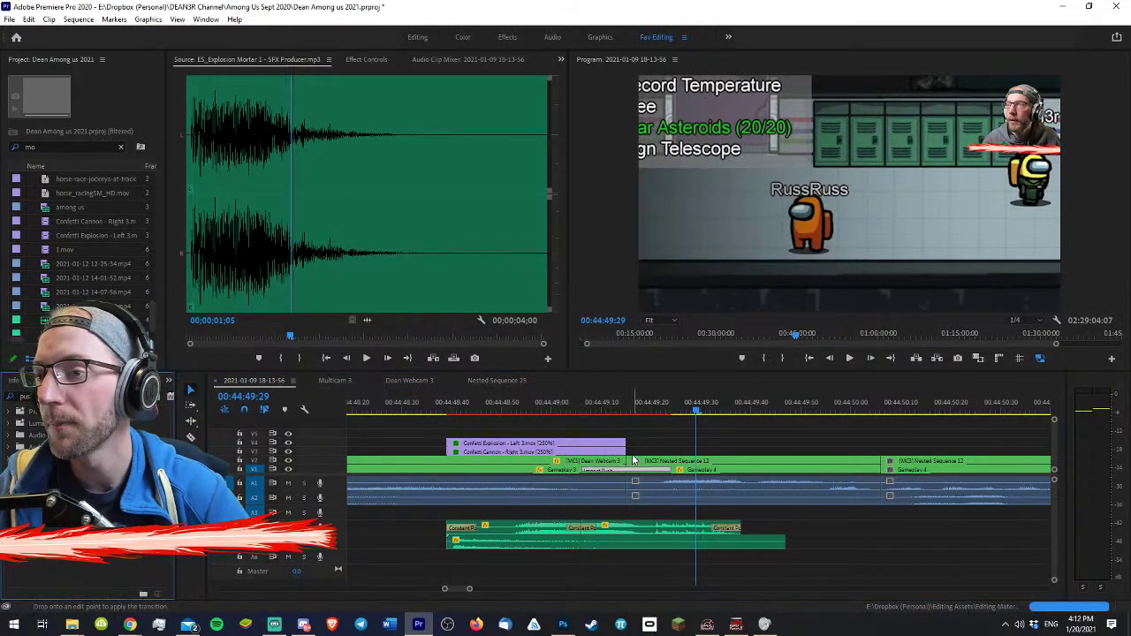
key("ctrl+z")
left_click_drag(545, 468, 583, 461)
left_click(662, 442)
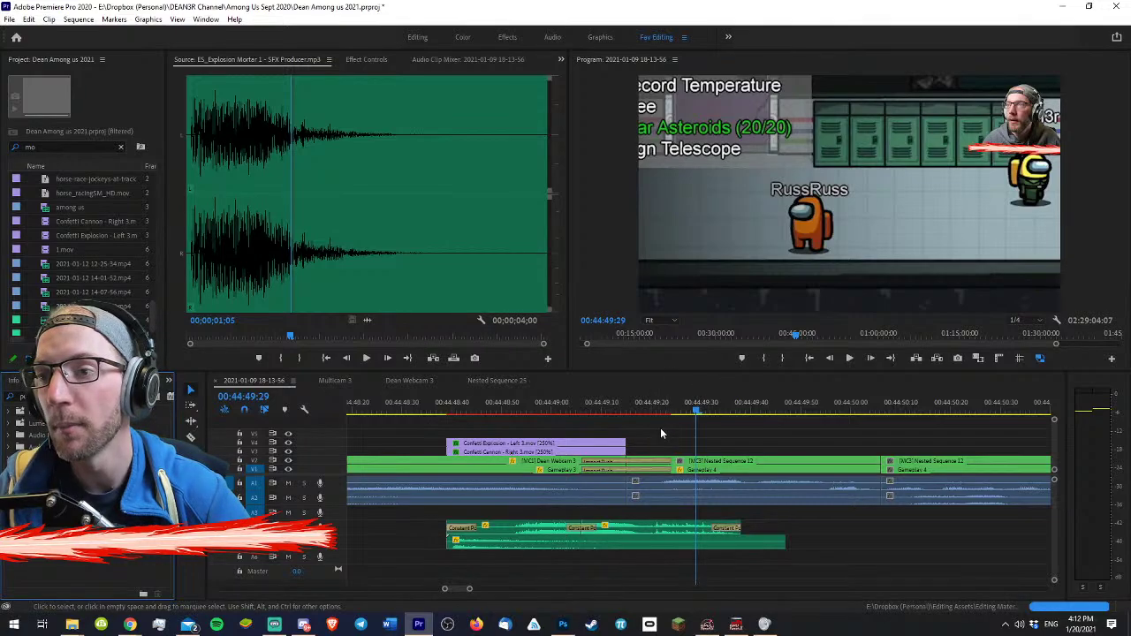
- Add Impact Push to both confetti clips and shorten it to start together with the push on the cut below
left_click_drag(659, 429, 610, 456)
key("ctrl+d")
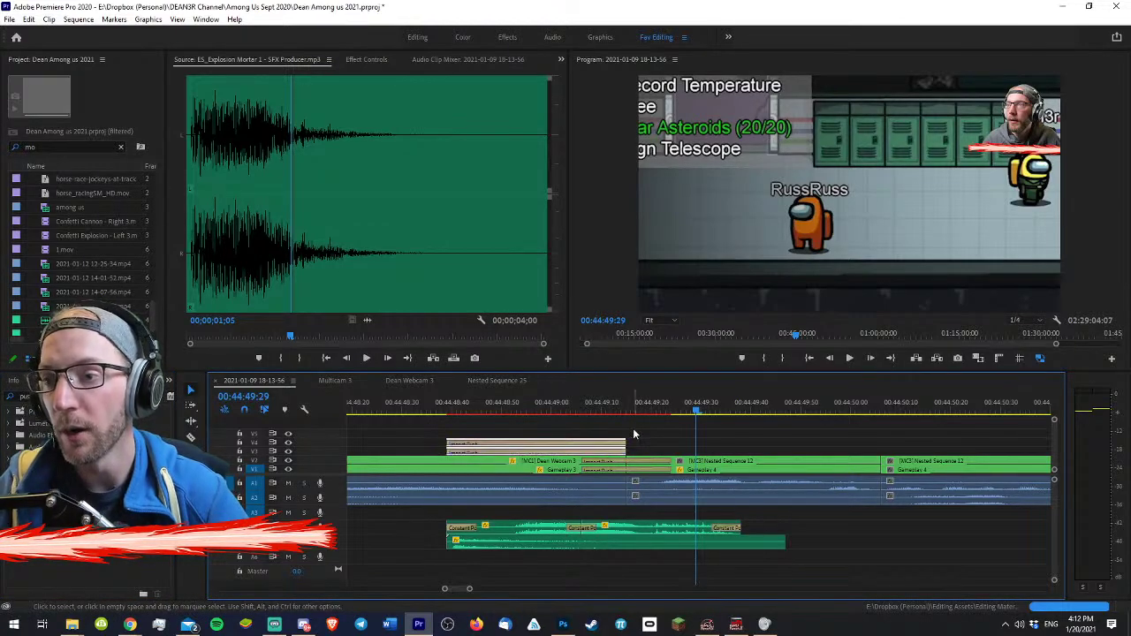
left_click(633, 428)
left_click(462, 445)
left_click_drag(454, 442, 582, 442)
left_click(521, 453)
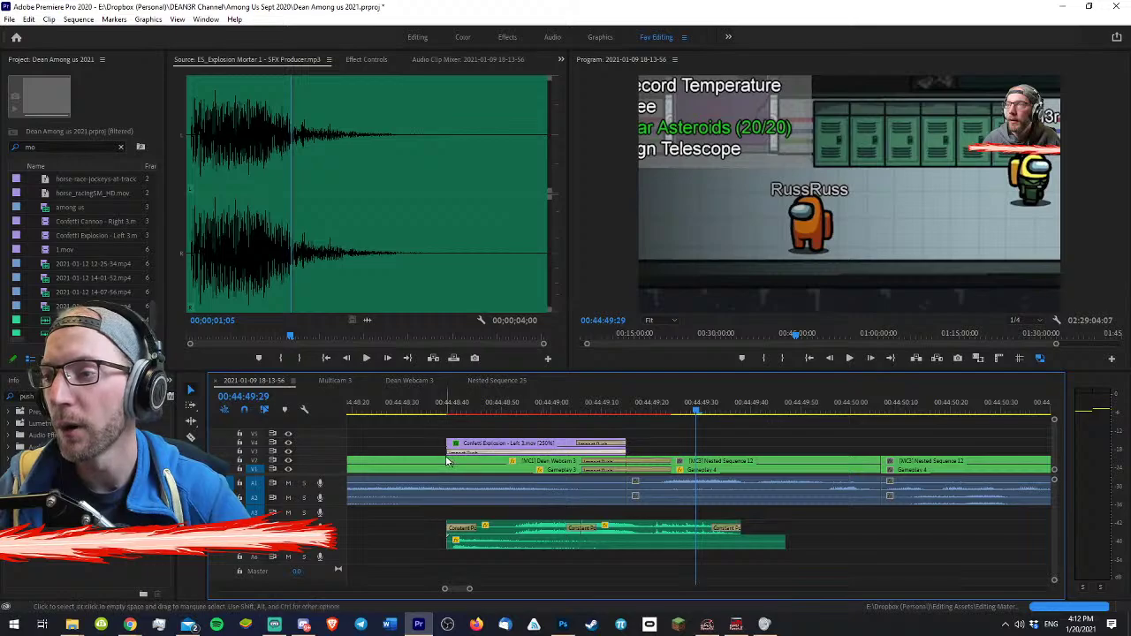
left_click_drag(452, 452, 583, 446)
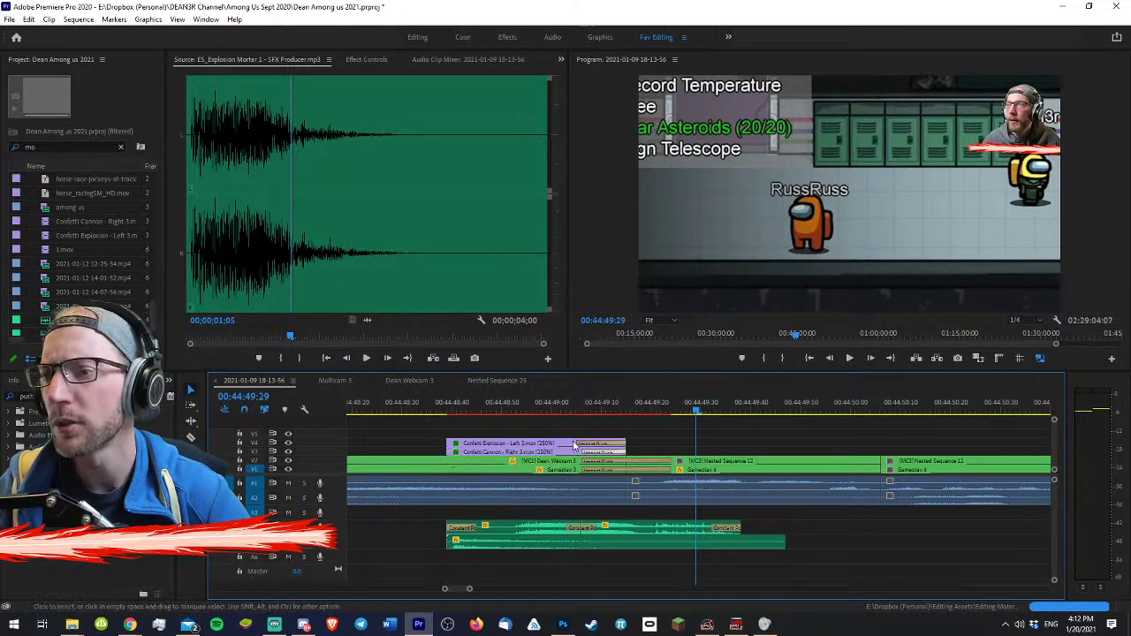
left_click(581, 442)
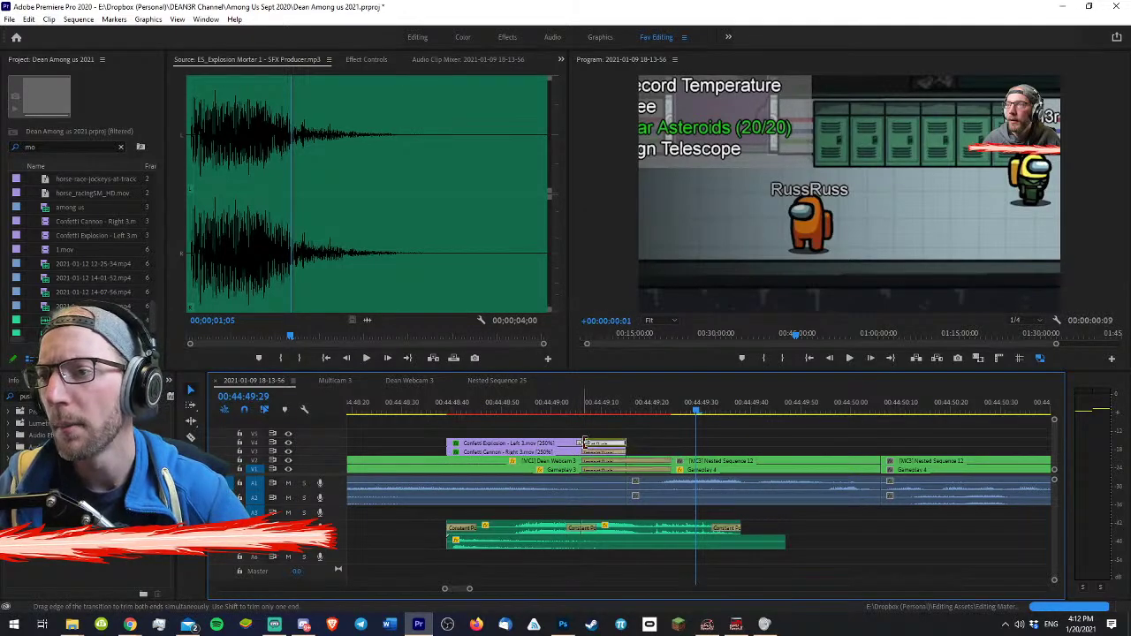
- Play back the end of the confetti burst through the Impact Push transition into Gameplay 4
left_click(559, 403)
key("space")
key("space")
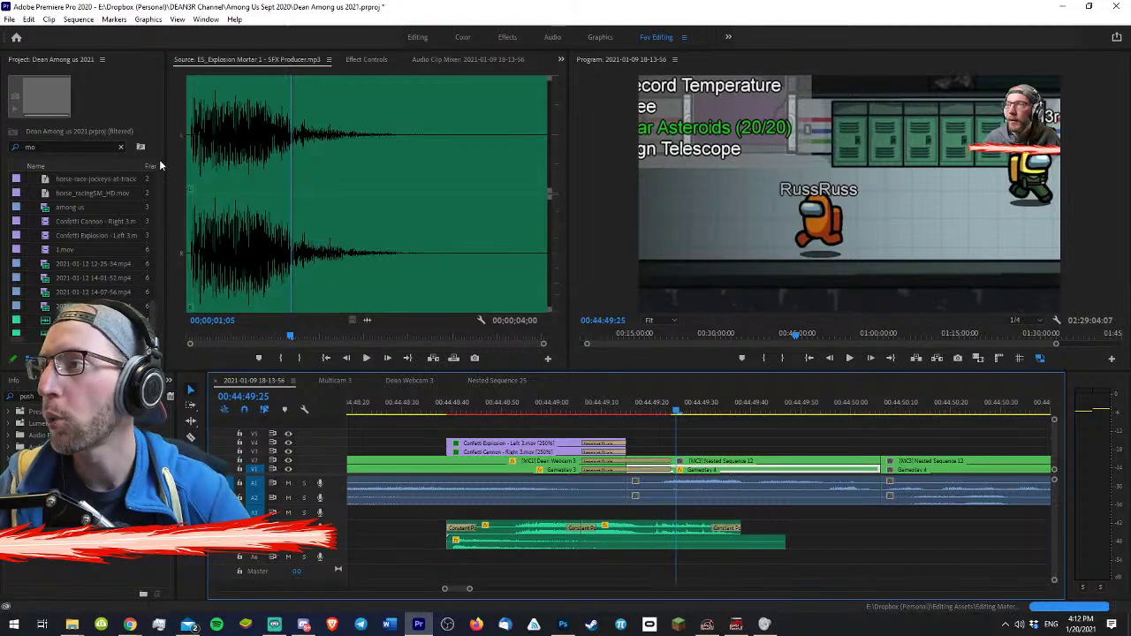
- Search the project for "whip" and place the ES_Whip Whoosh Swoosh 5 sound on A6 beneath the push transition
left_click(82, 146)
type("whip")
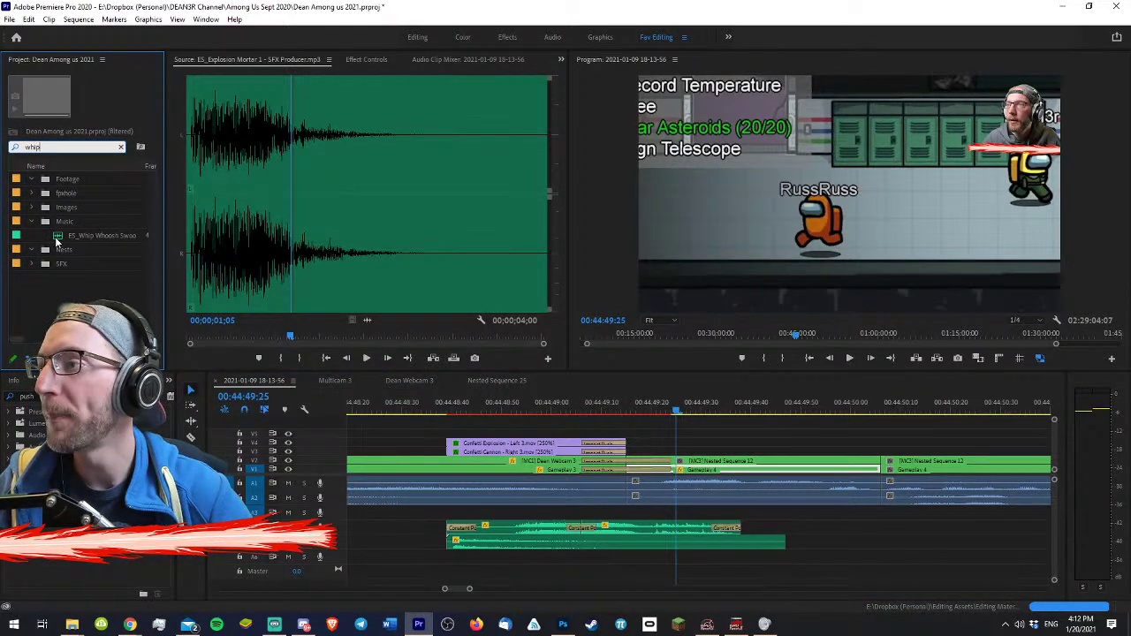
double_click(55, 237)
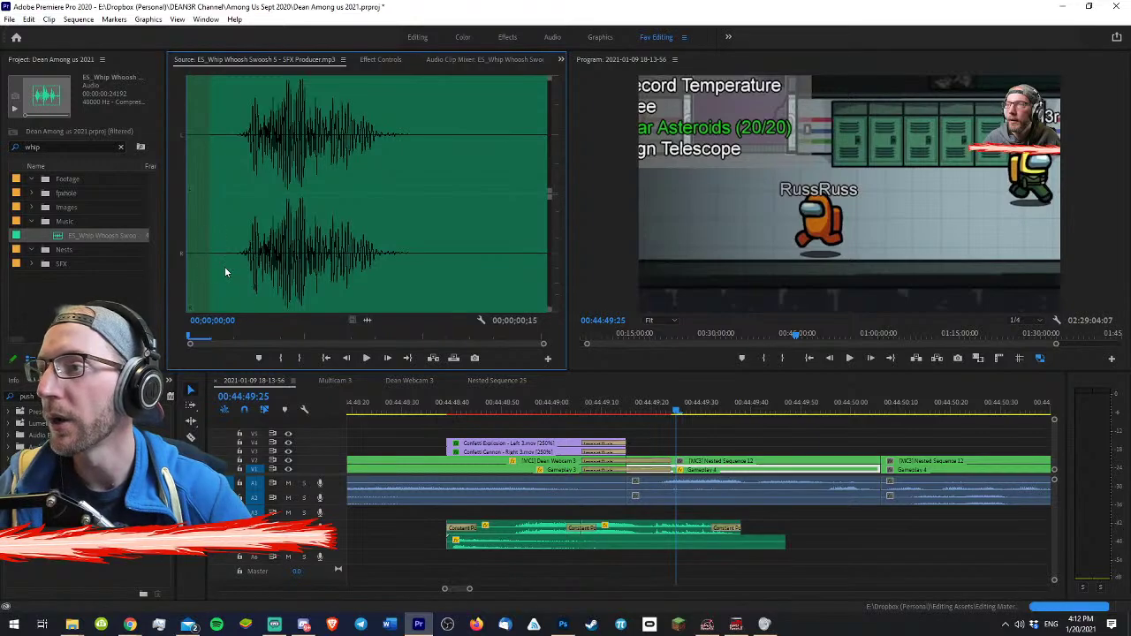
left_click_drag(367, 321, 619, 558)
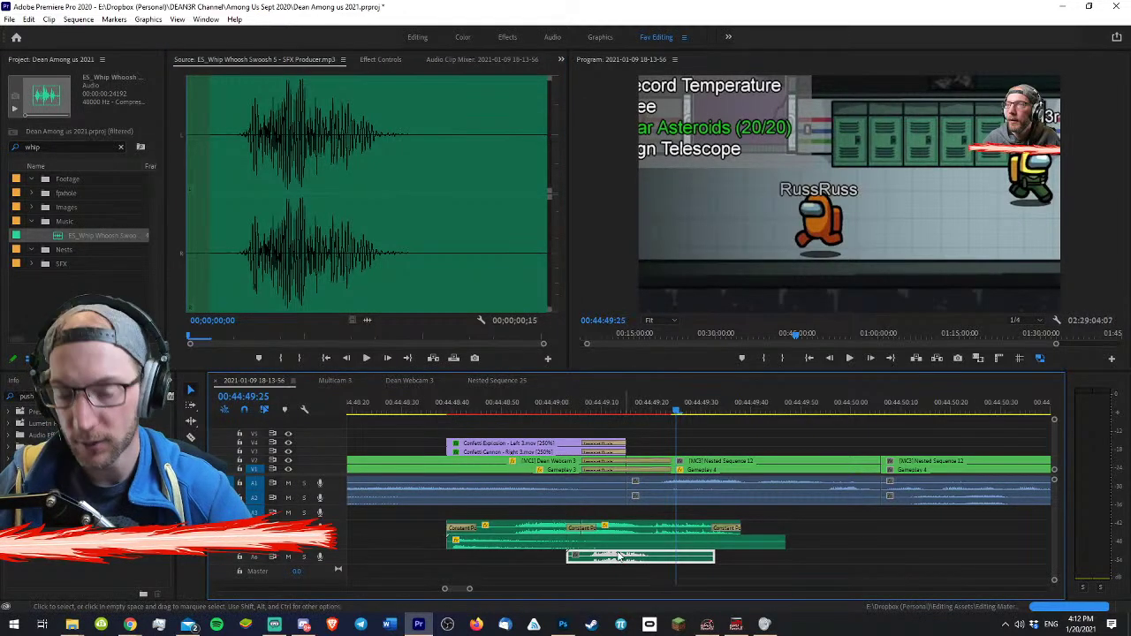
- Shift the whoosh sound on A6 a few frames earlier against the push transition and play back the result
left_click(572, 404)
key("=")
key("=")
left_click_drag(839, 558, 804, 558)
key("space")
key("minus")
key("minus")
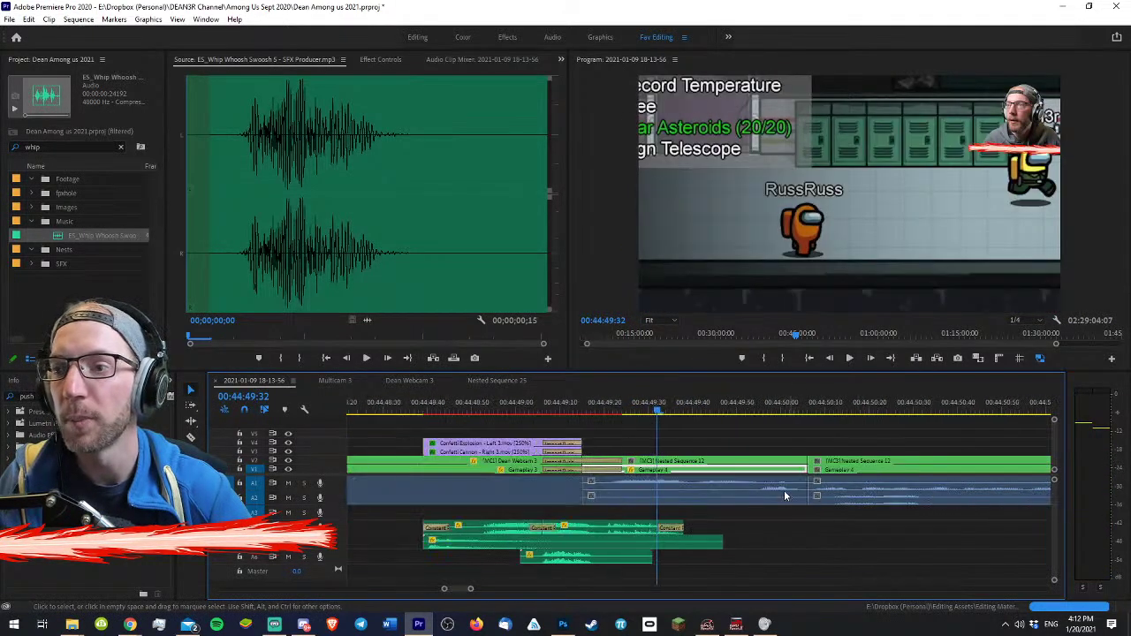
- Return to the main sequence from Nested Sequence 25 and replay the push transition with its whoosh sound
left_click(542, 382)
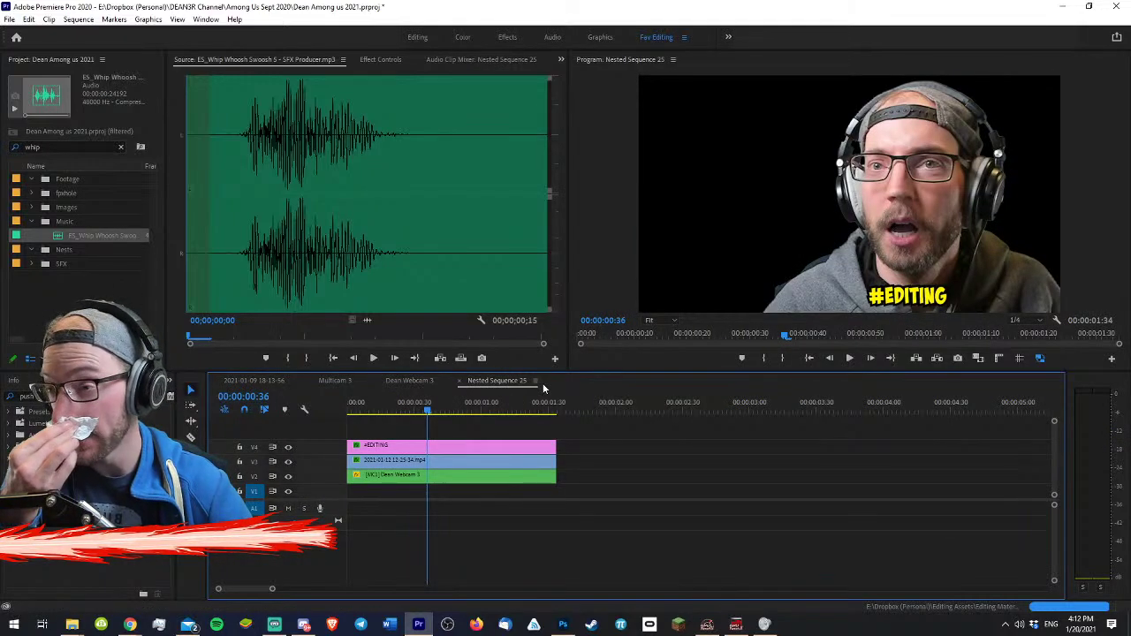
left_click(256, 380)
left_click(488, 397)
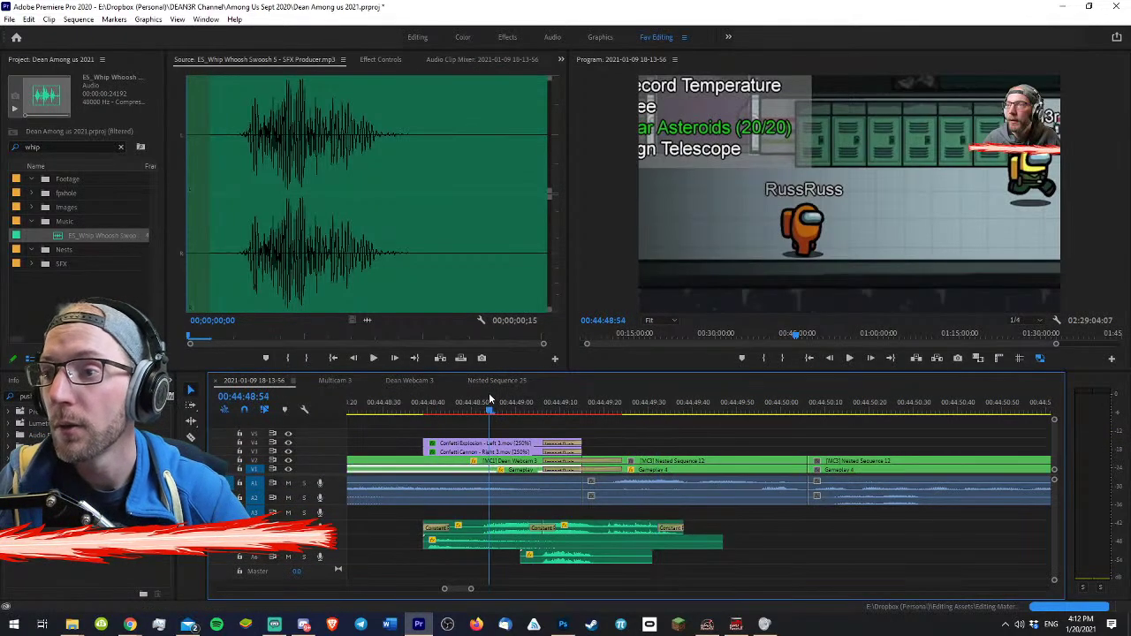
key("space")
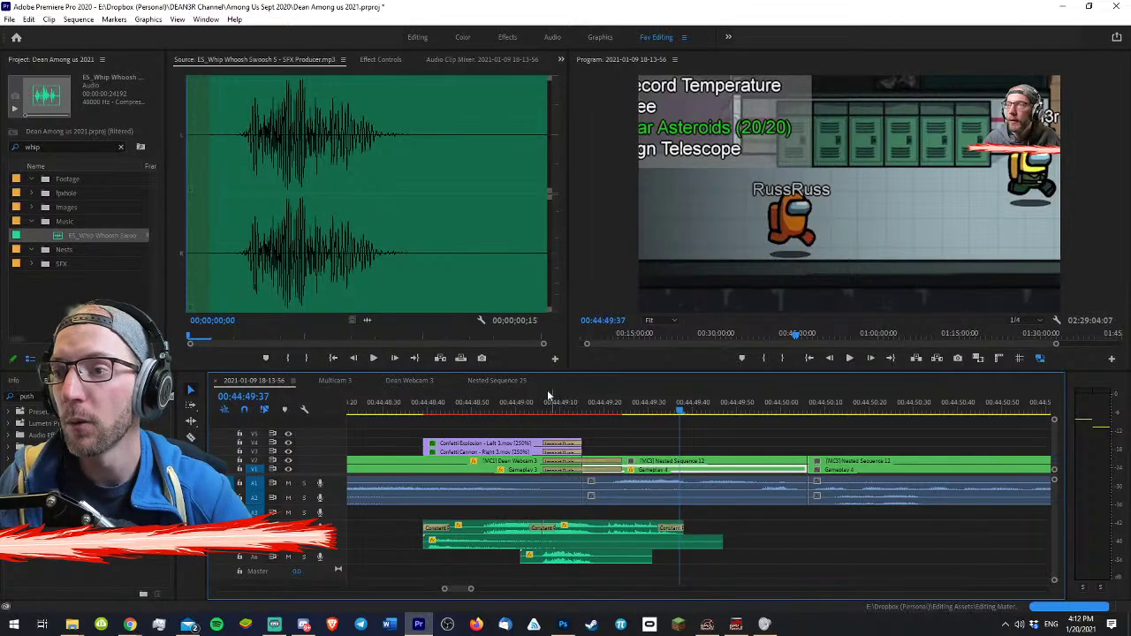
- Scrub through the push transition at close range and continue playback well into the second Gameplay 4 clip
left_click_drag(547, 393, 585, 414)
key("=")
key("=")
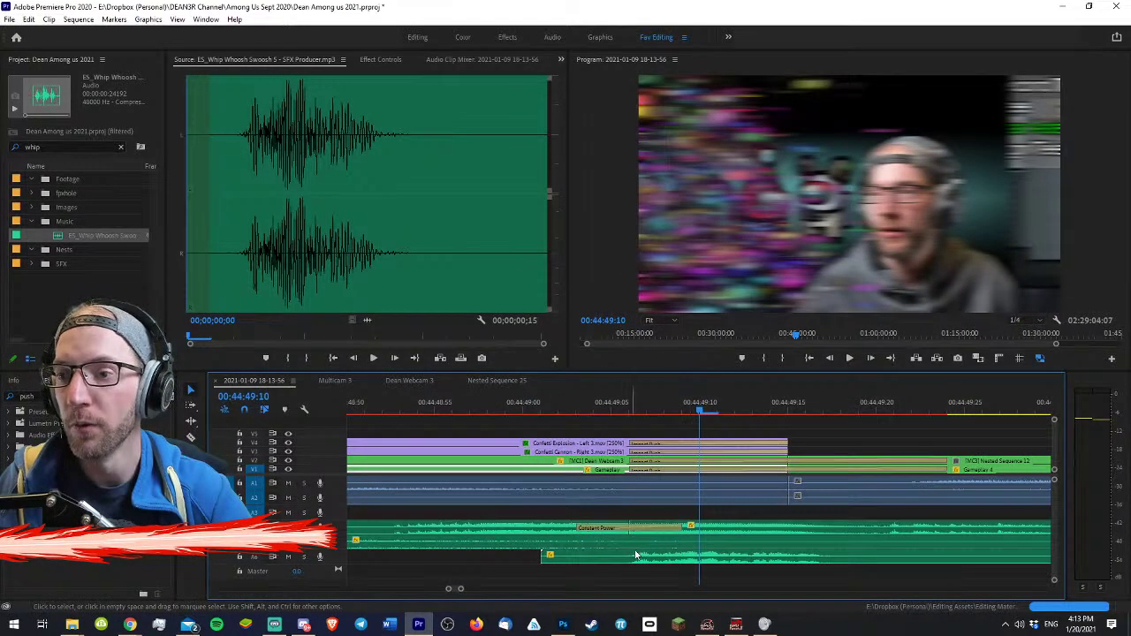
key("space")
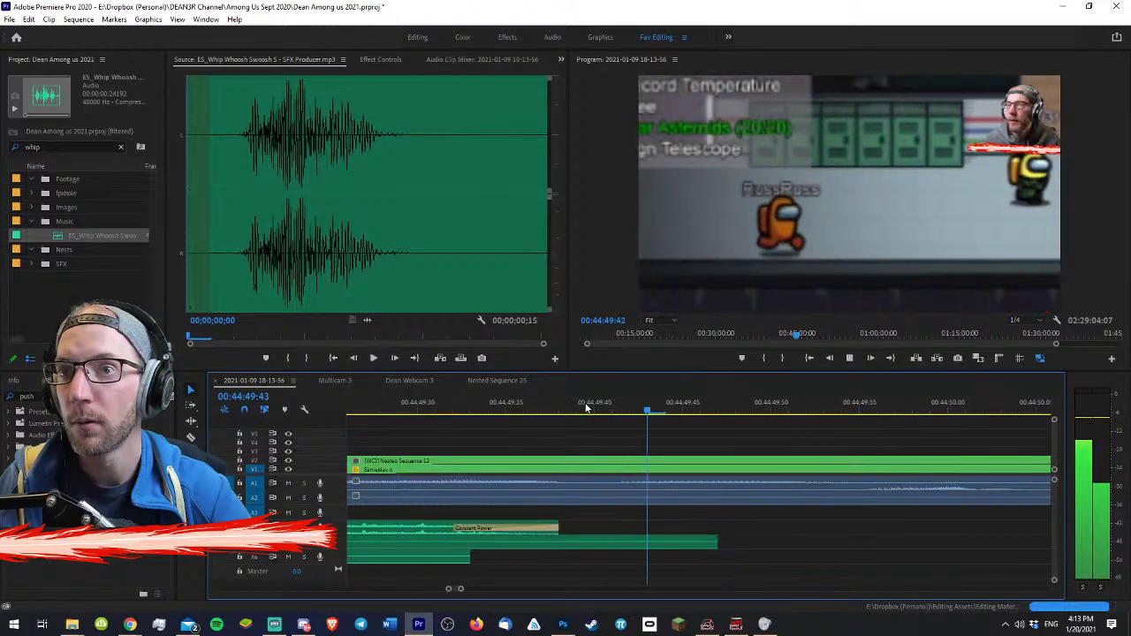
key("minus")
key("minus")
key("minus")
key("minus")
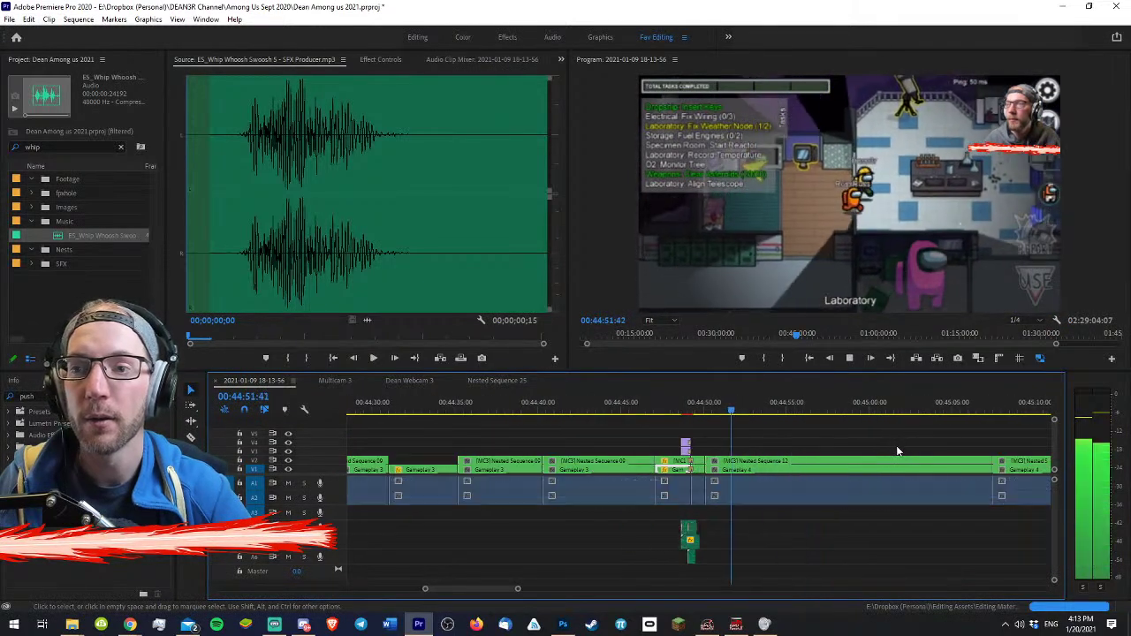
key("=")
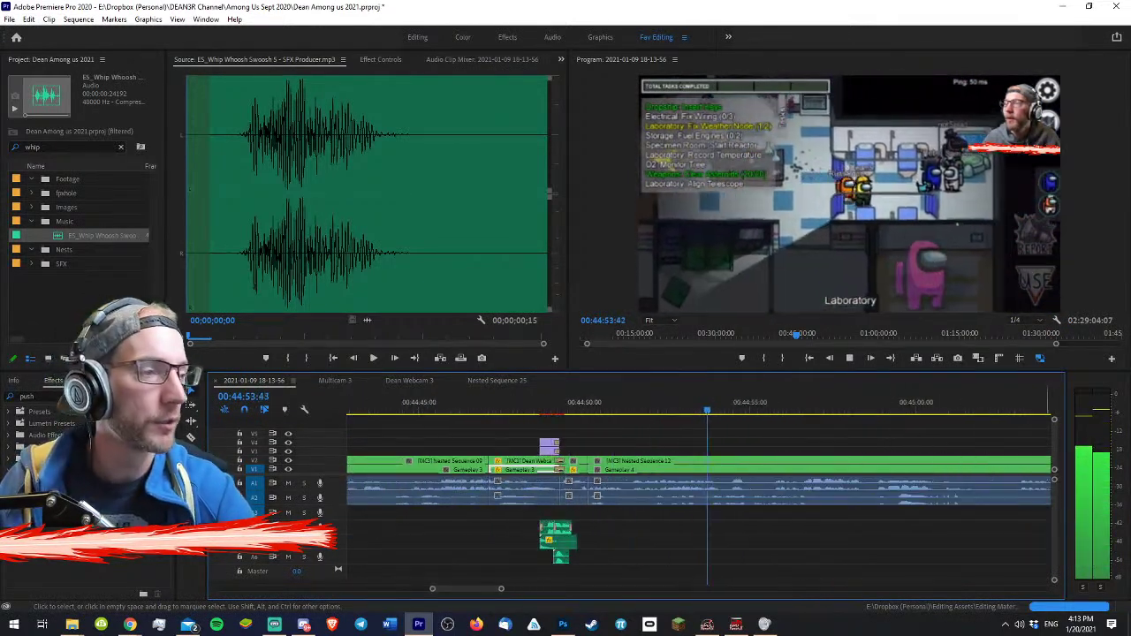
key("space")
- Replay from the last frames of the confetti burst through the whoosh to the start of the second Gameplay 4 clip
key("alt+Tab")
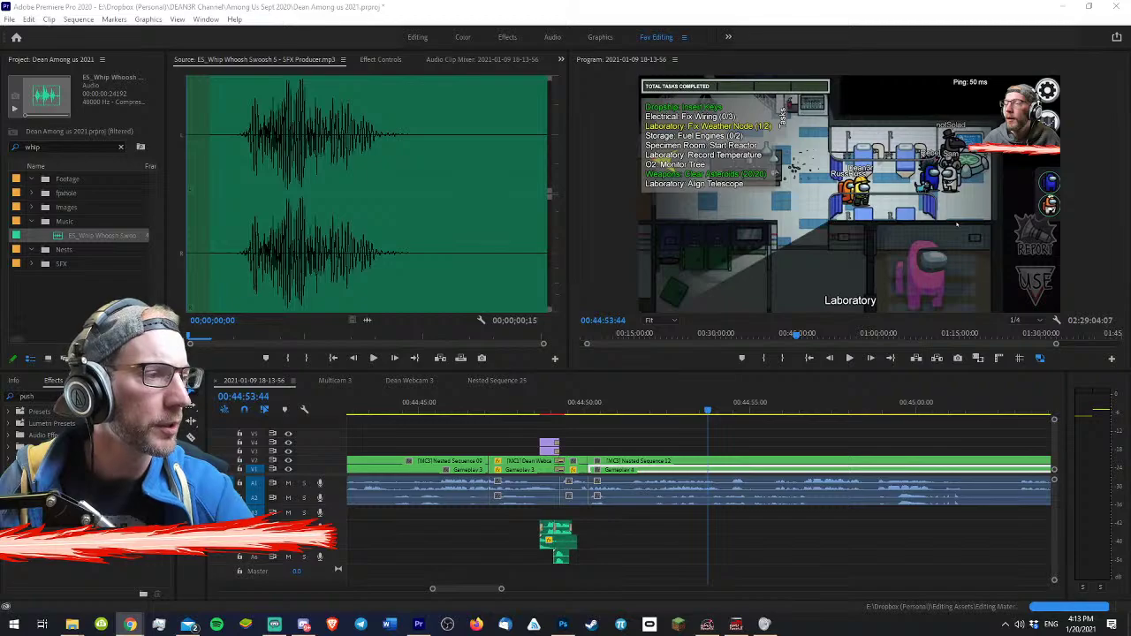
left_click(630, 437)
left_click(555, 403)
key("space")
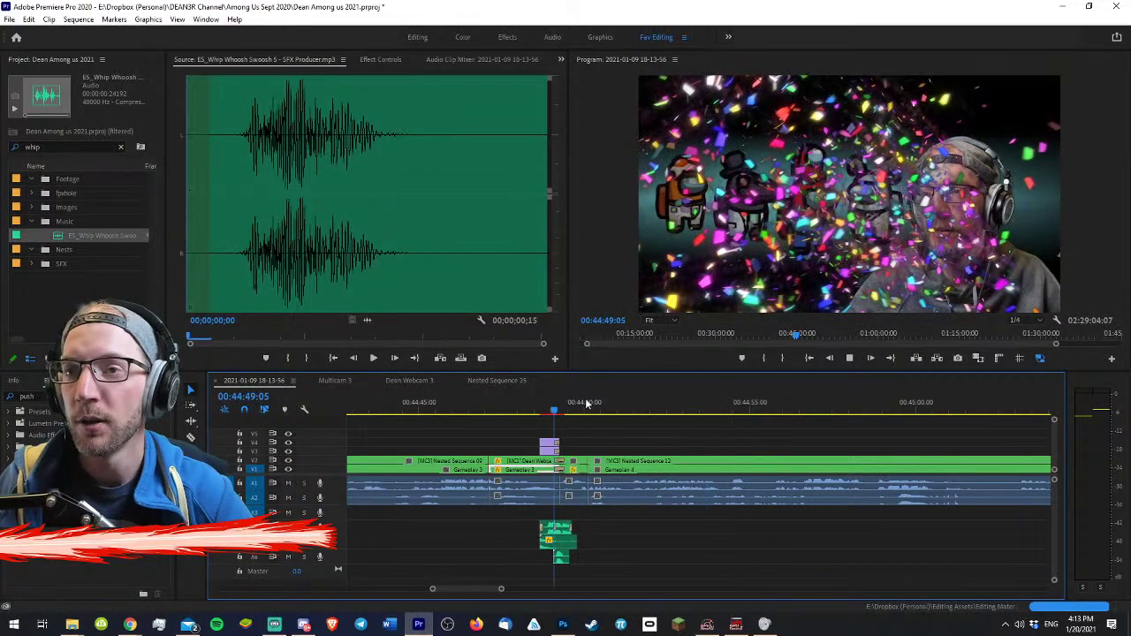
key("=")
key("space")
key("=")
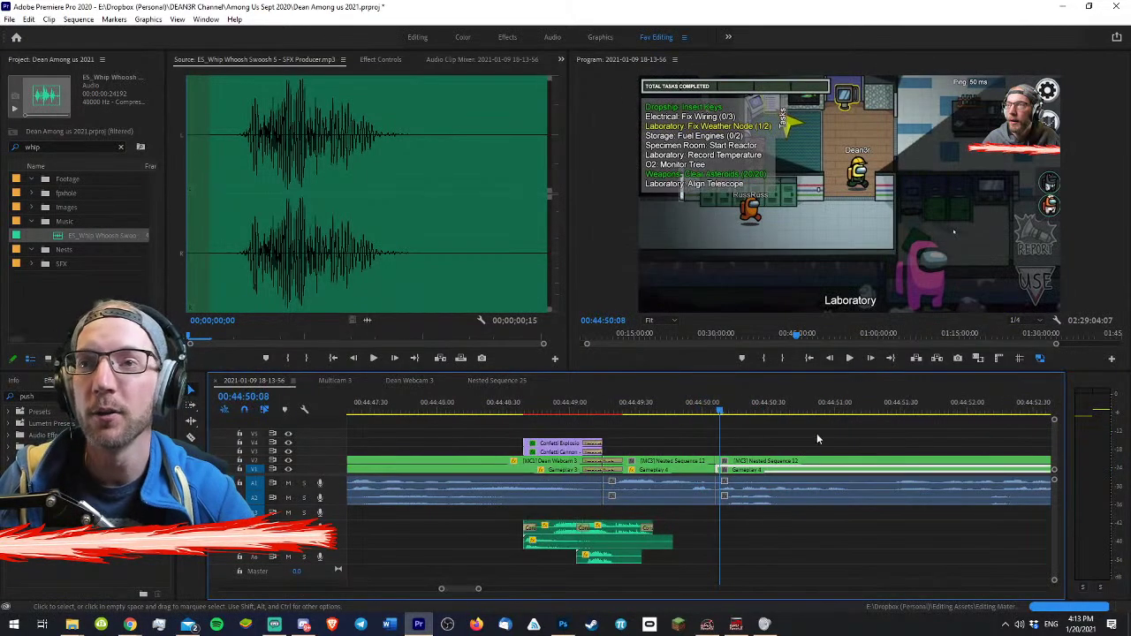
key("=")
key("=")
key("-")
key("-")
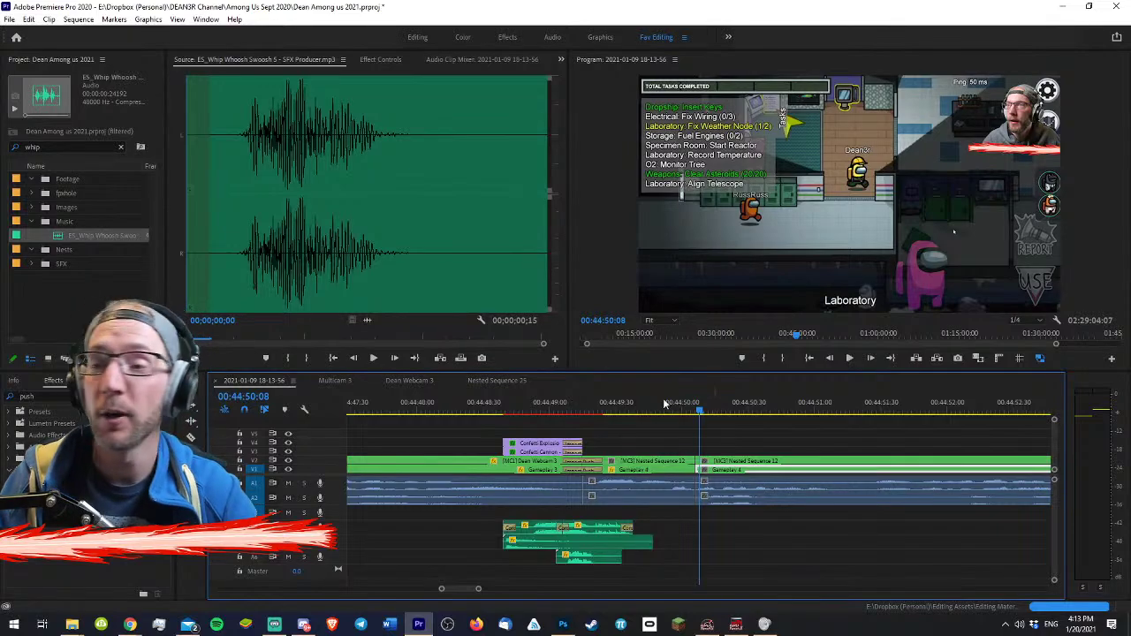
- Play from 00:44:49:50 in the first Gameplay 4 clip and stop inside the second one
mouse_move(664, 403)
left_mouse_down()
mouse_move(599, 412)
mouse_move(562, 393)
mouse_move(582, 405)
mouse_move(707, 408)
mouse_move(615, 416)
mouse_move(670, 422)
mouse_move(545, 417)
mouse_move(673, 428)
mouse_move(519, 422)
mouse_move(660, 419)
left_mouse_up()
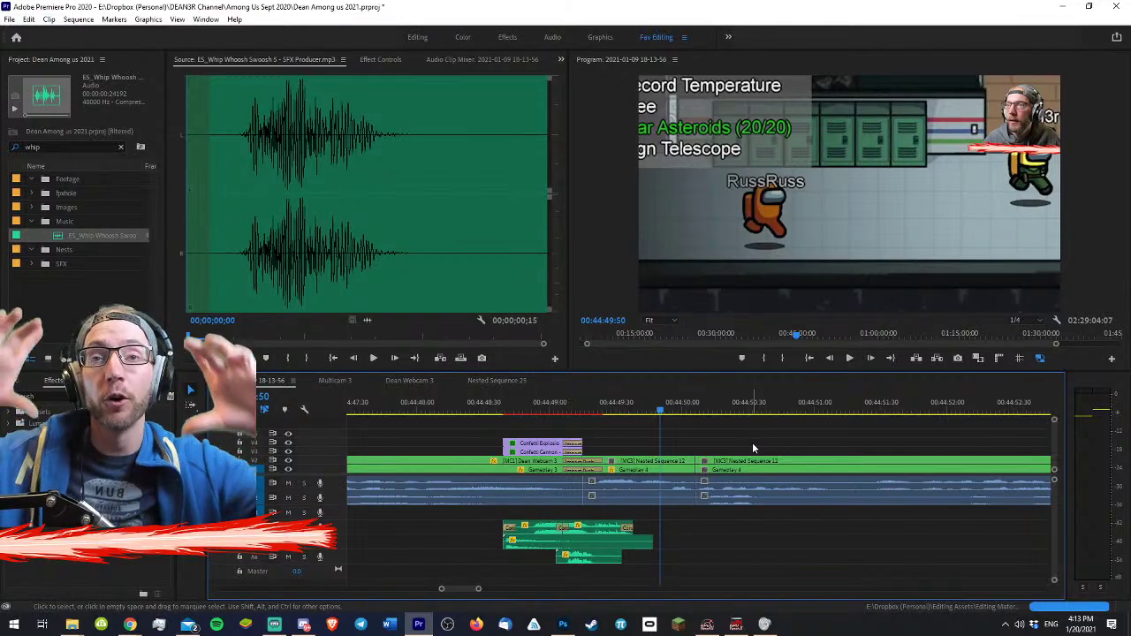
key("space")
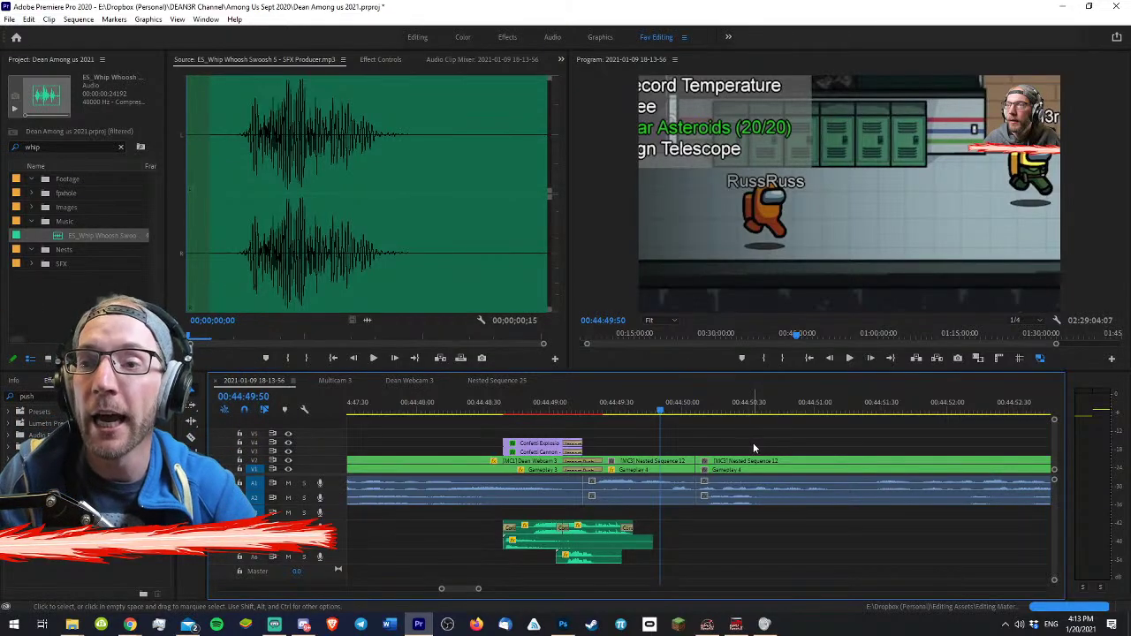
key("minus")
key("space")
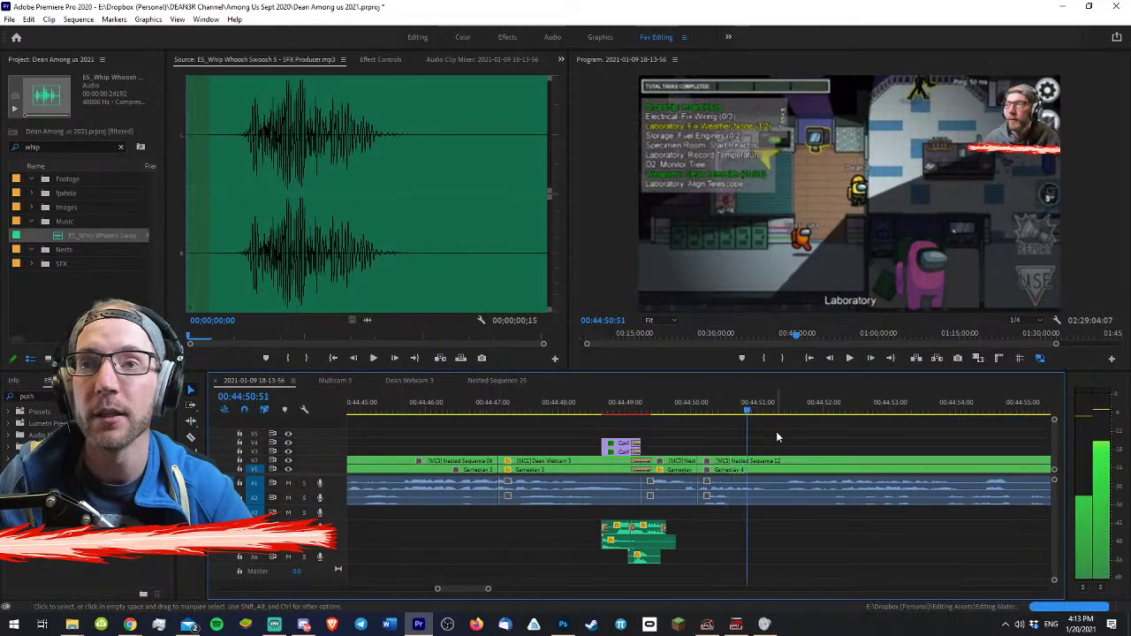
scroll(791, 424, "up", 2)
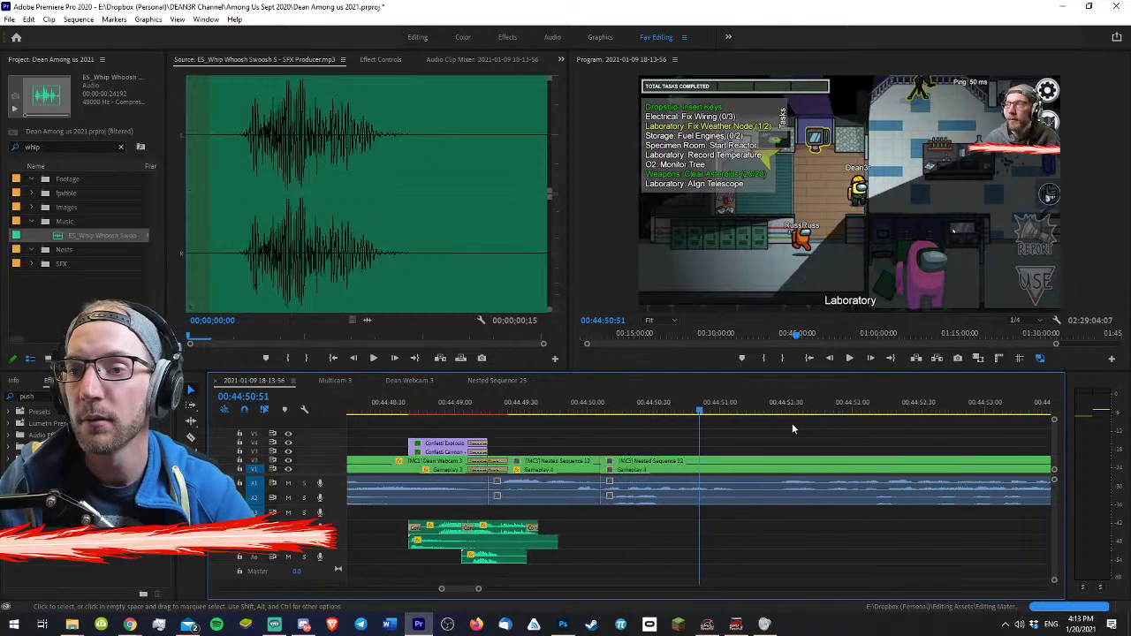
- Split the second Gameplay 4 clip across all tracks near 00:44:51:26 and ripple-trim the footage on both sides of the split
key("c")
key("space")
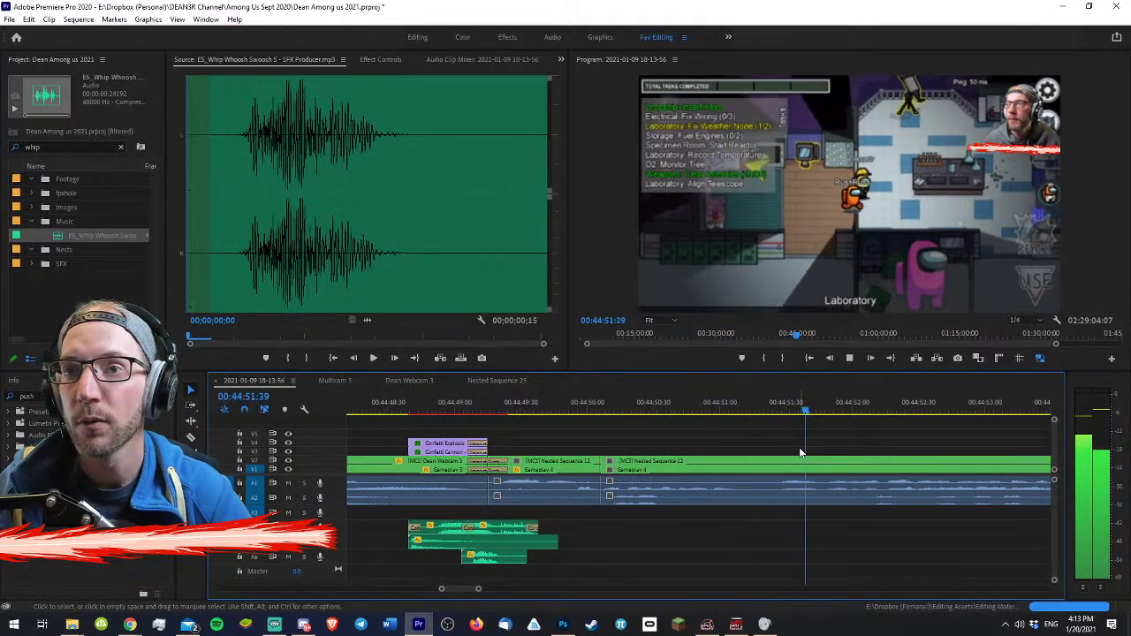
key("space")
left_click(778, 501, "shift")
key("v")
left_click_drag(696, 410, 793, 407)
key("w")
key("space")
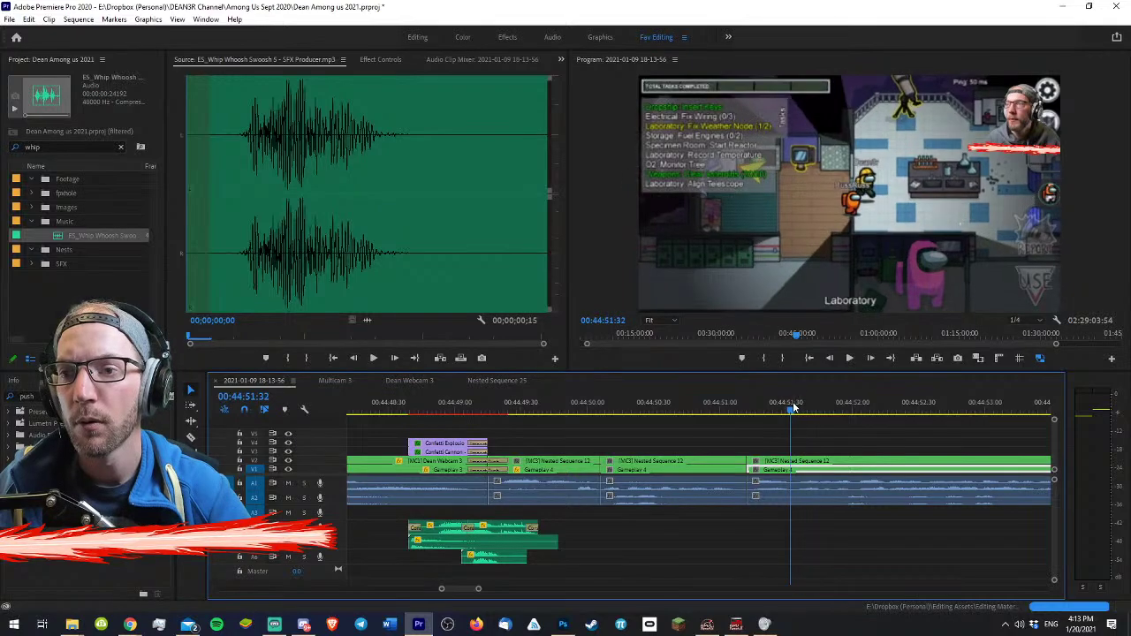
key("q")
- Ripple-trim the opening of the third Gameplay 4 clip up to 00:44:51:32 and split the remaining footage across all tracks at about 00:44:53:37
left_click(705, 409)
key("space")
key("space")
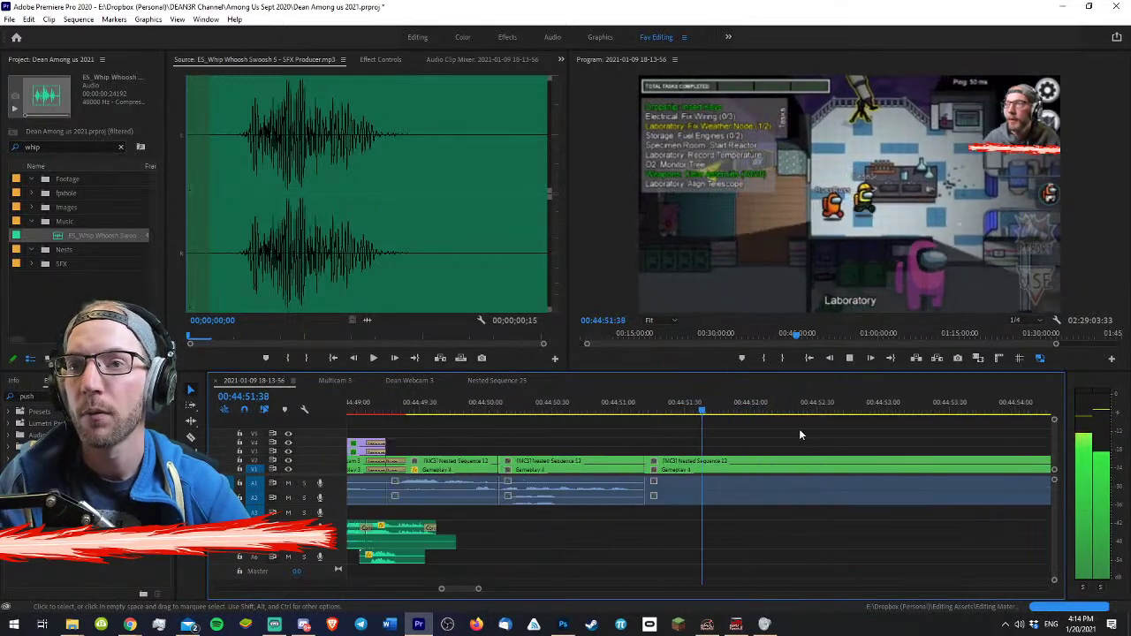
key("c")
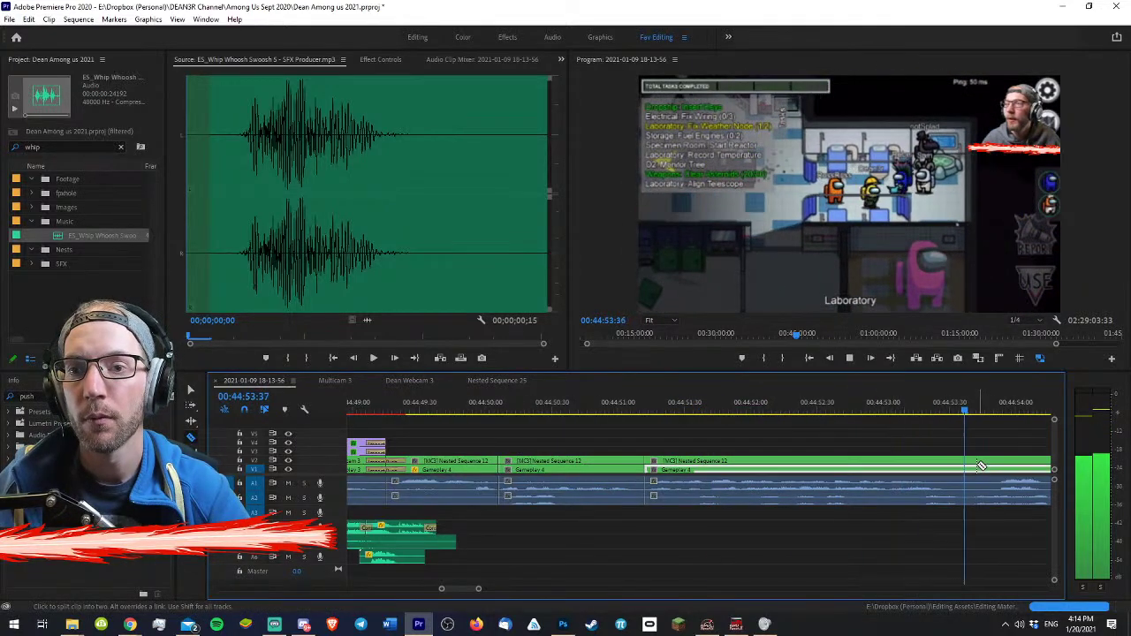
key("space")
left_click(965, 468)
key("v")
key("space")
key("minus")
key("minus")
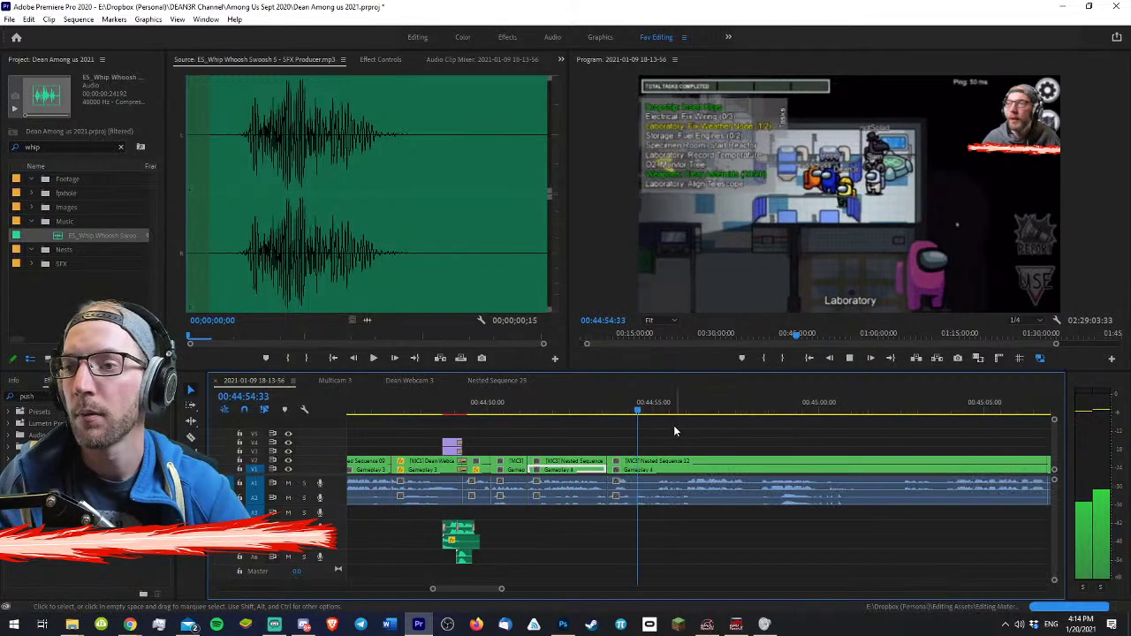
- Play on to the kill animation and split the Gameplay 4 footage across all tracks before it, at 00:44:56:00
key("equal")
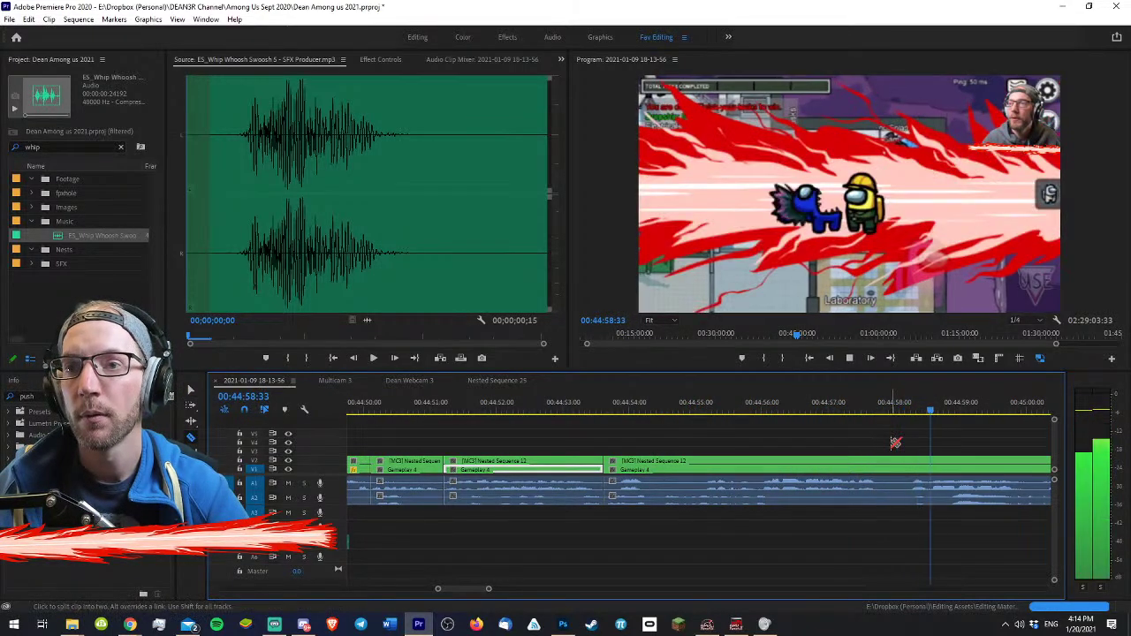
key("c")
key("space")
left_click(763, 409)
left_click(763, 457)
key("v")
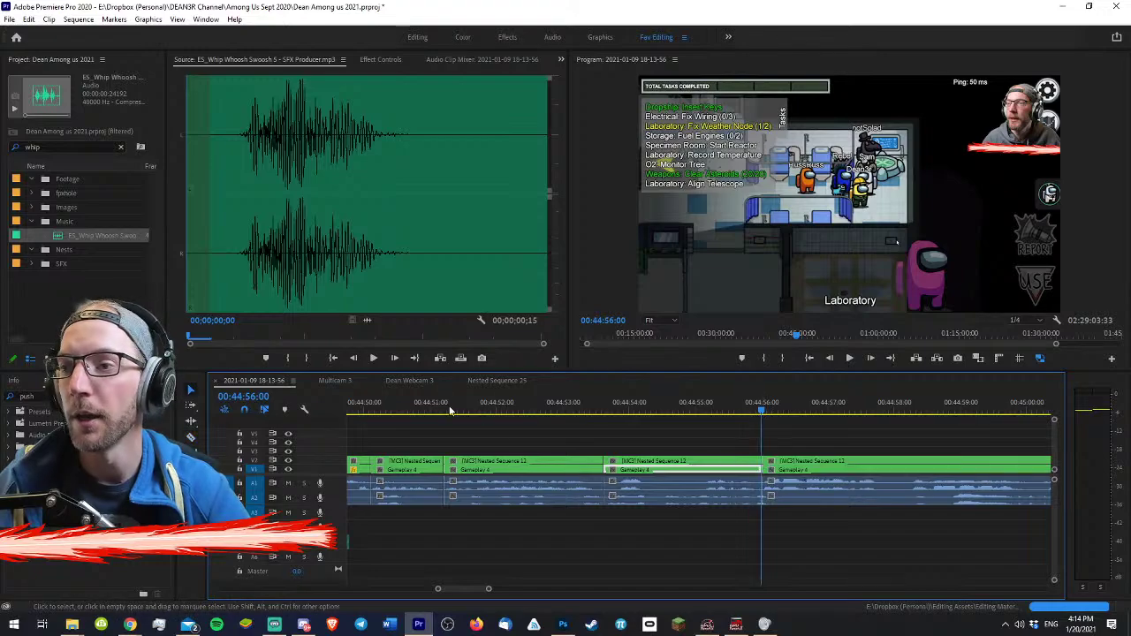
- Replay the new cuts and delete the Gameplay 4 section between about 00:44:53:37 and 00:44:56:00, leaving its gap open
left_click_drag(449, 409, 350, 406)
key("space")
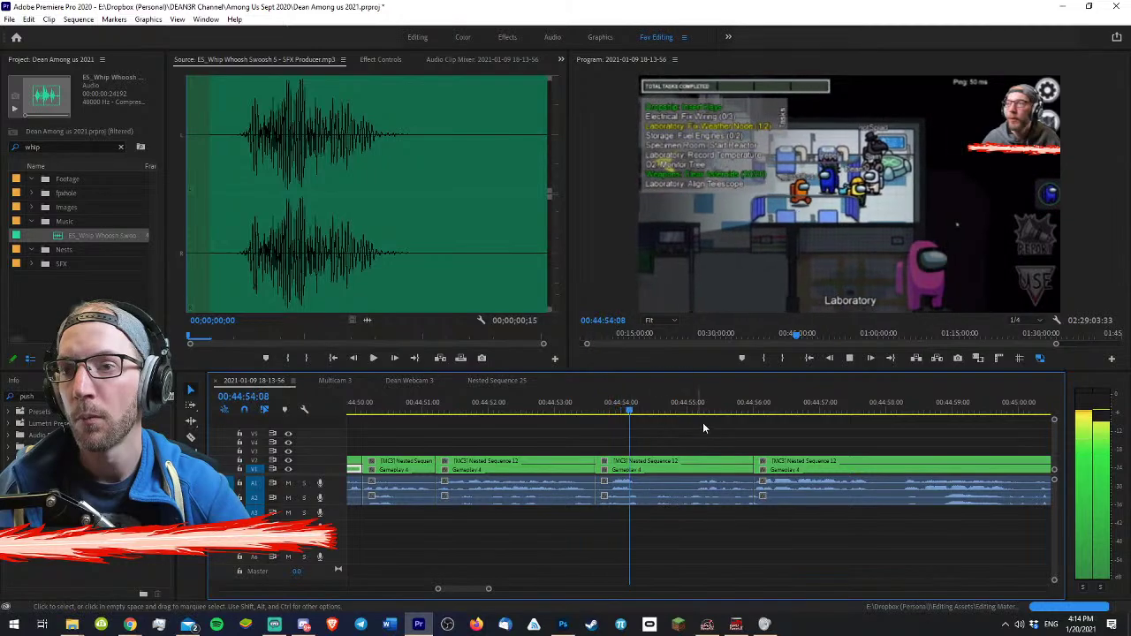
key("space")
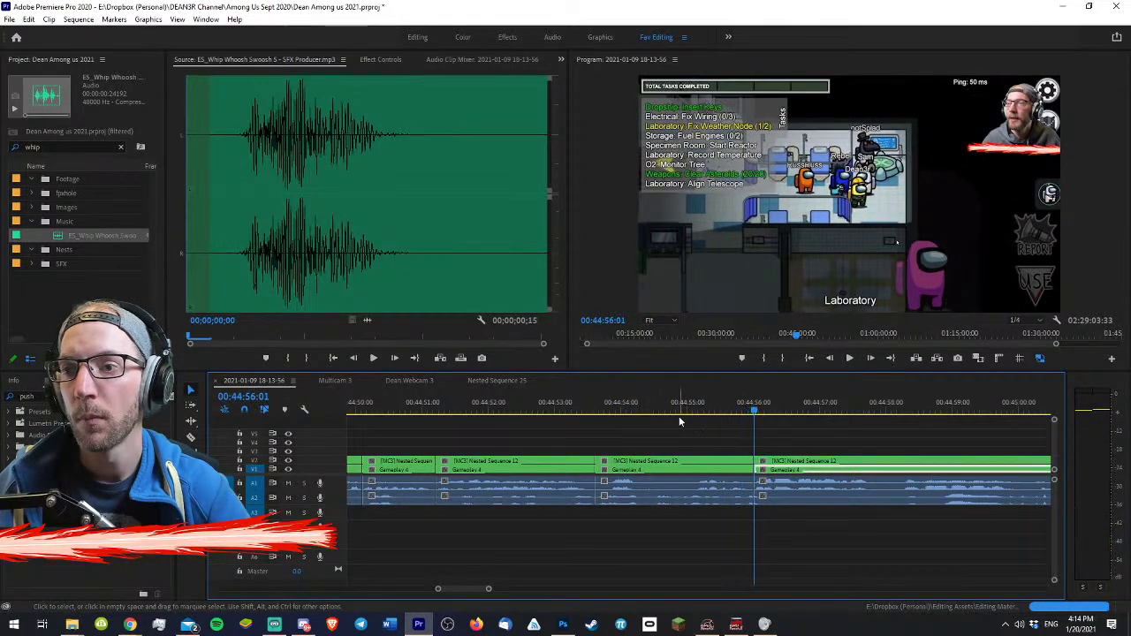
left_click(671, 477)
key("Delete")
left_click(530, 403)
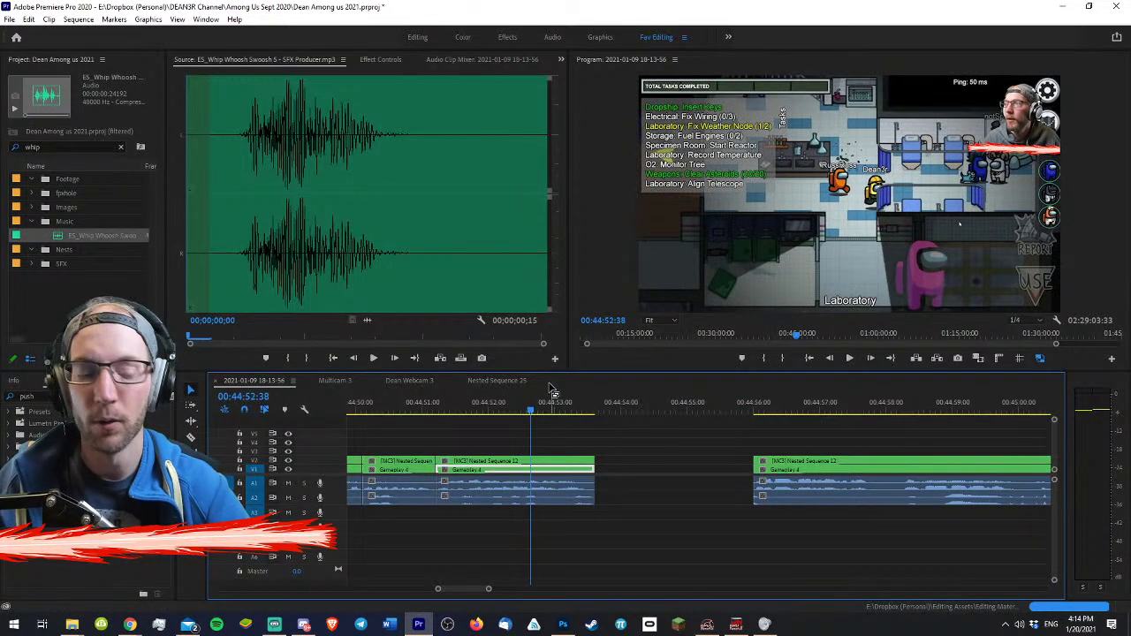
- Go to the start of the sequence, look over the whole timeline, and return to 00:44:36:03 in Gameplay 3
key("Home")
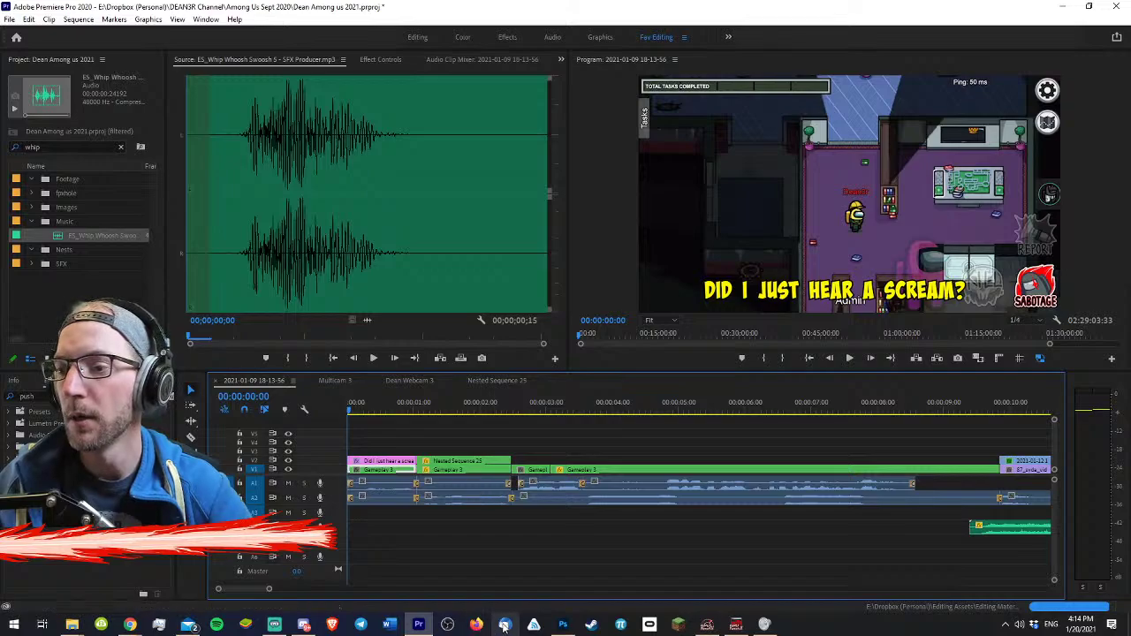
left_click(590, 541)
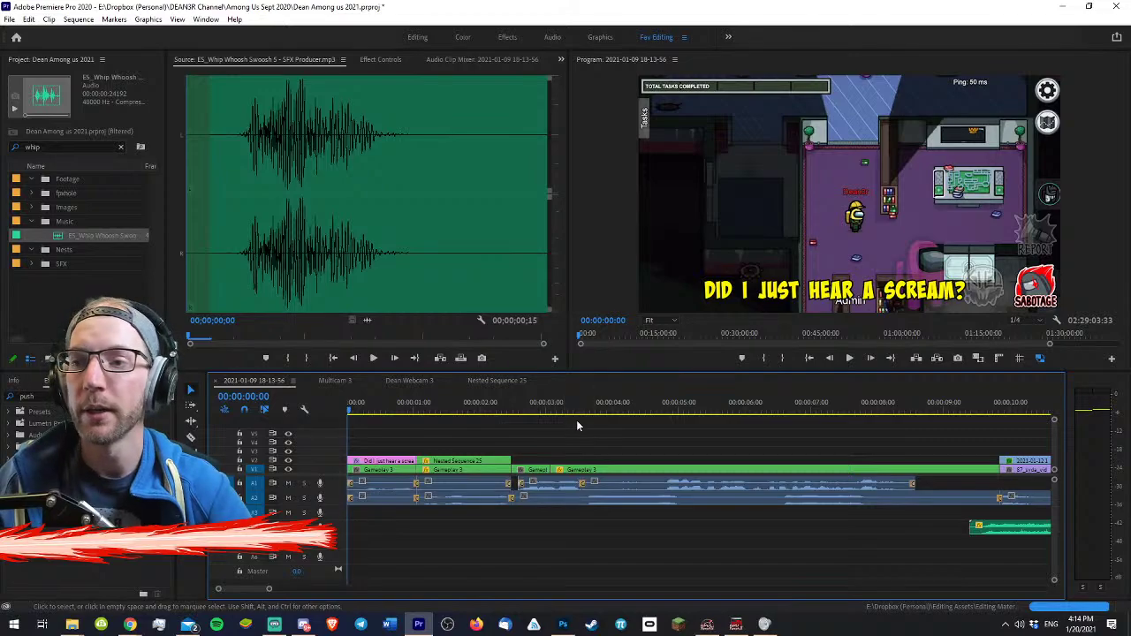
left_click_drag(477, 406, 711, 411)
key("minus")
key("minus")
key("minus")
key("equal")
key("minus")
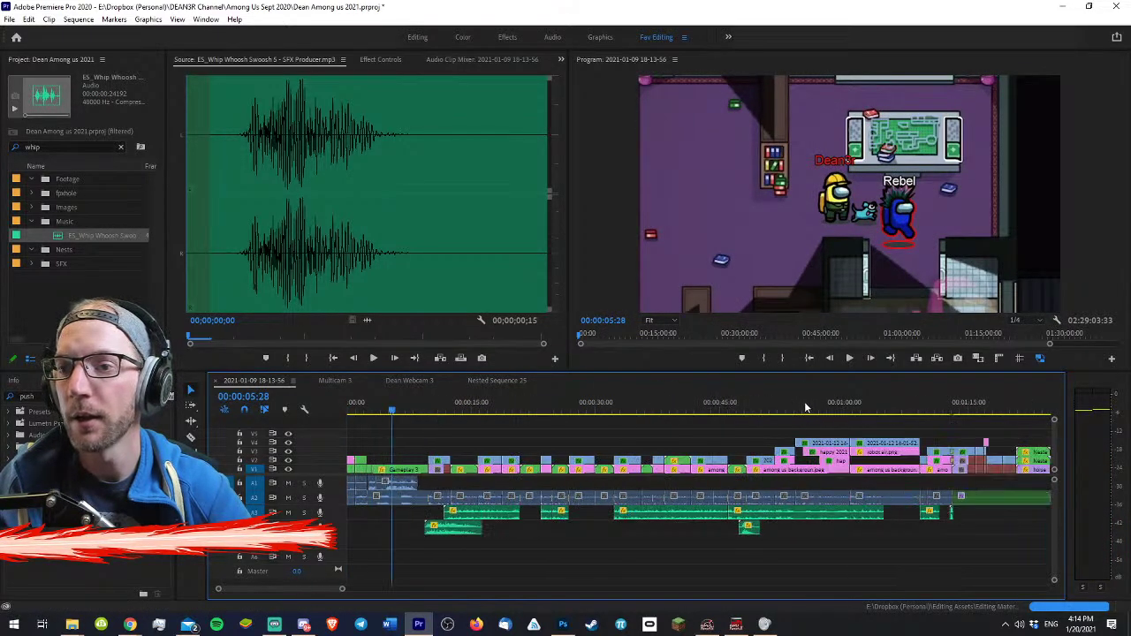
key("minus")
key("minus")
key("minus")
key("minus")
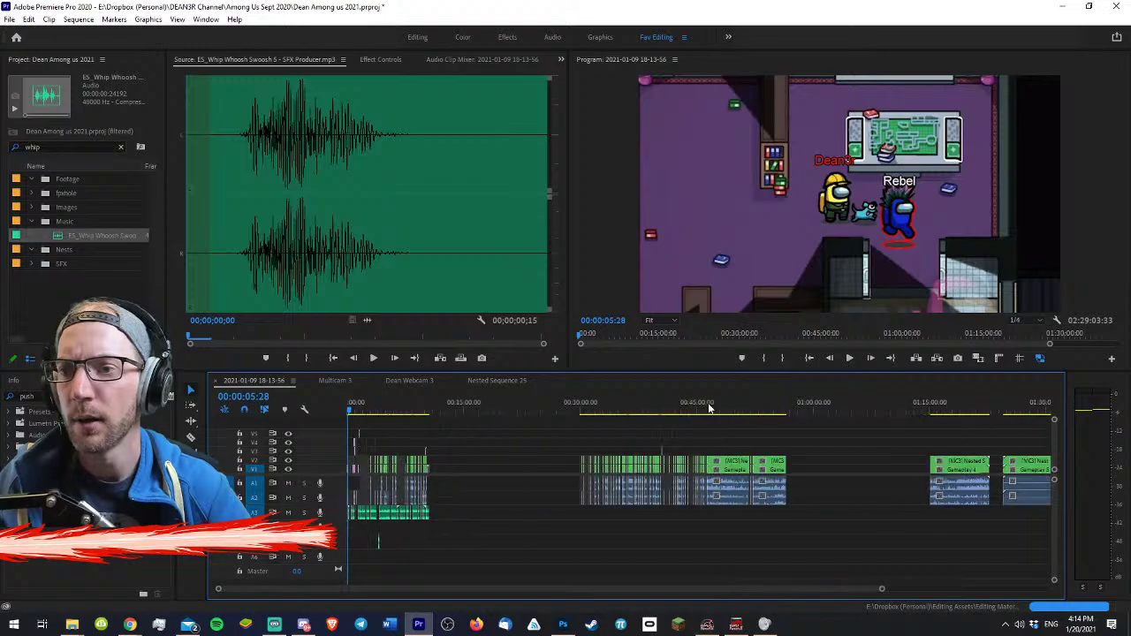
left_click_drag(709, 407, 695, 411)
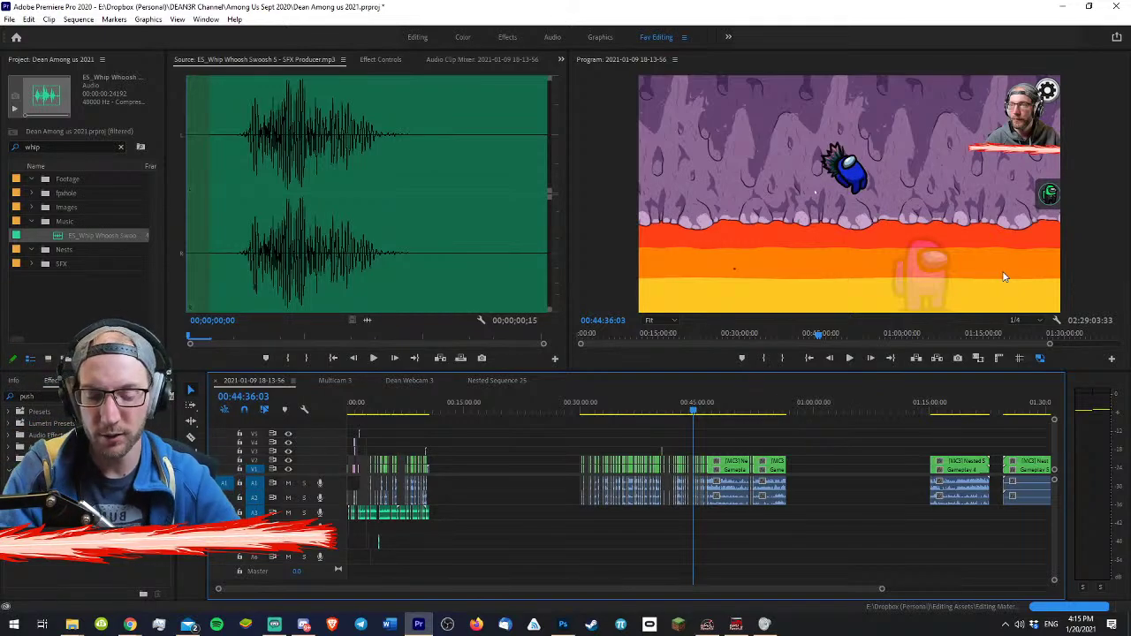
scroll(784, 439, "up", 8)
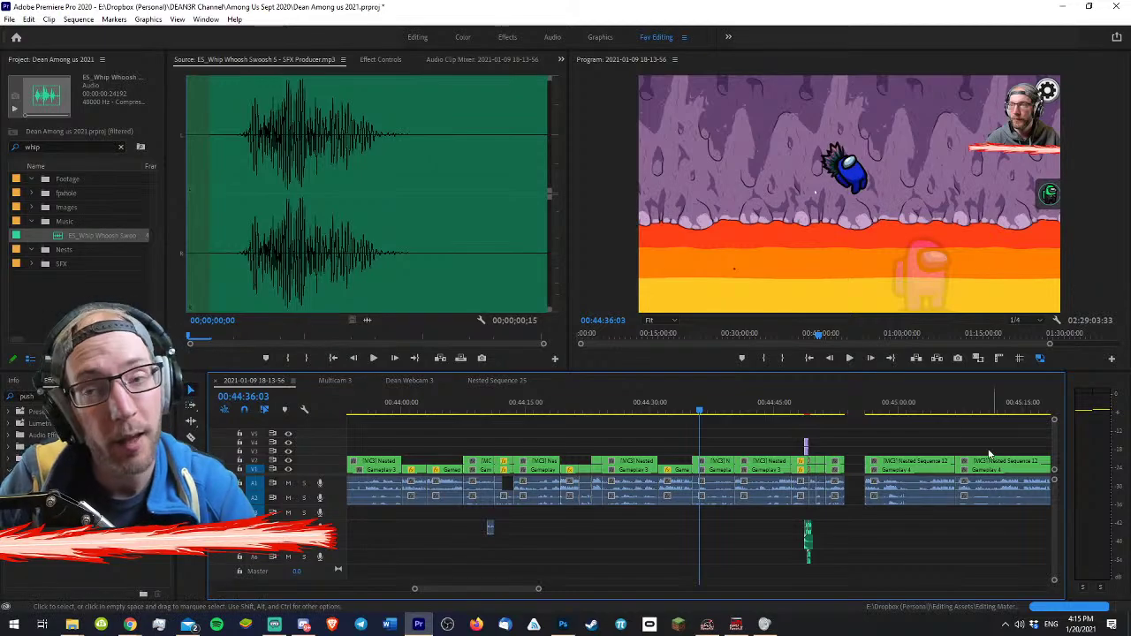
- Scrub through the confetti burst and push transition up to the end of the first Gameplay 4 clip at 00:44:50:05
left_click(804, 408)
key("=")
key("=")
key("=")
key("=")
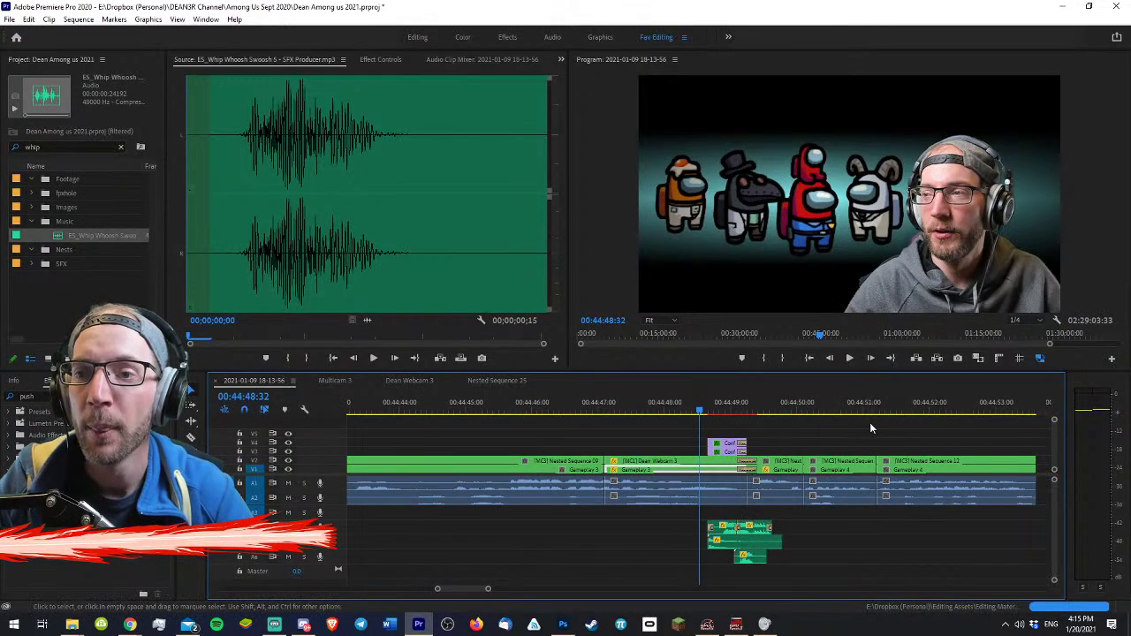
left_click(739, 406)
left_click_drag(739, 401, 719, 404)
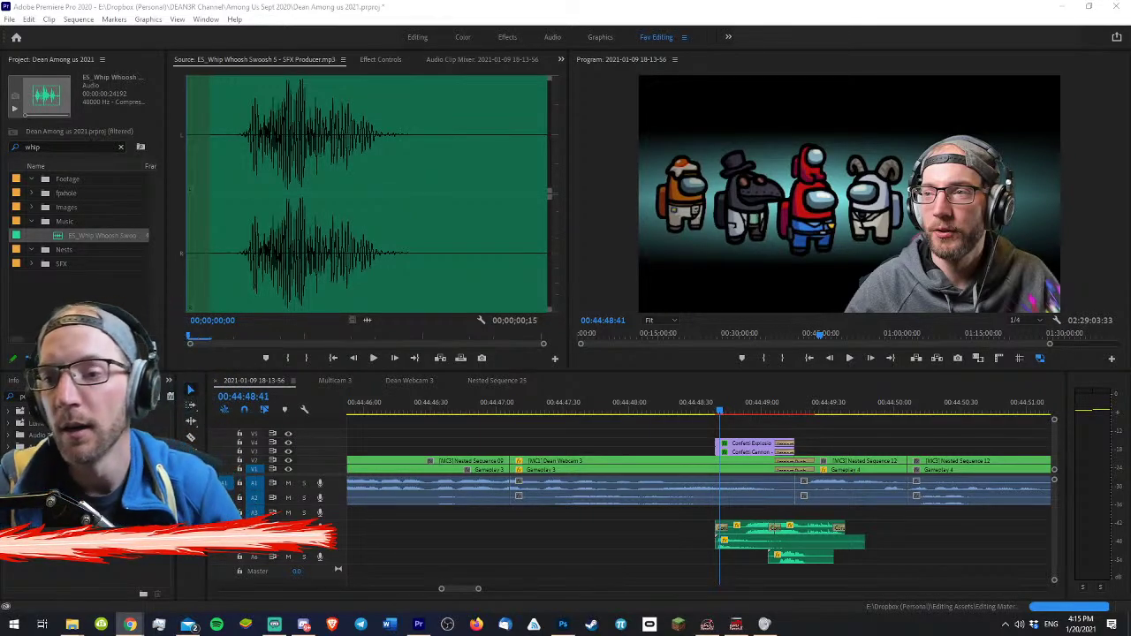
left_click(859, 447)
left_click_drag(726, 403, 908, 408)
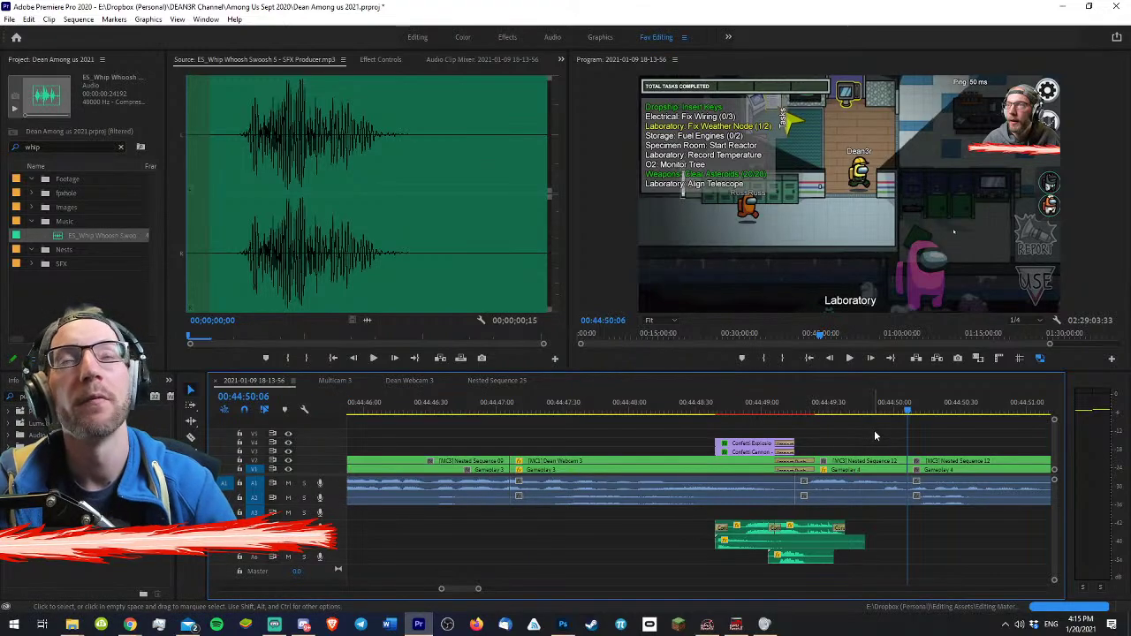
left_click(890, 409)
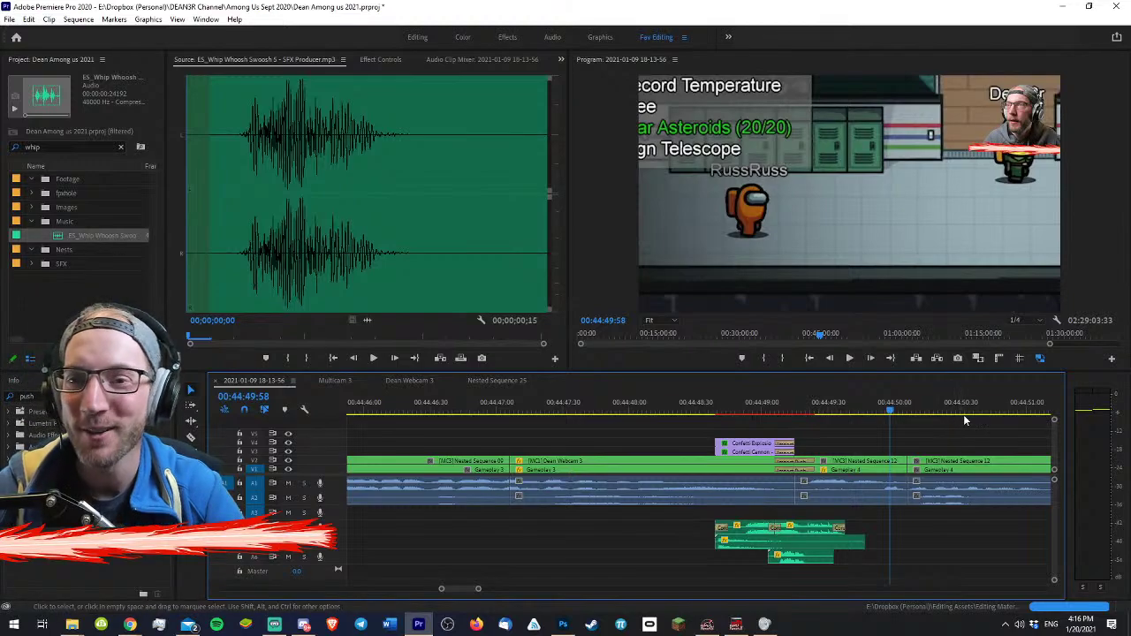
left_click(905, 415)
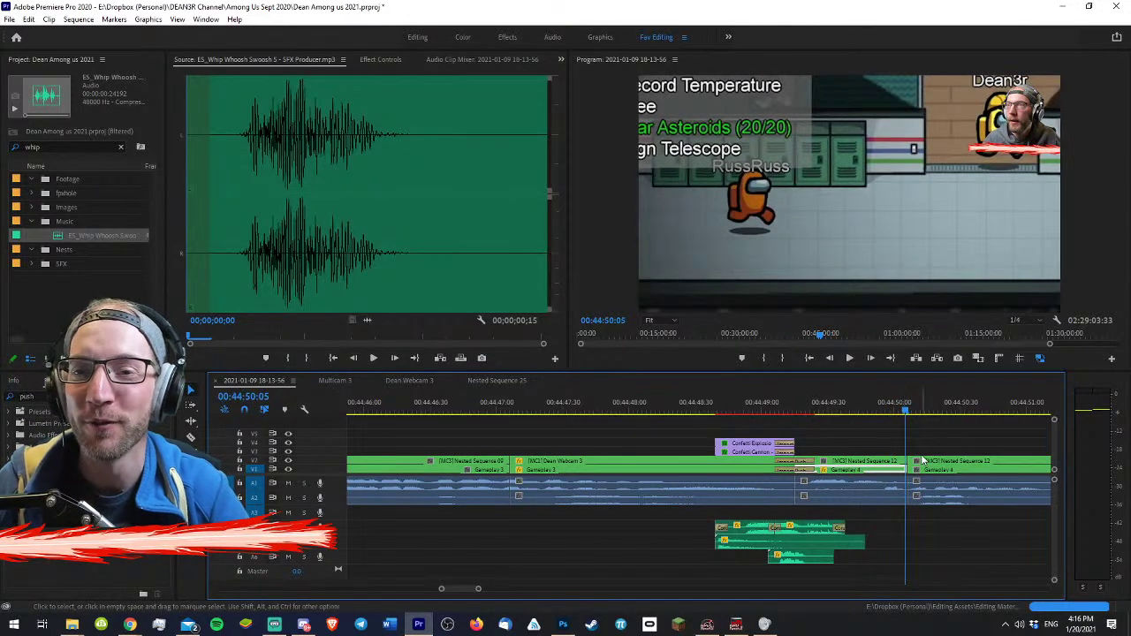
- Scrub the shortened Gameplay 4 clips from 00:44:50:41 across the gap to the next section at 00:44:56:16
key("minus")
key("minus")
key("minus")
left_click(781, 416)
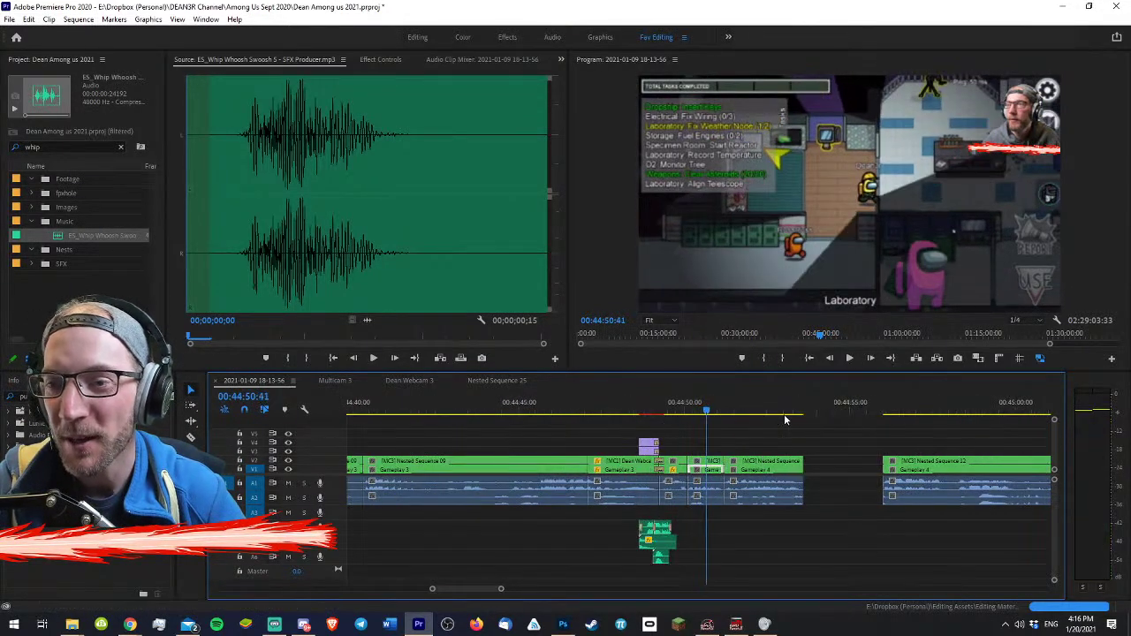
left_click_drag(723, 408, 733, 408)
scroll(775, 408, "down", 2)
left_click(755, 408)
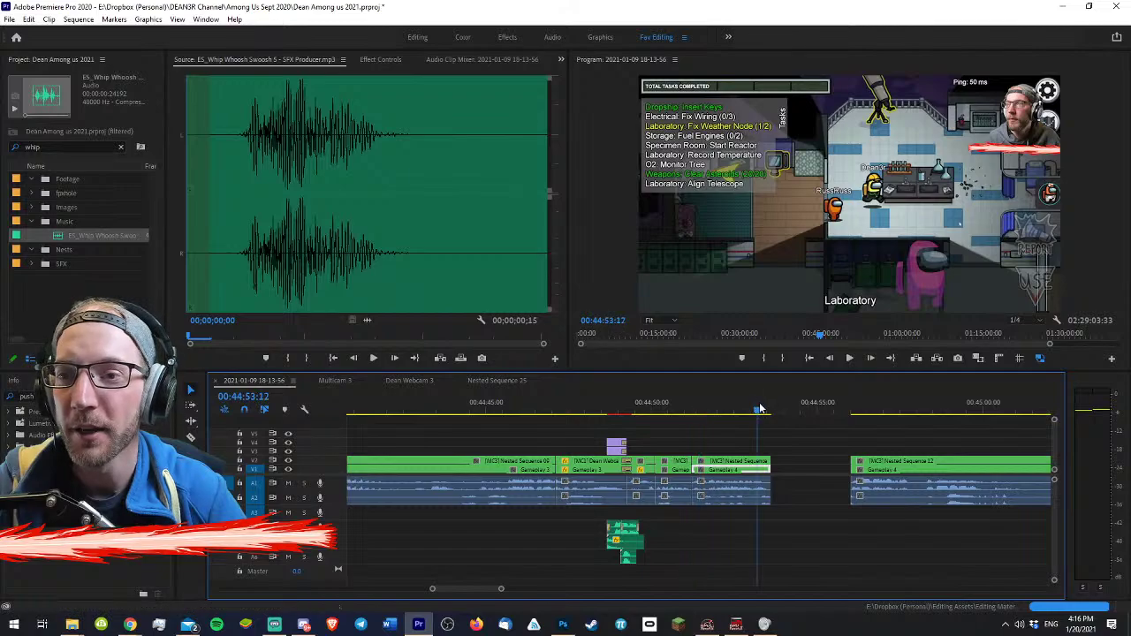
key("minus")
left_click(782, 411)
key("equal")
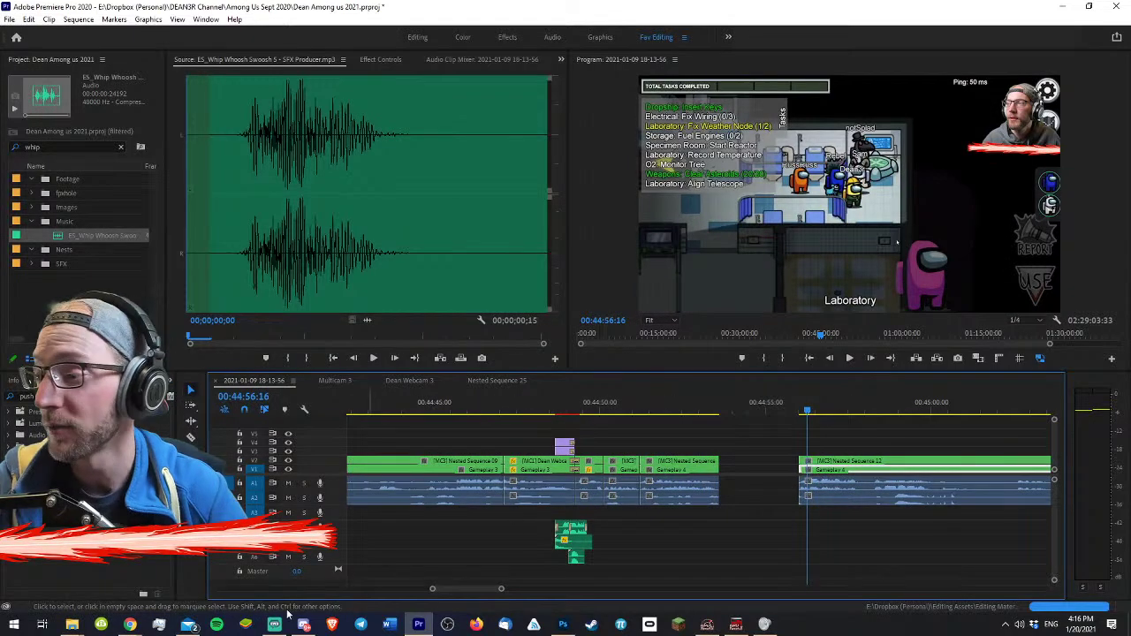
key("minus")
key("minus")
key("minus")
key("equal")
key("equal")
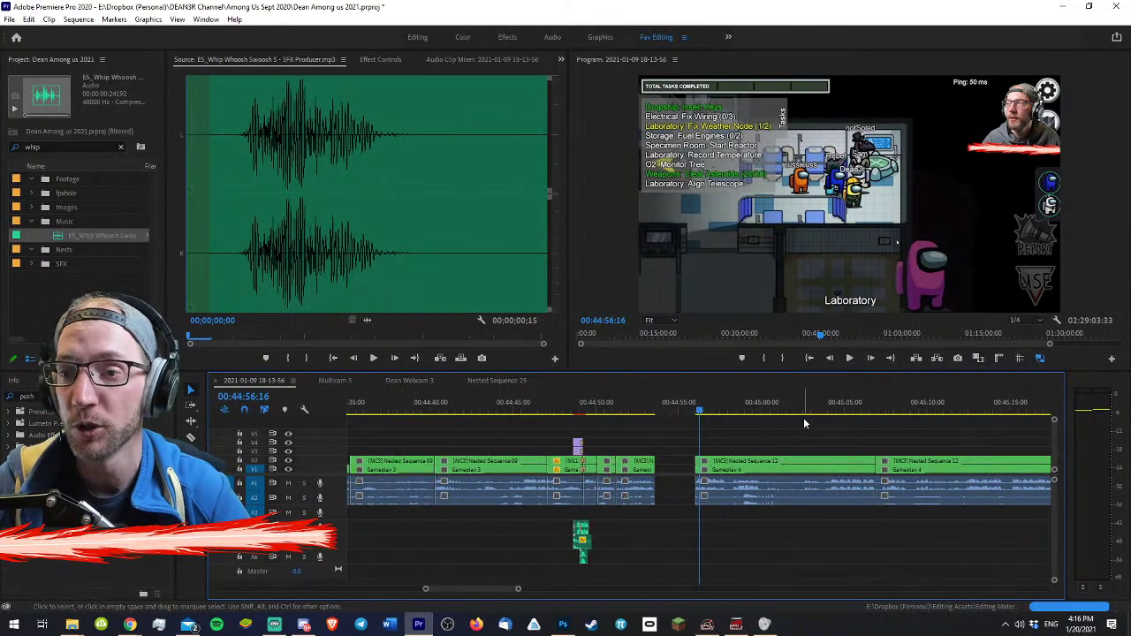
- Split the Gameplay 4 clip across all tracks after the dead-body report and ripple-trim the footage from 00:45:01:20 to that split
left_click(759, 409)
key("equal")
key("space")
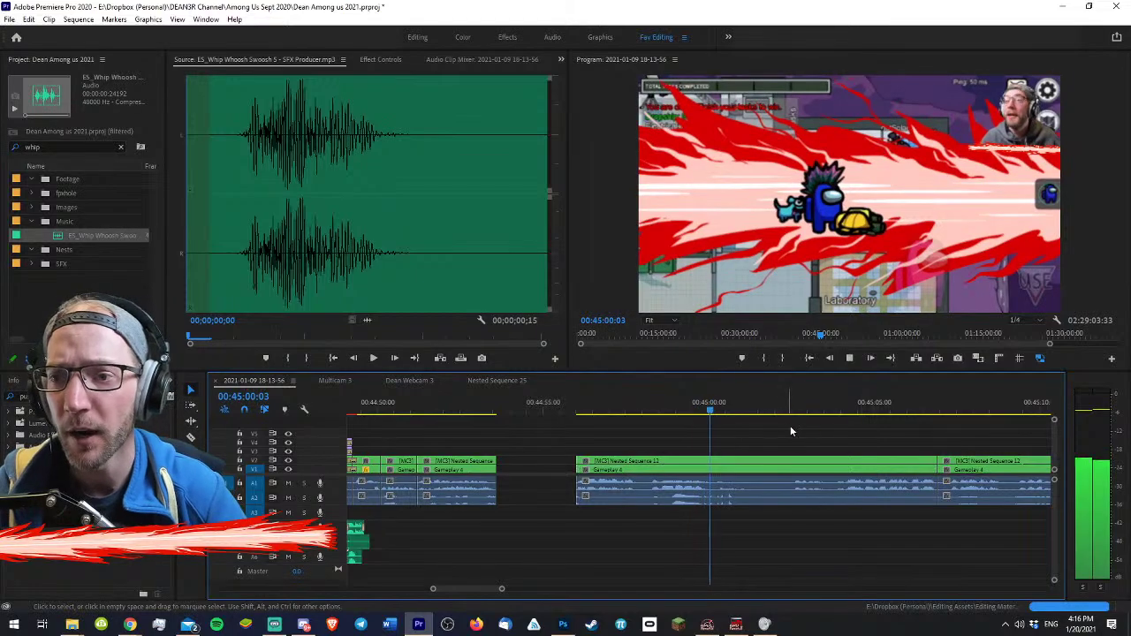
key("c")
key("space")
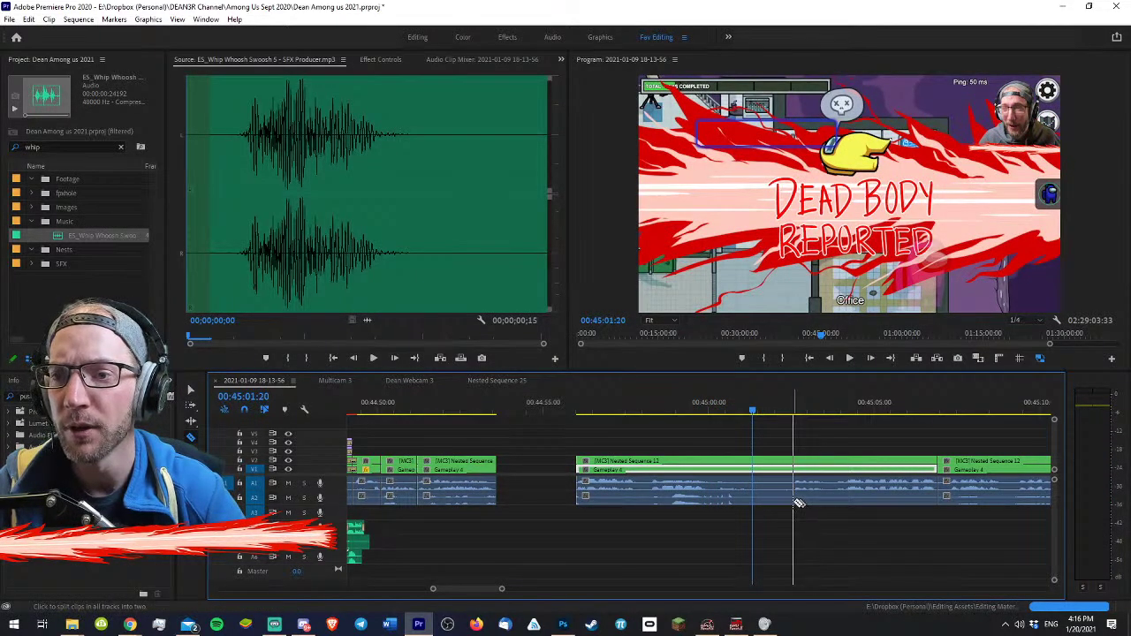
left_click(795, 502)
key("w")
key("space")
key("space")
key("v")
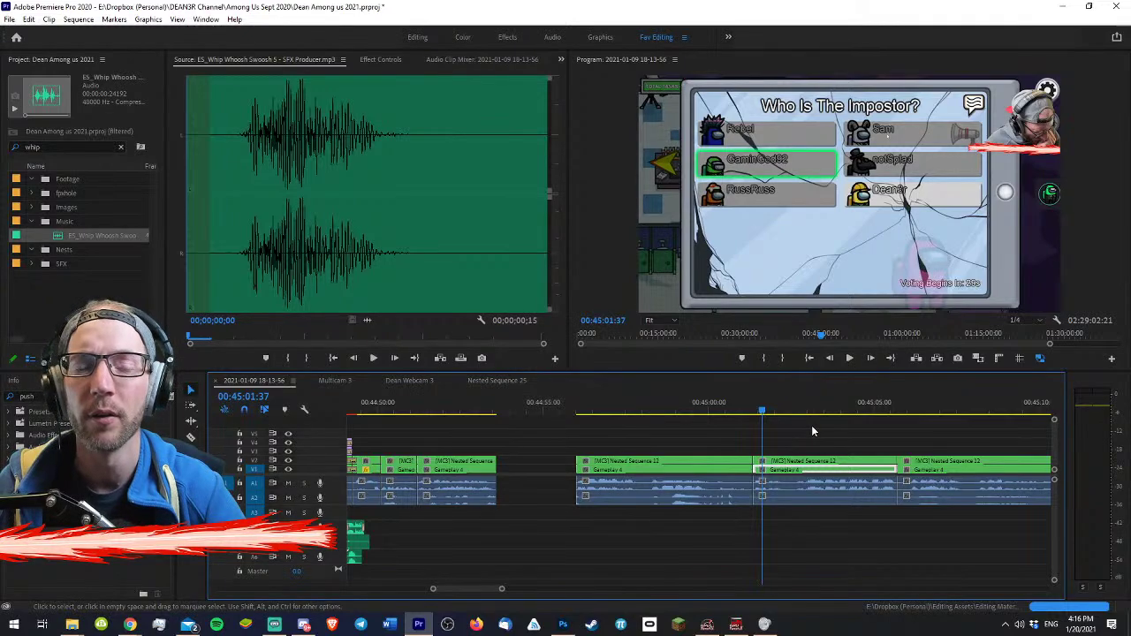
- Play the voting-screen clip and replay it from its opening to find where the talking starts, near 00:45:03:08
key("space")
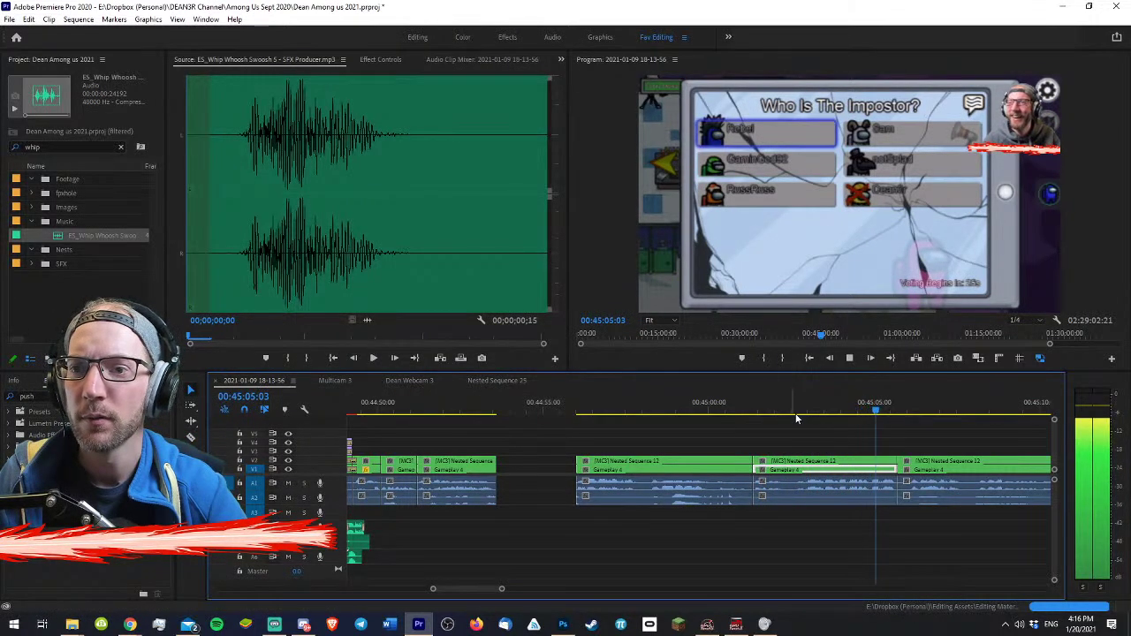
key("space")
left_click_drag(664, 410, 726, 413)
key("space")
key("equal")
key("equal")
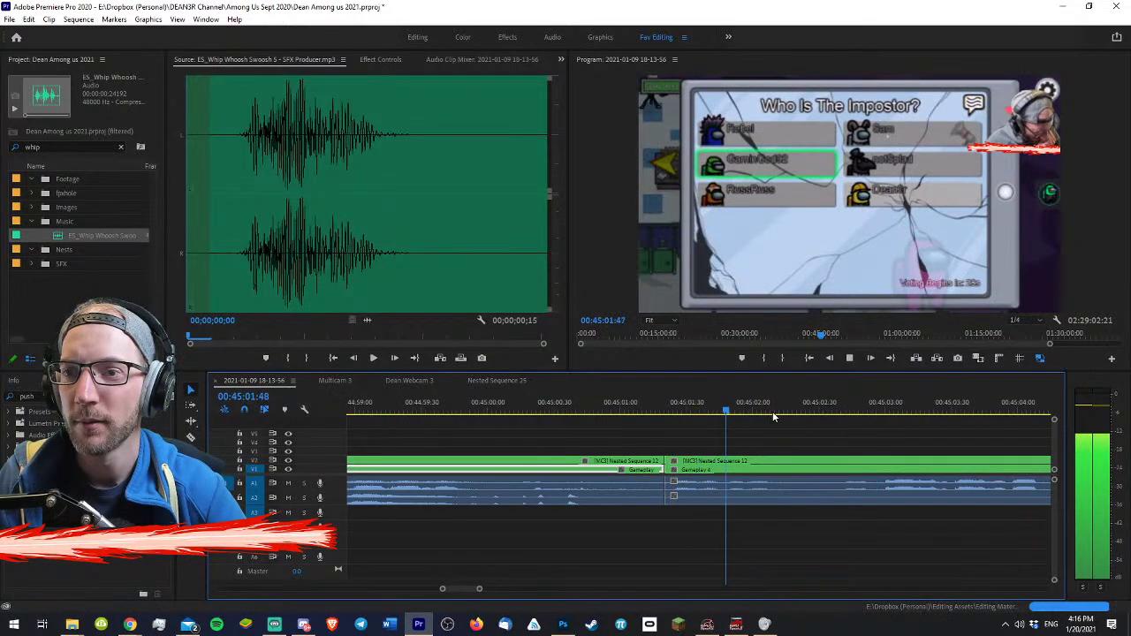
key("space")
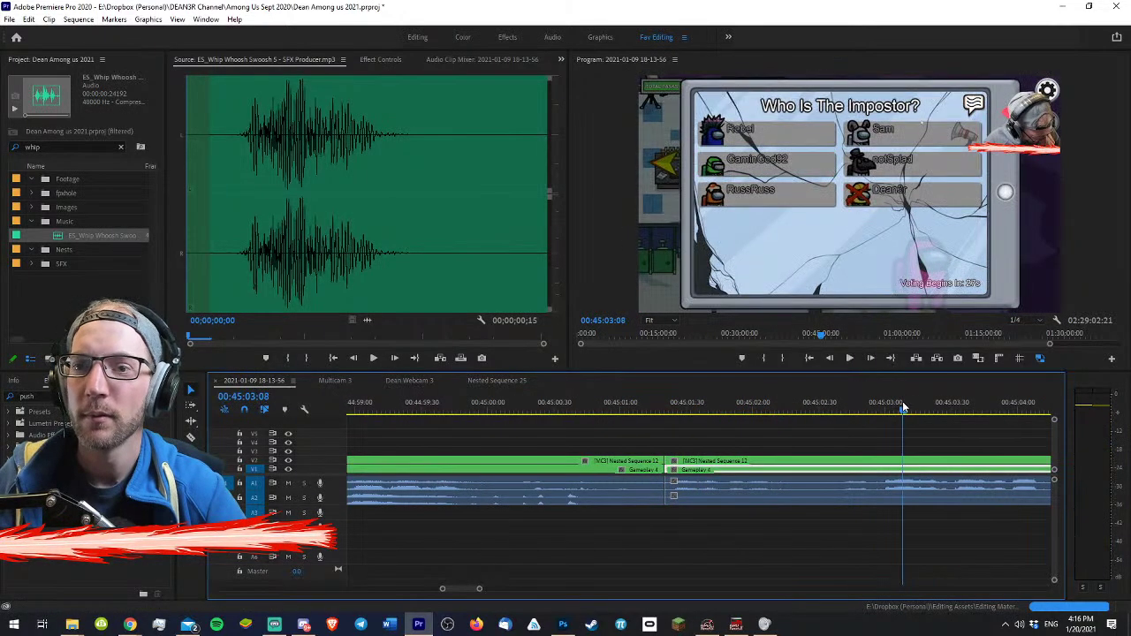
- Ripple-trim the opening of the voting-screen clip up to about 00:45:02:39, and trim its new opening again at about 00:45:01:37
left_click(879, 410)
left_click_drag(878, 411, 837, 411)
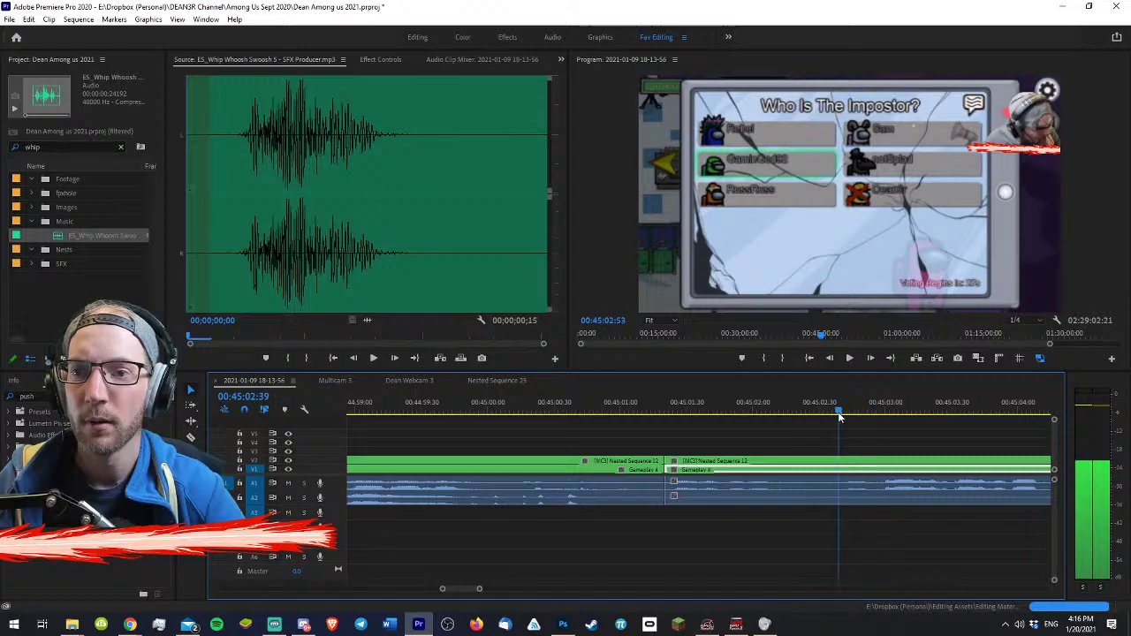
key("space")
left_click(700, 411)
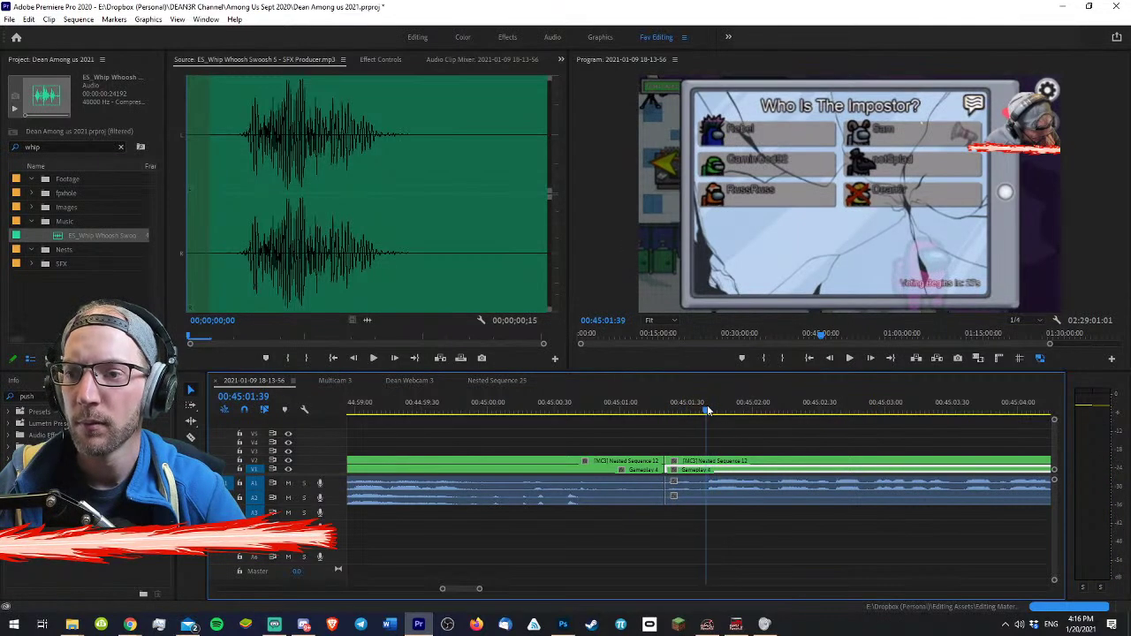
- Return to the first Gameplay 4 clip at 00:44:49:24 and look over the surrounding timeline at a wider scale
left_click(567, 404)
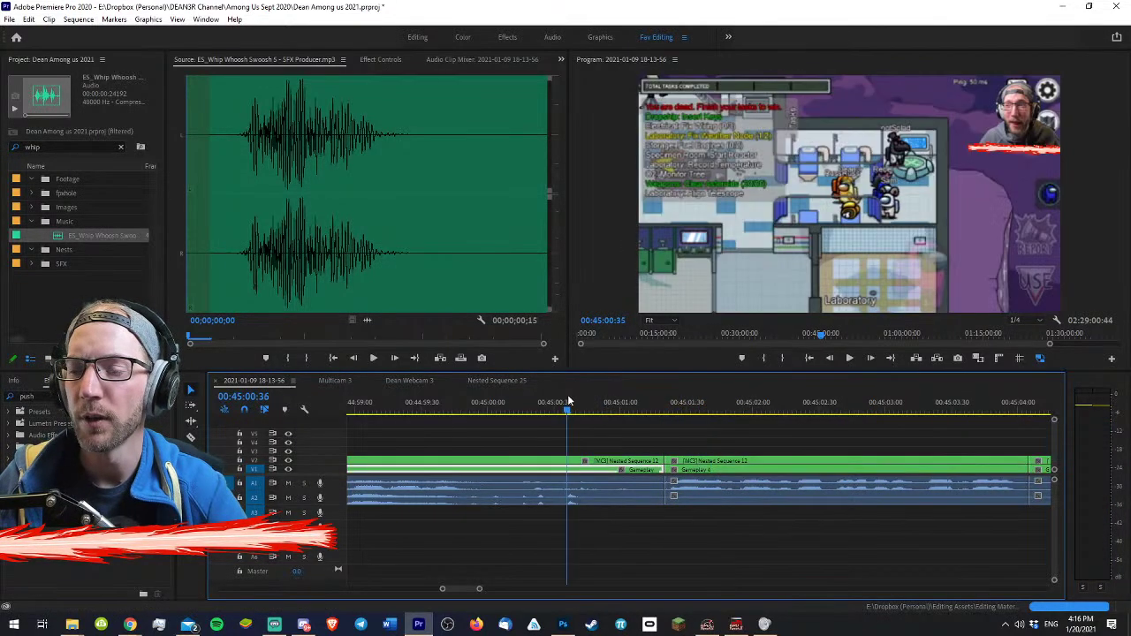
key("minus")
key("minus")
key("minus")
key("minus")
mouse_move(594, 404)
left_mouse_down()
mouse_move(602, 400)
mouse_move(599, 408)
left_mouse_up()
key("alt+Tab")
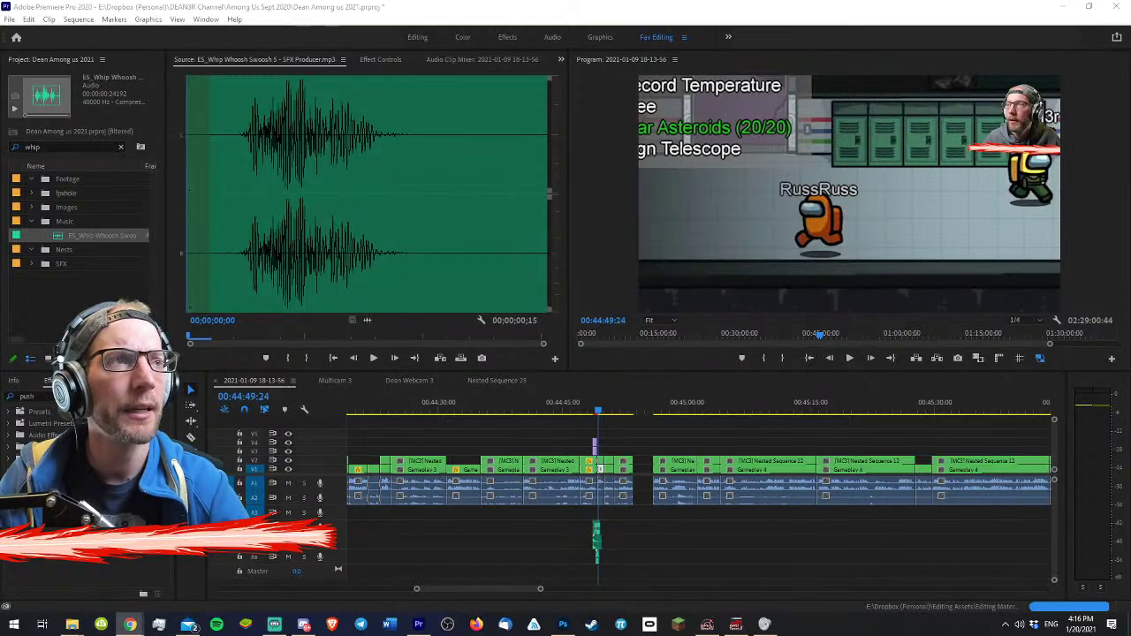
scroll(747, 533, "down", 6)
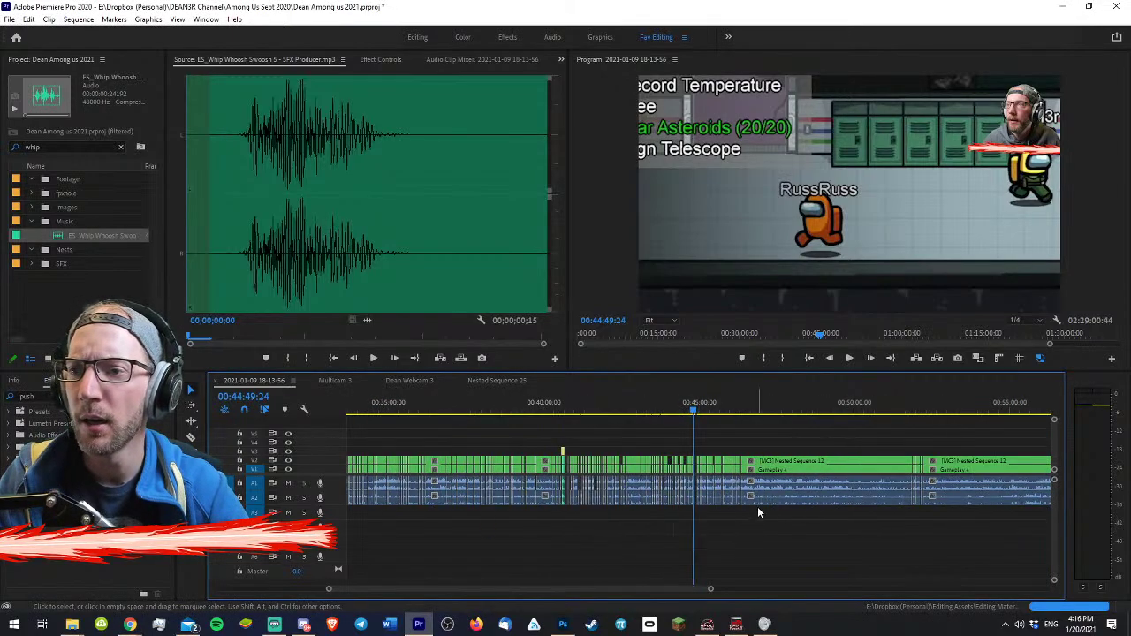
scroll(717, 477, "up", 5)
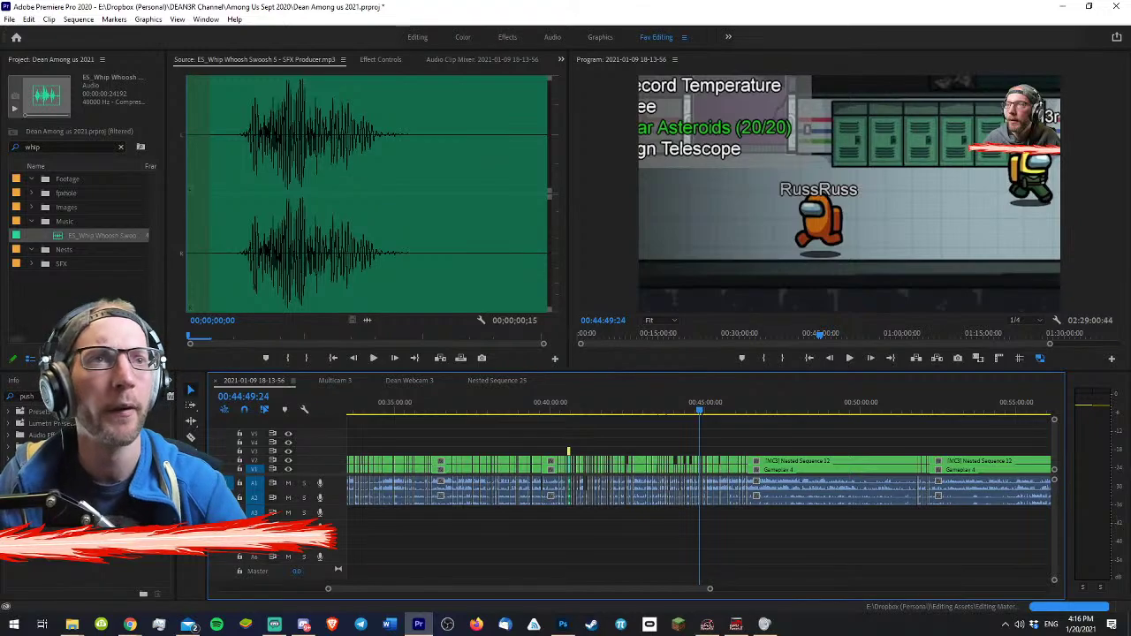
left_click(130, 625)
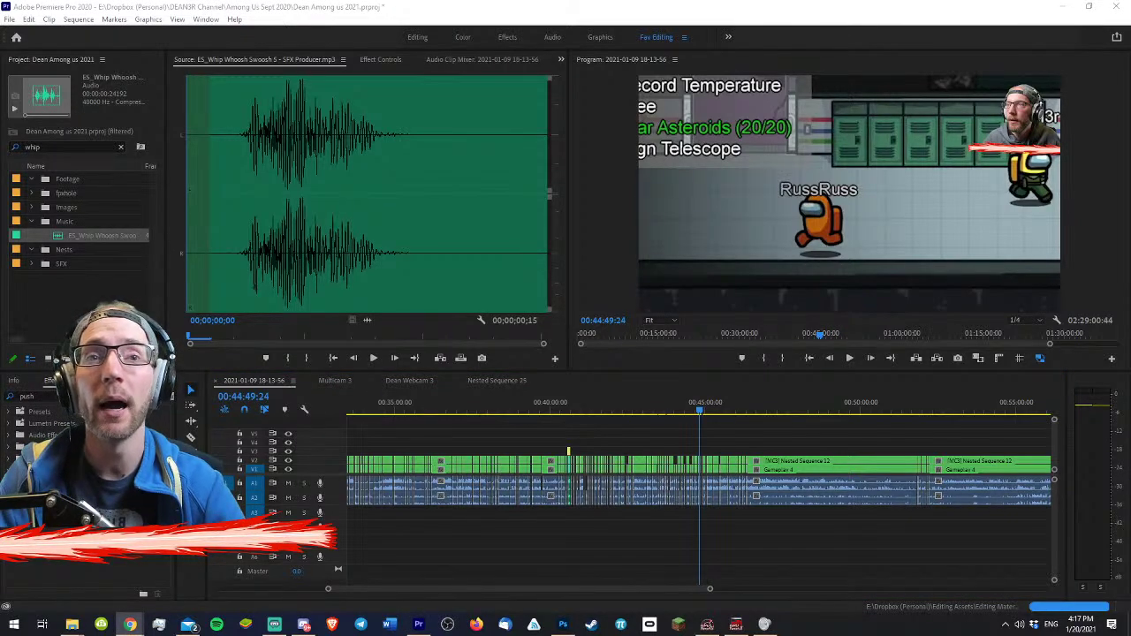
left_click(779, 429)
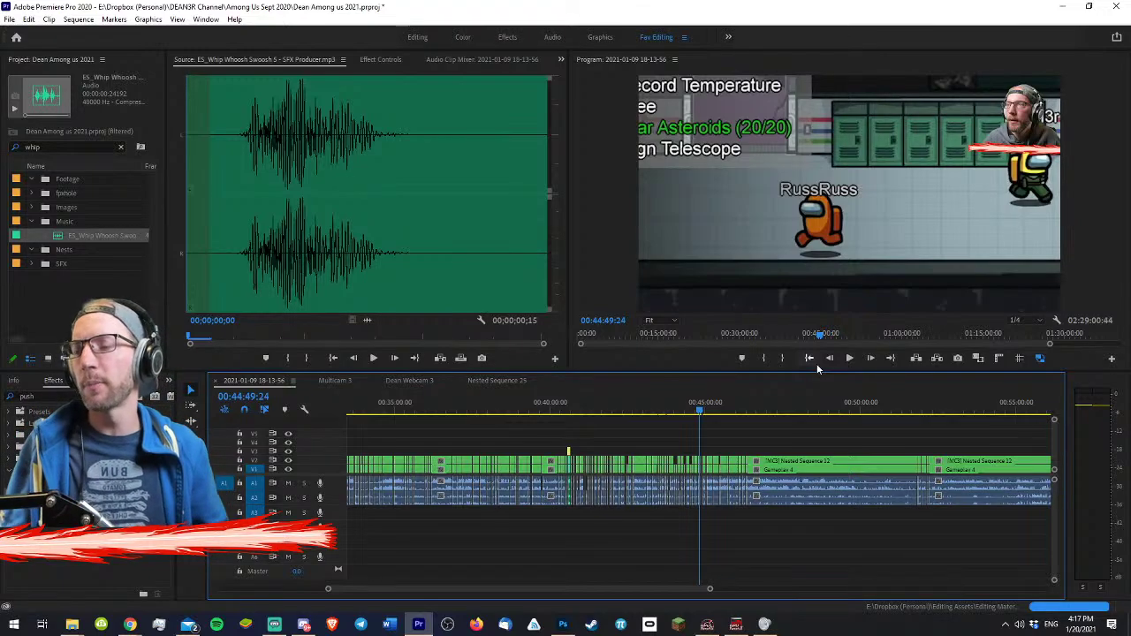
key("ctrl+s")
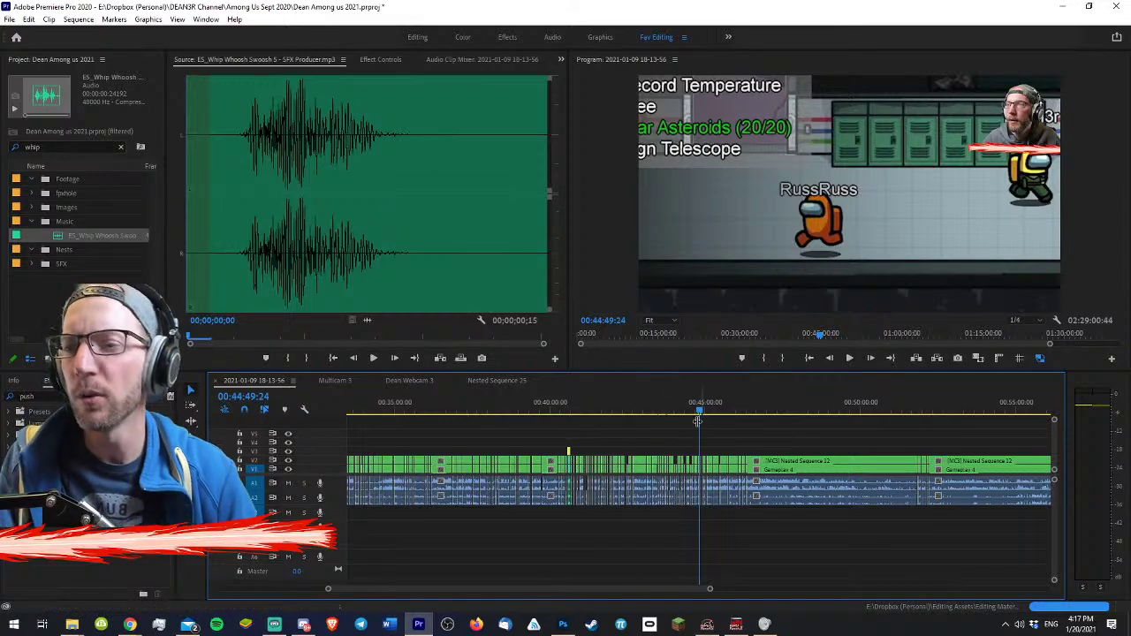
- Scrub back to the voting screen at 00:40:48:46 and inspect the surrounding cuts at a closer scale
left_click(585, 413)
left_click_drag(584, 413, 575, 411)
key("=")
key("=")
key("=")
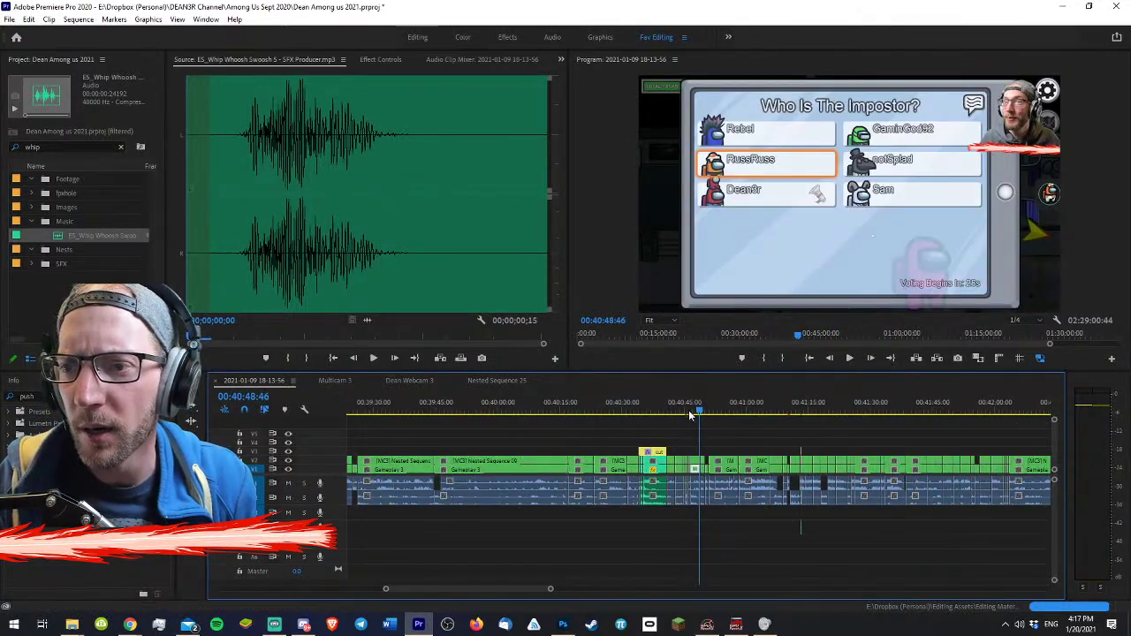
left_click_drag(698, 411, 971, 405)
- Survey the whole edit at a wider scale, scrubbing the remaining Gameplay 4 footage to 00:54:40:29 and back to 00:50:14:15
key("minus")
key("minus")
key("minus")
key("minus")
left_click(660, 404)
left_click_drag(660, 404, 918, 408)
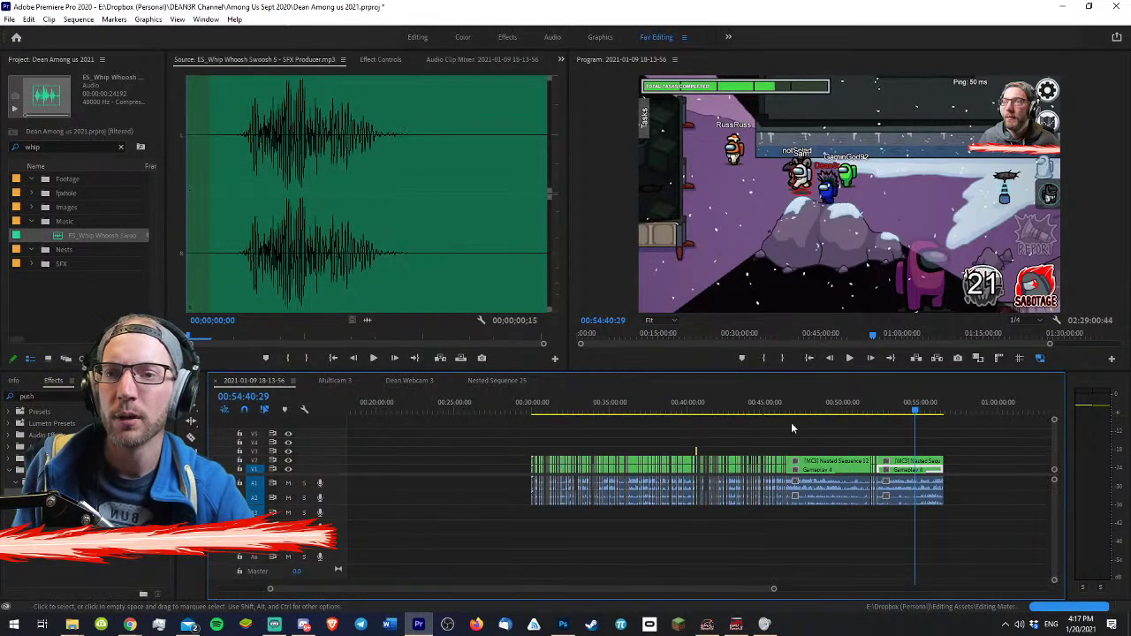
left_click(823, 407)
left_click_drag(822, 408, 845, 409)
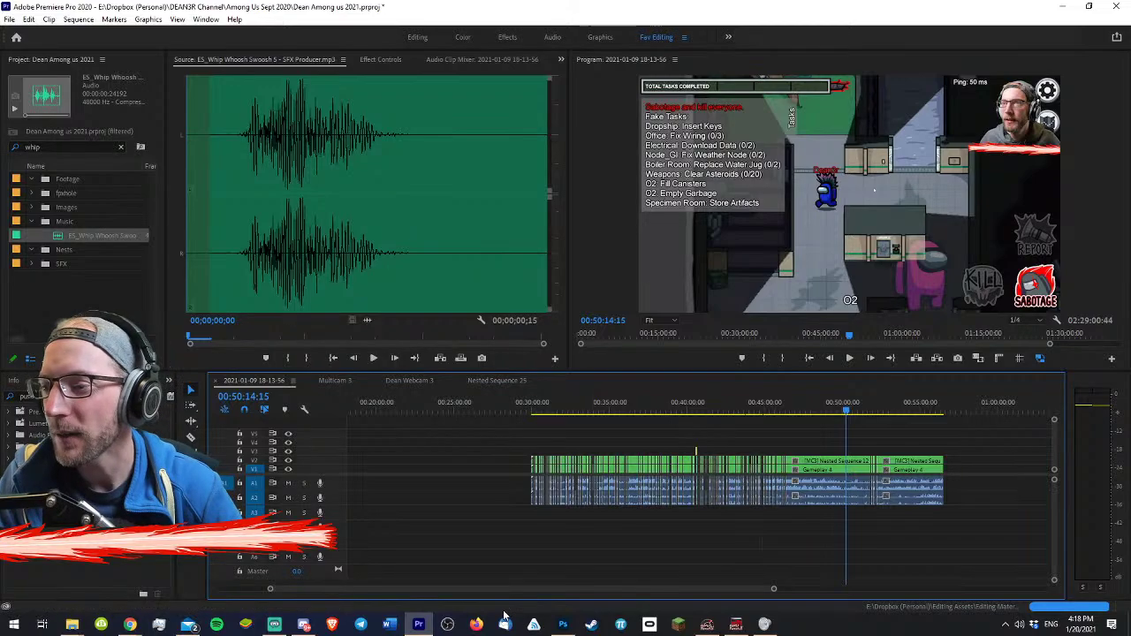
left_click(274, 624)
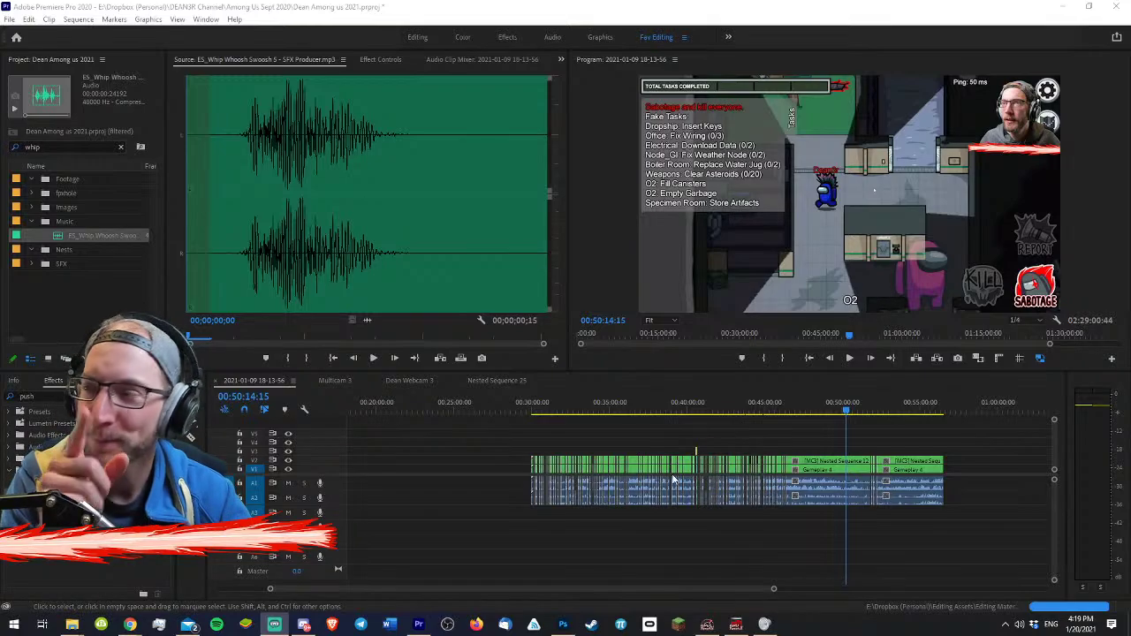
left_click(498, 381)
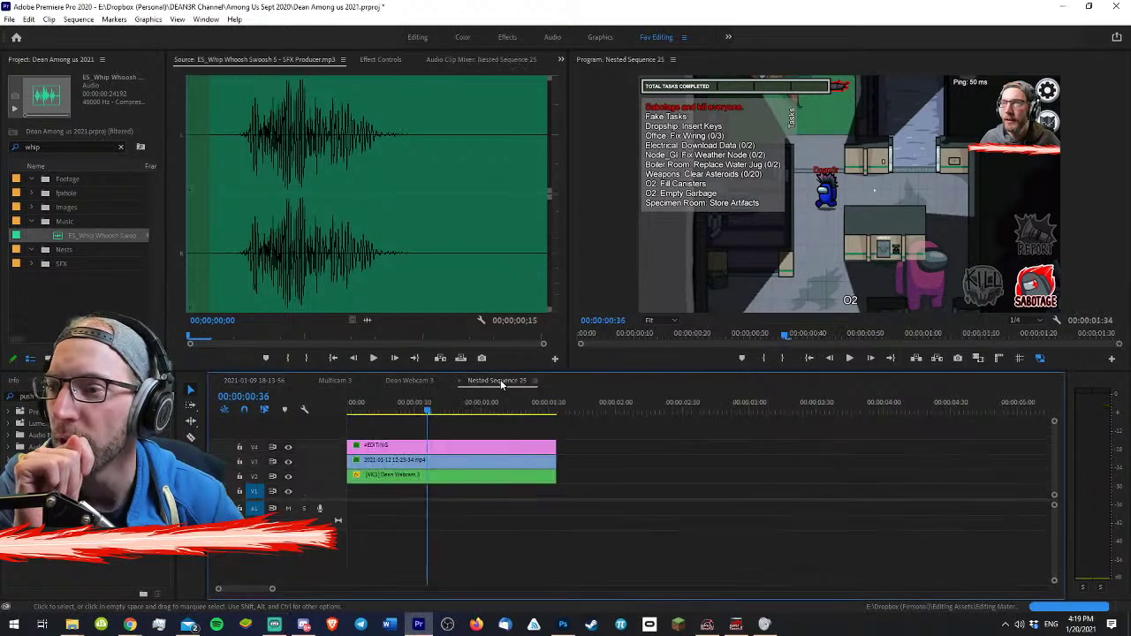
left_click(256, 380)
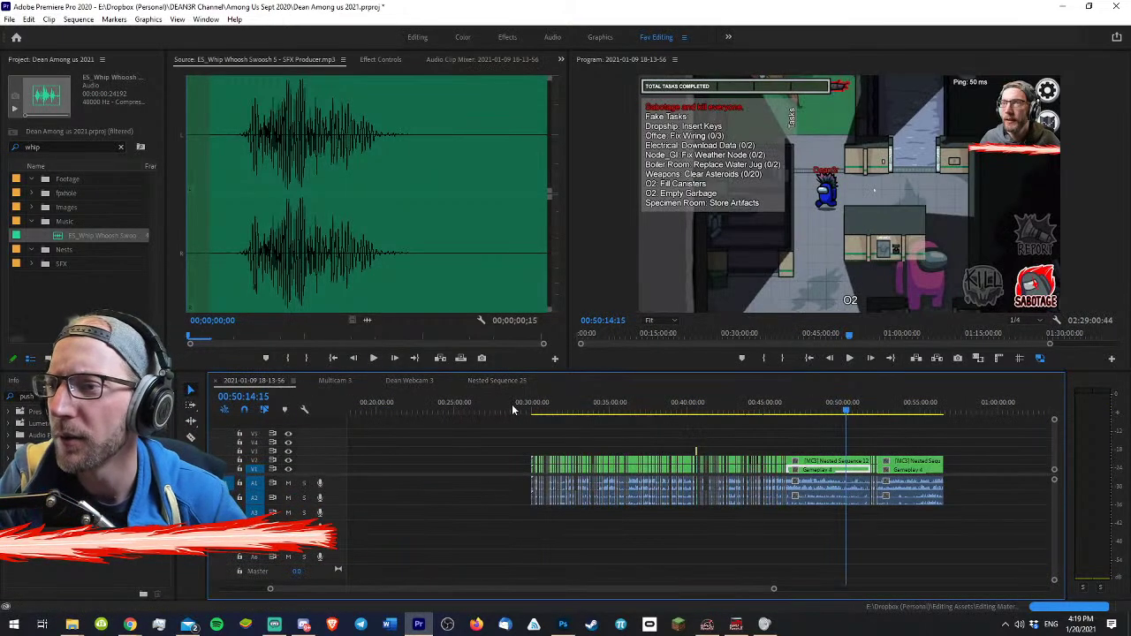
- Search the project for "foxhole" and expand the fpxhole bin
left_click(68, 149)
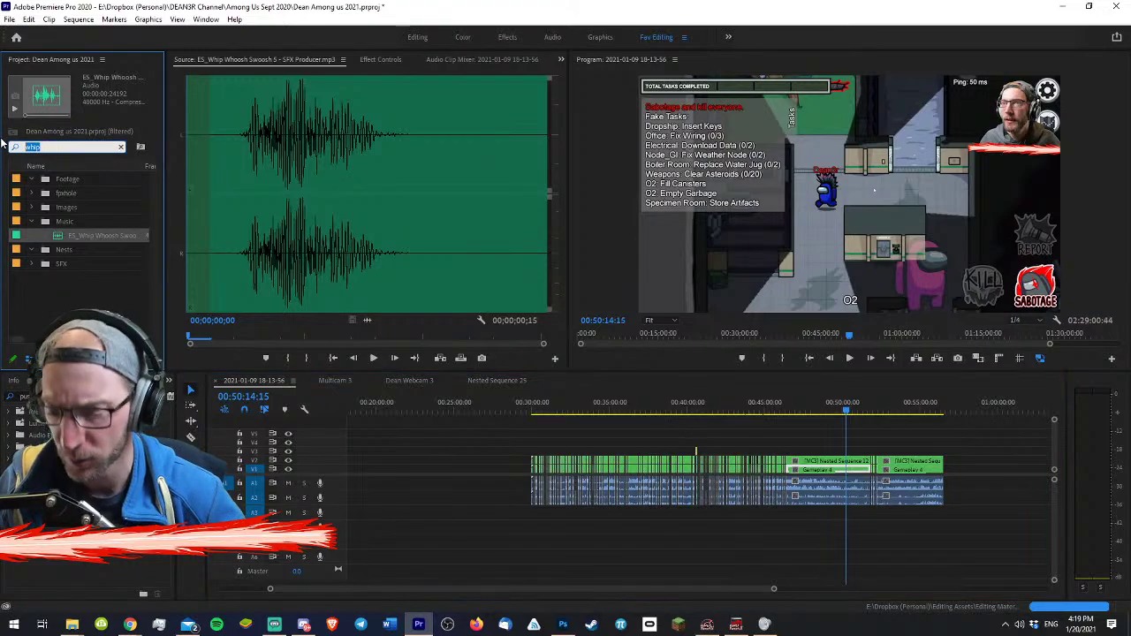
type("foxhole")
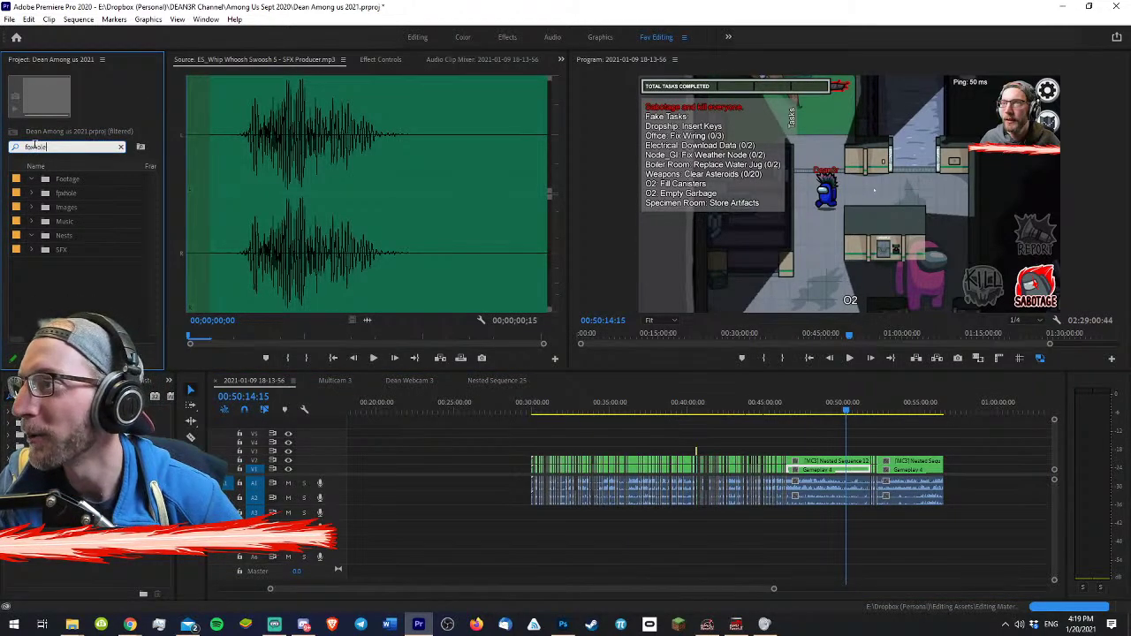
left_click(32, 178)
left_click(33, 193)
left_click(40, 194)
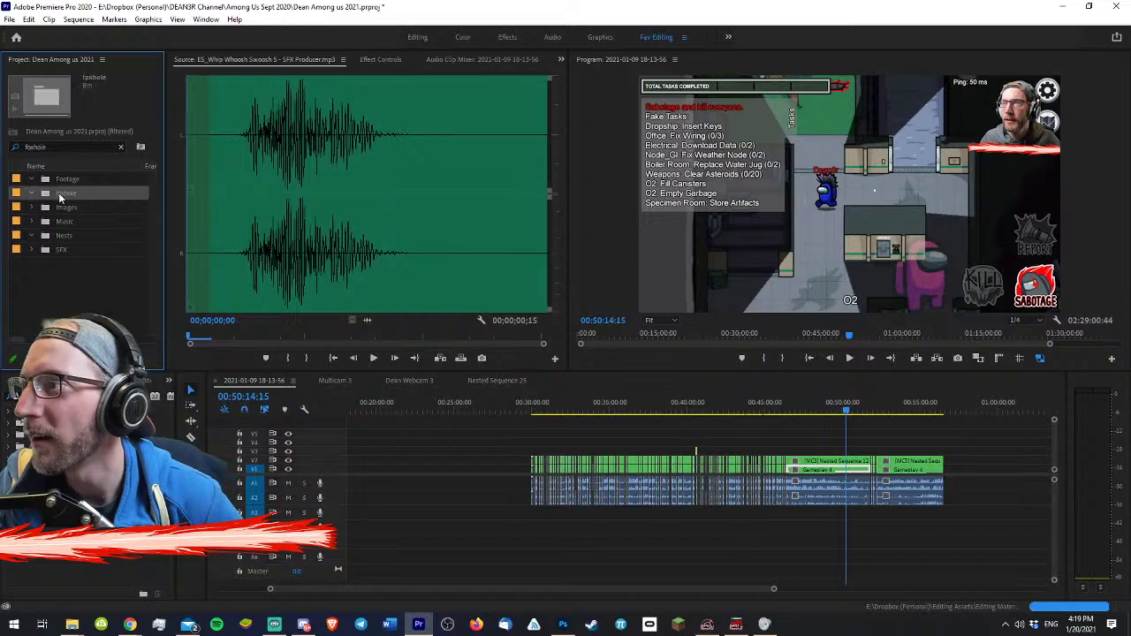
left_click(111, 148)
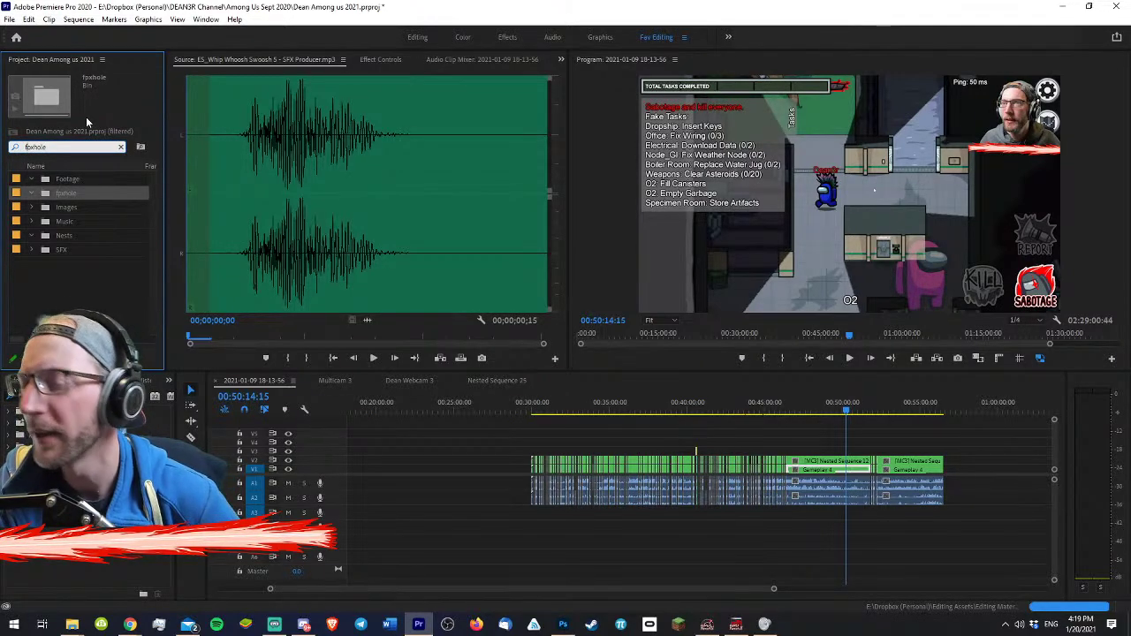
left_click(76, 206)
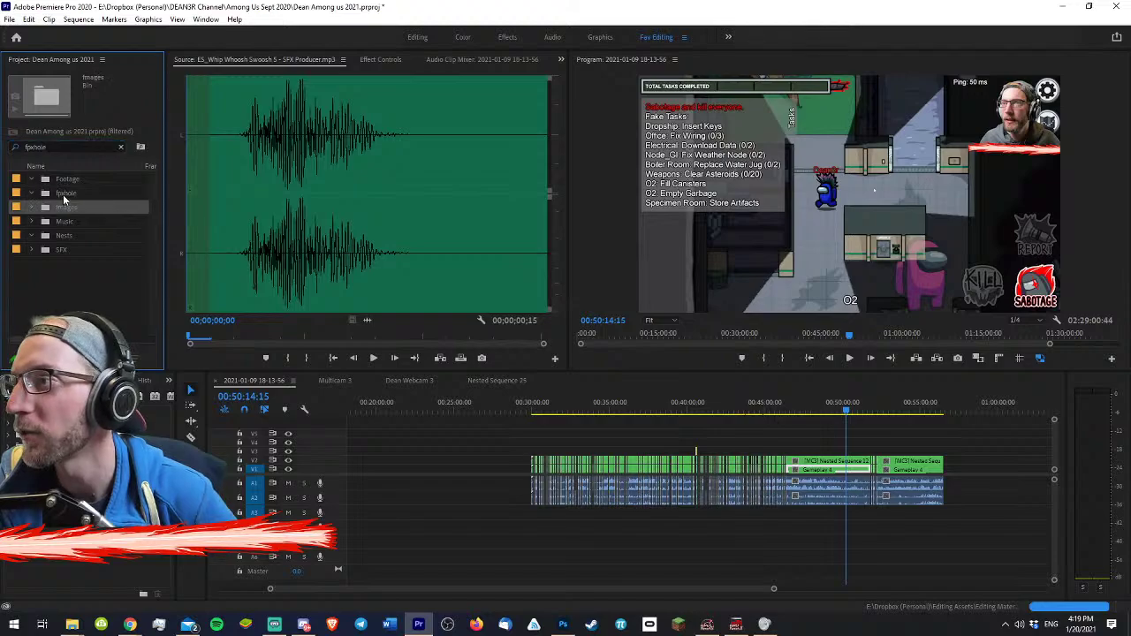
left_click(62, 194)
left_click(121, 147)
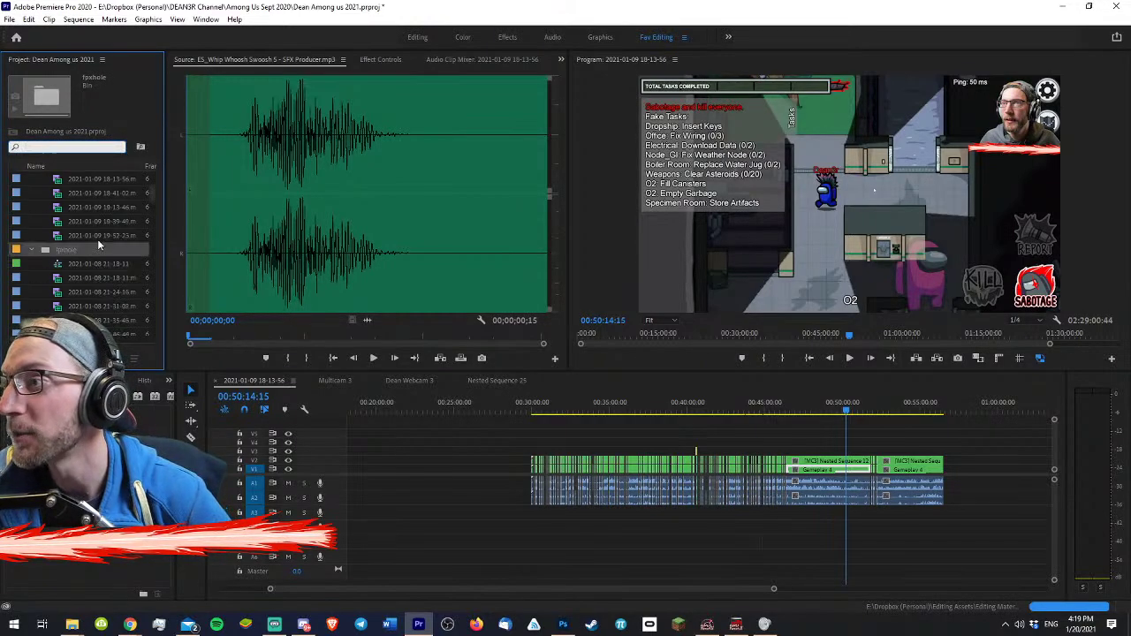
left_click(58, 264)
double_click(59, 263)
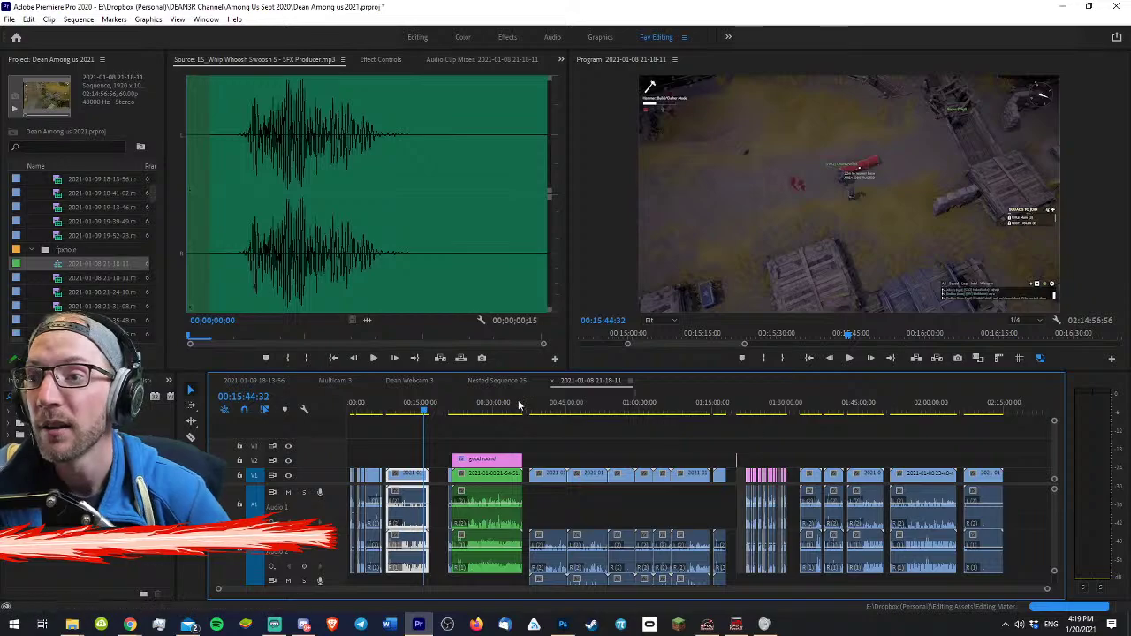
- Examine the densely cut pink clips around 01:22:06:05 and at 01:20:21:32 under "the hole" title
left_click_drag(410, 399, 748, 409)
key("equal")
key("equal")
key("equal")
key("equal")
key("equal")
key("equal")
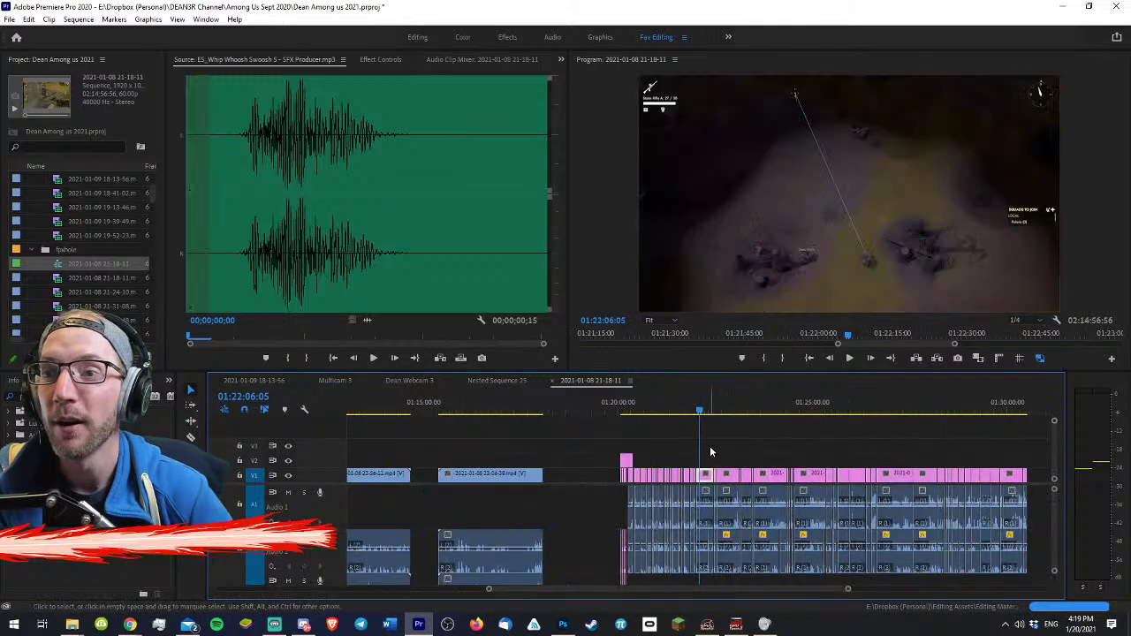
key("minus")
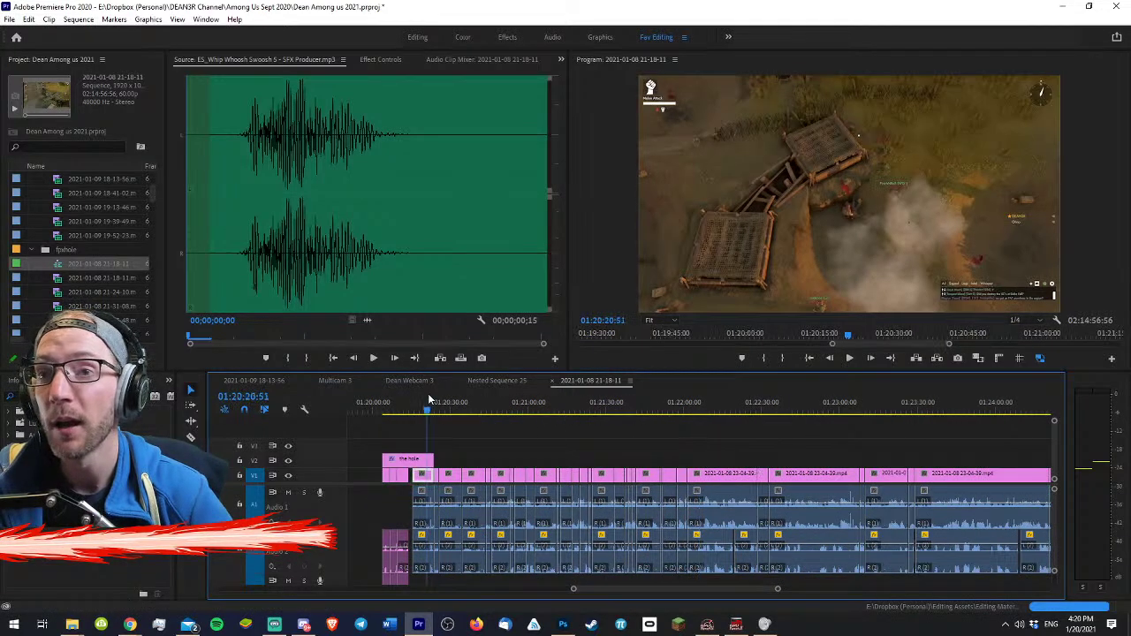
left_click(428, 397)
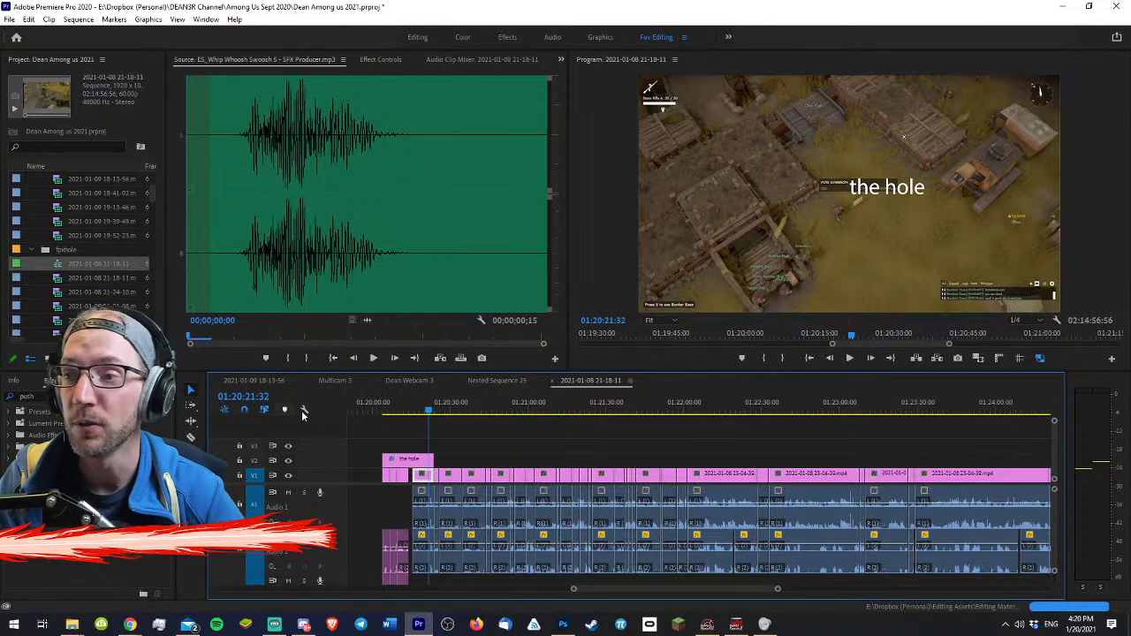
- View the frame just after "the hole" title at enlarged size, and scrub ahead to about 01:21:13:31
left_click_drag(430, 409, 450, 409)
left_click(884, 247)
key("grave")
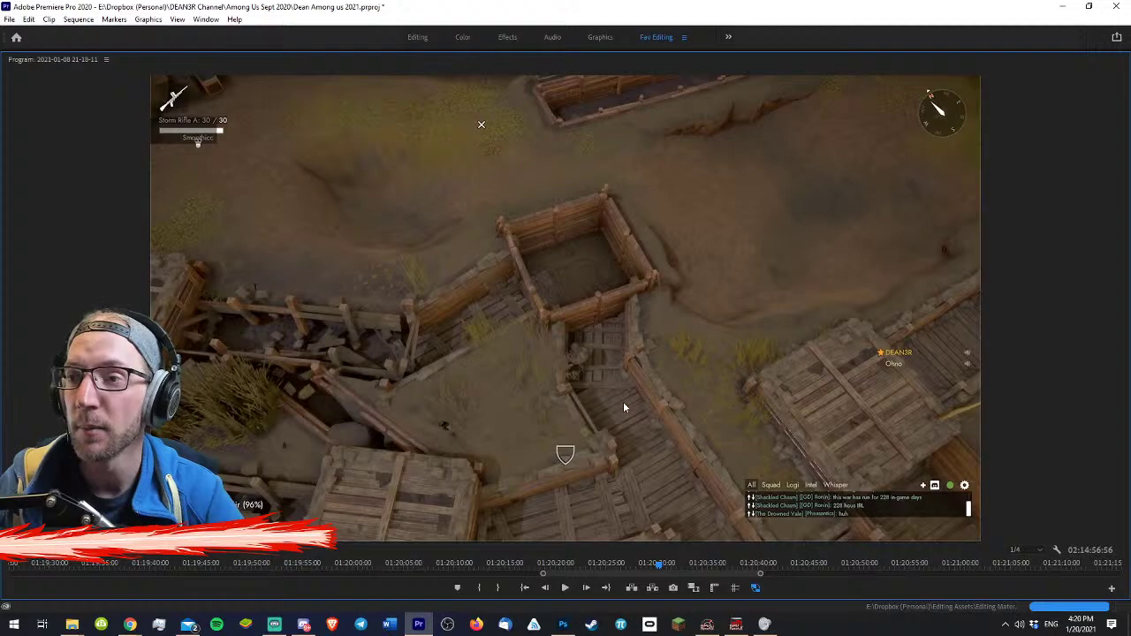
key("grave")
left_click_drag(485, 407, 562, 406)
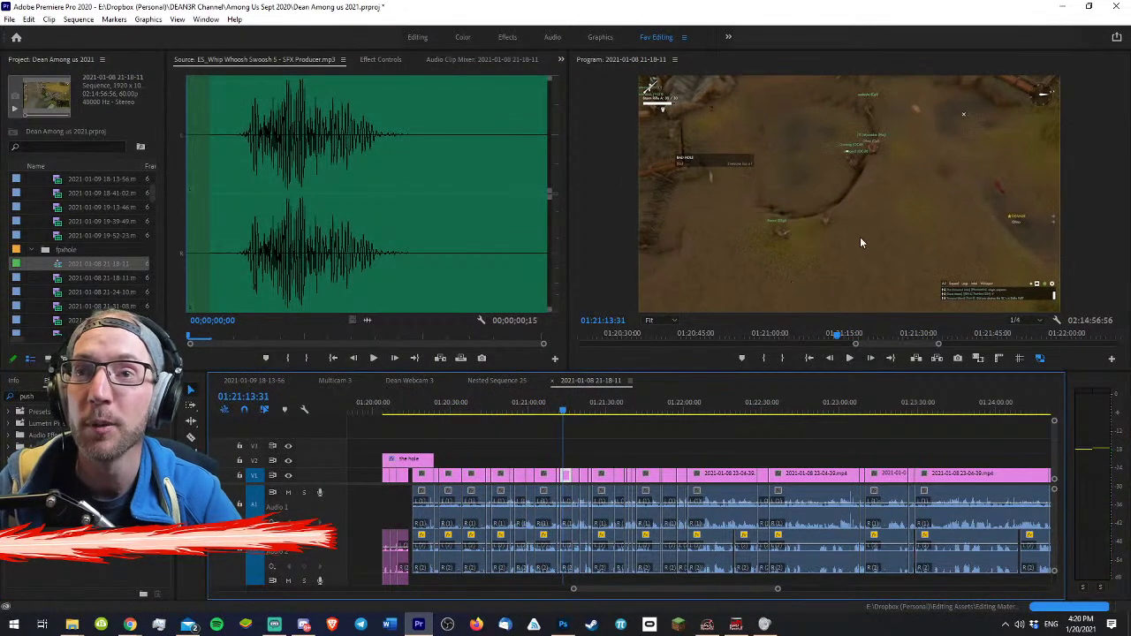
- Play the zoomed-in gameplay shots from about 01:21:10 to 01:21:17 at enlarged size, pausing on the zooms
key("space")
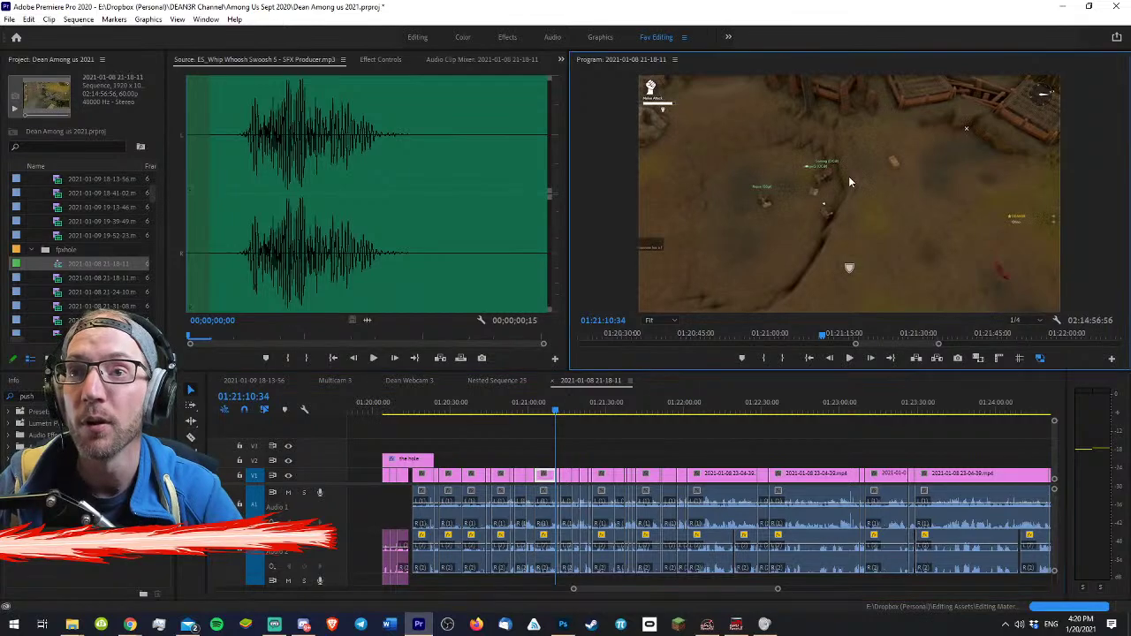
key("grave")
key("space")
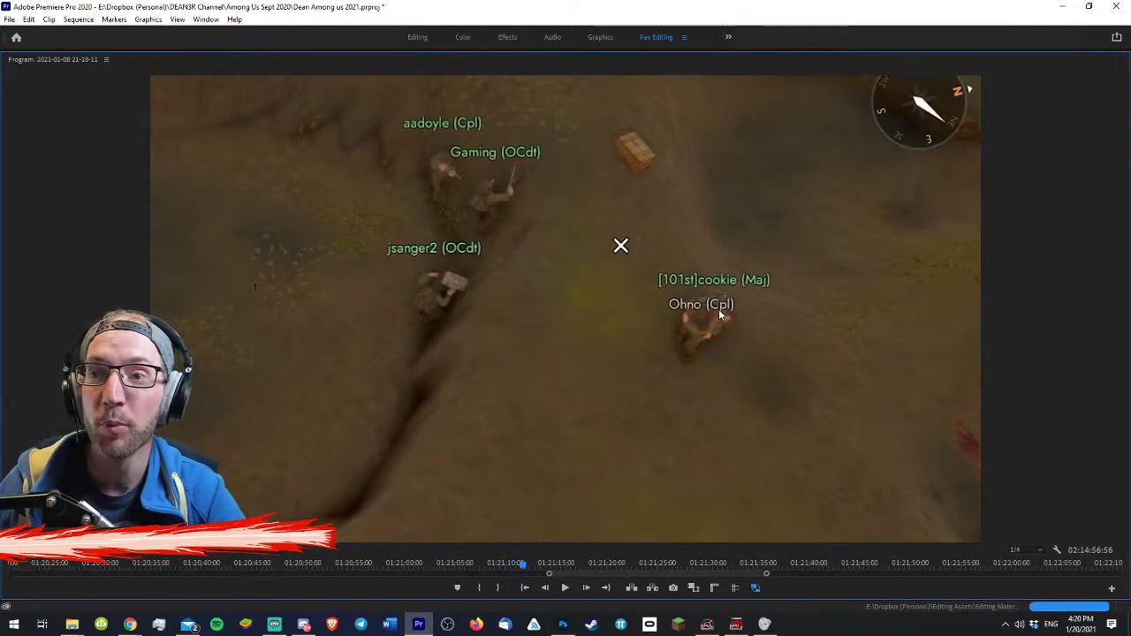
key("grave")
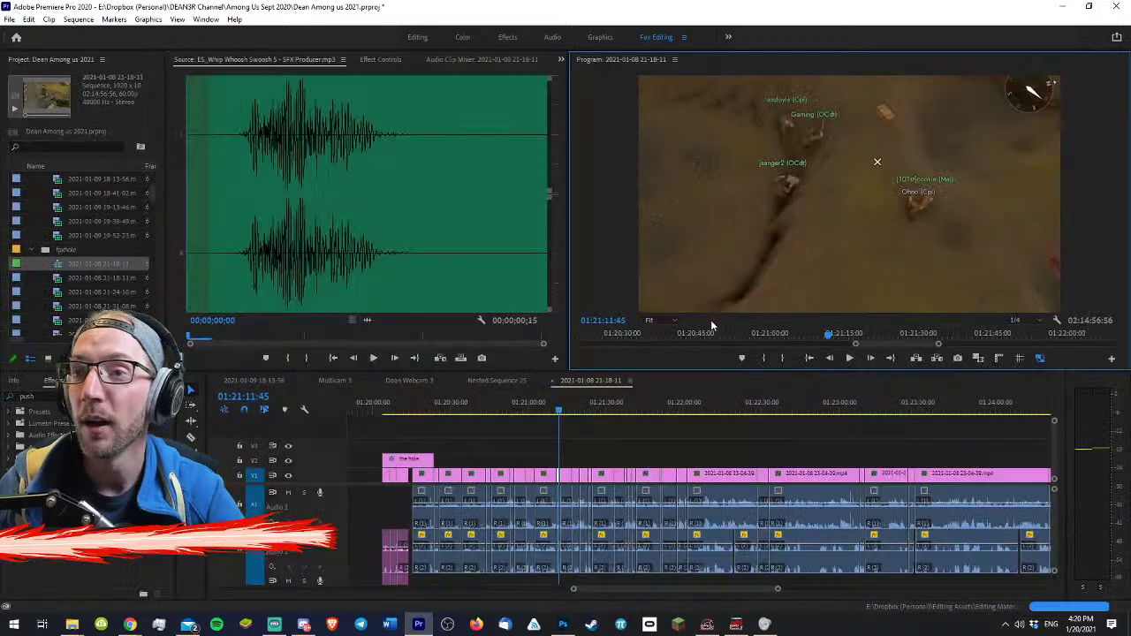
key("grave")
key("space")
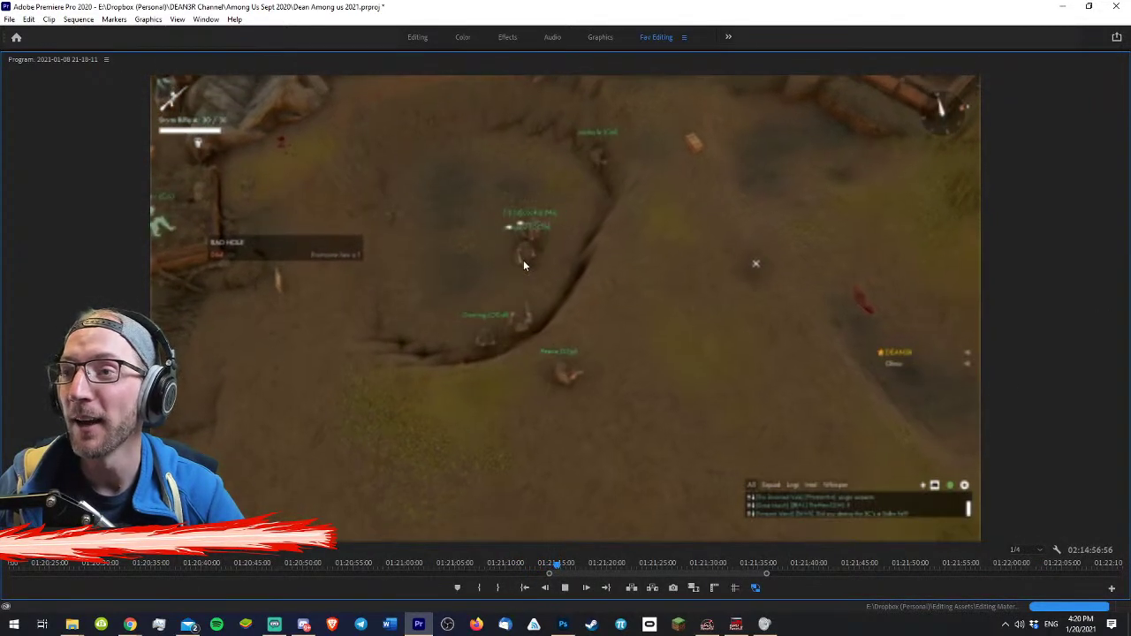
key("space")
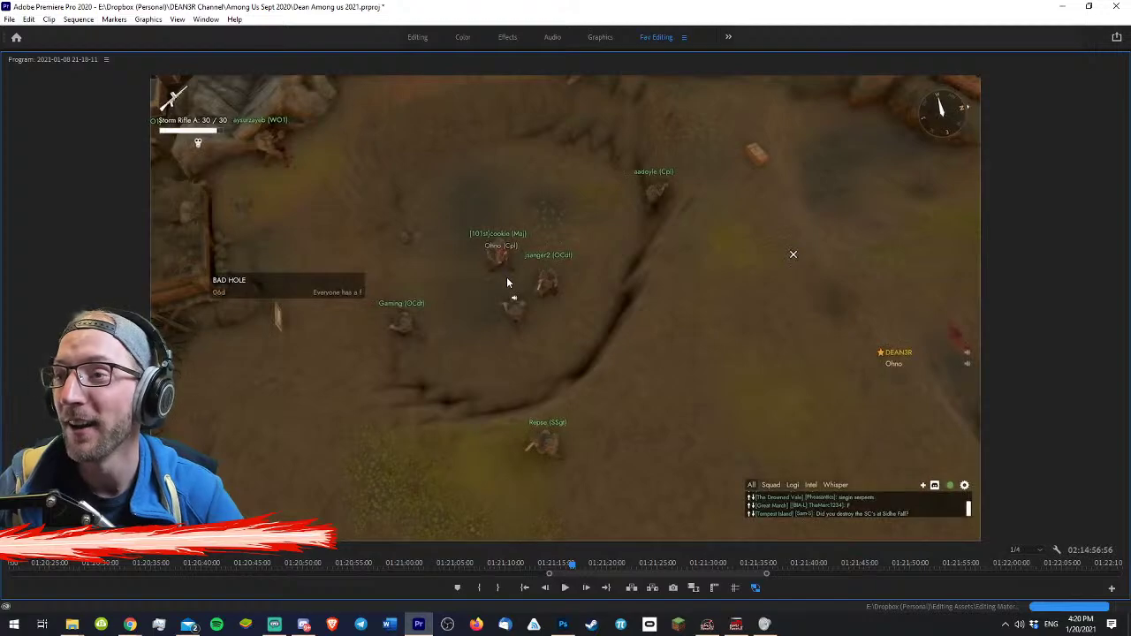
key("space")
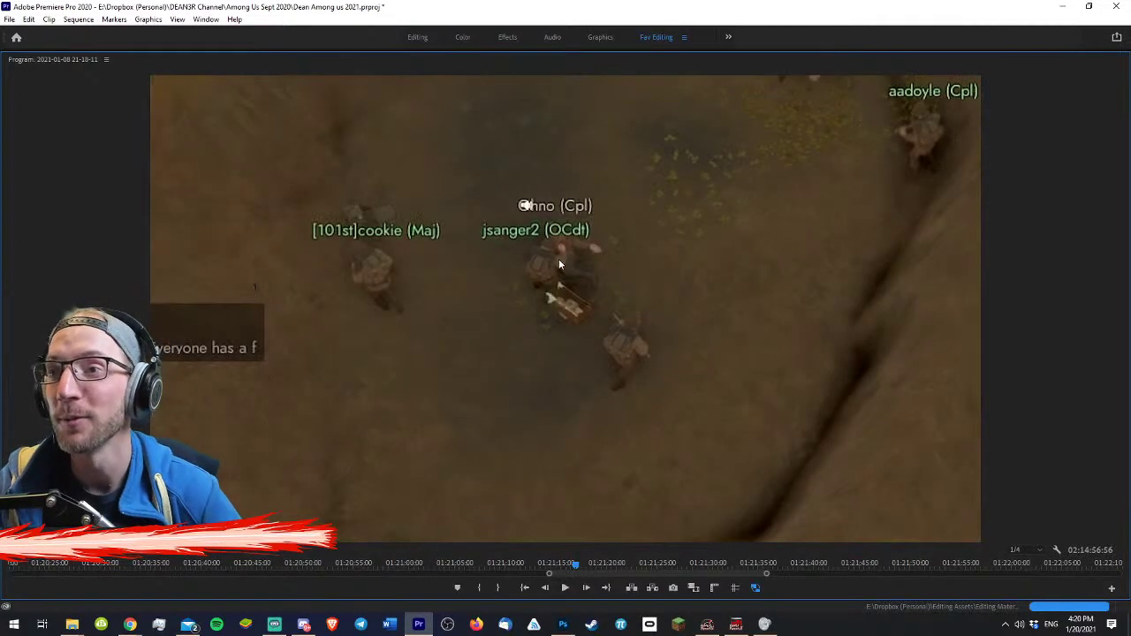
key("space")
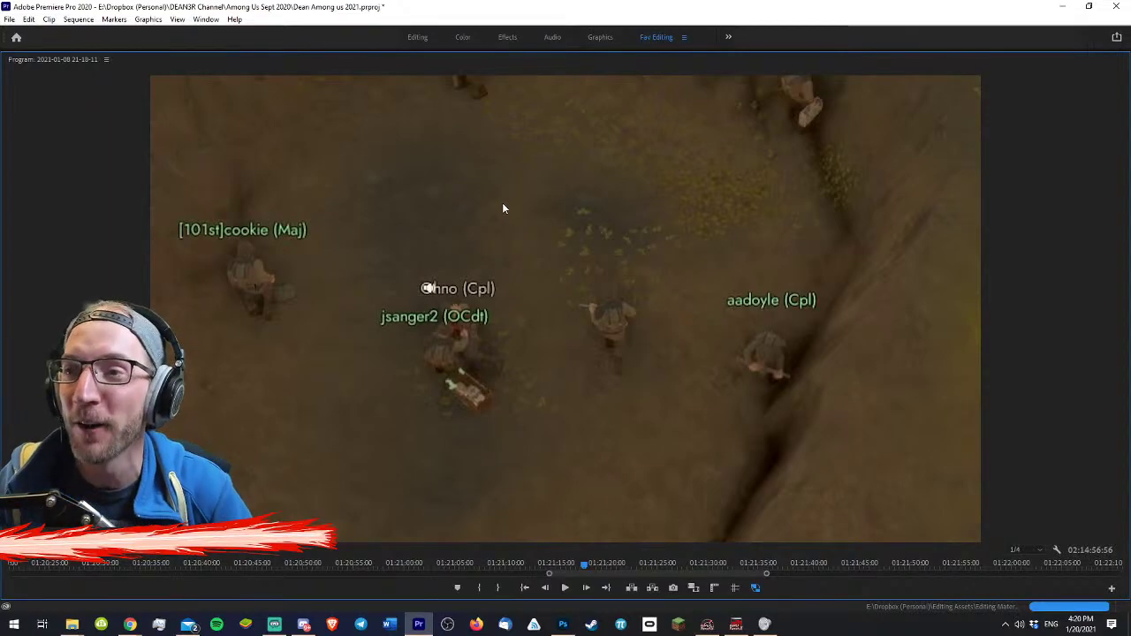
- Show the whole Foxhole sequence and move from 01:02:07:15 to about 01:01:23 in the uncut blue footage
key("grave")
key("minus")
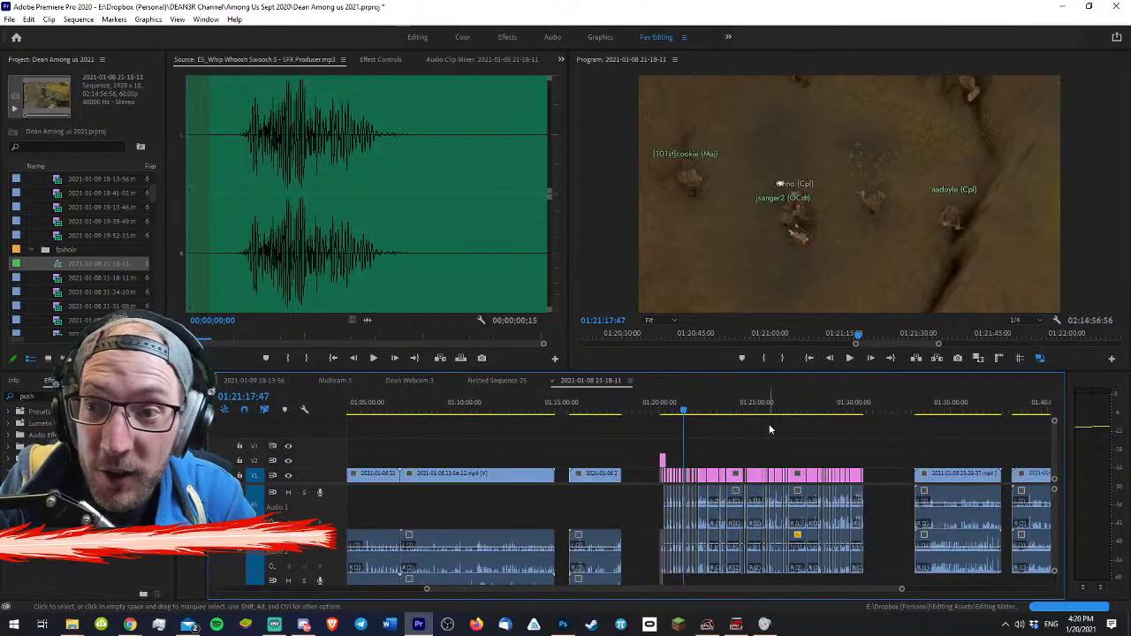
key("minus")
key("minus")
left_click_drag(570, 408, 649, 409)
left_click(765, 259)
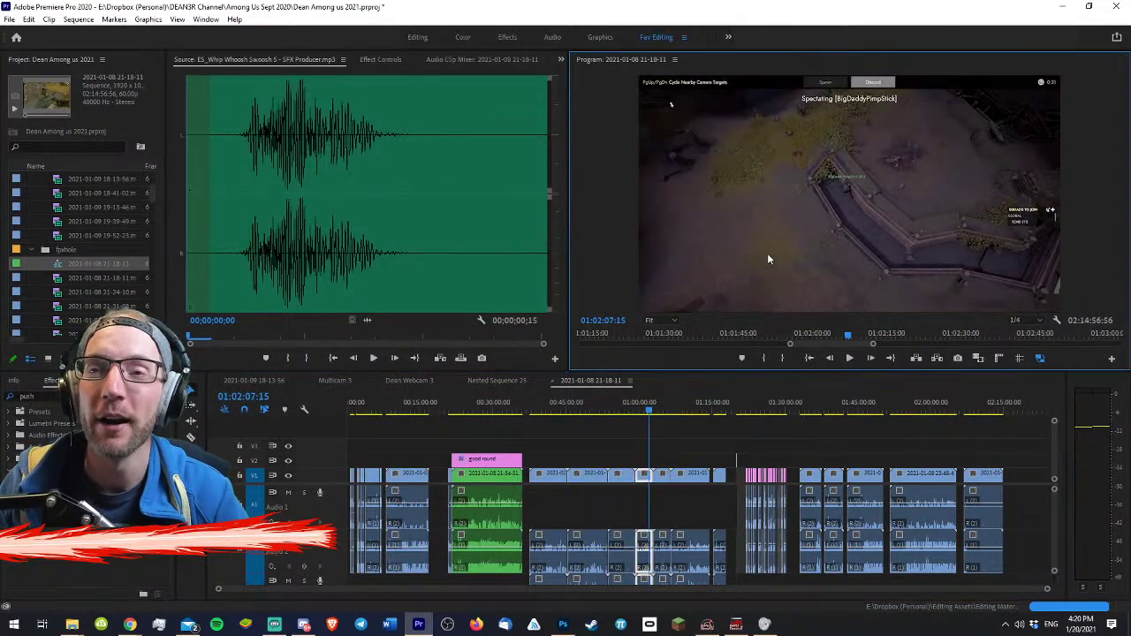
left_click(646, 409)
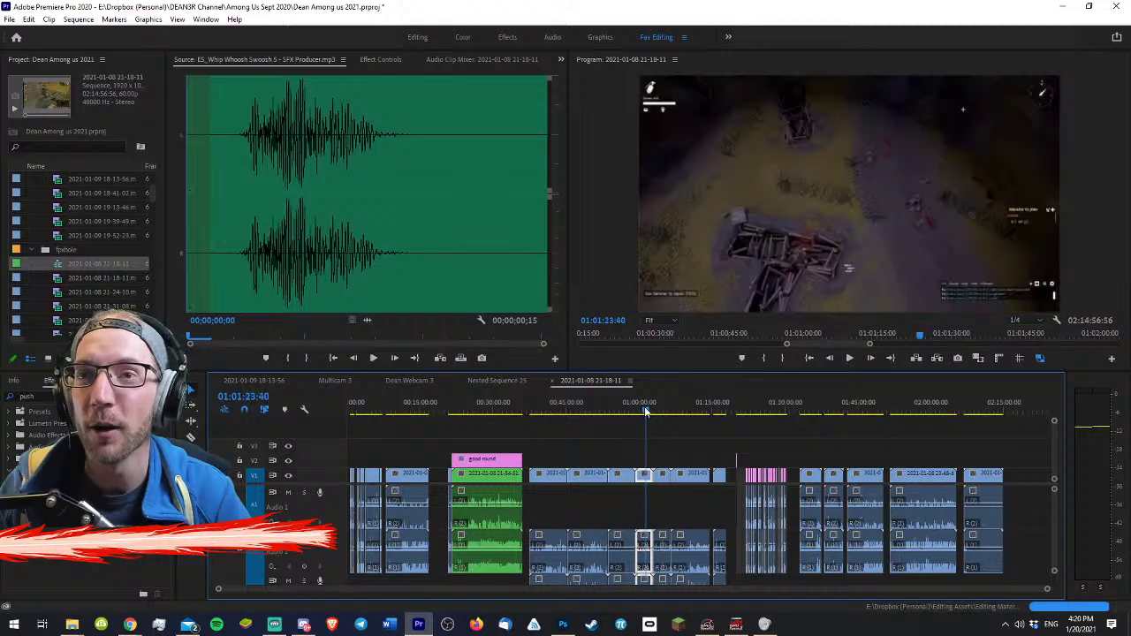
- Watch the uncut trench fight at enlarged size up to 01:01:39:13 and restore the normal layout
key("grave")
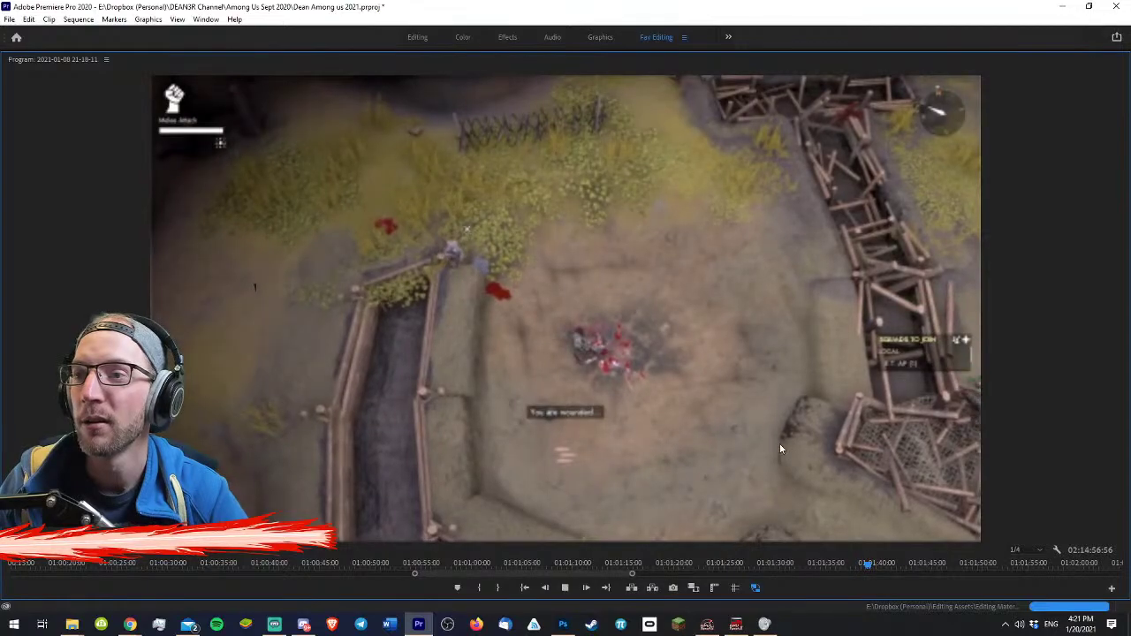
key("space")
key("grave")
left_click(680, 445)
- Move back to about 01:01:27 in the uncut footage and replay the trench fight at enlarged size
key("equal")
key("equal")
key("equal")
key("equal")
key("equal")
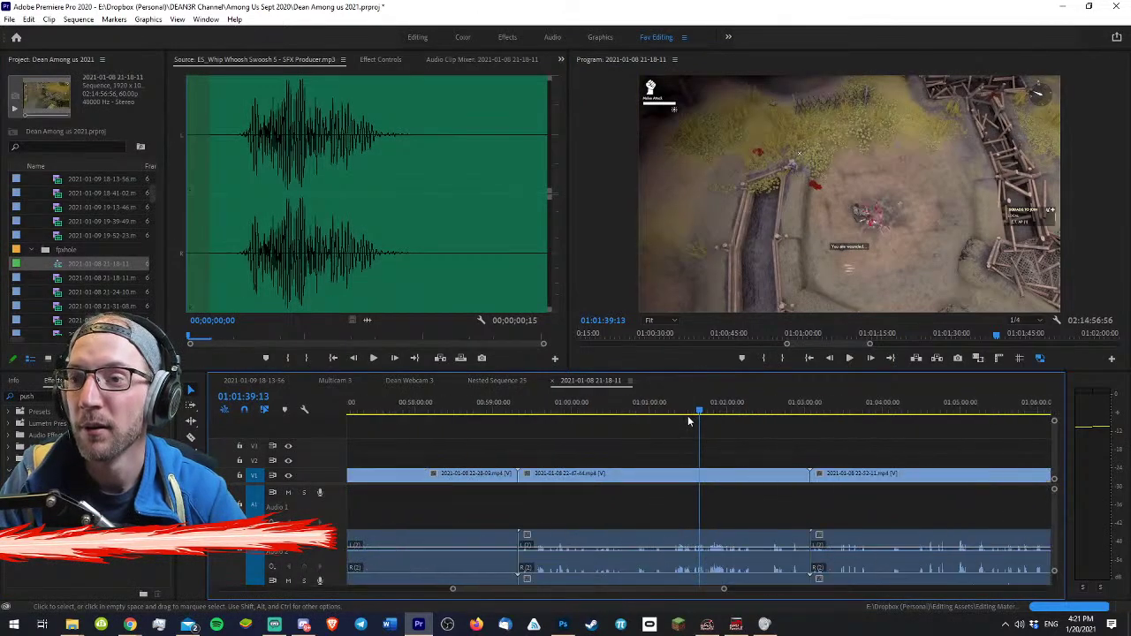
left_click_drag(697, 412, 670, 414)
key("space")
key("grave")
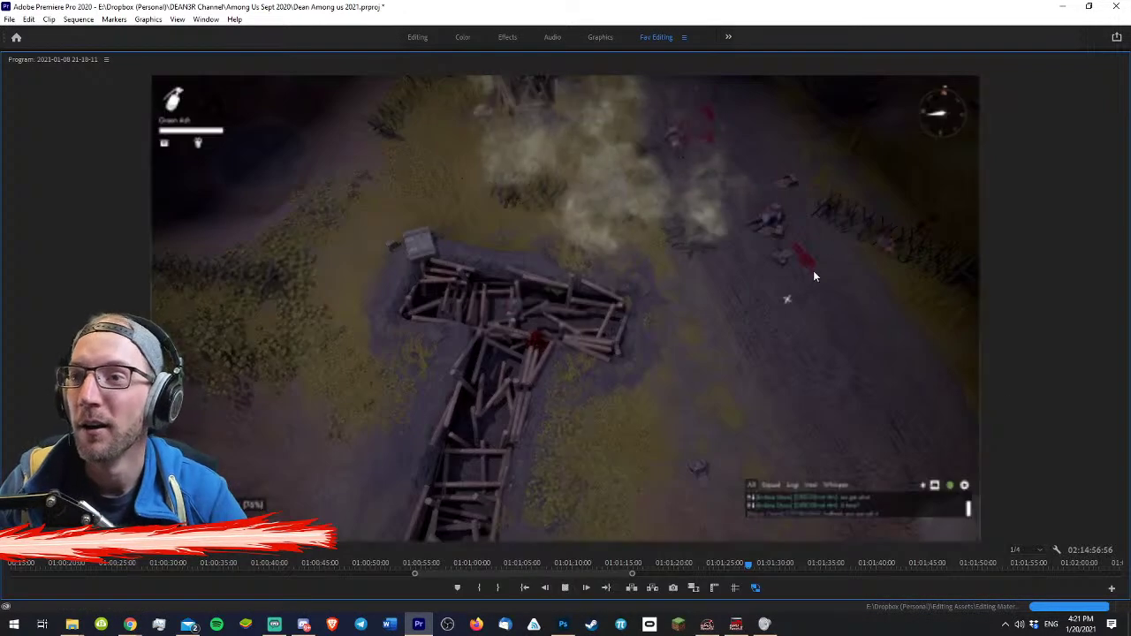
key("grave")
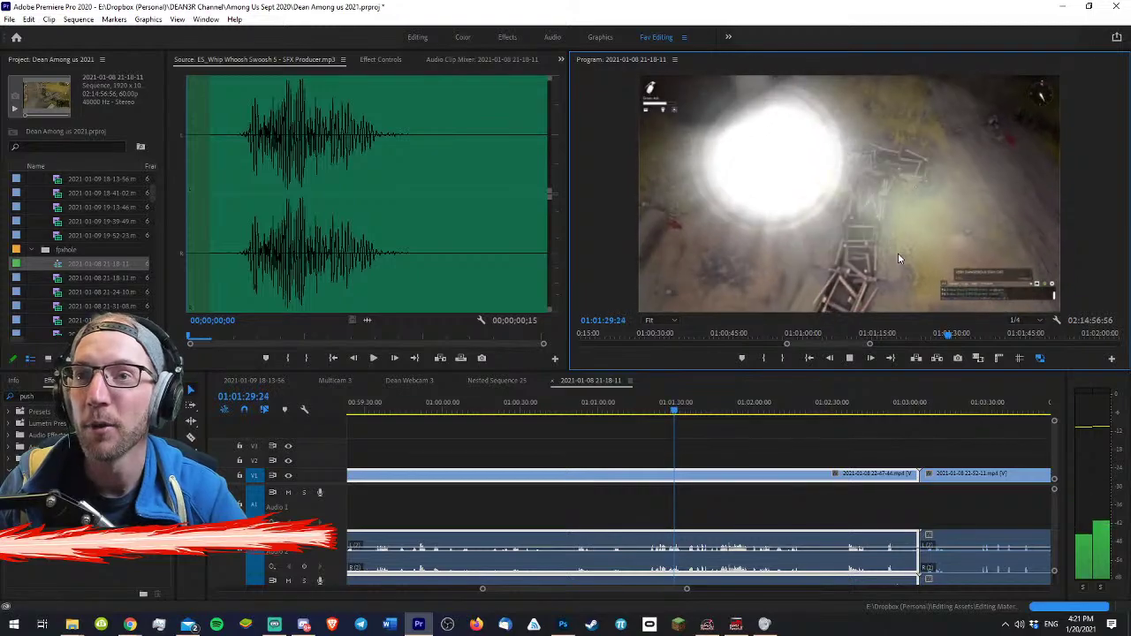
key("grave")
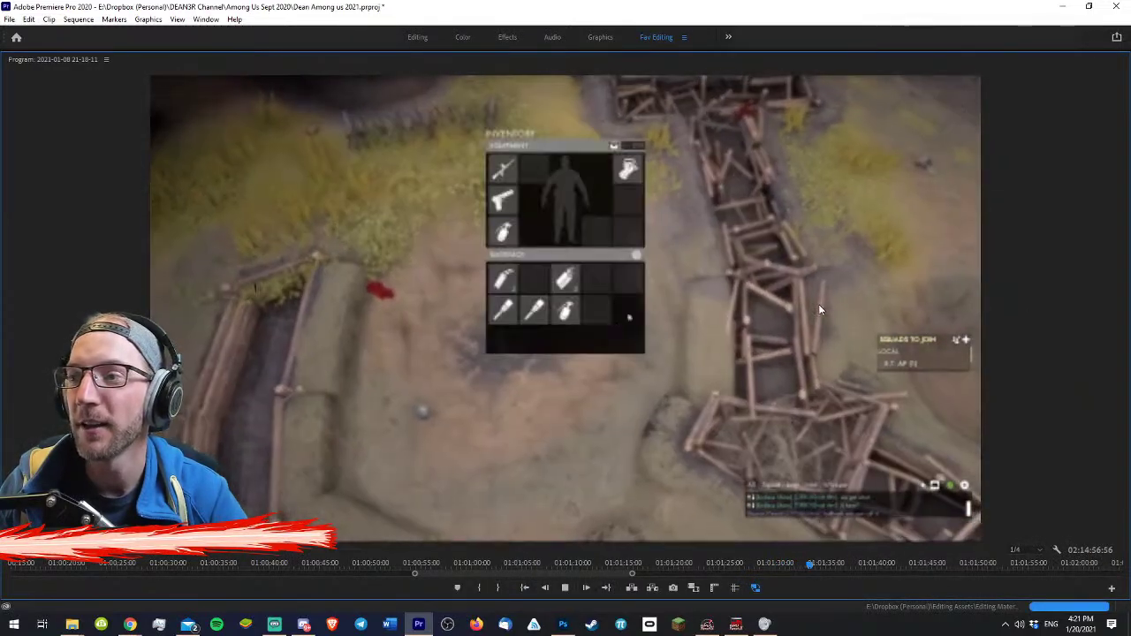
- Watch the fight up to 01:01:39:08, pausing on the inventory and the rifle shot, and restore the normal layout
key("space")
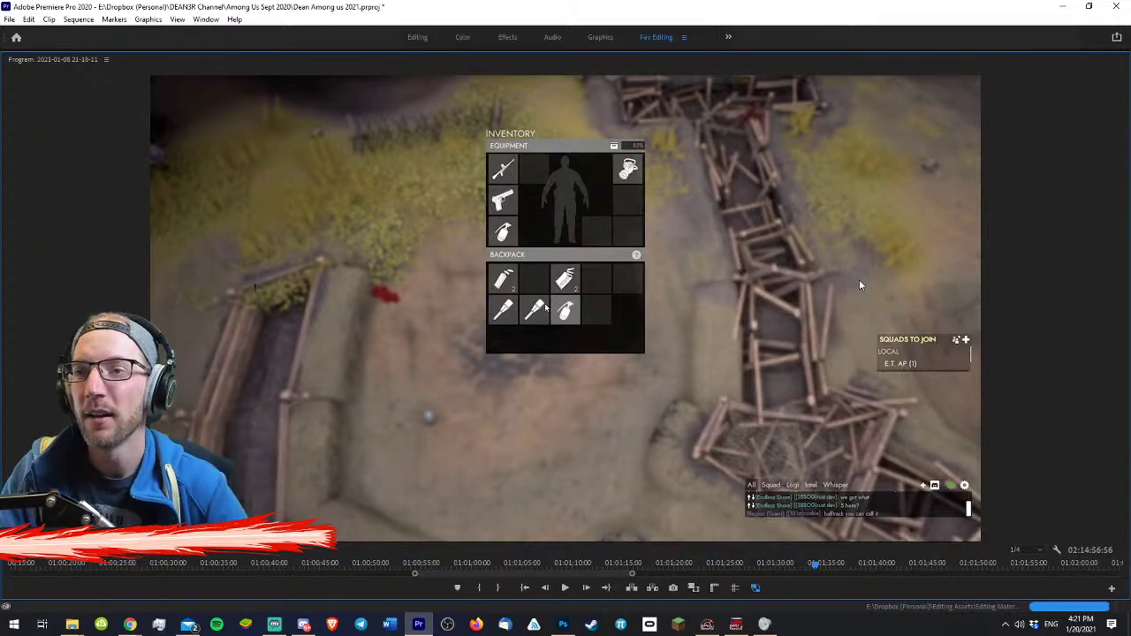
key("space")
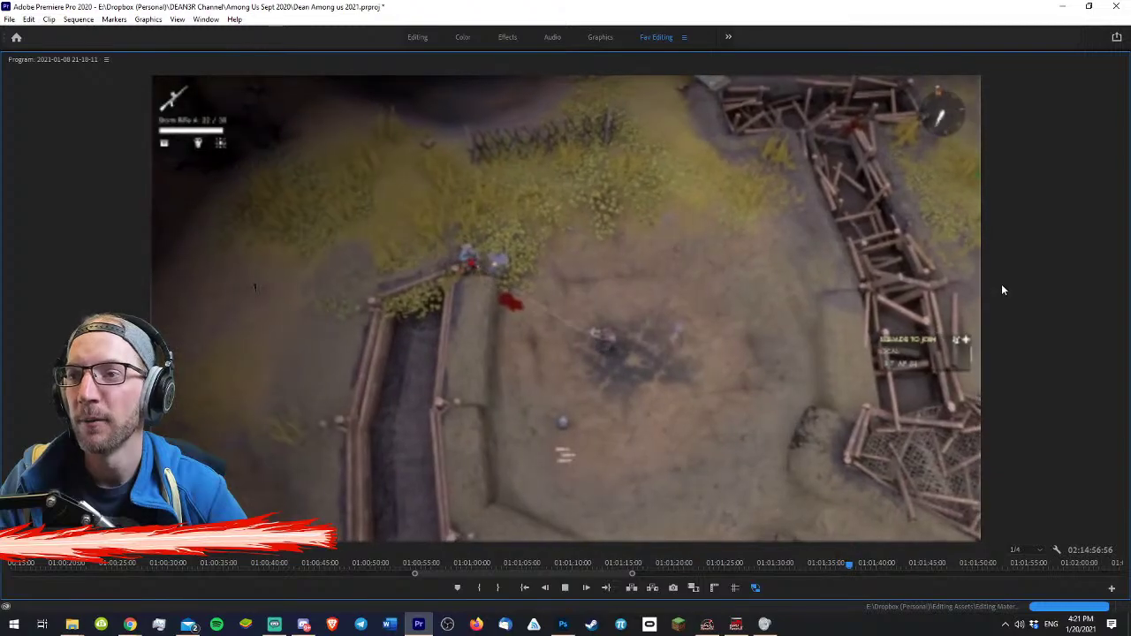
key("space")
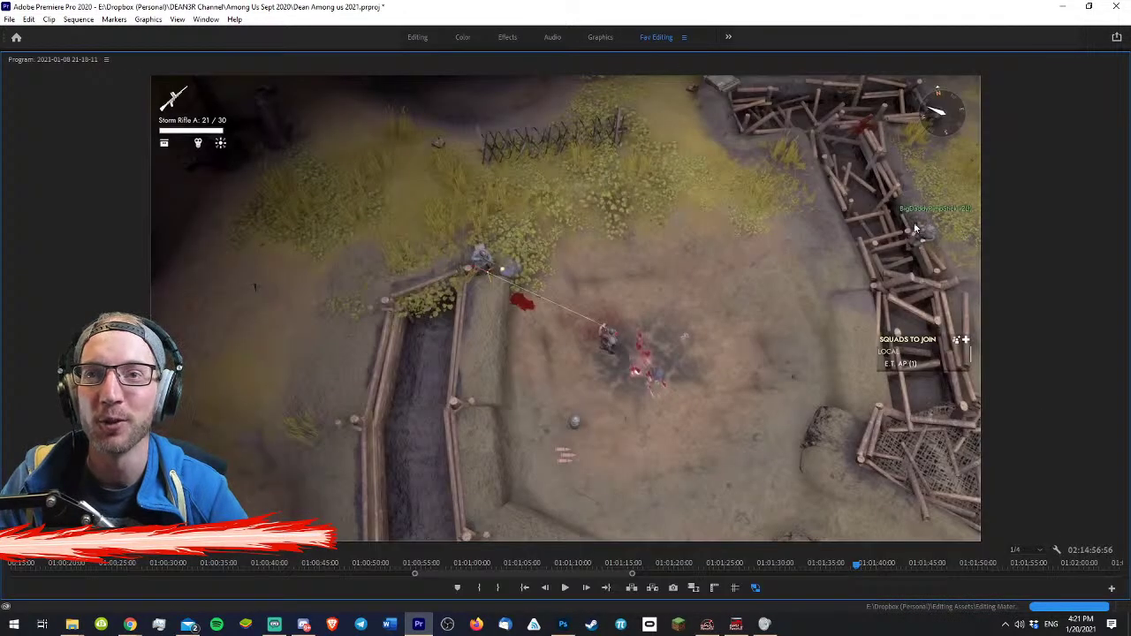
key("grave")
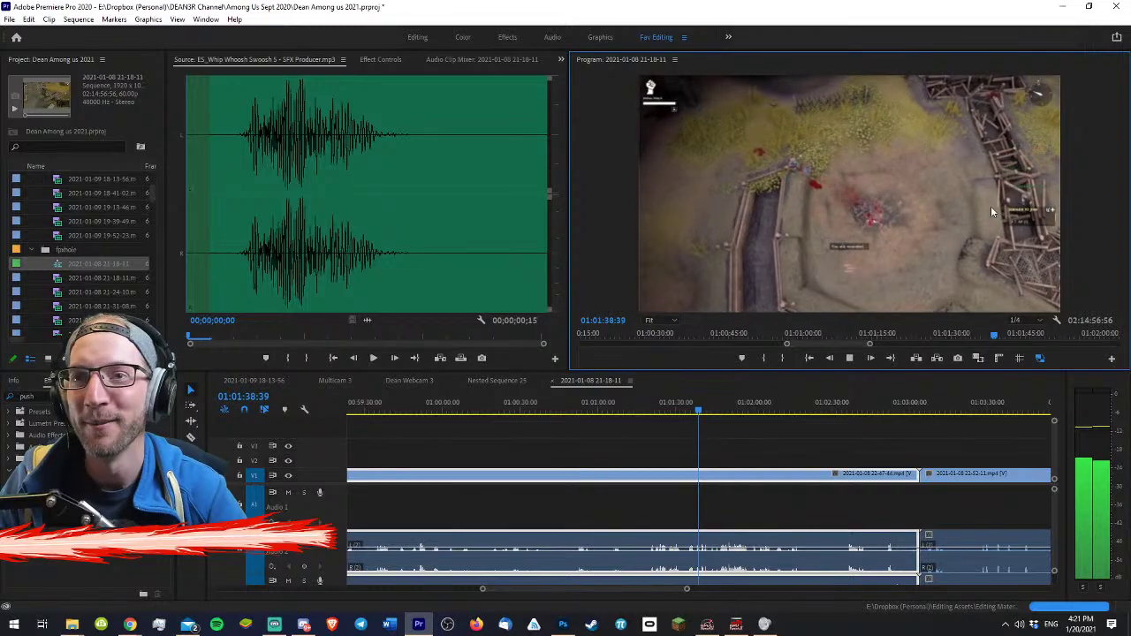
key("grave")
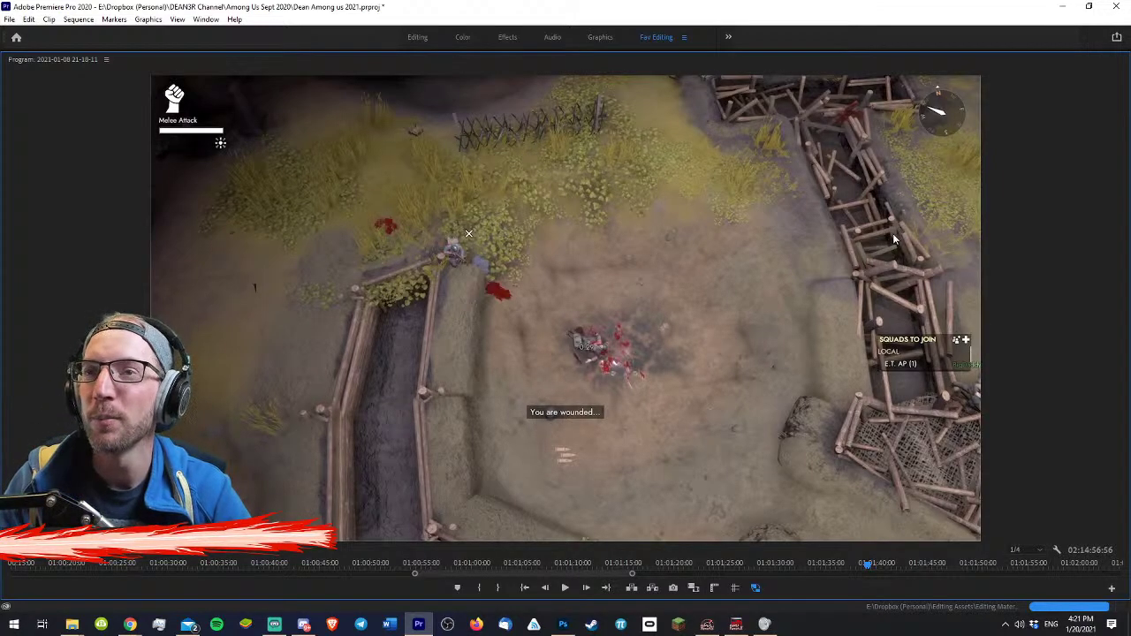
key("grave")
- Show the whole Foxhole sequence and move to 01:26:42:11 among the pink cut clips
left_click(788, 440)
key("minus")
key("minus")
key("minus")
key("minus")
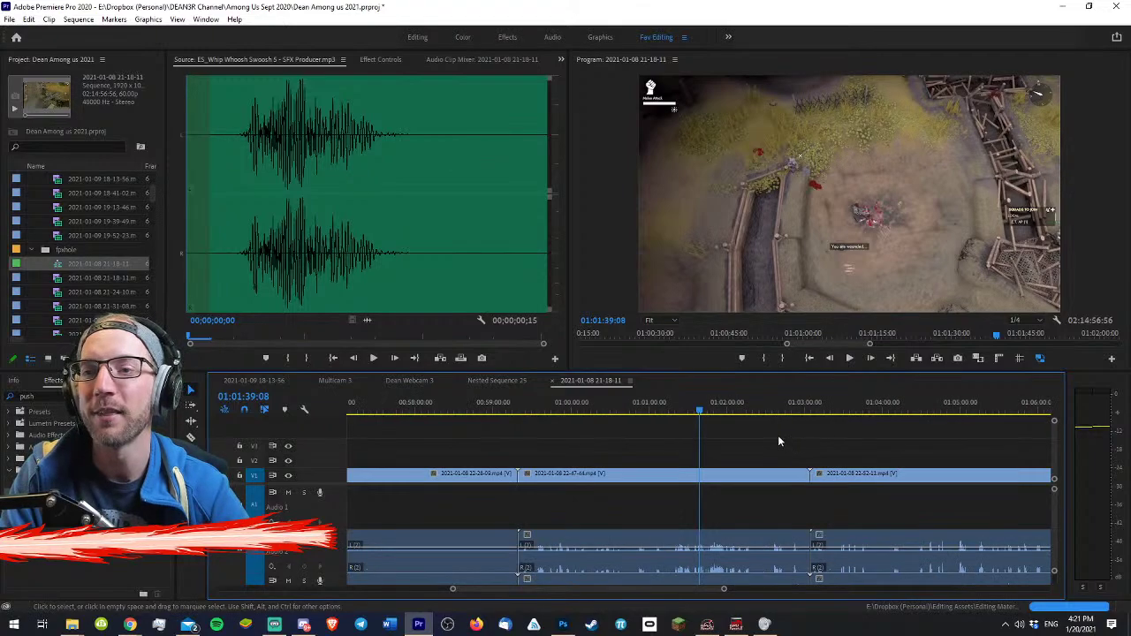
key("minus")
left_click(769, 408)
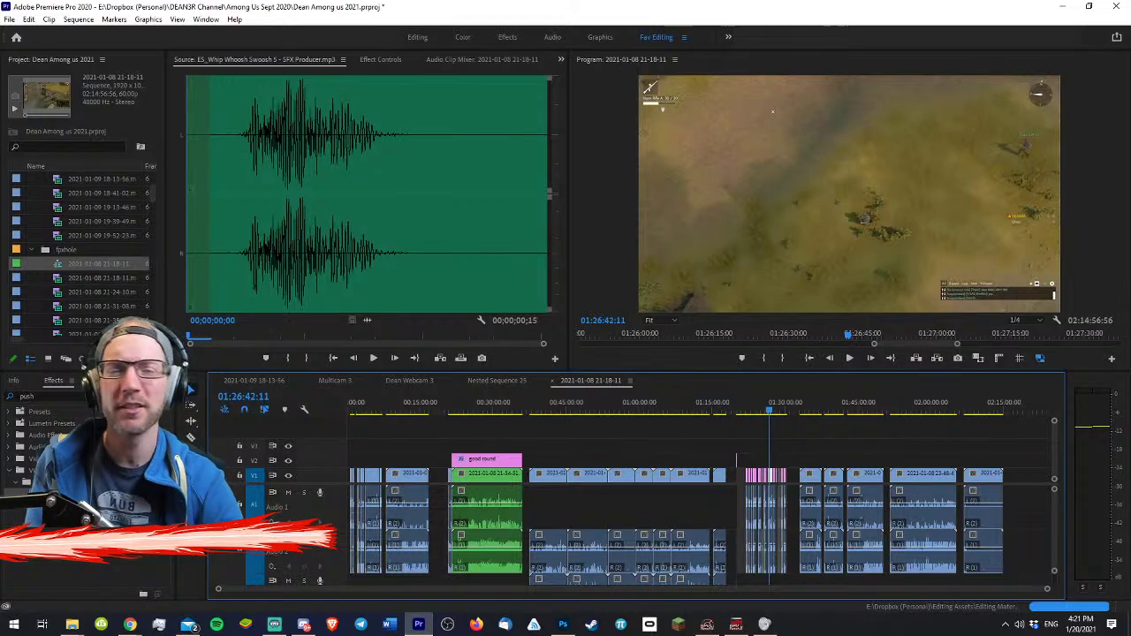
- Compare the uncut footage at 01:08:39:36 and the late blue clips with the cut section around 01:25:29:31
left_click_drag(688, 411, 680, 411)
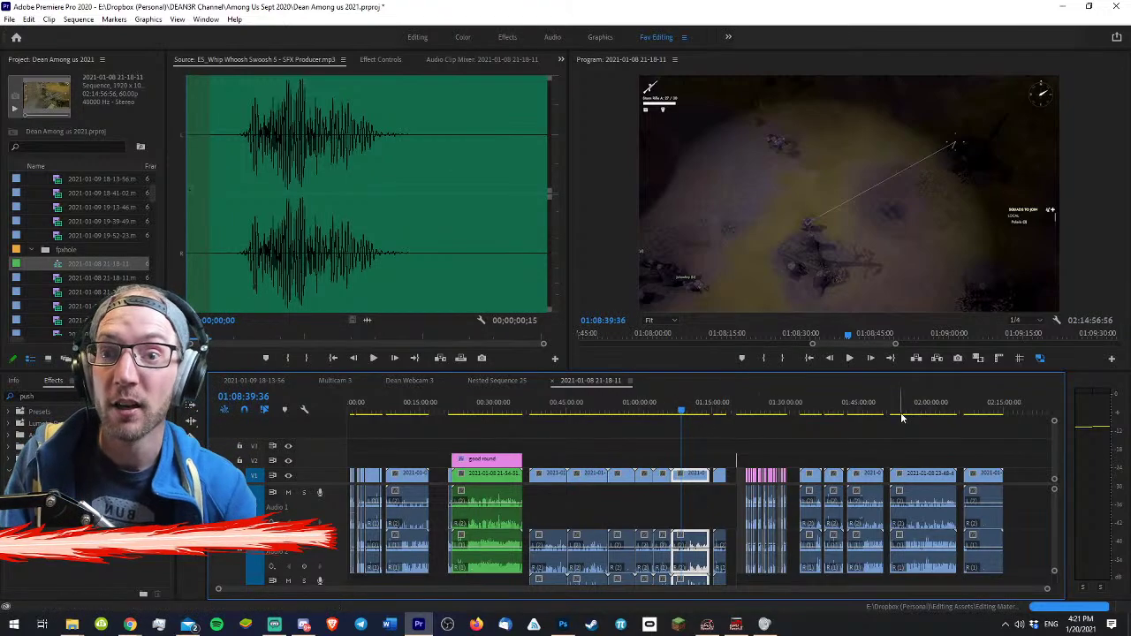
left_click_drag(901, 411, 973, 419)
left_click_drag(833, 411, 763, 411)
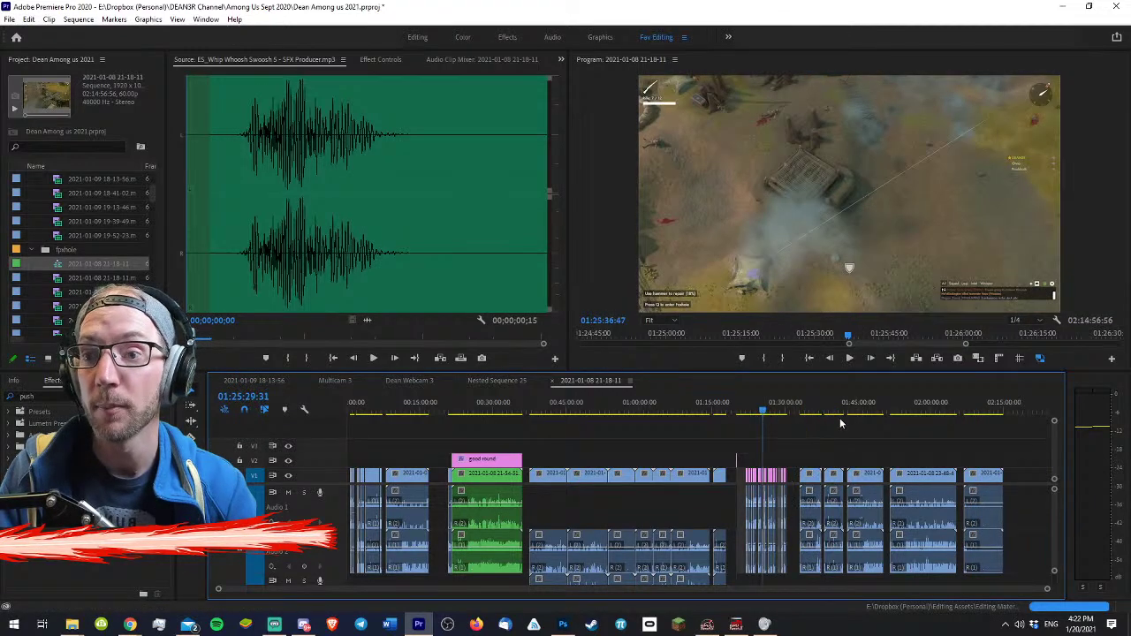
- View the green "good round" section at 00:29:32:49 and scrub on to 00:41:17:34 in the blue footage
left_click(491, 405)
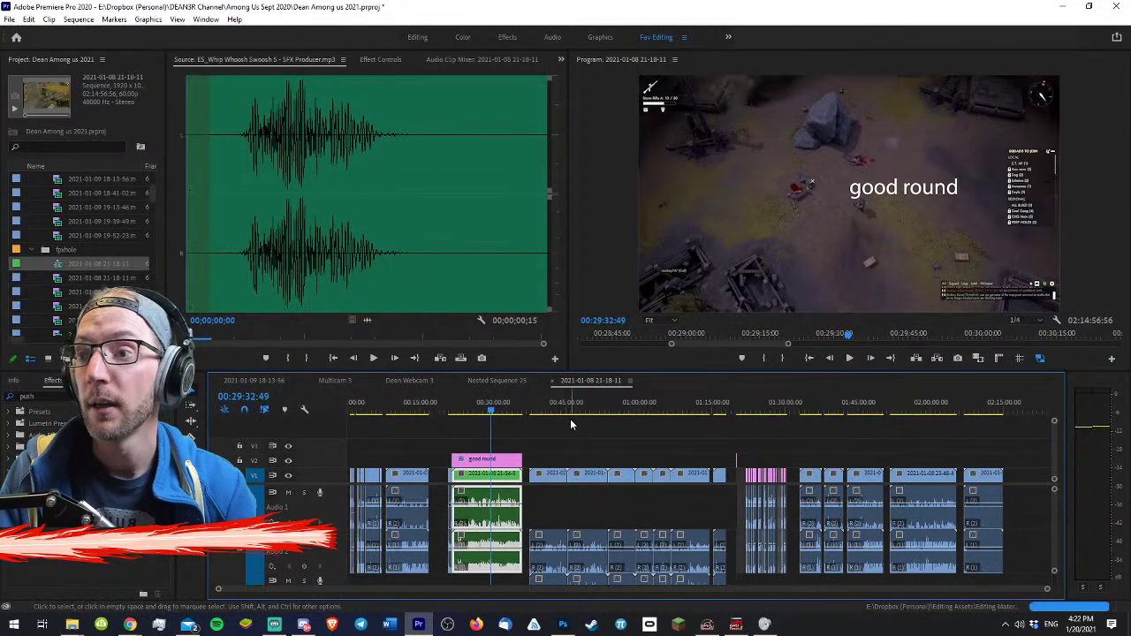
left_click_drag(502, 412, 547, 412)
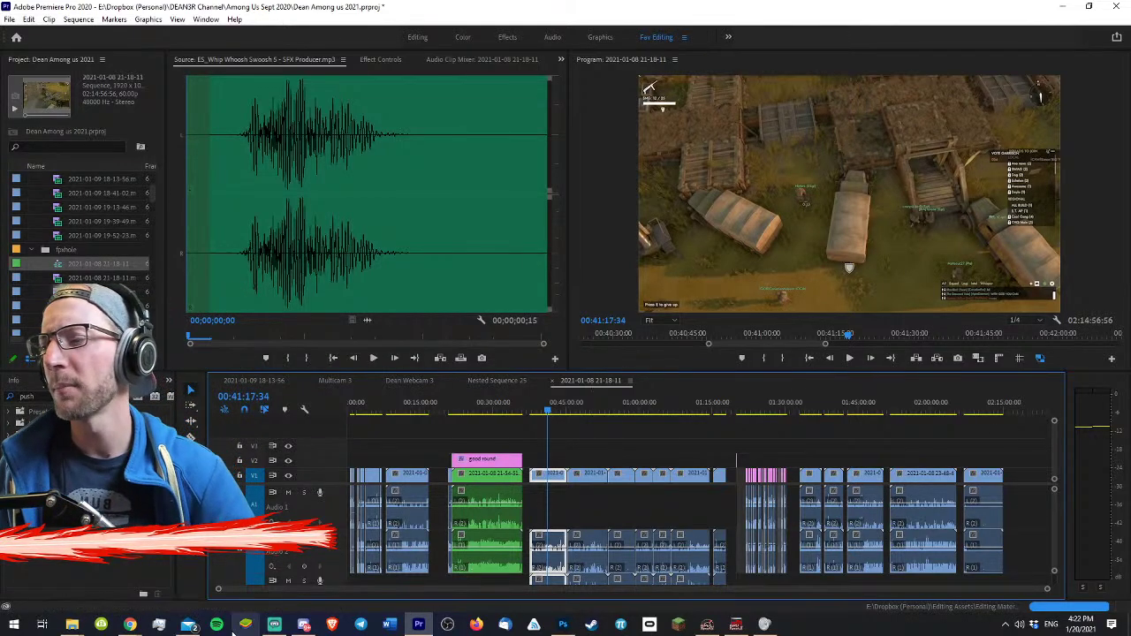
mouse_move(303, 629)
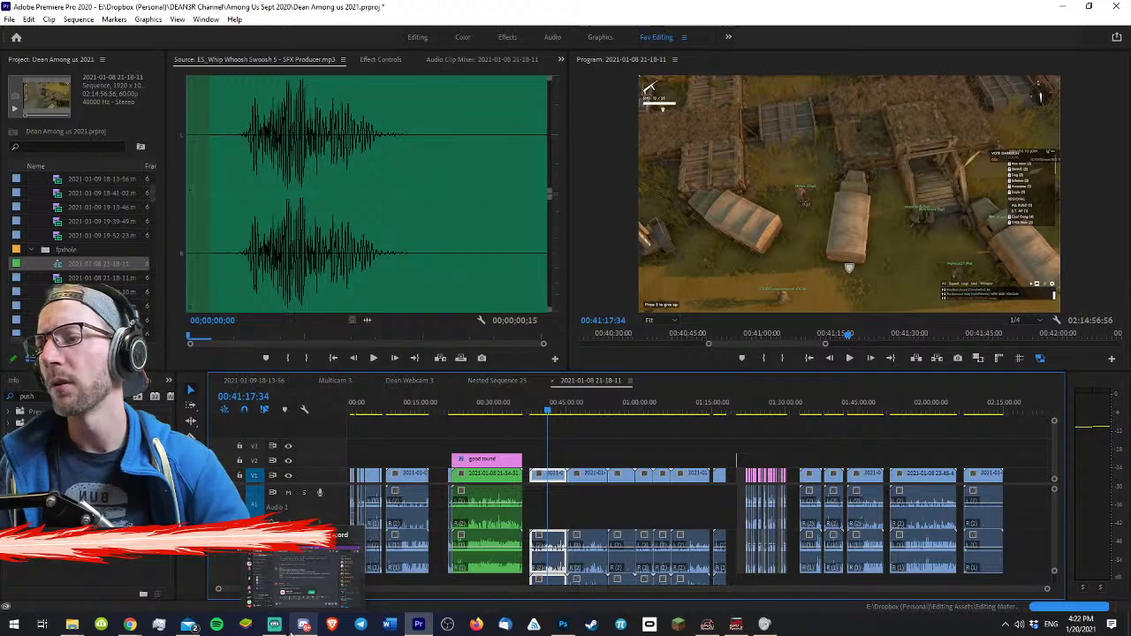